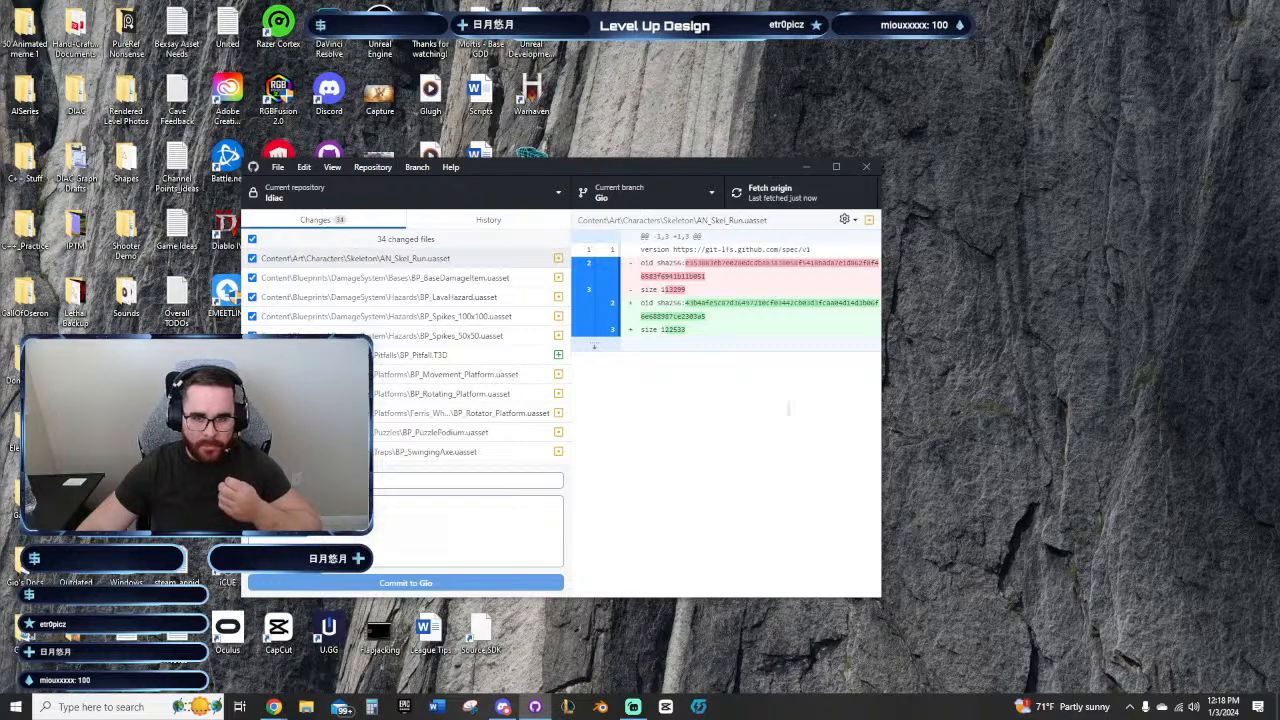
# Step: Fetch the Idiac repository from origin and update the Gio branch from main
pyautogui.click(765, 192)
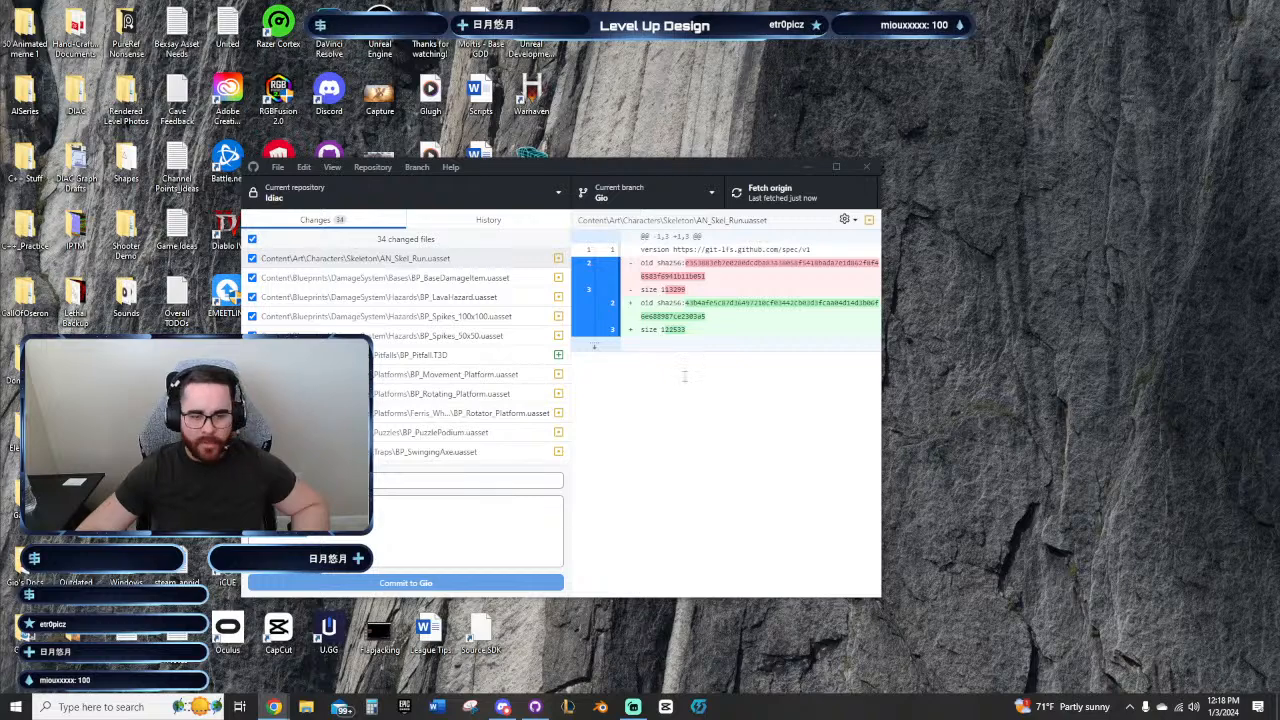
pyautogui.click(730, 495)
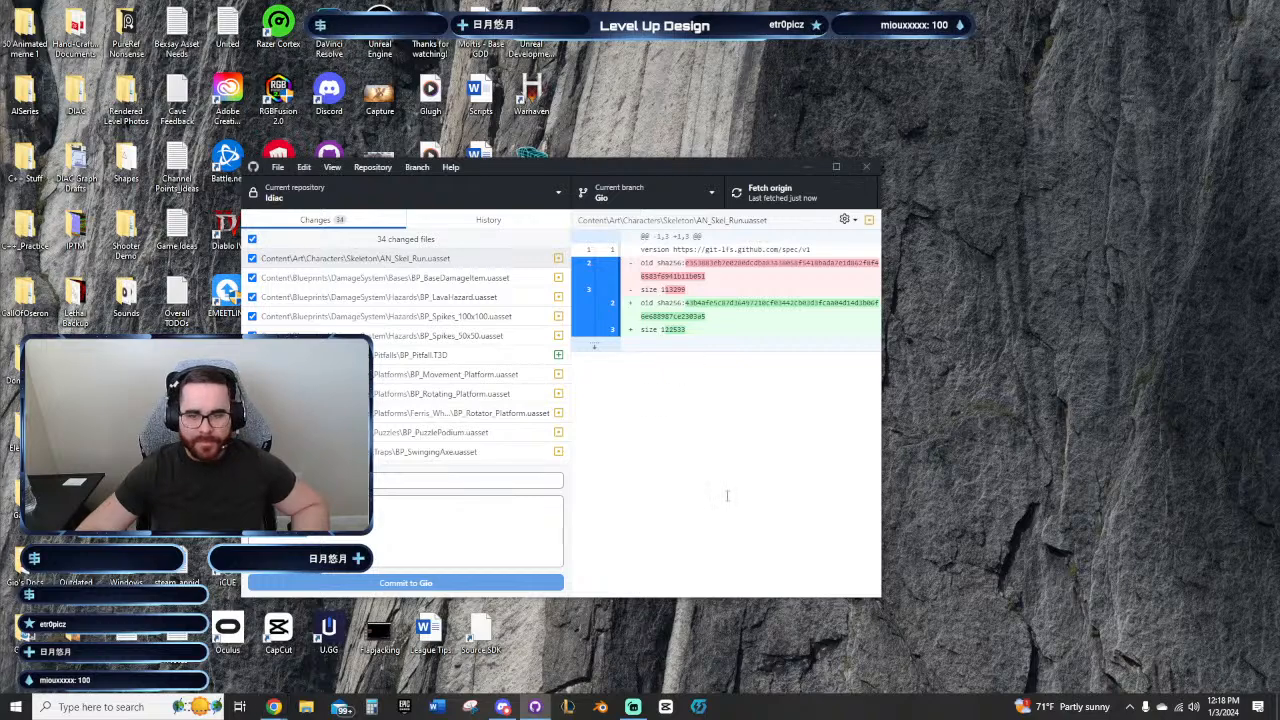
pyautogui.click(417, 168)
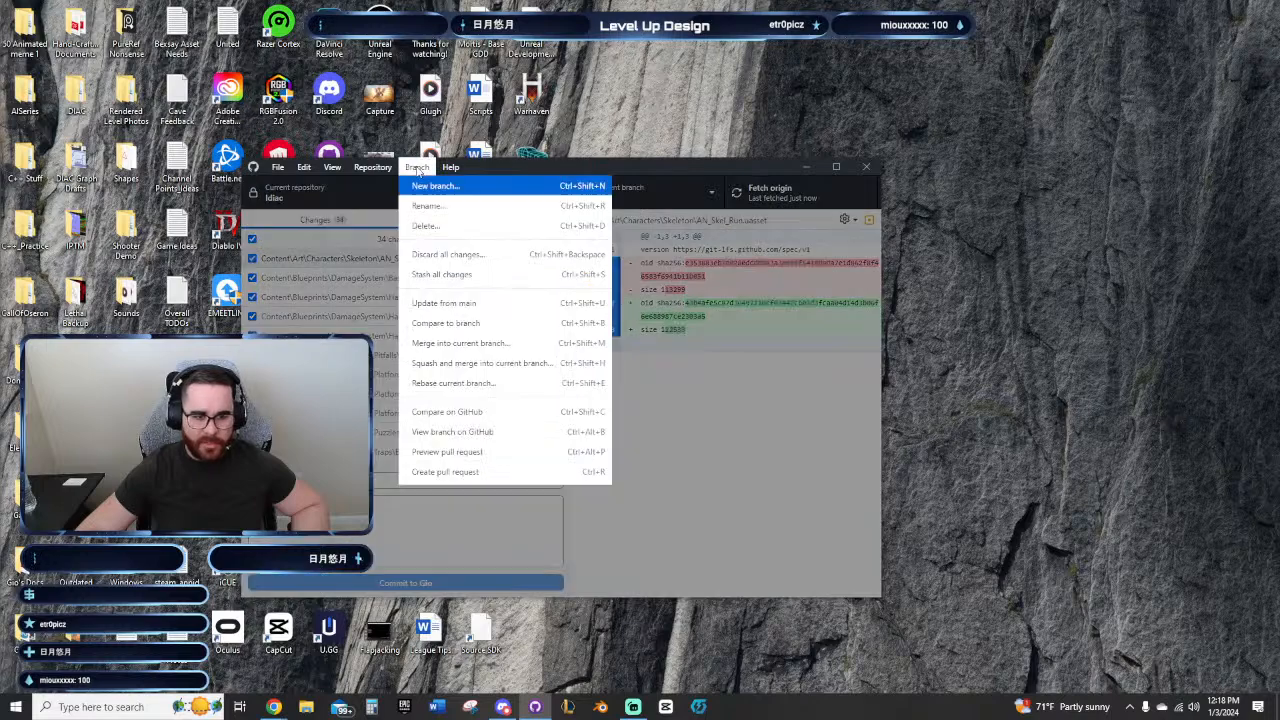
pyautogui.click(444, 303)
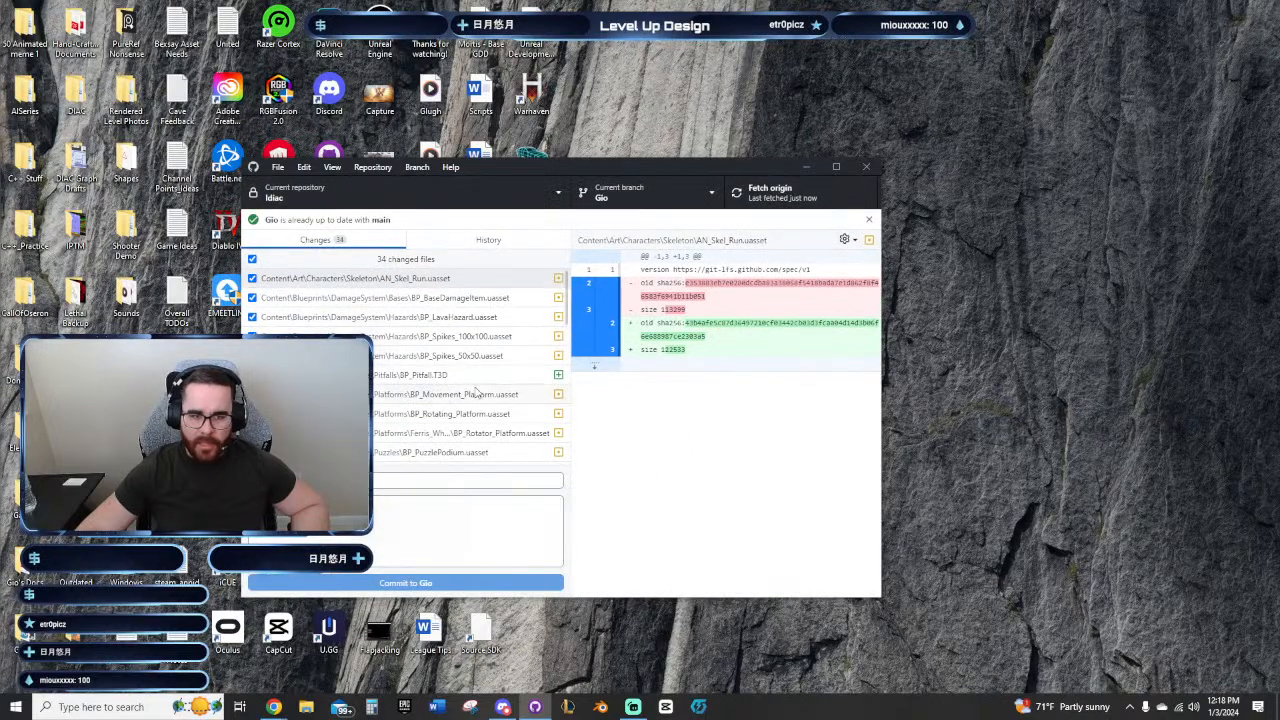
pyautogui.scroll(-5, 450, 375)
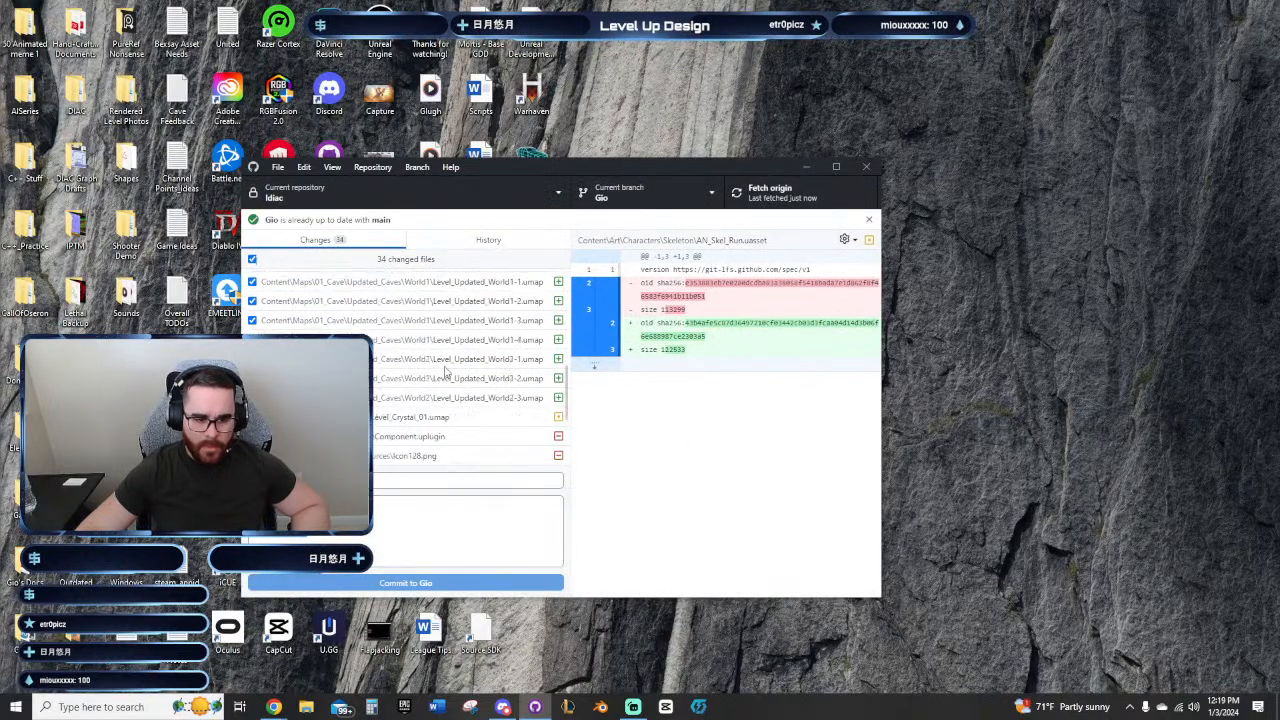
pyautogui.scroll(-3, 447, 372)
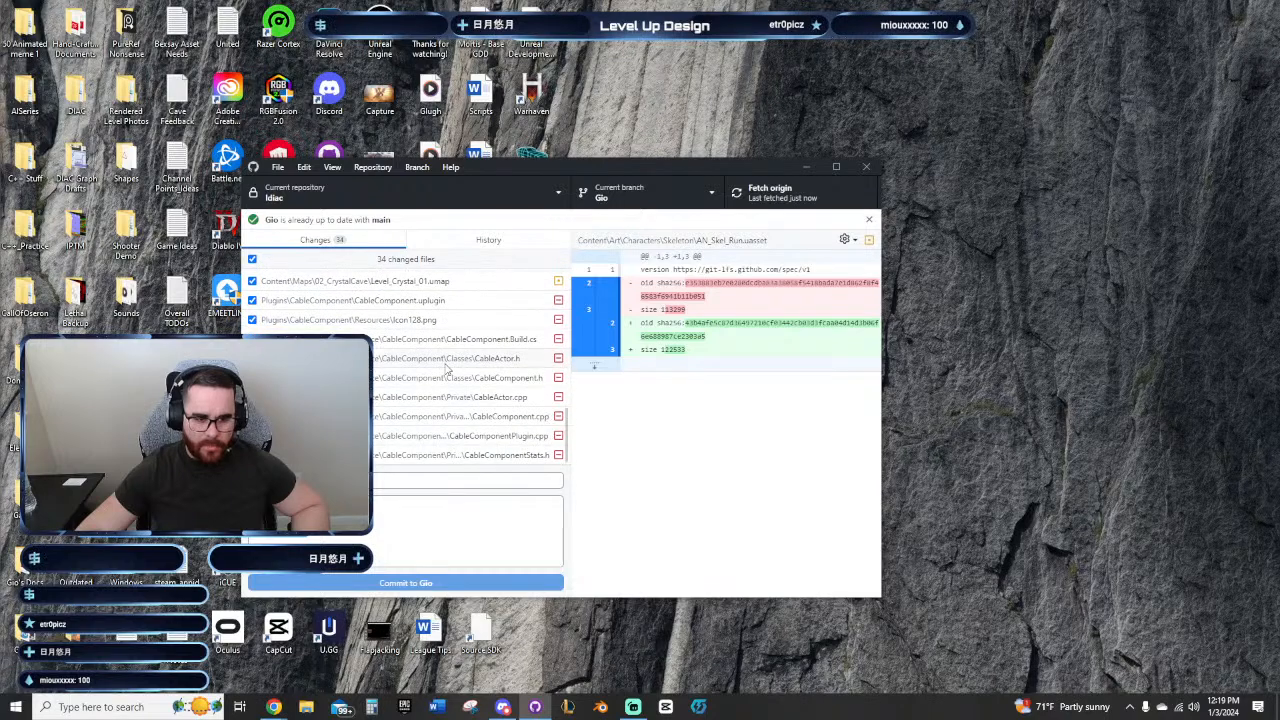
pyautogui.click(806, 167)
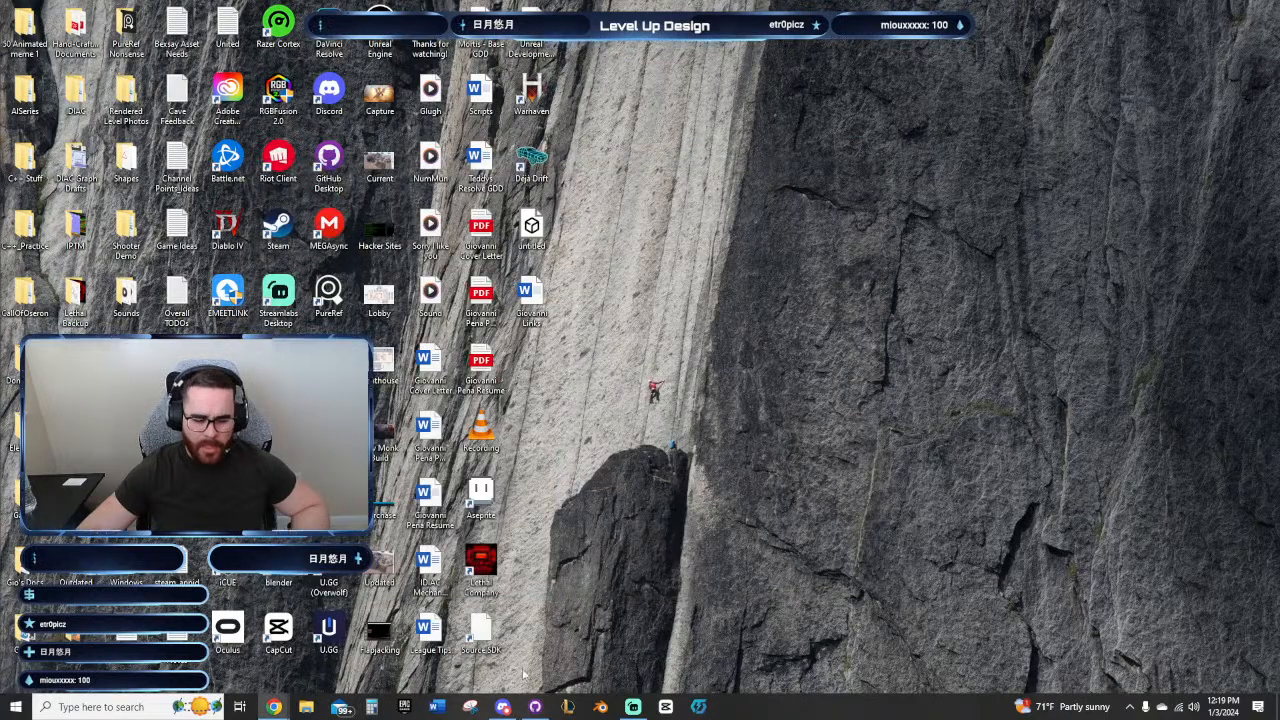
# Step: Switch to the Epic Games Launcher and open the GMTK_Game project from the Unreal Engine library
pyautogui.click(373, 707)
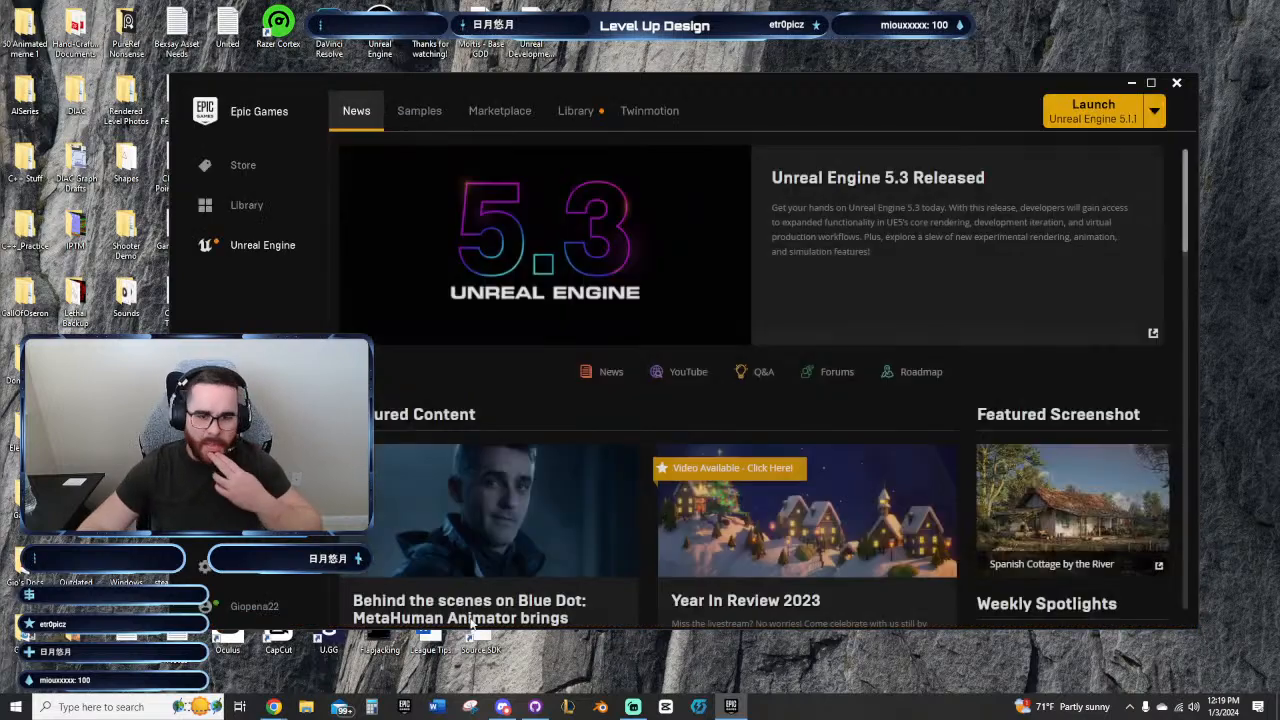
pyautogui.click(576, 111)
pyautogui.scroll(-1, 930, 430)
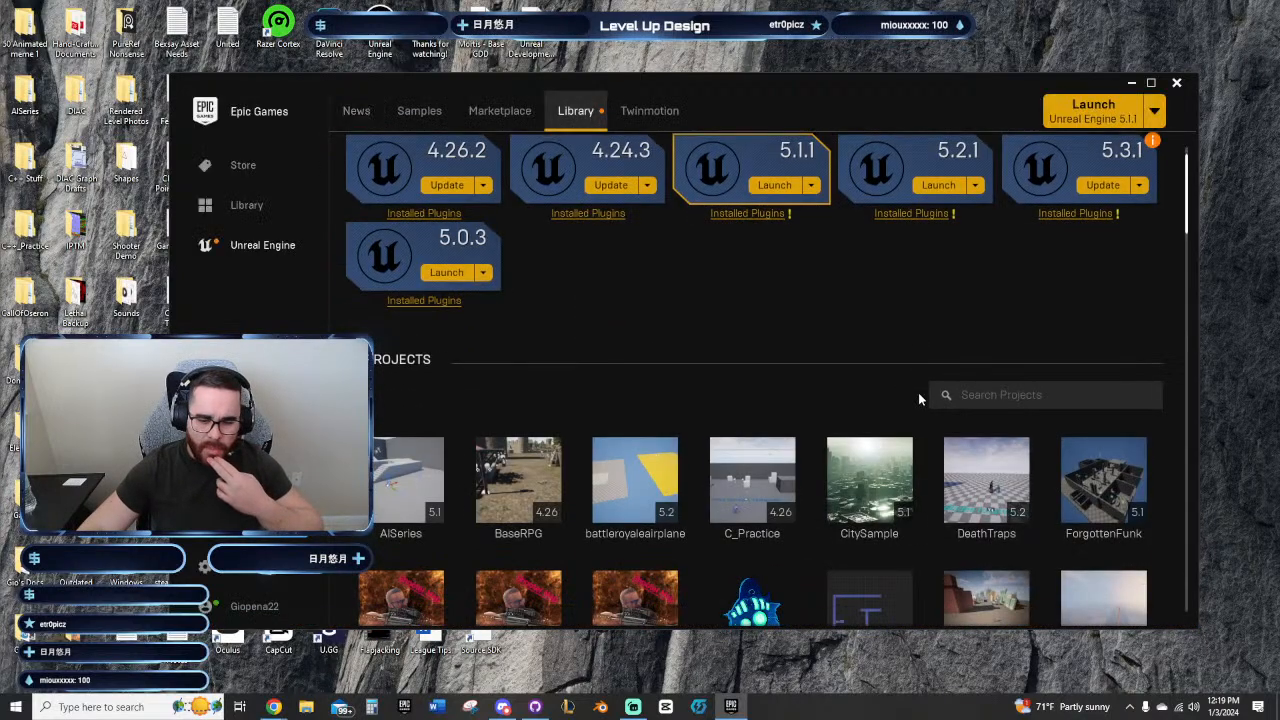
pyautogui.scroll(-3, 918, 398)
pyautogui.scroll(-1, 933, 454)
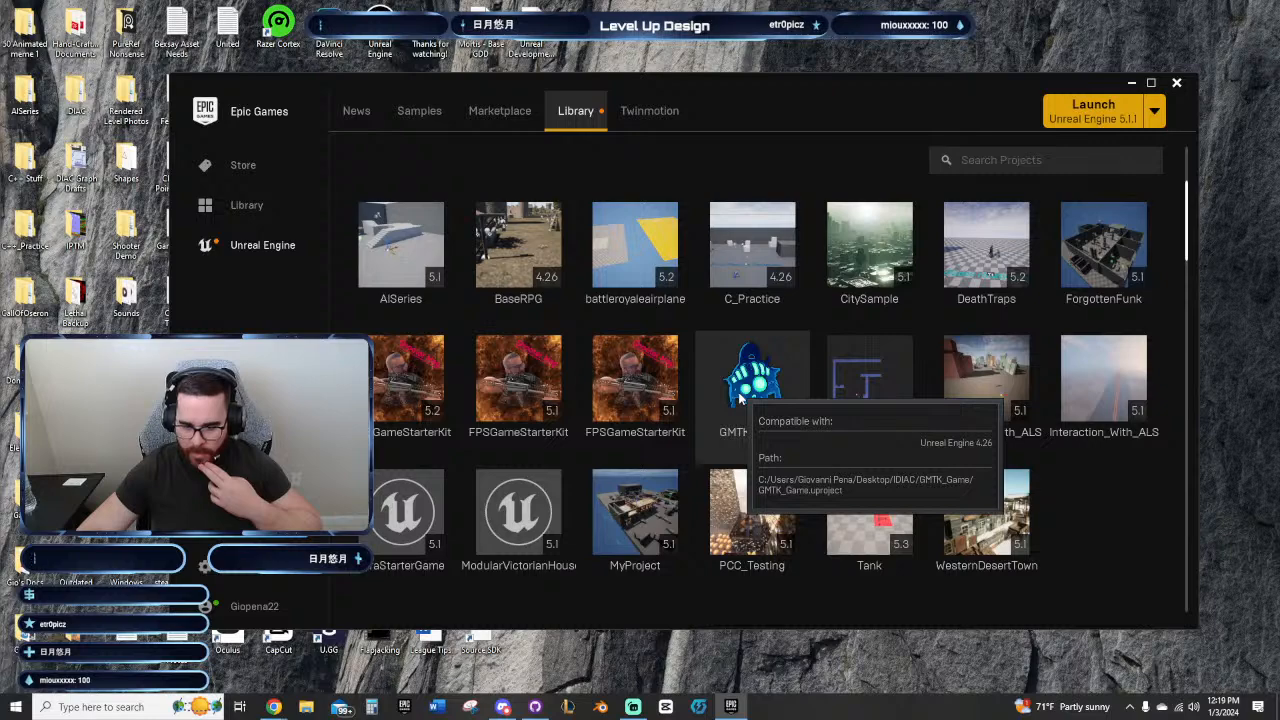
pyautogui.doubleClick(840, 382)
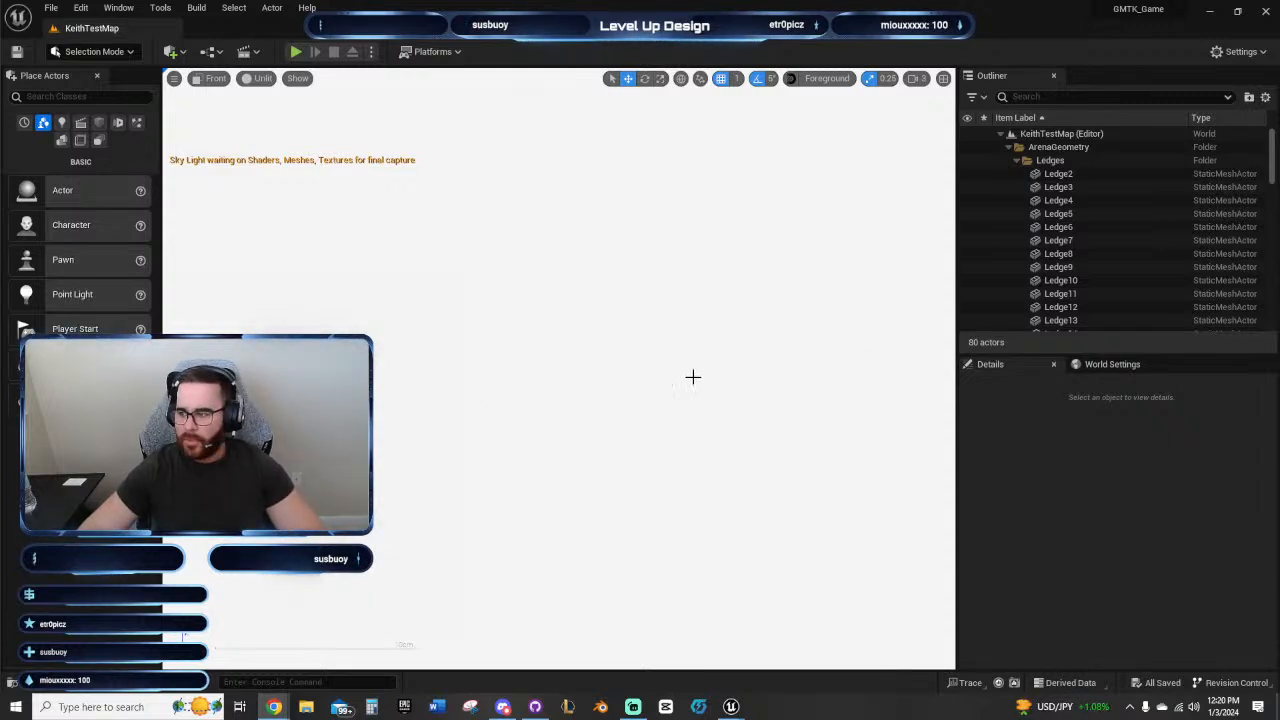
# Step: Open the Level_Updated_World2-3 level and inspect its layout around the large rock in the front view
pyautogui.click(655, 354)
pyautogui.scroll(-10, 654, 354)
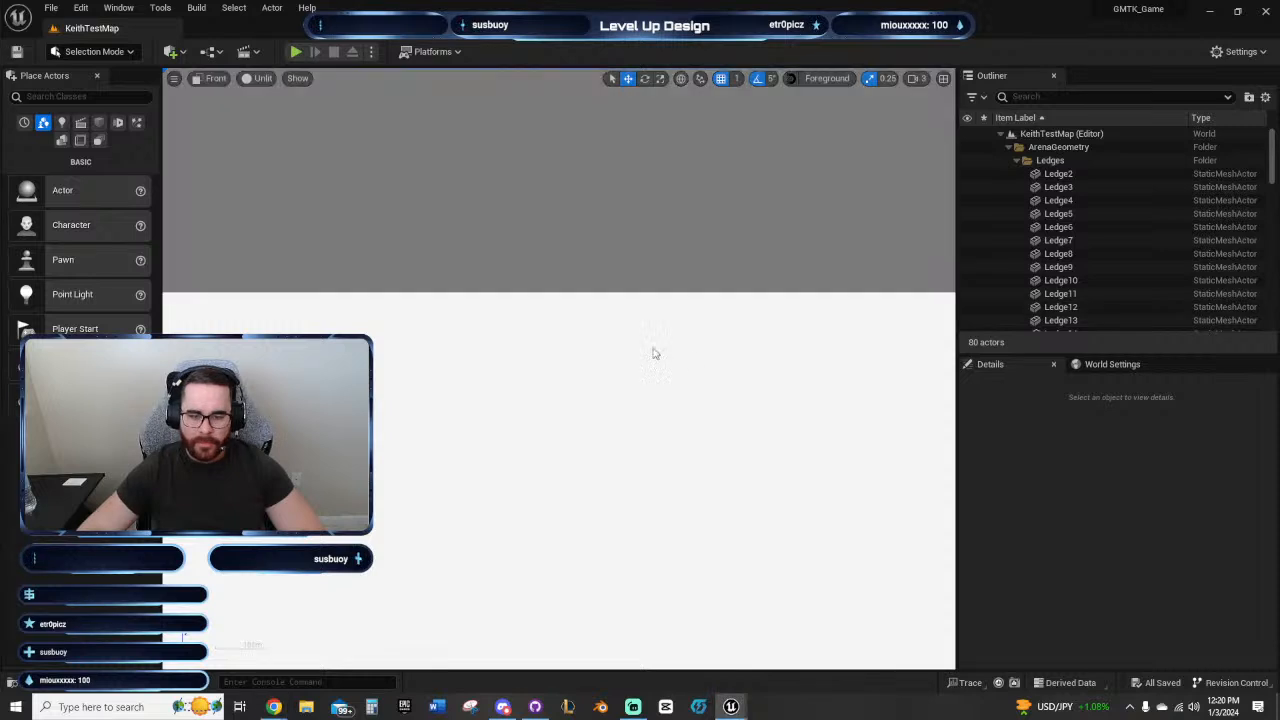
pyautogui.scroll(-15, 642, 349)
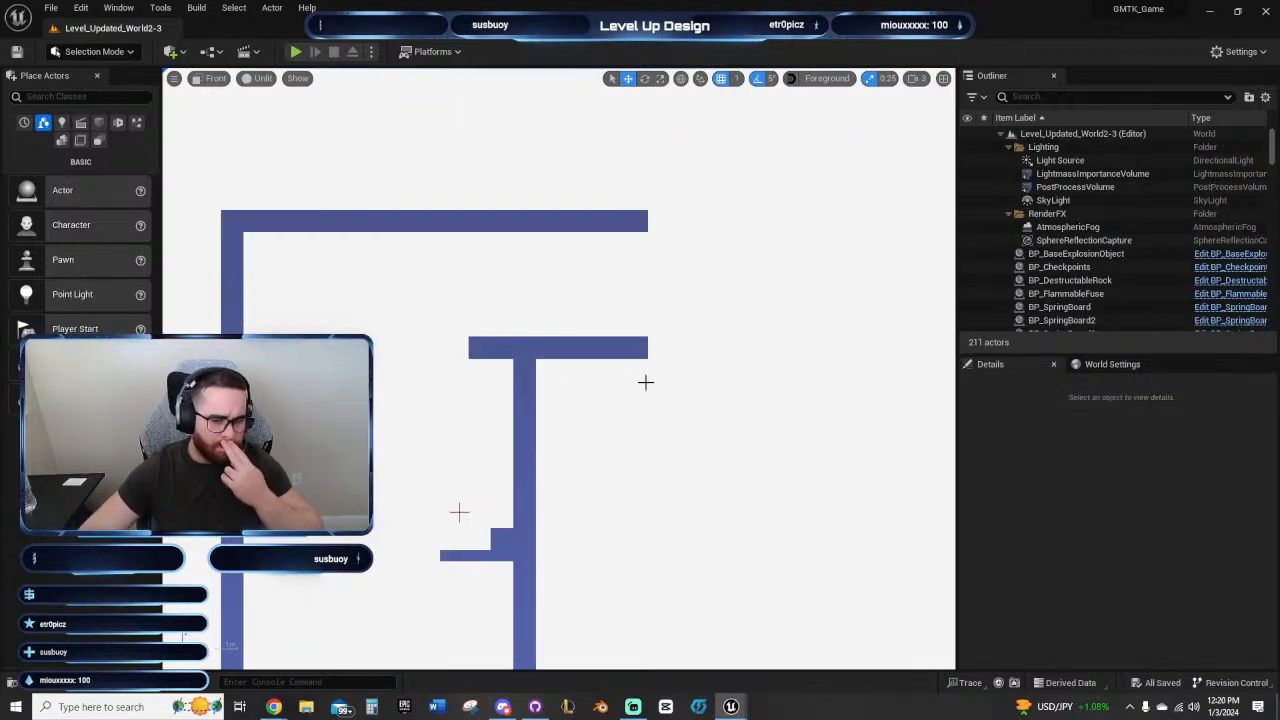
pyautogui.moveTo(684, 424); pyautogui.dragTo(625, 378, button='right')
pyautogui.scroll(-5, 625, 378)
pyautogui.moveTo(591, 420); pyautogui.dragTo(699, 386, button='right')
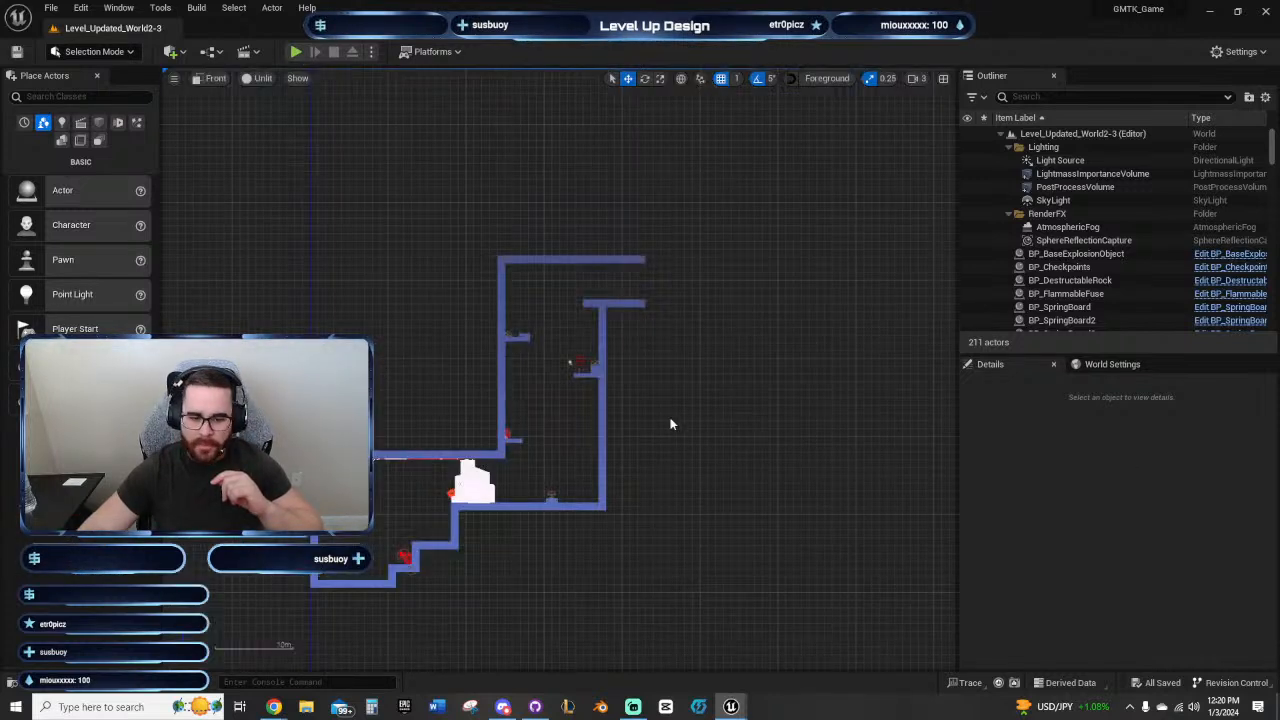
pyautogui.moveTo(653, 448); pyautogui.dragTo(855, 331, button='right')
pyautogui.scroll(4, 666, 369)
pyautogui.moveTo(568, 390); pyautogui.dragTo(576, 320, button='right')
# Step: Open the Overall TODOs text document, append "or meshes destroyed" to the destructible rocks item, and save the file
pyautogui.click(130, 710)
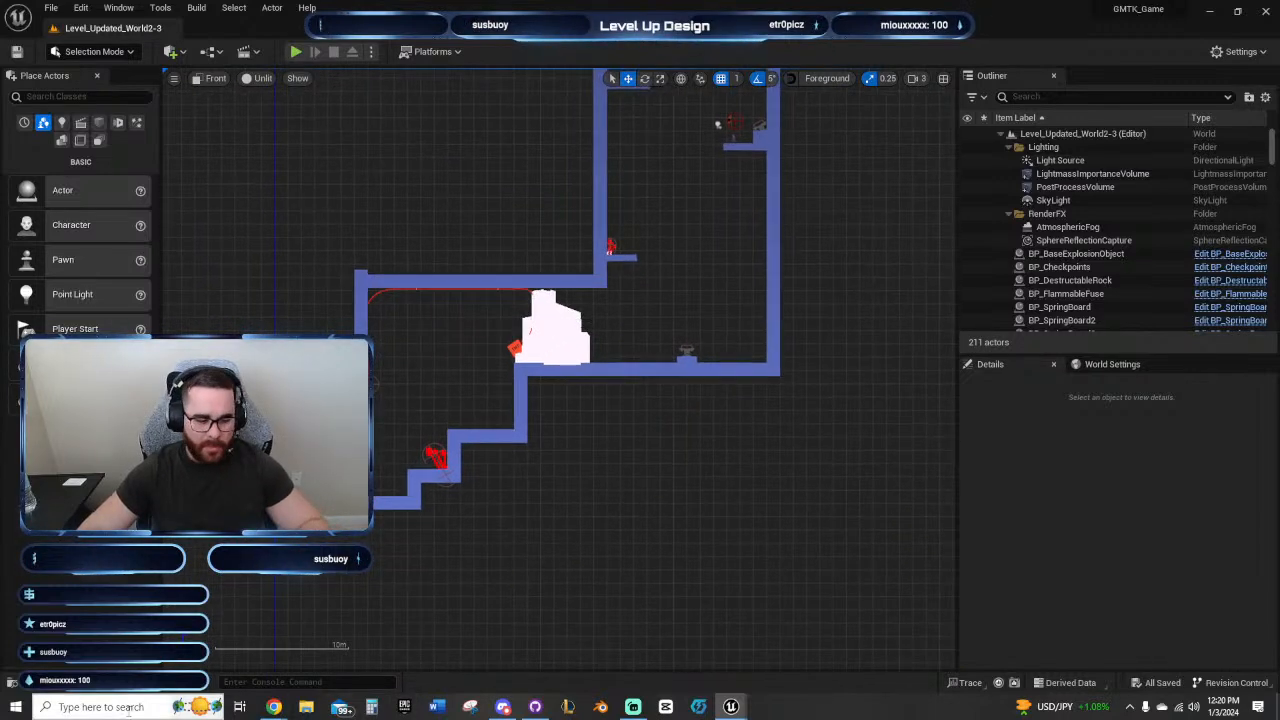
pyautogui.write('overall')
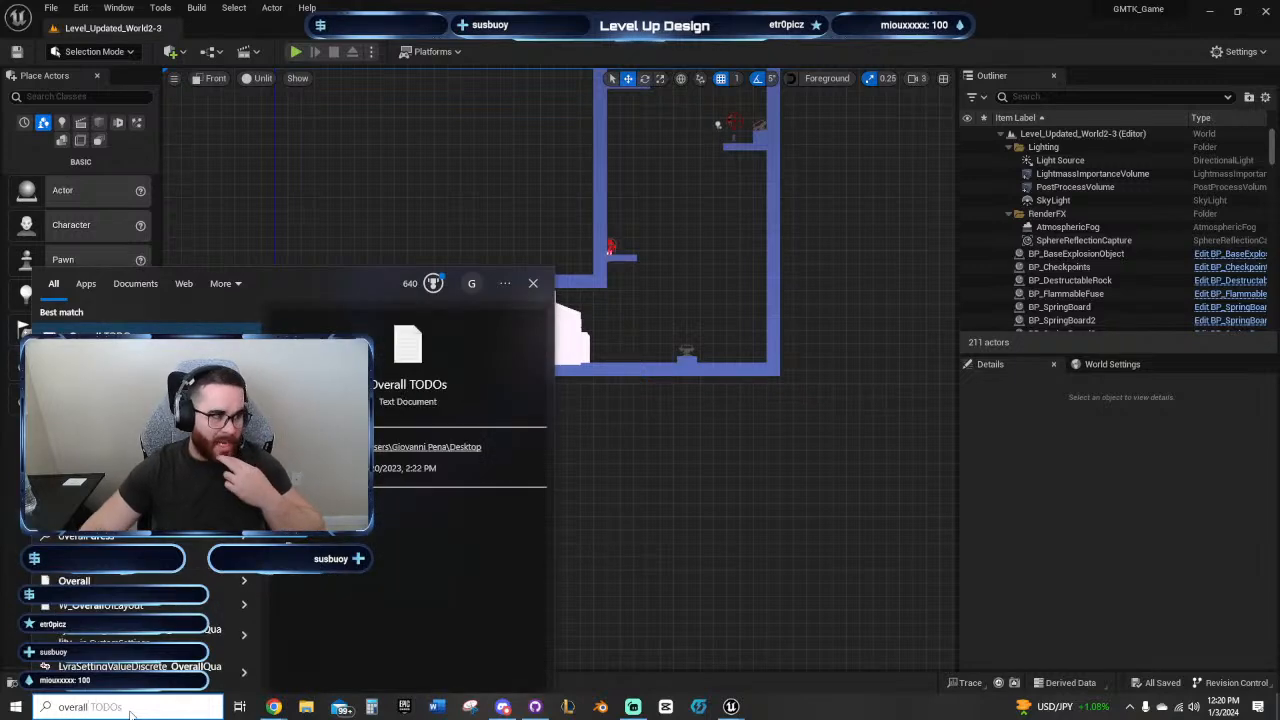
pyautogui.click(130, 346)
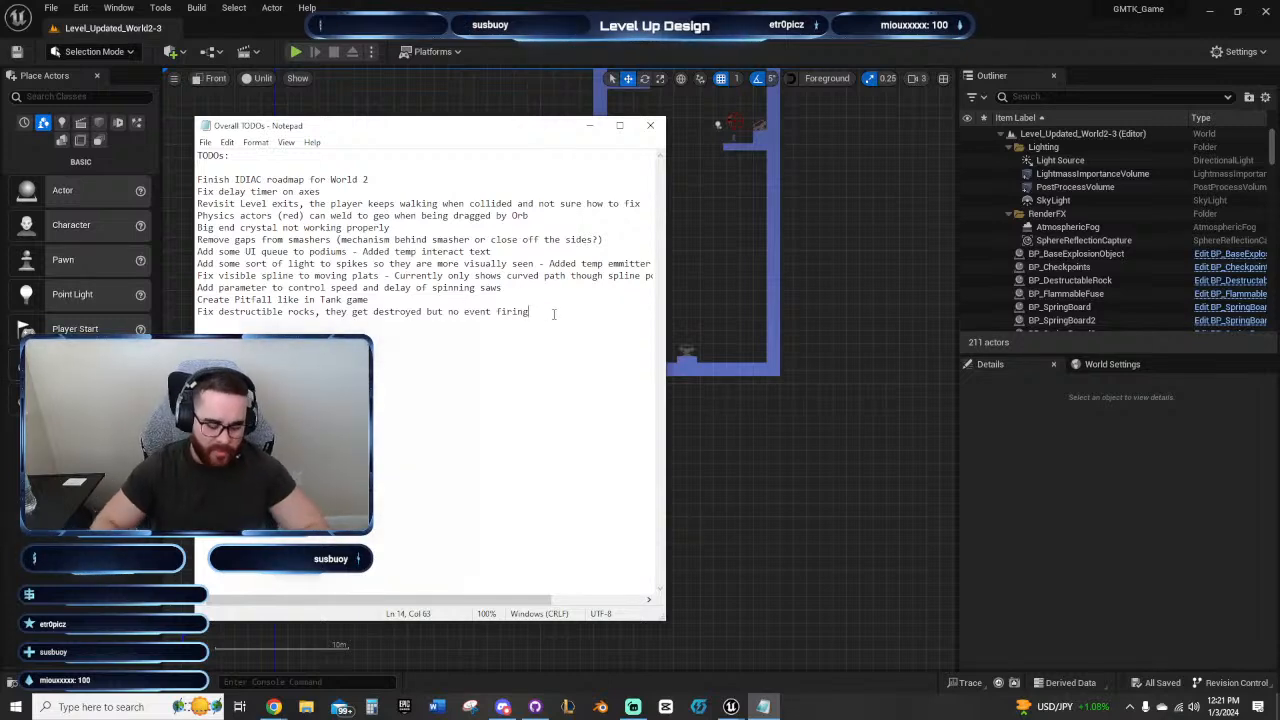
pyautogui.write('or ')
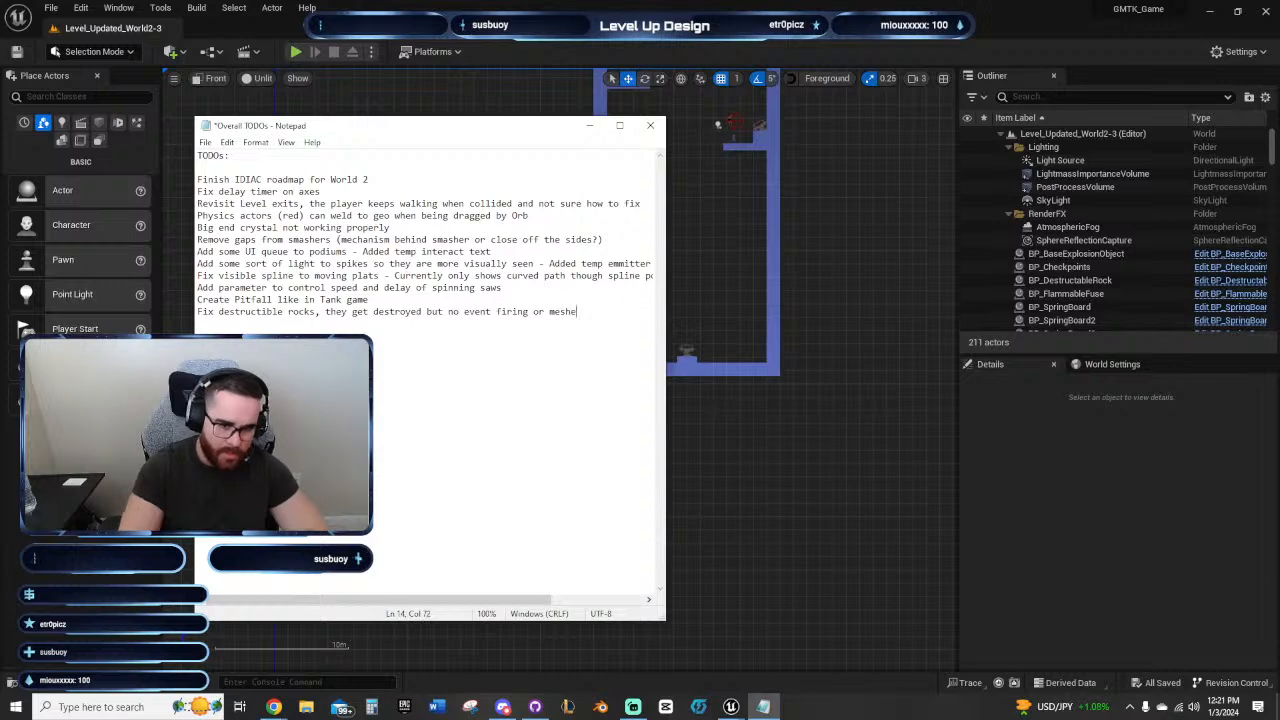
pyautogui.write('meshe')
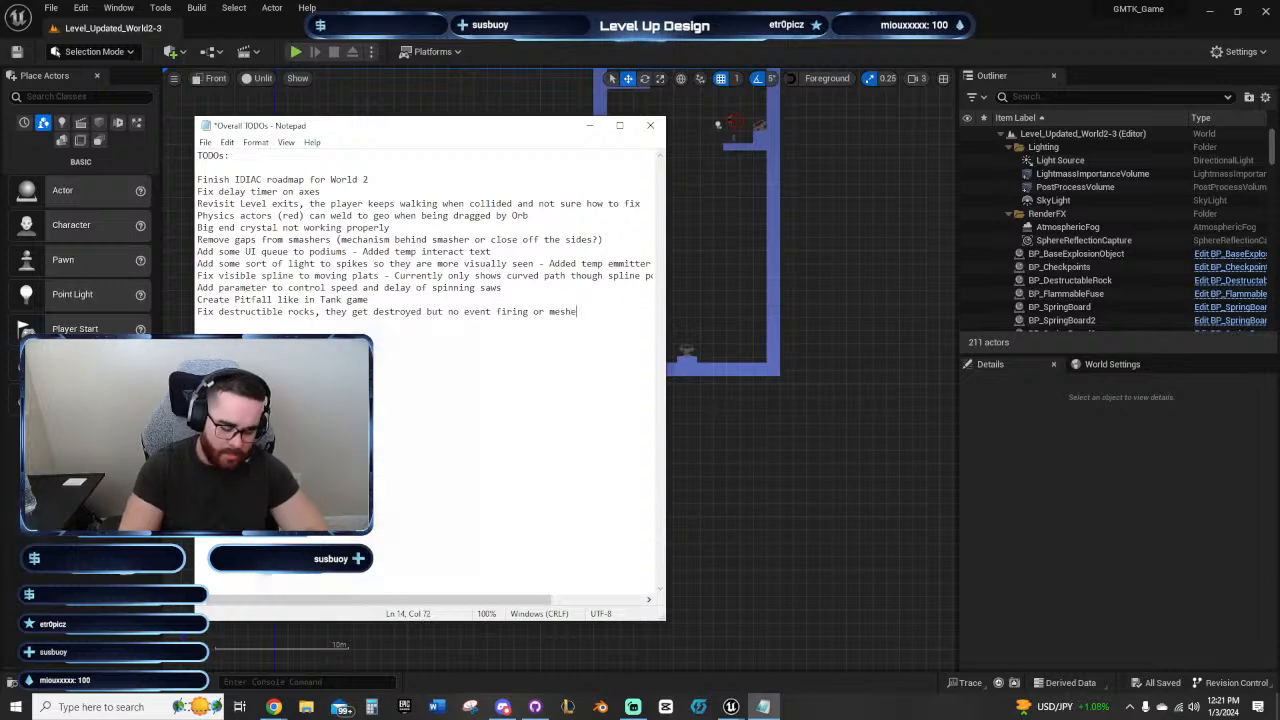
pyautogui.write('s destroyed')
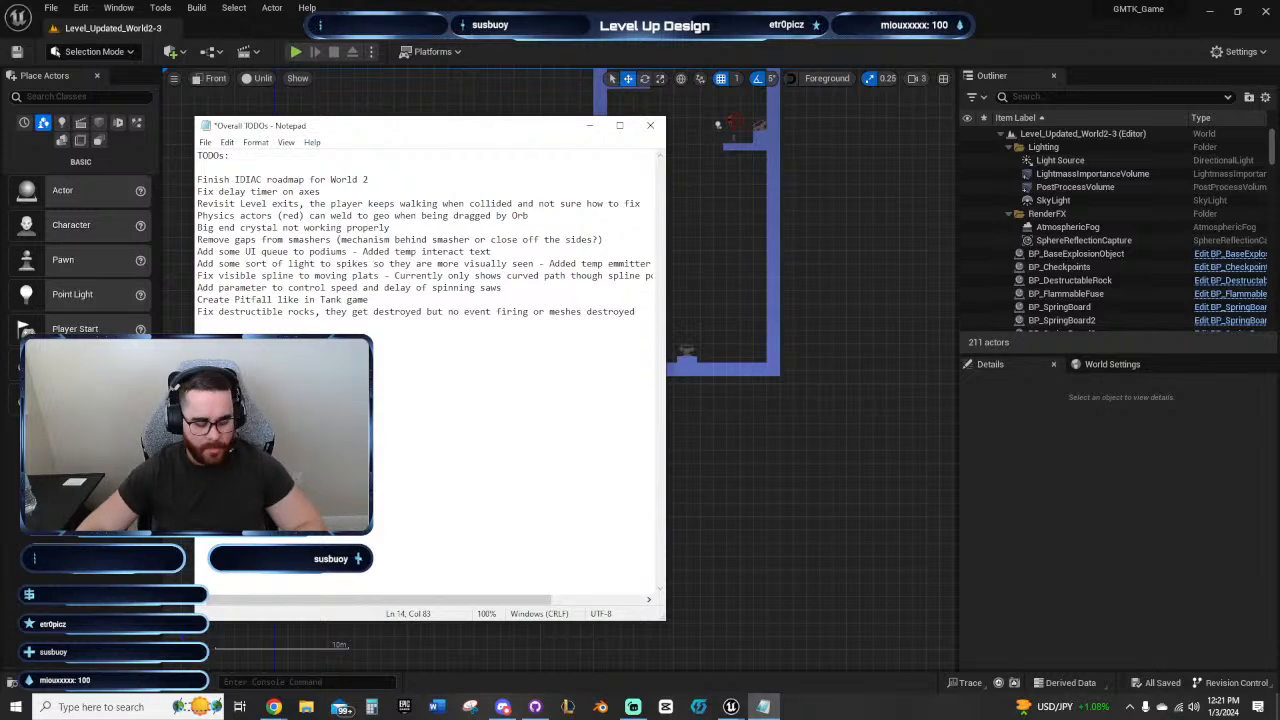
pyautogui.hotkey('ctrl', 's')
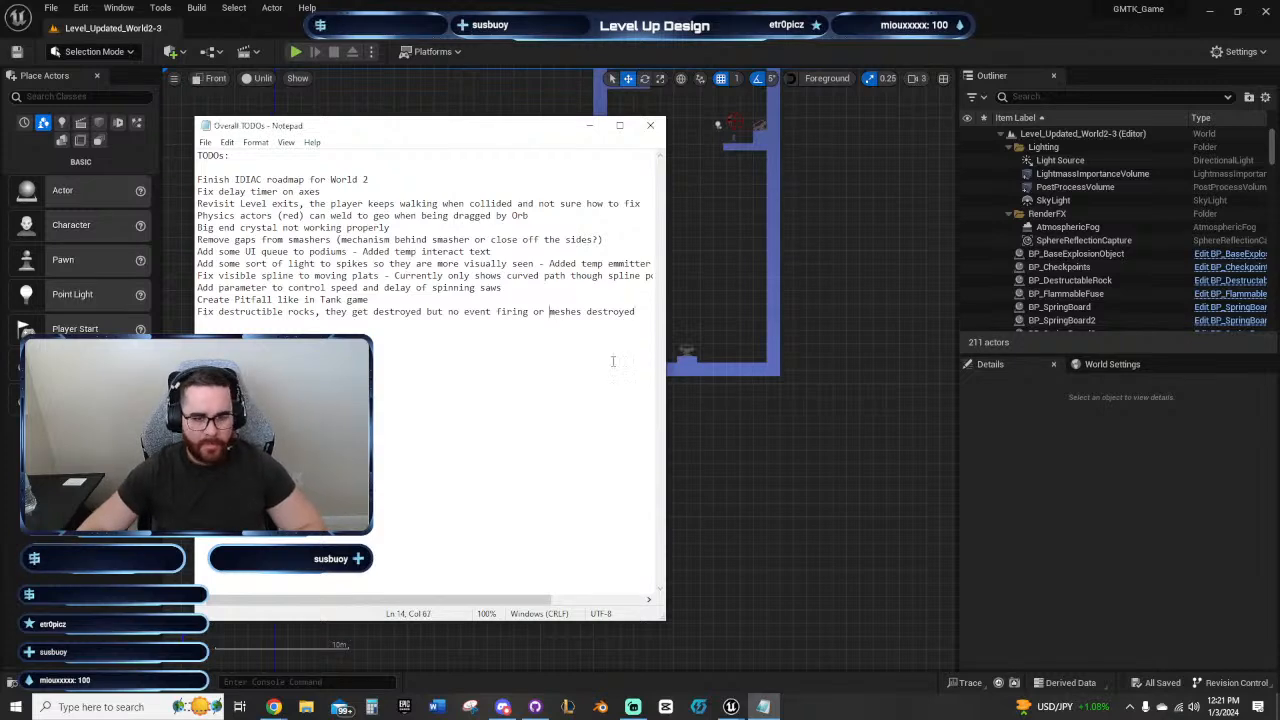
# Step: Select the destructible rock in the level and open BP_DestructableRock in the full Blueprint editor
pyautogui.click(744, 432)
pyautogui.moveTo(643, 457); pyautogui.dragTo(549, 437, button='right')
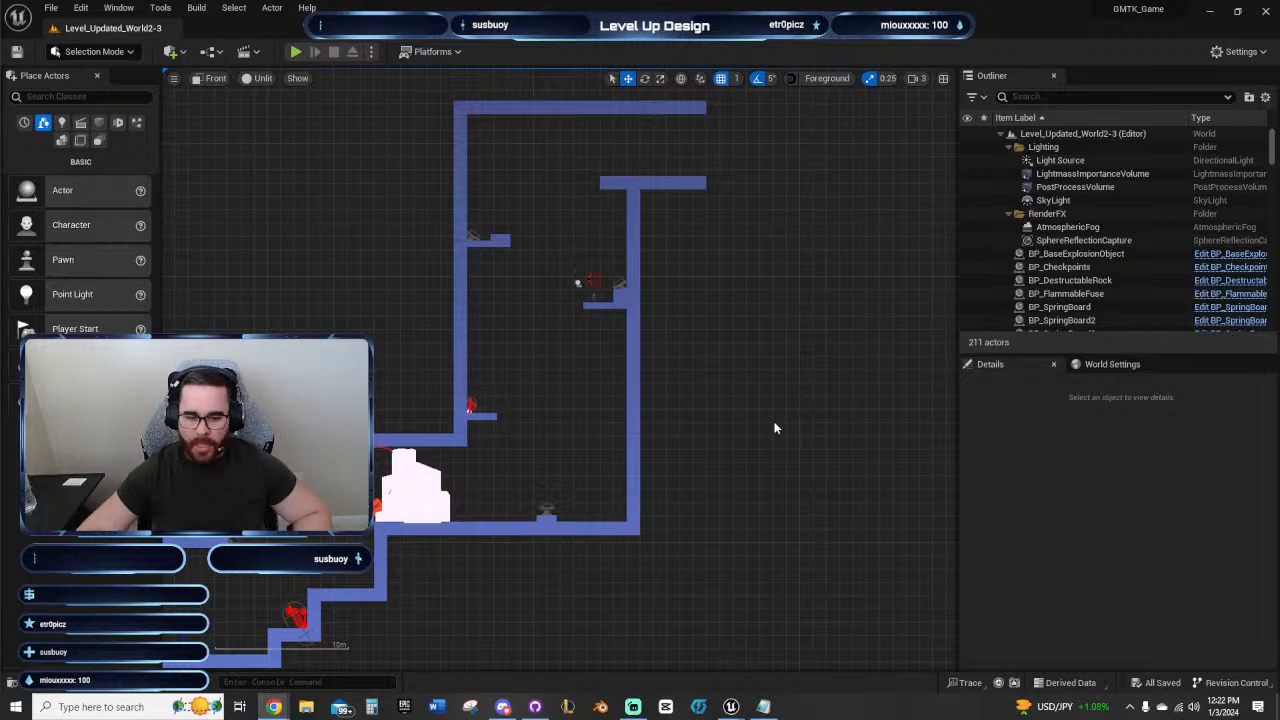
pyautogui.moveTo(776, 428); pyautogui.dragTo(811, 367, button='right')
pyautogui.click(465, 425)
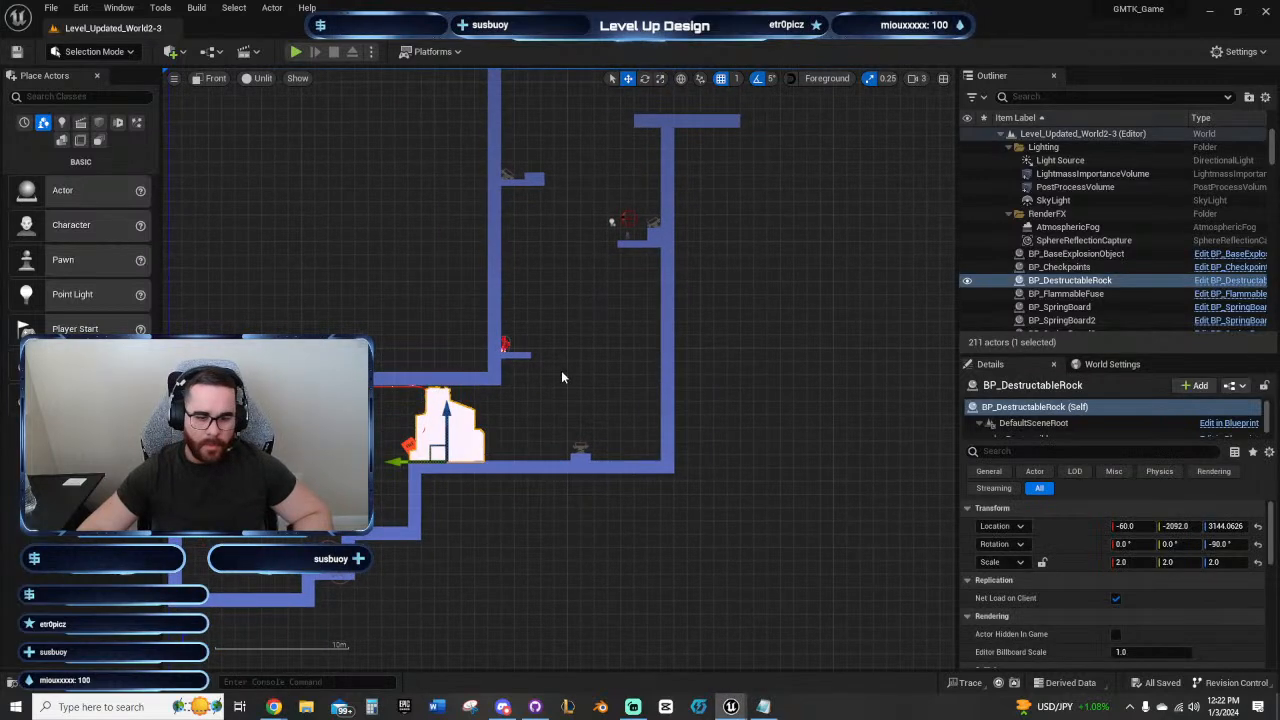
pyautogui.moveTo(561, 370); pyautogui.dragTo(563, 407, button='right')
pyautogui.click(1237, 284)
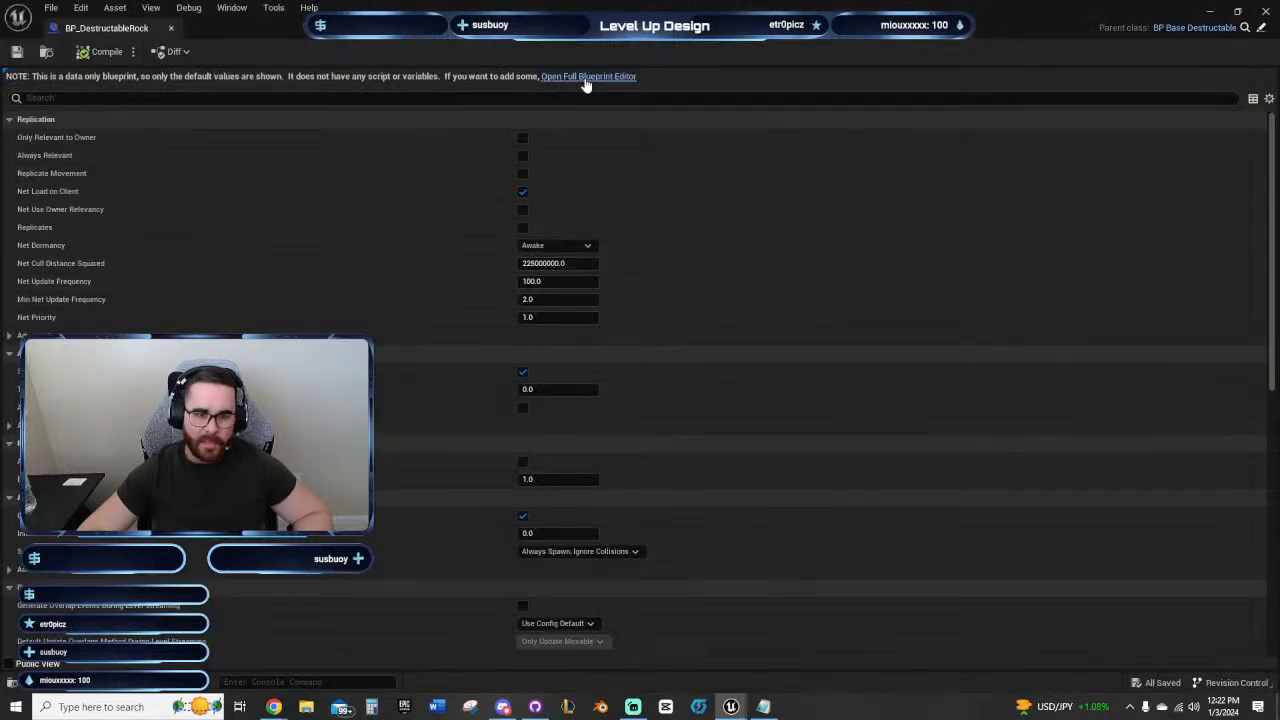
pyautogui.click(586, 80)
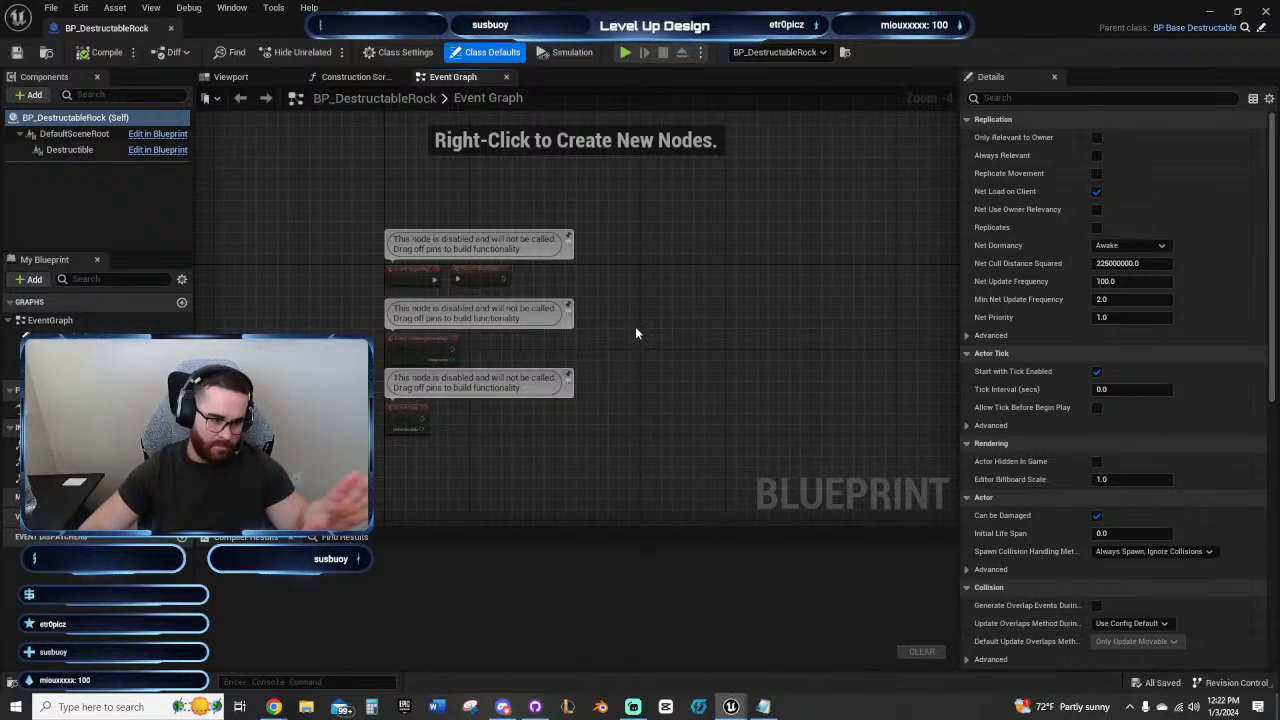
# Step: Check BP_DestructableRock's graphs, then dock its editor beside the Level_Updated_World2-3 level and return to the level
pyautogui.moveTo(636, 328); pyautogui.dragTo(637, 337, button='right')
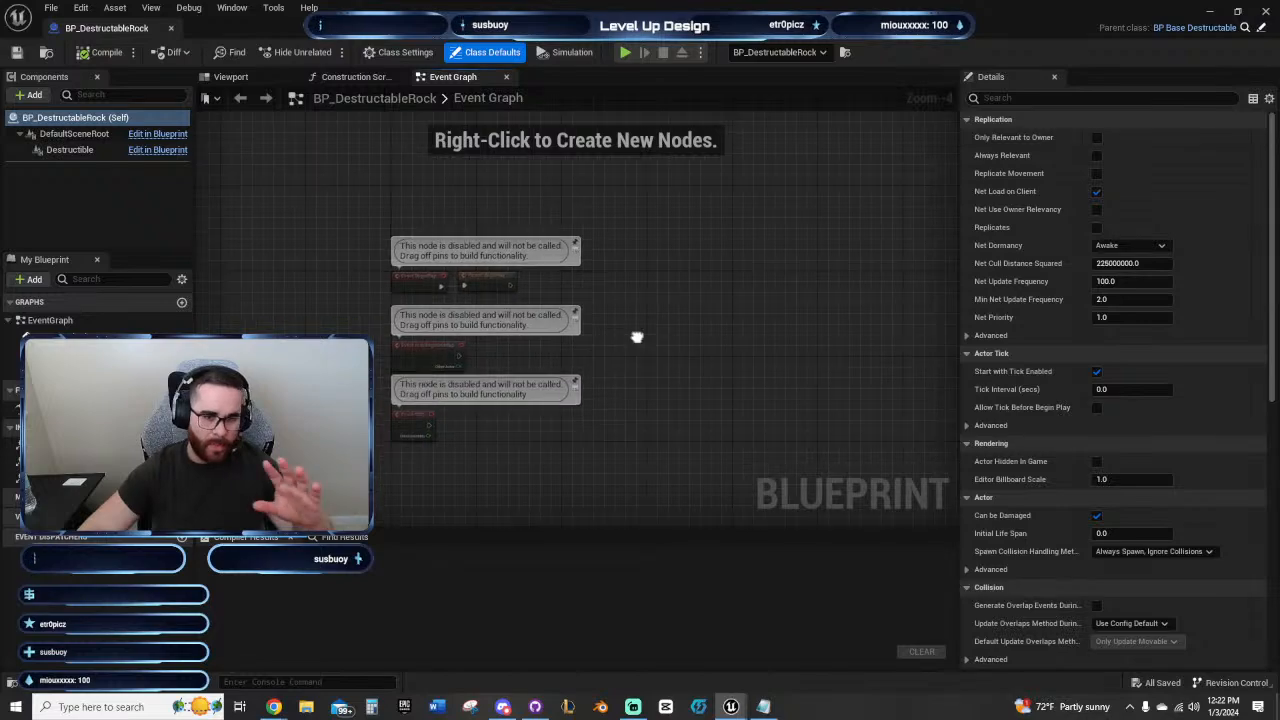
pyautogui.click(350, 78)
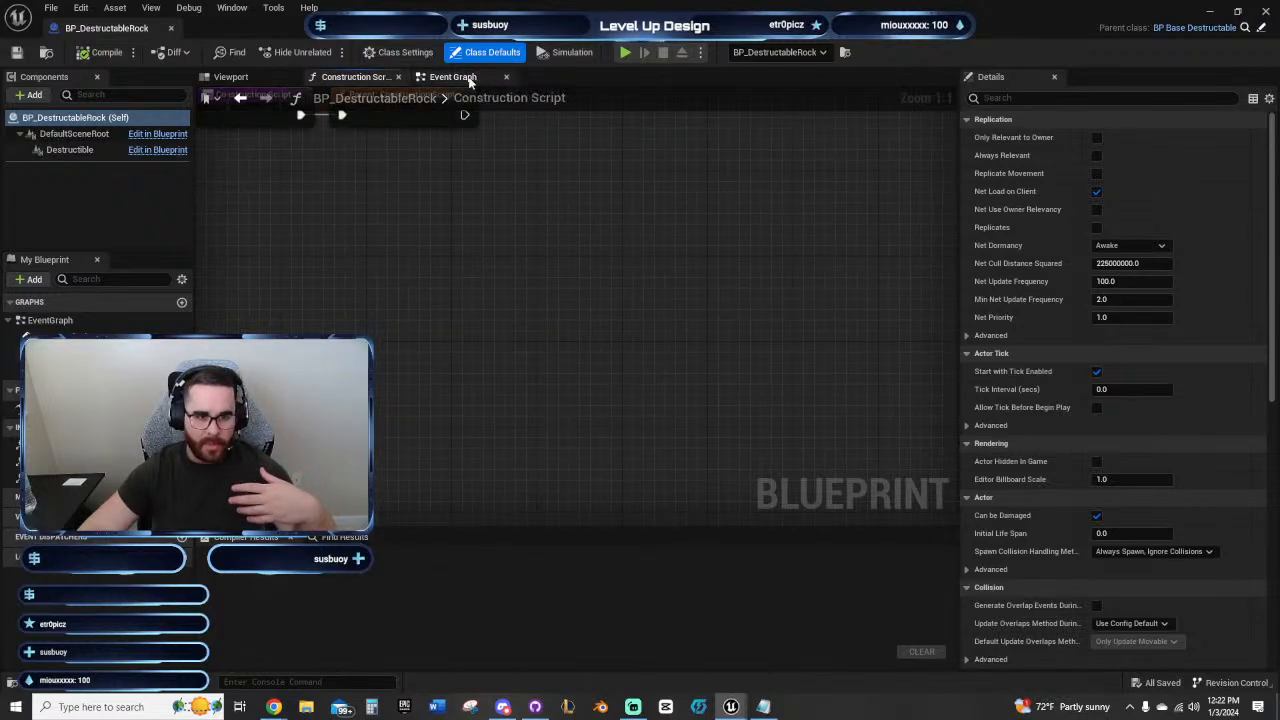
pyautogui.moveTo(101, 34); pyautogui.dragTo(266, 22)
pyautogui.click(108, 27)
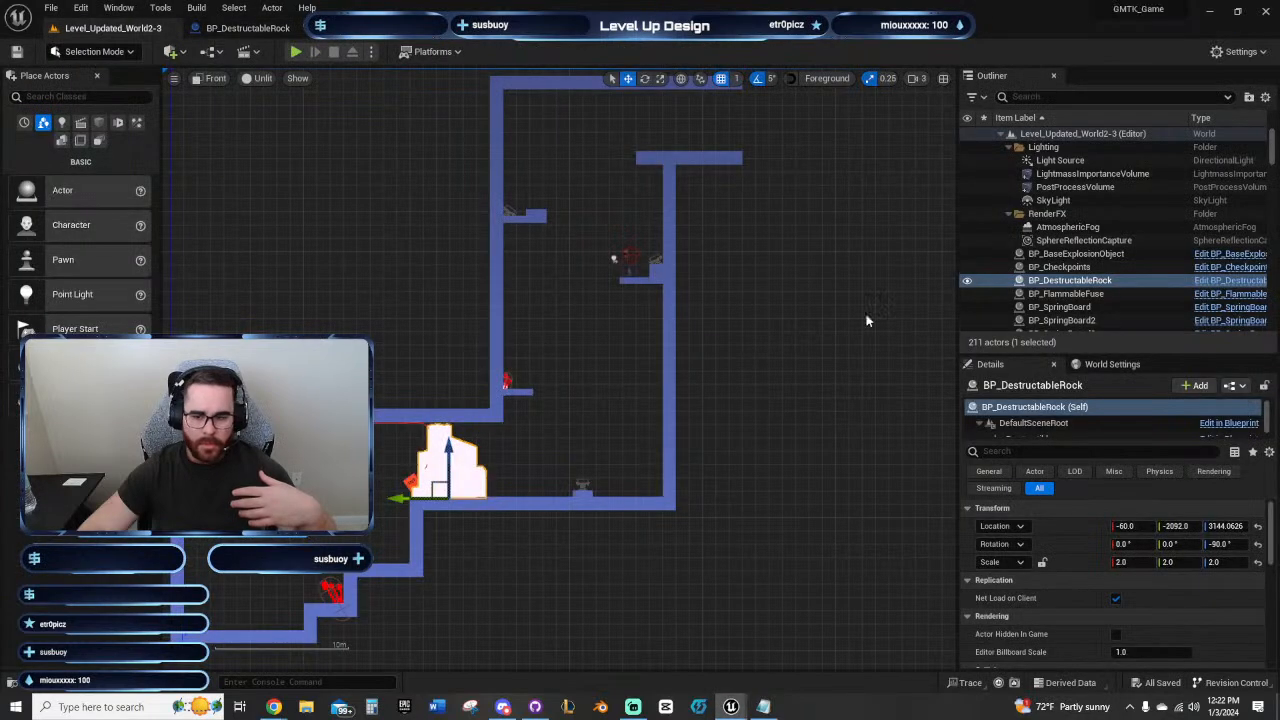
pyautogui.rightClick(1093, 287)
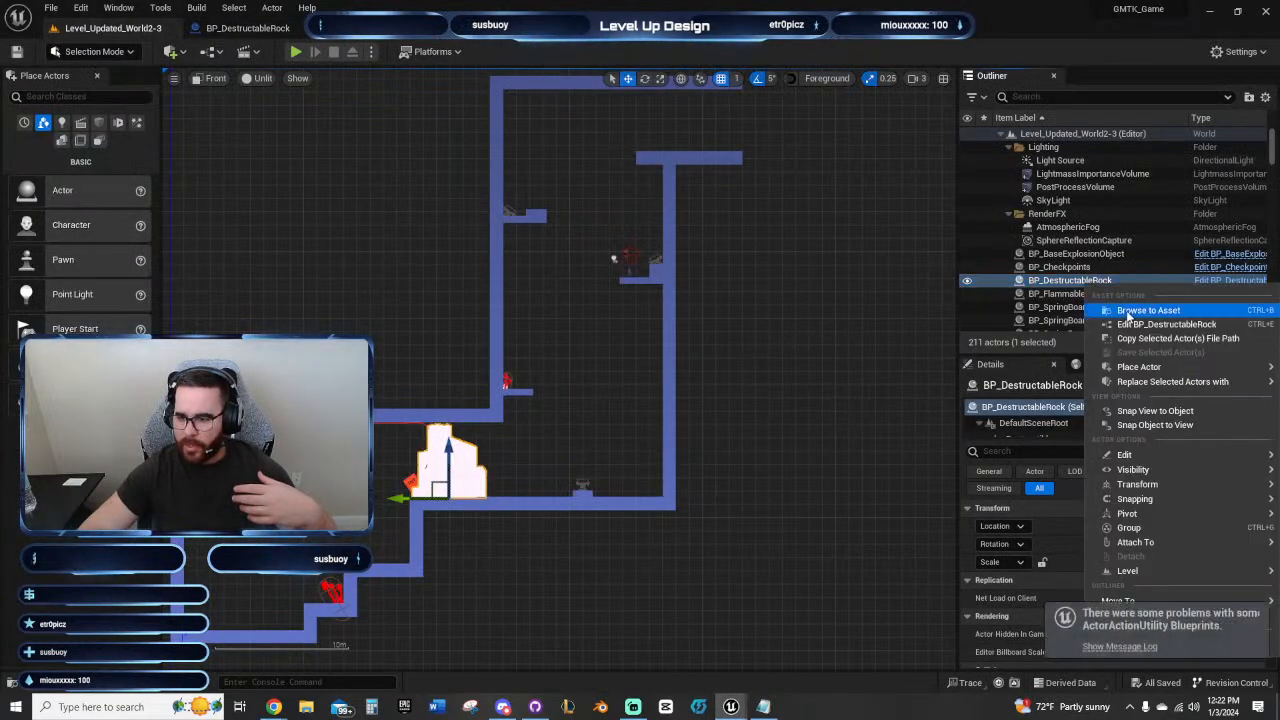
pyautogui.press('Escape')
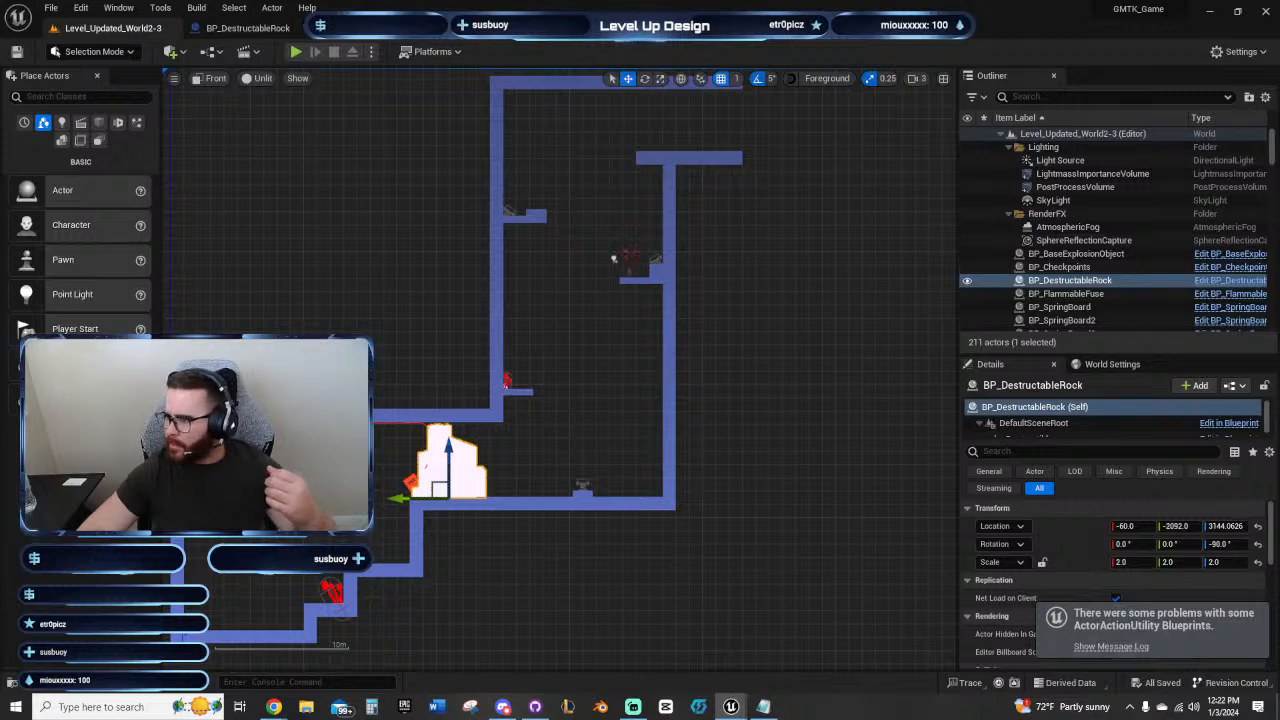
# Step: Open the parent blueprint BP_BaseDestructable, examine its damage logic and construction script, and compile it
pyautogui.click(254, 28)
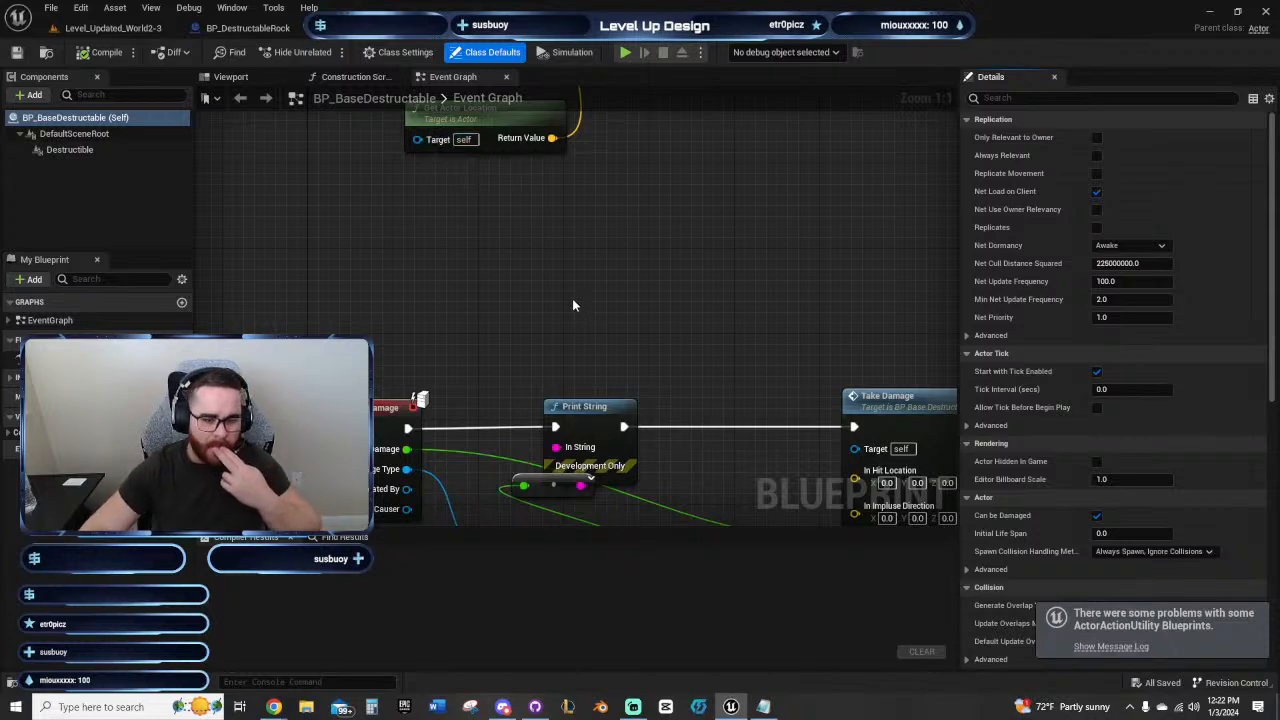
pyautogui.moveTo(601, 309); pyautogui.dragTo(588, 495, button='right')
pyautogui.scroll(-3, 519, 270)
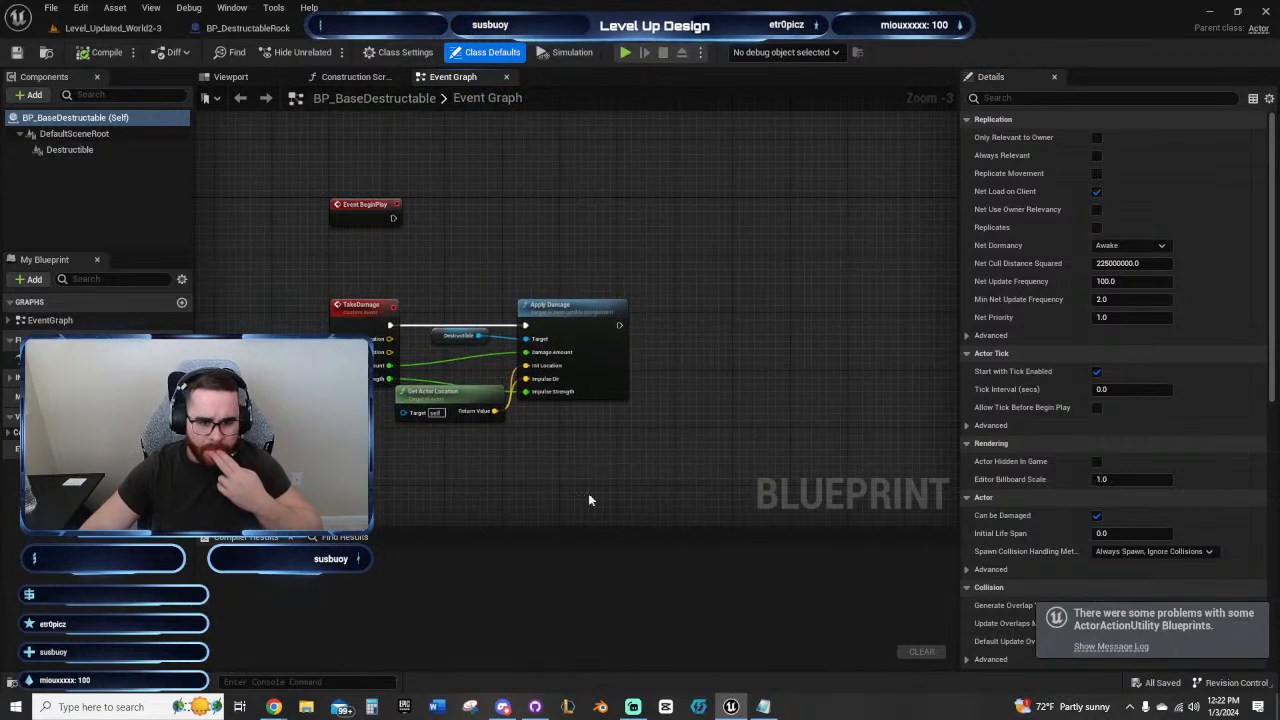
pyautogui.scroll(1, 536, 428)
pyautogui.click(350, 76)
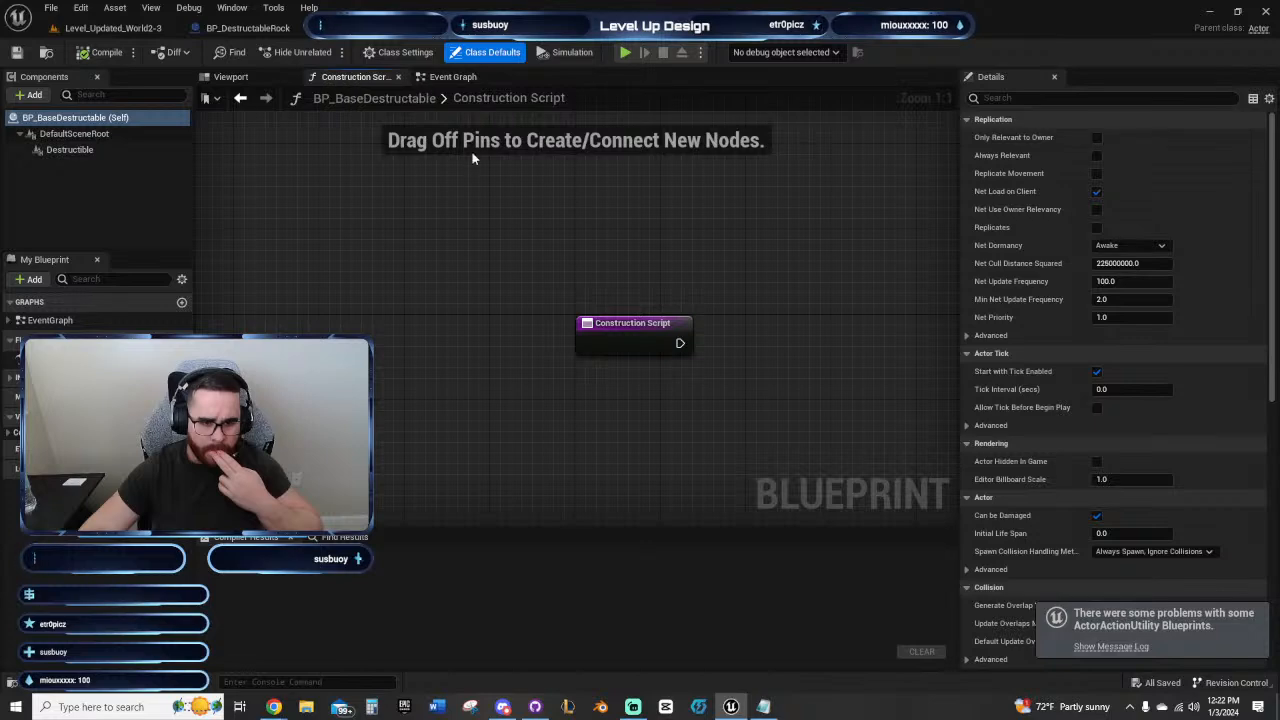
pyautogui.click(453, 77)
pyautogui.scroll(1, 633, 230)
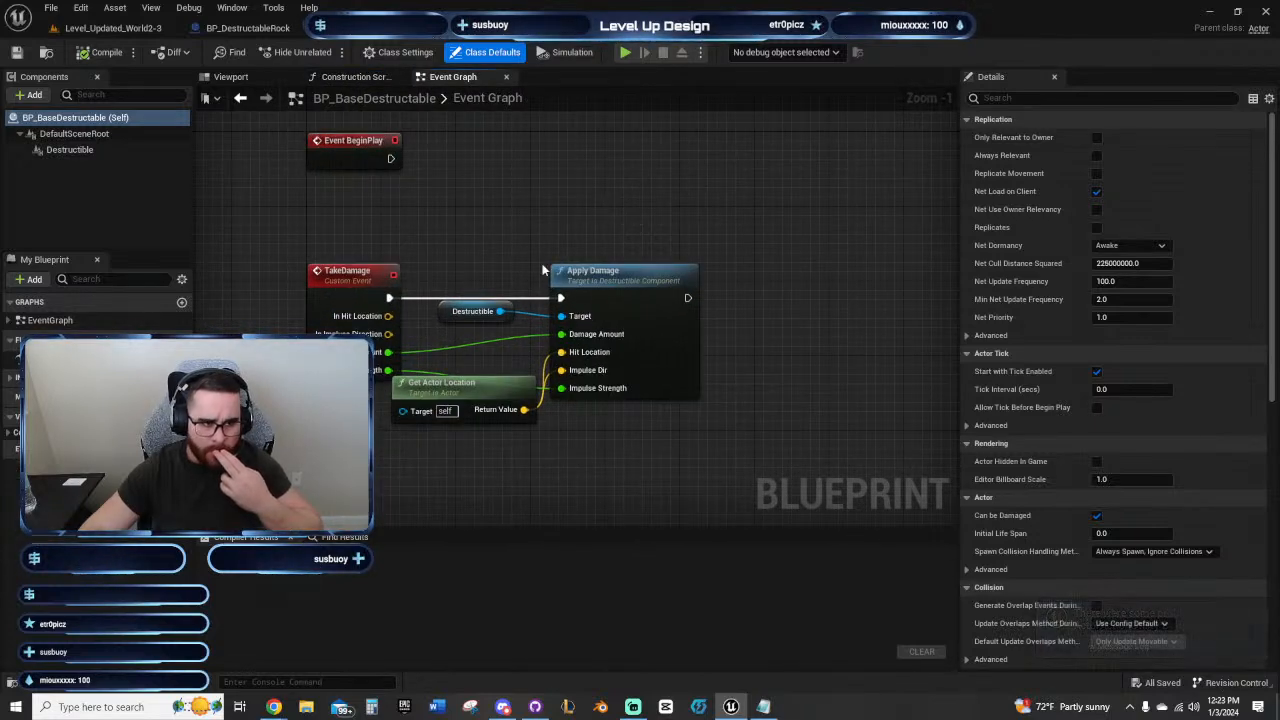
pyautogui.press('F7')
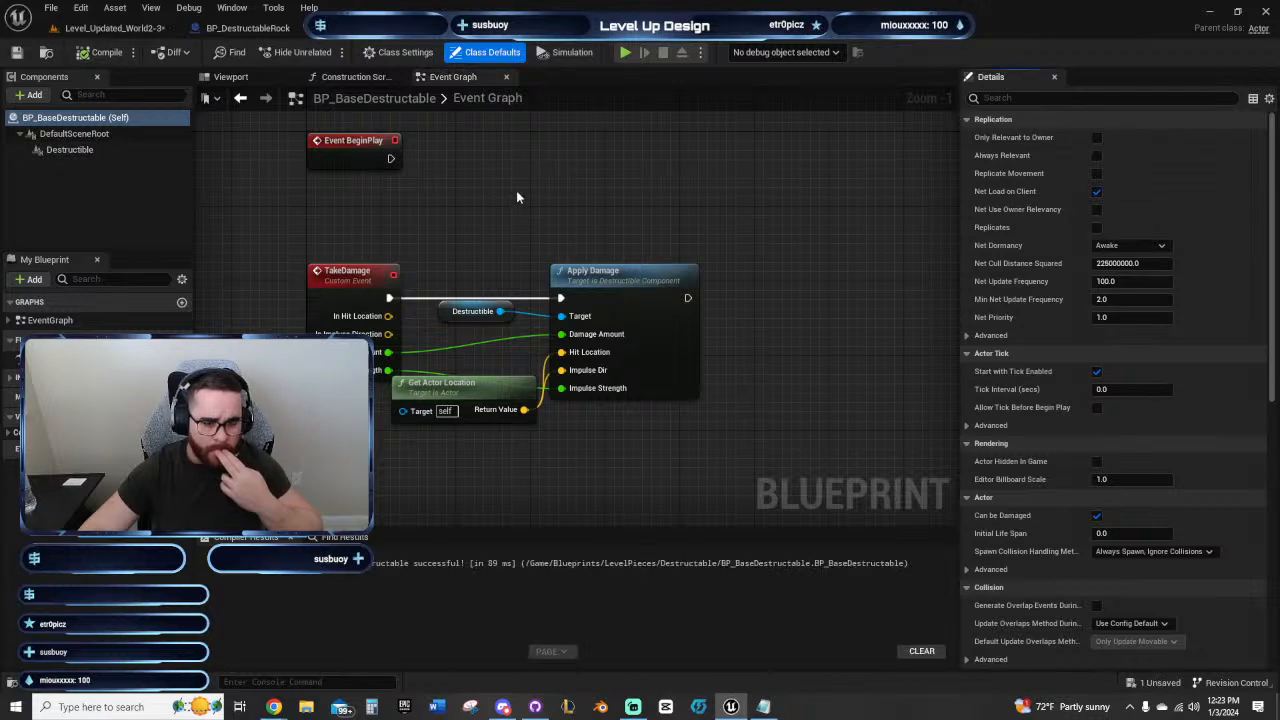
# Step: Examine BP_BaseDestructable's event graph from TakeDamage to On Component Fracture, and inspect its Destructible component's settings and mesh
pyautogui.moveTo(550, 201); pyautogui.dragTo(573, 162, button='right')
pyautogui.scroll(-3, 591, 397)
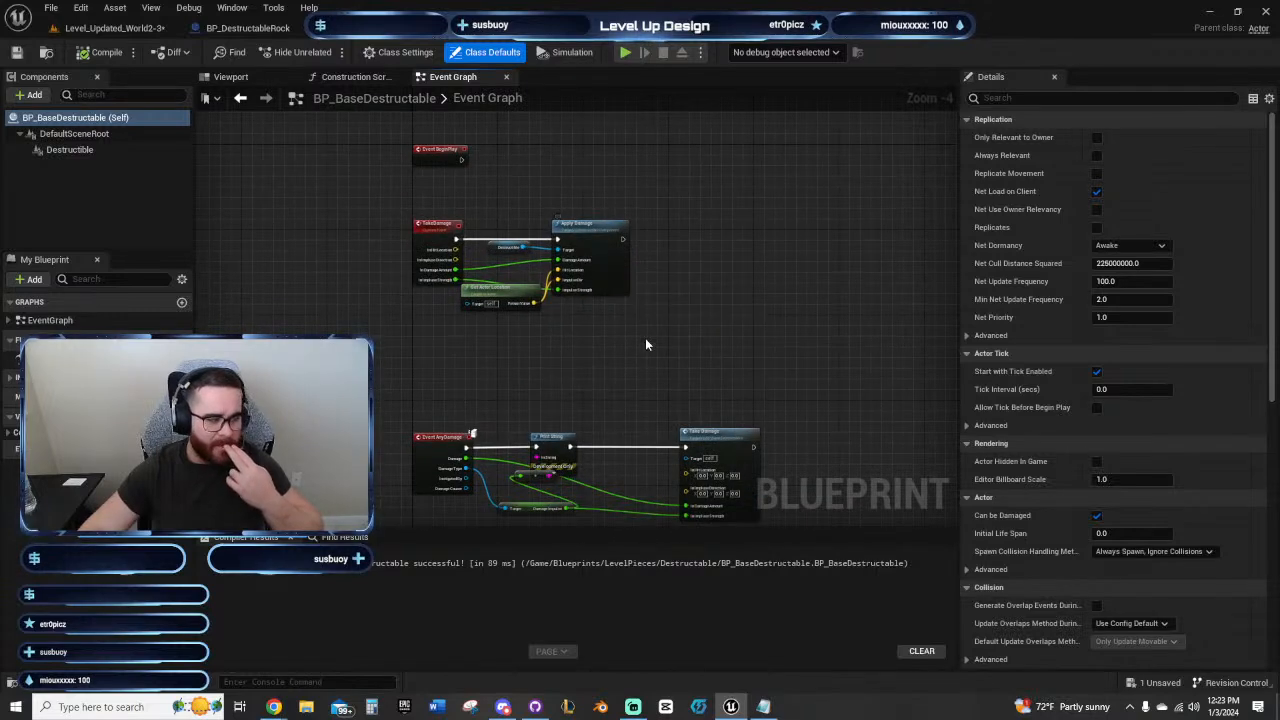
pyautogui.moveTo(642, 361); pyautogui.dragTo(620, 265, button='right')
pyautogui.scroll(2, 603, 323)
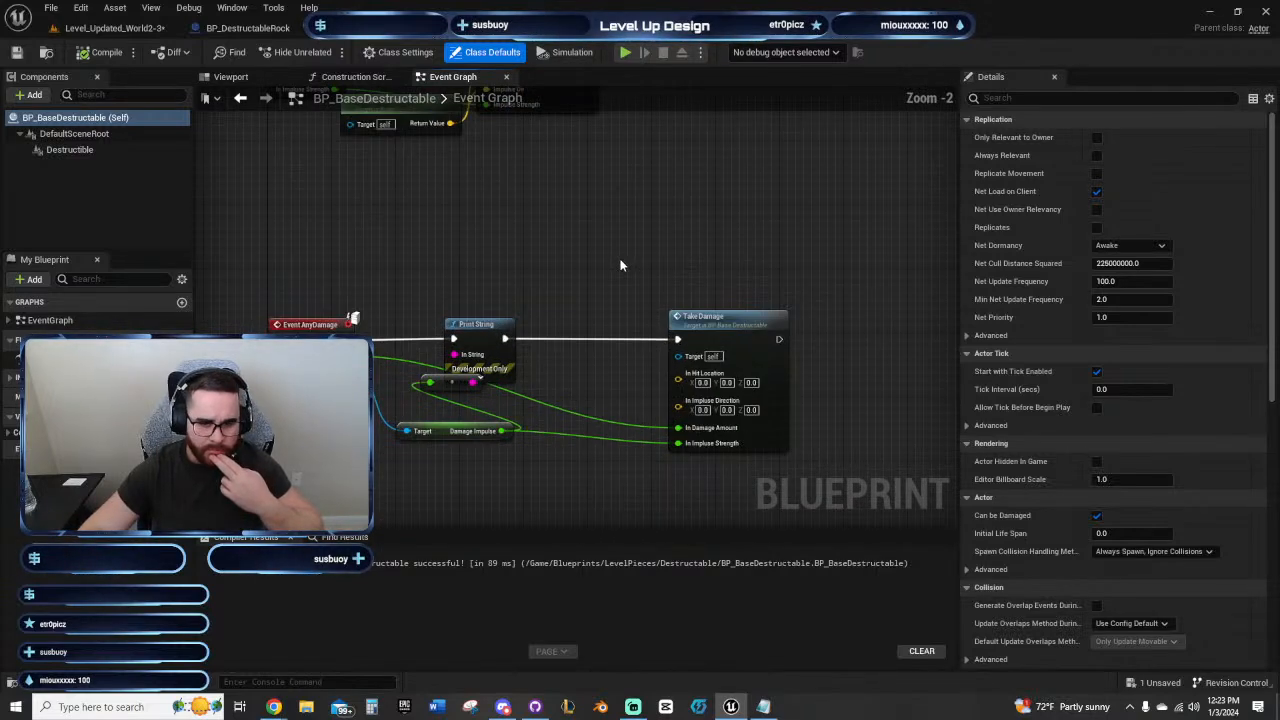
pyautogui.scroll(-1, 580, 277)
pyautogui.scroll(-1, 657, 129)
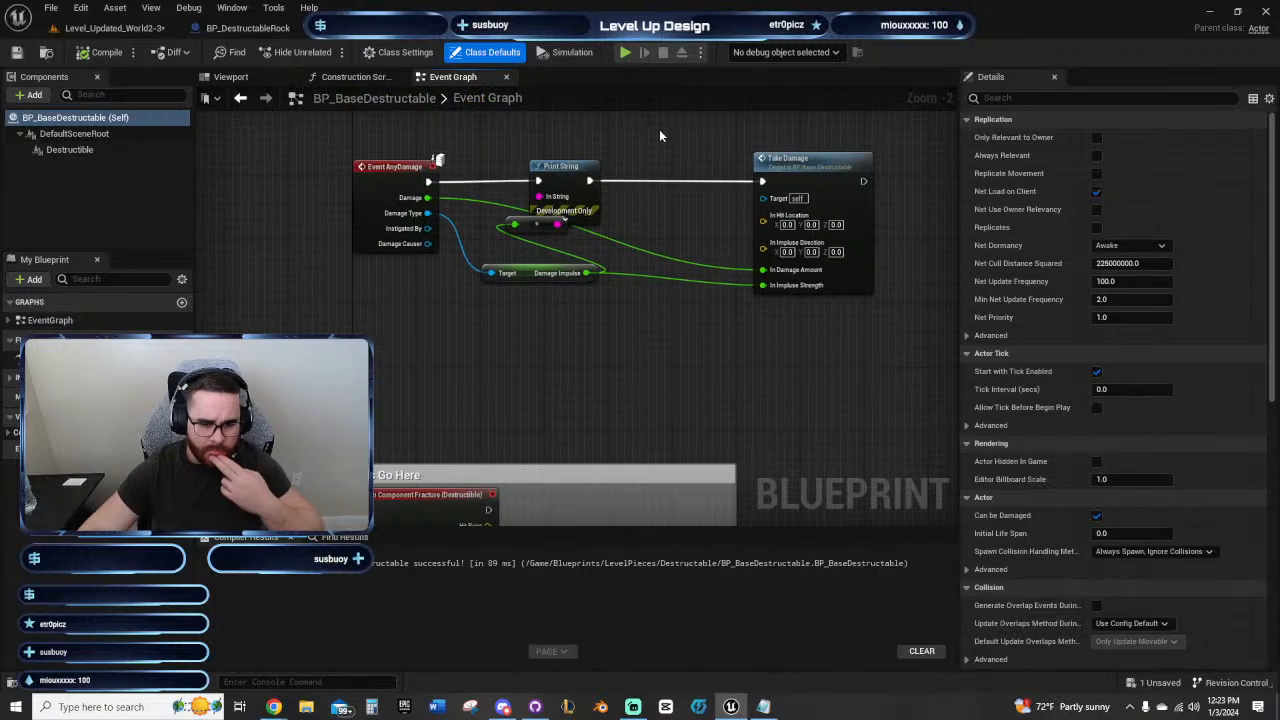
pyautogui.scroll(-1, 645, 353)
pyautogui.scroll(4, 645, 353)
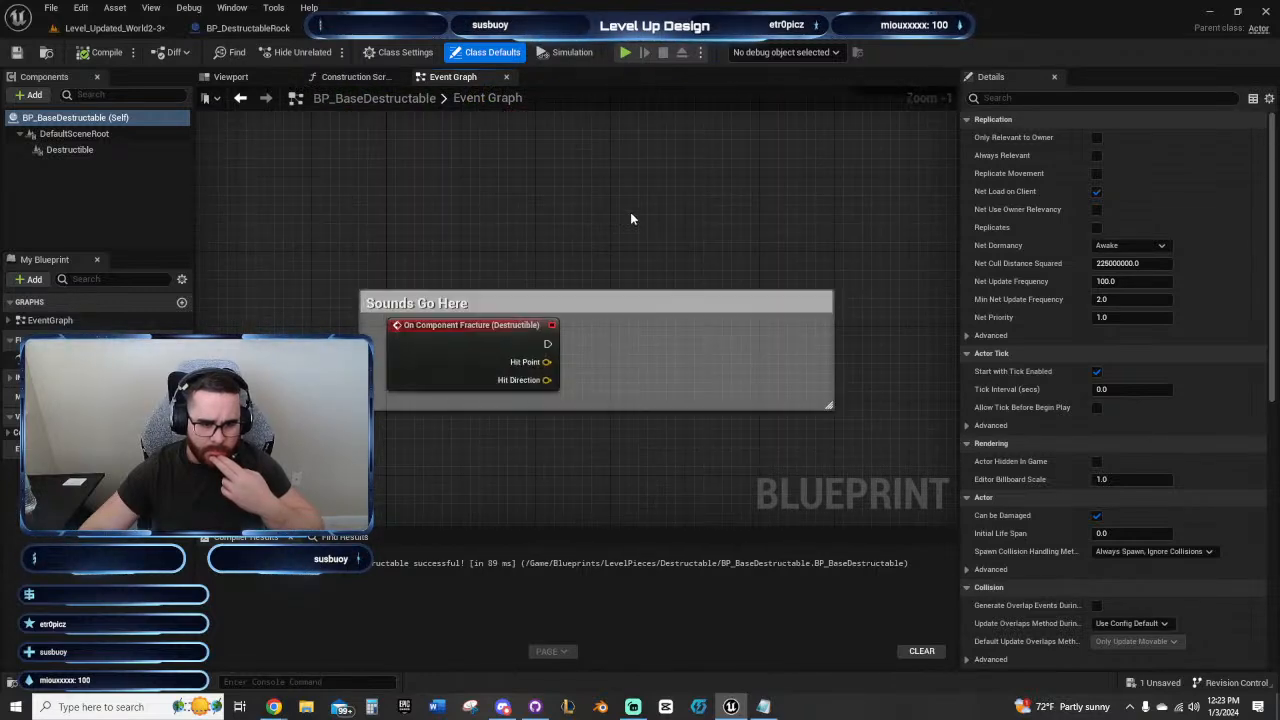
pyautogui.moveTo(655, 203); pyautogui.dragTo(632, 455, button='right')
pyautogui.scroll(-4, 632, 455)
pyautogui.moveTo(648, 278); pyautogui.dragTo(644, 490, button='right')
pyautogui.scroll(4, 622, 430)
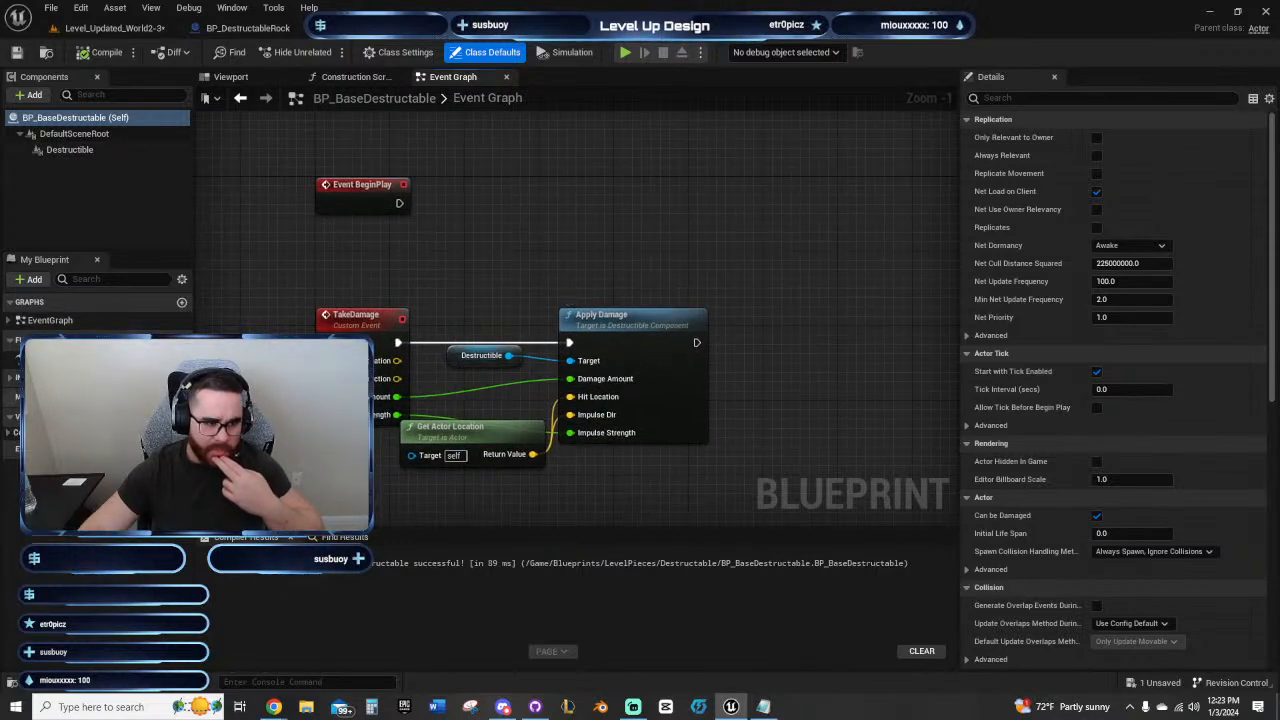
pyautogui.click(69, 150)
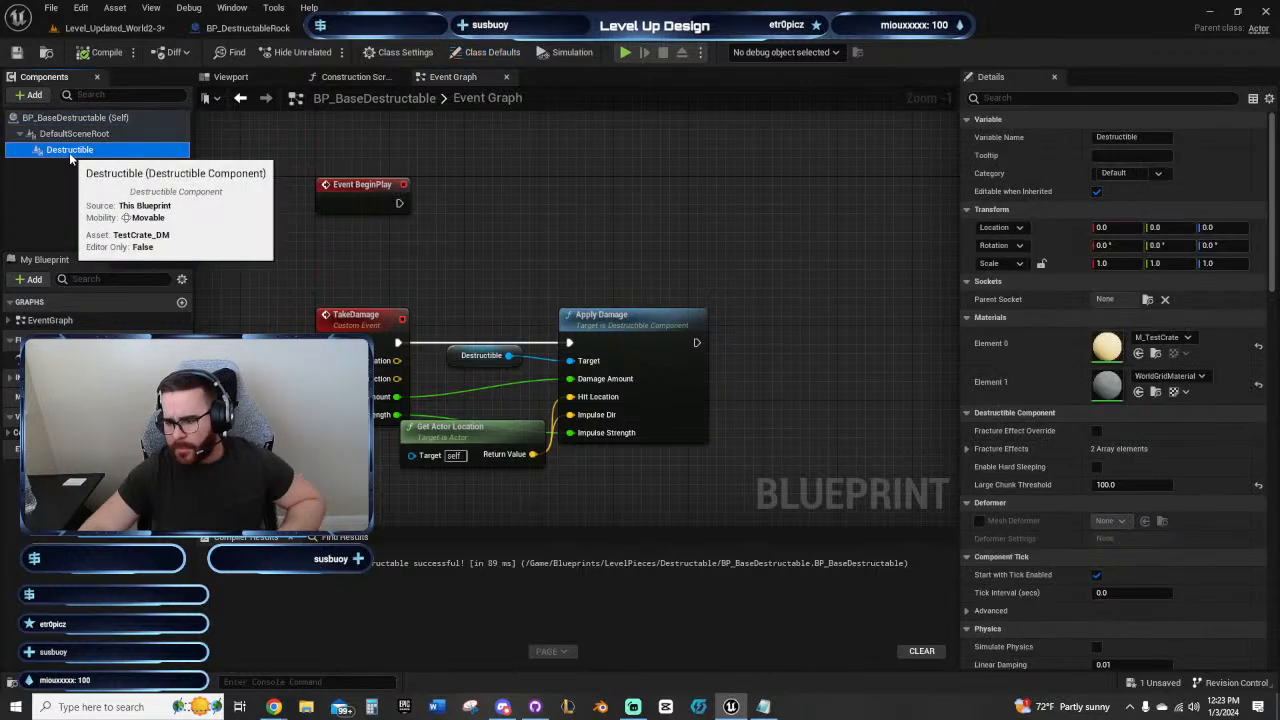
pyautogui.click(252, 78)
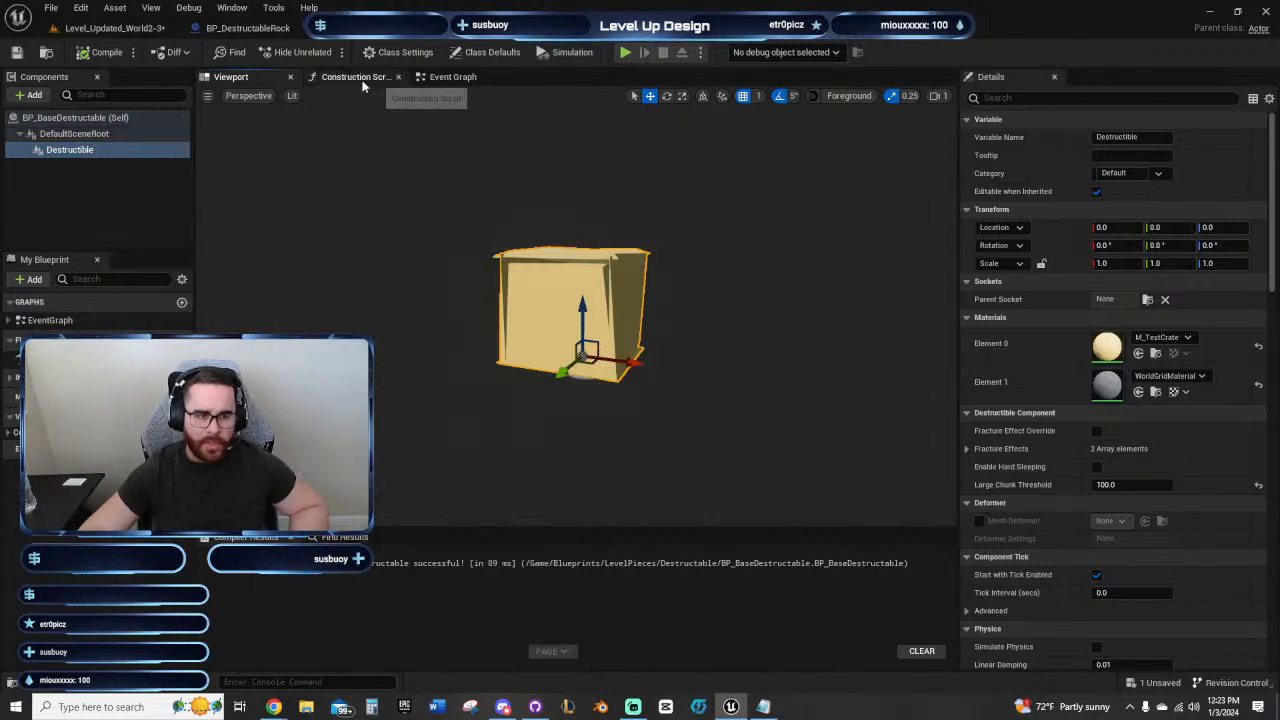
# Step: Place a BP_BaseDestructable crate in Level_Updated_World2-3 above the step below the destructible rock and set its X location to 0
pyautogui.click(124, 32)
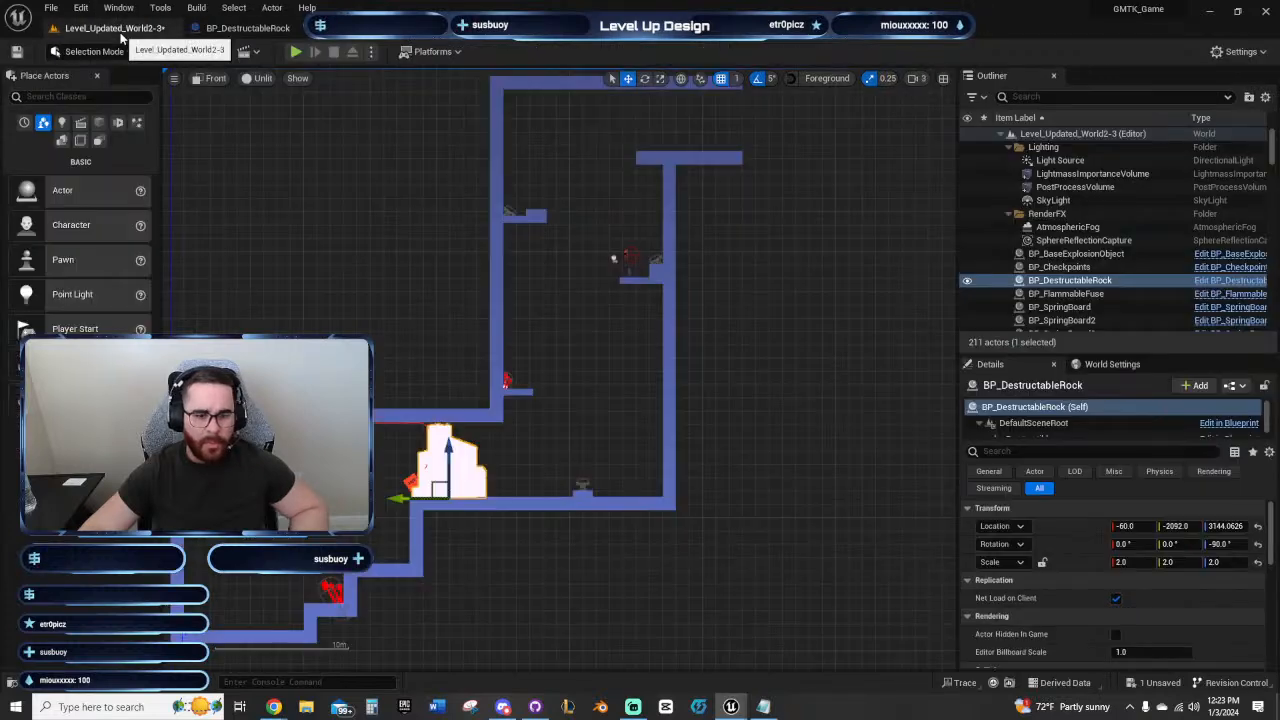
pyautogui.moveTo(582, 403); pyautogui.dragTo(778, 283, button='right')
pyautogui.scroll(3, 745, 285)
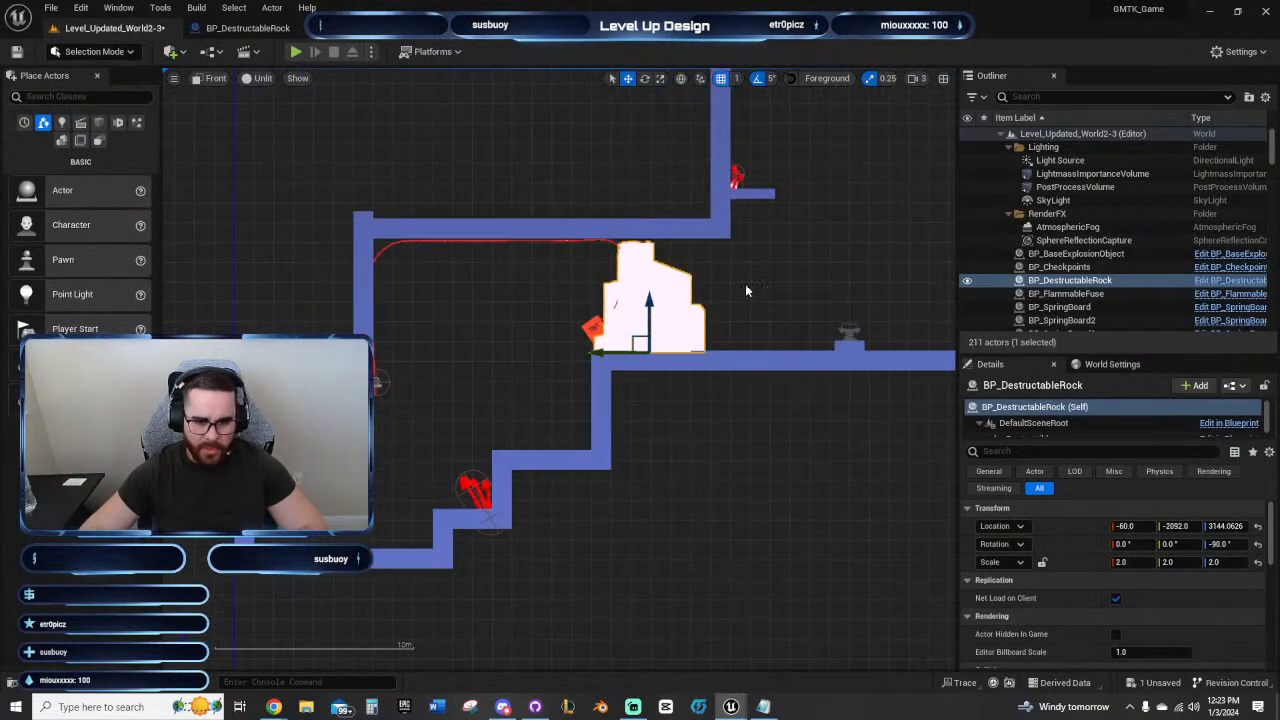
pyautogui.moveTo(660, 283); pyautogui.dragTo(662, 235, button='right')
pyautogui.scroll(2, 735, 297)
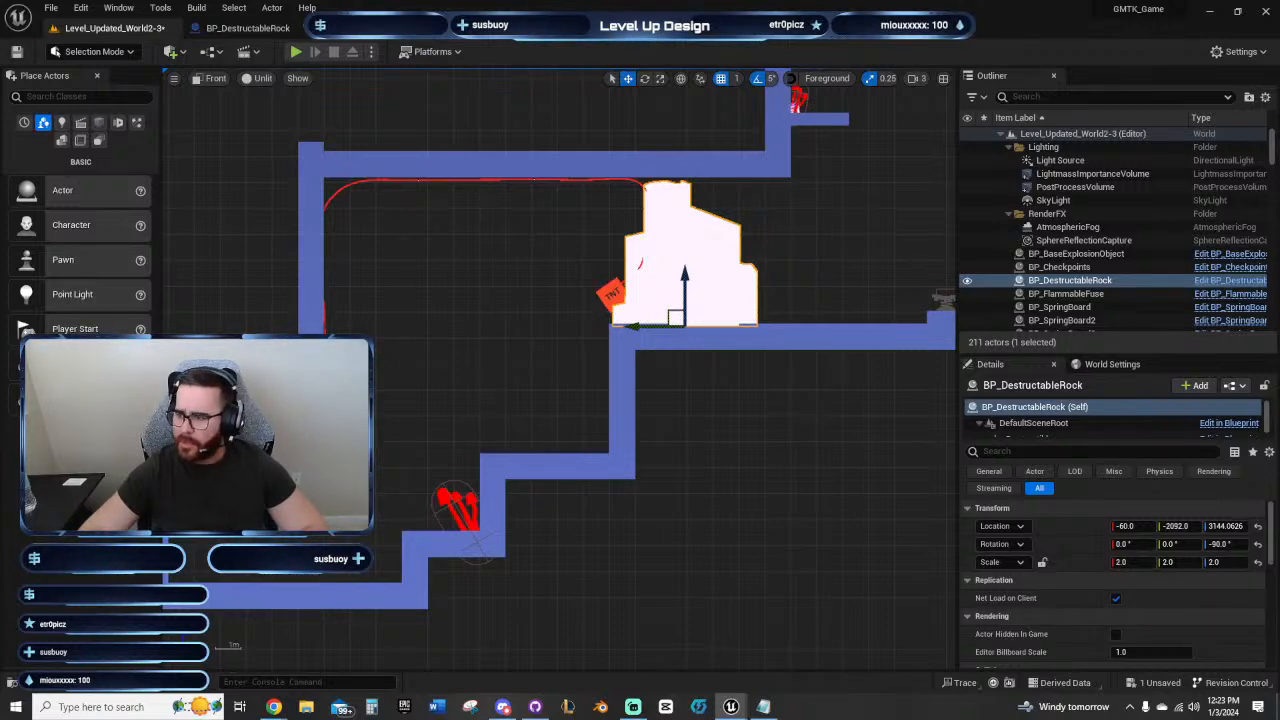
pyautogui.moveTo(1279, 150); pyautogui.dragTo(540, 406)
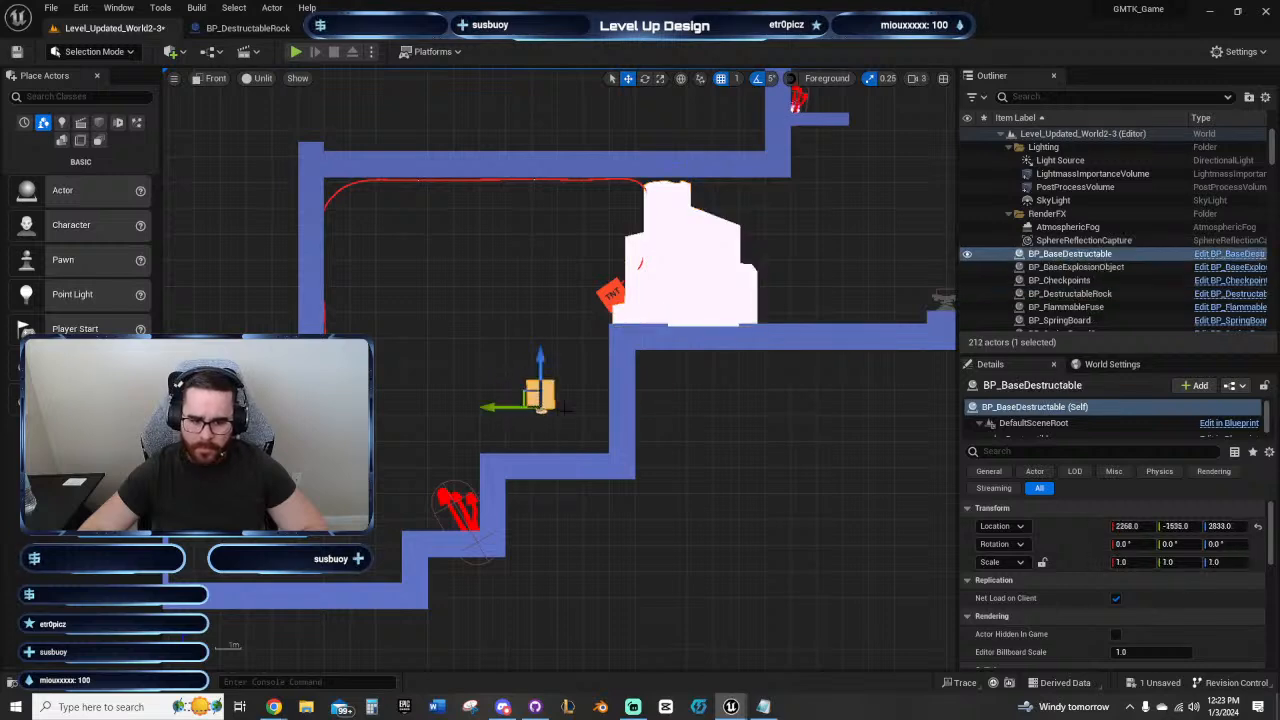
pyautogui.click(1136, 522)
pyautogui.write('0')
pyautogui.press('Return')
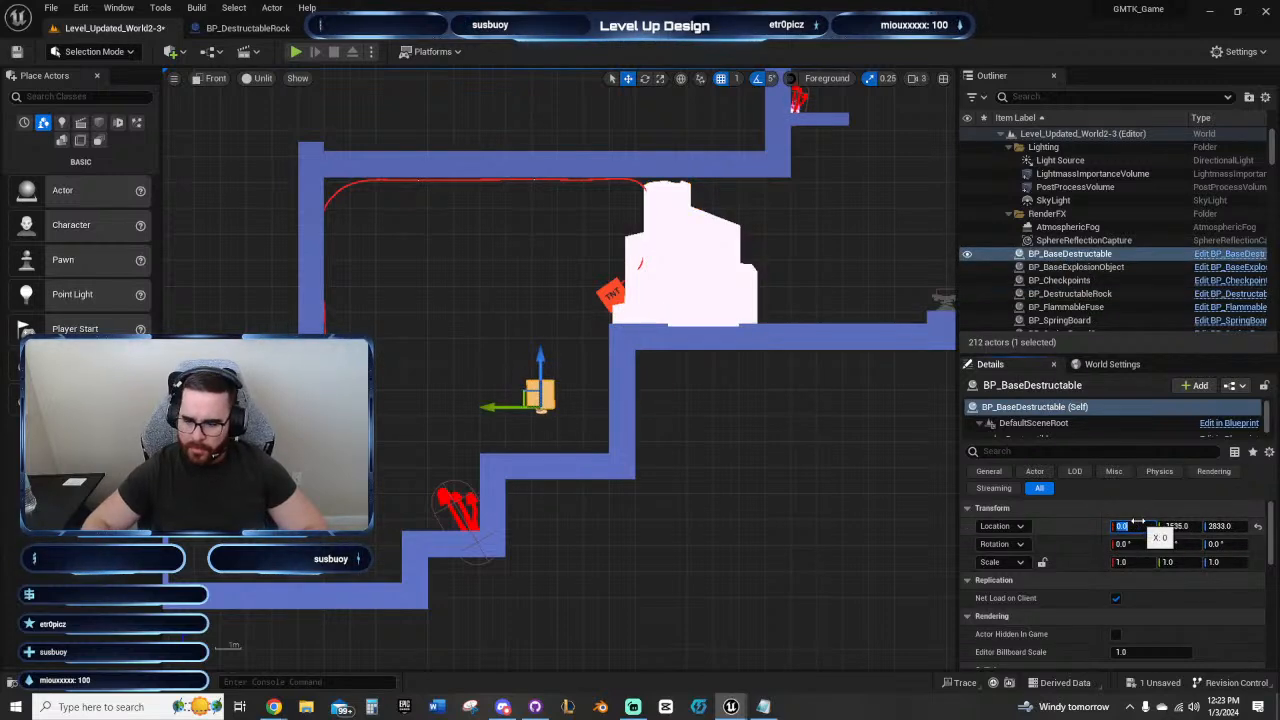
# Step: Select the new BP_BaseDestructable crate and snap it down onto the step beneath it
pyautogui.click(669, 277)
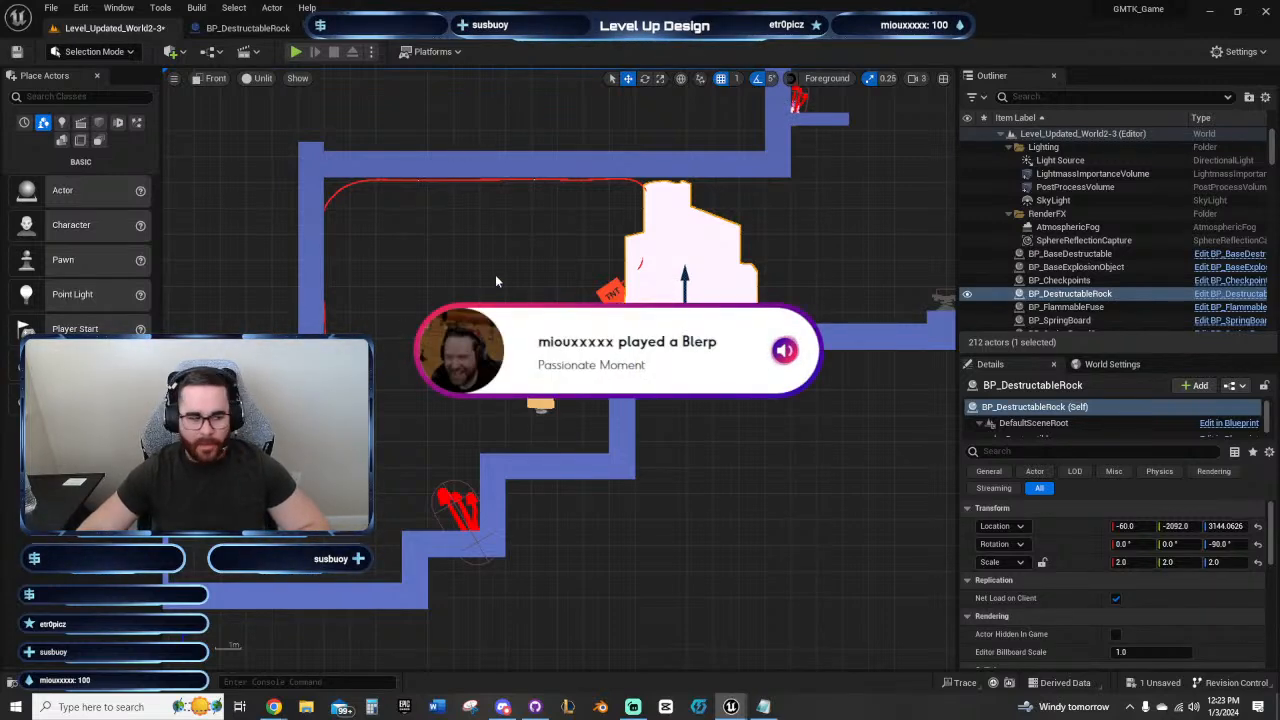
pyautogui.moveTo(497, 276); pyautogui.dragTo(521, 298, button='right')
pyautogui.click(572, 420)
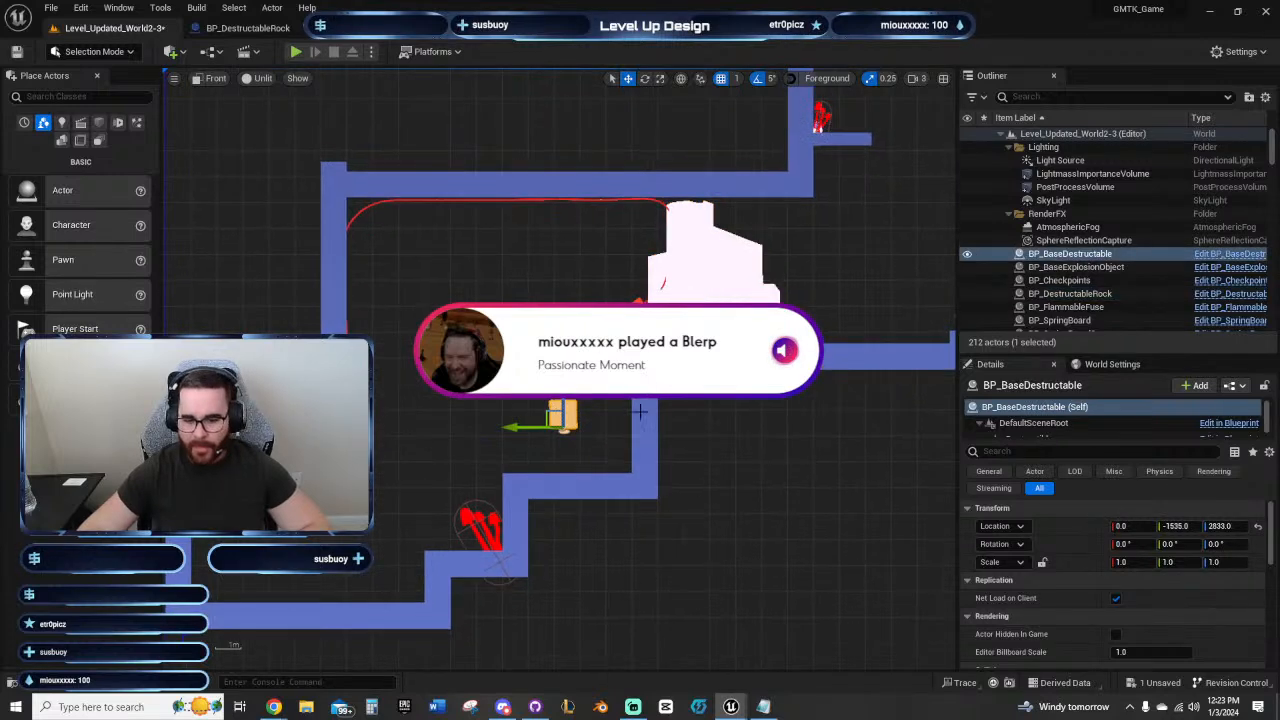
pyautogui.press('End')
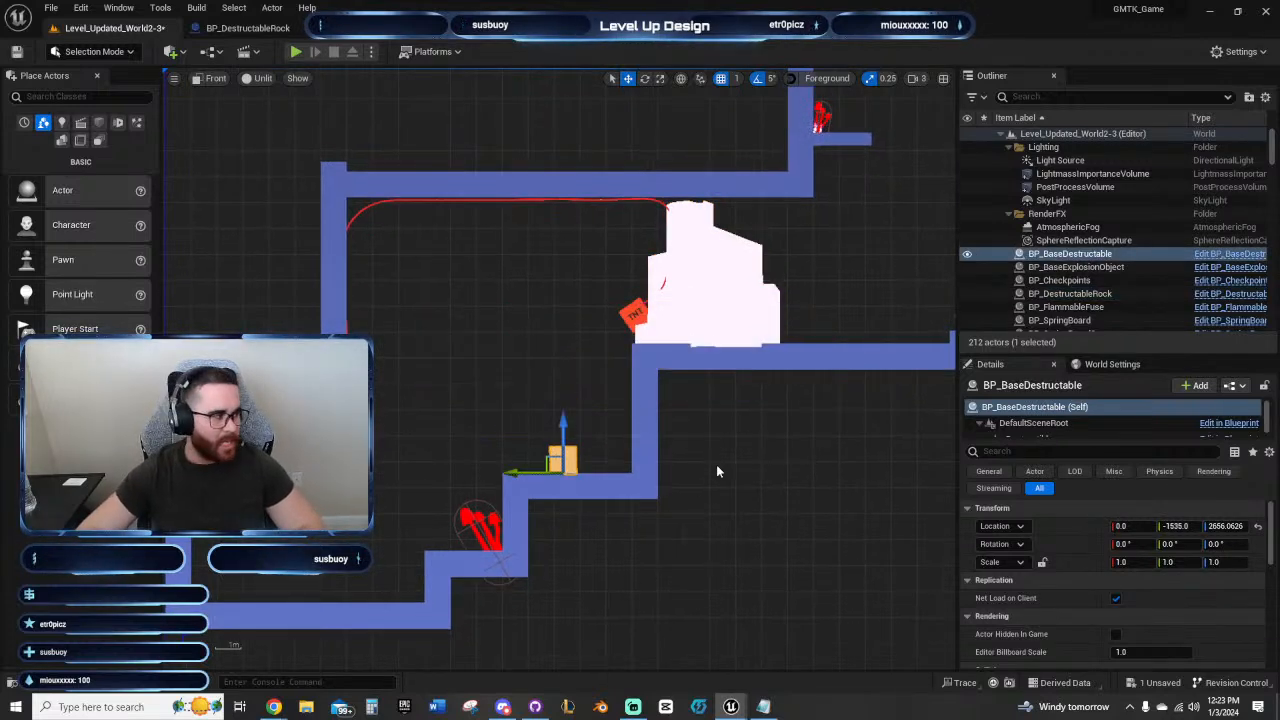
# Step: Rotate the crate 90° about Z and move it along the step to Y -1637
pyautogui.moveTo(716, 464); pyautogui.dragTo(727, 420, button='right')
pyautogui.scroll(1, 727, 420)
pyautogui.moveTo(581, 367); pyautogui.dragTo(622, 382, button='right')
pyautogui.scroll(2, 637, 400)
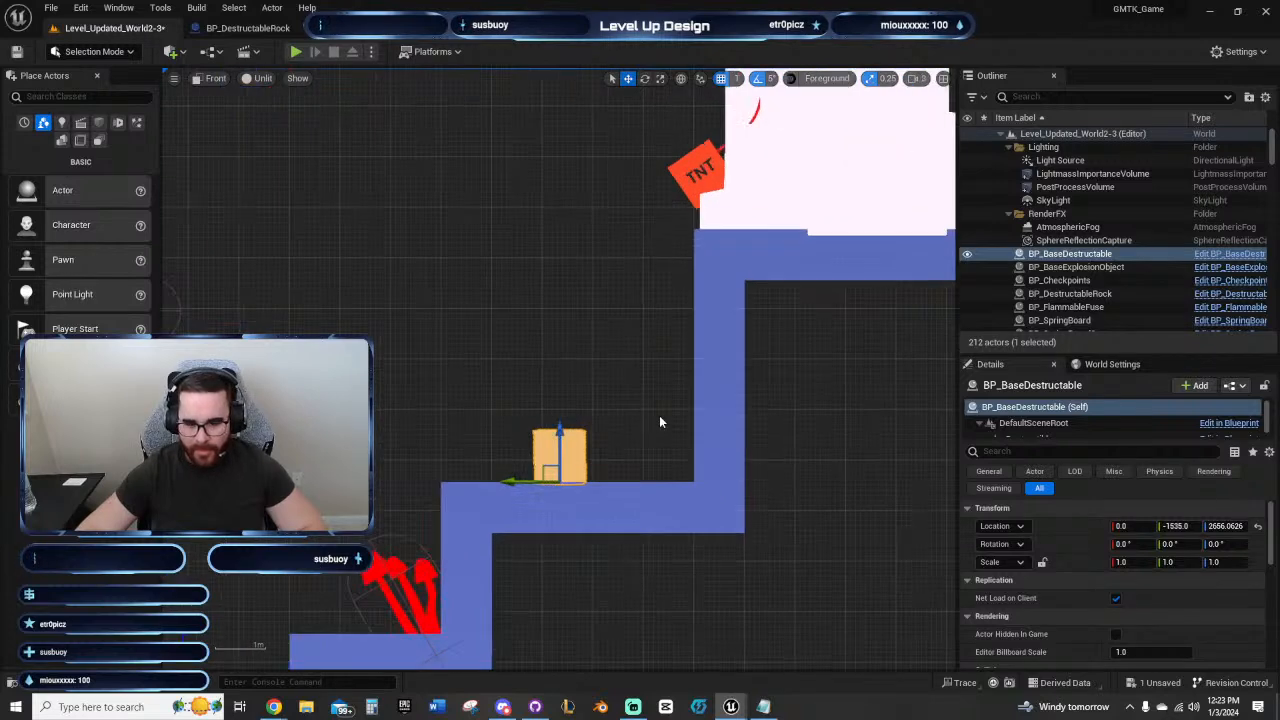
pyautogui.press('e')
pyautogui.moveTo(600, 483); pyautogui.dragTo(564, 484)
pyautogui.press('w')
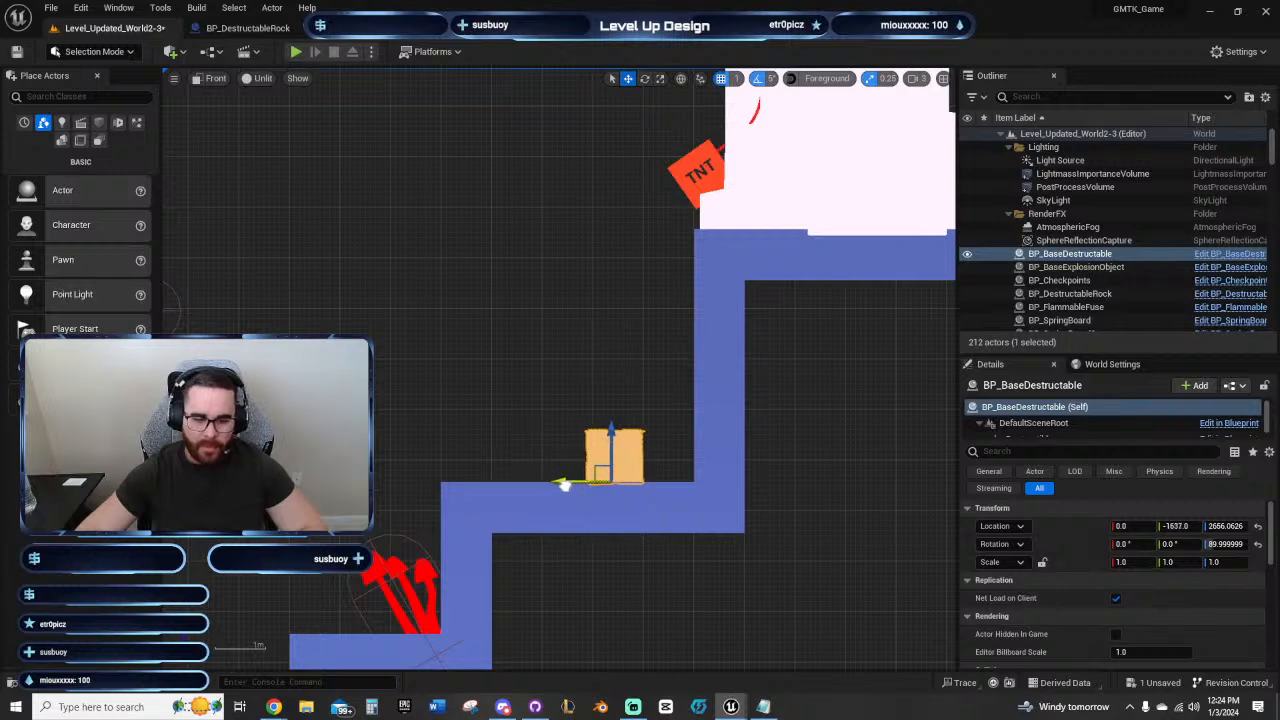
pyautogui.moveTo(501, 335); pyautogui.dragTo(493, 275, button='right')
pyautogui.scroll(-3, 508, 356)
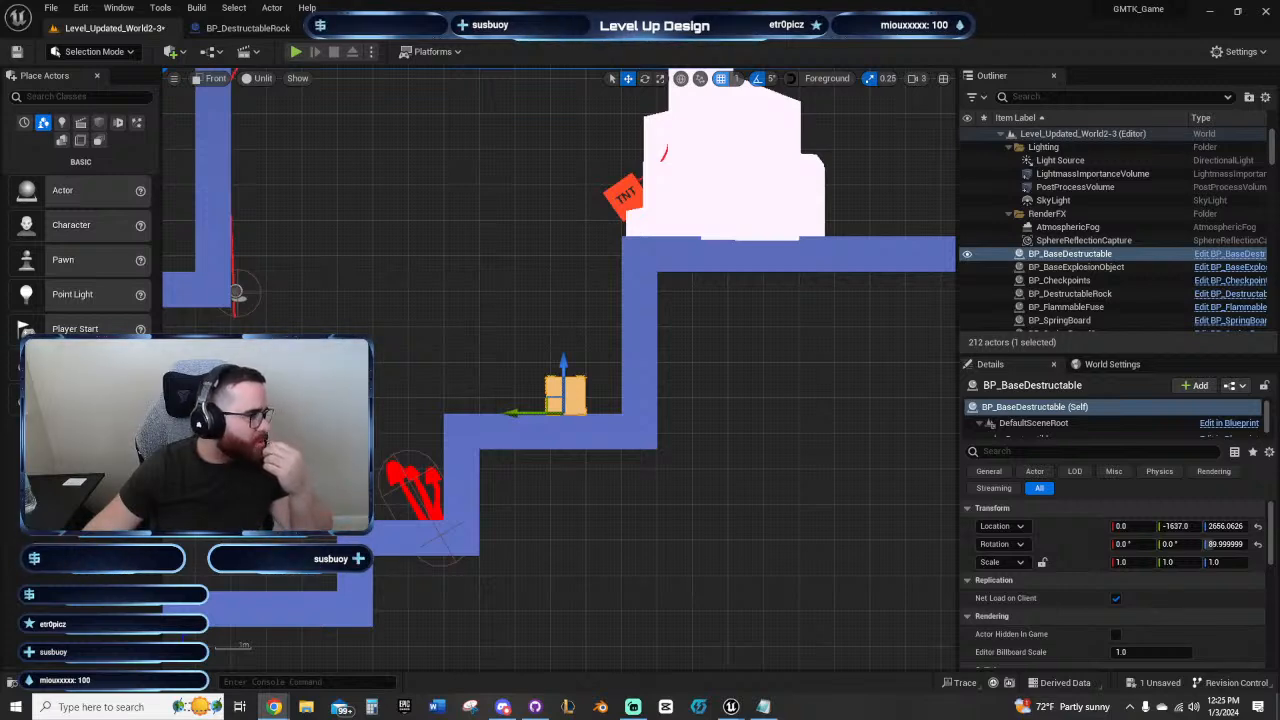
pyautogui.moveTo(0, 8); pyautogui.dragTo(0, 6)
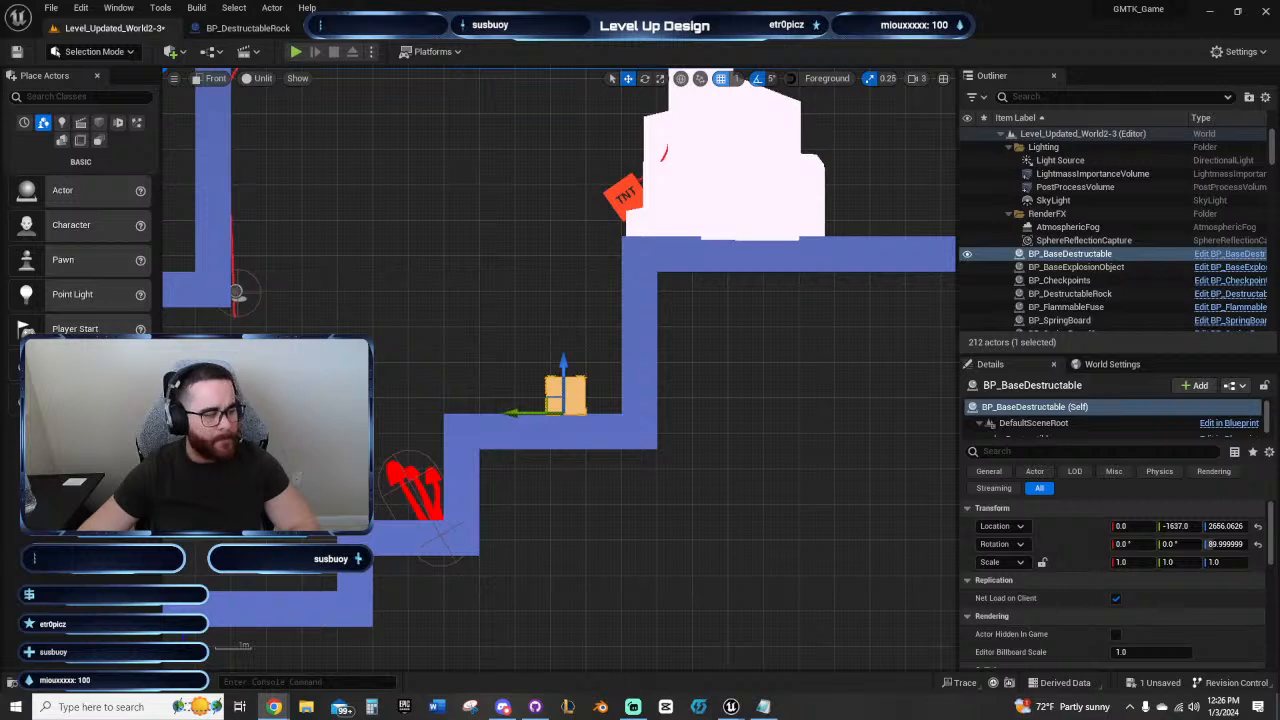
# Step: Inspect the TNT explosion object beside the rock and the flammable fuse's Explosion Object reference
pyautogui.moveTo(737, 382); pyautogui.dragTo(772, 400, button='right')
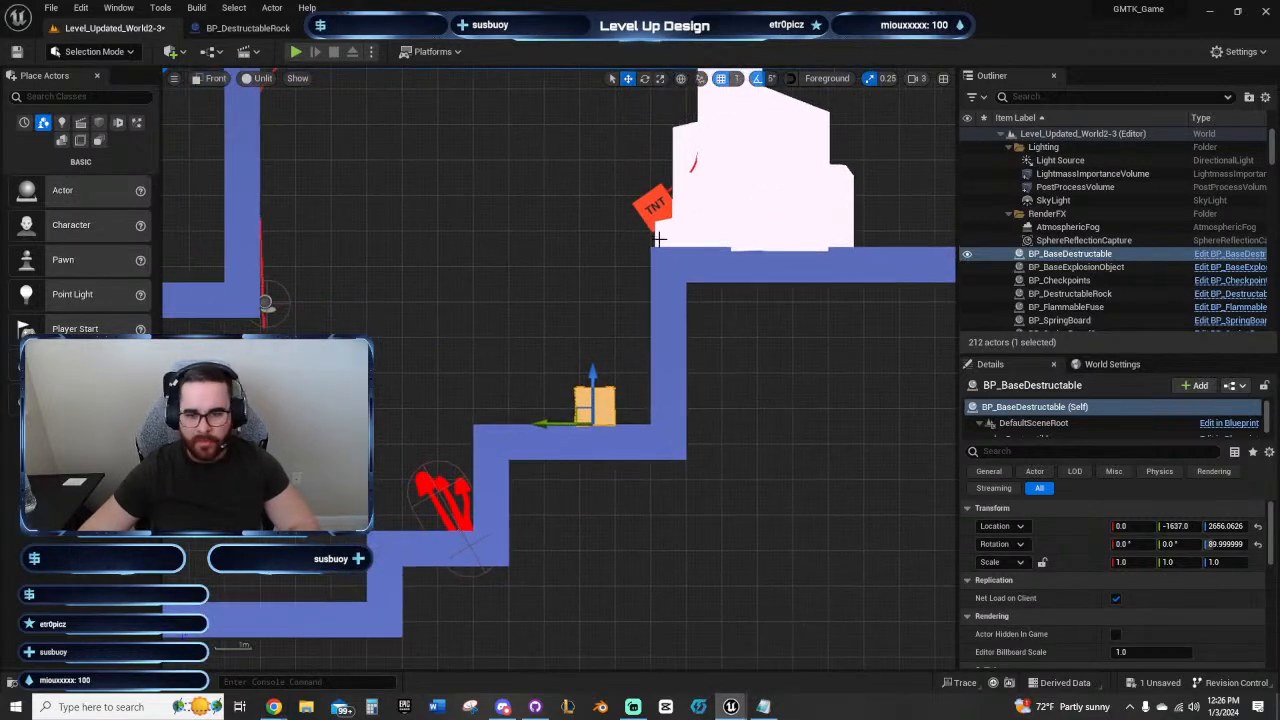
pyautogui.moveTo(487, 275); pyautogui.dragTo(468, 395, button='right')
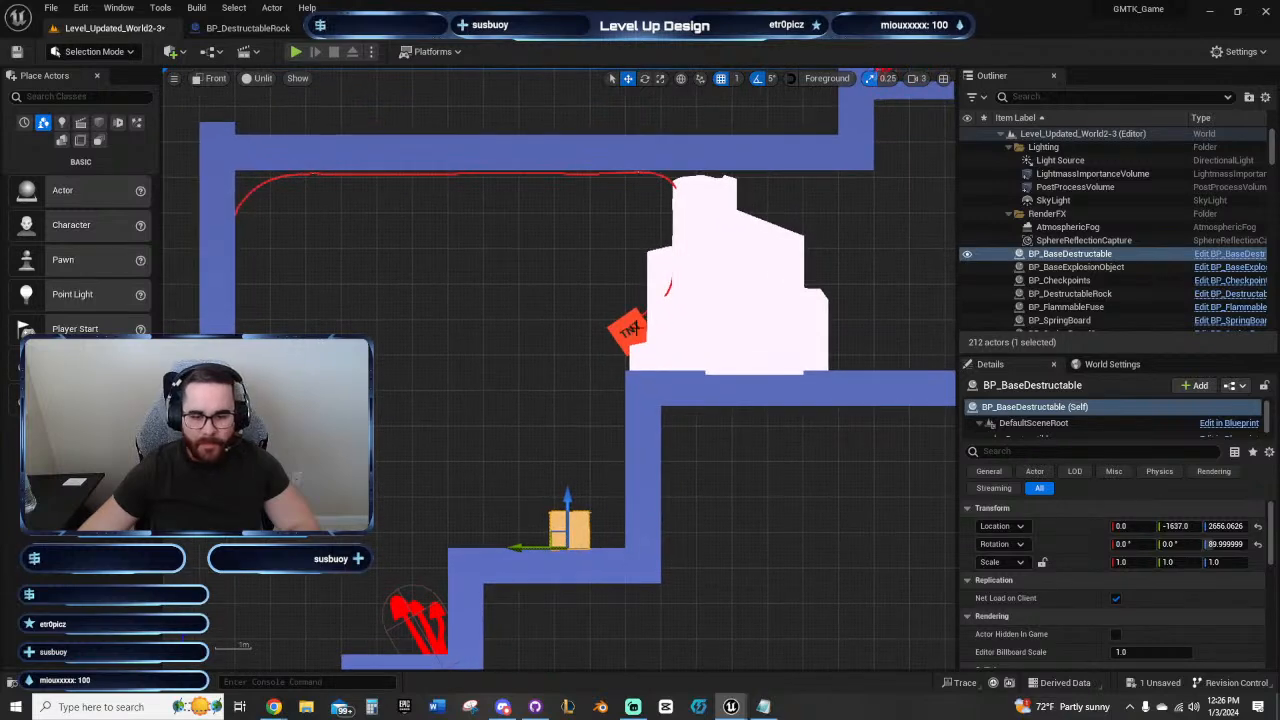
pyautogui.click(630, 330)
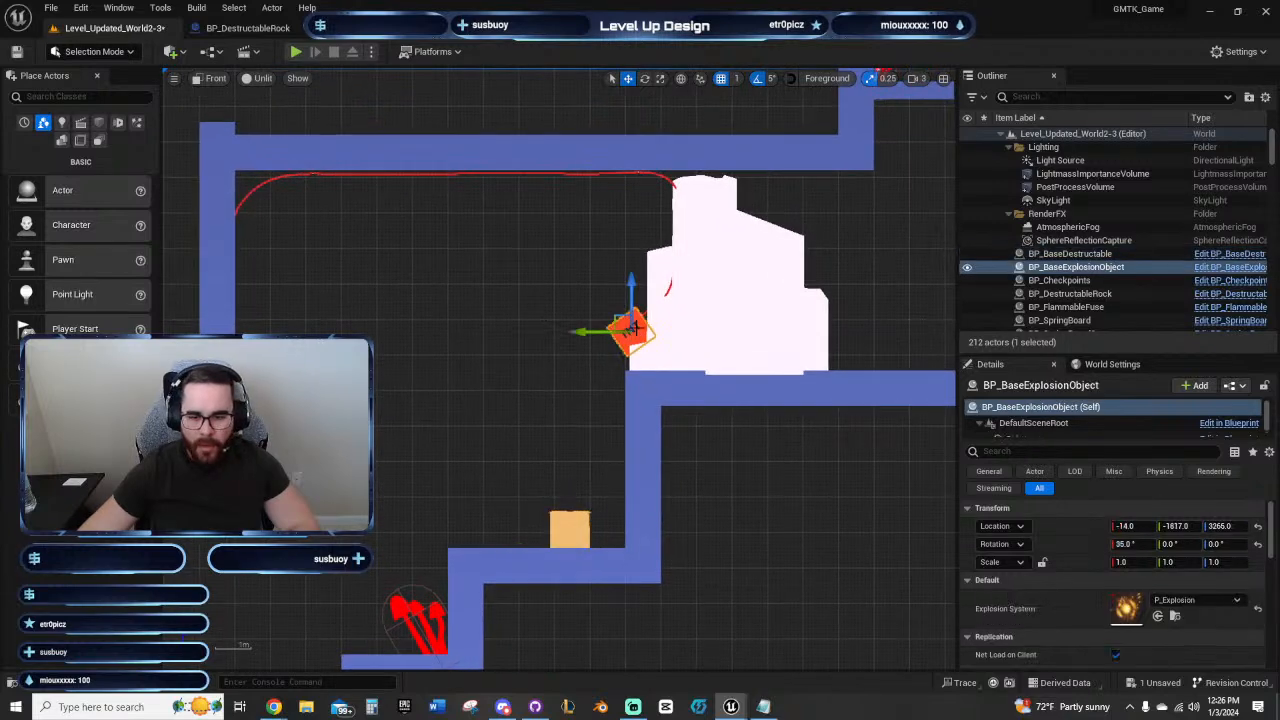
pyautogui.click(646, 175)
pyautogui.scroll(-1, 1236, 590)
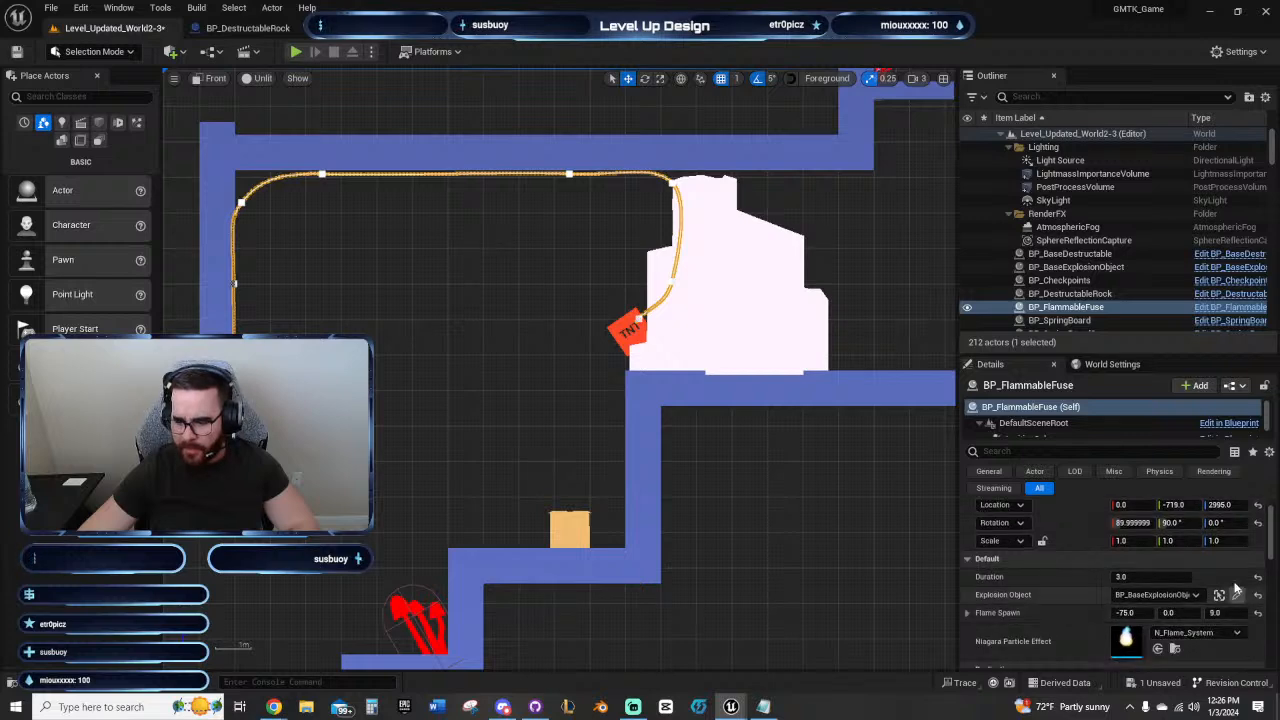
pyautogui.click(1238, 595)
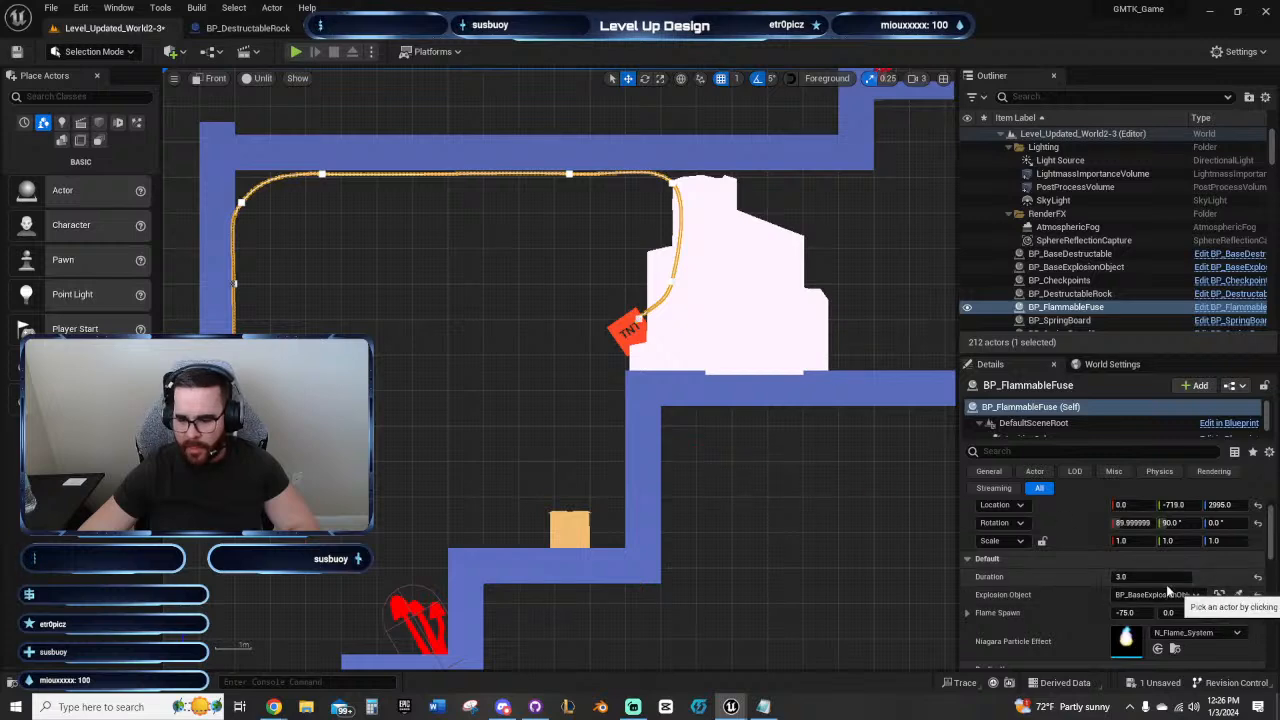
pyautogui.scroll(-1, 1180, 625)
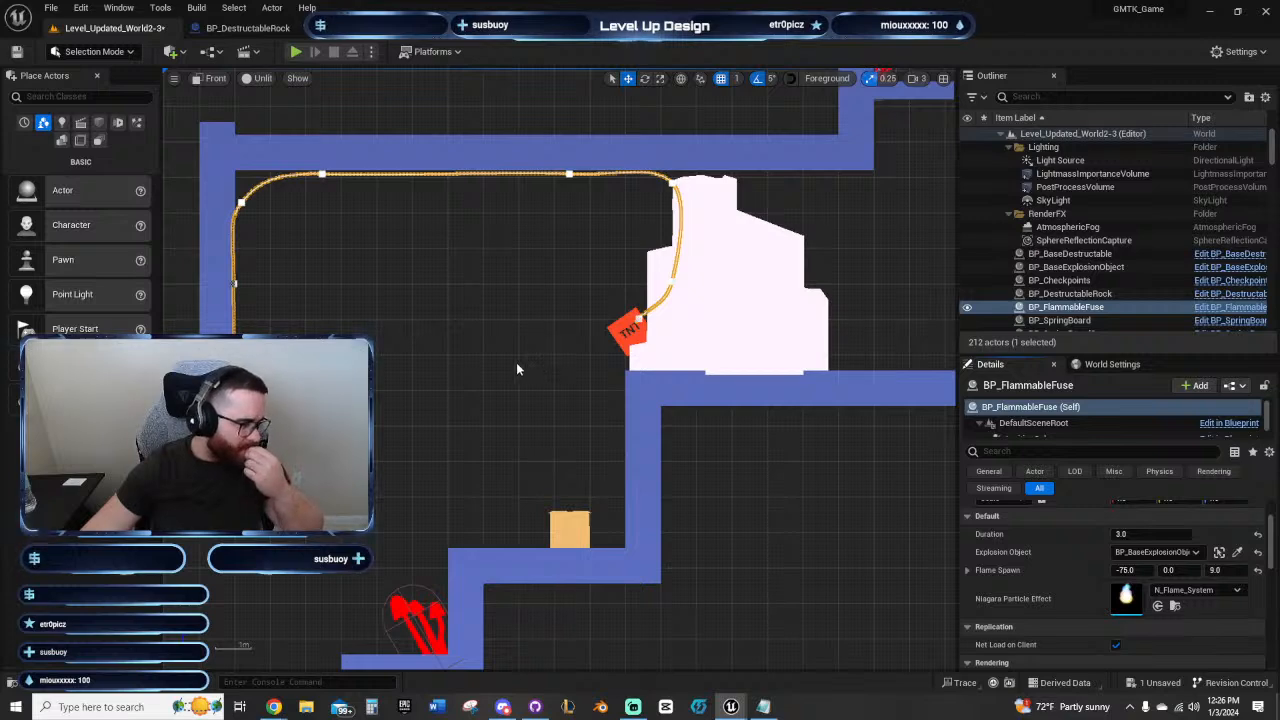
# Step: Review the exposed properties of the destructible rock, the TNT and the fuse to see how they are linked
pyautogui.moveTo(531, 379); pyautogui.dragTo(493, 411, button='right')
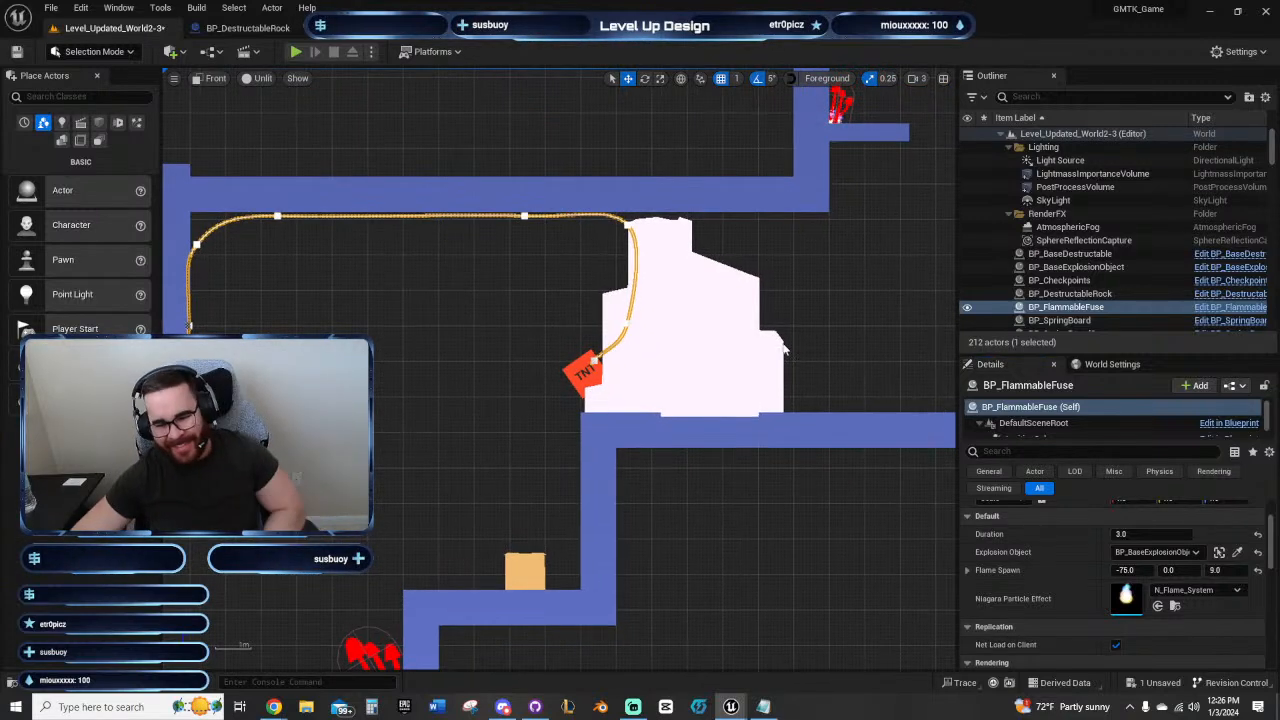
pyautogui.click(700, 329)
pyautogui.scroll(2, 1150, 580)
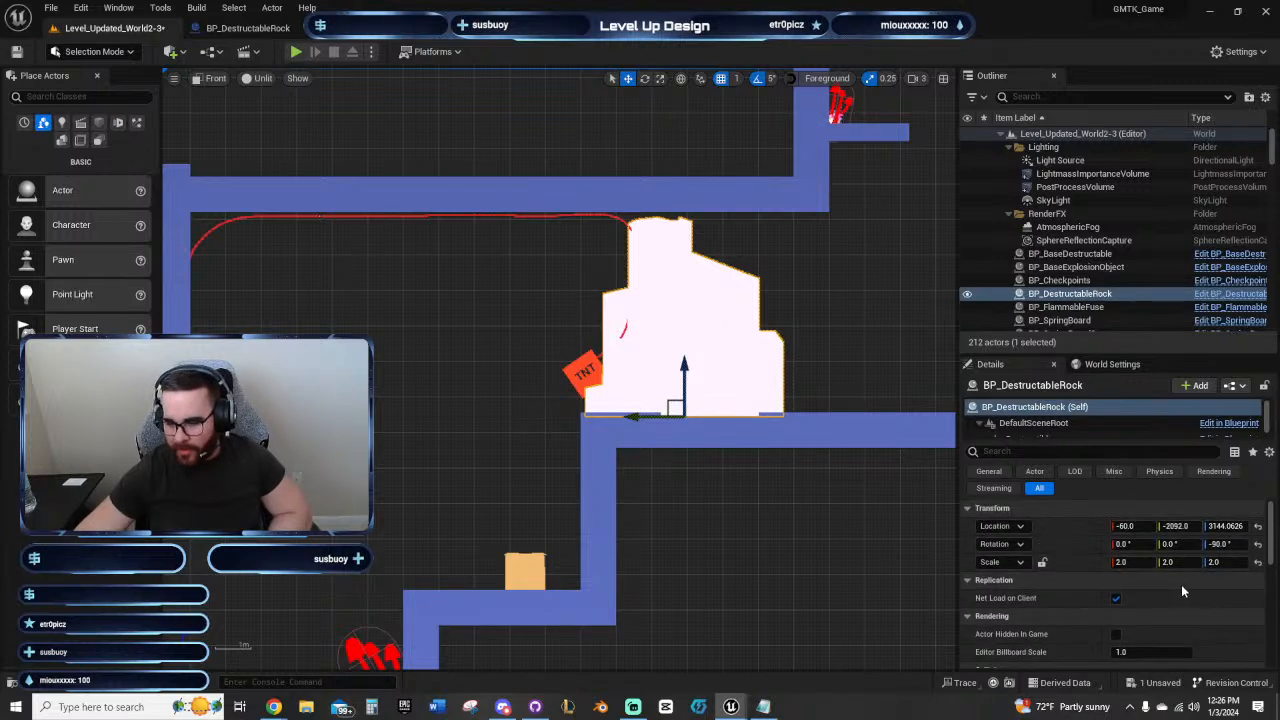
pyautogui.click(584, 372)
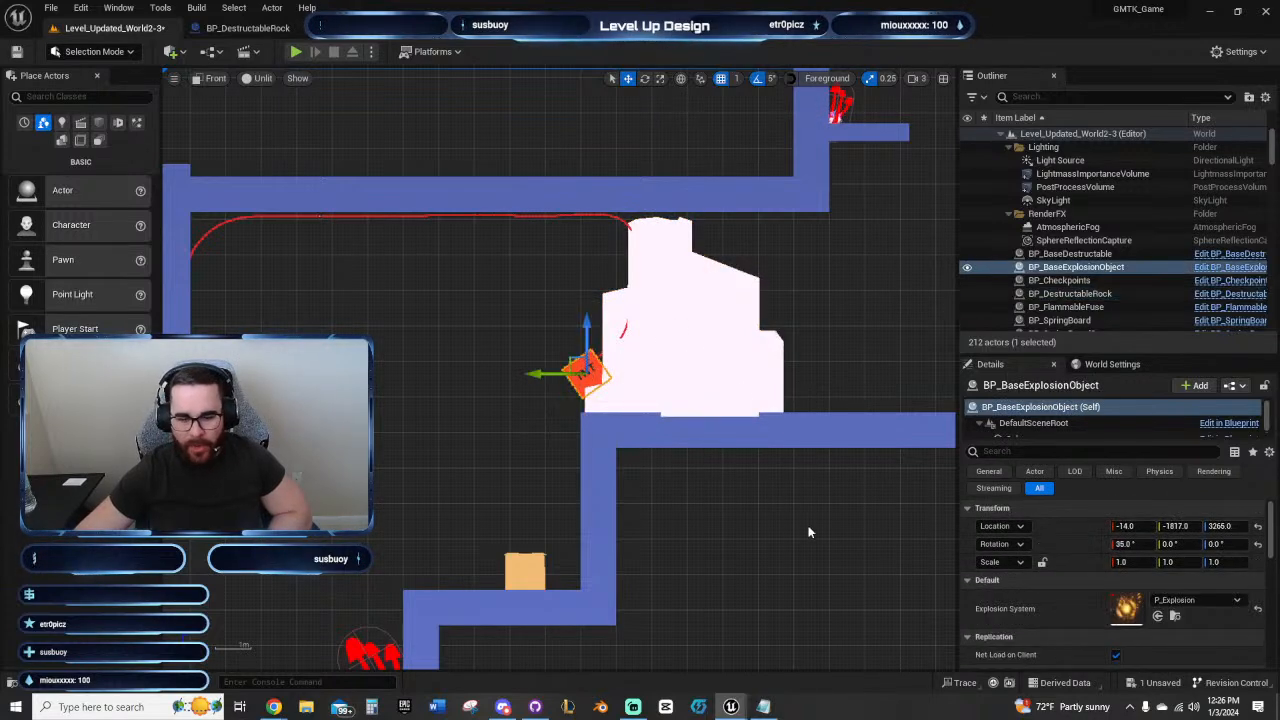
pyautogui.click(597, 215)
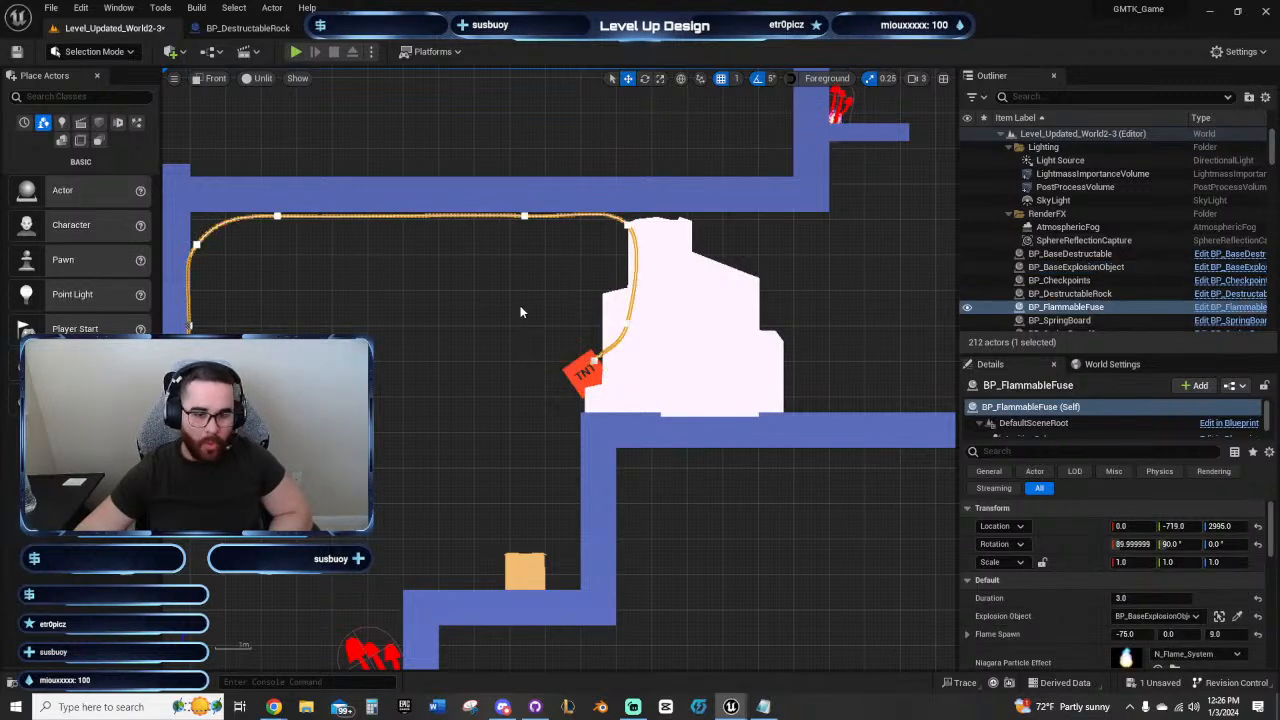
pyautogui.scroll(-2, 1026, 587)
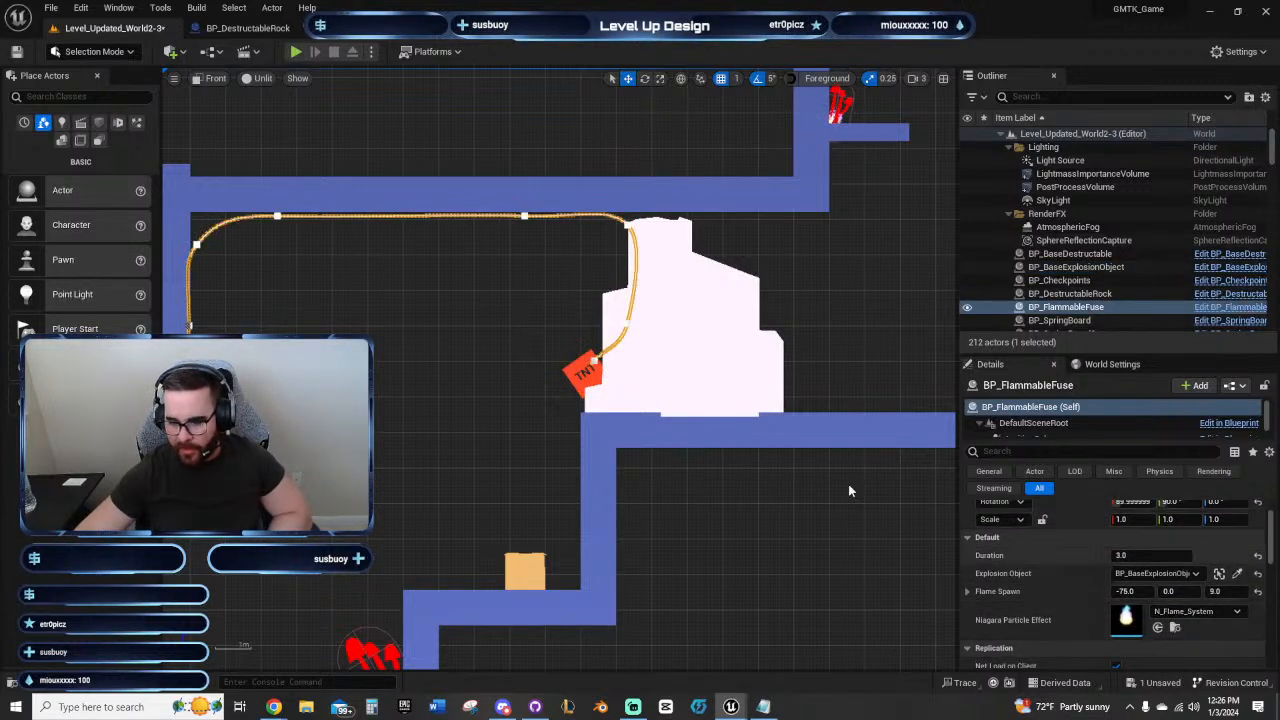
pyautogui.moveTo(503, 366); pyautogui.dragTo(454, 379, button='right')
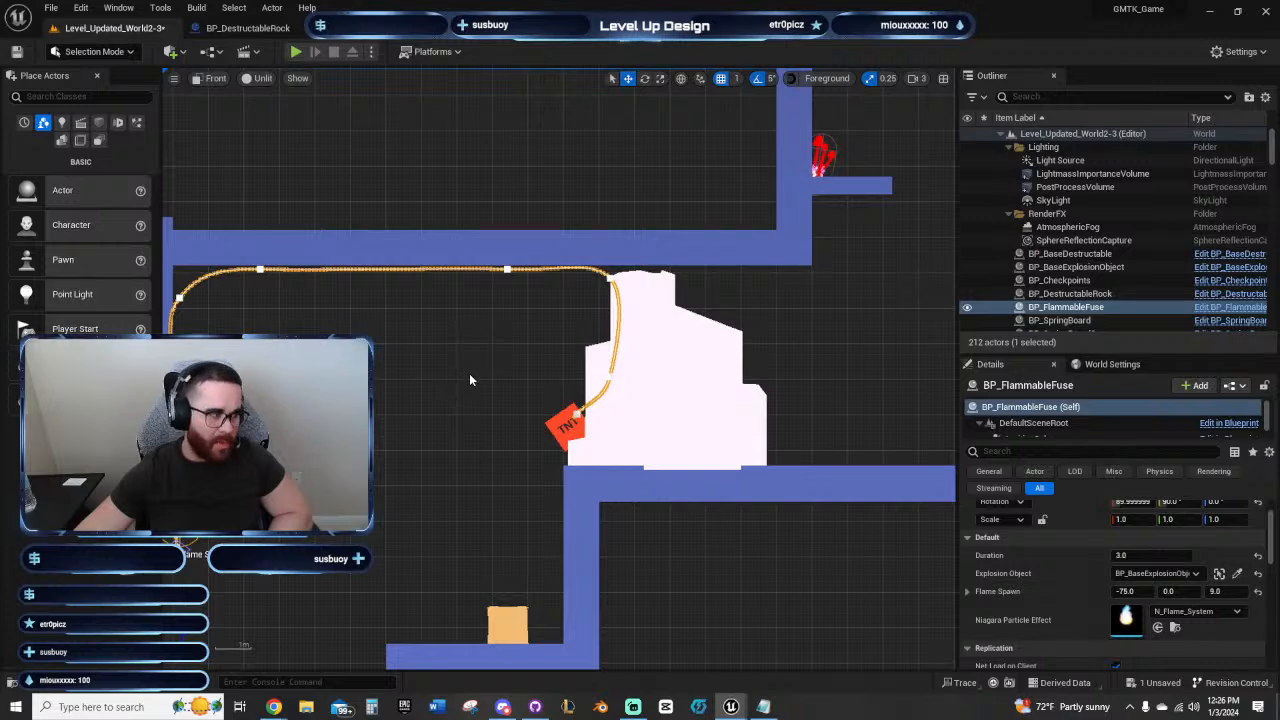
# Step: Compare the instance settings of the TNT explosion object with those of the BP_BaseDestructable crate
pyautogui.moveTo(469, 373); pyautogui.dragTo(415, 259, button='right')
pyautogui.click(460, 325)
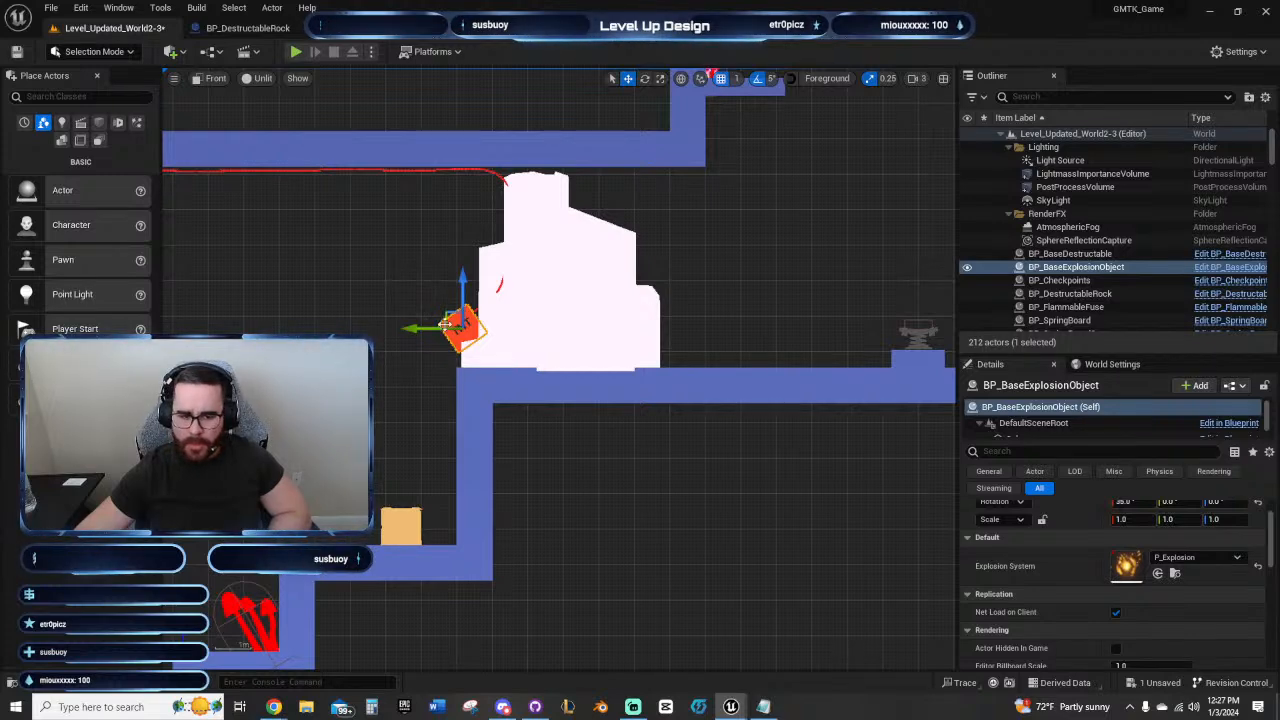
pyautogui.click(405, 528)
pyautogui.scroll(2, 1137, 583)
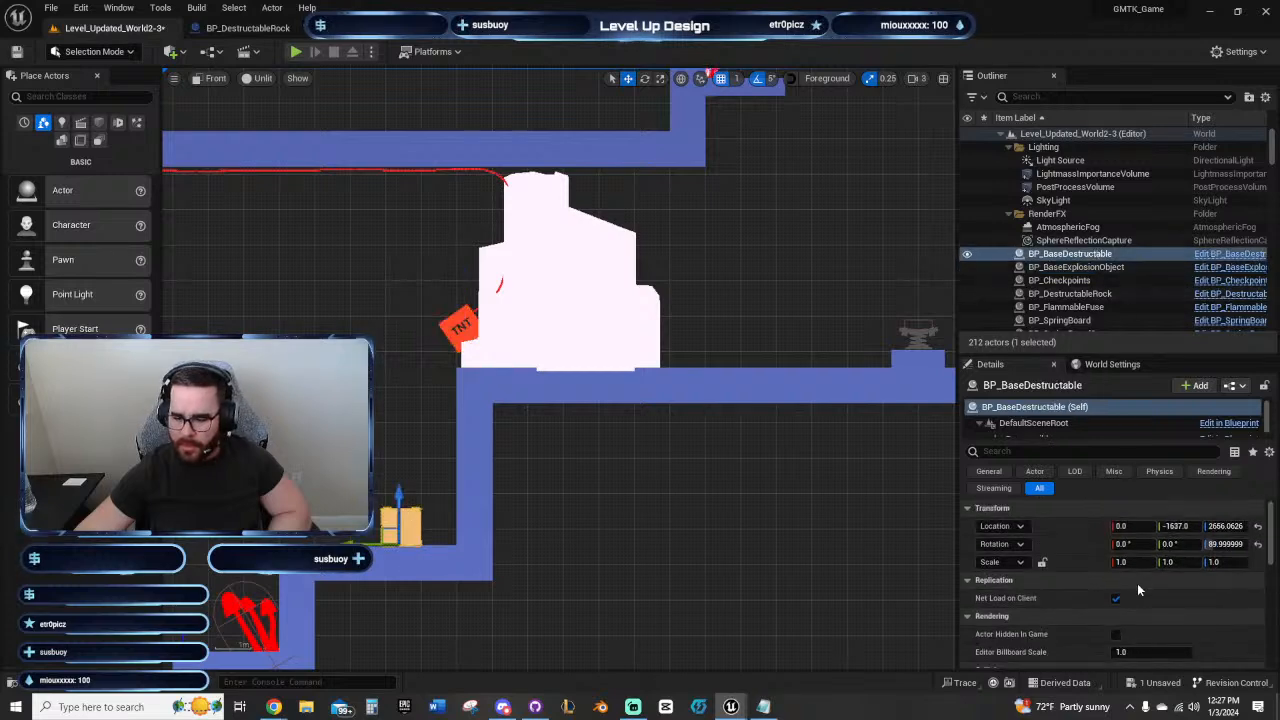
pyautogui.click(460, 328)
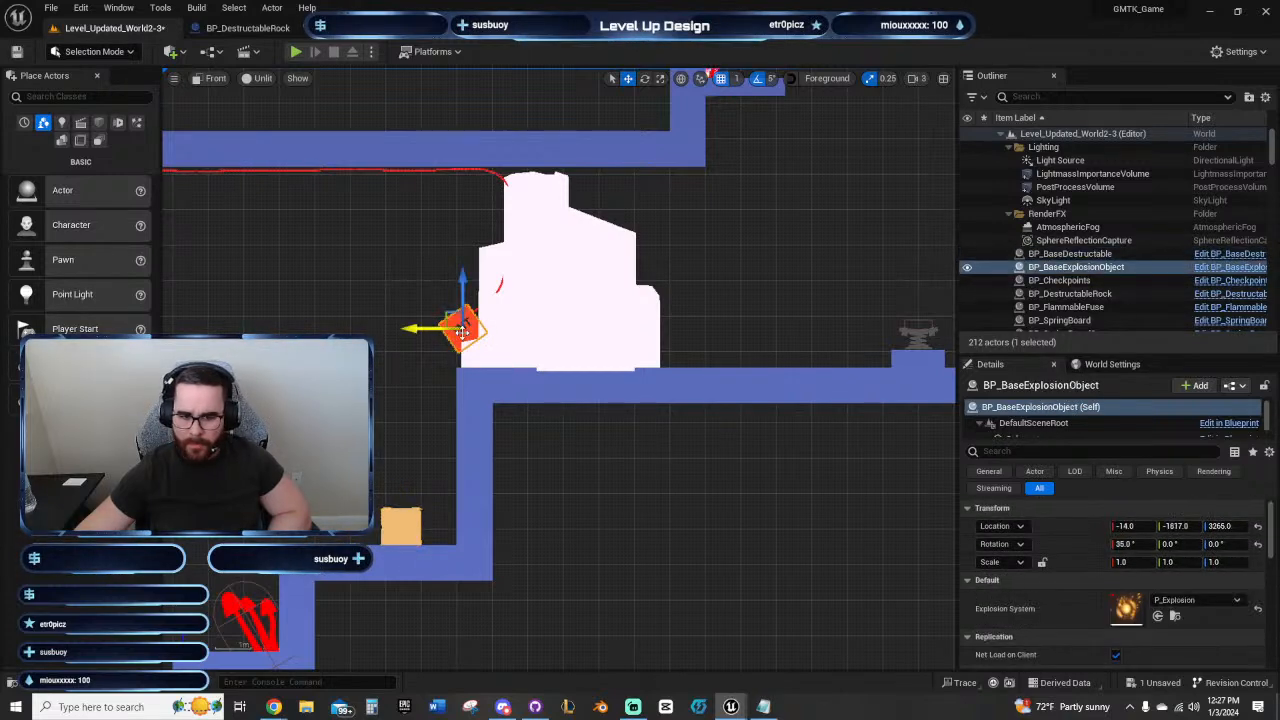
pyautogui.scroll(-2, 1208, 590)
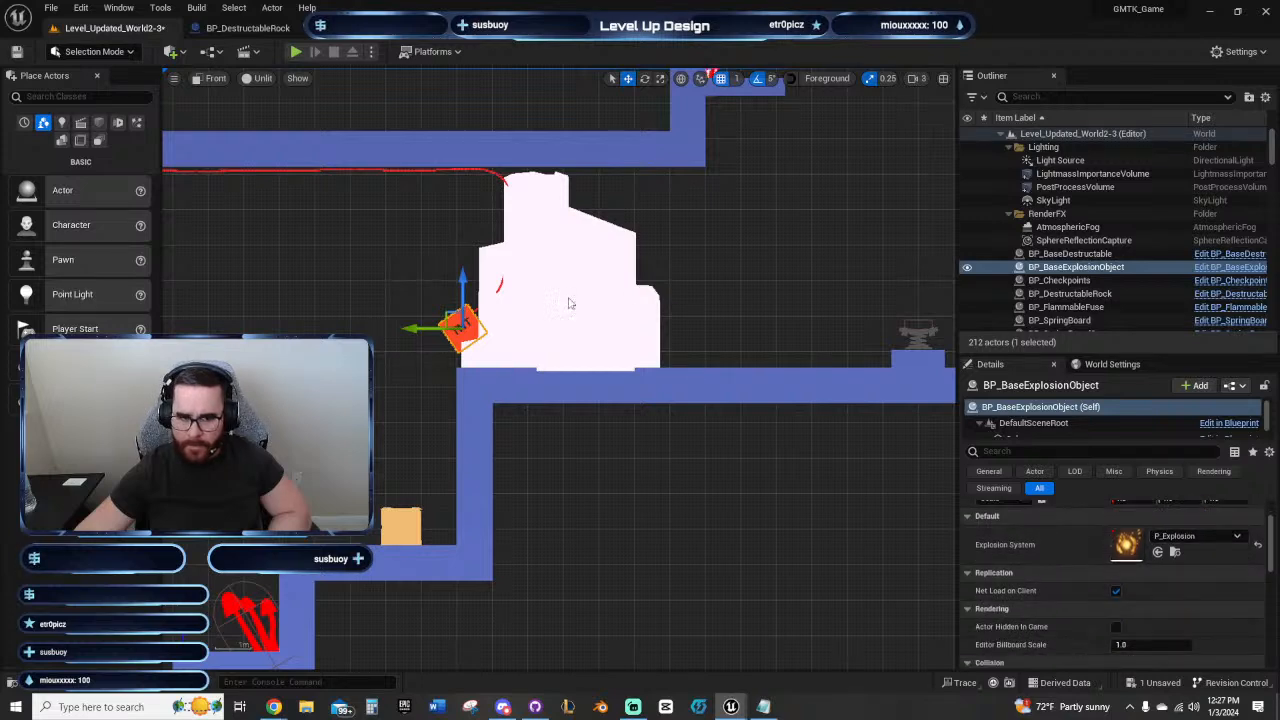
# Step: Inspect the instance settings of the destructible rock and the flammable fuse running along the ceiling to the TNT
pyautogui.moveTo(386, 277); pyautogui.dragTo(590, 345, button='right')
pyautogui.click(808, 432)
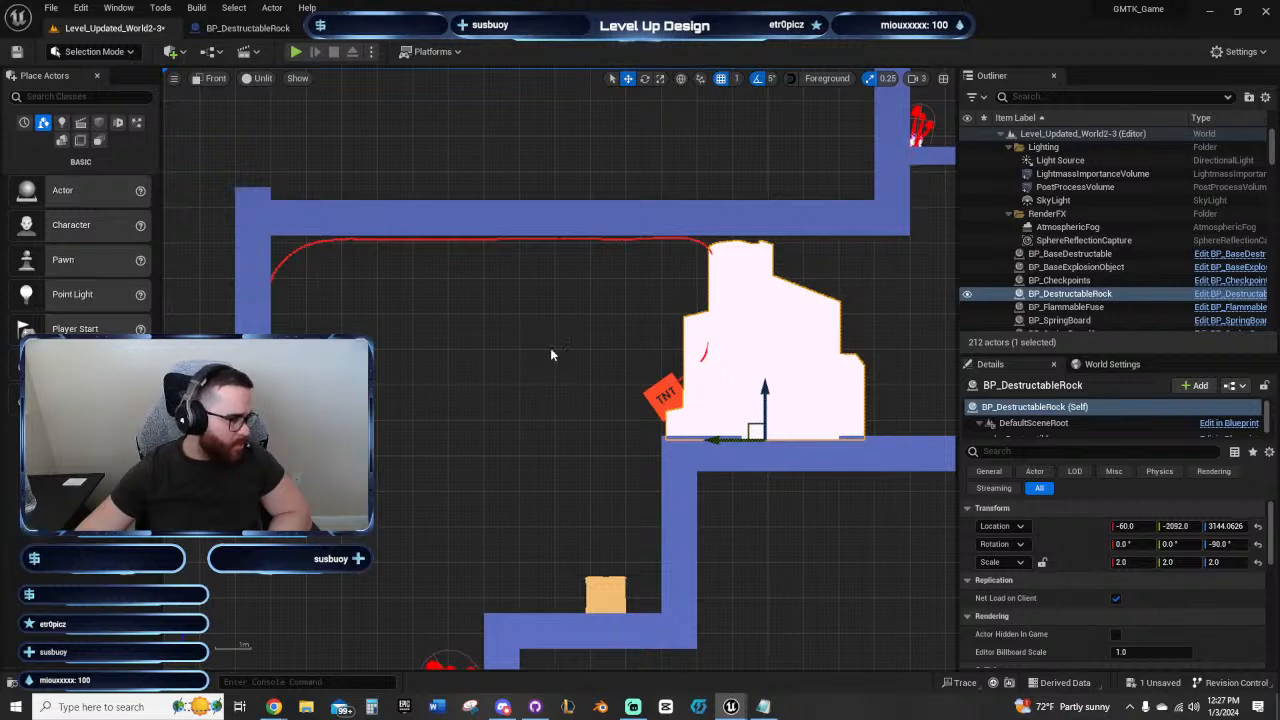
pyautogui.moveTo(494, 277); pyautogui.dragTo(481, 231, button='right')
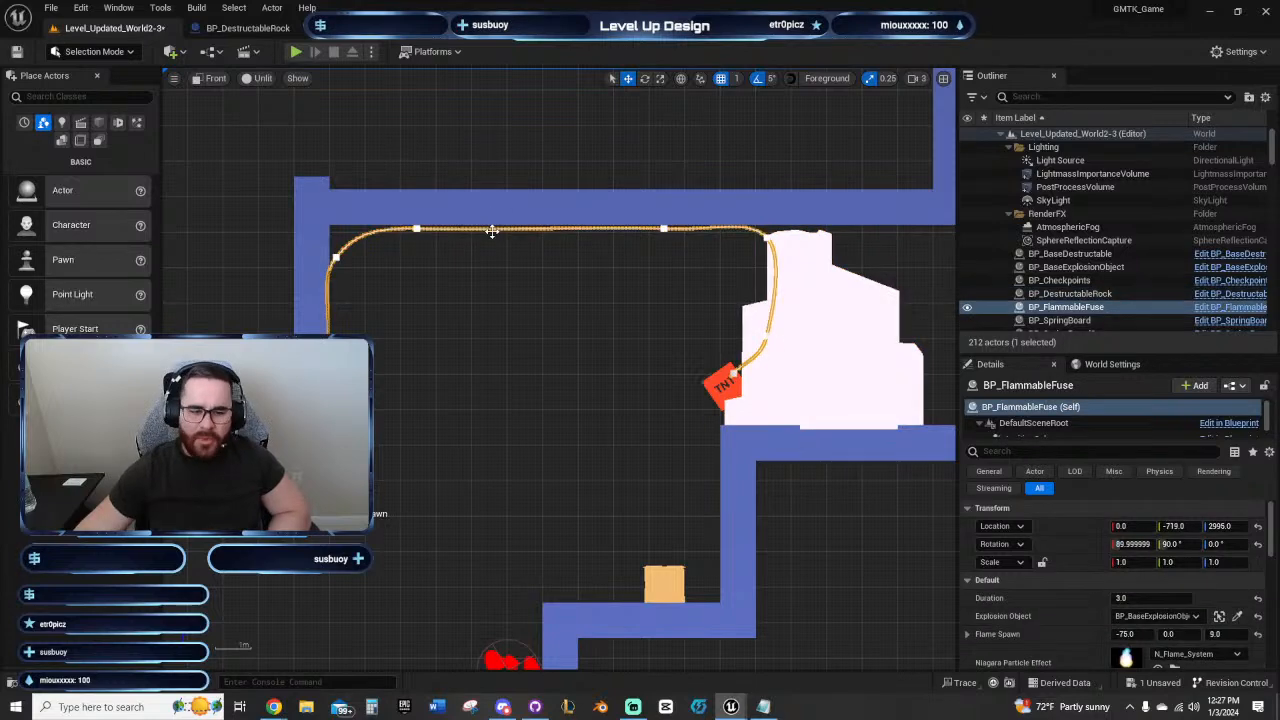
pyautogui.click(491, 229)
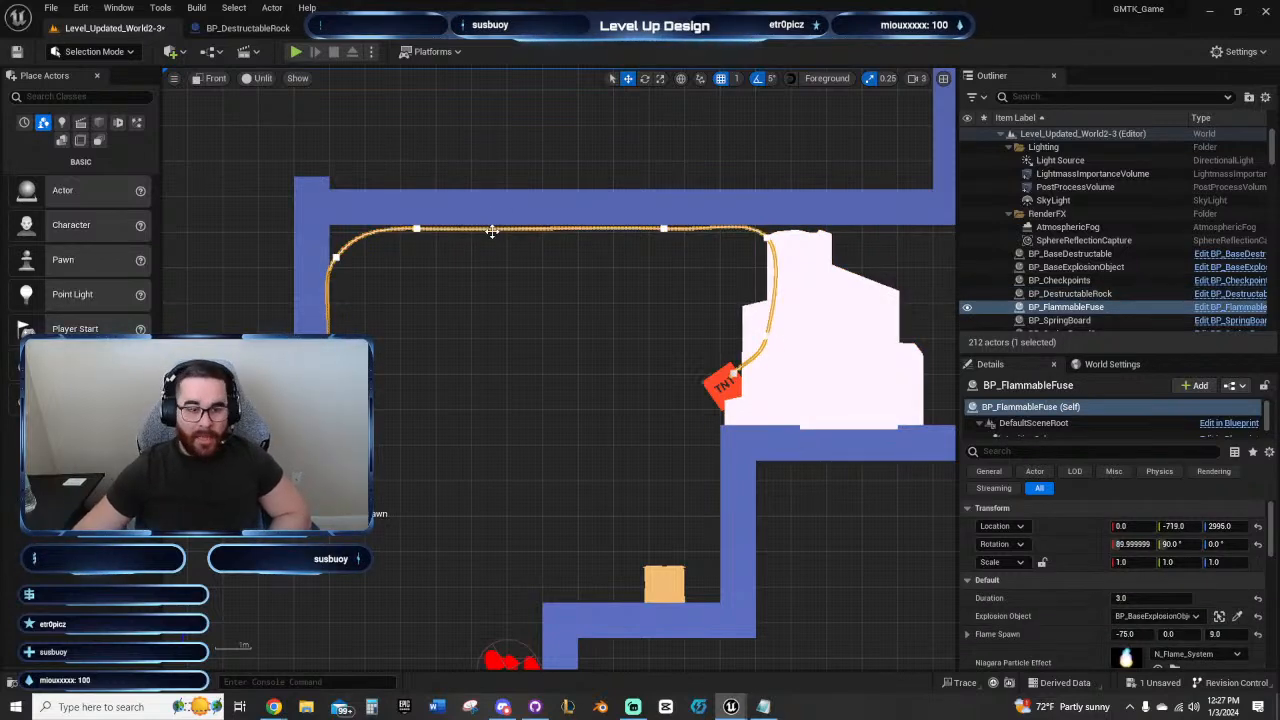
pyautogui.moveTo(544, 277); pyautogui.dragTo(476, 300, button='right')
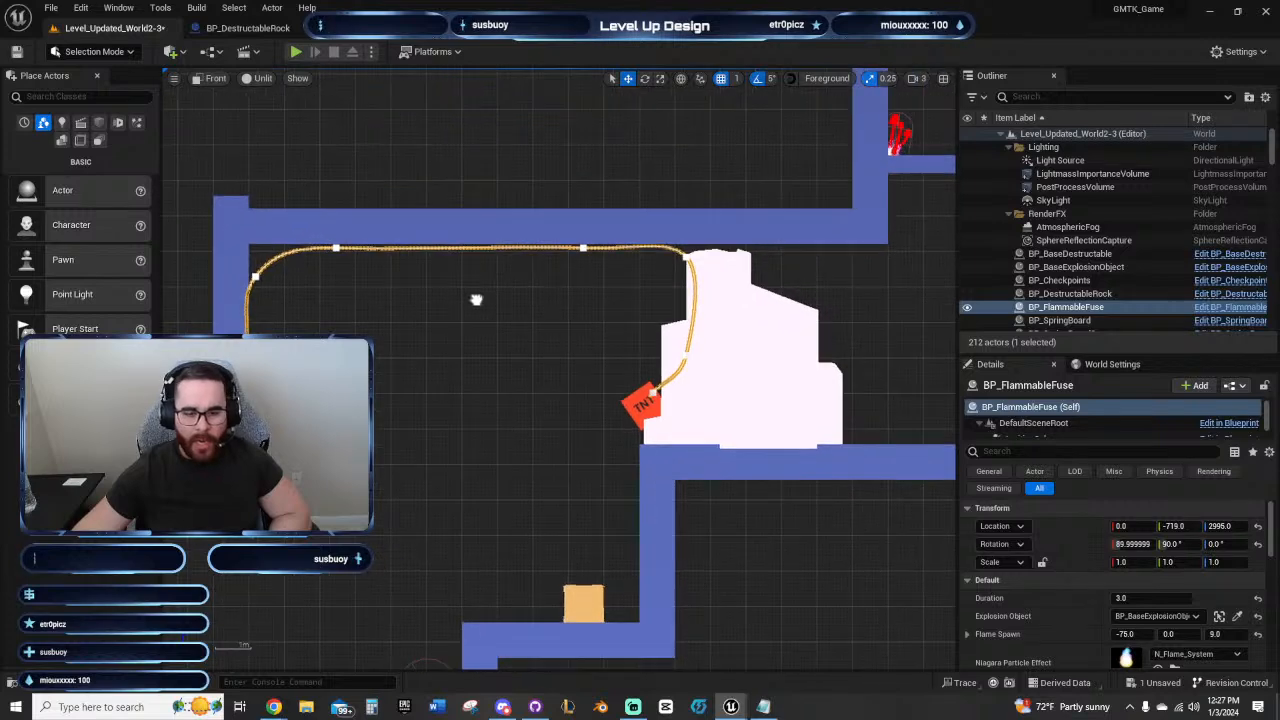
pyautogui.moveTo(598, 295); pyautogui.dragTo(584, 209, button='right')
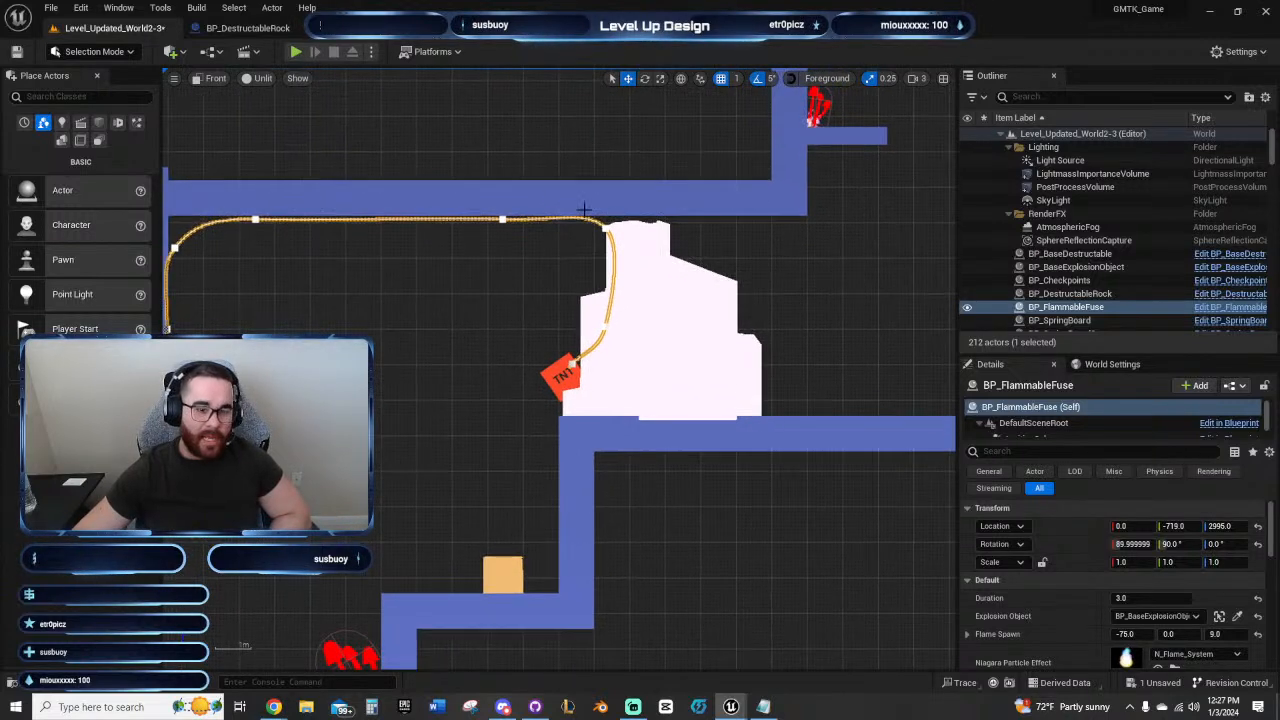
pyautogui.moveTo(508, 275); pyautogui.dragTo(535, 291, button='right')
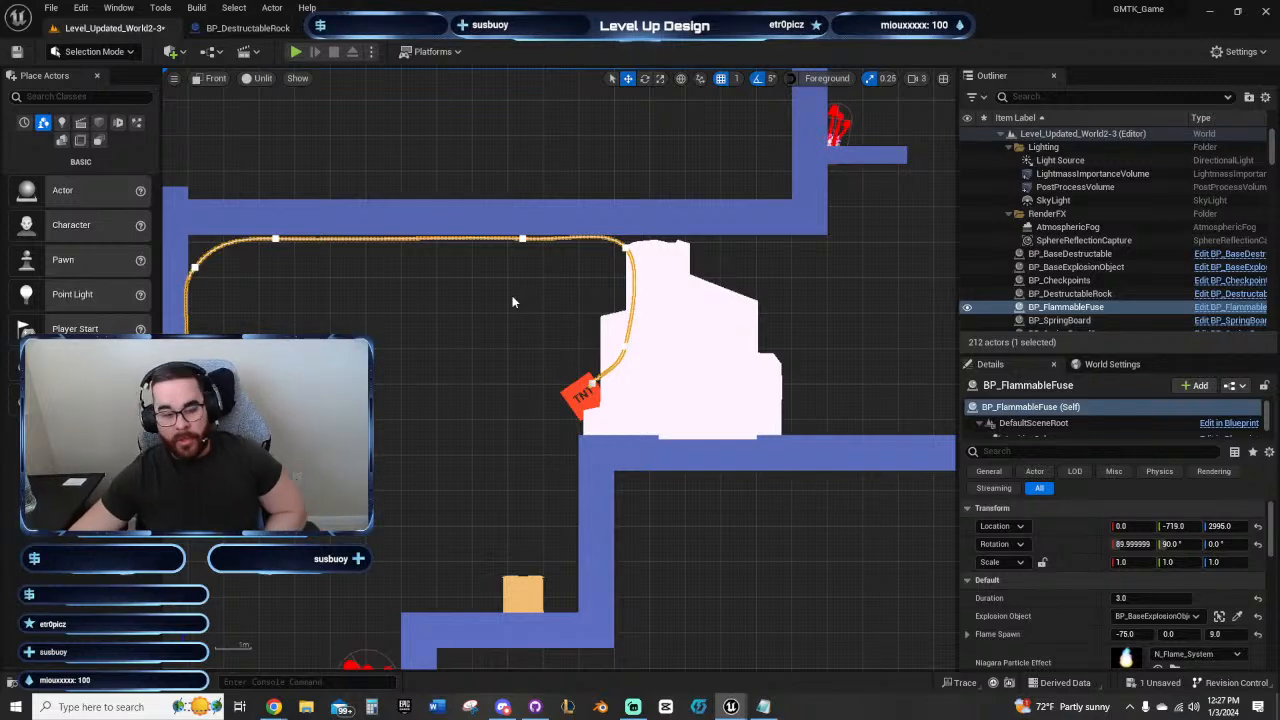
pyautogui.moveTo(516, 296); pyautogui.dragTo(550, 314, button='right')
pyautogui.moveTo(595, 173); pyautogui.dragTo(624, 158, button='right')
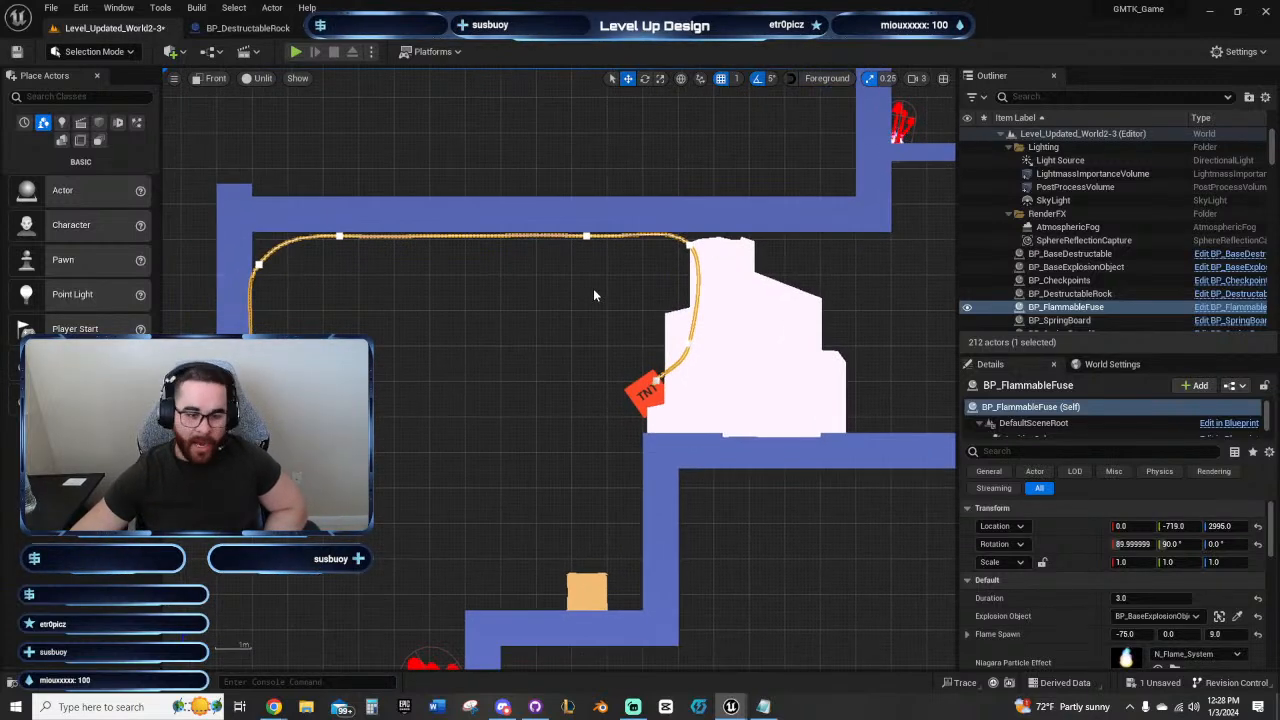
pyautogui.moveTo(594, 291); pyautogui.dragTo(630, 295, button='right')
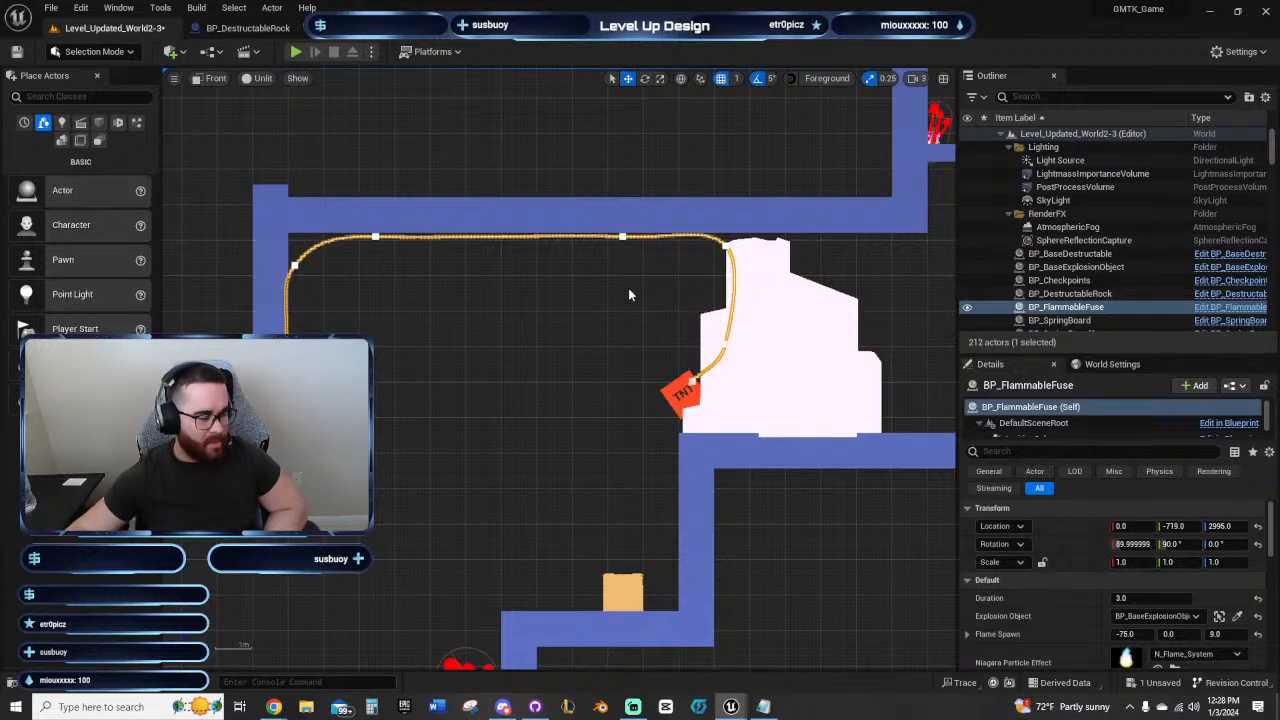
pyautogui.moveTo(629, 294); pyautogui.dragTo(593, 265, button='right')
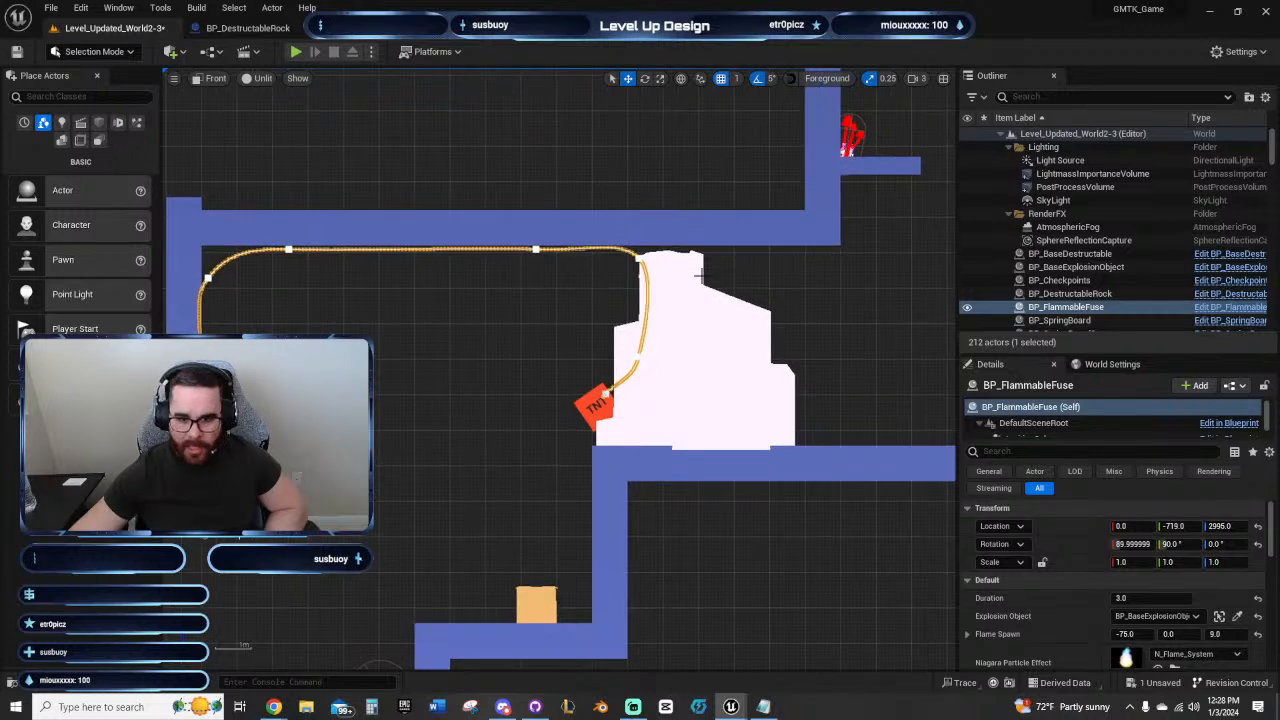
pyautogui.moveTo(801, 272); pyautogui.dragTo(659, 268, button='right')
pyautogui.moveTo(395, 383); pyautogui.dragTo(777, 322, button='right')
# Step: Pick the TNT beside the rock from the scene as the flammable fuse's Explosion Object
pyautogui.click(762, 315)
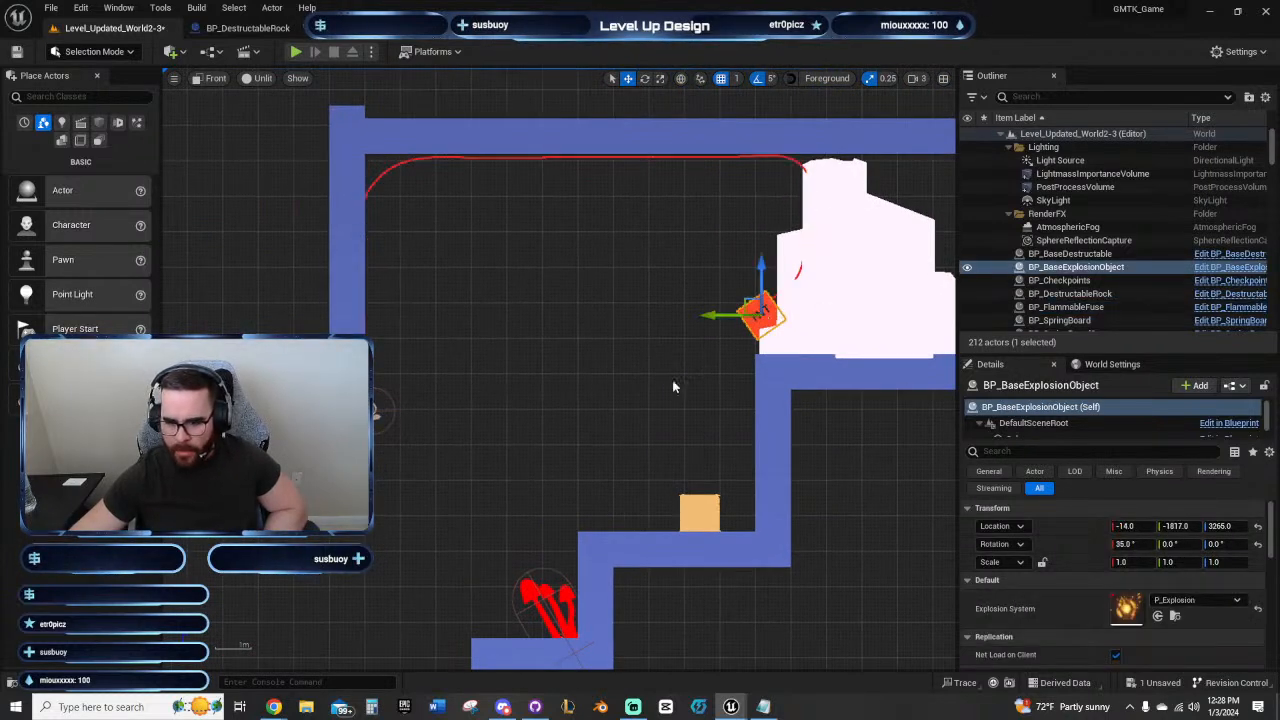
pyautogui.moveTo(677, 383); pyautogui.dragTo(592, 411, button='right')
pyautogui.click(294, 440)
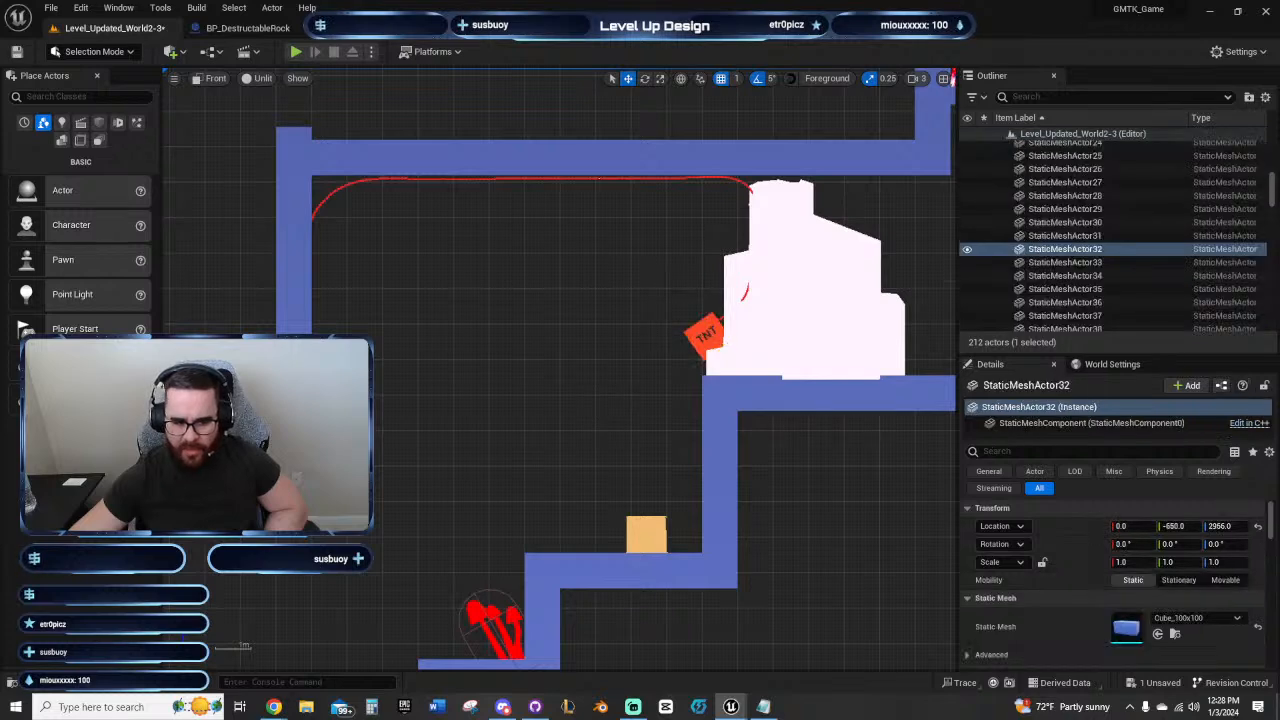
pyautogui.click(600, 178)
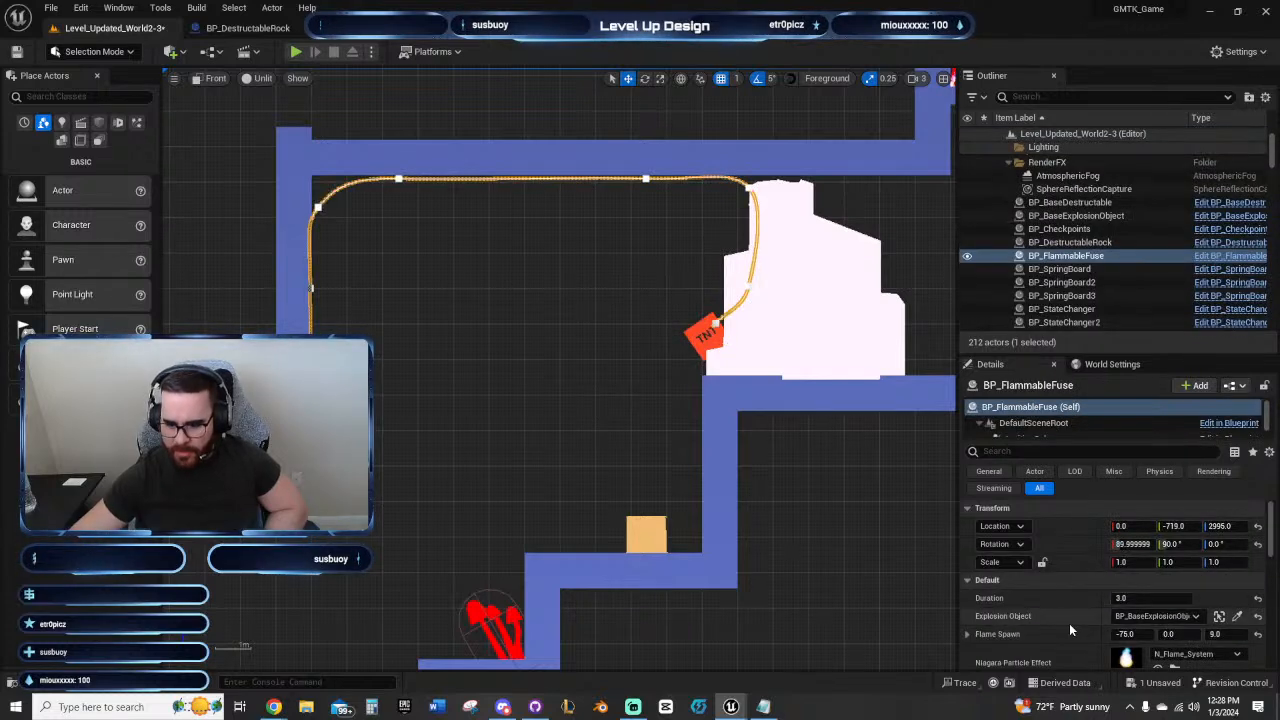
pyautogui.scroll(-1, 1069, 629)
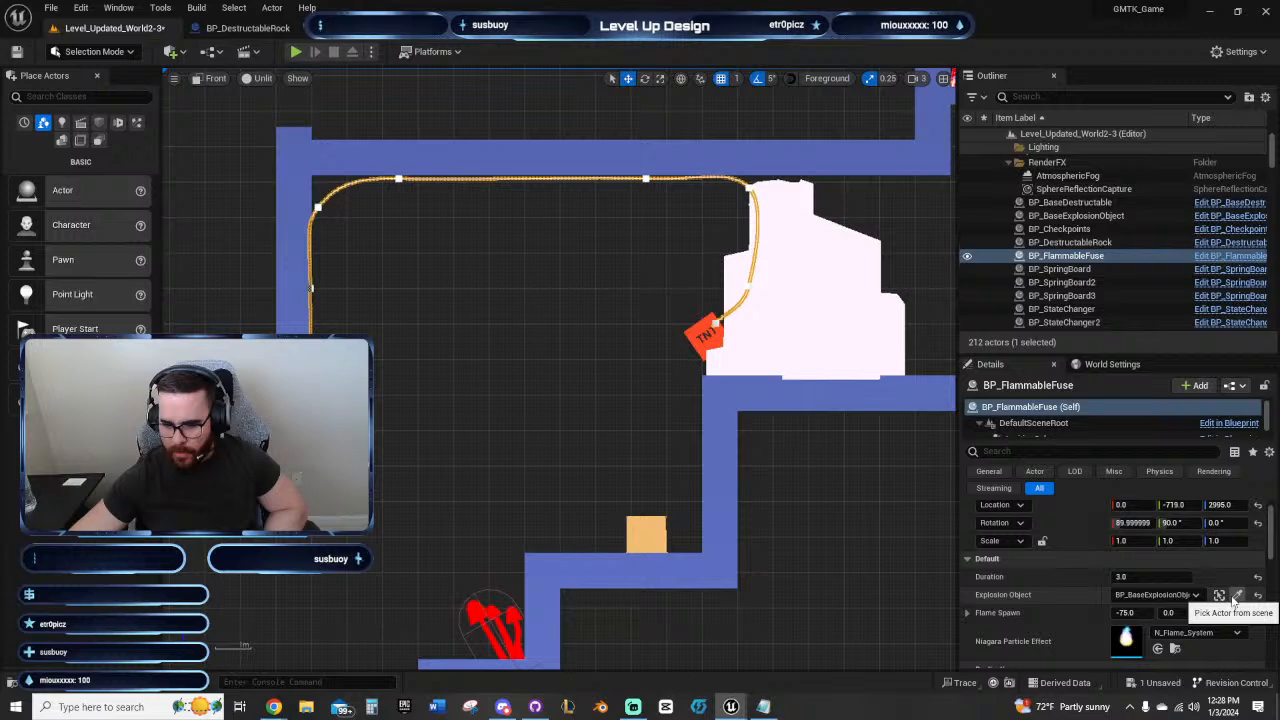
pyautogui.click(1236, 597)
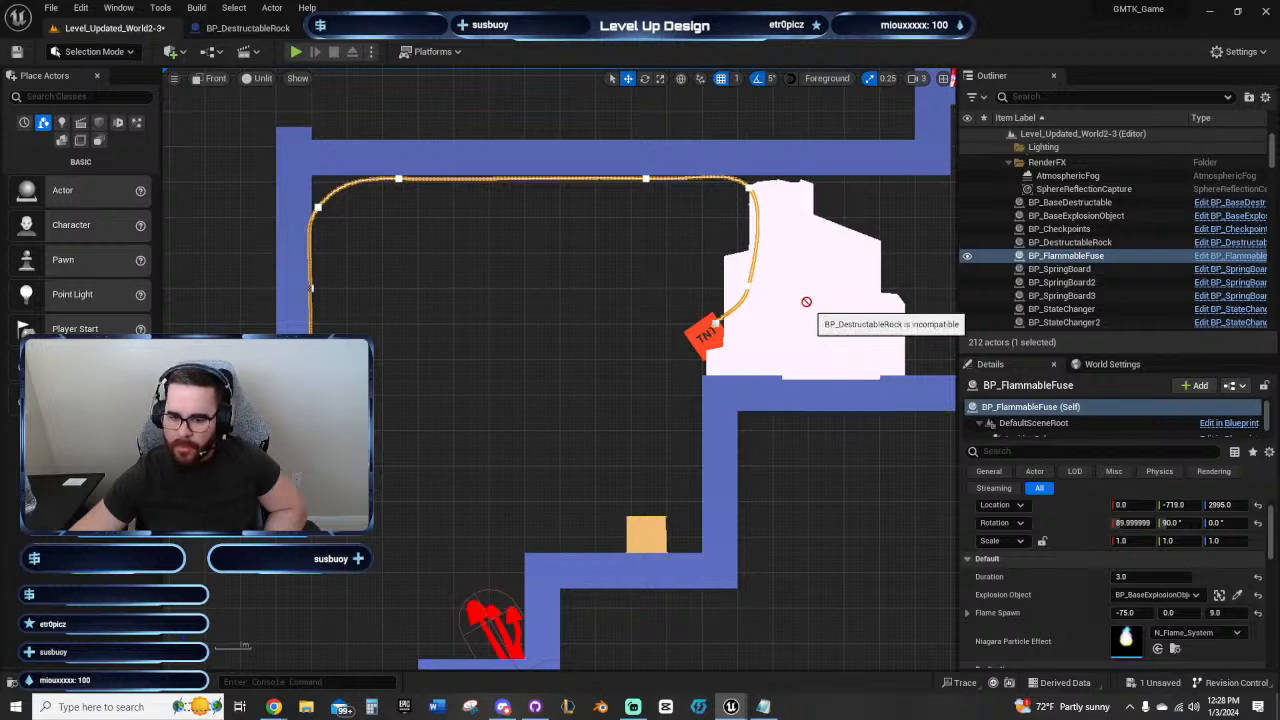
pyautogui.click(703, 336)
# Step: Browse to the TNT explosion object's source asset
pyautogui.rightClick(705, 340)
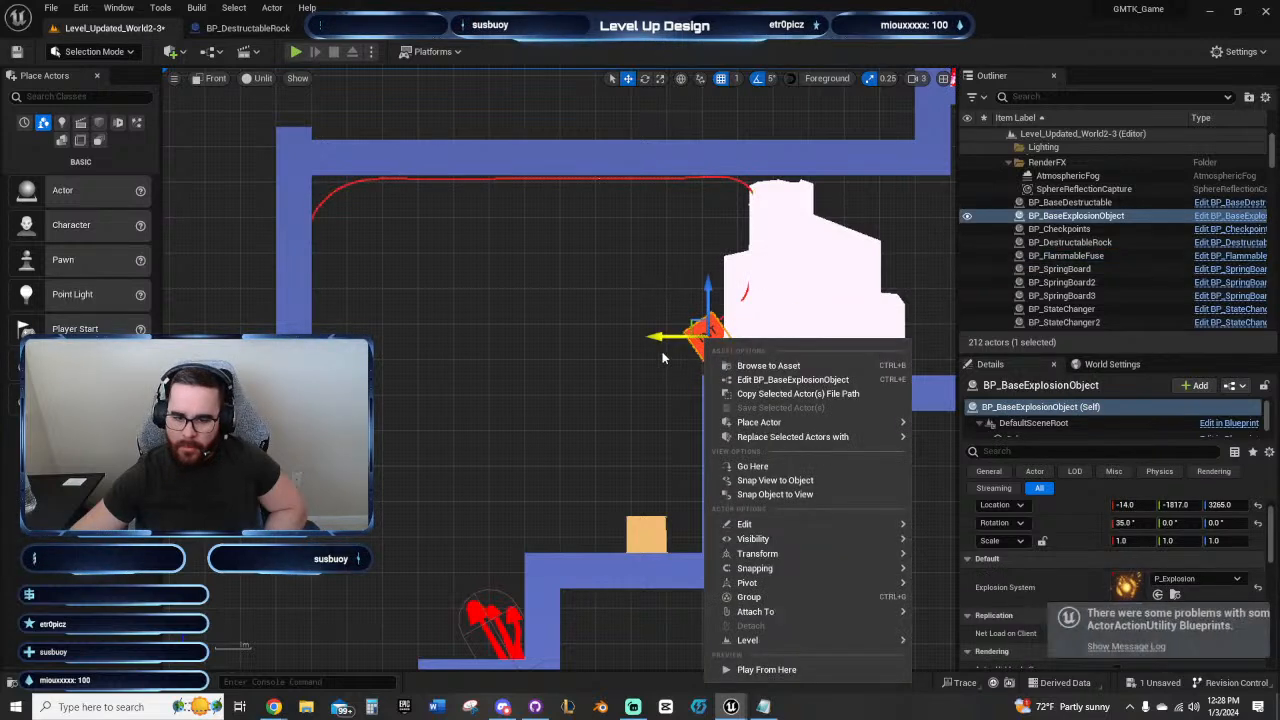
pyautogui.click(662, 358)
pyautogui.click(691, 342)
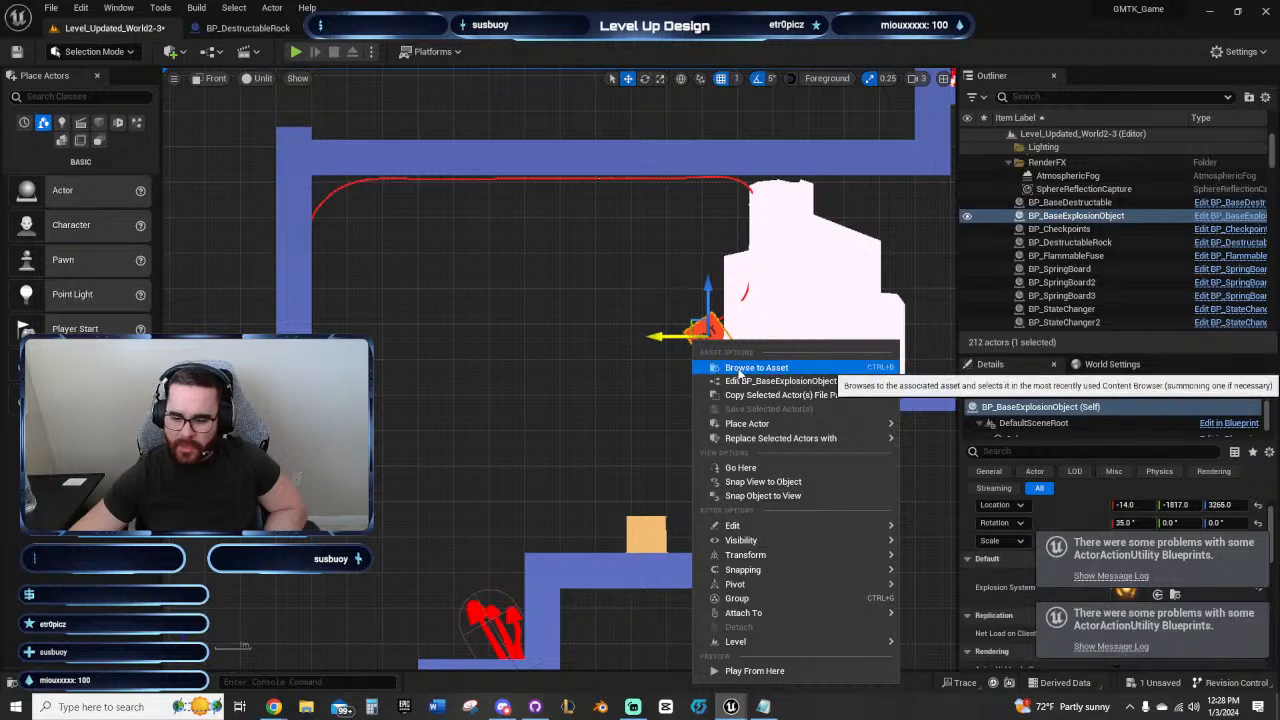
pyautogui.click(755, 367)
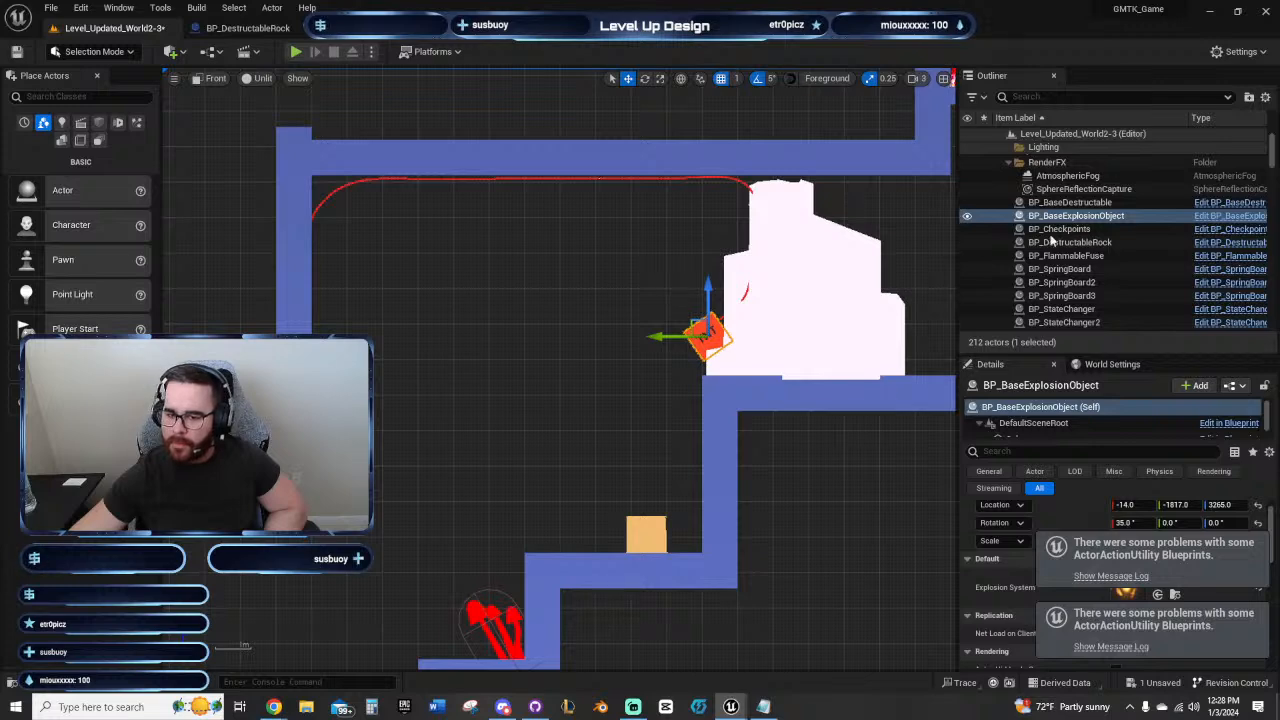
# Step: Compare the destructible rock's instance settings with the flammable fuse's Explosion Object reference and clear the selection
pyautogui.click(858, 306)
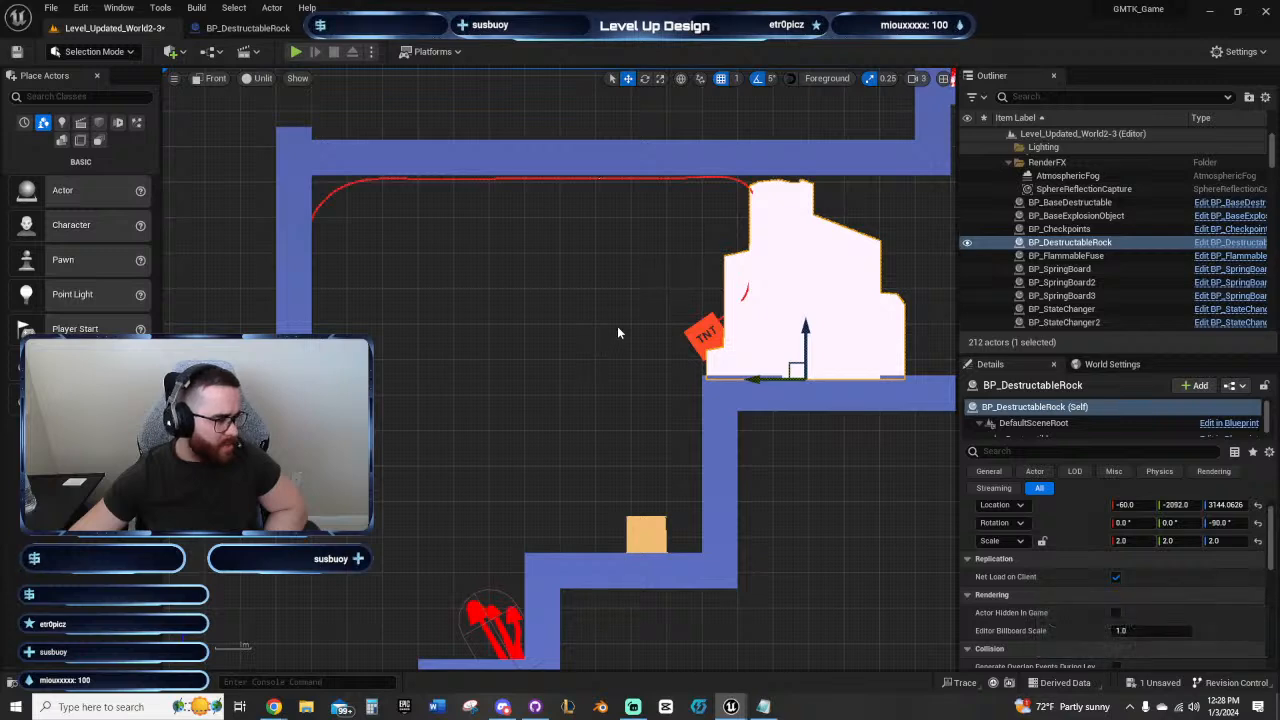
pyautogui.click(630, 179)
pyautogui.moveTo(663, 280); pyautogui.dragTo(576, 307, button='right')
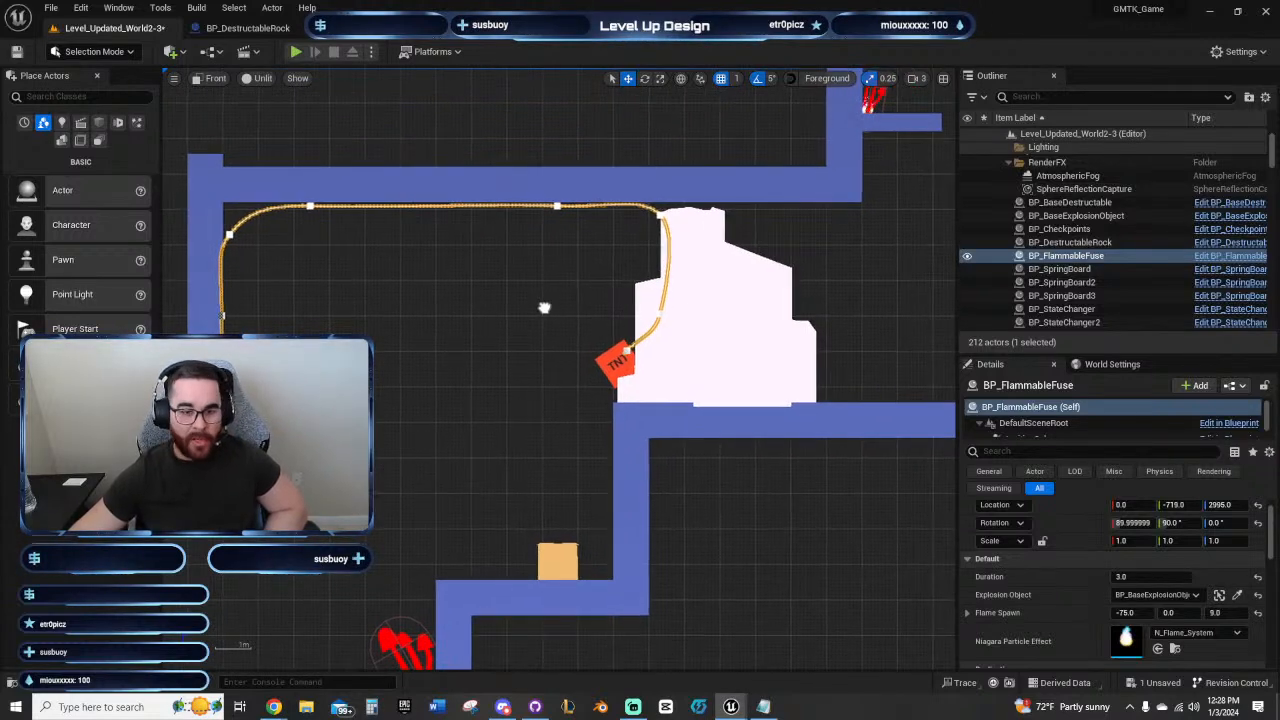
pyautogui.moveTo(543, 306); pyautogui.dragTo(511, 351, button='right')
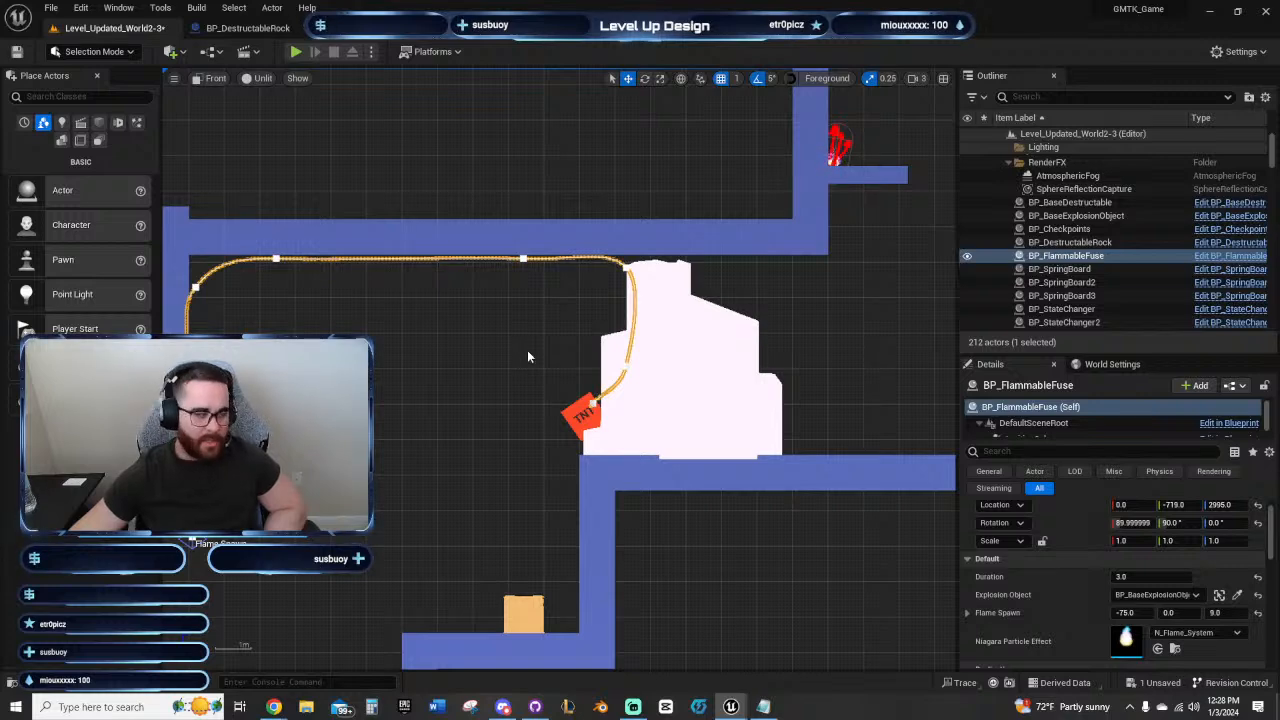
pyautogui.rightClick(515, 330)
pyautogui.click(453, 356)
pyautogui.moveTo(489, 354); pyautogui.dragTo(444, 371, button='right')
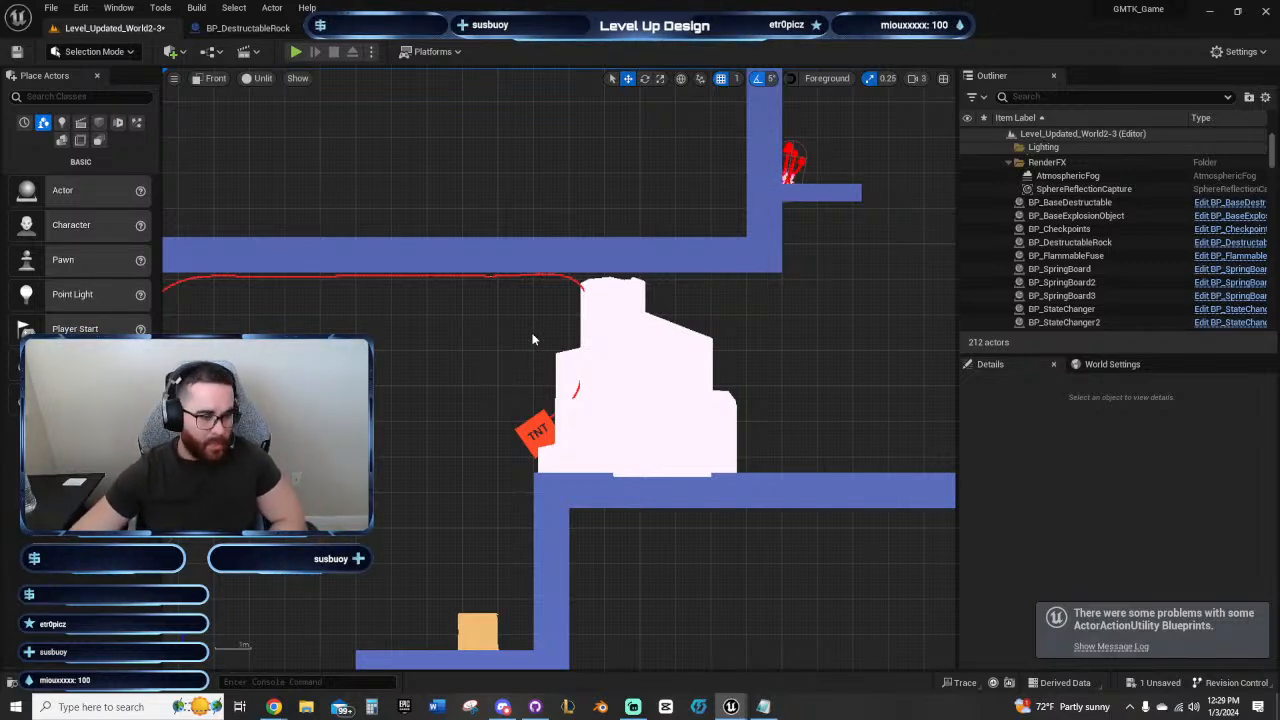
# Step: Check the exposed properties of the TNT explosion object, the fuse and the destructible rock, and how the TNT sits against the rock
pyautogui.click(537, 421)
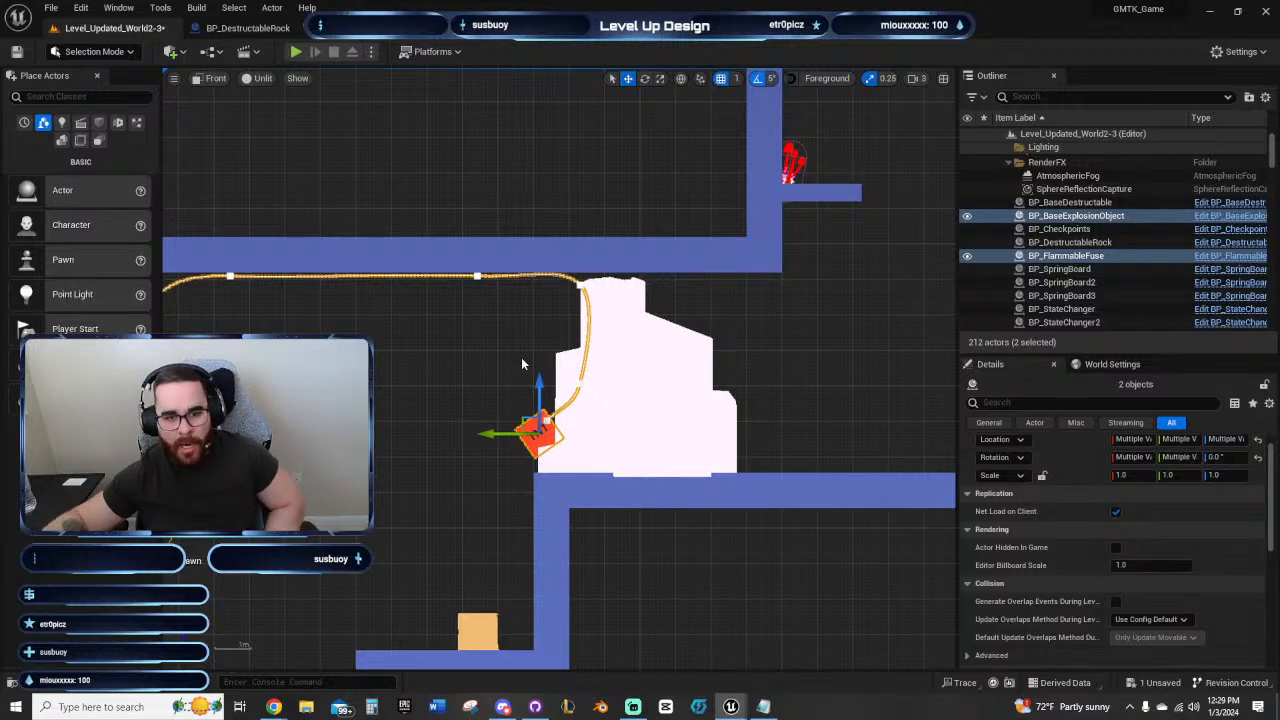
pyautogui.click(500, 358)
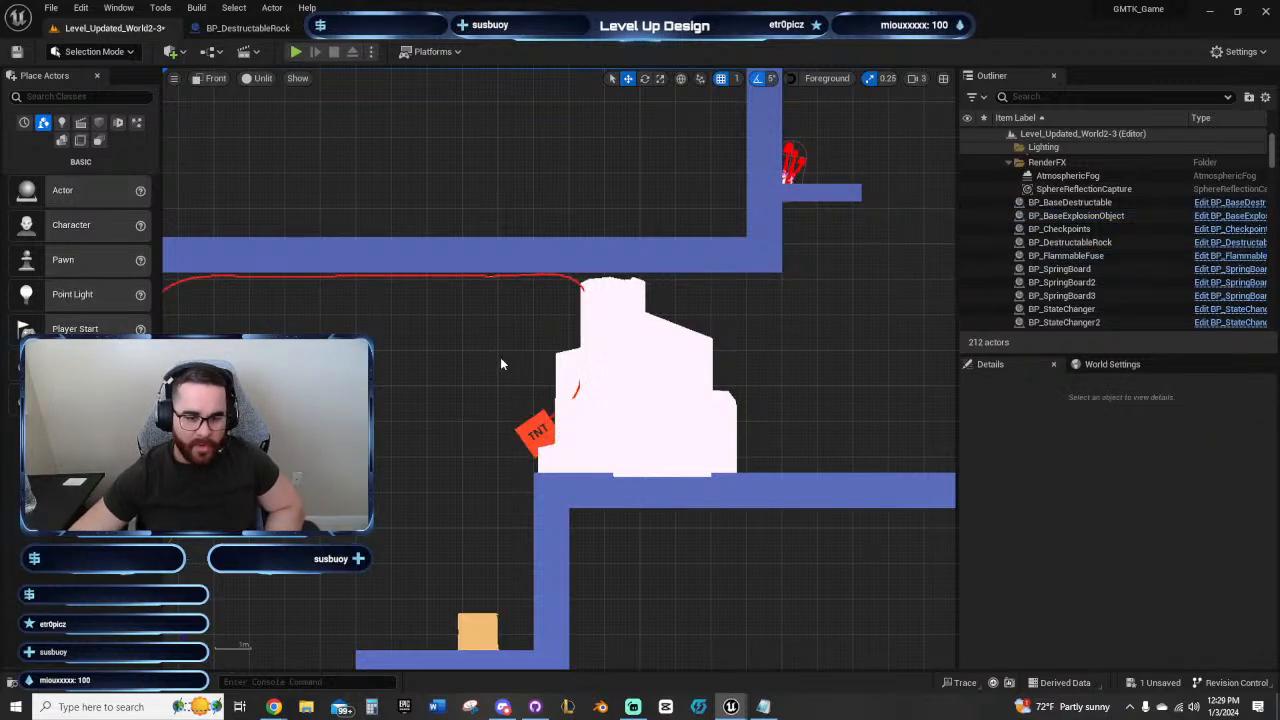
pyautogui.click(530, 435)
pyautogui.scroll(-5, 1210, 634)
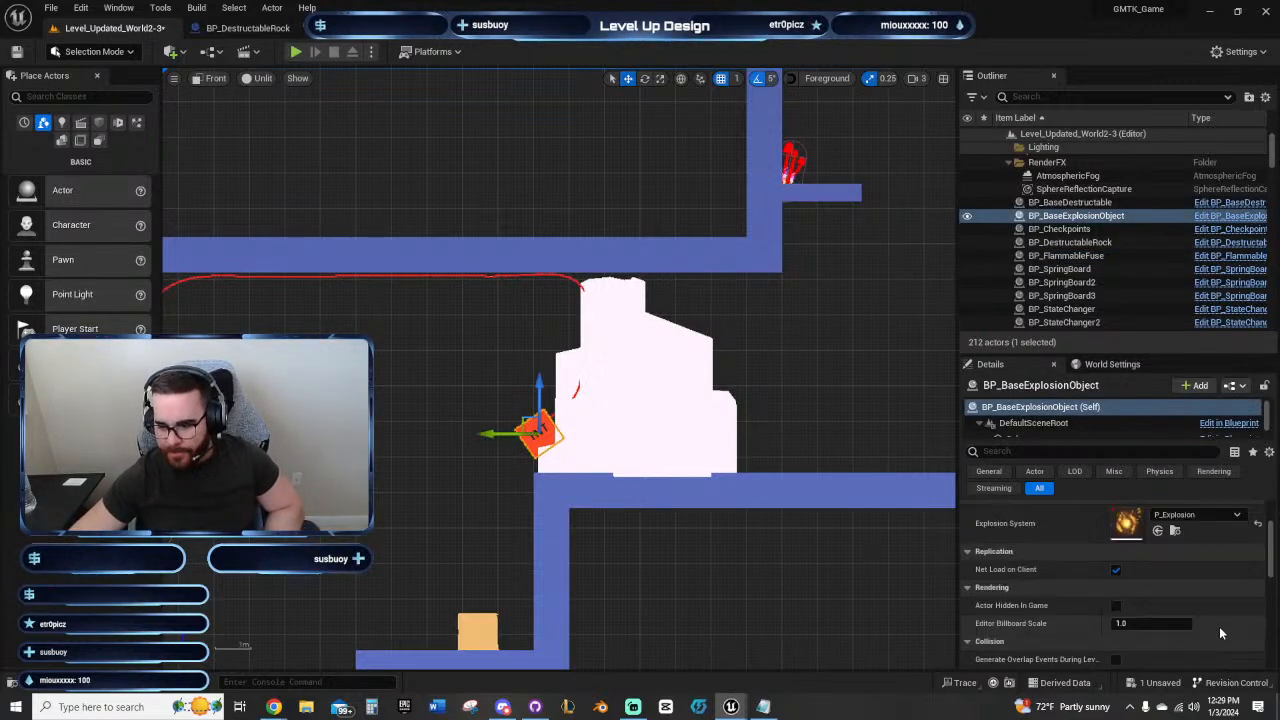
pyautogui.scroll(5, 1217, 620)
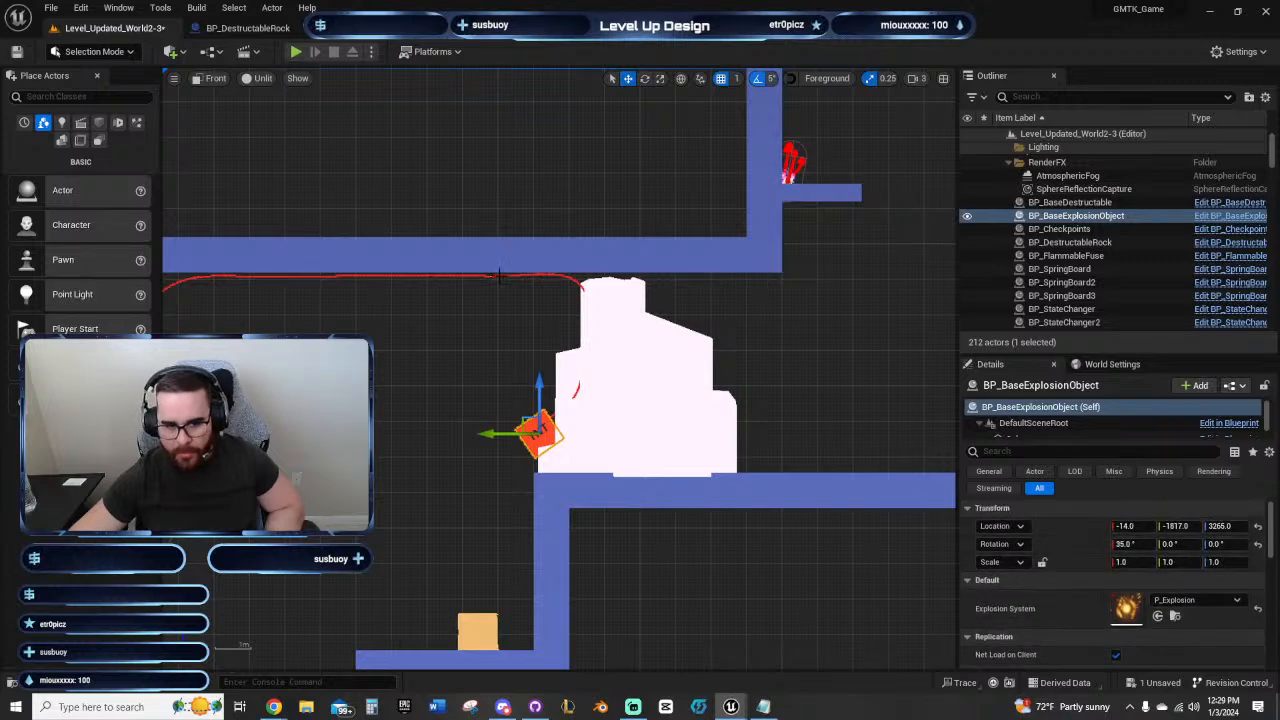
pyautogui.click(500, 276)
pyautogui.scroll(-2, 1083, 528)
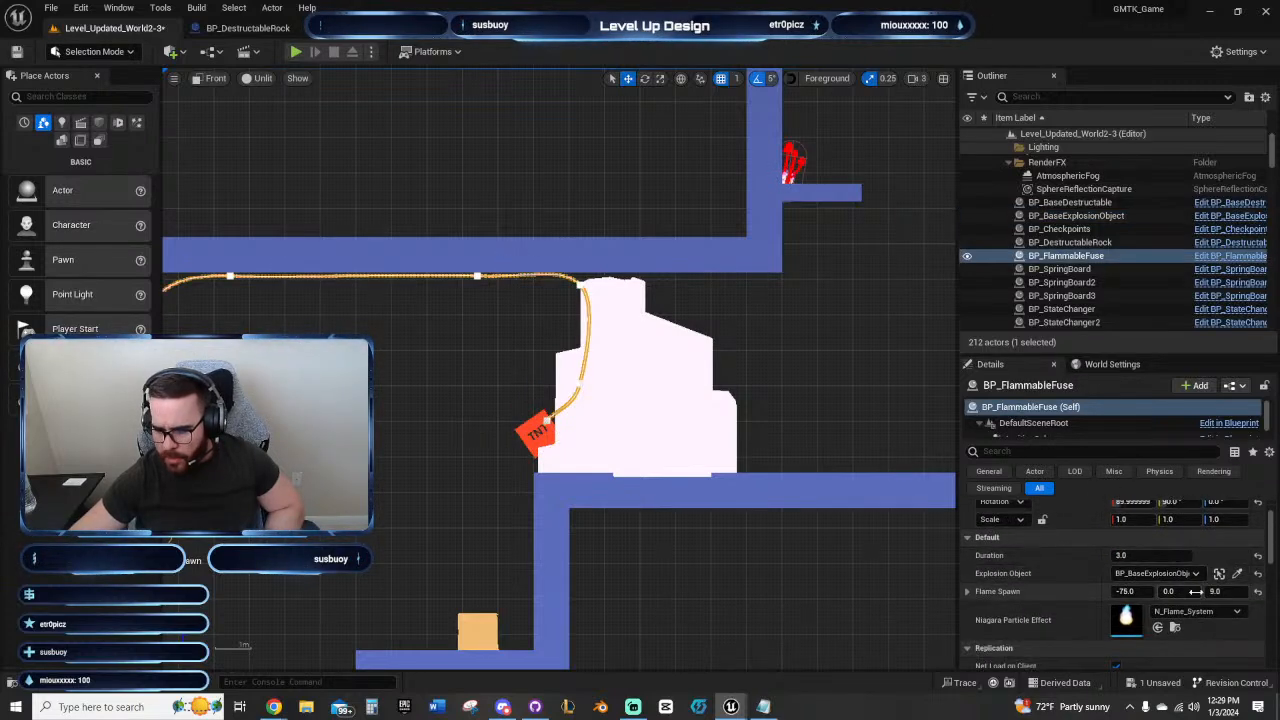
pyautogui.scroll(-1, 1195, 591)
pyautogui.click(676, 411)
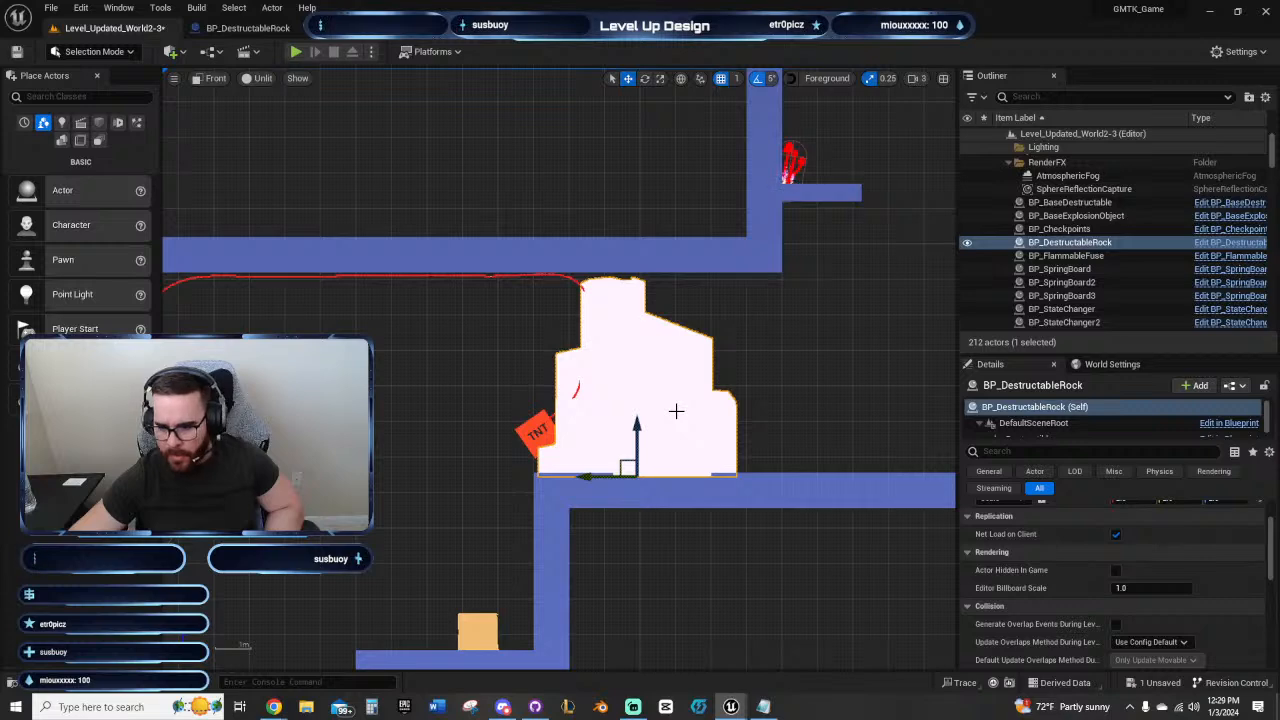
pyautogui.scroll(2, 1222, 583)
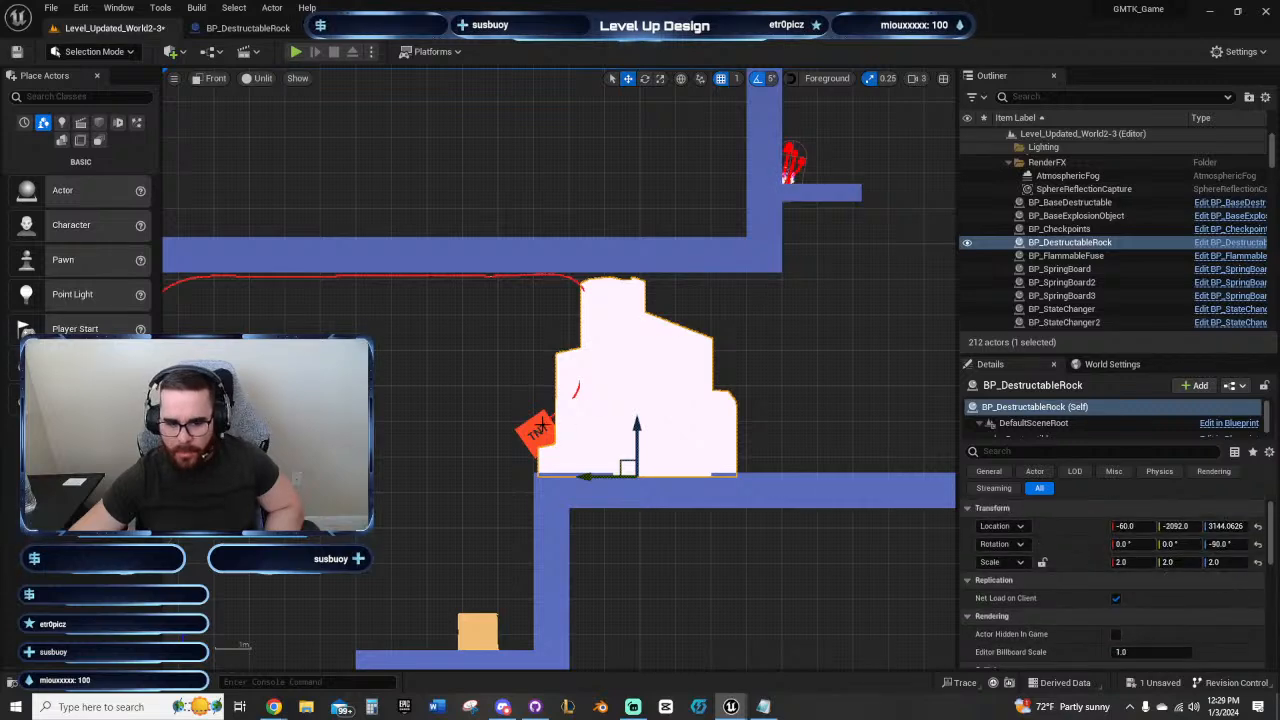
pyautogui.scroll(2, 580, 412)
pyautogui.moveTo(650, 426); pyautogui.dragTo(547, 437, button='right')
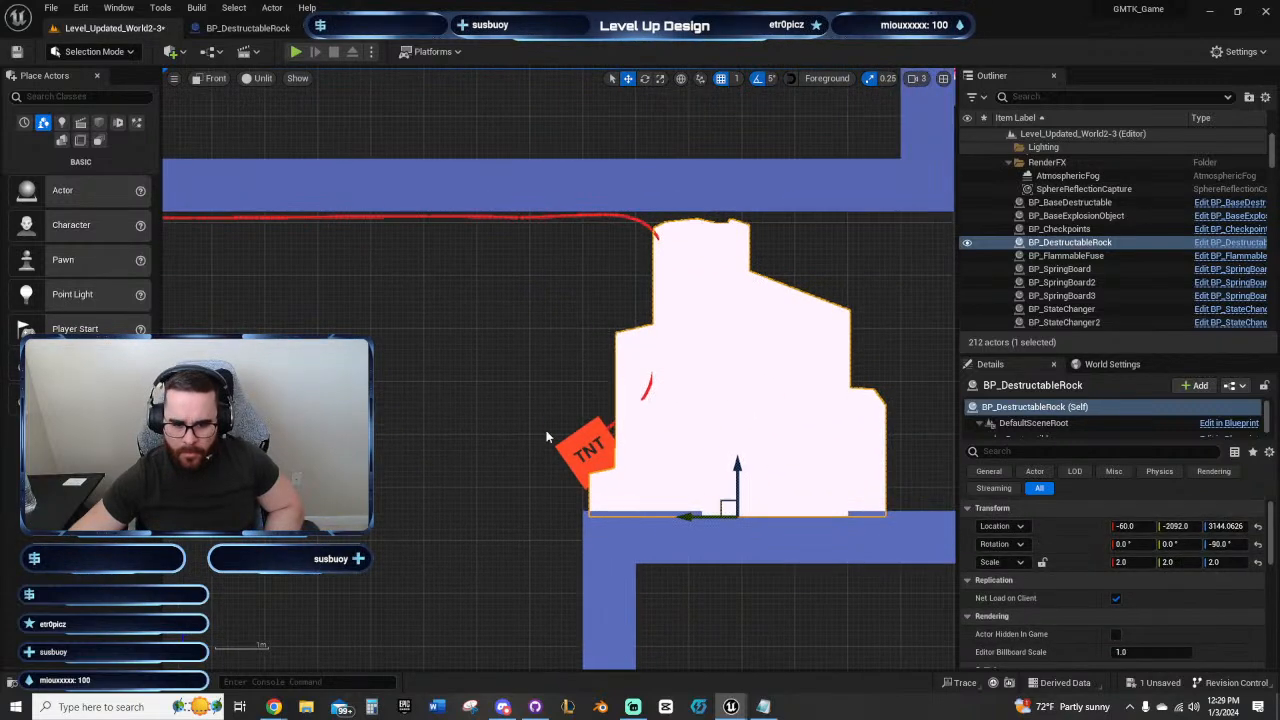
pyautogui.click(593, 450)
pyautogui.scroll(2, 565, 465)
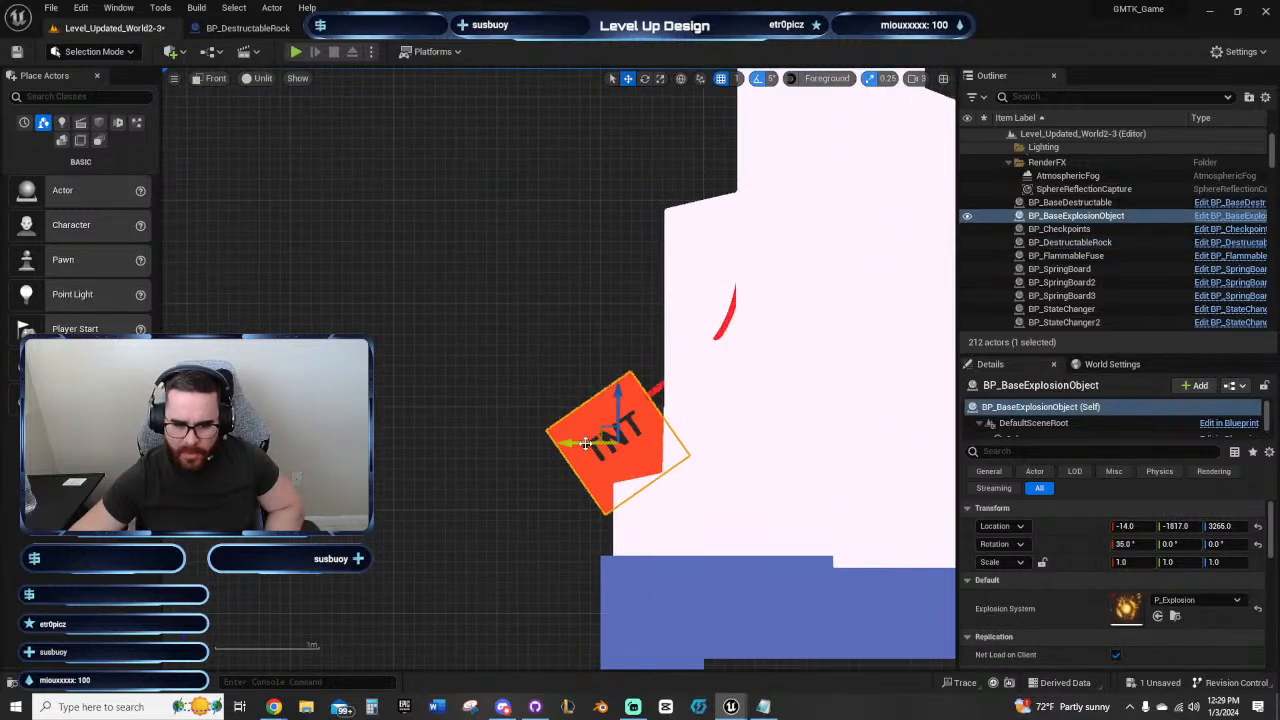
pyautogui.scroll(-5, 532, 458)
# Step: Delete the BP_BaseDestructable crate from the step below the rock
pyautogui.moveTo(470, 390); pyautogui.dragTo(569, 303, button='right')
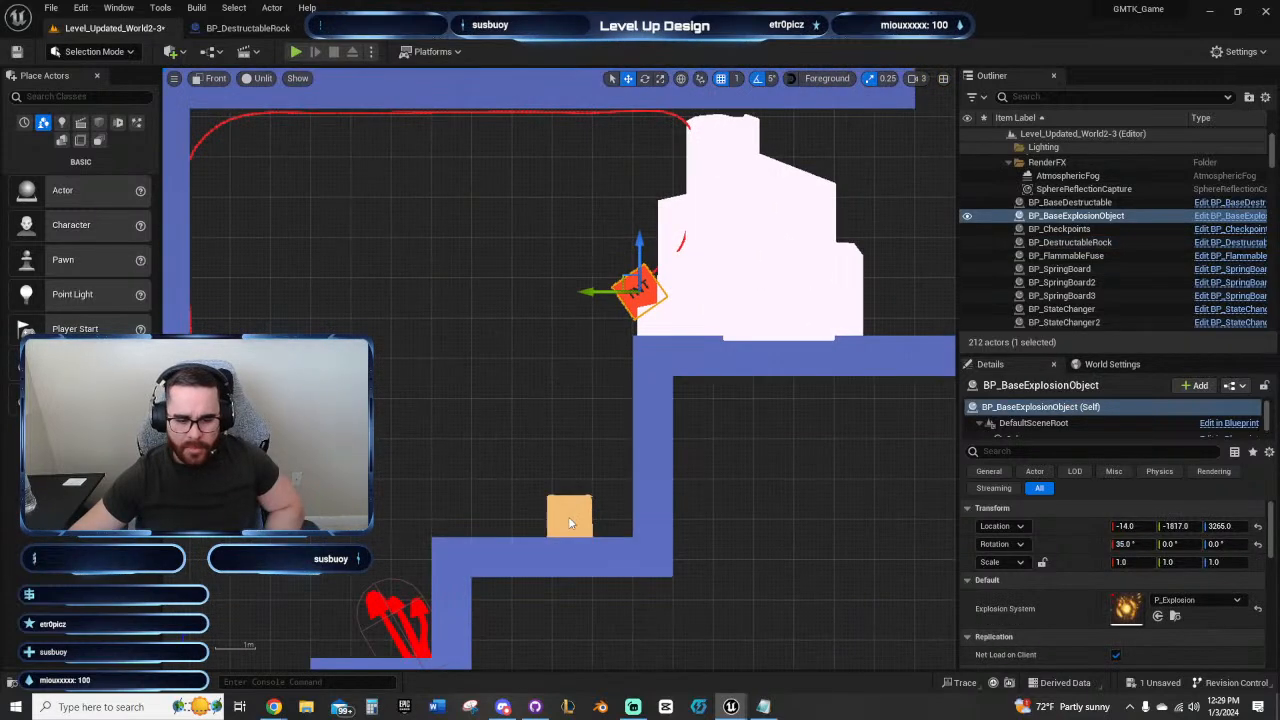
pyautogui.click(570, 521)
pyautogui.press('Delete')
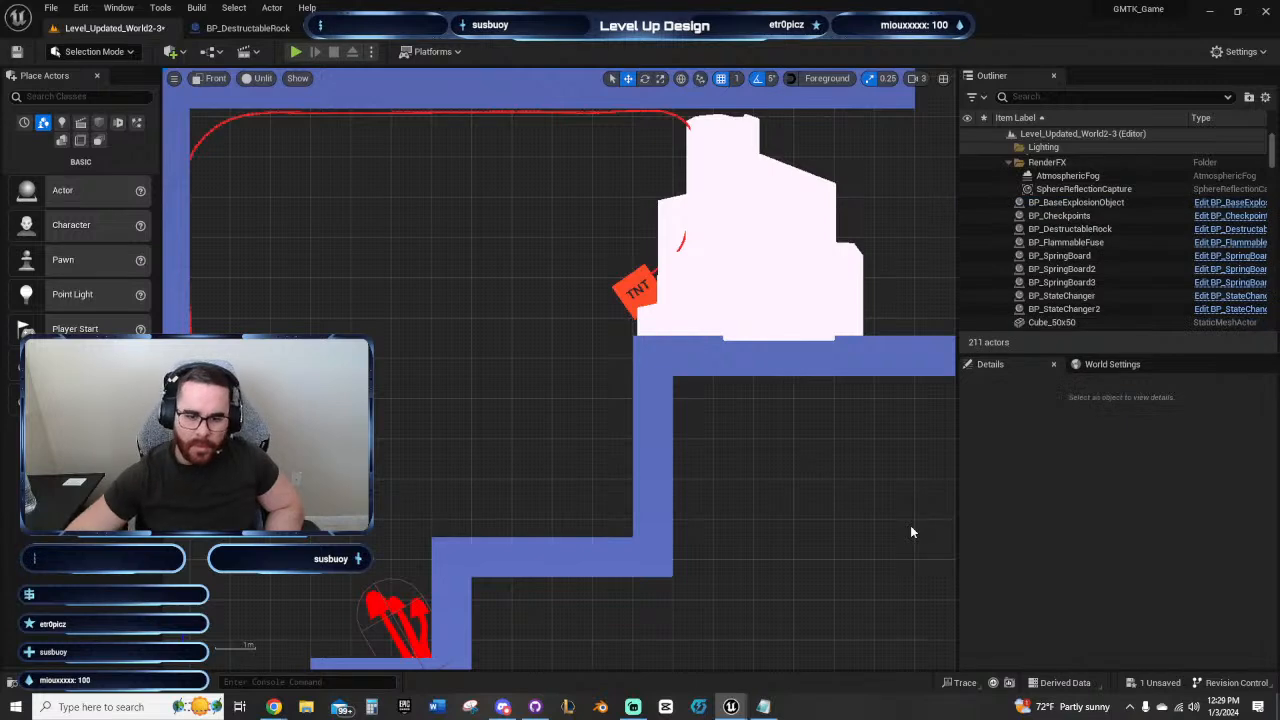
pyautogui.moveTo(532, 400); pyautogui.dragTo(565, 282, button='right')
pyautogui.scroll(-4, 525, 224)
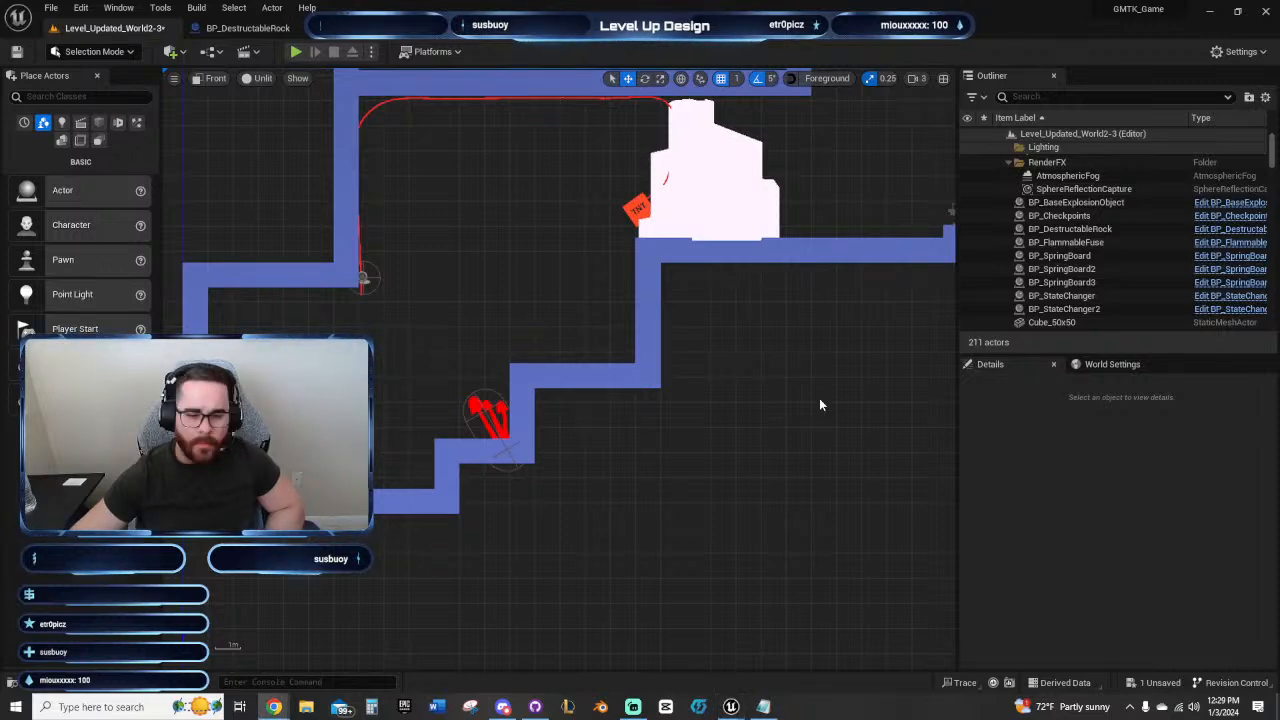
pyautogui.moveTo(855, 309); pyautogui.dragTo(514, 568, button='right')
pyautogui.scroll(-4, 580, 440)
pyautogui.moveTo(615, 365); pyautogui.dragTo(746, 274, button='right')
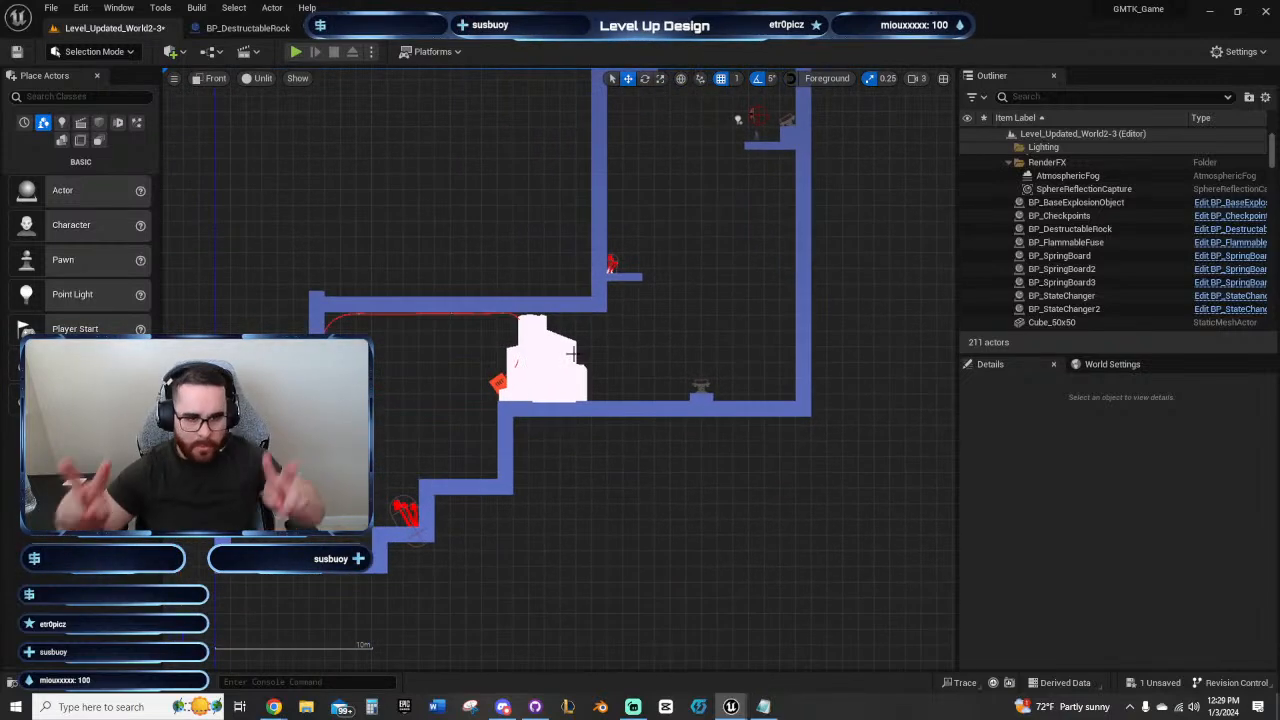
pyautogui.moveTo(625, 341); pyautogui.dragTo(547, 512, button='right')
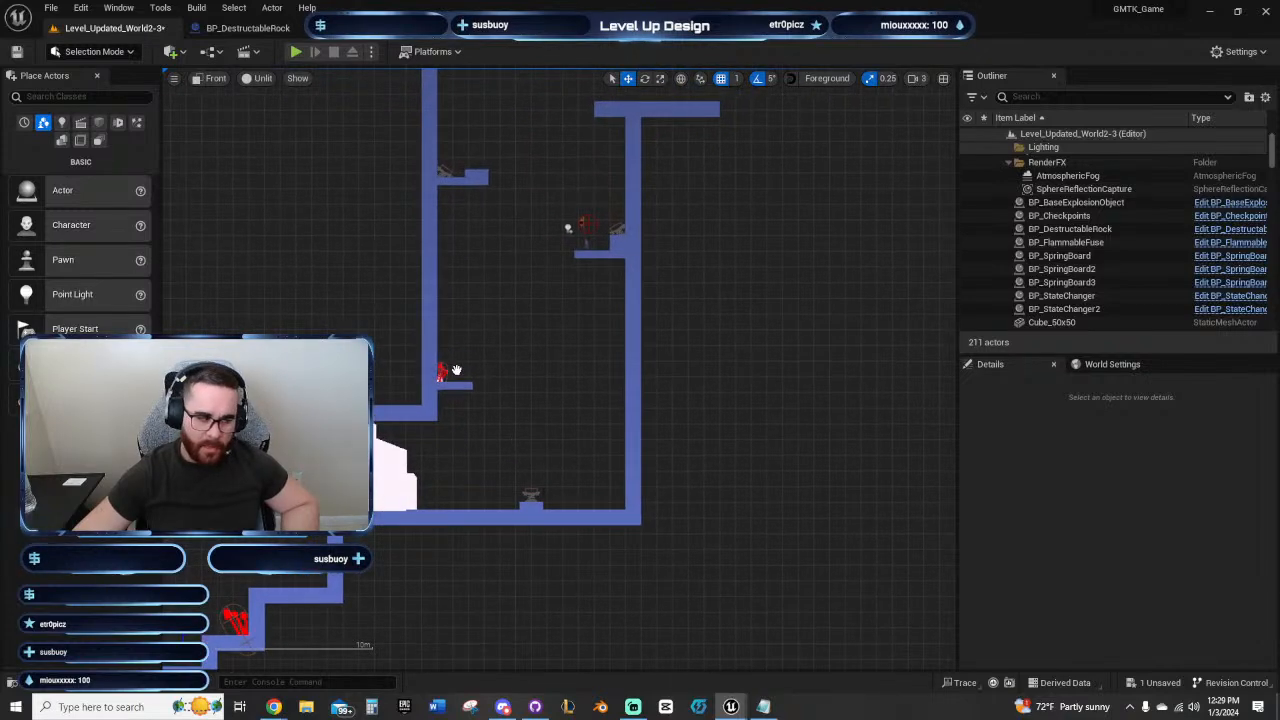
# Step: Examine the vertical shaft's layout, from the lower platforms past the TNT ledge to the two beams at its upper end
pyautogui.moveTo(455, 381); pyautogui.dragTo(419, 387, button='right')
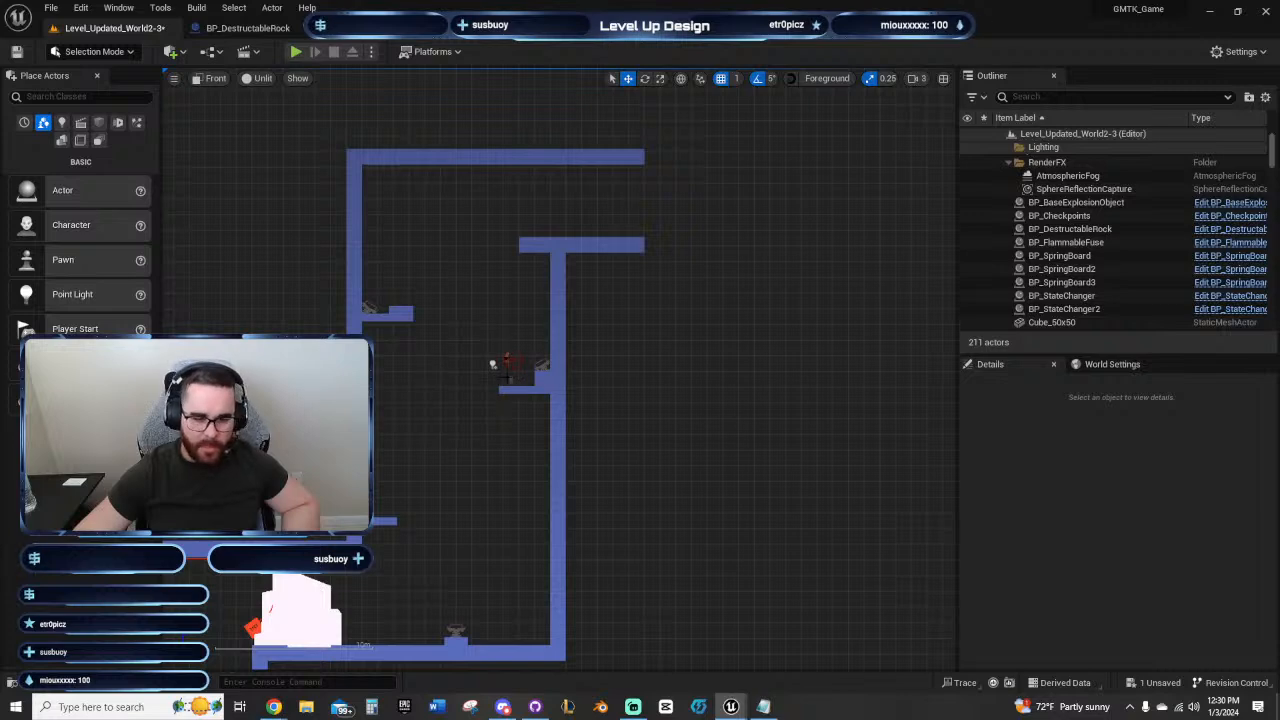
pyautogui.moveTo(507, 378); pyautogui.dragTo(537, 456, button='right')
pyautogui.scroll(3, 520, 422)
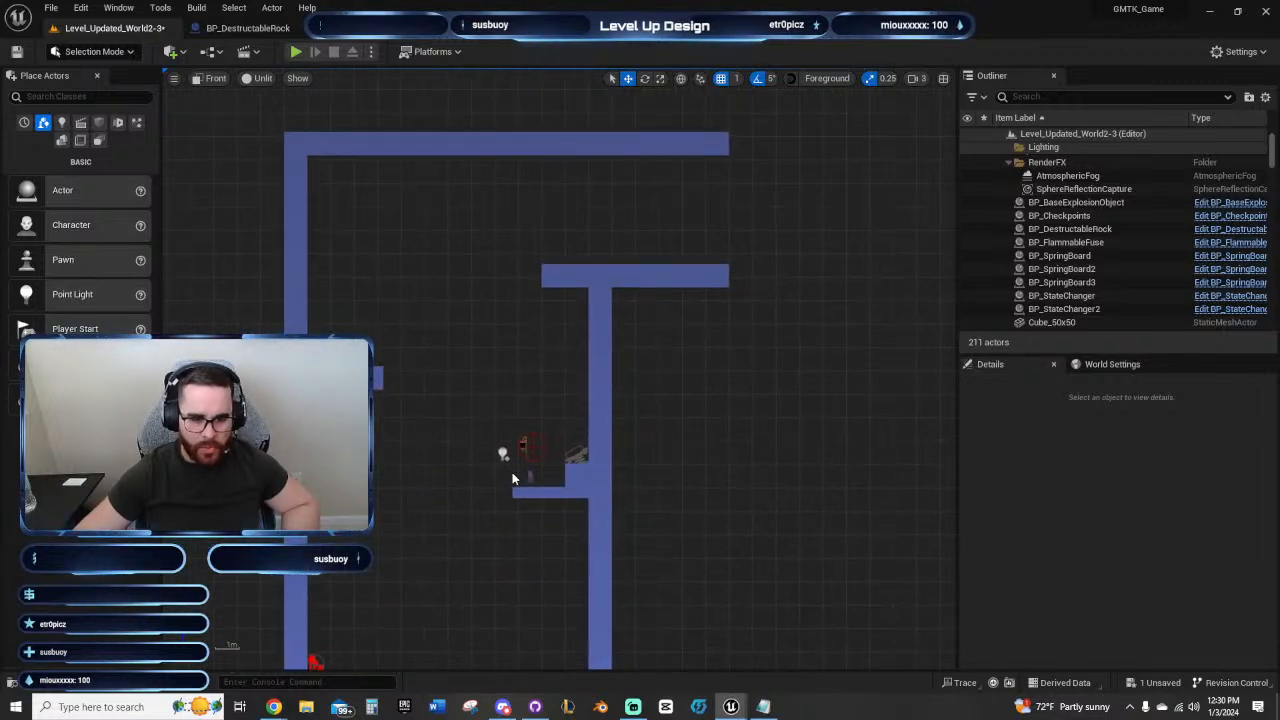
pyautogui.moveTo(497, 237); pyautogui.dragTo(404, 396, button='right')
pyautogui.scroll(-3, 497, 347)
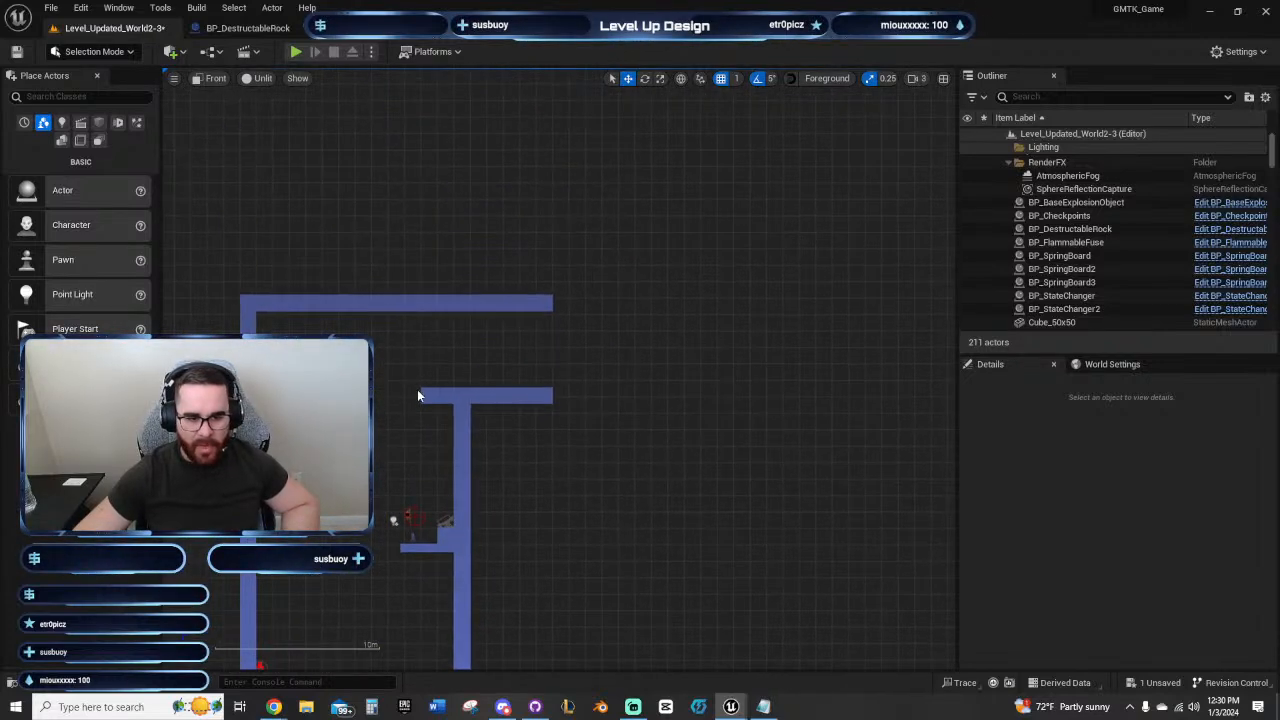
pyautogui.scroll(-2, 415, 391)
pyautogui.scroll(3, 389, 394)
pyautogui.scroll(2, 390, 400)
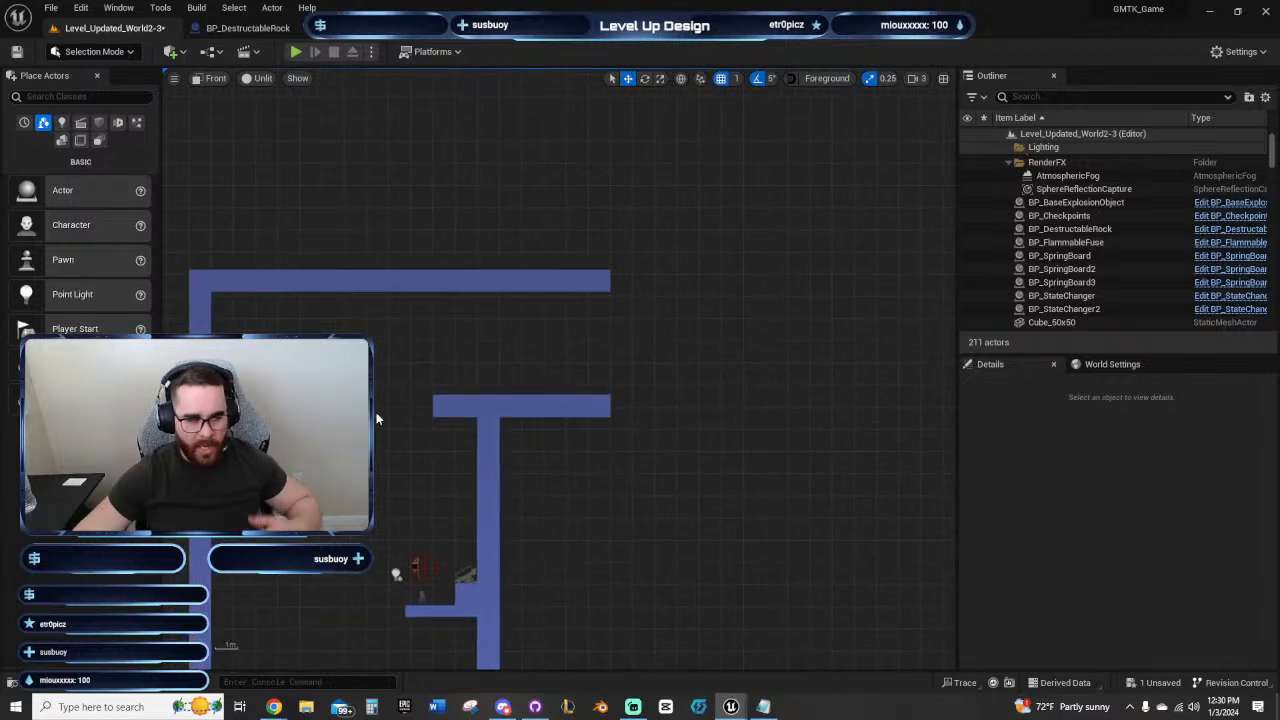
pyautogui.moveTo(376, 418); pyautogui.dragTo(302, 419, button='right')
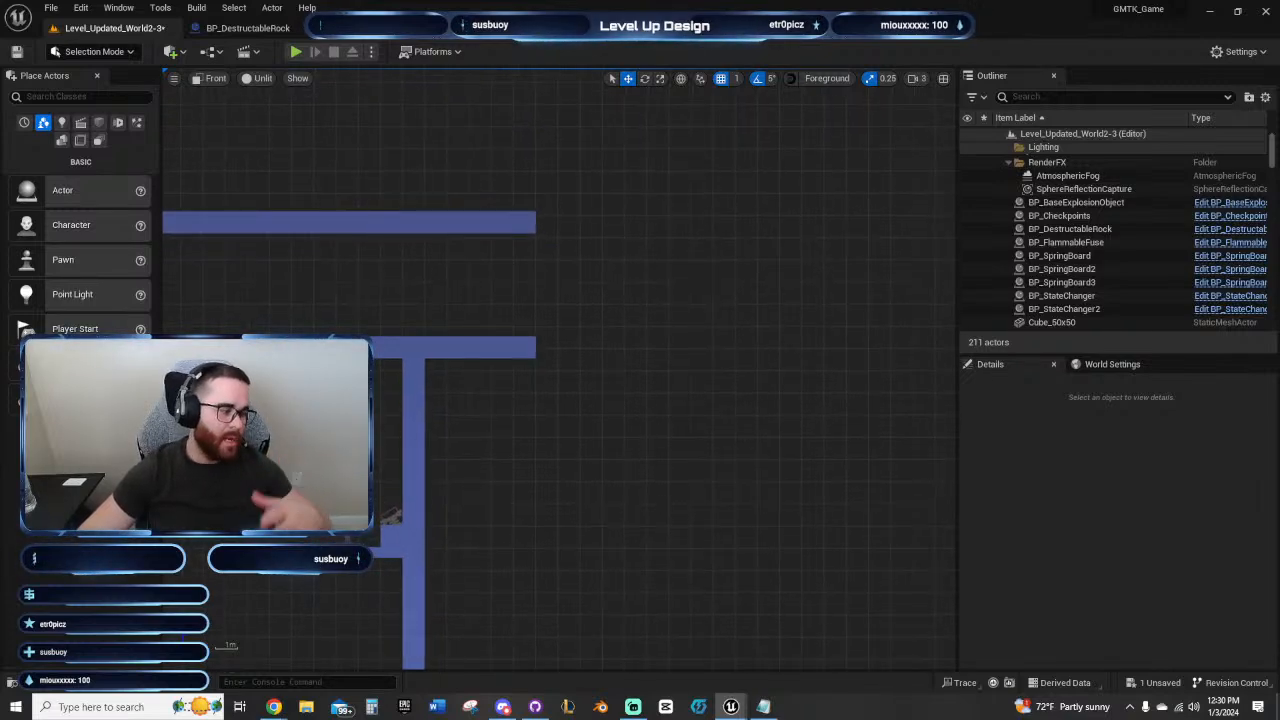
pyautogui.moveTo(323, 357); pyautogui.dragTo(426, 319, button='right')
pyautogui.scroll(1, 467, 351)
pyautogui.scroll(1, 455, 353)
pyautogui.scroll(-2, 492, 428)
pyautogui.moveTo(480, 437); pyautogui.dragTo(481, 269, button='right')
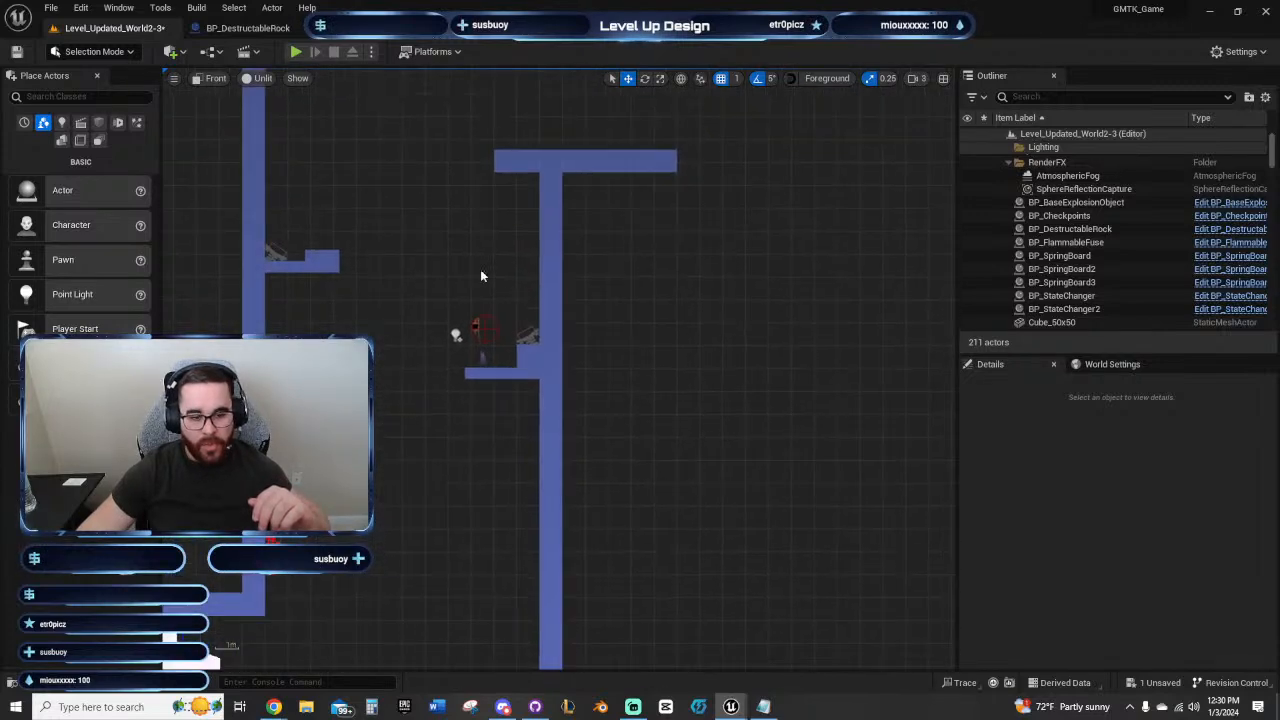
# Step: Check the spring board on the shaft floor and its Launch Power against the height of the ledges above it
pyautogui.click(536, 335)
pyautogui.moveTo(460, 510); pyautogui.dragTo(493, 345, button='right')
pyautogui.moveTo(477, 402); pyautogui.dragTo(539, 284, button='right')
pyautogui.click(494, 439)
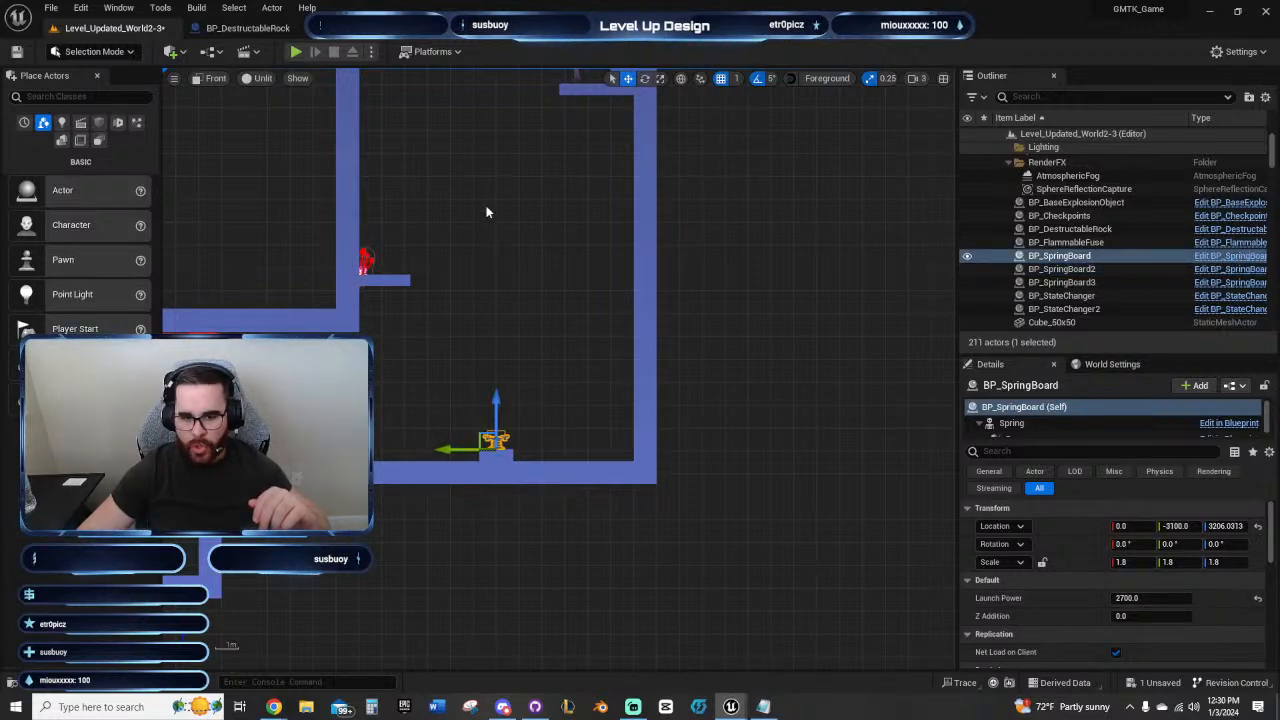
pyautogui.moveTo(486, 212); pyautogui.dragTo(503, 401, button='right')
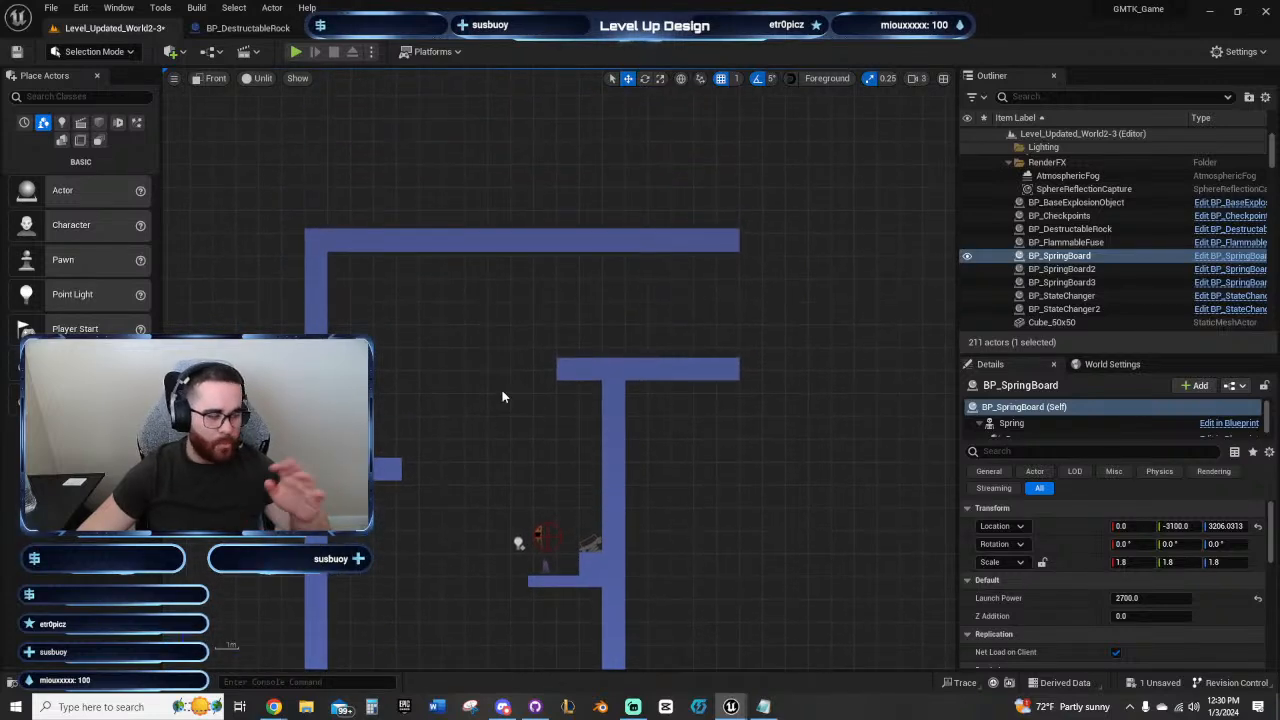
pyautogui.moveTo(489, 408); pyautogui.dragTo(406, 373, button='right')
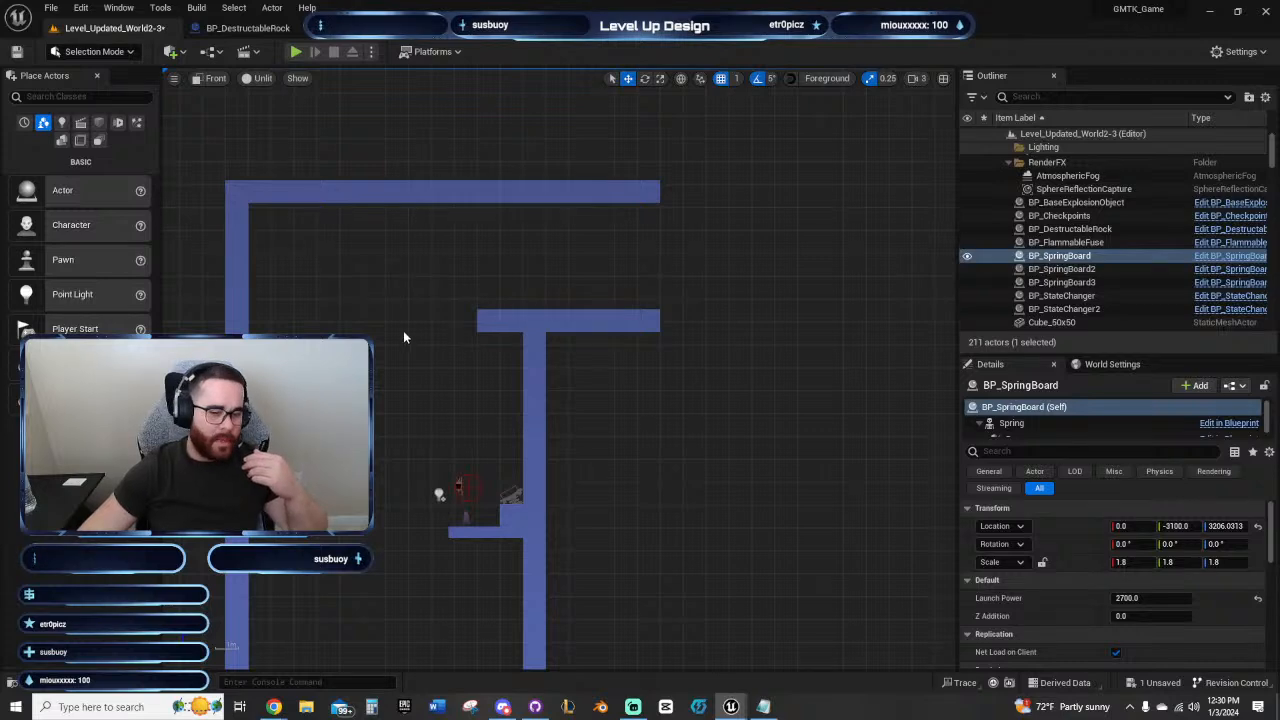
pyautogui.moveTo(385, 355); pyautogui.dragTo(494, 435, button='right')
pyautogui.scroll(2, 489, 395)
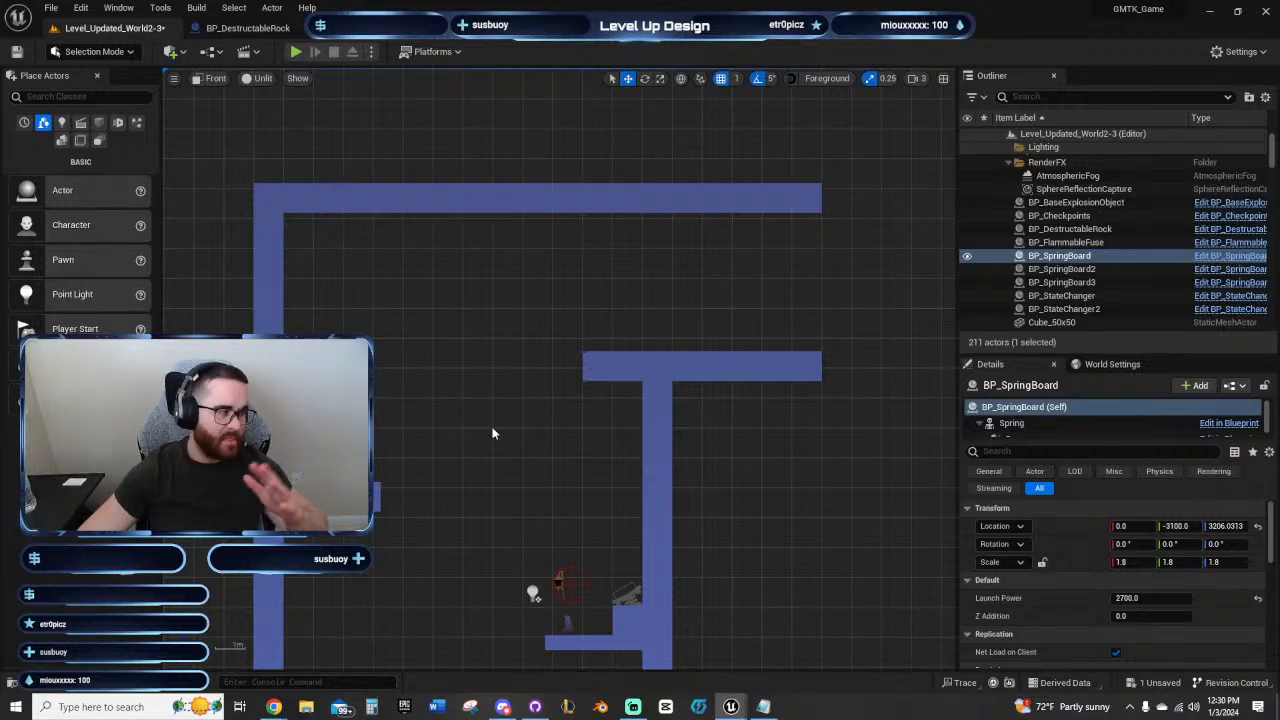
pyautogui.moveTo(492, 433); pyautogui.dragTo(456, 396, button='right')
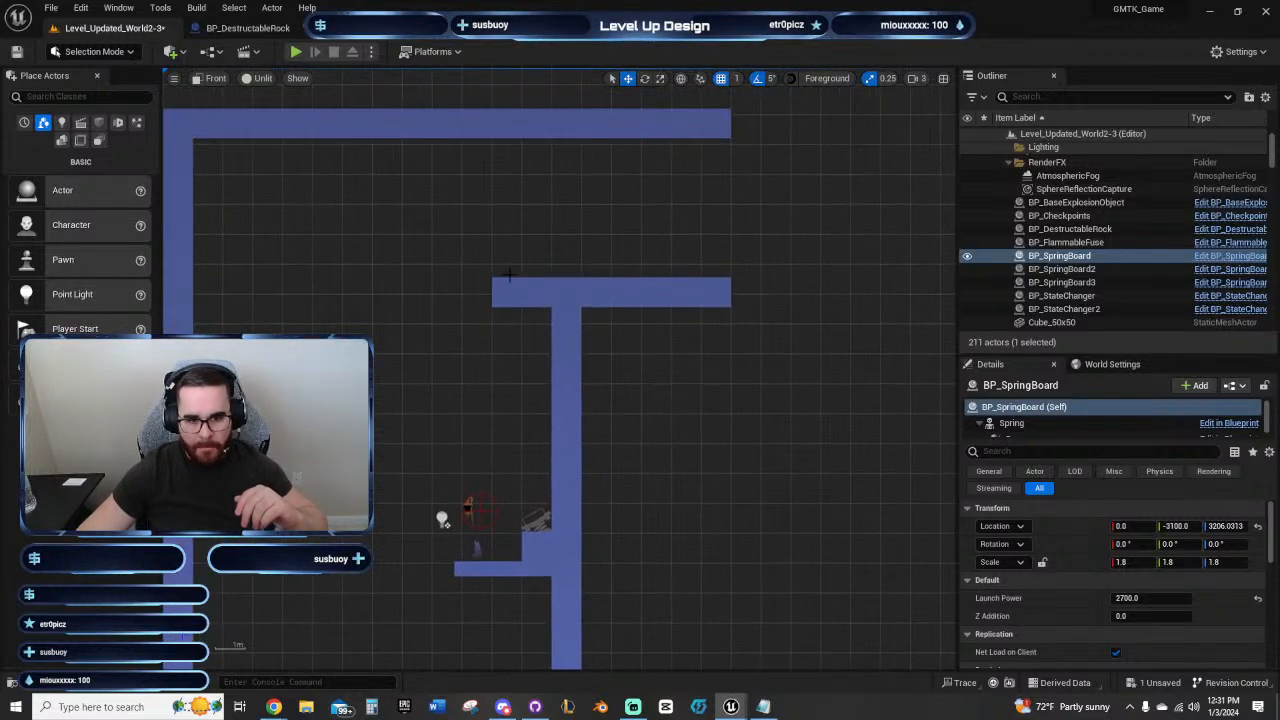
# Step: Inspect the block at the inner end of the upper ledge and its position relative to the ceiling beam
pyautogui.moveTo(481, 350); pyautogui.dragTo(446, 350, button='right')
pyautogui.click(466, 289)
pyautogui.scroll(-2, 484, 452)
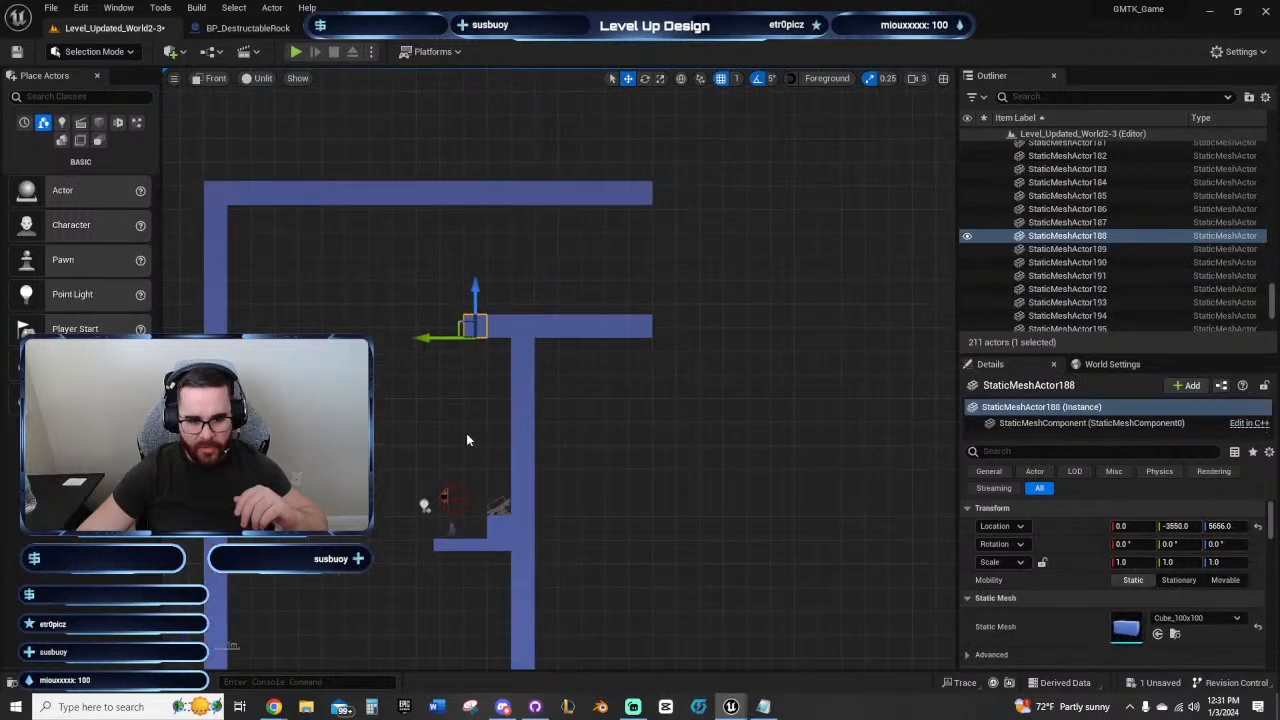
pyautogui.moveTo(469, 440); pyautogui.dragTo(539, 460, button='right')
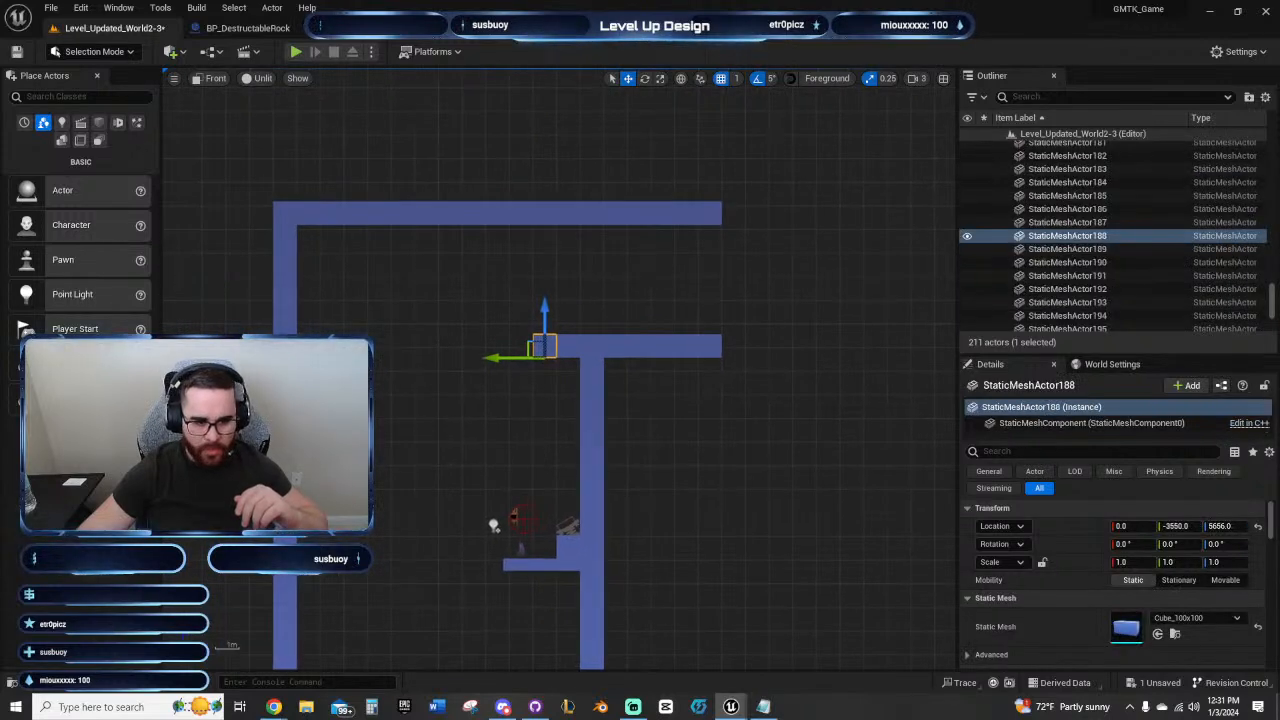
pyautogui.moveTo(545, 287); pyautogui.dragTo(480, 299, button='right')
pyautogui.moveTo(561, 329); pyautogui.dragTo(541, 402, button='right')
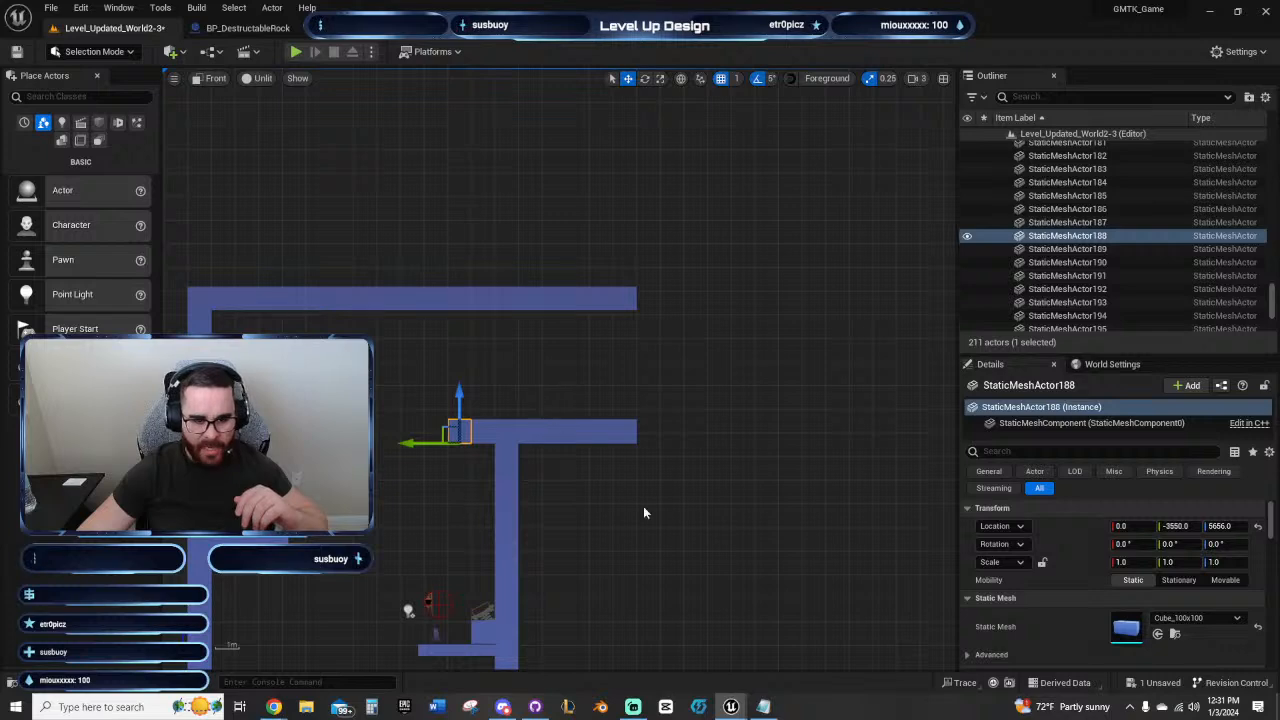
pyautogui.scroll(-3, 643, 506)
pyautogui.moveTo(641, 504)
pyautogui.mouseDown(button='right')
pyautogui.moveTo(611, 471)
pyautogui.moveTo(510, 420)
pyautogui.moveTo(600, 533)
pyautogui.moveTo(627, 513)
pyautogui.mouseUp(button='right')
pyautogui.scroll(3, 505, 434)
pyautogui.scroll(-1, 611, 513)
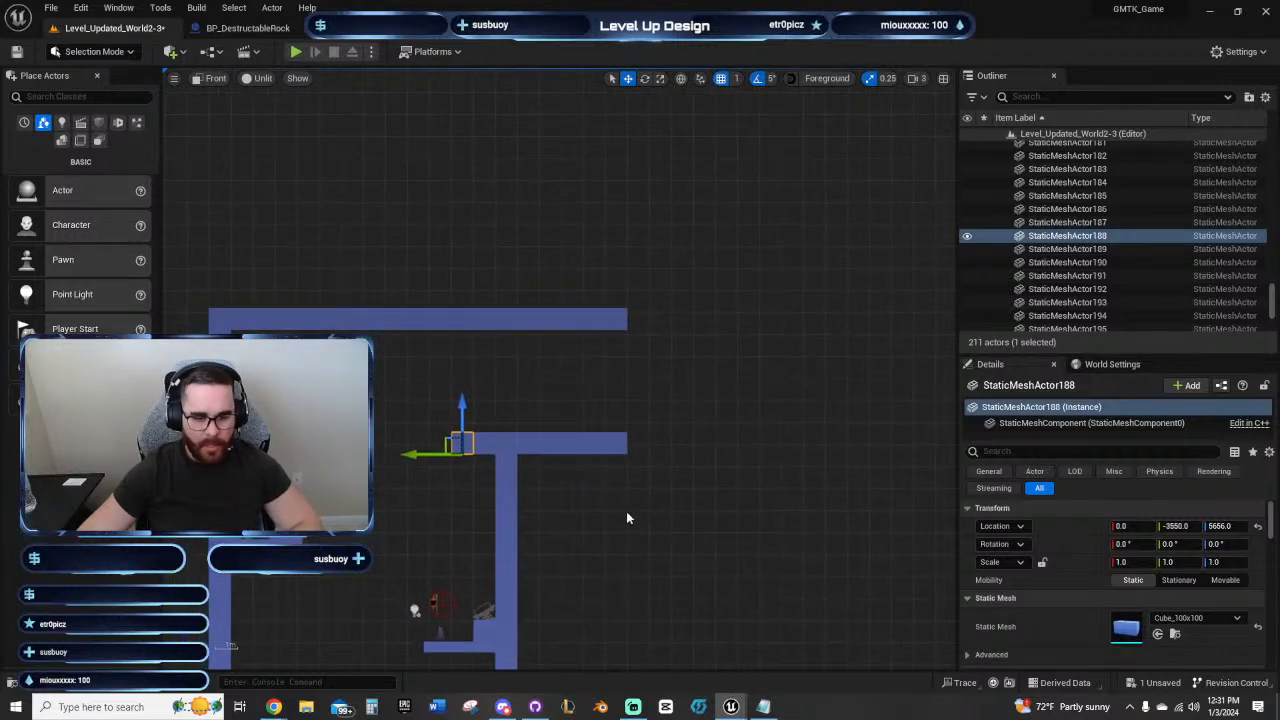
# Step: Delete the five outermost blocks from both the ceiling beam and the beam below, and duplicate the remaining corner block upward to Z 5756
pyautogui.moveTo(455, 466); pyautogui.dragTo(537, 510, button='right')
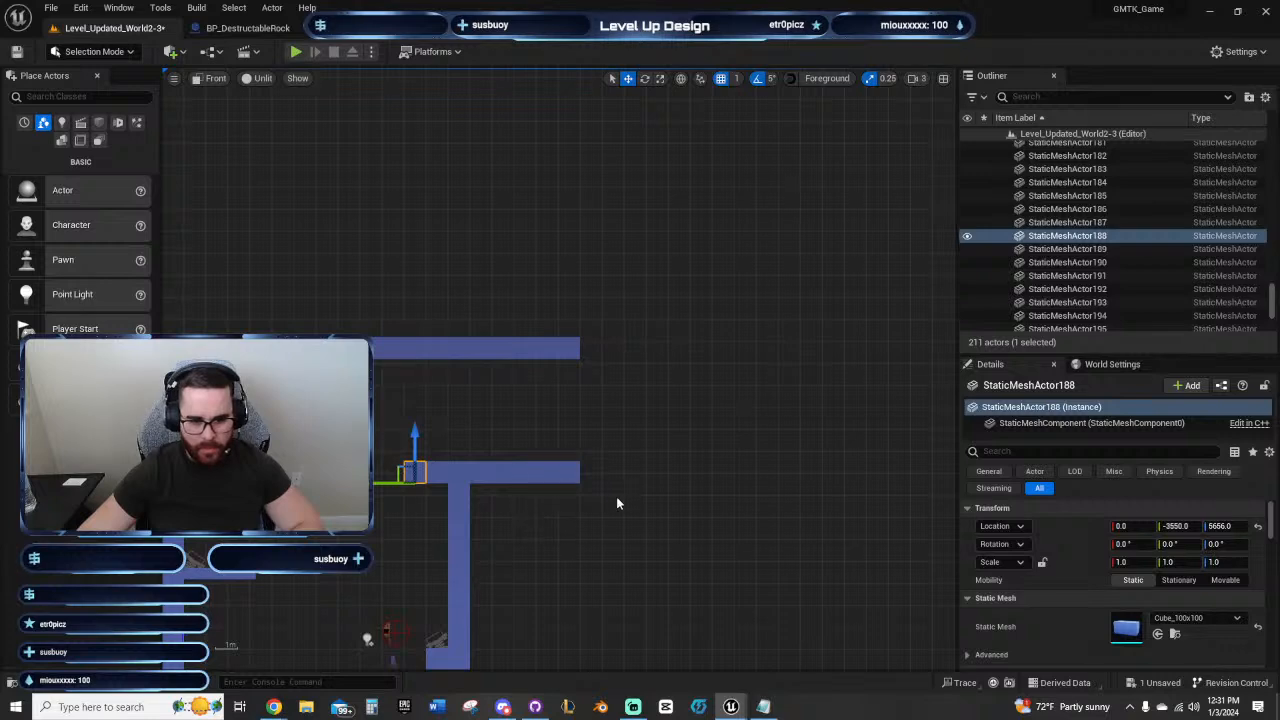
pyautogui.moveTo(590, 500); pyautogui.dragTo(490, 333)
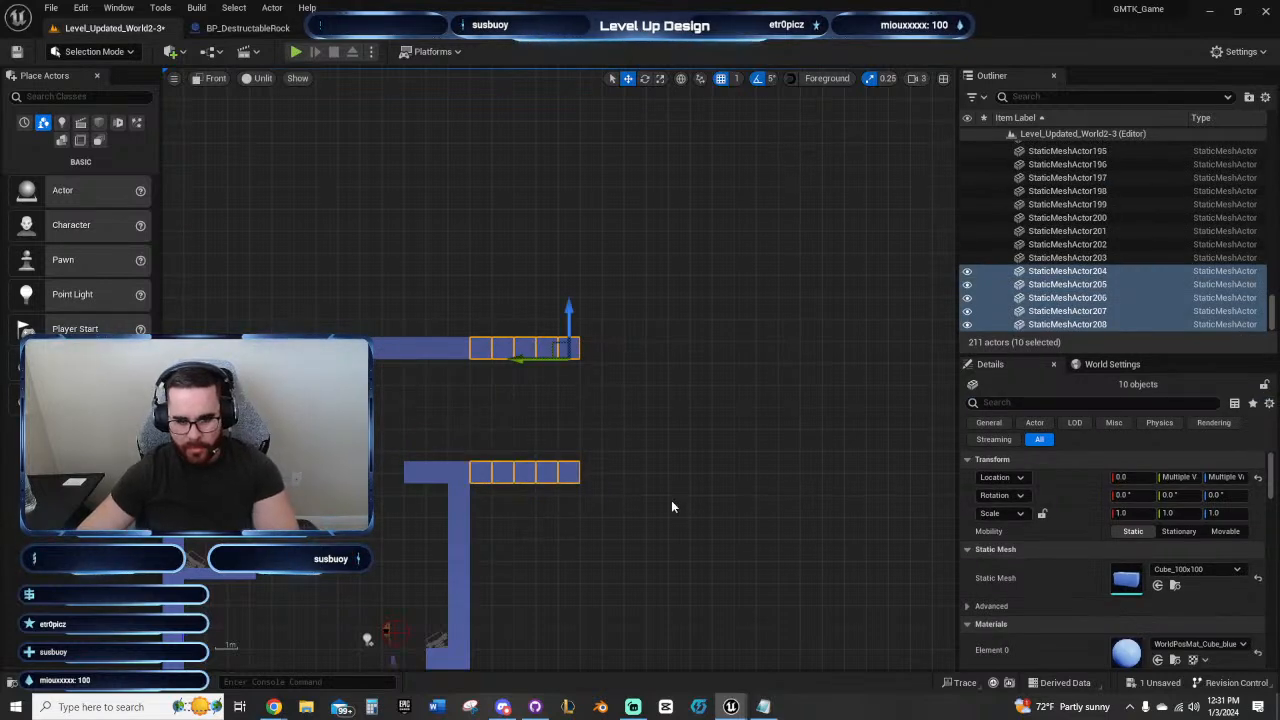
pyautogui.press('Delete')
pyautogui.click(533, 436)
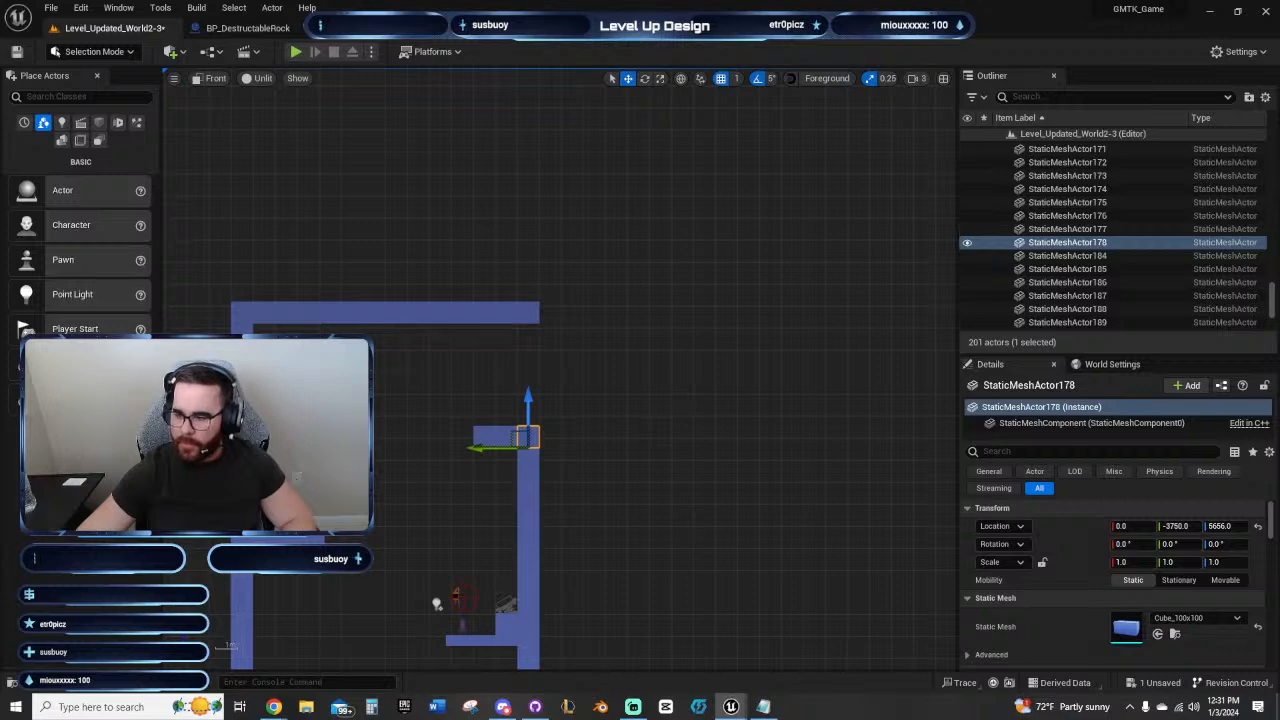
pyautogui.hotkey('ctrl', 'z')
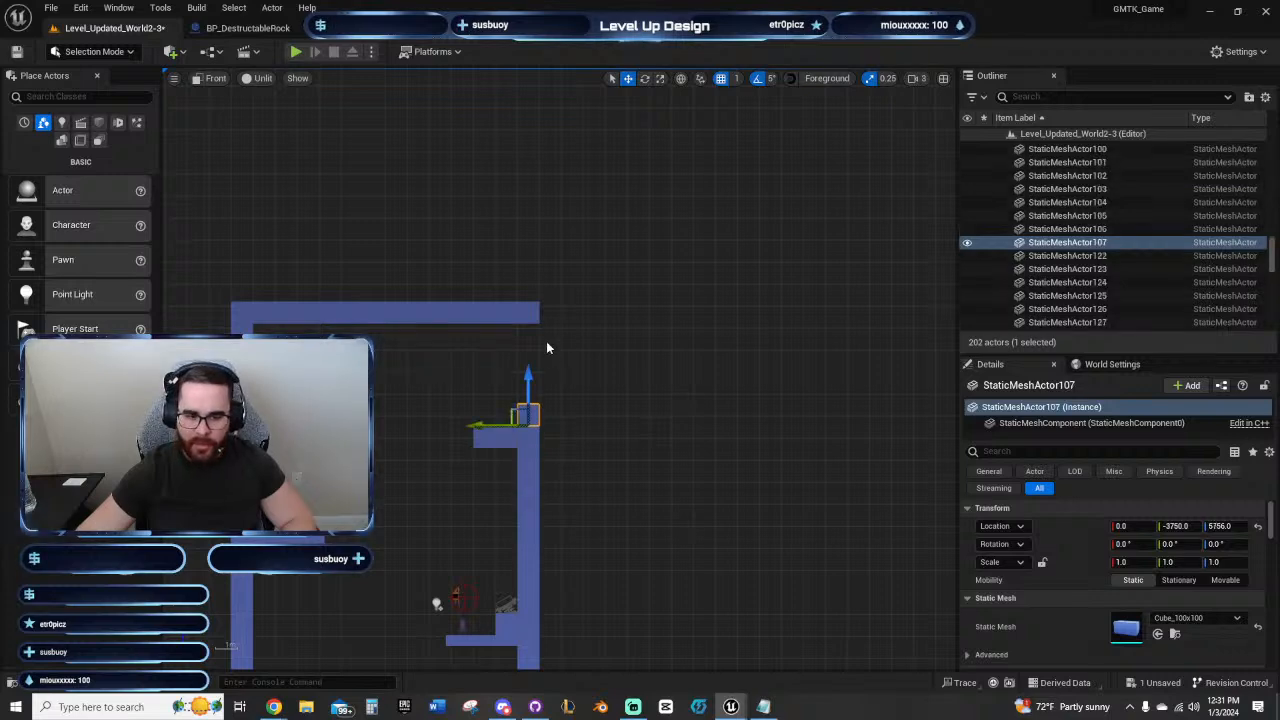
# Step: Shorten the ceiling beam by deleting its nine outermost blocks
pyautogui.click(428, 304)
pyautogui.press('Delete')
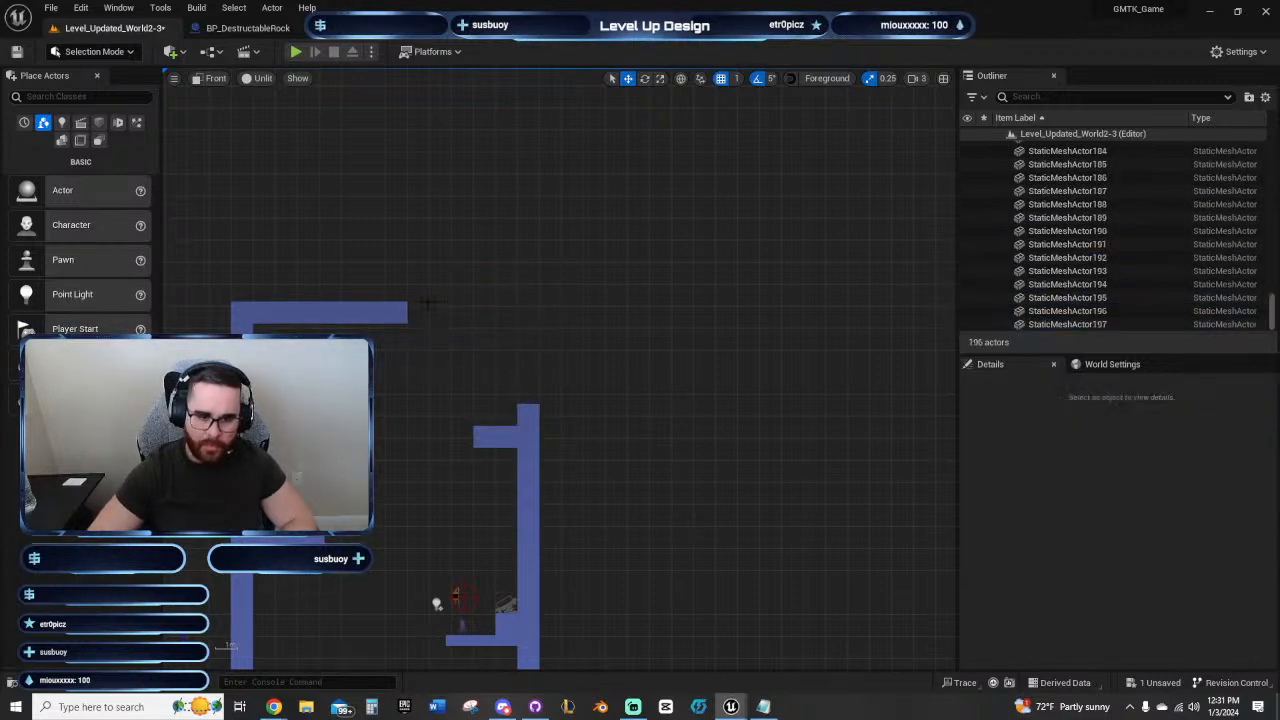
pyautogui.moveTo(348, 319); pyautogui.dragTo(347, 322)
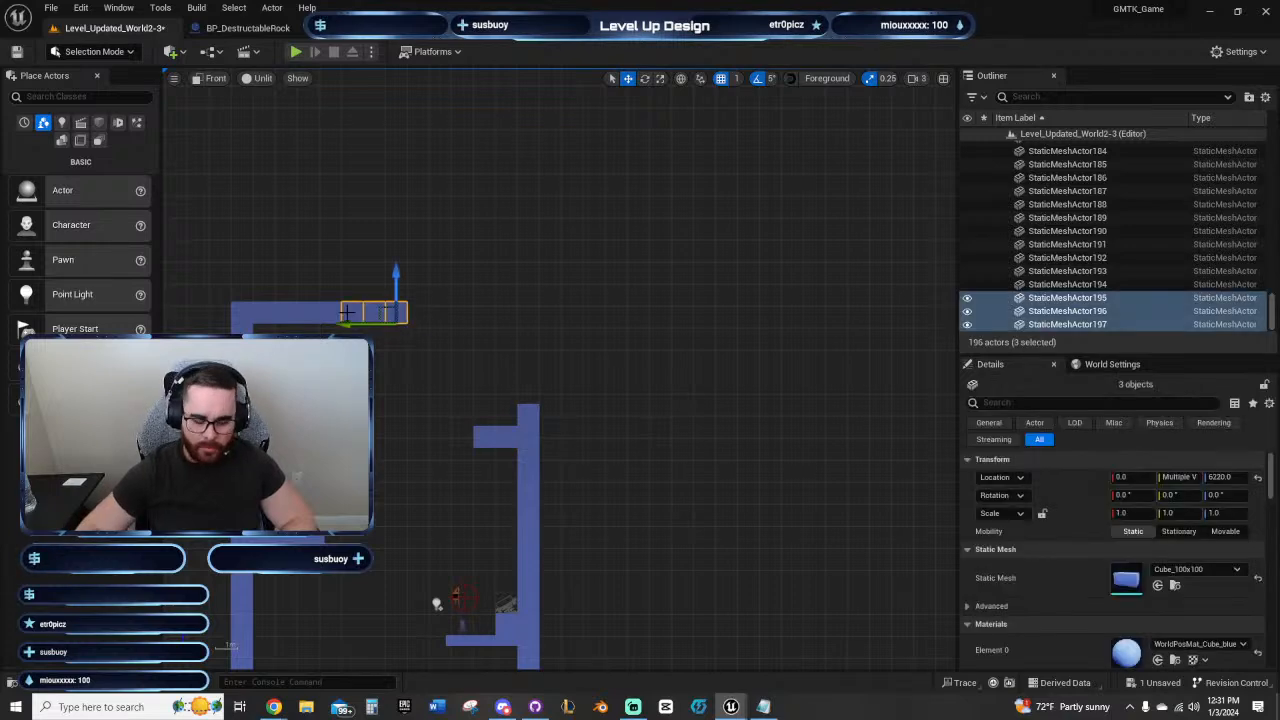
pyautogui.press('Delete')
# Step: Extend the far shaft wall upward with duplicates of its top block, undoing the highest four so it ends near the ceiling beam's height
pyautogui.click(528, 414)
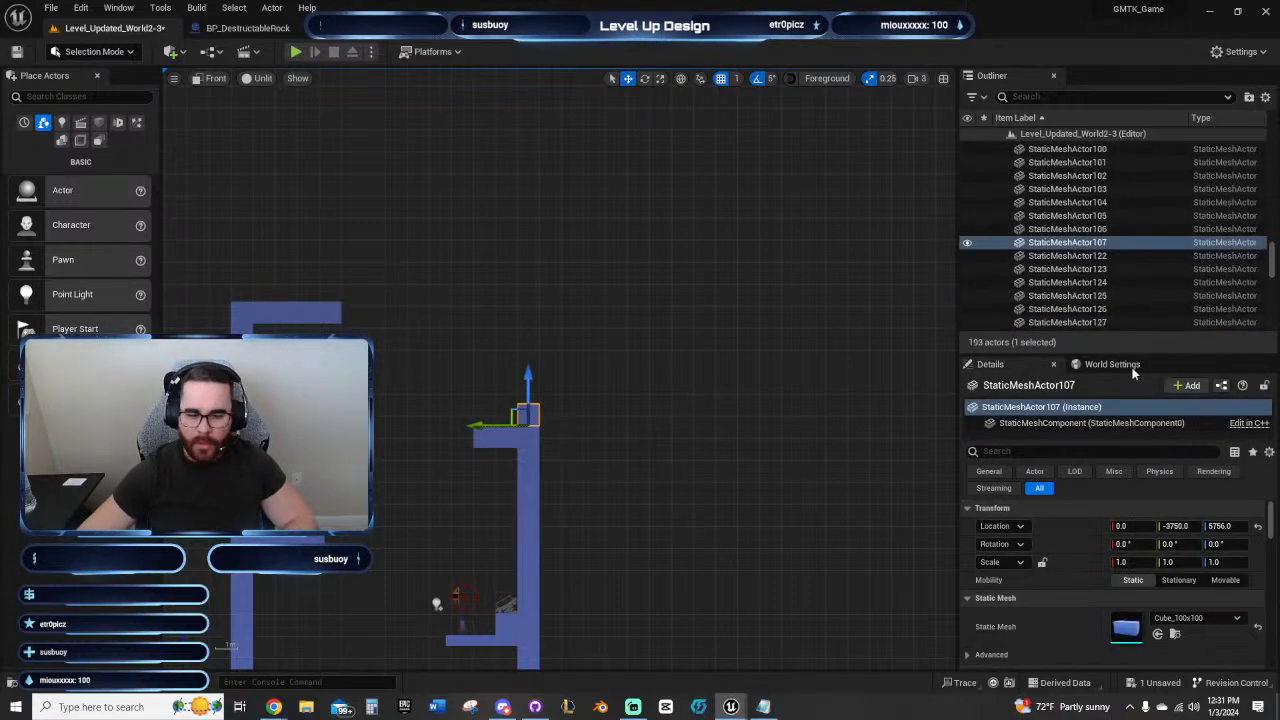
pyautogui.keyDown('alt'); pyautogui.moveTo(528, 380); pyautogui.dragTo(528, 358); pyautogui.keyUp('alt')
pyautogui.keyDown('alt'); pyautogui.moveTo(528, 358); pyautogui.dragTo(528, 314); pyautogui.keyUp('alt')
pyautogui.keyDown('alt'); pyautogui.moveTo(528, 314); pyautogui.dragTo(528, 217); pyautogui.keyUp('alt')
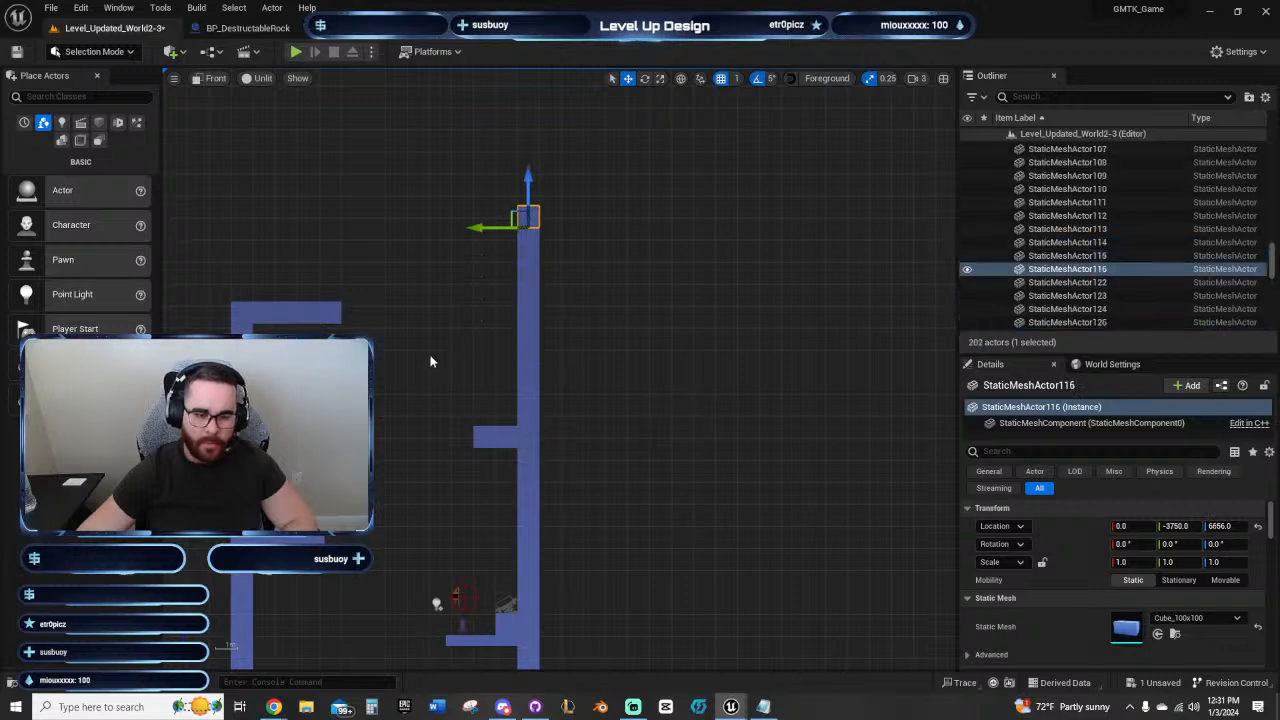
pyautogui.hotkey('ctrl', 'z')
pyautogui.hotkey('ctrl', 'z')
pyautogui.hotkey('ctrl', 'z')
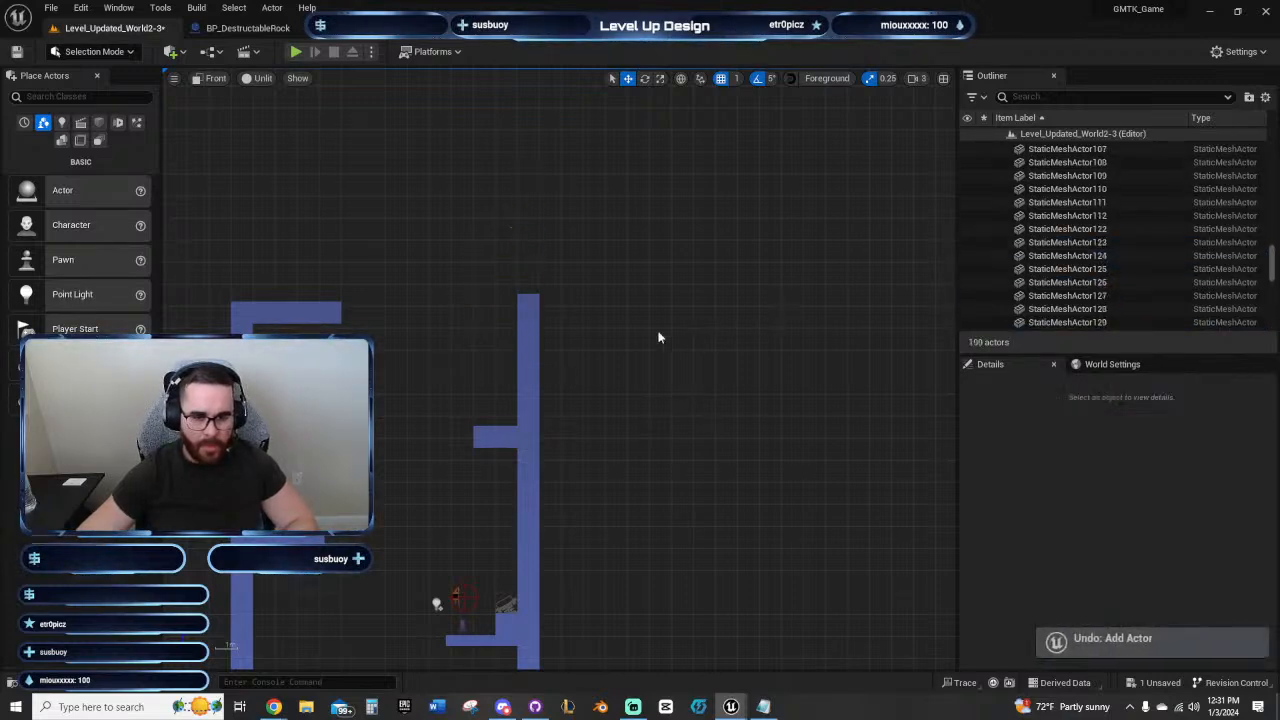
# Step: Extend the ceiling beam by one duplicated block and stack duplicates above its end to form a wall up to Z 7020
pyautogui.moveTo(456, 345); pyautogui.dragTo(555, 350, button='right')
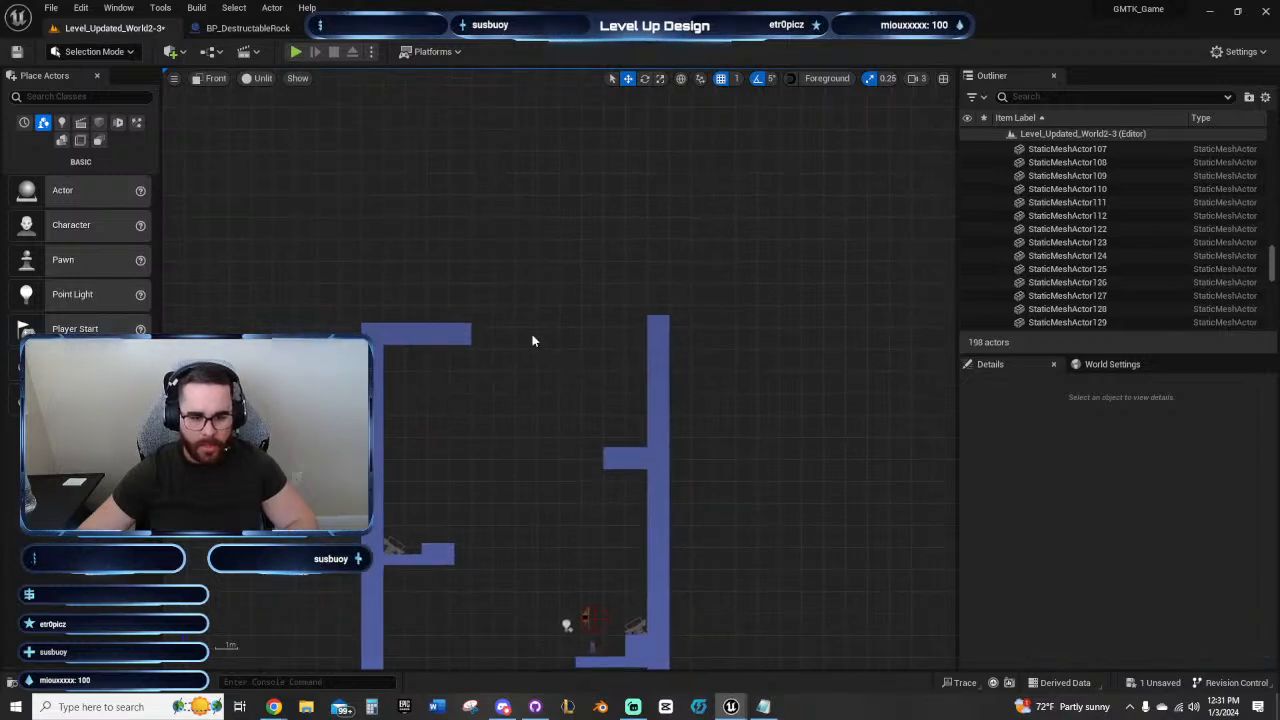
pyautogui.click(458, 334)
pyautogui.hotkey('alt', 'Up')
pyautogui.hotkey('alt', 'Up')
pyautogui.hotkey('alt', 'Up')
pyautogui.hotkey('alt', 'Up')
pyautogui.hotkey('alt', 'Up')
pyautogui.hotkey('alt', 'Up')
pyautogui.hotkey('alt', 'Up')
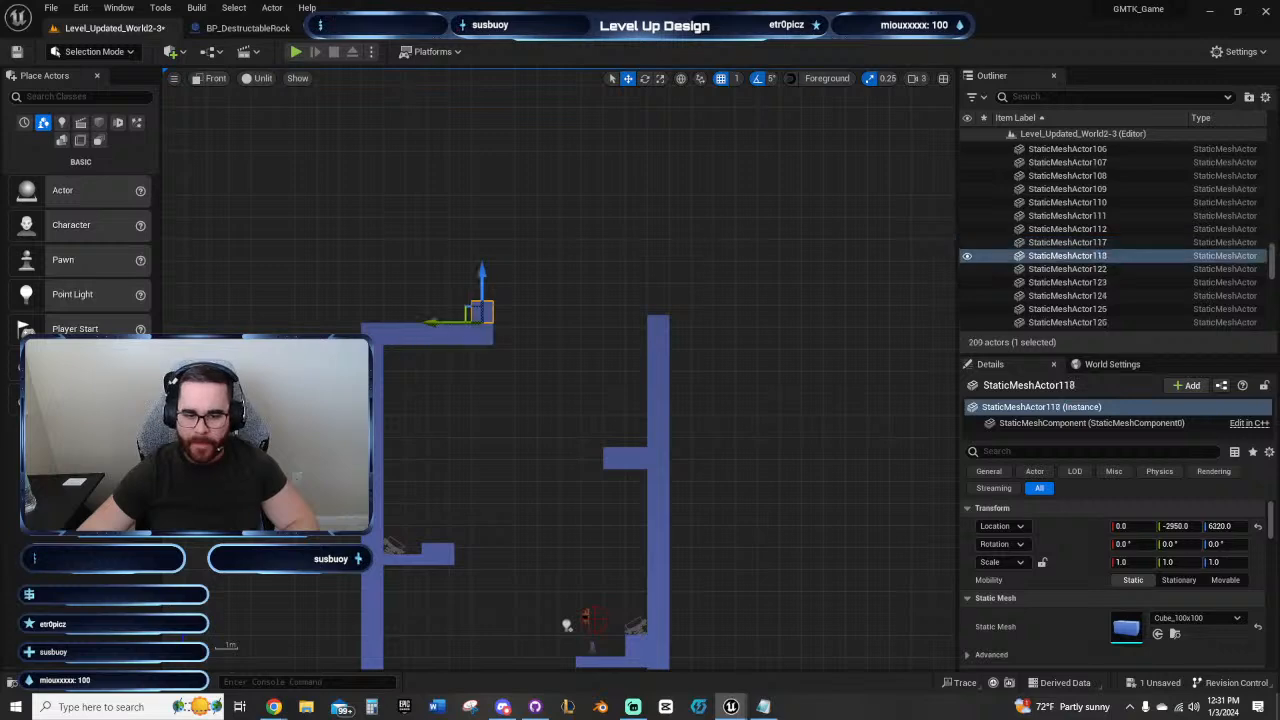
pyautogui.hotkey('alt', 'Up')
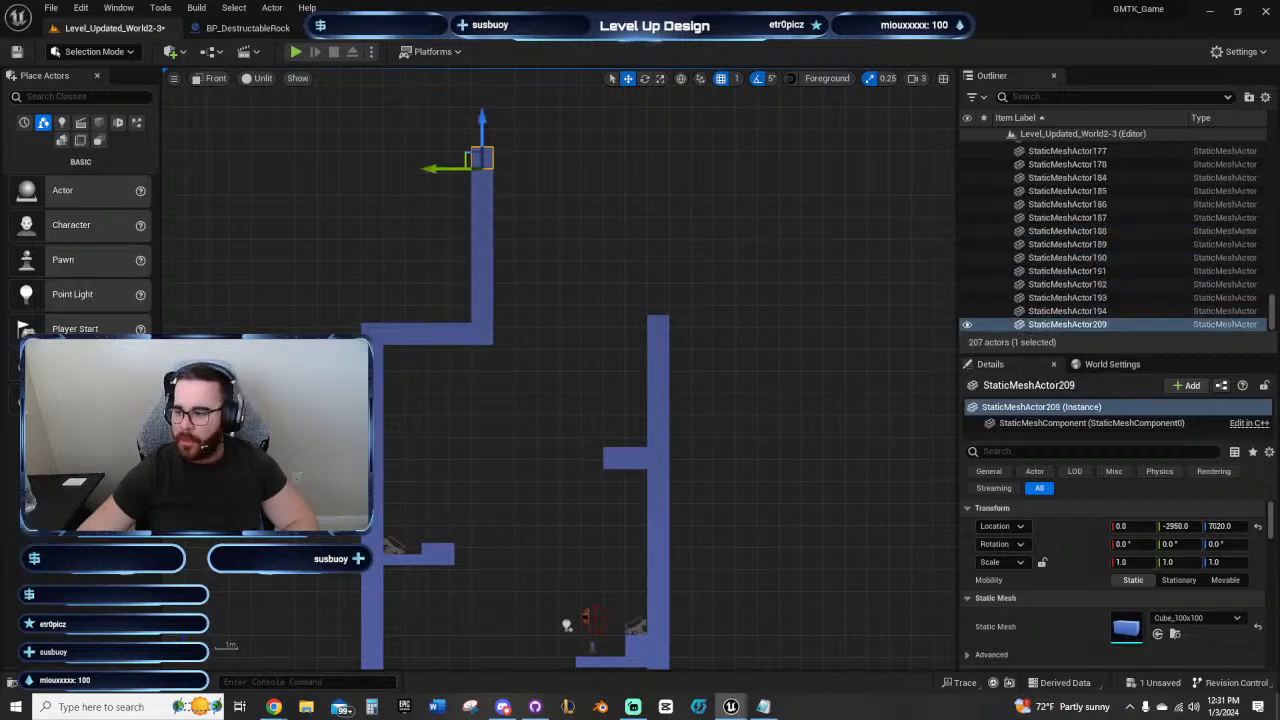
# Step: Duplicate the new wall's top block five times toward the far wall, ending at Y -3450
pyautogui.hotkey('alt', 'Right')
pyautogui.hotkey('alt', 'Right')
pyautogui.hotkey('alt', 'Right')
pyautogui.hotkey('alt', 'Right')
pyautogui.hotkey('alt', 'Right')
# Step: Duplicate the shaft floor's spring board onto the upper ledge, snap it to the surface and place it beside the wall at Y -3642
pyautogui.moveTo(798, 505); pyautogui.dragTo(696, 147, button='right')
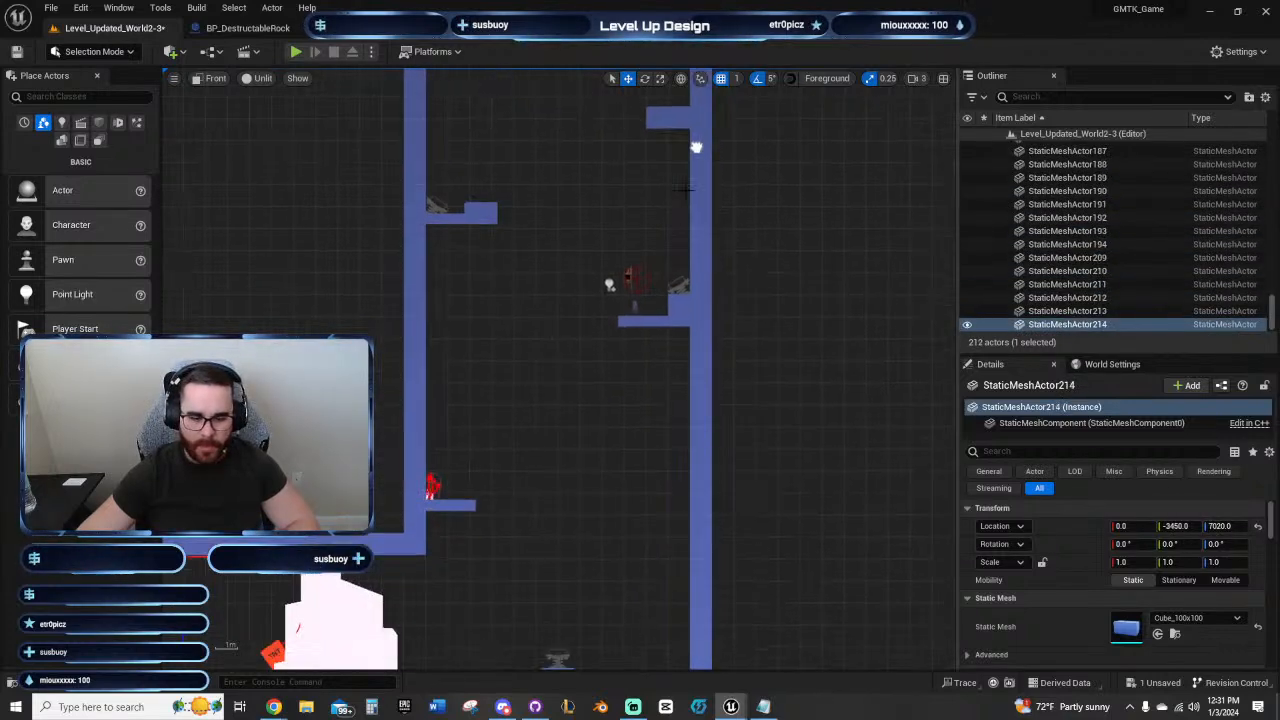
pyautogui.click(557, 657)
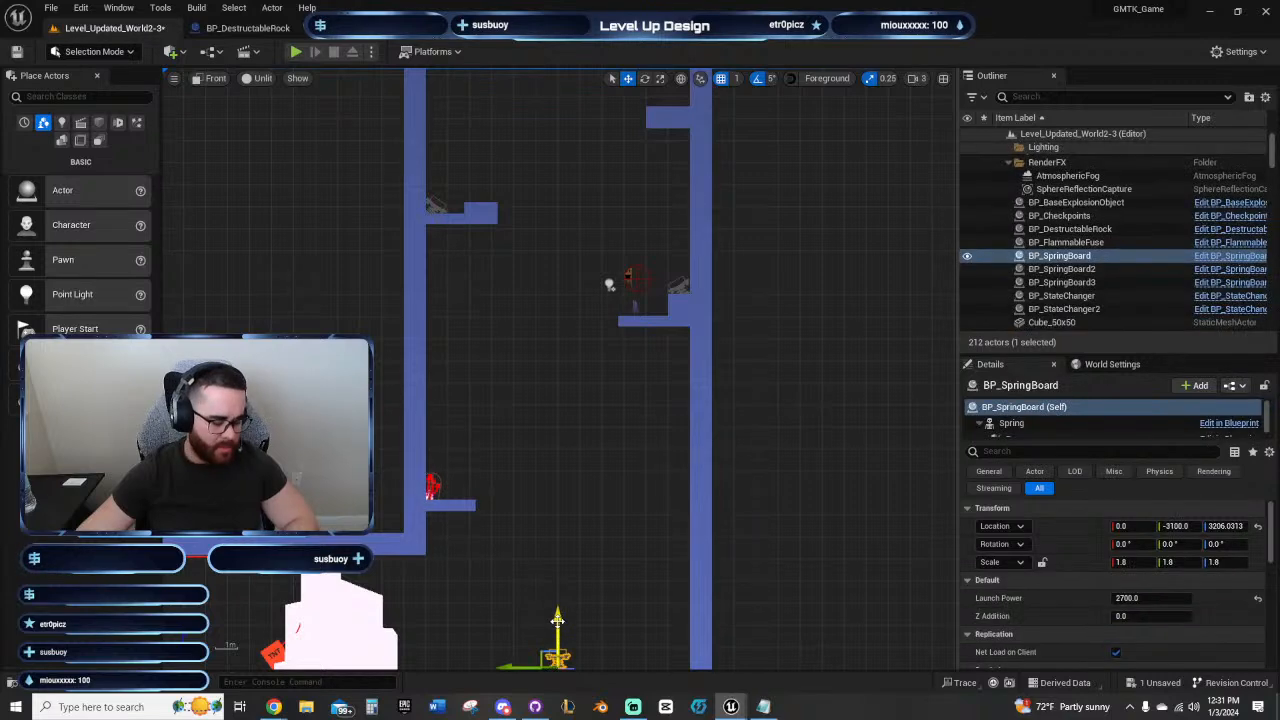
pyautogui.keyDown('alt'); pyautogui.moveTo(557, 620); pyautogui.dragTo(557, 129); pyautogui.keyUp('alt')
pyautogui.moveTo(557, 129); pyautogui.dragTo(528, 462, button='right')
pyautogui.moveTo(528, 462); pyautogui.dragTo(602, 399)
pyautogui.press('End')
pyautogui.scroll(6, 627, 415)
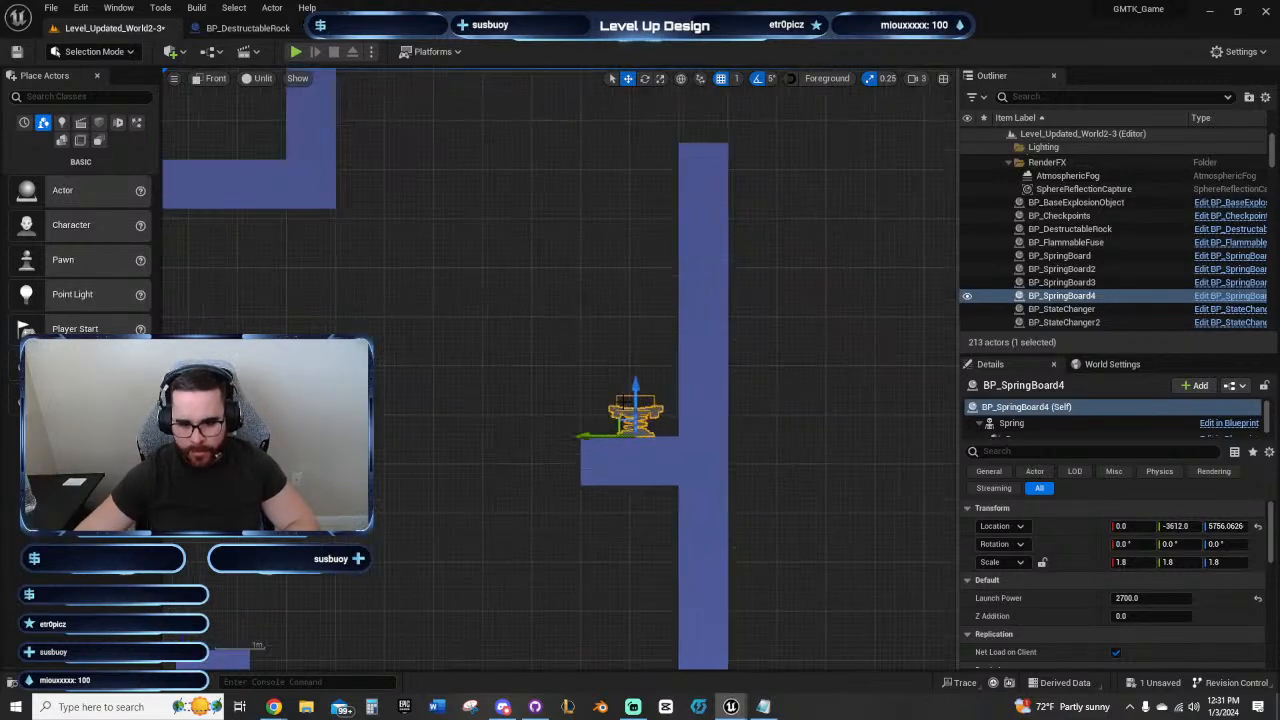
pyautogui.moveTo(656, 462); pyautogui.dragTo(695, 480)
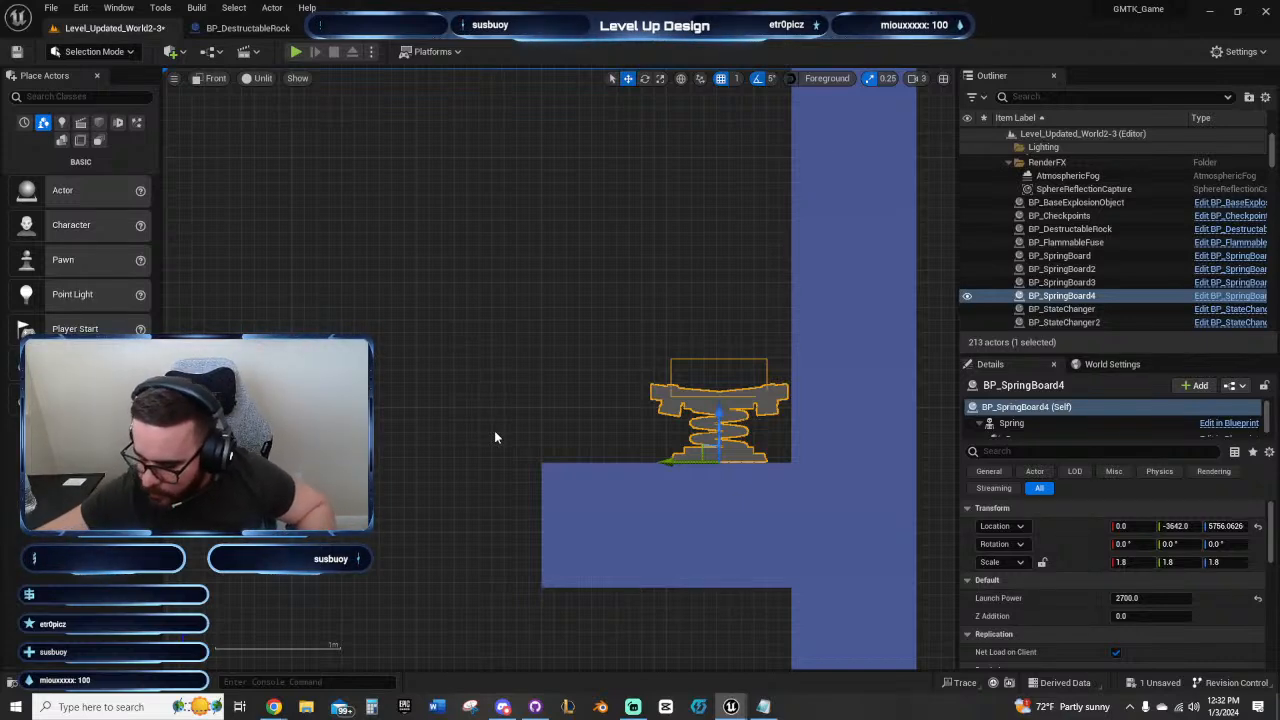
# Step: Examine the spacing between the duplicated spring board, the opposite wall's ledge and the TNT ledge below
pyautogui.scroll(-6, 577, 407)
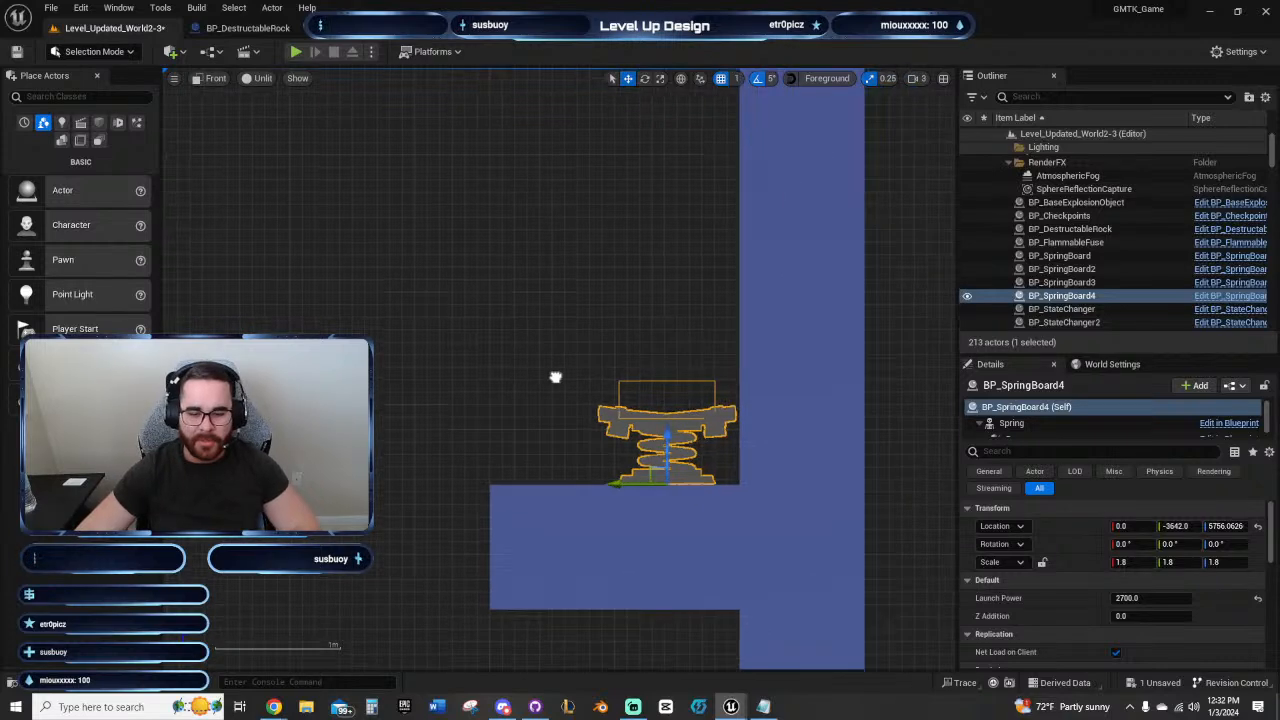
pyautogui.moveTo(623, 322); pyautogui.dragTo(547, 214, button='right')
pyautogui.moveTo(503, 266); pyautogui.dragTo(506, 358, button='right')
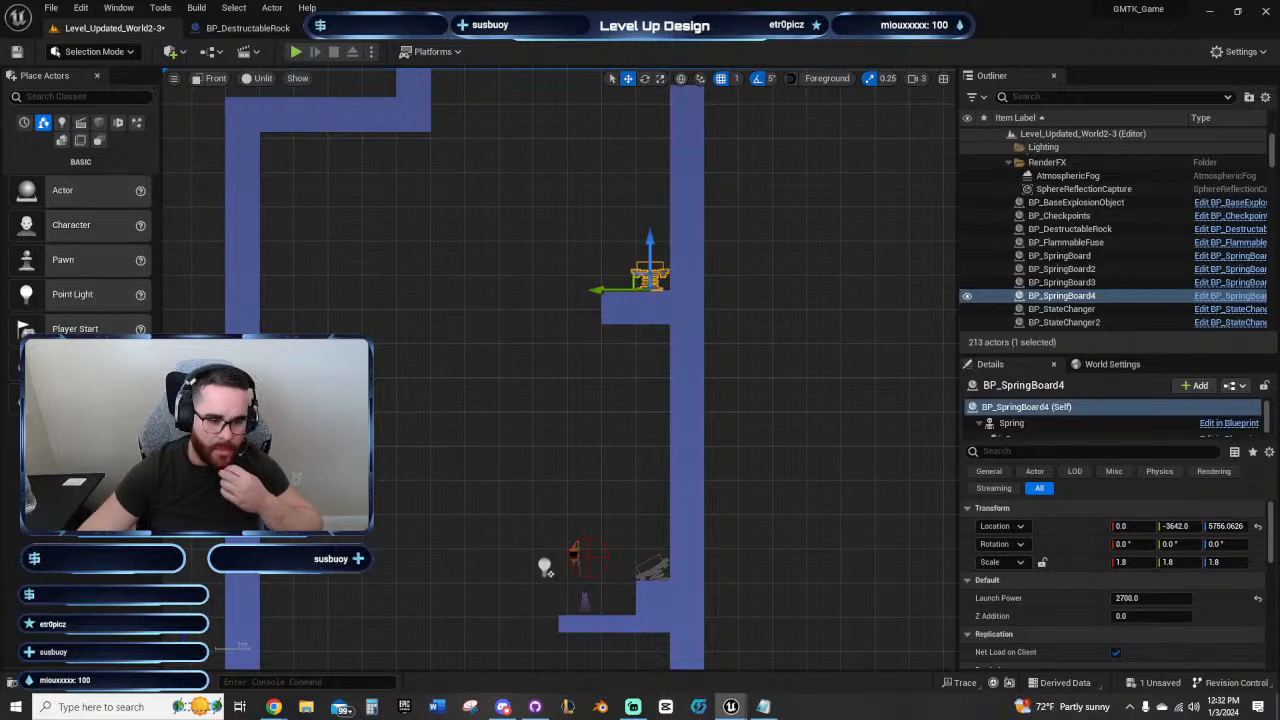
pyautogui.moveTo(328, 410); pyautogui.dragTo(543, 329, button='right')
pyautogui.scroll(10, 541, 338)
pyautogui.moveTo(450, 385); pyautogui.dragTo(491, 409, button='right')
pyautogui.moveTo(714, 457); pyautogui.dragTo(442, 383, button='right')
pyautogui.scroll(-7, 442, 383)
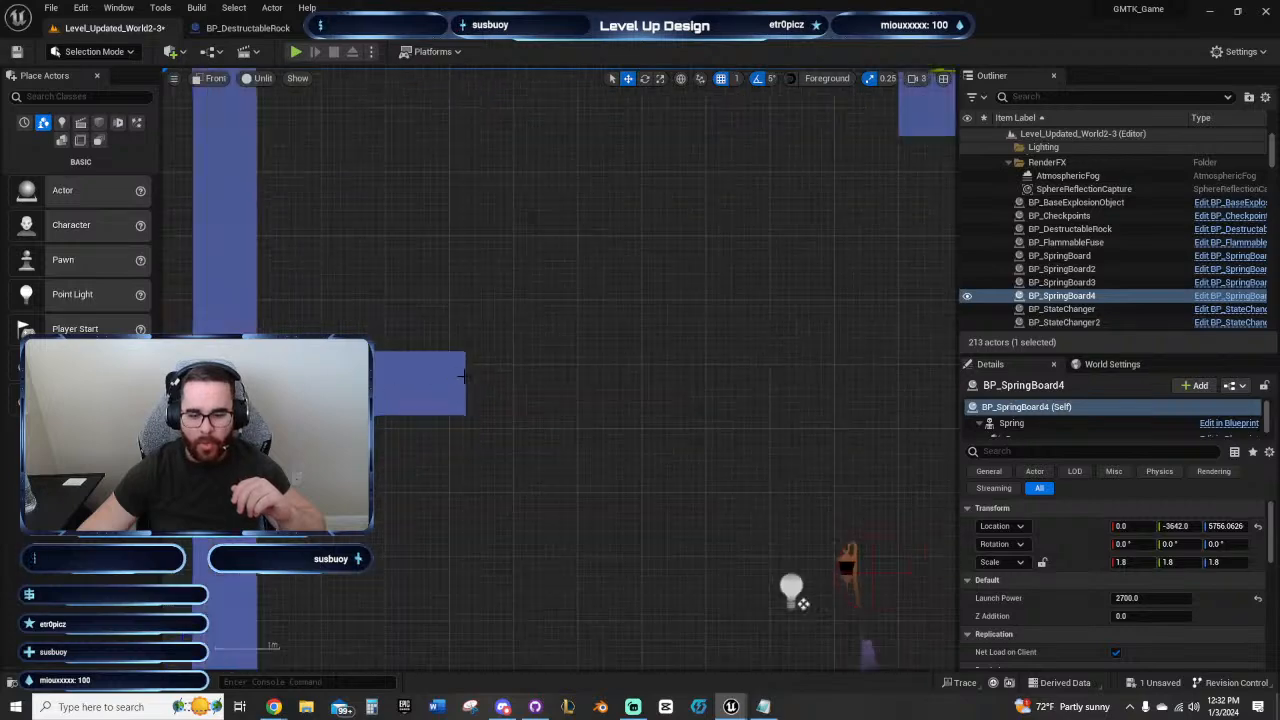
pyautogui.moveTo(674, 445); pyautogui.dragTo(514, 358, button='right')
pyautogui.moveTo(635, 348); pyautogui.dragTo(563, 512, button='right')
pyautogui.scroll(-4, 562, 512)
pyautogui.moveTo(537, 442); pyautogui.dragTo(594, 357, button='right')
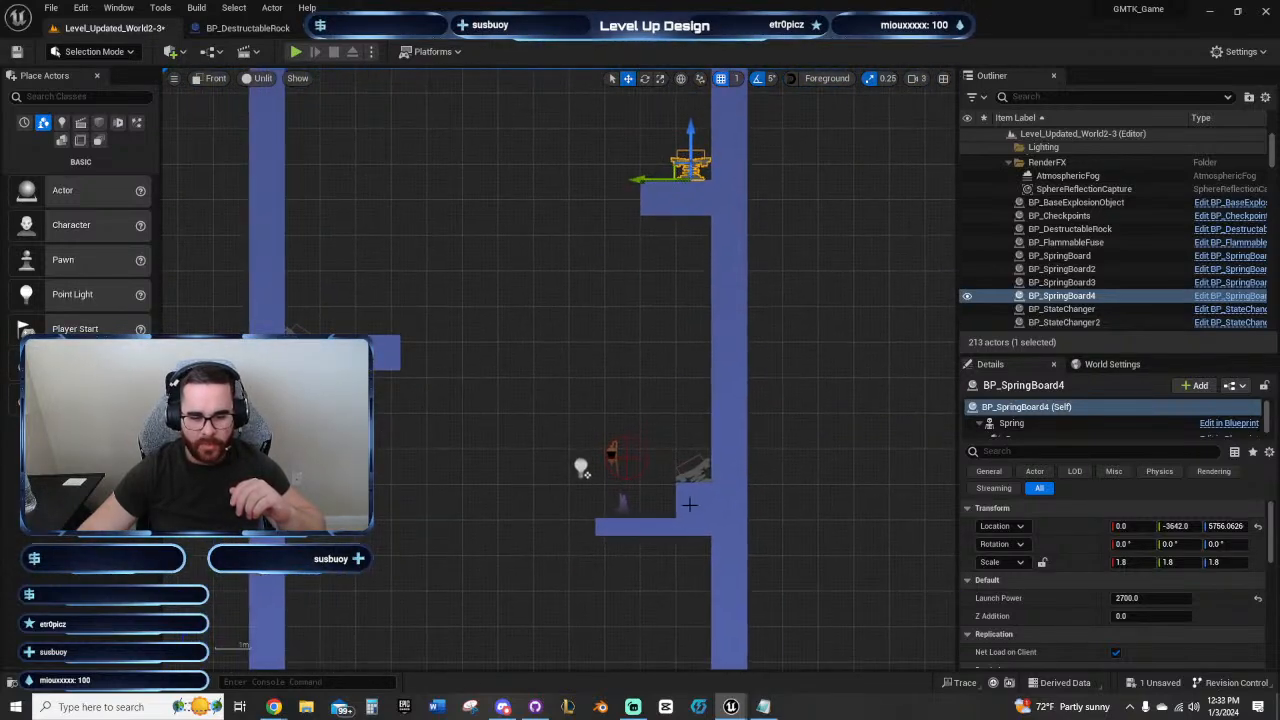
# Step: Examine the upper shaft's ledges and inspect the thin block forming the spring board ledge on the opposite wall
pyautogui.moveTo(480, 281); pyautogui.dragTo(429, 478, button='right')
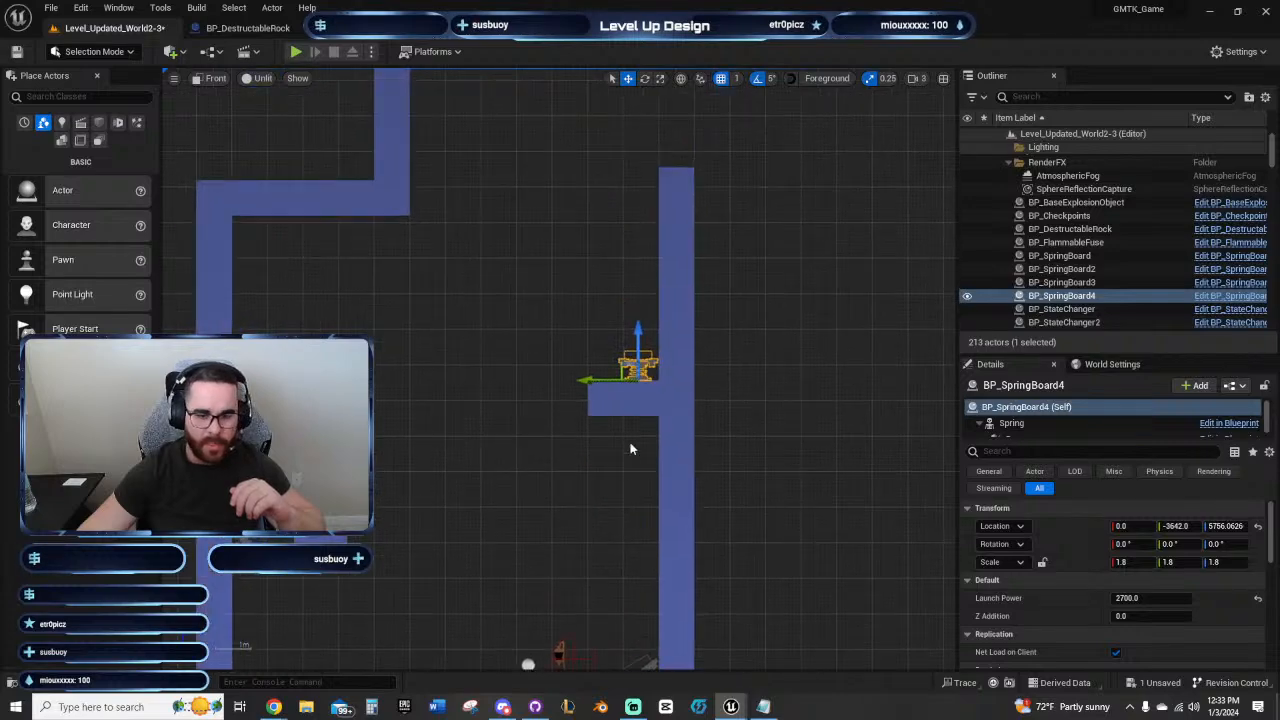
pyautogui.moveTo(630, 446); pyautogui.dragTo(537, 512, button='right')
pyautogui.moveTo(391, 431); pyautogui.dragTo(631, 360, button='right')
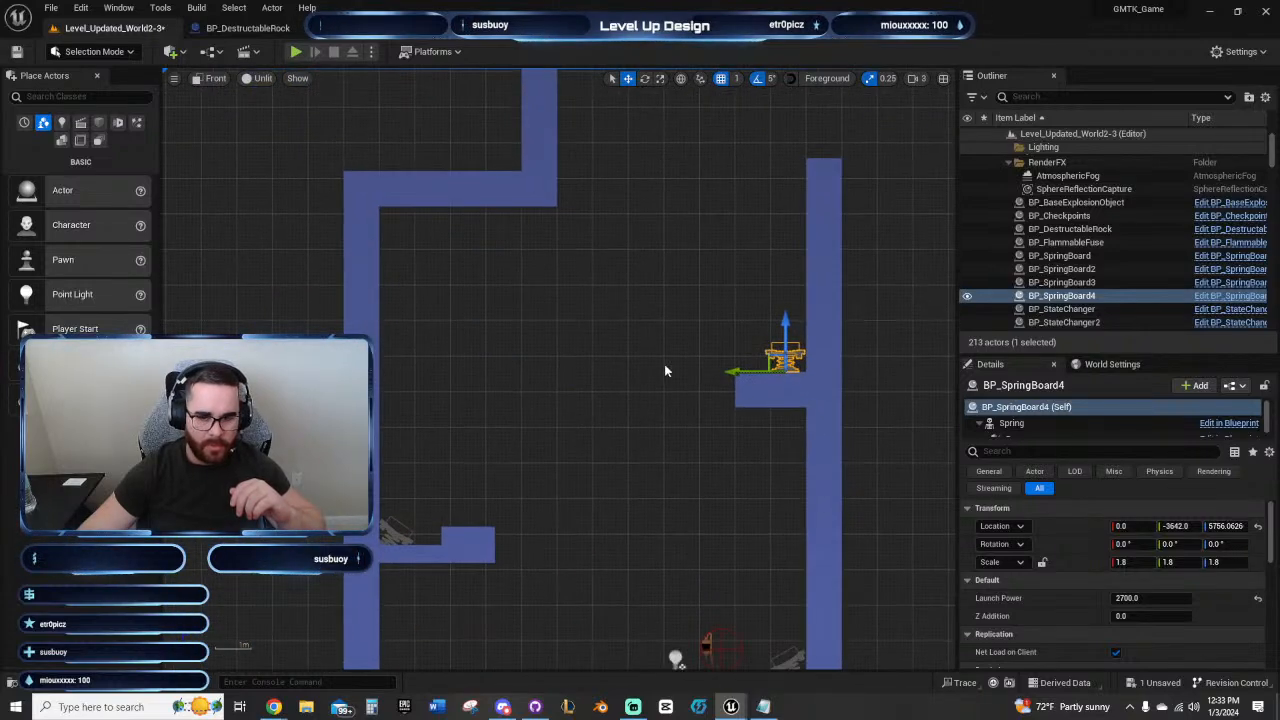
pyautogui.moveTo(754, 409); pyautogui.dragTo(540, 442, button='right')
pyautogui.scroll(3, 502, 480)
pyautogui.scroll(-3, 680, 366)
pyautogui.moveTo(378, 492); pyautogui.dragTo(590, 352, button='right')
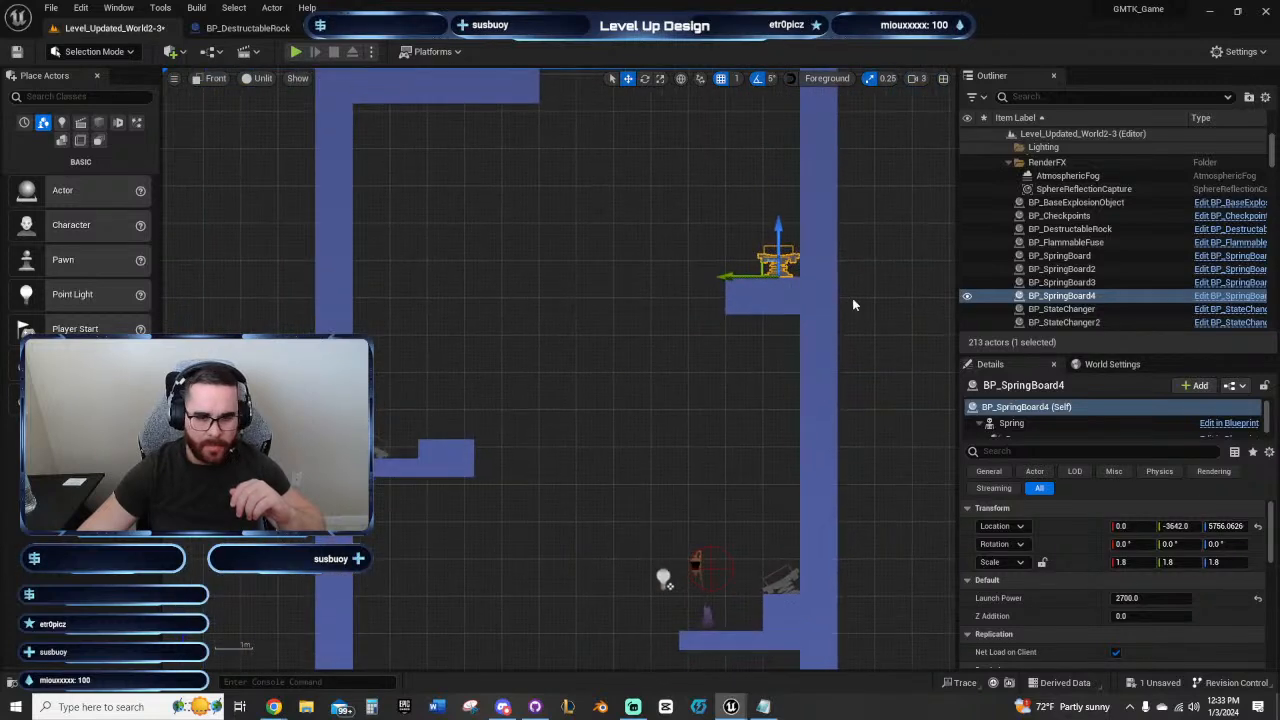
pyautogui.click(380, 469)
pyautogui.click(388, 471)
# Step: Delete the upper ledge's block beneath the spring board, next to the shaft wall
pyautogui.moveTo(702, 333); pyautogui.dragTo(554, 450, button='right')
pyautogui.scroll(4, 554, 450)
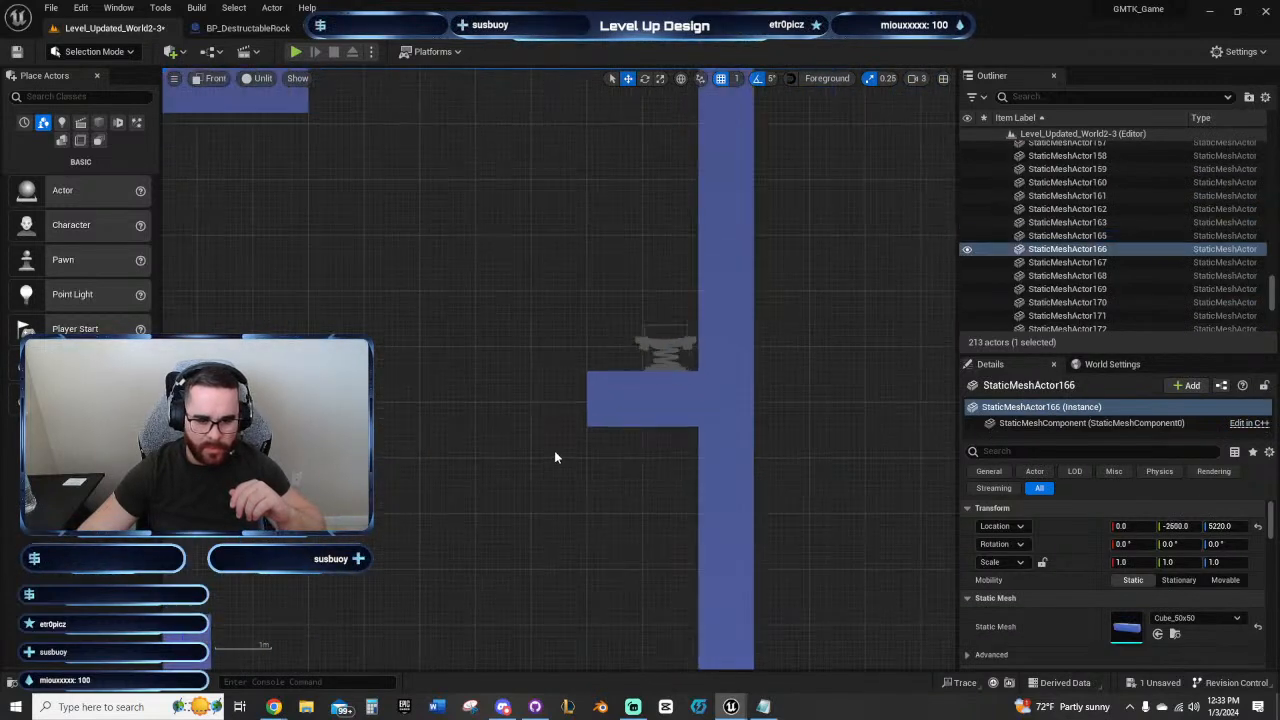
pyautogui.click(696, 396)
pyautogui.press('Delete')
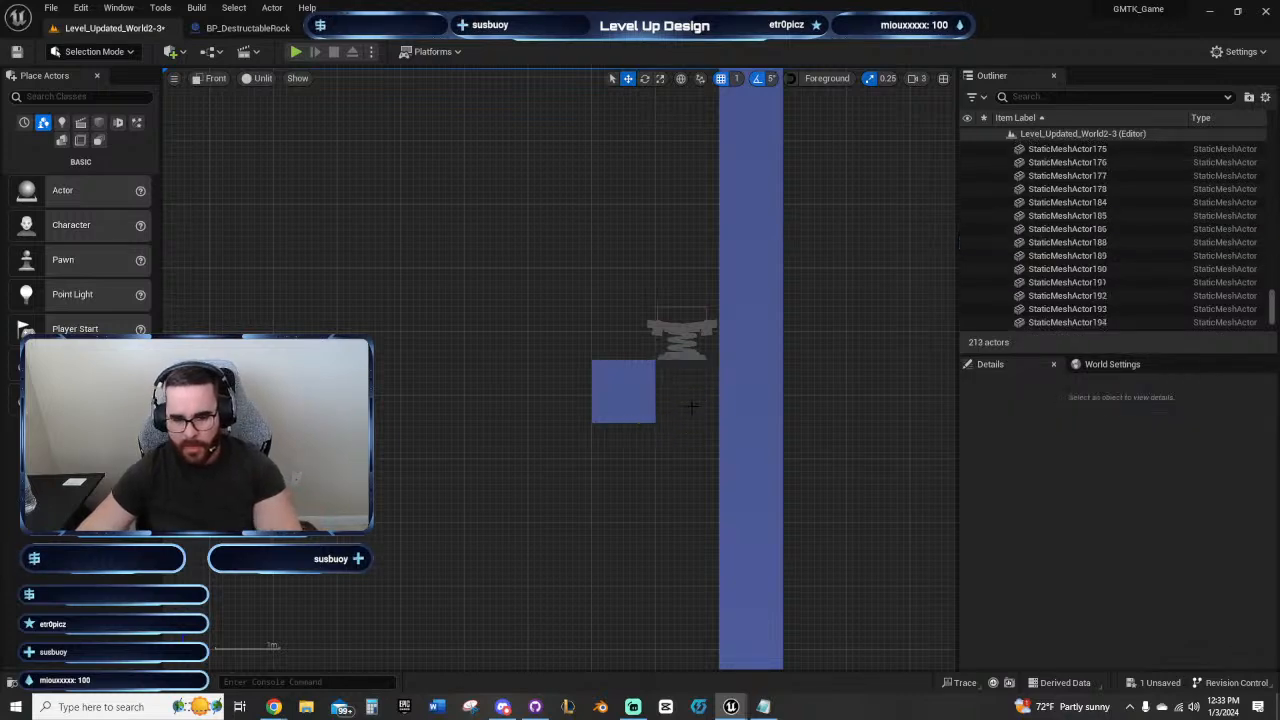
# Step: Place a Cube_50x50 block at Y -3700, Z 5656 by the wall and duplicate it three times outward to bridge the gap
pyautogui.click(628, 414)
pyautogui.hotkey('ctrl', 'z')
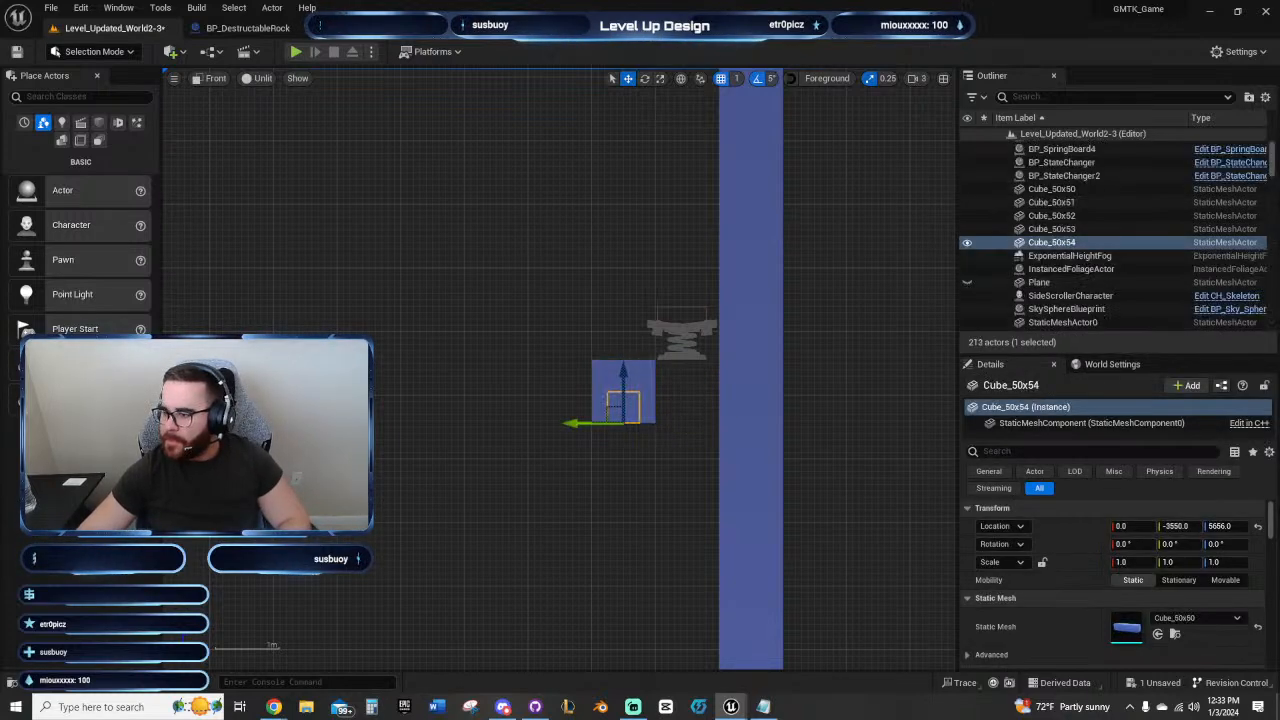
pyautogui.hotkey('ctrl', 'z')
pyautogui.hotkey('ctrl', 'z')
pyautogui.hotkey('ctrl', 'z')
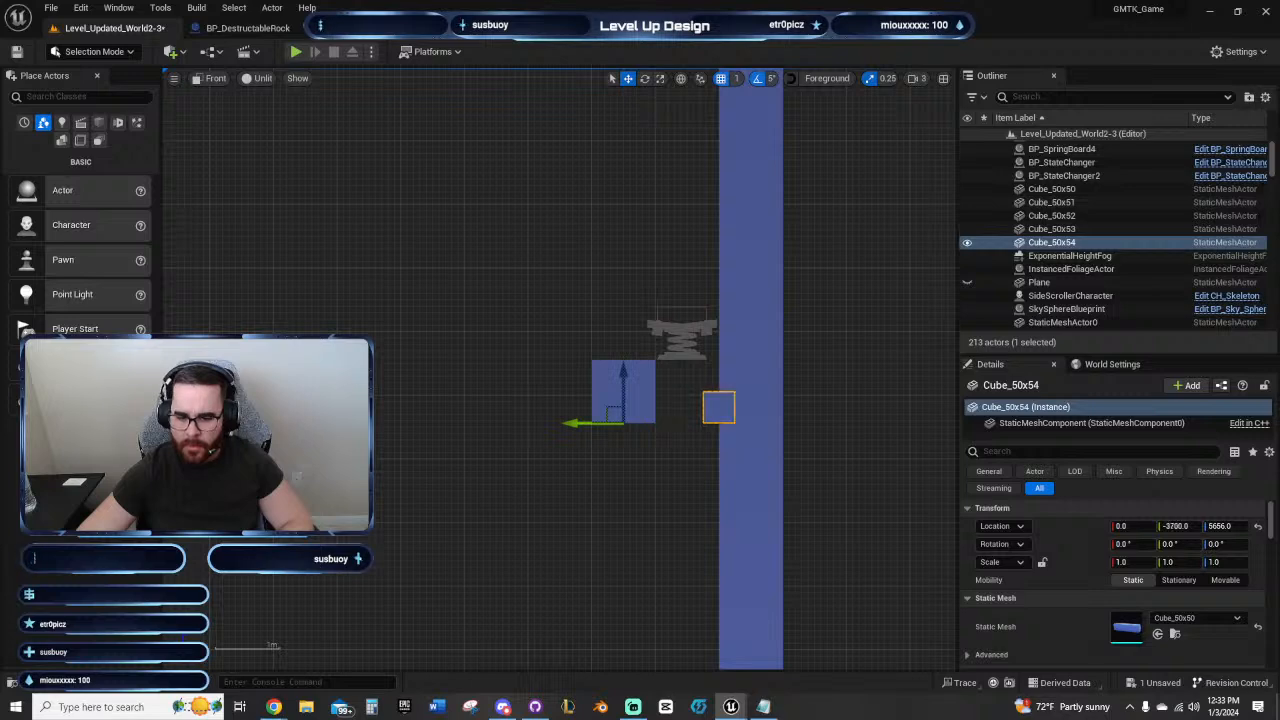
pyautogui.hotkey('ctrl', 'z')
pyautogui.hotkey('ctrl', 'z')
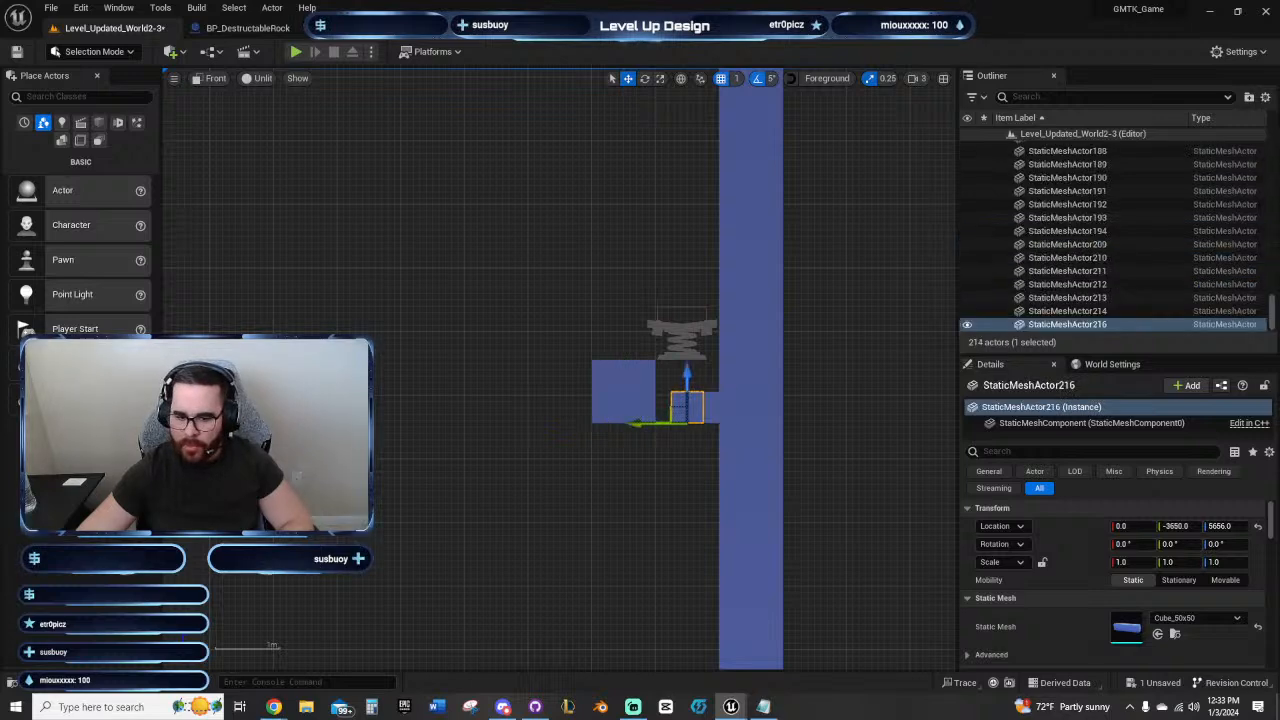
pyautogui.hotkey('ctrl', 'z')
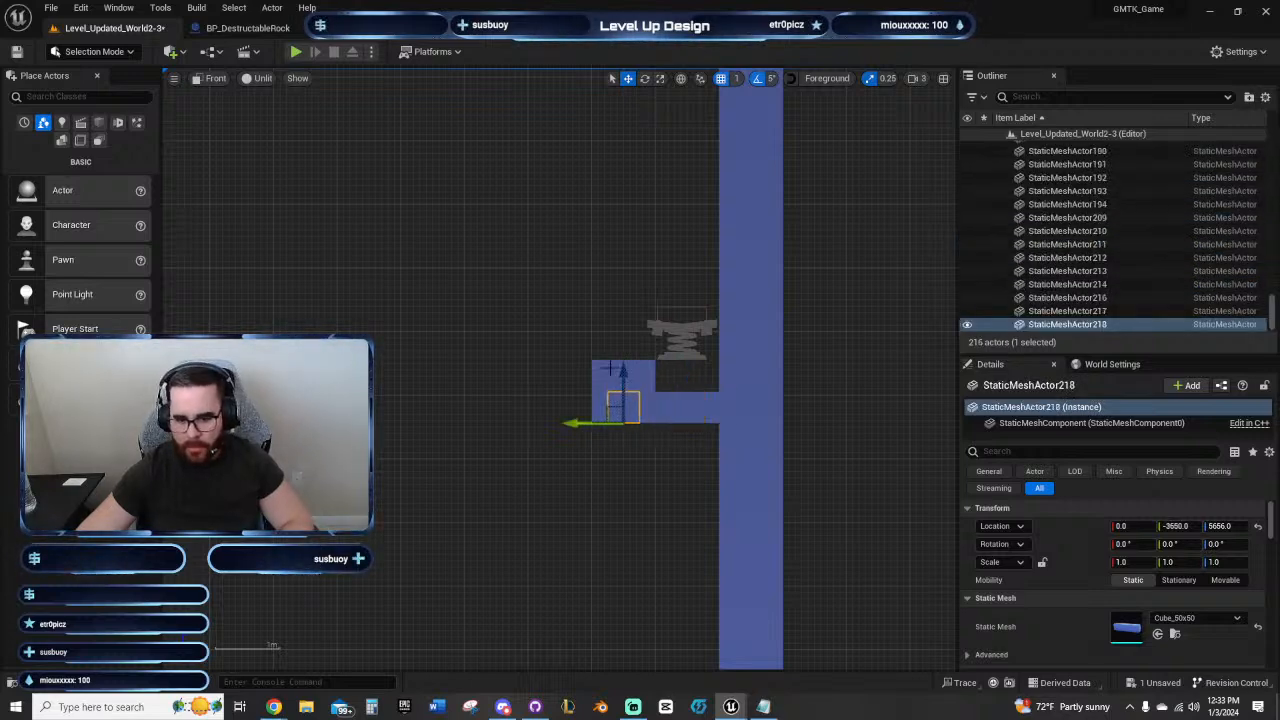
# Step: Move the ledge's 100x100 block outward so it sits flush against the end of the thin blocks
pyautogui.click(604, 376)
pyautogui.hotkey('ctrl', 'z')
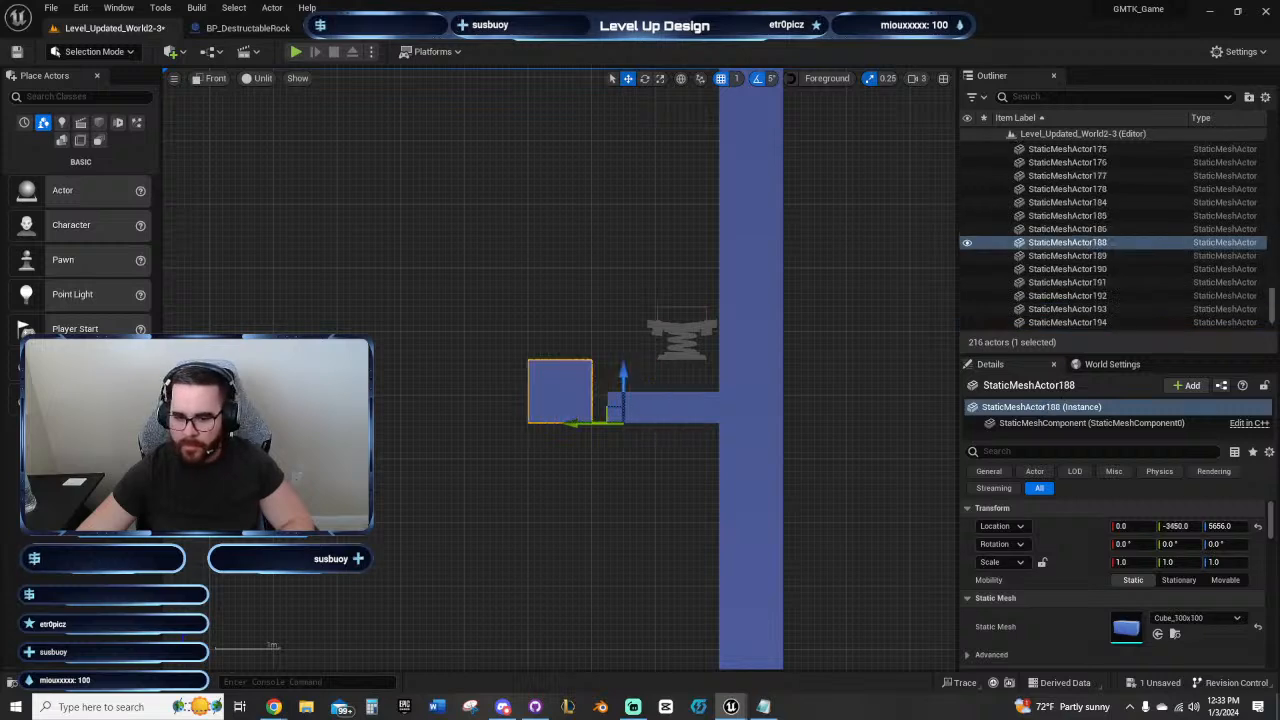
pyautogui.click(587, 338)
pyautogui.scroll(3, 591, 366)
pyautogui.click(523, 414)
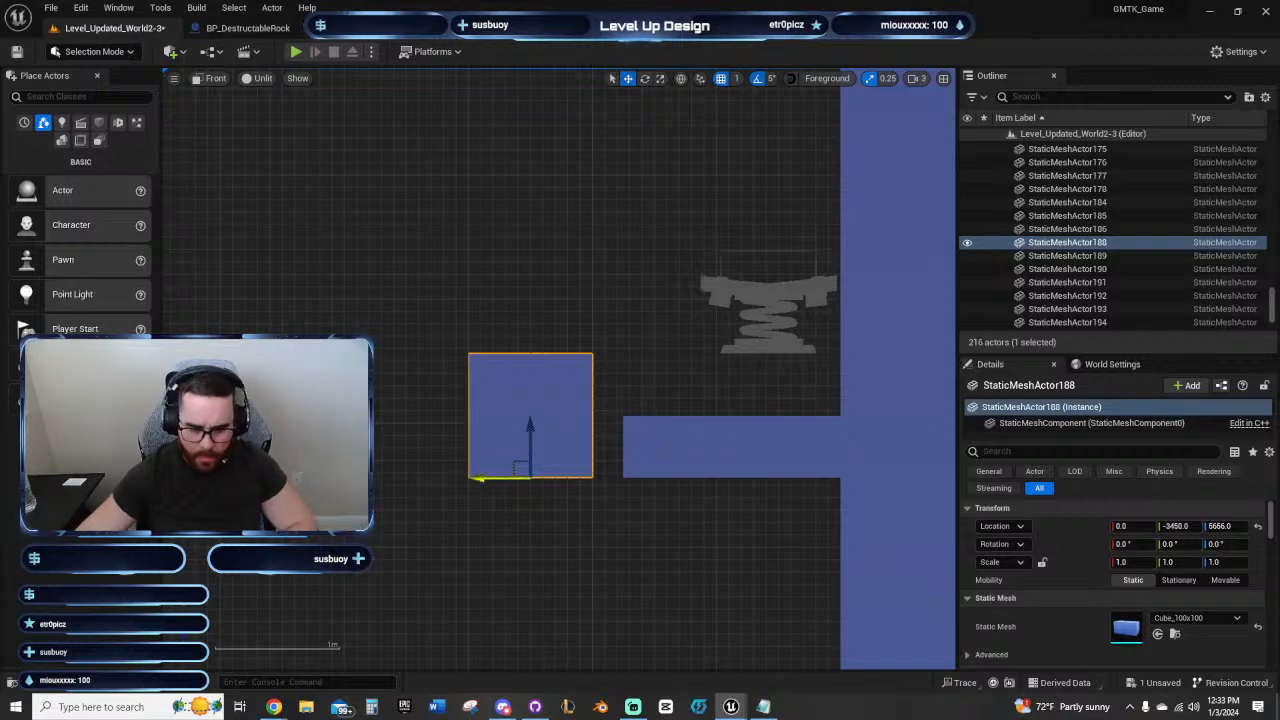
pyautogui.moveTo(531, 477); pyautogui.dragTo(573, 488)
pyautogui.click(650, 535)
# Step: Snap the upper spring board down onto the thin blocks at Z 5706 and shift it slightly away from the wall
pyautogui.moveTo(710, 489); pyautogui.dragTo(684, 566, button='right')
pyautogui.scroll(-9, 706, 511)
pyautogui.moveTo(655, 425); pyautogui.dragTo(580, 232, button='right')
pyautogui.click(640, 283)
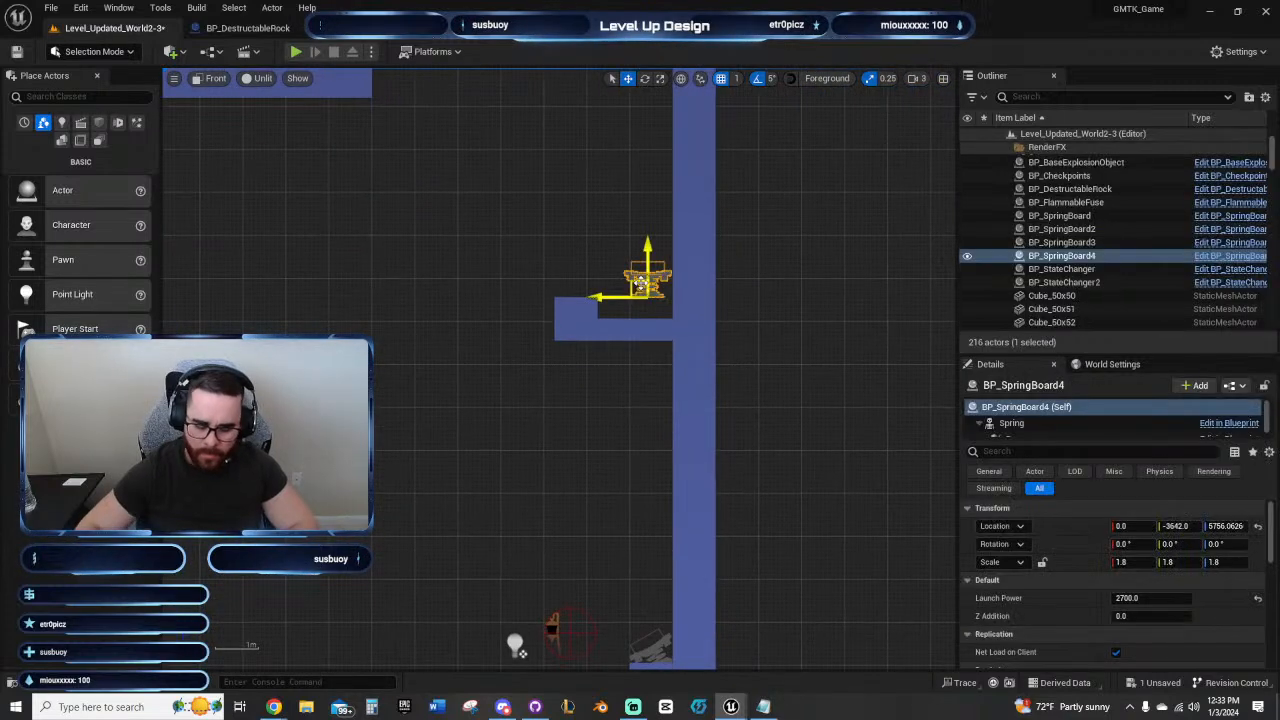
pyautogui.scroll(3, 646, 290)
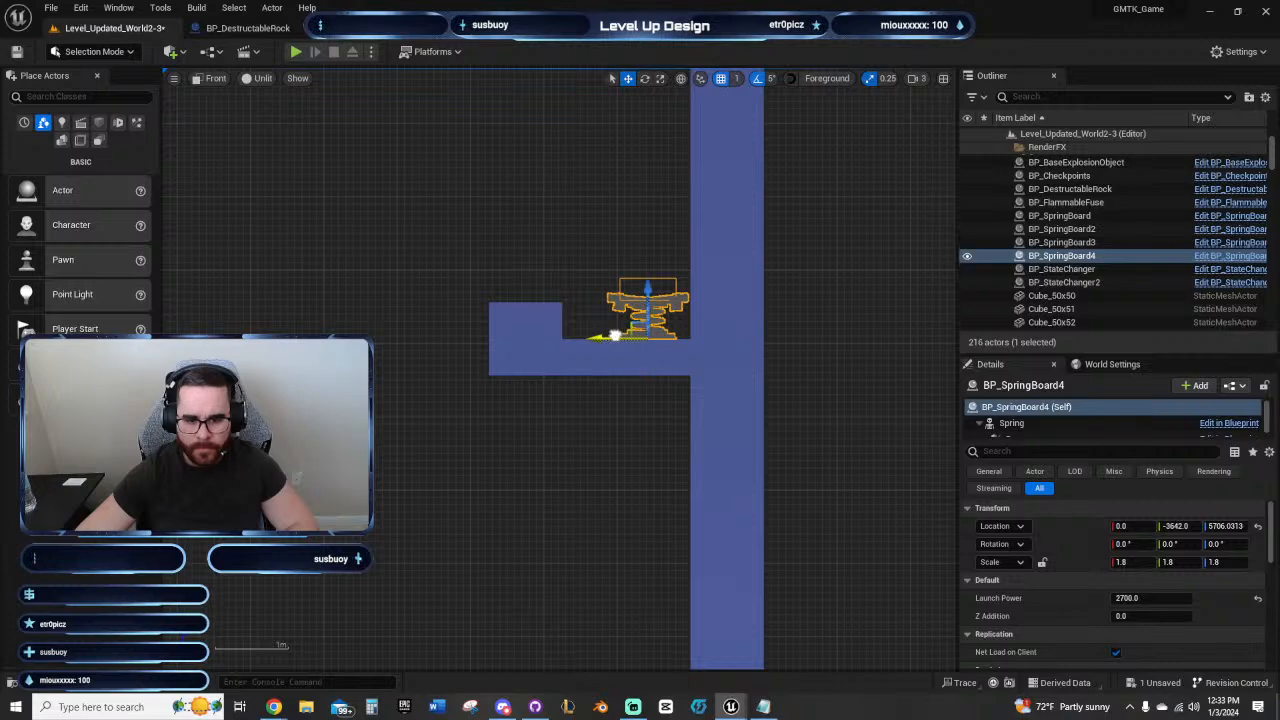
pyautogui.moveTo(614, 335); pyautogui.dragTo(595, 339)
pyautogui.moveTo(595, 339); pyautogui.dragTo(700, 346, button='right')
# Step: Duplicate the ledge's 100x100 end block outward to Y -3375
pyautogui.click(702, 355)
pyautogui.keyDown('alt'); pyautogui.moveTo(662, 375); pyautogui.dragTo(588, 375); pyautogui.keyUp('alt')
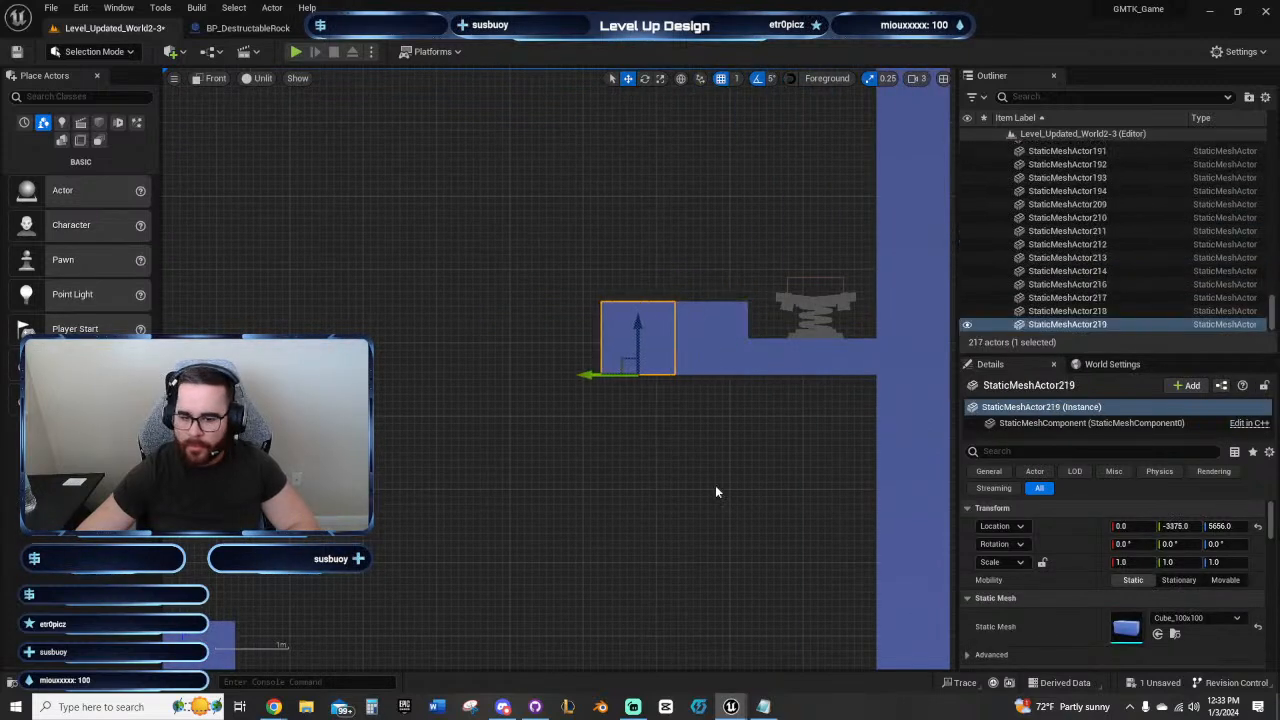
pyautogui.click(715, 483)
# Step: Examine the shaft from its floor up to the spring board ledges and inspect the checkpoint's settings
pyautogui.scroll(-3, 713, 474)
pyautogui.scroll(-2, 632, 523)
pyautogui.moveTo(632, 523); pyautogui.dragTo(738, 222, button='right')
pyautogui.moveTo(738, 328); pyautogui.dragTo(700, 131, button='right')
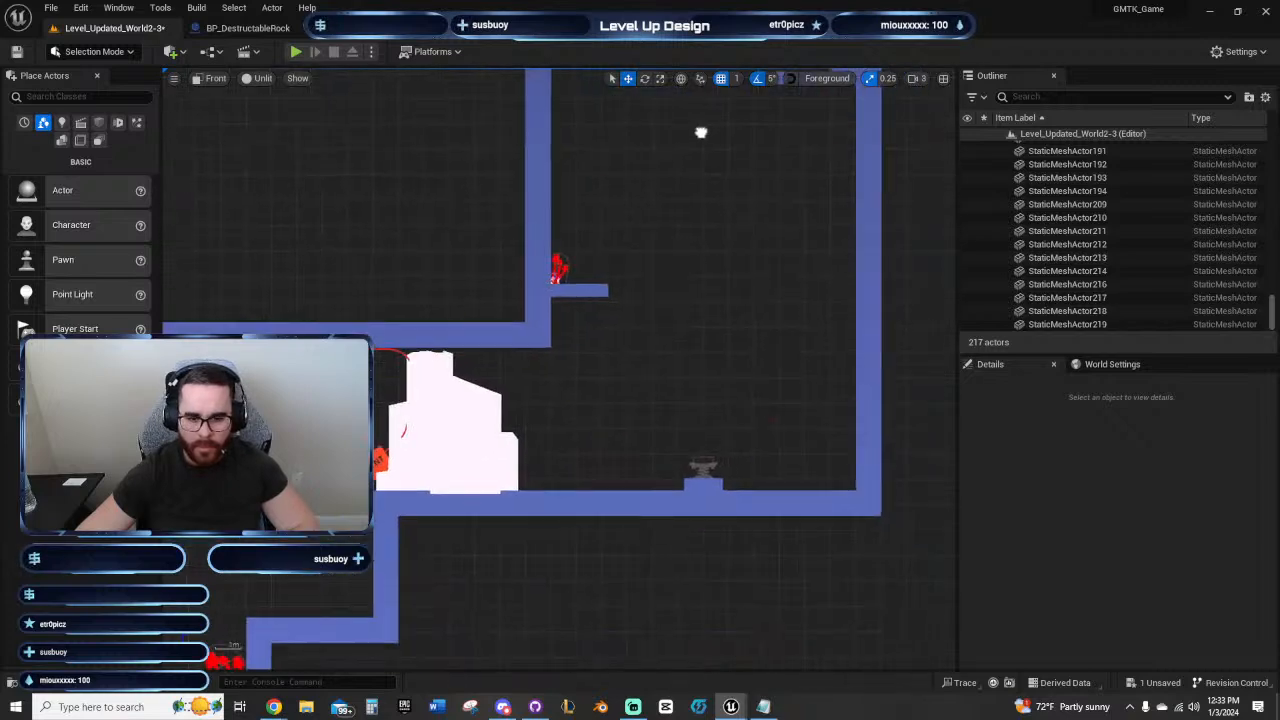
pyautogui.moveTo(591, 411); pyautogui.dragTo(872, 158, button='right')
pyautogui.moveTo(606, 248); pyautogui.dragTo(432, 450, button='right')
pyautogui.moveTo(733, 274); pyautogui.dragTo(402, 481, button='right')
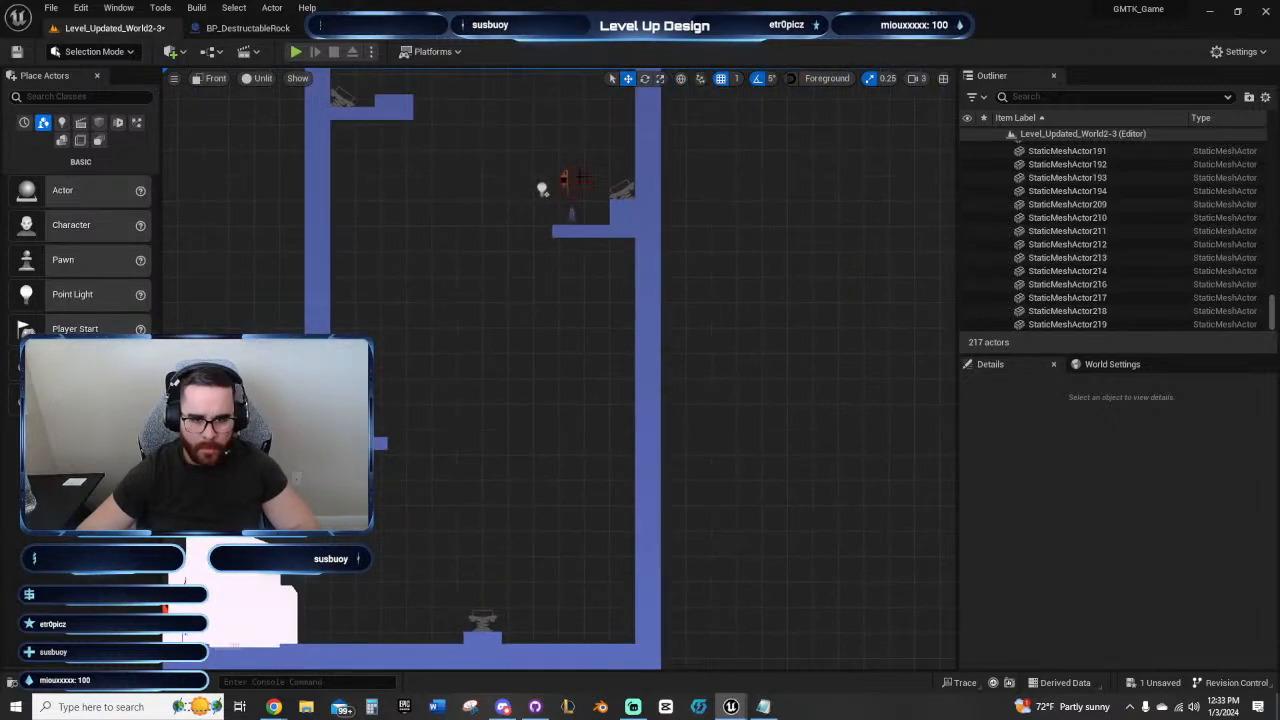
pyautogui.click(568, 190)
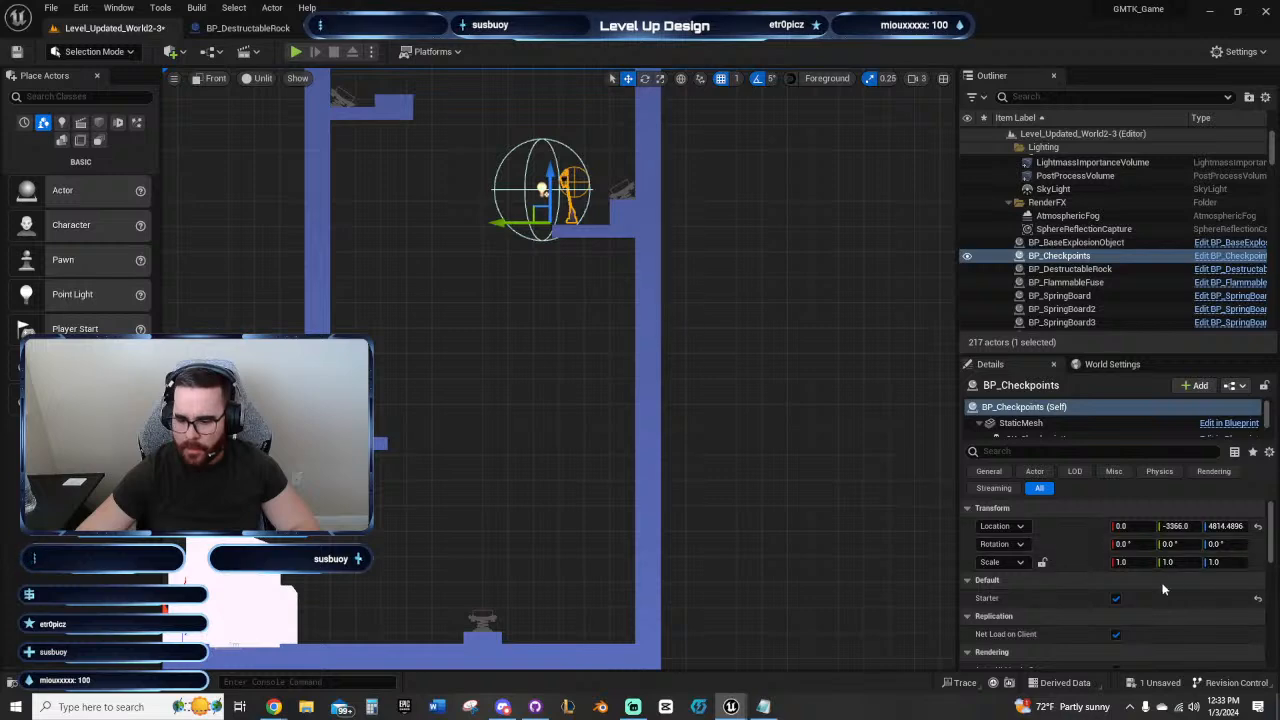
# Step: Play the level in the editor despite the blueprint errors and test the spring jumps from the checkpoint
pyautogui.click(302, 52)
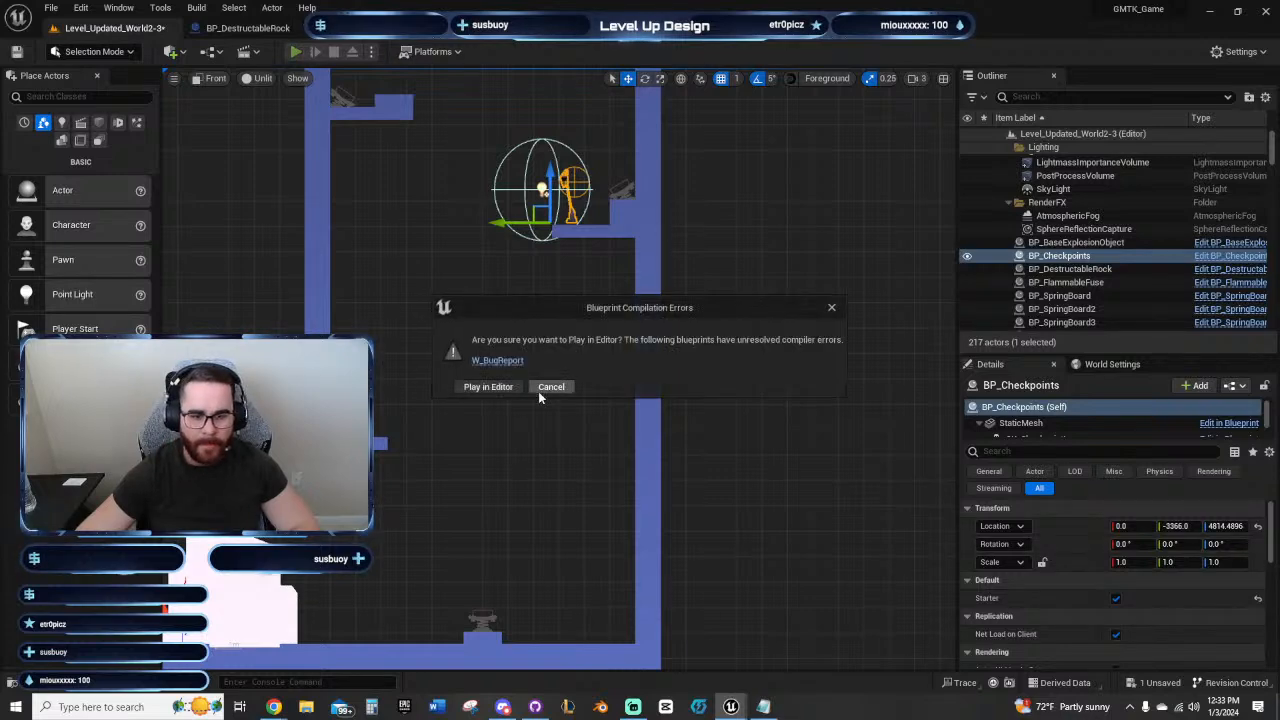
pyautogui.click(505, 388)
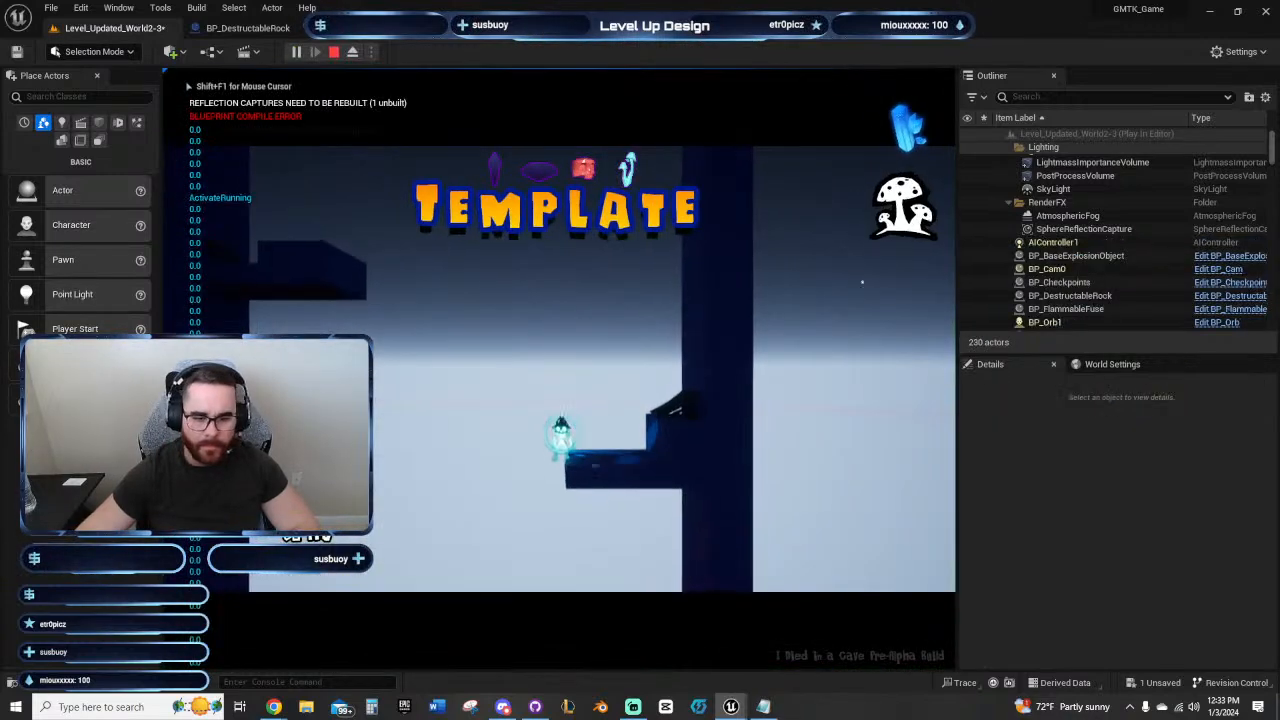
pyautogui.press('d')
pyautogui.press('space')
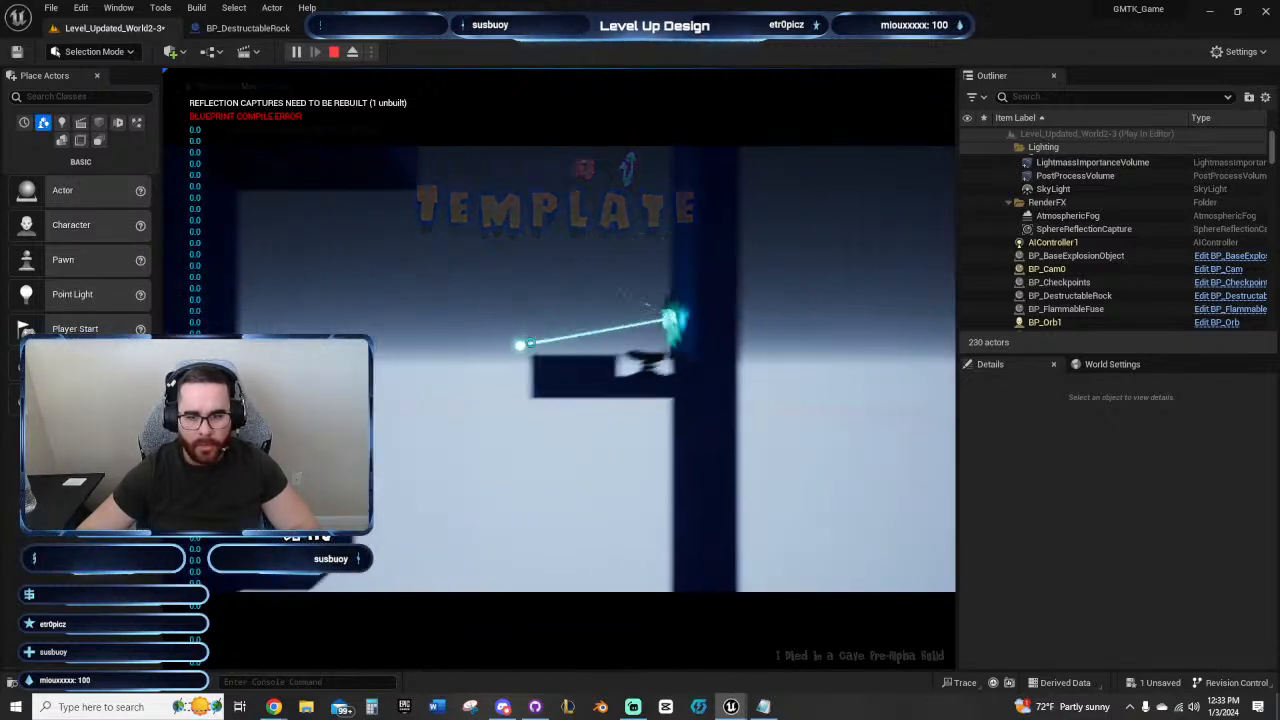
pyautogui.press('Escape')
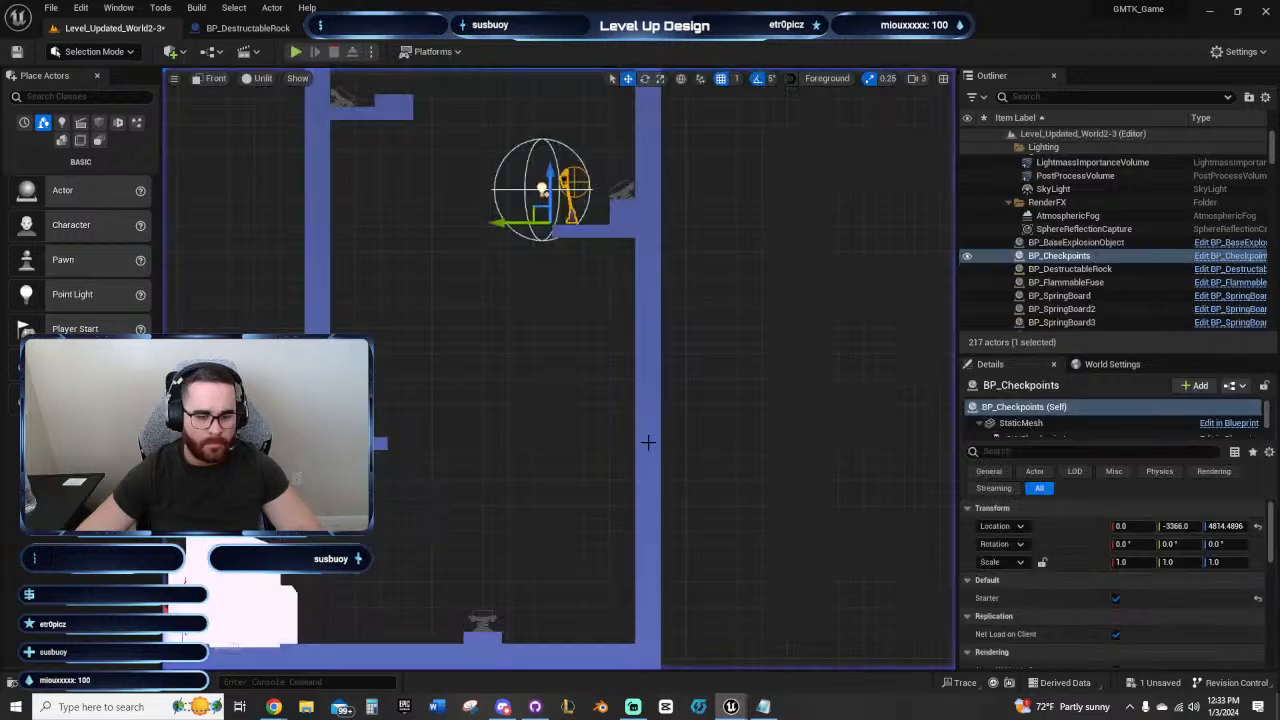
# Step: Duplicate the top block of the wall beside the upper spring board upward to Z 6356
pyautogui.moveTo(630, 302); pyautogui.dragTo(523, 529, button='right')
pyautogui.moveTo(669, 246); pyautogui.dragTo(722, 544, button='right')
pyautogui.moveTo(699, 399); pyautogui.dragTo(669, 529, button='right')
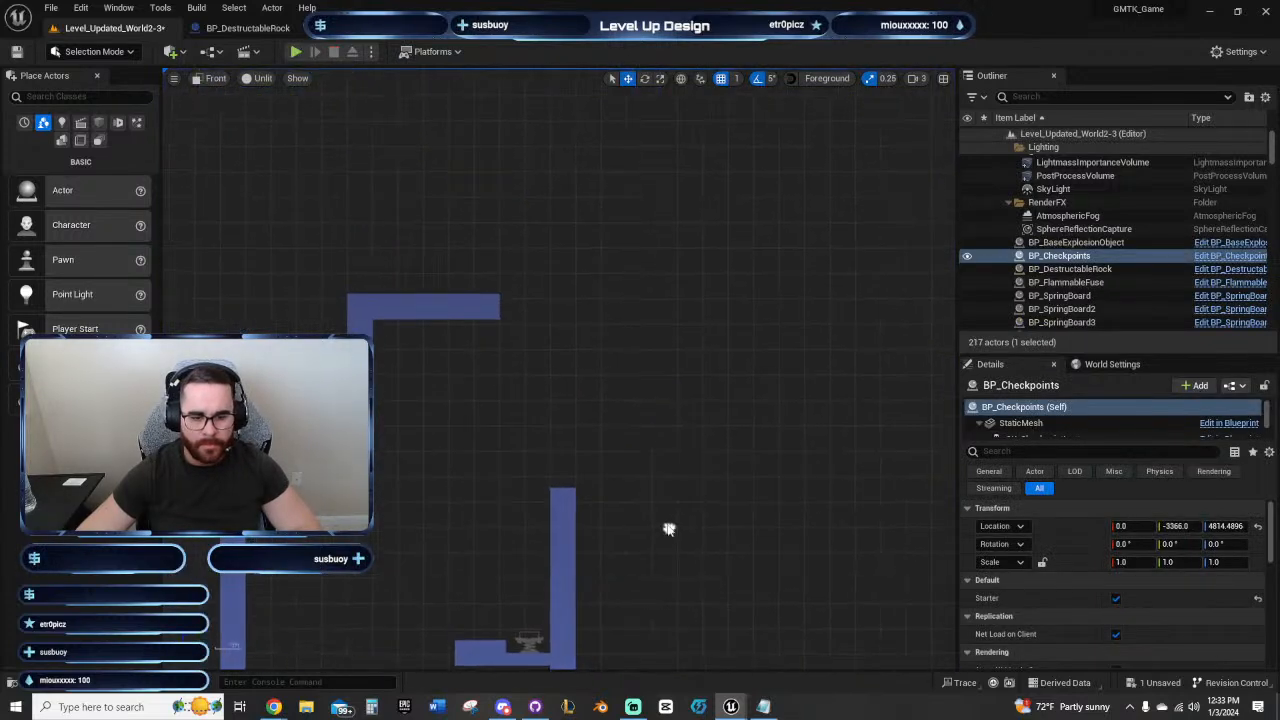
pyautogui.click(561, 498)
pyautogui.scroll(3, 704, 513)
pyautogui.keyDown('alt'); pyautogui.moveTo(492, 466); pyautogui.dragTo(492, 428); pyautogui.keyUp('alt')
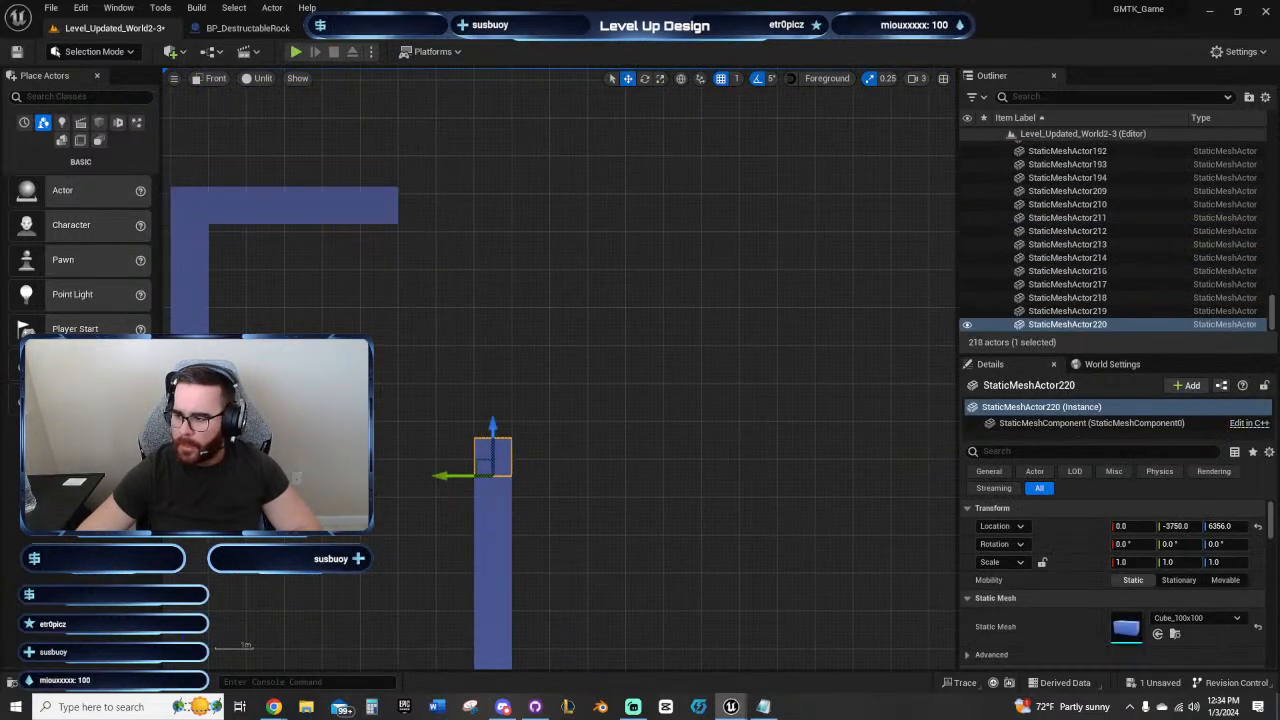
# Step: Play-test the spring board jumps up the shaft again to judge the height reached above the upper ledge
pyautogui.click(296, 51)
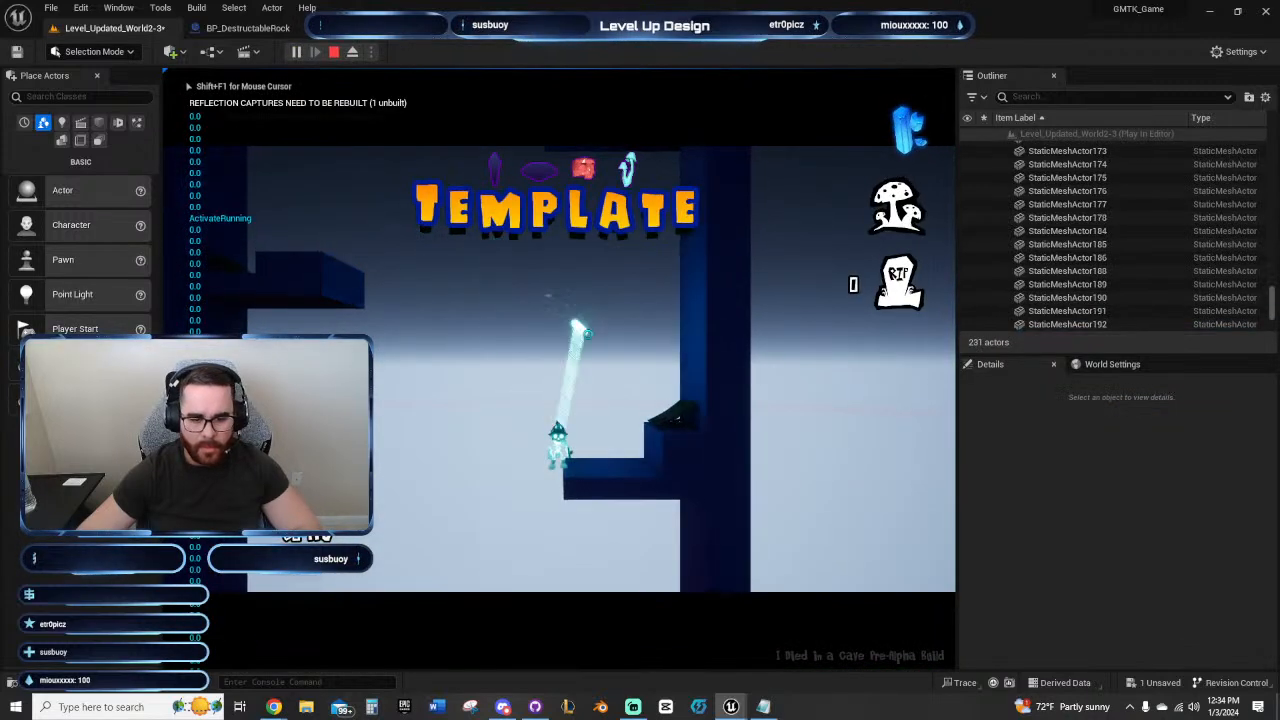
pyautogui.press('d')
pyautogui.press('space')
pyautogui.press('a')
pyautogui.press('space')
pyautogui.press('d')
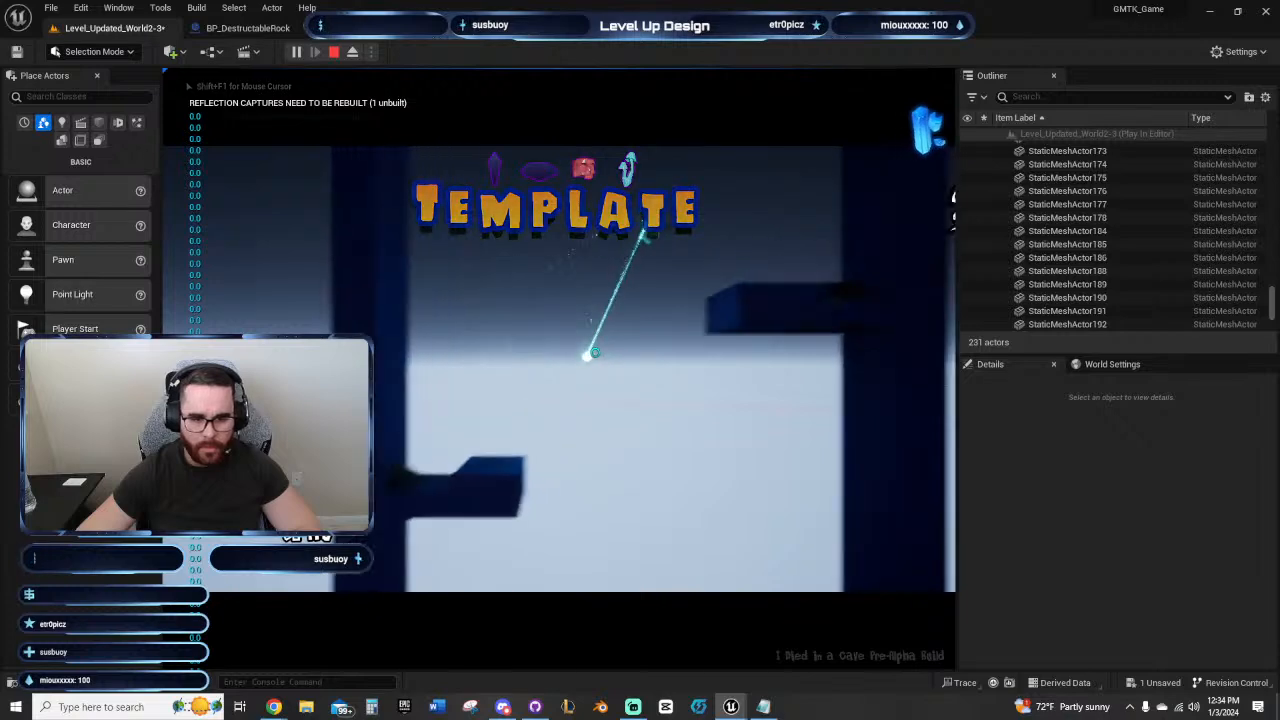
pyautogui.press('space')
pyautogui.press('d')
pyautogui.press('Escape')
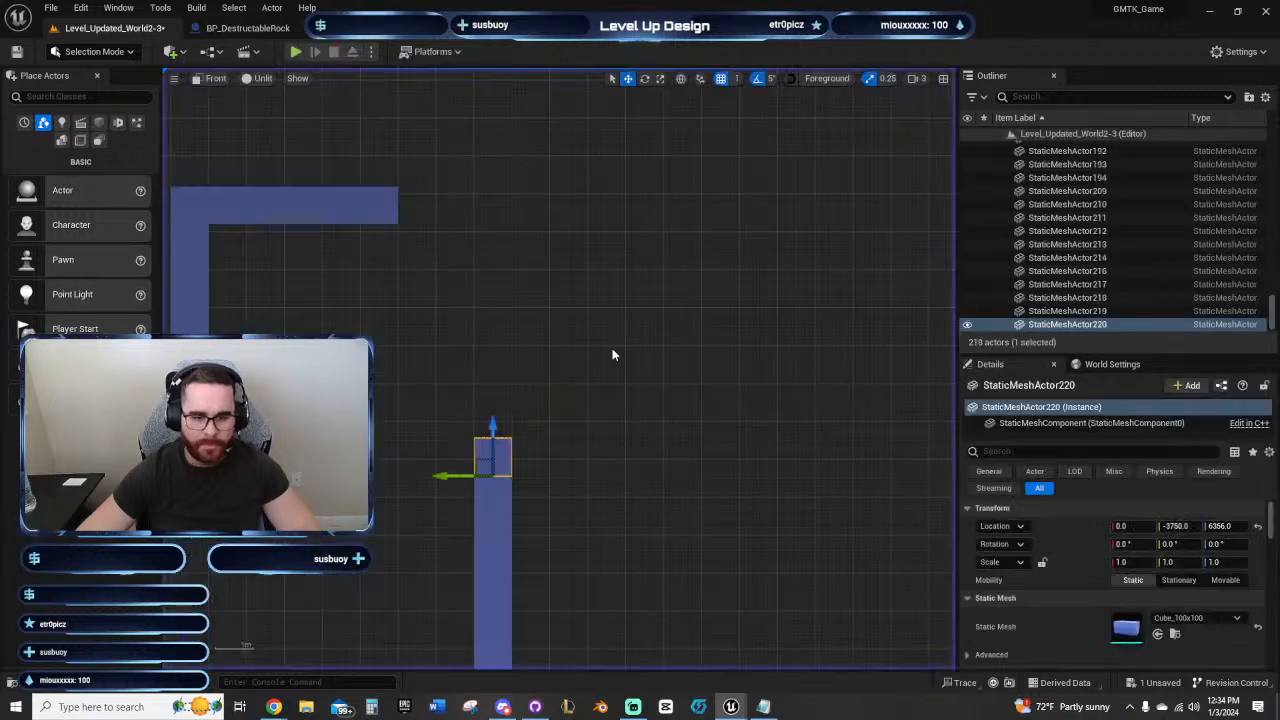
# Step: Duplicate the wall's new top block six times away from the shaft, forming a floor out to Y -4350
pyautogui.moveTo(636, 377); pyautogui.dragTo(656, 235, button='right')
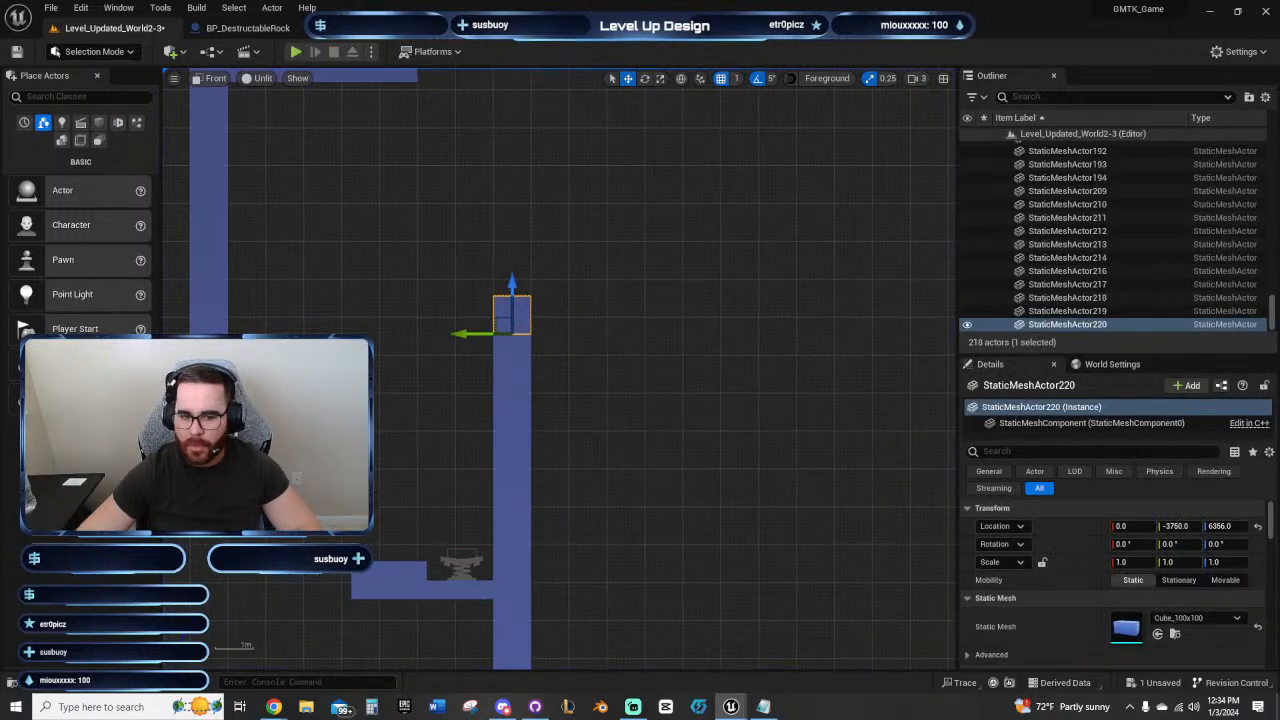
pyautogui.hotkey('alt', 'shift', 'd')
pyautogui.hotkey('alt', 'shift', 'd')
pyautogui.hotkey('alt', 'shift', 'd')
pyautogui.hotkey('alt', 'shift', 'd')
pyautogui.hotkey('alt', 'shift', 'd')
pyautogui.hotkey('alt', 'shift', 'd')
pyautogui.moveTo(656, 176); pyautogui.dragTo(610, 276, button='right')
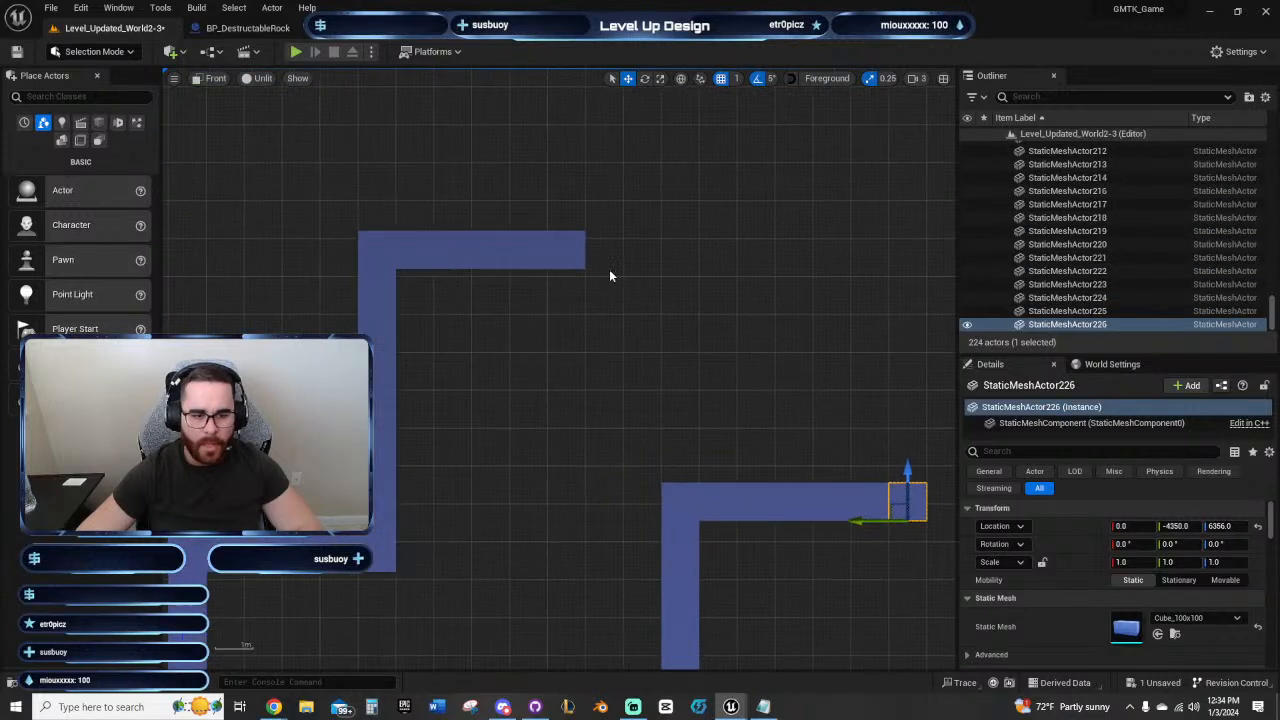
# Step: Replace the opposite wall's five-block ceiling beam with a row of duplicated blocks one block higher, at Z 7120 out to Y -4450
pyautogui.moveTo(415, 244); pyautogui.dragTo(408, 244)
pyautogui.press('Delete')
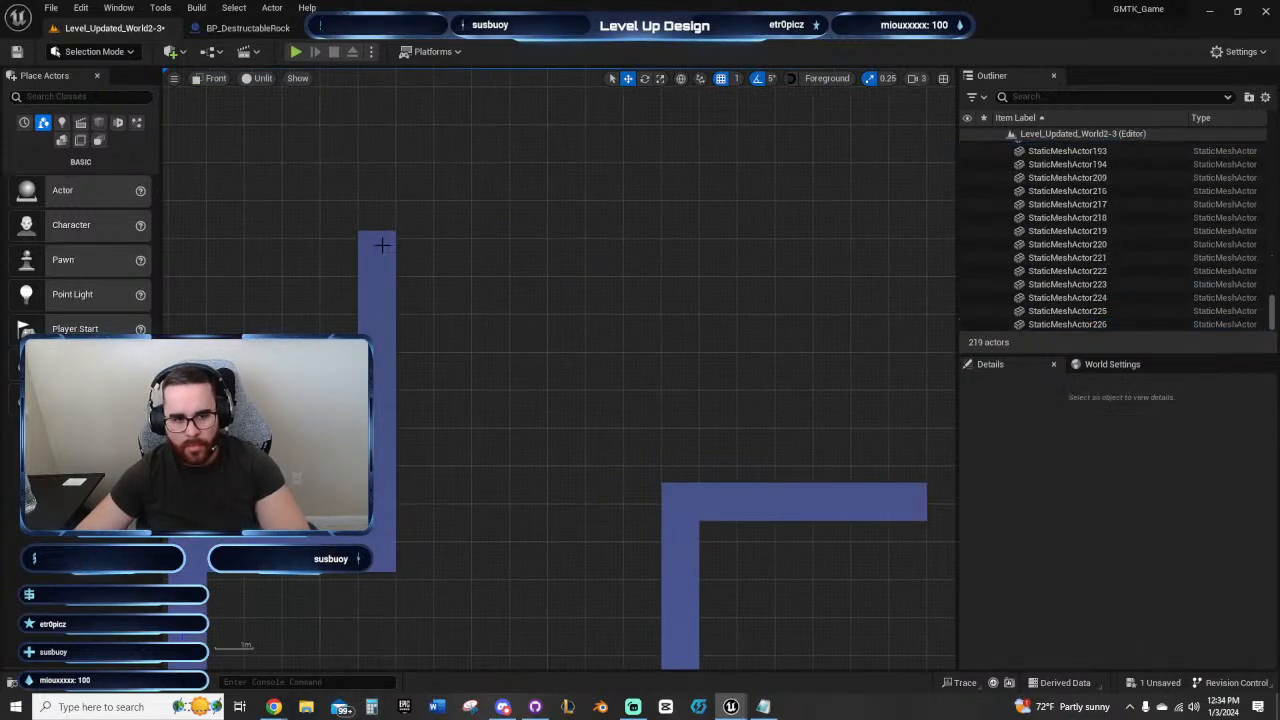
pyautogui.click(377, 250)
pyautogui.hotkey('alt', 'shift', 'd')
pyautogui.hotkey('alt', 'shift', 'd')
pyautogui.hotkey('alt', 'shift', 'd')
pyautogui.hotkey('alt', 'shift', 'd')
pyautogui.hotkey('alt', 'shift', 'd')
pyautogui.hotkey('alt', 'shift', 'd')
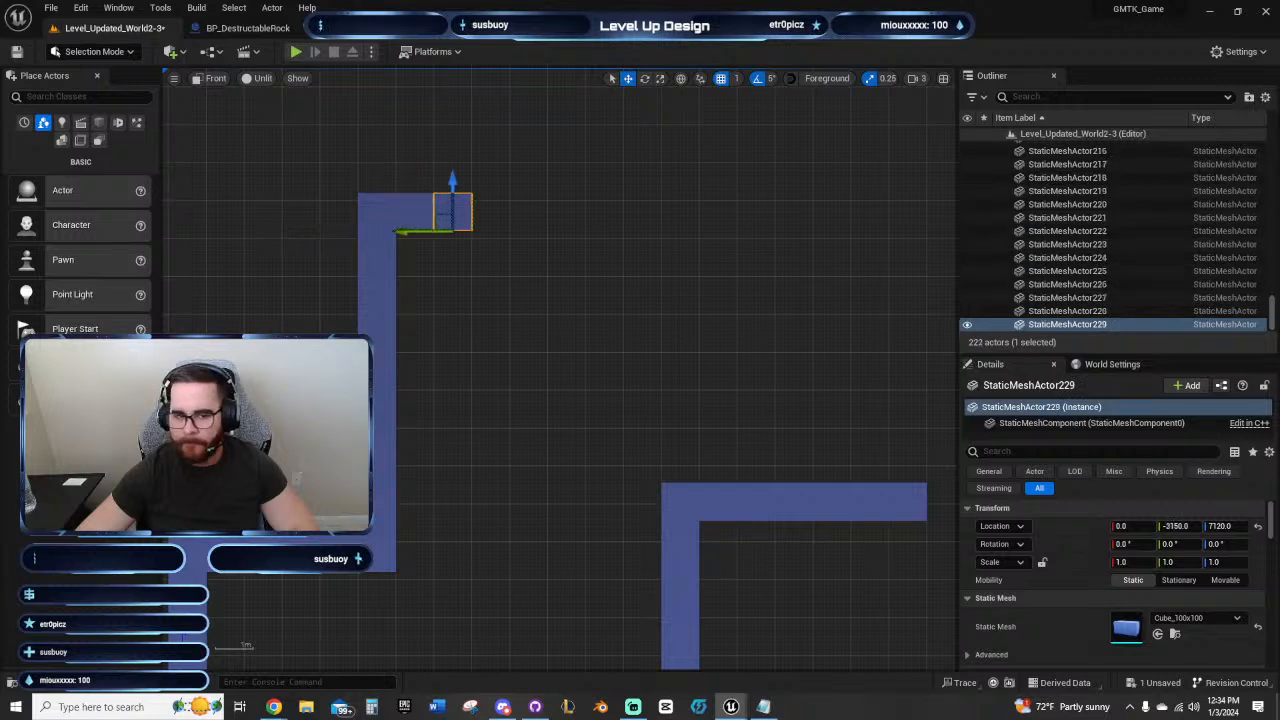
pyautogui.hotkey('alt', 'shift', 'd')
pyautogui.hotkey('alt', 'shift', 'd')
pyautogui.hotkey('alt', 'shift', 'd')
pyautogui.hotkey('alt', 'shift', 'd')
pyautogui.hotkey('alt', 'shift', 'd')
pyautogui.hotkey('alt', 'shift', 'd')
pyautogui.hotkey('alt', 'shift', 'd')
pyautogui.hotkey('alt', 'shift', 'd')
pyautogui.hotkey('alt', 'shift', 'd')
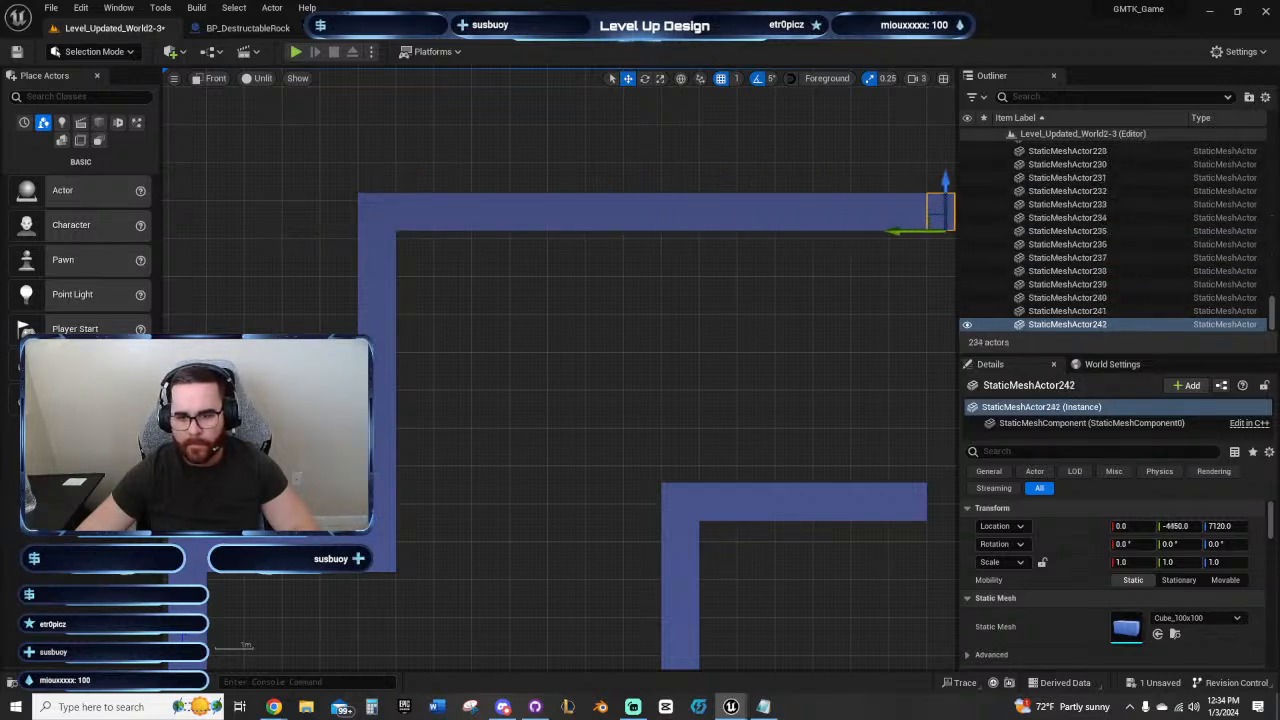
# Step: Extend the lower floor beam by one duplicated block to Y -4450, level with the ceiling's end
pyautogui.moveTo(883, 308); pyautogui.dragTo(543, 309, button='right')
pyautogui.click(572, 511)
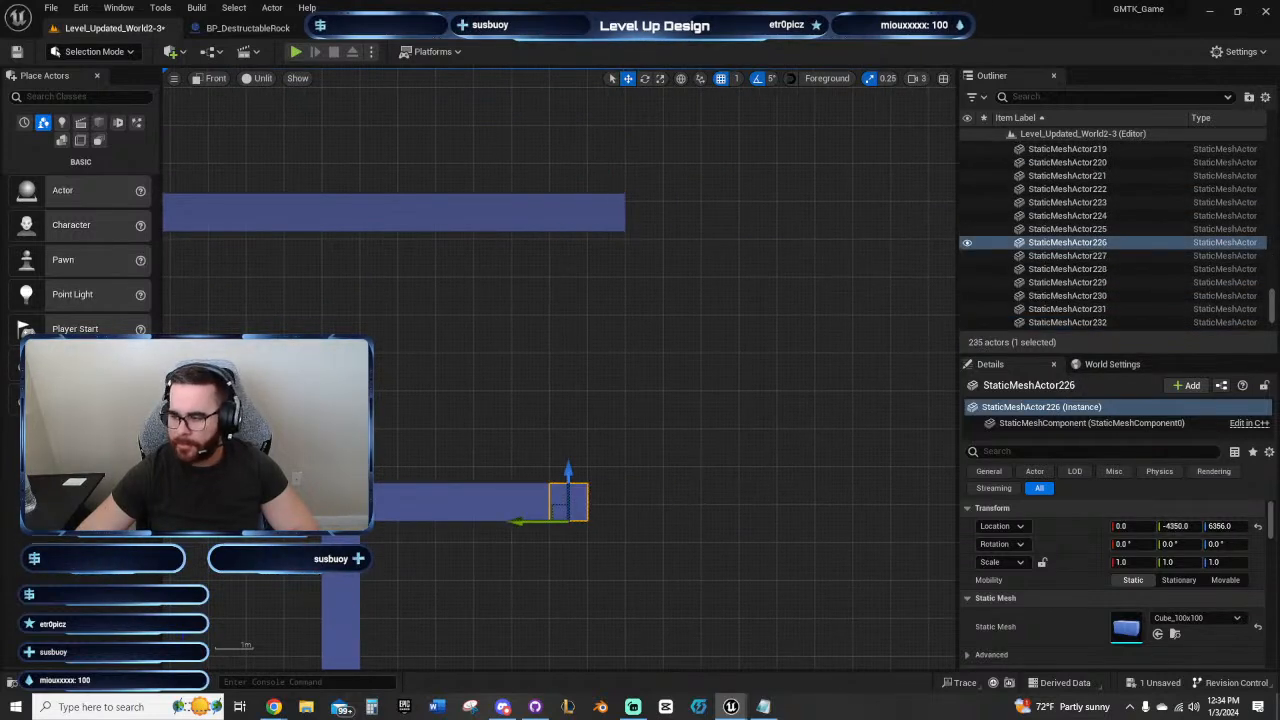
pyautogui.hotkey('alt', 'shift', 'd')
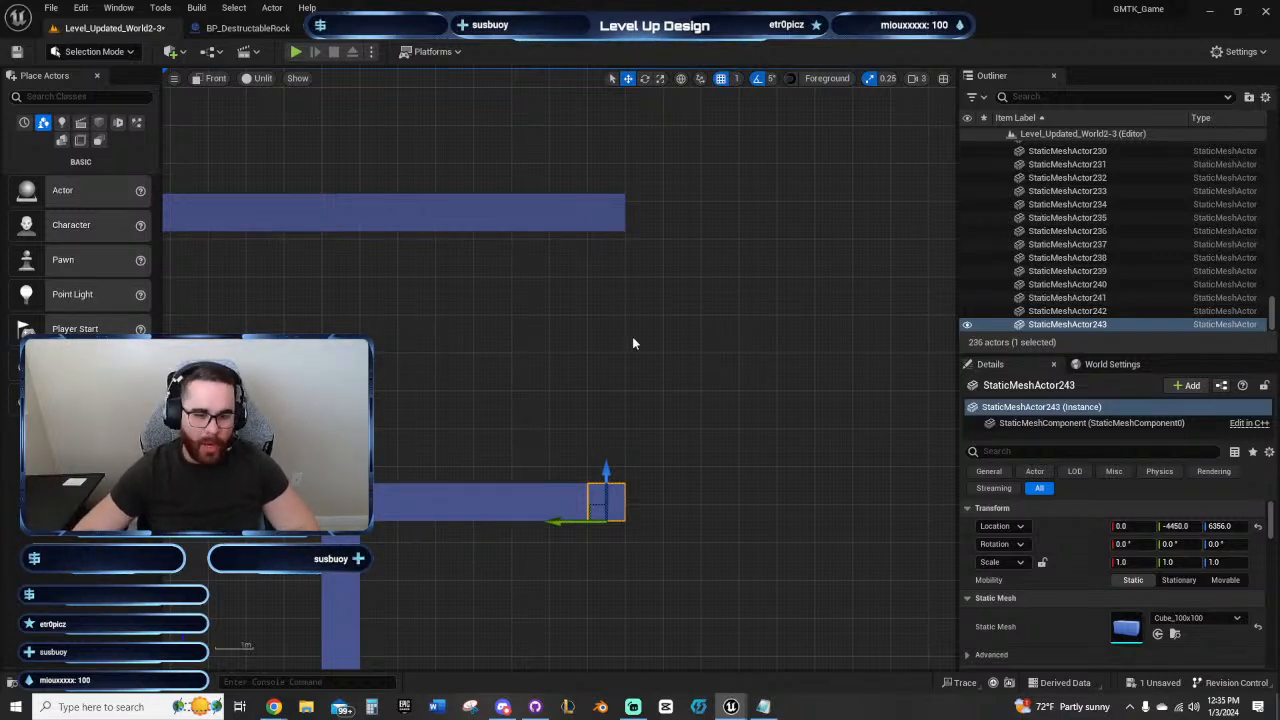
pyautogui.moveTo(632, 343); pyautogui.dragTo(535, 390, button='right')
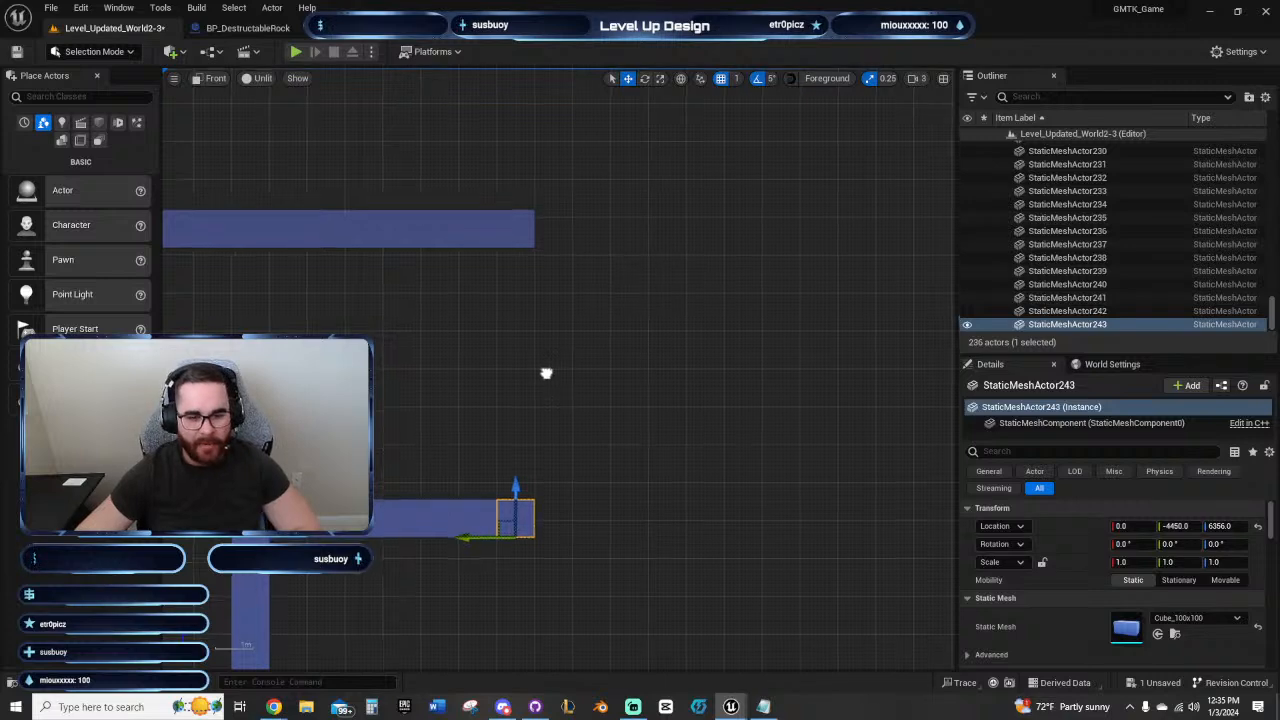
pyautogui.moveTo(546, 371); pyautogui.dragTo(560, 278, button='right')
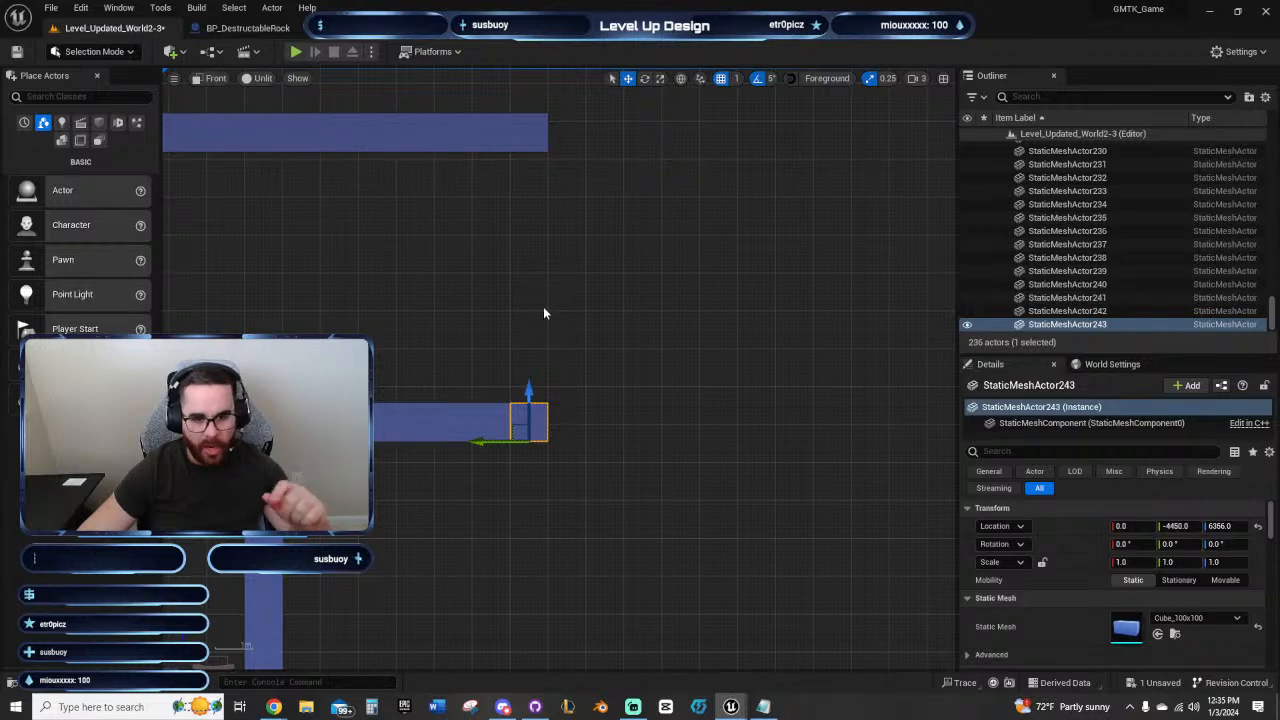
# Step: Examine the shaft, its spring board ledges and the new corridor in the front view
pyautogui.moveTo(543, 309); pyautogui.dragTo(552, 314, button='right')
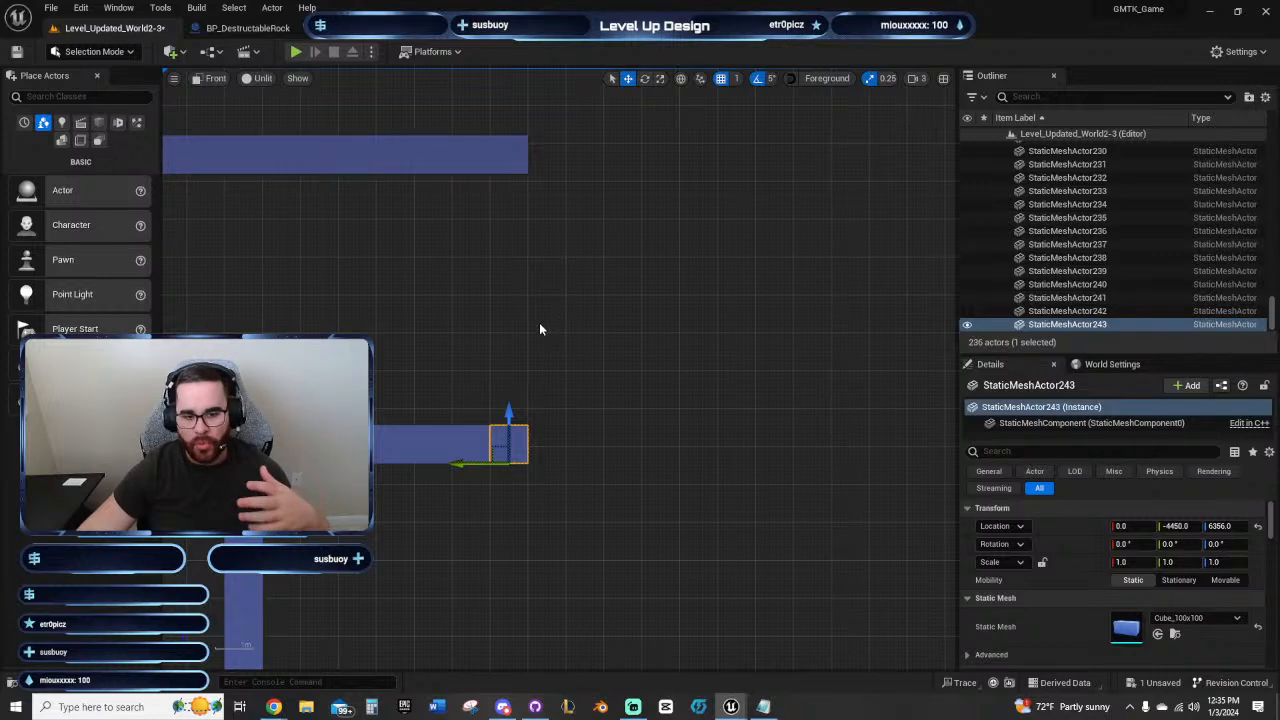
pyautogui.moveTo(539, 322); pyautogui.dragTo(609, 340, button='right')
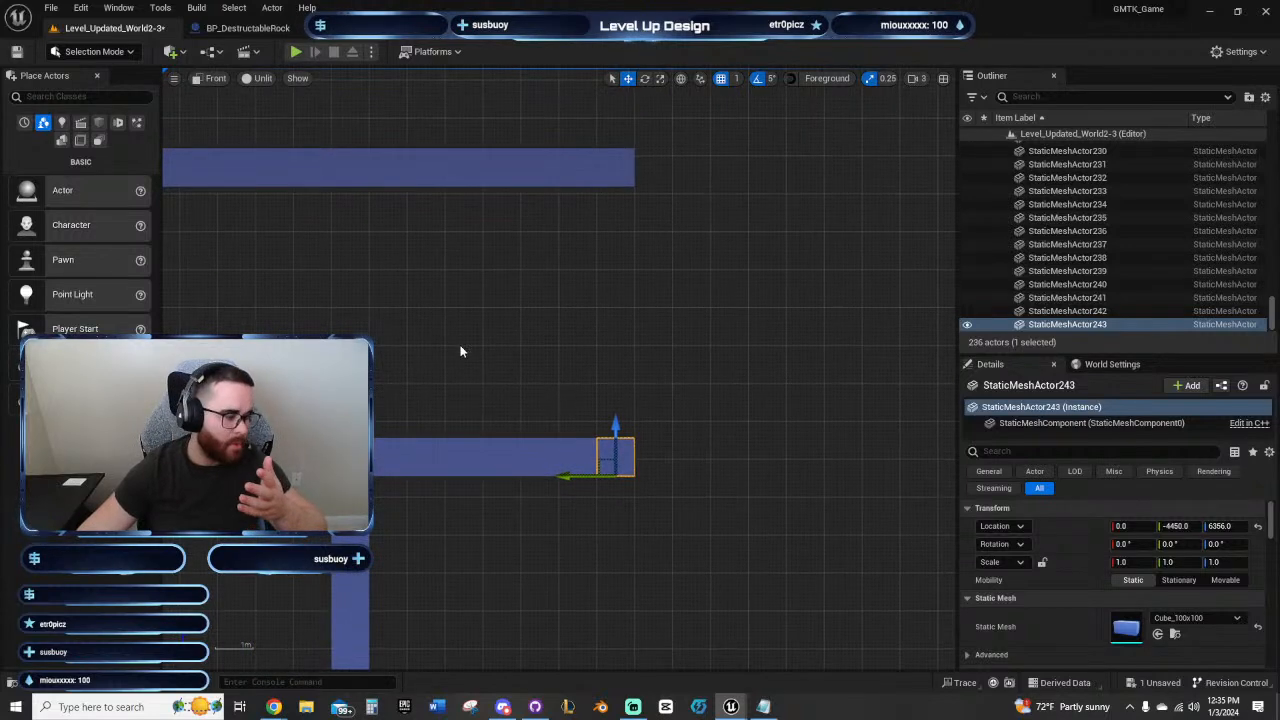
pyautogui.moveTo(447, 335); pyautogui.dragTo(567, 262, button='right')
pyautogui.scroll(-4, 624, 318)
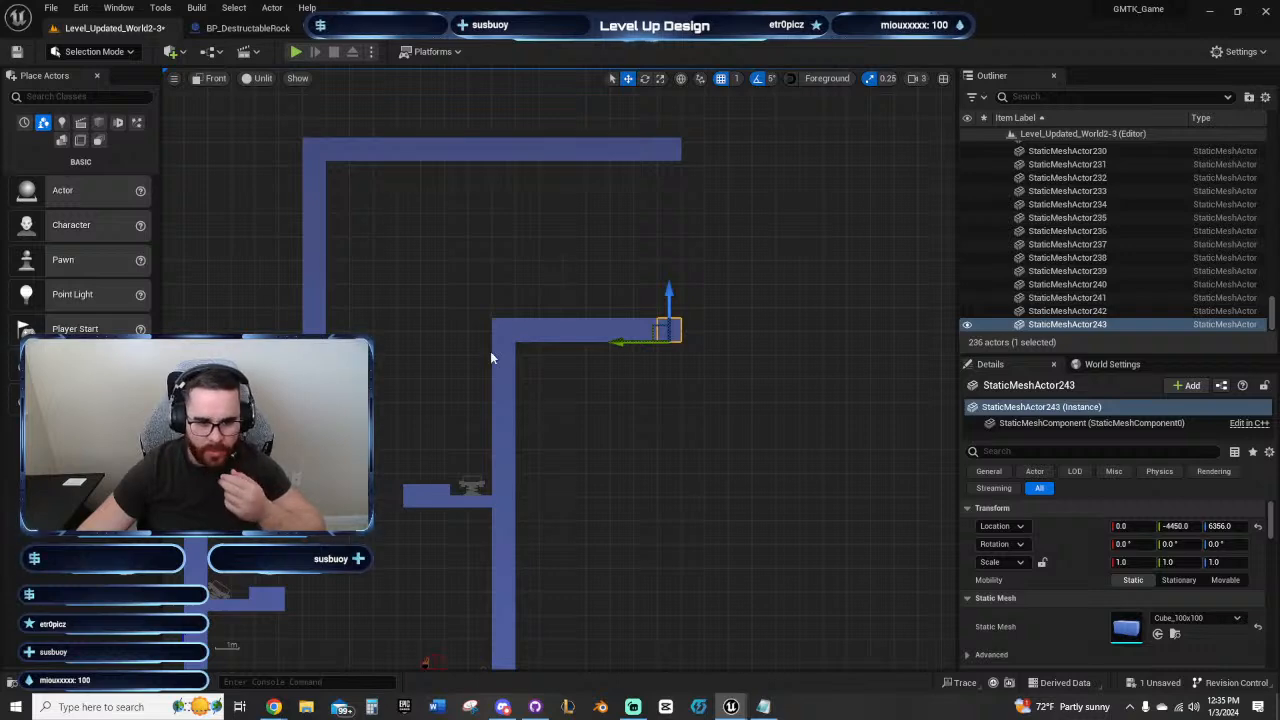
pyautogui.moveTo(606, 241); pyautogui.dragTo(597, 244, button='right')
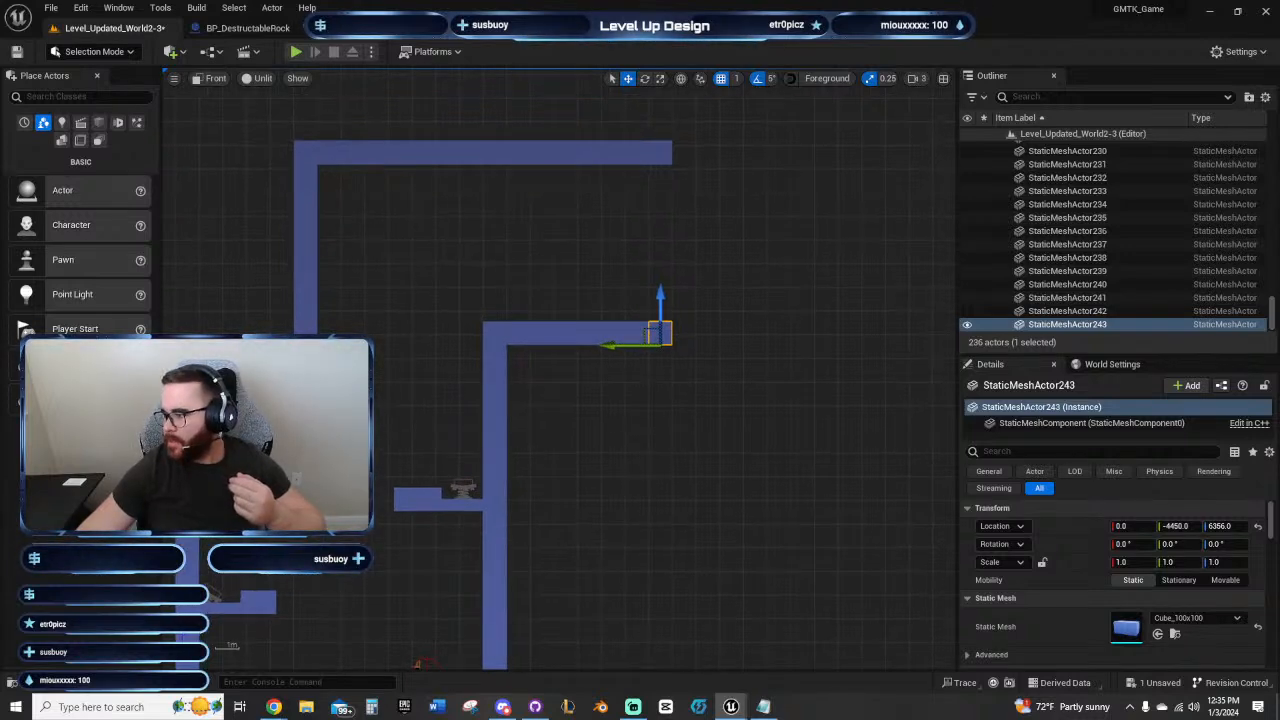
pyautogui.moveTo(771, 520); pyautogui.dragTo(784, 294, button='right')
pyautogui.scroll(-3, 810, 323)
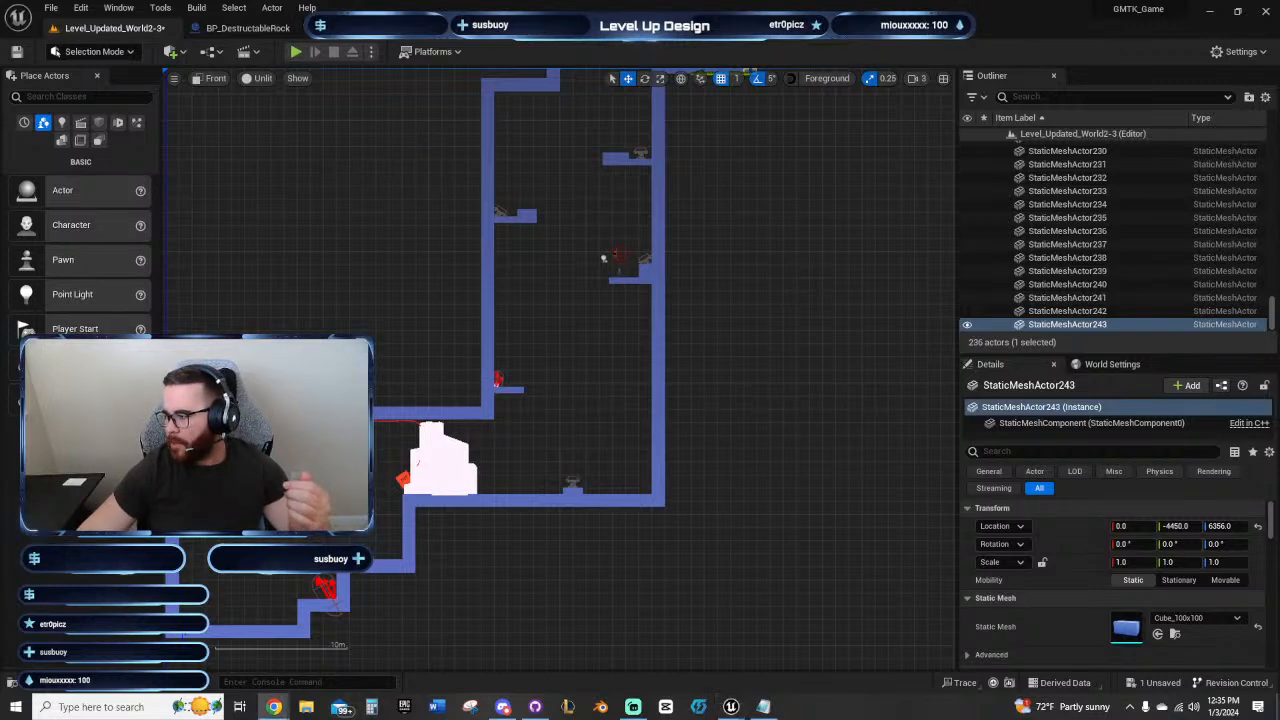
pyautogui.moveTo(586, 583); pyautogui.dragTo(574, 557, button='right')
pyautogui.moveTo(760, 345); pyautogui.dragTo(683, 446, button='right')
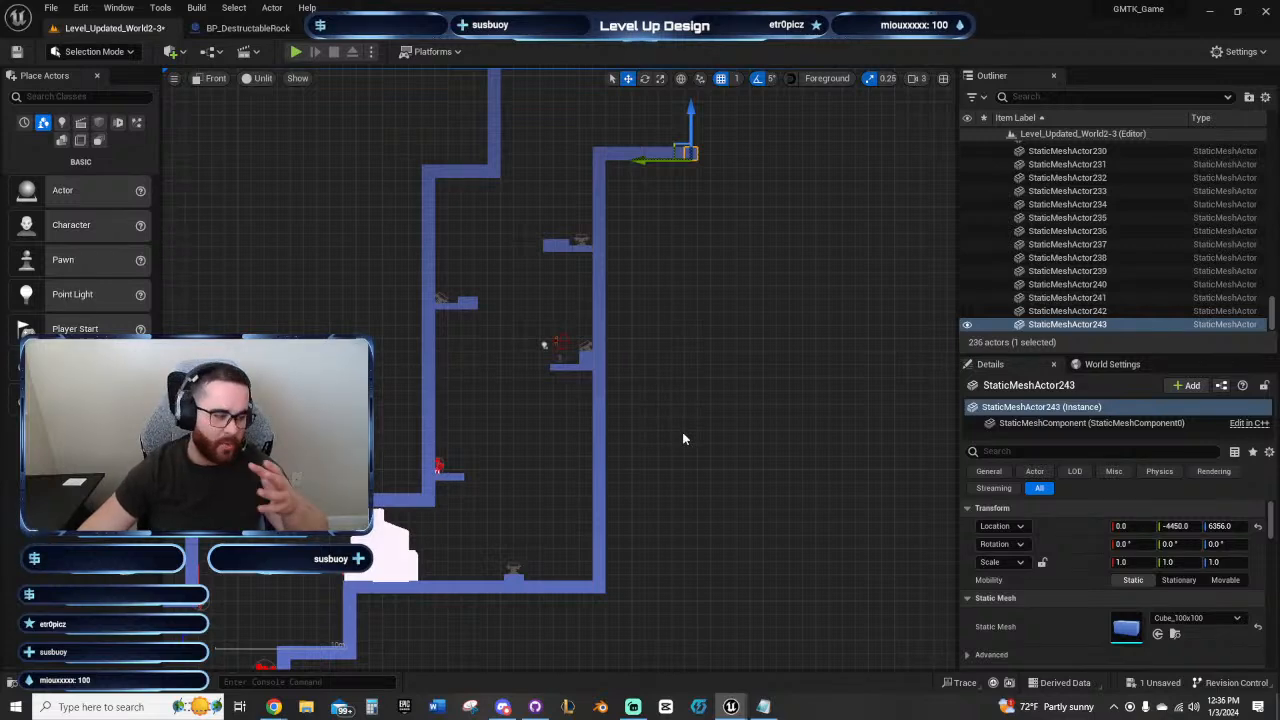
pyautogui.moveTo(676, 415); pyautogui.dragTo(670, 427, button='right')
pyautogui.scroll(-2, 632, 398)
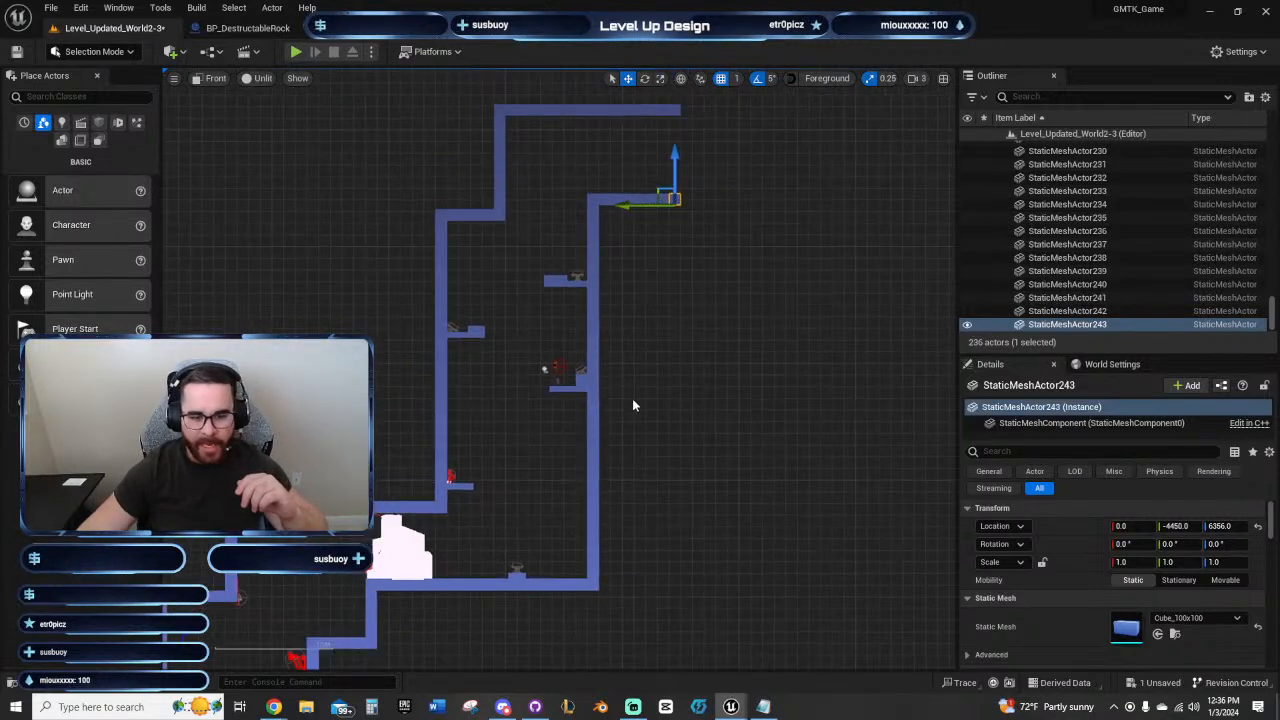
pyautogui.moveTo(699, 378); pyautogui.dragTo(683, 383, button='right')
pyautogui.moveTo(762, 353); pyautogui.dragTo(805, 242, button='right')
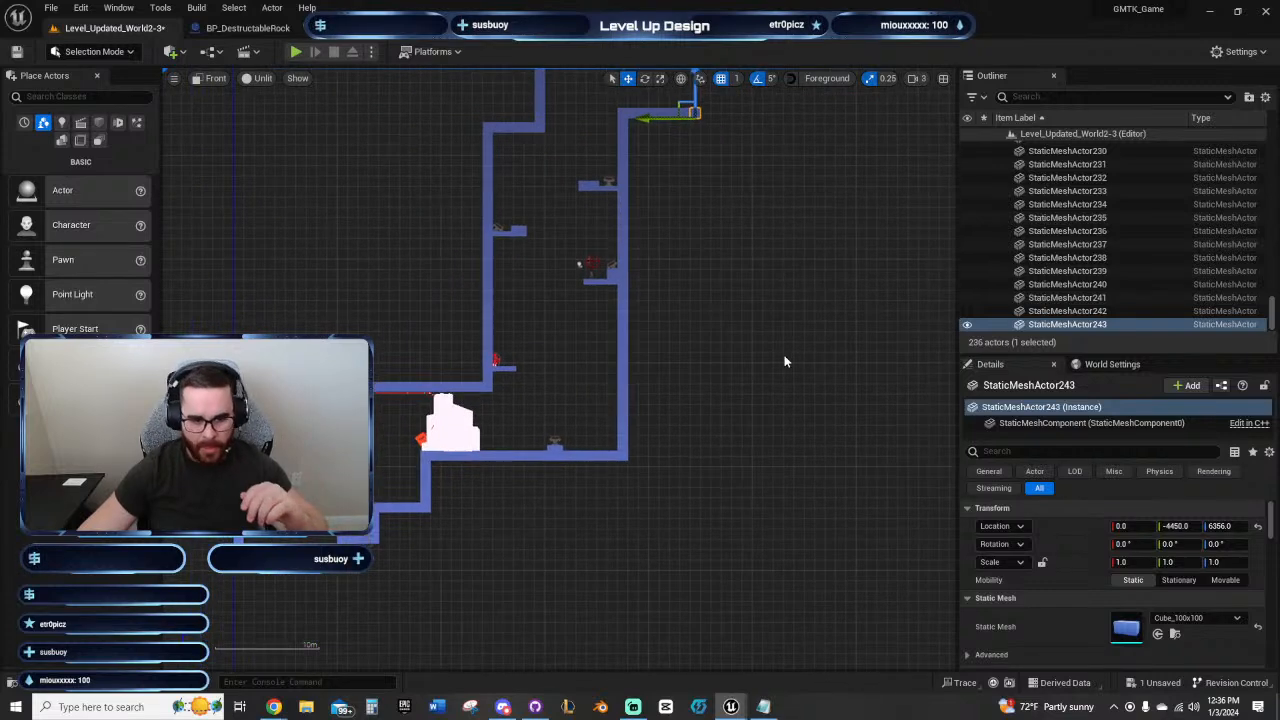
pyautogui.moveTo(785, 349); pyautogui.dragTo(749, 386, button='right')
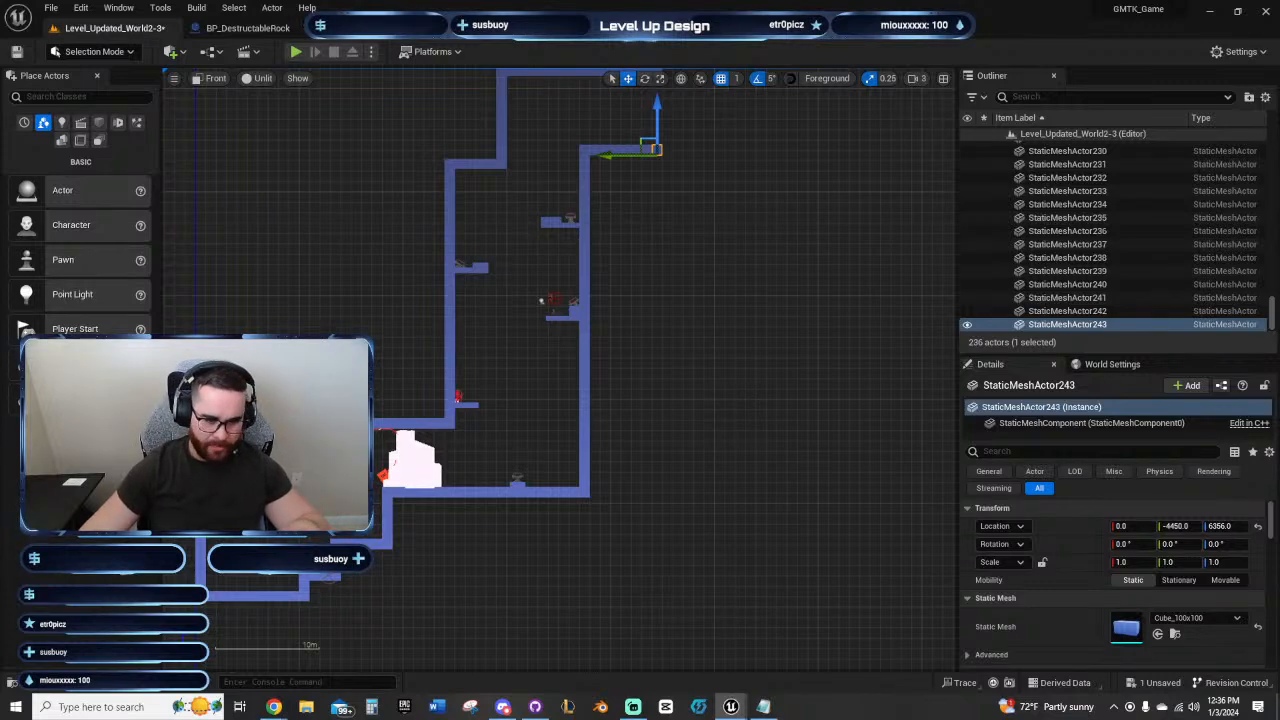
pyautogui.moveTo(651, 420); pyautogui.dragTo(620, 492, button='right')
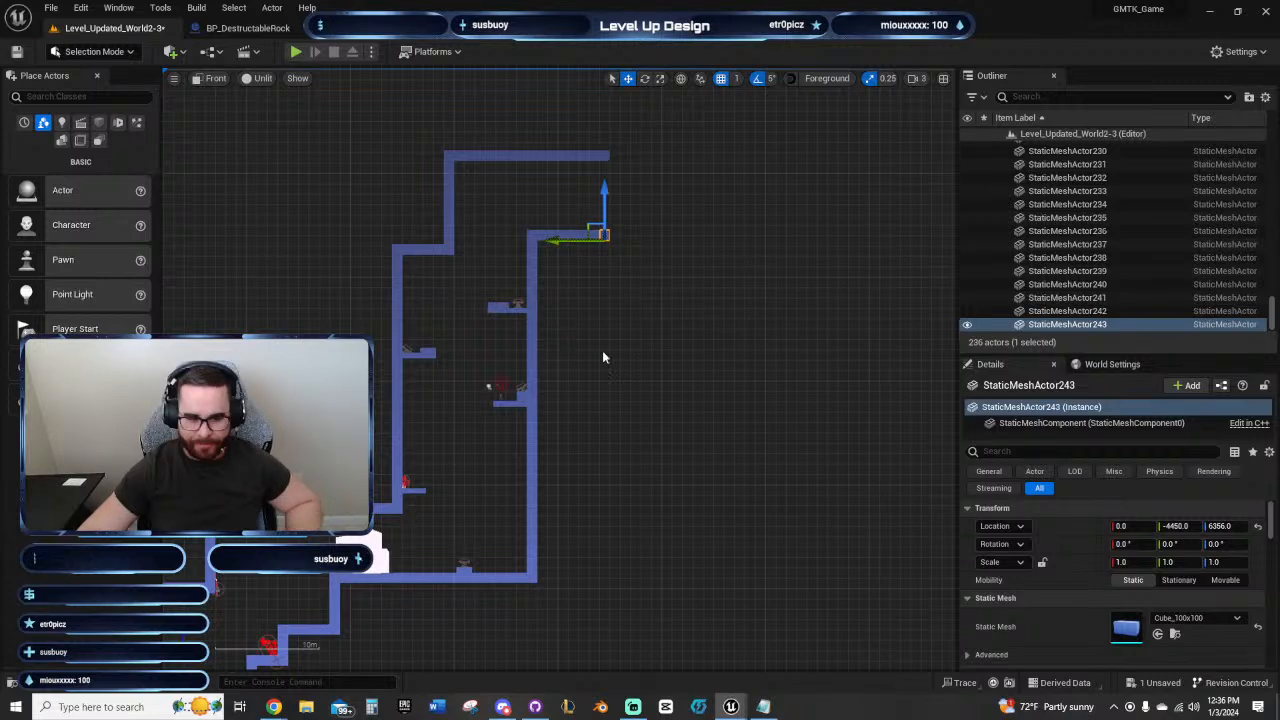
pyautogui.scroll(8, 459, 571)
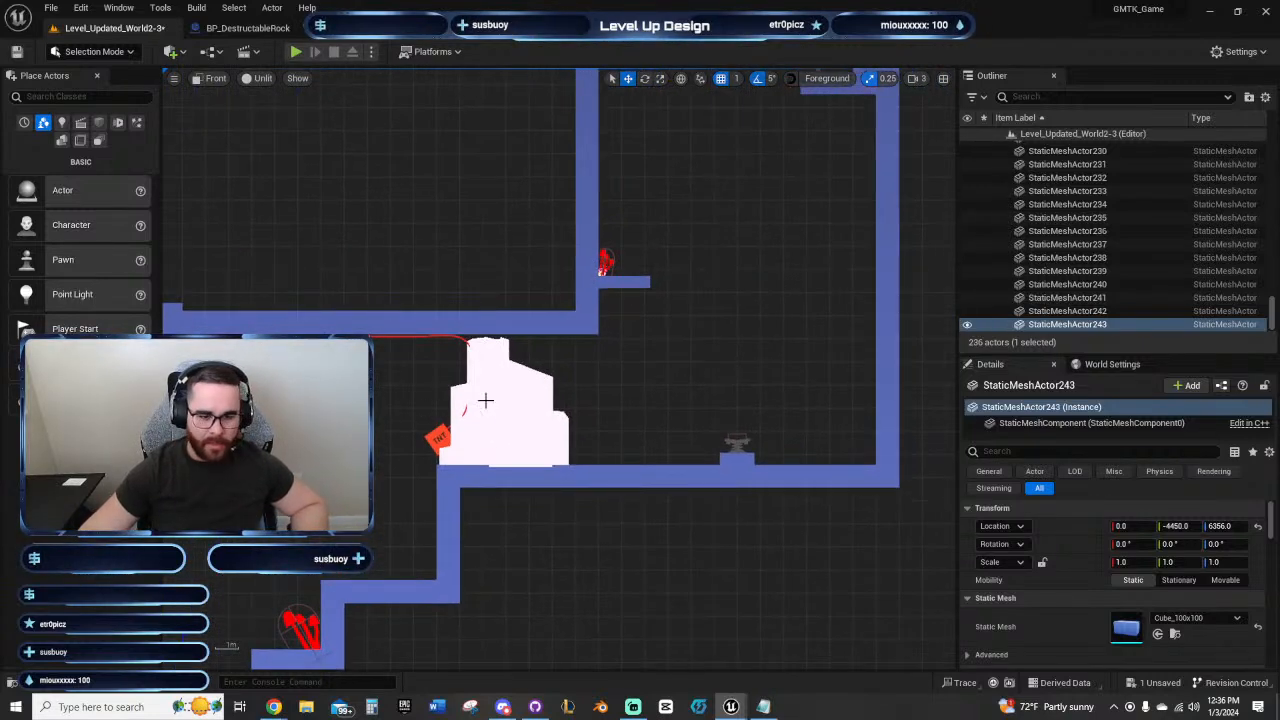
# Step: Select the destructible rock at the shaft's base and examine the route from it up to the corridor
pyautogui.click(486, 400)
pyautogui.moveTo(429, 380); pyautogui.dragTo(478, 376, button='right')
pyautogui.moveTo(451, 428); pyautogui.dragTo(409, 447, button='right')
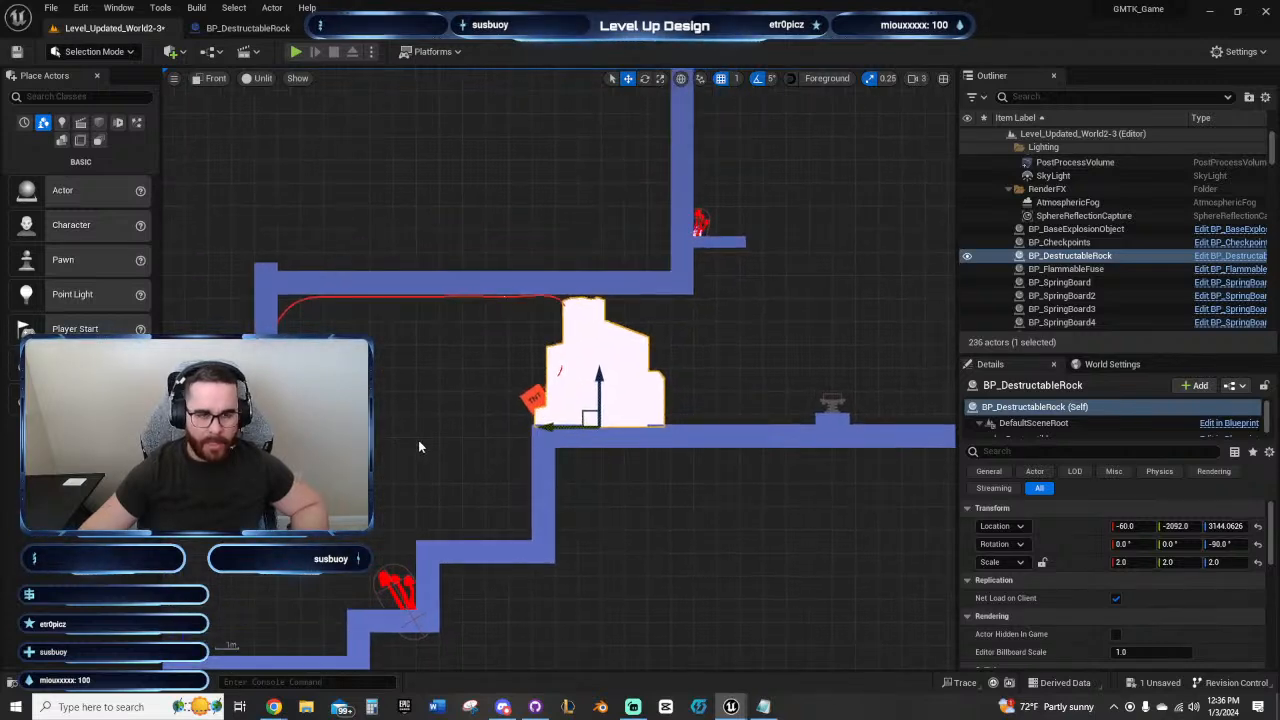
pyautogui.moveTo(418, 440); pyautogui.dragTo(332, 472, button='right')
pyautogui.moveTo(512, 427)
pyautogui.mouseDown(button='right')
pyautogui.moveTo(516, 469)
pyautogui.moveTo(488, 495)
pyautogui.moveTo(493, 510)
pyautogui.moveTo(361, 533)
pyautogui.mouseUp(button='right')
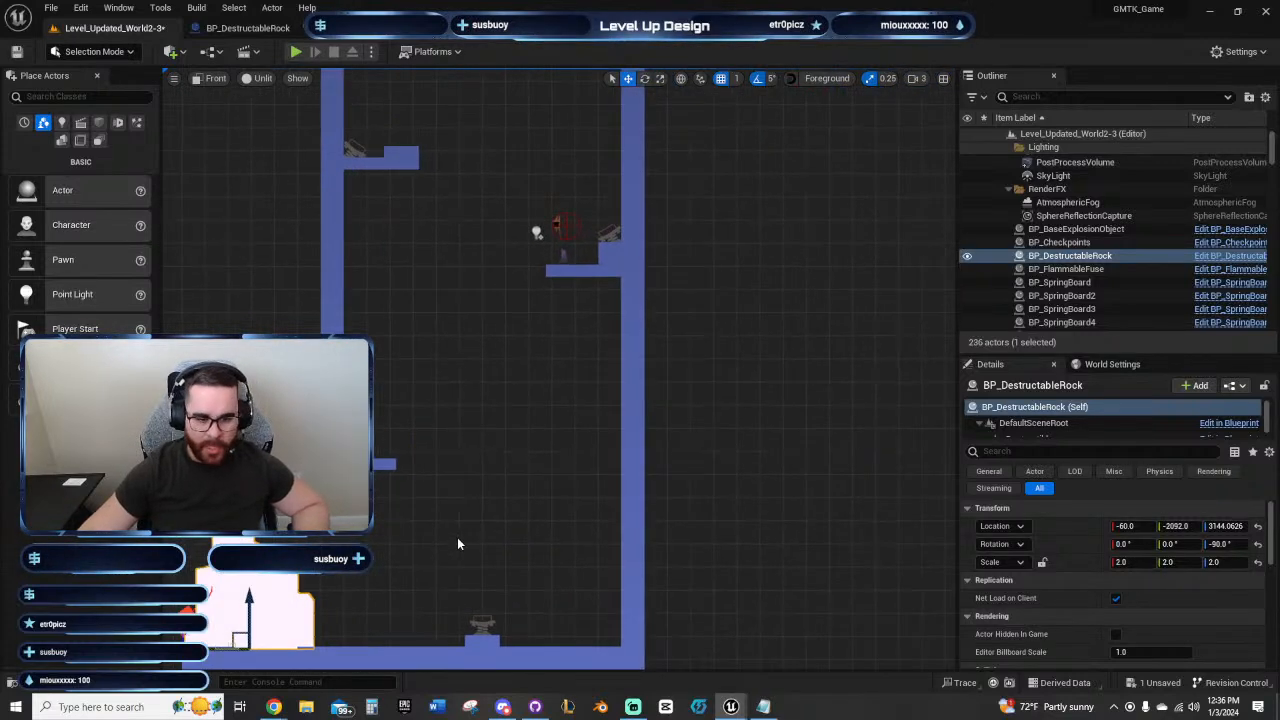
pyautogui.moveTo(478, 250); pyautogui.dragTo(398, 467, button='right')
pyautogui.moveTo(602, 110); pyautogui.dragTo(622, 231, button='right')
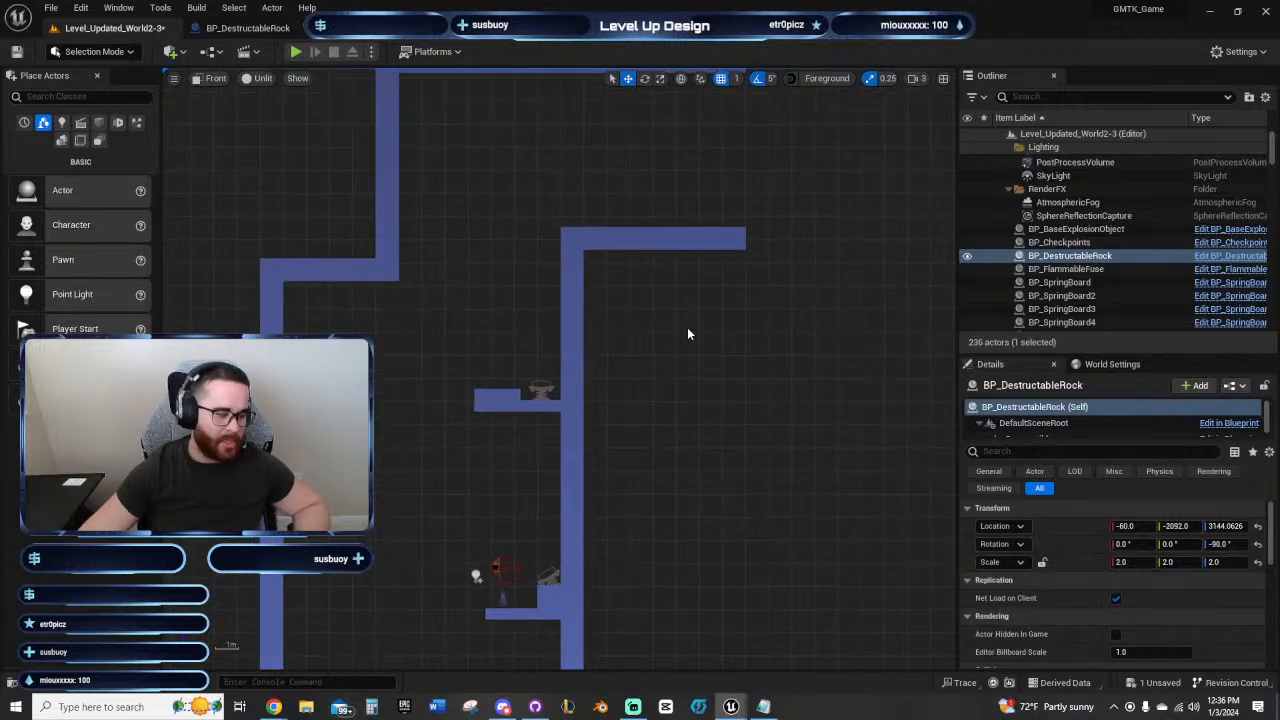
pyautogui.moveTo(667, 376); pyautogui.dragTo(612, 297, button='right')
pyautogui.scroll(-3, 612, 297)
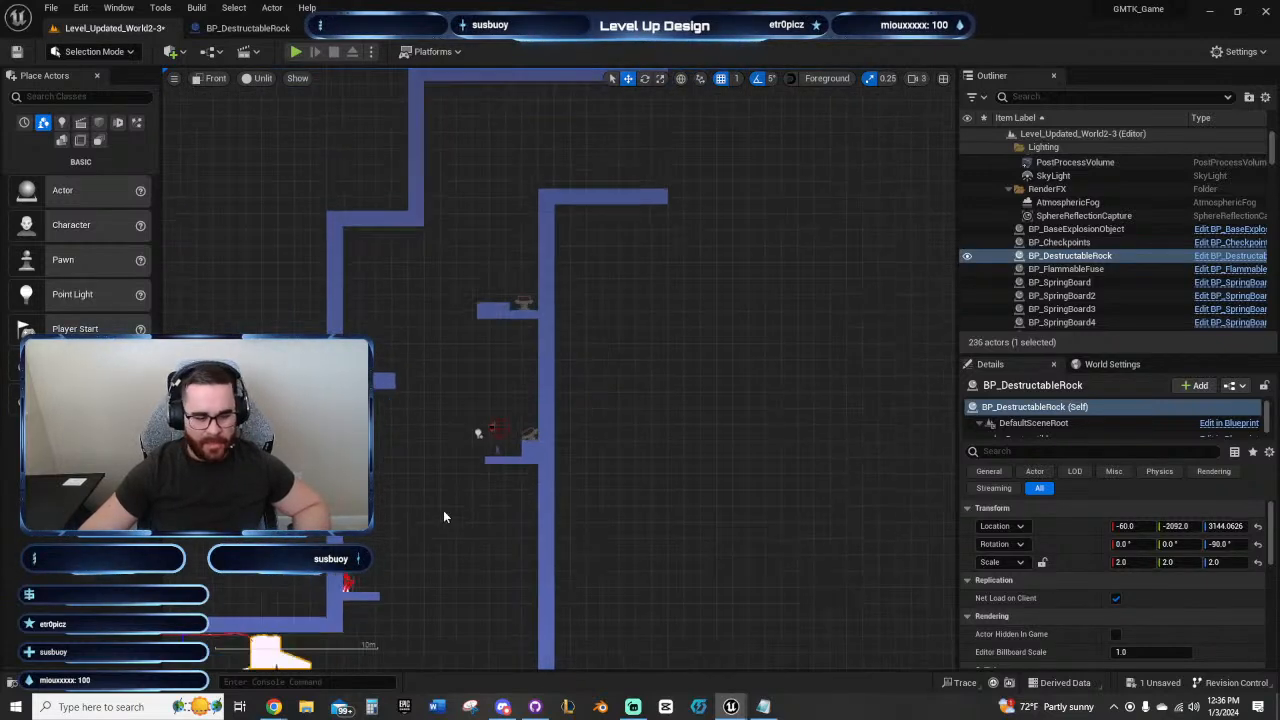
# Step: Return to the rock and staircase area below the shaft and save the level
pyautogui.moveTo(443, 512); pyautogui.dragTo(551, 309, button='right')
pyautogui.moveTo(296, 503); pyautogui.dragTo(437, 343, button='right')
pyautogui.scroll(1, 401, 418)
pyautogui.click(16, 52)
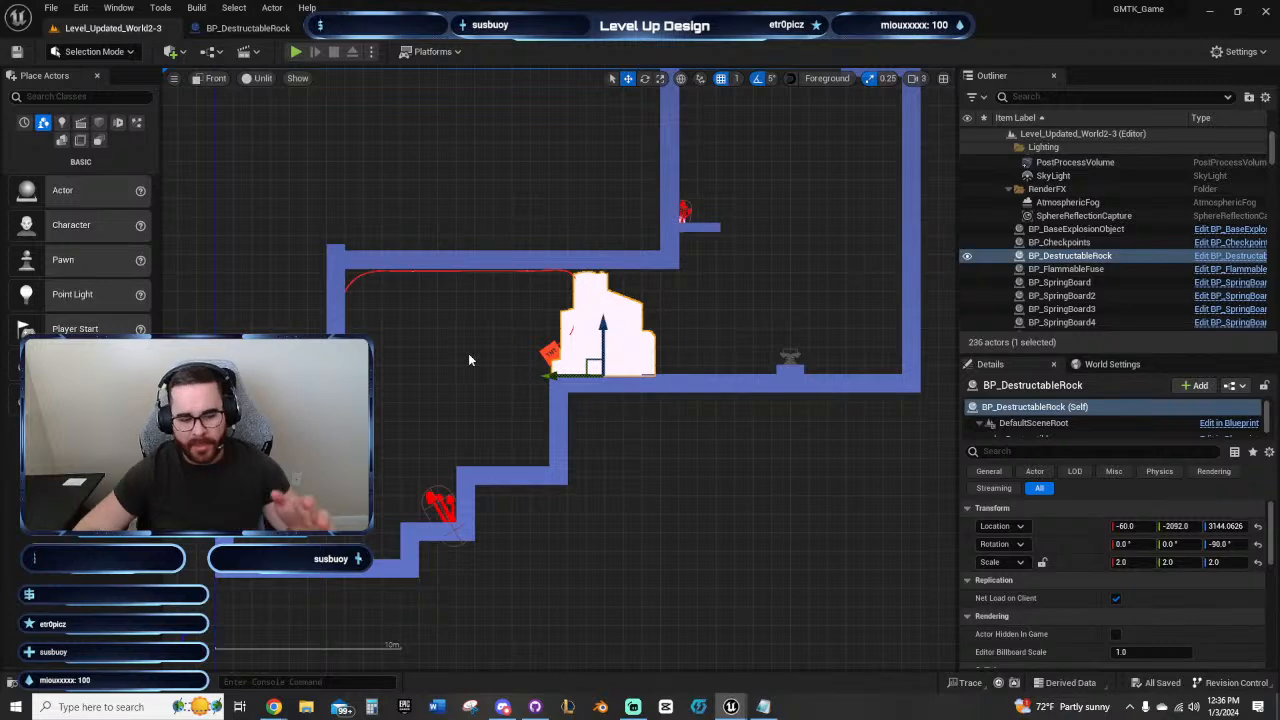
# Step: Play-test the lower shaft by landing on the red mushroom ledge, igniting the orb and firing it up the shaft
pyautogui.hotkey('alt', 'p')
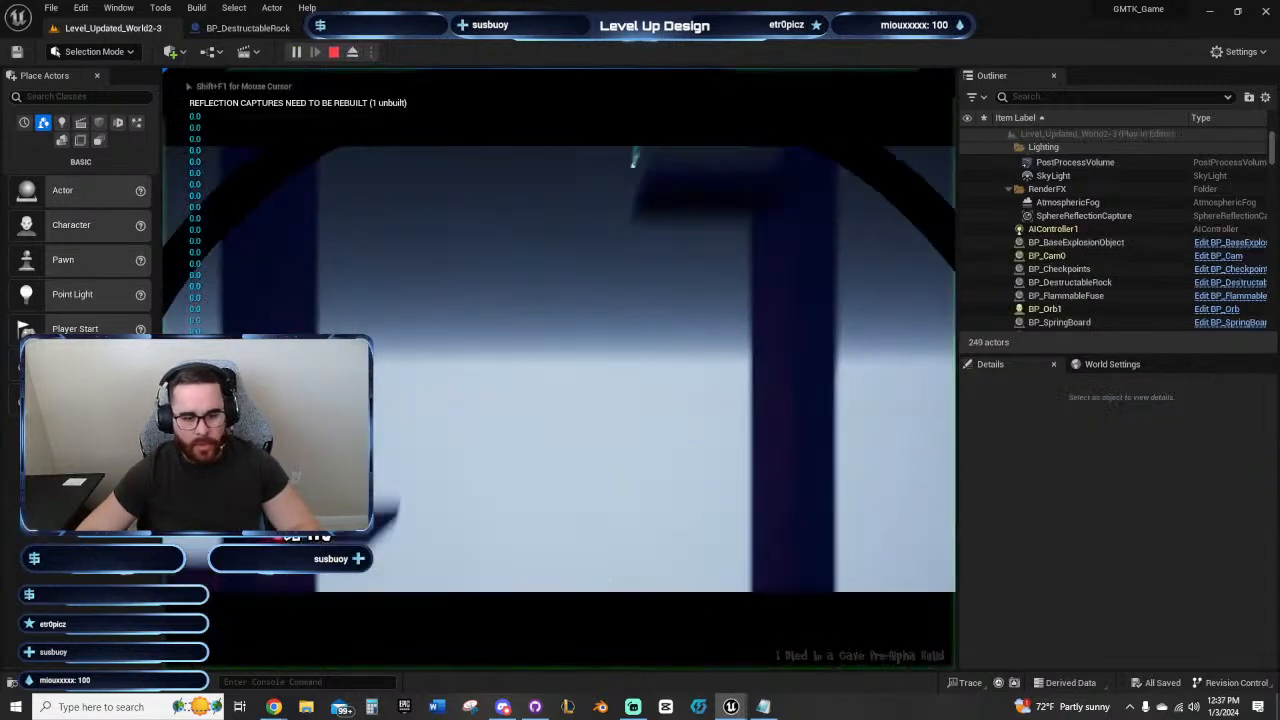
pyautogui.press('a')
pyautogui.press('space')
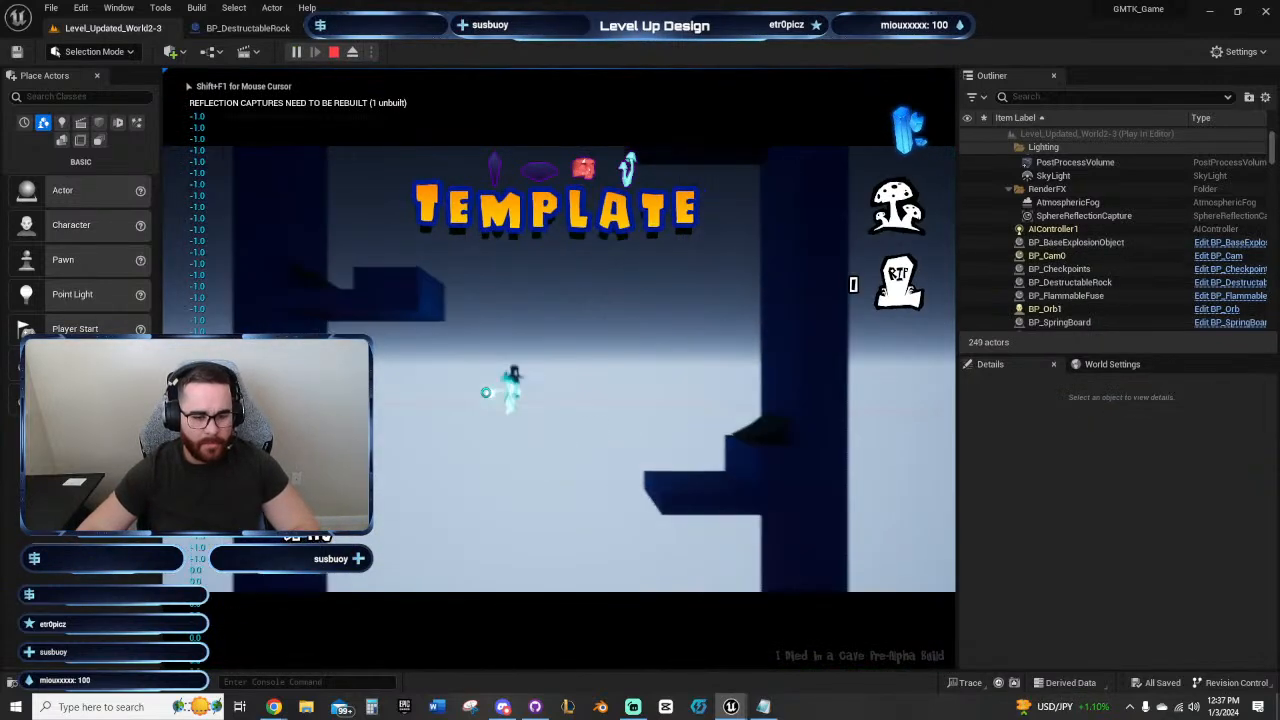
pyautogui.press('d')
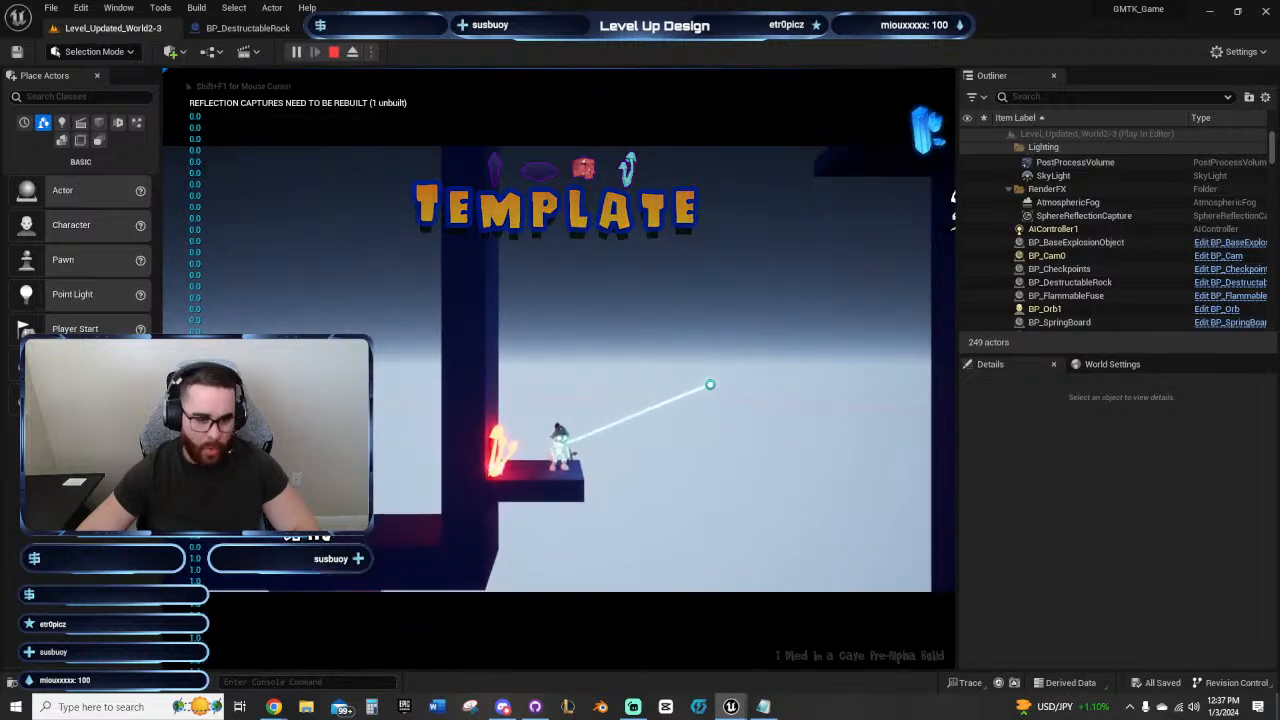
pyautogui.press('d')
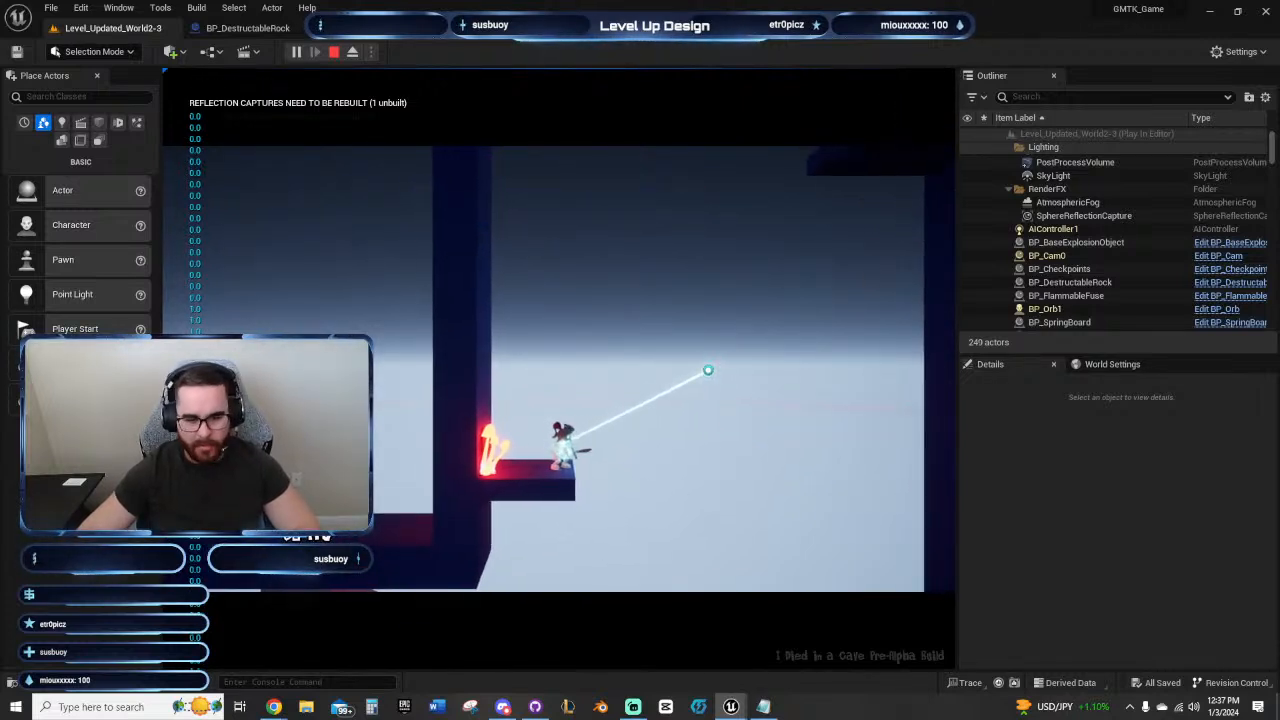
pyautogui.press('e')
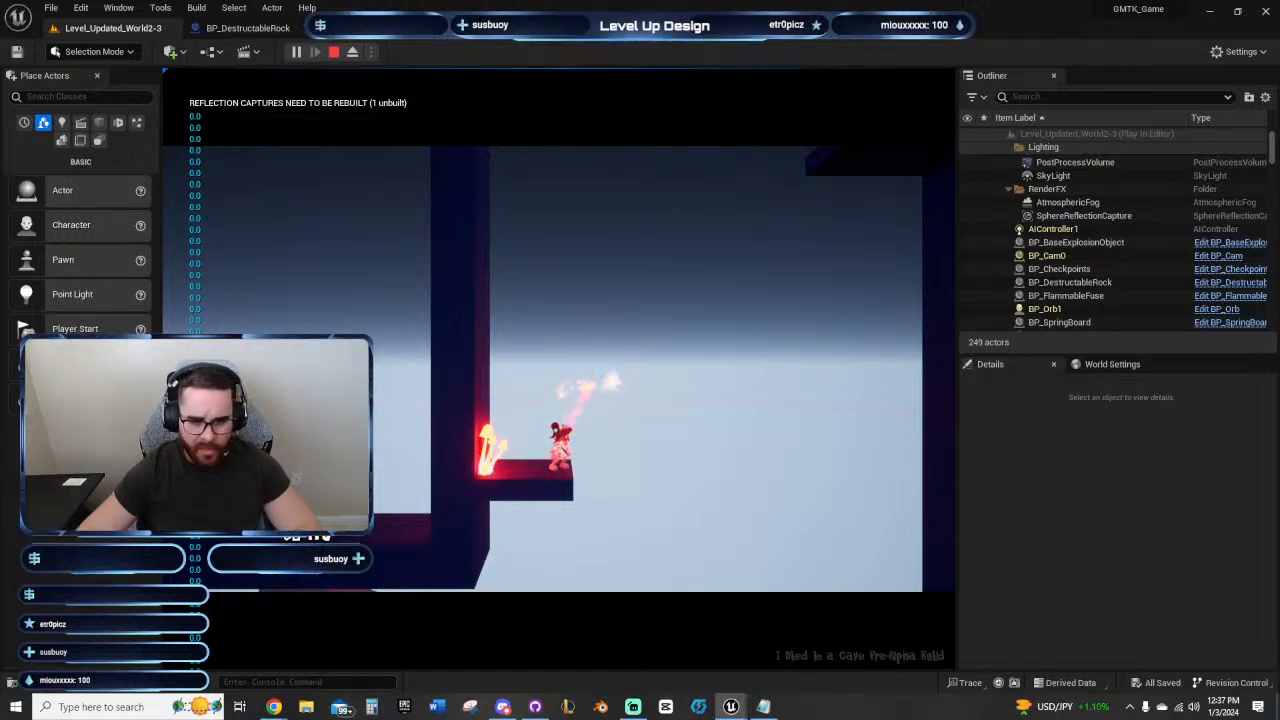
pyautogui.click(617, 267)
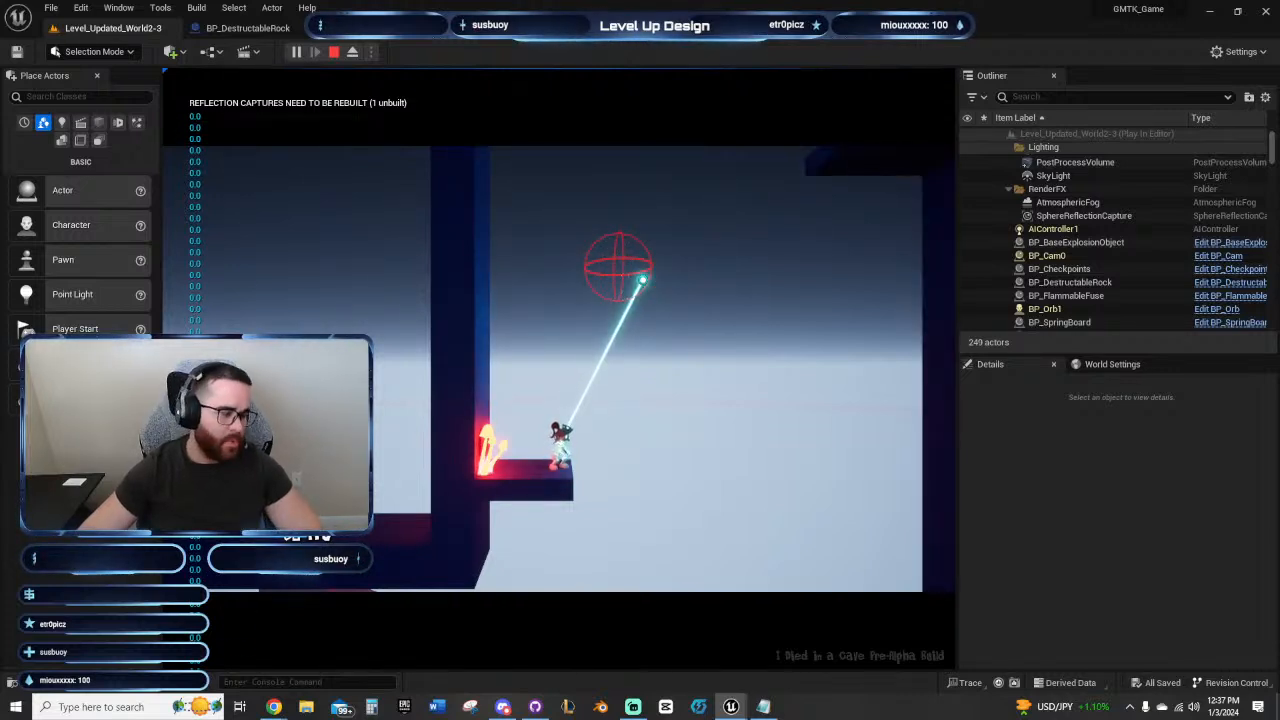
pyautogui.press('Escape')
# Step: Examine the spacing of the ledges and spring boards between the red mushroom and the upper corridor
pyautogui.moveTo(717, 317); pyautogui.dragTo(550, 363, button='right')
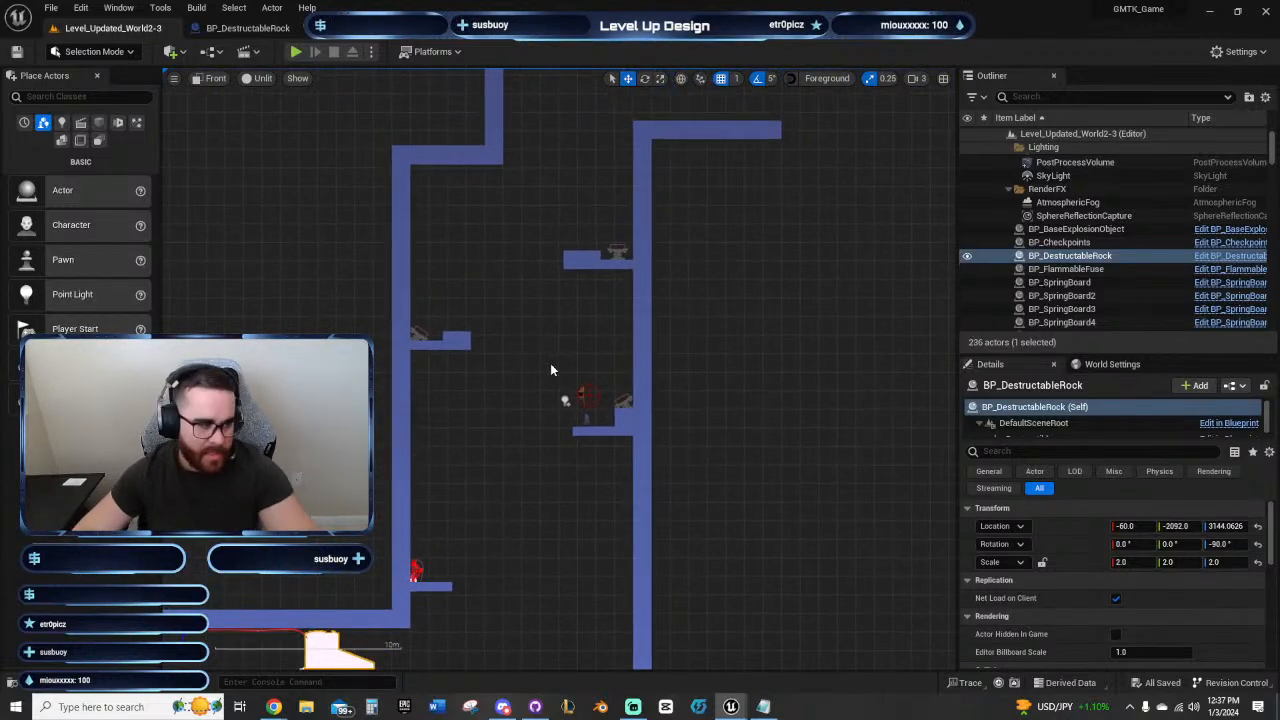
pyautogui.moveTo(550, 370); pyautogui.dragTo(478, 458, button='right')
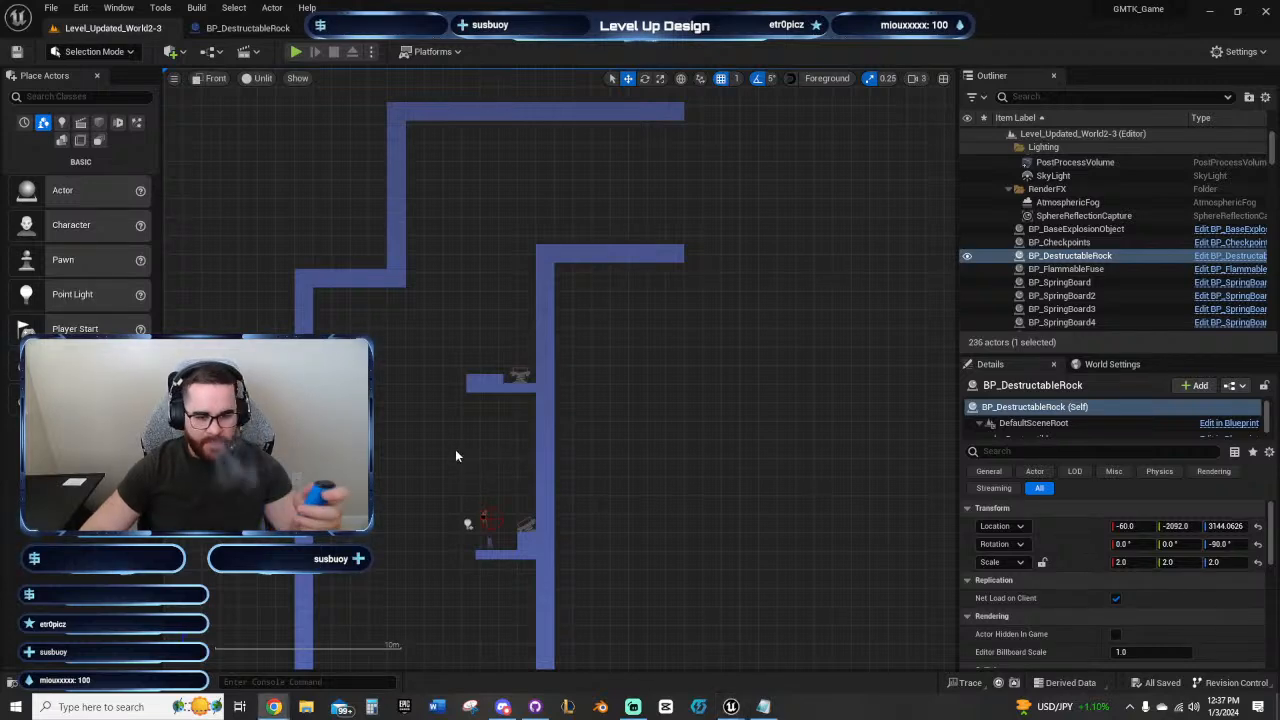
pyautogui.moveTo(455, 449); pyautogui.dragTo(433, 447, button='right')
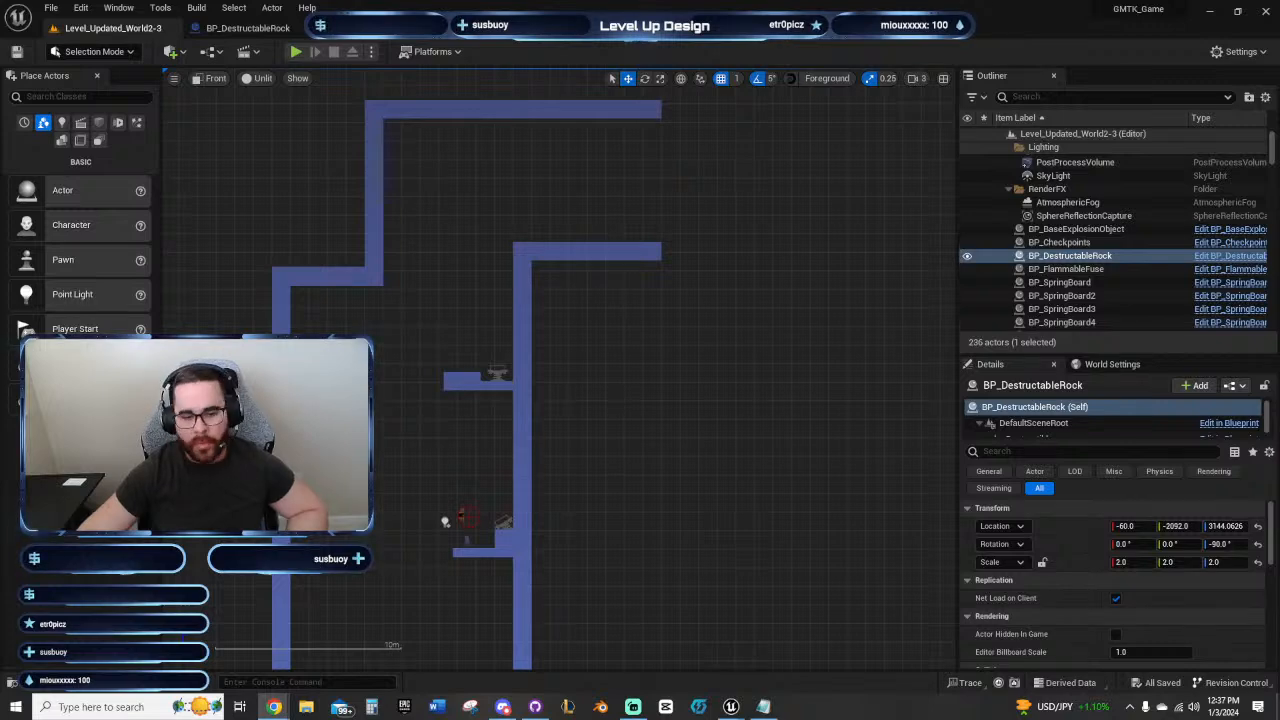
pyautogui.moveTo(458, 463); pyautogui.dragTo(571, 293, button='right')
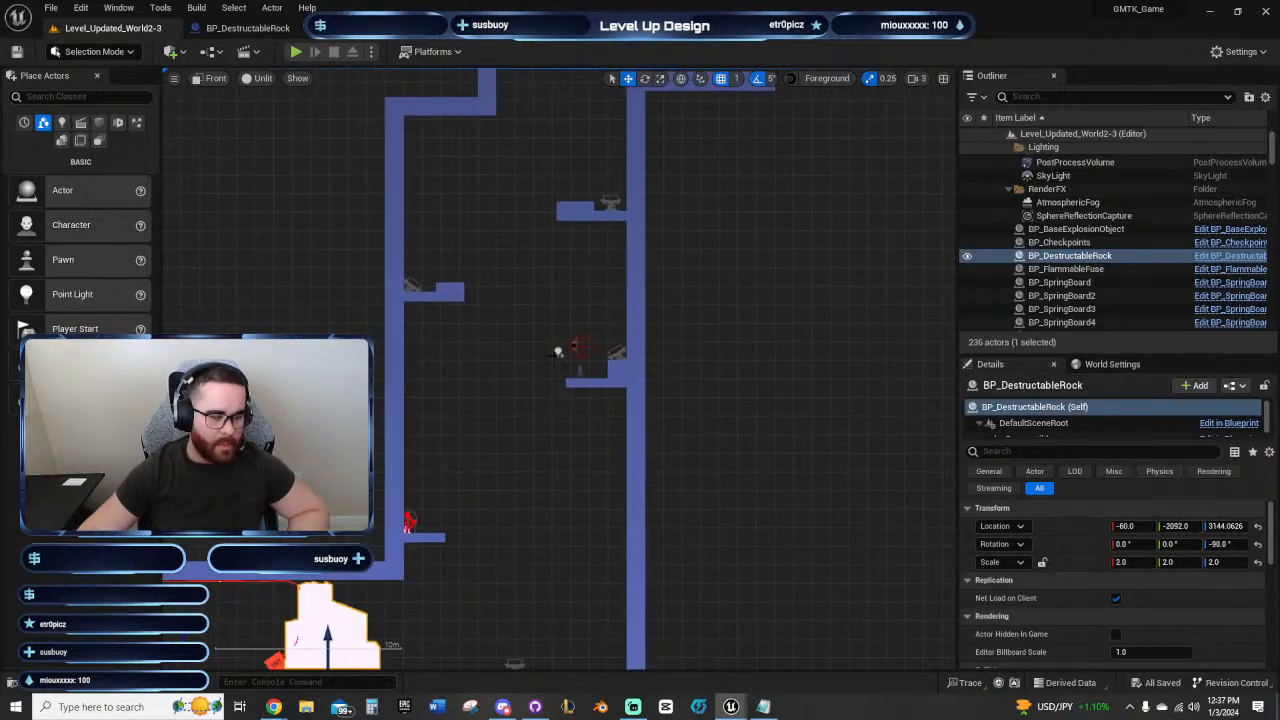
pyautogui.scroll(-3, 540, 383)
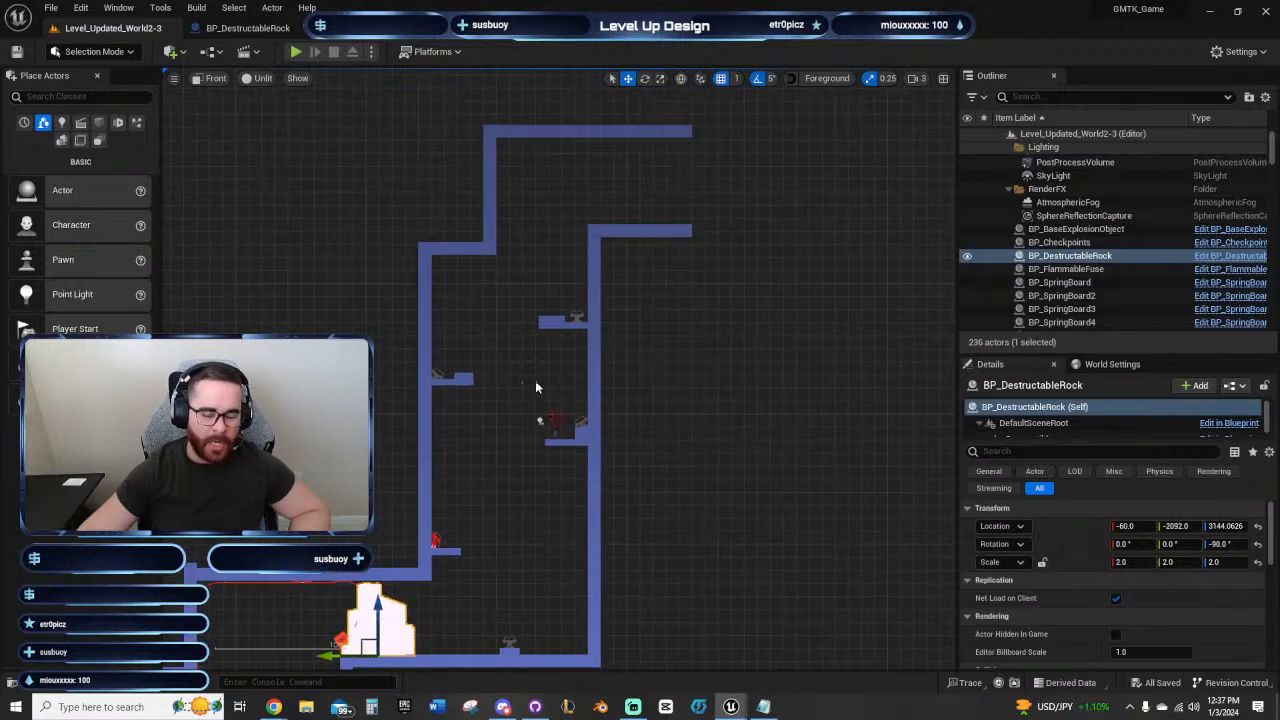
pyautogui.moveTo(700, 375); pyautogui.dragTo(637, 415, button='right')
pyautogui.moveTo(706, 389); pyautogui.dragTo(719, 277, button='right')
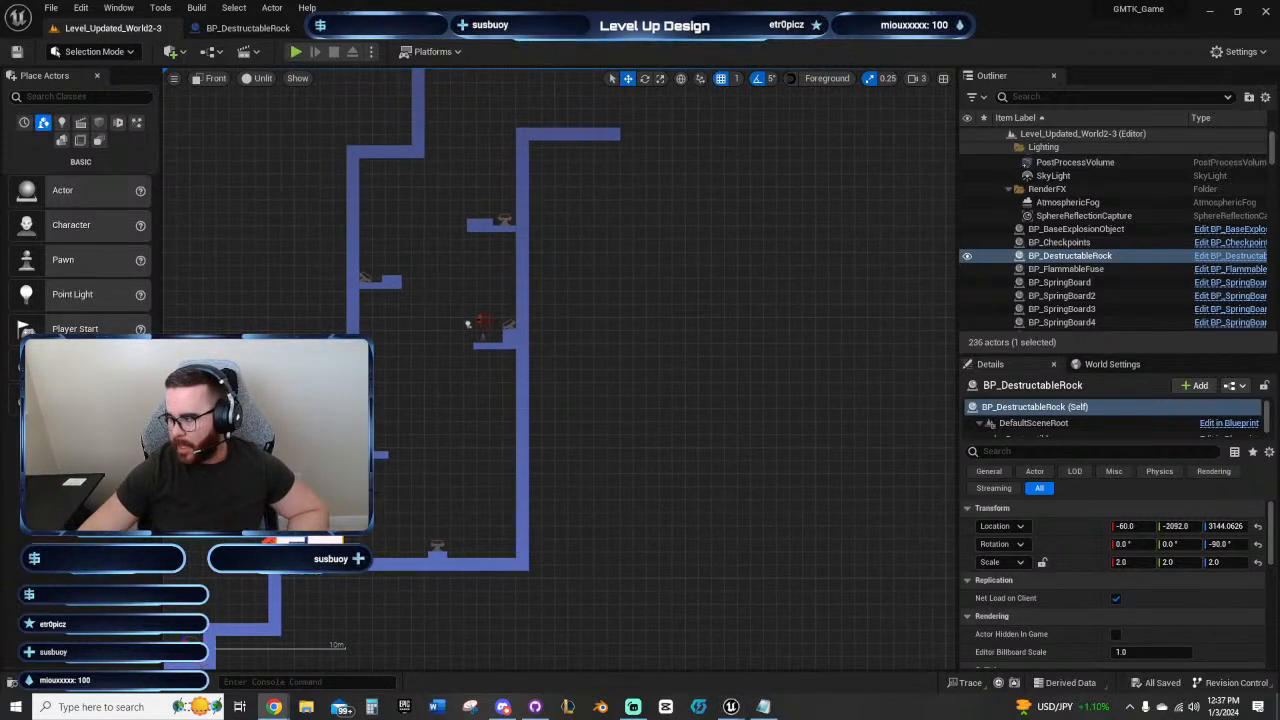
# Step: Deselect the rock and examine the empty space beyond the corridor's open end for the next section
pyautogui.rightClick(712, 435)
pyautogui.click(706, 266)
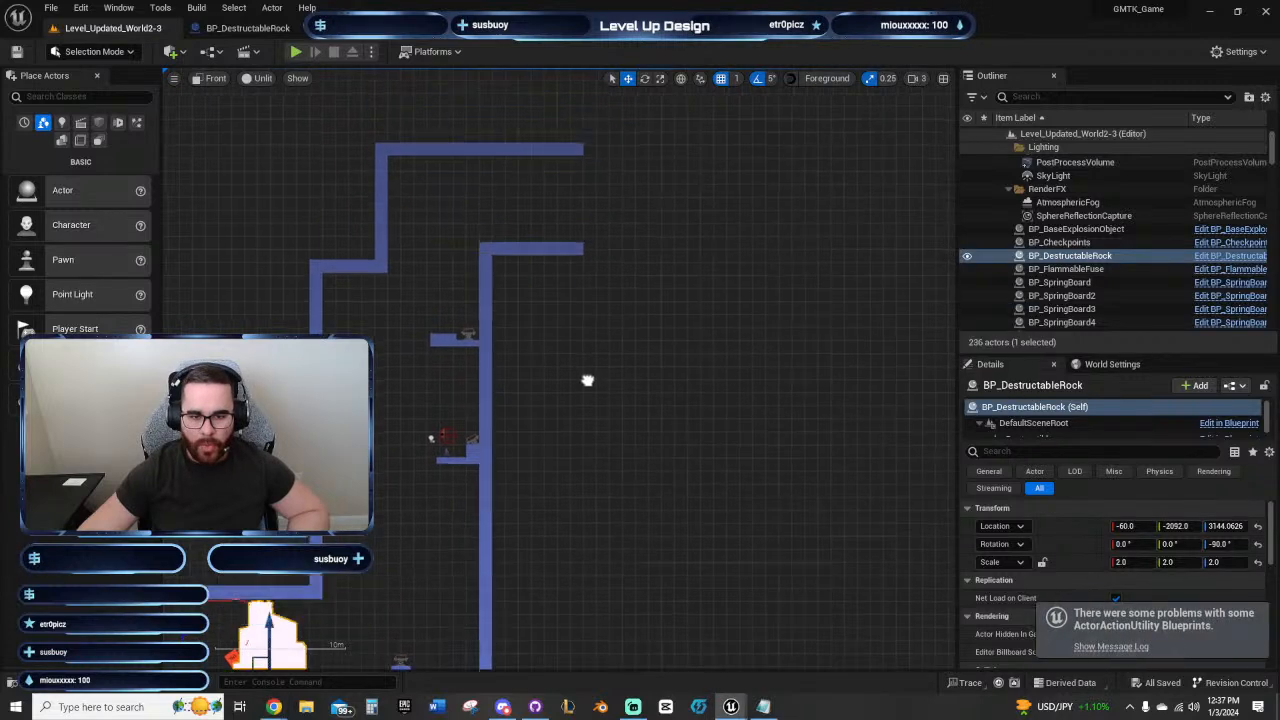
pyautogui.scroll(3, 570, 500)
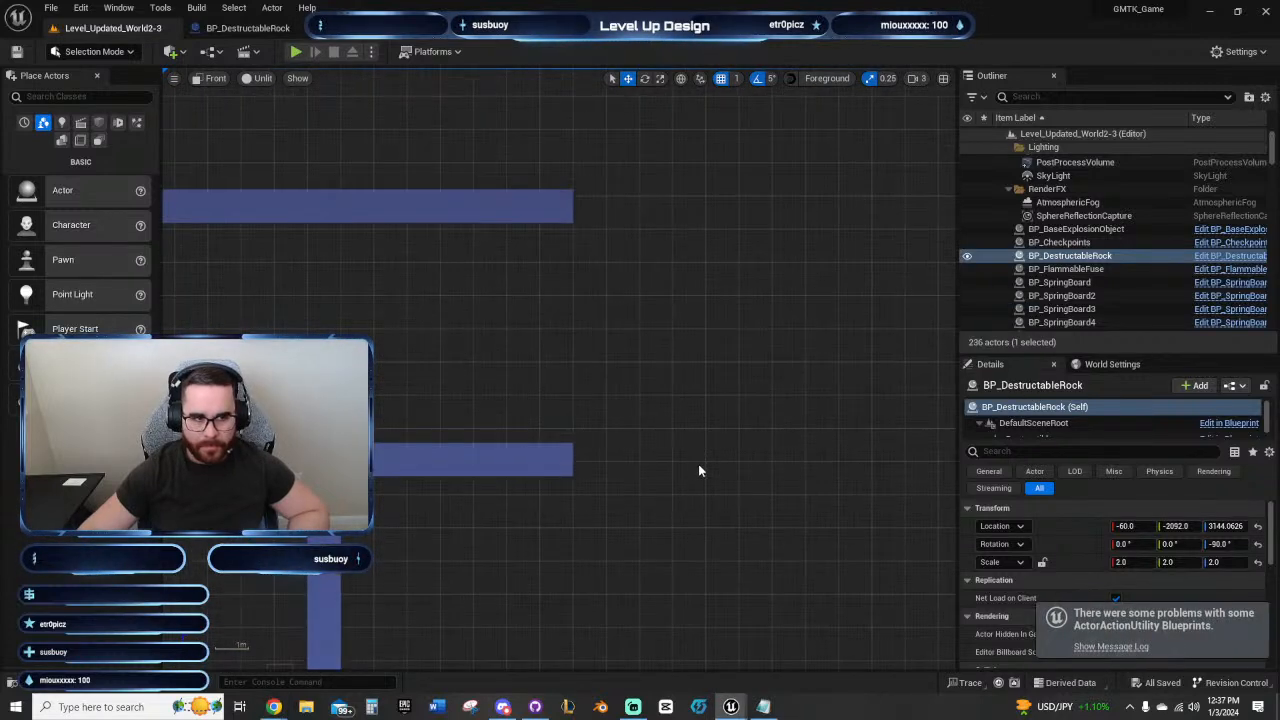
pyautogui.click(622, 412)
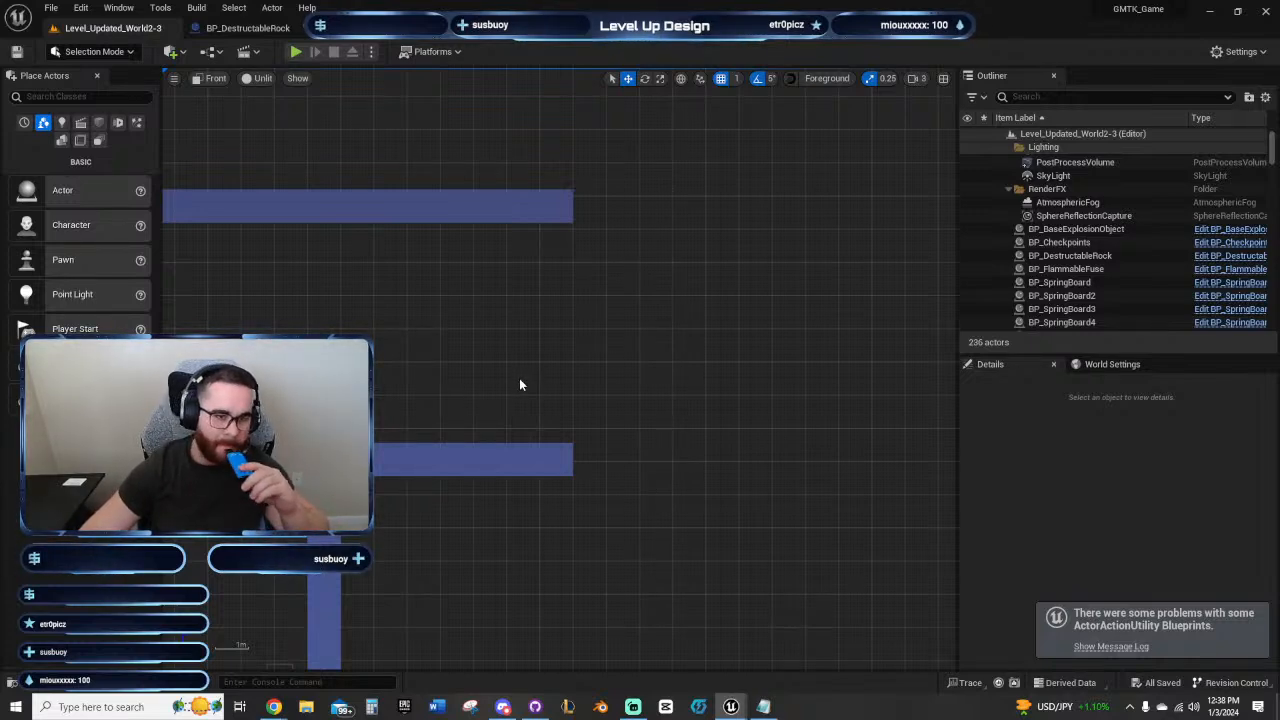
pyautogui.moveTo(577, 379); pyautogui.dragTo(515, 336, button='right')
pyautogui.moveTo(599, 335); pyautogui.dragTo(571, 420, button='right')
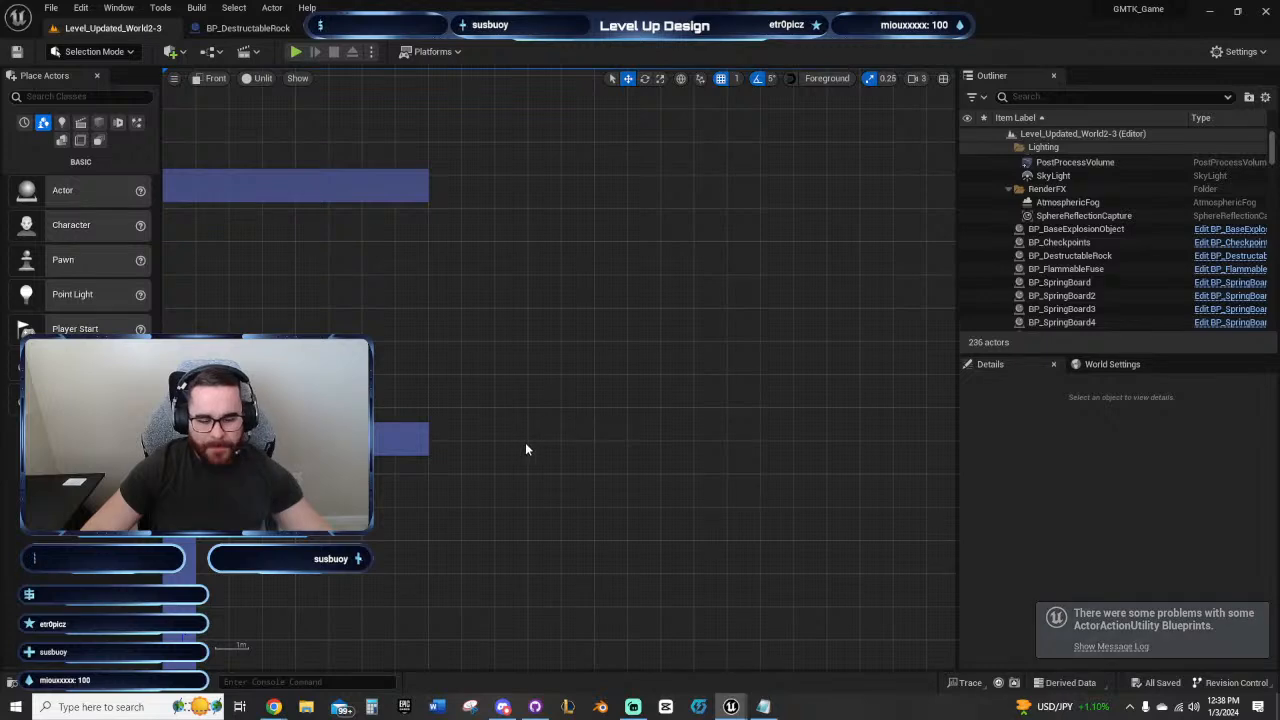
pyautogui.moveTo(491, 450); pyautogui.dragTo(385, 408, button='right')
pyautogui.moveTo(501, 397); pyautogui.dragTo(566, 382, button='right')
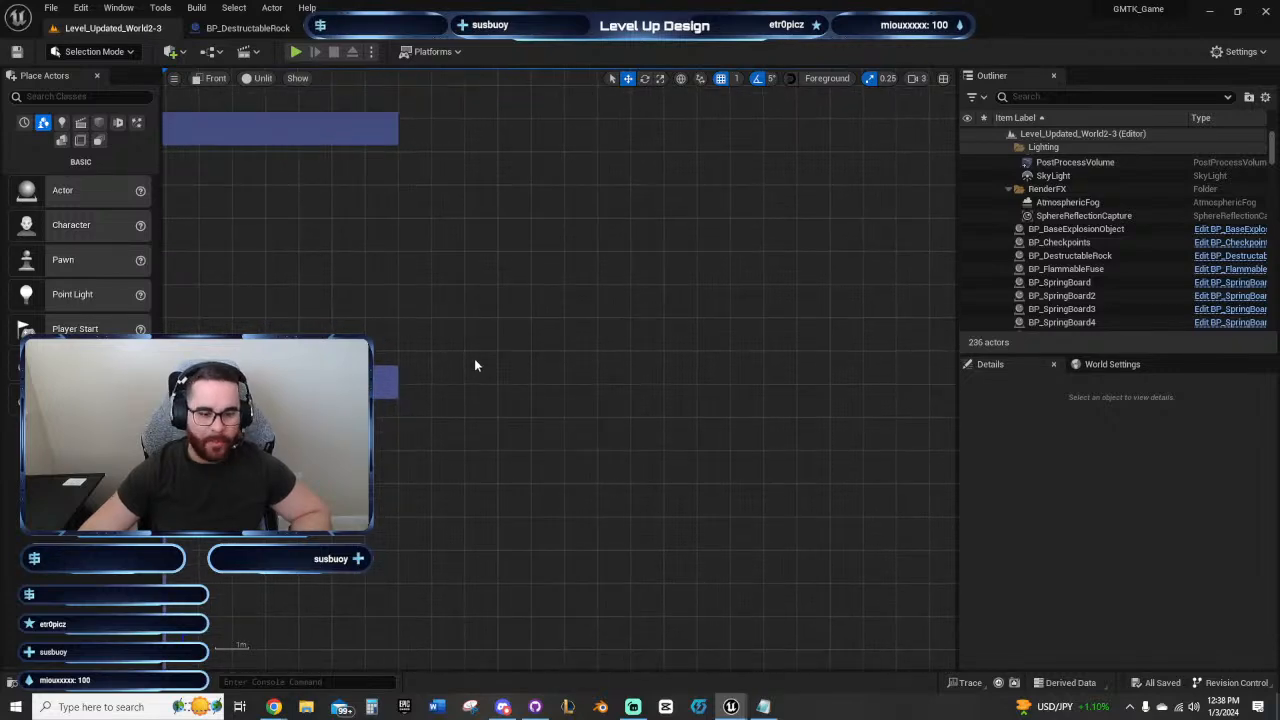
pyautogui.moveTo(473, 366); pyautogui.dragTo(659, 373, button='right')
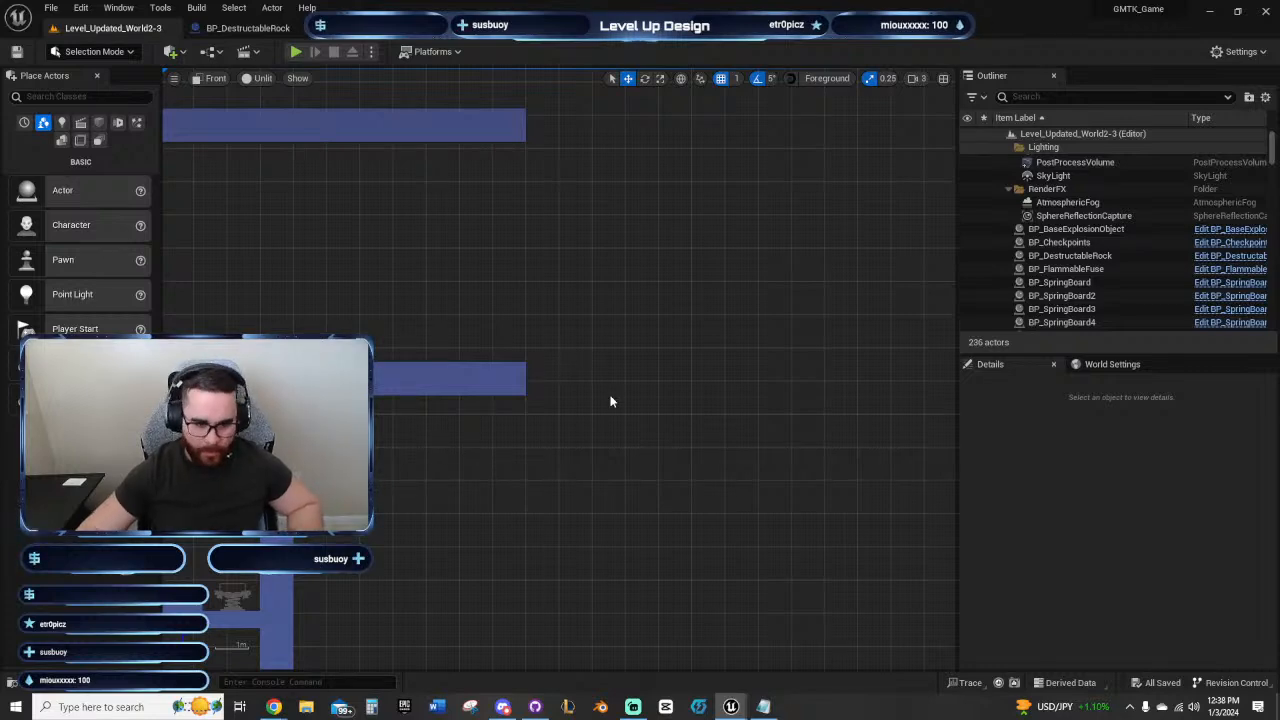
# Step: Play-test the level from the spring board ledge, aiming the character's orb, and end the play session
pyautogui.click(212, 78)
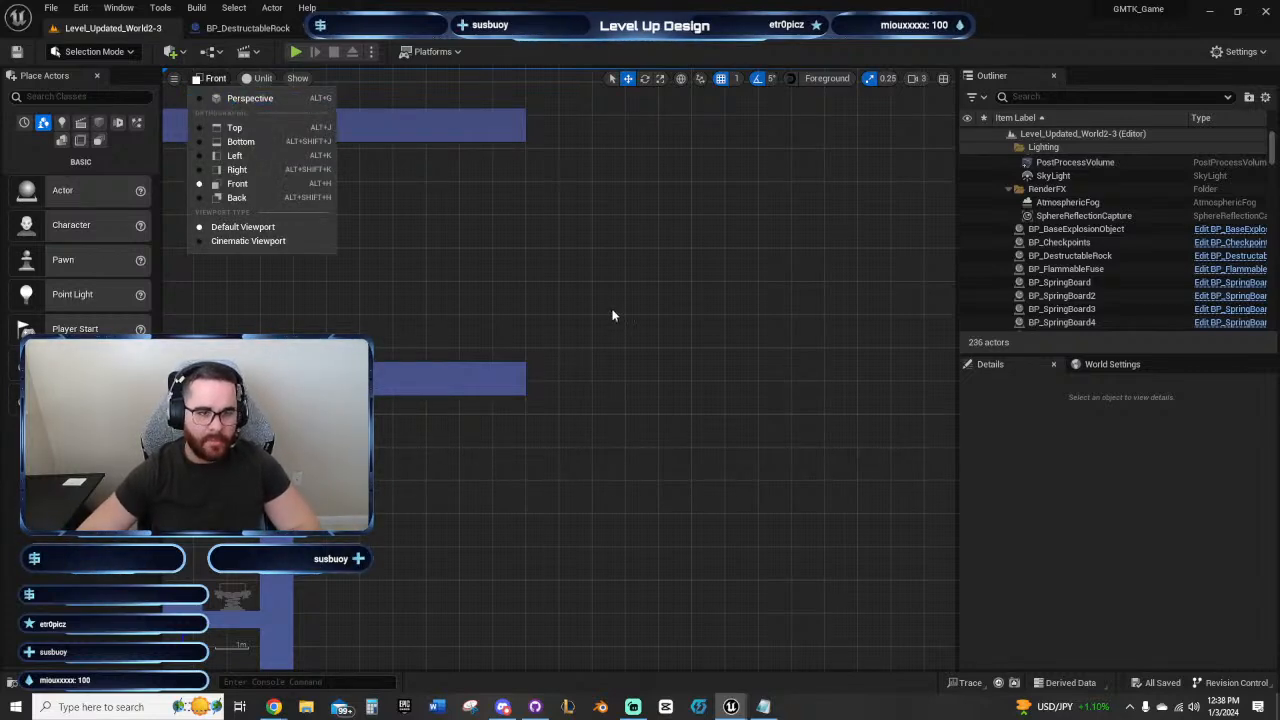
pyautogui.click(296, 51)
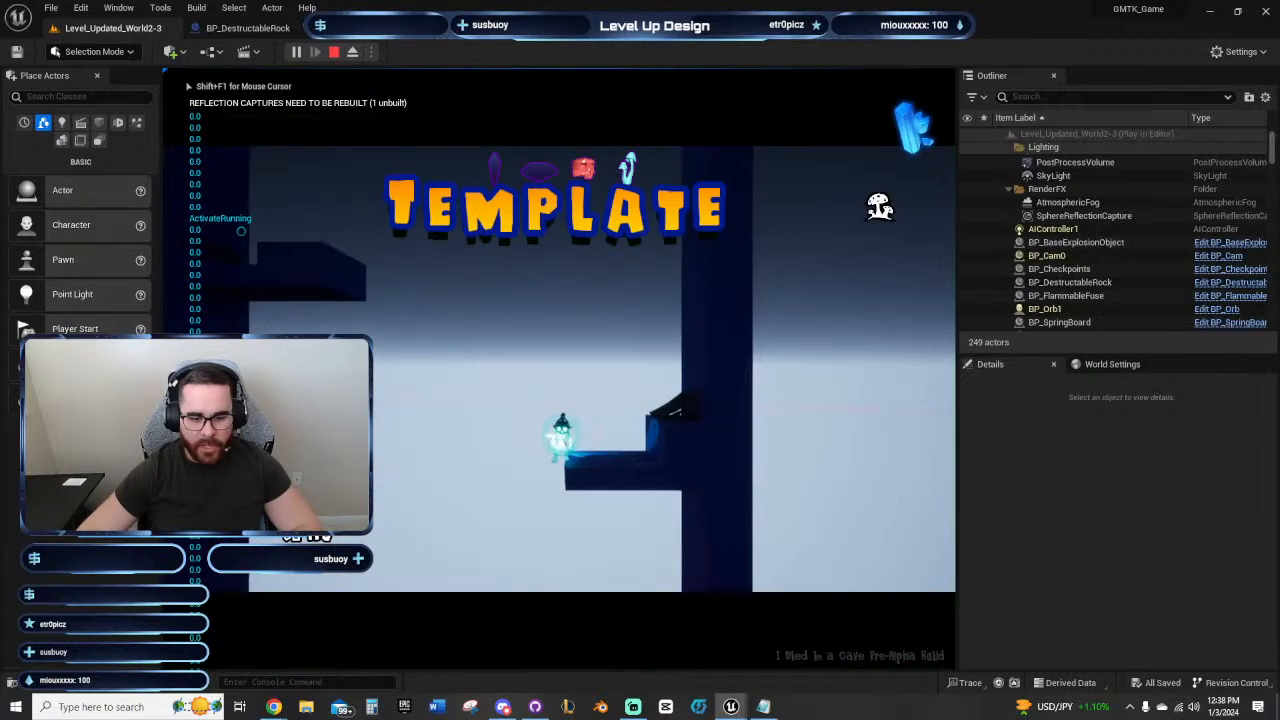
pyautogui.press('d')
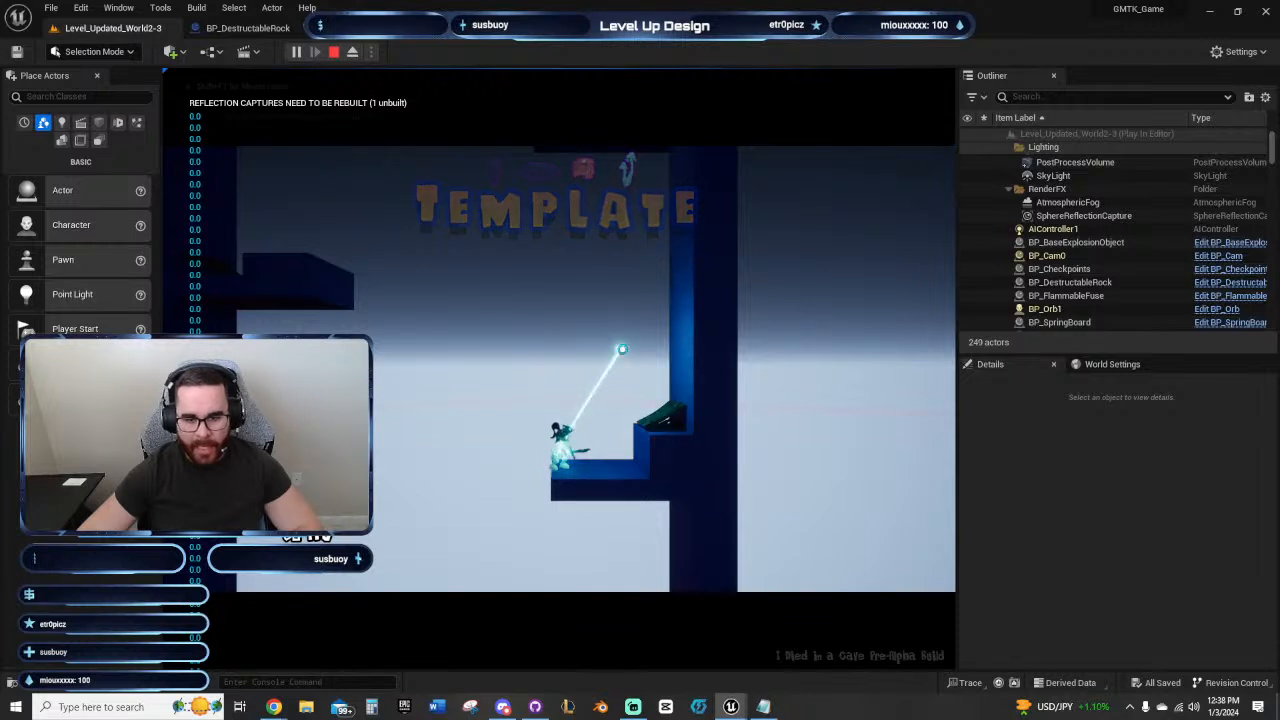
pyautogui.press('d')
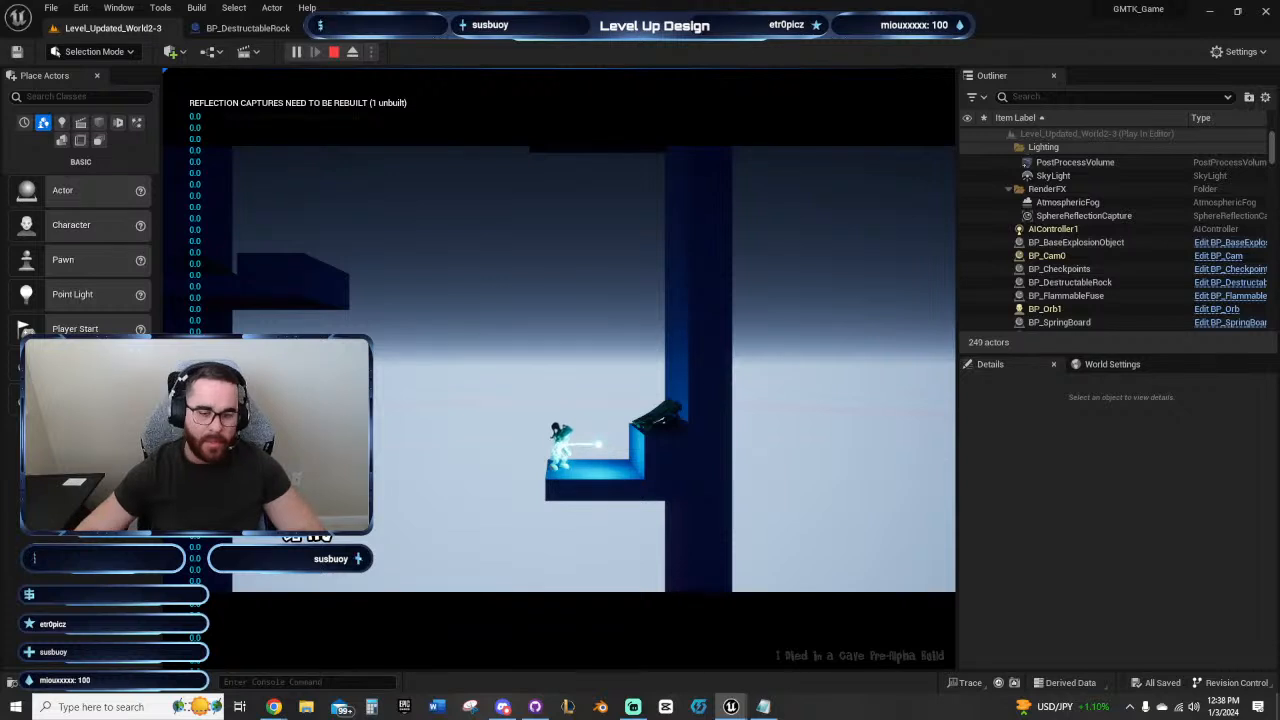
pyautogui.press('Escape')
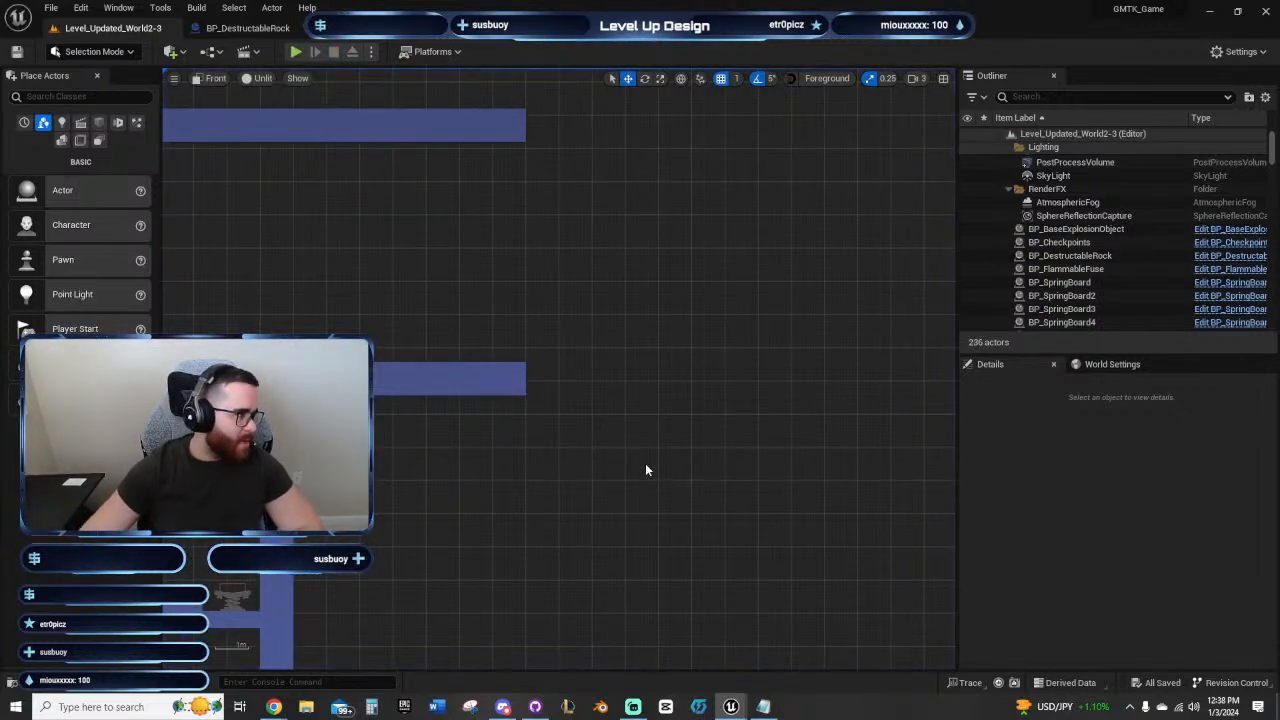
# Step: Select the end blocks of the corridor's floor and ceiling and examine the empty space beyond them for the next platforms
pyautogui.moveTo(615, 388); pyautogui.dragTo(684, 479, button='right')
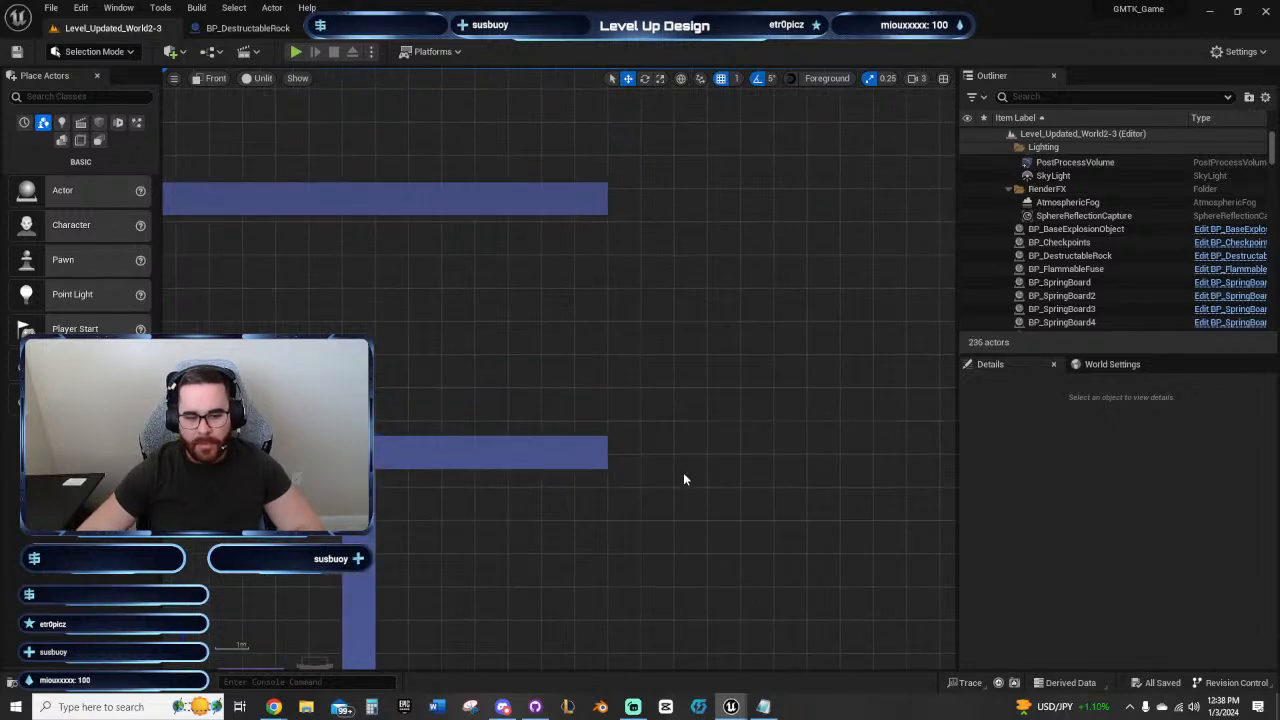
pyautogui.click(600, 455)
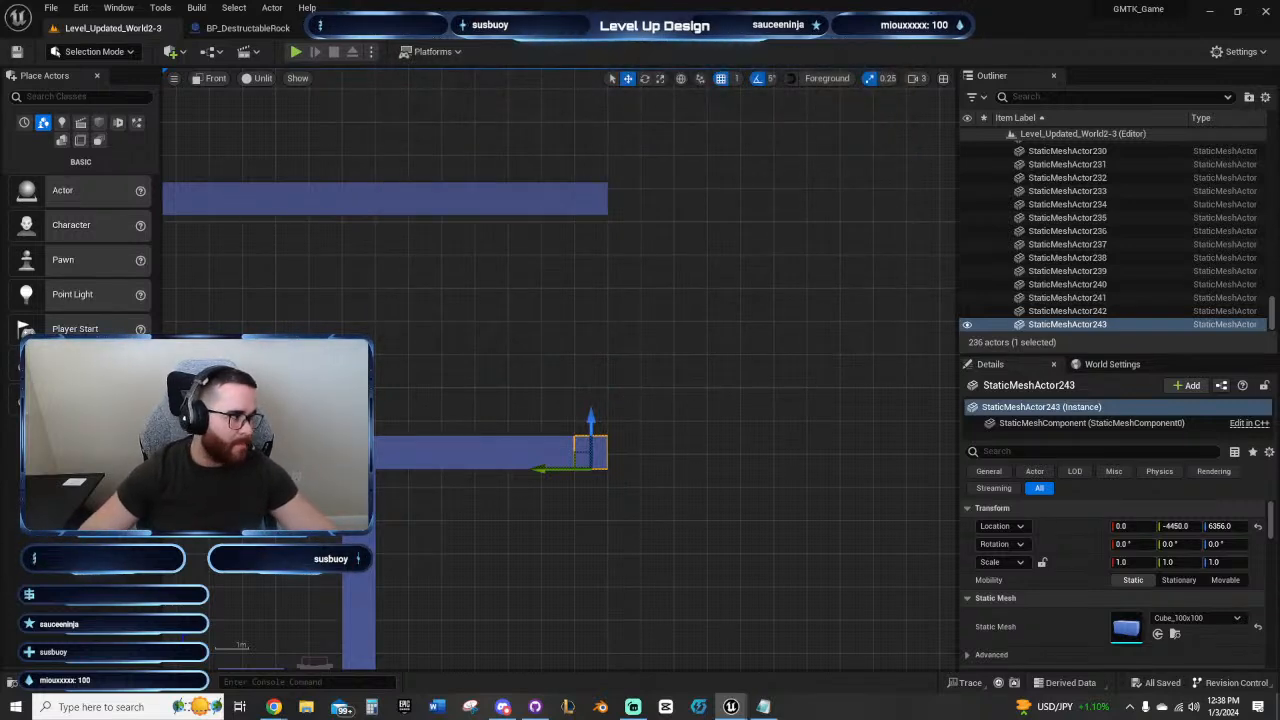
pyautogui.moveTo(579, 325); pyautogui.dragTo(543, 308, button='right')
pyautogui.moveTo(698, 372); pyautogui.dragTo(658, 391, button='right')
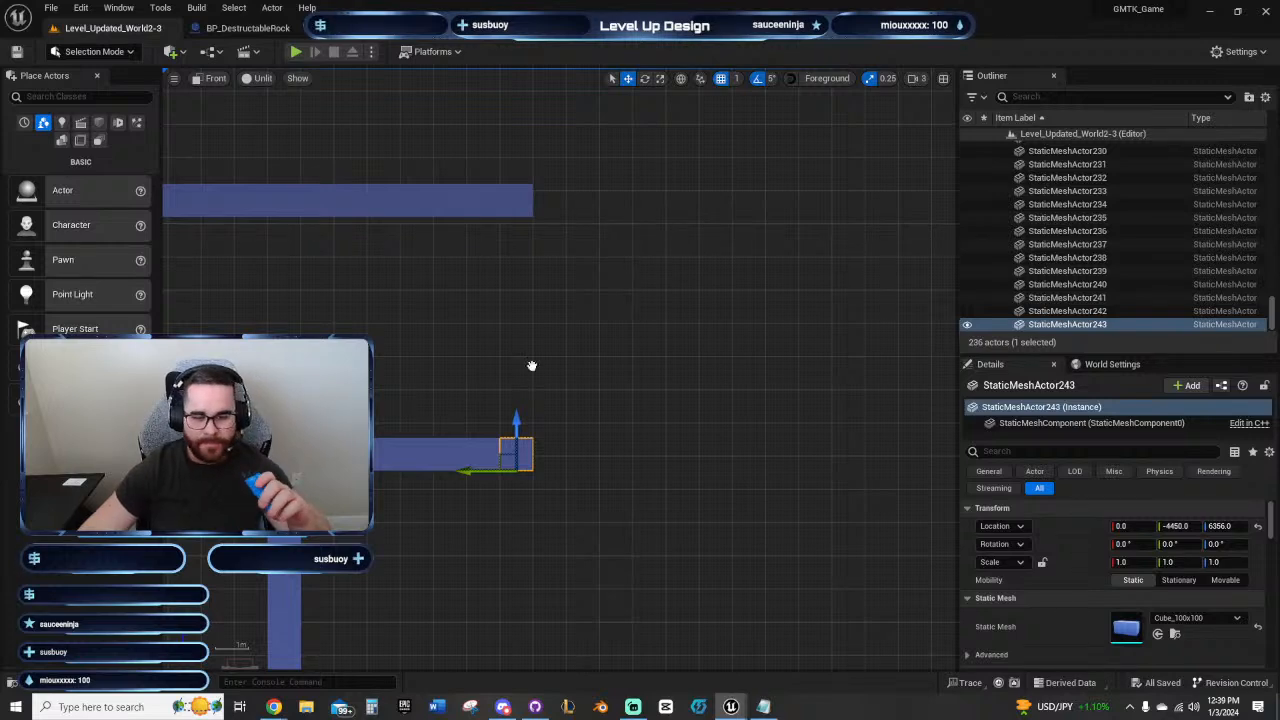
pyautogui.moveTo(531, 366); pyautogui.dragTo(543, 389, button='right')
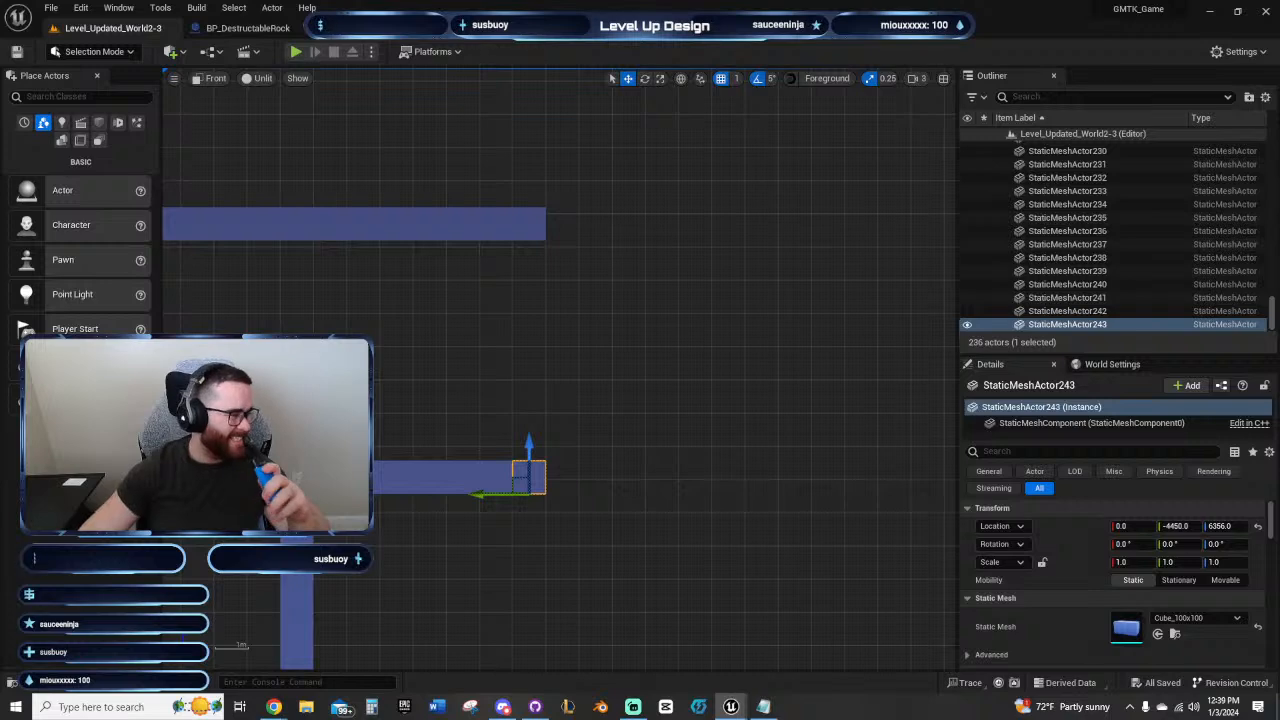
pyautogui.moveTo(495, 323); pyautogui.dragTo(486, 306, button='right')
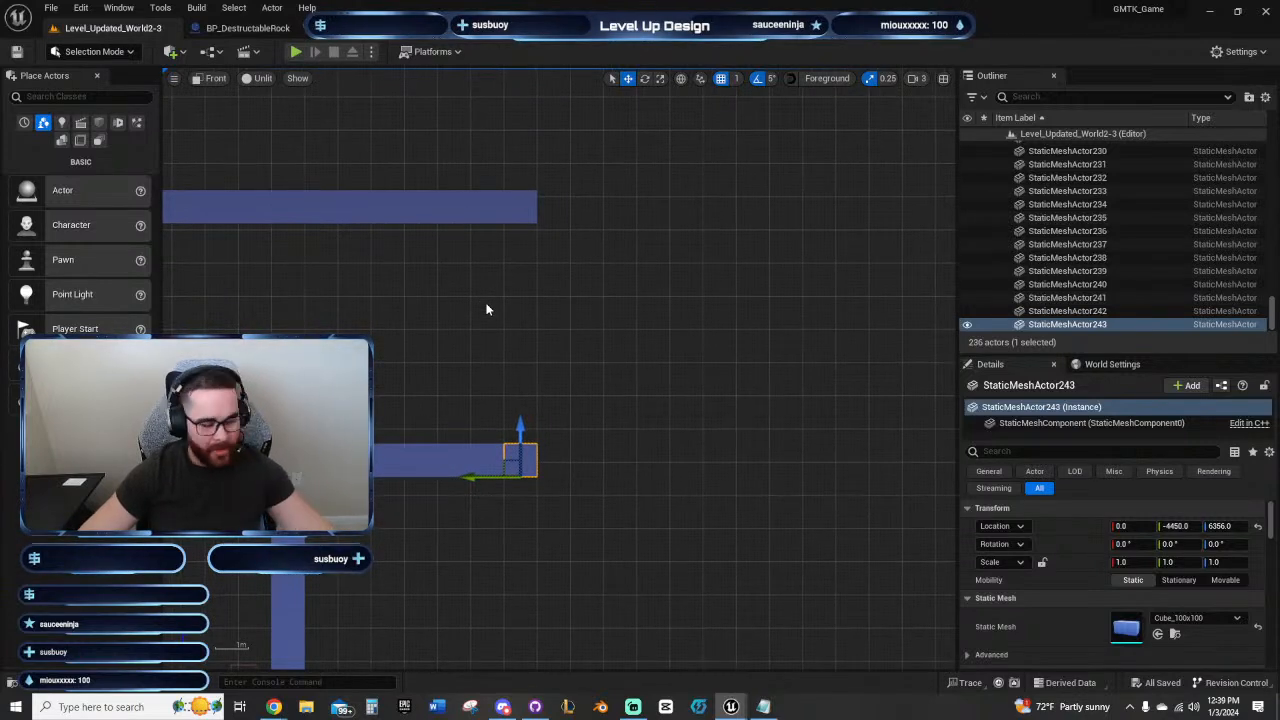
pyautogui.moveTo(556, 346); pyautogui.dragTo(563, 350, button='right')
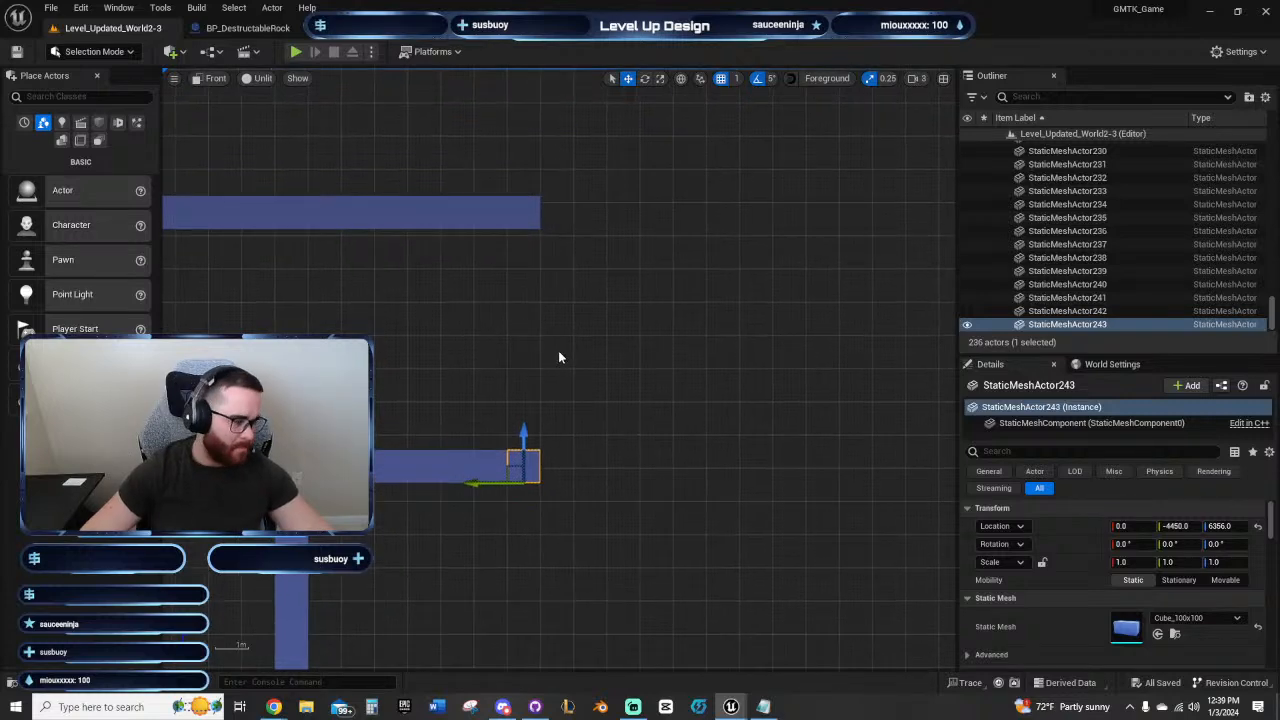
pyautogui.moveTo(560, 357); pyautogui.dragTo(543, 338, button='right')
pyautogui.moveTo(600, 344); pyautogui.dragTo(633, 374, button='right')
pyautogui.moveTo(696, 418); pyautogui.dragTo(545, 367, button='right')
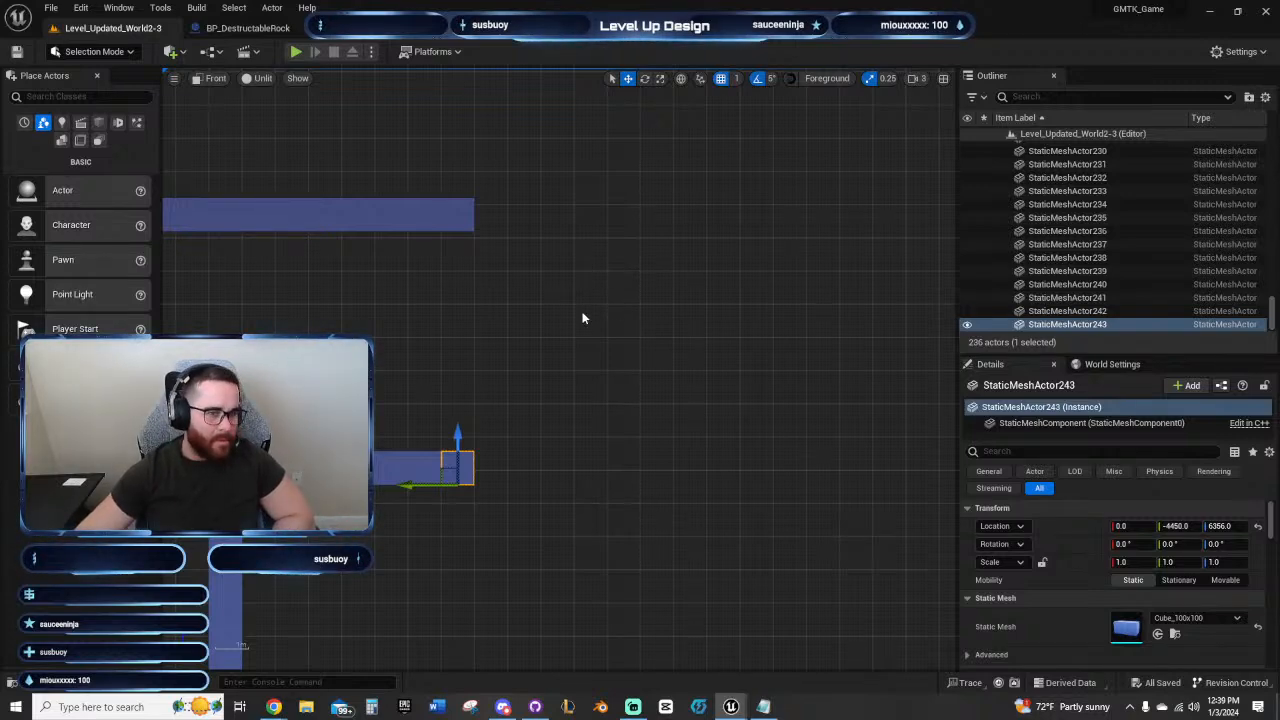
pyautogui.moveTo(566, 320); pyautogui.dragTo(648, 300, button='right')
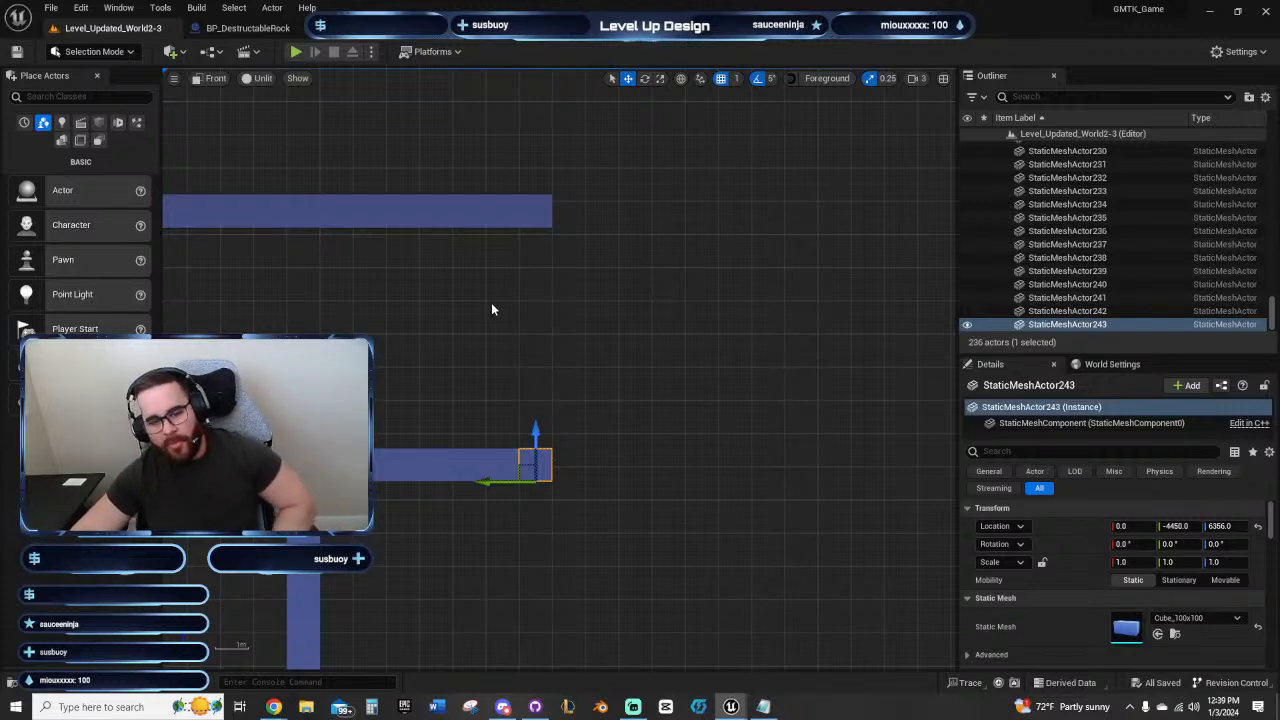
pyautogui.moveTo(491, 305); pyautogui.dragTo(510, 305, button='right')
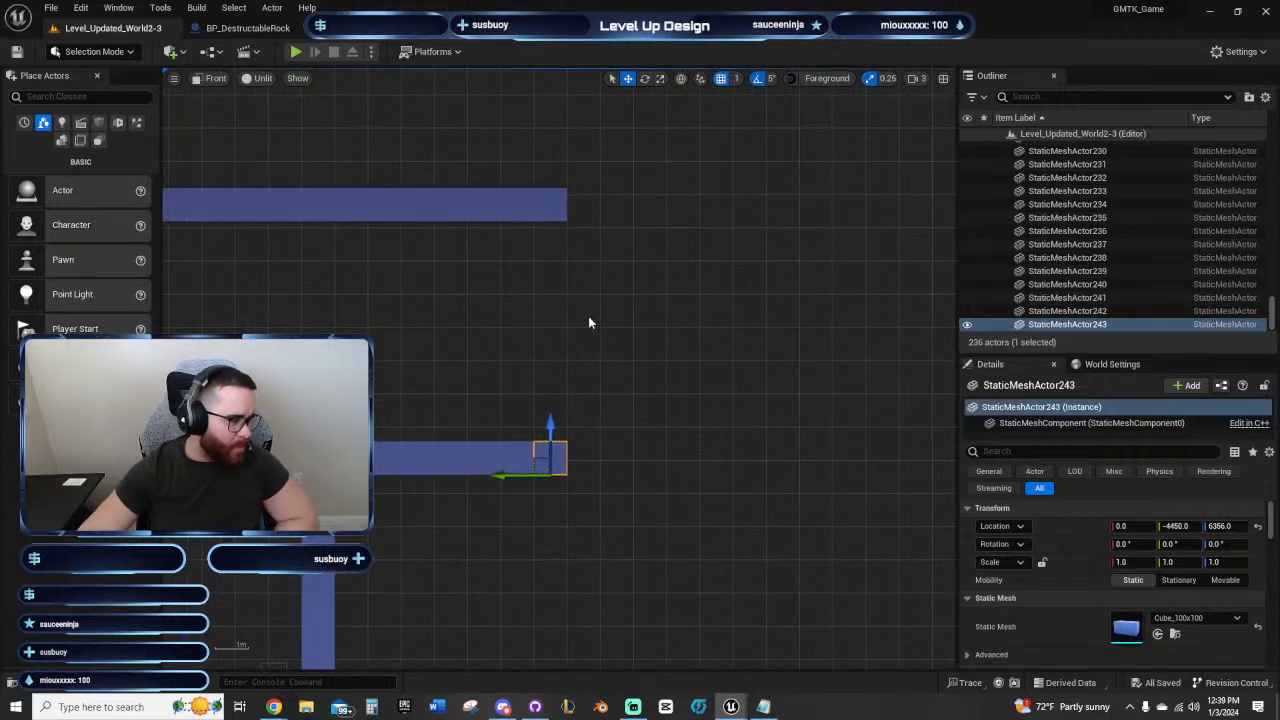
pyautogui.moveTo(580, 335); pyautogui.dragTo(489, 311, button='right')
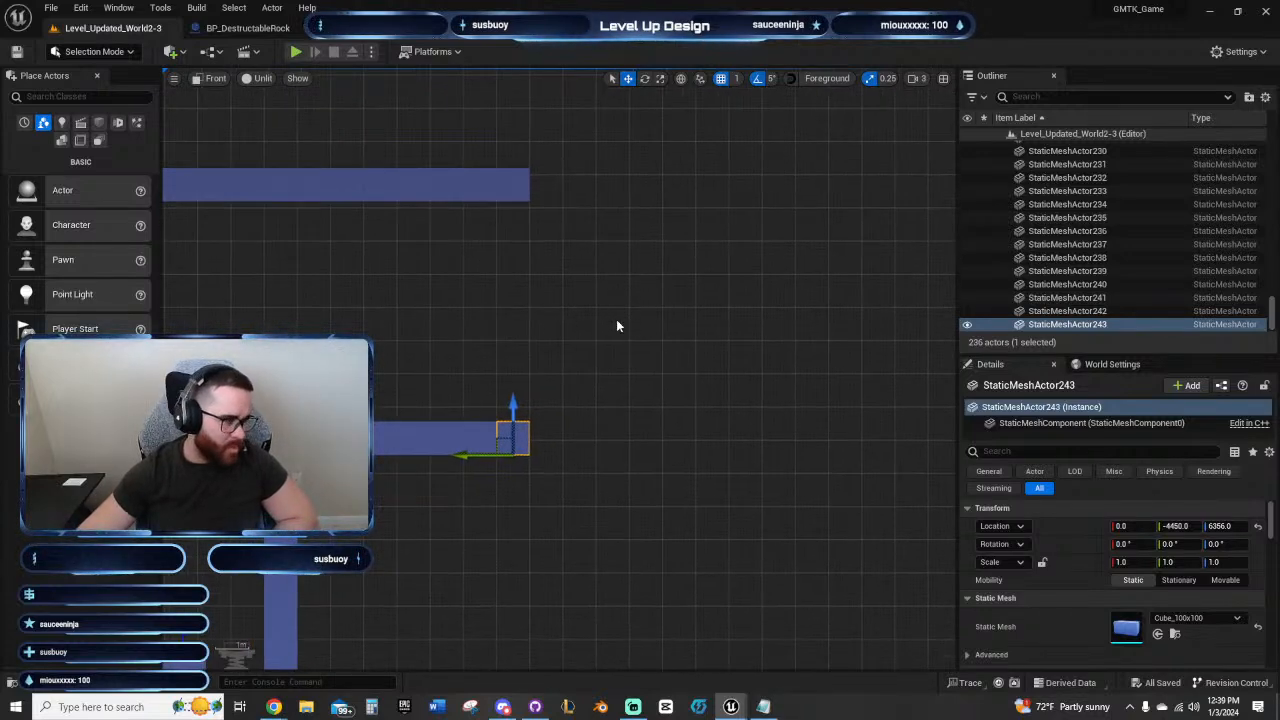
pyautogui.moveTo(486, 307); pyautogui.dragTo(586, 316, button='right')
pyautogui.moveTo(664, 269); pyautogui.dragTo(616, 337, button='right')
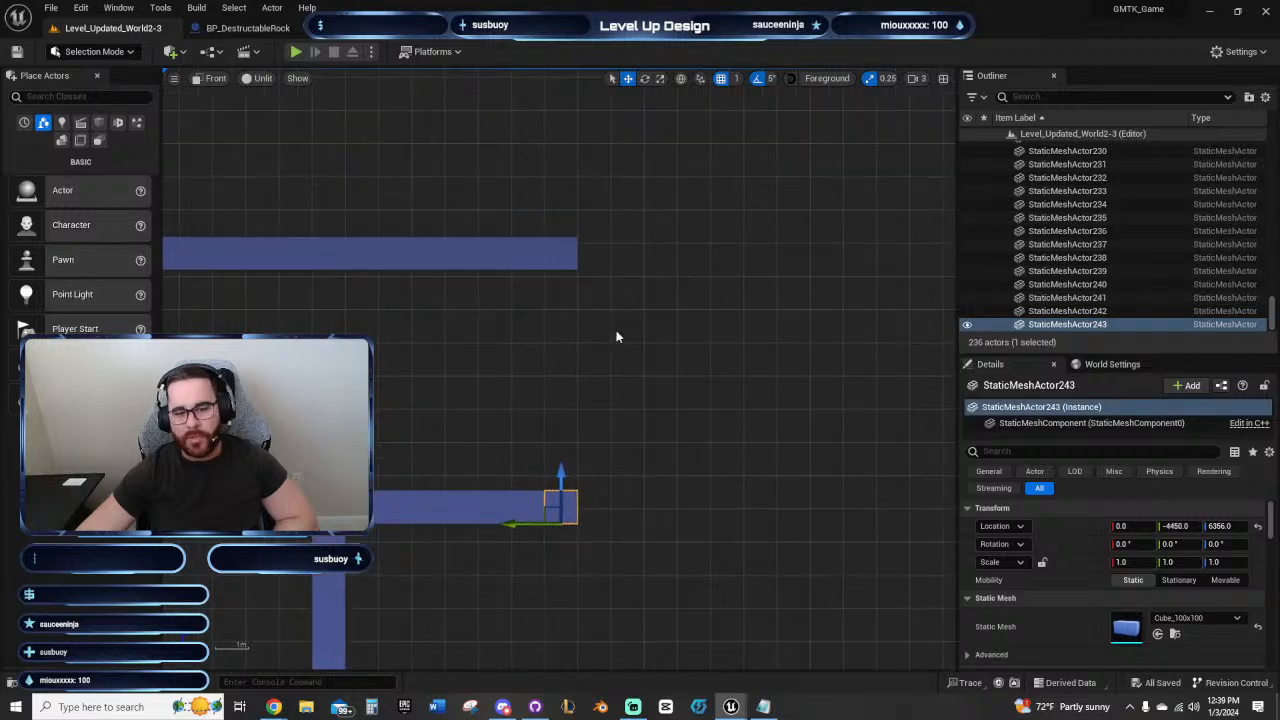
pyautogui.click(561, 257)
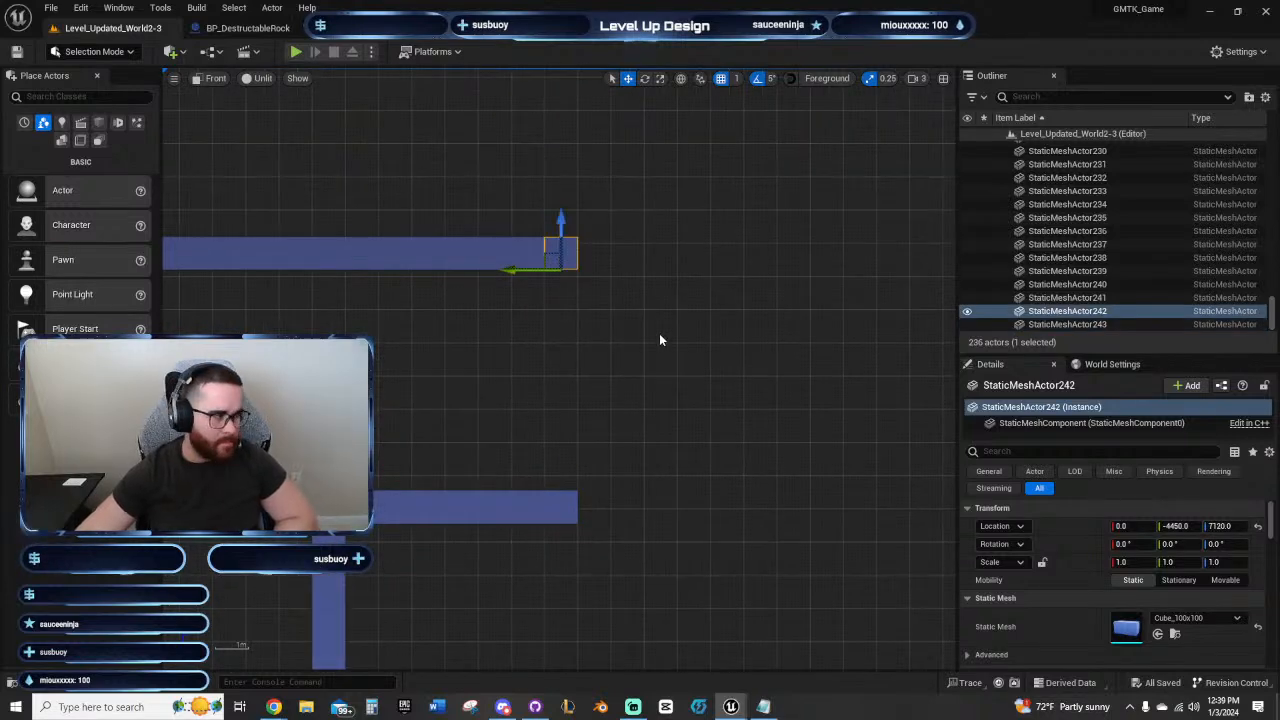
pyautogui.moveTo(645, 369); pyautogui.dragTo(619, 351, button='right')
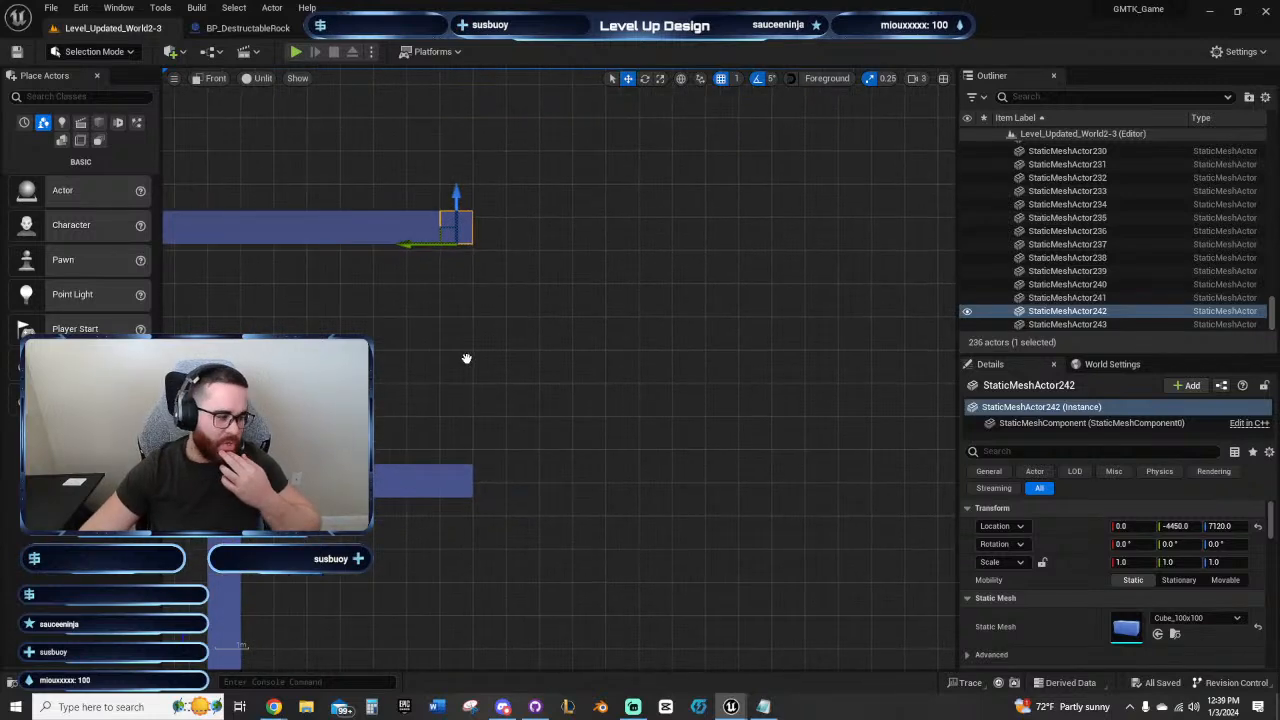
pyautogui.moveTo(466, 358); pyautogui.dragTo(548, 345, button='right')
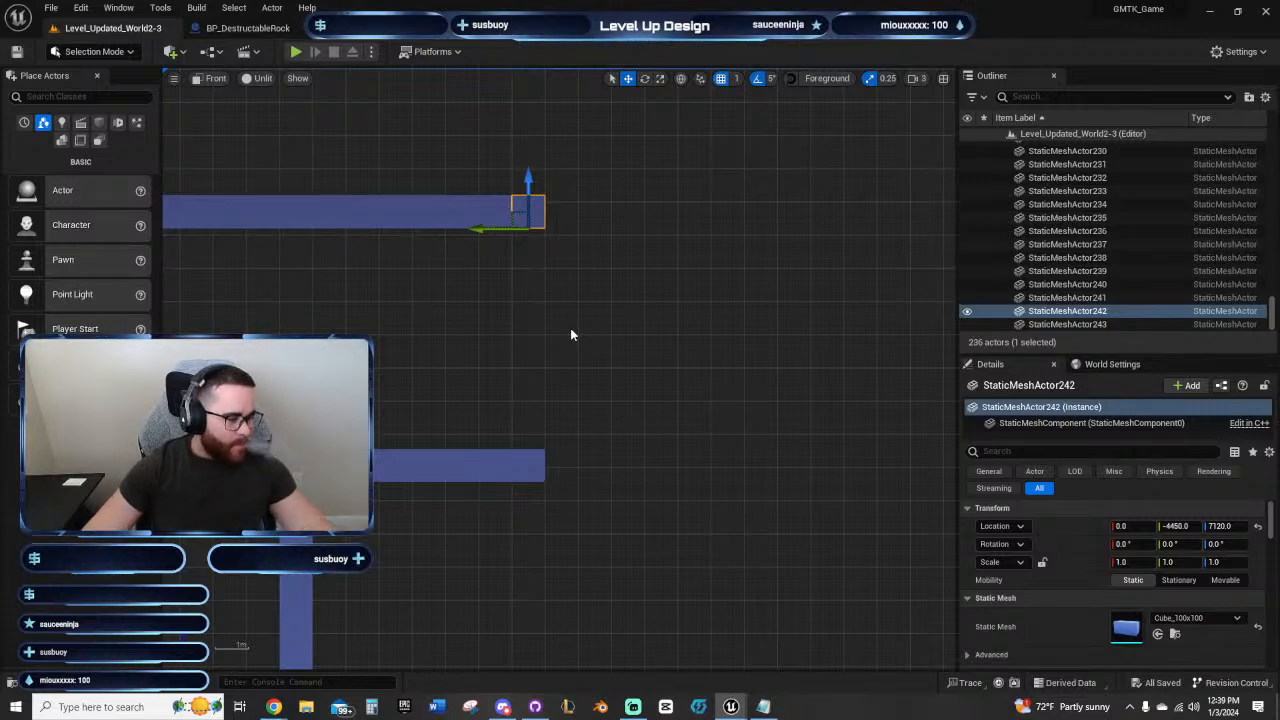
pyautogui.moveTo(531, 343)
pyautogui.mouseDown(button='right')
pyautogui.moveTo(631, 323)
pyautogui.moveTo(657, 357)
pyautogui.moveTo(553, 331)
pyautogui.mouseUp(button='right')
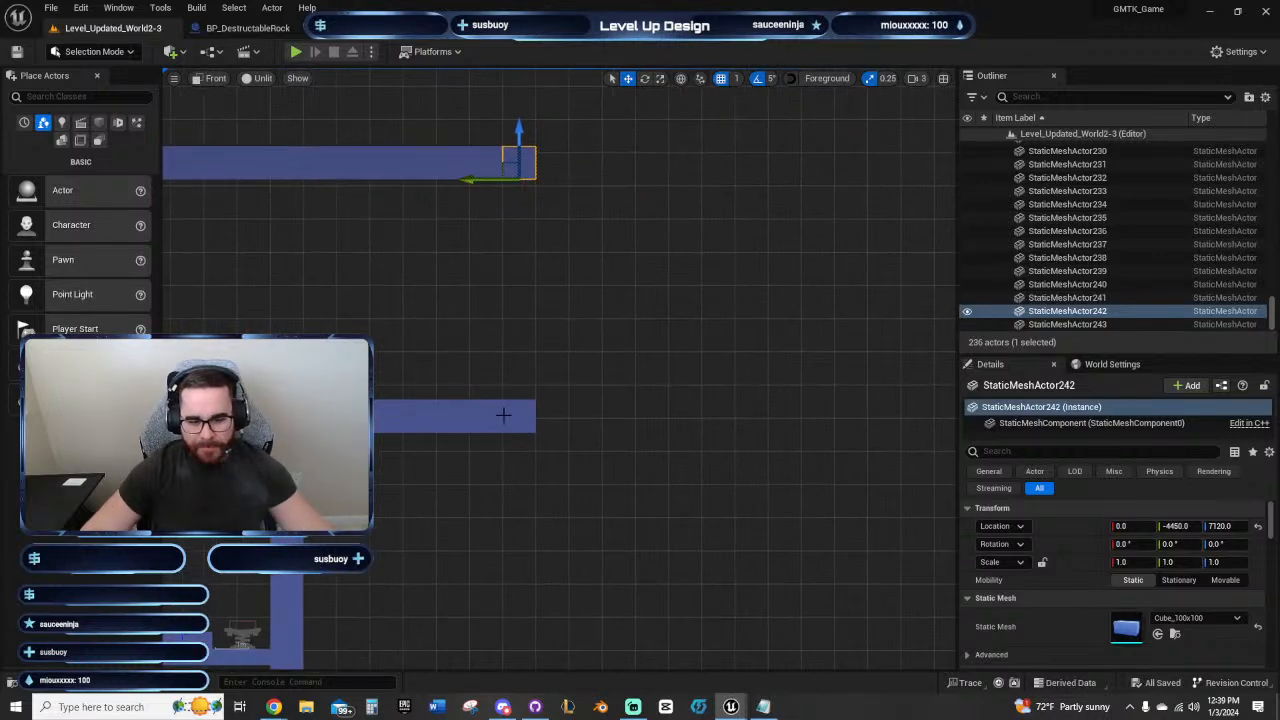
# Step: Duplicate the end block of the corridor's floor and place the copy across a gap at Y -4950, keeping its height
pyautogui.click(503, 414)
pyautogui.moveTo(749, 314); pyautogui.dragTo(589, 326, button='right')
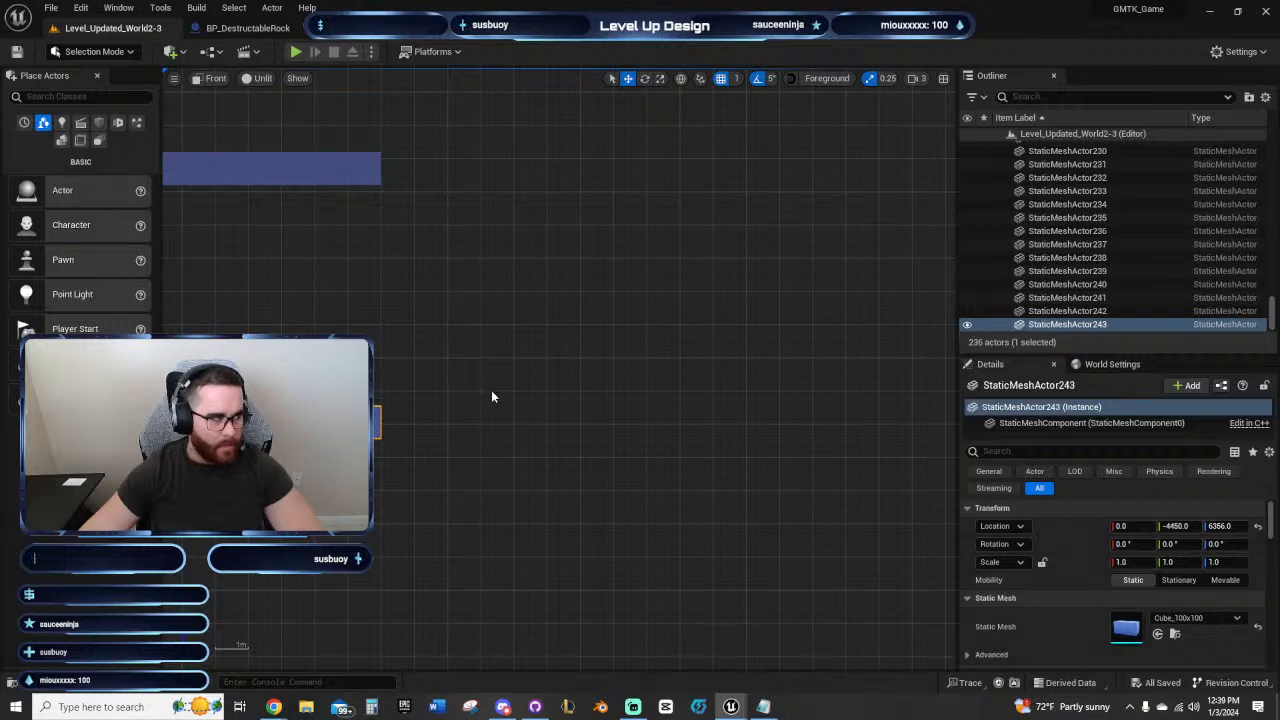
pyautogui.moveTo(485, 428); pyautogui.dragTo(541, 458, button='right')
pyautogui.scroll(-2, 538, 466)
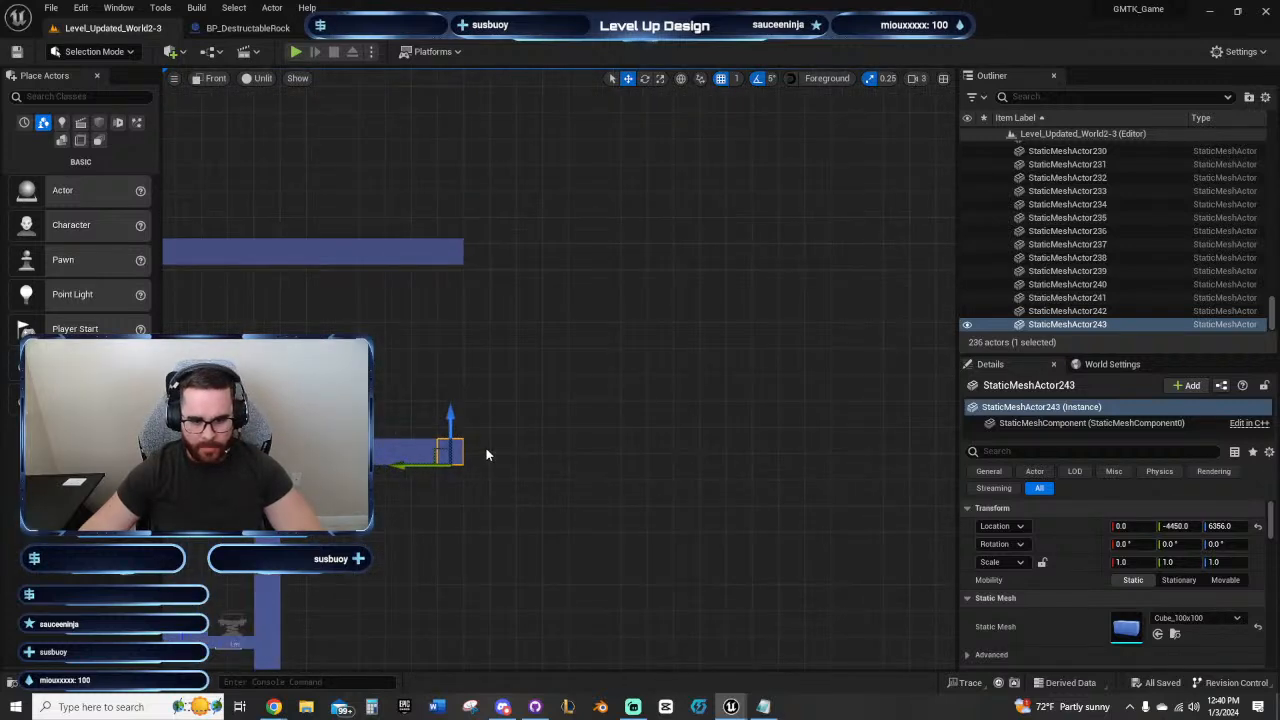
pyautogui.scroll(3, 486, 449)
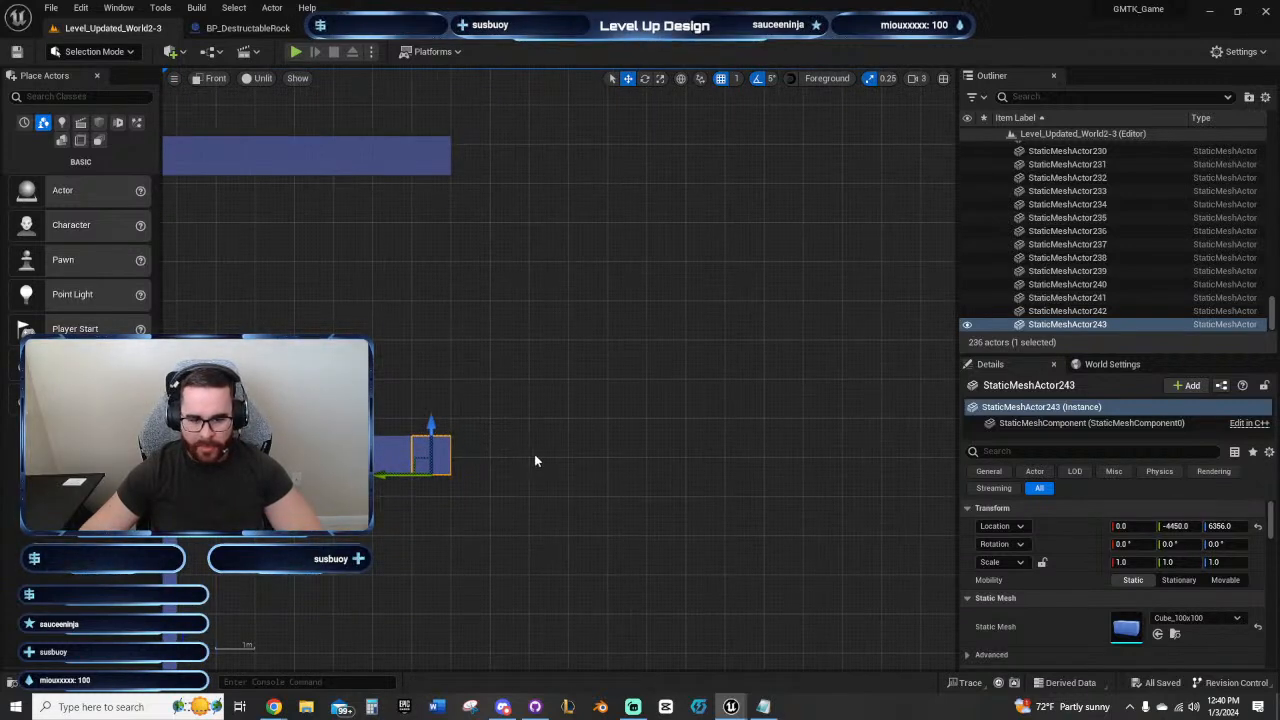
pyautogui.moveTo(645, 450); pyautogui.dragTo(577, 437, button='right')
pyautogui.moveTo(448, 405); pyautogui.dragTo(521, 439, button='right')
pyautogui.moveTo(547, 389); pyautogui.dragTo(499, 441, button='right')
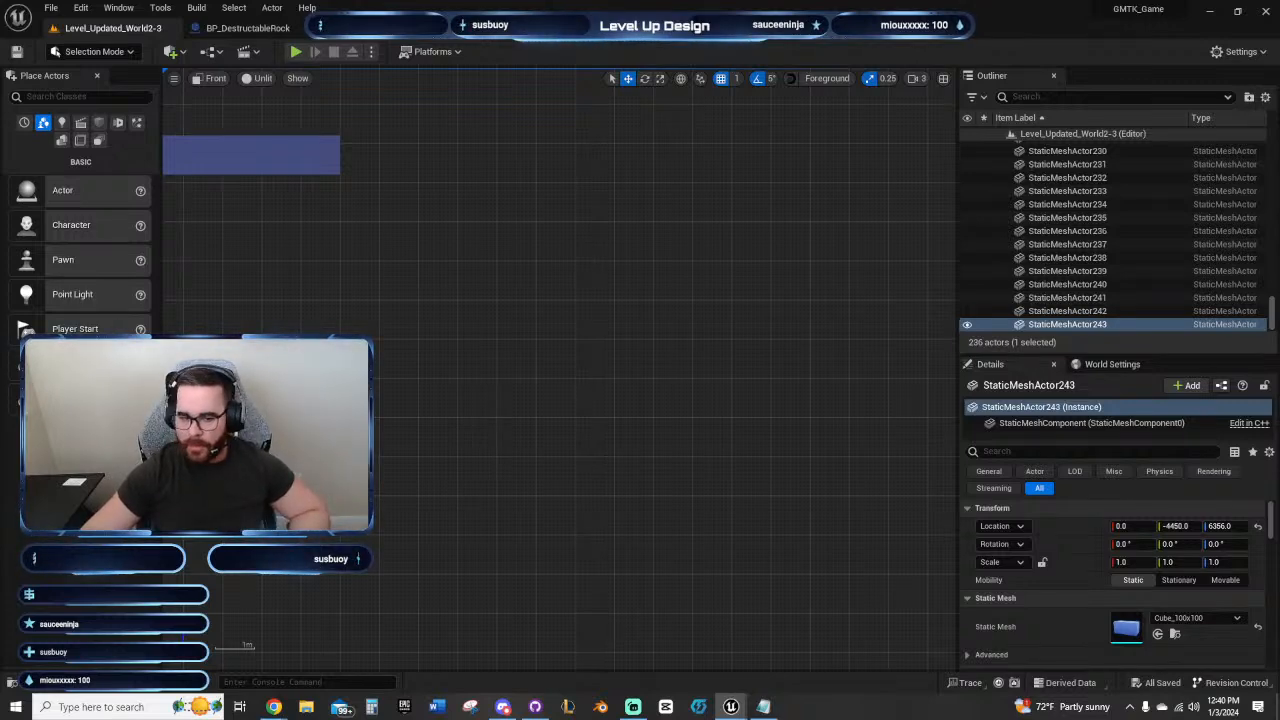
pyautogui.keyDown('alt'); pyautogui.moveTo(325, 454); pyautogui.dragTo(484, 454); pyautogui.keyUp('alt')
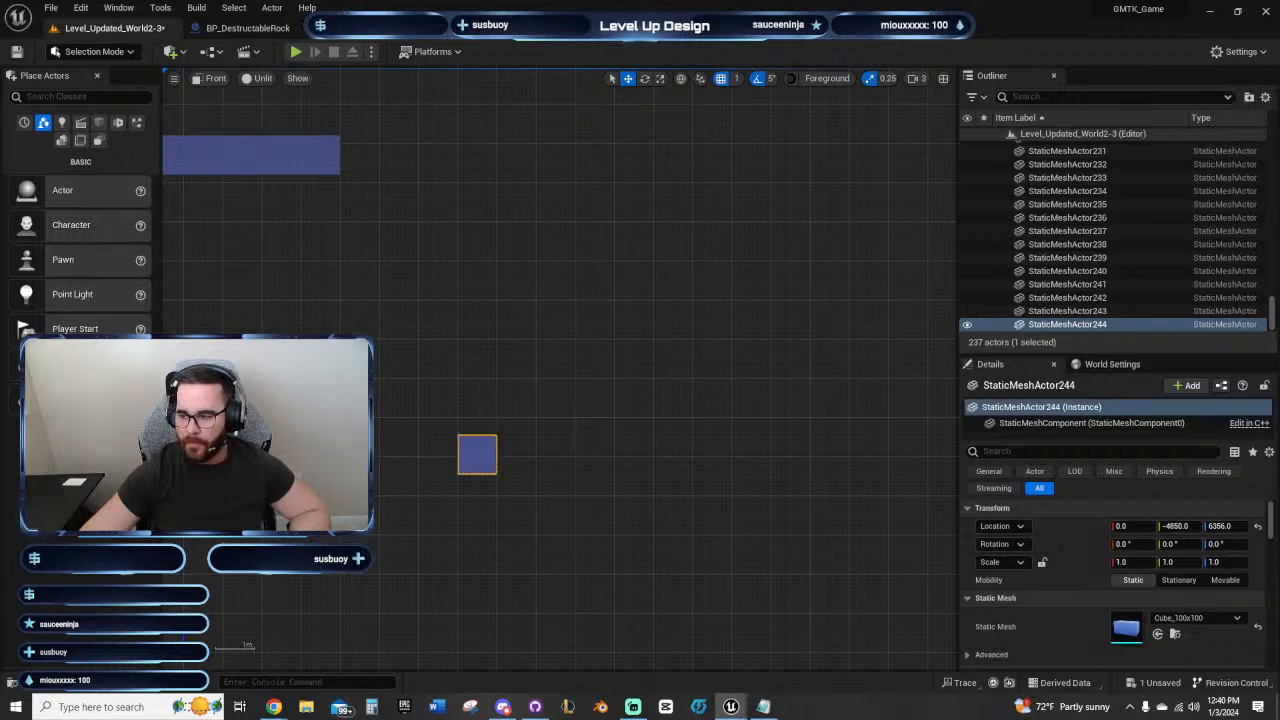
pyautogui.moveTo(484, 454); pyautogui.dragTo(523, 454)
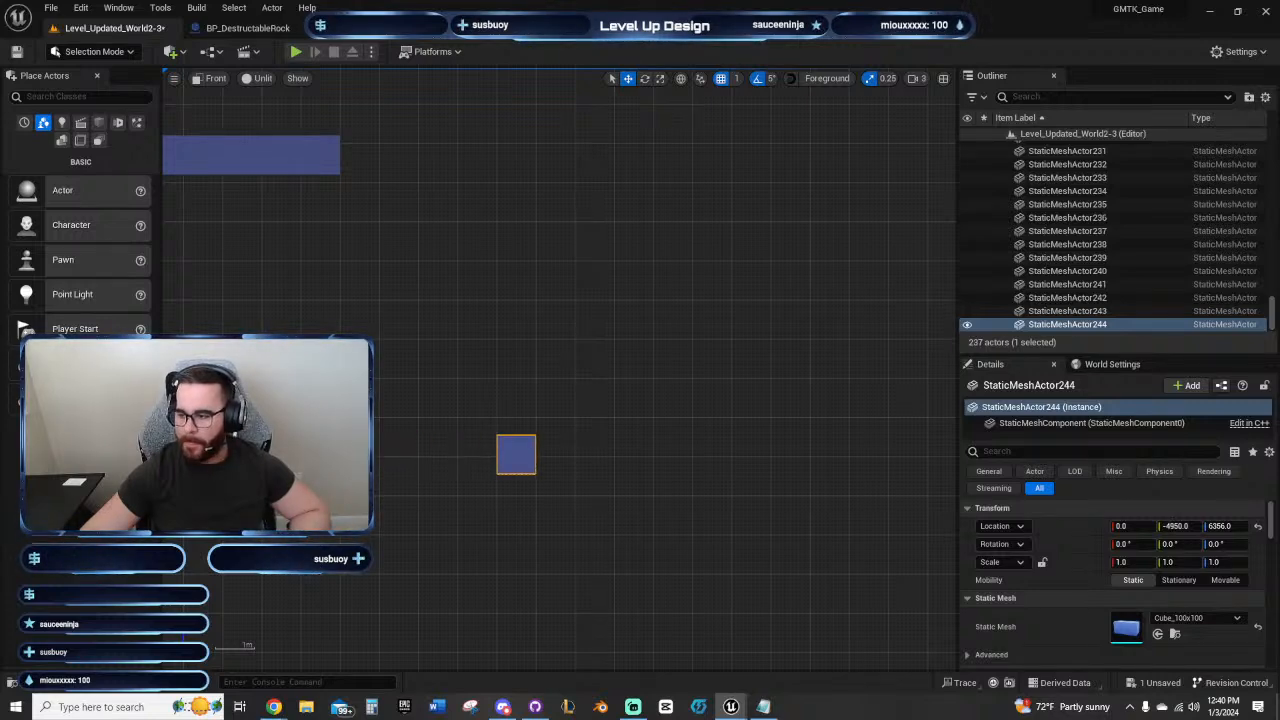
# Step: Extend the separate block into a four-block platform with adjoining copies out to Y -5250
pyautogui.hotkey('shift', 'd')
pyautogui.hotkey('shift', 'd')
pyautogui.hotkey('shift', 'd')
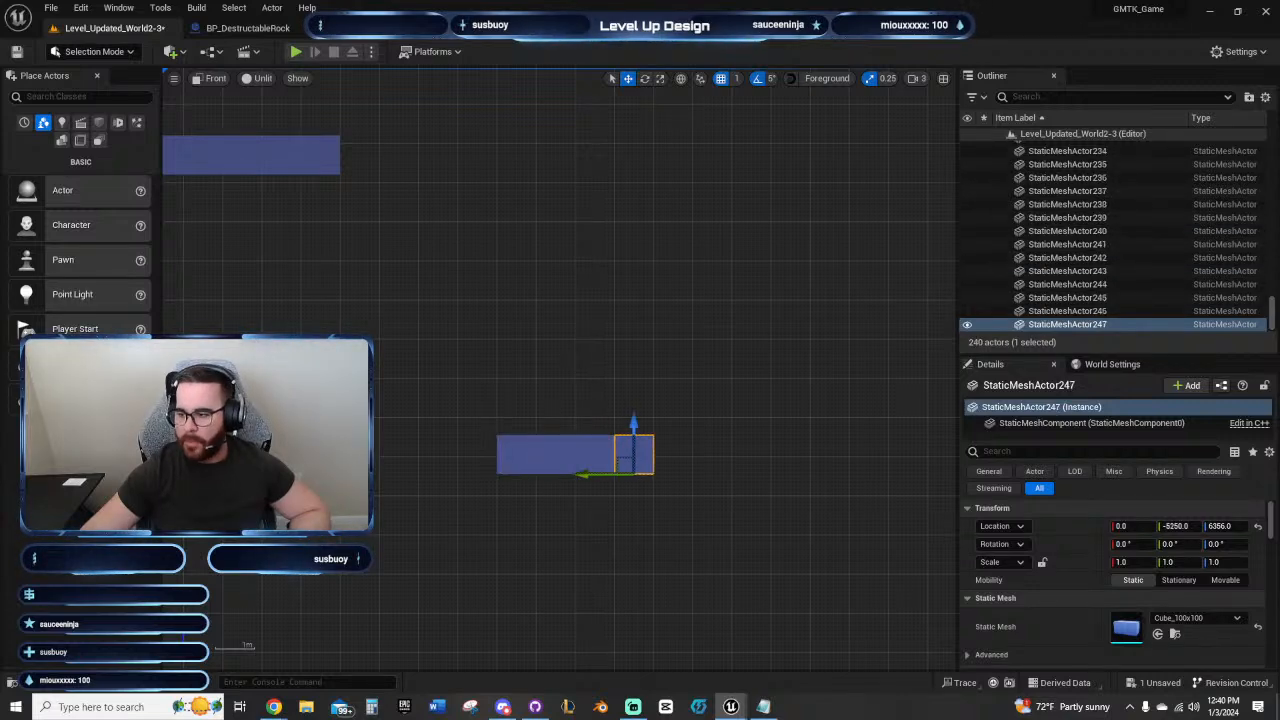
# Step: Start a second platform with a copy at Y -5550, two blocks past the first, and extend it with adjoining copies to Y -5850
pyautogui.hotkey('ctrl', 'd')
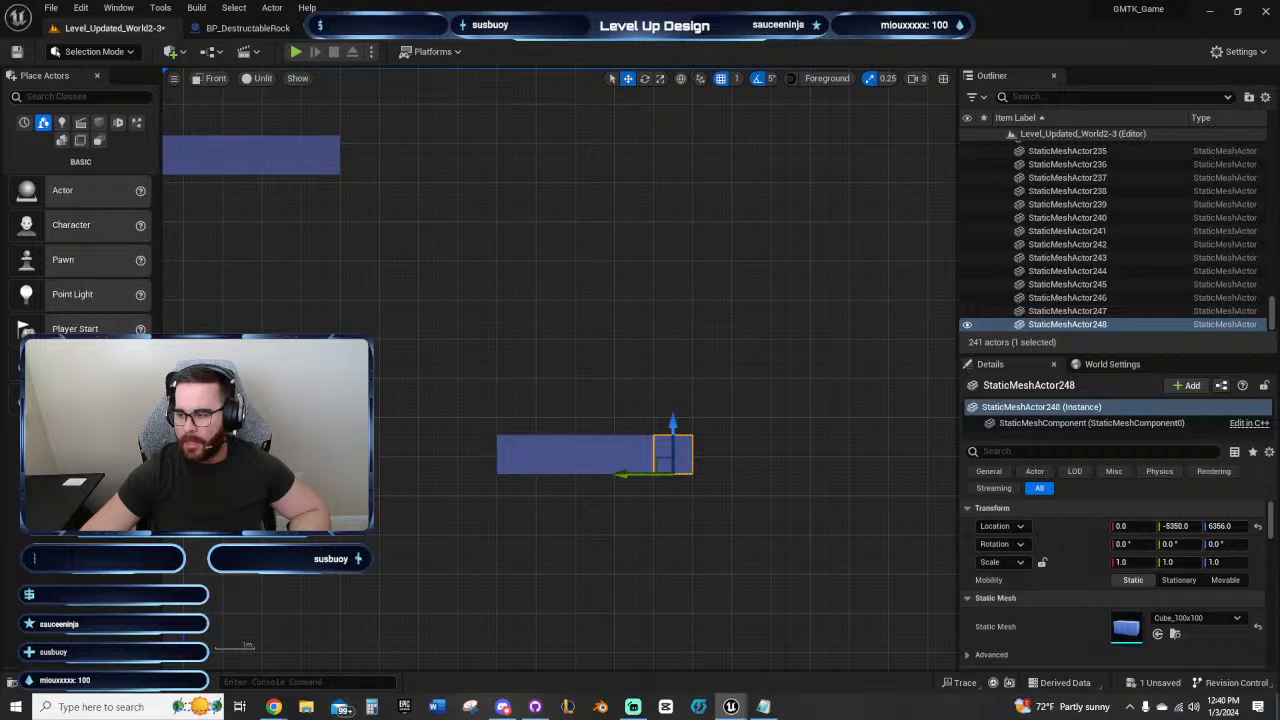
pyautogui.press('Right')
pyautogui.press('Right')
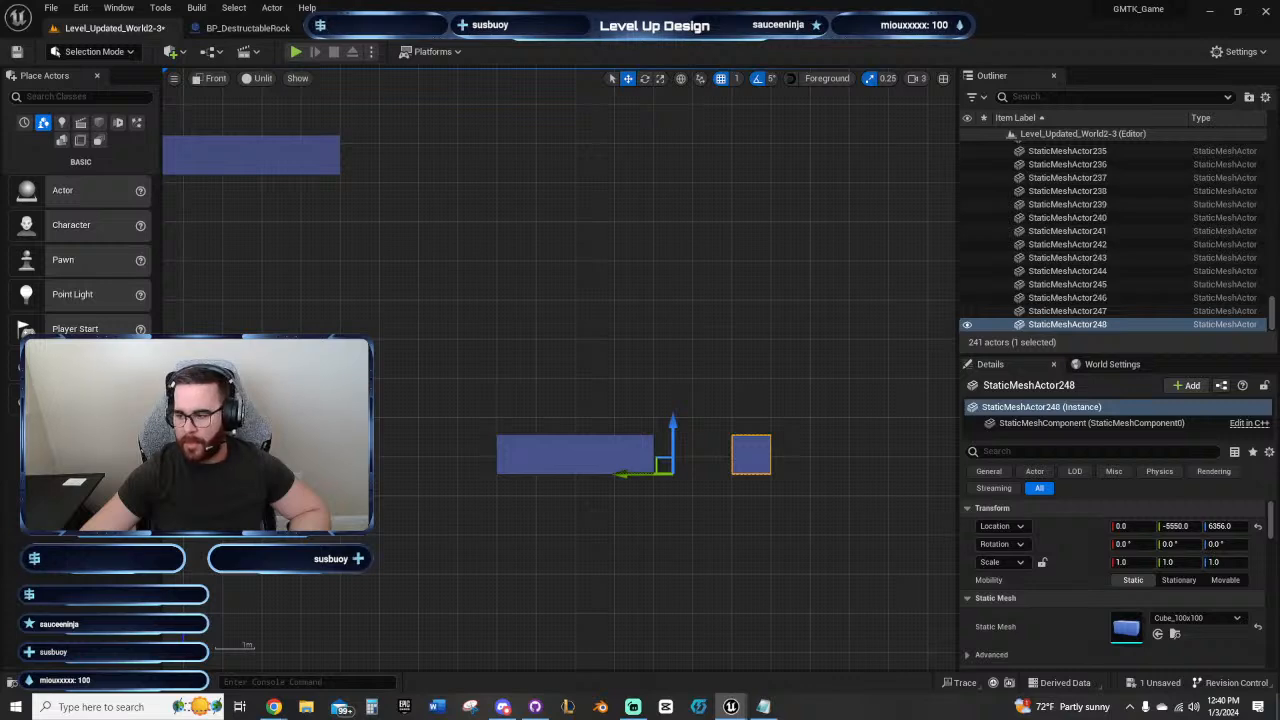
pyautogui.hotkey('alt', 'Right')
pyautogui.hotkey('alt', 'Right')
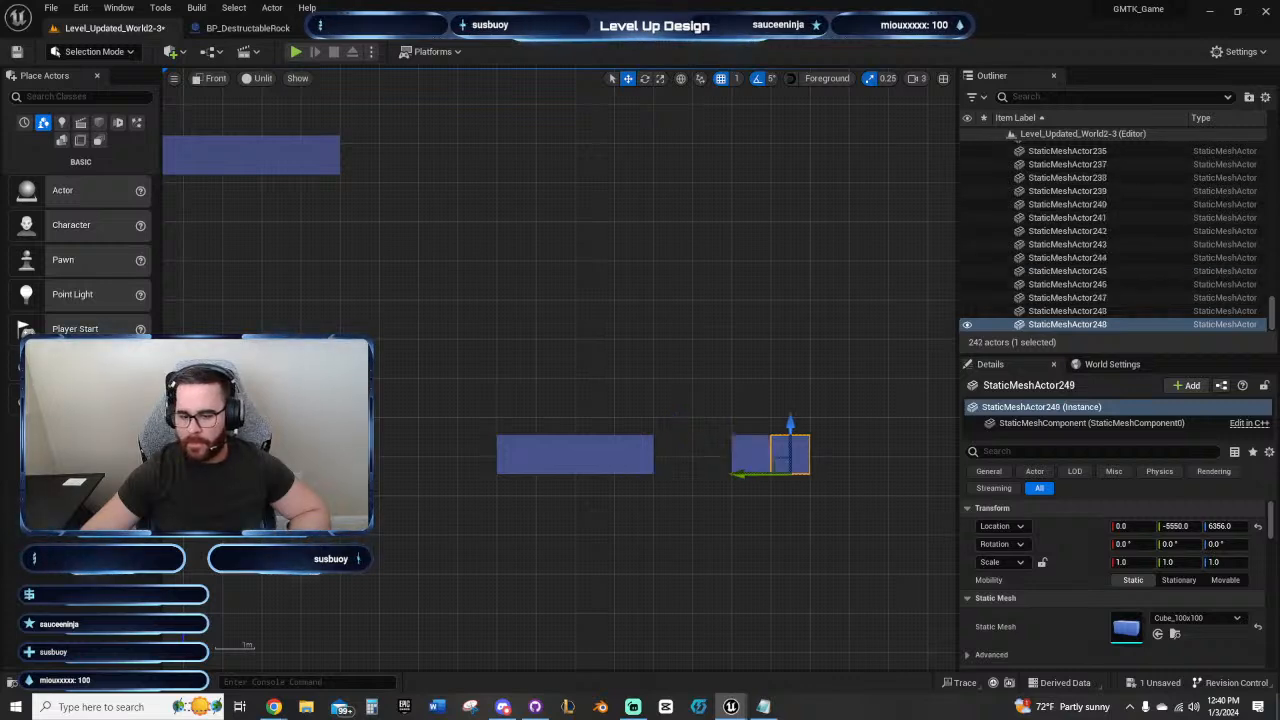
pyautogui.hotkey('alt', 'Right')
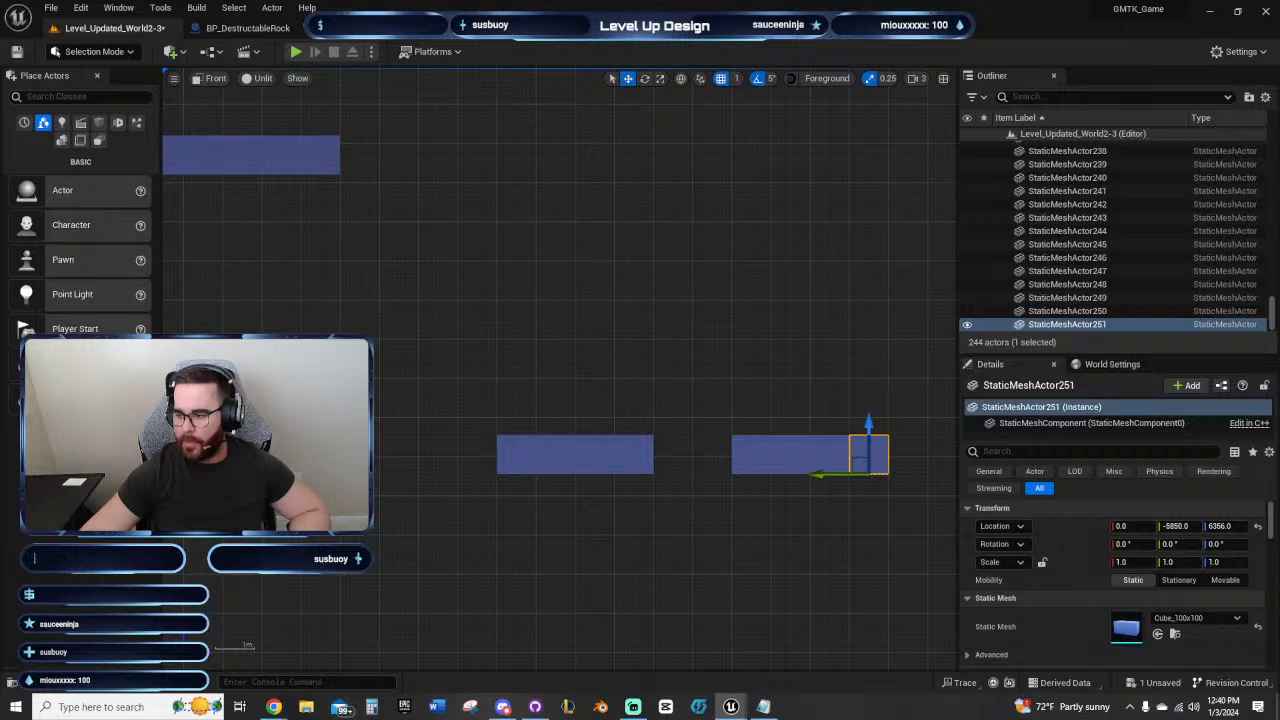
# Step: Shift the second platform's last block two blocks outward as a third platform's start and extend it with four copies to Y -6450
pyautogui.press('Right')
pyautogui.press('Right')
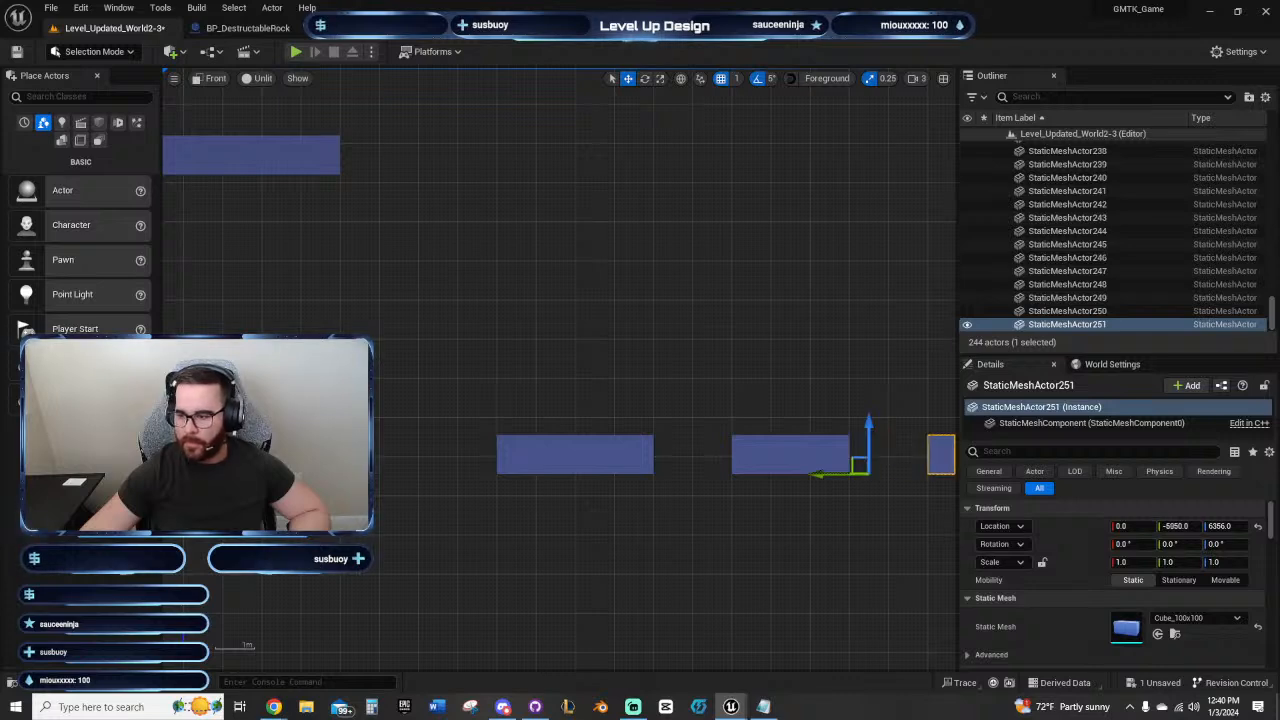
pyautogui.hotkey('alt', 'Right')
pyautogui.hotkey('alt', 'Right')
pyautogui.hotkey('alt', 'Right')
pyautogui.hotkey('alt', 'Right')
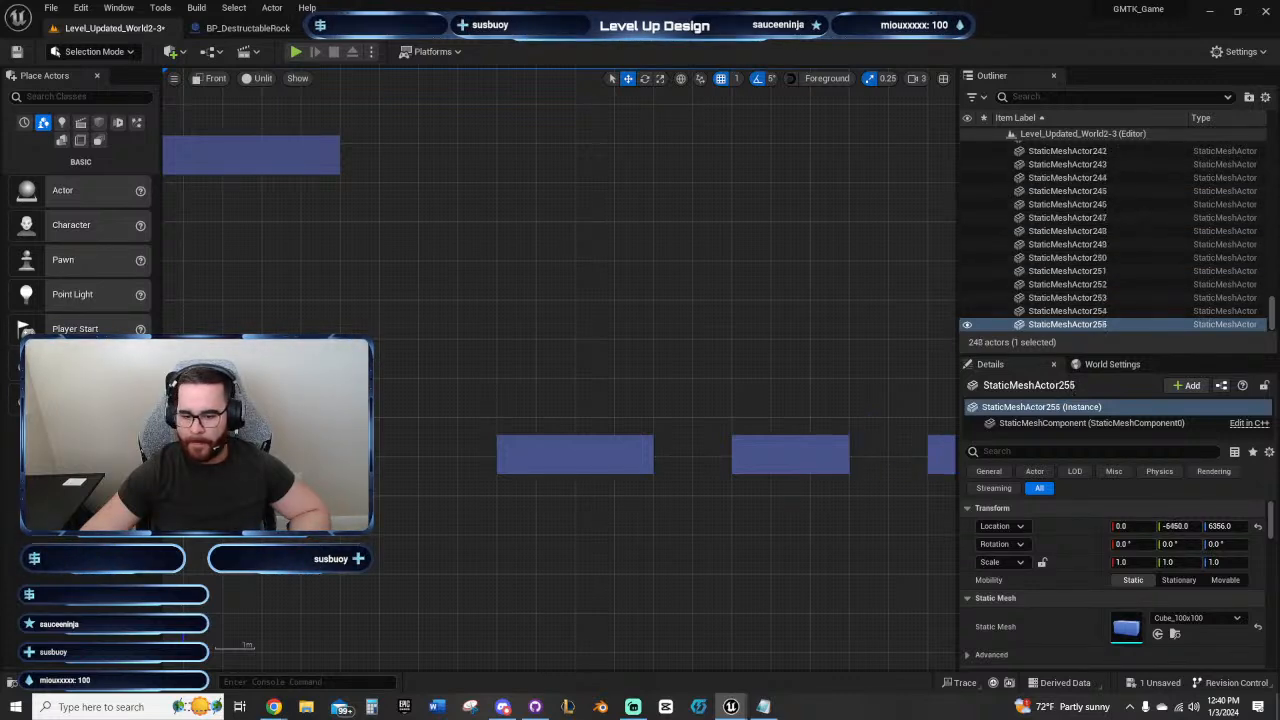
pyautogui.moveTo(851, 324); pyautogui.dragTo(640, 306, button='right')
pyautogui.moveTo(728, 345); pyautogui.dragTo(842, 411, button='right')
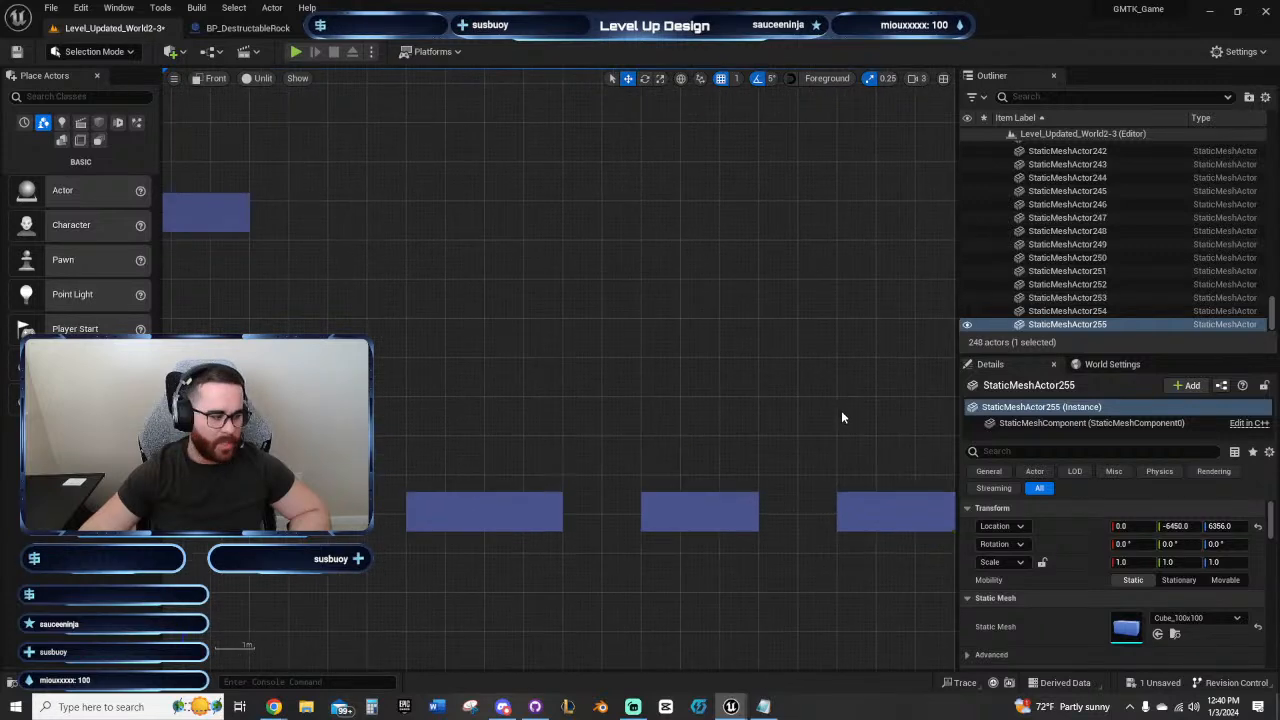
pyautogui.moveTo(612, 406); pyautogui.dragTo(703, 403, button='right')
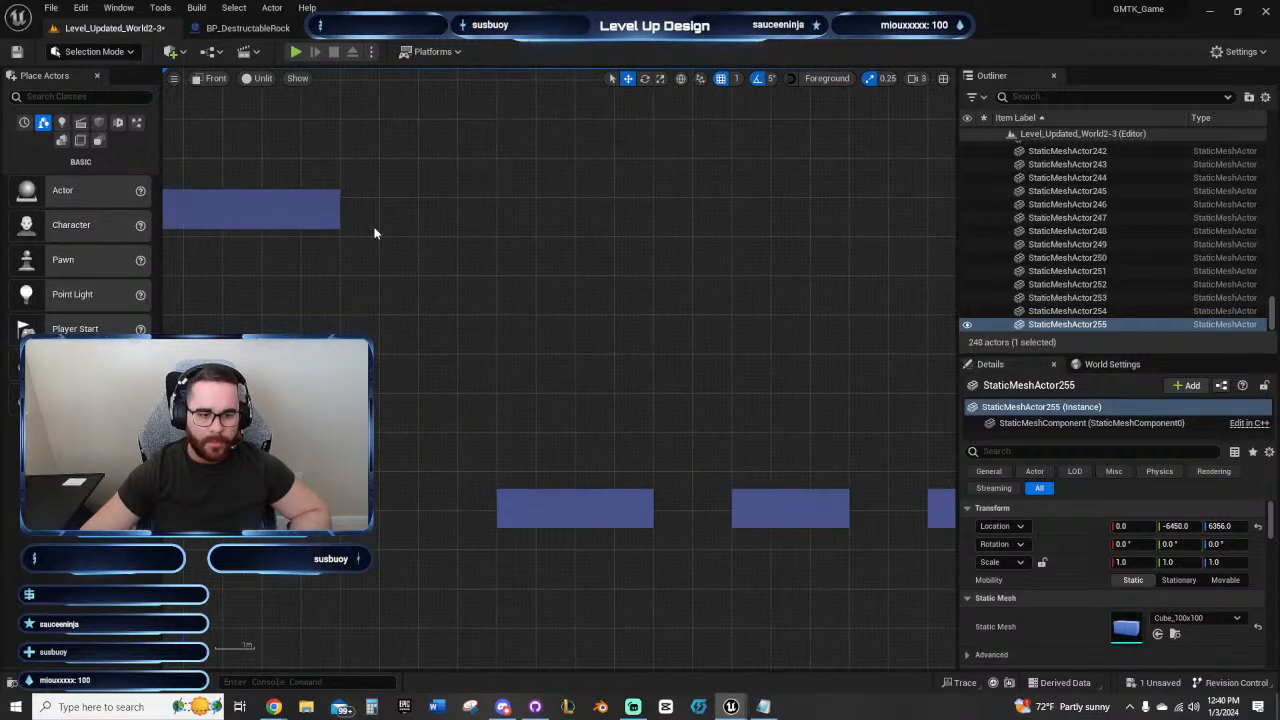
# Step: Move the checkpoint on the lower ledge closer to the shaft wall, to Y -3424
pyautogui.click(328, 210)
pyautogui.moveTo(500, 270); pyautogui.dragTo(584, 326, button='right')
pyautogui.scroll(-4, 645, 374)
pyautogui.moveTo(688, 396); pyautogui.dragTo(504, 294, button='right')
pyautogui.scroll(-3, 602, 290)
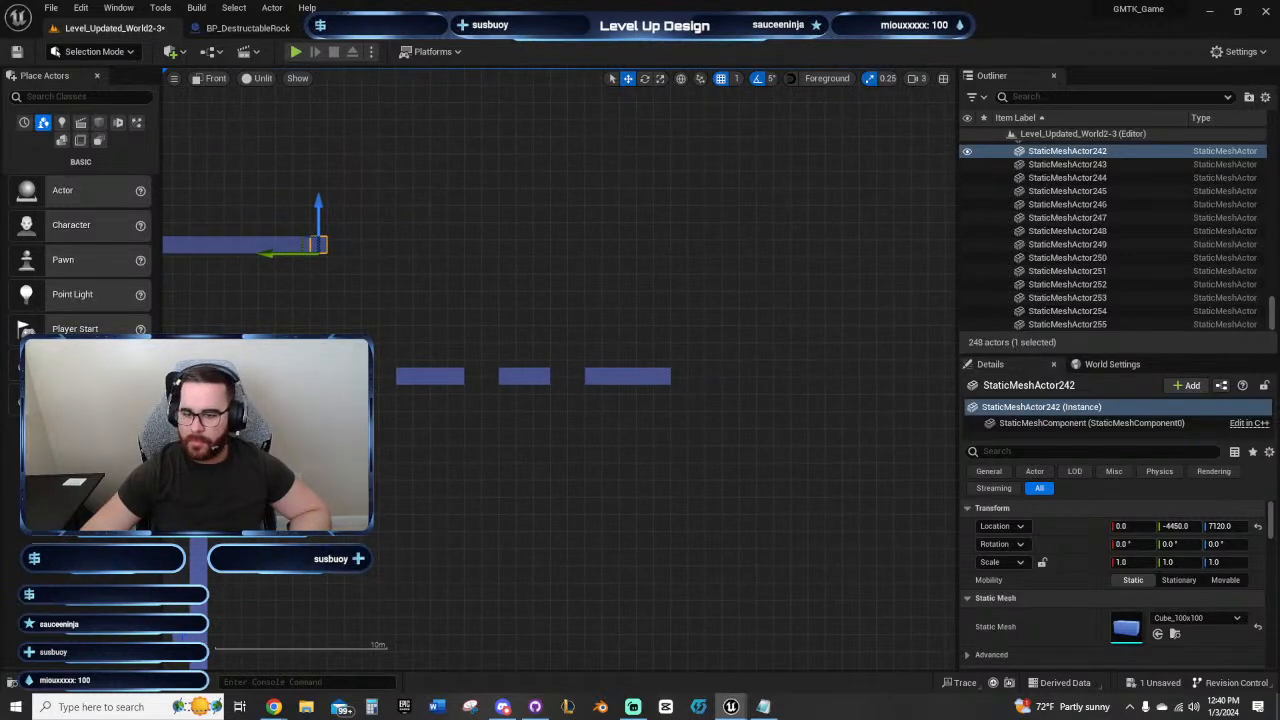
pyautogui.moveTo(288, 505); pyautogui.dragTo(595, 407, button='right')
pyautogui.click(434, 528)
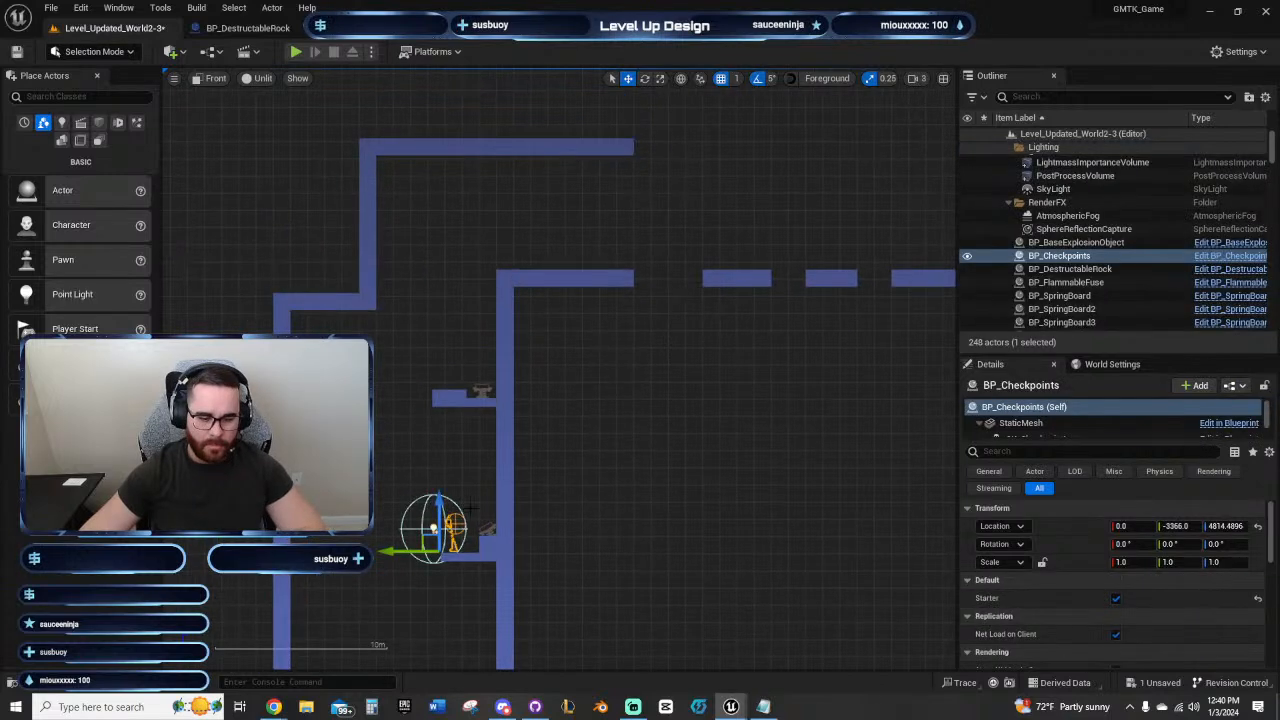
pyautogui.moveTo(397, 551); pyautogui.dragTo(407, 551)
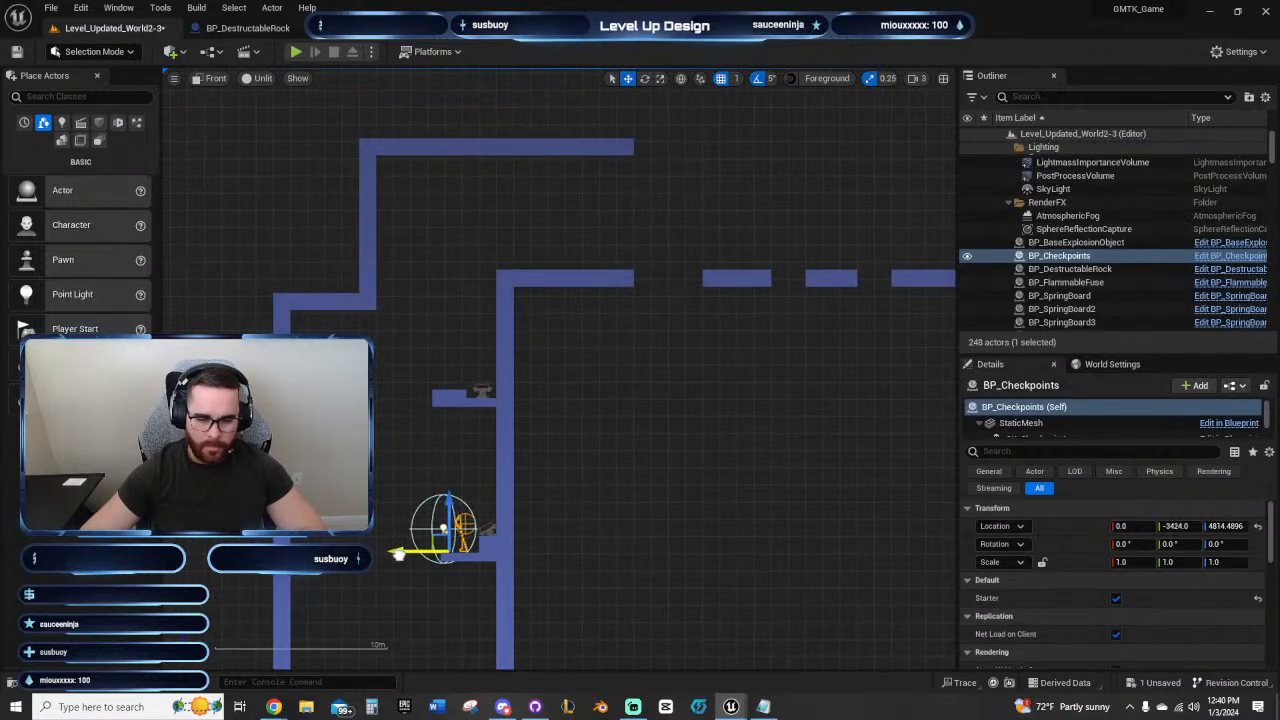
# Step: Start a playtest of the level and climb the character from the checkpoint up the shaft to the top corridor
pyautogui.click(296, 52)
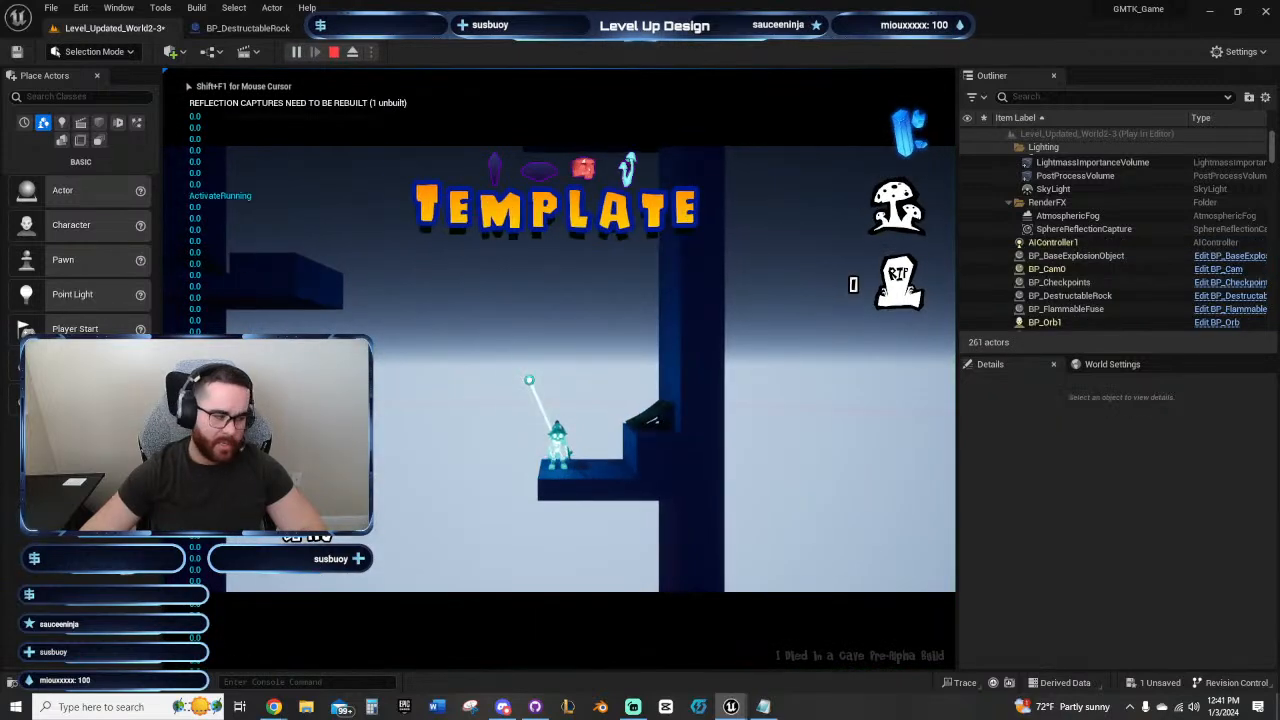
pyautogui.press('d')
pyautogui.press('space')
pyautogui.press('space')
pyautogui.press('d')
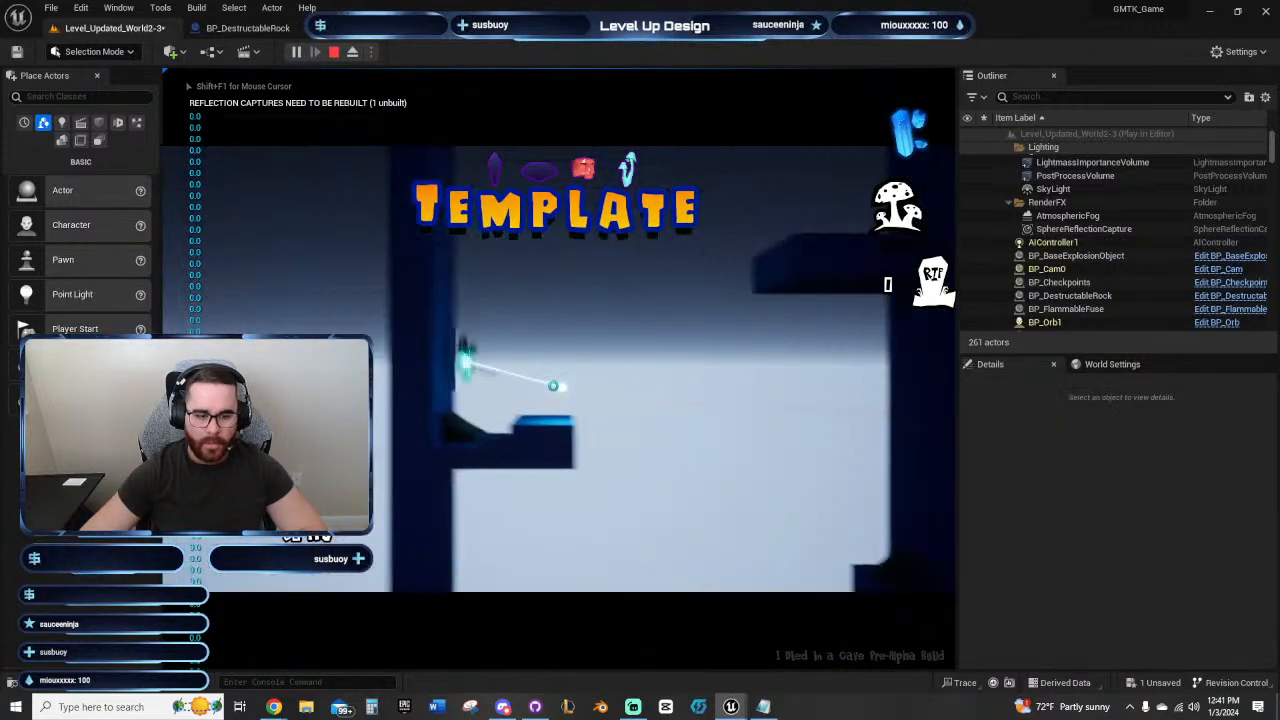
pyautogui.press('space')
# Step: Test the jump height in the top corridor and jump the character across the gap to the first floating platform
pyautogui.press('space')
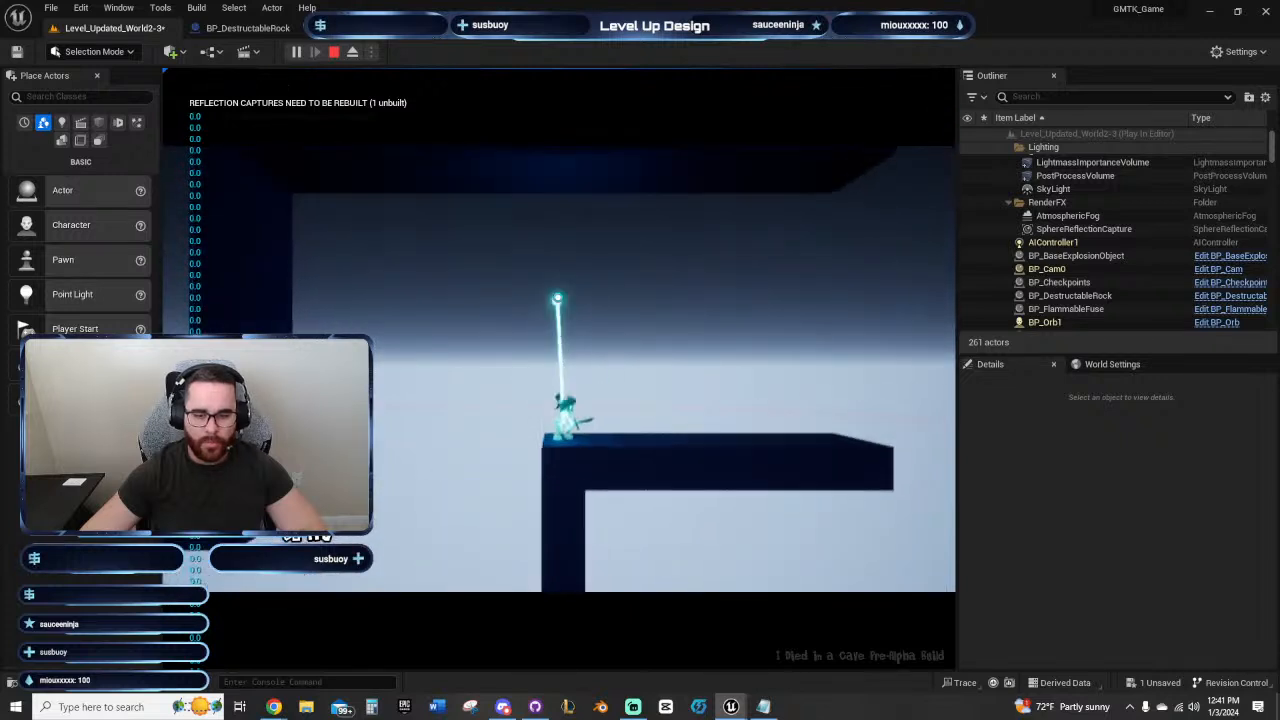
pyautogui.press('d')
pyautogui.press('space')
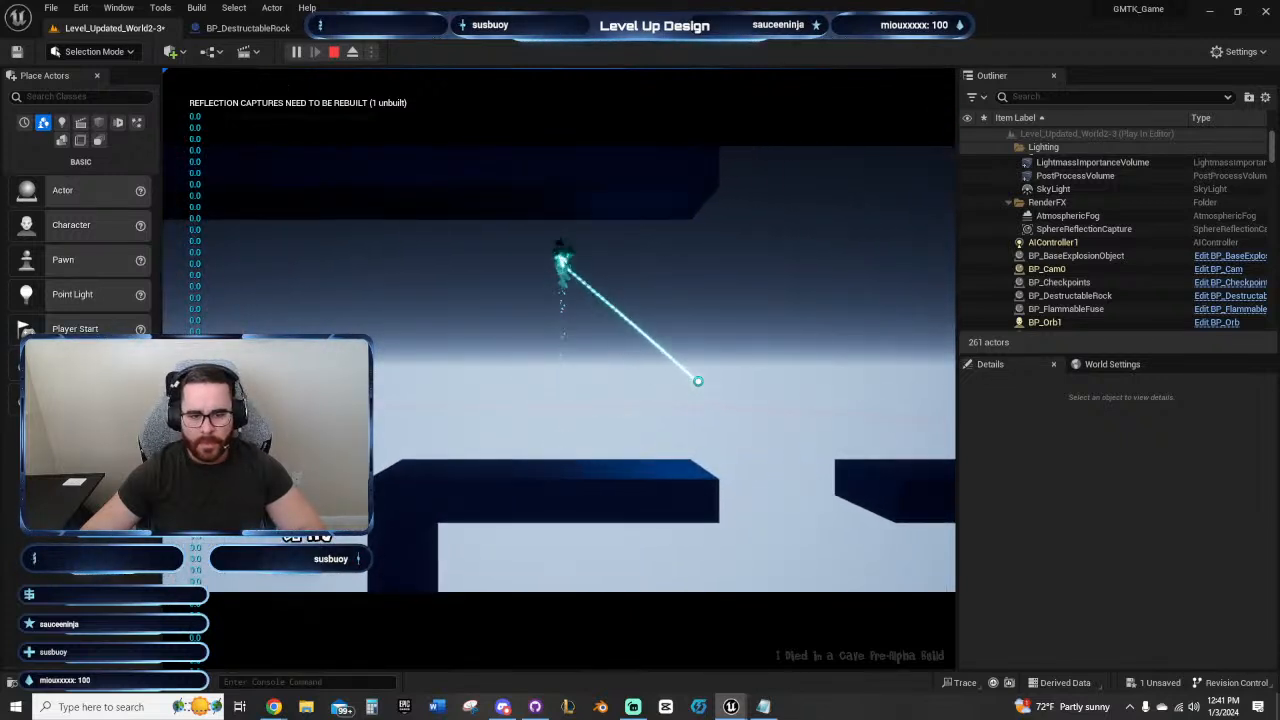
pyautogui.press('space')
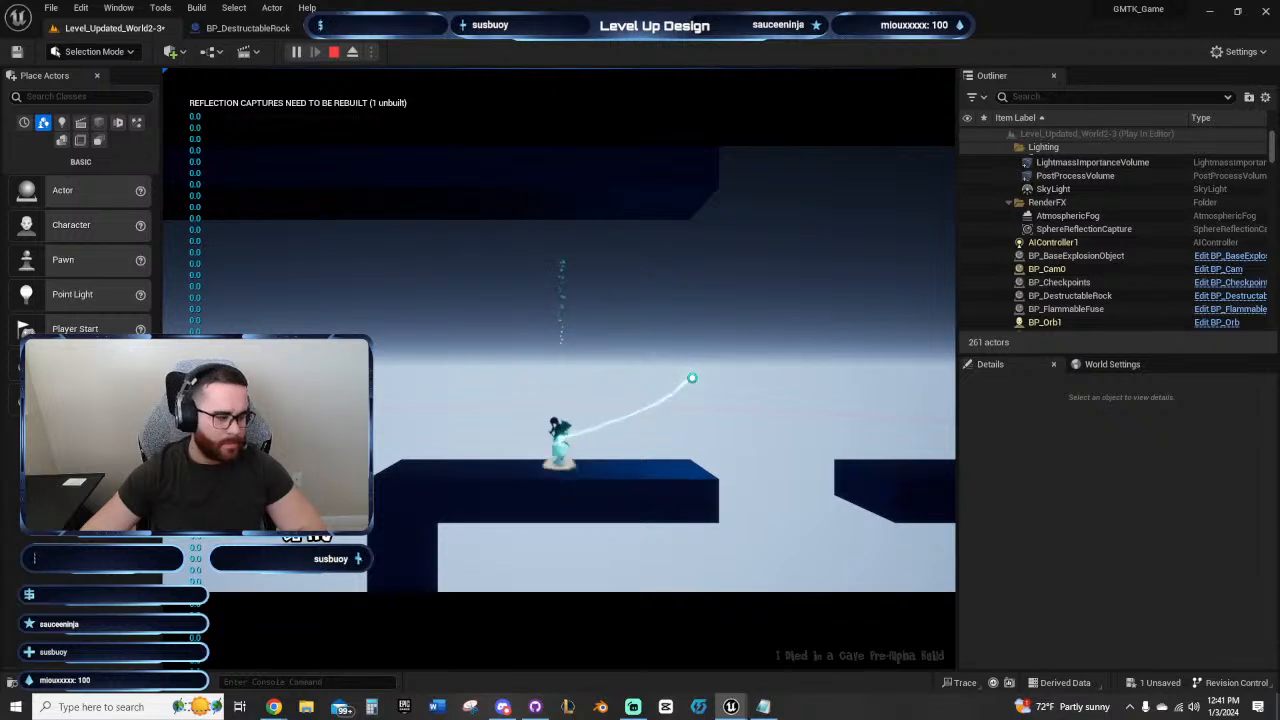
pyautogui.press('a')
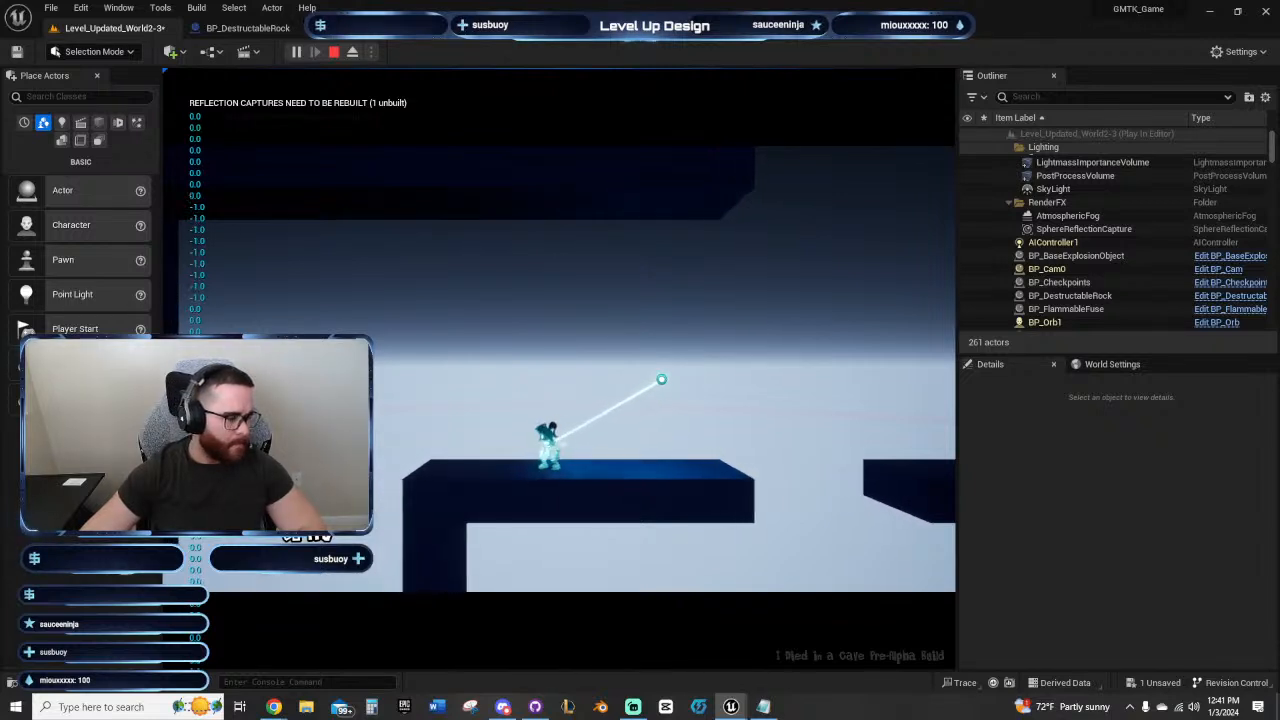
pyautogui.press('d')
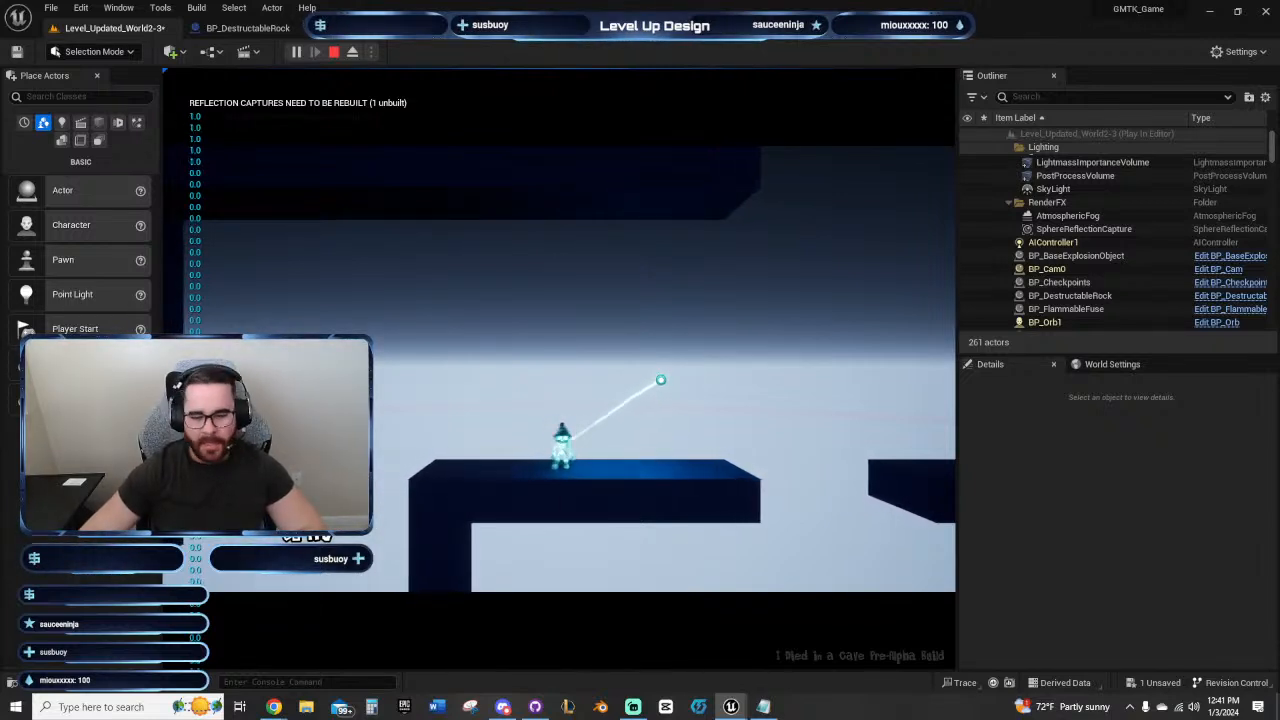
pyautogui.press('space')
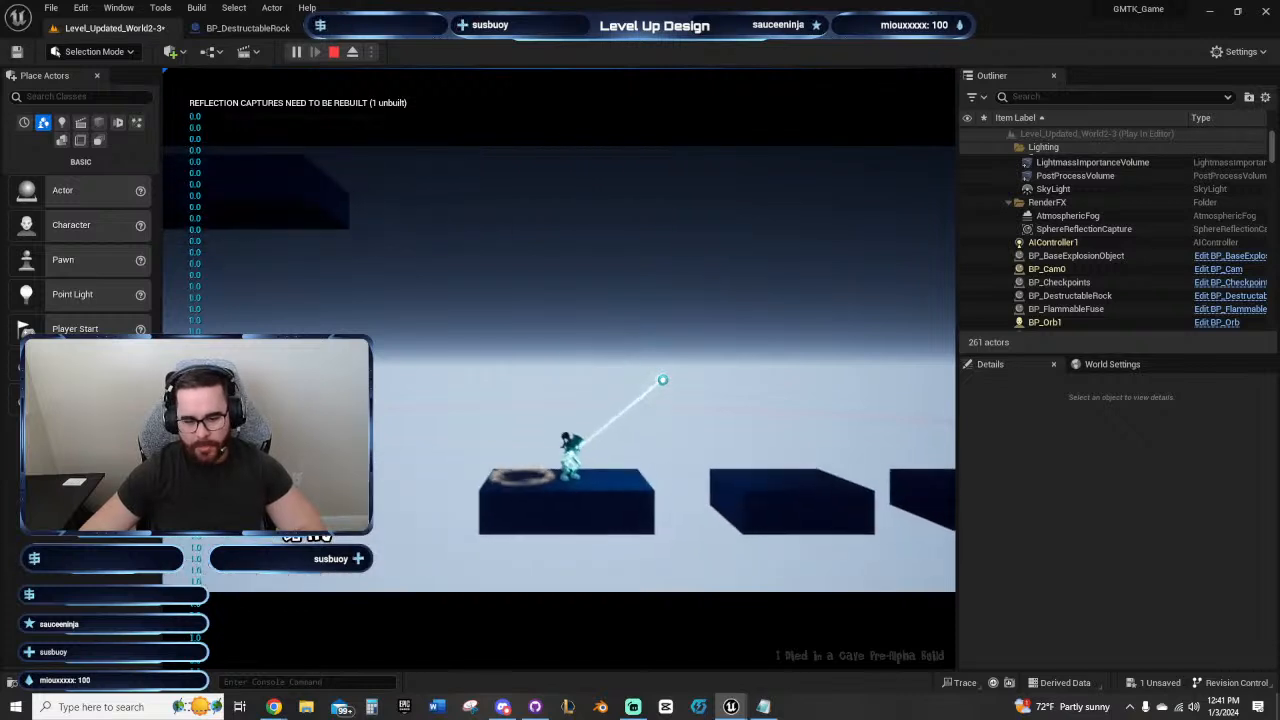
# Step: Test the jumps from the first floating platform outward over the remaining gaps to the last platform
pyautogui.press('a')
pyautogui.press('a')
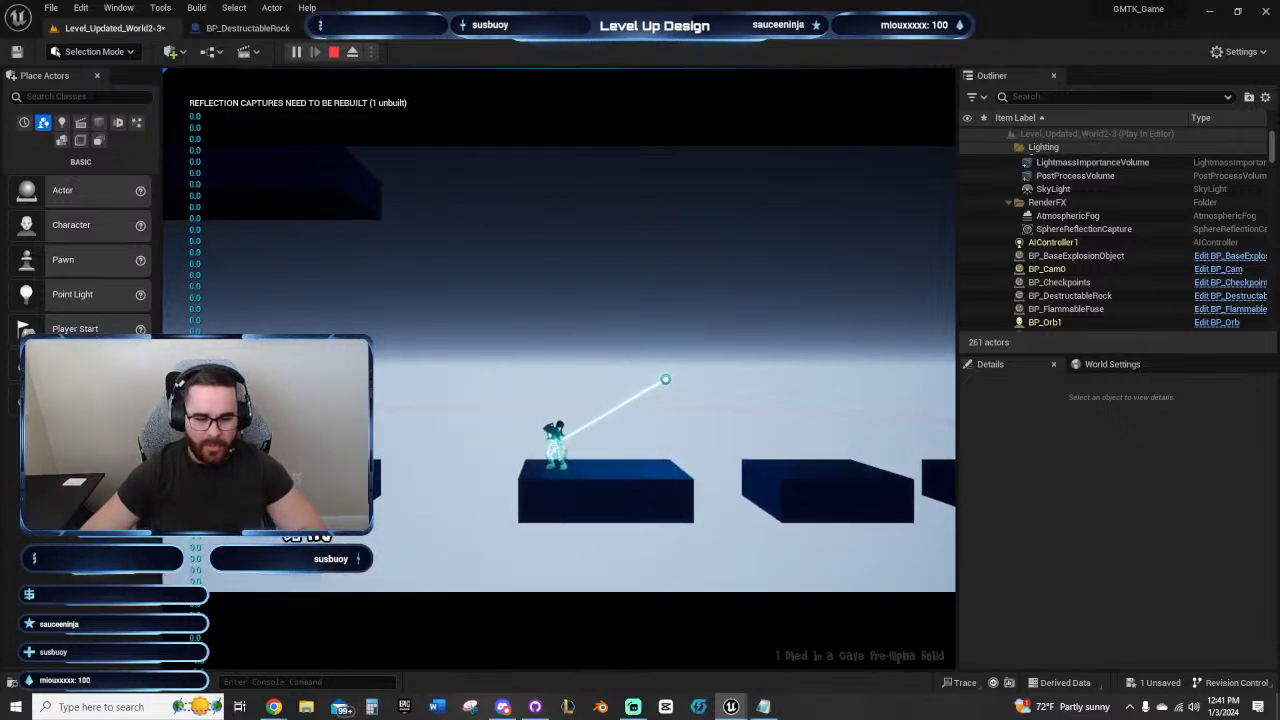
pyautogui.press('d')
pyautogui.press('space')
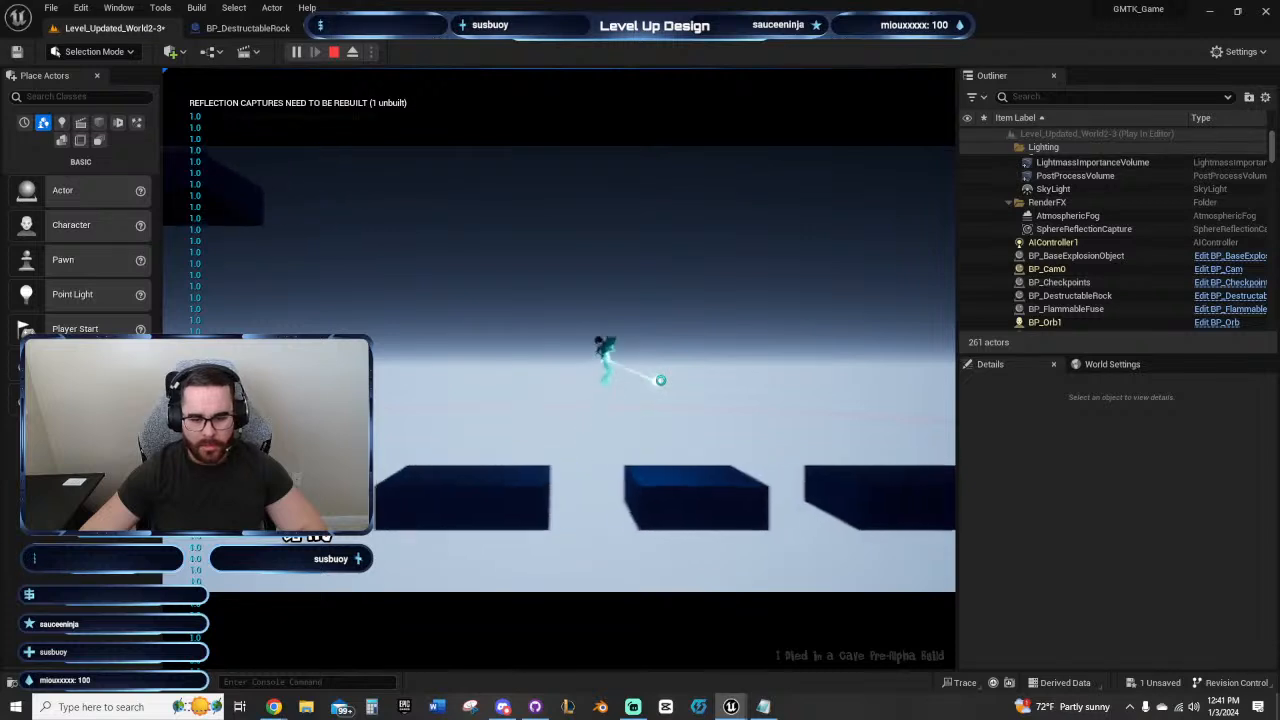
pyautogui.press('space')
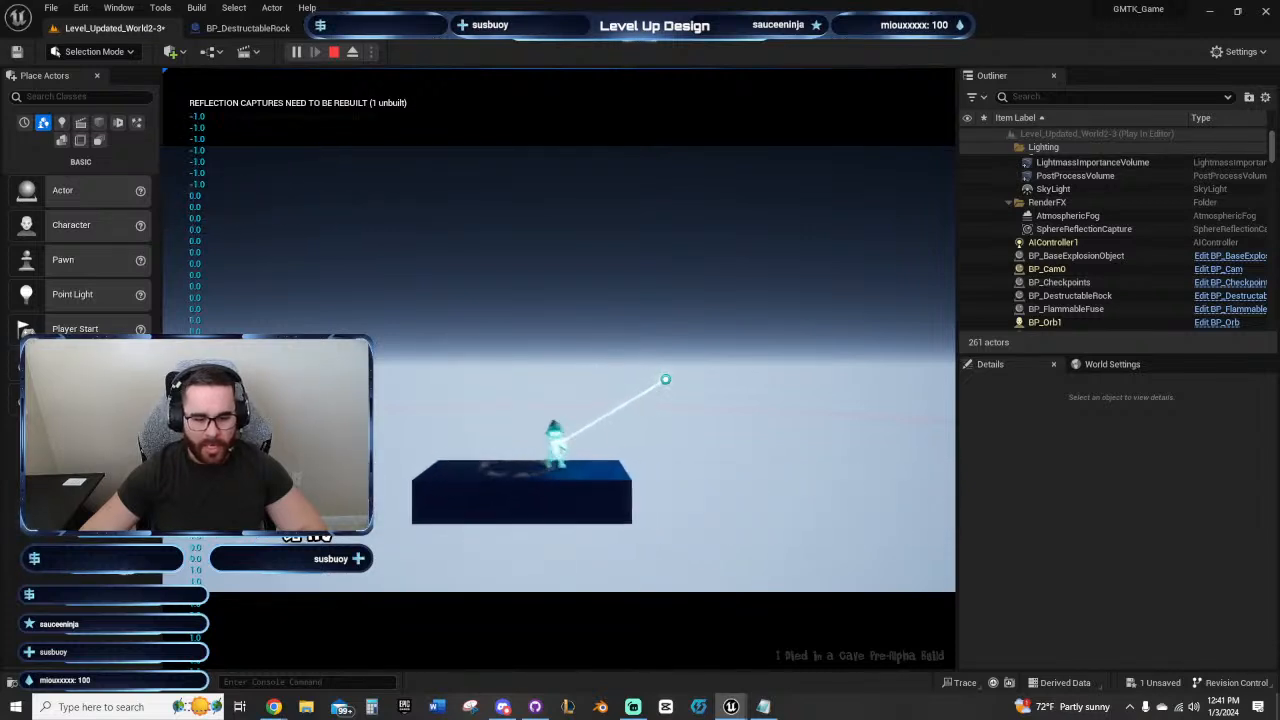
# Step: Test the jumps back across the platforms toward the corridor, then end the playtest and return to the level
pyautogui.press('a')
pyautogui.press('space')
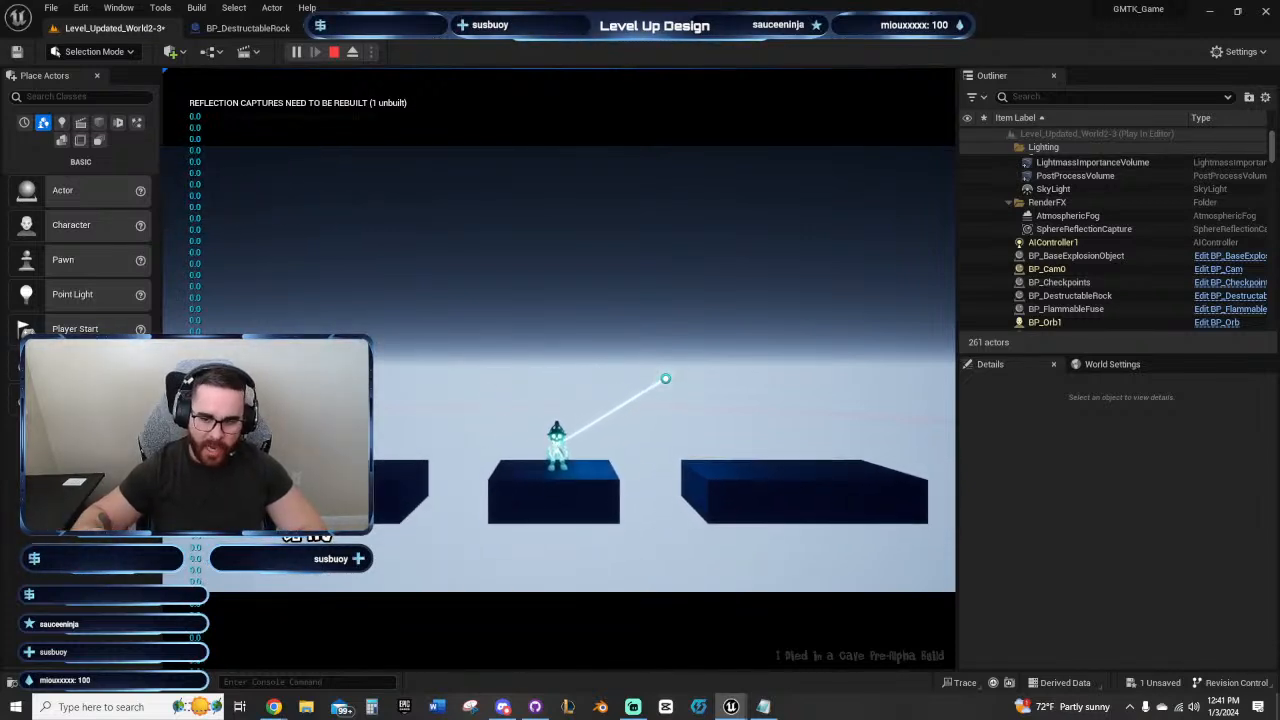
pyautogui.press('a')
pyautogui.press('space')
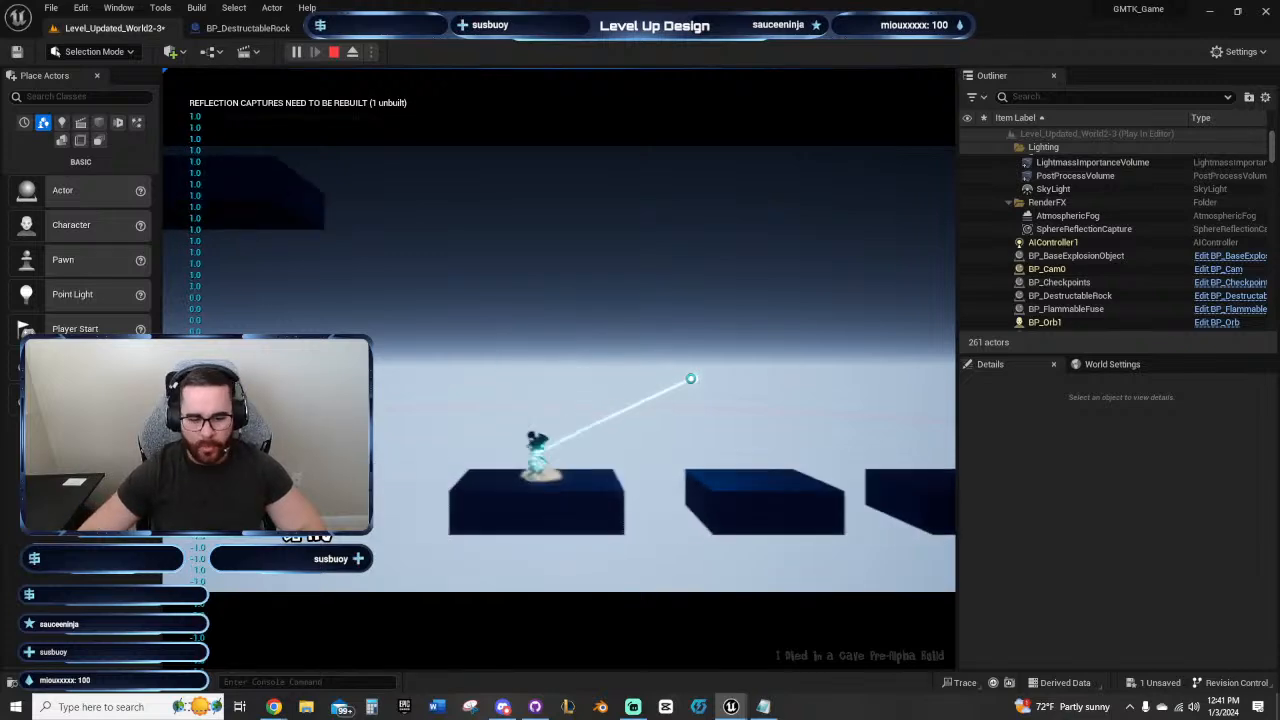
pyautogui.press('a')
pyautogui.press('space')
pyautogui.press('Escape')
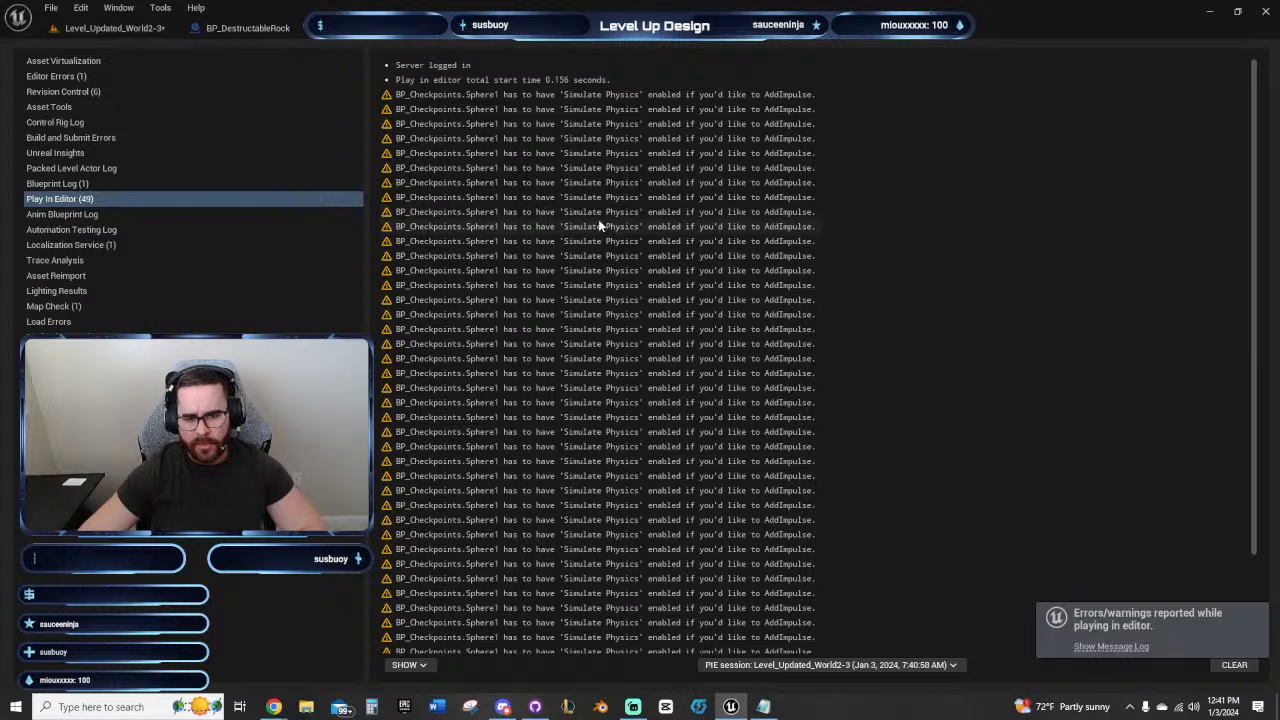
pyautogui.click(117, 30)
# Step: Undo the checkpoint's last move and clear the selection
pyautogui.press('f')
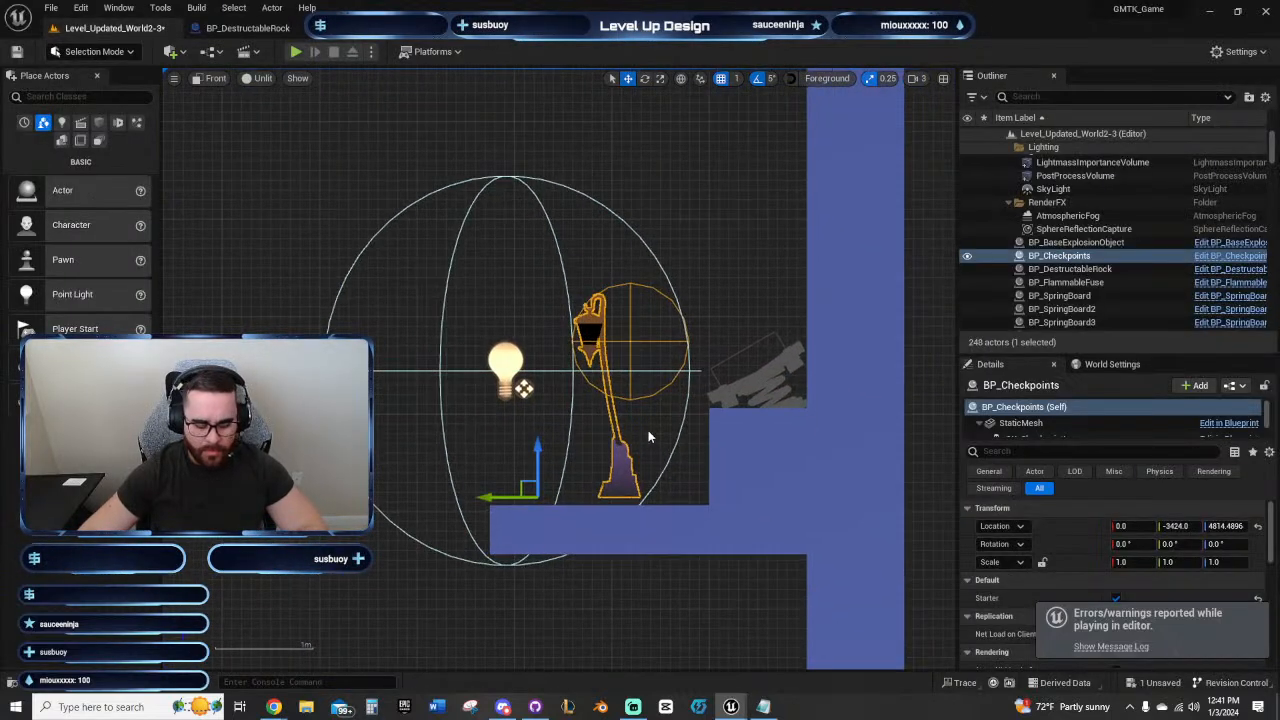
pyautogui.hotkey('ctrl', 'z')
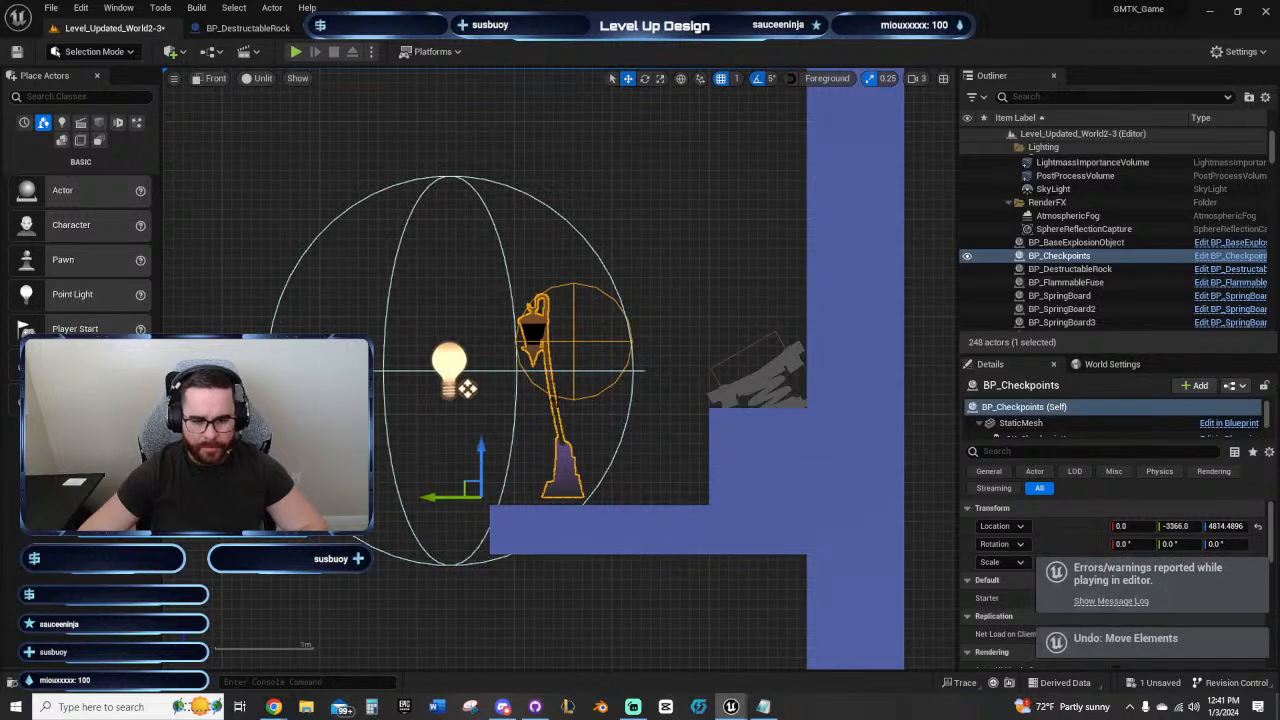
pyautogui.moveTo(607, 408); pyautogui.dragTo(536, 414, button='right')
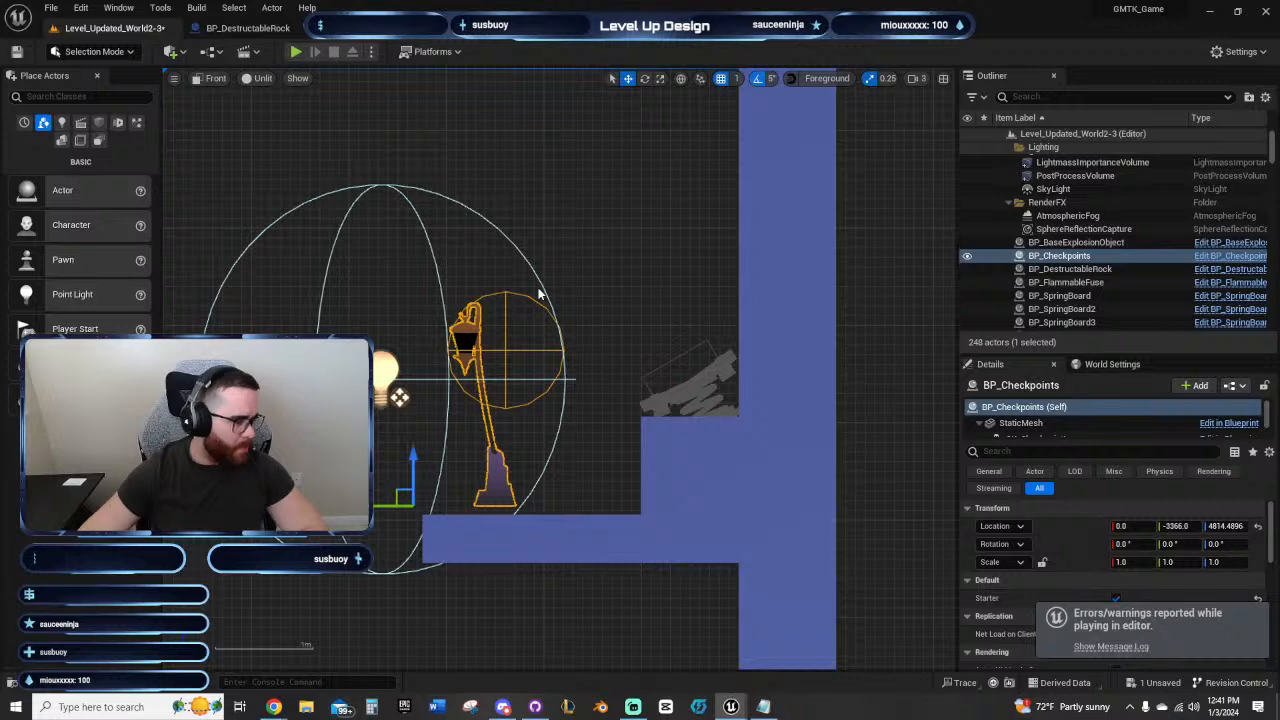
pyautogui.click(539, 255)
# Step: Select all twelve blocks of the three floating platforms and shift them one block outward to widen the gap after the corridor
pyautogui.scroll(-4, 591, 249)
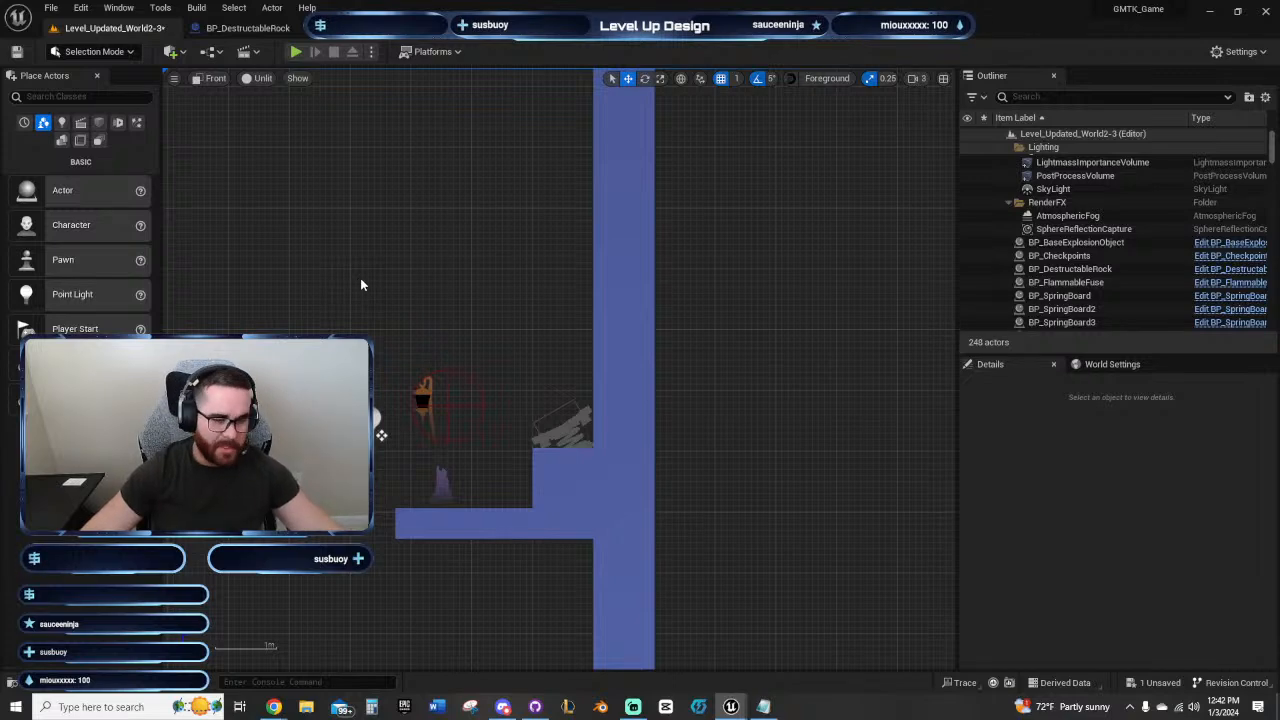
pyautogui.moveTo(360, 283); pyautogui.dragTo(443, 334, button='right')
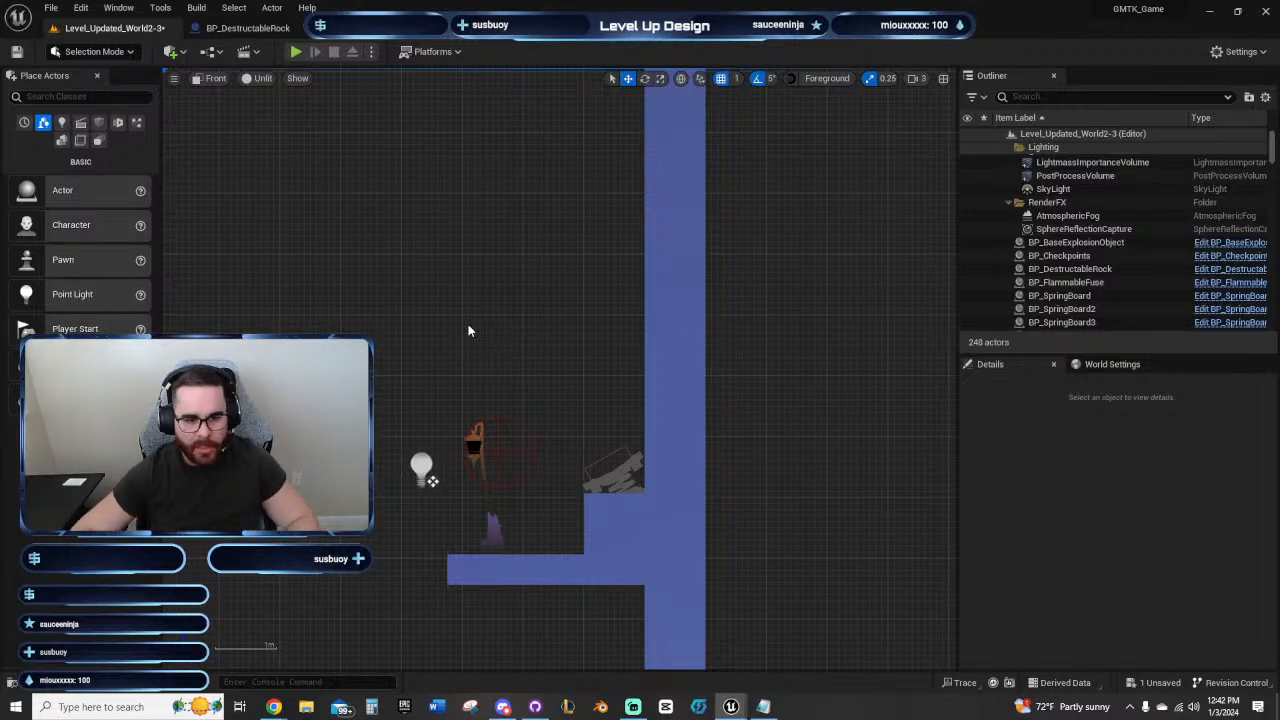
pyautogui.moveTo(488, 320); pyautogui.dragTo(510, 393, button='right')
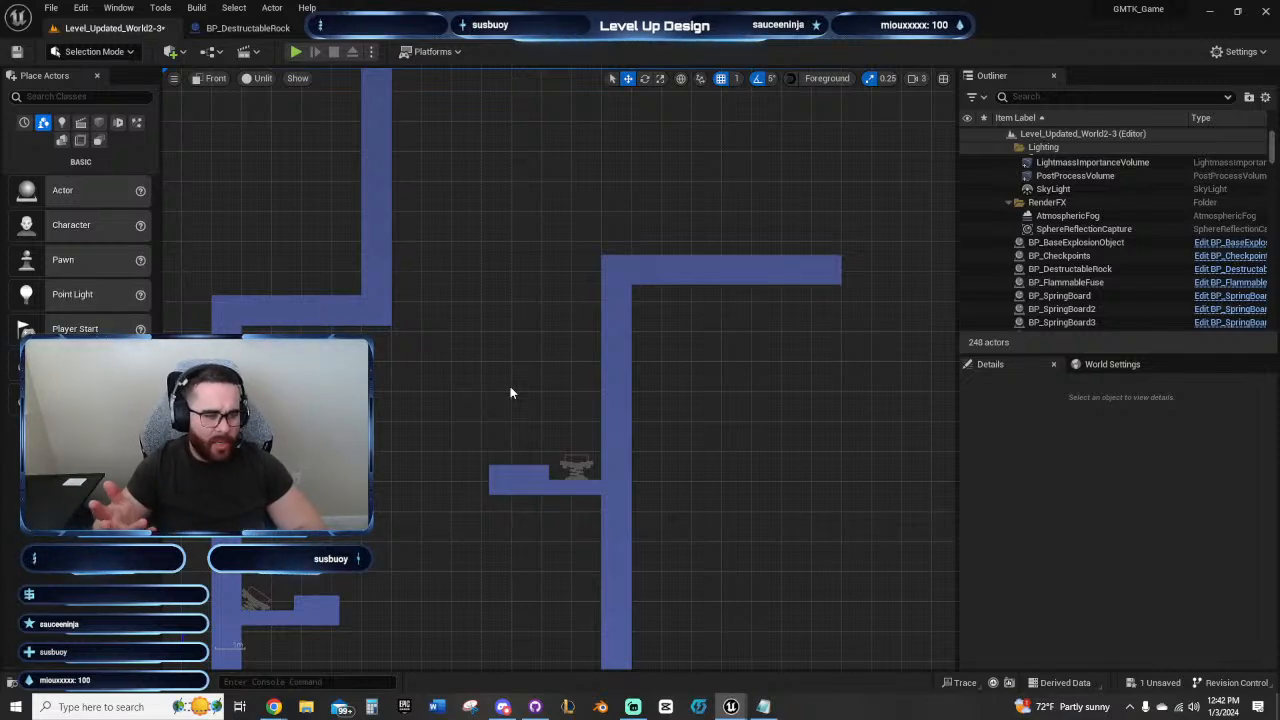
pyautogui.moveTo(510, 392); pyautogui.dragTo(445, 450, button='right')
pyautogui.moveTo(812, 498); pyautogui.dragTo(674, 527, button='right')
pyautogui.moveTo(737, 490); pyautogui.dragTo(378, 512, button='right')
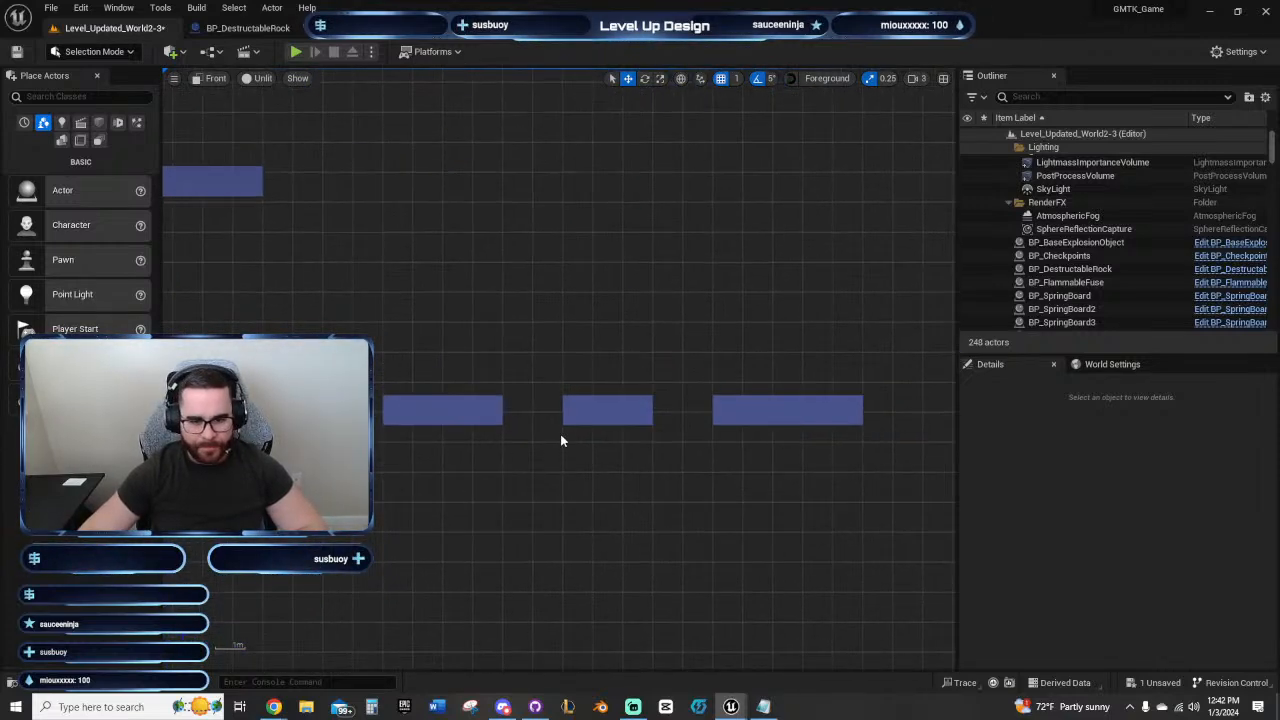
pyautogui.moveTo(508, 484); pyautogui.dragTo(546, 458, button='right')
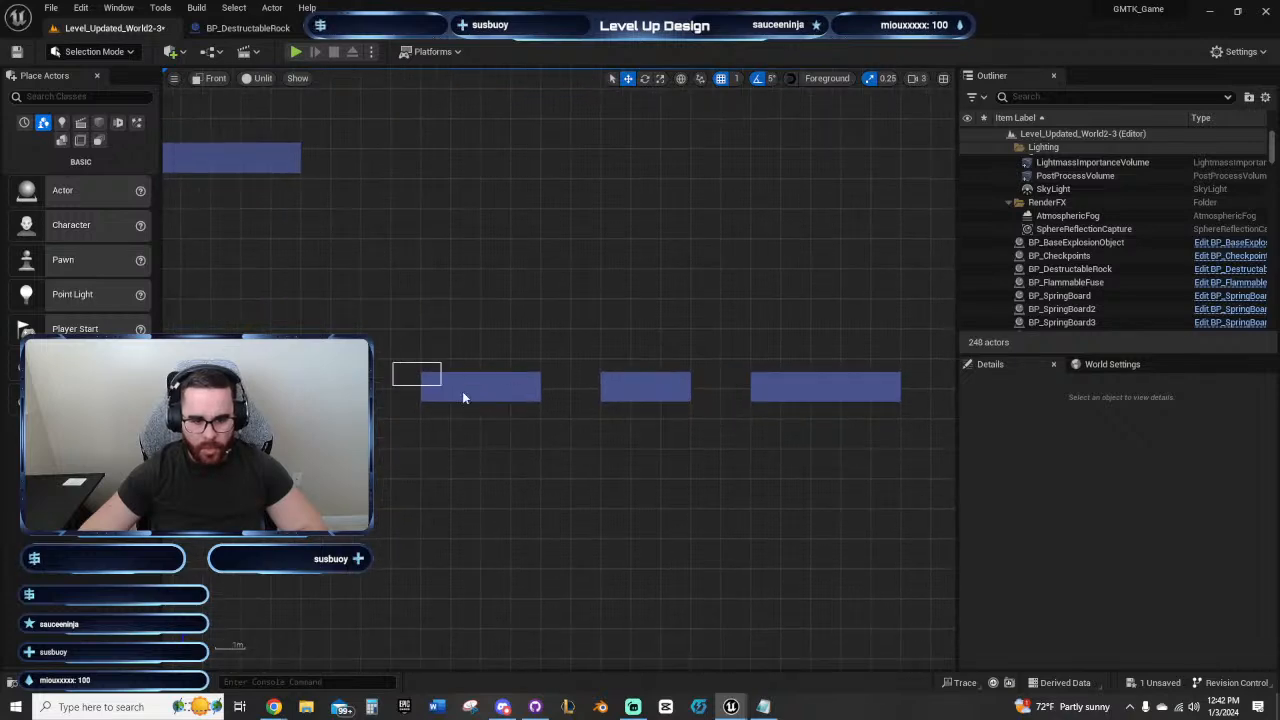
pyautogui.moveTo(546, 405); pyautogui.dragTo(912, 416)
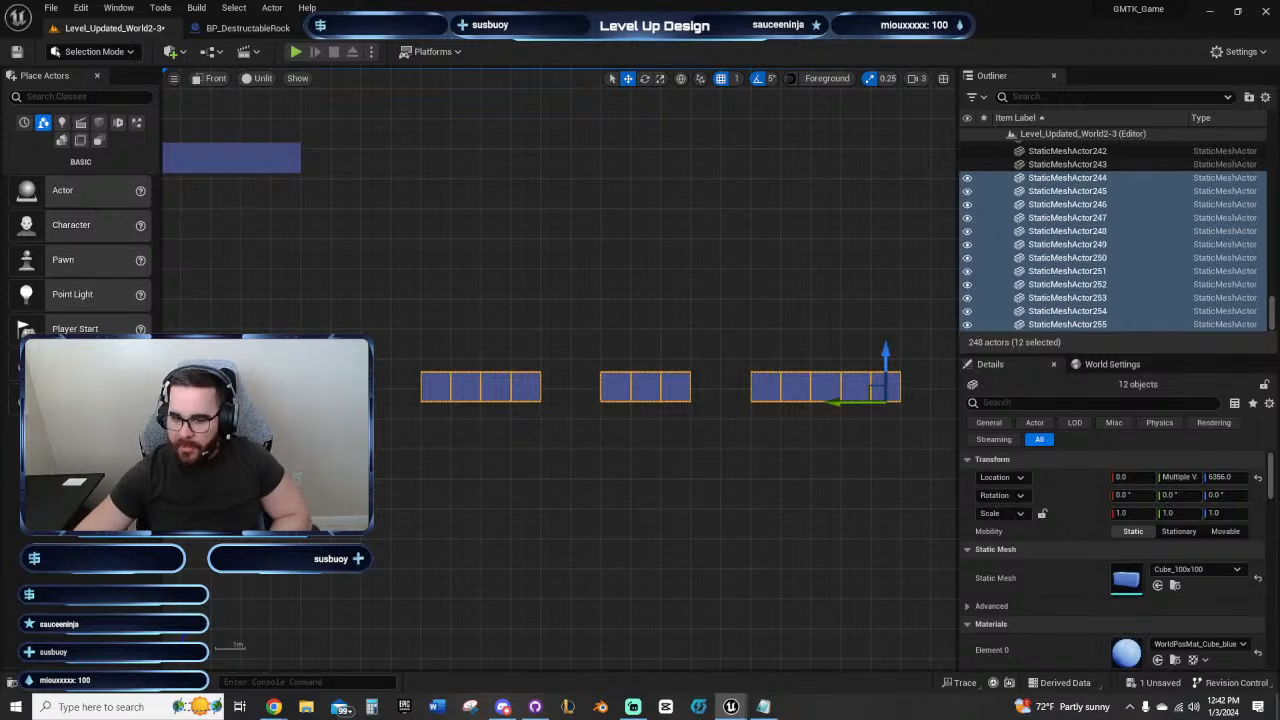
pyautogui.hotkey('ctrl', 'z')
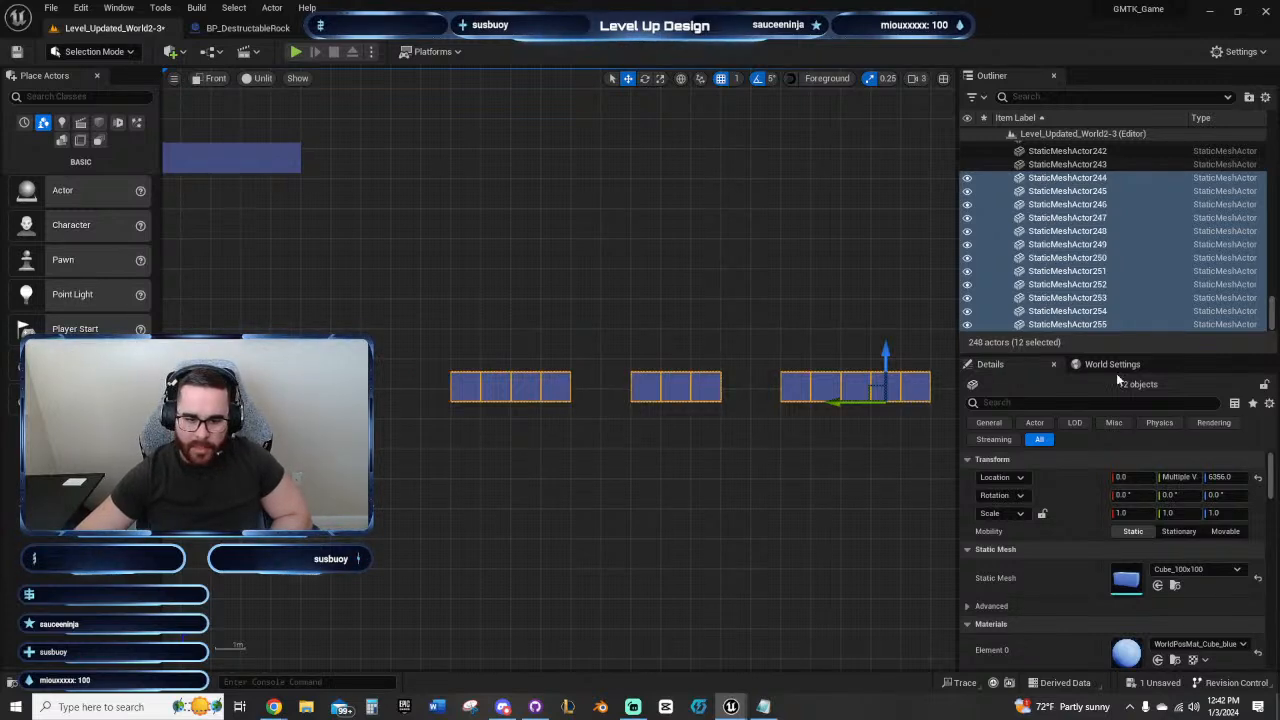
pyautogui.moveTo(514, 286); pyautogui.dragTo(677, 285, button='right')
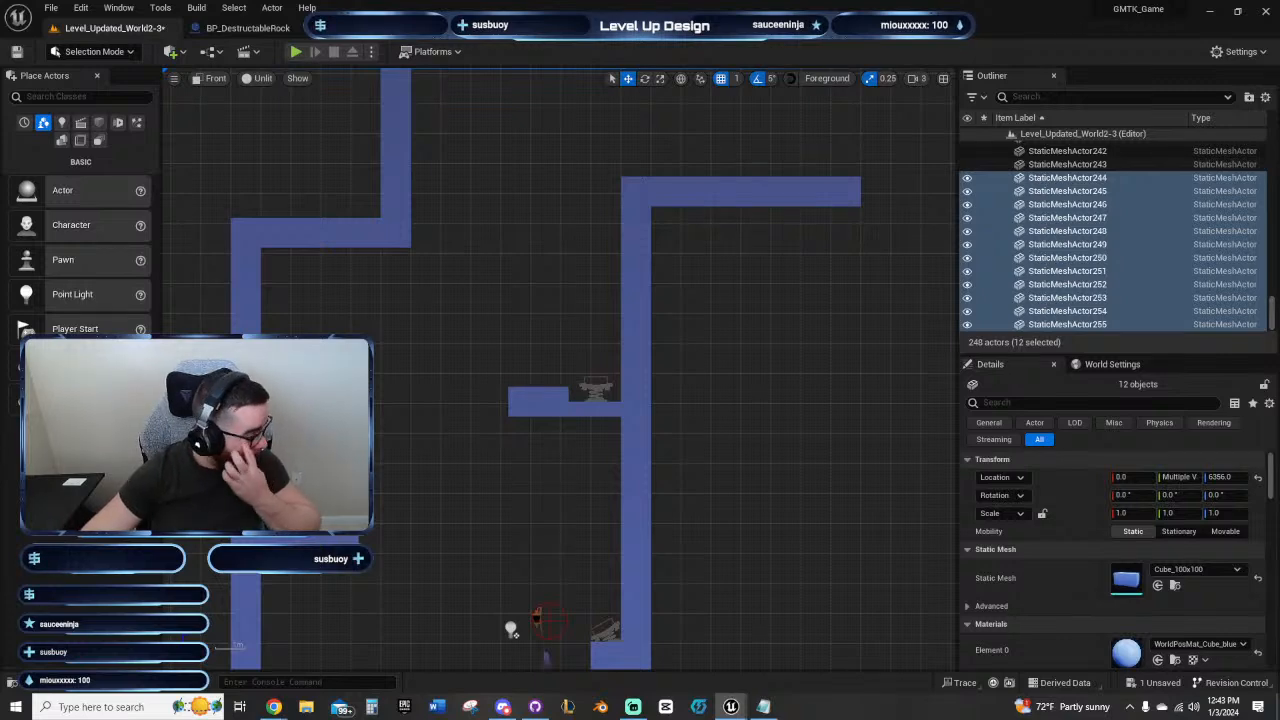
pyautogui.moveTo(450, 455); pyautogui.dragTo(447, 508, button='right')
pyautogui.moveTo(843, 398); pyautogui.dragTo(765, 398, button='right')
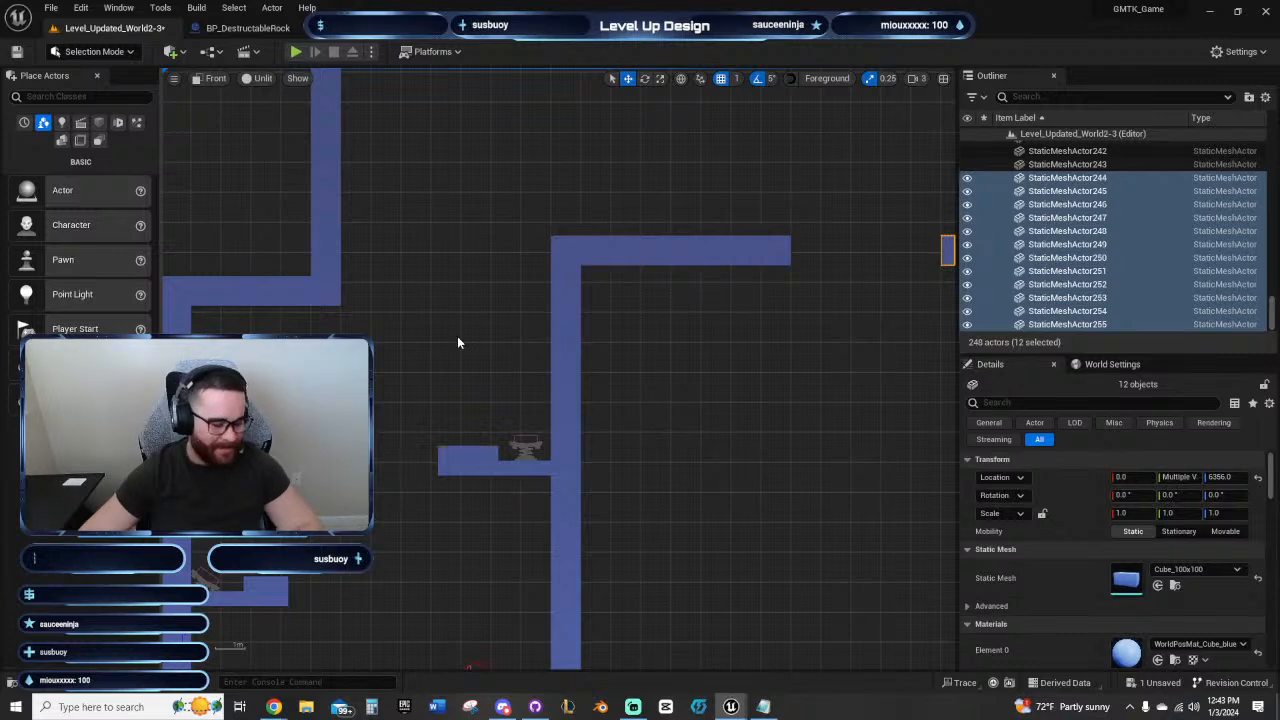
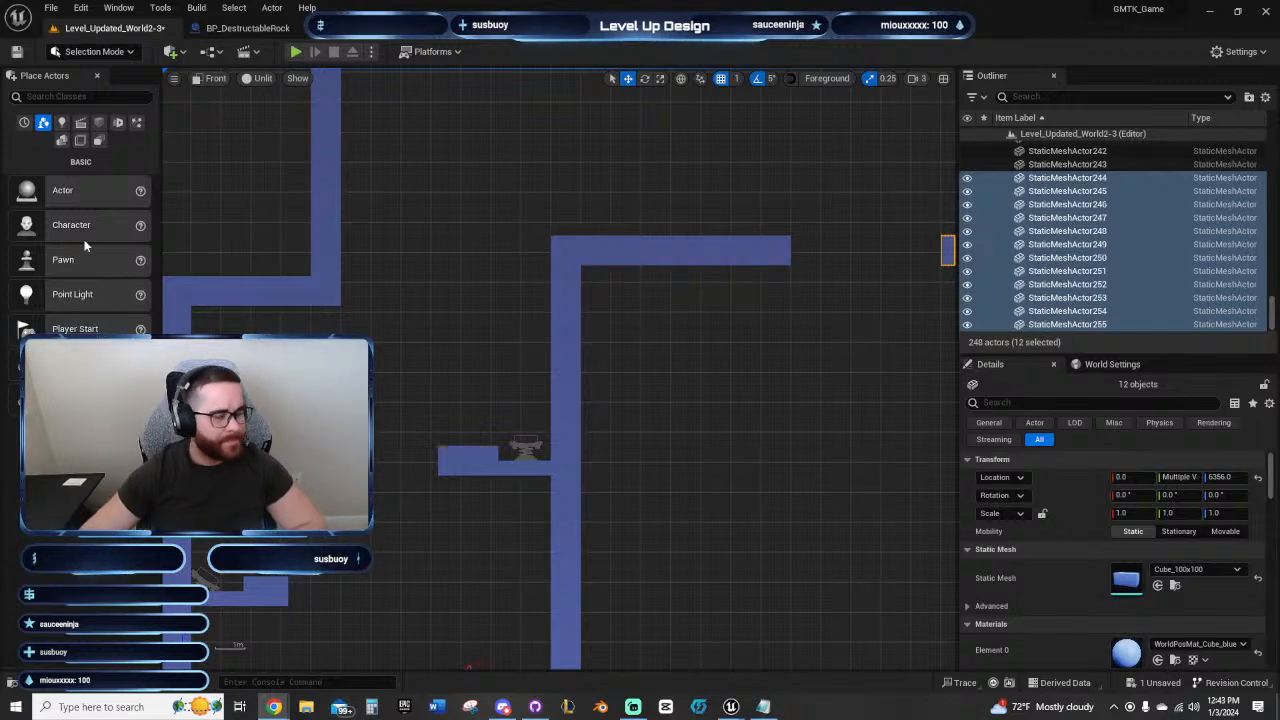
# Step: Select the eight blocks of the two outer floating platforms, shift them one block outward to widen the gap after the first platform, and clear the selection
pyautogui.moveTo(422, 338); pyautogui.dragTo(377, 415, button='right')
pyautogui.moveTo(640, 446); pyautogui.dragTo(380, 487, button='right')
pyautogui.click(640, 490)
pyautogui.moveTo(683, 456); pyautogui.dragTo(466, 411, button='right')
pyautogui.moveTo(268, 305); pyautogui.dragTo(662, 396)
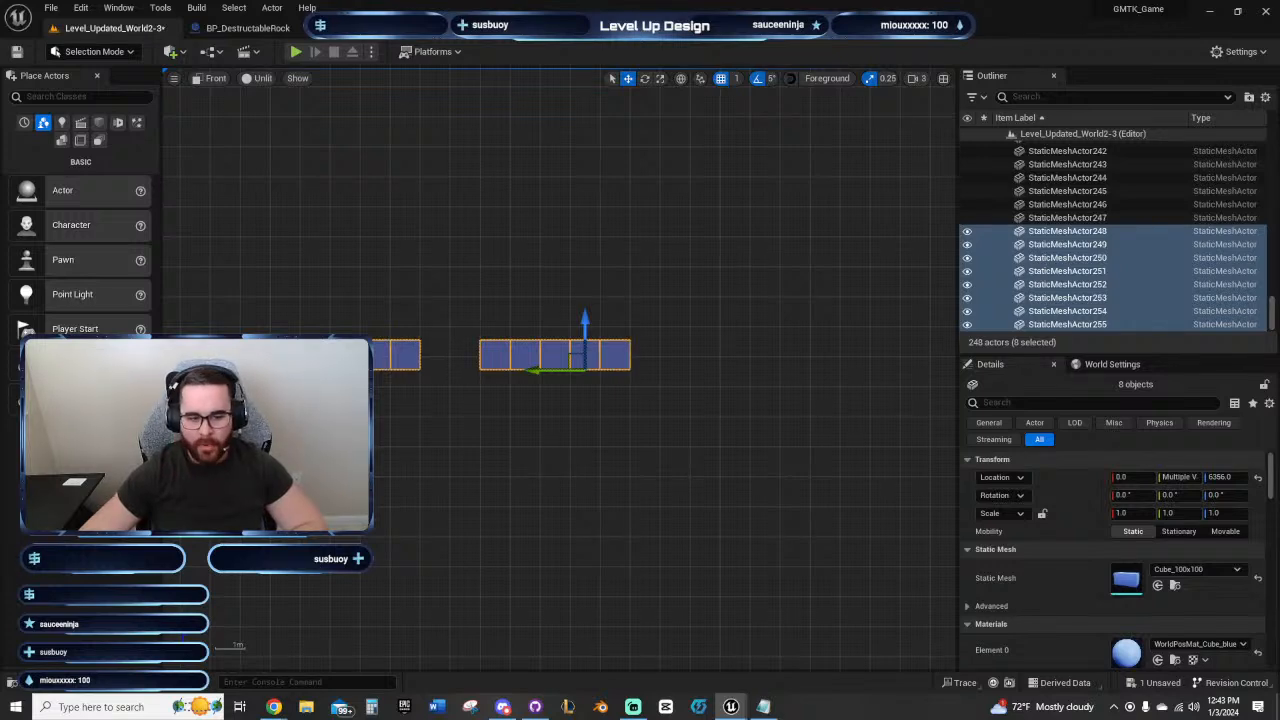
pyautogui.moveTo(540, 371); pyautogui.dragTo(569, 371)
pyautogui.moveTo(414, 486); pyautogui.dragTo(394, 525, button='right')
pyautogui.click(502, 361)
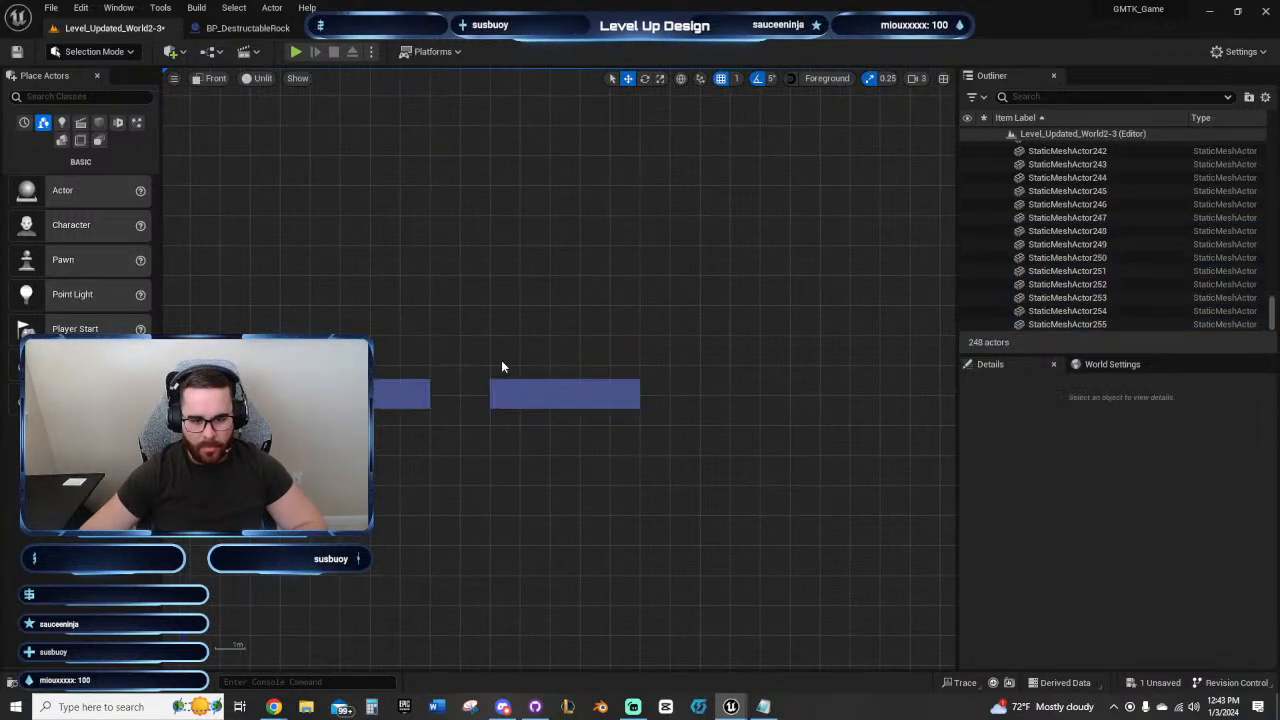
# Step: Move the checkpoint from the lower ledge up onto the start of the top corridor floor
pyautogui.moveTo(480, 345); pyautogui.dragTo(811, 347, button='right')
pyautogui.moveTo(279, 313); pyautogui.dragTo(562, 177, button='right')
pyautogui.moveTo(525, 560); pyautogui.dragTo(525, 313, button='right')
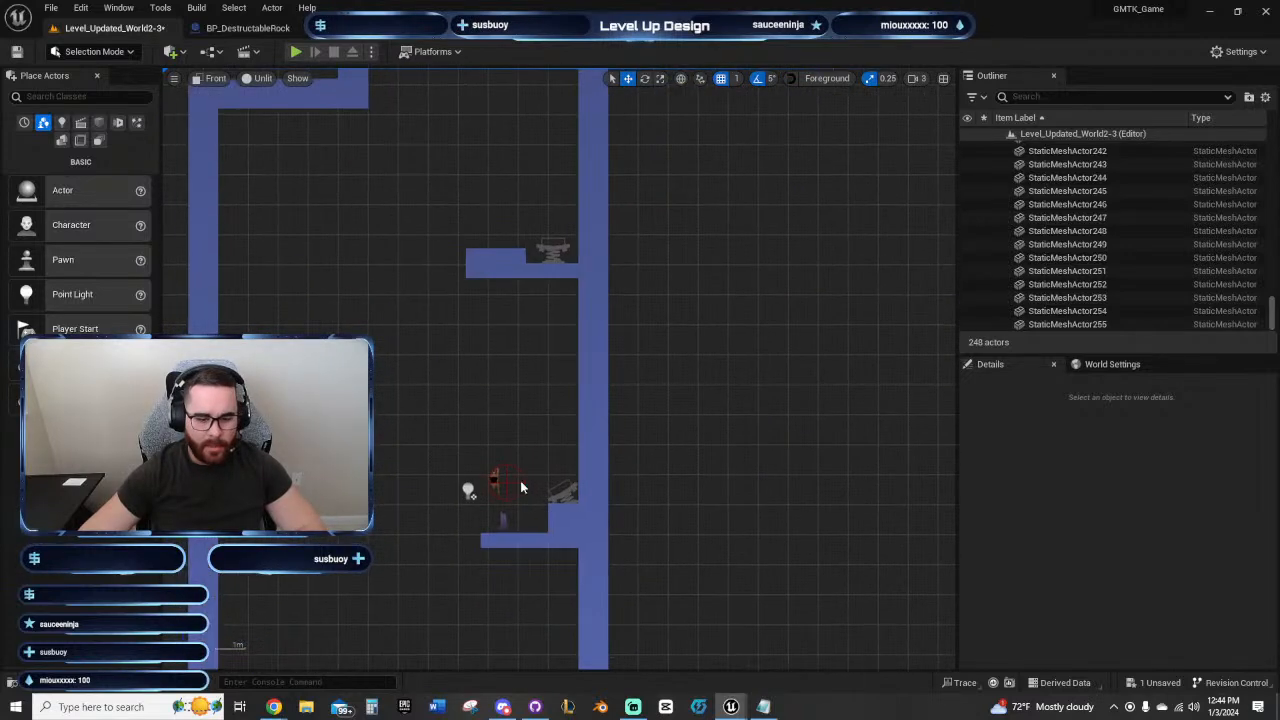
pyautogui.click(473, 484)
pyautogui.moveTo(473, 484); pyautogui.dragTo(471, 100)
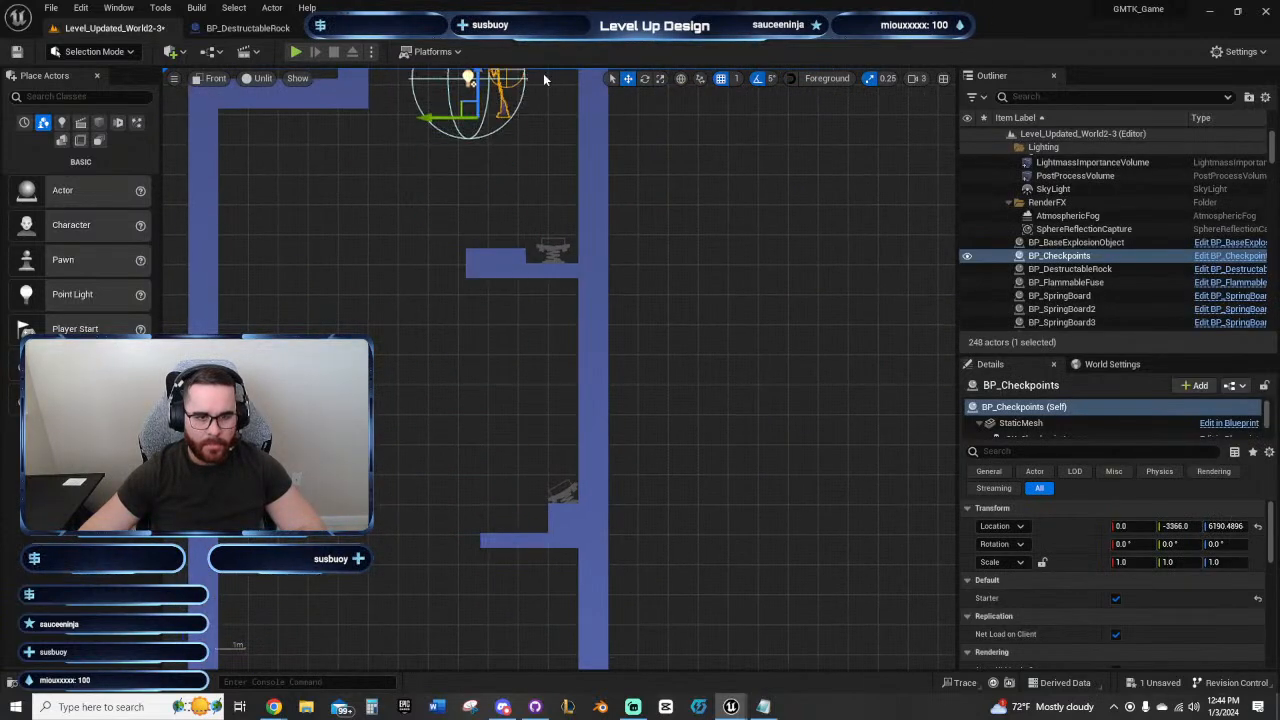
pyautogui.moveTo(471, 100); pyautogui.dragTo(449, 427, button='right')
pyautogui.moveTo(447, 425); pyautogui.dragTo(549, 381)
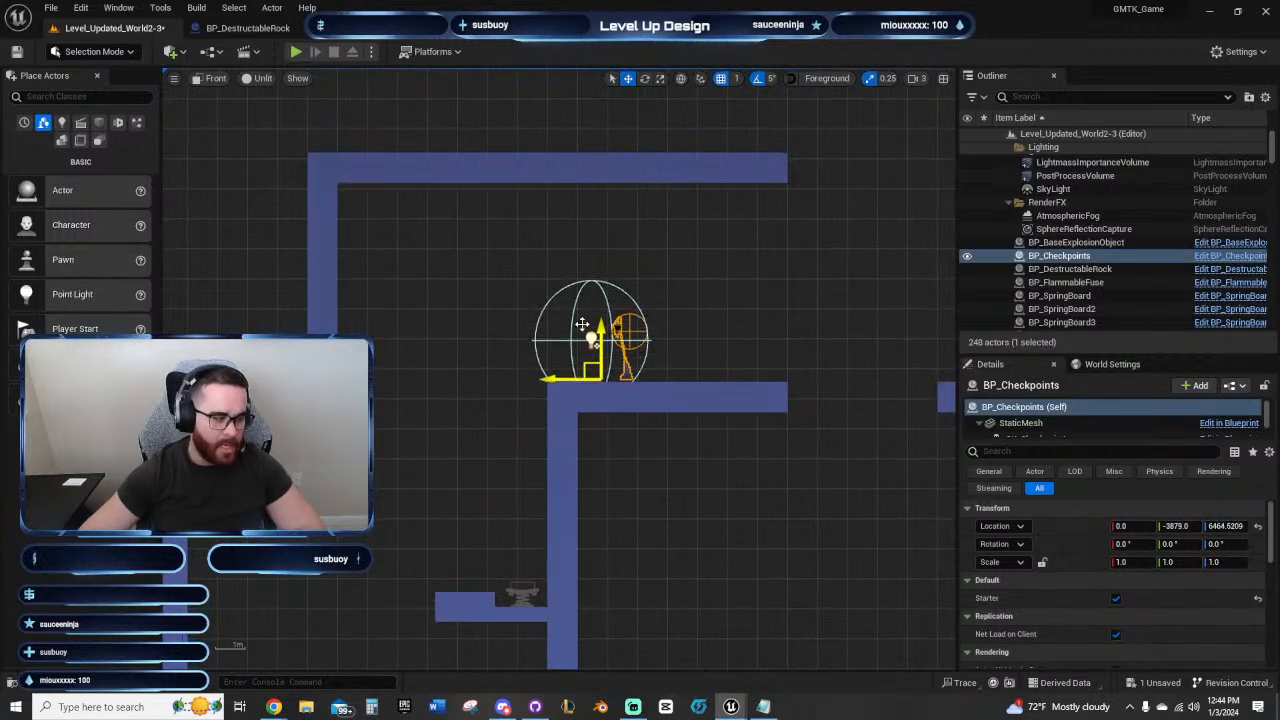
# Step: Playtest the widened jump from the corridor floor to the first floating platform, then end the playtest
pyautogui.click(297, 52)
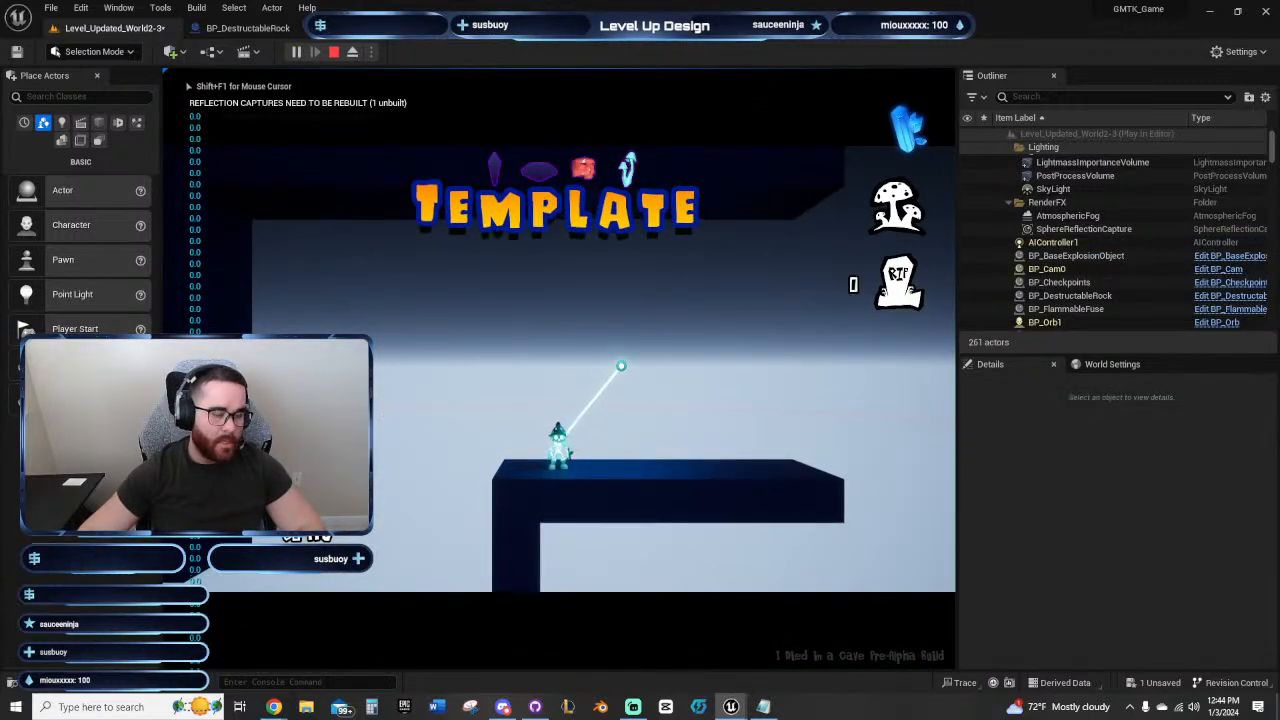
pyautogui.press('d')
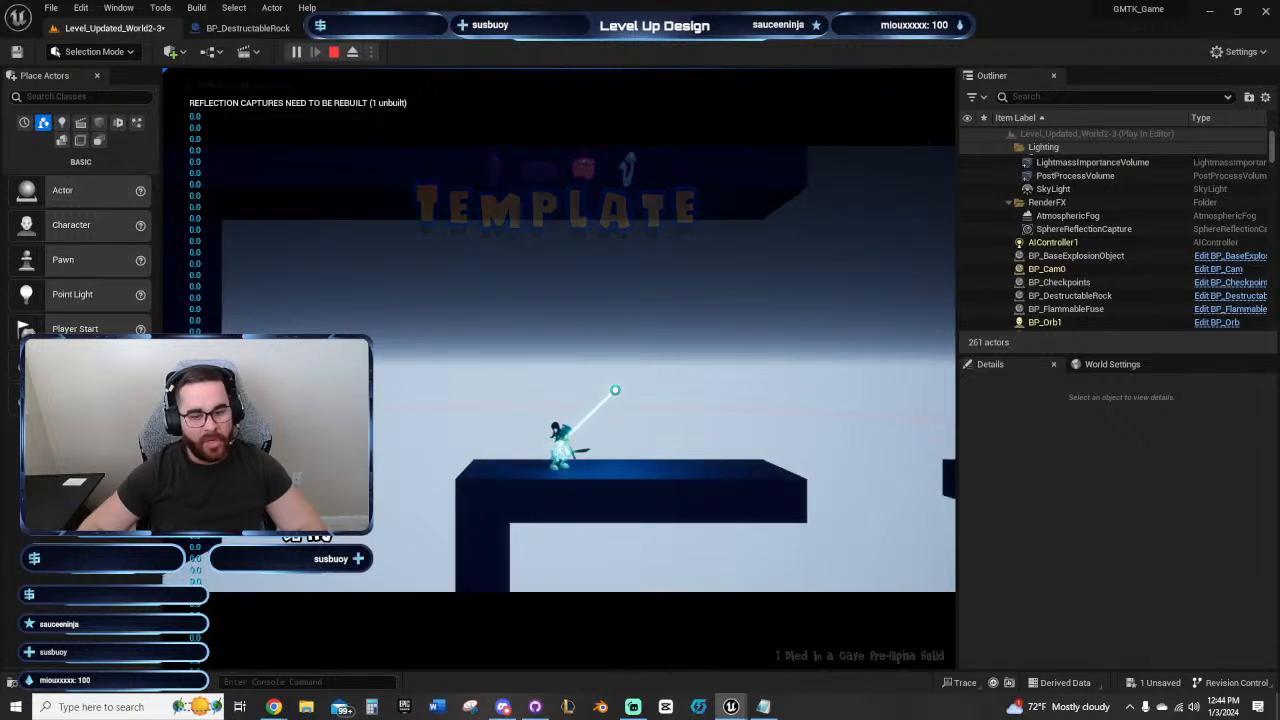
pyautogui.press('d')
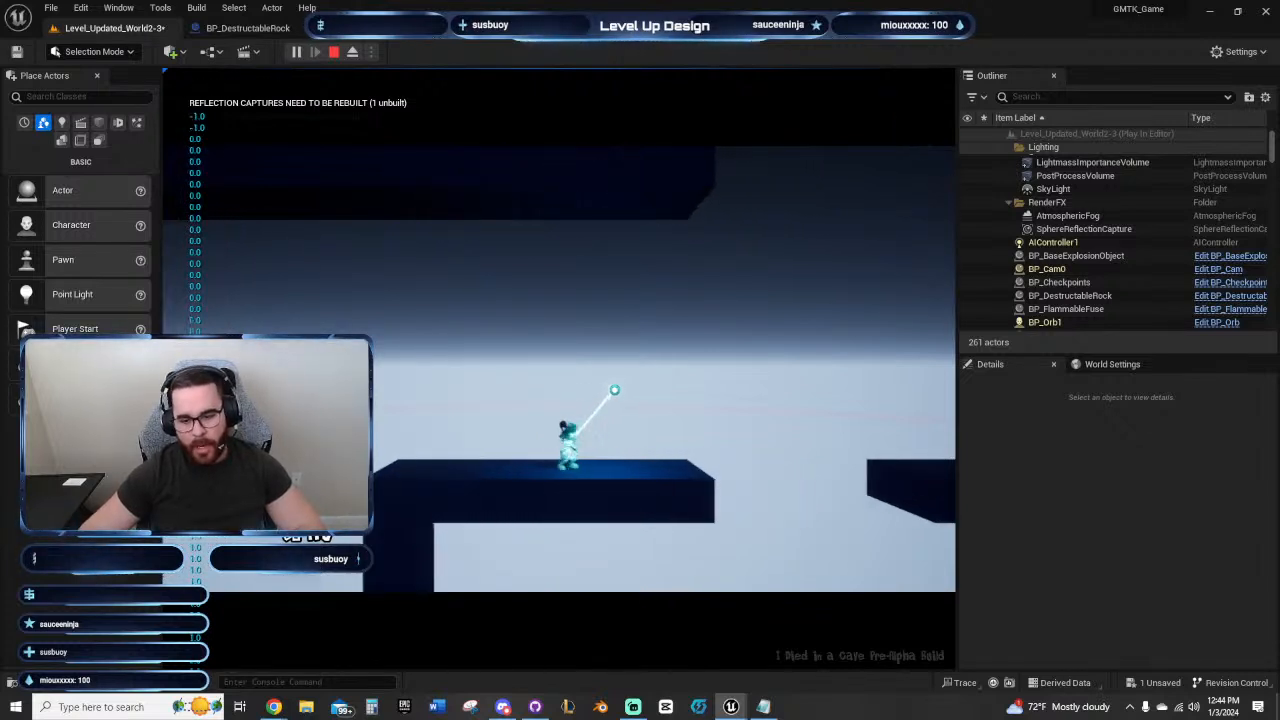
pyautogui.press('space')
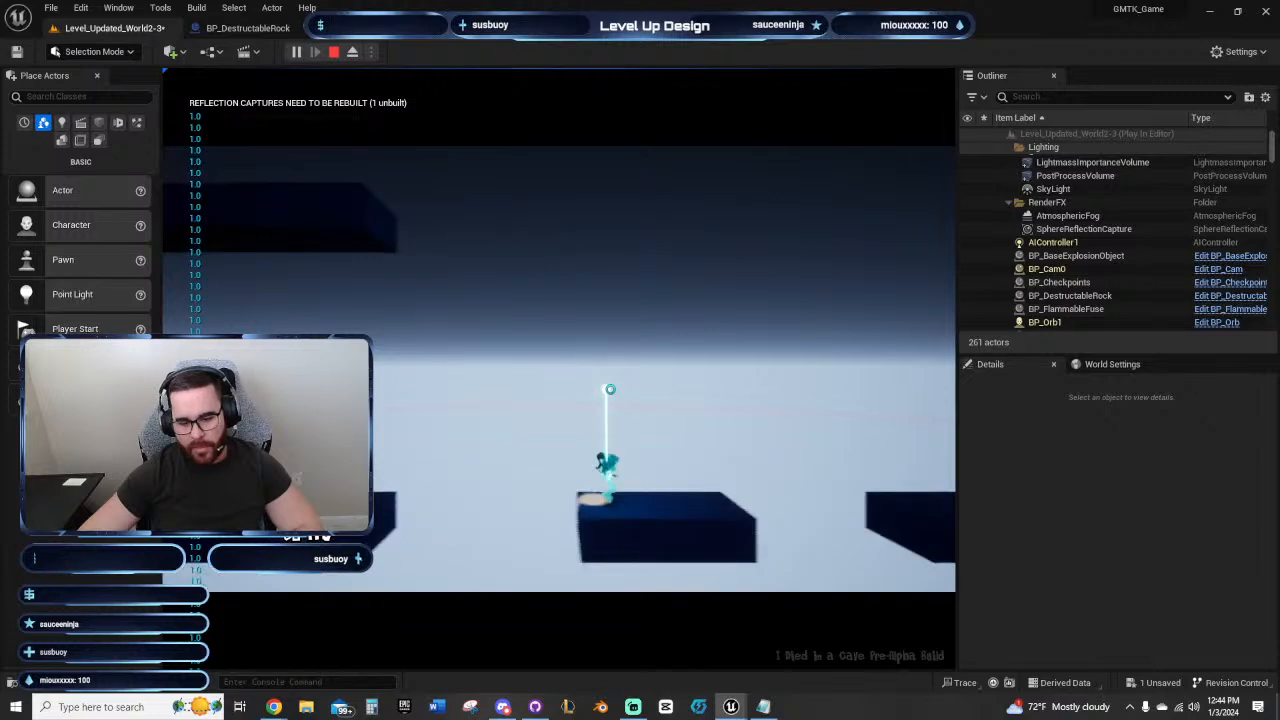
pyautogui.press('Escape')
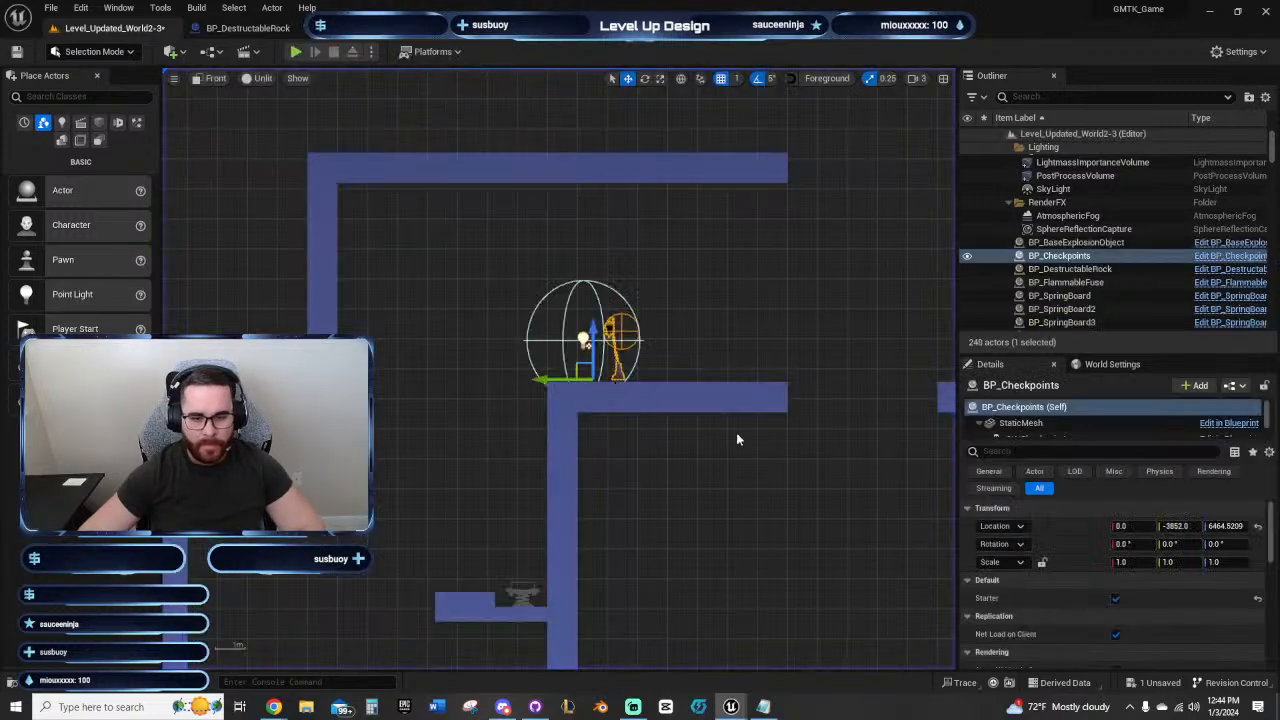
# Step: Duplicate the corridor-side end block of the first floating platform one block up to form a raised lip
pyautogui.moveTo(876, 474); pyautogui.dragTo(538, 490, button='right')
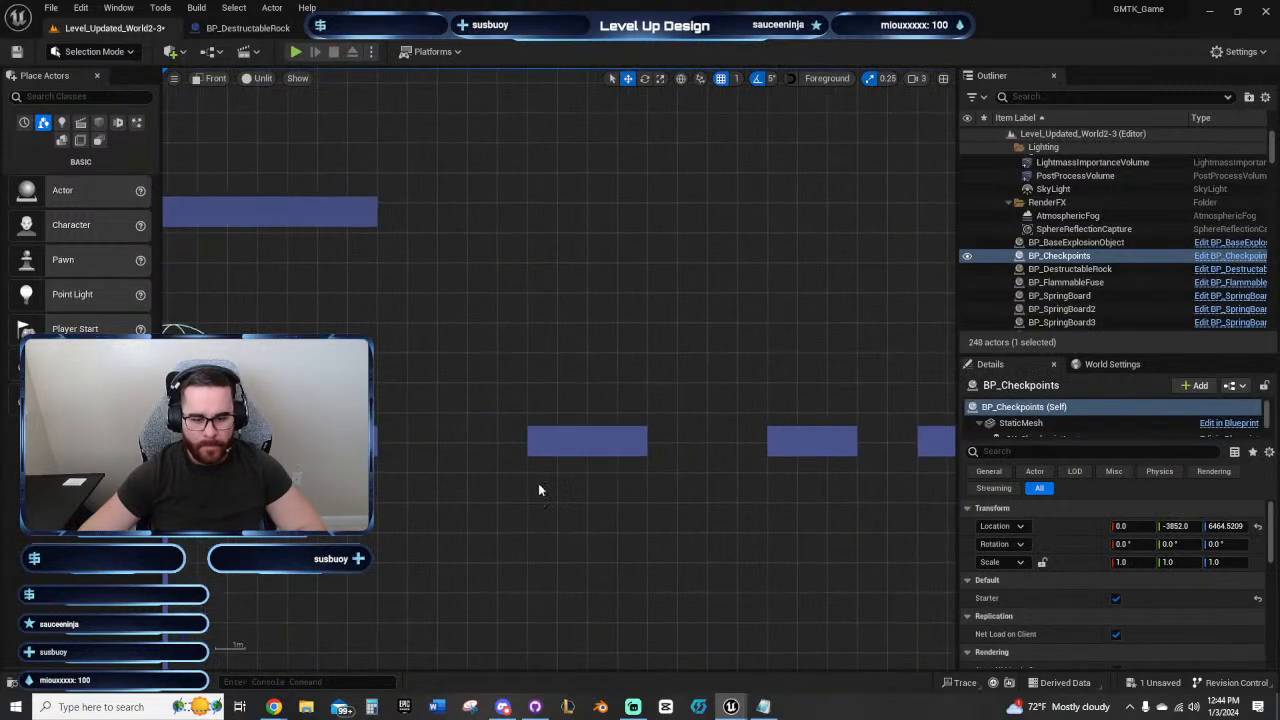
pyautogui.click(536, 442)
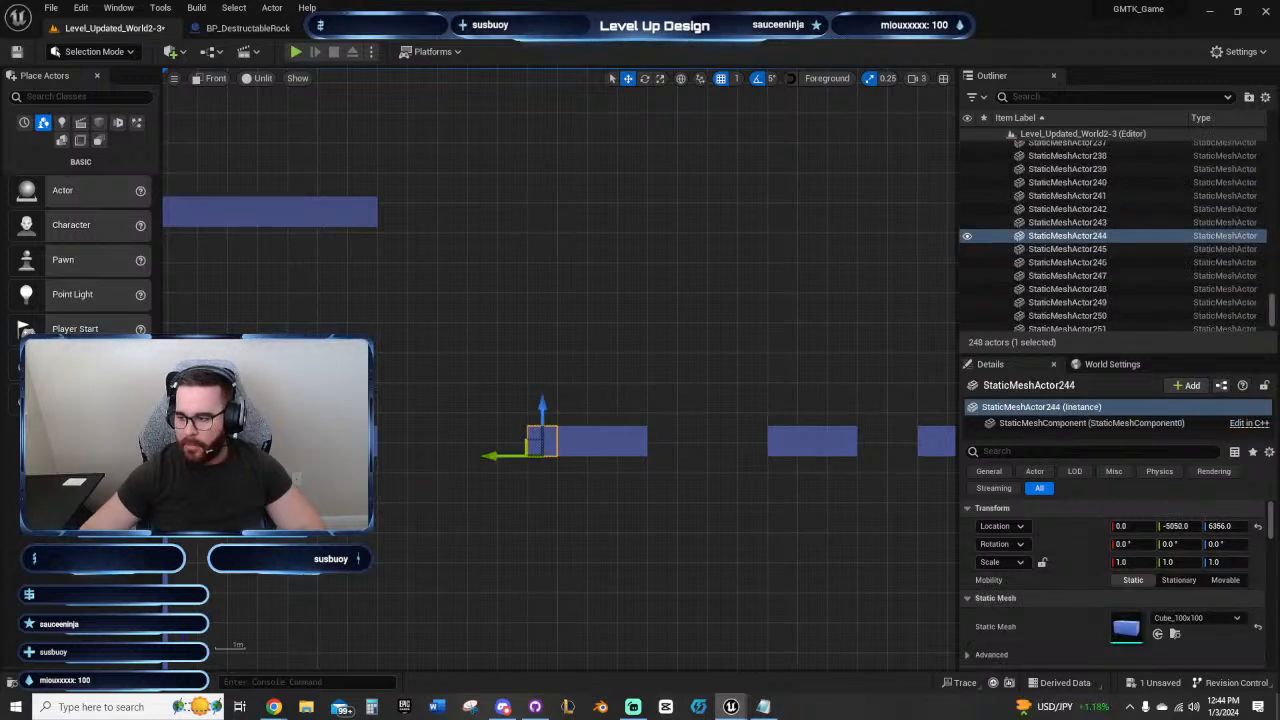
pyautogui.keyDown('alt'); pyautogui.moveTo(542, 408); pyautogui.dragTo(542, 378); pyautogui.keyUp('alt')
pyautogui.moveTo(662, 333); pyautogui.dragTo(615, 319, button='right')
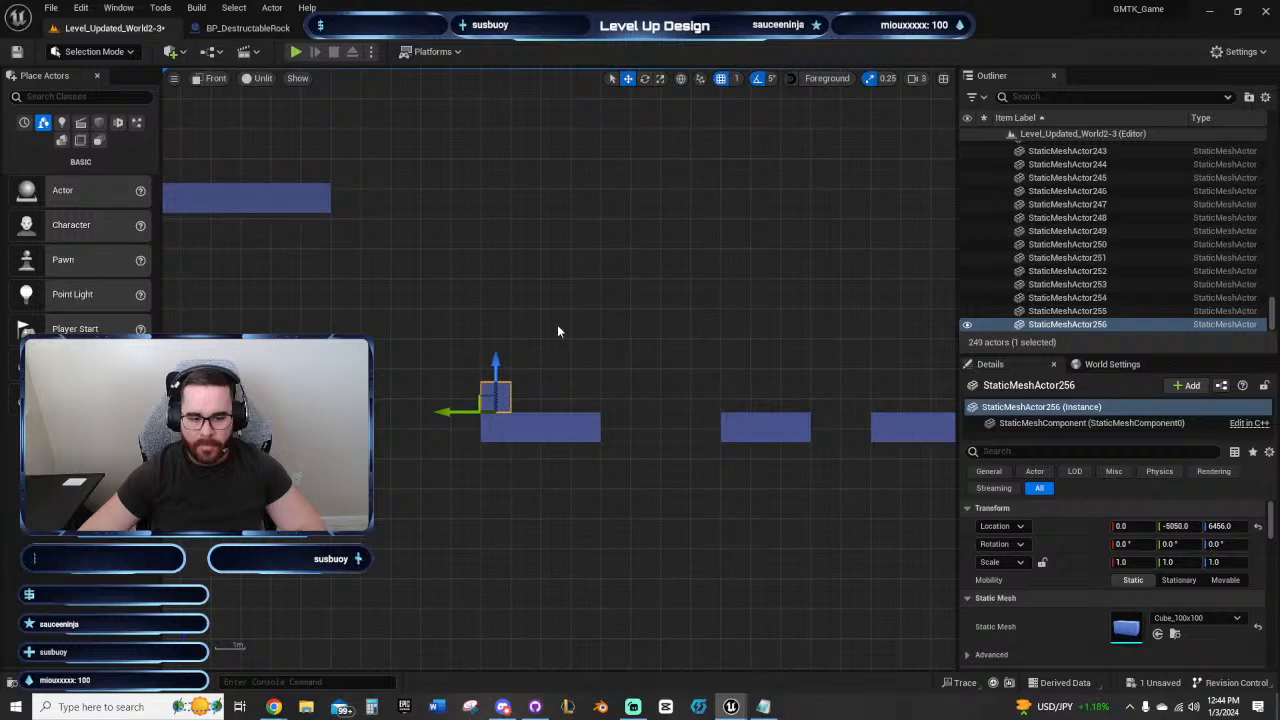
pyautogui.moveTo(416, 311); pyautogui.dragTo(457, 305, button='right')
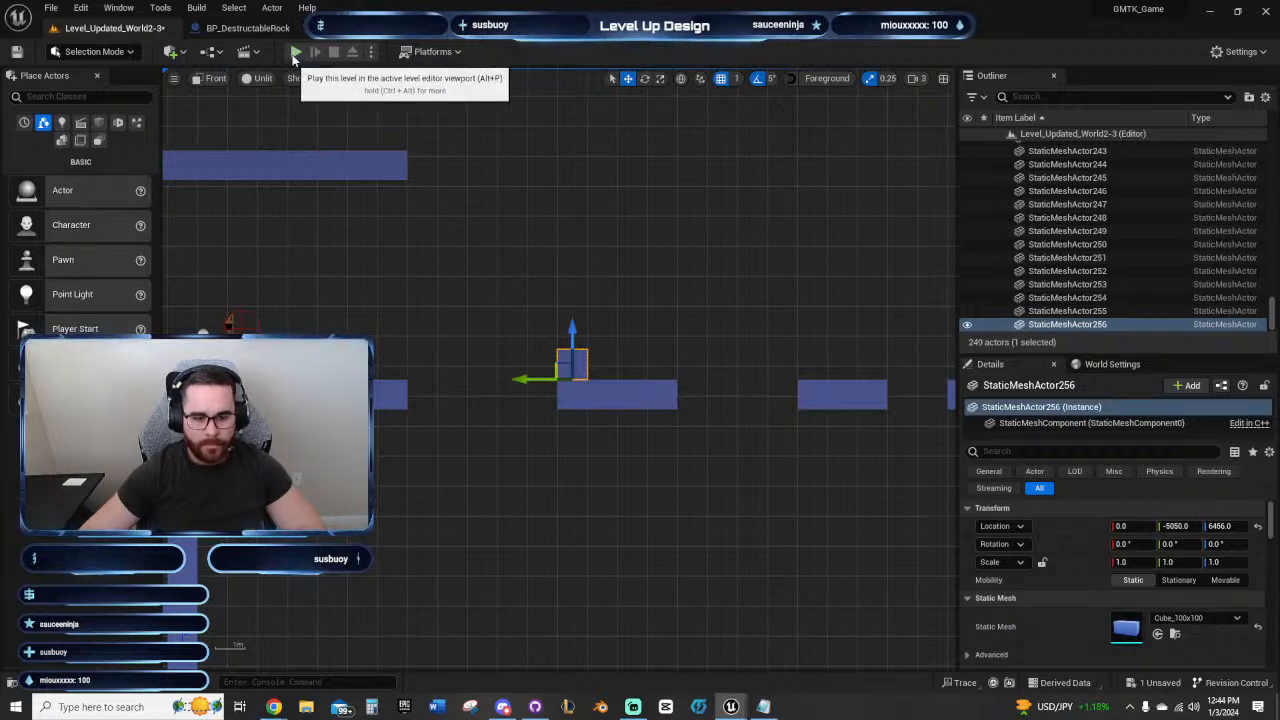
# Step: Select the three blocks of the second floating platform and raise them two blocks, to height 6556
pyautogui.moveTo(666, 306); pyautogui.dragTo(524, 296, button='right')
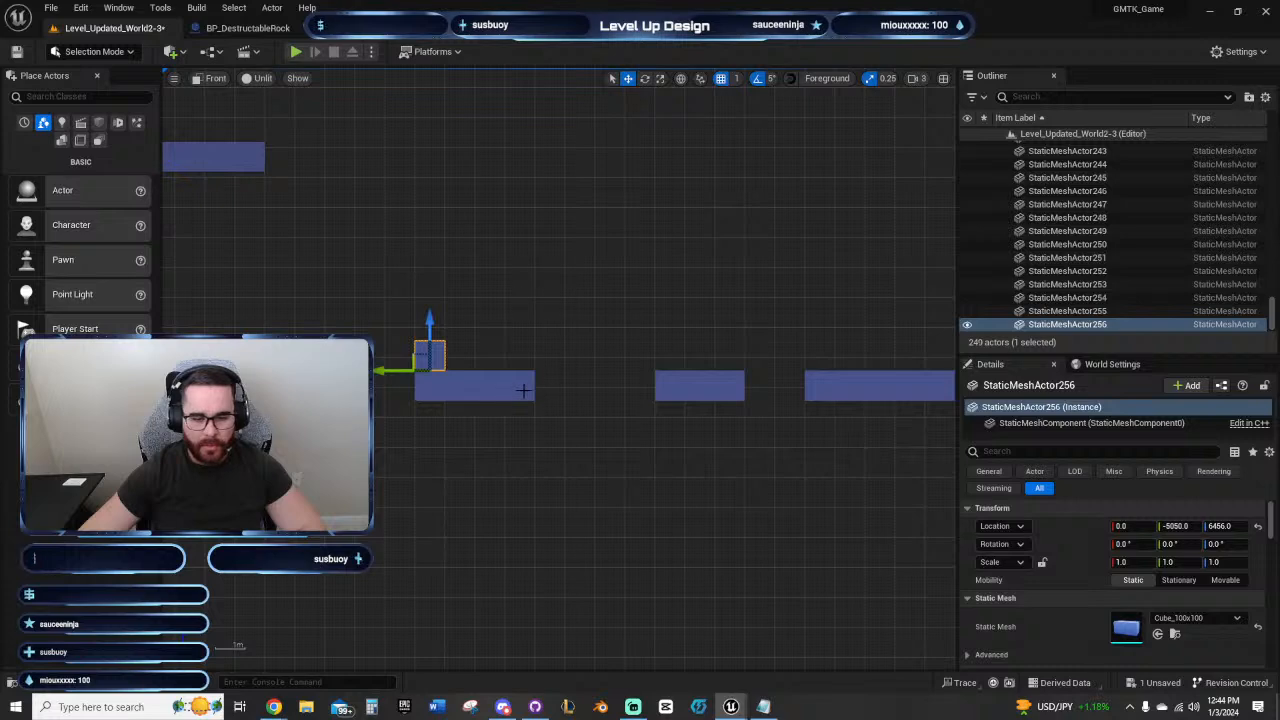
pyautogui.moveTo(523, 390); pyautogui.dragTo(538, 372, button='right')
pyautogui.click(590, 384)
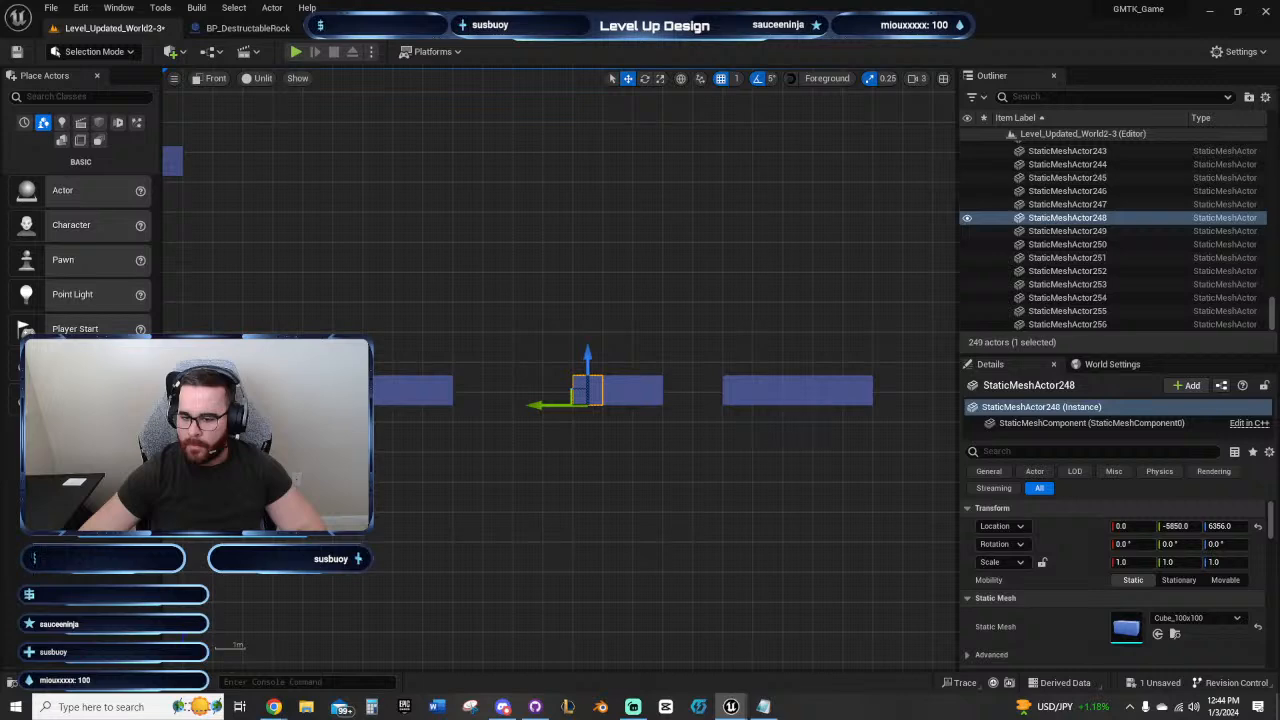
pyautogui.moveTo(571, 374); pyautogui.dragTo(647, 330)
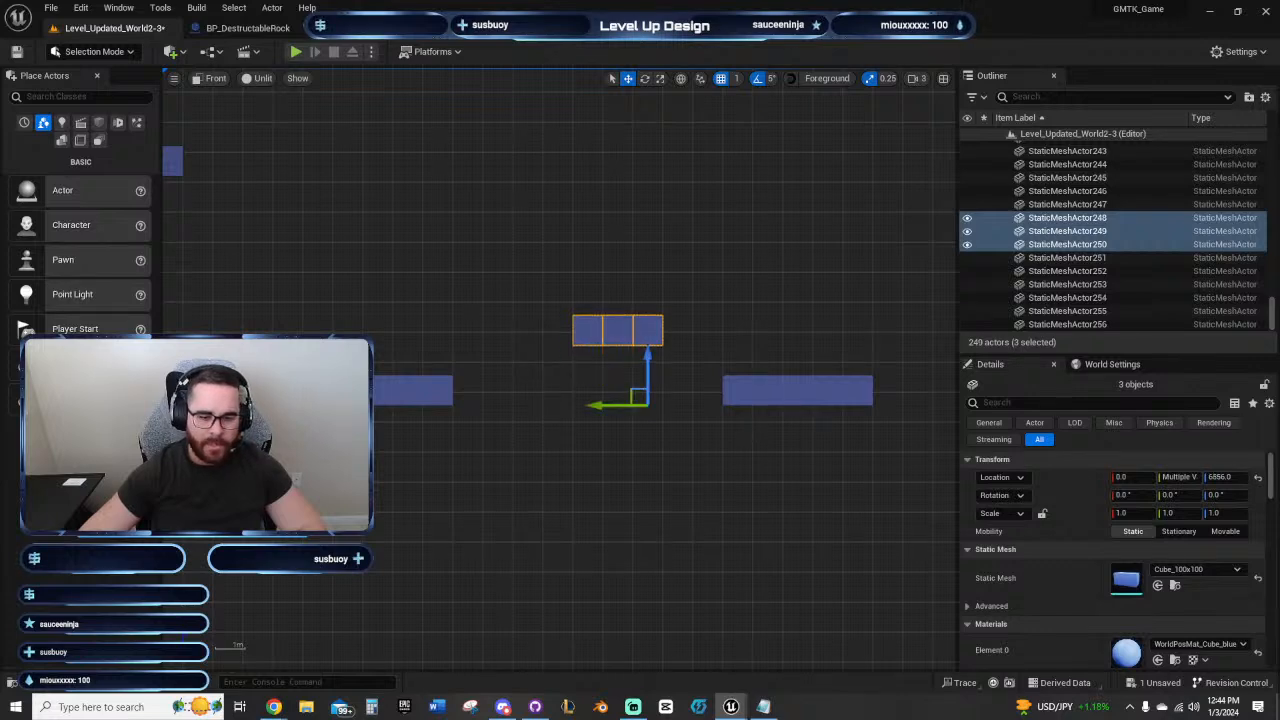
# Step: Duplicate the raised platform's corridor-side end block downward twice to build a two-block wall beneath it
pyautogui.press('Escape')
pyautogui.click(587, 330)
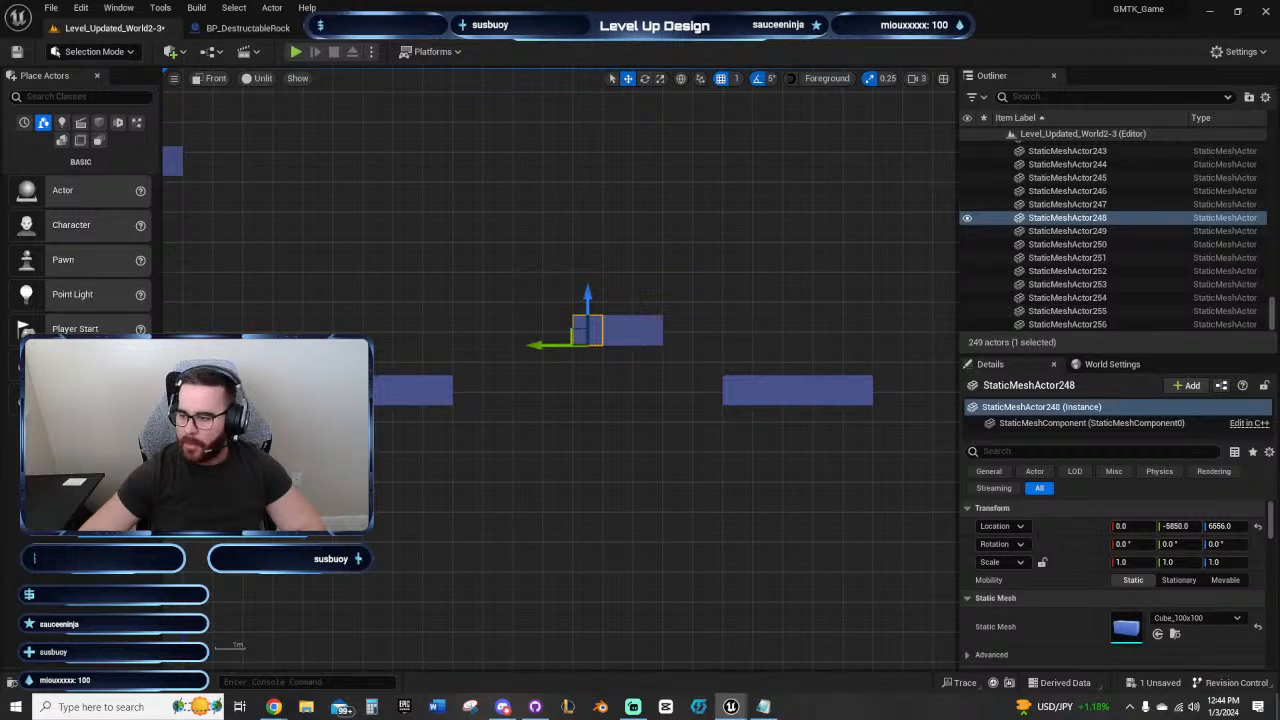
pyautogui.keyDown('alt'); pyautogui.moveTo(587, 297); pyautogui.dragTo(587, 357); pyautogui.keyUp('alt')
pyautogui.moveTo(717, 269); pyautogui.dragTo(740, 284, button='right')
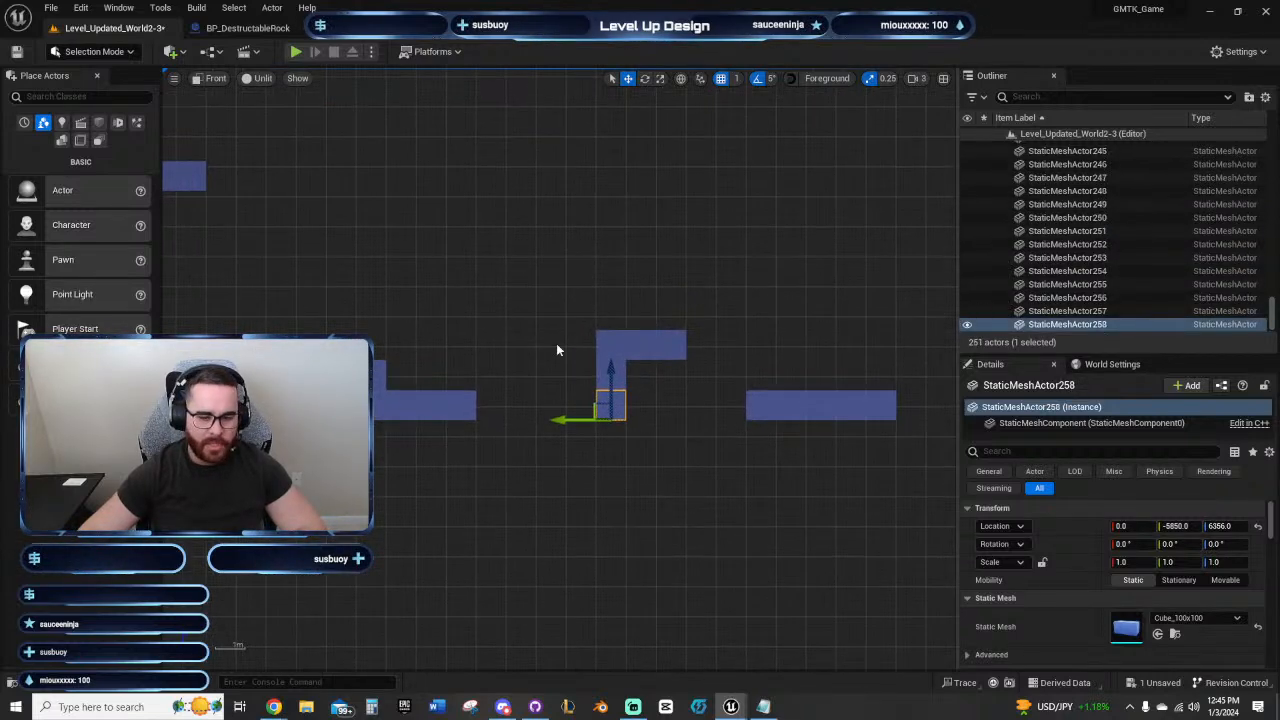
pyautogui.click(602, 373)
pyautogui.click(611, 344)
# Step: Move the checkpoint onto the first floating platform and bridge the gap to the second platform's wall with copied floor blocks
pyautogui.moveTo(442, 332); pyautogui.dragTo(665, 317, button='right')
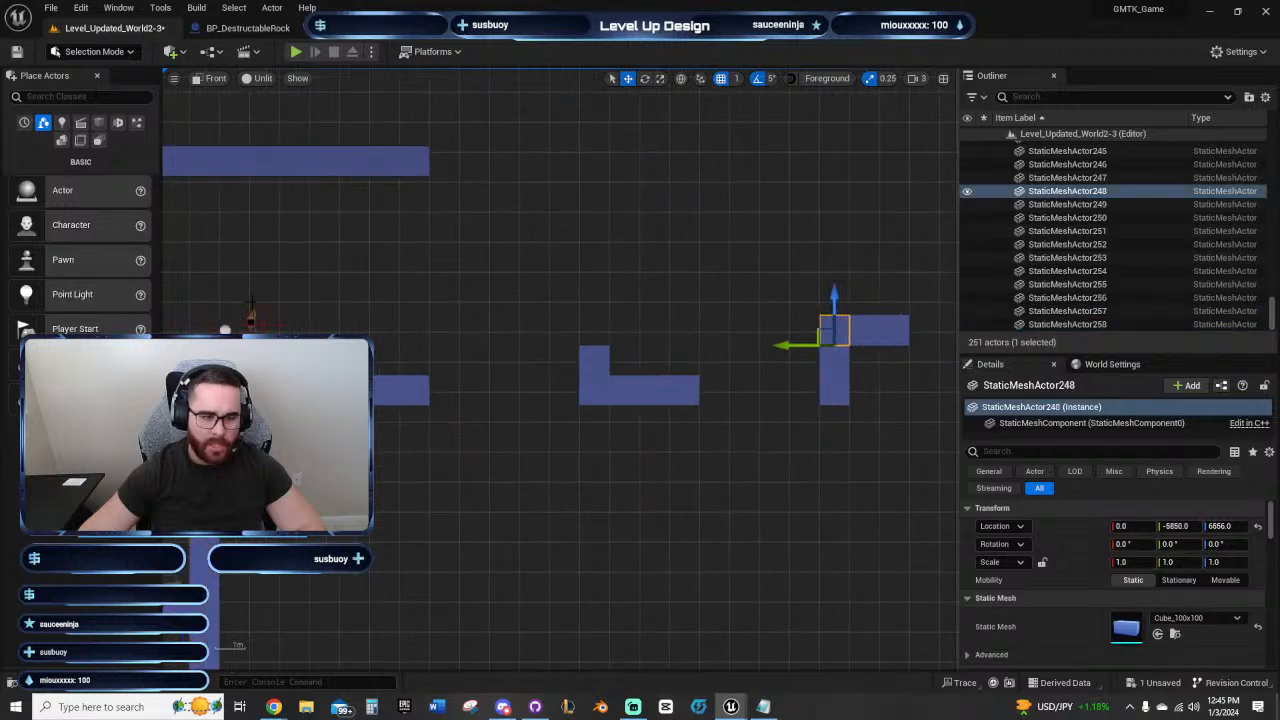
pyautogui.click(252, 316)
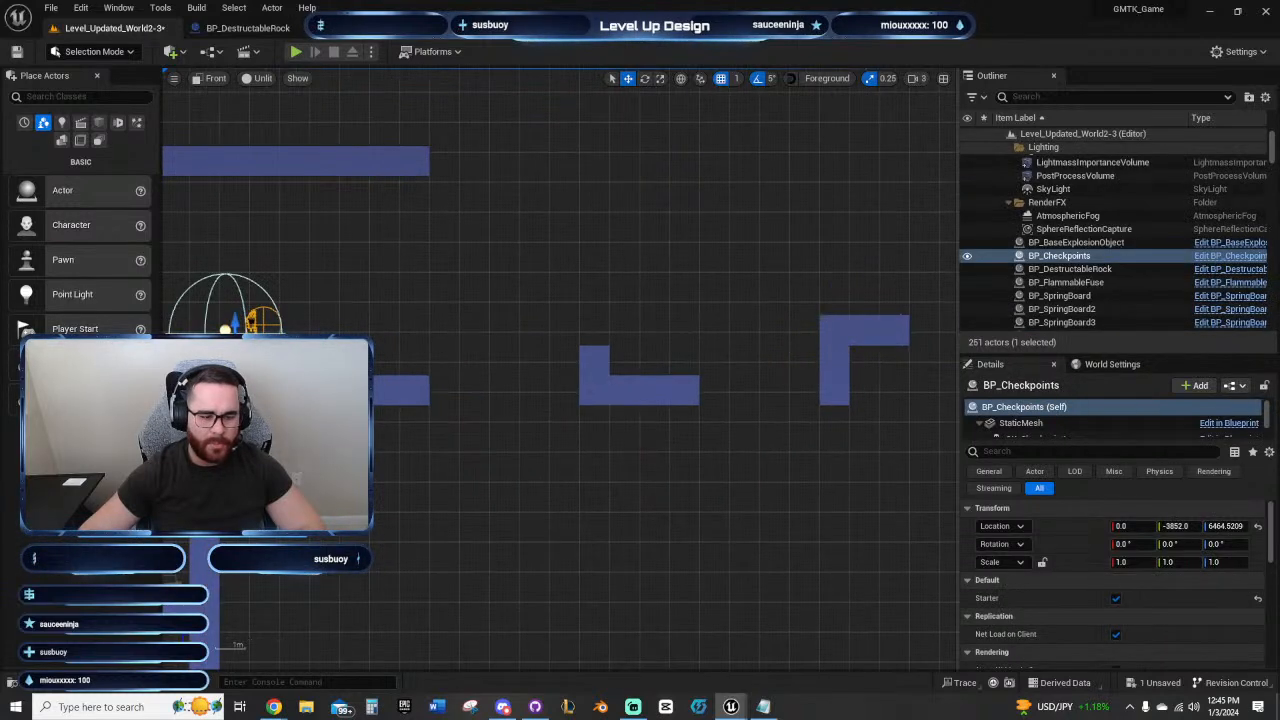
pyautogui.moveTo(188, 372); pyautogui.dragTo(593, 284)
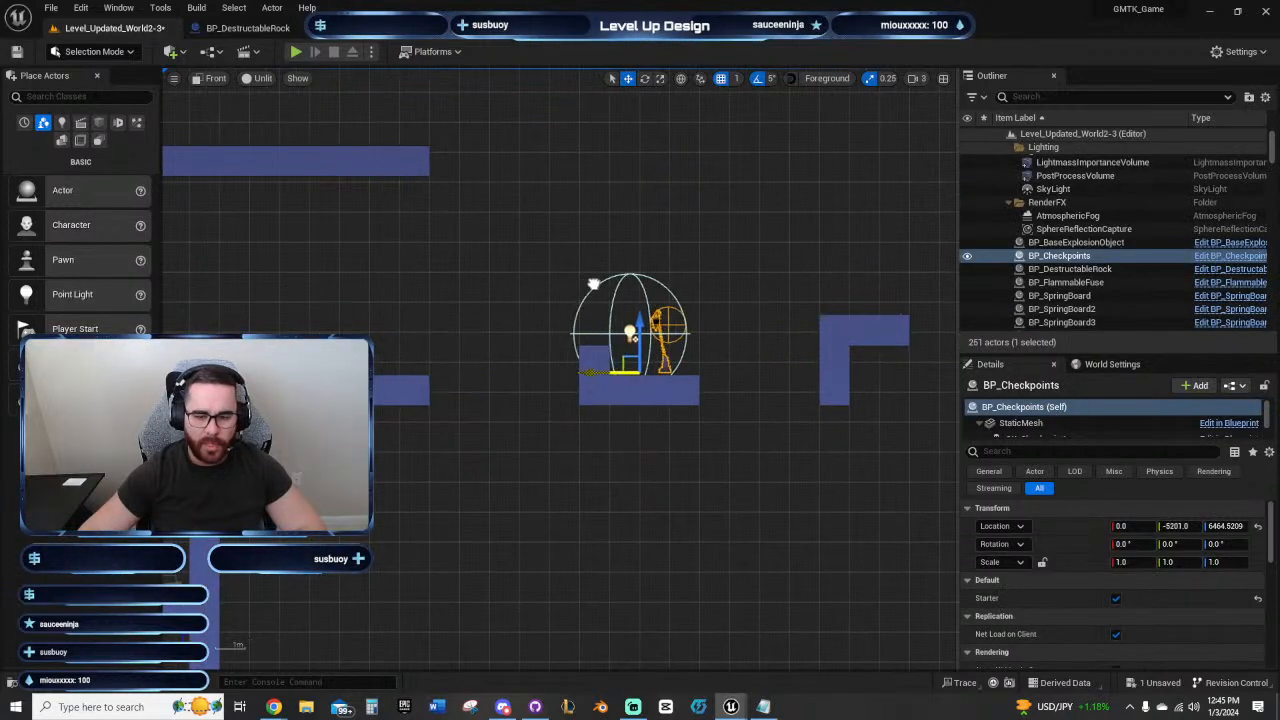
pyautogui.click(697, 397)
pyautogui.hotkey('alt', 'Right')
pyautogui.hotkey('alt', 'Right')
pyautogui.hotkey('alt', 'Right')
pyautogui.hotkey('alt', 'Right')
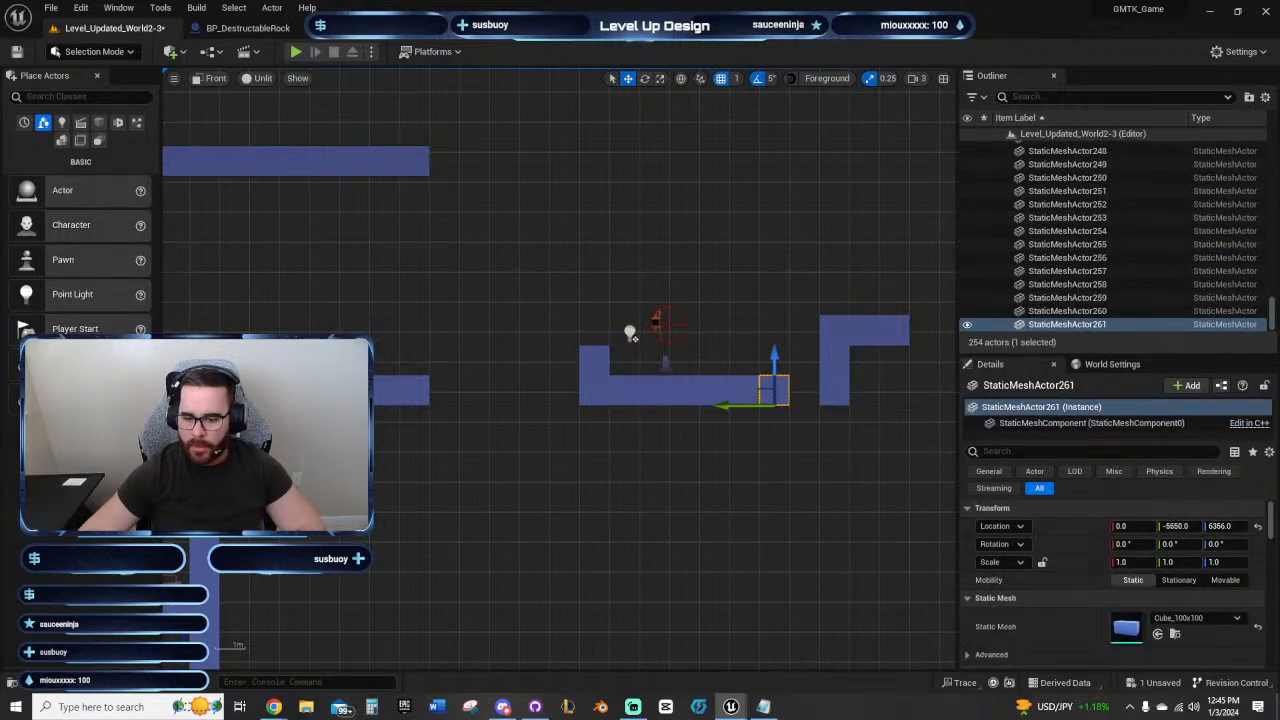
# Step: Playtest running across the bridge and jumping onto the raised second platform, then end the playtest
pyautogui.click(295, 52)
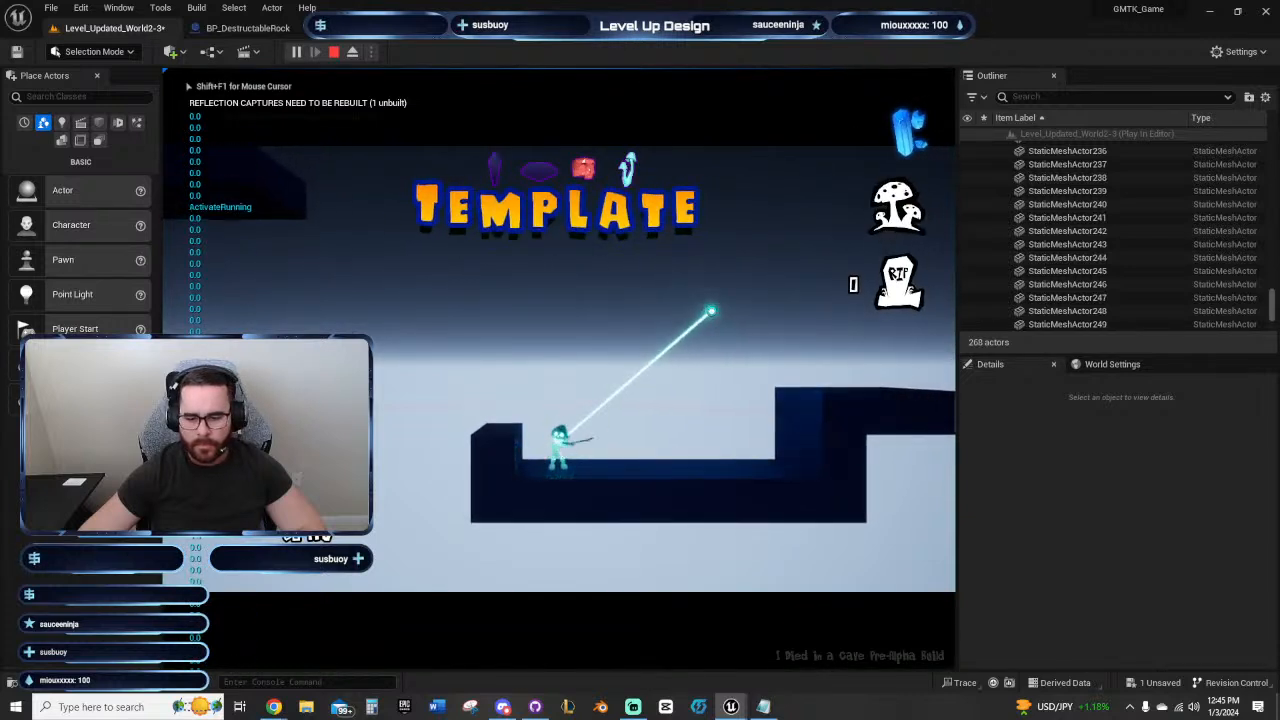
pyautogui.press('d')
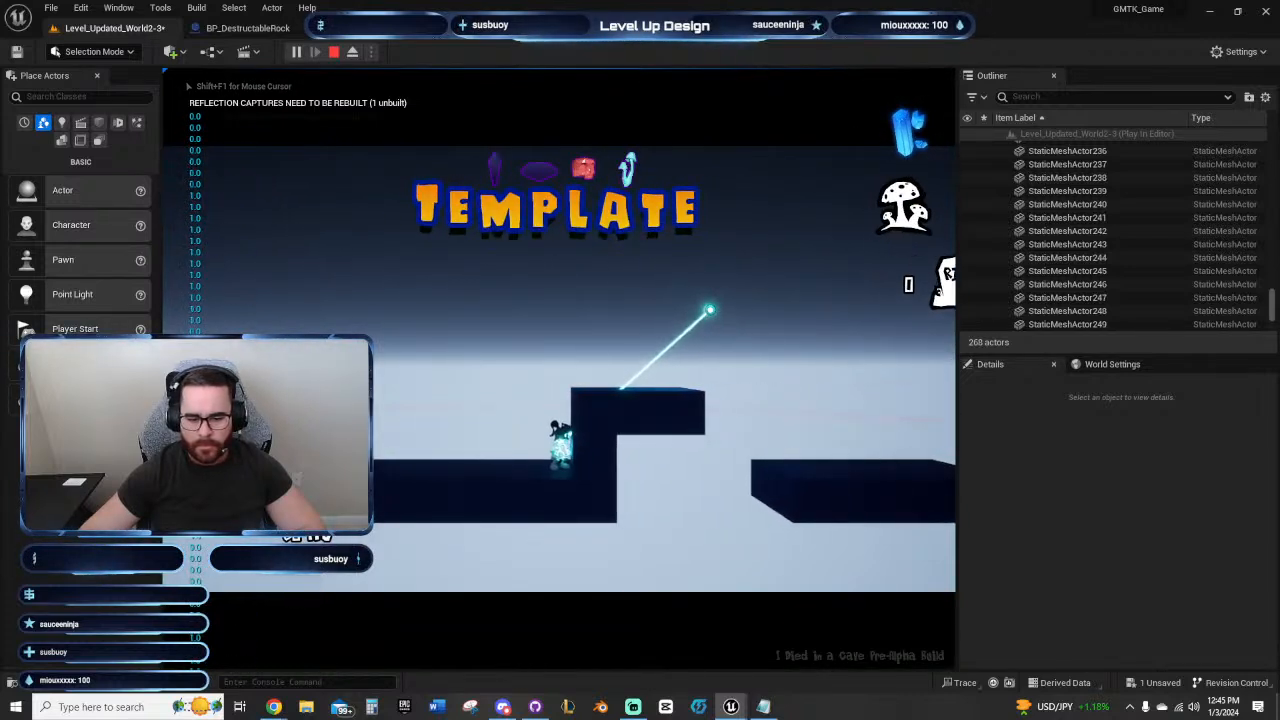
pyautogui.press('space')
pyautogui.press('d')
pyautogui.press('Escape')
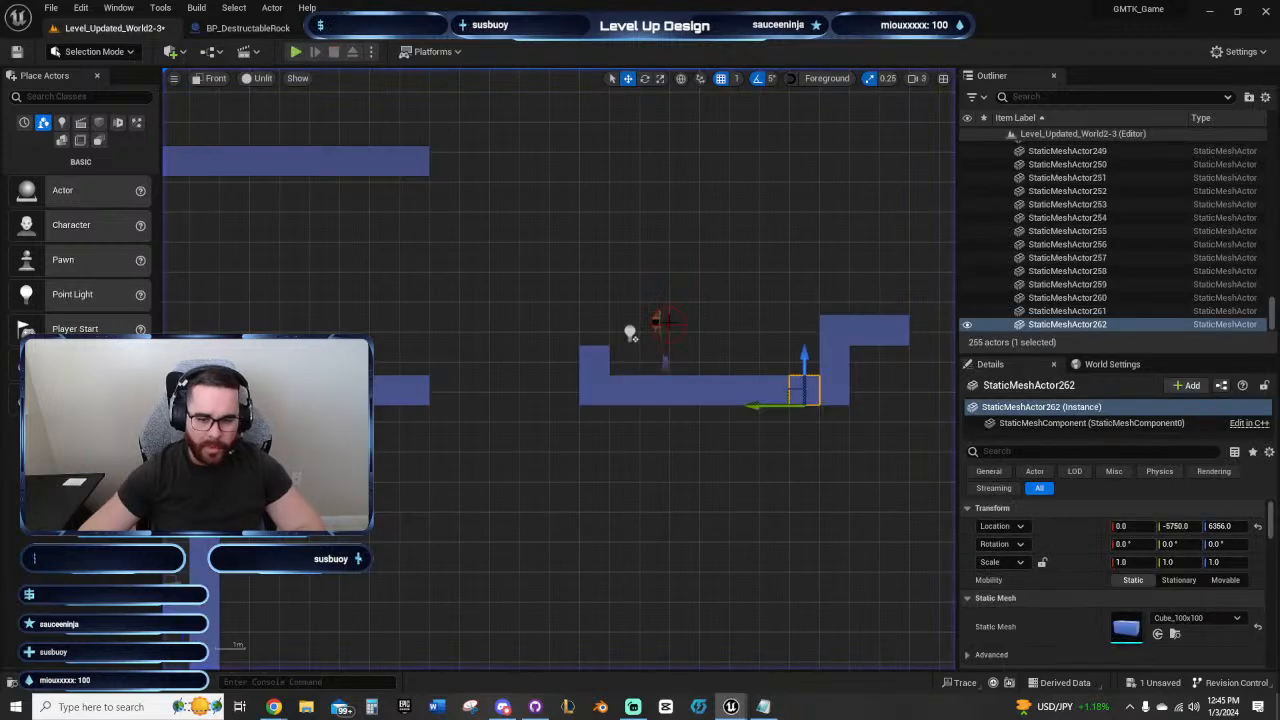
# Step: Undo the bridge blocks between the first two platforms and the checkpoint's move onto the first platform
pyautogui.moveTo(675, 325); pyautogui.dragTo(504, 297, button='right')
pyautogui.hotkey('ctrl', 'z')
pyautogui.hotkey('ctrl', 'z')
pyautogui.hotkey('ctrl', 'z')
pyautogui.hotkey('ctrl', 'z')
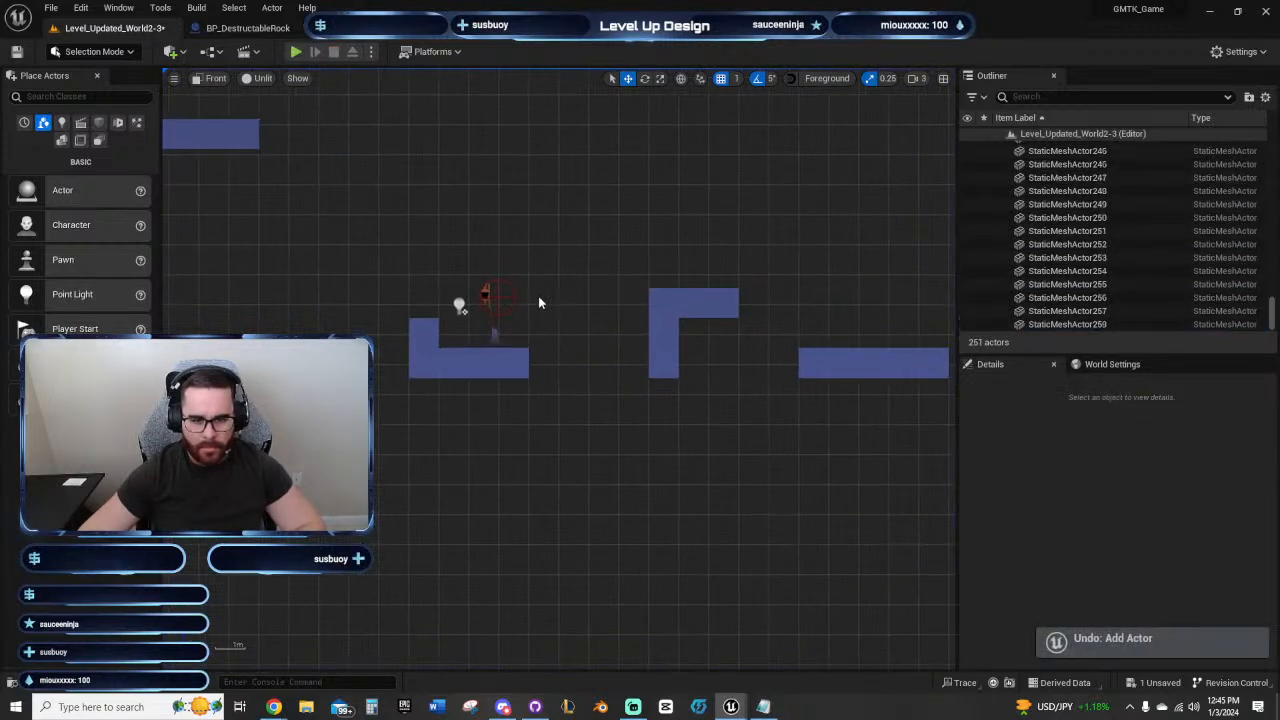
pyautogui.hotkey('ctrl', 'z')
pyautogui.hotkey('ctrl', 'z')
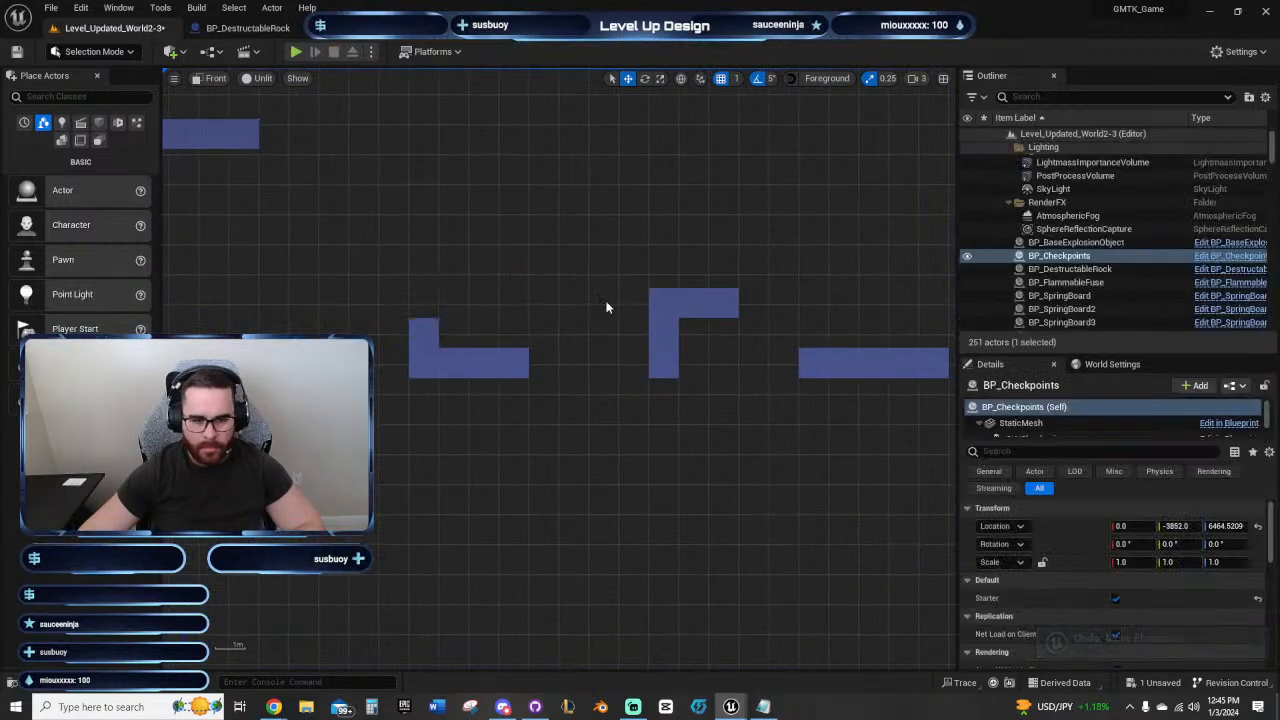
# Step: Select the five blocks of the last floating platform and shift them two blocks outward, widening the gap after the raised platform
pyautogui.moveTo(460, 271)
pyautogui.mouseDown(button='right')
pyautogui.moveTo(709, 289)
pyautogui.moveTo(438, 276)
pyautogui.mouseUp(button='right')
pyautogui.moveTo(549, 267); pyautogui.dragTo(436, 266, button='right')
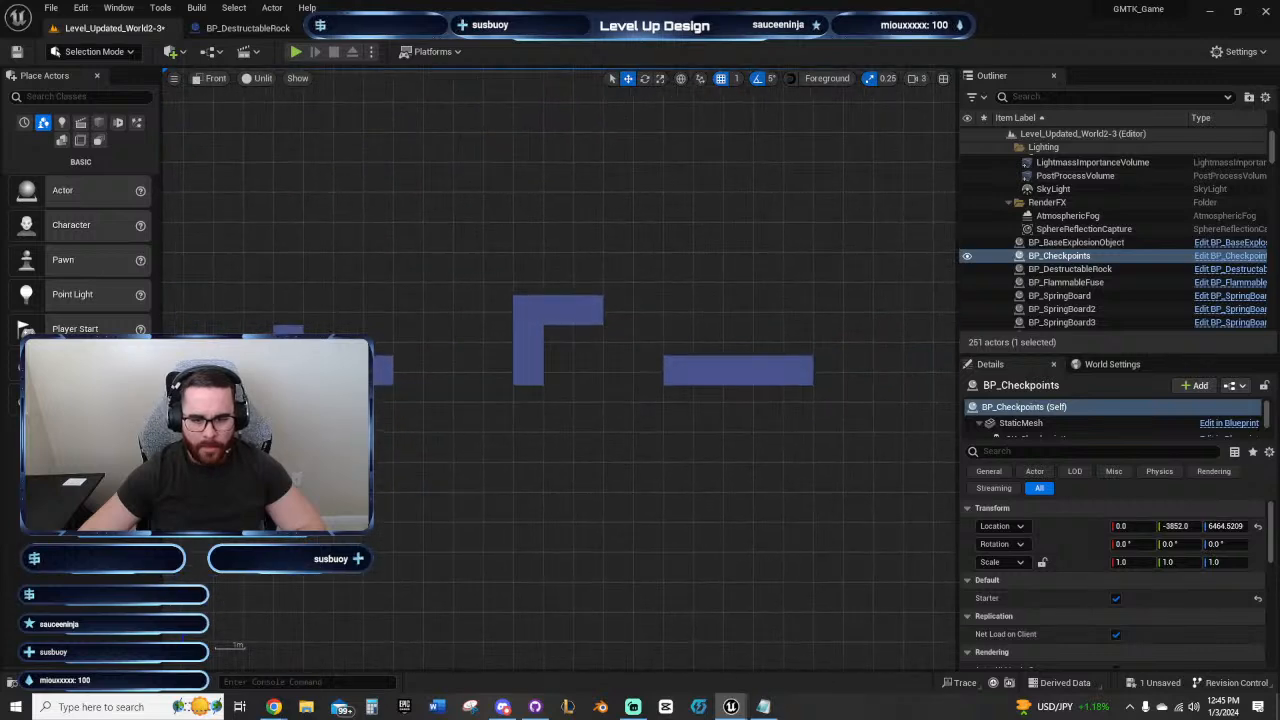
pyautogui.moveTo(730, 344); pyautogui.dragTo(504, 334, button='right')
pyautogui.moveTo(395, 352); pyautogui.dragTo(345, 346, button='right')
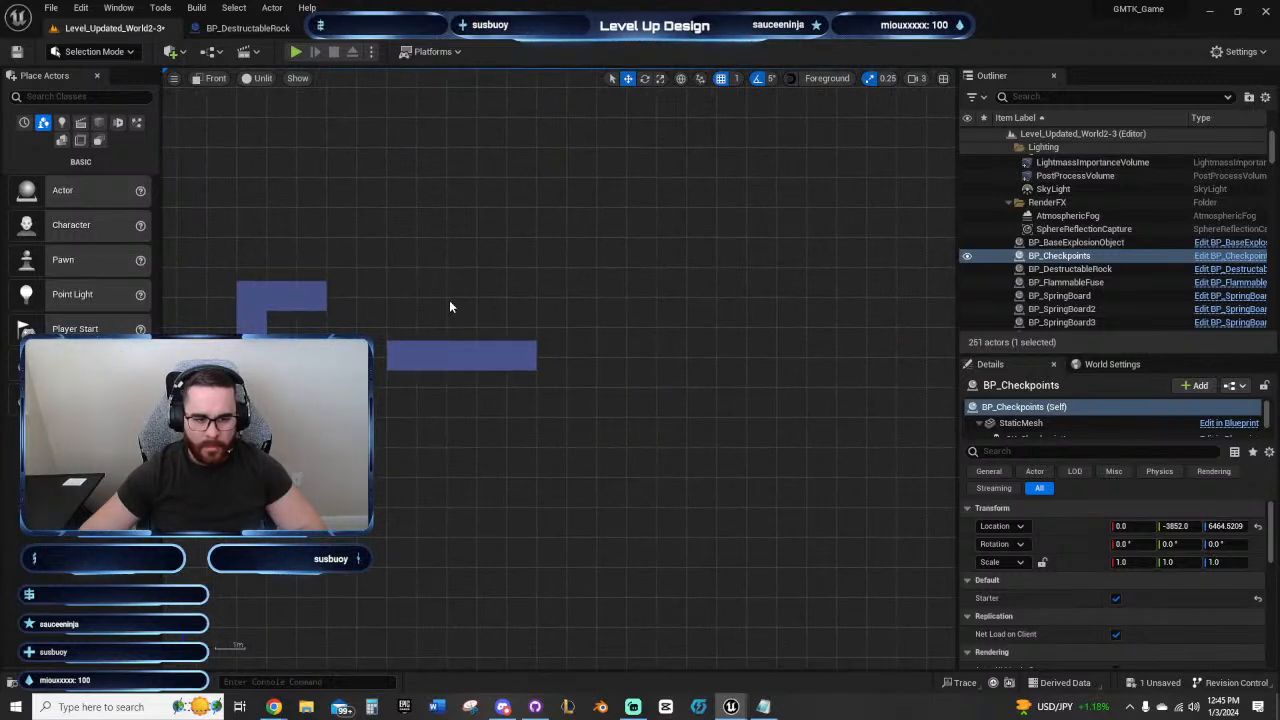
pyautogui.moveTo(389, 350); pyautogui.dragTo(540, 368)
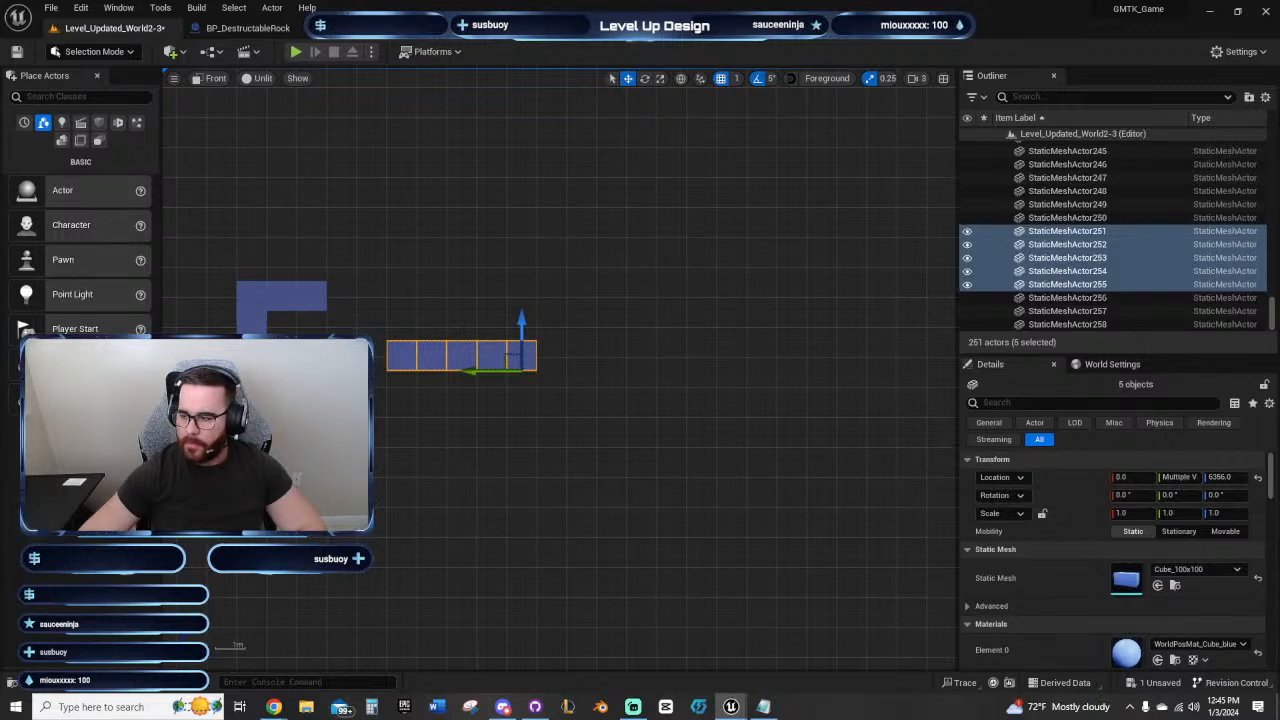
pyautogui.press('Right')
pyautogui.press('Right')
pyautogui.moveTo(460, 460); pyautogui.dragTo(655, 506, button='right')
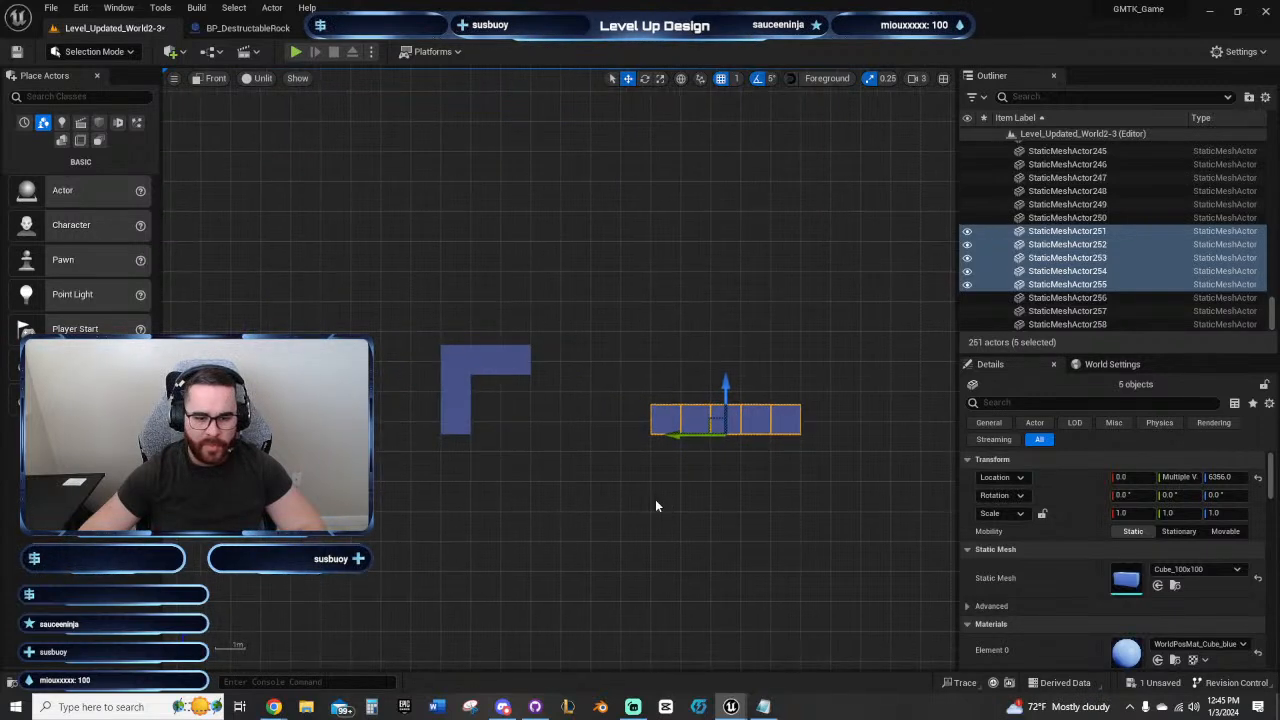
# Step: Copy a block beneath the near end of the last floating platform and extend its far end outward by two copied blocks
pyautogui.click(659, 420)
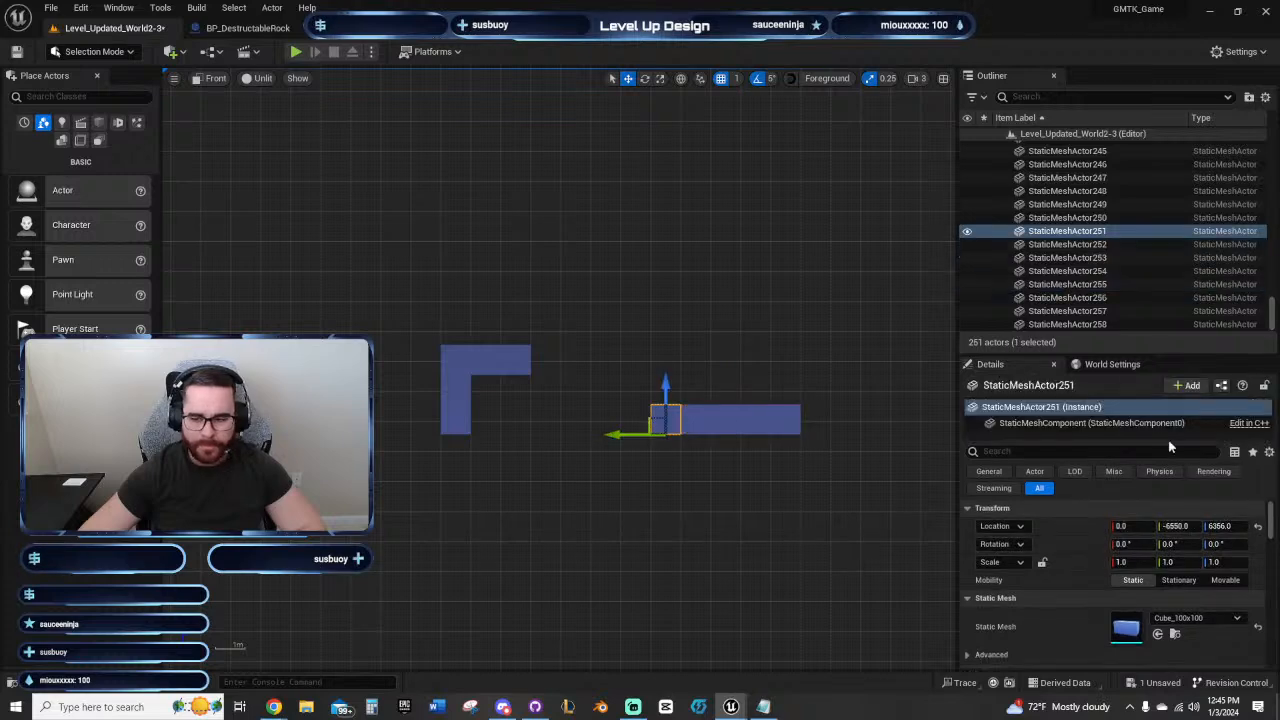
pyautogui.hotkey('alt', 'Down')
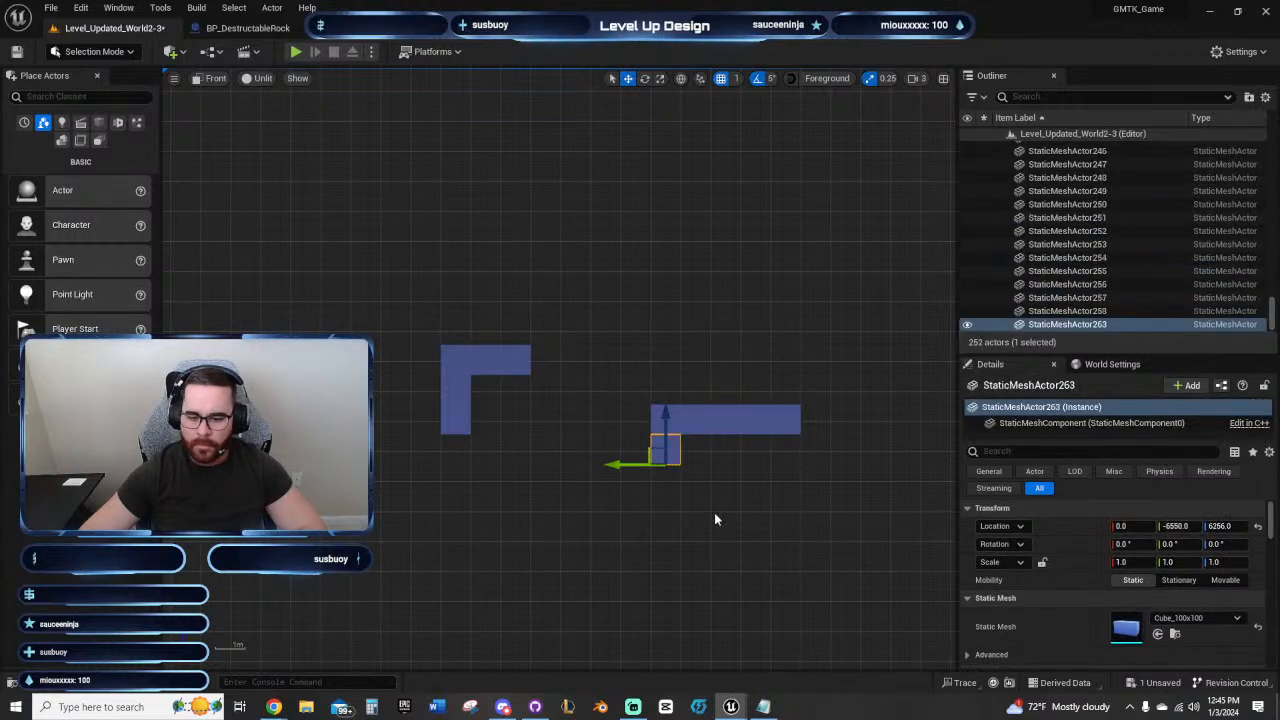
pyautogui.moveTo(788, 459); pyautogui.dragTo(568, 486, button='right')
pyautogui.click(573, 446)
pyautogui.moveTo(727, 423); pyautogui.dragTo(641, 428, button='right')
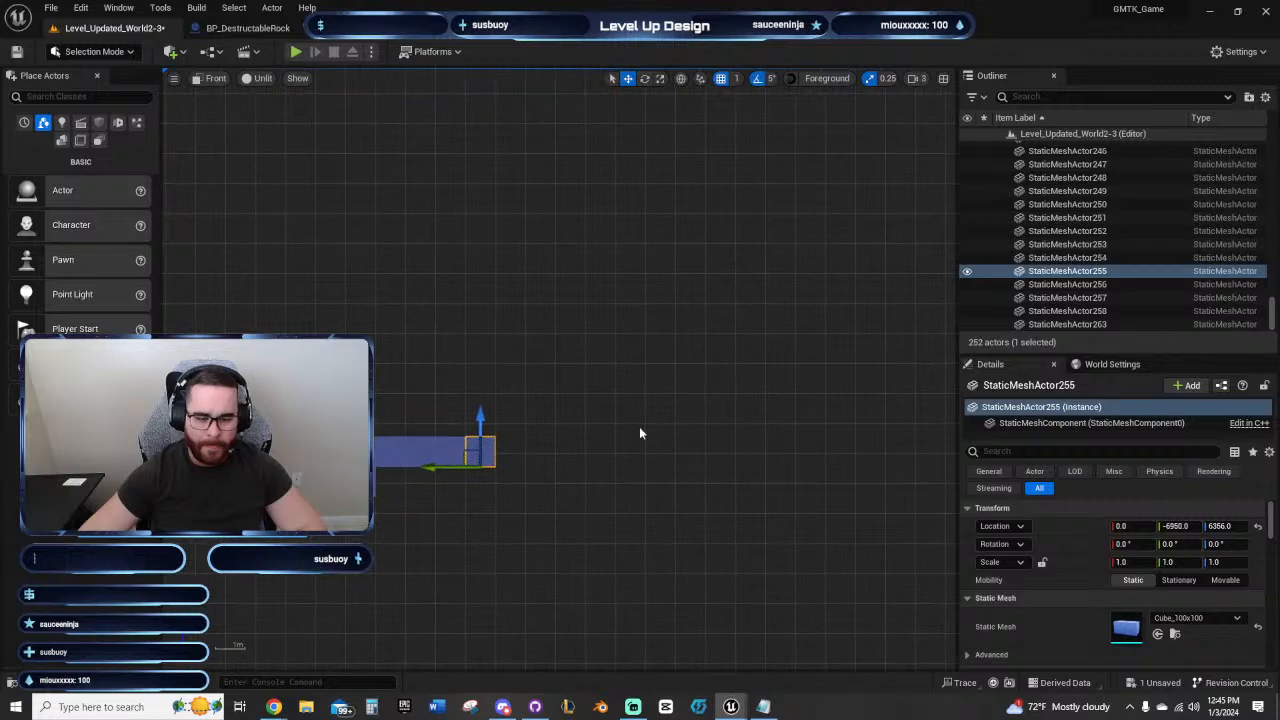
pyautogui.hotkey('alt', 'Right')
pyautogui.hotkey('alt', 'Right')
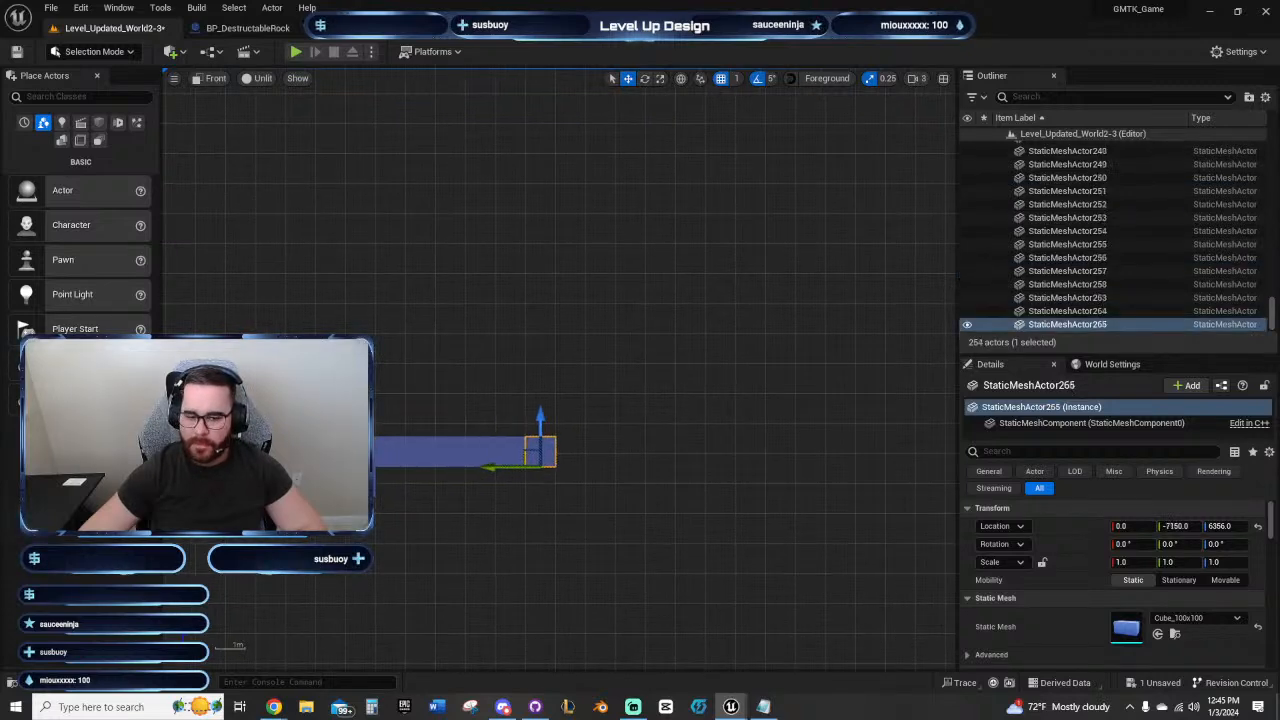
# Step: Stack three copied blocks upward from the last platform's far end to form a wall
pyautogui.hotkey('alt', 'Up')
pyautogui.hotkey('alt', 'Up')
pyautogui.hotkey('alt', 'Up')
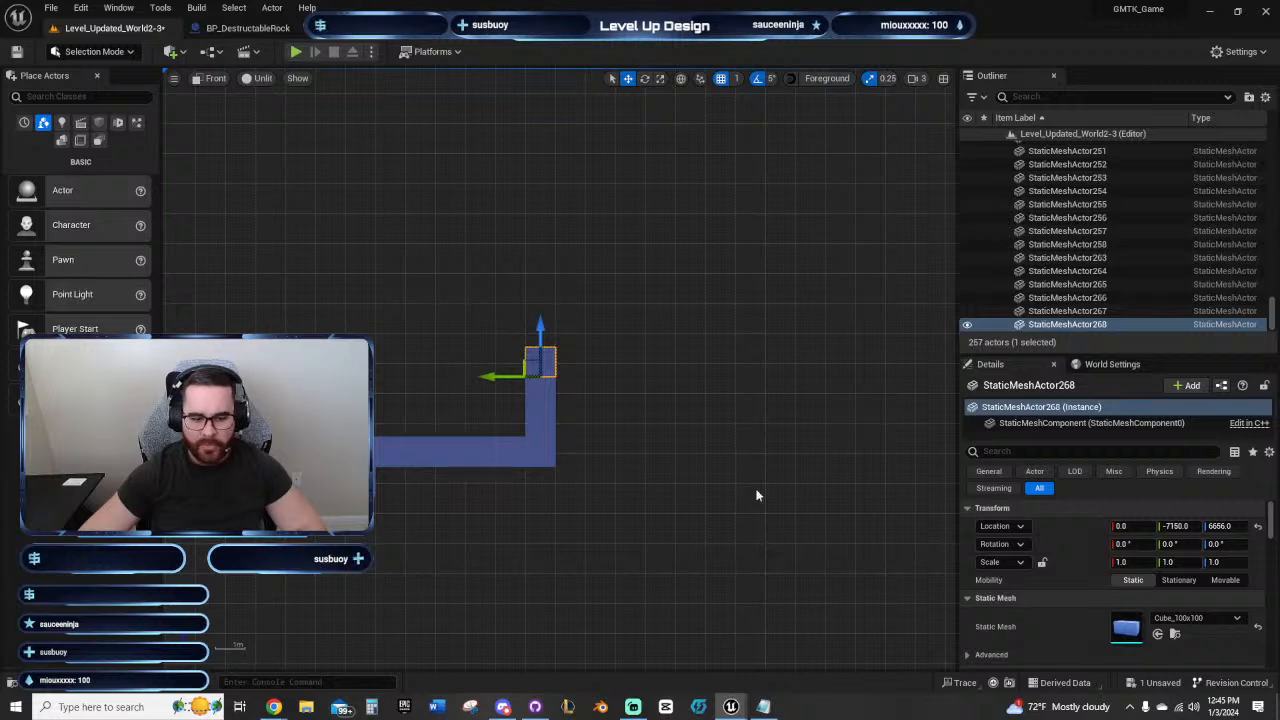
# Step: Undo the three stacked wall blocks and redo them
pyautogui.hotkey('ctrl', 'z')
pyautogui.hotkey('ctrl', 'z')
pyautogui.hotkey('ctrl', 'z')
pyautogui.hotkey('ctrl', 'y')
pyautogui.hotkey('ctrl', 'y')
pyautogui.hotkey('ctrl', 'y')
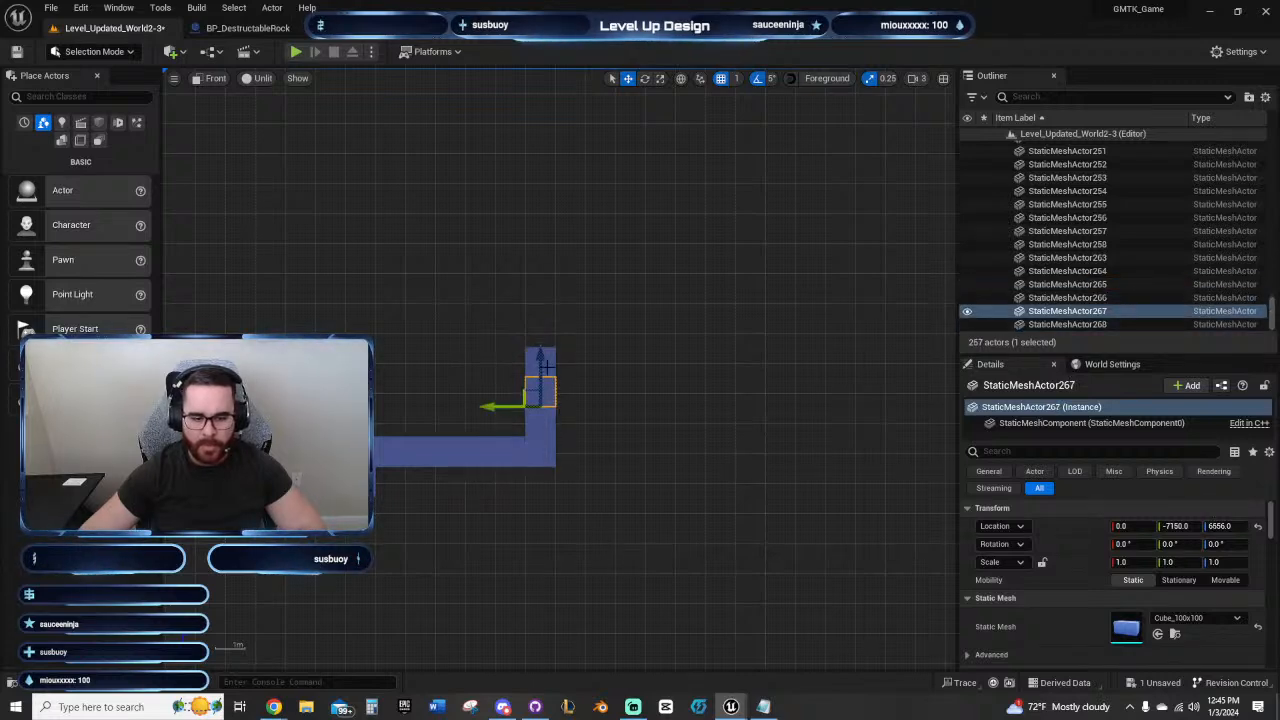
# Step: Make the raised middle platform one block taller by copying its corner block up and raising its two overhang blocks
pyautogui.moveTo(413, 385); pyautogui.dragTo(608, 352, button='right')
pyautogui.click(562, 376)
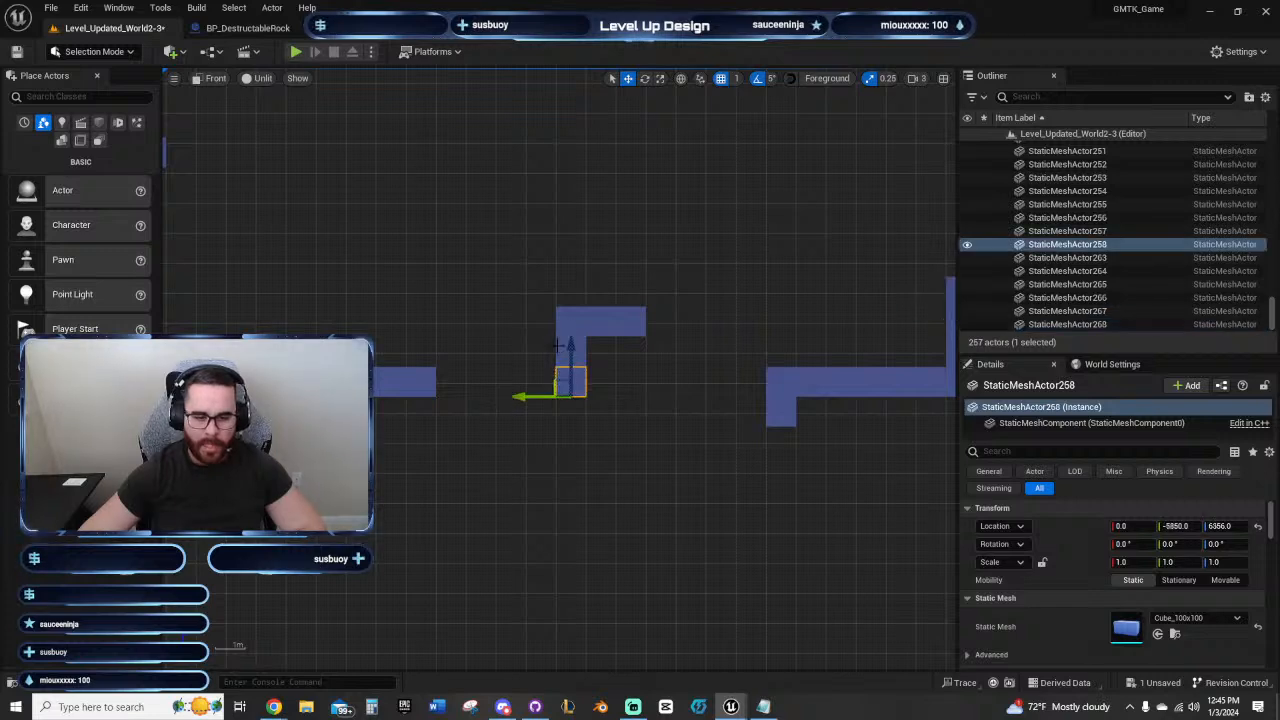
pyautogui.click(570, 350)
pyautogui.click(568, 322)
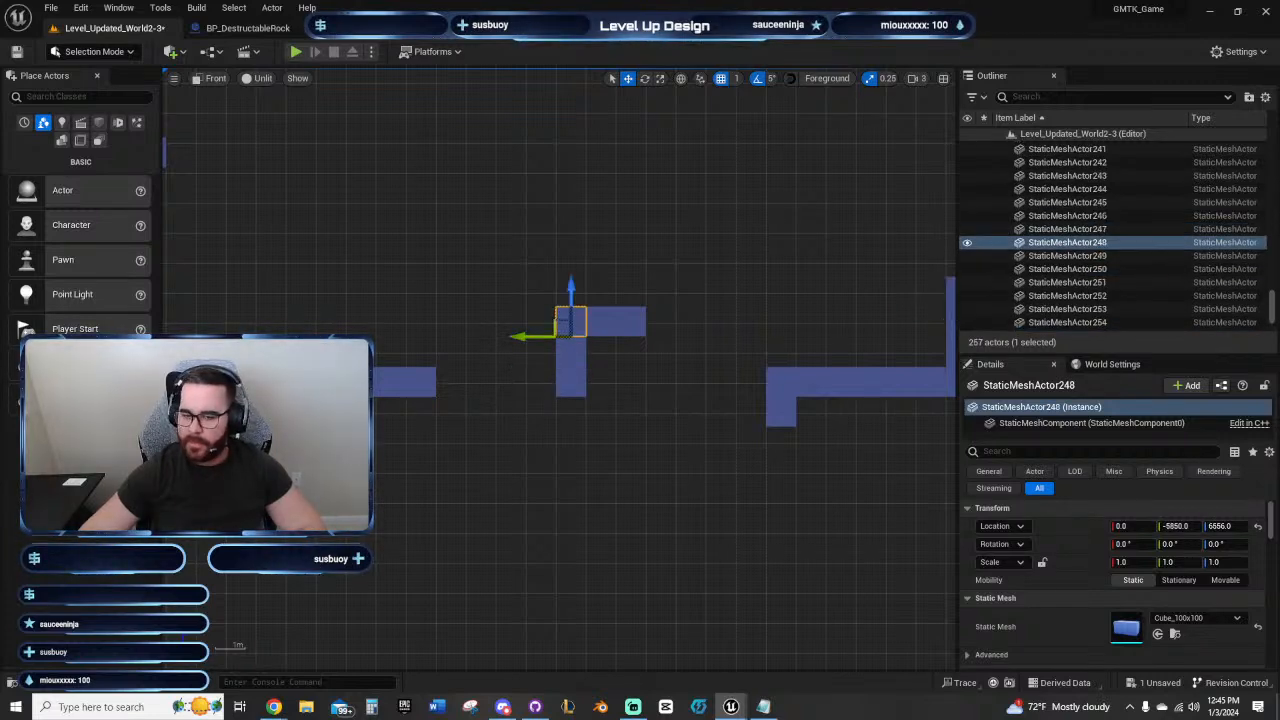
pyautogui.keyDown('alt'); pyautogui.moveTo(571, 292); pyautogui.dragTo(571, 262); pyautogui.keyUp('alt')
pyautogui.click(669, 336)
pyautogui.moveTo(608, 324); pyautogui.dragTo(630, 262)
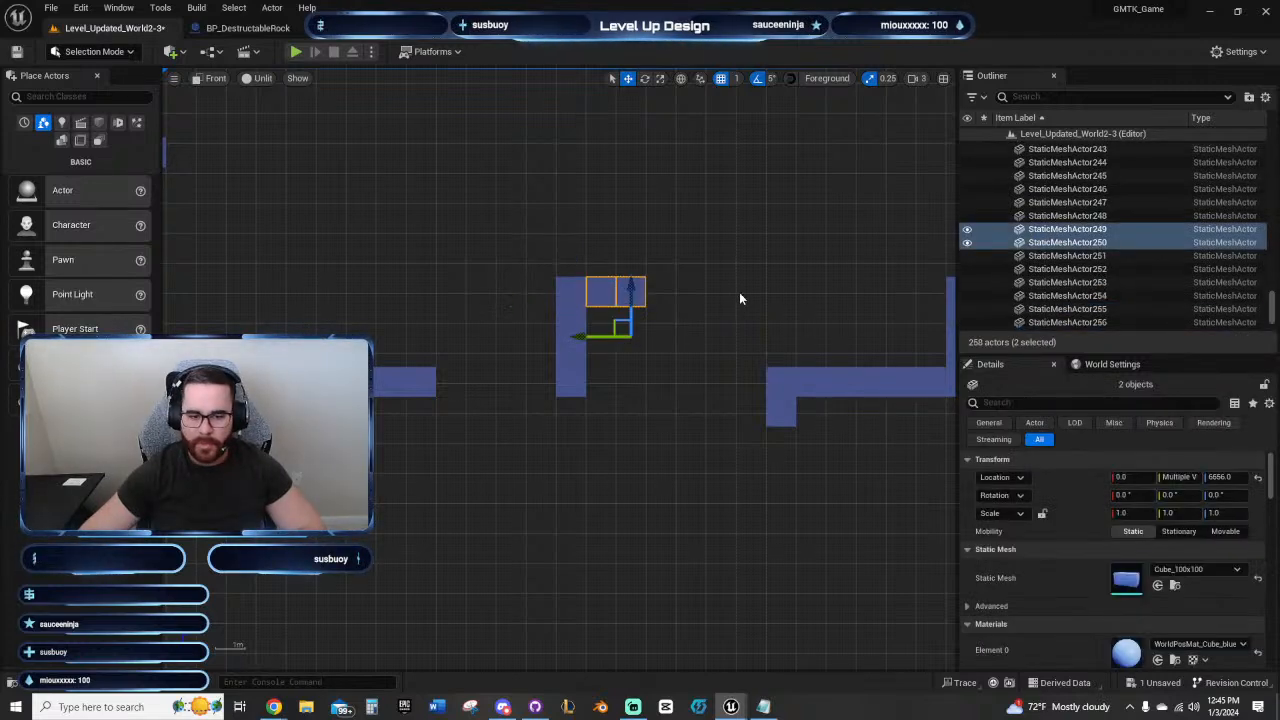
pyautogui.click(740, 294)
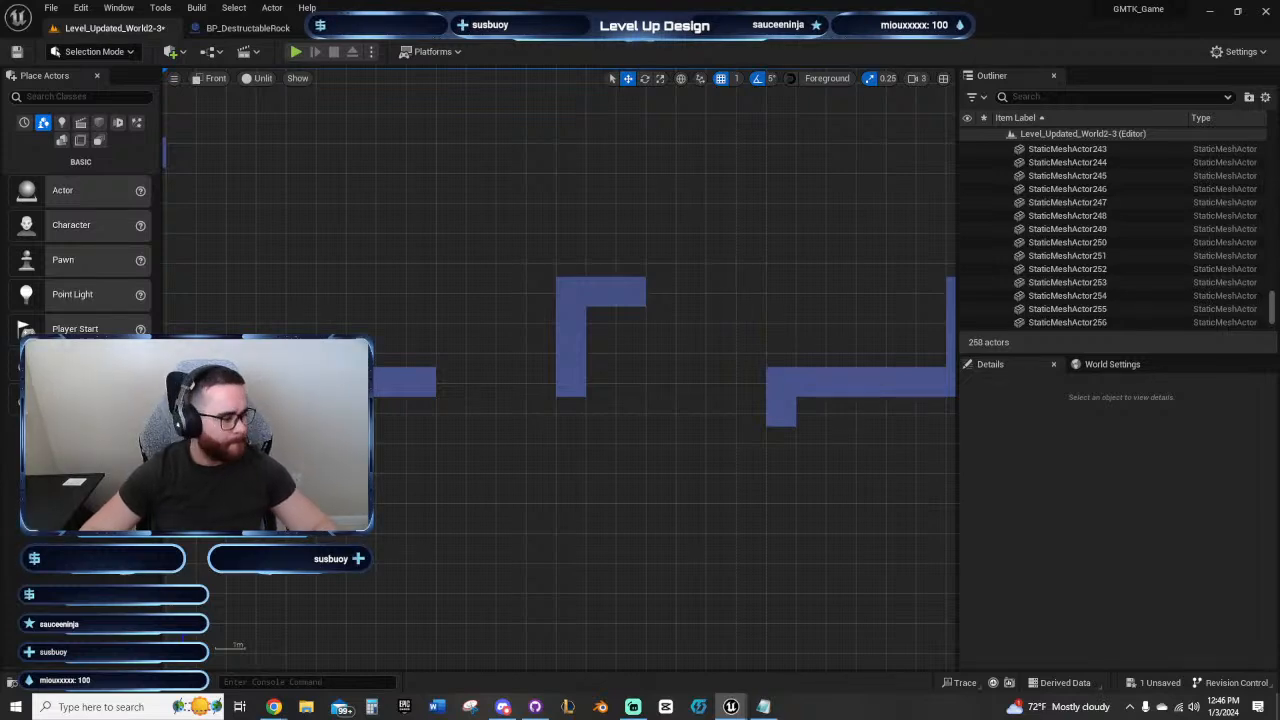
# Step: Shift the eleven blocks of the last floating platform one block outward and save the level
pyautogui.moveTo(762, 293); pyautogui.dragTo(517, 280, button='right')
pyautogui.moveTo(461, 258); pyautogui.dragTo(788, 428)
pyautogui.hotkey('ctrl', 'z')
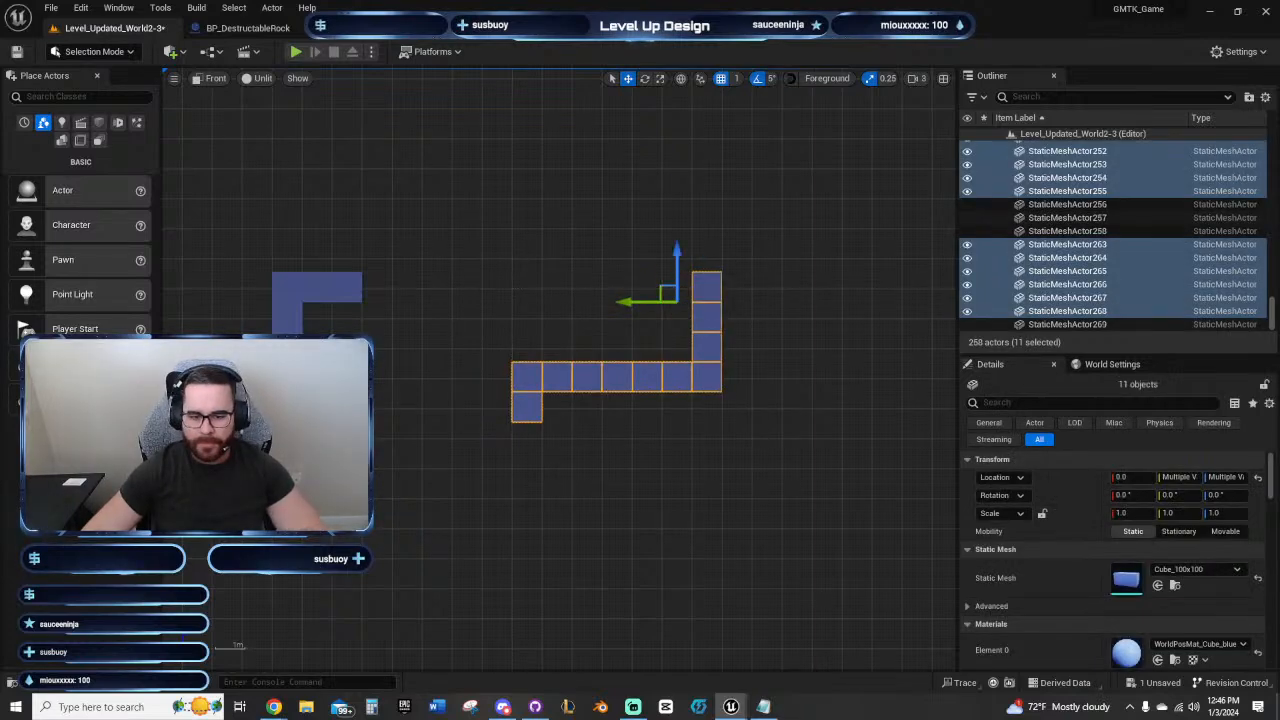
pyautogui.click(410, 434)
pyautogui.moveTo(410, 434); pyautogui.dragTo(732, 459, button='right')
pyautogui.scroll(-2, 757, 470)
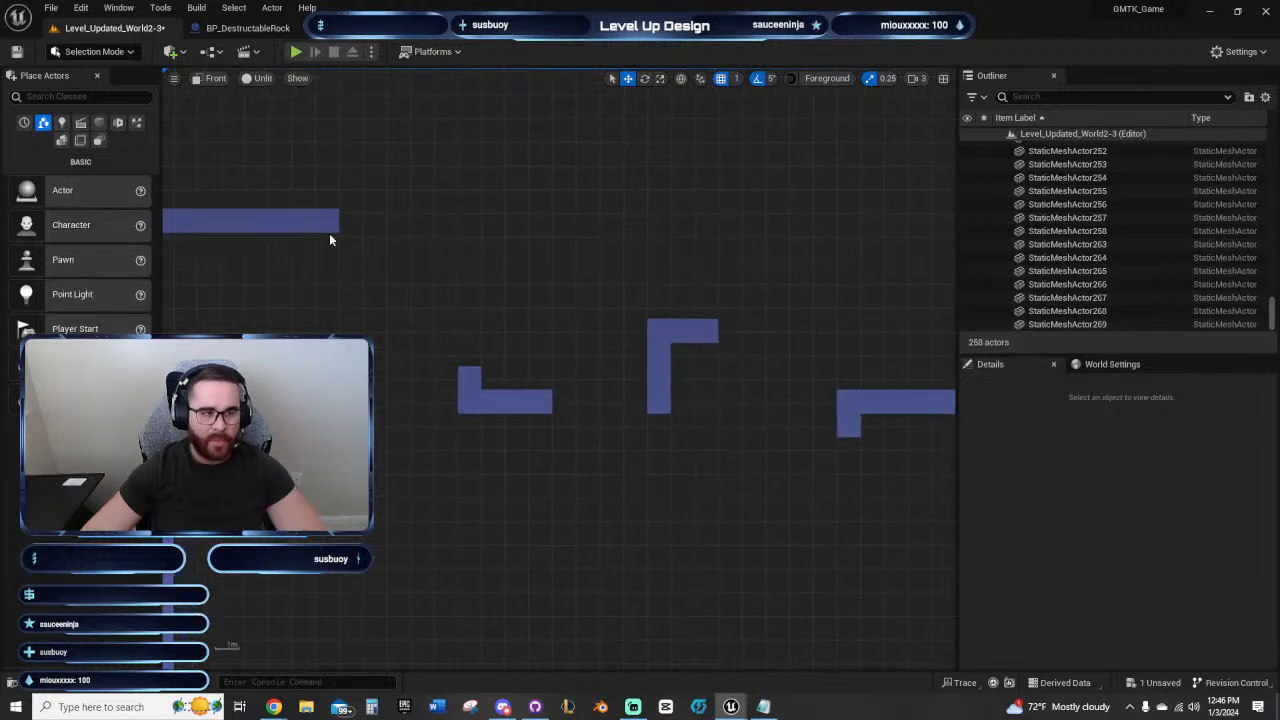
pyautogui.click(16, 52)
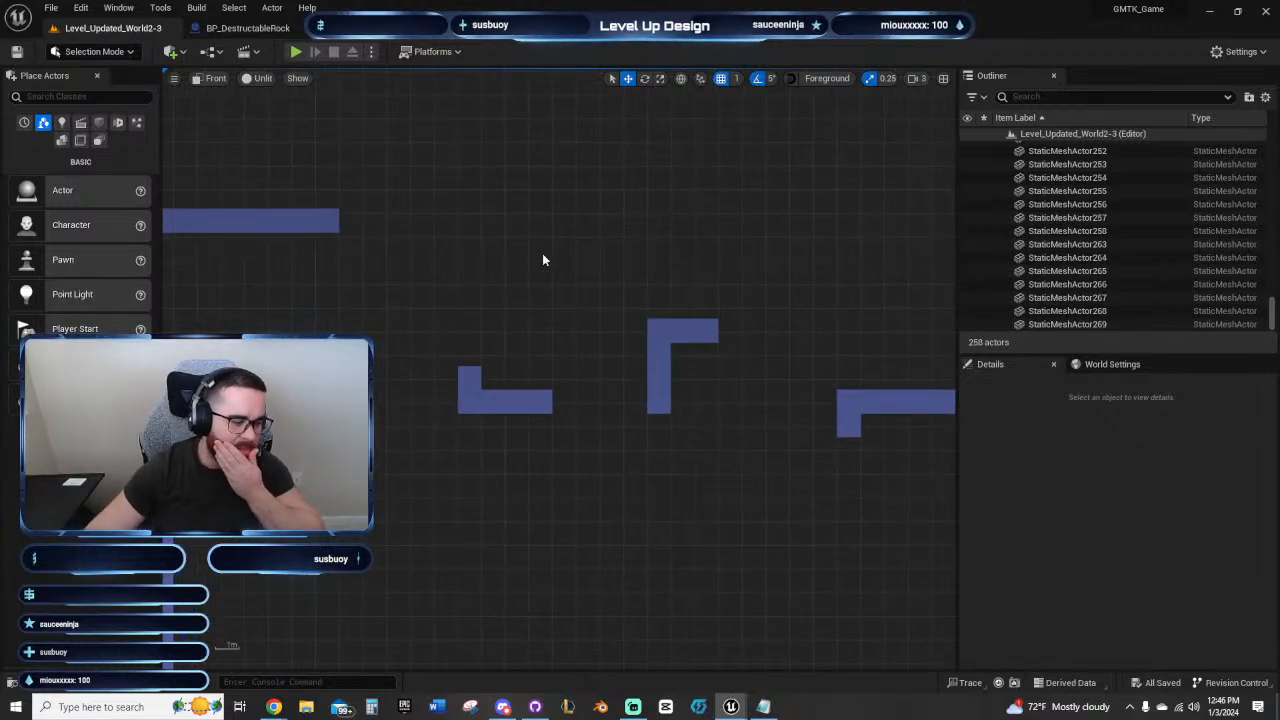
# Step: Extend the top block of the last platform's wall outward with six copied blocks, forming a ledge
pyautogui.moveTo(634, 280); pyautogui.dragTo(431, 302, button='right')
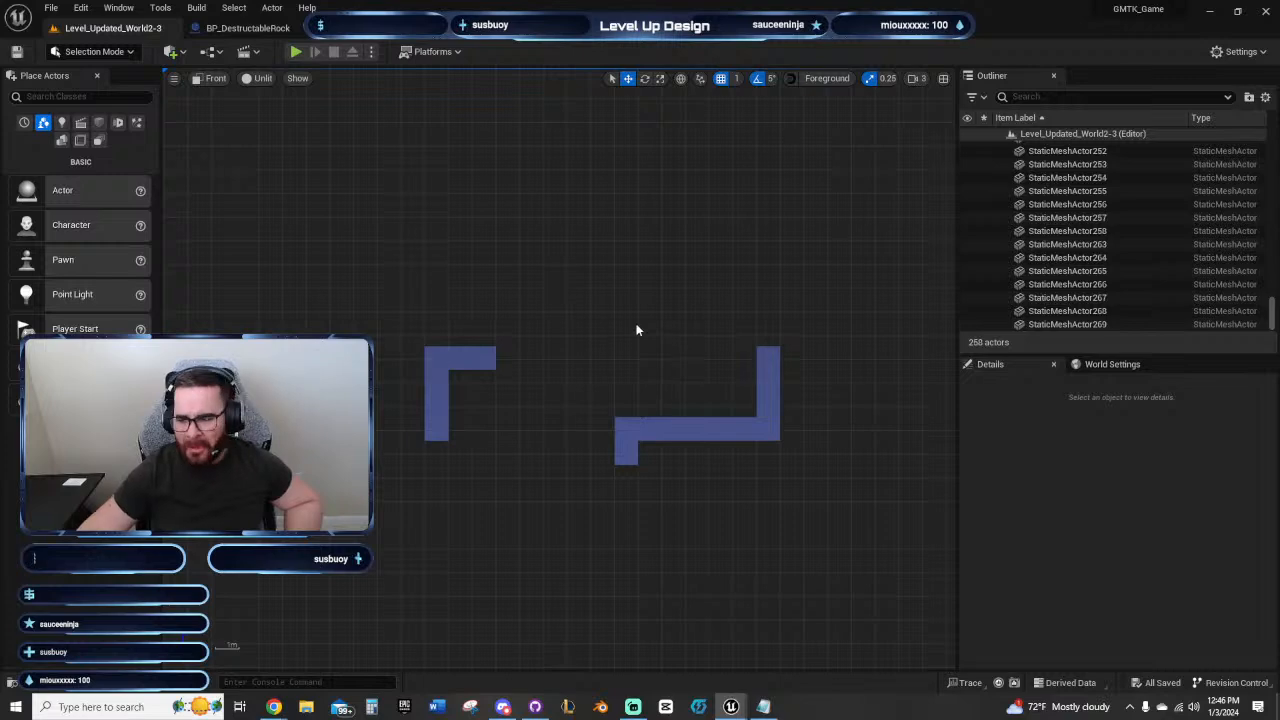
pyautogui.moveTo(672, 336); pyautogui.dragTo(540, 338, button='right')
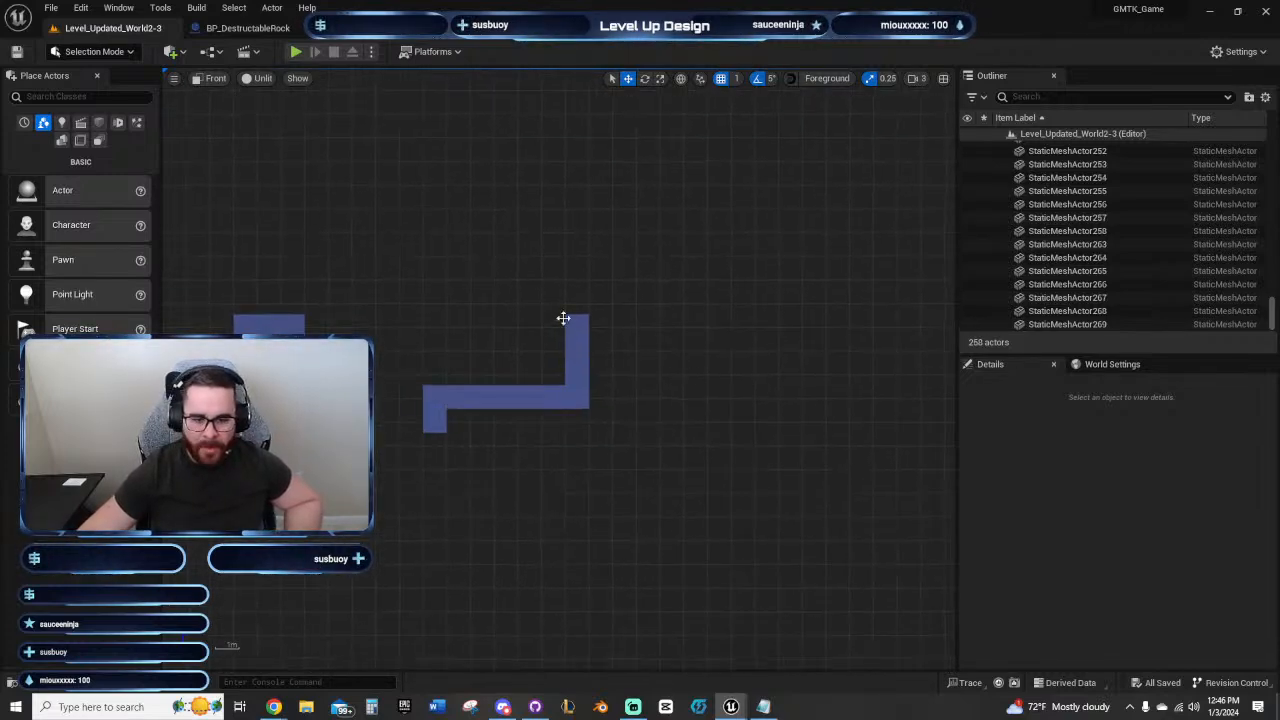
pyautogui.click(572, 326)
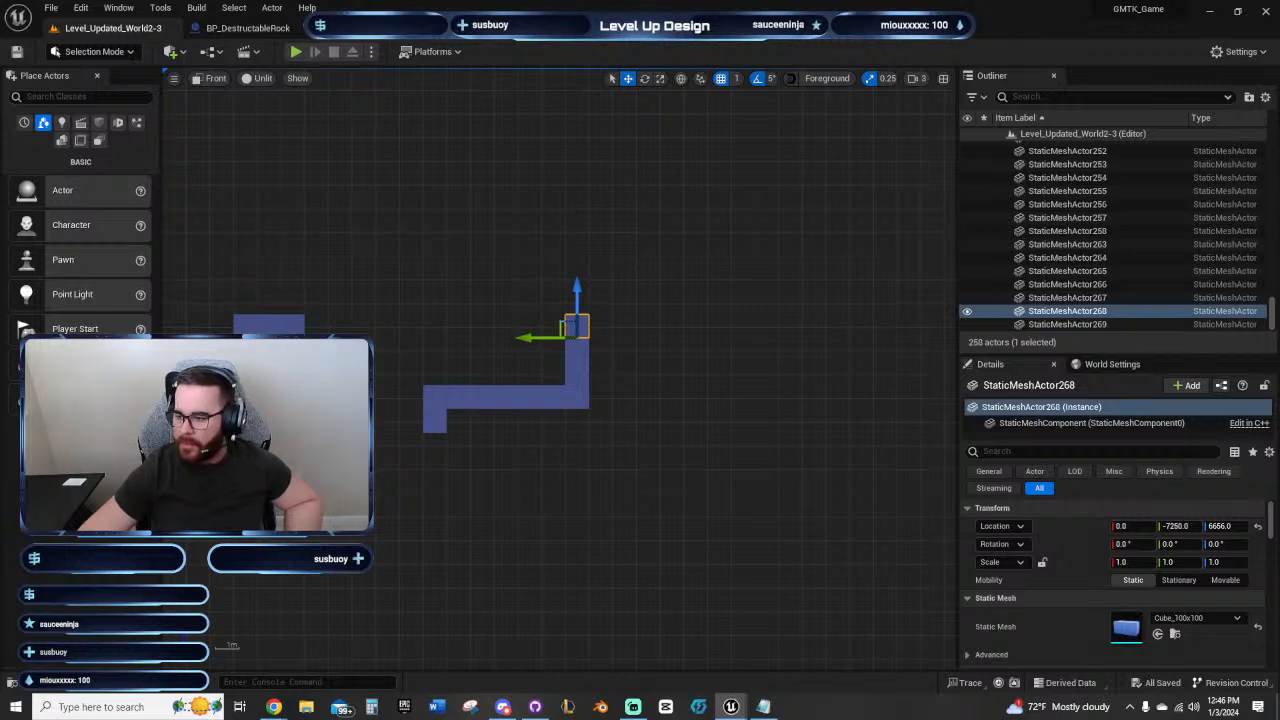
pyautogui.hotkey('shift', 'd')
pyautogui.hotkey('shift', 'd')
pyautogui.hotkey('shift', 'd')
pyautogui.hotkey('shift', 'd')
pyautogui.hotkey('shift', 'd')
pyautogui.hotkey('shift', 'd')
# Step: Stack two copied blocks upward on the outer end of the upper corridor's ceiling
pyautogui.moveTo(686, 465); pyautogui.dragTo(537, 341, button='right')
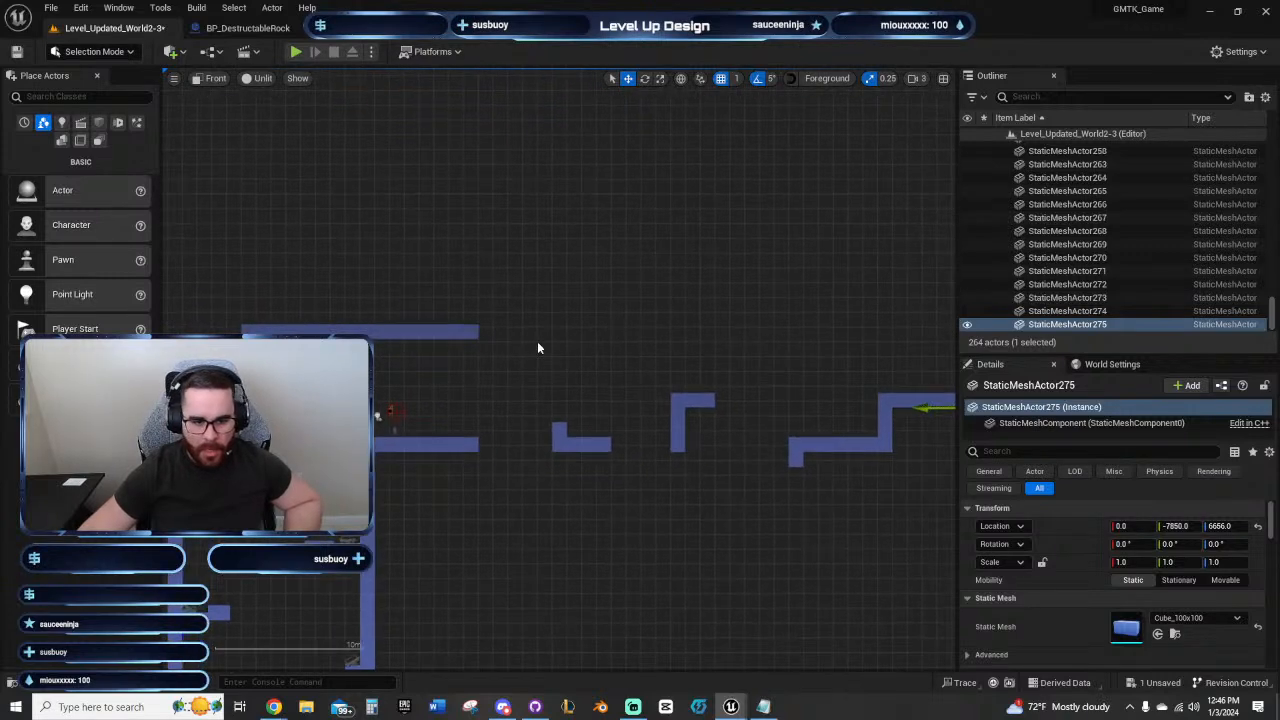
pyautogui.click(468, 328)
pyautogui.hotkey('shift', 'w')
pyautogui.hotkey('shift', 'w')
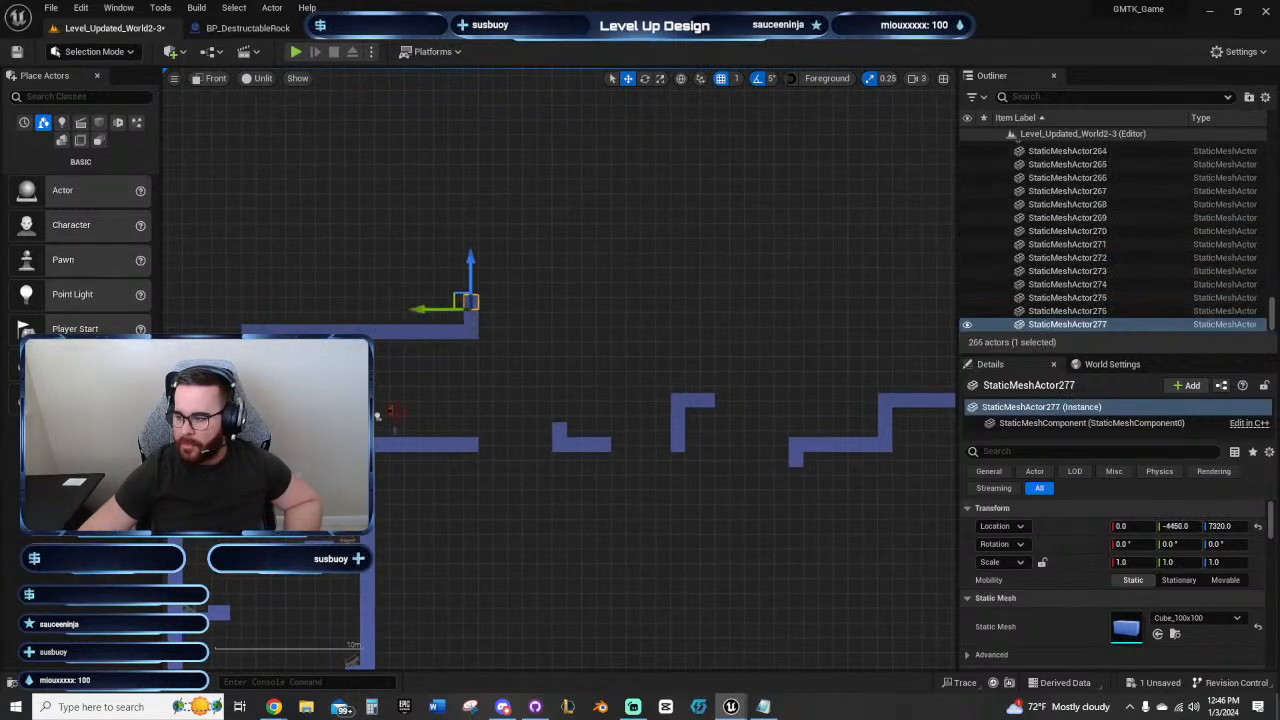
# Step: Extend the raised ceiling outward above the floating platforms with 25 copied blocks, ending at Y -6950
pyautogui.hotkey('shift', 'd')
pyautogui.hotkey('shift', 'd')
pyautogui.hotkey('shift', 'd')
pyautogui.hotkey('shift', 'd')
pyautogui.hotkey('shift', 'd')
pyautogui.hotkey('shift', 'd')
pyautogui.hotkey('shift', 'd')
pyautogui.hotkey('shift', 'd')
pyautogui.hotkey('shift', 'd')
pyautogui.hotkey('shift', 'd')
pyautogui.hotkey('shift', 'd')
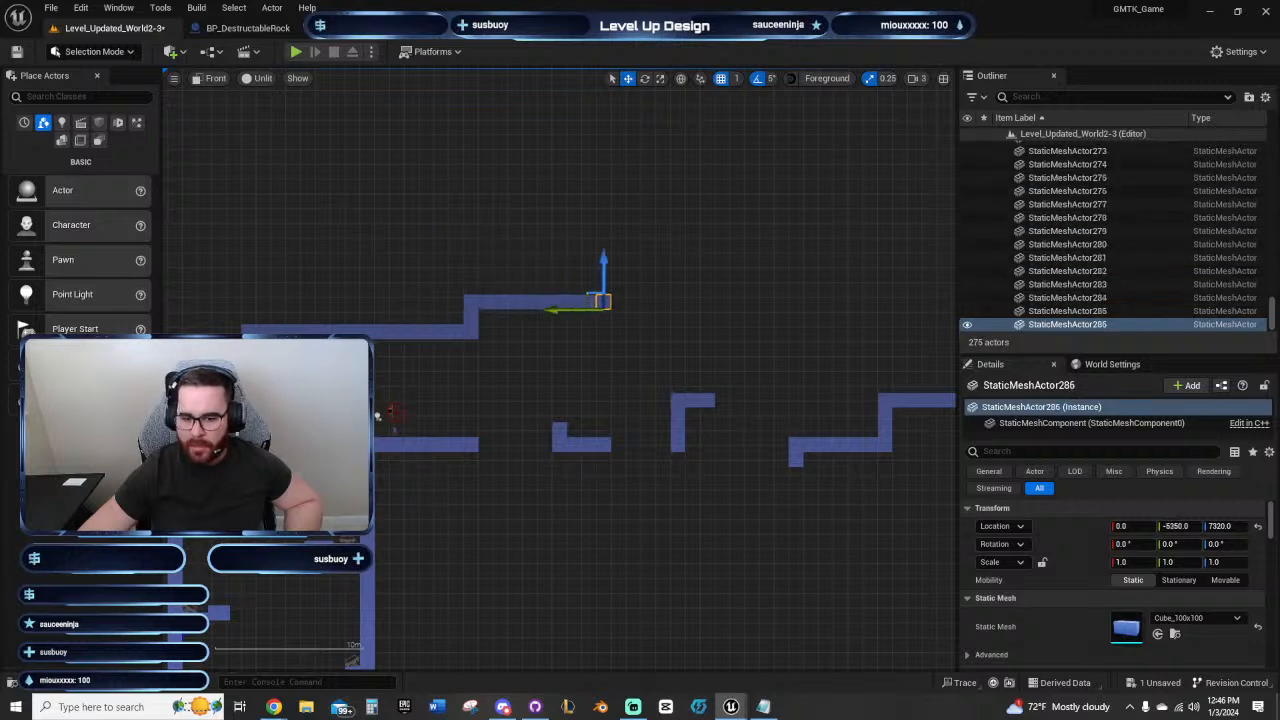
pyautogui.hotkey('shift', 'd')
pyautogui.hotkey('shift', 'd')
pyautogui.hotkey('shift', 'd')
pyautogui.hotkey('shift', 'd')
pyautogui.hotkey('shift', 'd')
pyautogui.hotkey('shift', 'd')
pyautogui.hotkey('shift', 'd')
pyautogui.hotkey('shift', 'd')
pyautogui.hotkey('shift', 'd')
pyautogui.hotkey('shift', 'd')
pyautogui.hotkey('shift', 'd')
pyautogui.hotkey('shift', 'd')
pyautogui.hotkey('shift', 'd')
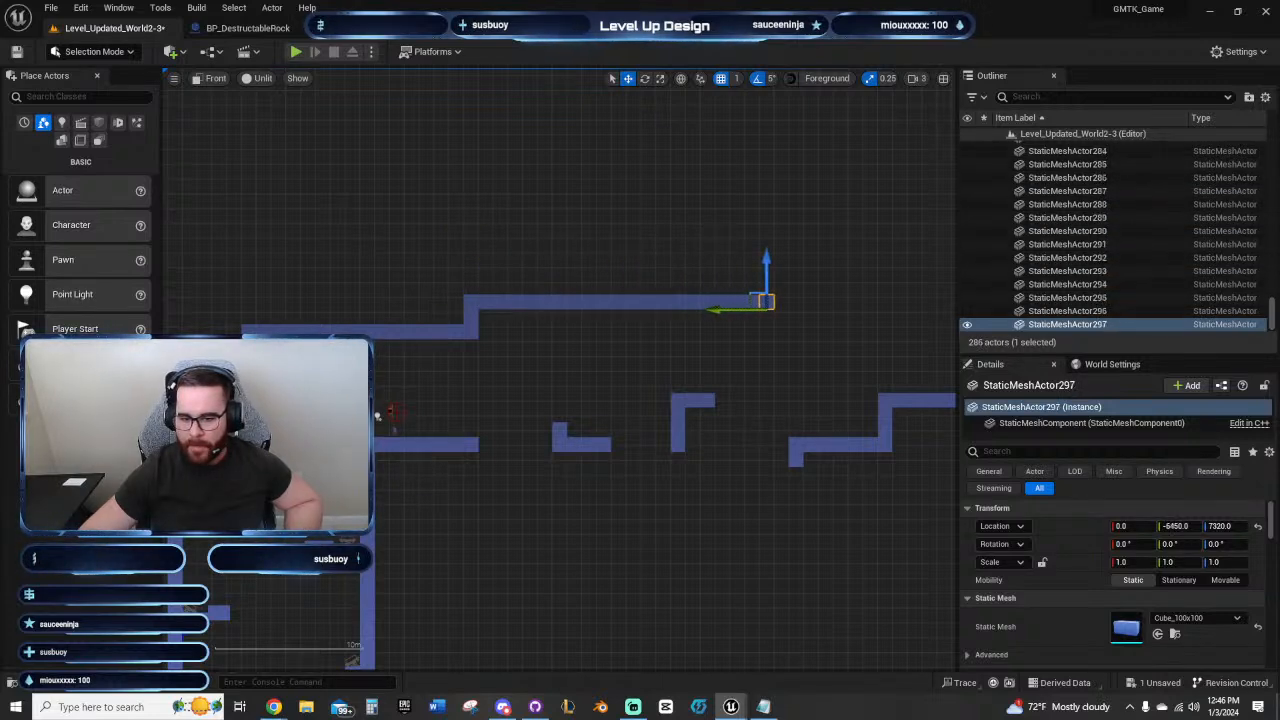
pyautogui.hotkey('shift', 'd')
# Step: Continue the ceiling one block lower for ten blocks outward, and lengthen the ledge below by one block to line up at Y -7950
pyautogui.moveTo(771, 343); pyautogui.dragTo(619, 354, button='right')
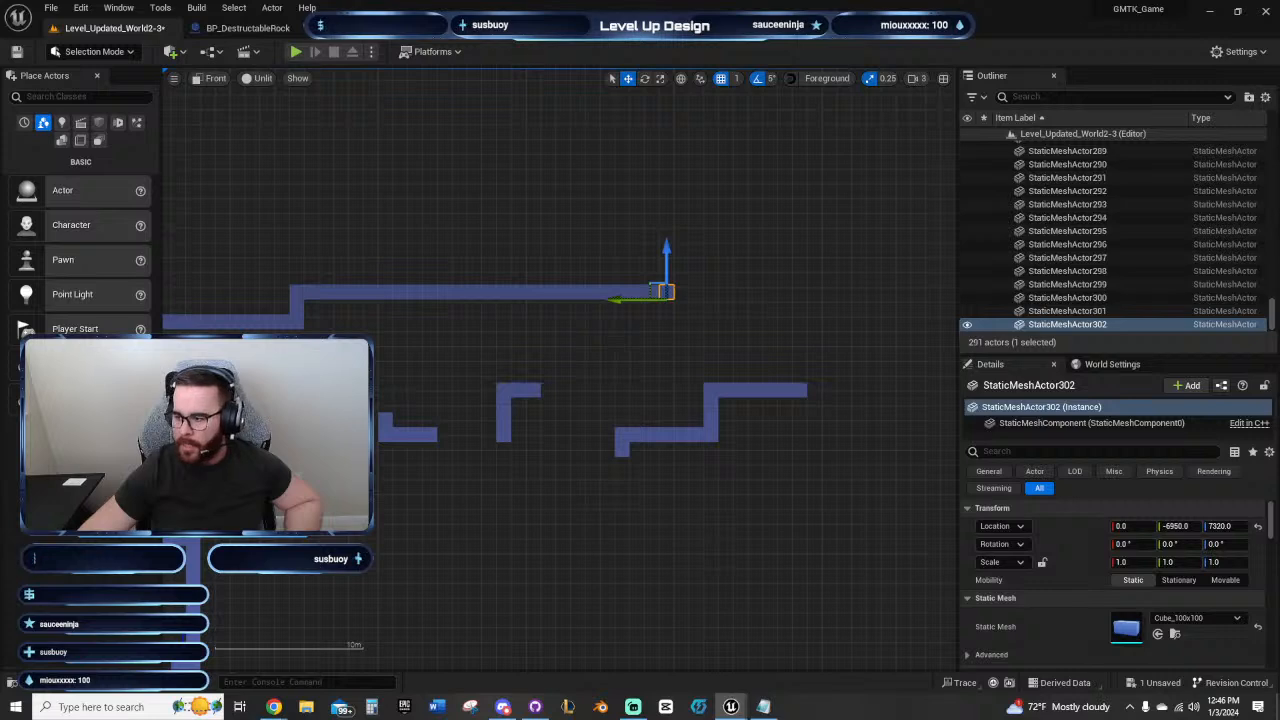
pyautogui.hotkey('shift', 's')
pyautogui.hotkey('shift', 'd')
pyautogui.hotkey('shift', 'd')
pyautogui.hotkey('shift', 'd')
pyautogui.hotkey('shift', 'd')
pyautogui.hotkey('shift', 'd')
pyautogui.hotkey('shift', 'd')
pyautogui.hotkey('shift', 'd')
pyautogui.hotkey('shift', 'd')
pyautogui.hotkey('shift', 'd')
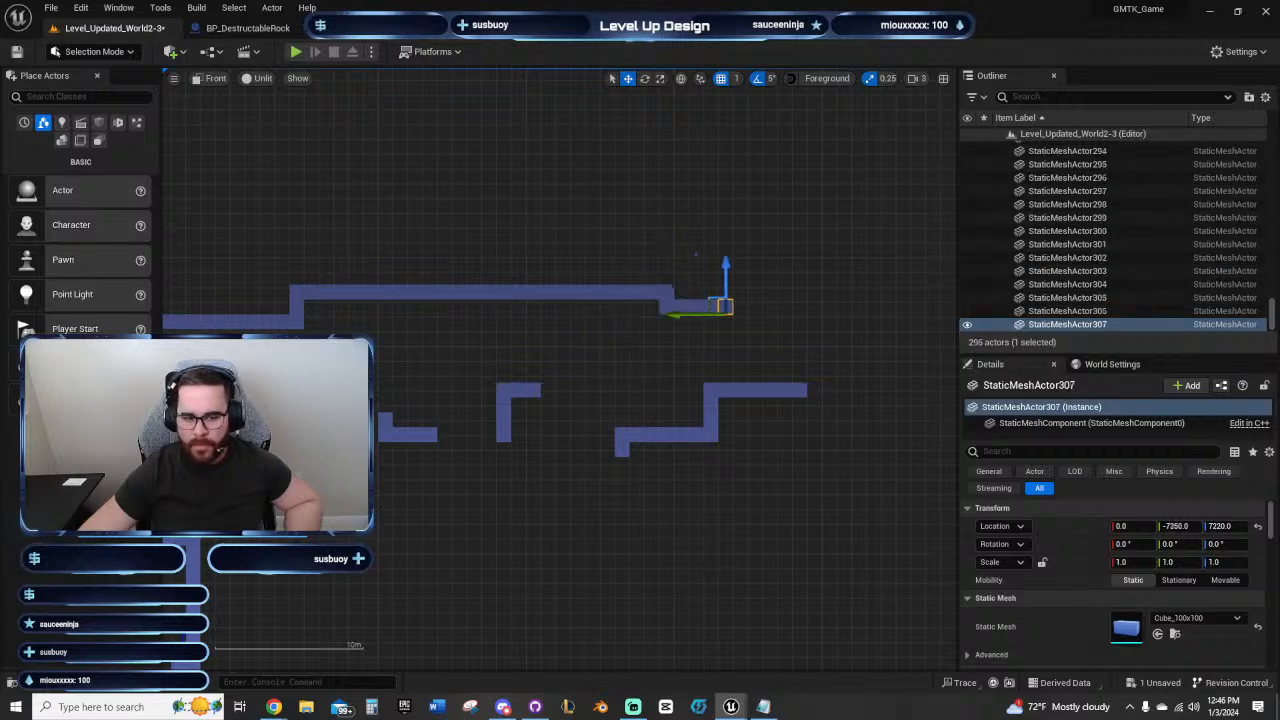
pyautogui.hotkey('shift', 'd')
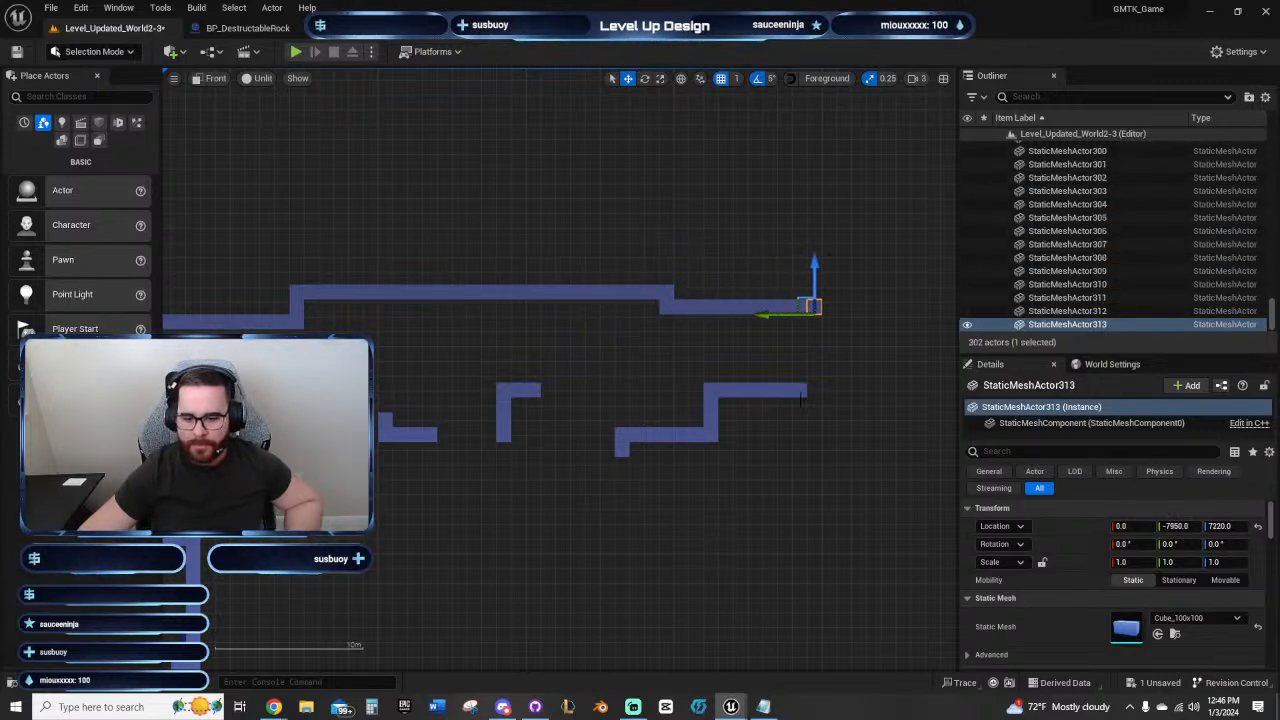
pyautogui.hotkey('shift', 's')
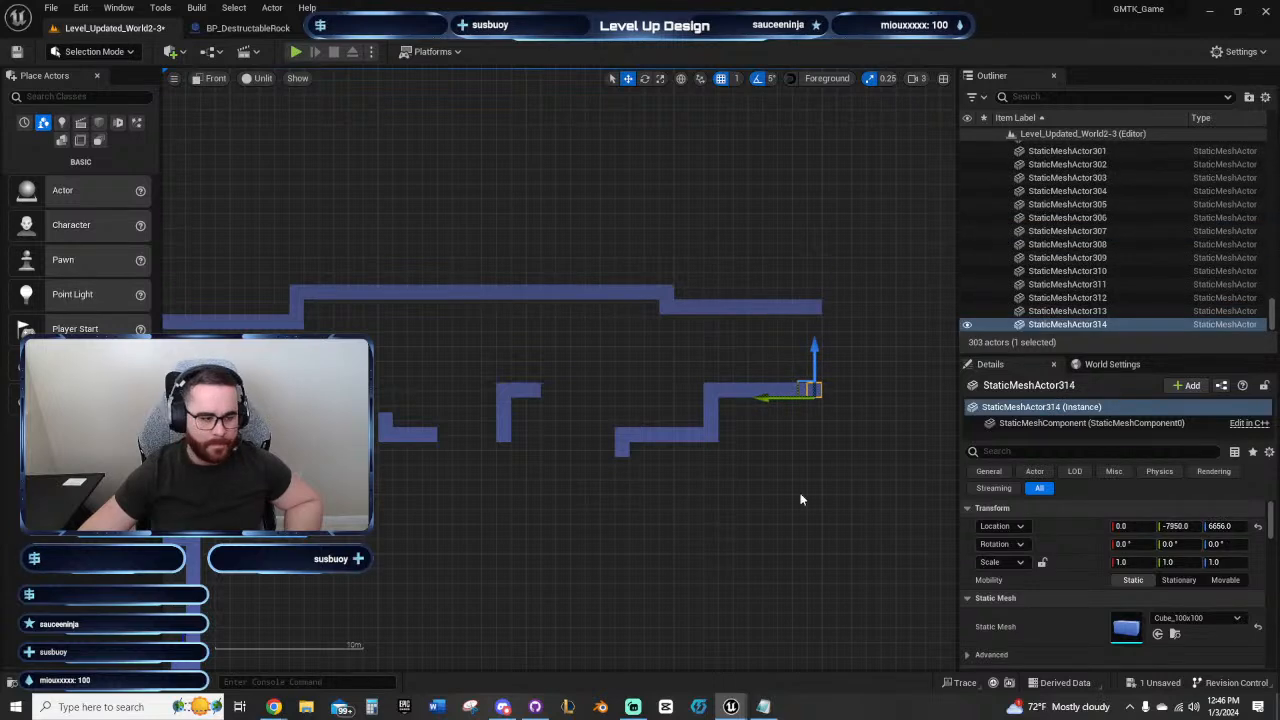
# Step: Place a BP_WallRun actor in the open space just beyond the corridor's outer end, at about Y -8333 and Z 6991
pyautogui.moveTo(800, 498); pyautogui.dragTo(626, 528, button='right')
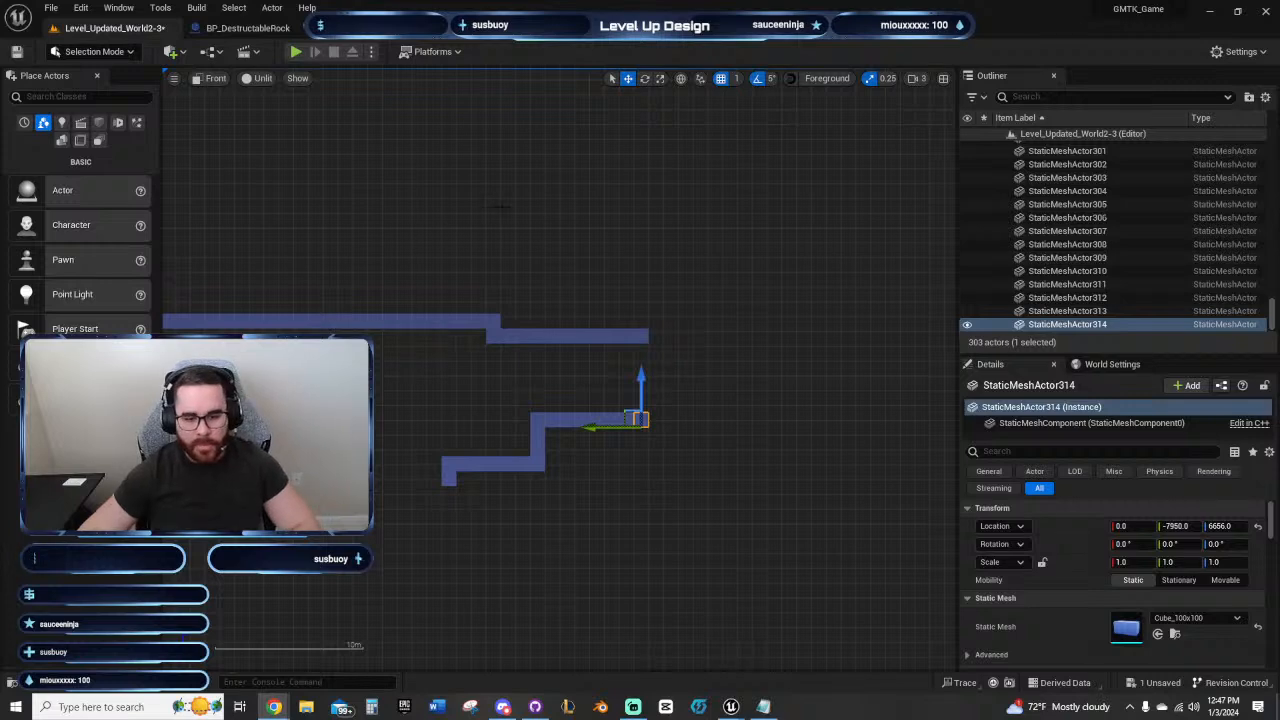
pyautogui.moveTo(552, 254); pyautogui.dragTo(315, 242, button='right')
pyautogui.moveTo(486, 400); pyautogui.dragTo(625, 327, button='right')
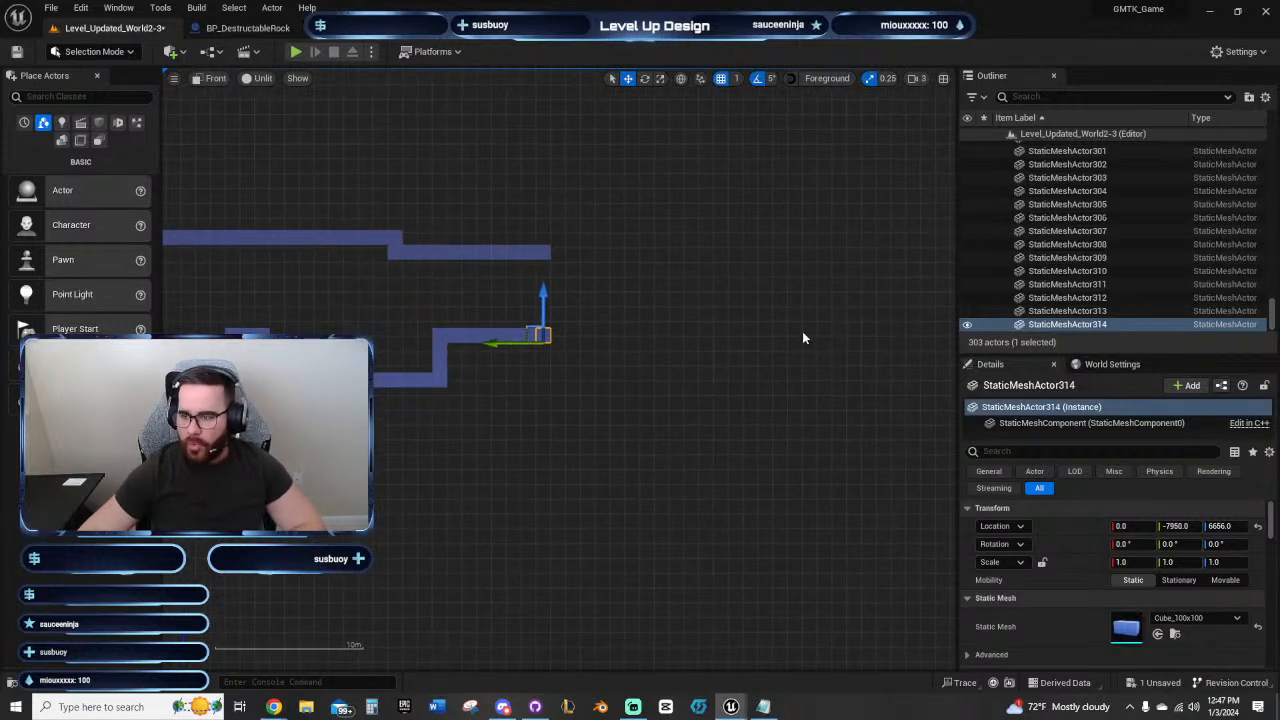
pyautogui.moveTo(802, 331); pyautogui.dragTo(889, 291, button='right')
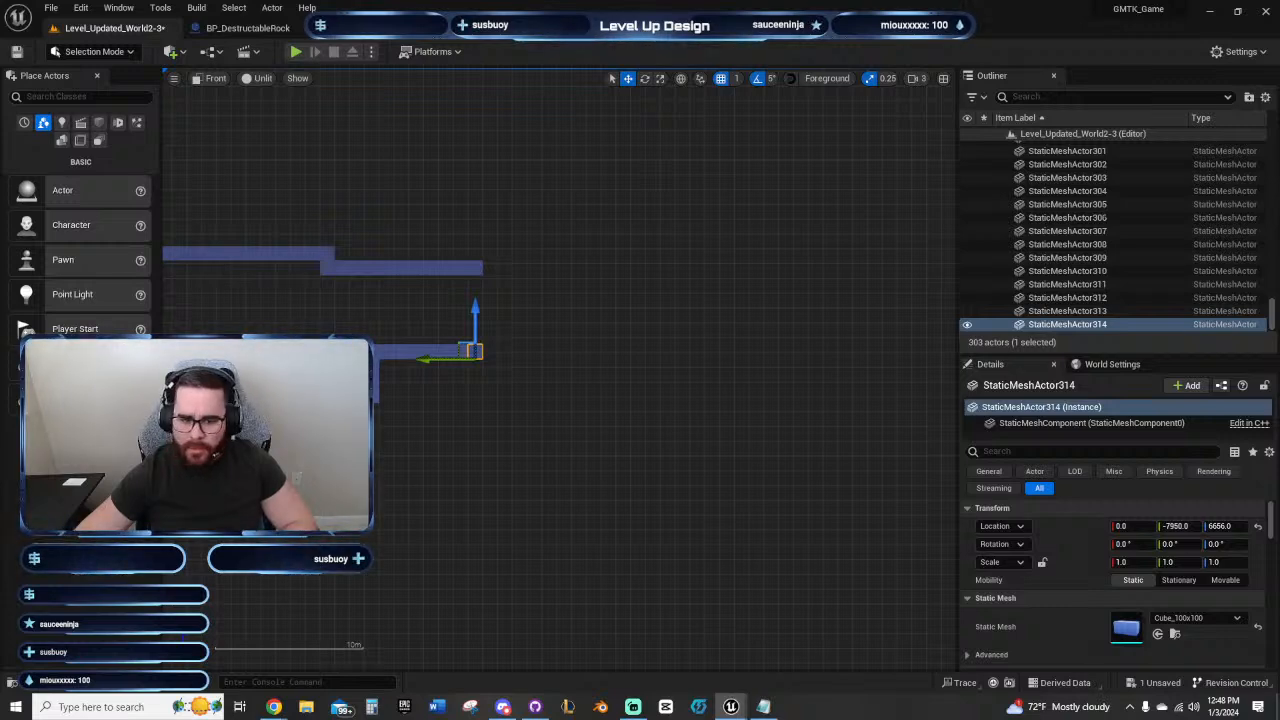
pyautogui.moveTo(543, 316); pyautogui.dragTo(533, 309)
pyautogui.scroll(13, 556, 339)
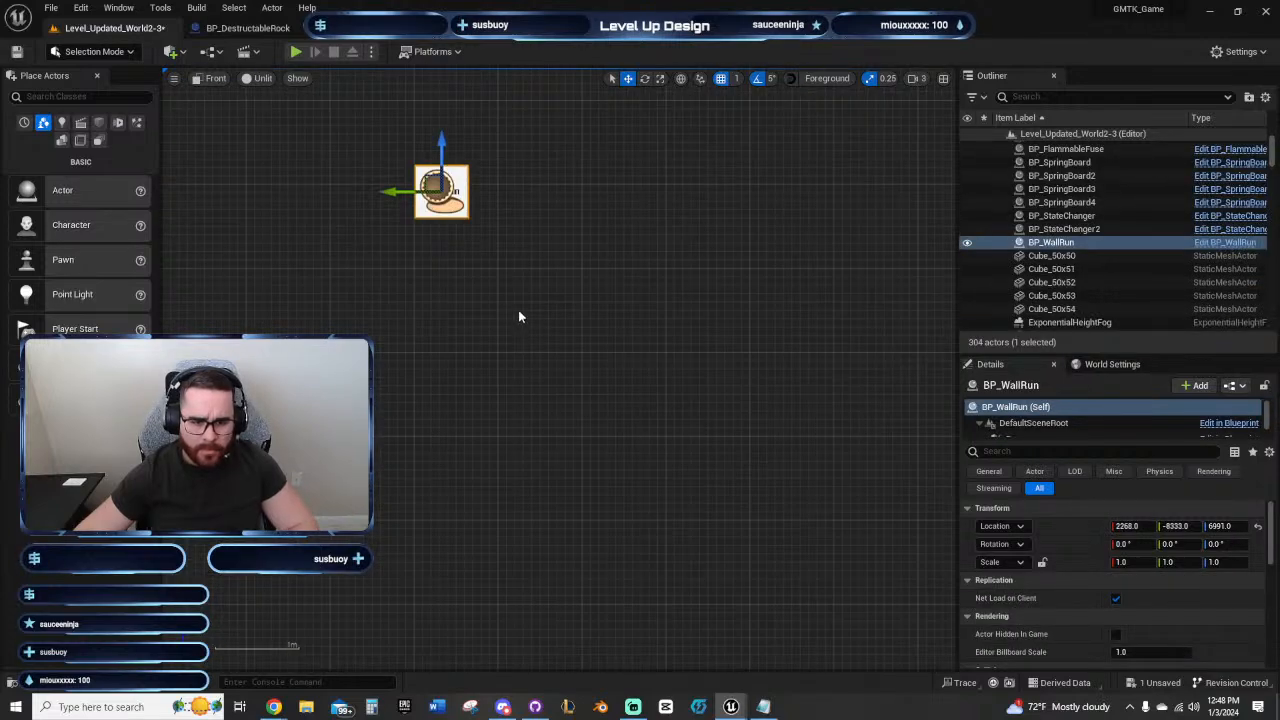
# Step: Set the BP_WallRun actor's X location to 0
pyautogui.moveTo(522, 315); pyautogui.dragTo(646, 446, button='right')
pyautogui.scroll(2, 646, 441)
pyautogui.moveTo(536, 406); pyautogui.dragTo(653, 461, button='right')
pyautogui.scroll(-1, 647, 472)
pyautogui.scroll(-2, 660, 462)
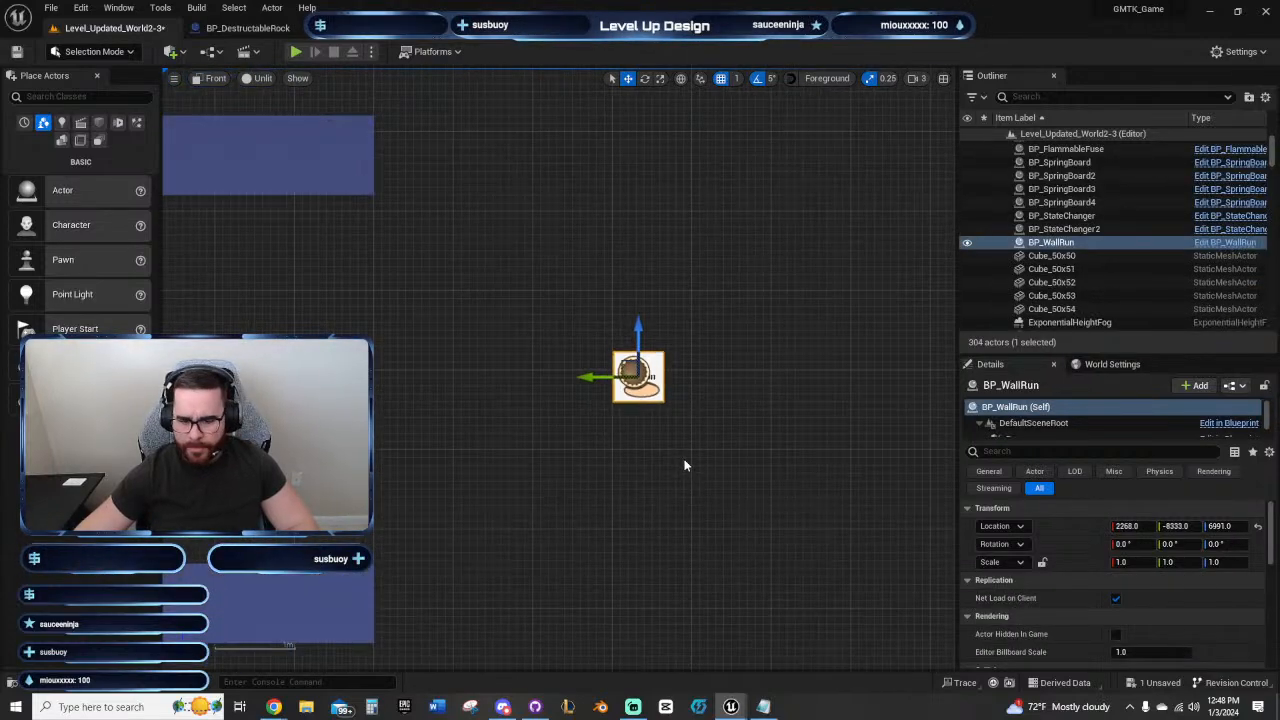
pyautogui.click(1130, 526)
pyautogui.write('0')
pyautogui.press('Return')
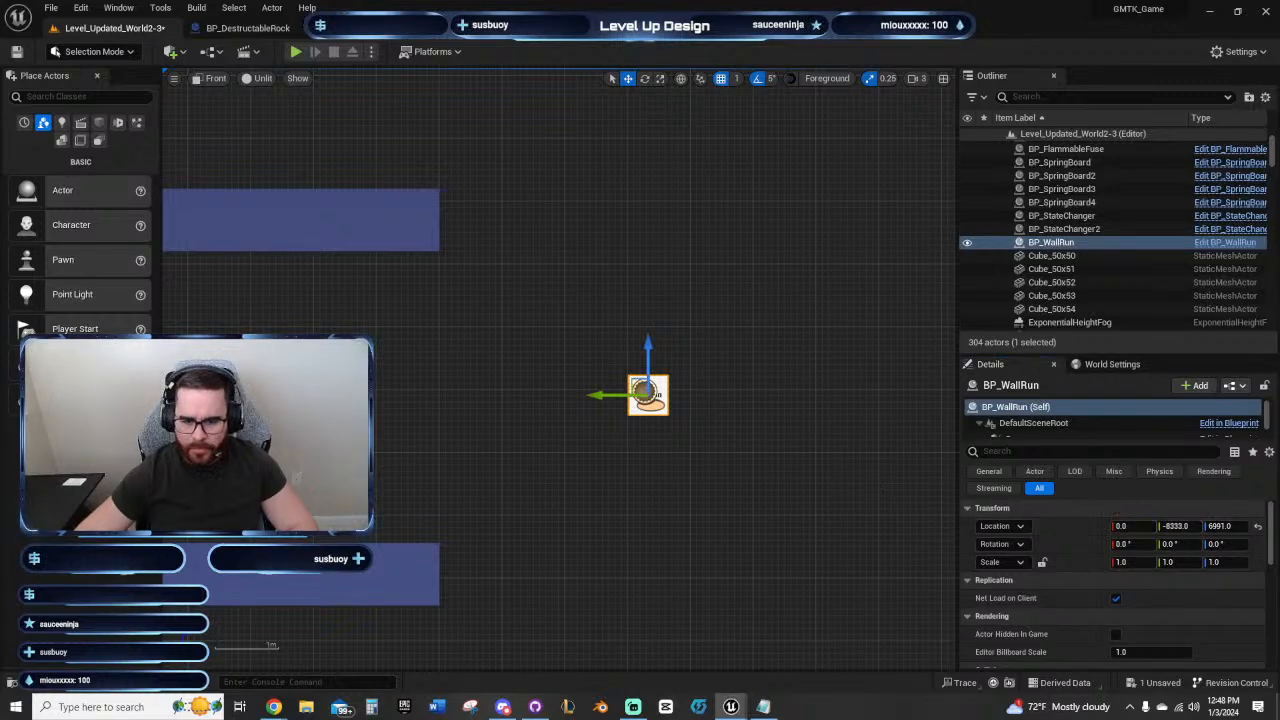
# Step: Stretch the BP_WallRun actor to a Y scale of 3.5
pyautogui.moveTo(701, 401); pyautogui.dragTo(634, 397, button='right')
pyautogui.scroll(2, 634, 397)
pyautogui.moveTo(635, 476); pyautogui.dragTo(659, 484, button='right')
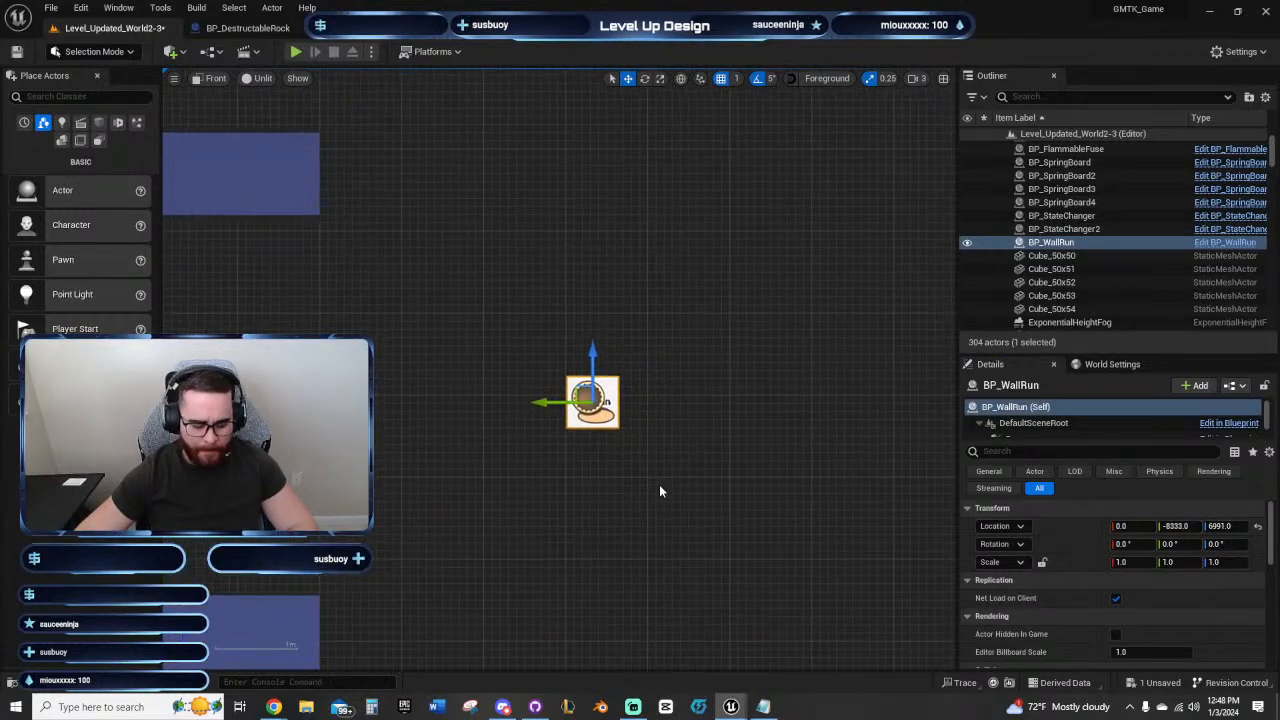
pyautogui.press('e')
pyautogui.press('r')
pyautogui.moveTo(548, 402)
pyautogui.mouseDown()
pyautogui.moveTo(492, 402)
pyautogui.moveTo(536, 402)
pyautogui.mouseUp()
# Step: Set the BP_WallRun actor's scale to 1 in X and 5 in both Y and Z
pyautogui.click(1140, 562)
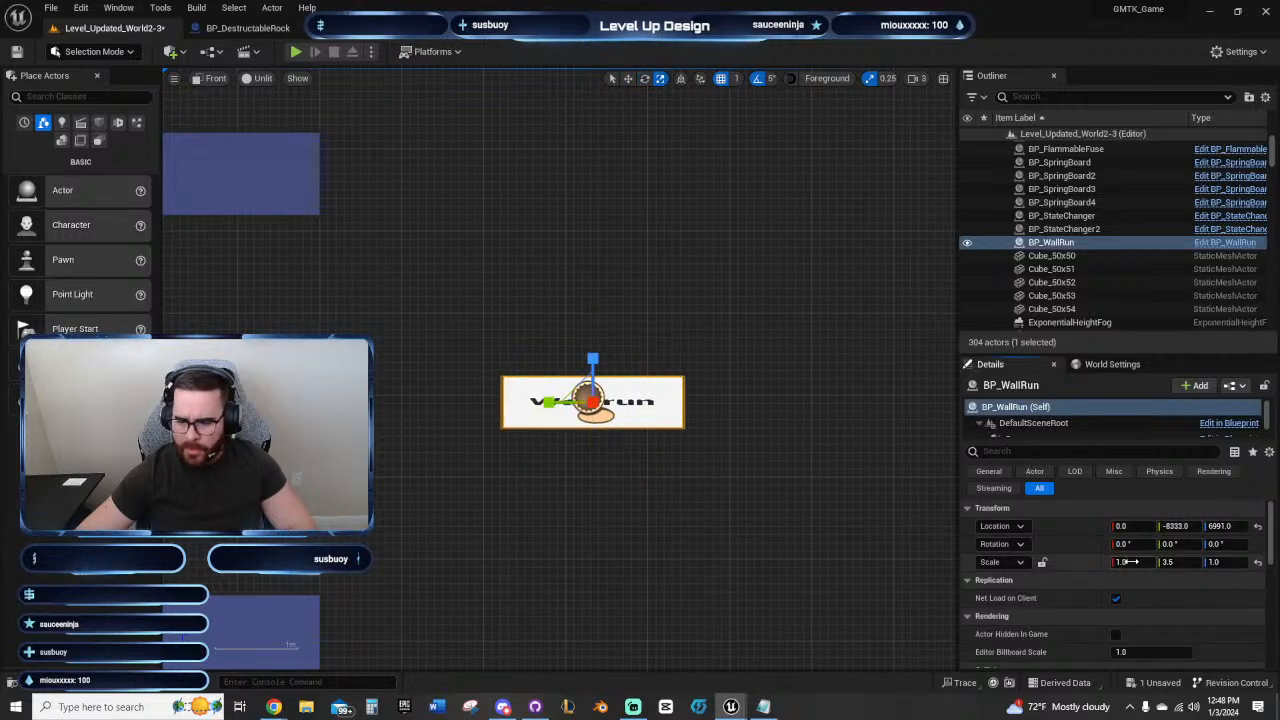
pyautogui.write('5')
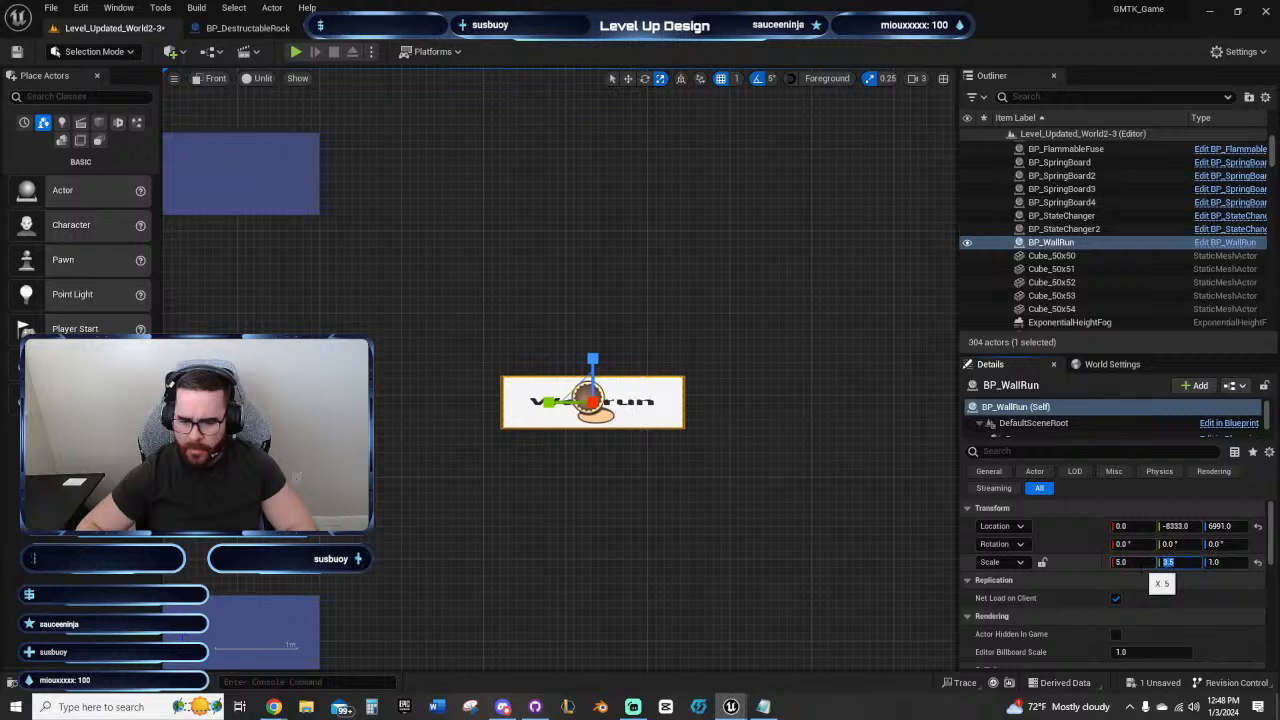
pyautogui.press('Tab')
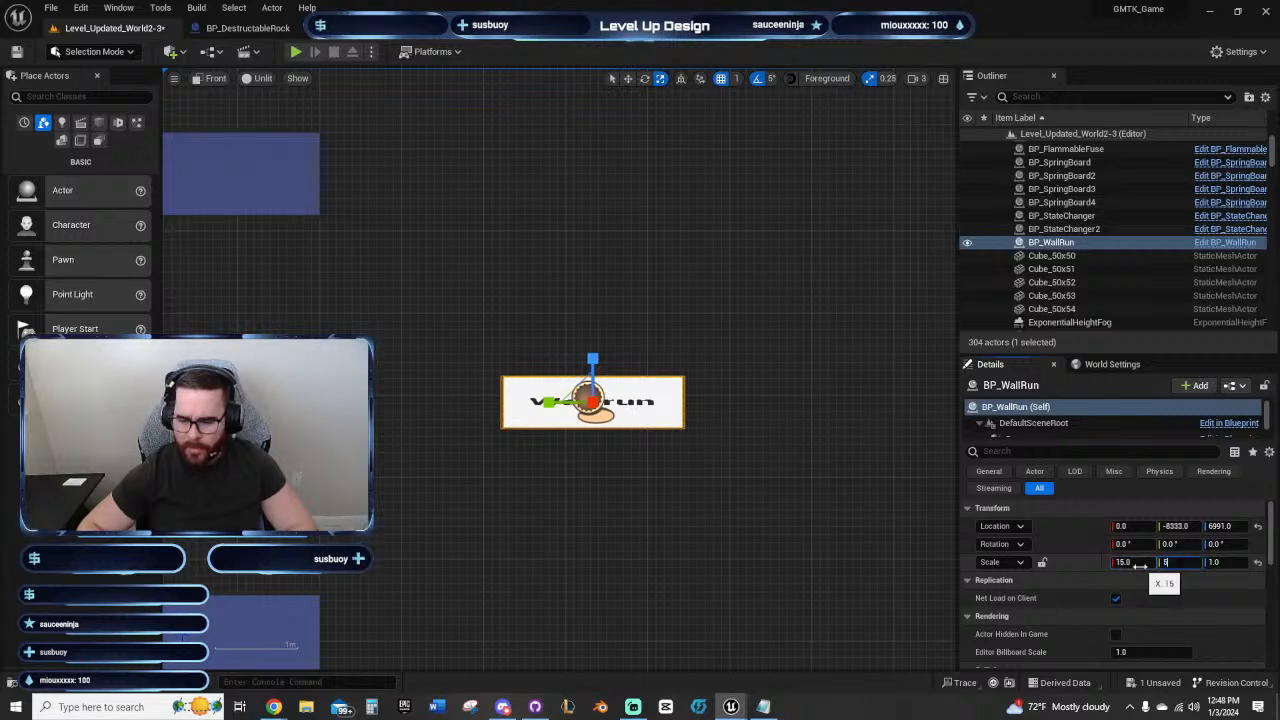
pyautogui.write('5')
pyautogui.press('Tab')
pyautogui.write('5')
pyautogui.press('Return')
pyautogui.click(1139, 563)
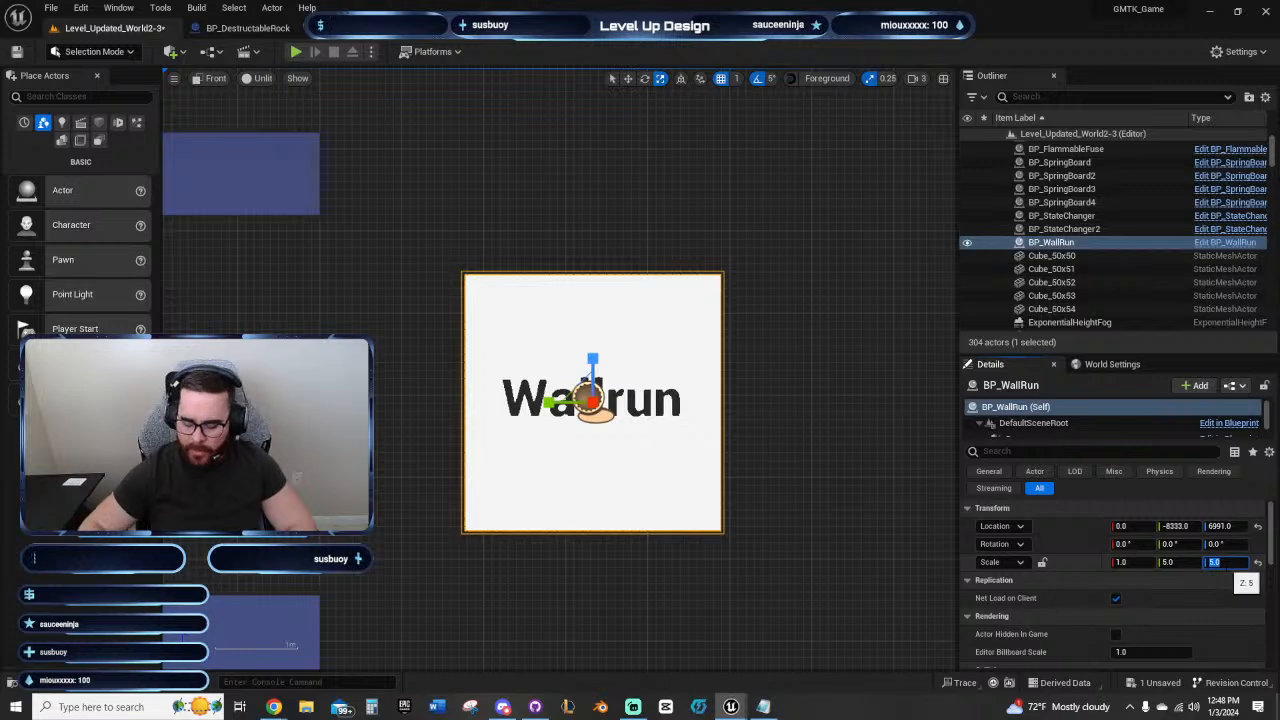
# Step: Set the BP_WallRun actor's scale to 7 in Y, keeping 5 in Z
pyautogui.write('7')
pyautogui.press('Return')
pyautogui.write('5')
pyautogui.press('Return')
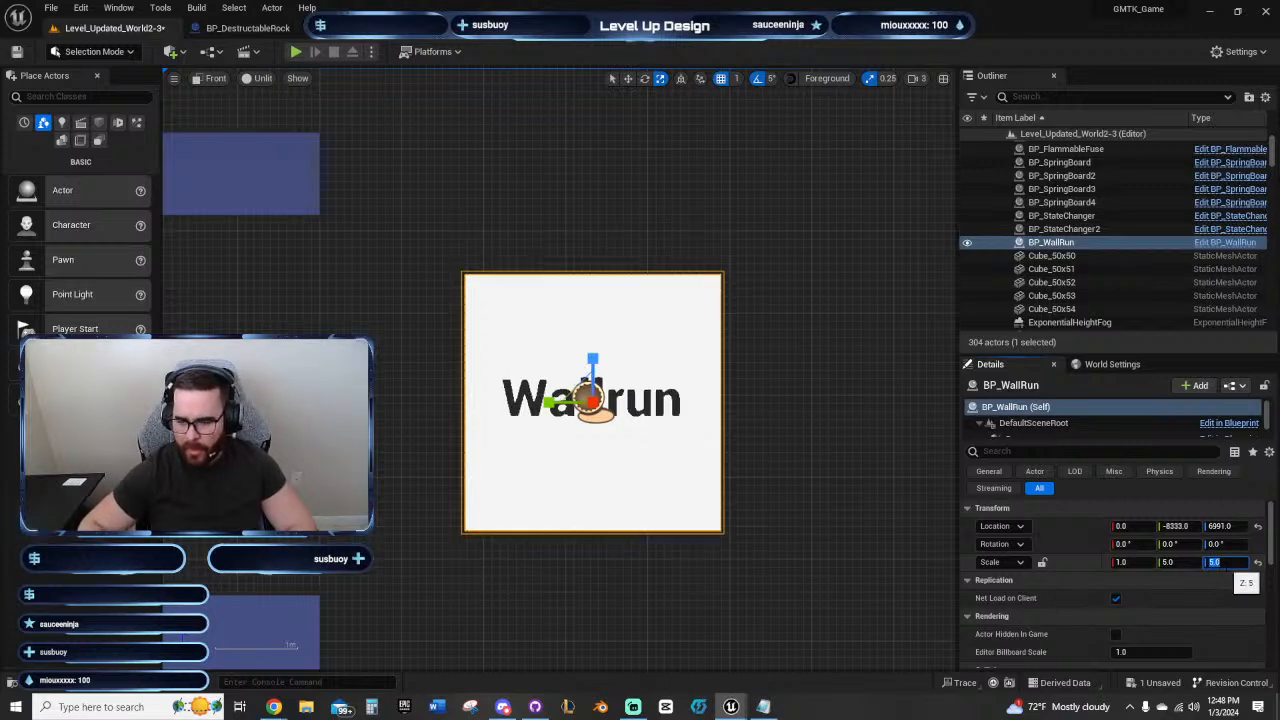
pyautogui.hotkey('shift', 'Tab')
pyautogui.write('7')
pyautogui.press('Return')
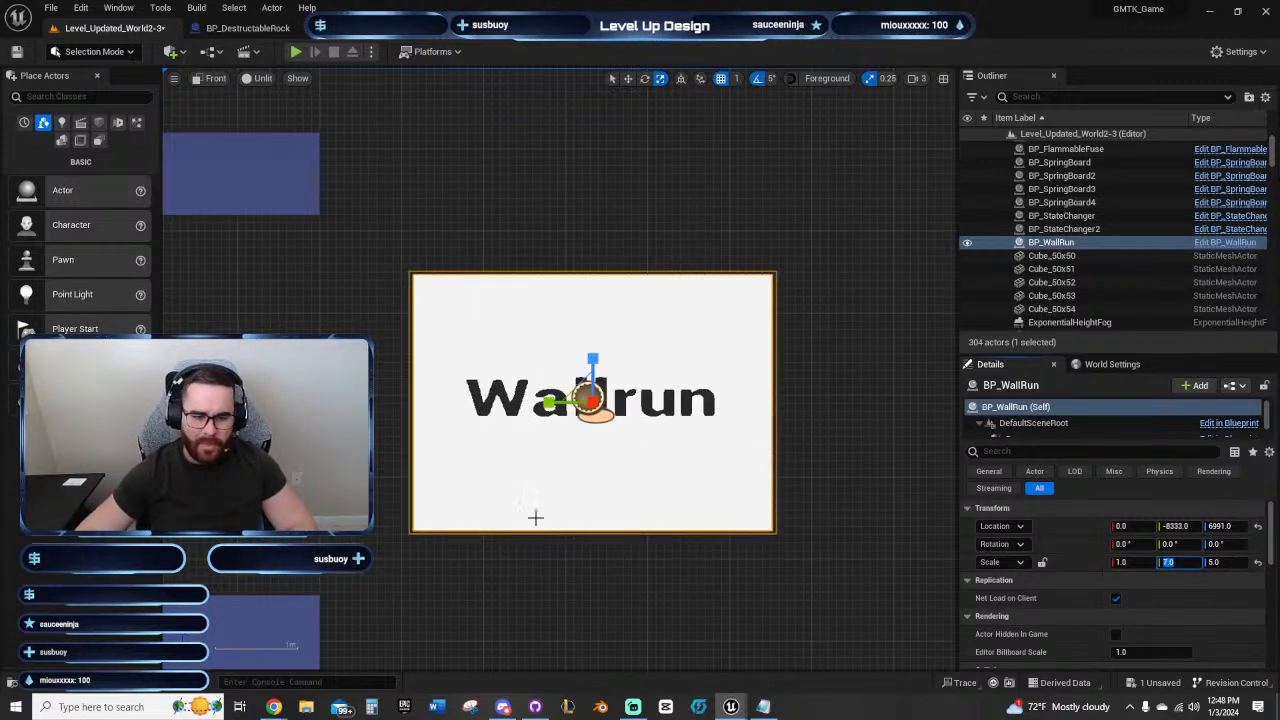
pyautogui.moveTo(356, 506); pyautogui.dragTo(488, 345, button='right')
pyautogui.scroll(-7, 645, 345)
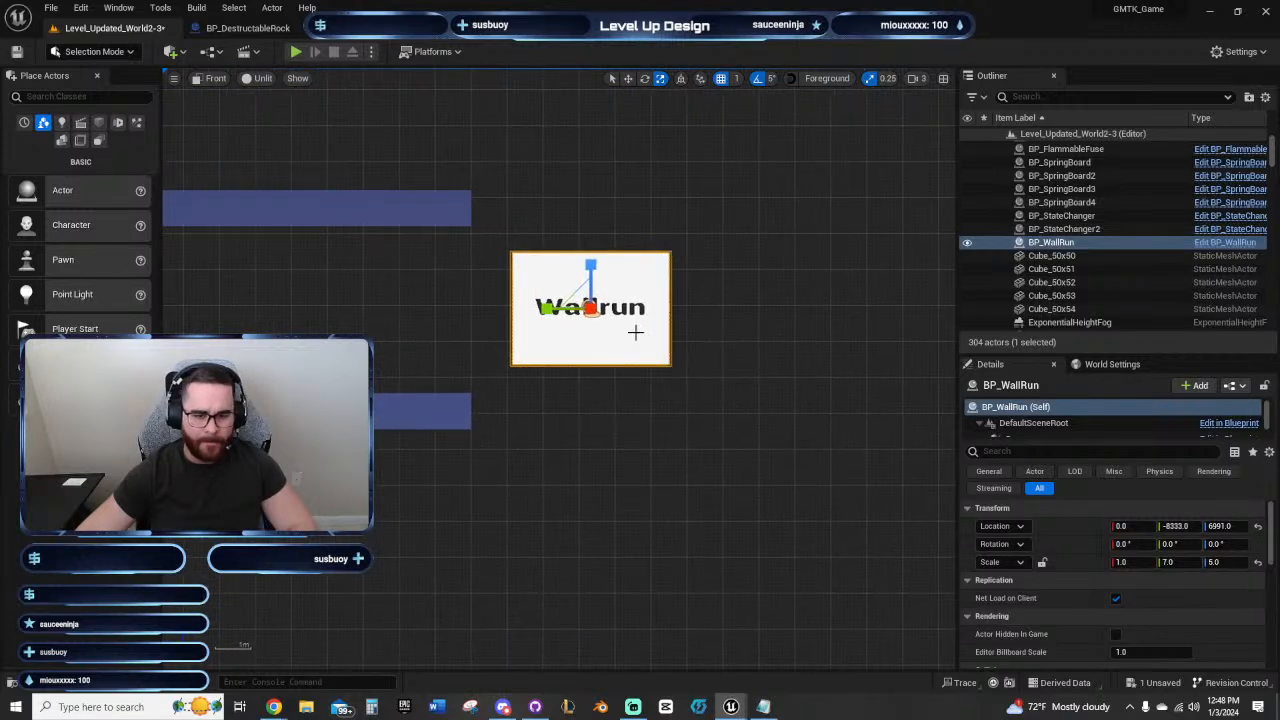
# Step: Lower the BP_WallRun actor to about Z 6930 and nudge it to about Y -8337
pyautogui.moveTo(709, 368); pyautogui.dragTo(738, 408, button='right')
pyautogui.press('w')
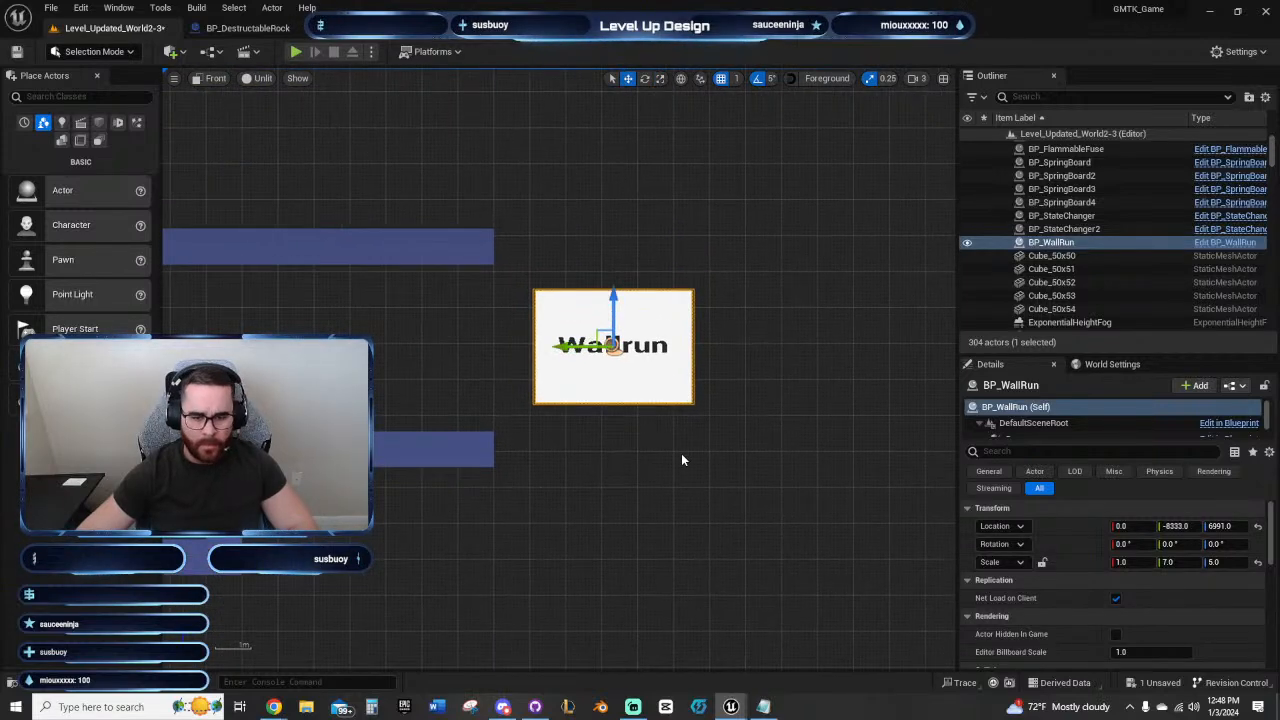
pyautogui.moveTo(681, 455); pyautogui.dragTo(621, 458, button='right')
pyautogui.moveTo(585, 310); pyautogui.dragTo(589, 332)
pyautogui.moveTo(565, 376); pyautogui.dragTo(567, 376)
# Step: Duplicate the corridor's end floor block past the wall-run panel and extend it into a four-block platform ending at Y -8950, Z 6656
pyautogui.moveTo(729, 490); pyautogui.dragTo(664, 472, button='right')
pyautogui.click(390, 442)
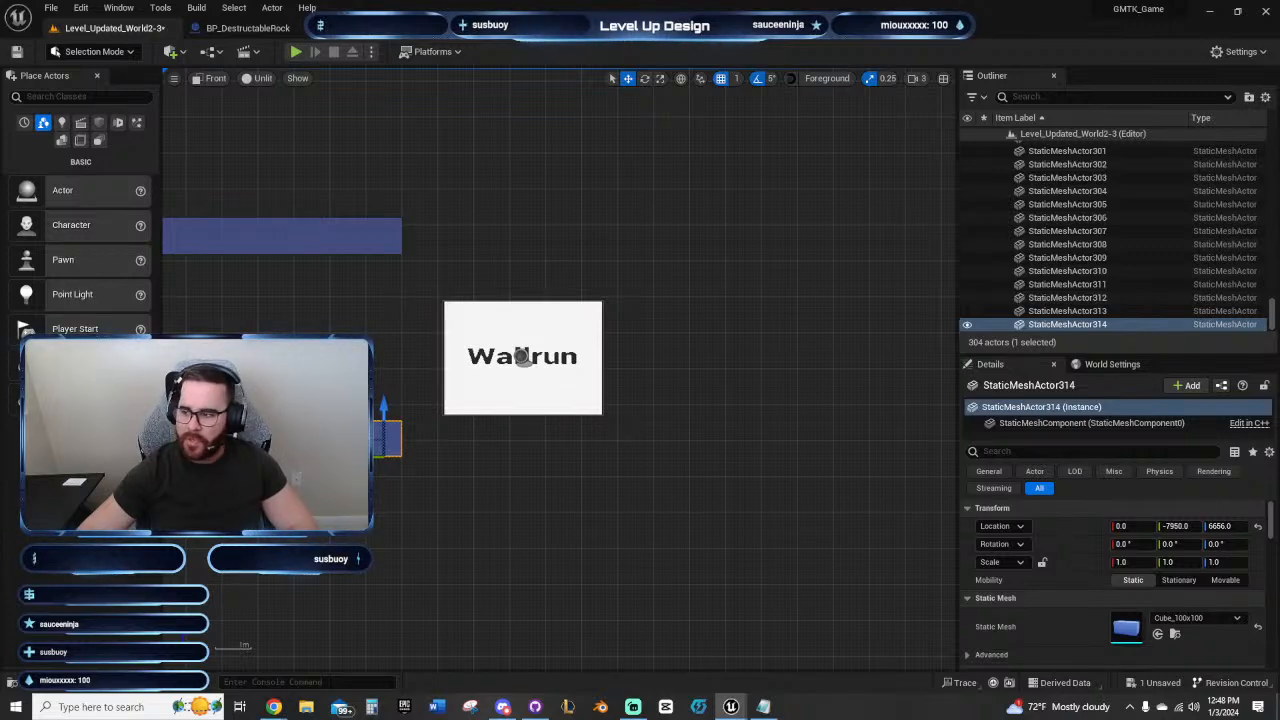
pyautogui.hotkey('ctrl', 'd')
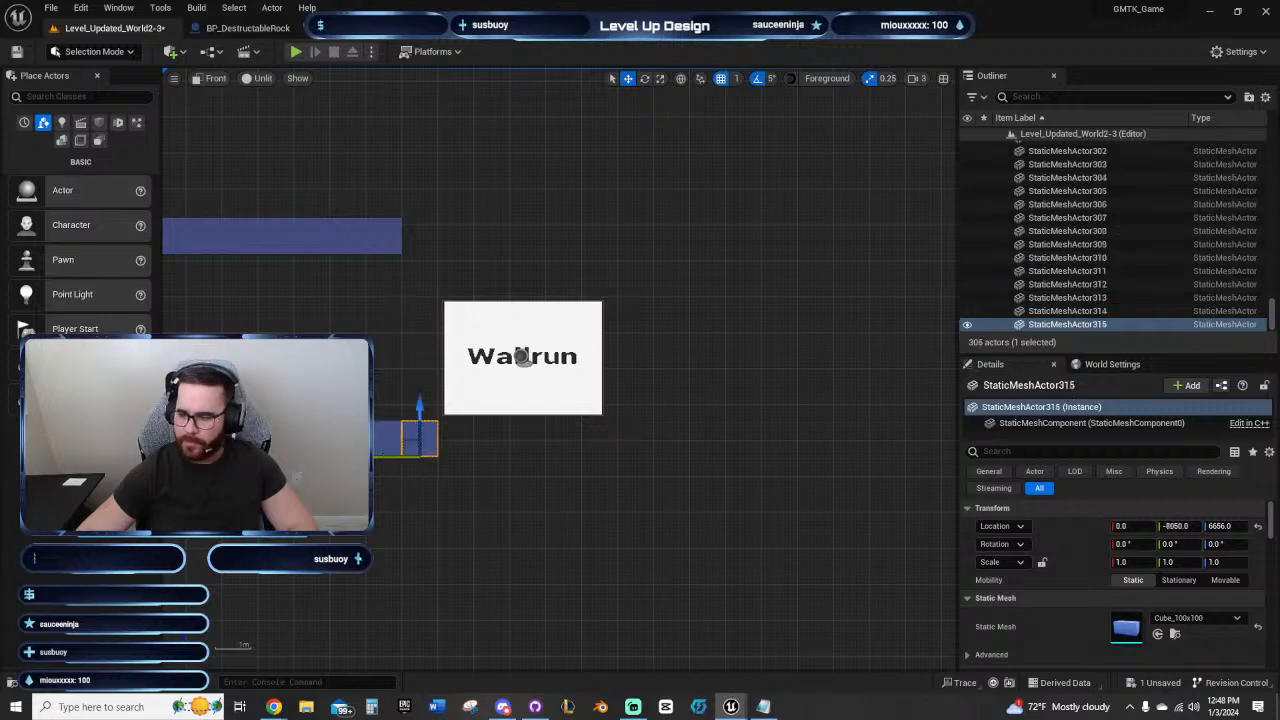
pyautogui.press('Right')
pyautogui.press('Right')
pyautogui.press('Right')
pyautogui.press('Right')
pyautogui.press('Right')
pyautogui.press('Right')
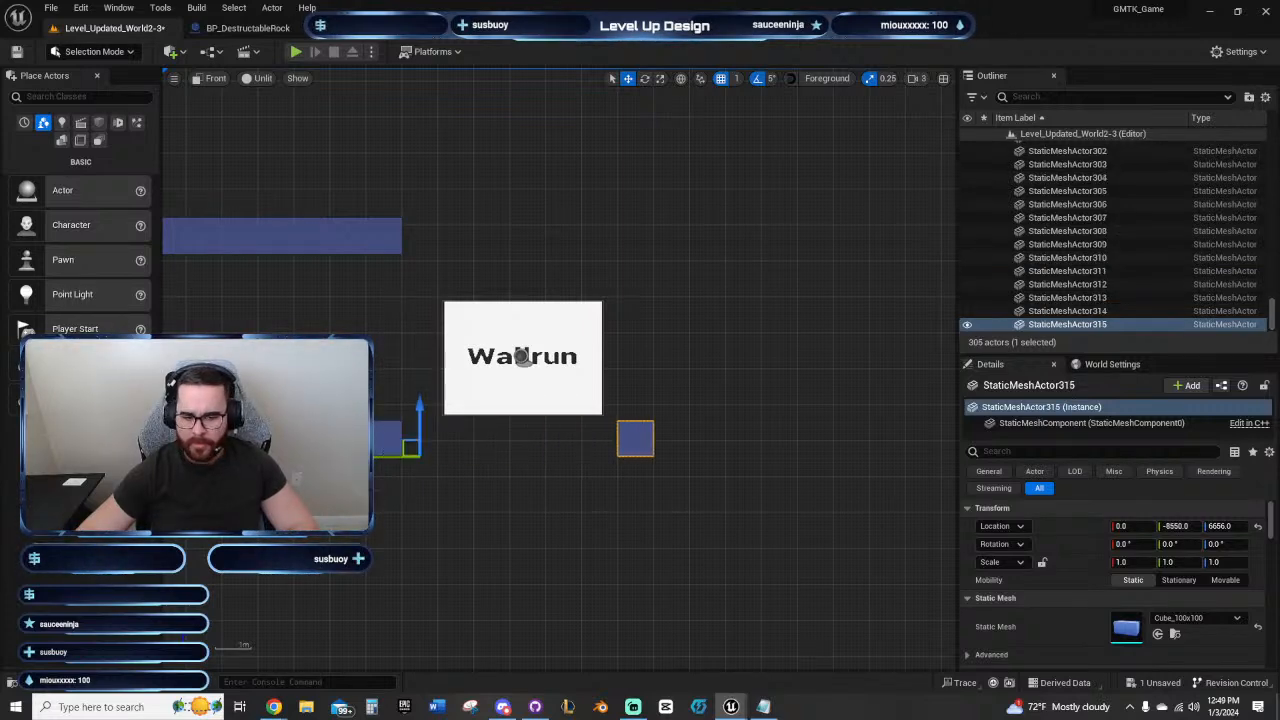
pyautogui.hotkey('ctrl', 'd')
pyautogui.hotkey('ctrl', 'd')
pyautogui.hotkey('ctrl', 'd')
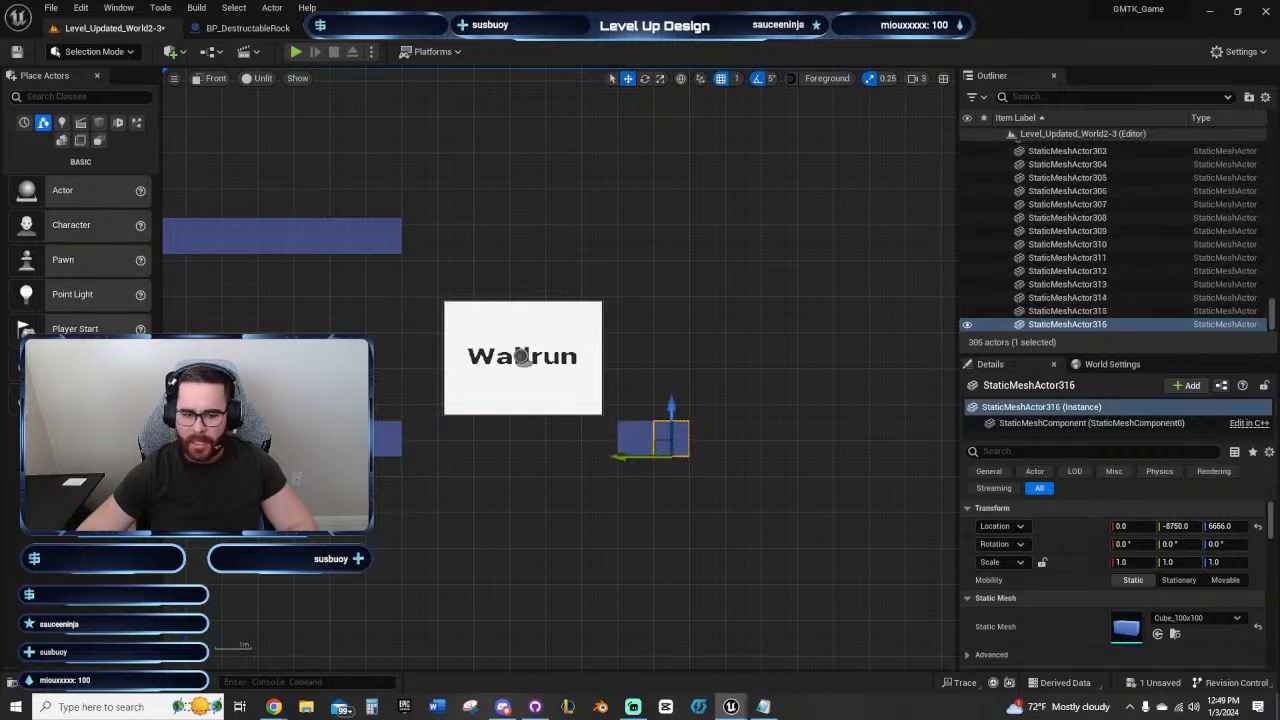
pyautogui.moveTo(572, 277); pyautogui.dragTo(708, 276, button='right')
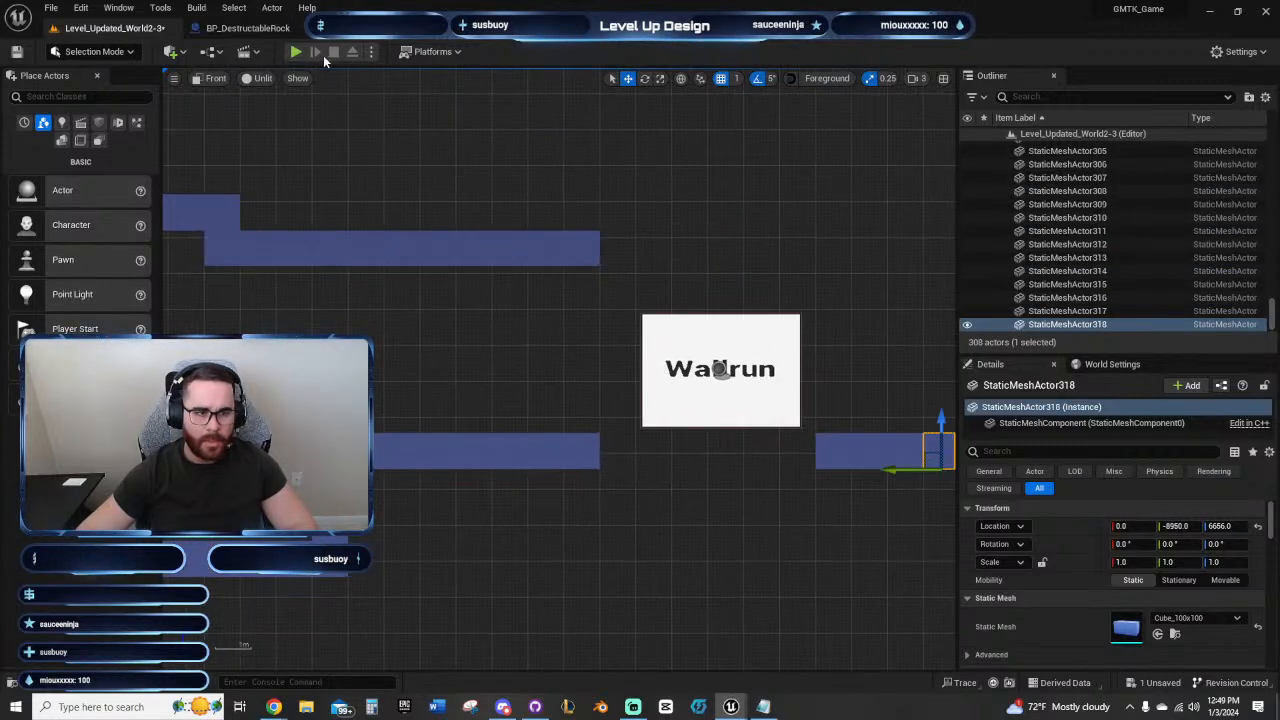
# Step: Move the BP_Checkpoints actor from the earlier platforms onto the upper floor ledge before the wall-run panel, at about Y -7334
pyautogui.moveTo(331, 321); pyautogui.dragTo(773, 270, button='right')
pyautogui.scroll(-4, 659, 415)
pyautogui.moveTo(552, 450); pyautogui.dragTo(848, 378, button='right')
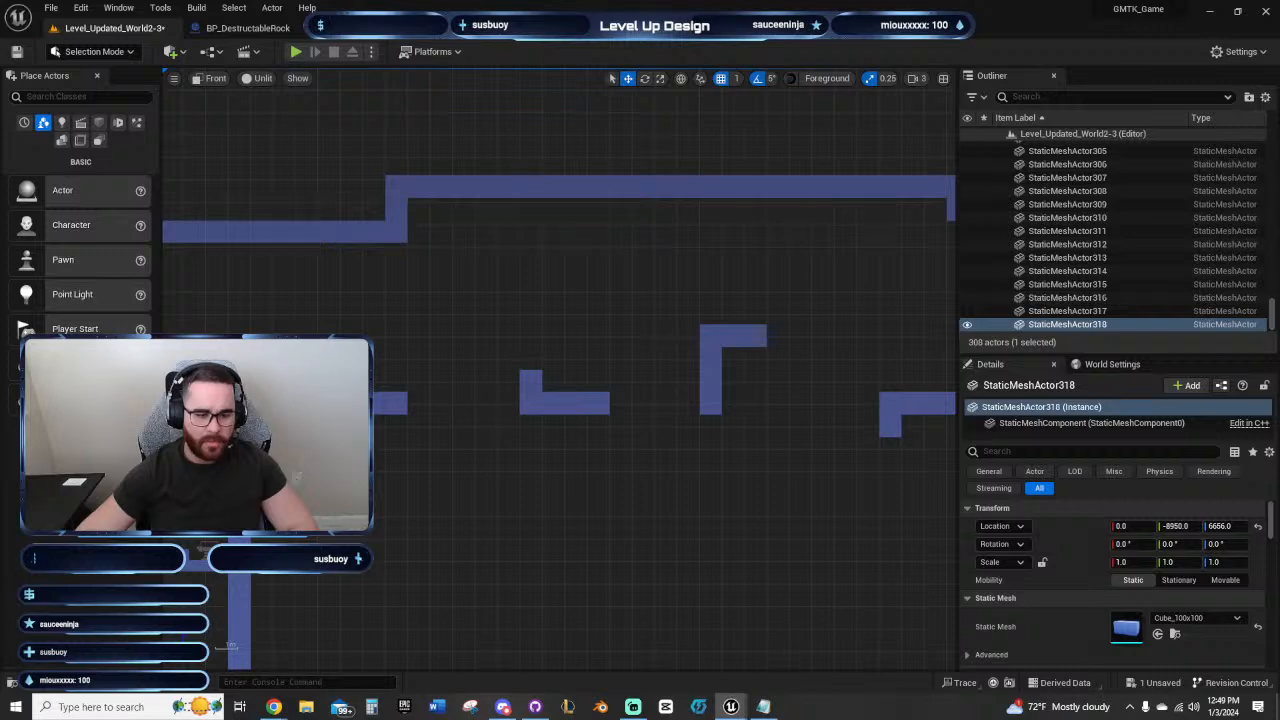
pyautogui.click(257, 372)
pyautogui.moveTo(224, 390); pyautogui.dragTo(838, 302)
pyautogui.moveTo(845, 300); pyautogui.dragTo(431, 300, button='right')
pyautogui.moveTo(411, 391); pyautogui.dragTo(589, 262)
pyautogui.moveTo(531, 304); pyautogui.dragTo(593, 292)
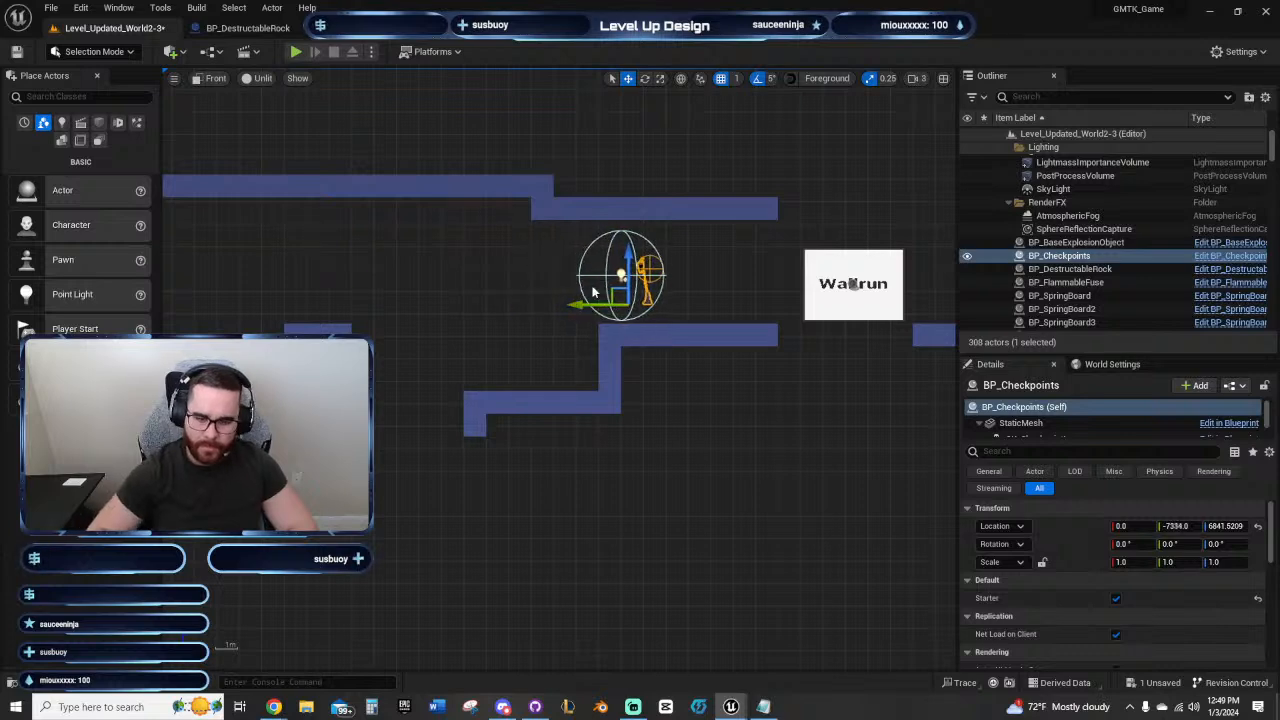
# Step: Playtest the level from the checkpoint, jumping across the wall-run panel to the far platform, and end the session
pyautogui.click(296, 51)
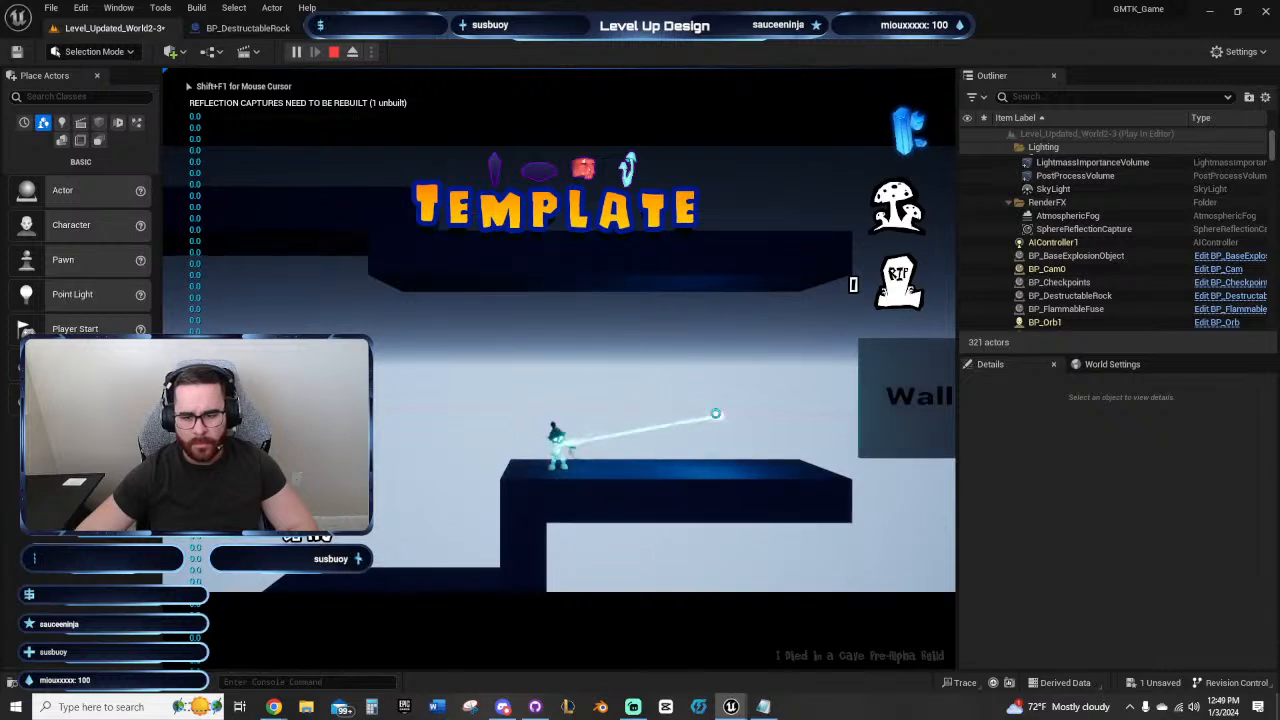
pyautogui.press('d')
pyautogui.press('space')
pyautogui.press('d')
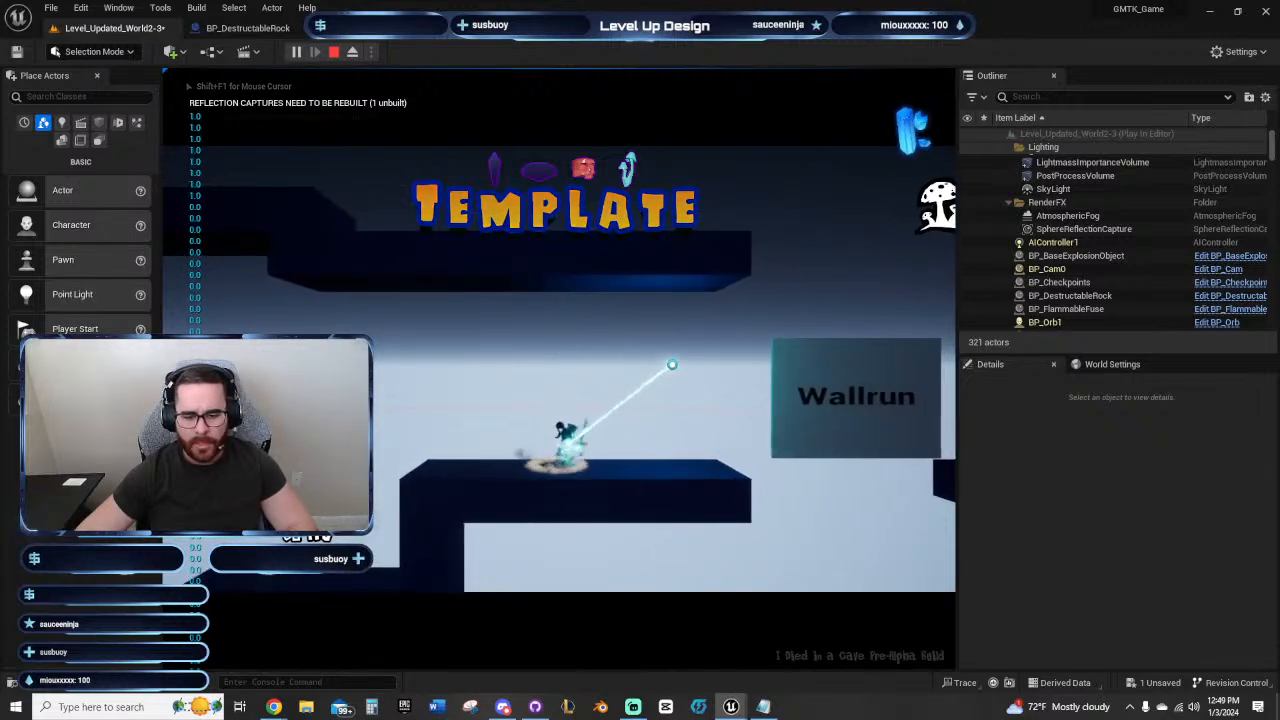
pyautogui.press('d')
pyautogui.press('space')
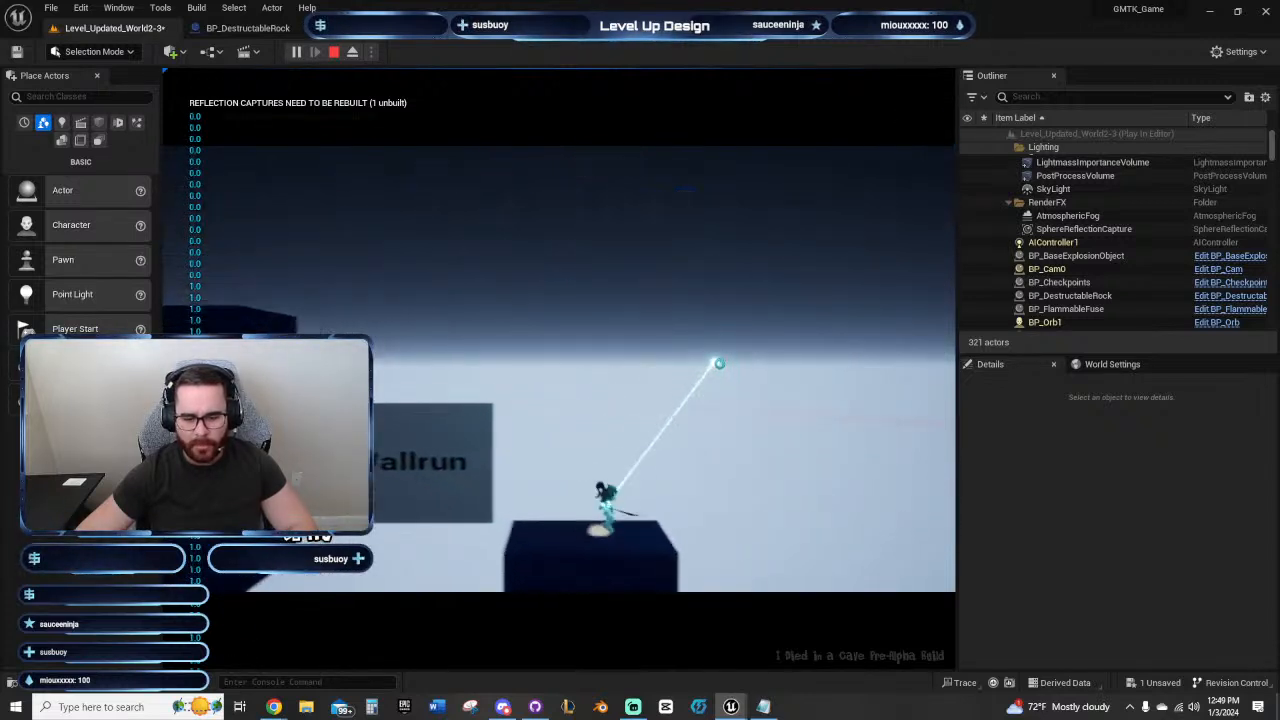
pyautogui.press('Escape')
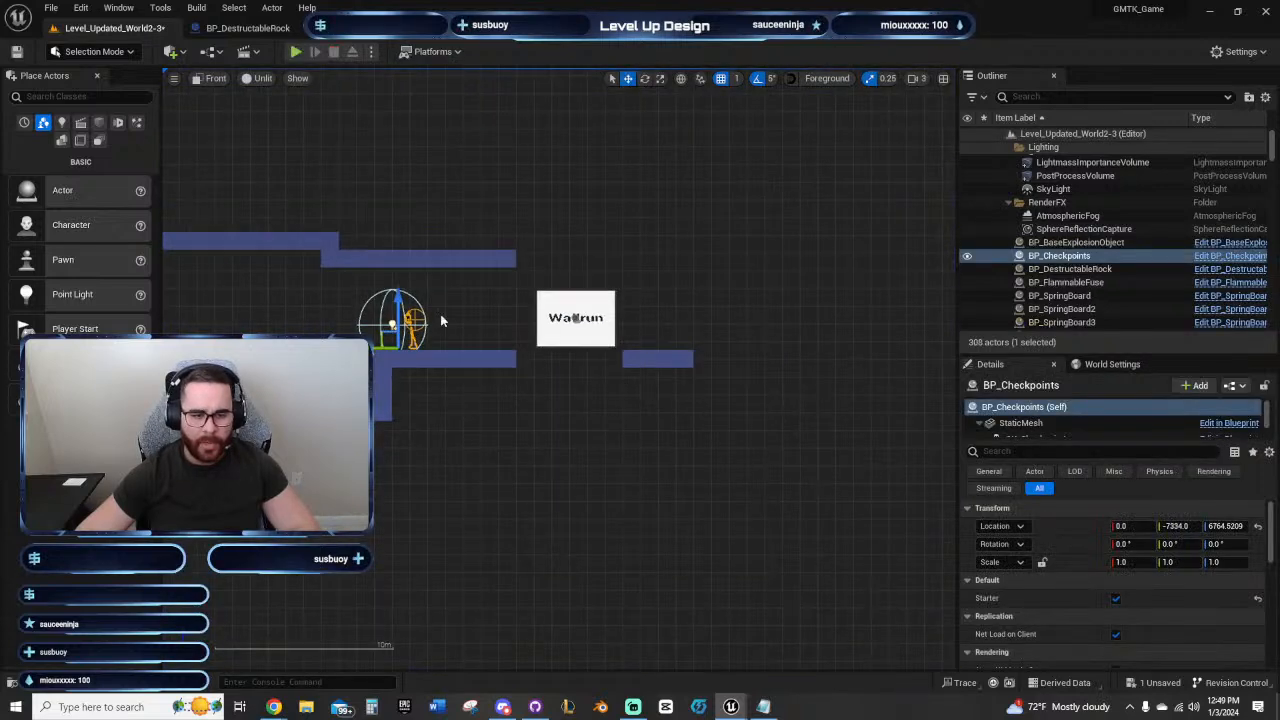
# Step: Delete the lower ceiling section above the stepped ledge leading to the wall-run panel
pyautogui.scroll(3, 626, 376)
pyautogui.moveTo(822, 328); pyautogui.dragTo(472, 337)
pyautogui.press('Delete')
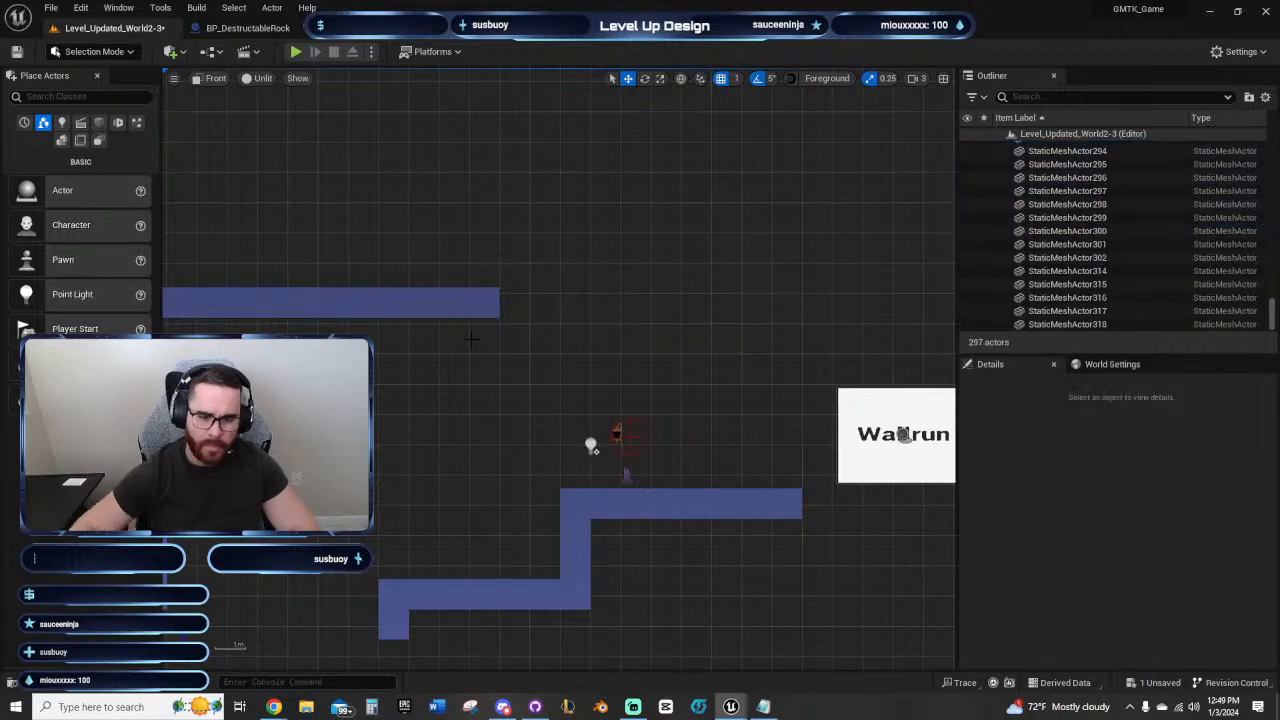
# Step: Duplicate the ceiling's end block two blocks up, then fifteen blocks outward to Y -8450 at Z 7520
pyautogui.moveTo(540, 342); pyautogui.dragTo(614, 288, button='right')
pyautogui.click(584, 291)
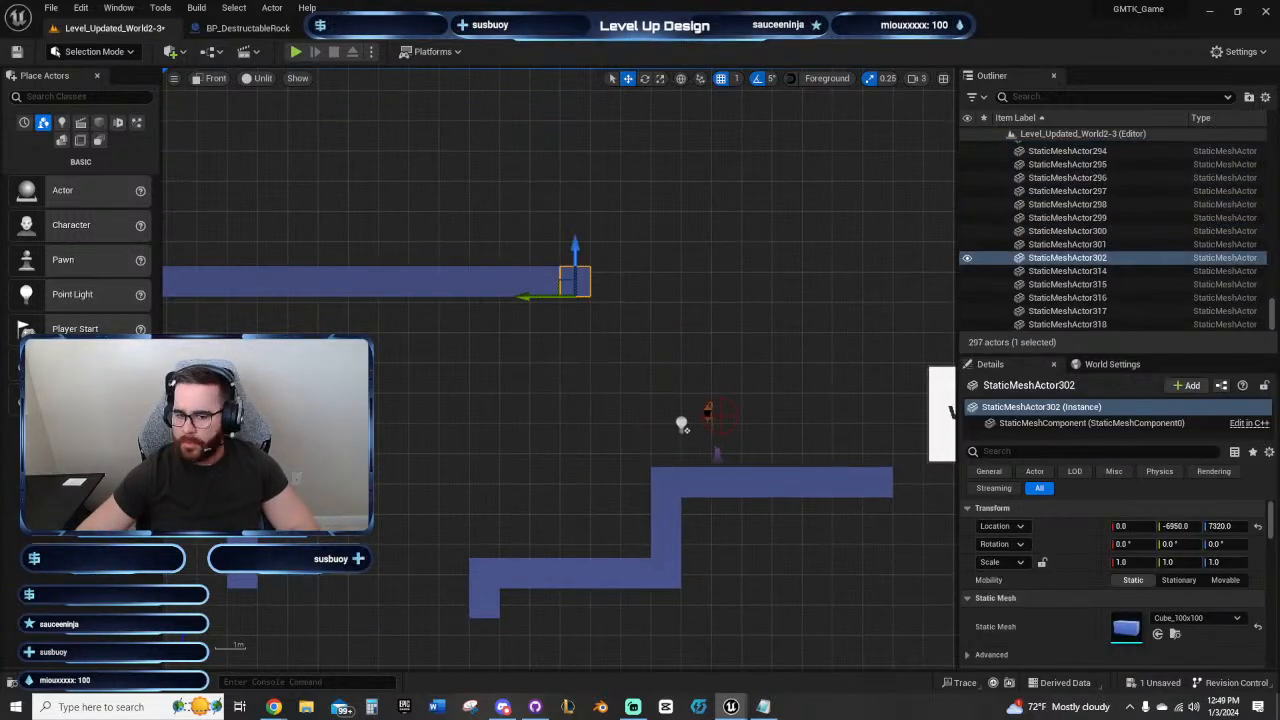
pyautogui.hotkey('alt', 'Up')
pyautogui.hotkey('alt', 'Up')
pyautogui.hotkey('alt', 'Right')
pyautogui.hotkey('alt', 'Right')
pyautogui.hotkey('alt', 'Right')
pyautogui.hotkey('alt', 'Right')
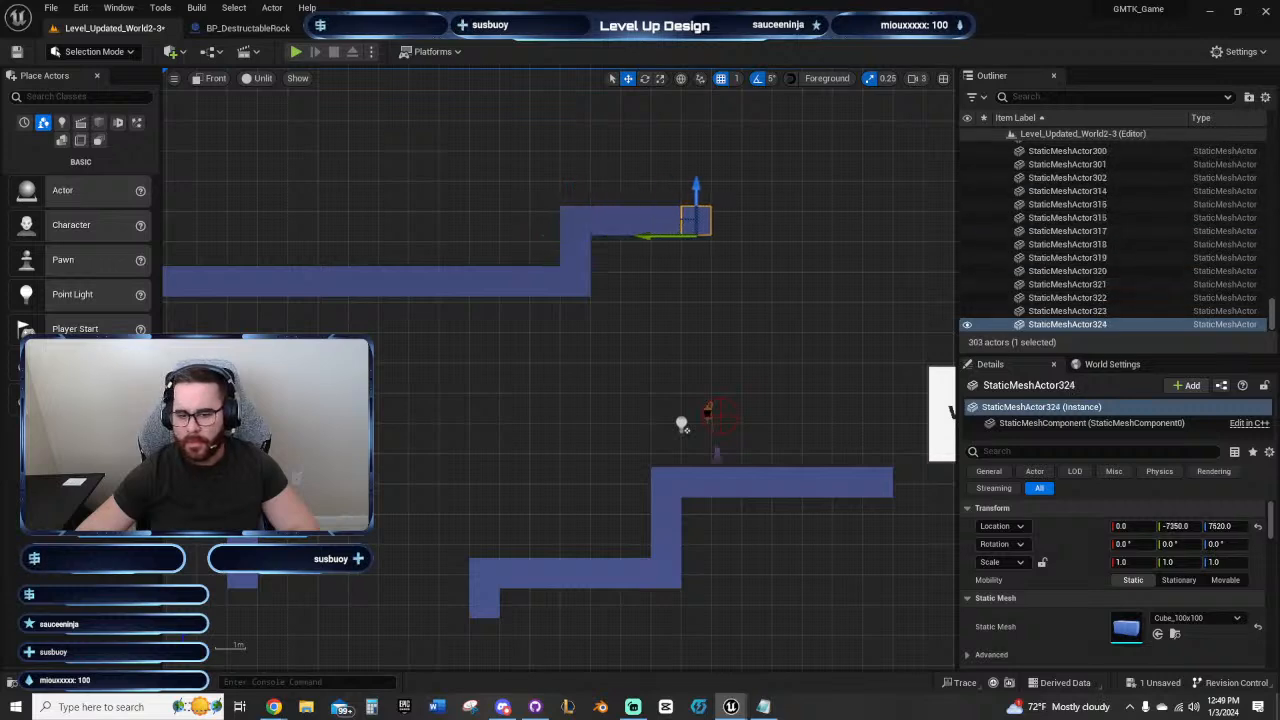
pyautogui.hotkey('alt', 'Right')
pyautogui.hotkey('alt', 'Right')
pyautogui.hotkey('alt', 'Right')
pyautogui.hotkey('alt', 'Right')
pyautogui.hotkey('alt', 'Right')
pyautogui.hotkey('alt', 'Right')
pyautogui.hotkey('alt', 'Right')
pyautogui.hotkey('alt', 'Right')
pyautogui.hotkey('alt', 'Right')
pyautogui.hotkey('alt', 'Right')
pyautogui.hotkey('alt', 'Right')
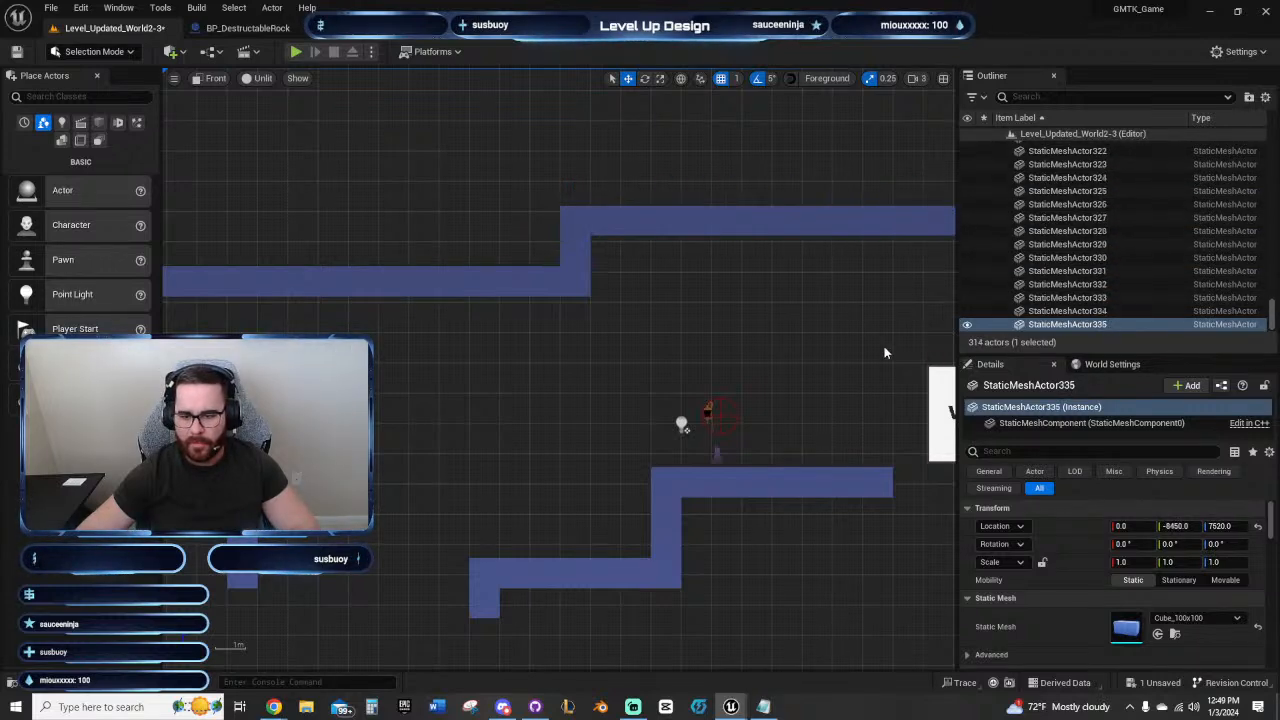
# Step: Move the BP_WallRun actor up and outward to about Y -8461 and Z 7025
pyautogui.moveTo(884, 352); pyautogui.dragTo(524, 337, button='right')
pyautogui.moveTo(671, 344); pyautogui.dragTo(620, 309, button='right')
pyautogui.click(472, 358)
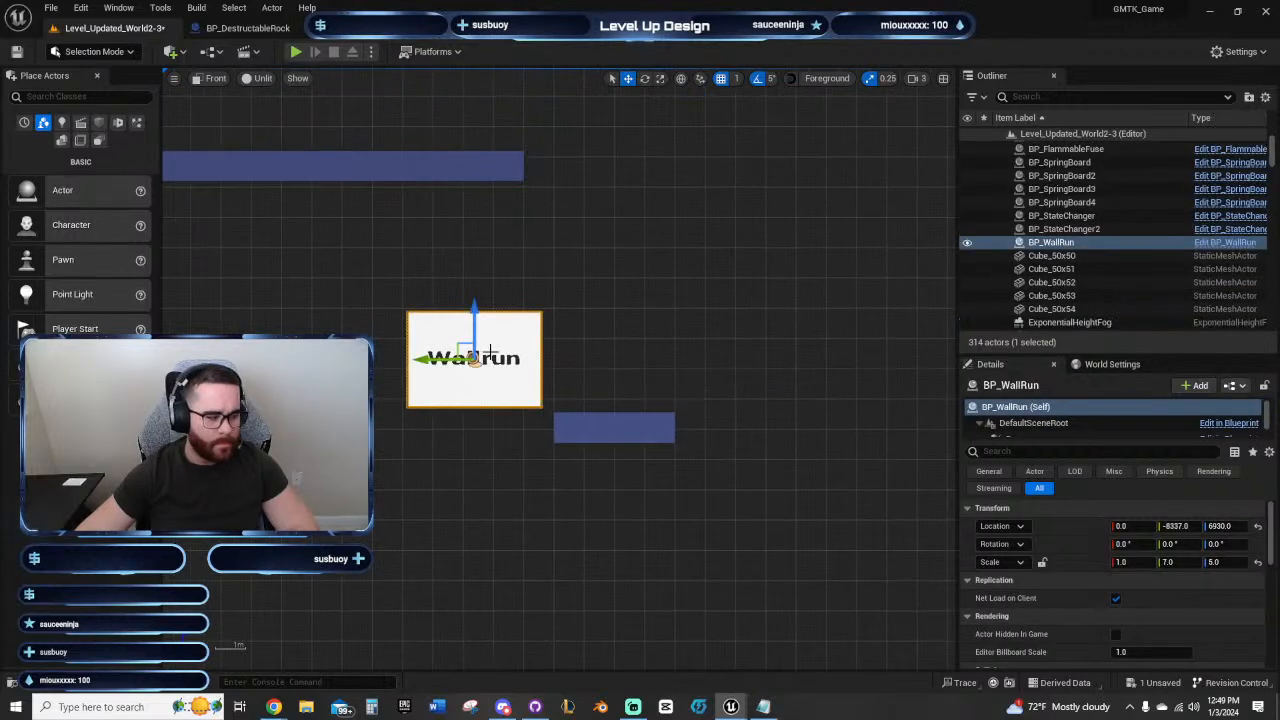
pyautogui.moveTo(484, 325); pyautogui.dragTo(519, 292)
pyautogui.moveTo(460, 335); pyautogui.dragTo(456, 335)
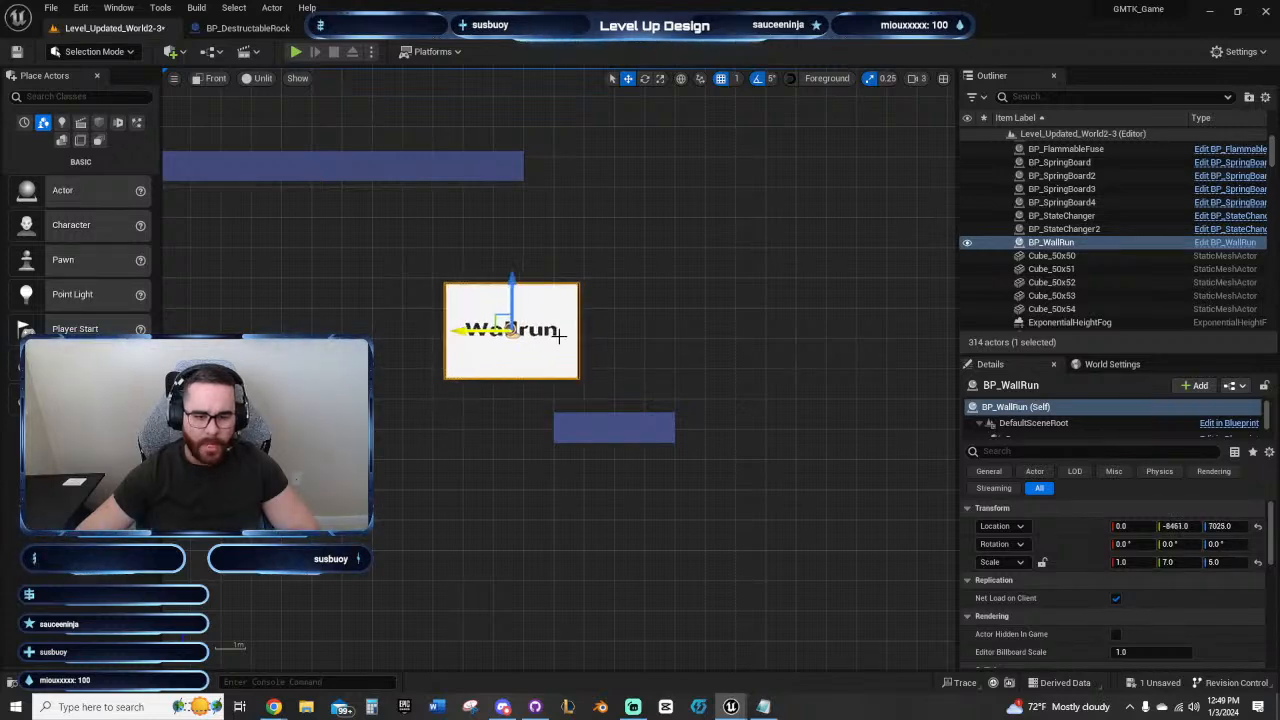
# Step: Move the four-block platform beyond the wall-run panel two block heights up and about three block widths farther out
pyautogui.moveTo(623, 421); pyautogui.dragTo(487, 403, button='right')
pyautogui.moveTo(538, 416); pyautogui.dragTo(563, 420)
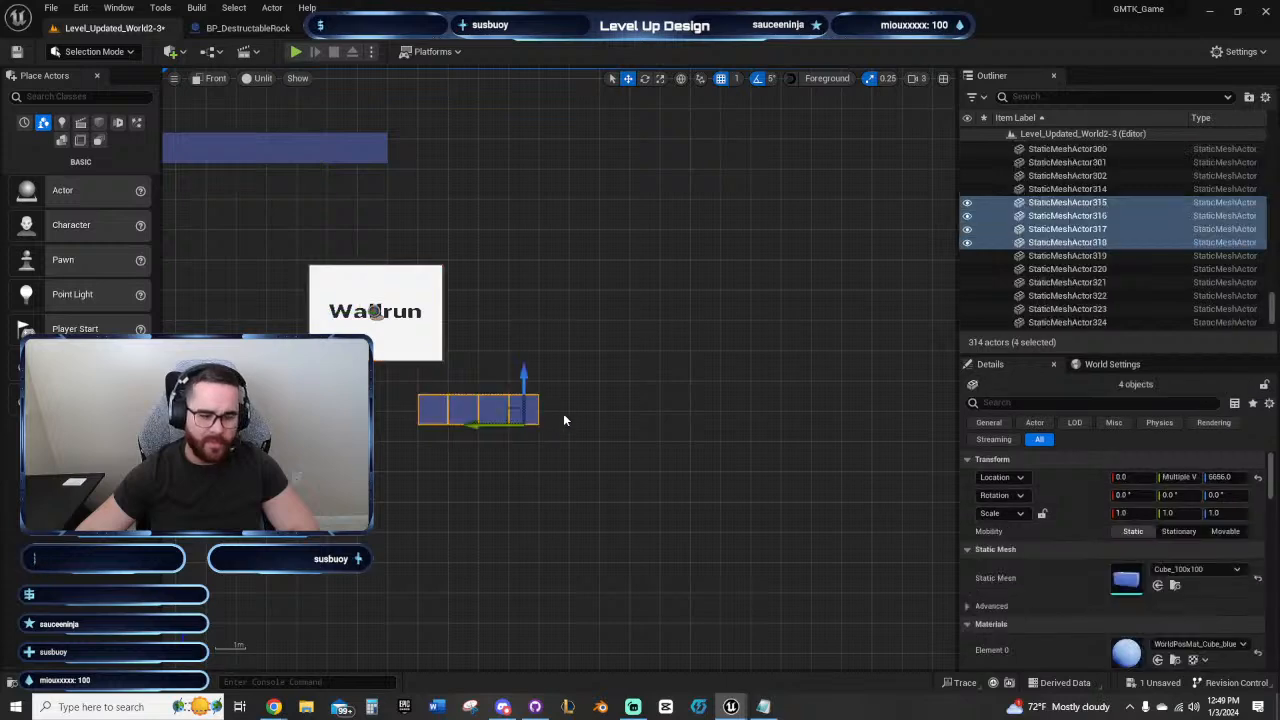
pyautogui.moveTo(661, 315); pyautogui.dragTo(558, 322, button='right')
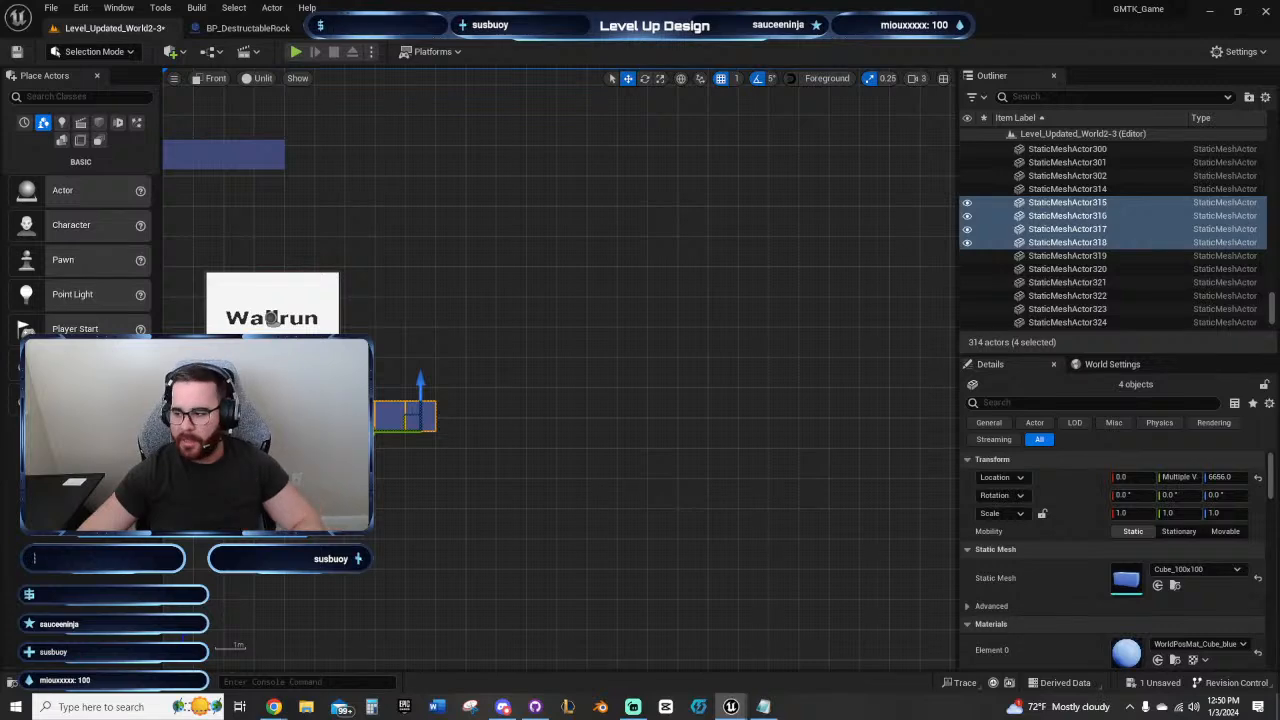
pyautogui.hotkey('ctrl', 'z')
pyautogui.hotkey('ctrl', 'z')
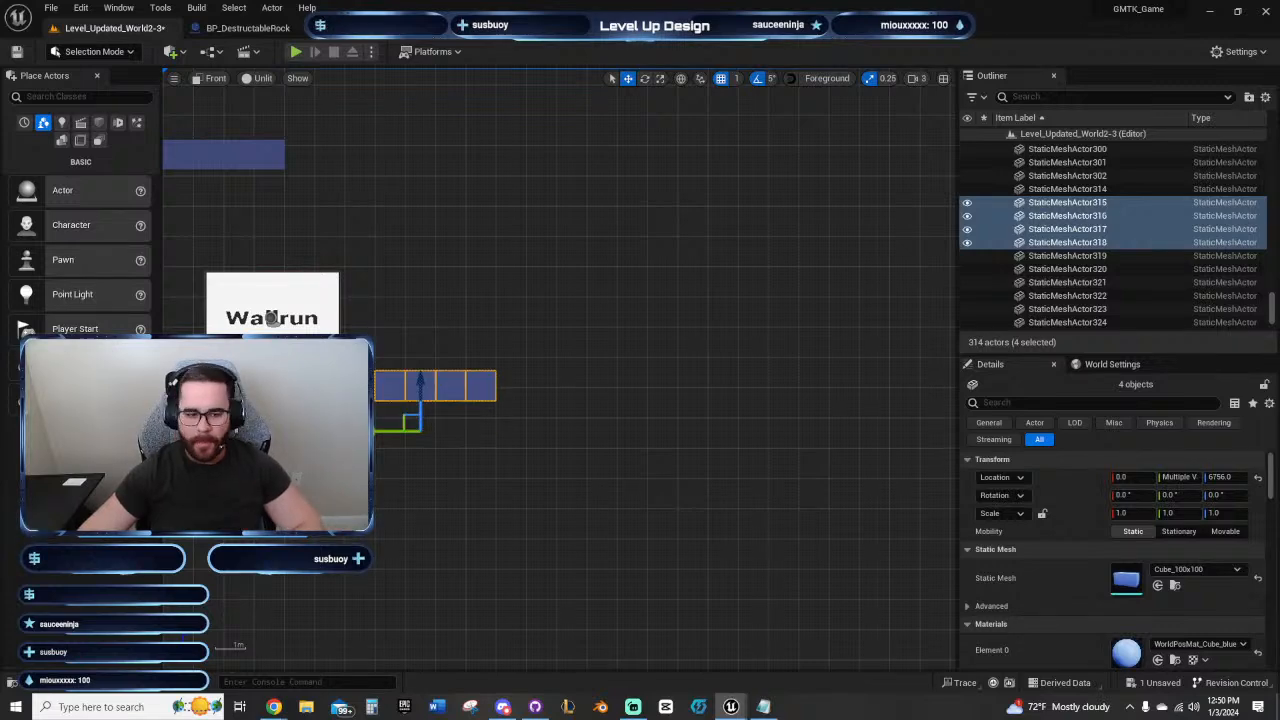
pyautogui.hotkey('ctrl', 'z')
pyautogui.moveTo(553, 494); pyautogui.dragTo(853, 497, button='right')
# Step: Playtest the jump onto the repositioned wall-run panel toward the raised platform and end the session
pyautogui.click(296, 52)
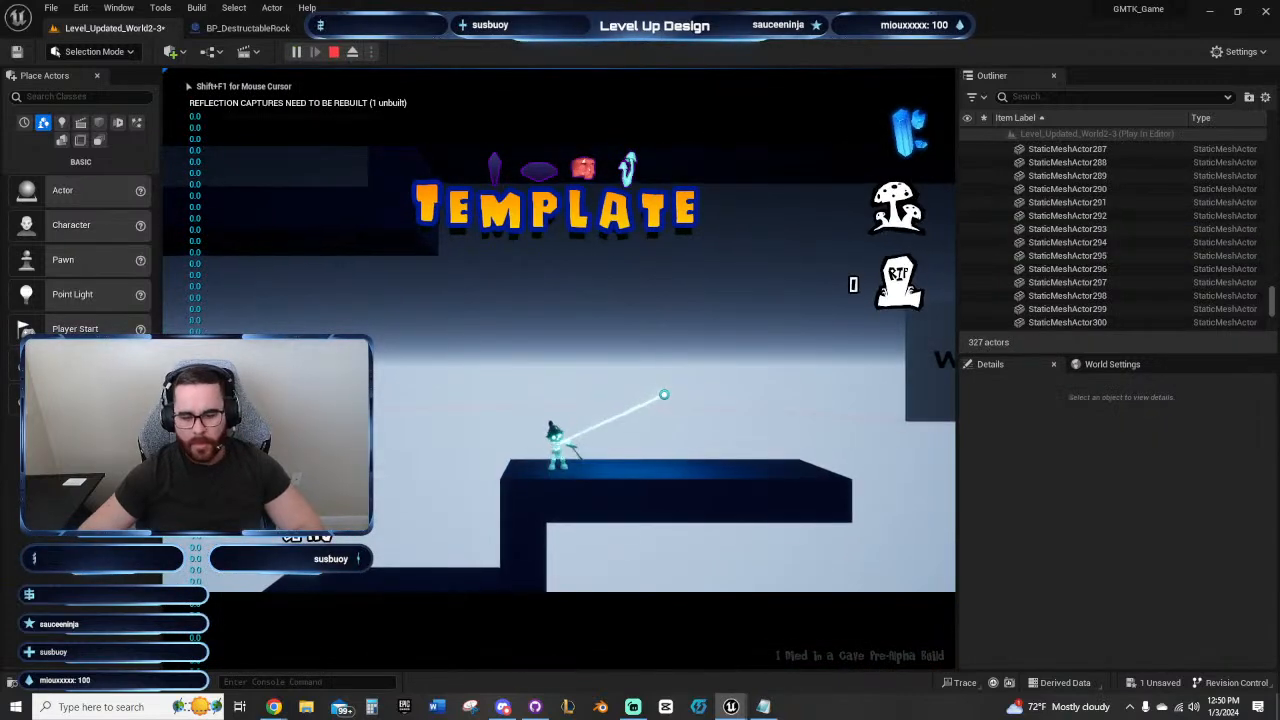
pyautogui.press('d')
pyautogui.press('space')
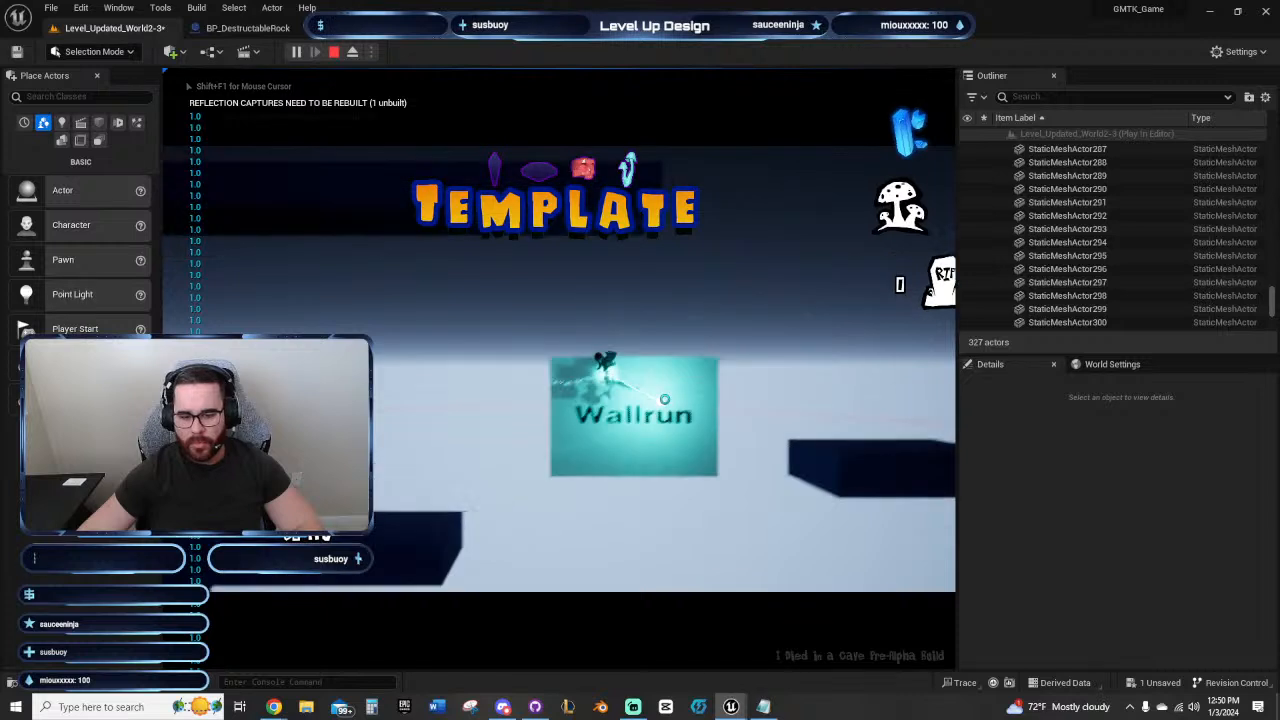
pyautogui.press('Escape')
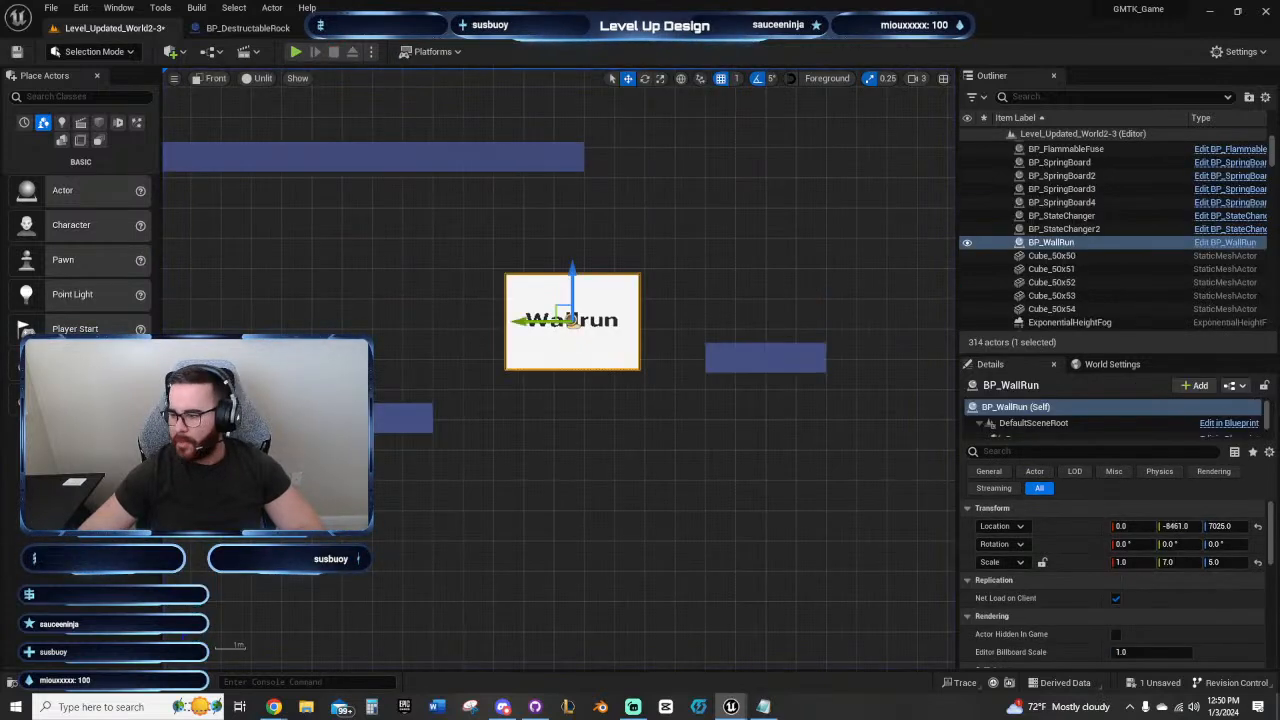
# Step: Set the BP_WallRun actor's scale to 9 in Y and 6 in Z, and move it to about Y -8457, Z 7049
pyautogui.click(1222, 562)
pyautogui.write('9')
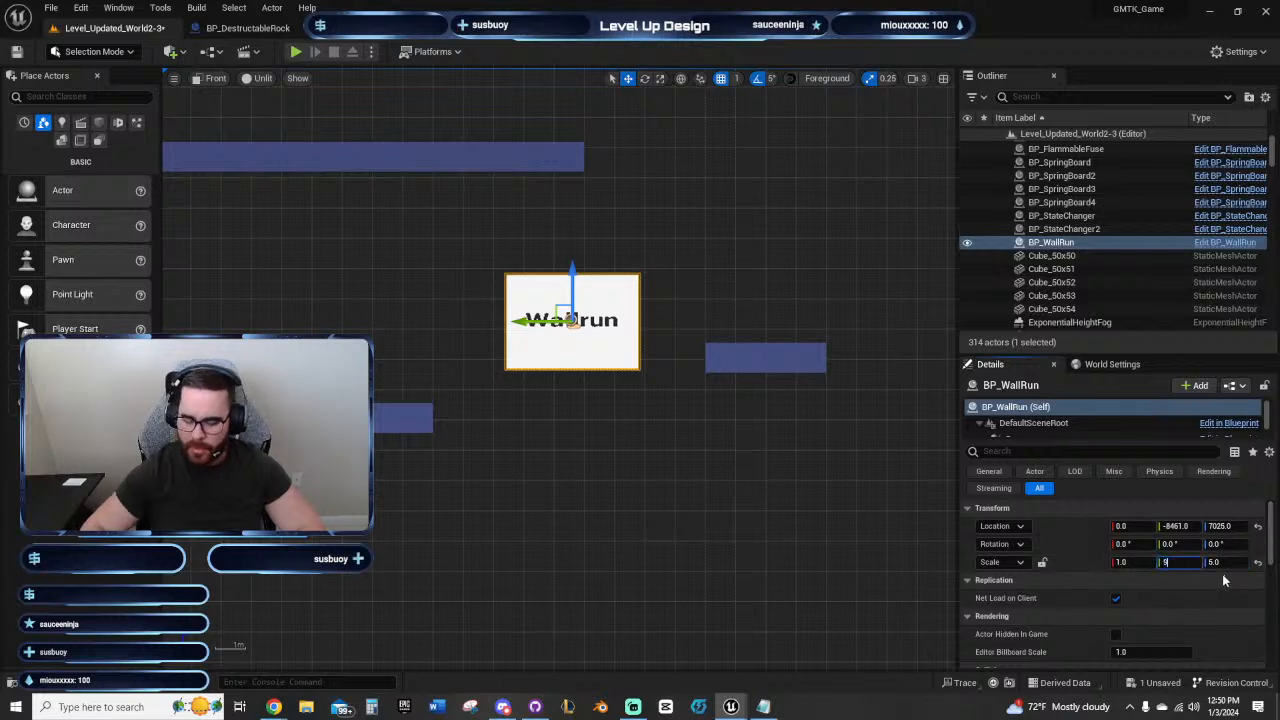
pyautogui.press('Return')
pyautogui.press('Tab')
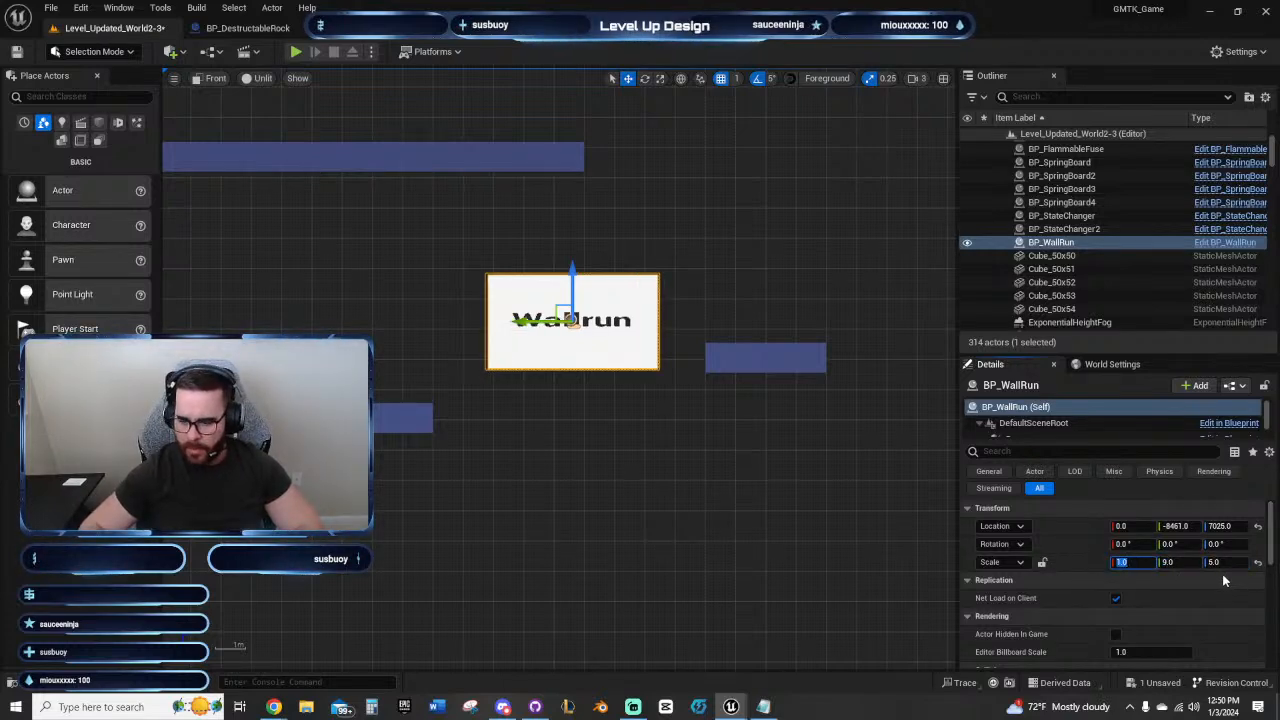
pyautogui.write('6')
pyautogui.press('Return')
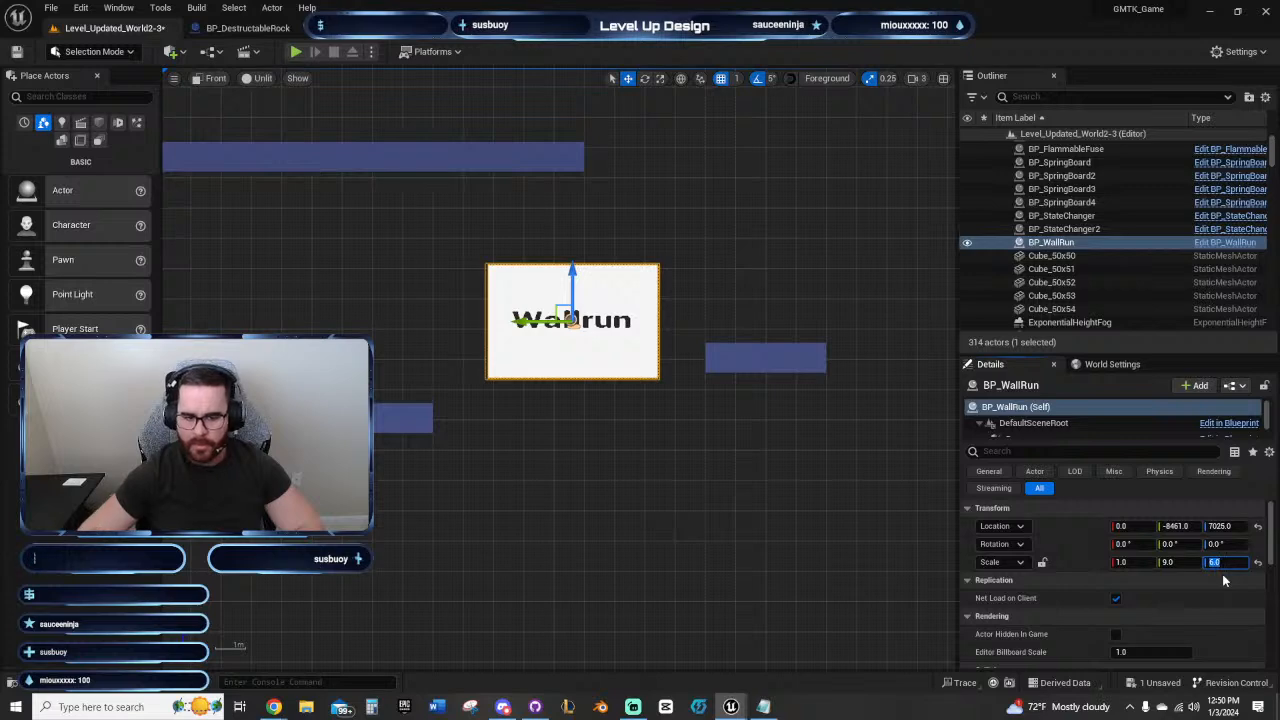
pyautogui.moveTo(572, 272); pyautogui.dragTo(572, 265)
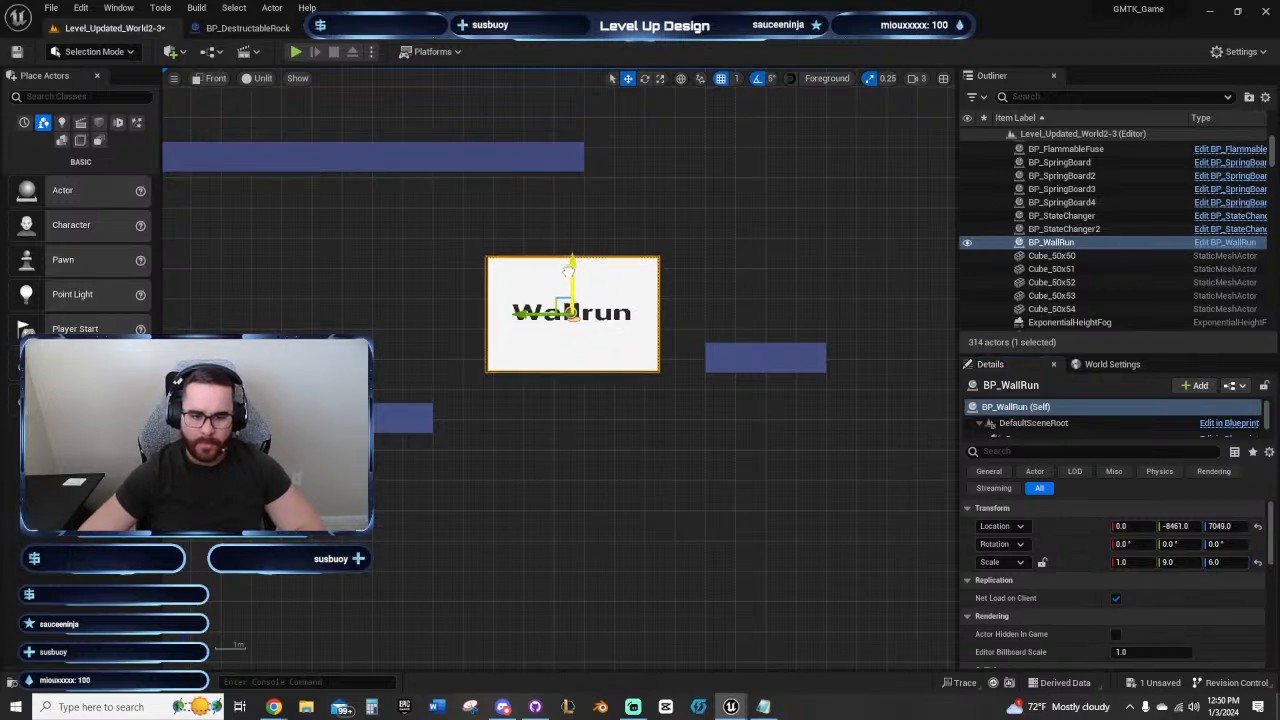
pyautogui.moveTo(548, 315); pyautogui.dragTo(546, 315)
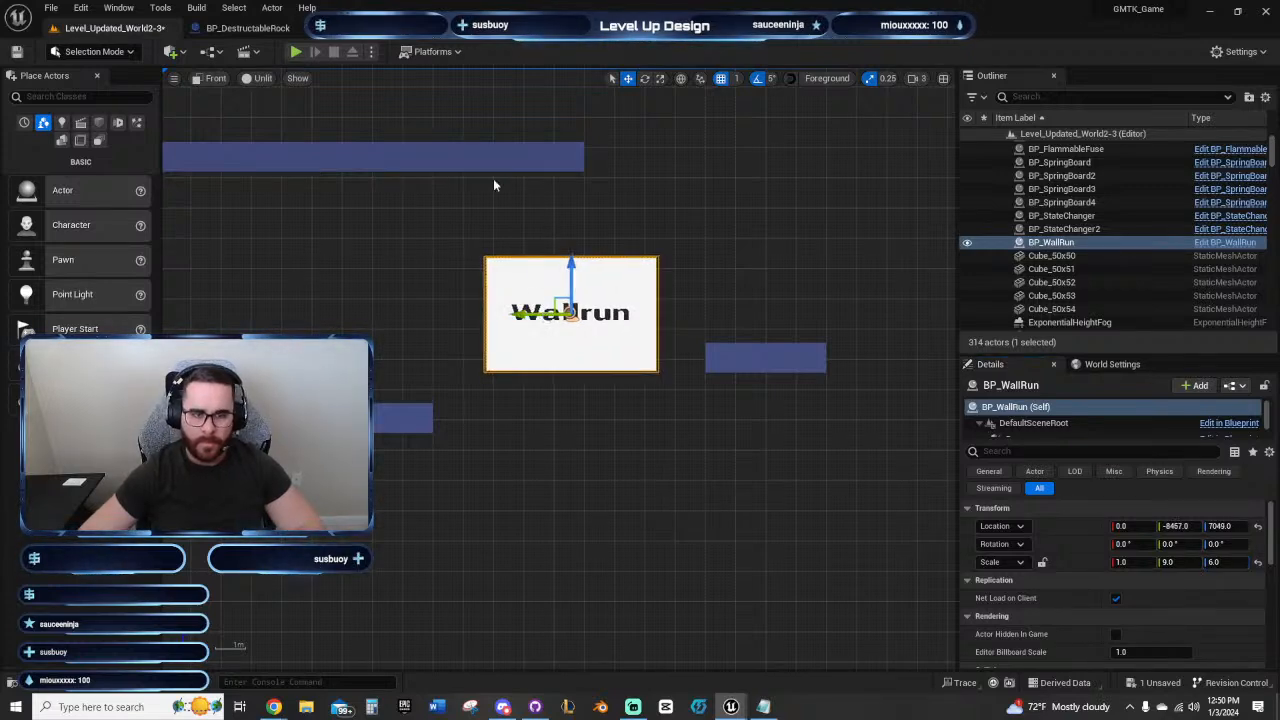
# Step: Playtest the enlarged wall-run panel by running and jumping across it to the raised platform
pyautogui.click(296, 51)
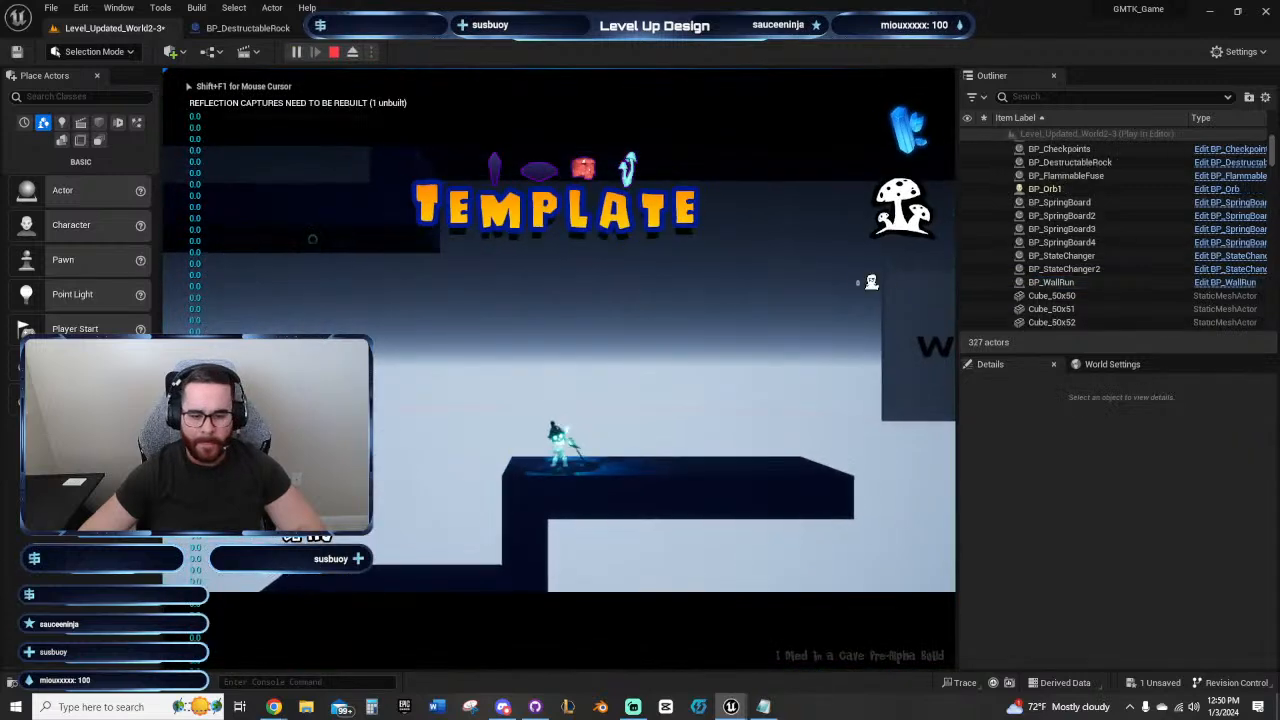
pyautogui.press('d')
pyautogui.press('space')
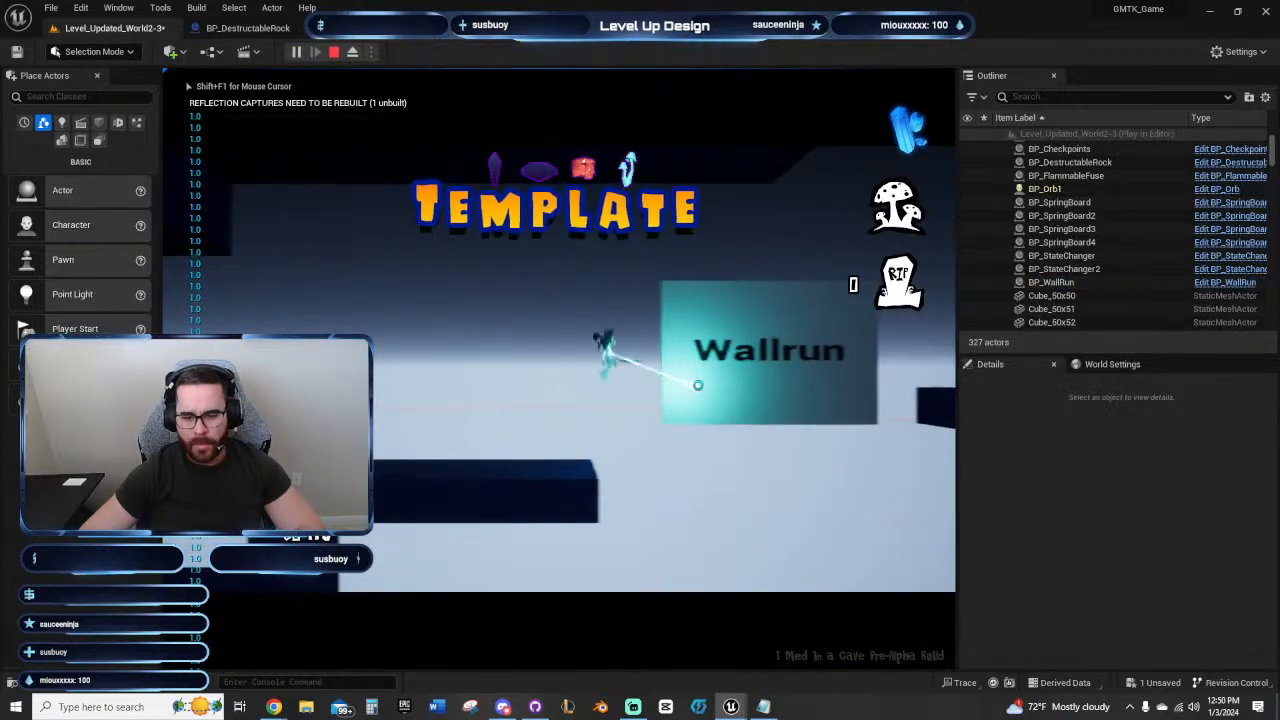
pyautogui.press('d')
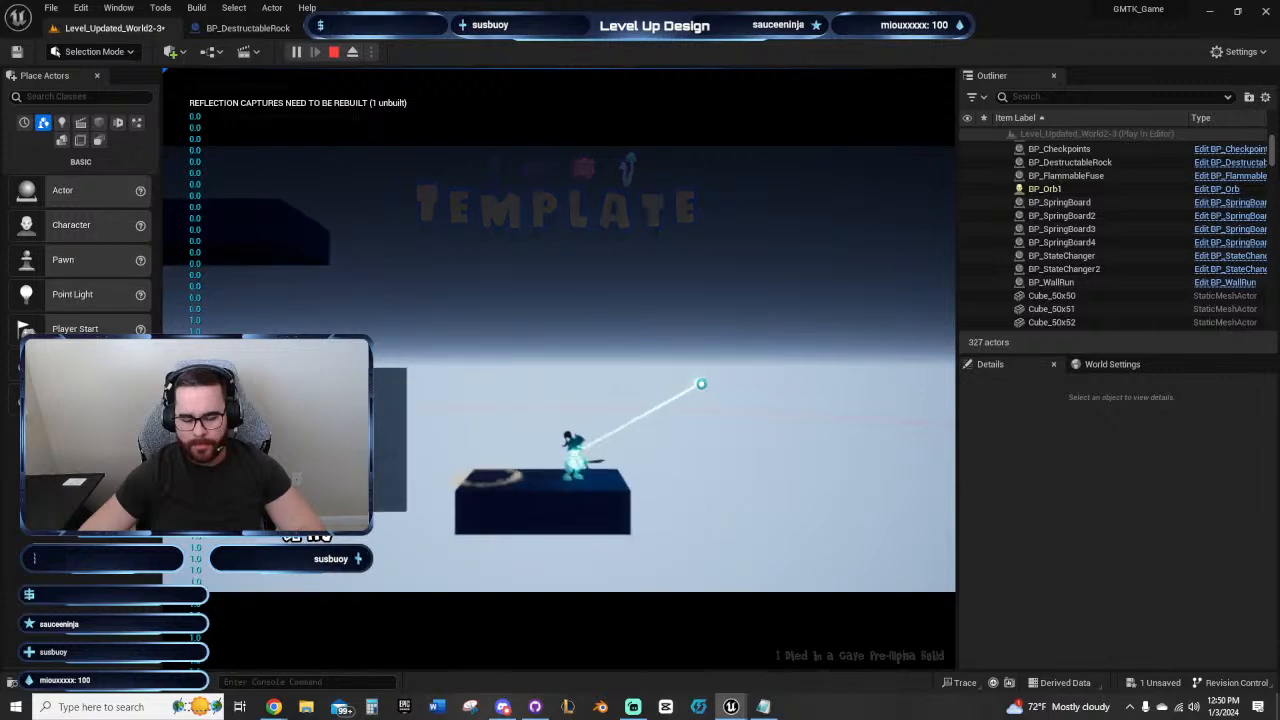
# Step: End the playtest and duplicate the BP_WallRun panel beyond the four-block platform, at about Y -9774
pyautogui.press('Escape')
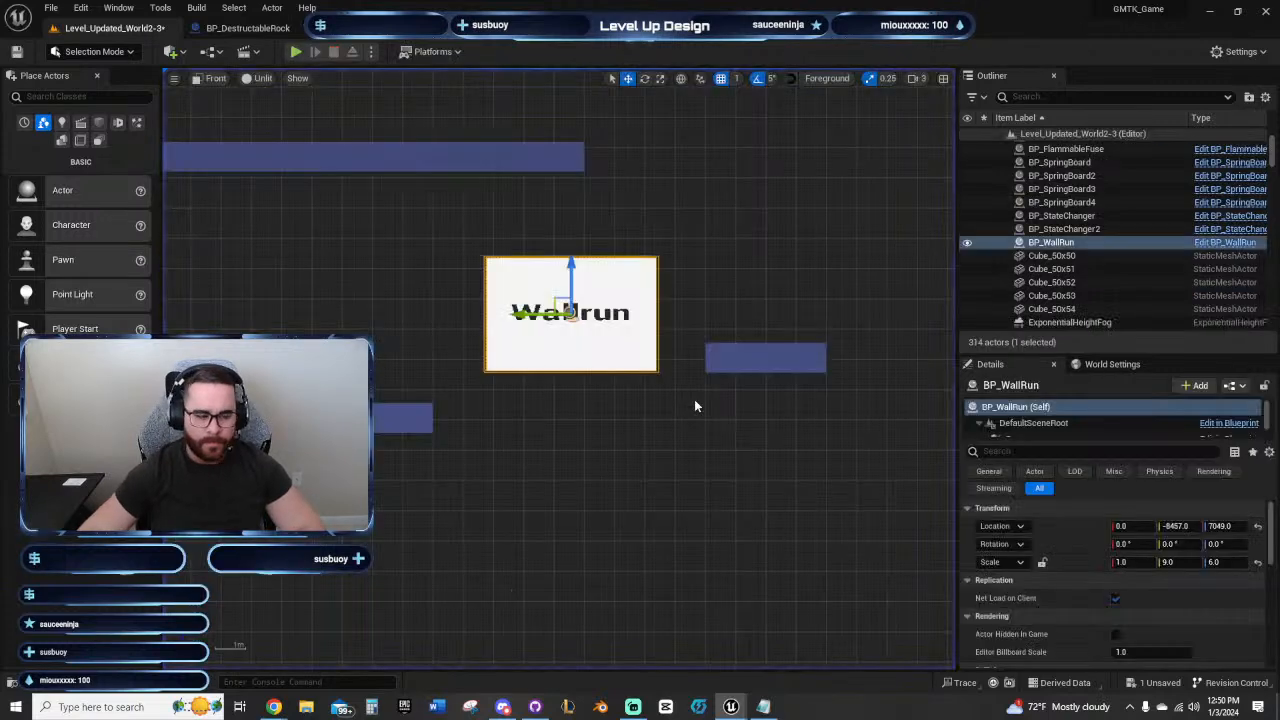
pyautogui.moveTo(694, 405); pyautogui.dragTo(494, 443, button='right')
pyautogui.moveTo(611, 380); pyautogui.dragTo(526, 401, button='right')
pyautogui.scroll(-2, 677, 404)
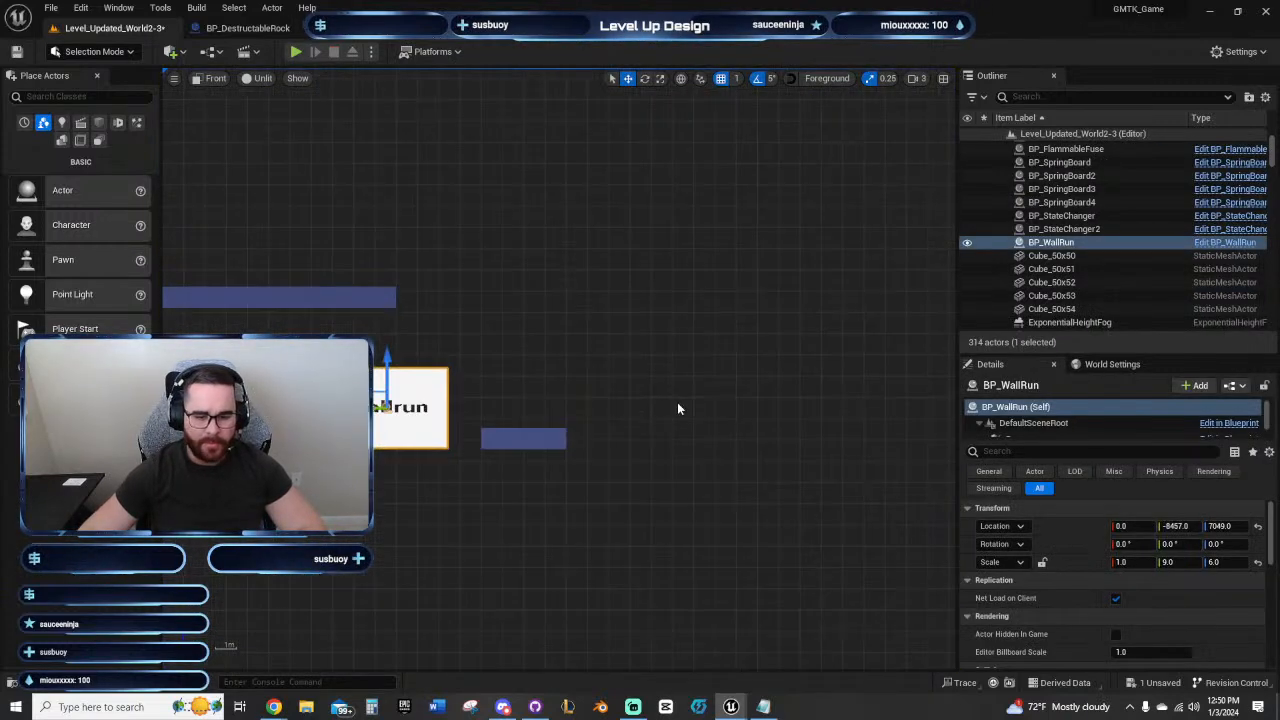
pyautogui.moveTo(677, 404); pyautogui.dragTo(491, 389, button='right')
pyautogui.moveTo(568, 434); pyautogui.dragTo(642, 358, button='right')
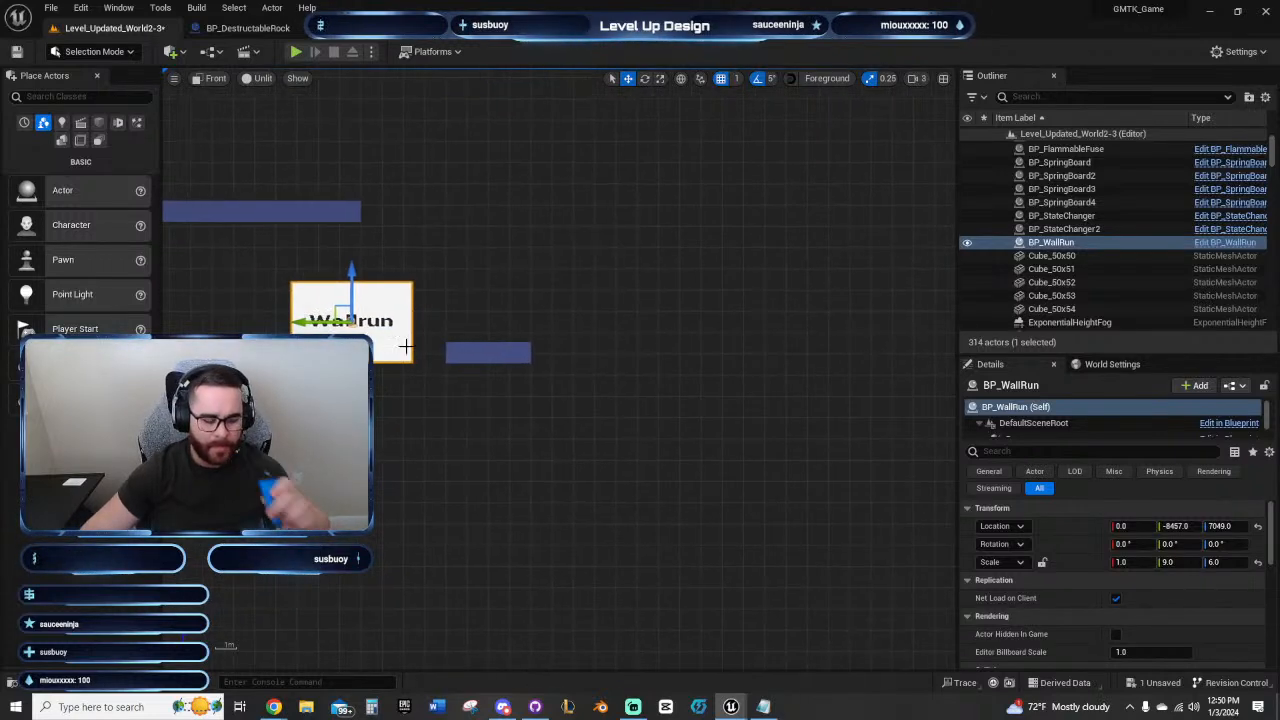
pyautogui.keyDown('alt'); pyautogui.moveTo(300, 322); pyautogui.dragTo(580, 322); pyautogui.keyUp('alt')
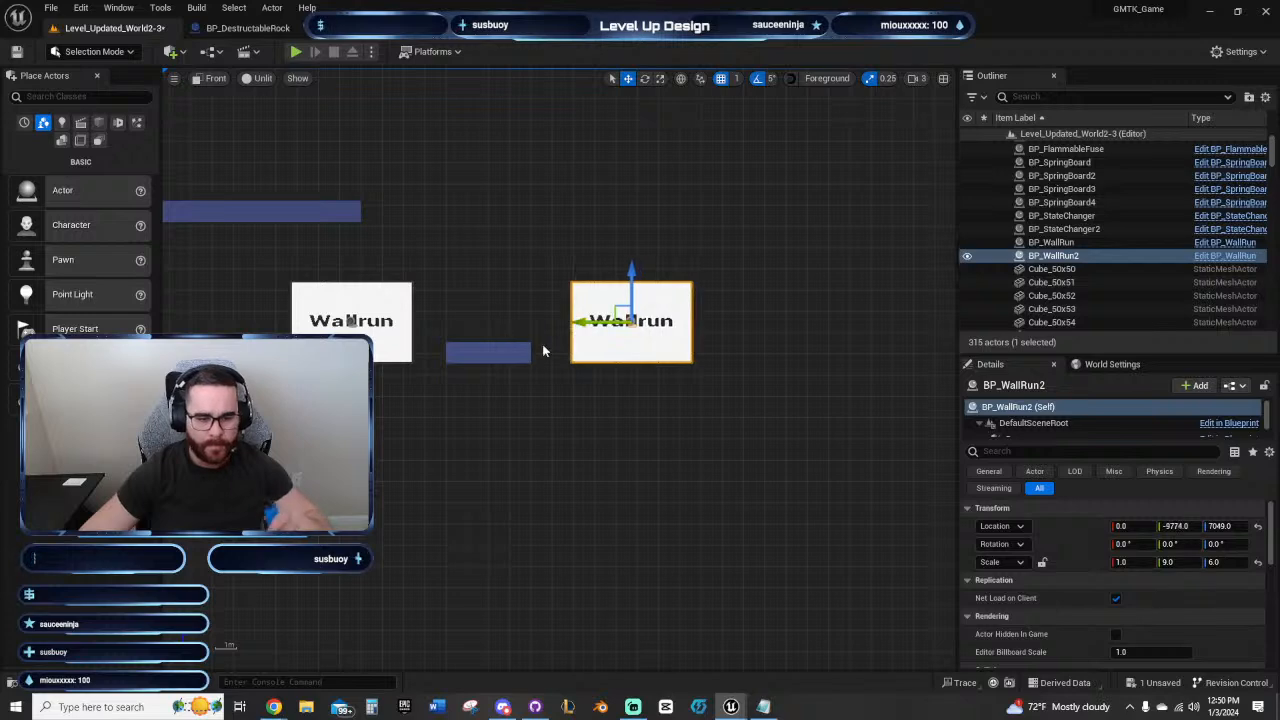
# Step: Lower the duplicated wall-run panel and move it farther out, to about Y -10241, Z 6964
pyautogui.moveTo(670, 468); pyautogui.dragTo(578, 450, button='right')
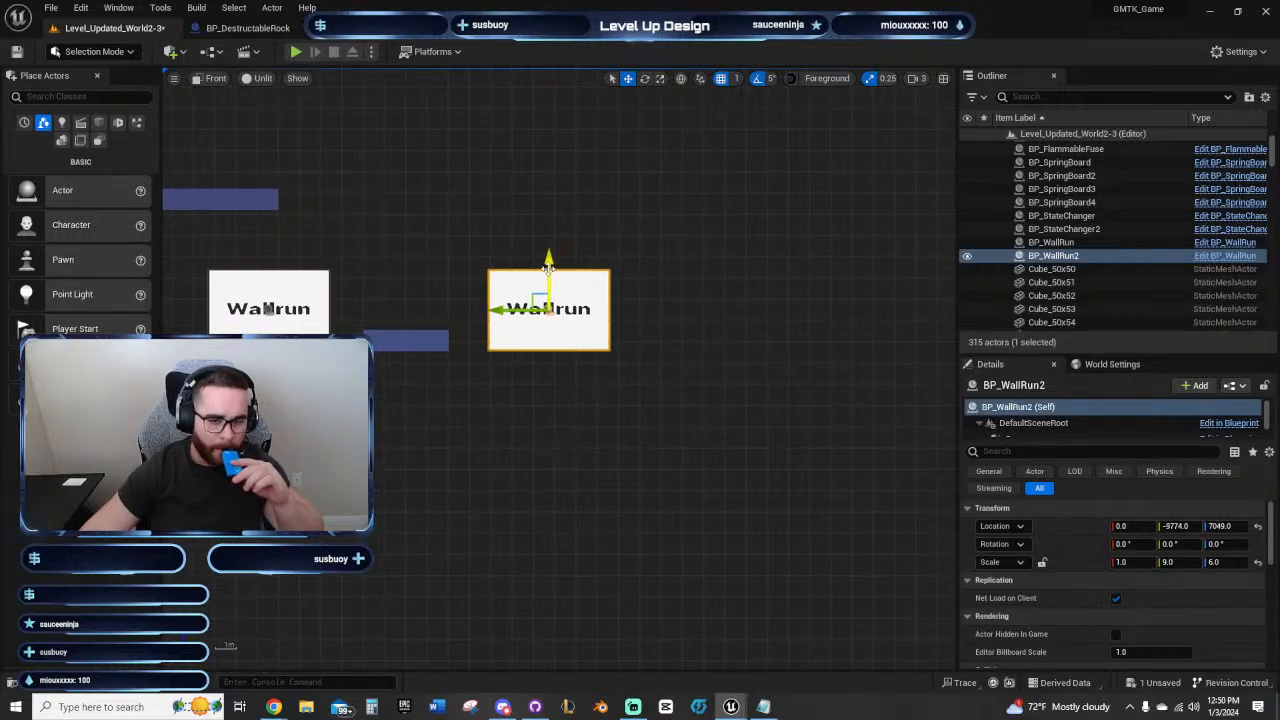
pyautogui.moveTo(548, 262); pyautogui.dragTo(548, 280)
pyautogui.moveTo(508, 334); pyautogui.dragTo(531, 334)
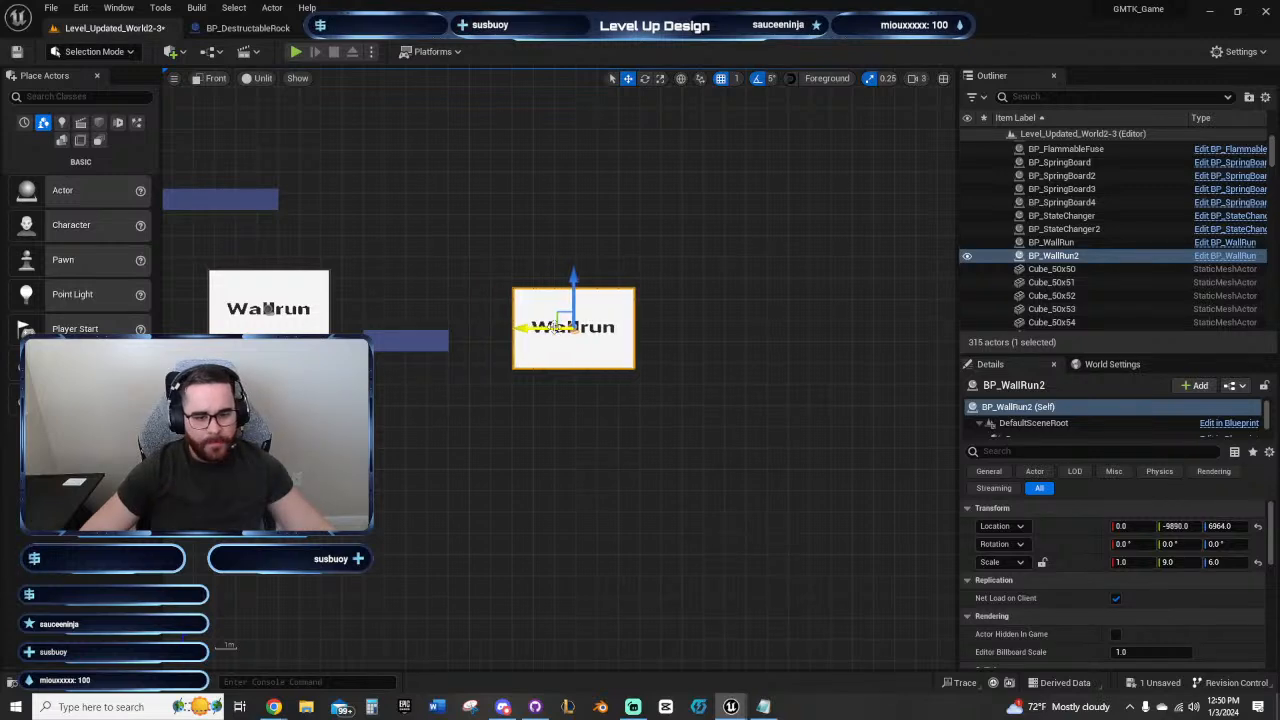
pyautogui.moveTo(478, 394); pyautogui.dragTo(546, 402, button='right')
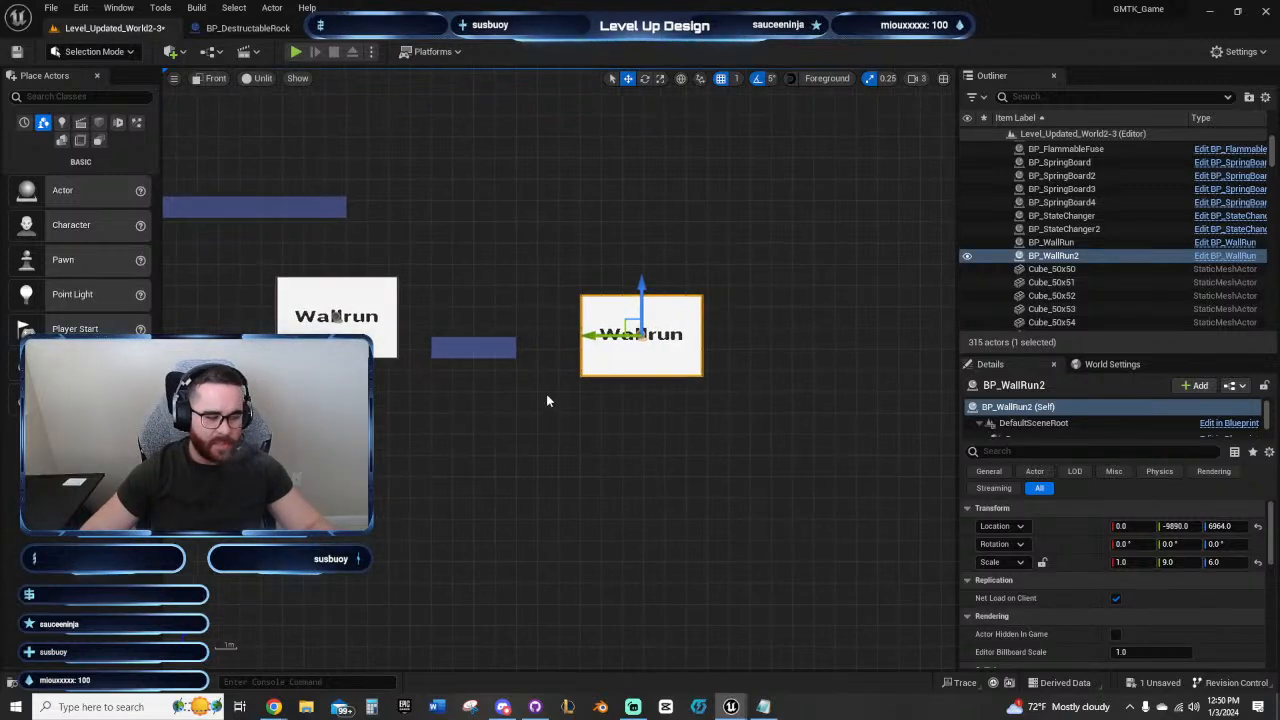
pyautogui.moveTo(600, 340); pyautogui.dragTo(674, 325)
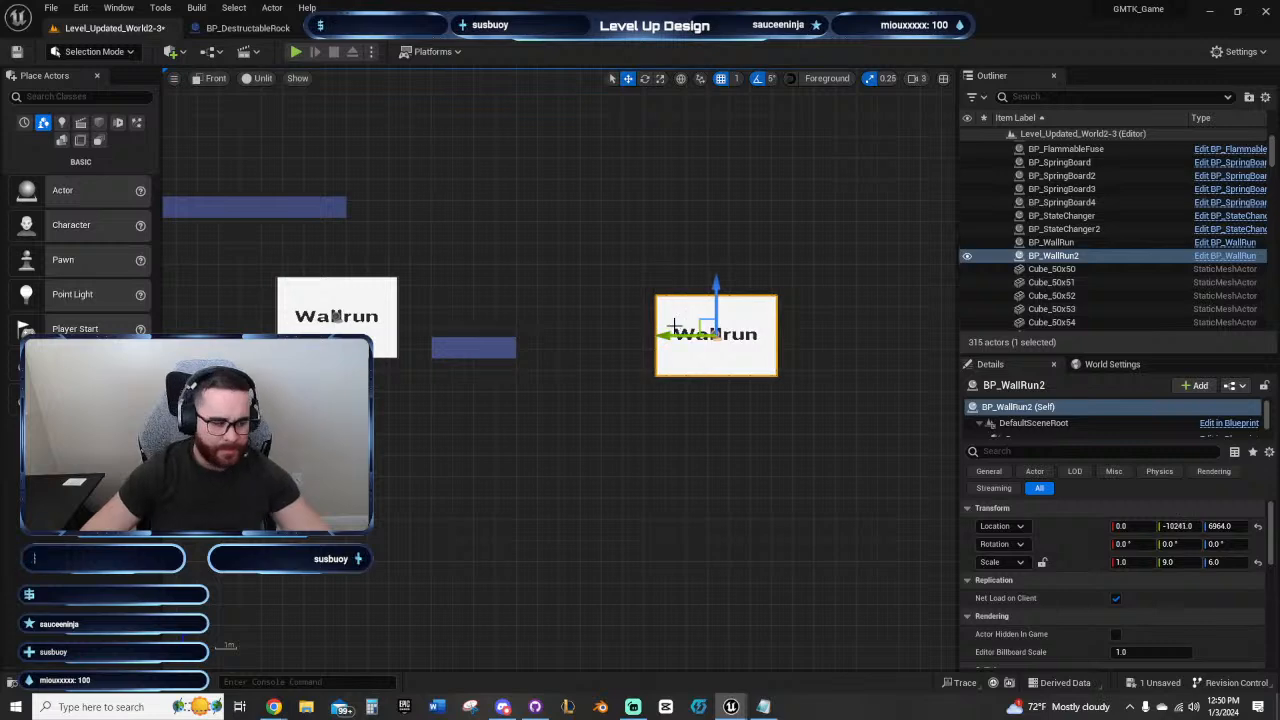
# Step: Shift the four-block platform about one block outward, move the first wall-run panel about half a block outward, and nudge the second panel to Y -10238
pyautogui.moveTo(534, 362); pyautogui.dragTo(544, 366)
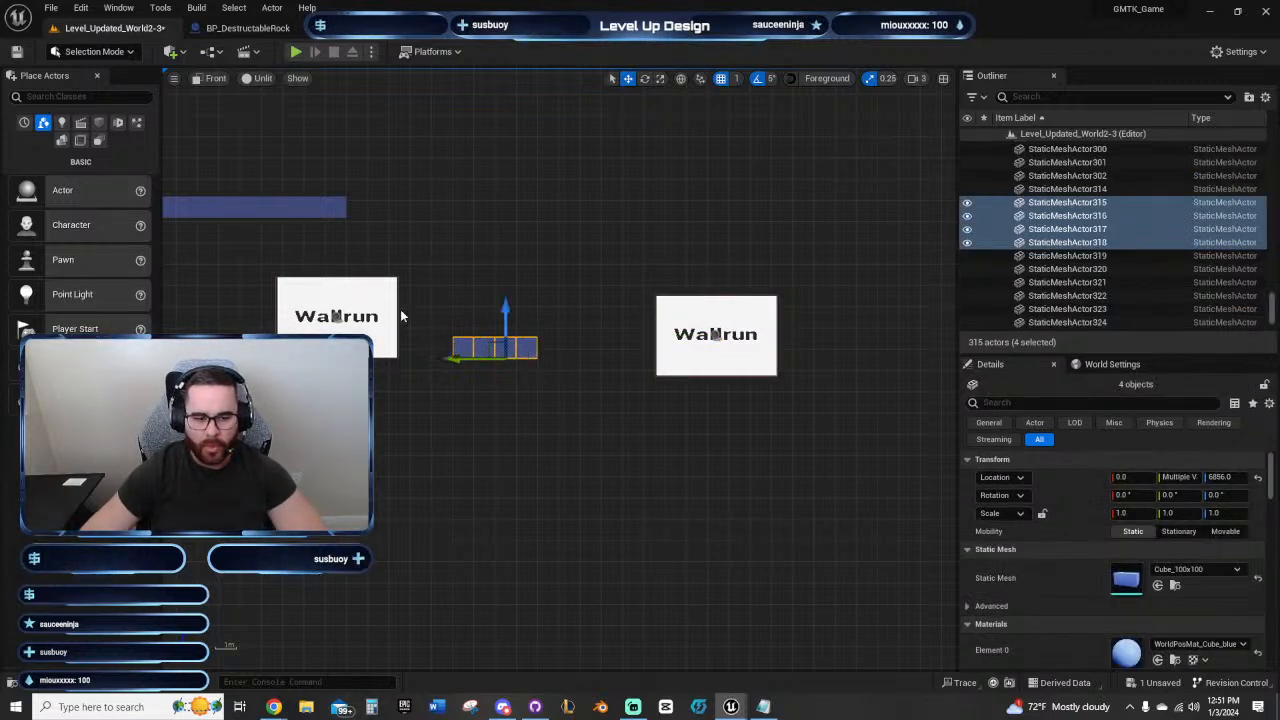
pyautogui.click(354, 305)
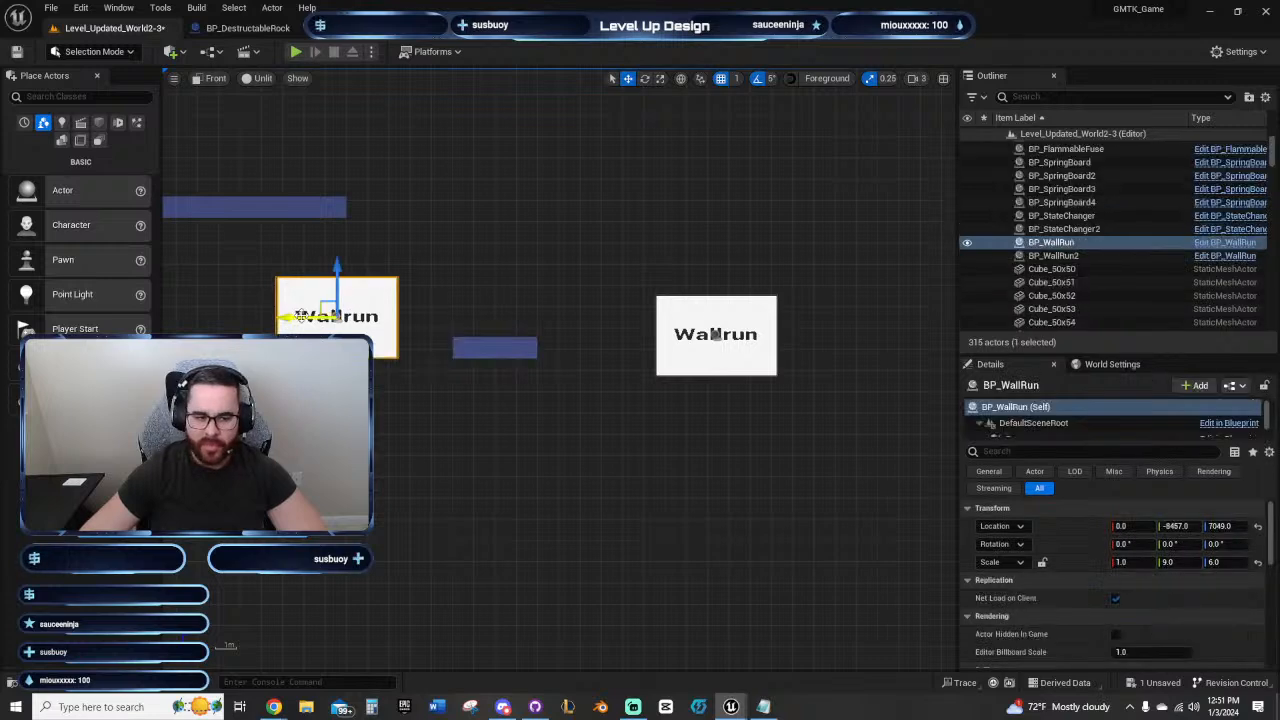
pyautogui.moveTo(301, 316); pyautogui.dragTo(314, 316)
pyautogui.moveTo(323, 446); pyautogui.dragTo(420, 414, button='right')
pyautogui.click(650, 348)
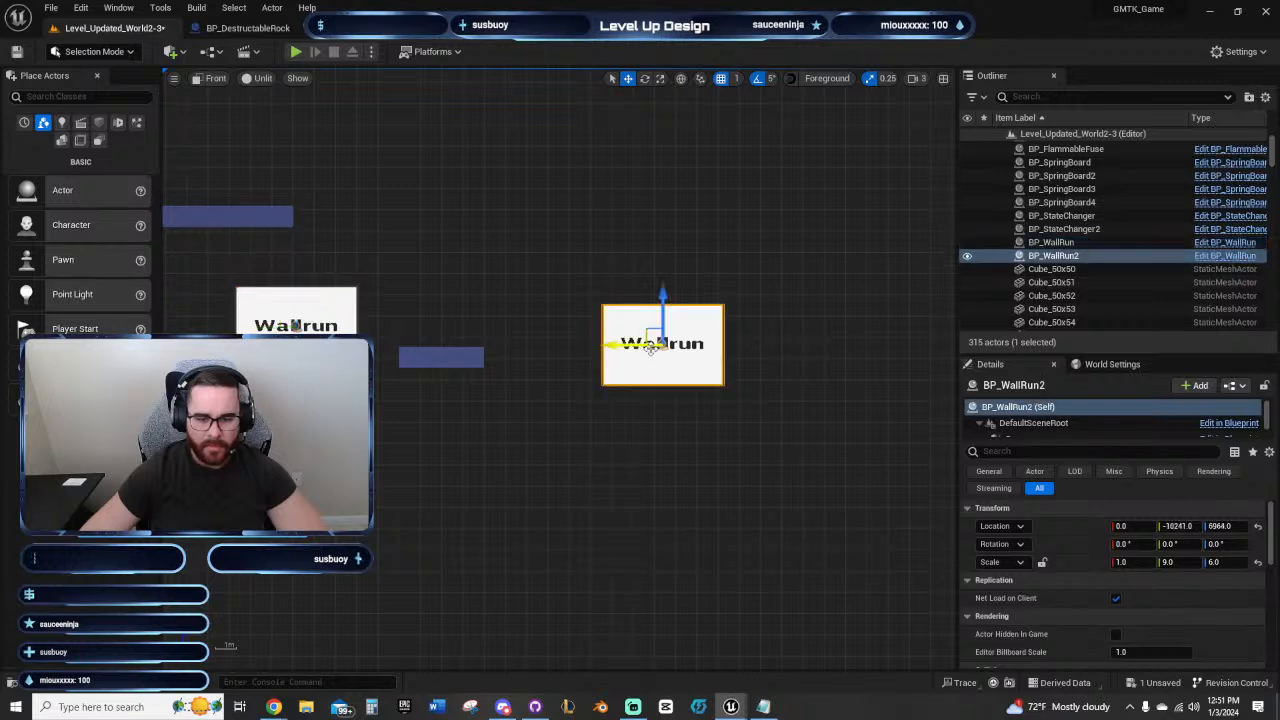
pyautogui.moveTo(678, 428); pyautogui.dragTo(612, 424, button='right')
pyautogui.moveTo(548, 340); pyautogui.dragTo(549, 340)
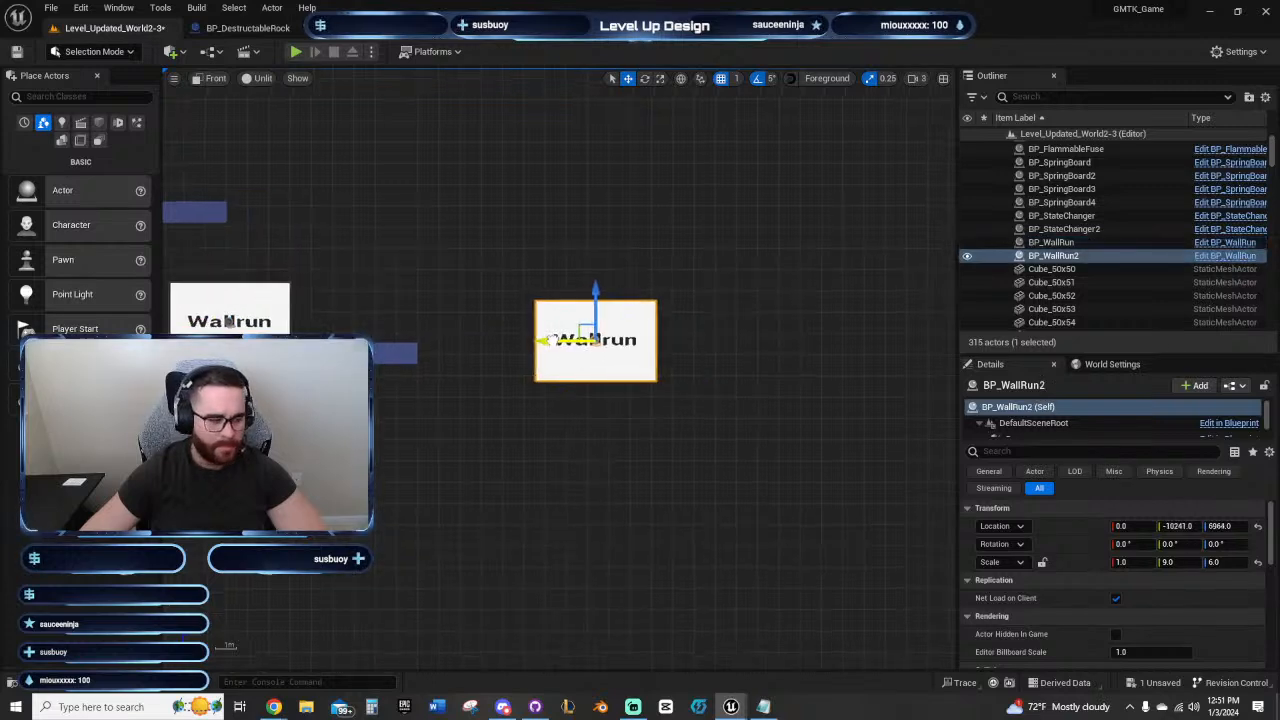
# Step: Review the spacing of both wall-run panels and run a short playtest from the corridor platform before them
pyautogui.moveTo(631, 452); pyautogui.dragTo(557, 455, button='right')
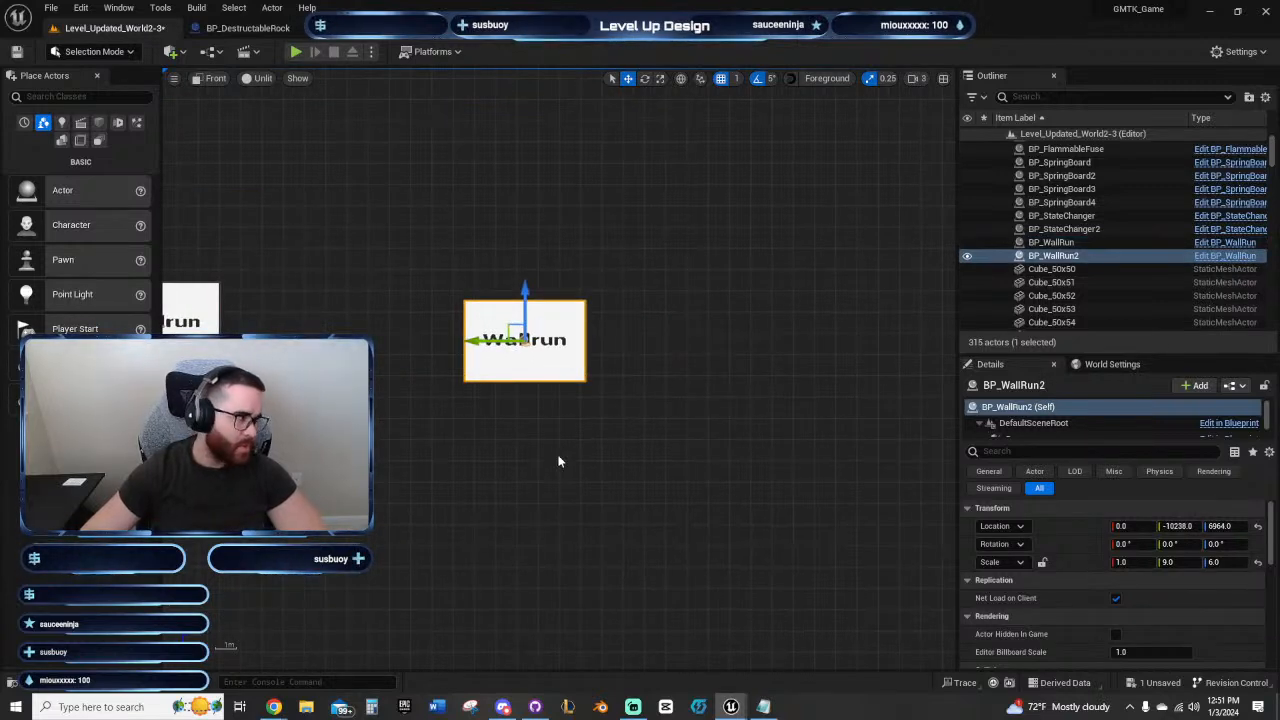
pyautogui.moveTo(587, 467); pyautogui.dragTo(531, 470, button='right')
pyautogui.scroll(2, 600, 496)
pyautogui.moveTo(420, 446); pyautogui.dragTo(513, 462, button='right')
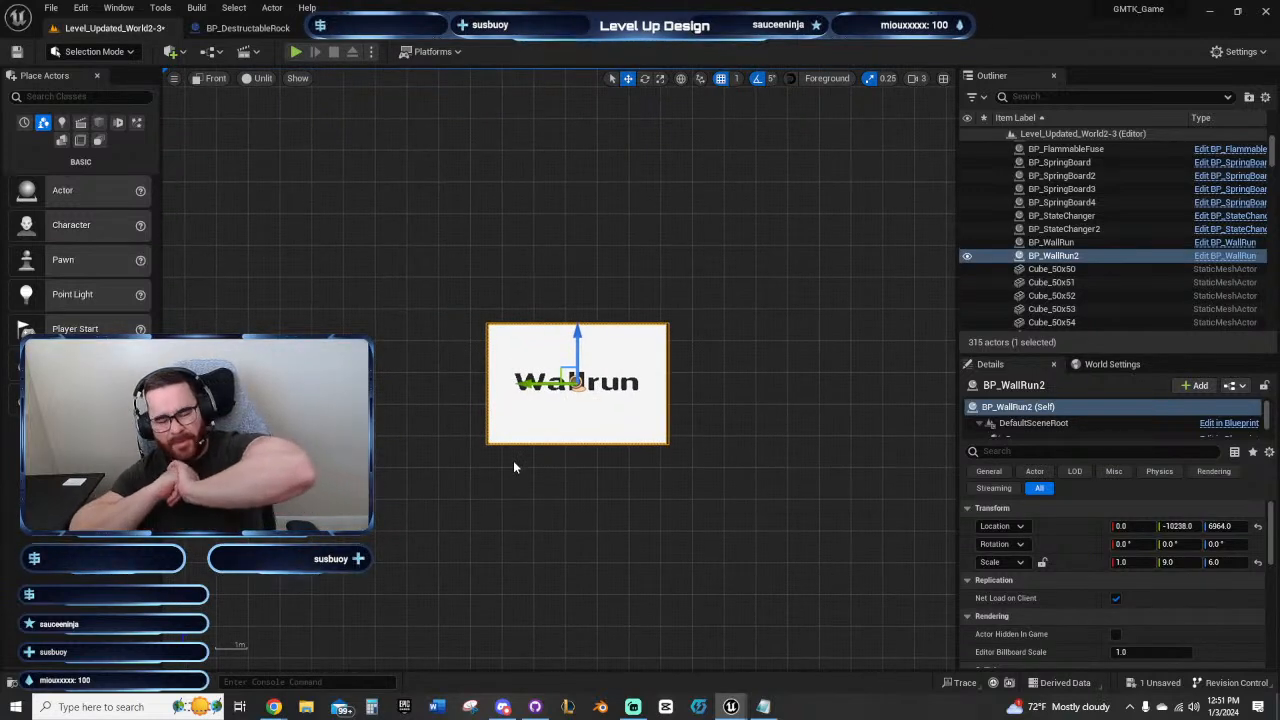
pyautogui.moveTo(375, 411); pyautogui.dragTo(525, 442, button='right')
pyautogui.scroll(-3, 525, 442)
pyautogui.moveTo(477, 377); pyautogui.dragTo(678, 307, button='right')
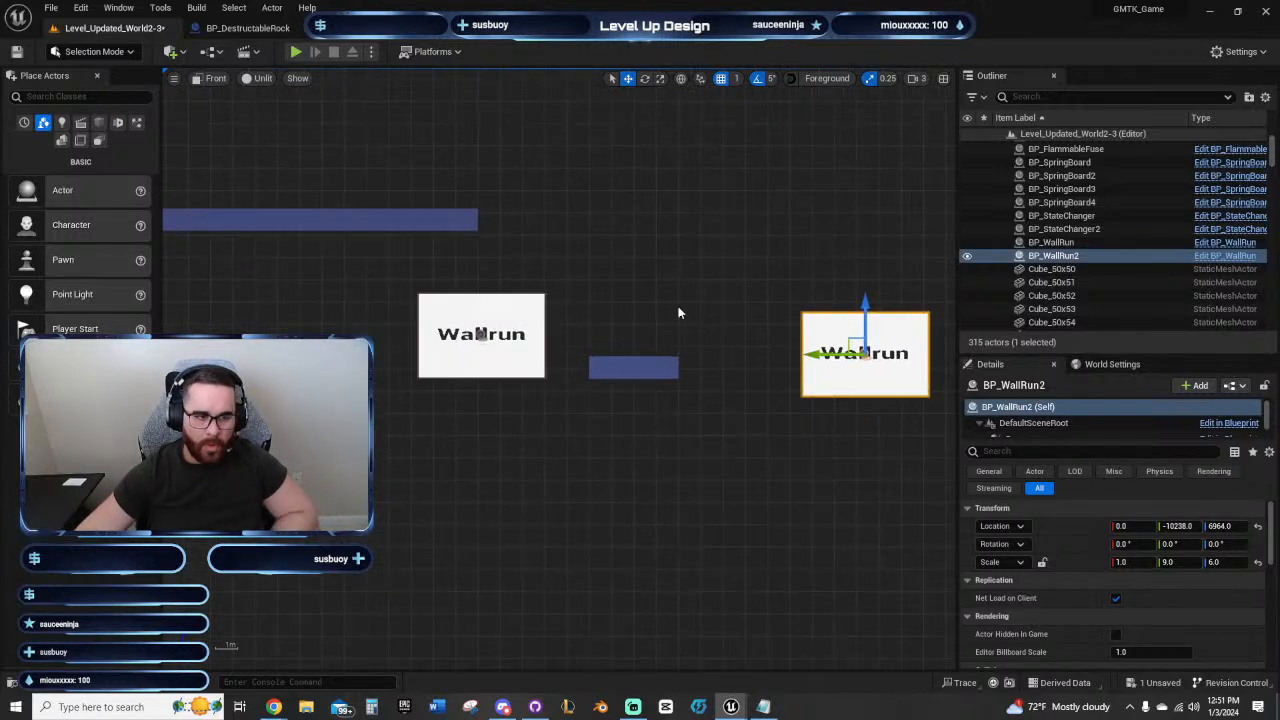
pyautogui.click(297, 52)
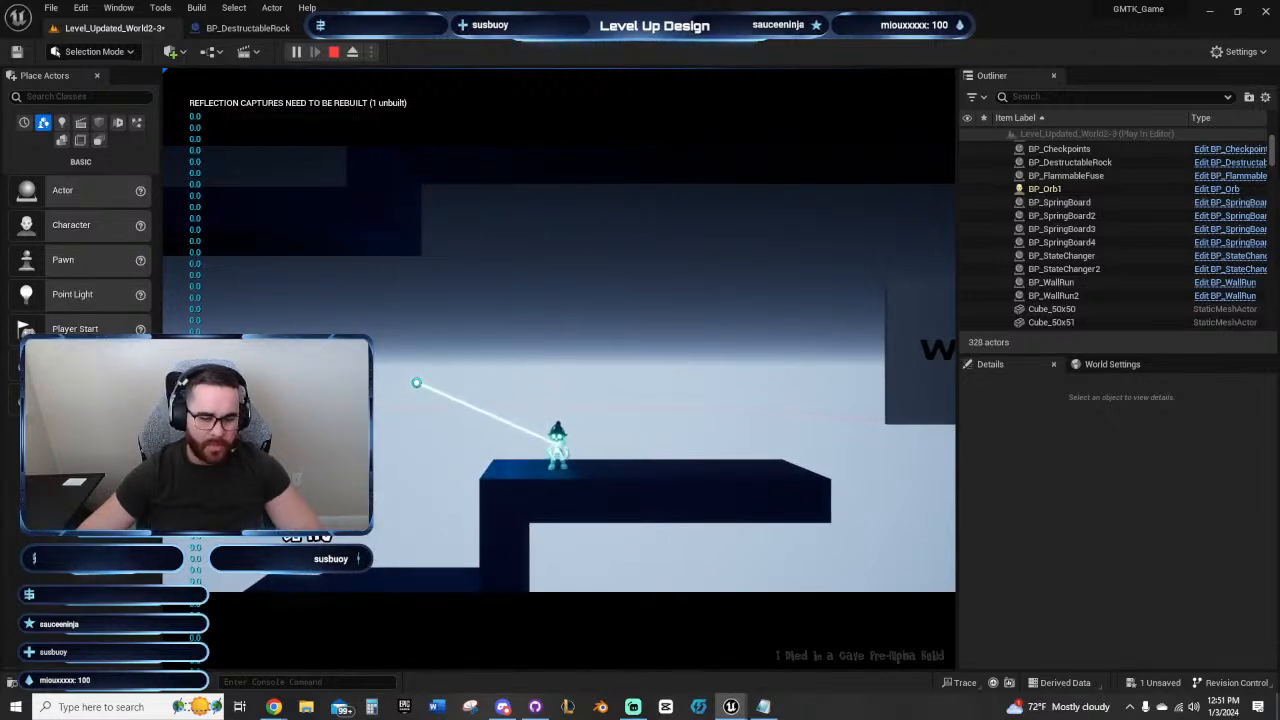
pyautogui.press('Escape')
# Step: Examine the spring-board shaft from the fire state changer on its lower ledge up through the alternating ledges
pyautogui.moveTo(493, 417); pyautogui.dragTo(862, 403, button='right')
pyautogui.moveTo(440, 423); pyautogui.dragTo(843, 360, button='right')
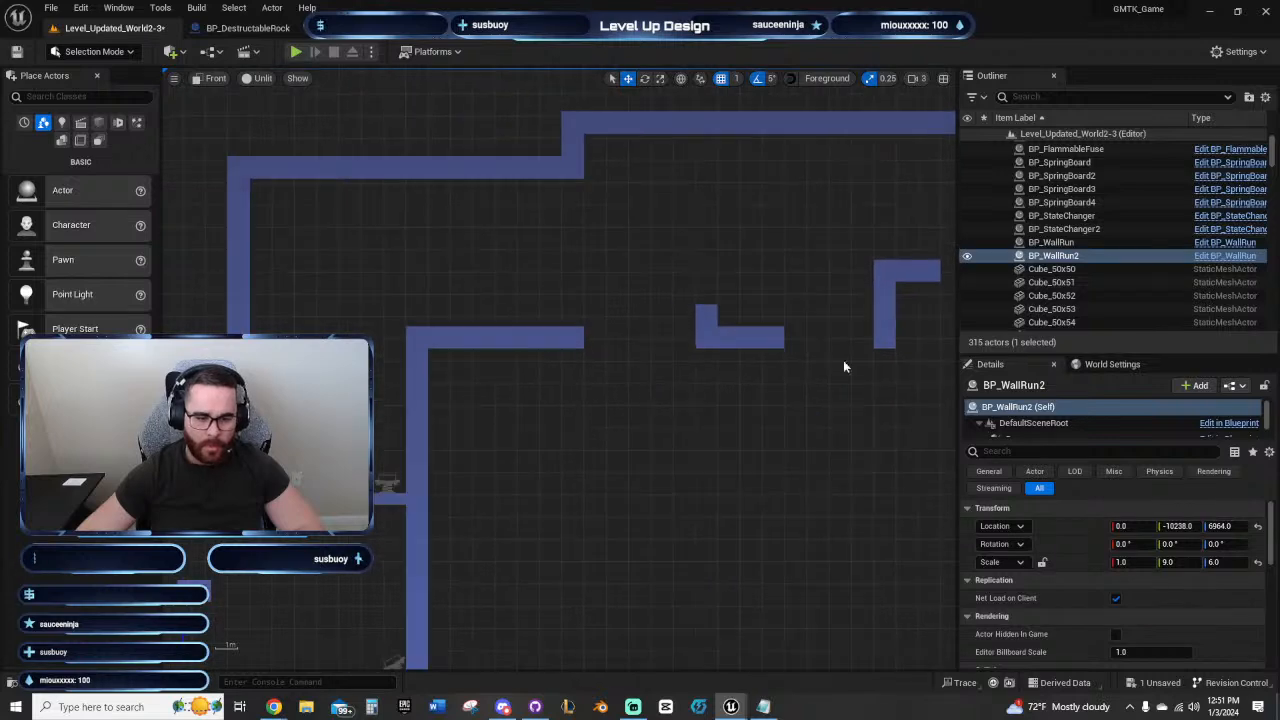
pyautogui.moveTo(440, 468); pyautogui.dragTo(829, 332, button='right')
pyautogui.moveTo(624, 598); pyautogui.dragTo(560, 296, button='right')
pyautogui.click(468, 432)
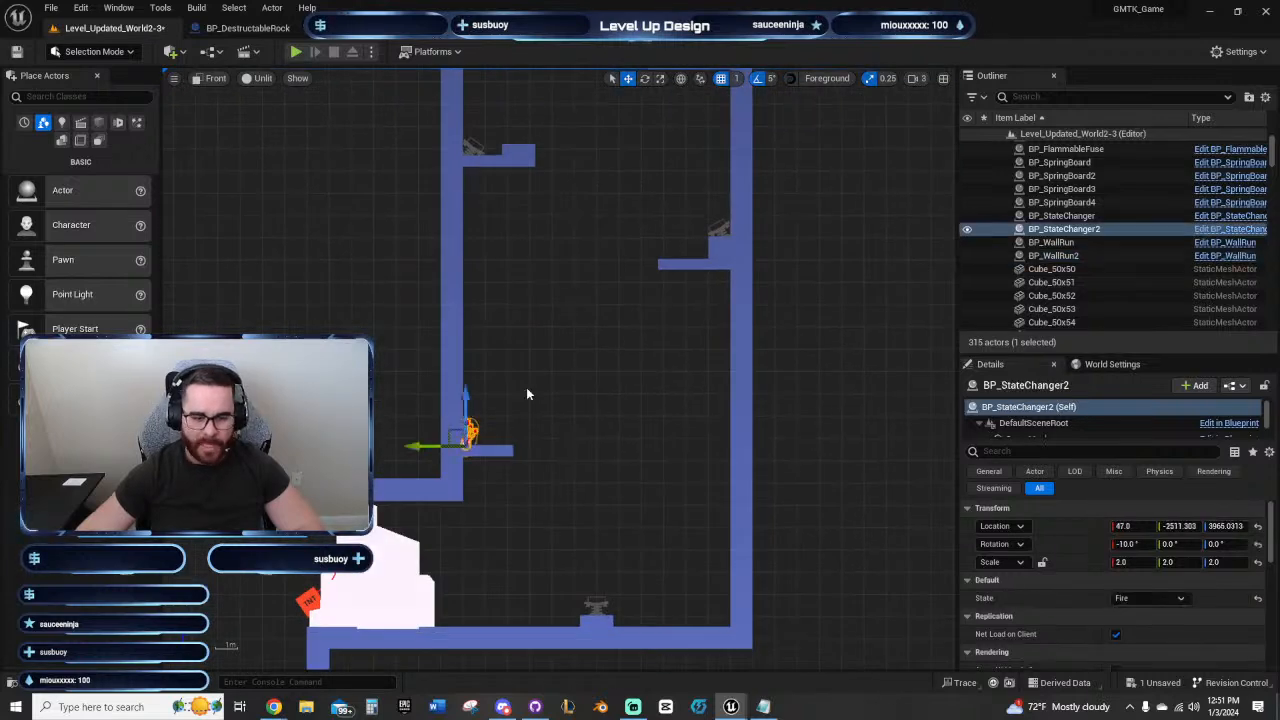
pyautogui.moveTo(526, 387); pyautogui.dragTo(579, 274, button='right')
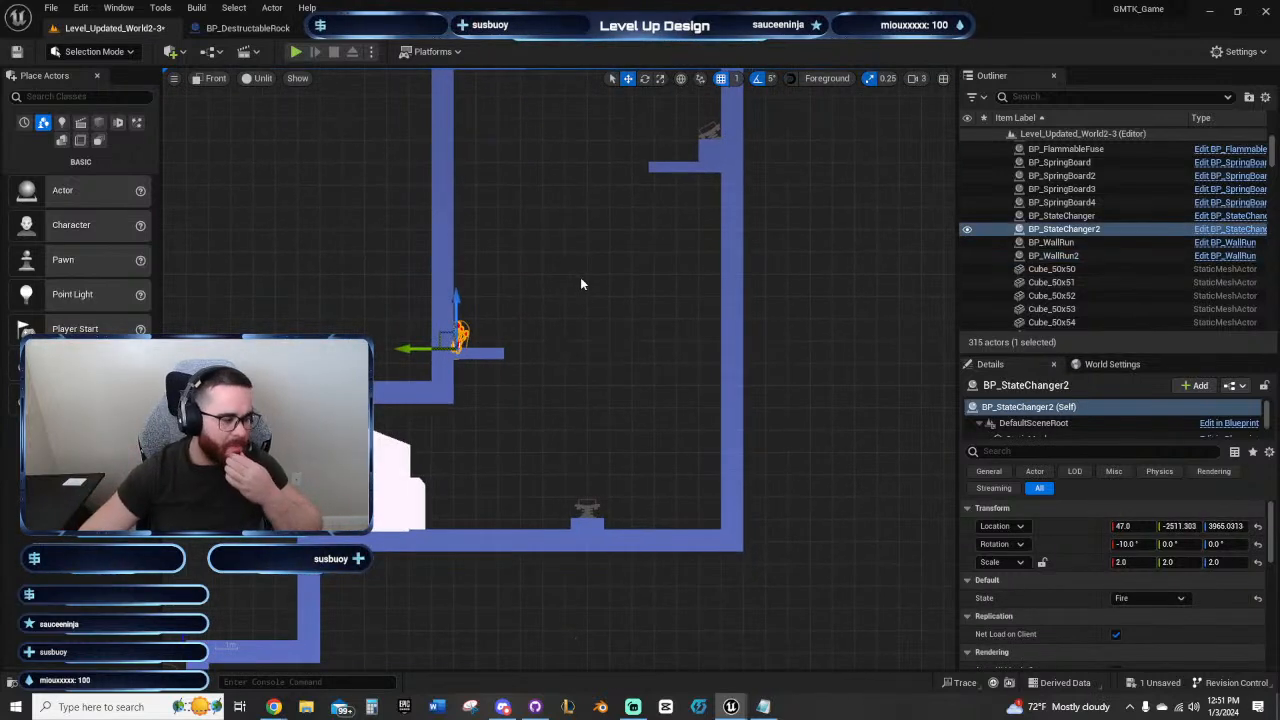
pyautogui.scroll(3, 578, 290)
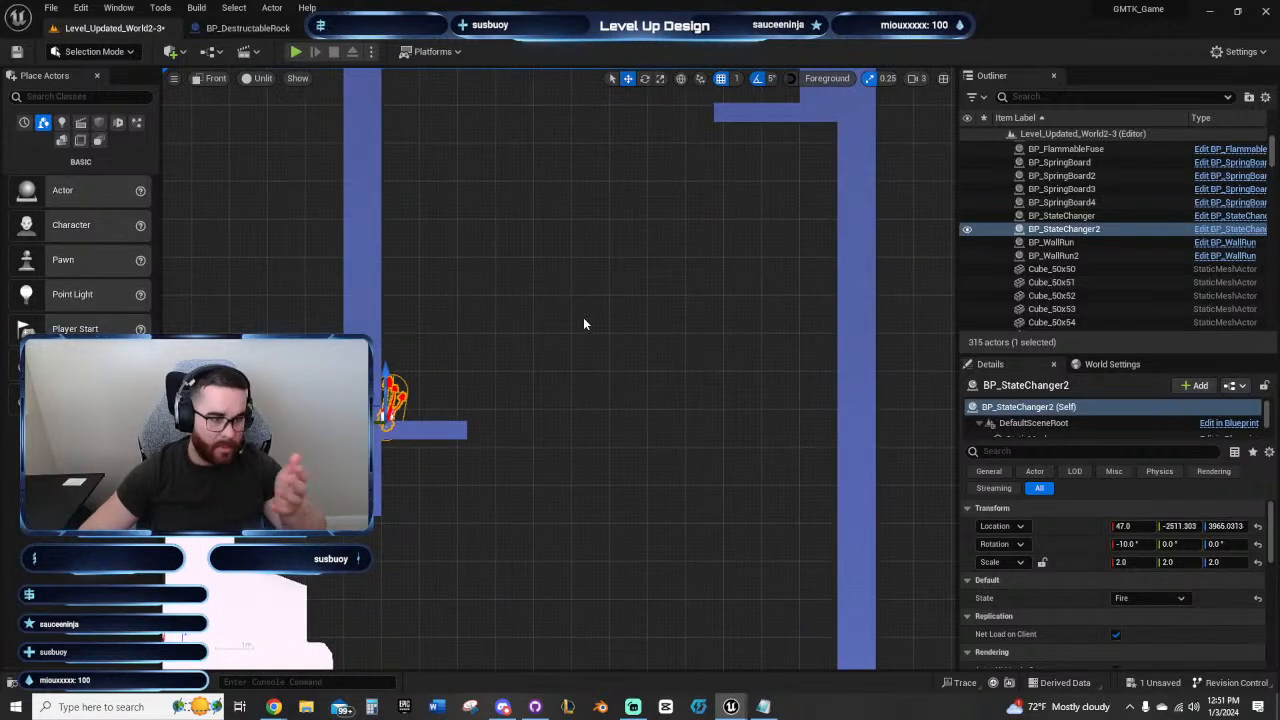
pyautogui.moveTo(552, 352); pyautogui.dragTo(583, 434, button='right')
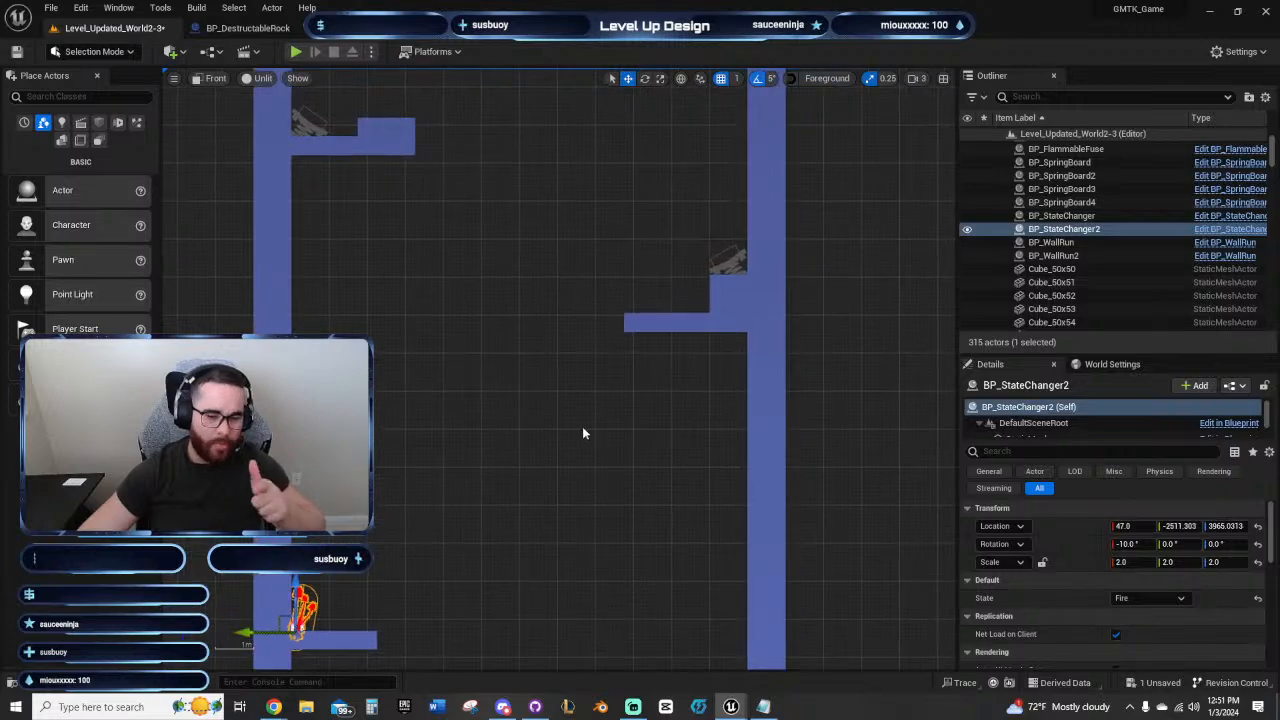
pyautogui.scroll(-2, 580, 425)
pyautogui.moveTo(546, 257); pyautogui.dragTo(502, 364, button='right')
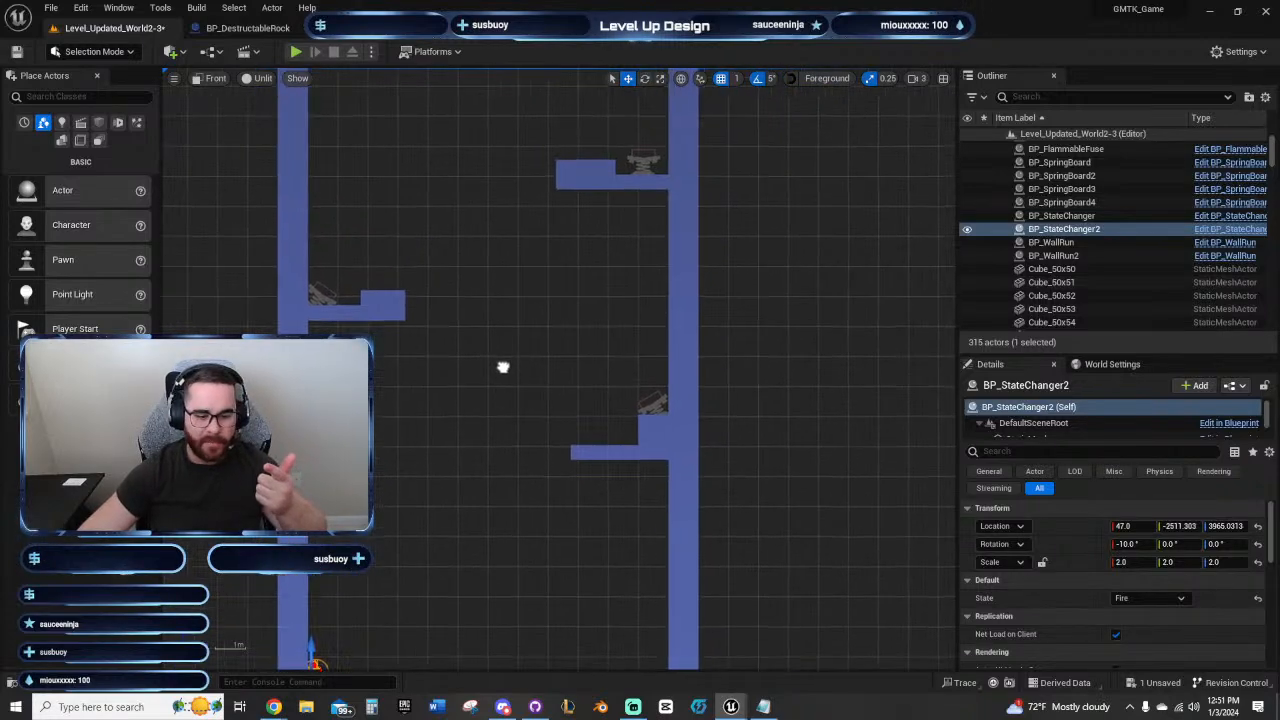
pyautogui.scroll(-4, 502, 360)
pyautogui.moveTo(395, 540); pyautogui.dragTo(505, 383, button='right')
pyautogui.scroll(4, 505, 383)
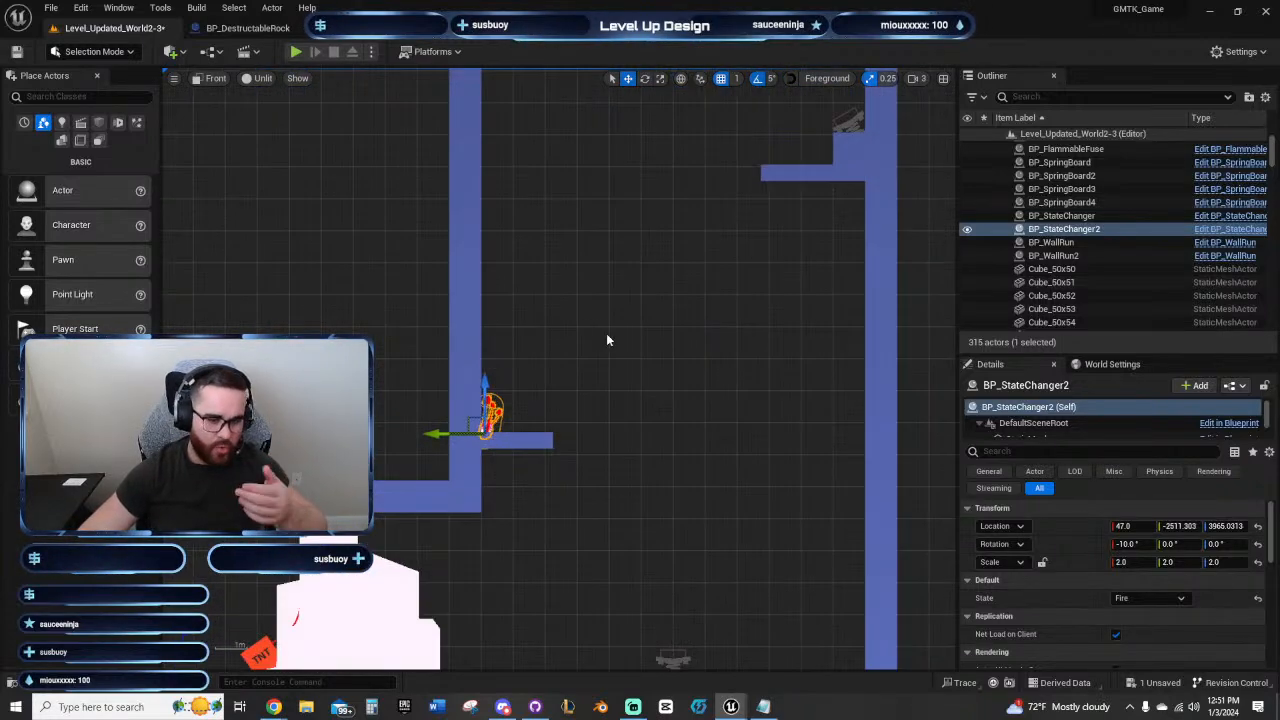
pyautogui.moveTo(606, 333); pyautogui.dragTo(497, 403, button='right')
pyautogui.moveTo(548, 319); pyautogui.dragTo(443, 480, button='right')
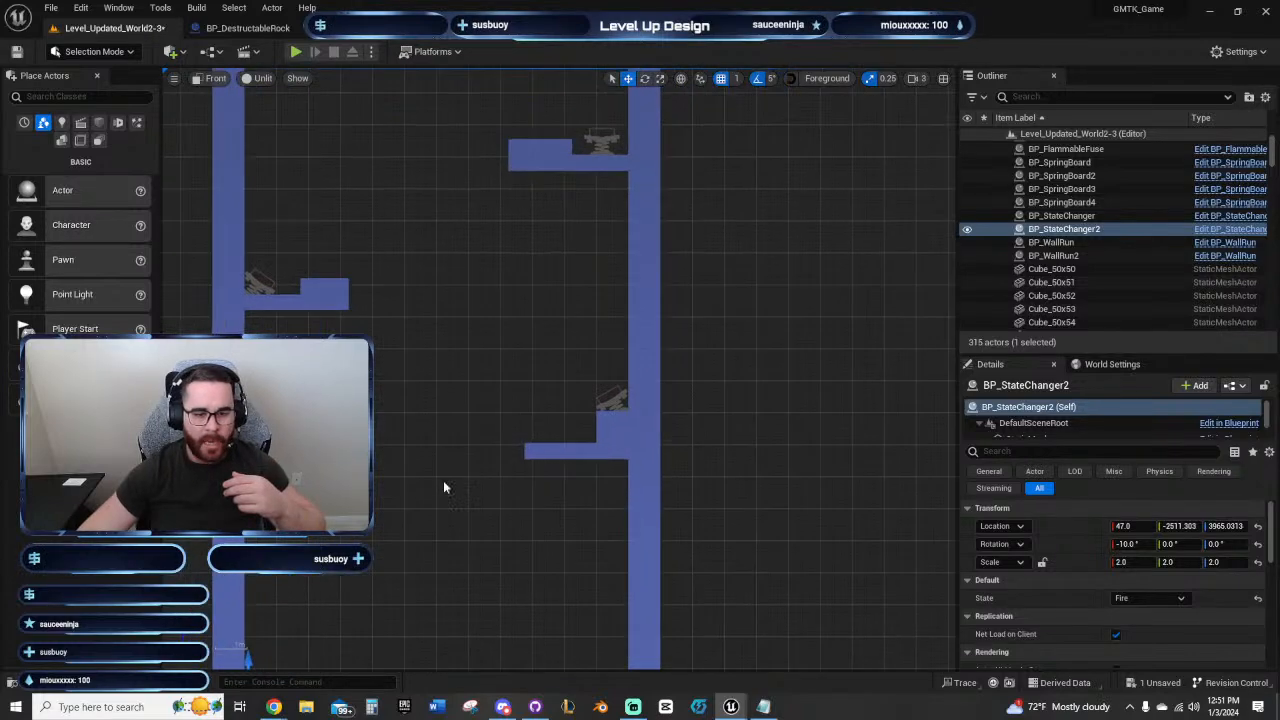
pyautogui.moveTo(516, 326); pyautogui.dragTo(473, 399, button='right')
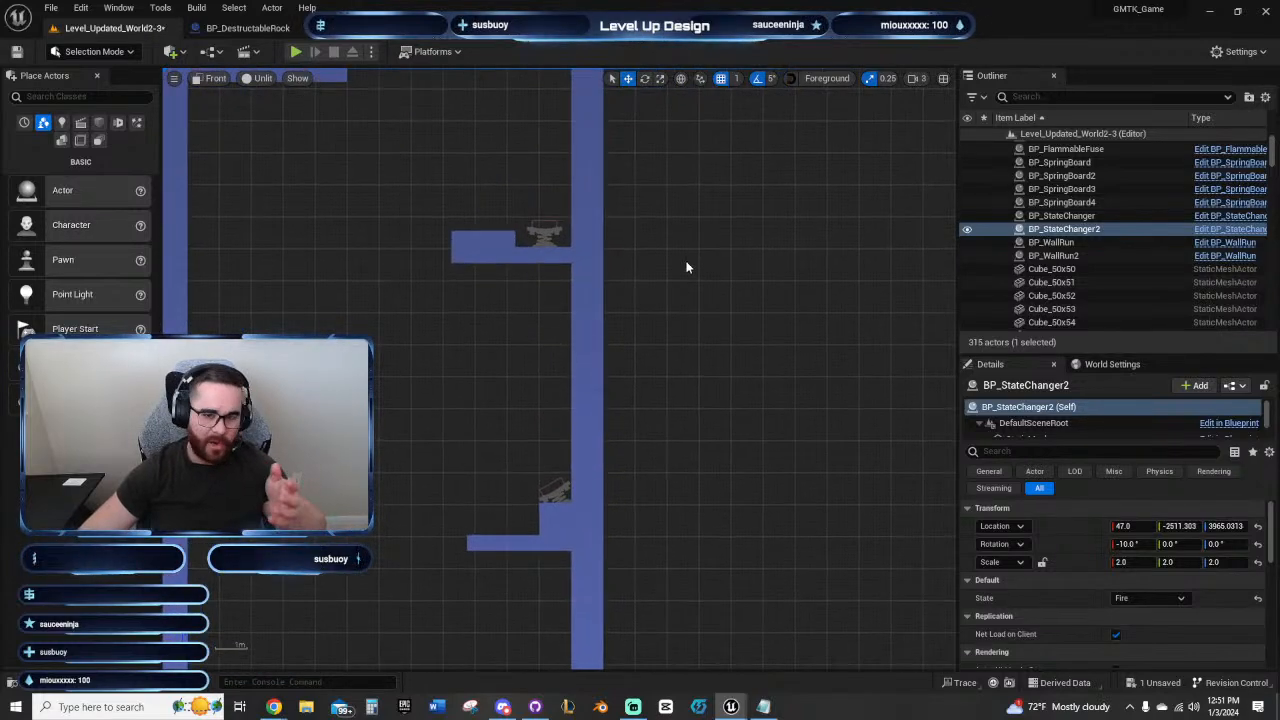
pyautogui.moveTo(720, 250); pyautogui.dragTo(631, 446, button='right')
# Step: Examine the upper corridor's stepped ceiling and the gaps between the platforms and the two wall-run panels
pyautogui.scroll(-1, 567, 532)
pyautogui.moveTo(880, 418); pyautogui.dragTo(557, 486, button='right')
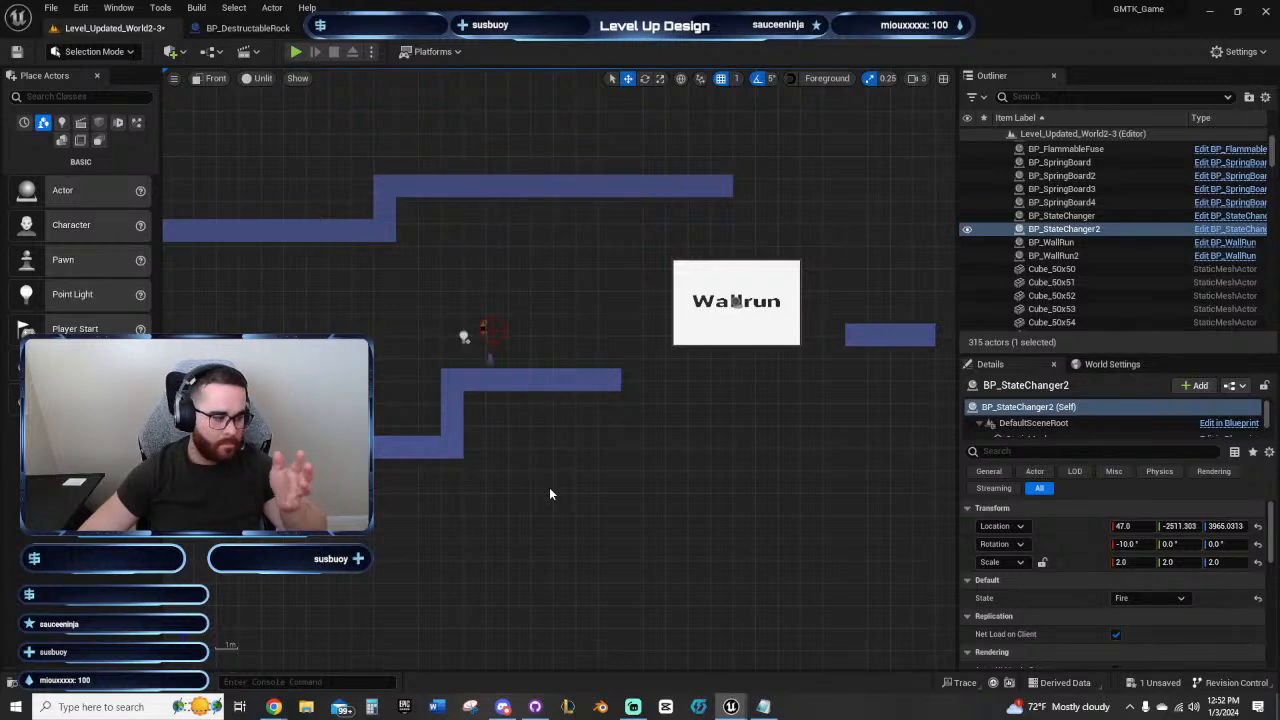
pyautogui.moveTo(563, 478); pyautogui.dragTo(391, 483, button='right')
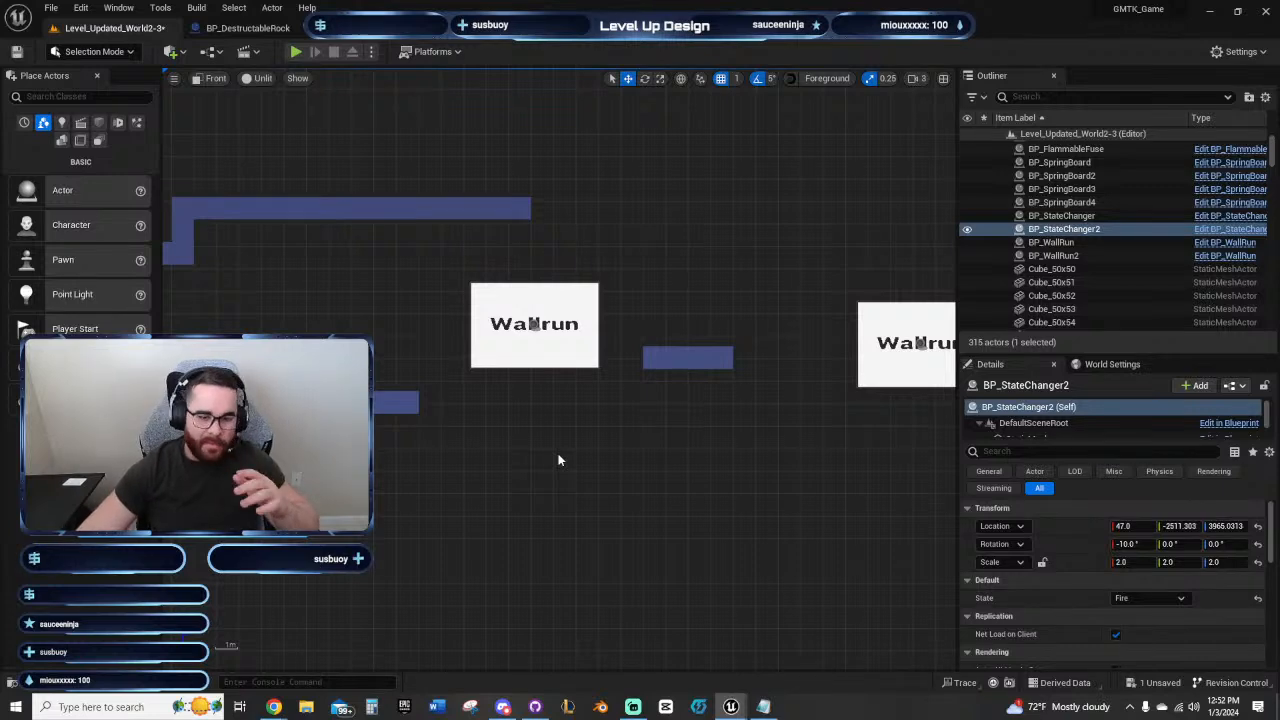
pyautogui.moveTo(558, 460); pyautogui.dragTo(466, 471, button='right')
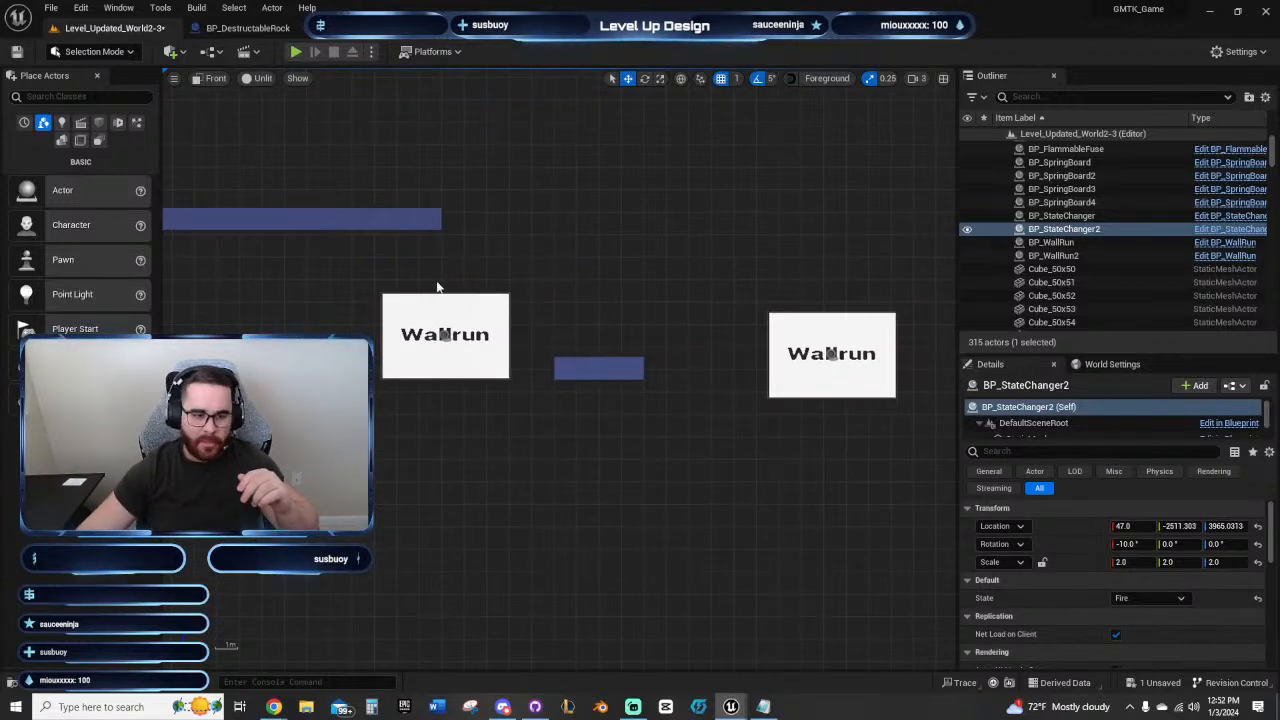
pyautogui.moveTo(437, 287); pyautogui.dragTo(653, 309, button='right')
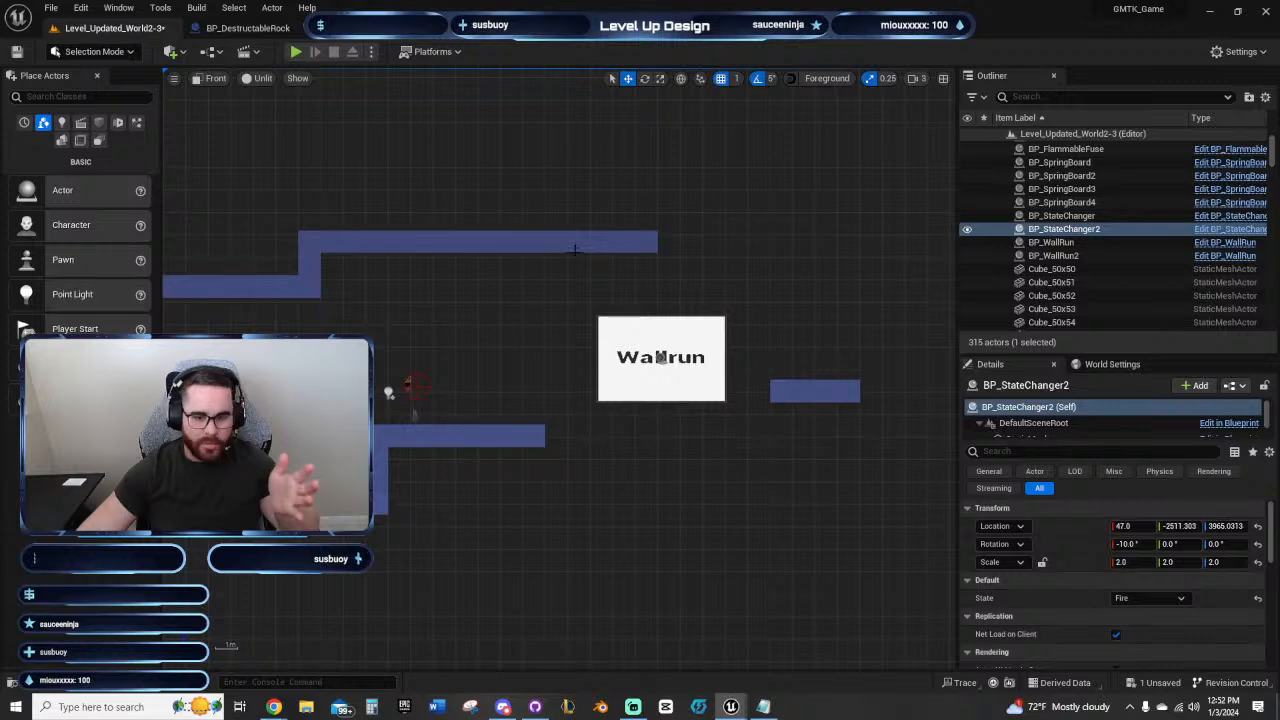
pyautogui.moveTo(575, 249); pyautogui.dragTo(544, 304, button='right')
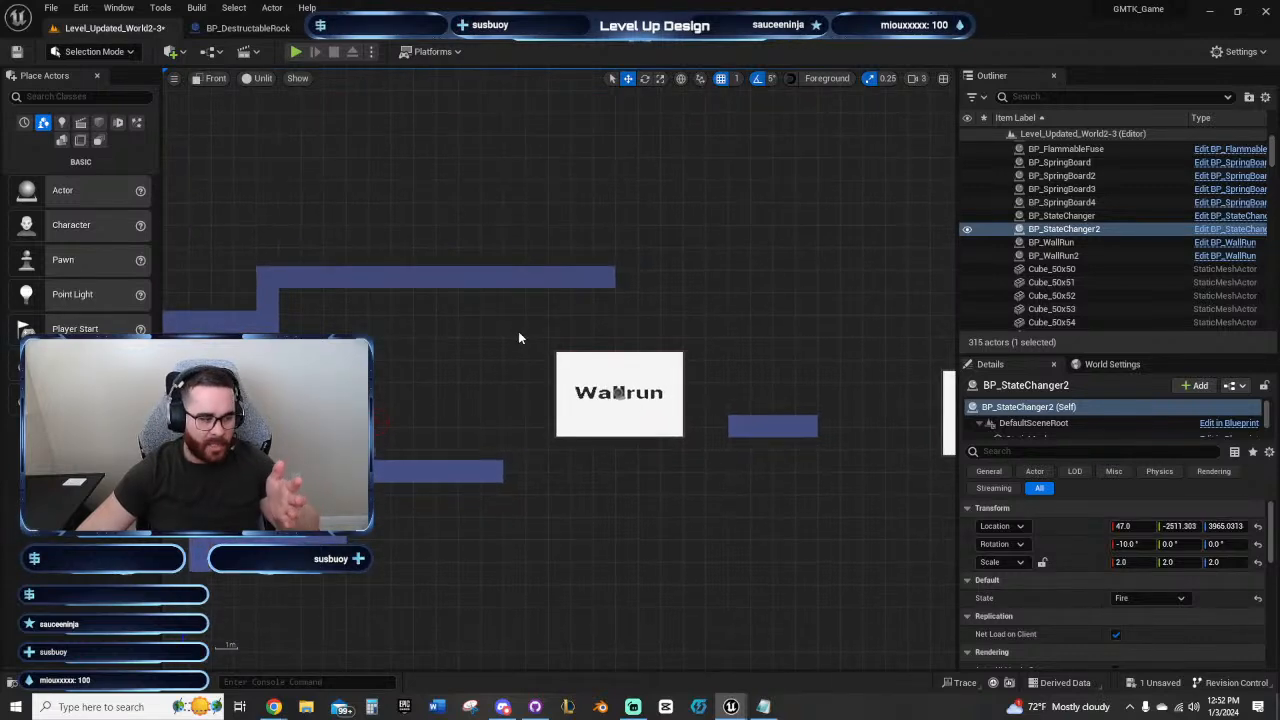
pyautogui.scroll(2, 523, 334)
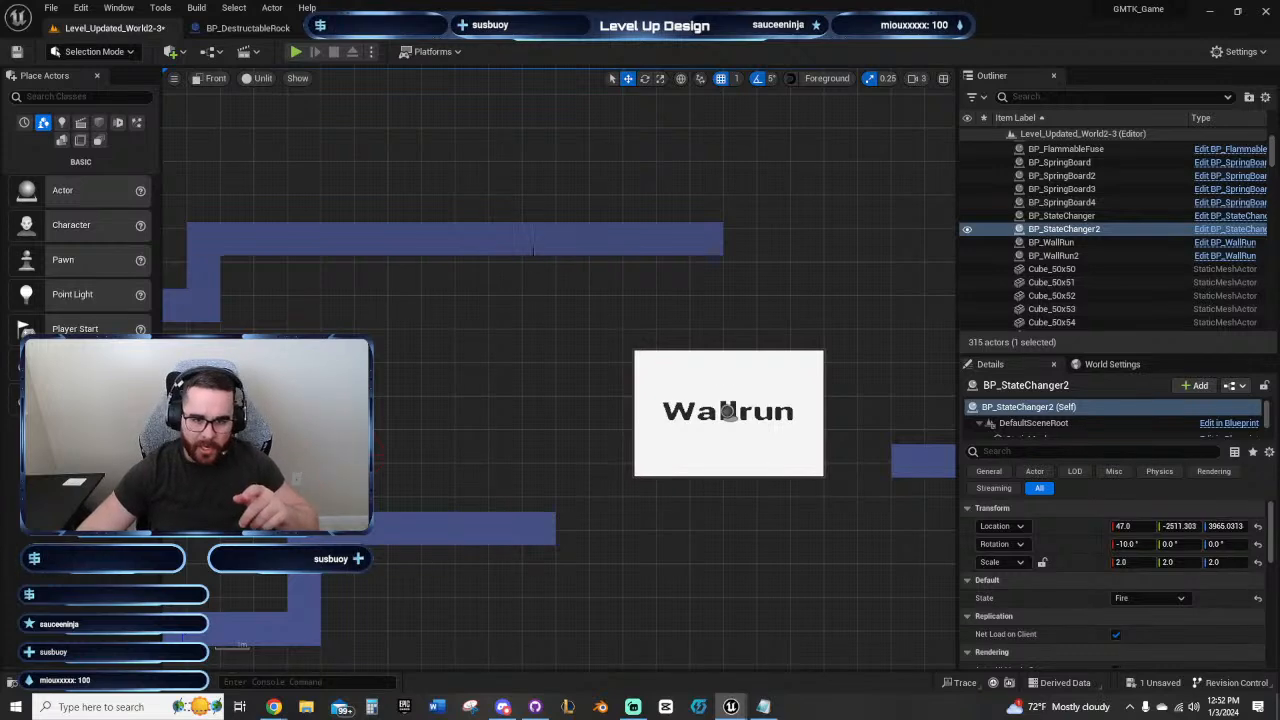
pyautogui.click(533, 251)
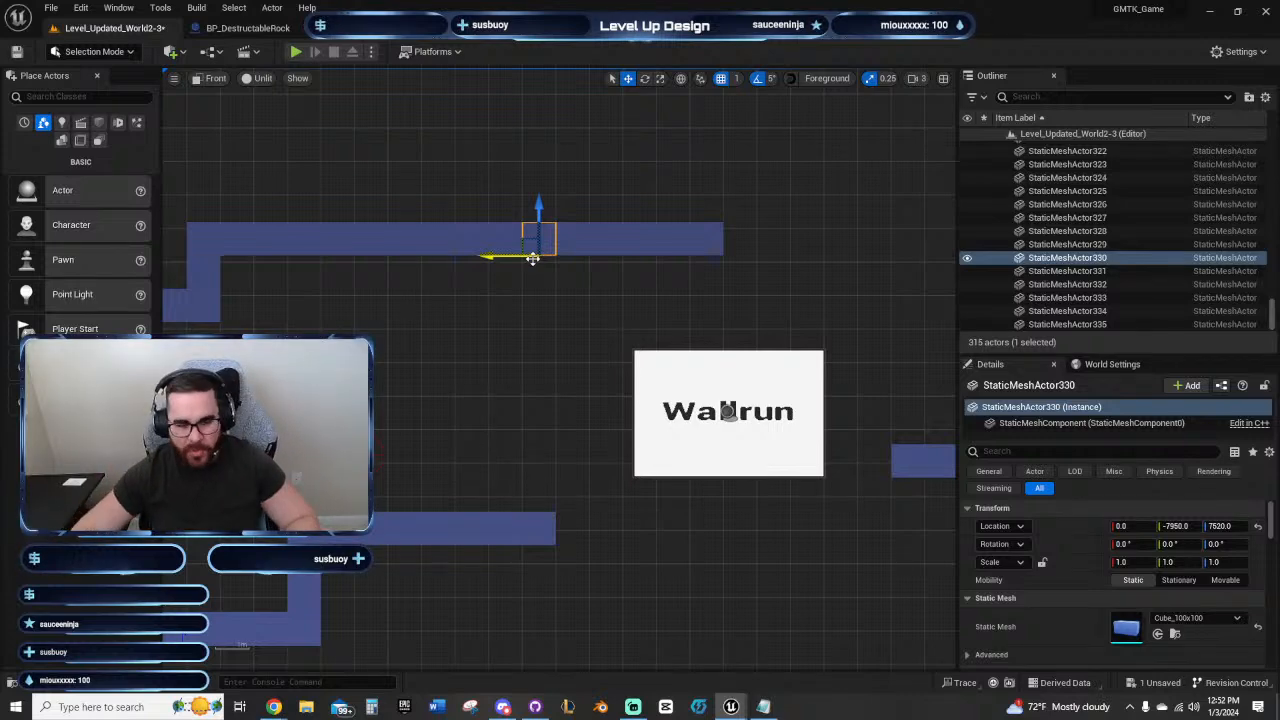
pyautogui.click(537, 371)
# Step: Select the fire state changer on the shaft's lowest ledge and check which states it offers
pyautogui.moveTo(293, 651)
pyautogui.mouseDown(button='right')
pyautogui.moveTo(576, 364)
pyautogui.moveTo(950, 185)
pyautogui.mouseUp(button='right')
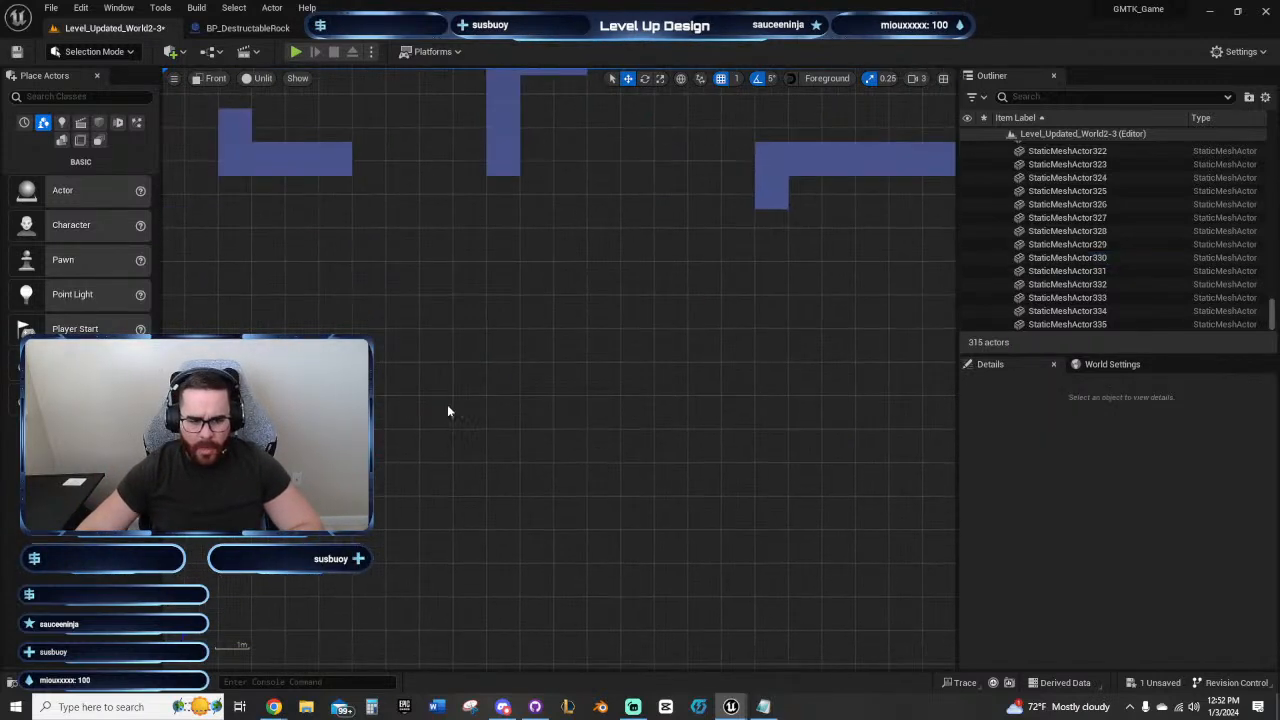
pyautogui.moveTo(312, 455); pyautogui.dragTo(676, 436, button='right')
pyautogui.scroll(-2, 676, 436)
pyautogui.moveTo(418, 495)
pyautogui.mouseDown(button='right')
pyautogui.moveTo(811, 373)
pyautogui.moveTo(569, 328)
pyautogui.mouseUp(button='right')
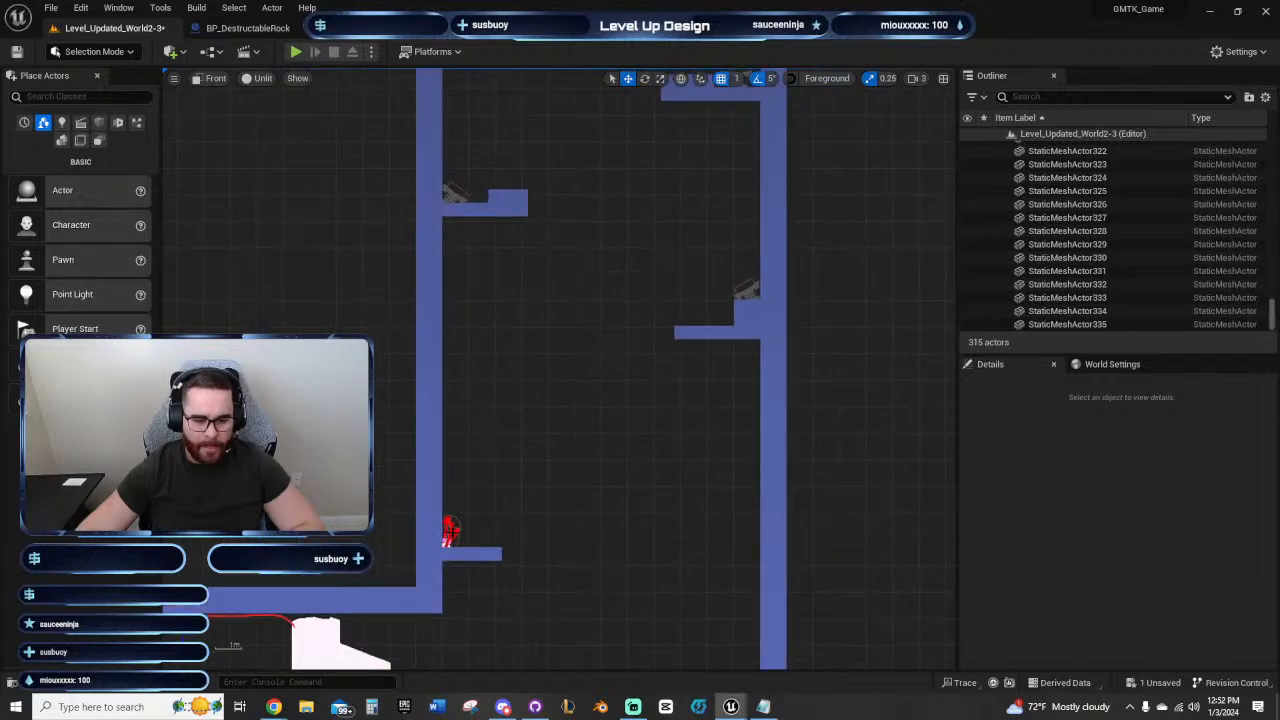
pyautogui.click(451, 531)
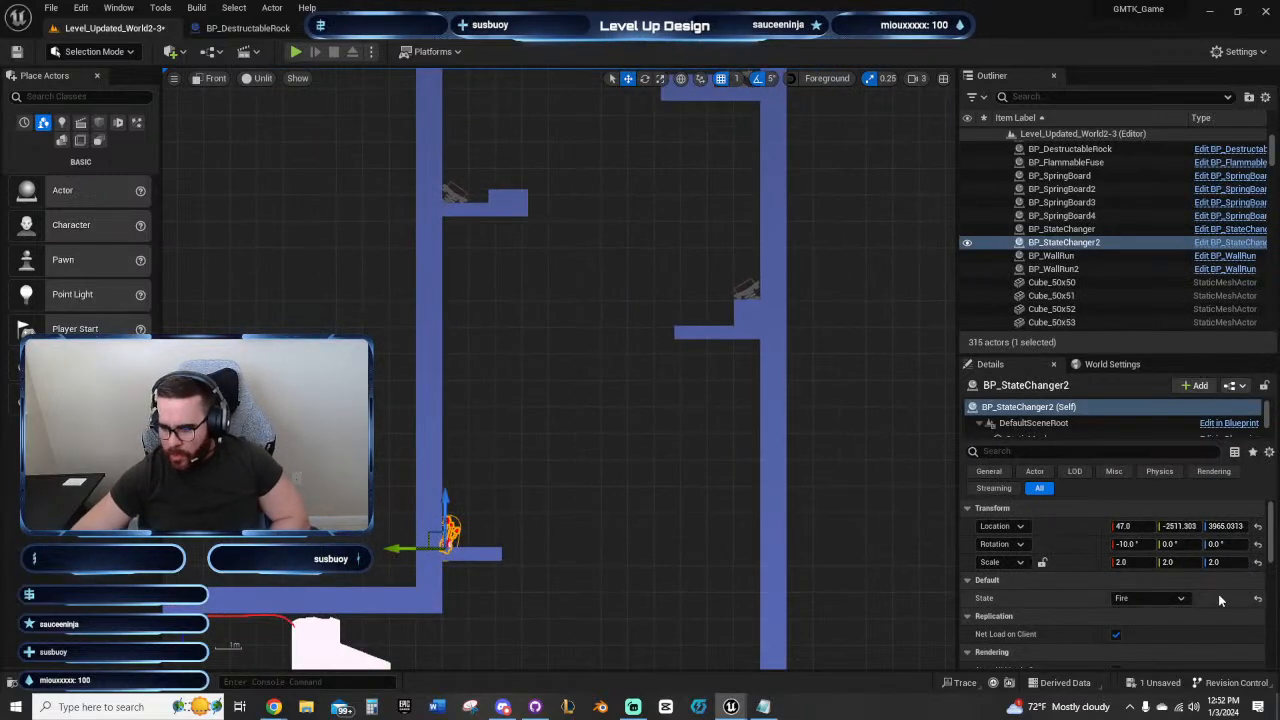
pyautogui.click(1172, 598)
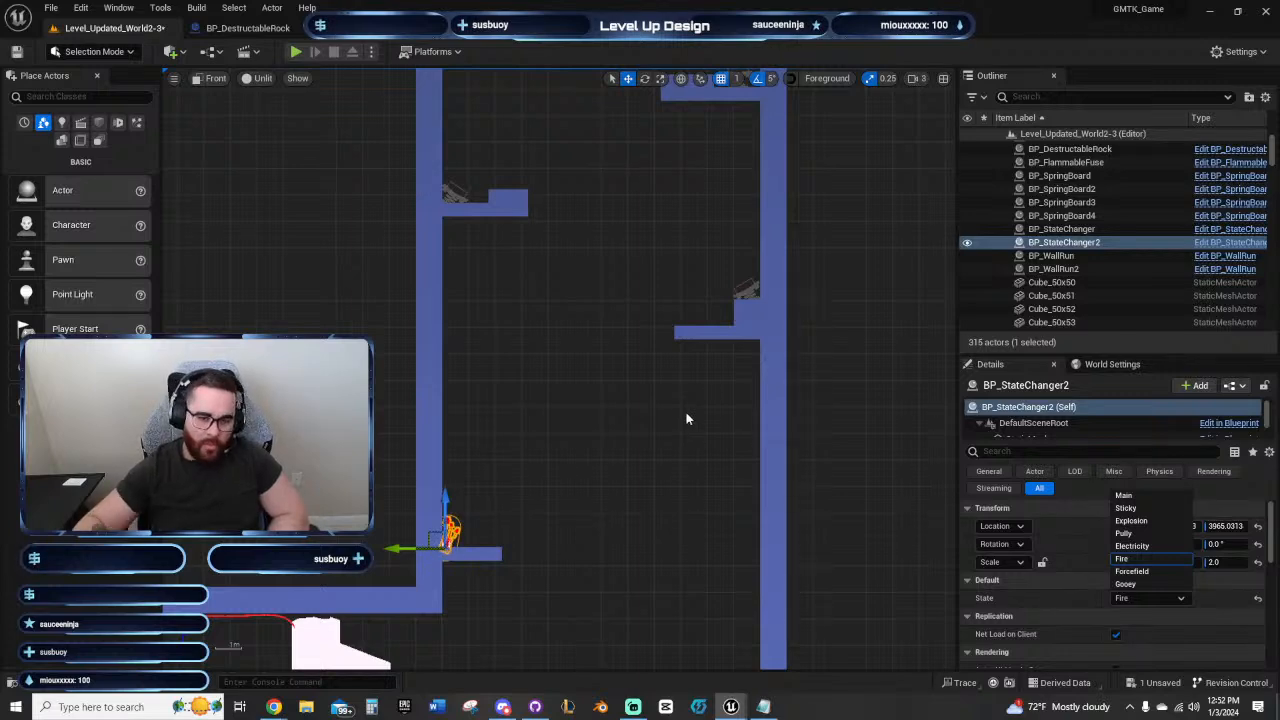
# Step: Examine the route from the spring-board shaft through the upper corridor to the second wall-run panel
pyautogui.moveTo(654, 403); pyautogui.dragTo(591, 543, button='right')
pyautogui.moveTo(581, 377); pyautogui.dragTo(477, 580, button='right')
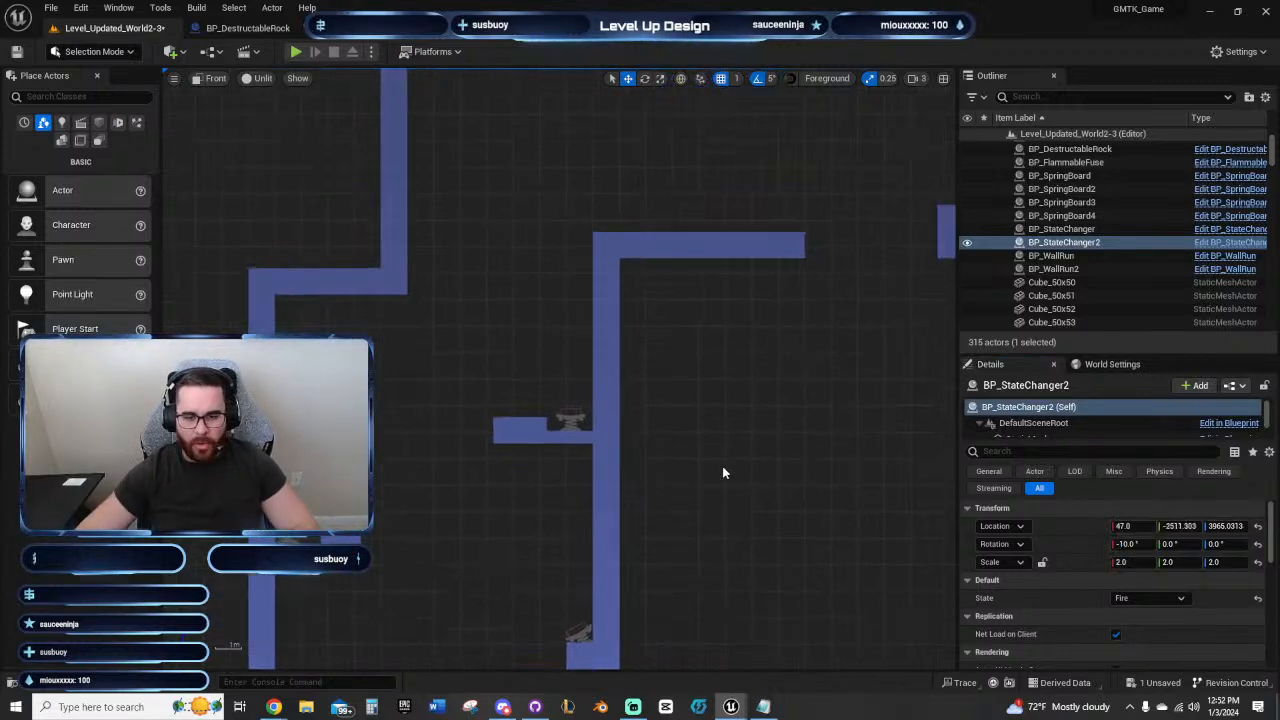
pyautogui.moveTo(822, 402); pyautogui.dragTo(655, 534, button='right')
pyautogui.moveTo(641, 275)
pyautogui.mouseDown(button='right')
pyautogui.moveTo(641, 330)
pyautogui.moveTo(552, 348)
pyautogui.moveTo(538, 339)
pyautogui.moveTo(572, 330)
pyautogui.moveTo(371, 347)
pyautogui.mouseUp(button='right')
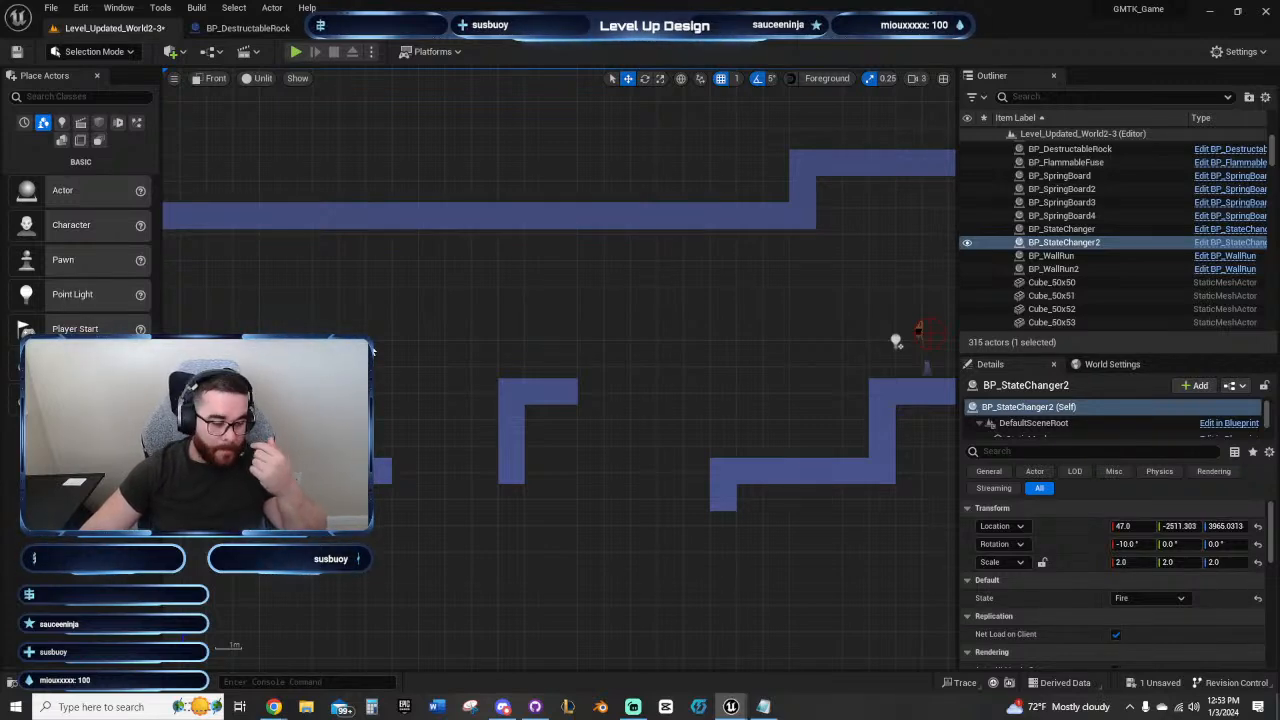
pyautogui.press('f')
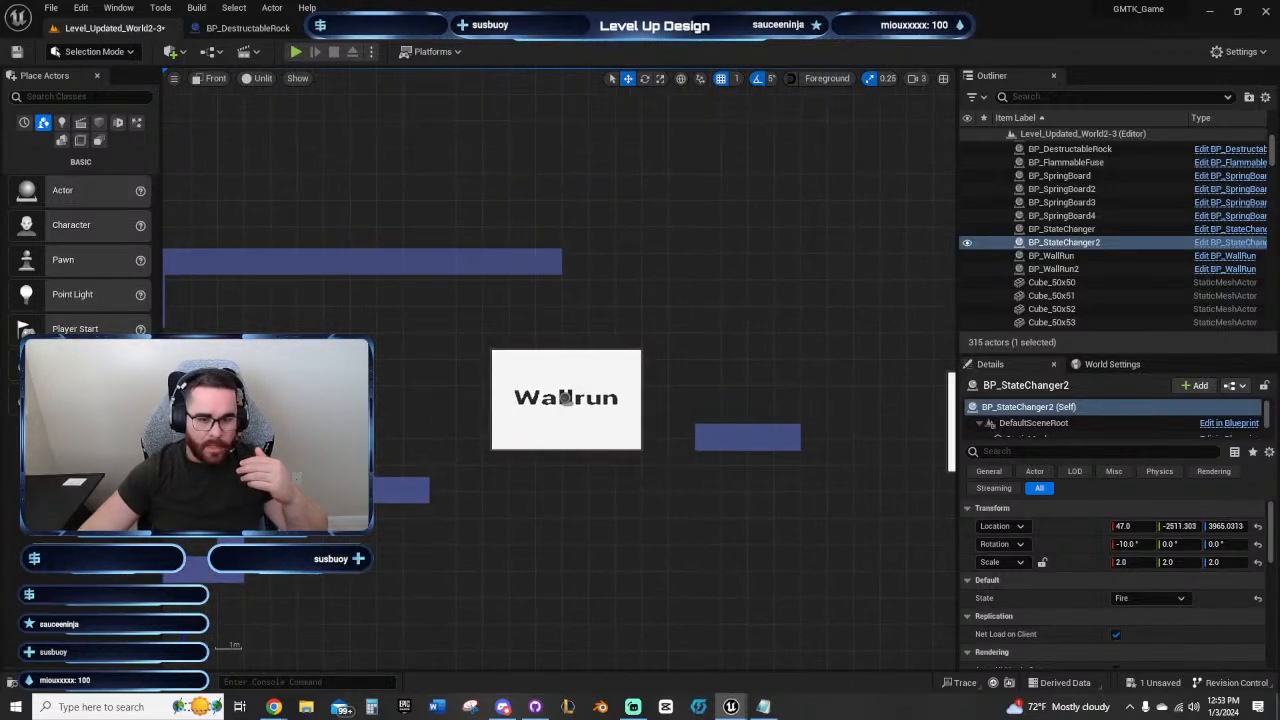
pyautogui.moveTo(518, 312); pyautogui.dragTo(371, 319, button='right')
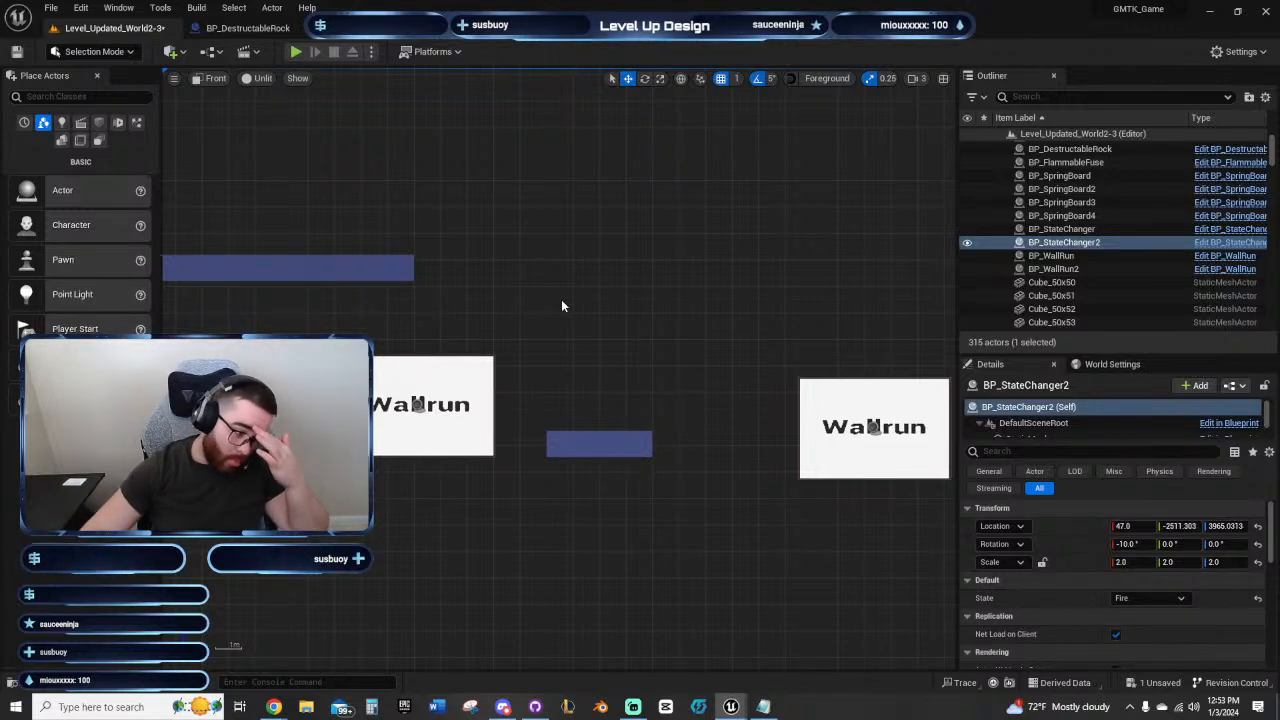
pyautogui.moveTo(747, 400); pyautogui.dragTo(714, 303, button='right')
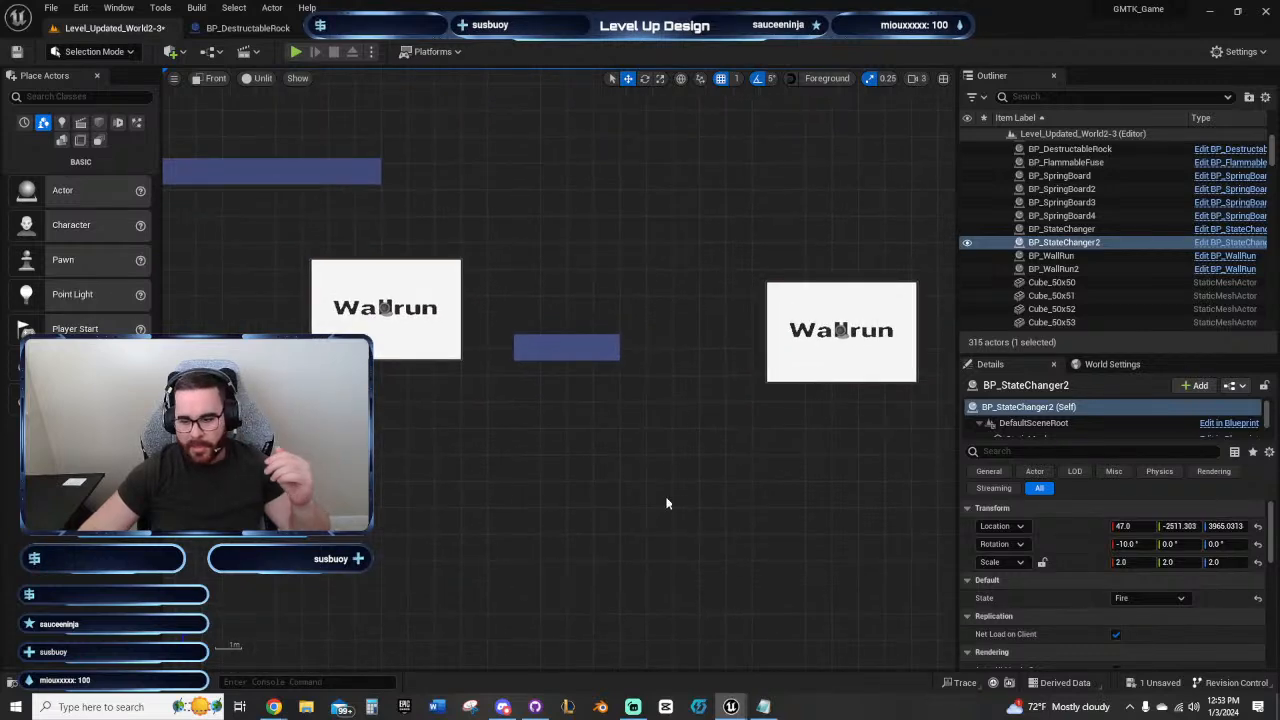
# Step: Return to the shaft's fire state changer, review its State options again without changing them, and deselect it
pyautogui.moveTo(668, 503); pyautogui.dragTo(1176, 395, button='right')
pyautogui.moveTo(391, 574); pyautogui.dragTo(822, 417, button='right')
pyautogui.moveTo(480, 463); pyautogui.dragTo(1137, 383, button='right')
pyautogui.moveTo(486, 409); pyautogui.dragTo(879, 339, button='right')
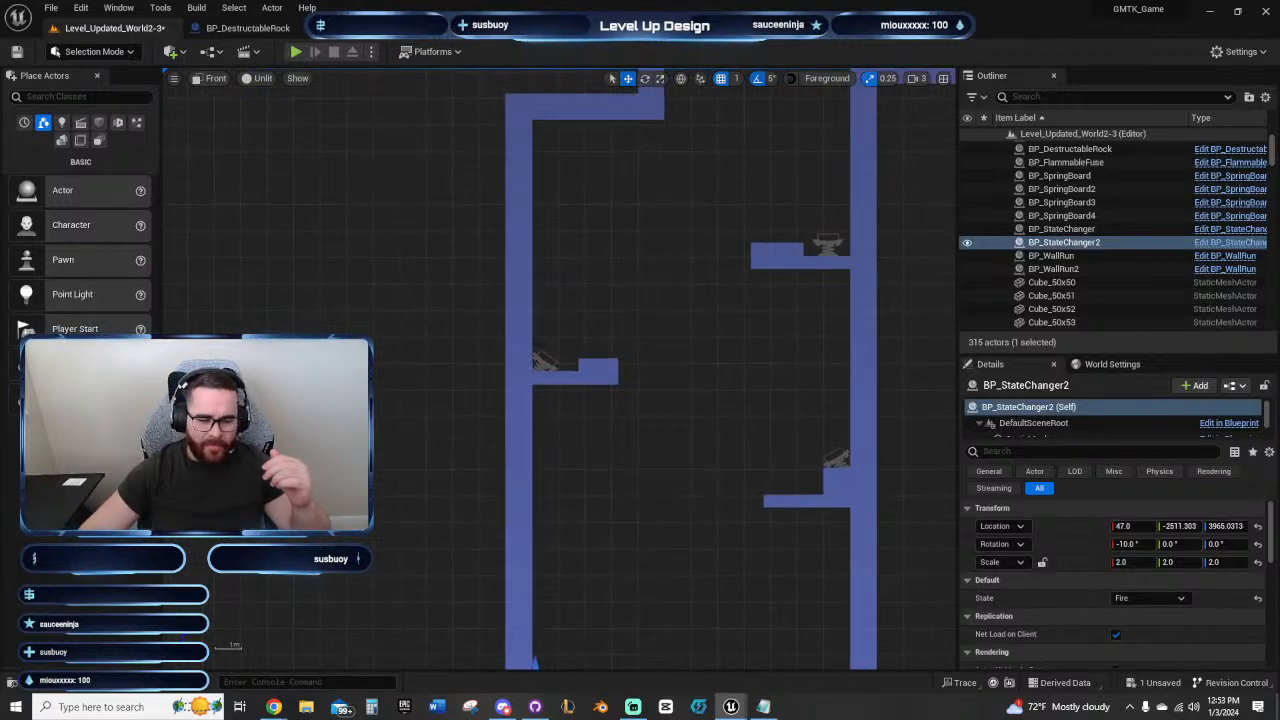
pyautogui.moveTo(700, 450); pyautogui.dragTo(662, 247, button='right')
pyautogui.click(1181, 598)
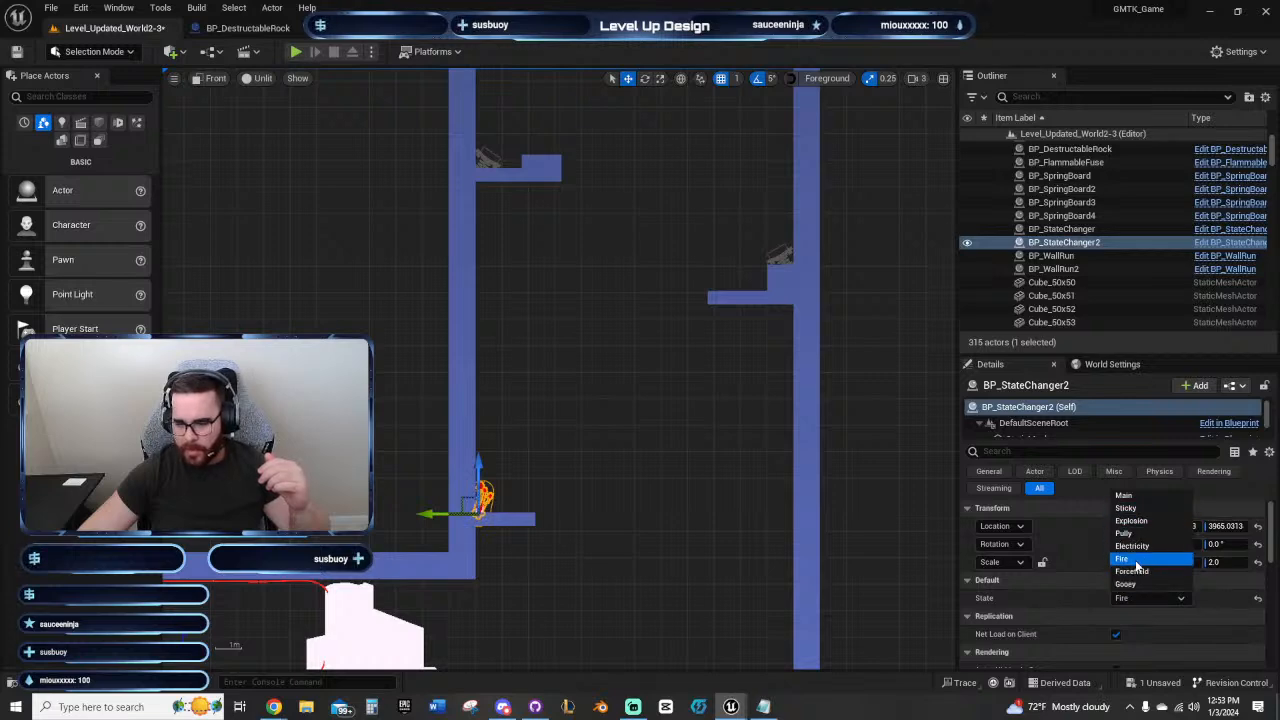
pyautogui.click(688, 364)
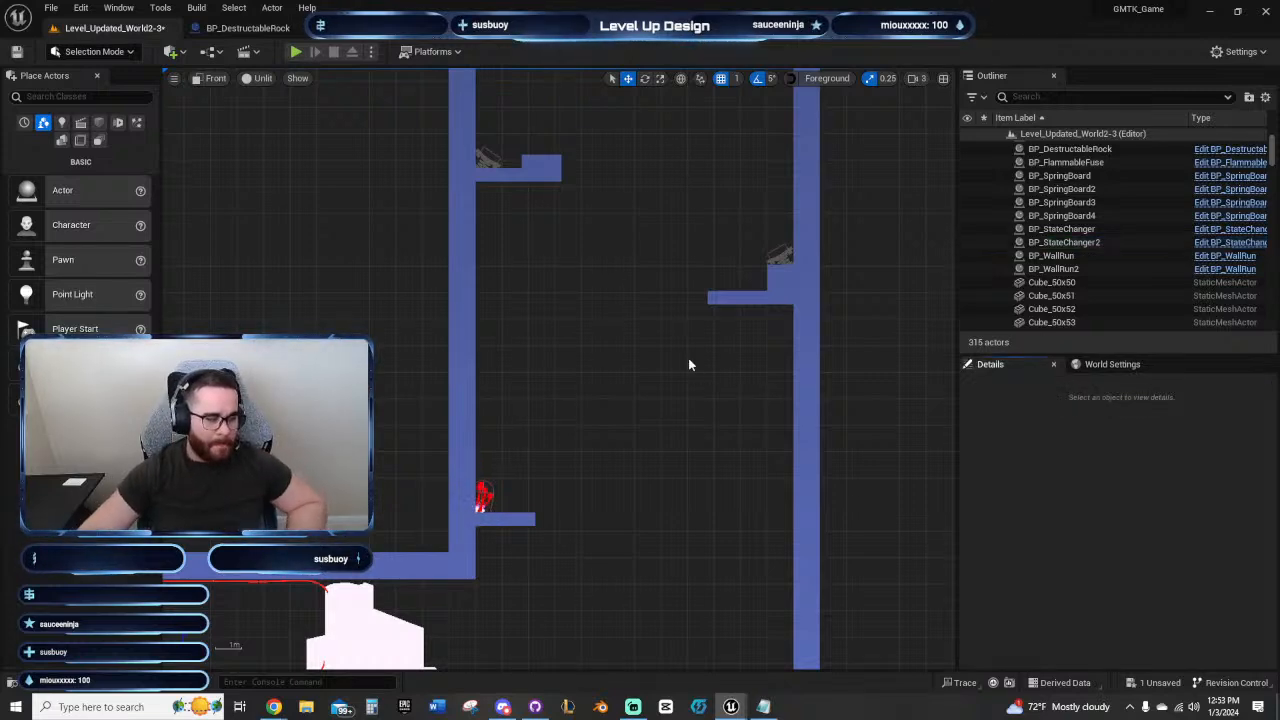
# Step: Examine the upper corridor's platforms, stepped ceiling and the spacing around both wall-run panels
pyautogui.moveTo(648, 292); pyautogui.dragTo(574, 500, button='right')
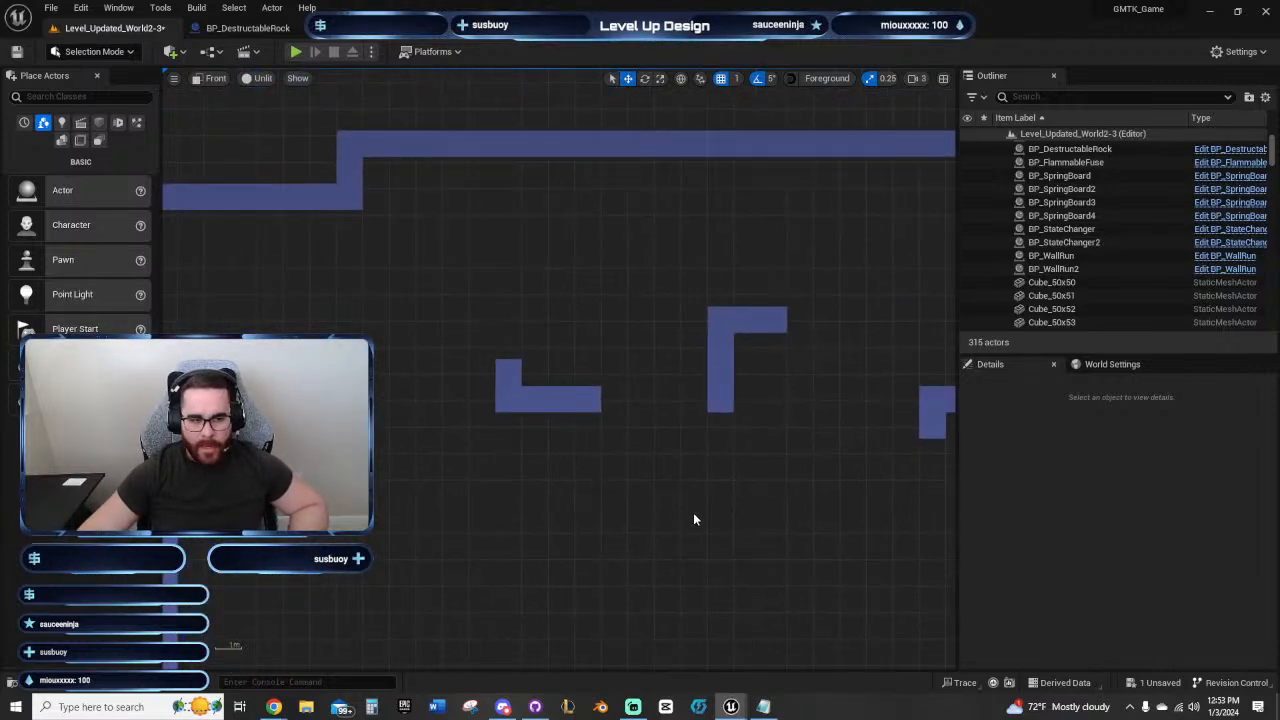
pyautogui.moveTo(694, 517); pyautogui.dragTo(531, 531, button='right')
pyautogui.moveTo(614, 543); pyautogui.dragTo(626, 514, button='right')
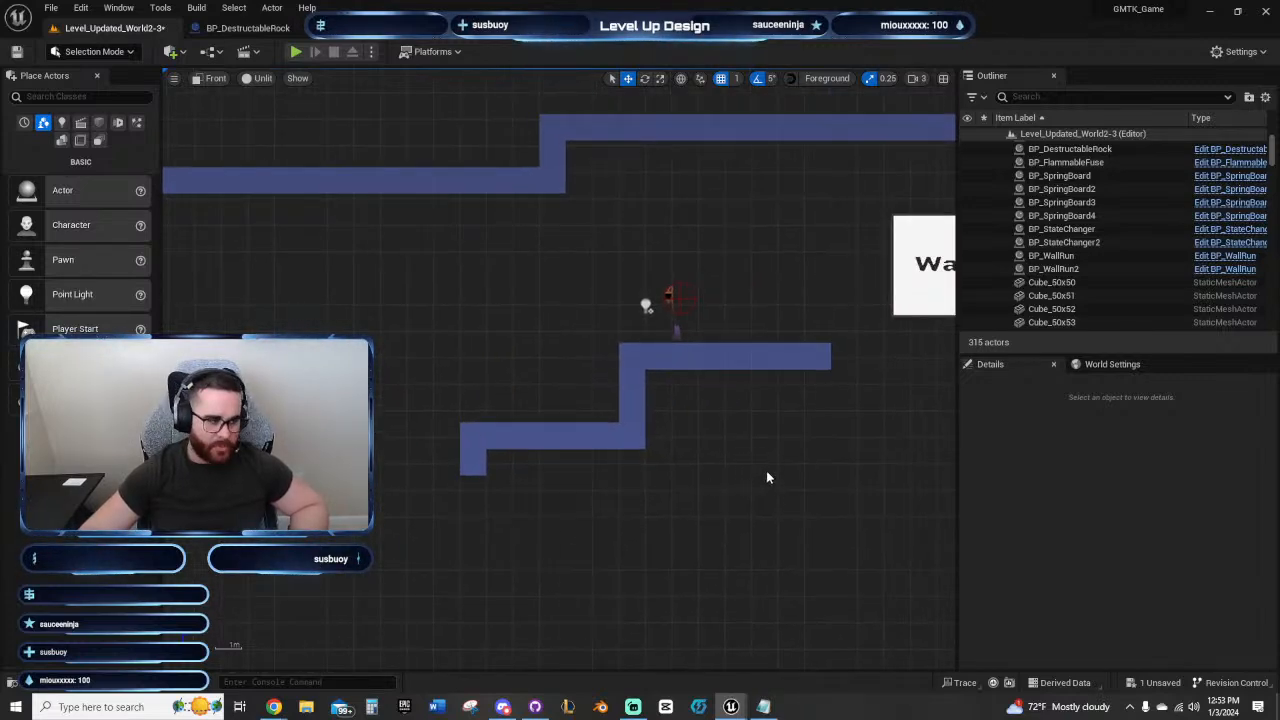
pyautogui.moveTo(766, 470); pyautogui.dragTo(536, 523, button='right')
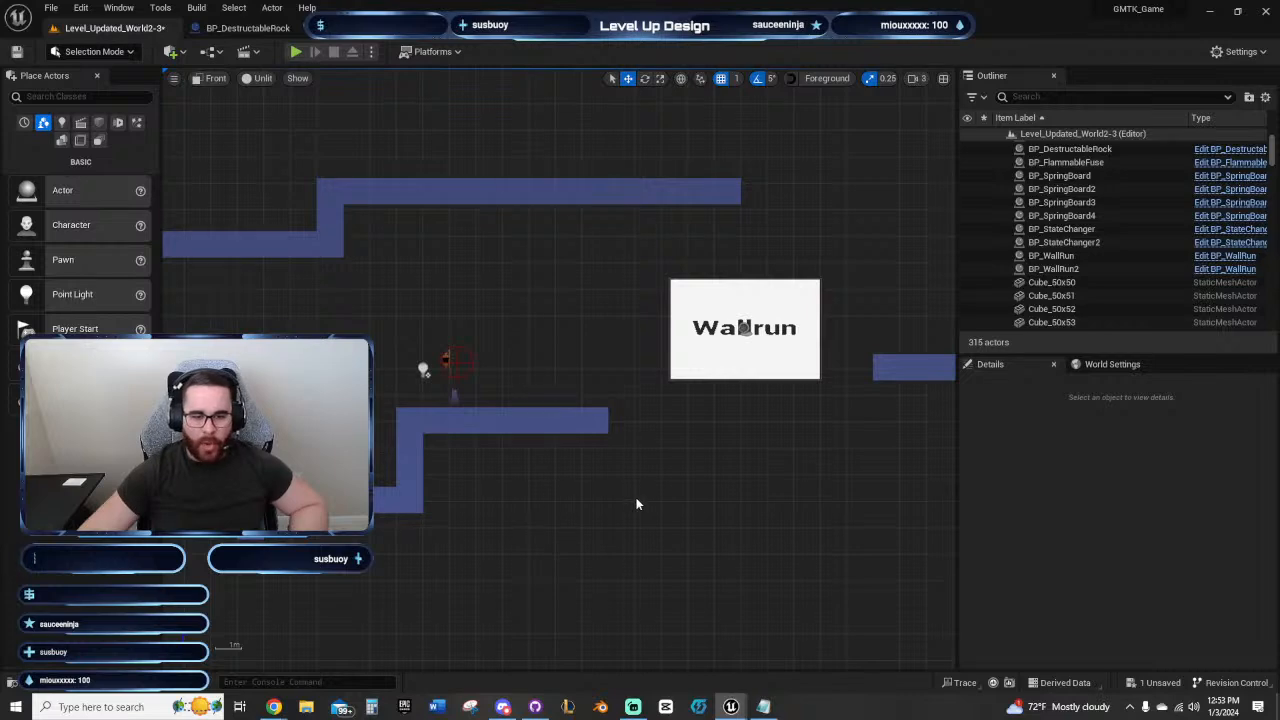
pyautogui.moveTo(637, 504); pyautogui.dragTo(480, 494, button='right')
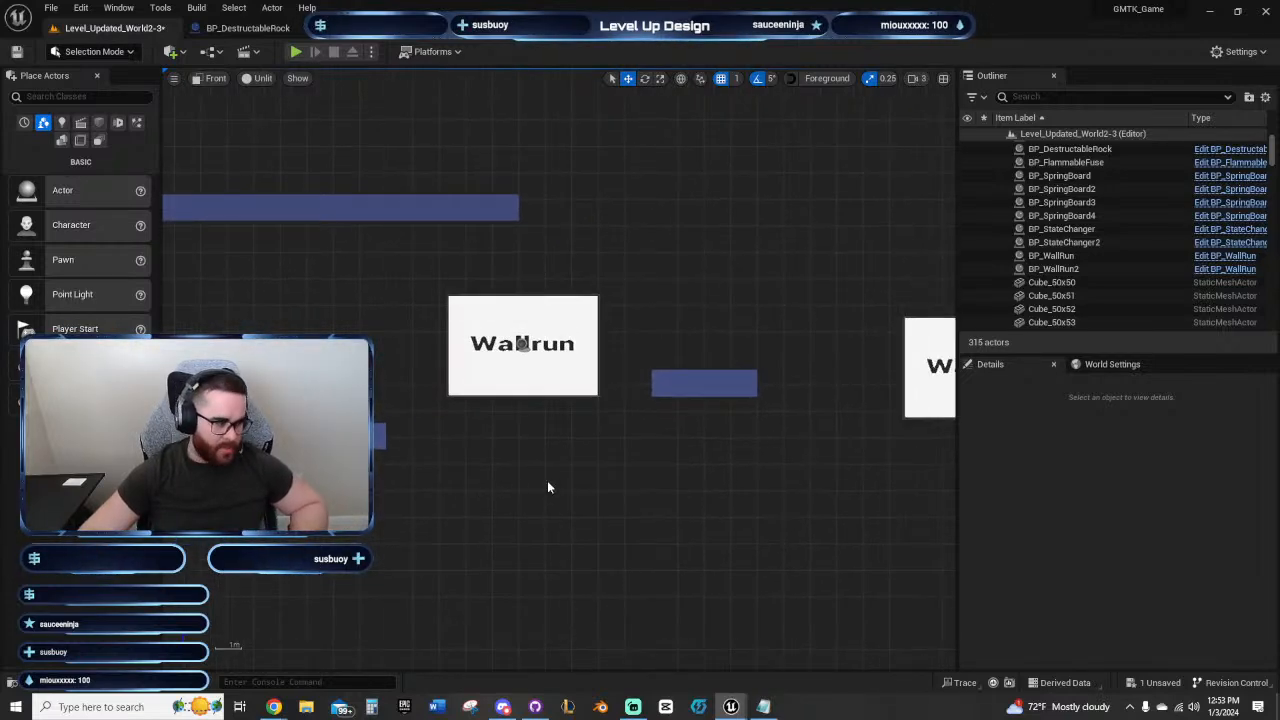
pyautogui.moveTo(557, 481); pyautogui.dragTo(490, 513, button='right')
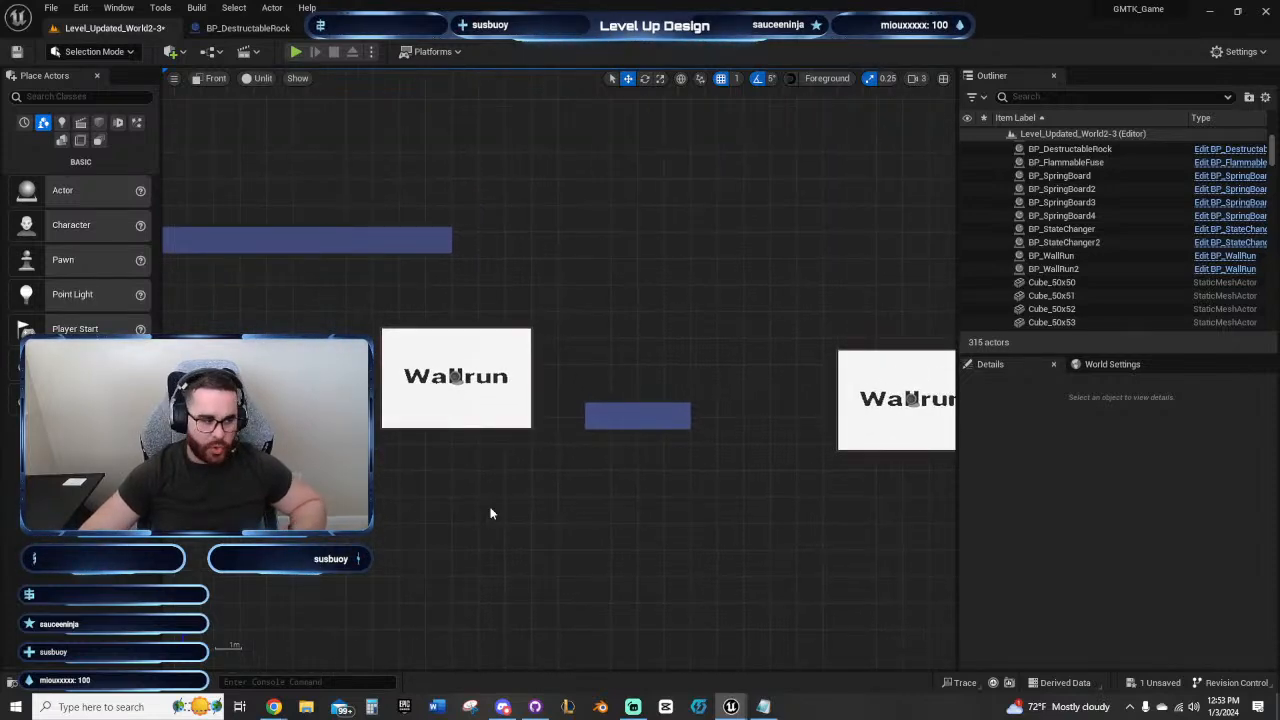
pyautogui.moveTo(491, 514); pyautogui.dragTo(476, 344, button='right')
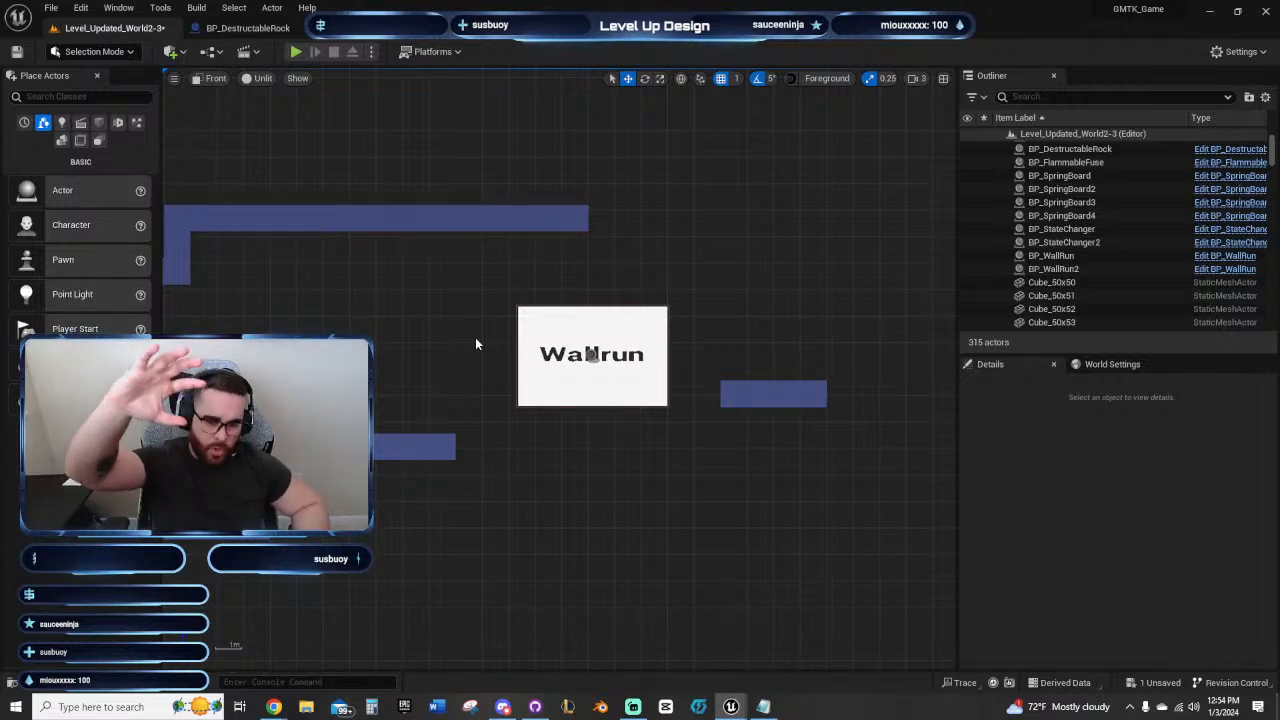
pyautogui.moveTo(597, 428); pyautogui.dragTo(531, 497, button='right')
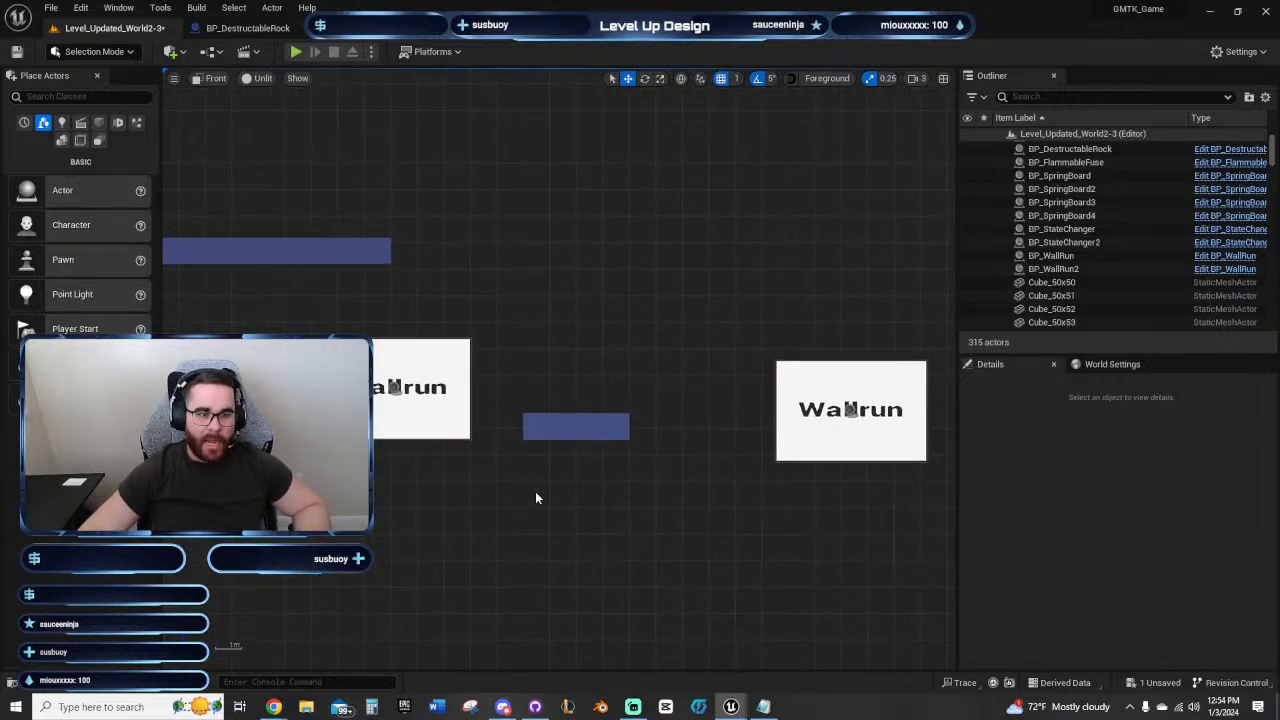
pyautogui.moveTo(537, 497); pyautogui.dragTo(646, 491, button='right')
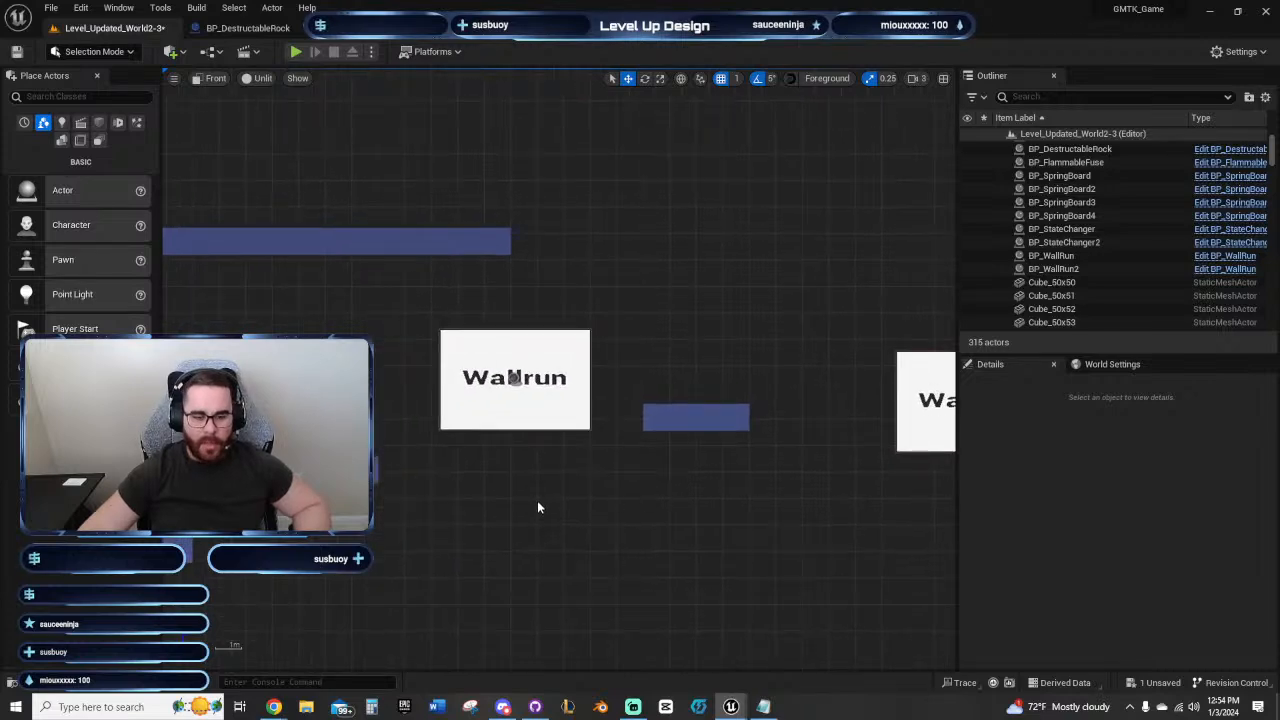
pyautogui.moveTo(537, 506); pyautogui.dragTo(700, 424, button='right')
pyautogui.moveTo(495, 260); pyautogui.dragTo(392, 298, button='right')
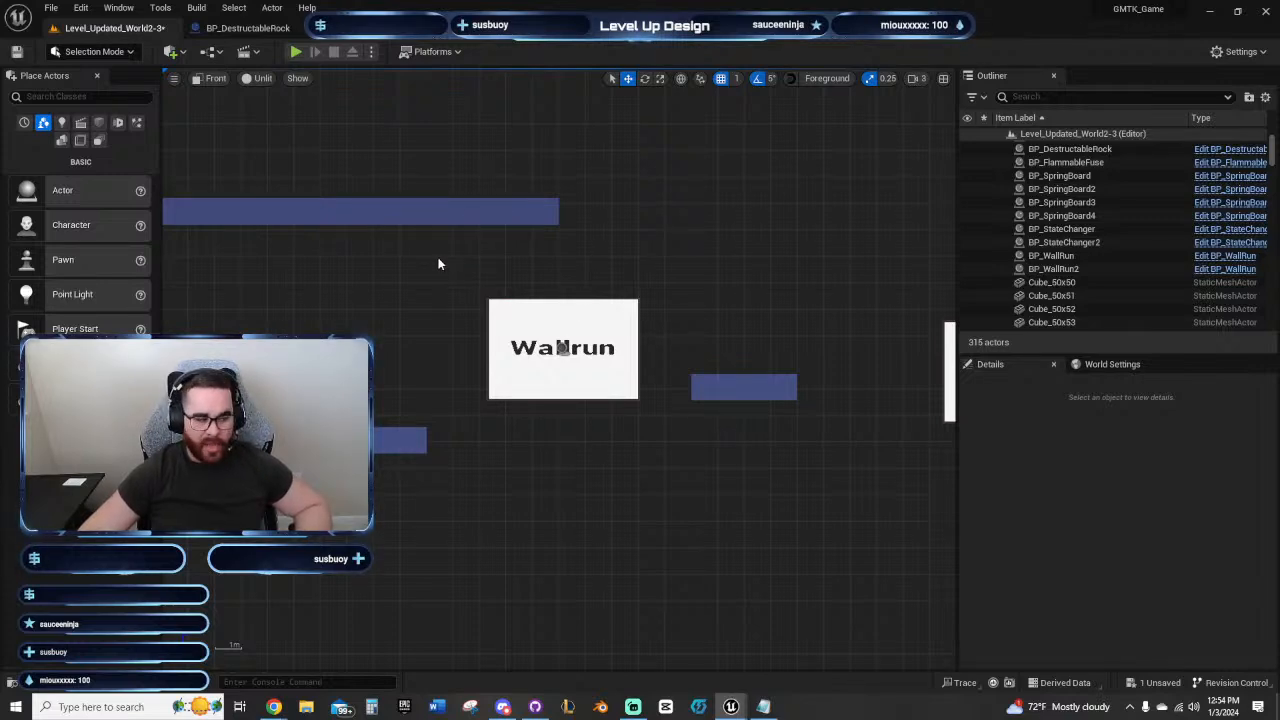
pyautogui.moveTo(508, 249); pyautogui.dragTo(411, 268, button='right')
pyautogui.moveTo(643, 289); pyautogui.dragTo(571, 240, button='right')
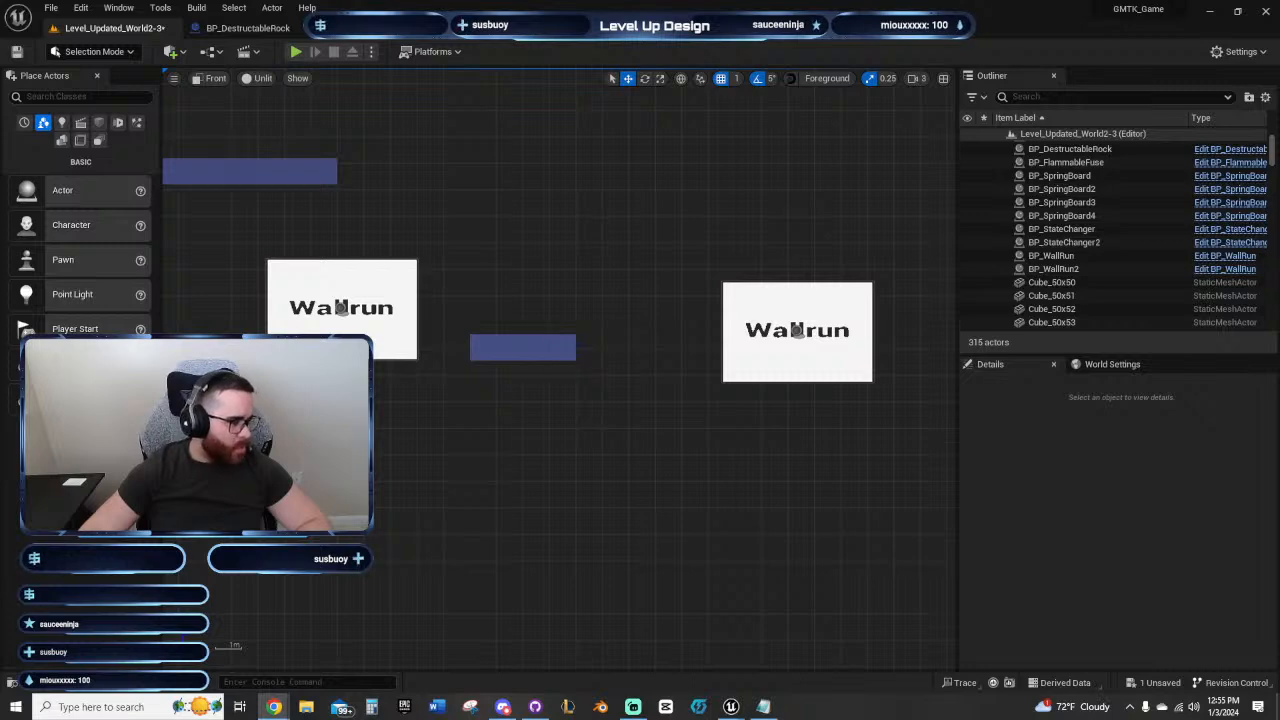
# Step: Duplicate the outer end block of the four-block platform and move the copy past the second wall-run panel to Y -10850
pyautogui.moveTo(594, 443); pyautogui.dragTo(448, 486, button='right')
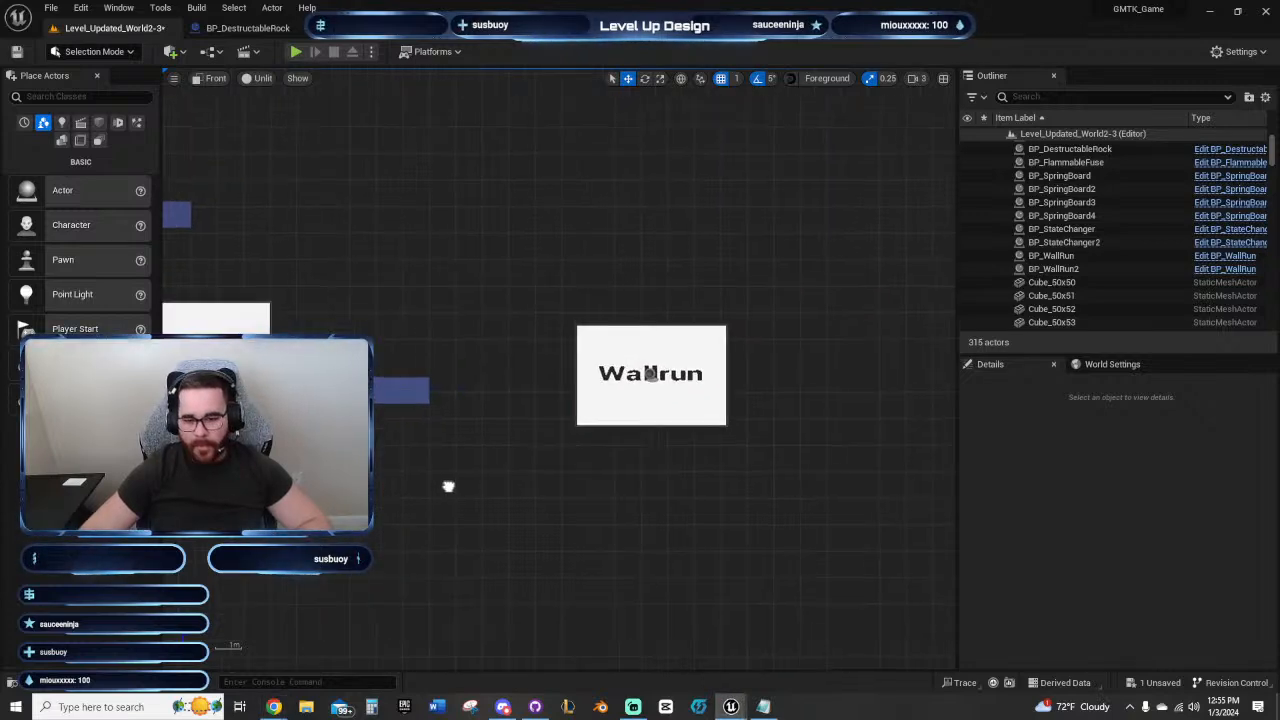
pyautogui.moveTo(587, 495); pyautogui.dragTo(590, 398, button='right')
pyautogui.click(537, 352)
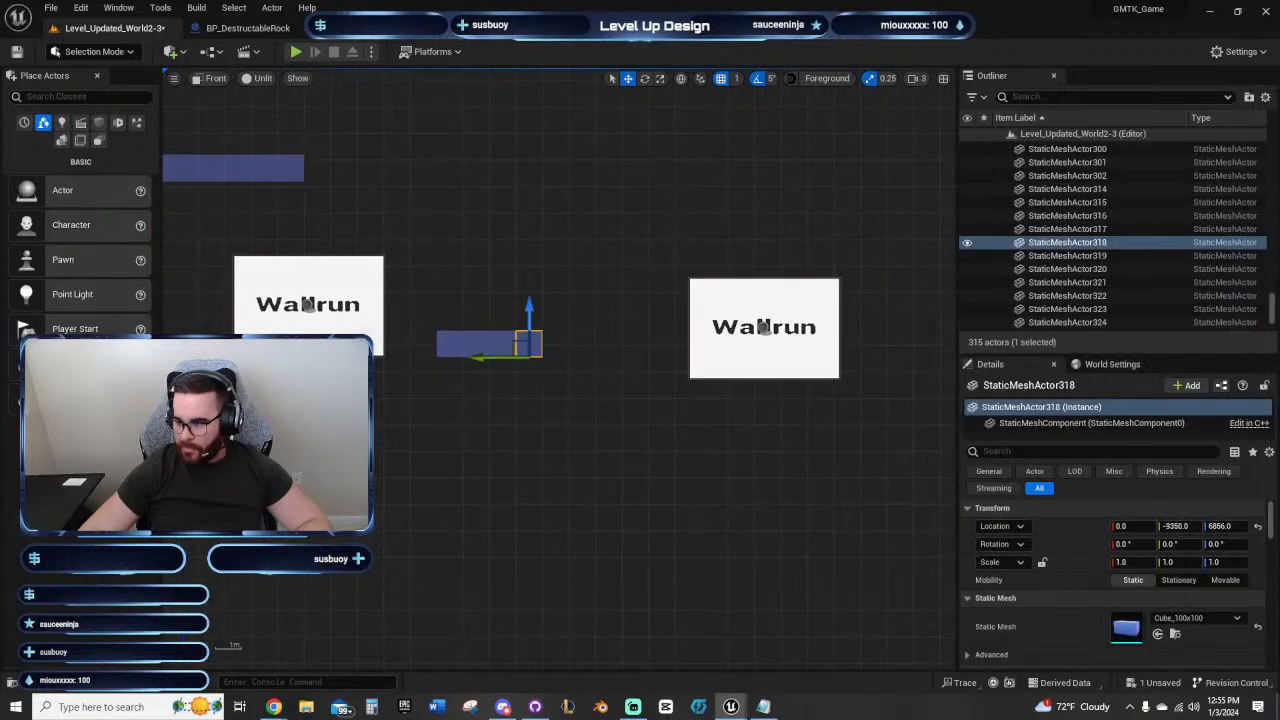
pyautogui.keyDown('alt'); pyautogui.moveTo(530, 354); pyautogui.dragTo(557, 354); pyautogui.keyUp('alt')
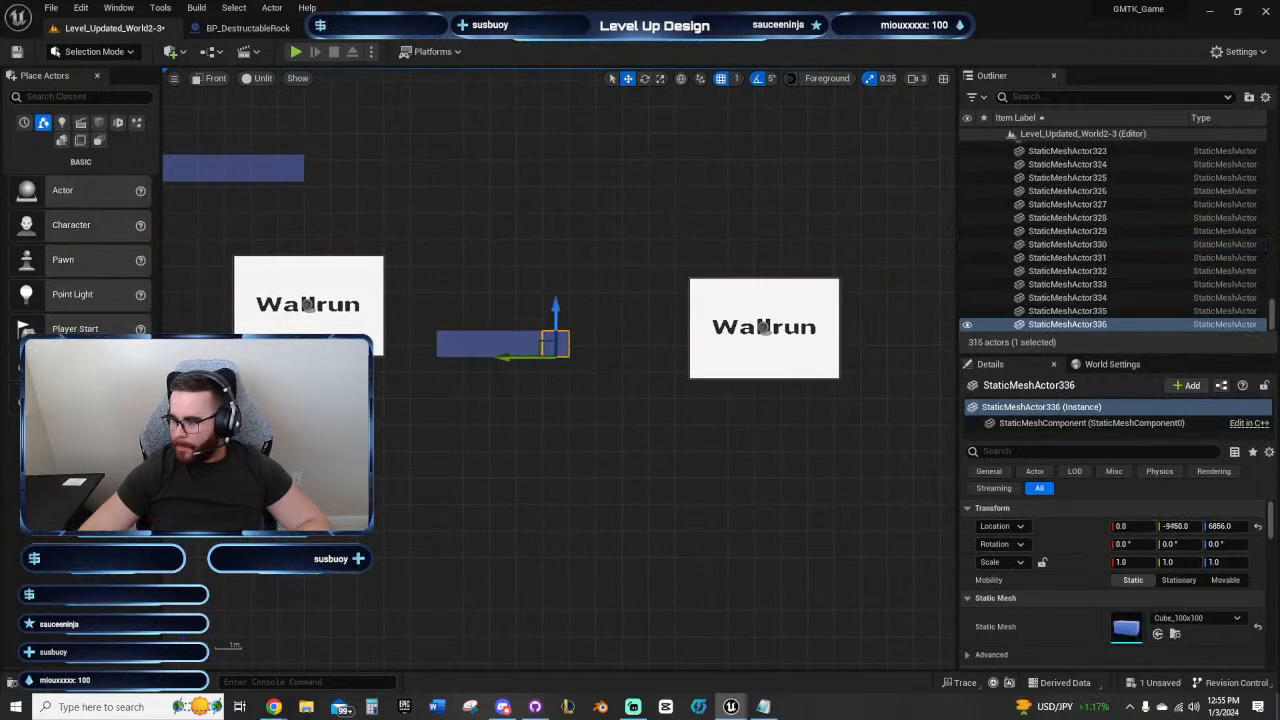
pyautogui.press('Right')
pyautogui.press('Right')
pyautogui.press('Right')
pyautogui.press('Right')
pyautogui.press('Right')
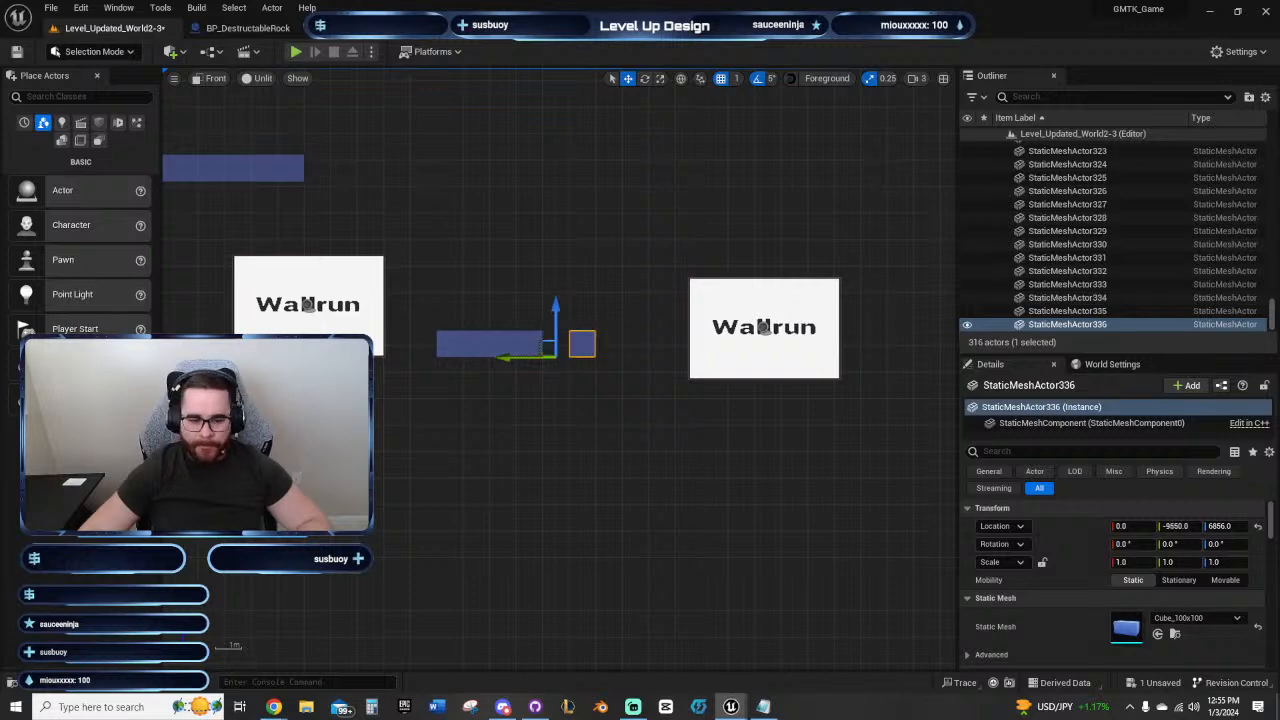
pyautogui.moveTo(745, 448); pyautogui.dragTo(435, 438, button='right')
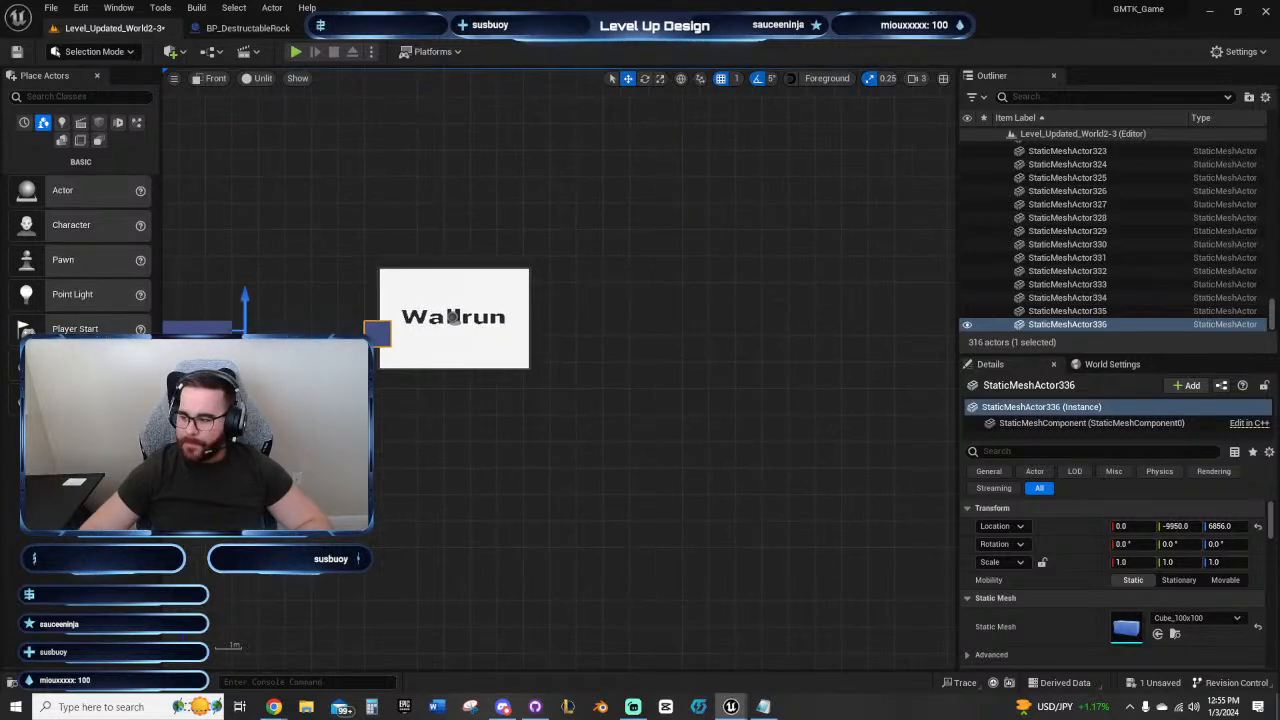
pyautogui.press('Right')
pyautogui.press('Right')
pyautogui.press('Right')
pyautogui.press('Right')
pyautogui.press('Right')
pyautogui.press('Right')
pyautogui.press('Right')
pyautogui.press('Right')
pyautogui.press('Right')
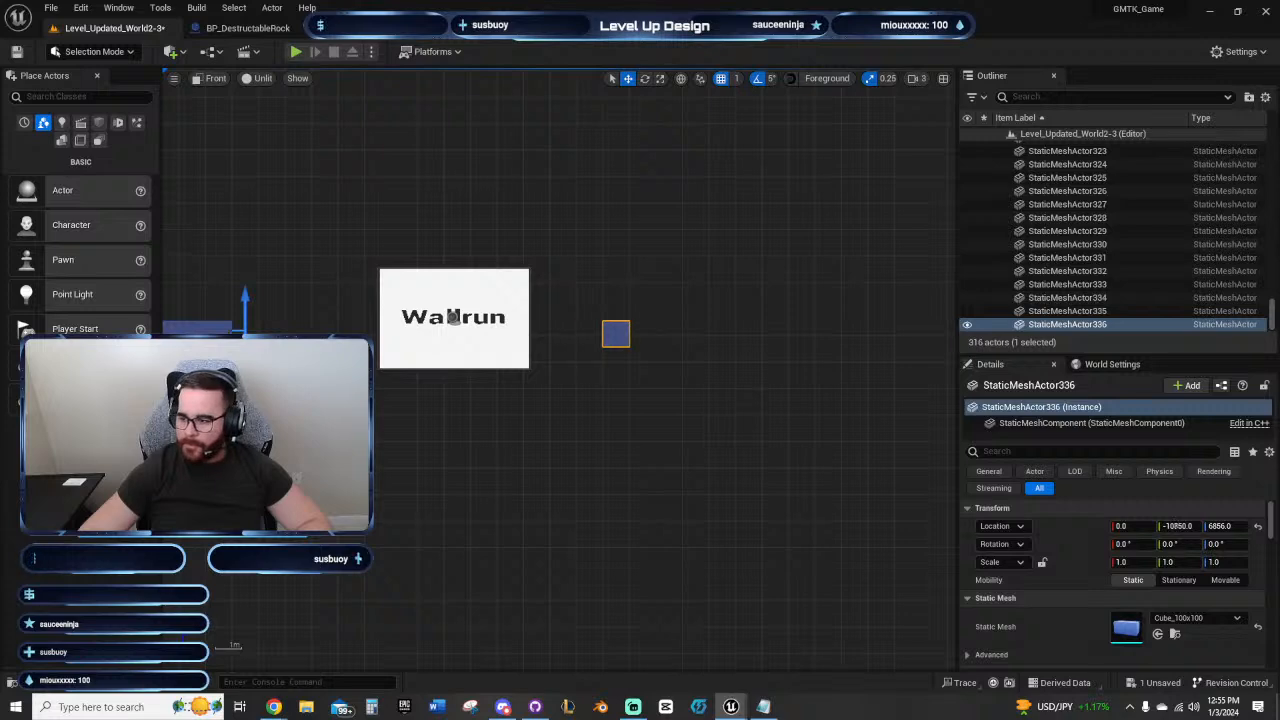
# Step: Lower the copied block two block heights to Z 6656 and shift it outward to Y -11050
pyautogui.press('Down')
pyautogui.press('Down')
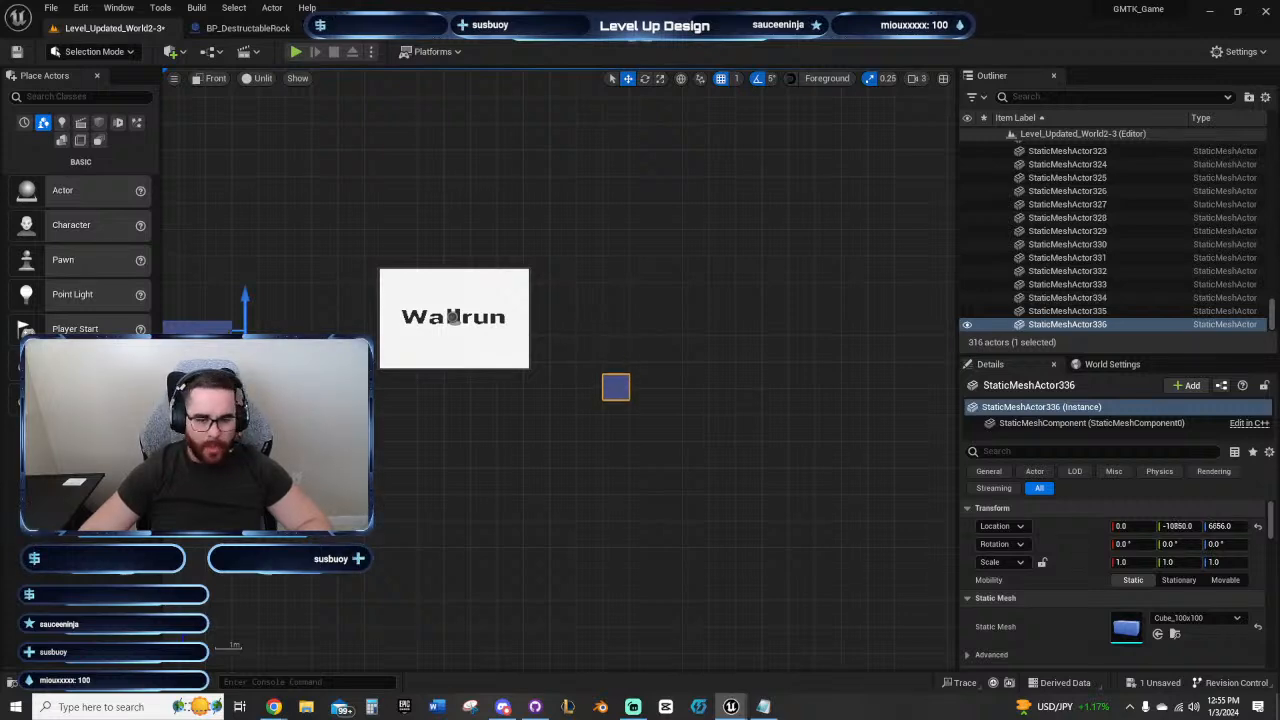
pyautogui.press('Right')
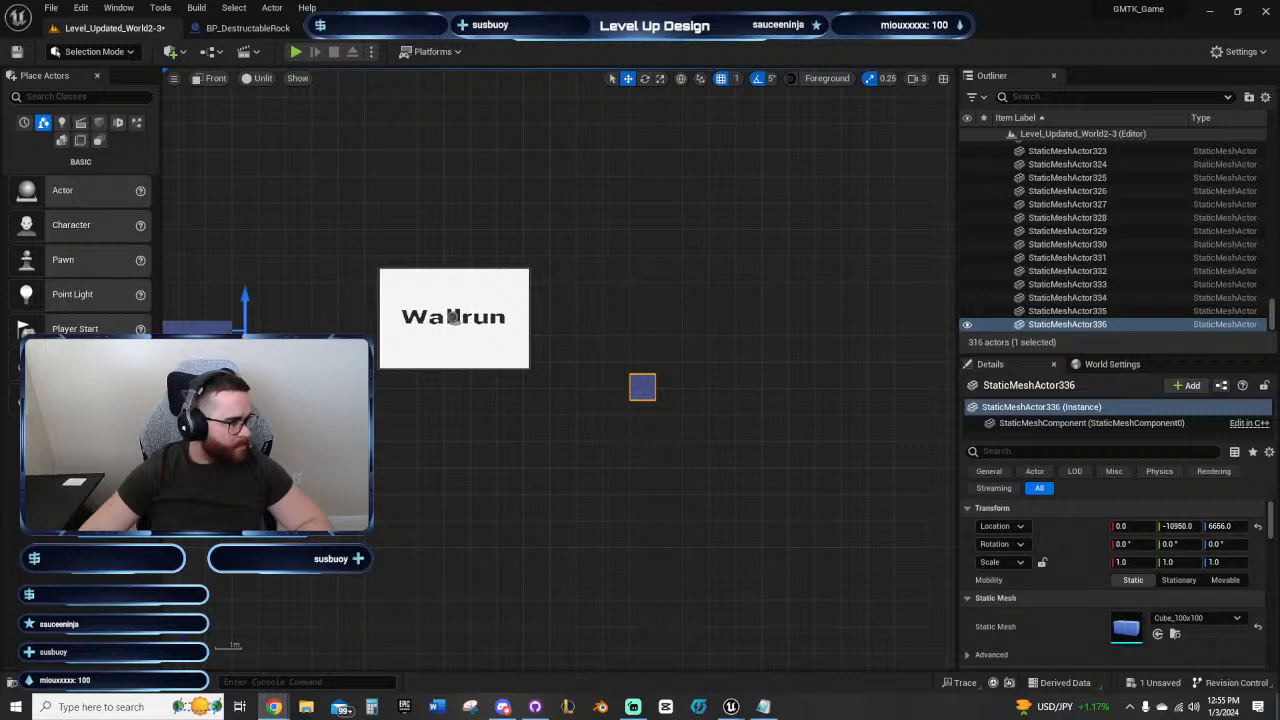
pyautogui.moveTo(703, 399); pyautogui.dragTo(660, 409, button='right')
pyautogui.click(601, 399)
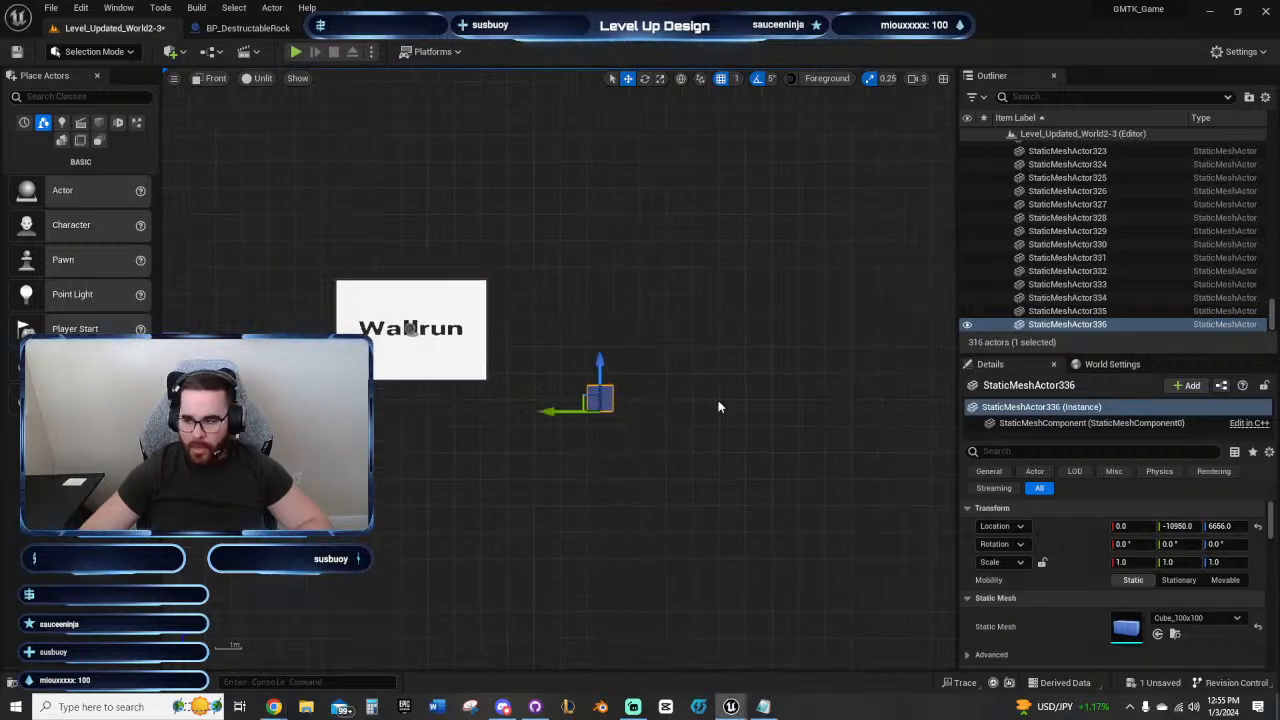
pyautogui.press('Right')
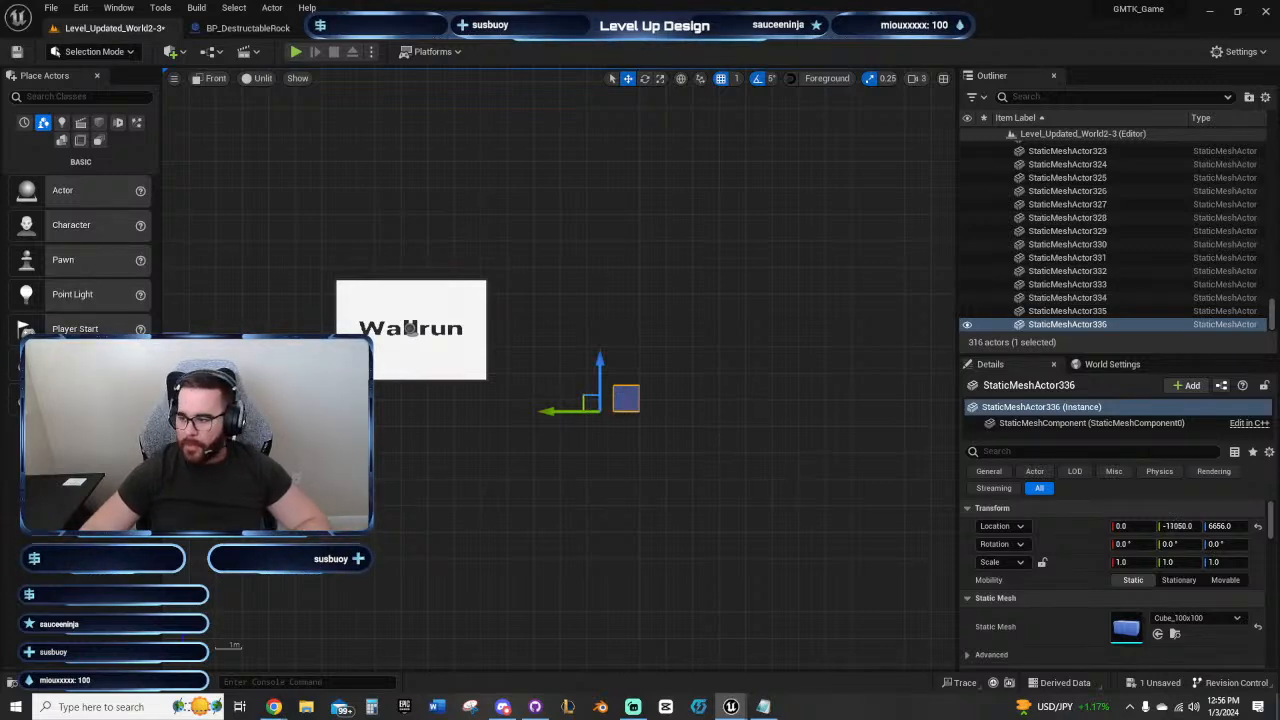
# Step: Duplicate the block four times outward to form a five-block landing platform ending at Y -11450
pyautogui.hotkey('ctrl', 'd')
pyautogui.hotkey('ctrl', 'd')
pyautogui.hotkey('ctrl', 'd')
pyautogui.moveTo(493, 434); pyautogui.dragTo(592, 456, button='right')
pyautogui.hotkey('ctrl', 'd')
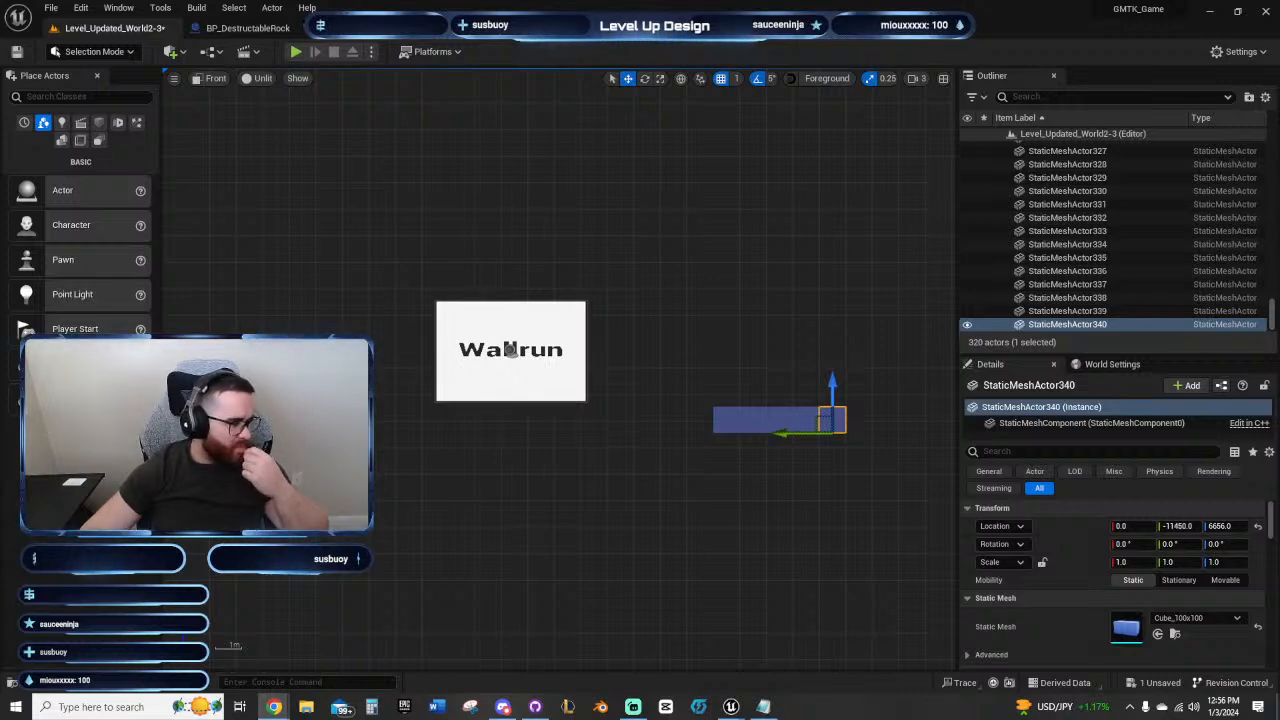
pyautogui.moveTo(677, 517); pyautogui.dragTo(729, 483, button='right')
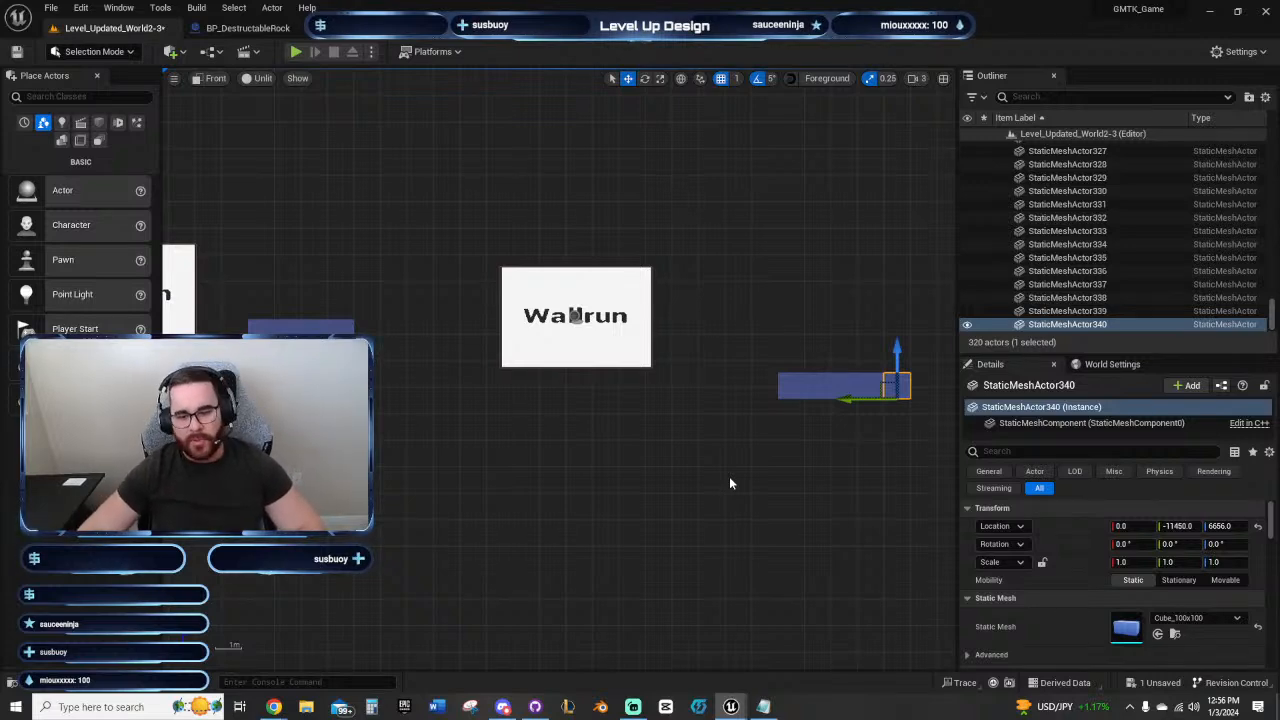
pyautogui.moveTo(714, 466)
pyautogui.mouseDown(button='right')
pyautogui.moveTo(737, 471)
pyautogui.moveTo(690, 461)
pyautogui.mouseUp(button='right')
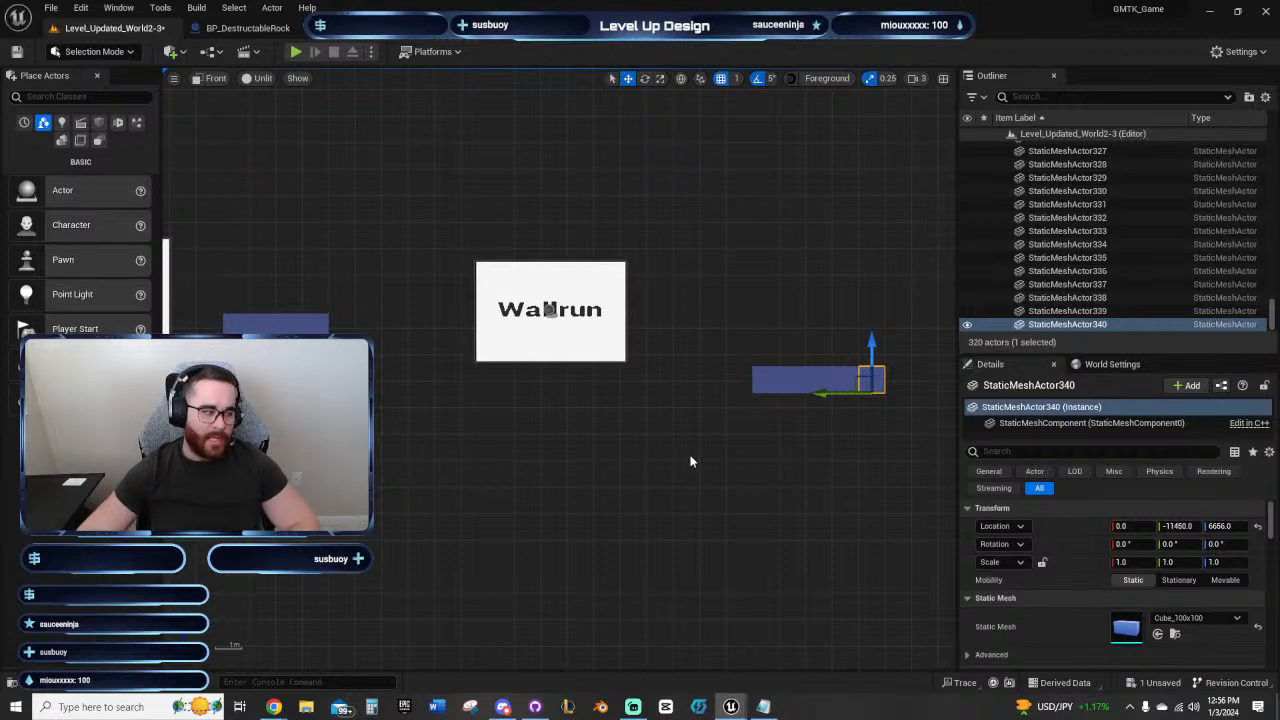
pyautogui.moveTo(690, 461); pyautogui.dragTo(654, 468, button='right')
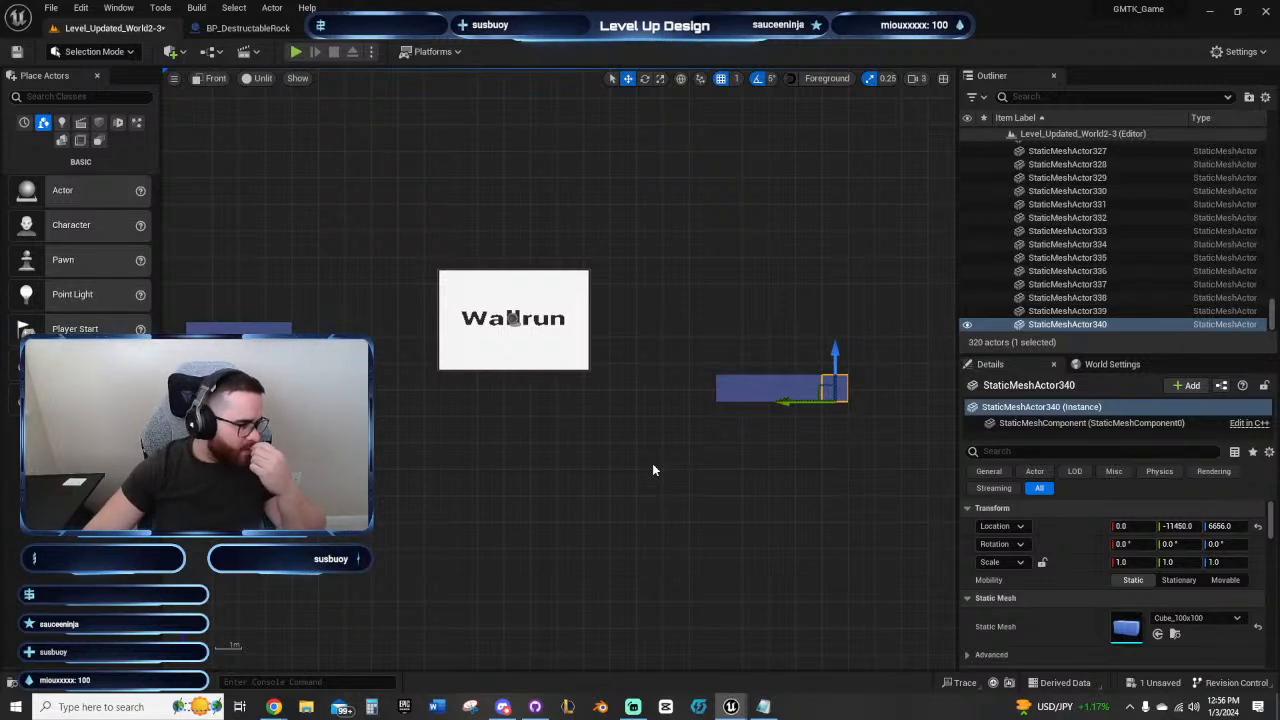
pyautogui.moveTo(677, 443); pyautogui.dragTo(646, 449, button='right')
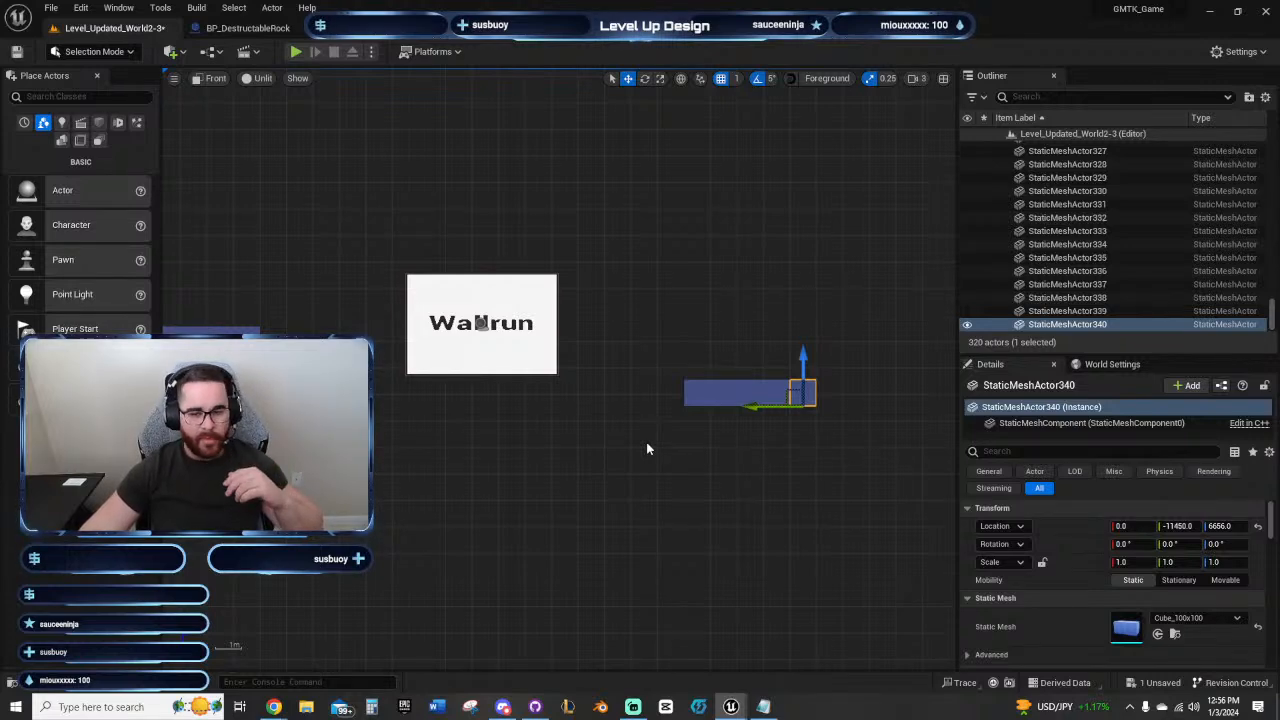
pyautogui.moveTo(646, 449); pyautogui.dragTo(650, 474, button='right')
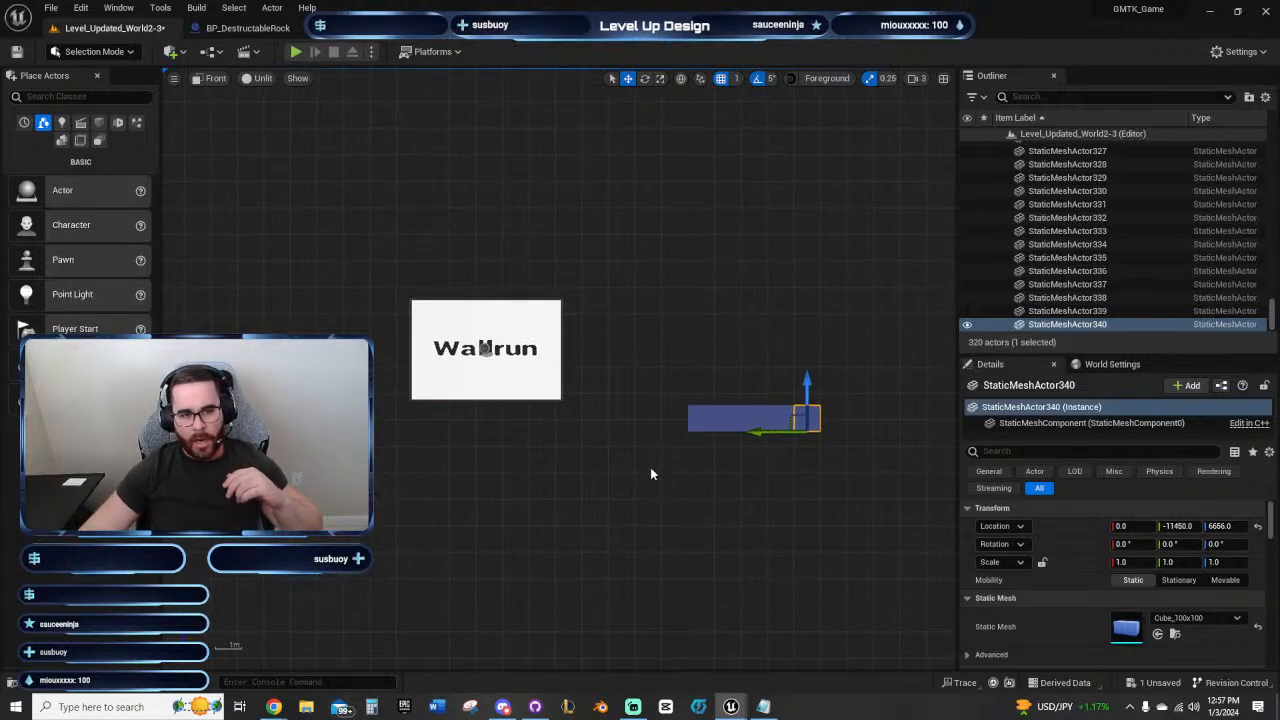
pyautogui.moveTo(650, 474)
pyautogui.mouseDown(button='right')
pyautogui.moveTo(606, 463)
pyautogui.moveTo(563, 391)
pyautogui.moveTo(683, 318)
pyautogui.moveTo(669, 457)
pyautogui.moveTo(651, 480)
pyautogui.mouseUp(button='right')
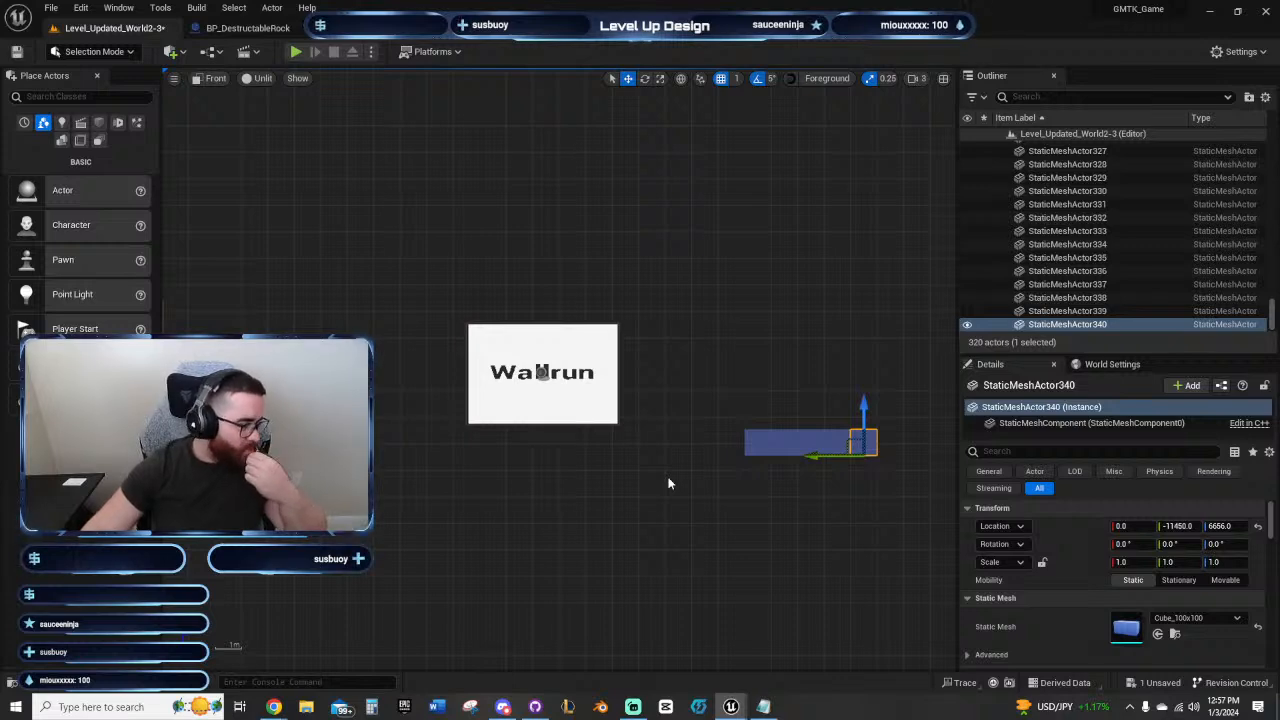
pyautogui.click(640, 428)
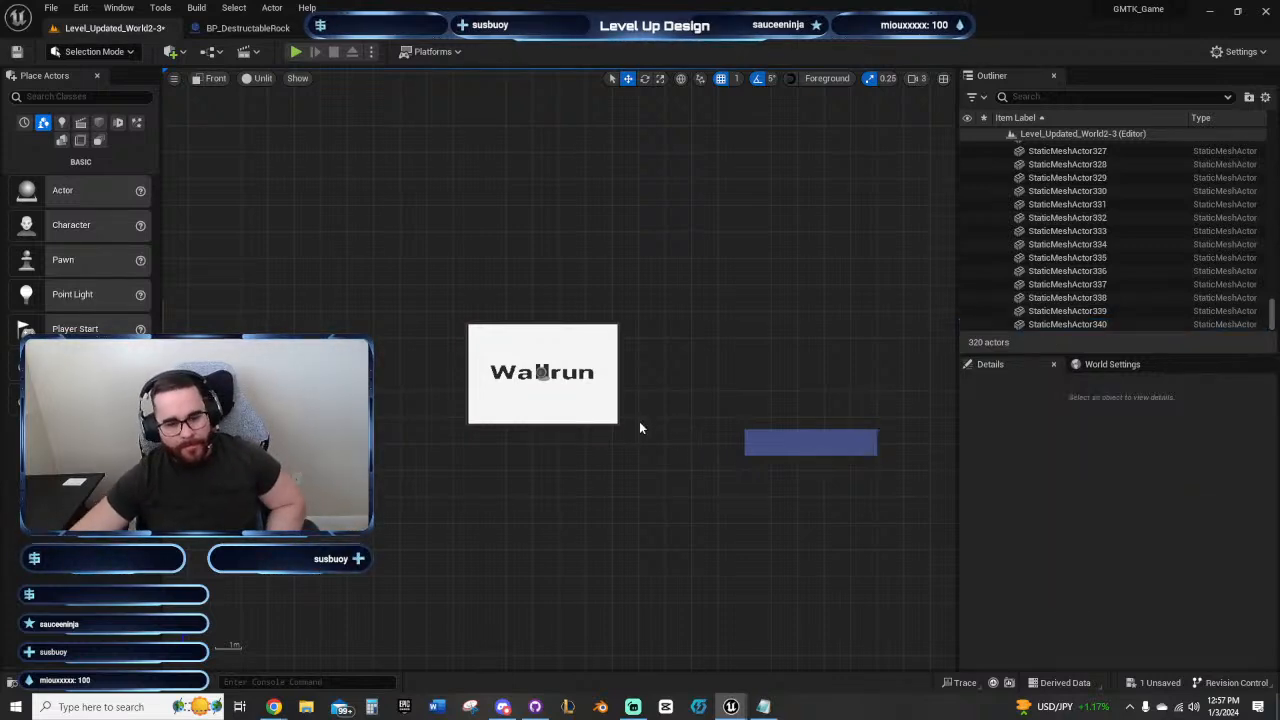
pyautogui.moveTo(628, 475)
pyautogui.mouseDown(button='right')
pyautogui.moveTo(606, 469)
pyautogui.moveTo(648, 463)
pyautogui.mouseUp(button='right')
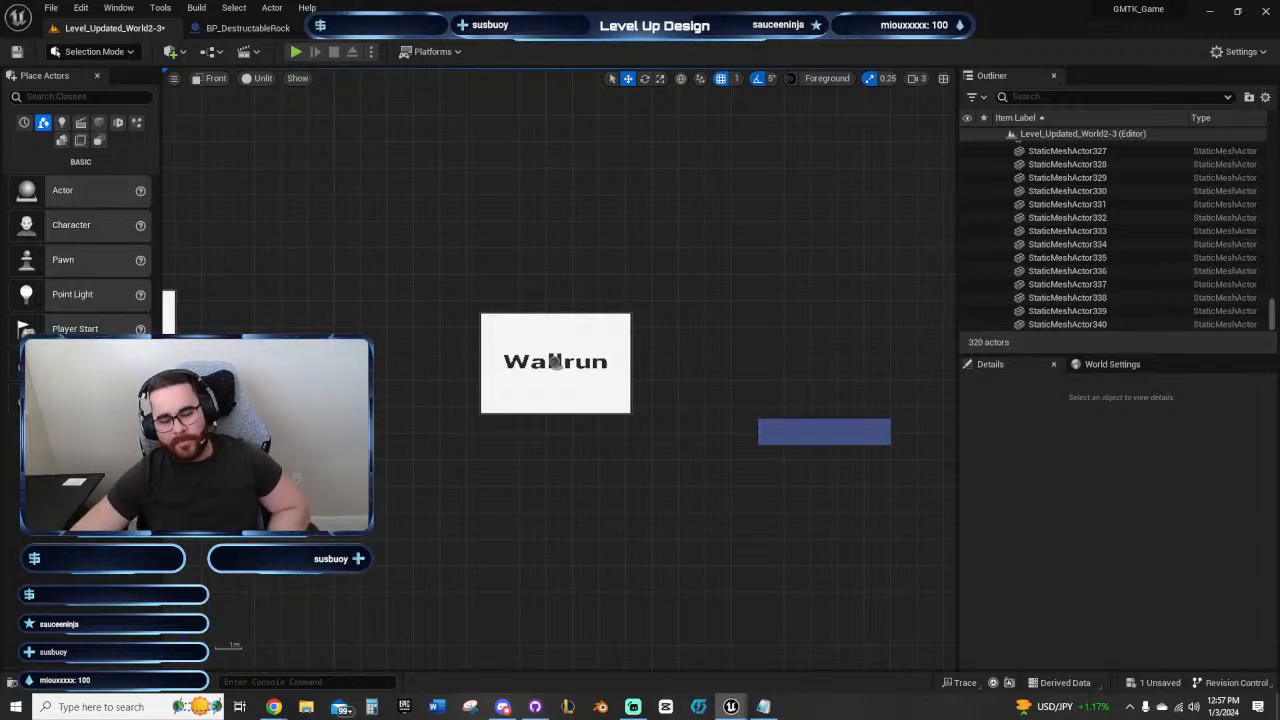
pyautogui.moveTo(658, 510); pyautogui.dragTo(600, 506, button='right')
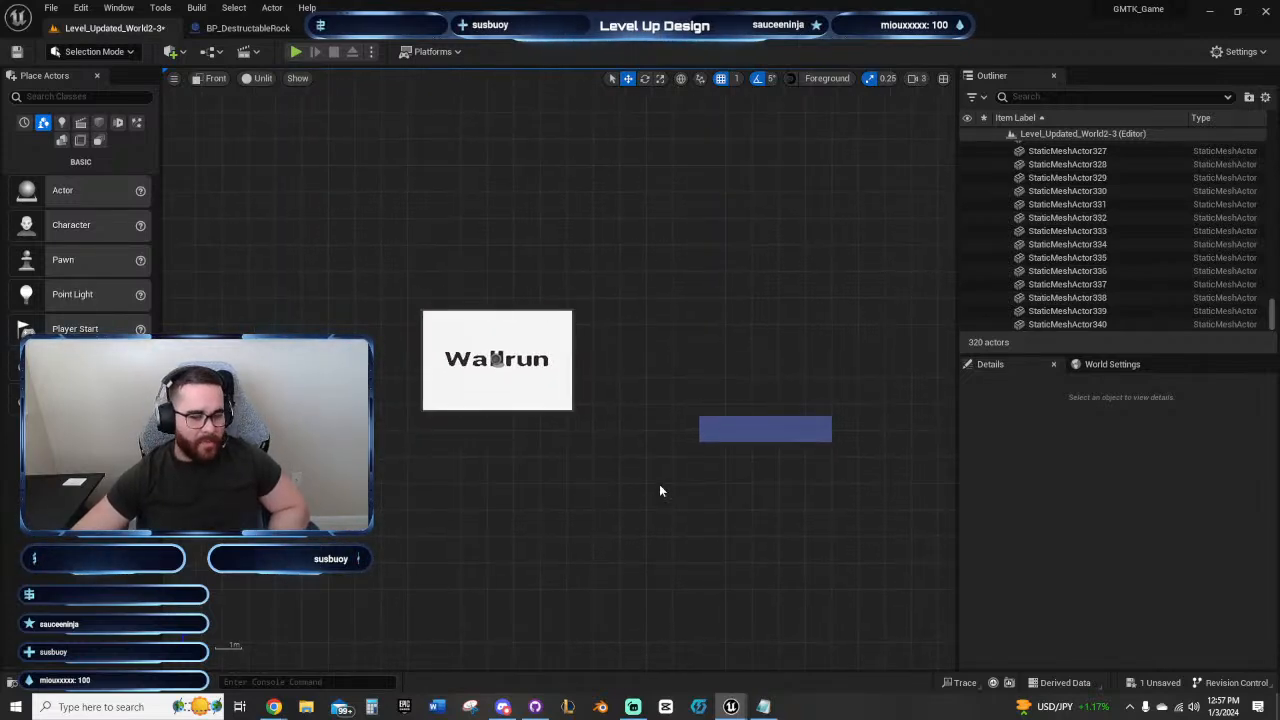
pyautogui.moveTo(660, 494); pyautogui.dragTo(637, 480, button='right')
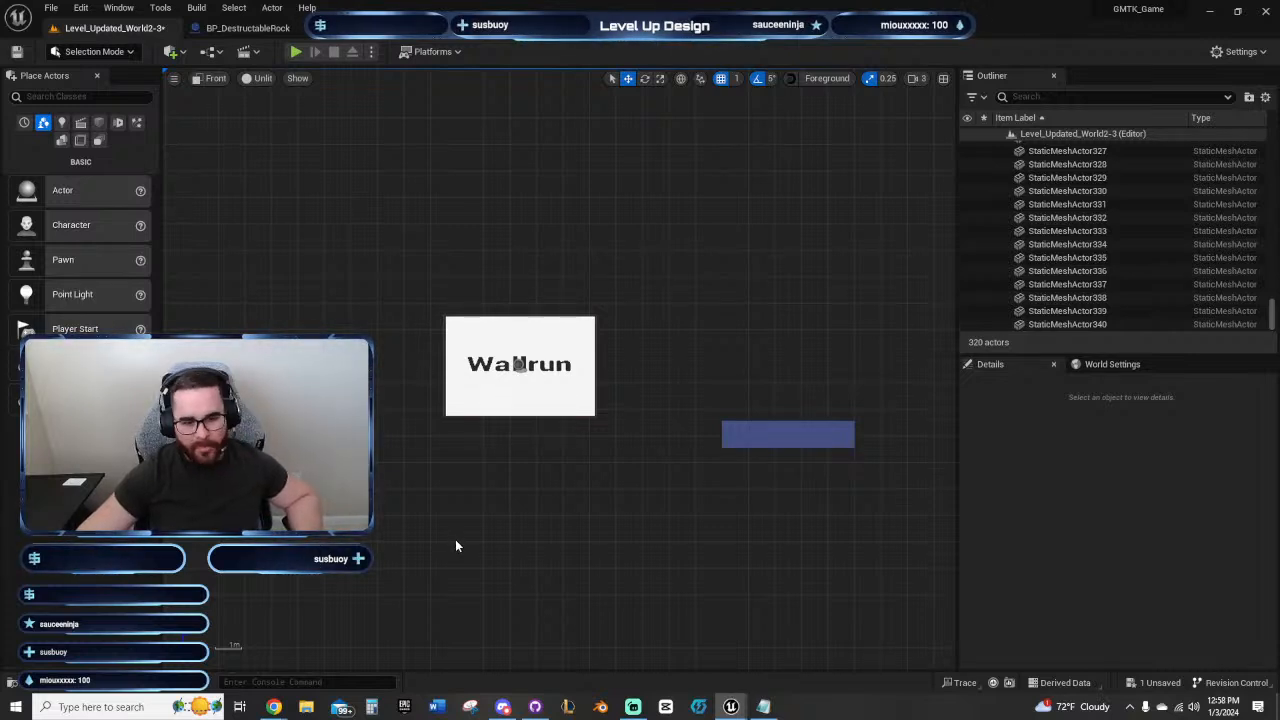
pyautogui.moveTo(491, 509)
pyautogui.mouseDown(button='right')
pyautogui.moveTo(503, 526)
pyautogui.moveTo(500, 500)
pyautogui.mouseUp(button='right')
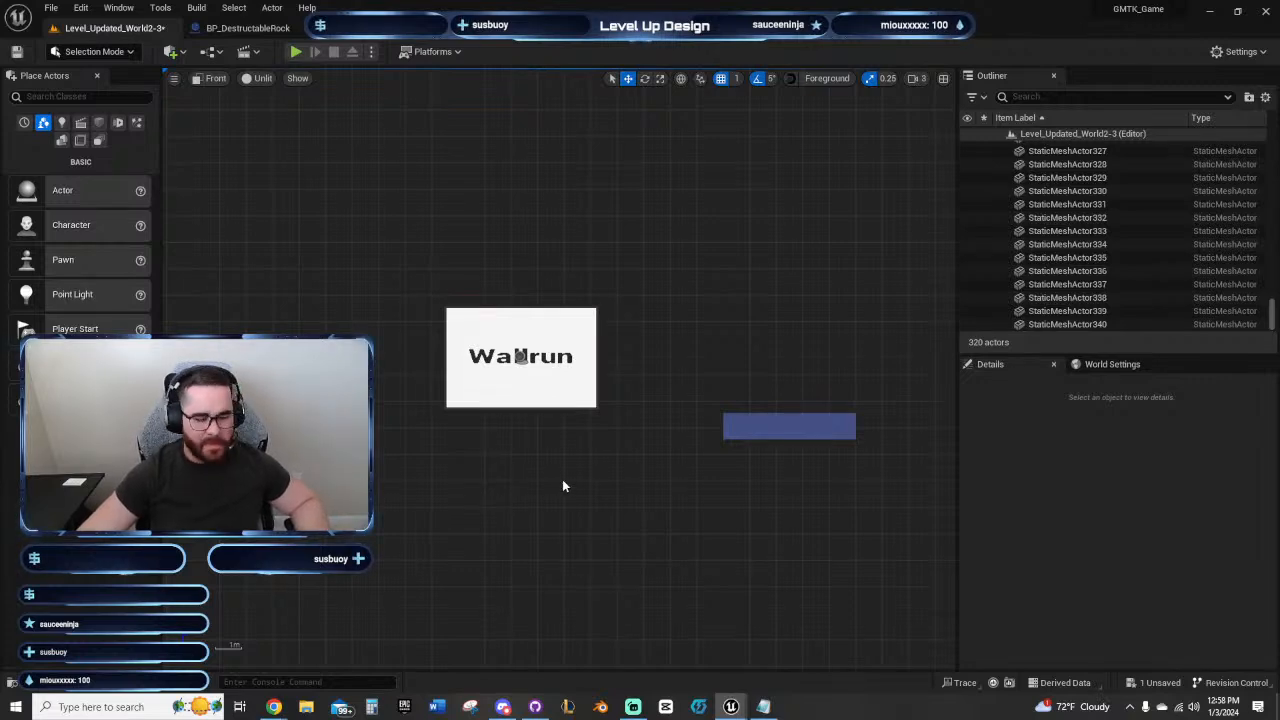
pyautogui.moveTo(586, 477); pyautogui.dragTo(591, 491, button='right')
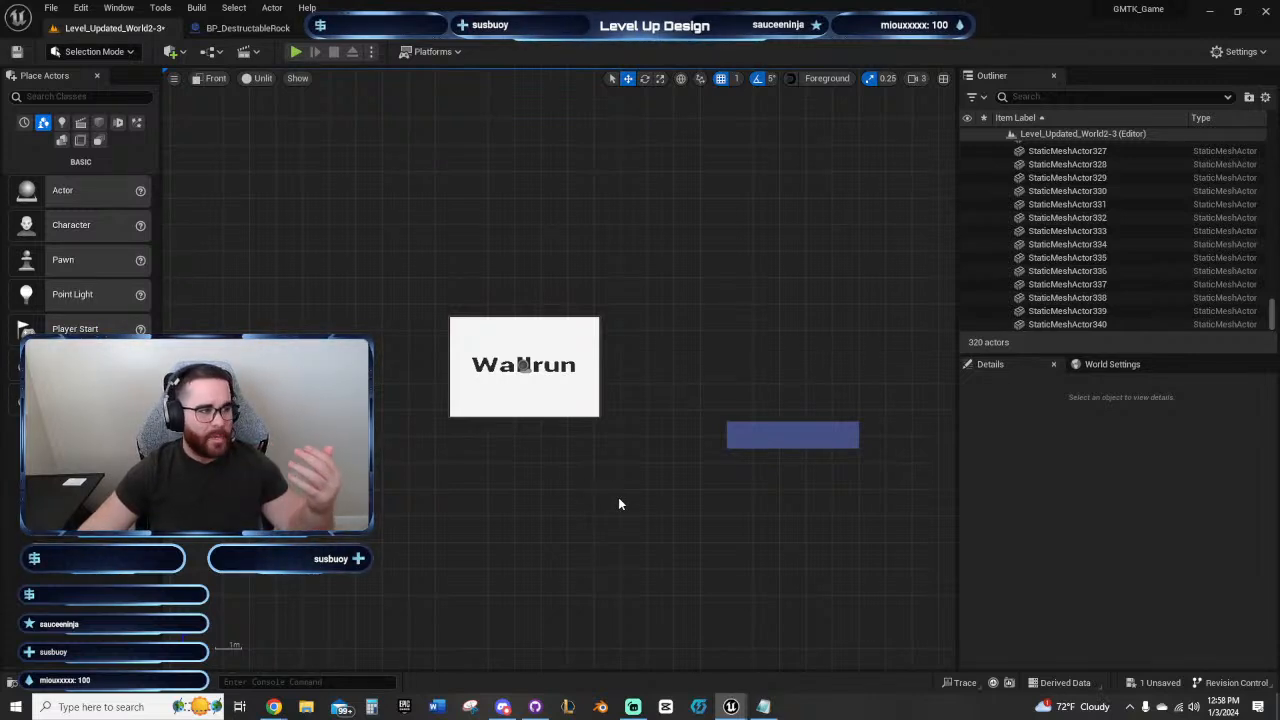
pyautogui.moveTo(619, 504); pyautogui.dragTo(604, 480, button='right')
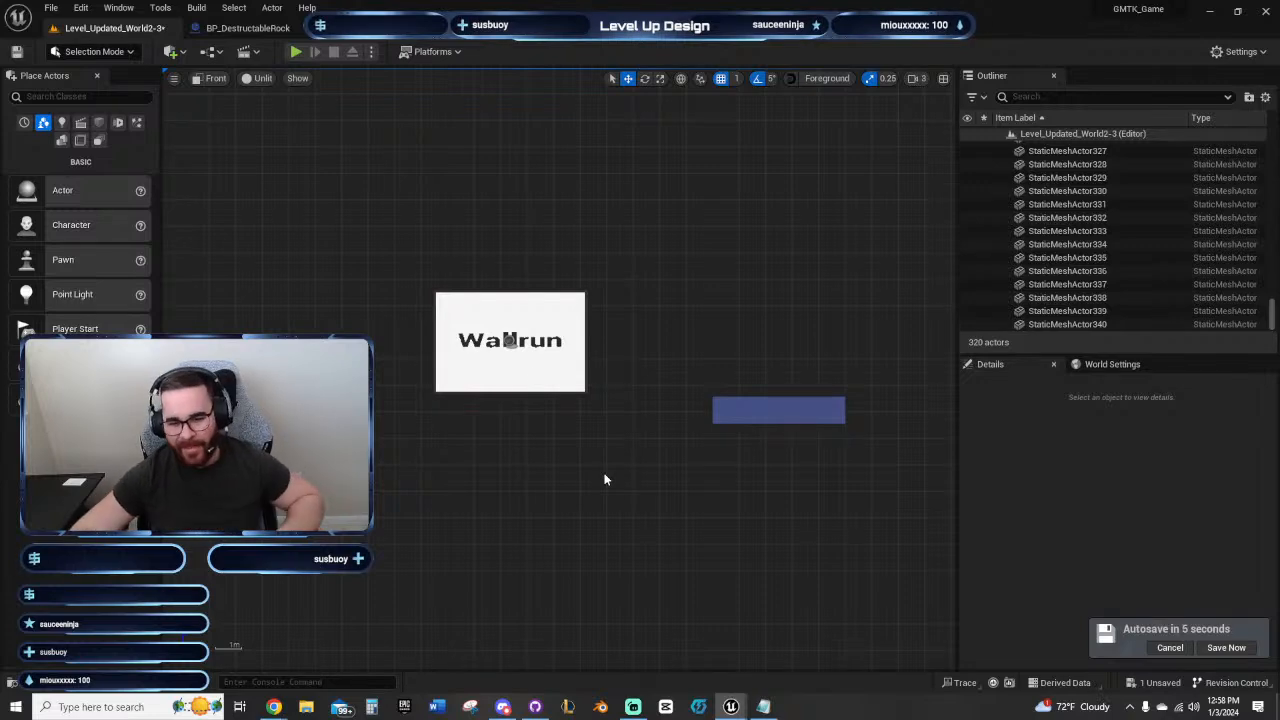
pyautogui.moveTo(660, 446); pyautogui.dragTo(610, 483, button='right')
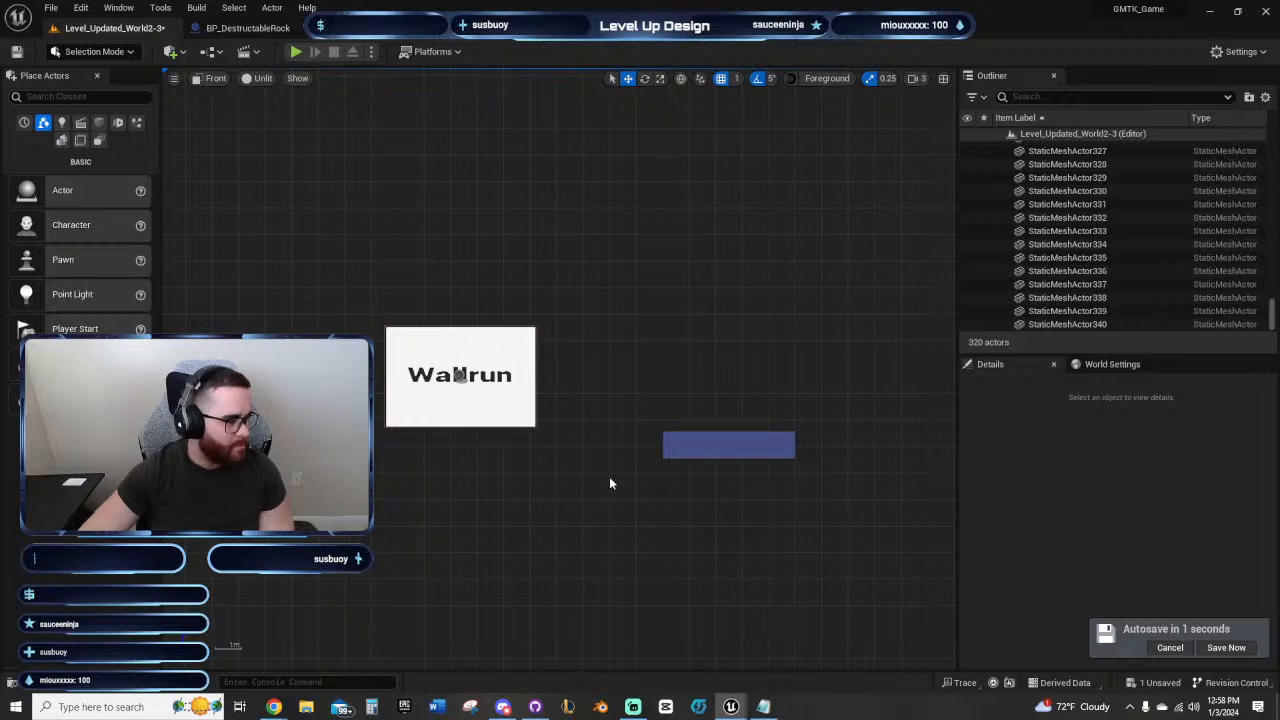
# Step: Examine the gap between the stepped ceiling's outer end block and the platforms and wall-run panels beyond it
pyautogui.moveTo(562, 482); pyautogui.dragTo(946, 375, button='right')
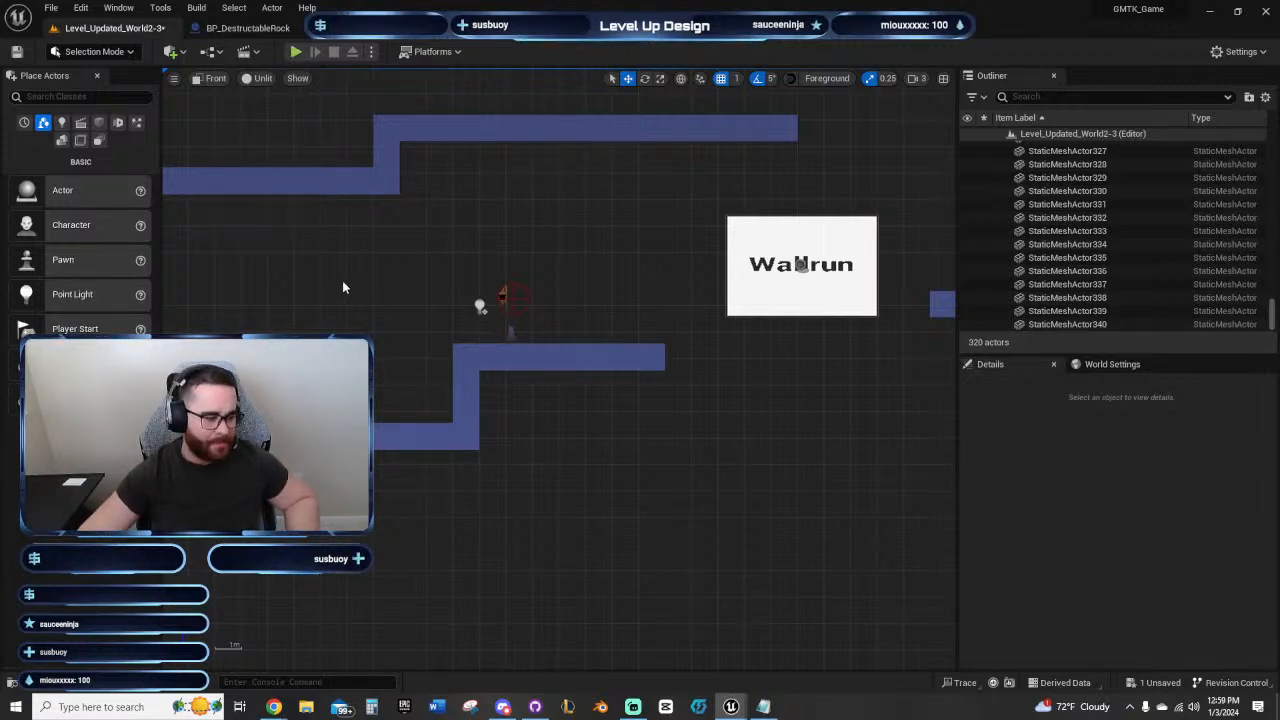
pyautogui.moveTo(390, 254); pyautogui.dragTo(338, 265, button='right')
pyautogui.moveTo(552, 224); pyautogui.dragTo(440, 238, button='right')
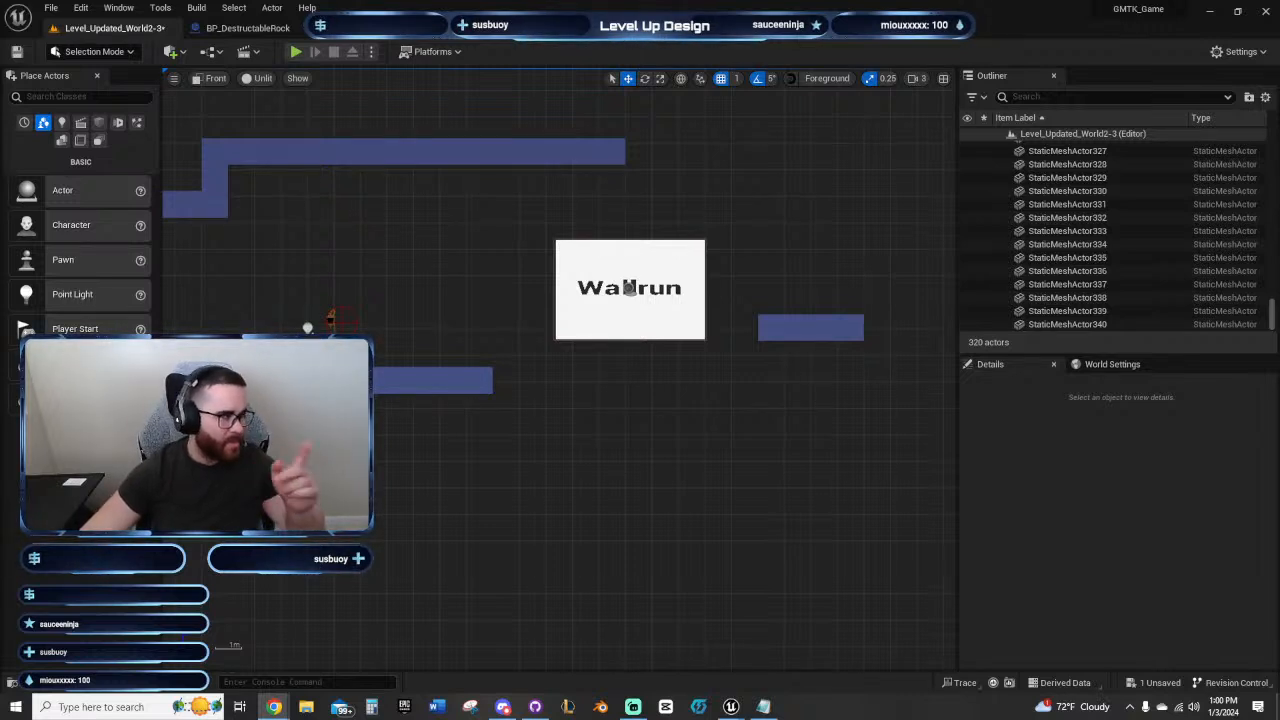
pyautogui.moveTo(674, 434); pyautogui.dragTo(585, 424, button='right')
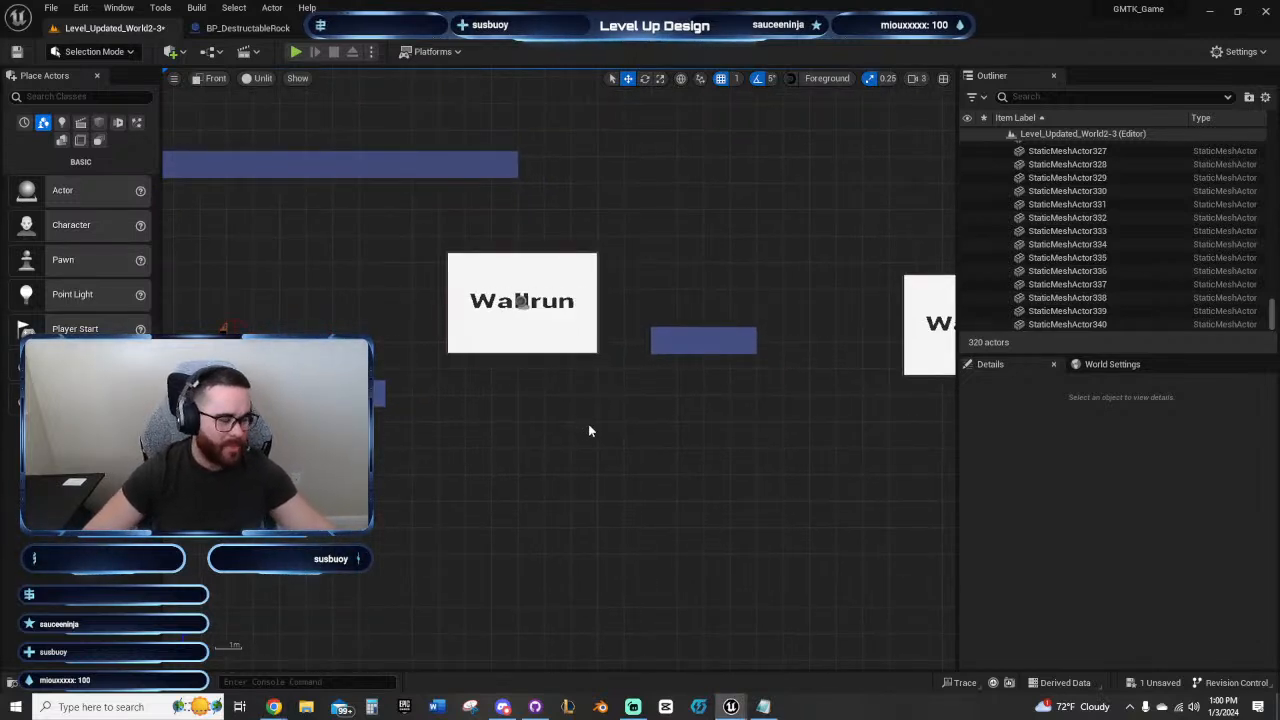
pyautogui.moveTo(588, 431); pyautogui.dragTo(676, 471, button='right')
pyautogui.click(383, 277)
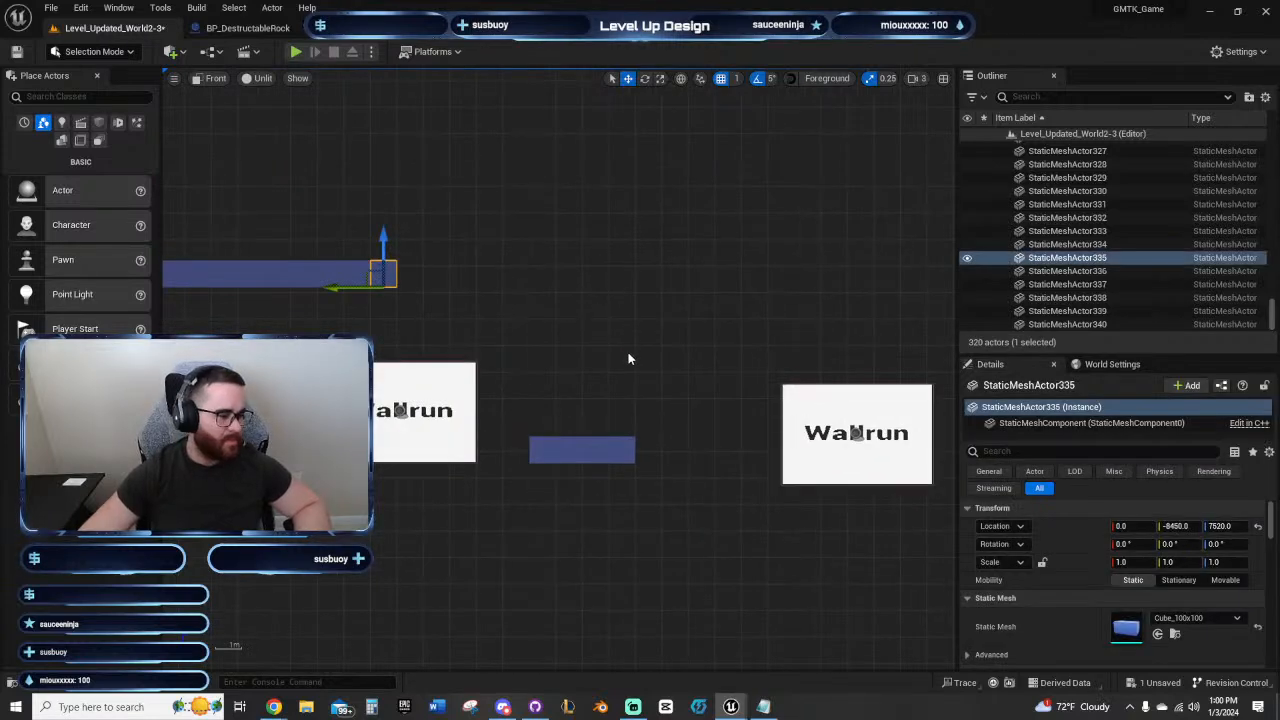
pyautogui.moveTo(628, 352); pyautogui.dragTo(553, 351, button='right')
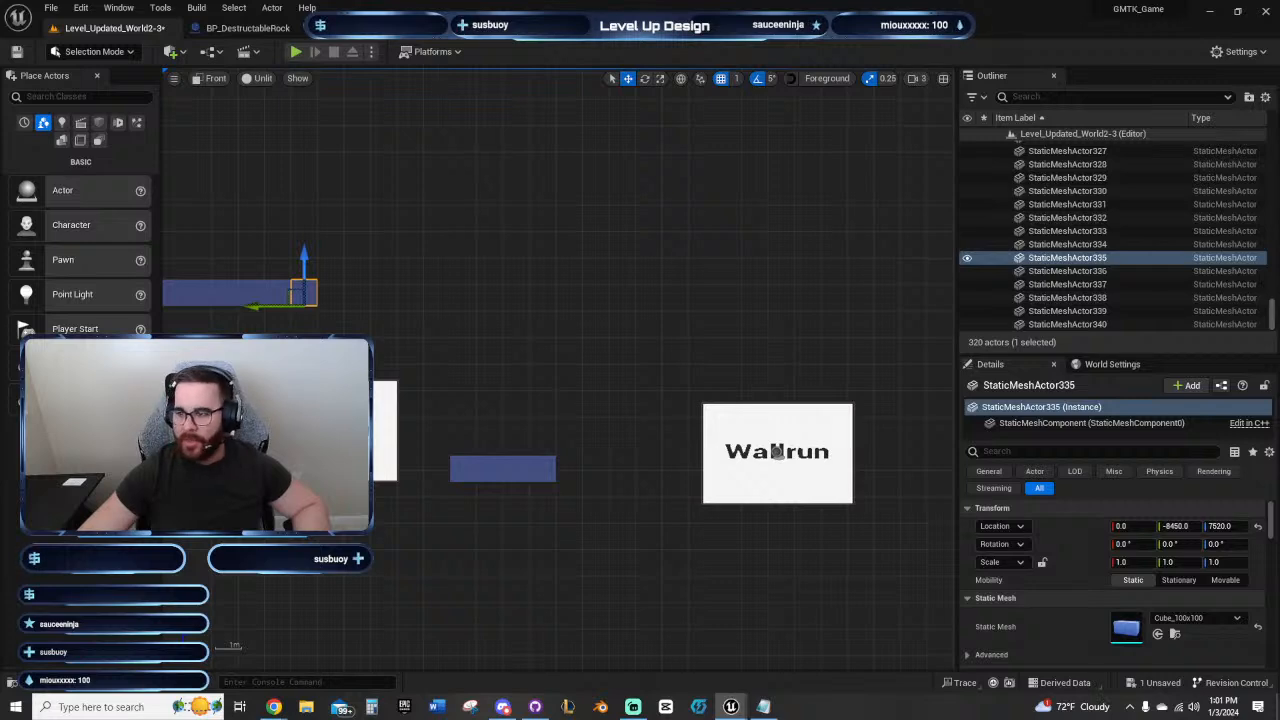
pyautogui.click(508, 356)
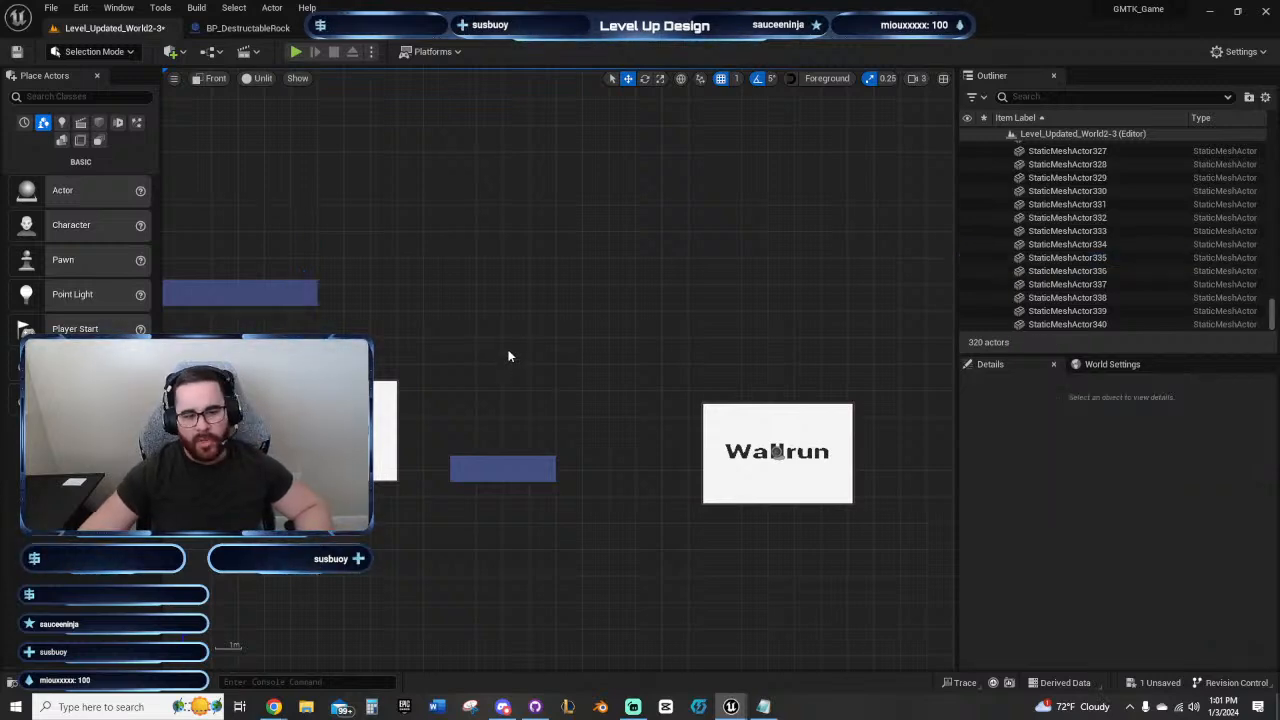
pyautogui.click(305, 290)
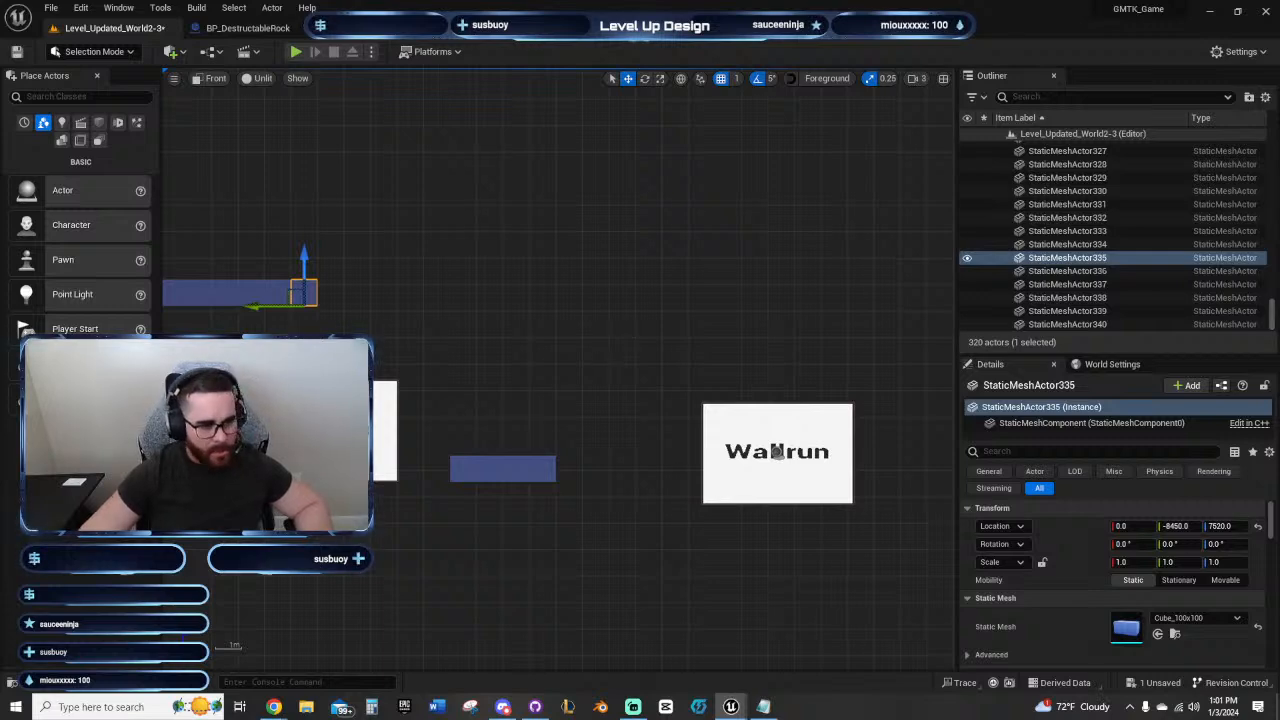
pyautogui.press('Escape')
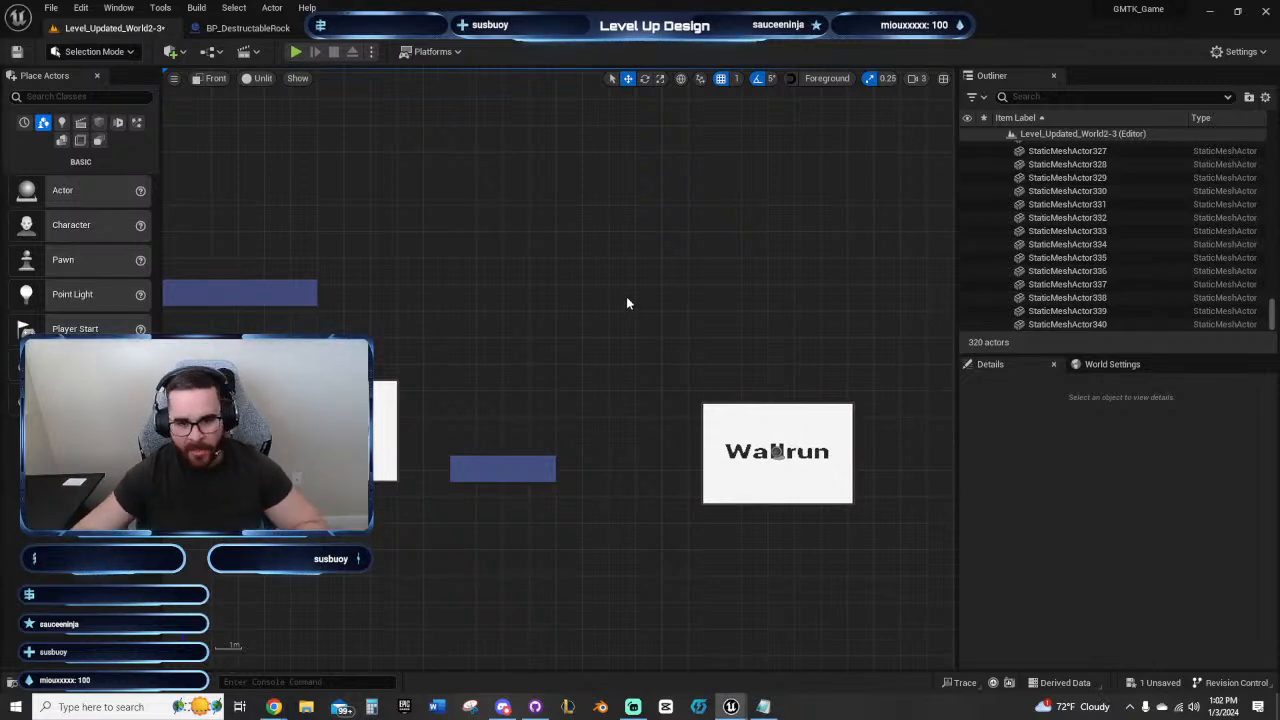
# Step: Duplicate the upper ceiling's outer end block outward 22 times at Z 7520, extending the ceiling over the second wall-run panel to Y -10650
pyautogui.click(295, 293)
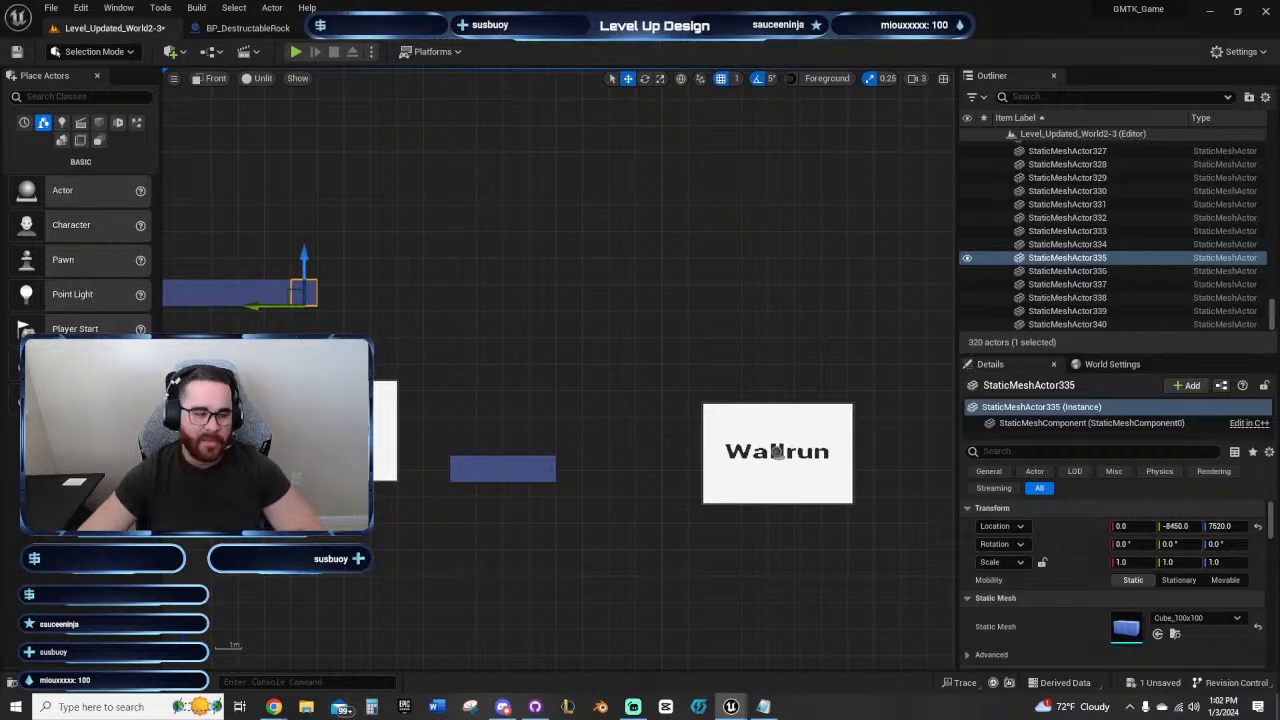
pyautogui.hotkey('ctrl', 'd')
pyautogui.hotkey('ctrl', 'd')
pyautogui.hotkey('ctrl', 'd')
pyautogui.hotkey('ctrl', 'd')
pyautogui.hotkey('ctrl', 'd')
pyautogui.hotkey('ctrl', 'd')
pyautogui.hotkey('ctrl', 'd')
pyautogui.hotkey('ctrl', 'd')
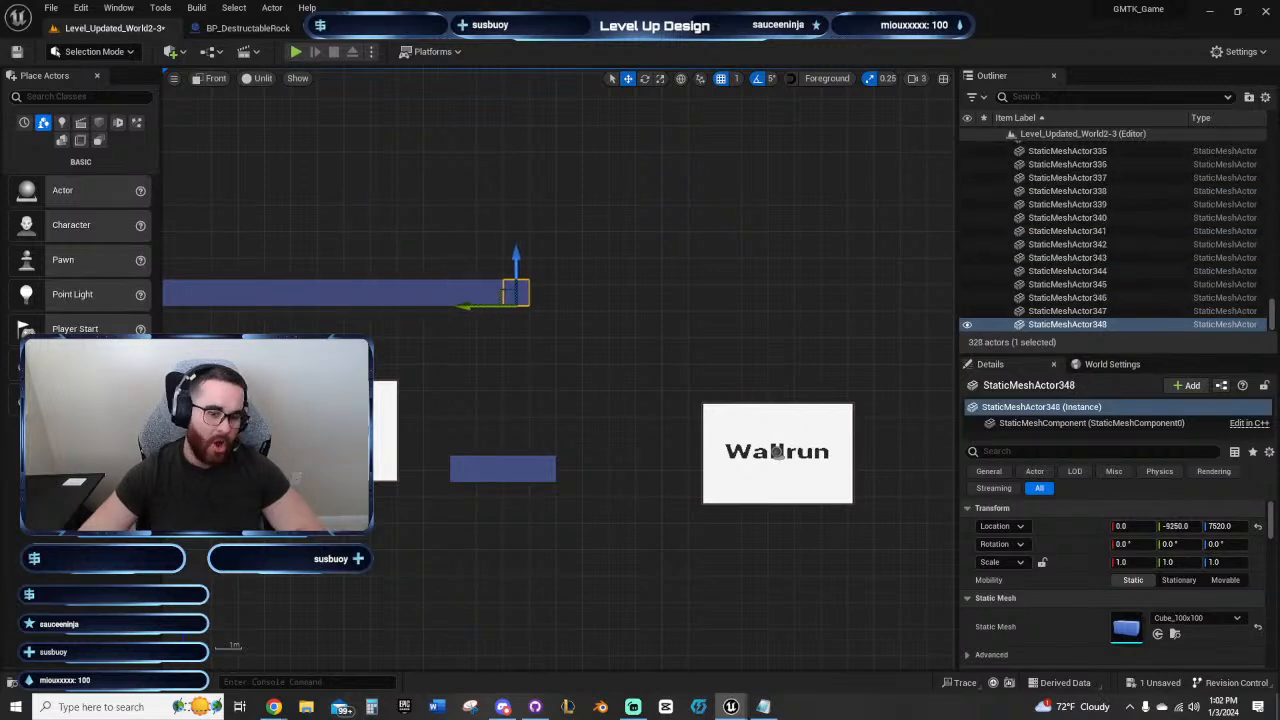
pyautogui.hotkey('ctrl', 'd')
pyautogui.hotkey('ctrl', 'd')
pyautogui.hotkey('ctrl', 'd')
pyautogui.hotkey('ctrl', 'd')
pyautogui.hotkey('ctrl', 'd')
pyautogui.hotkey('ctrl', 'd')
pyautogui.hotkey('ctrl', 'd')
pyautogui.hotkey('ctrl', 'd')
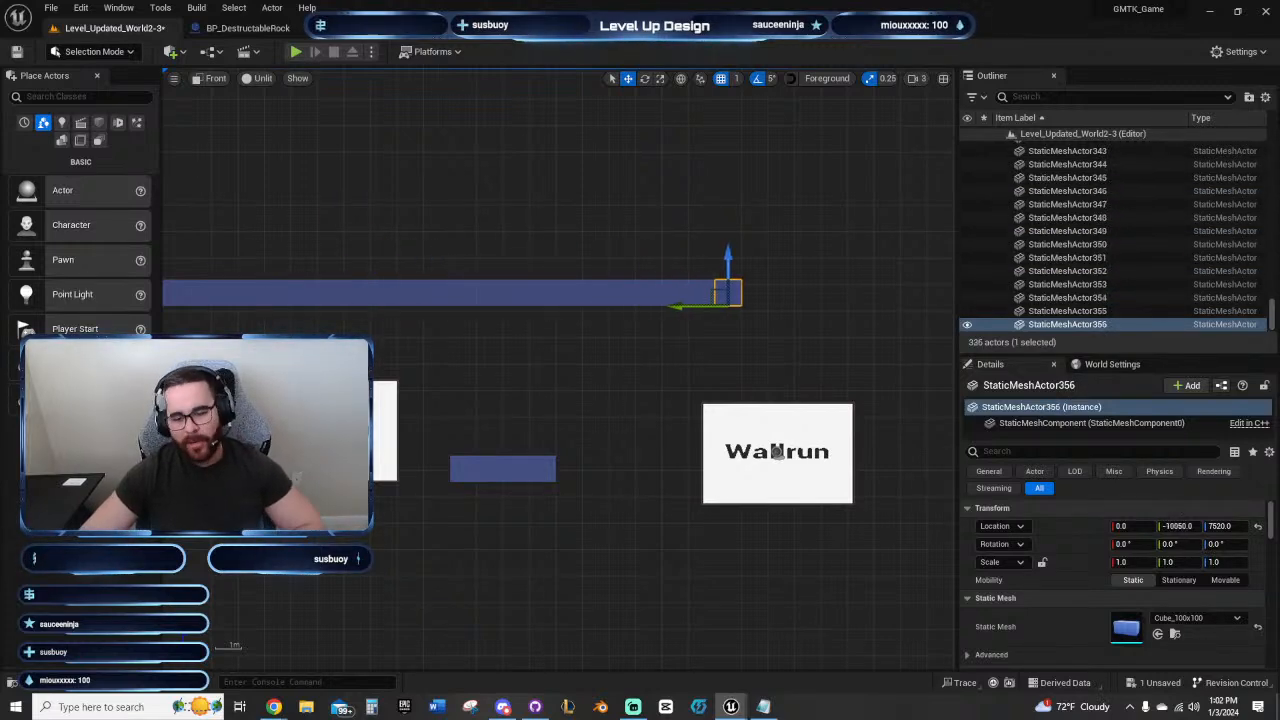
pyautogui.hotkey('ctrl', 'd')
pyautogui.hotkey('ctrl', 'd')
pyautogui.hotkey('ctrl', 'd')
pyautogui.hotkey('ctrl', 'd')
pyautogui.hotkey('ctrl', 'd')
pyautogui.hotkey('ctrl', 'd')
pyautogui.scroll(-1, 749, 357)
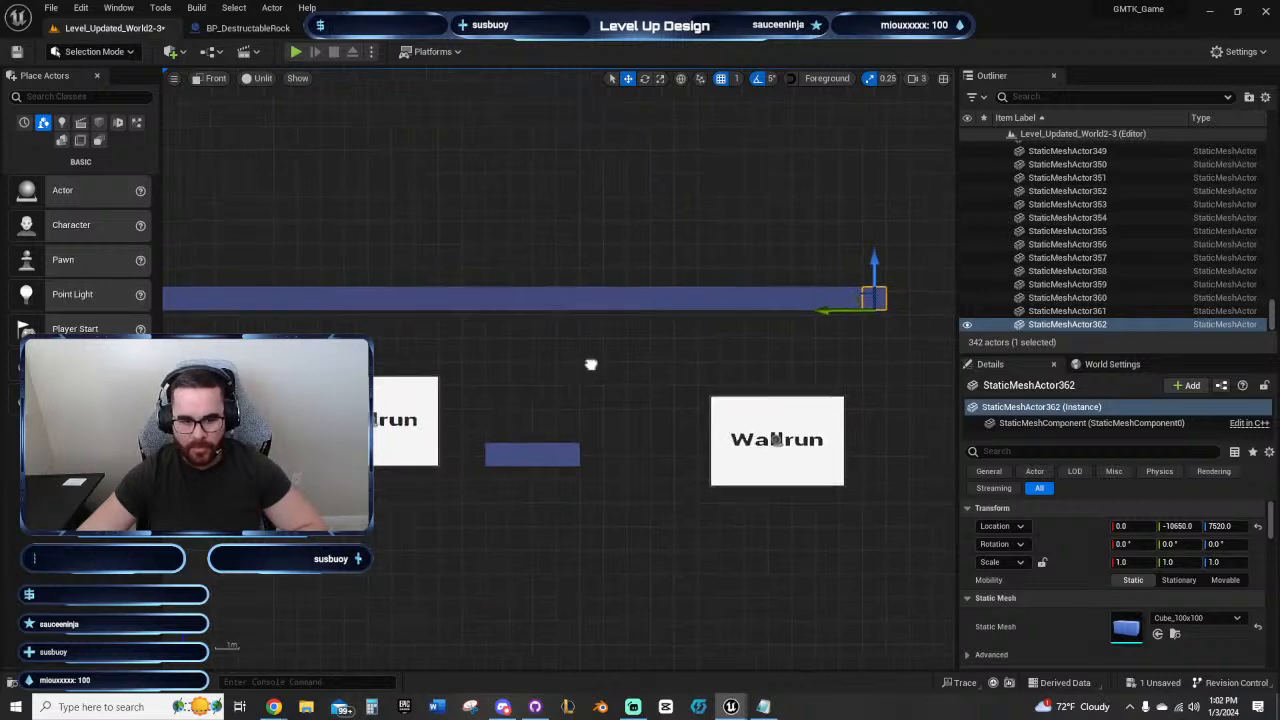
# Step: Duplicate the ceiling's new end block nine more times outward, carrying the row just past the five-block landing platform to Y -11550
pyautogui.moveTo(590, 364); pyautogui.dragTo(551, 314, button='right')
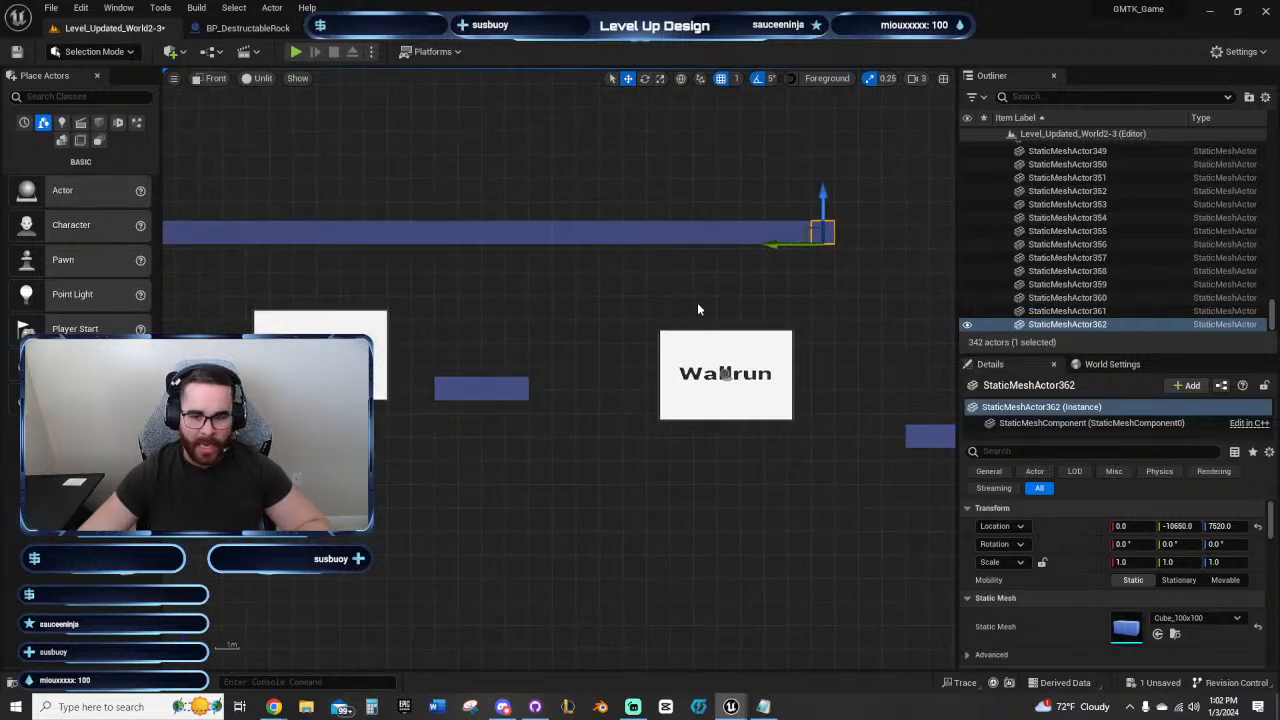
pyautogui.moveTo(697, 308); pyautogui.dragTo(548, 308, button='right')
pyautogui.hotkey('ctrl', 'd')
pyautogui.hotkey('ctrl', 'd')
pyautogui.hotkey('ctrl', 'd')
pyautogui.hotkey('ctrl', 'd')
pyautogui.hotkey('ctrl', 'd')
pyautogui.hotkey('ctrl', 'd')
pyautogui.hotkey('ctrl', 'd')
pyautogui.hotkey('ctrl', 'd')
pyautogui.hotkey('ctrl', 'd')
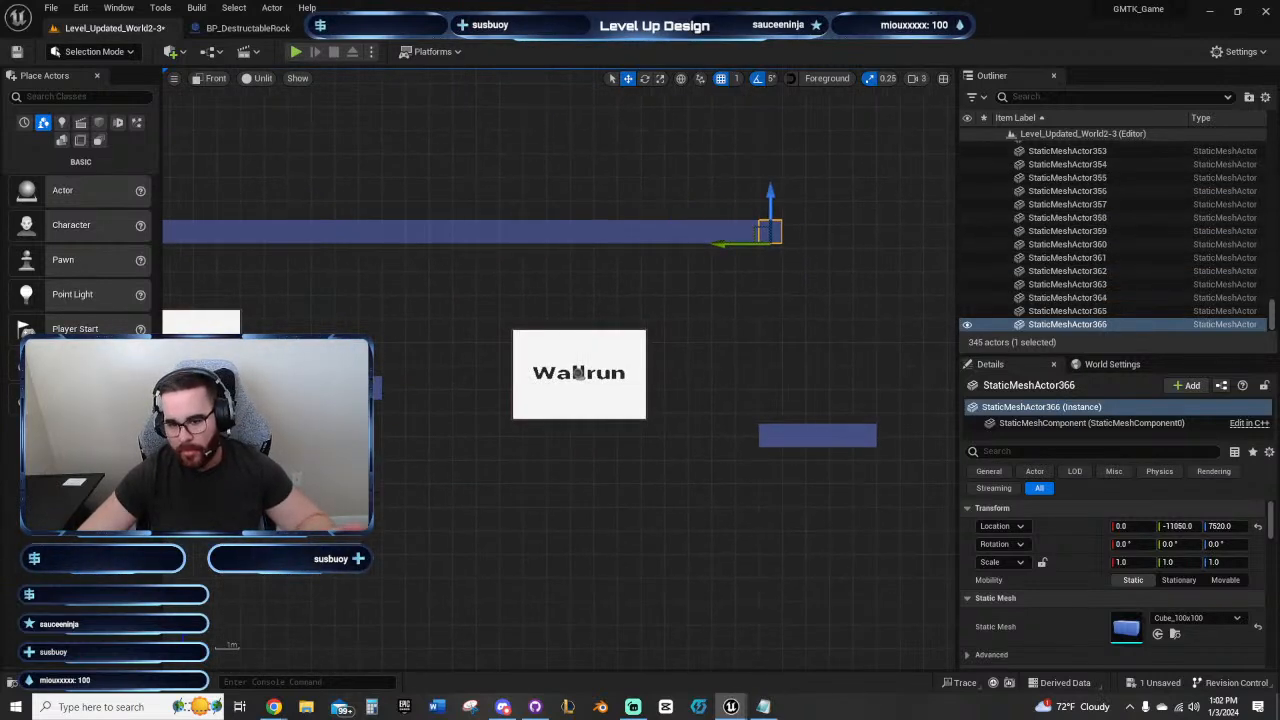
pyautogui.moveTo(654, 345); pyautogui.dragTo(955, 345, button='right')
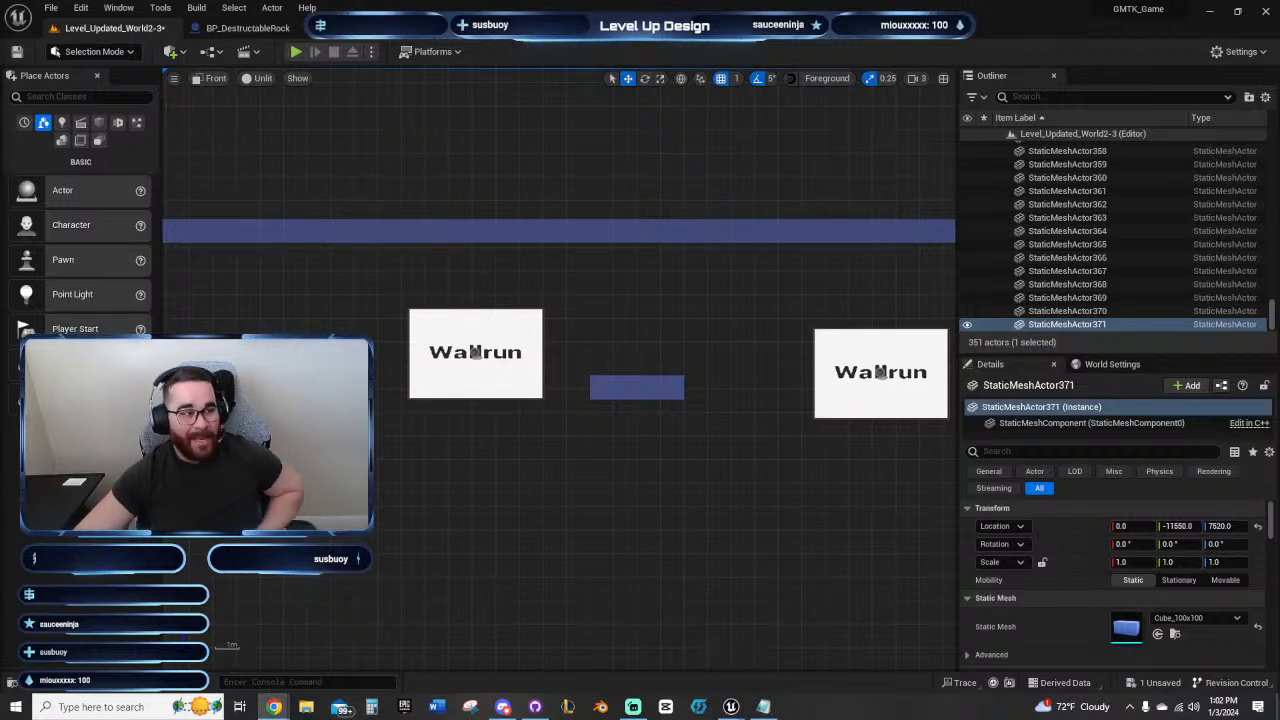
pyautogui.moveTo(663, 309); pyautogui.dragTo(479, 277, button='right')
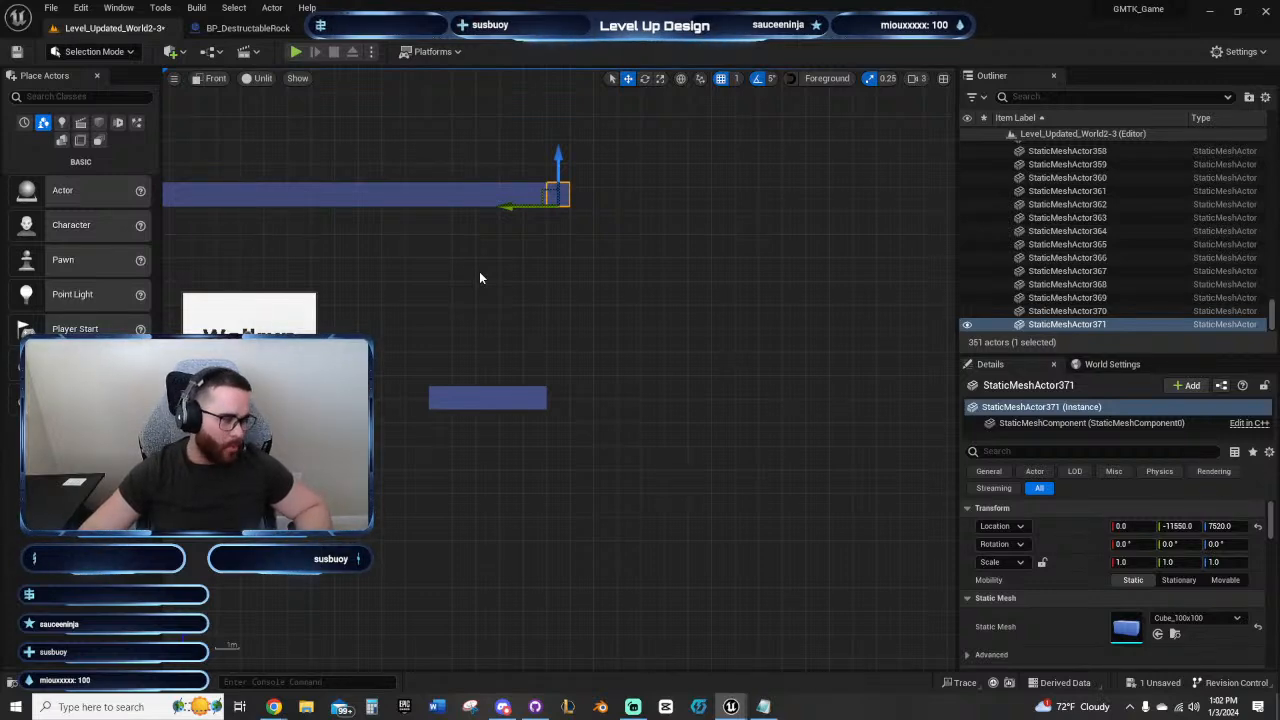
pyautogui.click(601, 284)
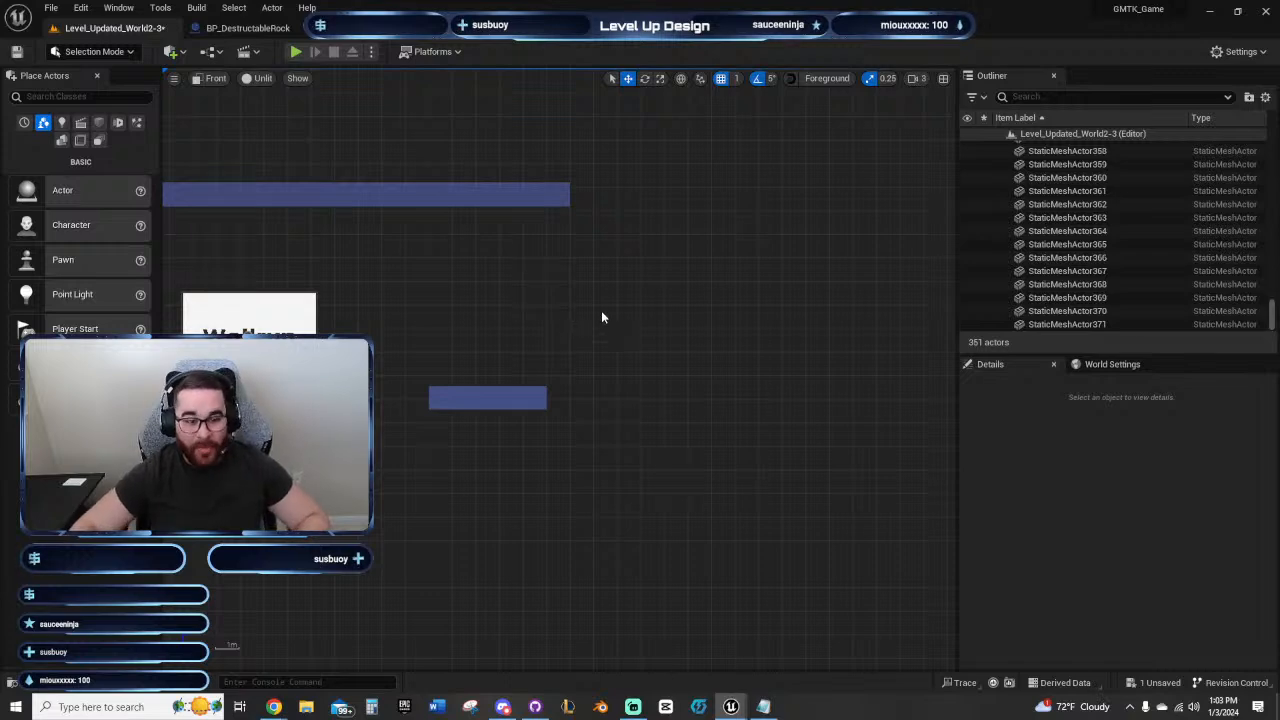
pyautogui.moveTo(589, 294); pyautogui.dragTo(529, 299, button='right')
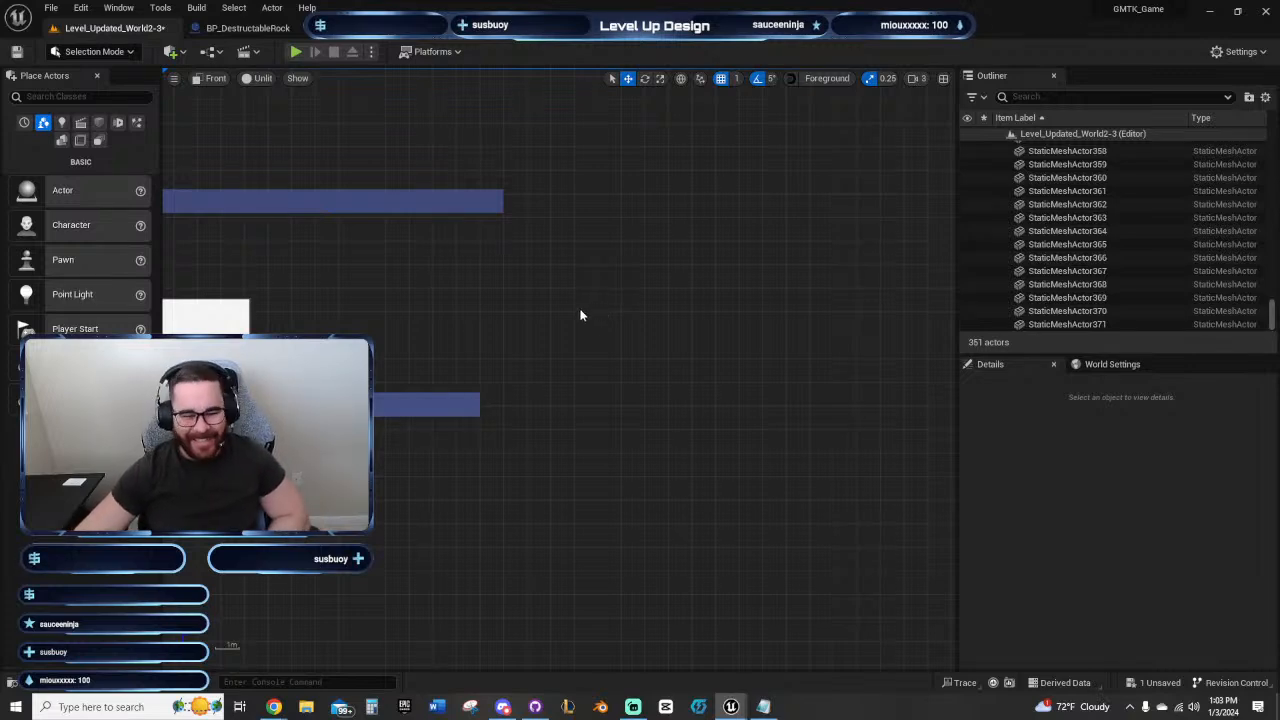
pyautogui.moveTo(601, 313); pyautogui.dragTo(632, 298, button='right')
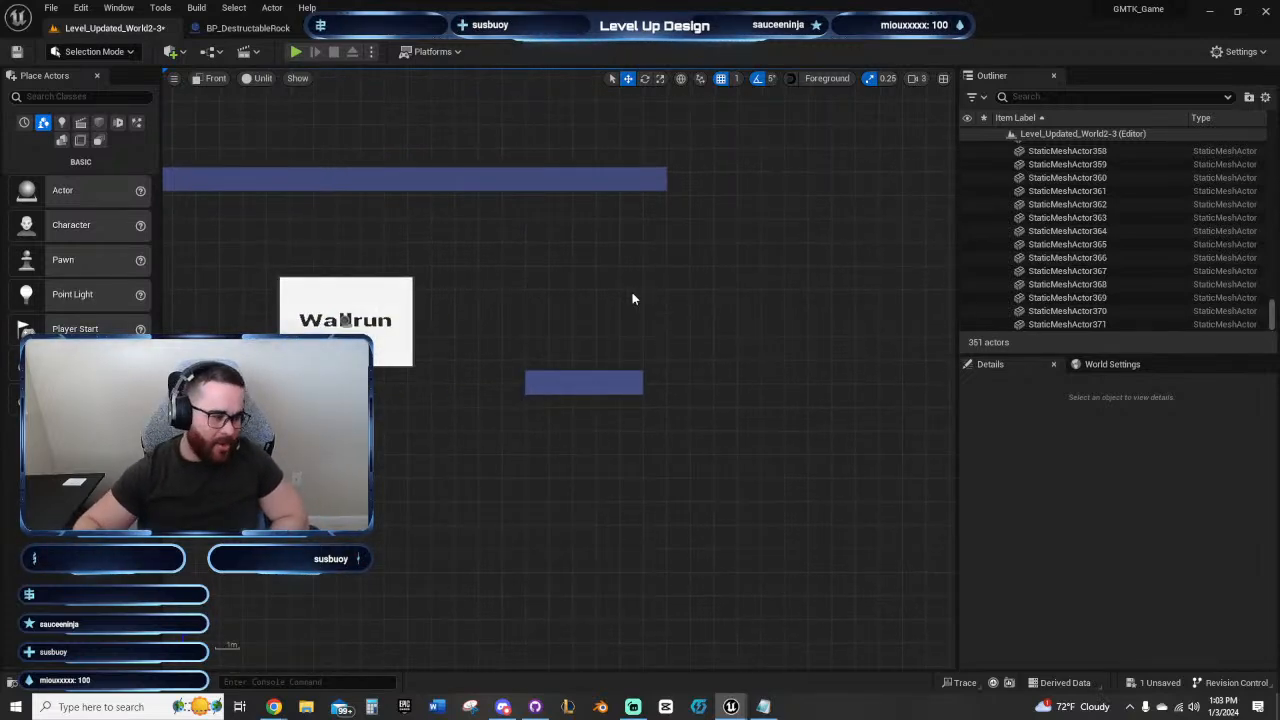
pyautogui.moveTo(635, 296); pyautogui.dragTo(551, 260, button='right')
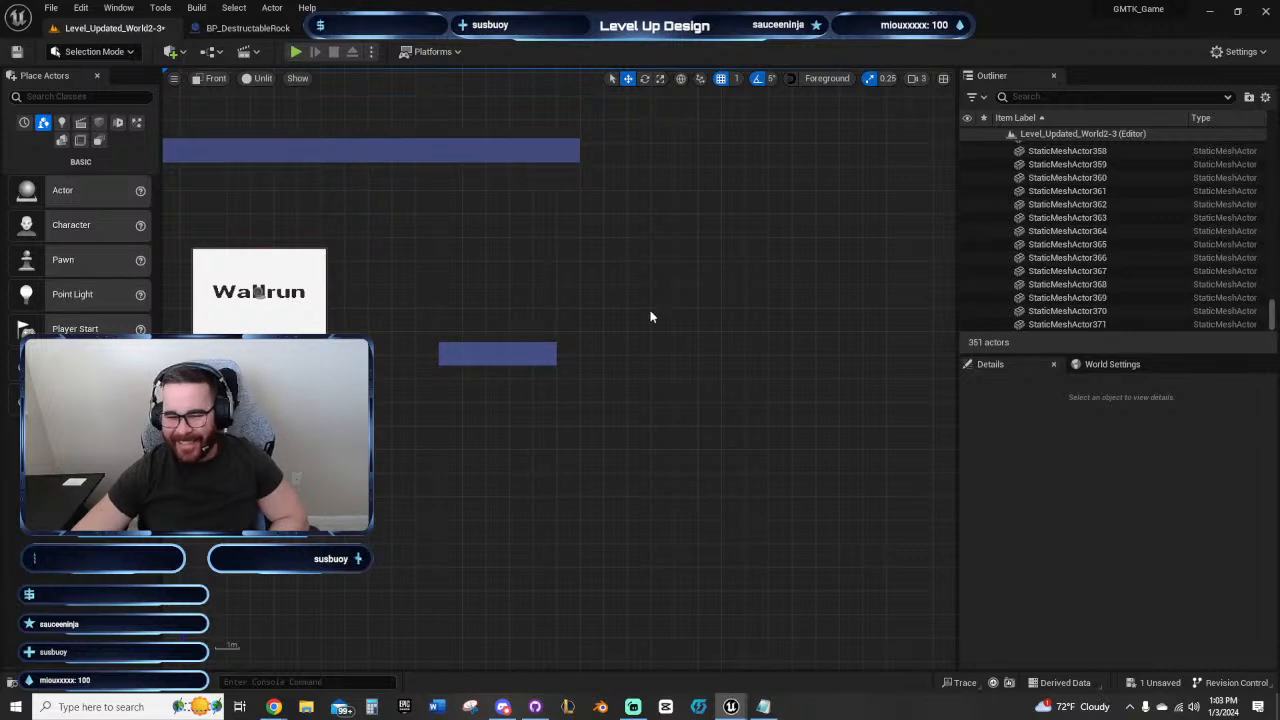
pyautogui.moveTo(651, 317); pyautogui.dragTo(563, 288, button='right')
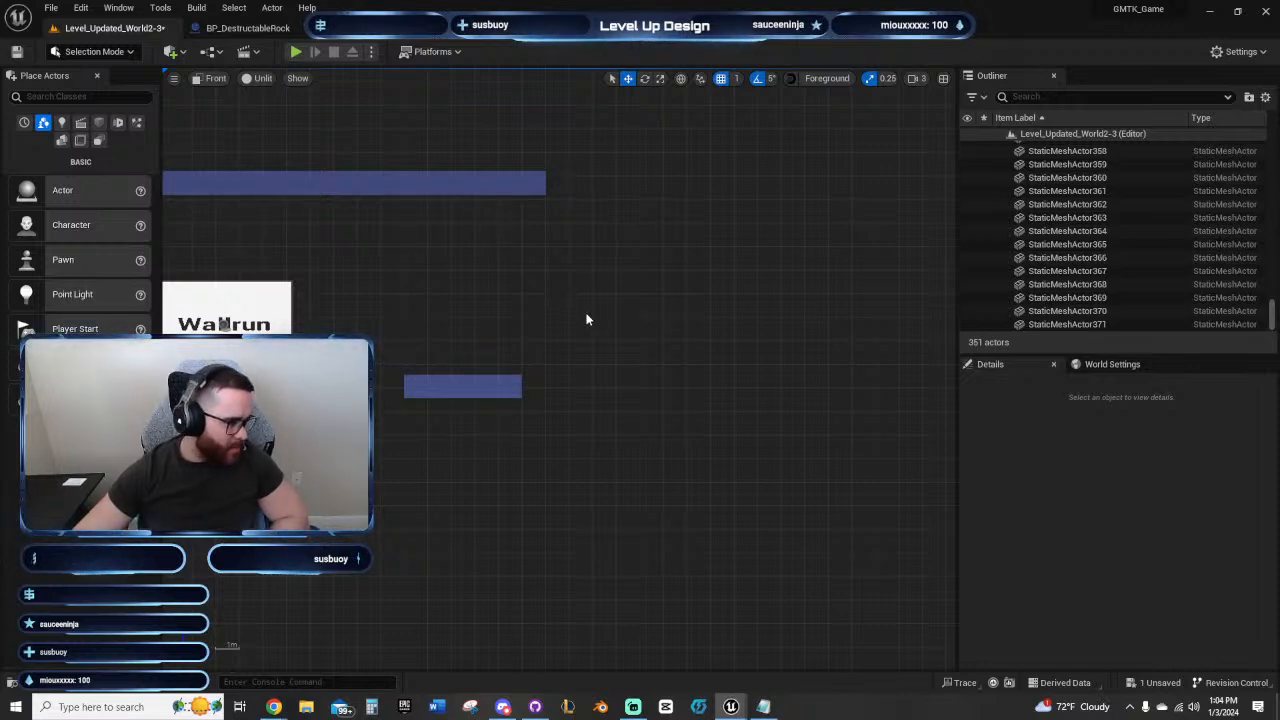
pyautogui.moveTo(586, 313); pyautogui.dragTo(594, 314, button='right')
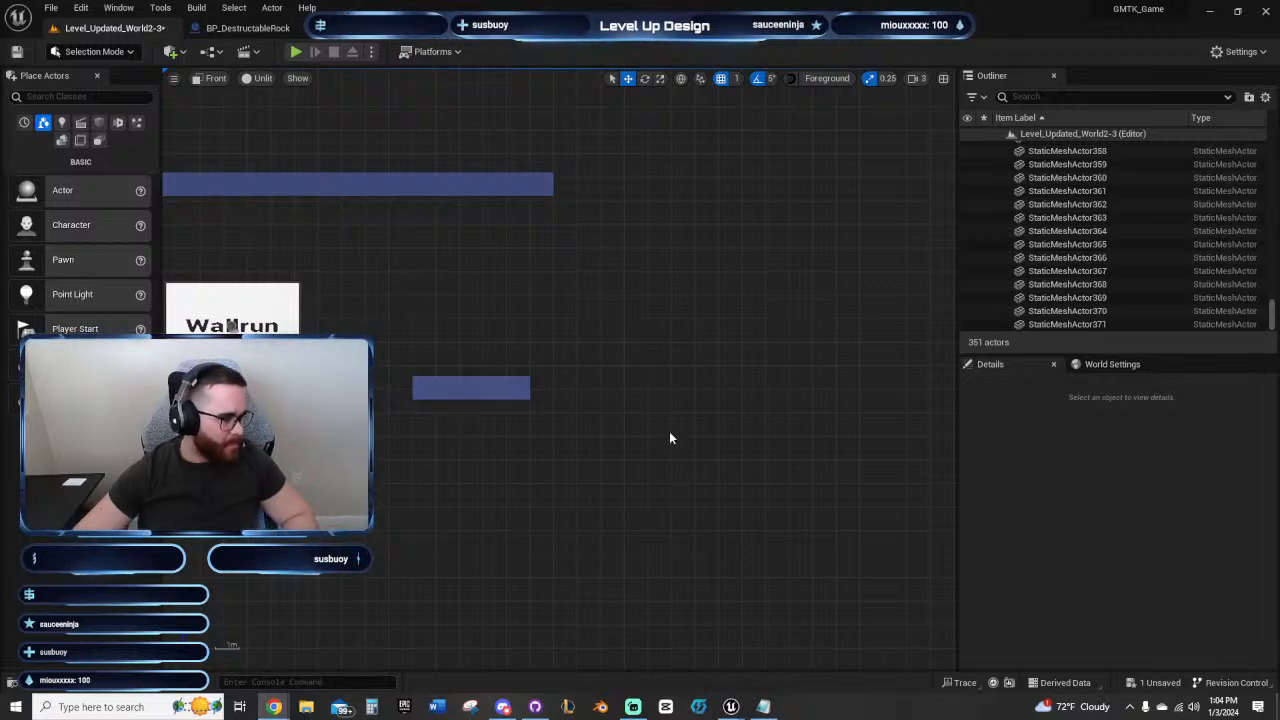
pyautogui.moveTo(620, 443); pyautogui.dragTo(757, 314, button='right')
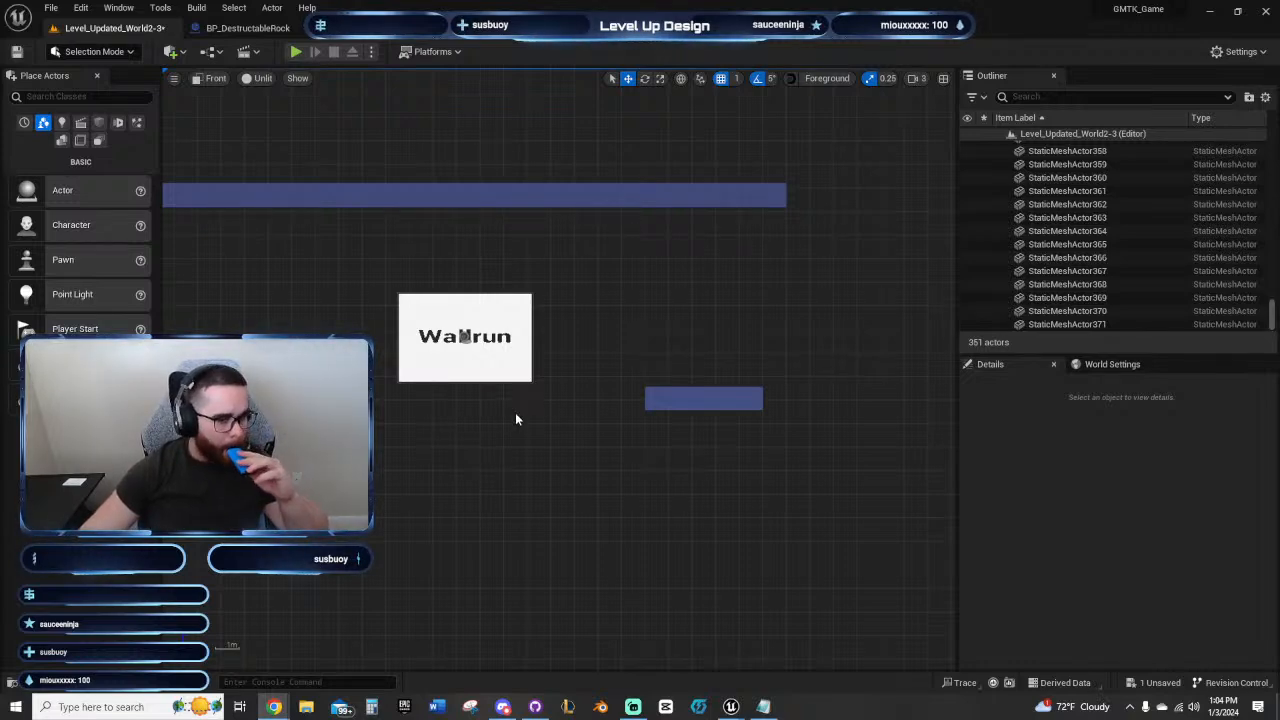
pyautogui.moveTo(661, 324); pyautogui.dragTo(525, 312, button='right')
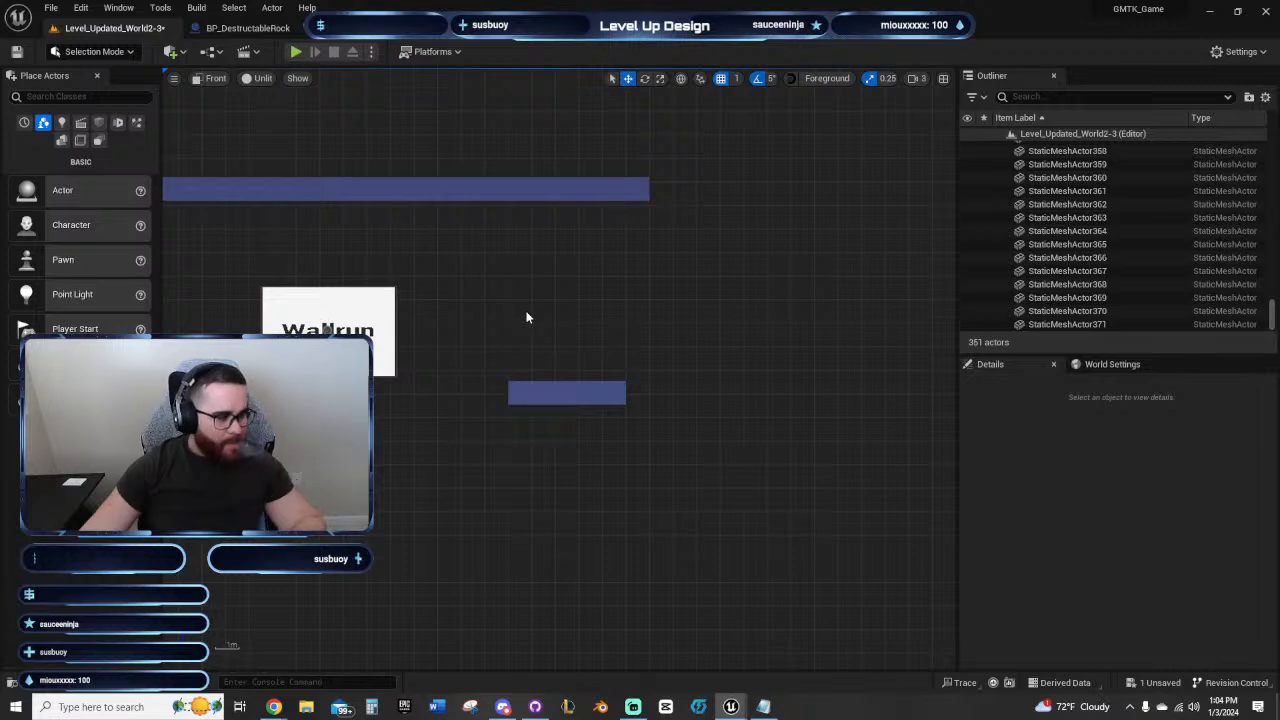
pyautogui.moveTo(608, 309); pyautogui.dragTo(534, 300, button='right')
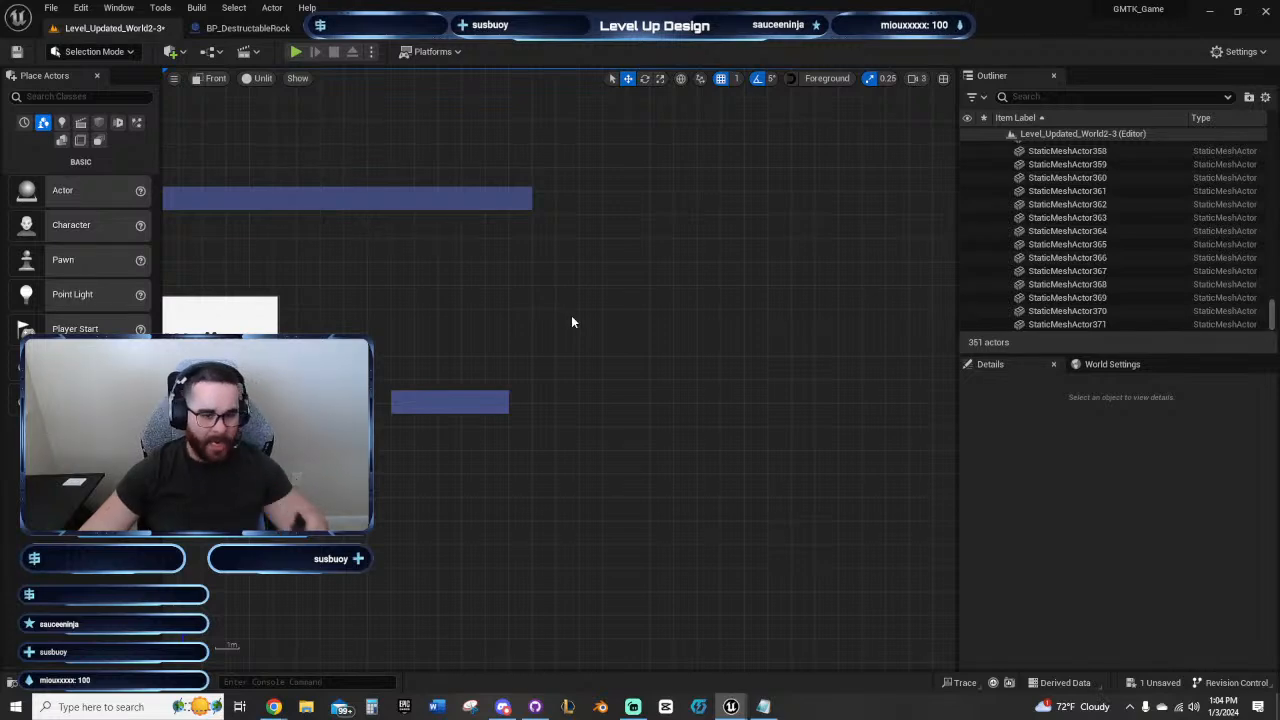
pyautogui.moveTo(571, 320); pyautogui.dragTo(493, 311, button='right')
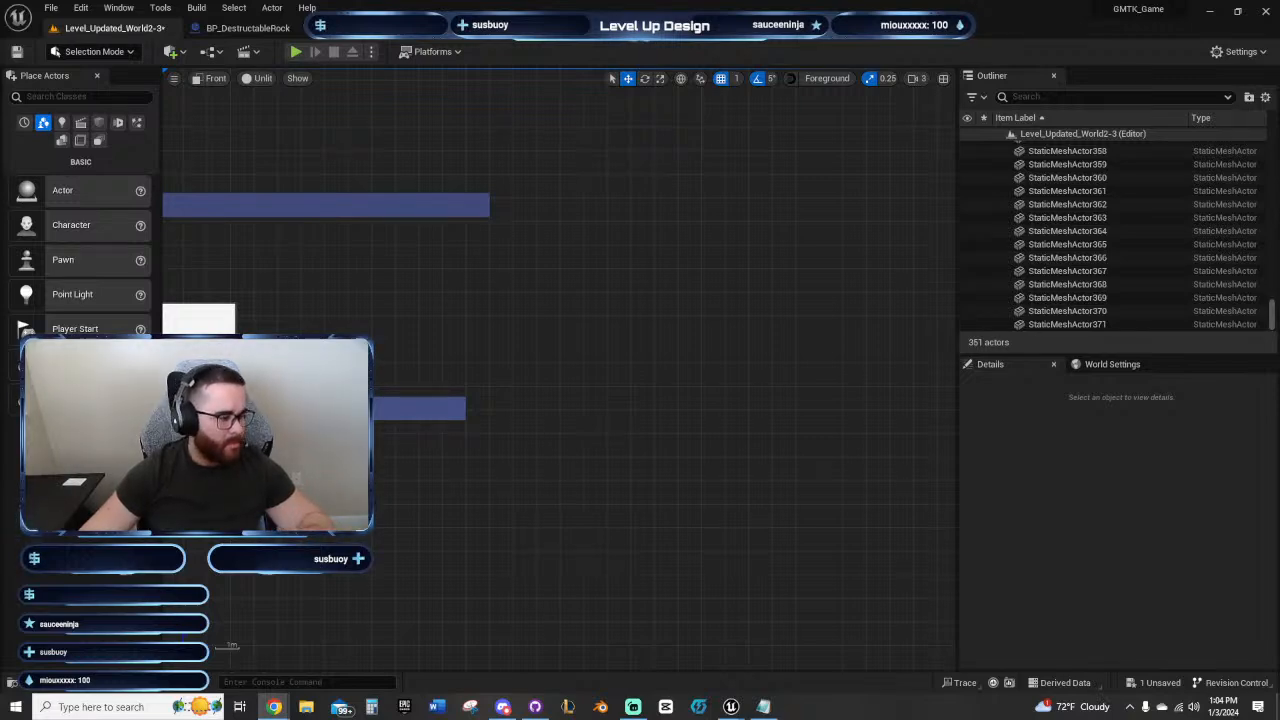
pyautogui.moveTo(574, 323); pyautogui.dragTo(730, 373, button='right')
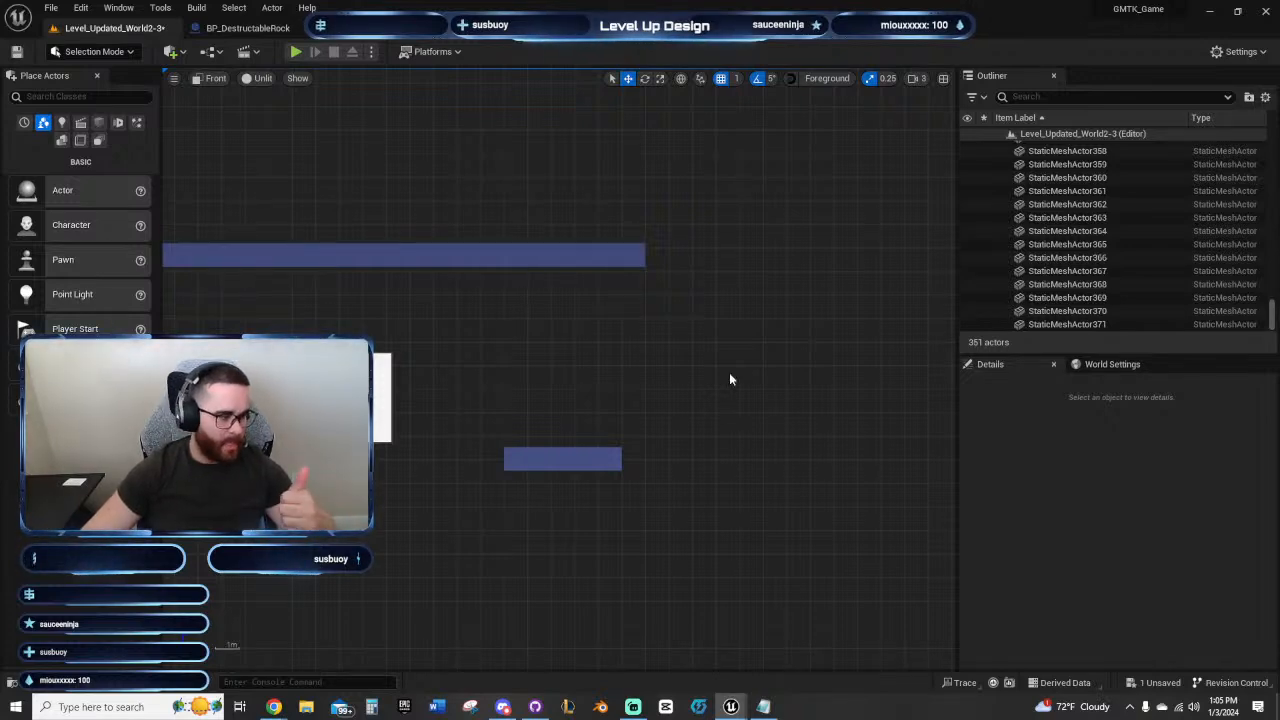
pyautogui.moveTo(673, 362); pyautogui.dragTo(652, 369, button='right')
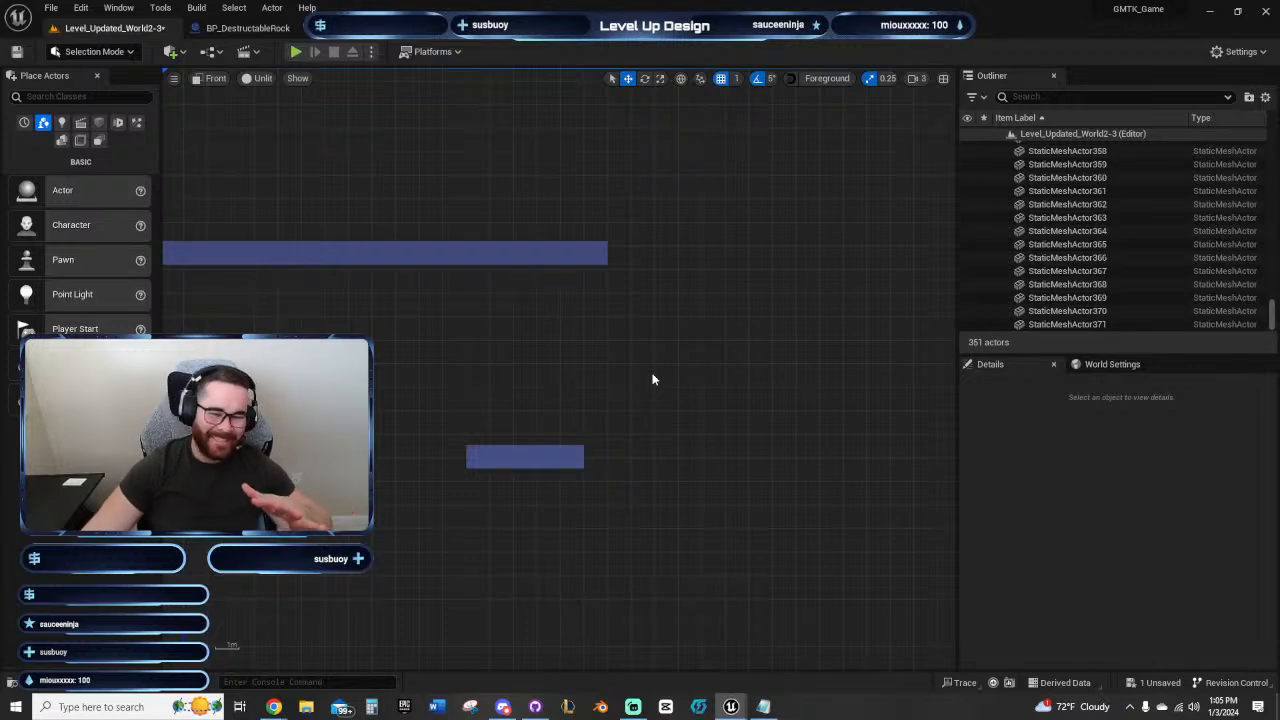
pyautogui.moveTo(614, 363); pyautogui.dragTo(576, 360, button='right')
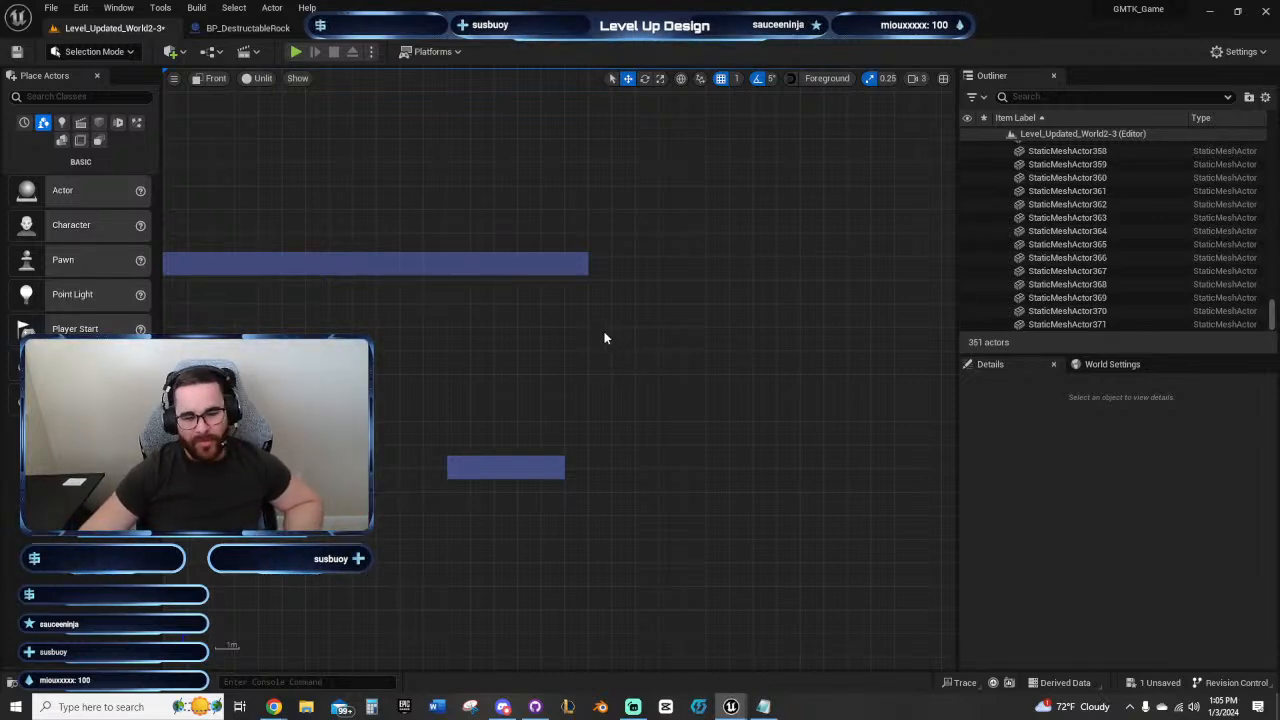
pyautogui.moveTo(604, 338); pyautogui.dragTo(568, 350, button='right')
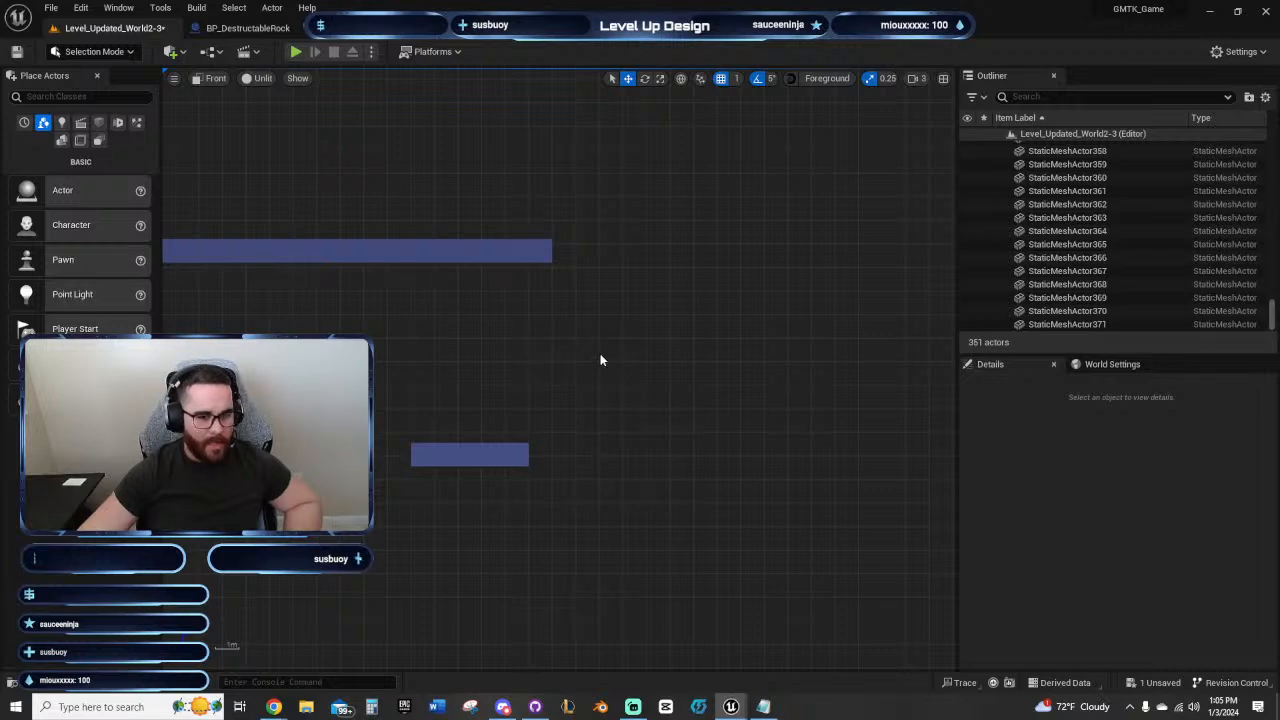
pyautogui.moveTo(600, 360); pyautogui.dragTo(617, 326, button='right')
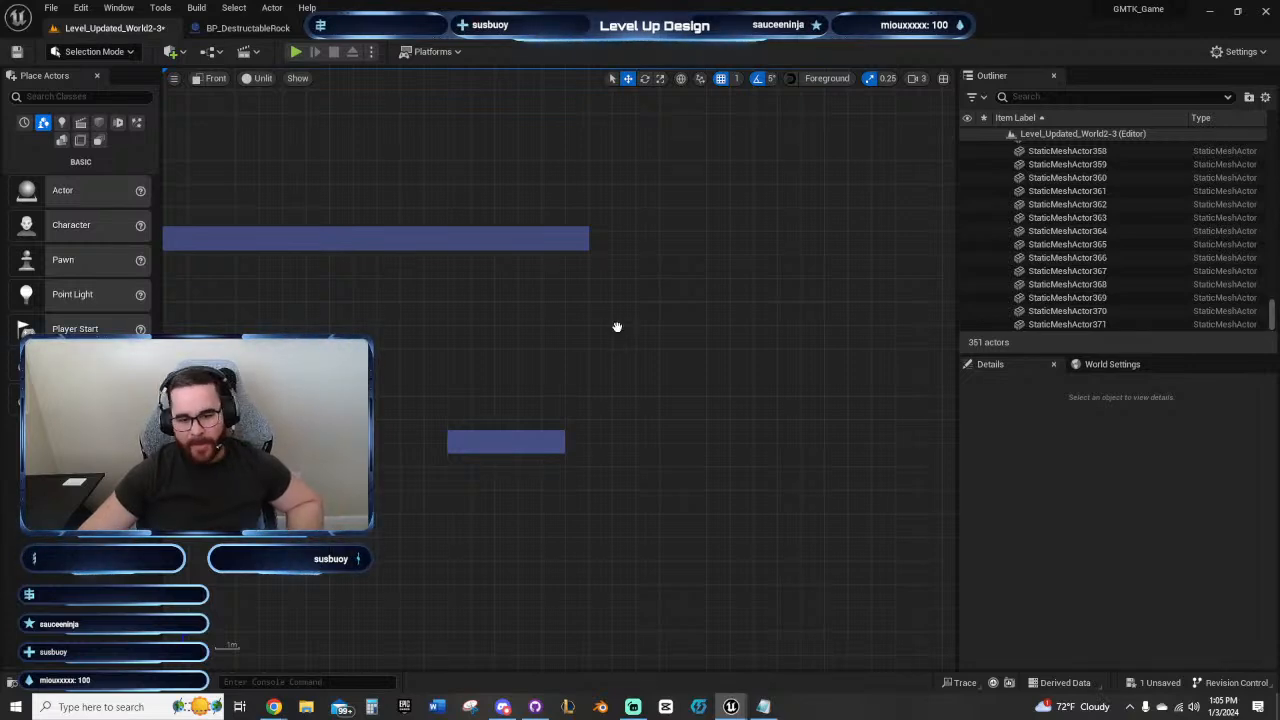
pyautogui.moveTo(617, 329); pyautogui.dragTo(575, 362, button='right')
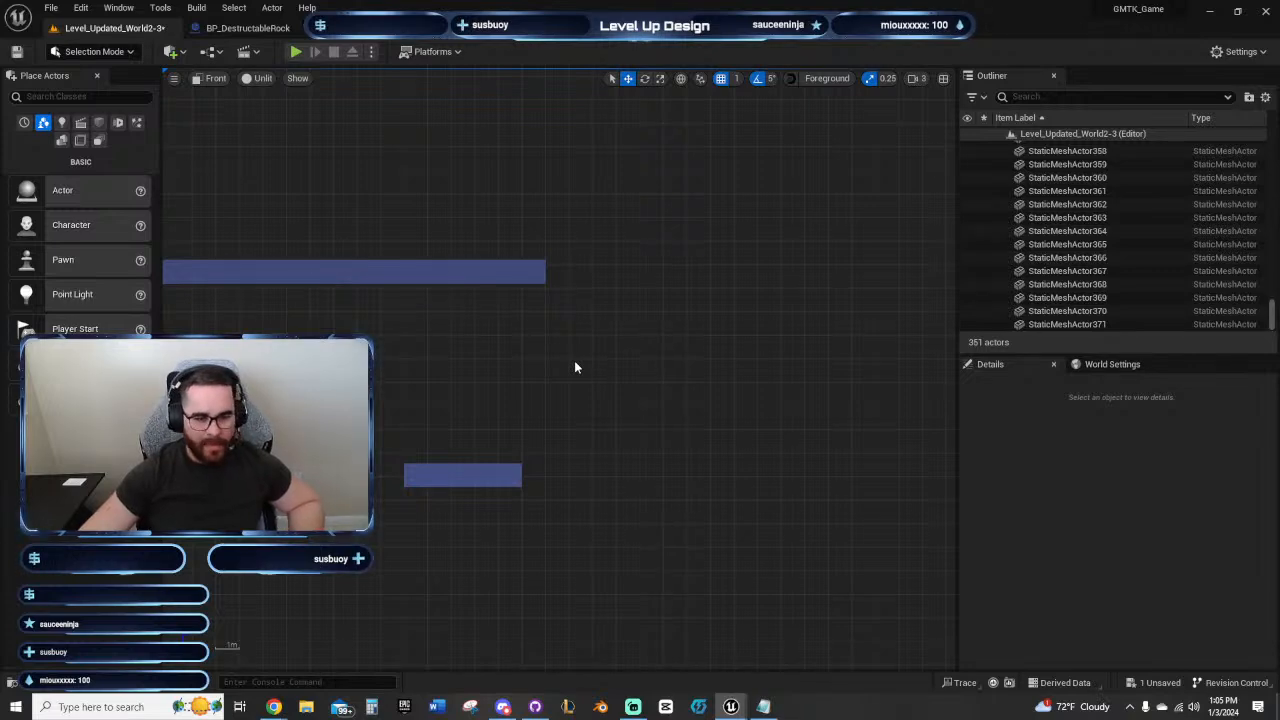
pyautogui.rightClick(574, 361)
pyautogui.click(482, 378)
# Step: Examine the second wall-run panel's placement relative to the five-block landing platform and the ceiling above it
pyautogui.moveTo(518, 374); pyautogui.dragTo(723, 328, button='right')
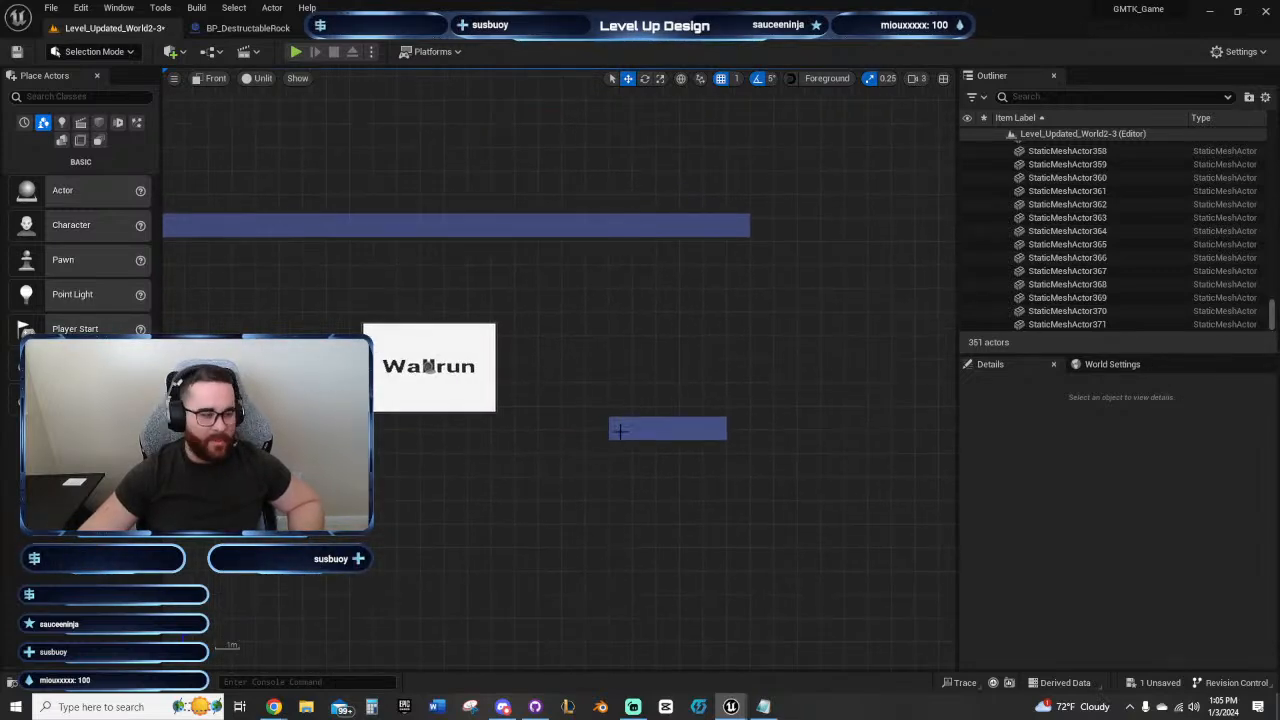
pyautogui.moveTo(528, 485); pyautogui.dragTo(666, 487, button='right')
pyautogui.scroll(-4, 666, 487)
pyautogui.moveTo(551, 514); pyautogui.dragTo(767, 424, button='right')
pyautogui.moveTo(850, 391); pyautogui.dragTo(608, 431, button='right')
pyautogui.scroll(2, 678, 336)
pyautogui.click(530, 378)
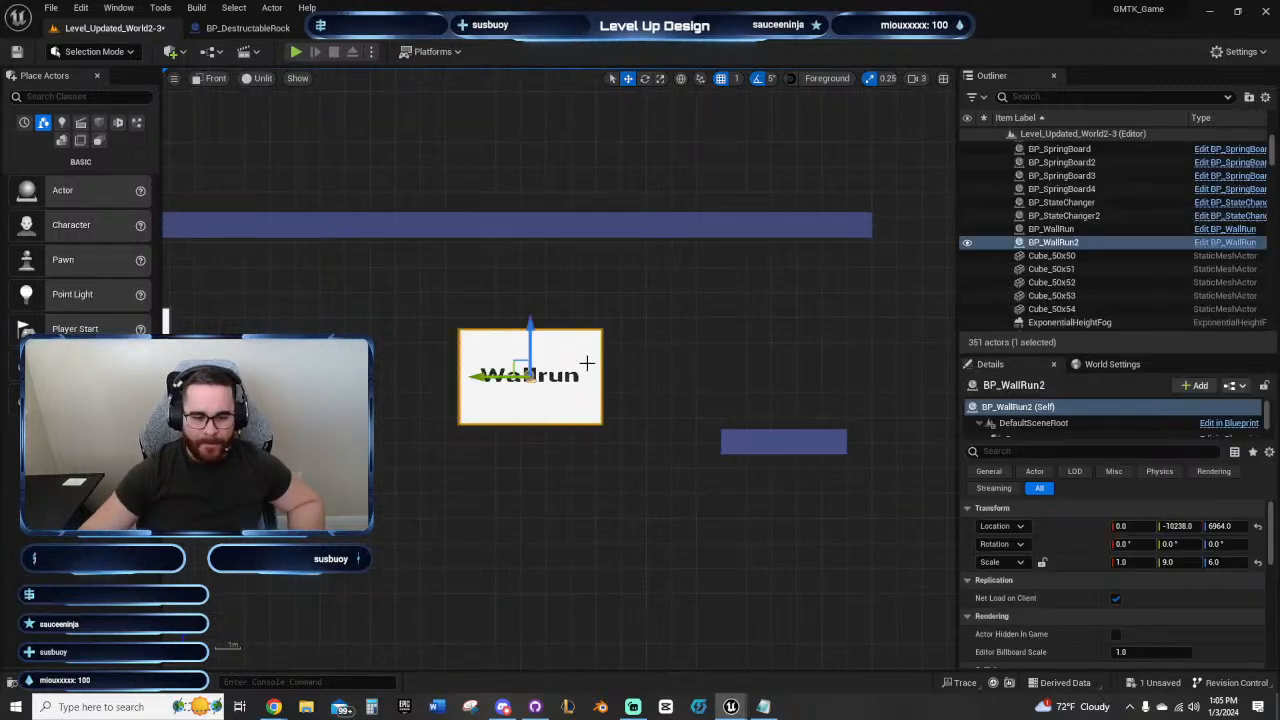
pyautogui.moveTo(727, 355); pyautogui.dragTo(643, 360, button='right')
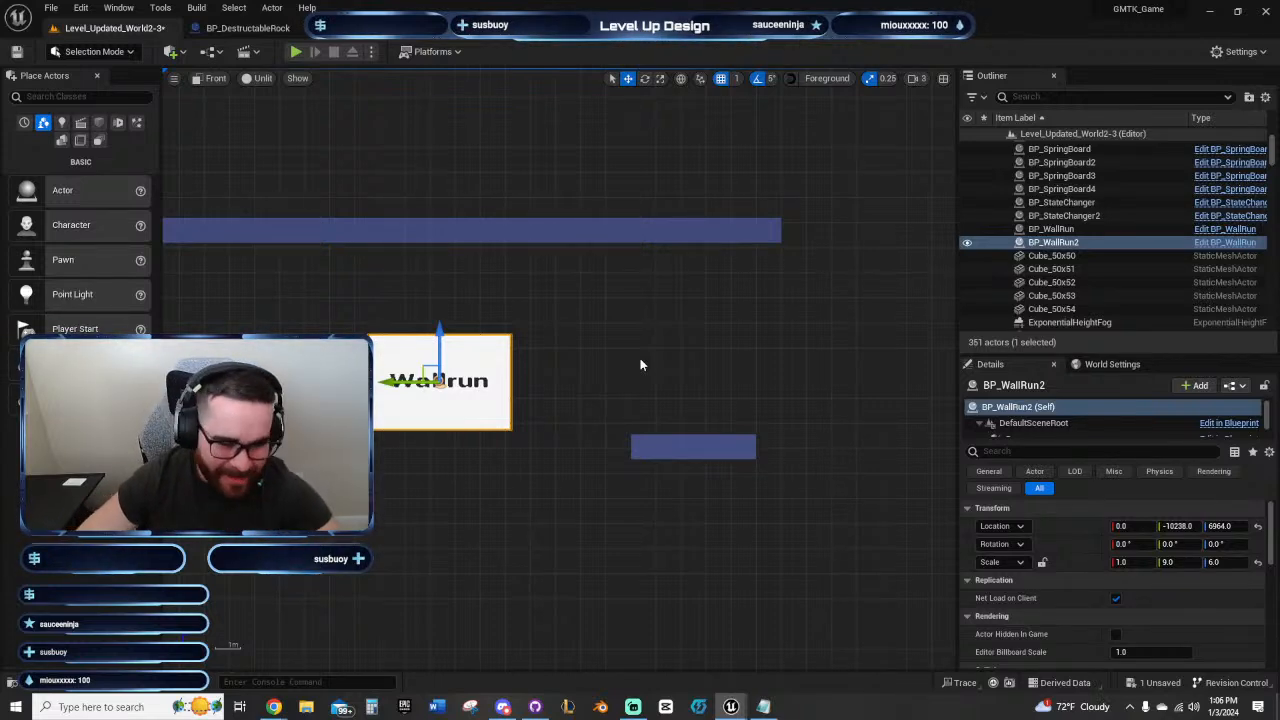
pyautogui.press('Escape')
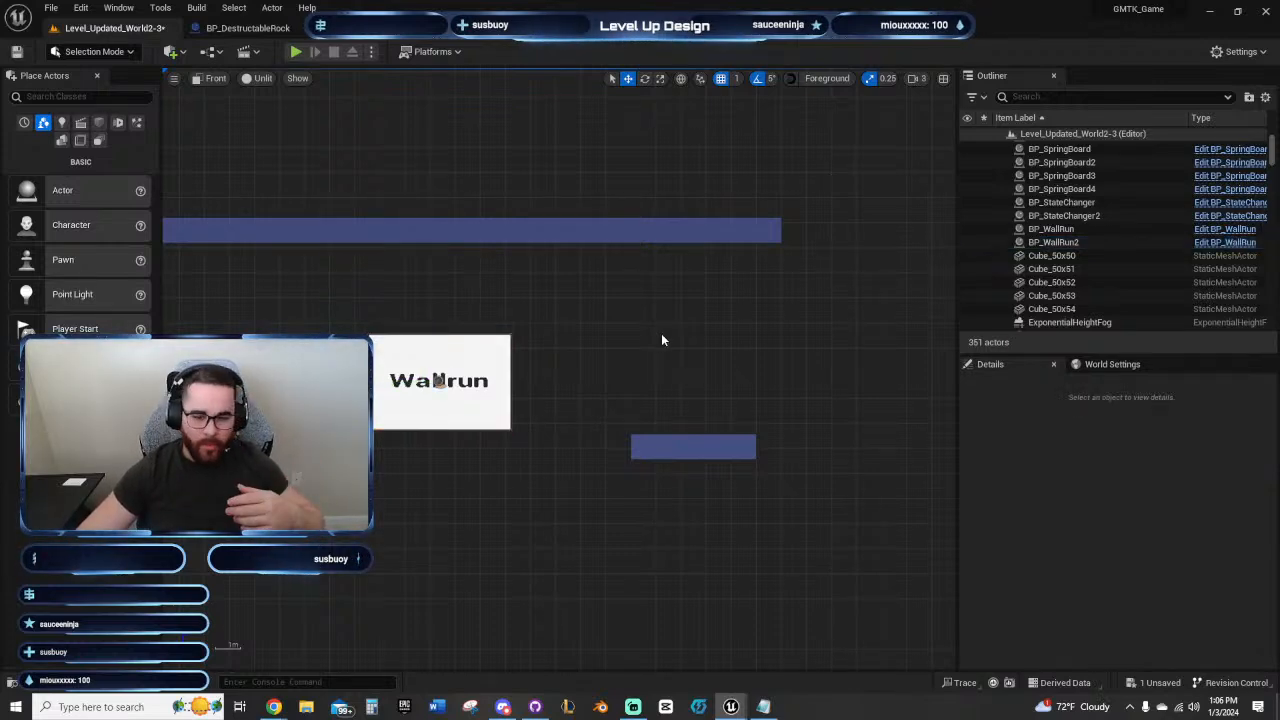
pyautogui.moveTo(662, 340); pyautogui.dragTo(617, 340, button='right')
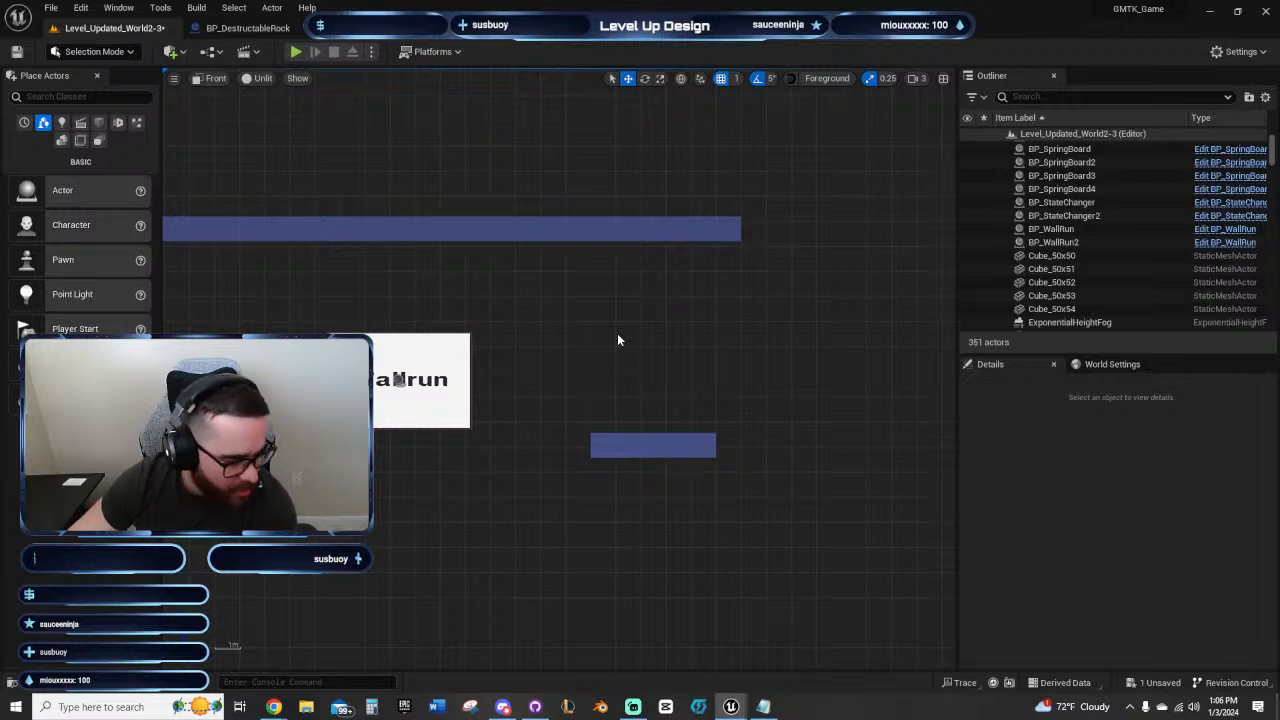
# Step: Play-test the section from the starting ledge, jumping and wall-running across both panels toward the landing platform
pyautogui.moveTo(617, 340); pyautogui.dragTo(783, 271, button='right')
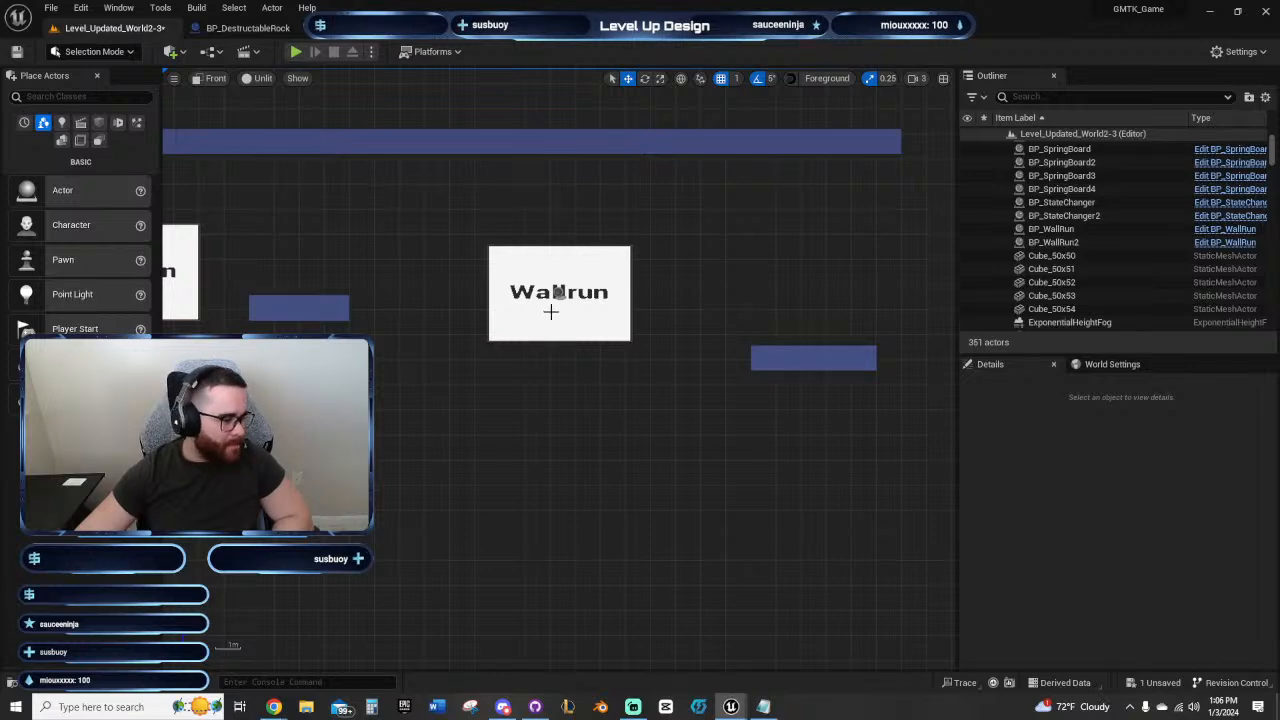
pyautogui.moveTo(603, 254); pyautogui.dragTo(736, 321, button='right')
pyautogui.scroll(-2, 645, 345)
pyautogui.moveTo(479, 438); pyautogui.dragTo(675, 423, button='right')
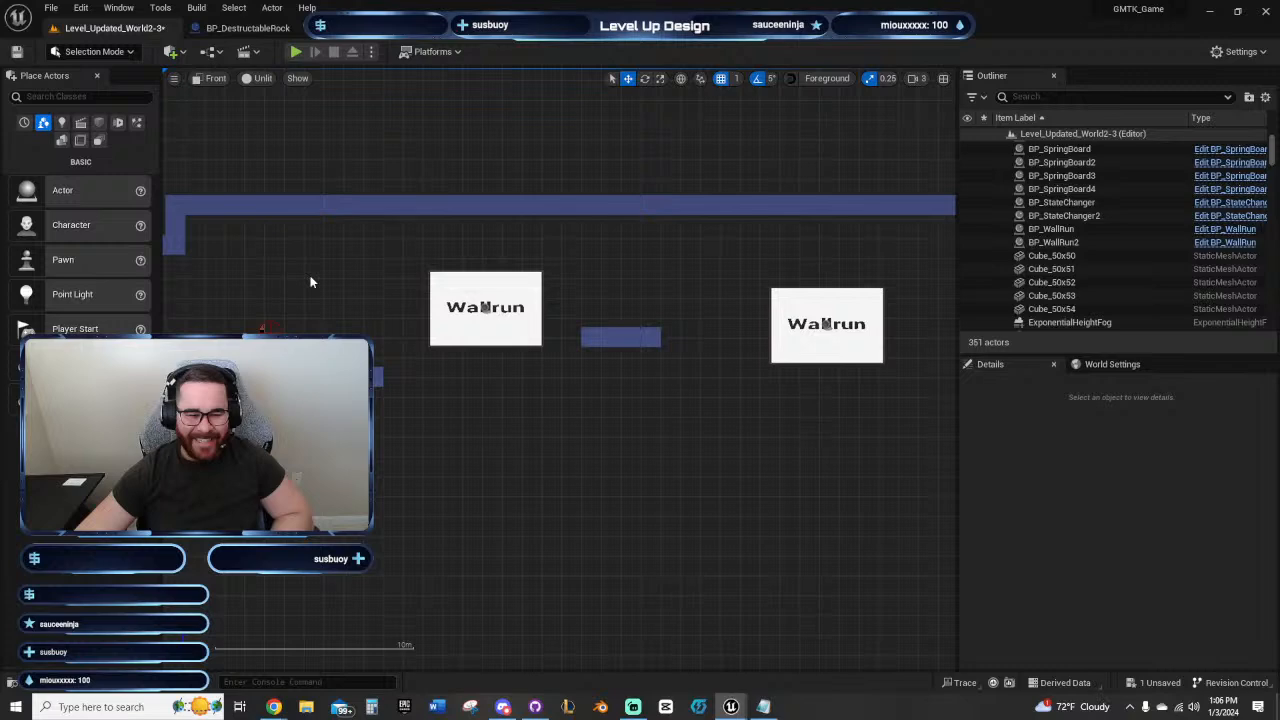
pyautogui.click(296, 51)
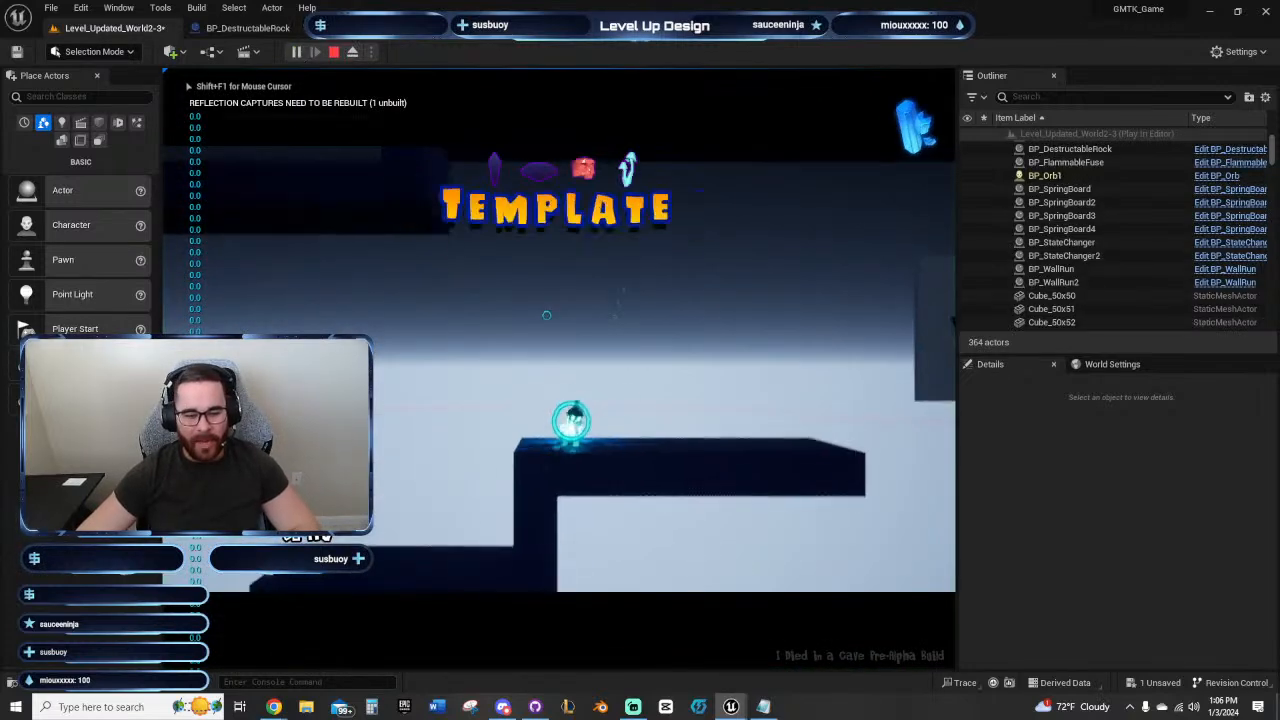
pyautogui.press('d')
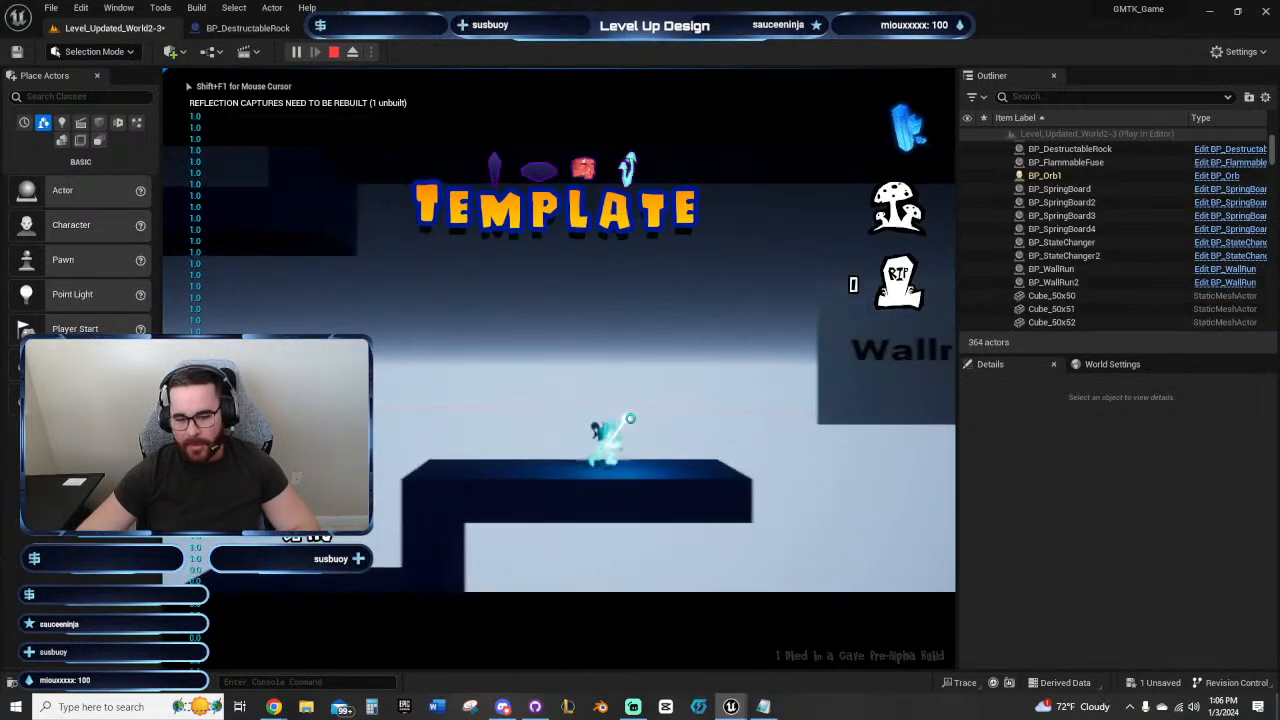
pyautogui.press('space')
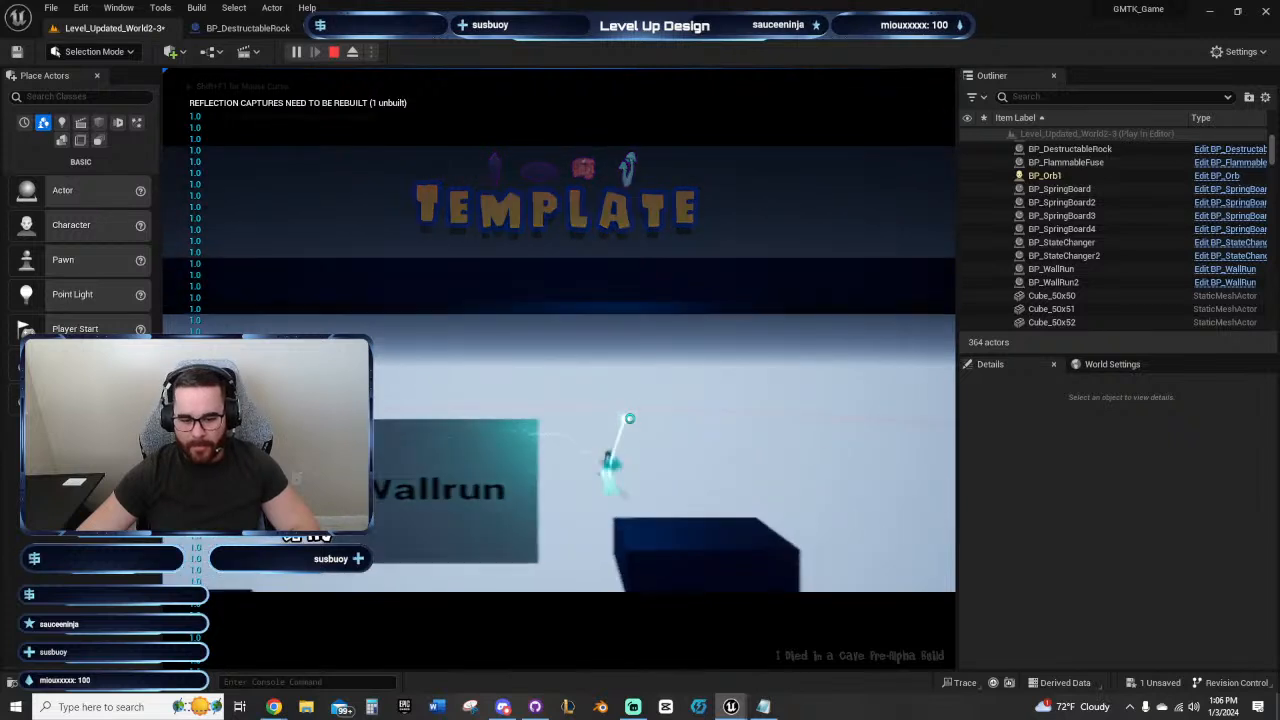
pyautogui.press('space')
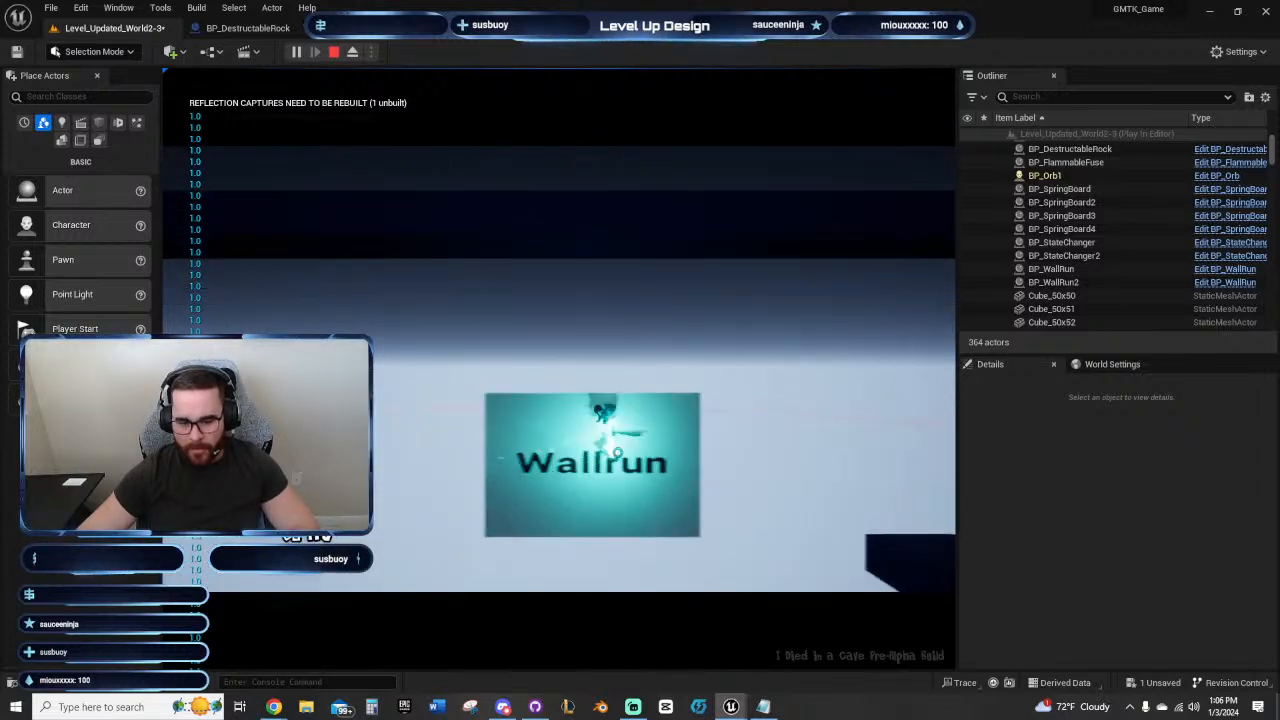
pyautogui.press('Escape')
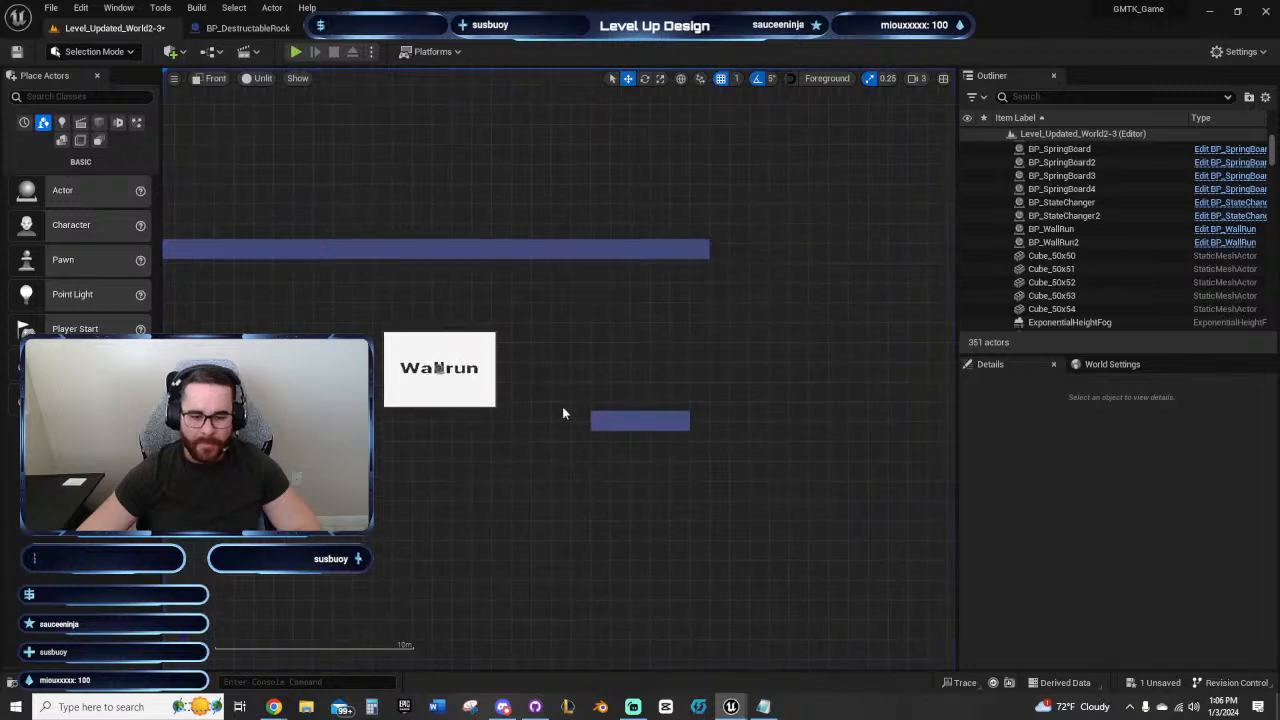
# Step: Raise the second wall-run panel to Z 7068, keeping it at Y -10238
pyautogui.moveTo(562, 413); pyautogui.dragTo(651, 346, button='right')
pyautogui.scroll(3, 471, 408)
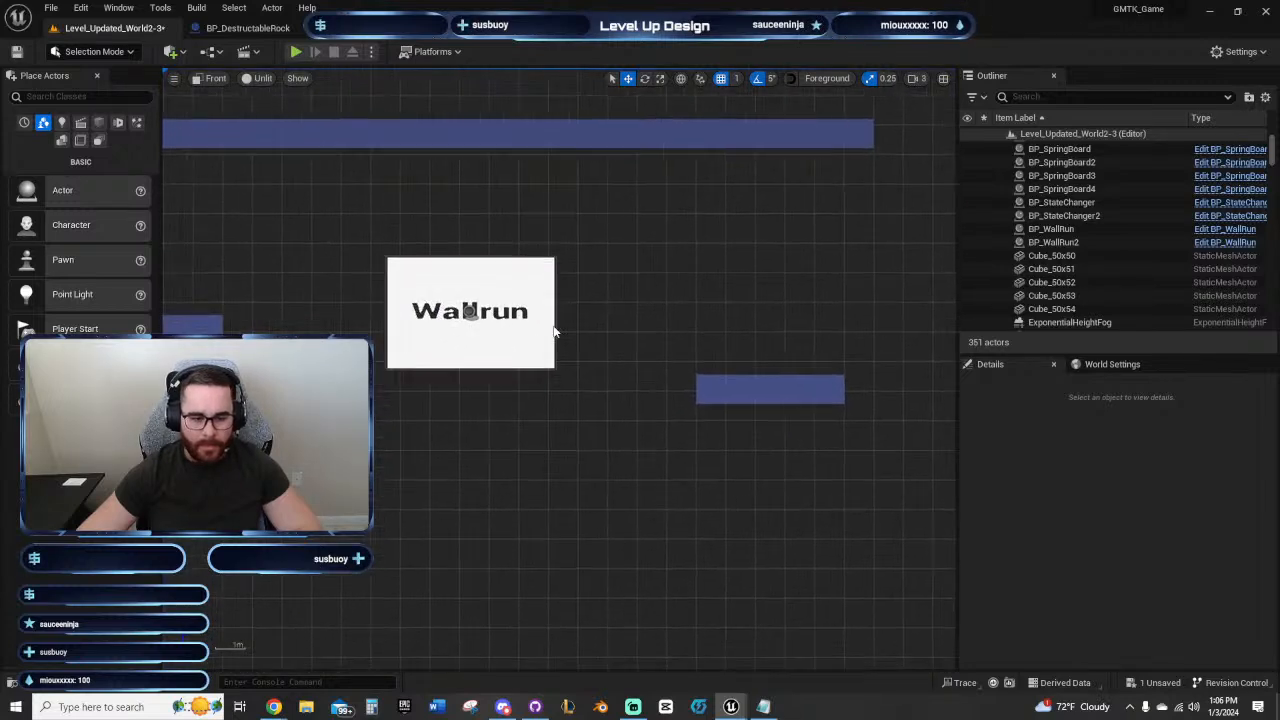
pyautogui.click(468, 311)
pyautogui.moveTo(546, 311); pyautogui.dragTo(631, 311, button='right')
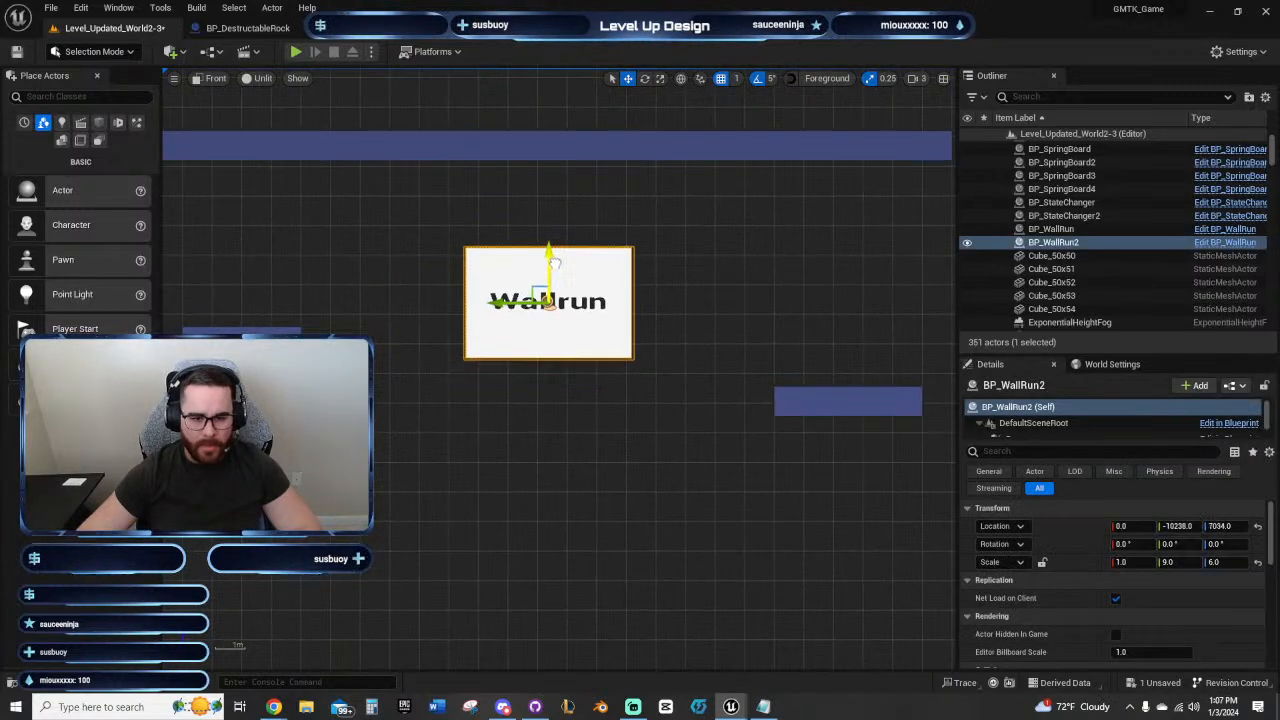
pyautogui.moveTo(555, 262); pyautogui.dragTo(555, 256)
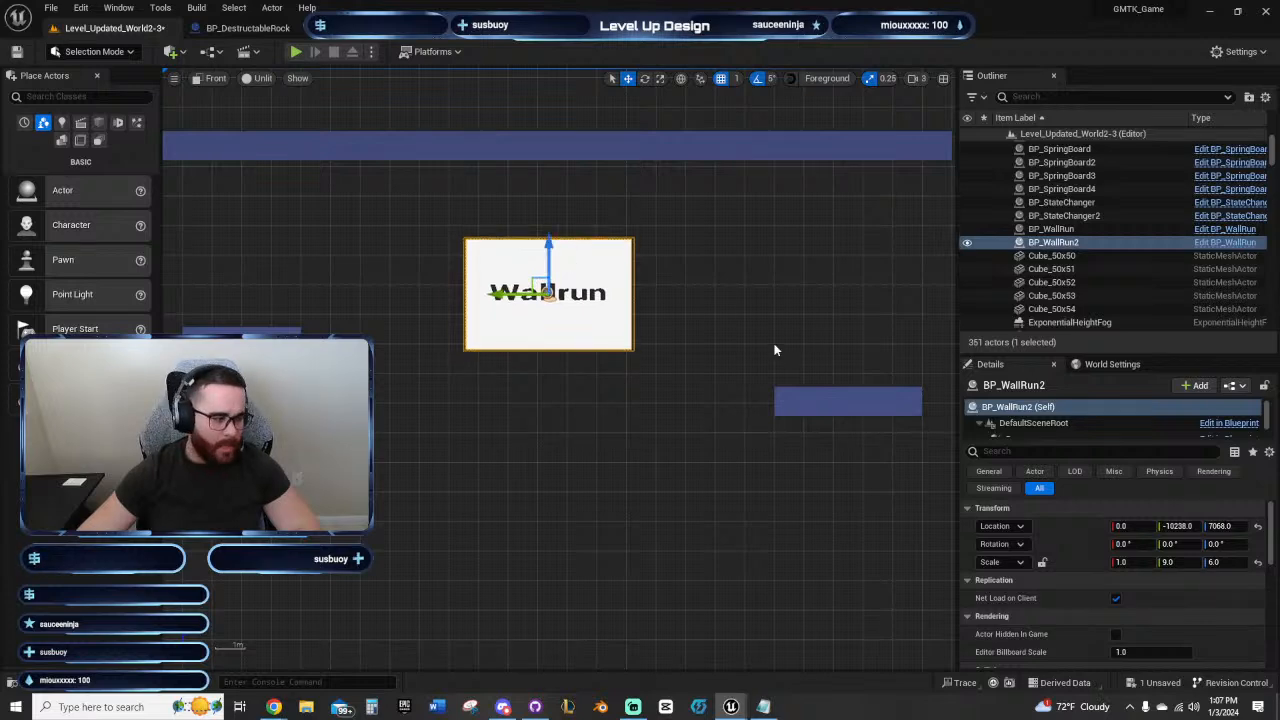
pyautogui.moveTo(771, 349); pyautogui.dragTo(646, 374, button='right')
pyautogui.moveTo(741, 400); pyautogui.dragTo(745, 402)
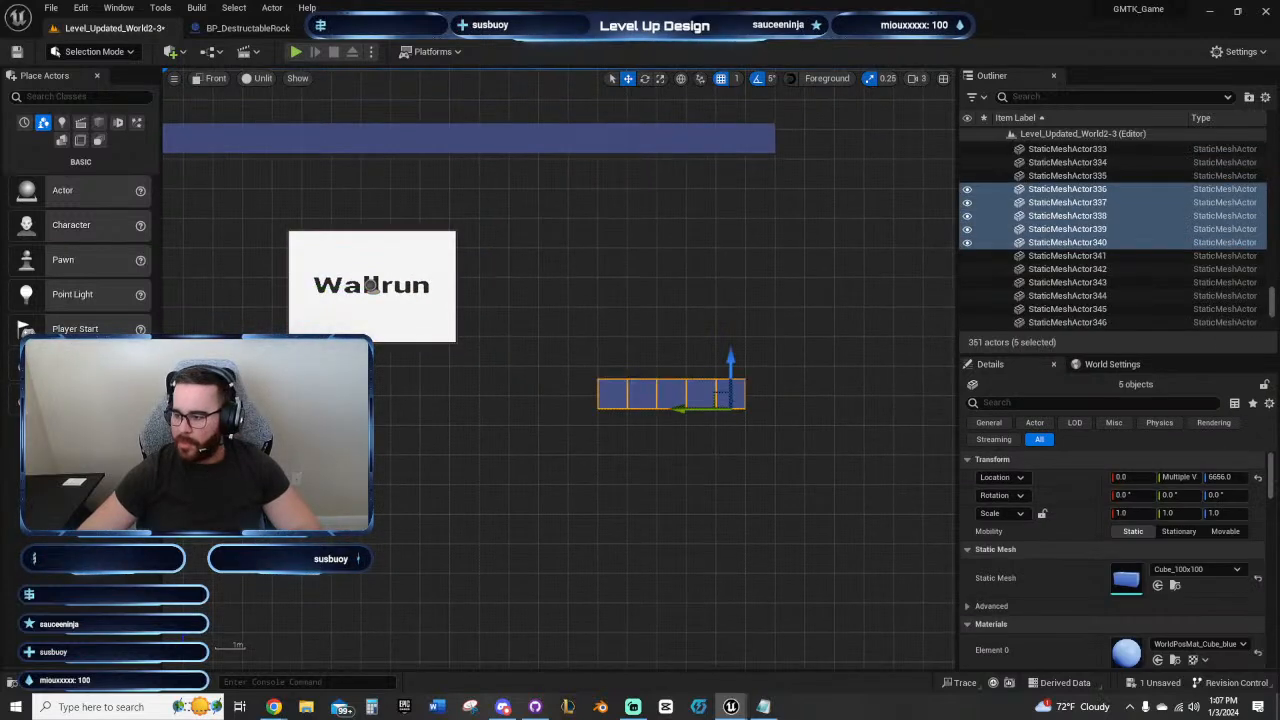
pyautogui.hotkey('ctrl', 'z')
pyautogui.click(661, 532)
# Step: Play-test both wall-runs again with the second panel raised, jumping off it toward the landing platform
pyautogui.moveTo(440, 470); pyautogui.dragTo(888, 428, button='right')
pyautogui.click(296, 51)
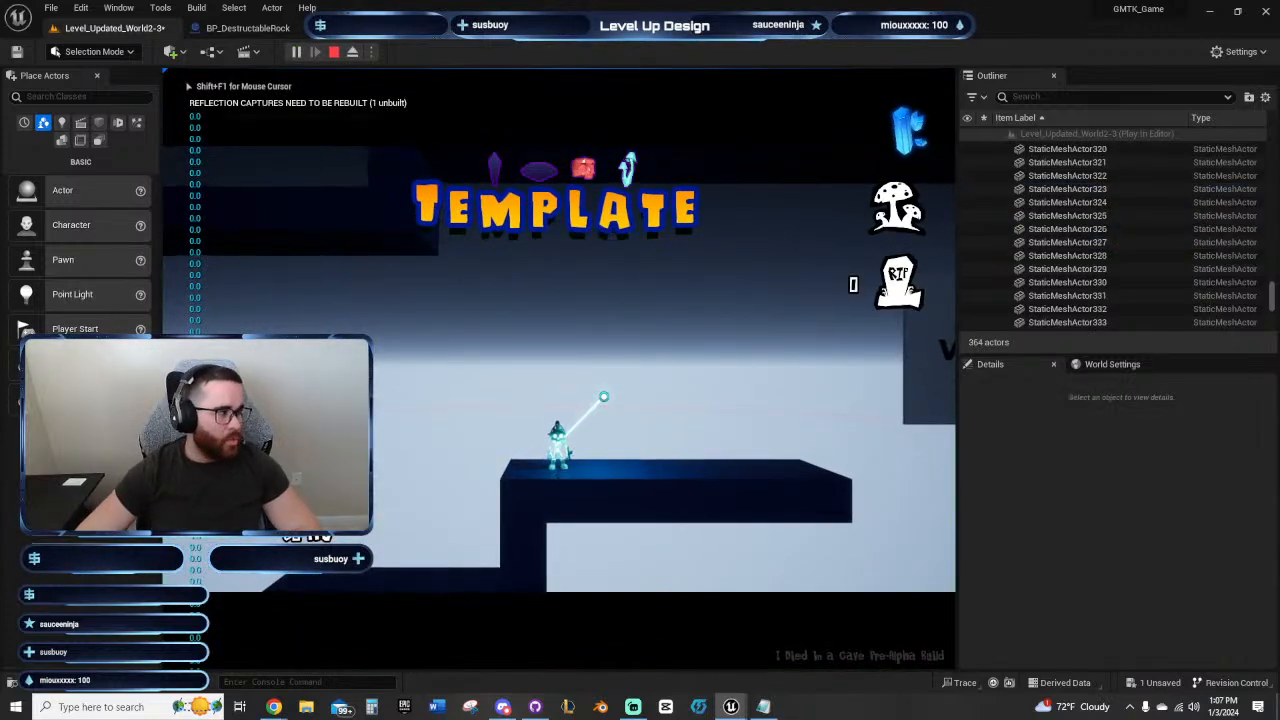
pyautogui.press('d')
pyautogui.press('space')
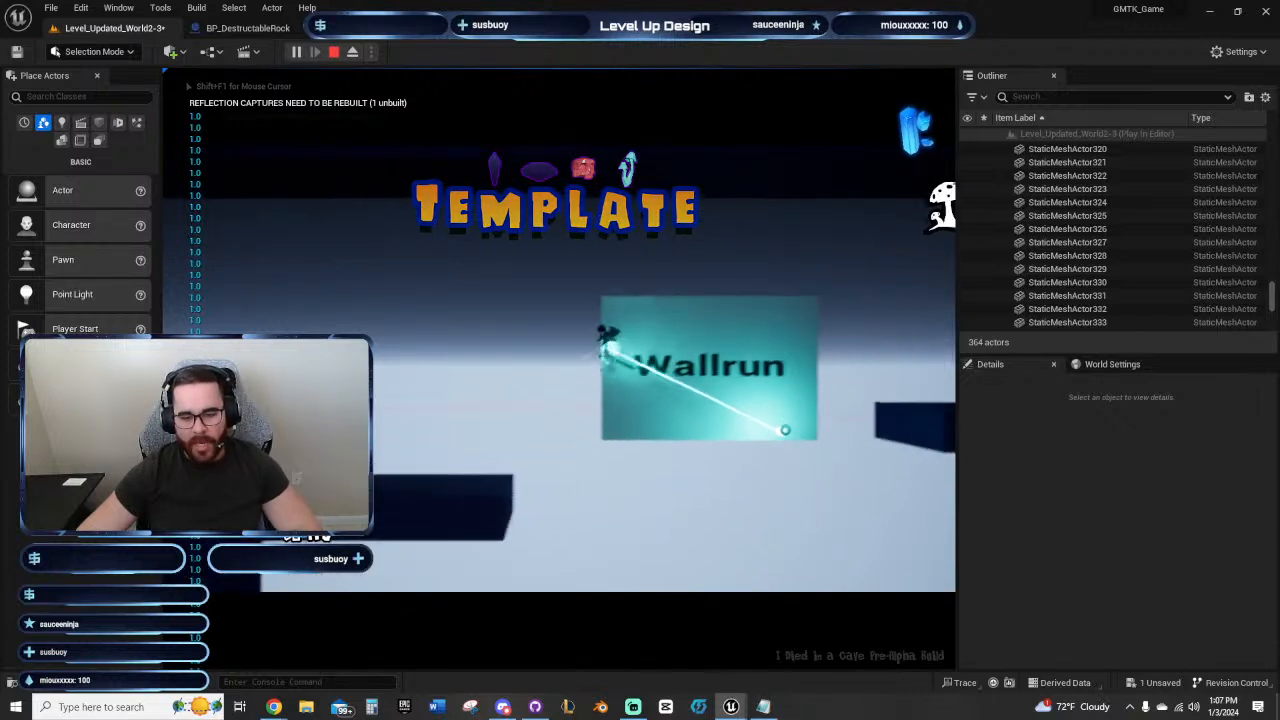
pyautogui.press('space')
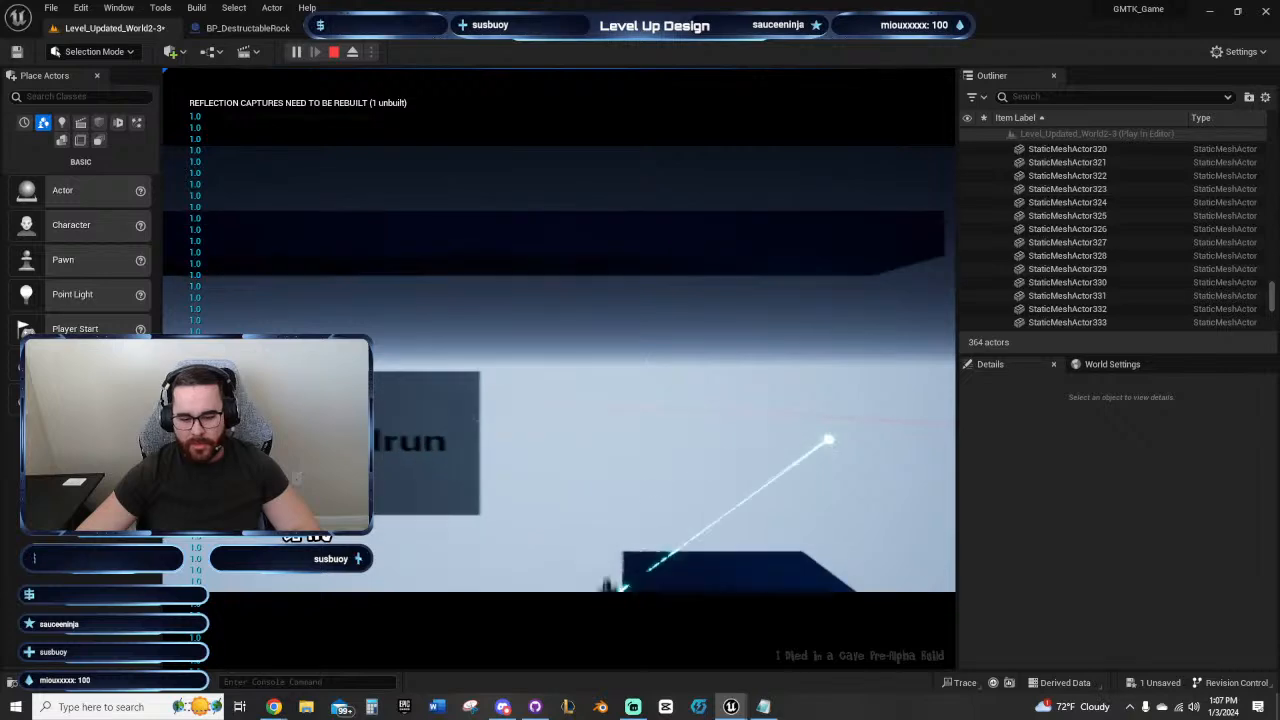
pyautogui.press('Escape')
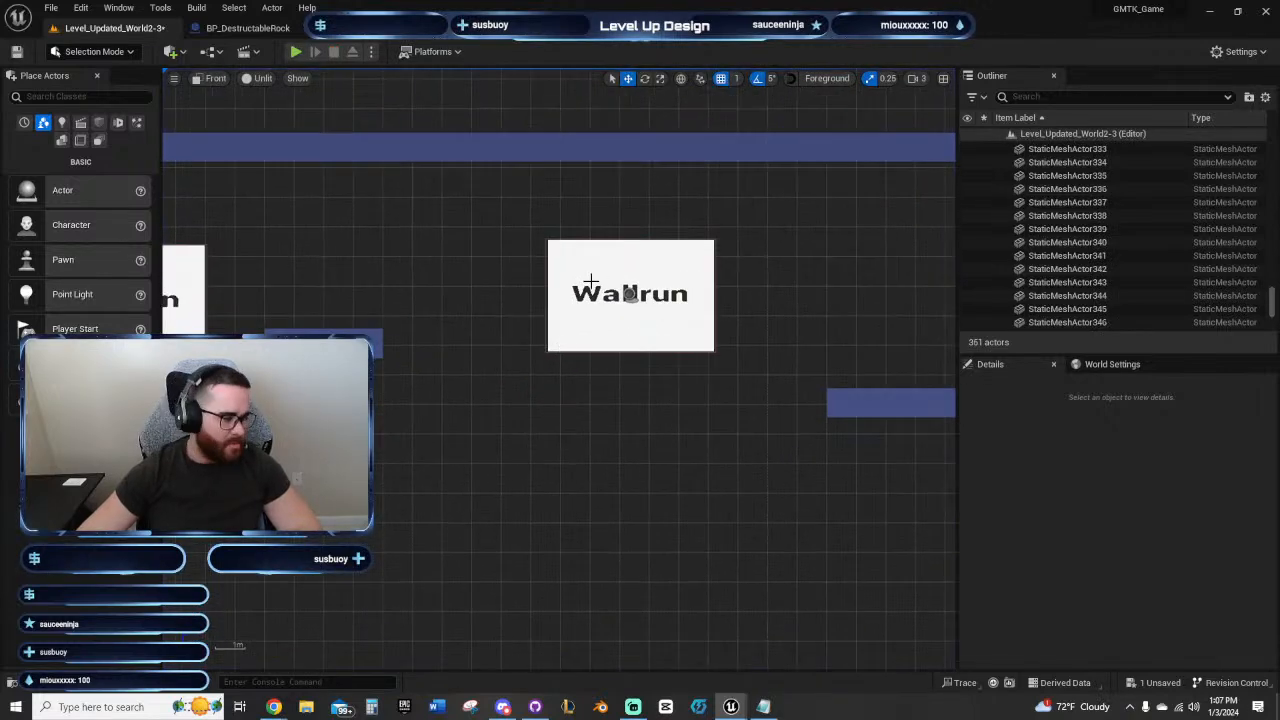
# Step: Move the second wall-run panel closer to the first and higher, to Y -10123 and Z 7131
pyautogui.click(627, 296)
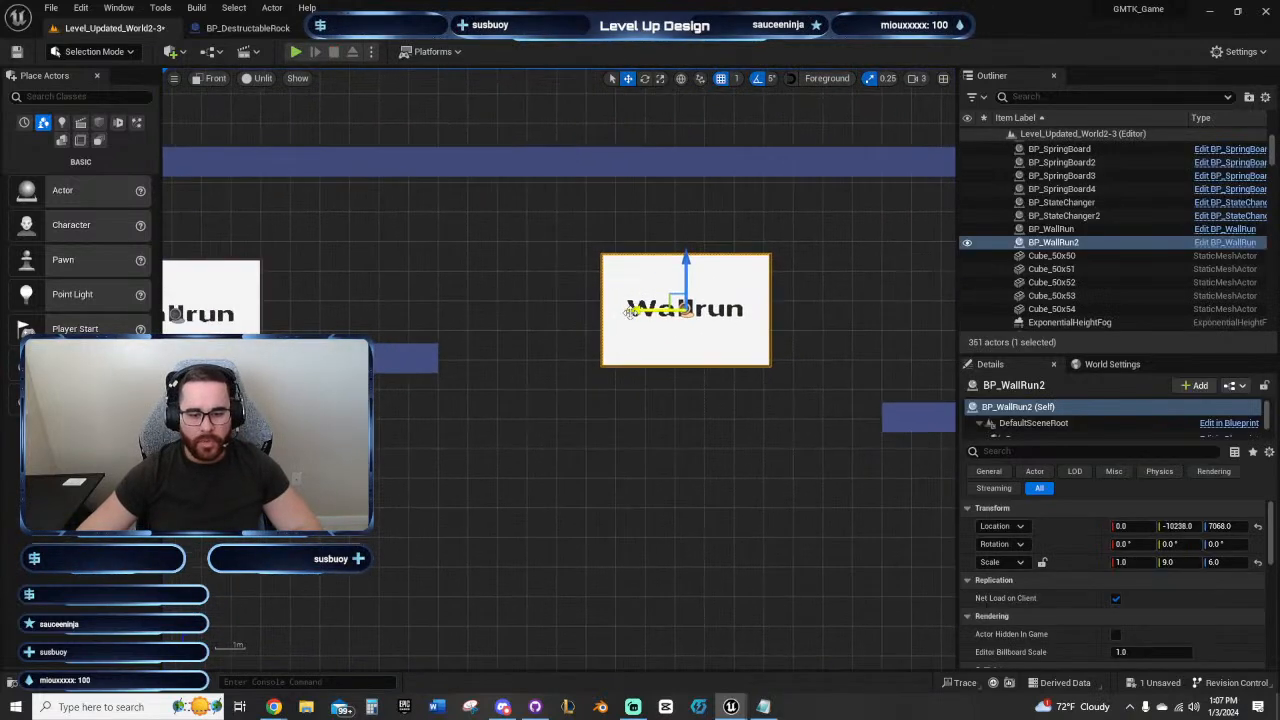
pyautogui.moveTo(633, 312); pyautogui.dragTo(591, 313)
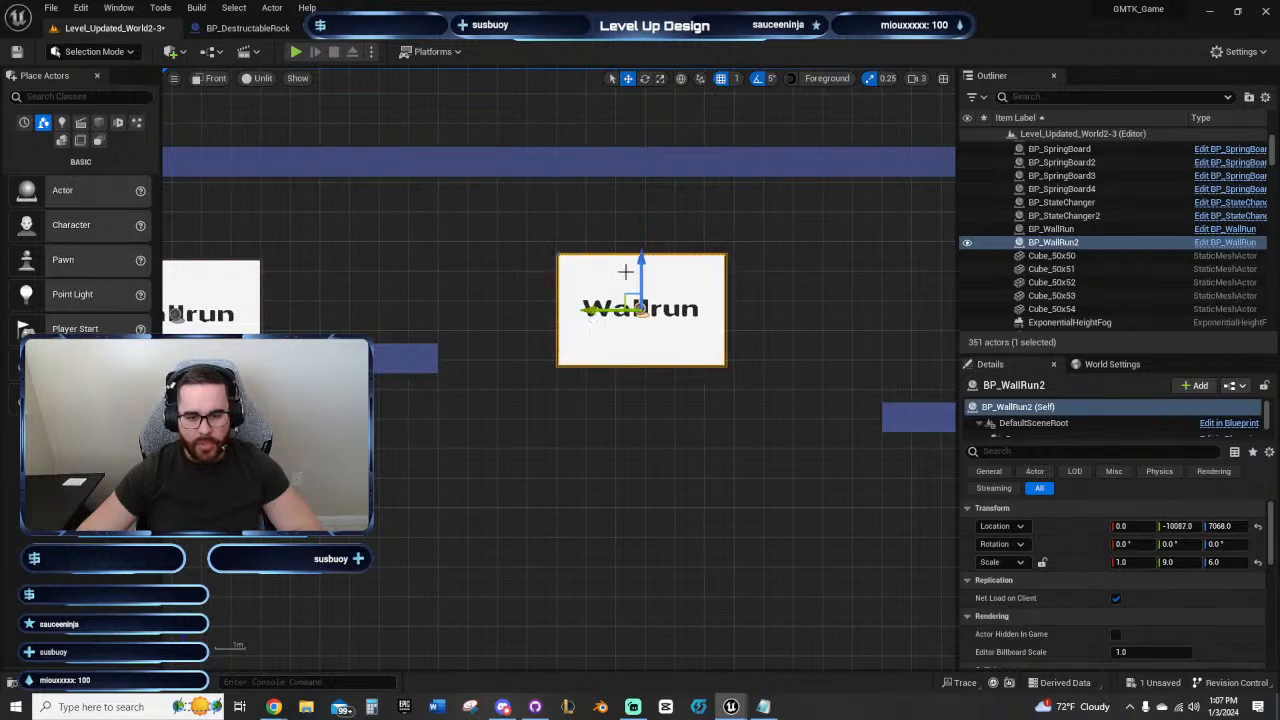
pyautogui.moveTo(641, 262); pyautogui.dragTo(641, 245)
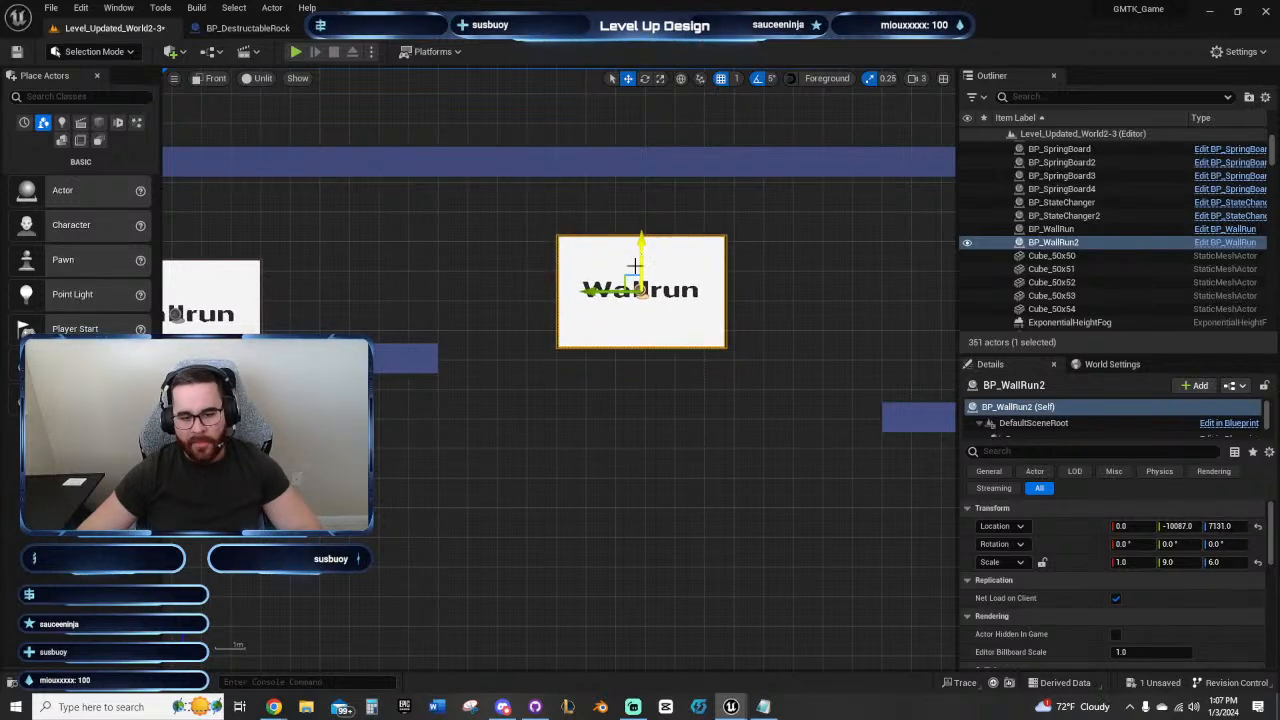
pyautogui.moveTo(598, 293); pyautogui.dragTo(609, 292)
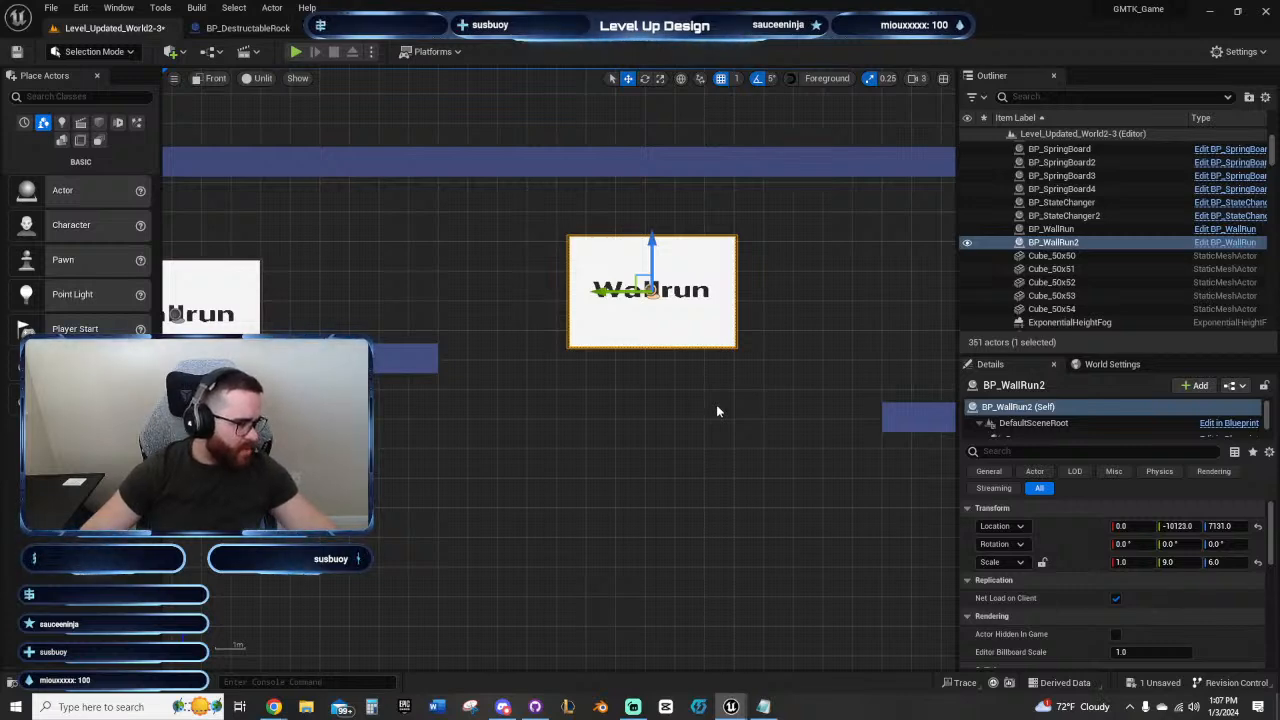
# Step: Shift the whole five-block landing platform one block toward the second wall-run panel and one block up
pyautogui.moveTo(786, 437); pyautogui.dragTo(553, 450, button='right')
pyautogui.moveTo(592, 446); pyautogui.dragTo(788, 442)
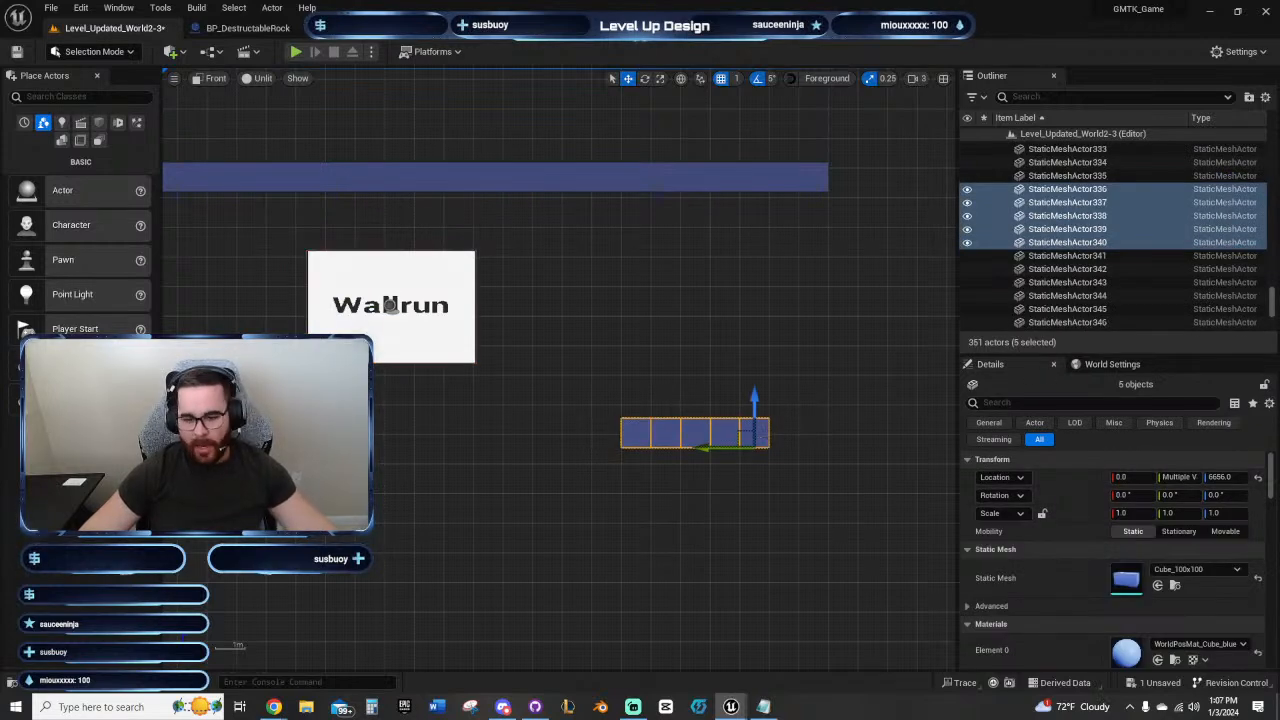
pyautogui.press('Left')
pyautogui.press('Up')
pyautogui.click(528, 481)
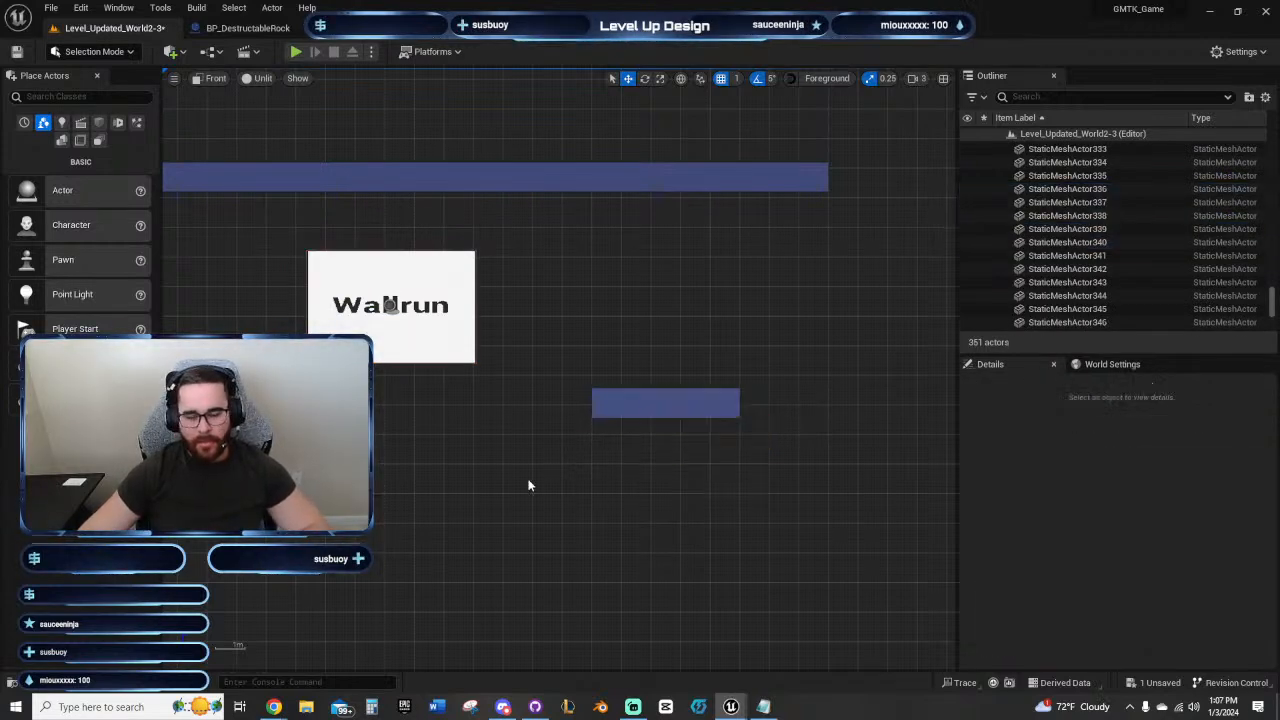
# Step: Try the five-block landing platform one block higher at Z 6856, and return it to Z 6756
pyautogui.moveTo(526, 473); pyautogui.dragTo(475, 427, button='right')
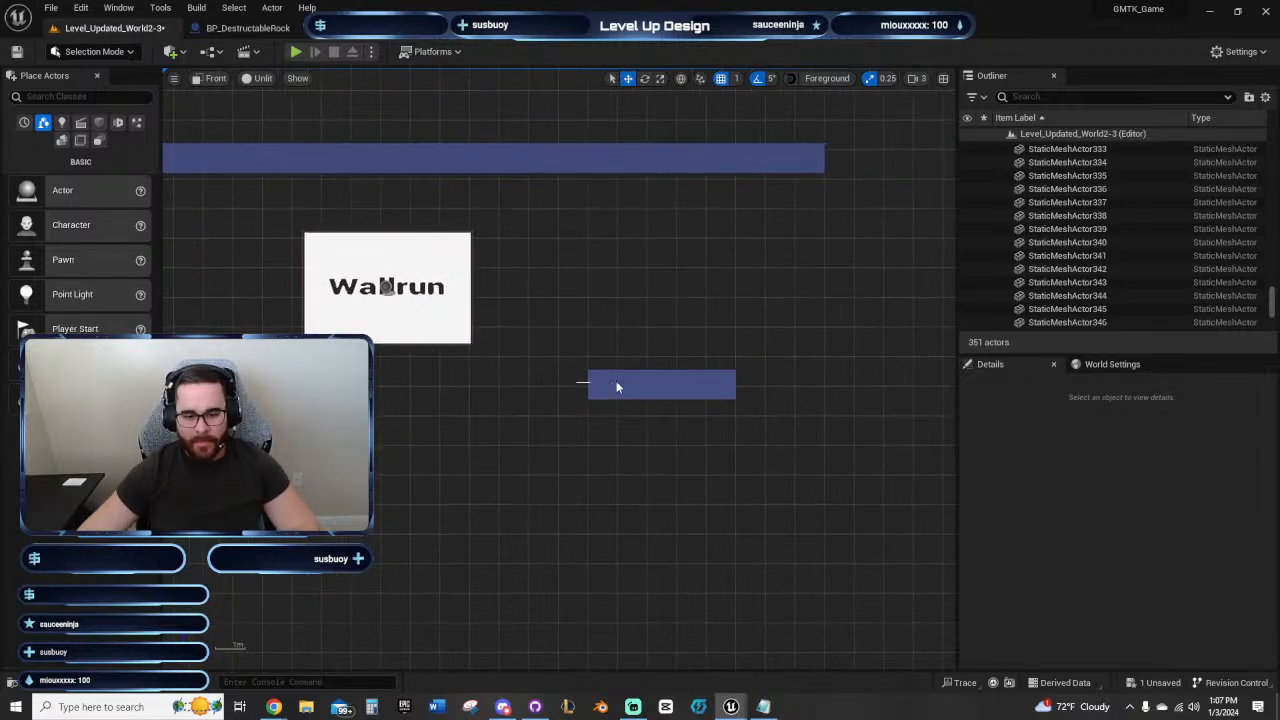
pyautogui.moveTo(617, 387); pyautogui.dragTo(766, 389)
pyautogui.moveTo(533, 507); pyautogui.dragTo(602, 405, button='right')
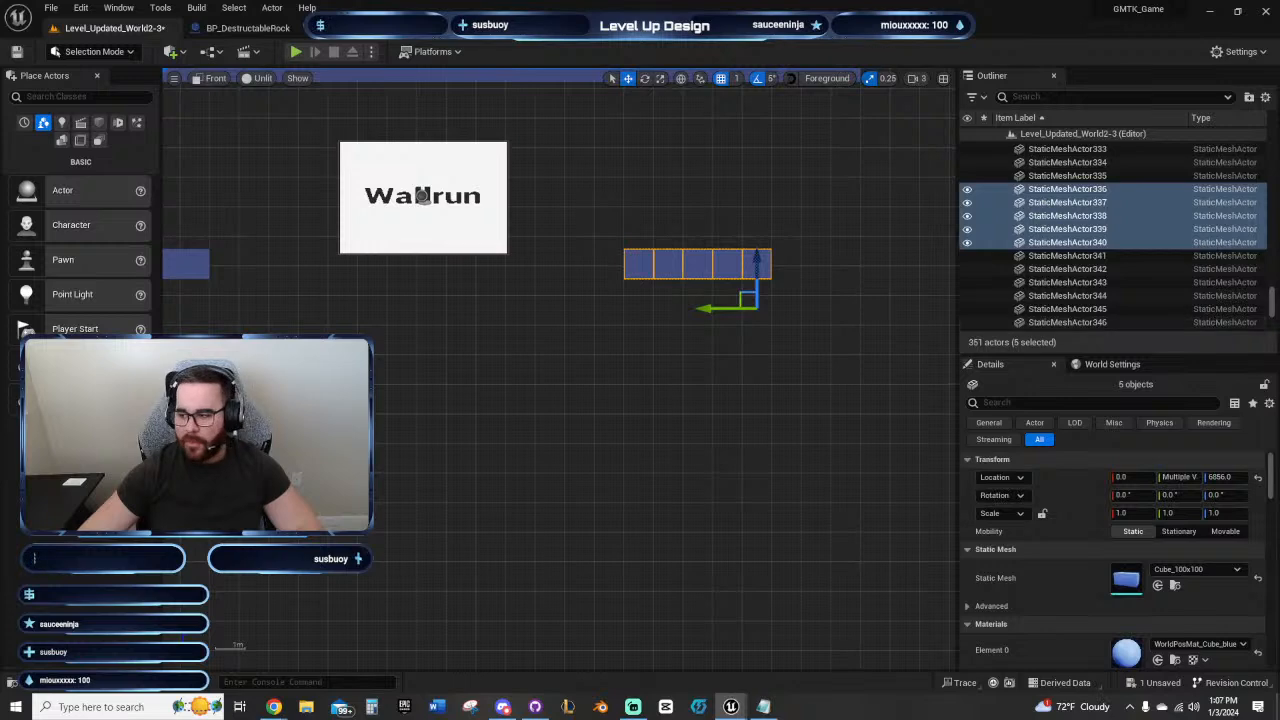
pyautogui.press('Down')
# Step: Move the second wall-run panel closer to the first one, to Y -10087, keeping its height at Z 7131
pyautogui.moveTo(474, 397); pyautogui.dragTo(737, 460, button='right')
pyautogui.click(700, 286)
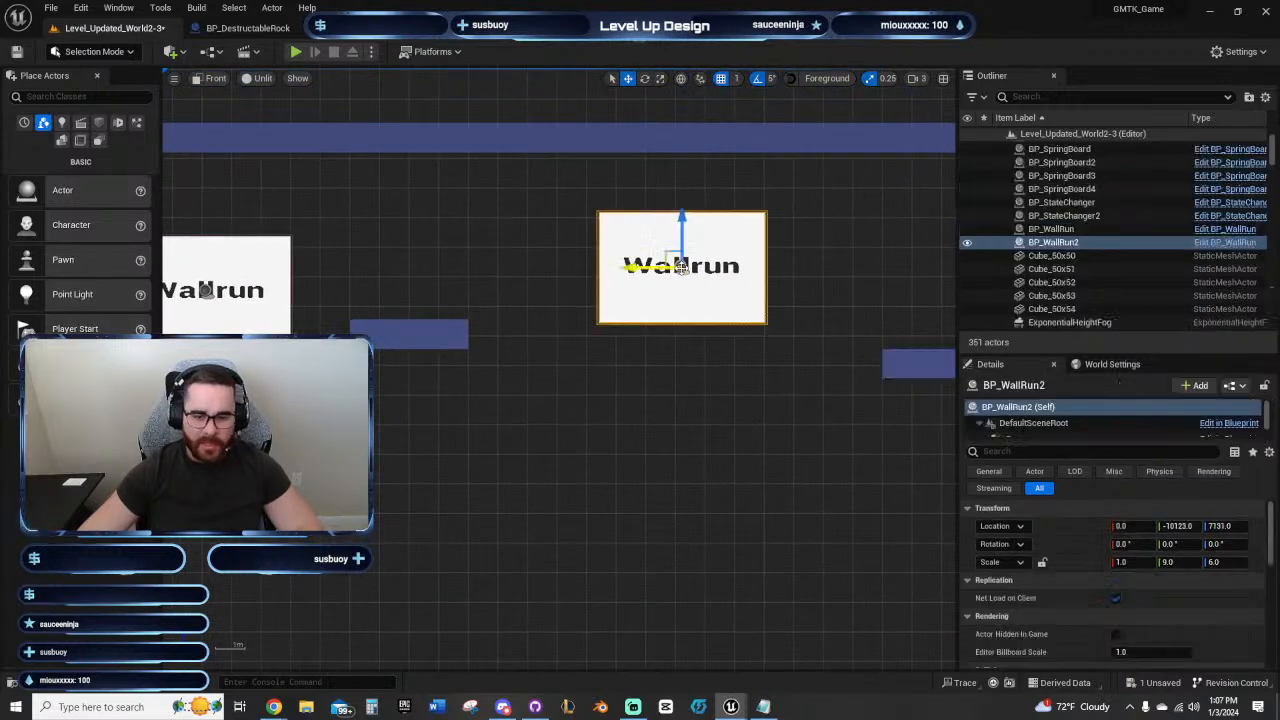
pyautogui.moveTo(632, 268); pyautogui.dragTo(618, 271)
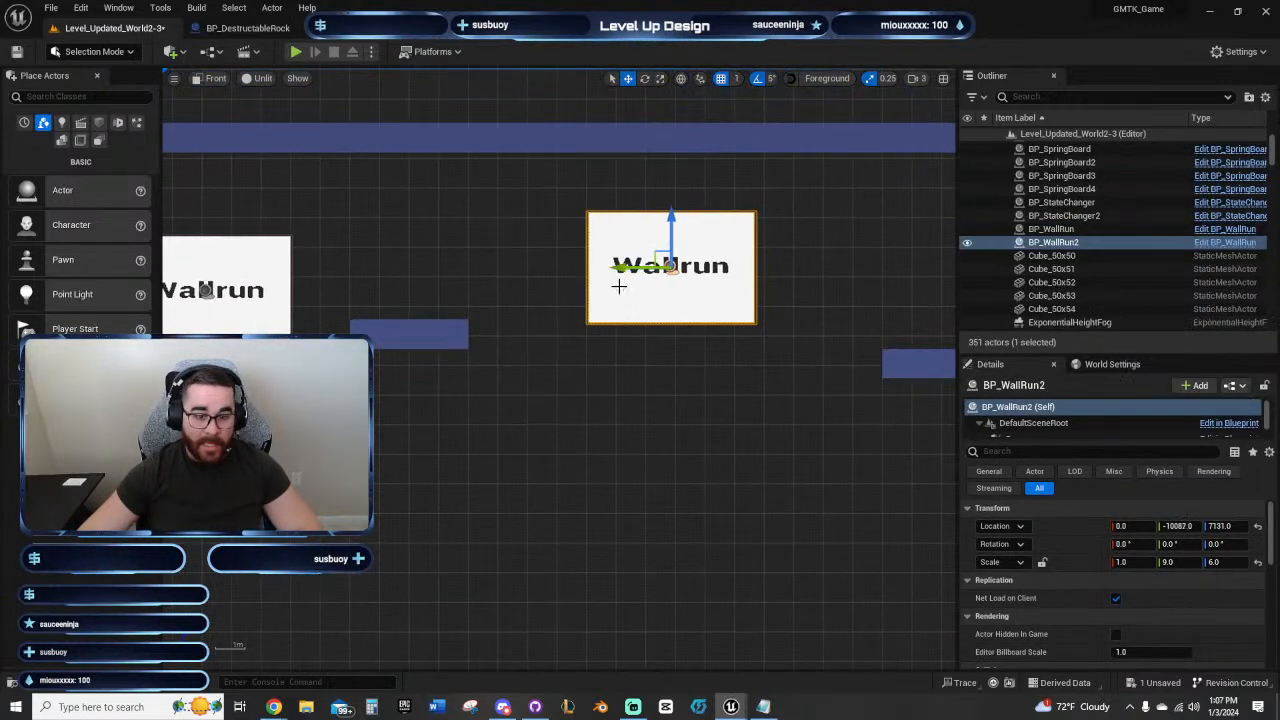
# Step: Play-test the wall-run section from the starting ledge with the second panel at its new spacing, and end the test
pyautogui.moveTo(517, 405); pyautogui.dragTo(693, 401, button='right')
pyautogui.scroll(-2, 569, 413)
pyautogui.click(296, 52)
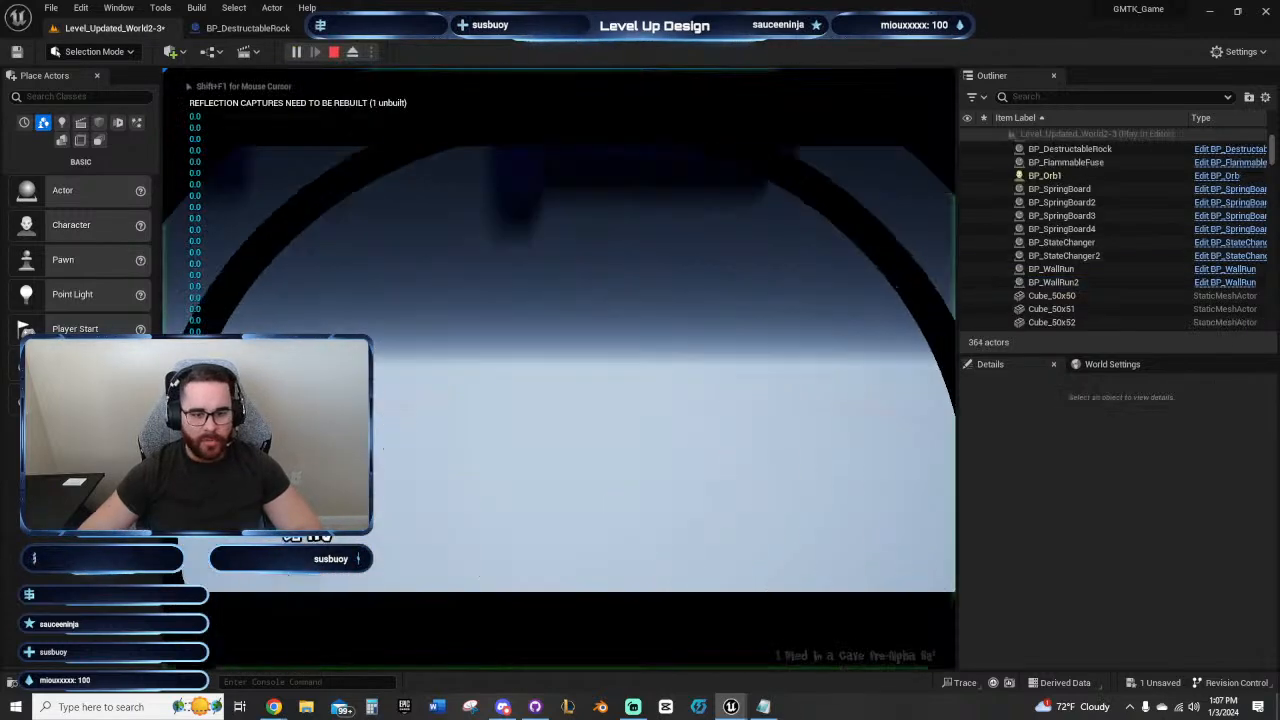
pyautogui.press('d')
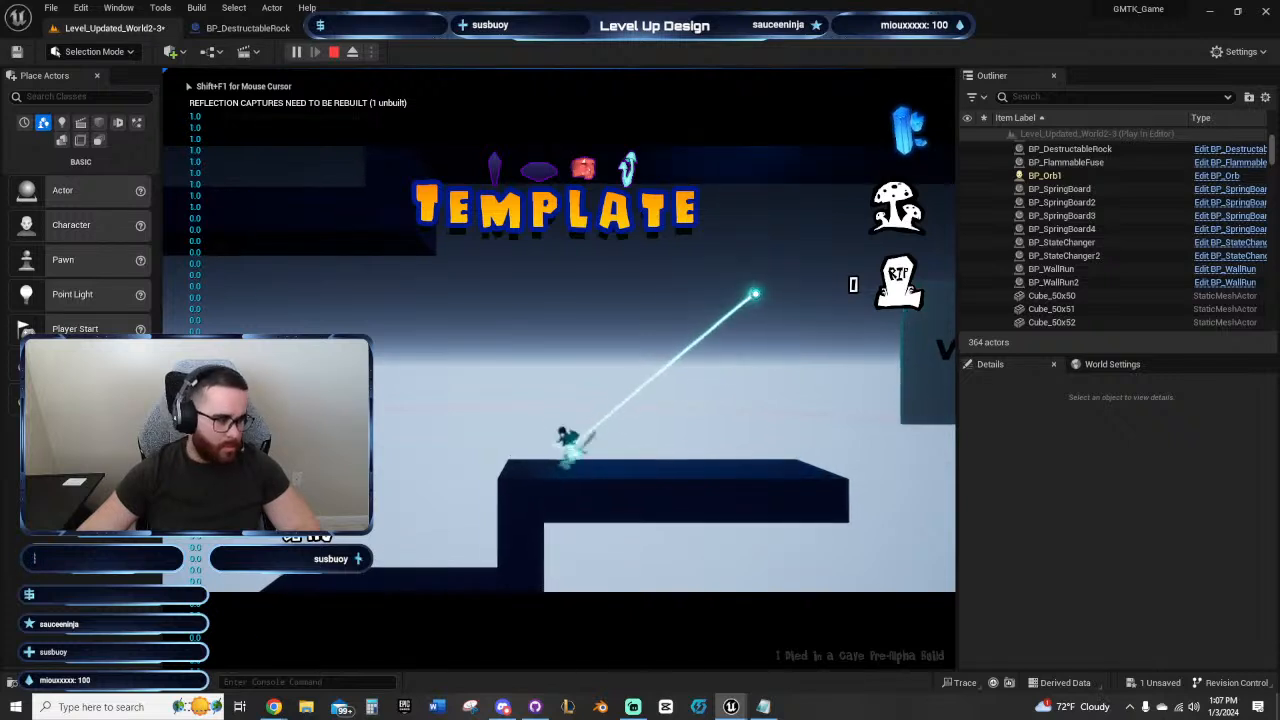
pyautogui.press('space')
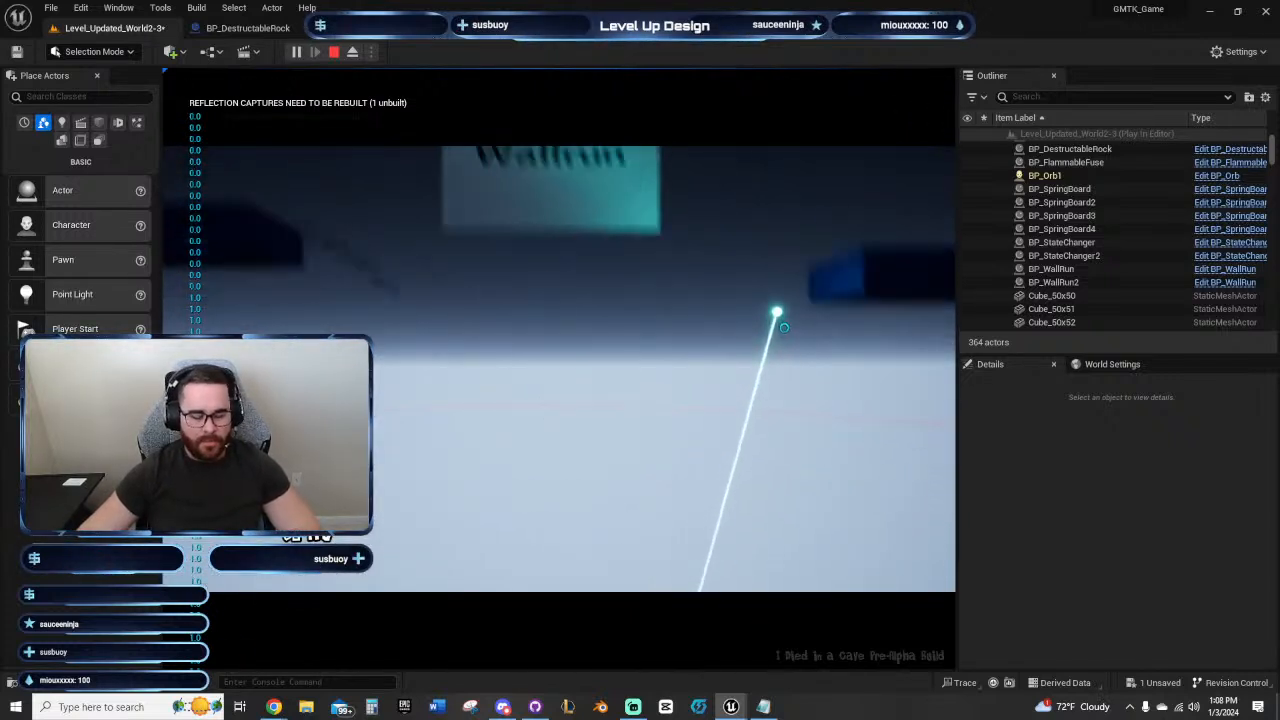
pyautogui.press('Escape')
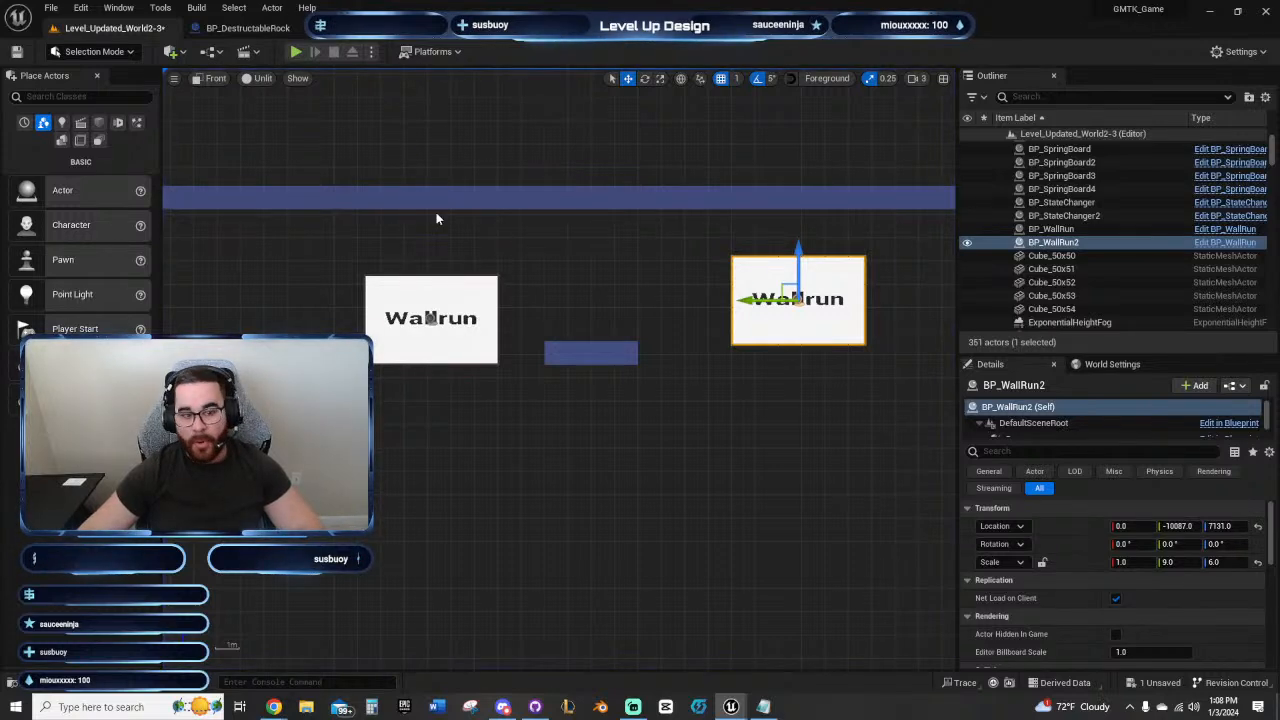
# Step: Repeat the play-test, jumping from the first wall-run across the second panel toward the landing platform
pyautogui.moveTo(436, 213); pyautogui.dragTo(554, 249, button='right')
pyautogui.click(296, 51)
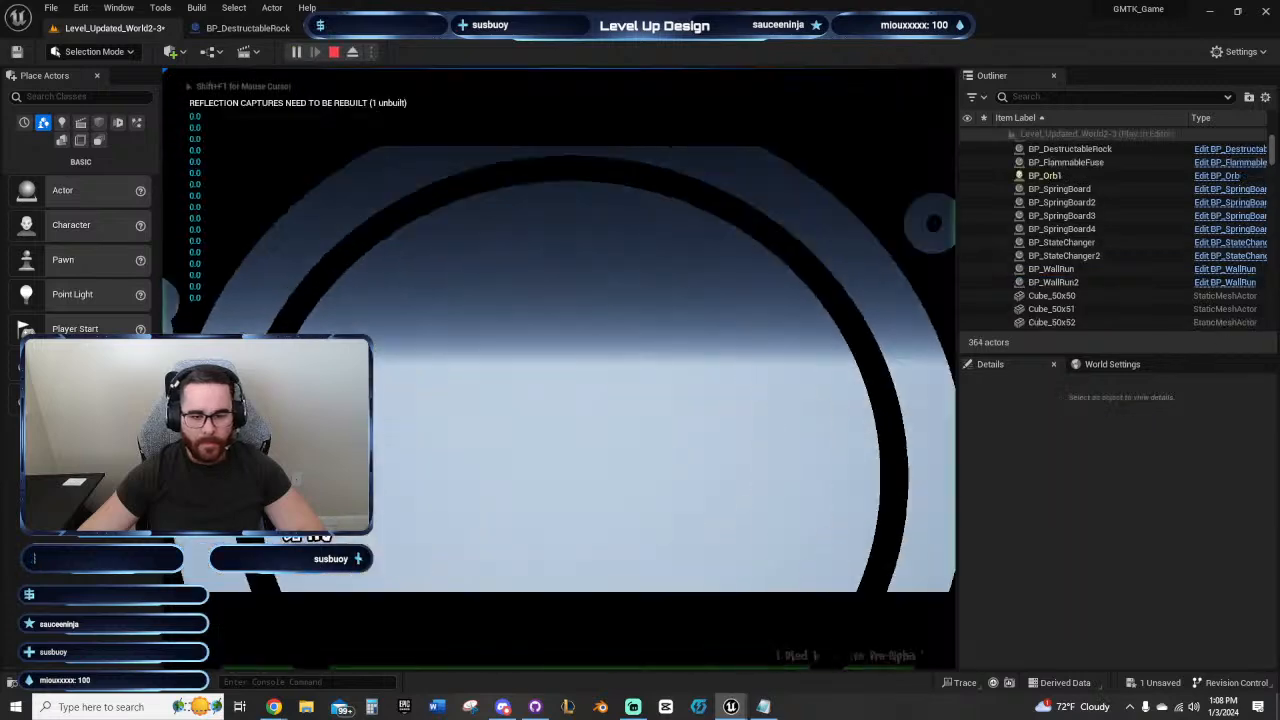
pyautogui.press('d')
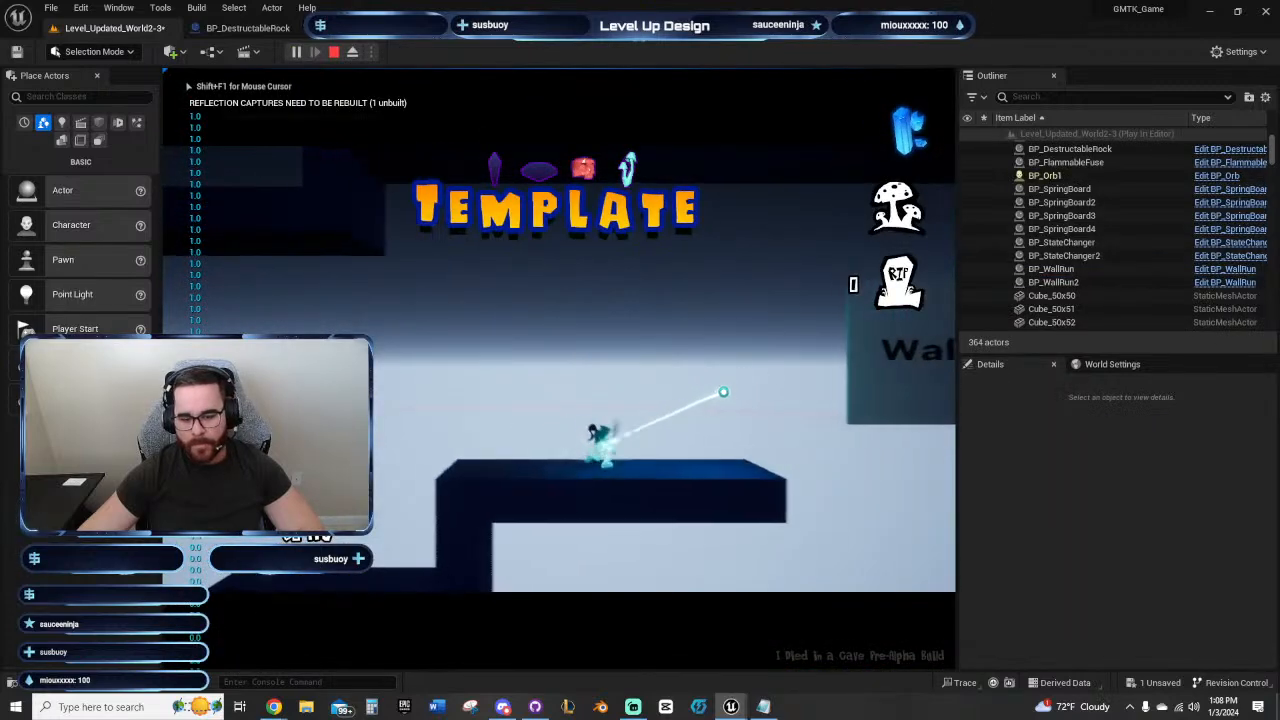
pyautogui.press('space')
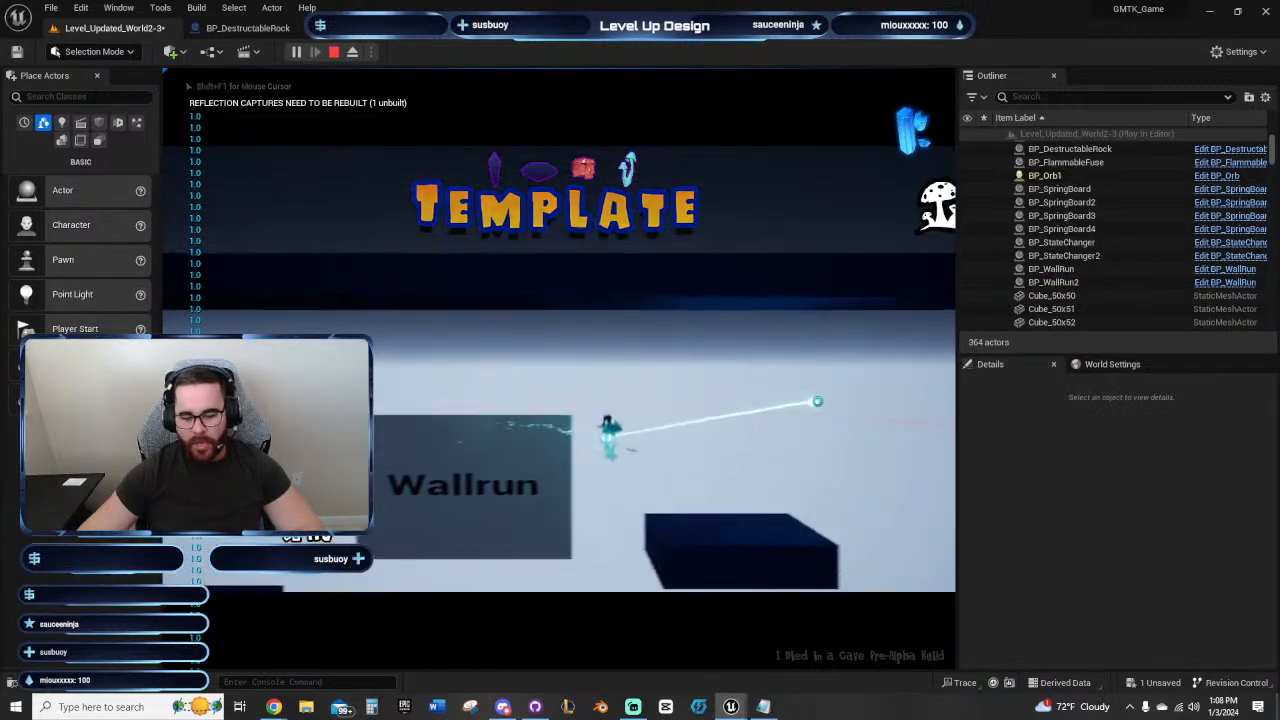
pyautogui.press('space')
pyautogui.press('space')
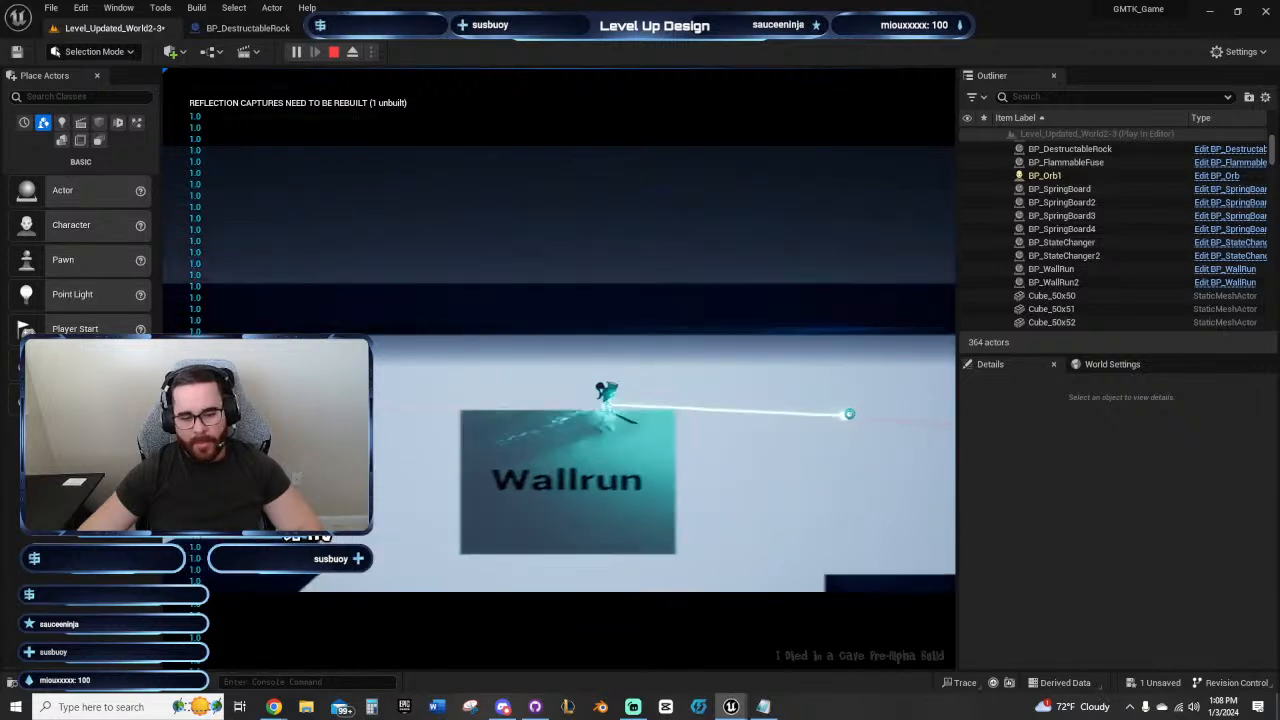
pyautogui.press('Escape')
# Step: Move the whole five-block landing platform one block closer to the second wall-run panel
pyautogui.moveTo(847, 393); pyautogui.dragTo(518, 424, button='right')
pyautogui.moveTo(482, 432); pyautogui.dragTo(612, 456)
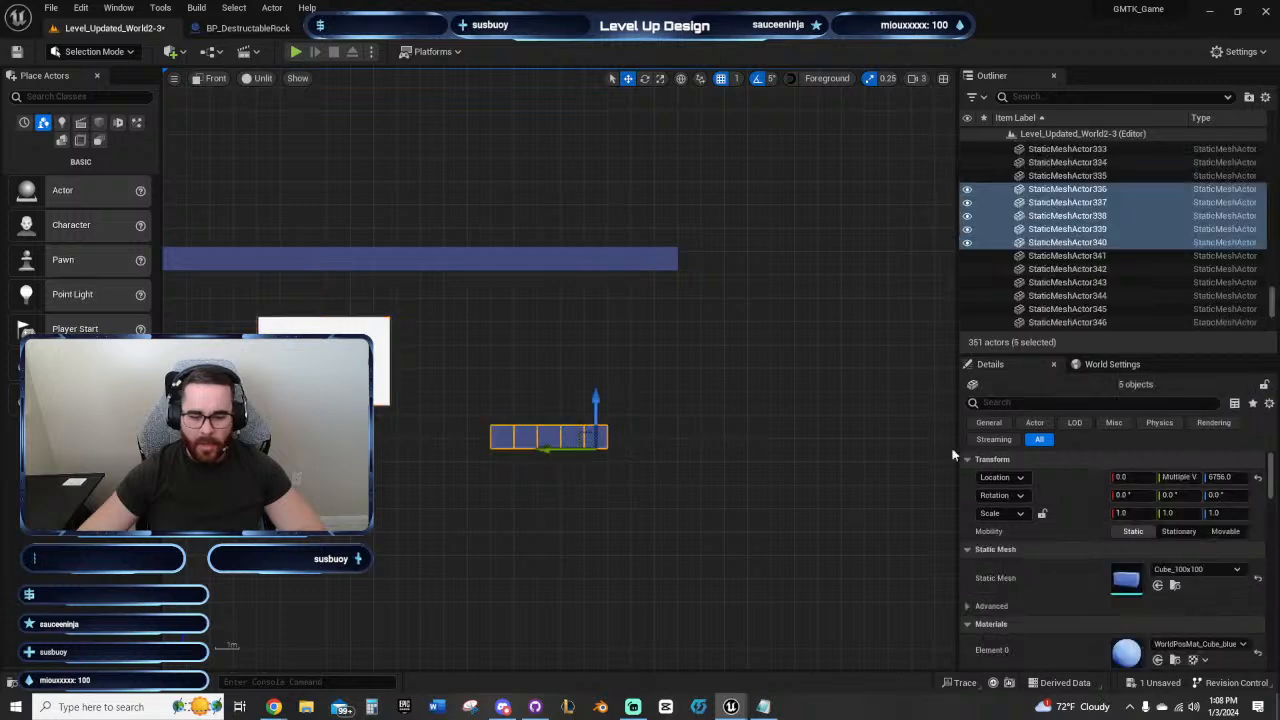
pyautogui.moveTo(1179, 477); pyautogui.dragTo(1200, 477)
pyautogui.moveTo(531, 509); pyautogui.dragTo(704, 512, button='right')
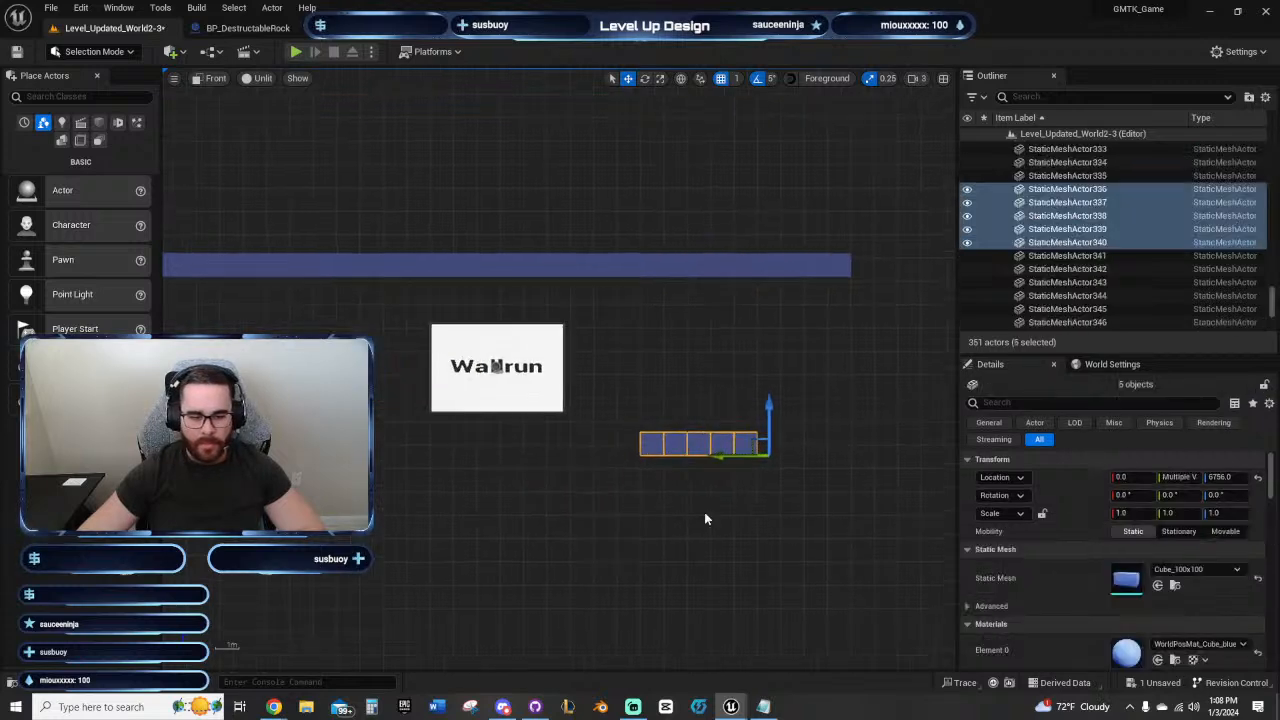
# Step: Examine the spacing between the starting ledge, both wall-run panels, the middle platform, the landing platform and the ceiling
pyautogui.moveTo(415, 500); pyautogui.dragTo(588, 530, button='right')
pyautogui.moveTo(220, 327); pyautogui.dragTo(487, 276, button='right')
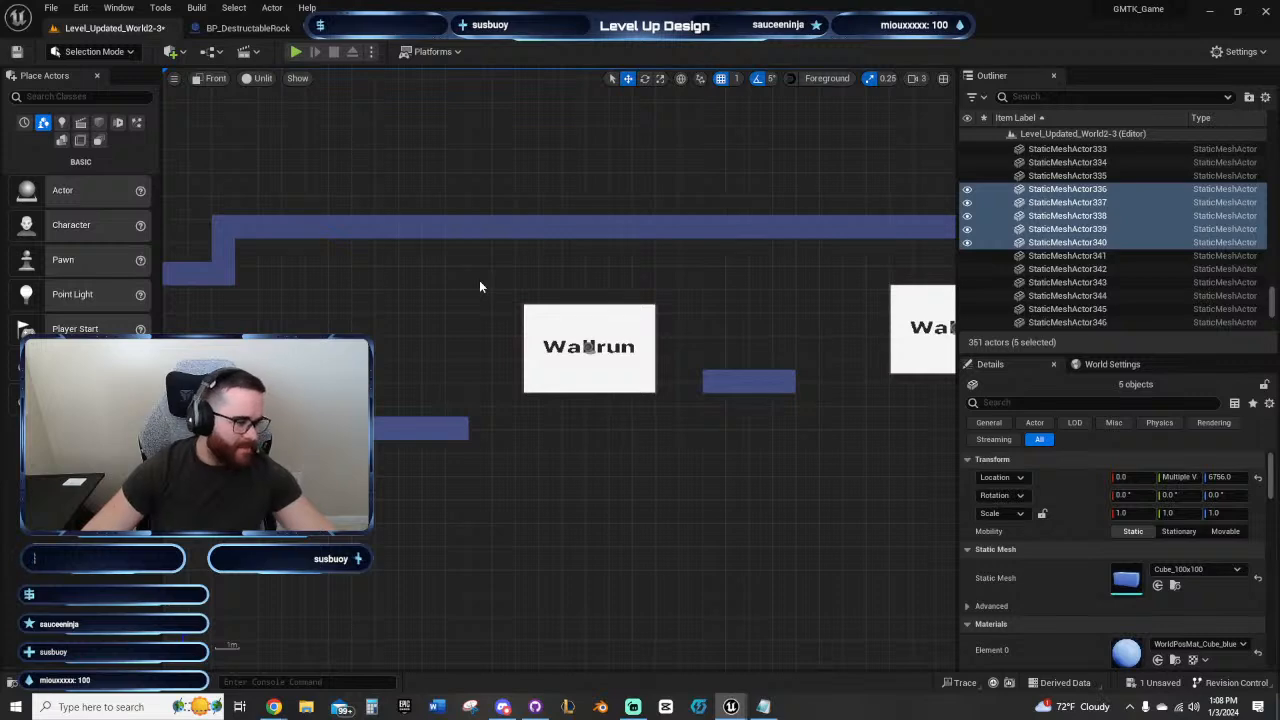
pyautogui.moveTo(677, 452); pyautogui.dragTo(596, 418, button='right')
pyautogui.moveTo(849, 457); pyautogui.dragTo(495, 451, button='right')
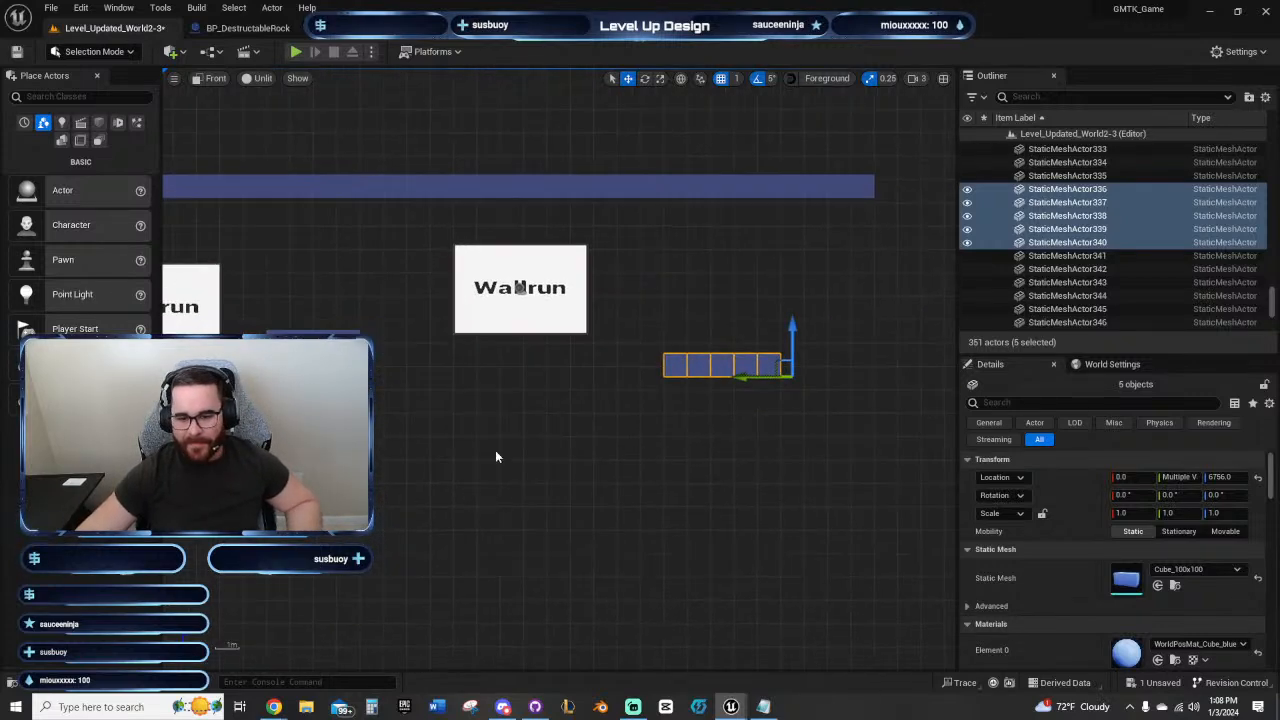
pyautogui.moveTo(750, 477); pyautogui.dragTo(648, 471, button='right')
pyautogui.click(648, 471)
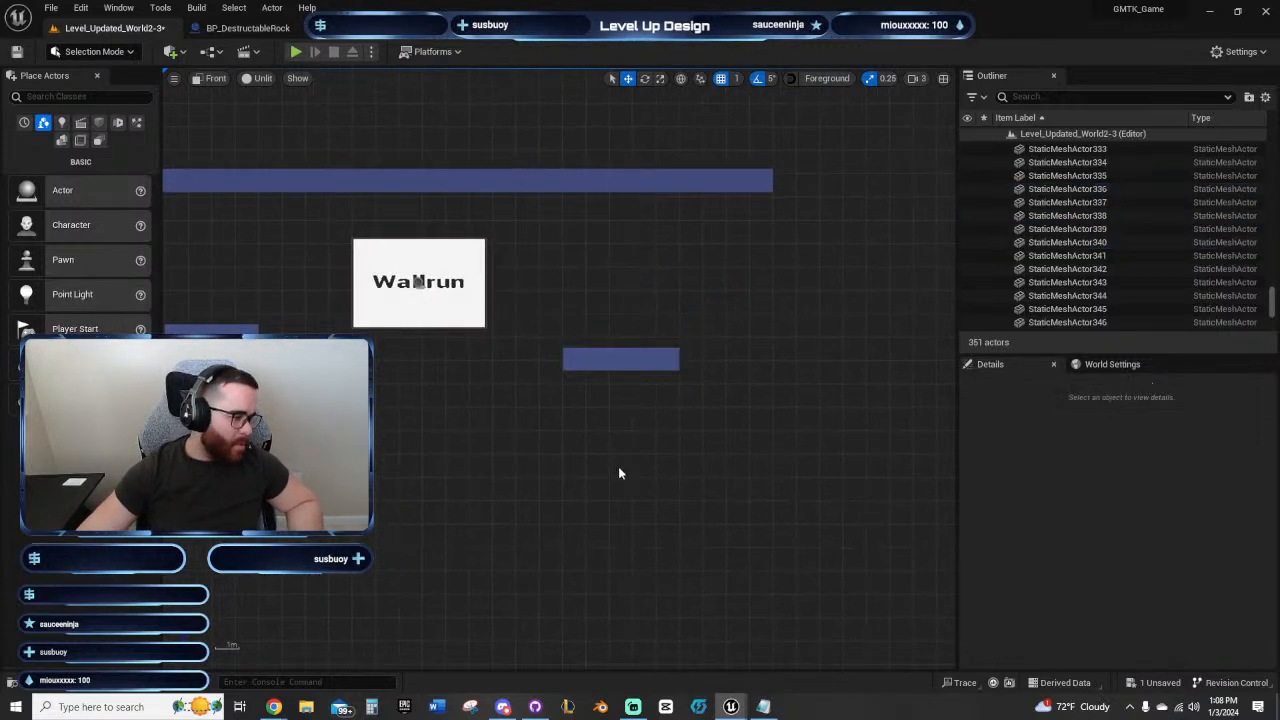
pyautogui.moveTo(520, 437); pyautogui.dragTo(788, 498, button='right')
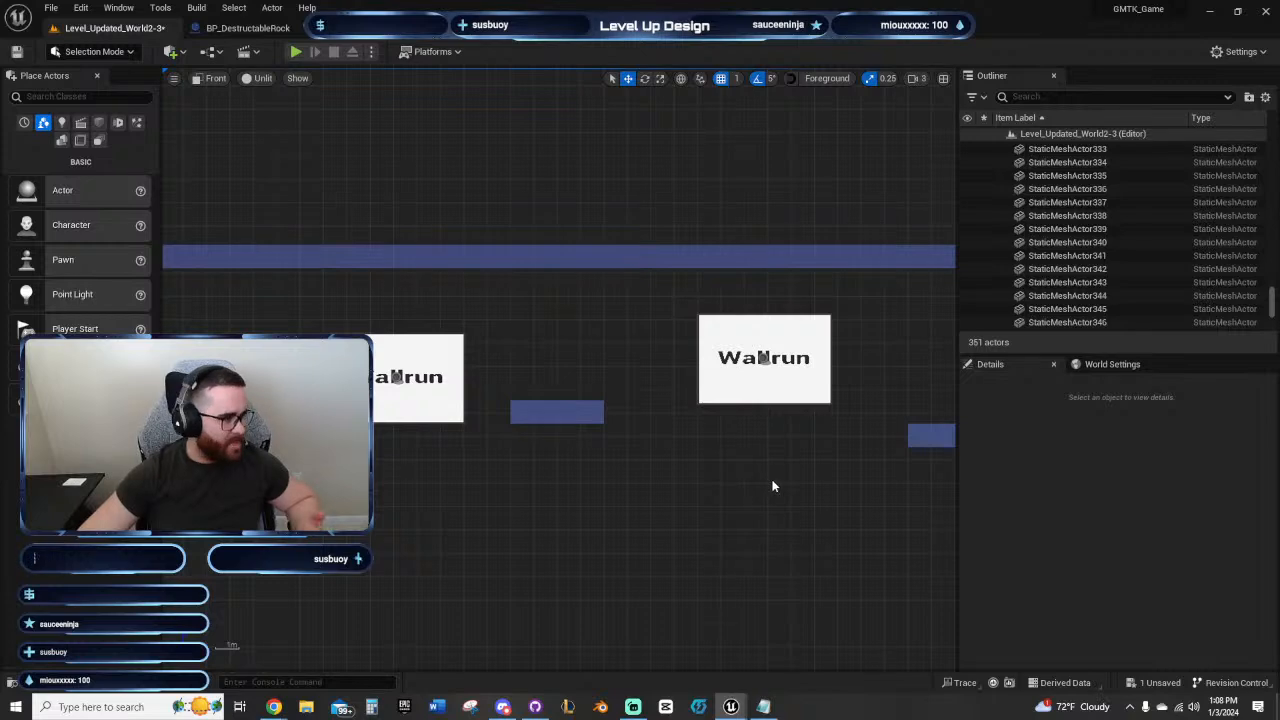
pyautogui.moveTo(783, 462); pyautogui.dragTo(609, 491, button='right')
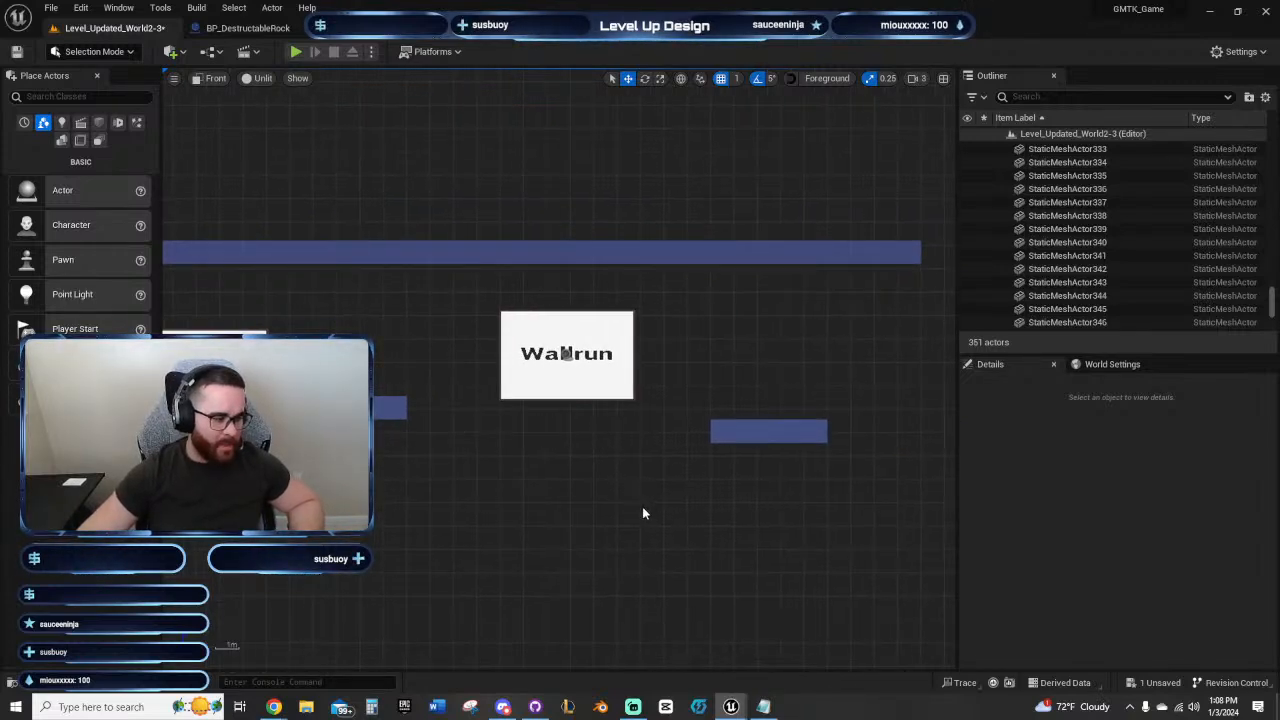
pyautogui.moveTo(655, 538); pyautogui.dragTo(585, 533, button='right')
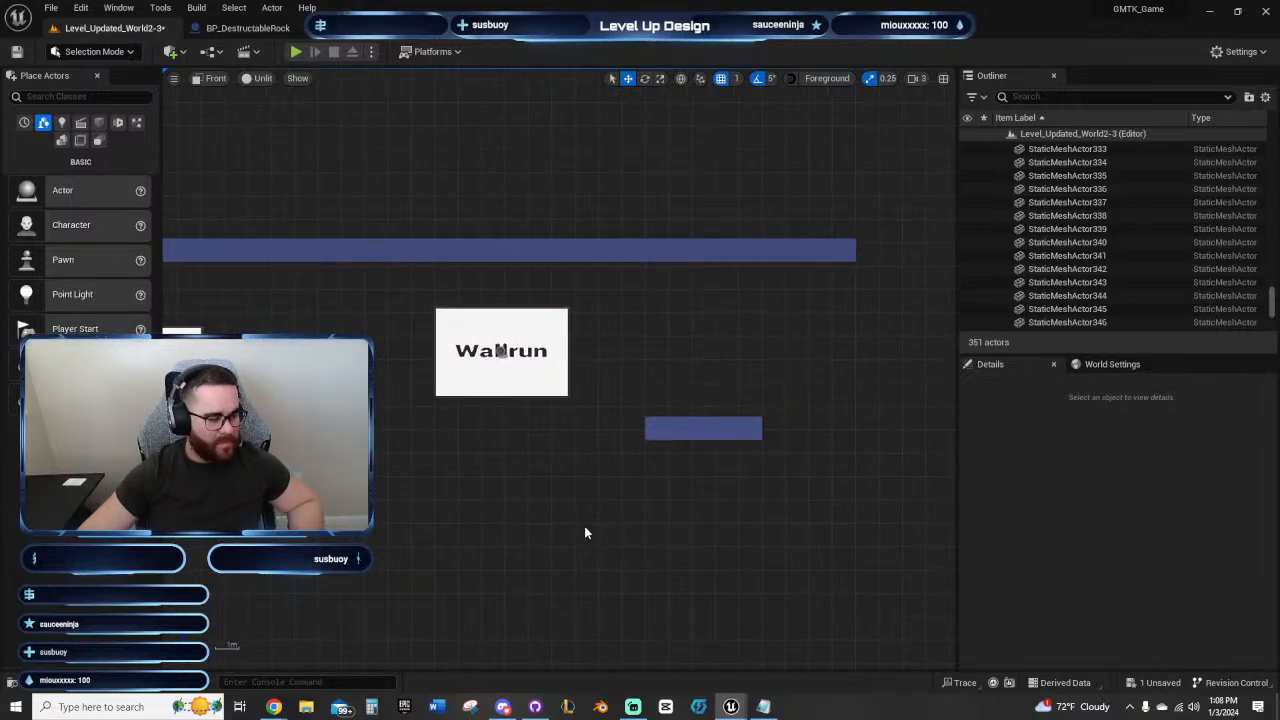
pyautogui.moveTo(559, 516); pyautogui.dragTo(707, 459, button='right')
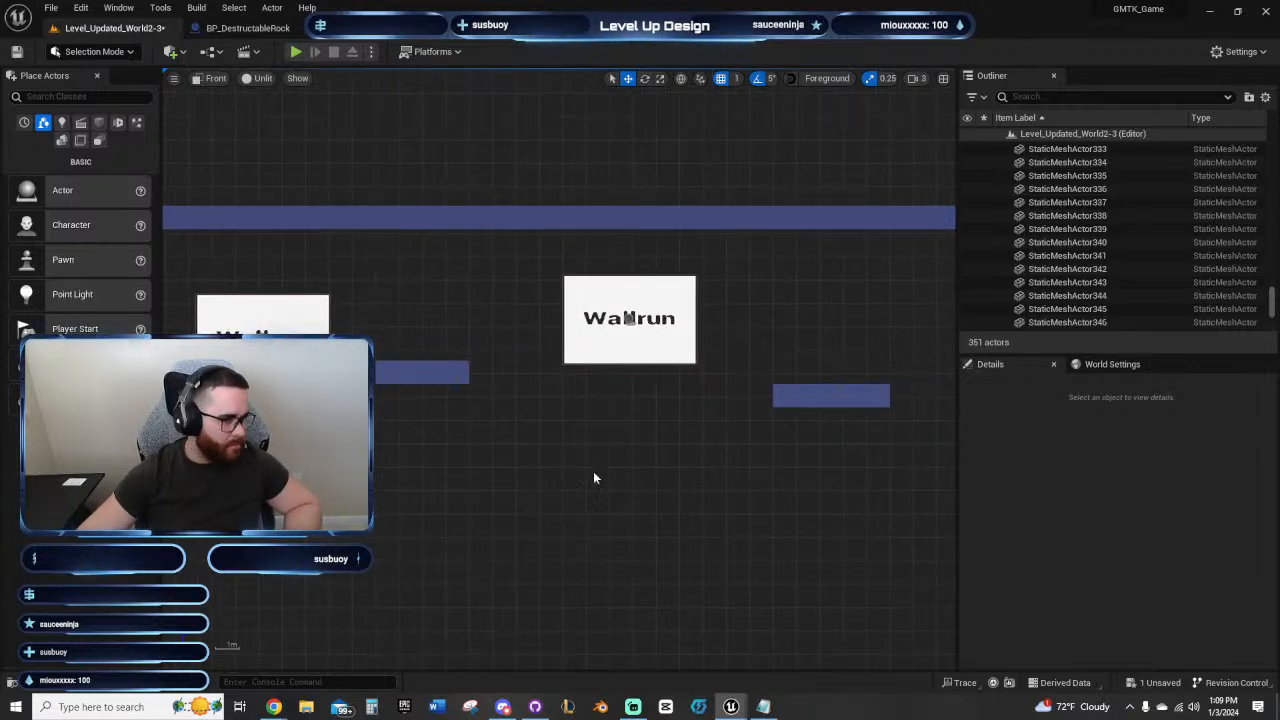
pyautogui.moveTo(594, 477); pyautogui.dragTo(757, 516, button='right')
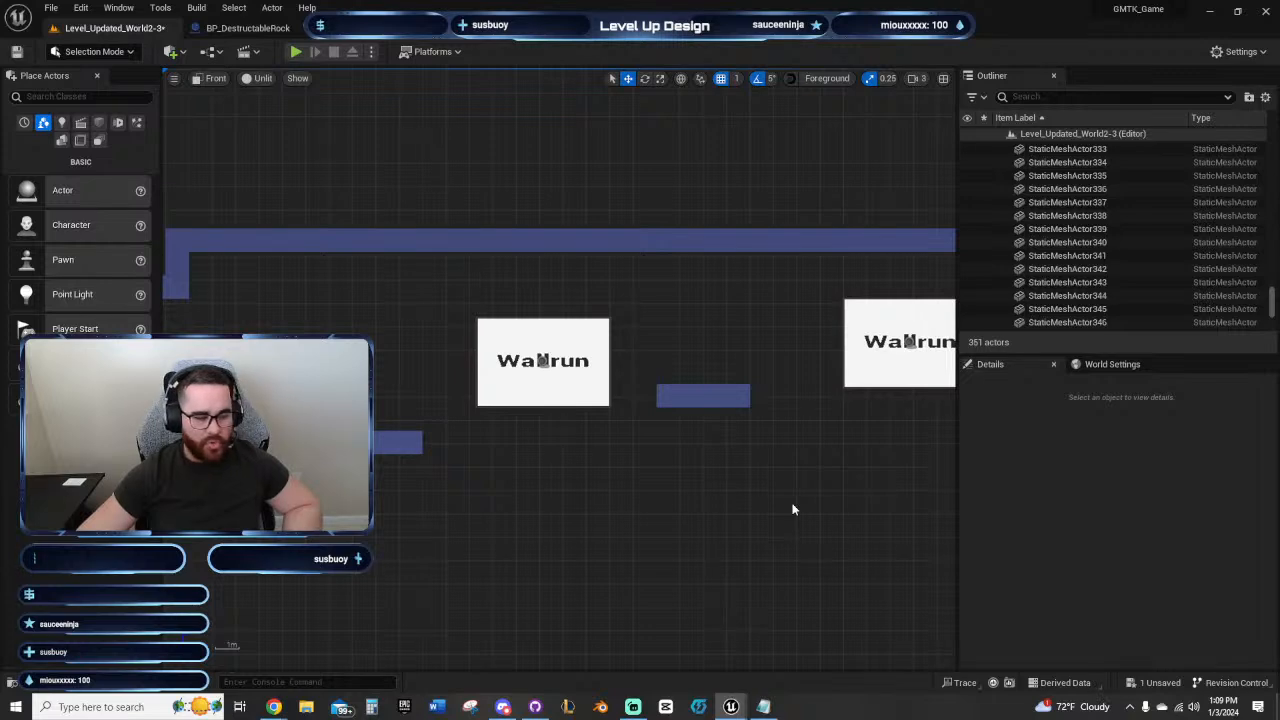
pyautogui.moveTo(757, 507); pyautogui.dragTo(654, 480, button='right')
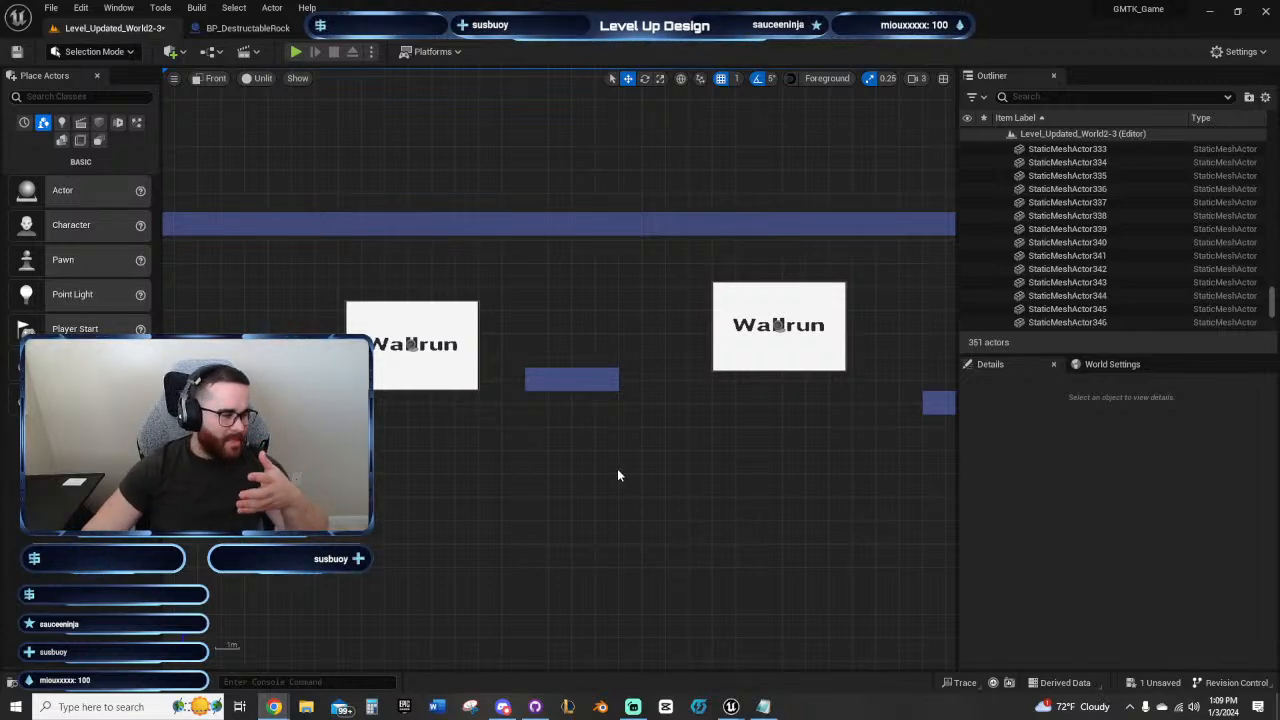
pyautogui.moveTo(626, 466); pyautogui.dragTo(740, 418, button='right')
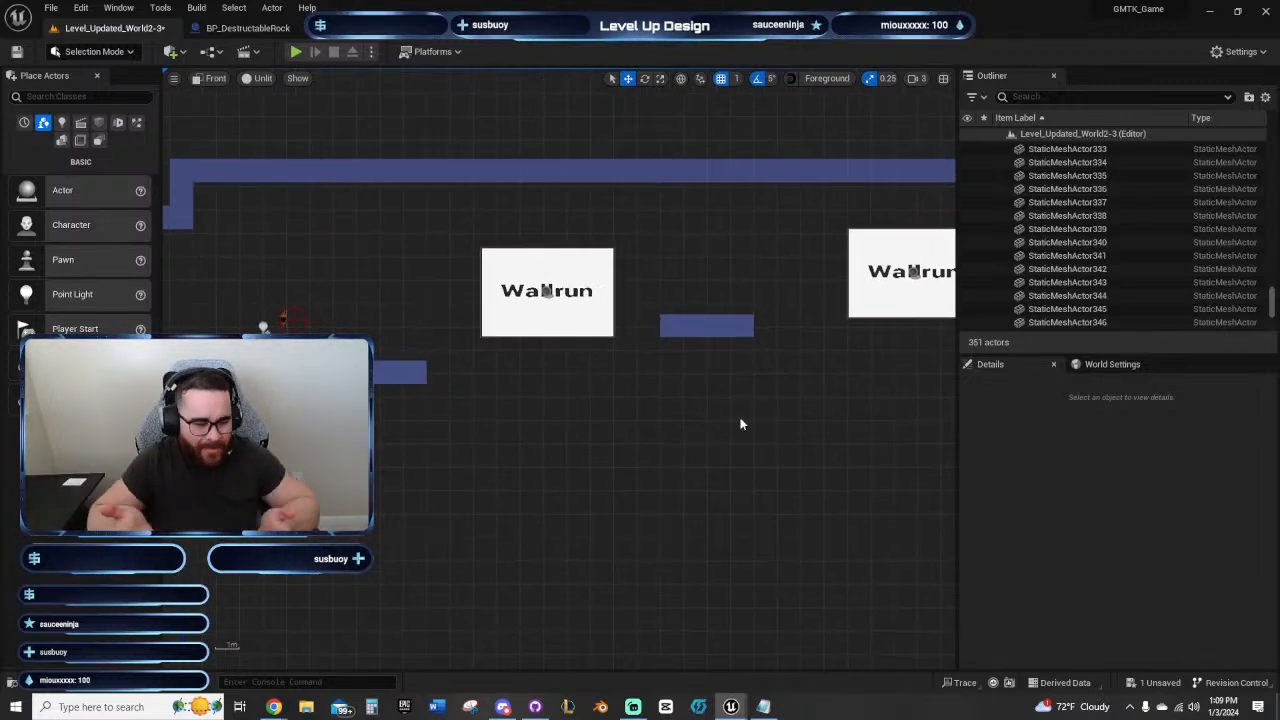
pyautogui.moveTo(732, 429); pyautogui.dragTo(686, 441, button='right')
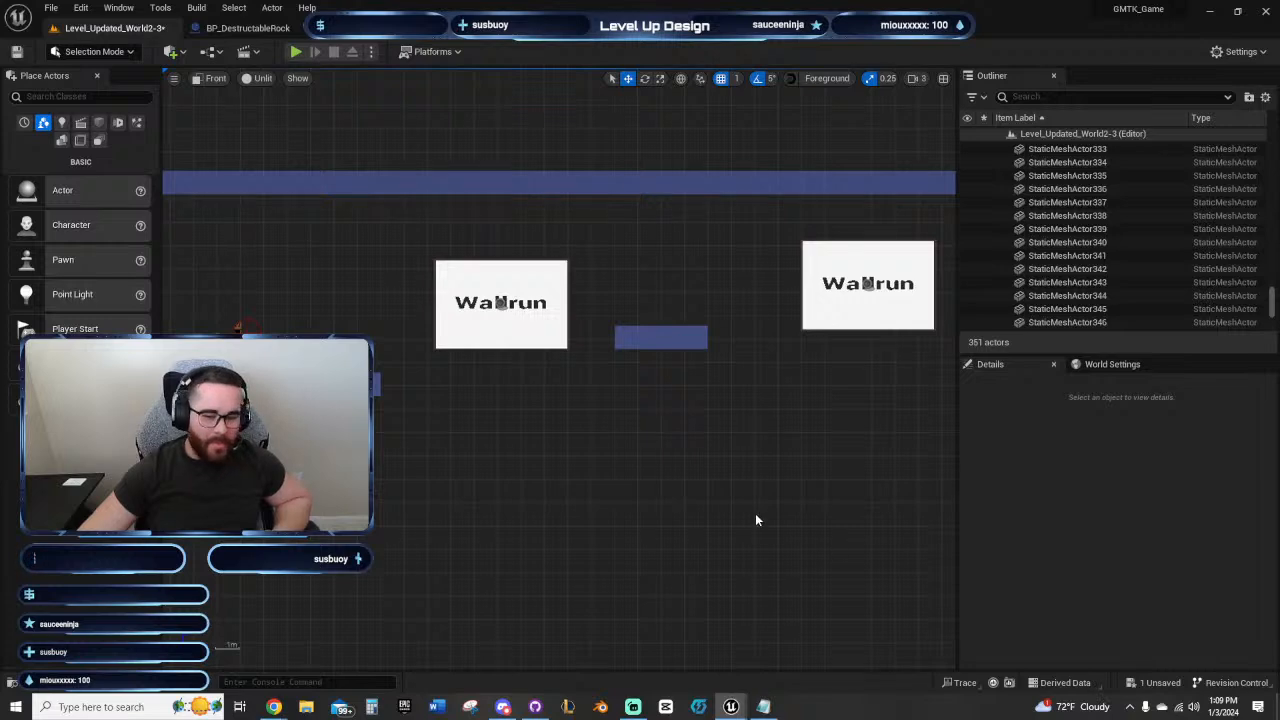
pyautogui.moveTo(675, 464); pyautogui.dragTo(590, 460, button='right')
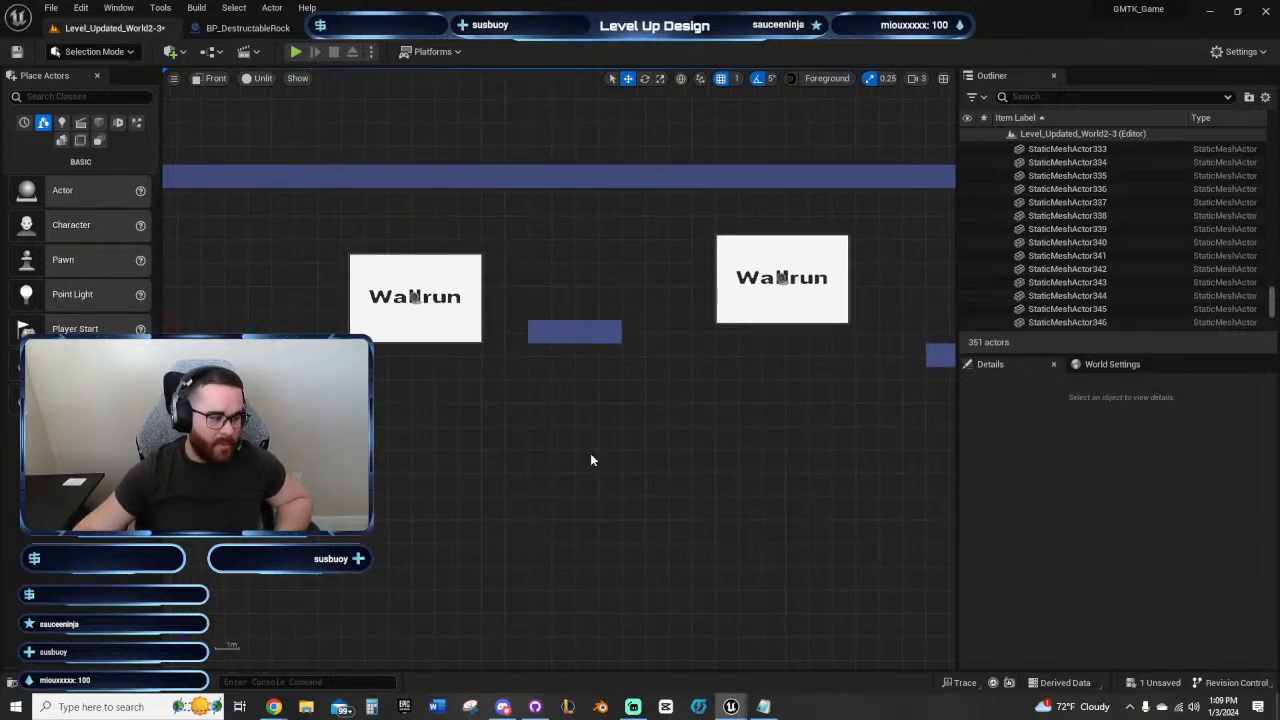
pyautogui.moveTo(694, 451); pyautogui.dragTo(567, 449, button='right')
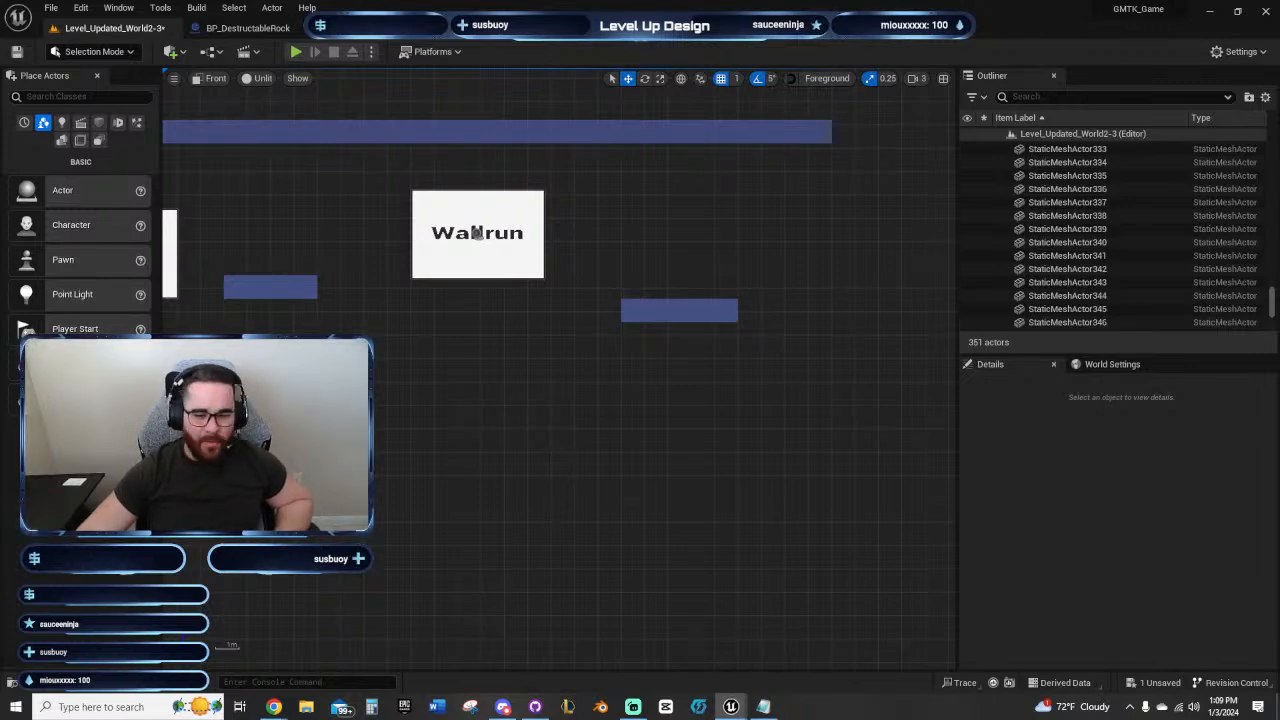
pyautogui.moveTo(569, 486); pyautogui.dragTo(785, 473, button='right')
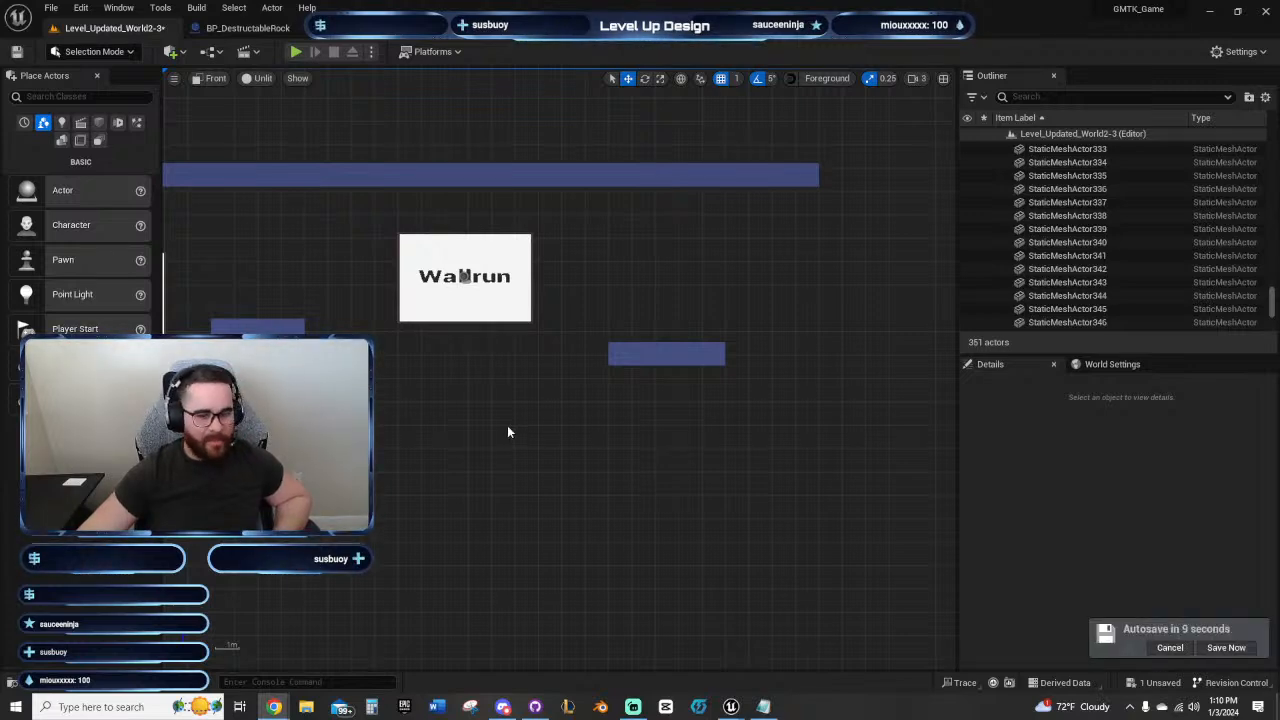
# Step: Save the level Level_Updated_World2-3
pyautogui.moveTo(509, 429); pyautogui.dragTo(660, 416, button='right')
pyautogui.click(17, 52)
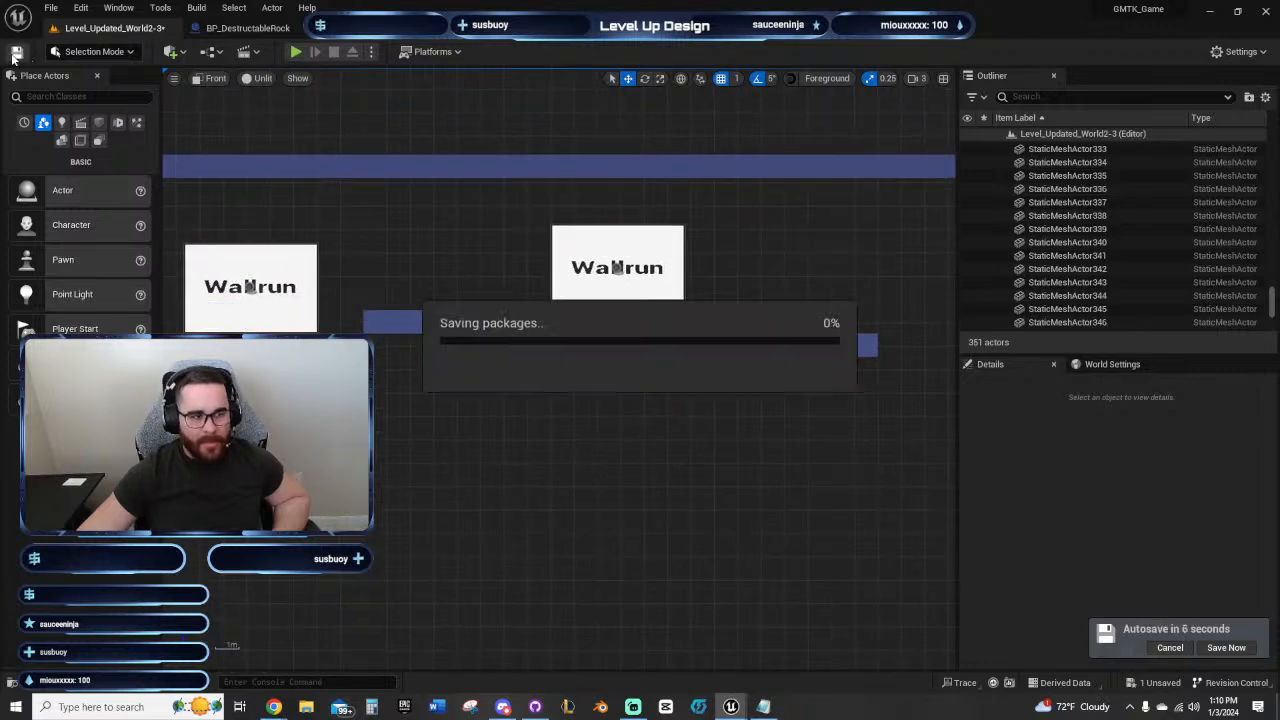
# Step: Play-test the jump from the starting ledge across the first wall-run panel onto the middle platform
pyautogui.moveTo(542, 446); pyautogui.dragTo(503, 434, button='right')
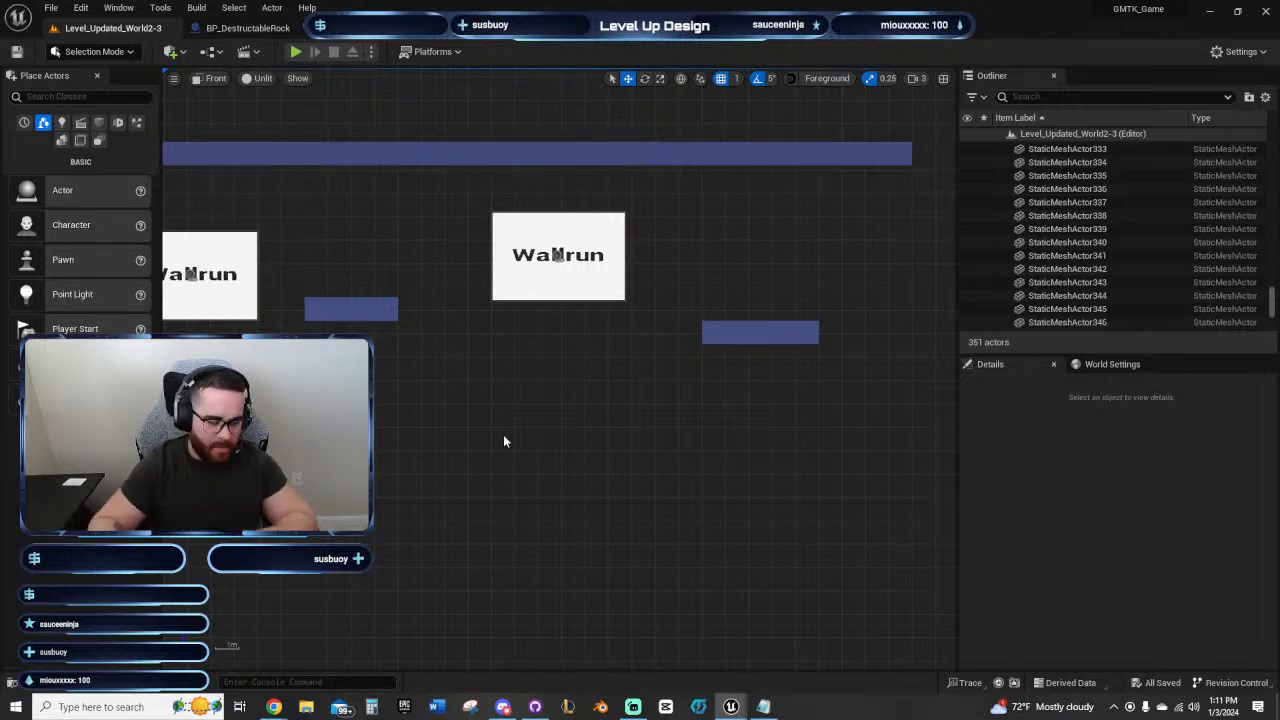
pyautogui.moveTo(435, 280); pyautogui.dragTo(746, 258, button='right')
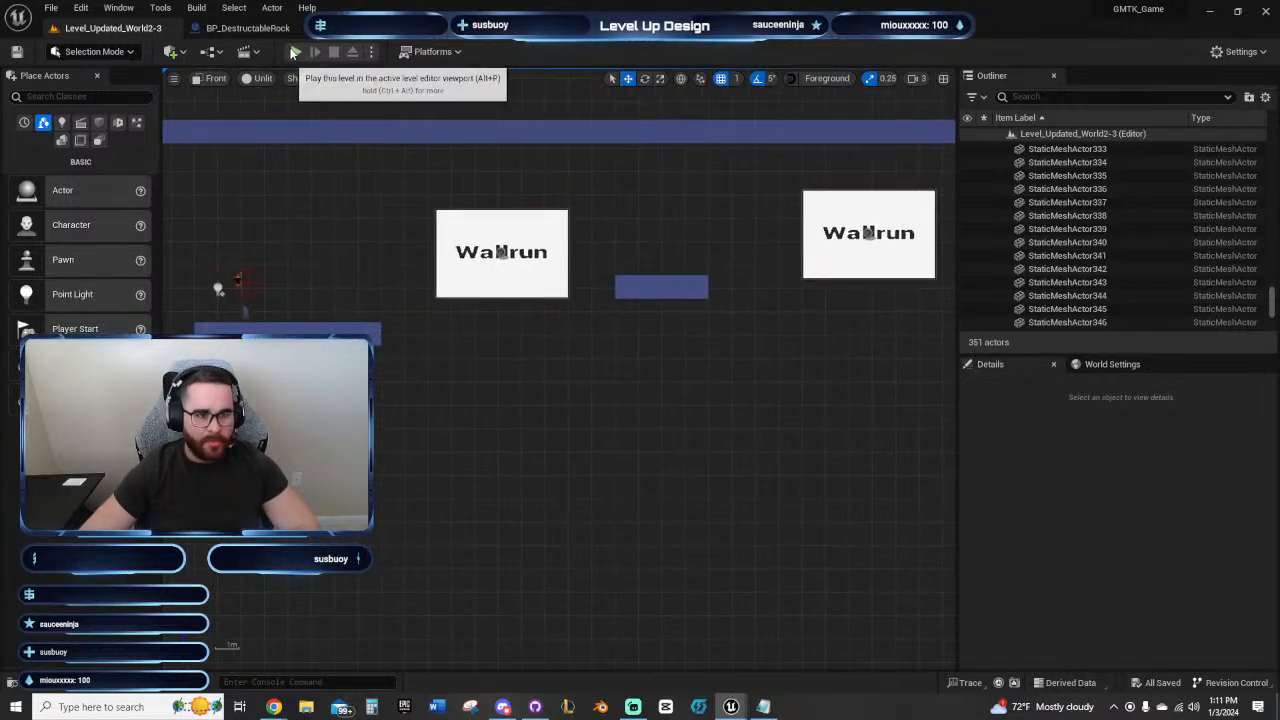
pyautogui.click(294, 52)
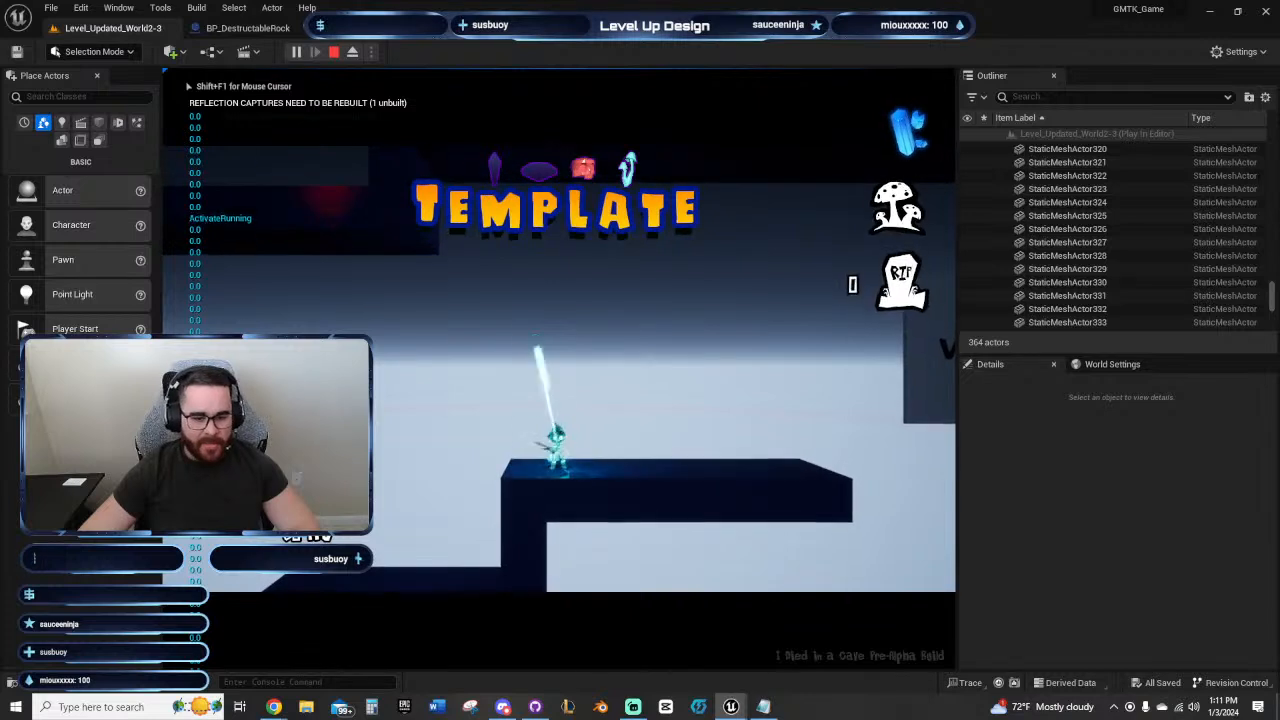
pyautogui.press('d')
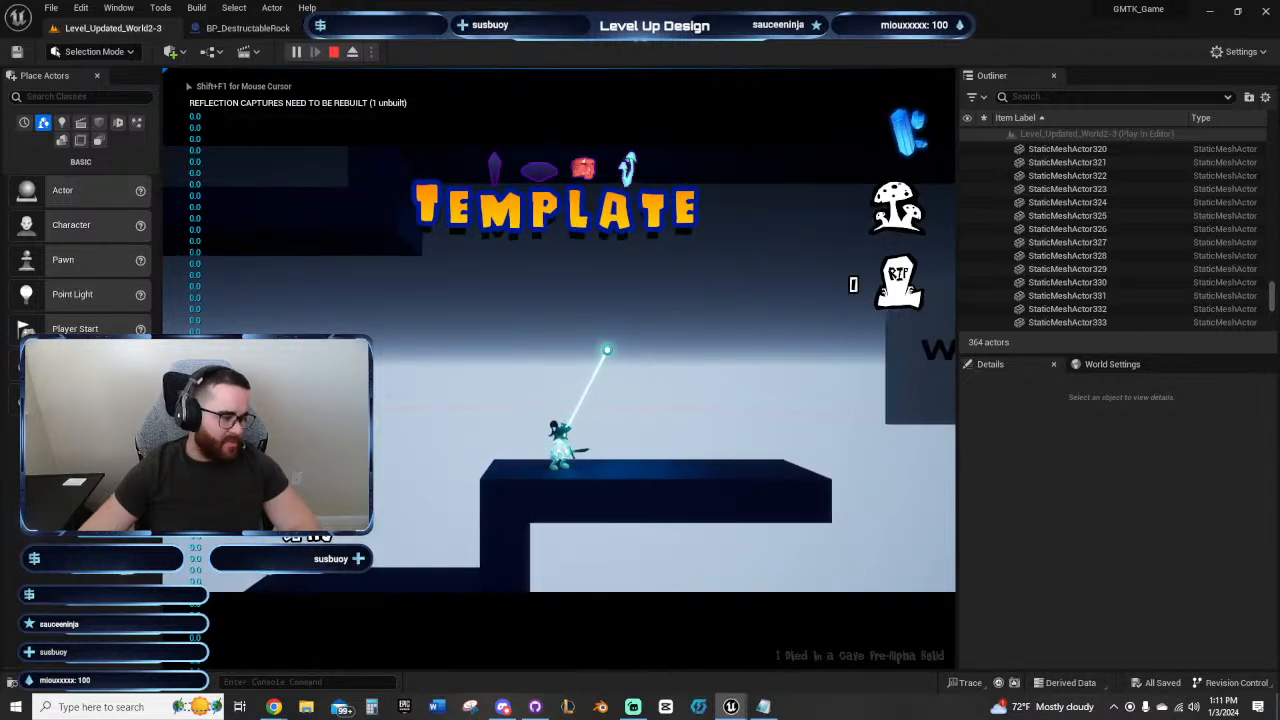
pyautogui.press('d')
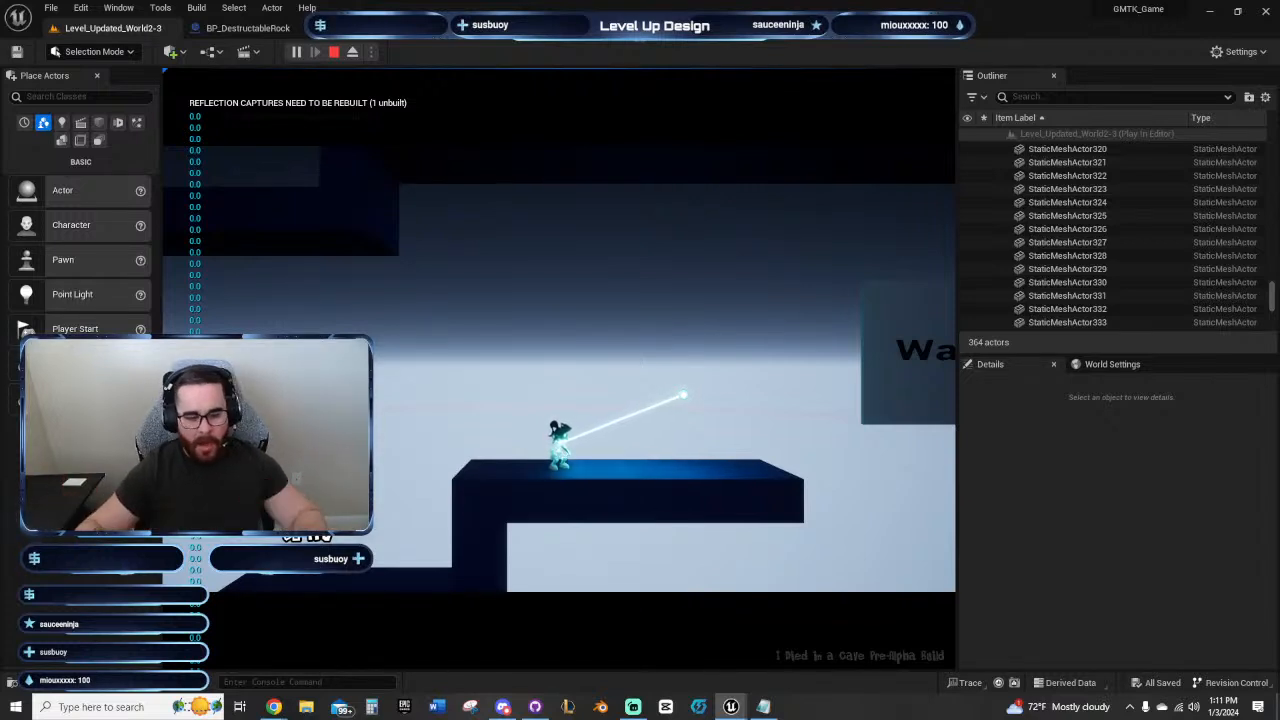
pyautogui.press('d')
pyautogui.press('a')
pyautogui.press('d')
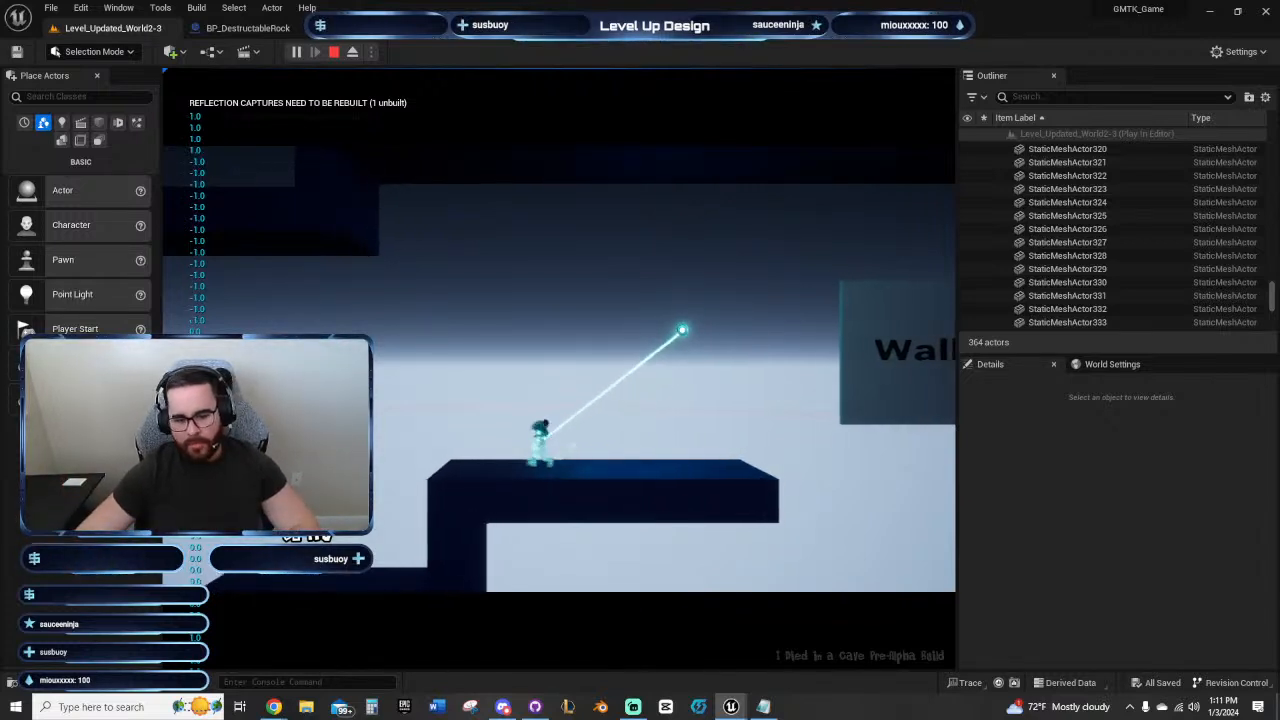
pyautogui.press('space')
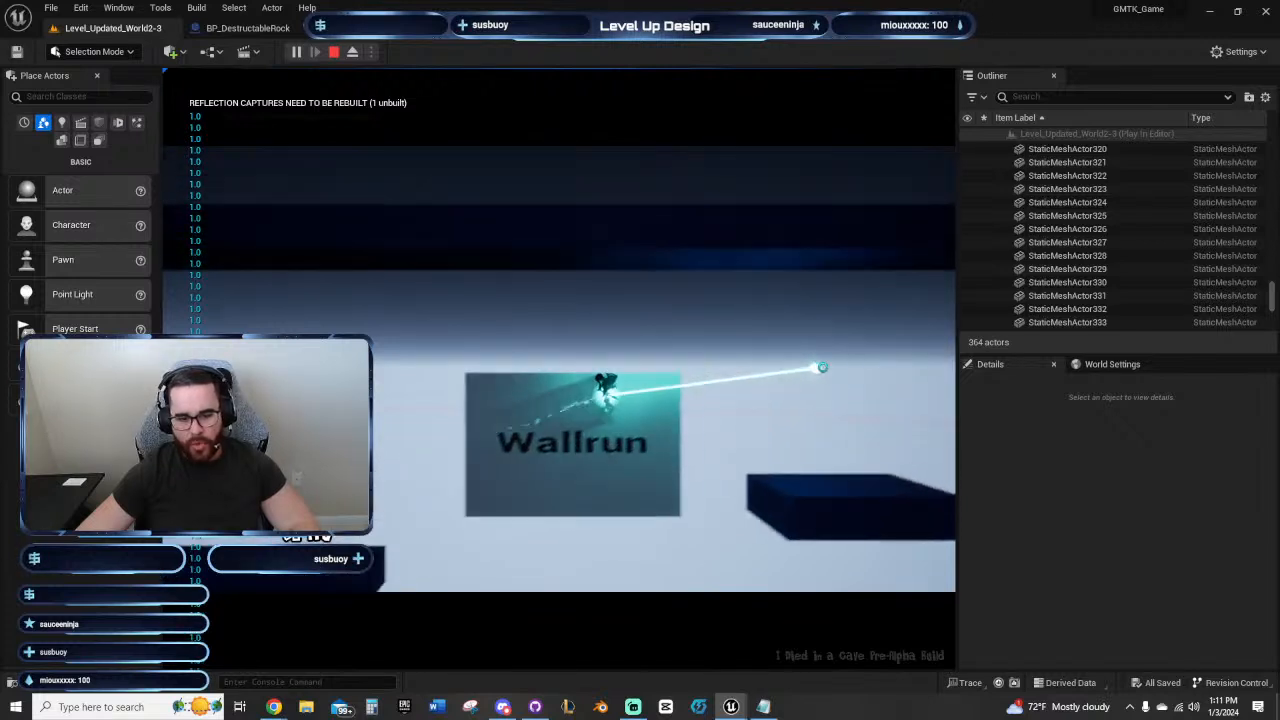
pyautogui.press('d')
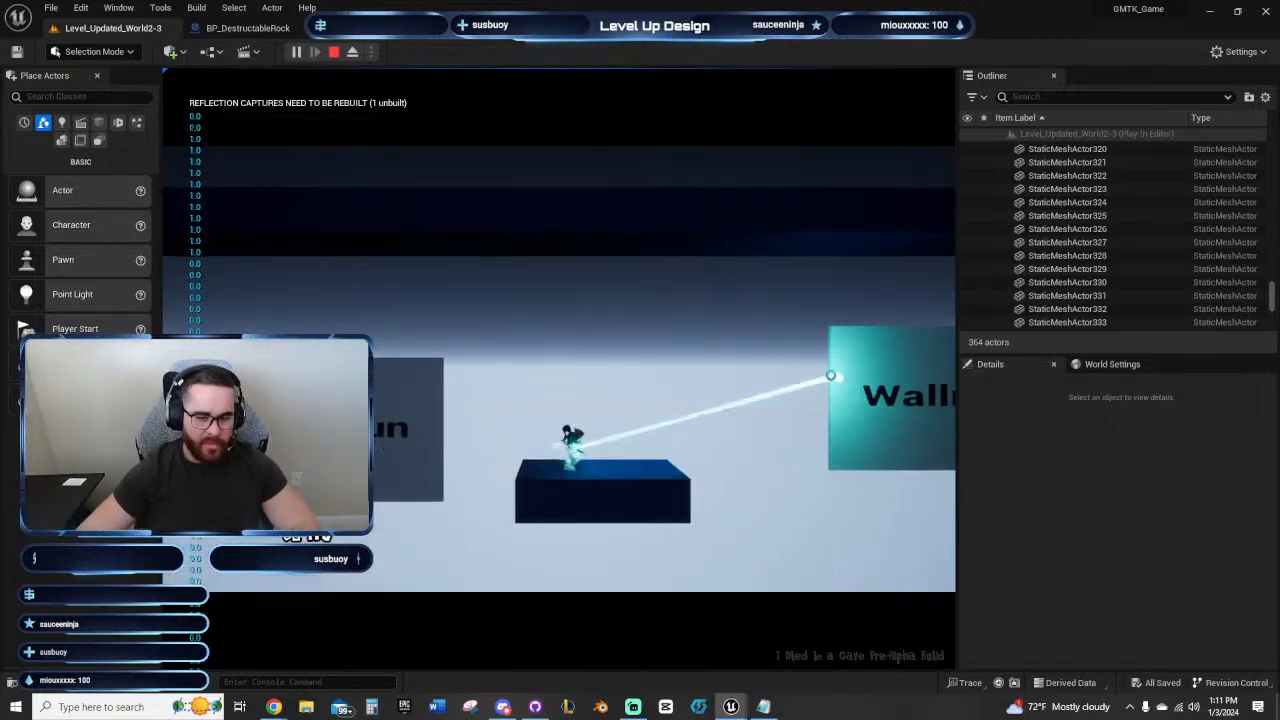
# Step: Play-test the way back from the middle platform over the first wall-run panel to the lower corridor, and end the session
pyautogui.press('a')
pyautogui.press('space')
pyautogui.press('a')
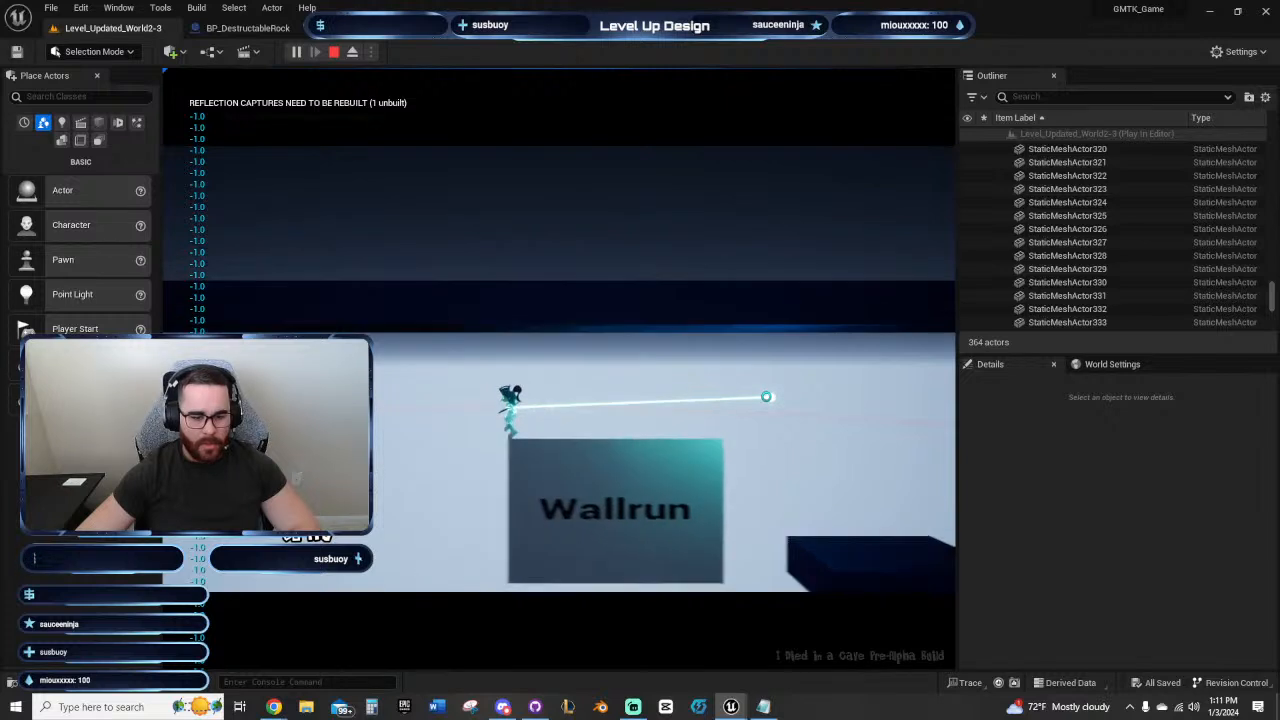
pyautogui.press('a')
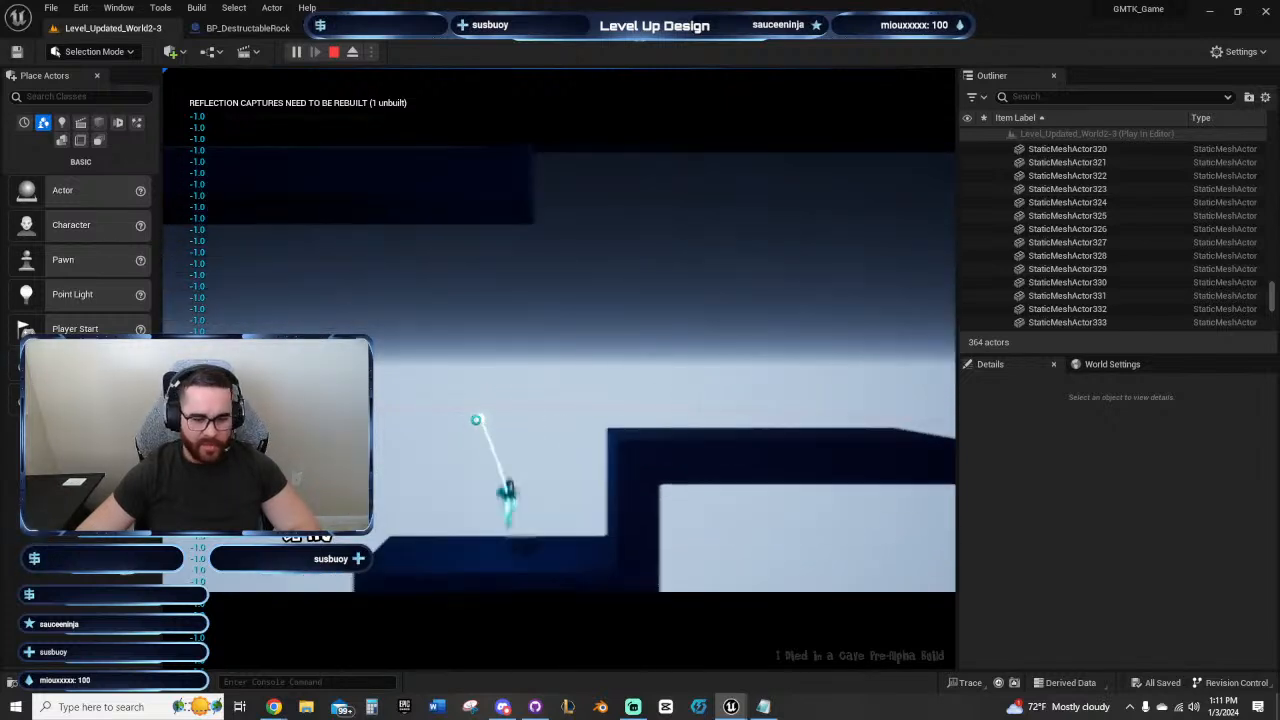
pyautogui.press('Escape')
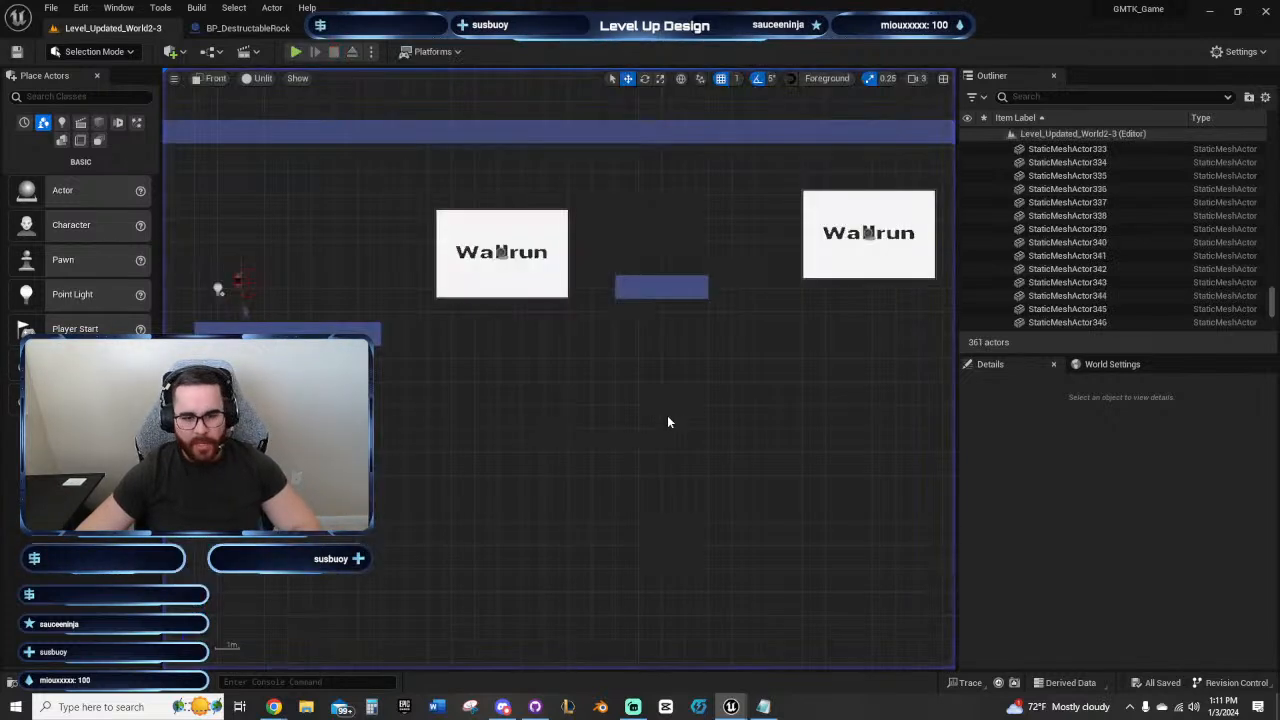
# Step: Move the BP_Checkpoints actor back into the lower shaft area, to about Y -3367 and Z 4924.5
pyautogui.click(521, 247)
pyautogui.scroll(-5, 515, 392)
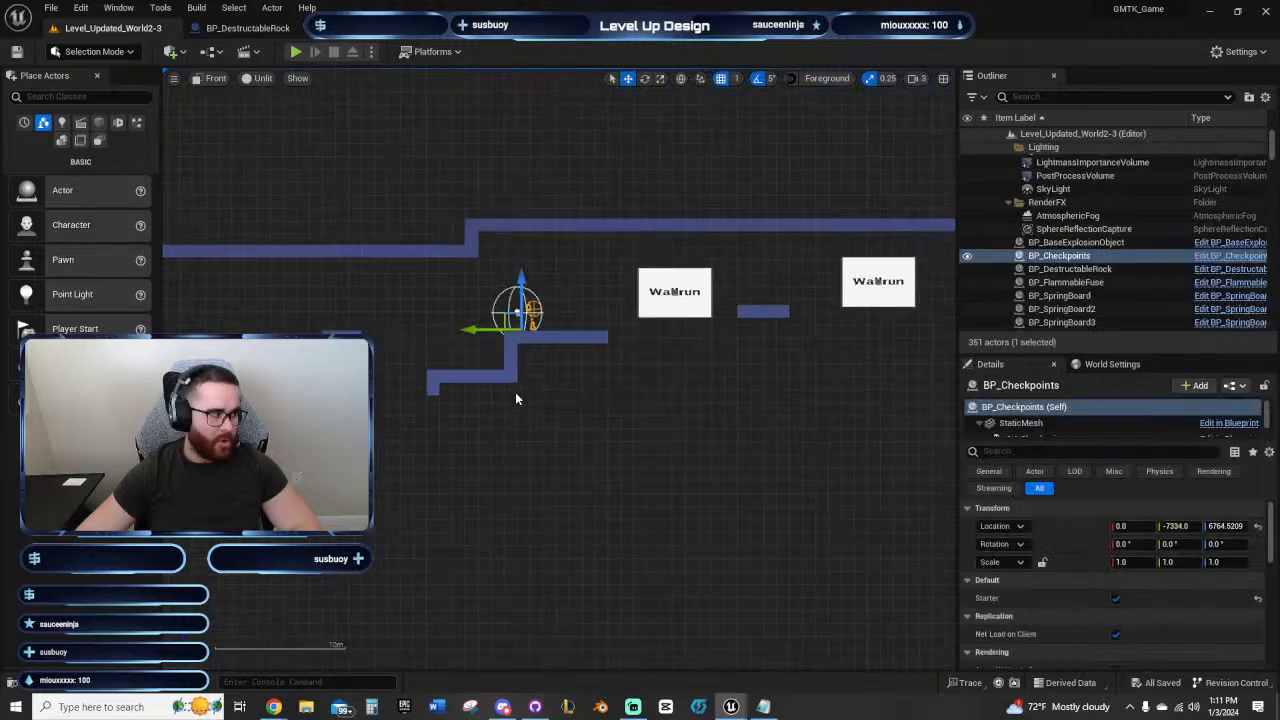
pyautogui.moveTo(497, 440); pyautogui.dragTo(771, 391, button='right')
pyautogui.moveTo(756, 278); pyautogui.dragTo(234, 329)
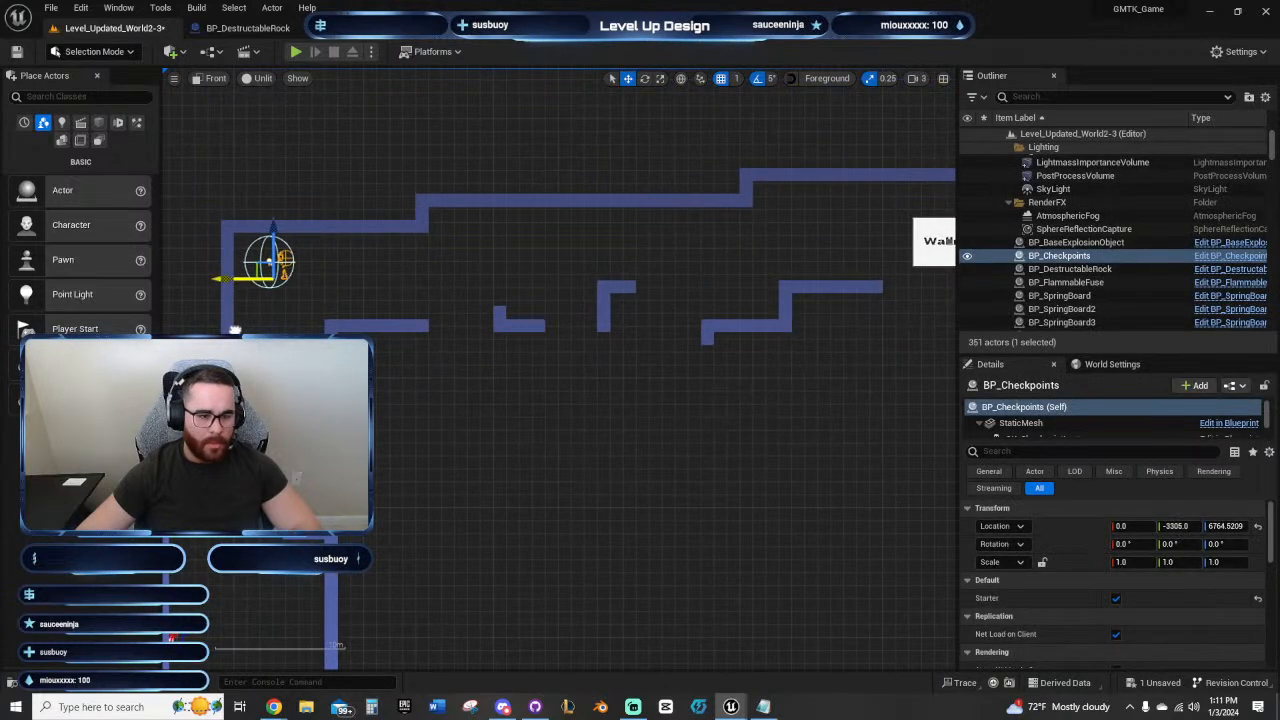
pyautogui.moveTo(271, 234); pyautogui.dragTo(271, 444)
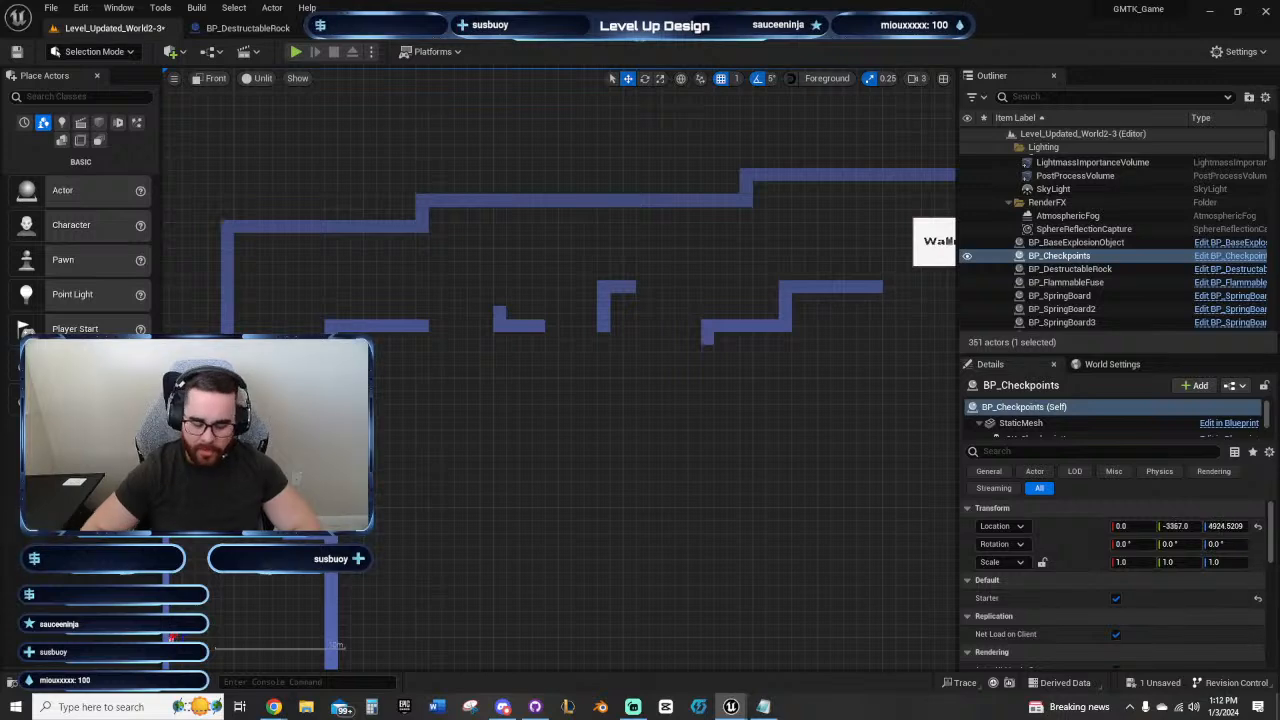
# Step: Play-test from the relocated checkpoint, jumping from the shaft's springboard ledge up to the corridor with the destructible rock
pyautogui.click(296, 52)
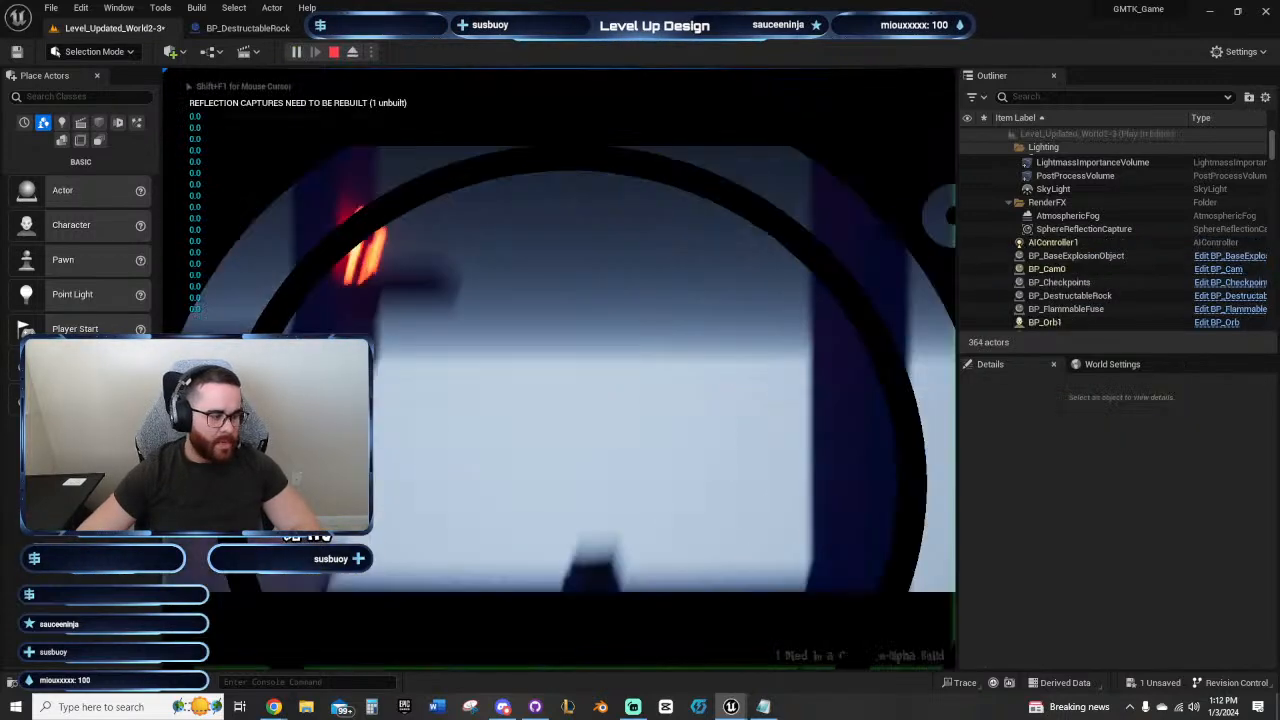
pyautogui.press('d')
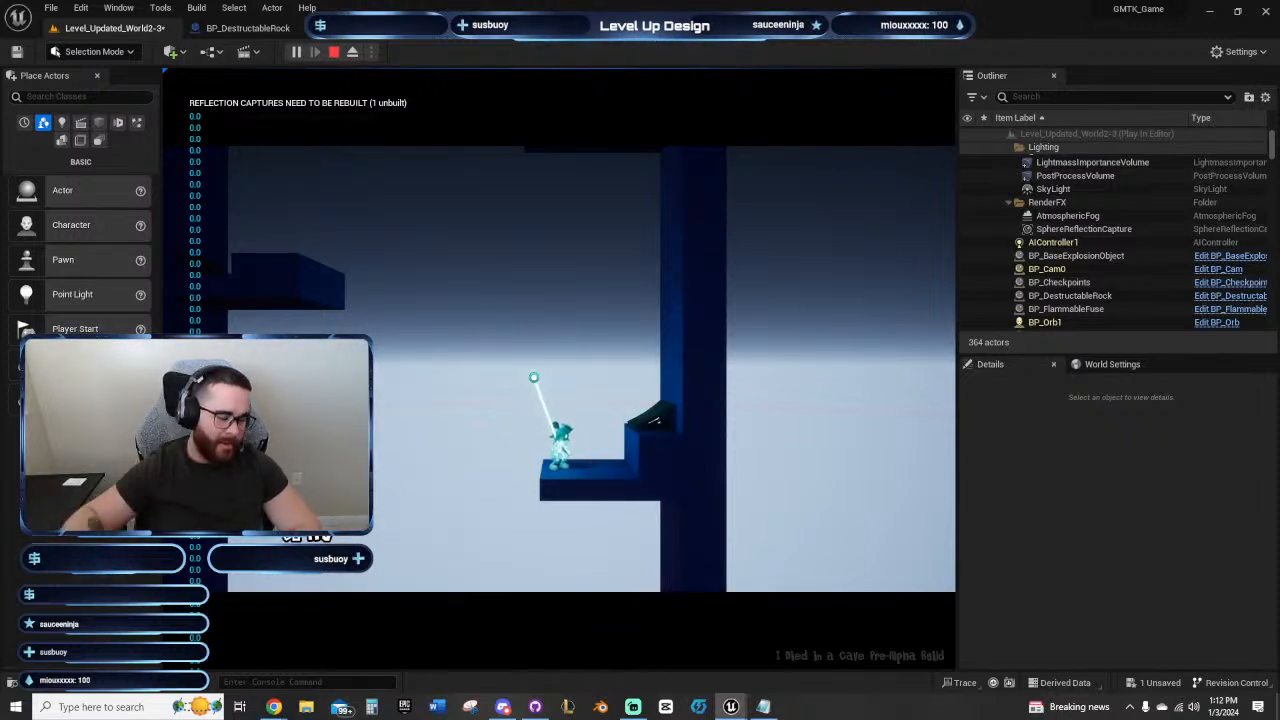
pyautogui.press('d')
pyautogui.press('space')
pyautogui.click(541, 267)
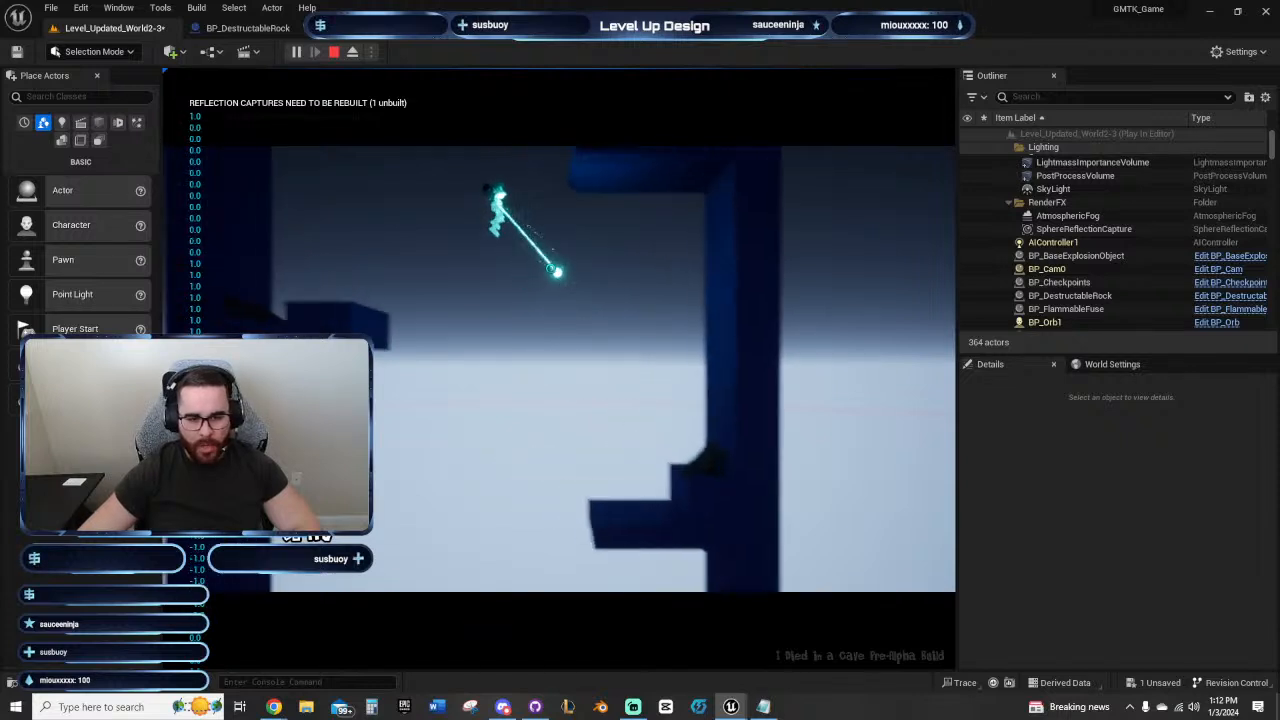
pyautogui.press('d')
pyautogui.press('space')
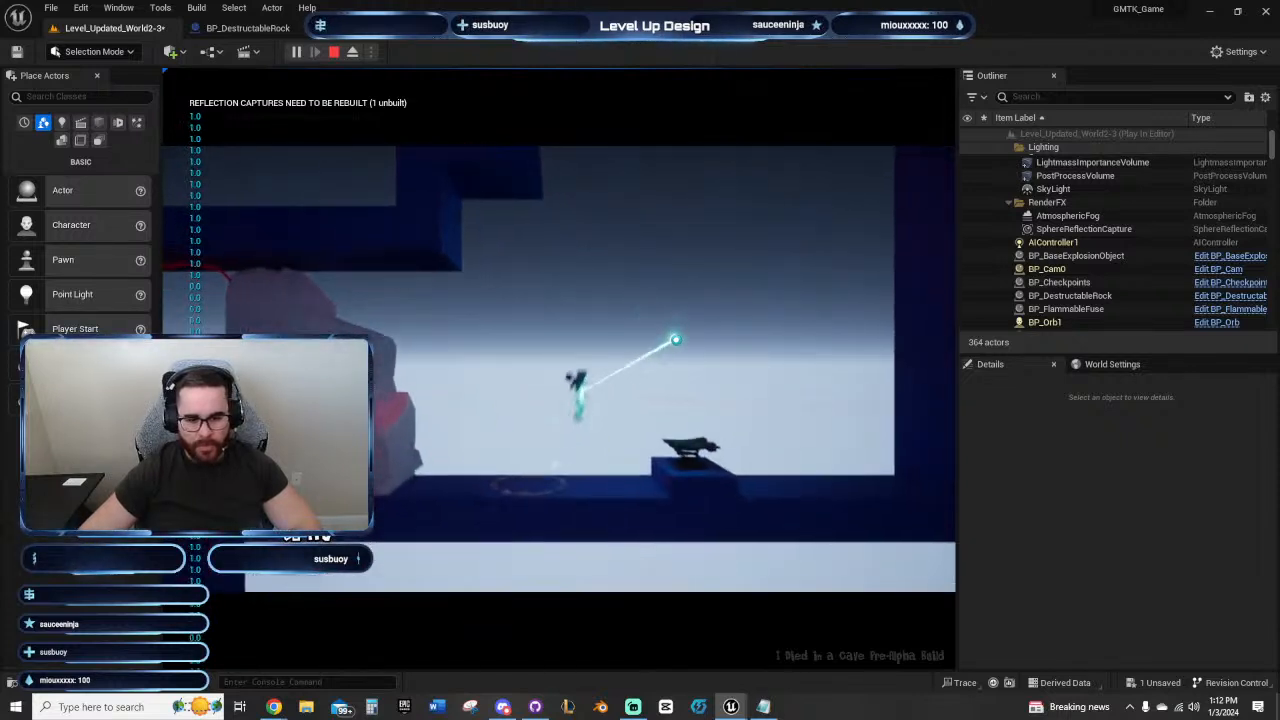
pyautogui.press('a')
pyautogui.press('d')
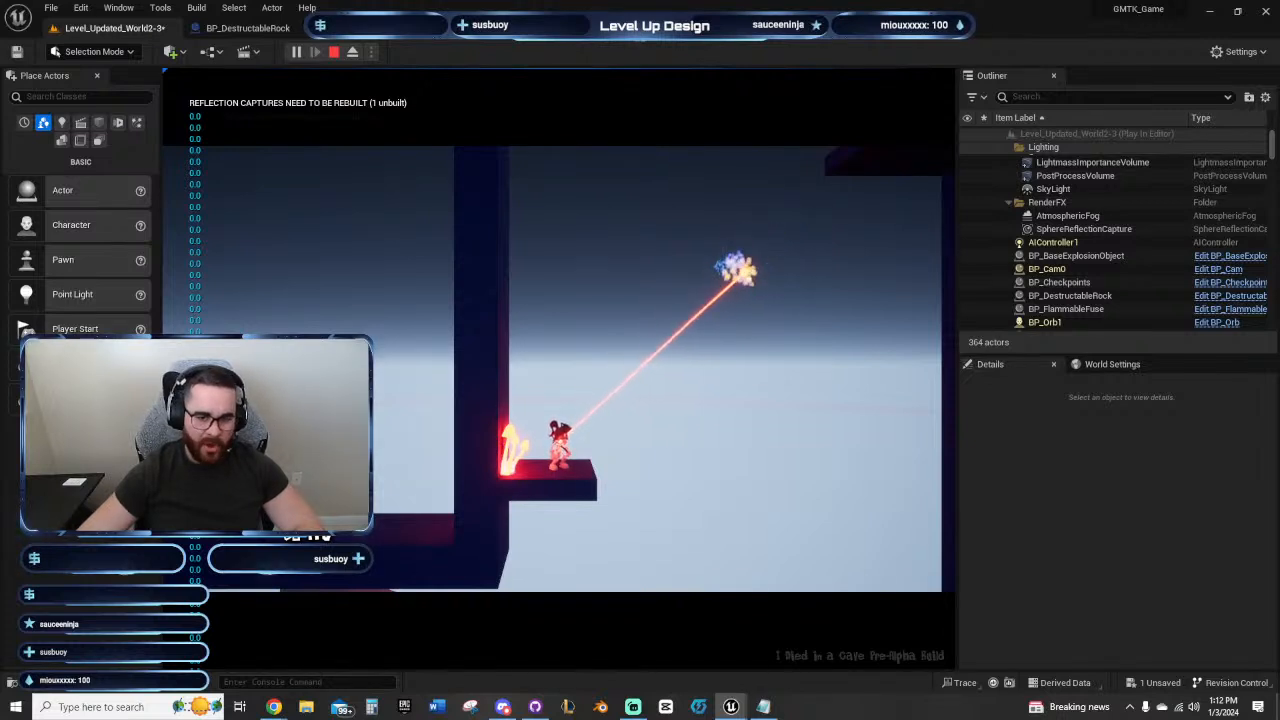
# Step: Test firing the flaming orb from the fire-mushroom ledge, and bring the character back past the TNT rock to the lower steps
pyautogui.click(749, 273)
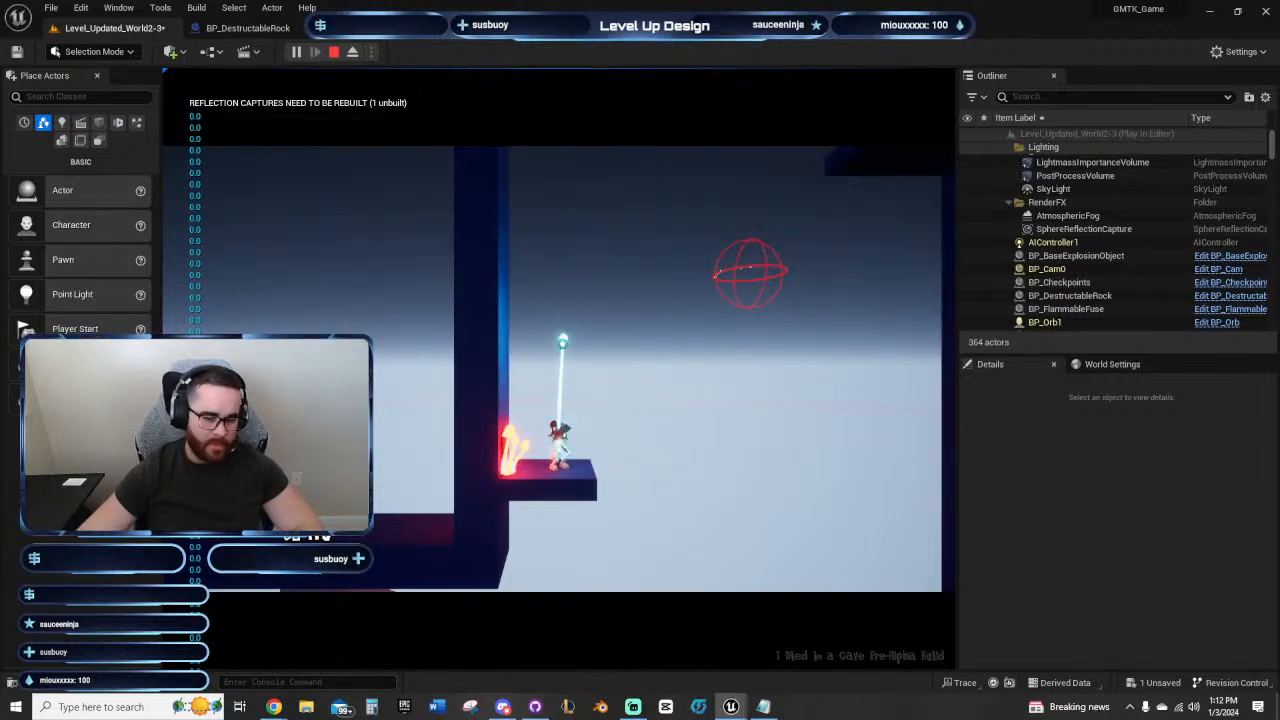
pyautogui.press('d')
pyautogui.press('a')
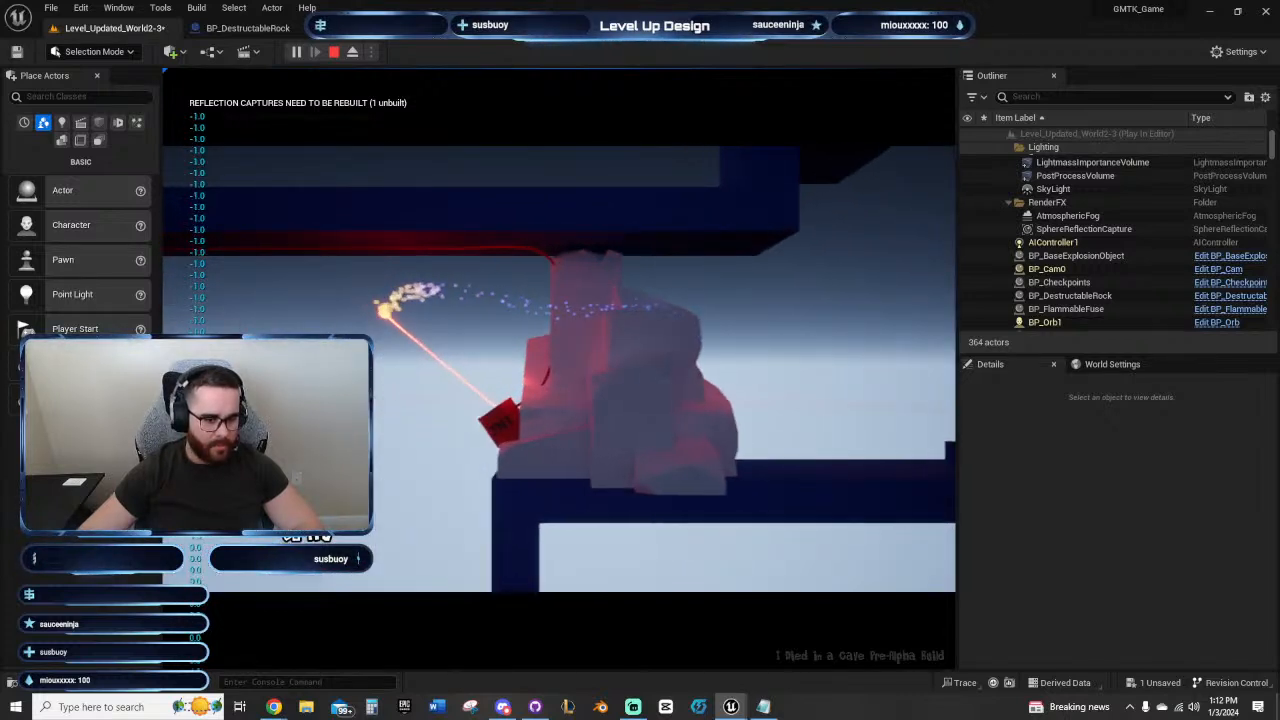
pyautogui.press('a')
pyautogui.press('space')
pyautogui.press('a')
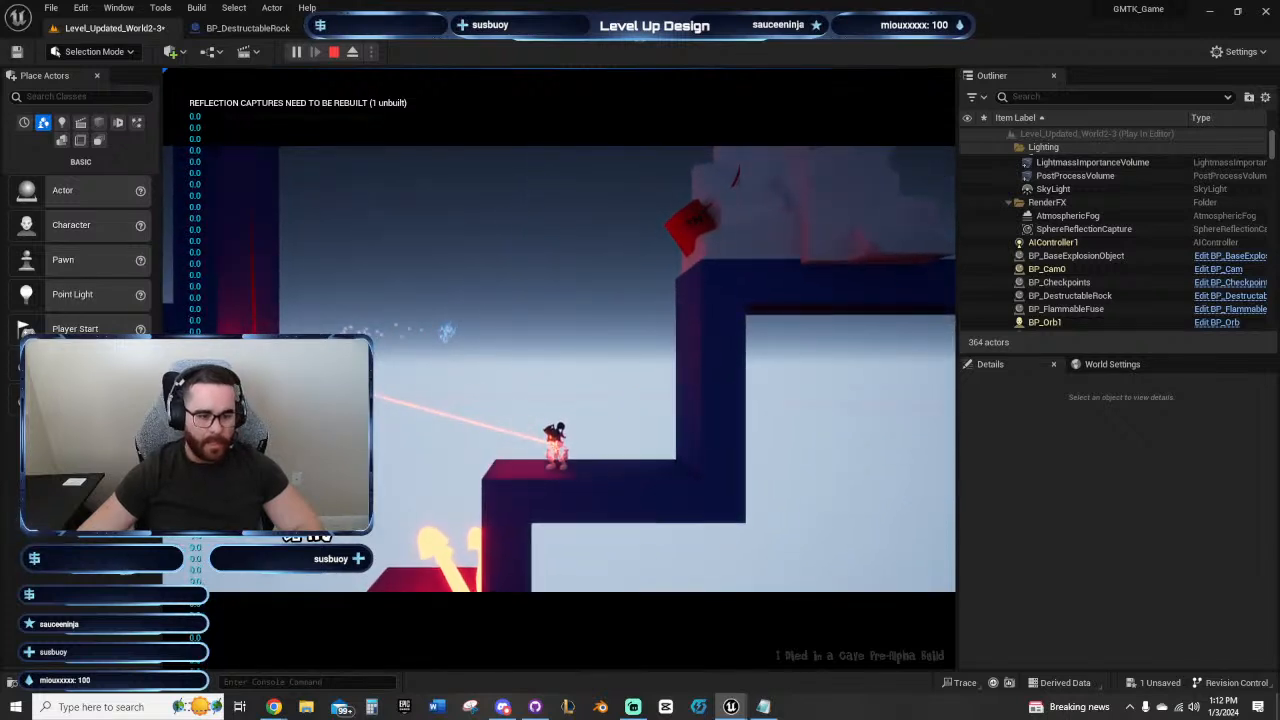
# Step: Test detonating the TNT beside the destructible rock from the step below it, and switch the orb back to fire
pyautogui.press('d')
pyautogui.press('space')
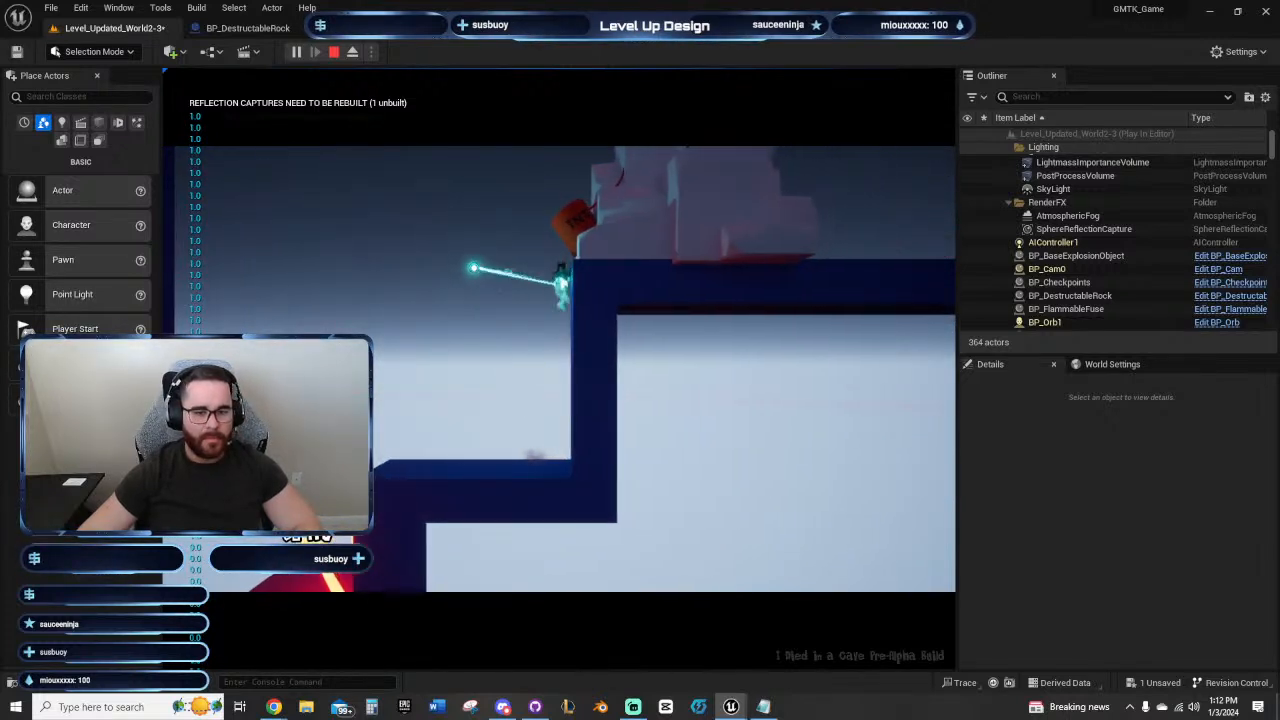
pyautogui.press('a')
pyautogui.press('d')
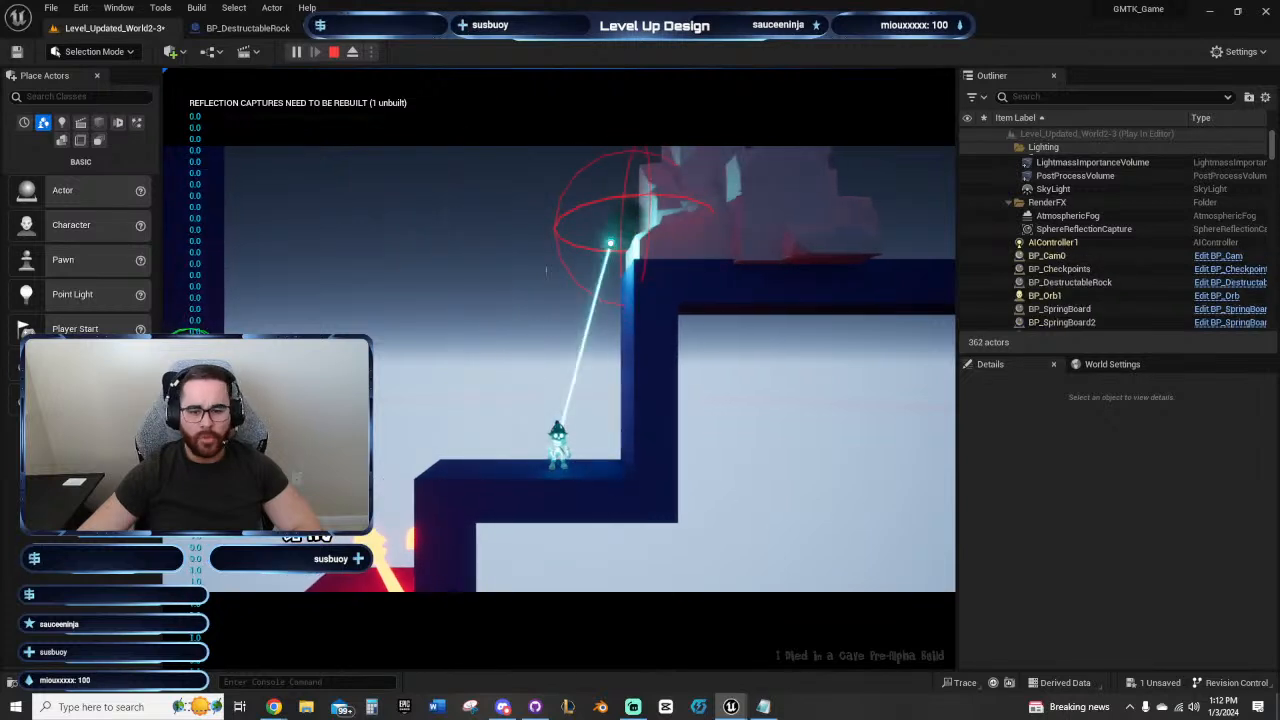
pyautogui.press('e')
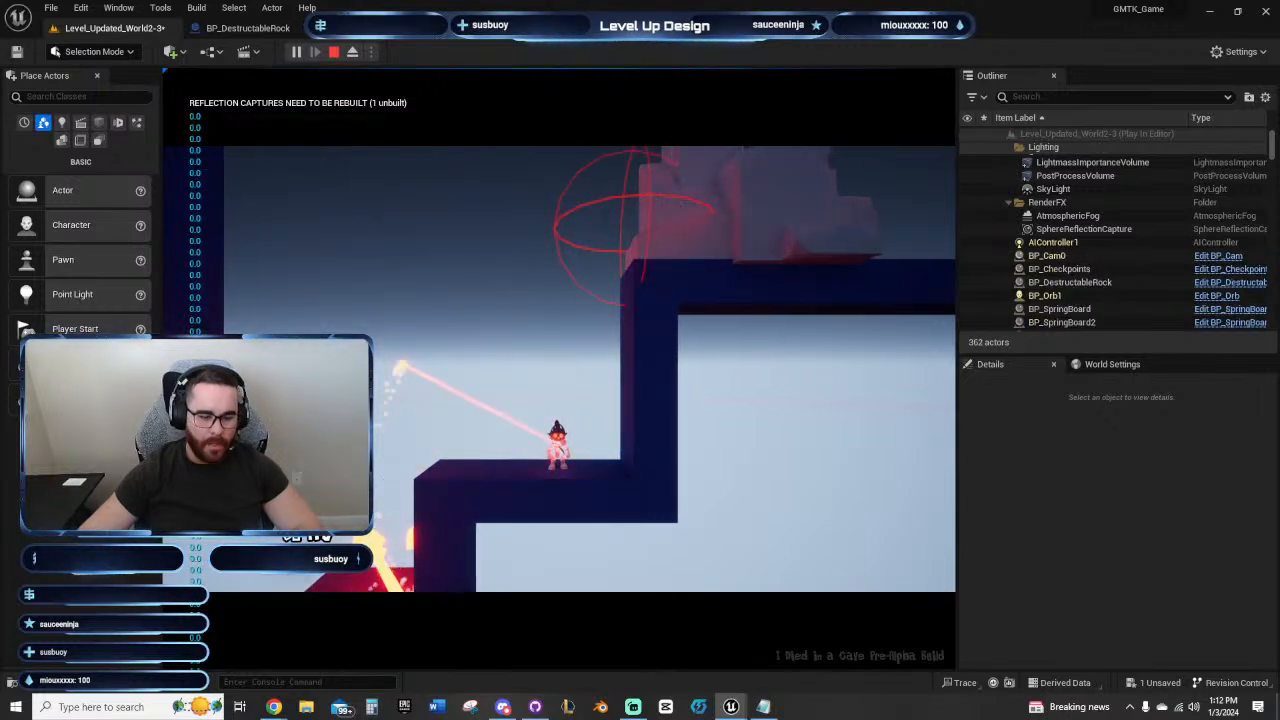
# Step: Walk the character back and forth between the destructible rock and the corridor springboard to check that stretch
pyautogui.press('d')
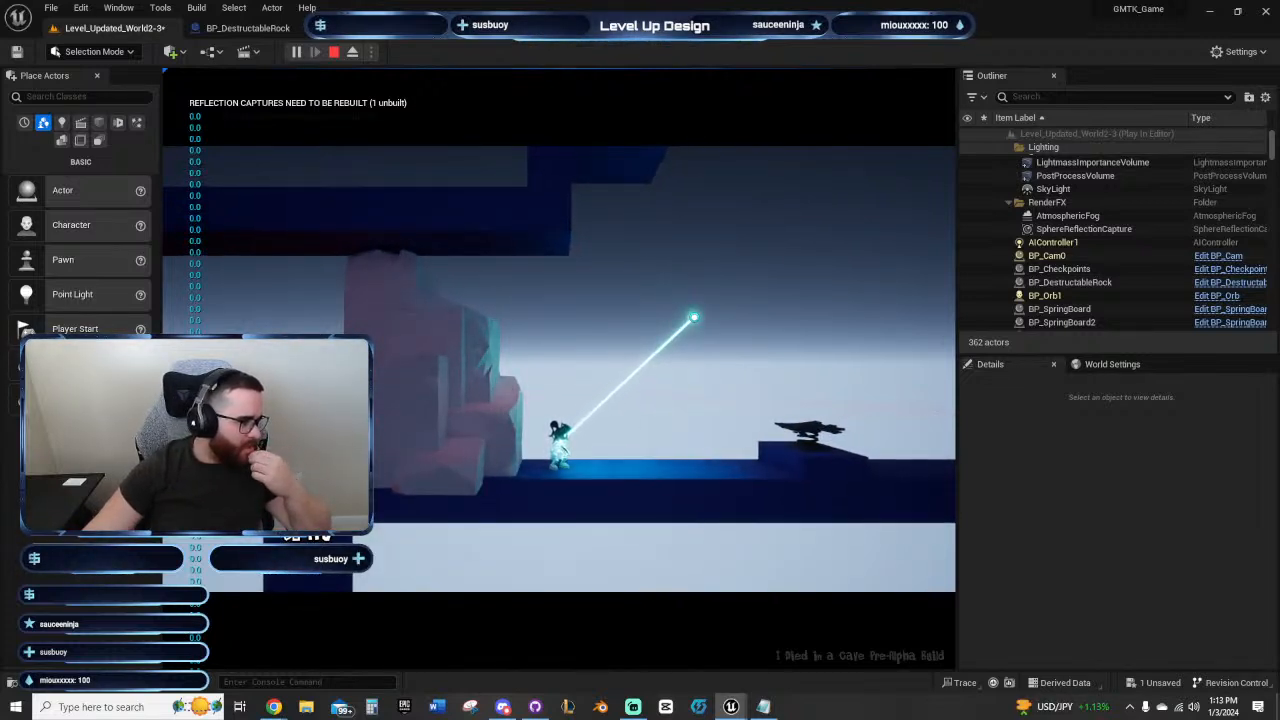
pyautogui.press('d')
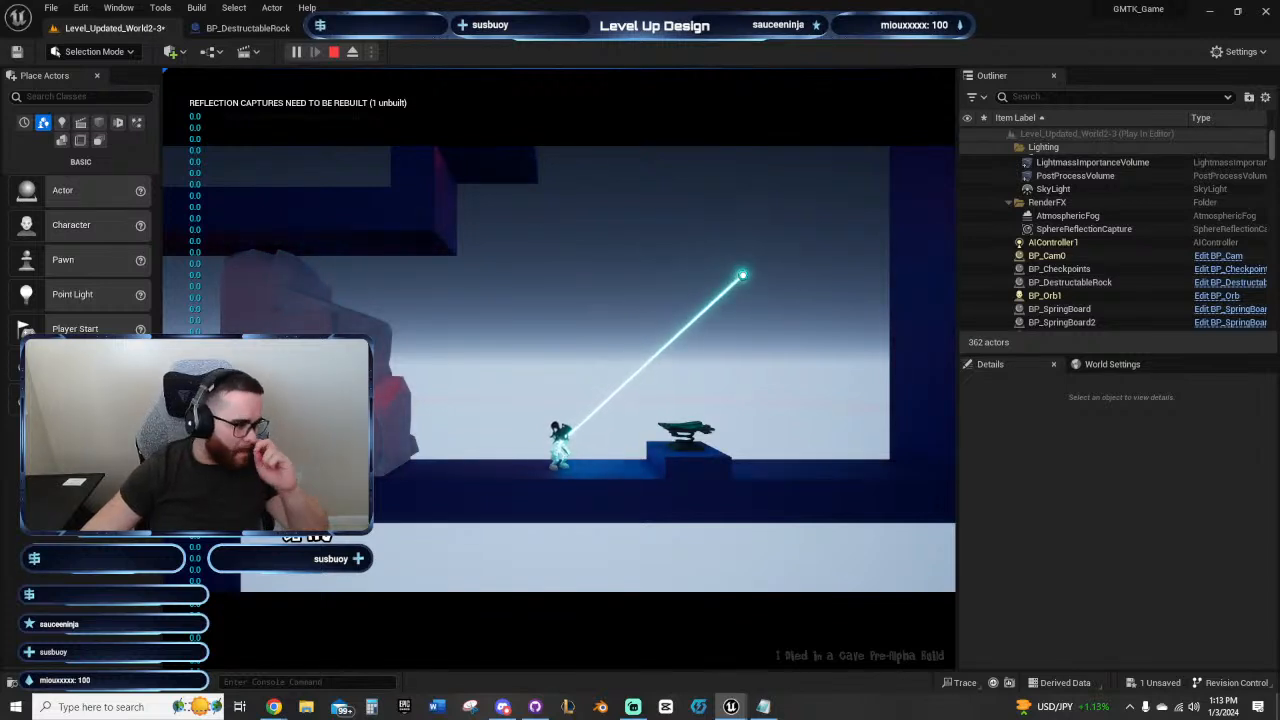
pyautogui.press('d')
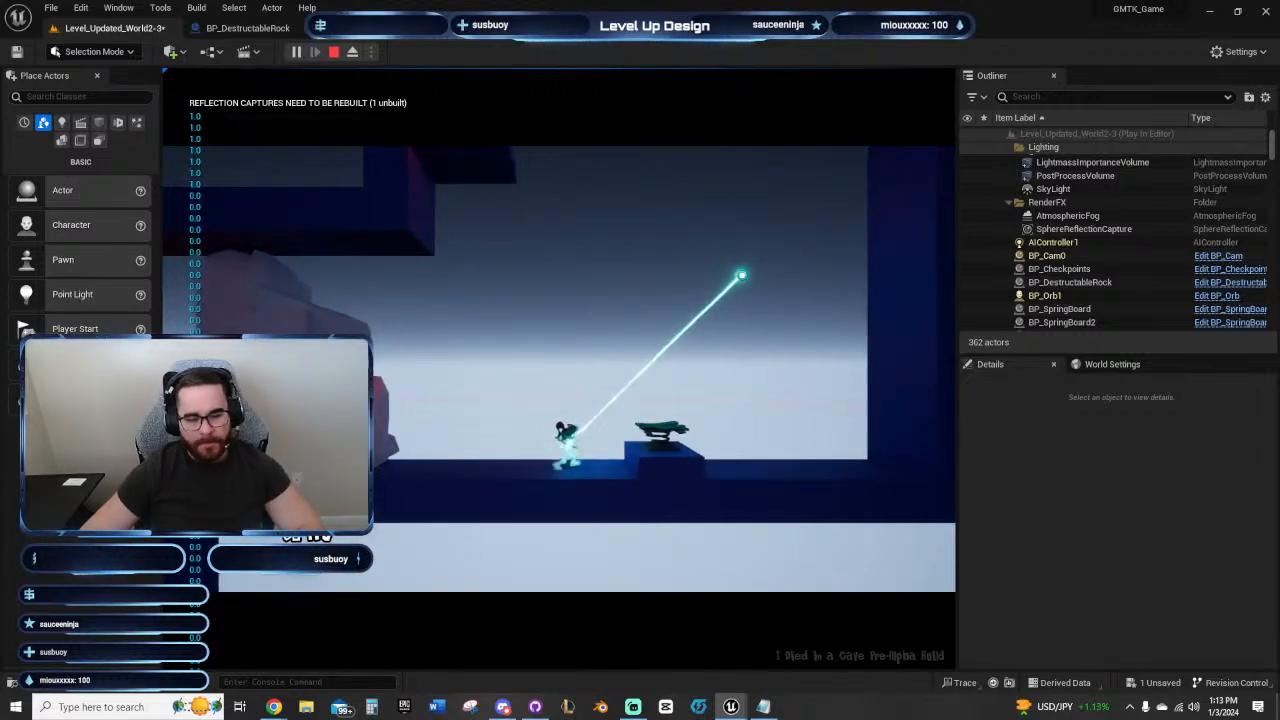
pyautogui.press('a')
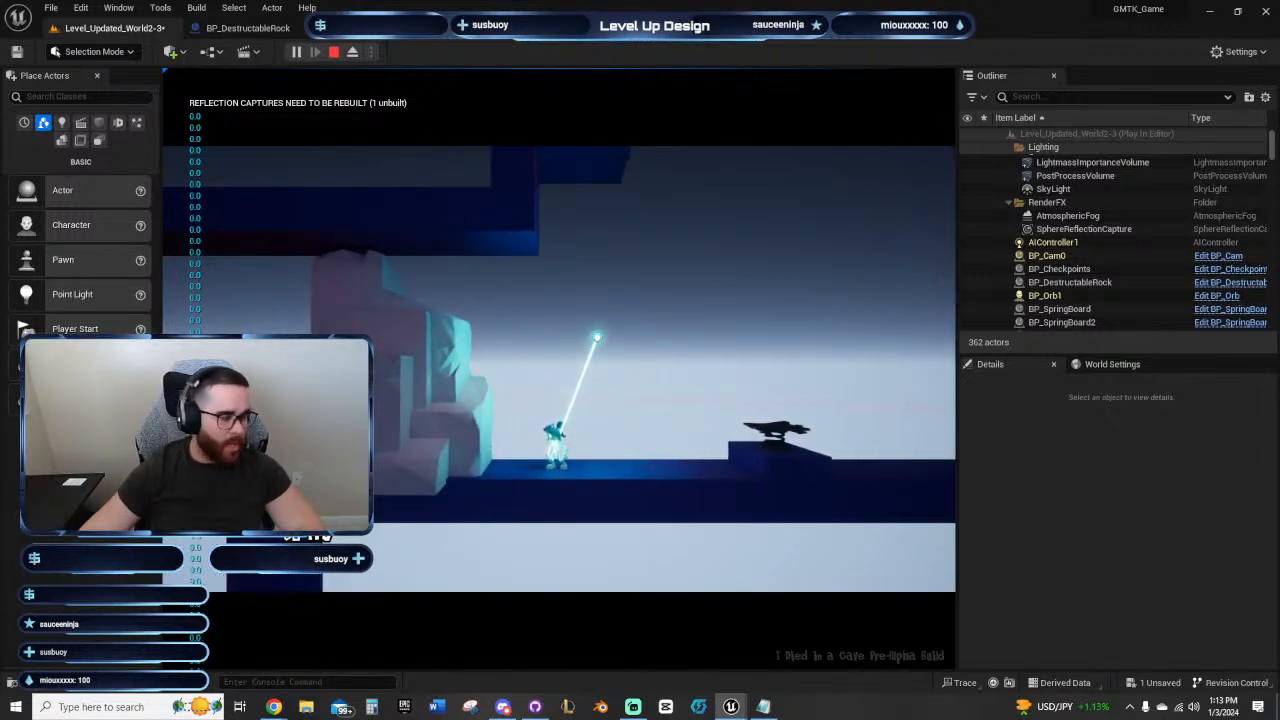
pyautogui.press('d')
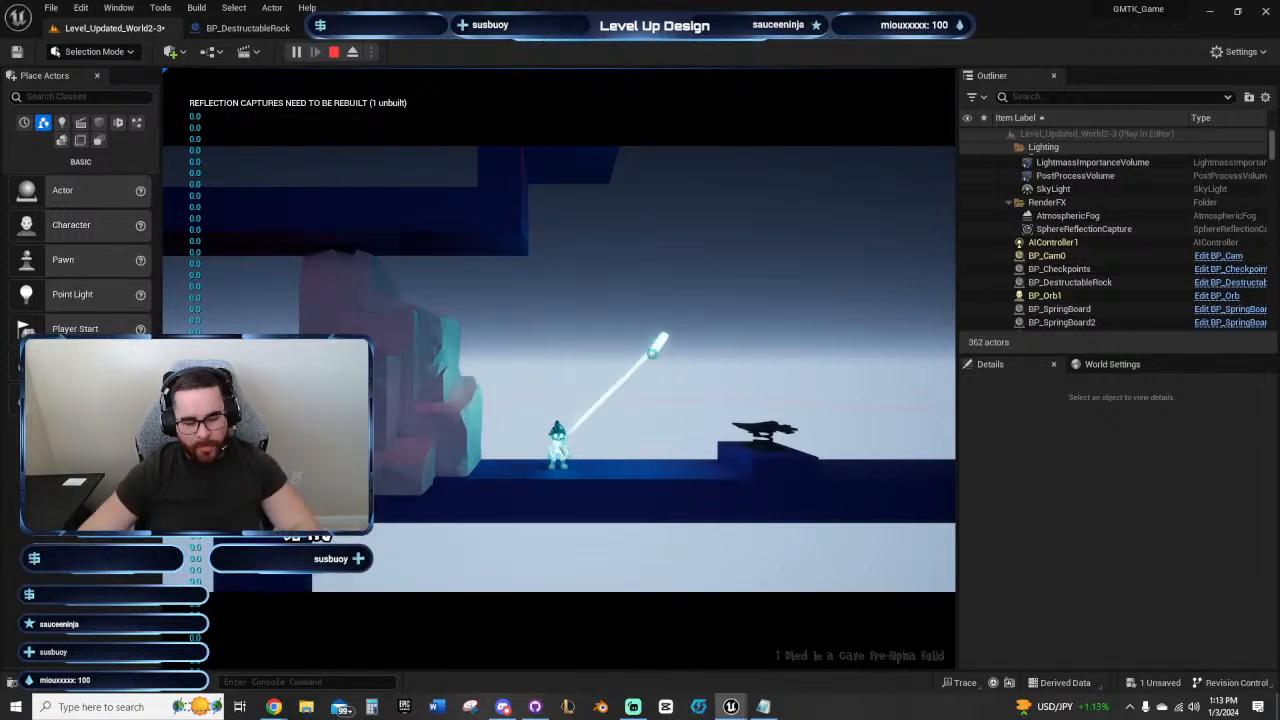
pyautogui.press('d')
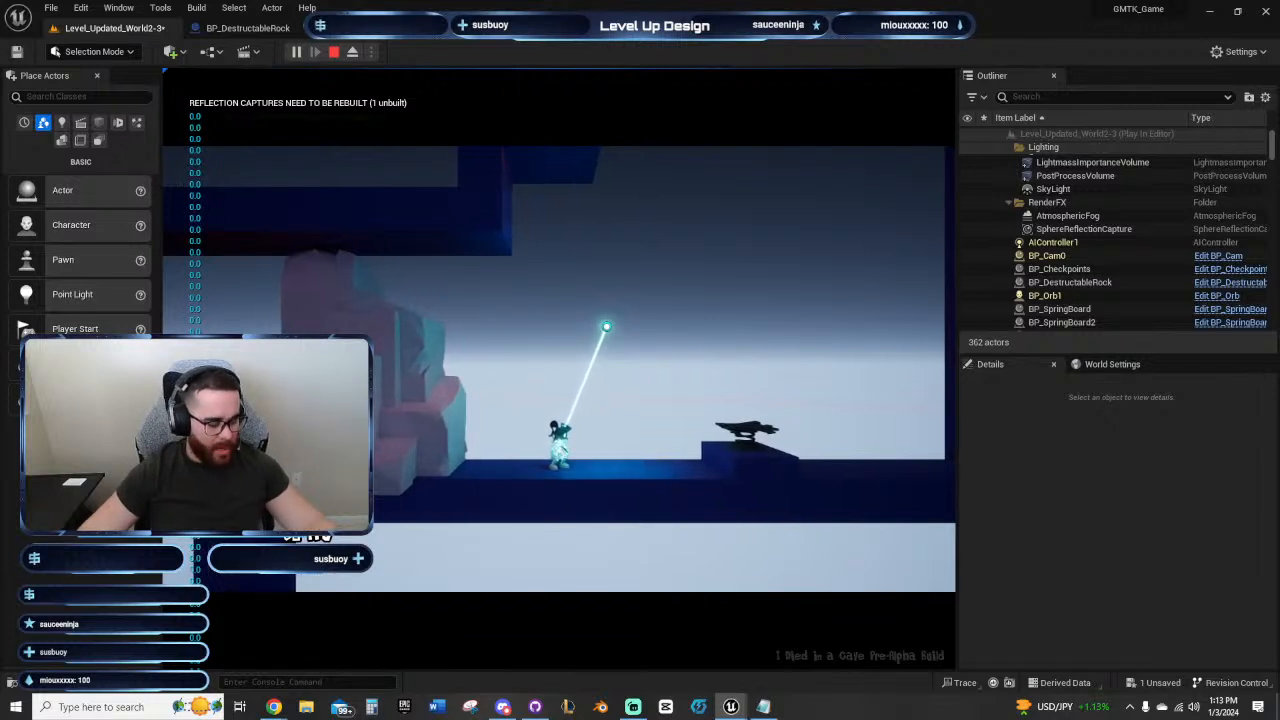
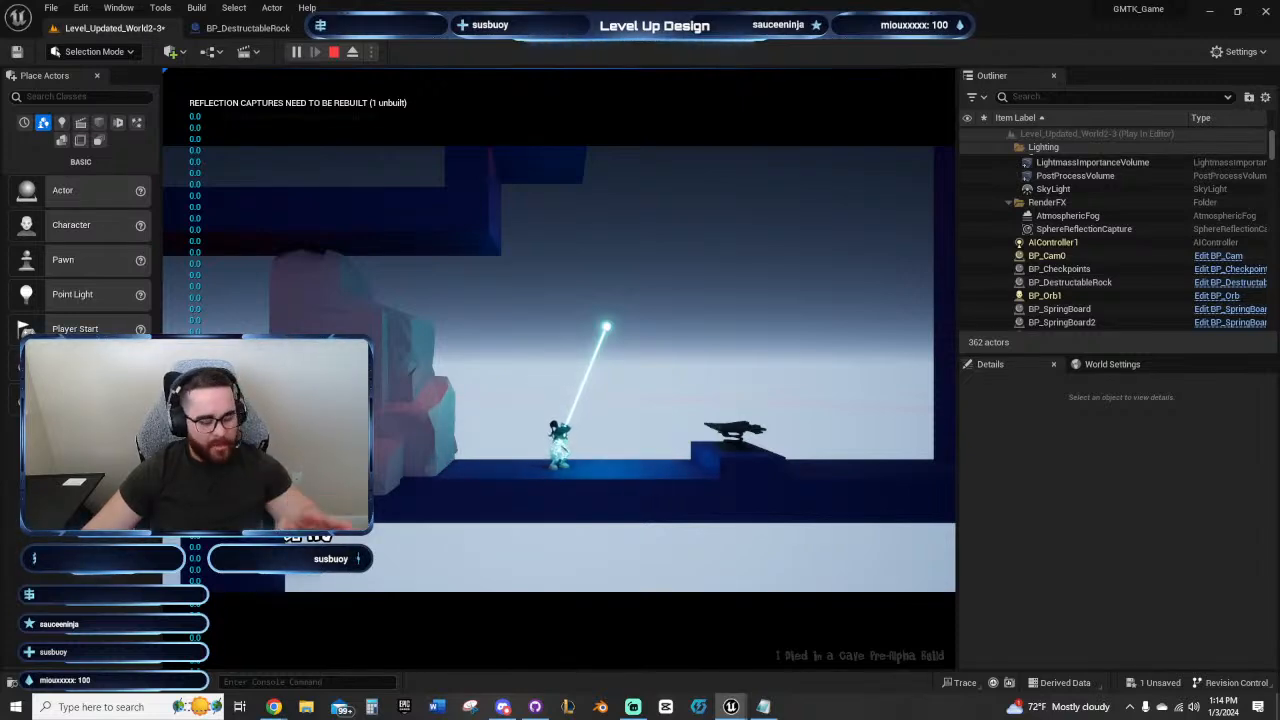
# Step: Play-test jumping from the corridor springboard beside the destructible rock up onto the shaft ledges, and end the play session
pyautogui.hotkey('alt', 'Tab')
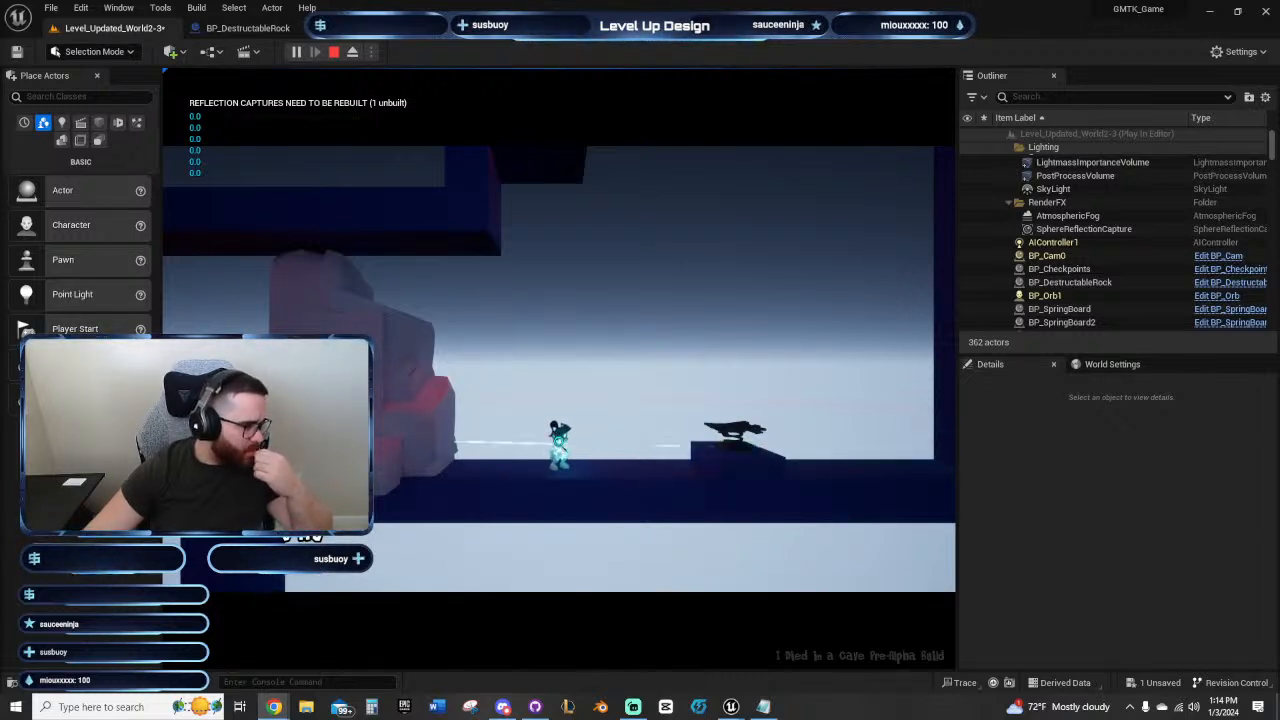
pyautogui.click(777, 266)
pyautogui.press('d')
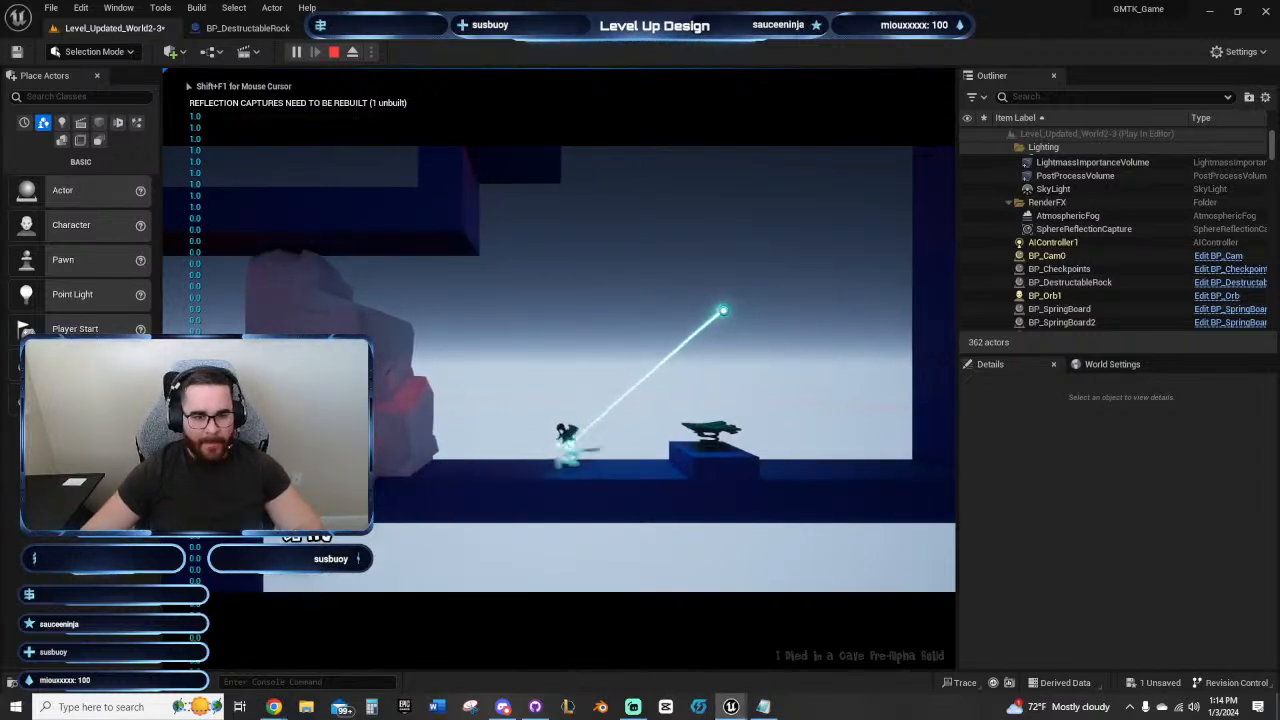
pyautogui.press('d')
pyautogui.press('space')
pyautogui.press('a')
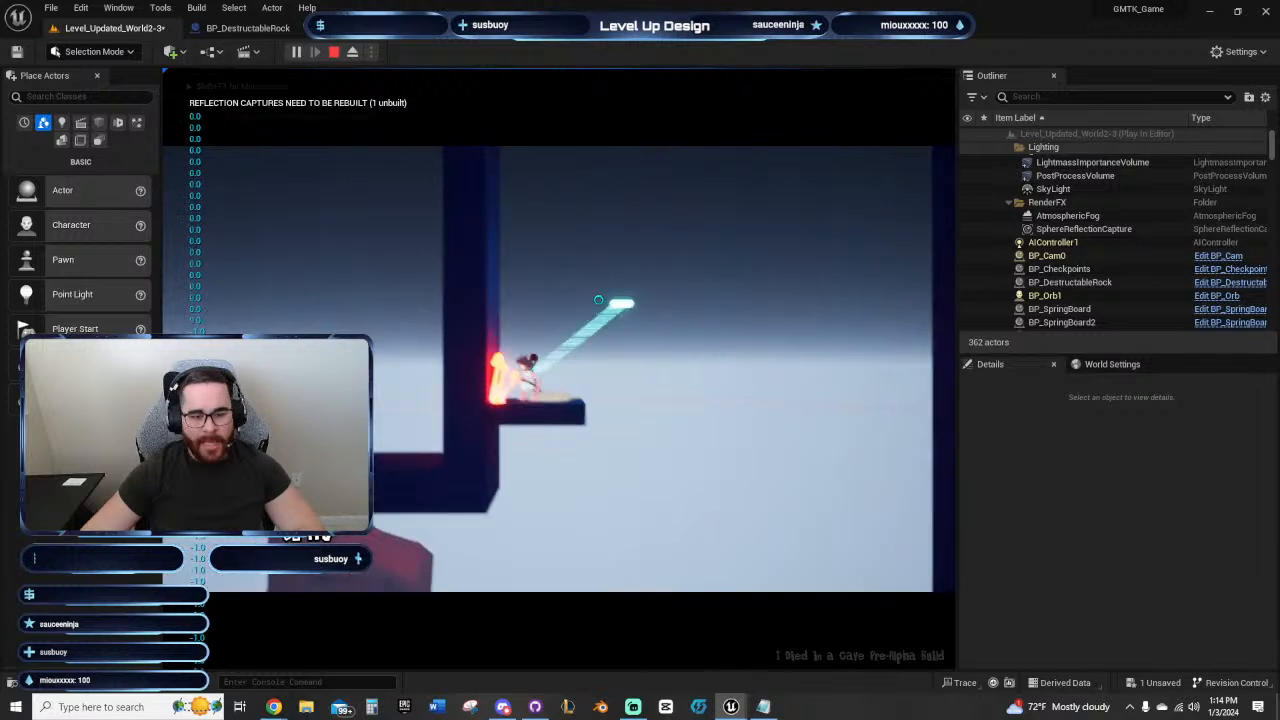
pyautogui.press('d')
pyautogui.press('space')
pyautogui.click(596, 449)
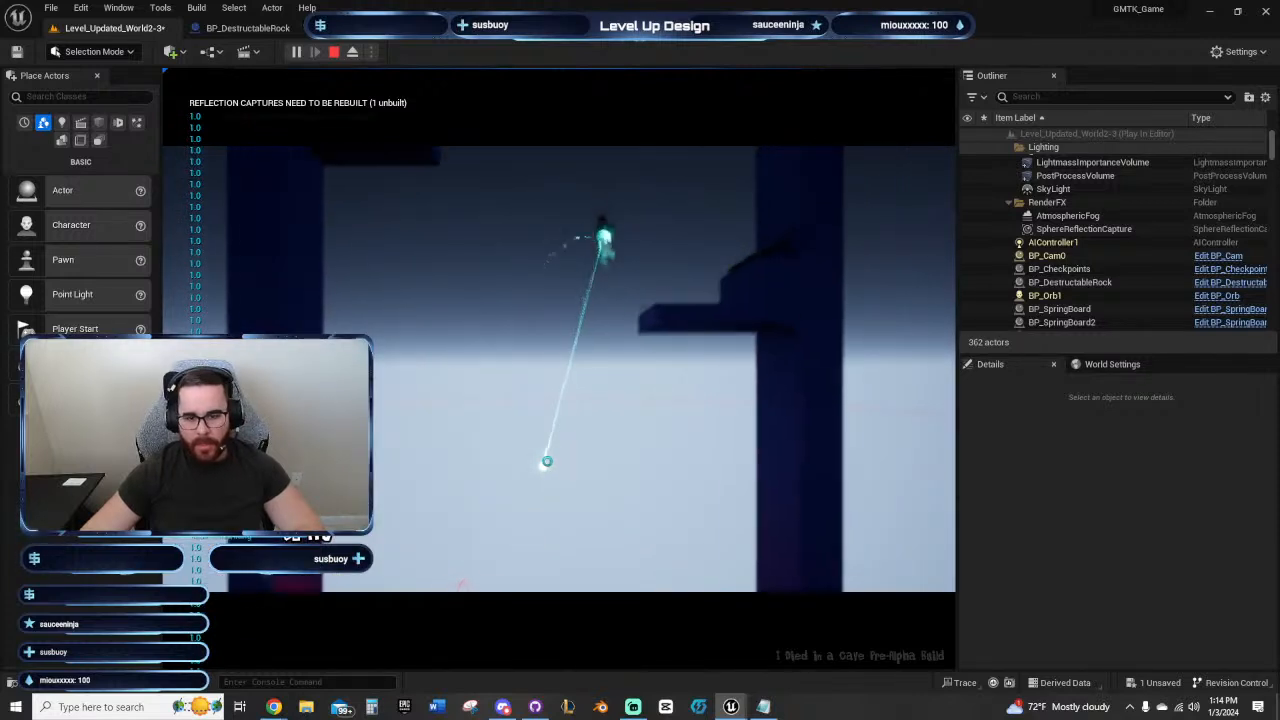
pyautogui.press('Escape')
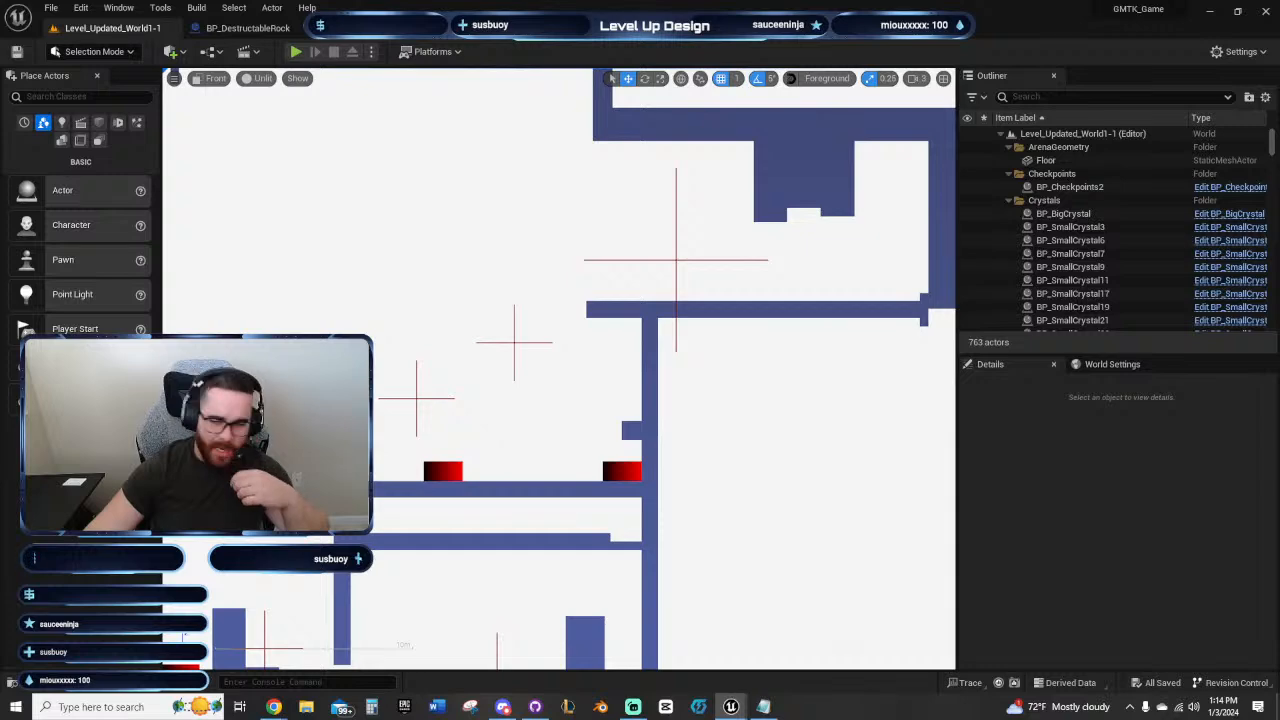
# Step: Examine the room and platform layout of Level_Updated_World1-1 as a reference, briefly running the level from its start area
pyautogui.moveTo(561, 359); pyautogui.dragTo(853, 328, button='right')
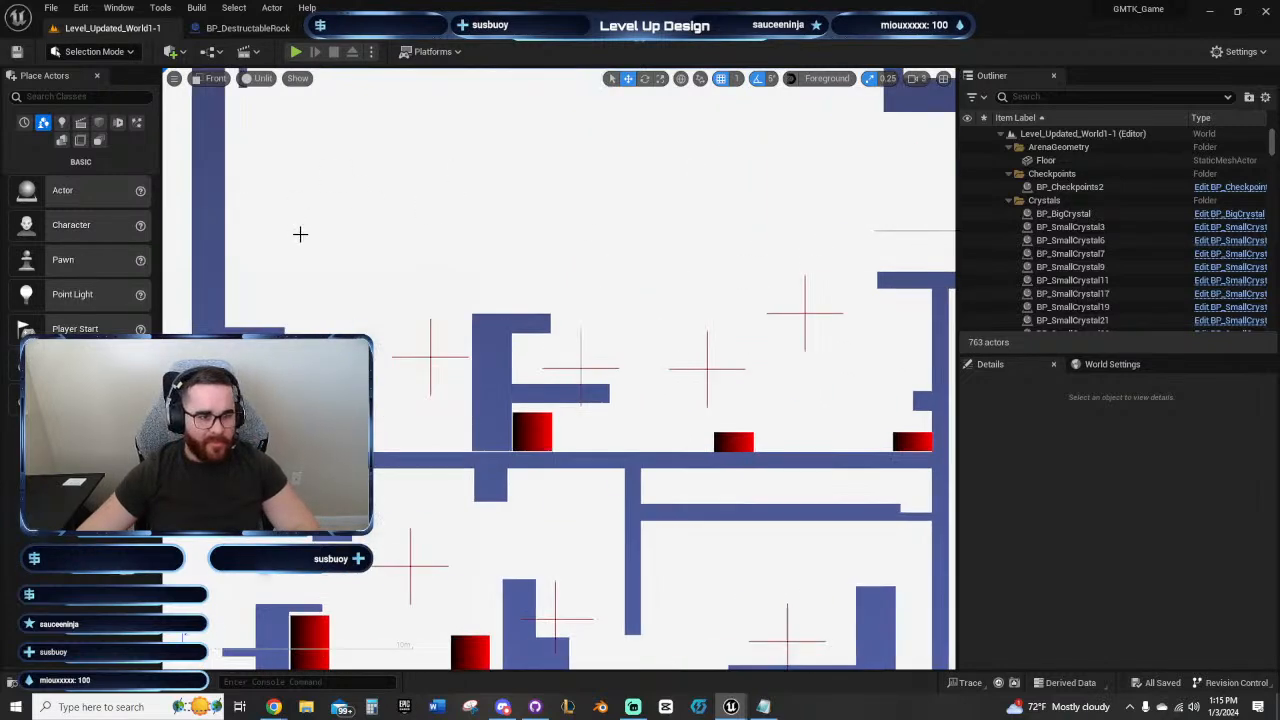
pyautogui.scroll(-3, 300, 234)
pyautogui.moveTo(300, 234); pyautogui.dragTo(692, 249, button='right')
pyautogui.moveTo(570, 489); pyautogui.dragTo(706, 260, button='right')
pyautogui.scroll(-4, 706, 260)
pyautogui.moveTo(667, 323); pyautogui.dragTo(691, 337, button='right')
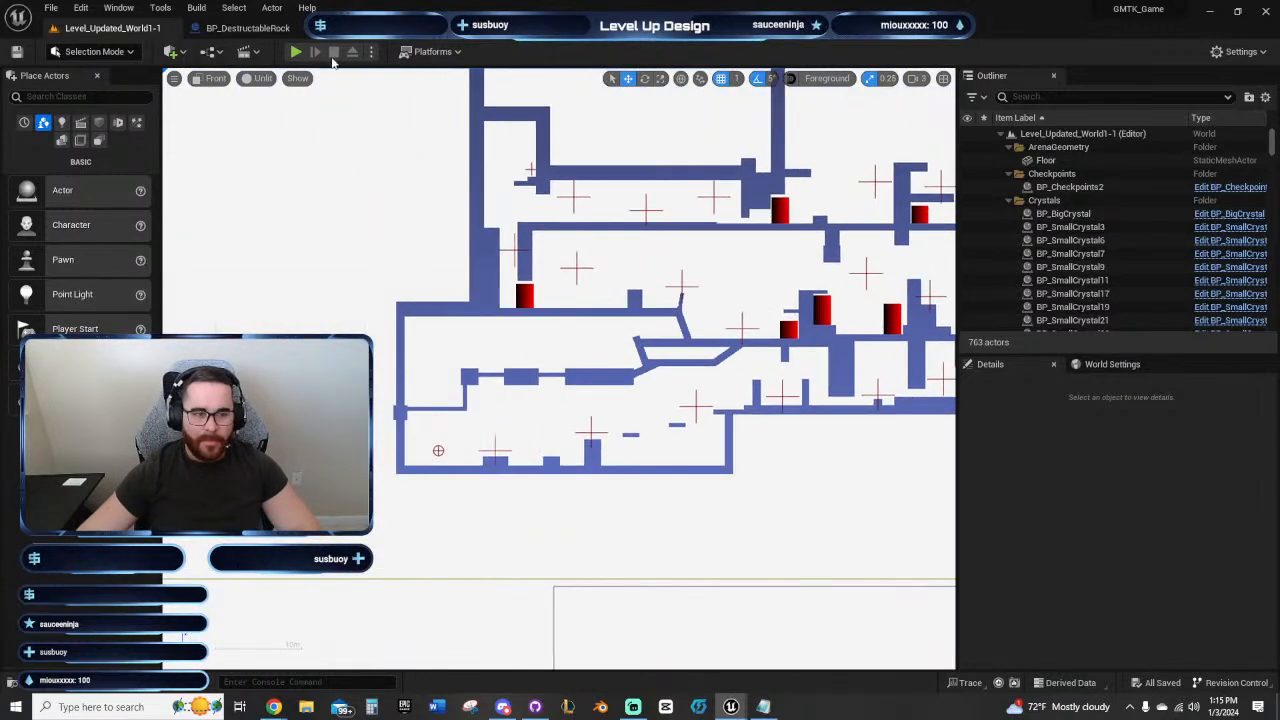
pyautogui.click(296, 51)
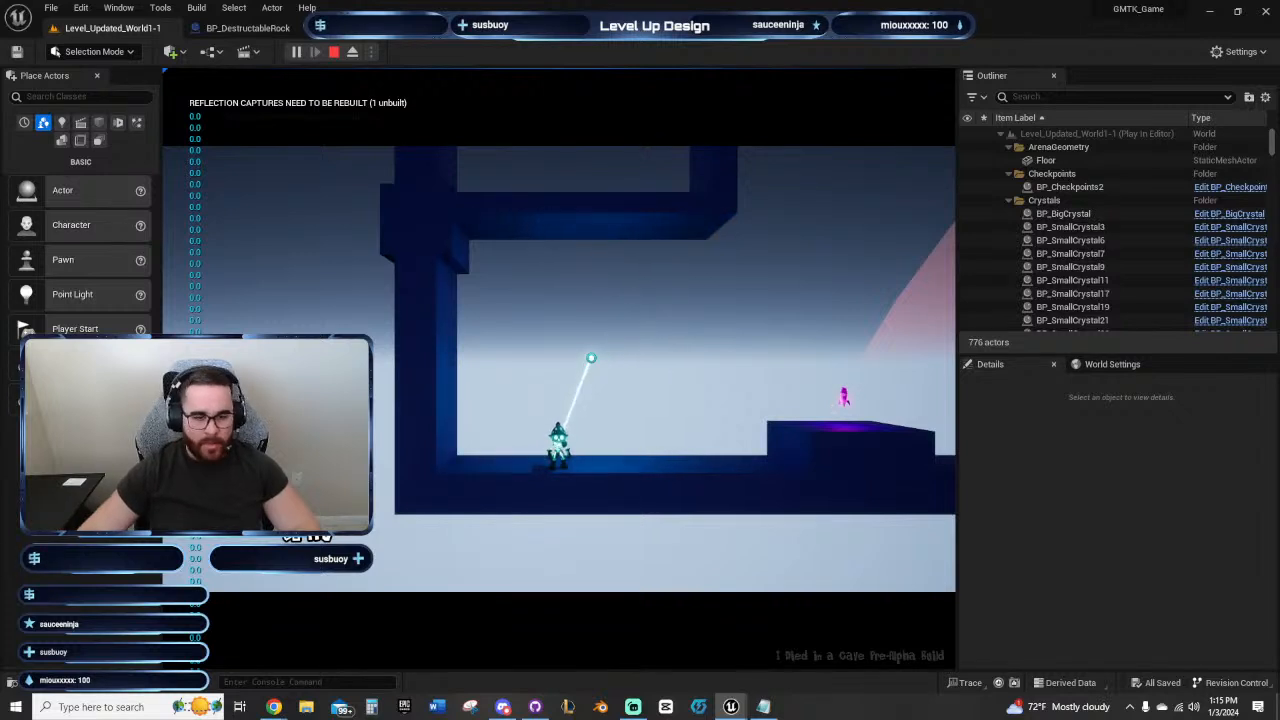
pyautogui.press('Escape')
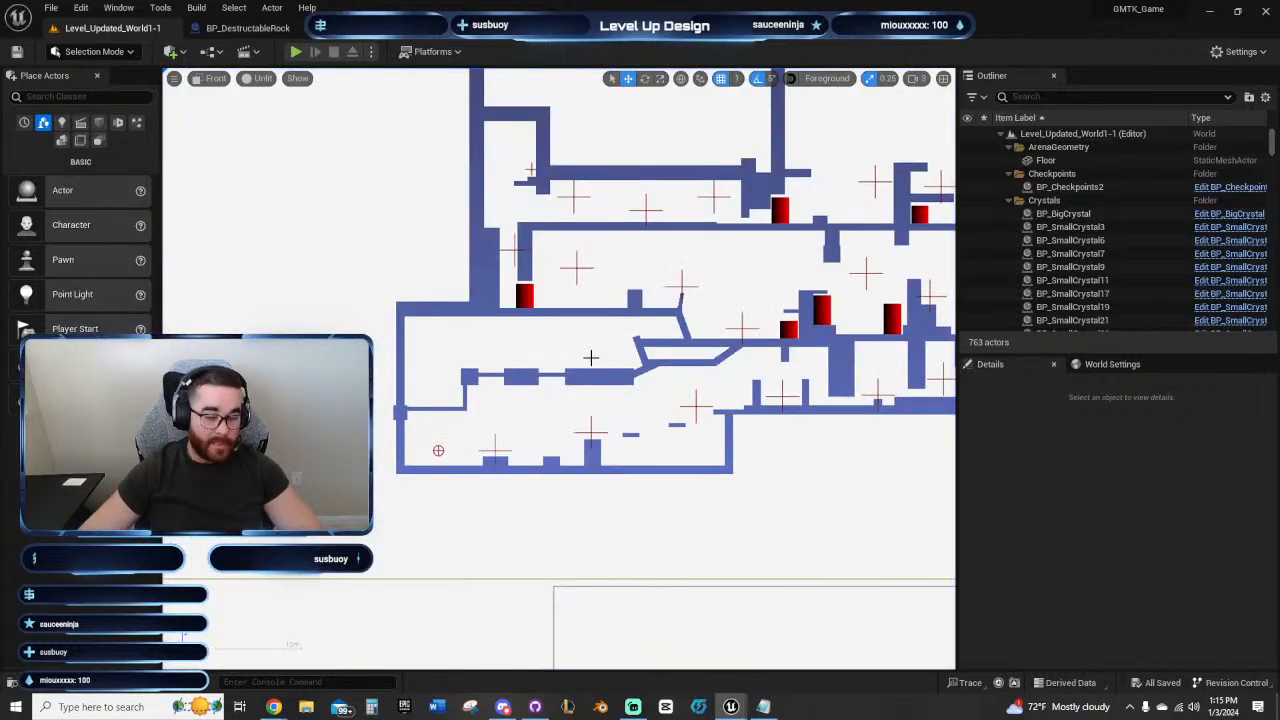
pyautogui.moveTo(667, 387)
pyautogui.mouseDown(button='right')
pyautogui.moveTo(559, 412)
pyautogui.moveTo(473, 413)
pyautogui.mouseUp(button='right')
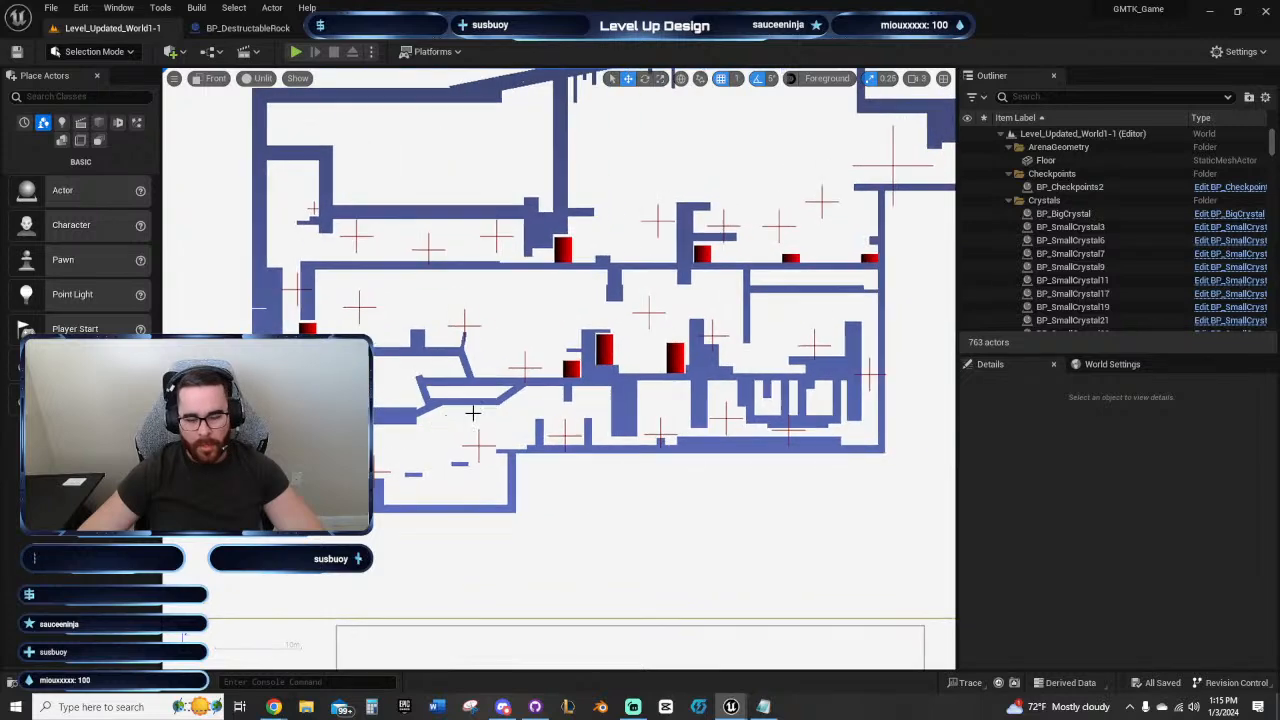
pyautogui.moveTo(620, 328); pyautogui.dragTo(492, 367, button='right')
pyautogui.moveTo(391, 367); pyautogui.dragTo(493, 447, button='right')
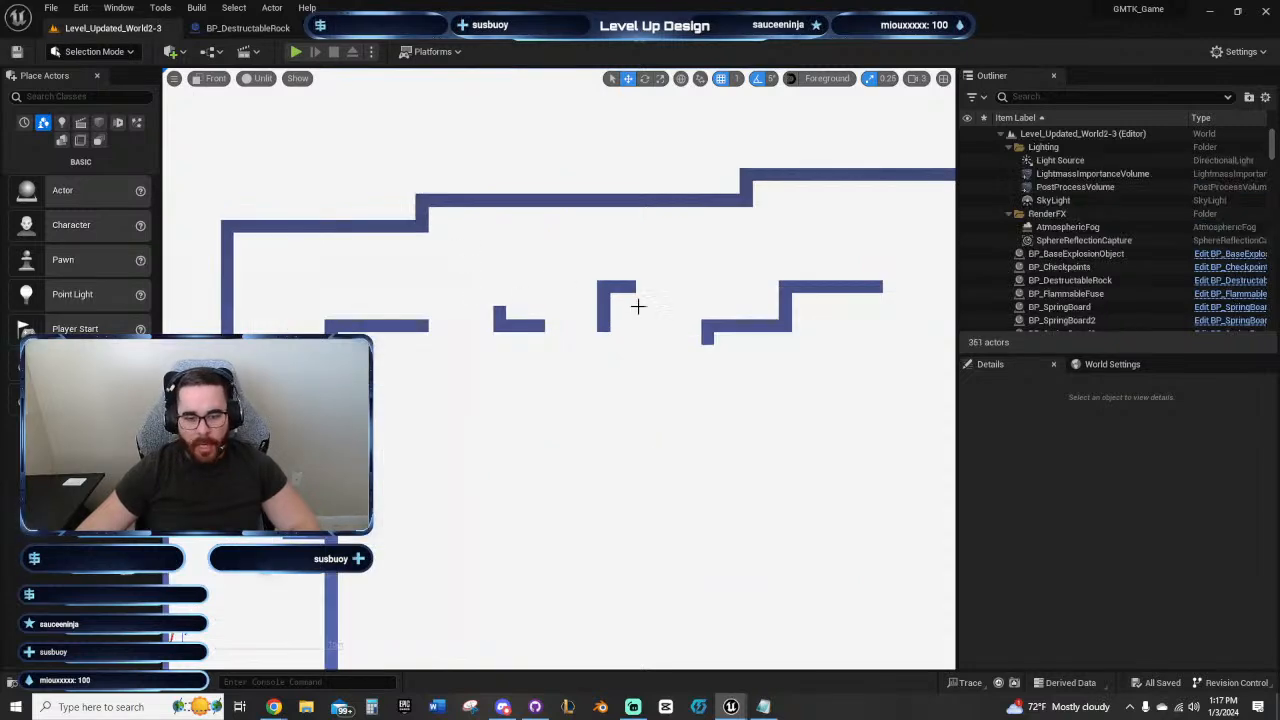
# Step: Examine the upper corridor of Level_Updated_World2-3 from the stepped platforms to its unfinished end at the backdrop's edge
pyautogui.moveTo(634, 303); pyautogui.dragTo(631, 406, button='right')
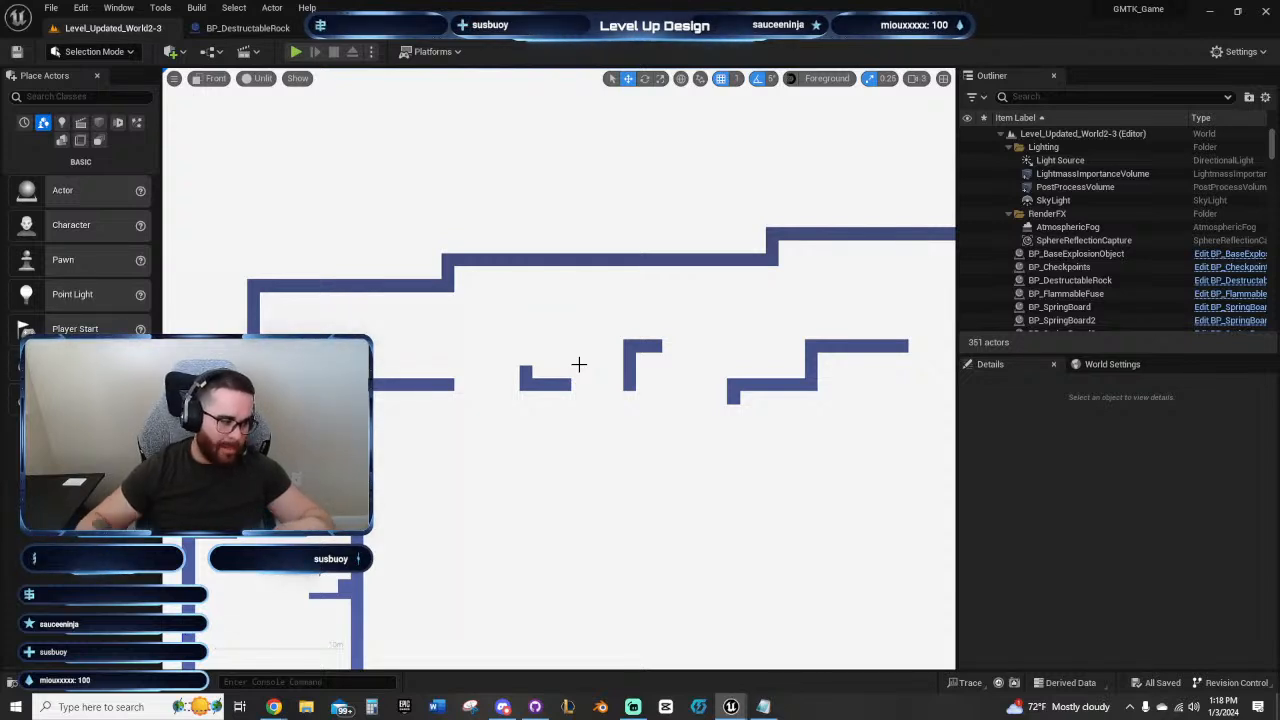
pyautogui.moveTo(804, 367); pyautogui.dragTo(440, 366, button='right')
pyautogui.moveTo(661, 377); pyautogui.dragTo(284, 396, button='right')
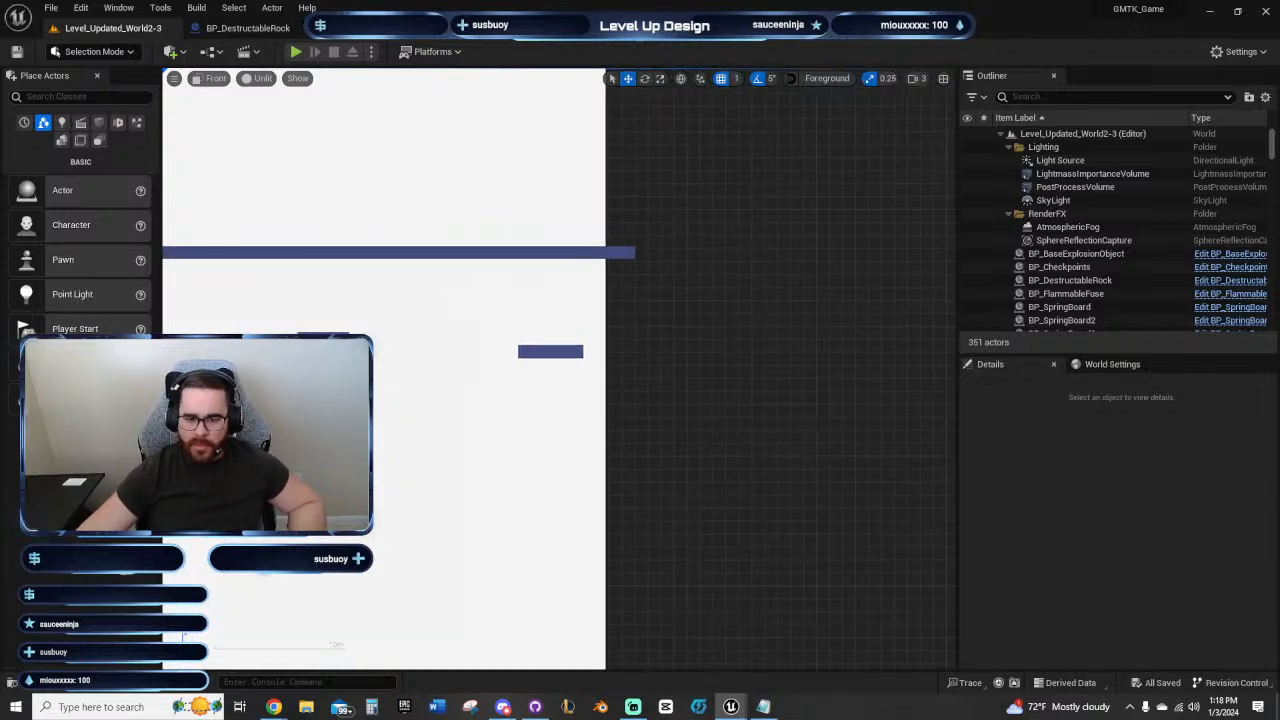
pyautogui.moveTo(499, 288); pyautogui.dragTo(448, 288, button='right')
pyautogui.moveTo(743, 329); pyautogui.dragTo(1027, 245, button='right')
pyautogui.moveTo(275, 337); pyautogui.dragTo(474, 234, button='right')
pyautogui.scroll(-2, 690, 288)
pyautogui.scroll(-16, 522, 228)
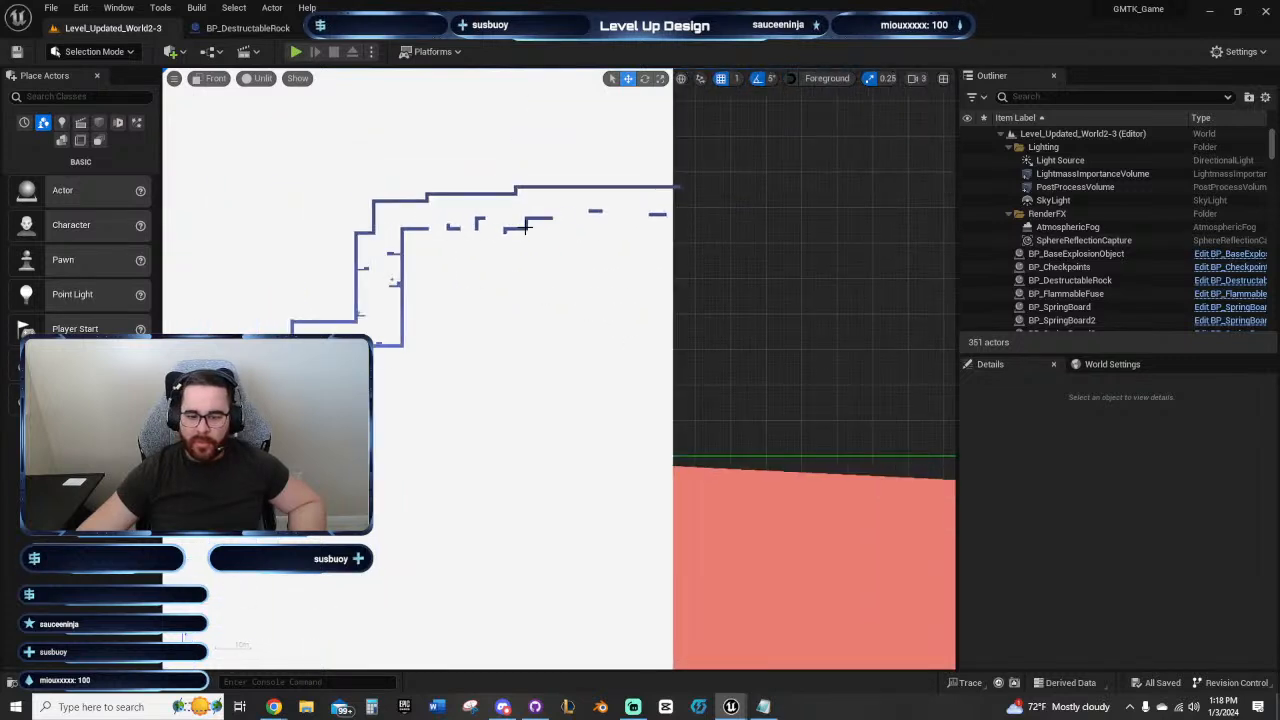
# Step: Move the white backdrop Plane sideways to Y -11127 and raise it so it extends behind and beyond the corridor's unfinished end
pyautogui.moveTo(661, 257); pyautogui.dragTo(851, 300, button='right')
pyautogui.click(660, 368)
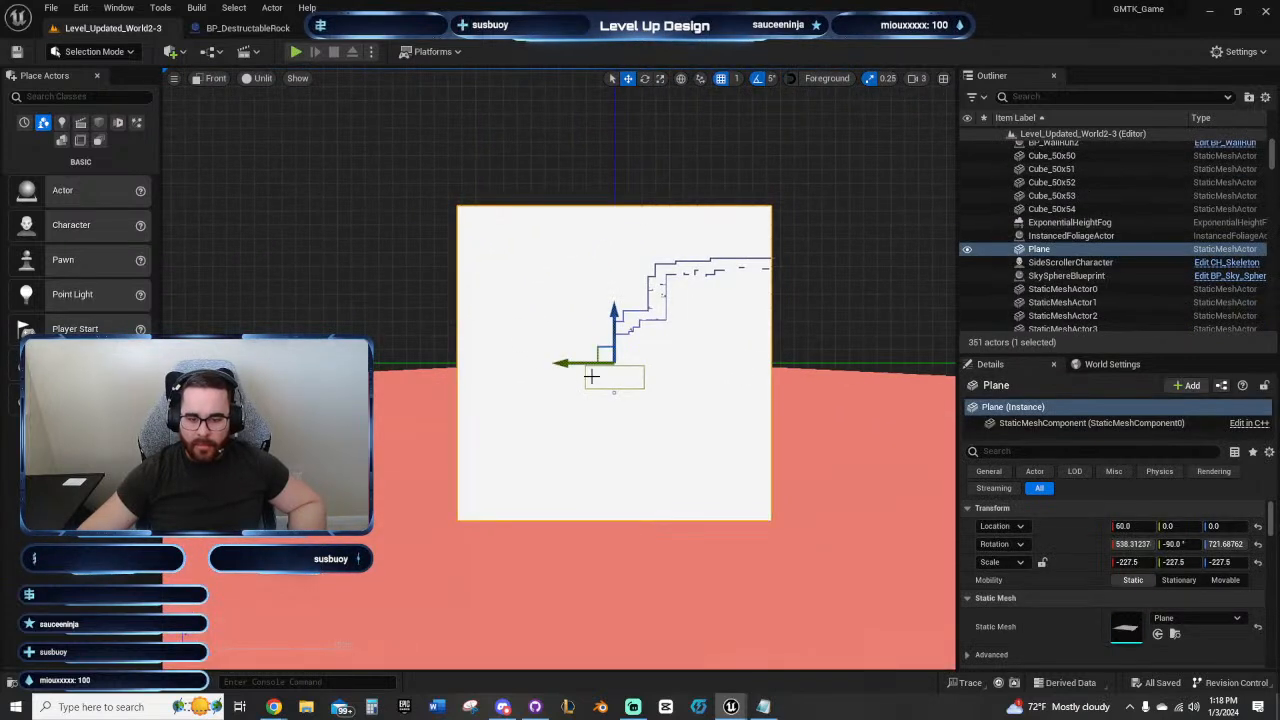
pyautogui.moveTo(562, 364); pyautogui.dragTo(632, 366)
pyautogui.moveTo(665, 365); pyautogui.dragTo(713, 360)
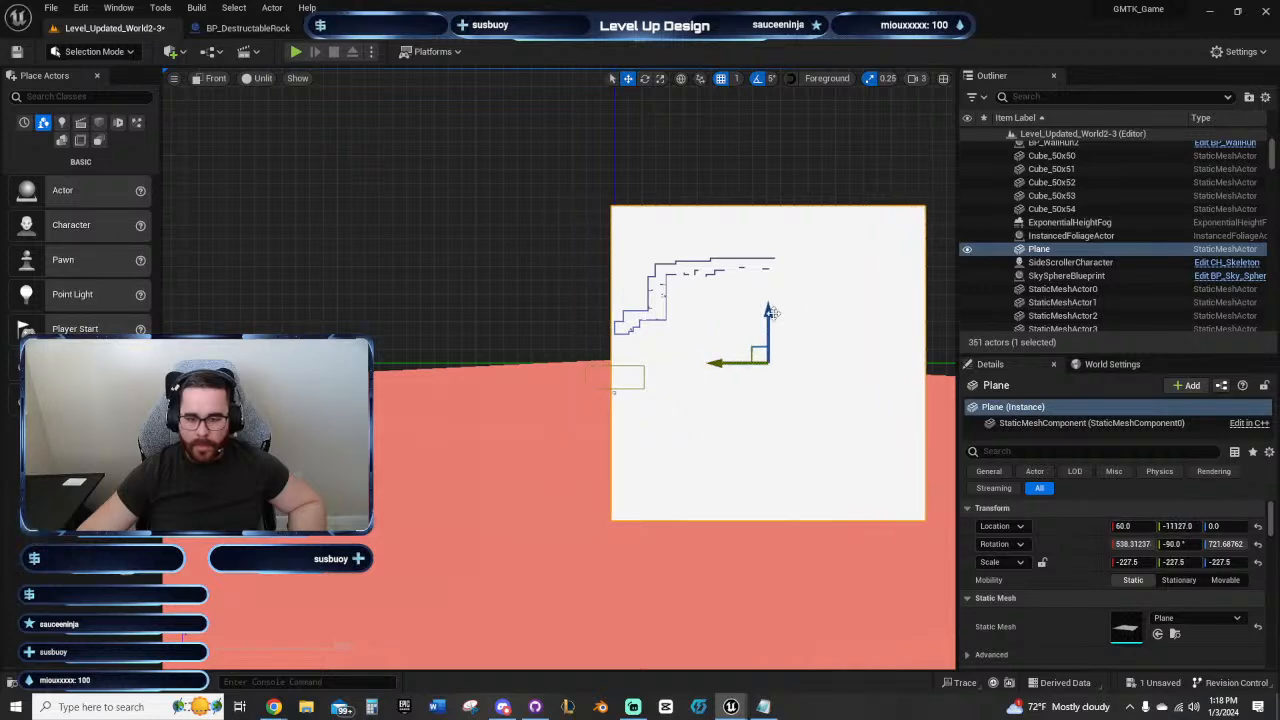
pyautogui.moveTo(769, 313); pyautogui.dragTo(769, 211)
pyautogui.moveTo(522, 233); pyautogui.dragTo(171, 274, button='right')
pyautogui.moveTo(668, 279); pyautogui.dragTo(782, 356, button='right')
pyautogui.click(683, 359)
# Step: Hide the backdrop Plane in the level so the Wallrun panels in the upper corridor can be seen
pyautogui.scroll(4, 677, 353)
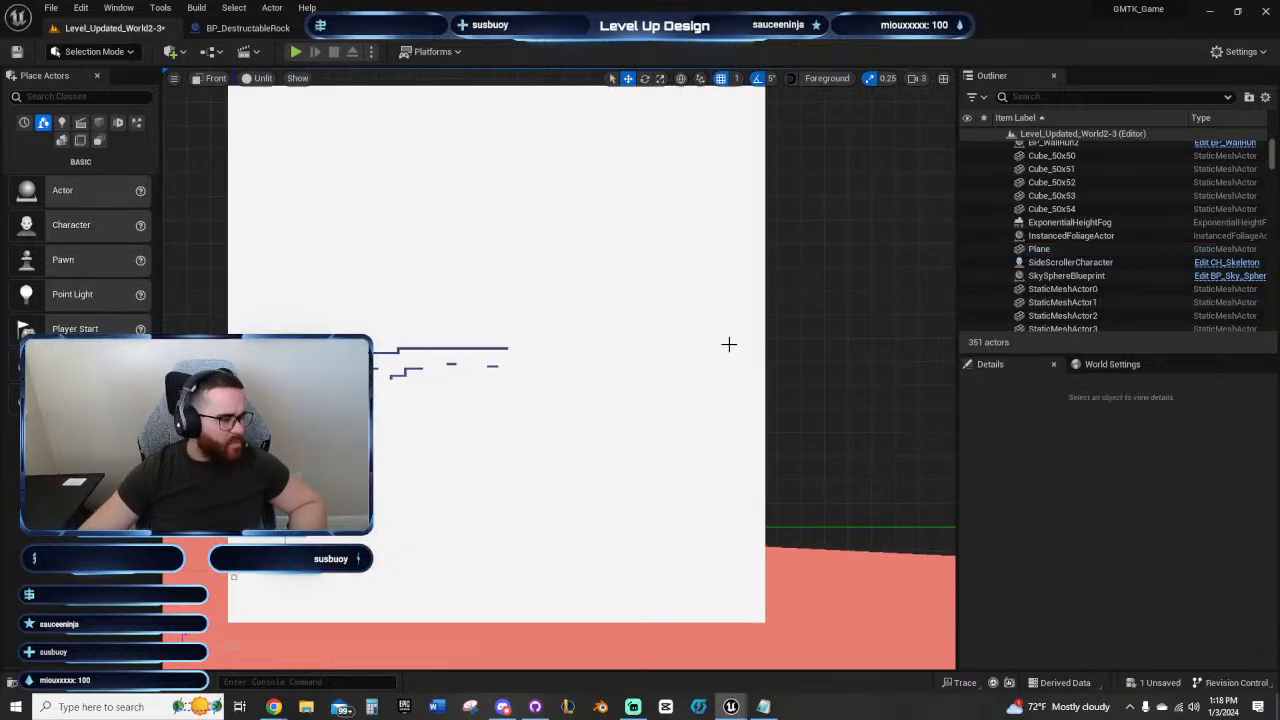
pyautogui.scroll(3, 826, 329)
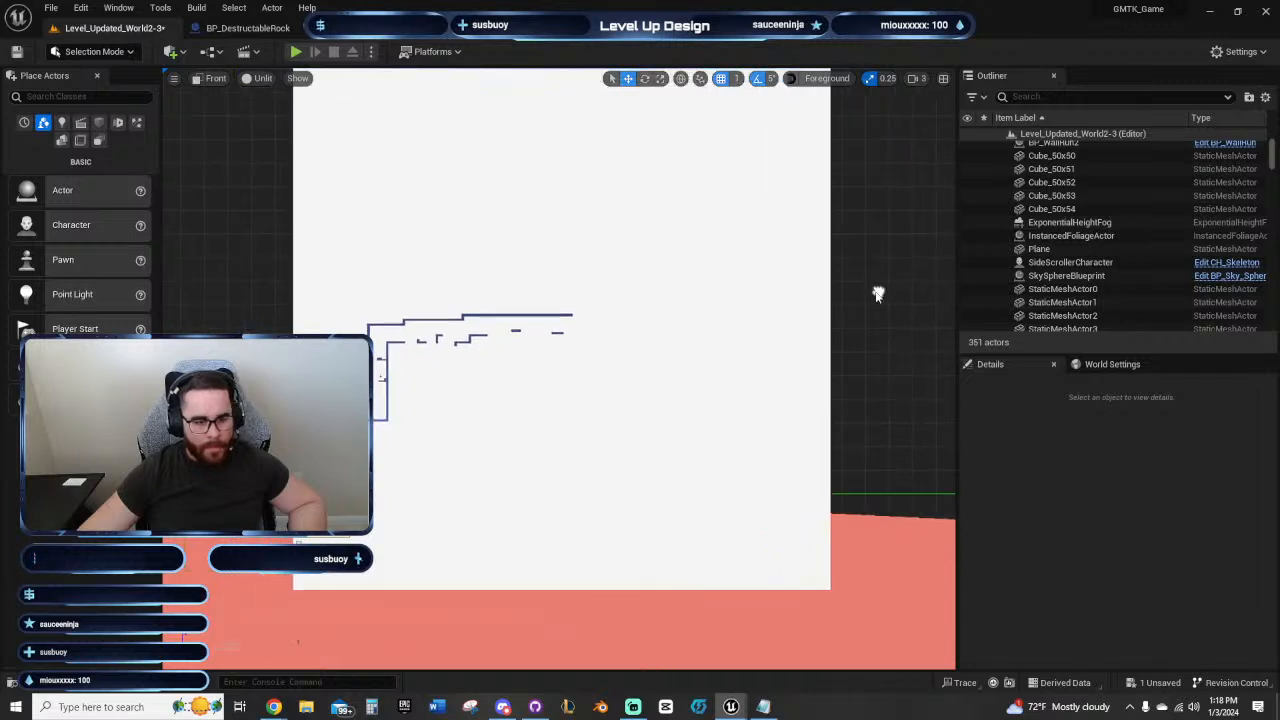
pyautogui.moveTo(564, 362); pyautogui.dragTo(649, 360, button='right')
pyautogui.scroll(3, 654, 351)
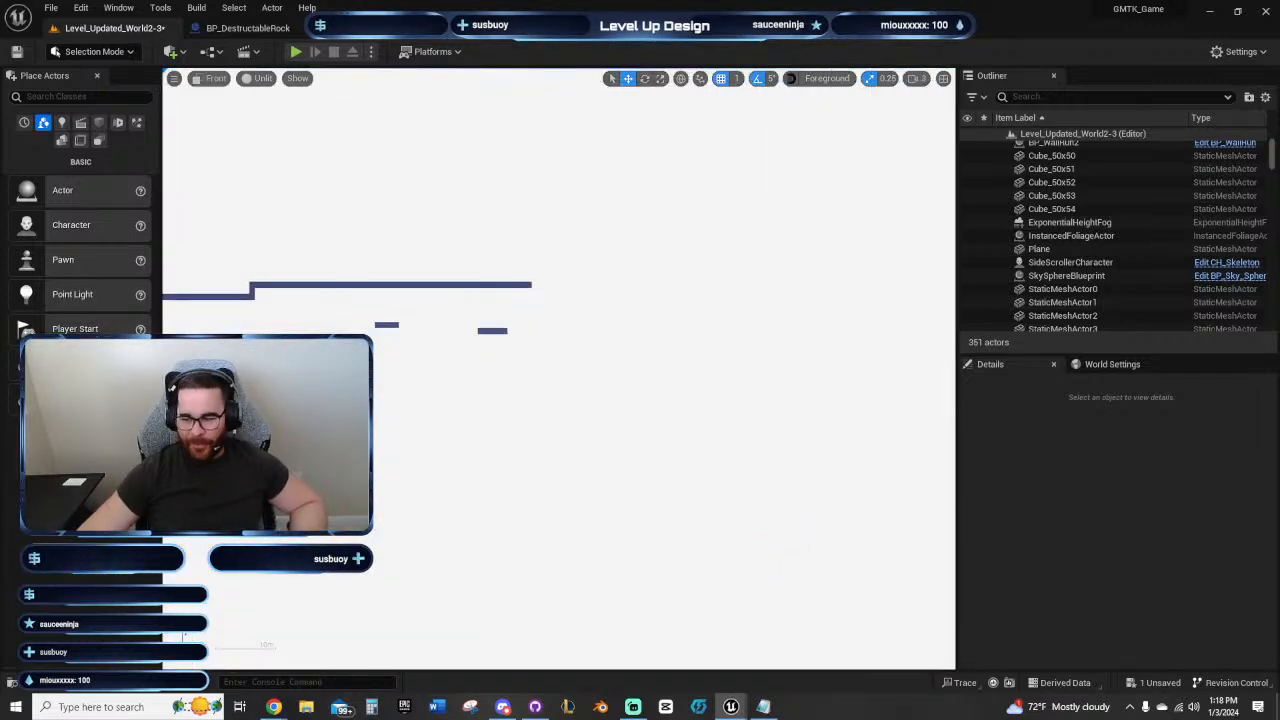
pyautogui.click(967, 249)
pyautogui.moveTo(623, 403); pyautogui.dragTo(761, 457, button='right')
pyautogui.scroll(3, 661, 404)
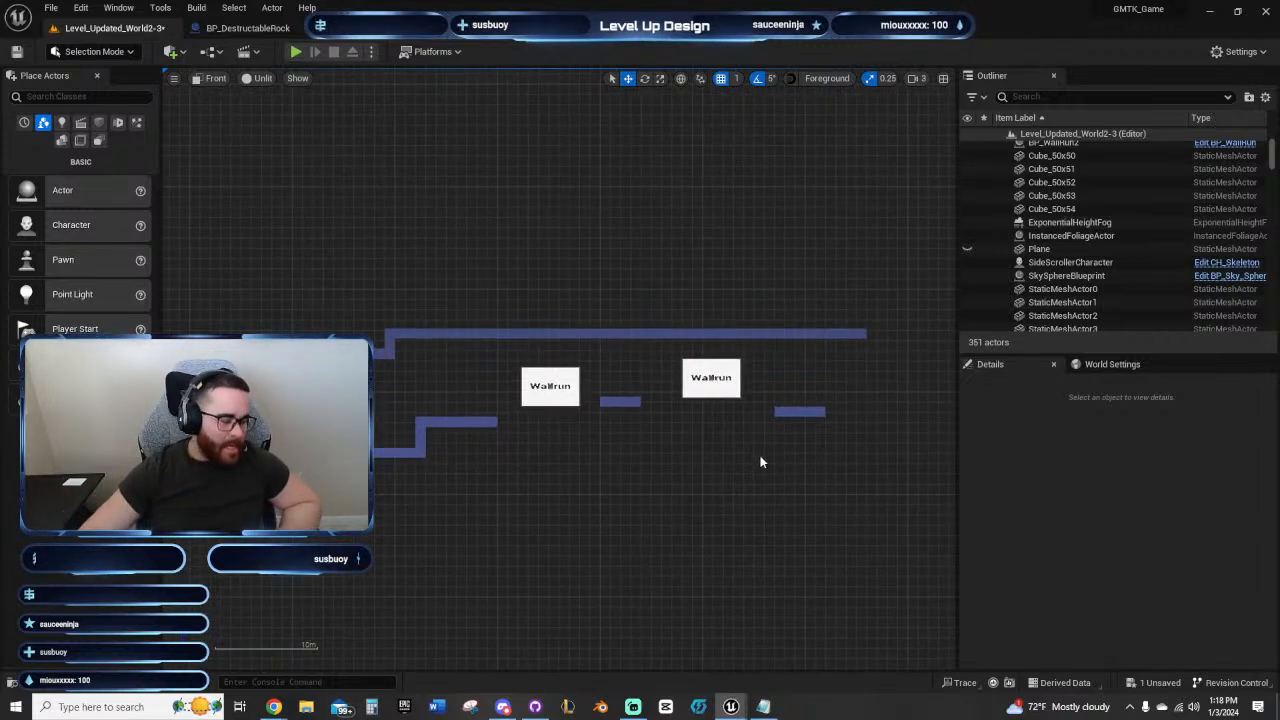
# Step: Examine the spacing between the last Wallrun panel, the platform after it and the end of the corridor ceiling
pyautogui.moveTo(749, 451); pyautogui.dragTo(583, 426, button='right')
pyautogui.scroll(3, 583, 426)
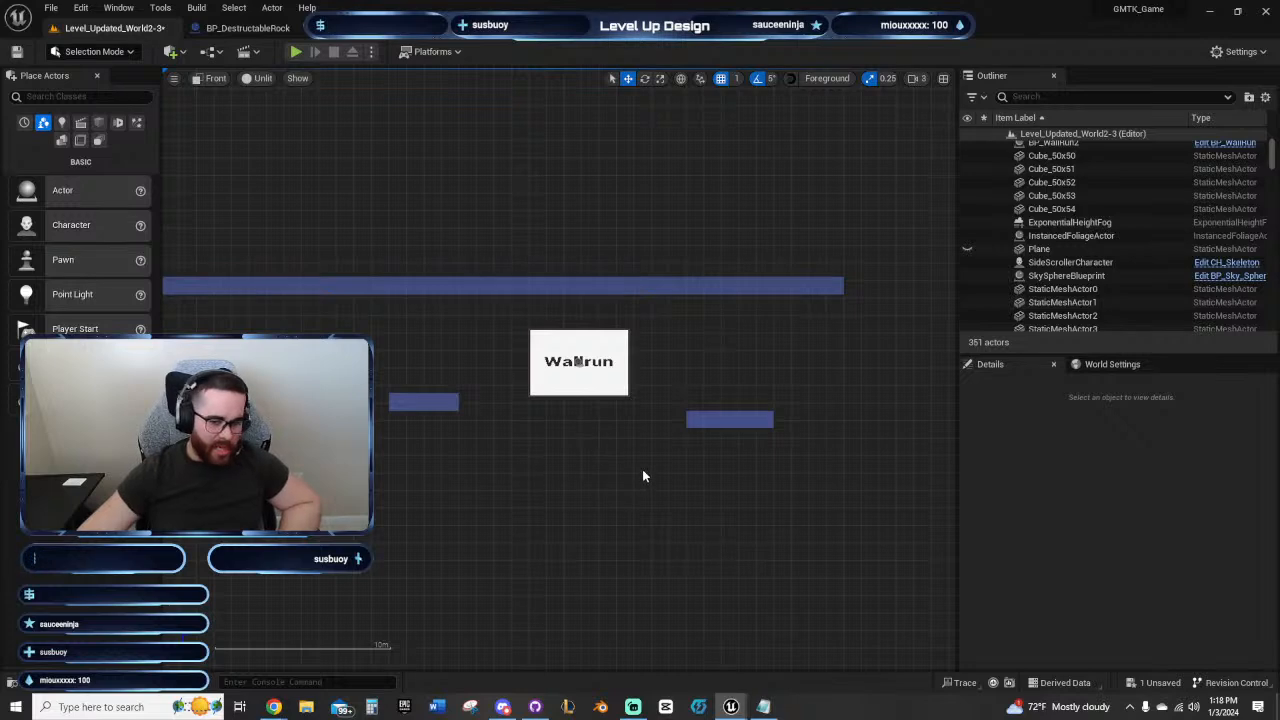
pyautogui.scroll(2, 642, 476)
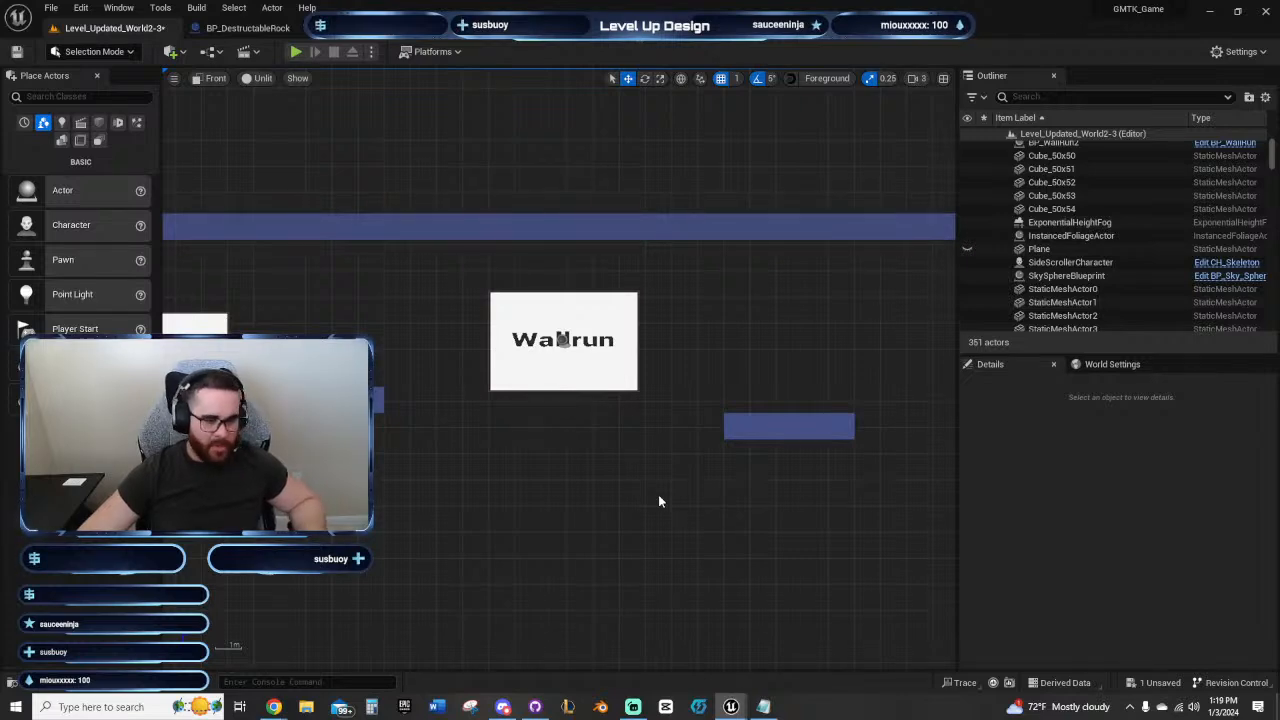
pyautogui.moveTo(655, 469); pyautogui.dragTo(602, 487, button='right')
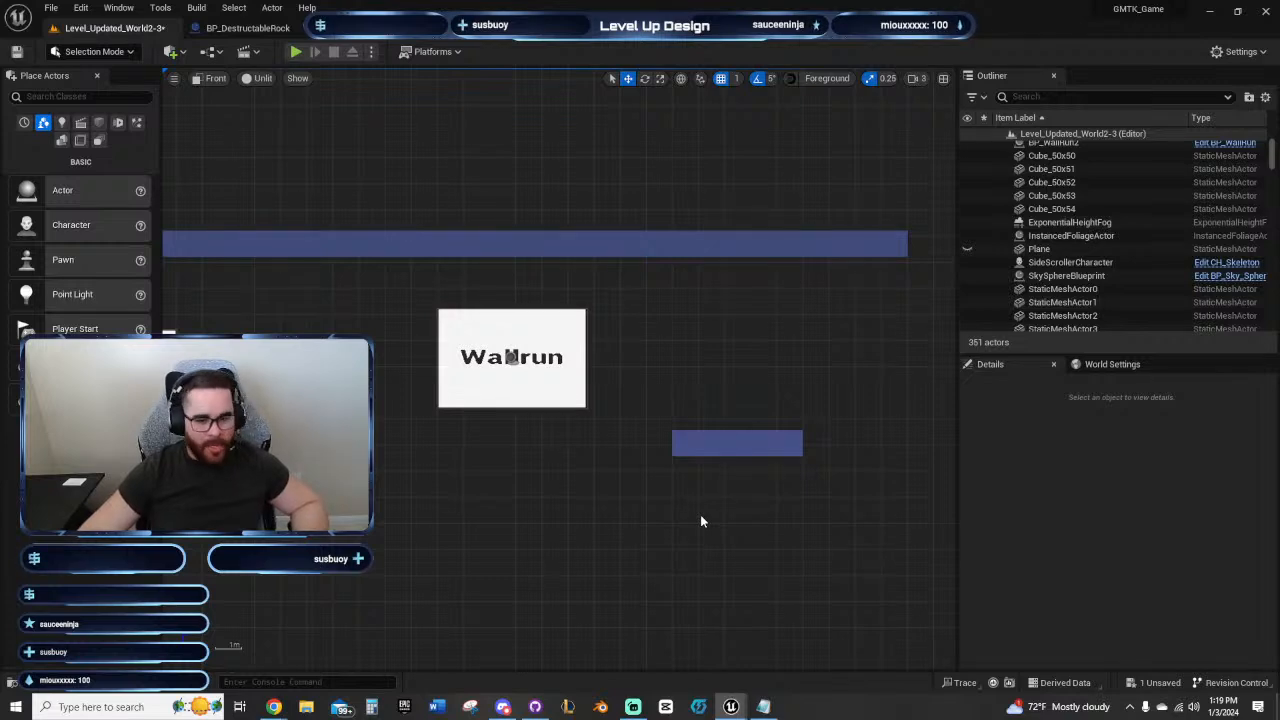
pyautogui.moveTo(649, 491); pyautogui.dragTo(622, 492, button='right')
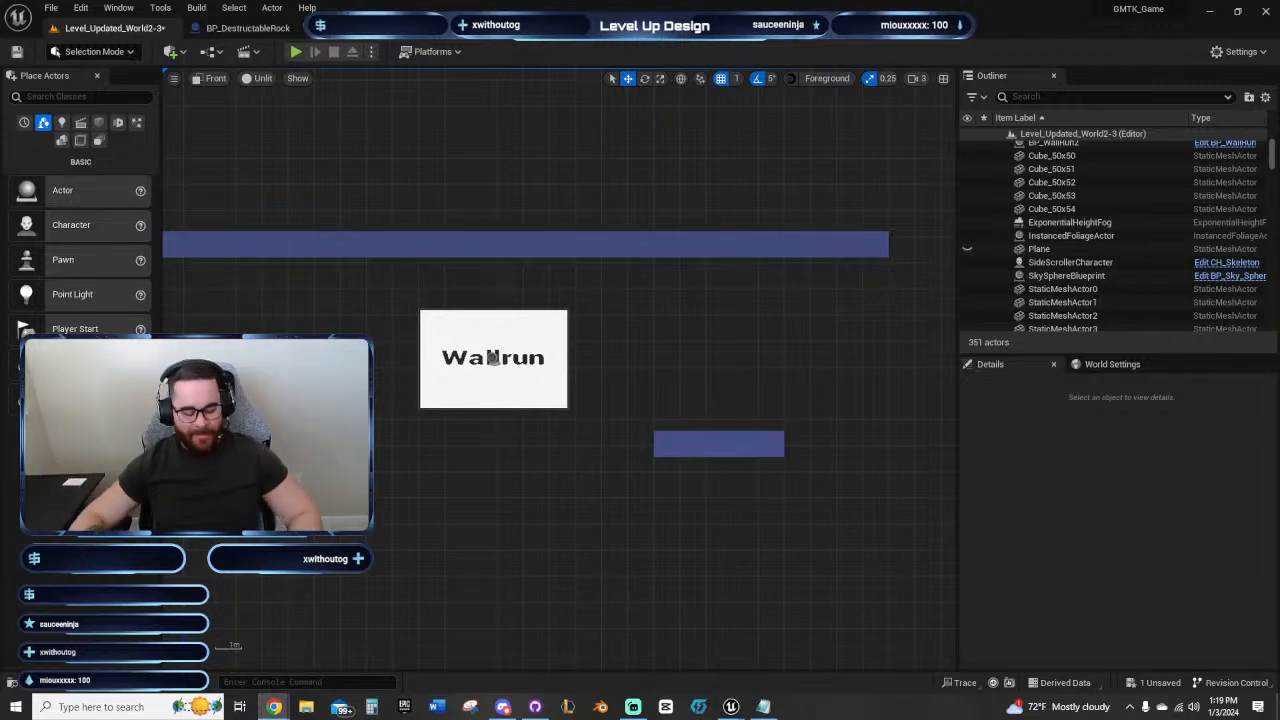
pyautogui.moveTo(578, 463); pyautogui.dragTo(540, 449, button='right')
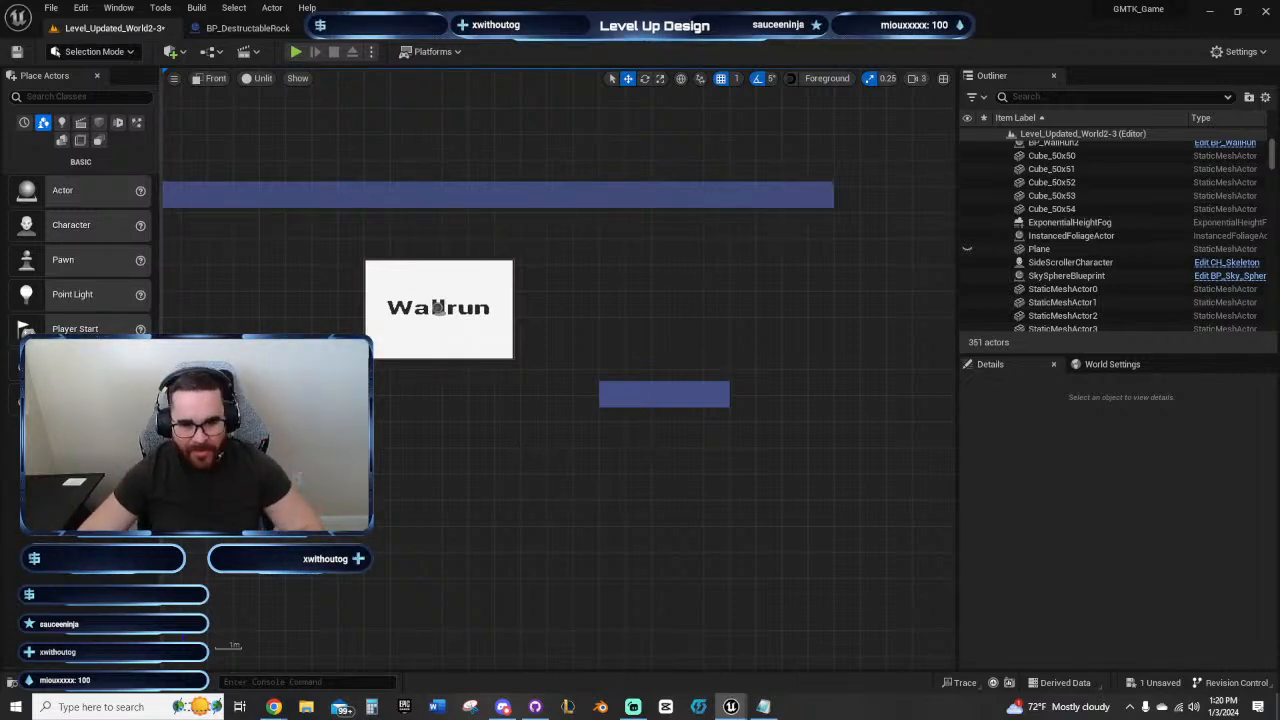
pyautogui.moveTo(646, 434); pyautogui.dragTo(607, 322, button='right')
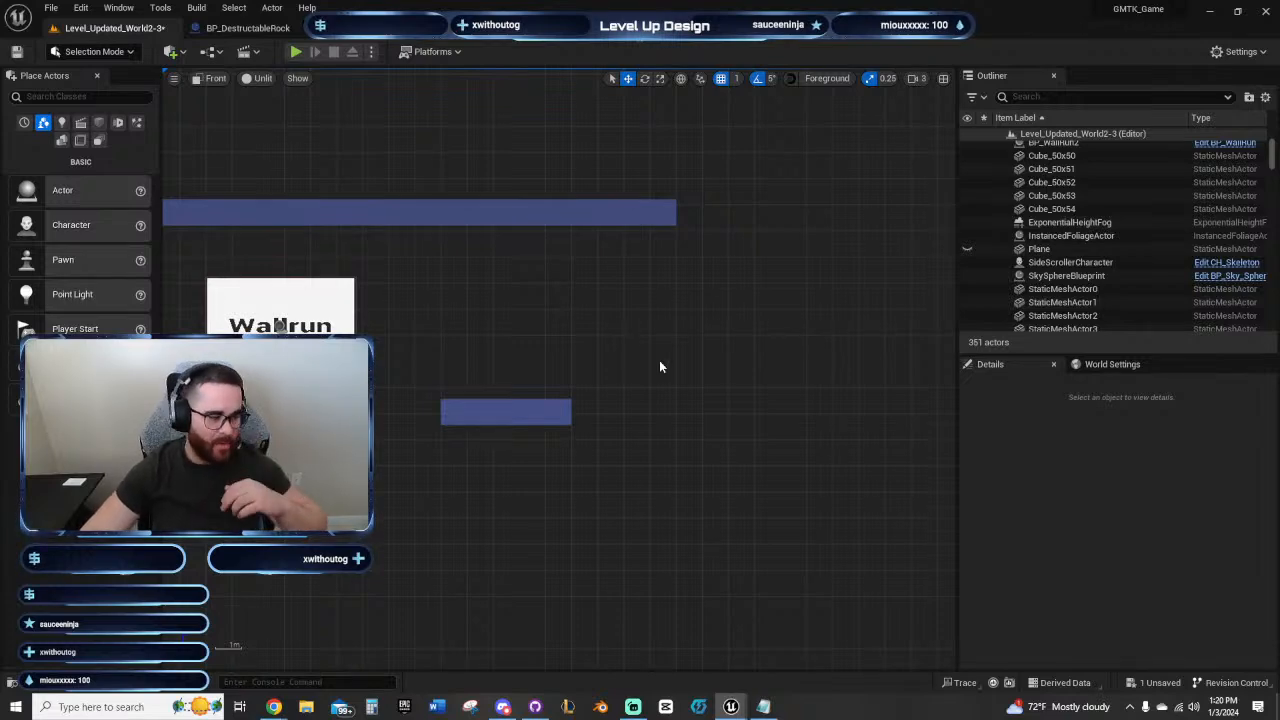
# Step: Move the starter checkpoint from the shaft ledge onto the small platform between the two Wallrun panels, at Y -9240 and Z 6964.5209
pyautogui.moveTo(551, 383); pyautogui.dragTo(685, 390, button='right')
pyautogui.scroll(-4, 685, 390)
pyautogui.moveTo(626, 333)
pyautogui.mouseDown(button='right')
pyautogui.moveTo(695, 341)
pyautogui.moveTo(859, 318)
pyautogui.mouseUp(button='right')
pyautogui.moveTo(711, 428); pyautogui.dragTo(902, 328, button='right')
pyautogui.moveTo(400, 348); pyautogui.dragTo(706, 277, button='right')
pyautogui.scroll(-3, 718, 282)
pyautogui.moveTo(589, 444); pyautogui.dragTo(707, 445, button='right')
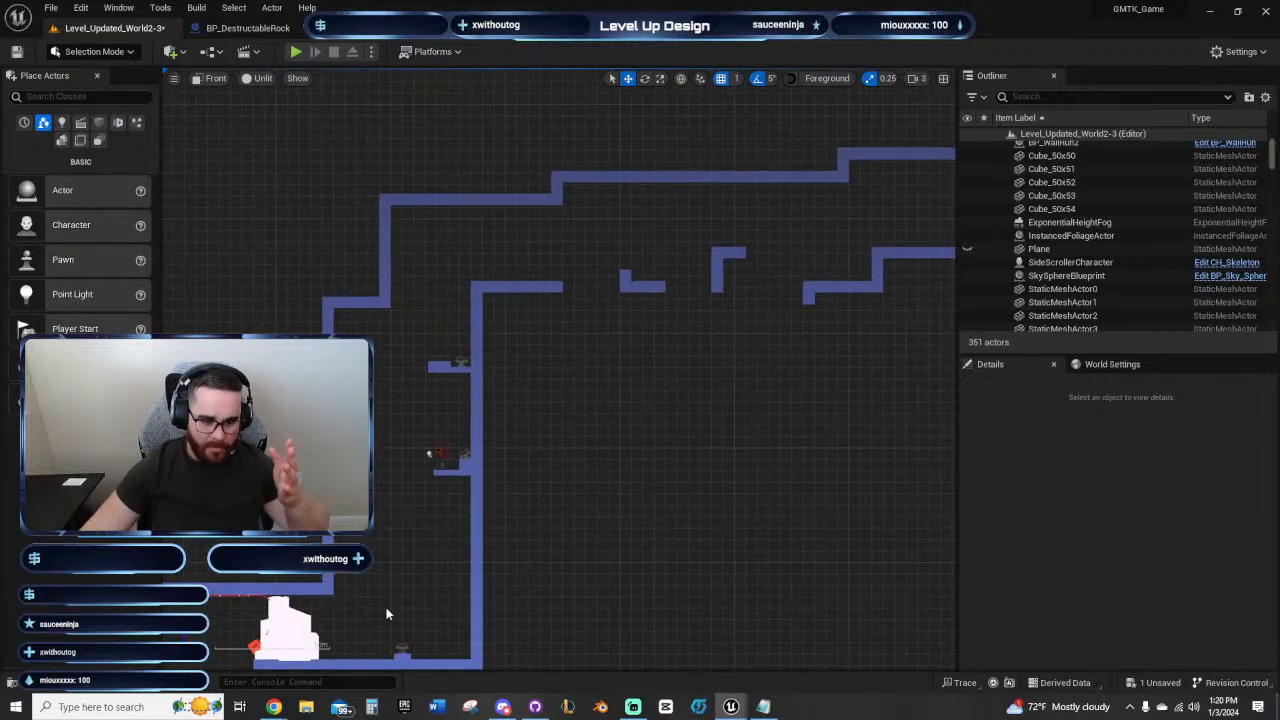
pyautogui.click(433, 453)
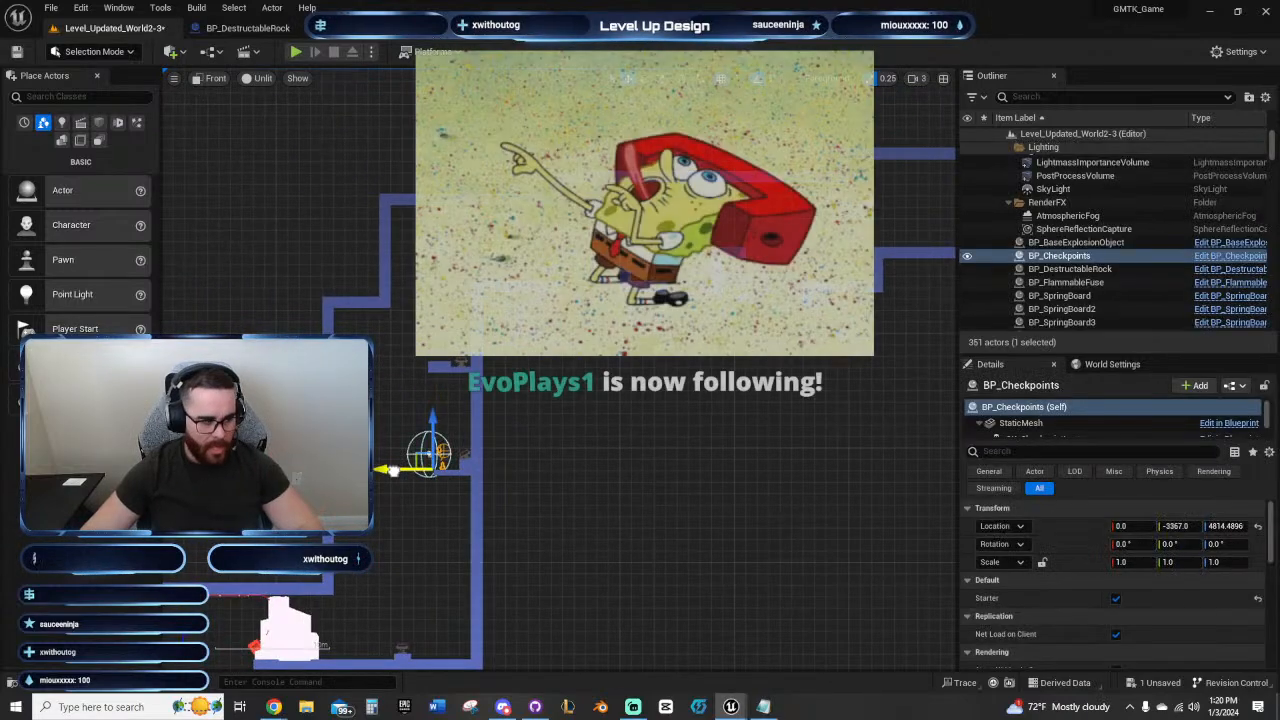
pyautogui.moveTo(392, 468); pyautogui.dragTo(911, 386)
pyautogui.press('f')
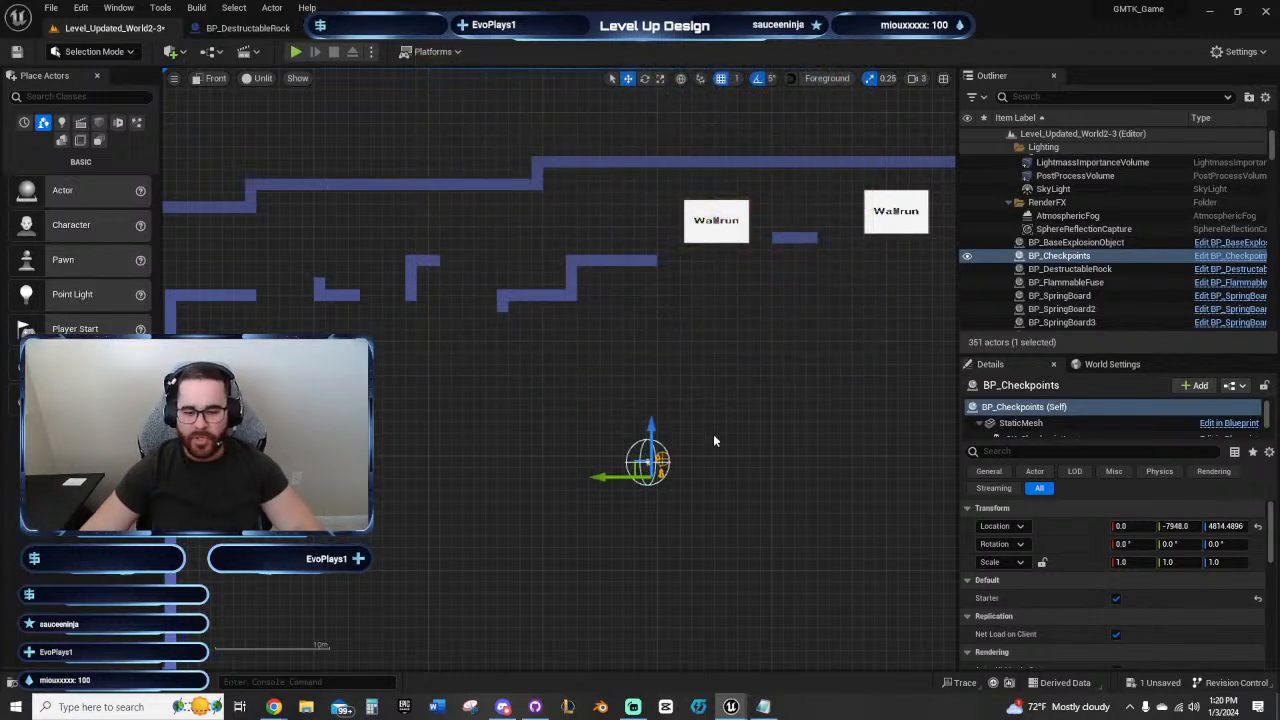
pyautogui.moveTo(713, 434); pyautogui.dragTo(649, 443, button='right')
pyautogui.moveTo(580, 447); pyautogui.dragTo(699, 224)
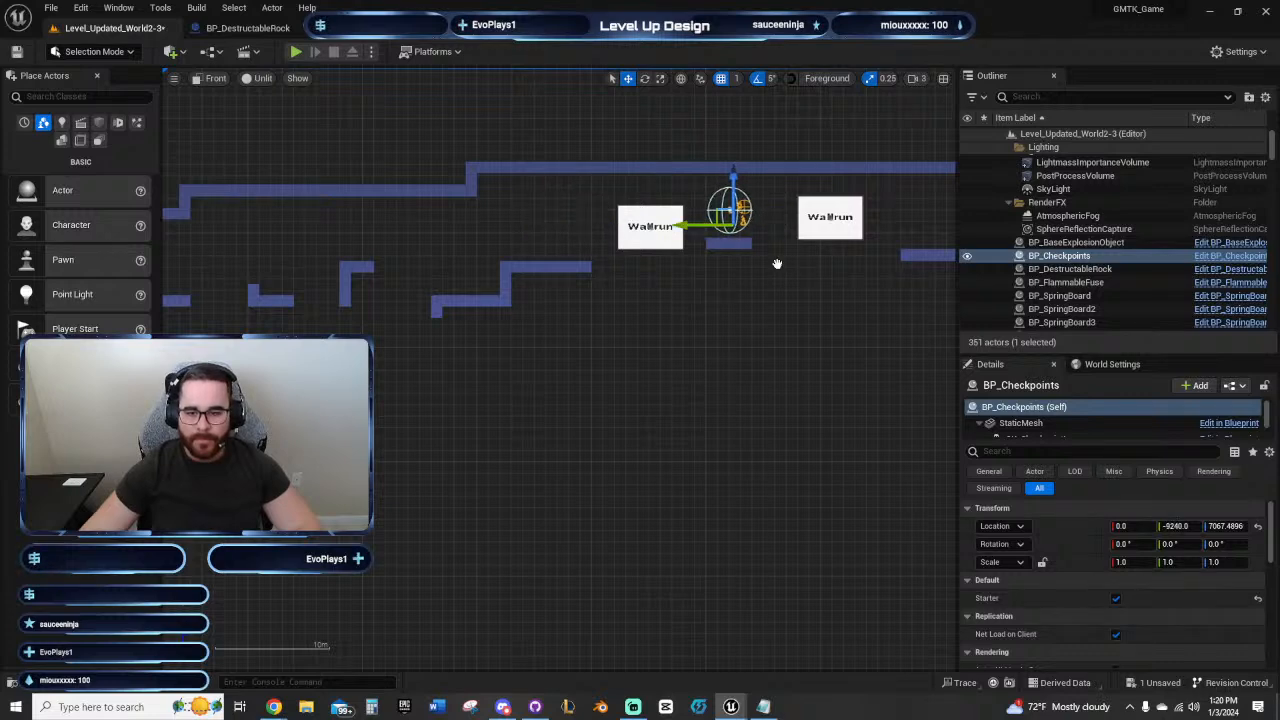
pyautogui.moveTo(777, 263); pyautogui.dragTo(458, 248, button='right')
pyautogui.moveTo(459, 248); pyautogui.dragTo(451, 272)
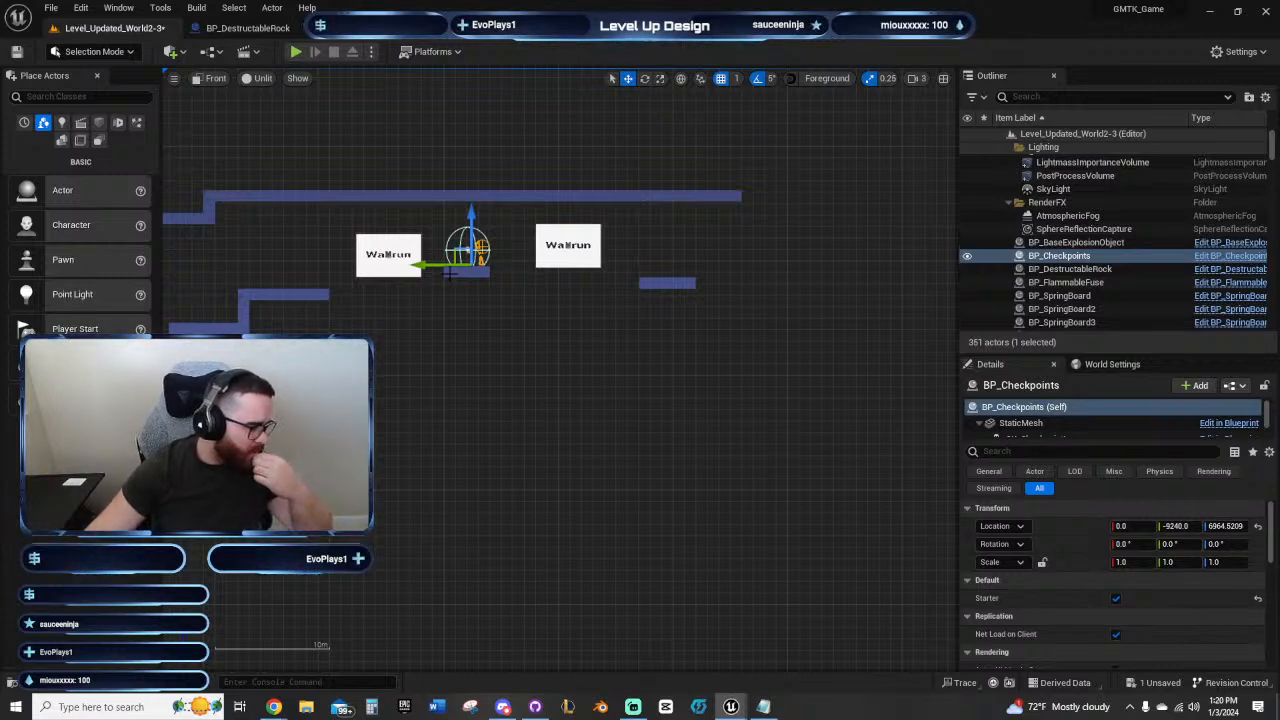
# Step: Deselect the checkpoint and examine the stretch from it past the second Wallrun panel to the final platform
pyautogui.scroll(3, 520, 302)
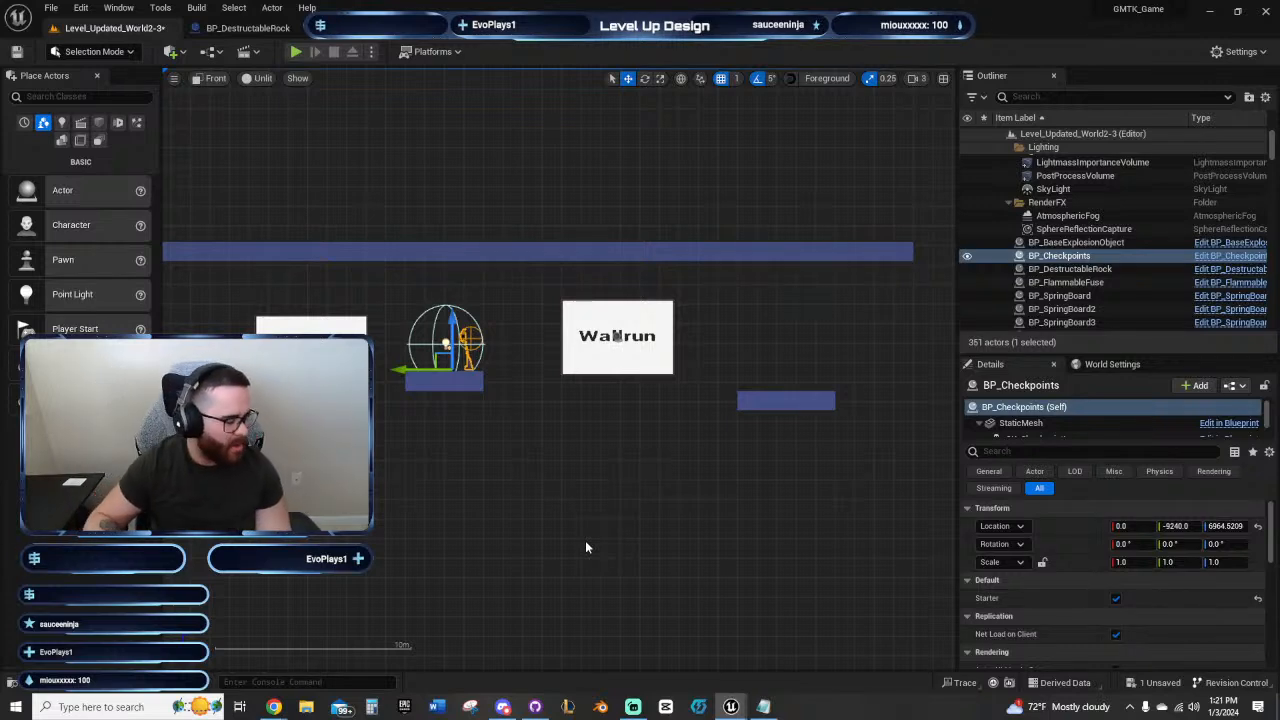
pyautogui.moveTo(702, 452); pyautogui.dragTo(543, 442, button='right')
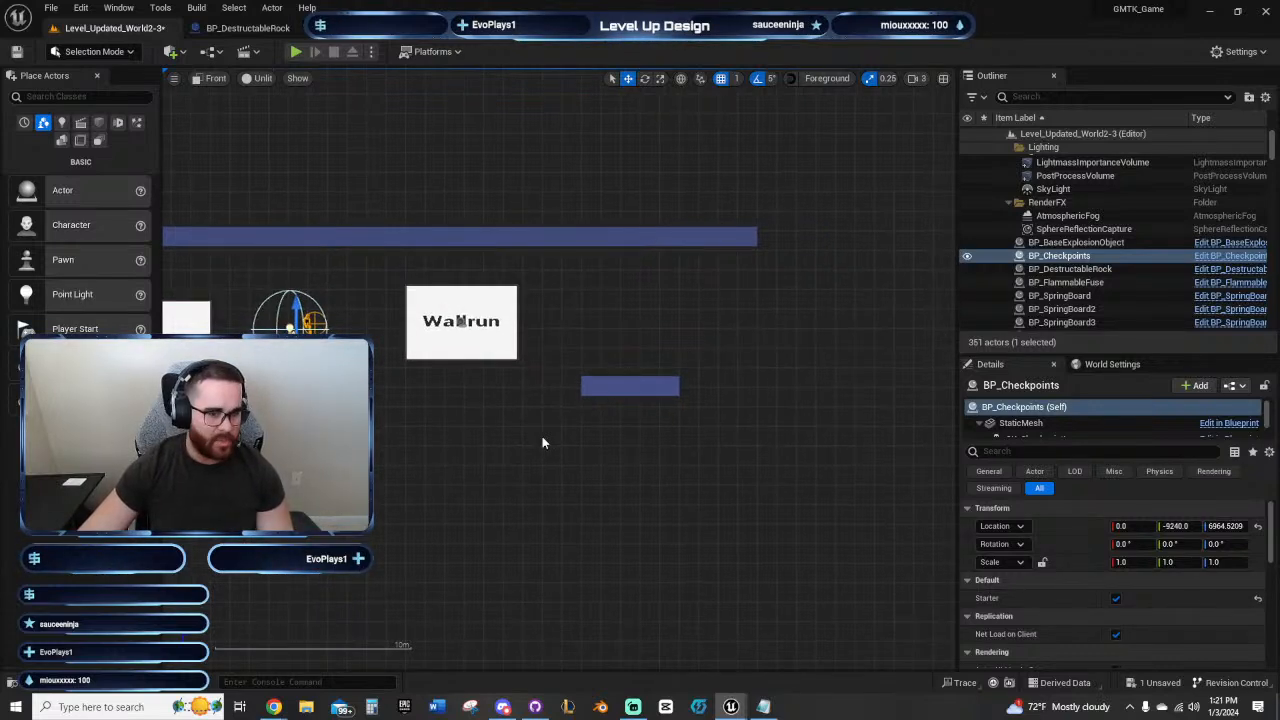
pyautogui.moveTo(543, 440)
pyautogui.mouseDown(button='right')
pyautogui.moveTo(457, 449)
pyautogui.moveTo(546, 474)
pyautogui.moveTo(525, 448)
pyautogui.mouseUp(button='right')
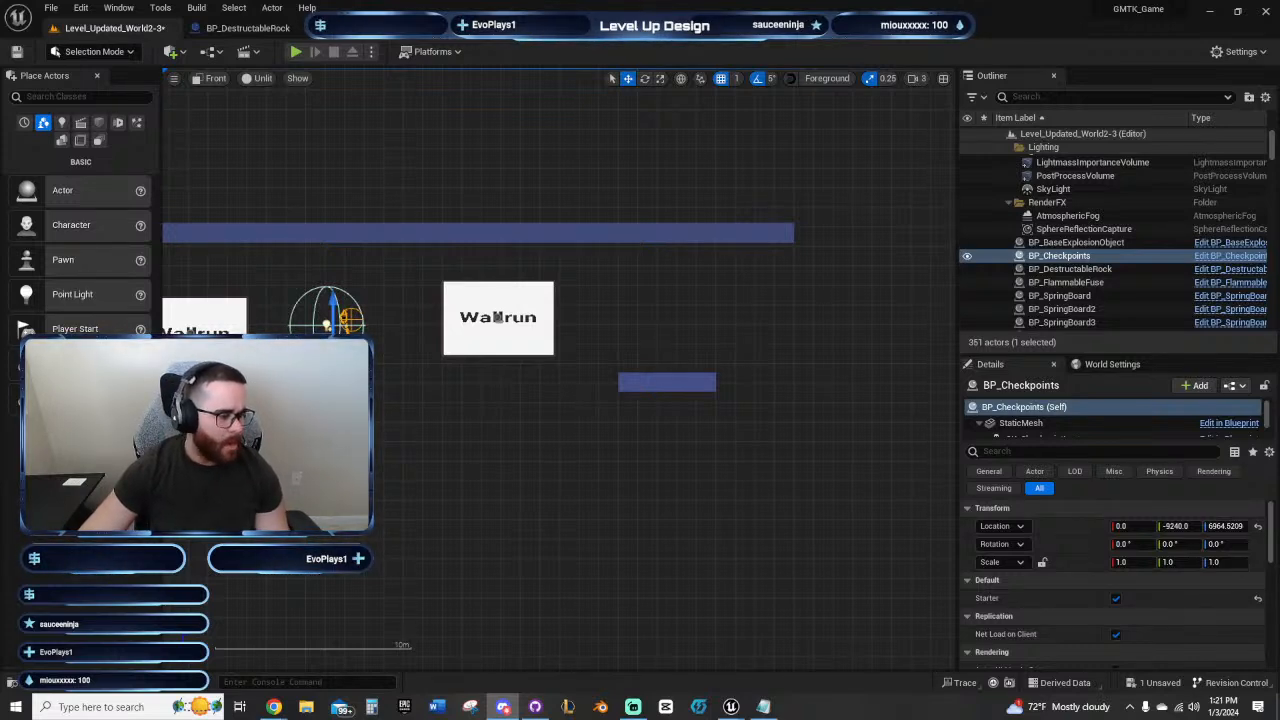
pyautogui.click(521, 431)
pyautogui.moveTo(509, 428); pyautogui.dragTo(569, 412, button='right')
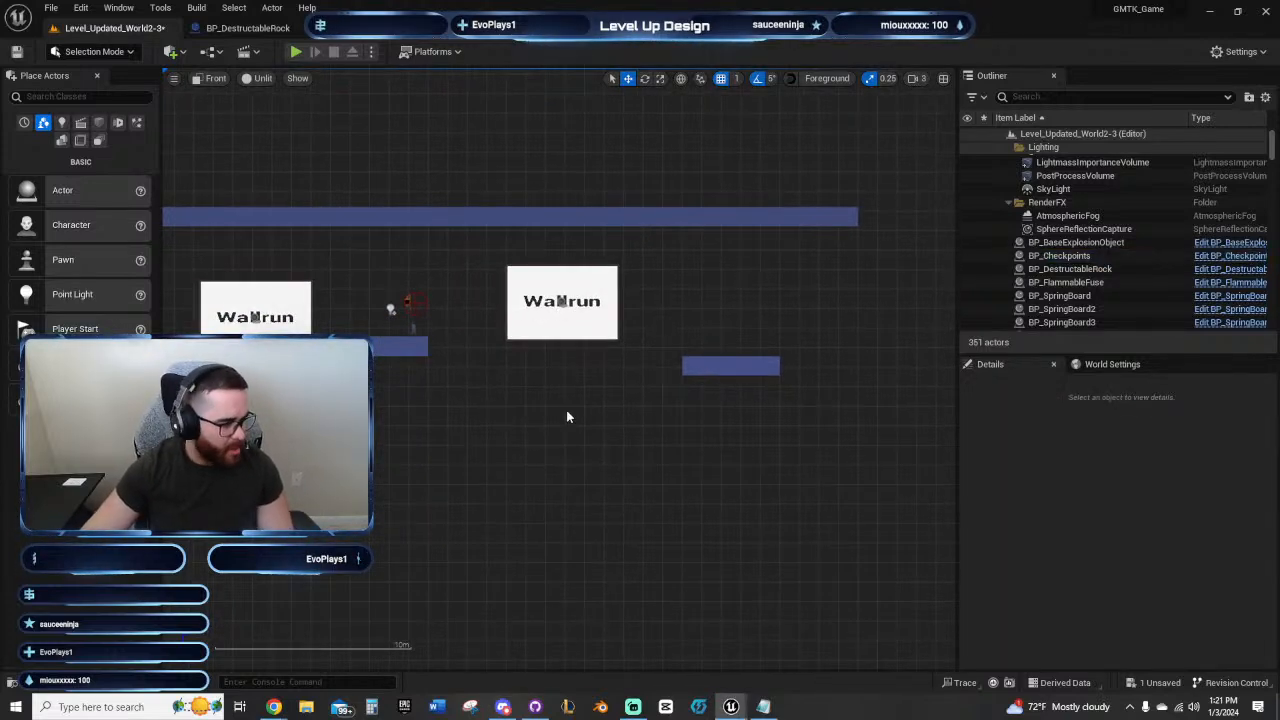
pyautogui.moveTo(606, 423); pyautogui.dragTo(572, 440, button='right')
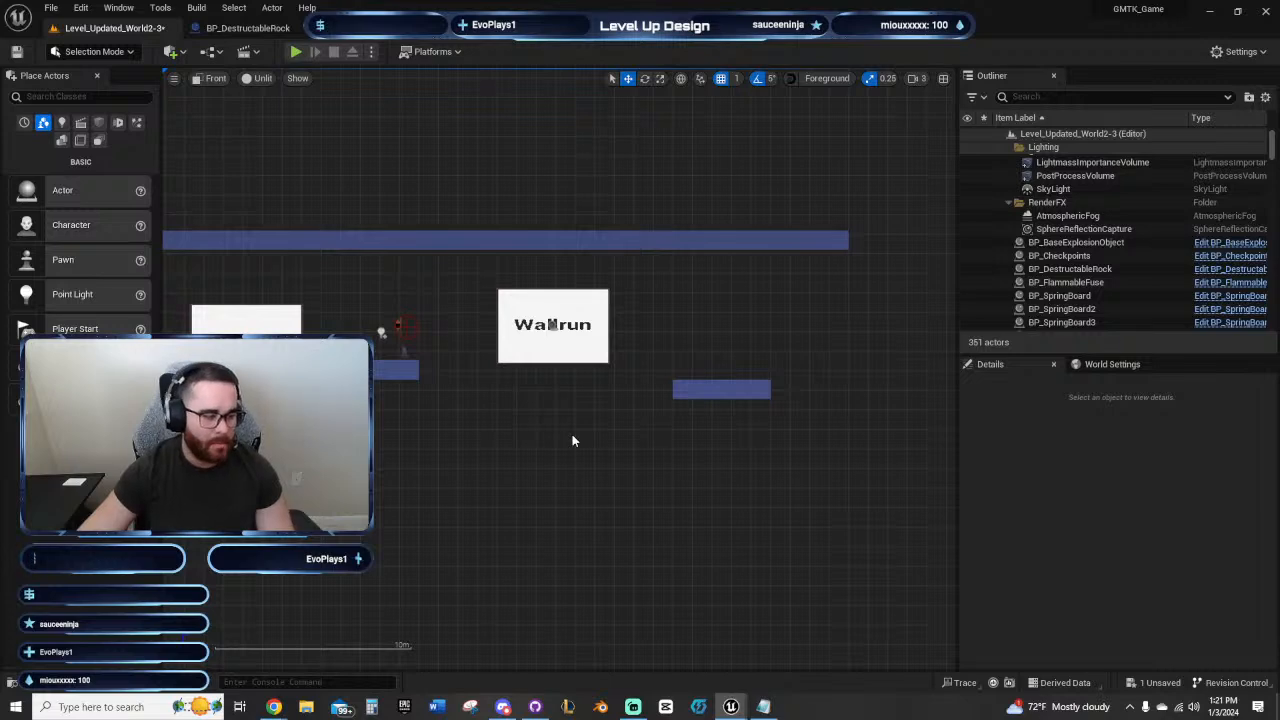
pyautogui.moveTo(572, 440); pyautogui.dragTo(537, 463, button='right')
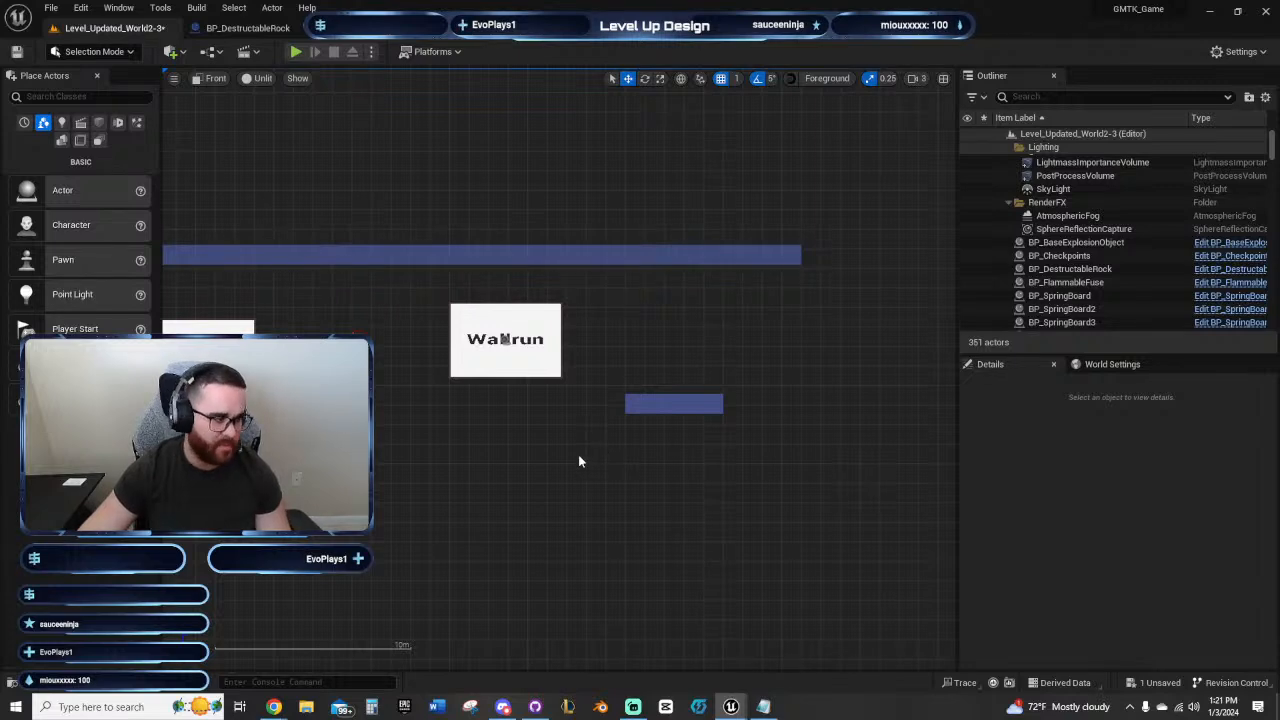
pyautogui.moveTo(549, 454)
pyautogui.mouseDown(button='right')
pyautogui.moveTo(574, 469)
pyautogui.moveTo(528, 456)
pyautogui.mouseUp(button='right')
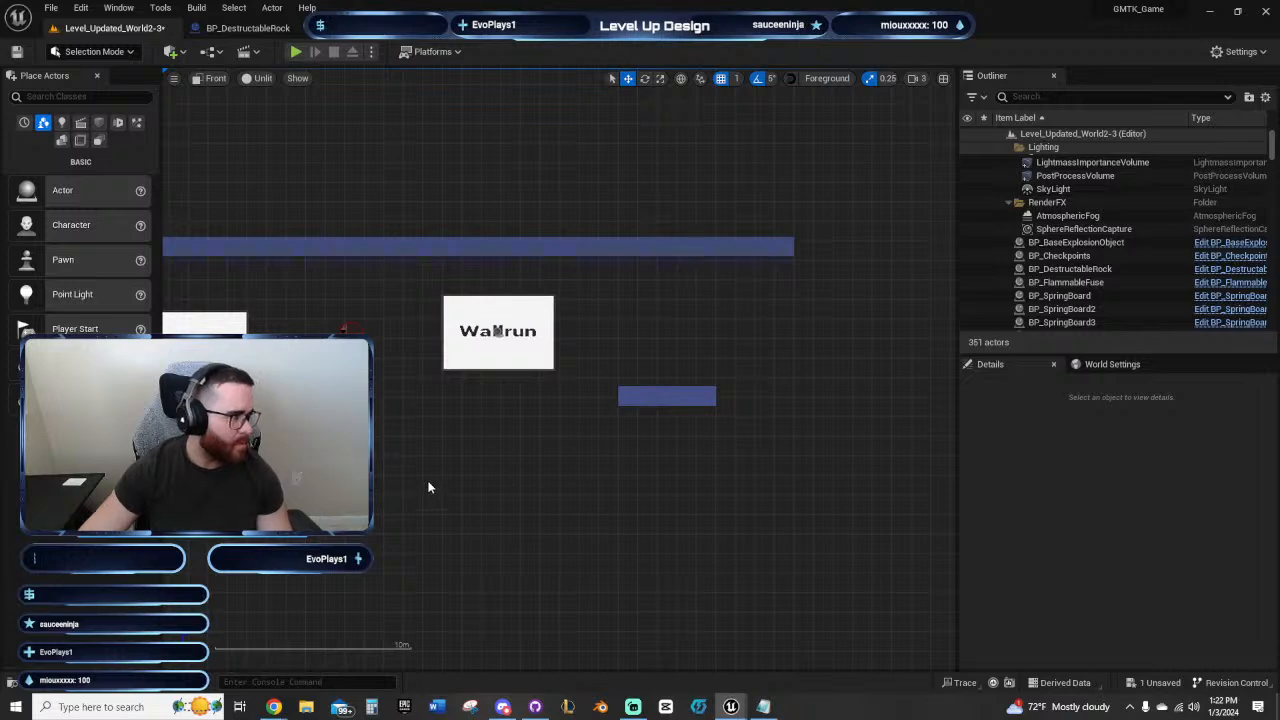
pyautogui.moveTo(471, 471); pyautogui.dragTo(489, 535, button='right')
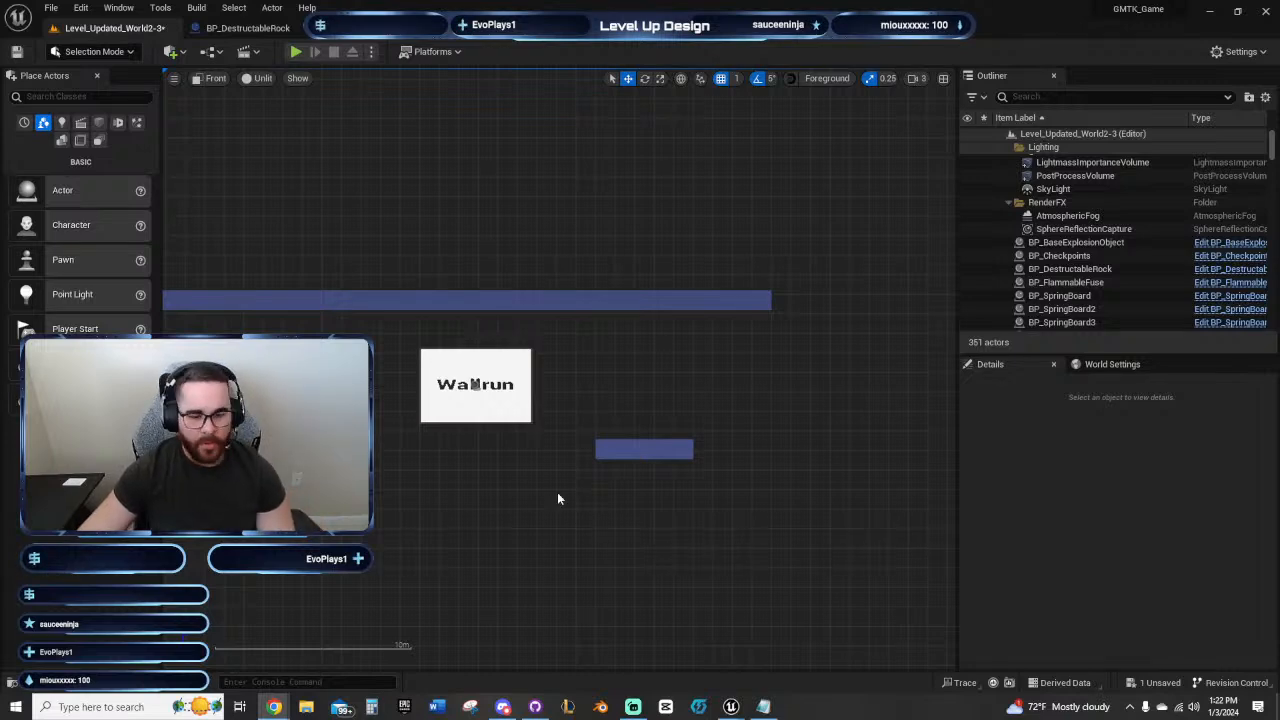
pyautogui.moveTo(582, 490); pyautogui.dragTo(608, 442, button='right')
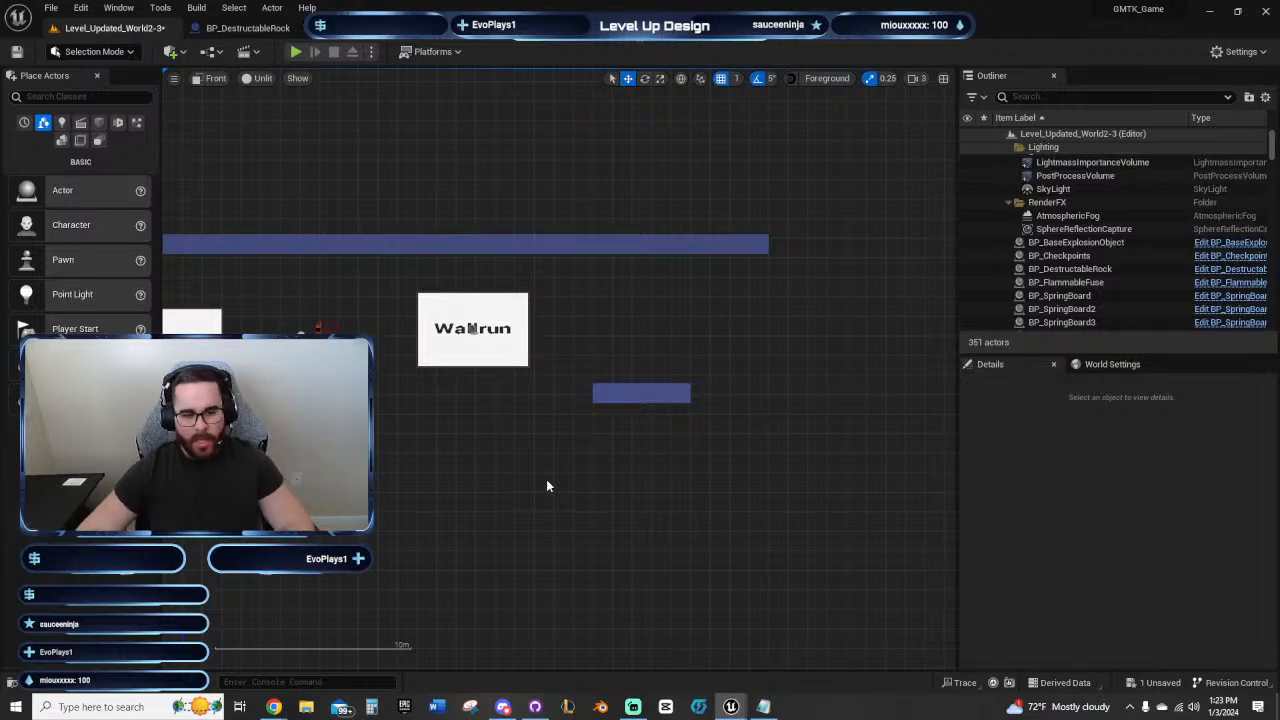
# Step: Examine the level layout from the vertical shaft through the stepped upper corridor to the Wallrun panels and final platform
pyautogui.moveTo(518, 459); pyautogui.dragTo(659, 385, button='right')
pyautogui.scroll(-2, 696, 452)
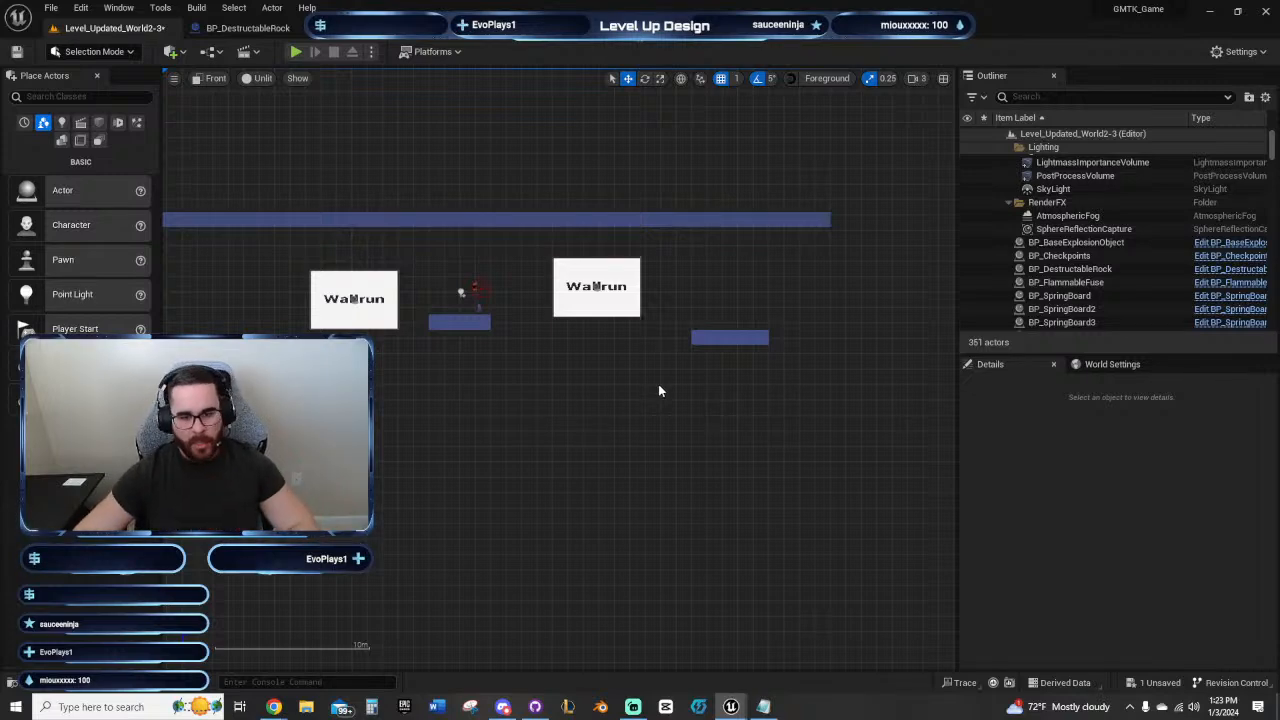
pyautogui.moveTo(658, 385); pyautogui.dragTo(734, 415, button='right')
pyautogui.scroll(-3, 824, 409)
pyautogui.moveTo(724, 476); pyautogui.dragTo(630, 413, button='right')
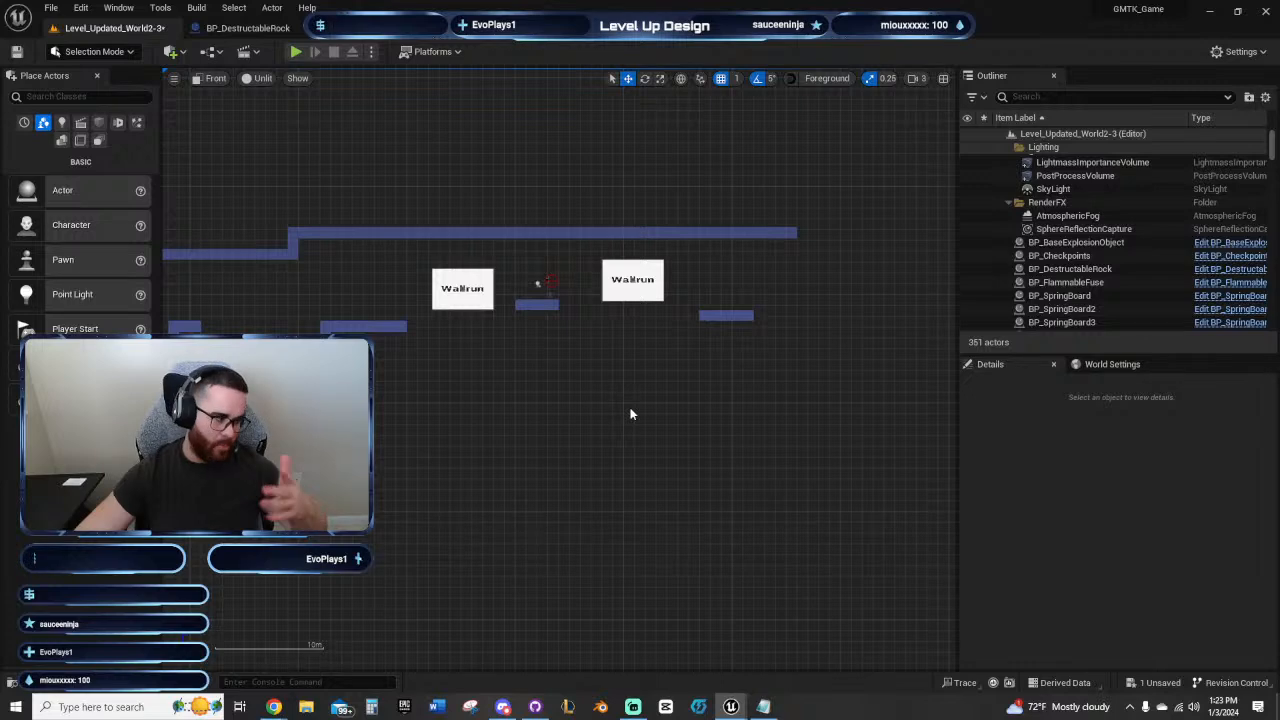
pyautogui.moveTo(794, 410); pyautogui.dragTo(718, 429, button='right')
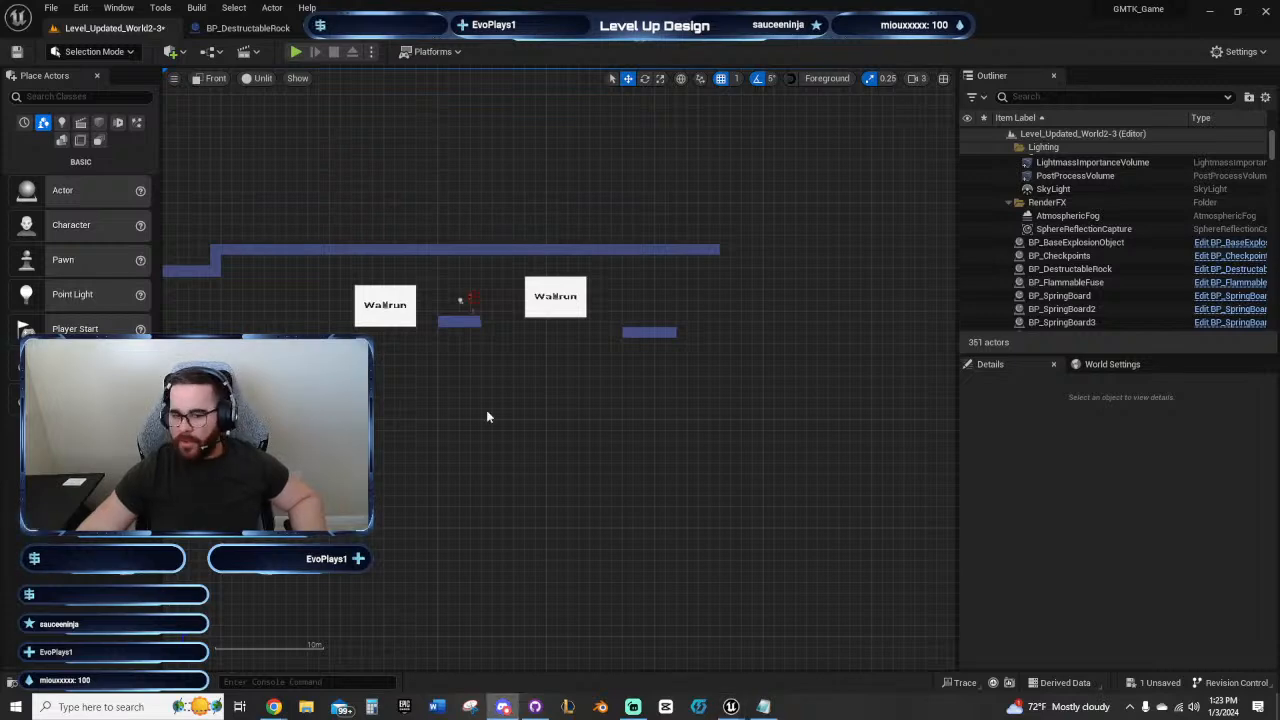
pyautogui.moveTo(486, 417); pyautogui.dragTo(654, 423, button='right')
pyautogui.moveTo(437, 410)
pyautogui.mouseDown(button='right')
pyautogui.moveTo(606, 382)
pyautogui.moveTo(551, 373)
pyautogui.mouseUp(button='right')
pyautogui.scroll(-3, 608, 377)
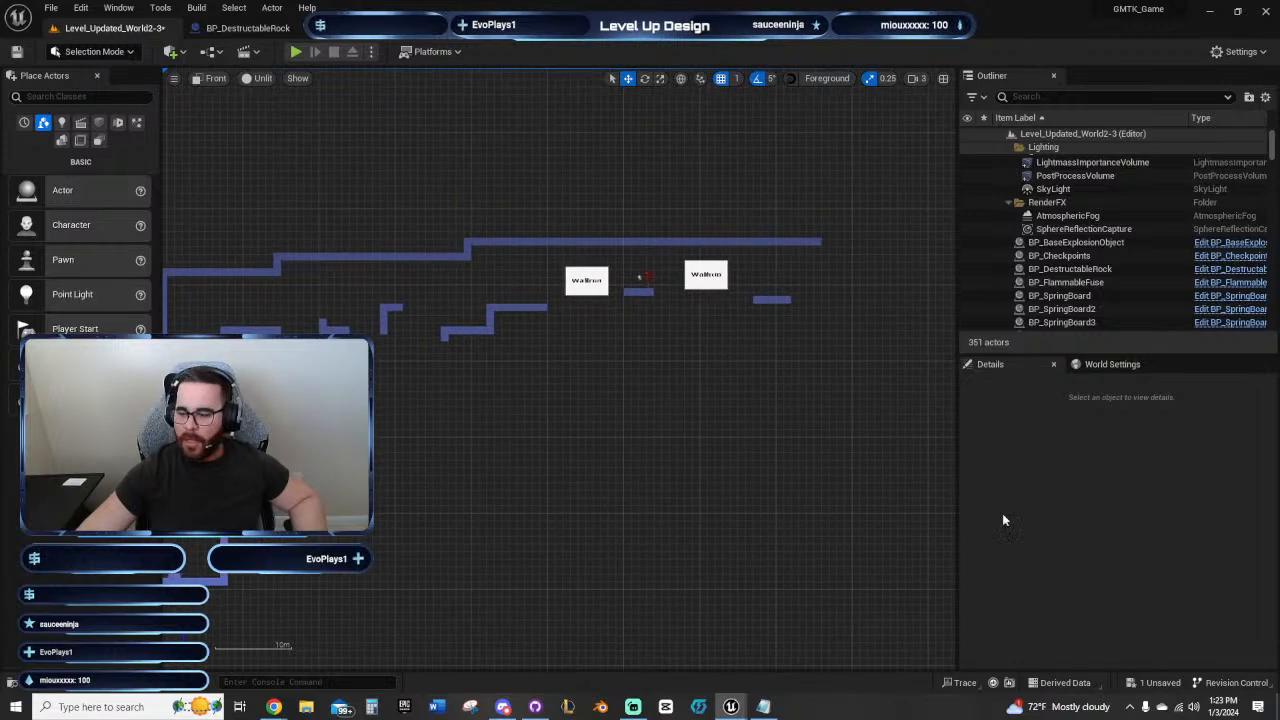
pyautogui.moveTo(591, 434); pyautogui.dragTo(611, 443, button='right')
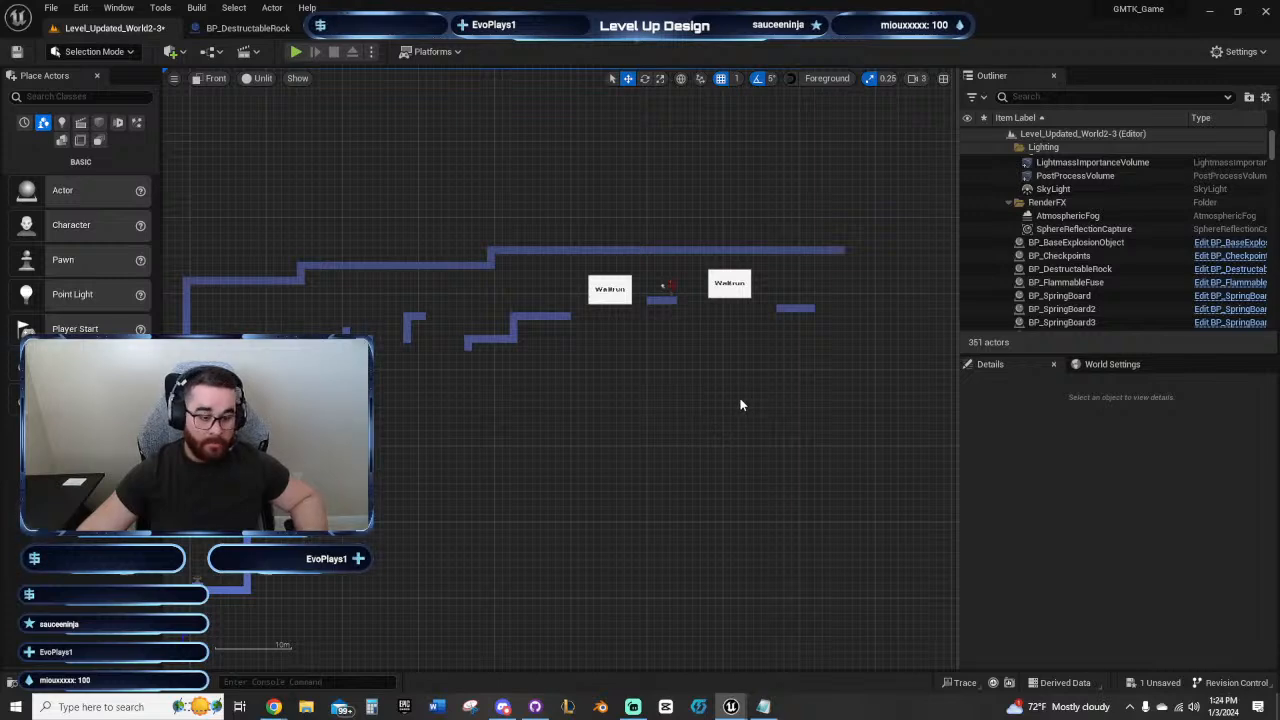
pyautogui.moveTo(740, 405); pyautogui.dragTo(709, 406, button='right')
pyautogui.moveTo(600, 418); pyautogui.dragTo(791, 418, button='right')
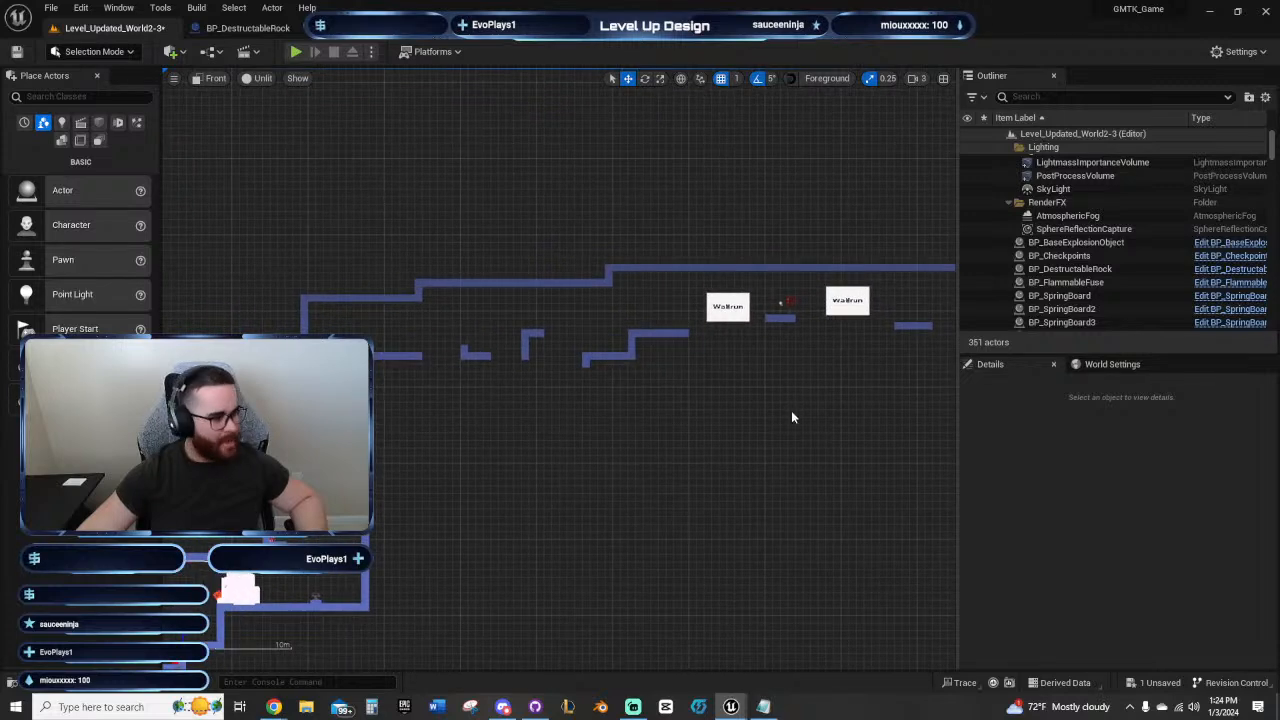
pyautogui.moveTo(786, 420); pyautogui.dragTo(820, 253, button='right')
pyautogui.moveTo(791, 403); pyautogui.dragTo(655, 418, button='right')
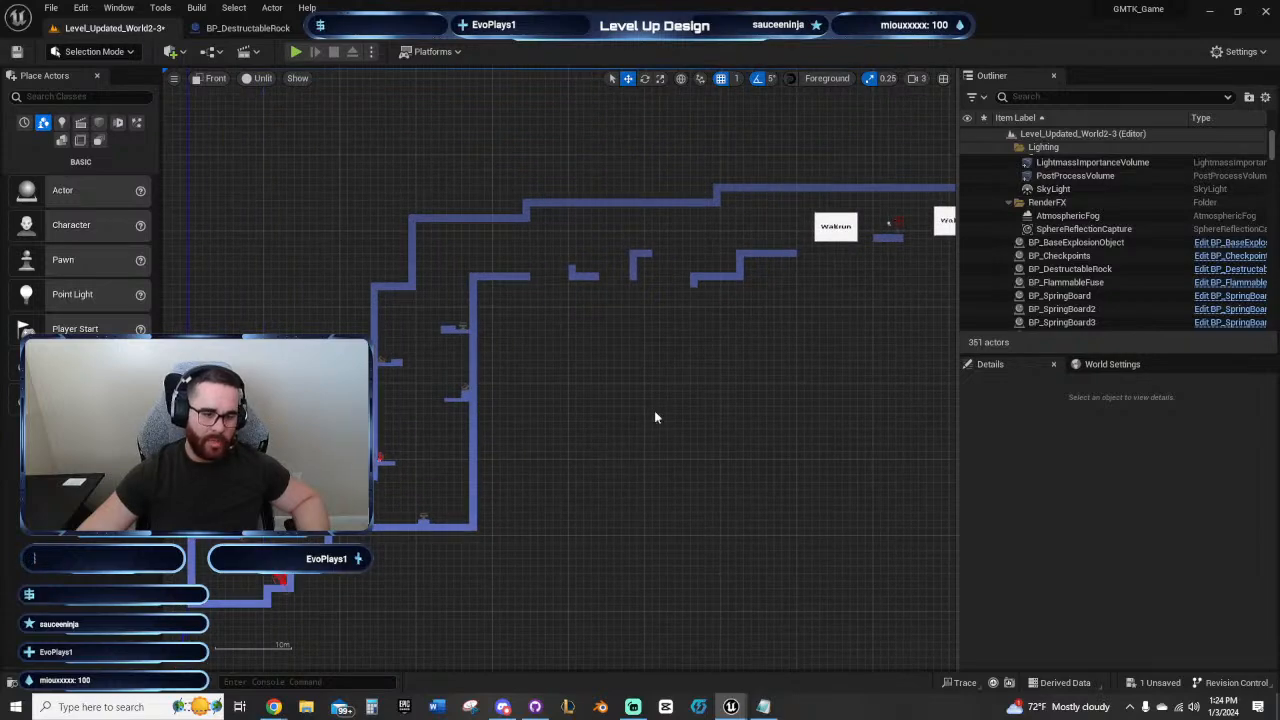
pyautogui.moveTo(716, 343); pyautogui.dragTo(534, 450, button='right')
pyautogui.scroll(4, 534, 450)
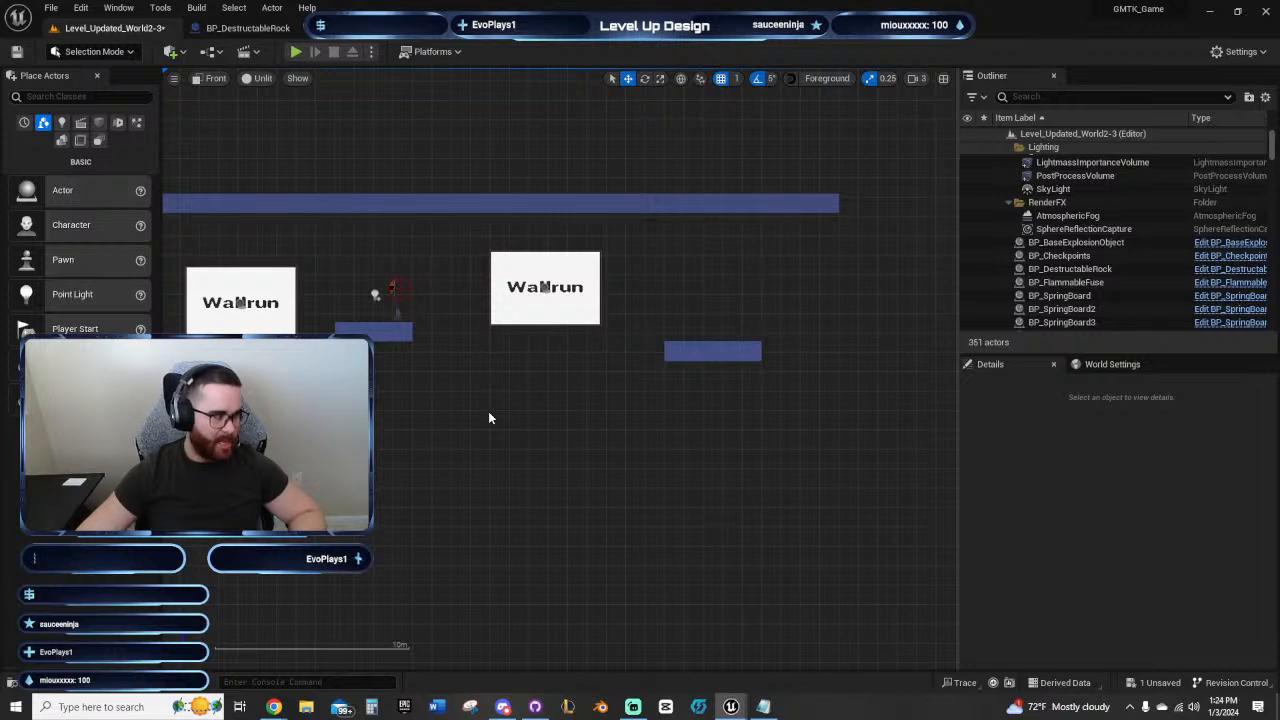
# Step: Compare the gaps between the stepped ledge, both Wallrun panels and the platforms around them
pyautogui.moveTo(488, 418); pyautogui.dragTo(468, 420, button='right')
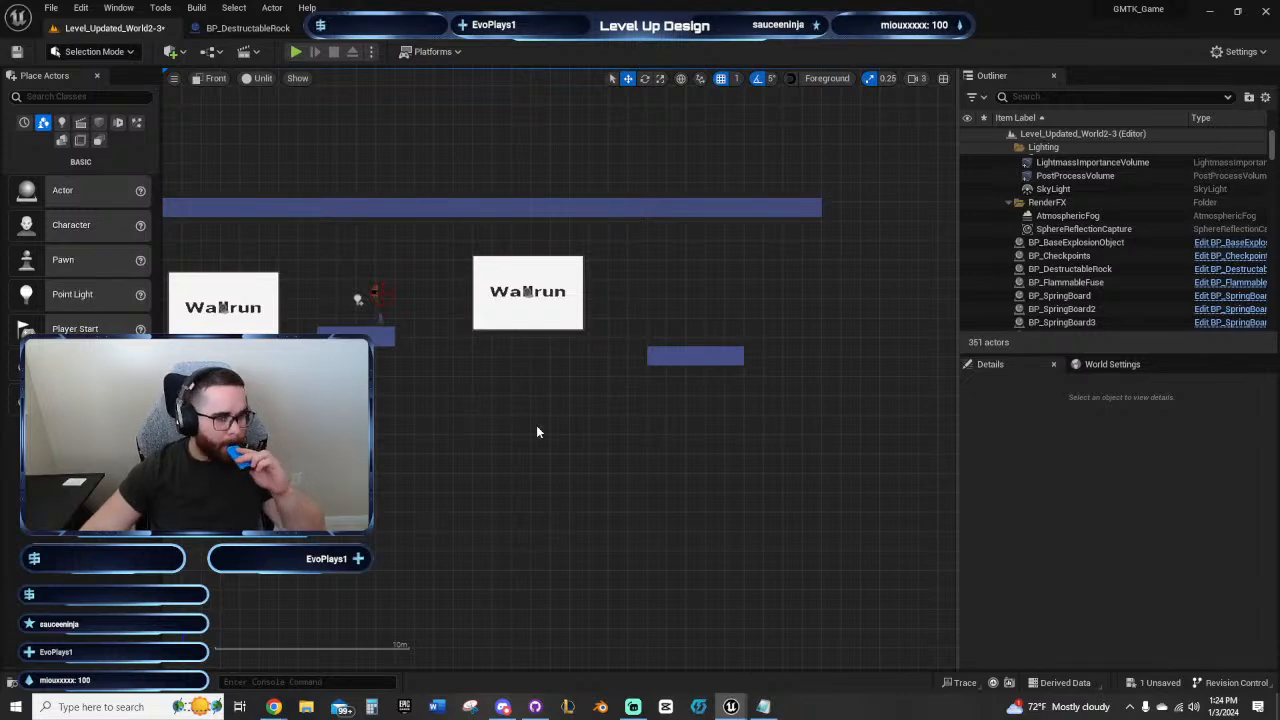
pyautogui.moveTo(537, 428); pyautogui.dragTo(511, 487, button='right')
pyautogui.moveTo(382, 517); pyautogui.dragTo(535, 457, button='right')
pyautogui.scroll(-3, 556, 456)
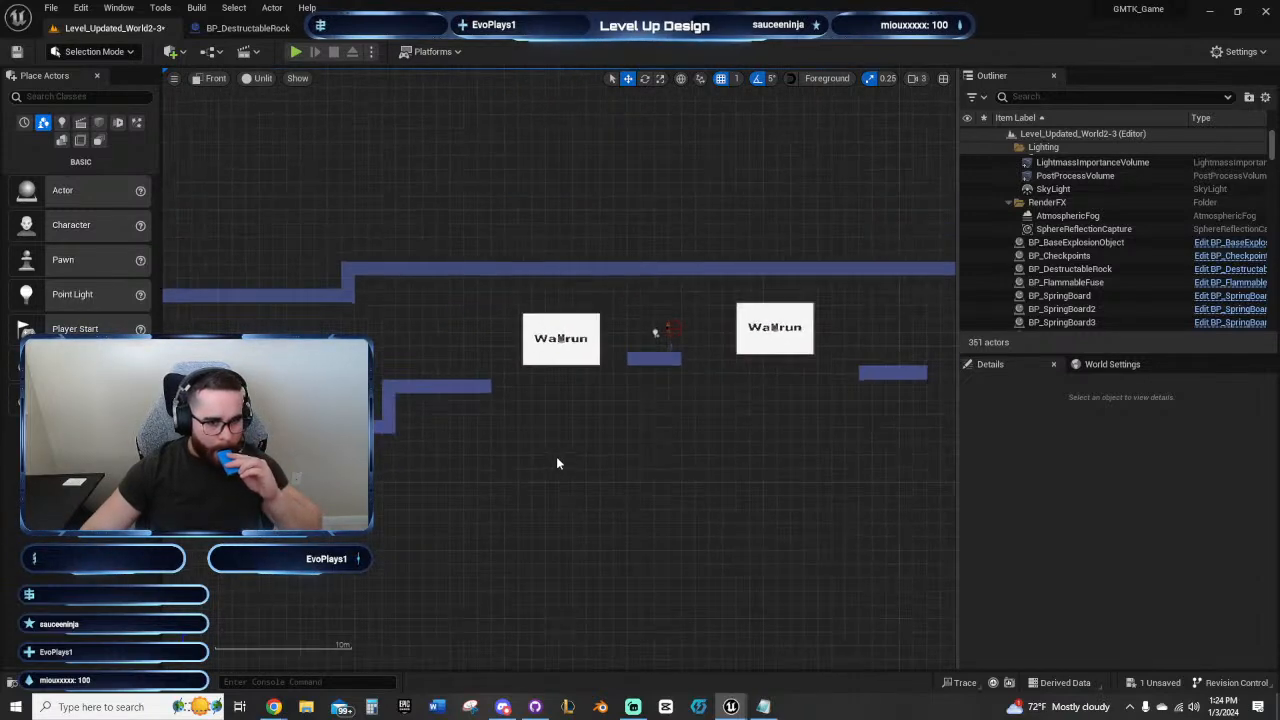
pyautogui.moveTo(818, 472); pyautogui.dragTo(433, 478, button='right')
pyautogui.moveTo(564, 427); pyautogui.dragTo(655, 431, button='right')
pyautogui.moveTo(526, 421); pyautogui.dragTo(867, 364, button='right')
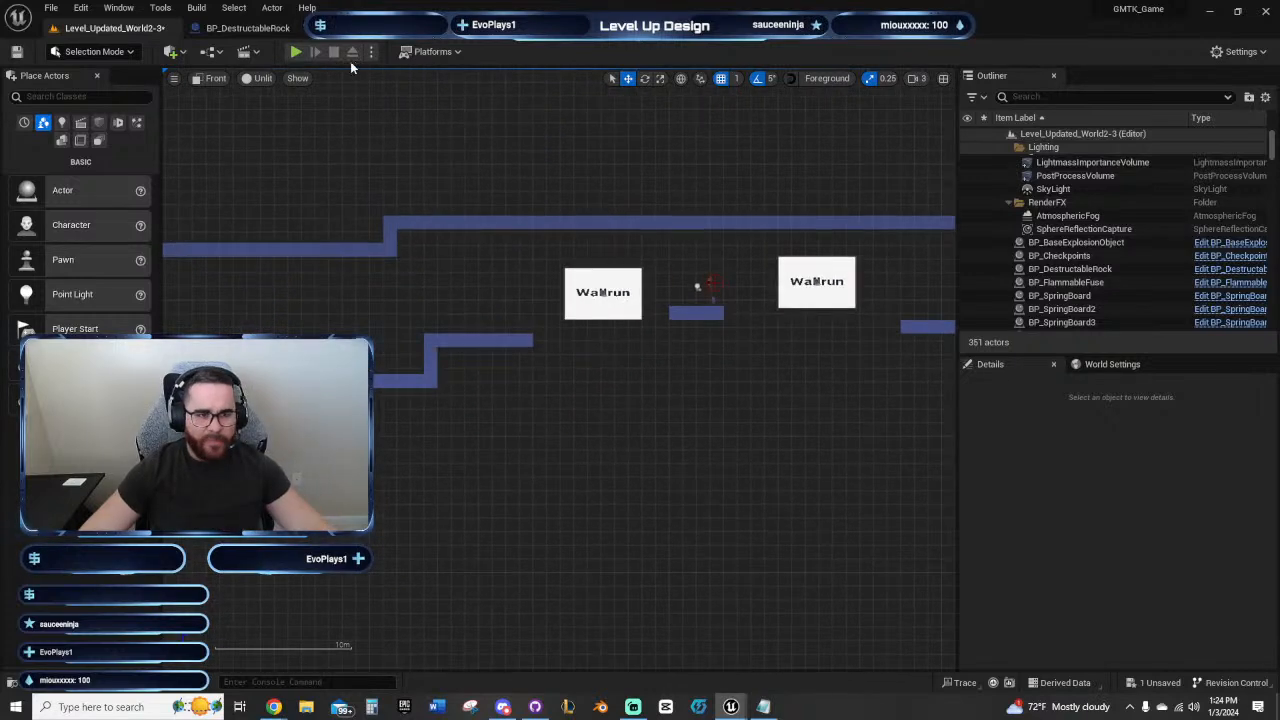
# Step: Play-test the jump from the checkpoint platform along the second Wallrun panel to the final platform, and stop the session
pyautogui.click(302, 54)
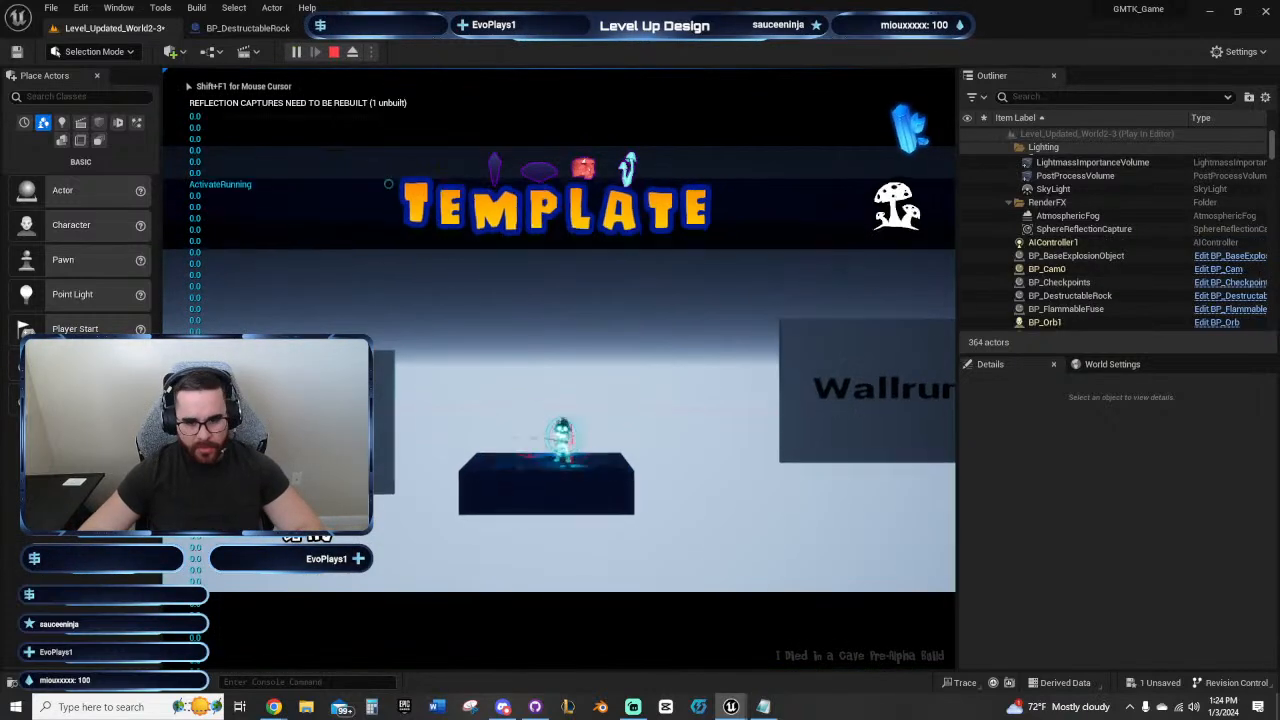
pyautogui.press('a')
pyautogui.press('d')
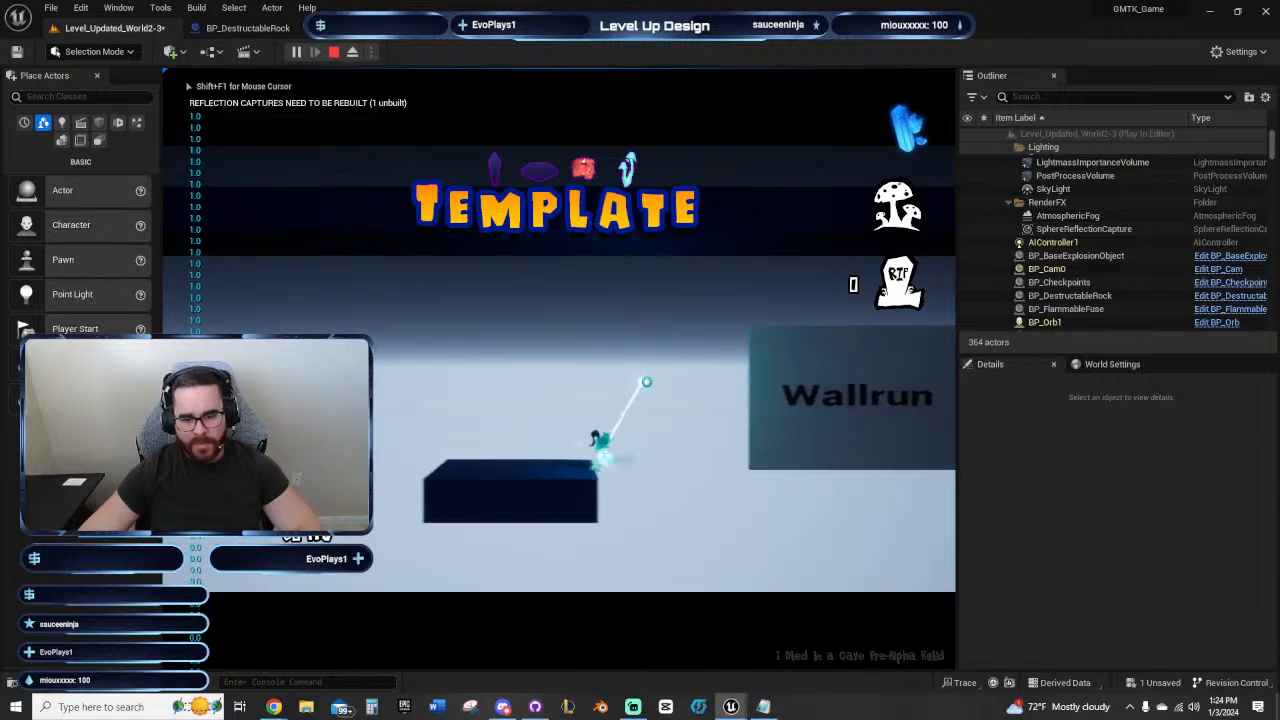
pyautogui.press('space')
pyautogui.press('space')
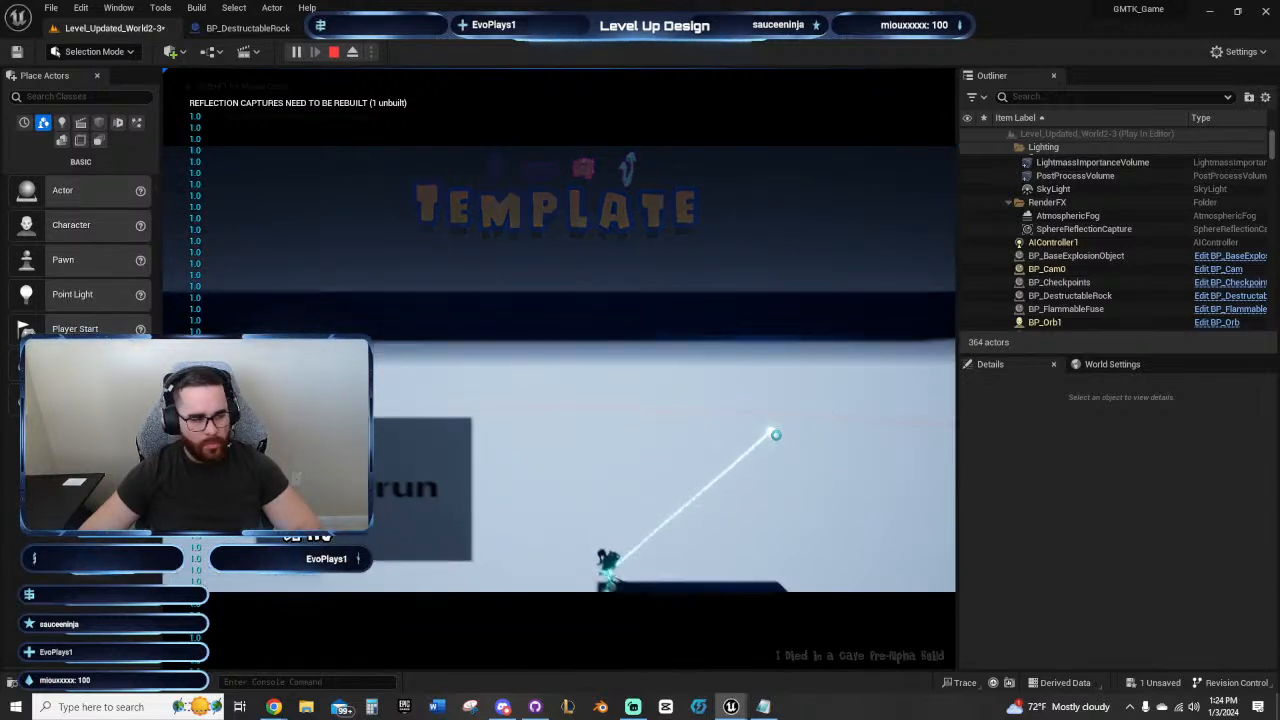
pyautogui.press('d')
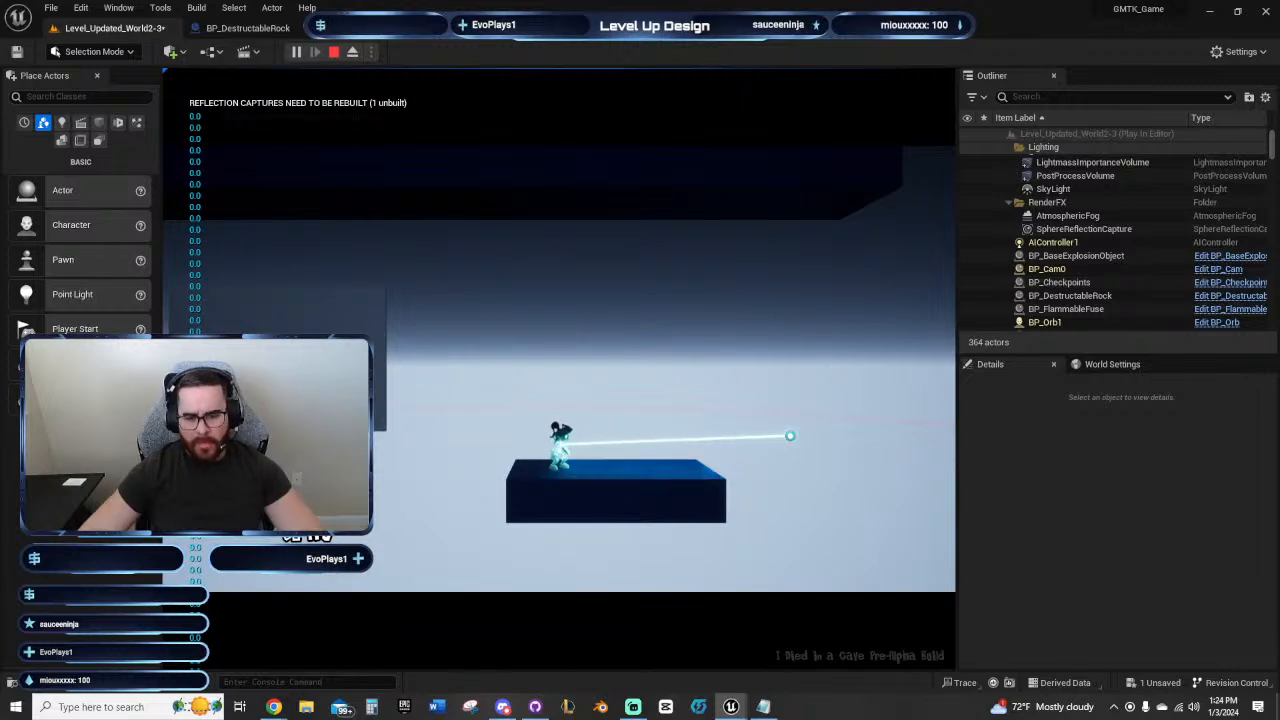
pyautogui.press('Escape')
# Step: Undo the last height change of the long ceiling row above the Wallrun panels
pyautogui.moveTo(790, 441); pyautogui.dragTo(637, 474, button='right')
pyautogui.scroll(2, 745, 479)
pyautogui.moveTo(545, 473); pyautogui.dragTo(832, 508, button='right')
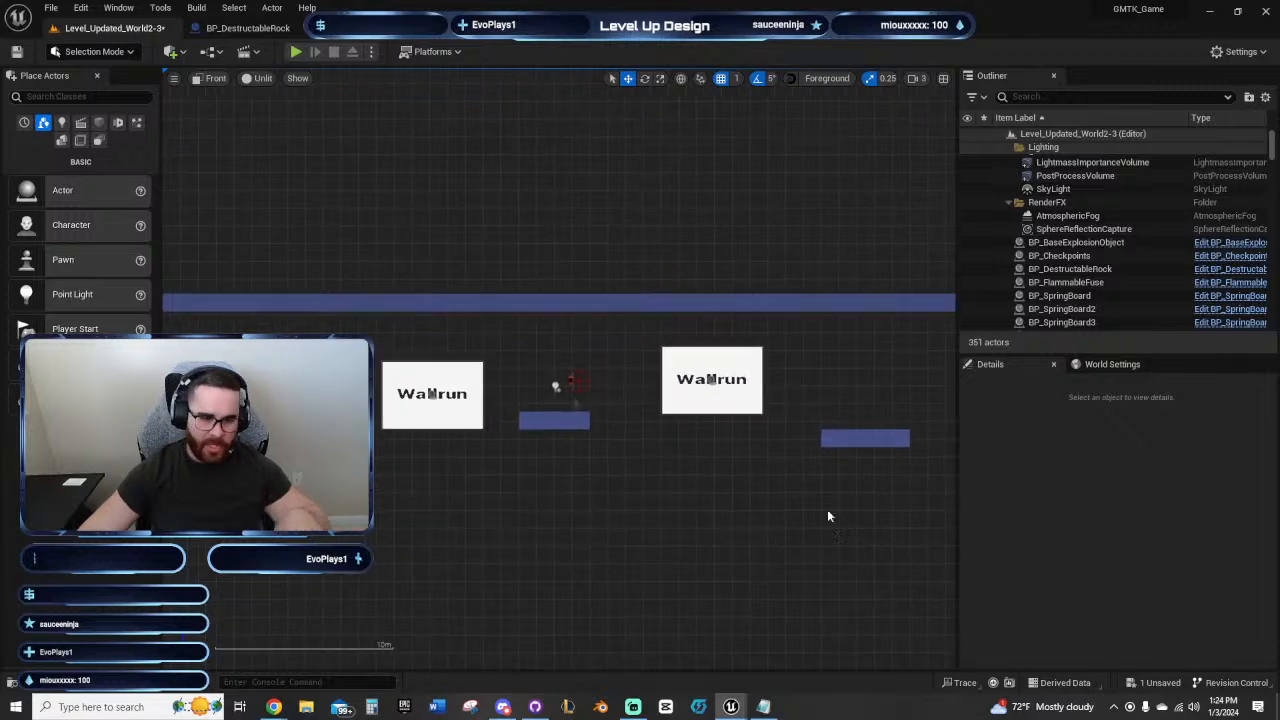
pyautogui.scroll(-3, 732, 495)
pyautogui.moveTo(731, 497); pyautogui.dragTo(645, 520, button='right')
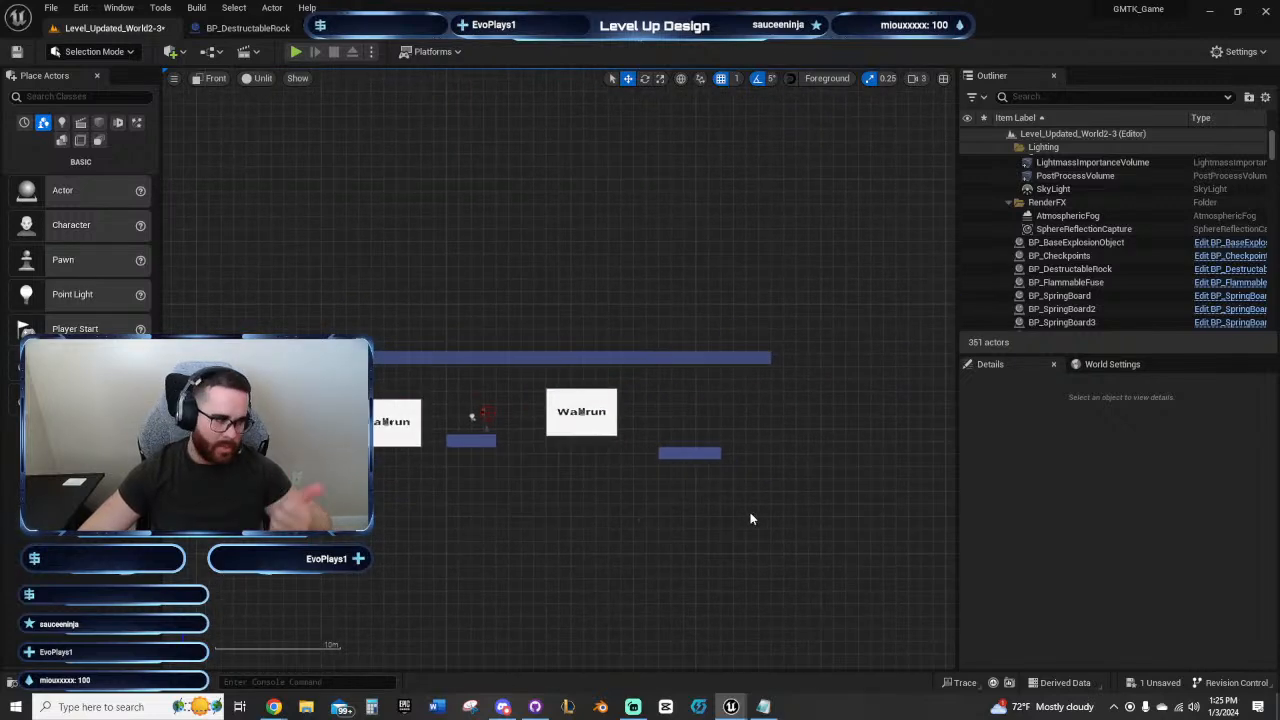
pyautogui.moveTo(774, 440); pyautogui.dragTo(825, 396, button='right')
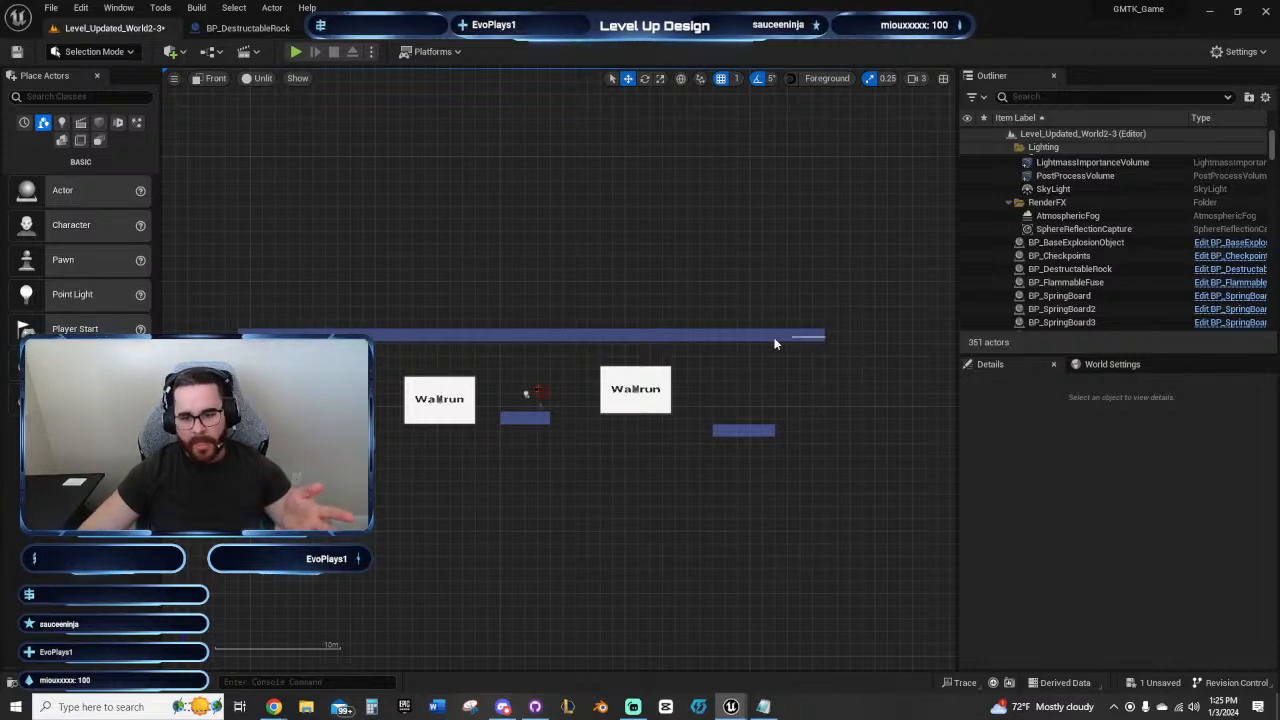
pyautogui.hotkey('ctrl', 'z')
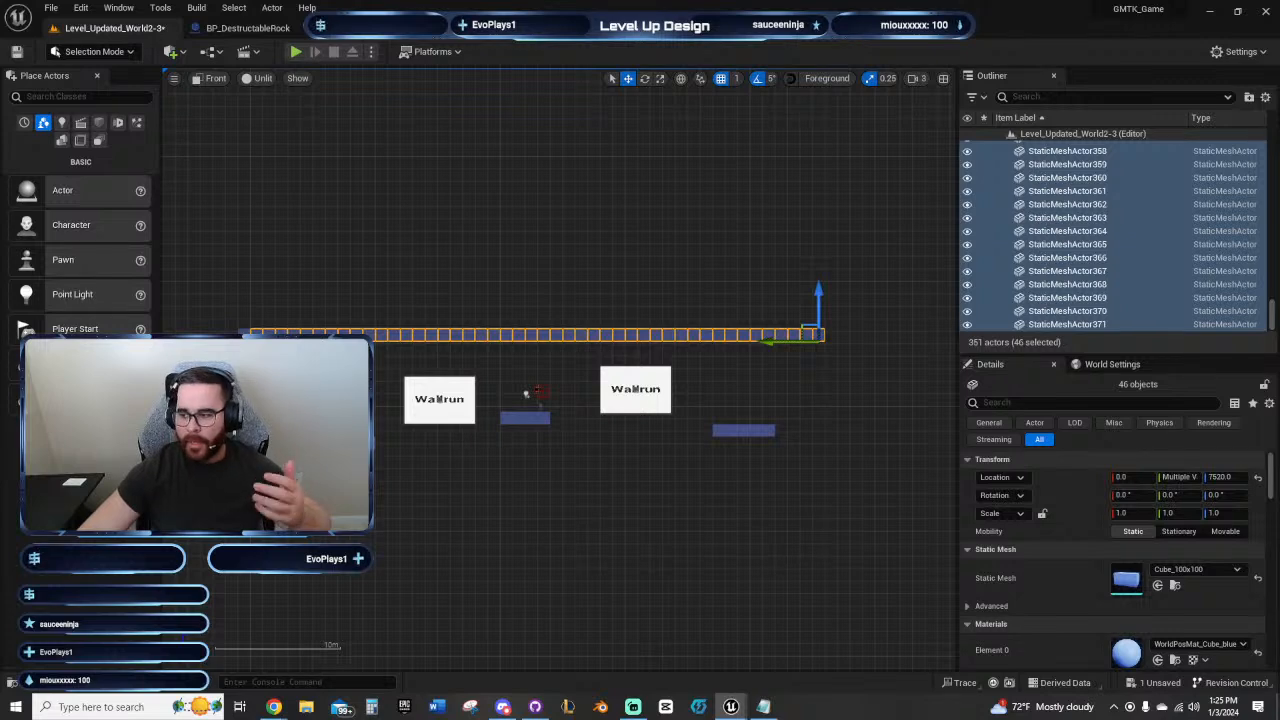
pyautogui.hotkey('ctrl', 'z')
# Step: Duplicate the ceiling row's first cube to Y -6950 at Z 7620 to close the corner above the step wall
pyautogui.moveTo(276, 381); pyautogui.dragTo(467, 442, button='right')
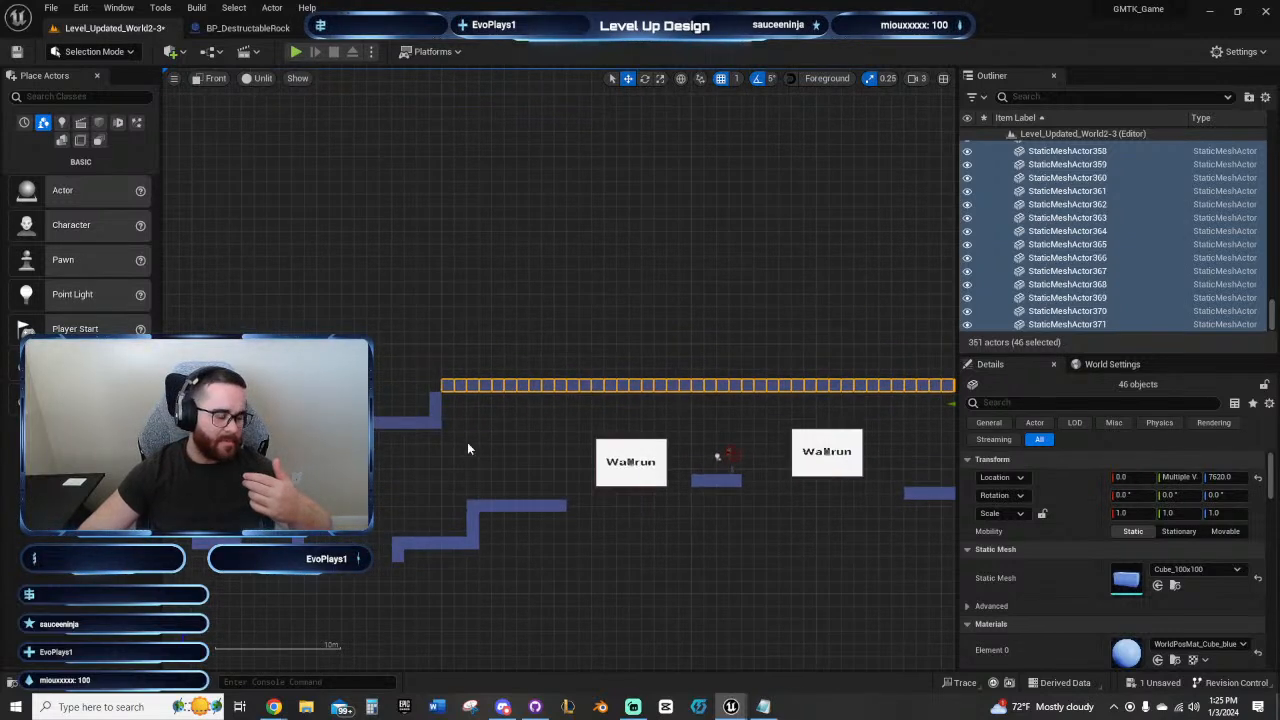
pyautogui.scroll(4, 467, 442)
pyautogui.click(435, 355)
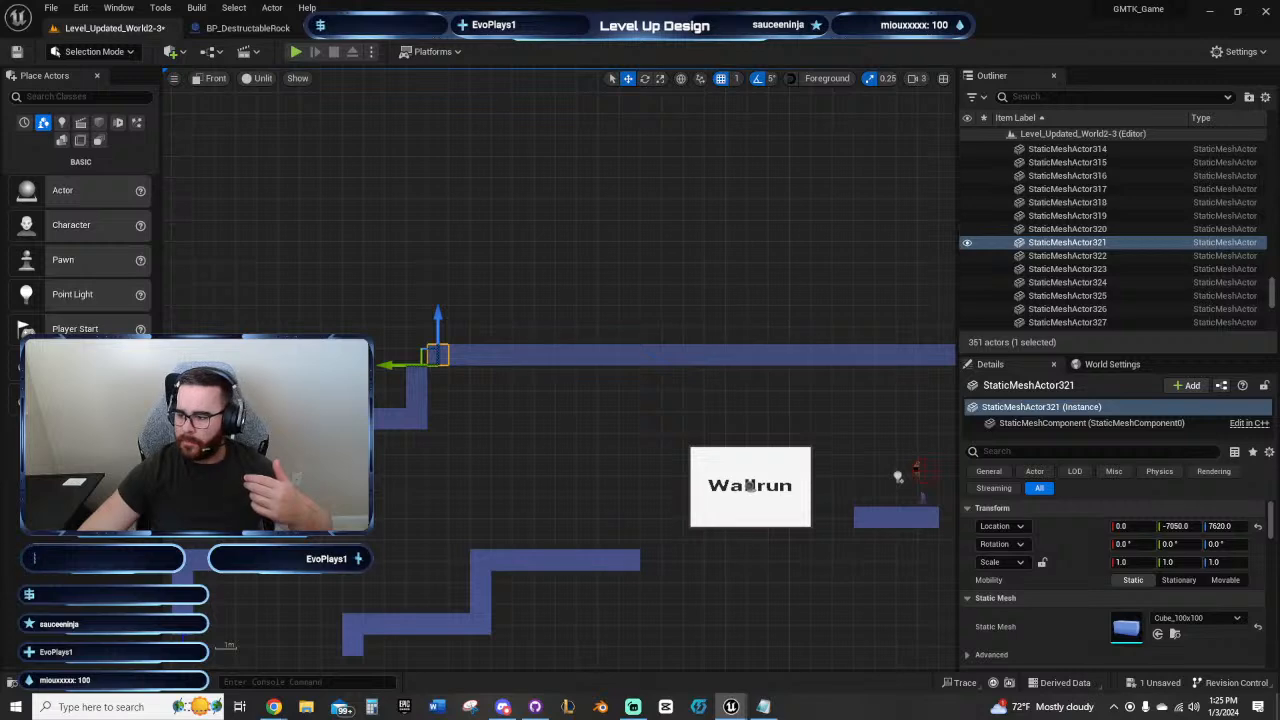
pyautogui.keyDown('alt'); pyautogui.moveTo(393, 365); pyautogui.dragTo(372, 365); pyautogui.keyUp('alt')
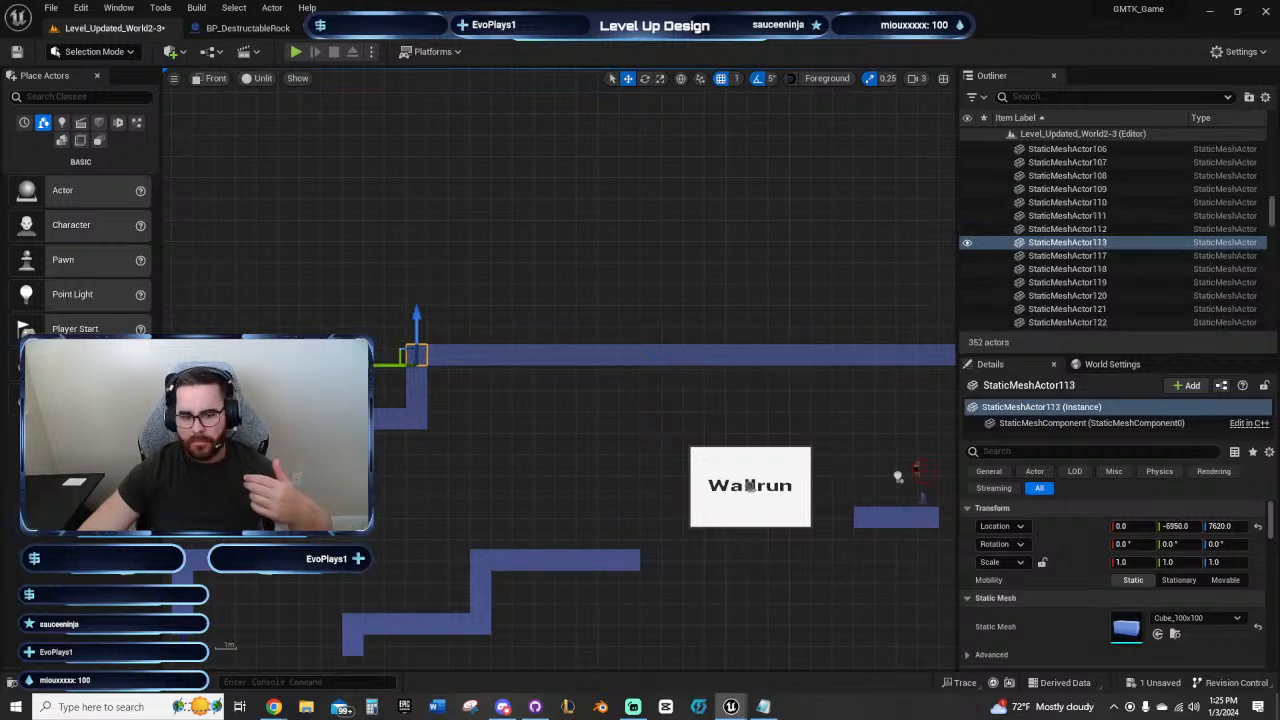
# Step: Examine the ceiling's clearance over both Wallrun panels and the final platform, and deselect the duplicated corner cube
pyautogui.moveTo(618, 418); pyautogui.dragTo(507, 404, button='right')
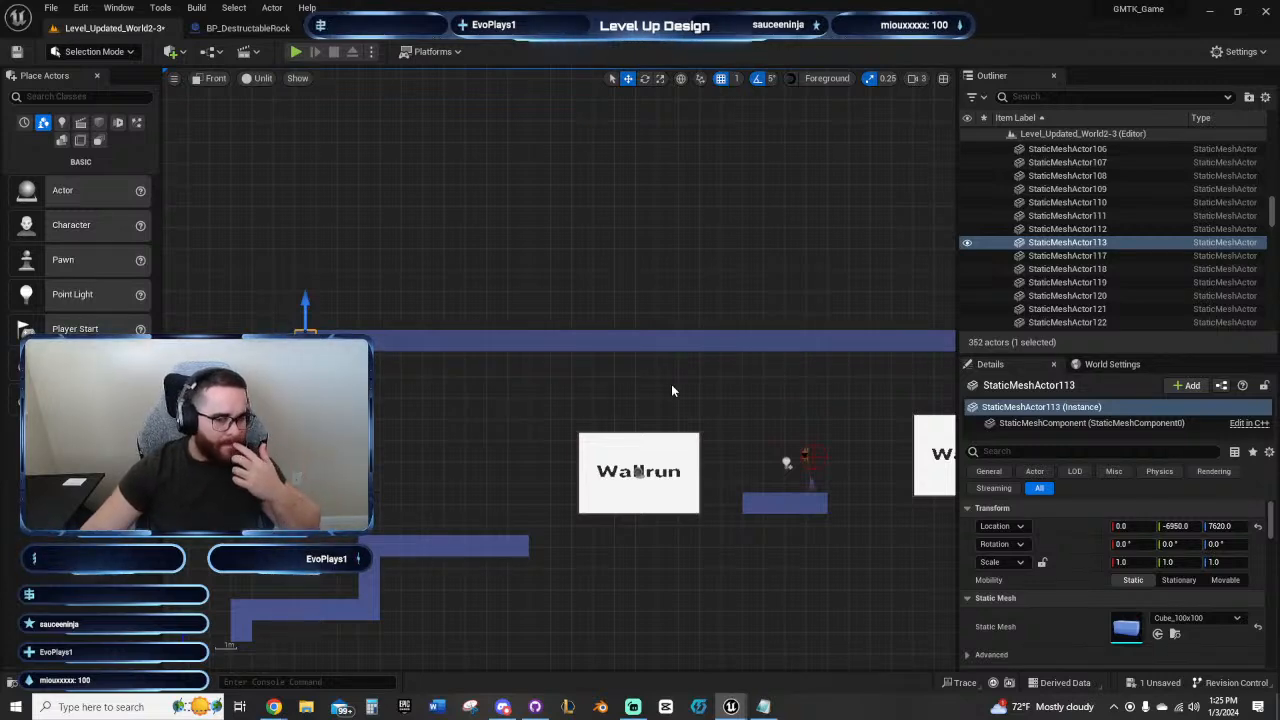
pyautogui.moveTo(816, 381); pyautogui.dragTo(548, 350, button='right')
pyautogui.moveTo(747, 345)
pyautogui.mouseDown(button='right')
pyautogui.moveTo(529, 311)
pyautogui.moveTo(665, 353)
pyautogui.moveTo(578, 334)
pyautogui.mouseUp(button='right')
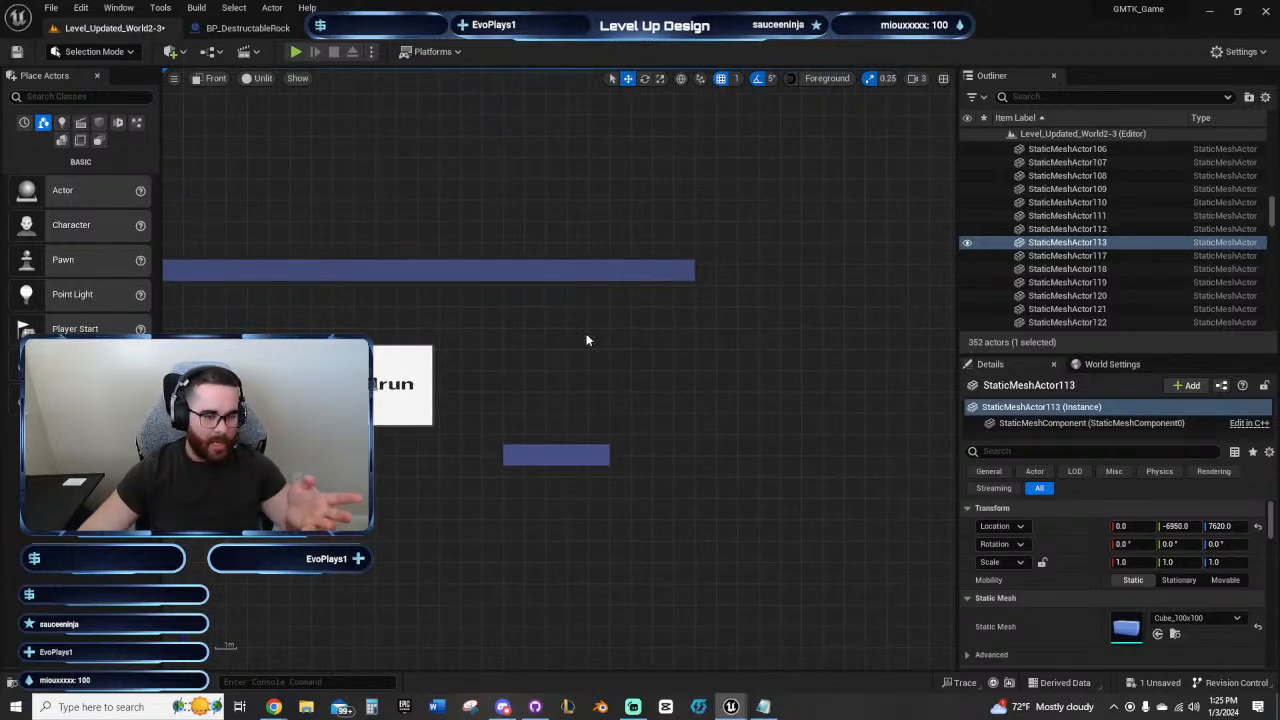
pyautogui.moveTo(586, 337); pyautogui.dragTo(611, 352, button='right')
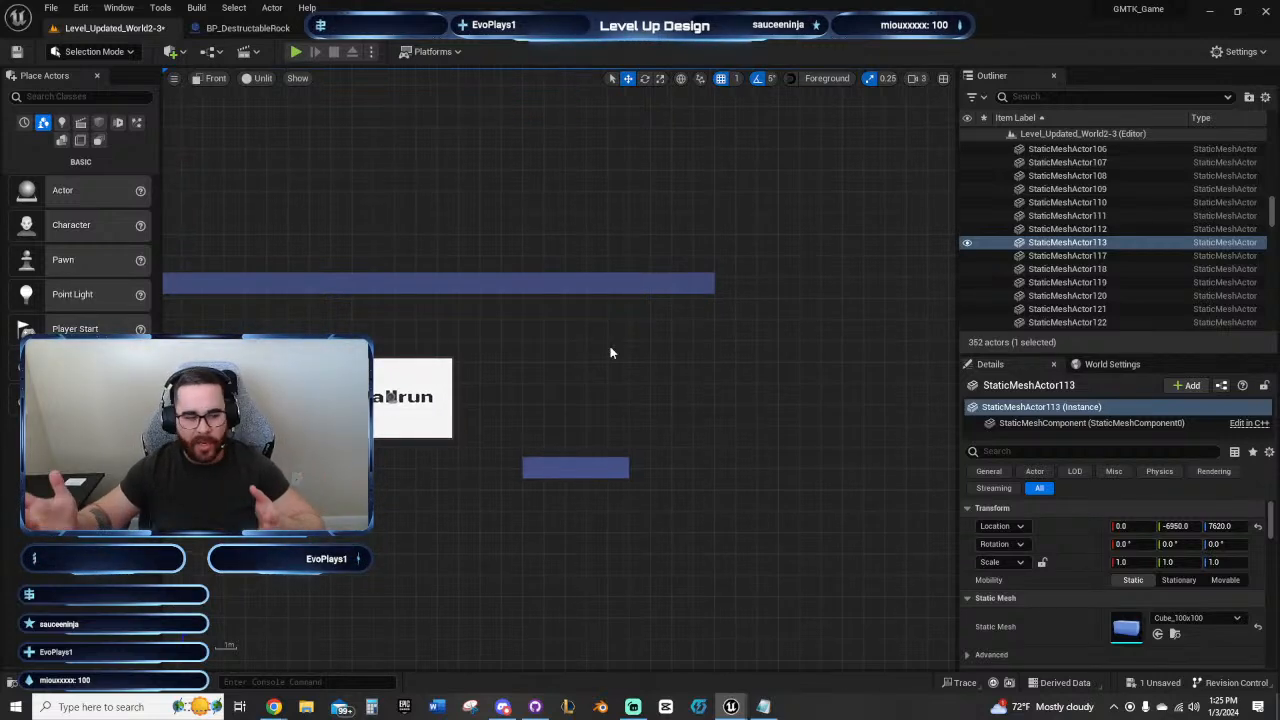
pyautogui.moveTo(600, 352); pyautogui.dragTo(624, 364, button='right')
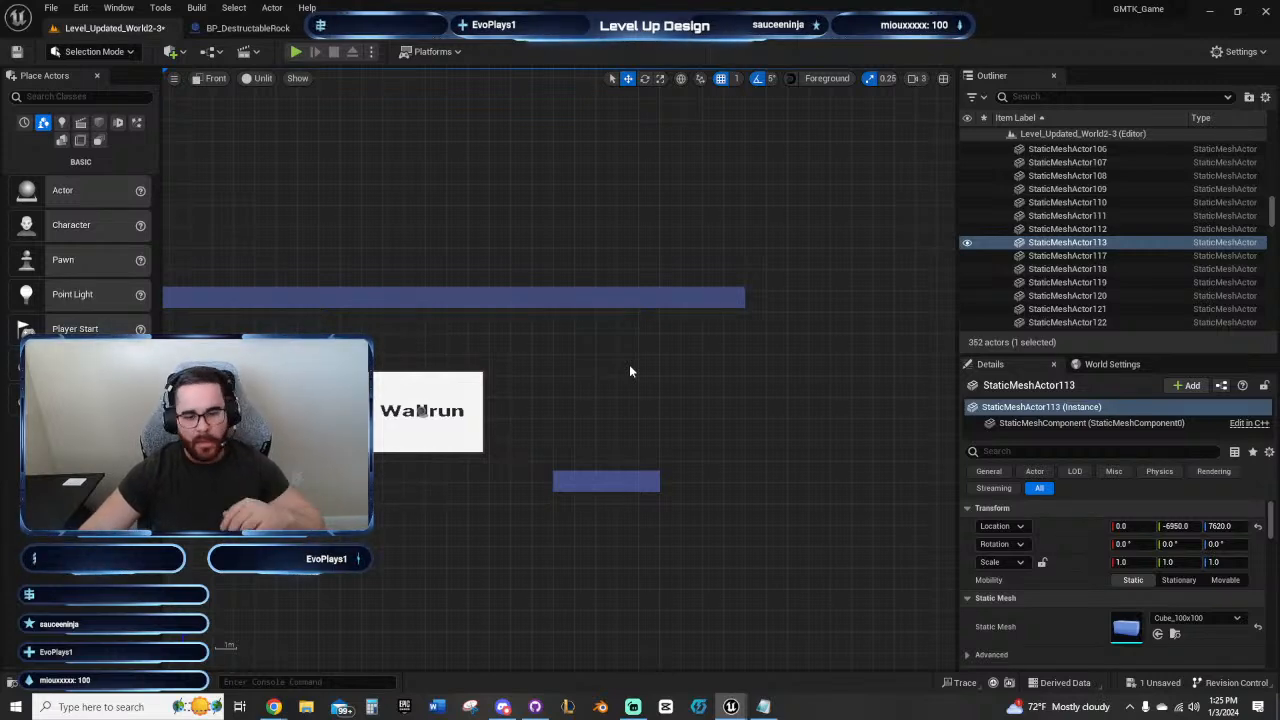
pyautogui.moveTo(630, 367); pyautogui.dragTo(820, 353, button='right')
pyautogui.moveTo(436, 338)
pyautogui.mouseDown(button='right')
pyautogui.moveTo(696, 282)
pyautogui.moveTo(599, 287)
pyautogui.moveTo(603, 234)
pyautogui.mouseUp(button='right')
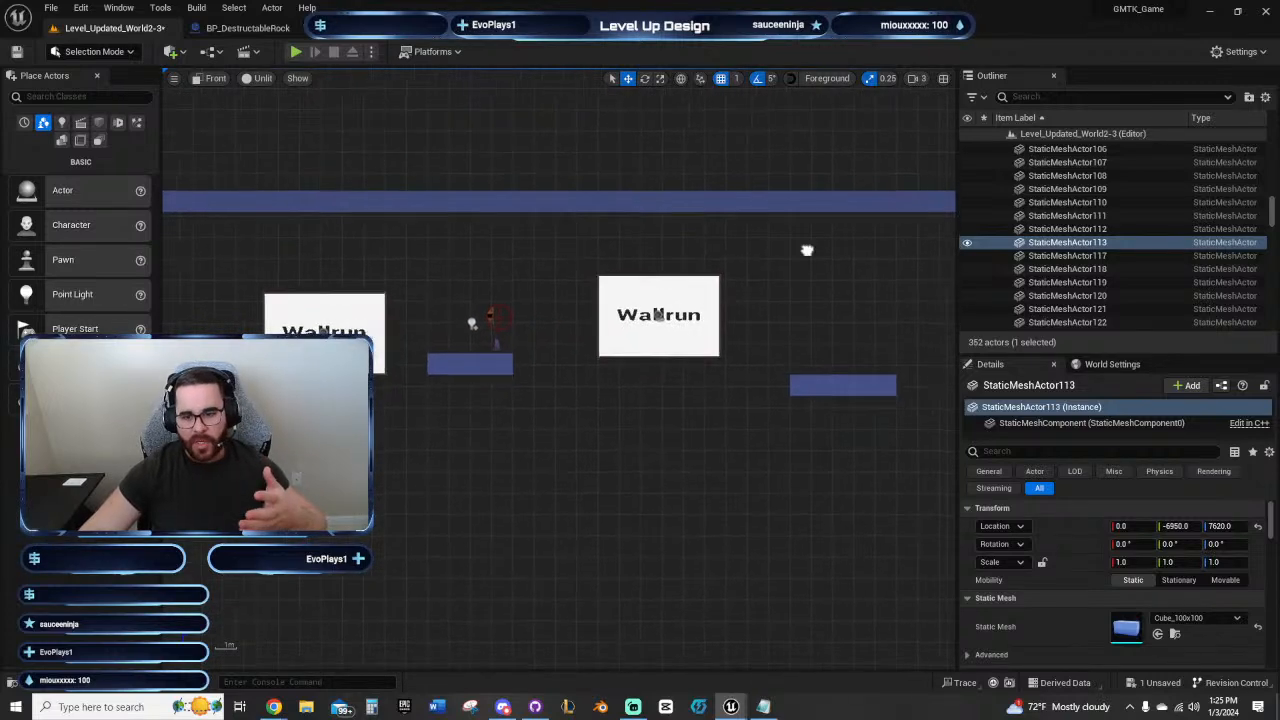
pyautogui.moveTo(806, 251); pyautogui.dragTo(851, 327, button='right')
pyautogui.moveTo(478, 325); pyautogui.dragTo(834, 307, button='right')
pyautogui.scroll(-3, 607, 319)
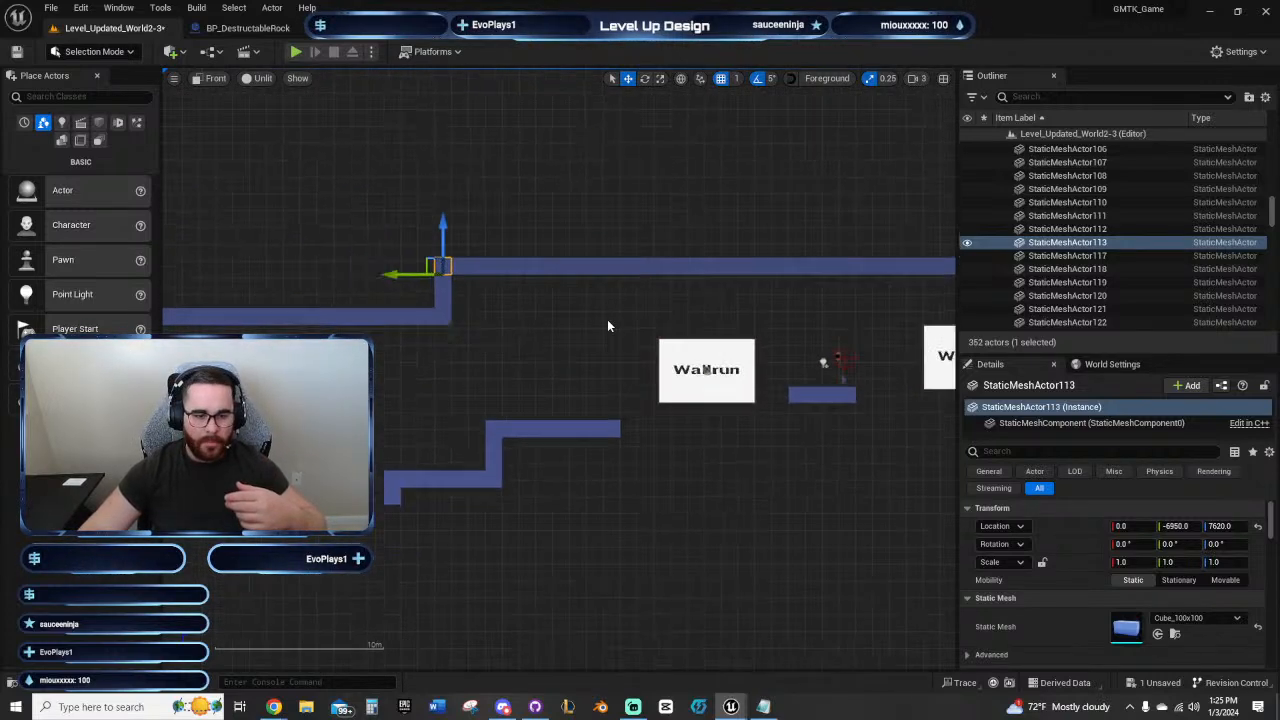
pyautogui.moveTo(615, 320); pyautogui.dragTo(421, 274, button='right')
pyautogui.click(599, 251)
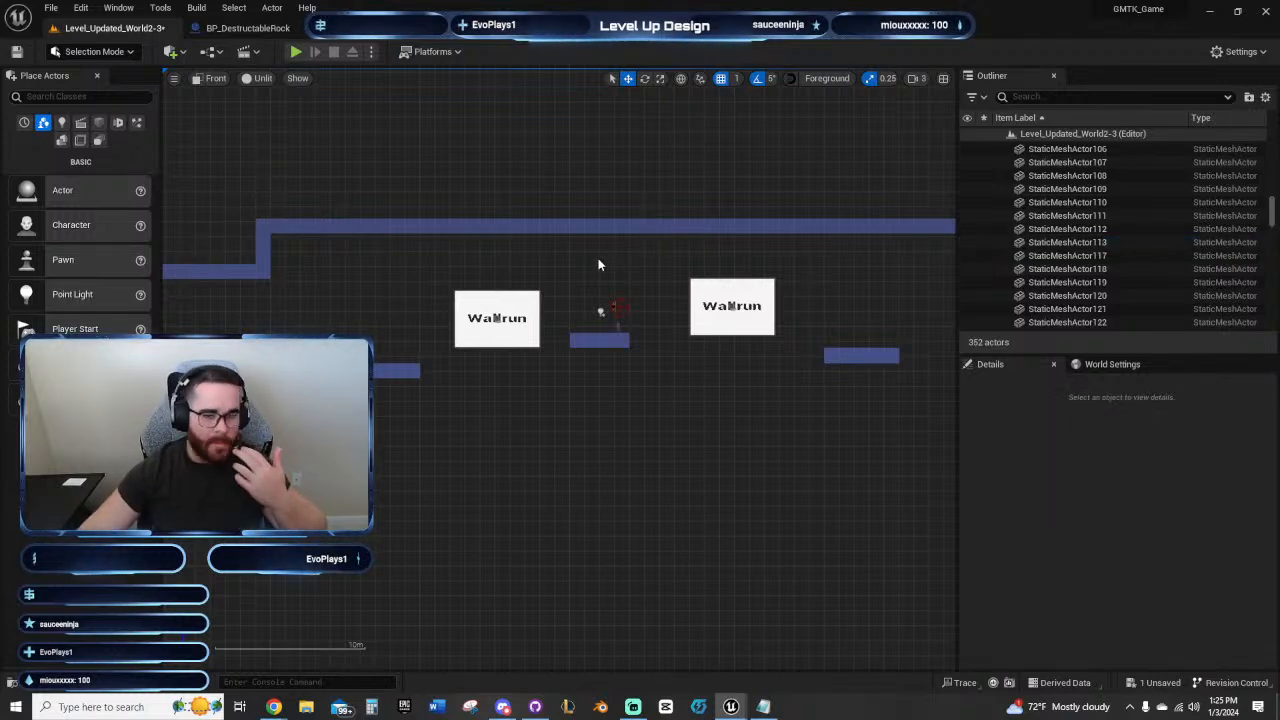
pyautogui.moveTo(667, 270); pyautogui.dragTo(617, 251, button='right')
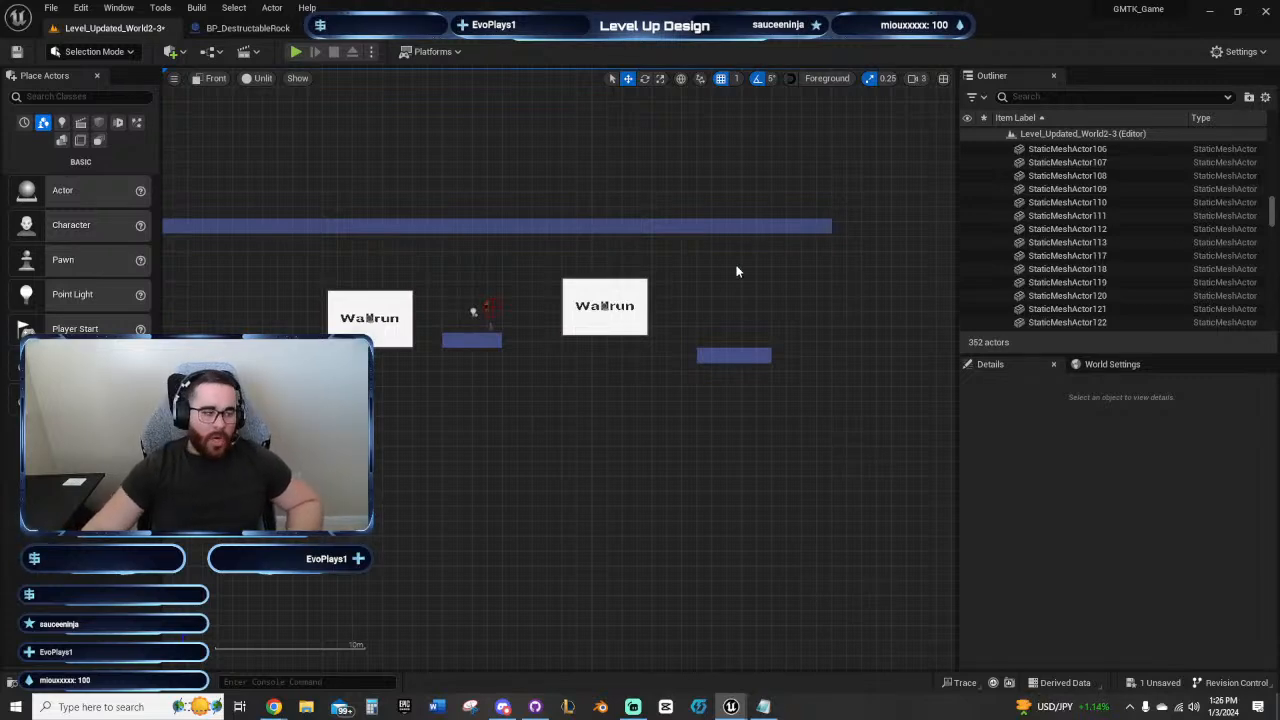
# Step: Examine the corridor layout from the vertical shaft and stepped platforms through to both Wallrun panels
pyautogui.moveTo(745, 272); pyautogui.dragTo(811, 253, button='right')
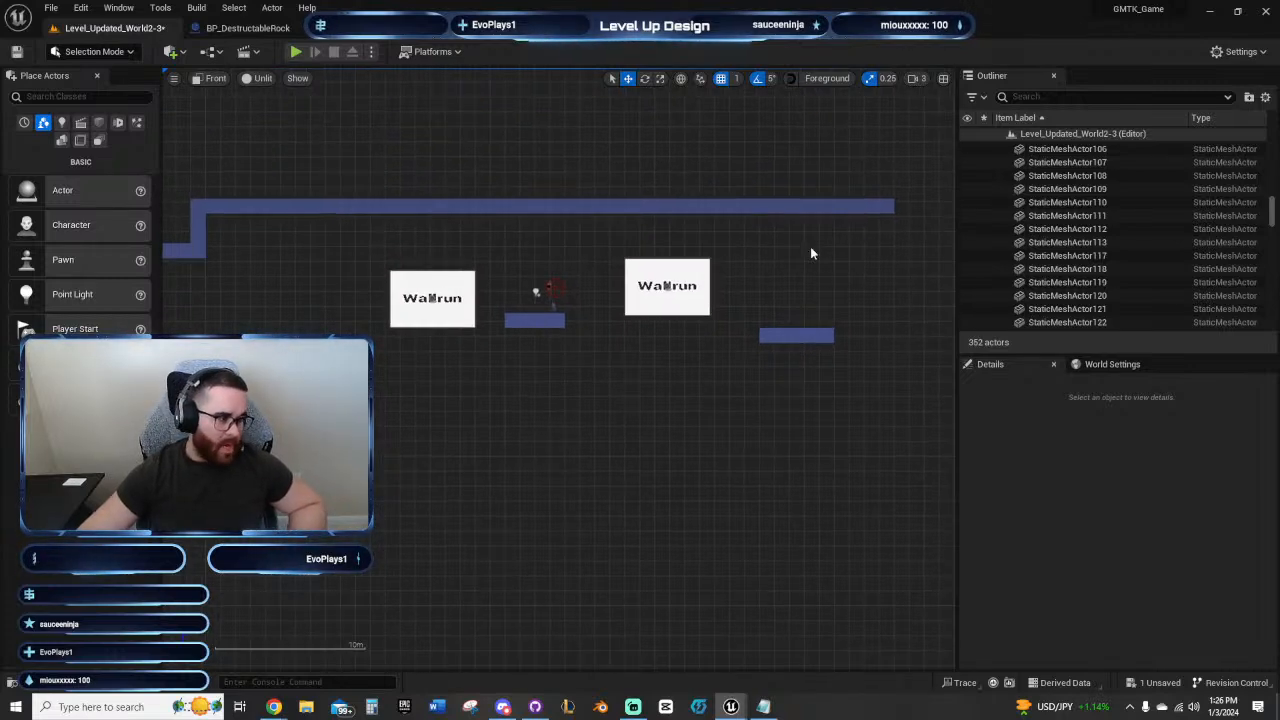
pyautogui.moveTo(840, 251)
pyautogui.mouseDown(button='right')
pyautogui.moveTo(817, 246)
pyautogui.moveTo(836, 266)
pyautogui.moveTo(825, 265)
pyautogui.mouseUp(button='right')
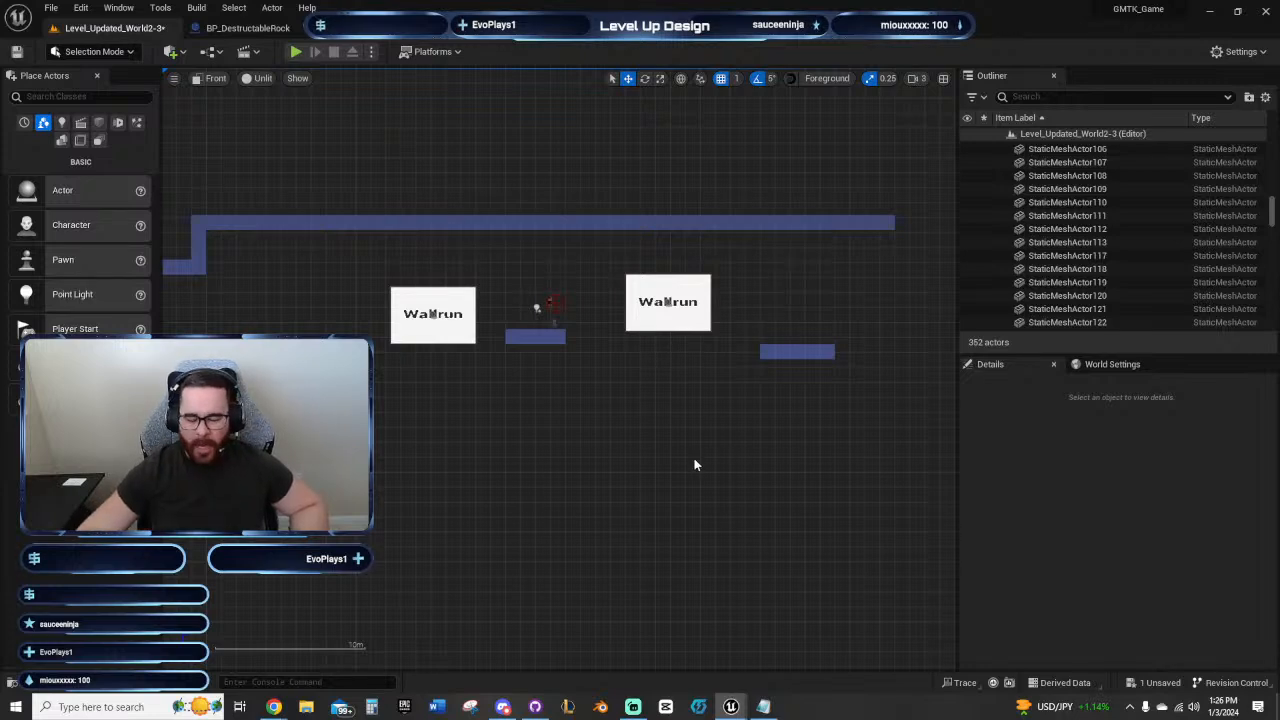
pyautogui.moveTo(695, 461); pyautogui.dragTo(749, 455, button='right')
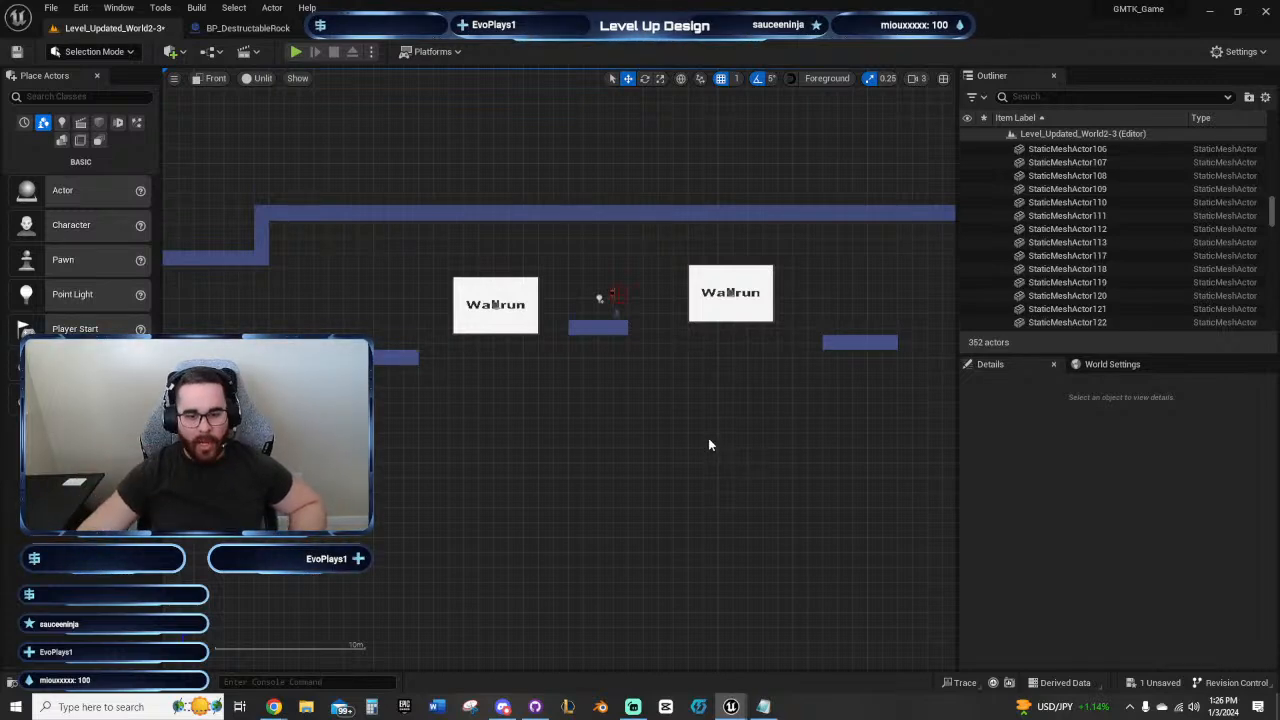
pyautogui.moveTo(709, 443); pyautogui.dragTo(681, 487, button='right')
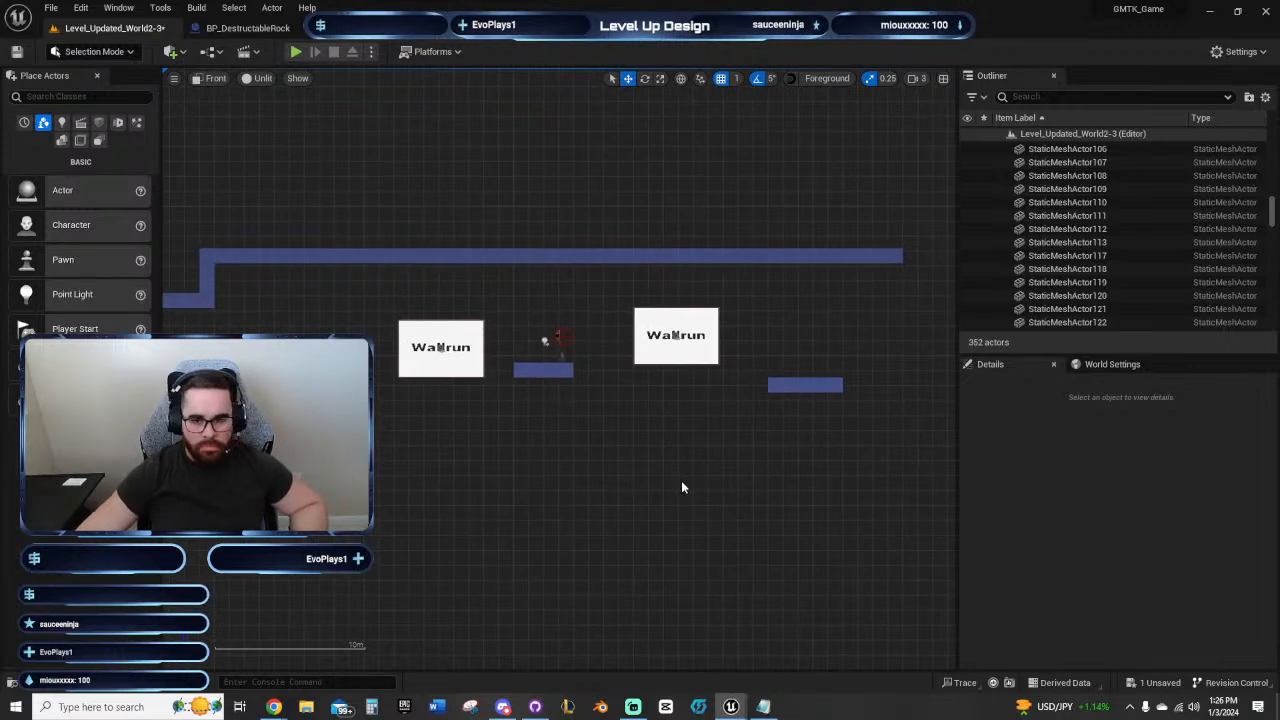
pyautogui.moveTo(563, 491); pyautogui.dragTo(600, 452, button='right')
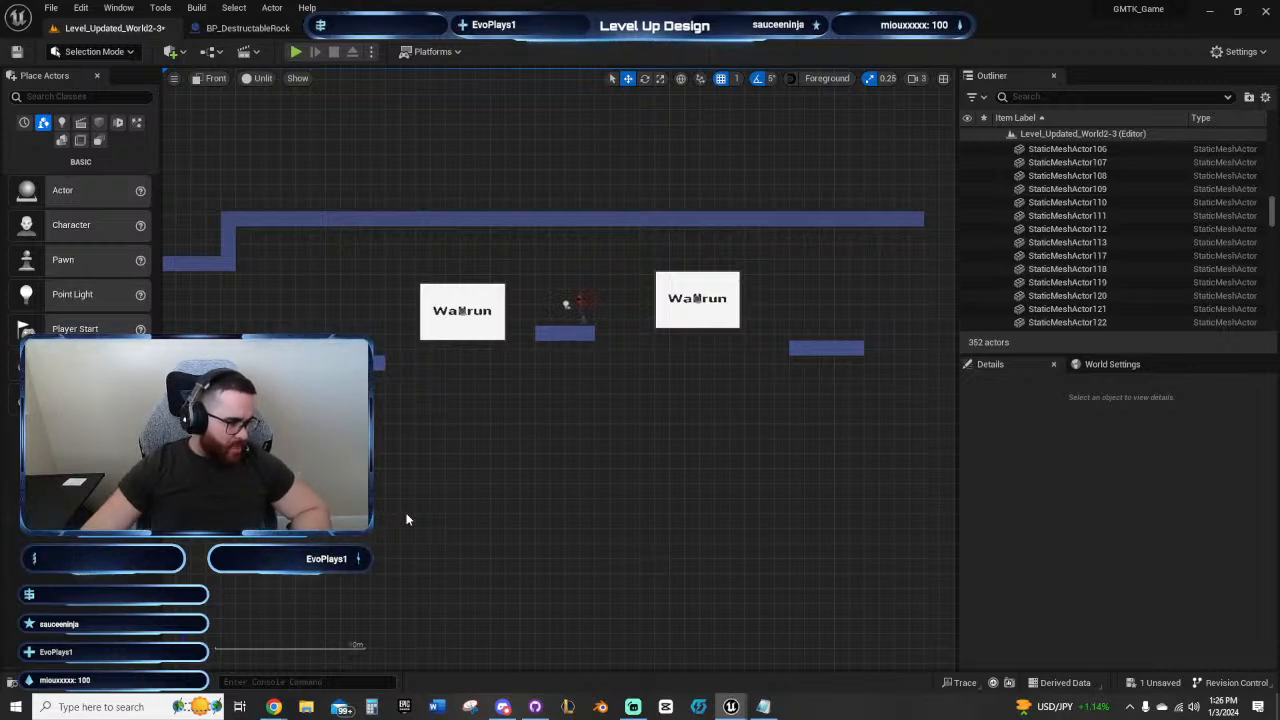
pyautogui.moveTo(391, 497); pyautogui.dragTo(648, 438, button='right')
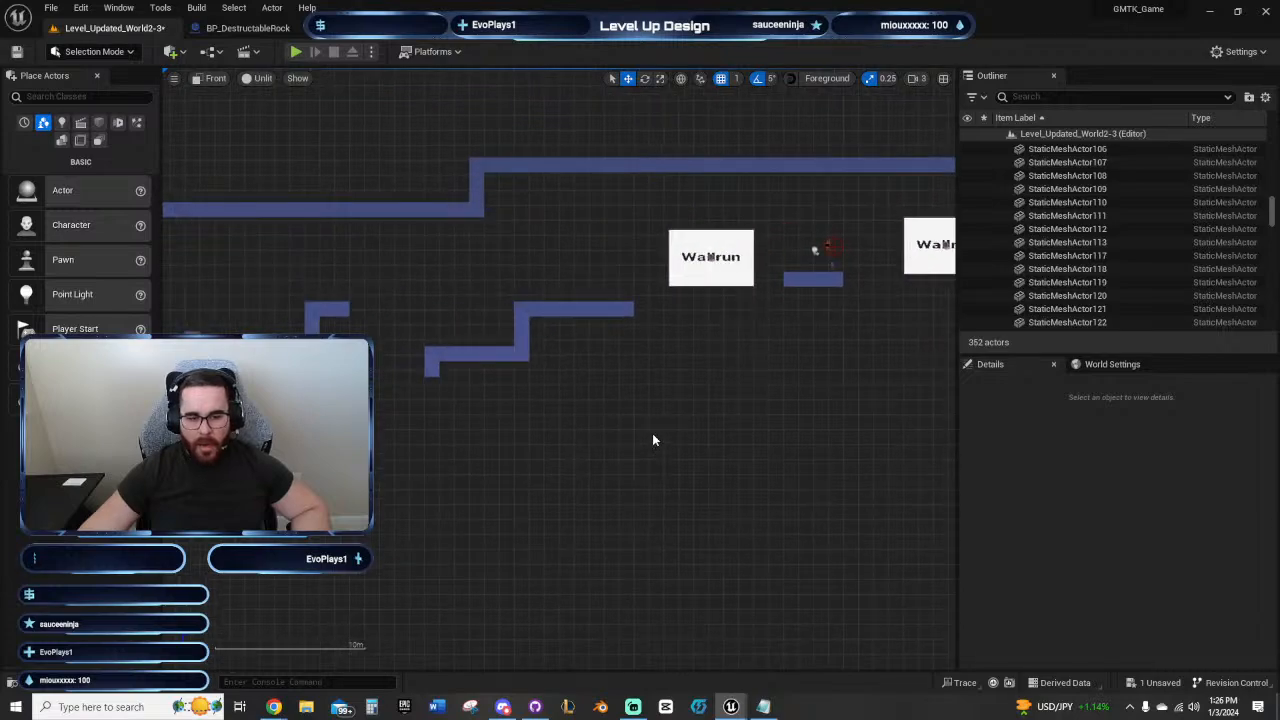
pyautogui.scroll(-6, 655, 432)
pyautogui.moveTo(660, 488); pyautogui.dragTo(787, 385, button='right')
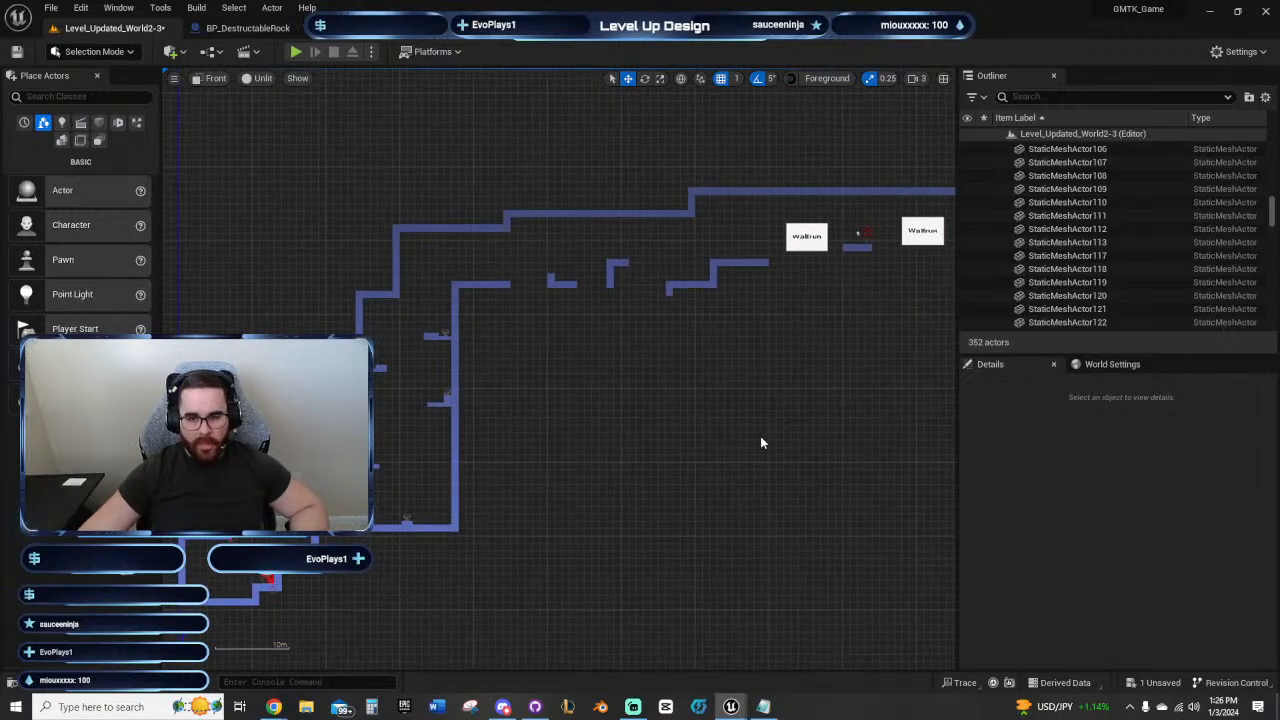
pyautogui.scroll(-1, 758, 434)
pyautogui.moveTo(758, 434); pyautogui.dragTo(638, 432, button='right')
pyautogui.scroll(5, 638, 432)
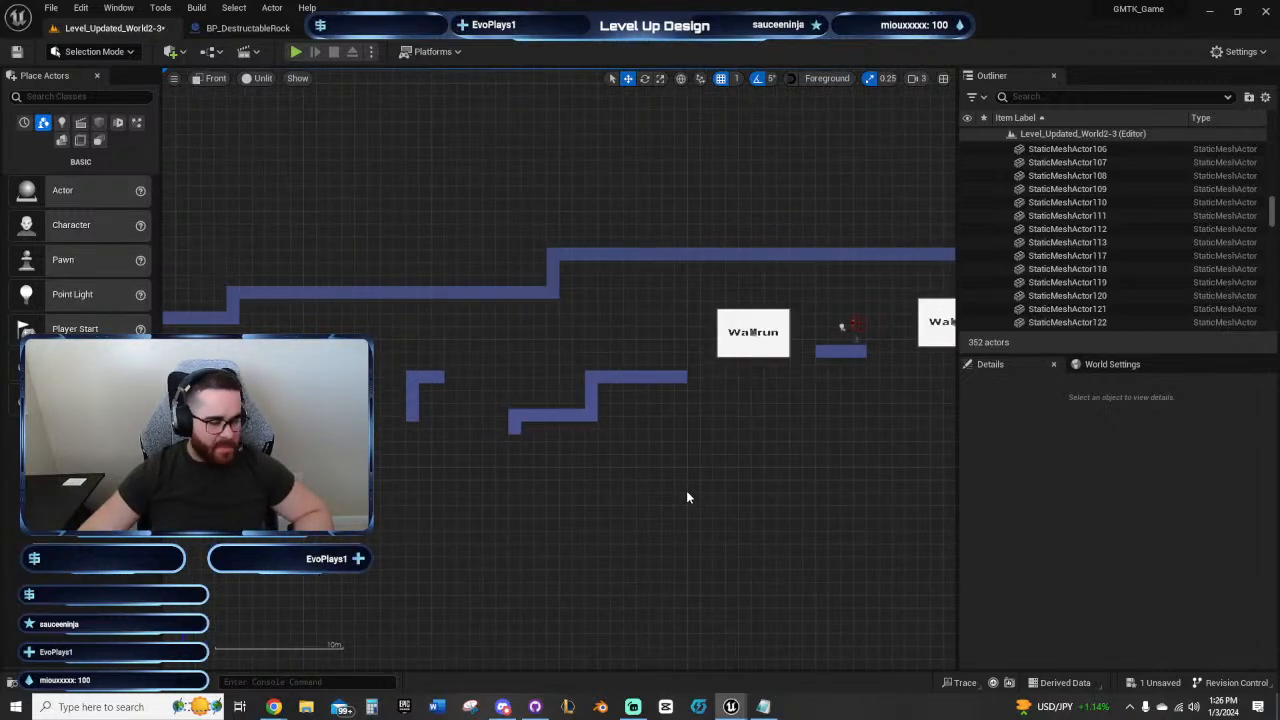
pyautogui.moveTo(686, 494); pyautogui.dragTo(705, 520, button='right')
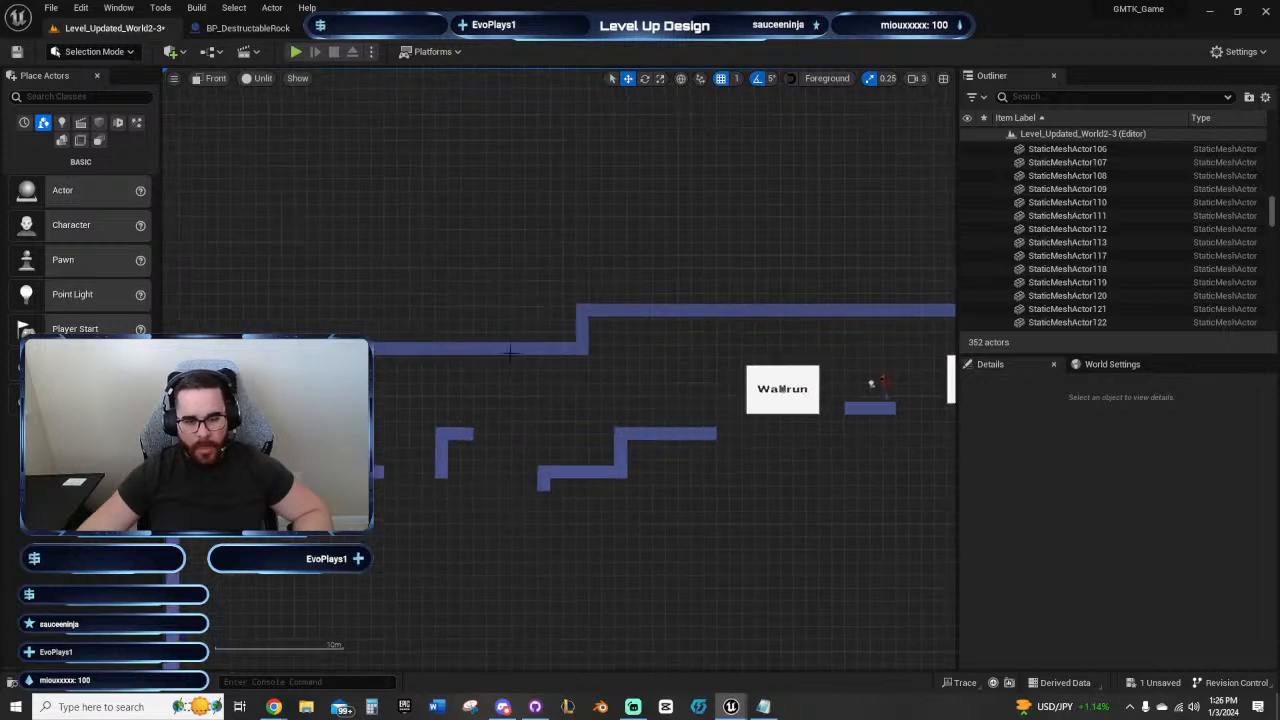
# Step: Select a cube in the lower ceiling row and examine the clearance around the Wallrun panels and final platform
pyautogui.click(510, 352)
pyautogui.moveTo(608, 386); pyautogui.dragTo(402, 258, button='right')
pyautogui.moveTo(808, 381); pyautogui.dragTo(629, 434, button='right')
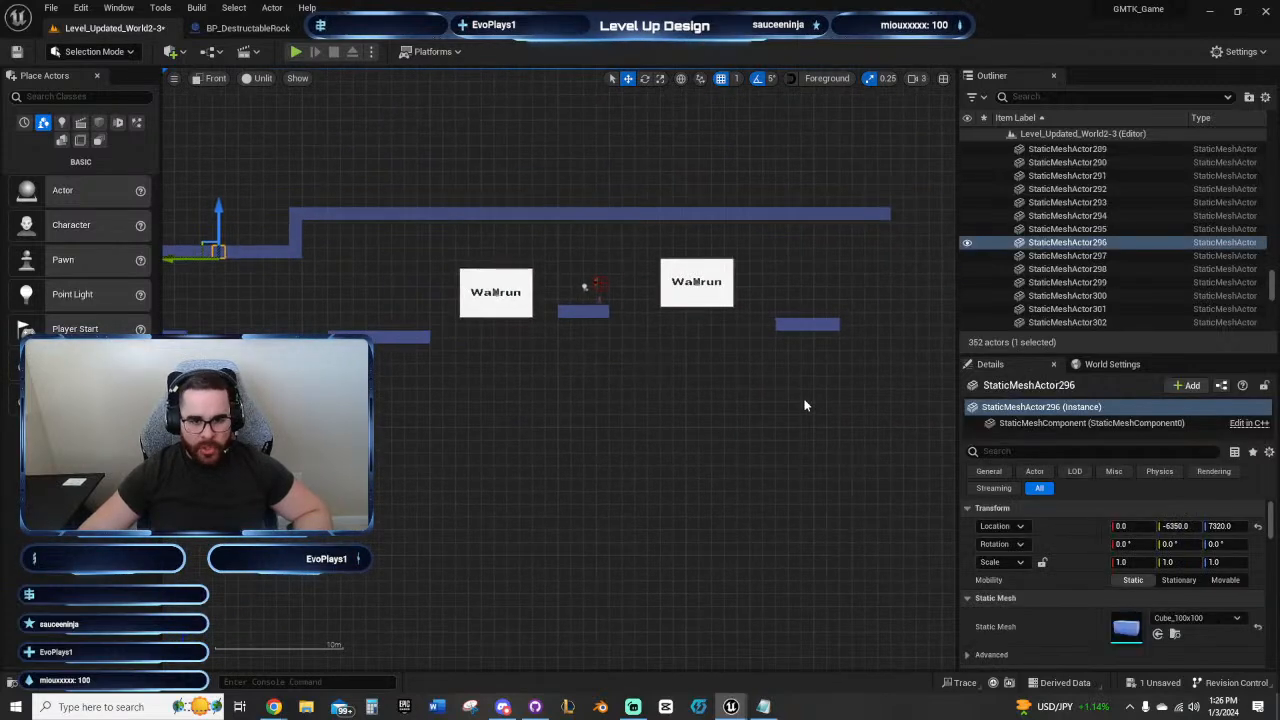
pyautogui.moveTo(804, 405); pyautogui.dragTo(618, 390, button='right')
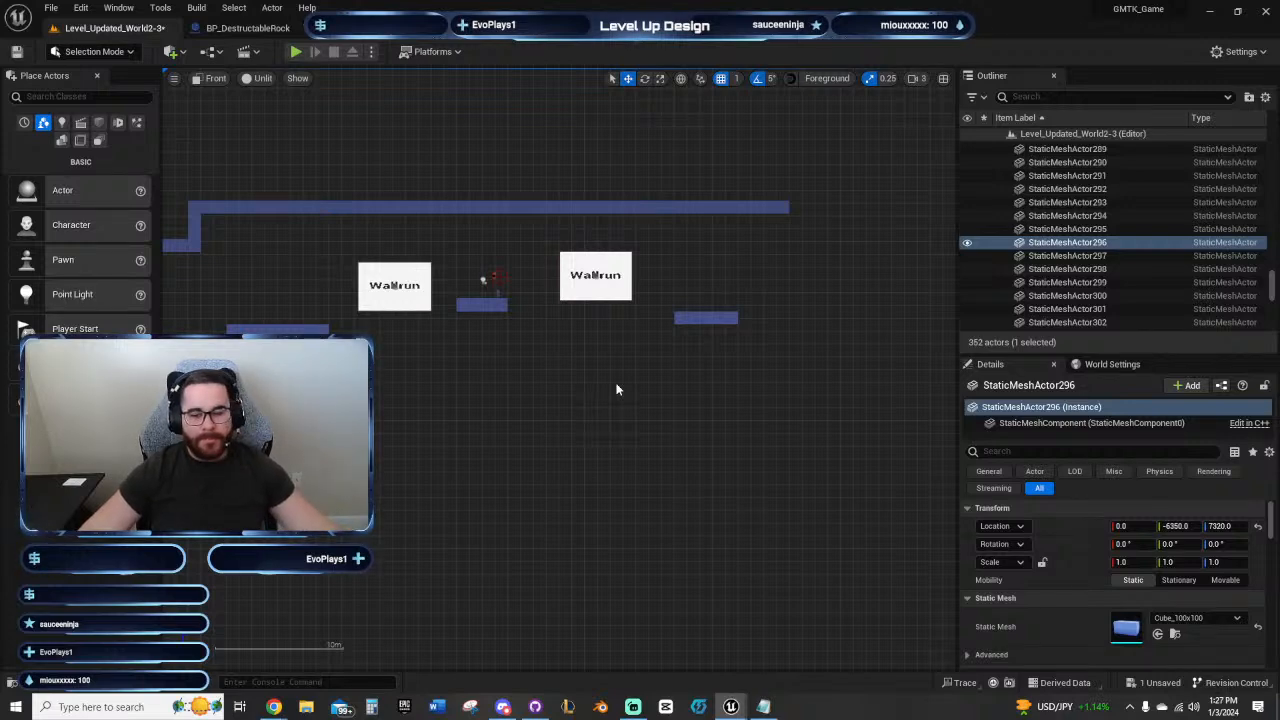
pyautogui.moveTo(612, 395); pyautogui.dragTo(629, 522, button='right')
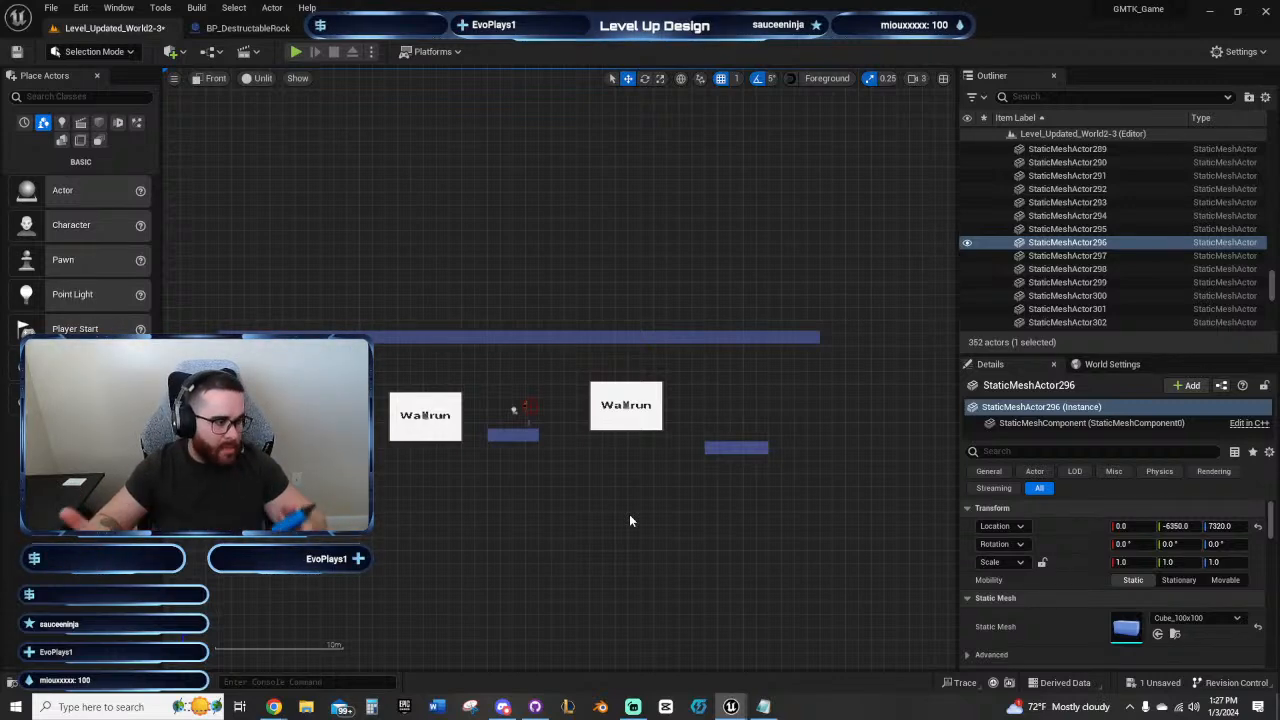
pyautogui.moveTo(629, 520); pyautogui.dragTo(551, 483, button='right')
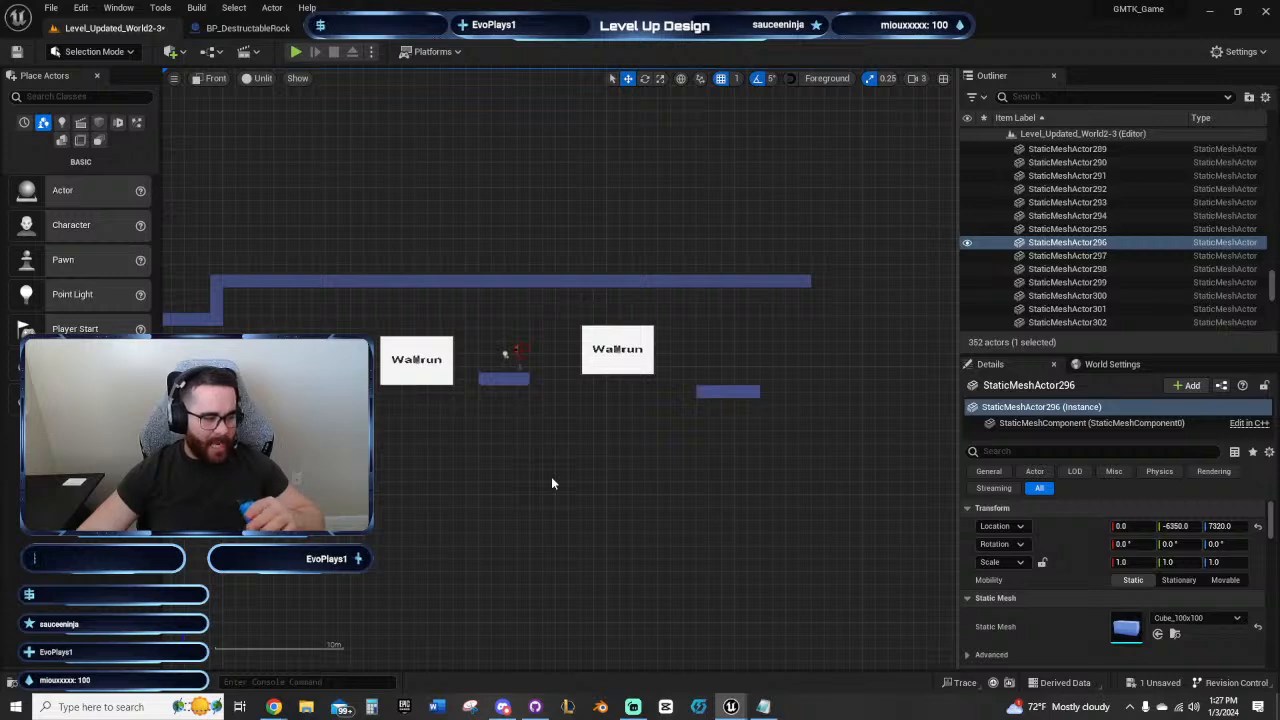
pyautogui.moveTo(564, 474); pyautogui.dragTo(557, 477, button='right')
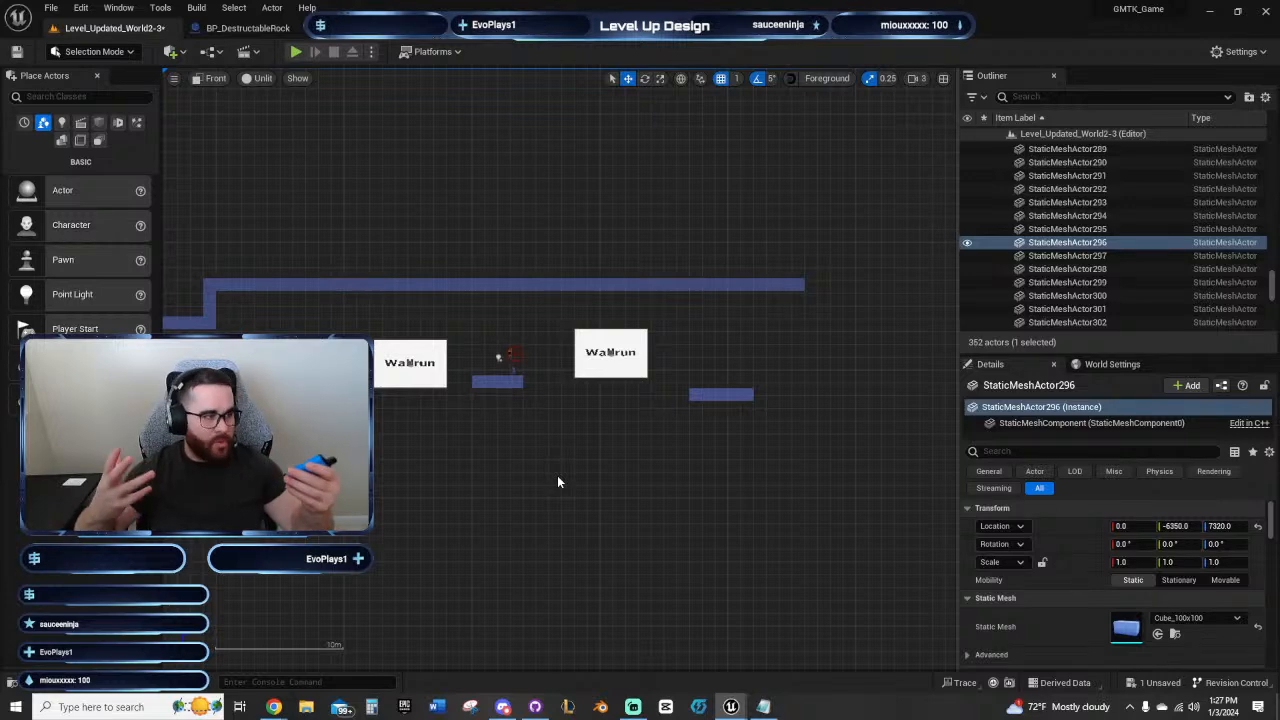
pyautogui.moveTo(537, 469); pyautogui.dragTo(426, 513, button='right')
pyautogui.scroll(4, 476, 465)
pyautogui.moveTo(526, 477); pyautogui.dragTo(671, 483, button='right')
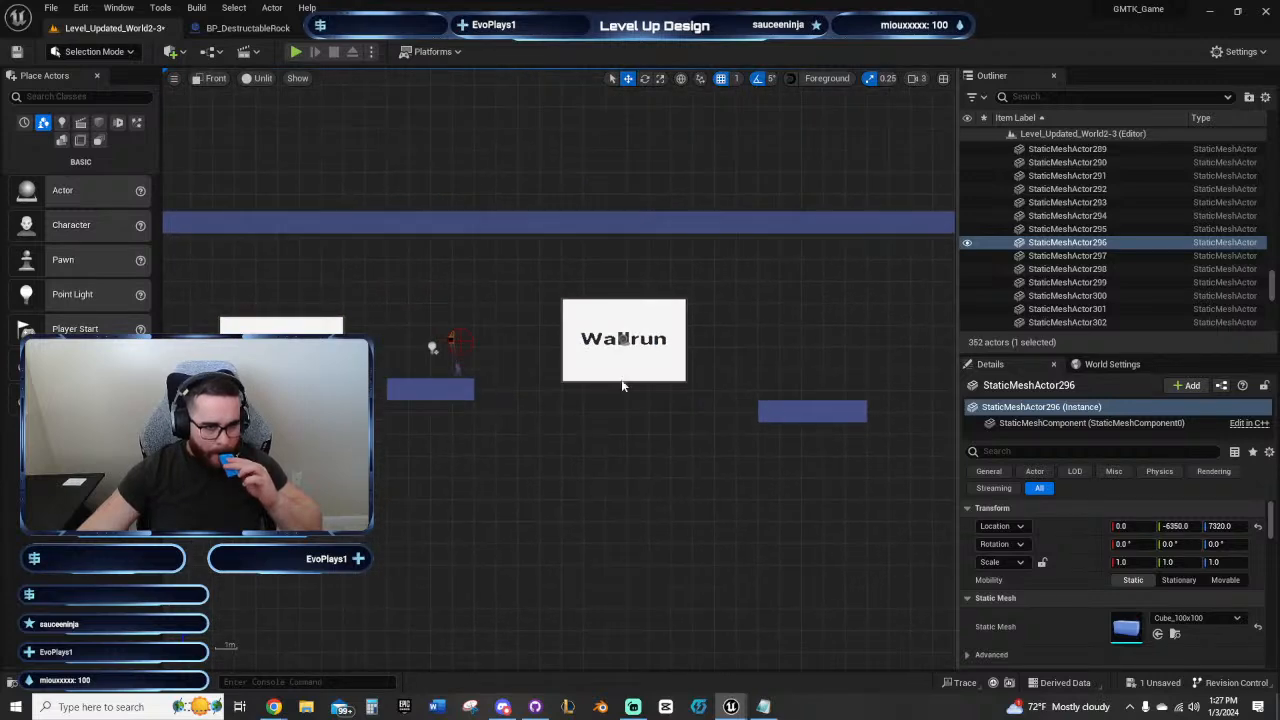
# Step: Play-test jumping from the checkpoint platform over the second Wallrun panel and back, and stop the session
pyautogui.click(297, 52)
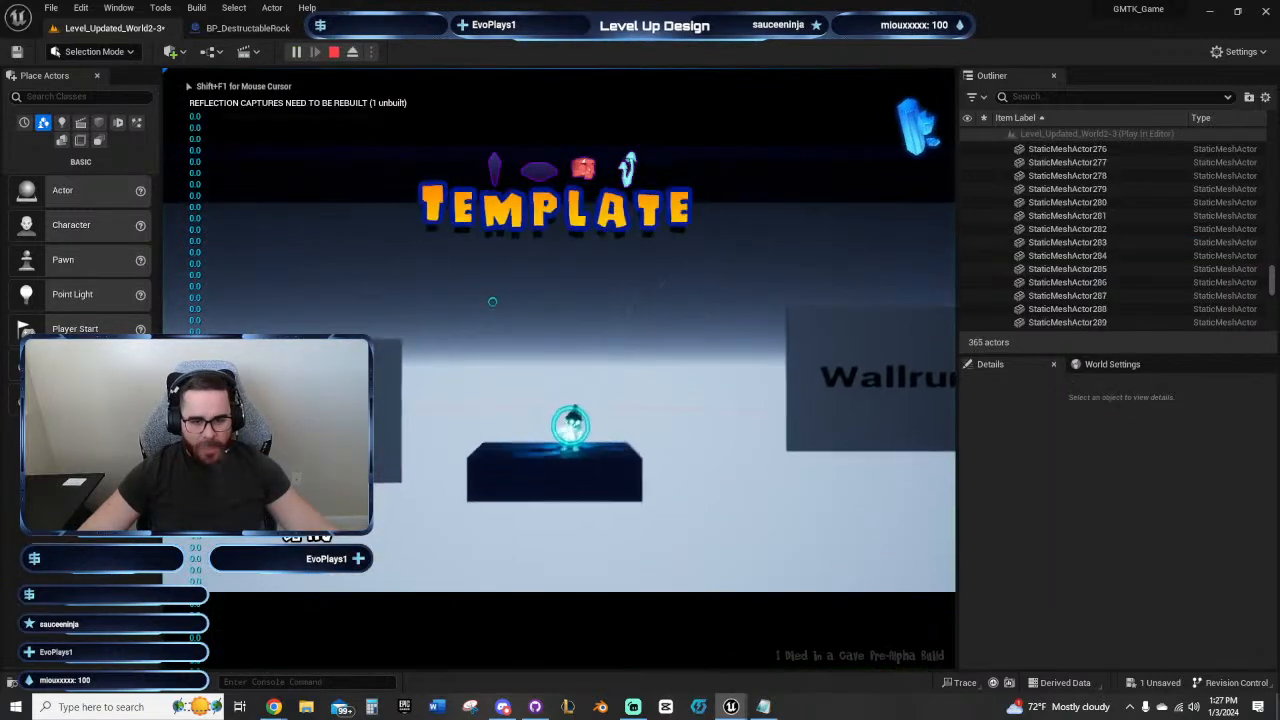
pyautogui.press('space')
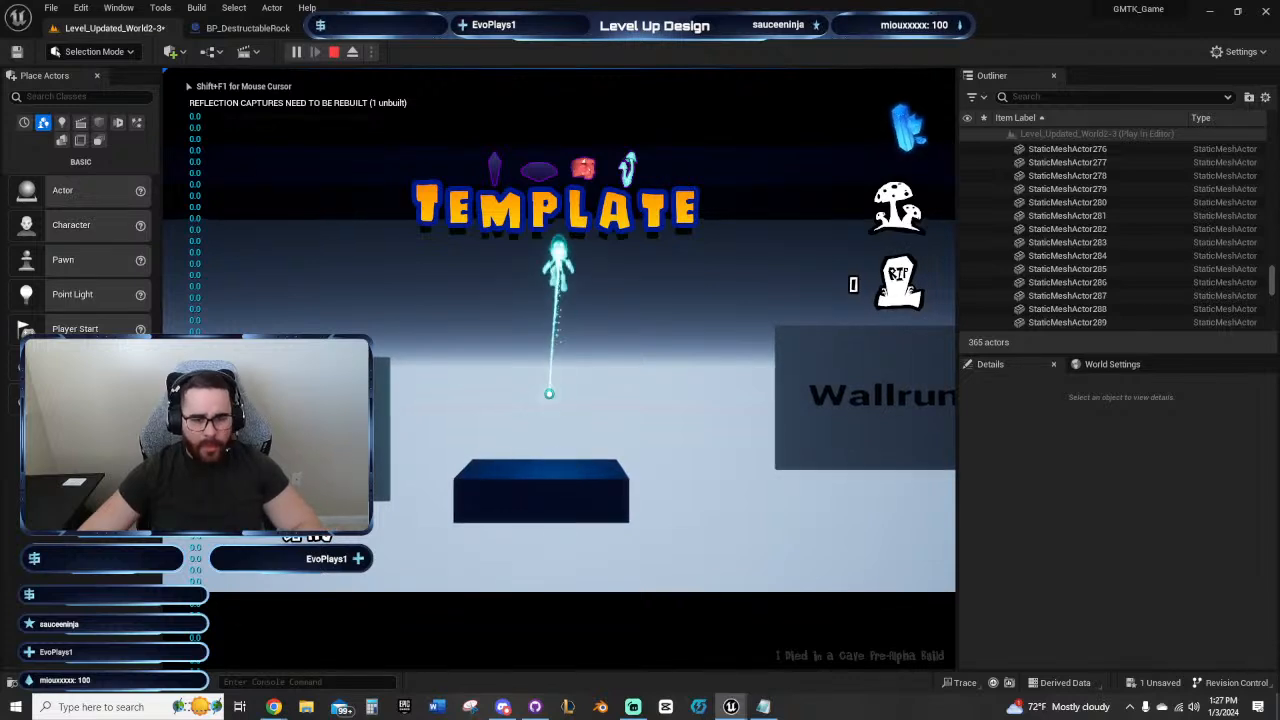
pyautogui.press('a')
pyautogui.press('d')
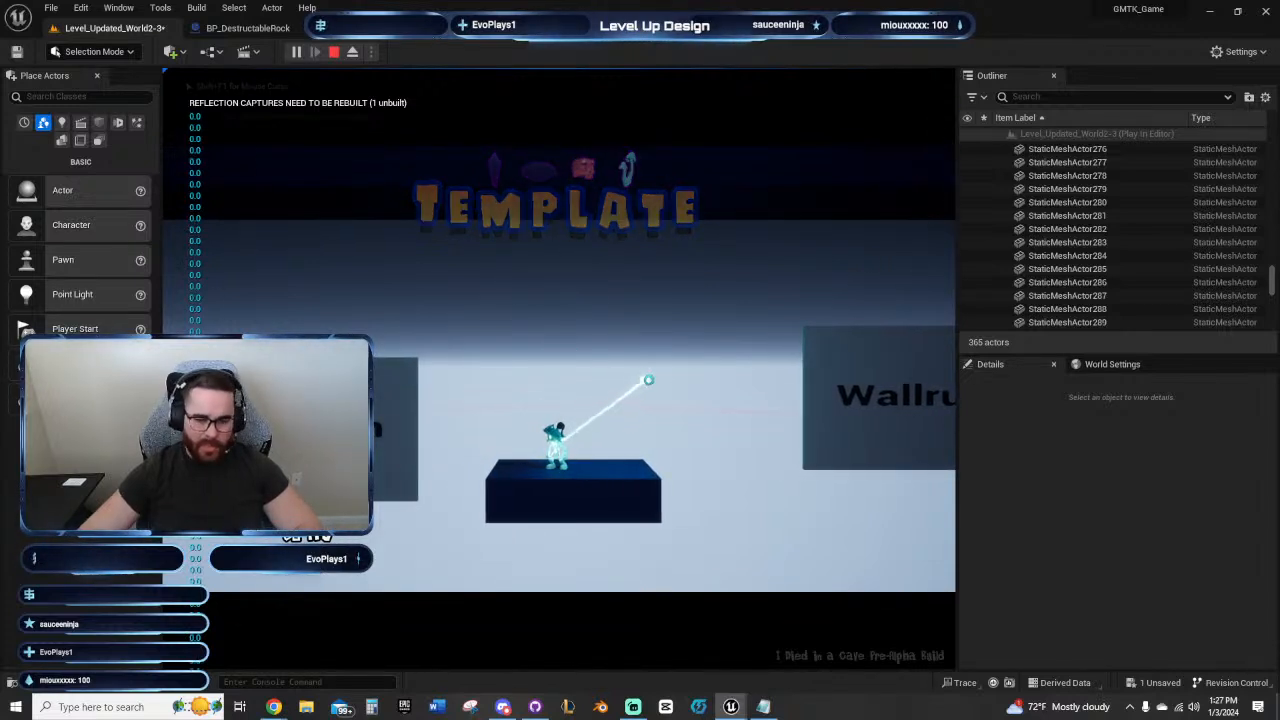
pyautogui.press('space')
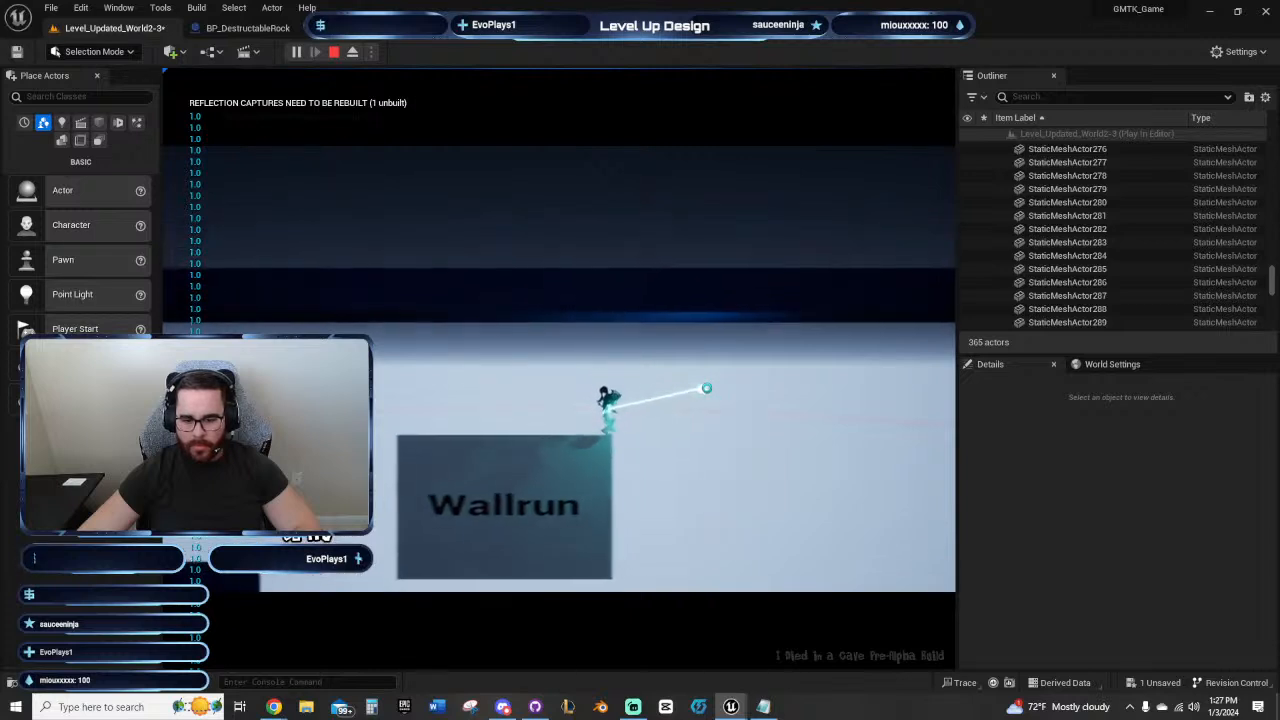
pyautogui.press('a')
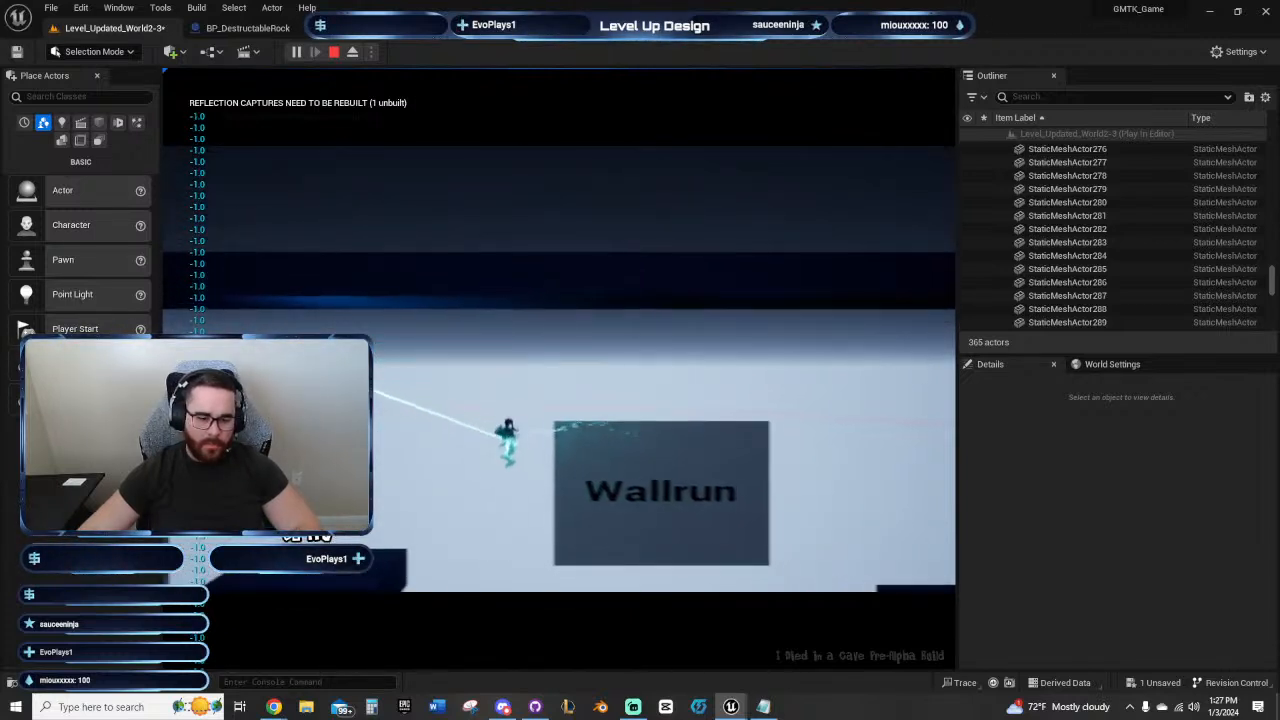
pyautogui.press('Escape')
# Step: Select the final platform's end cube and examine the open space beyond it relative to the second Wallrun panel
pyautogui.moveTo(600, 425); pyautogui.dragTo(708, 503, button='right')
pyautogui.moveTo(625, 486); pyautogui.dragTo(514, 448, button='right')
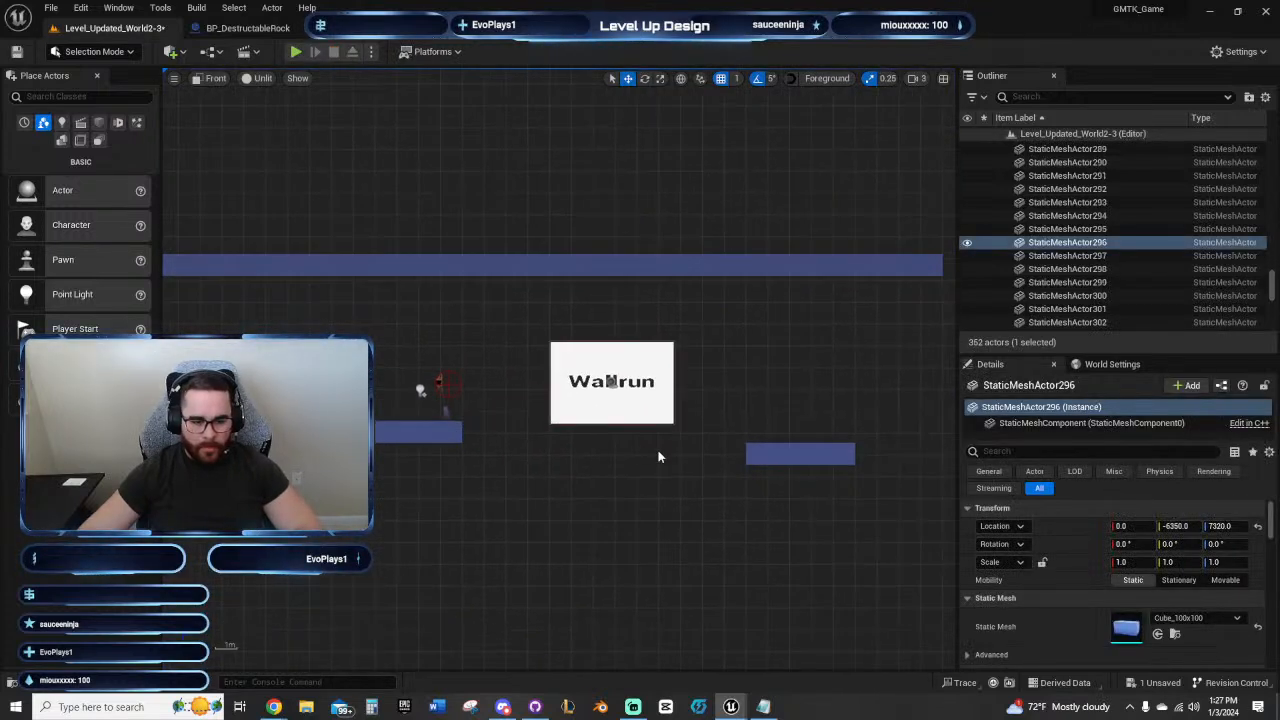
pyautogui.moveTo(660, 451); pyautogui.dragTo(594, 469, button='right')
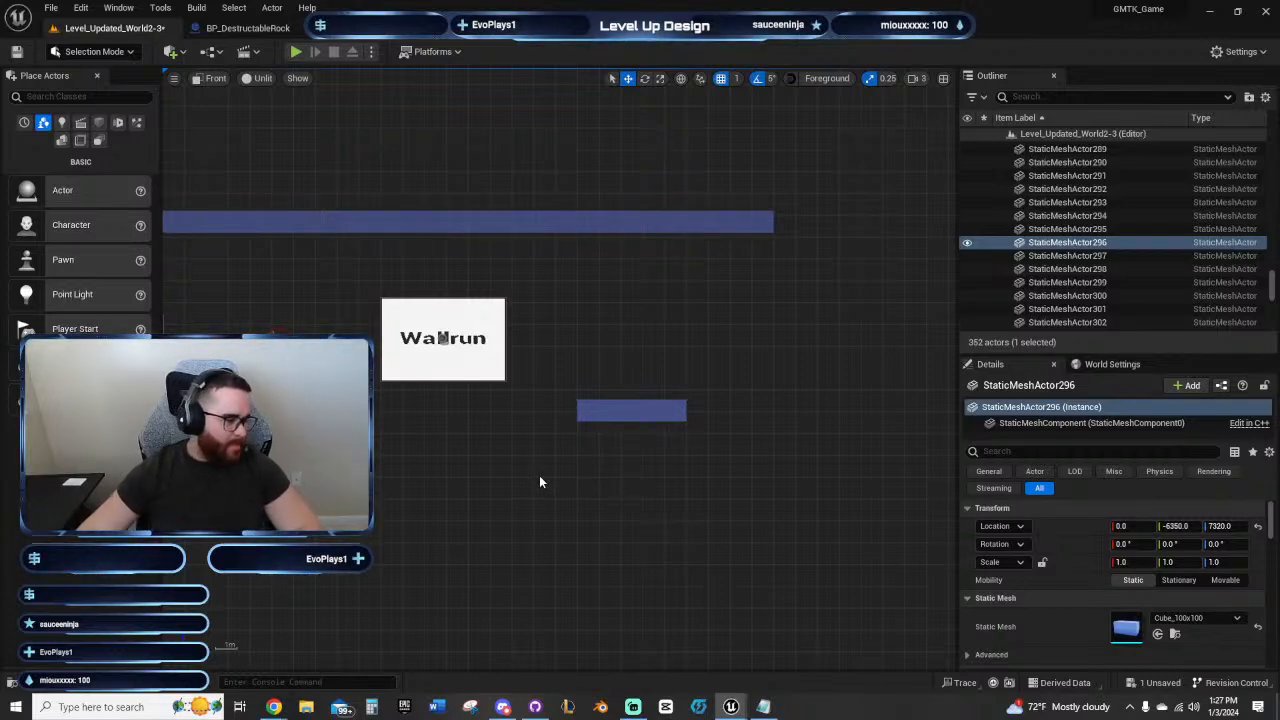
pyautogui.moveTo(539, 480); pyautogui.dragTo(501, 432, button='right')
pyautogui.click(562, 434)
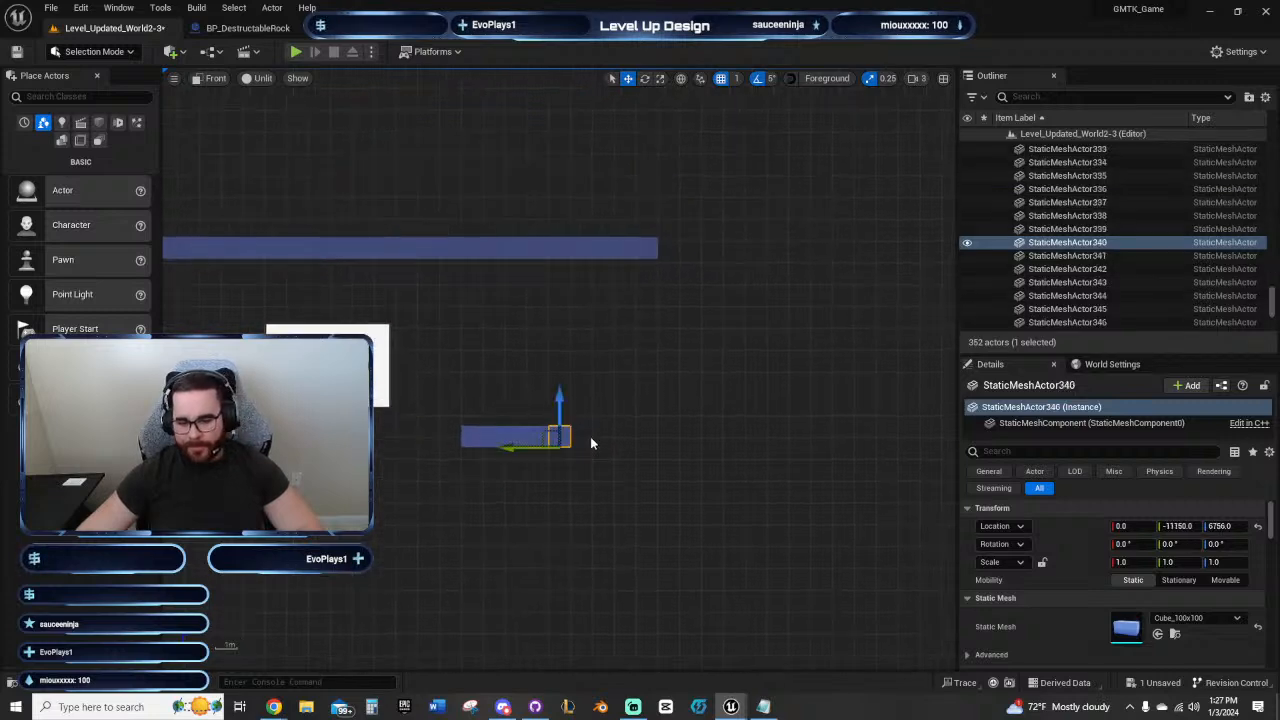
pyautogui.moveTo(700, 405); pyautogui.dragTo(690, 437, button='right')
pyautogui.moveTo(441, 343); pyautogui.dragTo(824, 304, button='right')
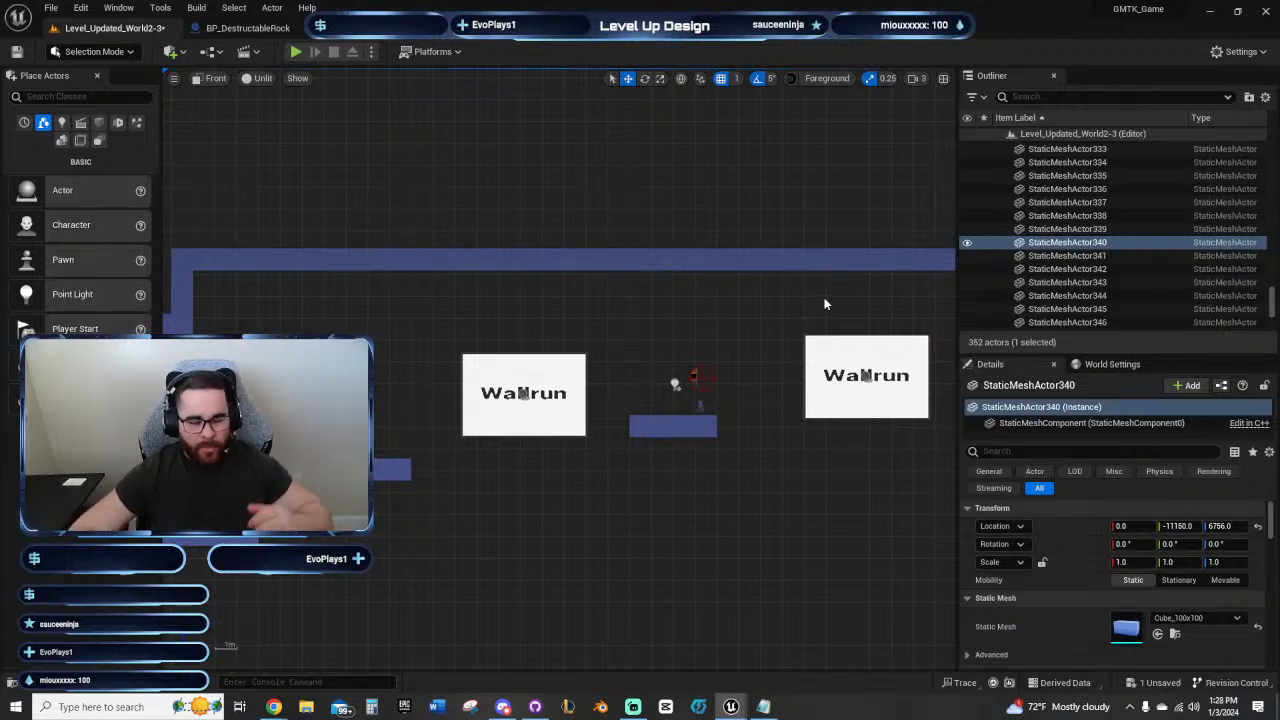
pyautogui.press('f')
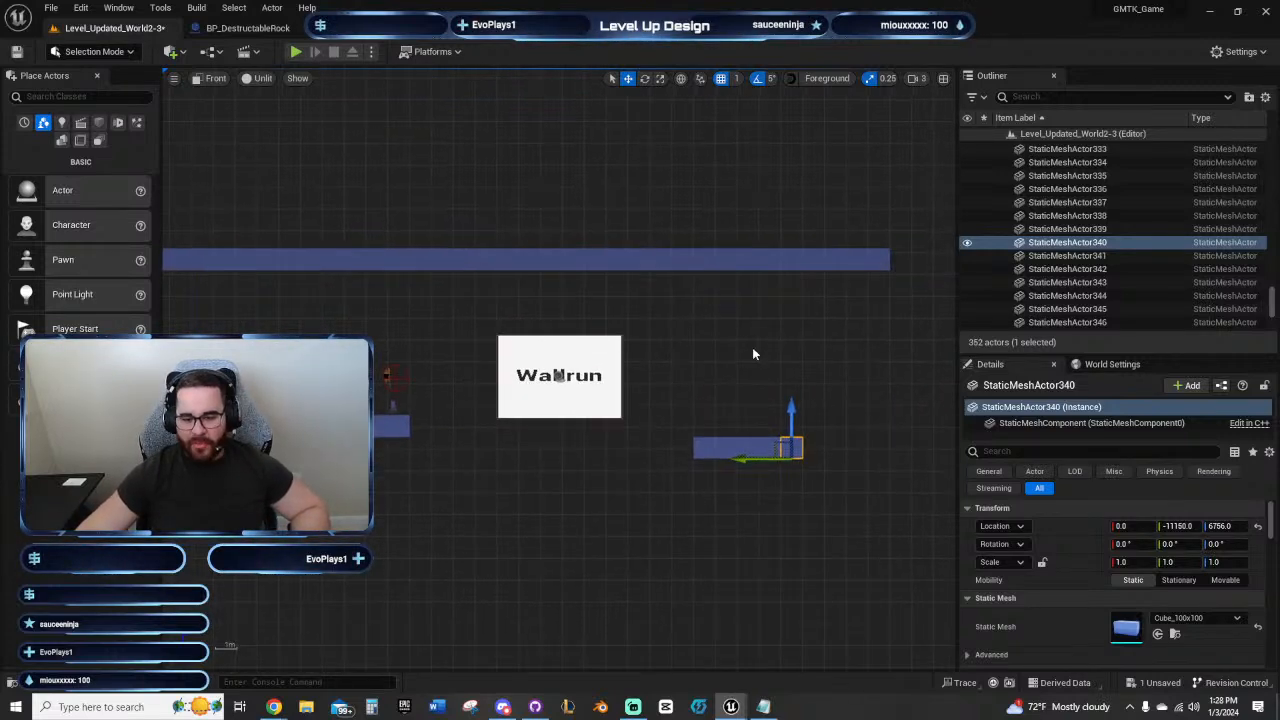
pyautogui.moveTo(613, 350); pyautogui.dragTo(776, 383, button='right')
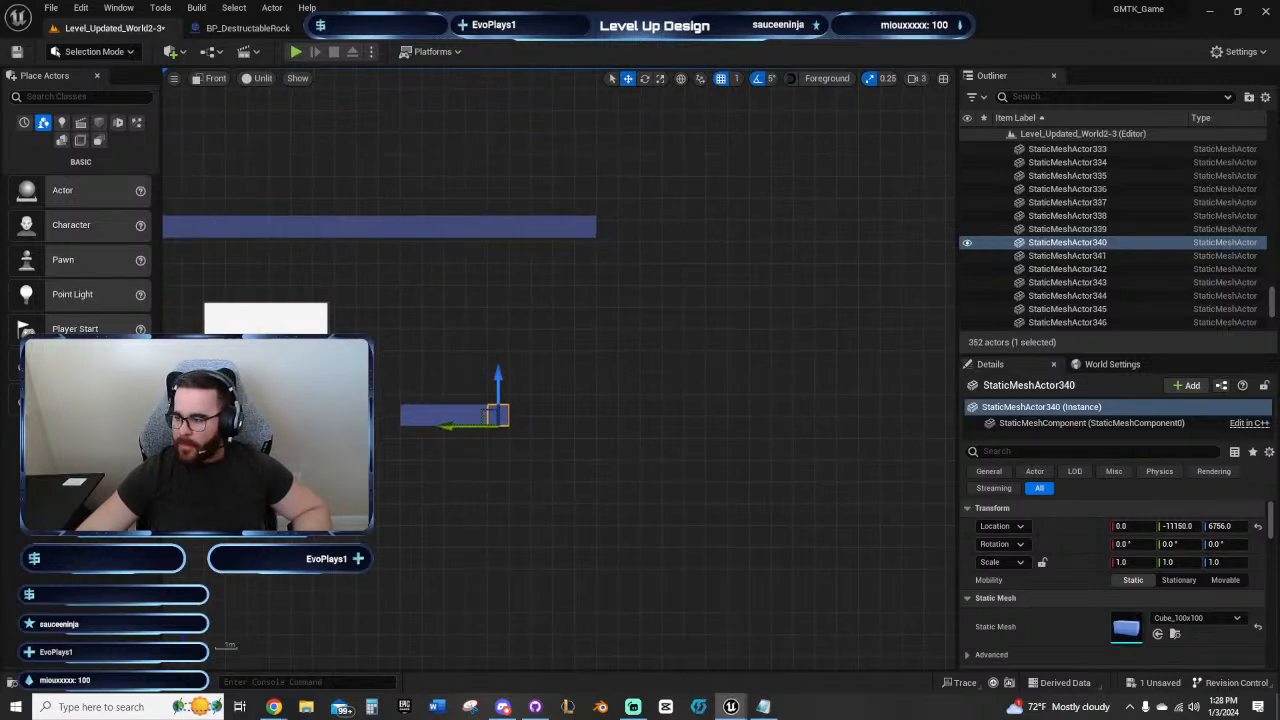
pyautogui.moveTo(250, 489); pyautogui.dragTo(490, 370, button='right')
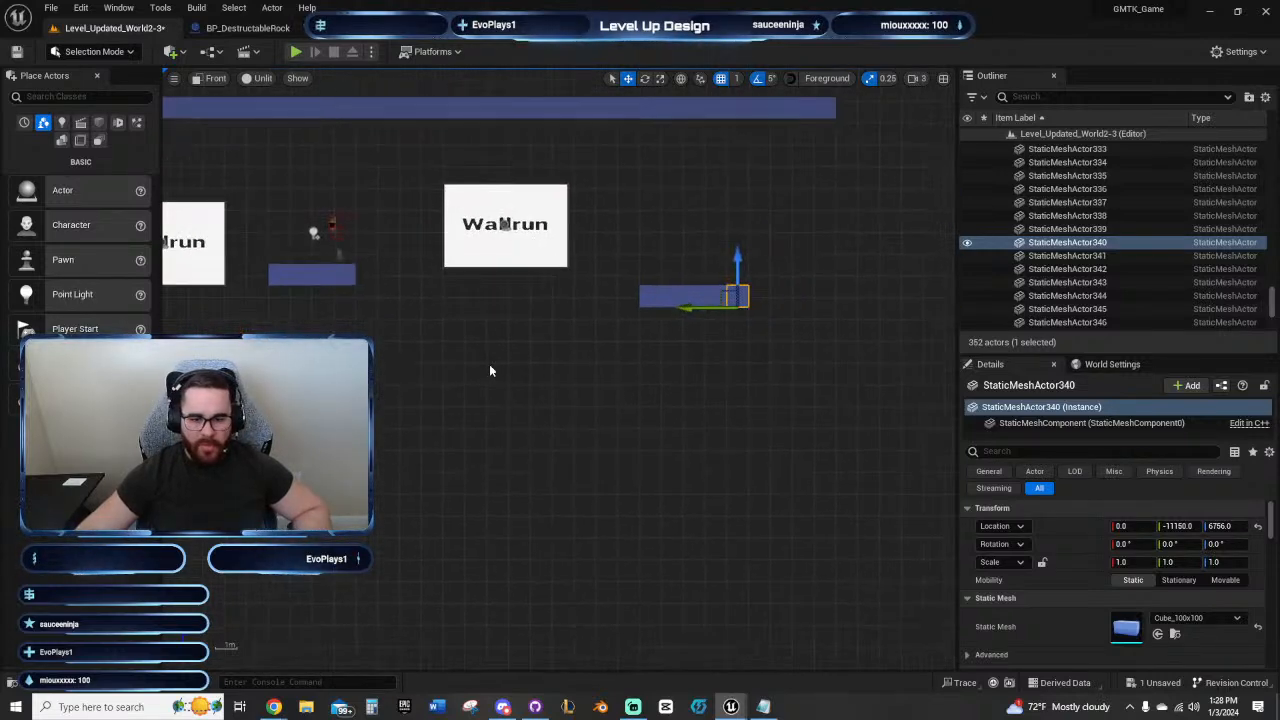
pyautogui.moveTo(634, 376); pyautogui.dragTo(470, 363, button='right')
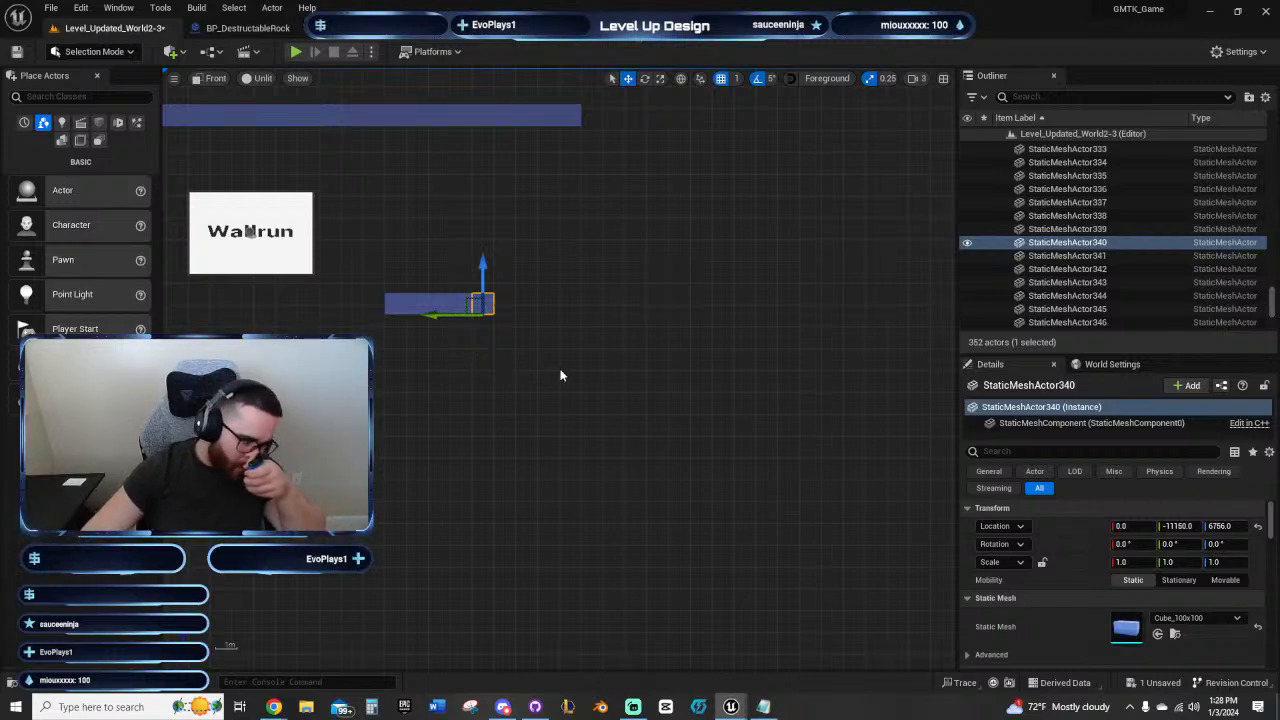
pyautogui.moveTo(566, 371); pyautogui.dragTo(931, 406, button='right')
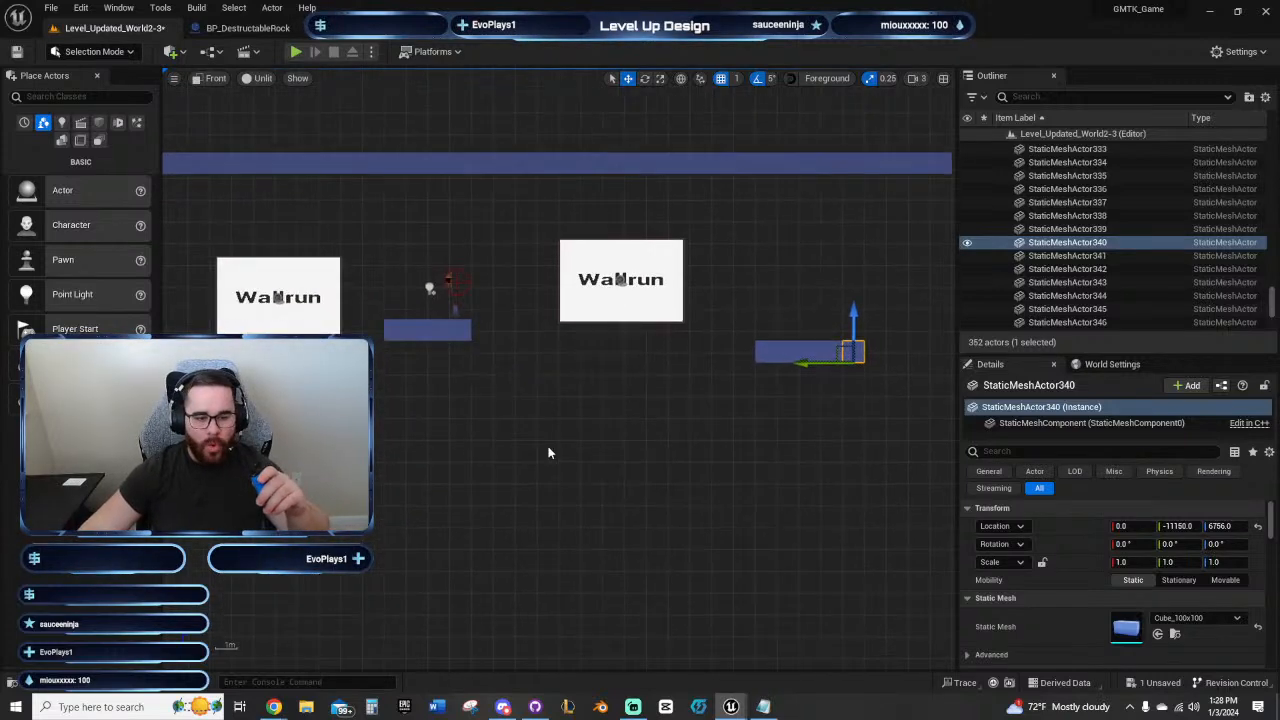
# Step: Review the overall level path from the starting area and vertical shaft up to the first Wallrun panel
pyautogui.scroll(-4, 550, 449)
pyautogui.moveTo(213, 569); pyautogui.dragTo(797, 312, button='right')
pyautogui.scroll(-2, 485, 493)
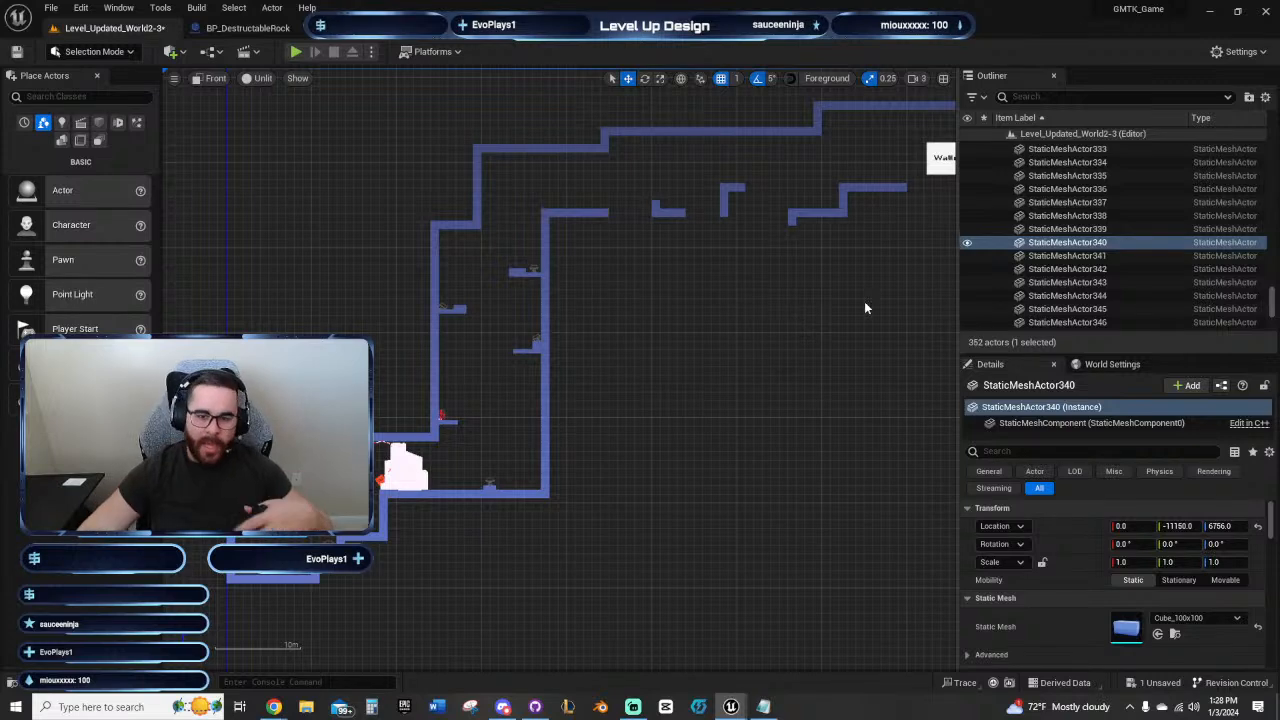
pyautogui.moveTo(785, 324); pyautogui.dragTo(548, 382, button='right')
pyautogui.moveTo(583, 382); pyautogui.dragTo(450, 455, button='right')
pyautogui.scroll(4, 442, 428)
pyautogui.moveTo(335, 330); pyautogui.dragTo(399, 377, button='right')
pyautogui.scroll(3, 595, 364)
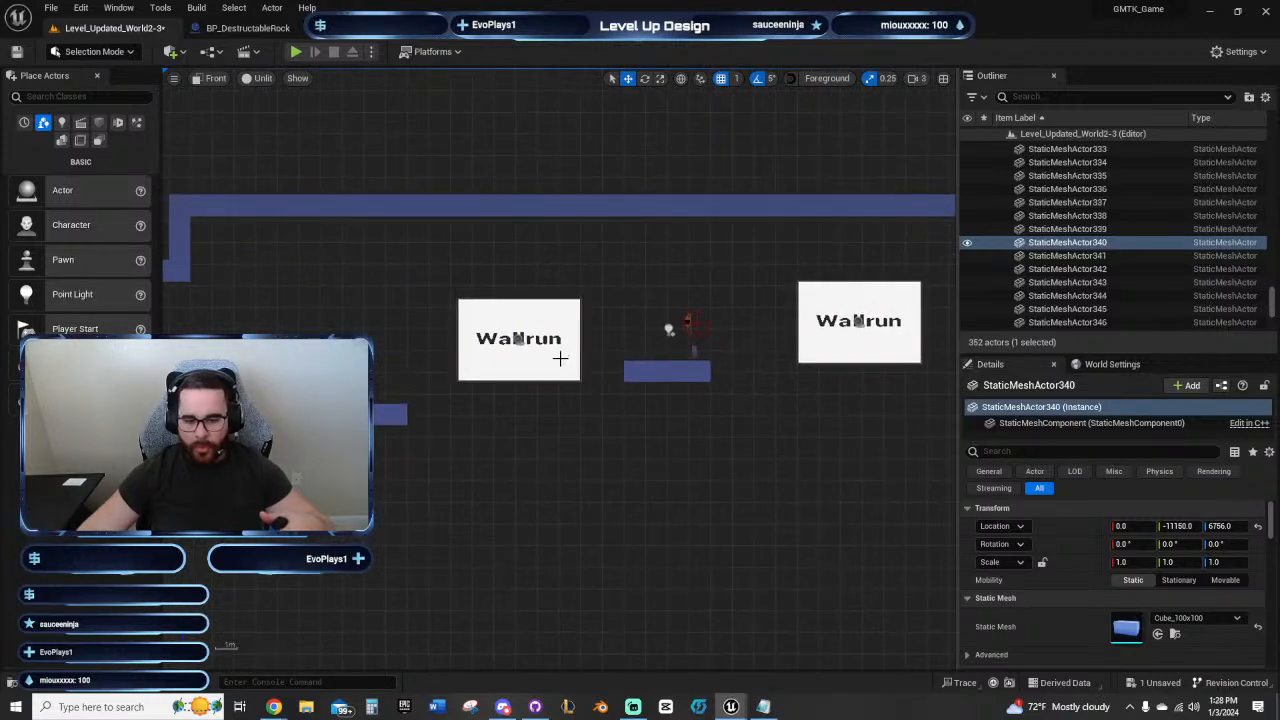
# Step: Duplicate the second Wallrun panel past the final platform to Y -11946 at Z 7131, and save the level
pyautogui.moveTo(797, 387); pyautogui.dragTo(404, 347, button='right')
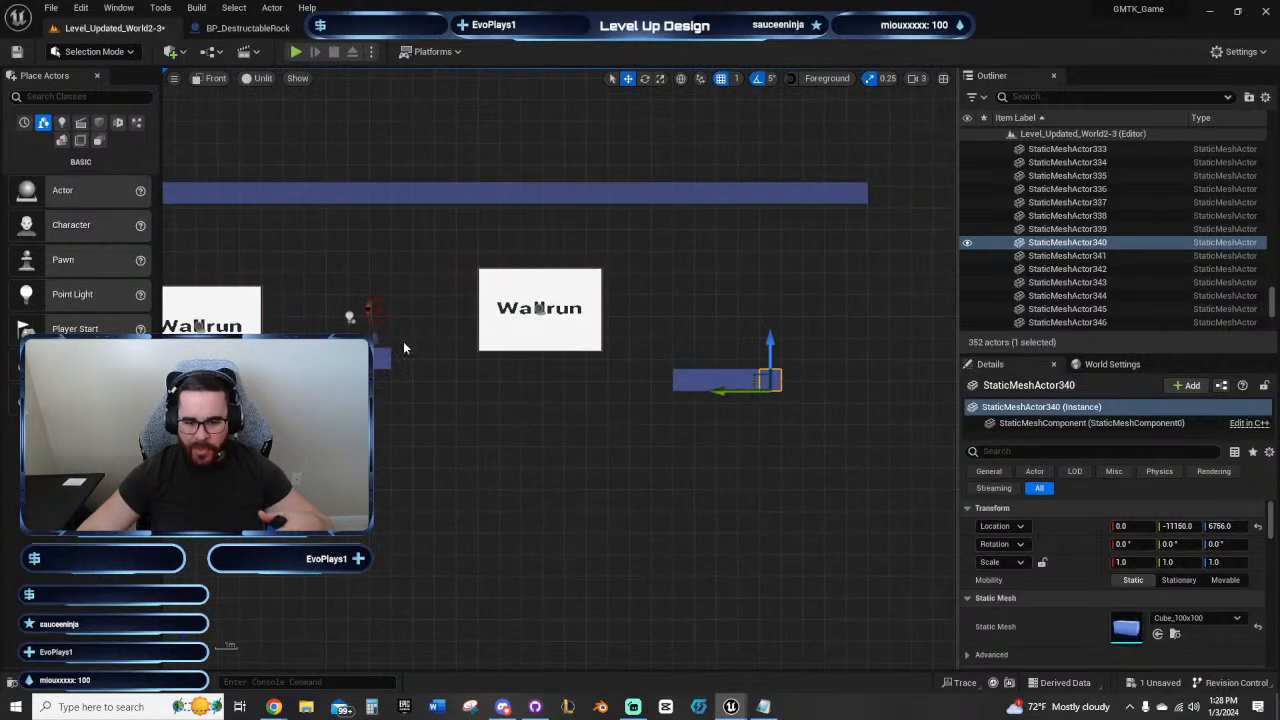
pyautogui.moveTo(844, 430); pyautogui.dragTo(457, 409, button='right')
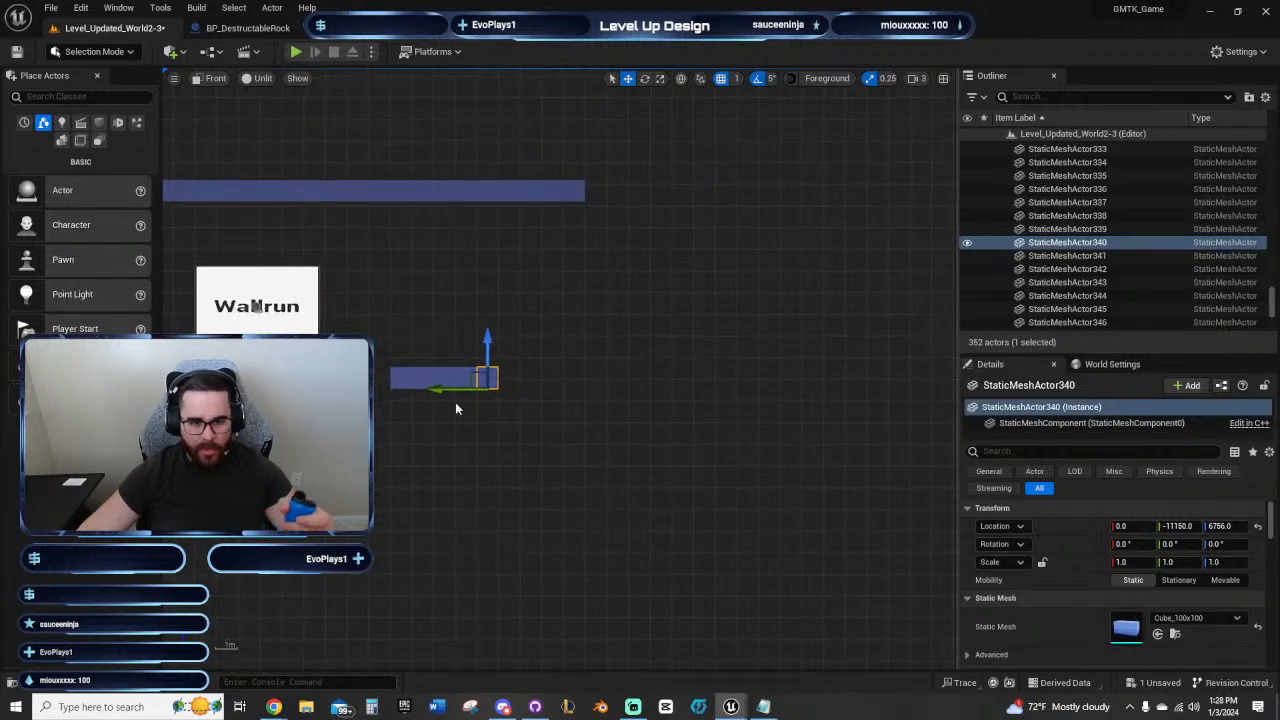
pyautogui.click(255, 289)
pyautogui.keyDown('alt'); pyautogui.moveTo(255, 289); pyautogui.dragTo(657, 289); pyautogui.keyUp('alt')
pyautogui.moveTo(651, 416); pyautogui.dragTo(561, 410, button='right')
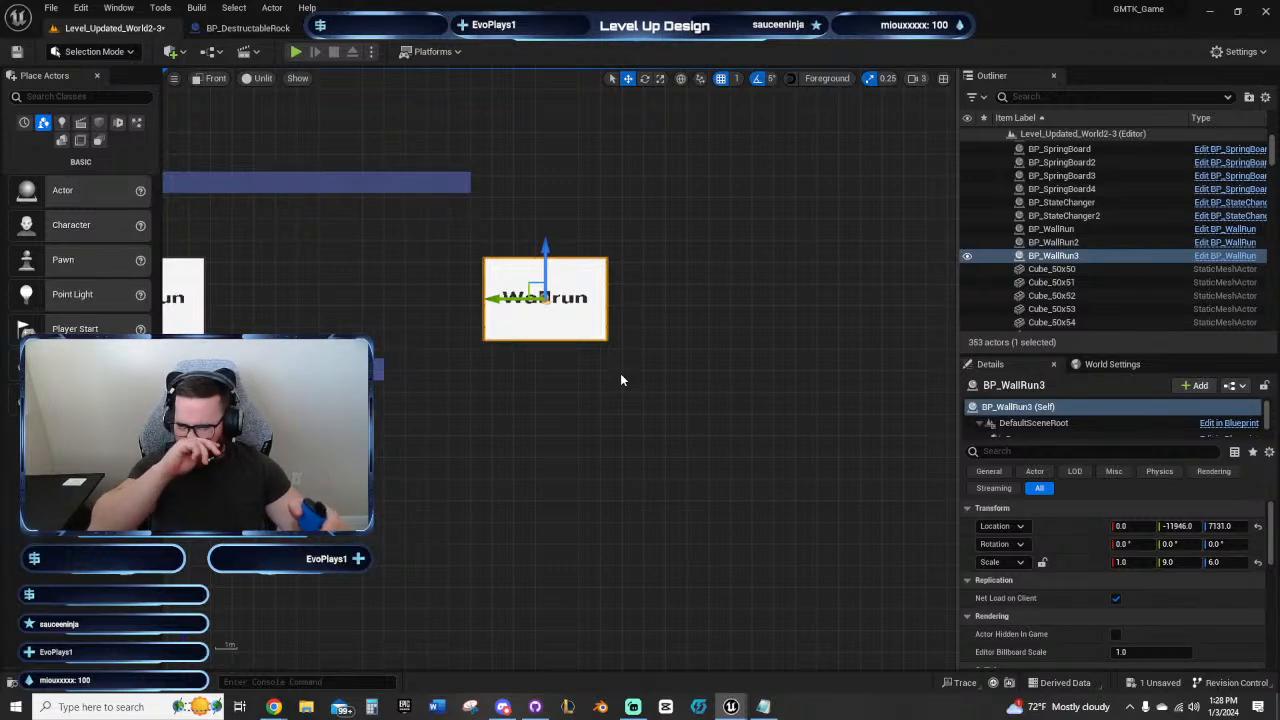
pyautogui.moveTo(632, 387); pyautogui.dragTo(619, 441, button='right')
pyautogui.hotkey('ctrl', 's')
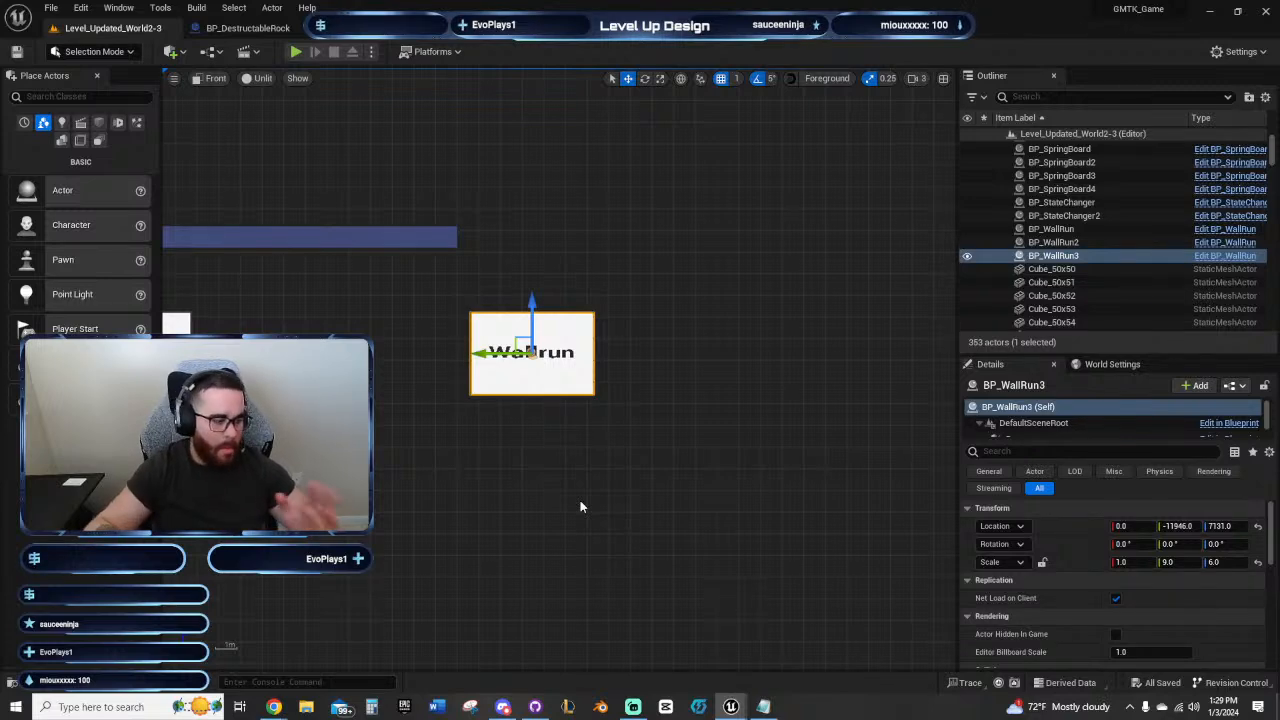
# Step: Examine the third Wallrun panel's placement relative to the ceiling, the final platform and the open space beyond
pyautogui.click(580, 507)
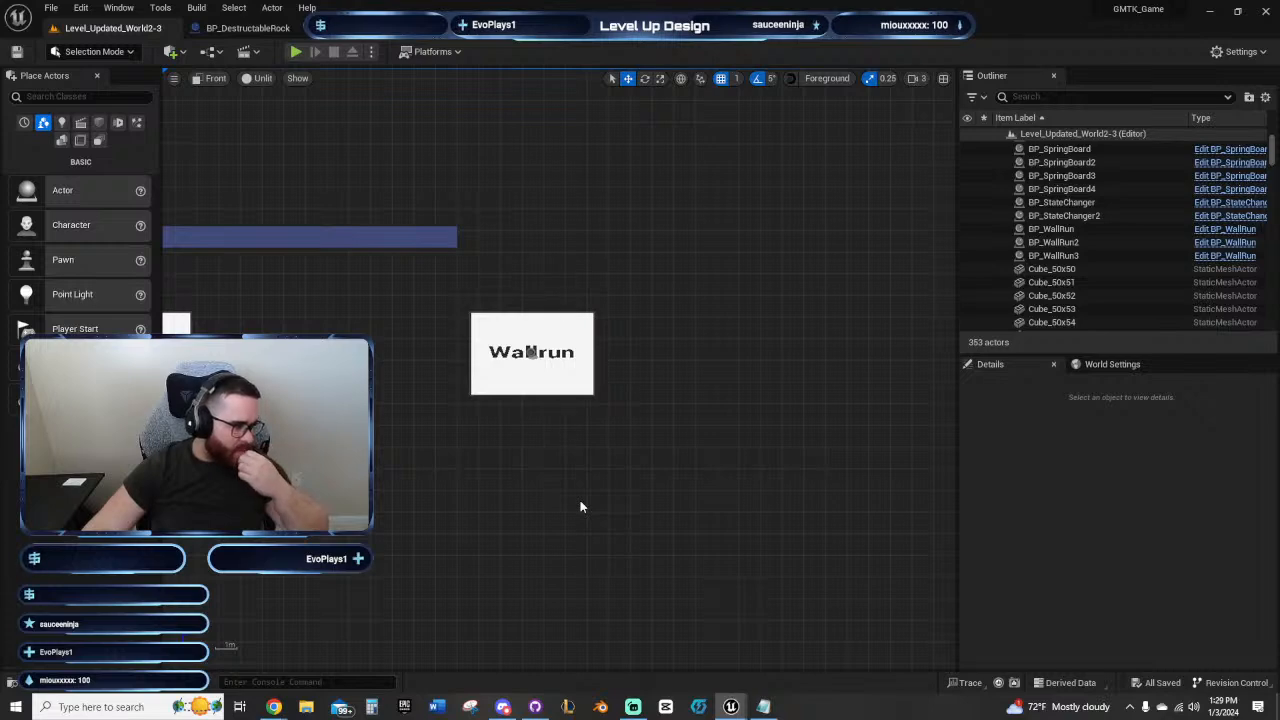
pyautogui.moveTo(580, 507); pyautogui.dragTo(740, 432, button='right')
pyautogui.scroll(-4, 730, 420)
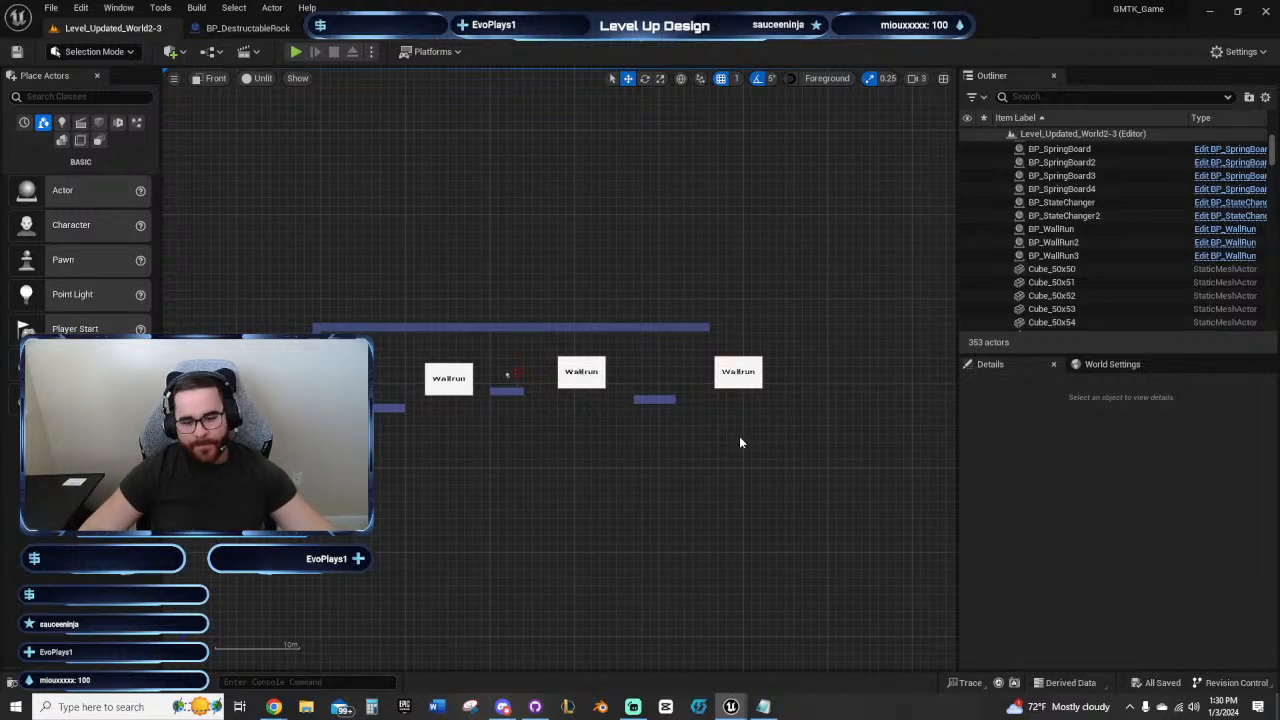
pyautogui.moveTo(743, 443); pyautogui.dragTo(661, 469, button='right')
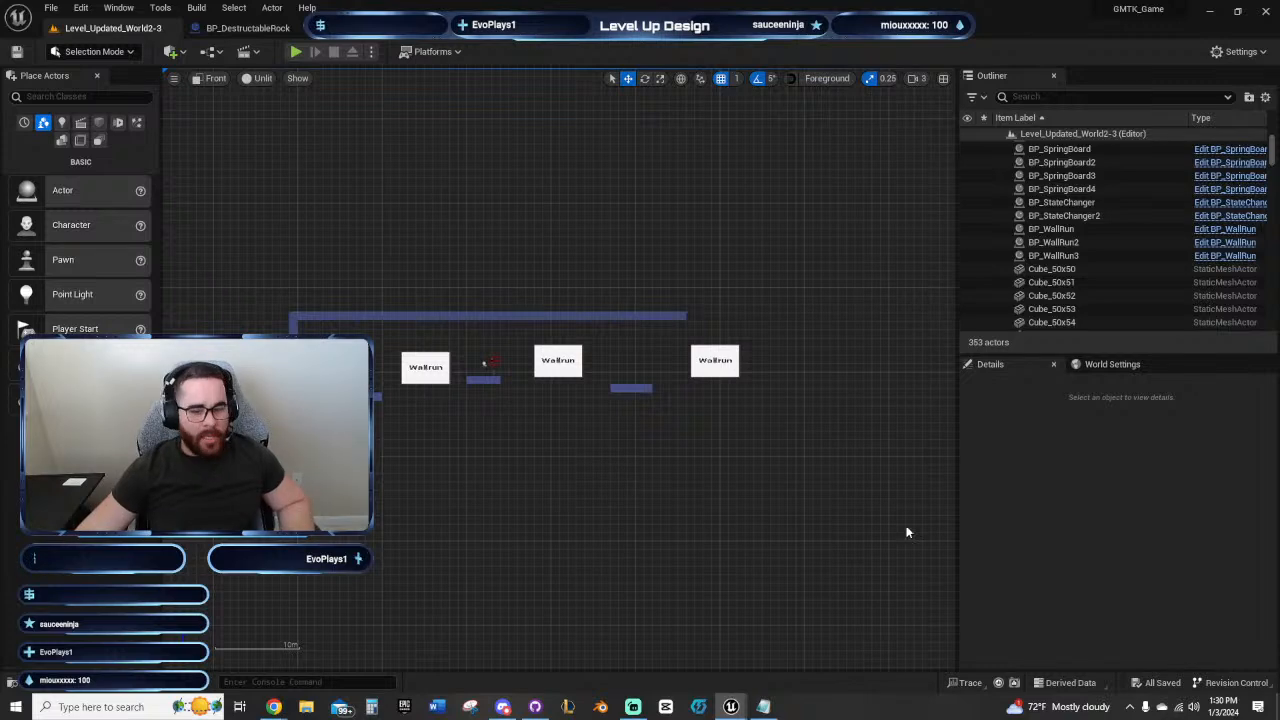
pyautogui.moveTo(740, 443); pyautogui.dragTo(526, 464, button='right')
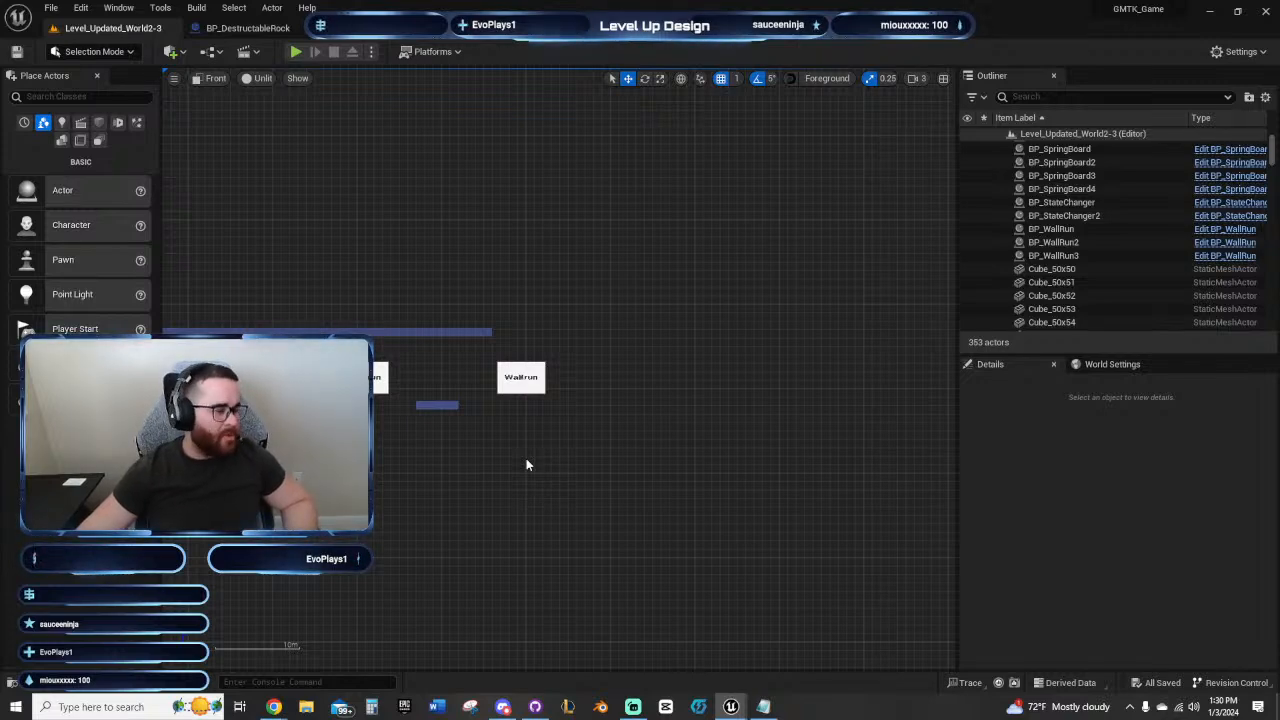
pyautogui.scroll(3, 560, 480)
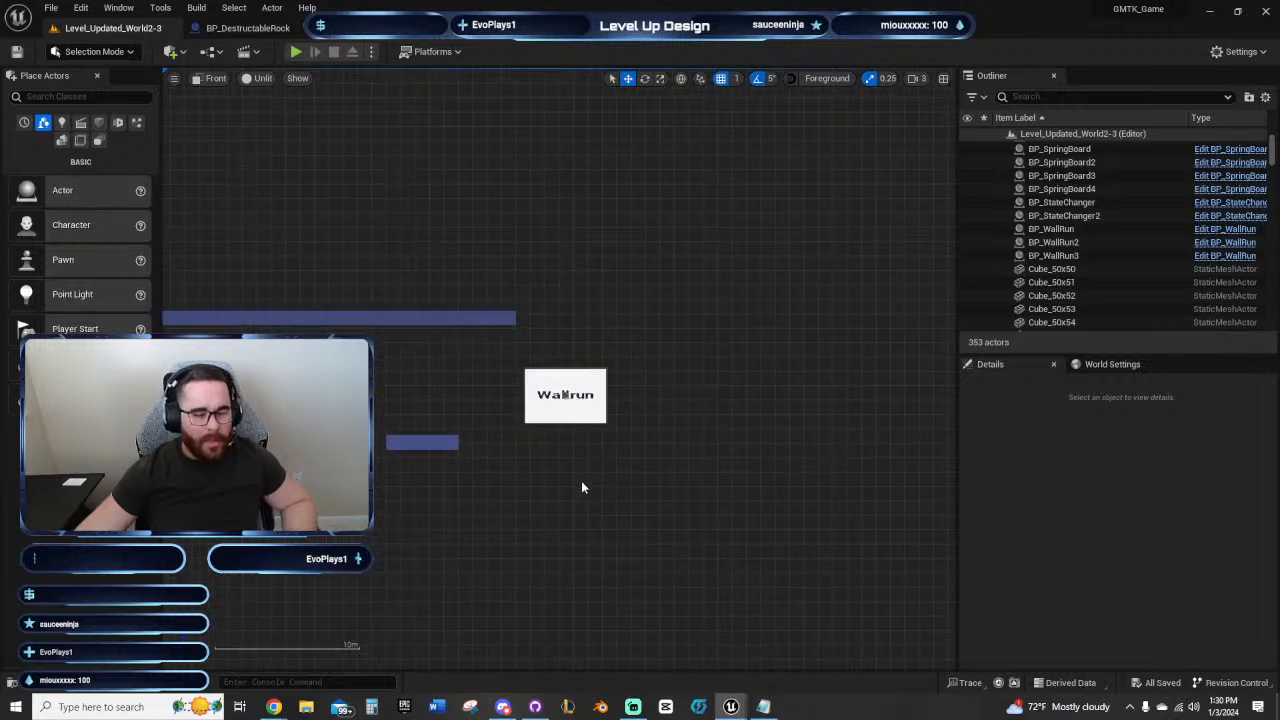
pyautogui.scroll(2, 575, 480)
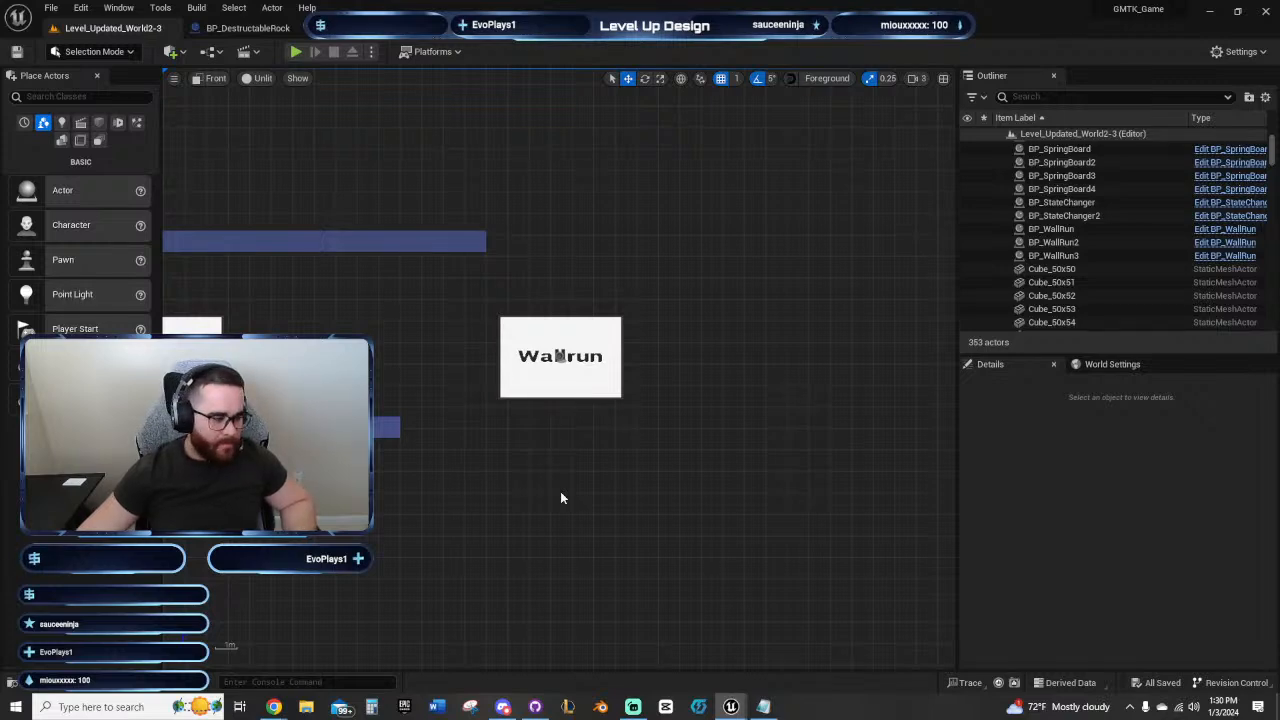
pyautogui.moveTo(596, 468); pyautogui.dragTo(626, 494, button='right')
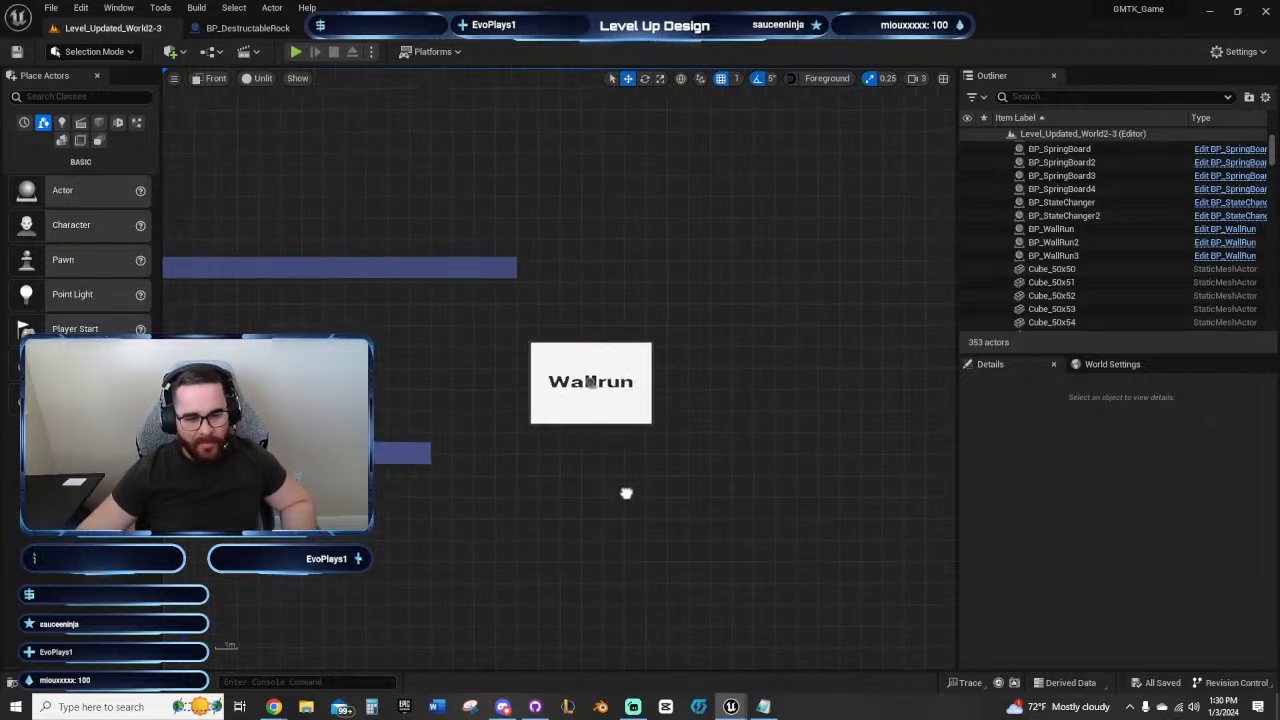
# Step: Move the third Wallrun panel slightly farther out and lower, to Y -11968 and Z 7081
pyautogui.click(591, 381)
pyautogui.scroll(1, 620, 465)
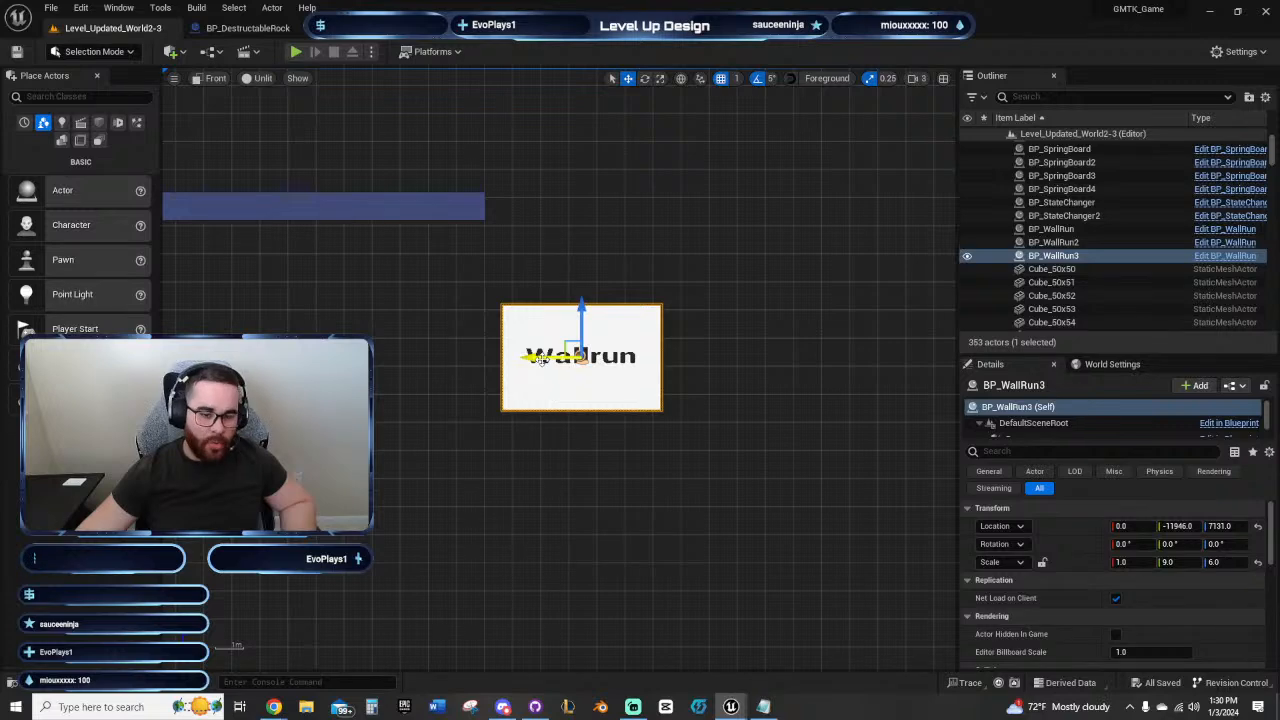
pyautogui.moveTo(542, 358); pyautogui.dragTo(566, 358)
pyautogui.moveTo(606, 317); pyautogui.dragTo(608, 331)
pyautogui.moveTo(569, 371); pyautogui.dragTo(552, 371)
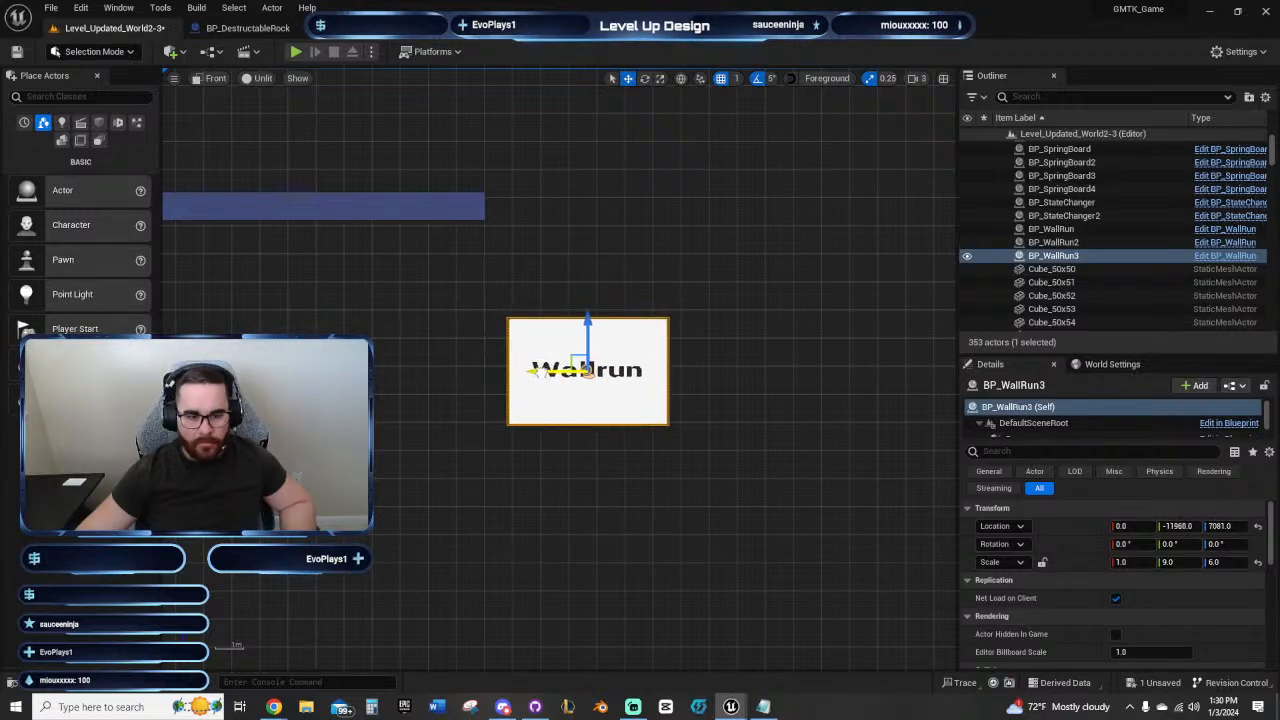
# Step: Extend the ceiling row past the third Wallrun panel by duplicating its end cube out to Y -12850 at Z 7620
pyautogui.click(478, 208)
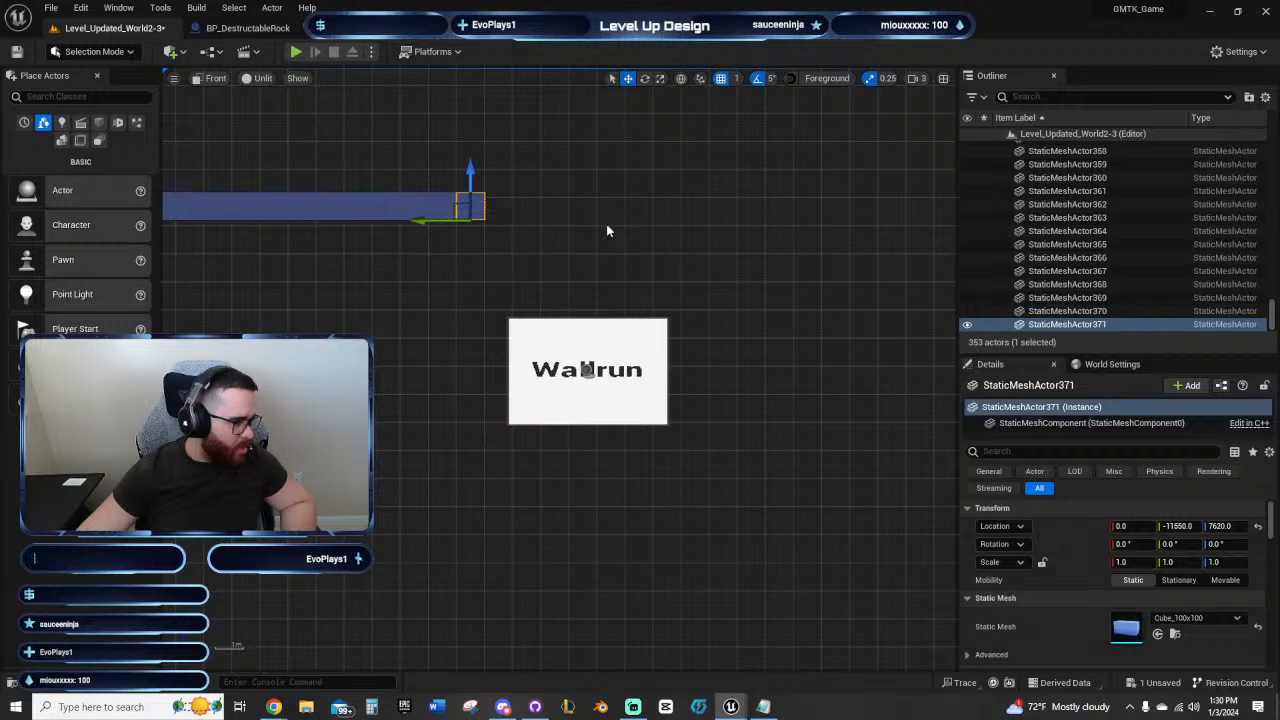
pyautogui.moveTo(700, 237); pyautogui.dragTo(616, 213, button='right')
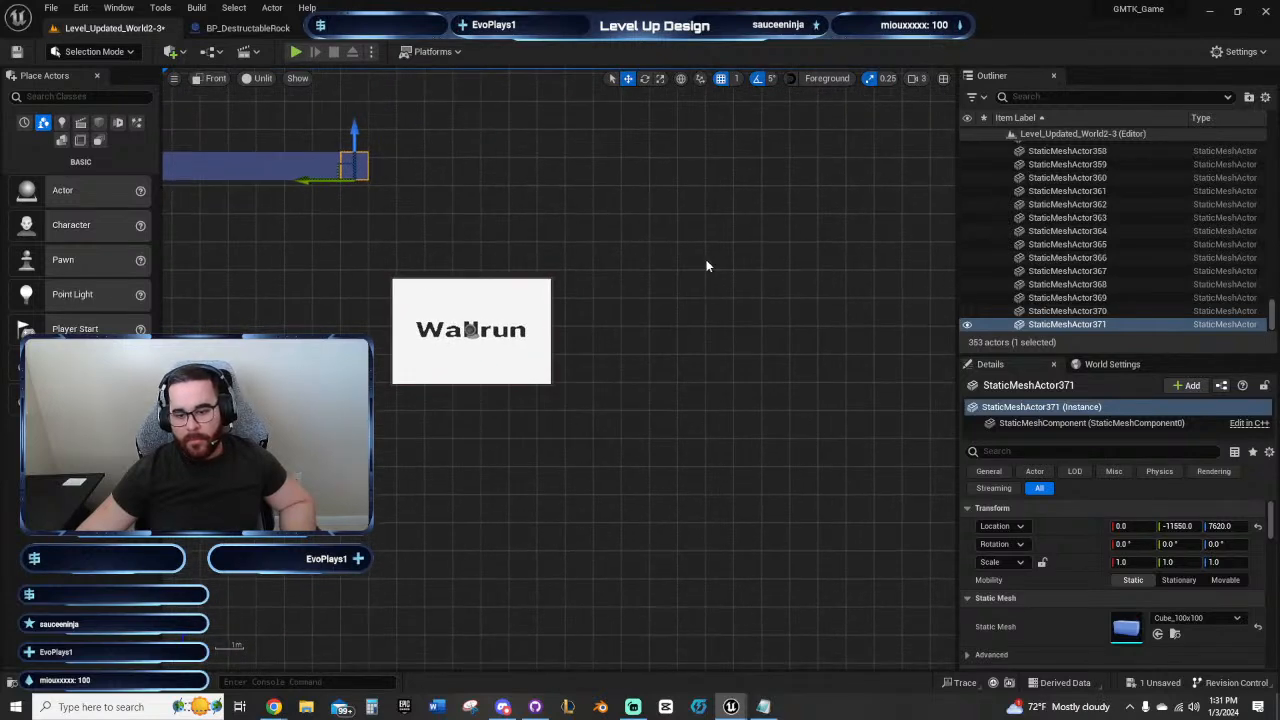
pyautogui.moveTo(706, 266); pyautogui.dragTo(688, 343, button='right')
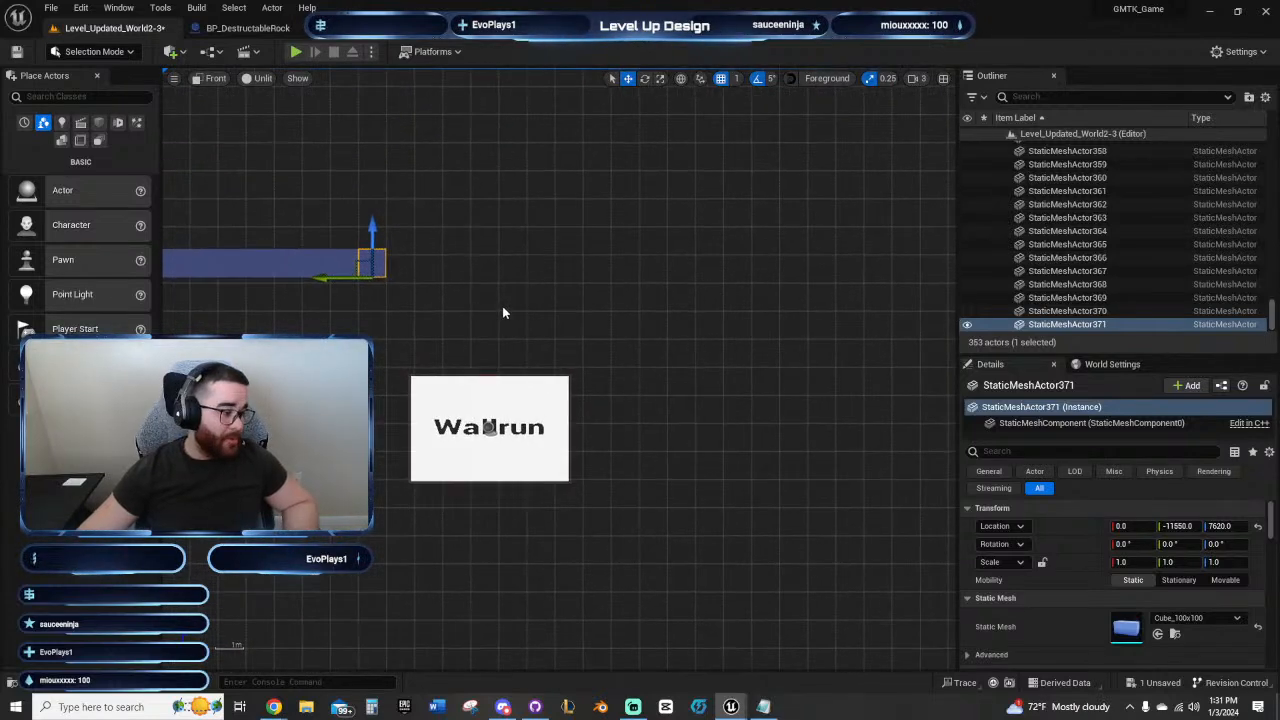
pyautogui.scroll(-2, 609, 306)
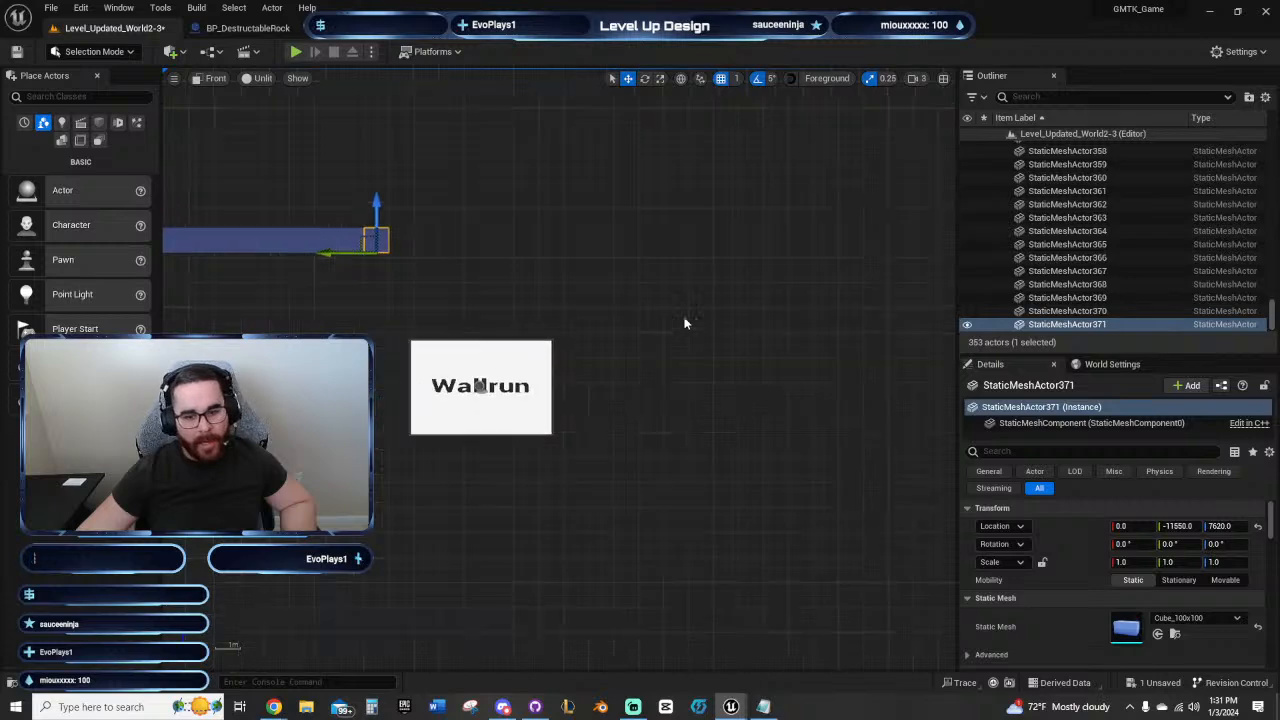
pyautogui.scroll(-1, 687, 323)
pyautogui.moveTo(770, 364); pyautogui.dragTo(863, 294, button='right')
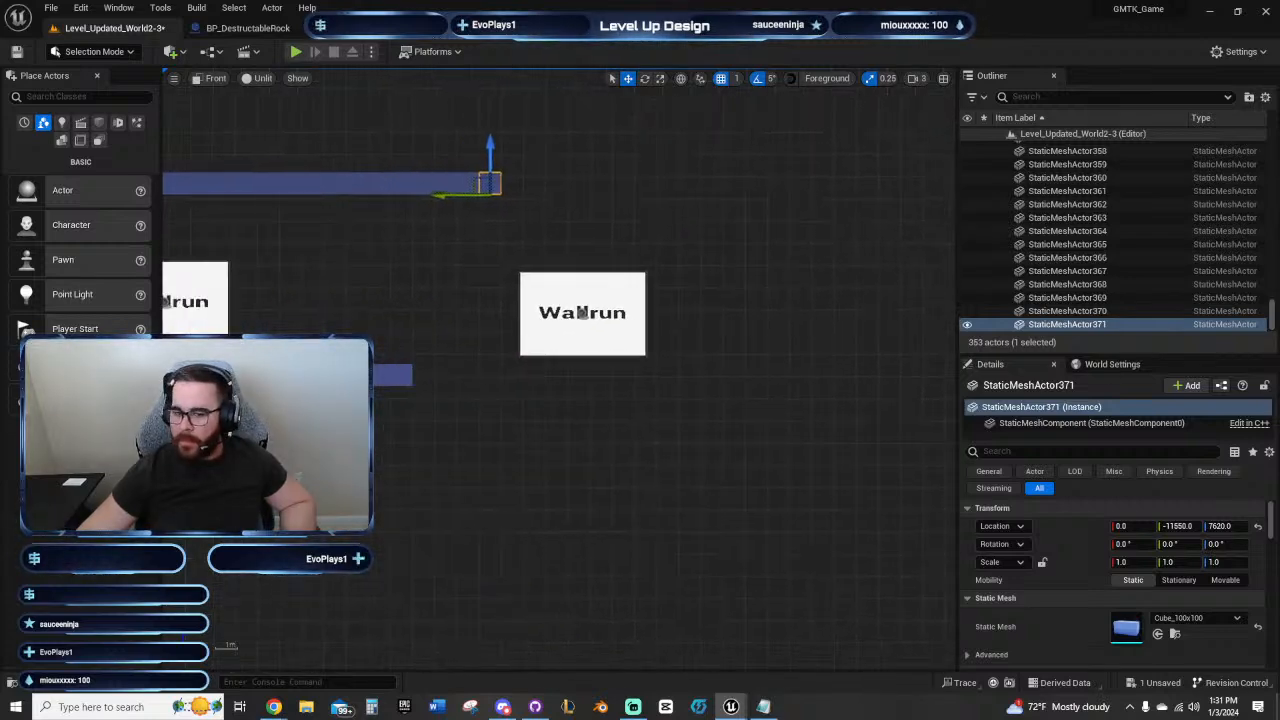
pyautogui.hotkey('shift', 'd')
pyautogui.hotkey('shift', 'd')
pyautogui.hotkey('shift', 'd')
pyautogui.hotkey('shift', 'd')
pyautogui.hotkey('shift', 'd')
pyautogui.hotkey('shift', 'd')
pyautogui.hotkey('shift', 'd')
pyautogui.hotkey('shift', 'd')
pyautogui.hotkey('shift', 'd')
pyautogui.hotkey('shift', 'd')
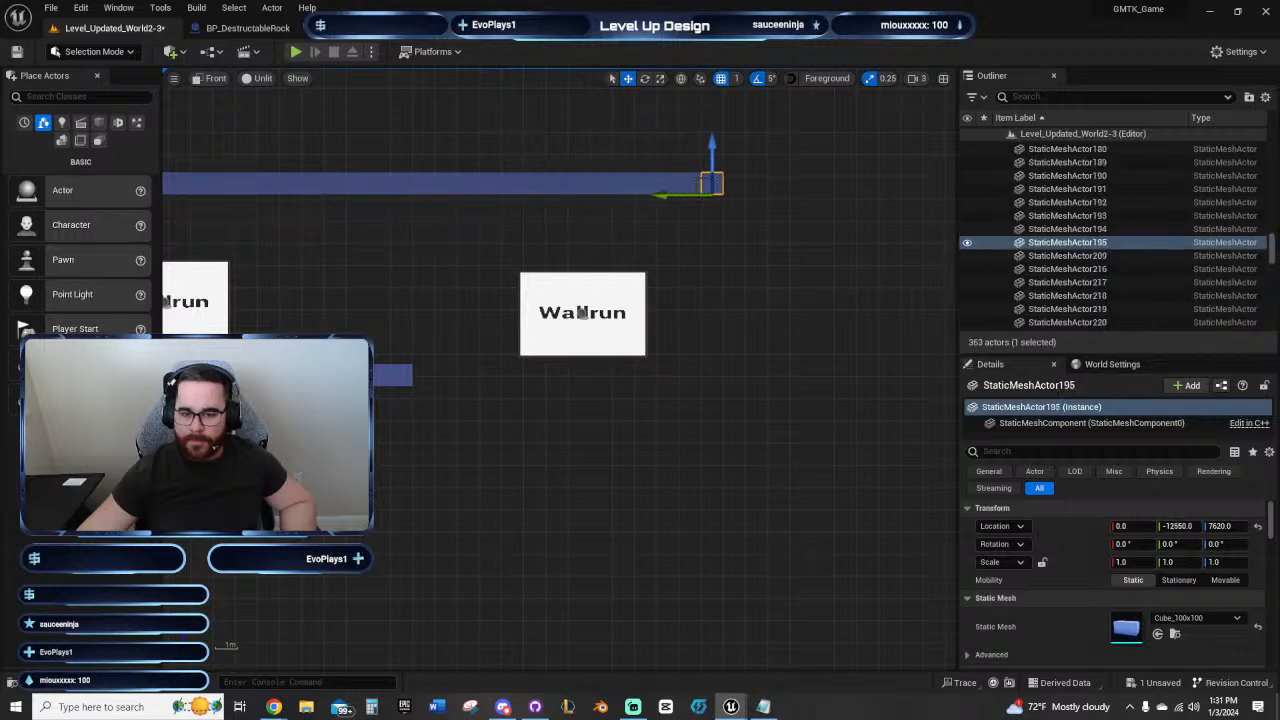
pyautogui.hotkey('shift', 'd')
pyautogui.hotkey('shift', 'd')
pyautogui.hotkey('shift', 'd')
pyautogui.moveTo(594, 417); pyautogui.dragTo(578, 423, button='right')
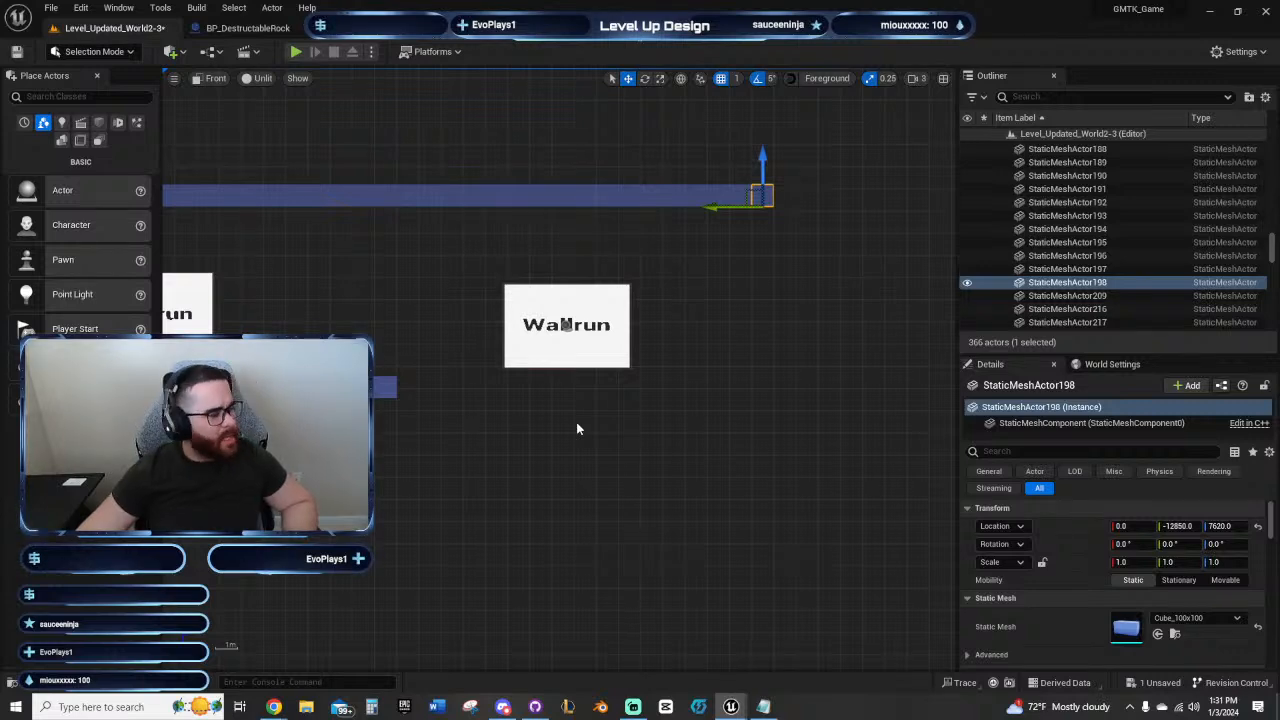
# Step: Duplicate the third Wallrun panel beyond and below the original, placing the copy at Y -12774 and Z 6881
pyautogui.moveTo(577, 425); pyautogui.dragTo(685, 455, button='right')
pyautogui.scroll(-2, 694, 422)
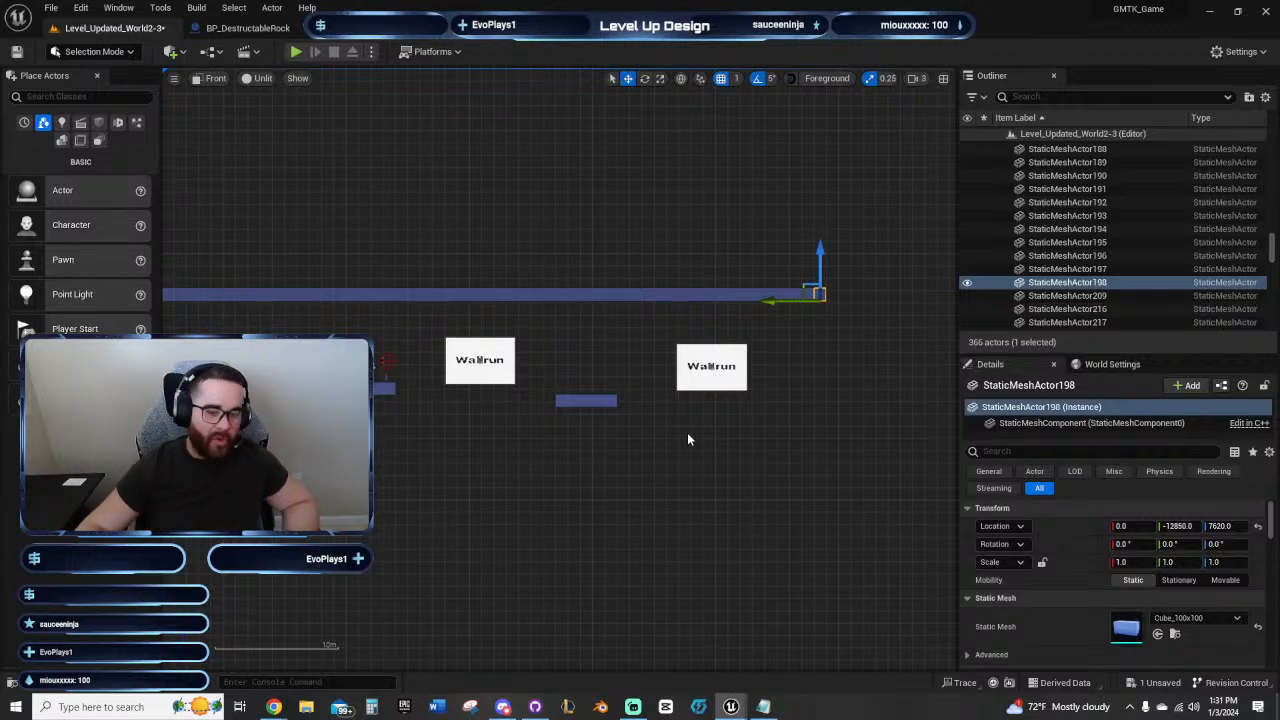
pyautogui.moveTo(705, 437); pyautogui.dragTo(641, 442, button='right')
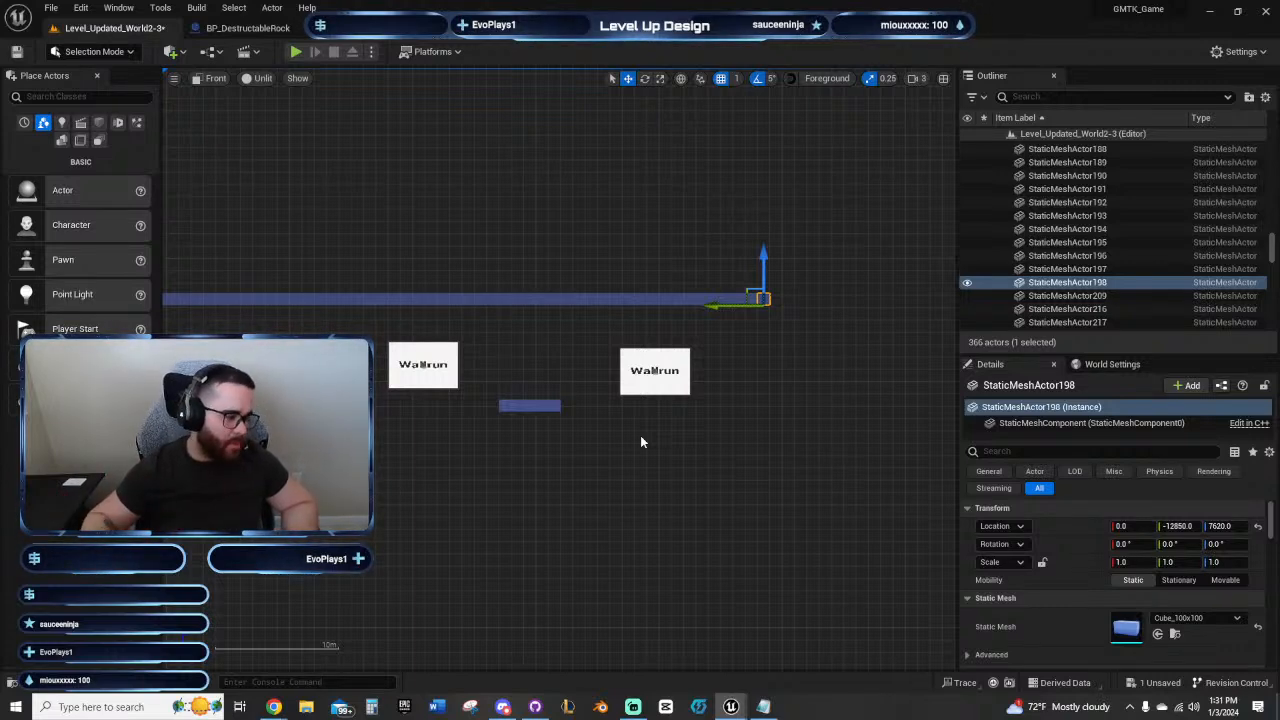
pyautogui.click(642, 441)
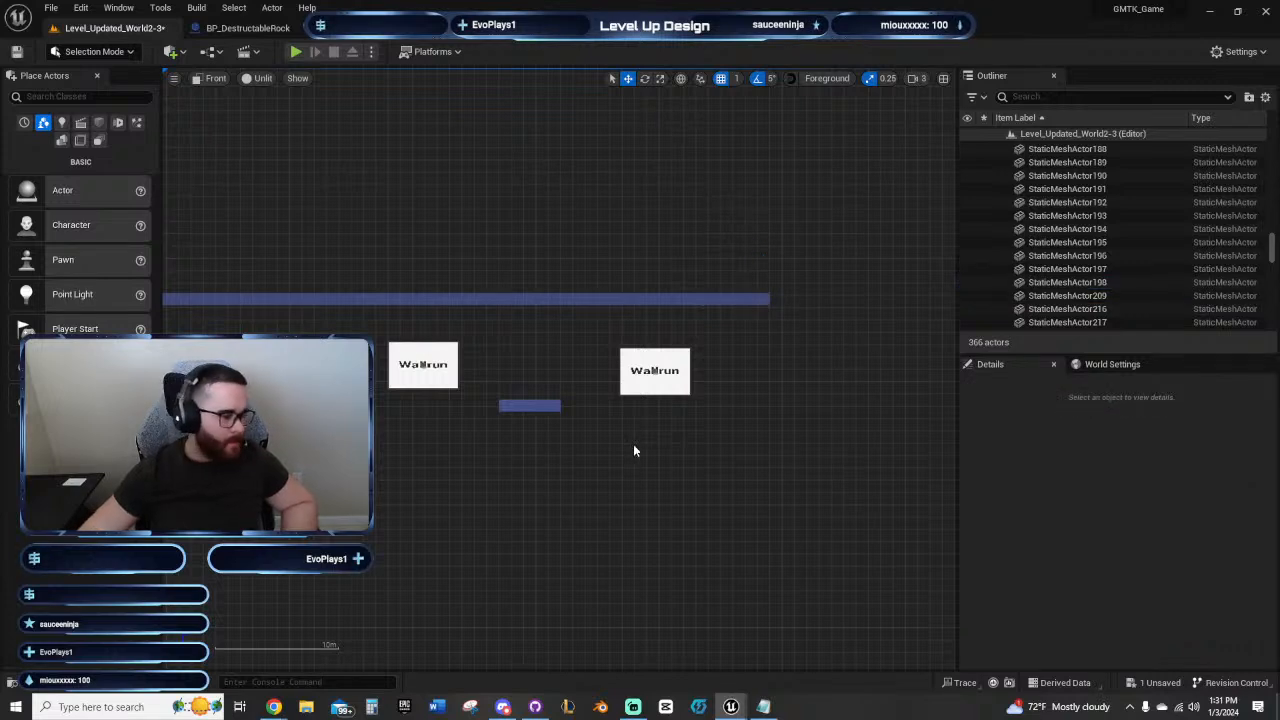
pyautogui.moveTo(711, 449); pyautogui.dragTo(515, 410, button='right')
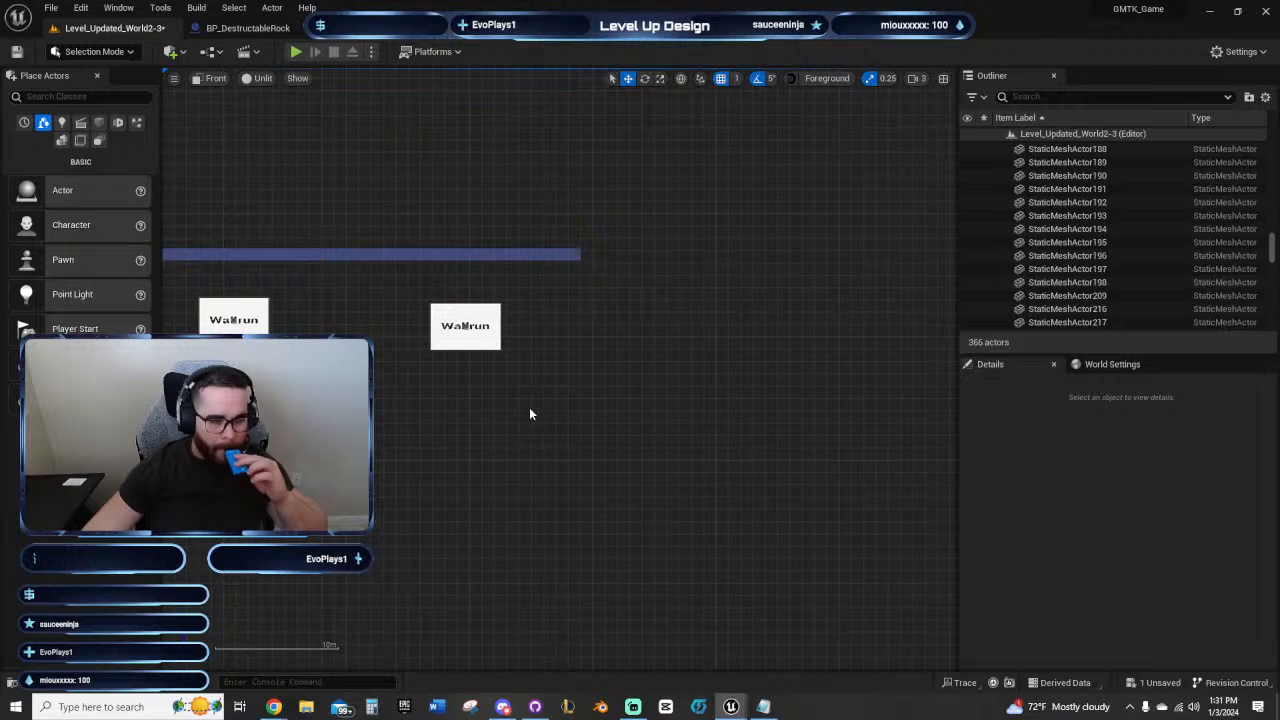
pyautogui.click(459, 321)
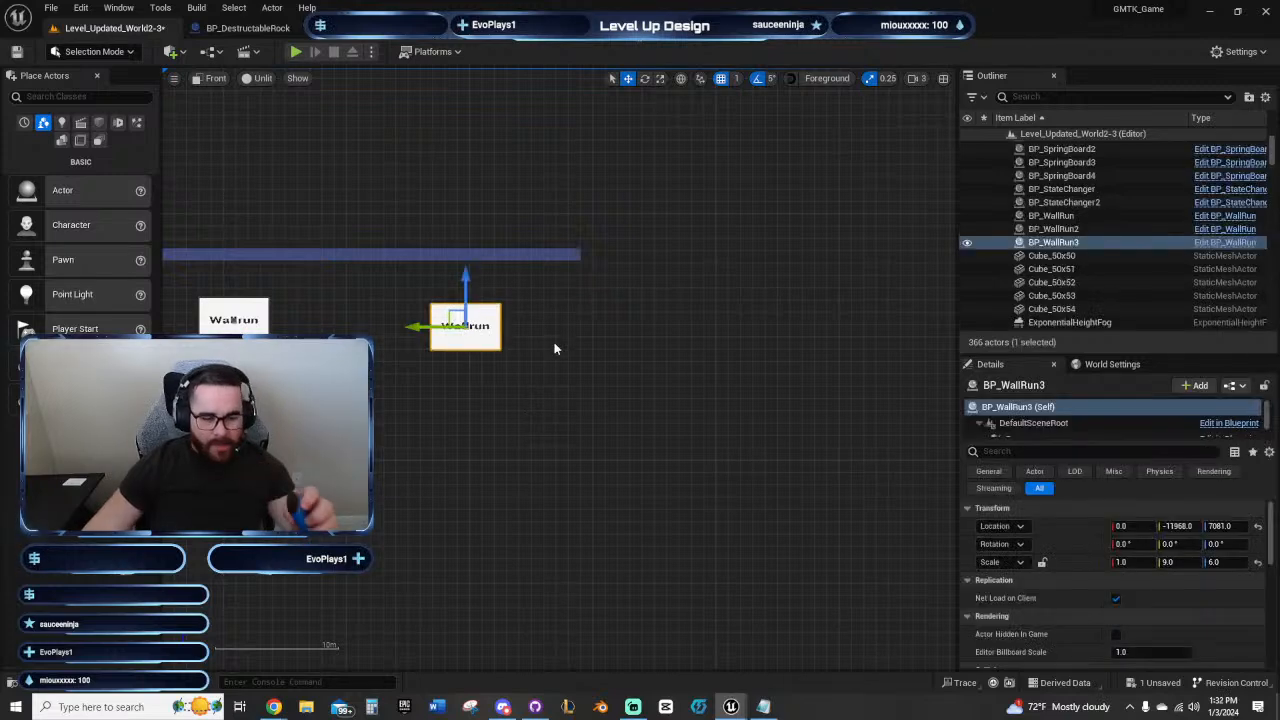
pyautogui.moveTo(609, 391); pyautogui.dragTo(631, 356, button='right')
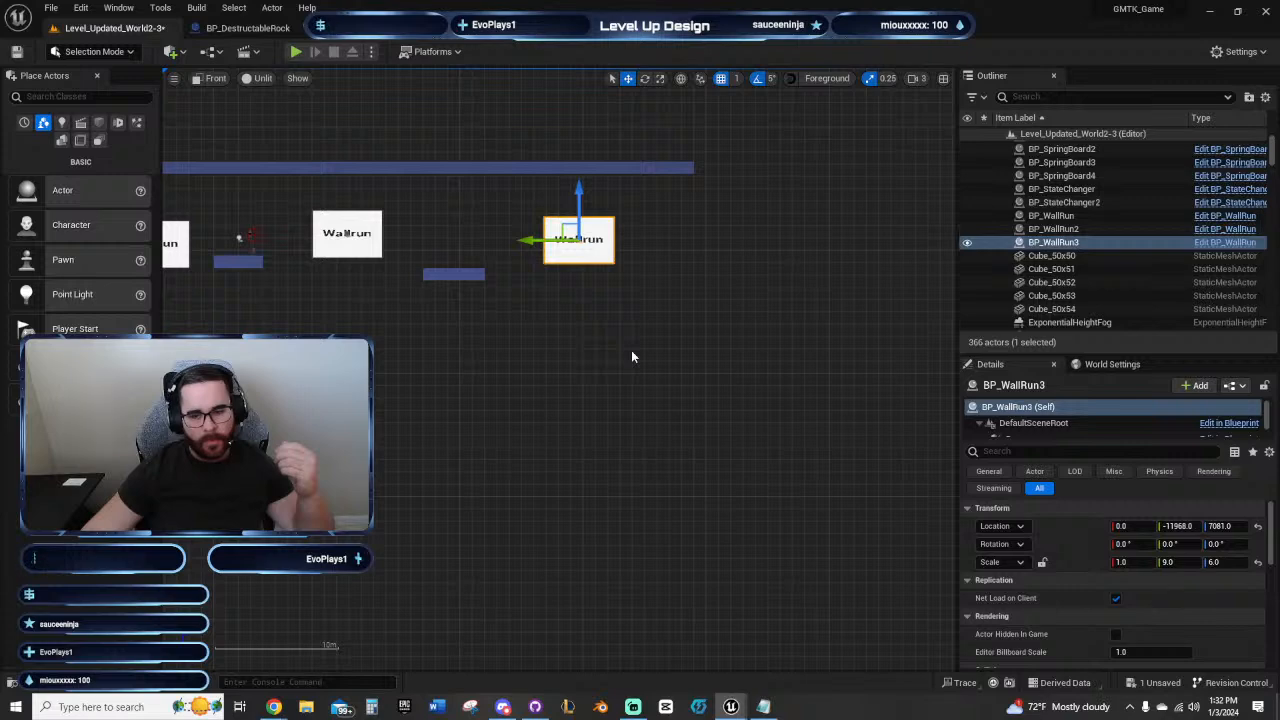
pyautogui.moveTo(774, 346); pyautogui.dragTo(640, 382, button='right')
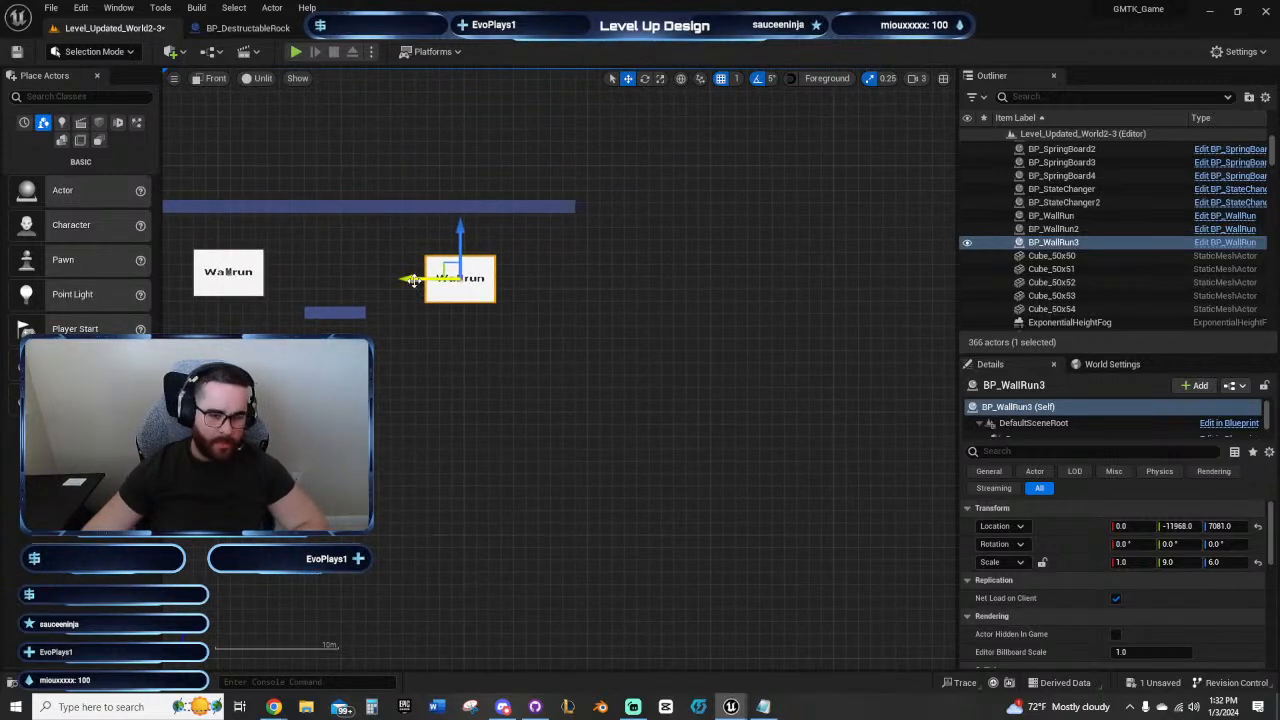
pyautogui.keyDown('alt'); pyautogui.moveTo(413, 280); pyautogui.dragTo(507, 279); pyautogui.keyUp('alt')
pyautogui.moveTo(548, 234)
pyautogui.mouseDown()
pyautogui.moveTo(551, 260)
pyautogui.moveTo(560, 253)
pyautogui.mouseUp()
pyautogui.moveTo(674, 352); pyautogui.dragTo(580, 337, button='right')
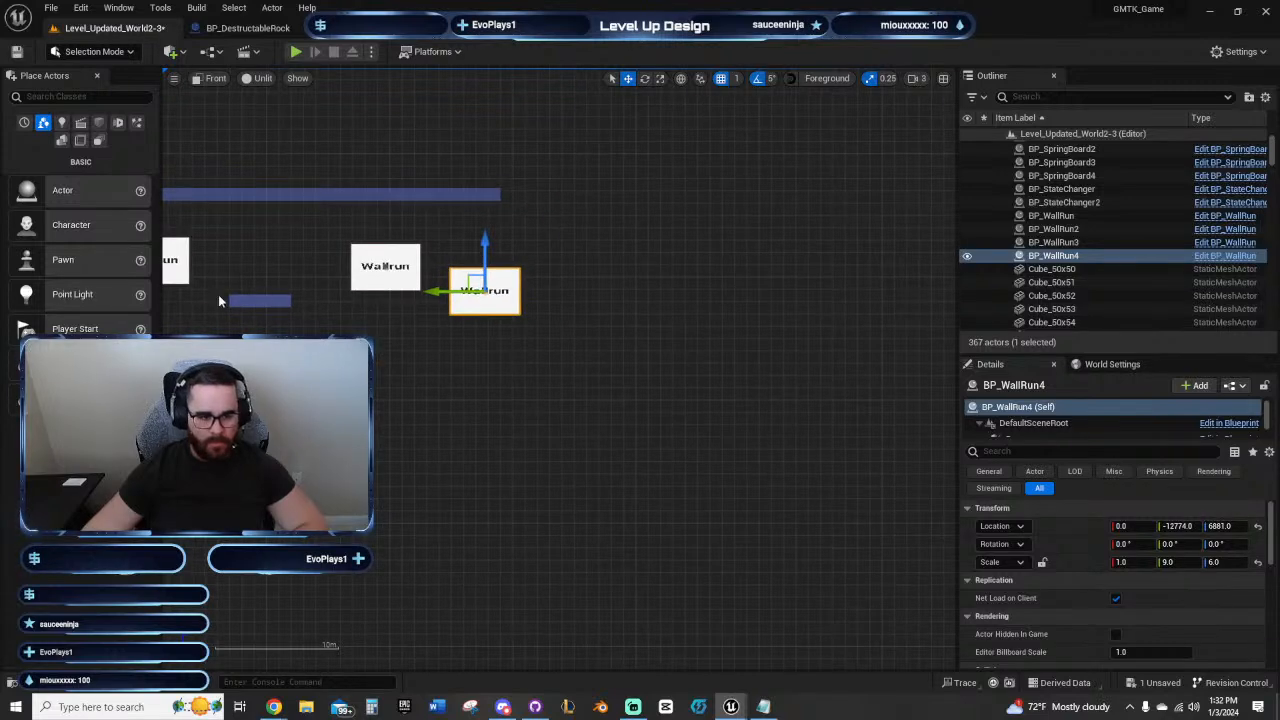
# Step: Copy the final platform's end cube past the fourth Wallrun panel to Y -13350, Z 6456, and extend it outward into a six-cube platform
pyautogui.click(287, 299)
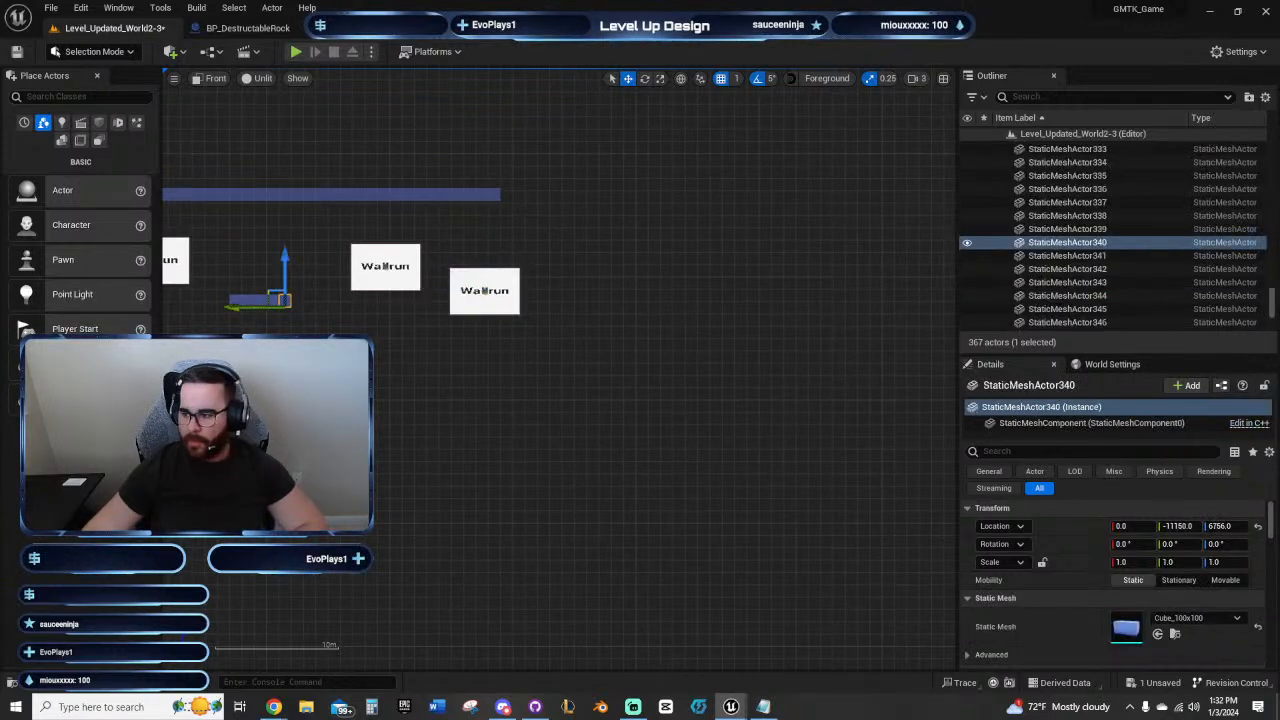
pyautogui.keyDown('alt'); pyautogui.moveTo(258, 307); pyautogui.dragTo(555, 338); pyautogui.keyUp('alt')
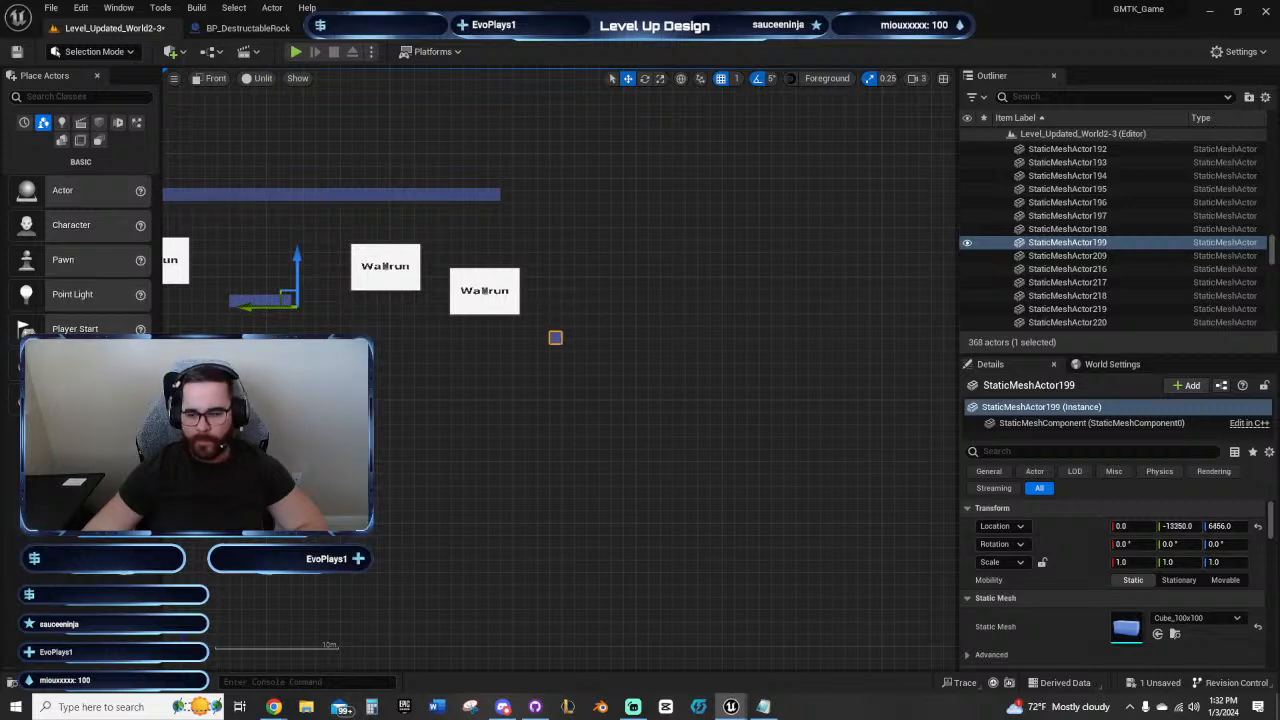
pyautogui.moveTo(636, 373); pyautogui.dragTo(760, 385, button='right')
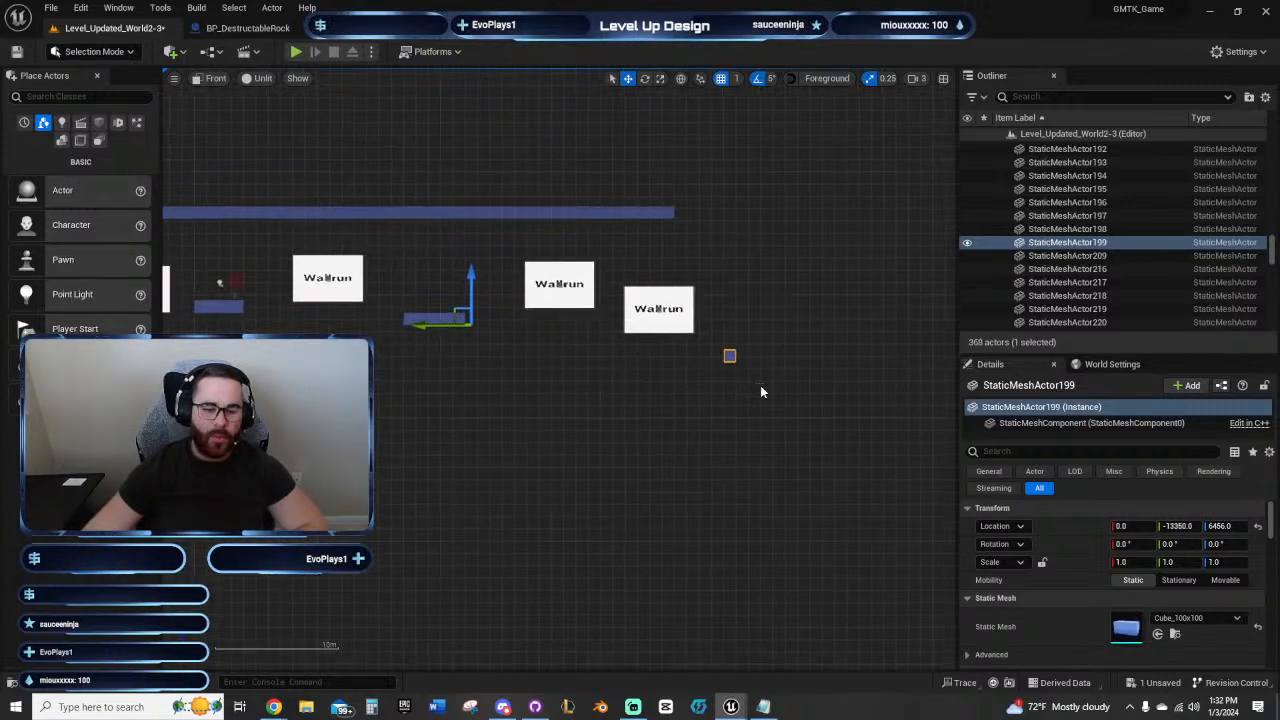
pyautogui.moveTo(625, 426)
pyautogui.mouseDown(button='right')
pyautogui.moveTo(540, 437)
pyautogui.moveTo(640, 410)
pyautogui.mouseUp(button='right')
pyautogui.moveTo(600, 258); pyautogui.dragTo(632, 265, button='right')
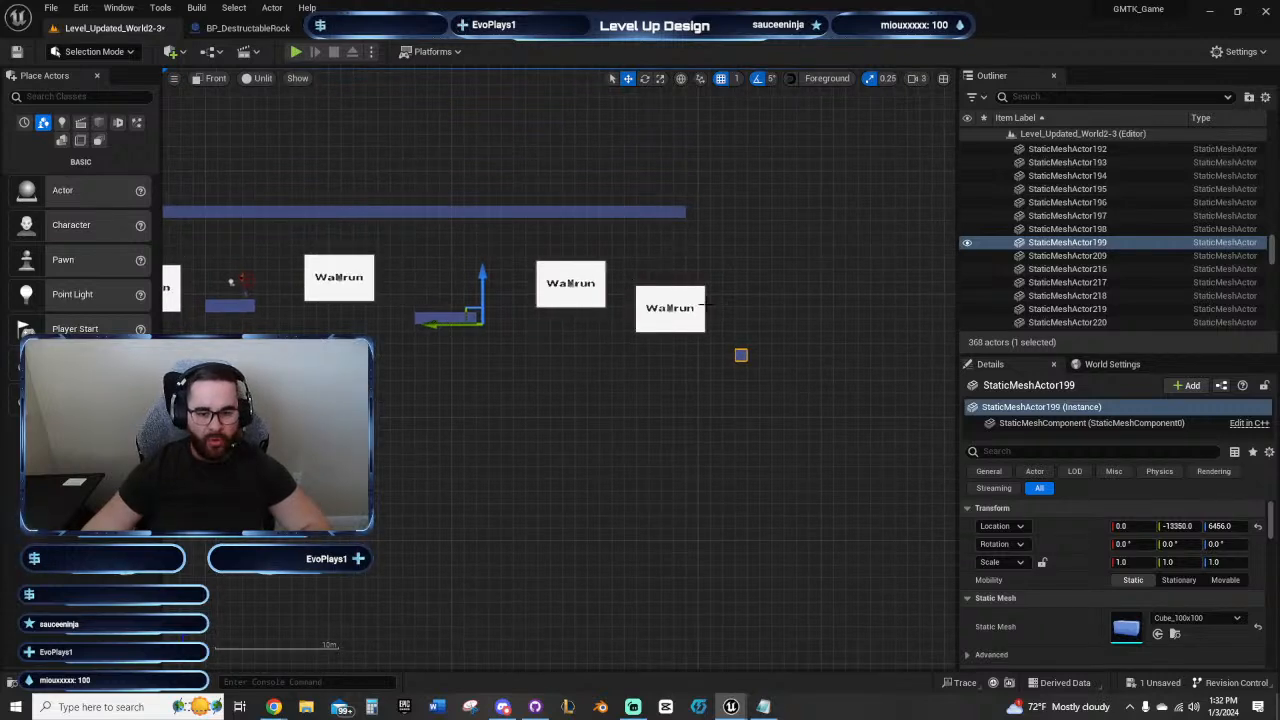
pyautogui.moveTo(817, 324); pyautogui.dragTo(685, 262, button='right')
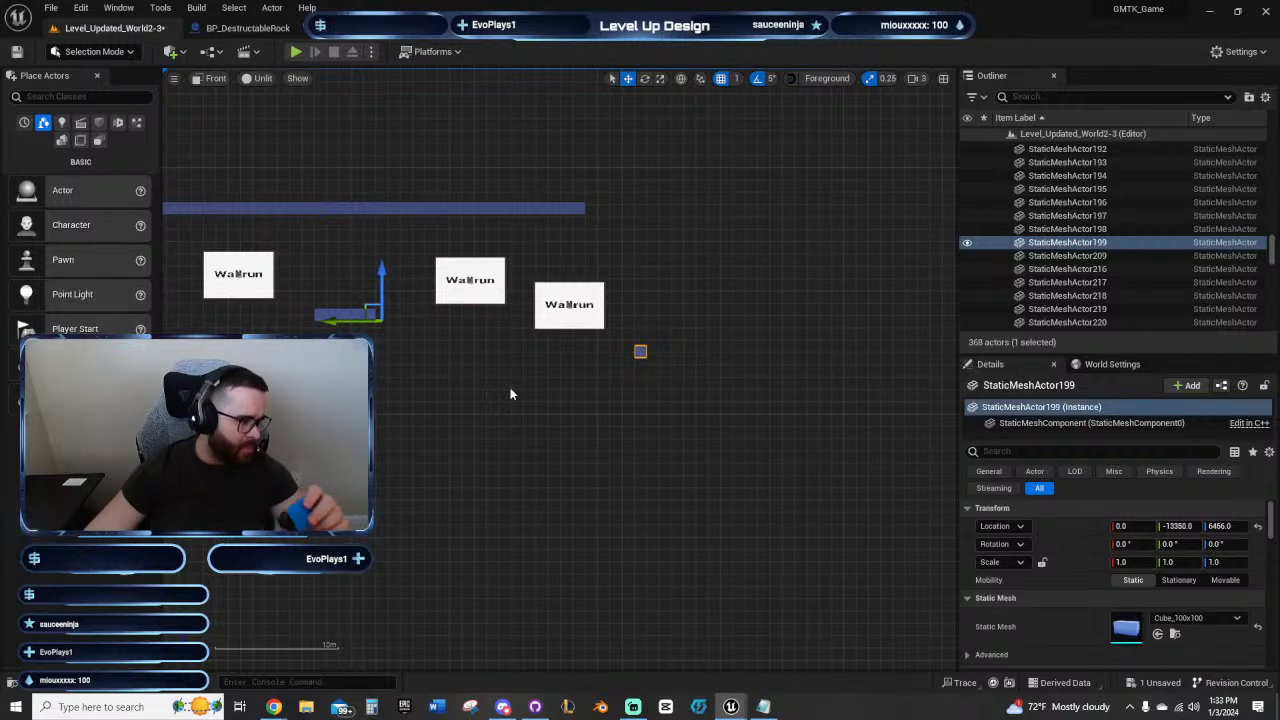
pyautogui.moveTo(689, 397); pyautogui.dragTo(655, 387, button='middle')
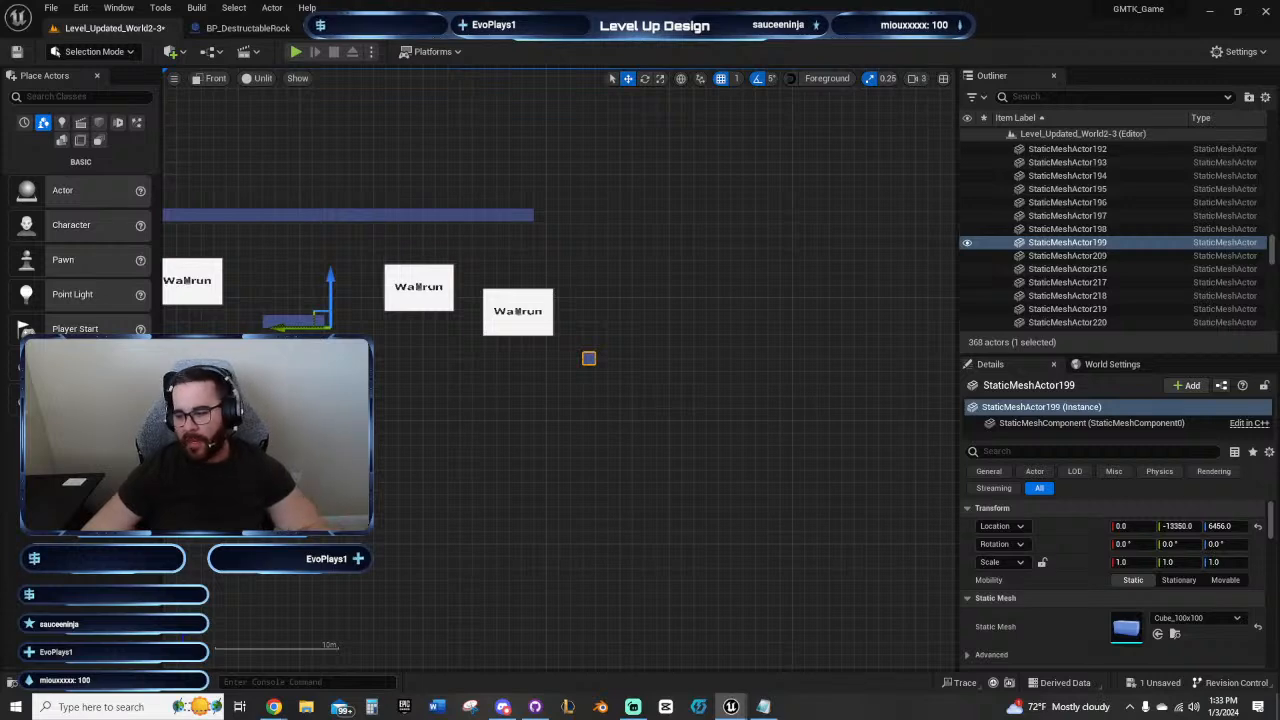
pyautogui.hotkey('ctrl', 'd')
pyautogui.hotkey('ctrl', 'd')
pyautogui.hotkey('ctrl', 'd')
pyautogui.hotkey('ctrl', 'd')
pyautogui.hotkey('ctrl', 'd')
# Step: Extend the ceiling row past the fourth Wallrun panel by duplicating its end cube out to Y -13550 at Z 7620
pyautogui.click(526, 214)
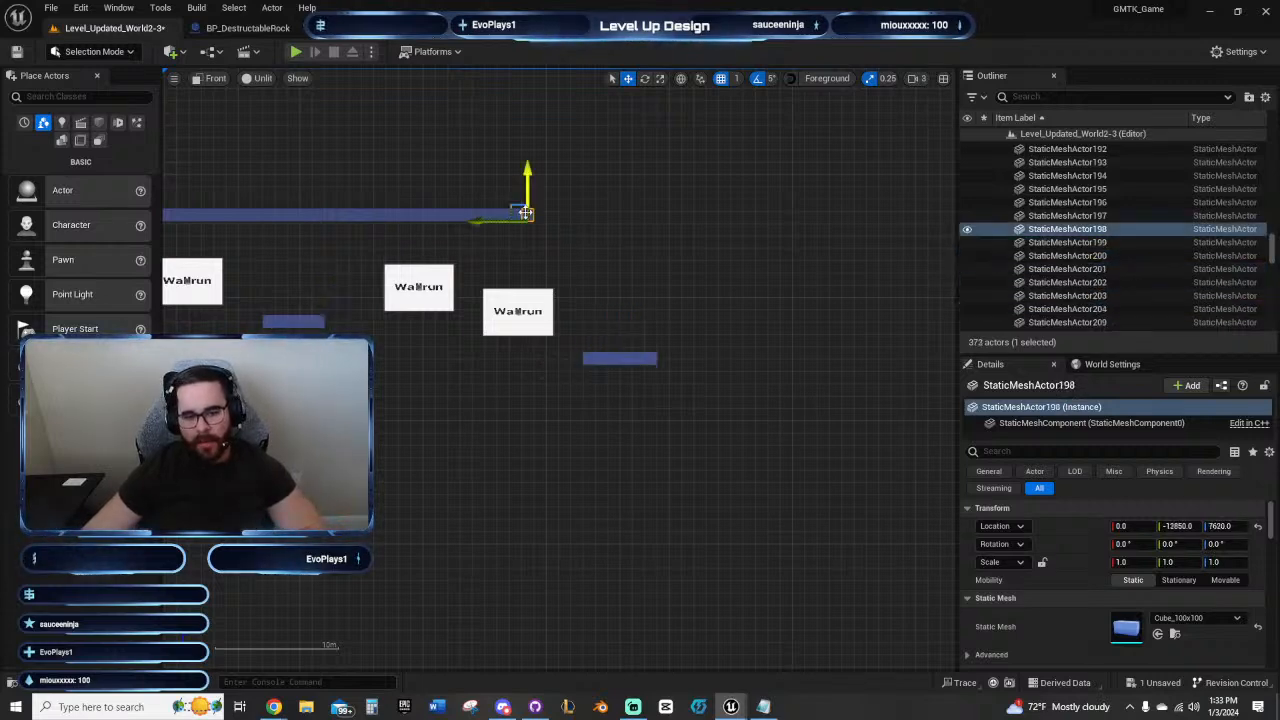
pyautogui.hotkey('ctrl', 'd')
pyautogui.hotkey('ctrl', 'd')
pyautogui.hotkey('ctrl', 'd')
pyautogui.hotkey('ctrl', 'd')
pyautogui.hotkey('ctrl', 'd')
pyautogui.hotkey('ctrl', 'd')
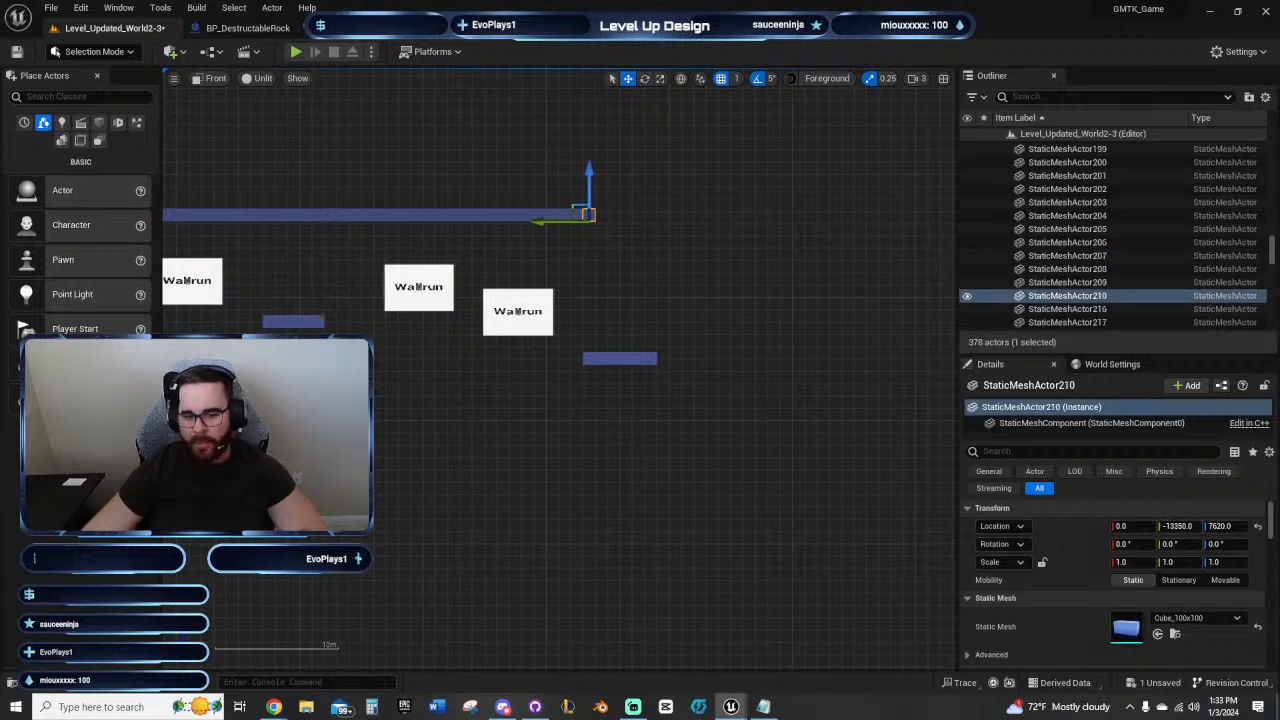
pyautogui.hotkey('ctrl', 'd')
# Step: Step the ceiling down to Z 7120 with duplicated cubes and continue it outward to Y -14050
pyautogui.hotkey('ctrl', 'd')
pyautogui.hotkey('ctrl', 'd')
pyautogui.hotkey('ctrl', 'd')
pyautogui.hotkey('ctrl', 'd')
pyautogui.hotkey('ctrl', 'd')
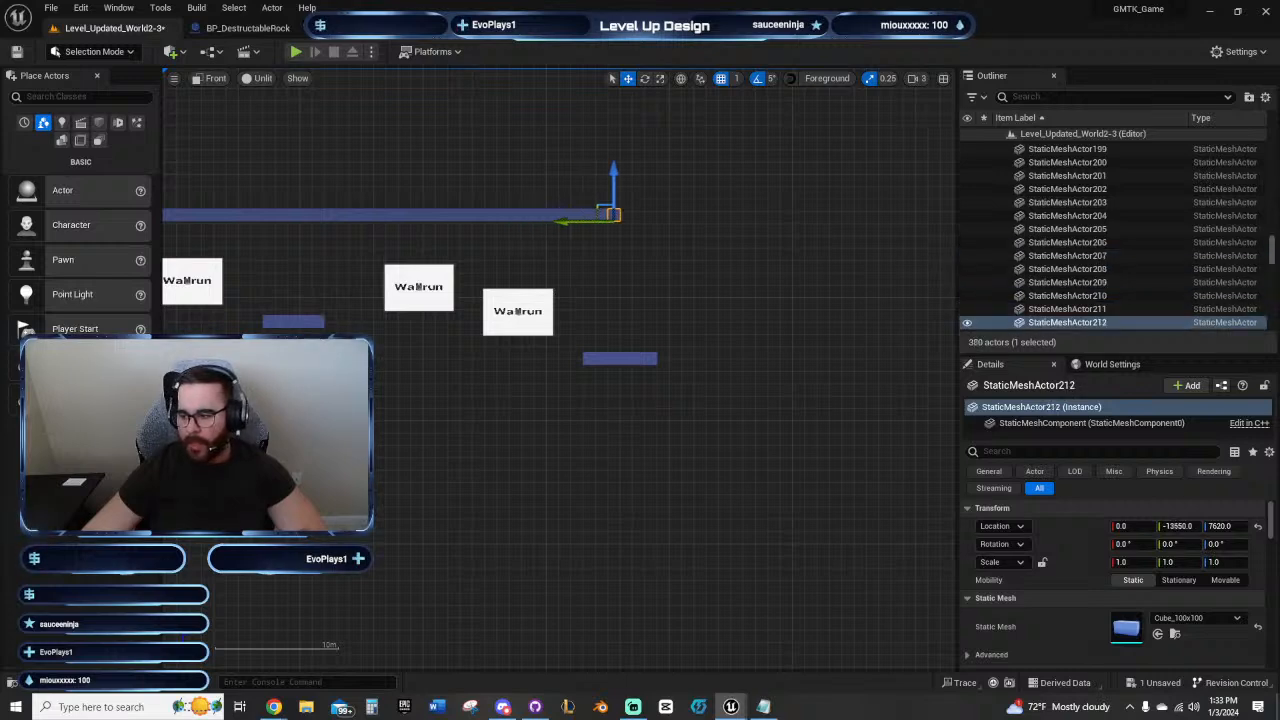
pyautogui.hotkey('ctrl', 'd')
pyautogui.hotkey('ctrl', 'd')
pyautogui.hotkey('ctrl', 'd')
pyautogui.hotkey('ctrl', 'd')
pyautogui.hotkey('ctrl', 'd')
pyautogui.hotkey('ctrl', 'd')
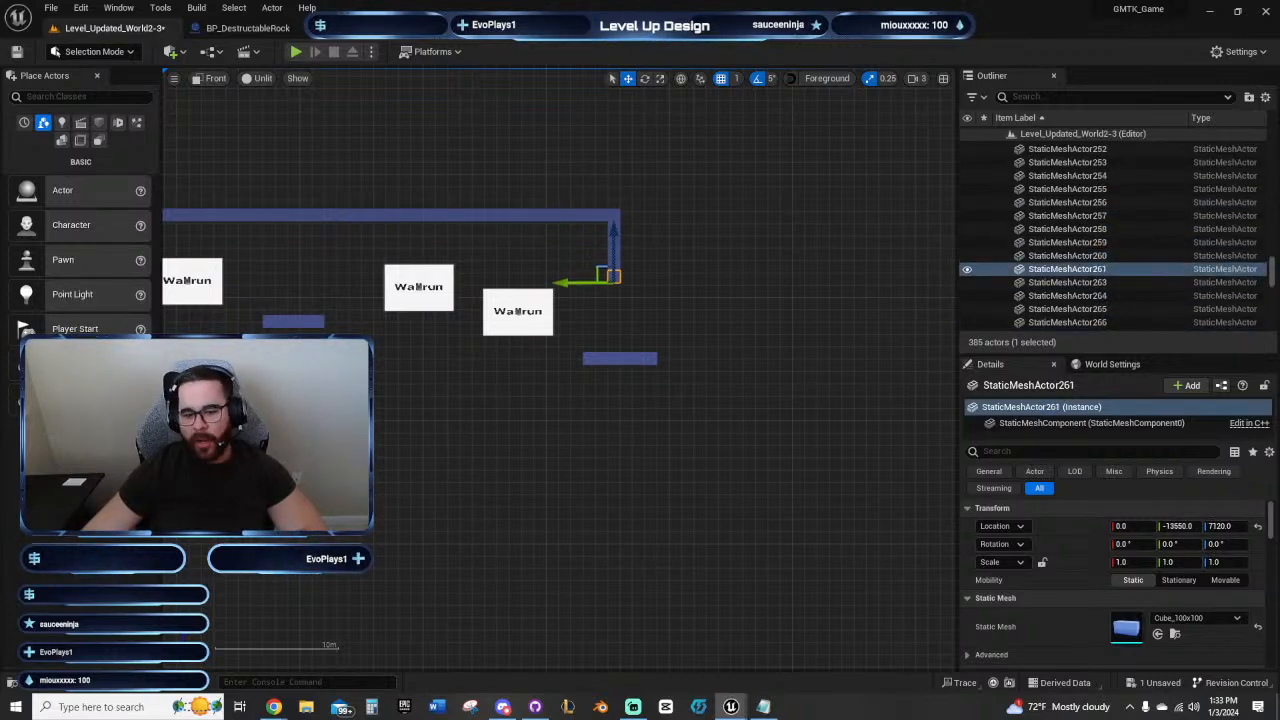
# Step: Lengthen the new lower platform by duplicating its end cube out to Y -14150 at Z 6456
pyautogui.click(652, 358)
pyautogui.hotkey('ctrl', 'd')
pyautogui.hotkey('ctrl', 'd')
pyautogui.hotkey('ctrl', 'd')
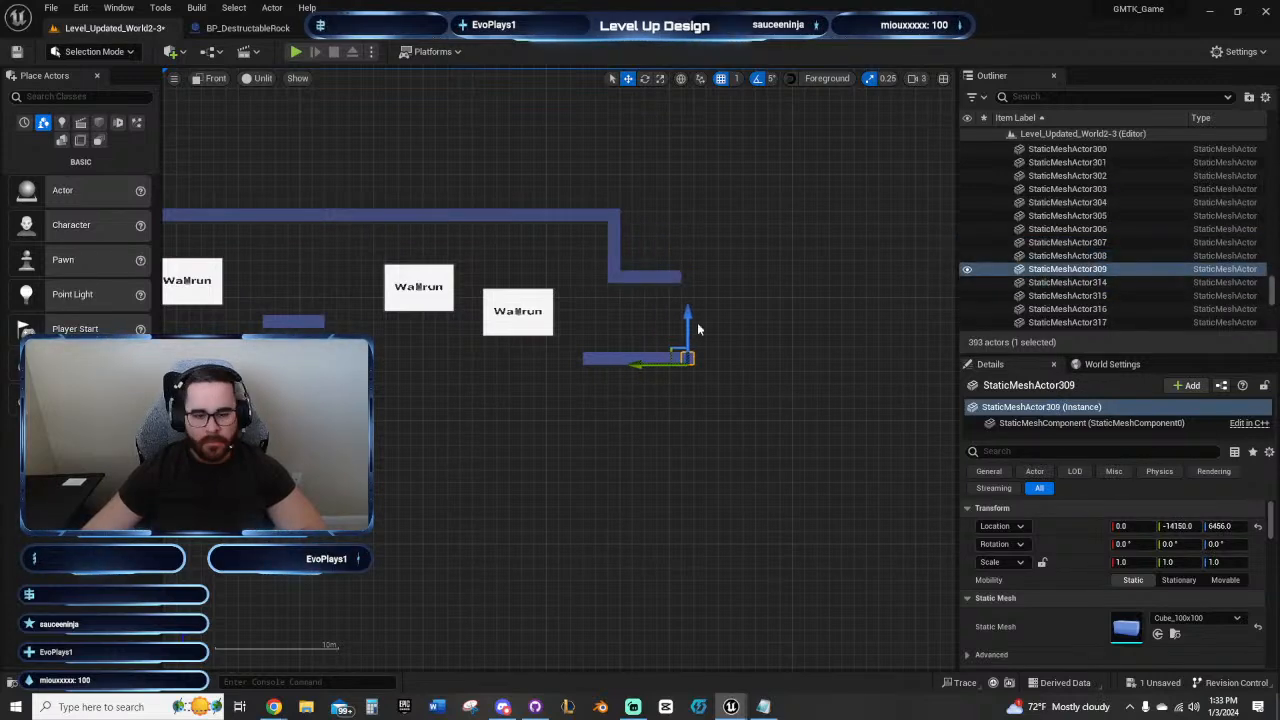
# Step: Extend the lowered ceiling section with a duplicate of its end cube at Y -14150, Z 7120
pyautogui.click(668, 276)
pyautogui.hotkey('ctrl', 'd')
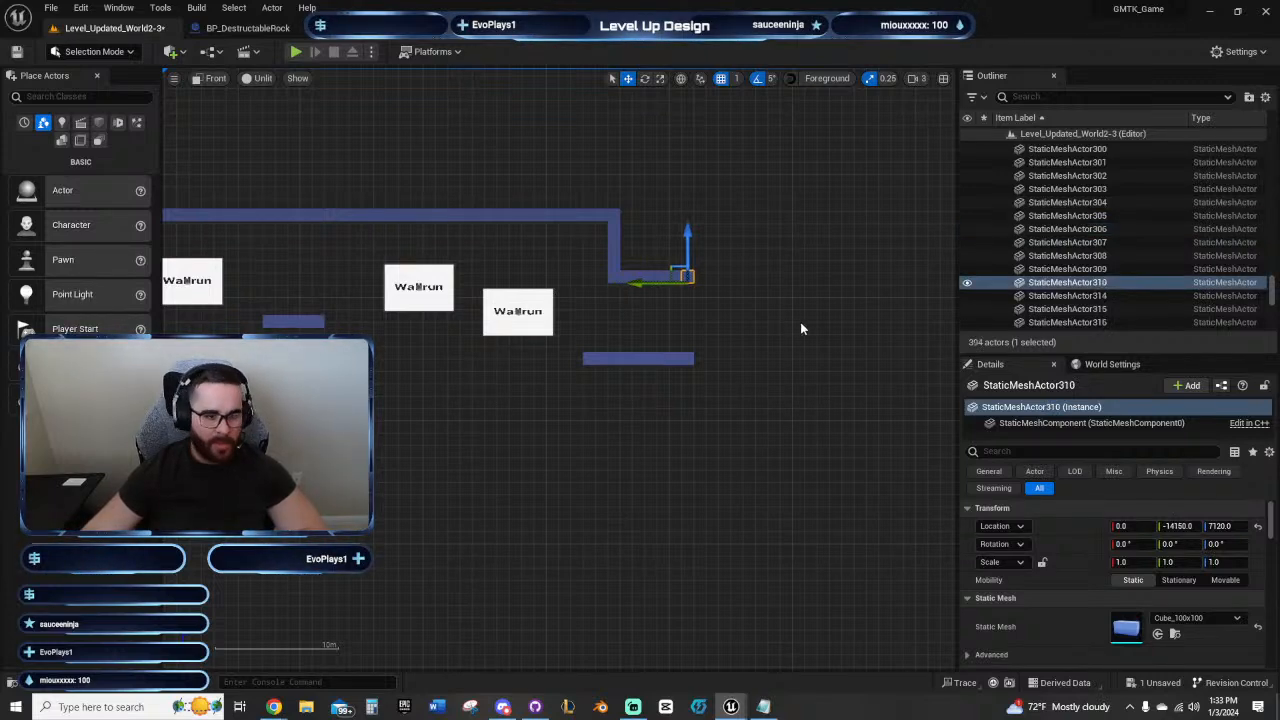
pyautogui.moveTo(800, 328); pyautogui.dragTo(788, 365, button='right')
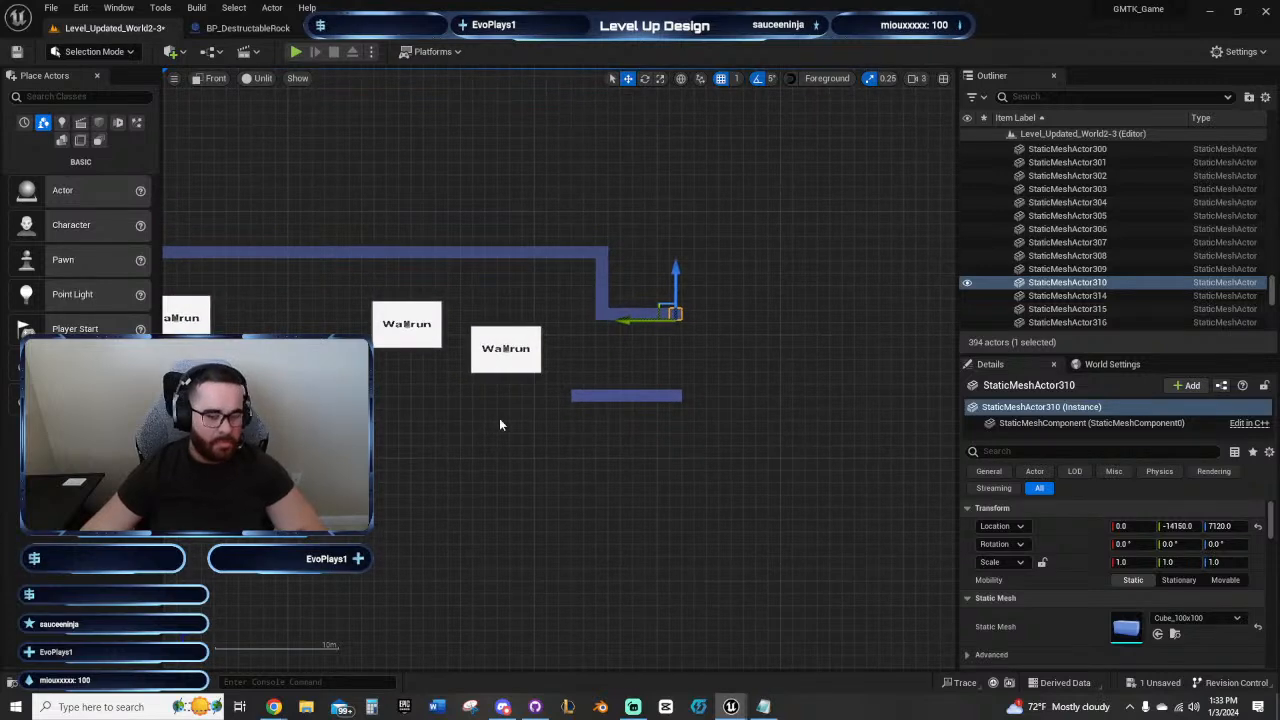
pyautogui.moveTo(500, 424); pyautogui.dragTo(563, 394, button='right')
pyautogui.moveTo(751, 457); pyautogui.dragTo(637, 477, button='right')
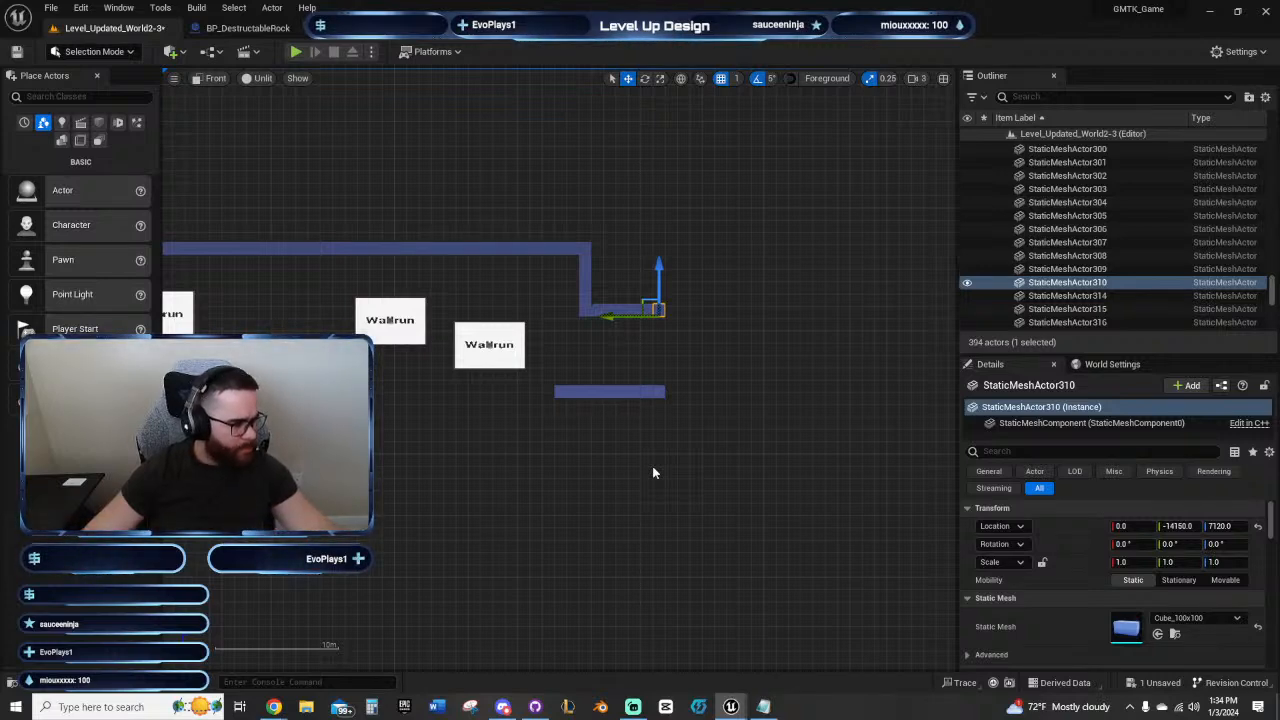
# Step: Move the BP_Checkpoints actor onto the platform between the second and third Wallrun panels, at Y -10832, Z 6864.5209
pyautogui.moveTo(560, 441); pyautogui.dragTo(921, 356, button='right')
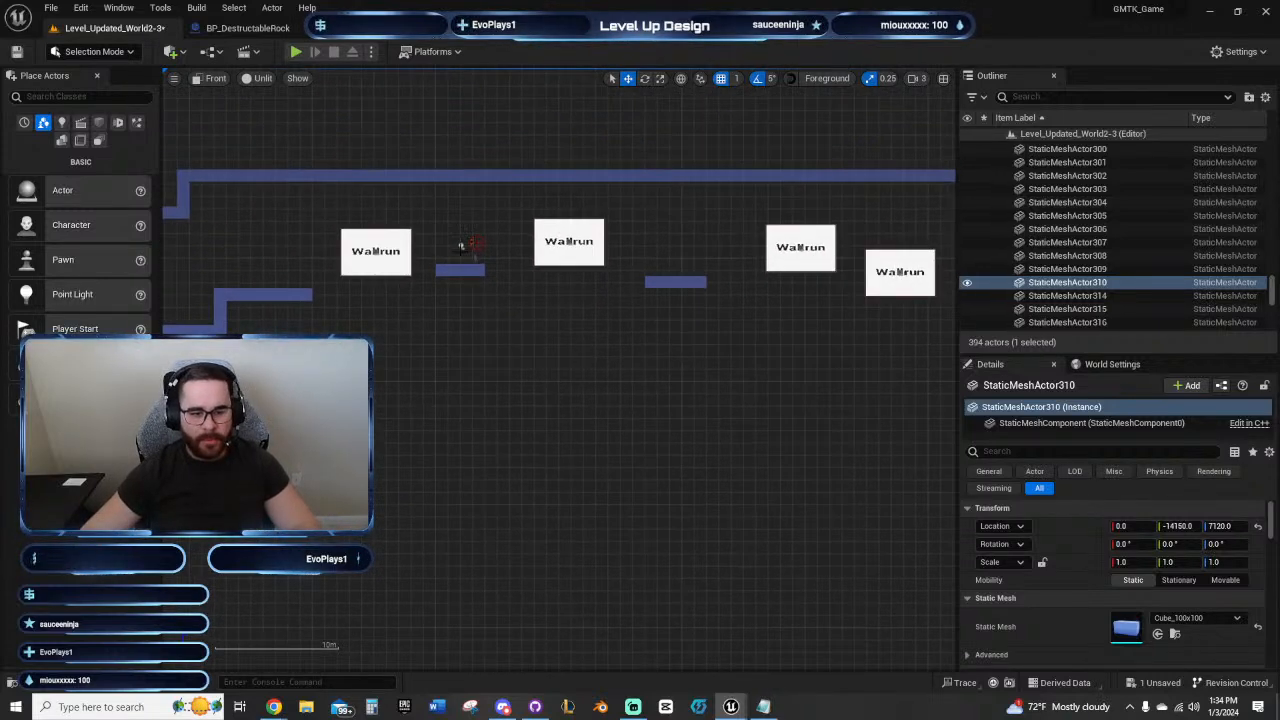
pyautogui.click(472, 244)
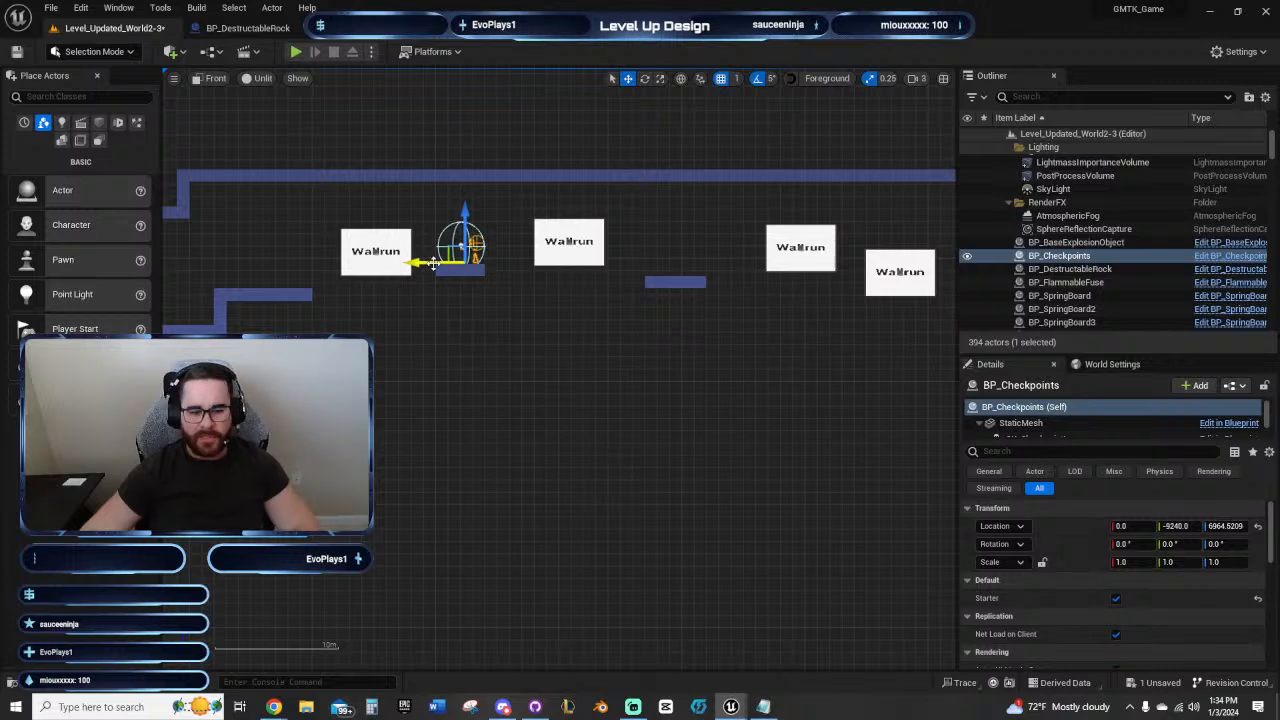
pyautogui.moveTo(432, 263); pyautogui.dragTo(645, 278)
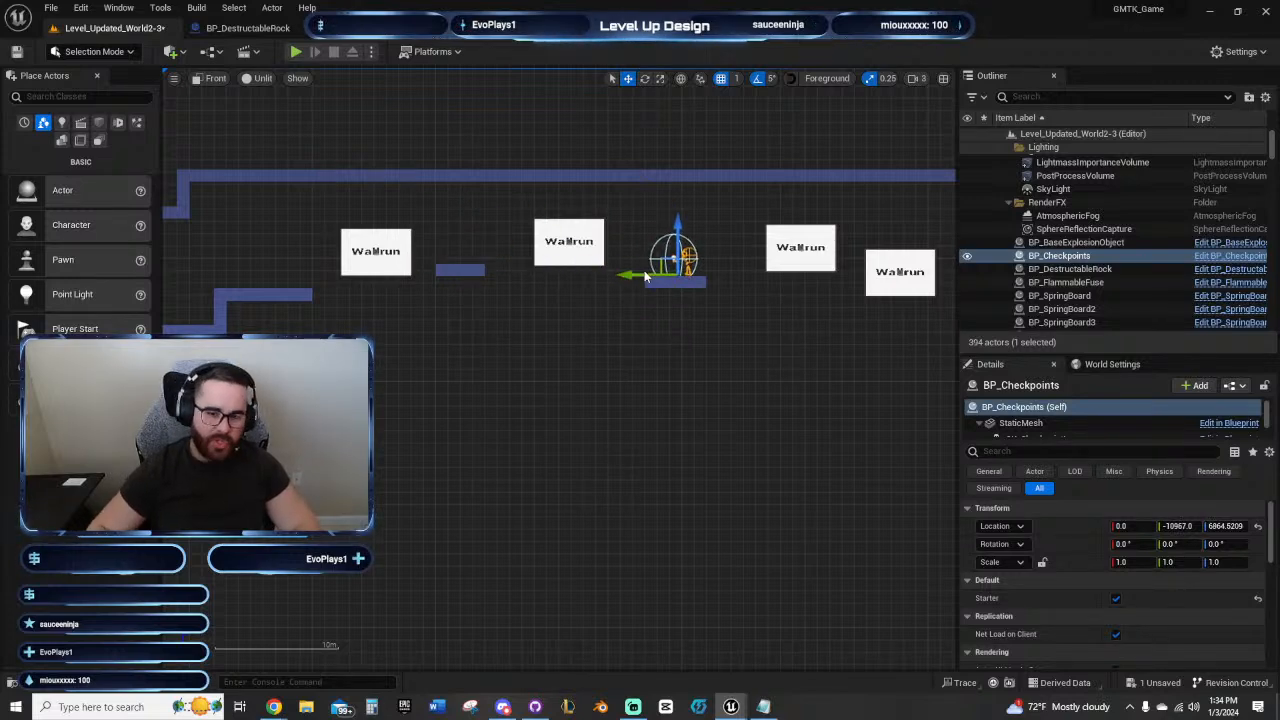
pyautogui.moveTo(733, 362); pyautogui.dragTo(664, 388, button='right')
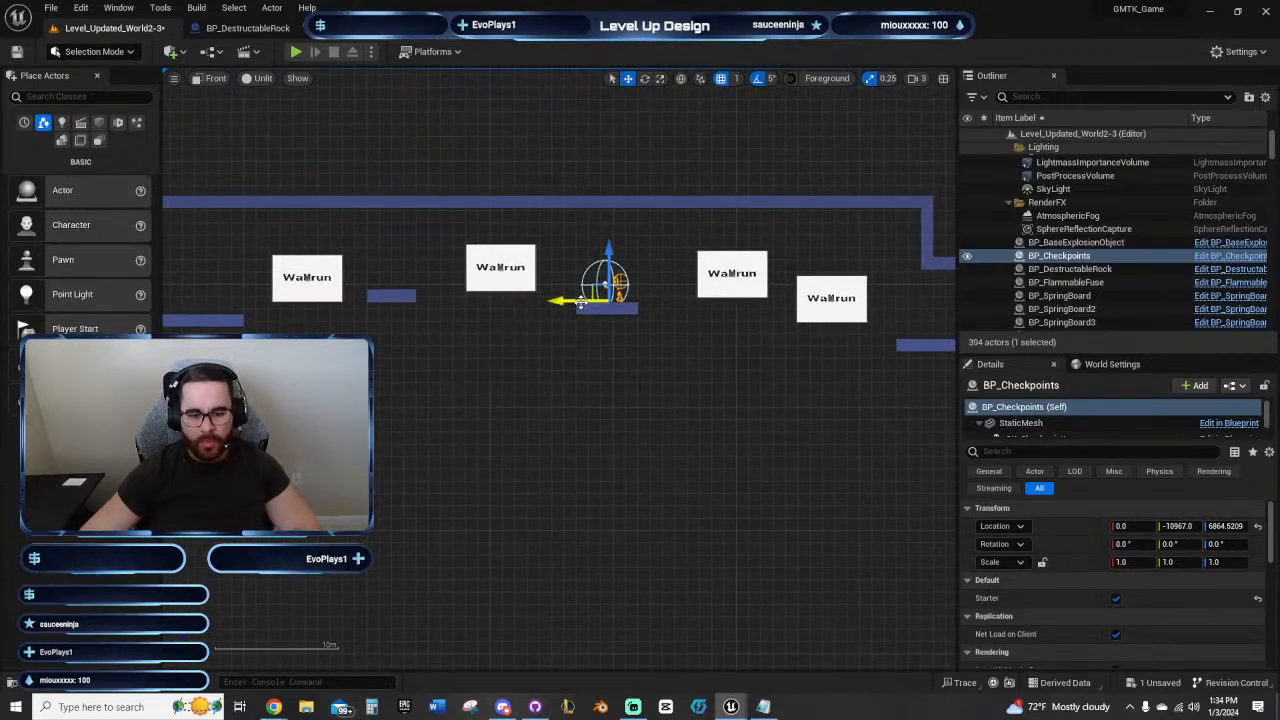
# Step: Play-test the jump from the checkpoint platform across the third and fourth Wallrun panels, ending the play session at the lowered ceiling
pyautogui.click(296, 52)
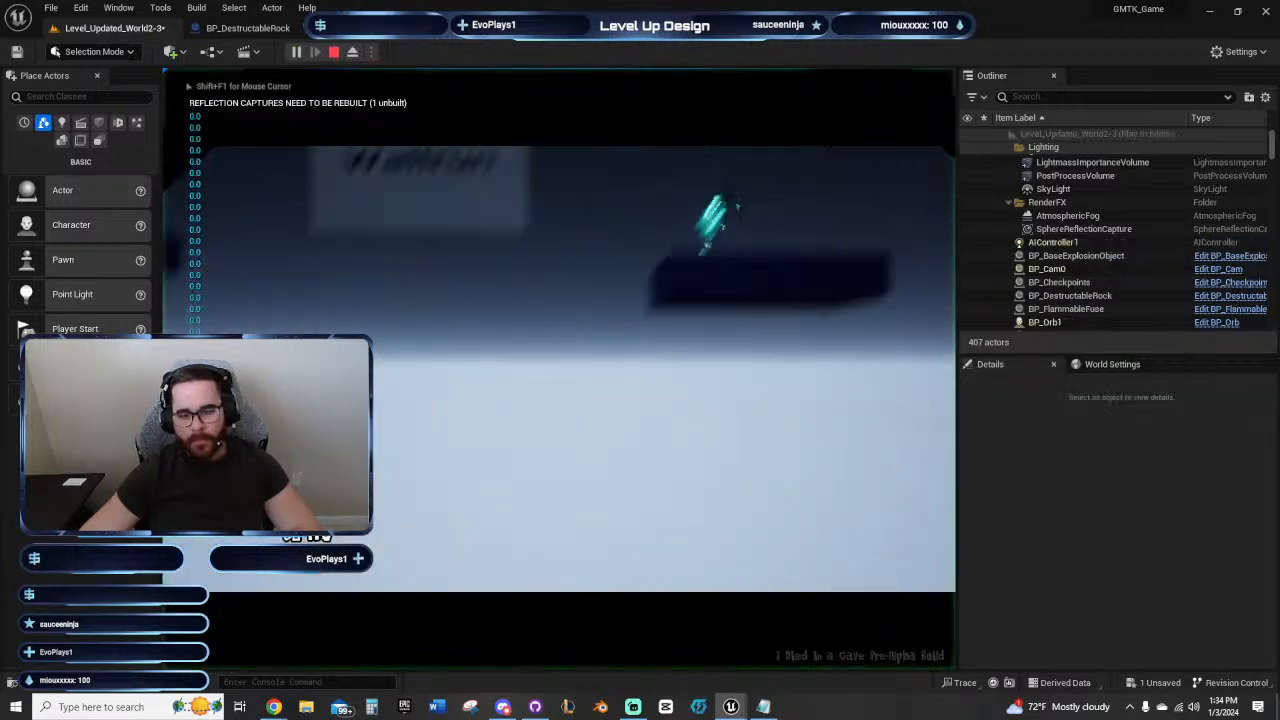
pyautogui.press('d')
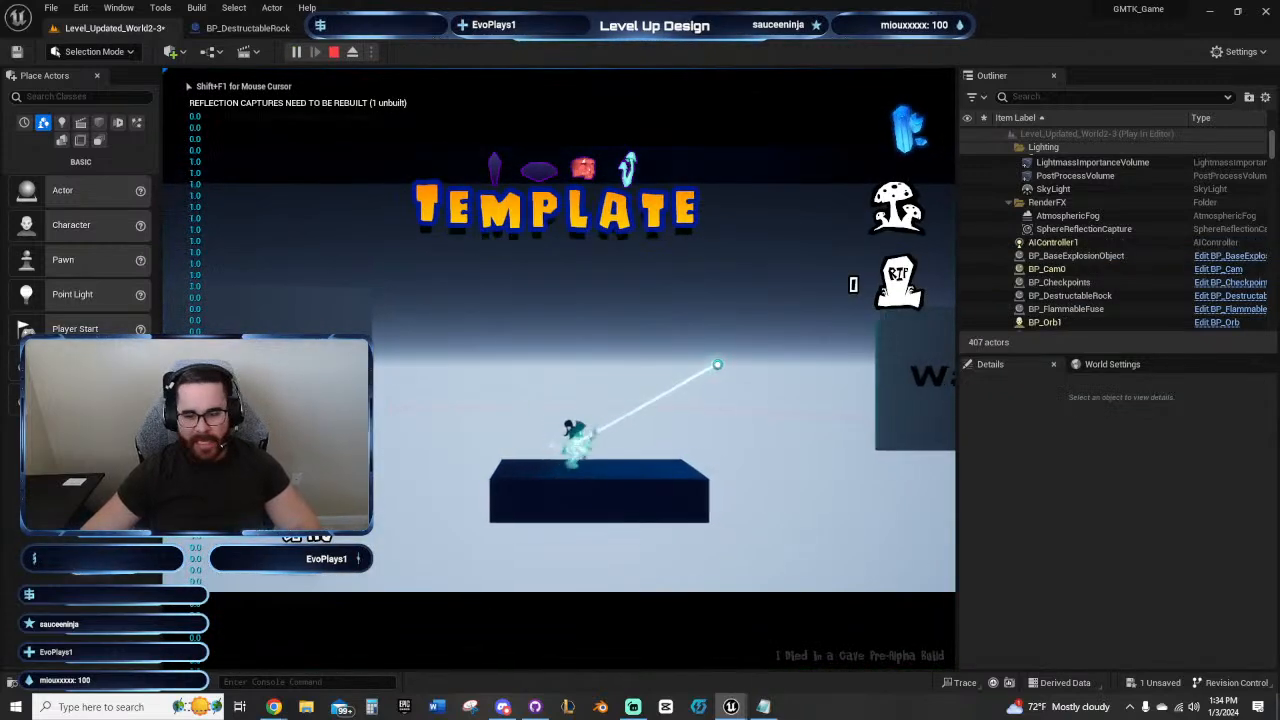
pyautogui.press('a')
pyautogui.press('d')
pyautogui.press('space')
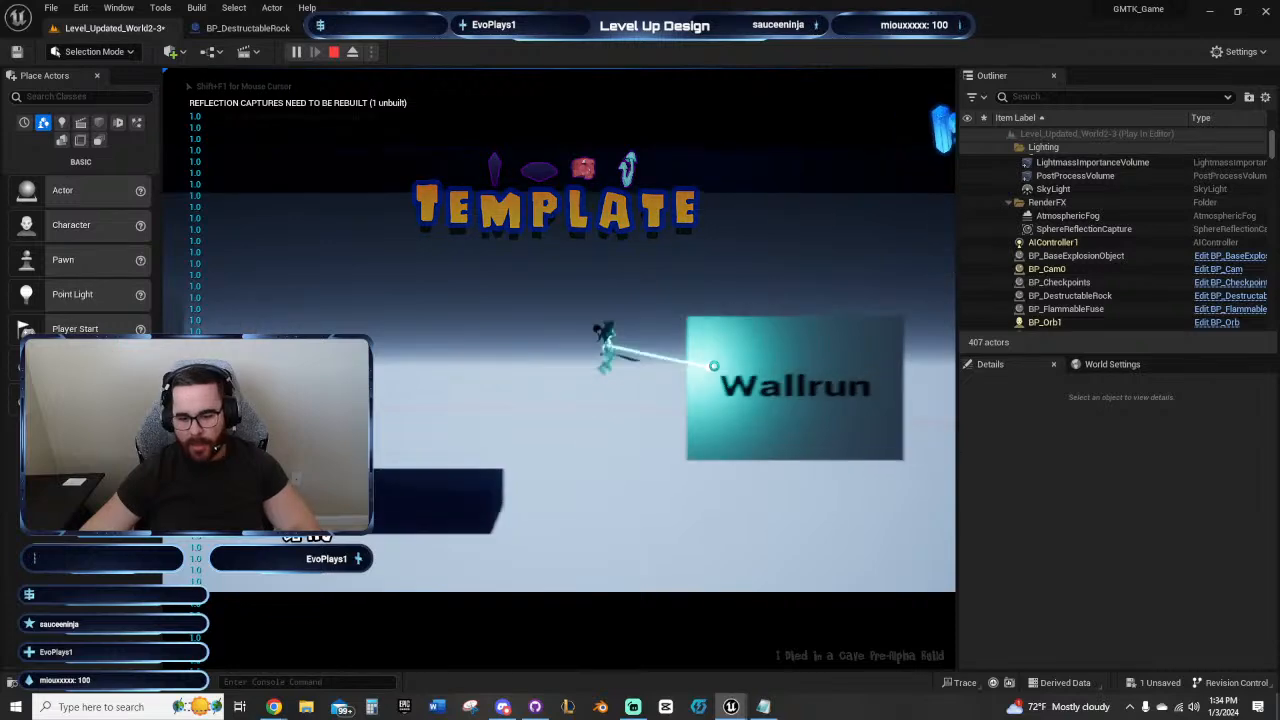
pyautogui.press('d')
pyautogui.press('space')
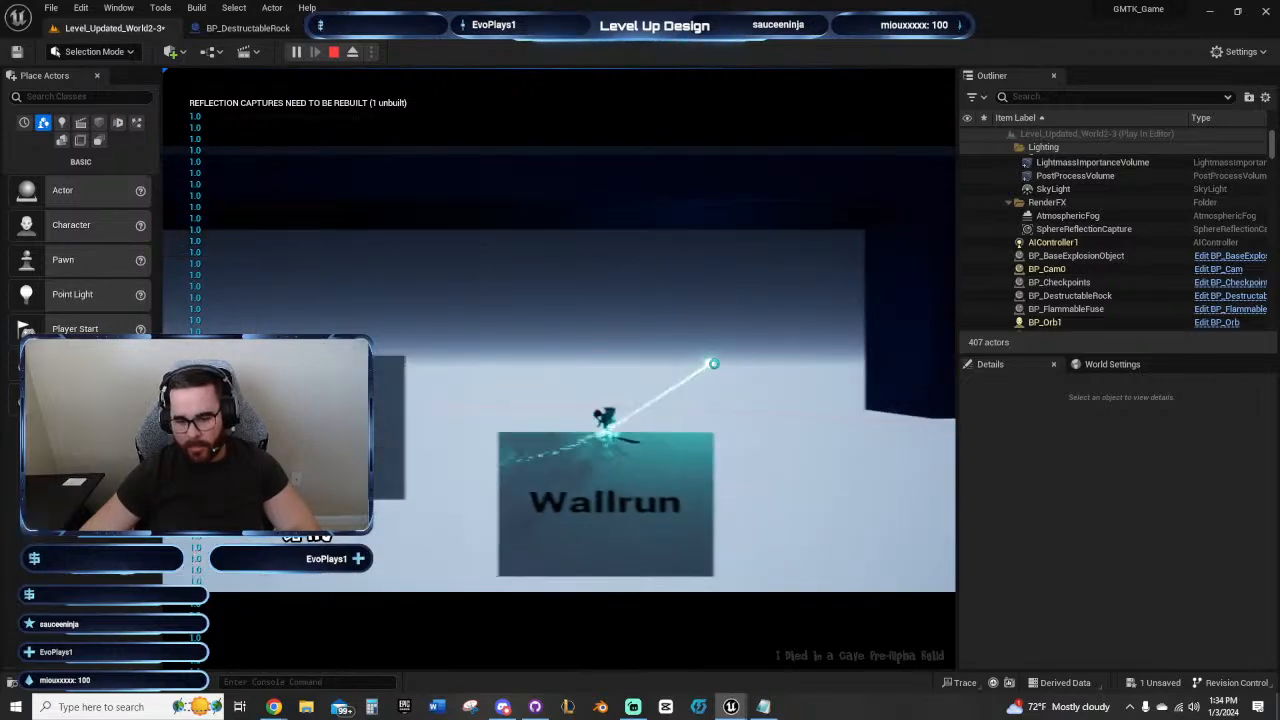
pyautogui.press('Escape')
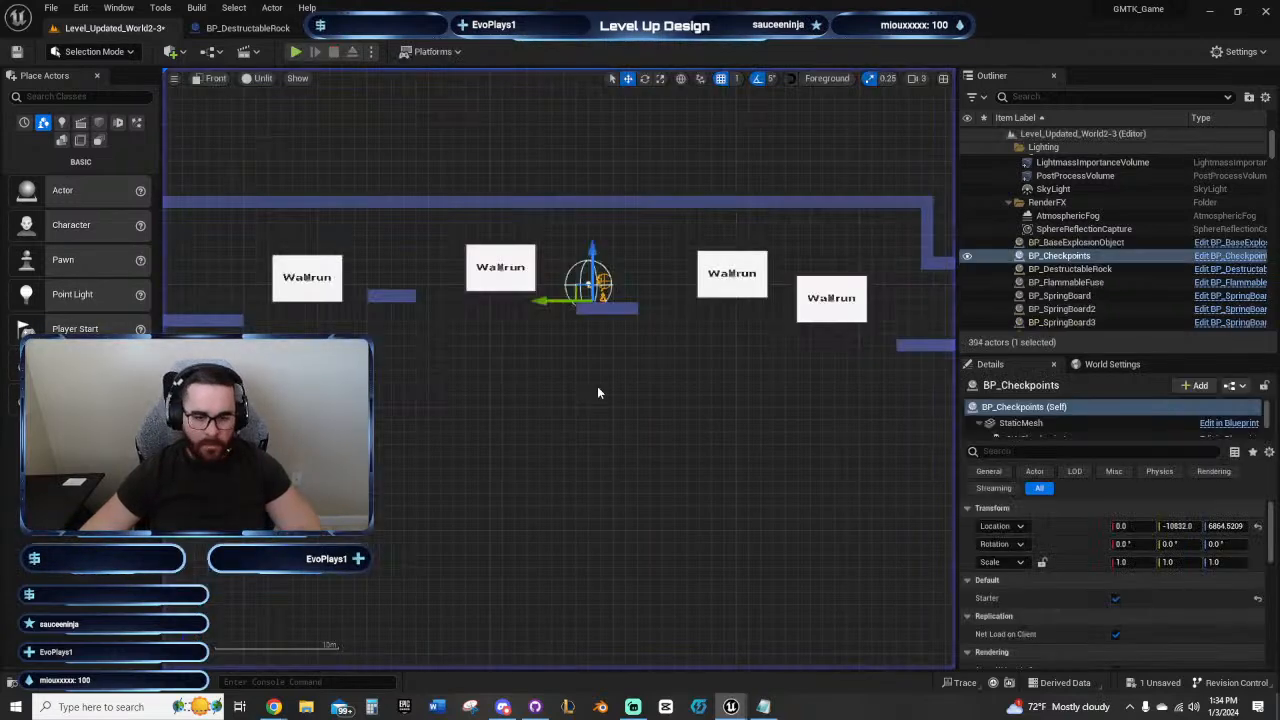
# Step: Shift the third Wallrun panel slightly closer to the checkpoint platform, to Y -11924, and select the fourth panel
pyautogui.moveTo(597, 392); pyautogui.dragTo(434, 414, button='right')
pyautogui.scroll(2, 568, 341)
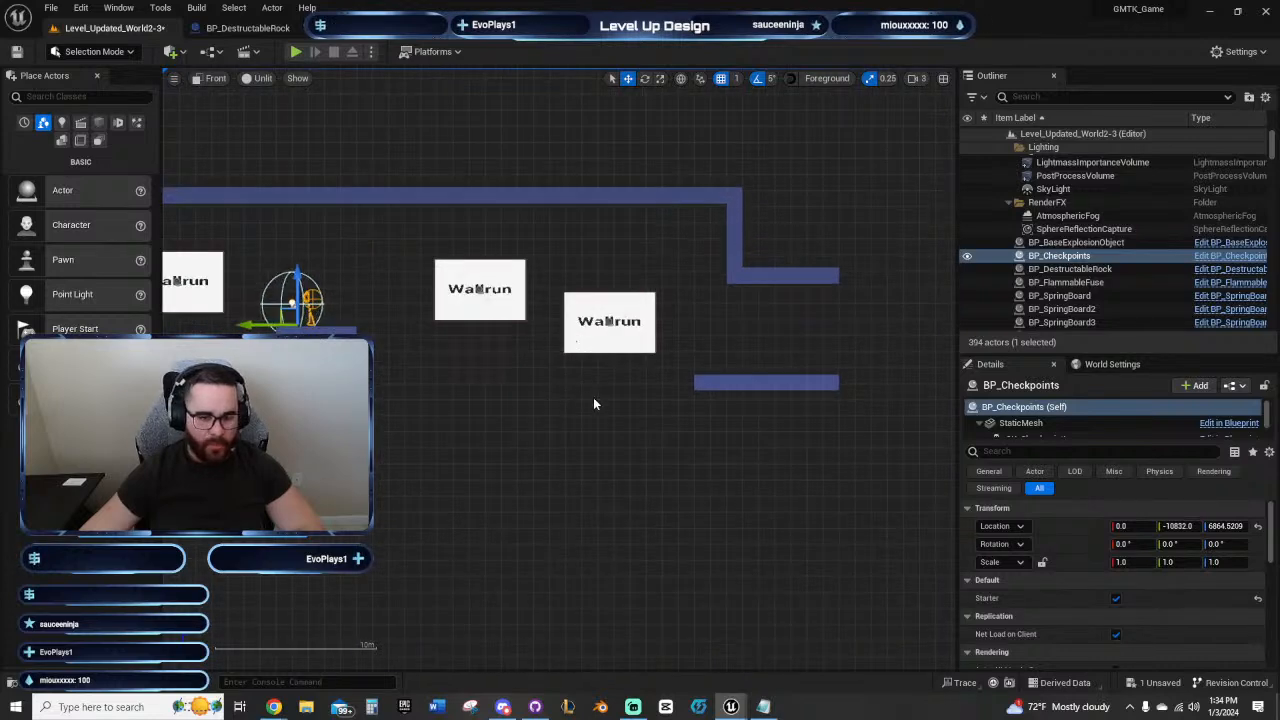
pyautogui.moveTo(593, 398); pyautogui.dragTo(766, 431, button='right')
pyautogui.scroll(4, 622, 337)
pyautogui.click(622, 336)
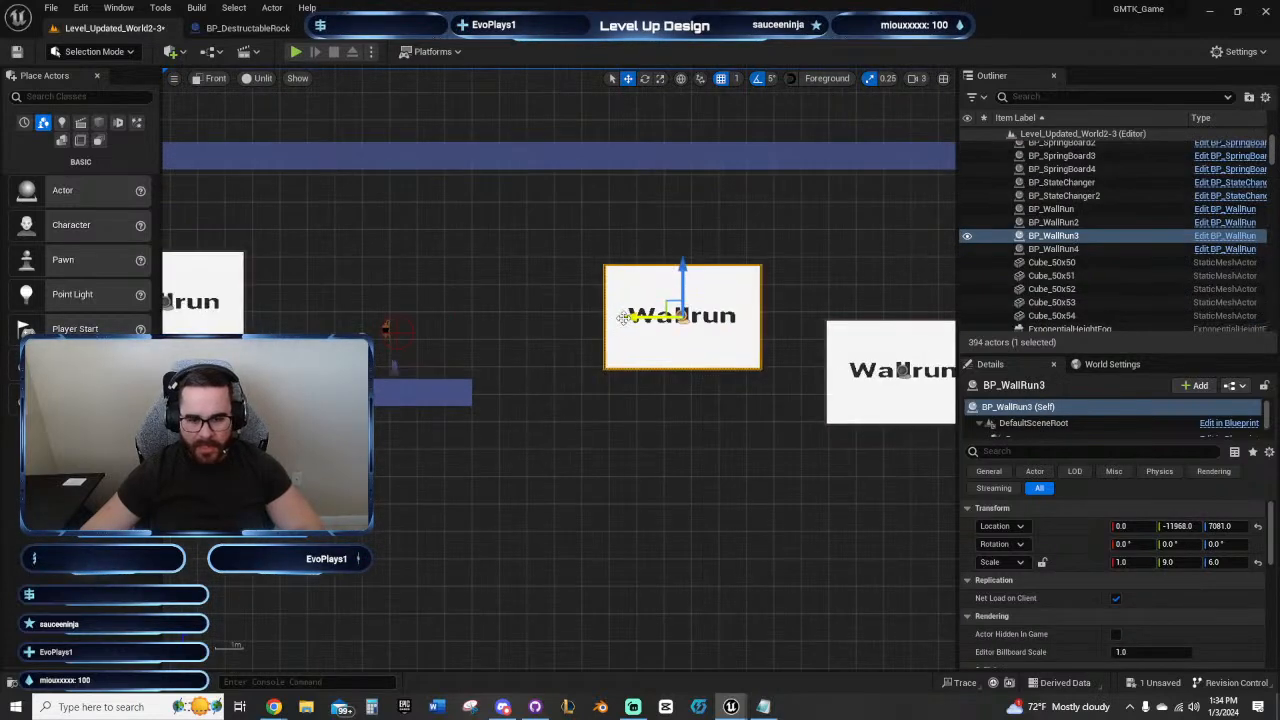
pyautogui.moveTo(622, 318); pyautogui.dragTo(611, 318)
pyautogui.moveTo(611, 318); pyautogui.dragTo(471, 331, button='right')
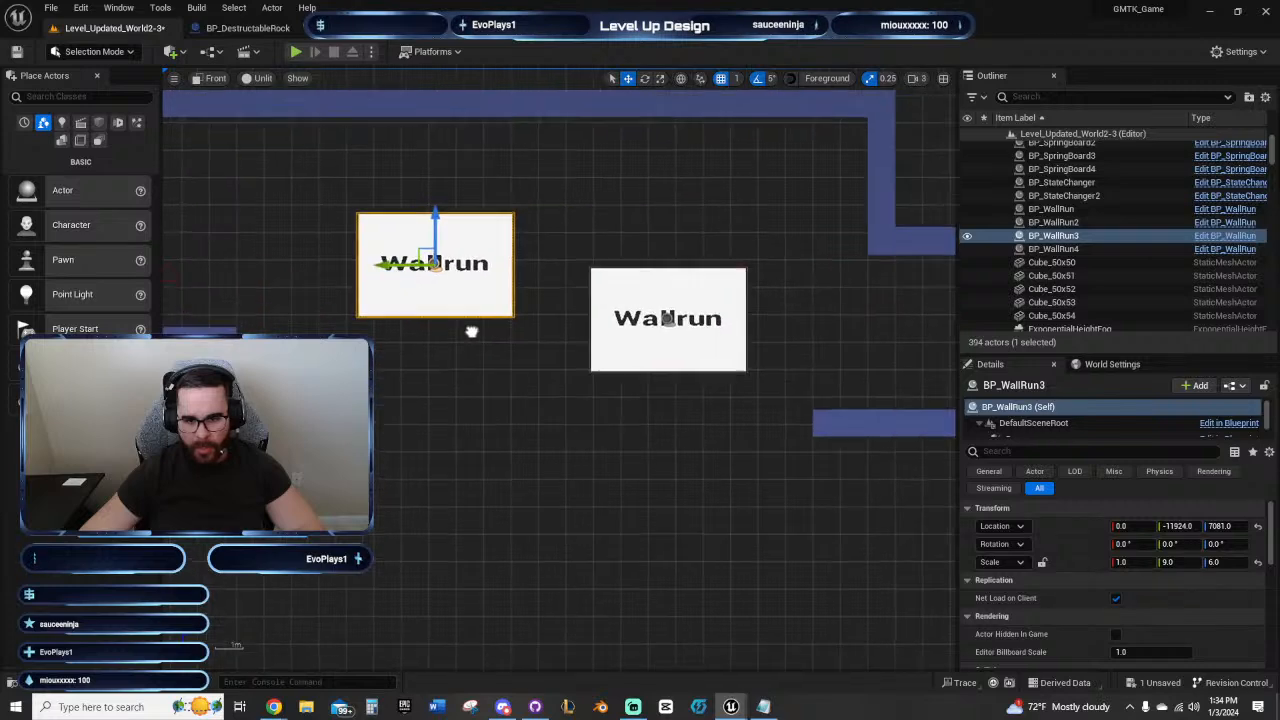
pyautogui.click(680, 330)
pyautogui.moveTo(704, 444); pyautogui.dragTo(806, 437, button='right')
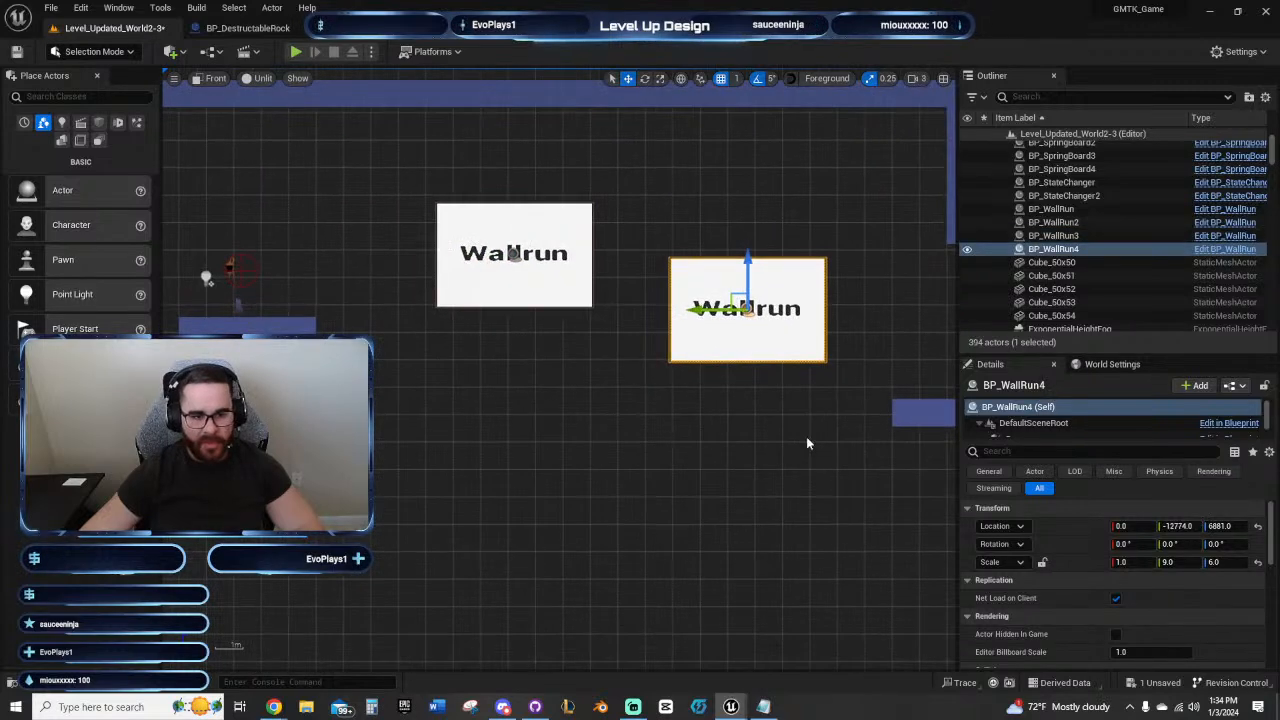
pyautogui.moveTo(442, 352); pyautogui.dragTo(510, 393, button='right')
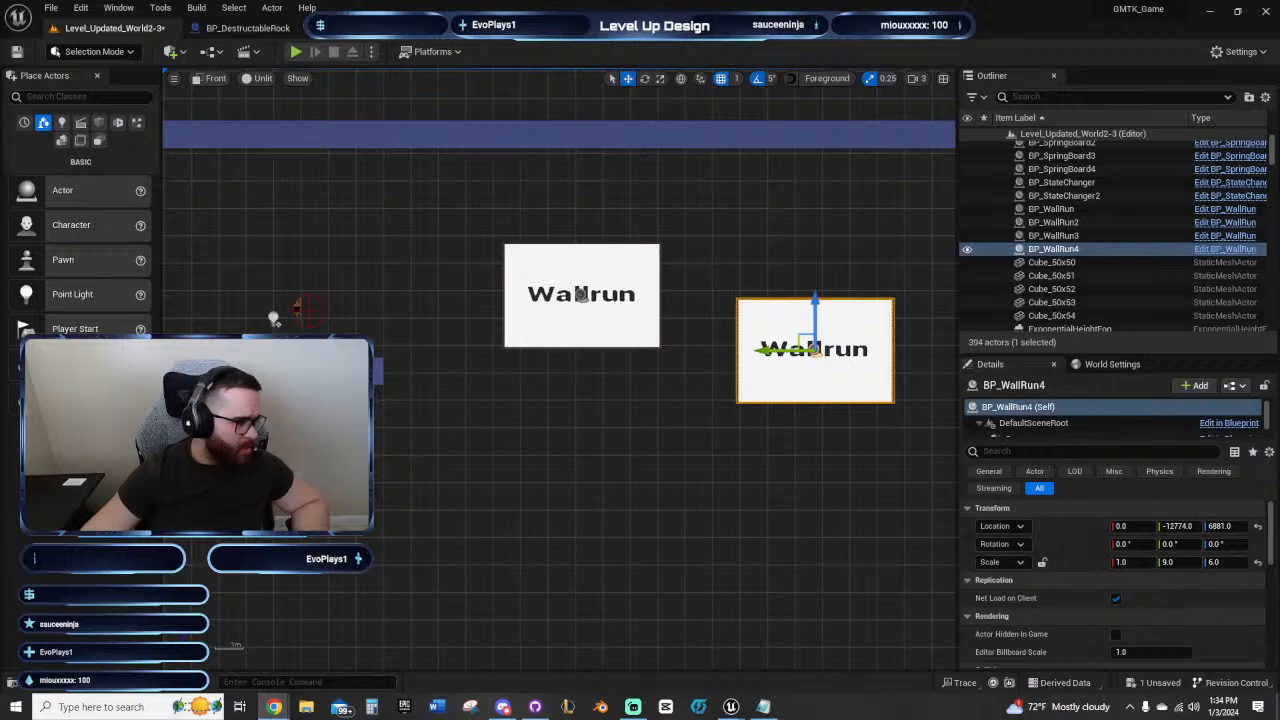
# Step: Switch to the browser, open the Unreal Engine Marketplace and claim the free-for-the-month Clouds & Skies asset pack
pyautogui.moveTo(0, 212); pyautogui.dragTo(700, 110)
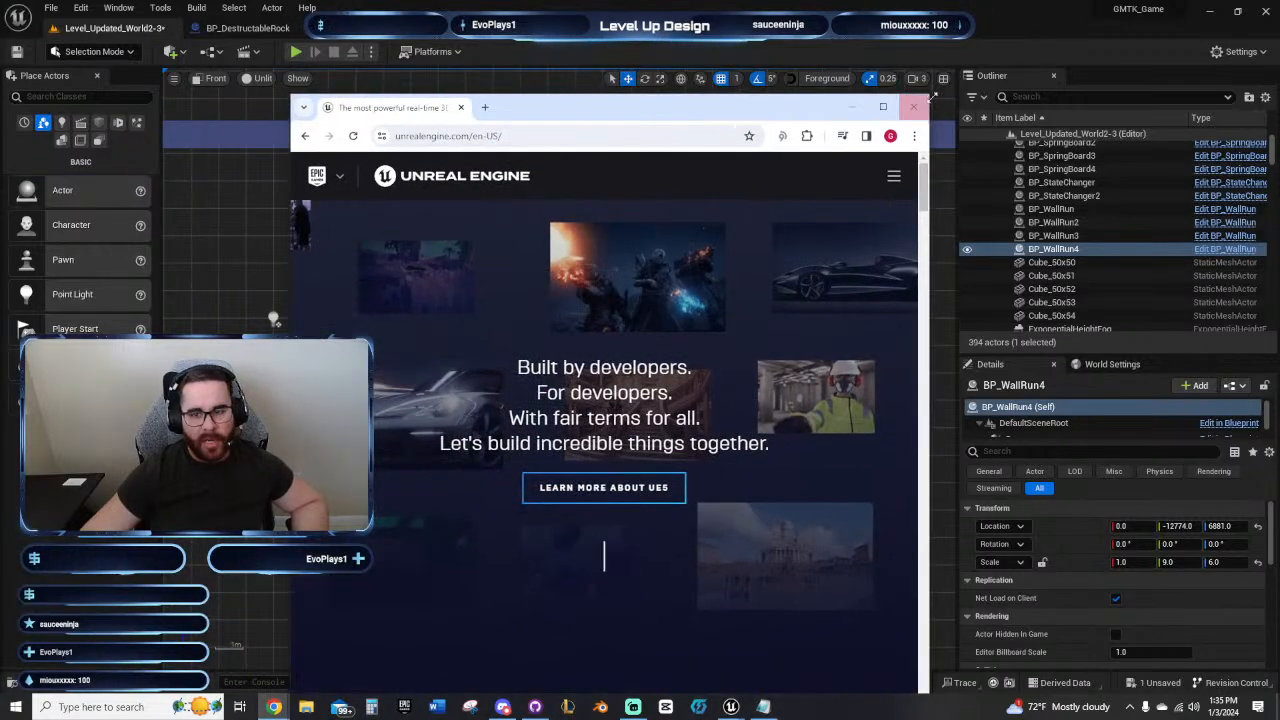
pyautogui.click(887, 108)
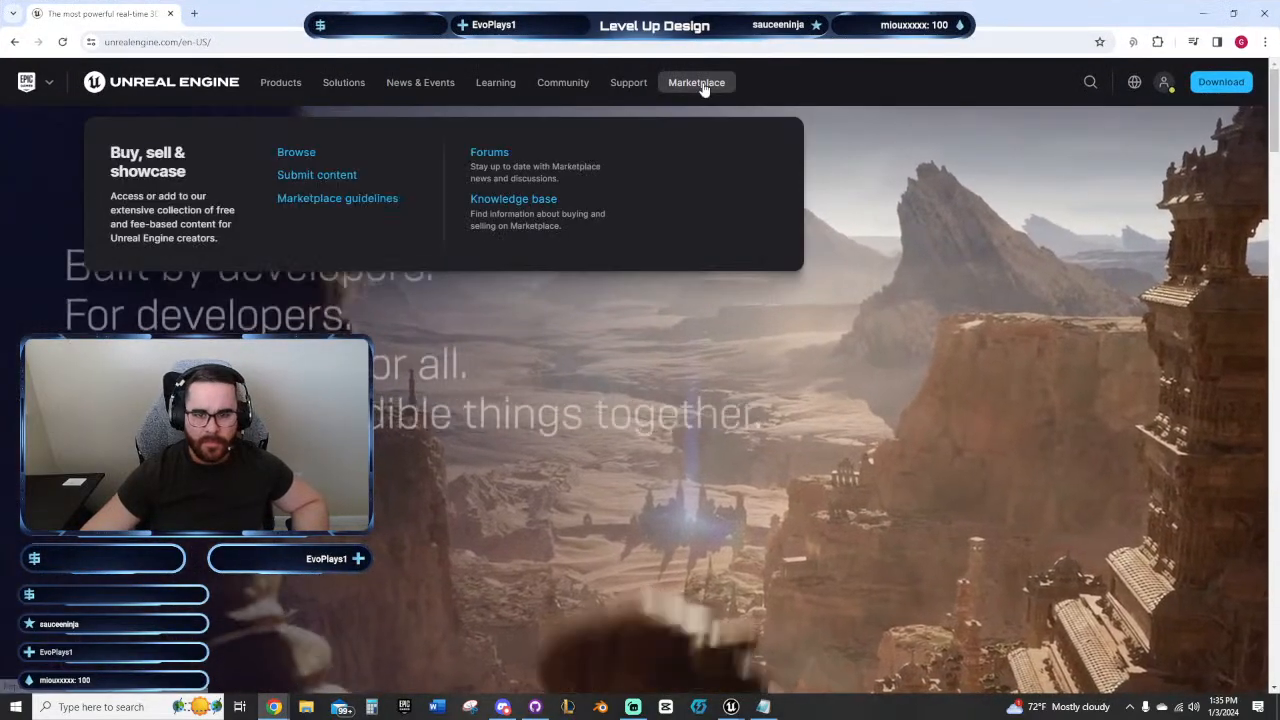
pyautogui.click(700, 84)
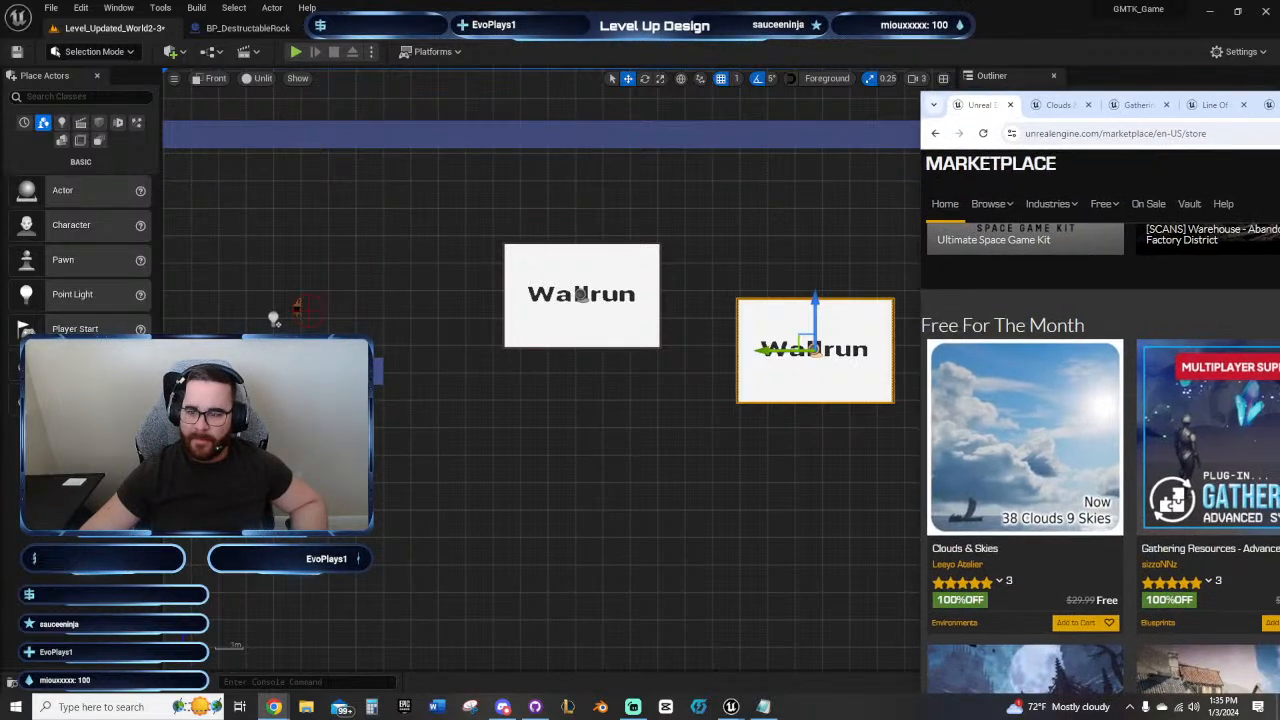
pyautogui.moveTo(1279, 106); pyautogui.dragTo(798, 88)
pyautogui.click(845, 87)
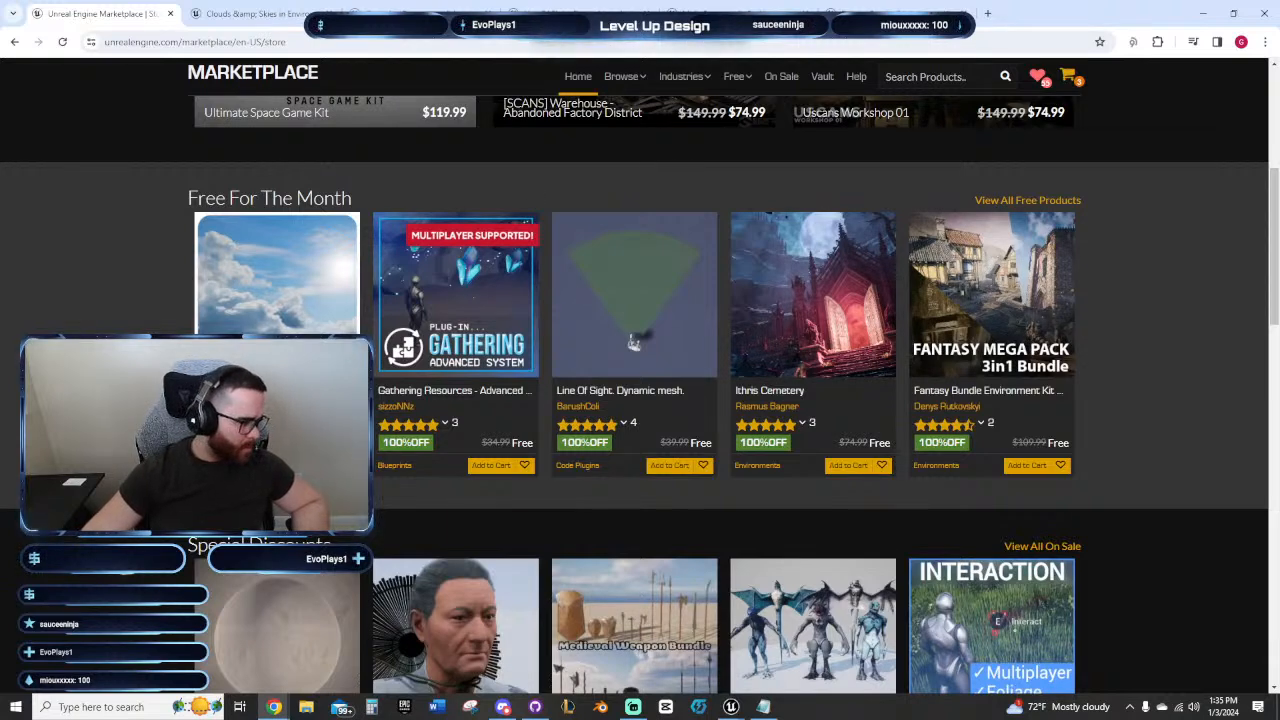
pyautogui.click(255, 13)
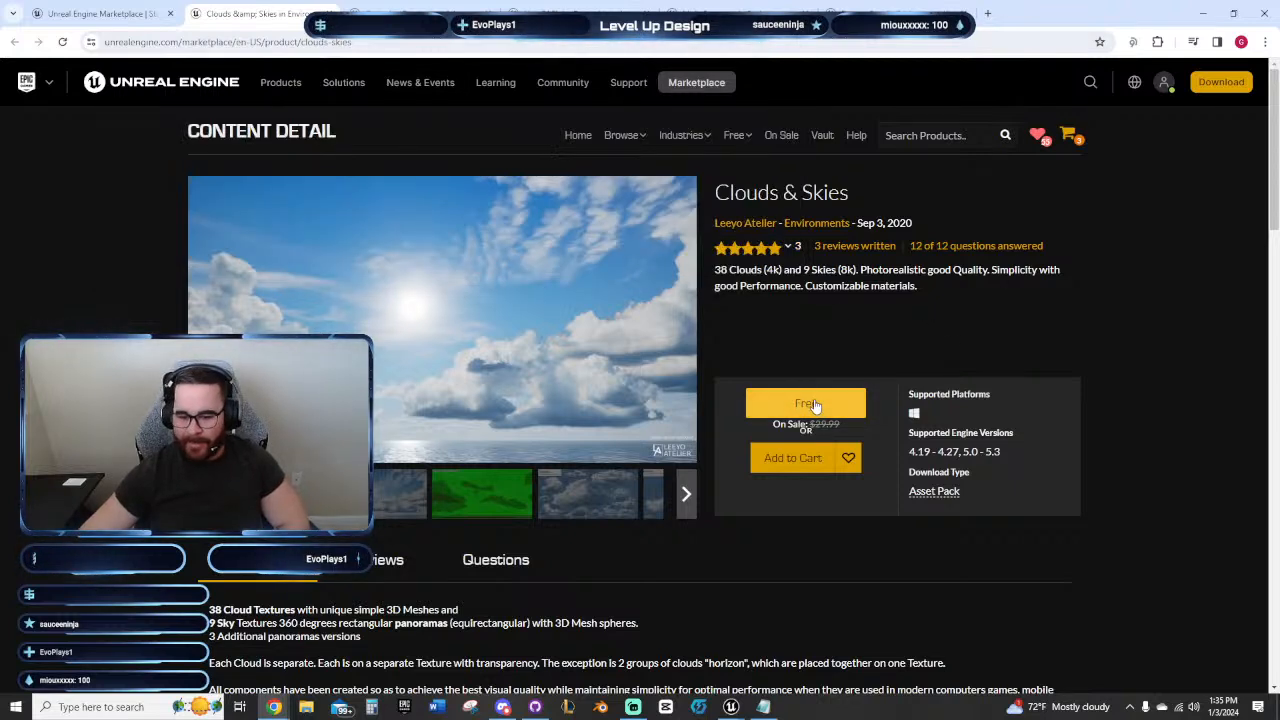
pyautogui.click(818, 402)
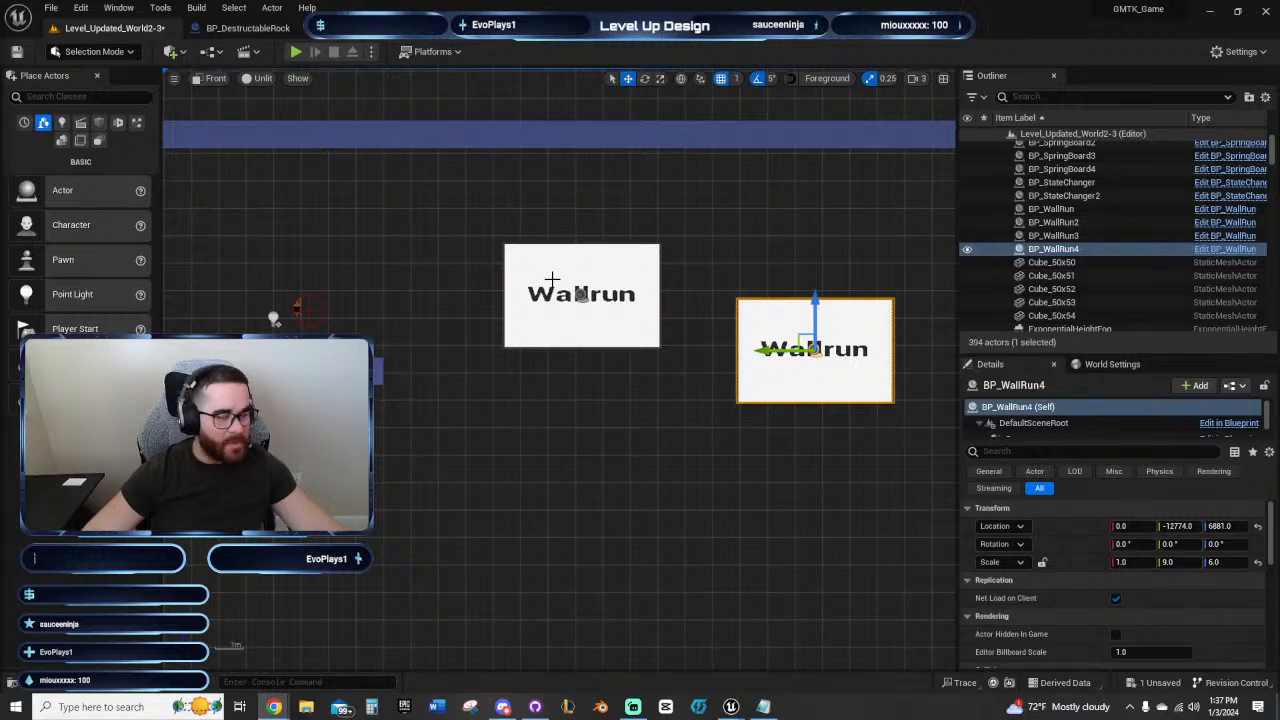
# Step: Return to the Unreal Editor and examine the corridor's layout from its earlier stepped sections to the new landing platform past the Wallrun panels
pyautogui.moveTo(608, 418); pyautogui.dragTo(748, 427, button='right')
pyautogui.scroll(-4, 708, 426)
pyautogui.moveTo(463, 500); pyautogui.dragTo(652, 430, button='right')
pyautogui.scroll(-2, 657, 431)
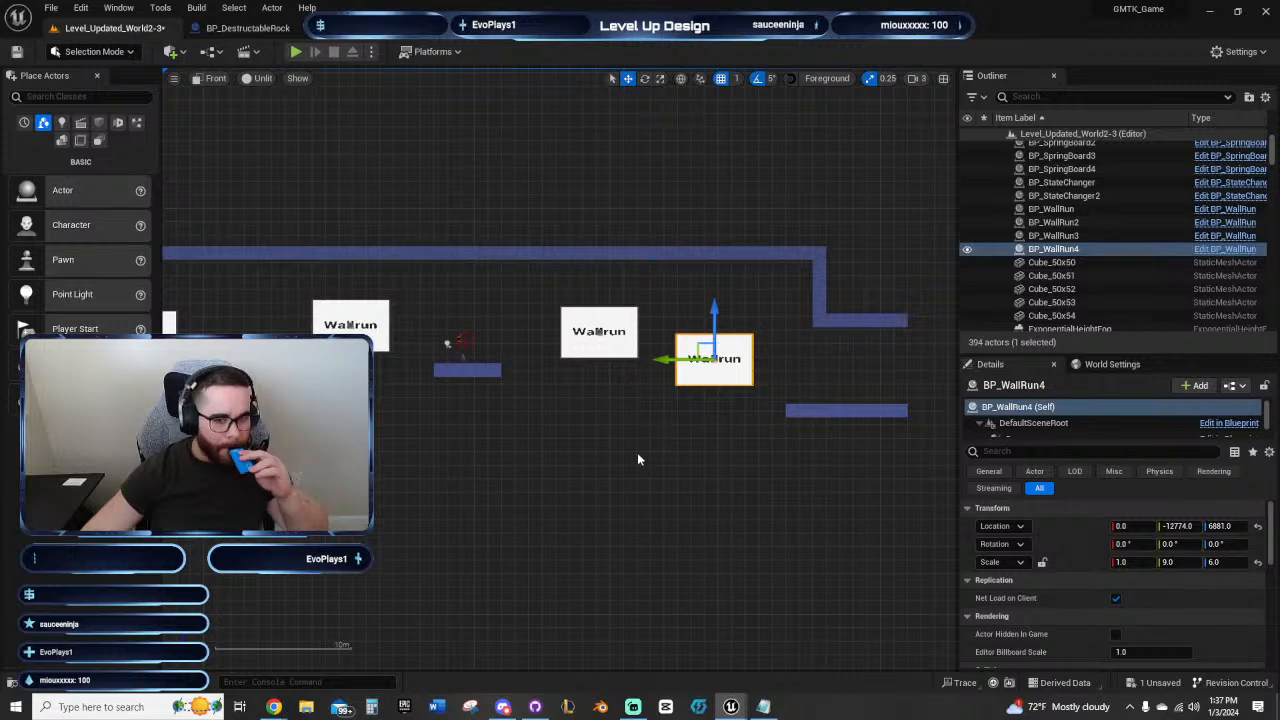
pyautogui.moveTo(634, 455); pyautogui.dragTo(400, 425, button='right')
pyautogui.moveTo(782, 396); pyautogui.dragTo(622, 384, button='right')
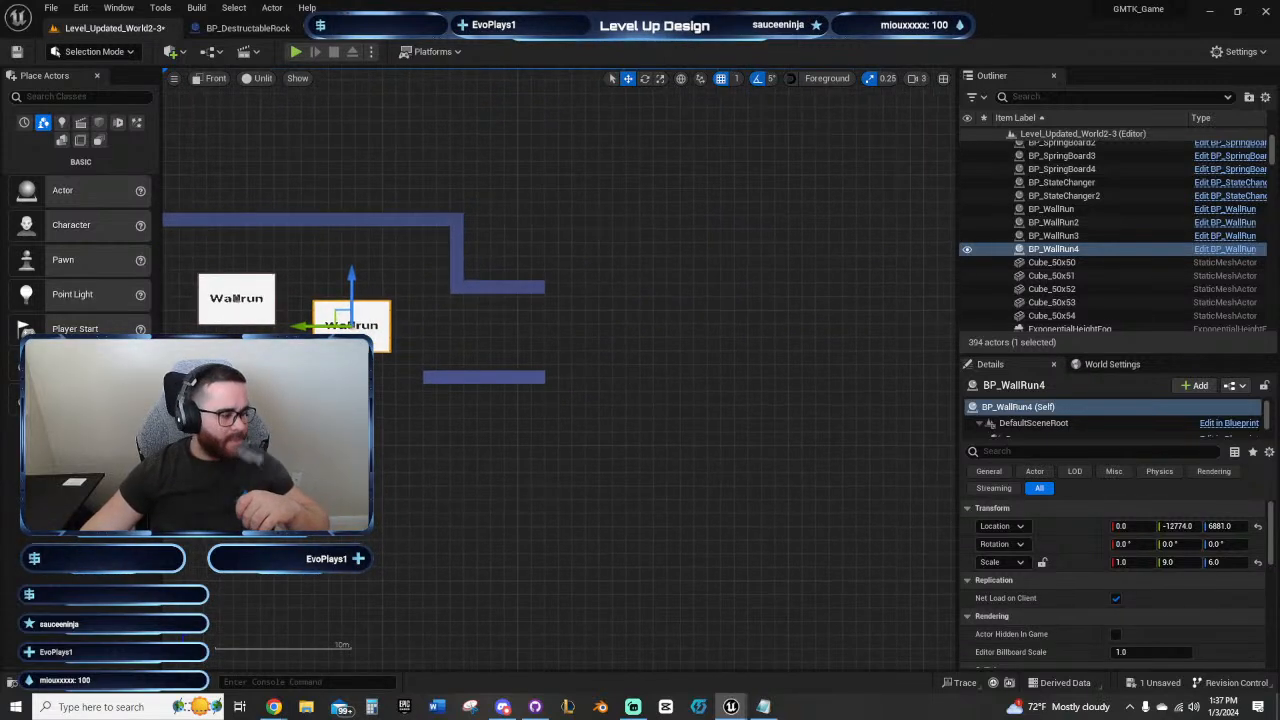
pyautogui.press('super+d')
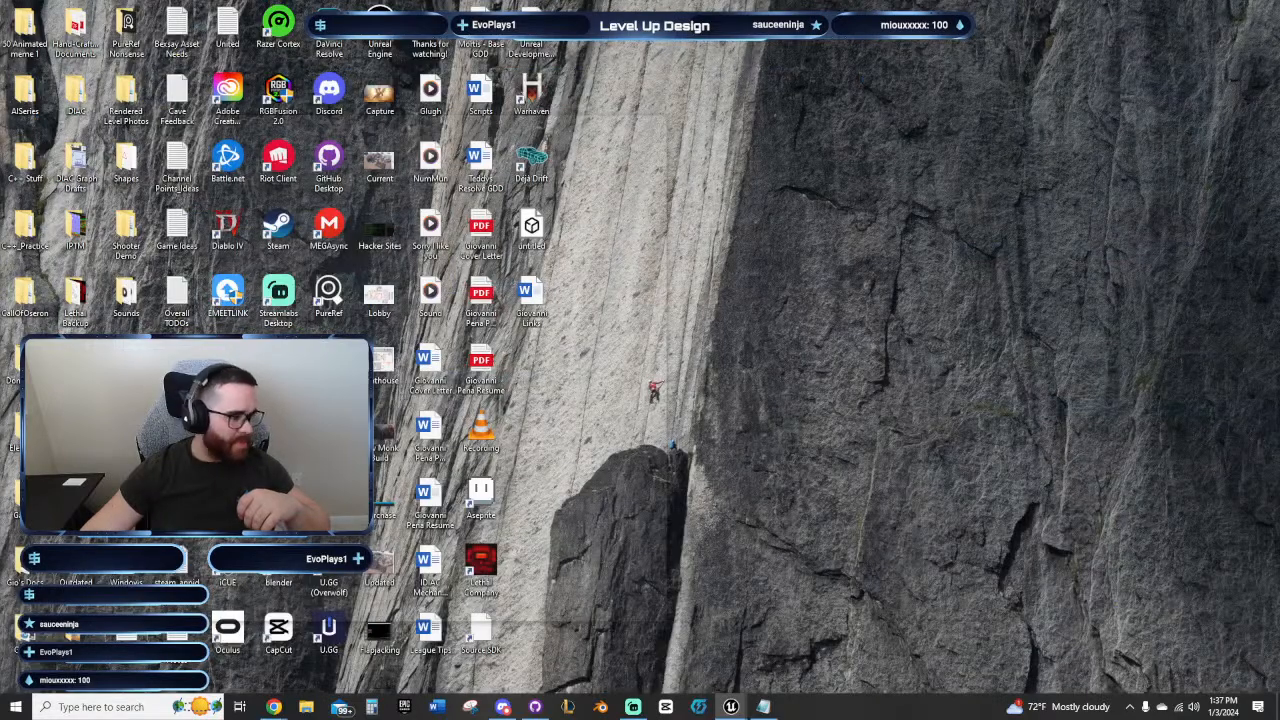
pyautogui.press('super+d')
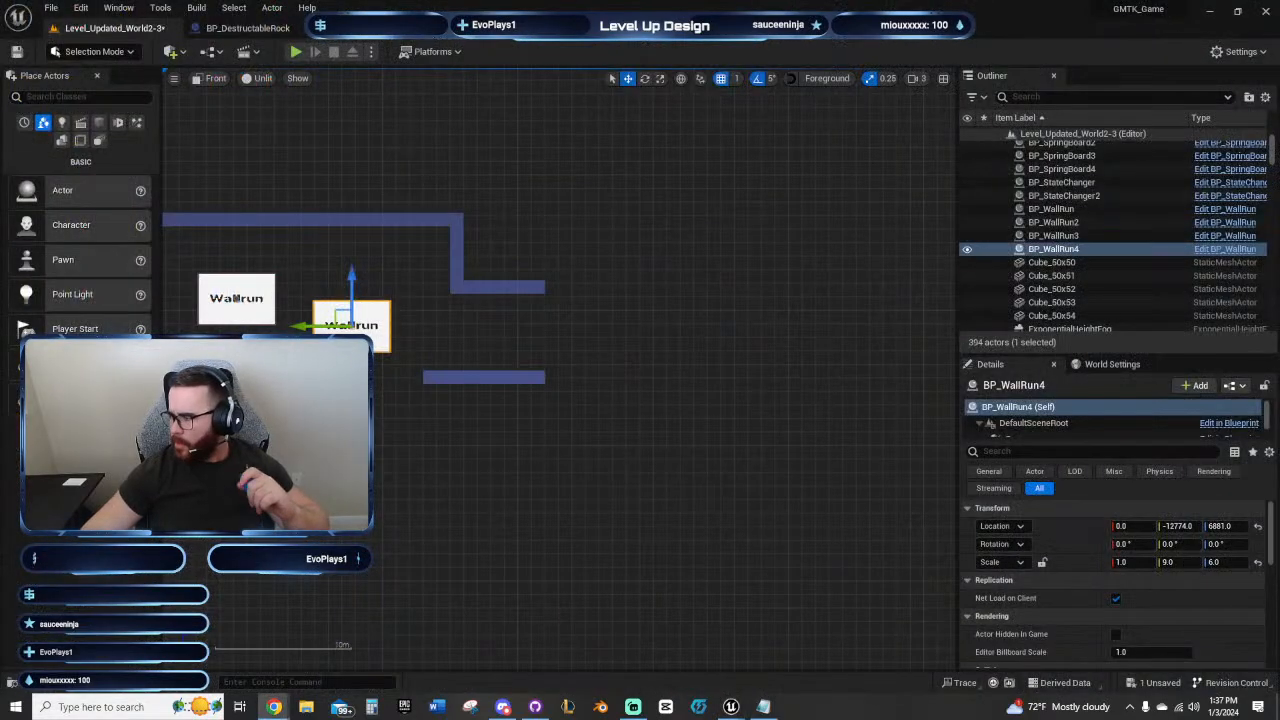
pyautogui.moveTo(436, 474); pyautogui.dragTo(723, 521, button='right')
pyautogui.moveTo(442, 475); pyautogui.dragTo(797, 455, button='right')
pyautogui.moveTo(511, 441); pyautogui.dragTo(905, 430, button='right')
pyautogui.moveTo(420, 411); pyautogui.dragTo(605, 387, button='right')
pyautogui.moveTo(688, 431); pyautogui.dragTo(560, 413, button='right')
pyautogui.moveTo(777, 453); pyautogui.dragTo(657, 445, button='right')
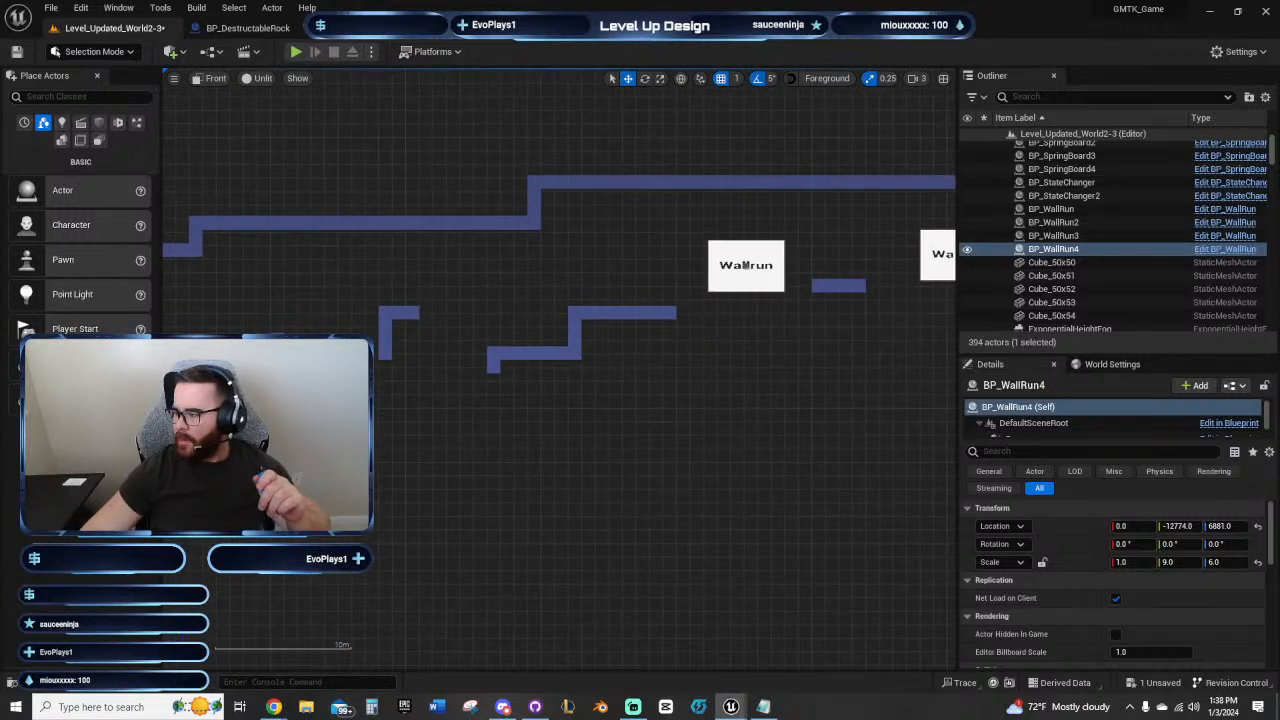
pyautogui.moveTo(940, 399); pyautogui.dragTo(502, 381, button='right')
pyautogui.moveTo(773, 251); pyautogui.dragTo(535, 300, button='right')
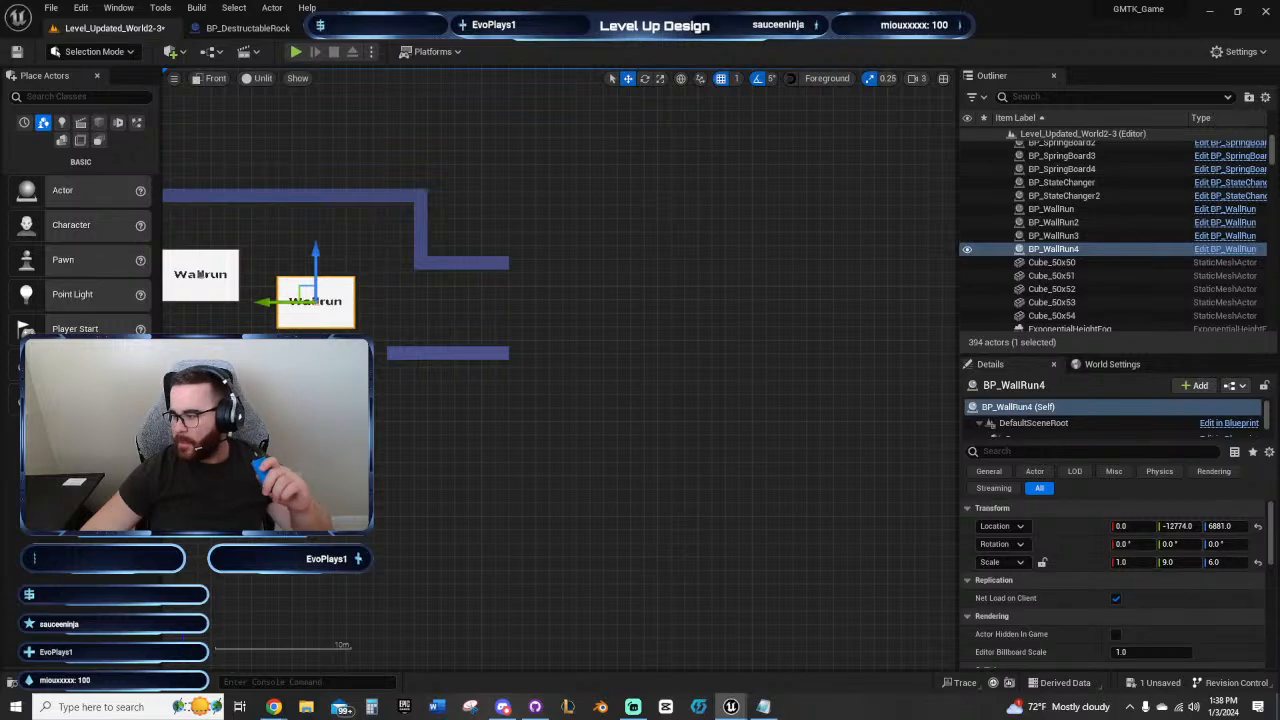
pyautogui.moveTo(510, 497); pyautogui.dragTo(848, 490, button='right')
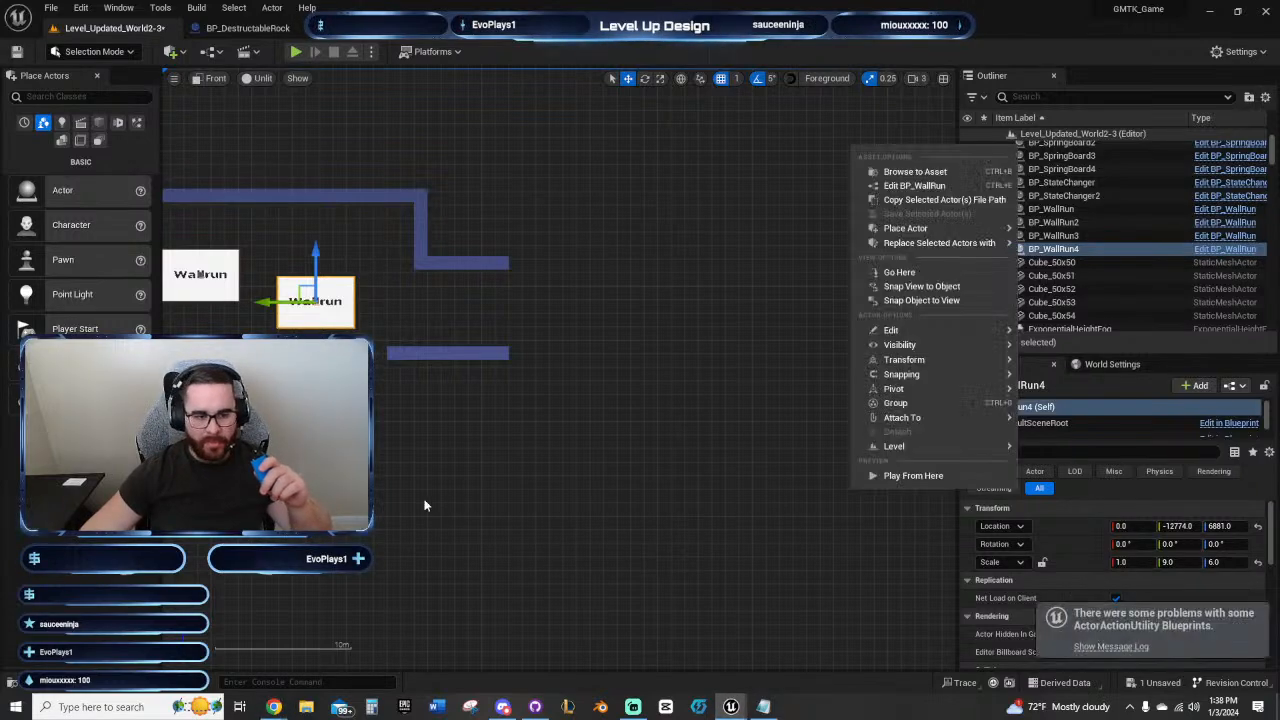
pyautogui.moveTo(427, 505); pyautogui.dragTo(704, 453, button='right')
pyautogui.scroll(-6, 432, 501)
pyautogui.moveTo(418, 499); pyautogui.dragTo(503, 330, button='right')
pyautogui.scroll(5, 463, 400)
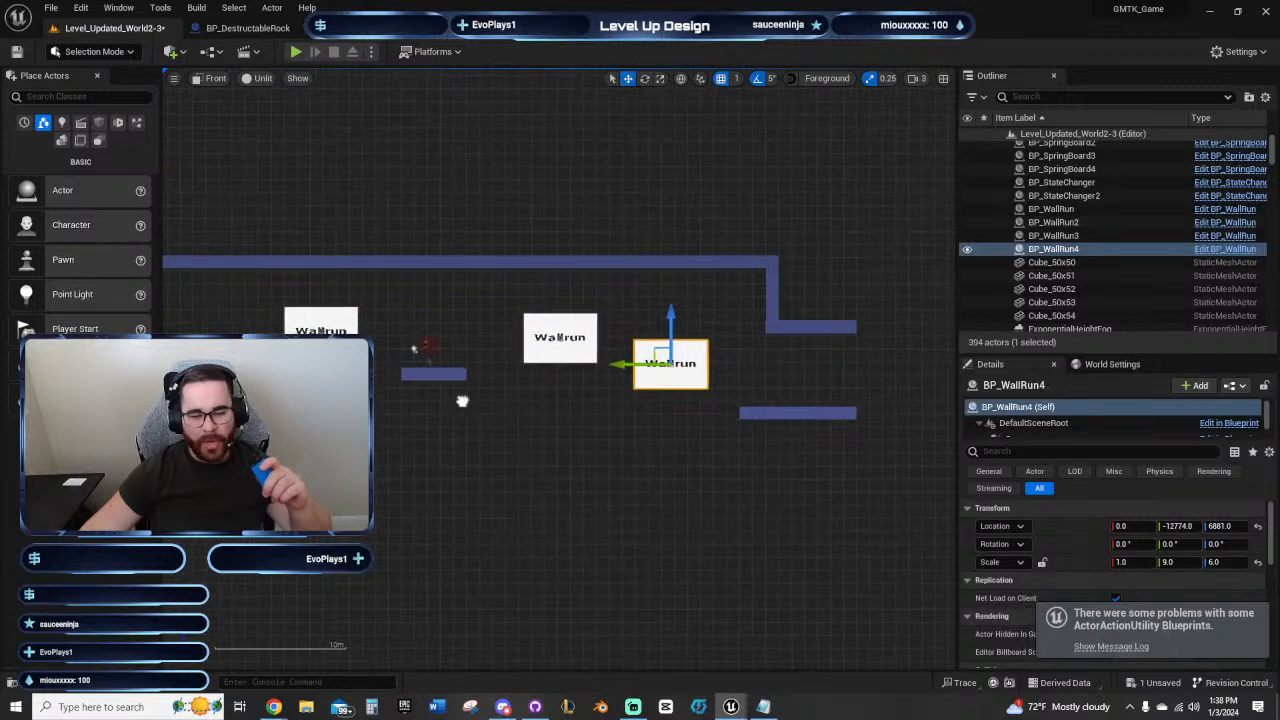
pyautogui.moveTo(501, 422); pyautogui.dragTo(526, 443, button='right')
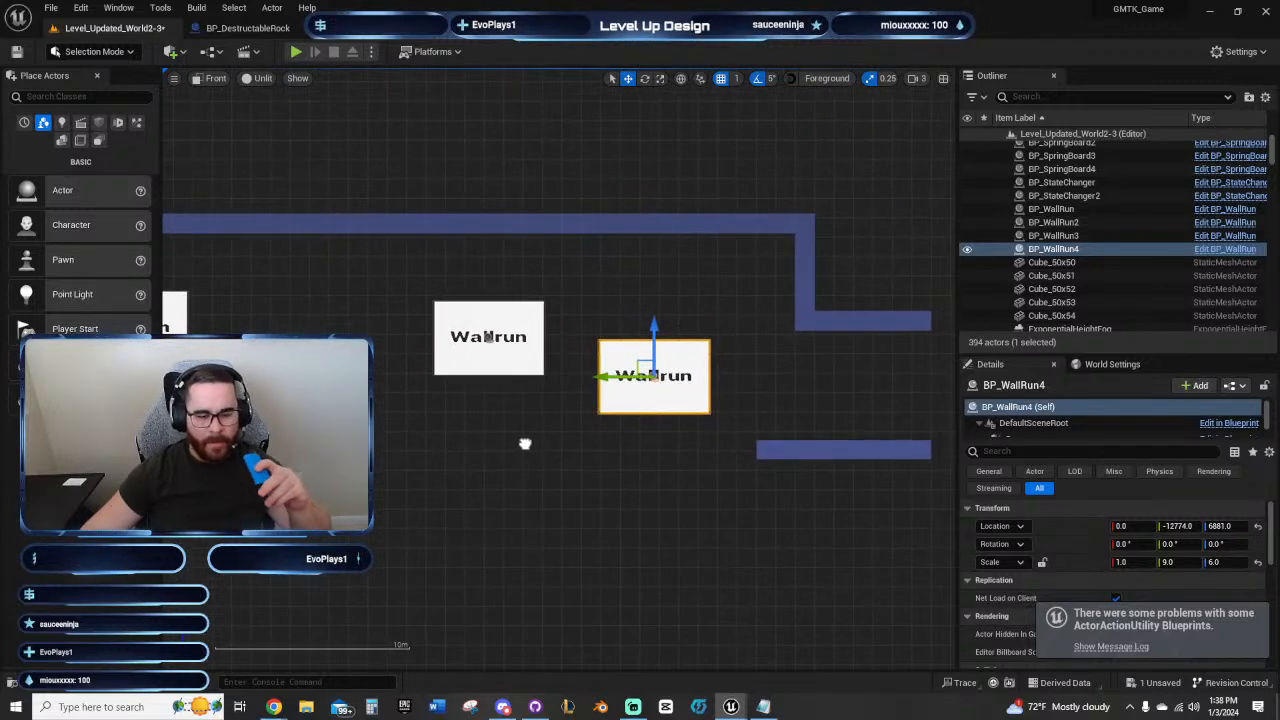
pyautogui.moveTo(600, 481); pyautogui.dragTo(707, 426, button='right')
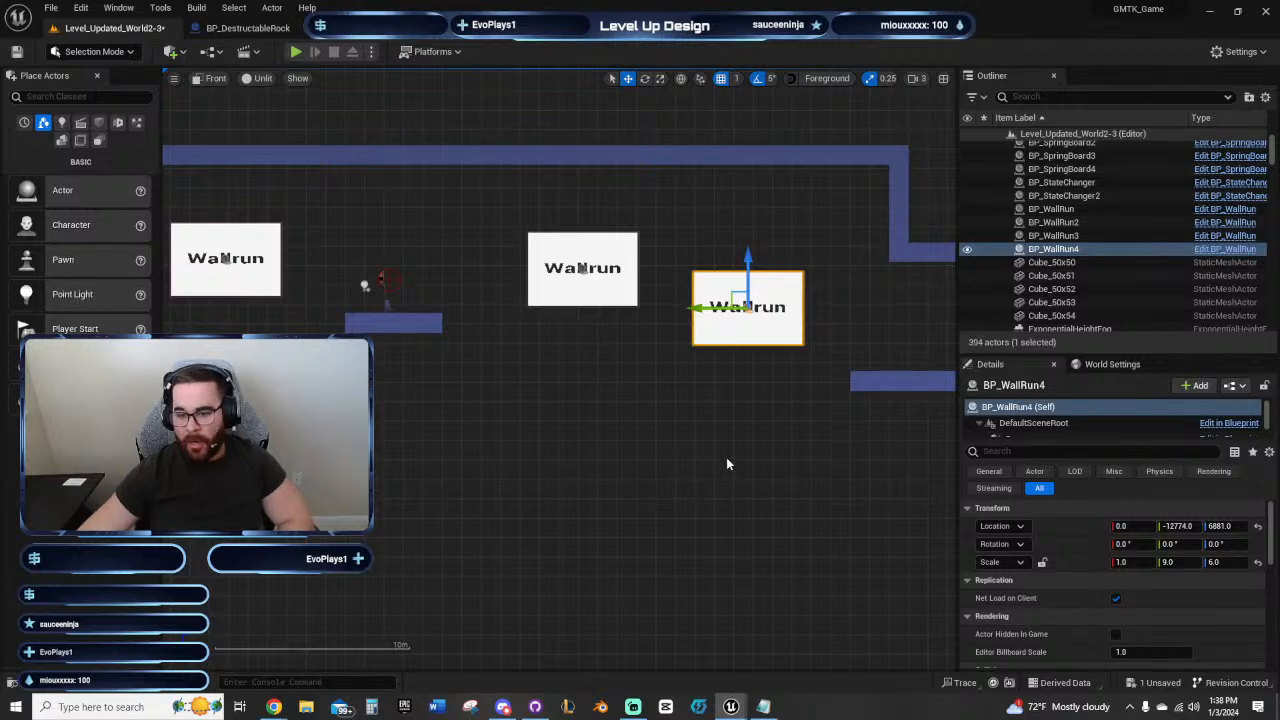
pyautogui.moveTo(740, 428); pyautogui.dragTo(565, 438, button='right')
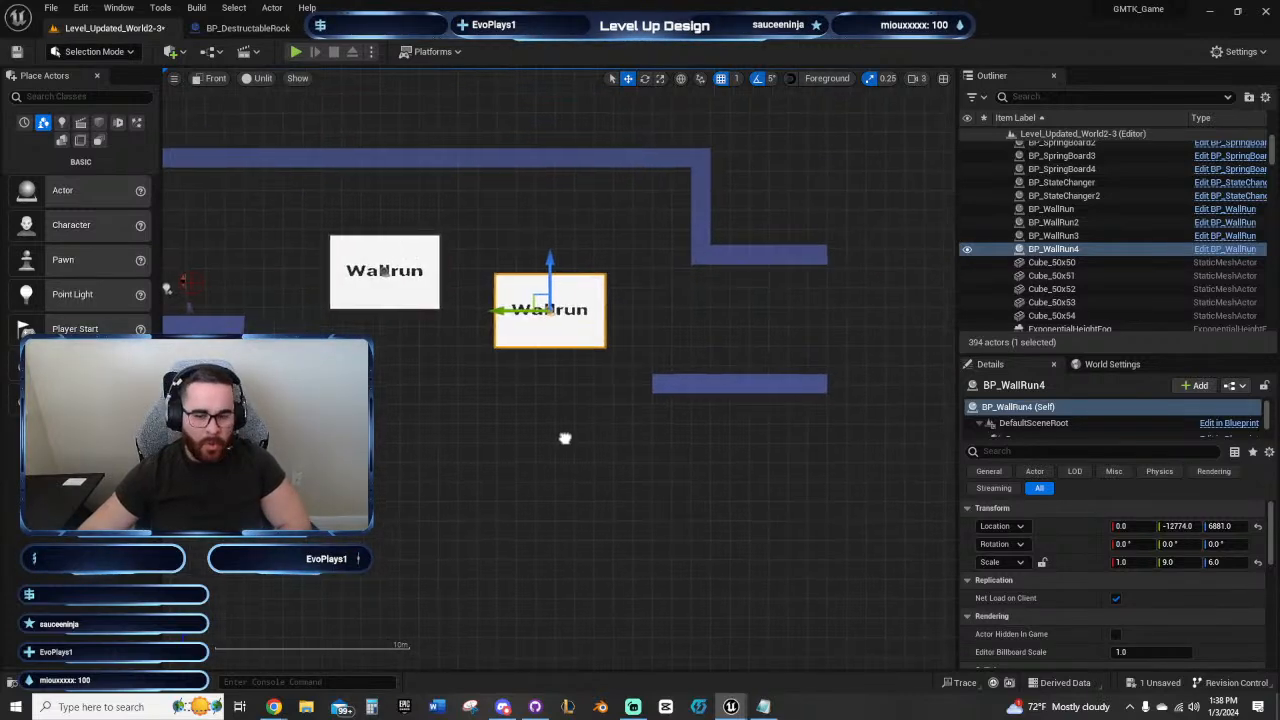
pyautogui.moveTo(670, 478); pyautogui.dragTo(470, 416, button='right')
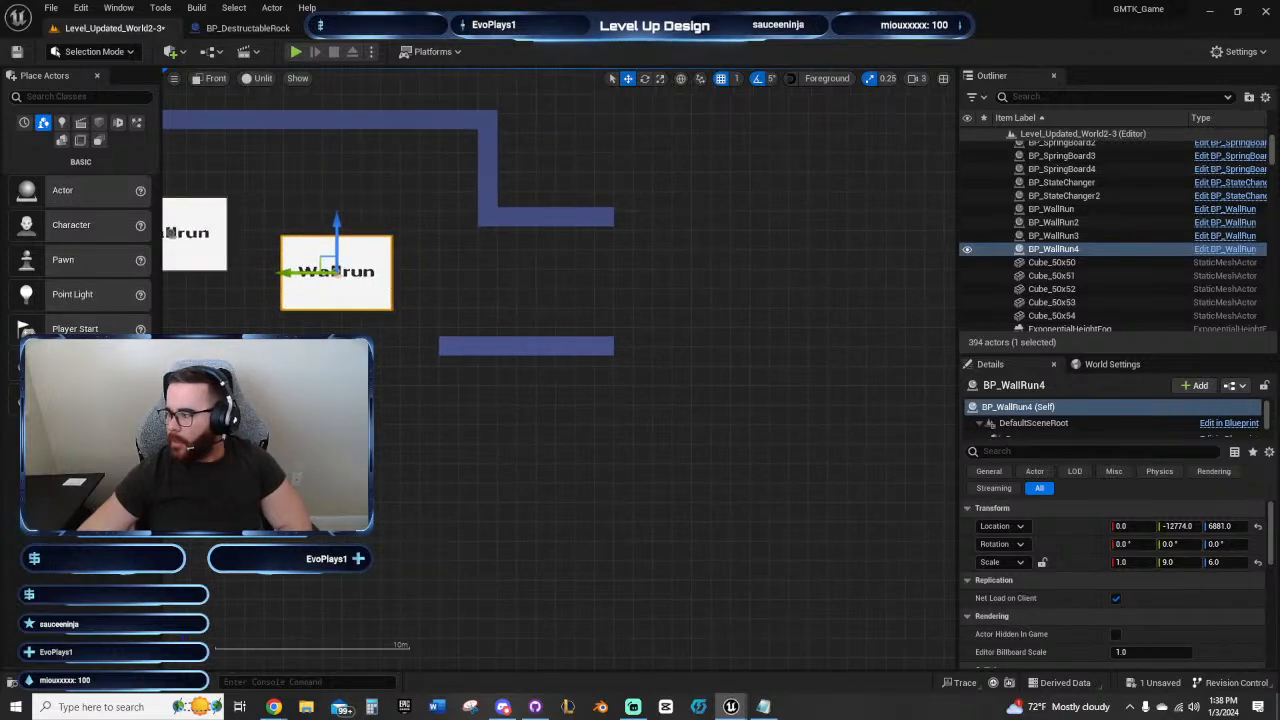
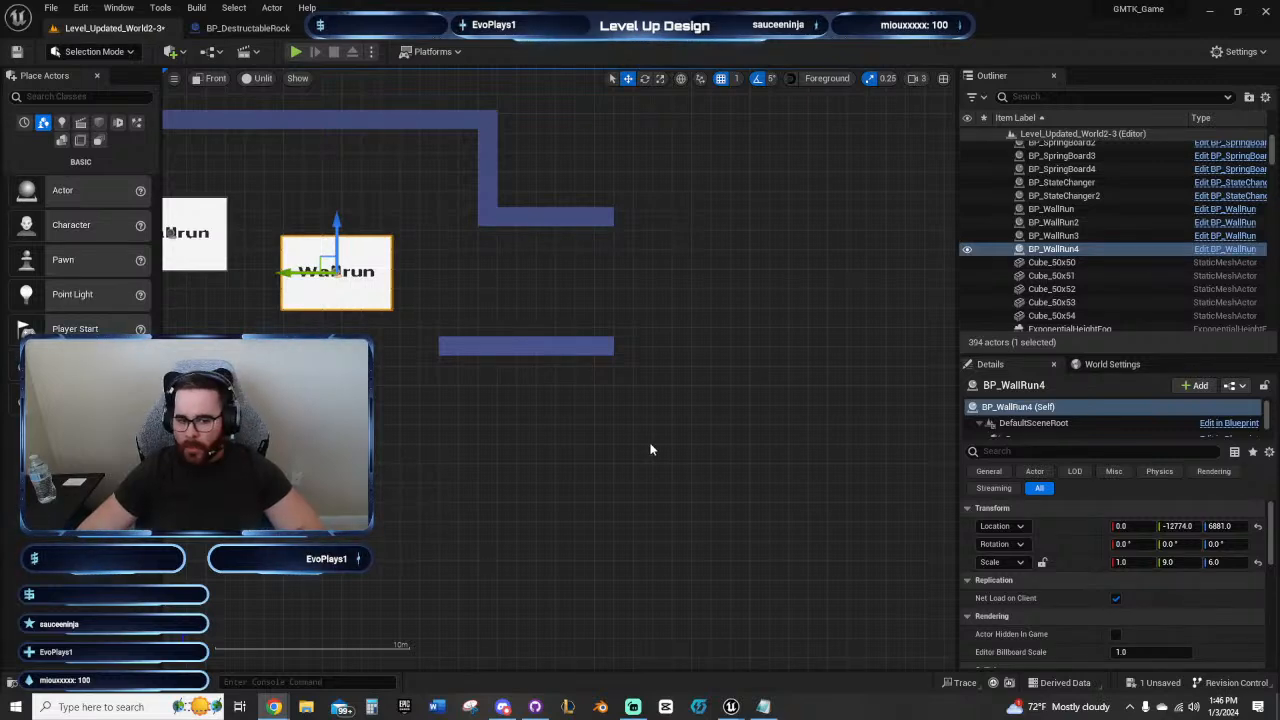
# Step: Duplicate the destructible rock together with its TNT charge from the lower passage, pulling the copies out past the vertical shaft
pyautogui.moveTo(650, 449); pyautogui.dragTo(704, 463, button='right')
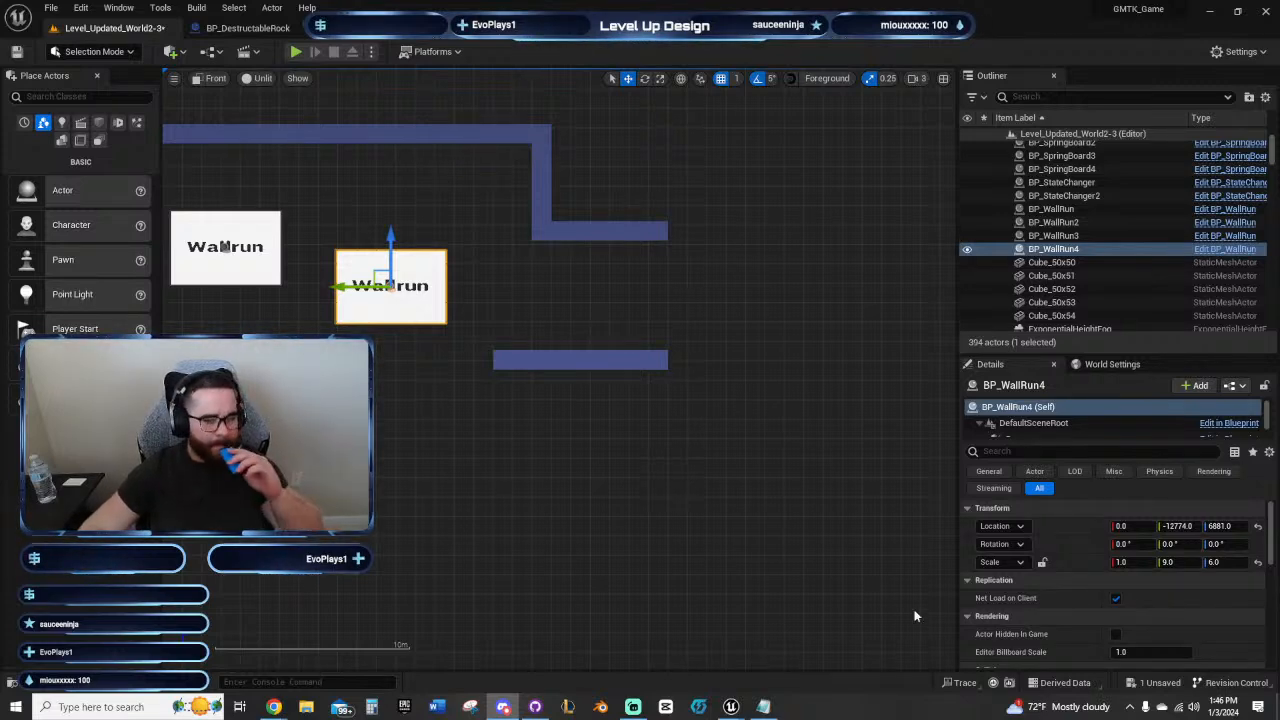
pyautogui.moveTo(381, 425); pyautogui.dragTo(684, 489, button='right')
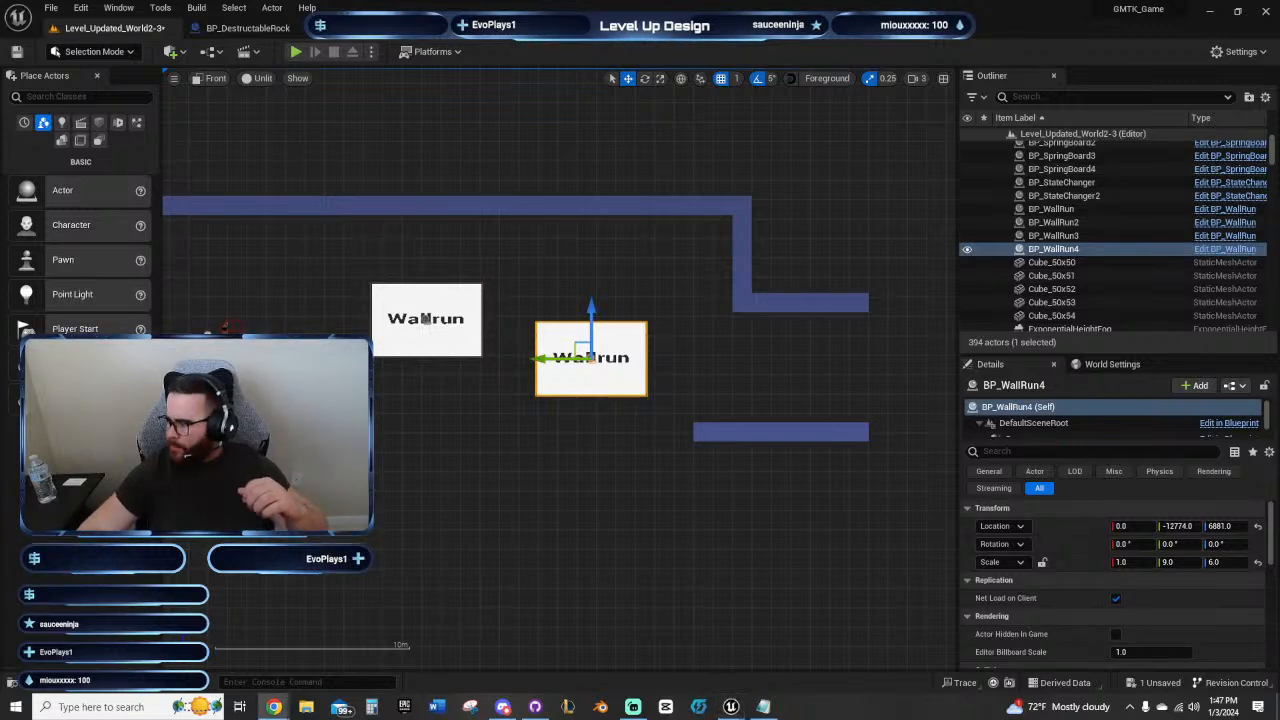
pyautogui.scroll(-6, 582, 384)
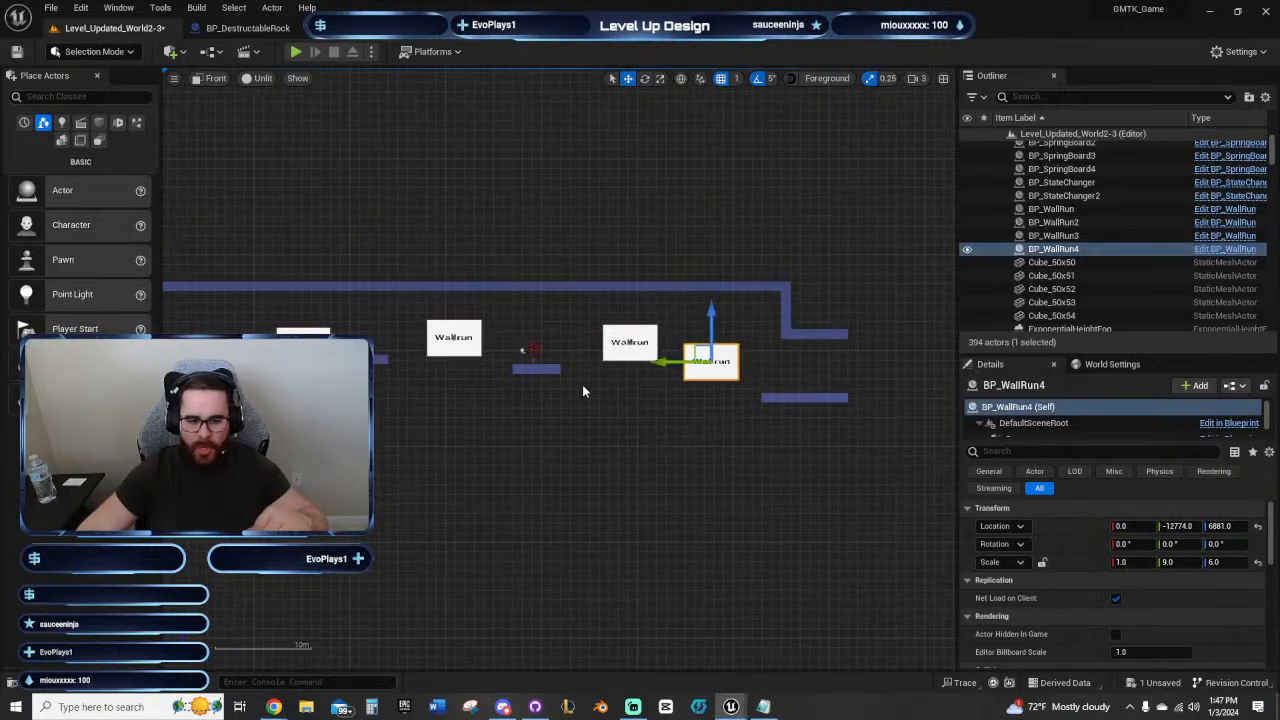
pyautogui.scroll(7, 557, 366)
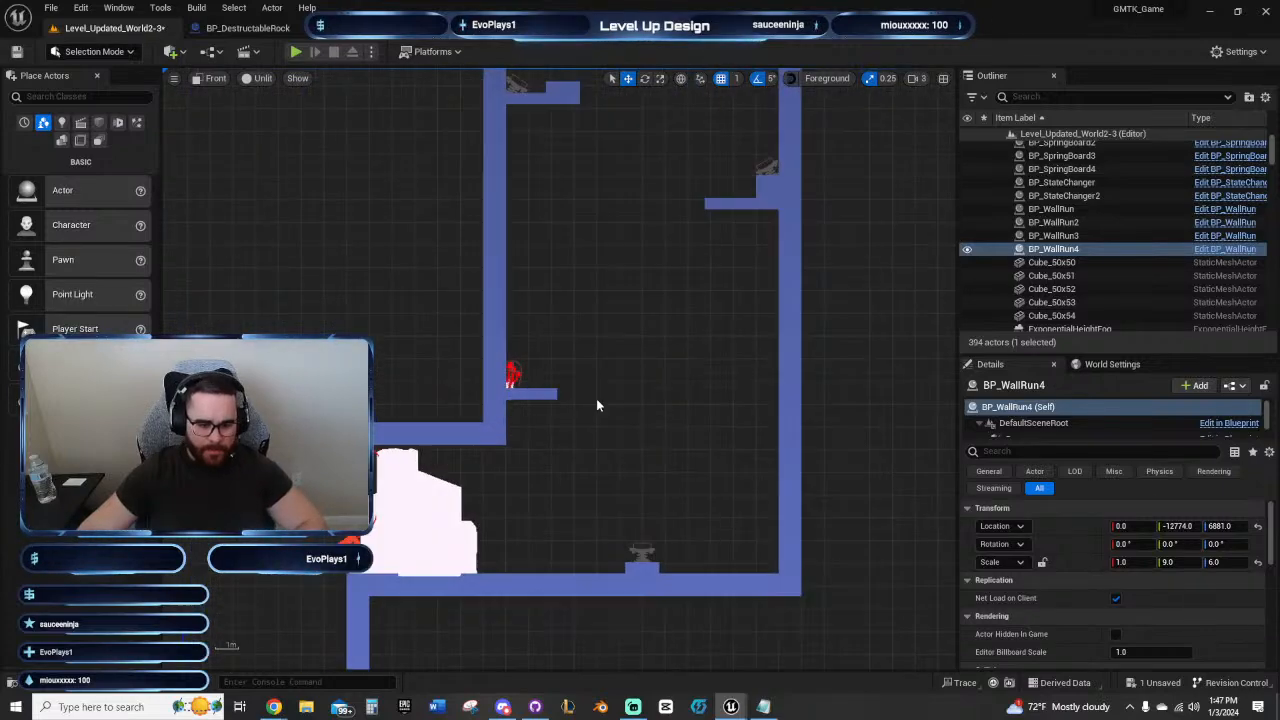
pyautogui.click(645, 413)
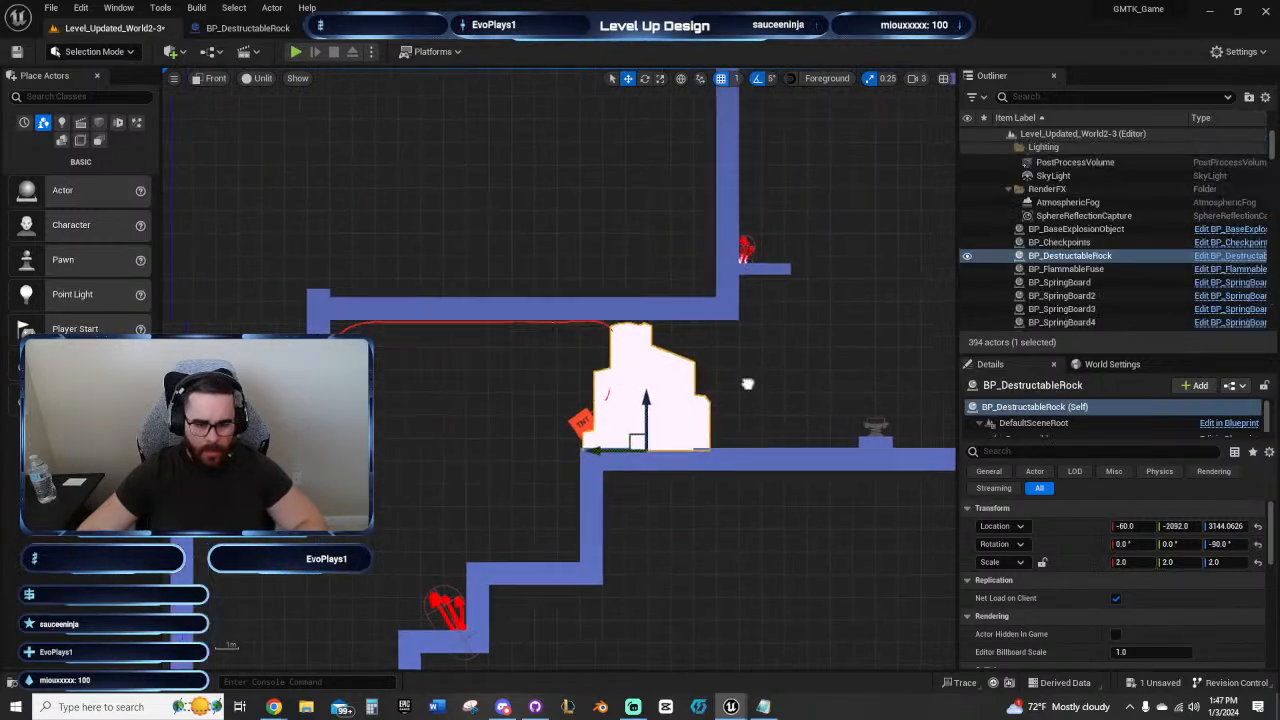
pyautogui.scroll(-5, 586, 367)
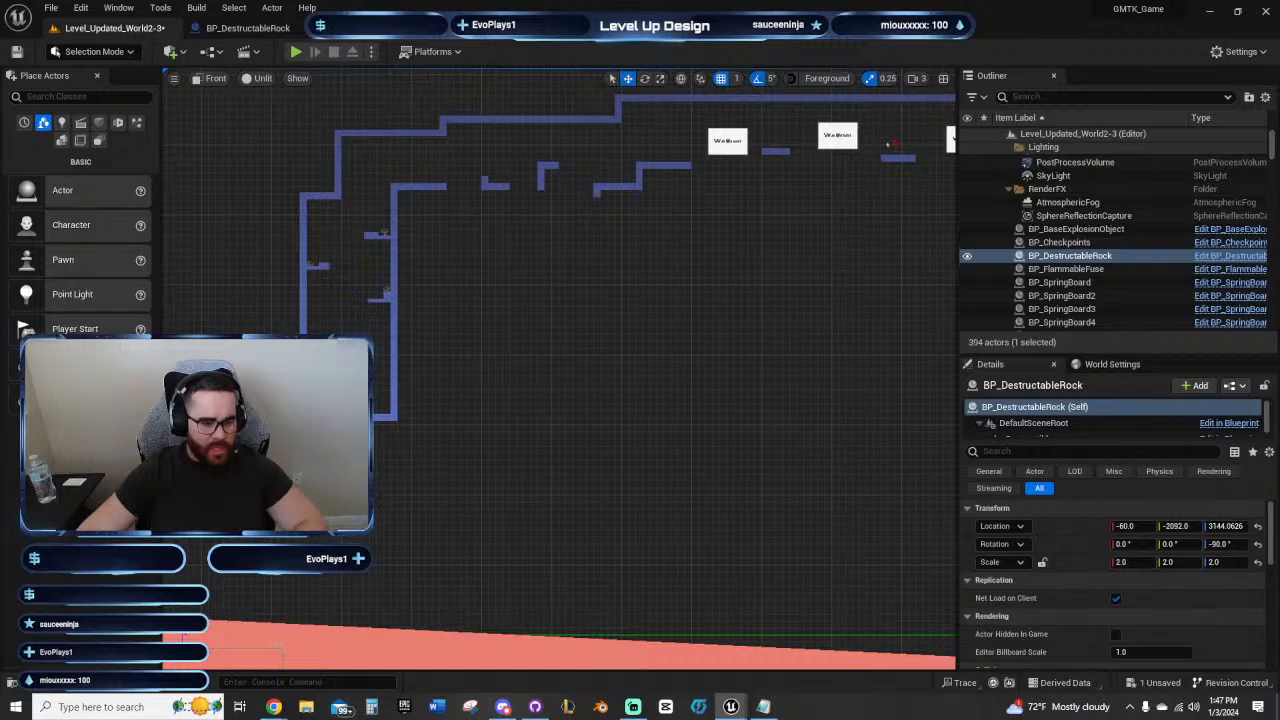
pyautogui.press('f')
pyautogui.keyDown('ctrl'); pyautogui.click(465, 336); pyautogui.keyUp('ctrl')
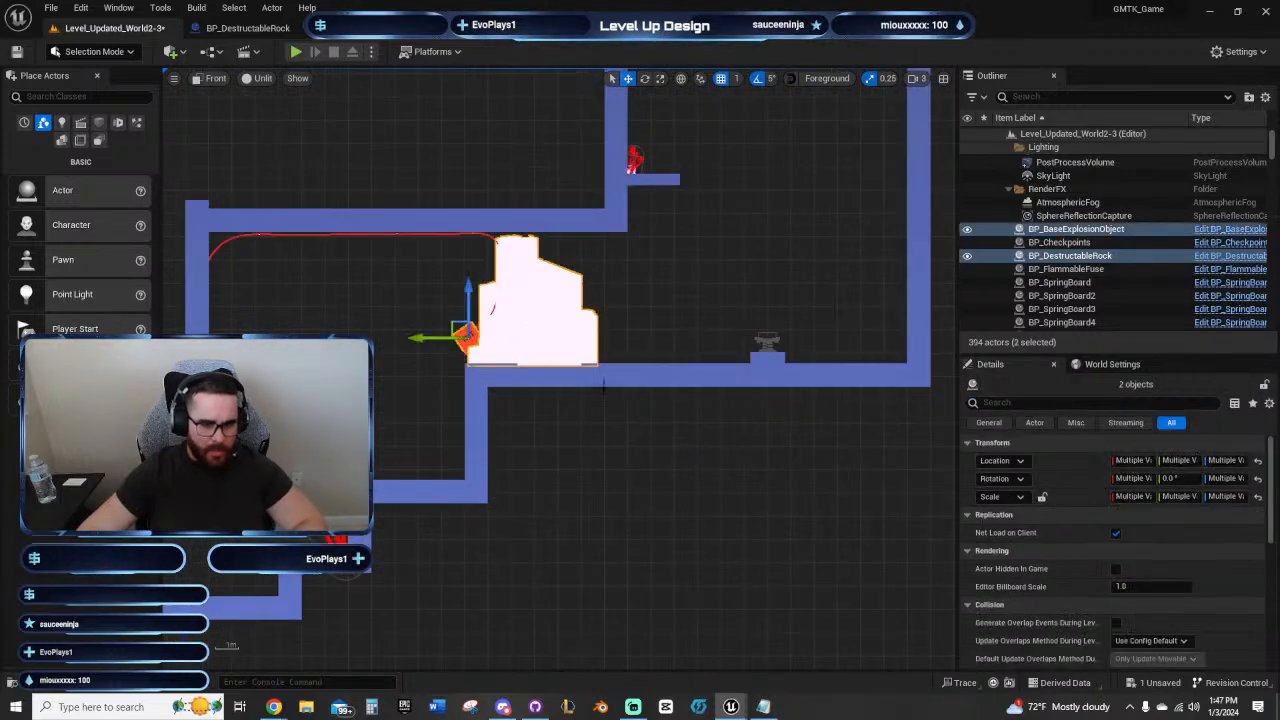
pyautogui.scroll(-6, 530, 450)
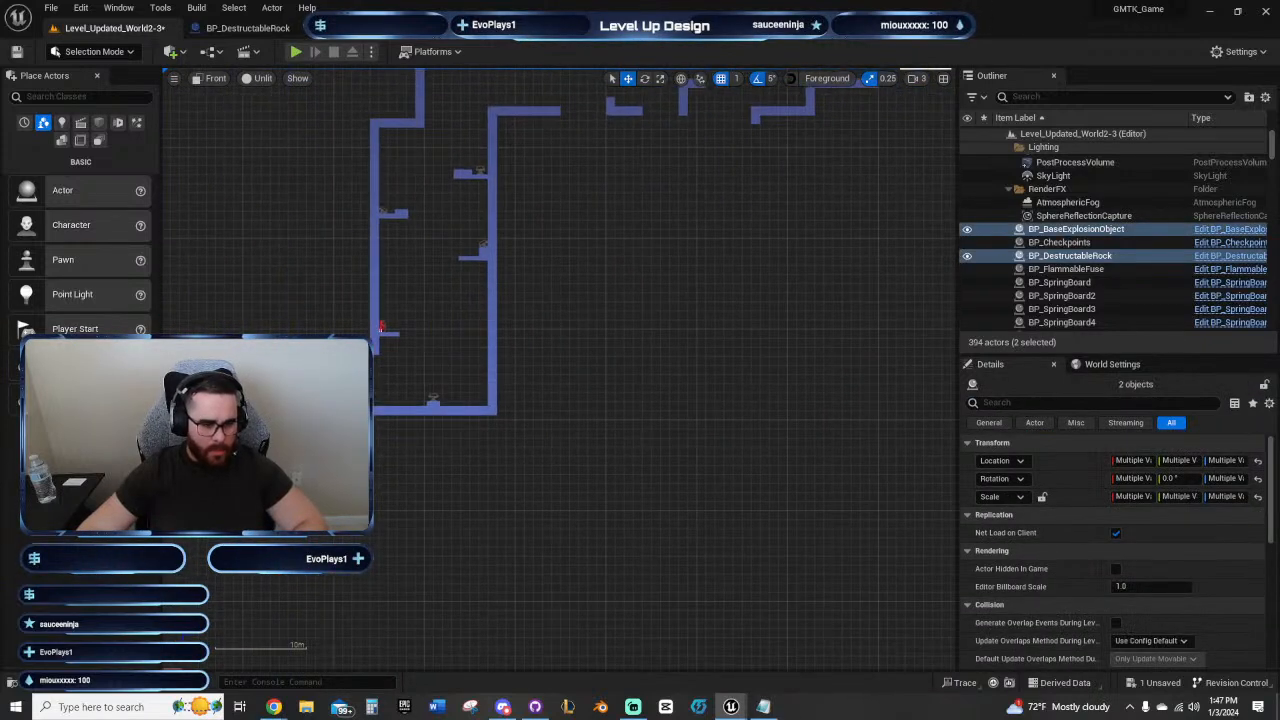
pyautogui.keyDown('alt'); pyautogui.moveTo(270, 407); pyautogui.dragTo(675, 407); pyautogui.keyUp('alt')
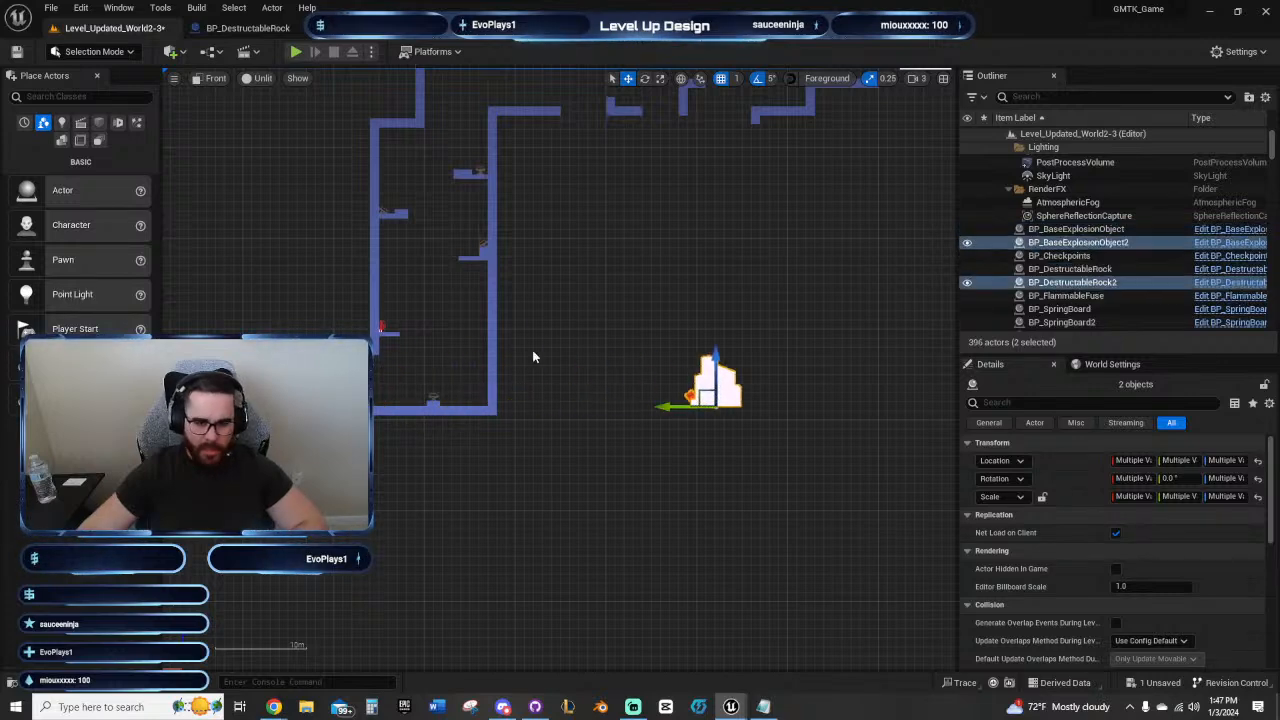
# Step: Move the copied rock and TNT past the Wallrun panels and rest them on the landing platform beneath the lowered ceiling
pyautogui.moveTo(533, 357); pyautogui.dragTo(70, 503, button='right')
pyautogui.moveTo(253, 498); pyautogui.dragTo(356, 206)
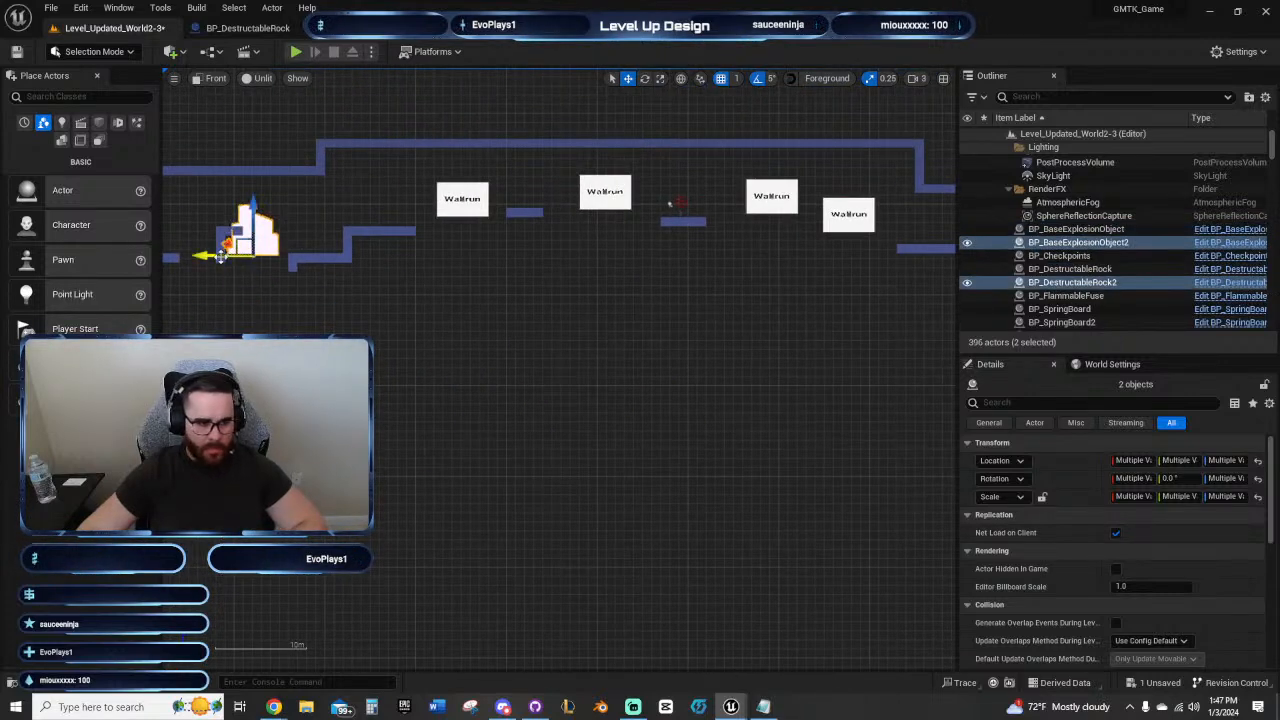
pyautogui.moveTo(221, 257); pyautogui.dragTo(695, 257)
pyautogui.moveTo(645, 326); pyautogui.dragTo(313, 436, button='right')
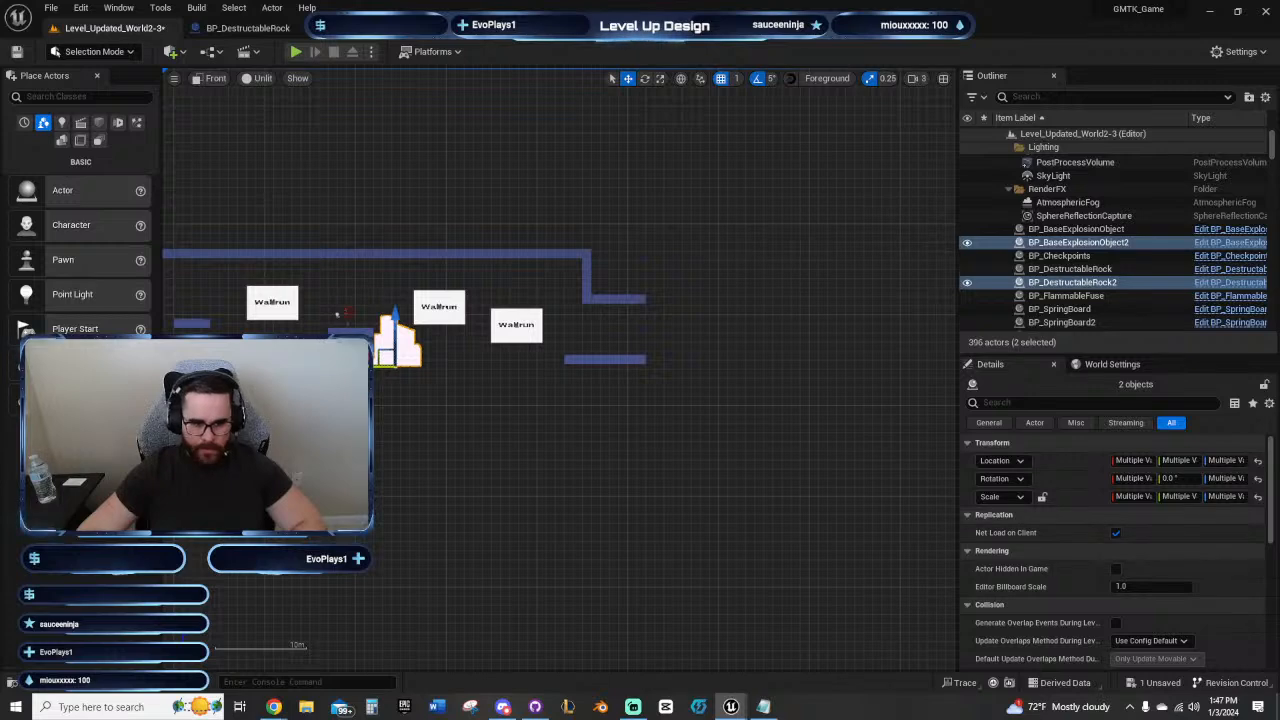
pyautogui.moveTo(363, 366); pyautogui.dragTo(579, 366)
pyautogui.scroll(9, 649, 356)
pyautogui.moveTo(605, 350); pyautogui.dragTo(641, 456, button='right')
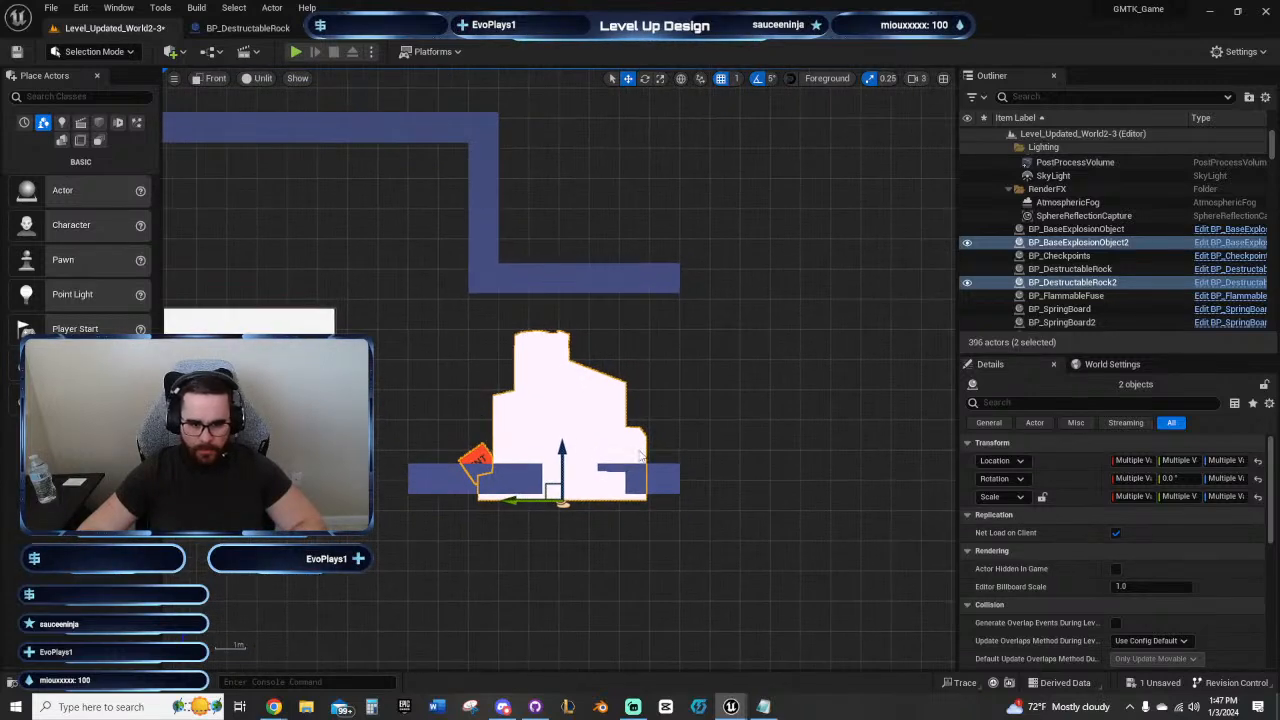
pyautogui.moveTo(561, 447); pyautogui.dragTo(566, 410)
pyautogui.scroll(2, 630, 405)
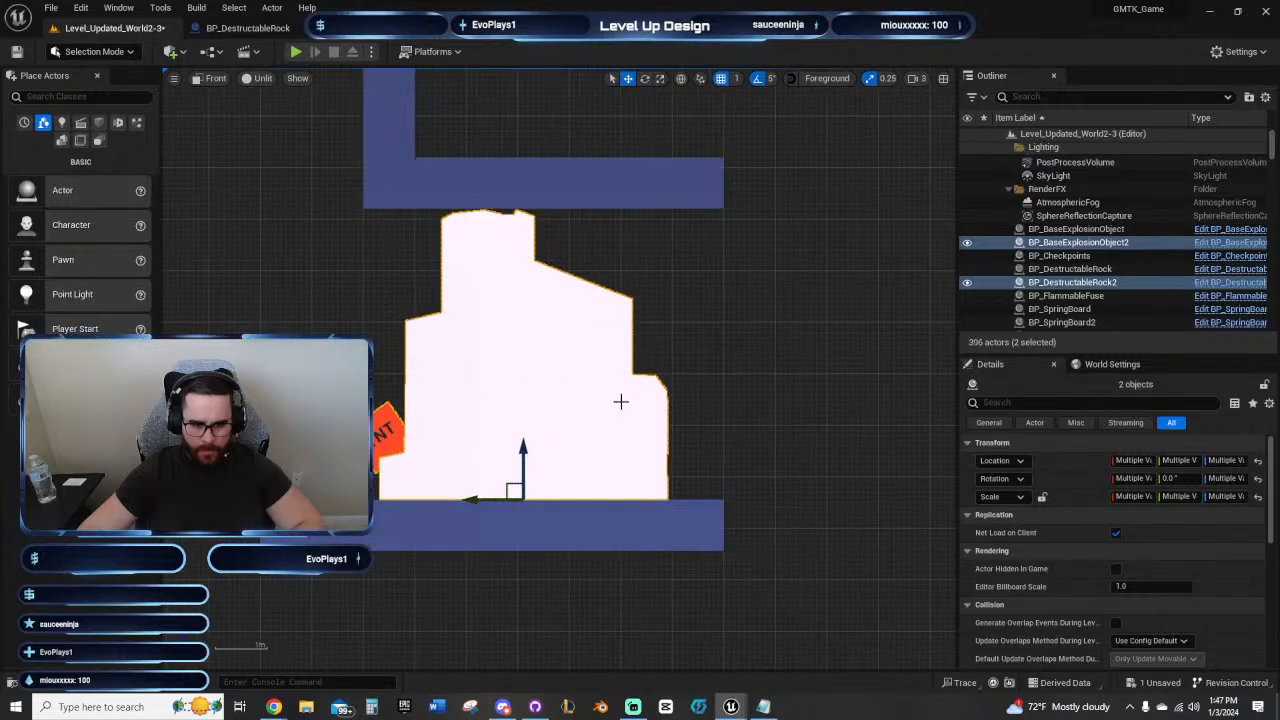
# Step: Slide the copied rock and TNT outward so they overhang the far end of the landing platform
pyautogui.scroll(-3, 600, 425)
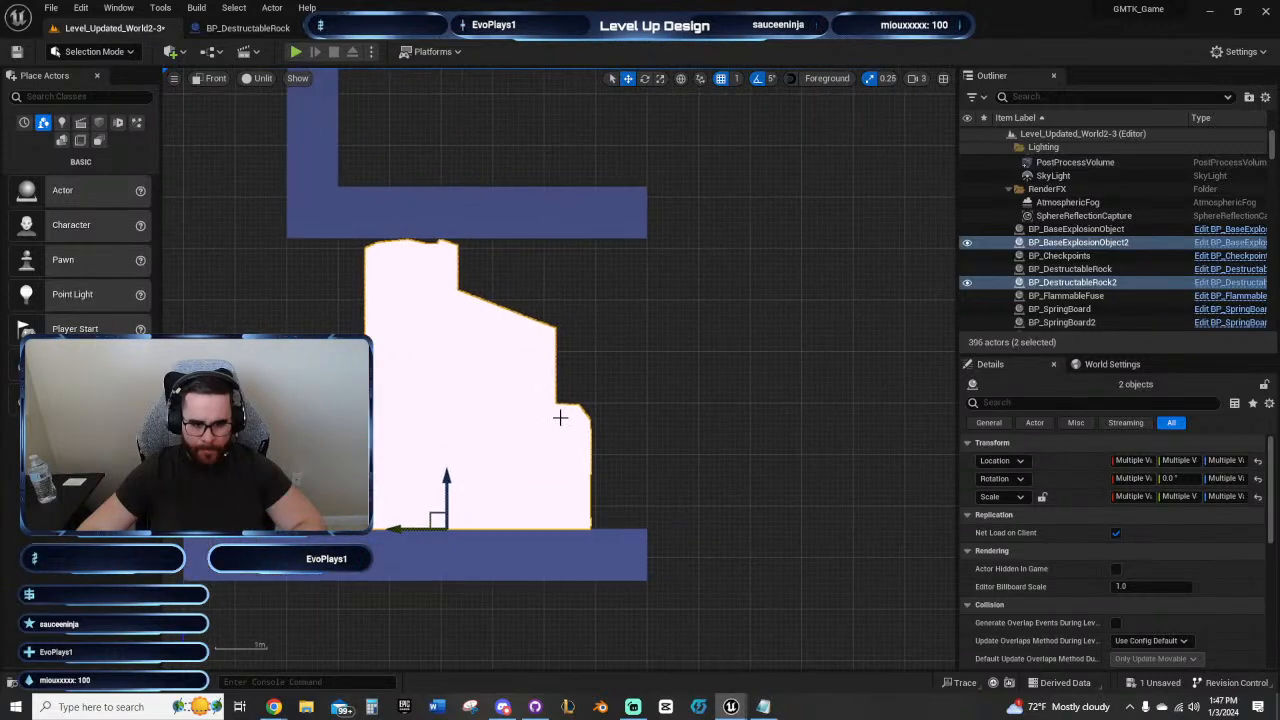
pyautogui.scroll(-1, 593, 414)
pyautogui.moveTo(660, 398); pyautogui.dragTo(563, 383, button='right')
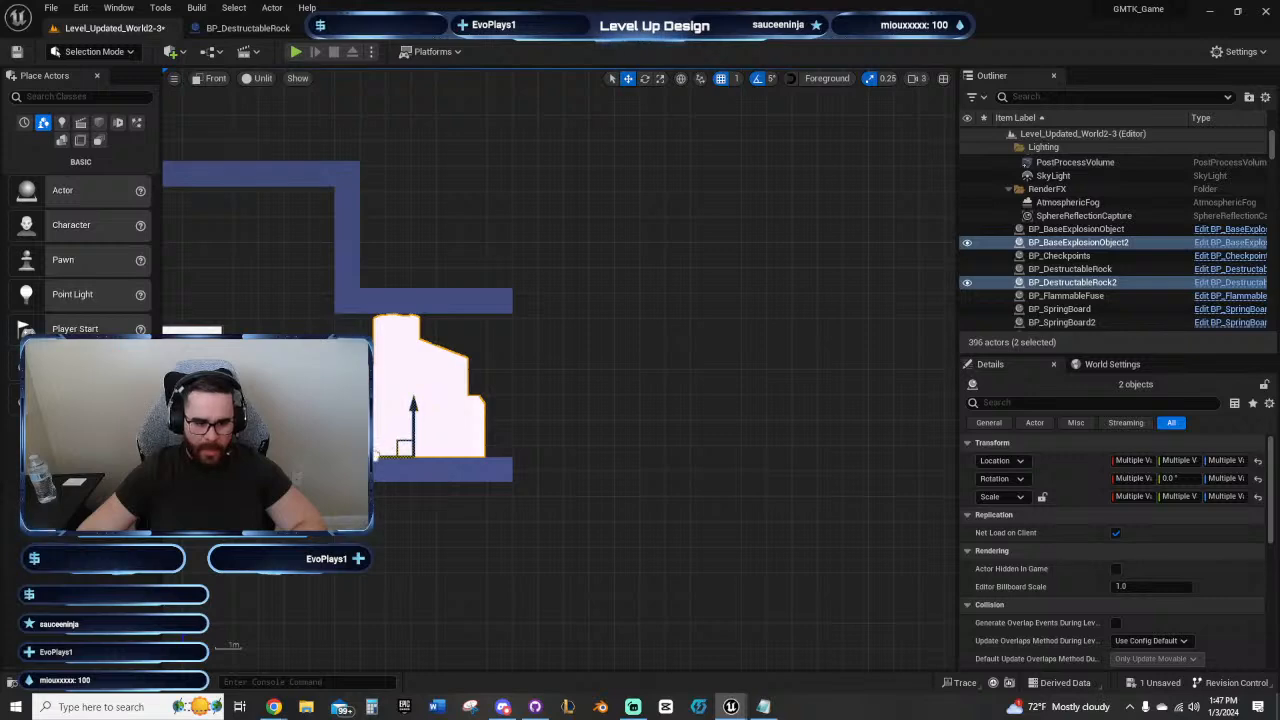
pyautogui.moveTo(375, 457); pyautogui.dragTo(491, 457)
# Step: Rotate the copied TNT to -40° about X and place it on the rock's far-side upper slope, at Y -14465 and Z 6985
pyautogui.click(464, 429)
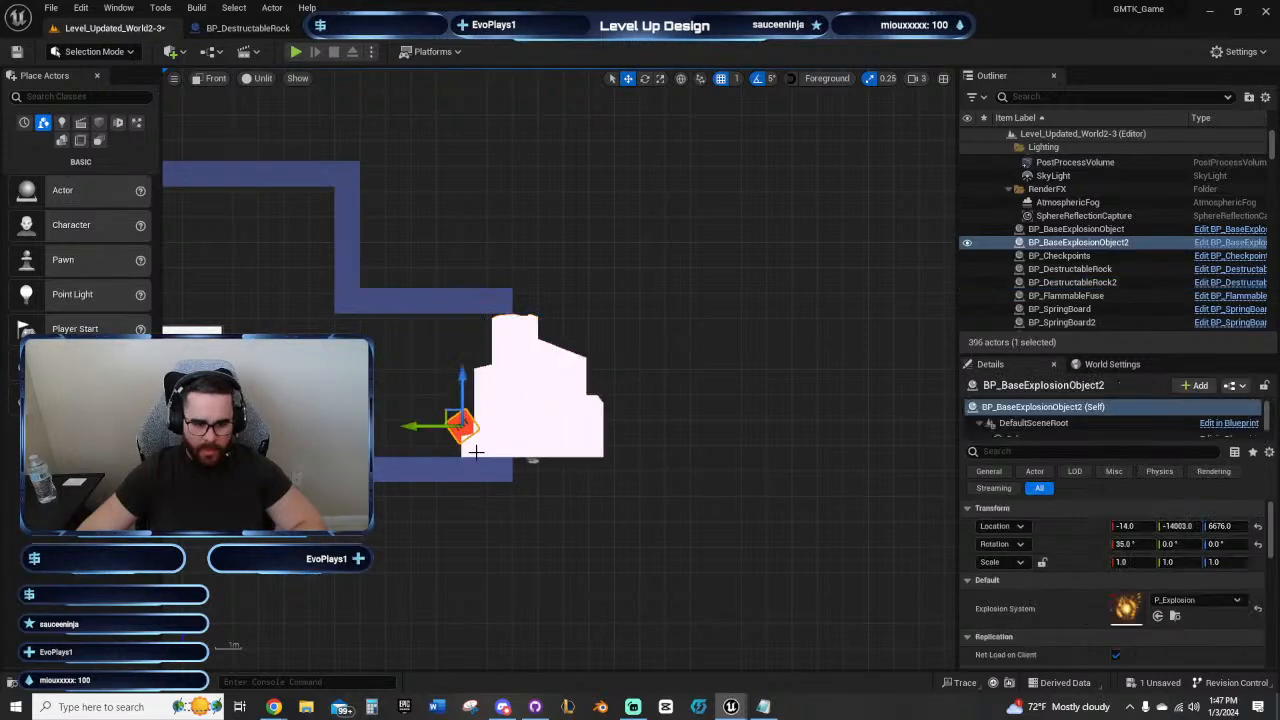
pyautogui.moveTo(430, 428); pyautogui.dragTo(554, 404)
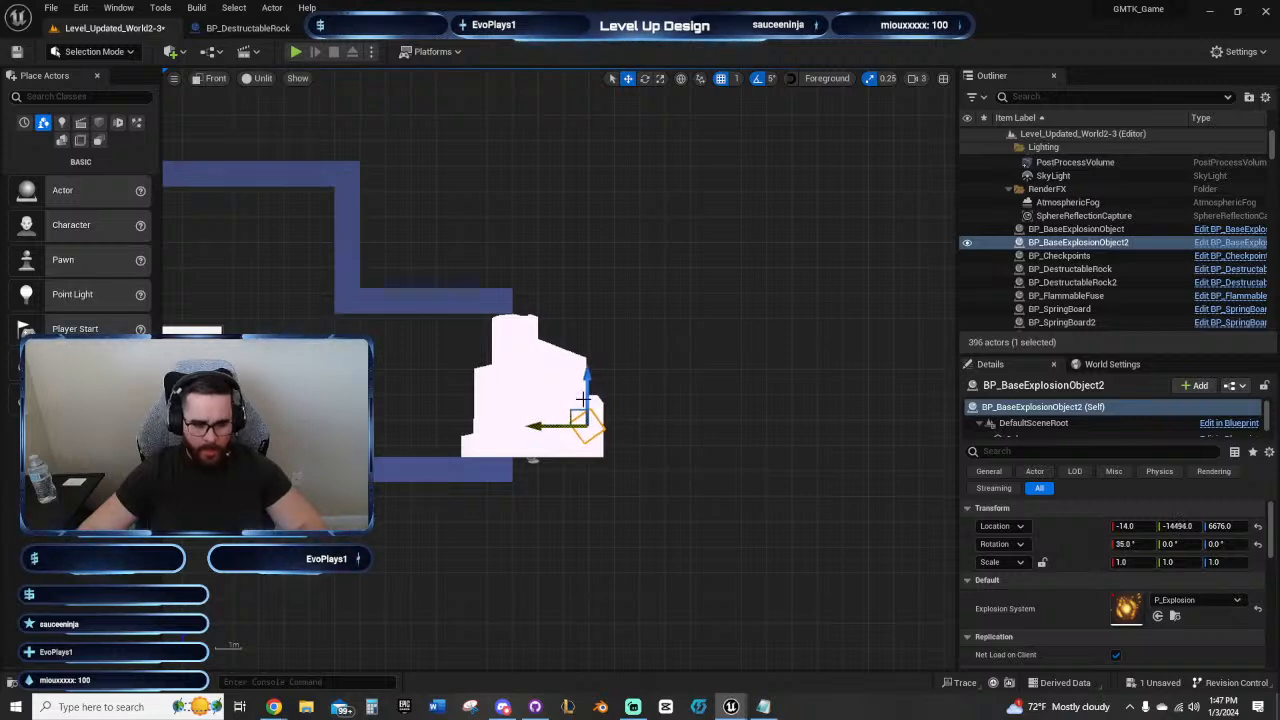
pyautogui.press('e')
pyautogui.press('r')
pyautogui.press('e')
pyautogui.moveTo(614, 370)
pyautogui.mouseDown()
pyautogui.moveTo(660, 405)
pyautogui.moveTo(629, 380)
pyautogui.mouseUp()
pyautogui.press('w')
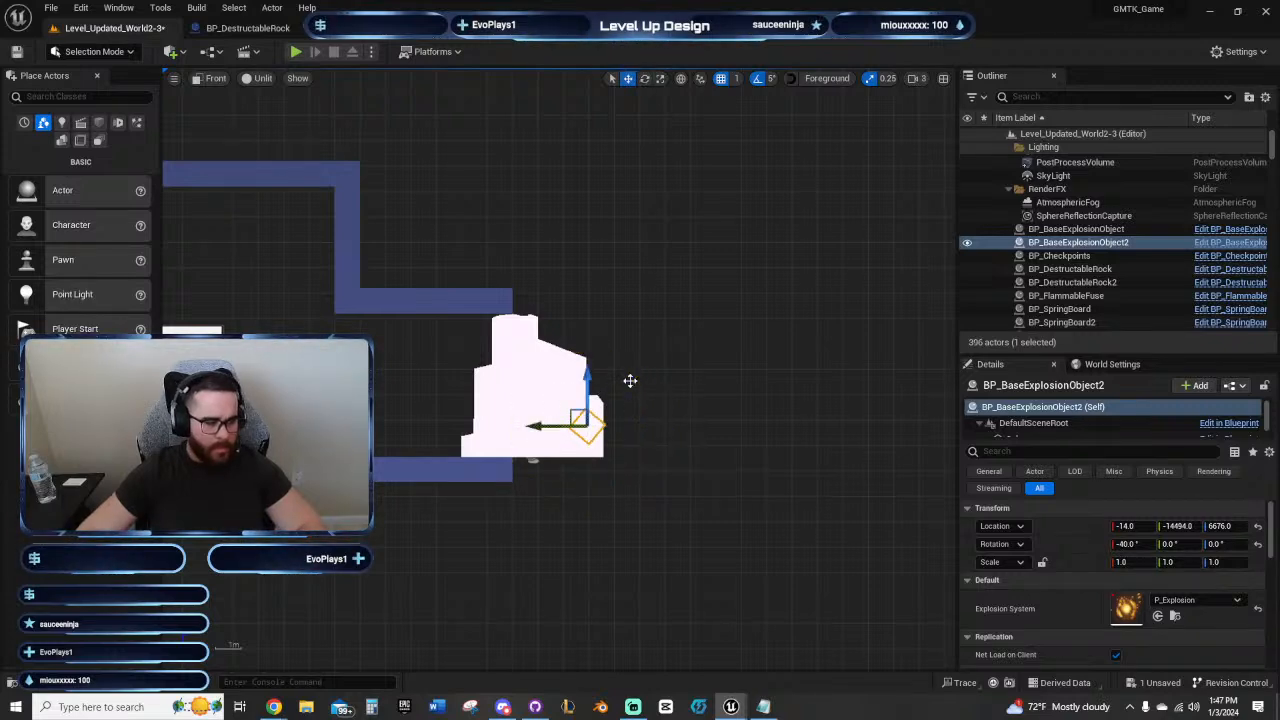
pyautogui.moveTo(578, 418); pyautogui.dragTo(581, 311)
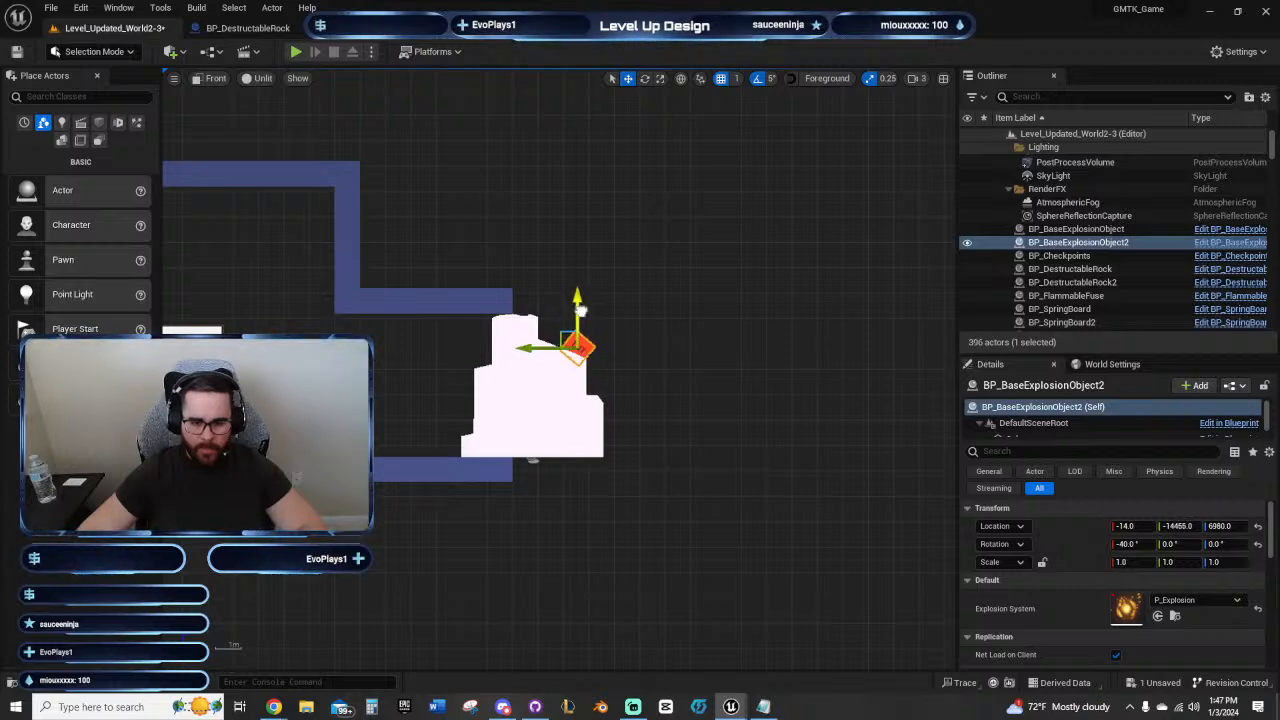
pyautogui.click(671, 345)
# Step: Select the copied rock and TNT together and move them farther out, beyond the ends of the platform and ceiling
pyautogui.scroll(2, 626, 352)
pyautogui.scroll(4, 531, 346)
pyautogui.scroll(-9, 588, 340)
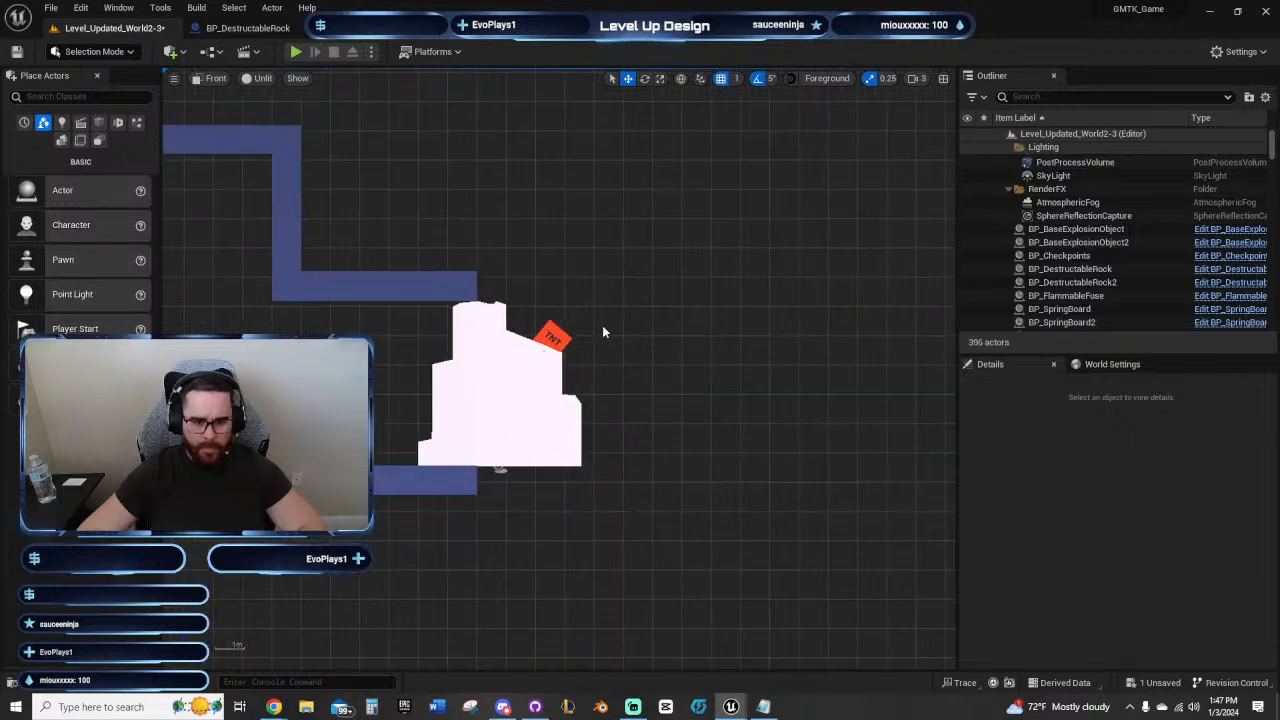
pyautogui.moveTo(602, 325); pyautogui.dragTo(849, 318, button='right')
pyautogui.scroll(-4, 570, 386)
pyautogui.moveTo(581, 380); pyautogui.dragTo(463, 396, button='right')
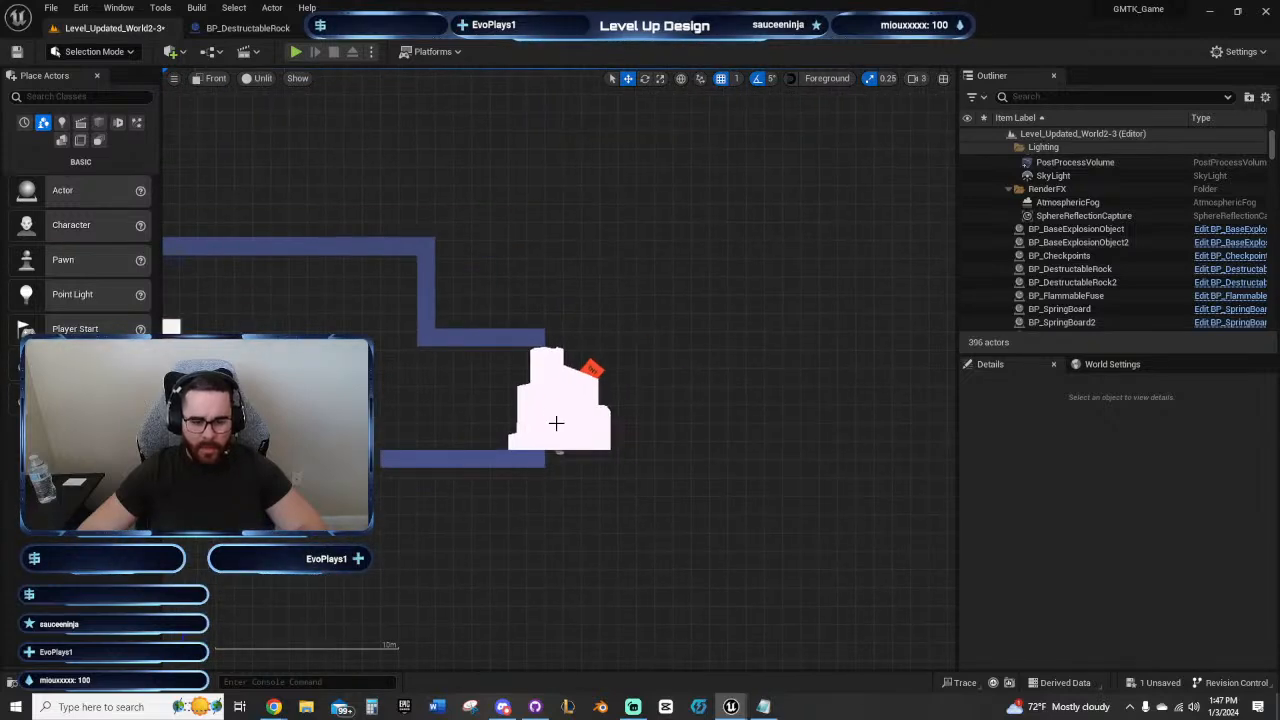
pyautogui.click(593, 370)
pyautogui.keyDown('ctrl'); pyautogui.click(512, 449); pyautogui.keyUp('ctrl')
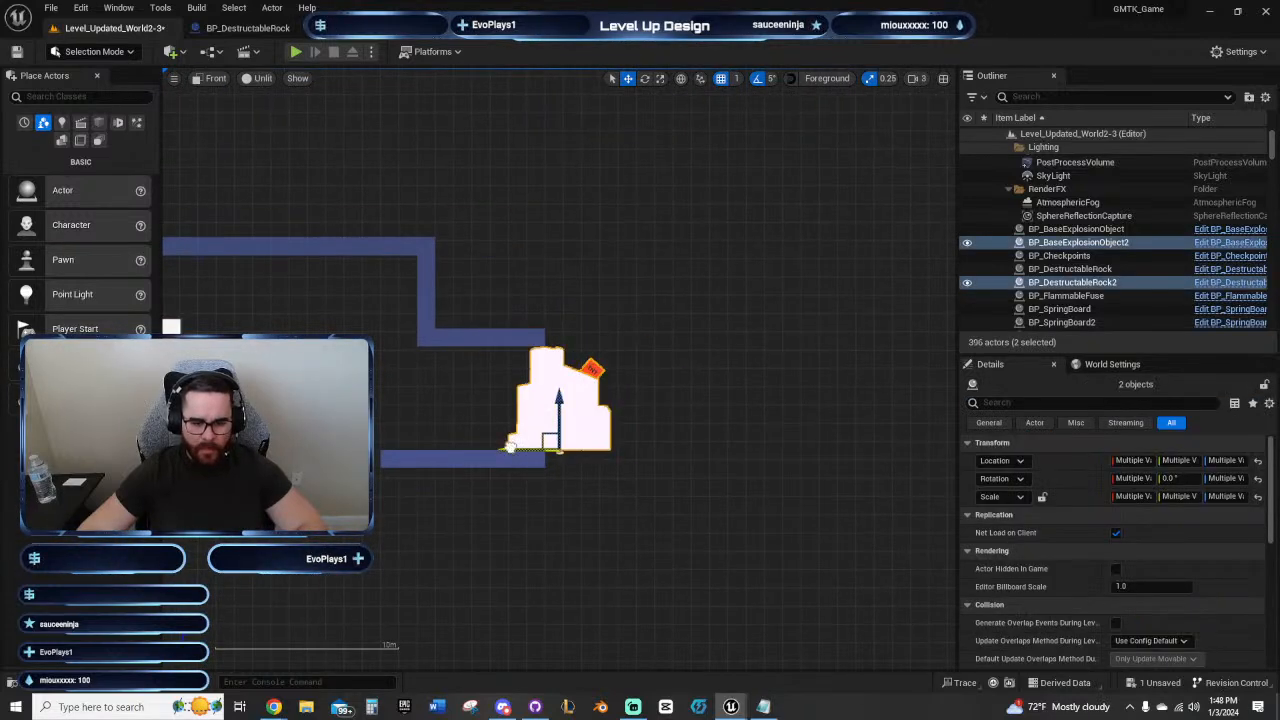
pyautogui.moveTo(512, 449); pyautogui.dragTo(606, 447)
pyautogui.moveTo(536, 371)
pyautogui.mouseDown(button='right')
pyautogui.moveTo(476, 383)
pyautogui.moveTo(531, 384)
pyautogui.mouseUp(button='right')
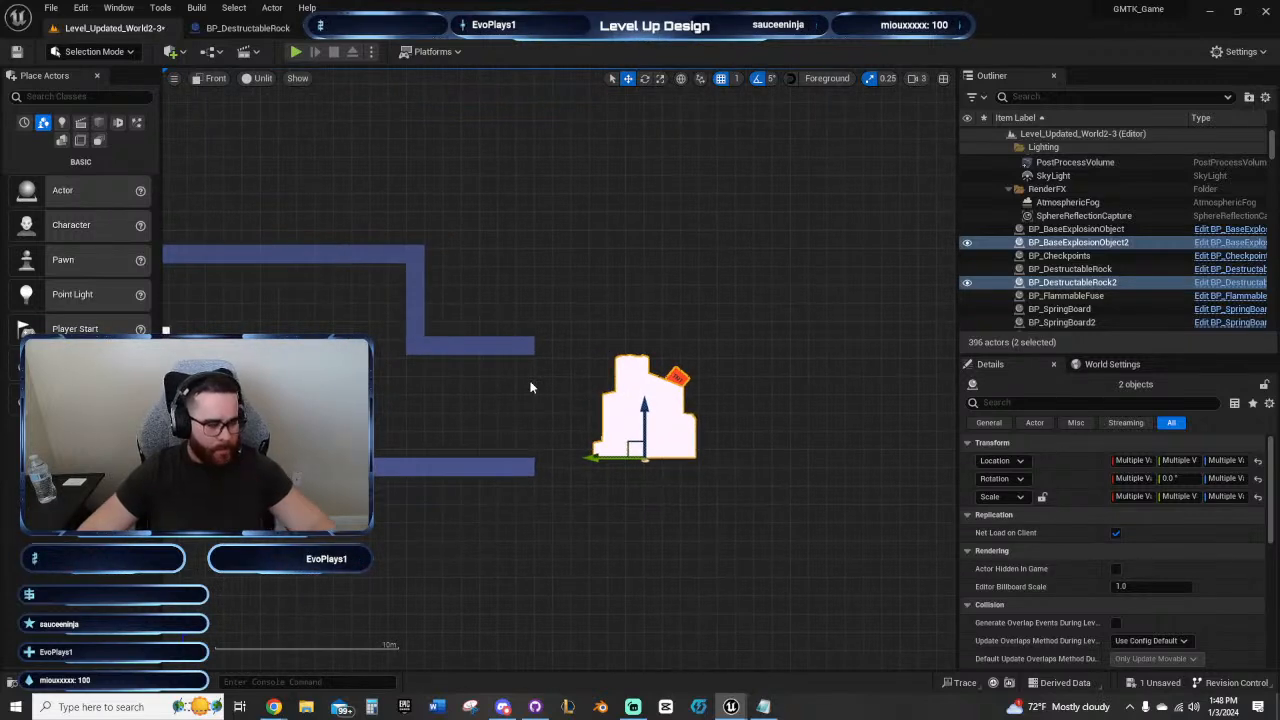
# Step: Extend the lowered ceiling over the rock by duplicating its end block outward to Y -14950
pyautogui.scroll(2, 548, 381)
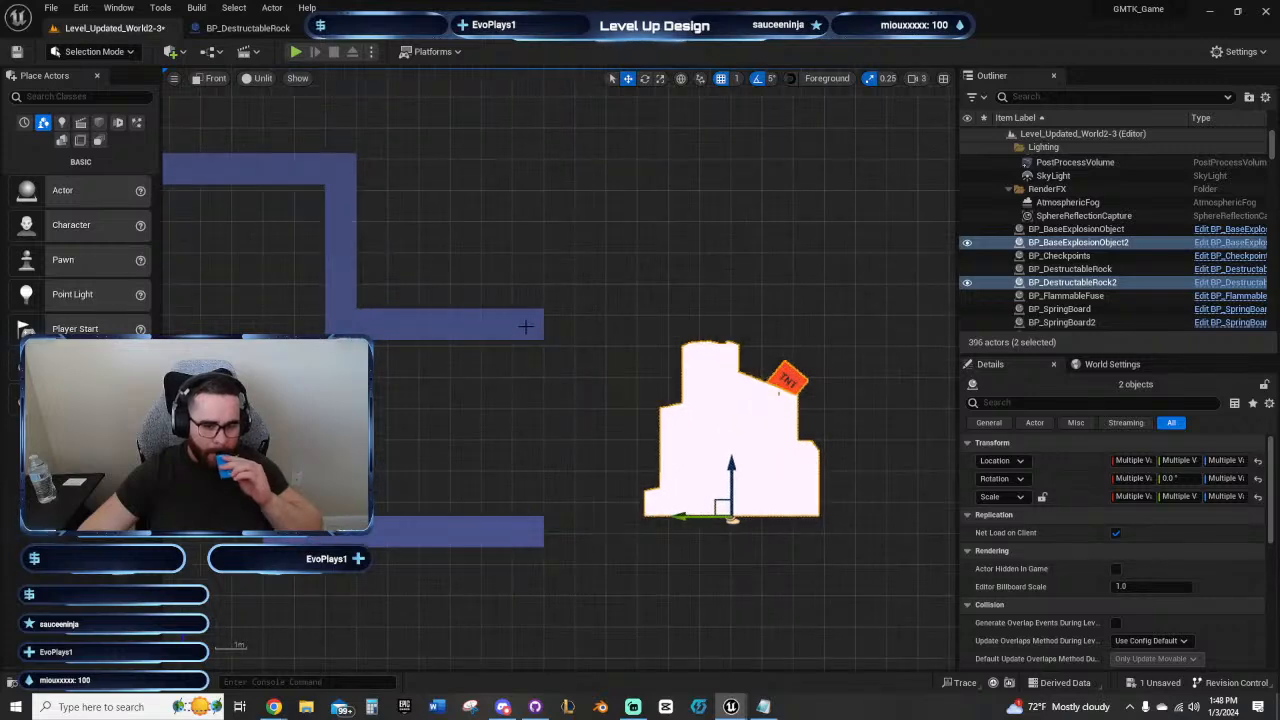
pyautogui.click(528, 325)
pyautogui.hotkey('ctrl', 'd')
pyautogui.hotkey('ctrl', 'd')
pyautogui.hotkey('ctrl', 'd')
pyautogui.hotkey('ctrl', 'd')
pyautogui.hotkey('ctrl', 'd')
pyautogui.hotkey('ctrl', 'd')
pyautogui.hotkey('ctrl', 'd')
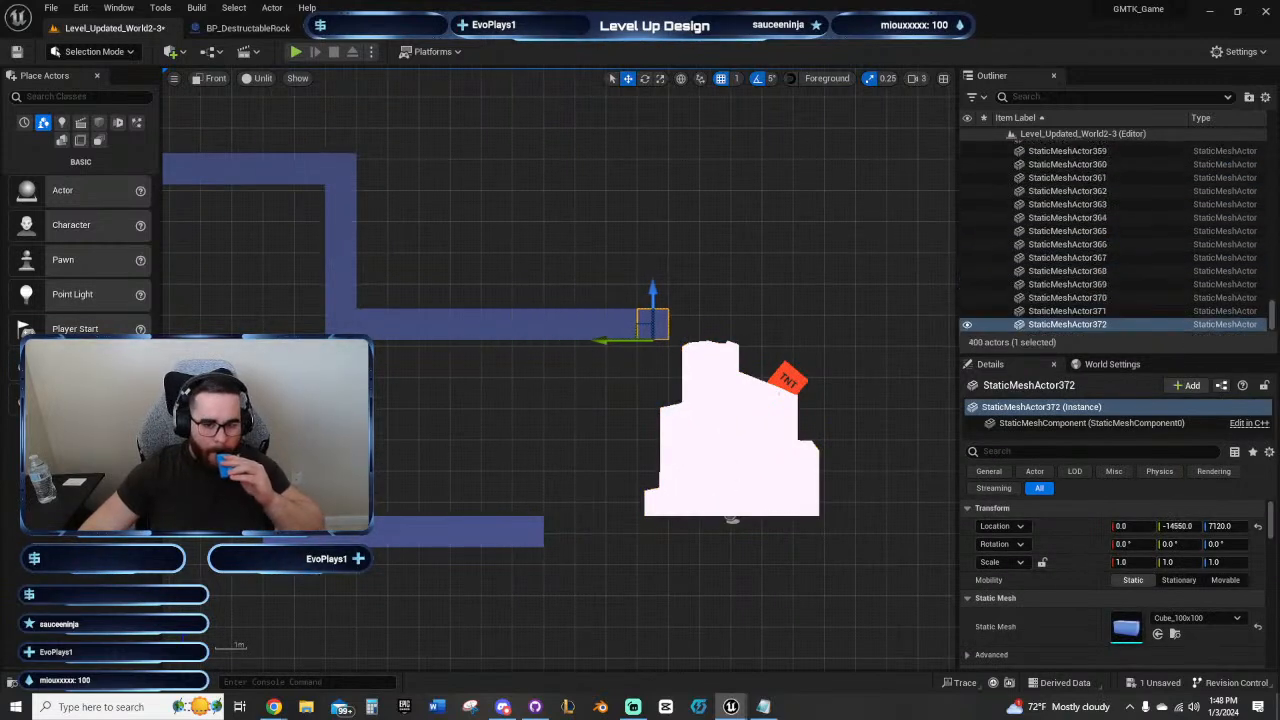
pyautogui.hotkey('ctrl', 'd')
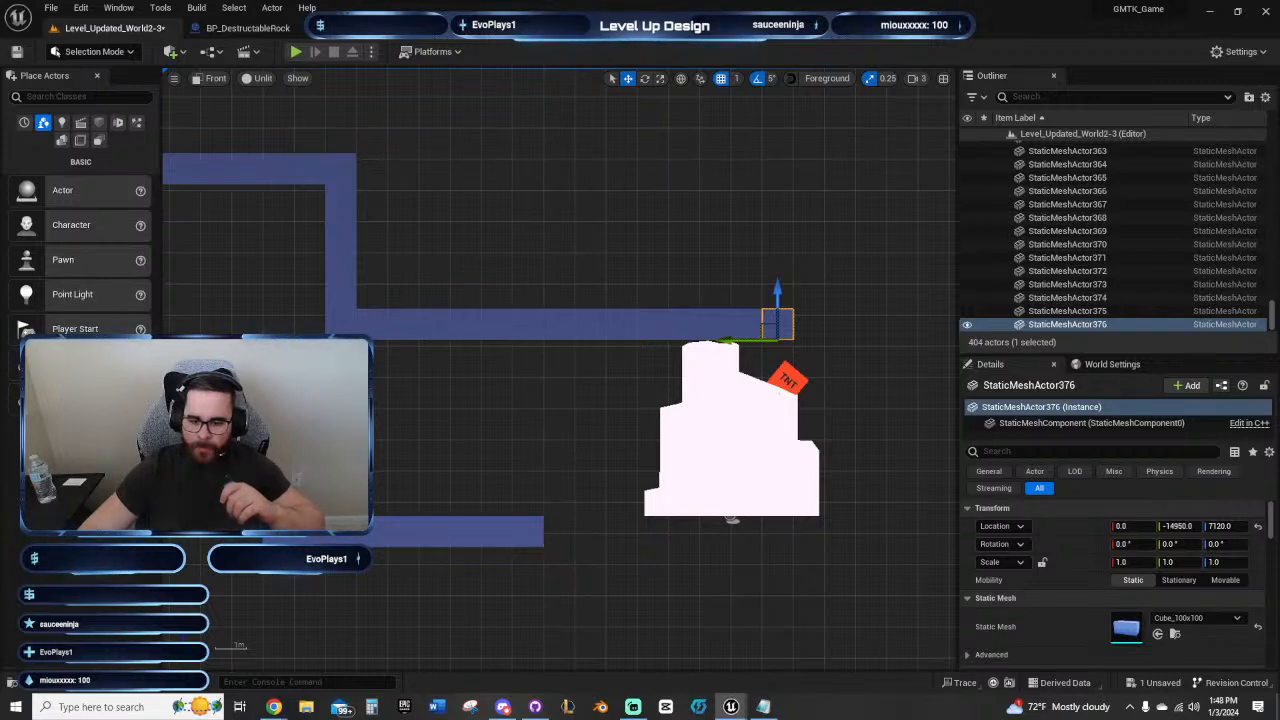
# Step: Extend the platform floor under the rock with duplicated end blocks, and add one more ceiling block at Y -15050 to match
pyautogui.click(541, 542)
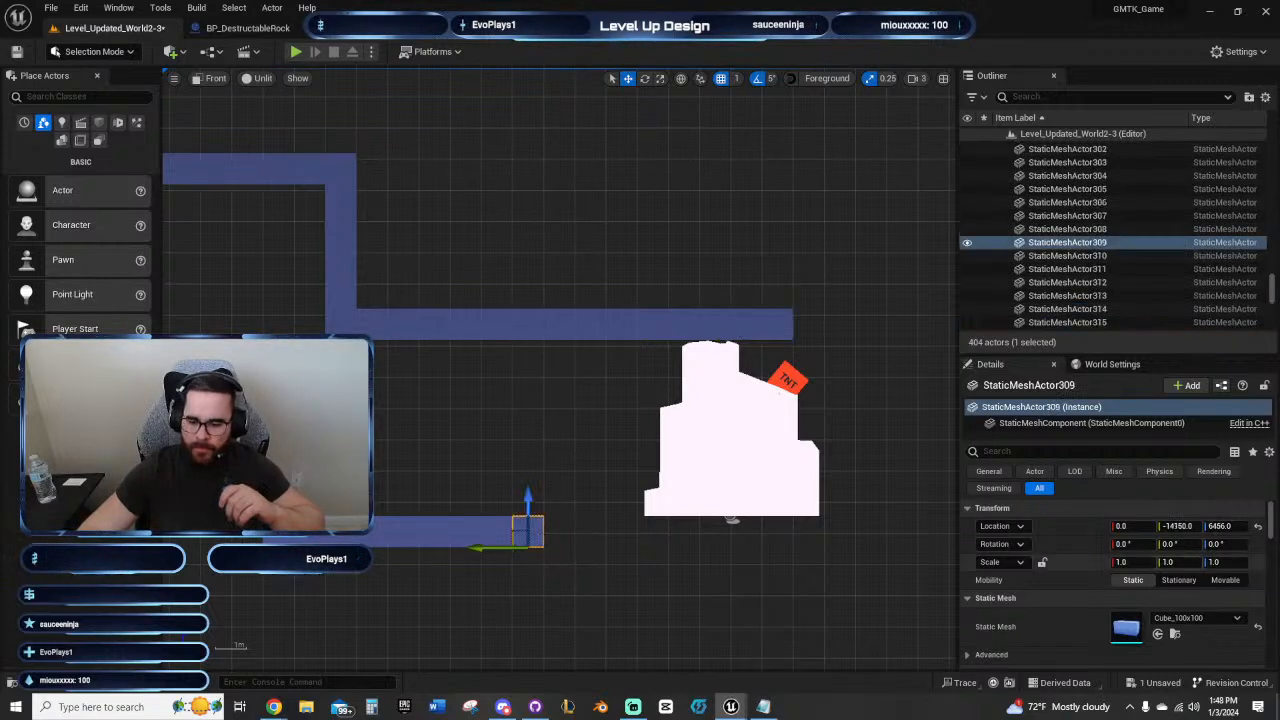
pyautogui.hotkey('shift', 'd')
pyautogui.hotkey('shift', 'd')
pyautogui.hotkey('shift', 'd')
pyautogui.hotkey('shift', 'd')
pyautogui.hotkey('shift', 'd')
pyautogui.hotkey('shift', 'd')
pyautogui.hotkey('shift', 'd')
pyautogui.hotkey('shift', 'd')
pyautogui.hotkey('shift', 'd')
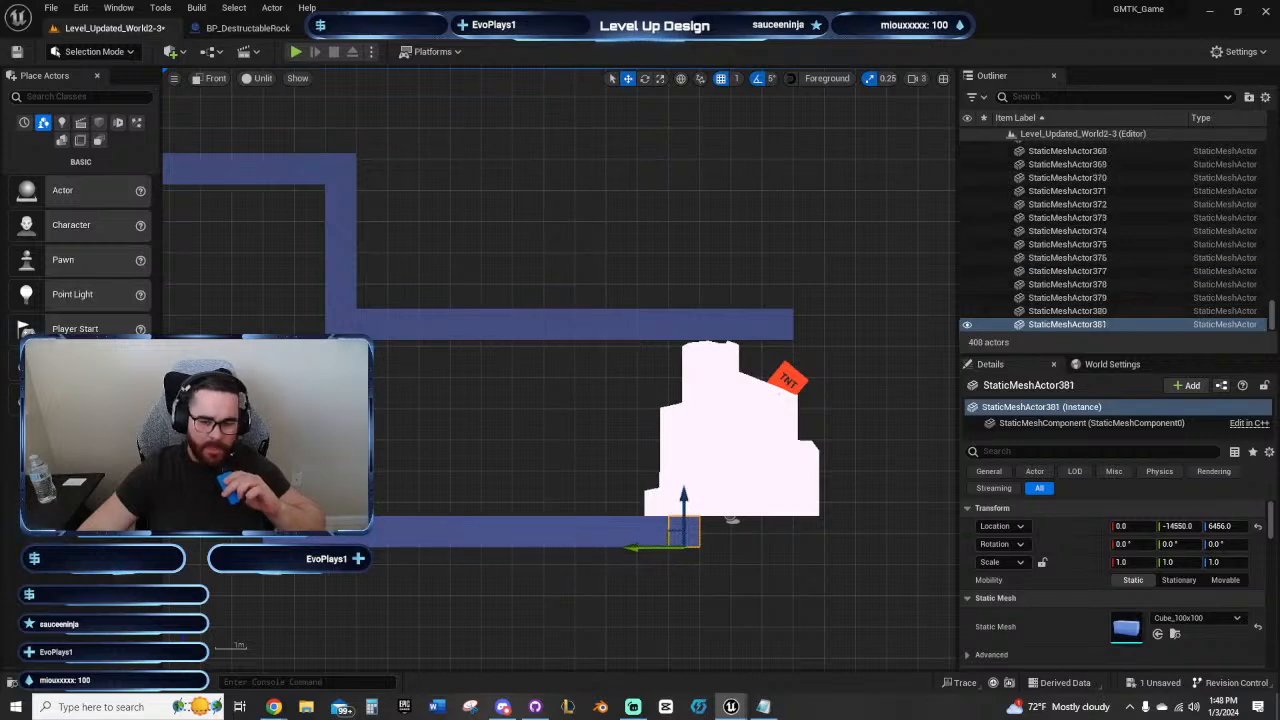
pyautogui.click(776, 328)
pyautogui.hotkey('shift', 'd')
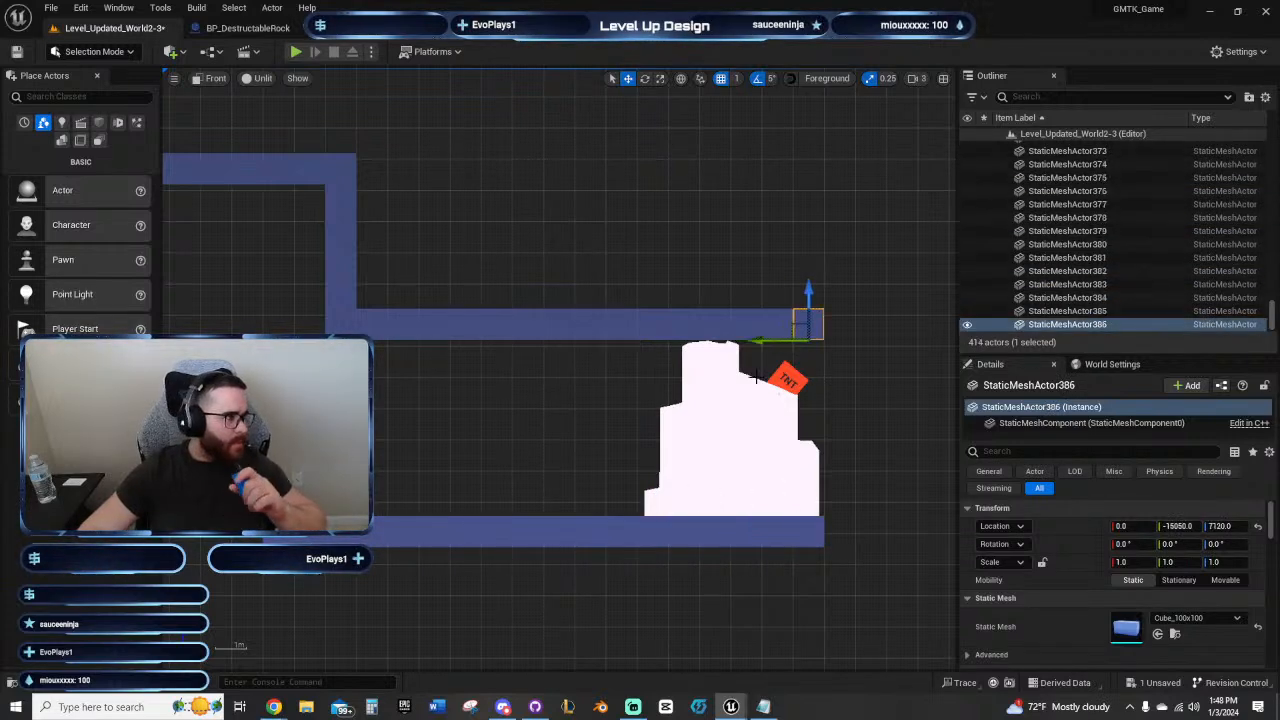
# Step: Switch to Notepad to review the Overall TODOs list, and return to the Unreal Editor
pyautogui.moveTo(472, 441); pyautogui.dragTo(449, 428, button='right')
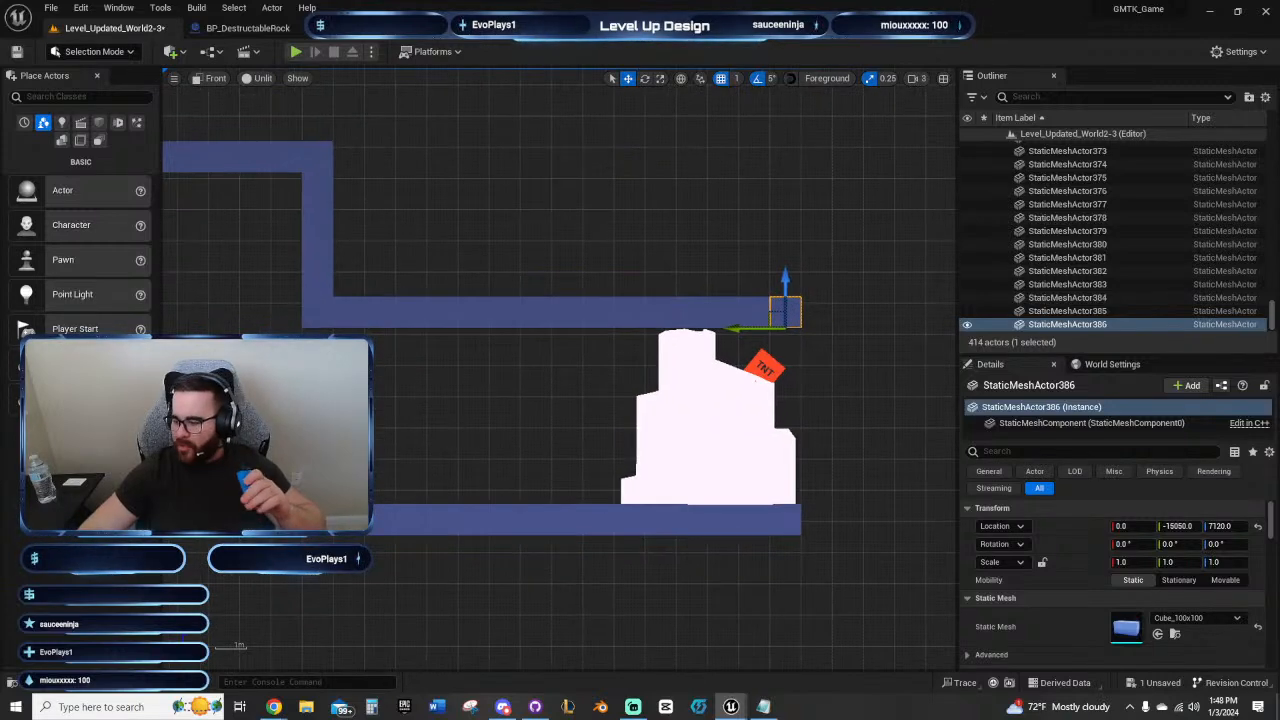
pyautogui.hotkey('alt', 'Tab')
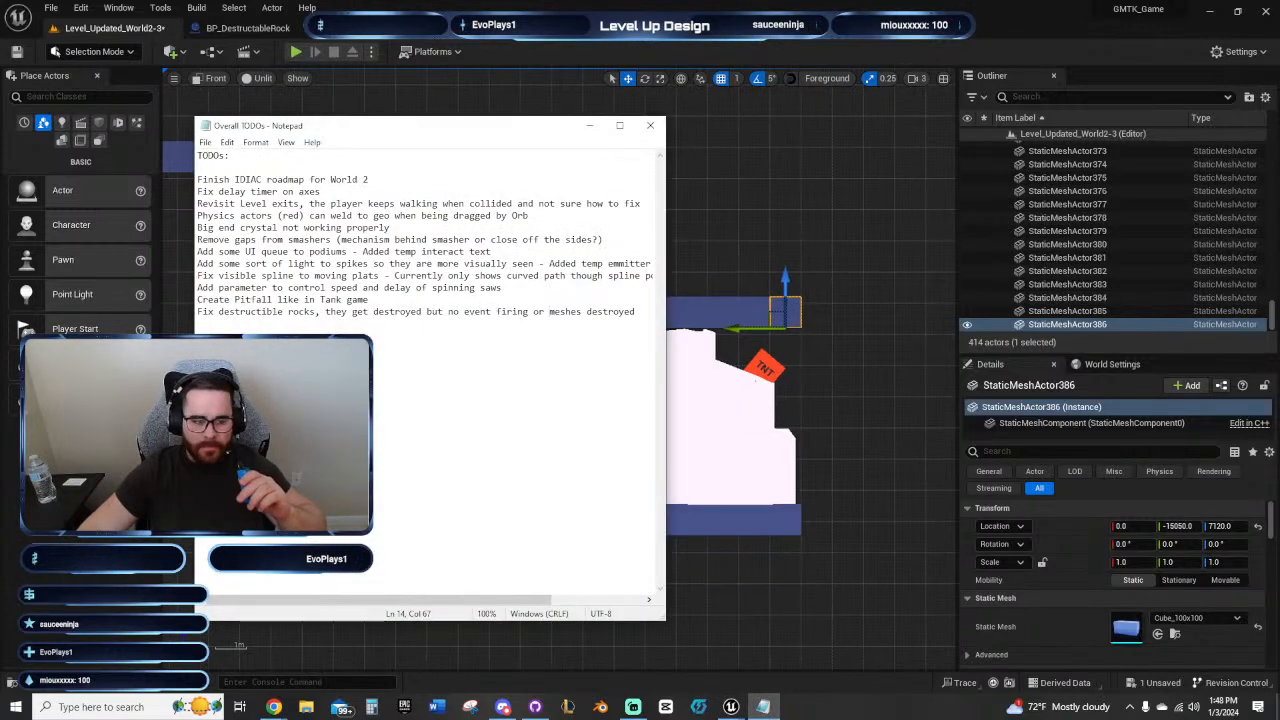
pyautogui.click(598, 126)
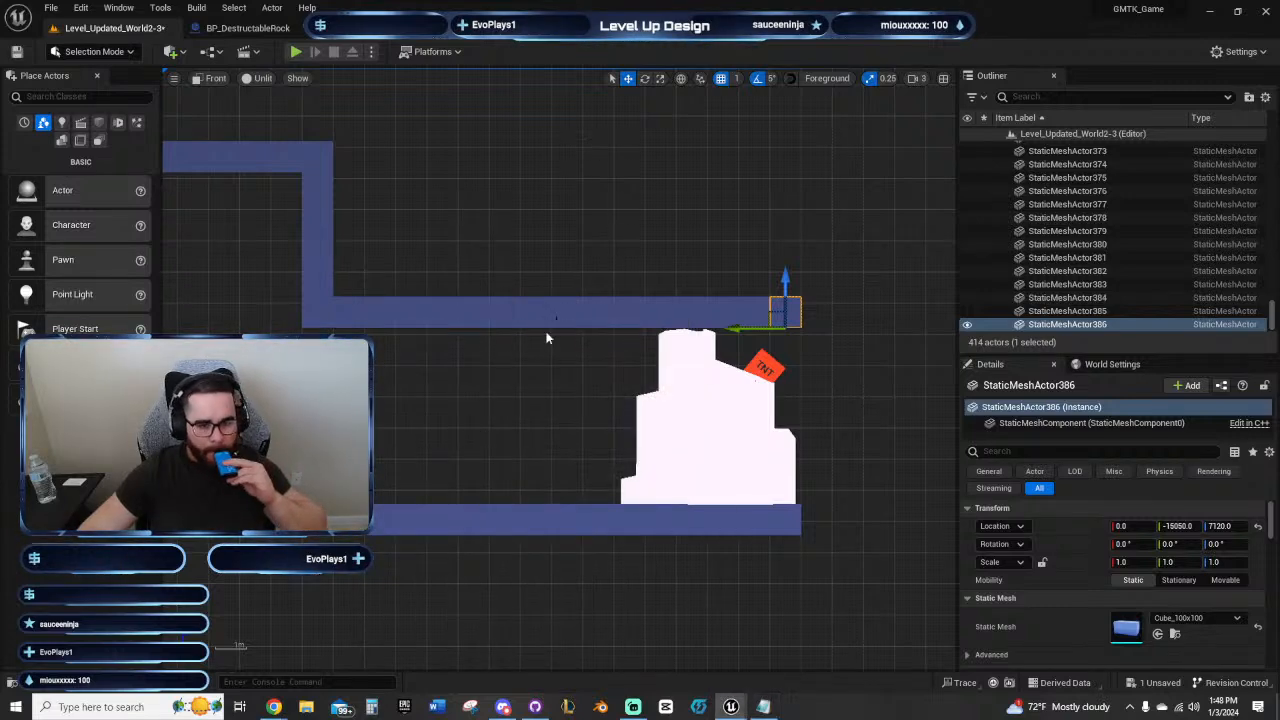
pyautogui.moveTo(549, 337); pyautogui.dragTo(524, 440, button='right')
pyautogui.click(433, 378)
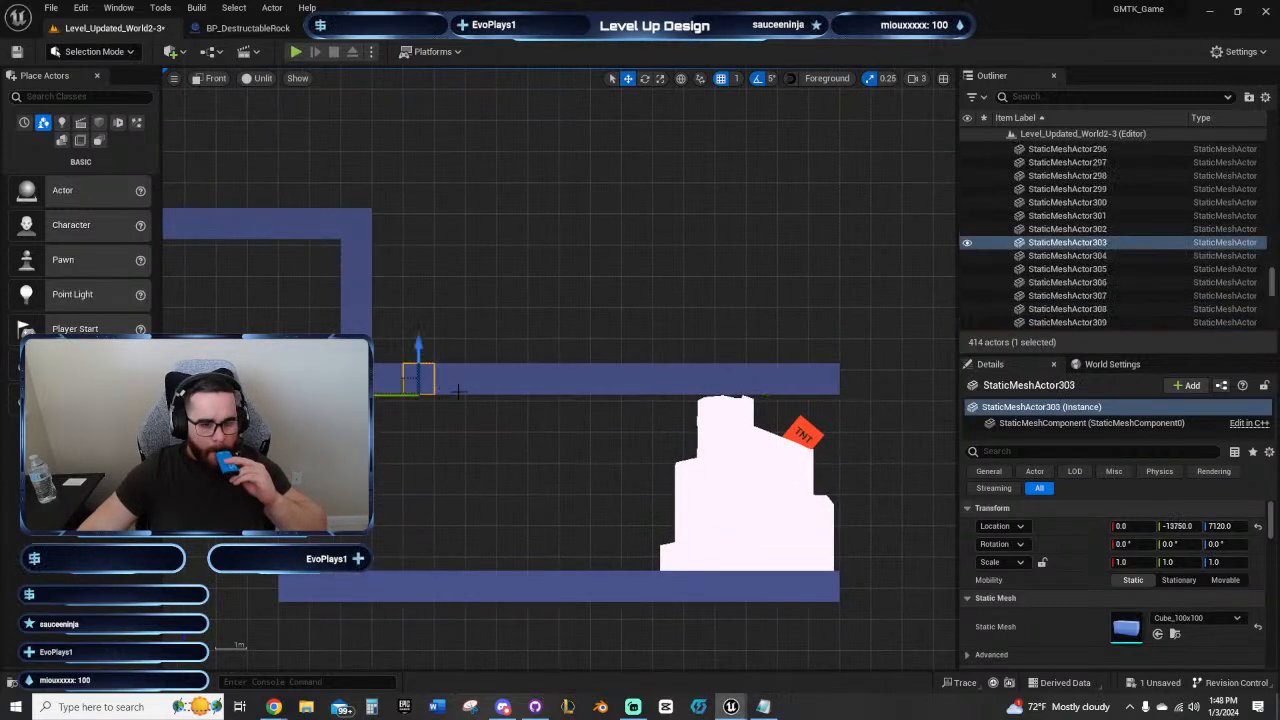
pyautogui.moveTo(523, 426); pyautogui.dragTo(469, 389, button='right')
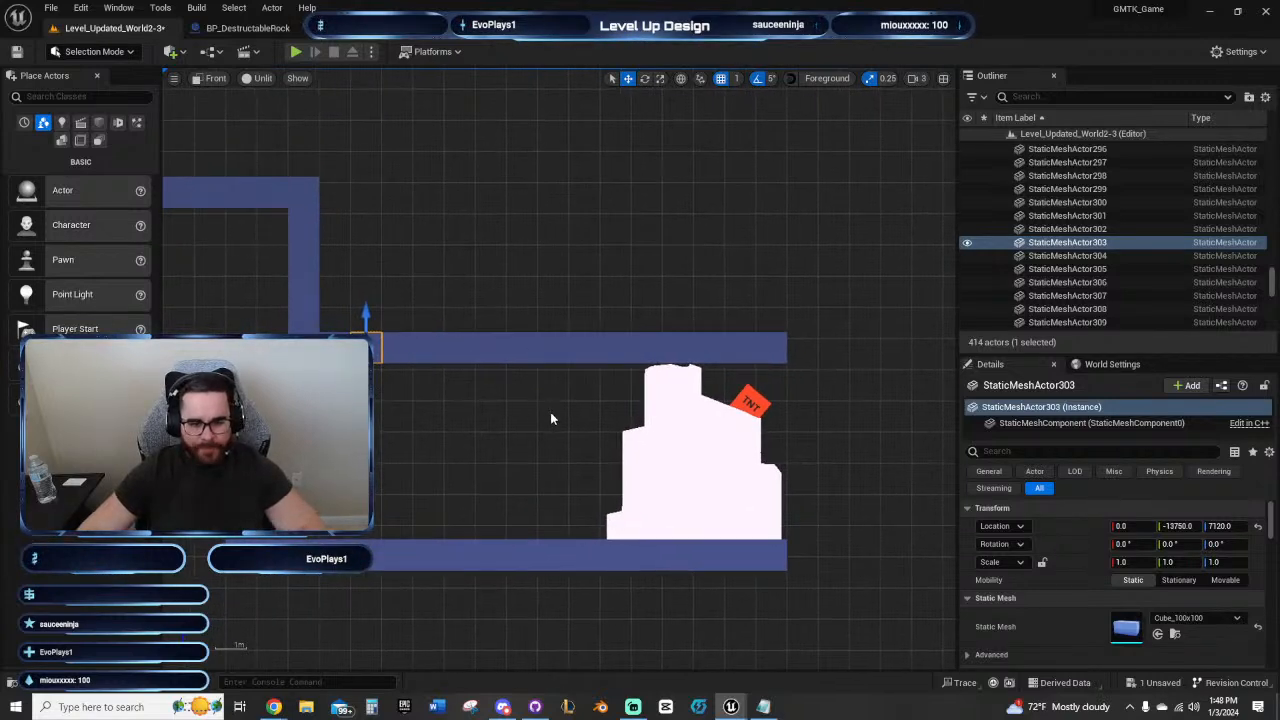
pyautogui.moveTo(550, 418); pyautogui.dragTo(517, 411, button='right')
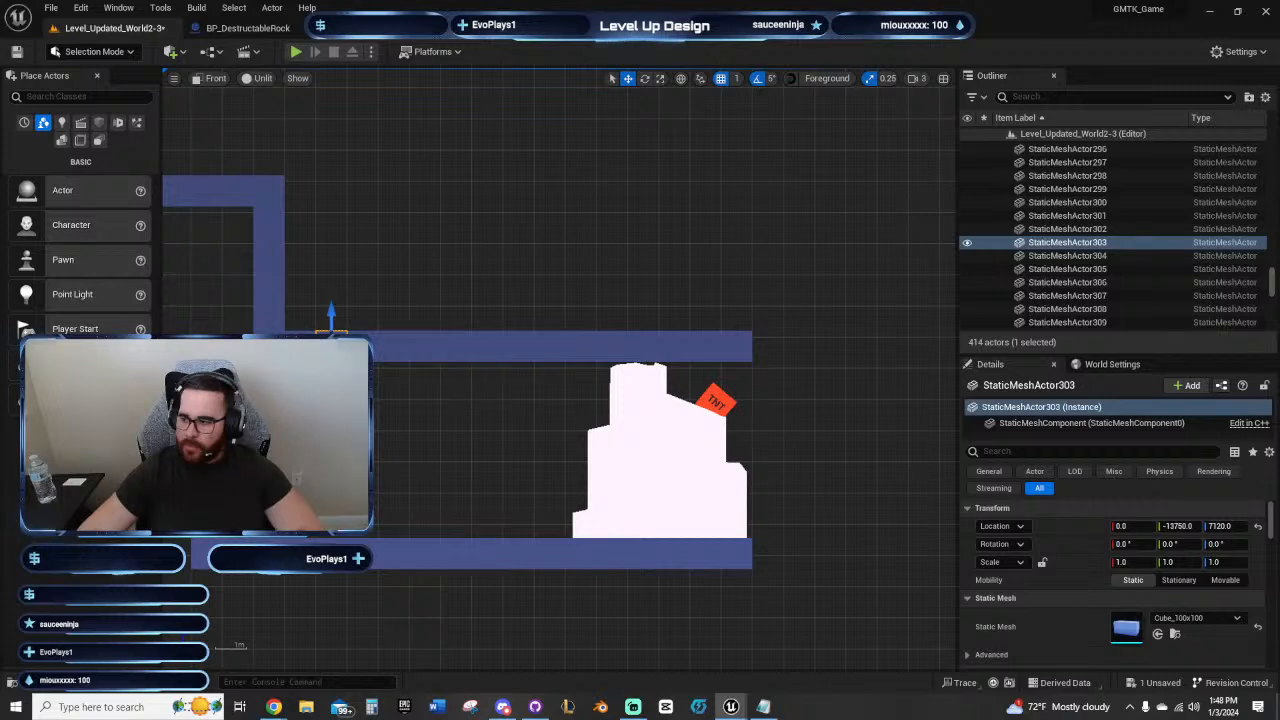
# Step: Delete four adjoining blocks from the lowered ceiling before the rock to open a gap above the landing passage
pyautogui.click(372, 347)
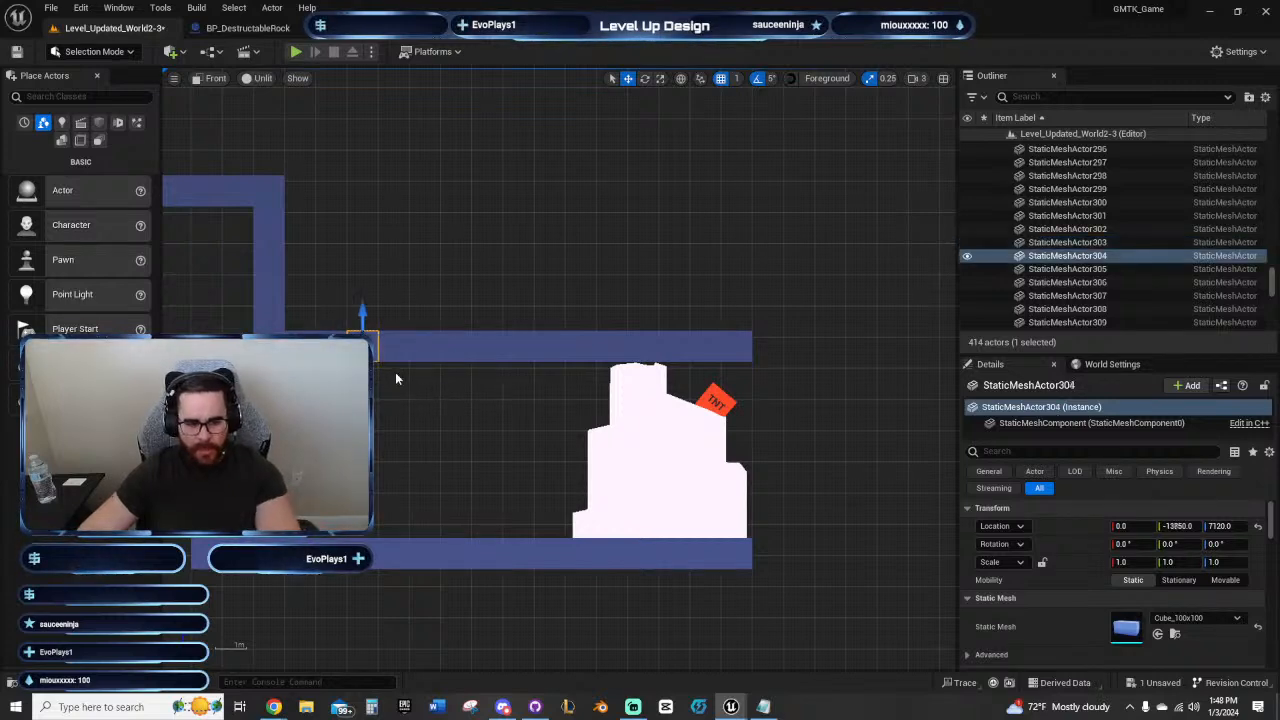
pyautogui.press('Delete')
pyautogui.click(439, 349)
pyautogui.press('Delete')
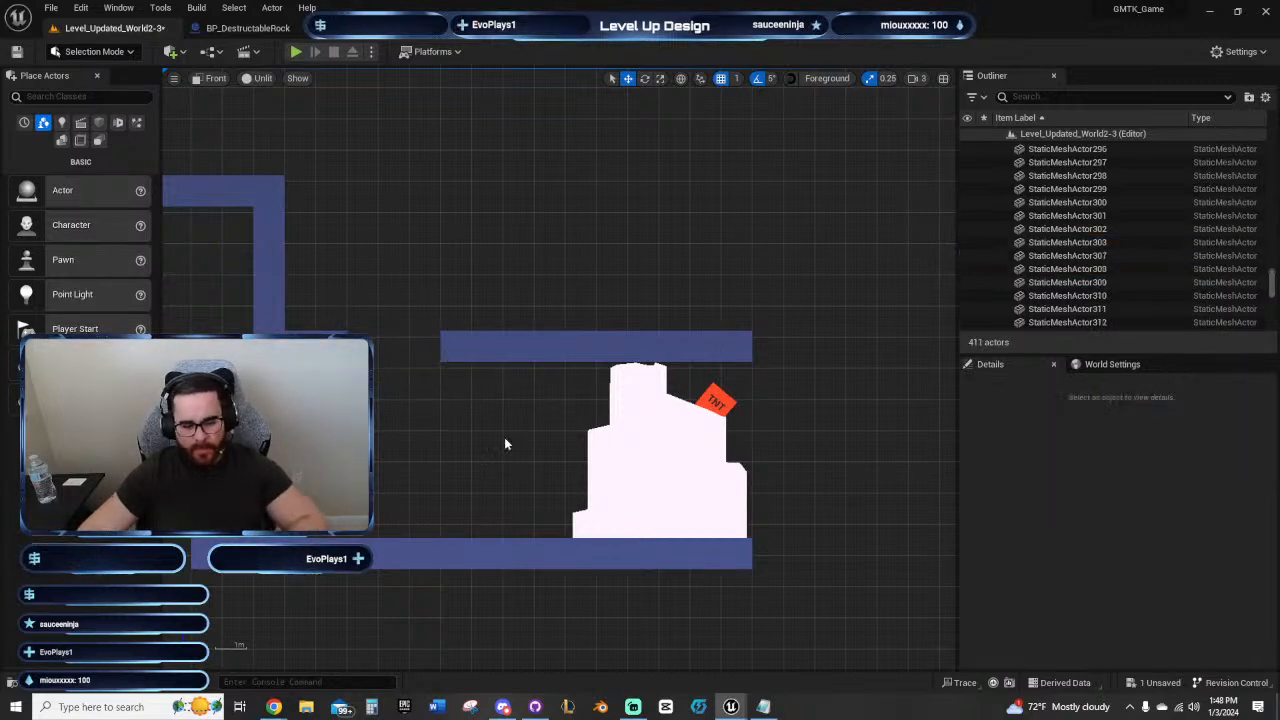
pyautogui.moveTo(504, 443); pyautogui.dragTo(560, 369, button='right')
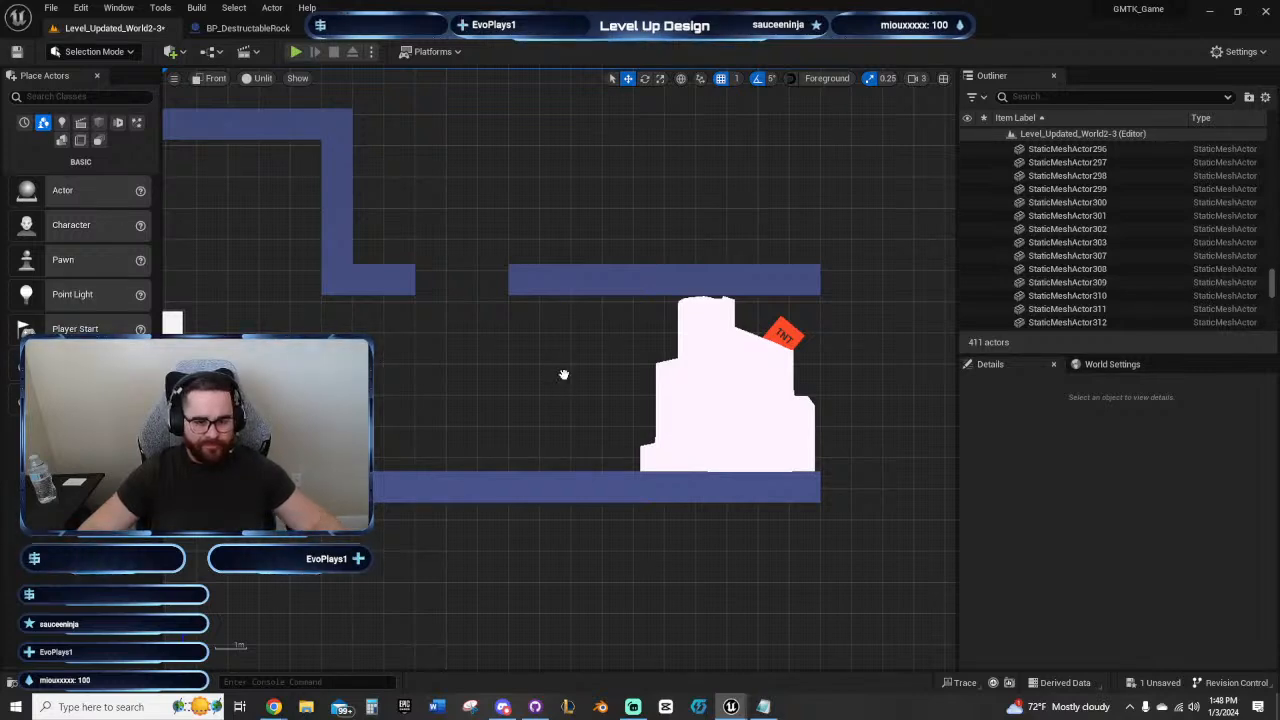
pyautogui.moveTo(563, 371); pyautogui.dragTo(497, 379, button='right')
pyautogui.click(495, 318)
pyautogui.press('Delete')
# Step: Extend the ceiling past the rock by duplicating its end block outward to Y -15450
pyautogui.click(483, 374)
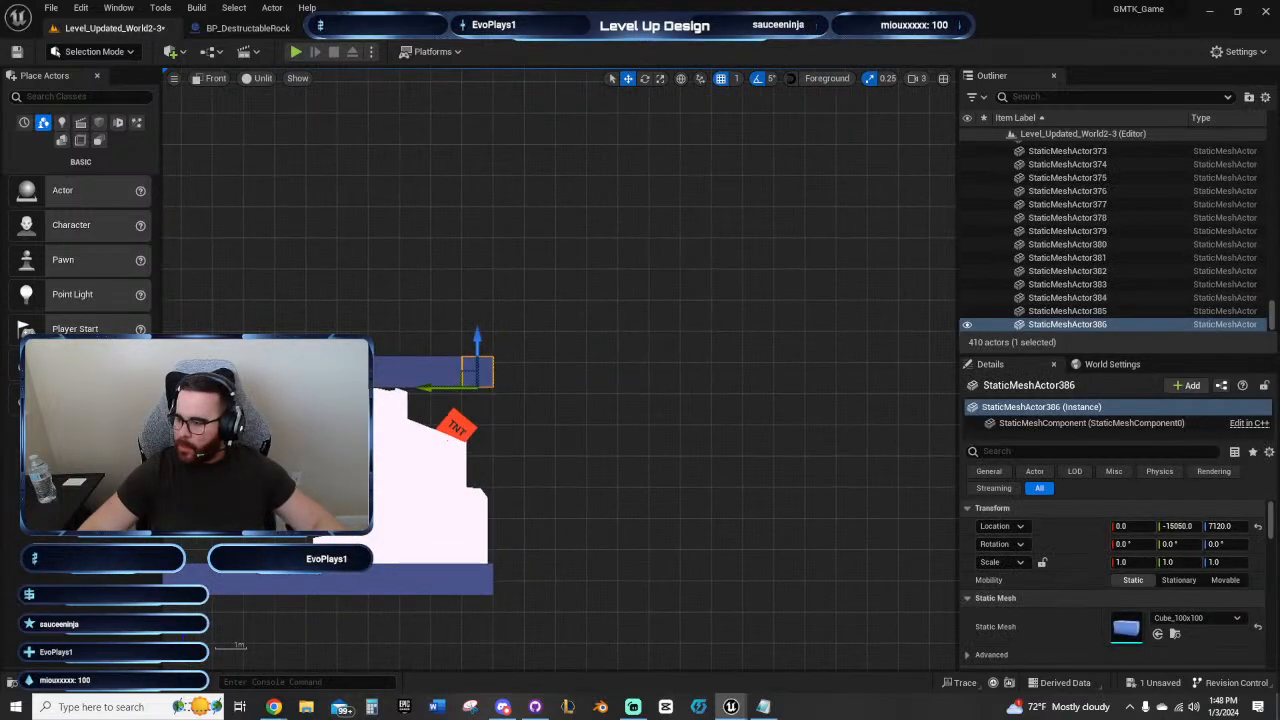
pyautogui.hotkey('alt', 'shift', 'd')
pyautogui.hotkey('alt', 'shift', 'd')
pyautogui.hotkey('alt', 'shift', 'd')
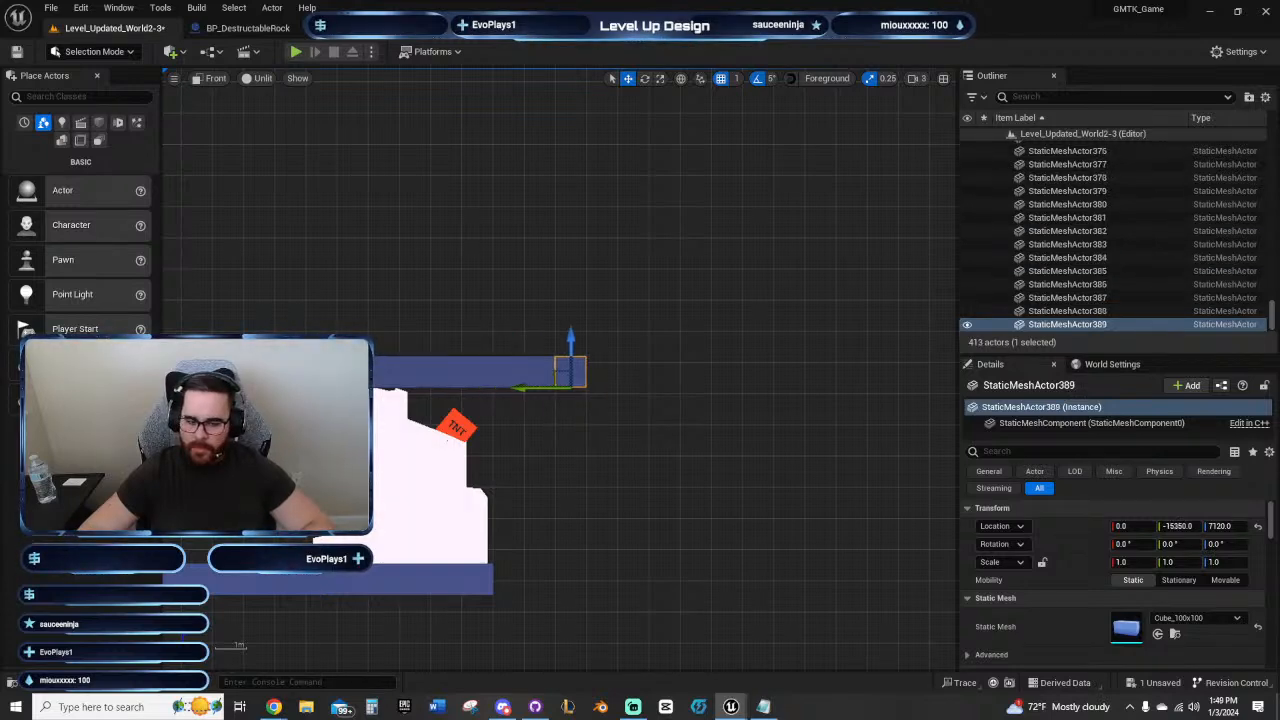
pyautogui.hotkey('alt', 'shift', 'd')
# Step: Build a vertical wall up from the ceiling's outer end with stacked duplicate blocks, reaching Z 7820
pyautogui.hotkey('alt', 'shift', 'e')
pyautogui.hotkey('alt', 'shift', 'e')
pyautogui.hotkey('alt', 'shift', 'e')
pyautogui.hotkey('alt', 'shift', 'e')
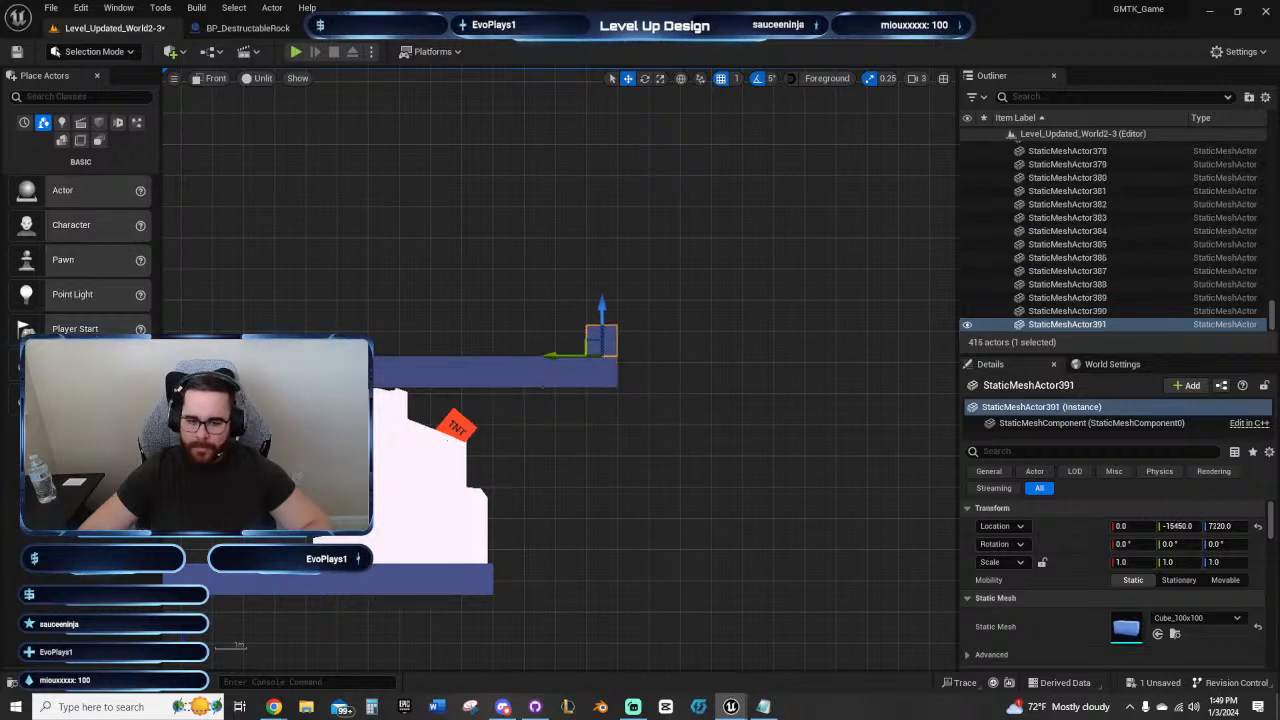
pyautogui.hotkey('alt', 'shift', 'e')
pyautogui.hotkey('alt', 'shift', 'e')
pyautogui.hotkey('alt', 'shift', 'e')
pyautogui.moveTo(919, 352); pyautogui.dragTo(763, 371, button='right')
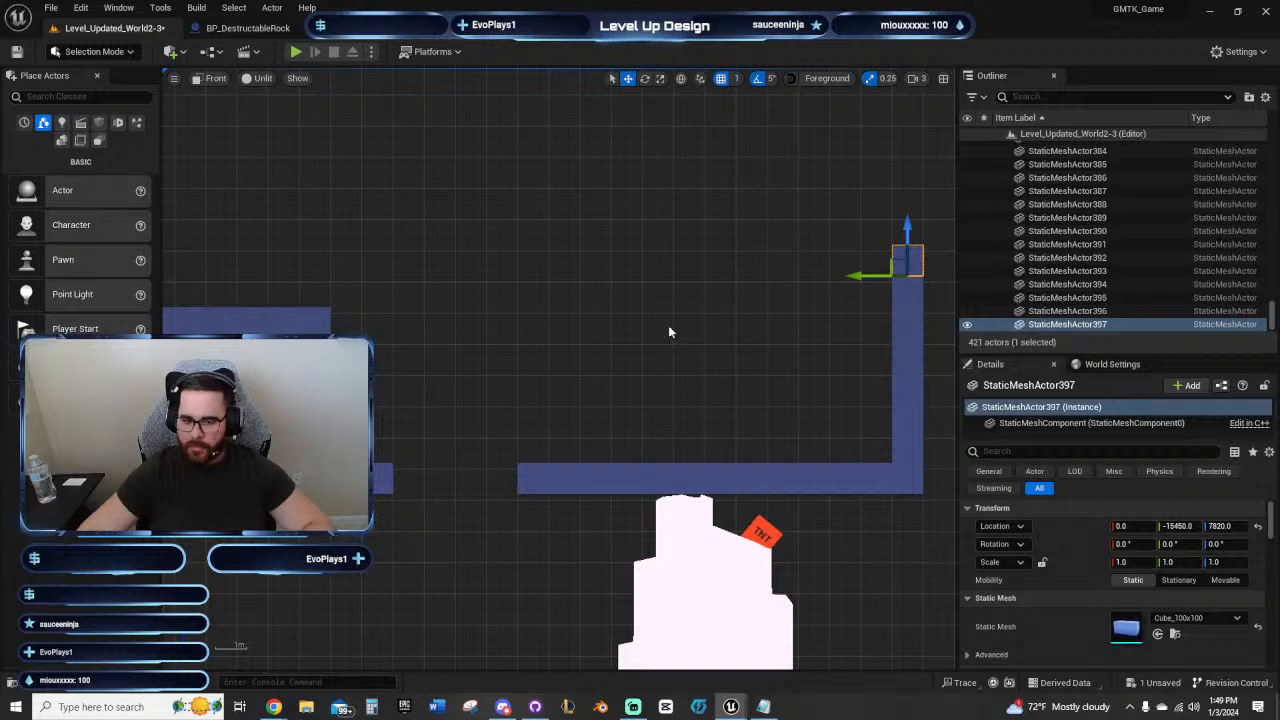
pyautogui.moveTo(676, 352); pyautogui.dragTo(711, 364, button='right')
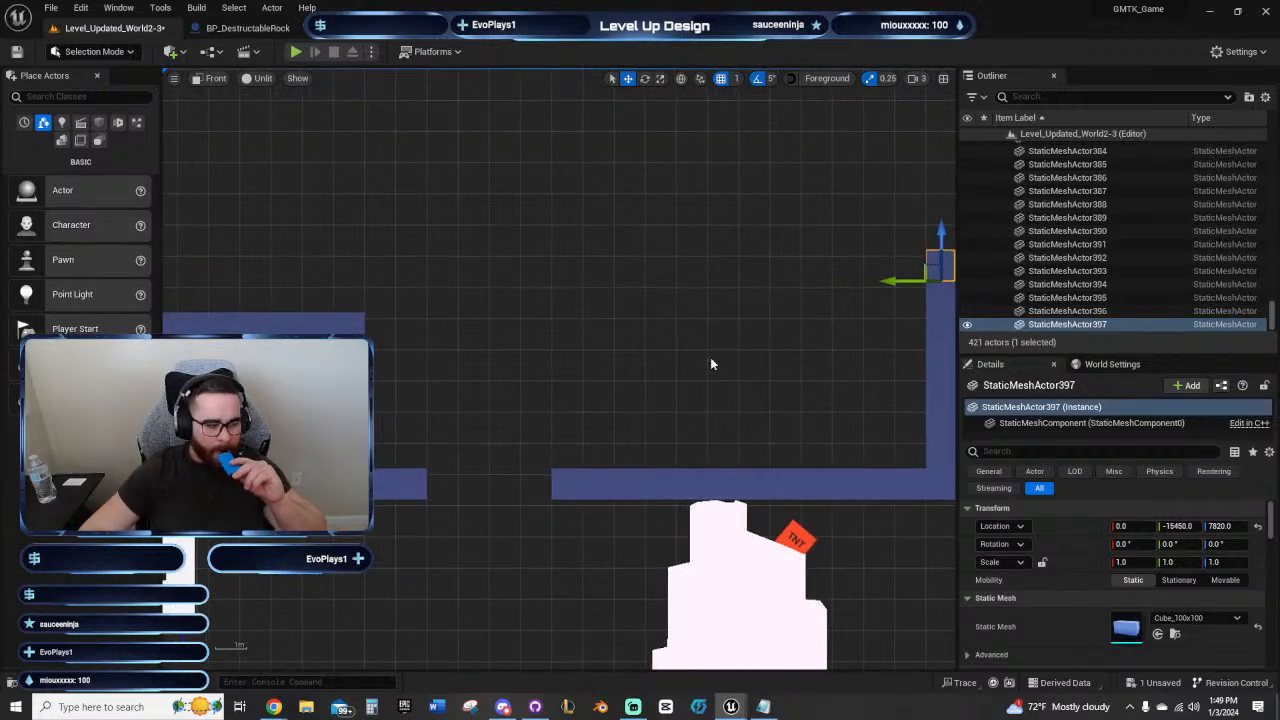
# Step: Examine the ceiling gap and compare the heights of the walls on both sides of it
pyautogui.moveTo(677, 395); pyautogui.dragTo(523, 277, button='right')
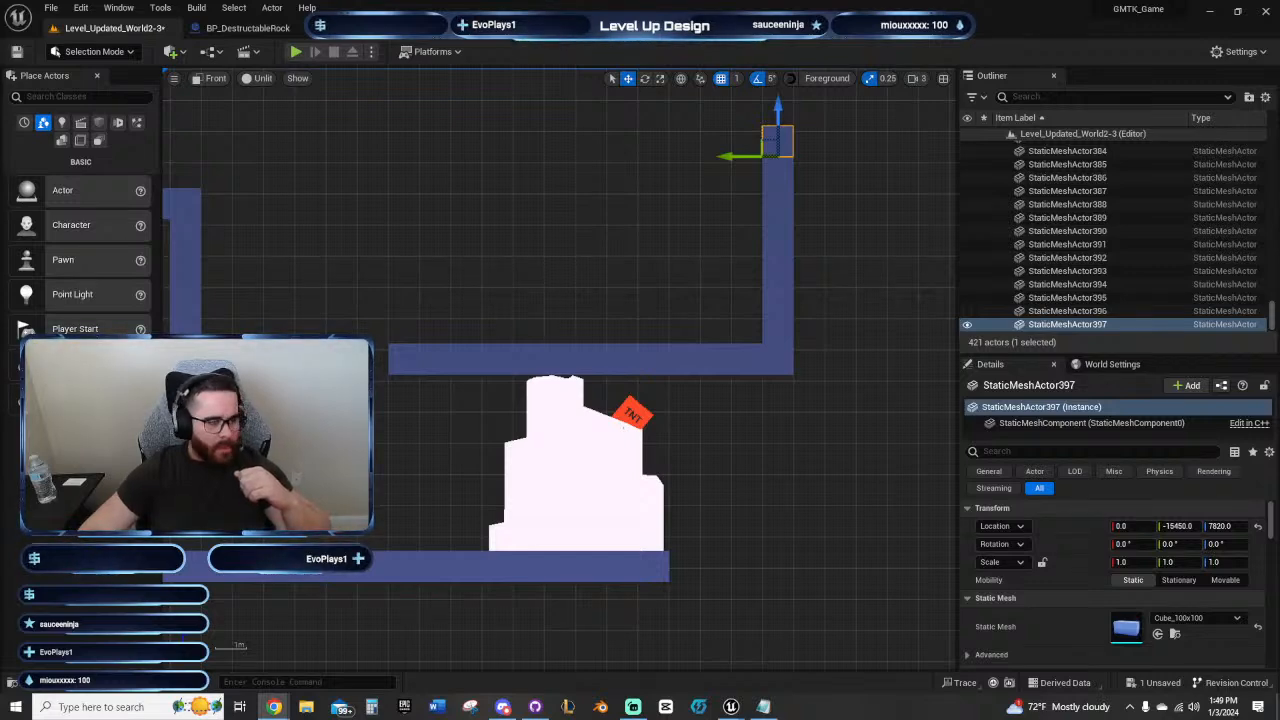
pyautogui.click(456, 413)
pyautogui.moveTo(456, 413); pyautogui.dragTo(612, 459, button='right')
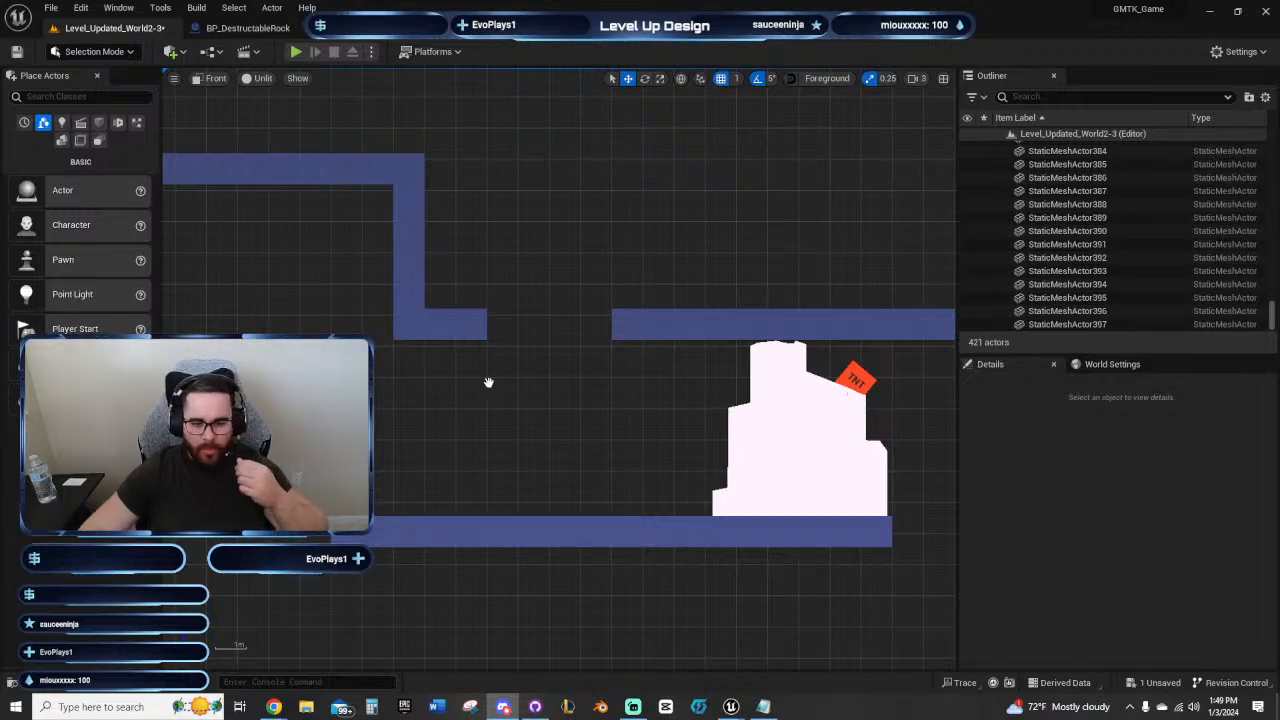
pyautogui.moveTo(488, 382); pyautogui.dragTo(443, 437, button='right')
pyautogui.click(443, 437)
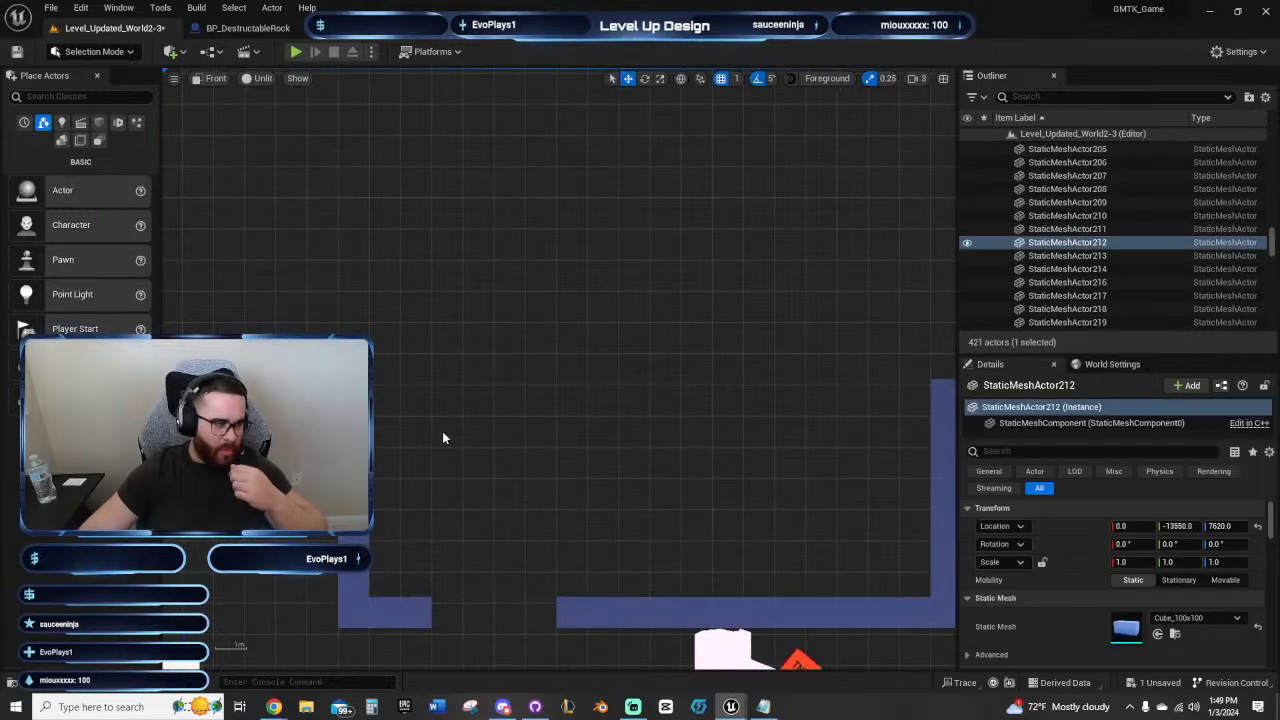
pyautogui.moveTo(525, 428); pyautogui.dragTo(410, 410, button='right')
pyautogui.click(763, 391)
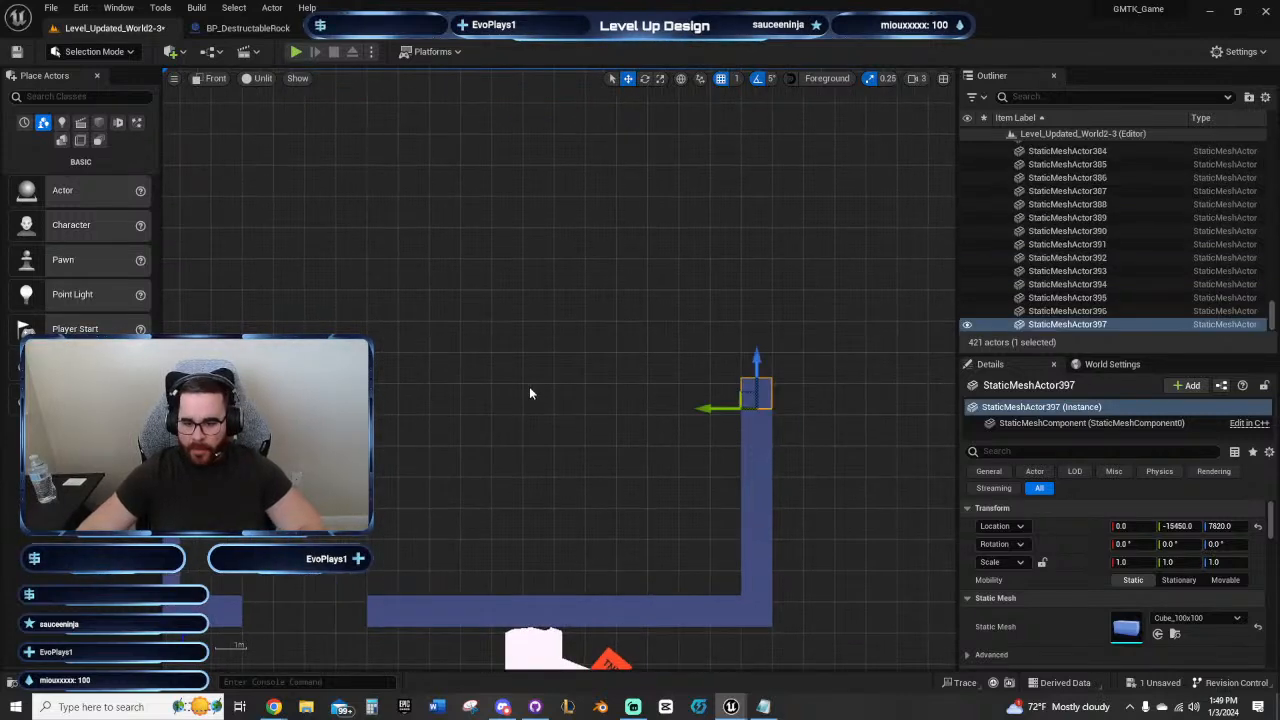
# Step: Move the BP_Checkpoints actor past the Wallrun panels to the near end of the landing platform
pyautogui.moveTo(410, 655); pyautogui.dragTo(631, 471, button='right')
pyautogui.moveTo(537, 540); pyautogui.dragTo(583, 411, button='right')
pyautogui.moveTo(372, 466); pyautogui.dragTo(709, 409, button='right')
pyautogui.scroll(-4, 655, 425)
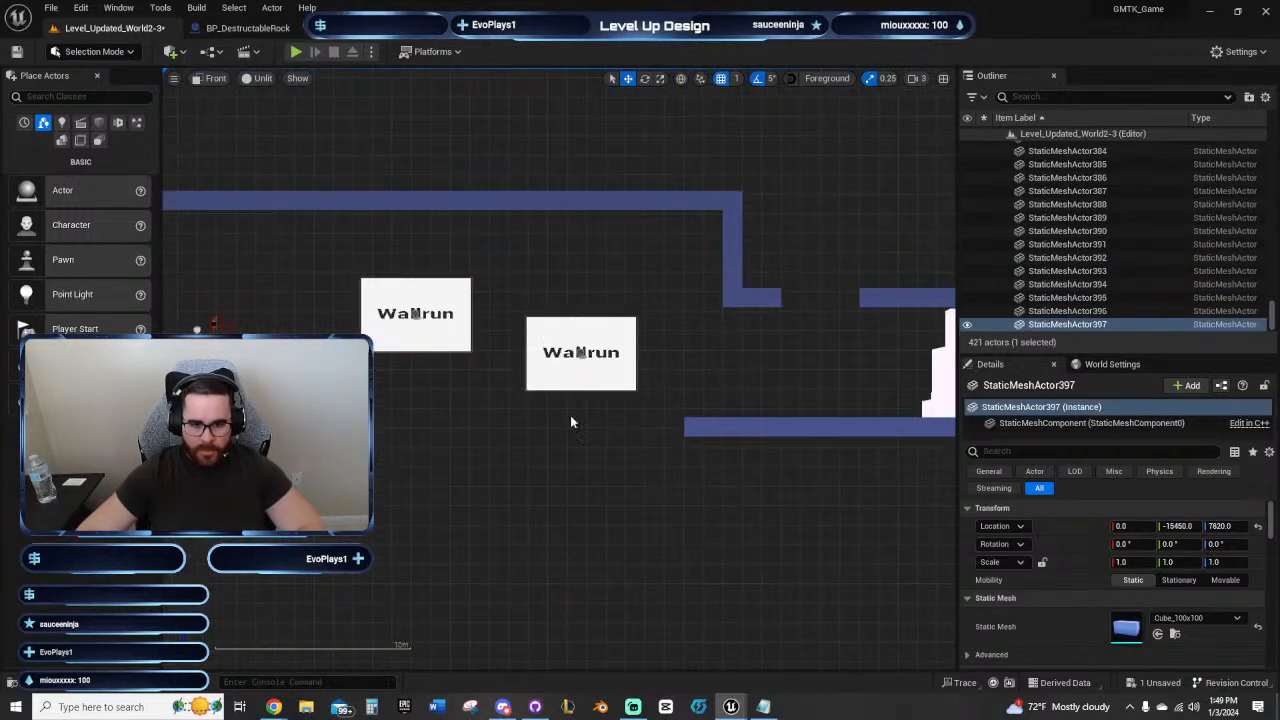
pyautogui.scroll(-1, 571, 422)
pyautogui.click(246, 337)
pyautogui.moveTo(246, 337); pyautogui.dragTo(651, 410)
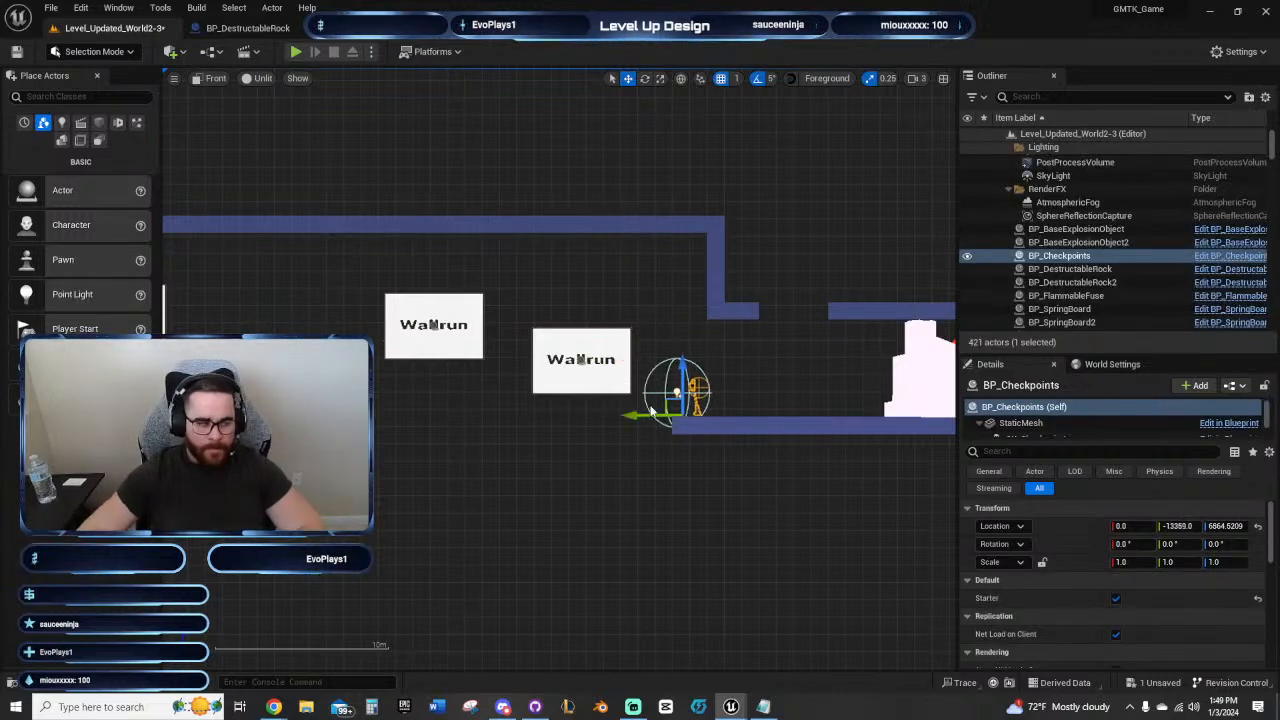
# Step: Play-test the level from the moved checkpoint, running the character along the passage up to the destructible rock
pyautogui.moveTo(704, 464); pyautogui.dragTo(521, 499, button='right')
pyautogui.scroll(3, 566, 402)
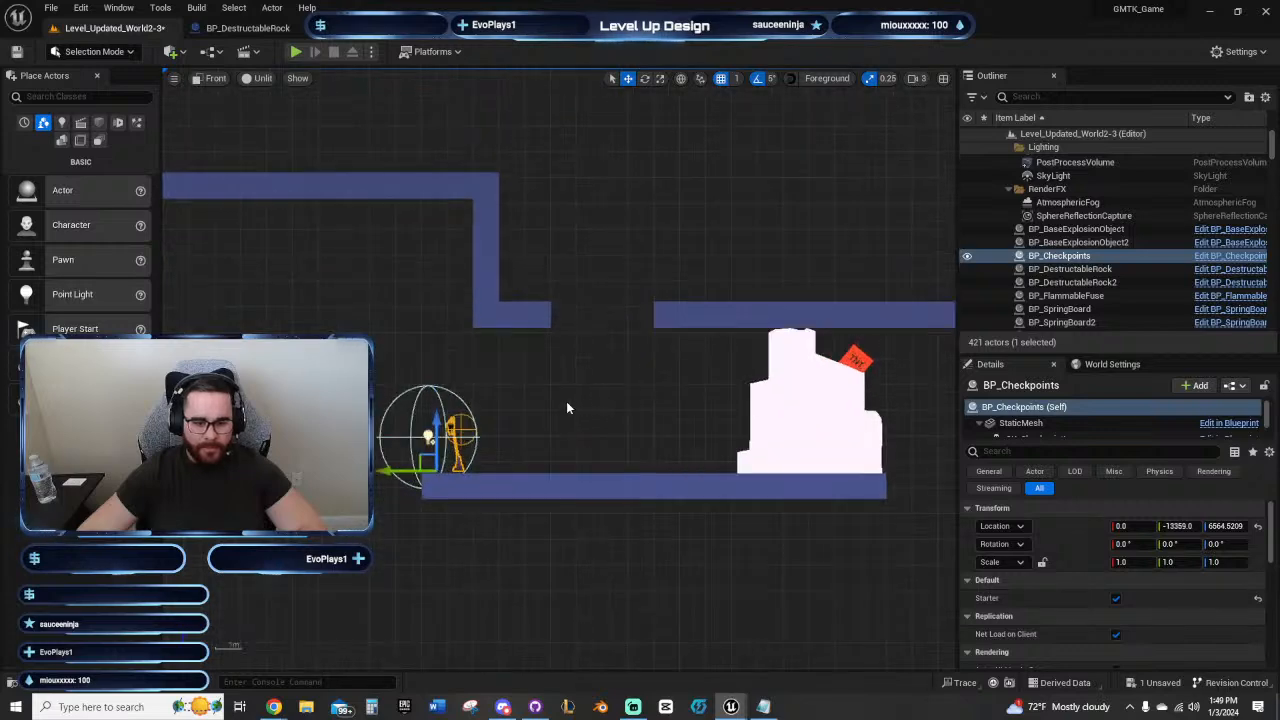
pyautogui.moveTo(568, 402); pyautogui.dragTo(606, 376, button='right')
pyautogui.scroll(2, 623, 415)
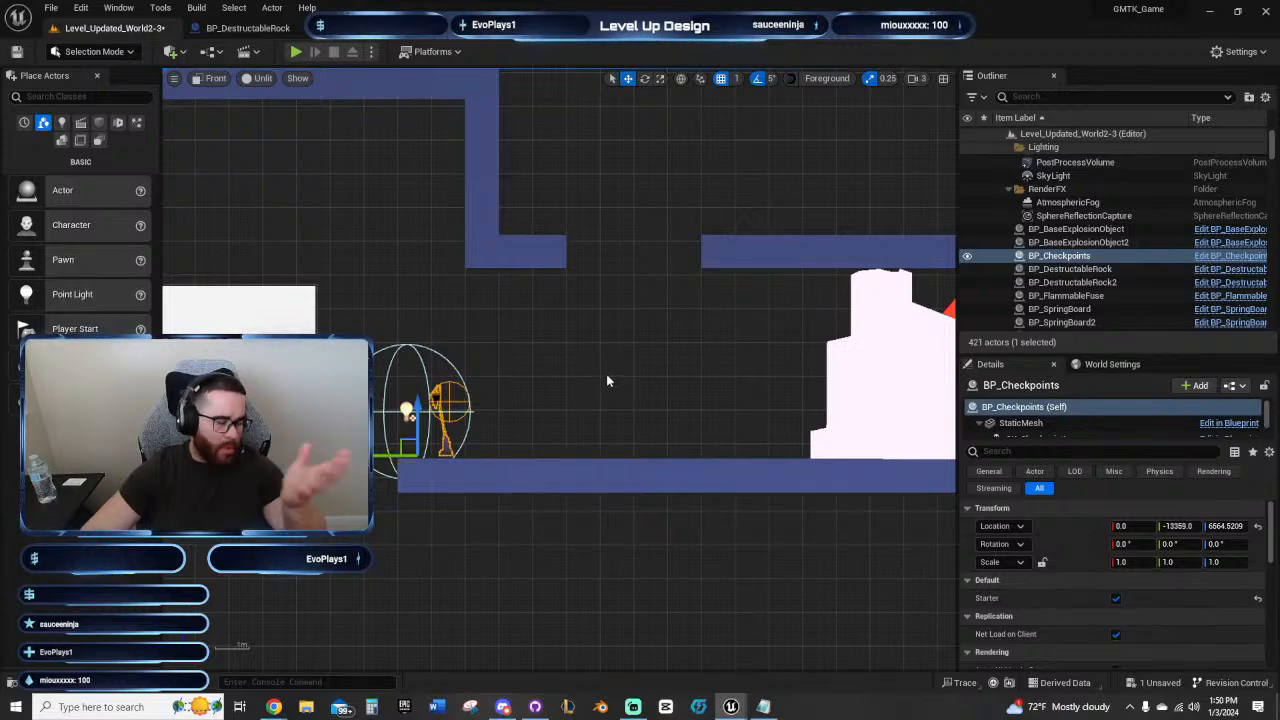
pyautogui.moveTo(606, 380); pyautogui.dragTo(620, 390, button='right')
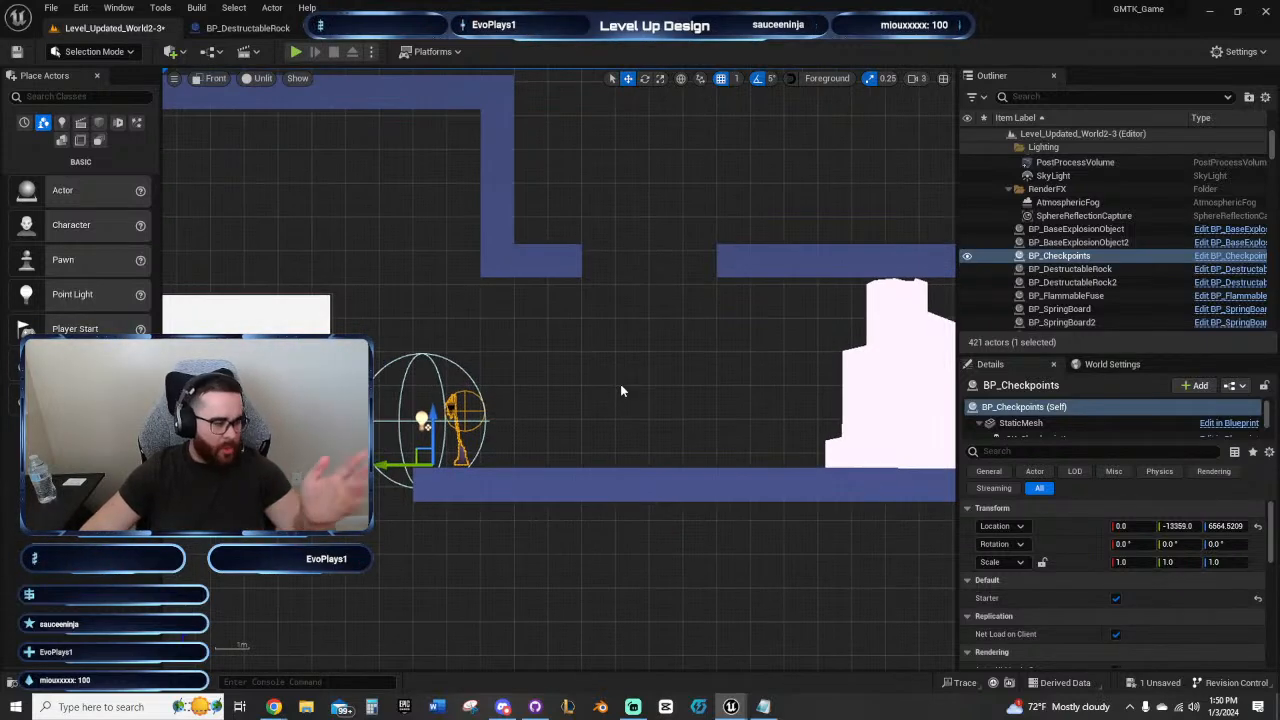
pyautogui.scroll(3, 615, 392)
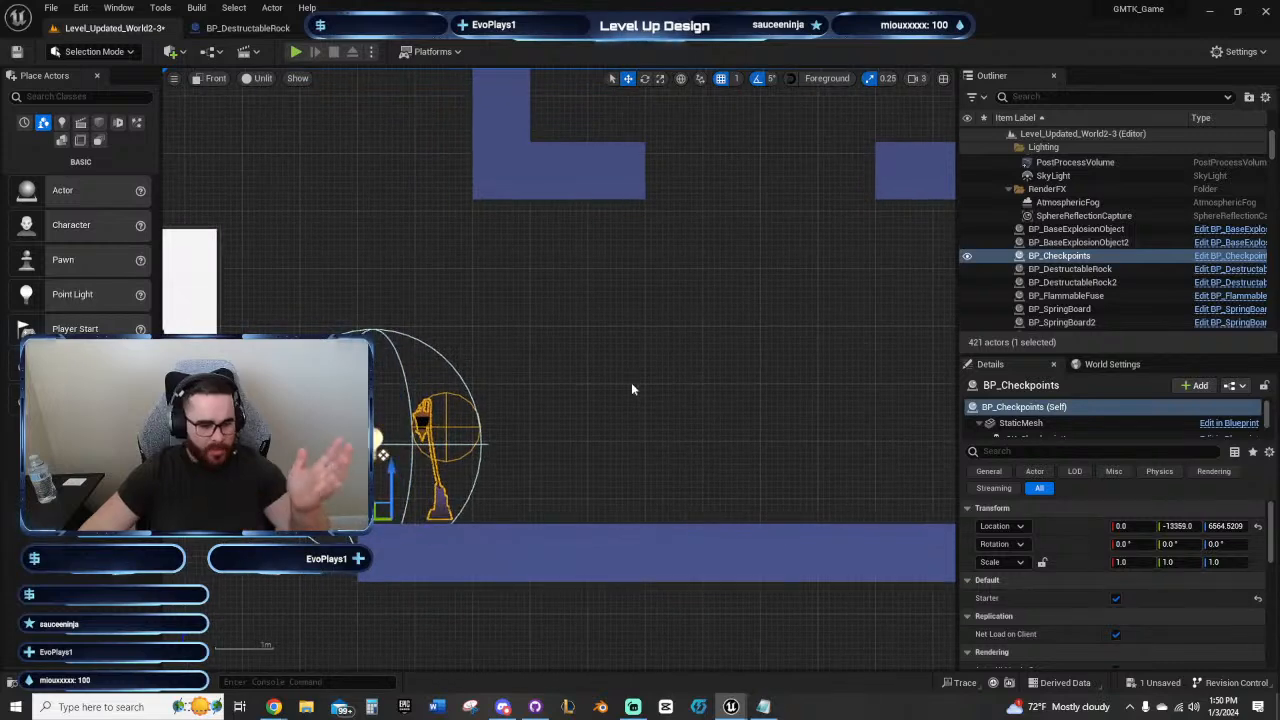
pyautogui.moveTo(626, 335); pyautogui.dragTo(291, 145, button='right')
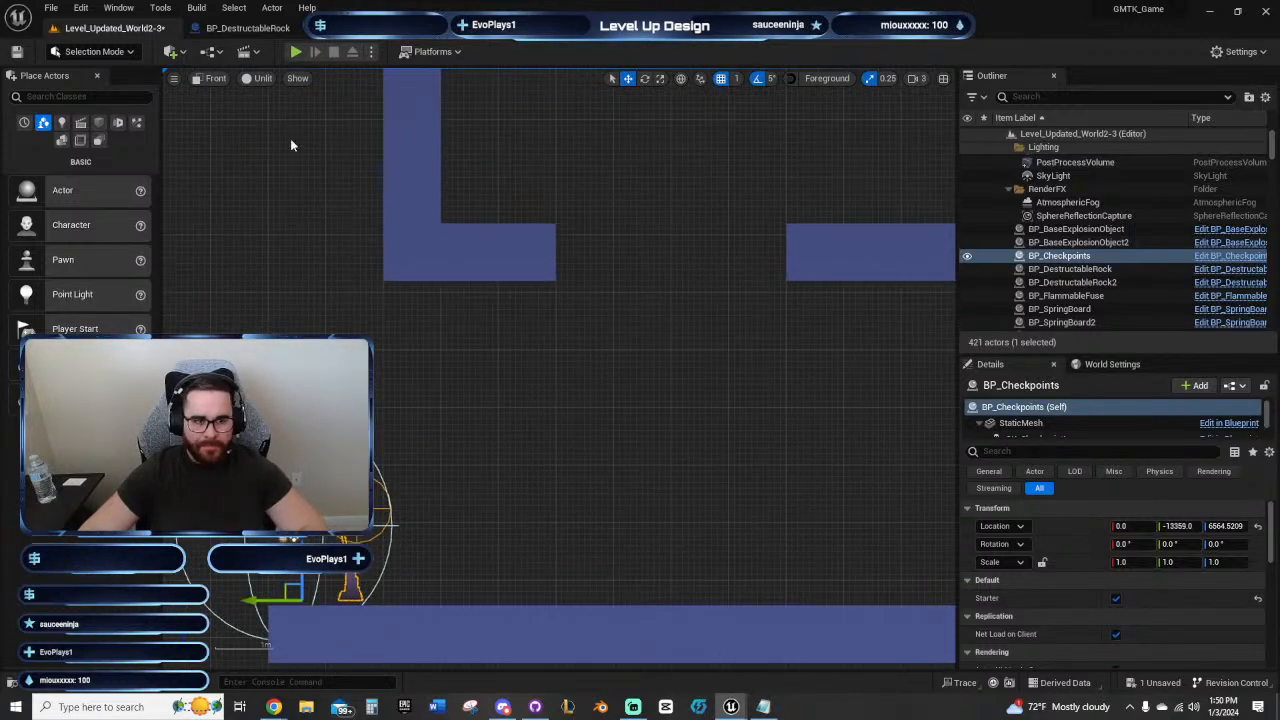
pyautogui.click(296, 52)
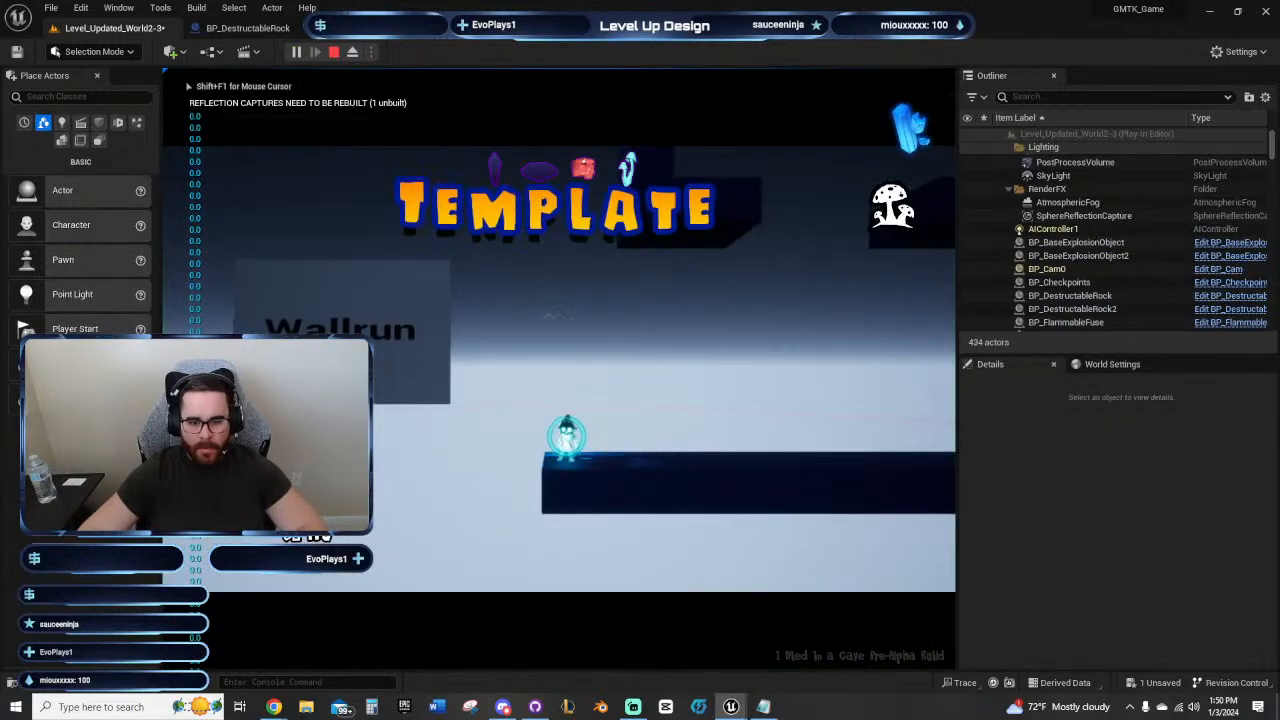
pyautogui.press('d')
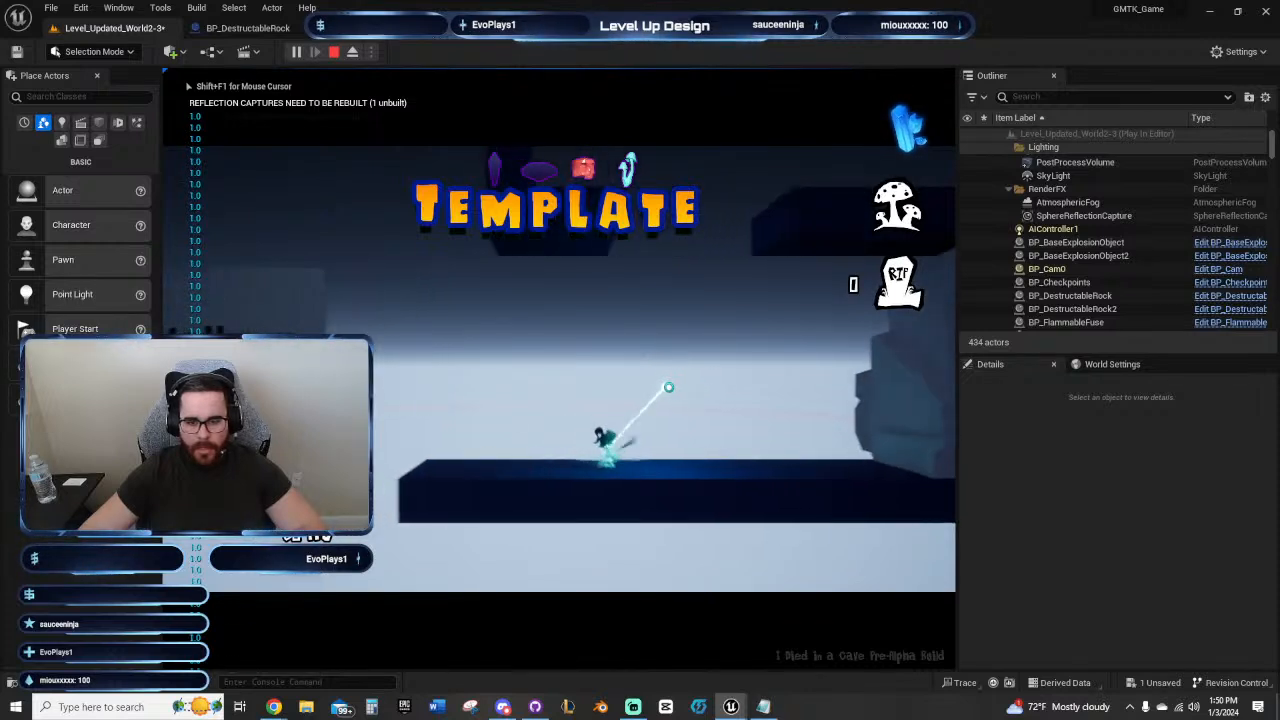
pyautogui.press('d')
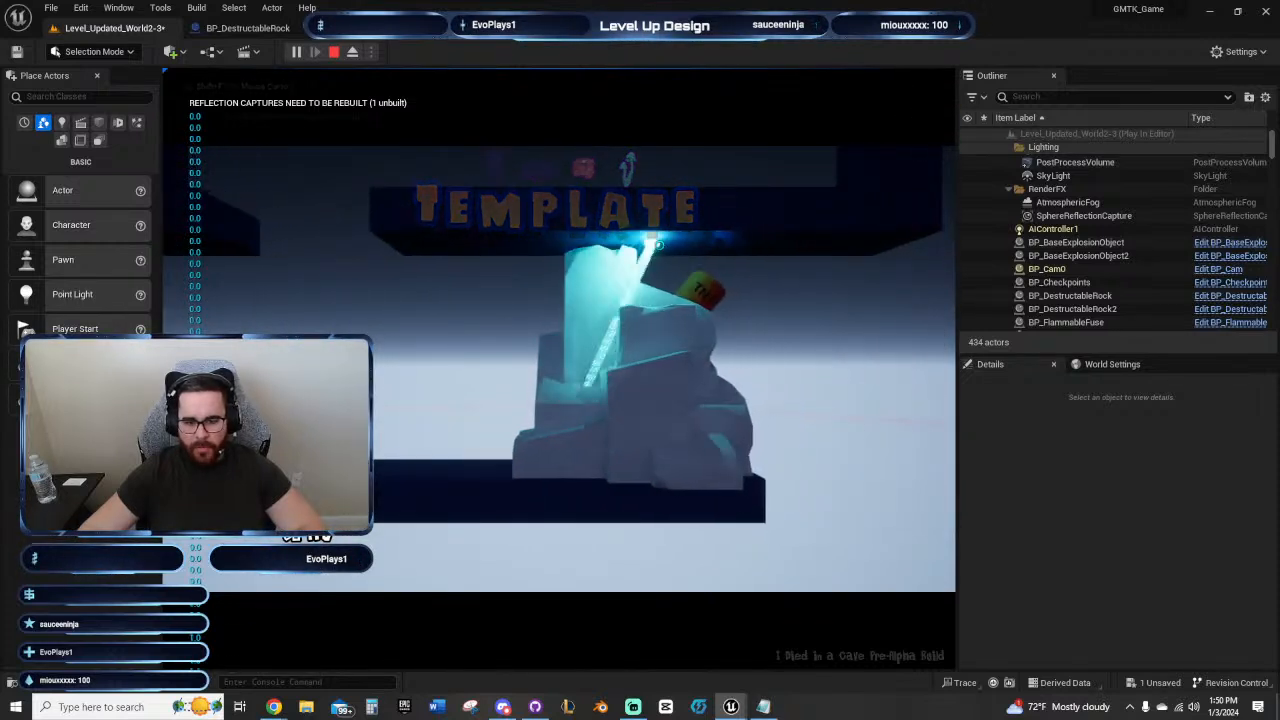
pyautogui.press('a')
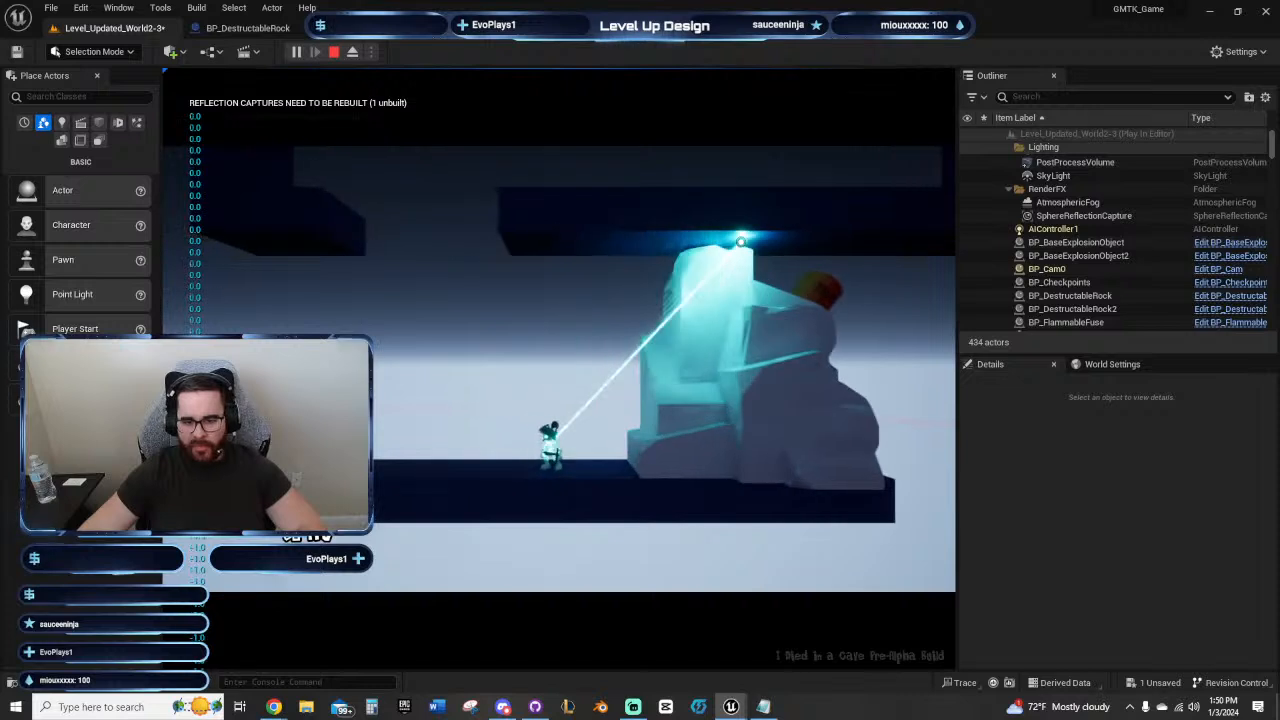
pyautogui.press('d')
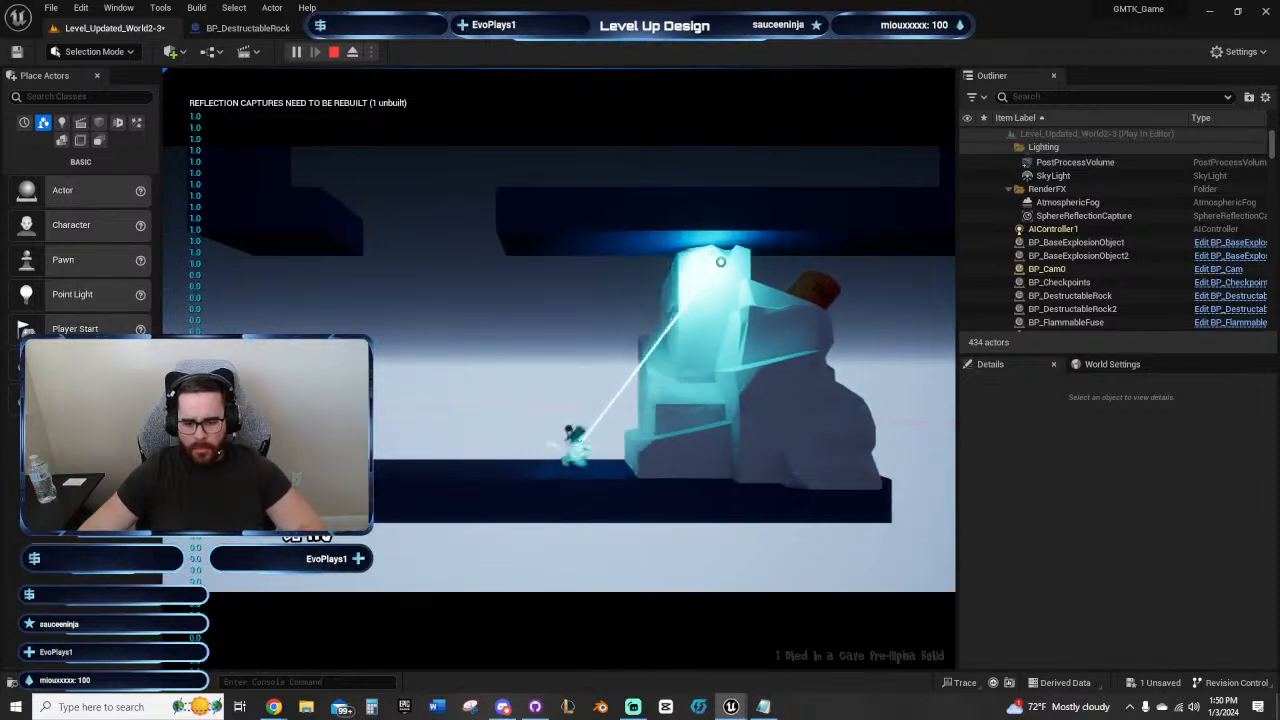
# Step: Eject from the running game, examine the character against the rock in Perspective view, and end the play session
pyautogui.press('F8')
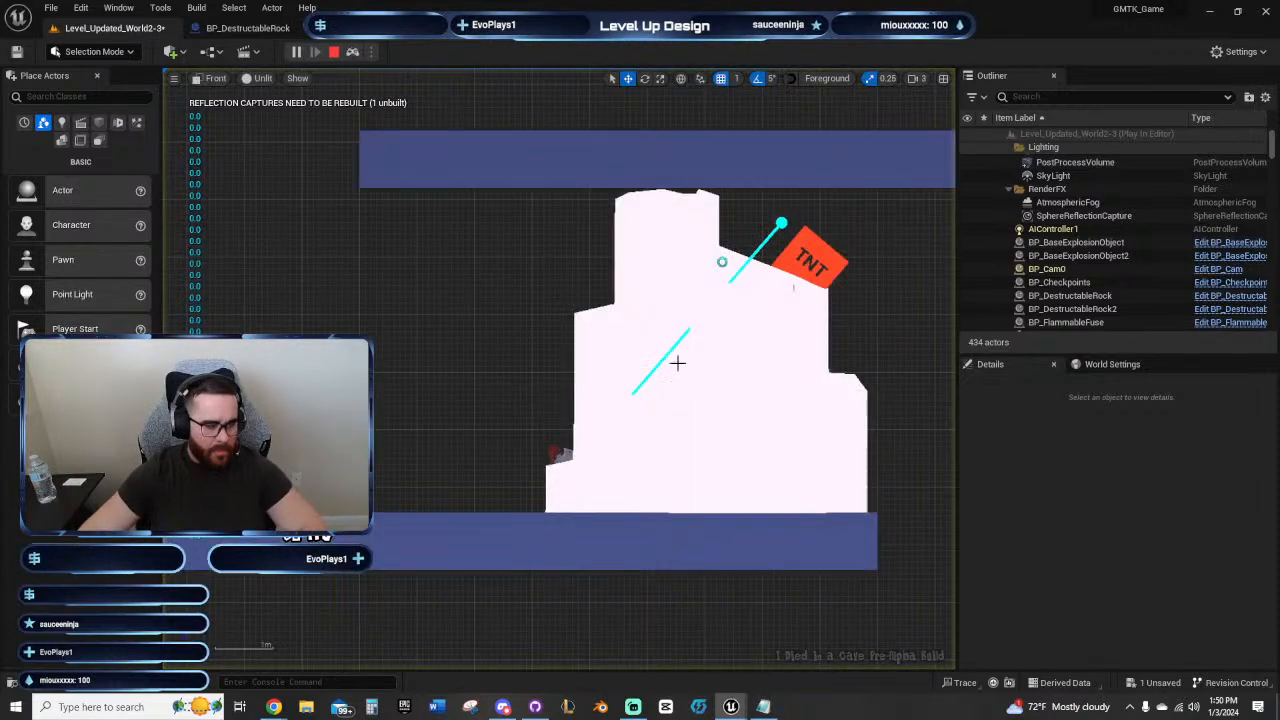
pyautogui.click(216, 79)
pyautogui.click(242, 100)
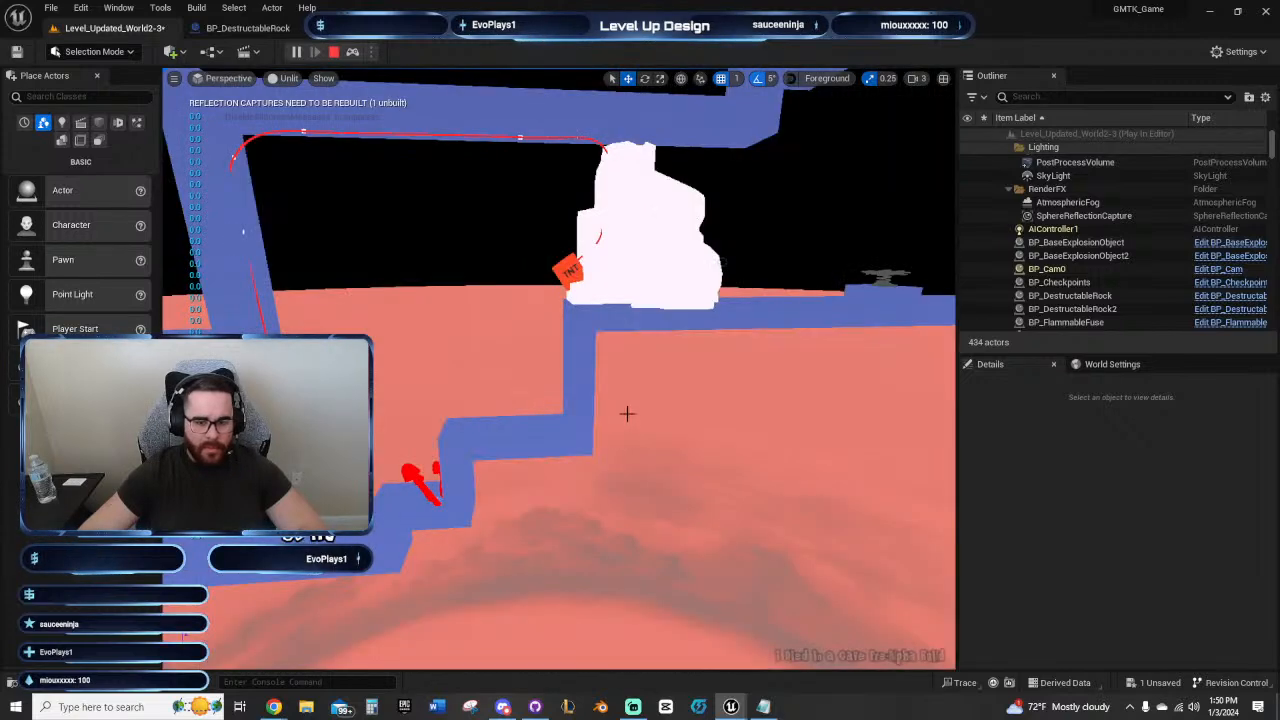
pyautogui.press('w')
pyautogui.moveTo(626, 414); pyautogui.dragTo(695, 374, button='right')
pyautogui.press('w')
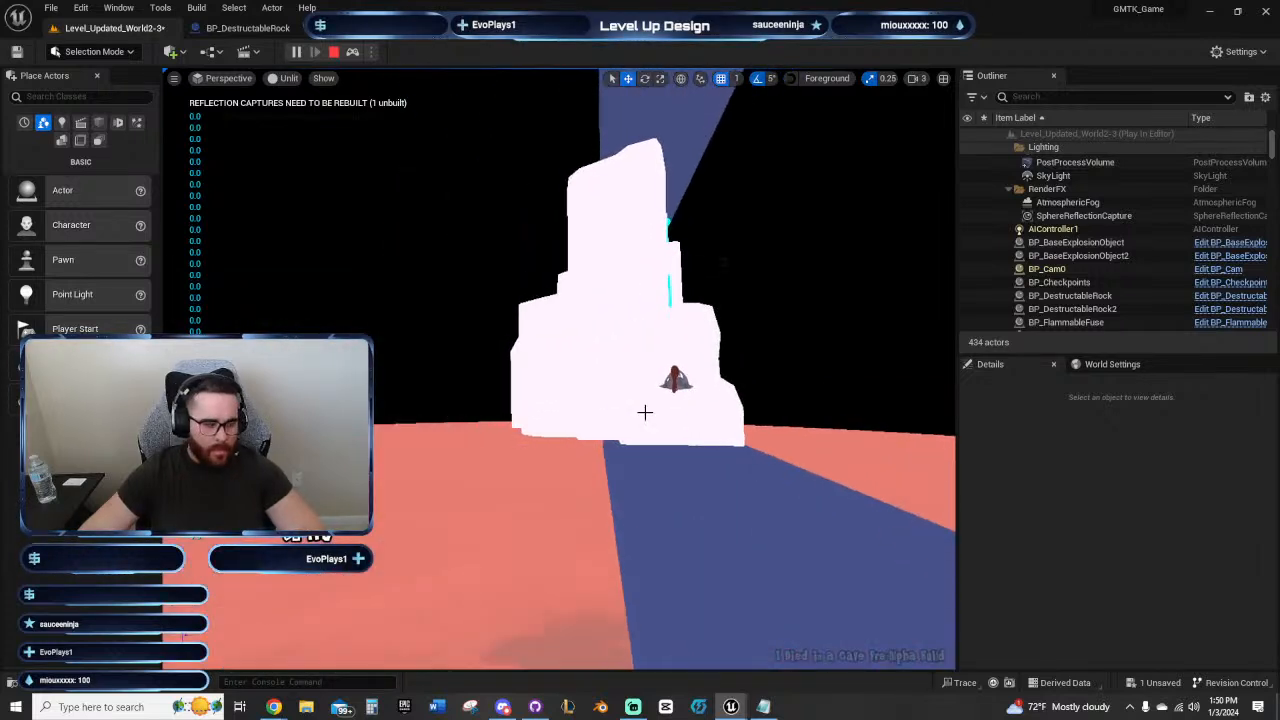
pyautogui.press('Escape')
# Step: Select the rock BP_DestructableRock2 in the passage and open its blueprint for editing
pyautogui.moveTo(603, 436); pyautogui.dragTo(689, 380, button='right')
pyautogui.click(709, 372)
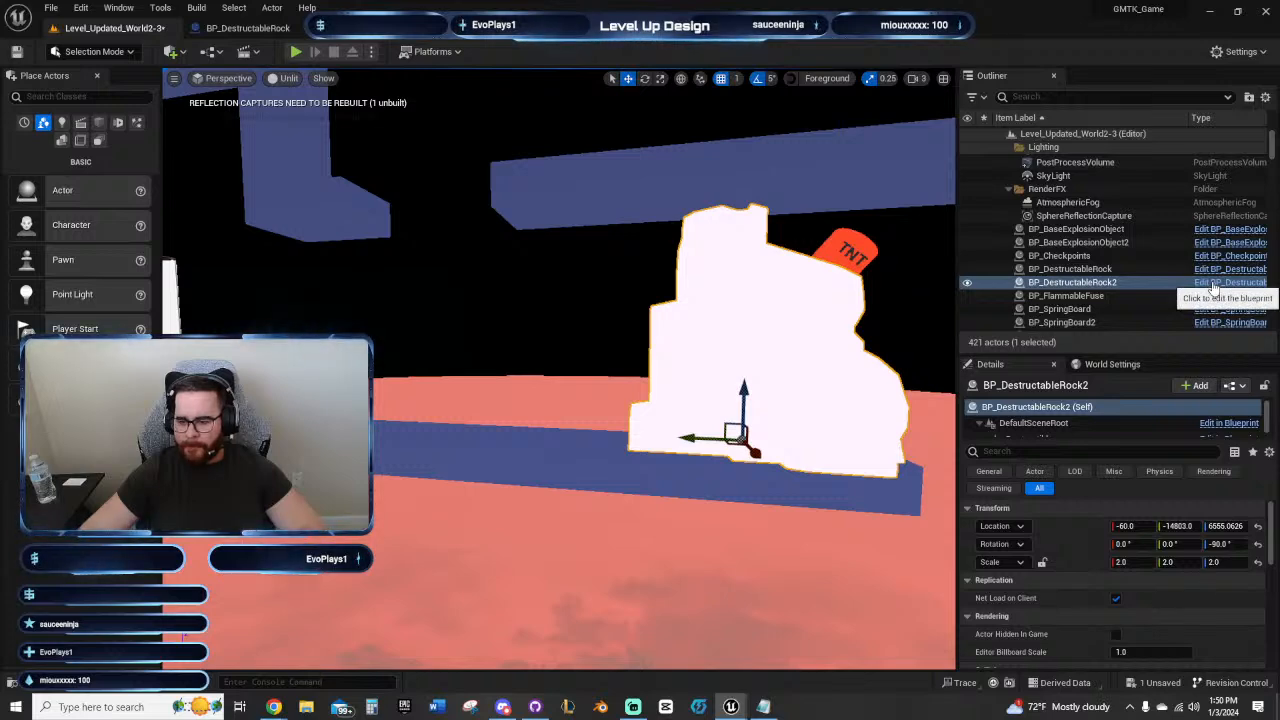
pyautogui.click(1213, 283)
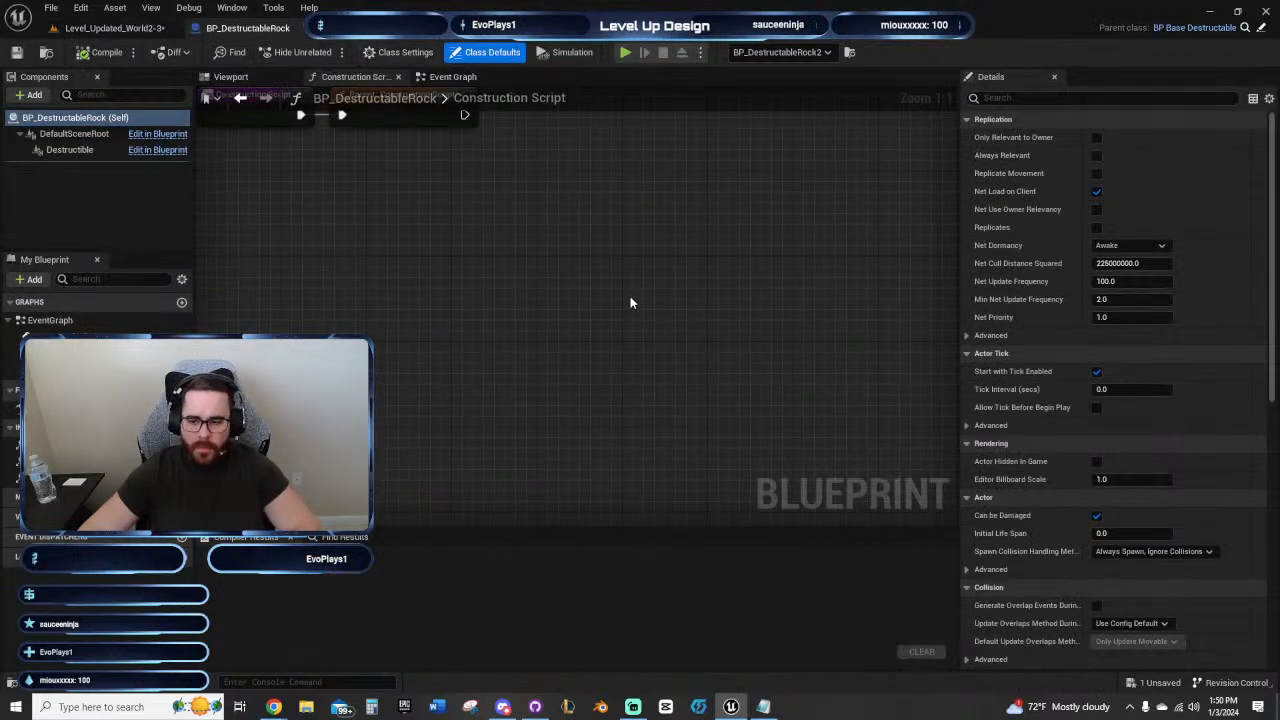
# Step: Inspect the rock blueprint's Destructible and DefaultSceneRoot component settings, its 3D preview and its Construction Script
pyautogui.click(45, 133)
pyautogui.click(75, 149)
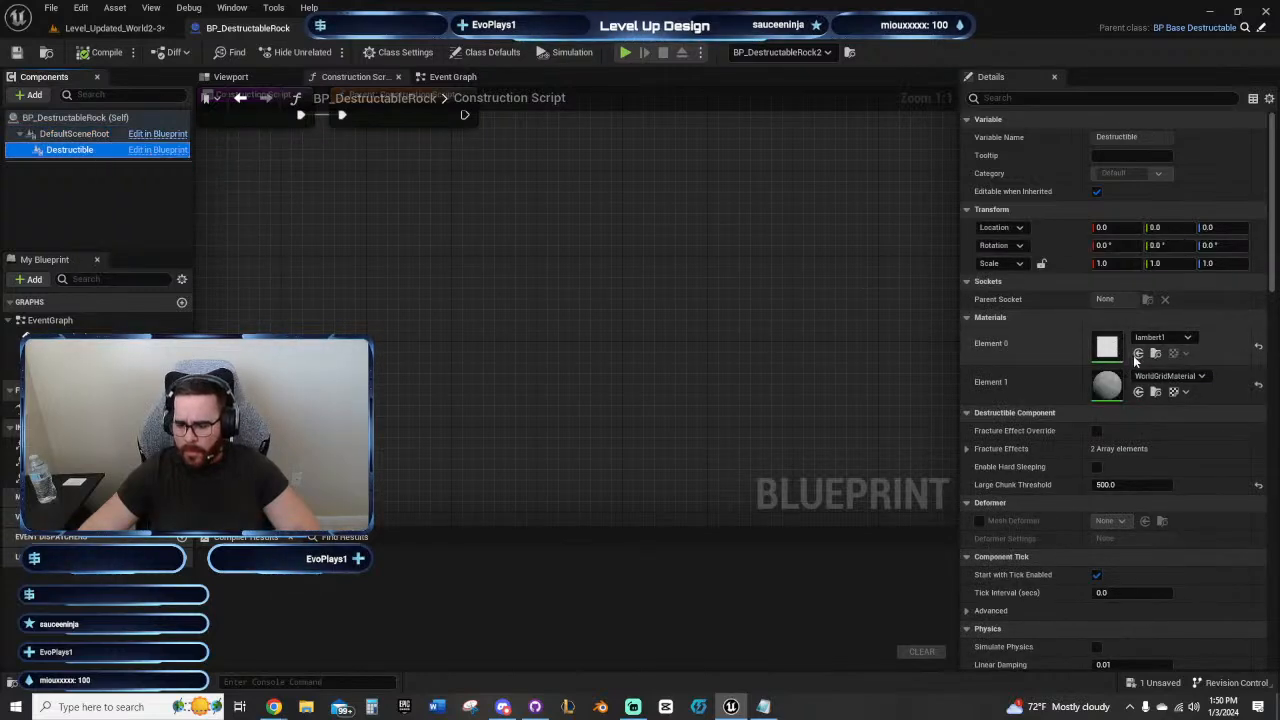
pyautogui.click(231, 77)
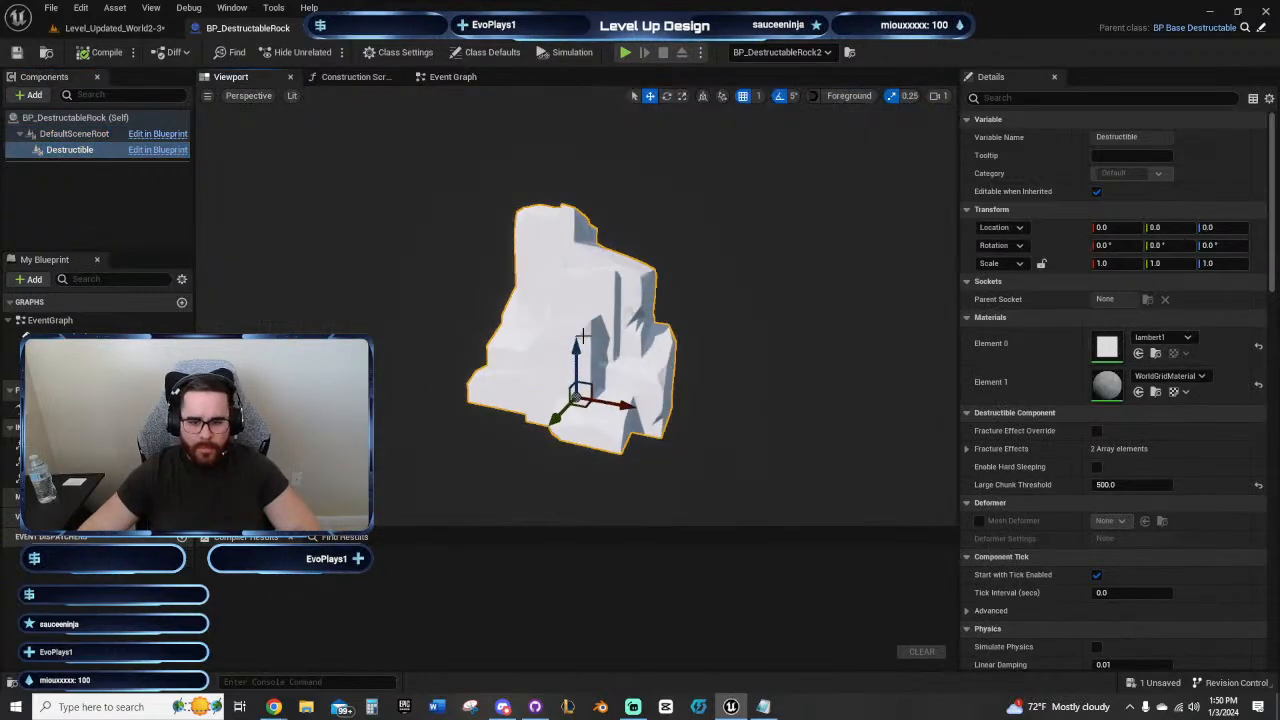
pyautogui.scroll(2, 651, 334)
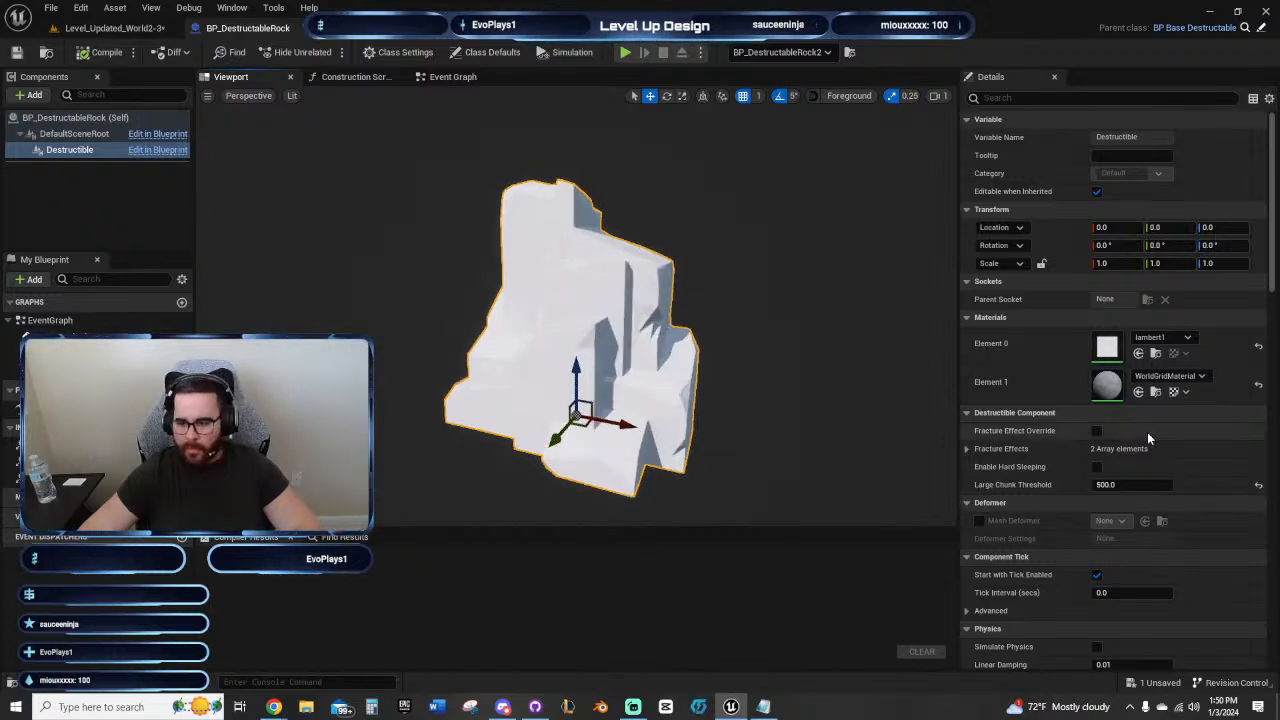
pyautogui.scroll(-5, 1141, 430)
pyautogui.click(70, 134)
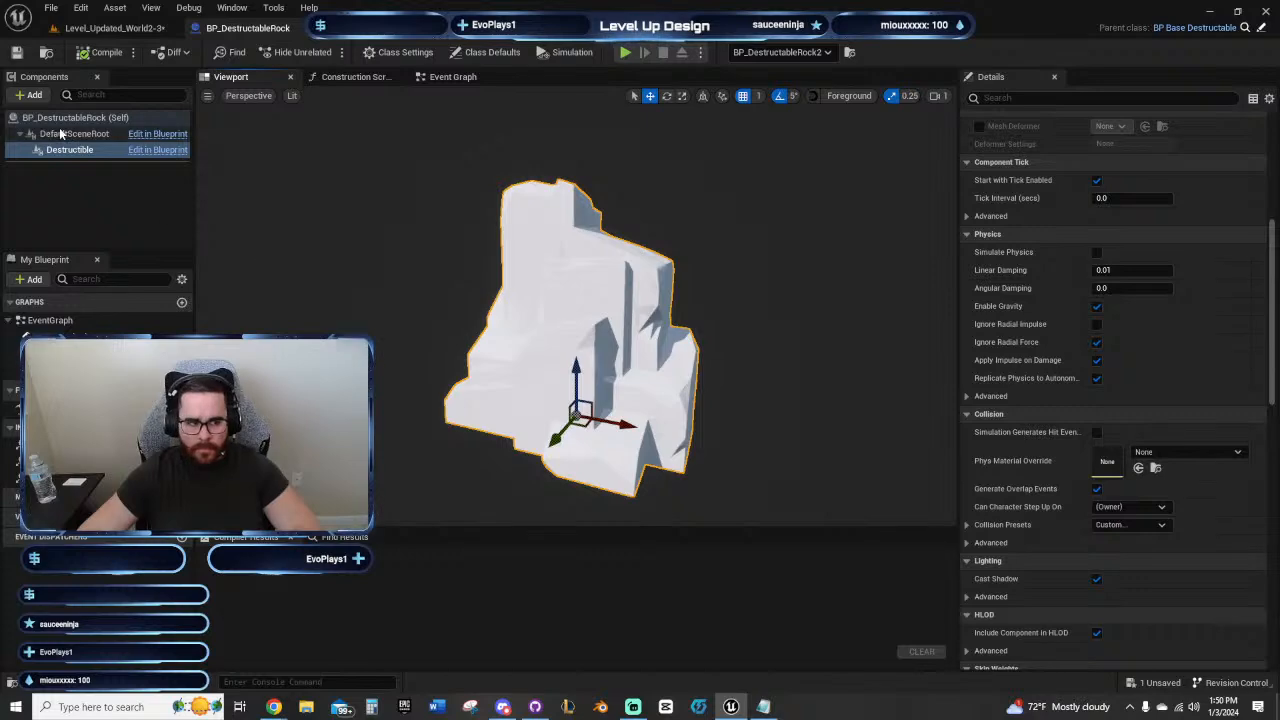
pyautogui.scroll(2, 1070, 397)
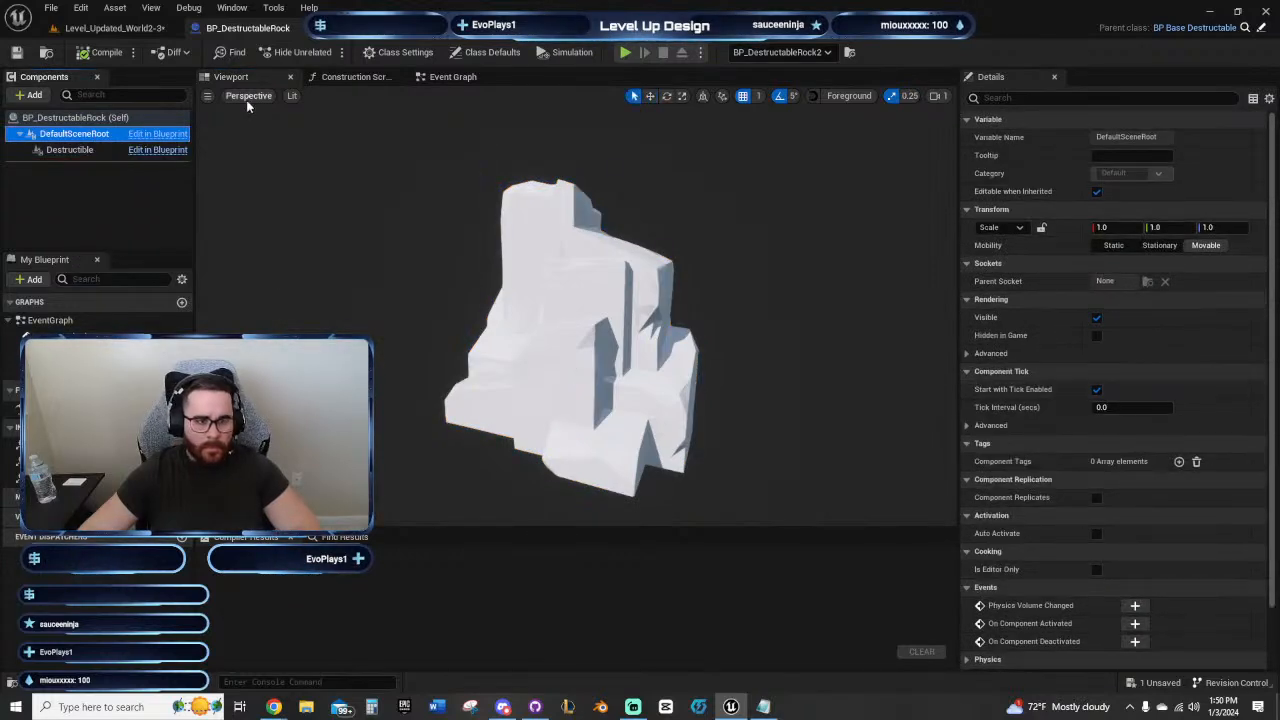
pyautogui.click(351, 78)
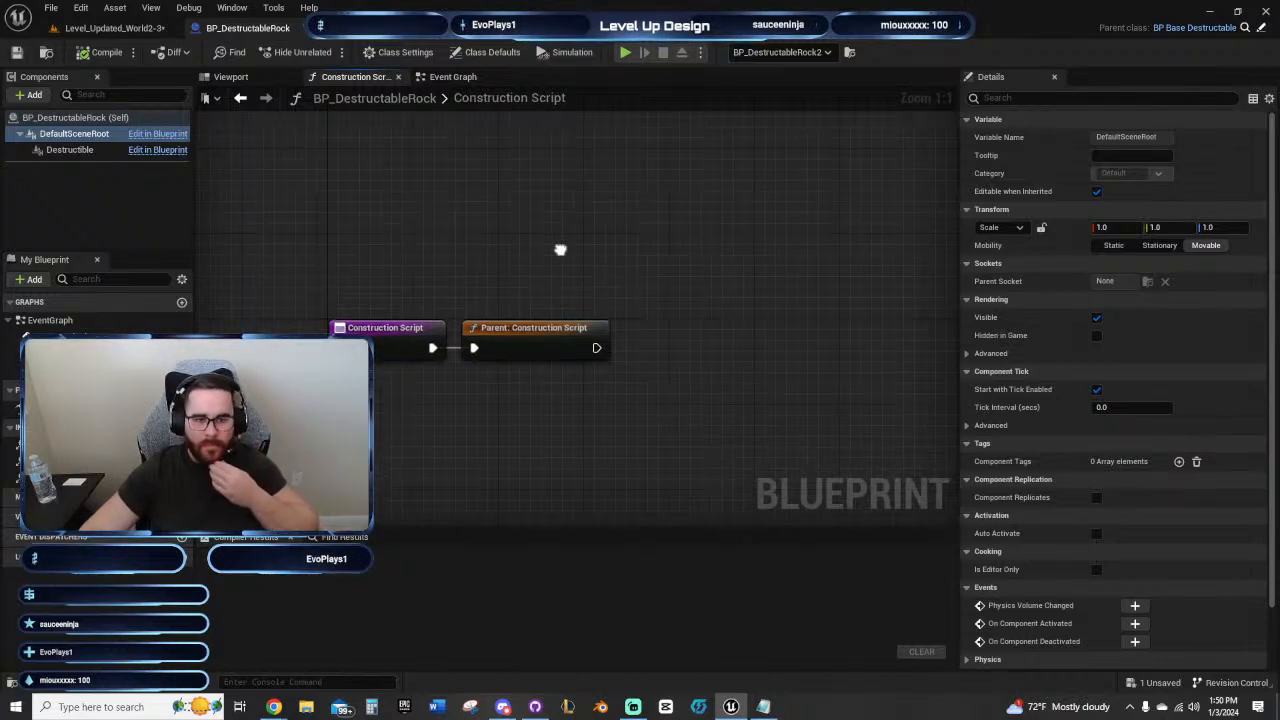
# Step: Inspect the event nodes in the rock blueprint's Event Graph and return to the Level_Updated_World2-3 level
pyautogui.click(465, 80)
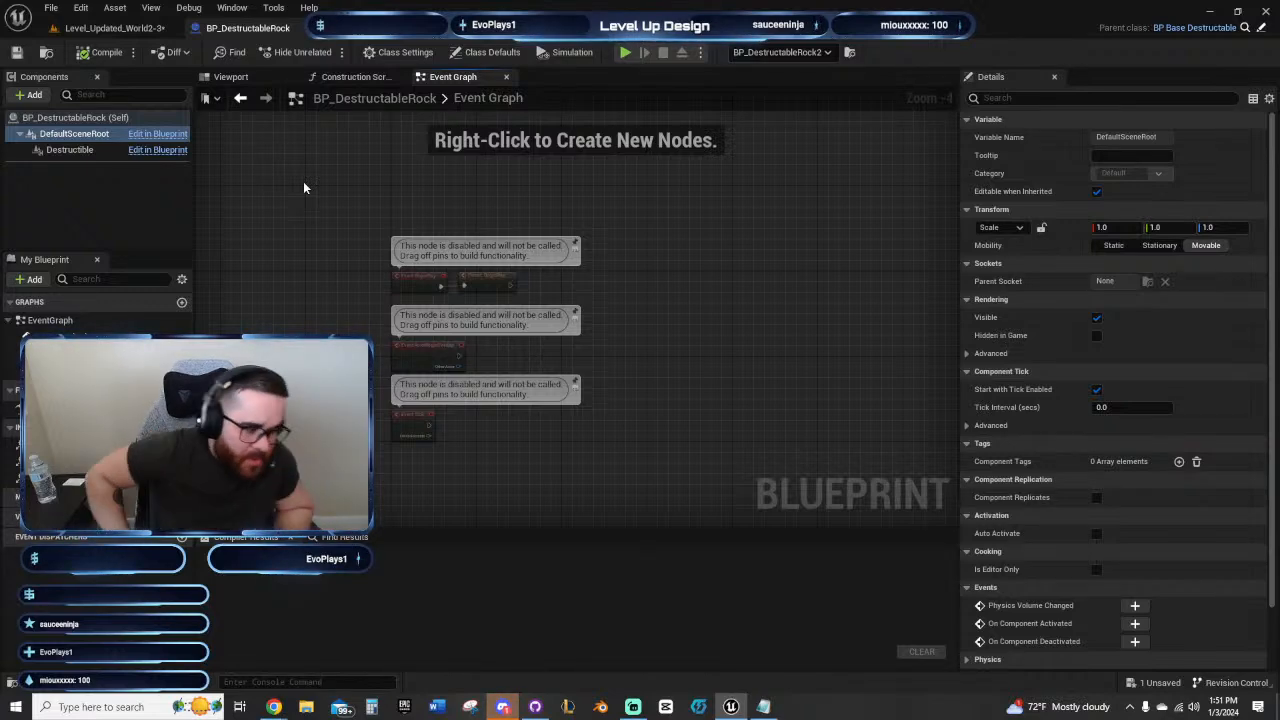
pyautogui.moveTo(303, 181); pyautogui.dragTo(335, 211, button='right')
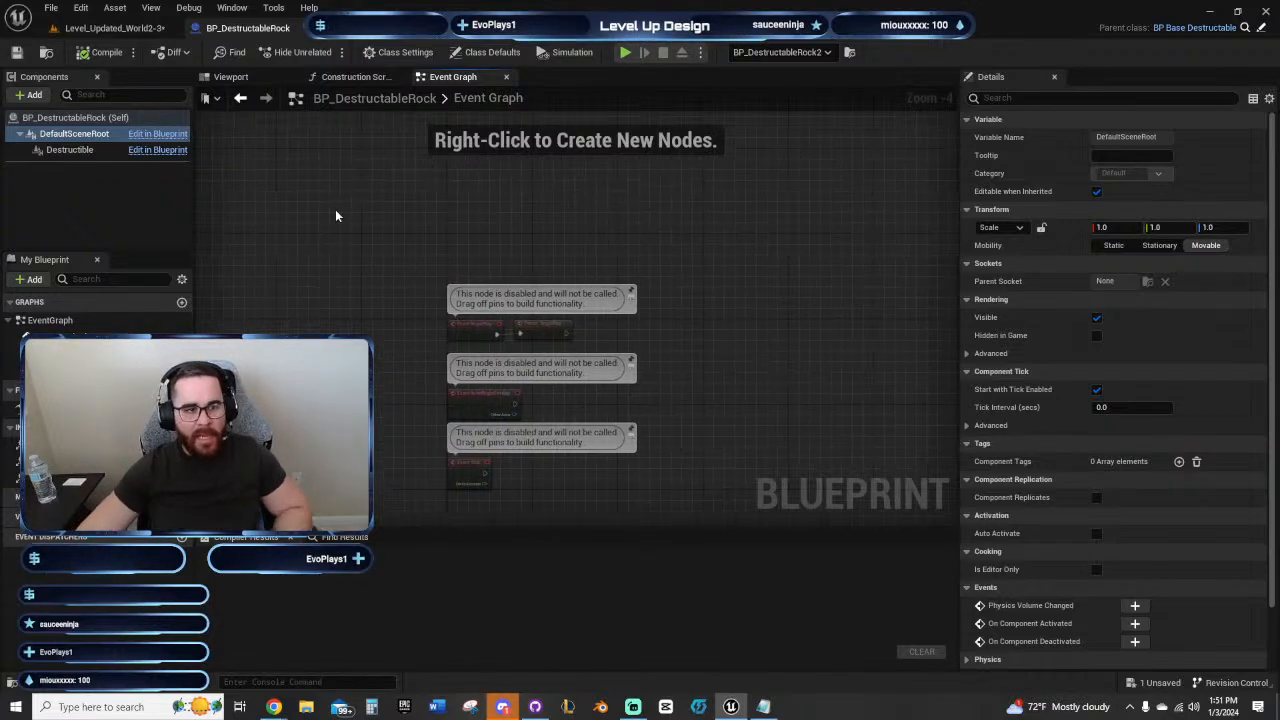
pyautogui.click(133, 30)
# Step: Play-test the rock passage from the current checkpoint, running the character toward the destructible rock, and end the play session
pyautogui.press('a')
pyautogui.moveTo(559, 286); pyautogui.dragTo(660, 260, button='right')
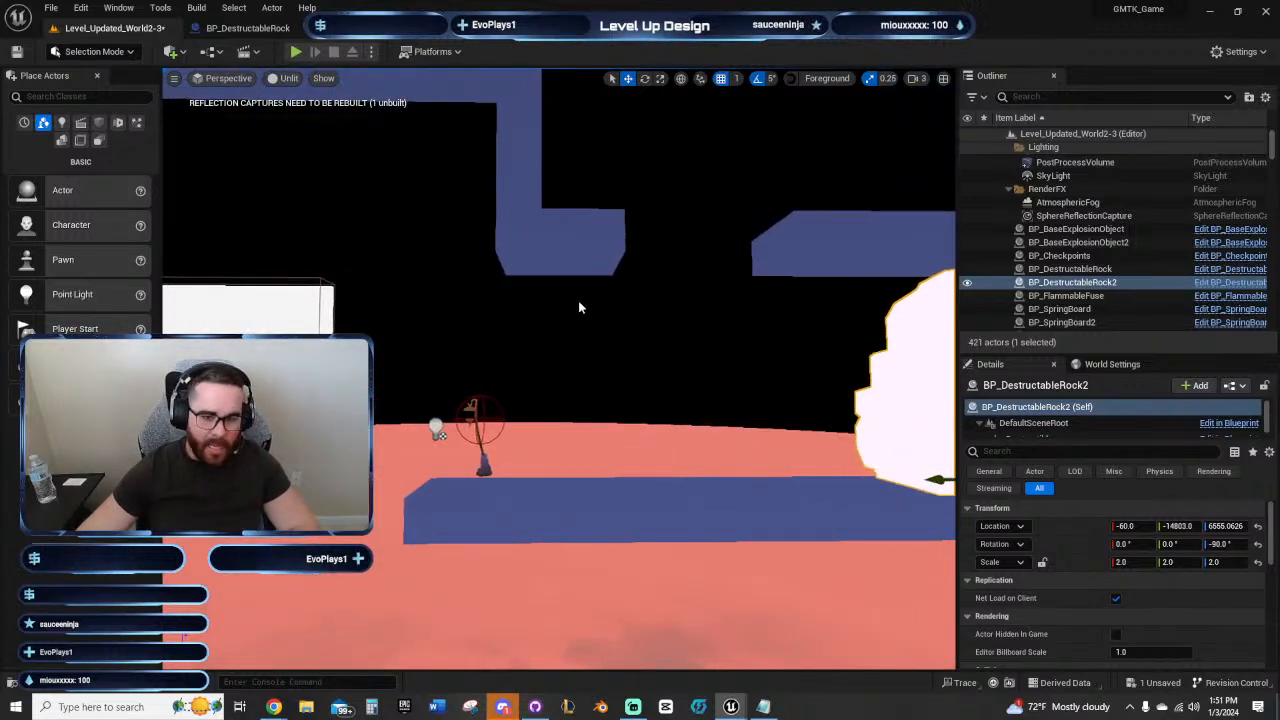
pyautogui.moveTo(578, 300); pyautogui.dragTo(600, 318, button='right')
pyautogui.click(294, 52)
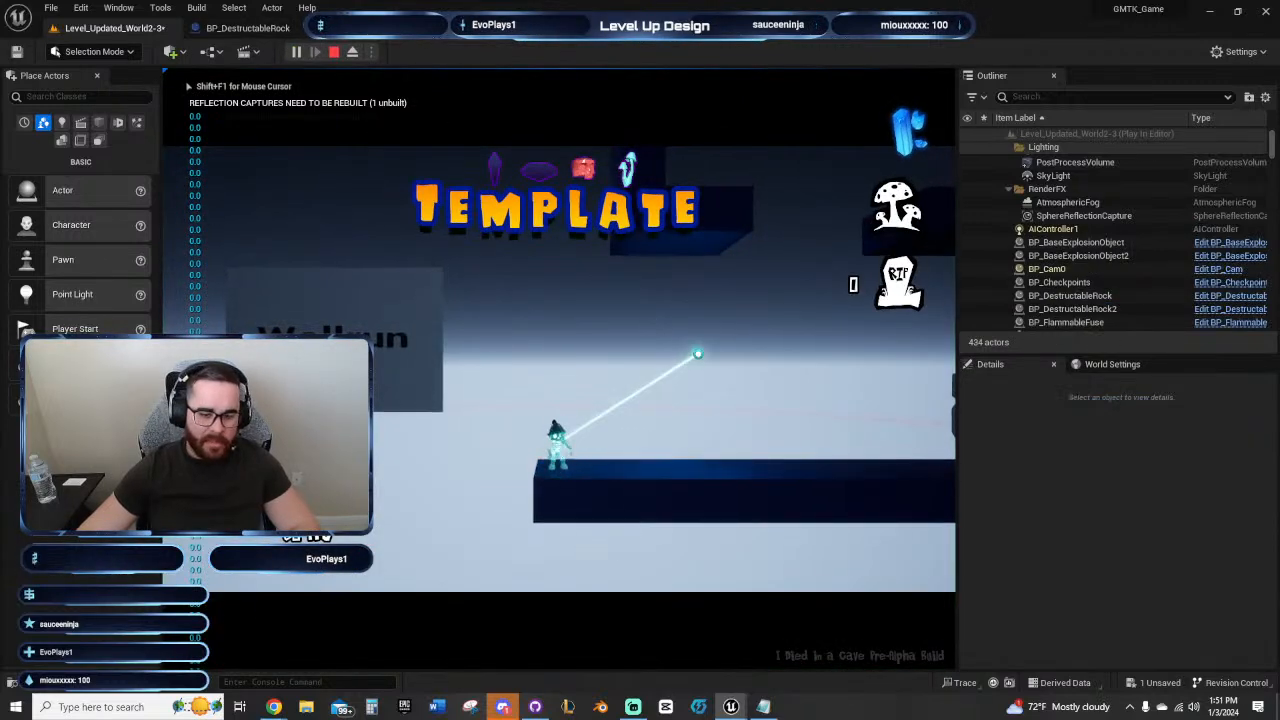
pyautogui.press('d')
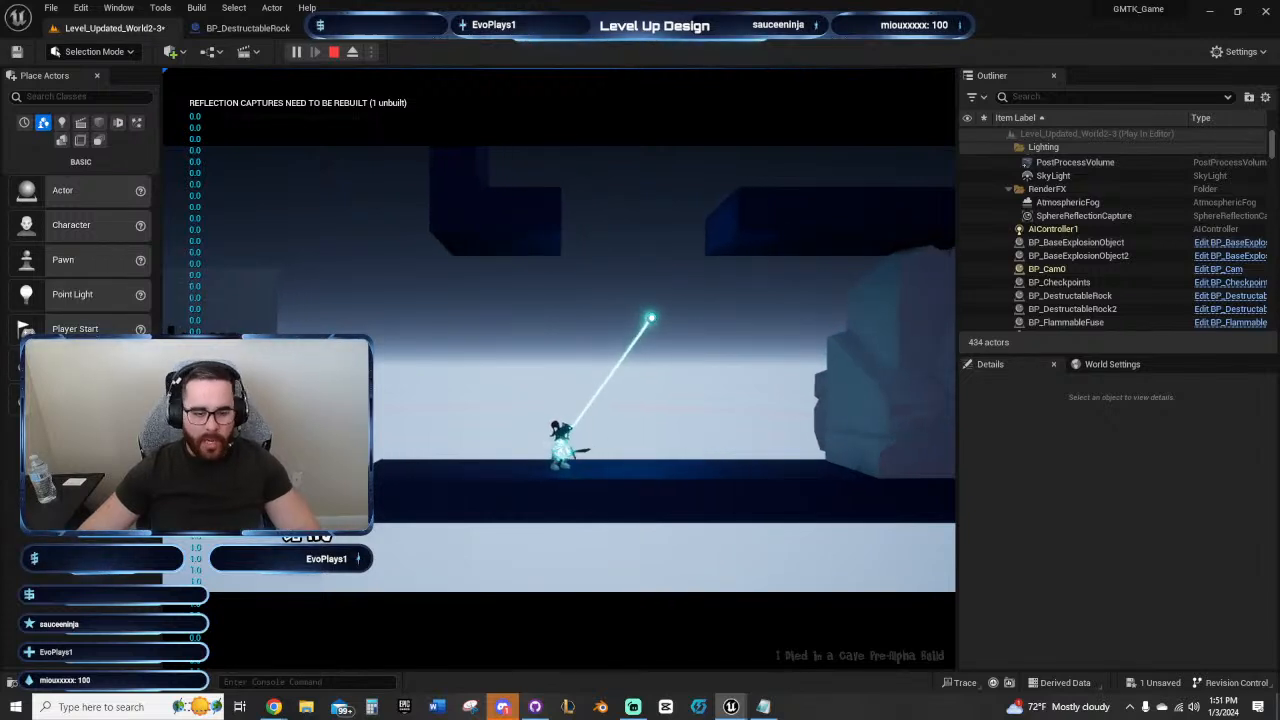
pyautogui.press('Escape')
# Step: Switch the viewport to Front view and move BP_Checkpoints back from the rock passage to the top of the vertical shaft
pyautogui.moveTo(634, 337); pyautogui.dragTo(394, 386, button='right')
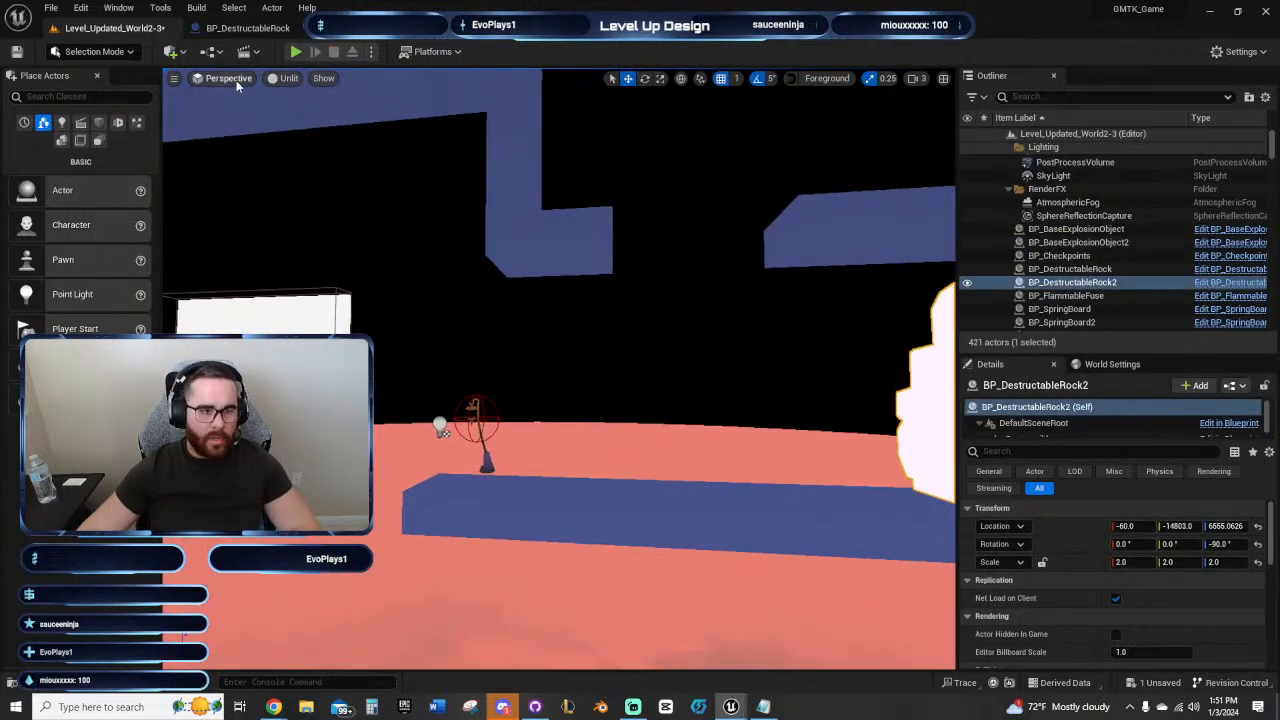
pyautogui.click(237, 86)
pyautogui.click(232, 178)
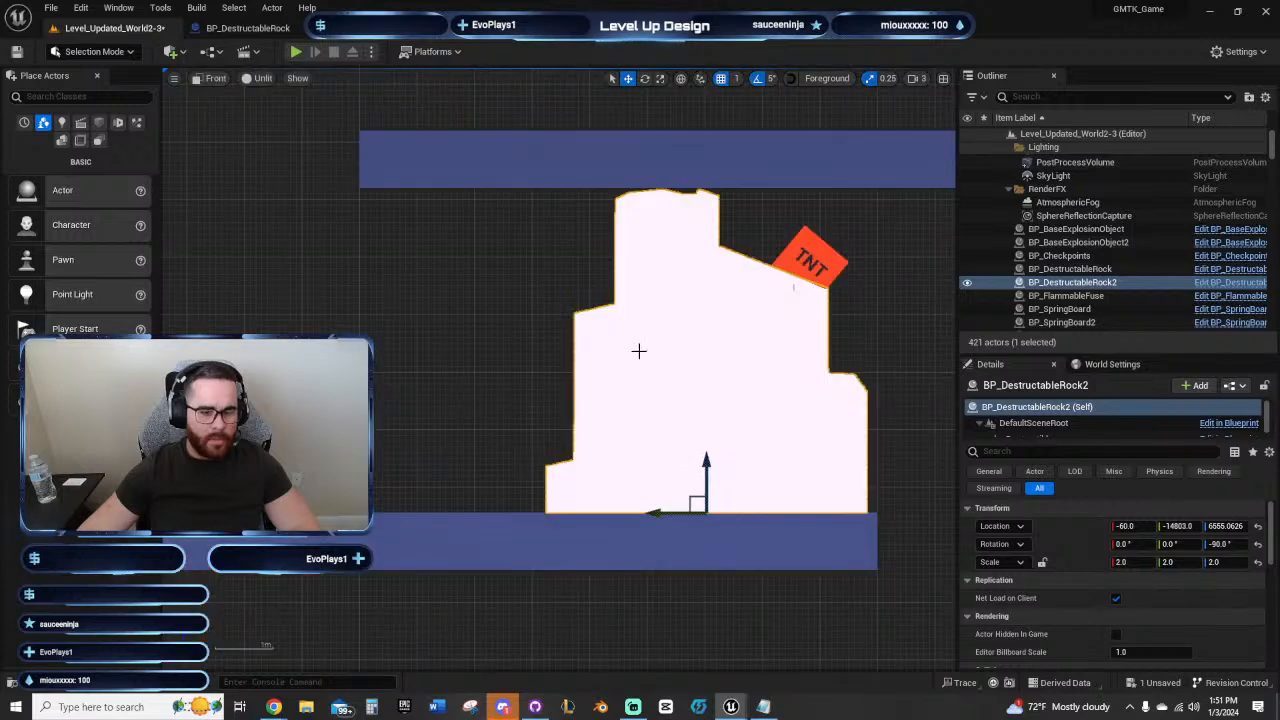
pyautogui.scroll(-8, 637, 355)
pyautogui.moveTo(468, 371); pyautogui.dragTo(900, 290, button='right')
pyautogui.scroll(-4, 717, 330)
pyautogui.moveTo(508, 398); pyautogui.dragTo(867, 339, button='right')
pyautogui.moveTo(517, 358); pyautogui.dragTo(326, 340, button='right')
pyautogui.scroll(-9, 542, 318)
pyautogui.moveTo(552, 324); pyautogui.dragTo(773, 294, button='right')
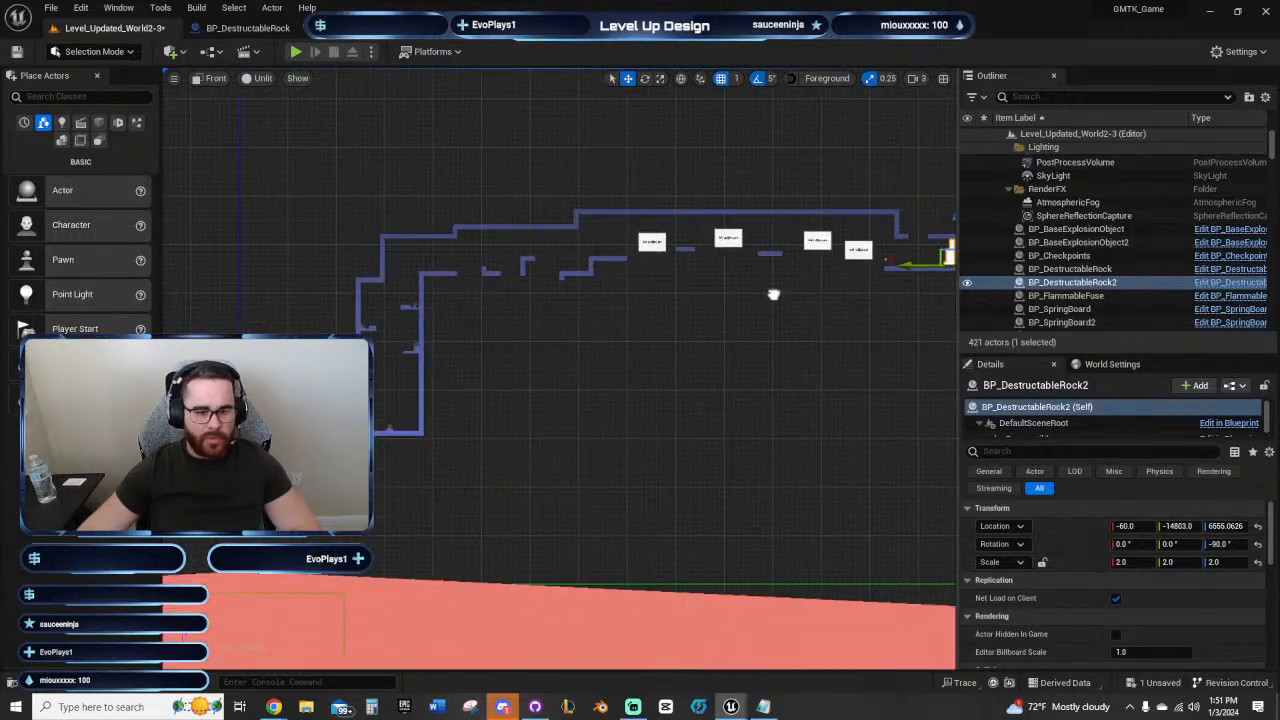
pyautogui.click(889, 261)
pyautogui.moveTo(857, 265); pyautogui.dragTo(386, 334)
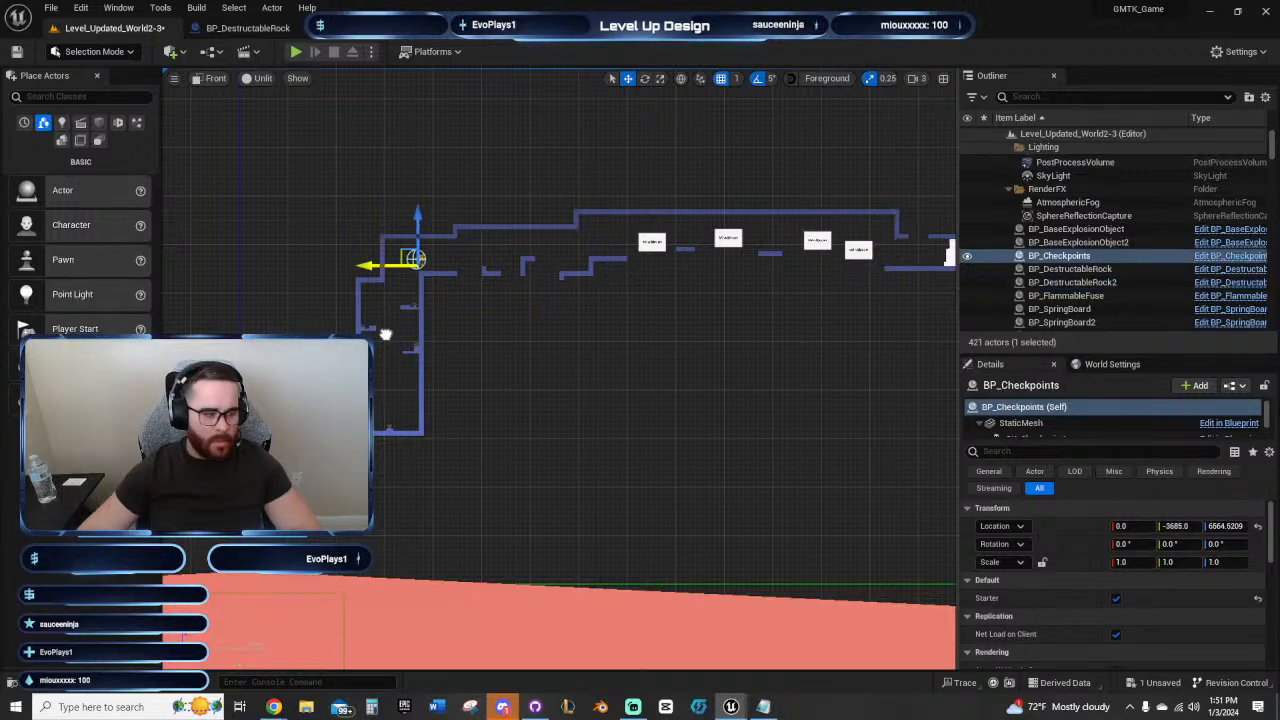
# Step: Lower BP_Checkpoints onto the springboard ledge on the shaft's inner right wall, at about Y -3362 and Z 4814
pyautogui.moveTo(592, 330); pyautogui.dragTo(732, 310, button='right')
pyautogui.scroll(2, 610, 405)
pyautogui.scroll(5, 663, 291)
pyautogui.moveTo(663, 291); pyautogui.dragTo(837, 311, button='right')
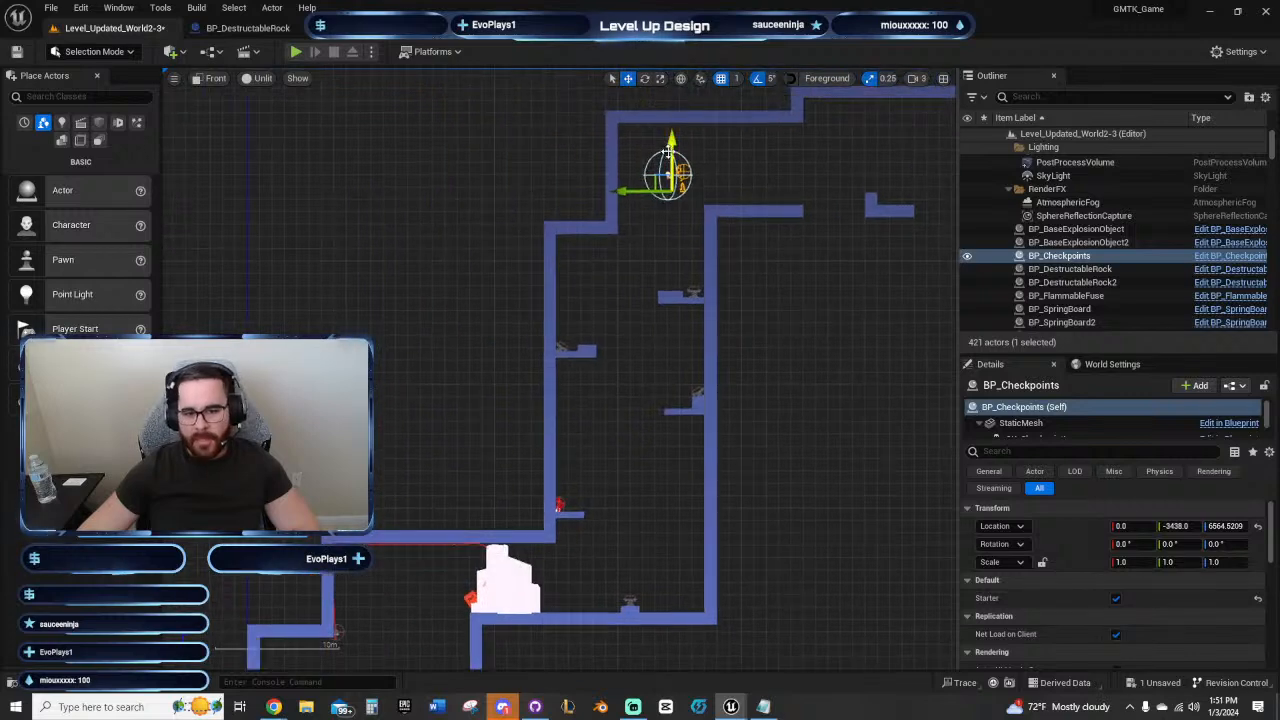
pyautogui.moveTo(671, 150); pyautogui.dragTo(624, 343)
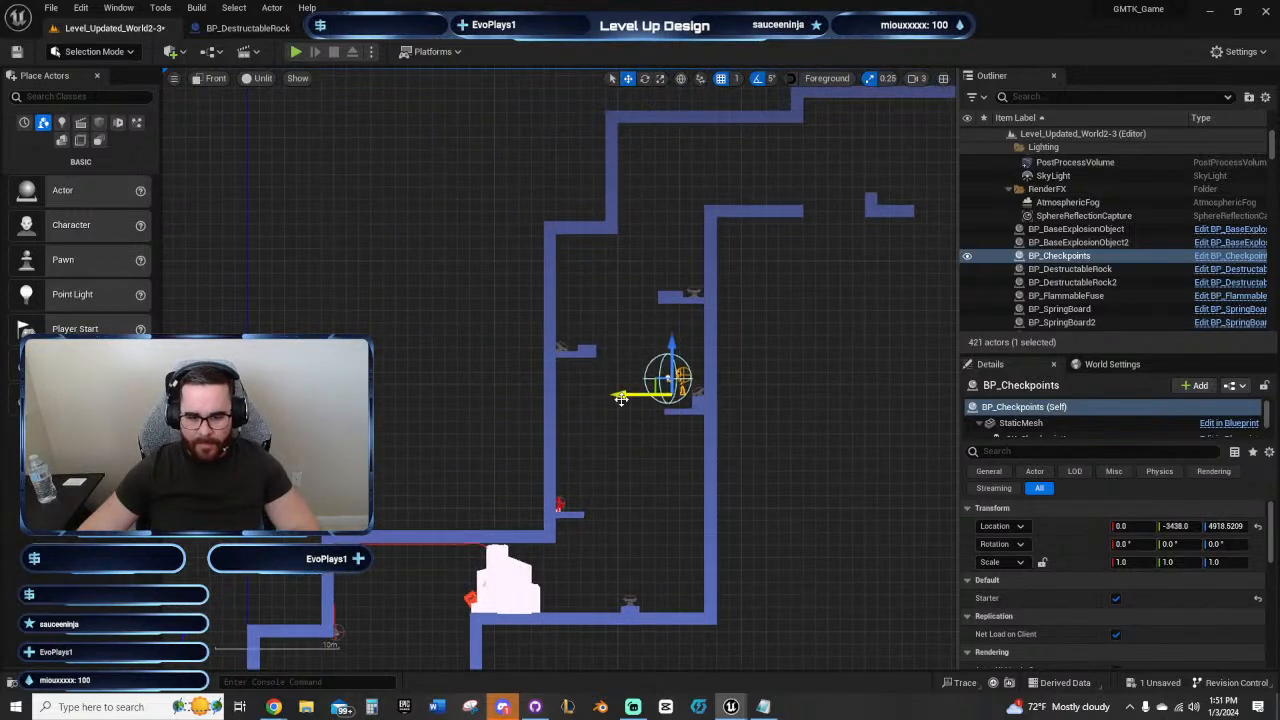
pyautogui.moveTo(620, 395); pyautogui.dragTo(620, 396)
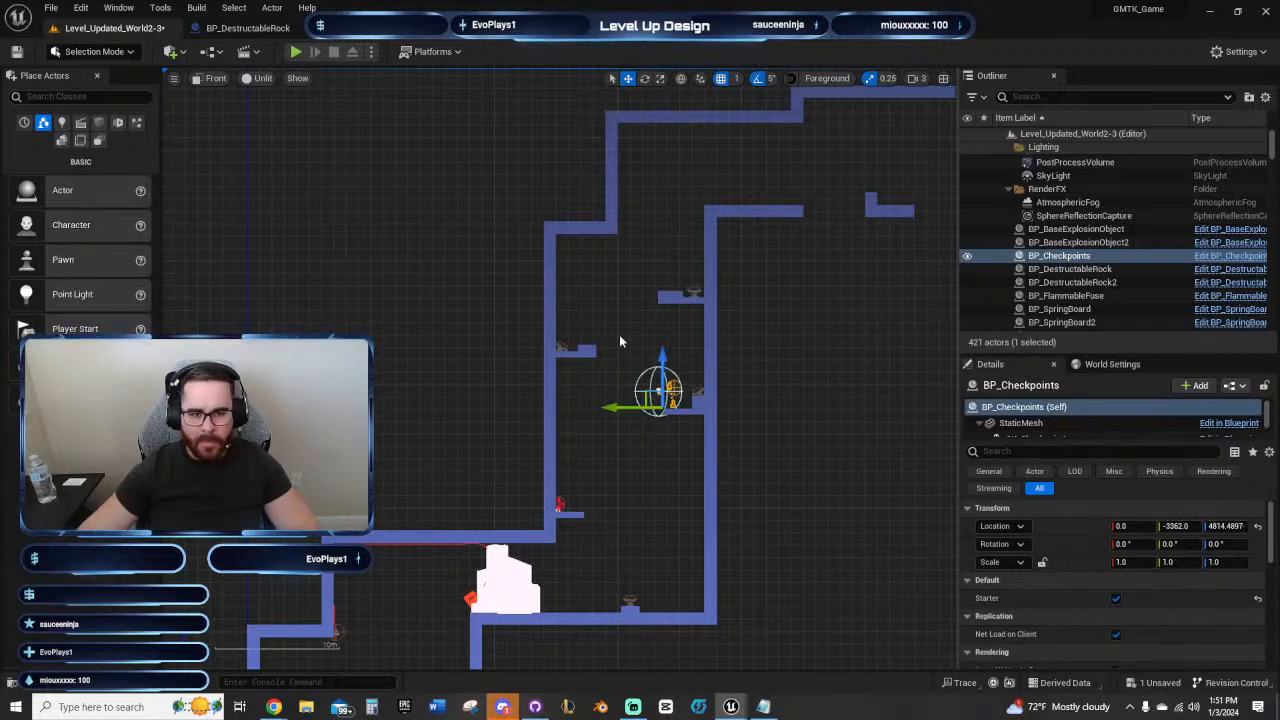
pyautogui.moveTo(619, 341); pyautogui.dragTo(542, 272, button='right')
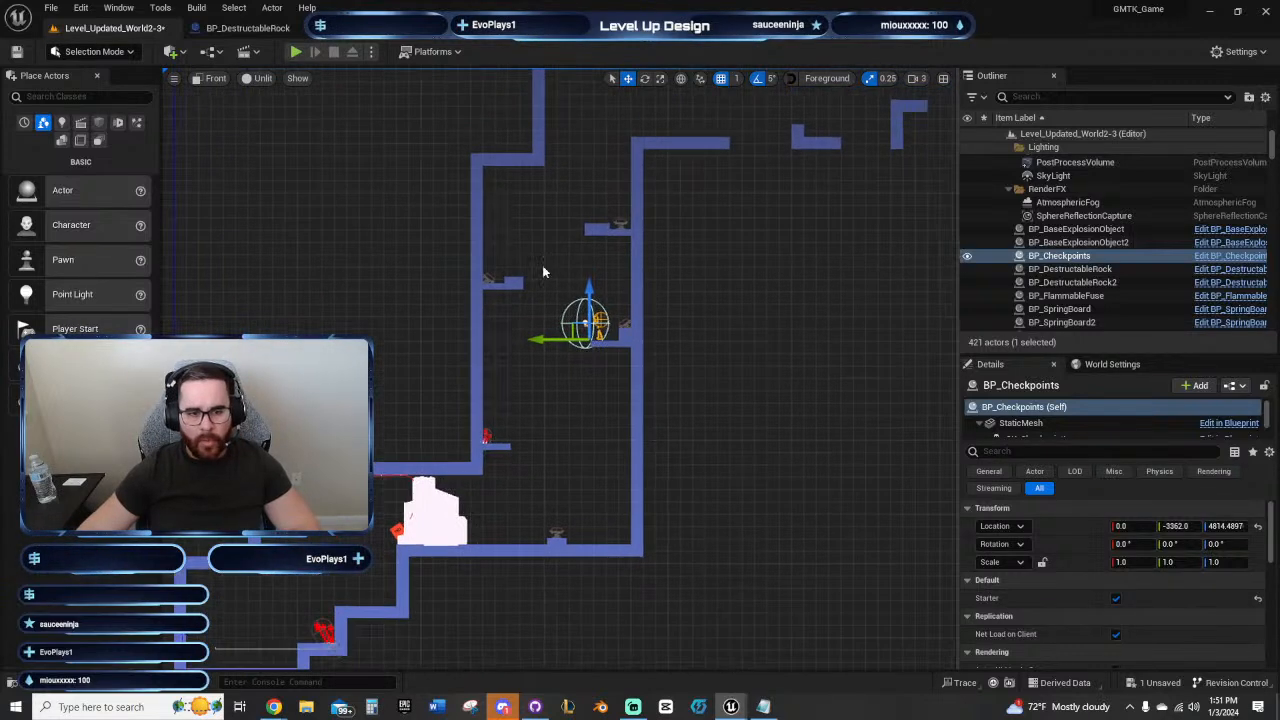
# Step: Play-test the shaft from the moved checkpoint, dropping to the glowing red mushroom ledge and trying out the fire orb with jumps
pyautogui.click(296, 51)
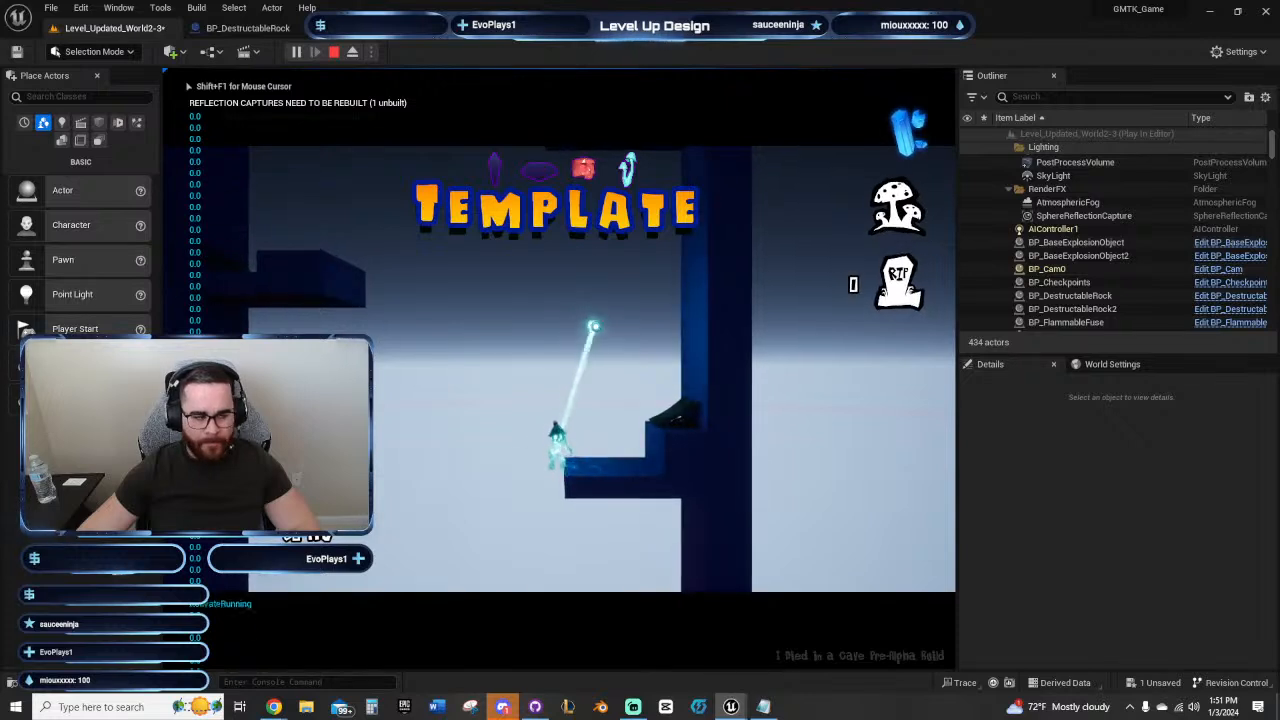
pyautogui.press('a')
pyautogui.press('space')
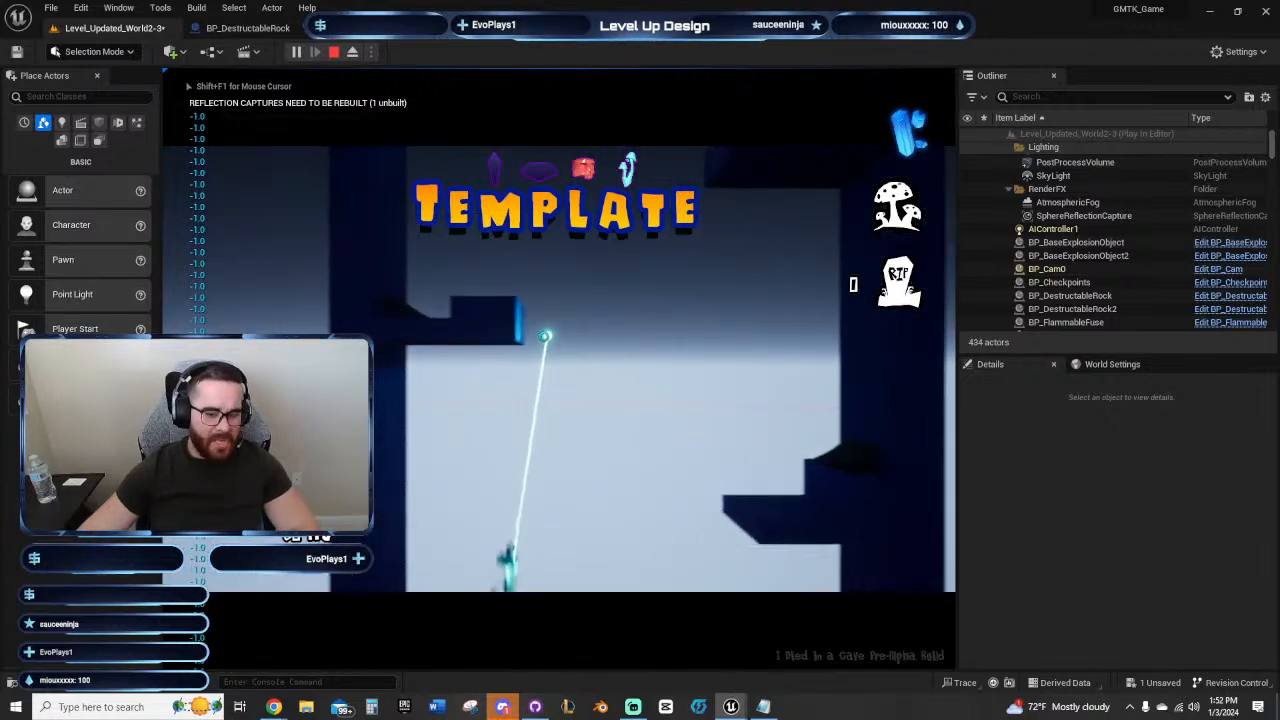
pyautogui.press('d')
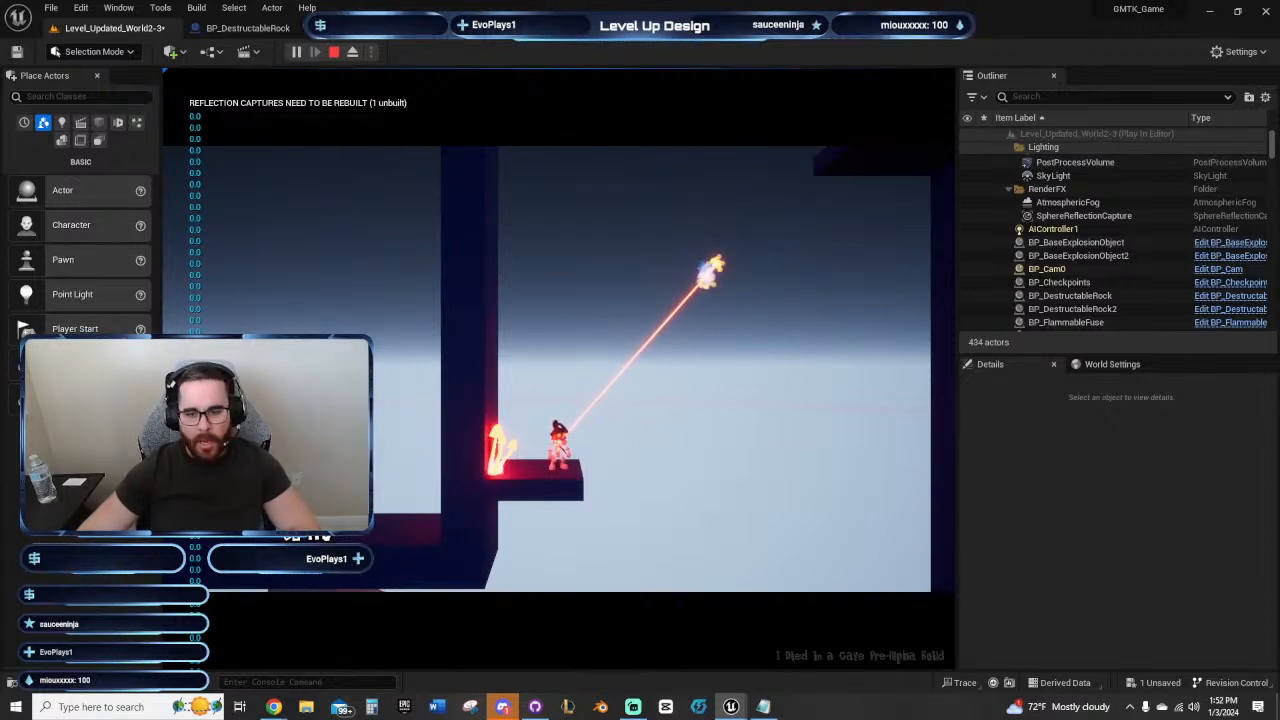
pyautogui.click(712, 268)
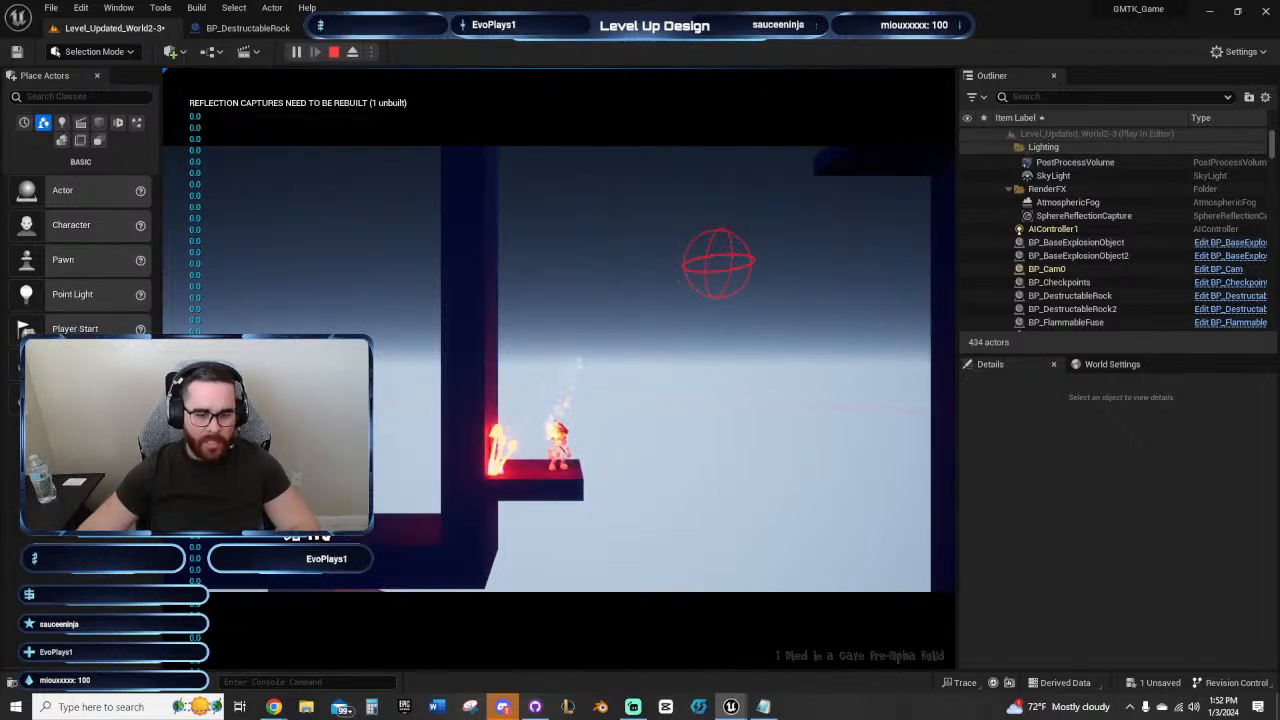
pyautogui.press('space')
pyautogui.click(557, 443)
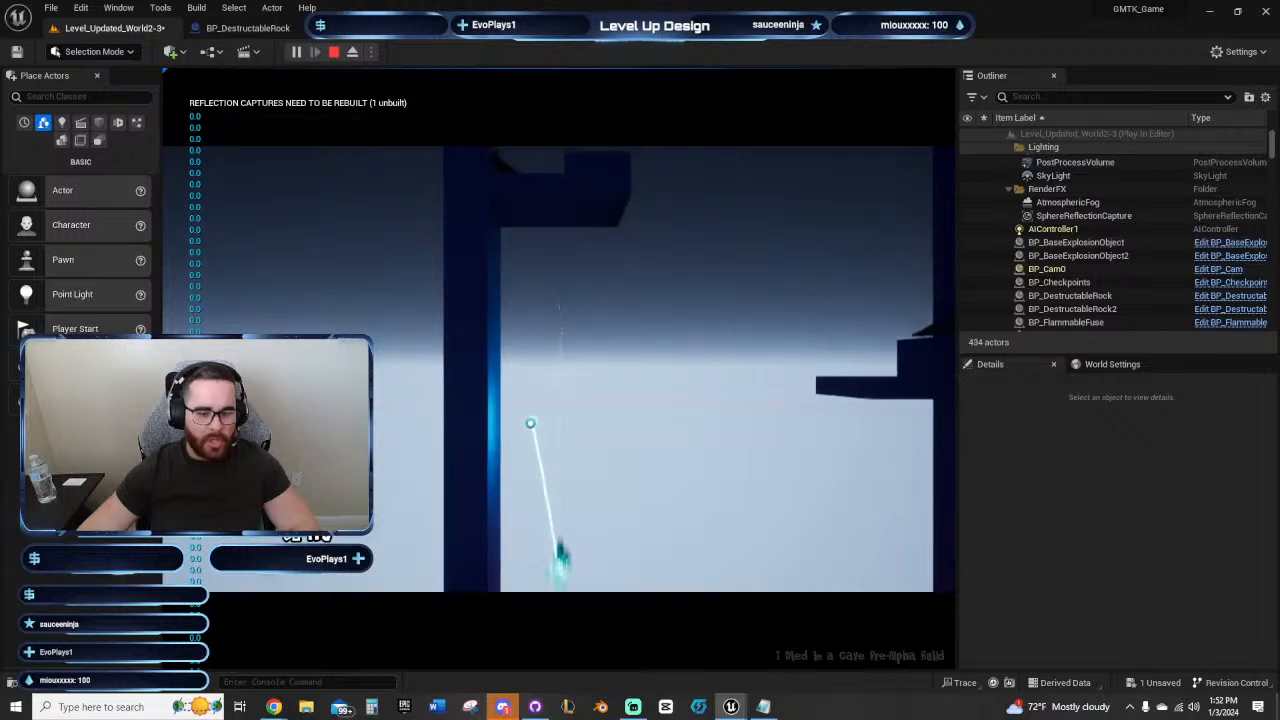
# Step: Test the climb from the mushroom ledge up past the shaft's springboard ledges, and end the play session
pyautogui.press('d')
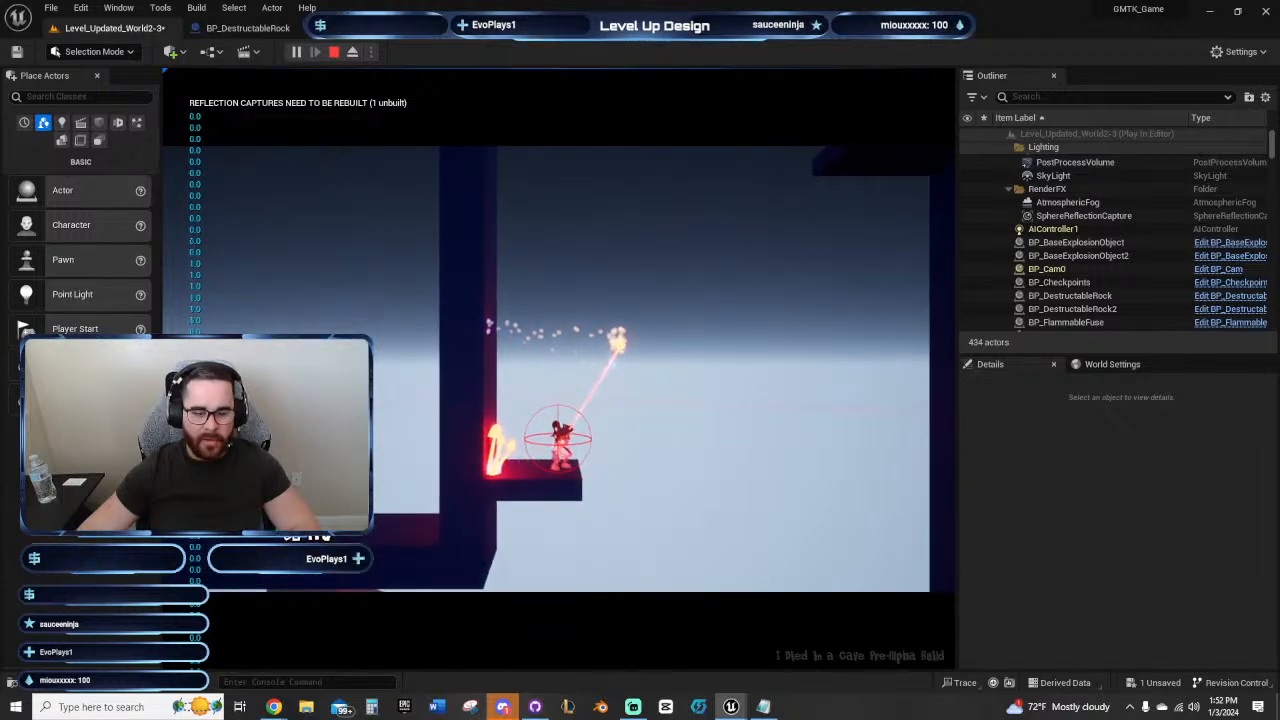
pyautogui.press('space')
pyautogui.press('space')
pyautogui.press('a')
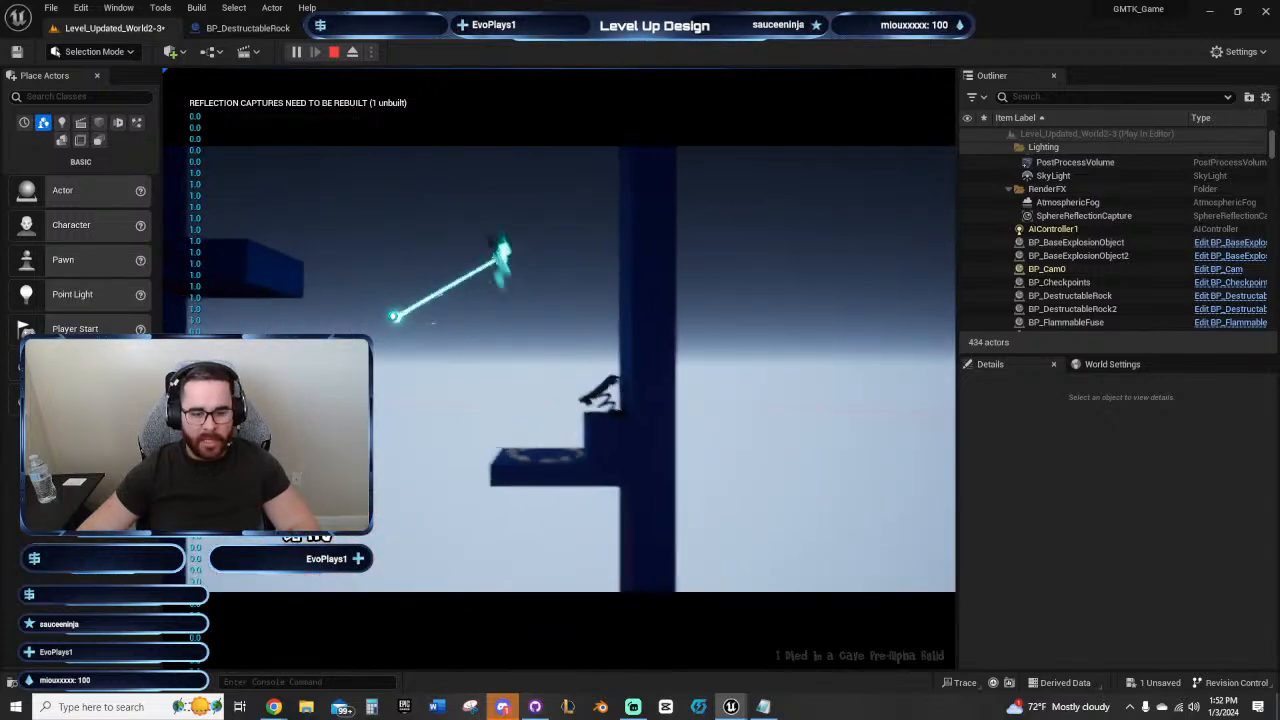
pyautogui.press('space')
pyautogui.press('d')
pyautogui.press('space')
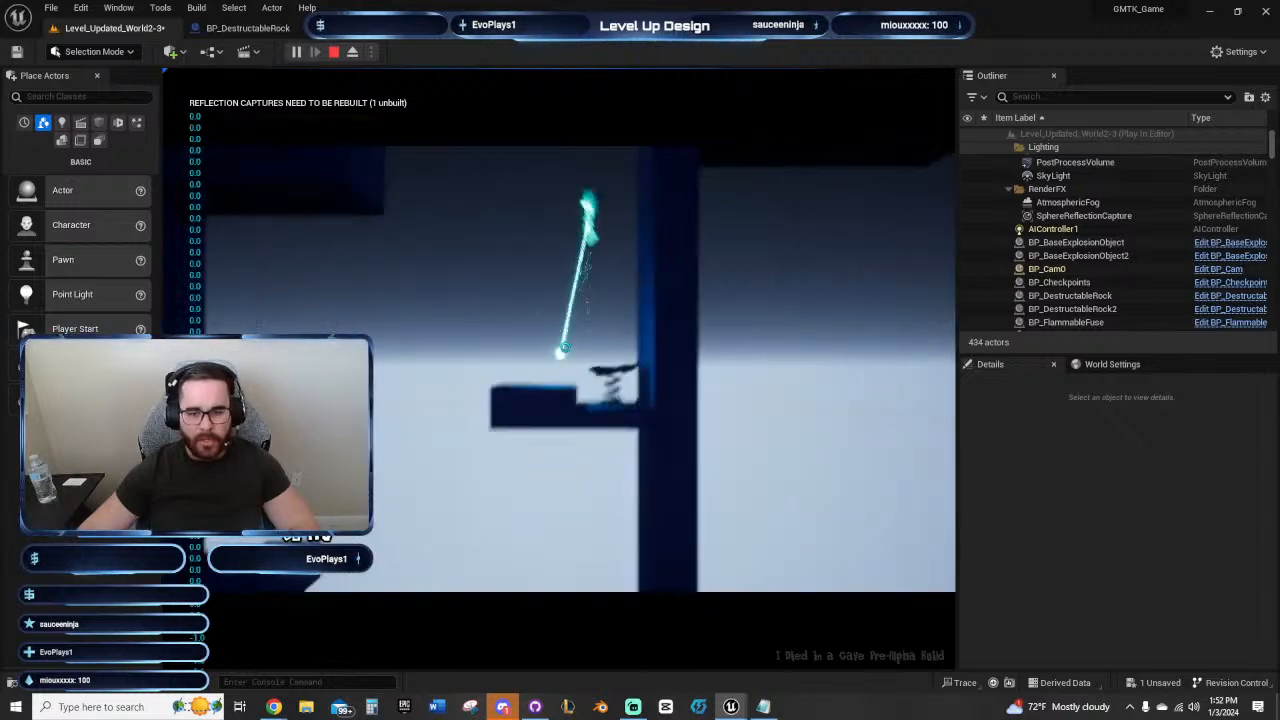
pyautogui.press('Escape')
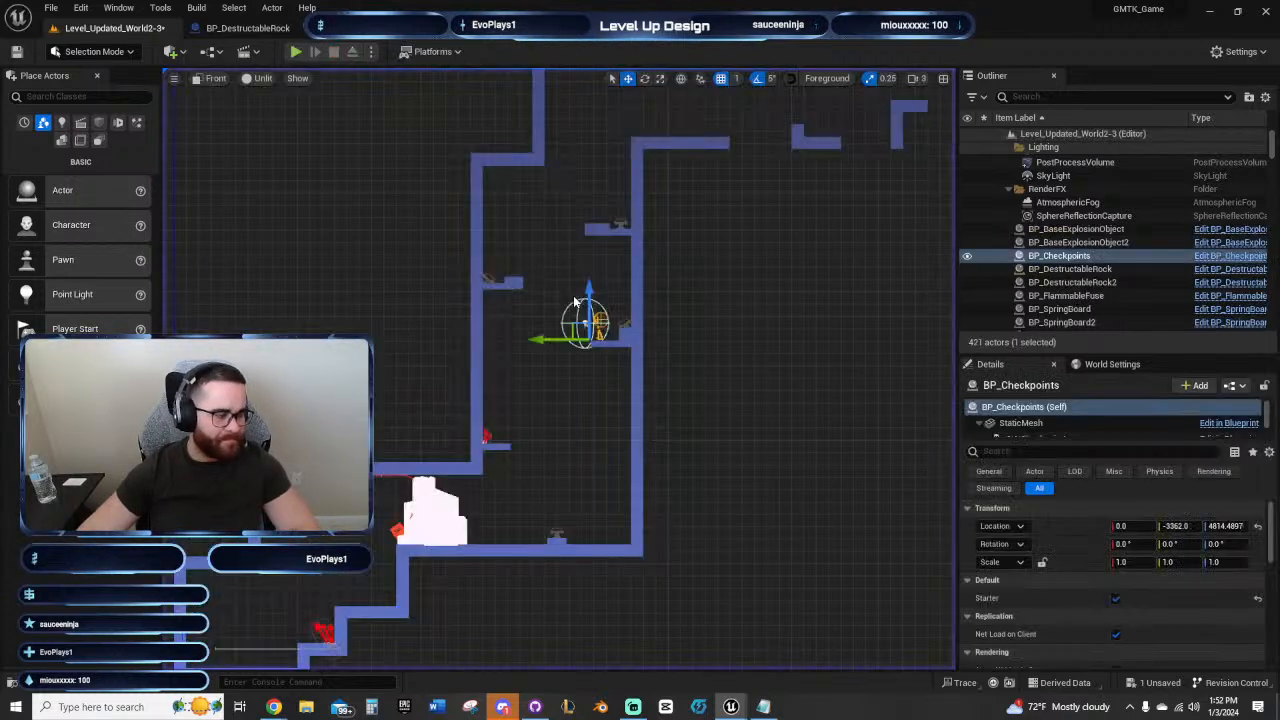
# Step: Examine the level layout between the vertical shaft and the Wallrun panels in Front view
pyautogui.moveTo(655, 399); pyautogui.dragTo(565, 457, button='right')
pyautogui.scroll(-3, 510, 485)
pyautogui.moveTo(600, 481); pyautogui.dragTo(430, 431, button='right')
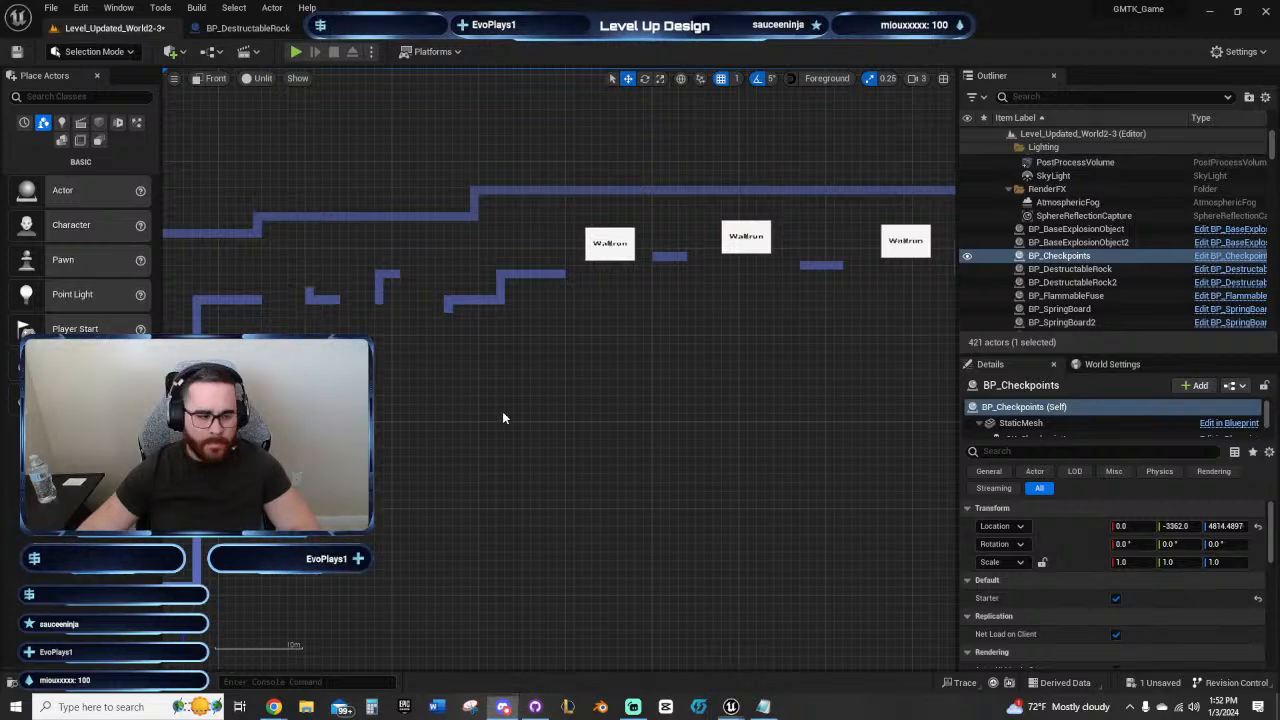
pyautogui.moveTo(503, 418); pyautogui.dragTo(705, 418, button='right')
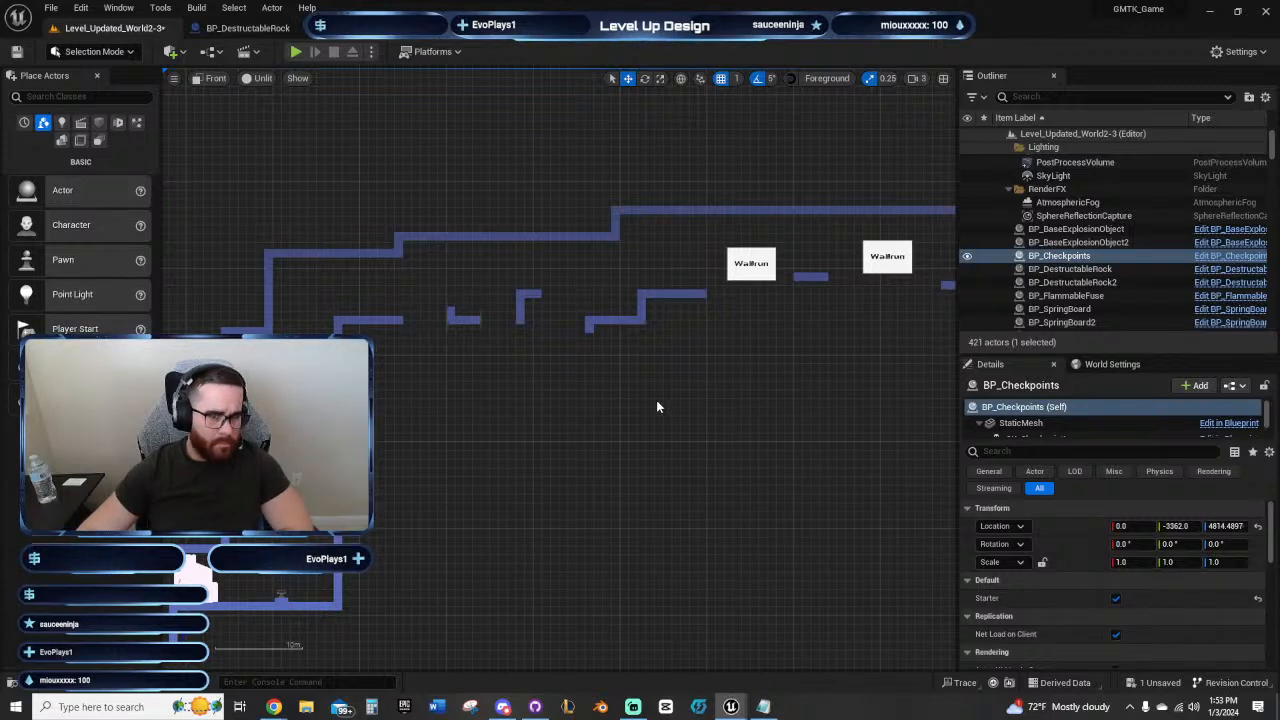
pyautogui.moveTo(605, 386); pyautogui.dragTo(773, 426, button='right')
pyautogui.scroll(4, 671, 457)
pyautogui.moveTo(670, 460); pyautogui.dragTo(784, 385, button='right')
pyautogui.scroll(2, 688, 398)
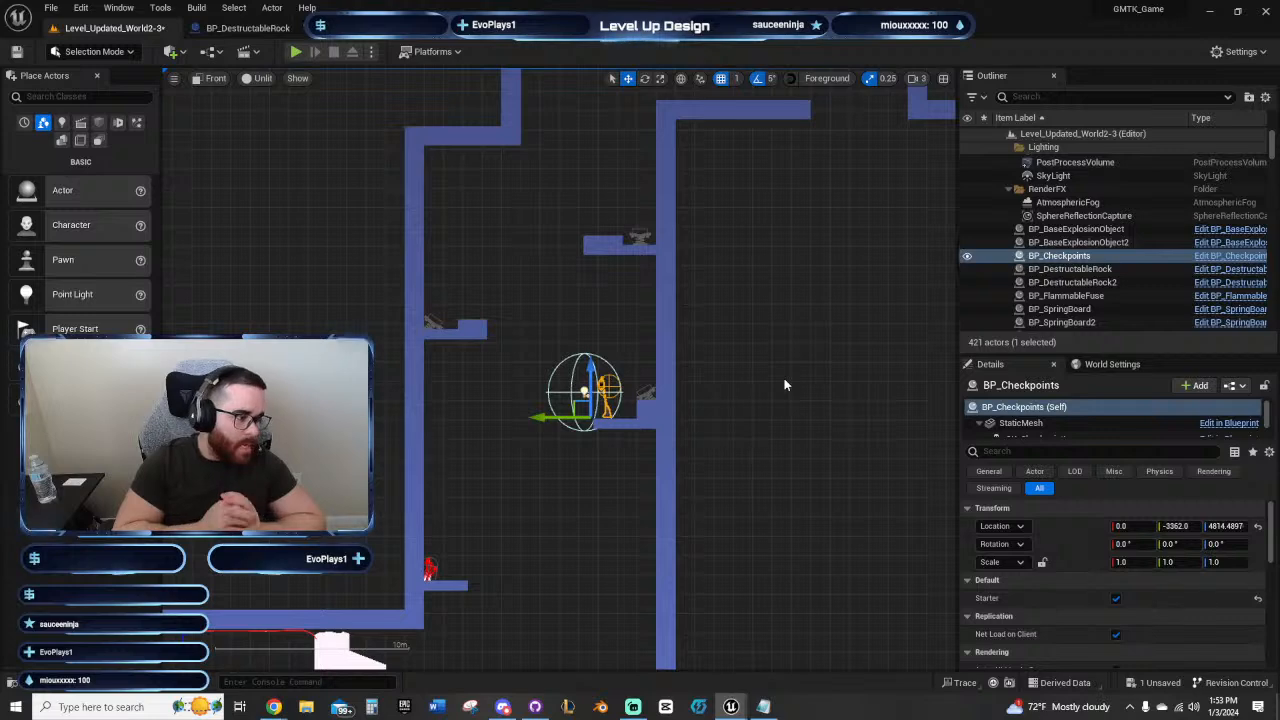
# Step: Deselect the checkpoint and examine the shaft's ledges, springboards and surrounding walls, including the rock area below
pyautogui.moveTo(514, 384); pyautogui.dragTo(484, 407, button='right')
pyautogui.scroll(2, 540, 394)
pyautogui.moveTo(520, 345); pyautogui.dragTo(516, 202, button='right')
pyautogui.scroll(-2, 475, 344)
pyautogui.moveTo(478, 356); pyautogui.dragTo(519, 411, button='right')
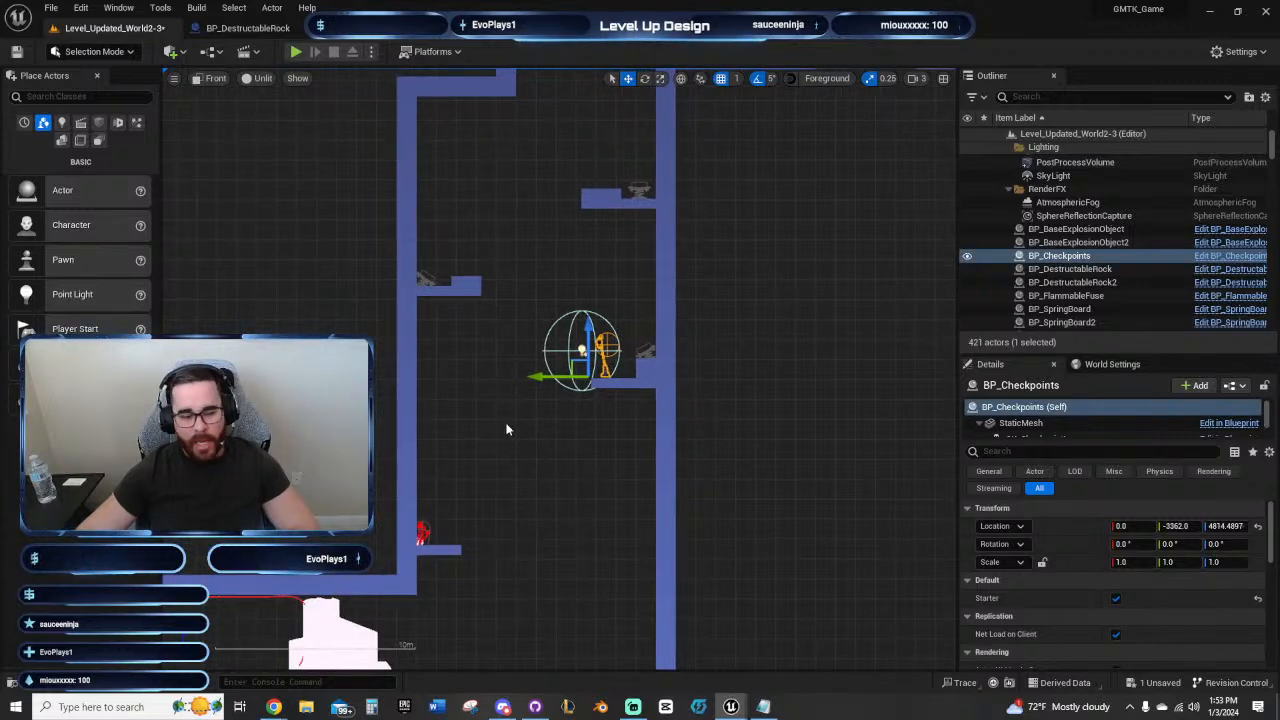
pyautogui.click(560, 449)
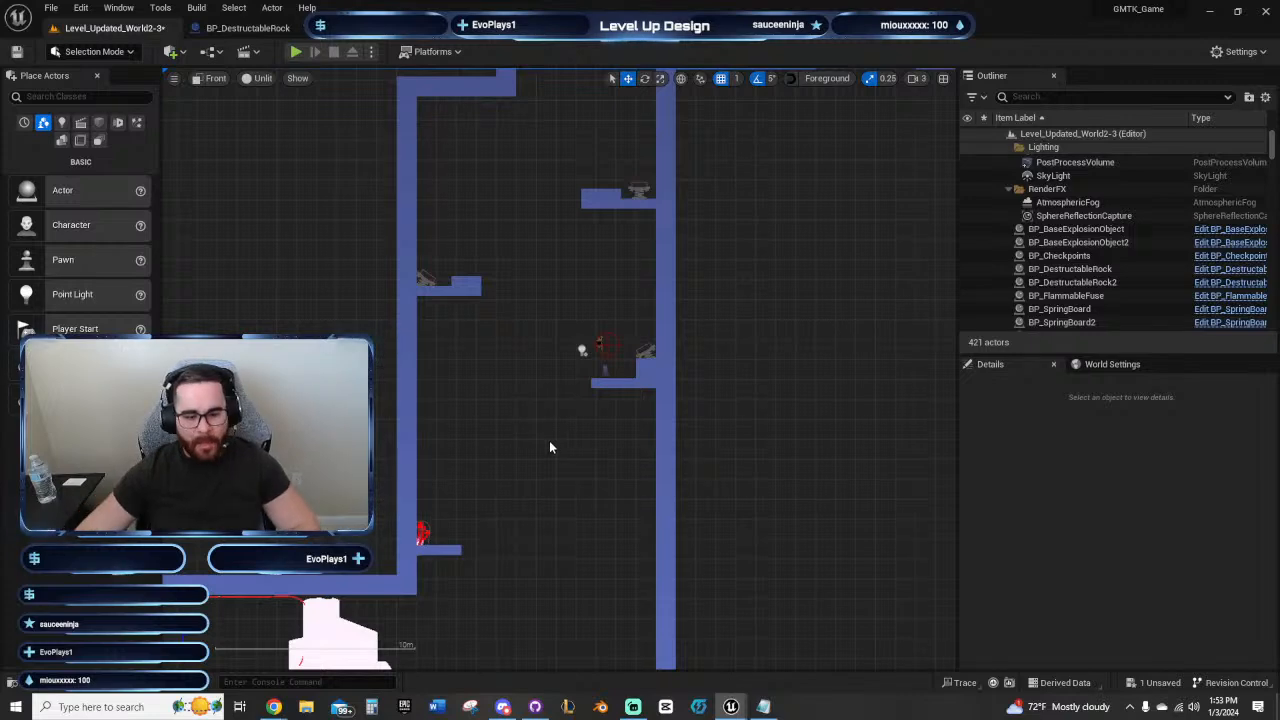
pyautogui.moveTo(549, 440); pyautogui.dragTo(498, 348, button='right')
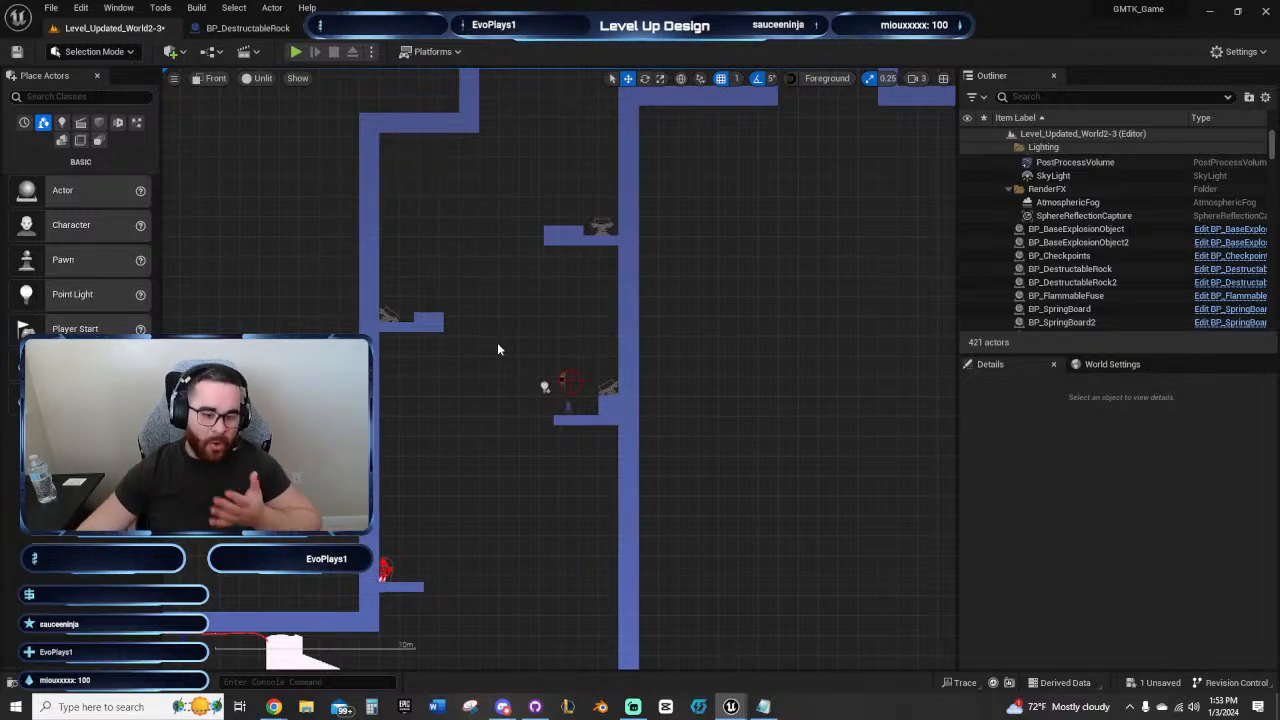
pyautogui.moveTo(497, 348); pyautogui.dragTo(482, 368, button='right')
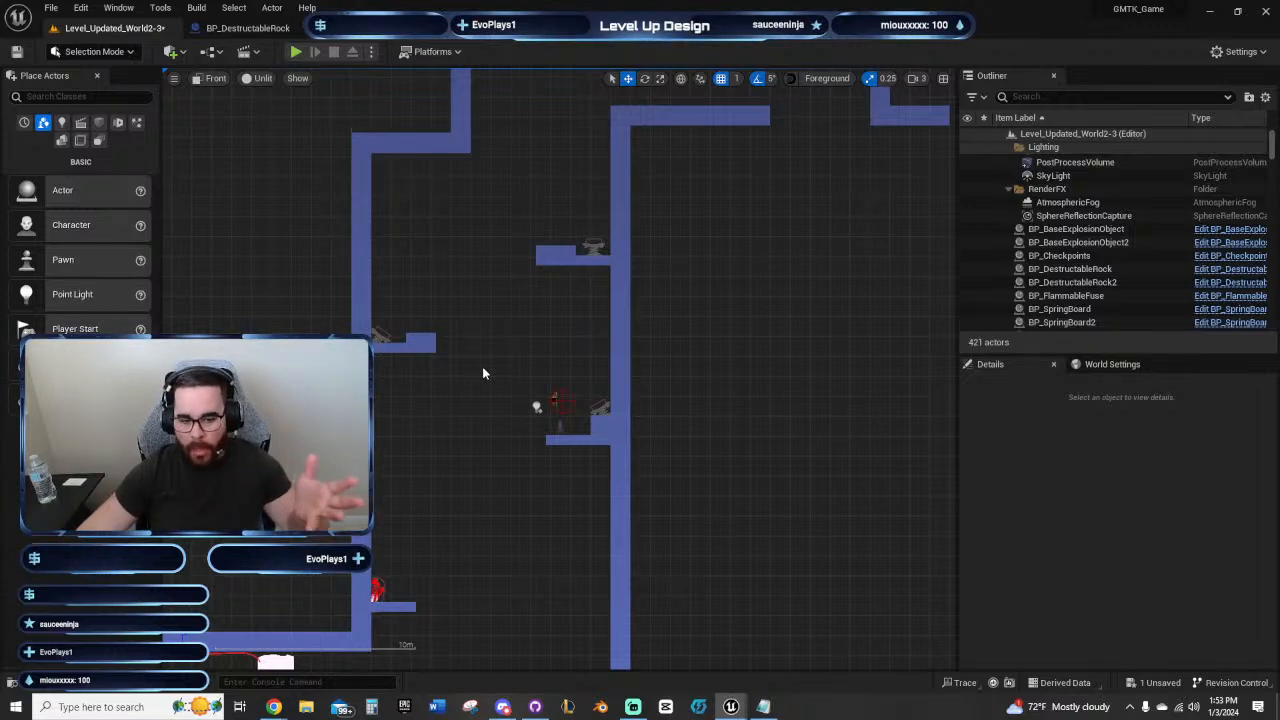
pyautogui.moveTo(482, 372); pyautogui.dragTo(466, 381, button='right')
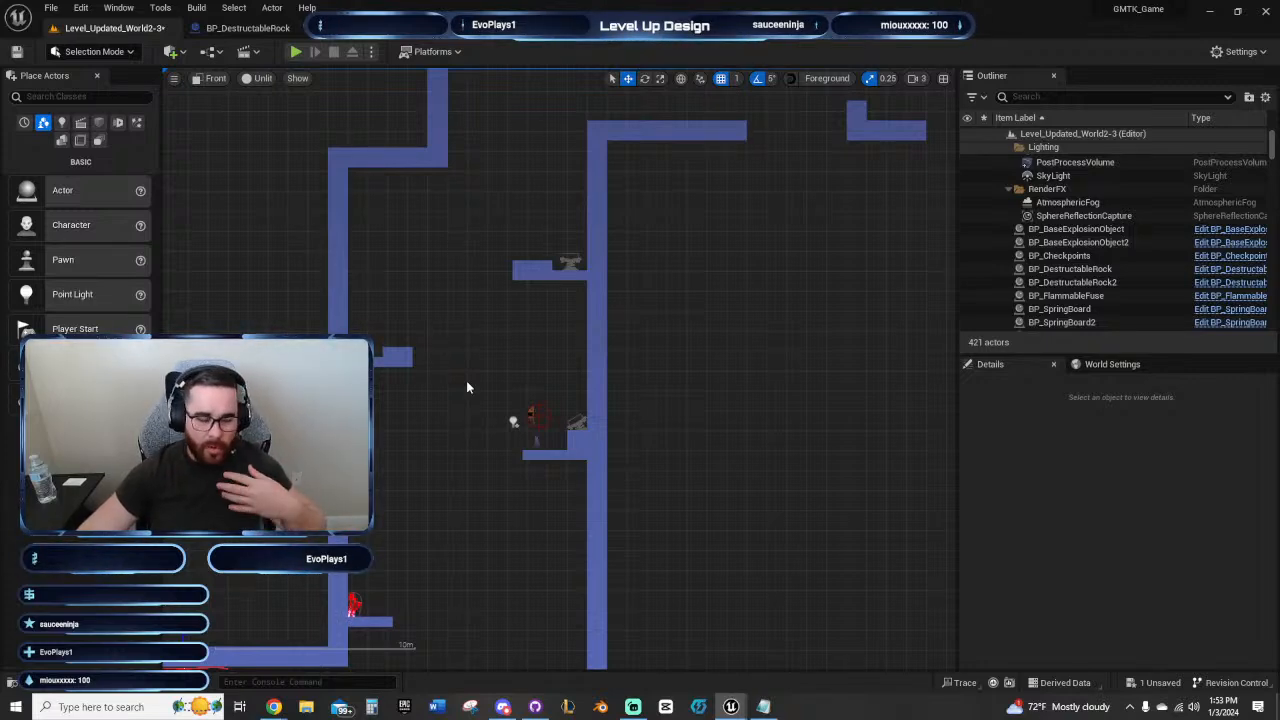
pyautogui.moveTo(478, 366); pyautogui.dragTo(460, 372, button='right')
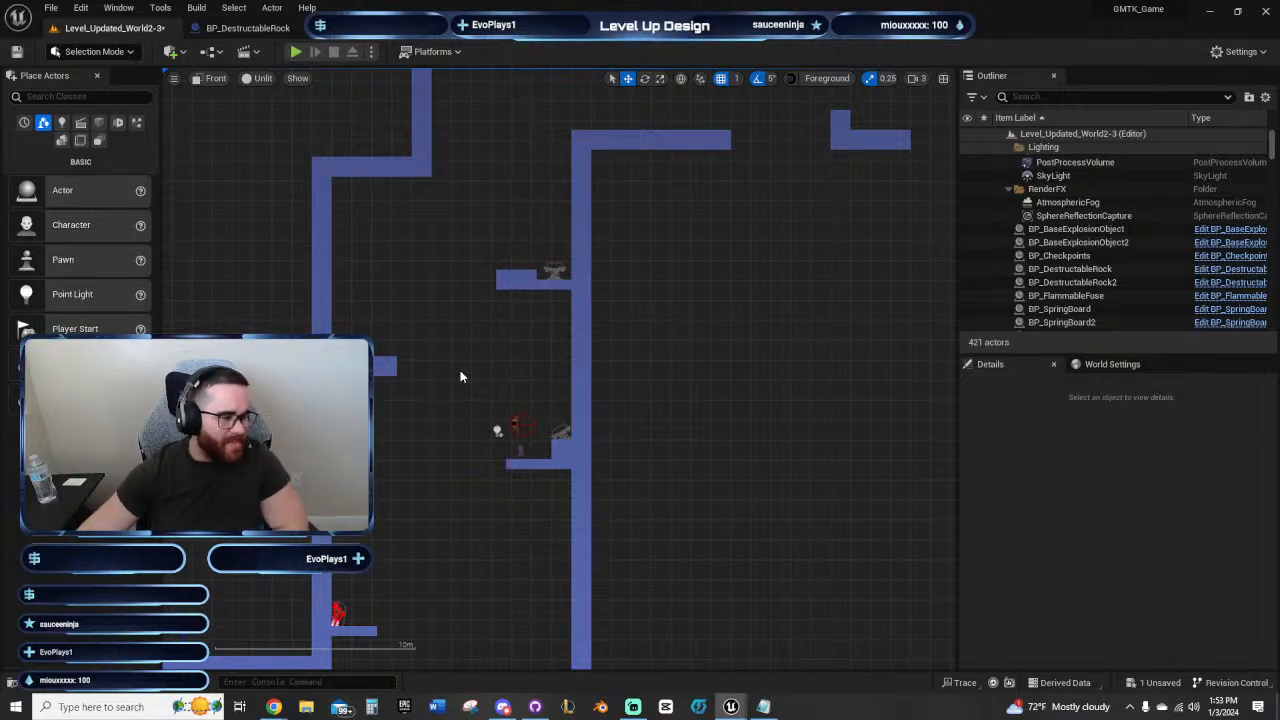
pyautogui.moveTo(472, 349)
pyautogui.mouseDown(button='right')
pyautogui.moveTo(486, 357)
pyautogui.moveTo(469, 354)
pyautogui.mouseUp(button='right')
pyautogui.scroll(-4, 710, 389)
pyautogui.moveTo(710, 389); pyautogui.dragTo(608, 274, button='right')
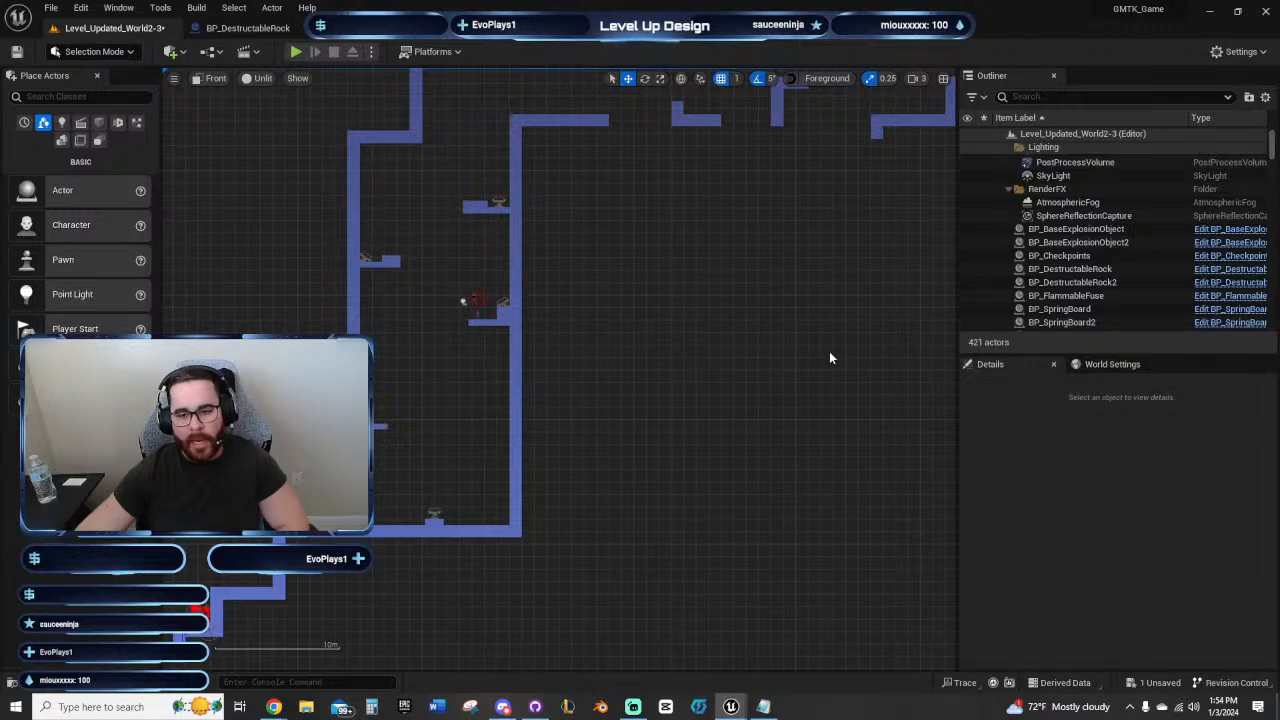
pyautogui.moveTo(725, 277); pyautogui.dragTo(726, 316, button='right')
pyautogui.scroll(-3, 780, 345)
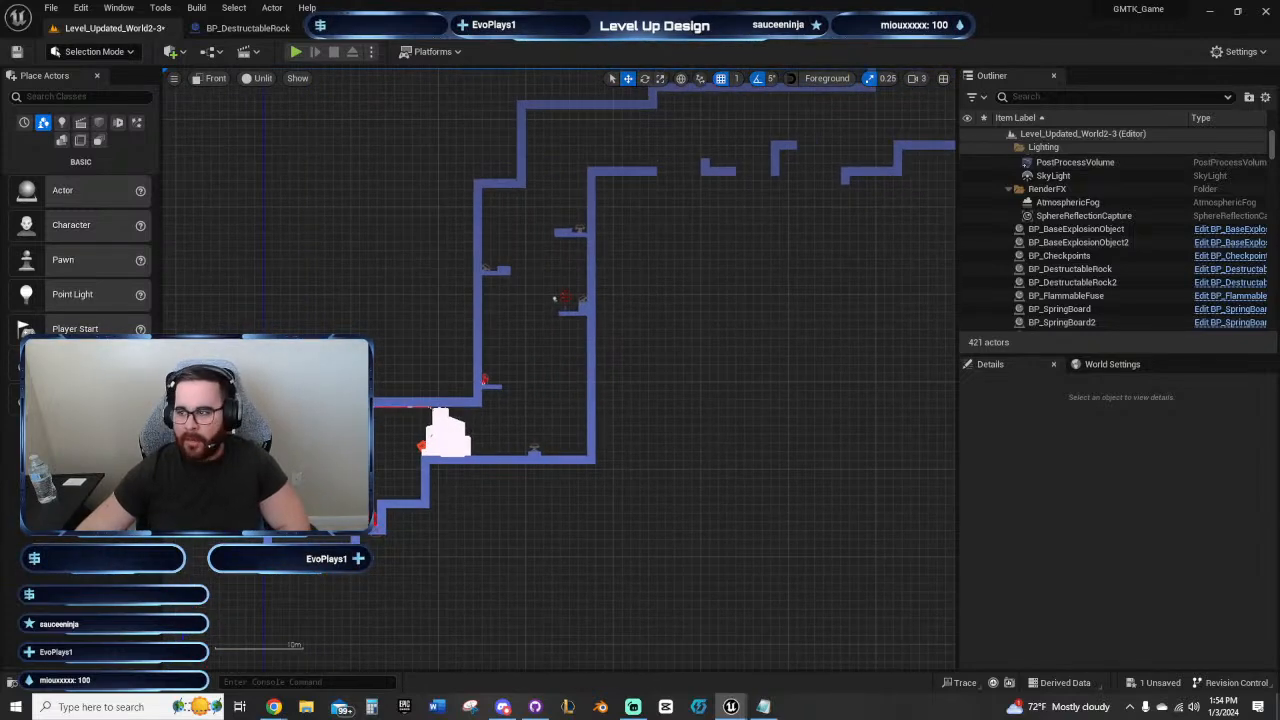
# Step: Bring the floating Content Browser window onto this screen and maximize it
pyautogui.moveTo(1279, 60); pyautogui.dragTo(592, 90)
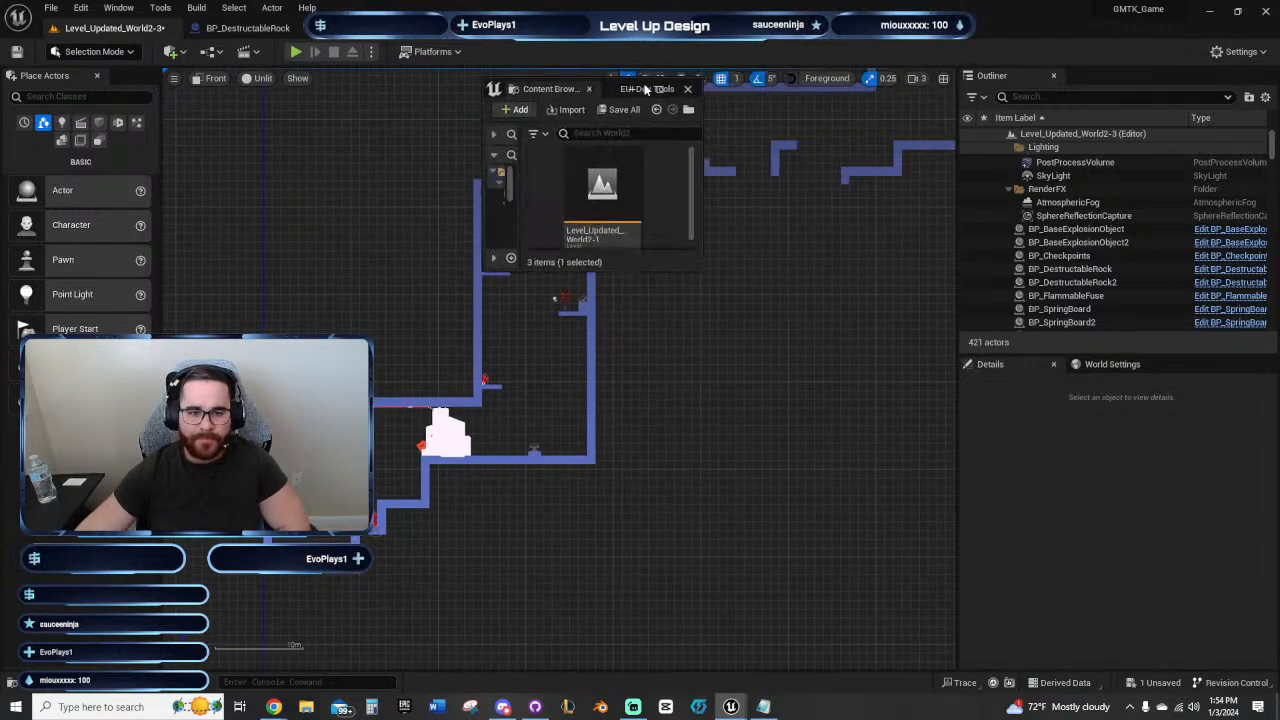
pyautogui.doubleClick(658, 89)
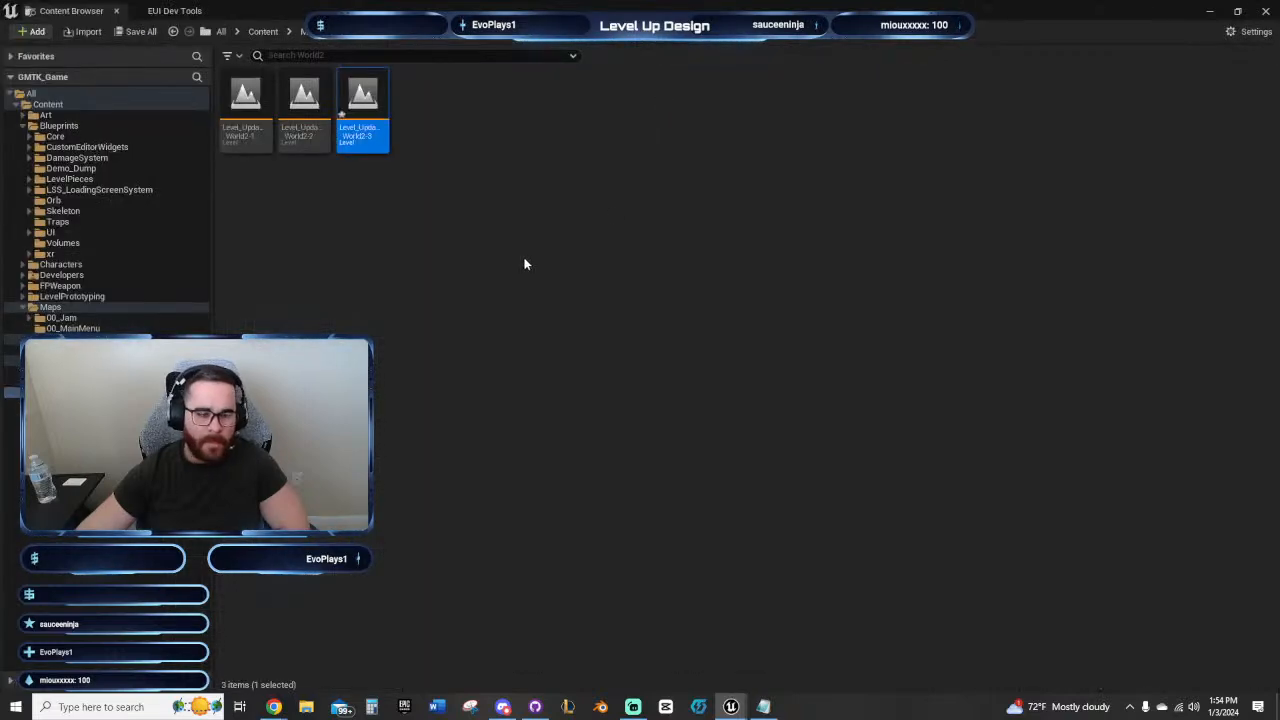
# Step: Browse the Maps folder's 01_Cave and Updated_Caves contents, review the World1 and World2 levels, and return to the level viewport
pyautogui.click(60, 308)
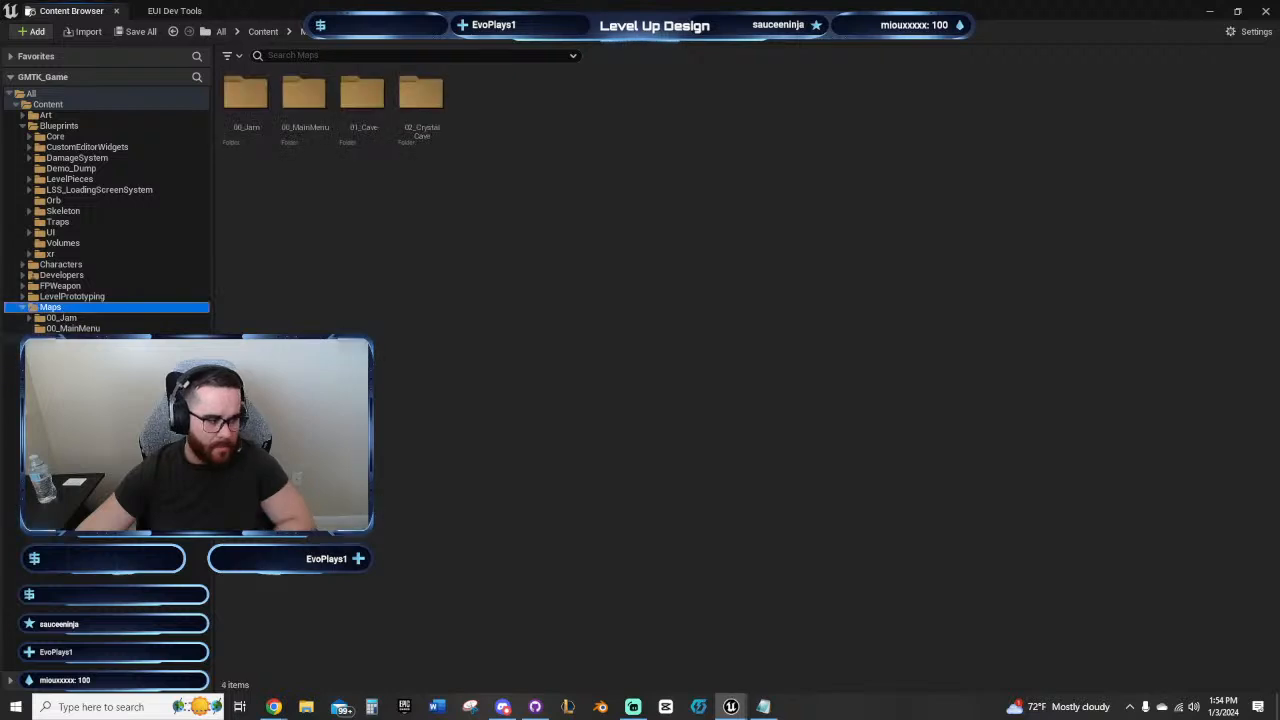
pyautogui.click(71, 329)
pyautogui.click(71, 340)
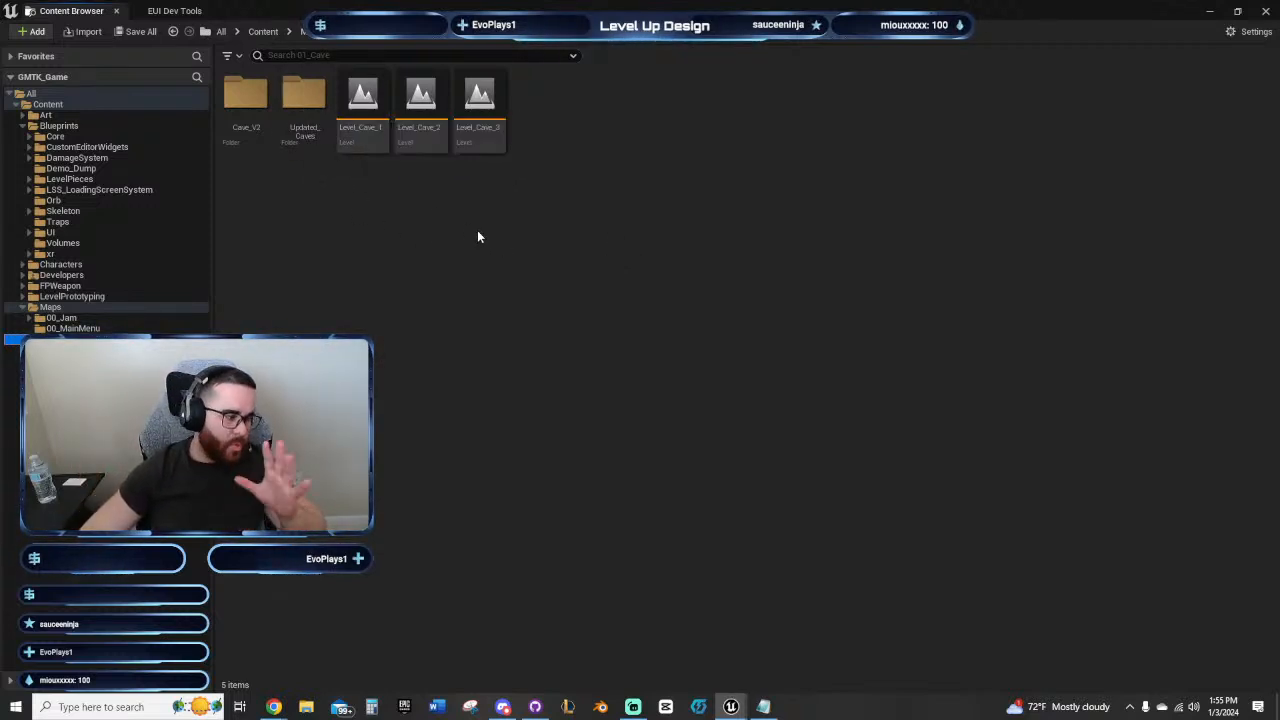
pyautogui.doubleClick(304, 95)
pyautogui.doubleClick(305, 100)
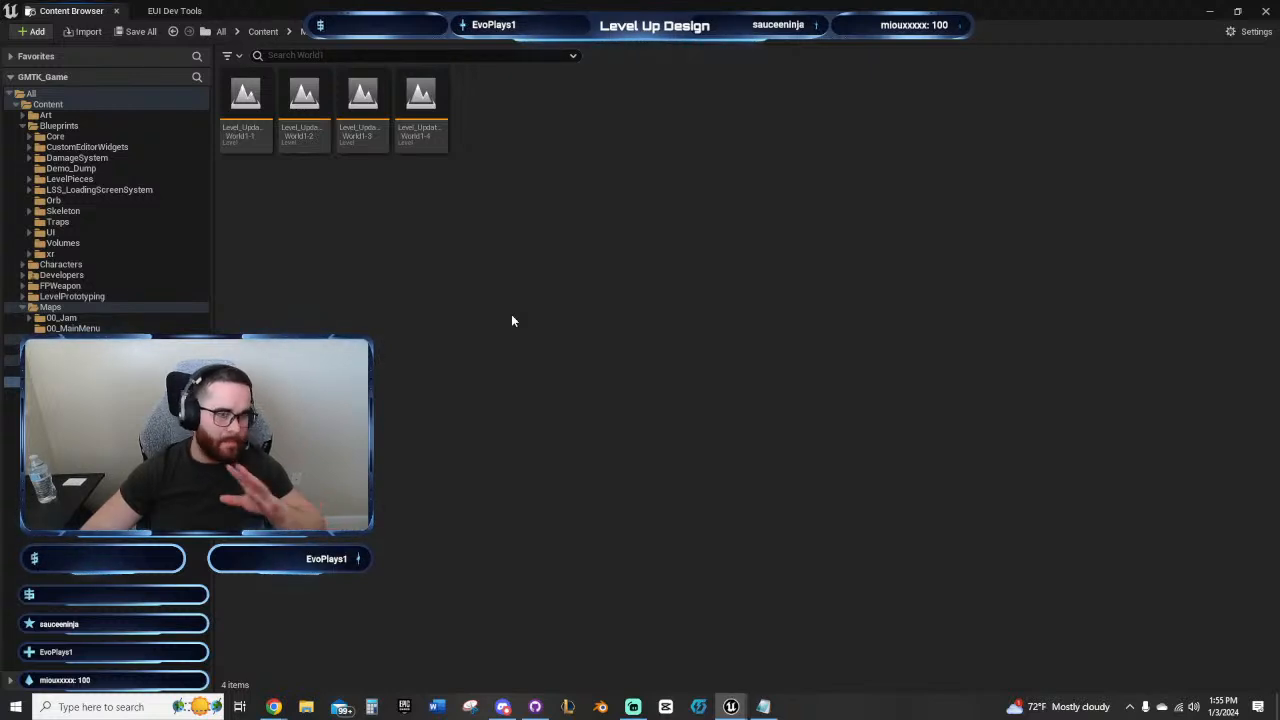
pyautogui.click(440, 42)
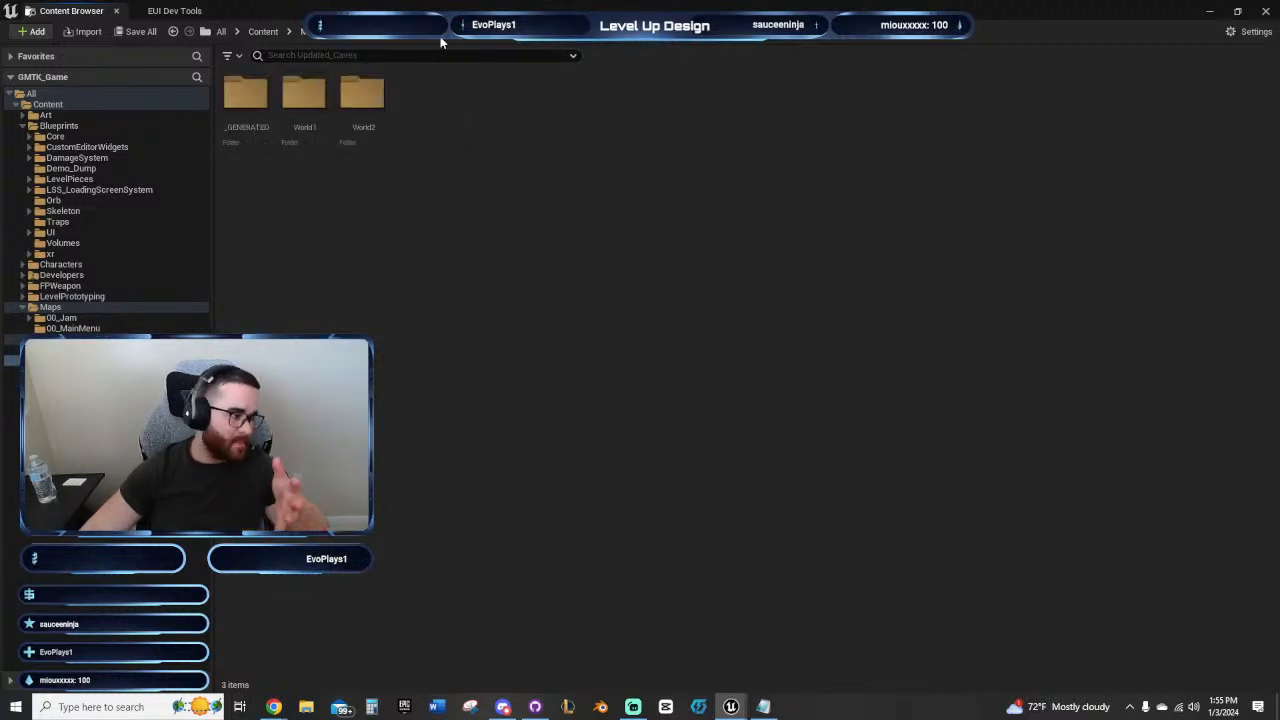
pyautogui.doubleClick(356, 120)
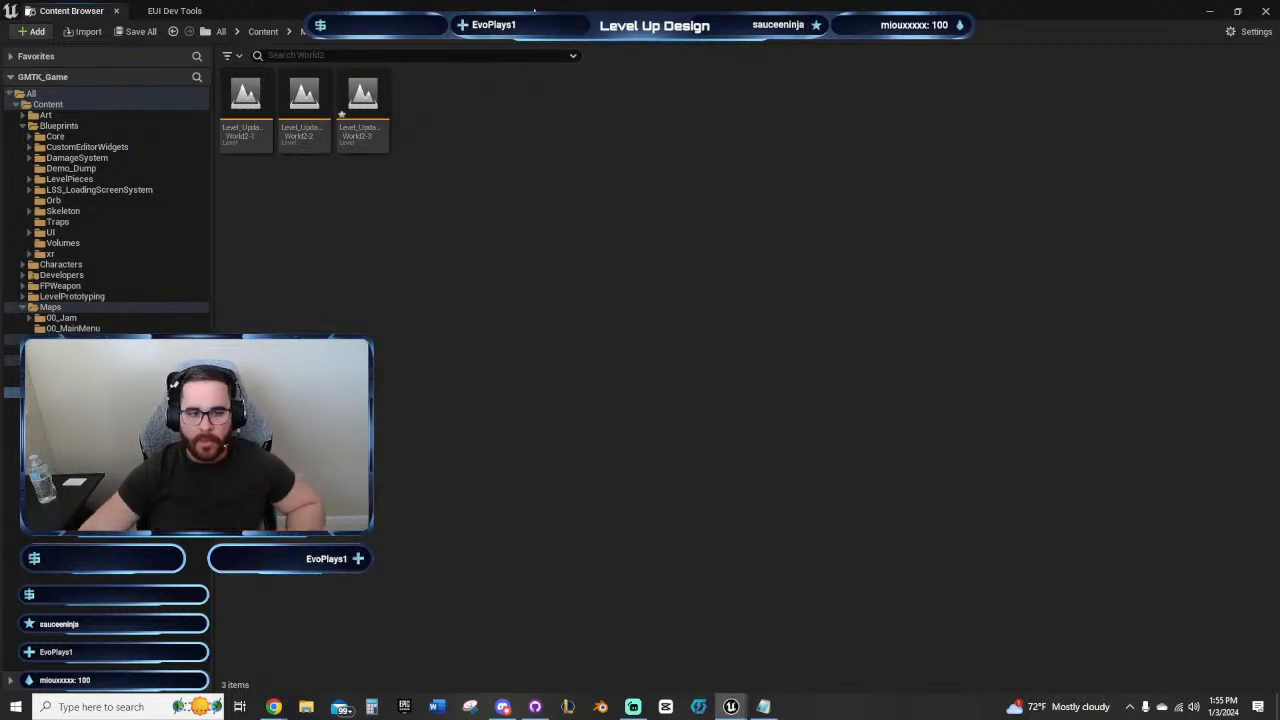
pyautogui.moveTo(534, 10); pyautogui.dragTo(534, 0)
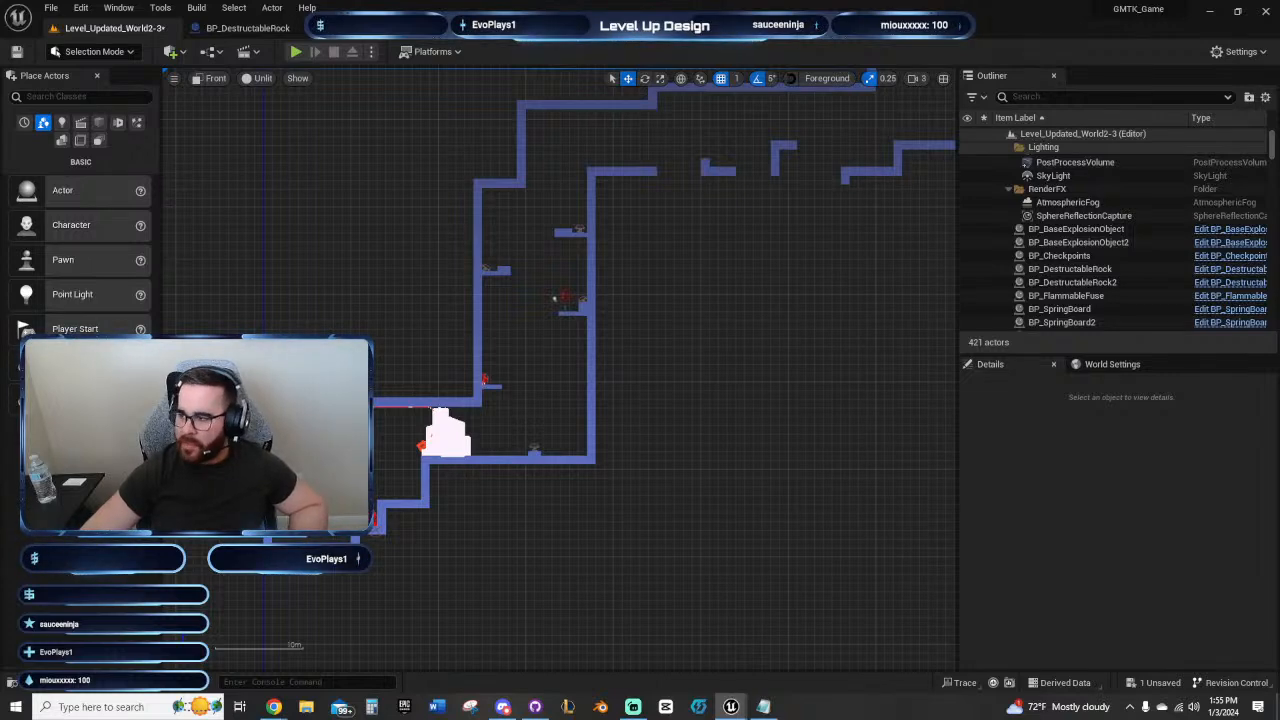
# Step: Examine the layout from the springboard shaft past the Wallrun panels to the rock, select the TNT on it, and inspect the surrounding walls
pyautogui.moveTo(709, 368); pyautogui.dragTo(636, 546, button='right')
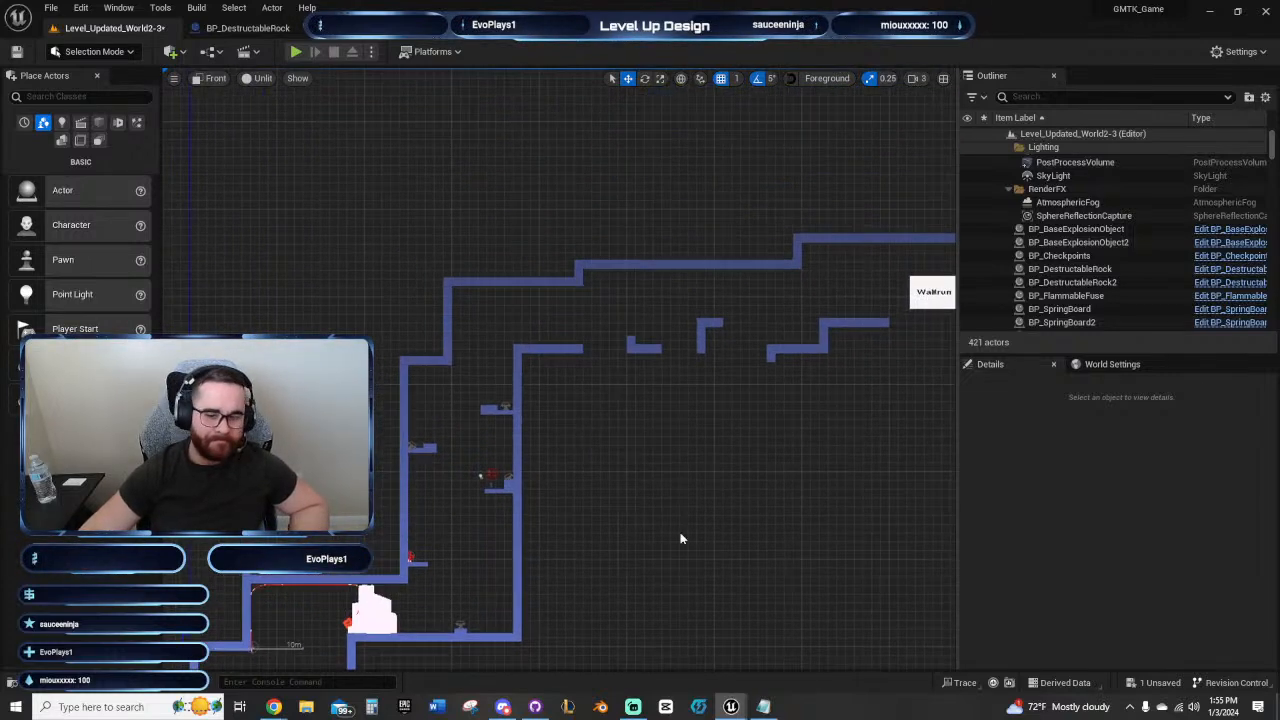
pyautogui.moveTo(698, 509); pyautogui.dragTo(455, 515, button='right')
pyautogui.moveTo(785, 447); pyautogui.dragTo(545, 436, button='right')
pyautogui.moveTo(785, 424); pyautogui.dragTo(408, 460, button='right')
pyautogui.scroll(5, 626, 442)
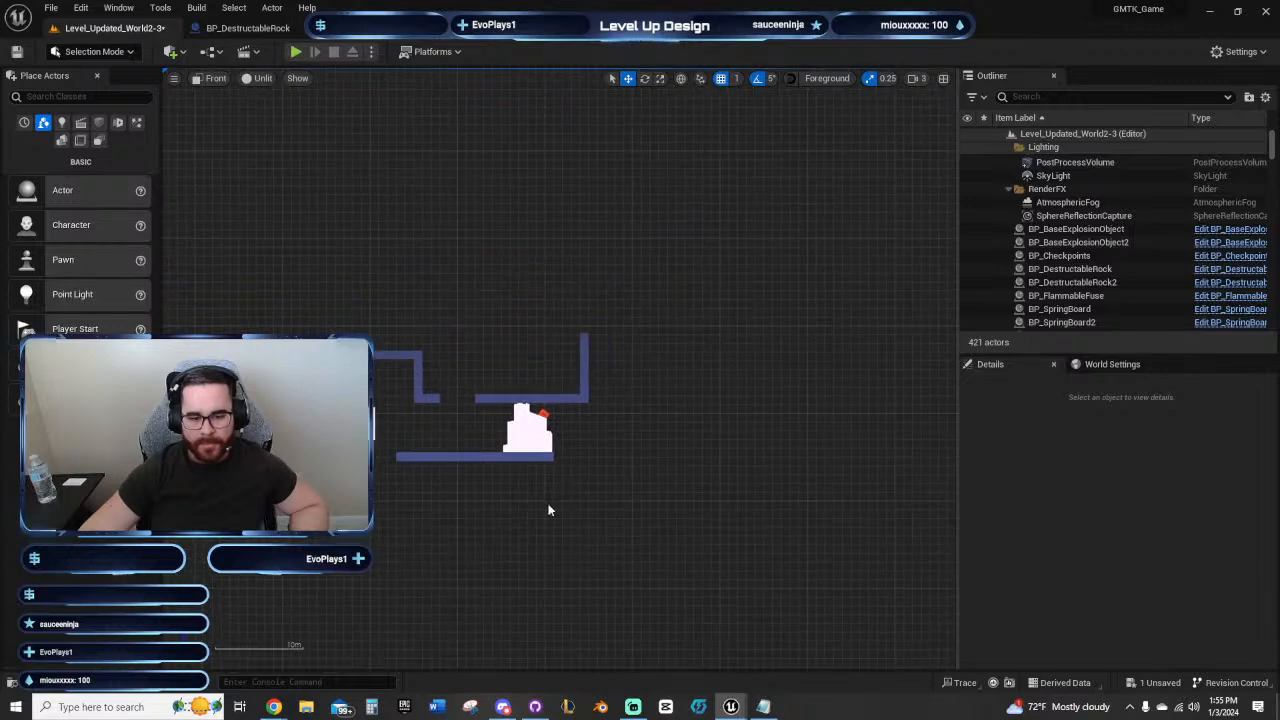
pyautogui.click(598, 404)
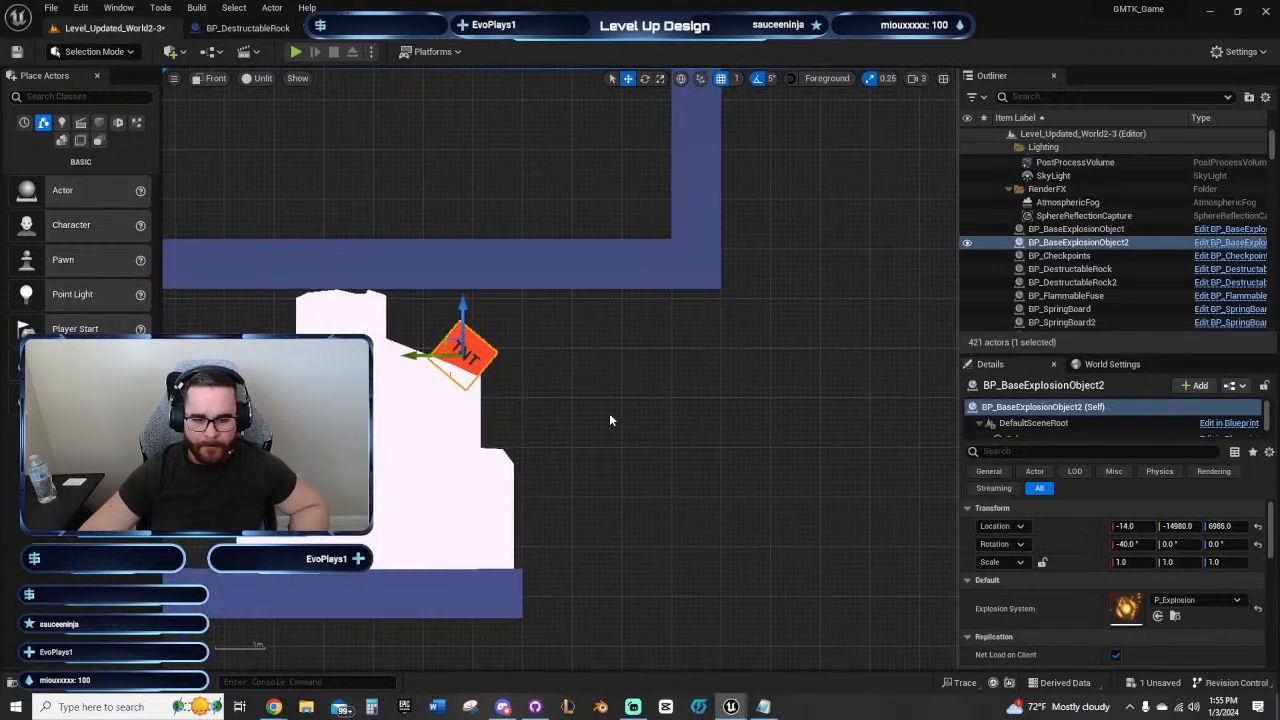
pyautogui.scroll(4, 609, 420)
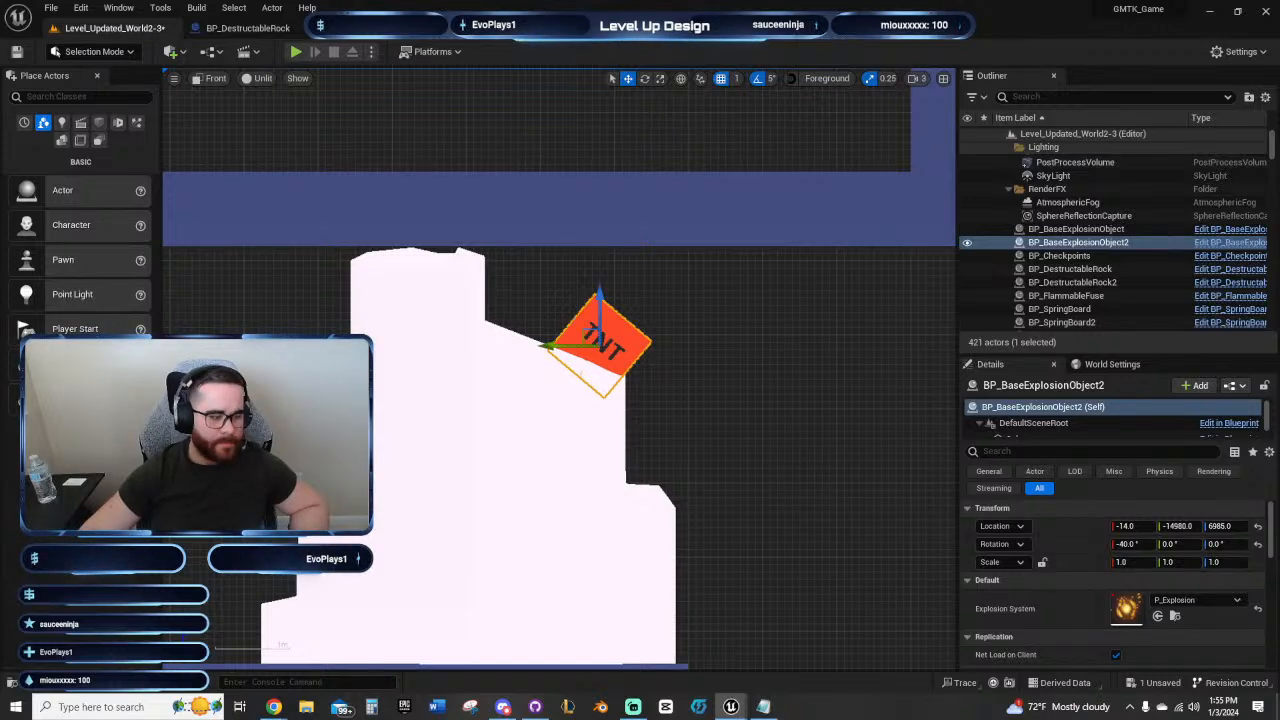
pyautogui.moveTo(248, 331); pyautogui.dragTo(572, 348, button='right')
pyautogui.scroll(-4, 572, 348)
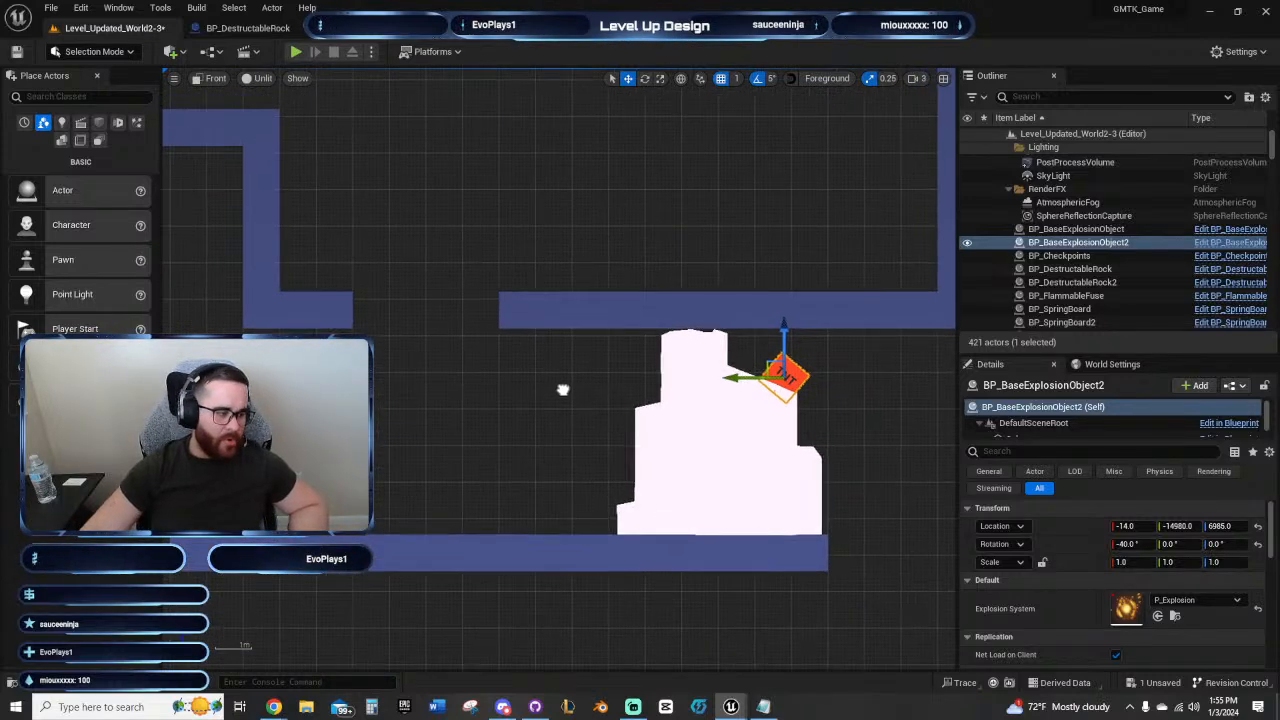
pyautogui.moveTo(563, 395); pyautogui.dragTo(465, 347, button='right')
pyautogui.moveTo(454, 341); pyautogui.dragTo(630, 392, button='right')
pyautogui.scroll(-4, 562, 441)
pyautogui.moveTo(571, 438); pyautogui.dragTo(532, 329, button='right')
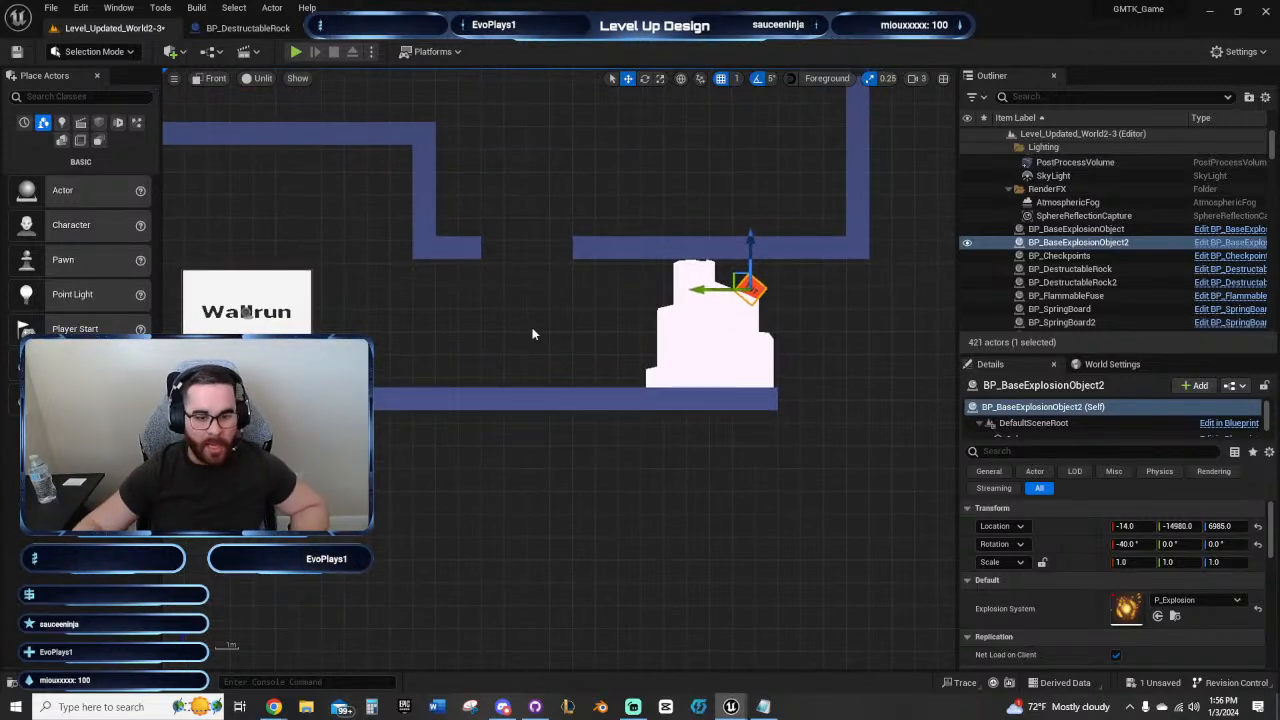
pyautogui.moveTo(532, 334); pyautogui.dragTo(453, 294, button='right')
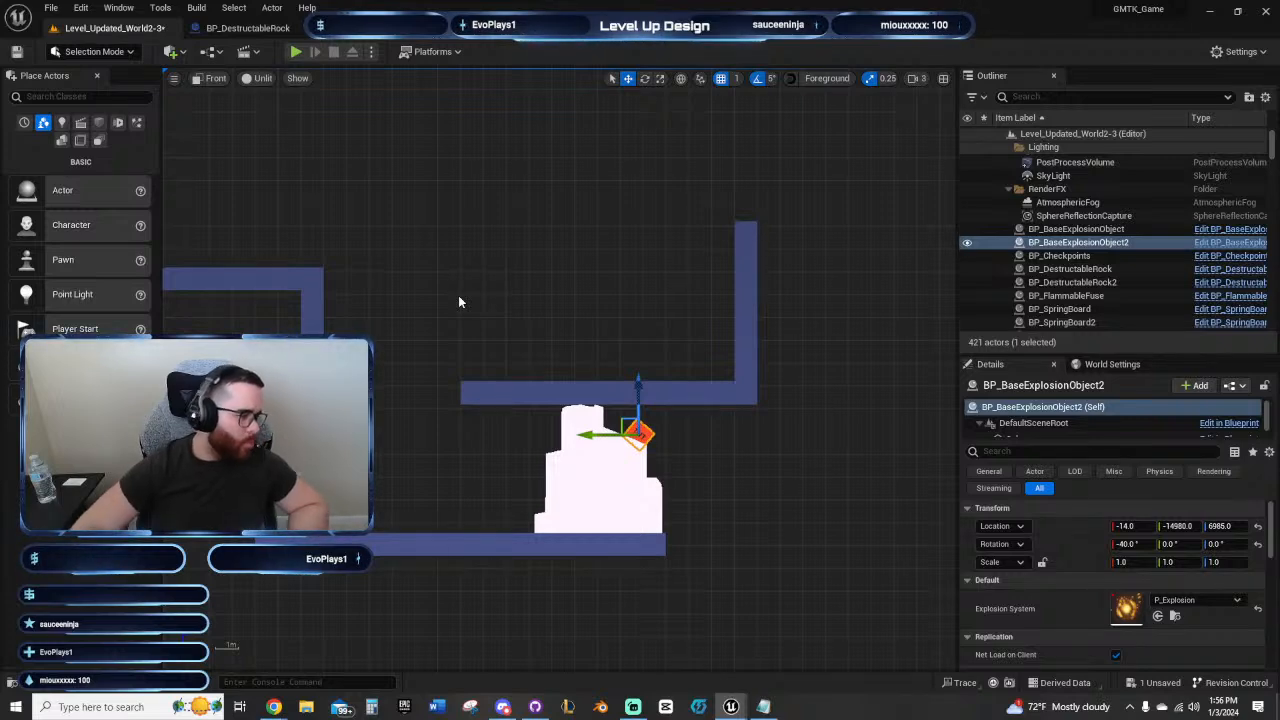
pyautogui.moveTo(536, 276); pyautogui.dragTo(577, 294, button='right')
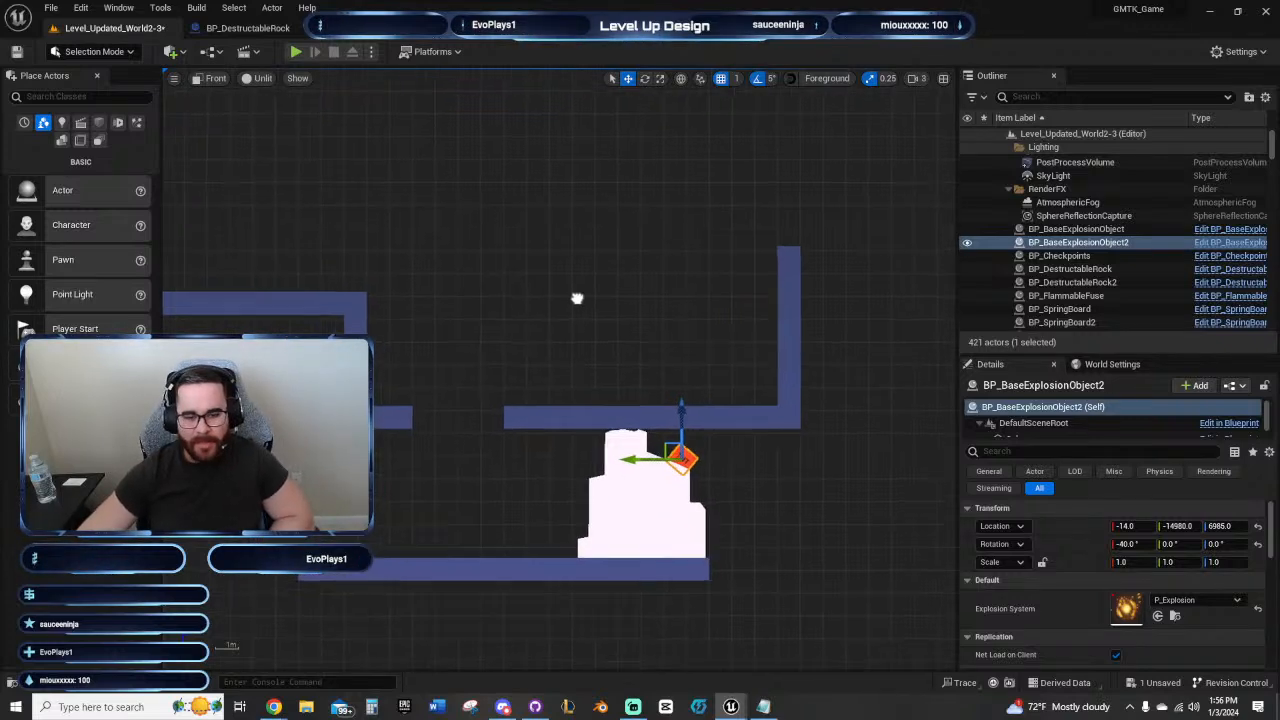
pyautogui.moveTo(491, 294); pyautogui.dragTo(515, 296, button='right')
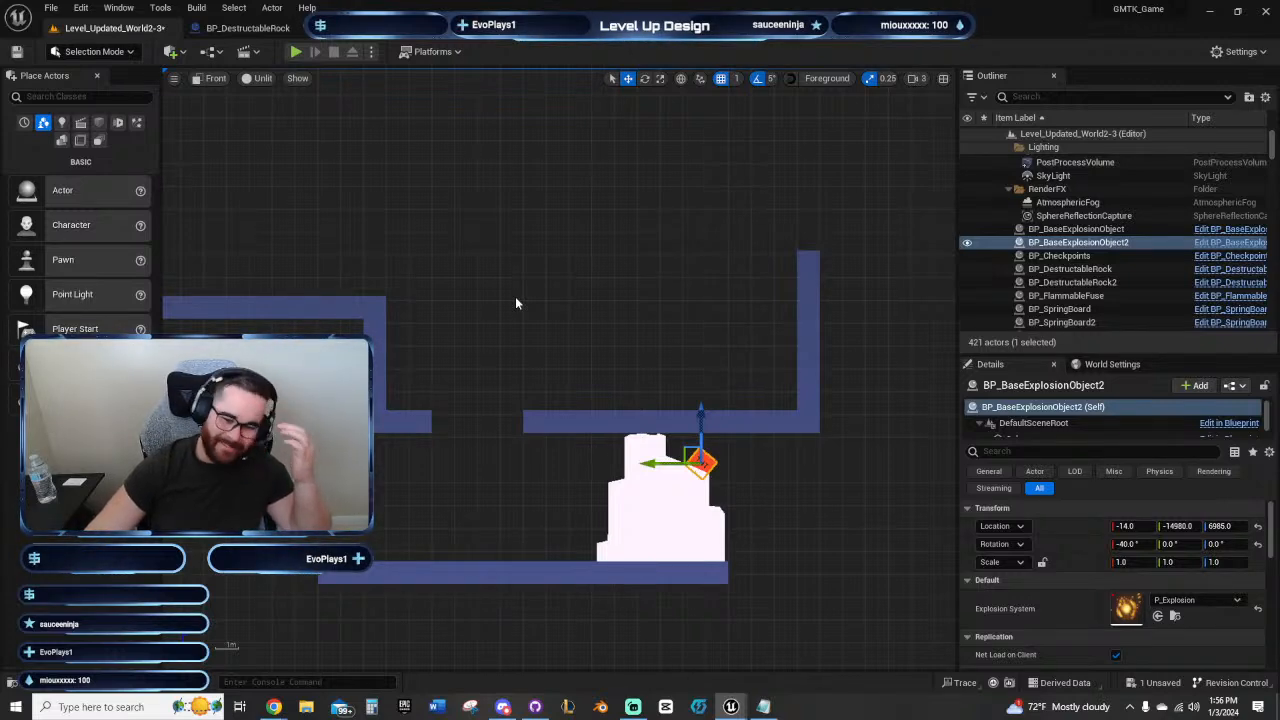
pyautogui.moveTo(509, 295); pyautogui.dragTo(490, 269, button='right')
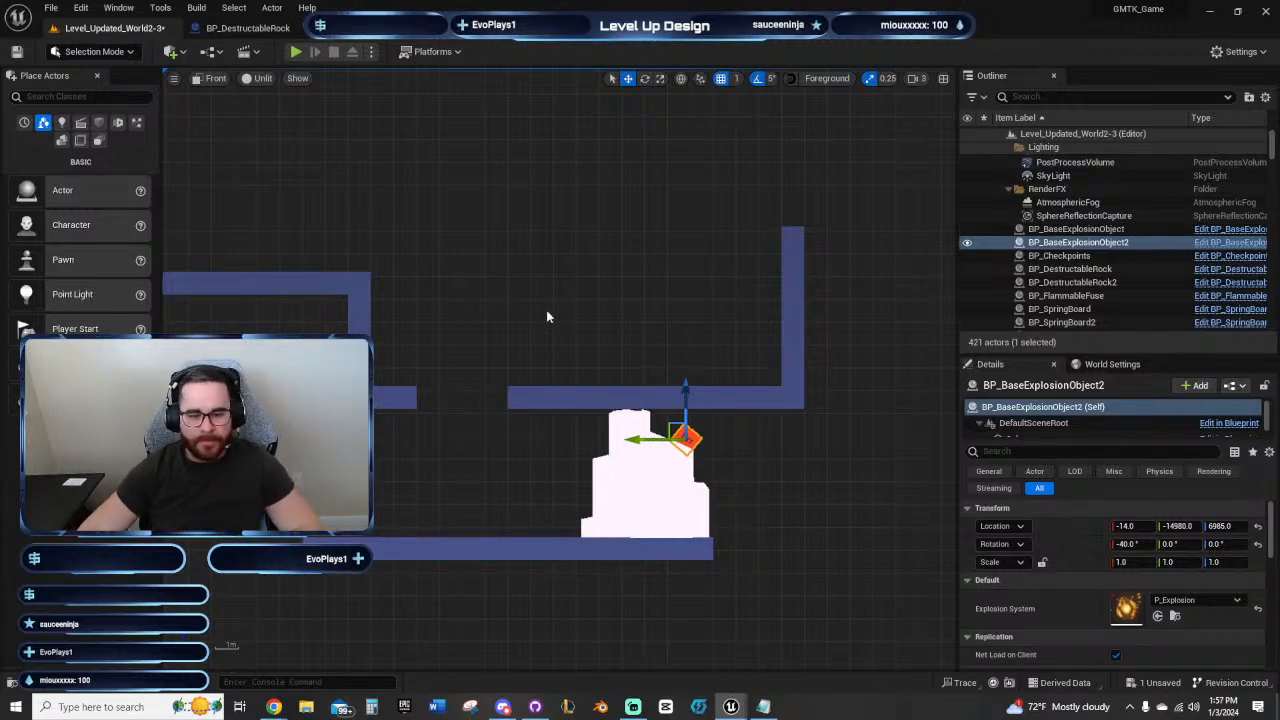
pyautogui.moveTo(560, 308); pyautogui.dragTo(545, 233, button='right')
pyautogui.scroll(-4, 620, 392)
pyautogui.moveTo(447, 401); pyautogui.dragTo(494, 414, button='right')
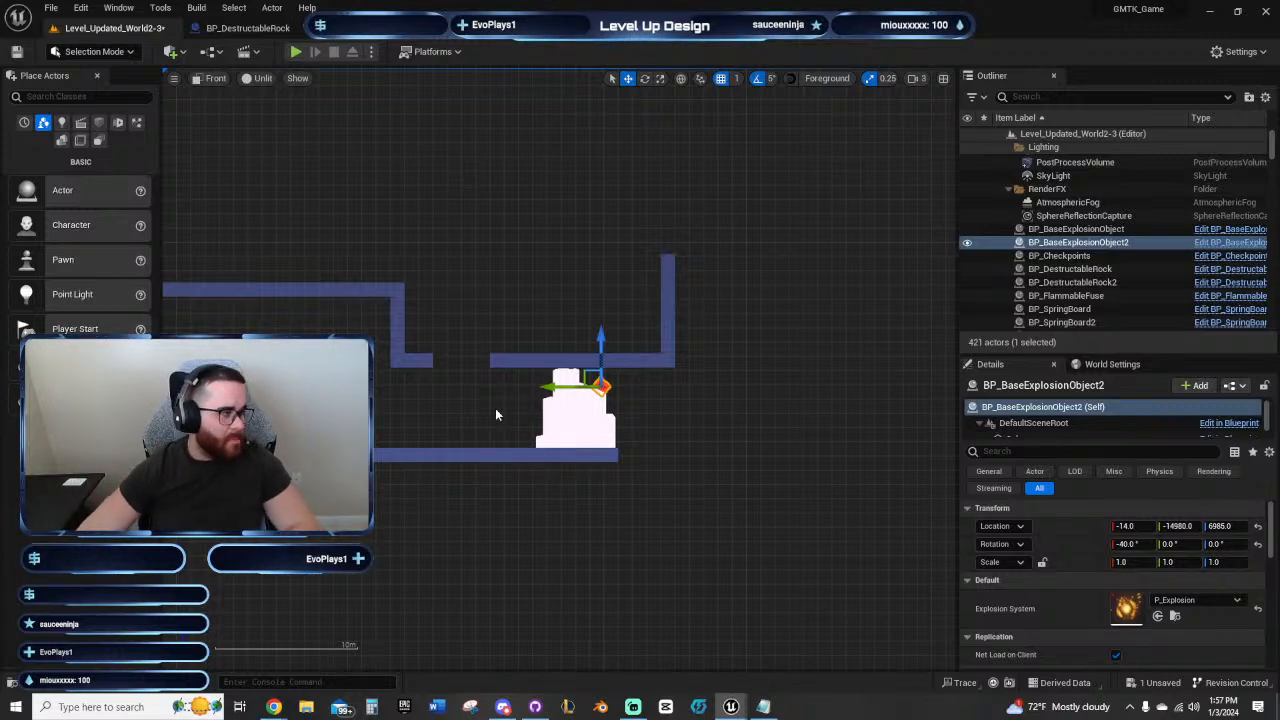
pyautogui.moveTo(502, 402); pyautogui.dragTo(614, 466, button='right')
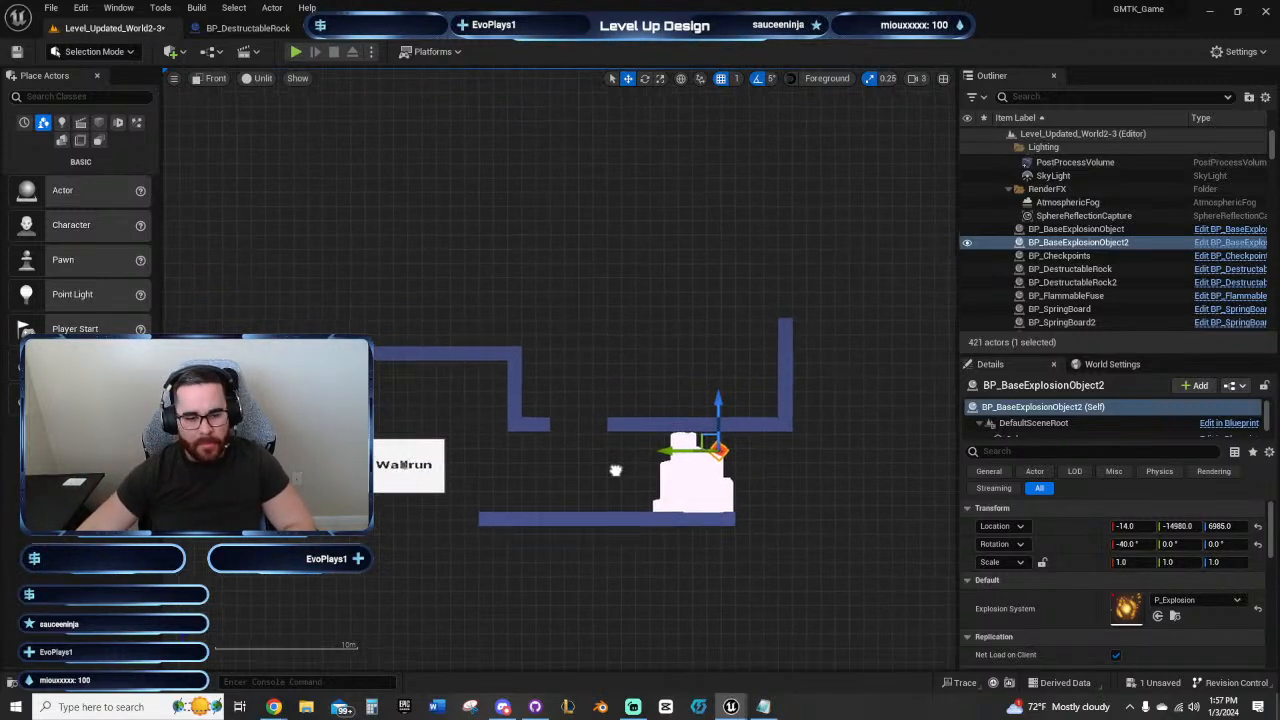
pyautogui.moveTo(641, 390); pyautogui.dragTo(603, 423, button='right')
pyautogui.scroll(2, 589, 370)
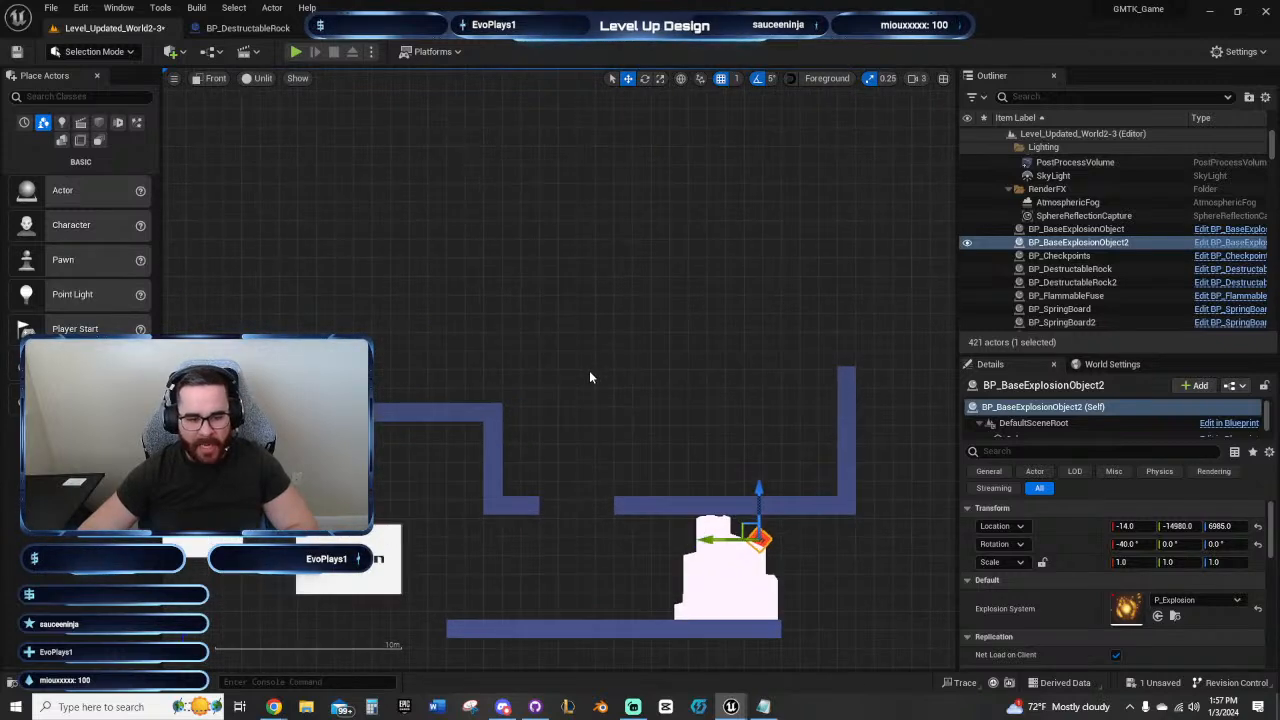
pyautogui.moveTo(603, 376); pyautogui.dragTo(595, 322, button='right')
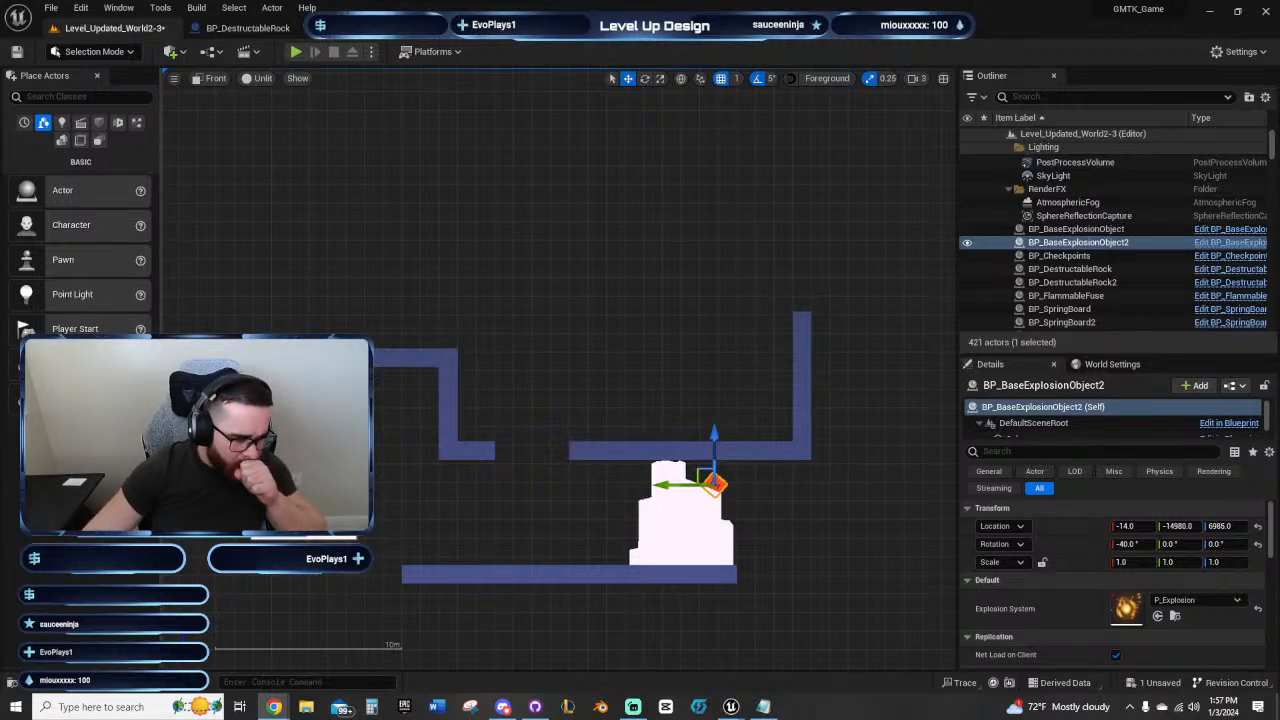
pyautogui.click(475, 470)
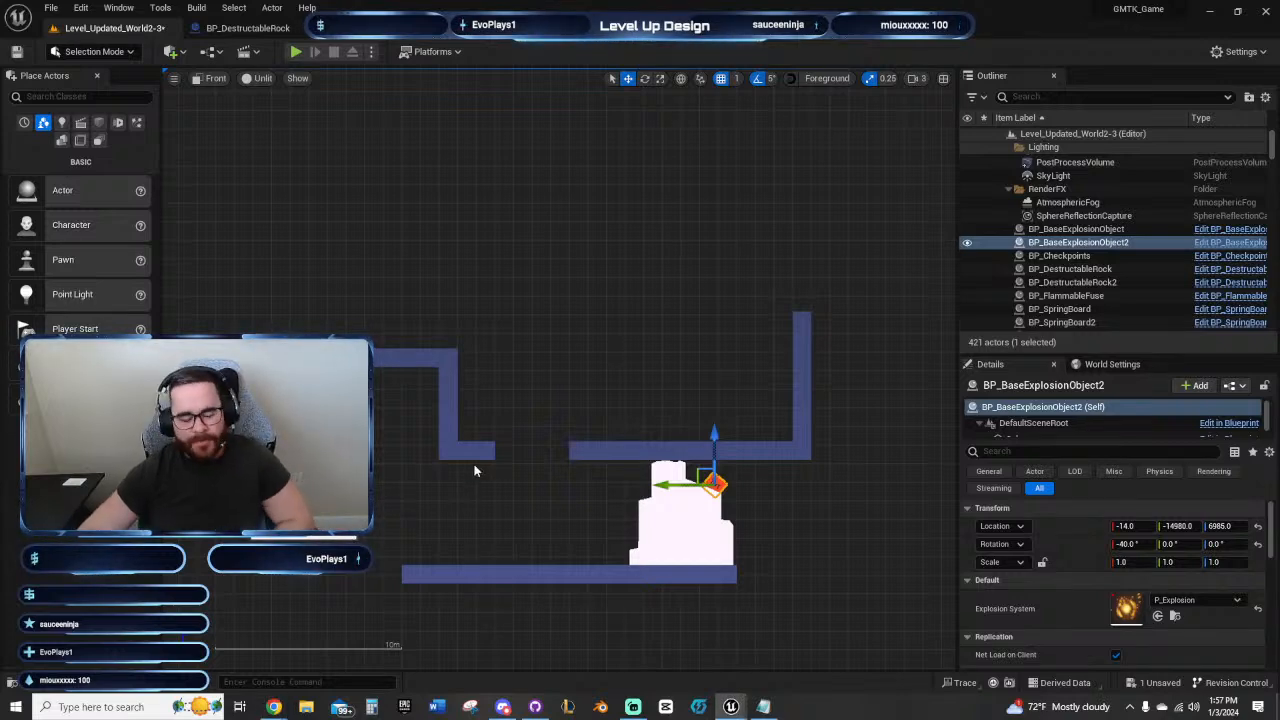
pyautogui.moveTo(475, 470); pyautogui.dragTo(498, 409, button='right')
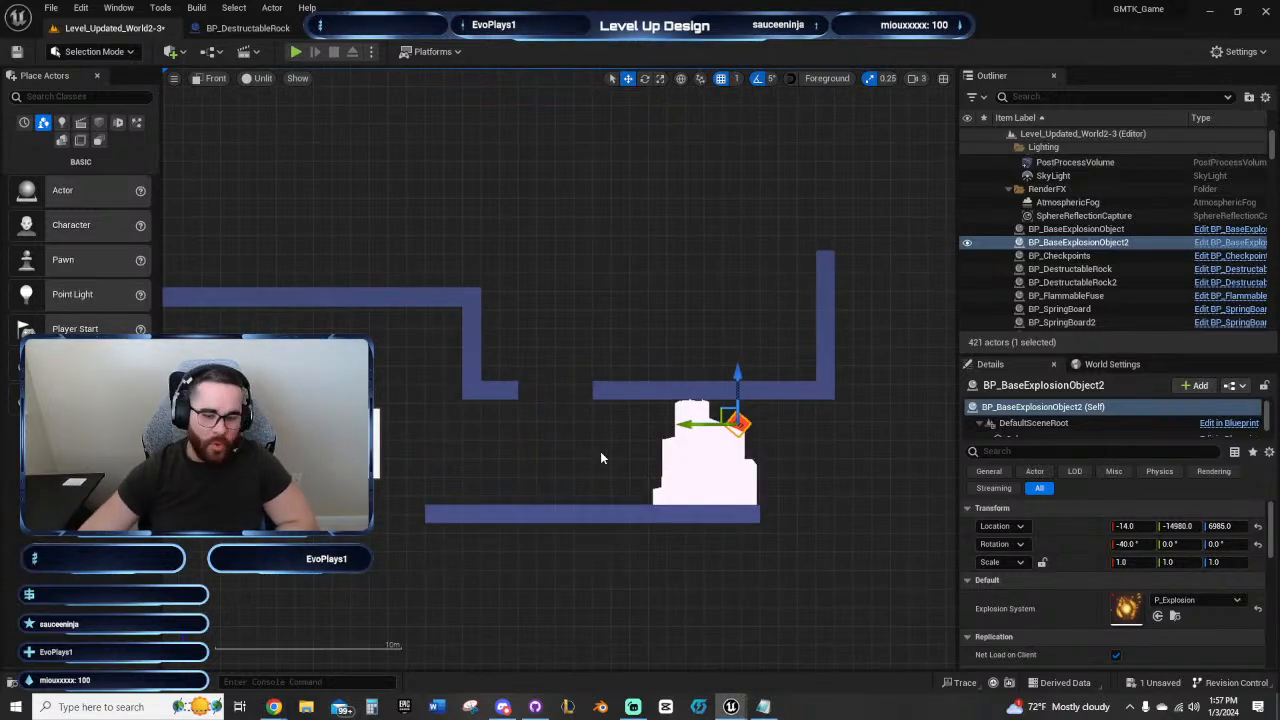
pyautogui.moveTo(601, 454); pyautogui.dragTo(527, 455, button='right')
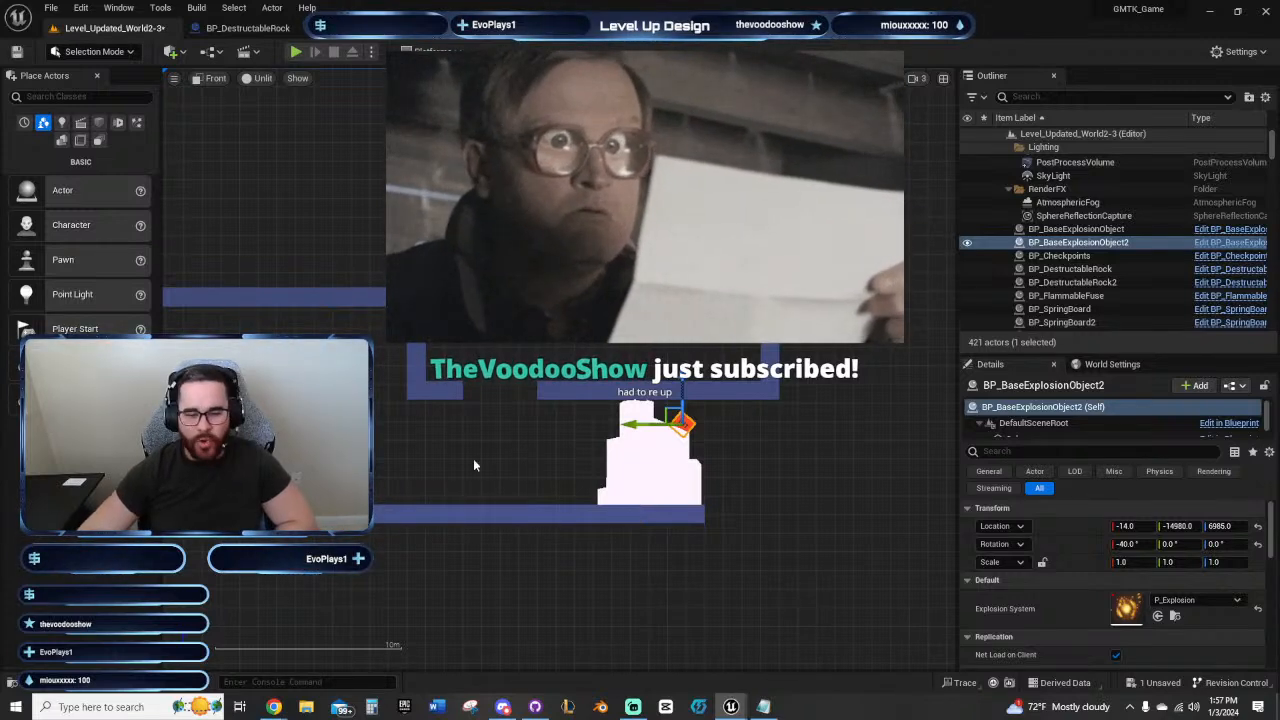
pyautogui.moveTo(473, 458); pyautogui.dragTo(466, 450, button='right')
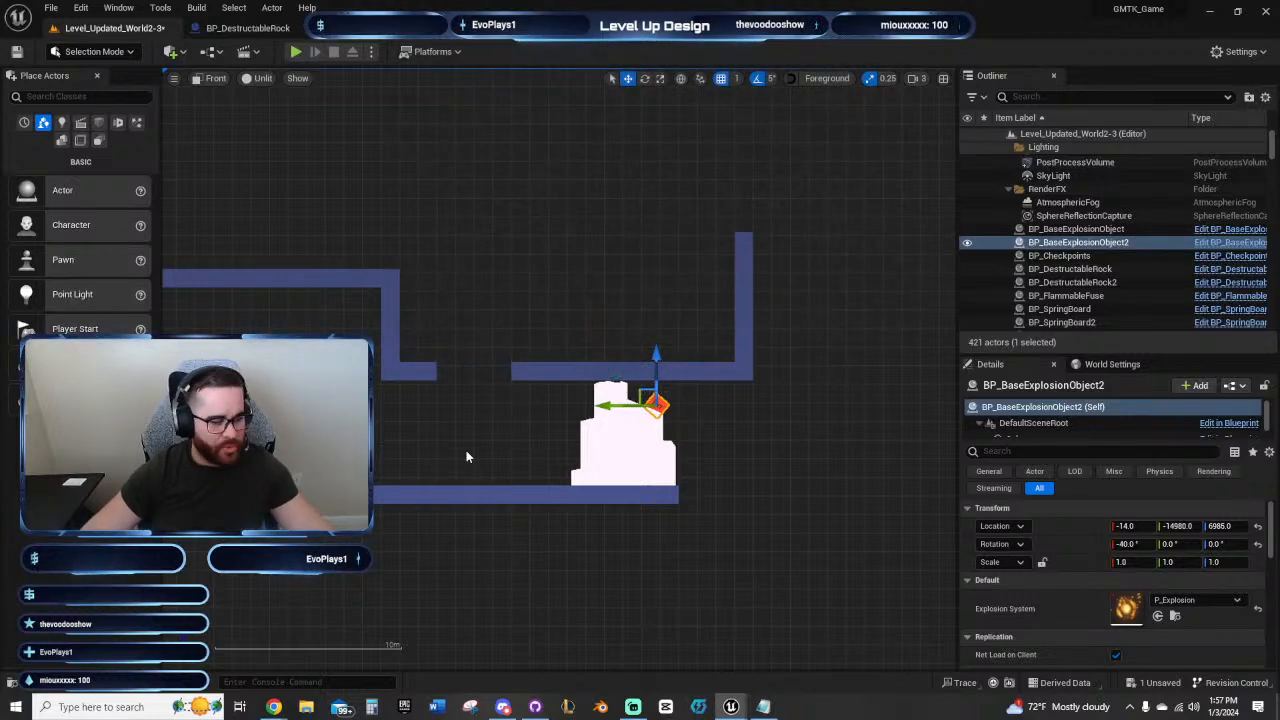
pyautogui.moveTo(466, 450); pyautogui.dragTo(454, 472, button='right')
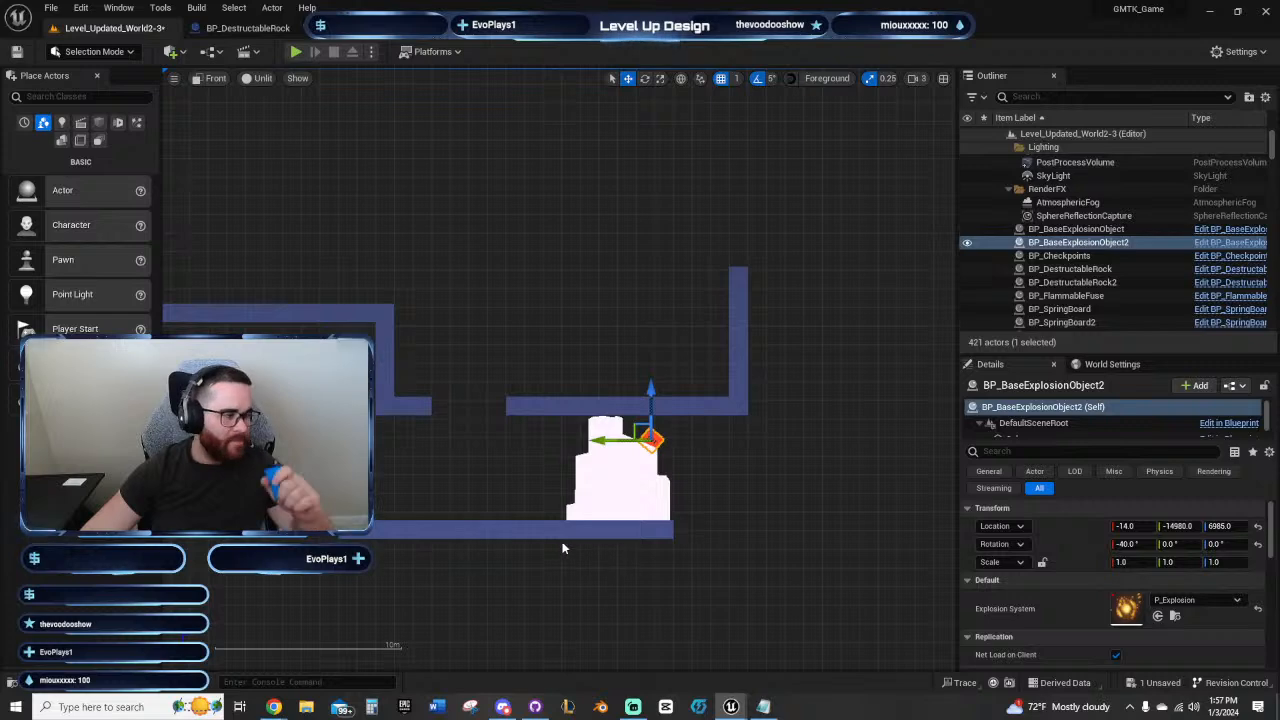
pyautogui.moveTo(488, 476); pyautogui.dragTo(463, 517, button='right')
pyautogui.scroll(1, 526, 506)
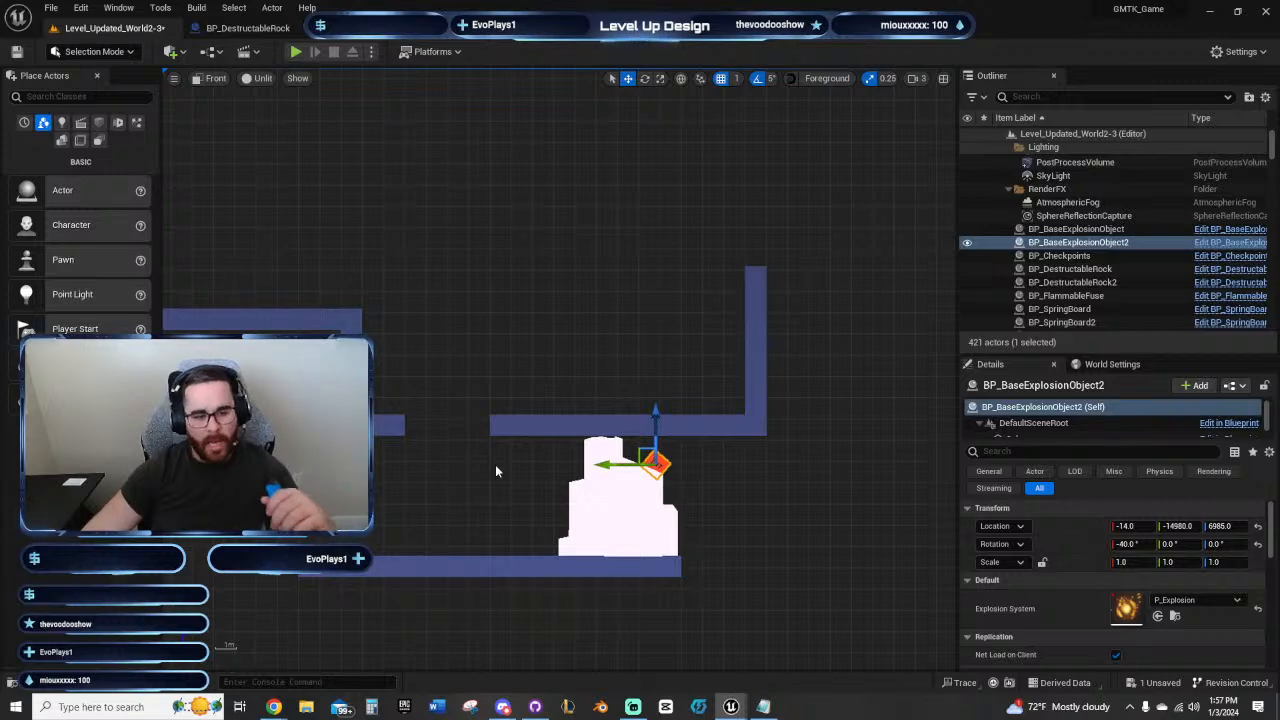
pyautogui.moveTo(495, 467); pyautogui.dragTo(523, 506, button='right')
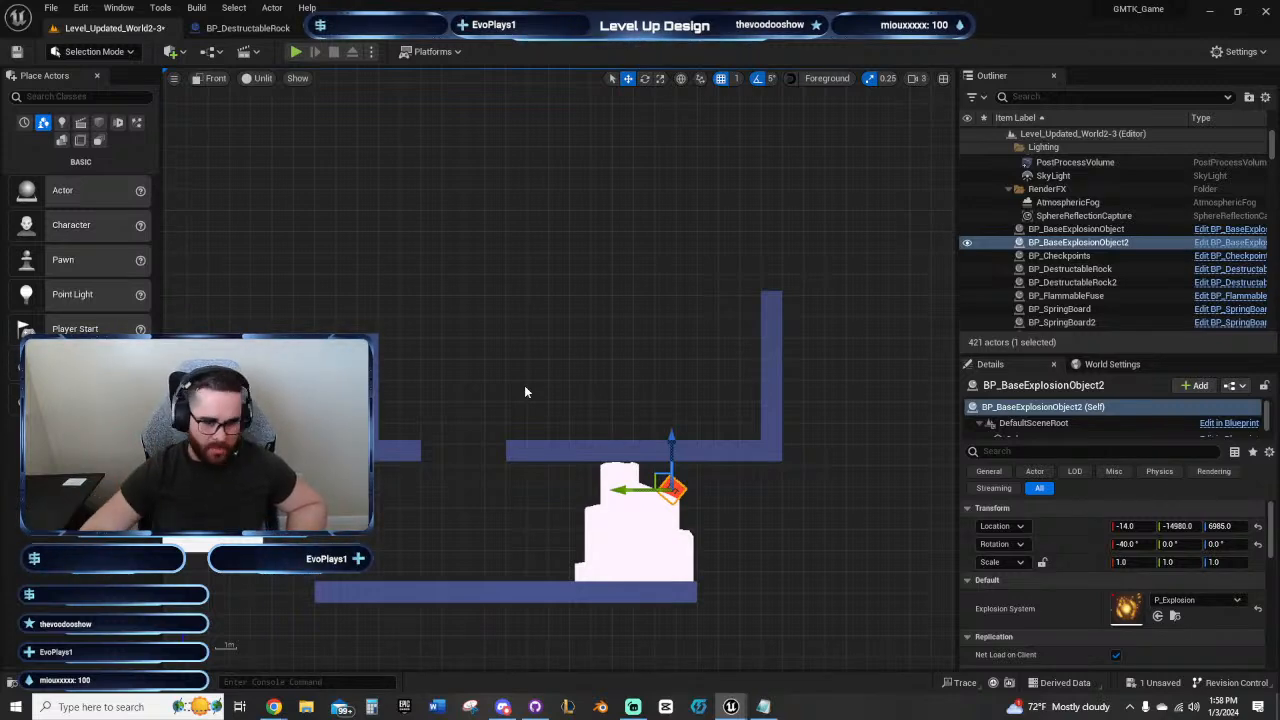
# Step: Duplicate the cube at Y -13150, Z 7620 upward one grid block at a time to build a vertical wall up to Z 8220
pyautogui.click(553, 362)
pyautogui.moveTo(553, 362); pyautogui.dragTo(612, 345, button='right')
pyautogui.click(330, 328)
pyautogui.click(345, 341)
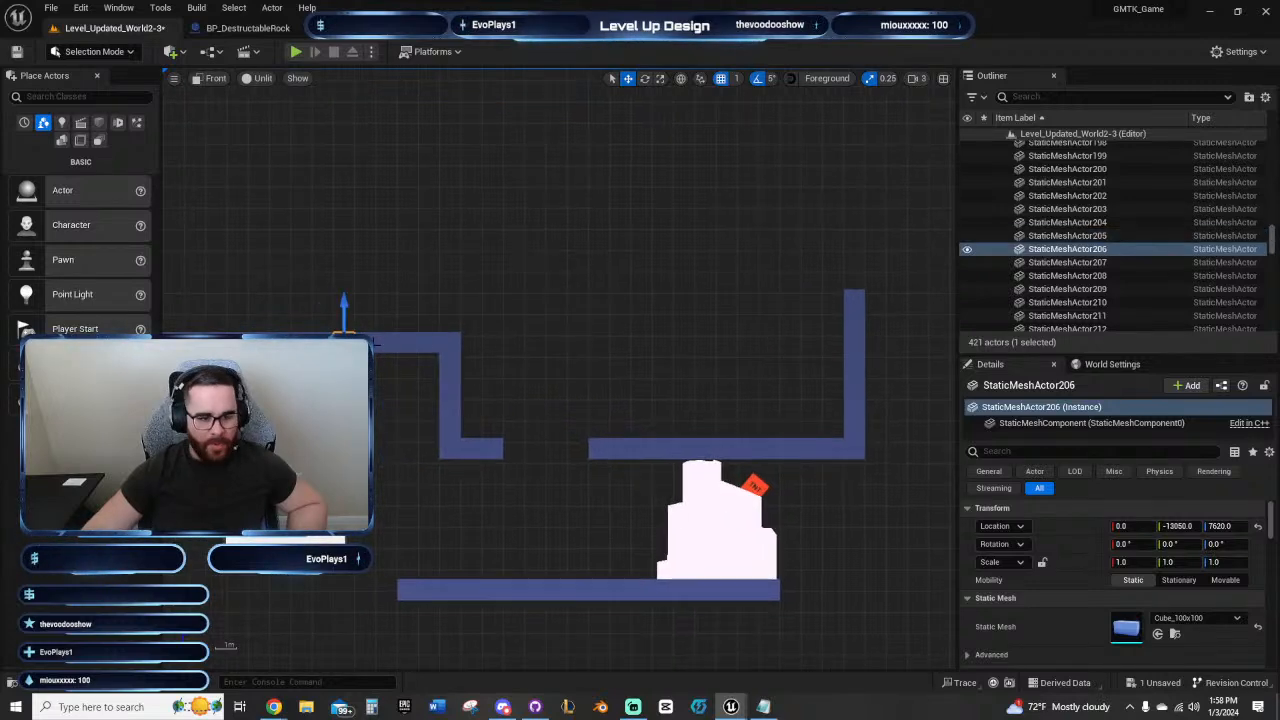
pyautogui.click(370, 343)
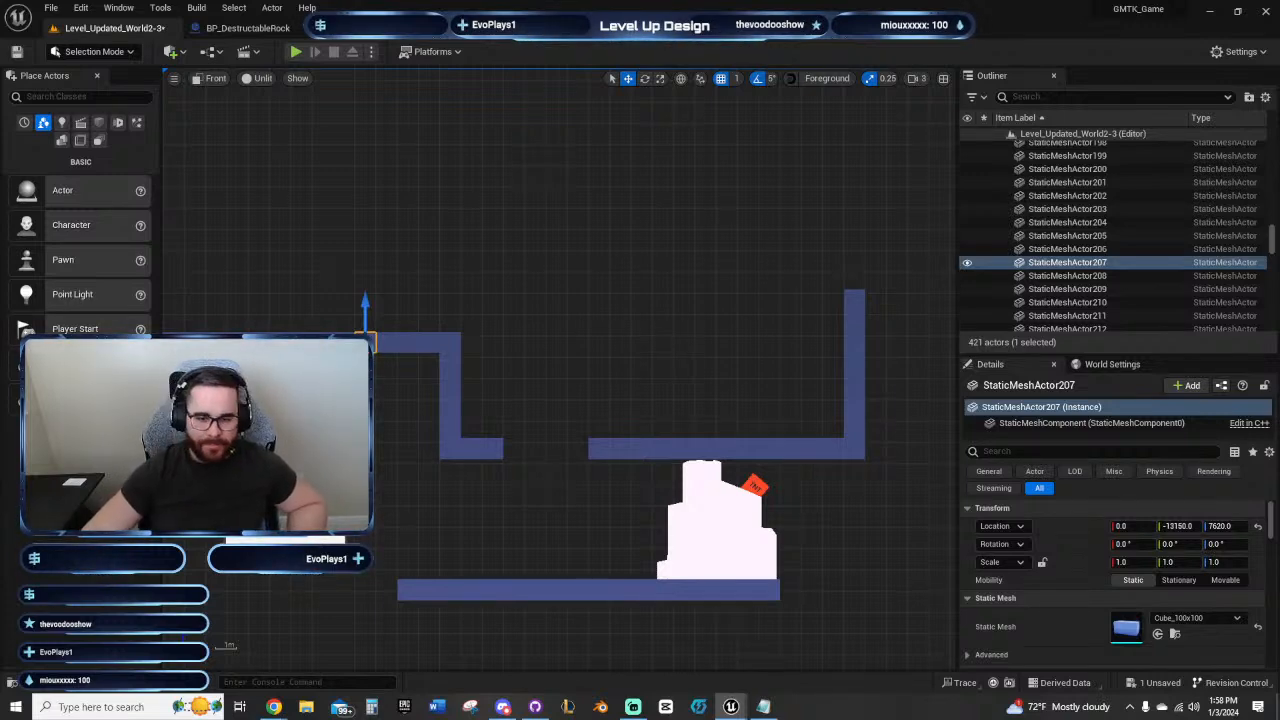
pyautogui.hotkey('alt', 'Up')
pyautogui.hotkey('alt', 'Up')
pyautogui.hotkey('alt', 'Up')
pyautogui.hotkey('alt', 'Up')
pyautogui.hotkey('alt', 'Up')
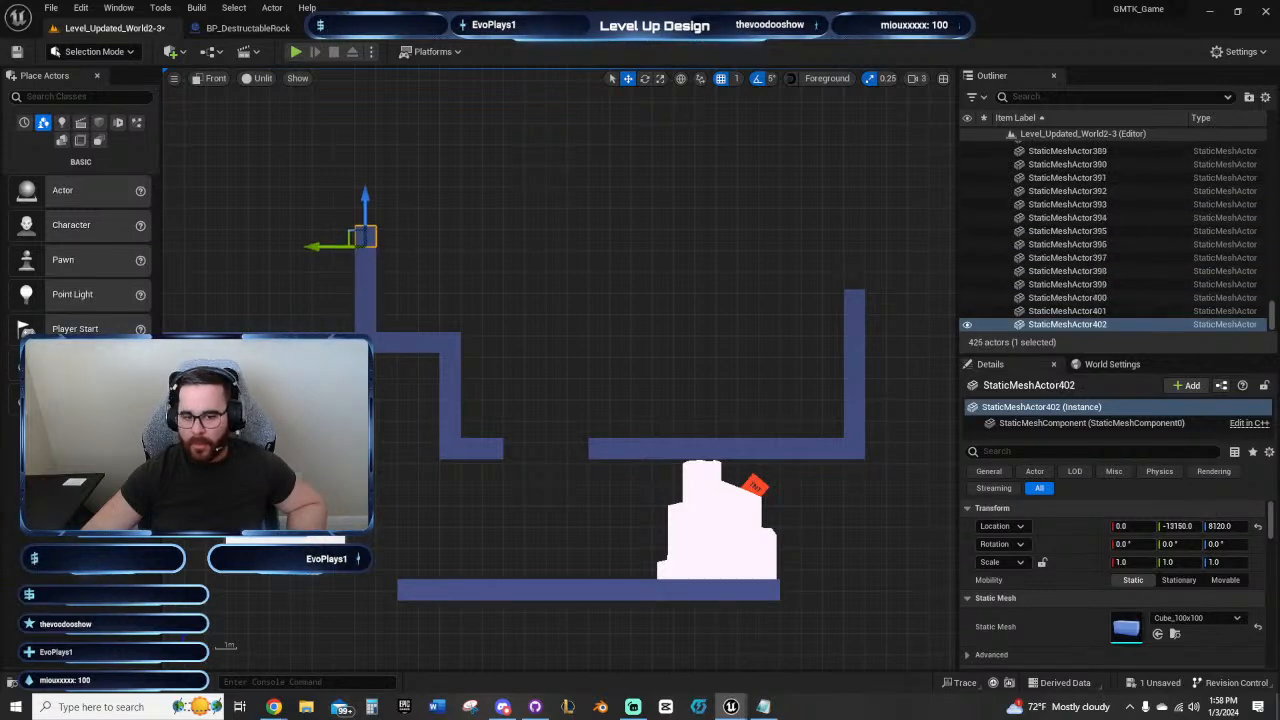
pyautogui.hotkey('alt', 'Up')
# Step: Duplicate the wall's top cube sideways to build a continuous ceiling at Z 8220, reaching above the tall wall beyond the TNT rock
pyautogui.hotkey('alt', 'Right')
pyautogui.hotkey('alt', 'Right')
pyautogui.hotkey('alt', 'Right')
pyautogui.hotkey('alt', 'Right')
pyautogui.hotkey('alt', 'Right')
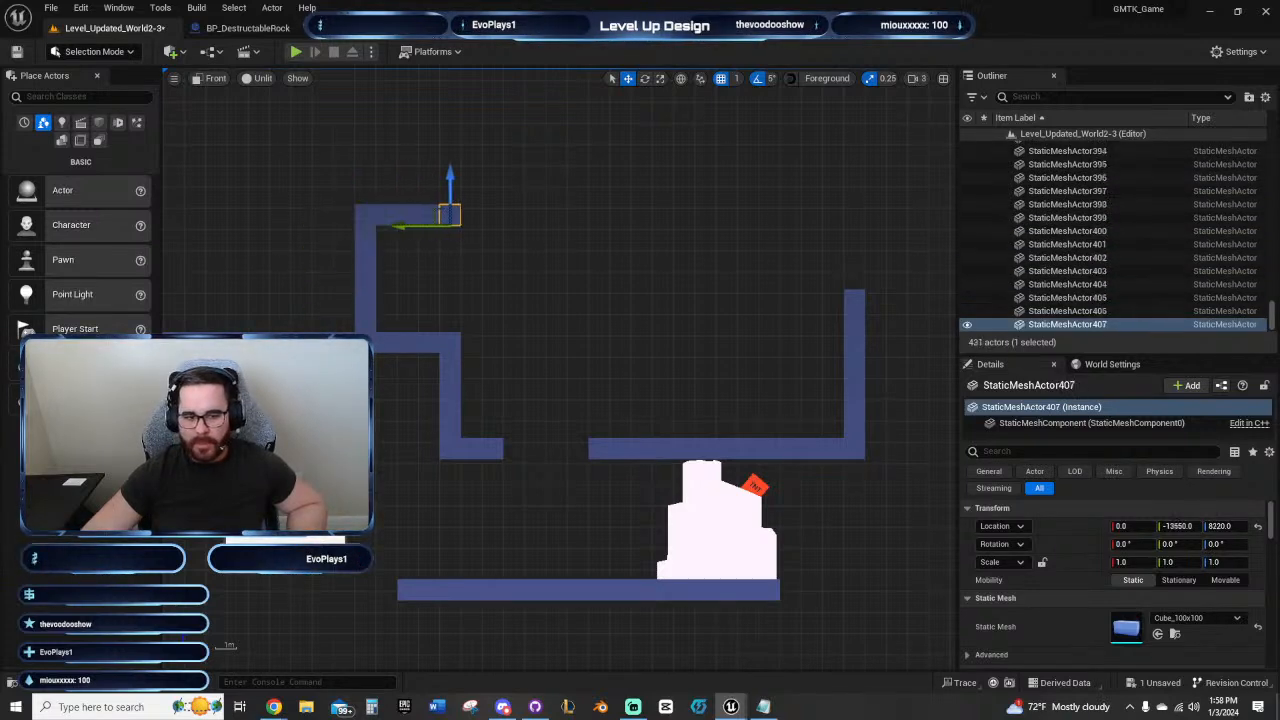
pyautogui.hotkey('alt', 'Right')
pyautogui.hotkey('alt', 'Right')
pyautogui.hotkey('alt', 'Right')
pyautogui.hotkey('alt', 'Right')
pyautogui.hotkey('alt', 'Right')
pyautogui.hotkey('alt', 'Right')
pyautogui.hotkey('alt', 'Right')
pyautogui.hotkey('alt', 'Right')
pyautogui.hotkey('alt', 'Right')
pyautogui.hotkey('alt', 'Right')
pyautogui.hotkey('alt', 'Right')
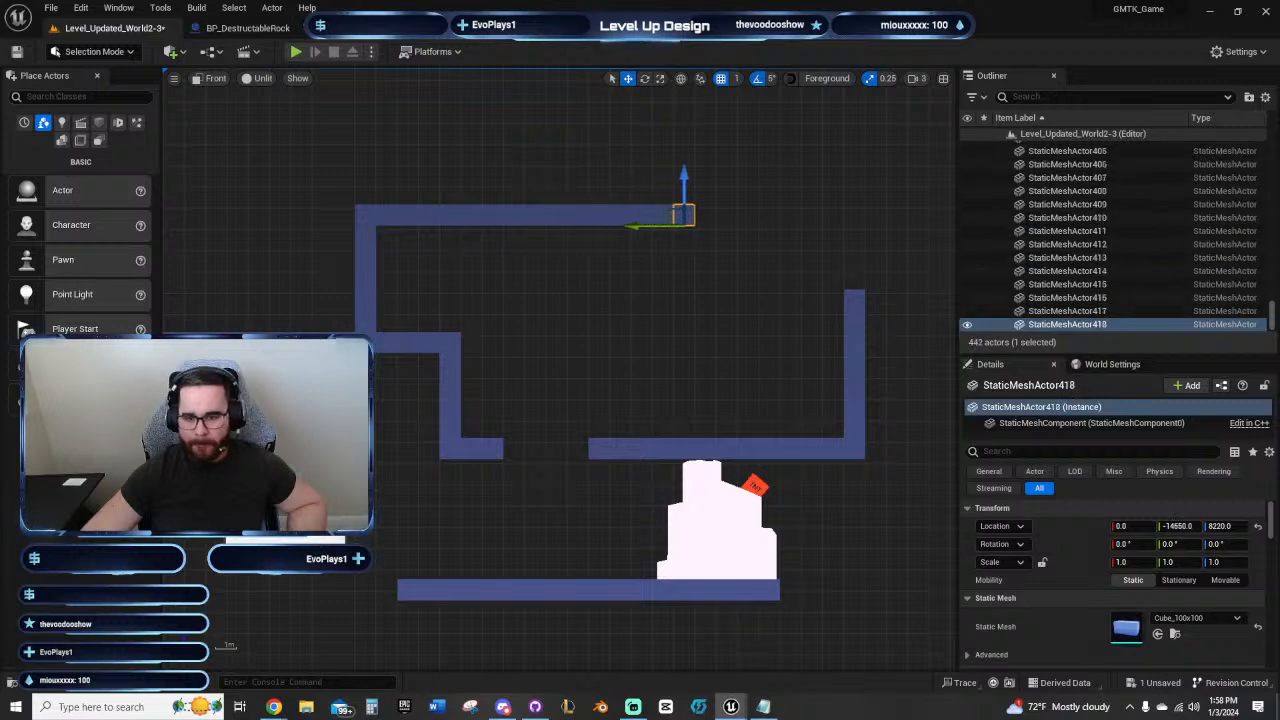
pyautogui.hotkey('alt', 'Right')
pyautogui.hotkey('alt', 'Right')
pyautogui.hotkey('alt', 'Right')
pyautogui.hotkey('alt', 'Right')
pyautogui.hotkey('alt', 'Right')
pyautogui.hotkey('alt', 'Right')
pyautogui.hotkey('alt', 'Right')
pyautogui.hotkey('alt', 'Right')
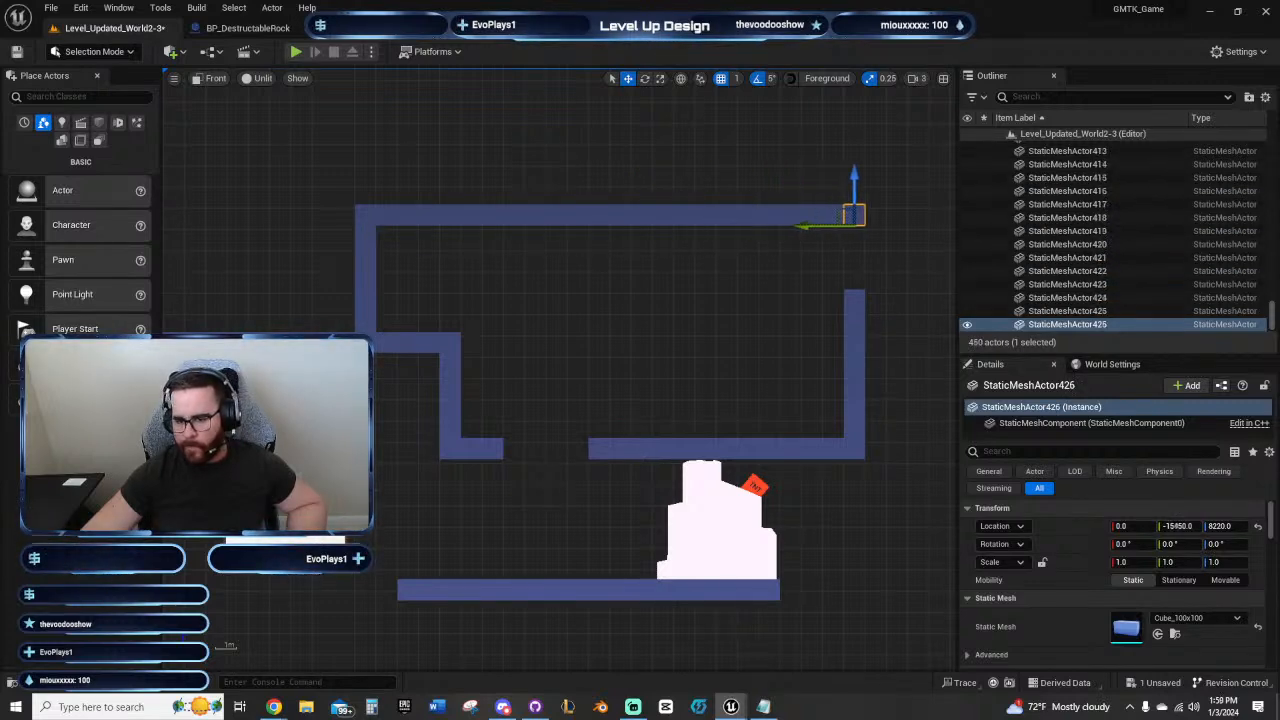
# Step: Duplicate the ceiling's end cube down to Z 7920 to close the gap to the wall below, and deselect it
pyautogui.hotkey('alt', 'Down')
pyautogui.hotkey('alt', 'Down')
pyautogui.hotkey('alt', 'Down')
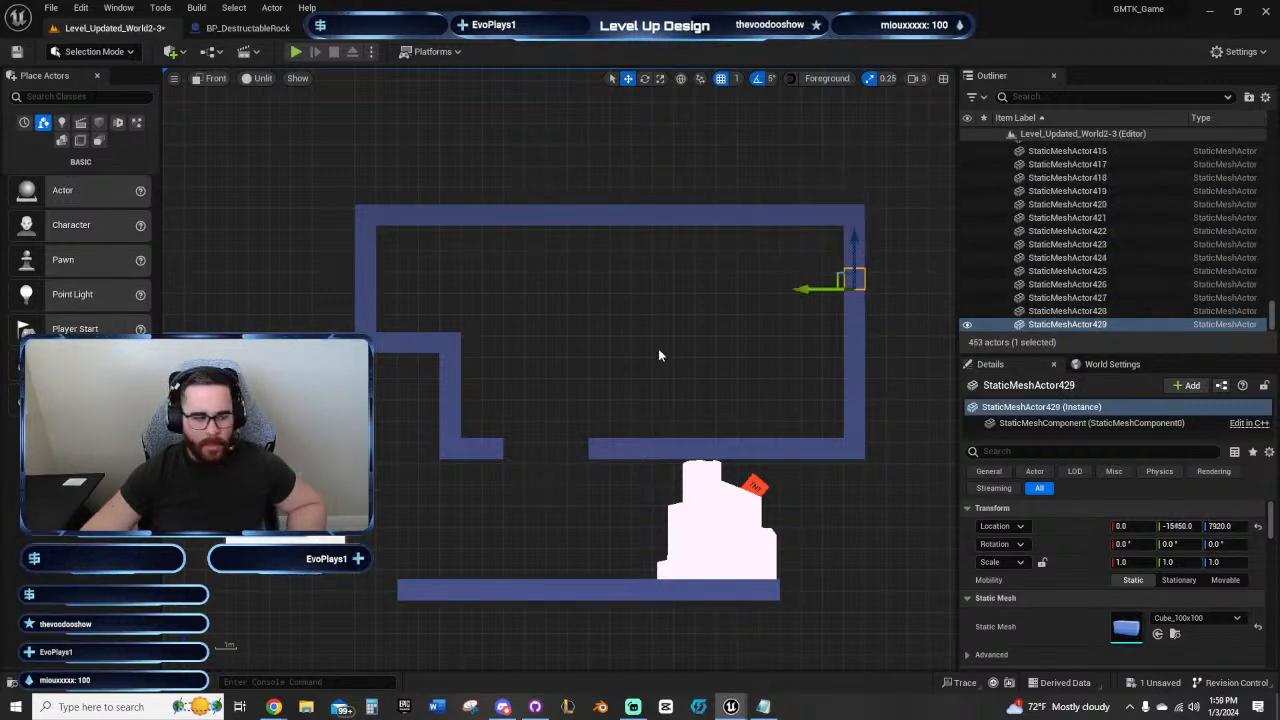
pyautogui.click(660, 354)
pyautogui.moveTo(673, 352); pyautogui.dragTo(613, 344, button='right')
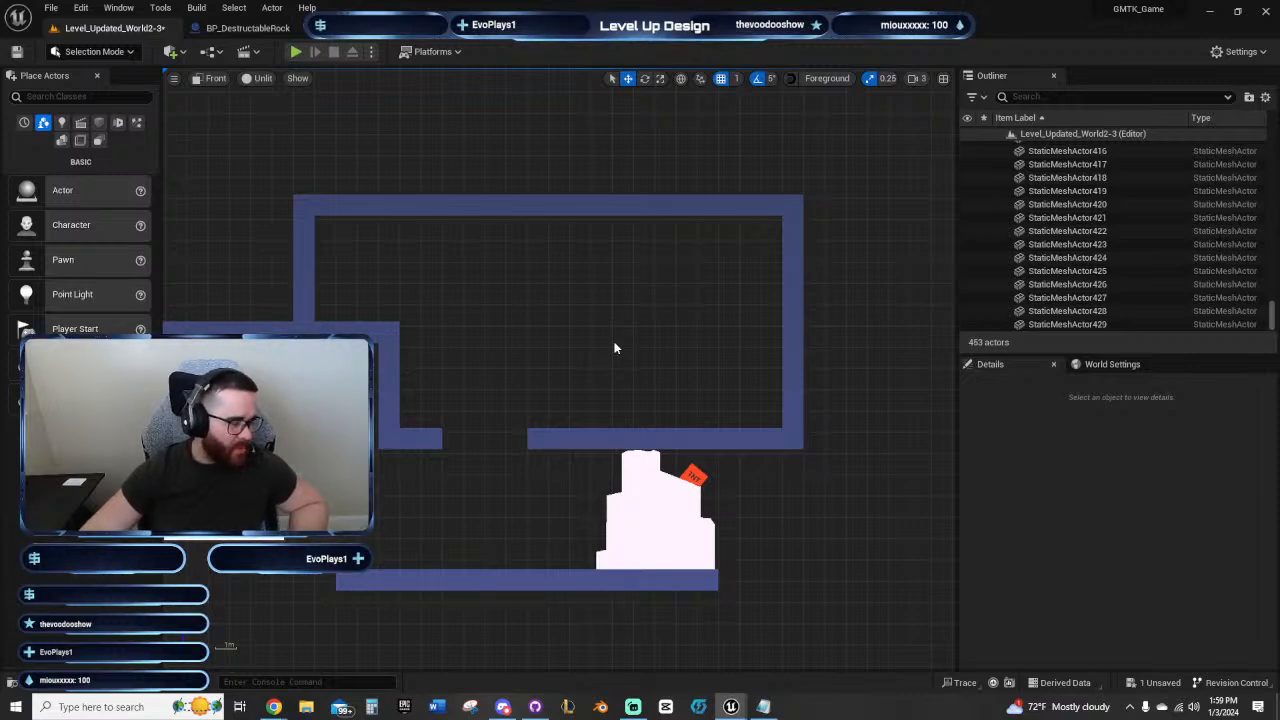
pyautogui.moveTo(649, 310); pyautogui.dragTo(580, 286, button='right')
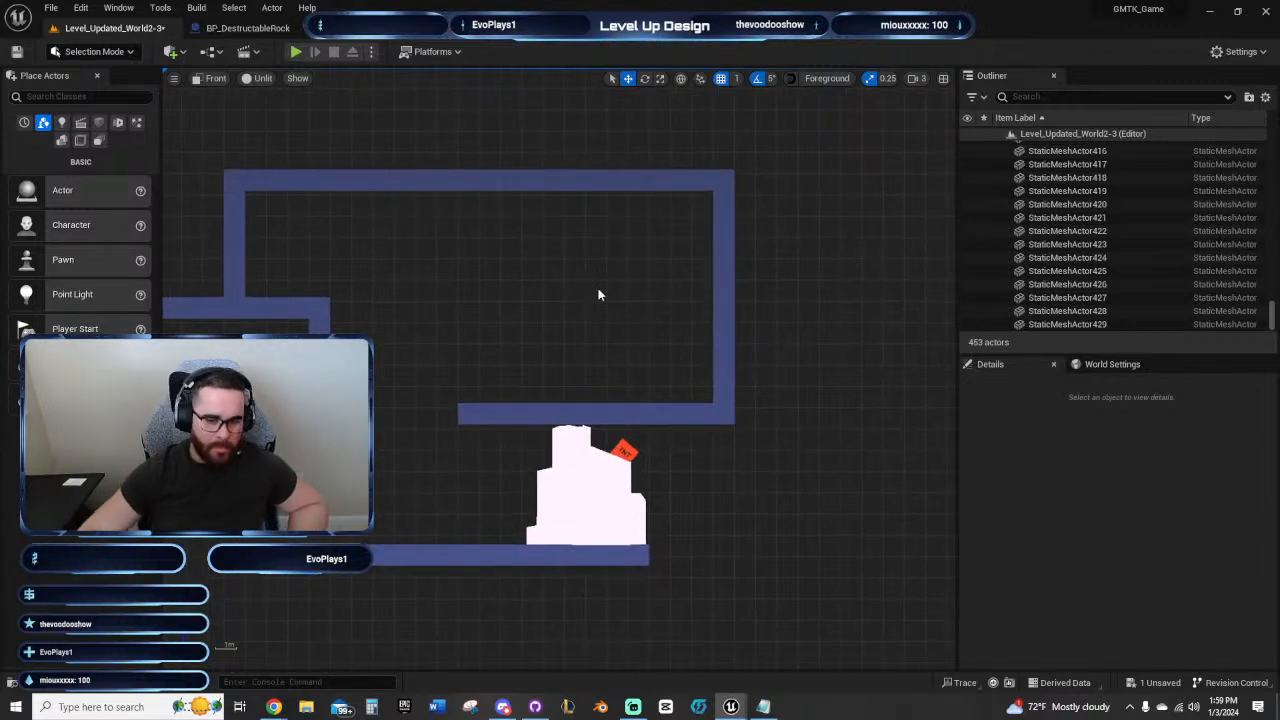
pyautogui.moveTo(600, 314); pyautogui.dragTo(542, 322, button='right')
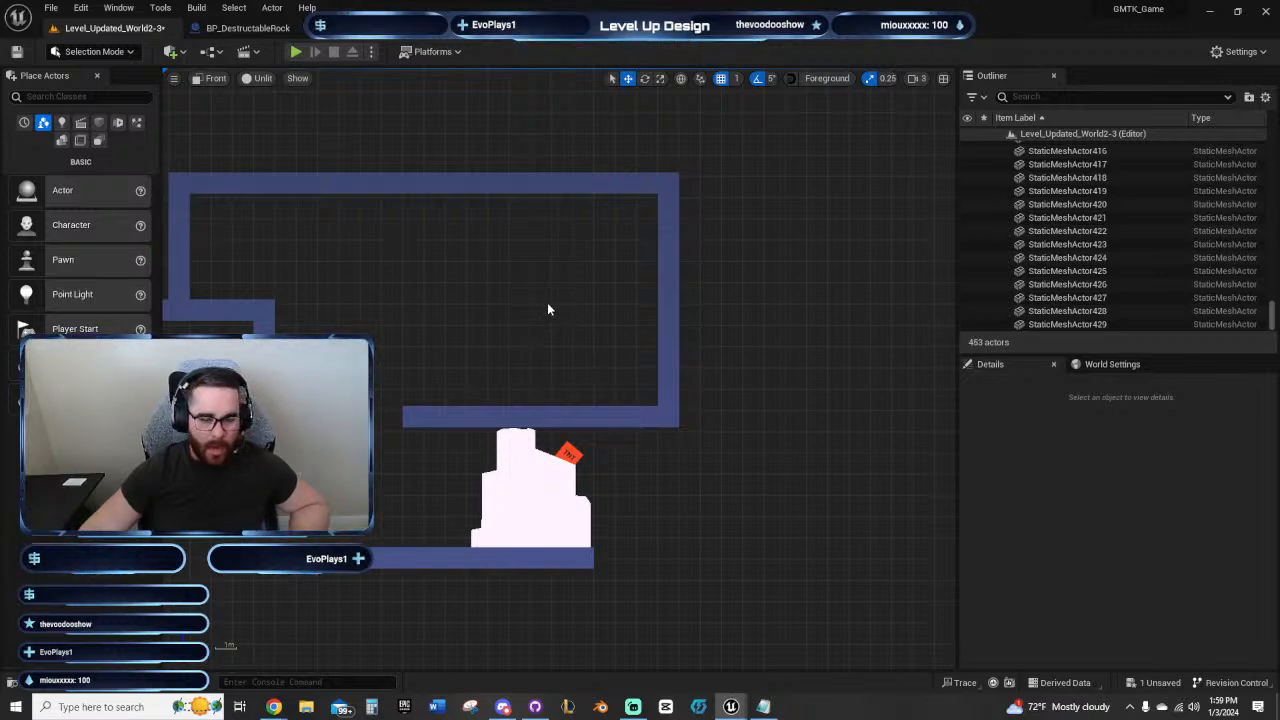
pyautogui.moveTo(547, 302); pyautogui.dragTo(668, 317, button='right')
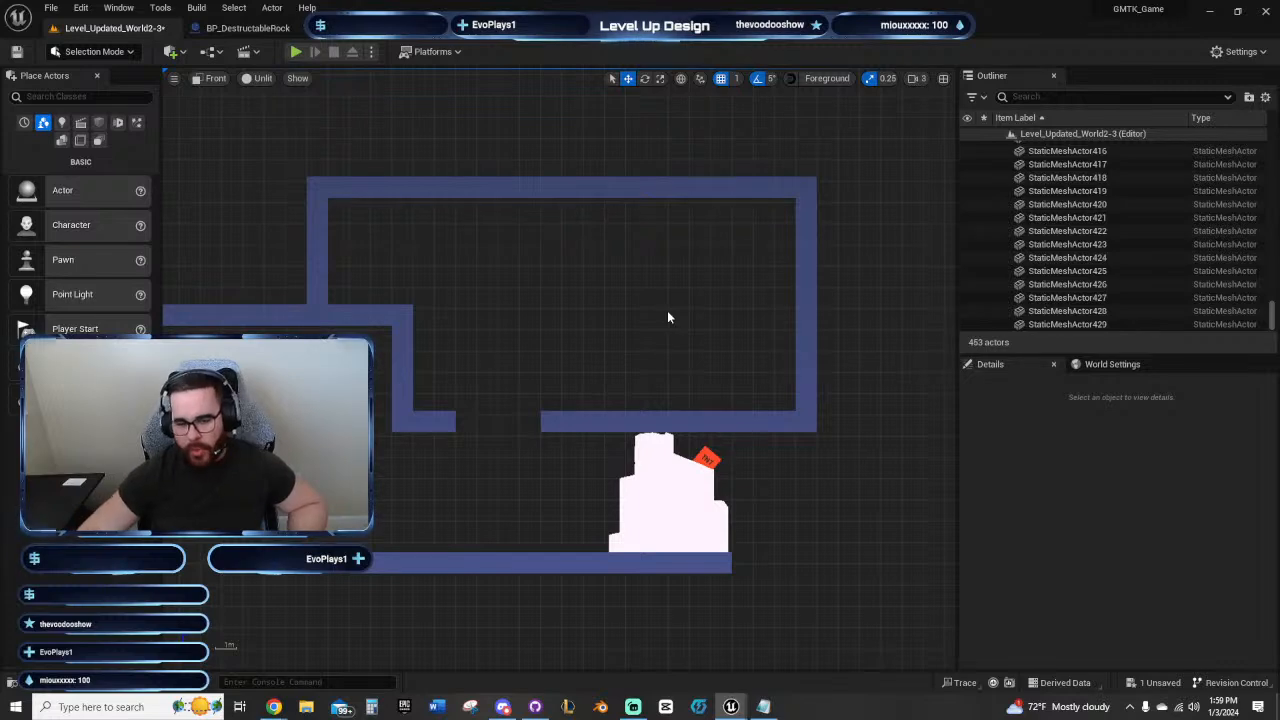
pyautogui.moveTo(668, 317); pyautogui.dragTo(601, 328, button='right')
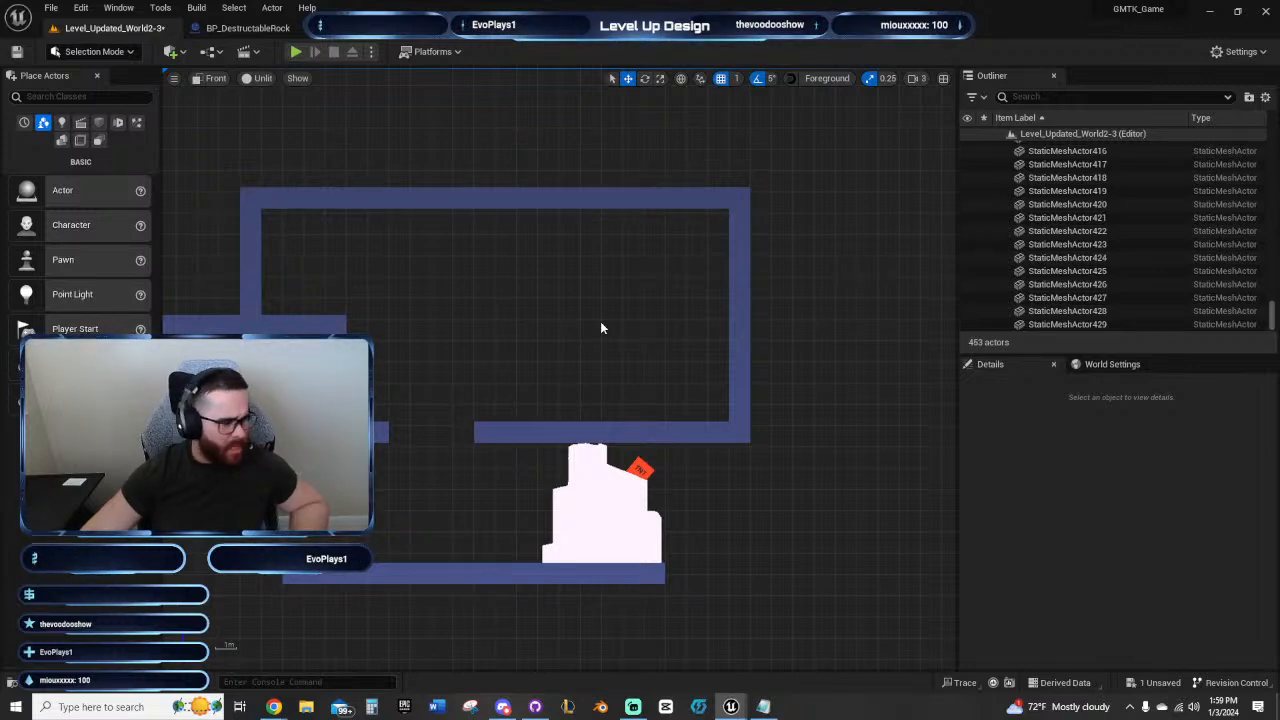
pyautogui.moveTo(611, 314); pyautogui.dragTo(611, 337, button='right')
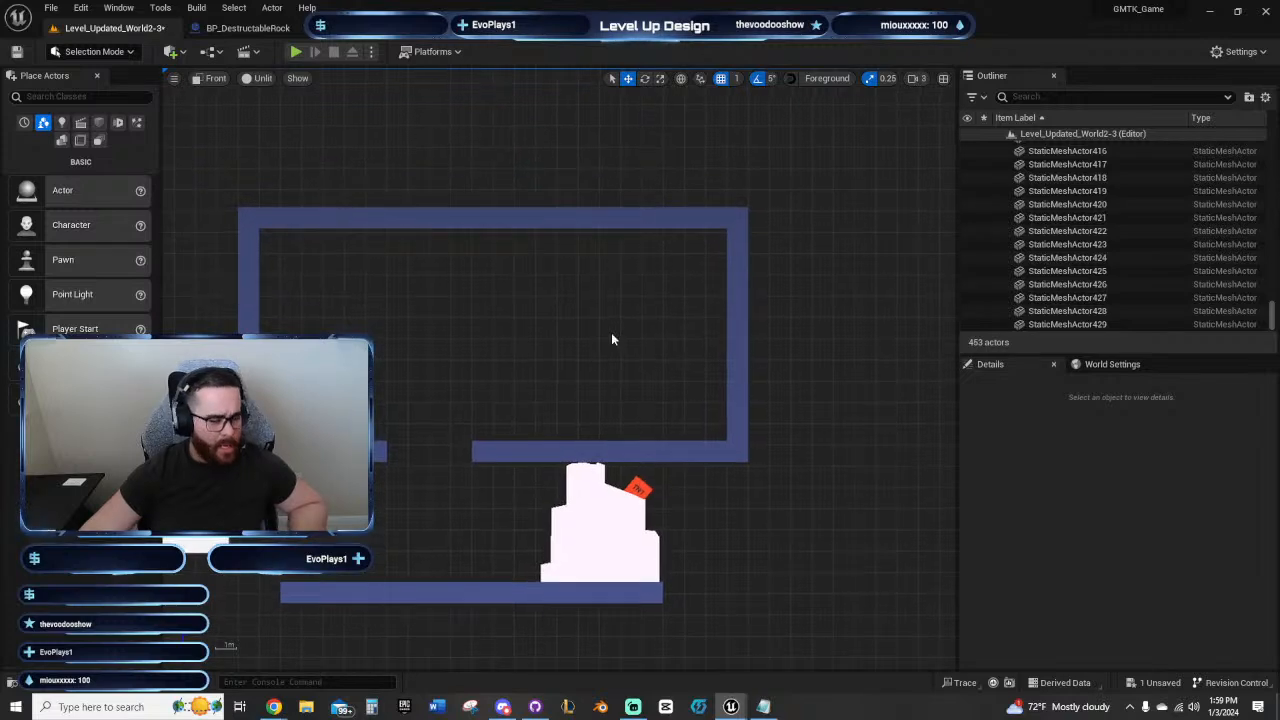
pyautogui.moveTo(521, 307); pyautogui.dragTo(454, 310, button='right')
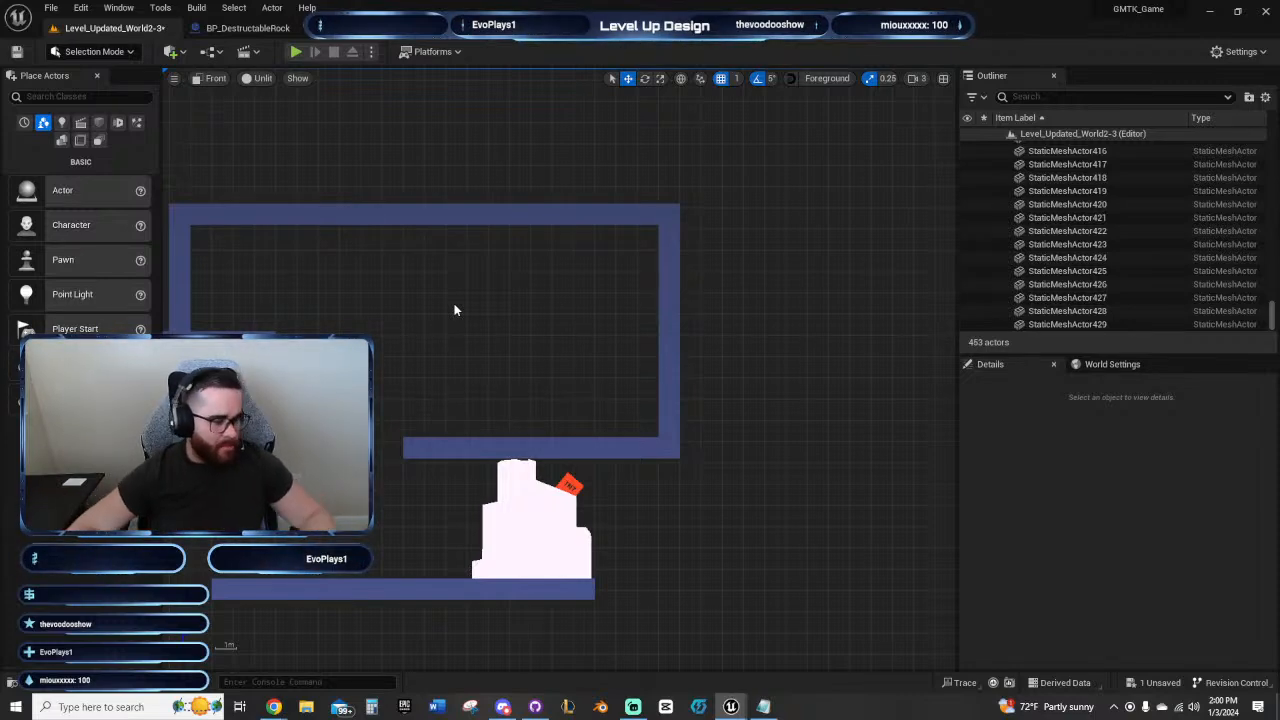
pyautogui.moveTo(454, 310); pyautogui.dragTo(562, 293, button='right')
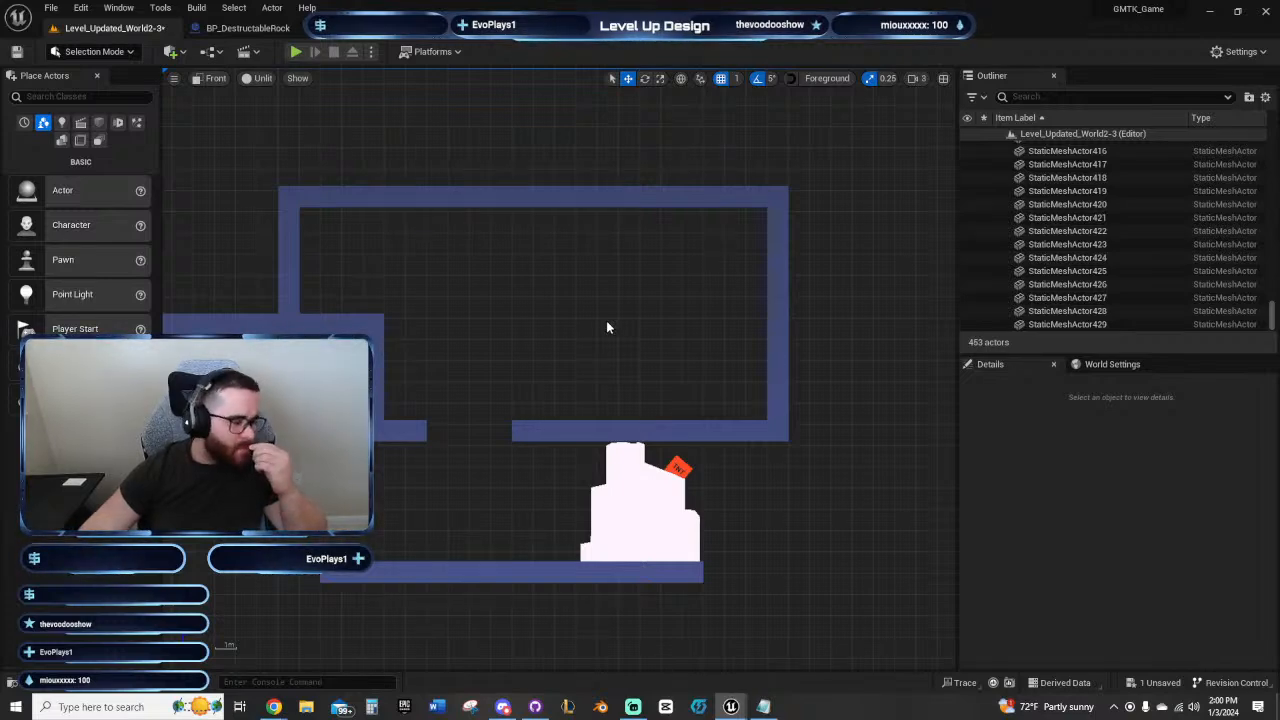
pyautogui.moveTo(611, 327); pyautogui.dragTo(618, 295, button='right')
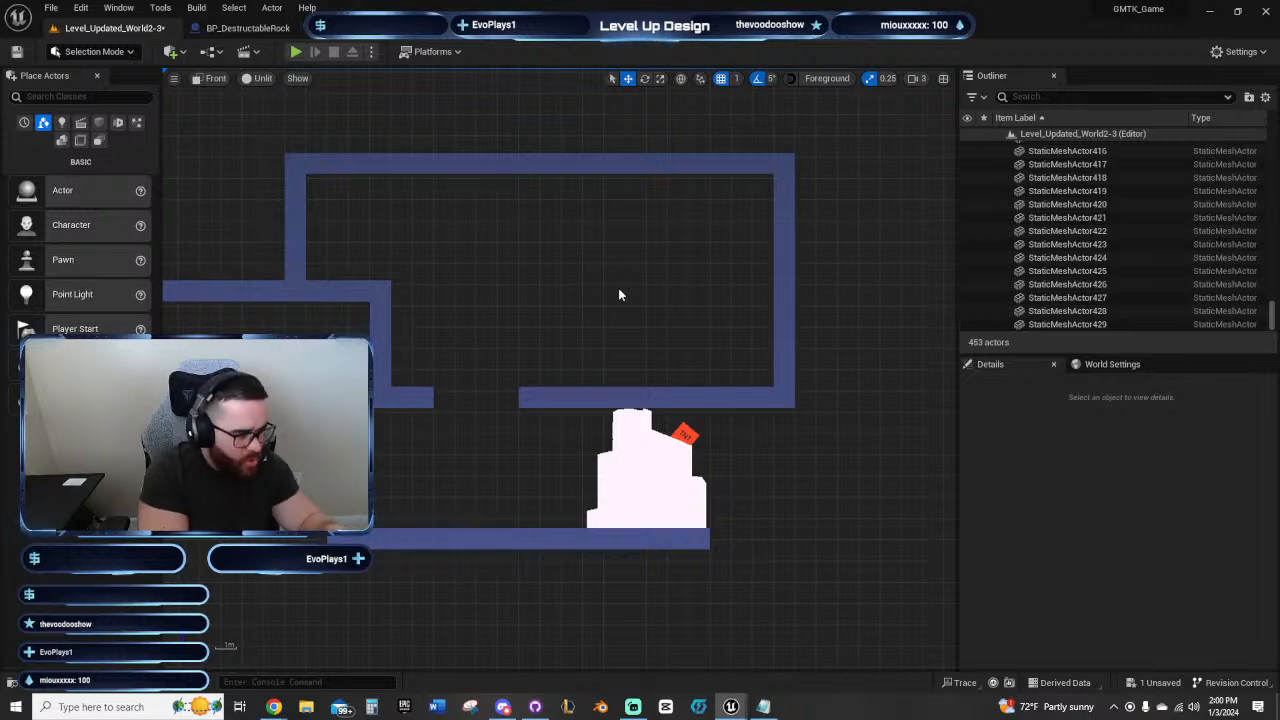
pyautogui.moveTo(640, 289); pyautogui.dragTo(626, 349, button='right')
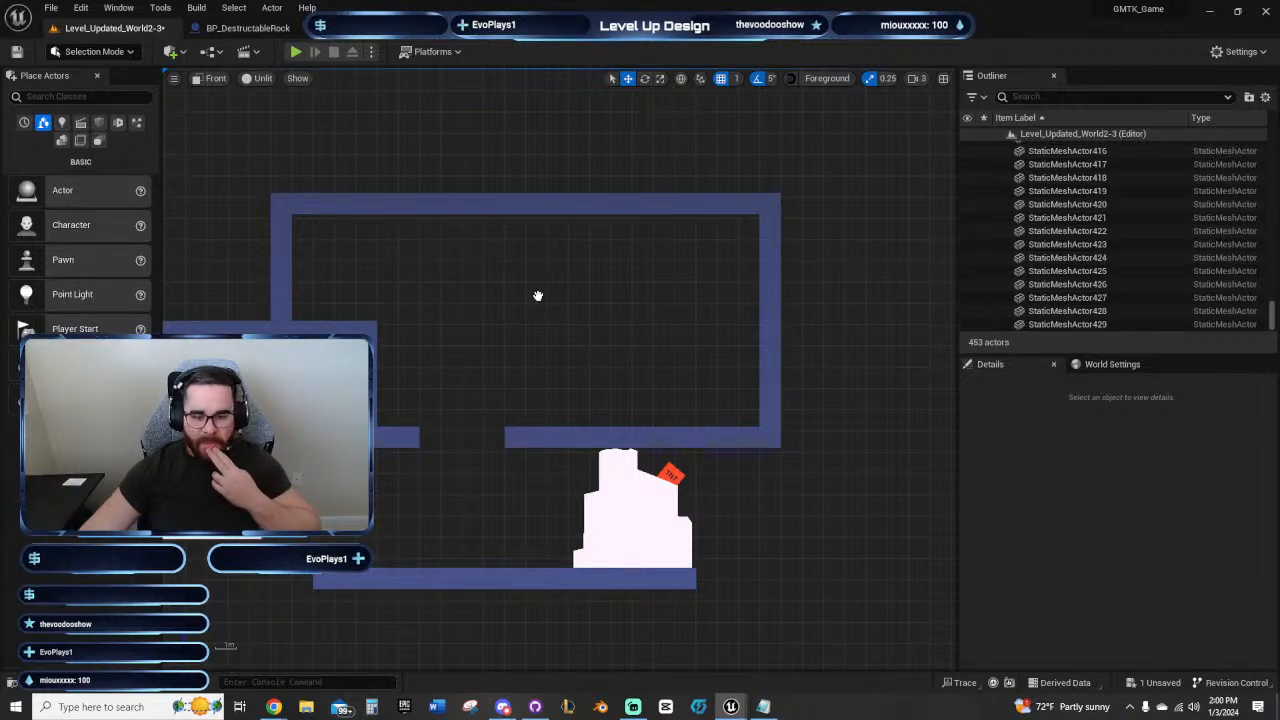
# Step: Duplicate the end cube of the floor under the TNT rock twice outward, extending the floor to Y -15250, and deselect it
pyautogui.moveTo(537, 294); pyautogui.dragTo(673, 421, button='right')
pyautogui.click(627, 451)
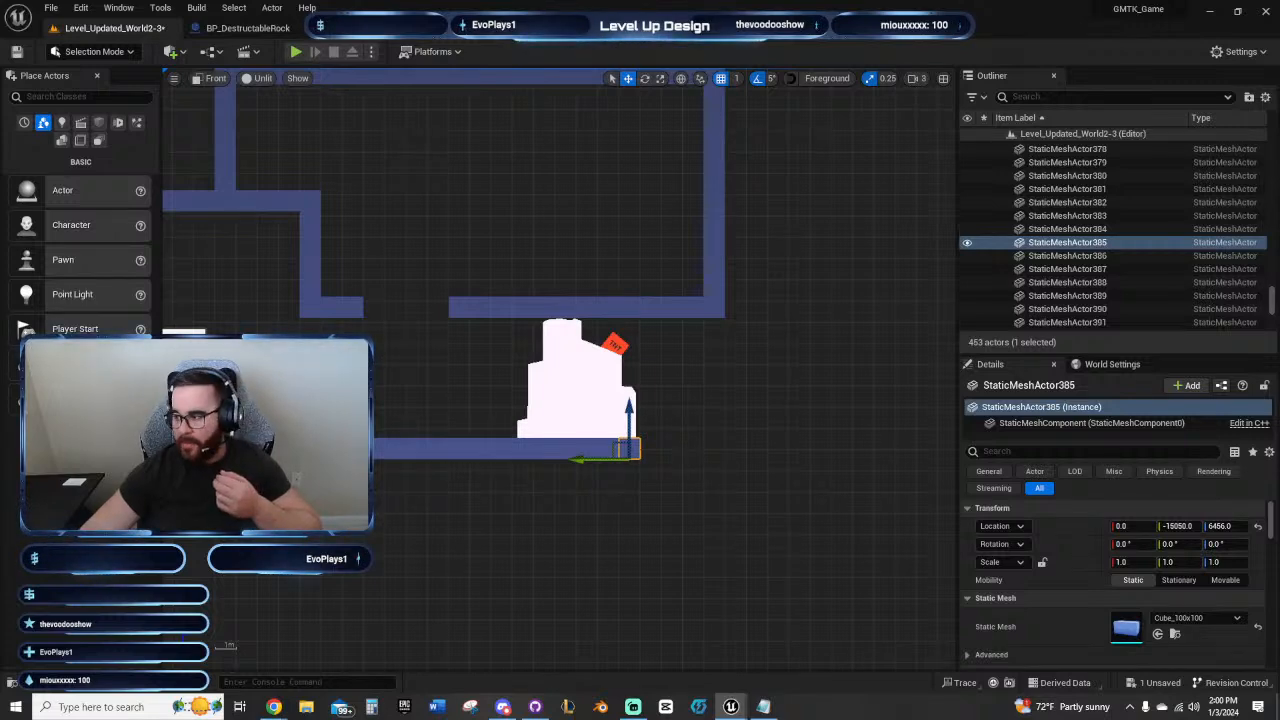
pyautogui.keyDown('alt'); pyautogui.moveTo(598, 460); pyautogui.dragTo(640, 460); pyautogui.keyUp('alt')
pyautogui.moveTo(494, 528); pyautogui.dragTo(415, 623, button='right')
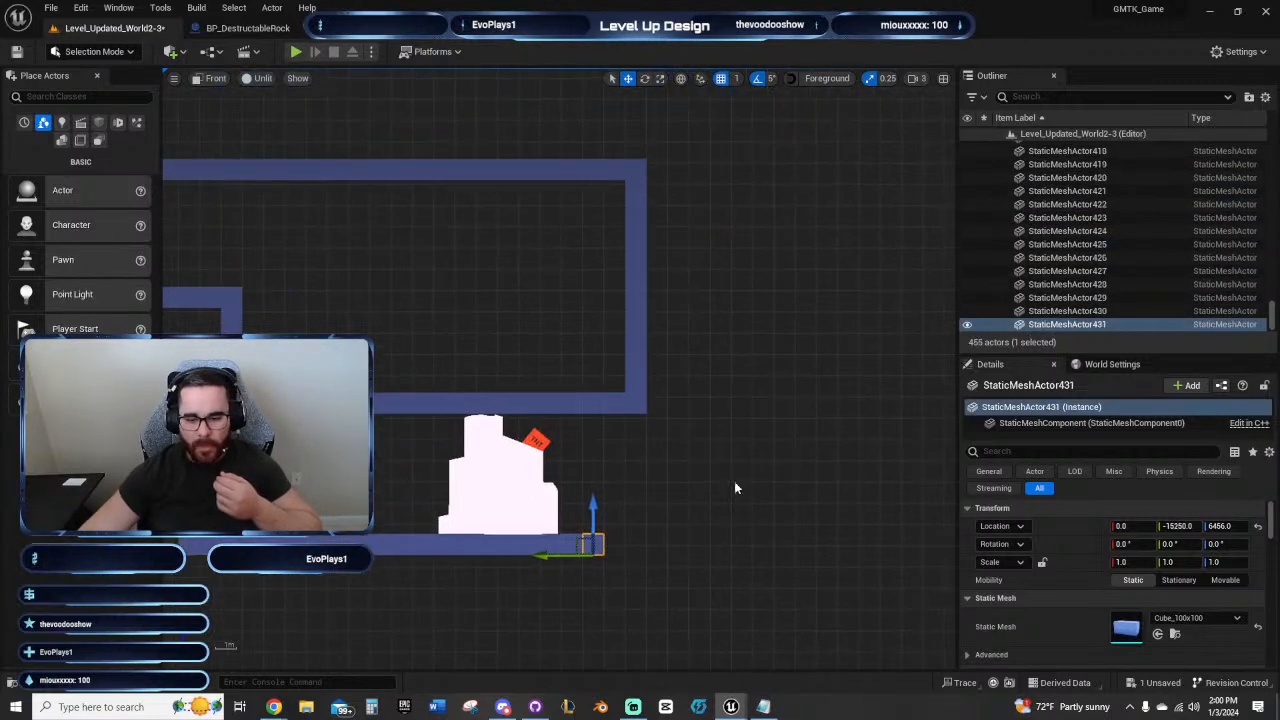
pyautogui.moveTo(734, 484); pyautogui.dragTo(779, 523, button='right')
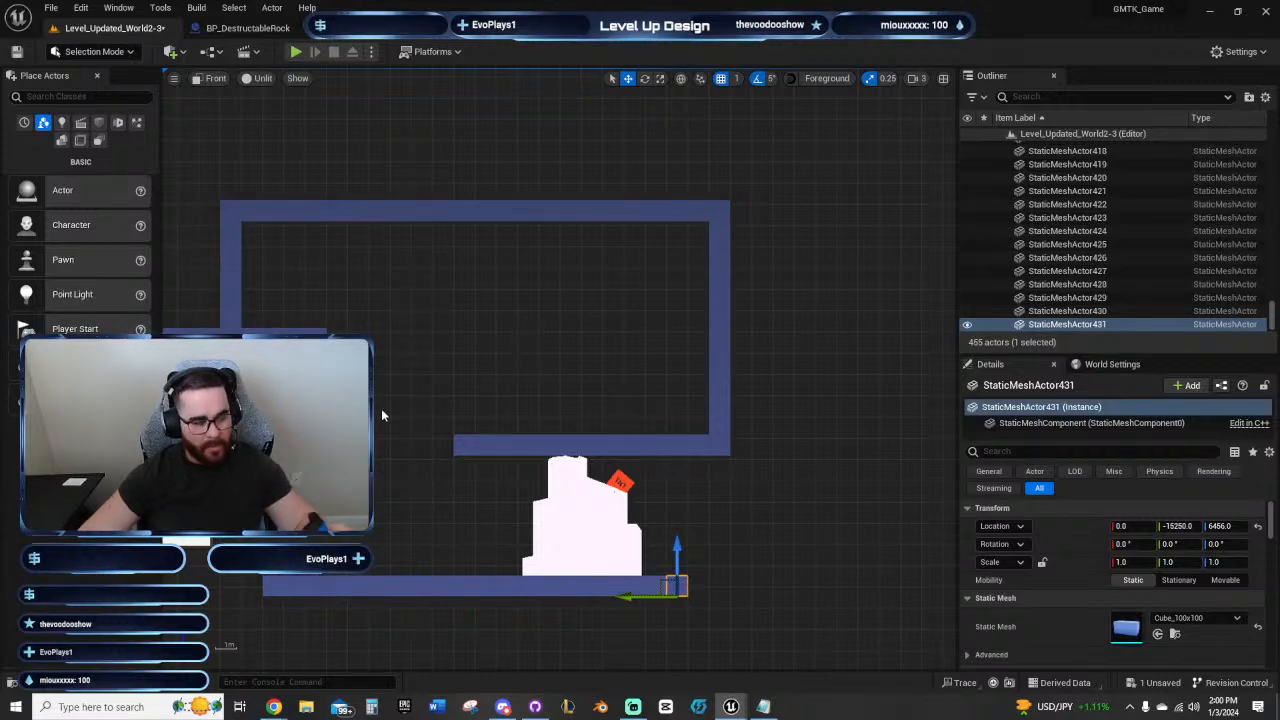
pyautogui.moveTo(391, 406); pyautogui.dragTo(490, 310, button='right')
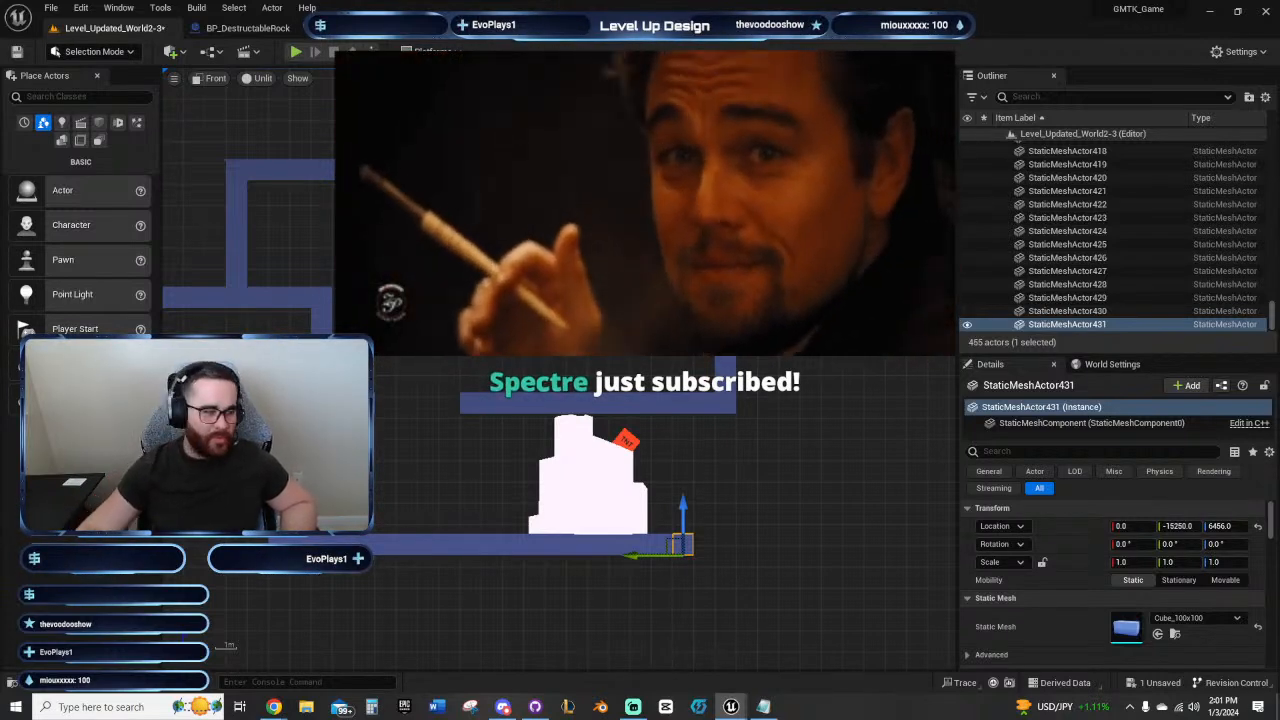
pyautogui.click(555, 314)
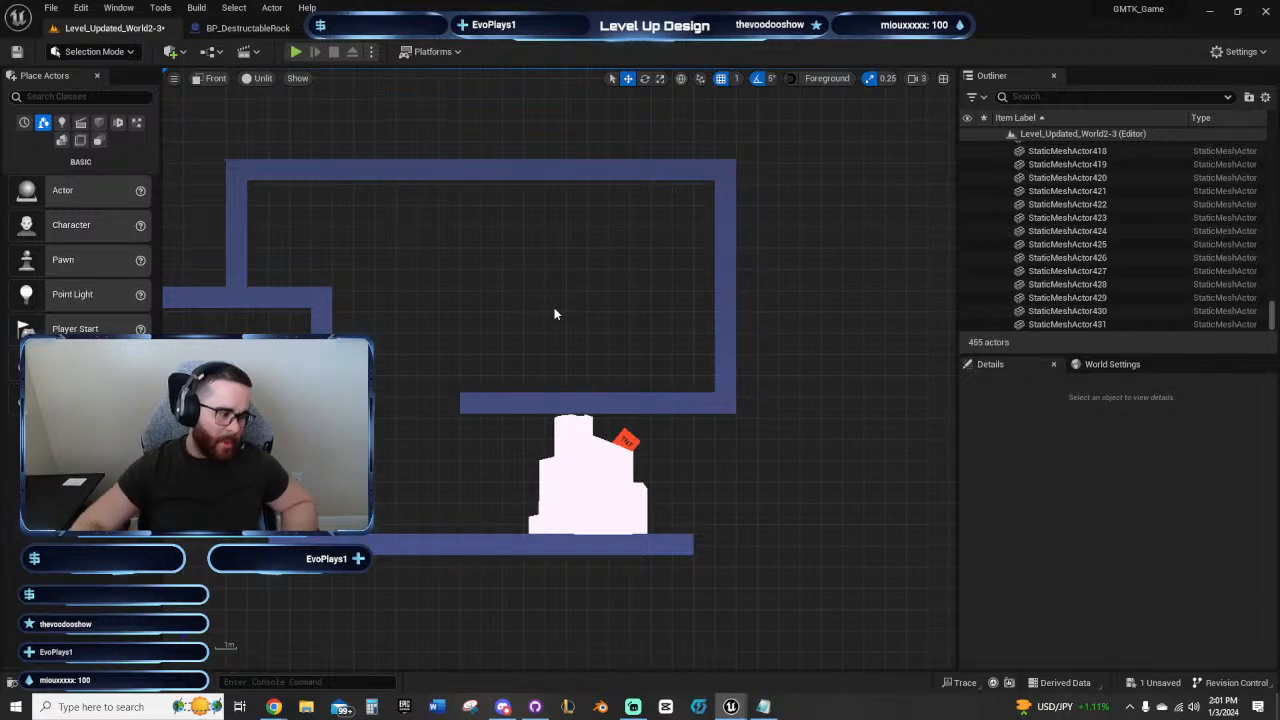
pyautogui.moveTo(480, 282); pyautogui.dragTo(499, 273, button='right')
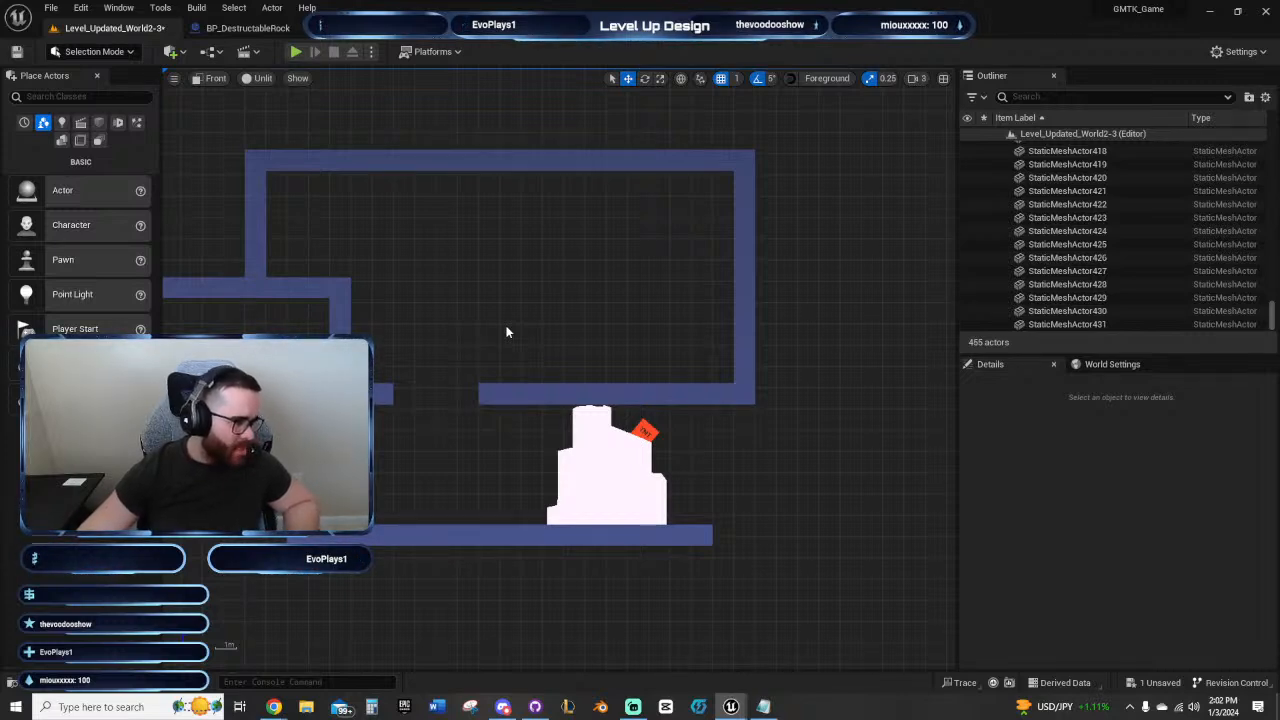
pyautogui.moveTo(573, 278); pyautogui.dragTo(586, 286, button='right')
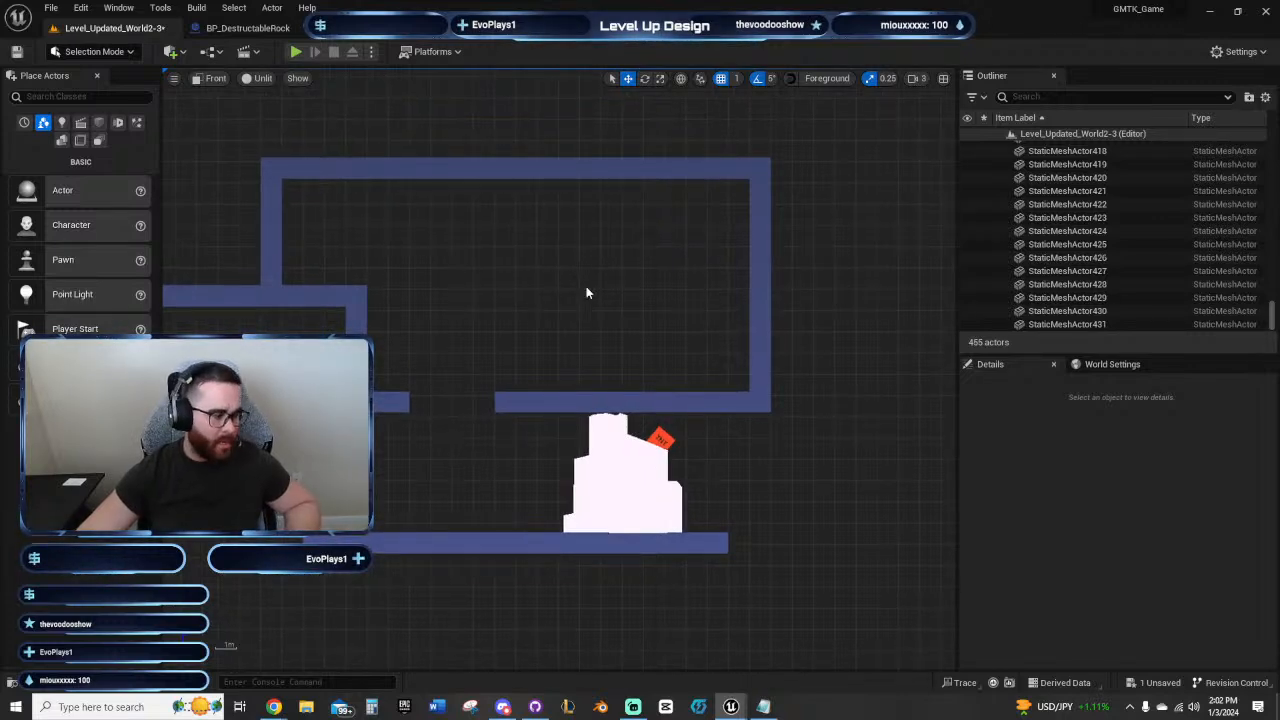
pyautogui.moveTo(586, 292); pyautogui.dragTo(587, 308, button='right')
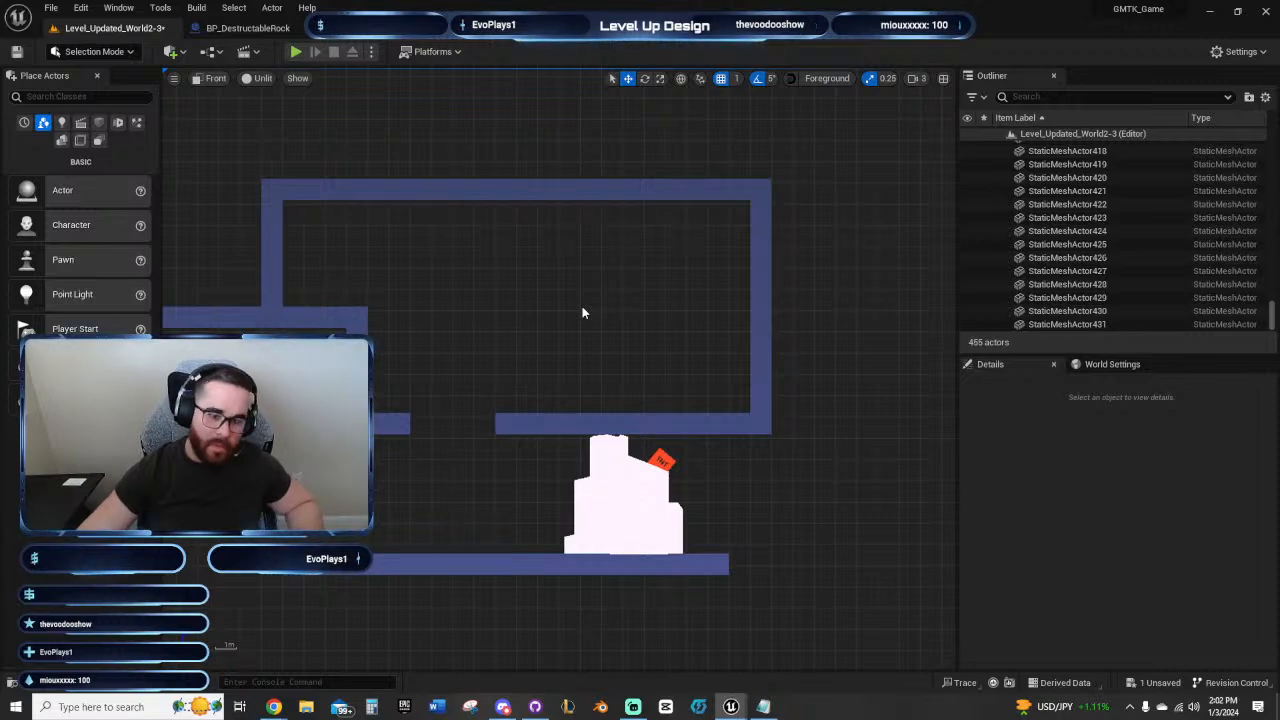
pyautogui.moveTo(581, 313); pyautogui.dragTo(542, 301, button='right')
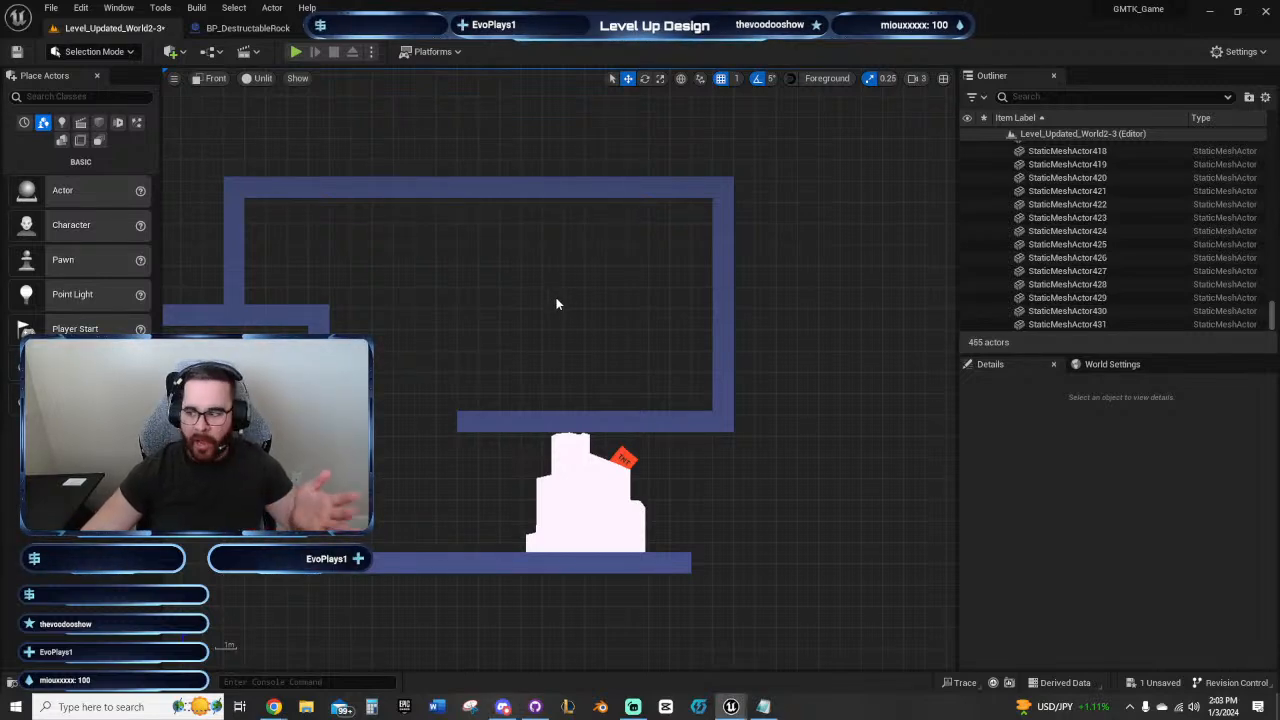
pyautogui.moveTo(554, 300); pyautogui.dragTo(566, 308, button='right')
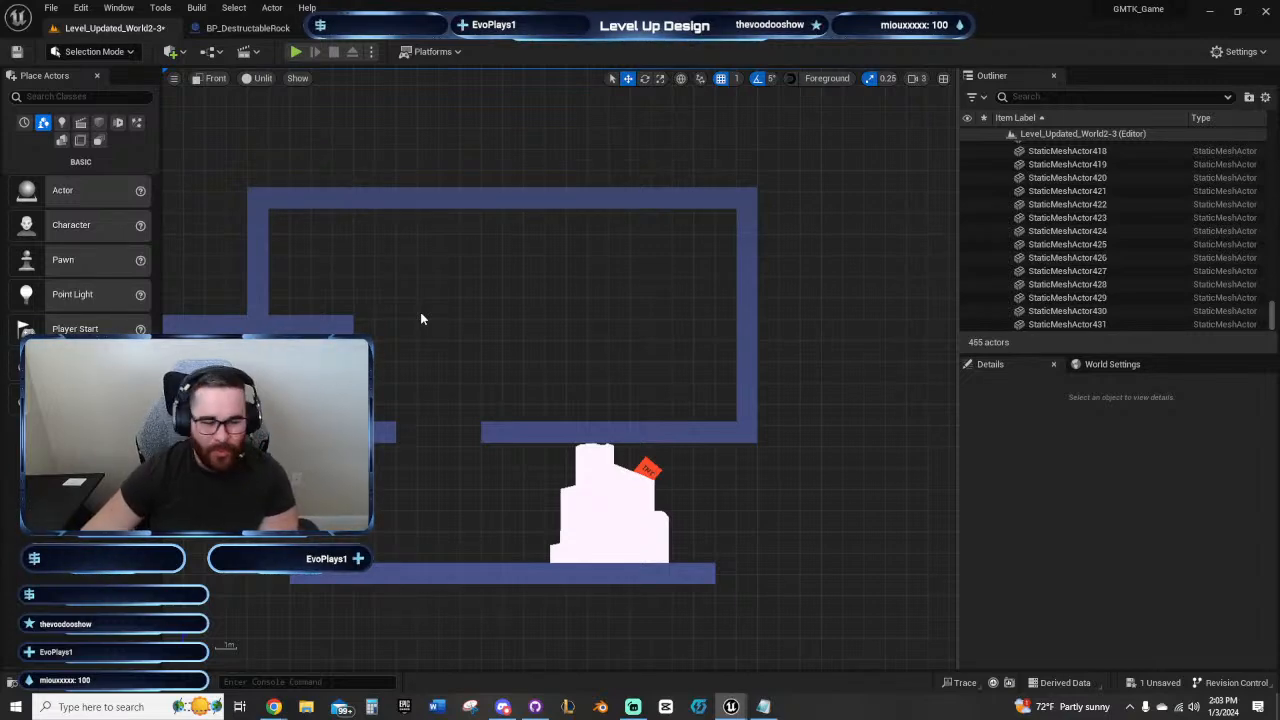
pyautogui.rightClick(482, 300)
pyautogui.click(412, 272)
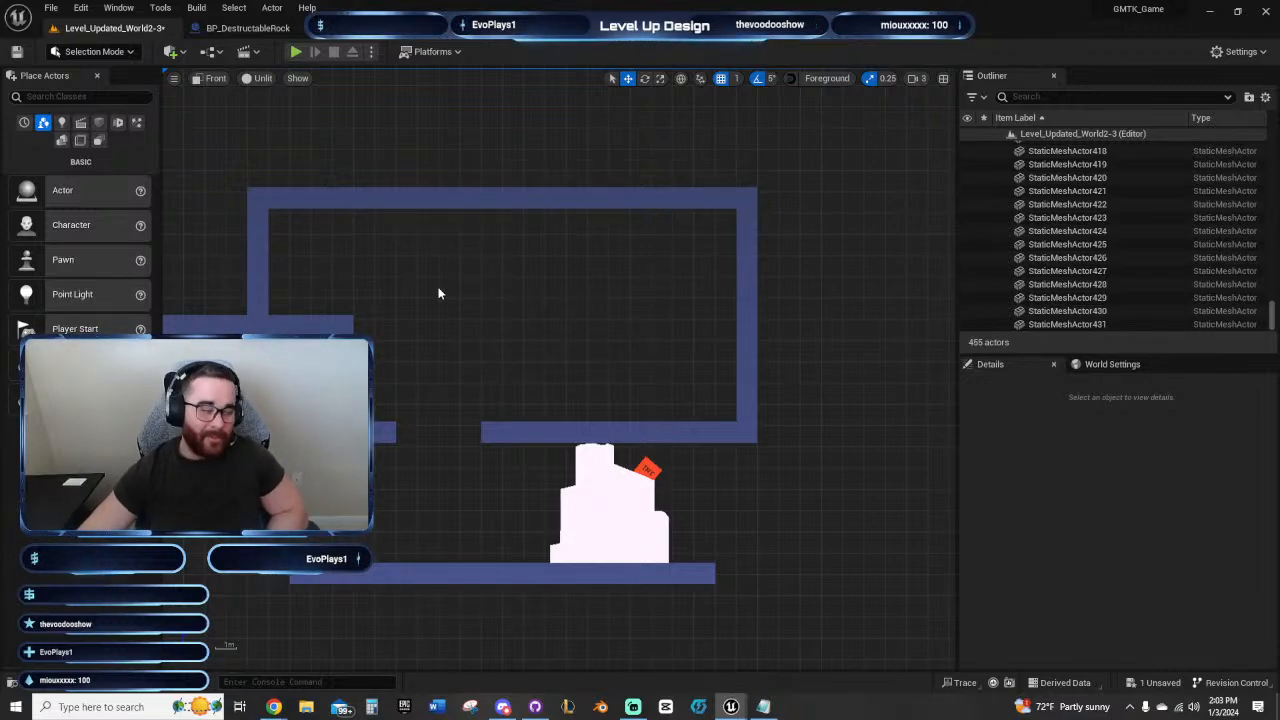
pyautogui.moveTo(437, 289); pyautogui.dragTo(471, 266, button='right')
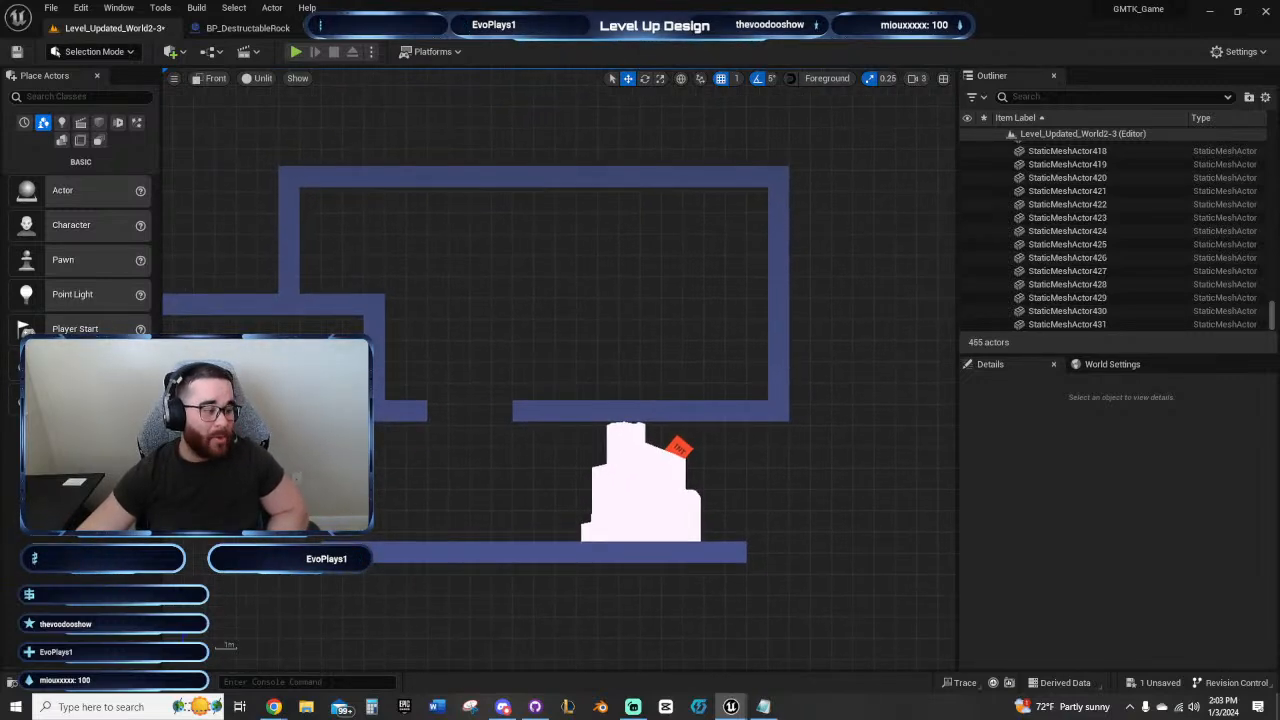
pyautogui.moveTo(560, 258); pyautogui.dragTo(446, 248, button='right')
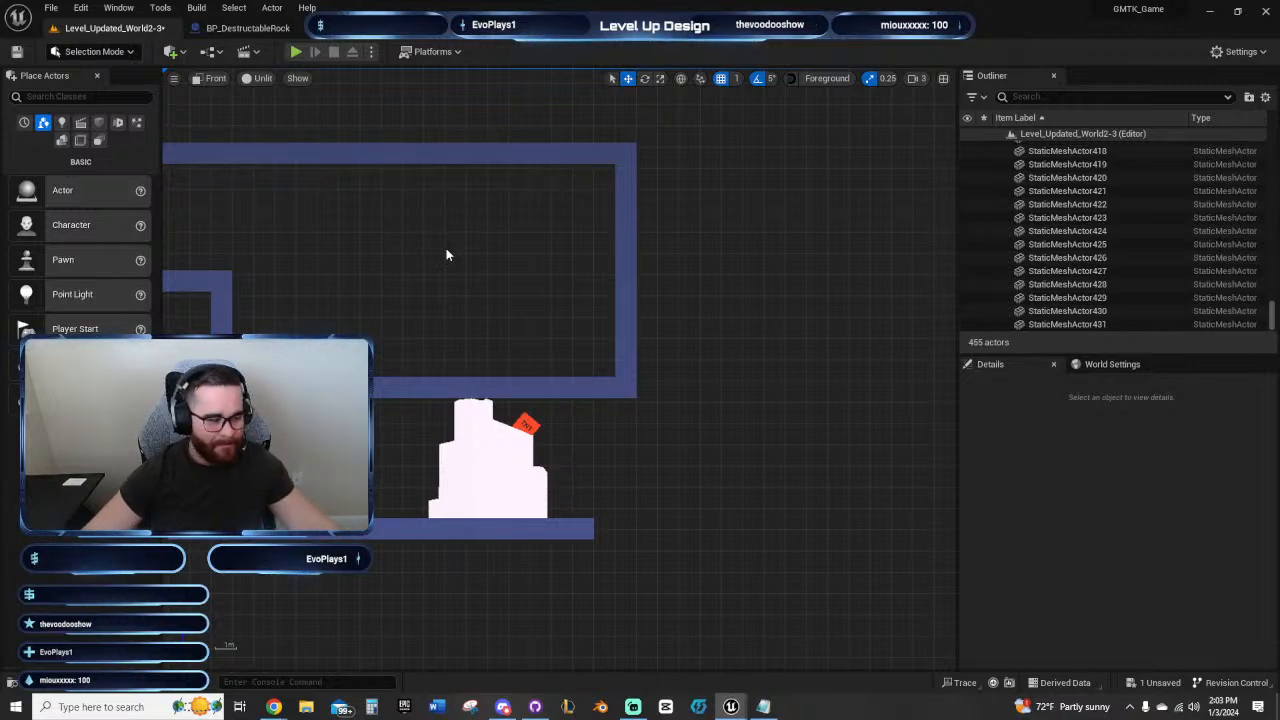
pyautogui.moveTo(474, 260); pyautogui.dragTo(641, 325, button='right')
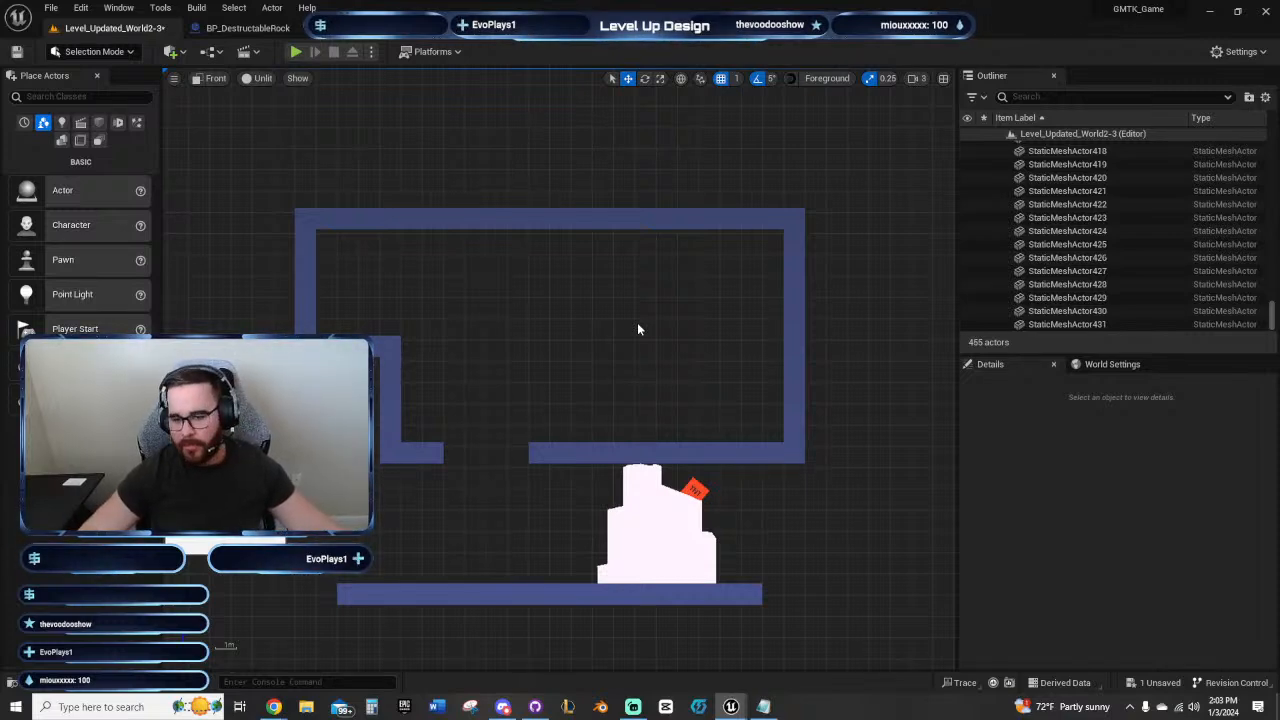
pyautogui.moveTo(638, 328); pyautogui.dragTo(511, 314, button='right')
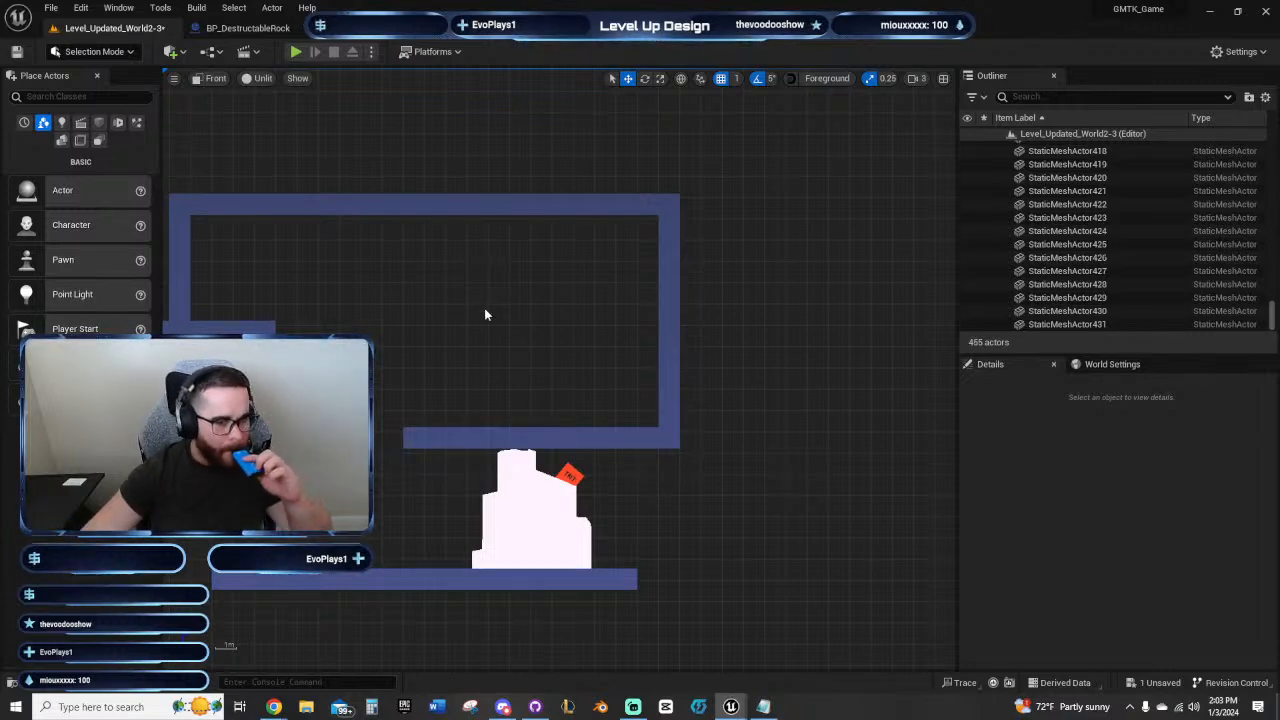
pyautogui.moveTo(484, 308); pyautogui.dragTo(622, 304, button='right')
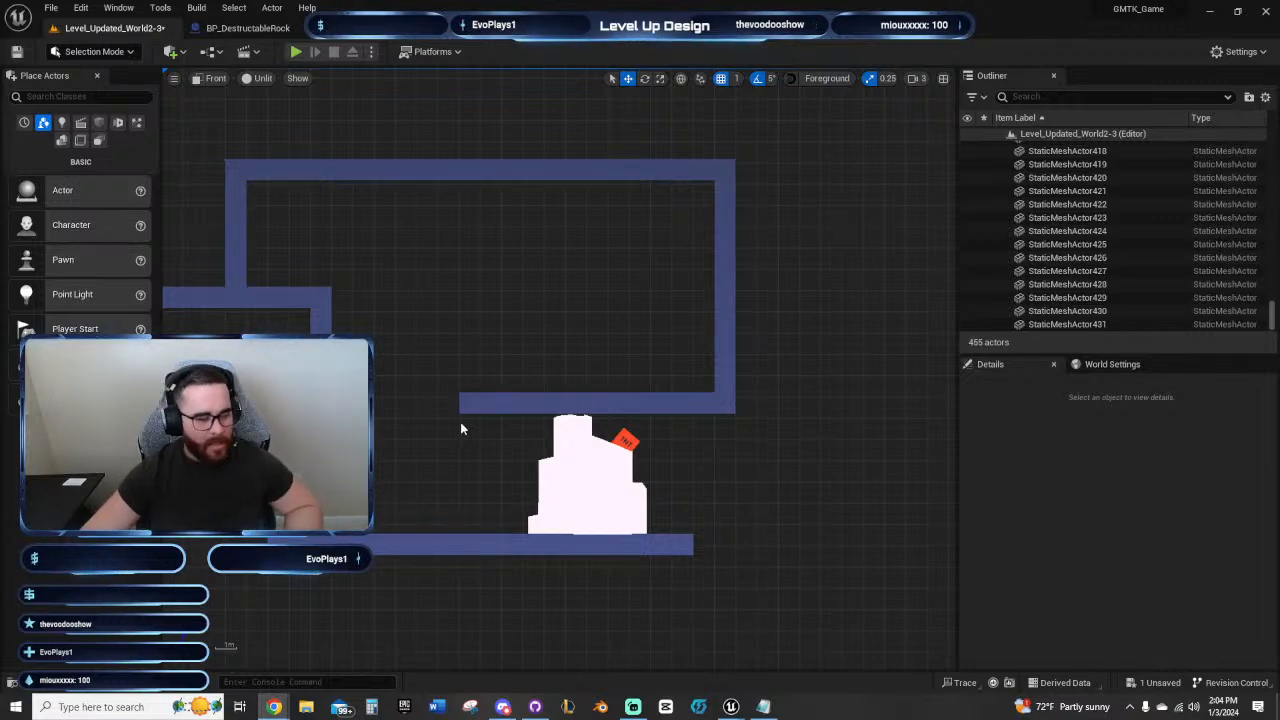
pyautogui.moveTo(463, 400); pyautogui.dragTo(628, 362, button='right')
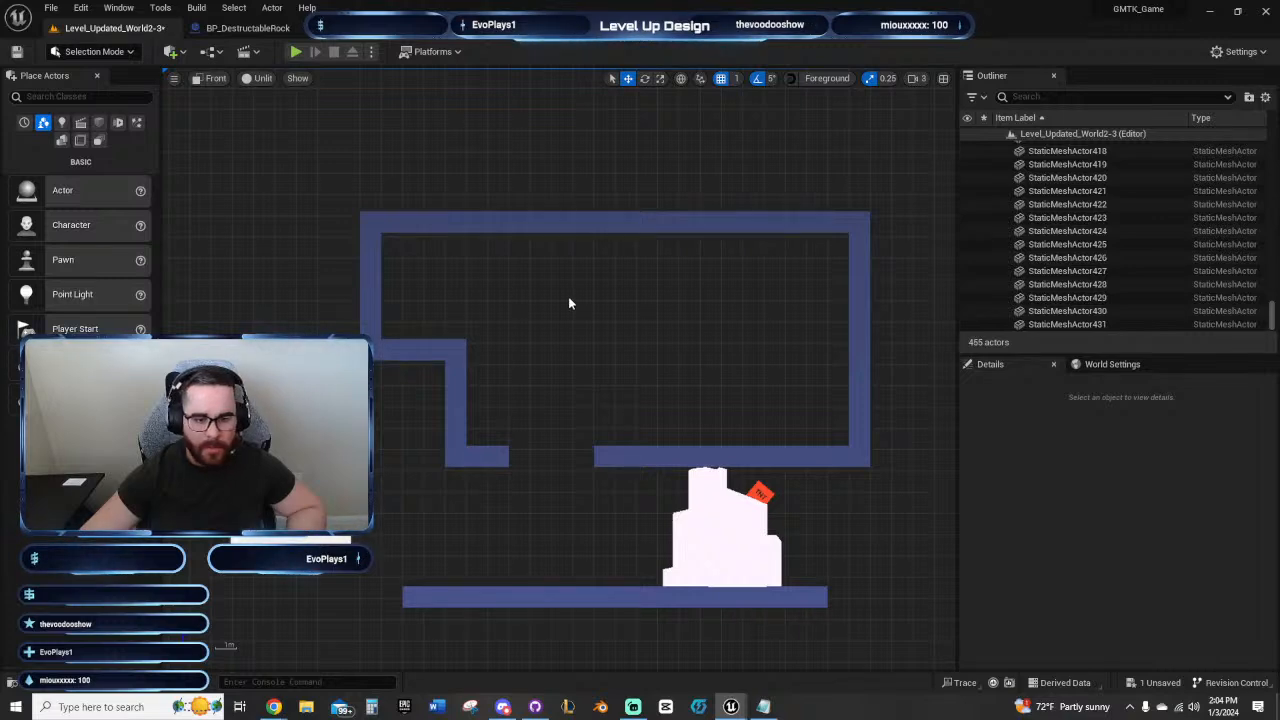
pyautogui.moveTo(568, 303); pyautogui.dragTo(551, 280, button='right')
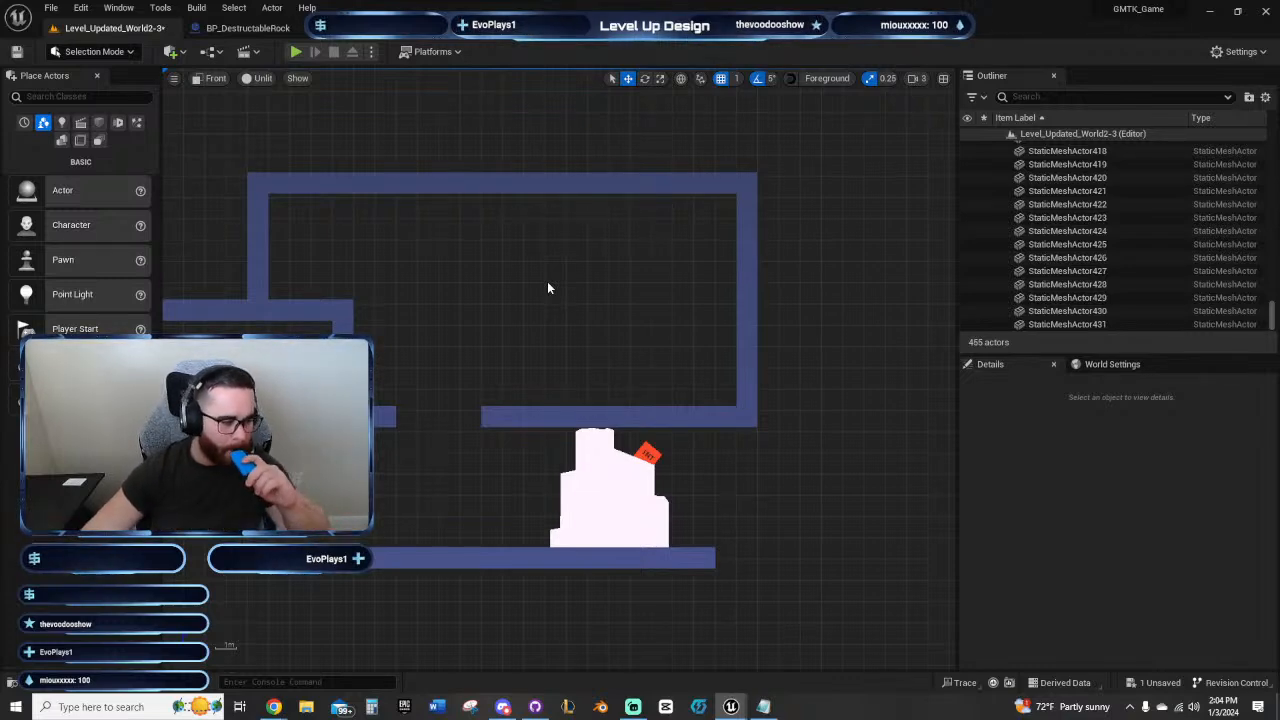
pyautogui.moveTo(547, 288); pyautogui.dragTo(520, 343, button='right')
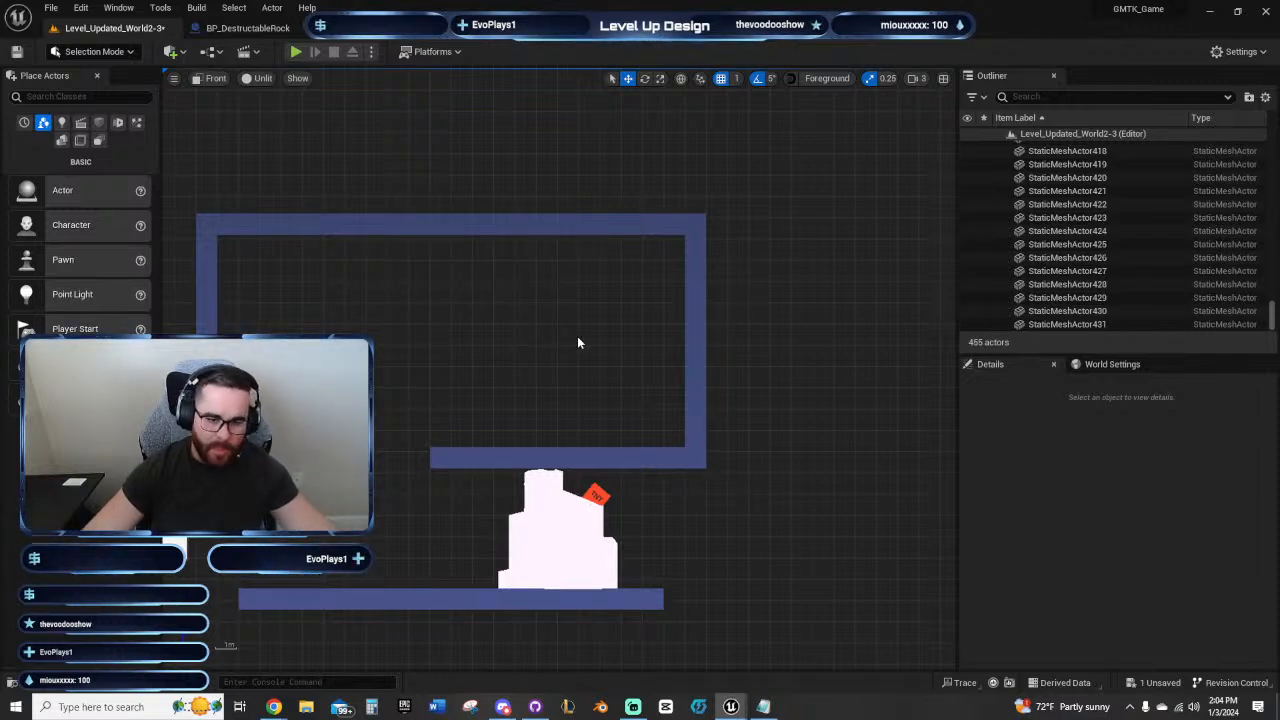
pyautogui.moveTo(563, 374); pyautogui.dragTo(539, 398, button='right')
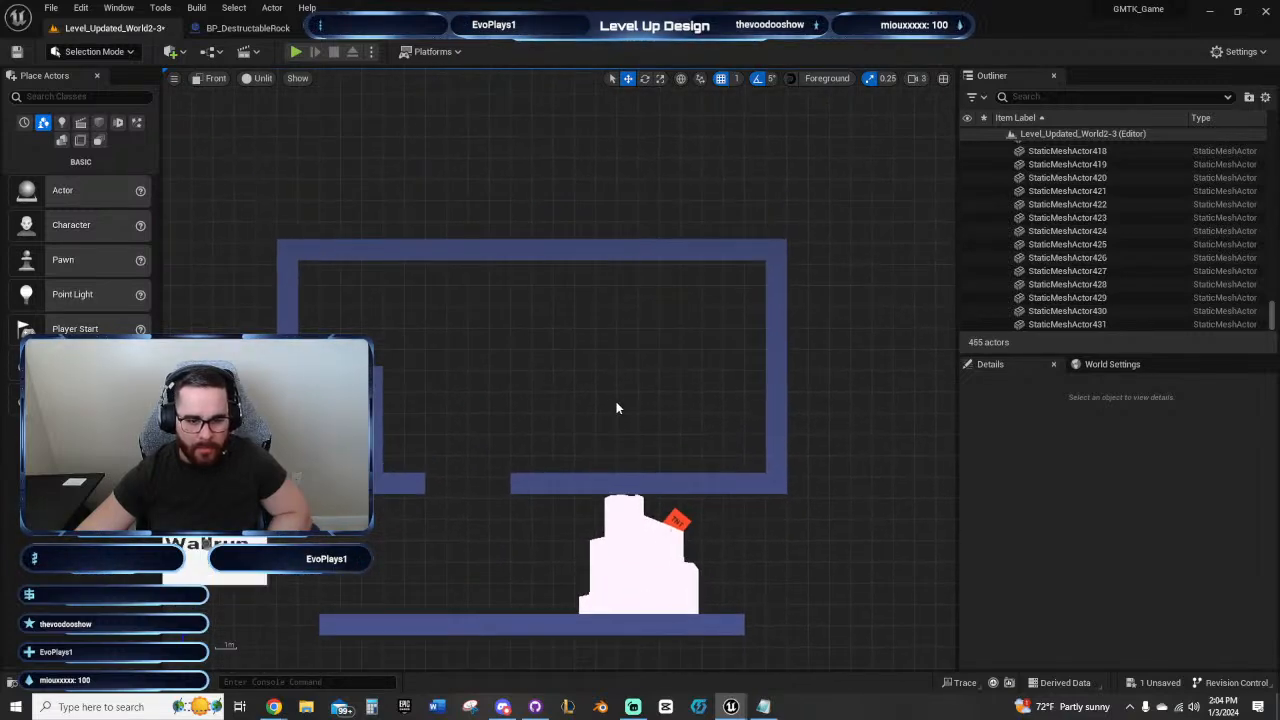
pyautogui.moveTo(616, 407); pyautogui.dragTo(792, 252, button='right')
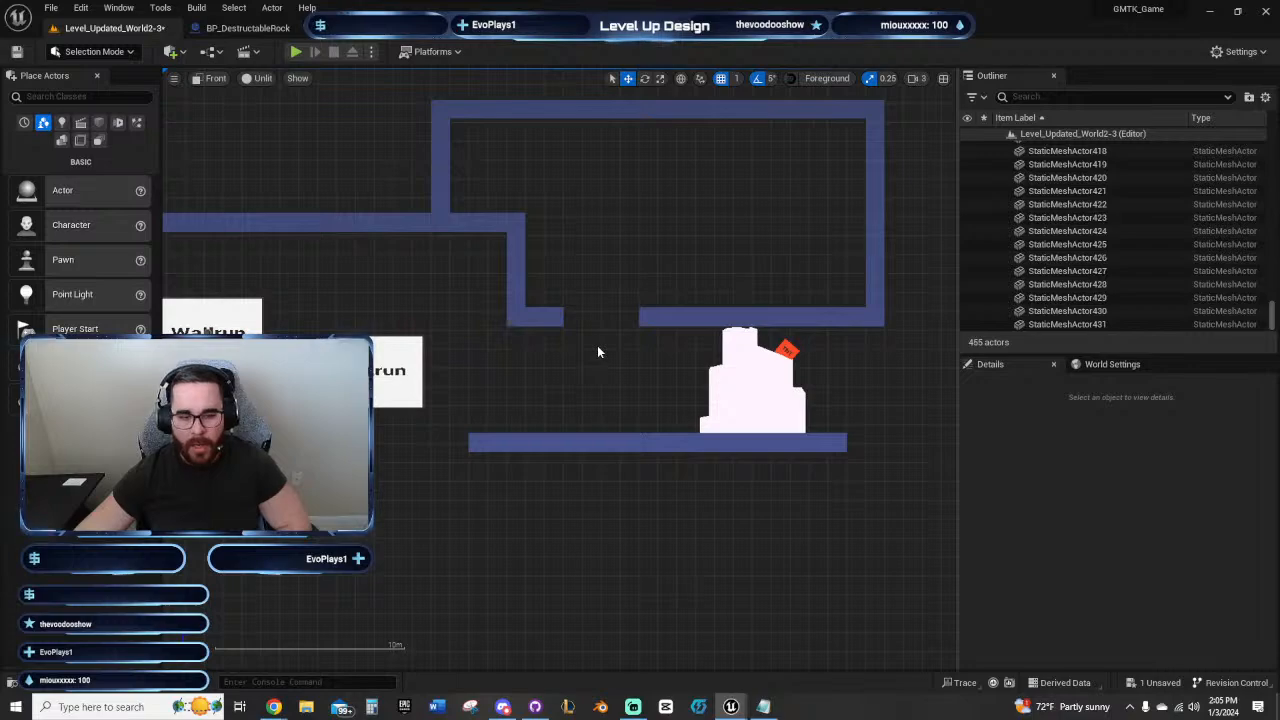
# Step: Minimize the level editor, launch the Déjà Drift game from the desktop, and open its level selection
pyautogui.click(1207, 12)
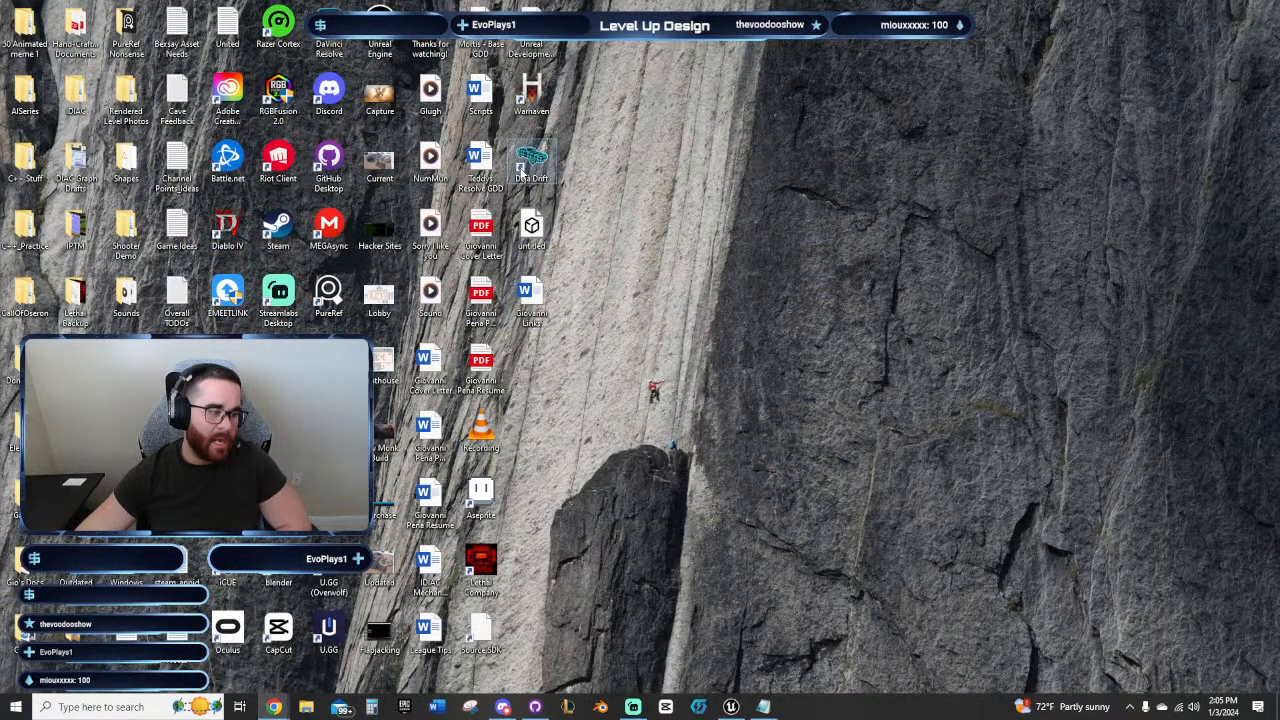
pyautogui.doubleClick(528, 166)
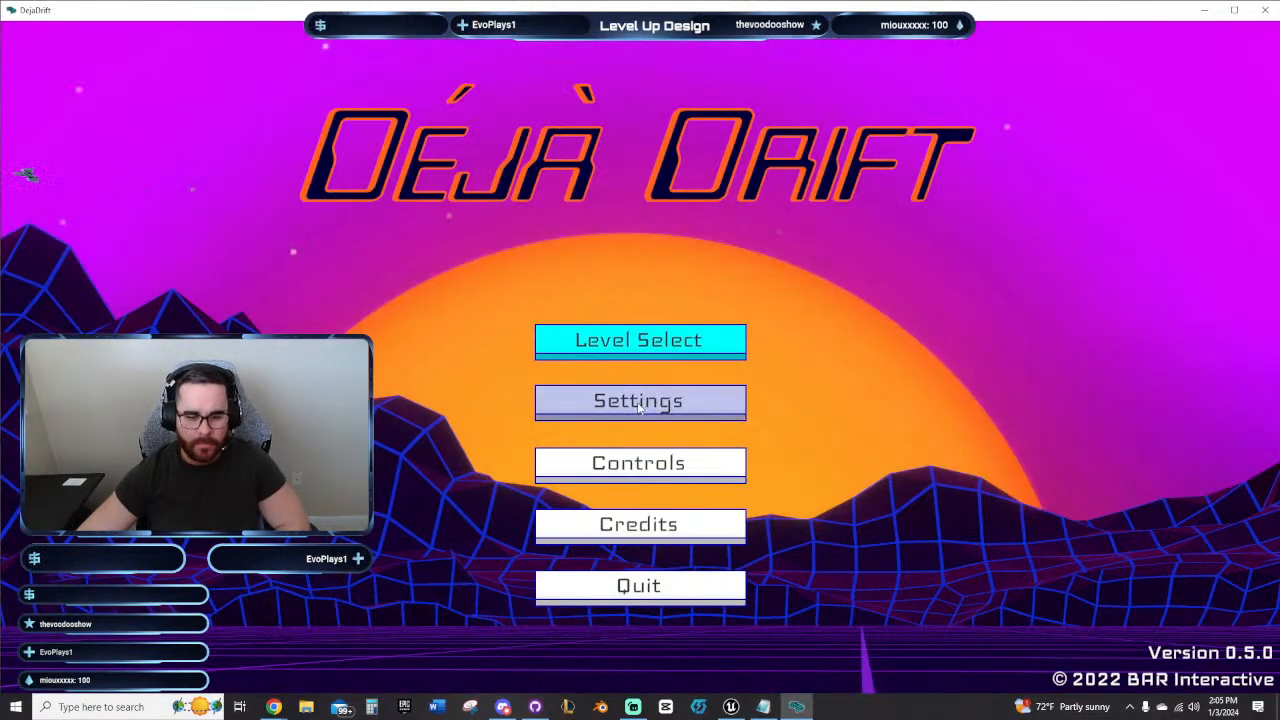
pyautogui.click(633, 343)
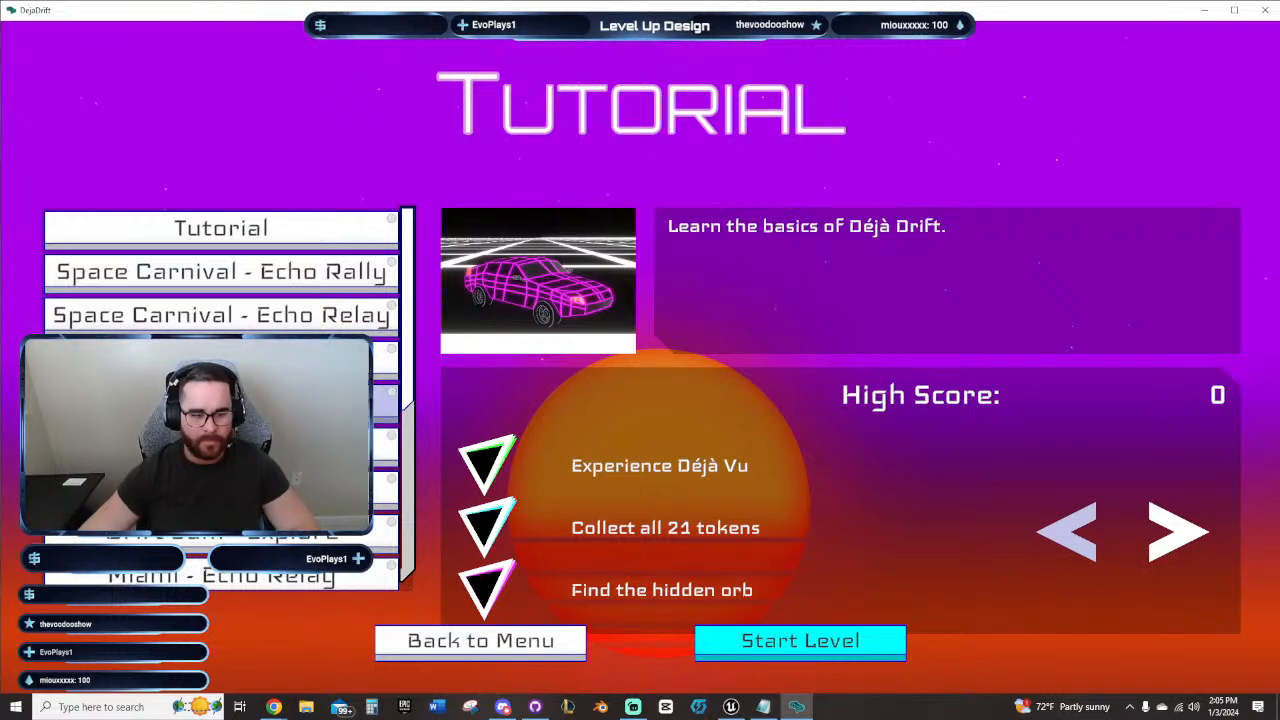
# Step: Look through the Déjà Drift levels, including Drift Jam - Rush Rally, and select Space Carnival - Echo Rally
pyautogui.click(260, 361)
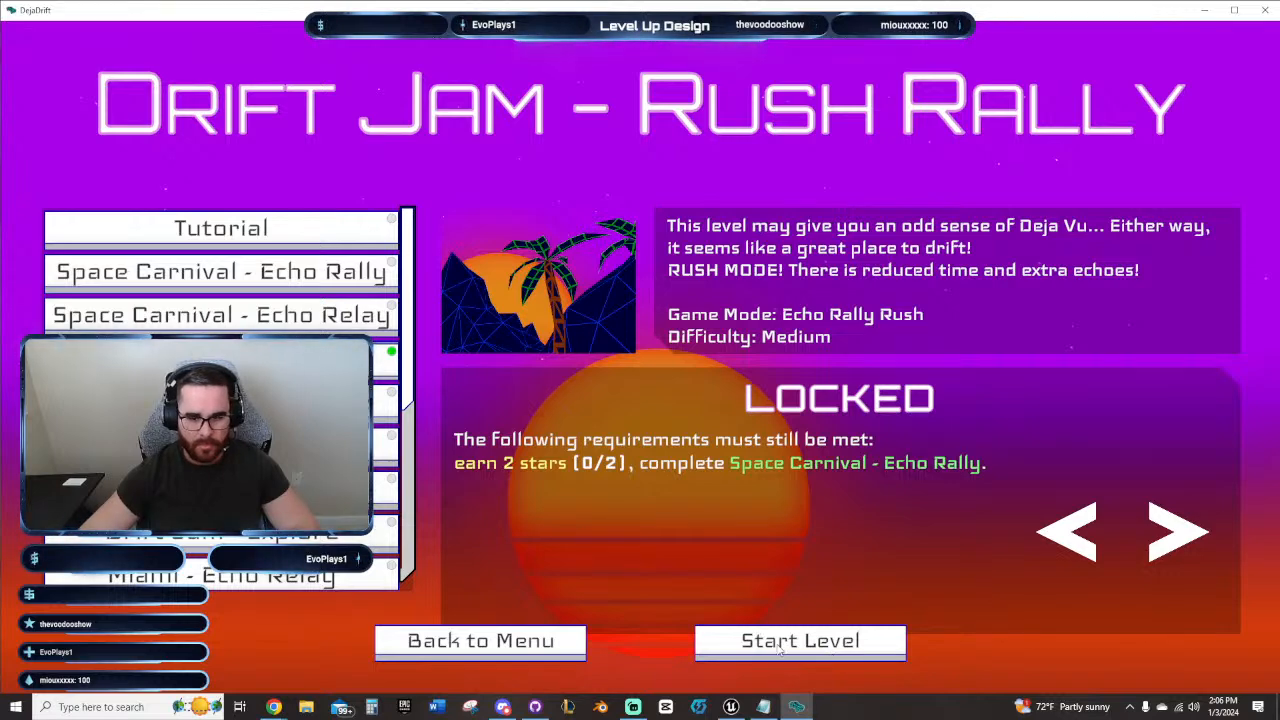
pyautogui.click(290, 316)
pyautogui.click(288, 287)
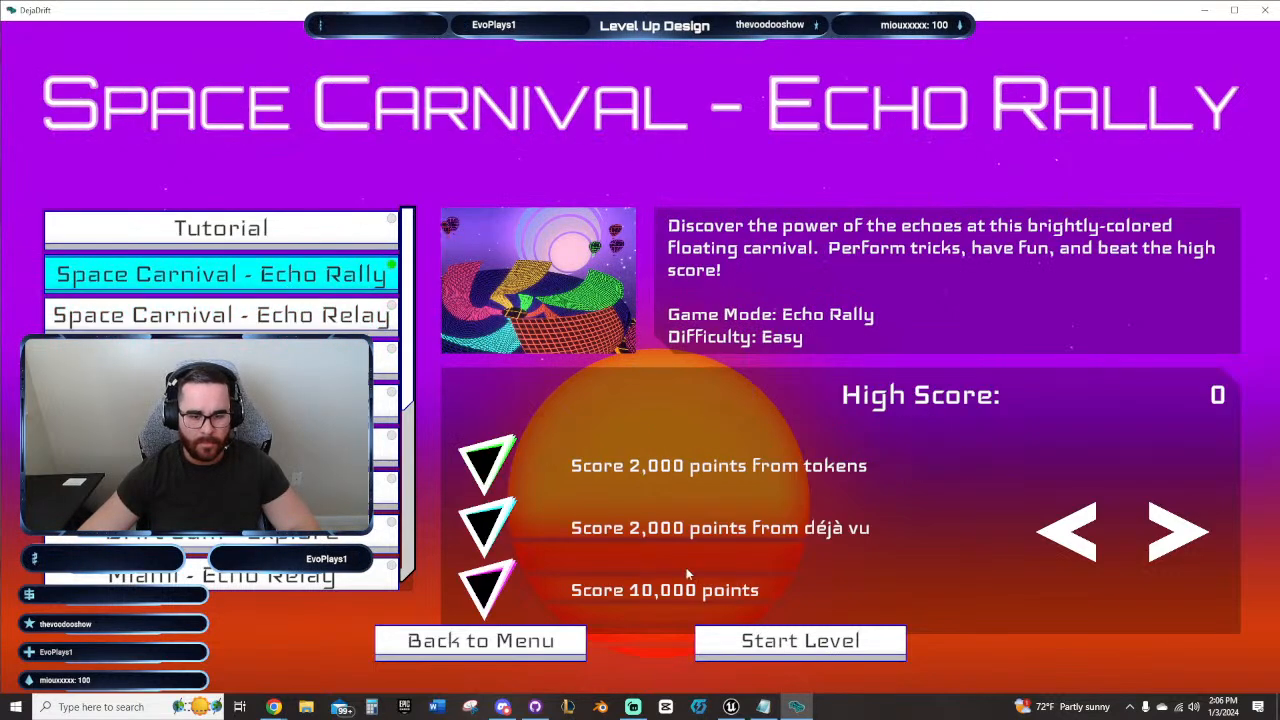
# Step: Return to the Déjà Drift main menu and lower the music volume to about half in the settings
pyautogui.click(466, 640)
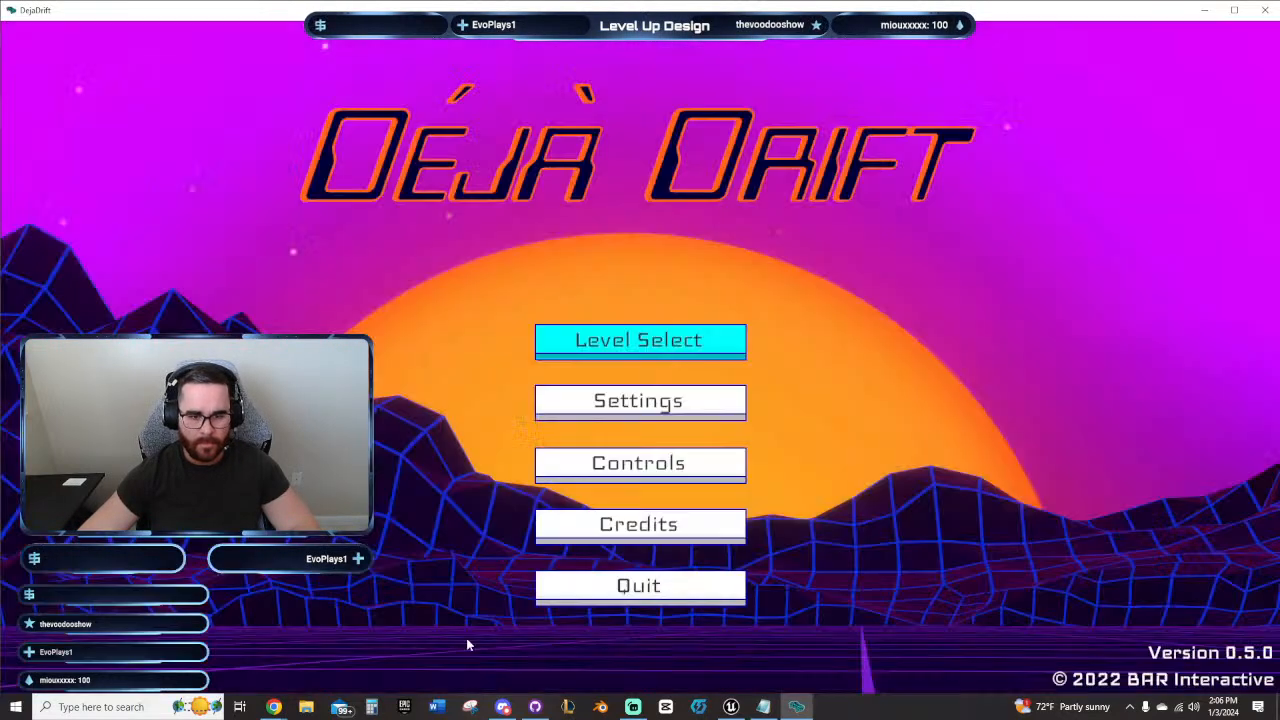
pyautogui.click(655, 412)
pyautogui.moveTo(902, 306); pyautogui.dragTo(797, 308)
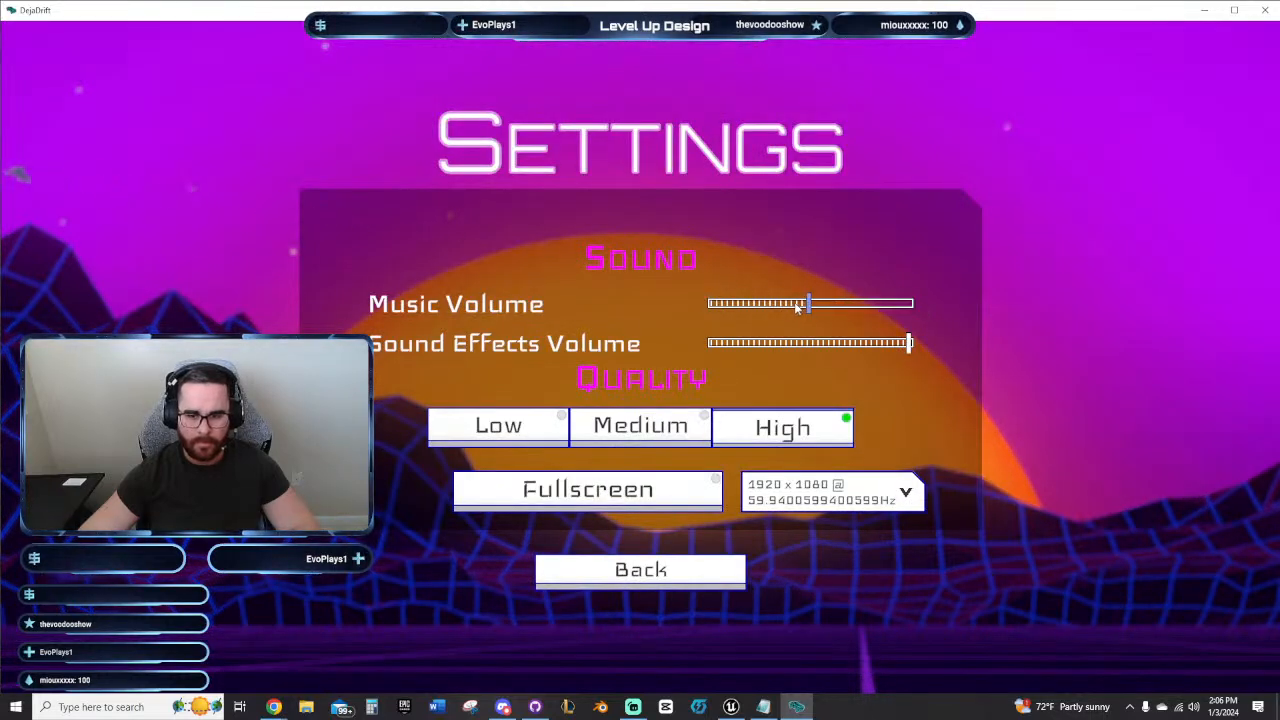
pyautogui.click(666, 568)
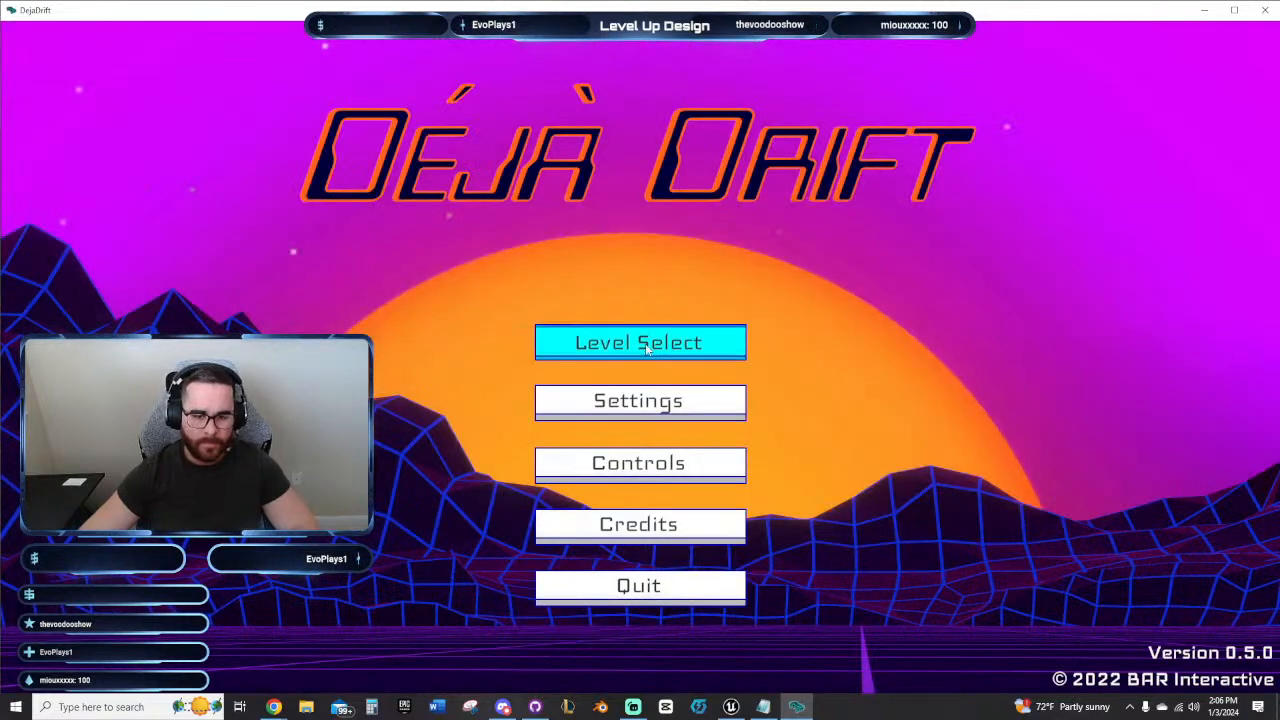
# Step: Choose Space Carnival - Echo Rally in the level selection, start the level, and dismiss its introduction
pyautogui.click(666, 338)
pyautogui.click(265, 316)
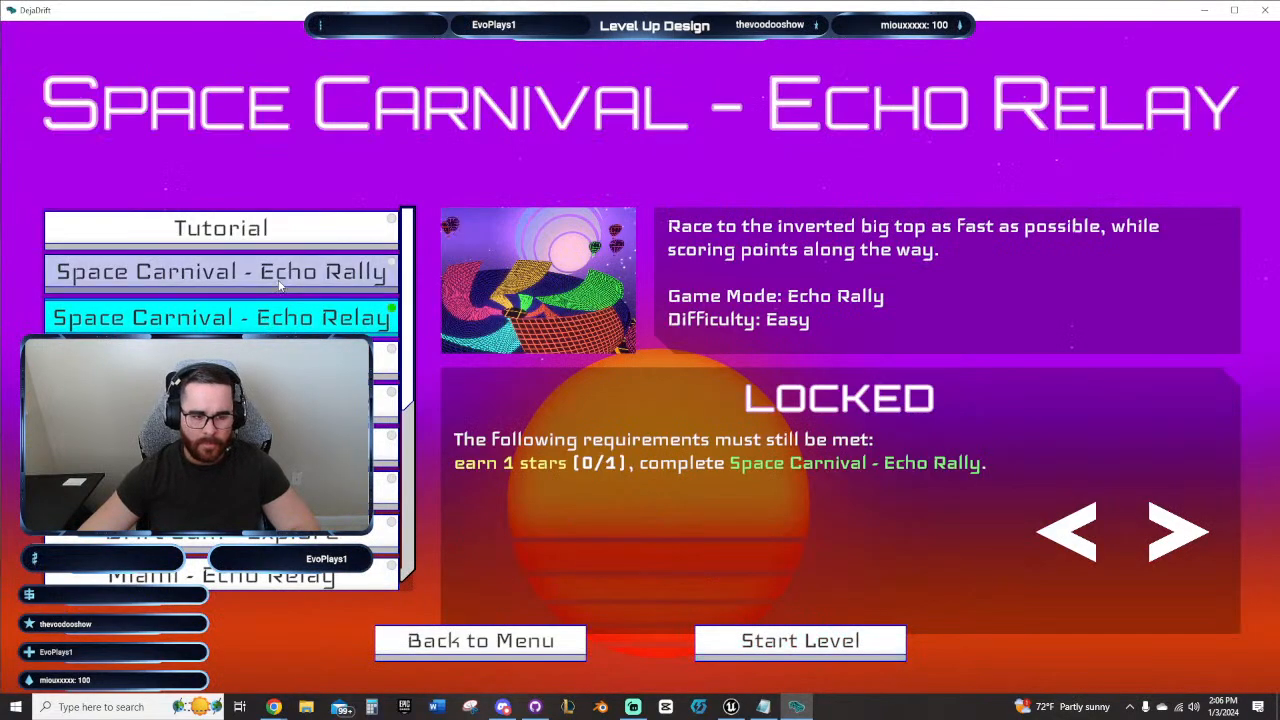
pyautogui.click(280, 287)
pyautogui.click(805, 645)
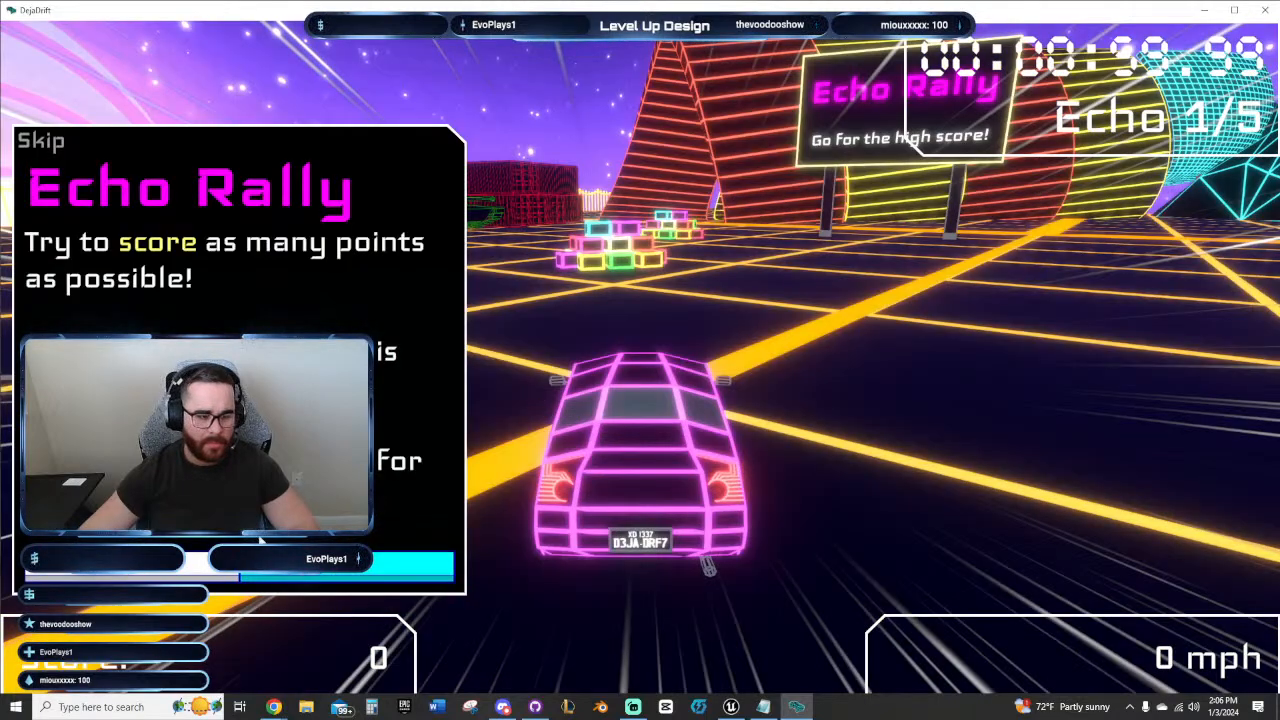
pyautogui.click(340, 576)
# Step: Drive the car through the striped loop structure in Echo Rally and back out onto the open grid
pyautogui.press('w')
pyautogui.press('a')
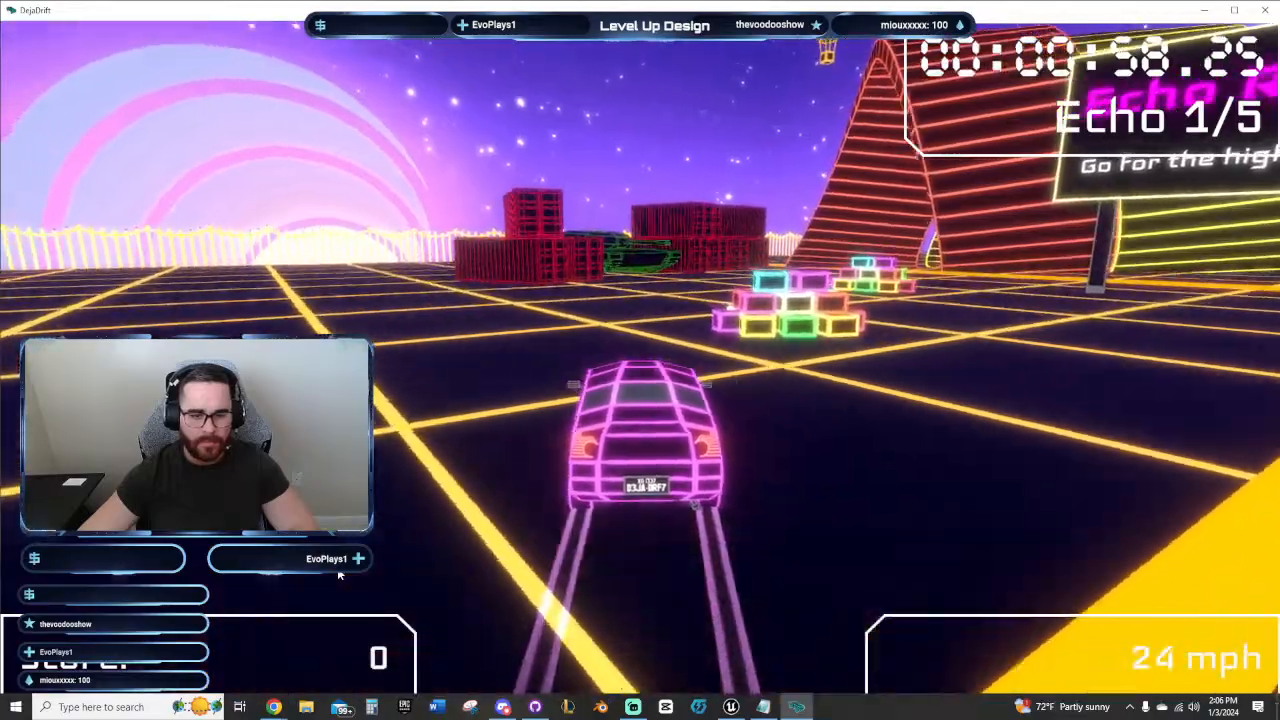
pyautogui.press('d')
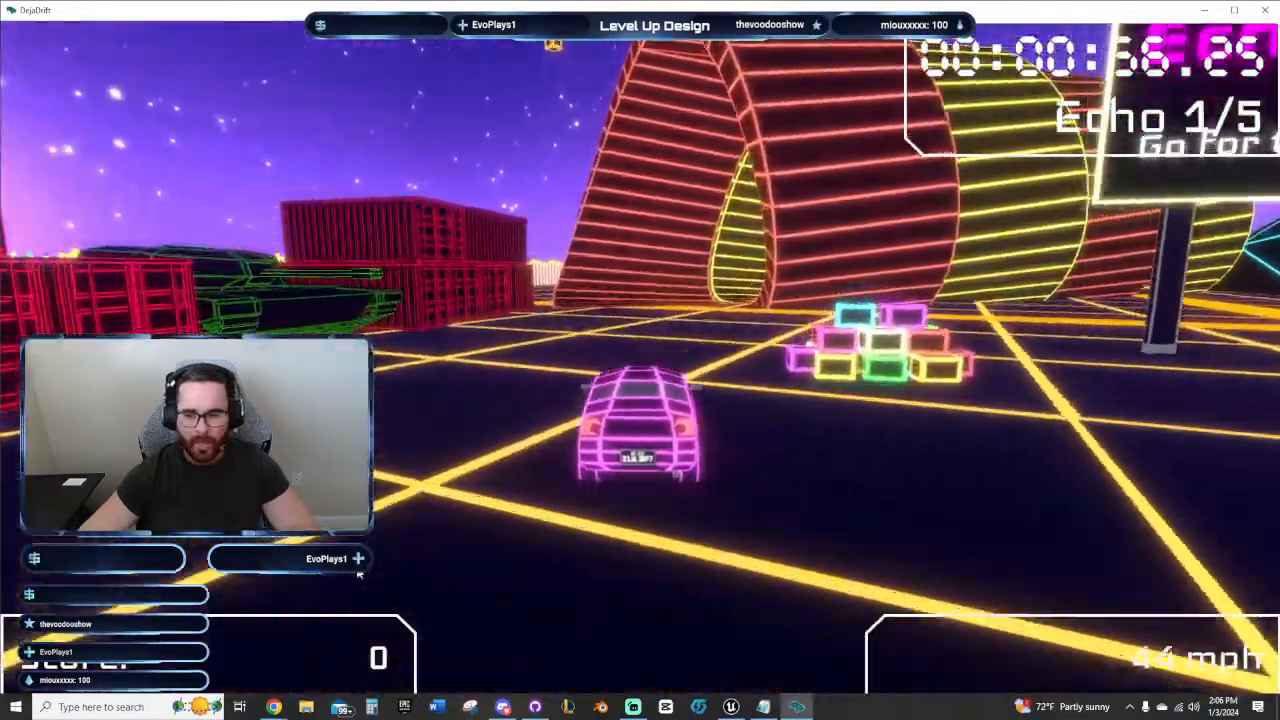
pyautogui.press('a')
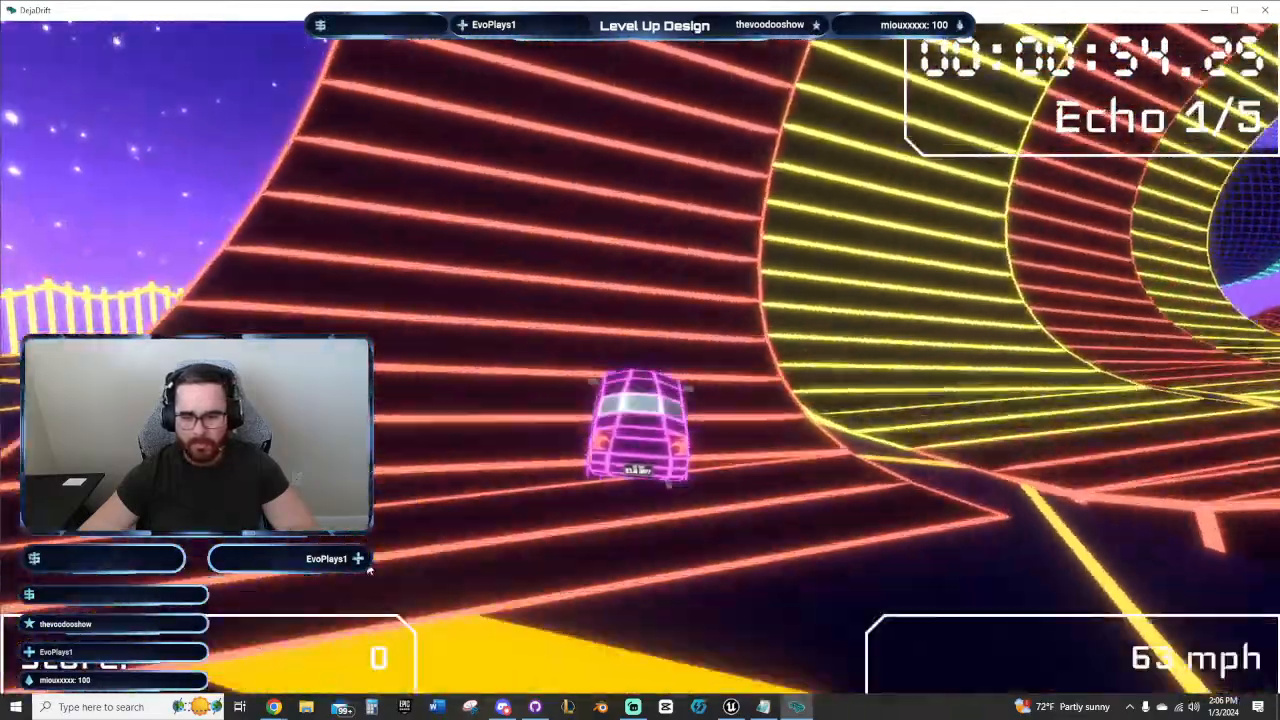
pyautogui.press('d')
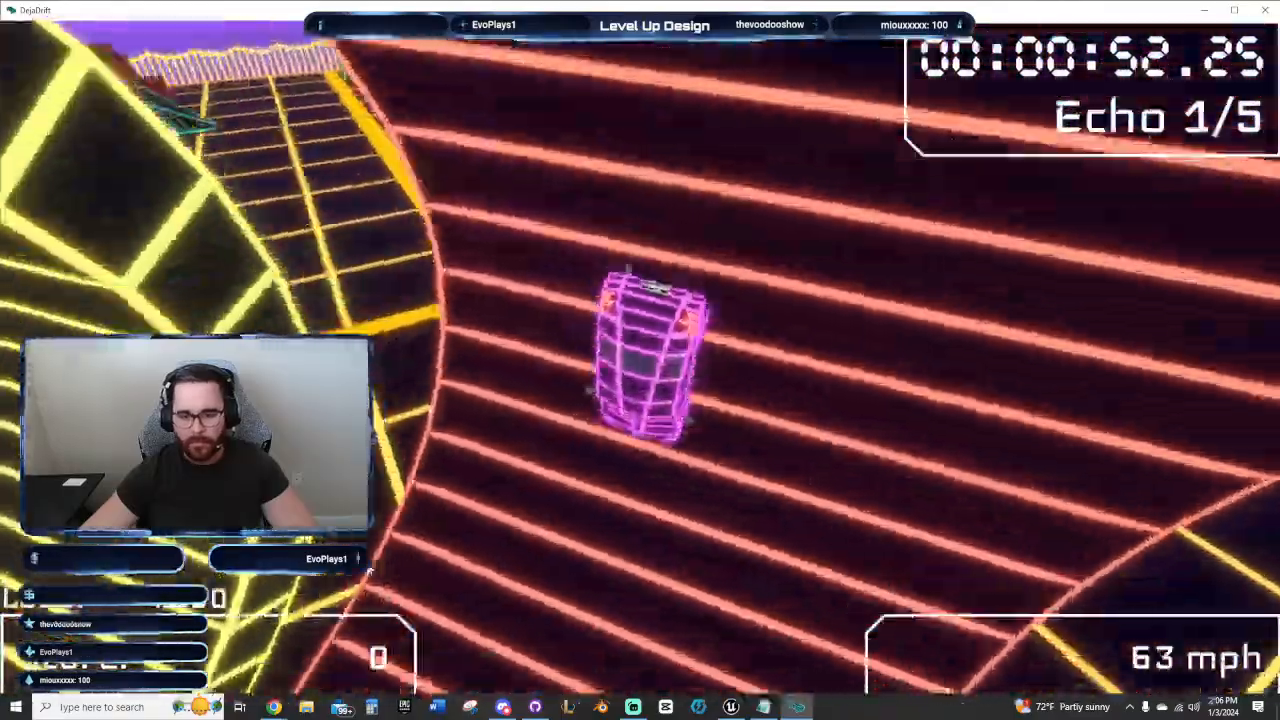
pyautogui.press('a')
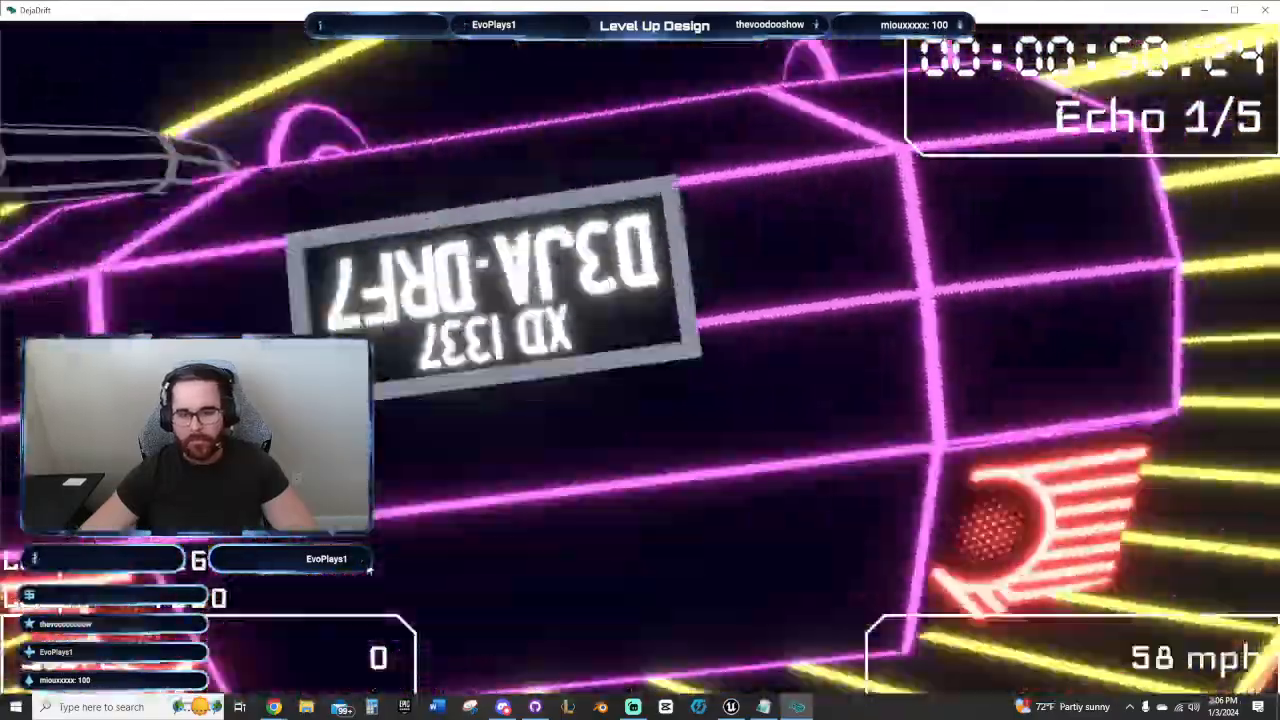
pyautogui.press('w')
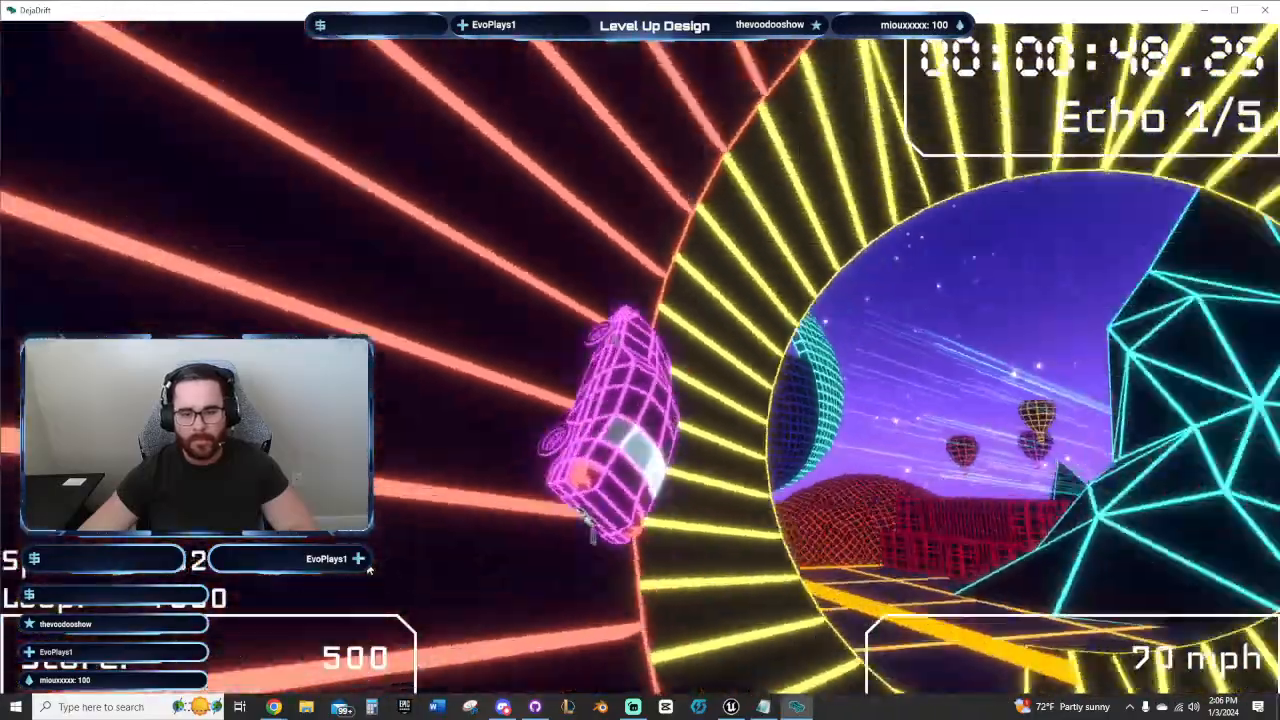
pyautogui.press('d')
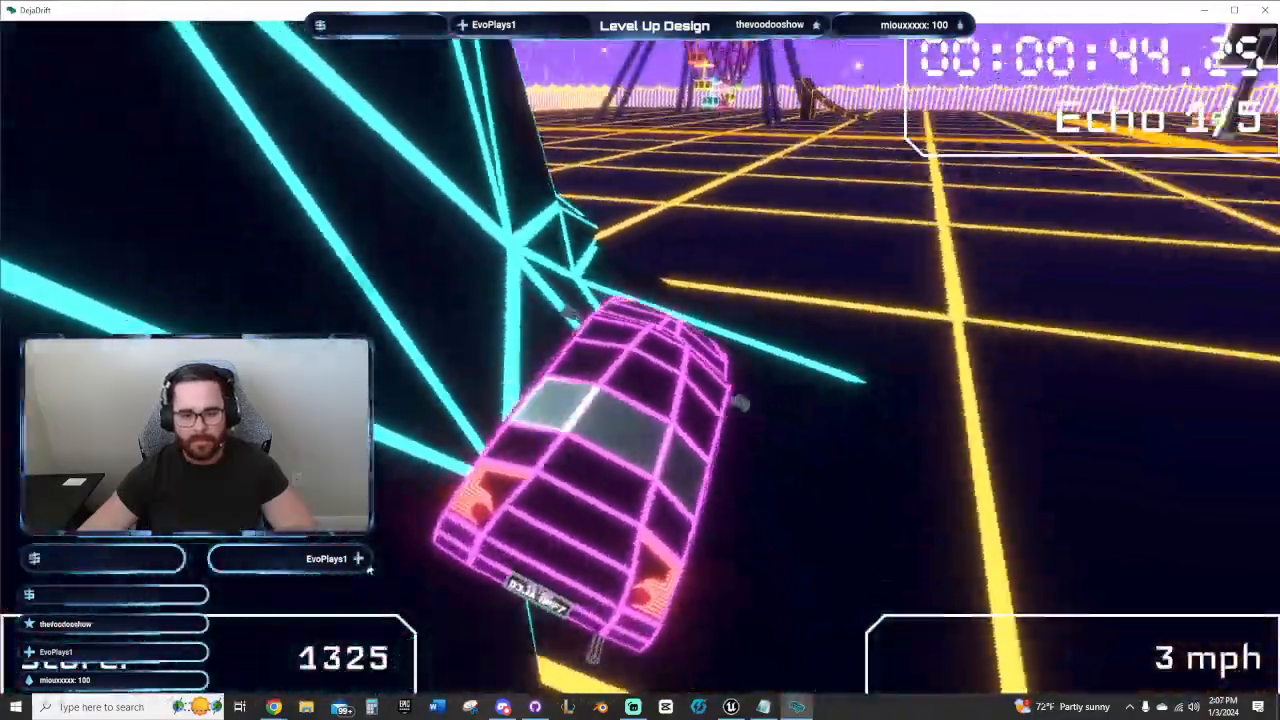
pyautogui.press('w')
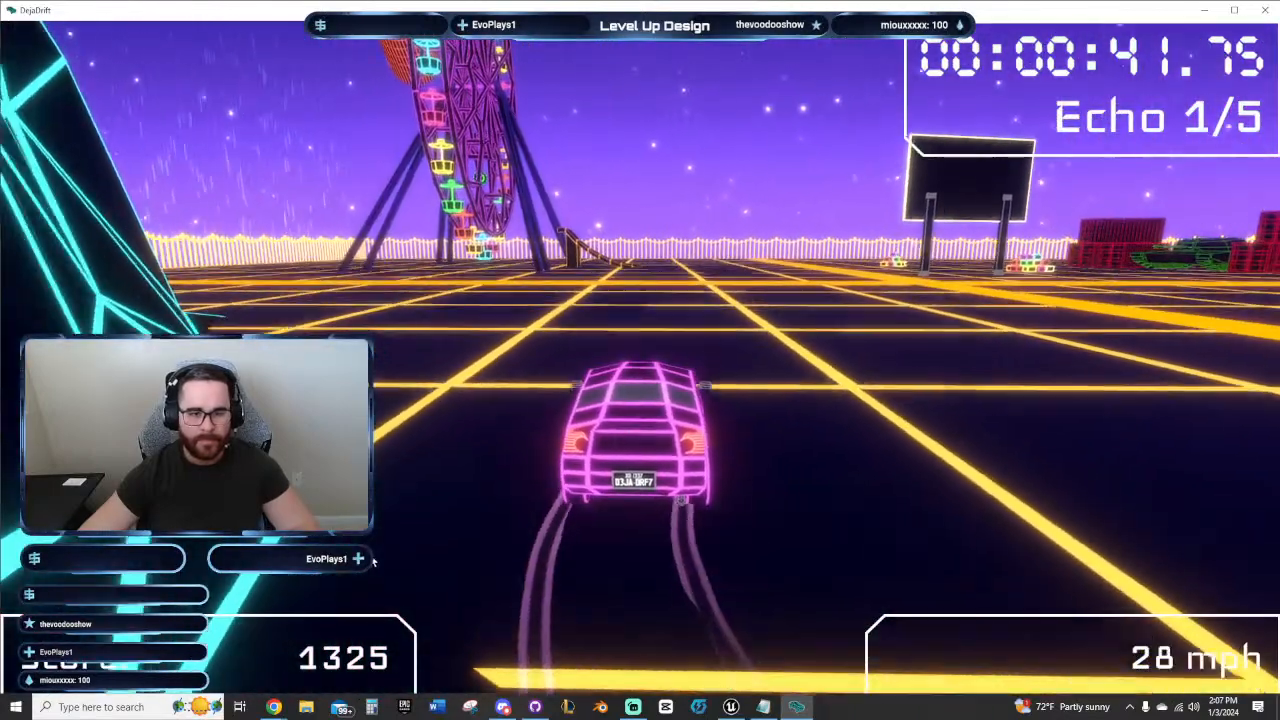
# Step: Quit the Echo Rally run, close Déjà Drift, and bring the Unreal level editor back up
pyautogui.press('Escape')
pyautogui.click(854, 298)
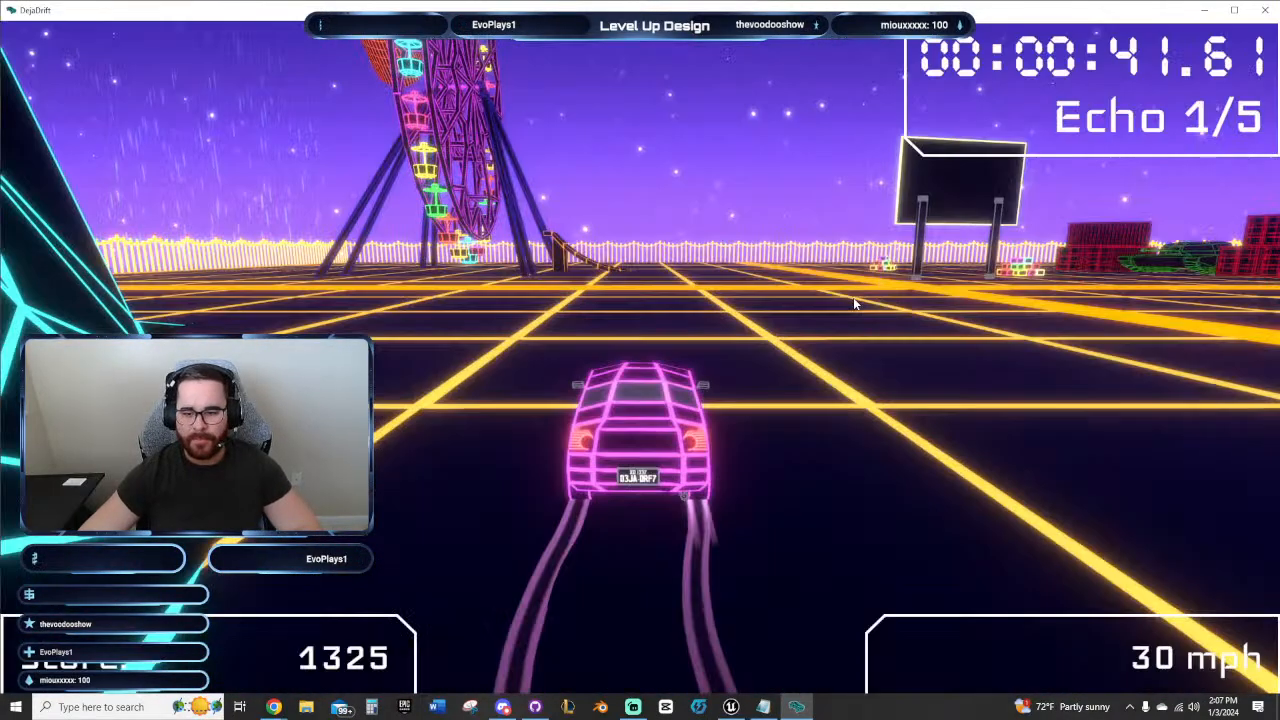
pyautogui.click(450, 639)
pyautogui.click(547, 584)
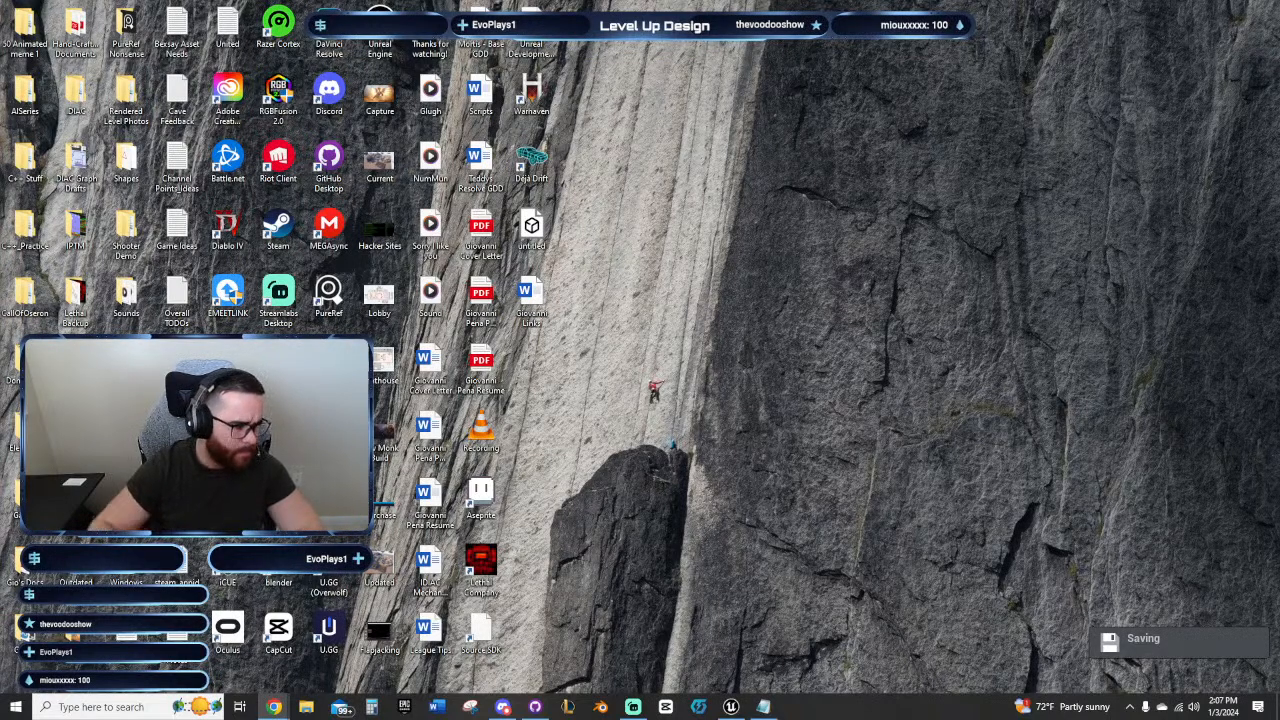
pyautogui.click(600, 512)
pyautogui.click(765, 706)
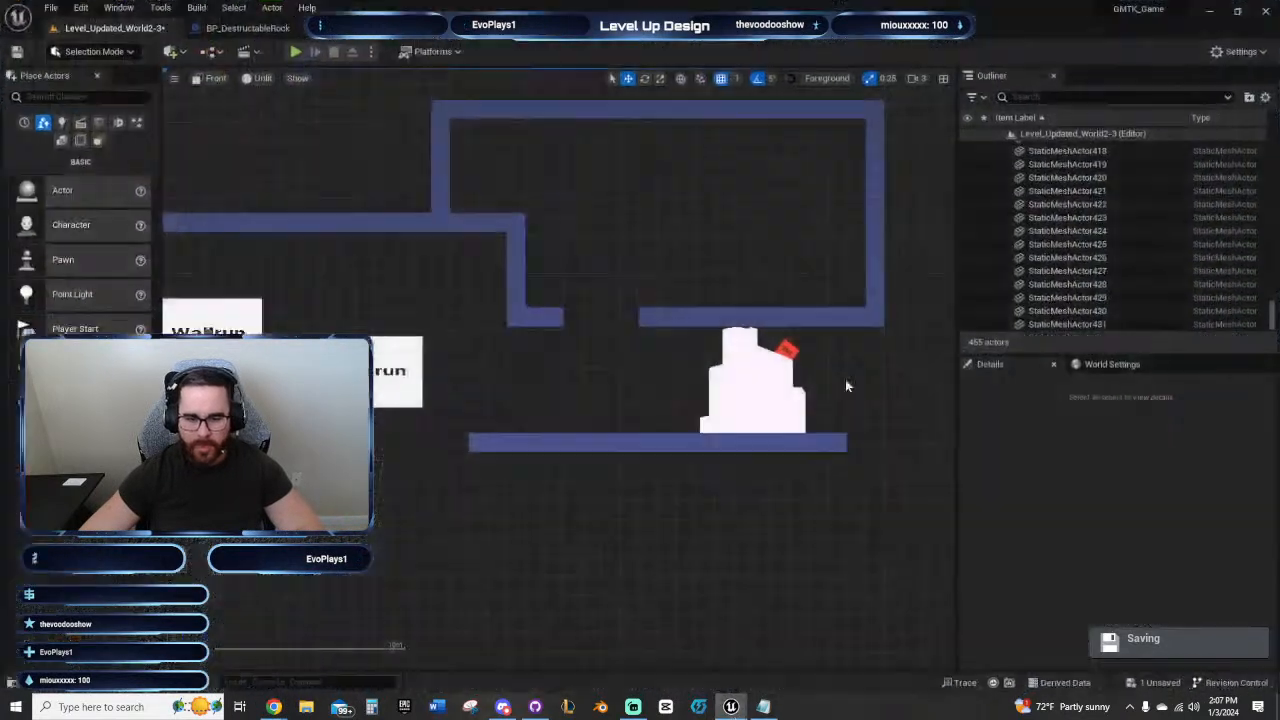
pyautogui.moveTo(498, 437); pyautogui.dragTo(512, 465, button='right')
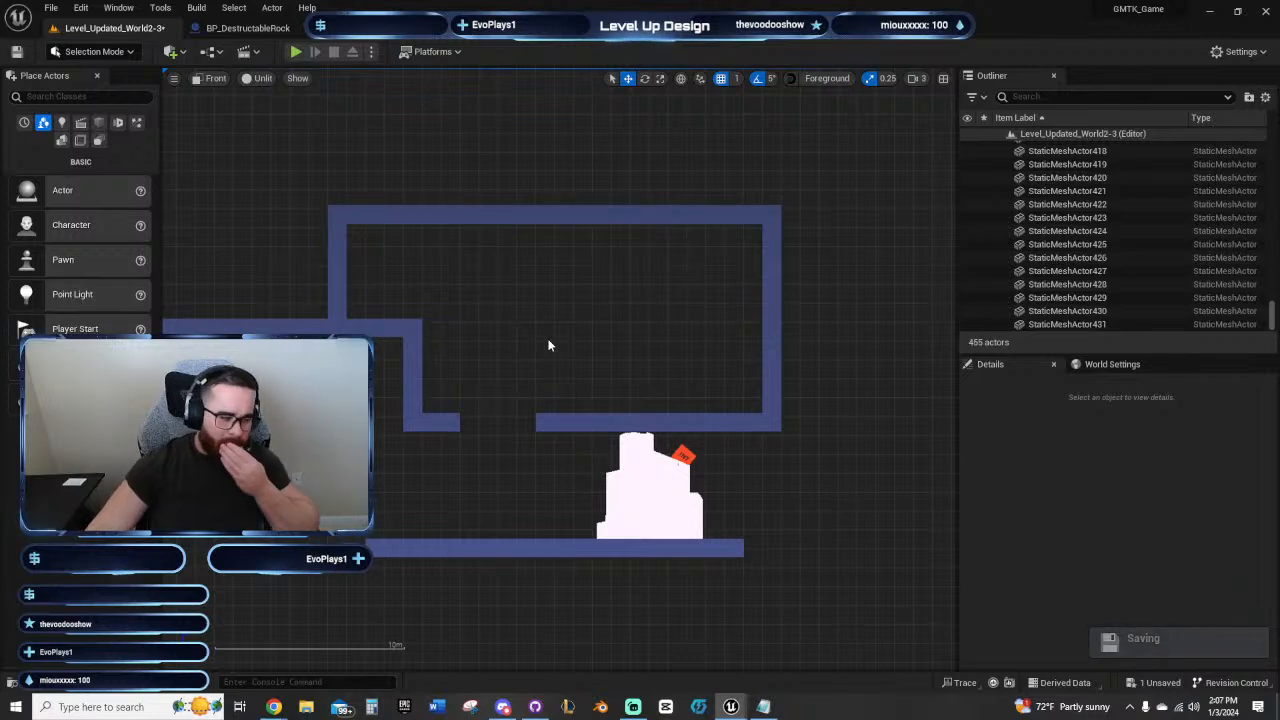
pyautogui.moveTo(549, 341); pyautogui.dragTo(521, 356, button='right')
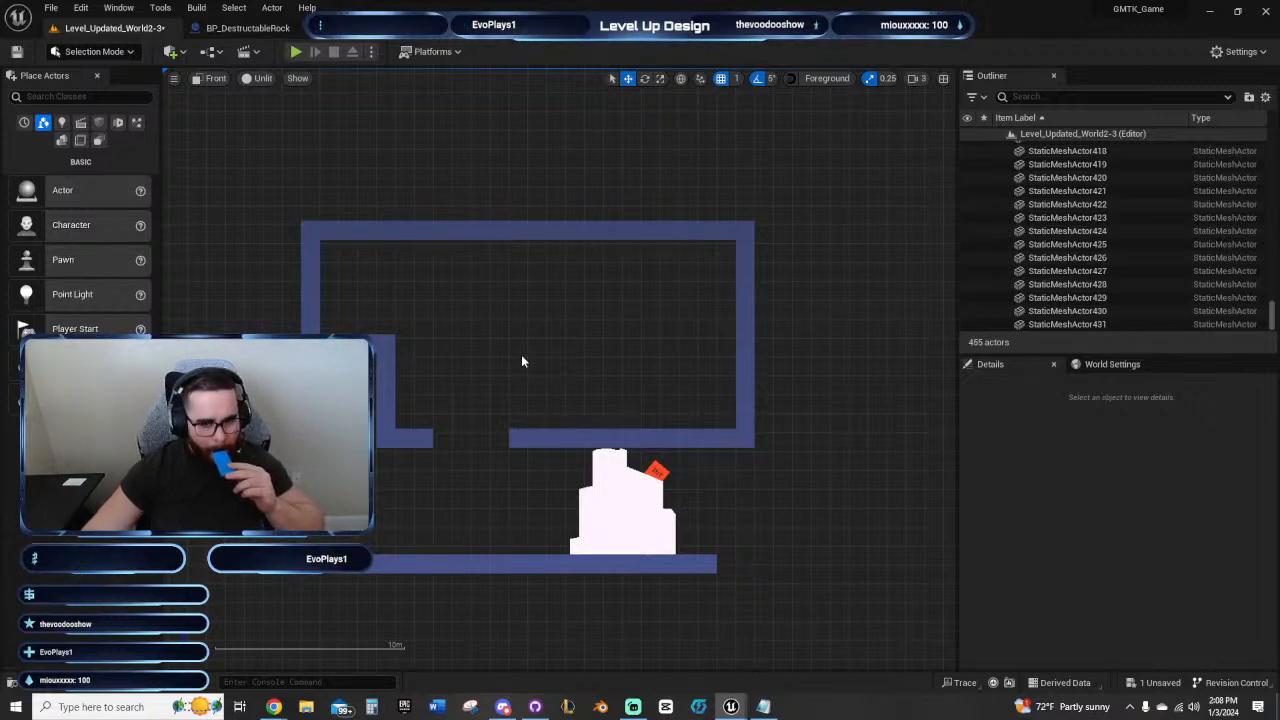
pyautogui.moveTo(523, 360); pyautogui.dragTo(608, 381, button='right')
pyautogui.scroll(2, 611, 340)
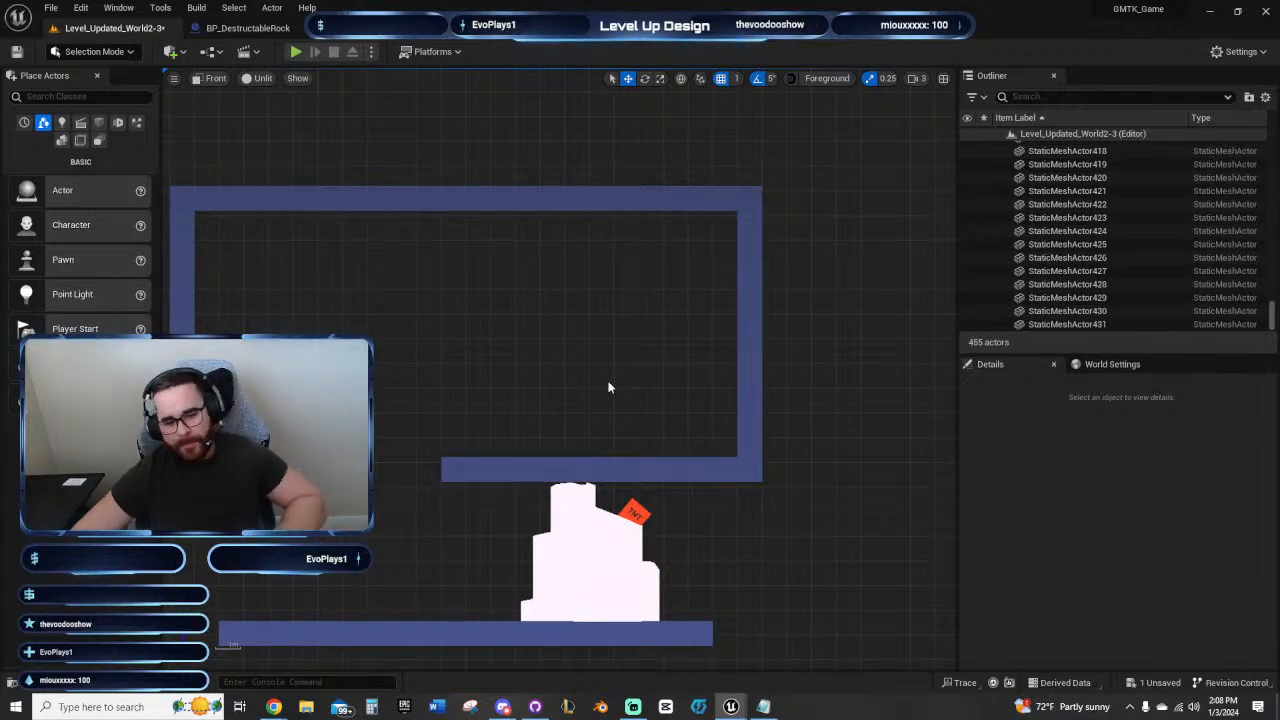
# Step: Duplicate the flammable fuse of the first TNT rock, place the copy at Y -2626, and deselect it
pyautogui.scroll(-6, 608, 387)
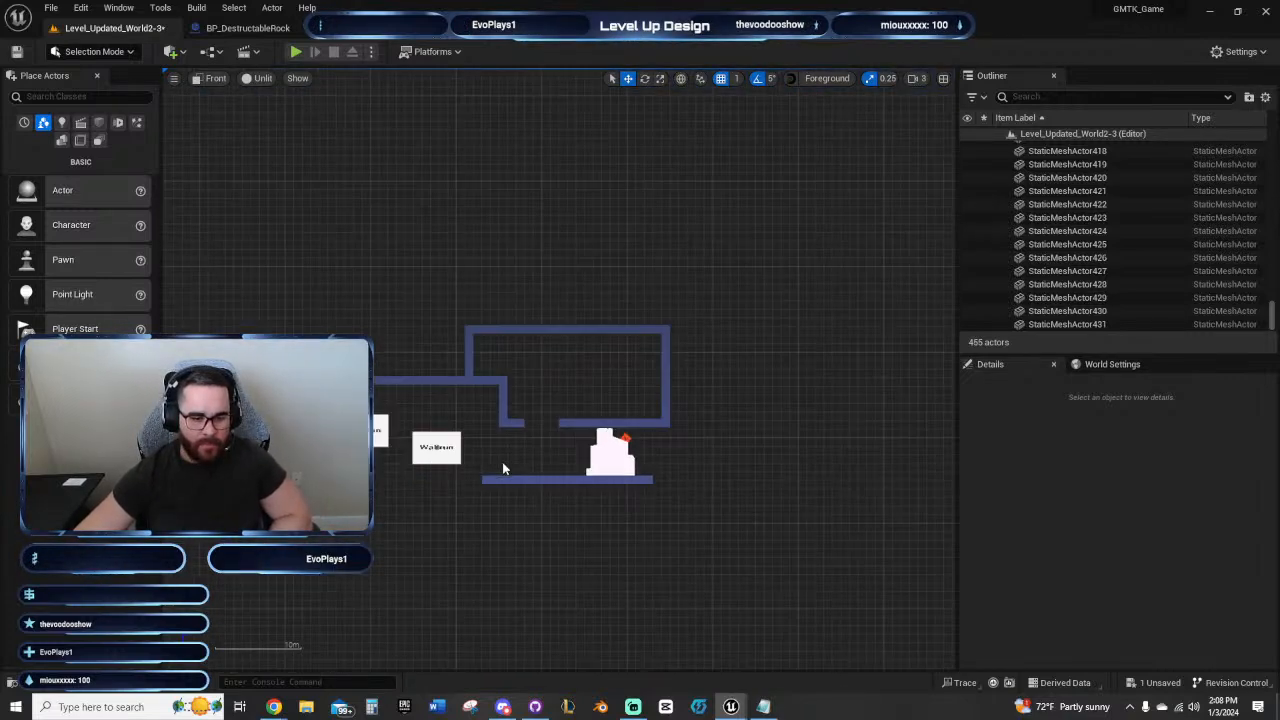
pyautogui.scroll(-3, 503, 468)
pyautogui.moveTo(440, 533); pyautogui.dragTo(950, 335, button='right')
pyautogui.scroll(8, 482, 406)
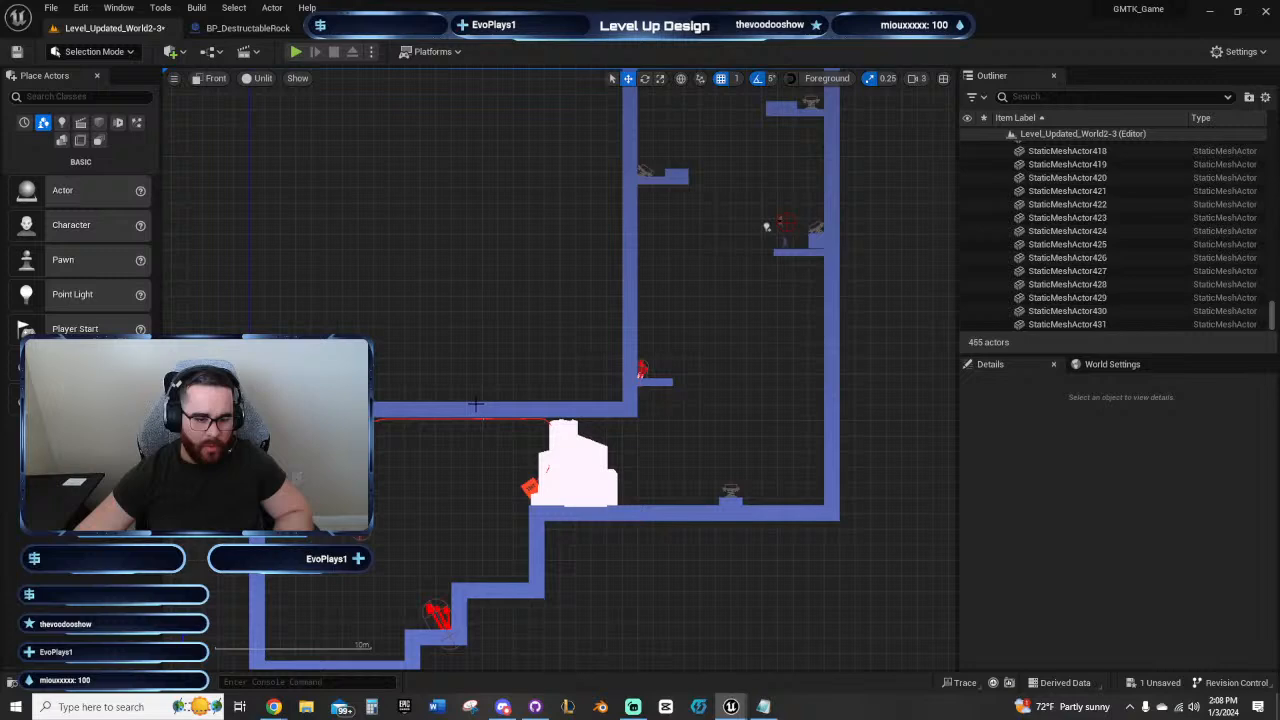
pyautogui.click(349, 540)
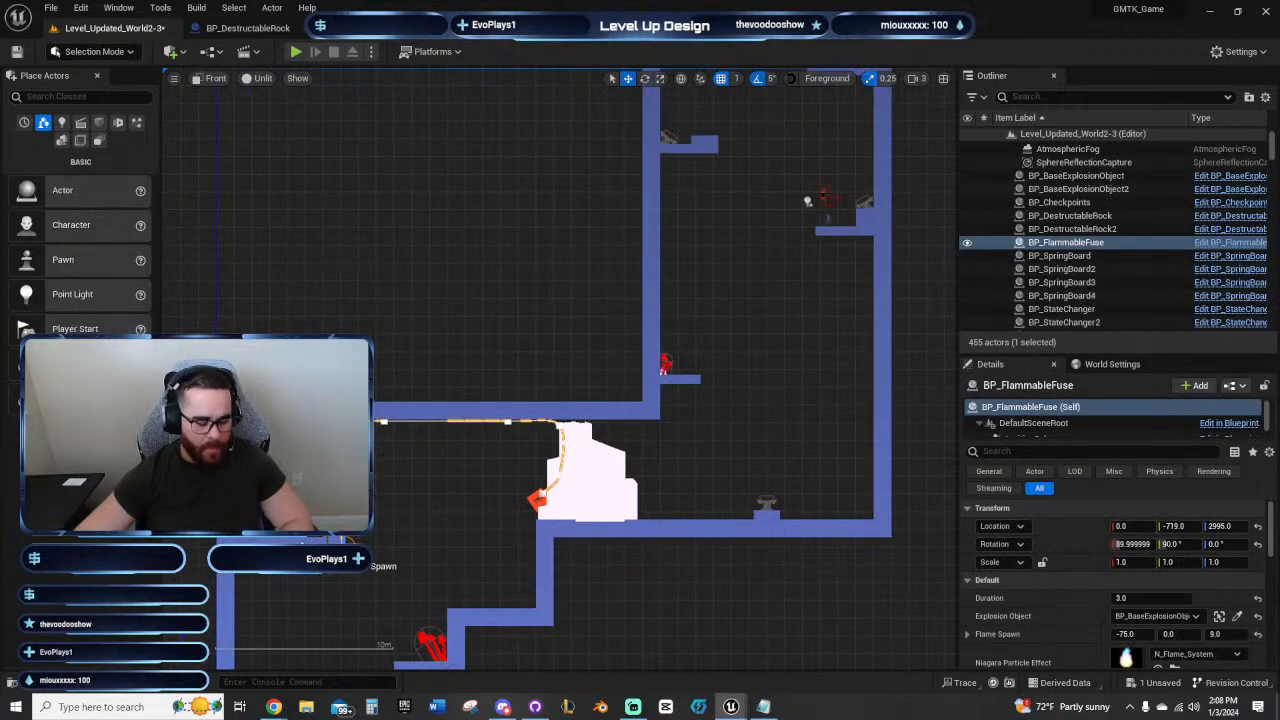
pyautogui.keyDown('alt'); pyautogui.moveTo(424, 560); pyautogui.dragTo(712, 560); pyautogui.keyUp('alt')
pyautogui.keyDown('alt'); pyautogui.moveTo(604, 547); pyautogui.dragTo(654, 547); pyautogui.keyUp('alt')
pyautogui.click(714, 478)
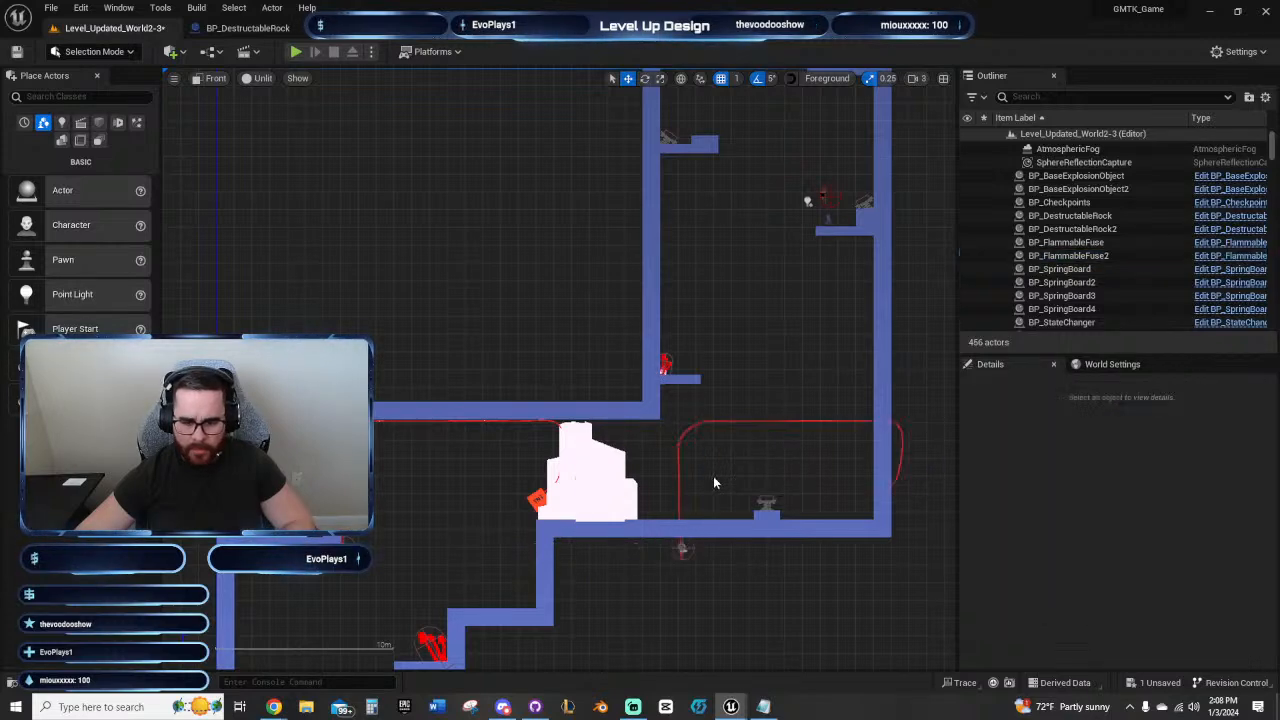
# Step: Delete the spline points along the far bend and far end of the top run on the duplicated fuse
pyautogui.moveTo(757, 467); pyautogui.dragTo(535, 459, button='right')
pyautogui.click(461, 546)
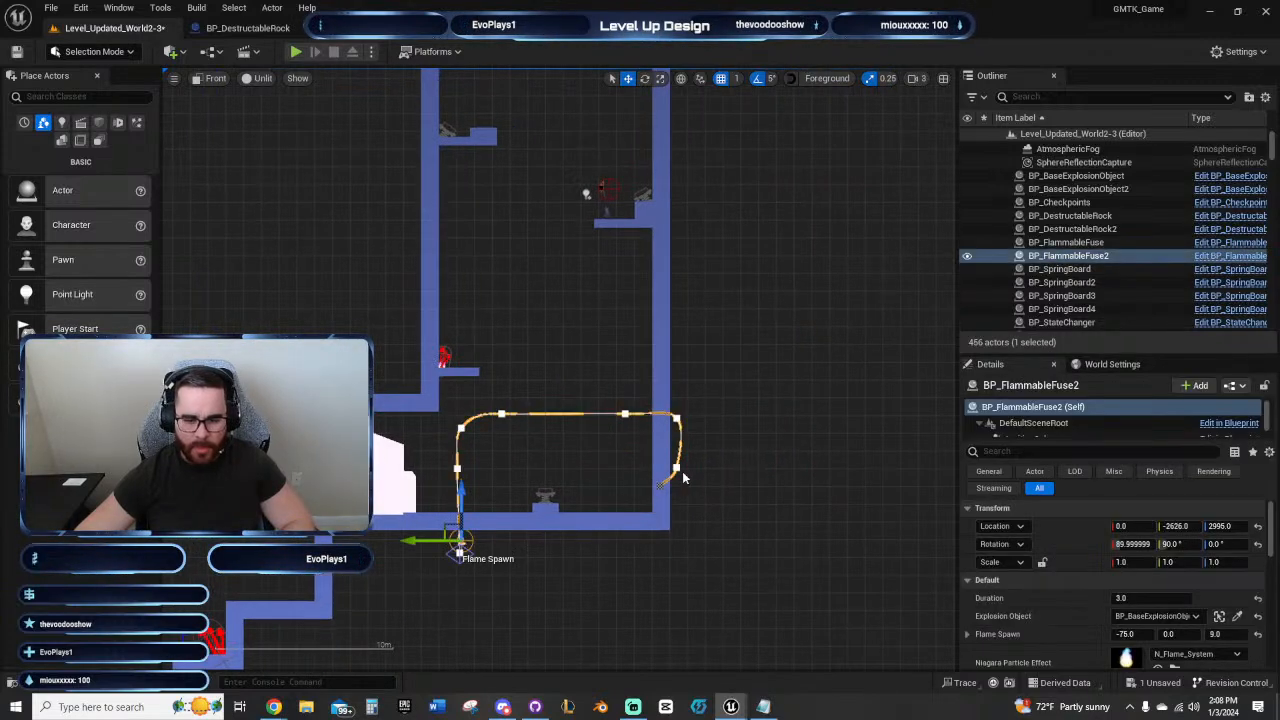
pyautogui.scroll(3, 685, 473)
pyautogui.moveTo(685, 473); pyautogui.dragTo(716, 482, button='right')
pyautogui.click(709, 463)
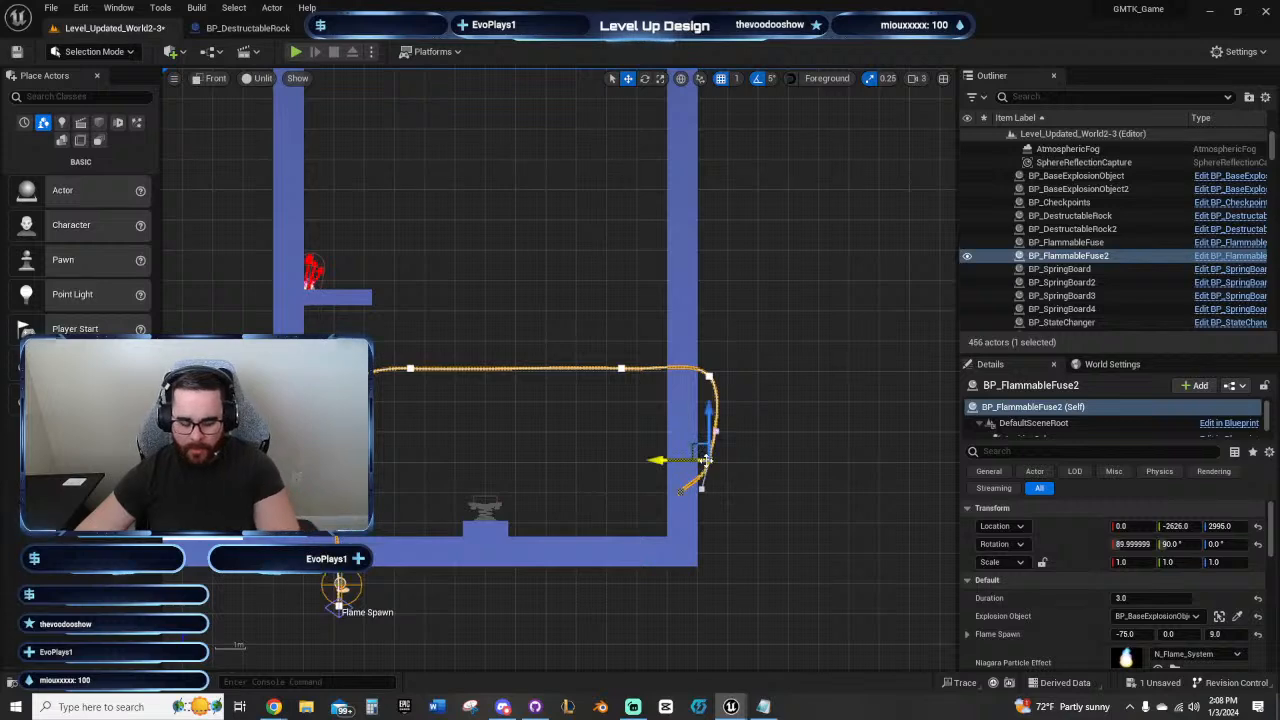
pyautogui.press('Delete')
pyautogui.click(708, 375)
pyautogui.press('Delete')
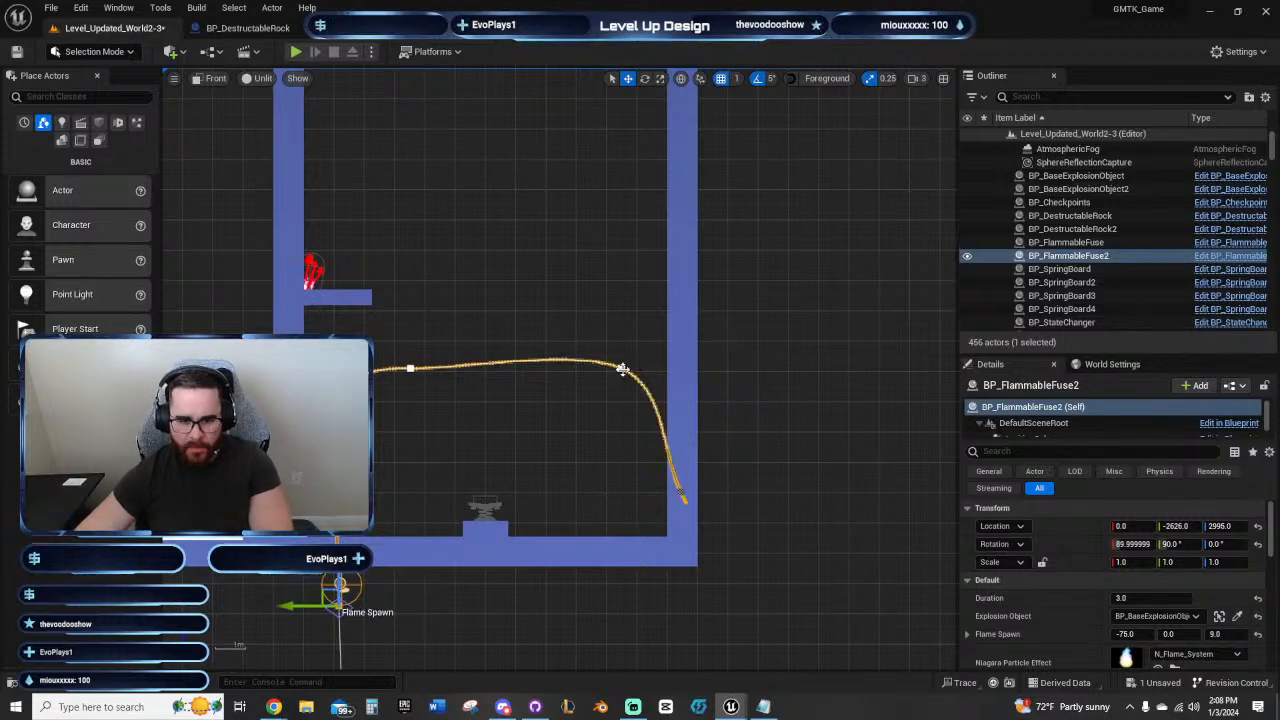
pyautogui.click(621, 369)
pyautogui.press('Delete')
# Step: Delete the remaining intermediate spline points so the fuse copy runs straight between its two end points, and deselect it
pyautogui.click(680, 496)
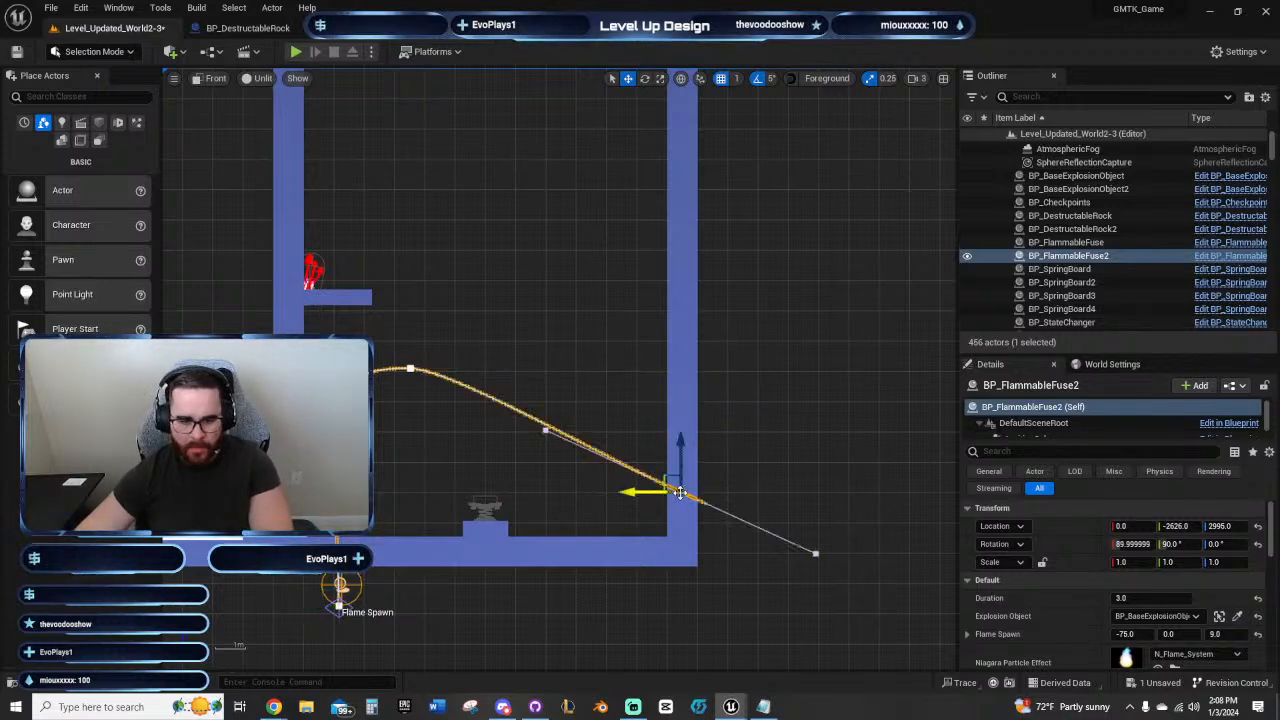
pyautogui.click(410, 371)
pyautogui.press('Delete')
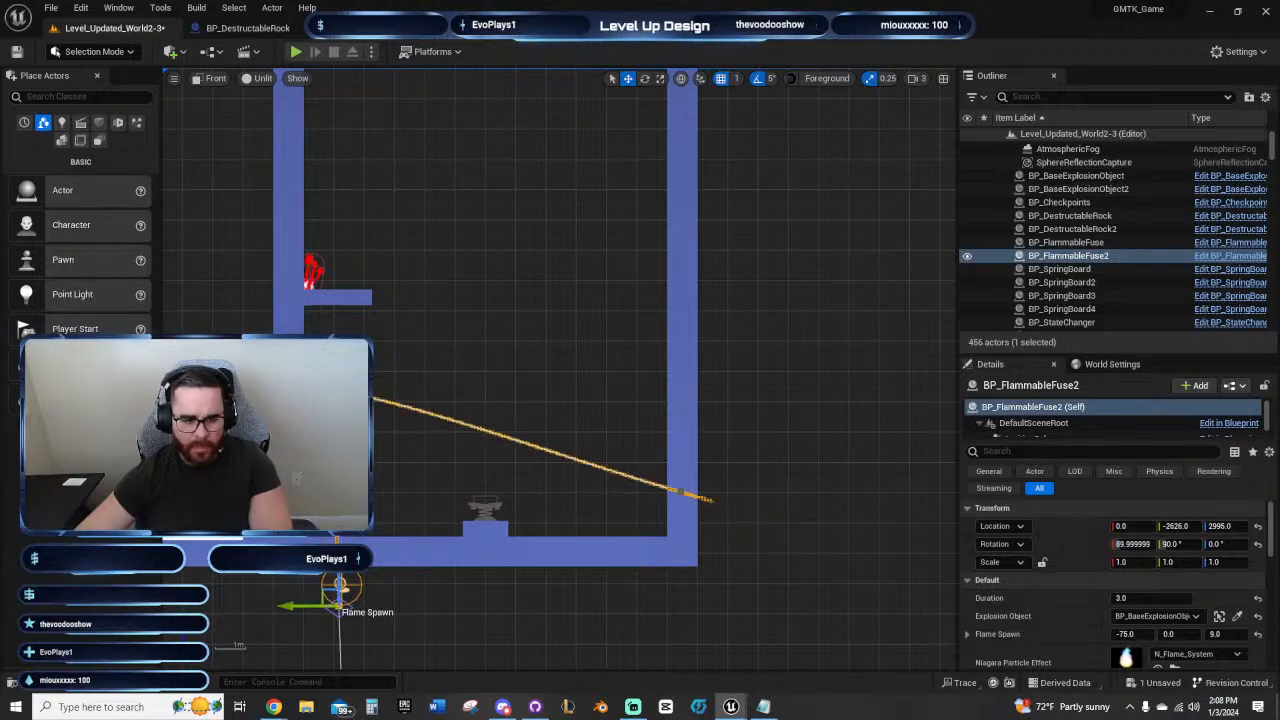
pyautogui.click(338, 388)
pyautogui.press('Delete')
pyautogui.click(338, 462)
pyautogui.press('Delete')
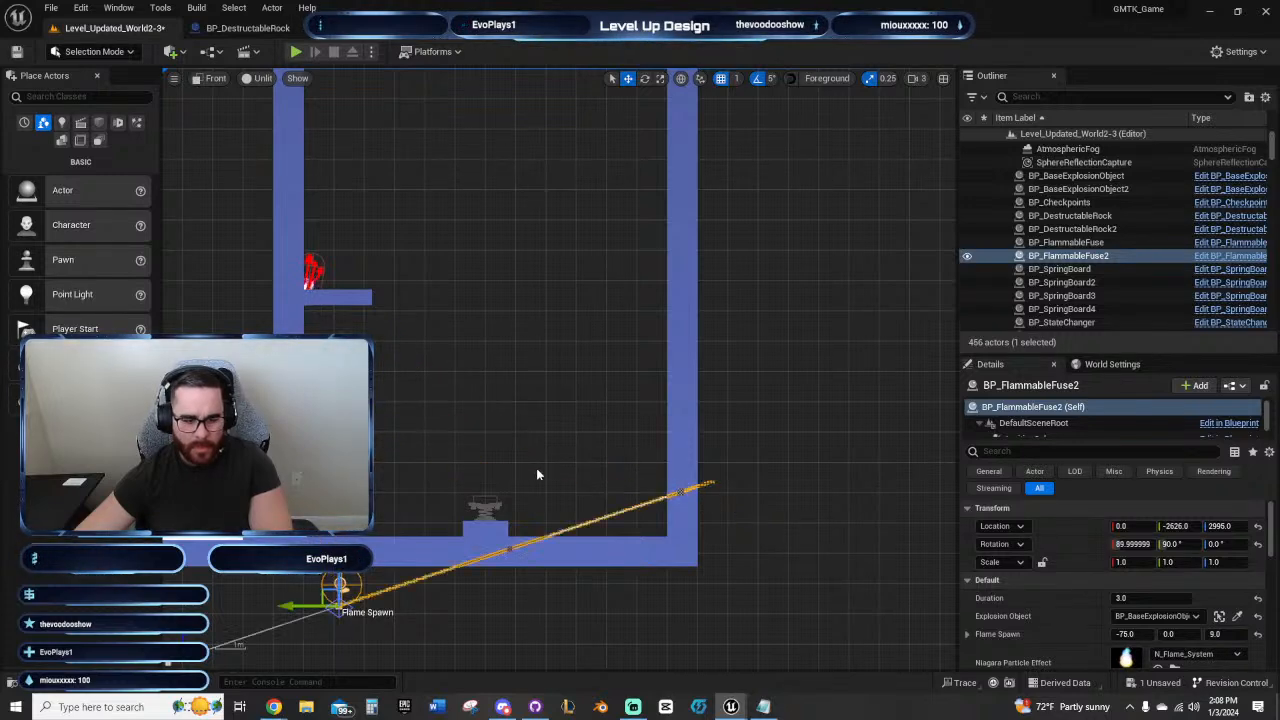
pyautogui.moveTo(571, 465); pyautogui.dragTo(523, 457, button='right')
pyautogui.scroll(-4, 506, 416)
pyautogui.click(506, 405)
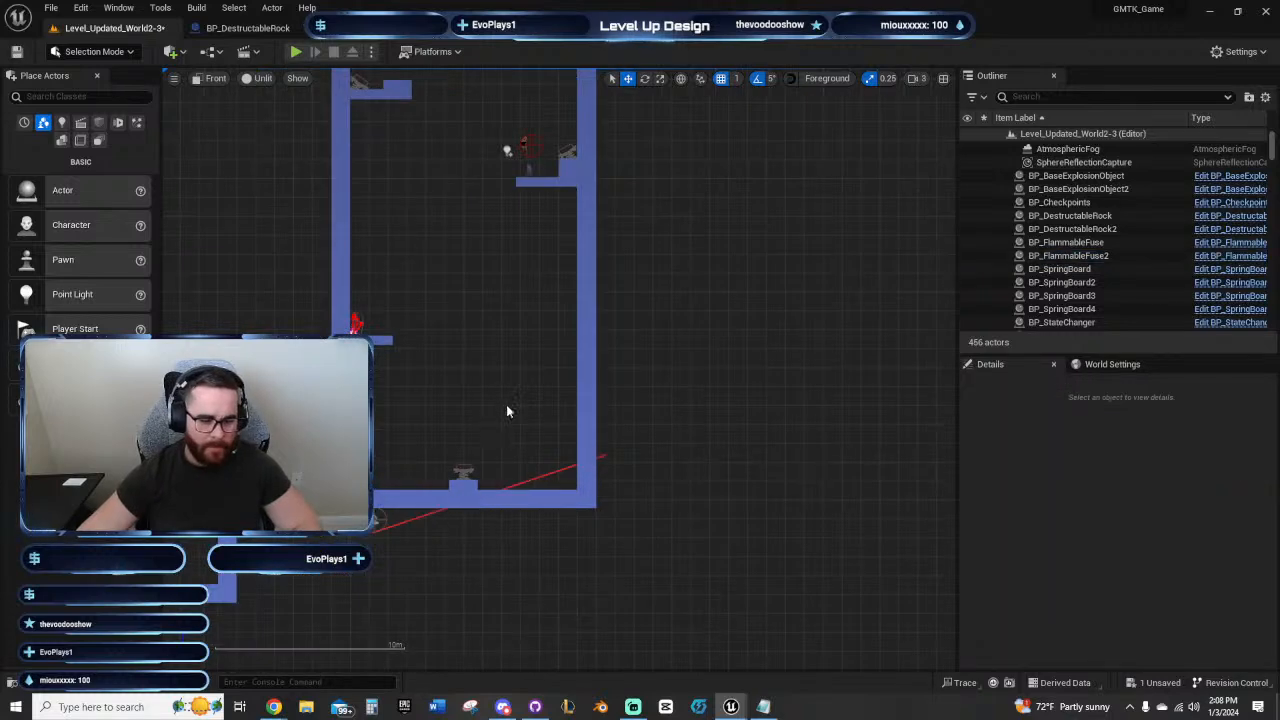
# Step: Move the straightened fuse copy across the level to Y -14811, in line with the second TNT rock
pyautogui.scroll(4, 506, 404)
pyautogui.click(282, 605)
pyautogui.scroll(-4, 277, 597)
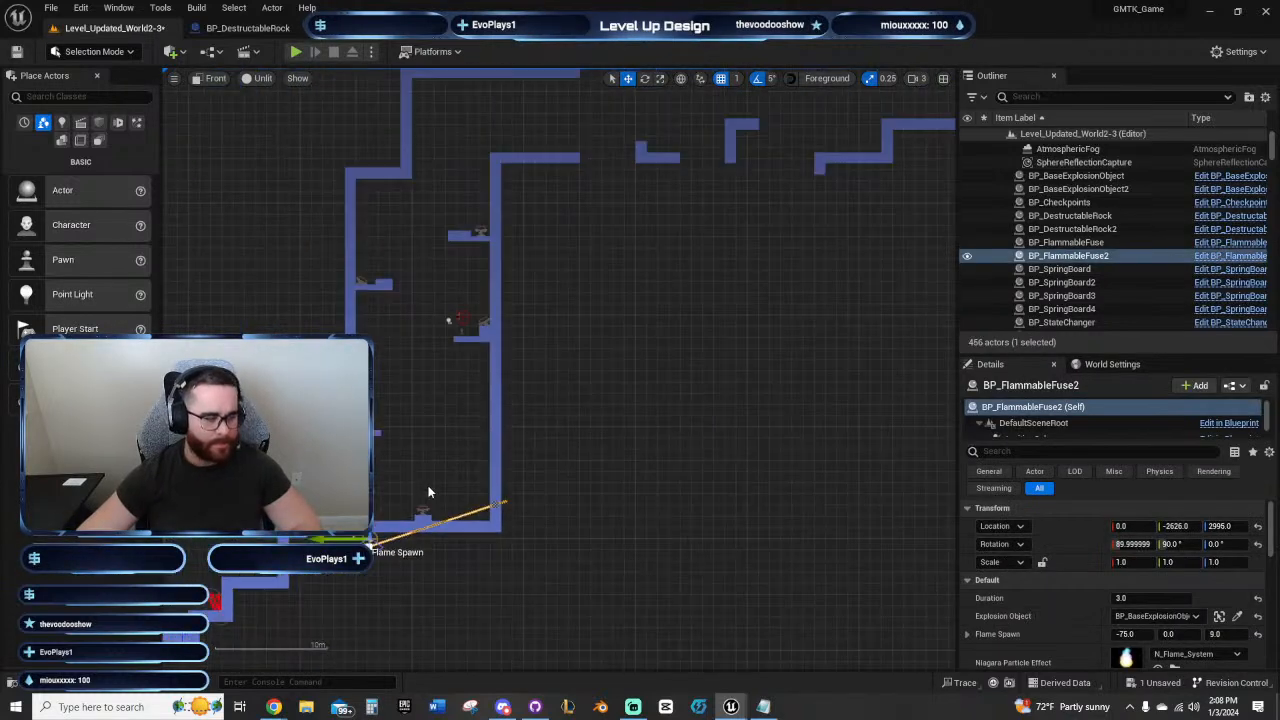
pyautogui.moveTo(428, 514); pyautogui.dragTo(445, 390, button='right')
pyautogui.scroll(-2, 393, 405)
pyautogui.moveTo(224, 459); pyautogui.dragTo(815, 459)
pyautogui.moveTo(809, 371); pyautogui.dragTo(326, 320, button='right')
pyautogui.moveTo(322, 411); pyautogui.dragTo(691, 411)
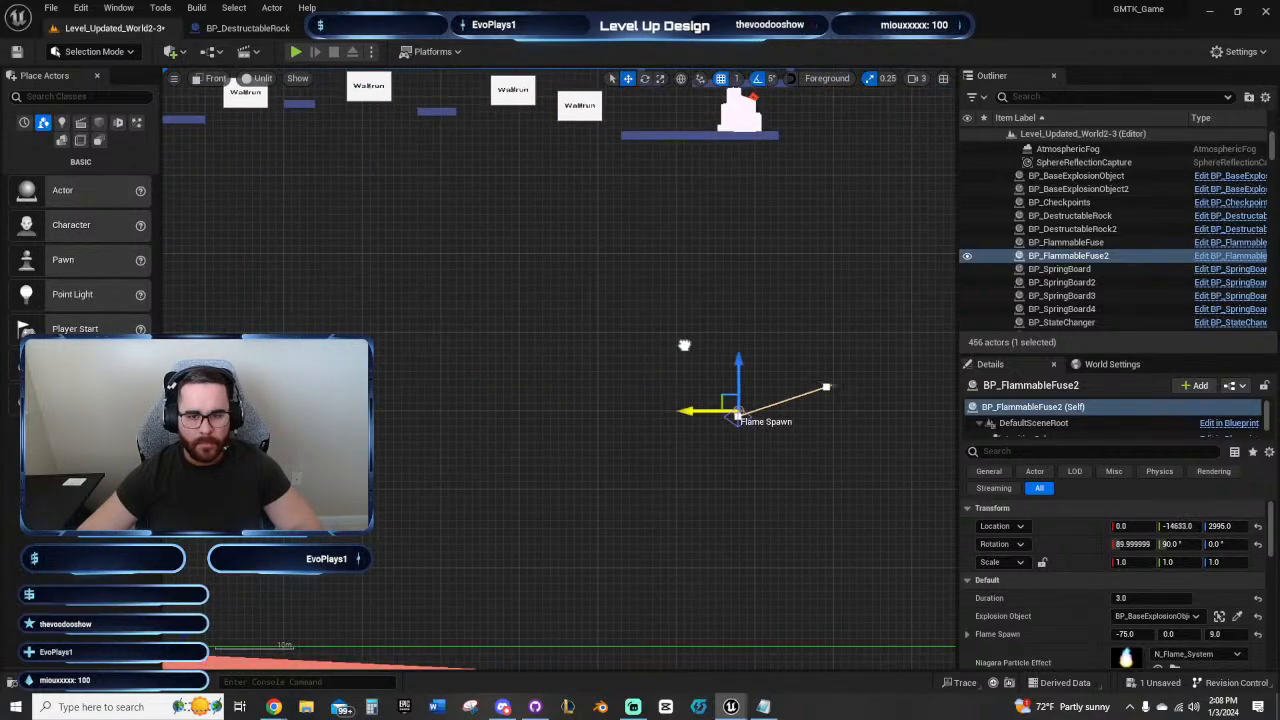
pyautogui.moveTo(683, 346); pyautogui.dragTo(318, 520, button='right')
pyautogui.moveTo(504, 412); pyautogui.dragTo(411, 467, button='right')
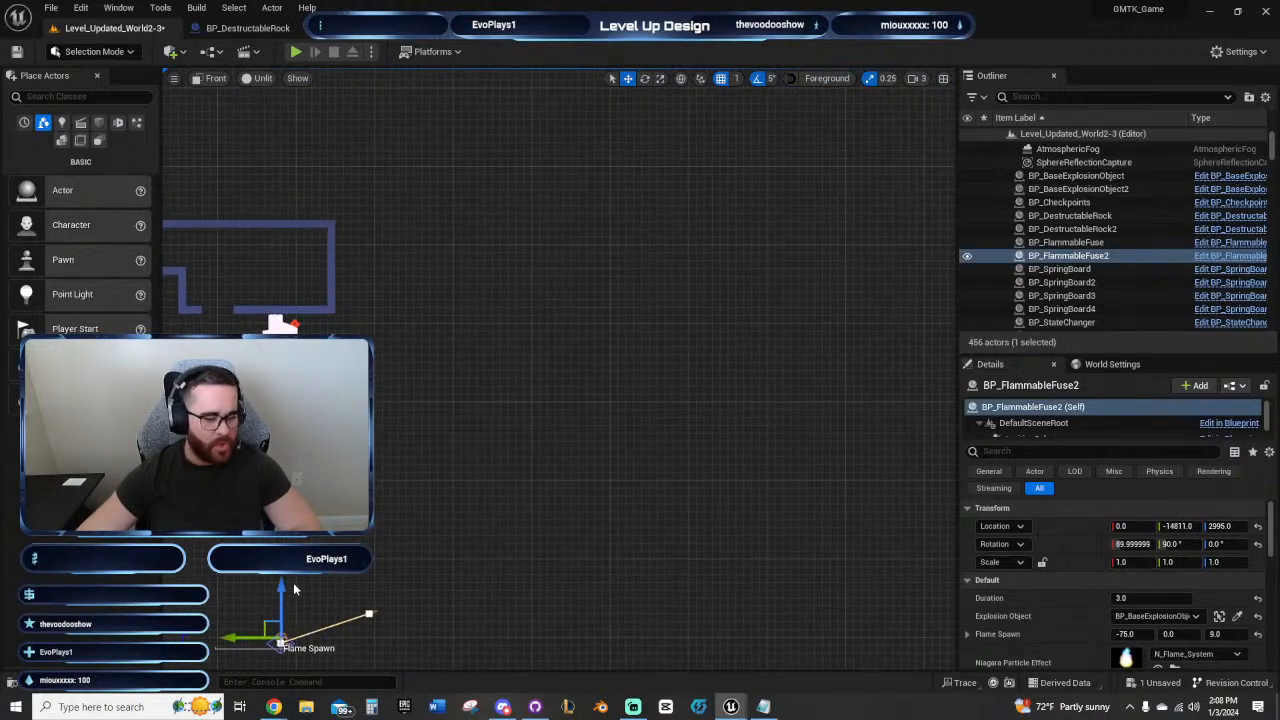
# Step: Raise the fuse copy to Z 7266, at the floor of the enclosed room above the TNT rock
pyautogui.moveTo(273, 589); pyautogui.dragTo(352, 254)
pyautogui.scroll(5, 670, 470)
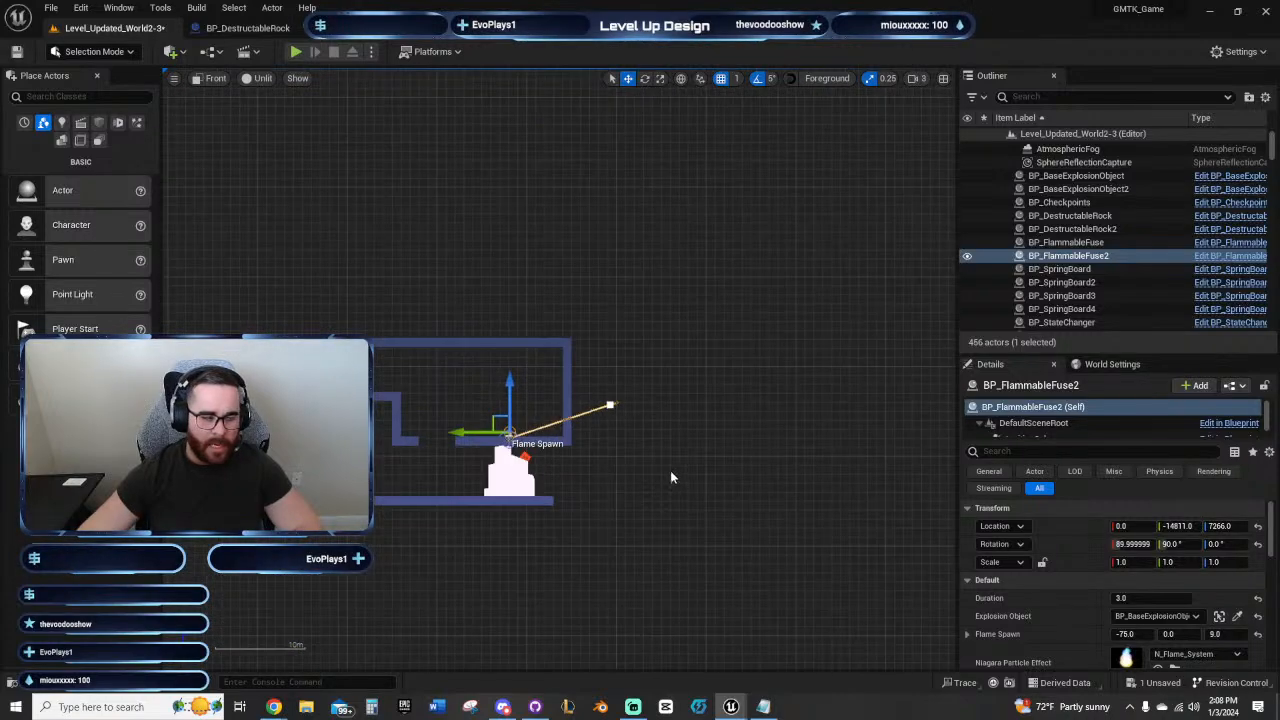
pyautogui.moveTo(676, 490); pyautogui.dragTo(959, 537, button='right')
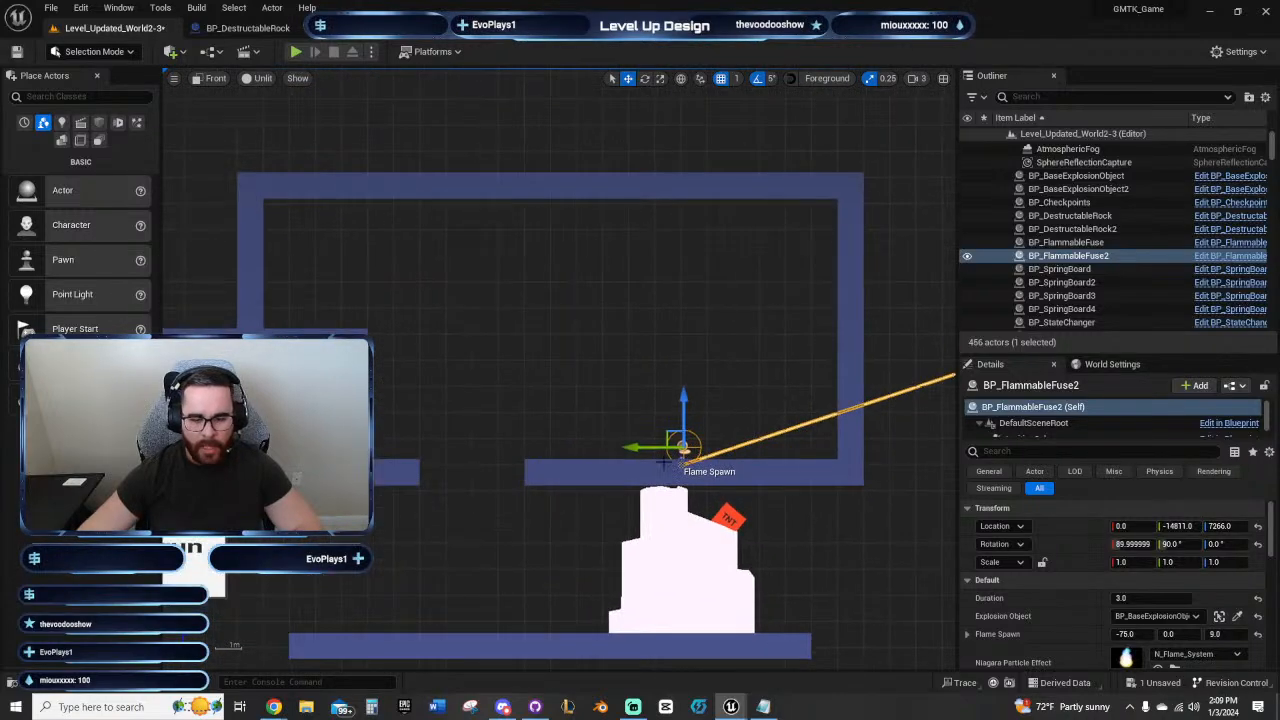
# Step: Move the fuse copy to Y -13728 and Z 7751, beside the stepped wall inside the enclosed room
pyautogui.moveTo(648, 450); pyautogui.dragTo(331, 447)
pyautogui.moveTo(490, 341); pyautogui.dragTo(418, 354, button='right')
pyautogui.moveTo(309, 415); pyautogui.dragTo(362, 355, button='right')
pyautogui.moveTo(309, 405); pyautogui.dragTo(360, 405)
pyautogui.moveTo(547, 312); pyautogui.dragTo(526, 376, button='right')
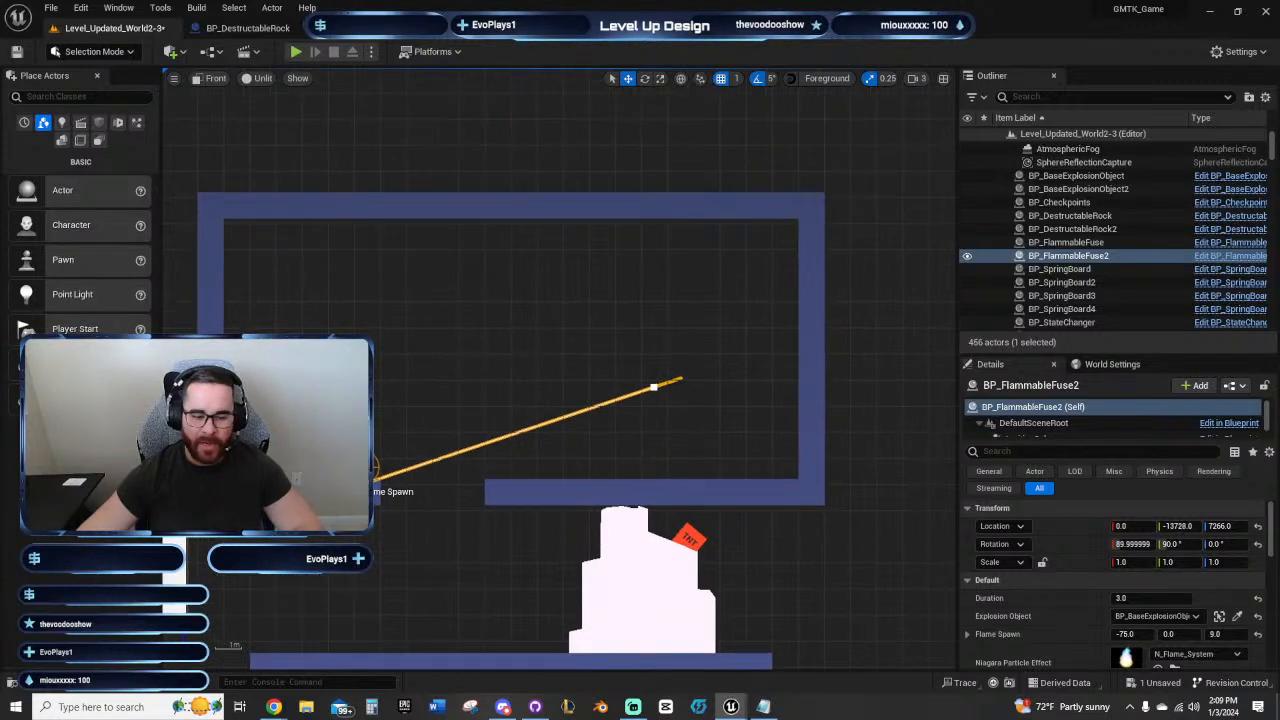
pyautogui.moveTo(359, 415); pyautogui.dragTo(347, 290)
pyautogui.moveTo(546, 311); pyautogui.dragTo(575, 373, button='right')
pyautogui.scroll(3, 697, 390)
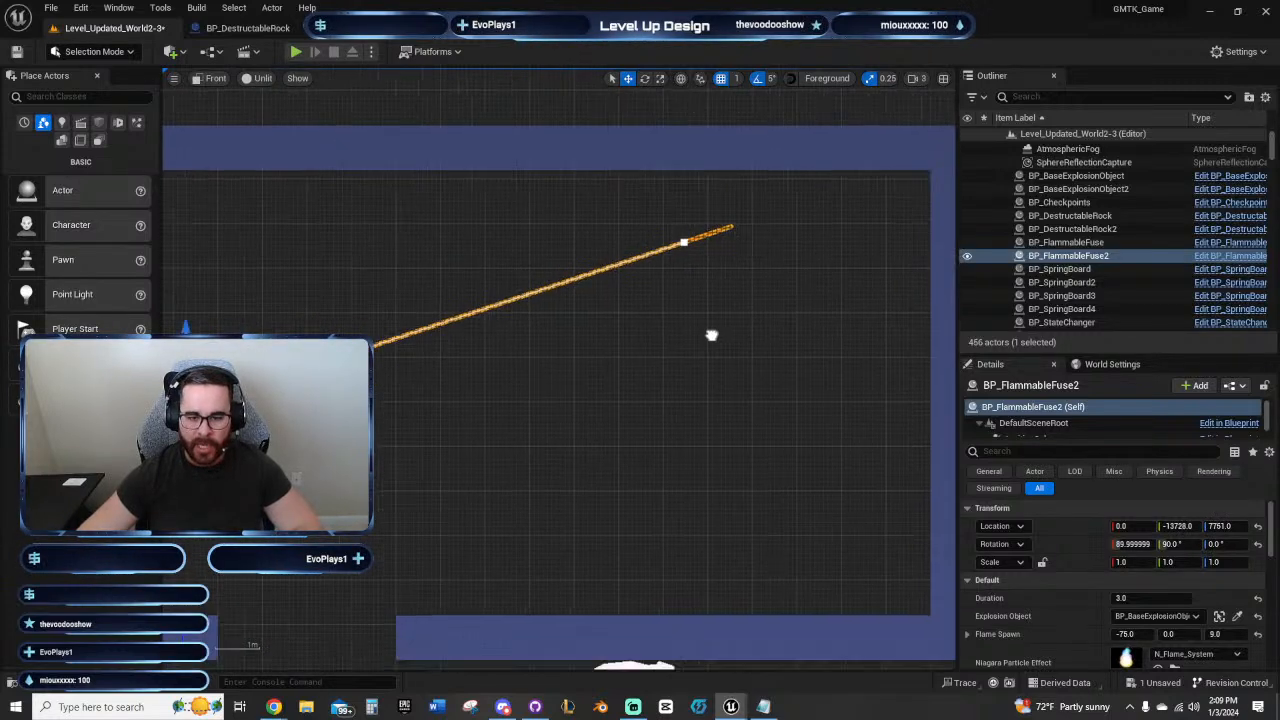
# Step: Lower the fuse copy's far spline point level with its start so the fuse runs nearly horizontally
pyautogui.click(786, 200)
pyautogui.moveTo(788, 170); pyautogui.dragTo(534, 392)
pyautogui.scroll(2, 631, 437)
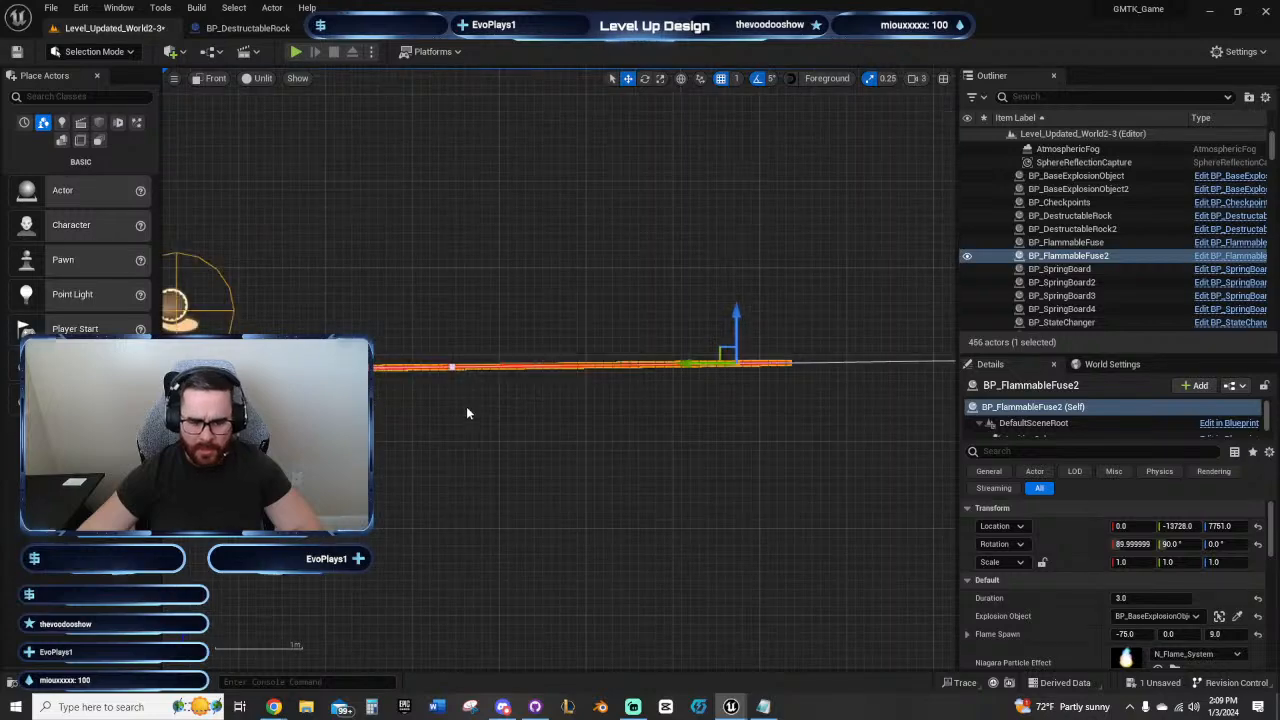
pyautogui.click(521, 426)
pyautogui.click(742, 362)
pyautogui.moveTo(606, 466); pyautogui.dragTo(474, 331, button='right')
pyautogui.scroll(-8, 768, 415)
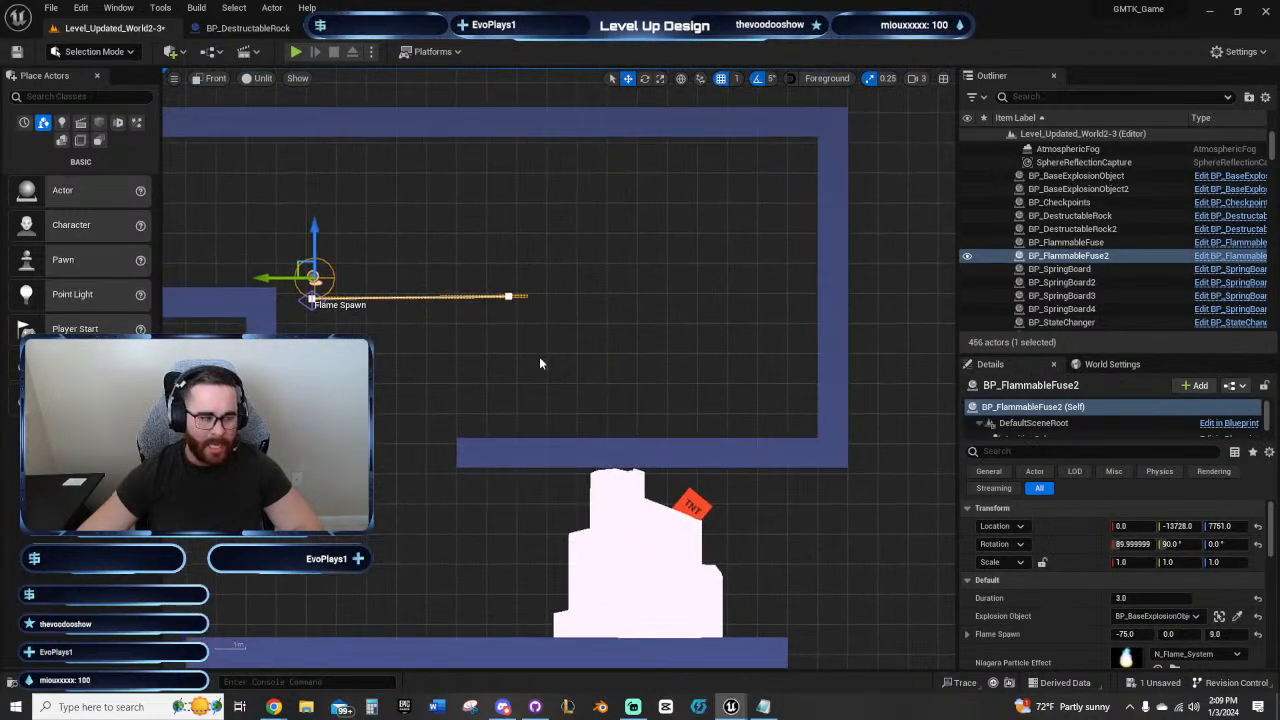
pyautogui.moveTo(539, 356); pyautogui.dragTo(623, 354, button='right')
pyautogui.moveTo(421, 246); pyautogui.dragTo(424, 273, button='right')
pyautogui.moveTo(650, 340)
pyautogui.mouseDown(button='right')
pyautogui.moveTo(591, 334)
pyautogui.moveTo(634, 323)
pyautogui.mouseUp(button='right')
pyautogui.moveTo(544, 294); pyautogui.dragTo(523, 320, button='right')
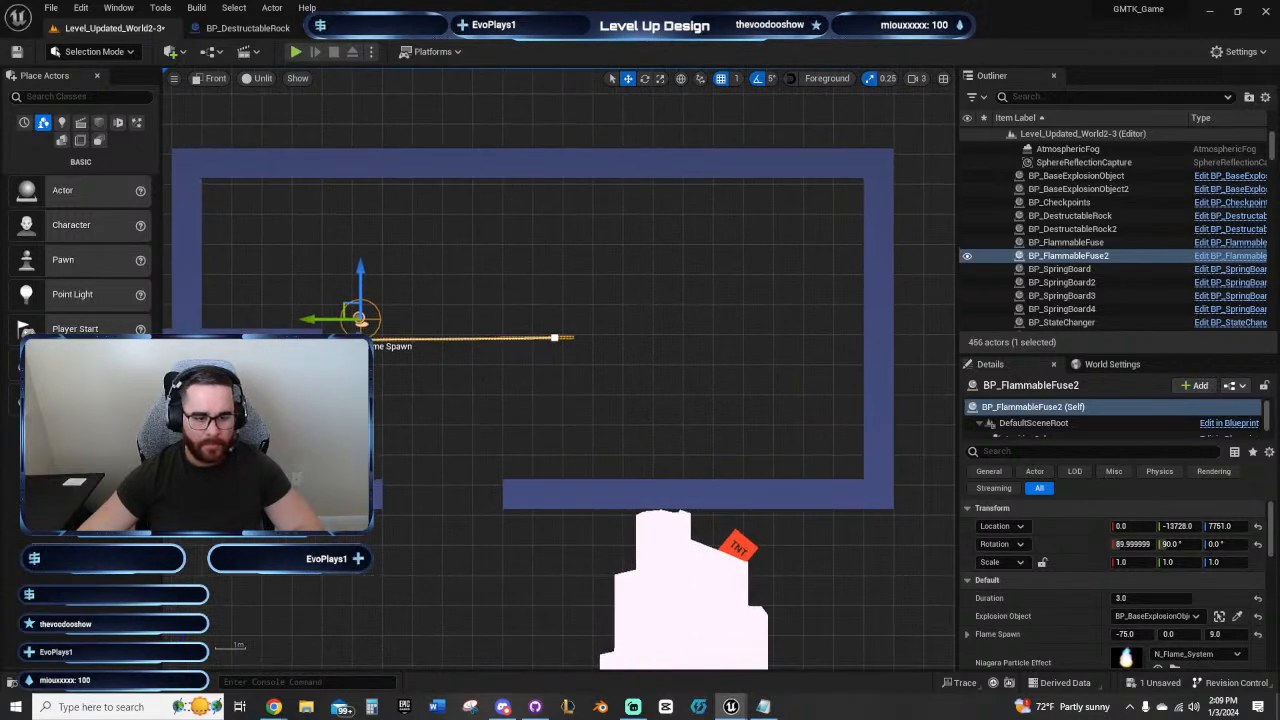
pyautogui.moveTo(374, 410); pyautogui.dragTo(319, 391, button='right')
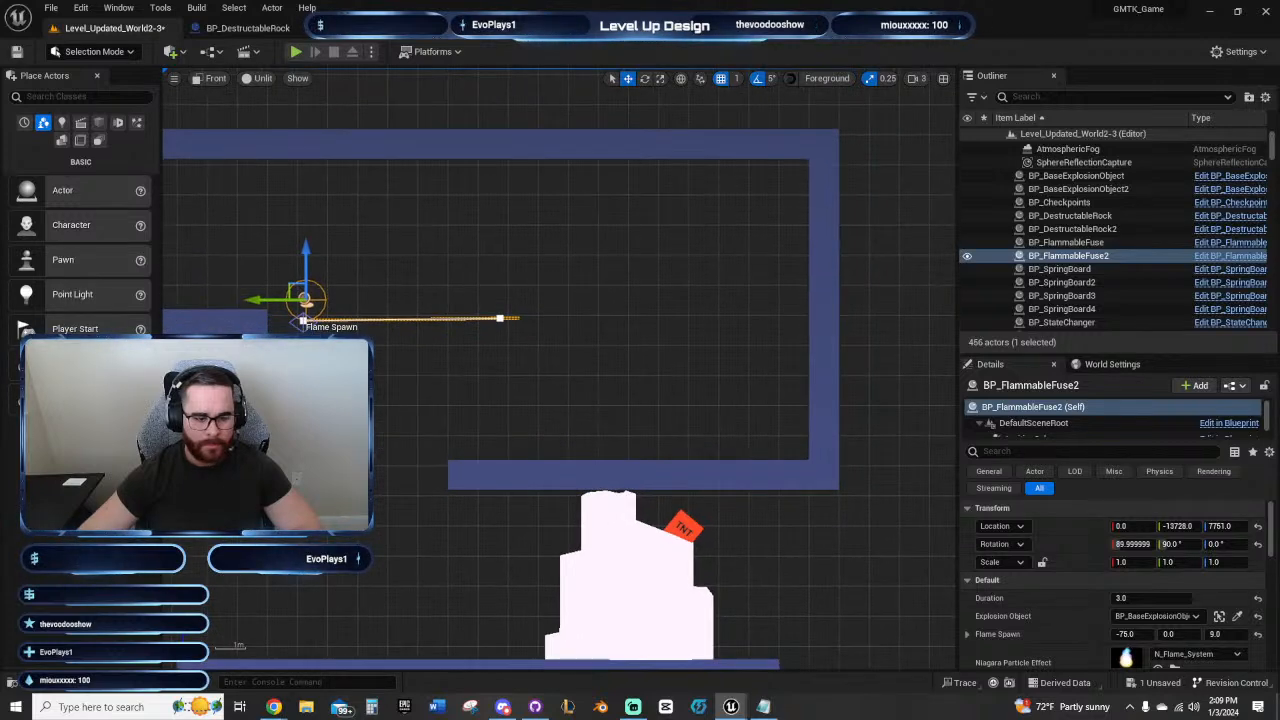
pyautogui.click(342, 470)
pyautogui.moveTo(455, 457); pyautogui.dragTo(392, 374, button='right')
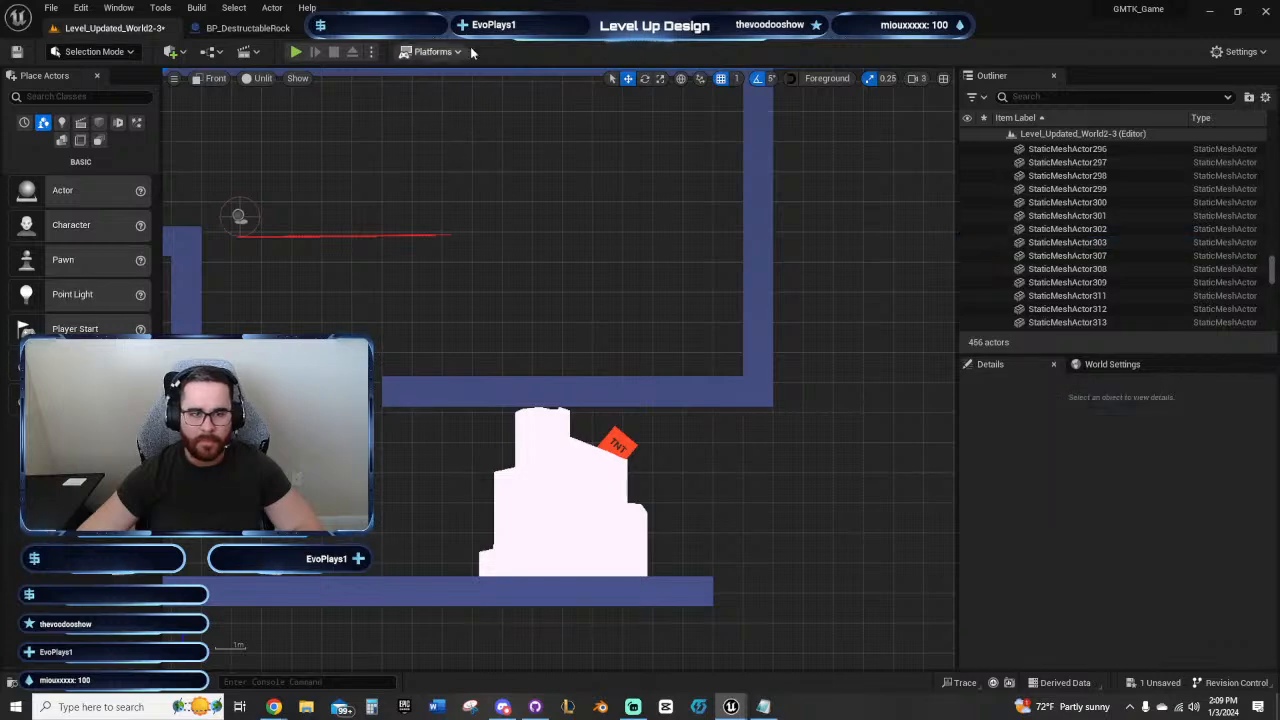
# Step: Look over the BP_BaseDestructable blueprint, and move the floating Content Browser window clear of the level viewport
pyautogui.click(585, 28)
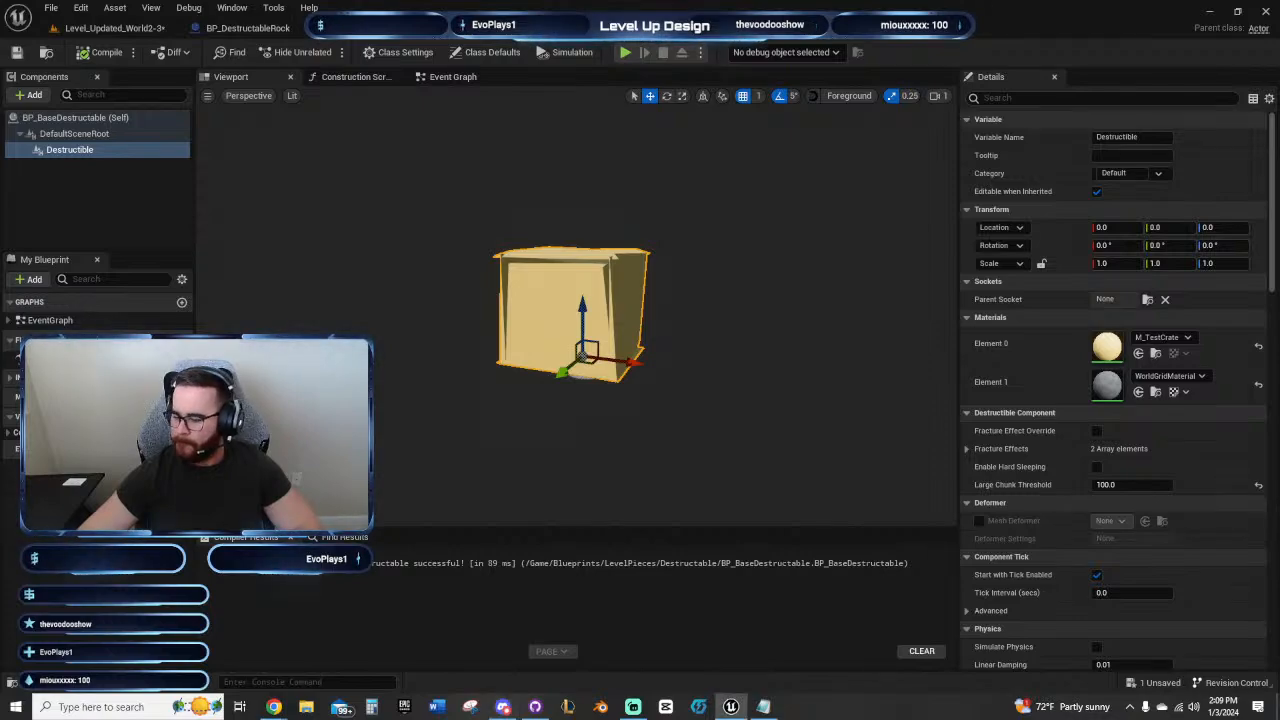
pyautogui.press('super+d')
pyautogui.press('super+d')
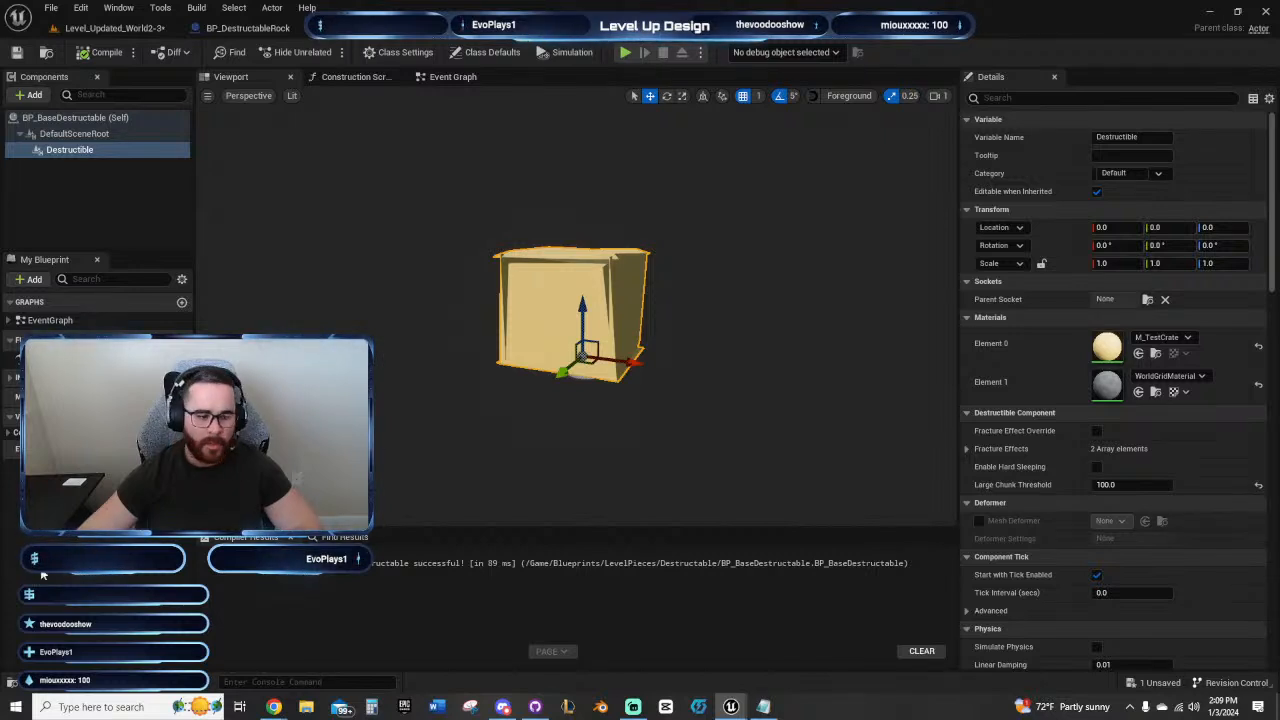
pyautogui.click(154, 31)
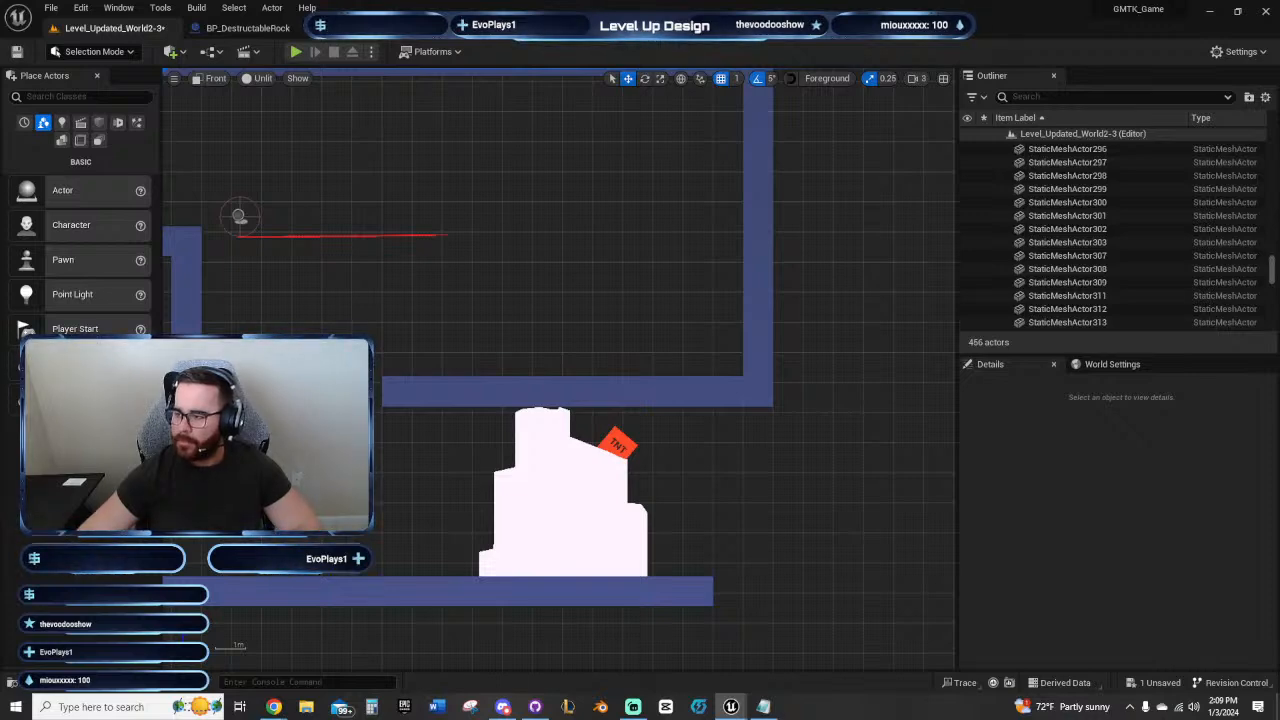
pyautogui.click(248, 27)
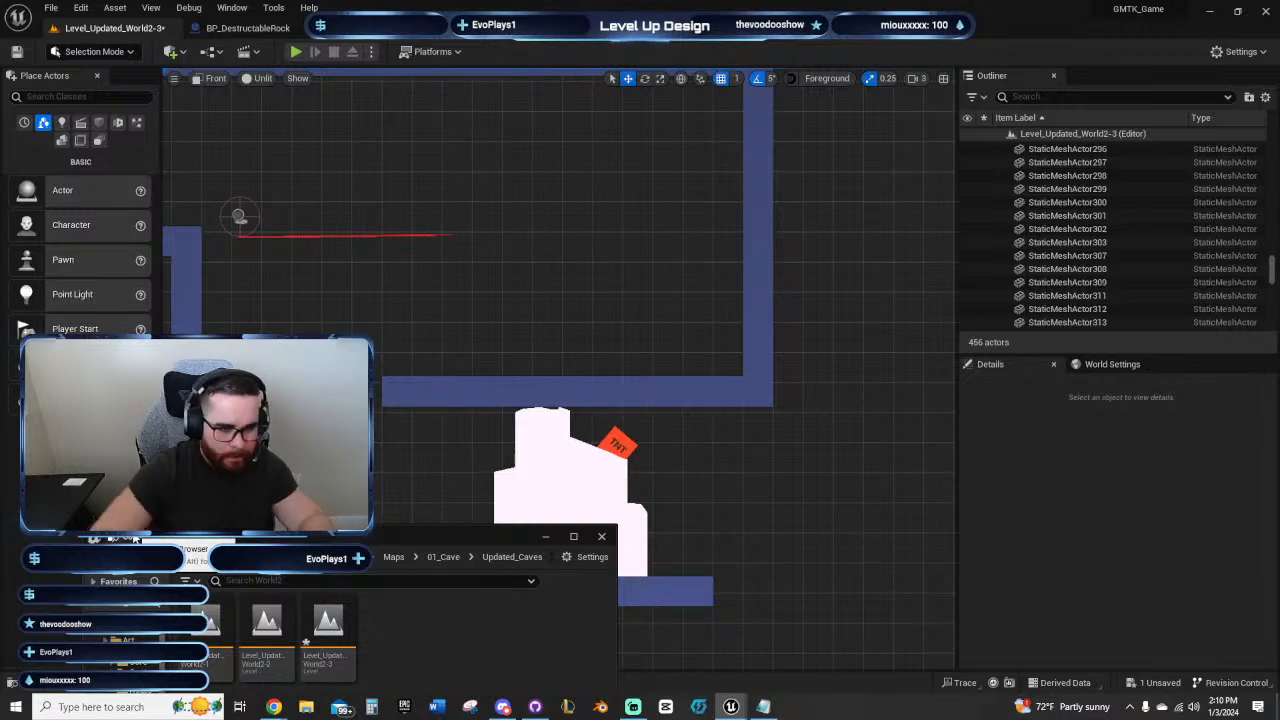
pyautogui.moveTo(278, 543); pyautogui.dragTo(1275, 213)
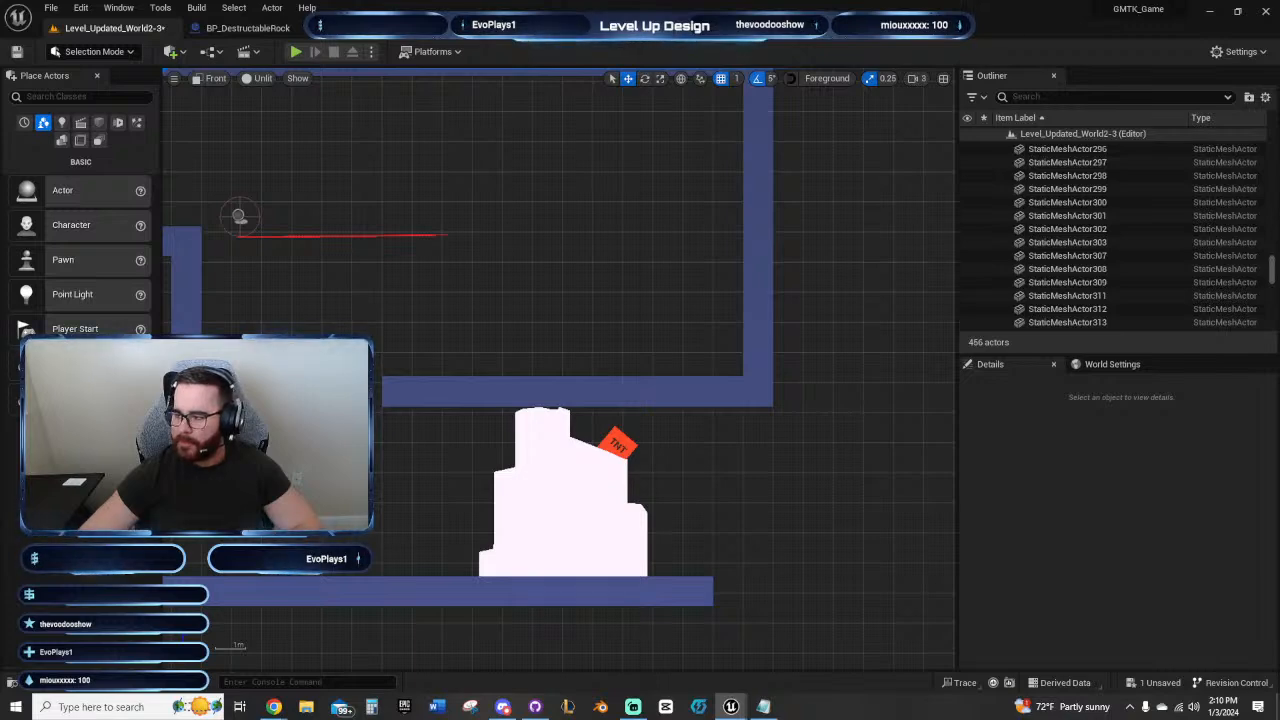
pyautogui.moveTo(1279, 12); pyautogui.dragTo(1279, 76)
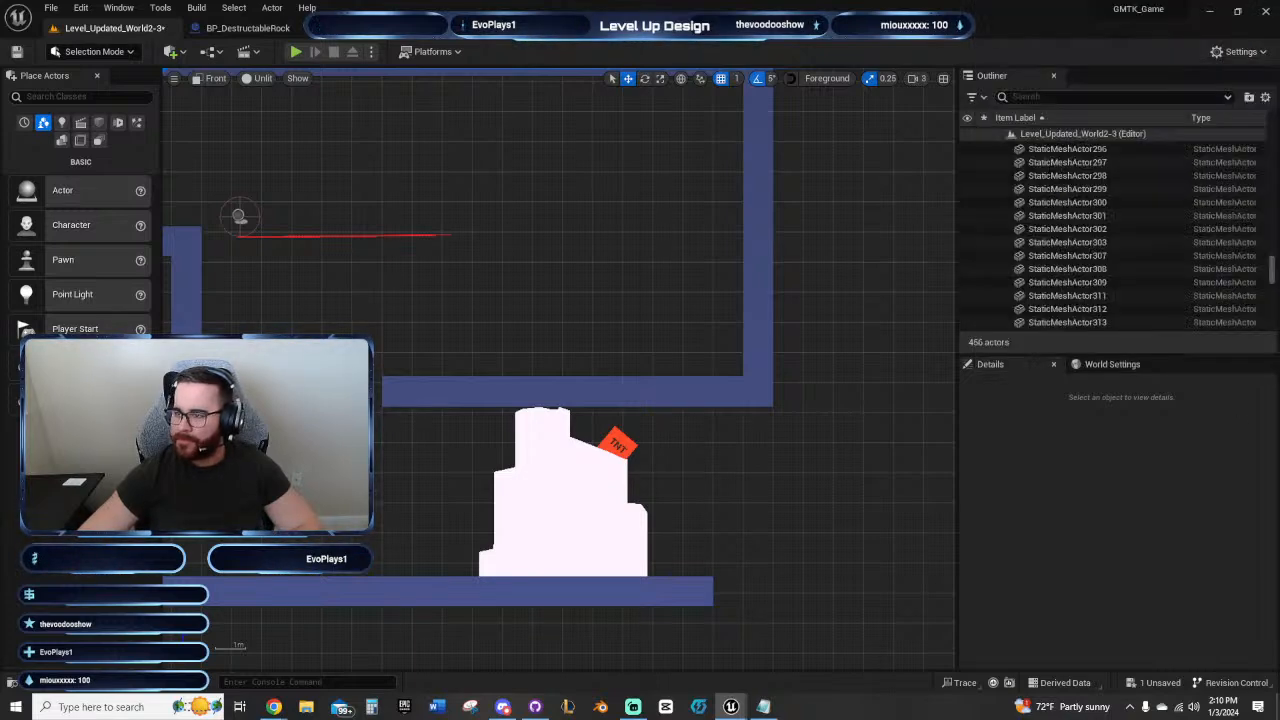
# Step: Duplicate the floor block bordering the room's entrance gap to Y -13850 to narrow the opening
pyautogui.moveTo(489, 321); pyautogui.dragTo(618, 381, button='right')
pyautogui.moveTo(396, 290); pyautogui.dragTo(341, 283, button='right')
pyautogui.click(376, 402)
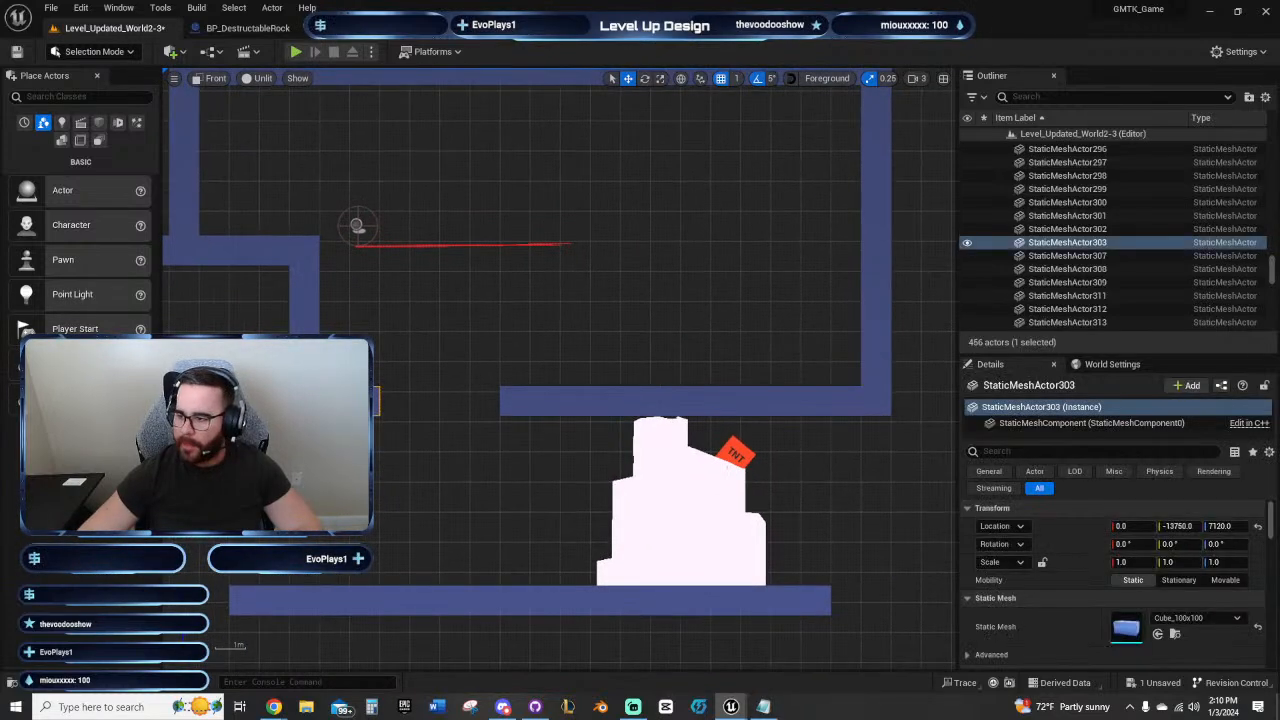
pyautogui.keyDown('alt'); pyautogui.moveTo(336, 416); pyautogui.dragTo(366, 416); pyautogui.keyUp('alt')
pyautogui.moveTo(566, 335); pyautogui.dragTo(544, 217, button='right')
pyautogui.moveTo(639, 203); pyautogui.dragTo(502, 232, button='right')
pyautogui.moveTo(400, 175); pyautogui.dragTo(460, 256, button='right')
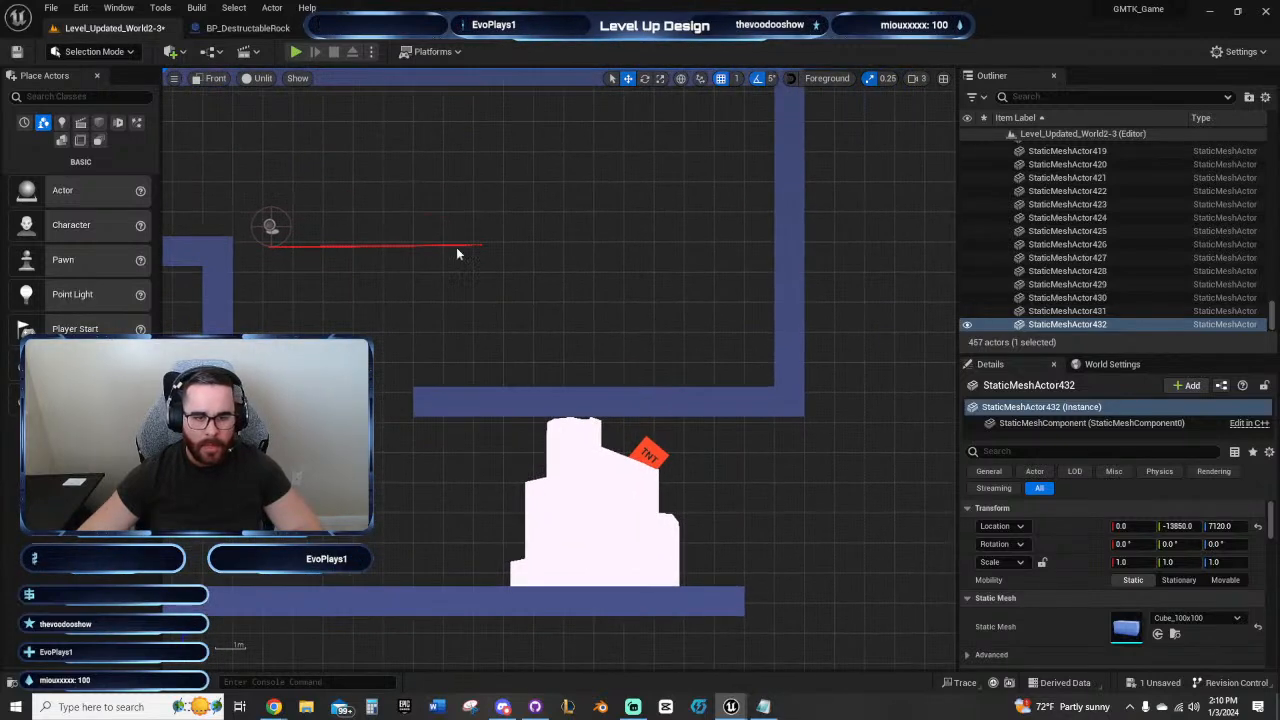
# Step: Try extending a ledge of duplicated wall blocks beneath the fuse, out to Y -14050 at Z 7520
pyautogui.click(270, 226)
pyautogui.moveTo(270, 226); pyautogui.dragTo(333, 255, button='right')
pyautogui.click(292, 300)
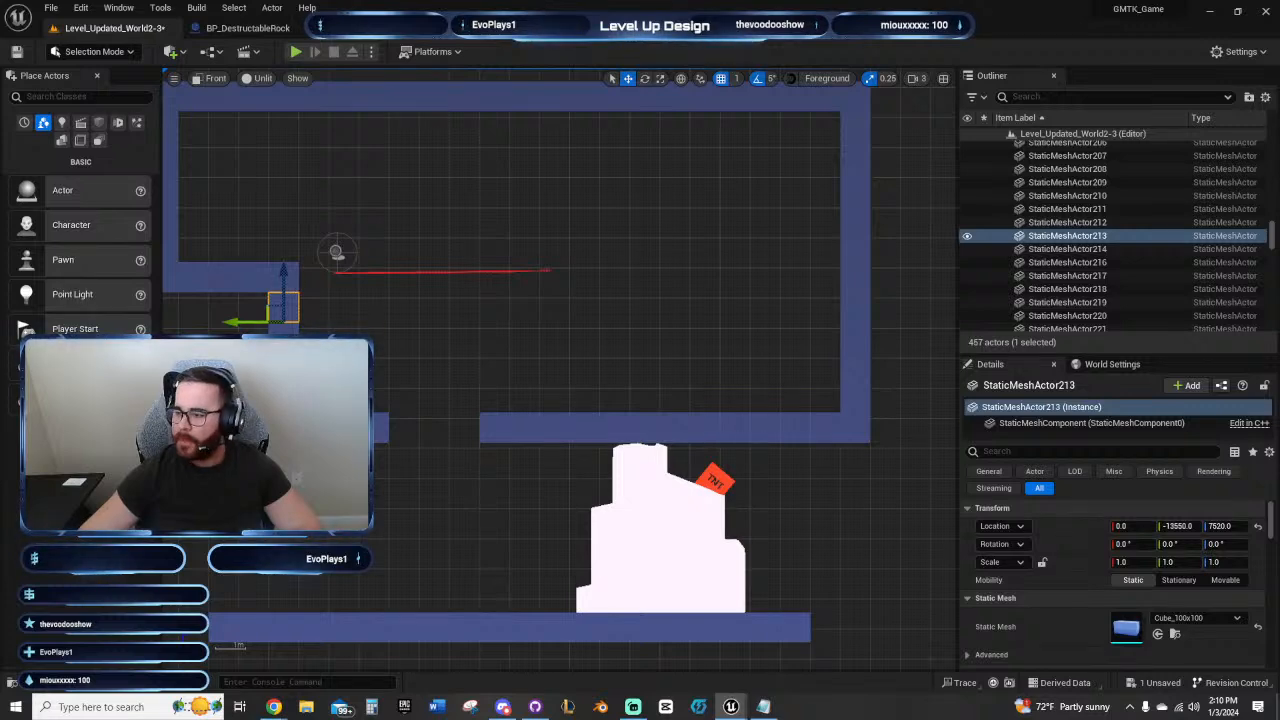
pyautogui.keyDown('alt'); pyautogui.moveTo(283, 306); pyautogui.dragTo(433, 306); pyautogui.keyUp('alt')
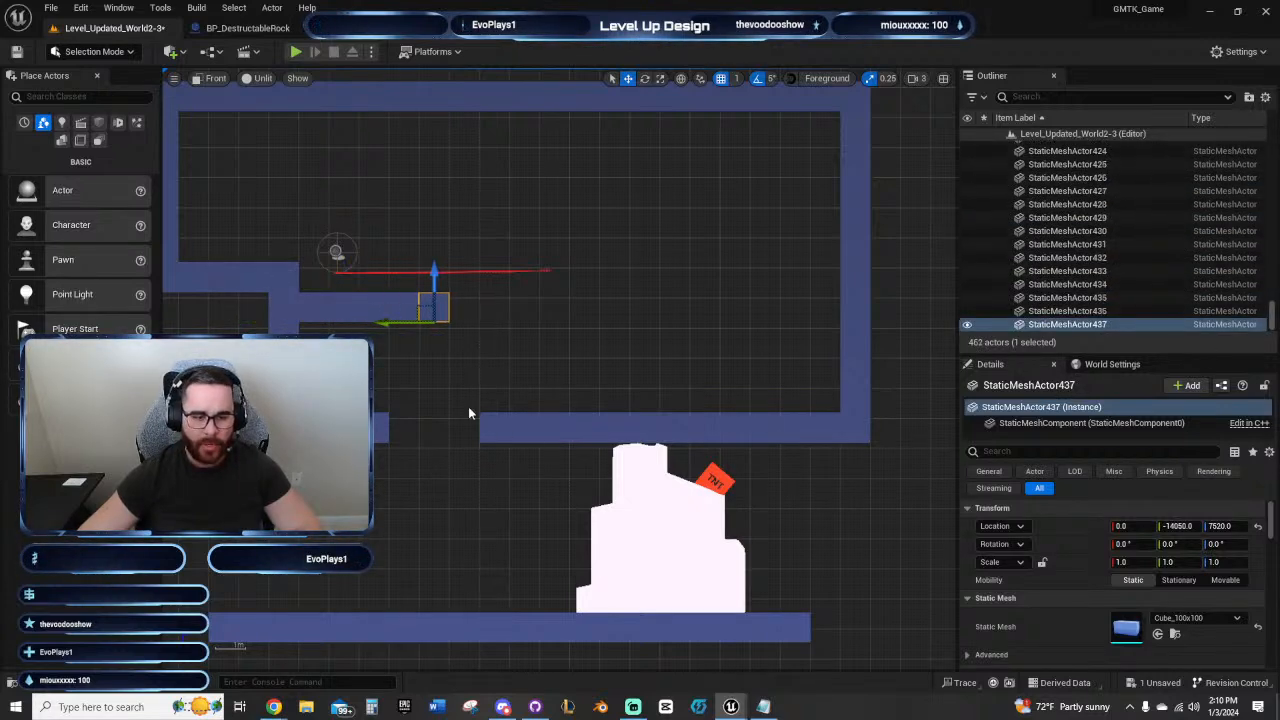
pyautogui.moveTo(468, 412); pyautogui.dragTo(549, 411, button='right')
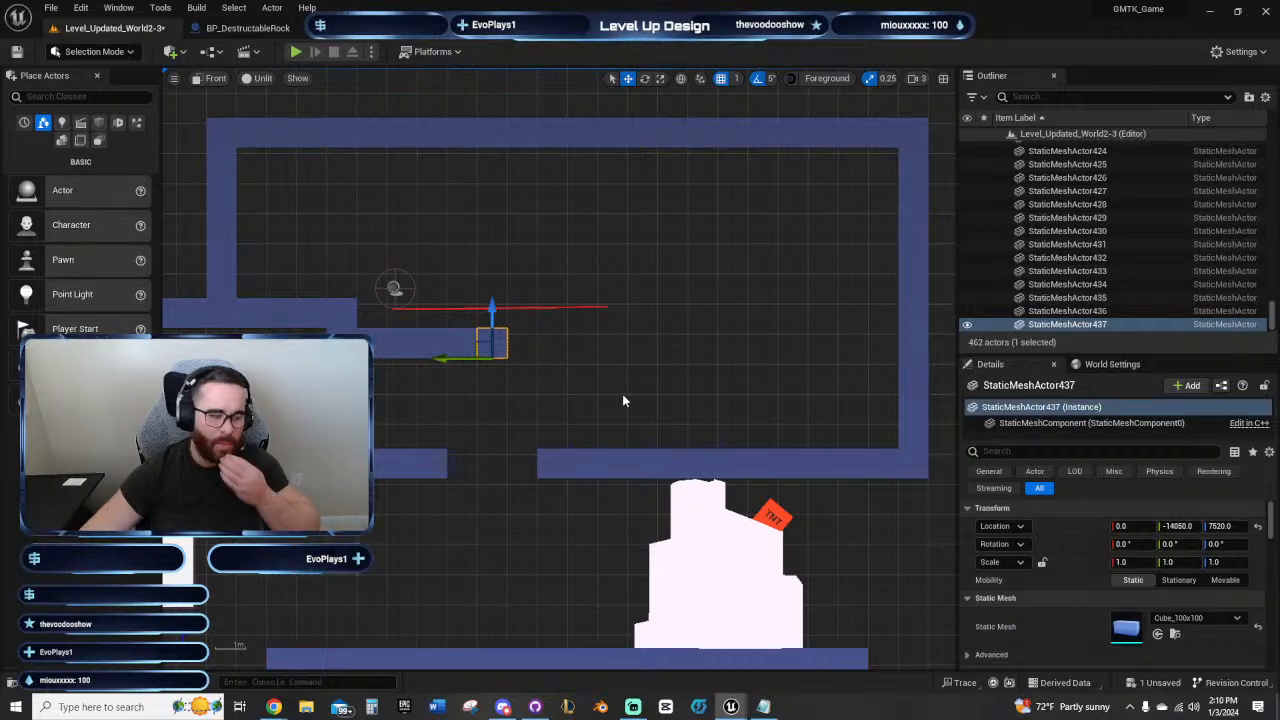
pyautogui.moveTo(622, 400); pyautogui.dragTo(656, 339, button='right')
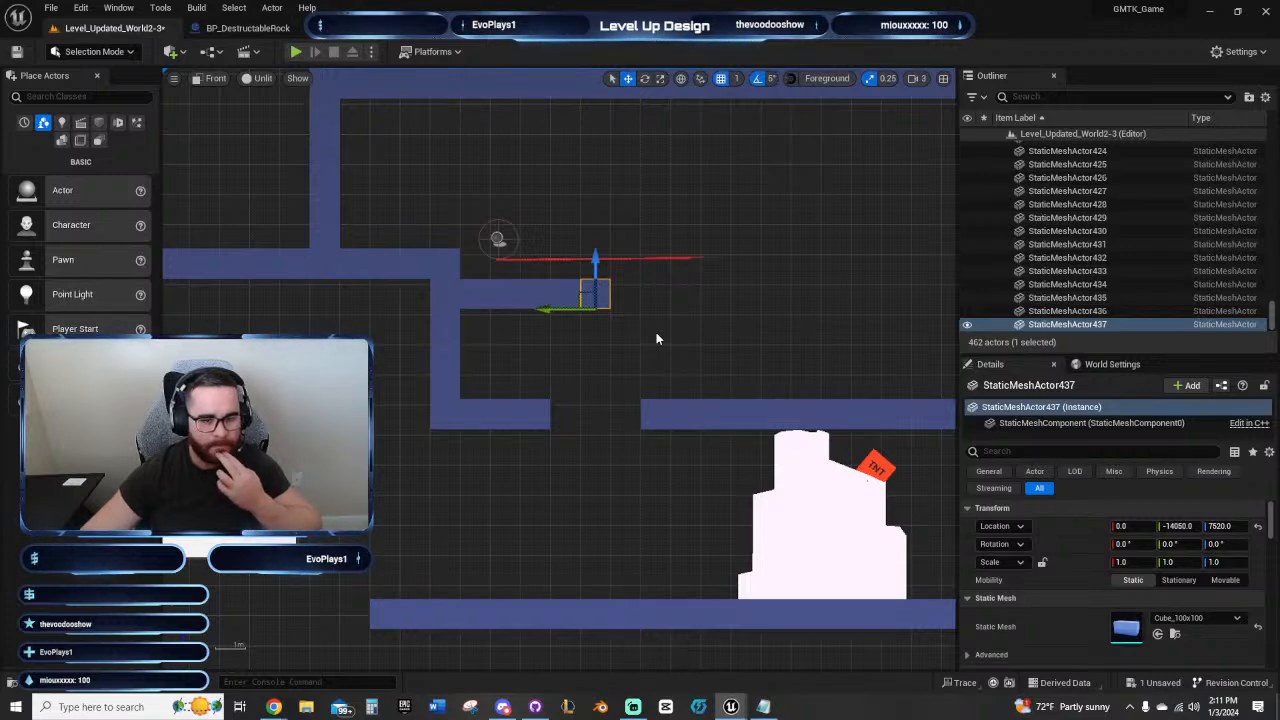
pyautogui.moveTo(656, 339); pyautogui.dragTo(406, 261, button='right')
# Step: Undo the duplicated ledge blocks beneath the fuse
pyautogui.hotkey('ctrl', 'z')
pyautogui.hotkey('ctrl', 'z')
pyautogui.hotkey('ctrl', 'z')
pyautogui.hotkey('ctrl', 'z')
pyautogui.hotkey('ctrl', 'z')
# Step: Move the six blocks of the room's outer wall nearest the fuse inward to Y -13550, flush with the lower wall
pyautogui.click(377, 215)
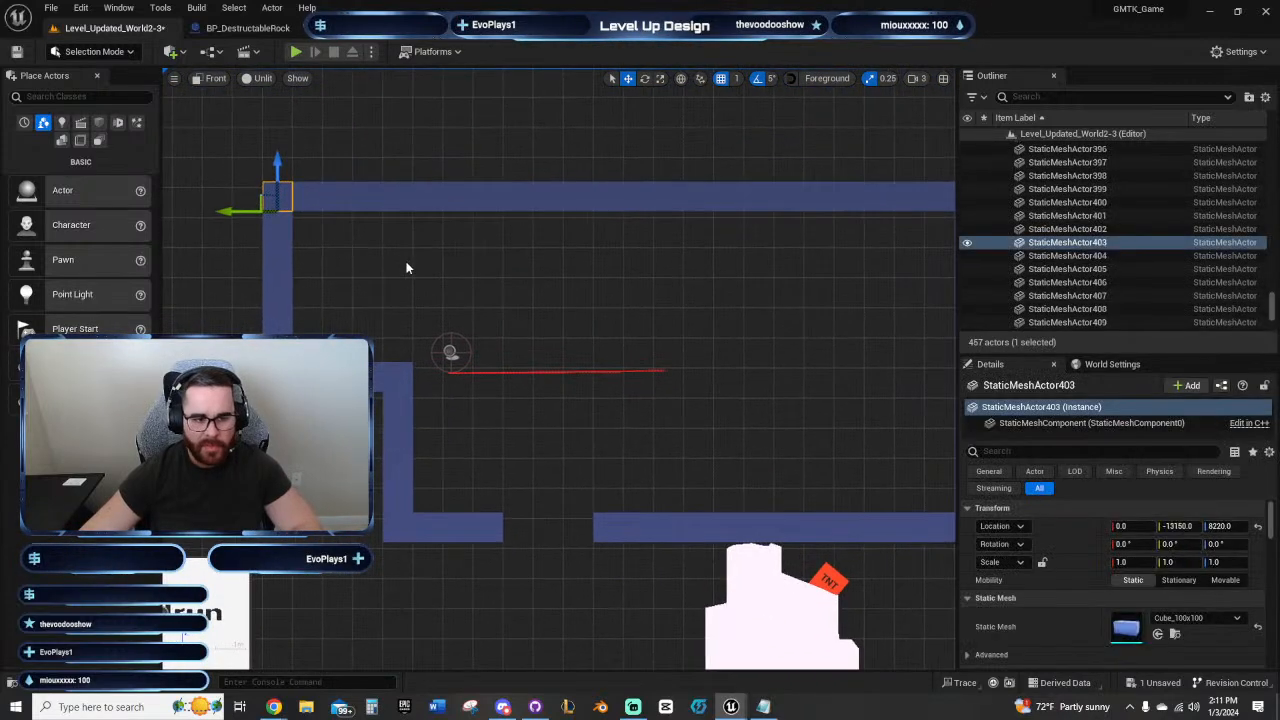
pyautogui.click(223, 248)
pyautogui.moveTo(268, 200); pyautogui.dragTo(275, 331)
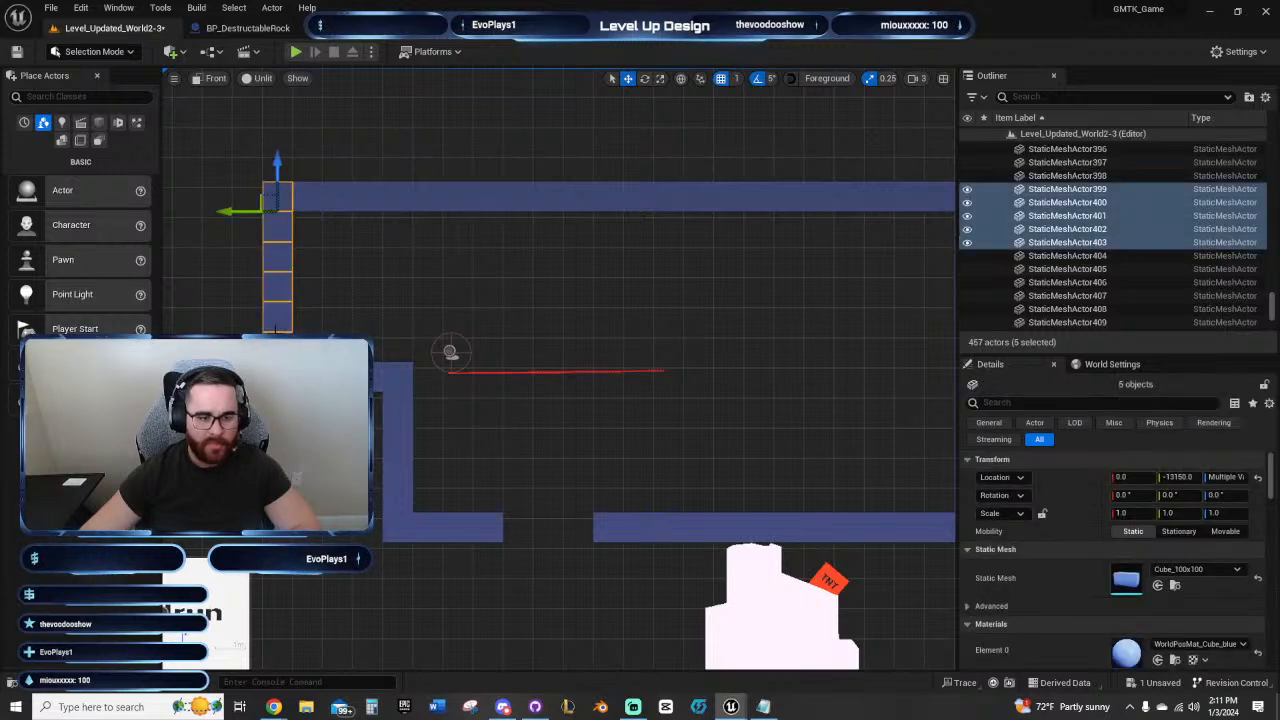
pyautogui.keyDown('ctrl'); pyautogui.click(277, 346); pyautogui.keyUp('ctrl')
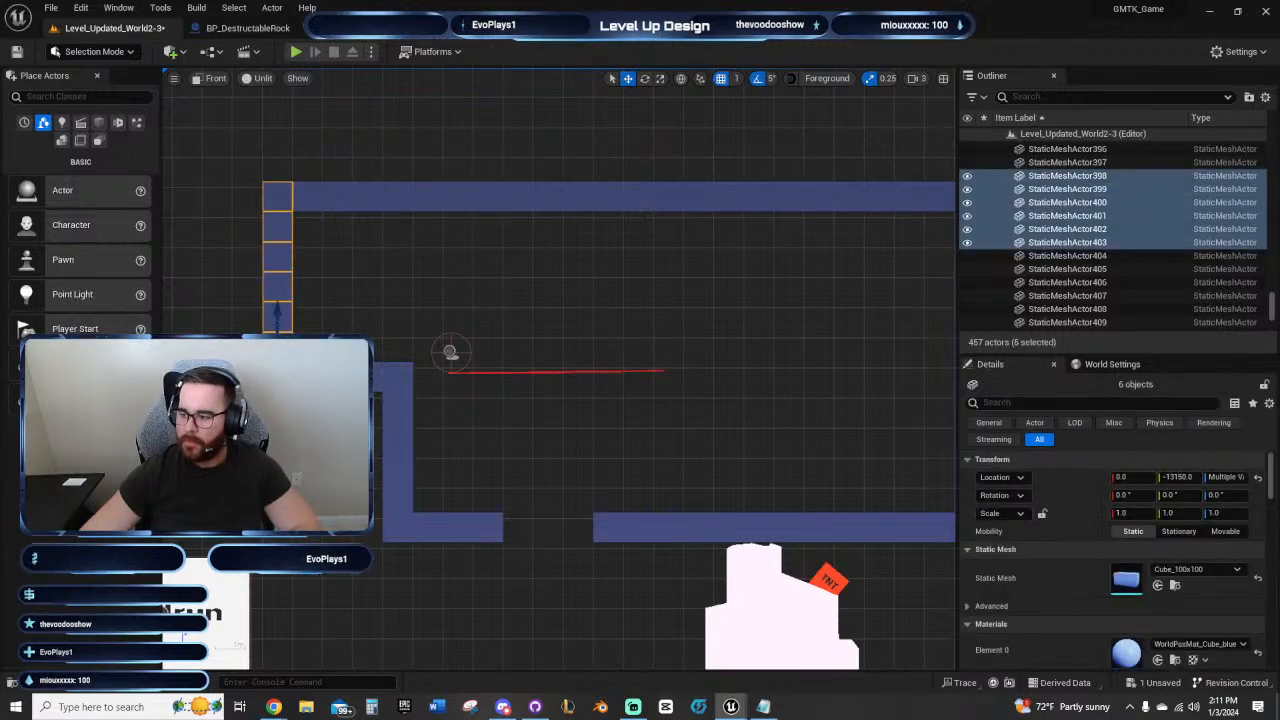
pyautogui.press('Right')
pyautogui.press('Right')
pyautogui.press('Right')
pyautogui.press('Right')
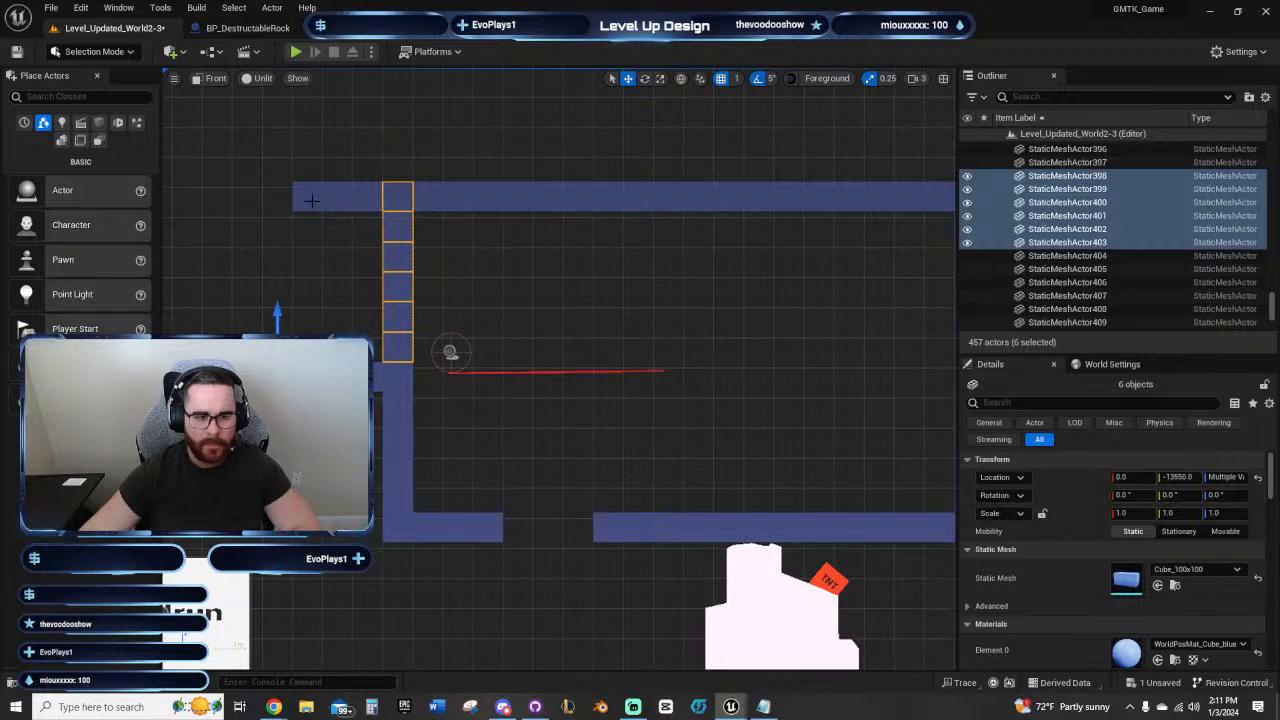
# Step: Delete the three ceiling blocks that stick out beyond the relocated wall
pyautogui.click(311, 200)
pyautogui.press('Delete')
pyautogui.click(337, 200)
pyautogui.press('Delete')
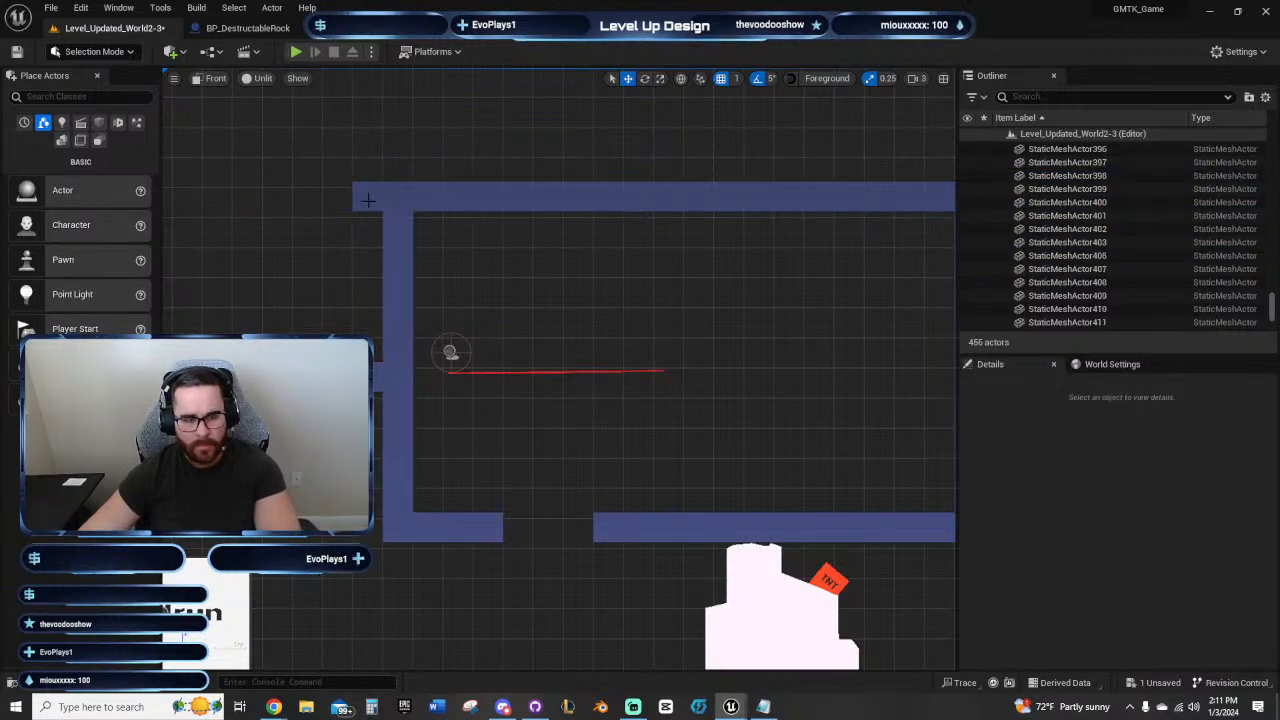
pyautogui.click(368, 200)
pyautogui.press('Delete')
pyautogui.moveTo(612, 277); pyautogui.dragTo(426, 219, button='right')
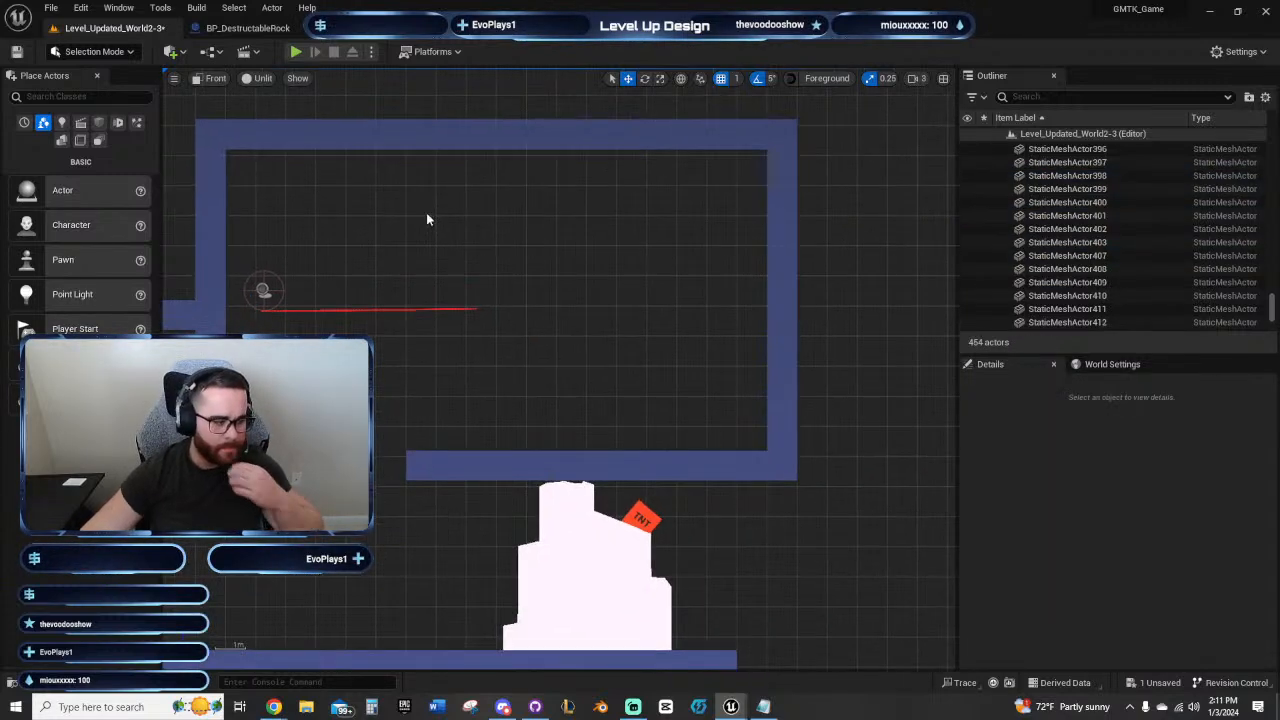
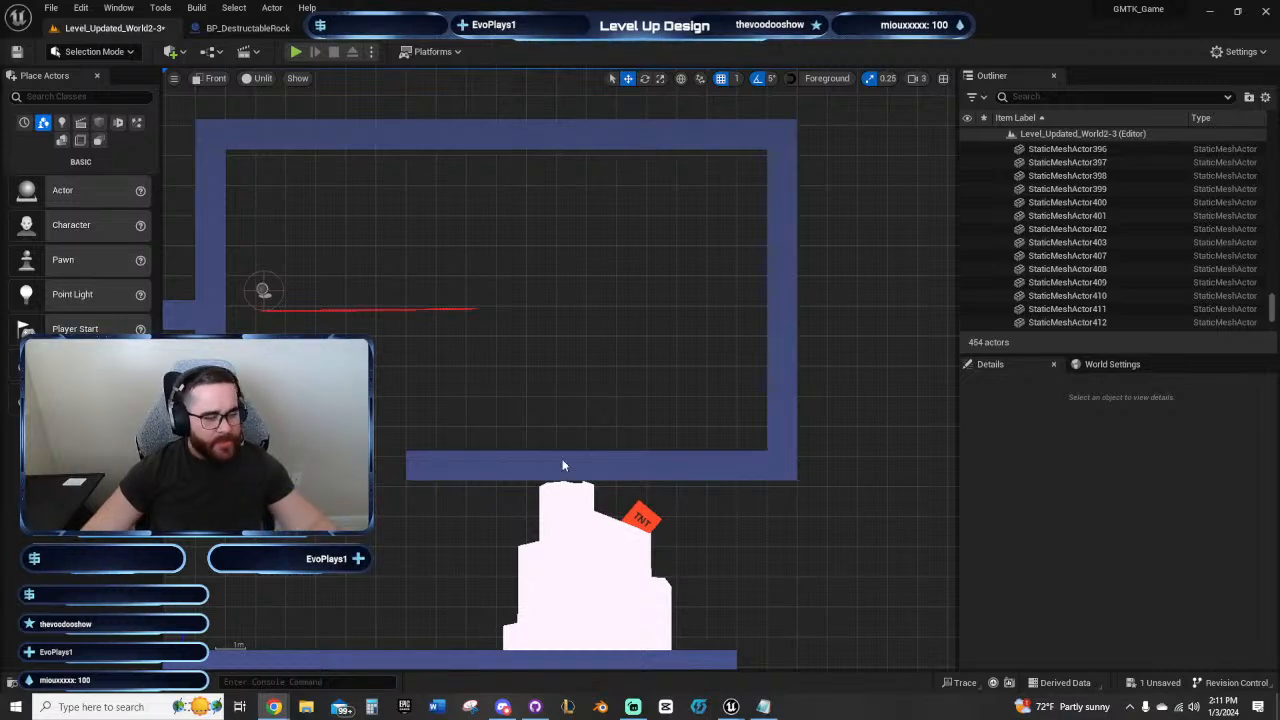
# Step: Move the destructible rock and its TNT together to the right end of the lower floor, beneath the room's outer corner
pyautogui.moveTo(476, 373); pyautogui.dragTo(539, 241, button='right')
pyautogui.scroll(-1, 607, 449)
pyautogui.moveTo(634, 463); pyautogui.dragTo(559, 443, button='right')
pyautogui.click(470, 480)
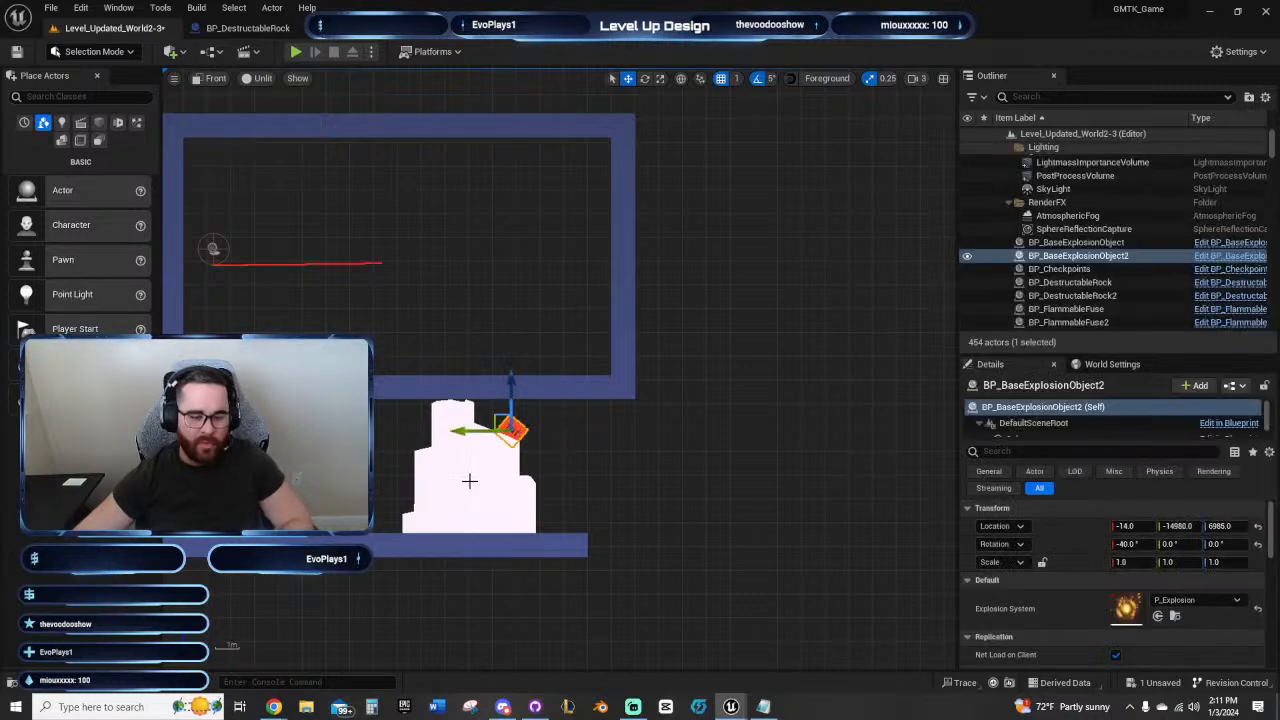
pyautogui.moveTo(414, 531); pyautogui.dragTo(583, 525)
pyautogui.moveTo(495, 473); pyautogui.dragTo(443, 487, button='right')
pyautogui.moveTo(472, 273); pyautogui.dragTo(558, 301, button='right')
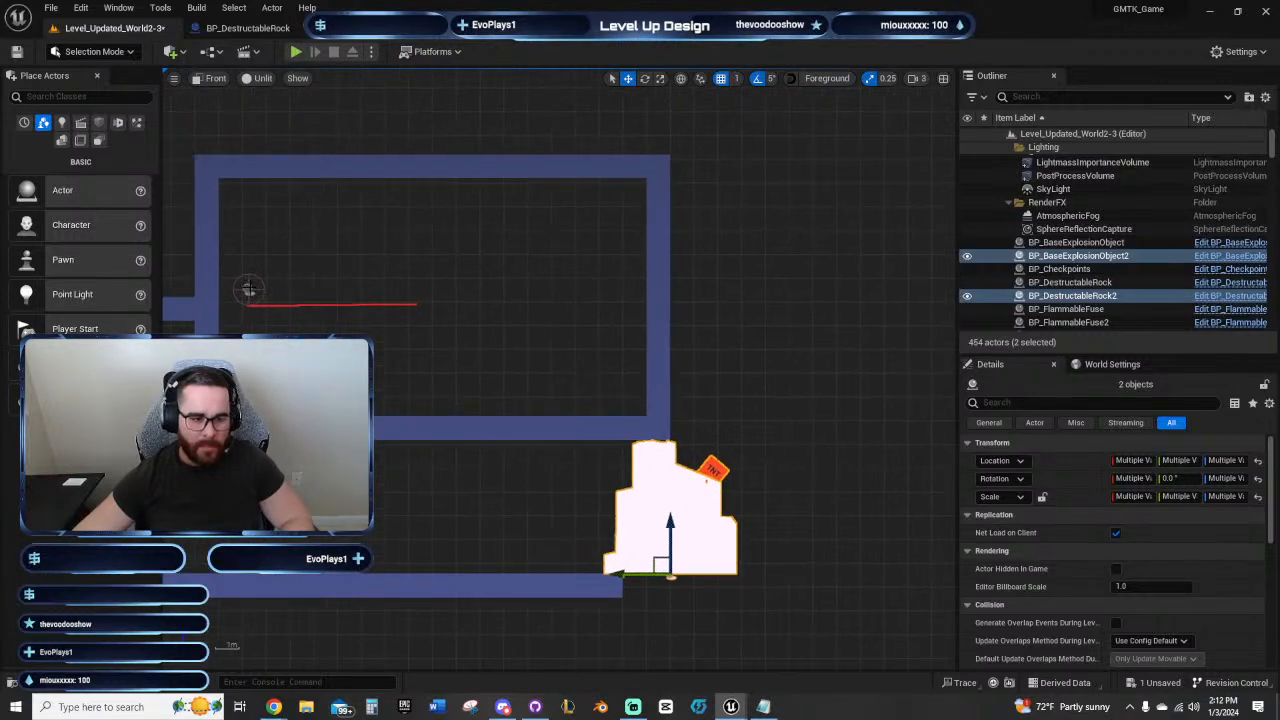
# Step: Move BP_FlammableFuse2 across the room to Y -14995 so it crosses the right wall, and select a spline point near its far end
pyautogui.click(248, 290)
pyautogui.moveTo(223, 289); pyautogui.dragTo(525, 289)
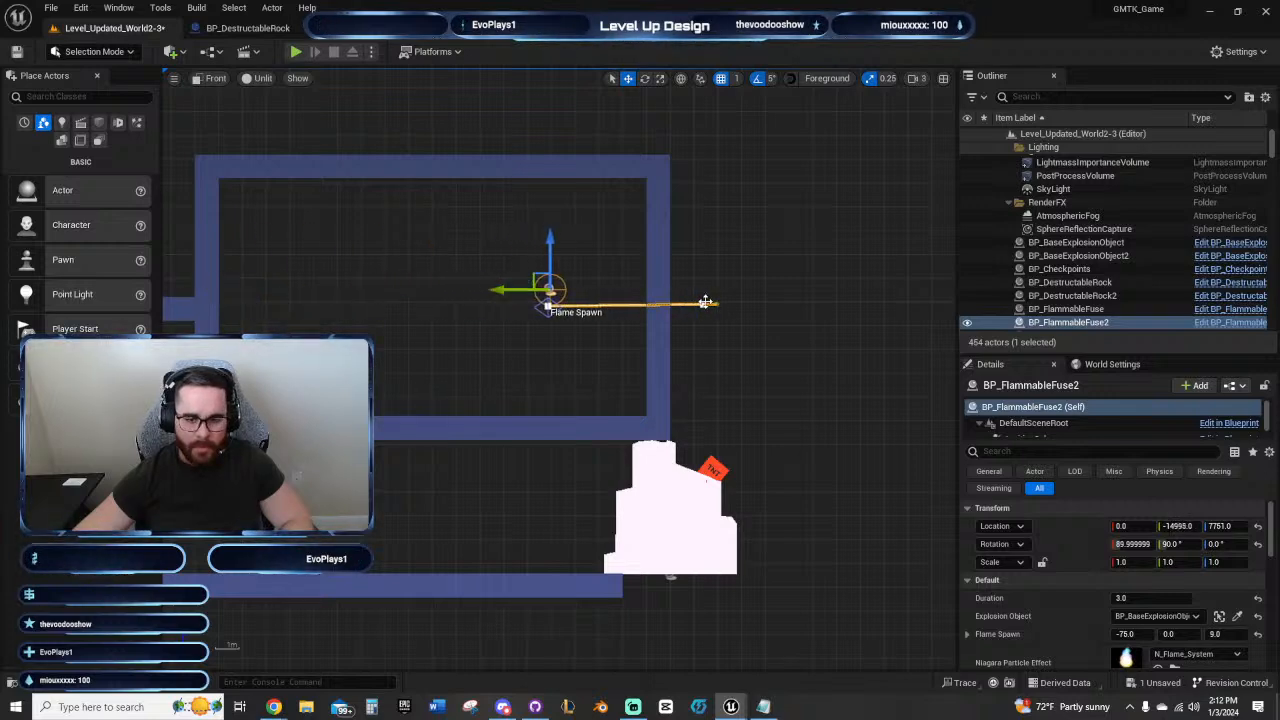
pyautogui.click(705, 302)
pyautogui.scroll(2, 714, 333)
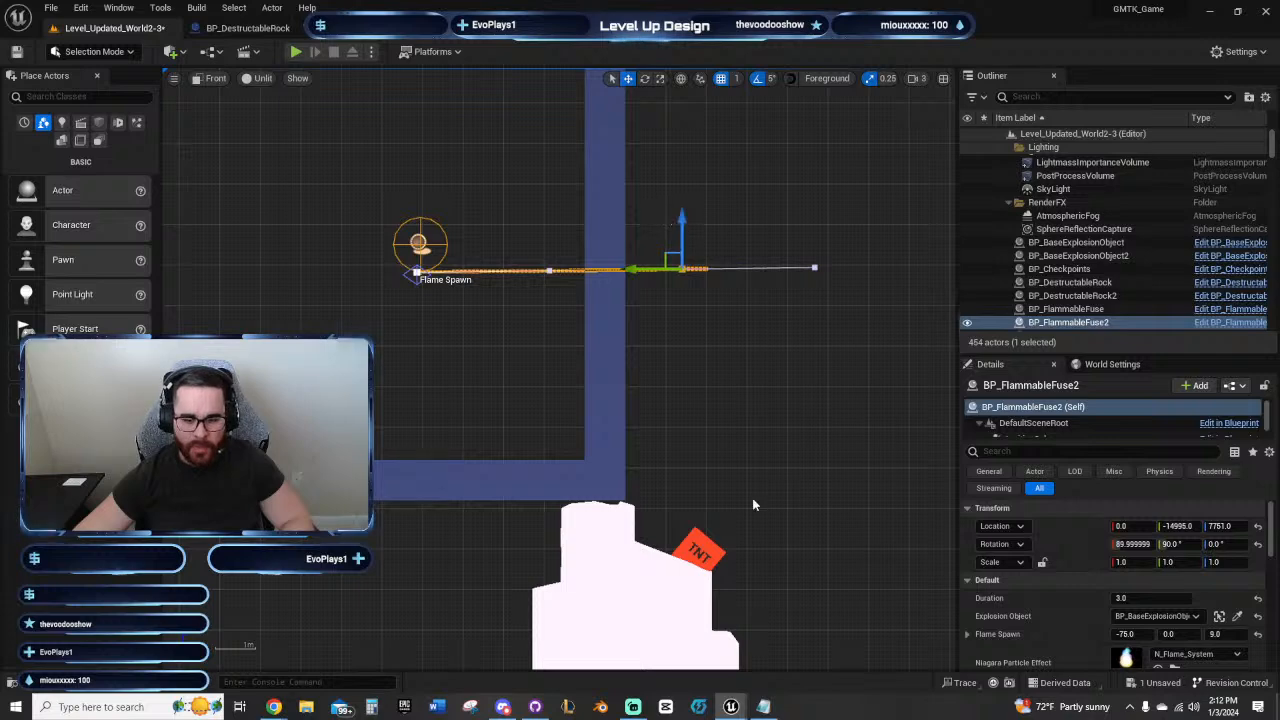
pyautogui.moveTo(753, 505); pyautogui.dragTo(887, 577, button='right')
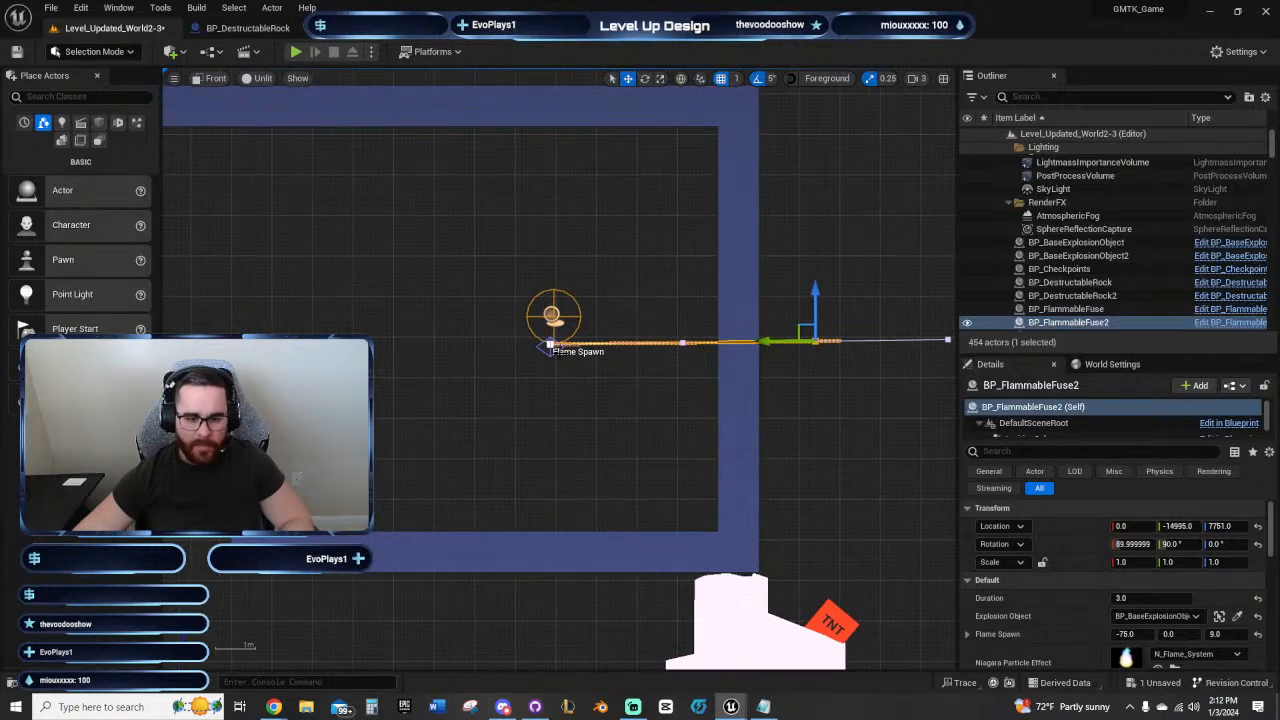
pyautogui.scroll(5, 570, 400)
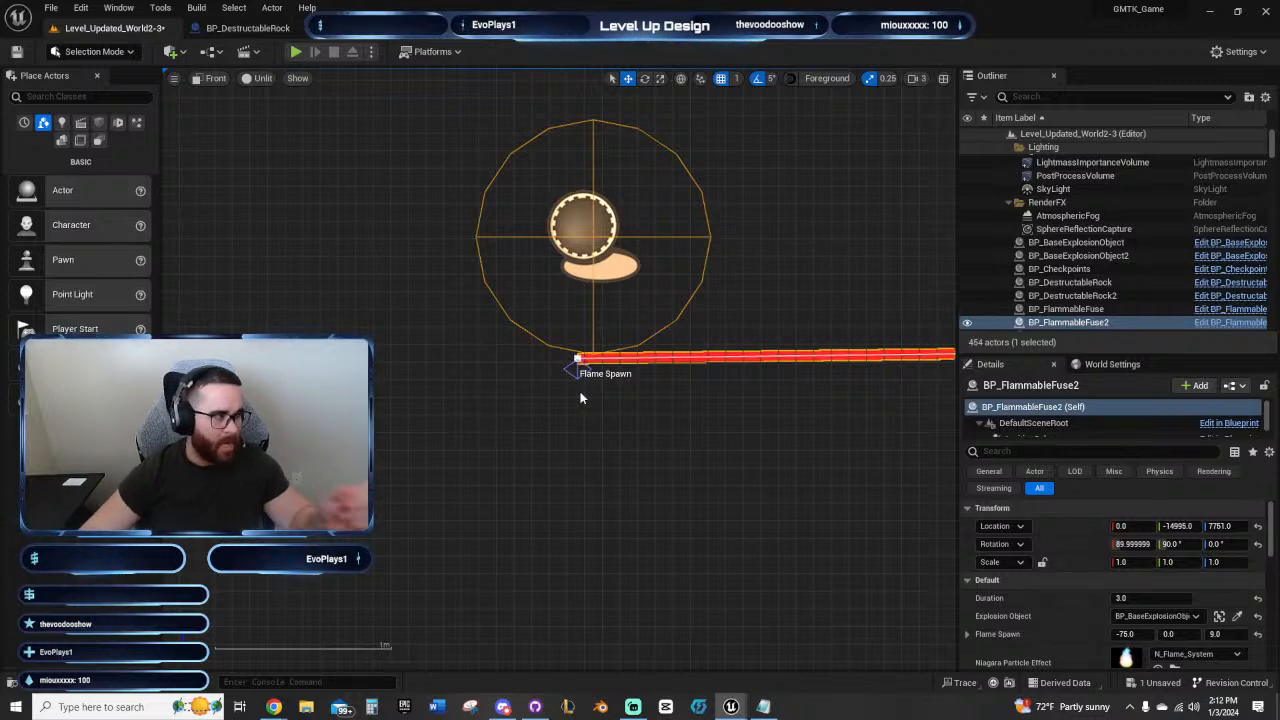
pyautogui.scroll(-8, 660, 420)
pyautogui.moveTo(762, 438); pyautogui.dragTo(551, 318, button='right')
pyautogui.scroll(-3, 470, 378)
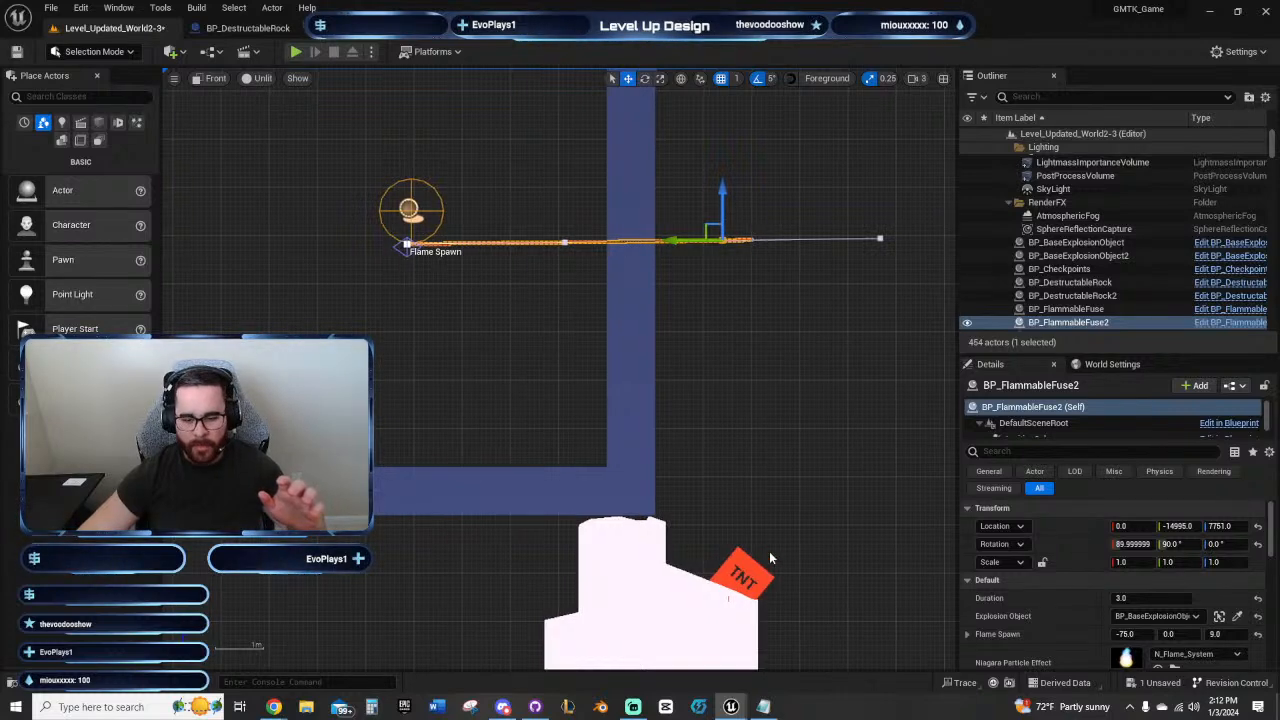
pyautogui.moveTo(512, 371); pyautogui.dragTo(697, 491, button='right')
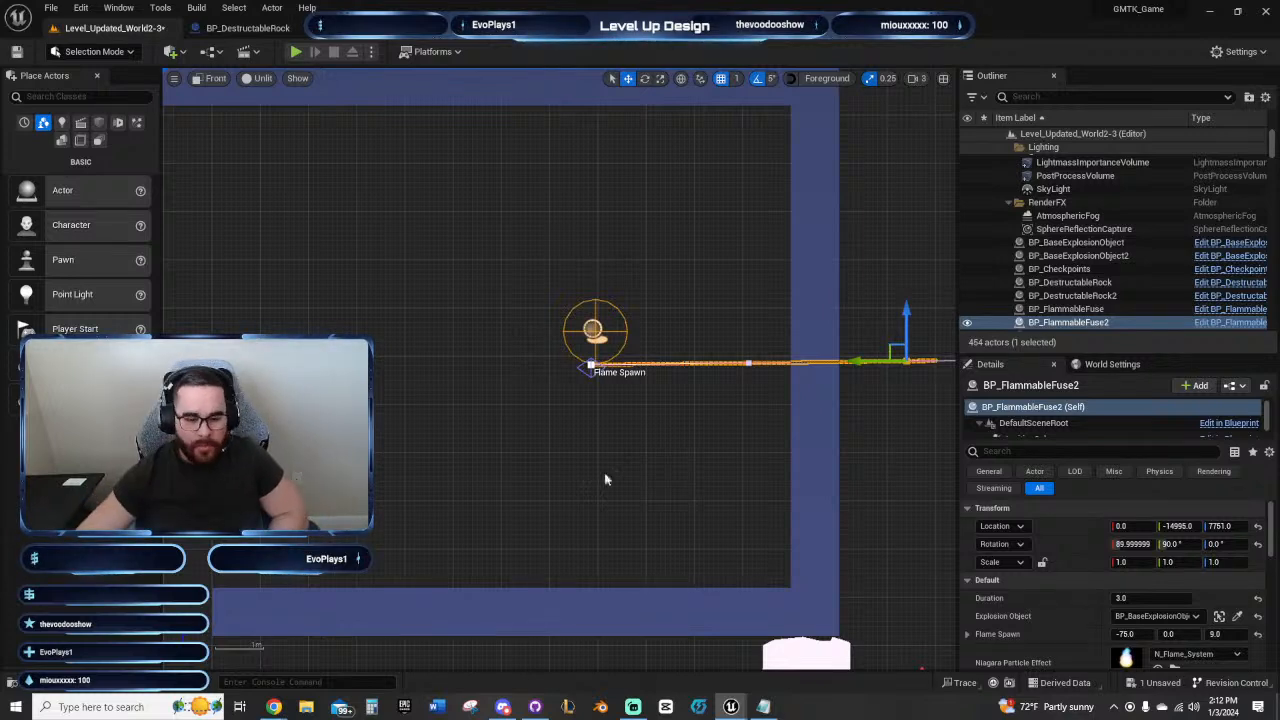
# Step: Fill the gap in the room's floor by duplicating the adjacent floor block three times toward the left wall
pyautogui.moveTo(375, 537); pyautogui.dragTo(523, 412, button='right')
pyautogui.scroll(-3, 801, 377)
pyautogui.moveTo(446, 458); pyautogui.dragTo(517, 394, button='right')
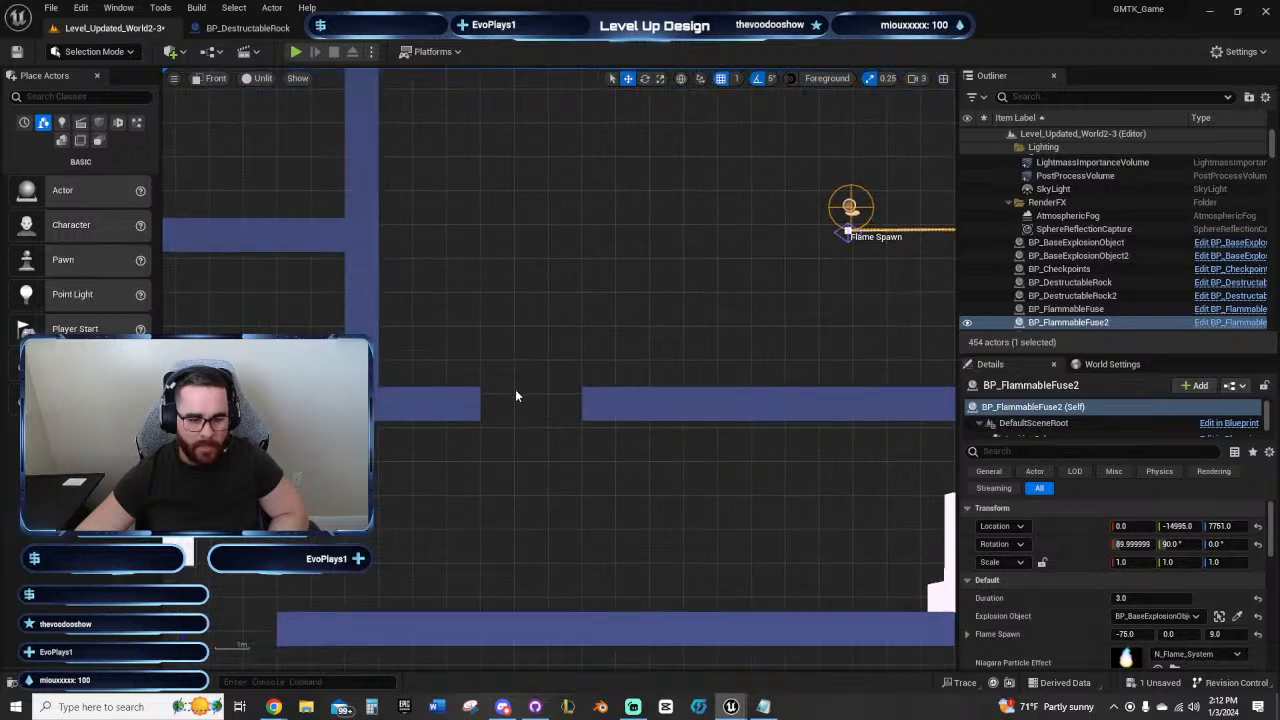
pyautogui.click(600, 405)
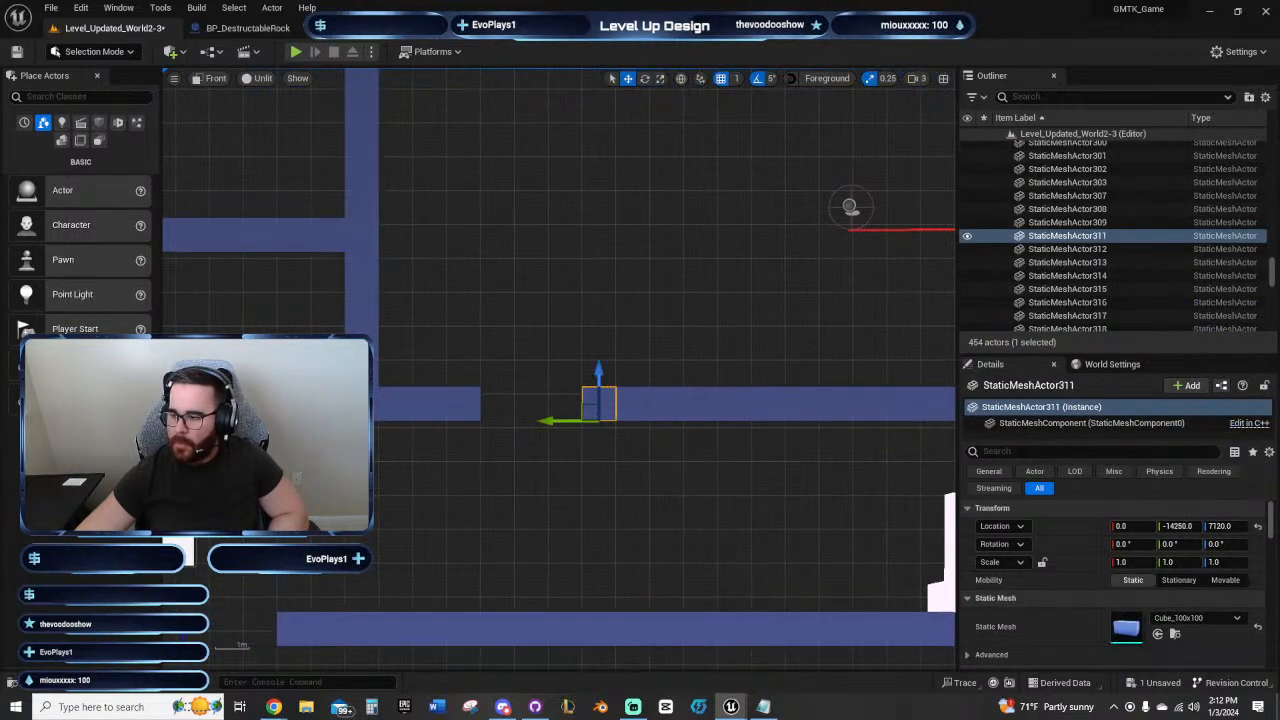
pyautogui.hotkey('shift', 'd')
pyautogui.hotkey('shift', 'd')
pyautogui.hotkey('shift', 'd')
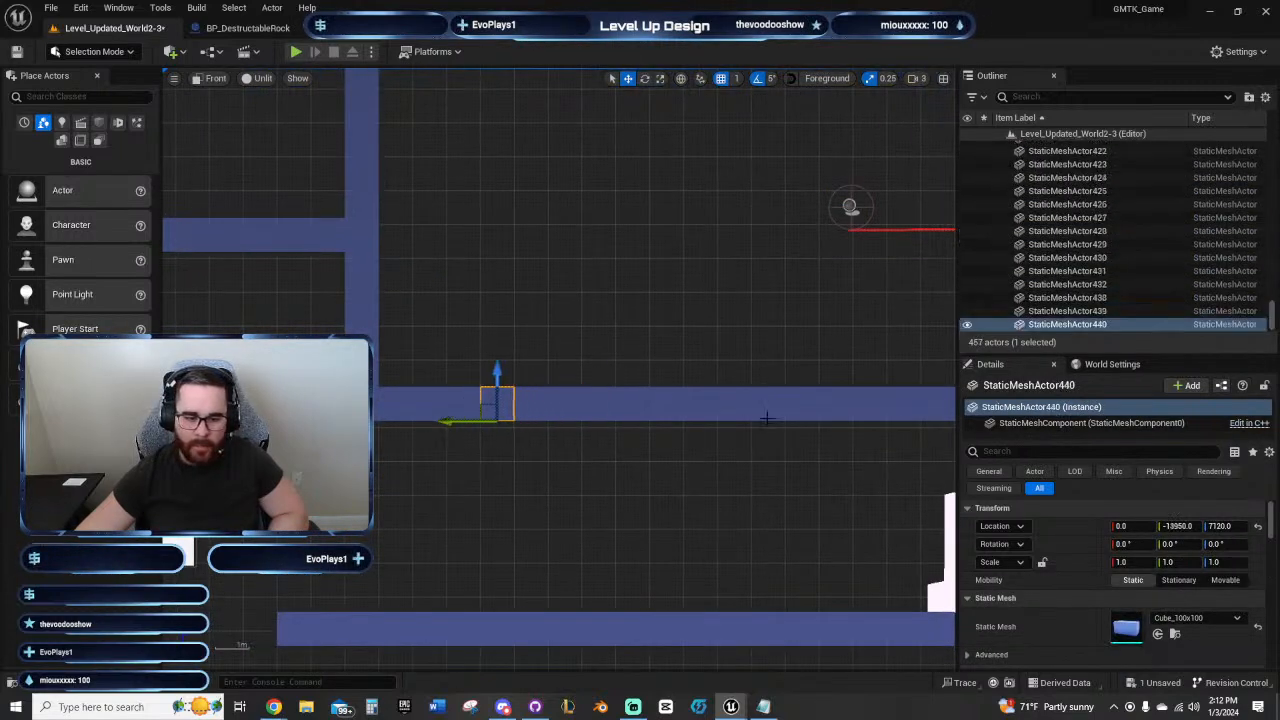
# Step: Delete two floor blocks near the room's left wall to make a two-block opening
pyautogui.click(409, 407)
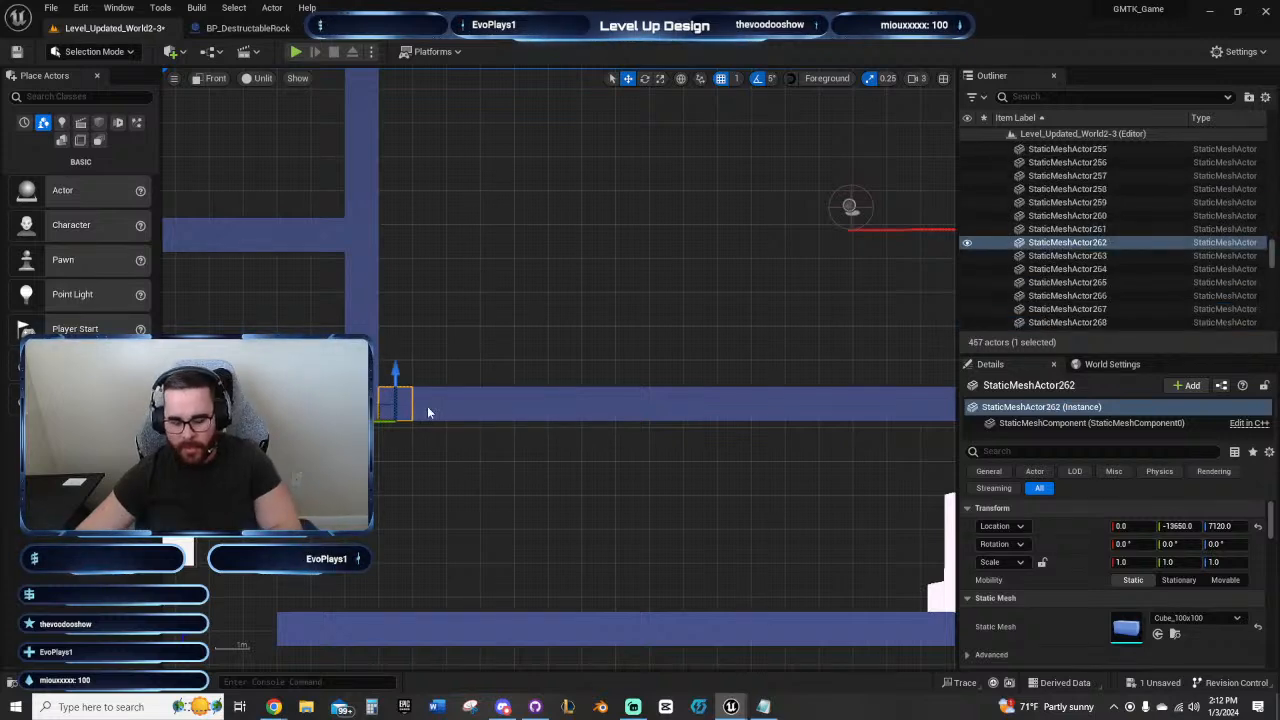
pyautogui.press('Delete')
pyautogui.click(478, 410)
pyautogui.press('Delete')
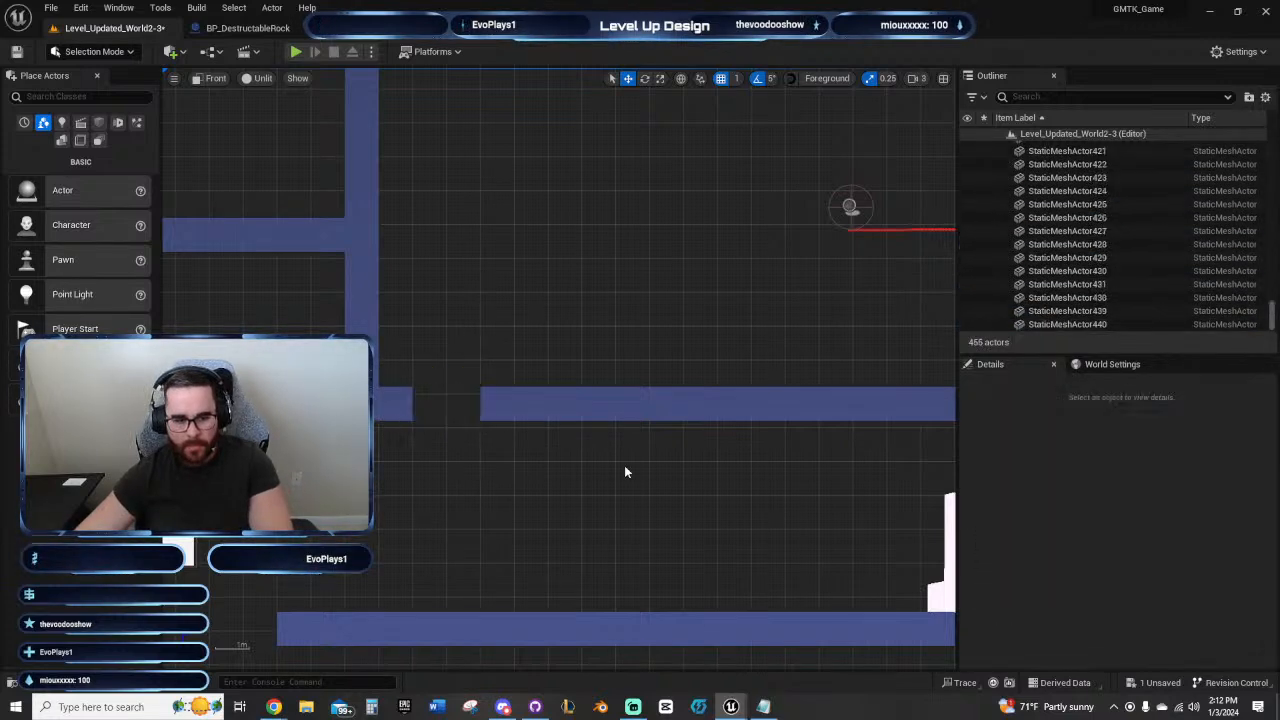
# Step: Examine the enclosed room's layout, including the floor opening, the fuse and the rock with TNT
pyautogui.moveTo(626, 468); pyautogui.dragTo(567, 440, button='right')
pyautogui.moveTo(446, 399); pyautogui.dragTo(486, 403, button='right')
pyautogui.moveTo(636, 420); pyautogui.dragTo(495, 636, button='right')
pyautogui.moveTo(506, 572); pyautogui.dragTo(559, 433, button='right')
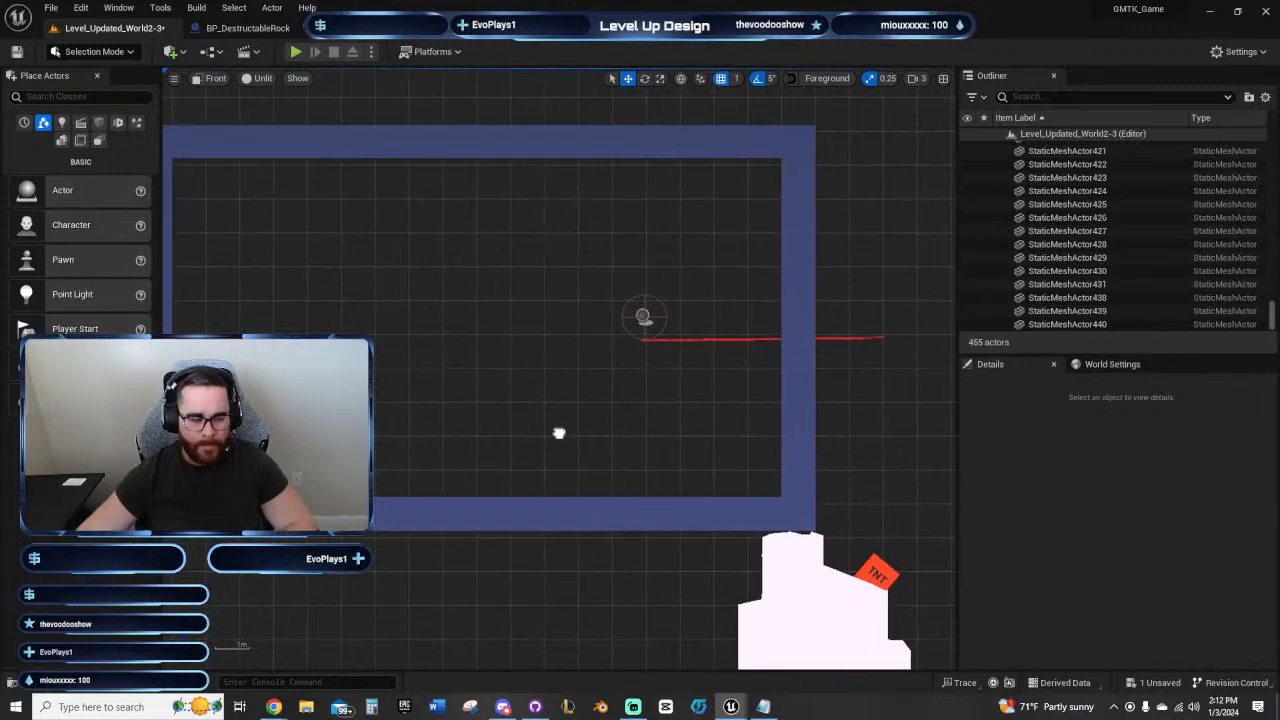
pyautogui.moveTo(531, 366); pyautogui.dragTo(564, 359, button='right')
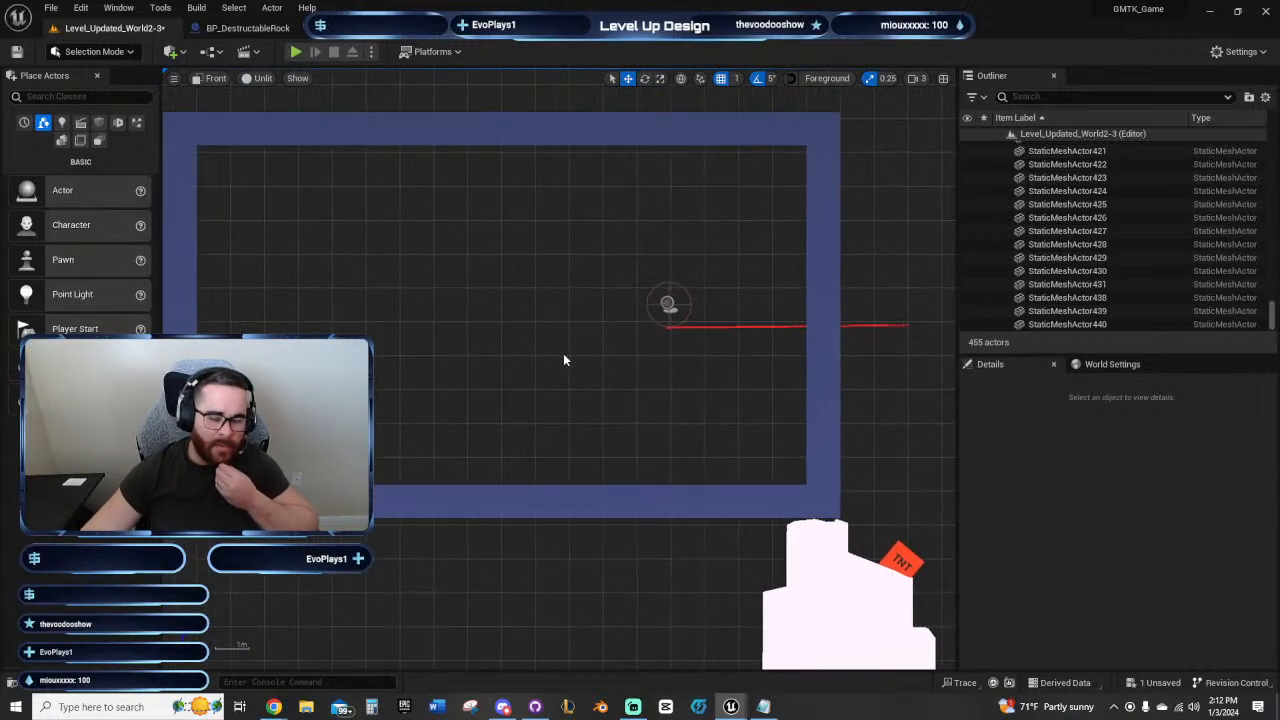
pyautogui.moveTo(651, 260); pyautogui.dragTo(461, 431, button='right')
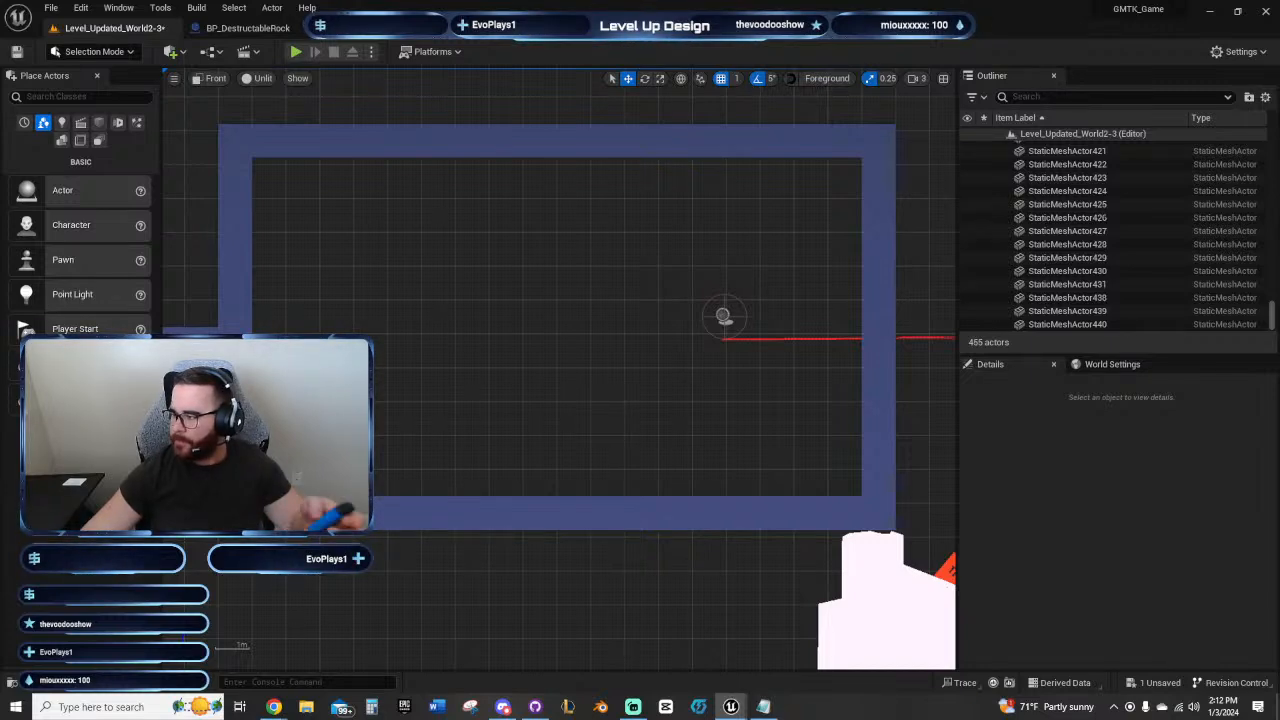
pyautogui.scroll(-5, 600, 337)
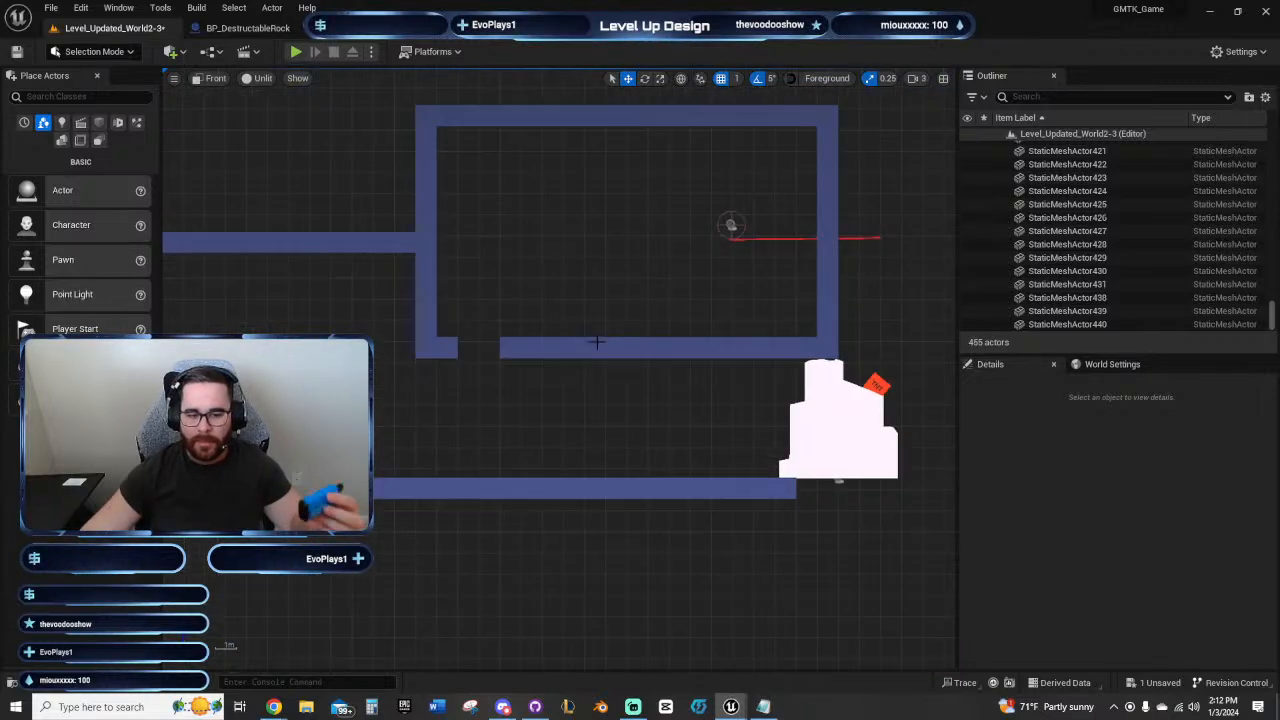
pyautogui.moveTo(521, 366); pyautogui.dragTo(831, 246, button='right')
pyautogui.moveTo(583, 358); pyautogui.dragTo(834, 322, button='right')
# Step: Review the earlier parts of the level, from the vertical shaft to the stepped platforms and wallrun section
pyautogui.scroll(-8, 588, 371)
pyautogui.moveTo(514, 423); pyautogui.dragTo(760, 266, button='right')
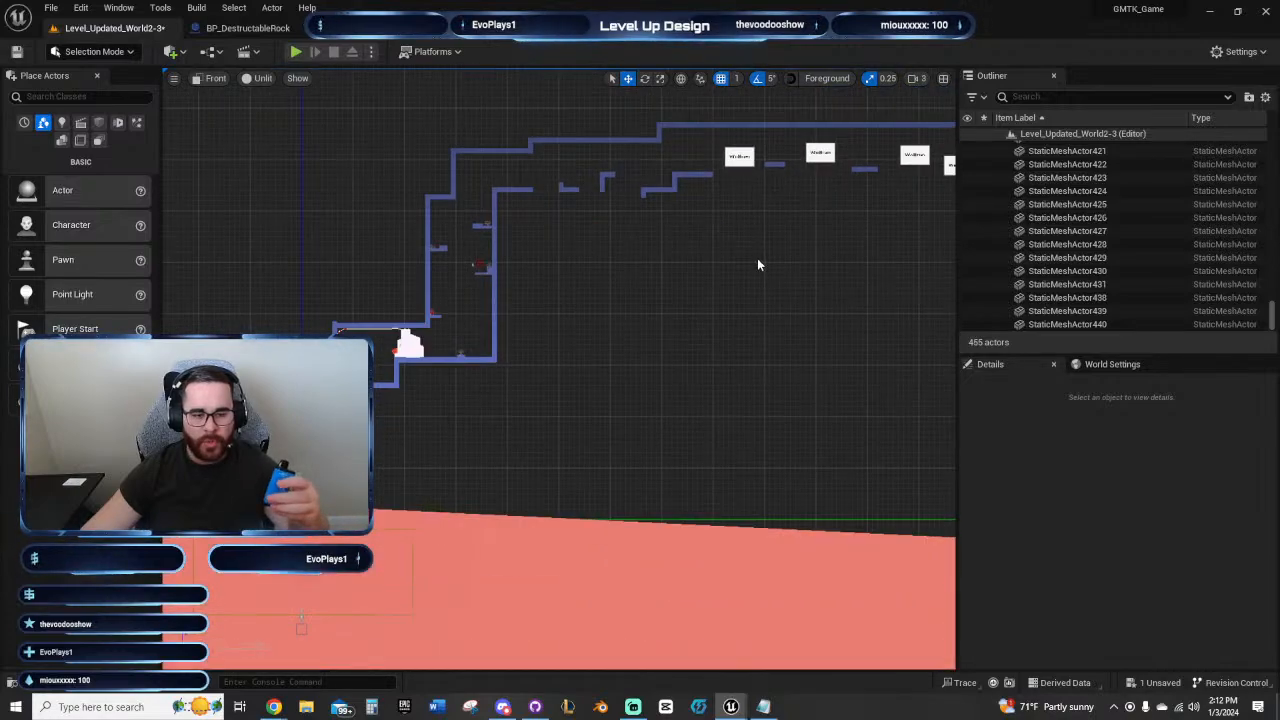
pyautogui.moveTo(644, 333); pyautogui.dragTo(689, 403, button='right')
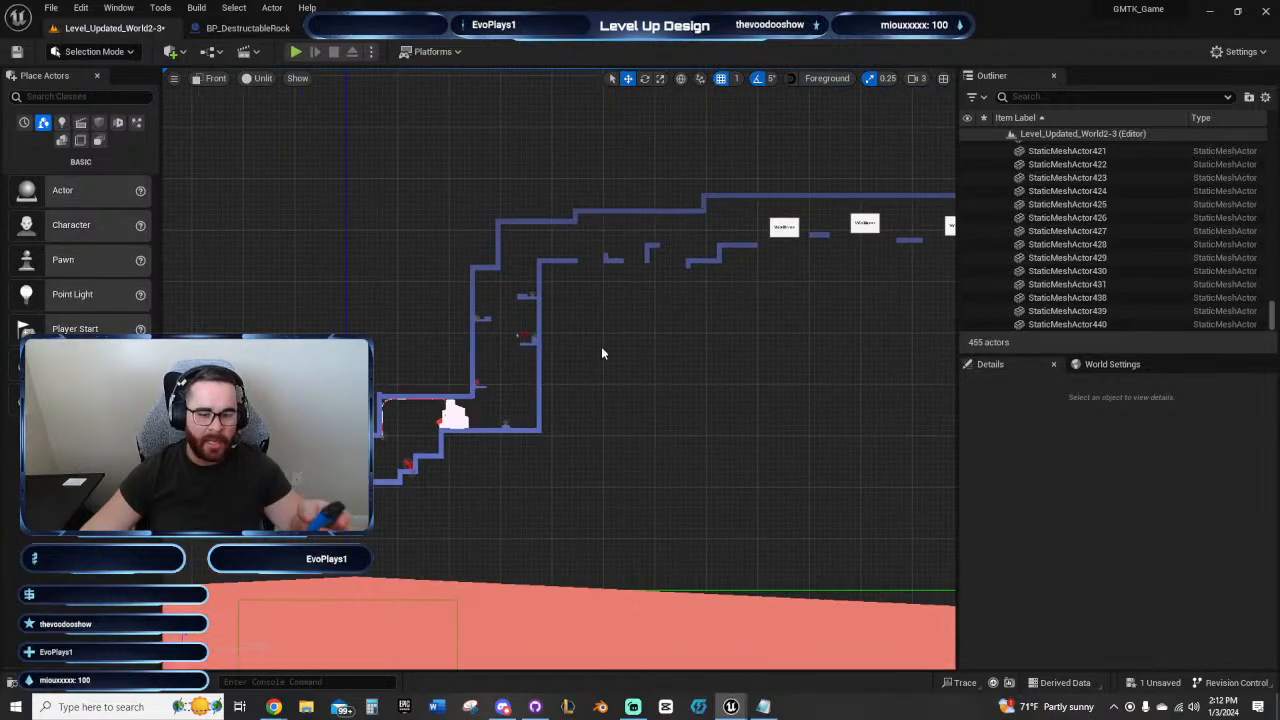
pyautogui.moveTo(614, 358); pyautogui.dragTo(673, 425, button='right')
pyautogui.scroll(6, 674, 426)
pyautogui.moveTo(755, 262); pyautogui.dragTo(730, 379, button='right')
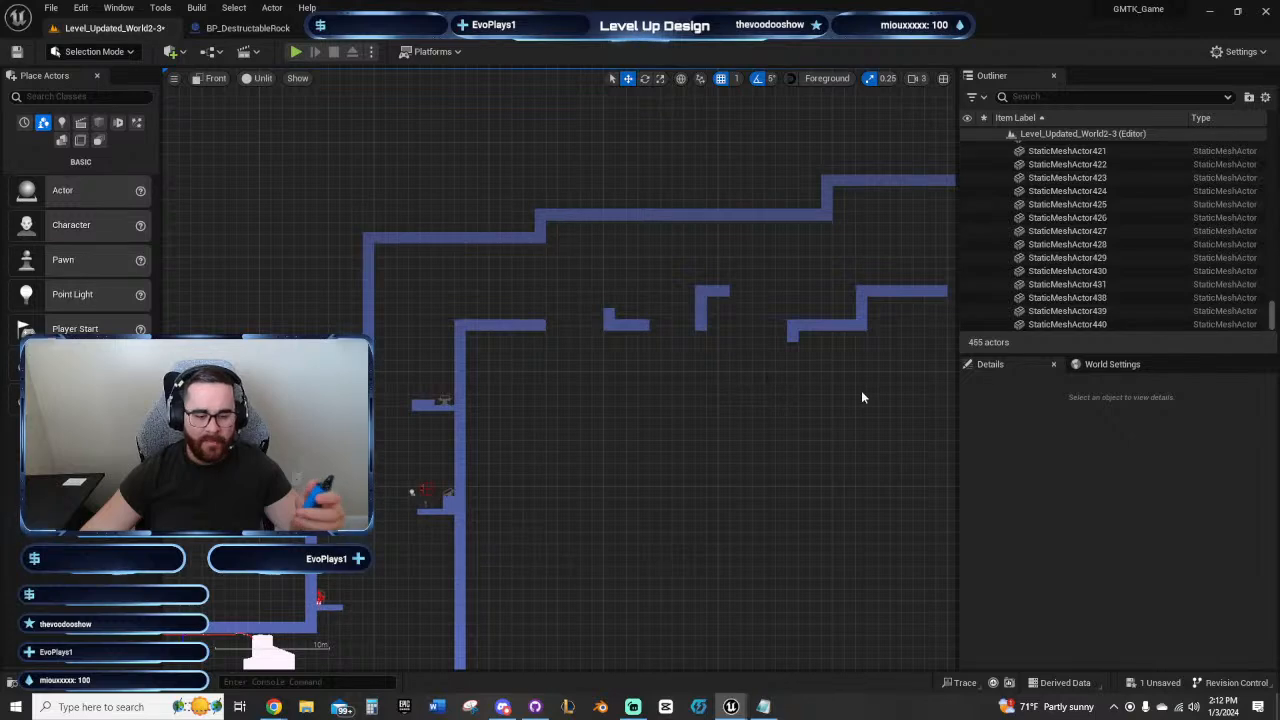
pyautogui.moveTo(860, 394); pyautogui.dragTo(520, 476, button='right')
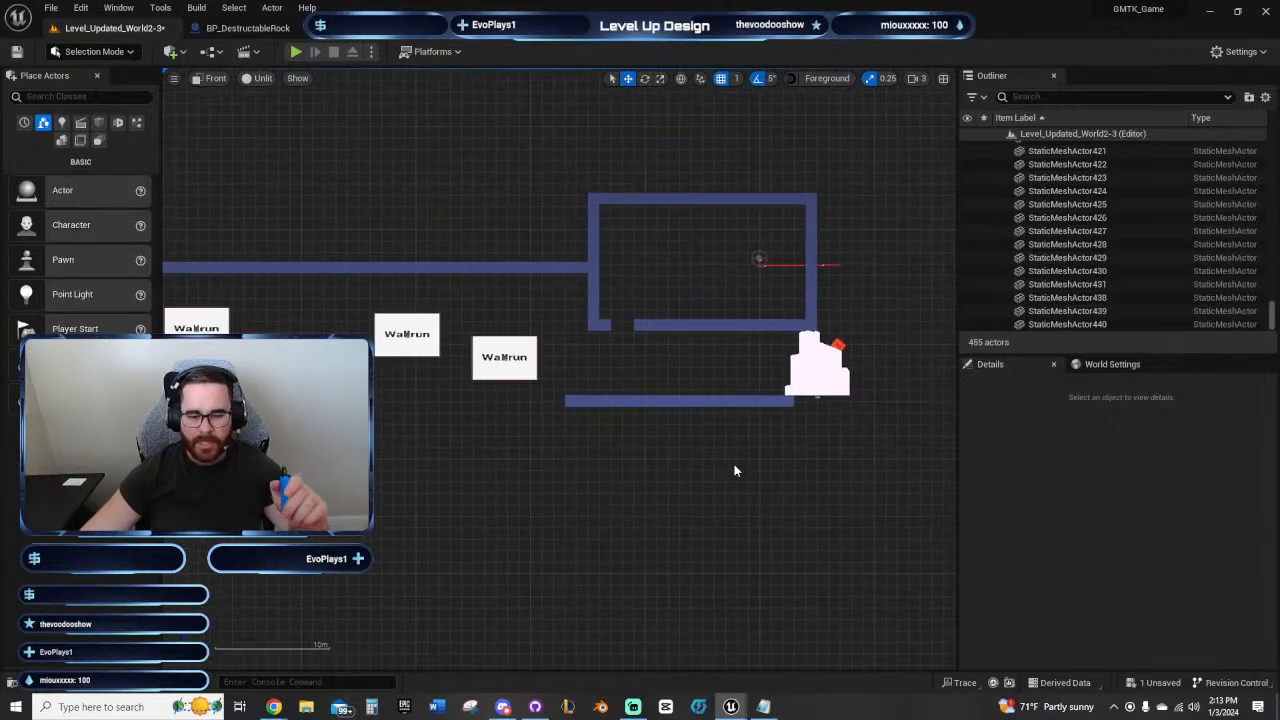
# Step: Examine the passage beneath the room, from the last wallrun panel past the floor opening to the destructible rock
pyautogui.moveTo(734, 469); pyautogui.dragTo(607, 573, button='right')
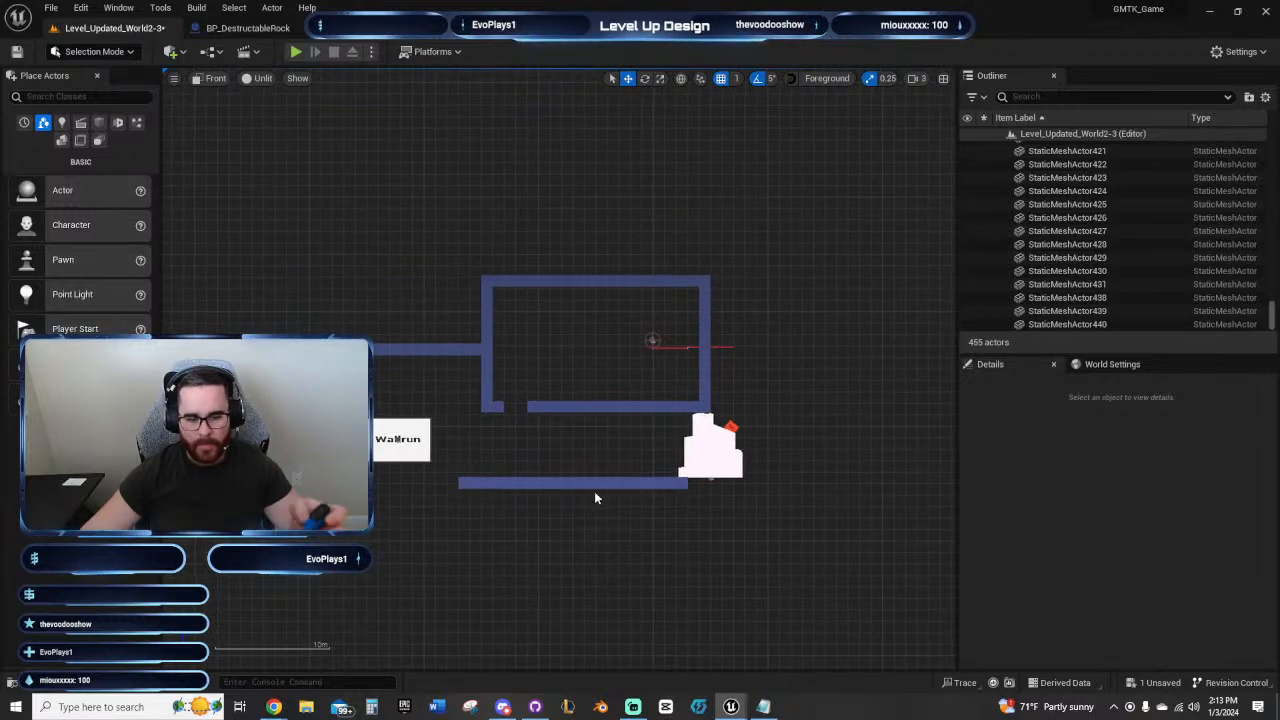
pyautogui.moveTo(594, 497); pyautogui.dragTo(625, 480, button='right')
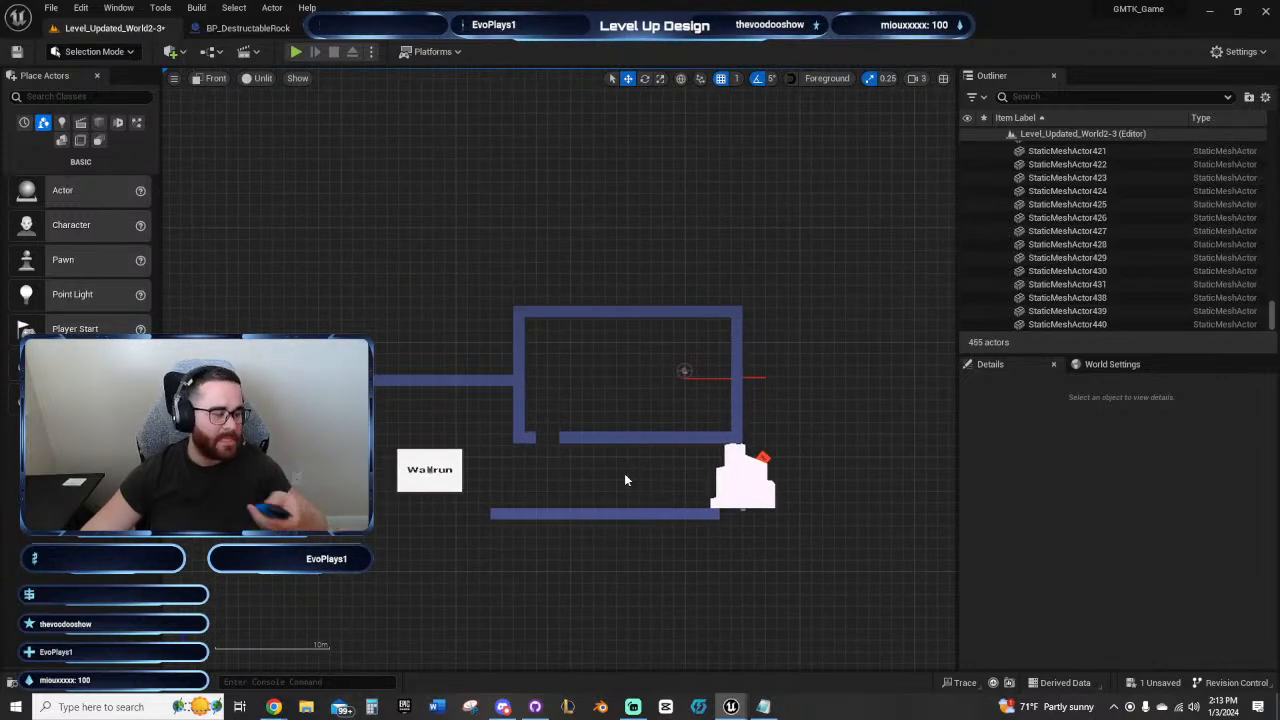
pyautogui.scroll(5, 580, 492)
pyautogui.moveTo(593, 522)
pyautogui.mouseDown(button='right')
pyautogui.moveTo(599, 458)
pyautogui.moveTo(606, 508)
pyautogui.mouseUp(button='right')
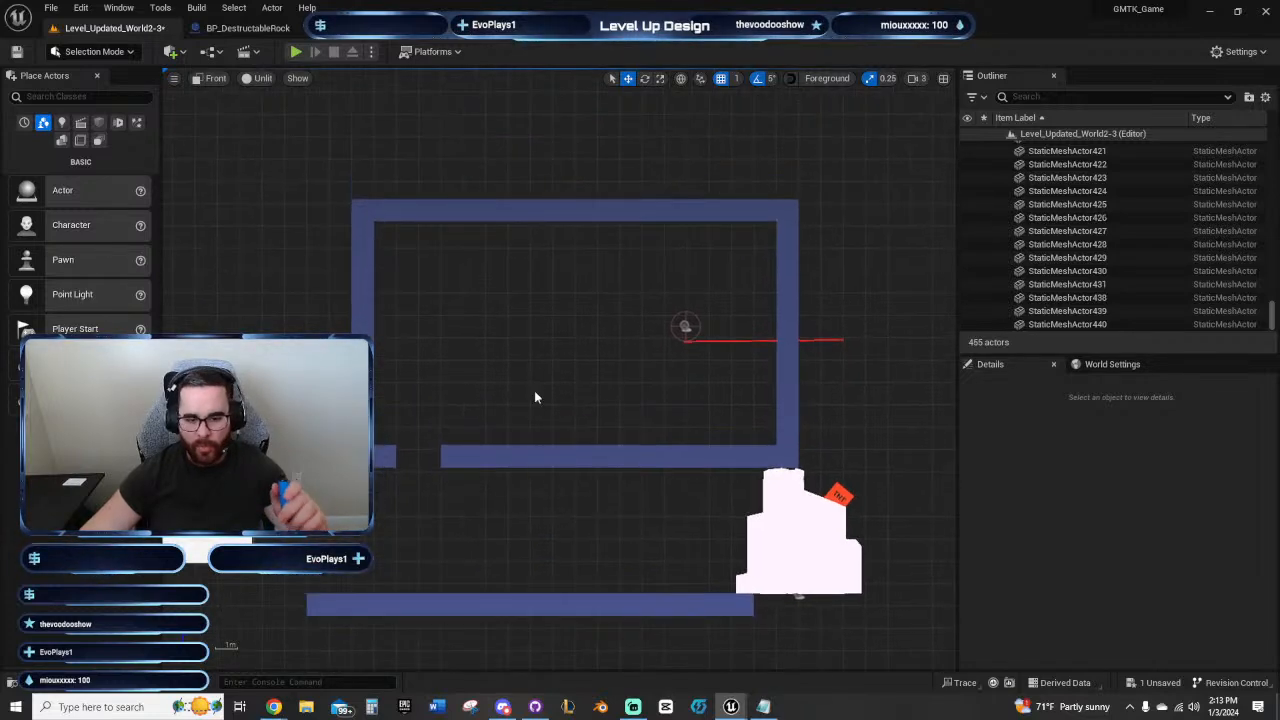
pyautogui.scroll(5, 608, 390)
pyautogui.moveTo(600, 398); pyautogui.dragTo(674, 373, button='right')
pyautogui.scroll(-2, 764, 378)
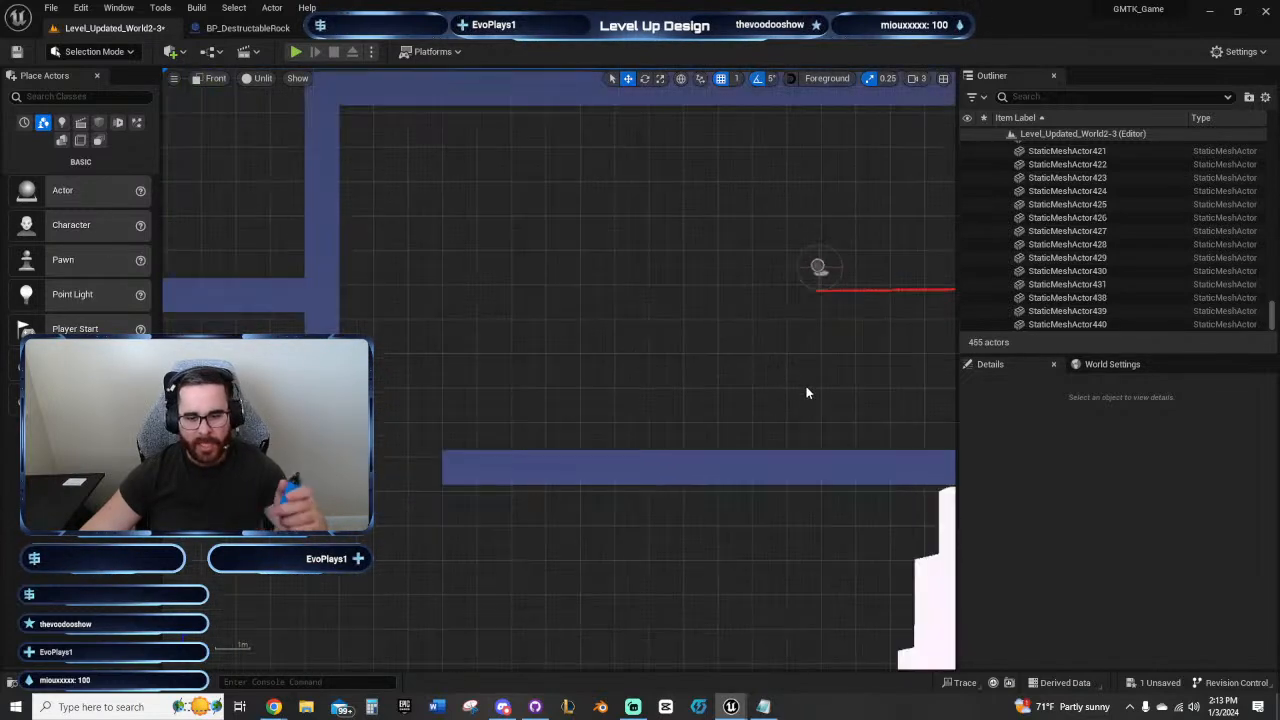
pyautogui.moveTo(766, 387); pyautogui.dragTo(740, 234, button='right')
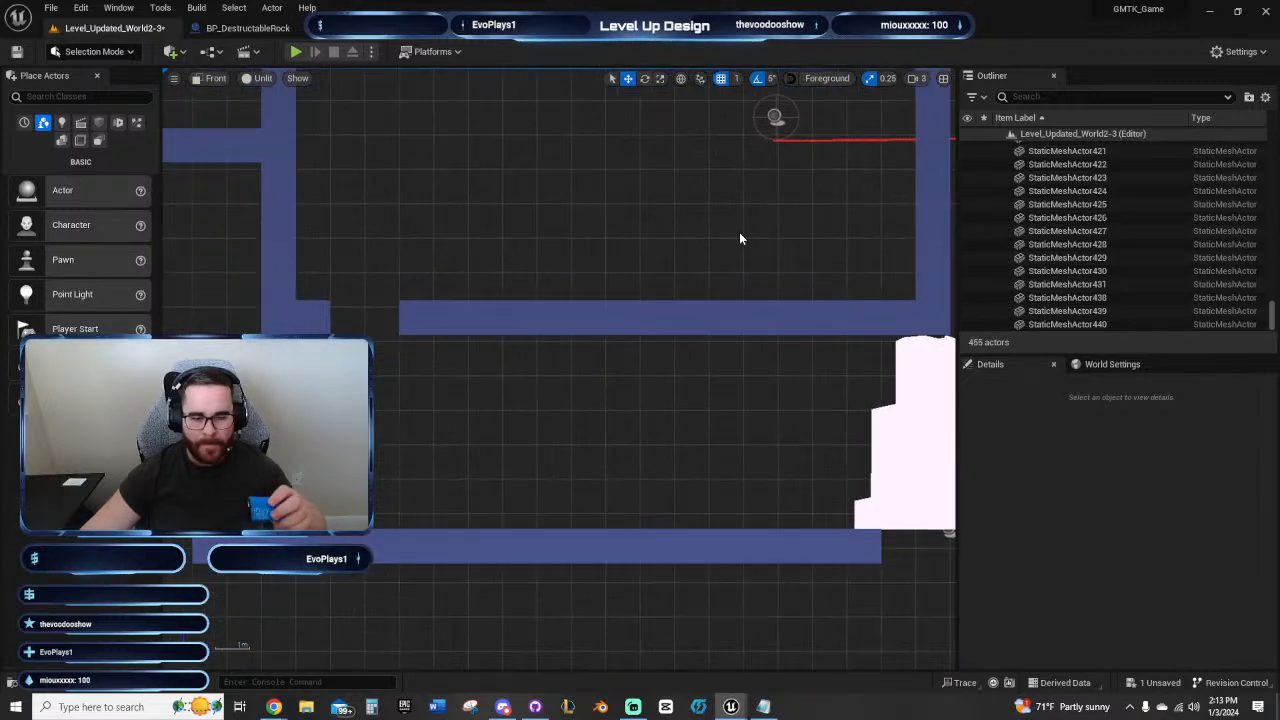
pyautogui.moveTo(626, 400); pyautogui.dragTo(395, 343, button='right')
pyautogui.moveTo(546, 369); pyautogui.dragTo(713, 342, button='right')
pyautogui.click(686, 480)
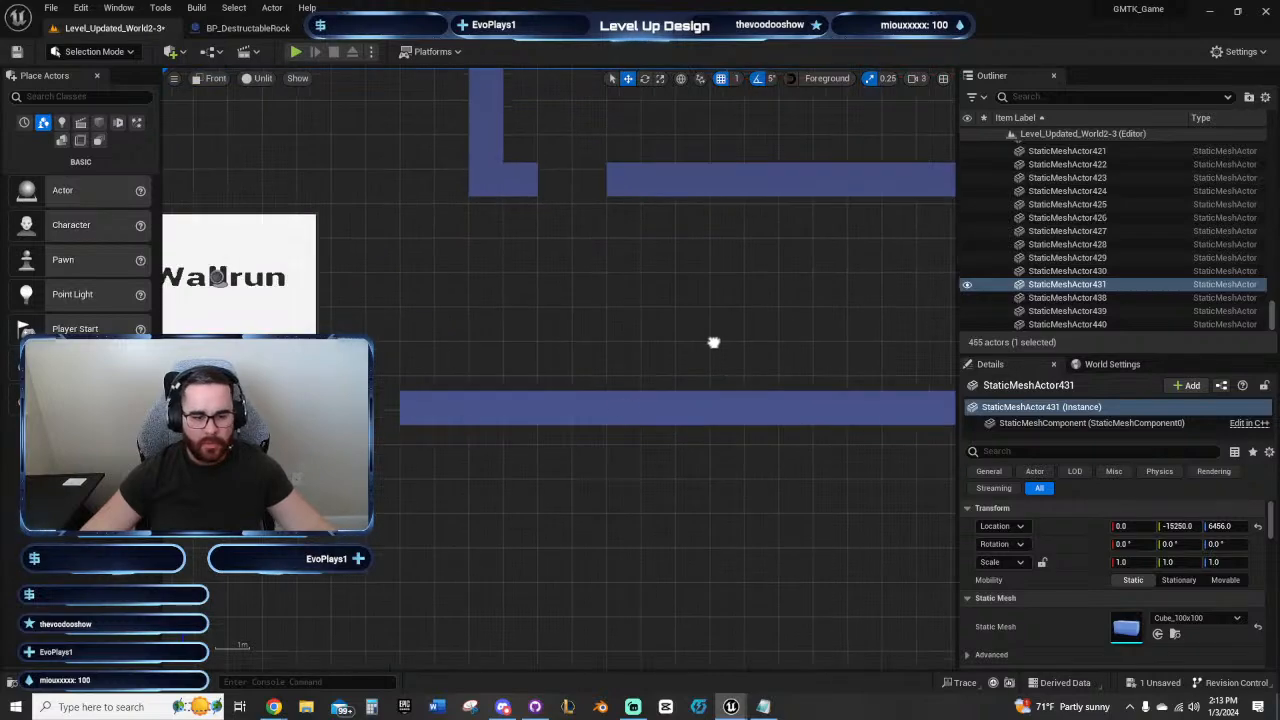
# Step: Duplicate BP_StateChanger2 and move the copy into the passage beneath the room, beside the destructible rock
pyautogui.scroll(-10, 713, 342)
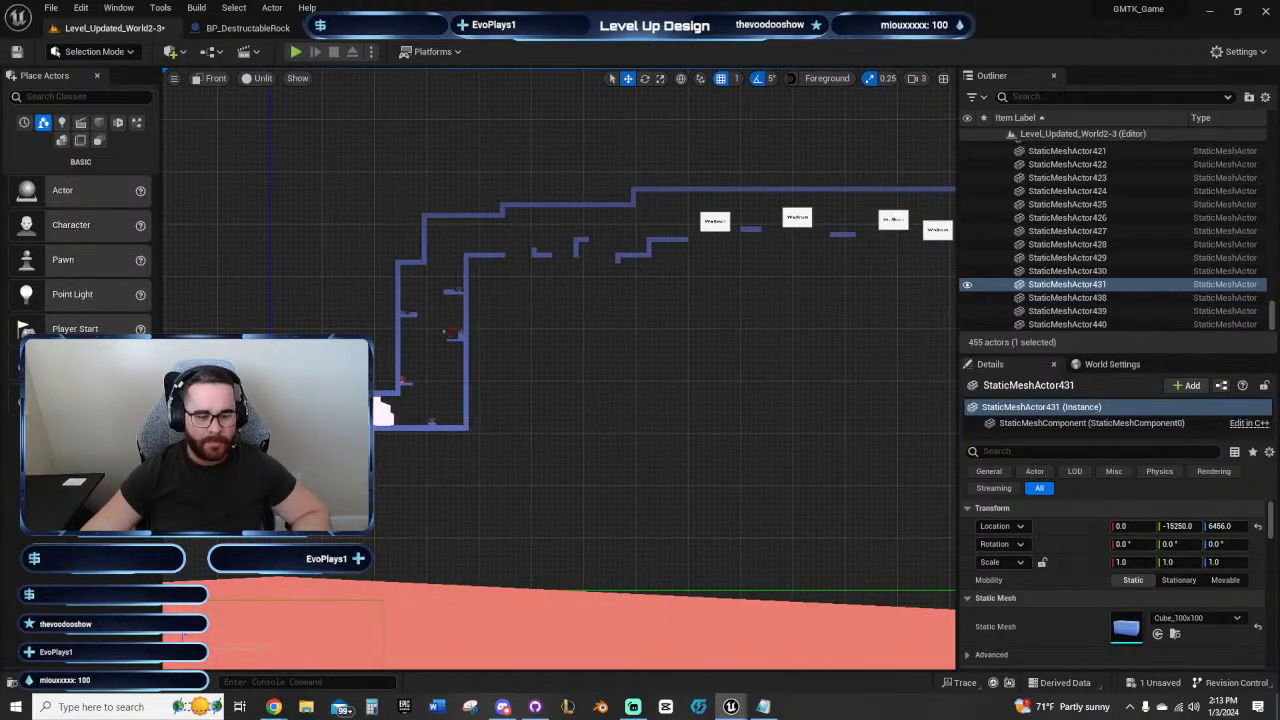
pyautogui.click(336, 468)
pyautogui.scroll(6, 403, 384)
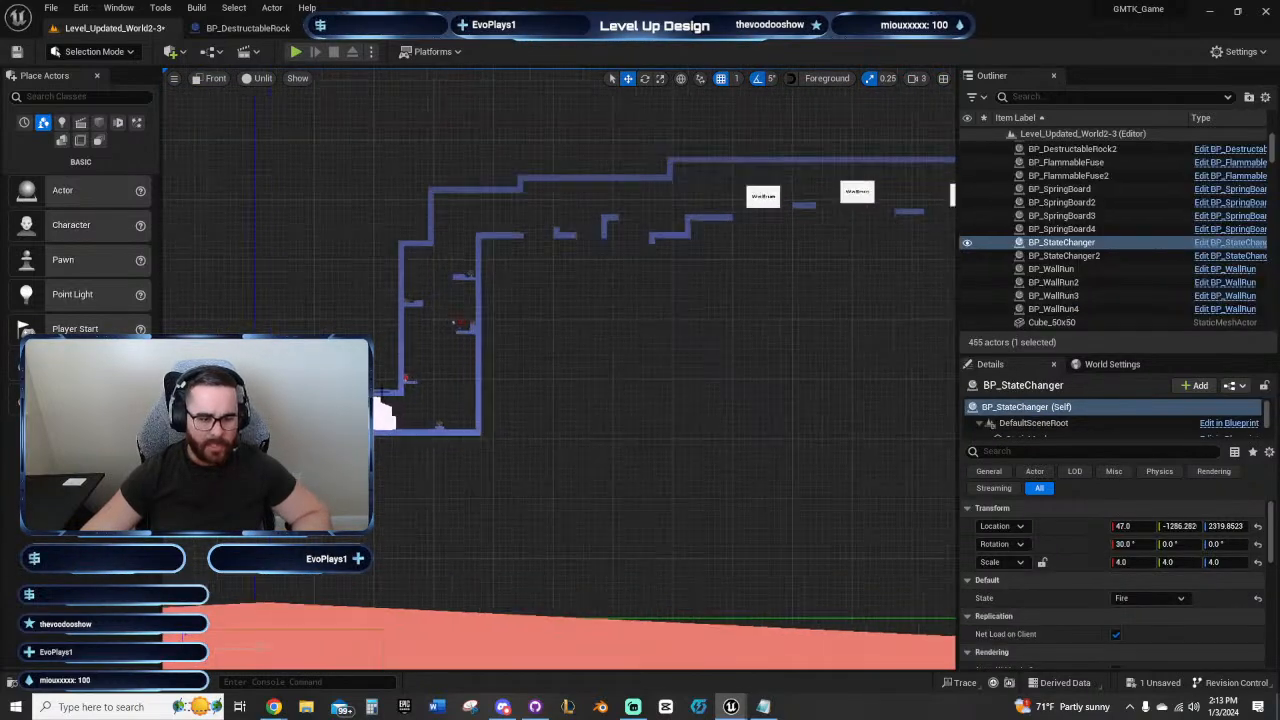
pyautogui.click(381, 375)
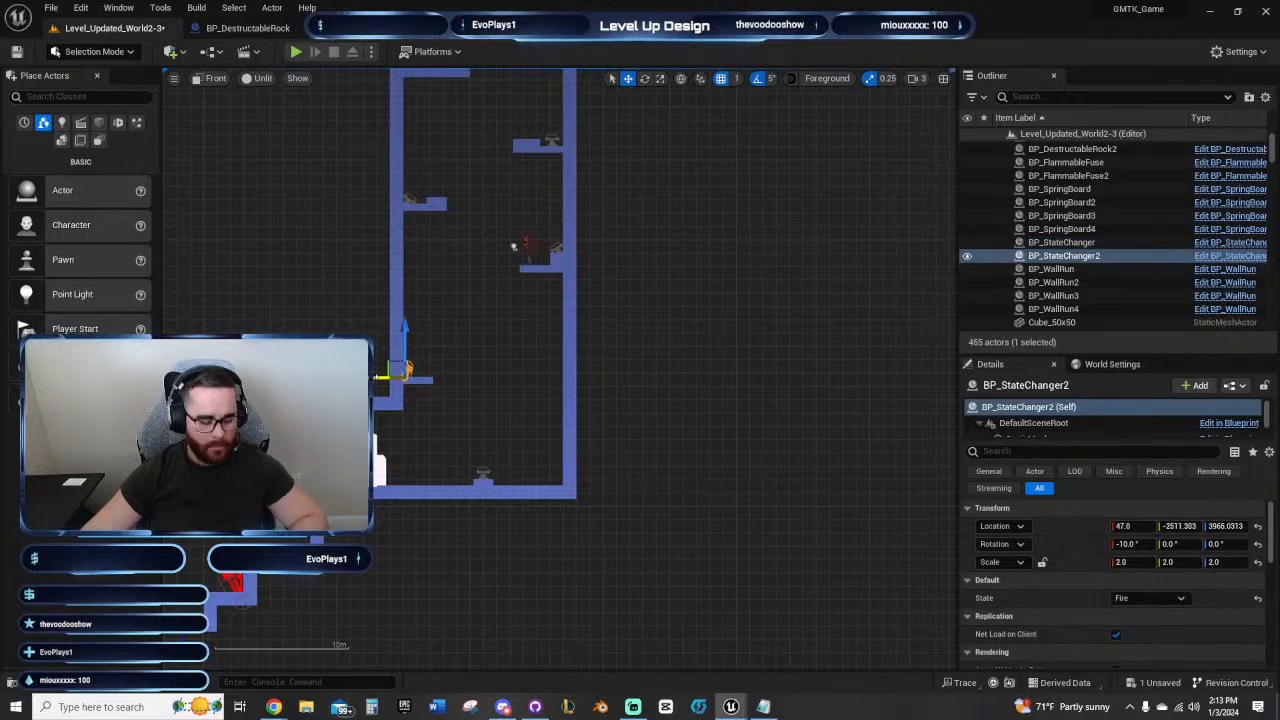
pyautogui.keyDown('alt'); pyautogui.moveTo(376, 377); pyautogui.dragTo(950, 375); pyautogui.keyUp('alt')
pyautogui.moveTo(869, 340); pyautogui.dragTo(380, 449, button='right')
pyautogui.scroll(-8, 620, 415)
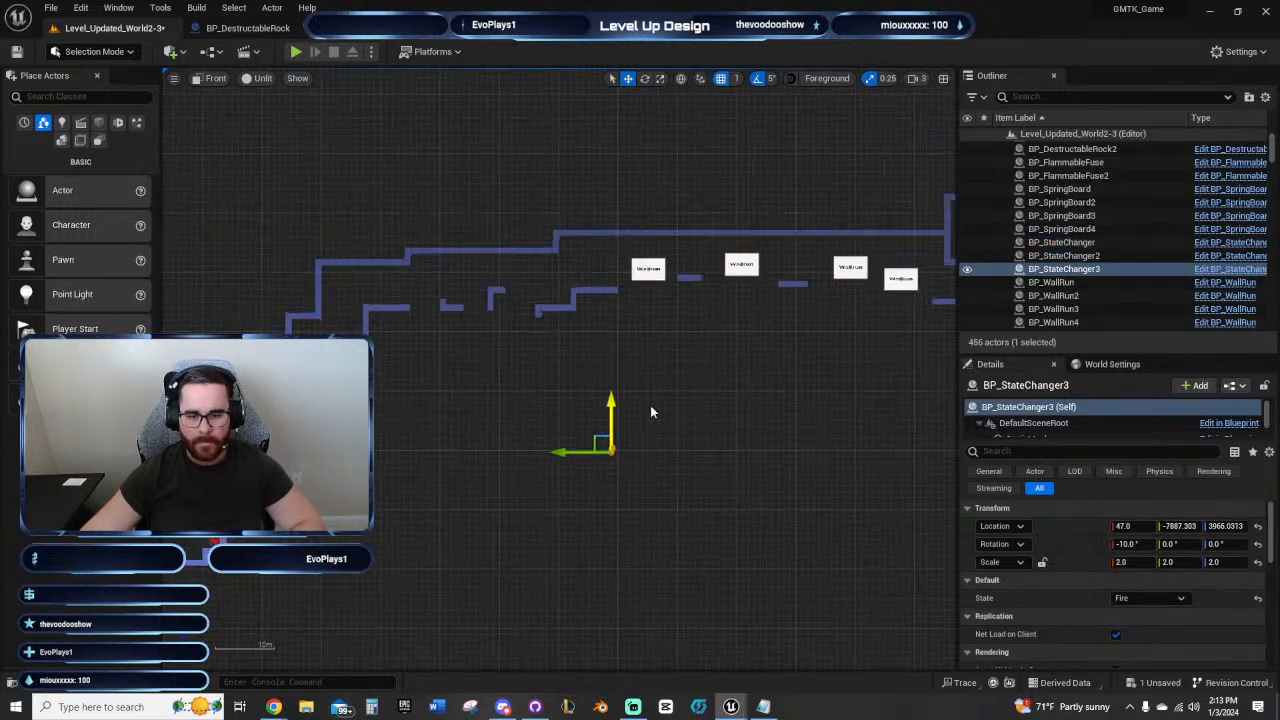
pyautogui.moveTo(760, 380); pyautogui.dragTo(463, 412, button='right')
pyautogui.moveTo(262, 480); pyautogui.dragTo(697, 290)
pyautogui.scroll(5, 697, 285)
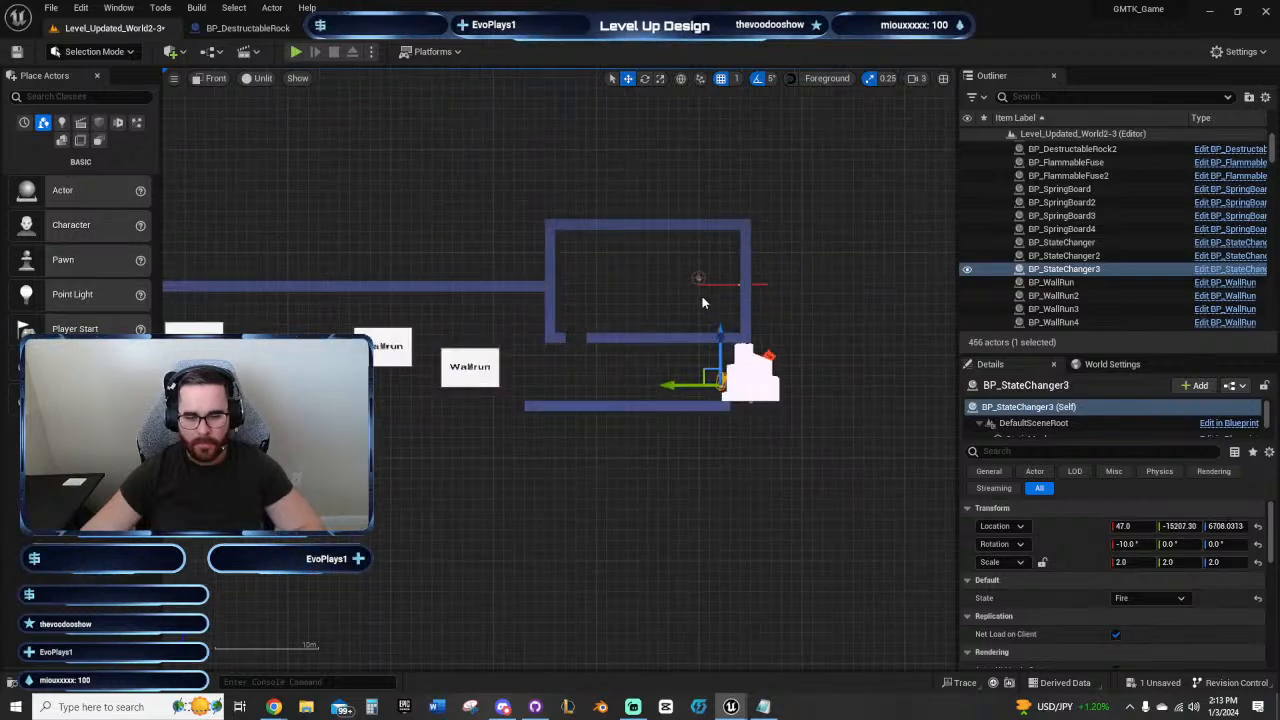
# Step: Rotate the copied state changer to 20° and place it against the rock's lower ledge at Y -15252.30, Z 6647.0313
pyautogui.press('f')
pyautogui.scroll(3, 500, 376)
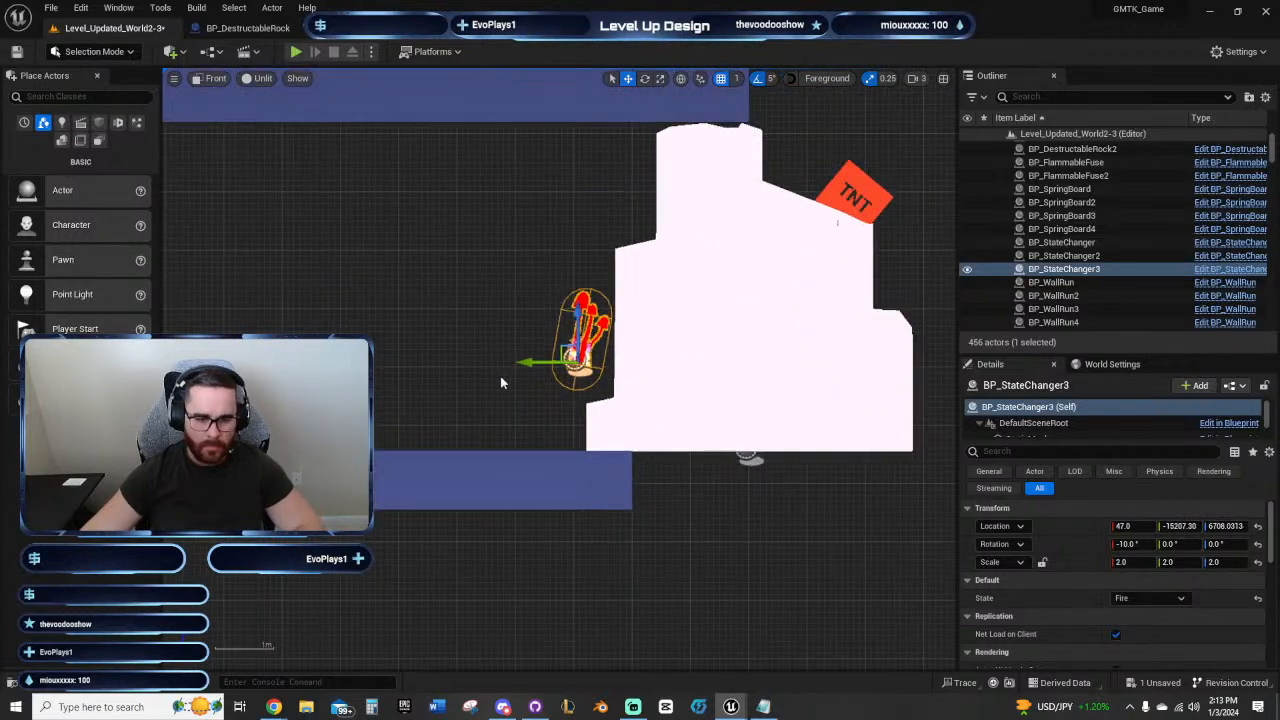
pyautogui.press('e')
pyautogui.moveTo(532, 372); pyautogui.dragTo(548, 412)
pyautogui.press('w')
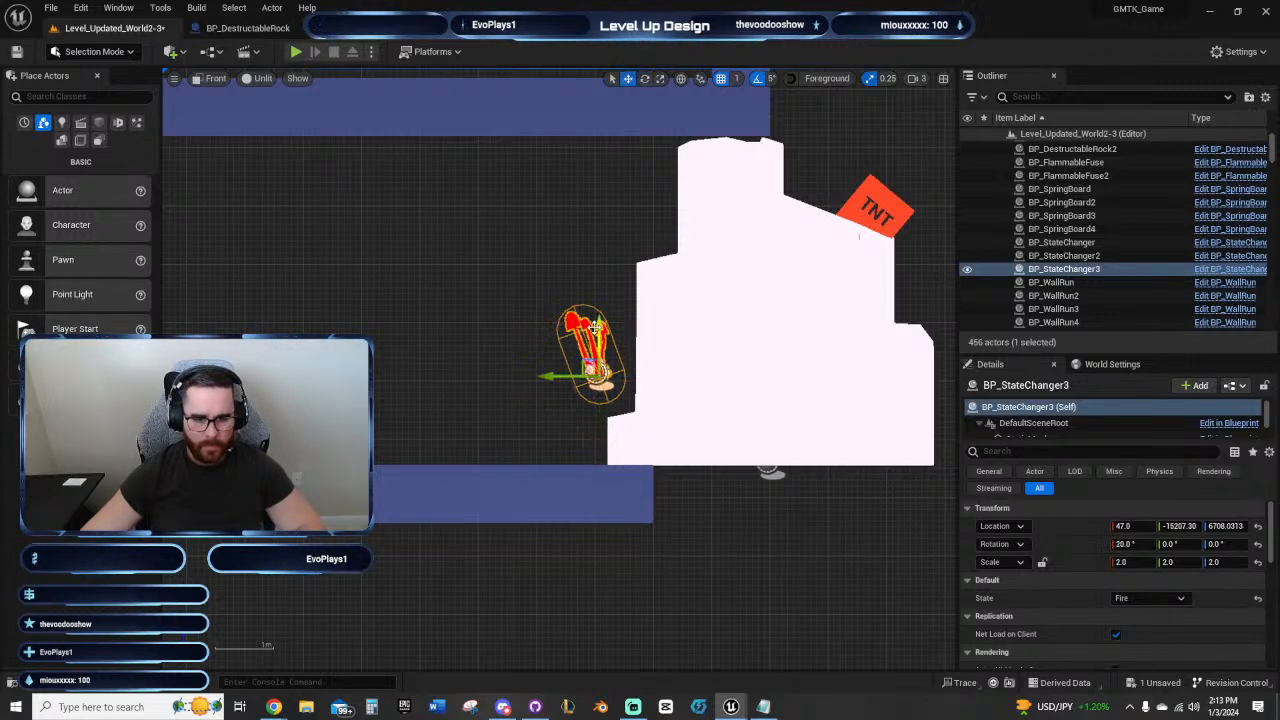
pyautogui.moveTo(596, 328); pyautogui.dragTo(597, 363)
pyautogui.moveTo(559, 413); pyautogui.dragTo(587, 414)
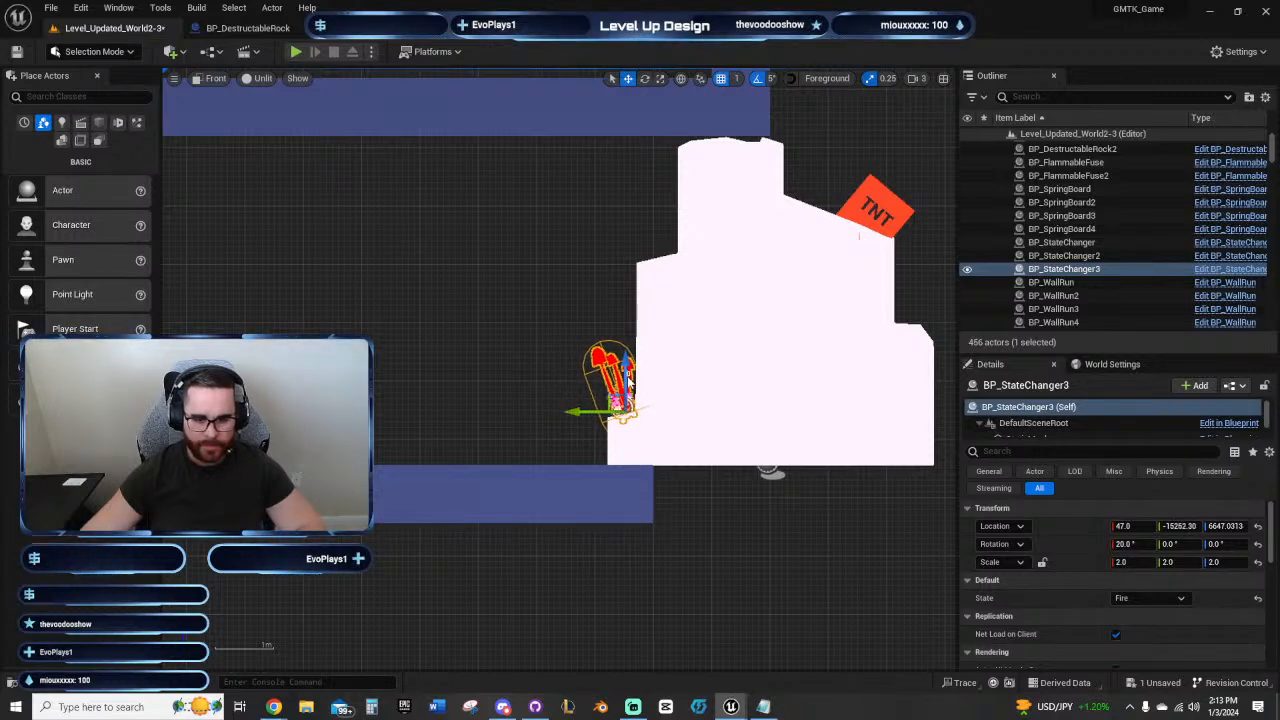
# Step: Lower the copied state changer slightly onto the destructible rock's lower ledge
pyautogui.keyDown('ctrl'); pyautogui.click(628, 375); pyautogui.keyUp('ctrl')
pyautogui.click(620, 362)
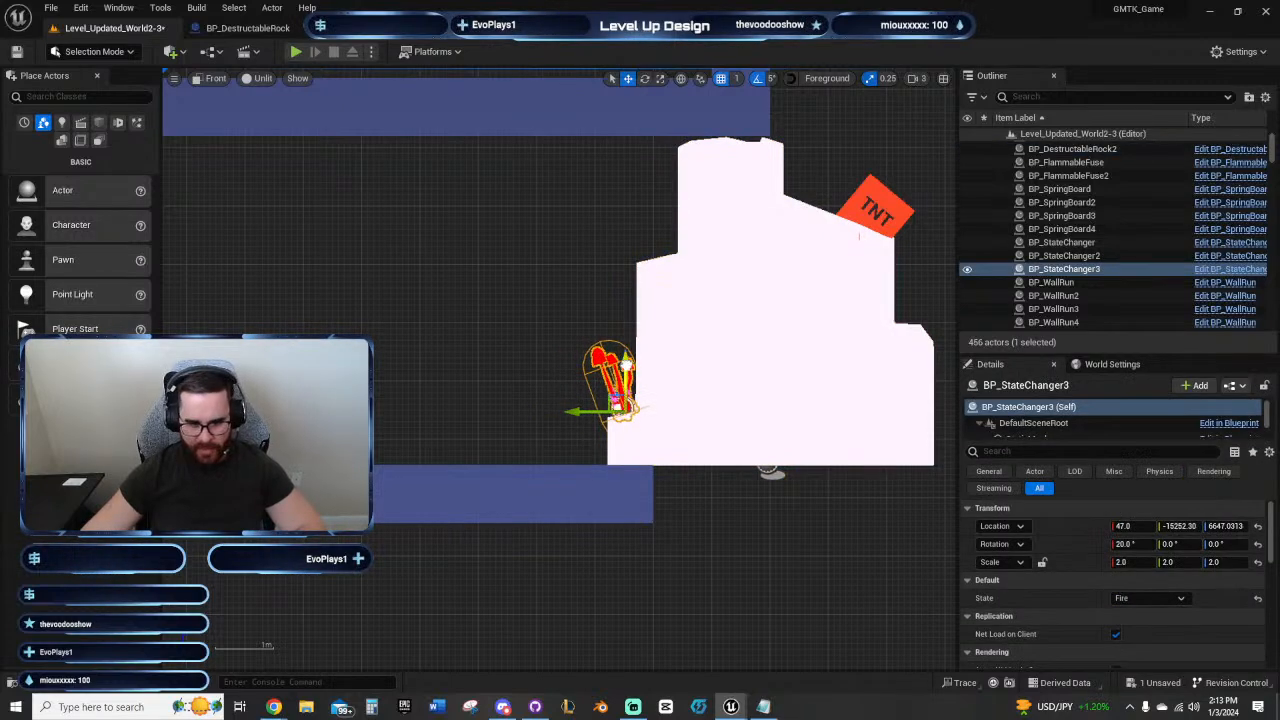
pyautogui.moveTo(626, 366)
pyautogui.mouseDown()
pyautogui.moveTo(626, 389)
pyautogui.moveTo(623, 373)
pyautogui.mouseUp()
# Step: Duplicate the last passage floor block five times, extending the floor beneath the whole destructible rock to Y -15750.0
pyautogui.moveTo(766, 308); pyautogui.dragTo(651, 467, button='right')
pyautogui.click(611, 360)
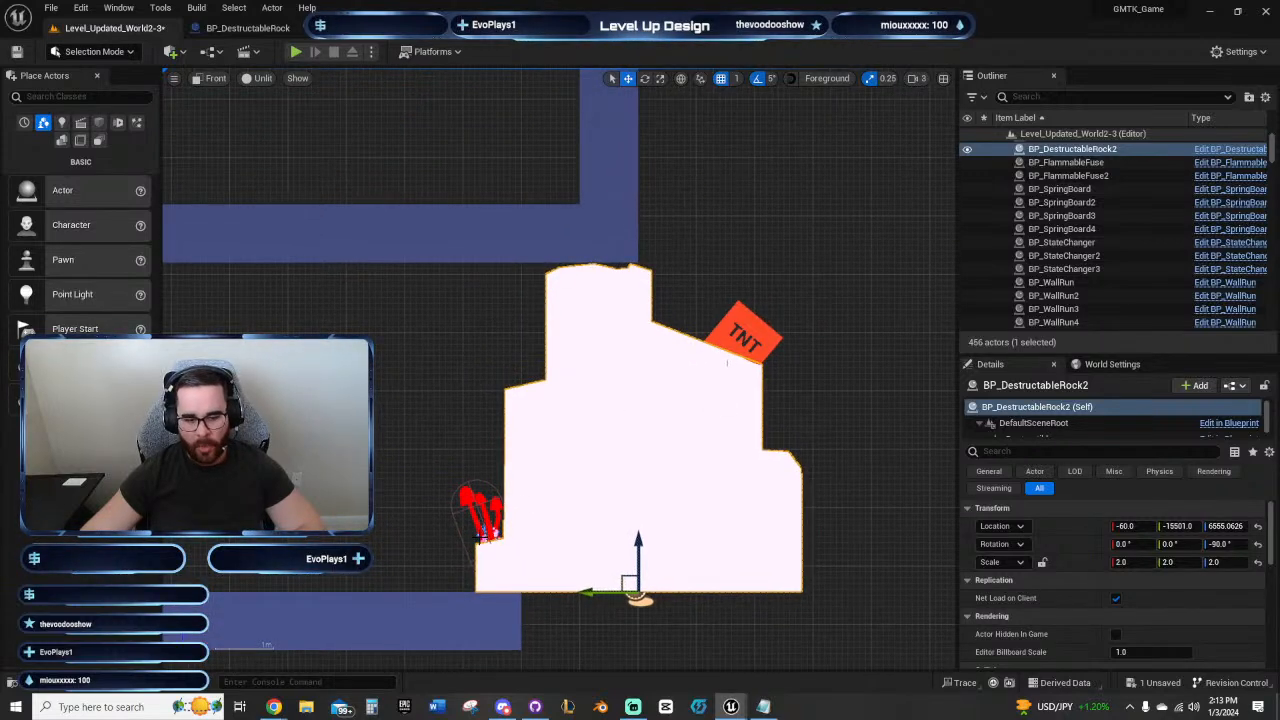
pyautogui.click(509, 611)
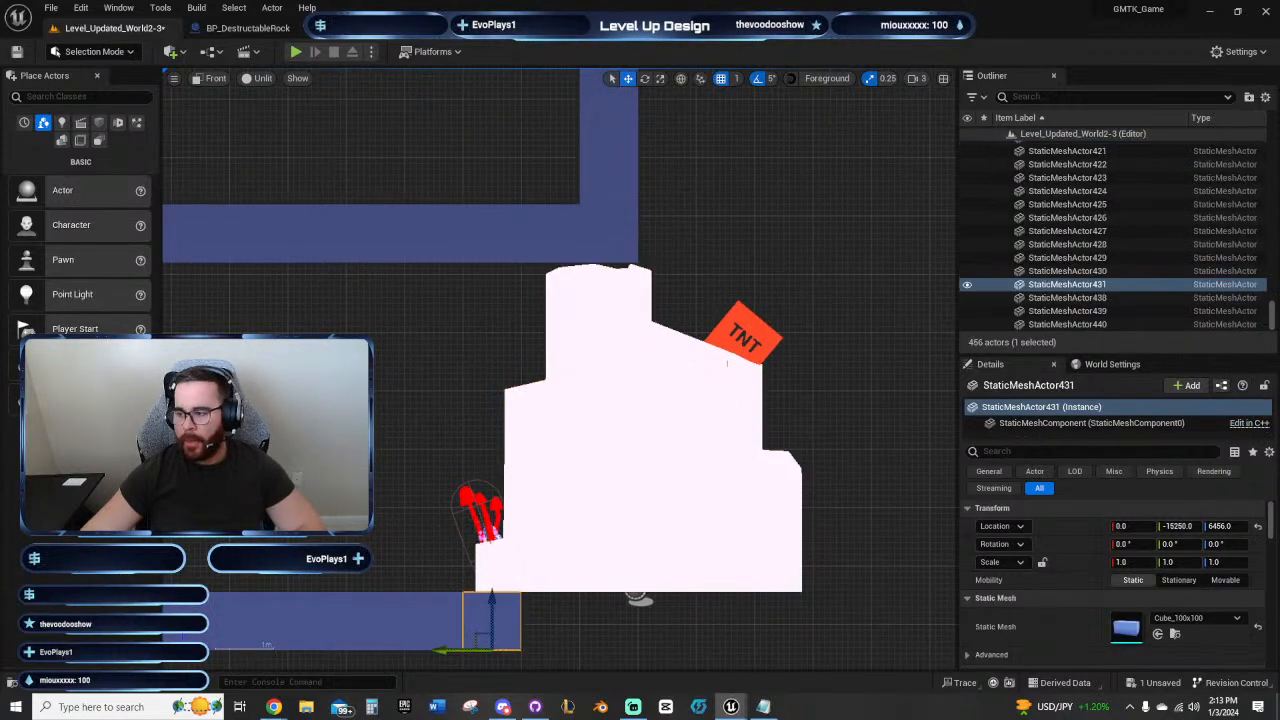
pyautogui.keyDown('alt'); pyautogui.moveTo(490, 622); pyautogui.dragTo(784, 622); pyautogui.keyUp('alt')
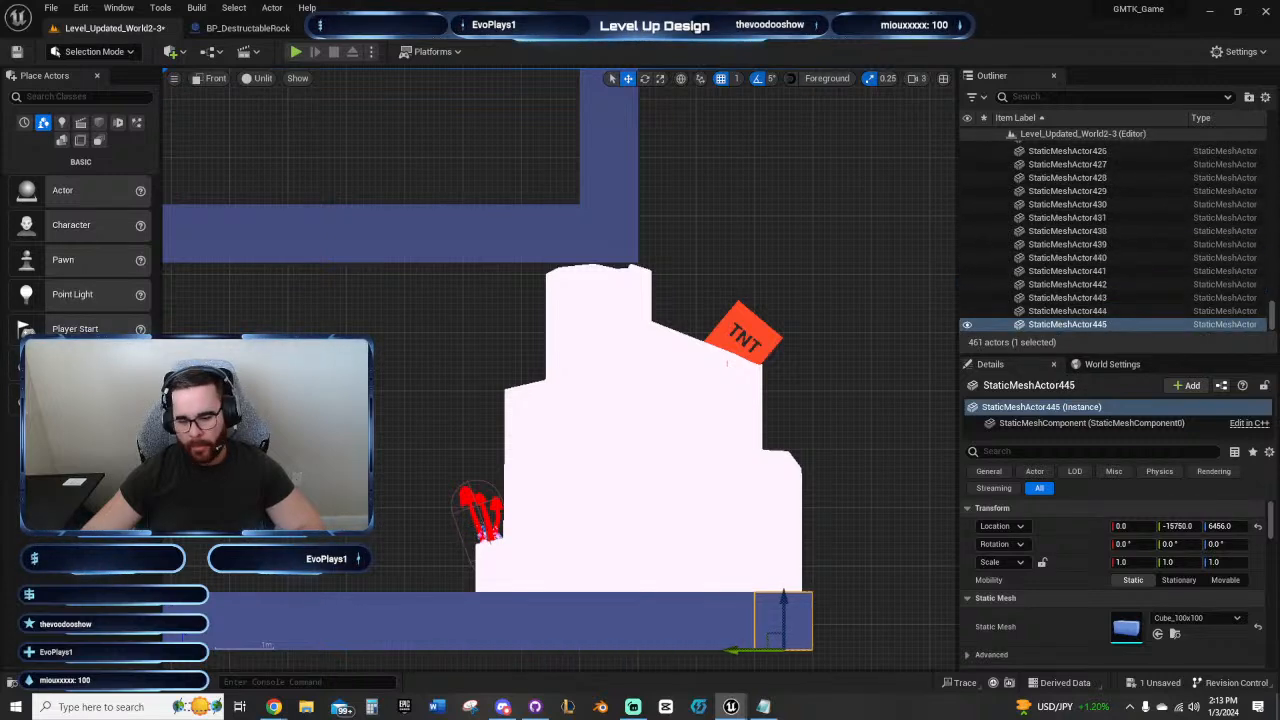
# Step: Examine the enclosed end room and the passage beneath it, including the fuse, floor opening and TNT on the rock
pyautogui.moveTo(689, 242); pyautogui.dragTo(711, 374, button='right')
pyautogui.scroll(-4, 638, 310)
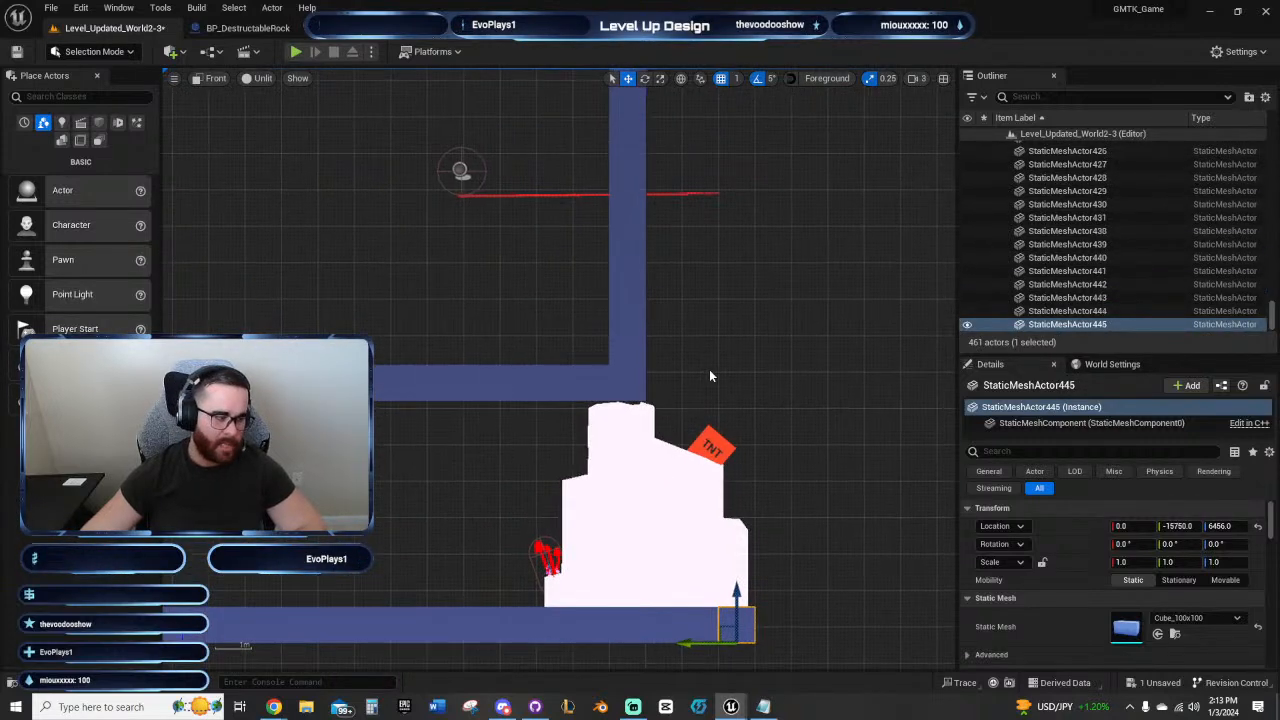
pyautogui.moveTo(543, 478); pyautogui.dragTo(814, 398, button='right')
pyautogui.scroll(-1, 757, 461)
pyautogui.moveTo(711, 454); pyautogui.dragTo(590, 446, button='right')
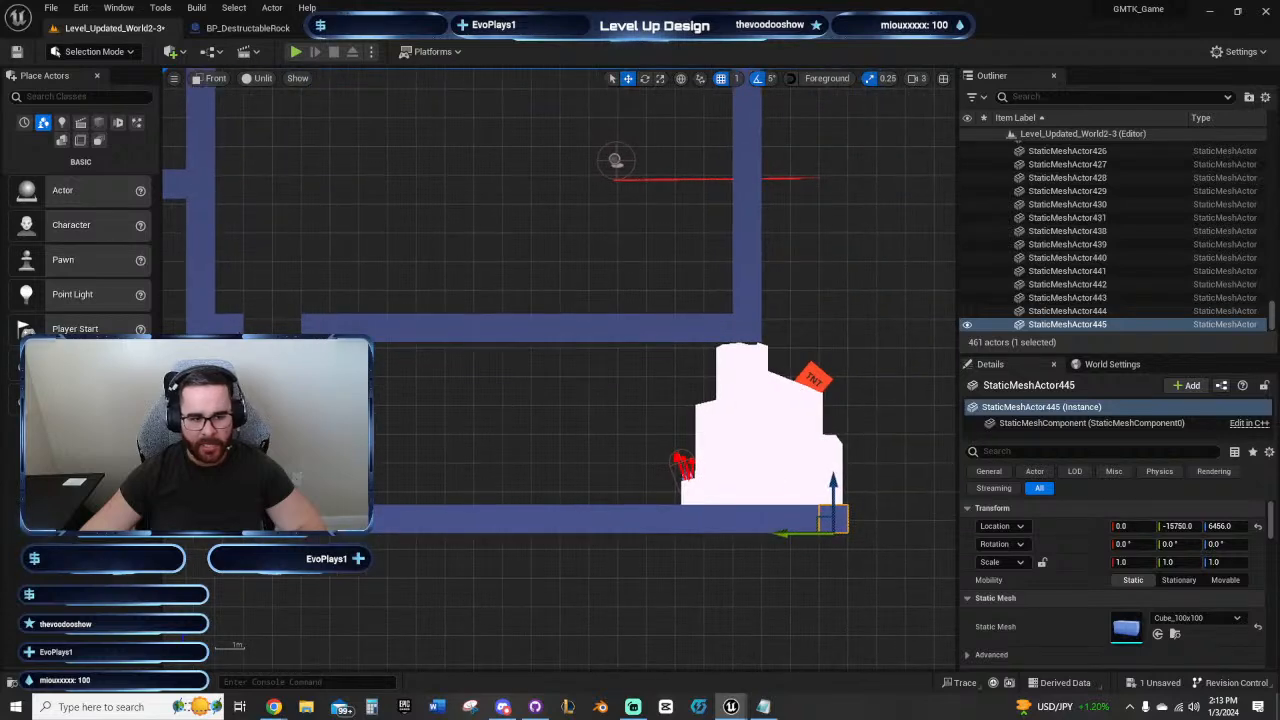
pyautogui.moveTo(299, 248); pyautogui.dragTo(452, 441, button='right')
pyautogui.moveTo(534, 464); pyautogui.dragTo(478, 388, button='right')
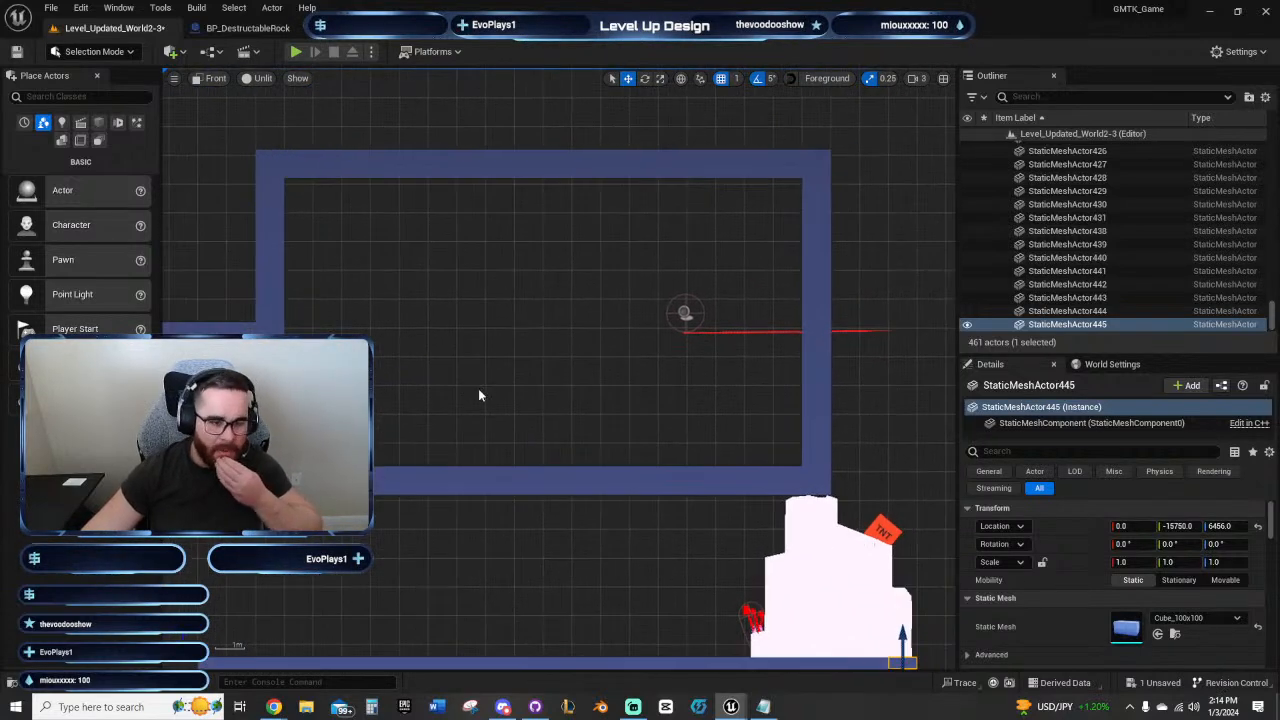
pyautogui.rightClick(484, 384)
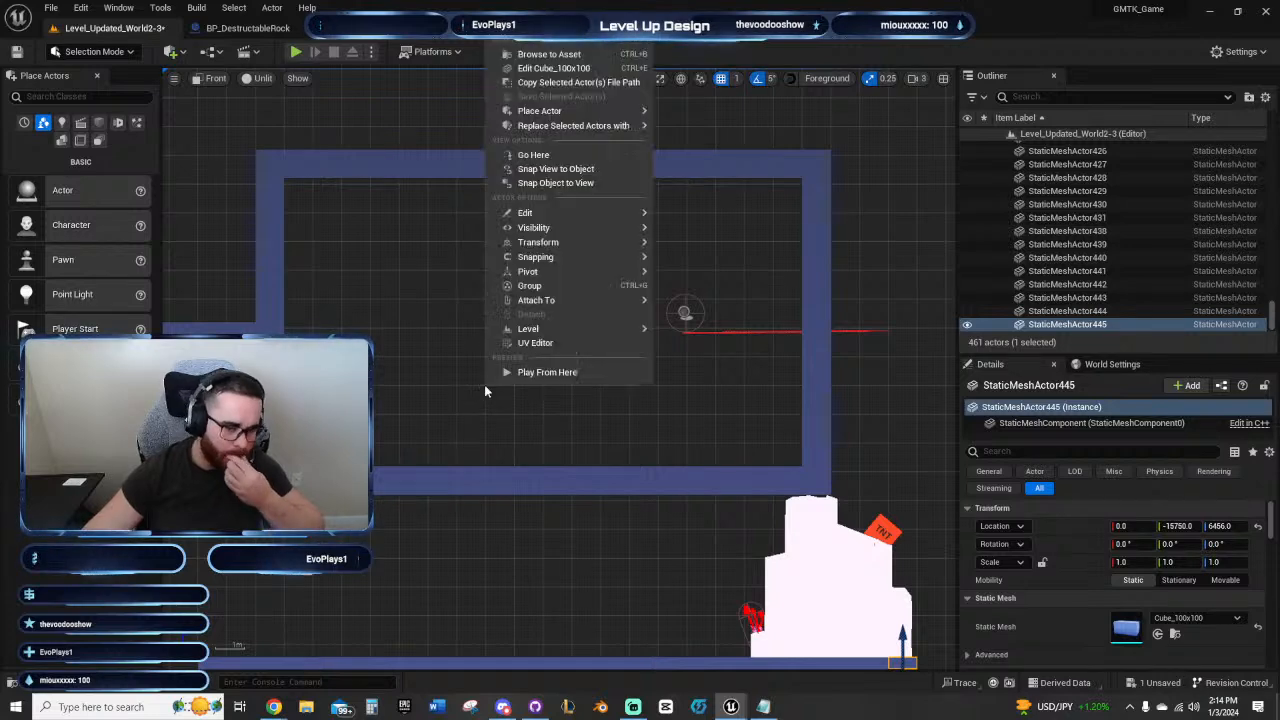
pyautogui.click(529, 436)
pyautogui.moveTo(602, 437); pyautogui.dragTo(541, 380, button='right')
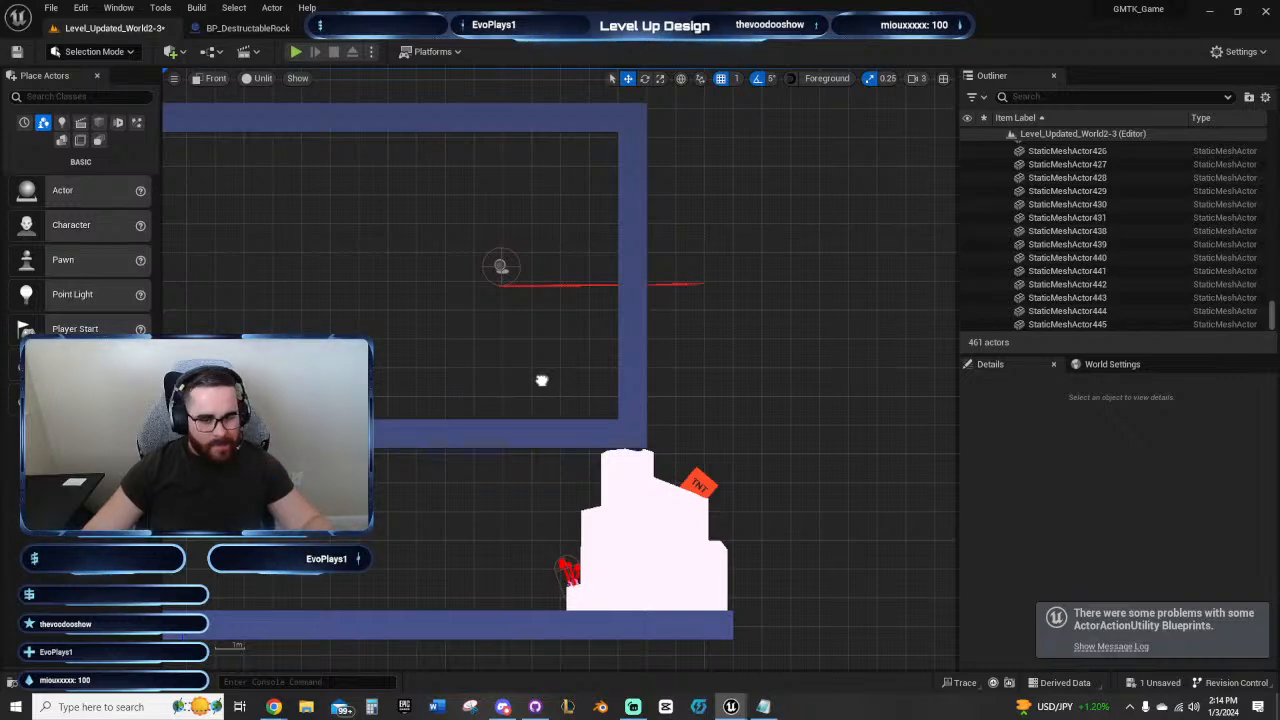
pyautogui.moveTo(541, 380); pyautogui.dragTo(634, 387, button='right')
# Step: Move the end point of BP_FlammableFuse2's spline from beyond the room's end wall down to the TNT on the rock
pyautogui.click(760, 296)
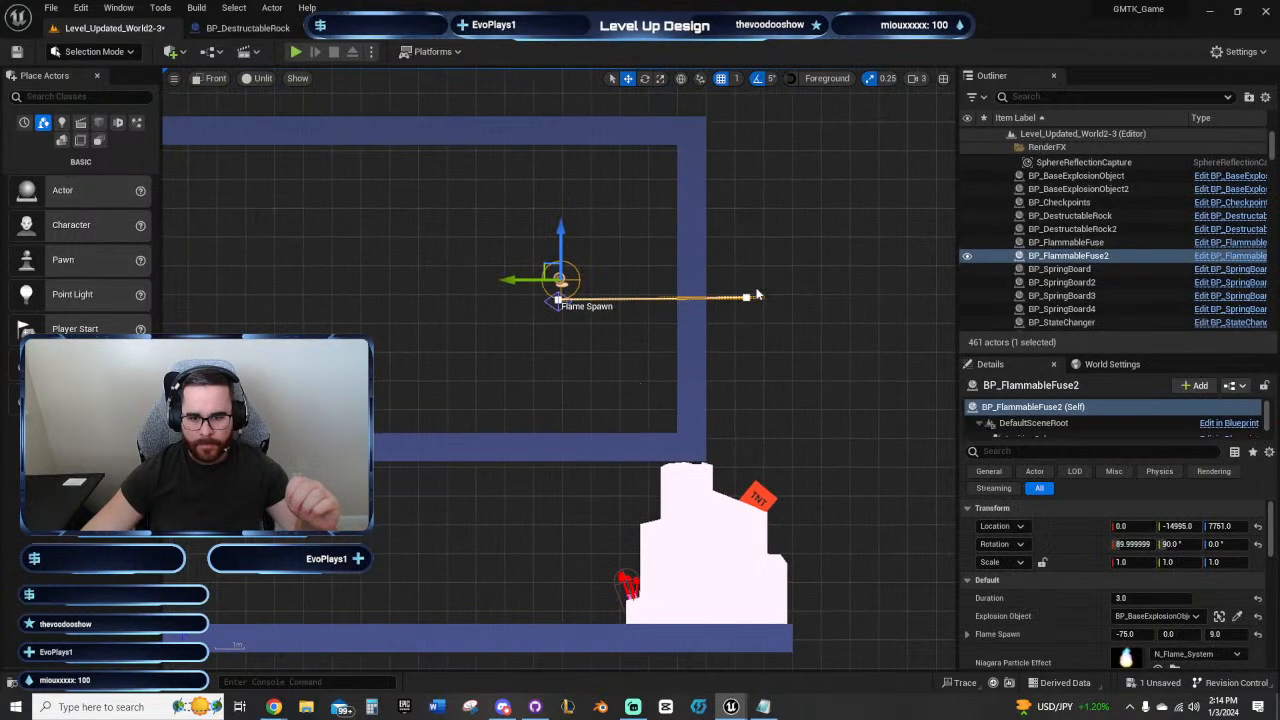
pyautogui.click(738, 294)
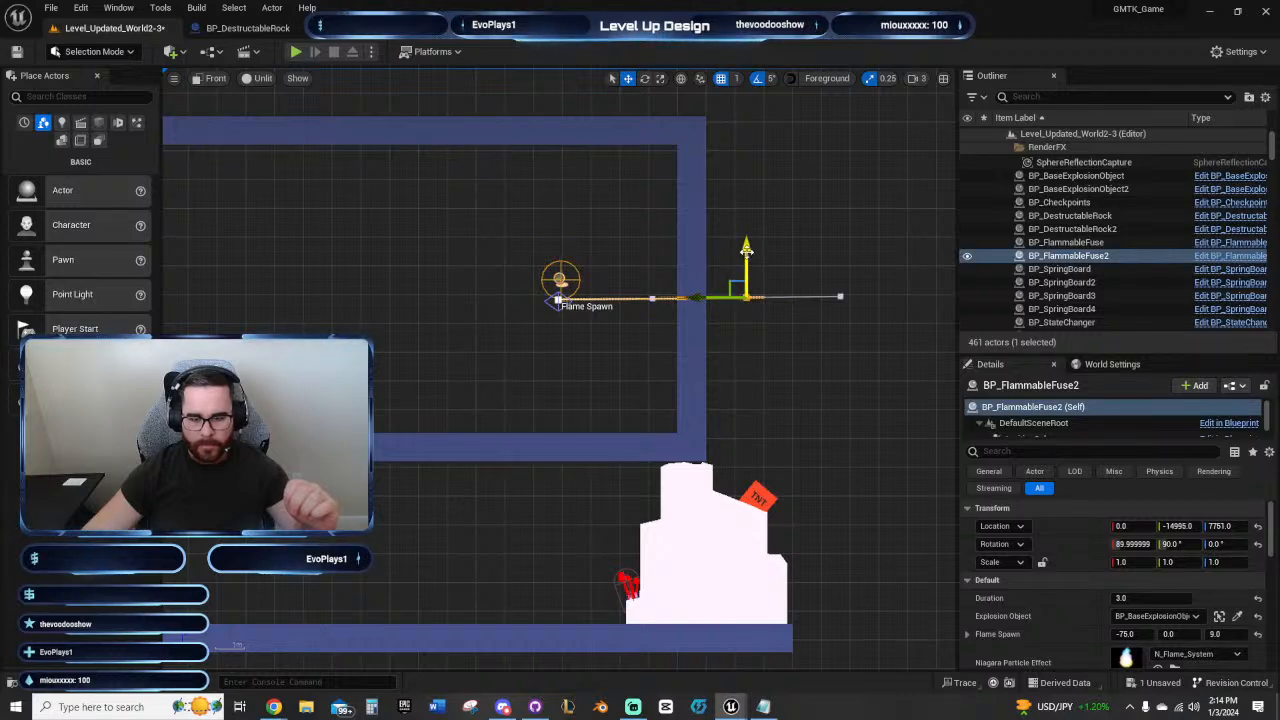
pyautogui.moveTo(753, 268); pyautogui.dragTo(752, 474)
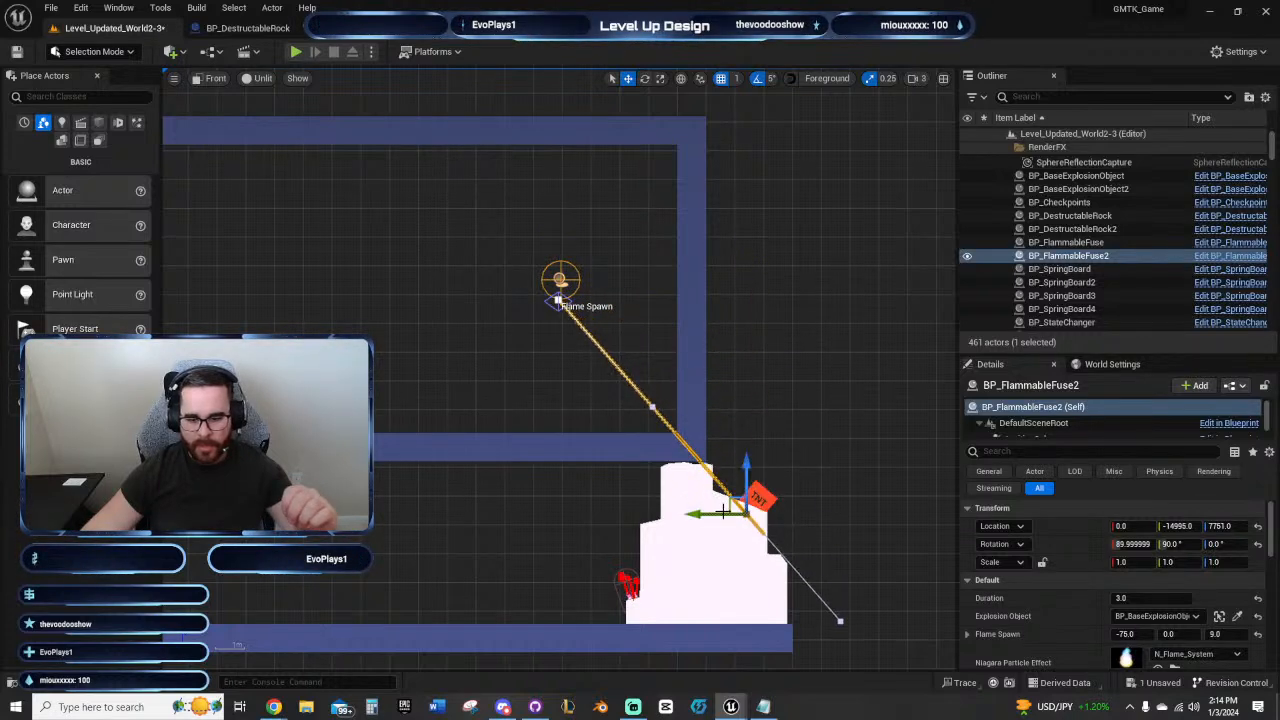
pyautogui.scroll(3, 700, 515)
pyautogui.moveTo(572, 514); pyautogui.dragTo(599, 514)
pyautogui.moveTo(645, 470); pyautogui.dragTo(643, 428)
# Step: Rotate the fuse spline's end point to nearly horizontal and shift it back so the fuse curves into the TNT
pyautogui.press('e')
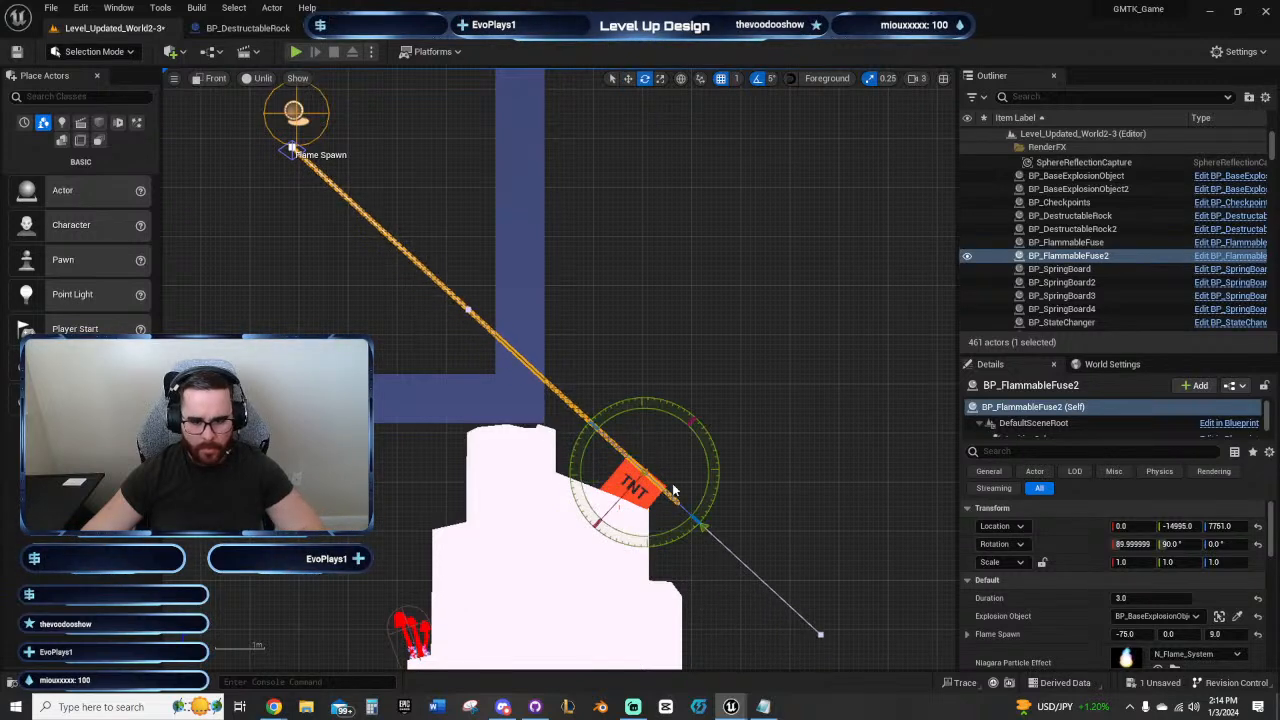
pyautogui.moveTo(694, 520); pyautogui.dragTo(712, 462)
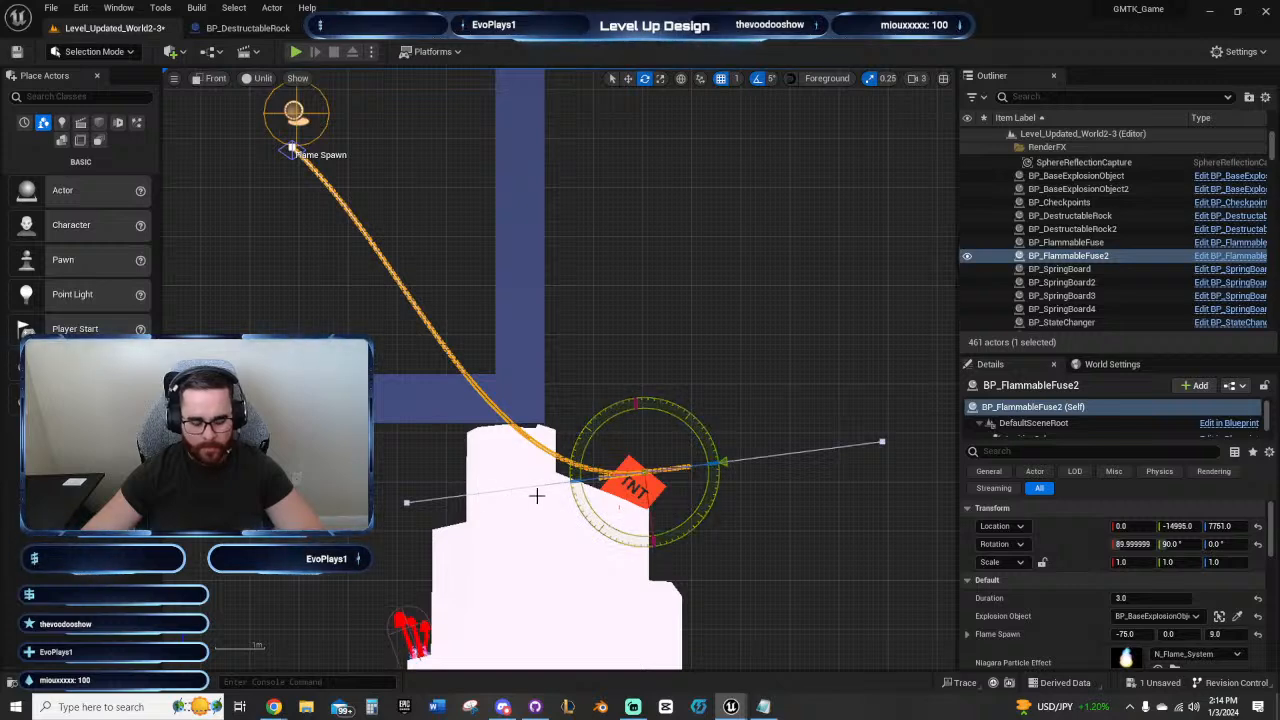
pyautogui.press('w')
pyautogui.moveTo(592, 472); pyautogui.dragTo(566, 475)
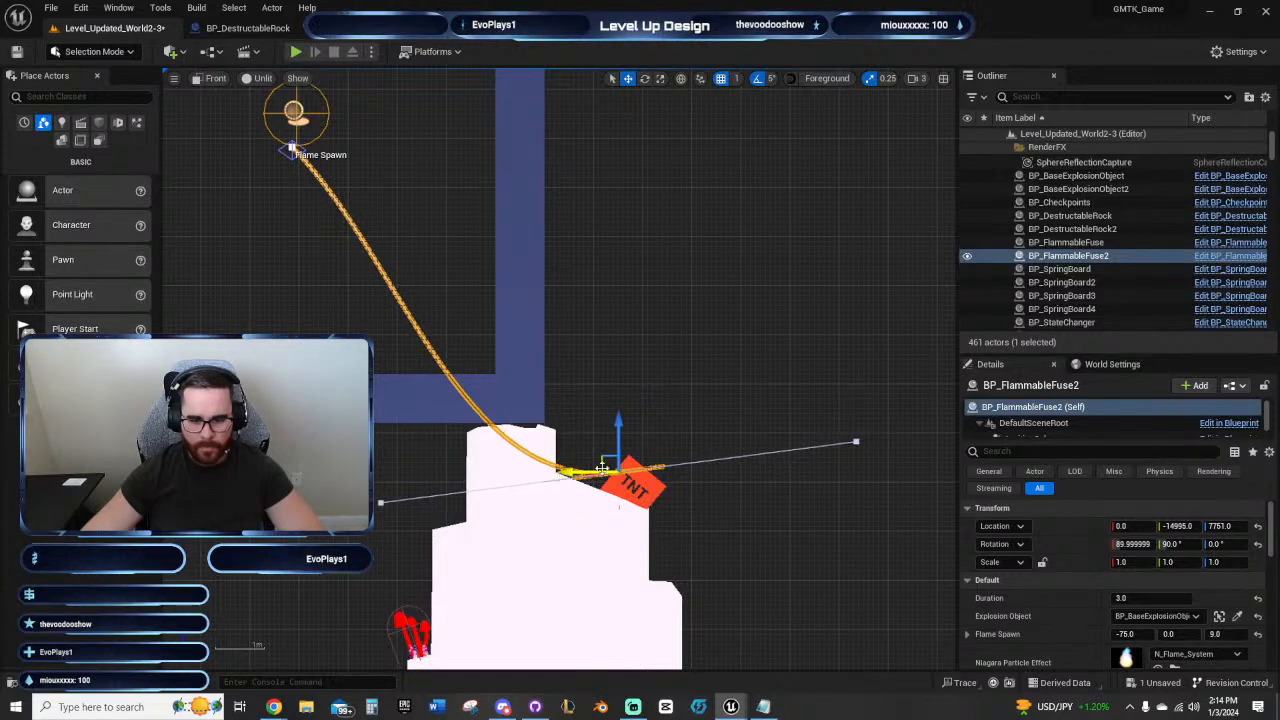
pyautogui.moveTo(622, 429); pyautogui.dragTo(611, 430)
pyautogui.click(779, 431)
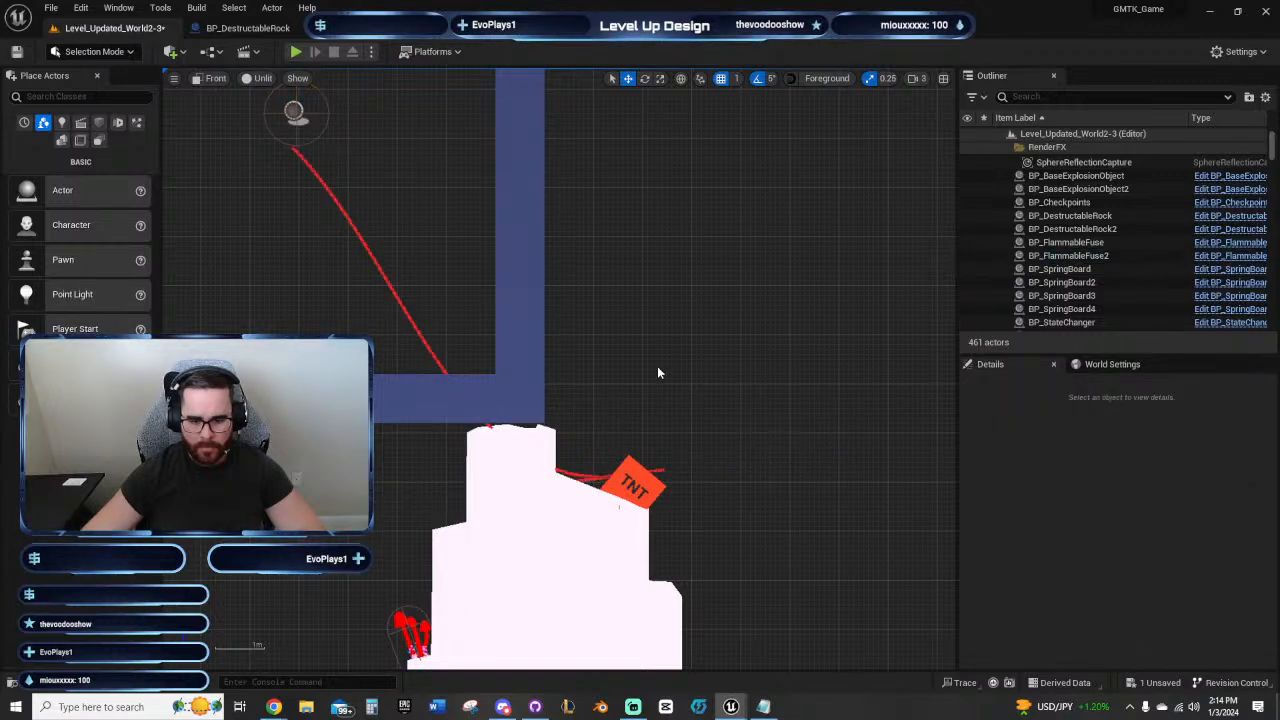
# Step: Examine the earlier fuse puzzle with its rock, TNT and state changer beside the stepped platforms for comparison
pyautogui.moveTo(380, 183); pyautogui.dragTo(475, 366, button='right')
pyautogui.moveTo(356, 368); pyautogui.dragTo(726, 392, button='right')
pyautogui.scroll(-2, 438, 374)
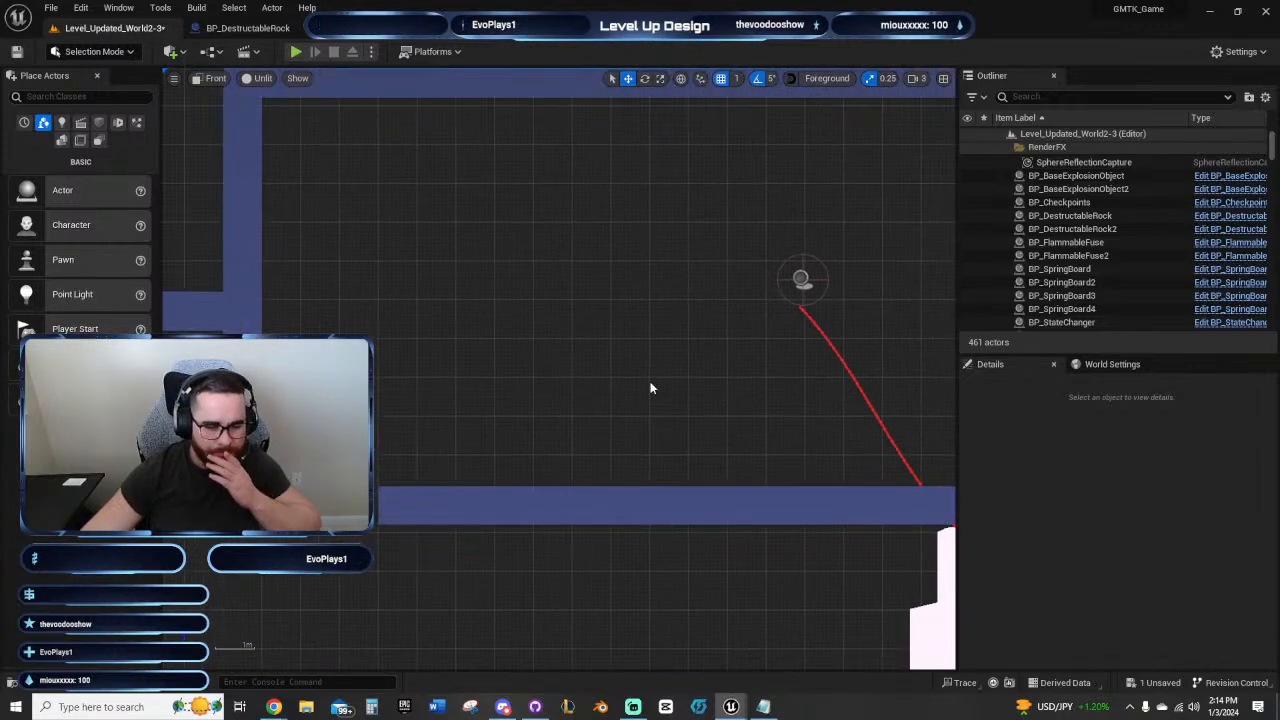
pyautogui.moveTo(650, 381); pyautogui.dragTo(612, 397, button='right')
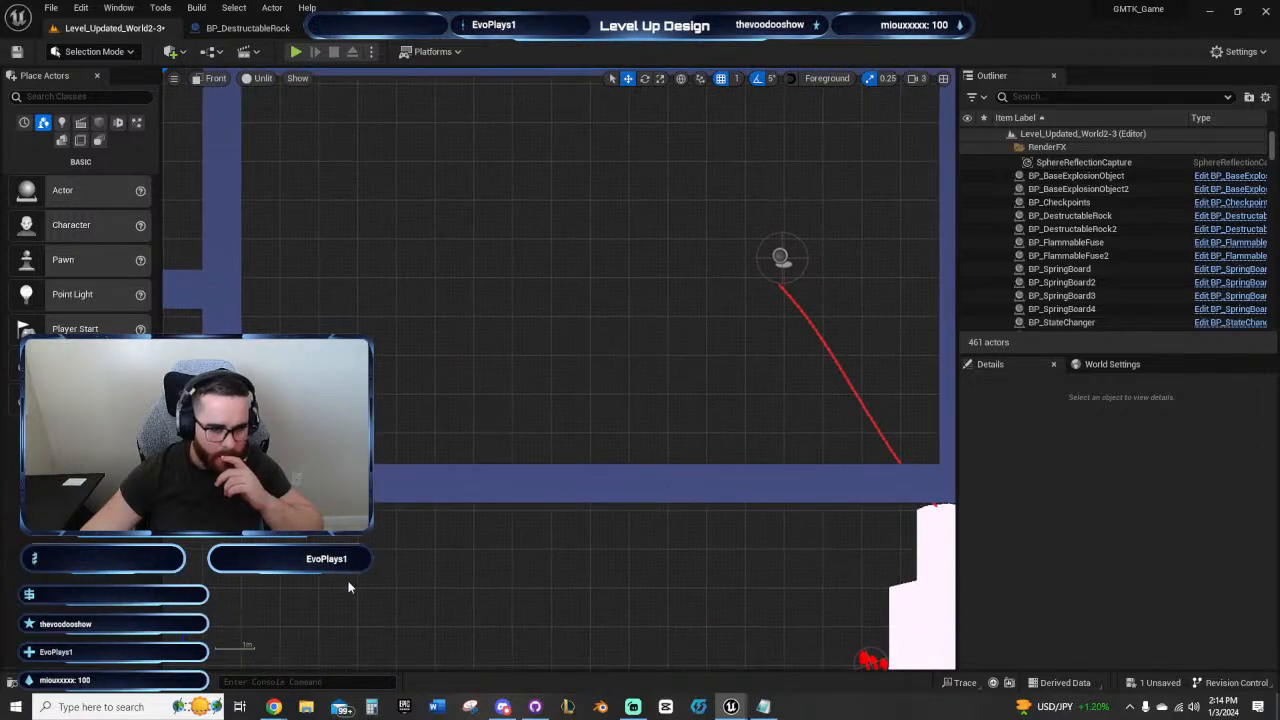
pyautogui.scroll(-9, 349, 587)
pyautogui.moveTo(354, 583); pyautogui.dragTo(803, 334, button='right')
pyautogui.moveTo(303, 530); pyautogui.dragTo(750, 337, button='right')
pyautogui.moveTo(401, 469); pyautogui.dragTo(830, 485, button='right')
pyautogui.scroll(6, 578, 417)
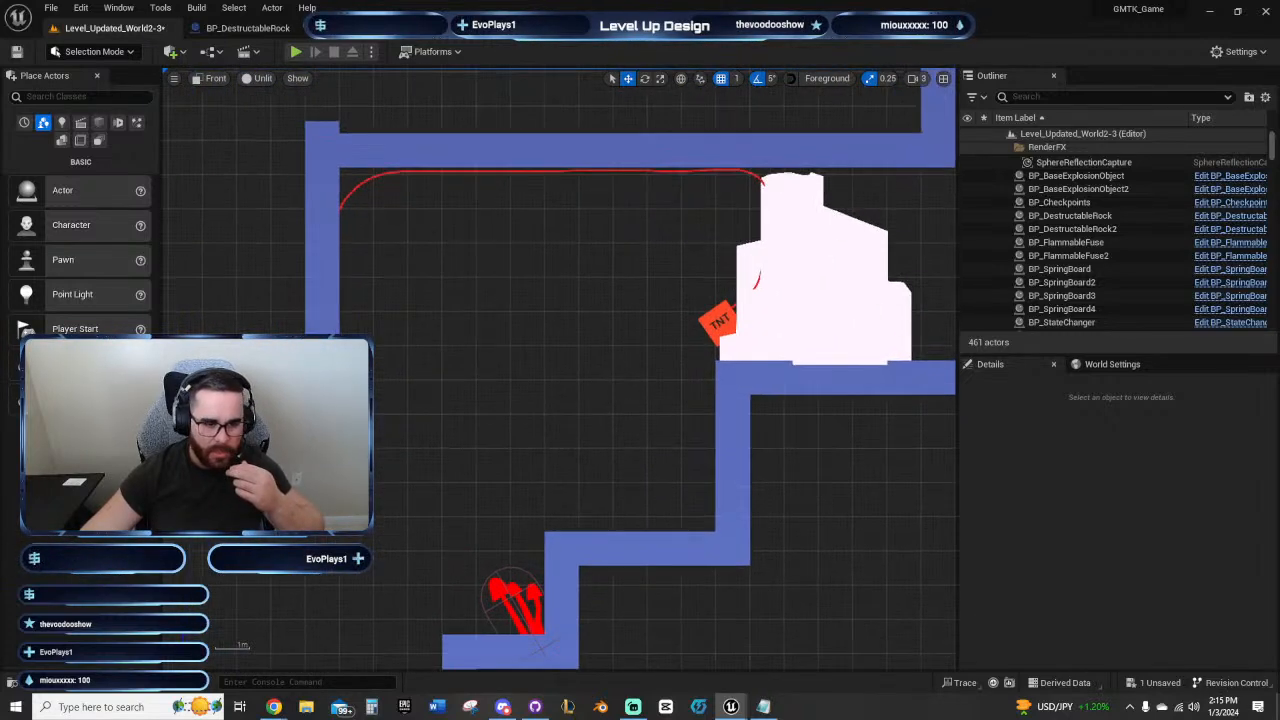
pyautogui.moveTo(594, 315); pyautogui.dragTo(477, 360, button='right')
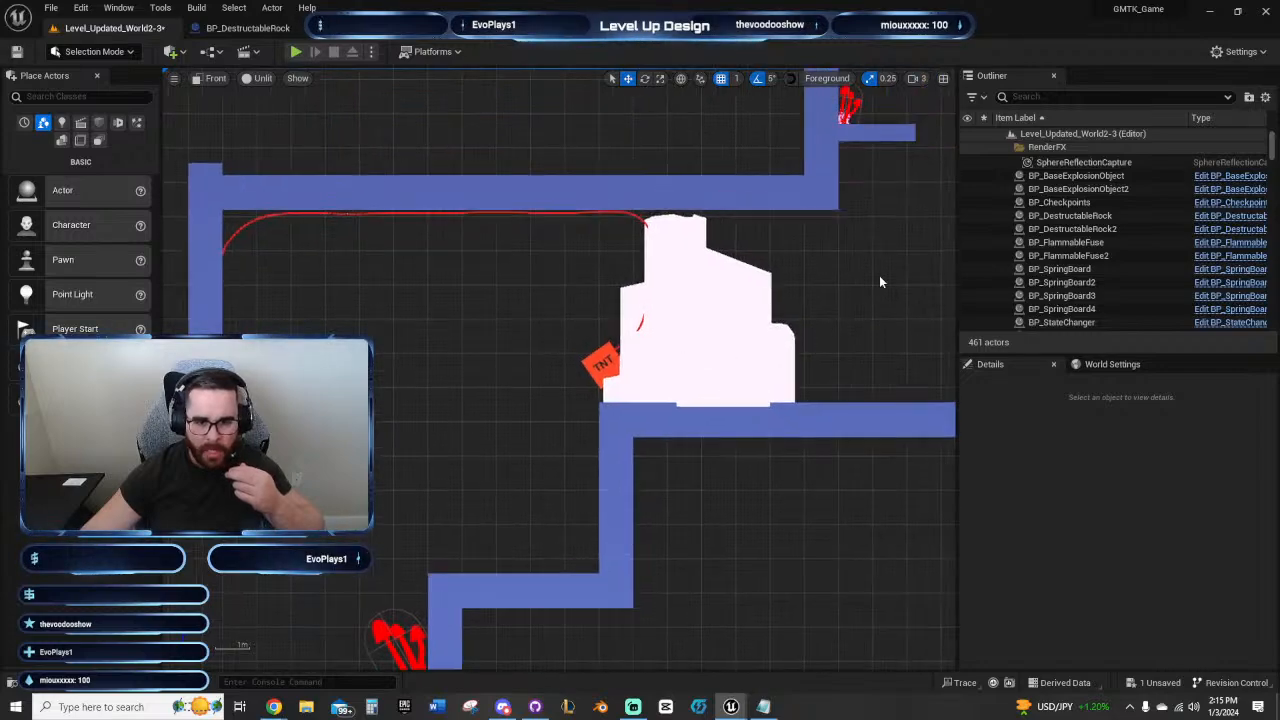
# Step: Return to the end room and inspect the fuse's path through the room floor to the TNT
pyautogui.moveTo(880, 282); pyautogui.dragTo(613, 311, button='right')
pyautogui.moveTo(714, 286); pyautogui.dragTo(405, 350, button='right')
pyautogui.moveTo(780, 230); pyautogui.dragTo(471, 548, button='right')
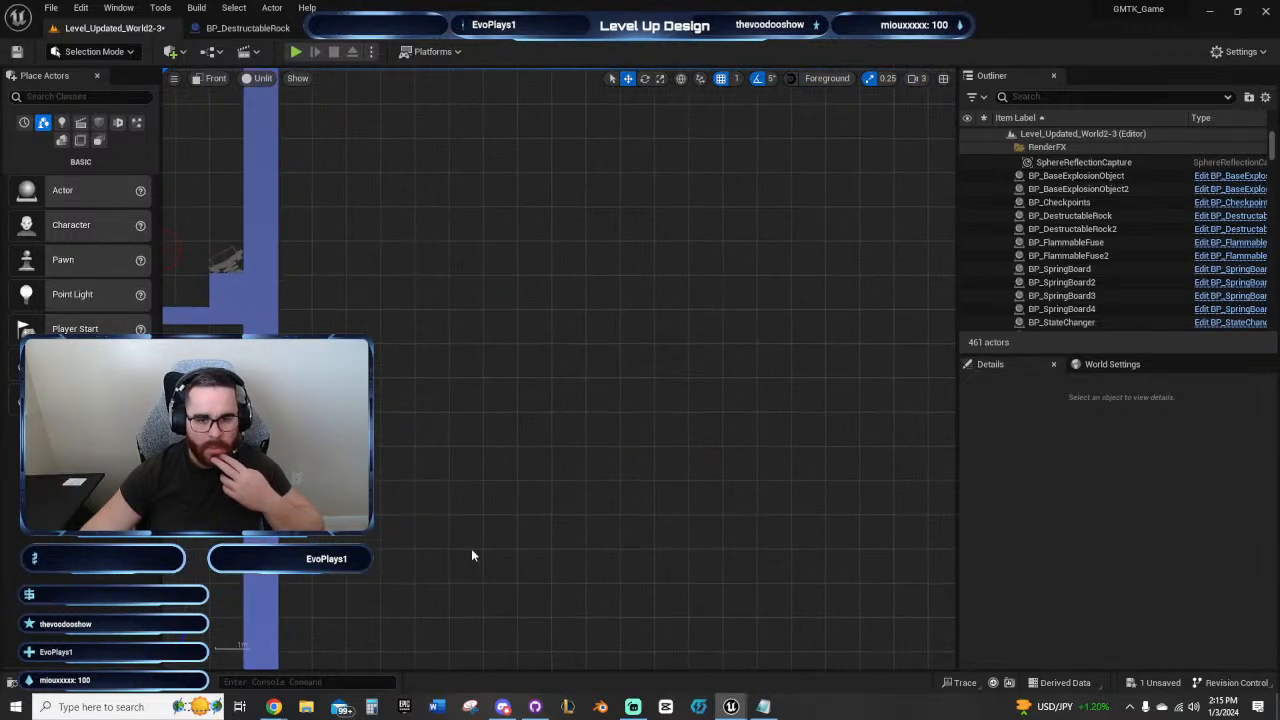
pyautogui.scroll(-9, 632, 414)
pyautogui.scroll(10, 560, 457)
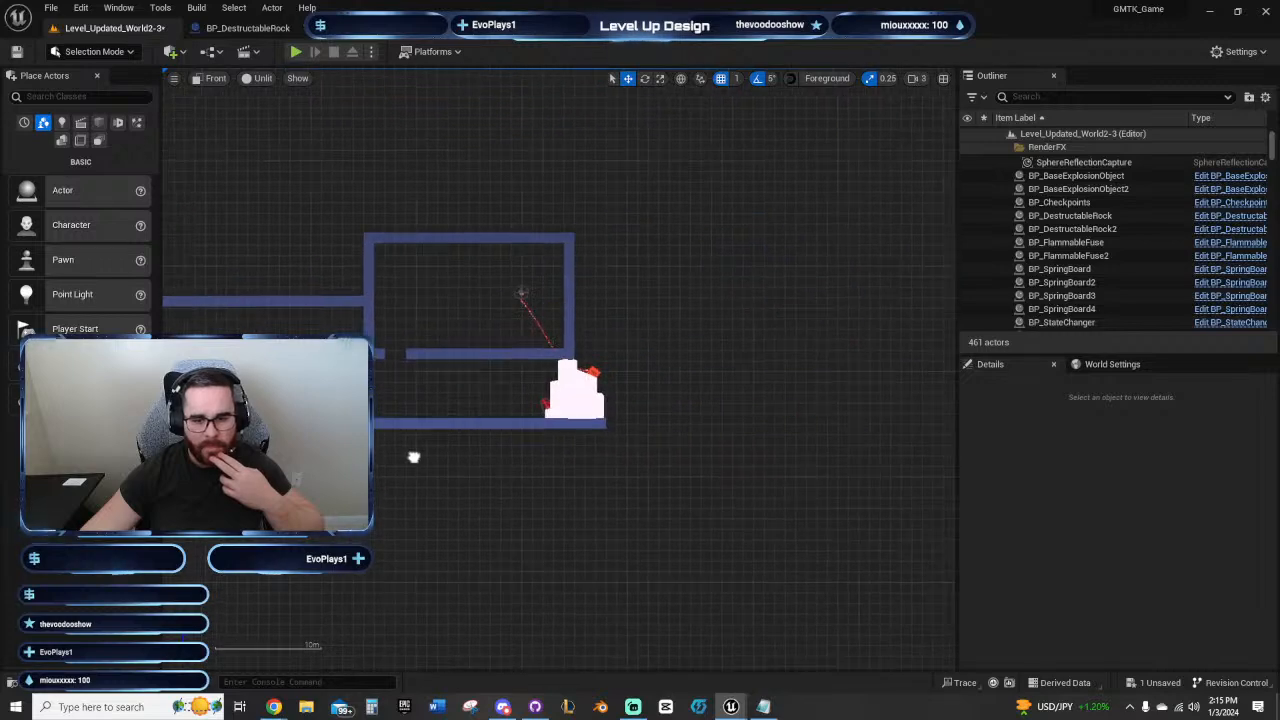
pyautogui.moveTo(505, 439); pyautogui.dragTo(518, 455, button='right')
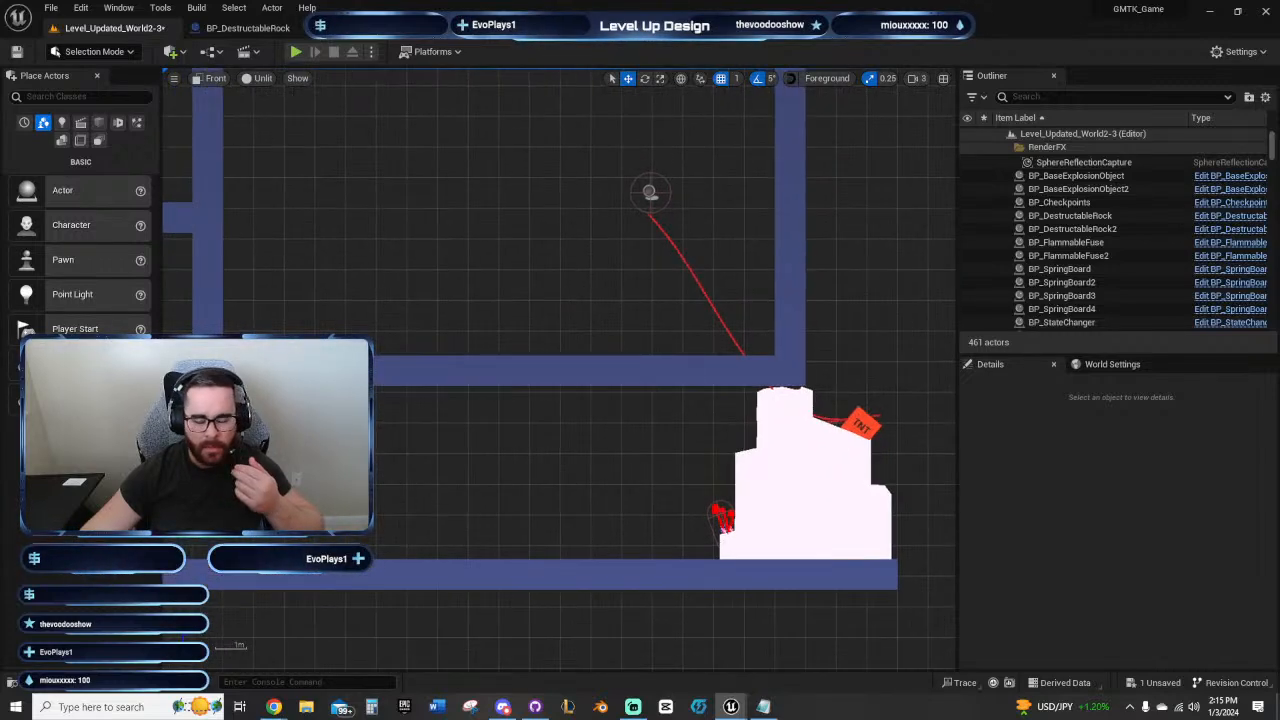
pyautogui.moveTo(598, 288); pyautogui.dragTo(503, 330, button='right')
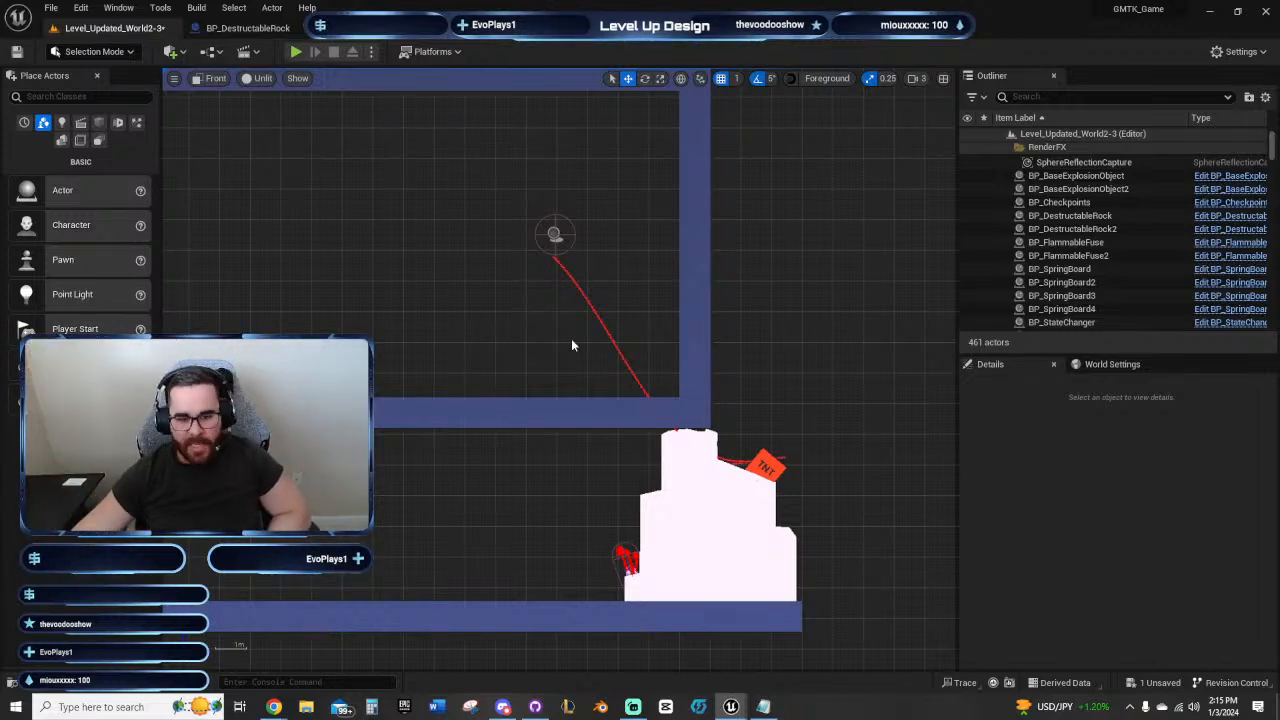
pyautogui.scroll(2, 571, 338)
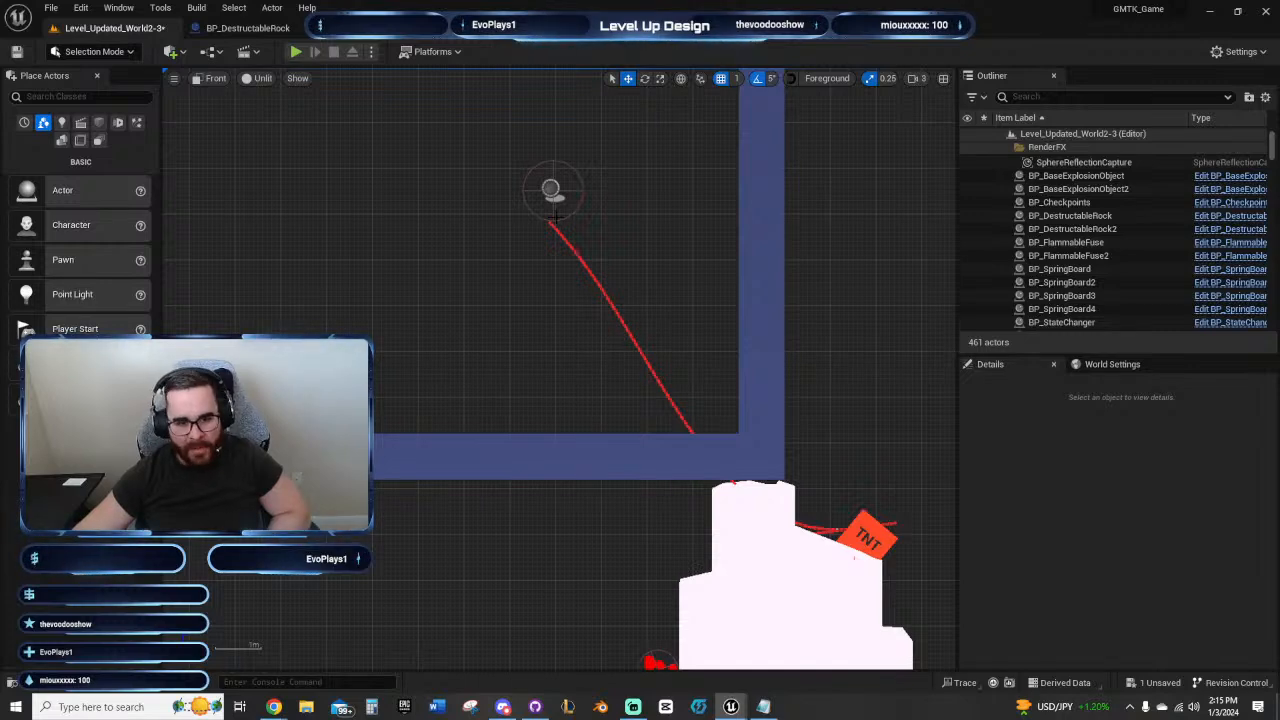
pyautogui.moveTo(514, 363); pyautogui.dragTo(532, 405, button='right')
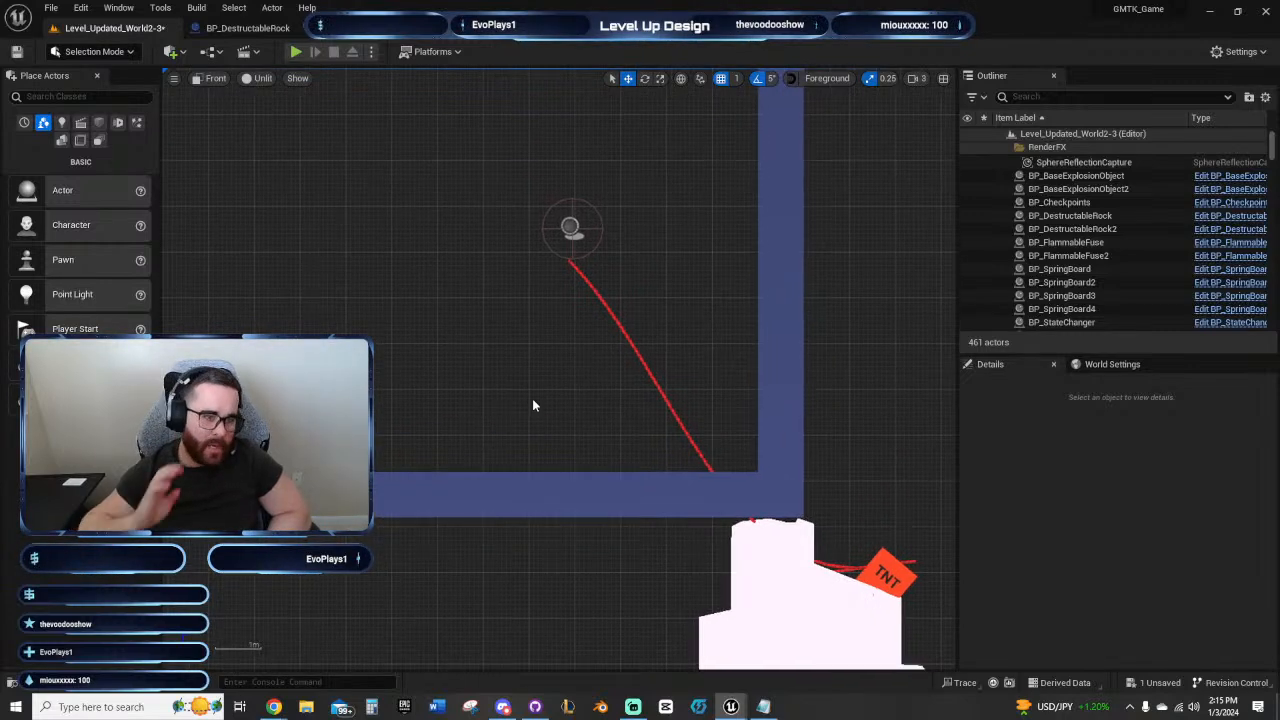
# Step: Add "Consider adding actor that stops fuse path" to the Overall TODOs list in Notepad, save it and minimize it
pyautogui.click(763, 706)
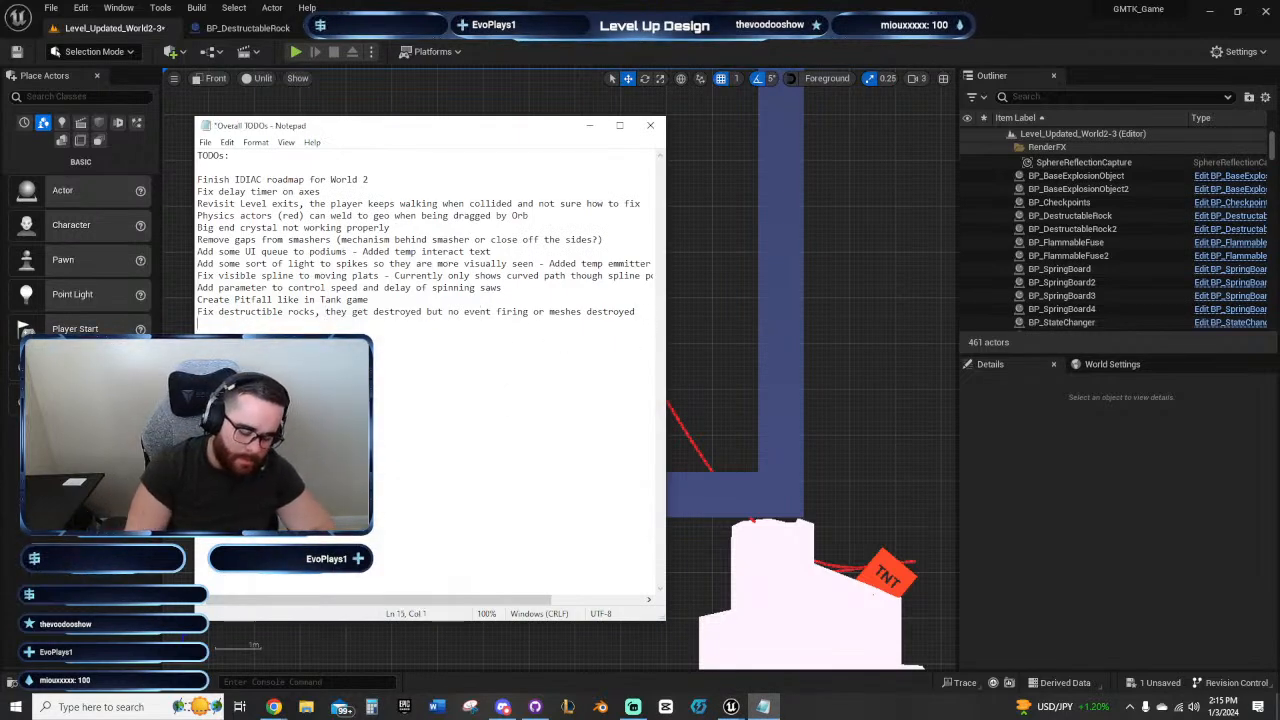
pyautogui.write('Consider adding actor')
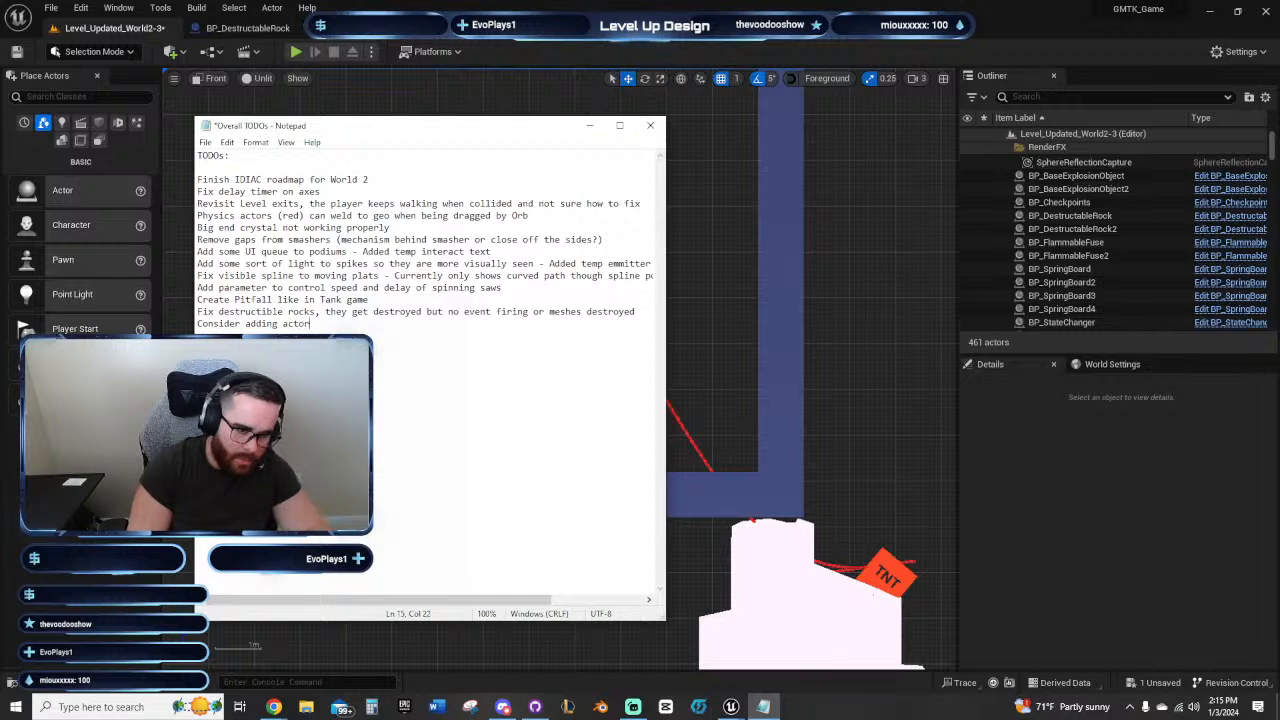
pyautogui.write(' that stops fuse')
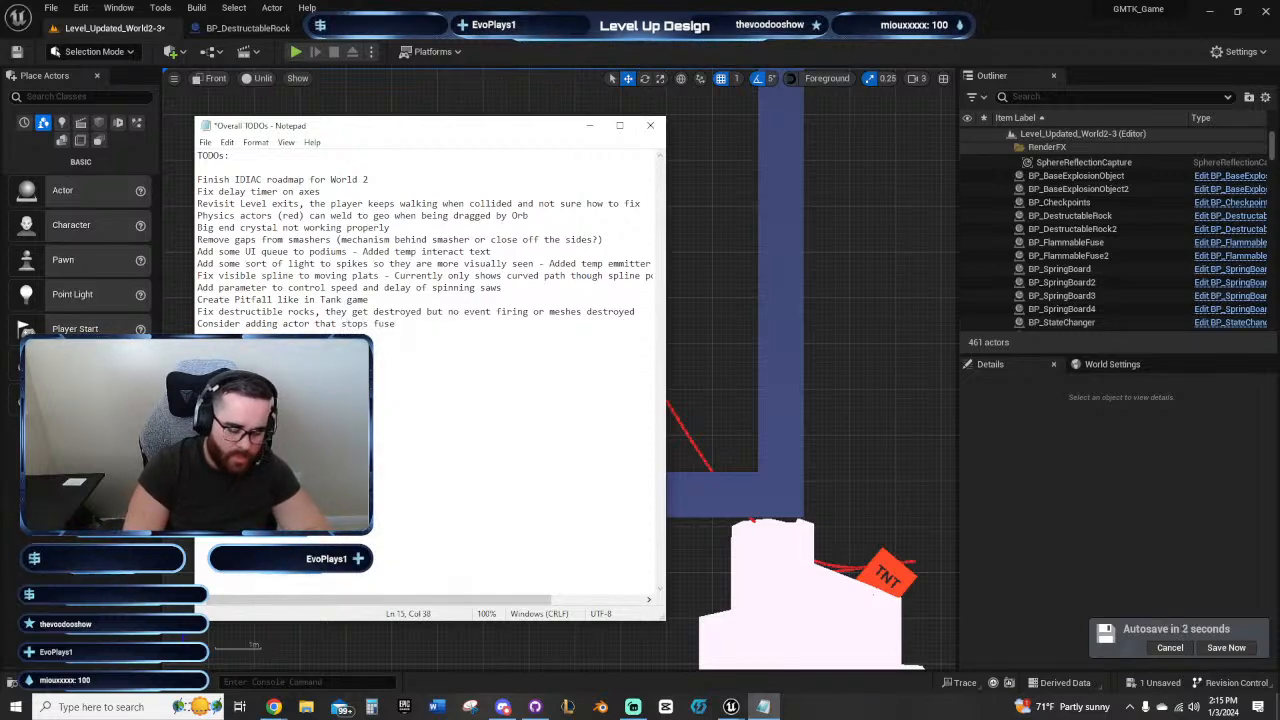
pyautogui.write('th')
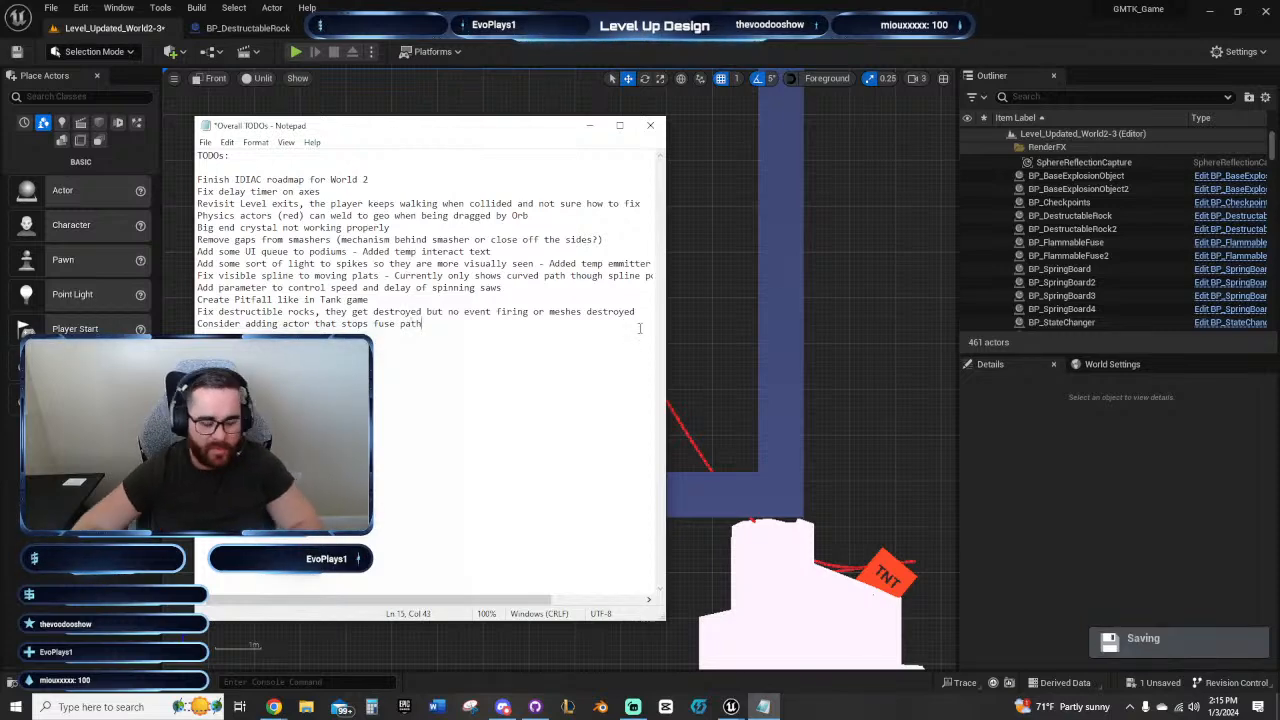
pyautogui.hotkey('ctrl', 's')
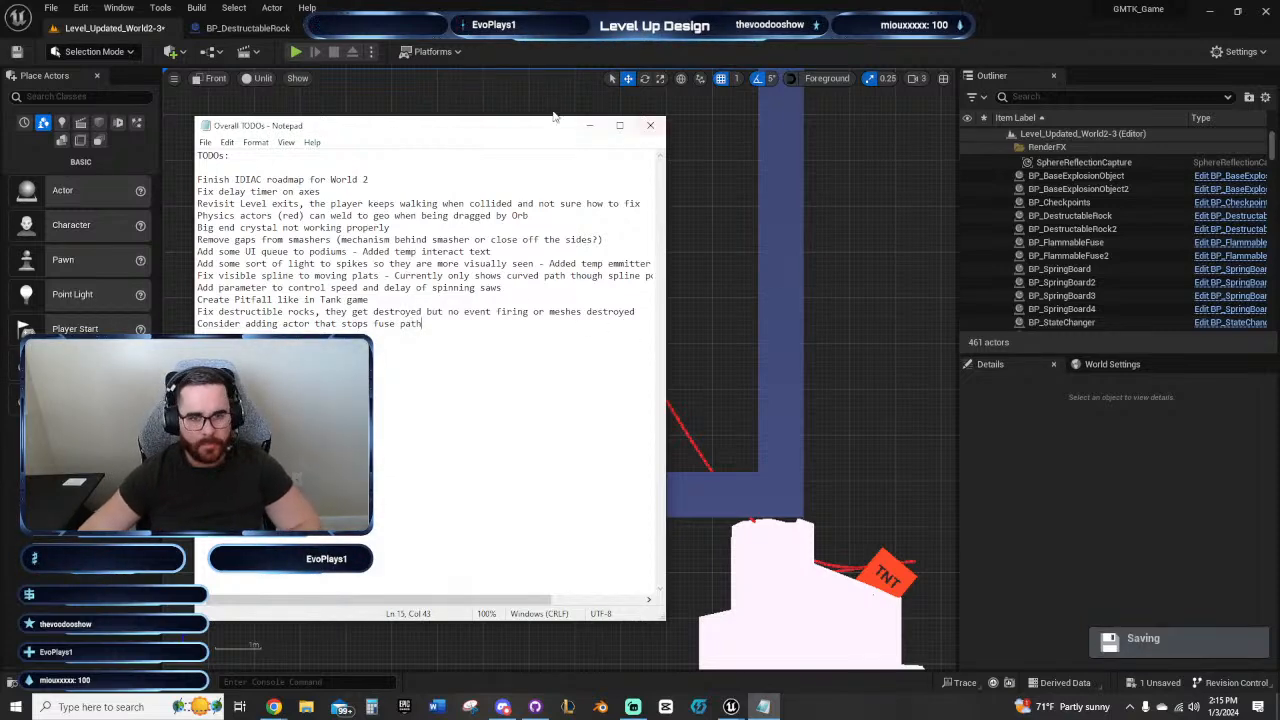
pyautogui.click(589, 126)
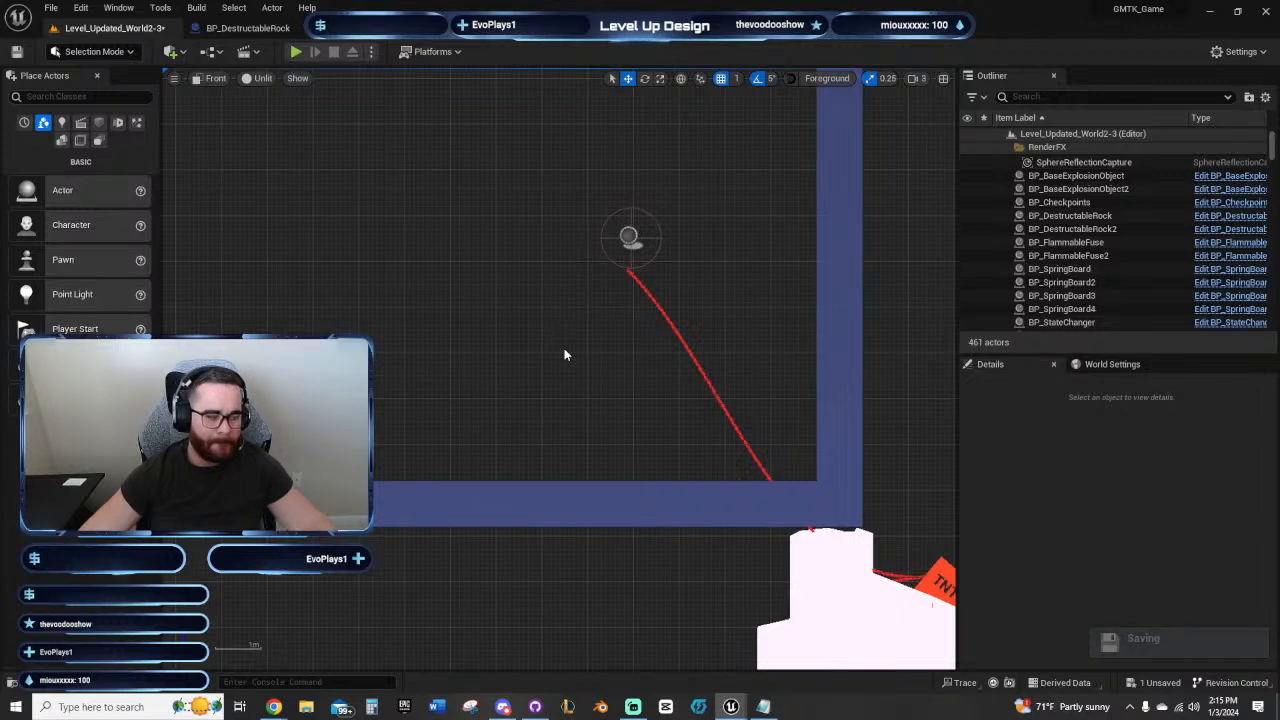
pyautogui.moveTo(564, 354); pyautogui.dragTo(530, 264, button='right')
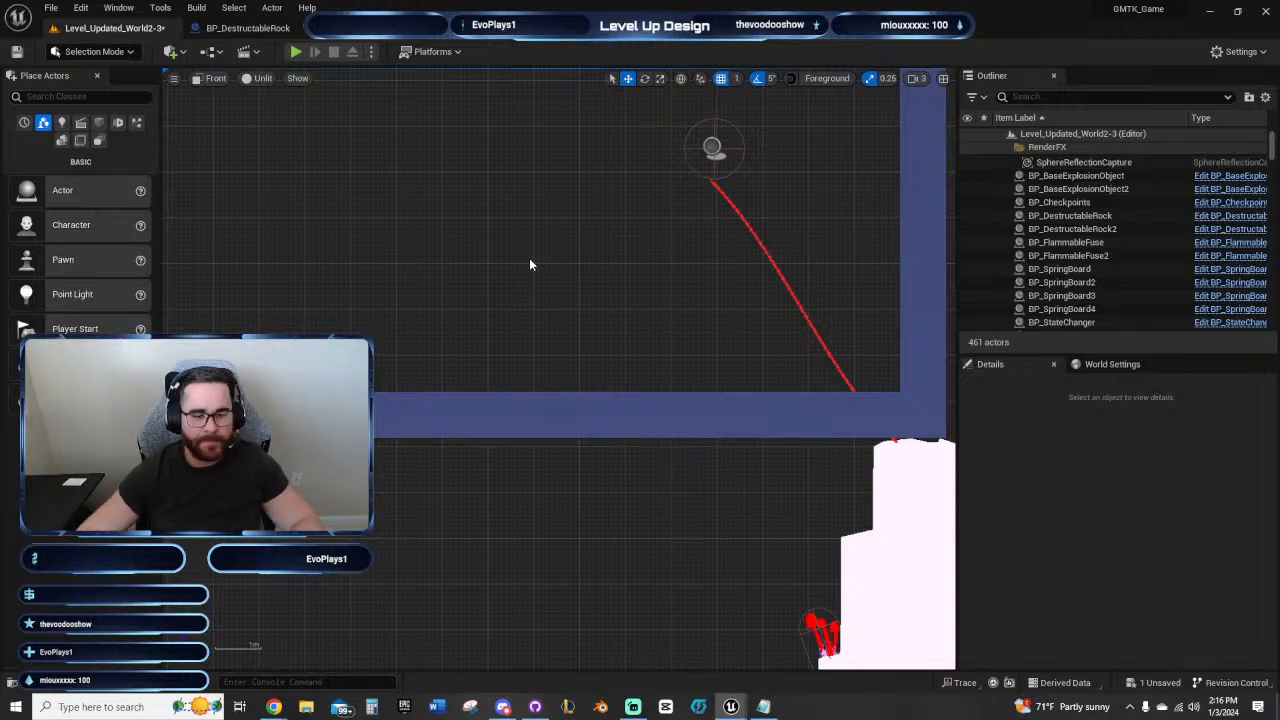
pyautogui.moveTo(530, 264); pyautogui.dragTo(610, 349, button='right')
pyautogui.scroll(-3, 610, 349)
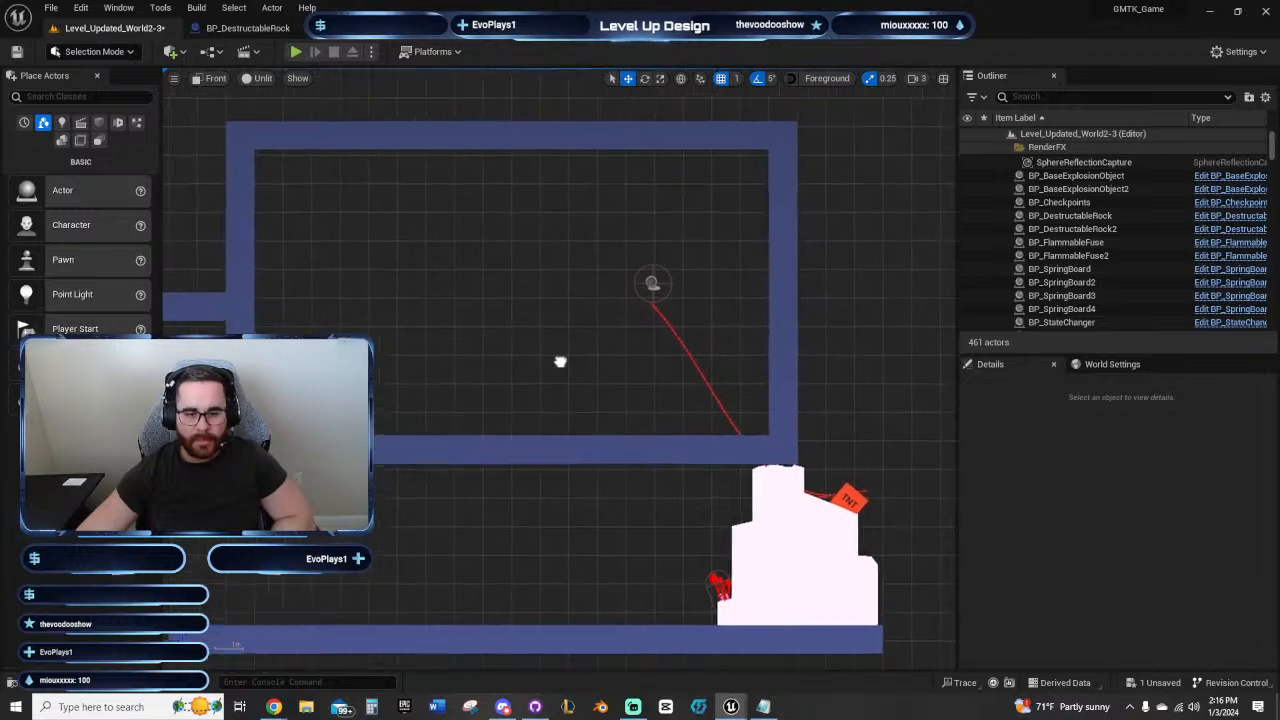
pyautogui.moveTo(423, 326); pyautogui.dragTo(583, 523, button='right')
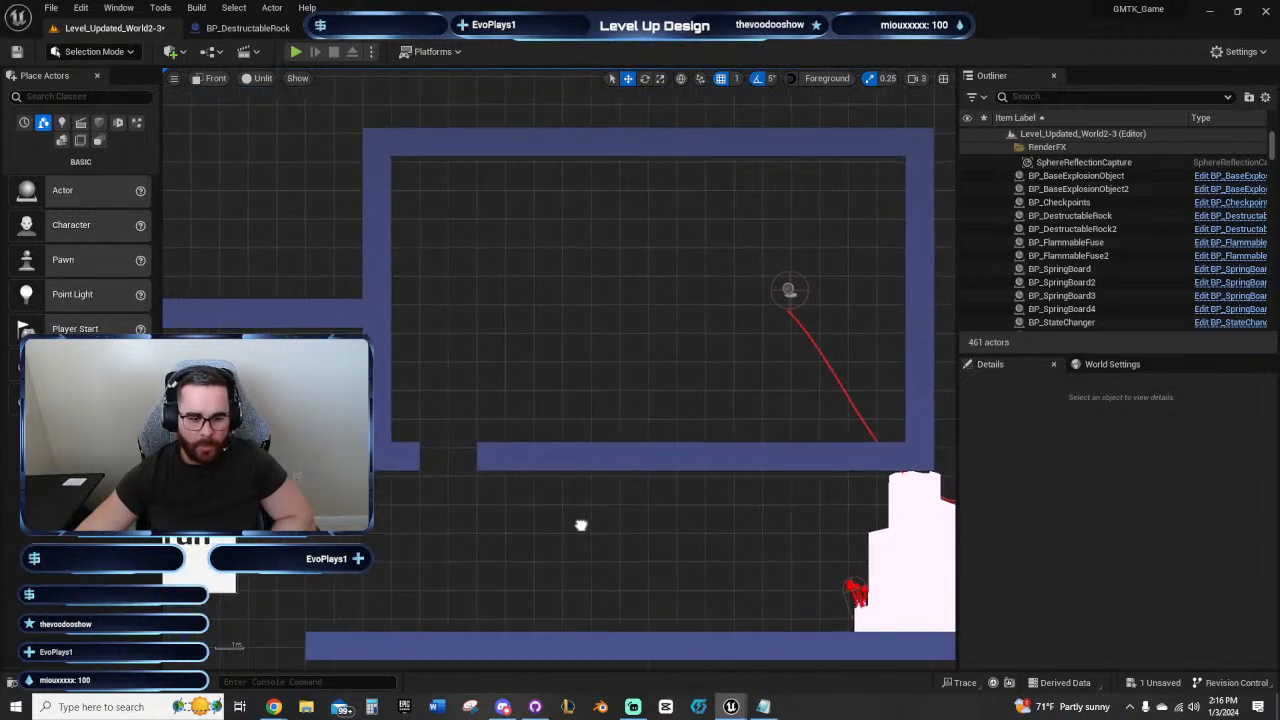
# Step: Duplicate the large destructible rock and its TNT into the end room, with the rock copy resting on the room floor
pyautogui.moveTo(486, 343); pyautogui.dragTo(463, 319, button='right')
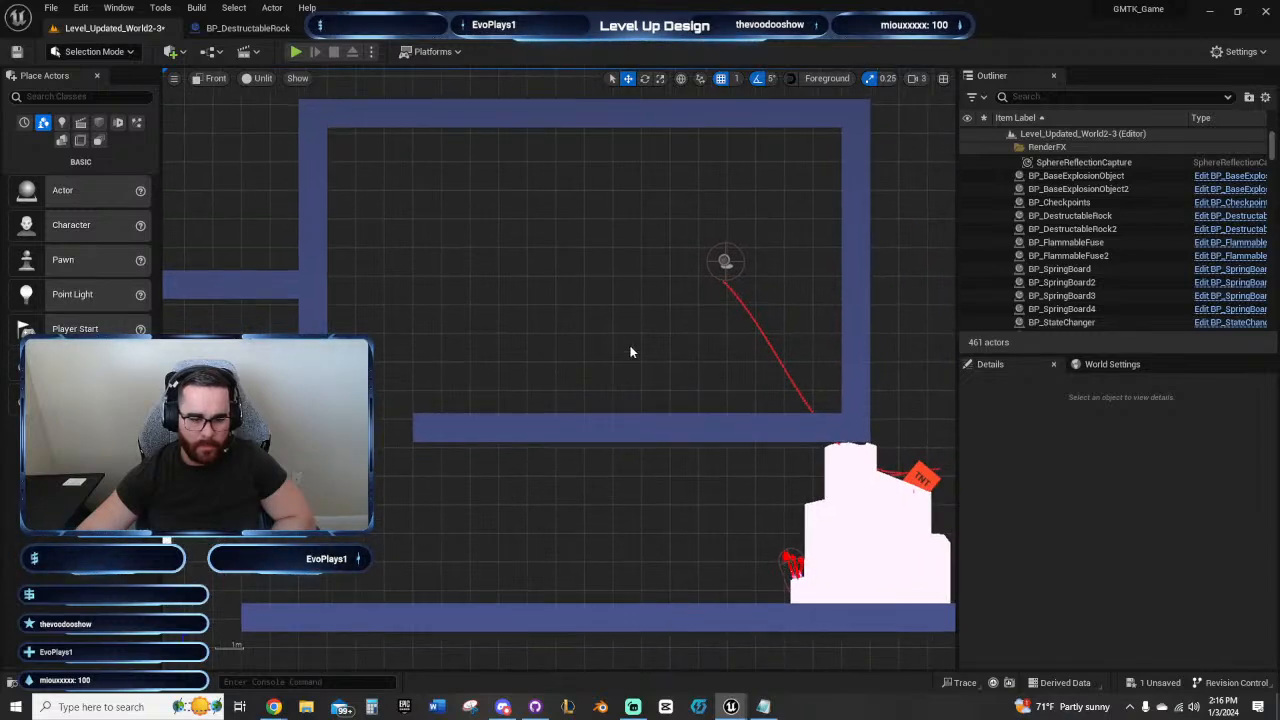
pyautogui.moveTo(630, 352); pyautogui.dragTo(553, 339, button='right')
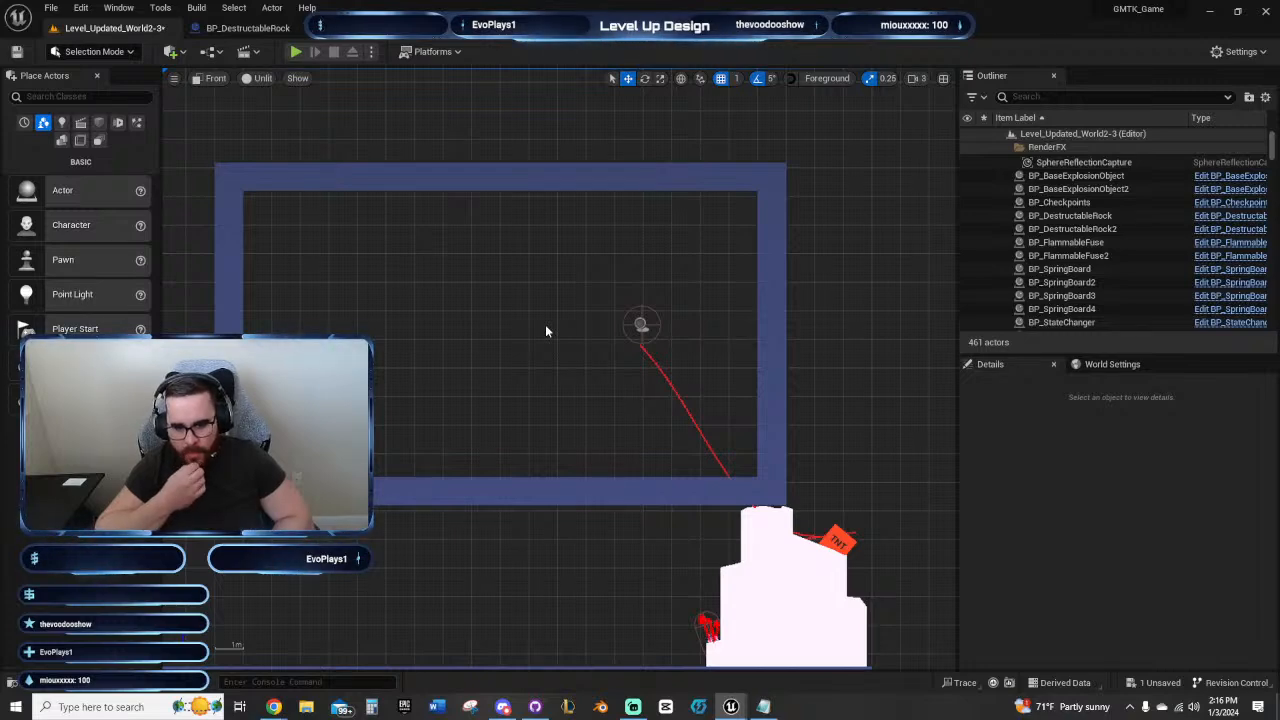
pyautogui.moveTo(546, 329); pyautogui.dragTo(404, 311, button='right')
pyautogui.click(780, 518)
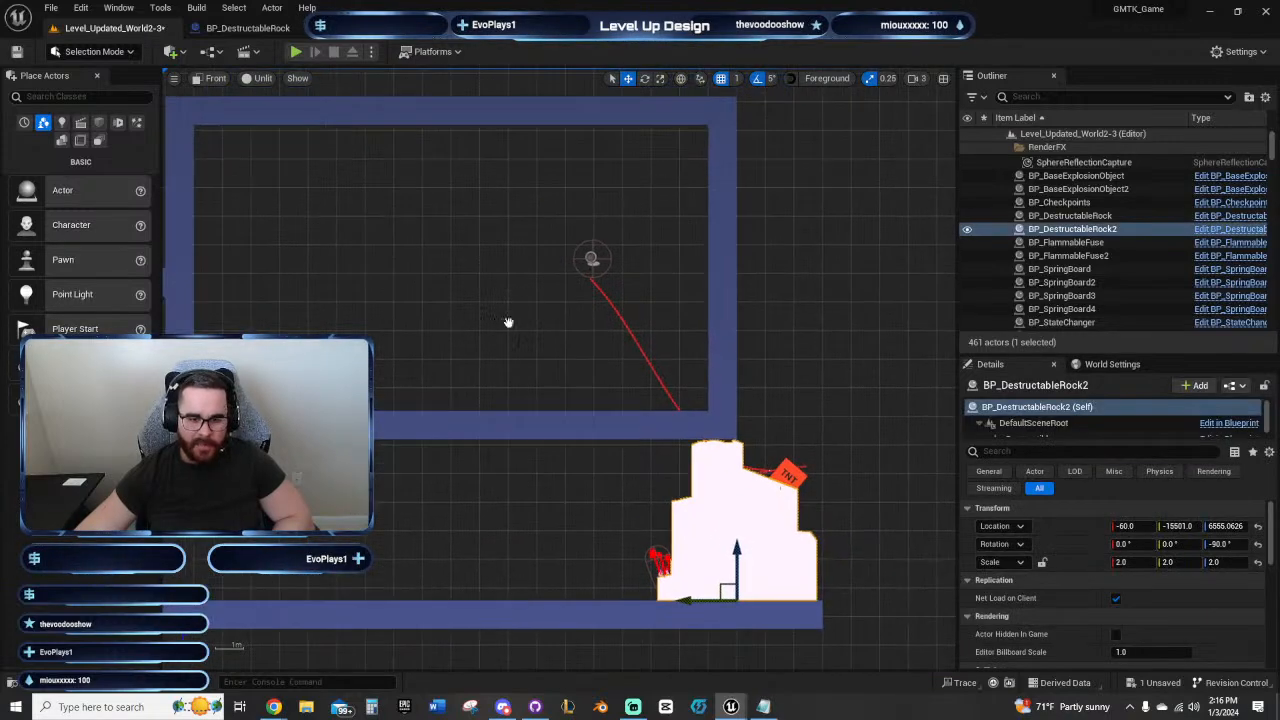
pyautogui.moveTo(508, 322); pyautogui.dragTo(595, 339, button='right')
pyautogui.click(869, 490)
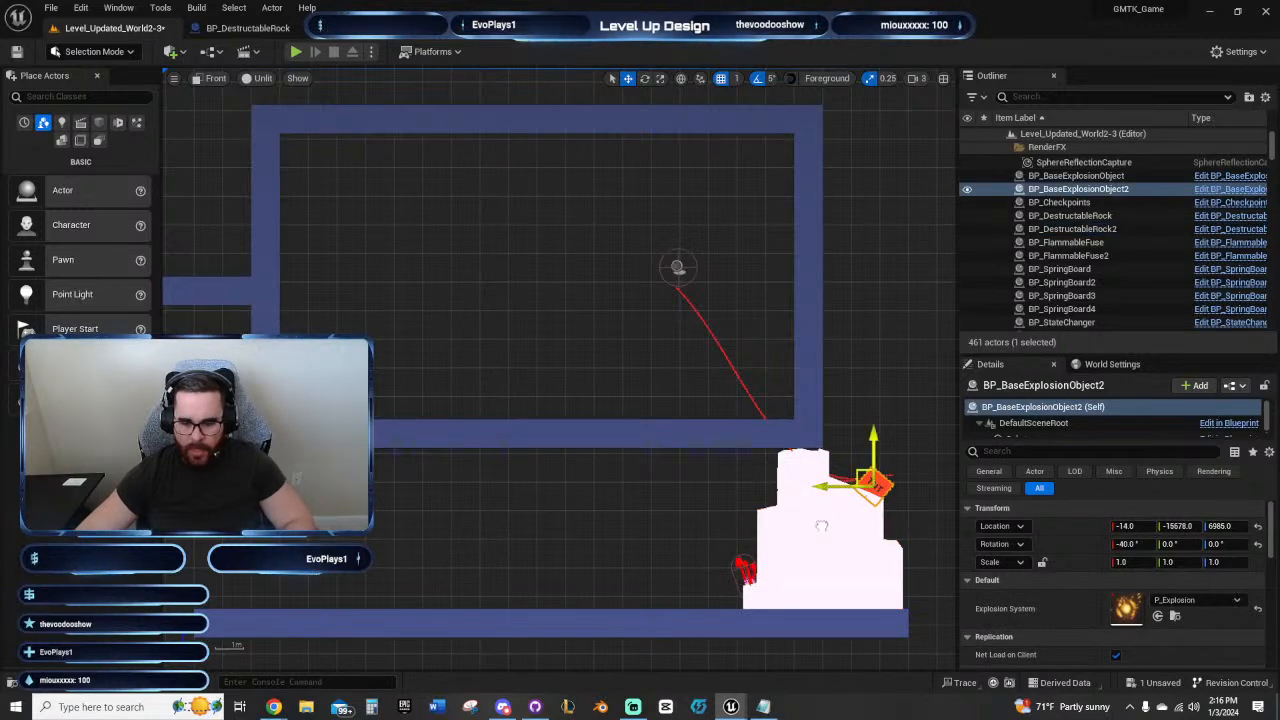
pyautogui.keyDown('ctrl'); pyautogui.click(821, 525); pyautogui.keyUp('ctrl')
pyautogui.keyDown('alt'); pyautogui.moveTo(775, 607); pyautogui.dragTo(428, 607); pyautogui.keyUp('alt')
pyautogui.moveTo(475, 549); pyautogui.dragTo(471, 366)
pyautogui.hotkey('ctrl', 'z')
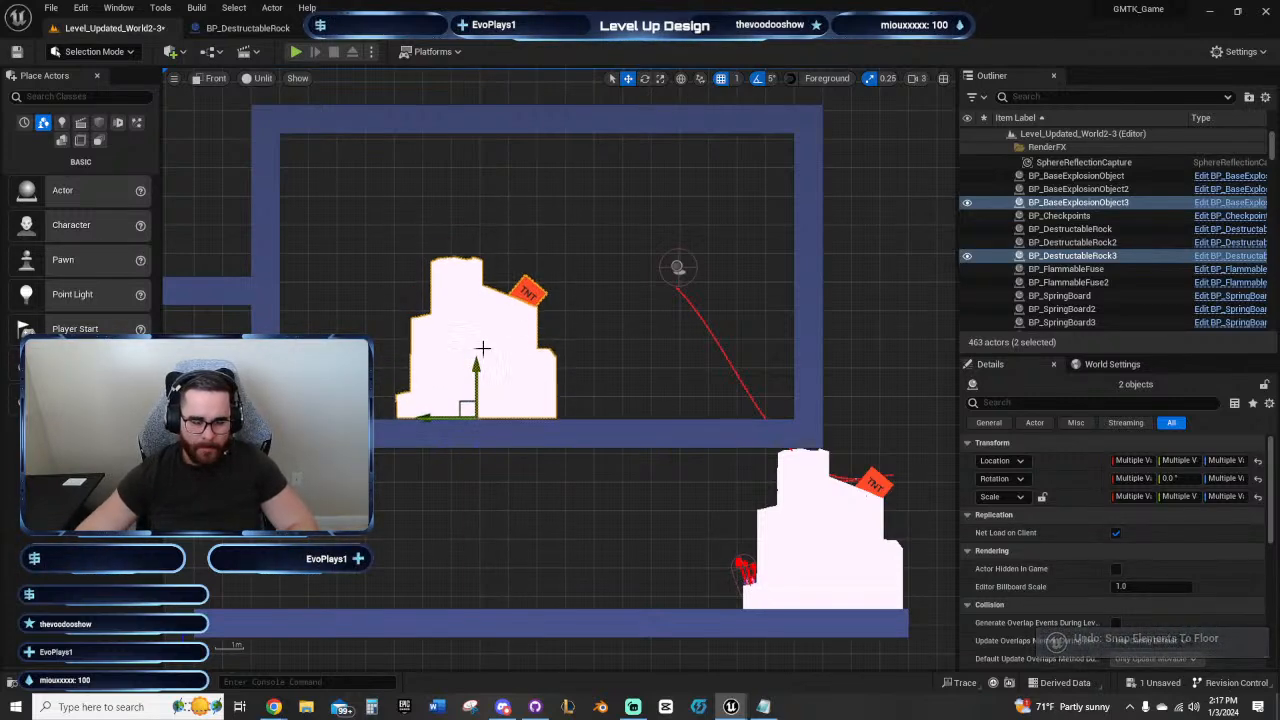
# Step: Scale the copied destructible rock uniformly to 0.75 on all three axes
pyautogui.click(540, 374)
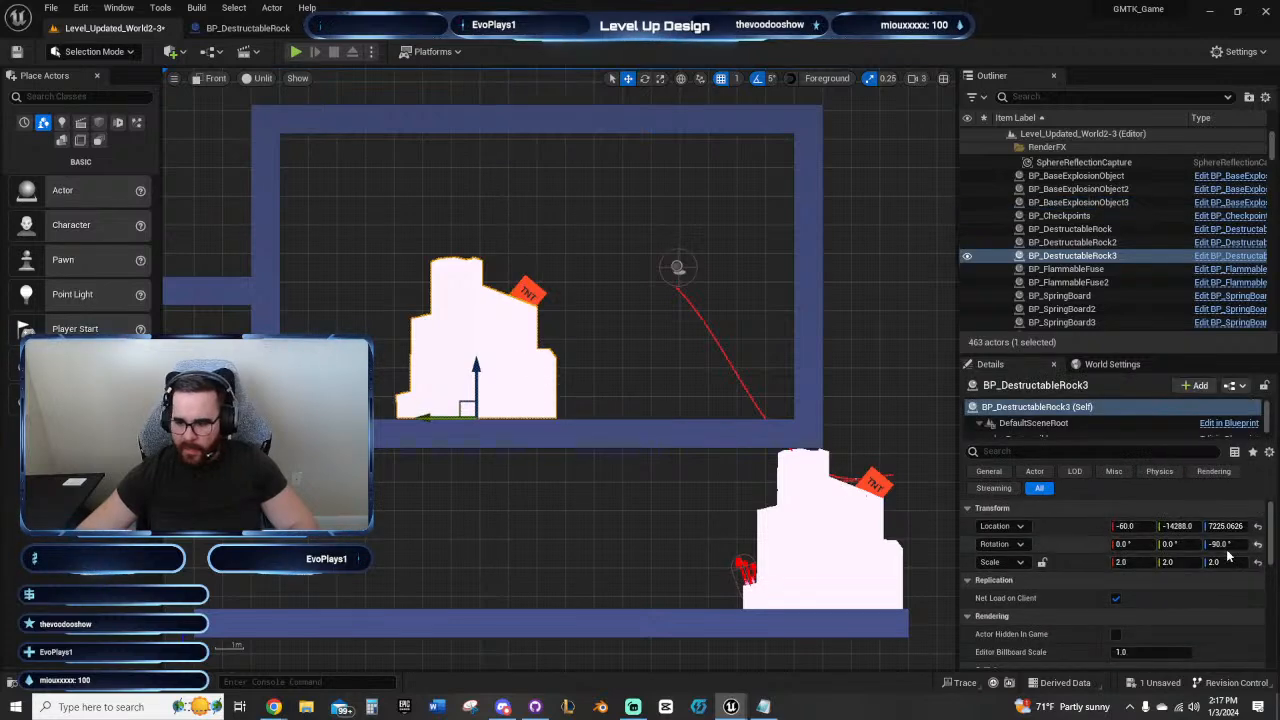
pyautogui.click(1144, 563)
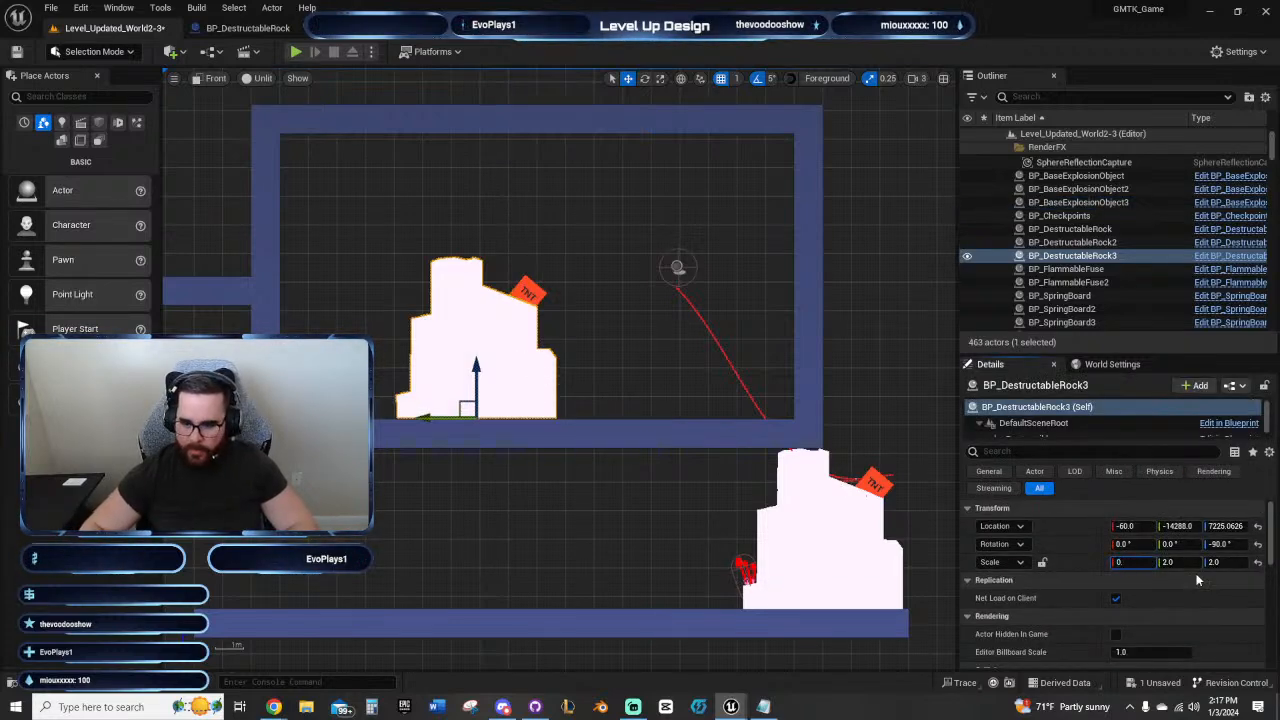
pyautogui.press('Return')
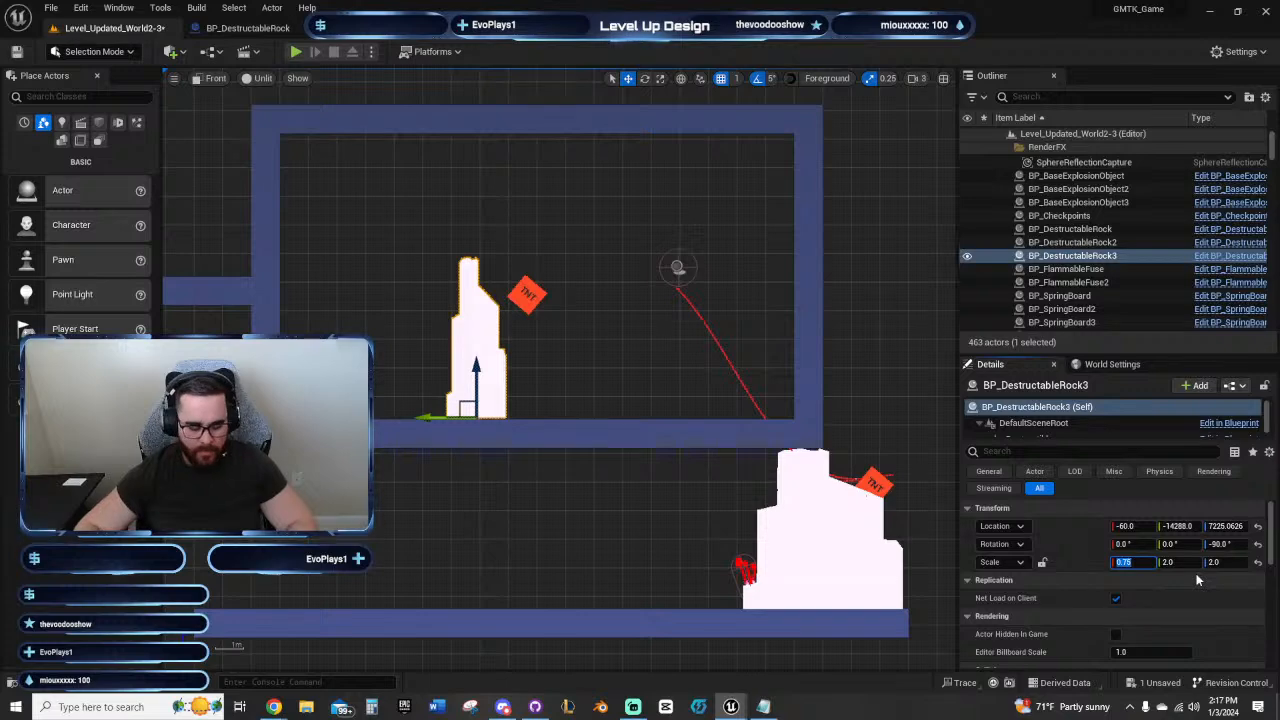
pyautogui.press('Tab')
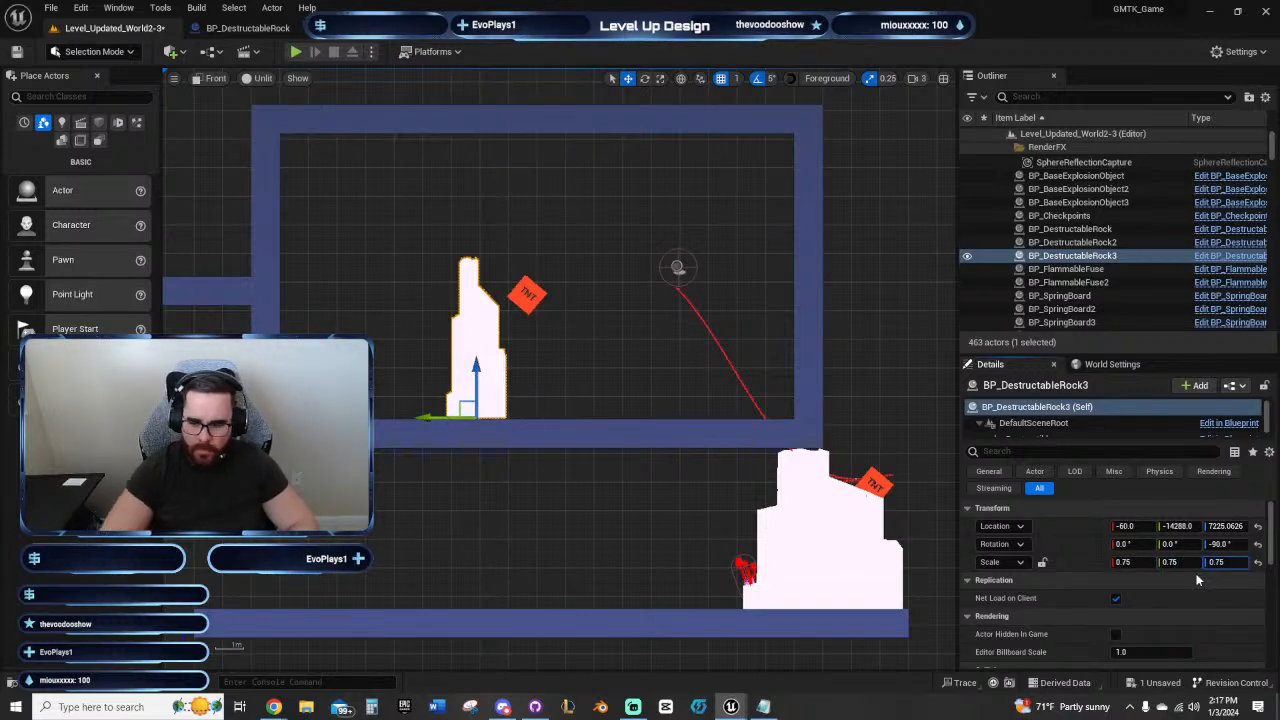
pyautogui.press('Return')
# Step: Raise the scaled-down rock to a Z location of about 7309, then try rotating it and undo the last rotation
pyautogui.moveTo(531, 381); pyautogui.dragTo(722, 386, button='right')
pyautogui.scroll(4, 571, 401)
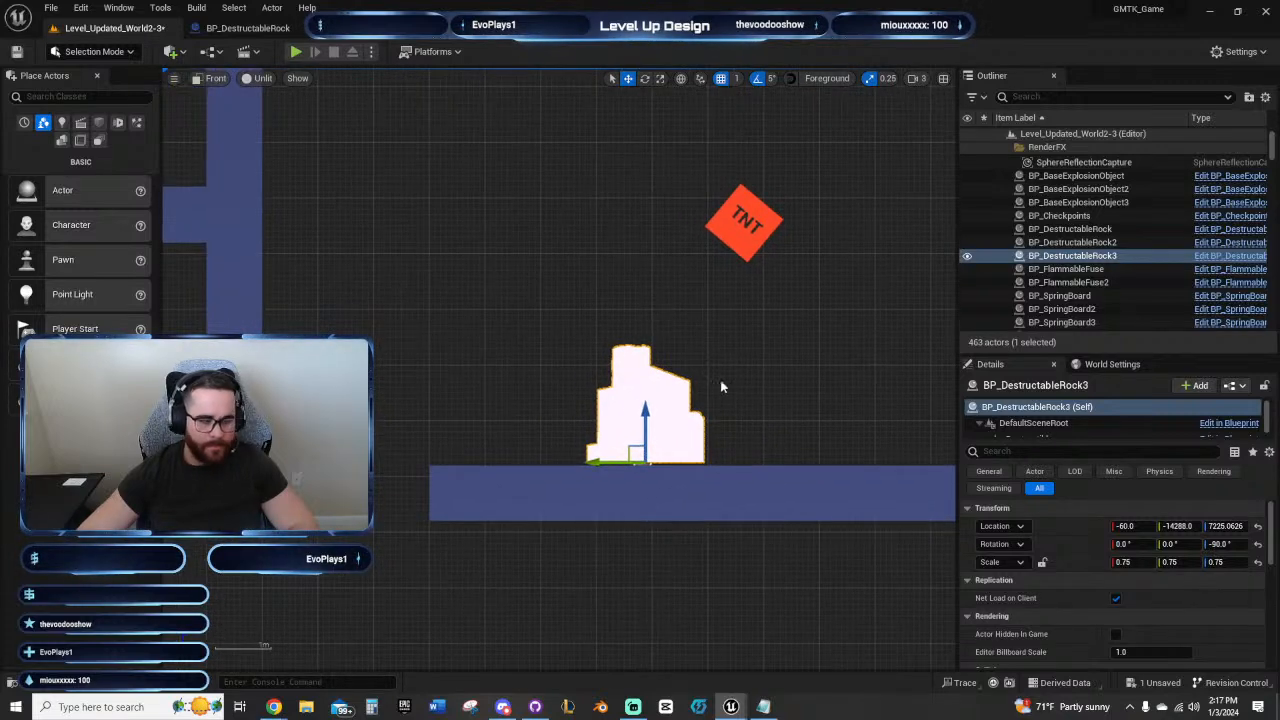
pyautogui.moveTo(642, 405); pyautogui.dragTo(642, 360)
pyautogui.press('e')
pyautogui.moveTo(670, 404); pyautogui.dragTo(709, 384)
pyautogui.hotkey('ctrl', 'z')
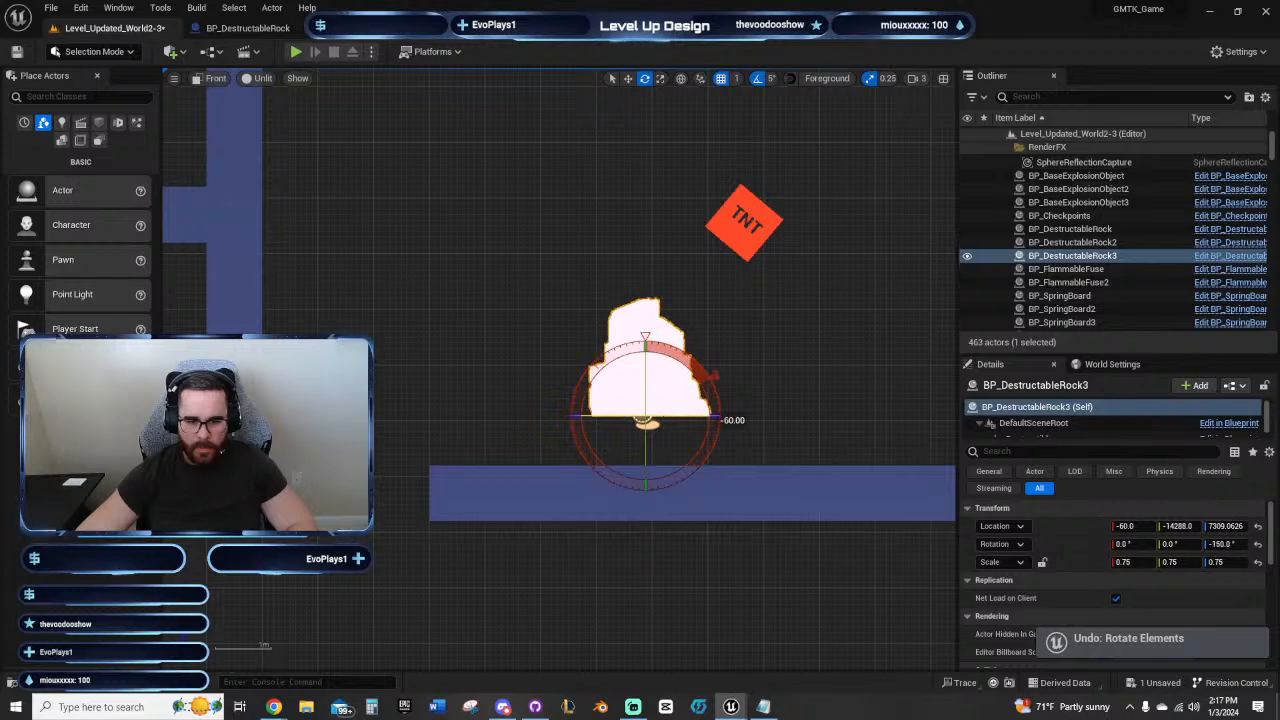
# Step: Tilt the small rock onto its side, shift it away from the TNT and lower it to the floor
pyautogui.moveTo(712, 380); pyautogui.dragTo(591, 347)
pyautogui.moveTo(485, 338); pyautogui.dragTo(524, 378, button='right')
pyautogui.press('w')
pyautogui.moveTo(650, 455); pyautogui.dragTo(580, 455)
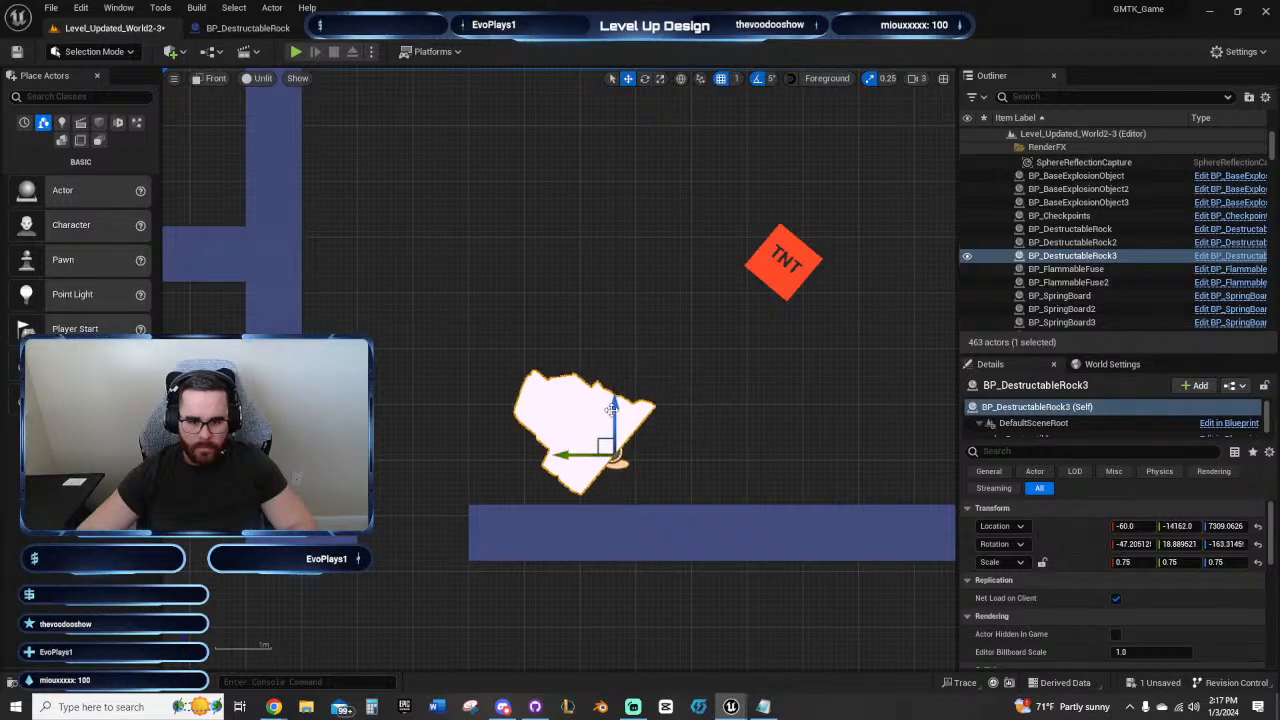
pyautogui.moveTo(616, 410); pyautogui.dragTo(620, 426)
pyautogui.moveTo(735, 456); pyautogui.dragTo(631, 416, button='right')
pyautogui.keyDown('ctrl'); pyautogui.click(504, 480); pyautogui.keyUp('ctrl')
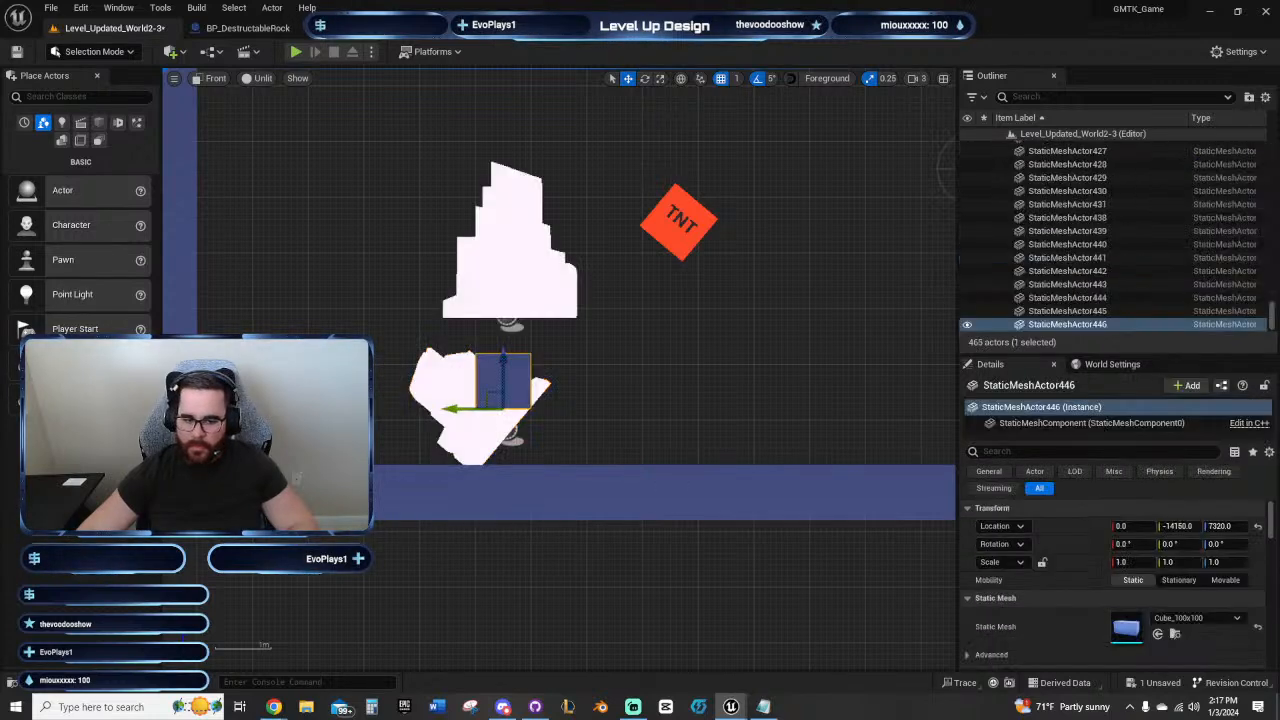
pyautogui.hotkey('ctrl', 'z')
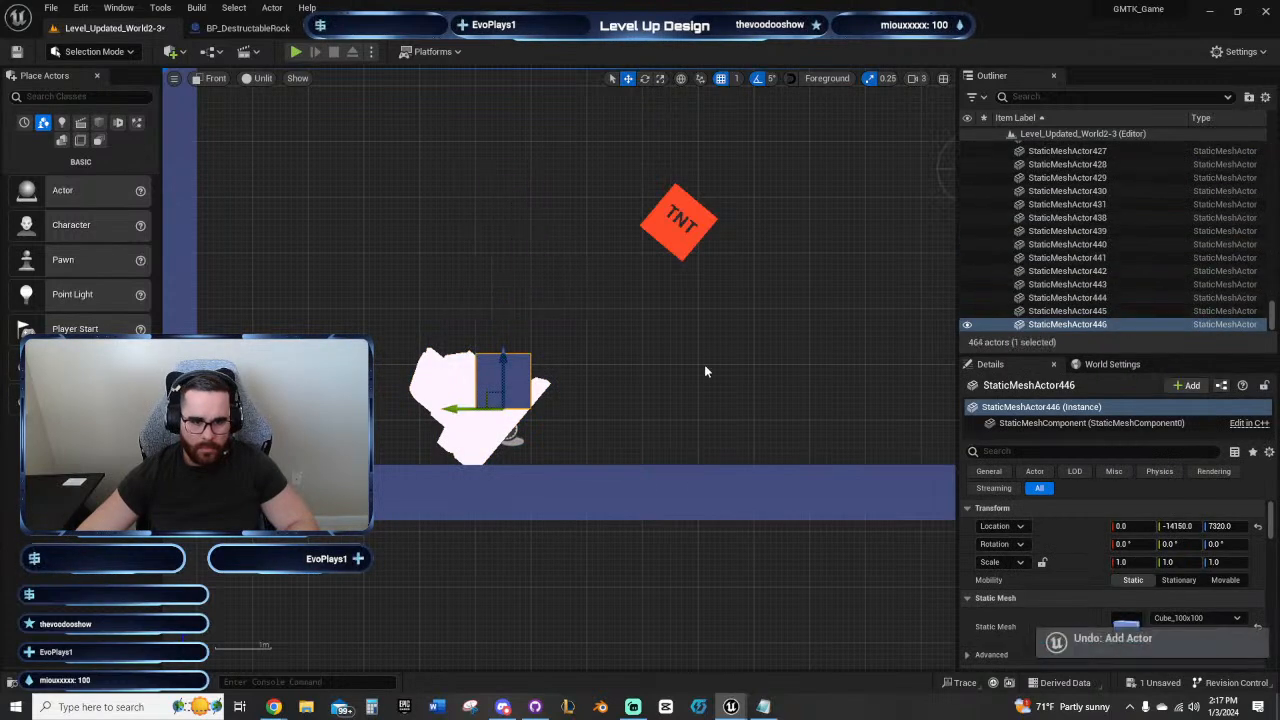
pyautogui.hotkey('ctrl', 'z')
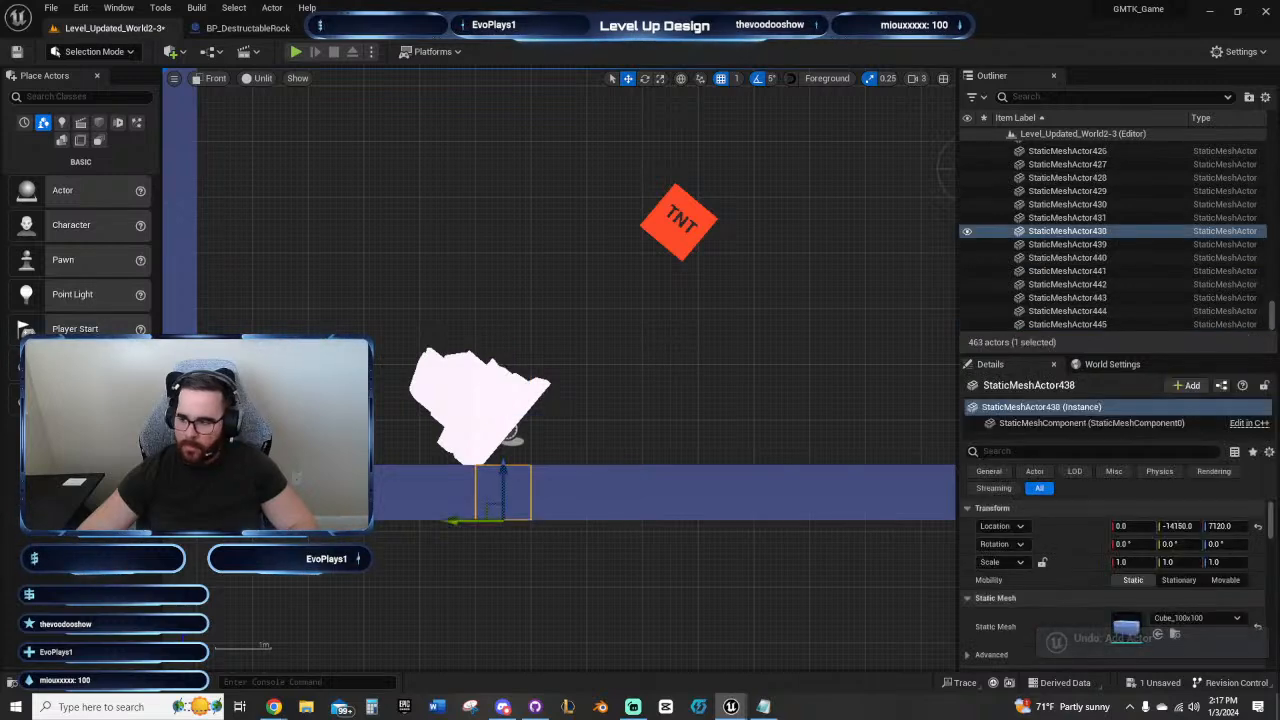
# Step: Duplicate the floor block beneath the small rock and place the copy on the floor at Y -14160, Z 7220
pyautogui.keyDown('alt'); pyautogui.moveTo(503, 472); pyautogui.dragTo(503, 416); pyautogui.keyUp('alt')
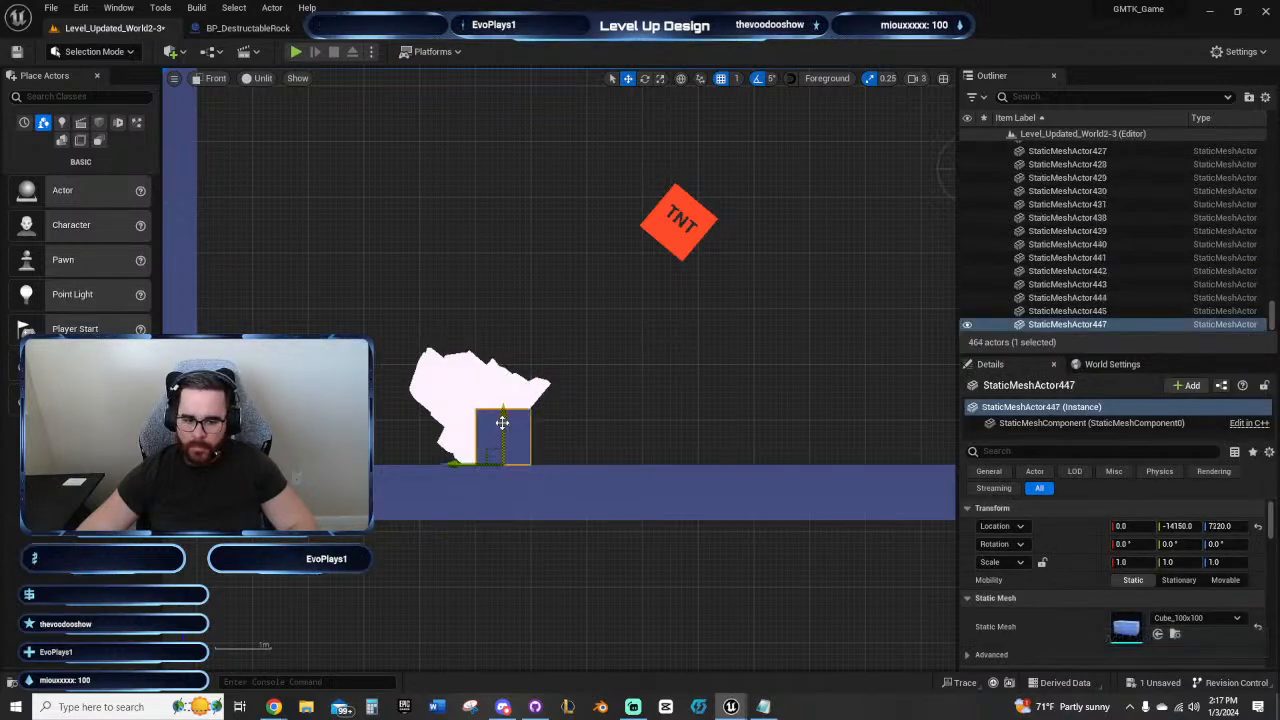
pyautogui.moveTo(502, 423); pyautogui.dragTo(567, 427, button='right')
pyautogui.scroll(2, 567, 427)
pyautogui.moveTo(521, 490); pyautogui.dragTo(533, 514)
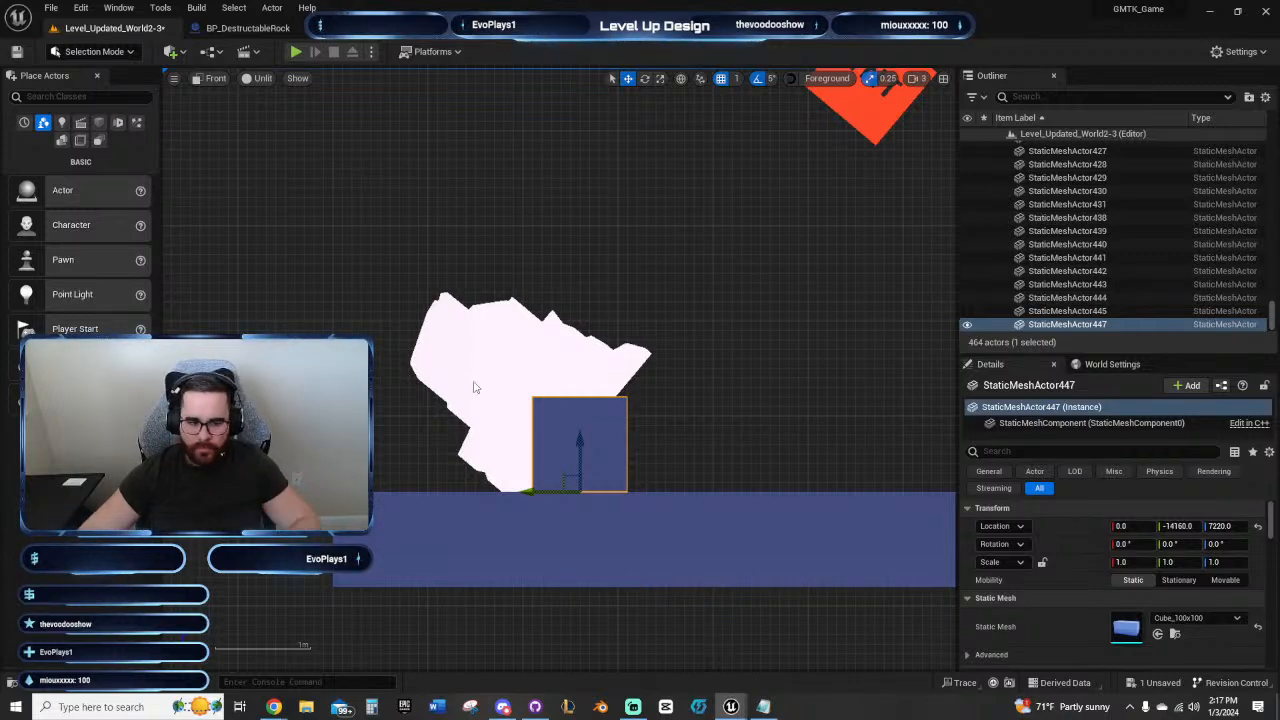
# Step: Rotate the small rock so its flat base stands vertical, then raise it clear of the block and align it with the block's edge
pyautogui.click(664, 378)
pyautogui.press('e')
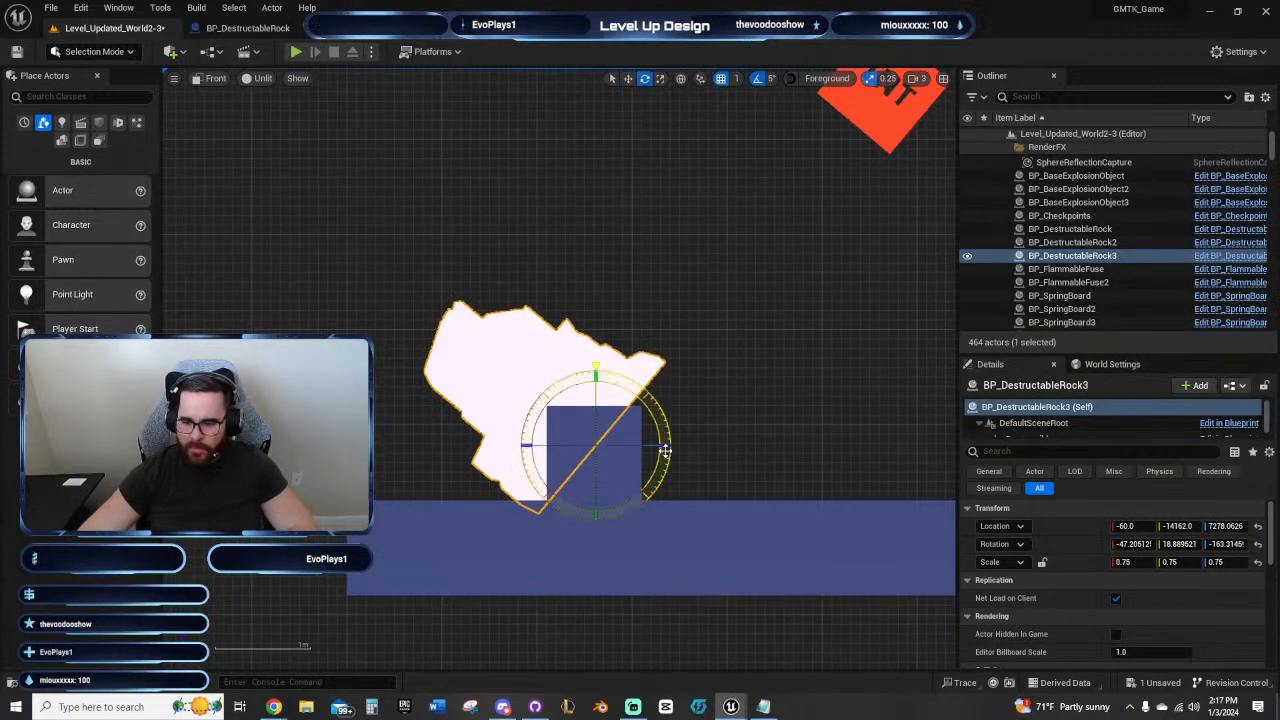
pyautogui.moveTo(664, 451); pyautogui.dragTo(632, 505)
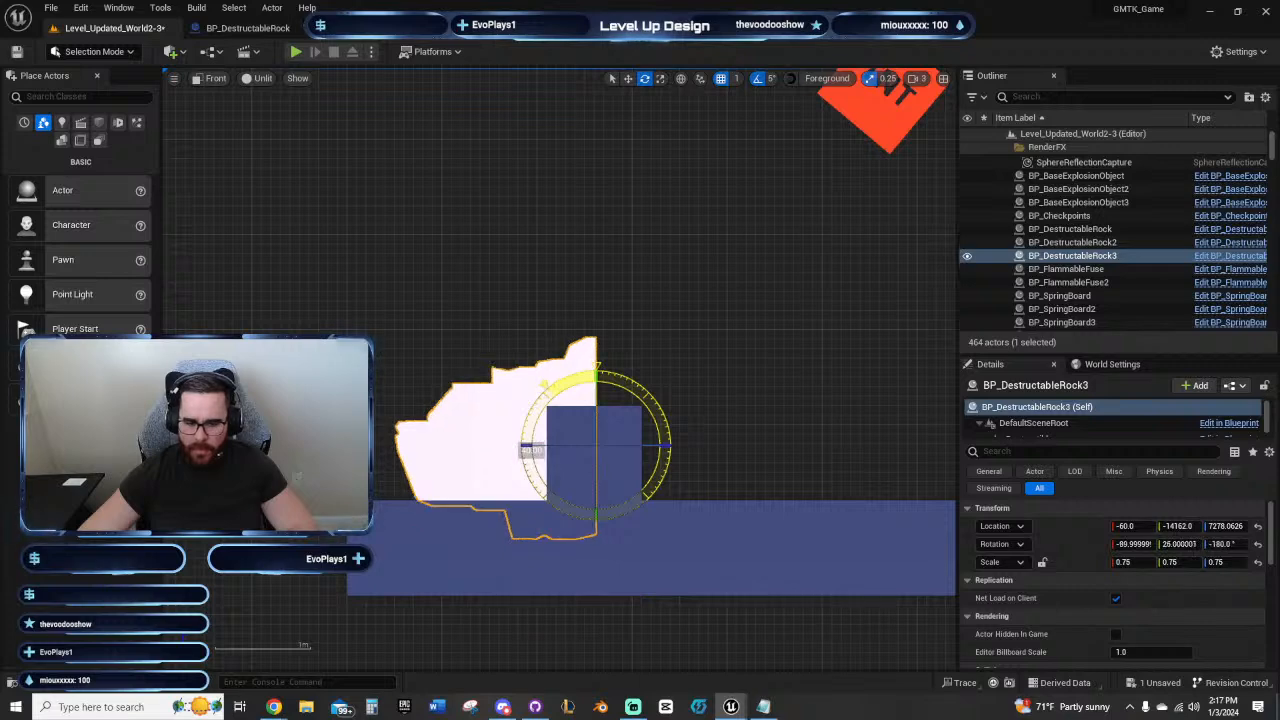
pyautogui.press('w')
pyautogui.moveTo(594, 398); pyautogui.dragTo(594, 320)
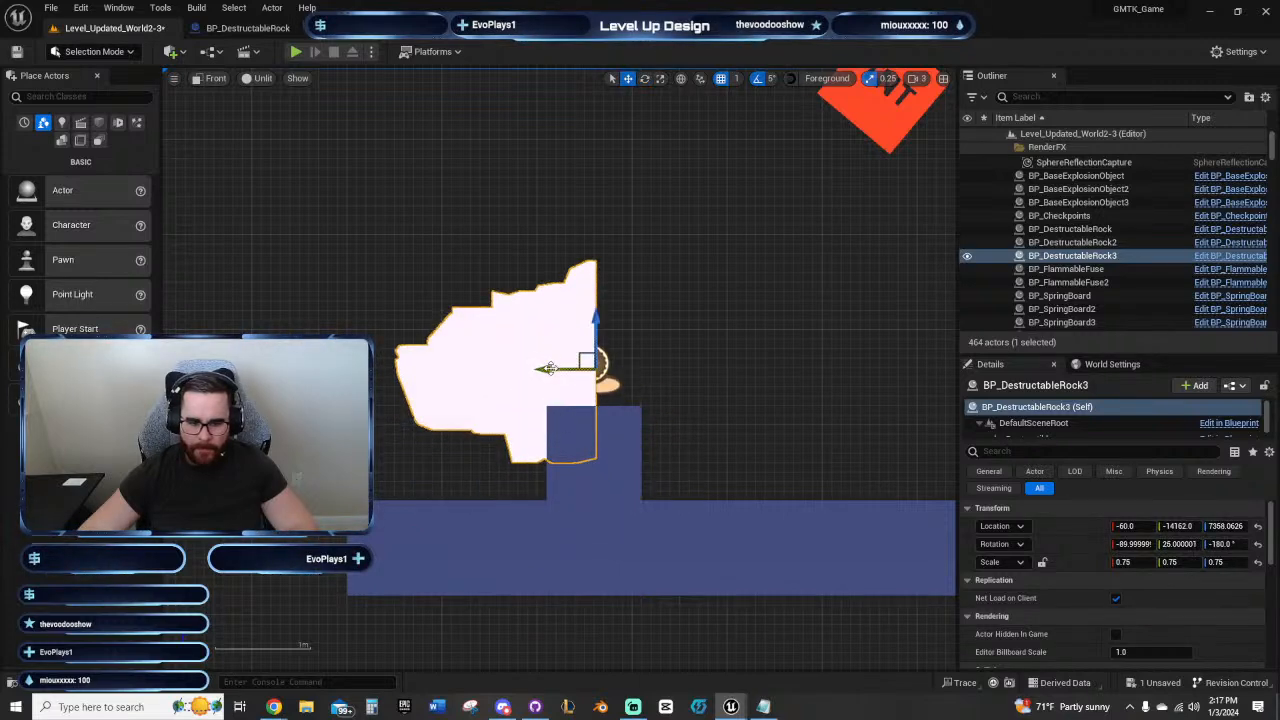
pyautogui.moveTo(550, 377); pyautogui.dragTo(551, 241)
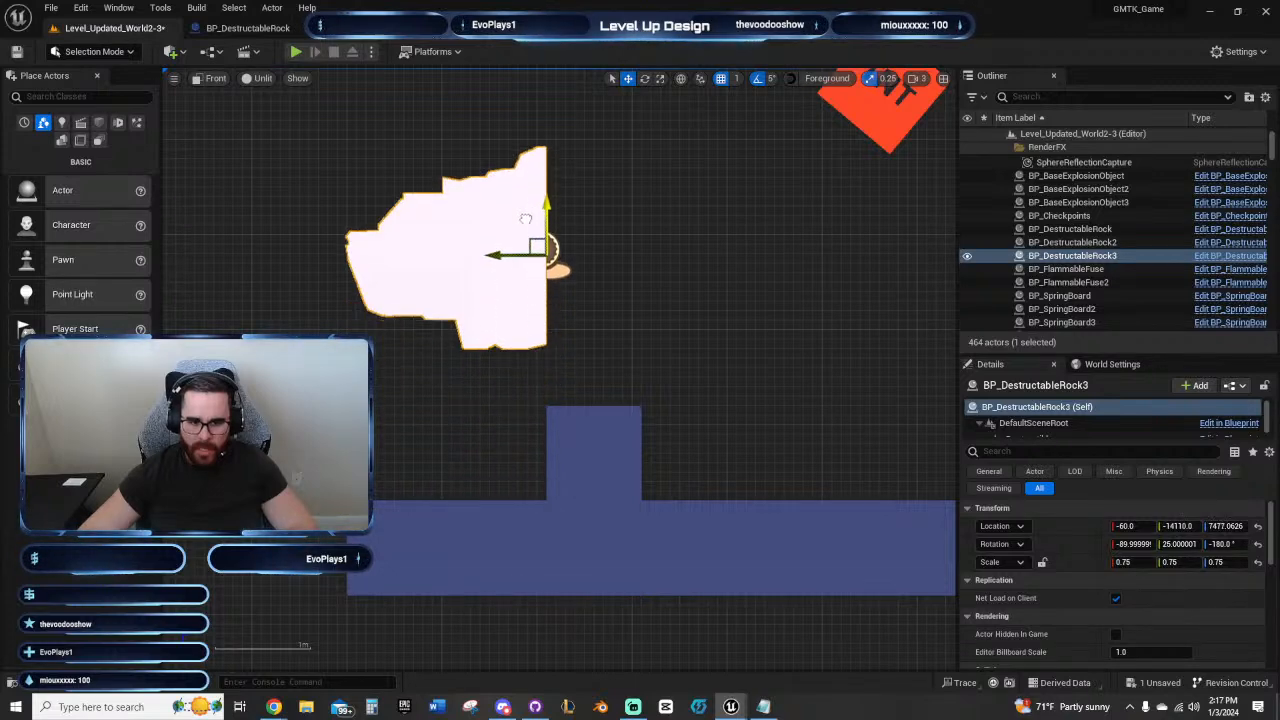
# Step: Stack four copies of the raised block on top of it to form a five-block column beside the rock
pyautogui.scroll(-3, 643, 283)
pyautogui.click(610, 481)
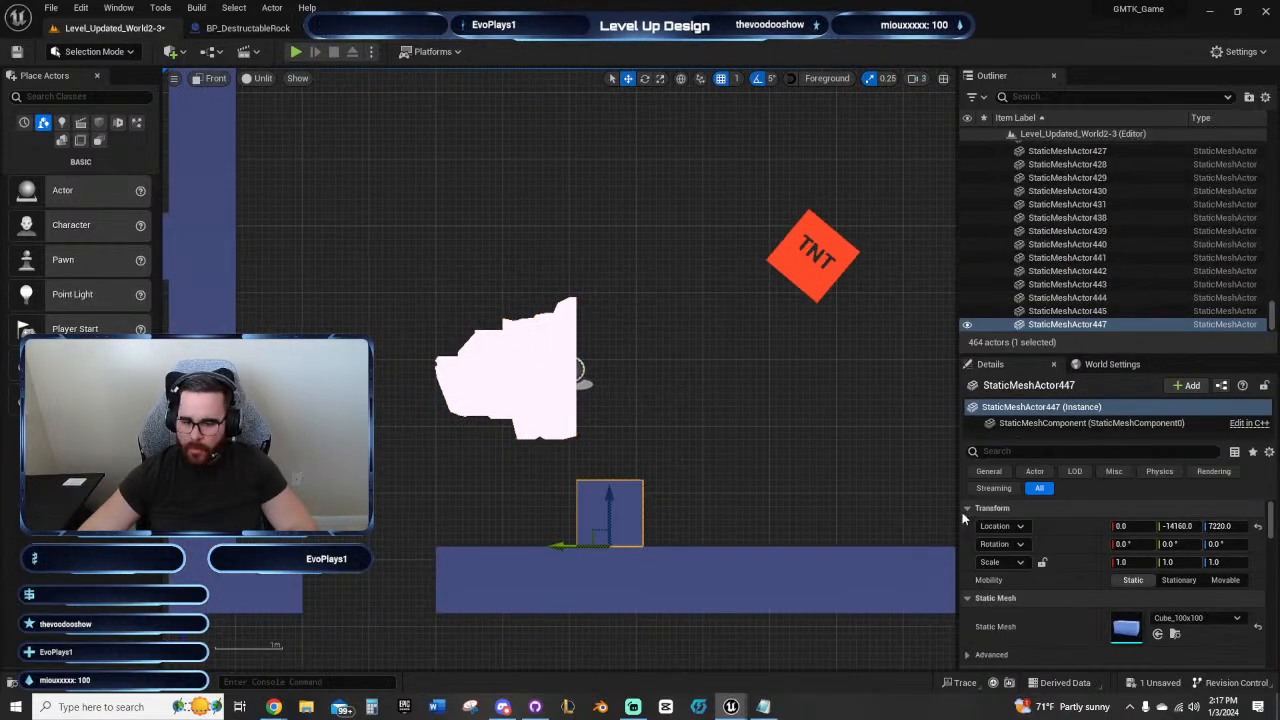
pyautogui.hotkey('alt', 'shift', 'e')
pyautogui.hotkey('alt', 'shift', 'e')
pyautogui.hotkey('alt', 'shift', 'e')
pyautogui.hotkey('alt', 'shift', 'e')
pyautogui.moveTo(411, 287); pyautogui.dragTo(466, 320, button='right')
# Step: Raise the sideways rock along the column to a Z location of about 7584
pyautogui.click(540, 396)
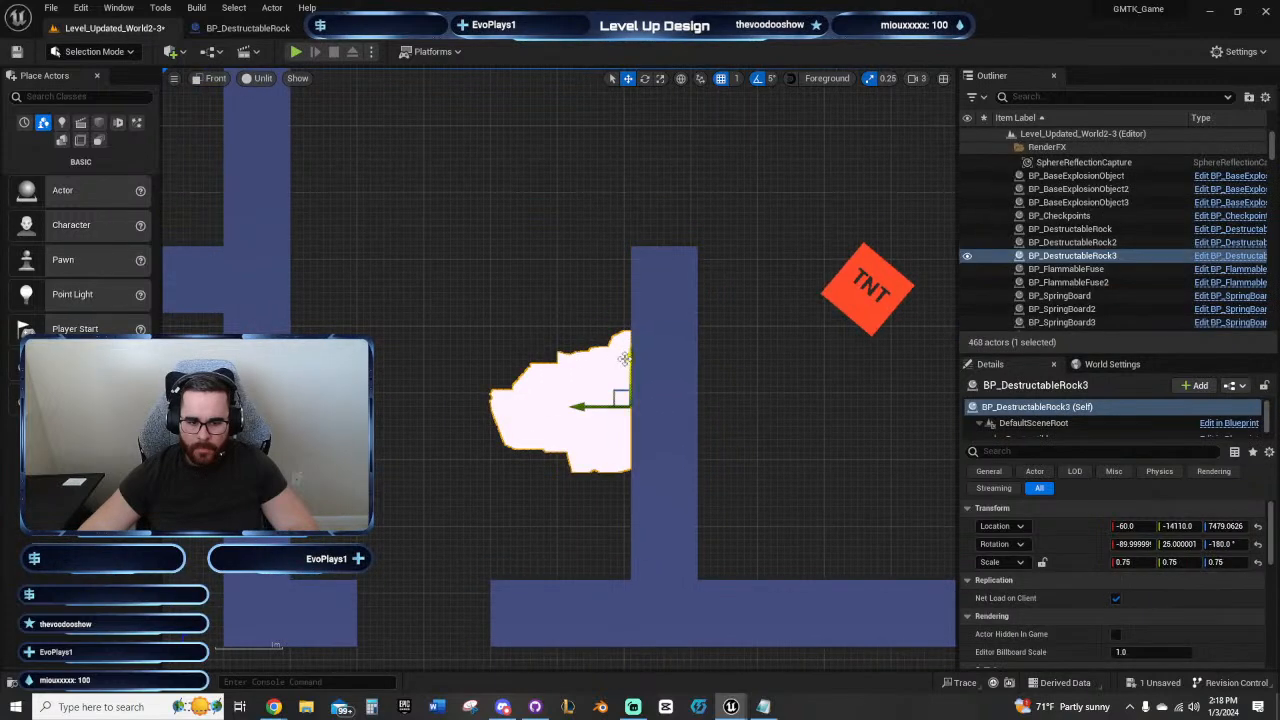
pyautogui.moveTo(621, 358); pyautogui.dragTo(628, 288)
pyautogui.scroll(5, 530, 451)
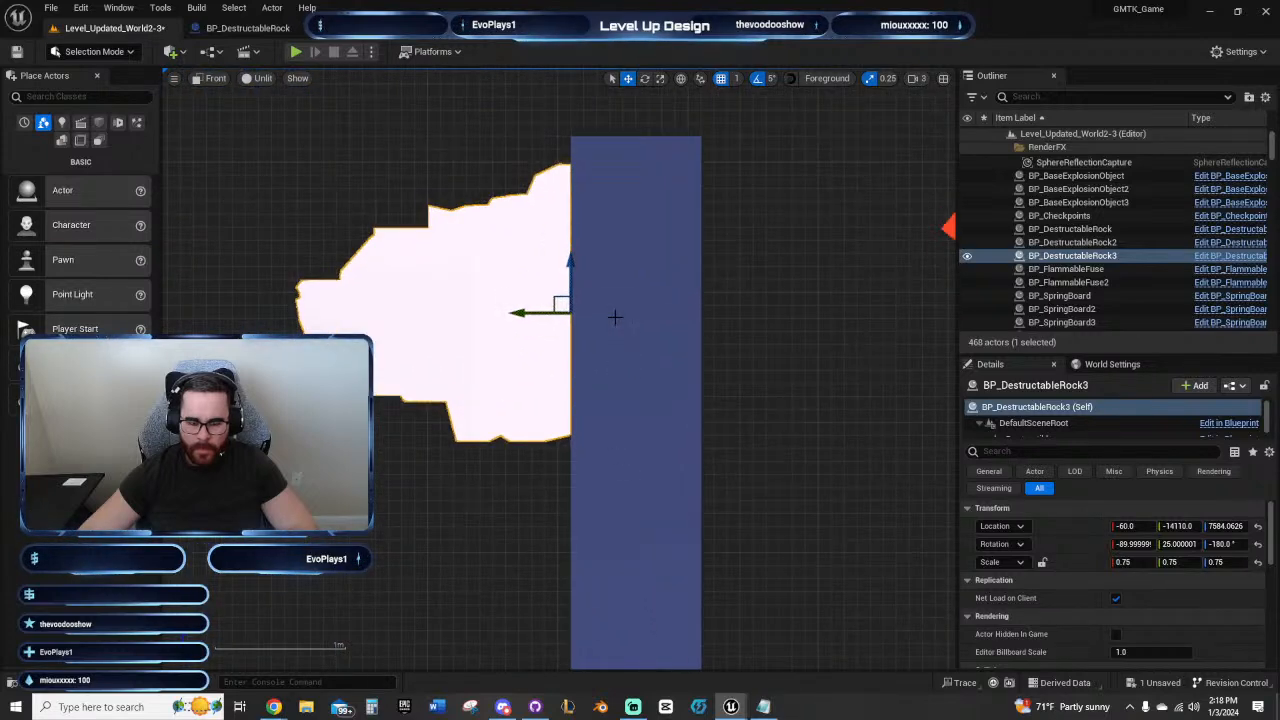
# Step: Inspect the rock against the column and the spacing to the TNT and fuse, in front view and in perspective
pyautogui.click(615, 317)
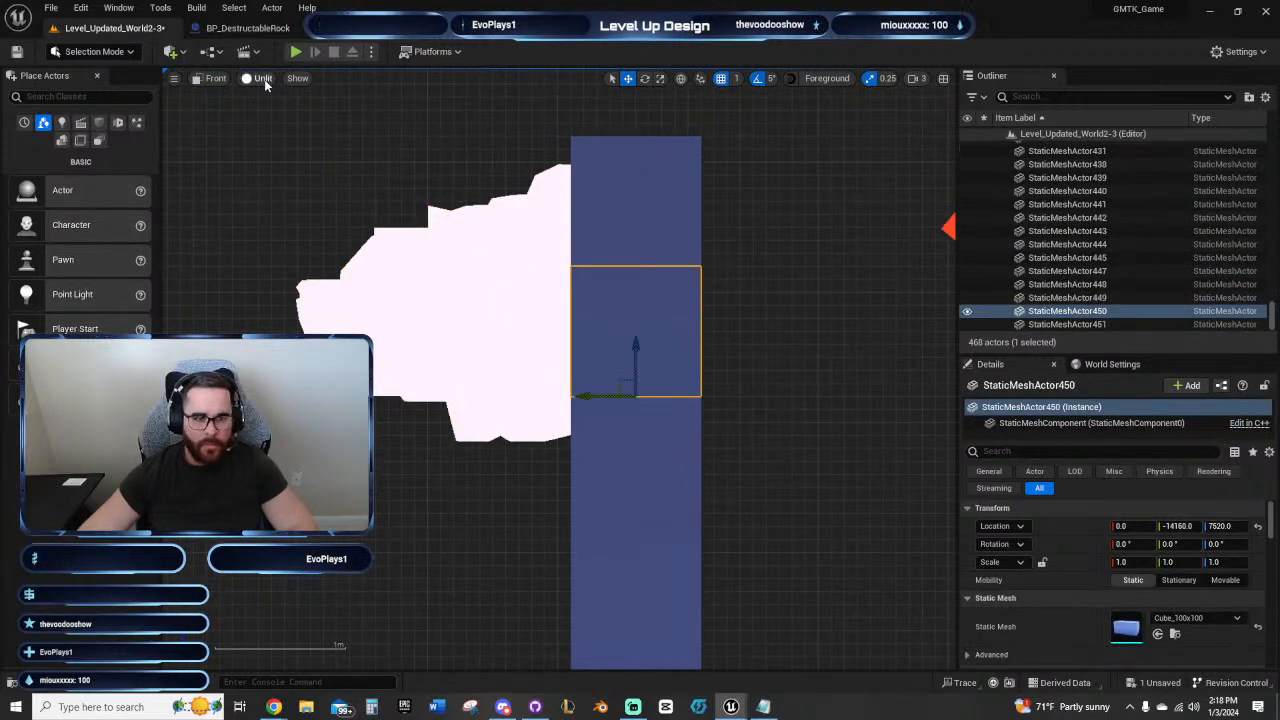
pyautogui.moveTo(385, 247); pyautogui.dragTo(492, 499, button='right')
pyautogui.scroll(-2, 674, 303)
pyautogui.scroll(-2, 490, 300)
pyautogui.scroll(4, 486, 409)
pyautogui.moveTo(620, 314); pyautogui.dragTo(295, 245, button='right')
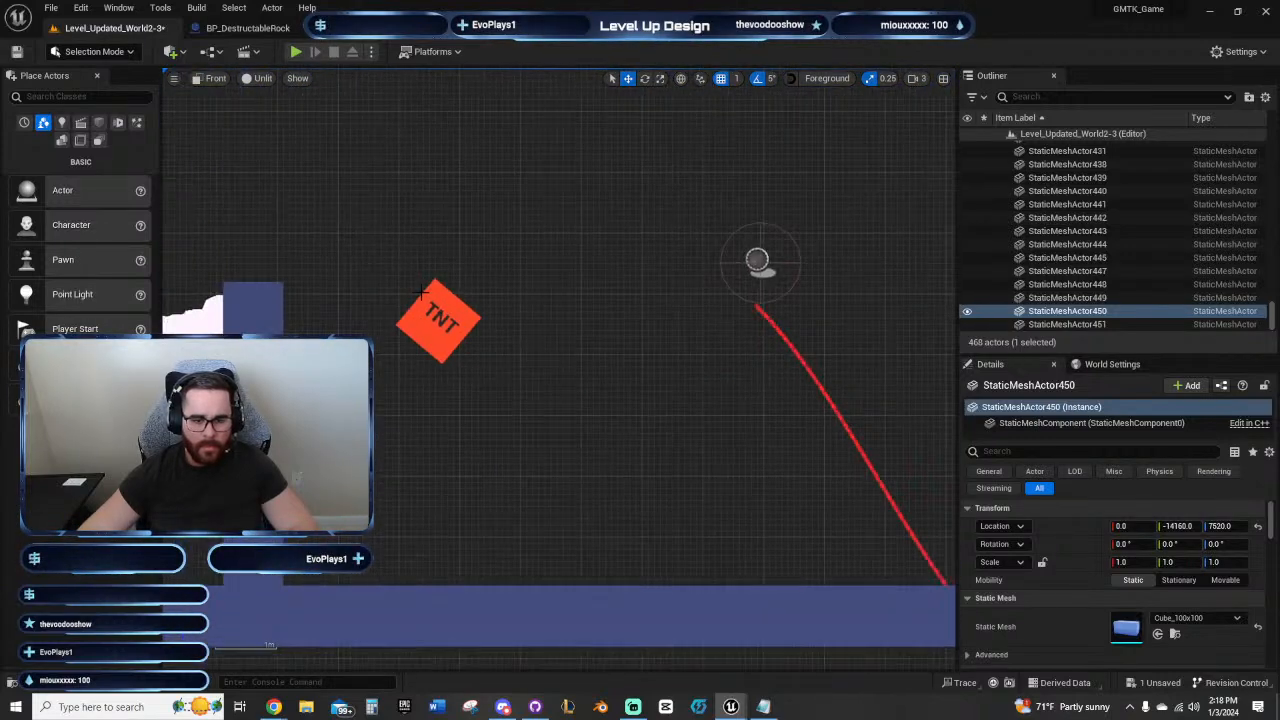
pyautogui.scroll(-4, 599, 255)
pyautogui.moveTo(599, 255); pyautogui.dragTo(738, 344, button='right')
pyautogui.scroll(4, 546, 443)
pyautogui.moveTo(567, 360); pyautogui.dragTo(678, 376, button='right')
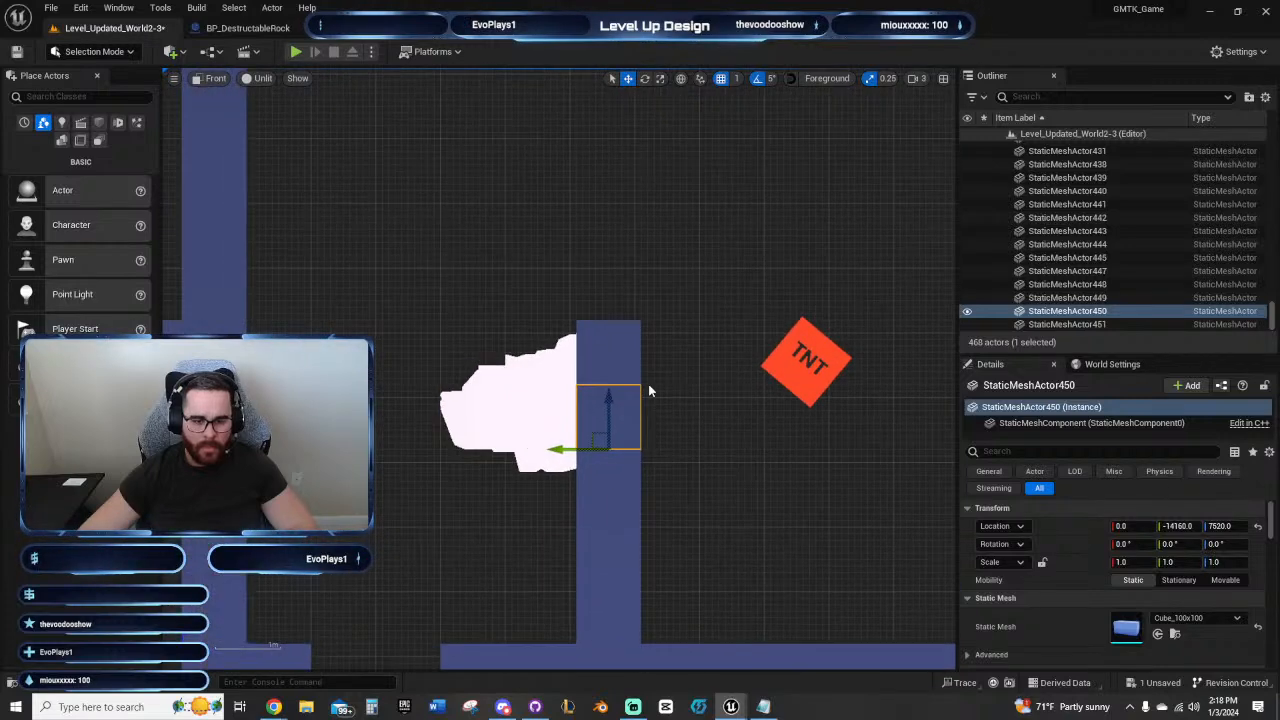
pyautogui.click(216, 79)
pyautogui.click(250, 97)
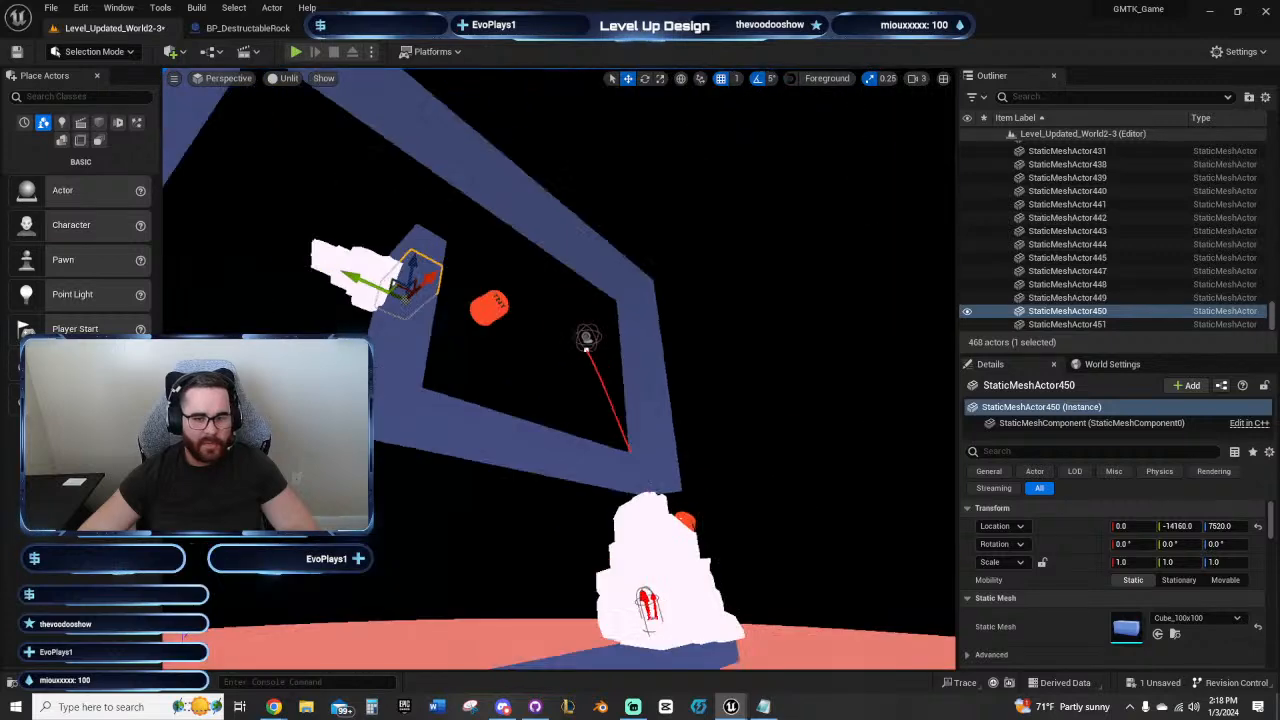
pyautogui.press('f')
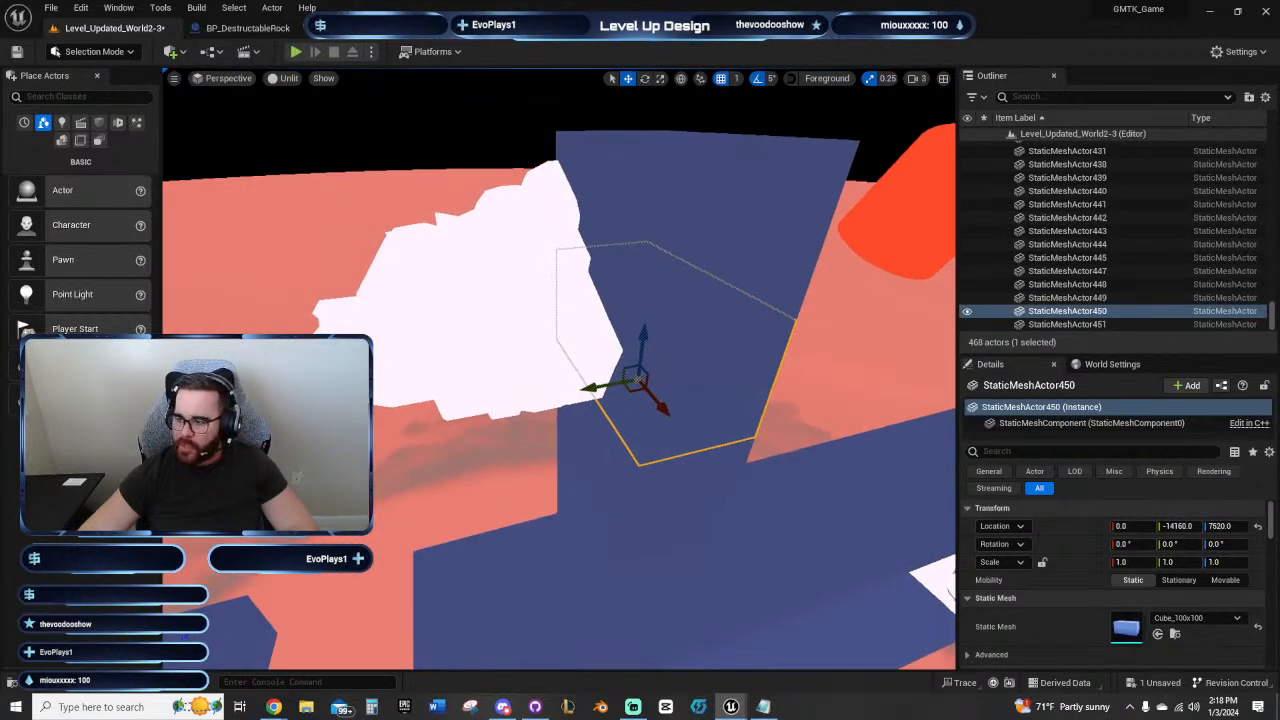
pyautogui.hotkey('ctrl', 'v')
pyautogui.moveTo(726, 349); pyautogui.dragTo(630, 340, button='right')
pyautogui.hotkey('ctrl', 'z')
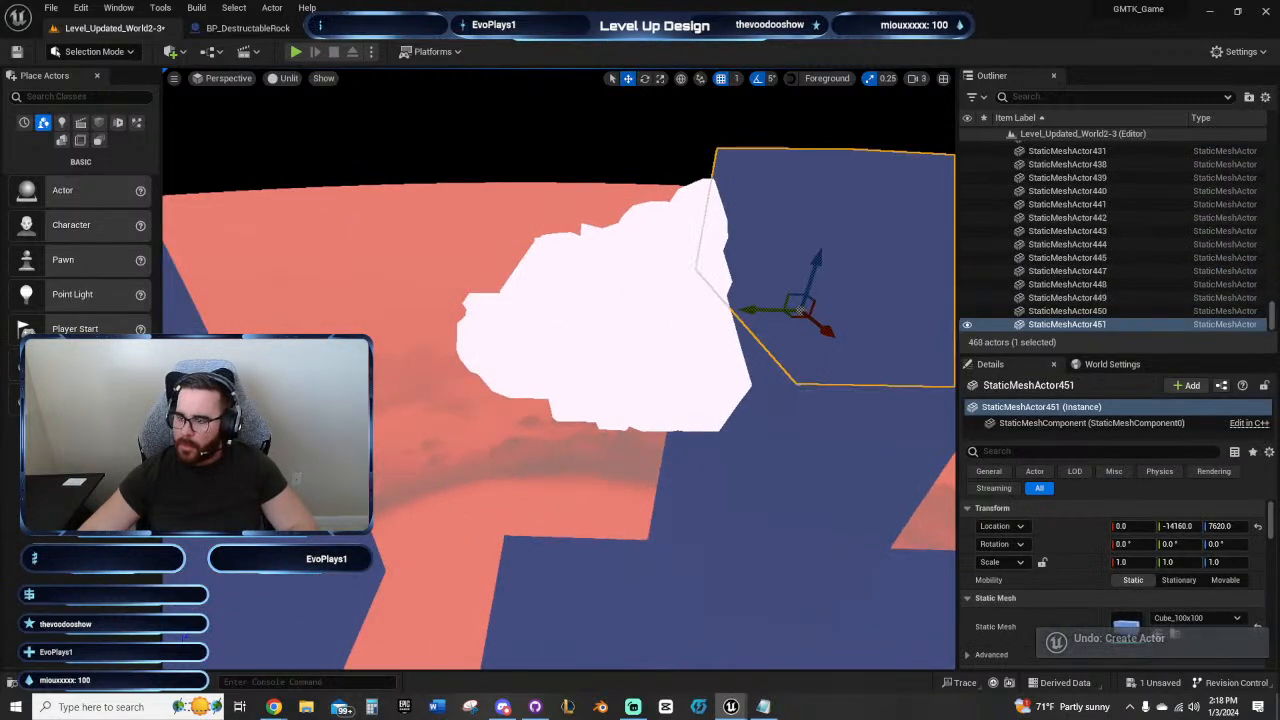
# Step: Place a Cube_50x50 at the column block beside the rock and move it to X -7, Y -14110 on the rock side
pyautogui.click(768, 398)
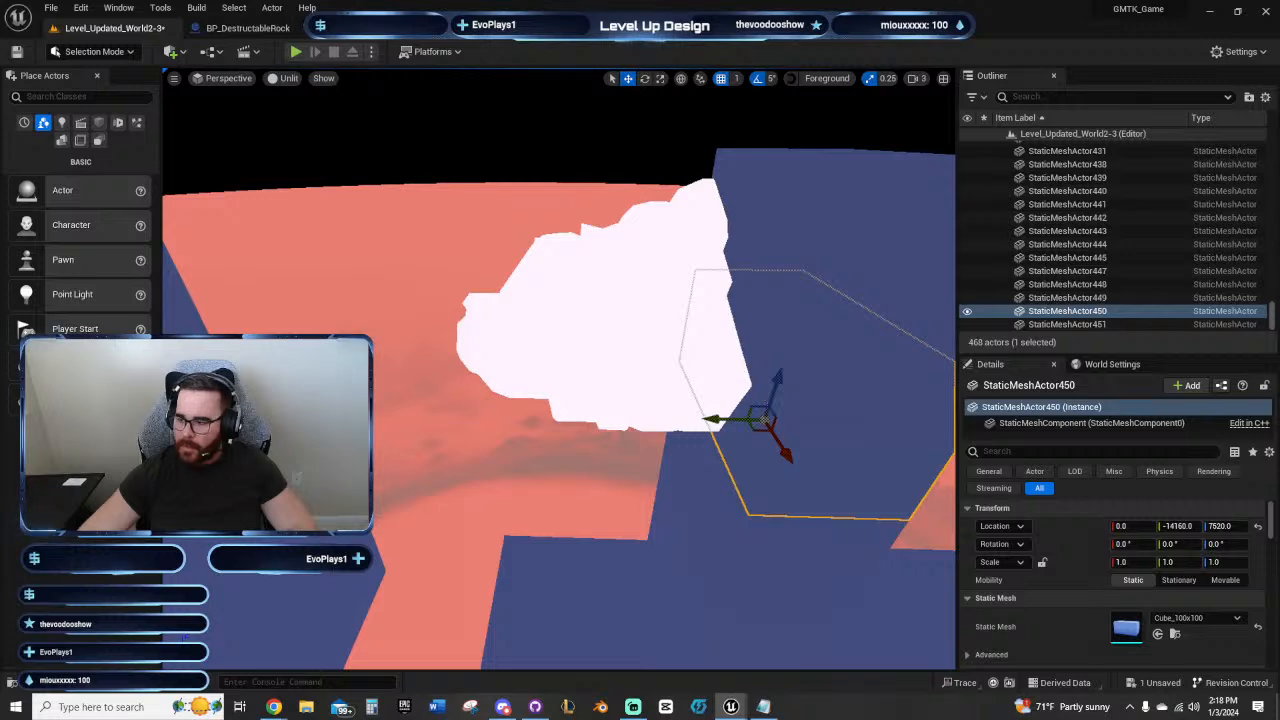
pyautogui.hotkey('ctrl', 'y')
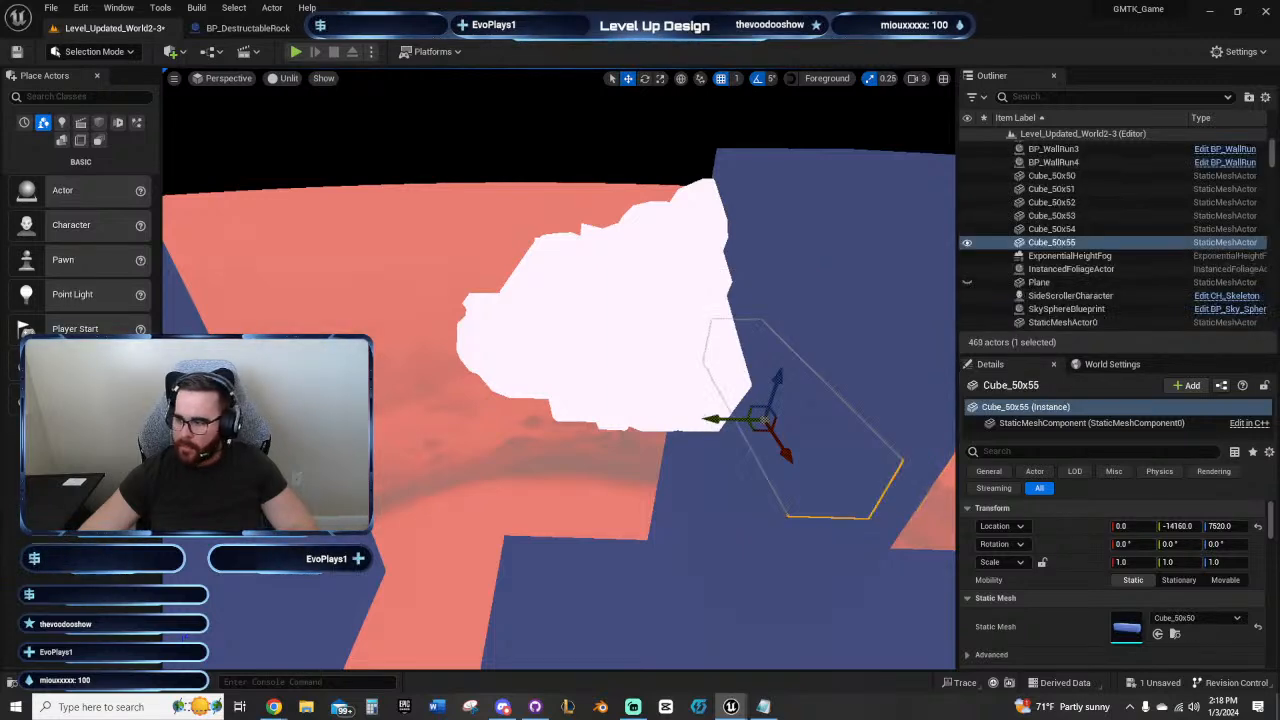
pyautogui.hotkey('ctrl', 'y')
pyautogui.moveTo(768, 398); pyautogui.dragTo(655, 407, button='right')
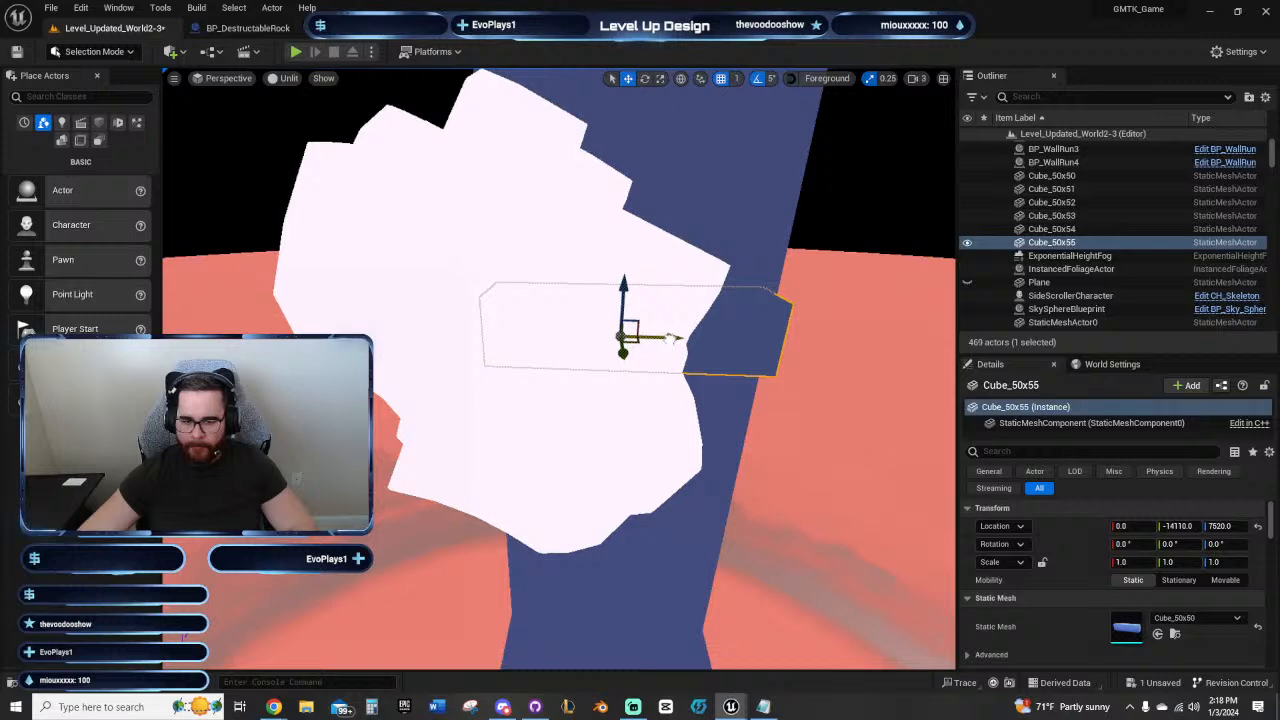
pyautogui.moveTo(670, 339); pyautogui.dragTo(661, 339)
# Step: Set the Z scale of the small cube beside the rock to 0.5
pyautogui.moveTo(737, 357); pyautogui.dragTo(600, 375, button='right')
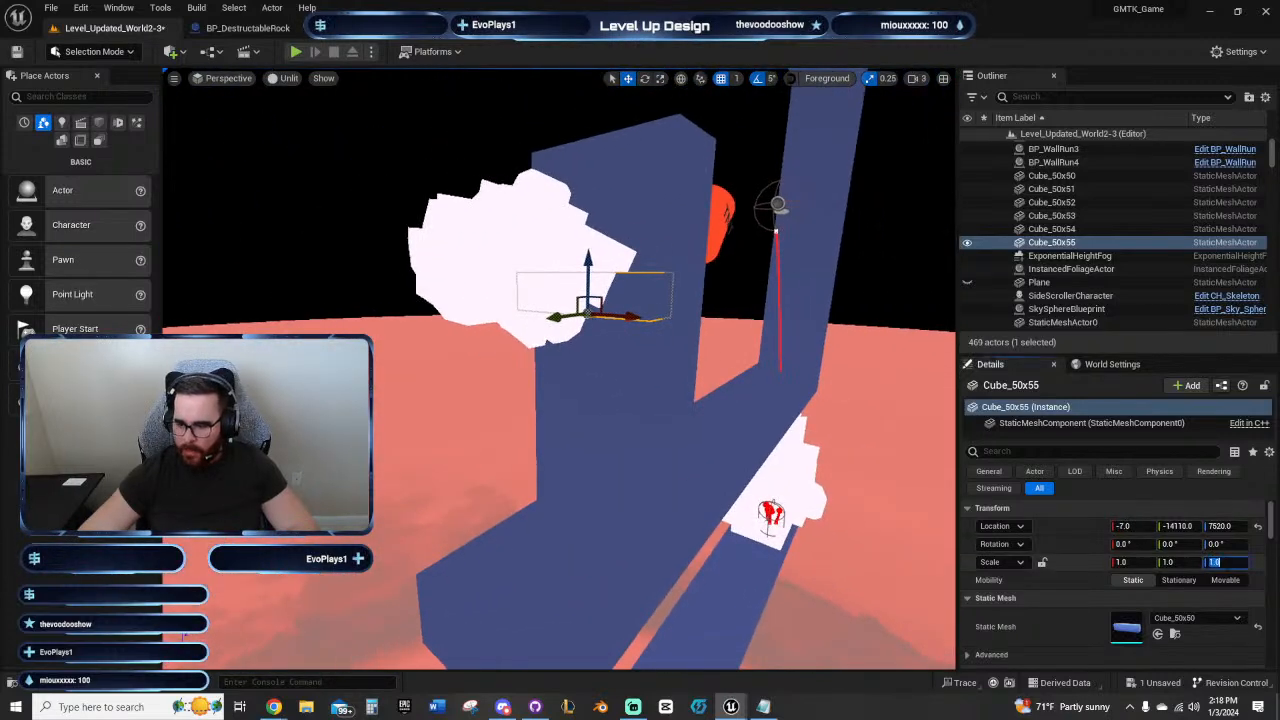
pyautogui.write('0.5')
pyautogui.press('Return')
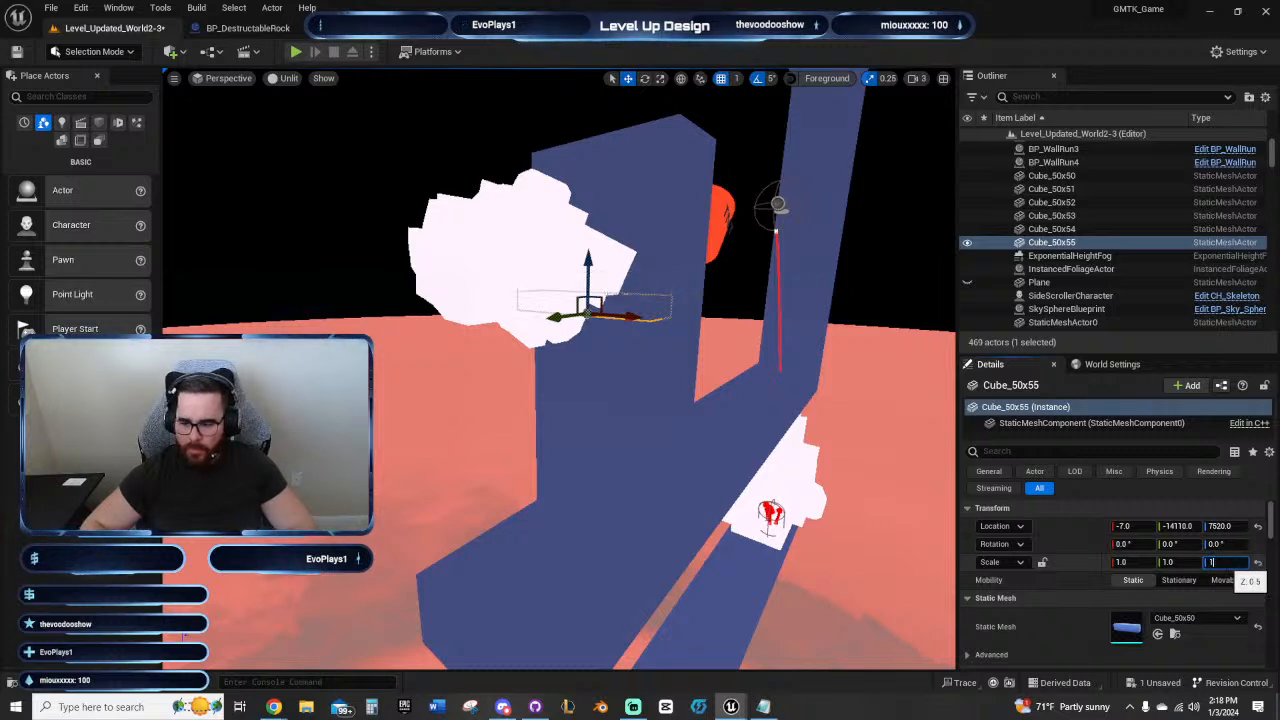
# Step: Reset the small cube's Z scale to 1.0 and set its X scale to 0.5
pyautogui.hotkey('shift', 'Tab')
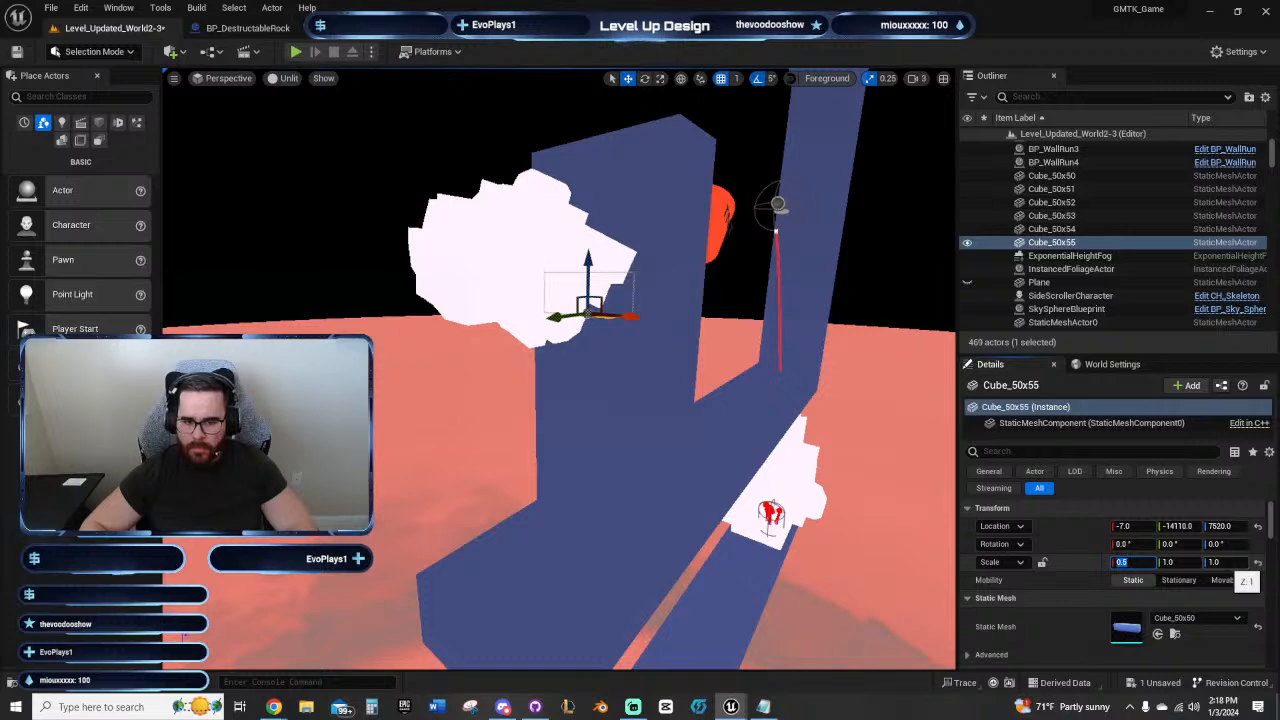
pyautogui.press('Return')
pyautogui.press('f')
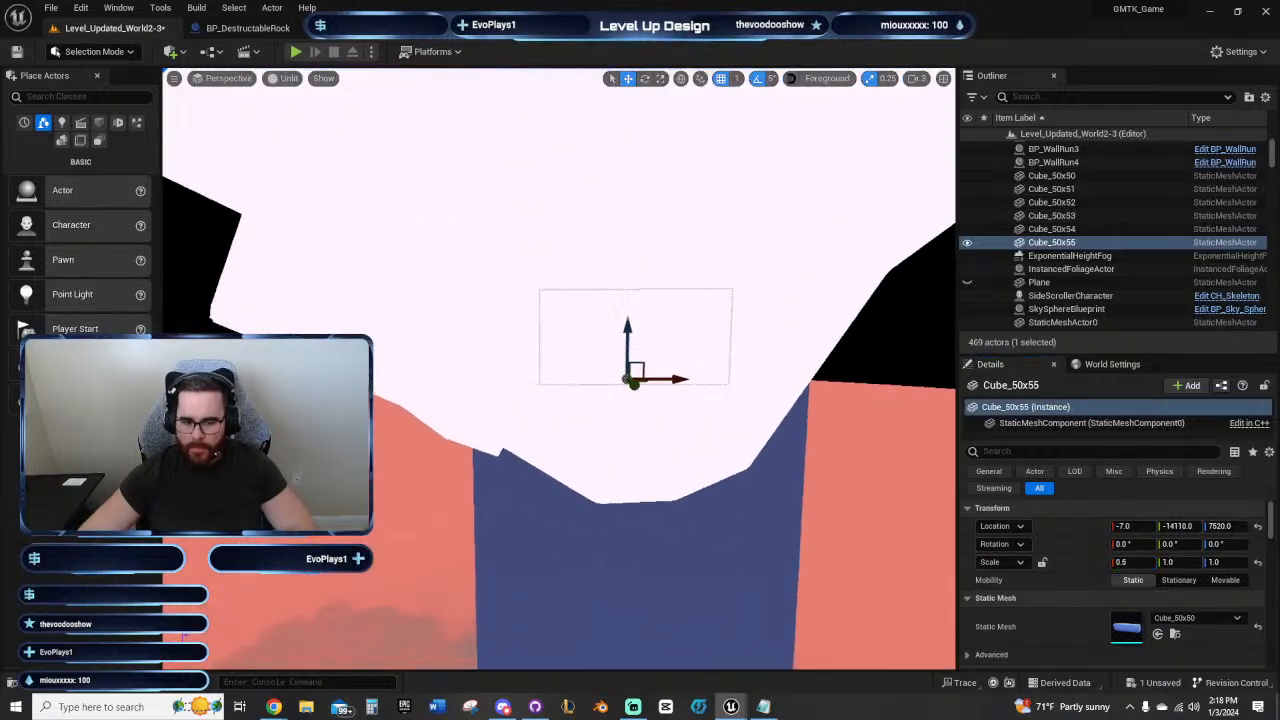
pyautogui.press('d')
pyautogui.moveTo(744, 421); pyautogui.dragTo(490, 430, button='right')
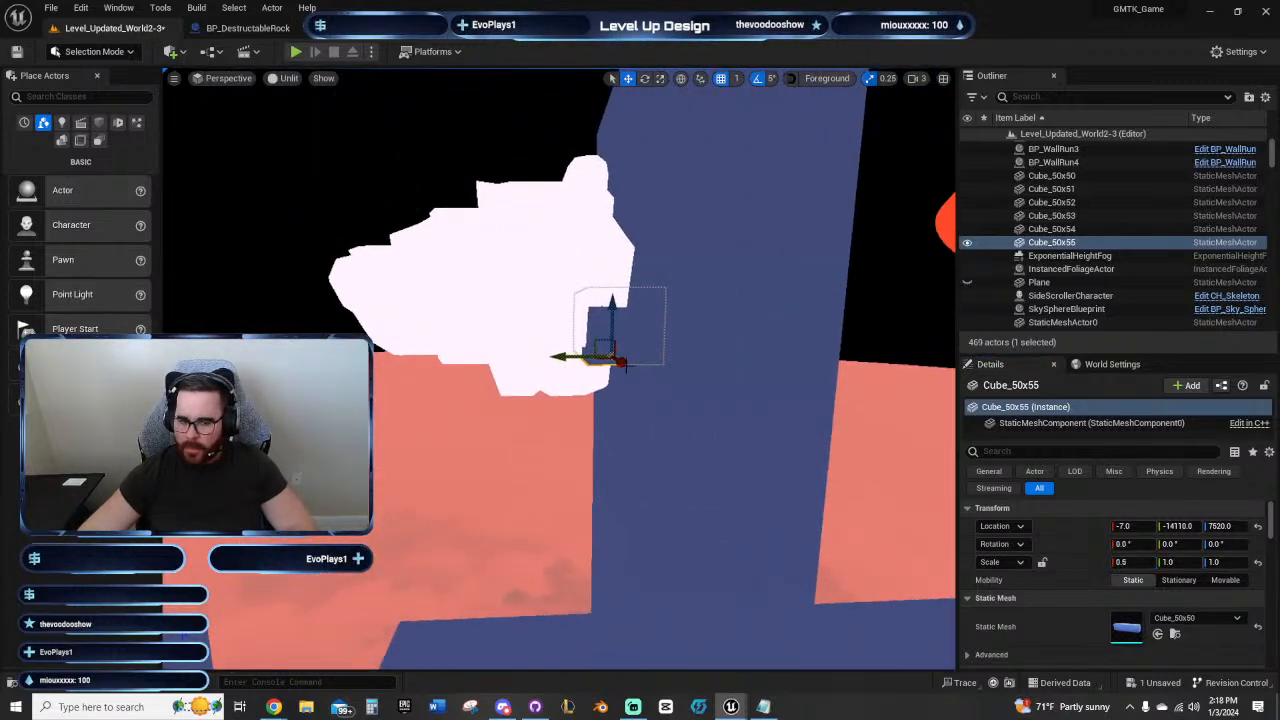
pyautogui.press('a')
pyautogui.moveTo(626, 366); pyautogui.dragTo(870, 366, button='right')
# Step: Try moving the sideways rock into the column to X -3, and undo the move
pyautogui.click(489, 361)
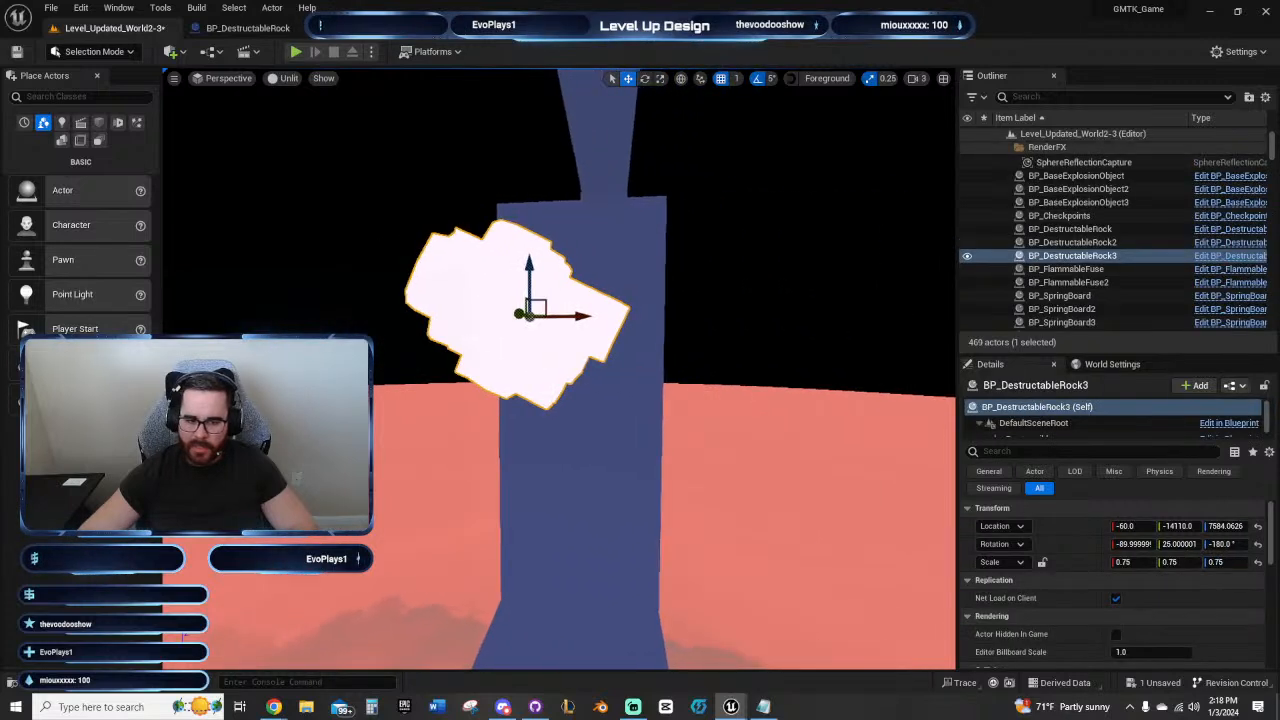
pyautogui.moveTo(597, 323); pyautogui.dragTo(654, 325)
pyautogui.press('d')
pyautogui.moveTo(645, 350); pyautogui.dragTo(415, 342, button='right')
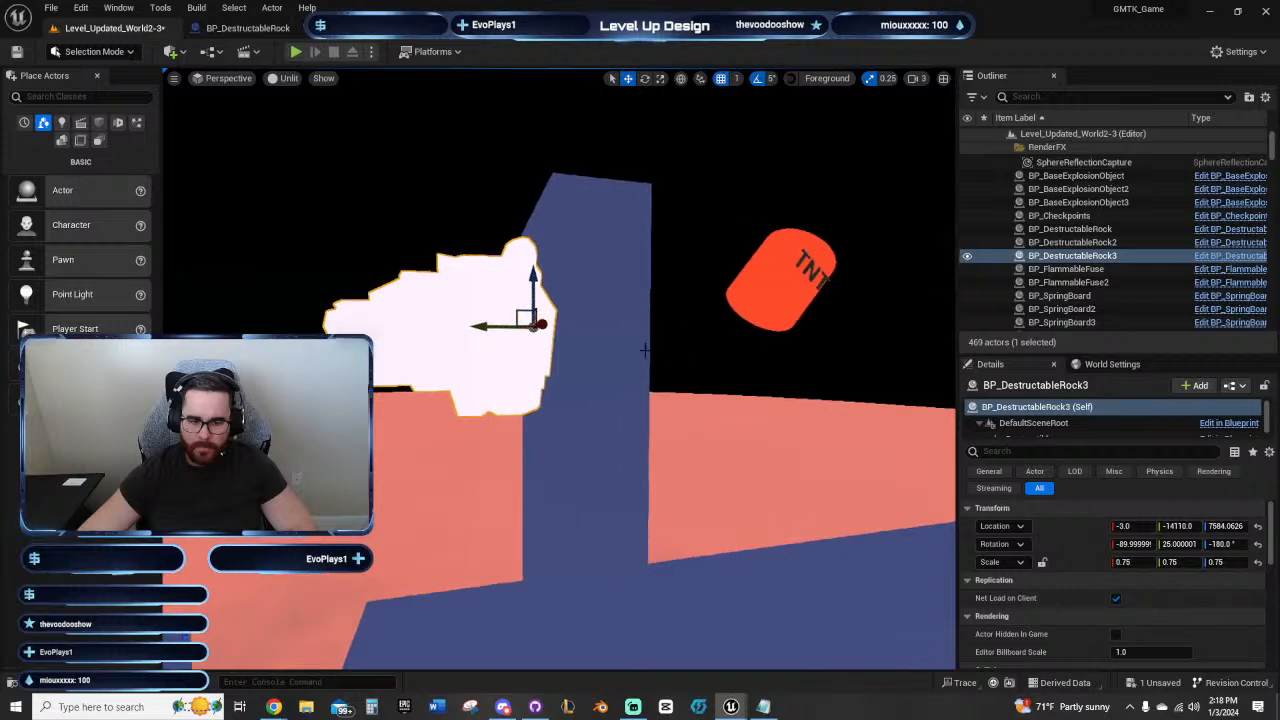
pyautogui.moveTo(763, 286); pyautogui.dragTo(690, 290, button='right')
pyautogui.press('w')
pyautogui.moveTo(617, 371); pyautogui.dragTo(575, 371, button='right')
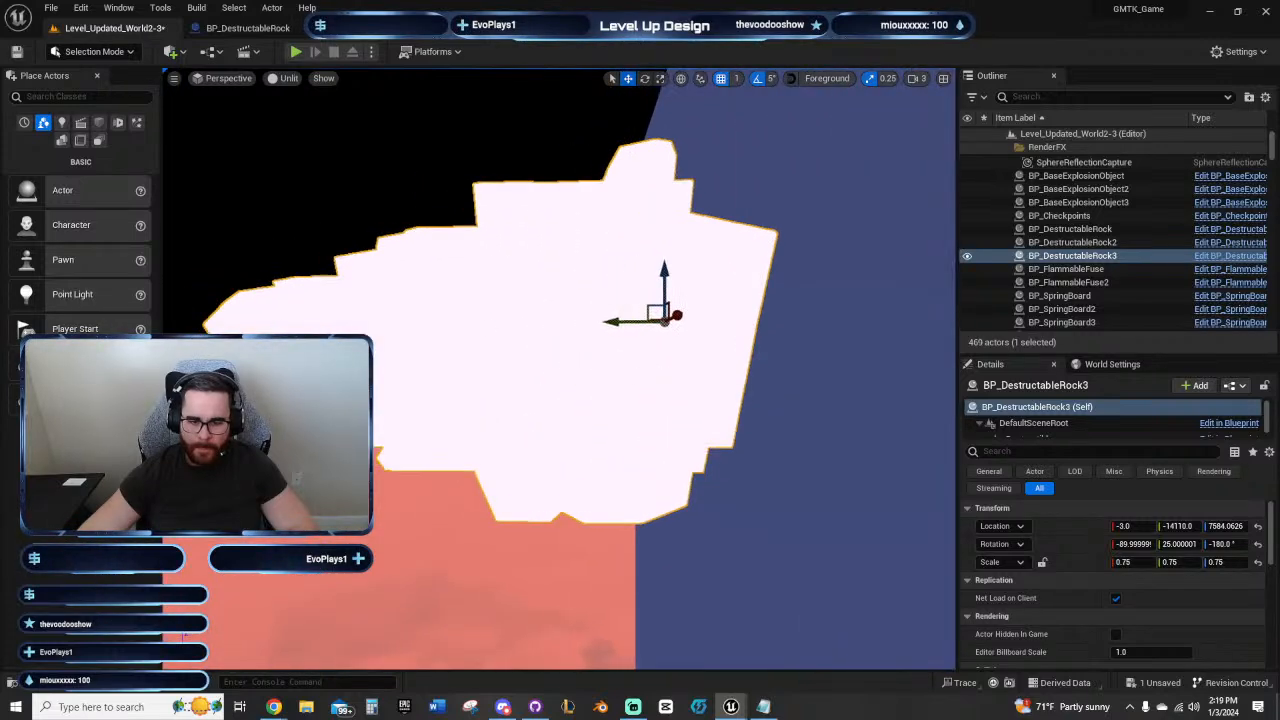
pyautogui.press('s')
pyautogui.moveTo(664, 383); pyautogui.dragTo(780, 383, button='right')
pyautogui.press('w')
pyautogui.press('s')
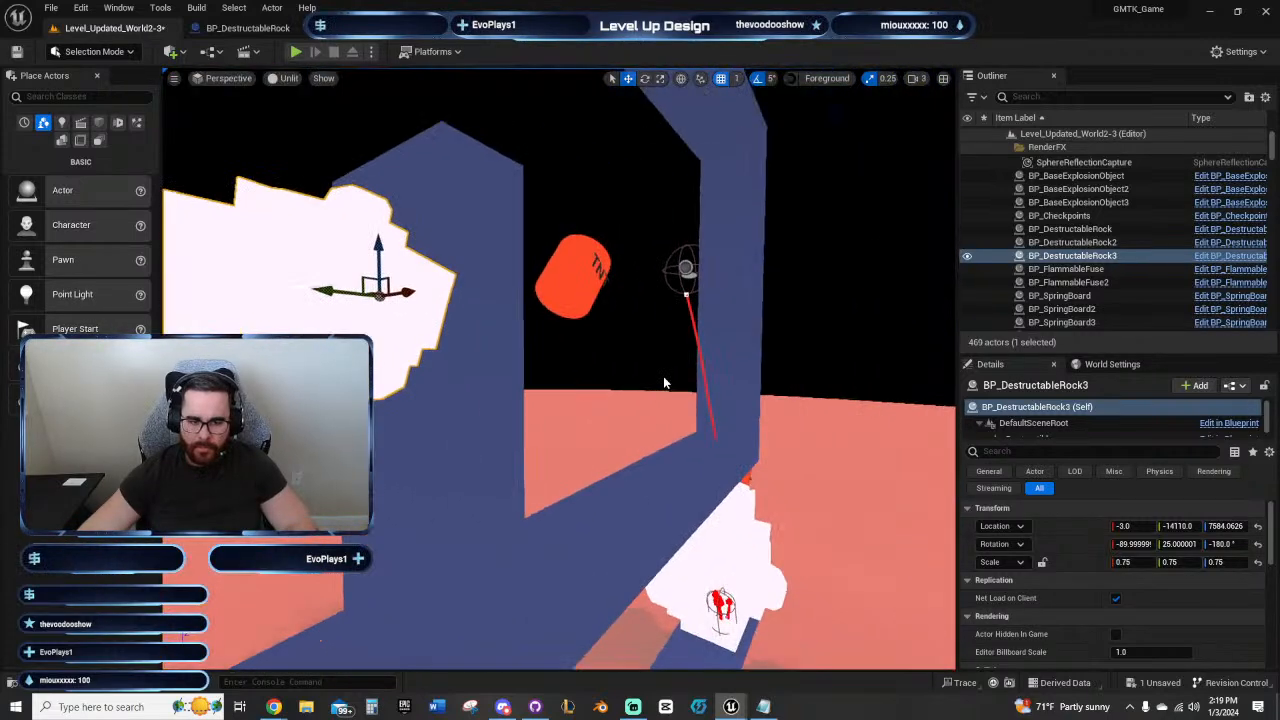
pyautogui.hotkey('ctrl', 'z')
pyautogui.hotkey('ctrl', 'z')
pyautogui.press('f')
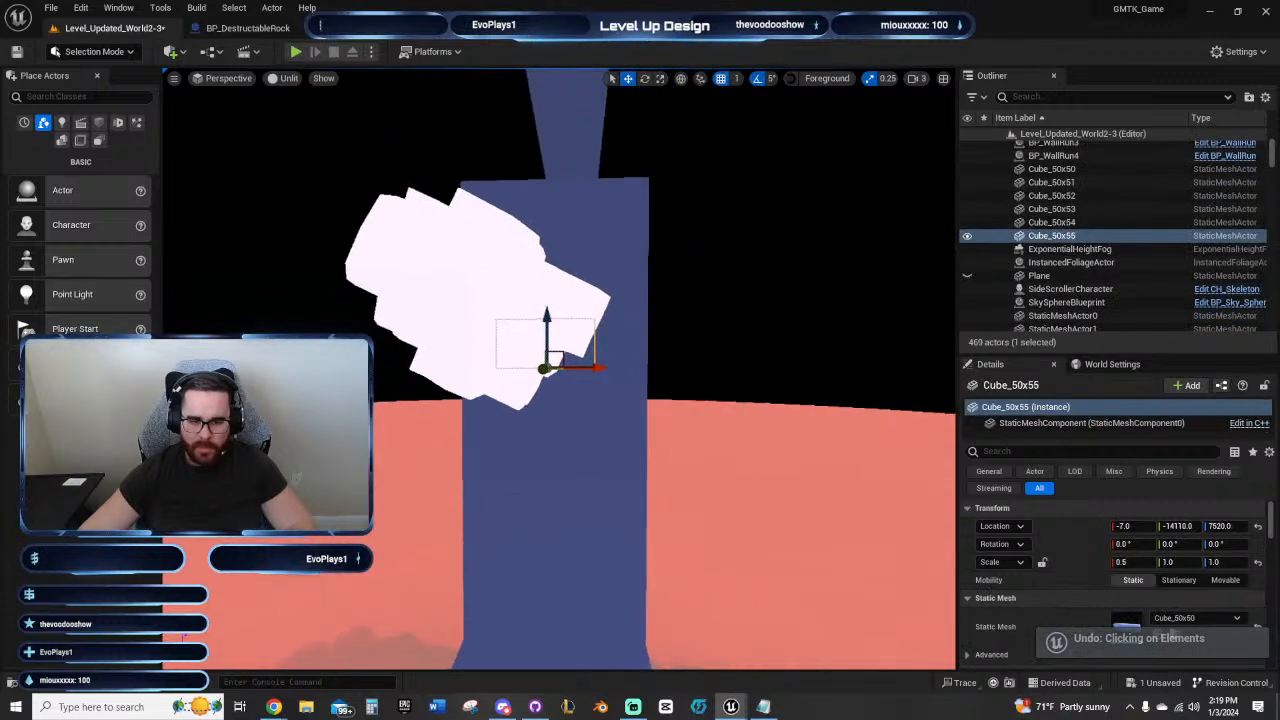
# Step: Try adding another full-scale cube beside the small cube at Y -14060, and undo the addition
pyautogui.moveTo(514, 343); pyautogui.dragTo(350, 343, button='right')
pyautogui.press('d')
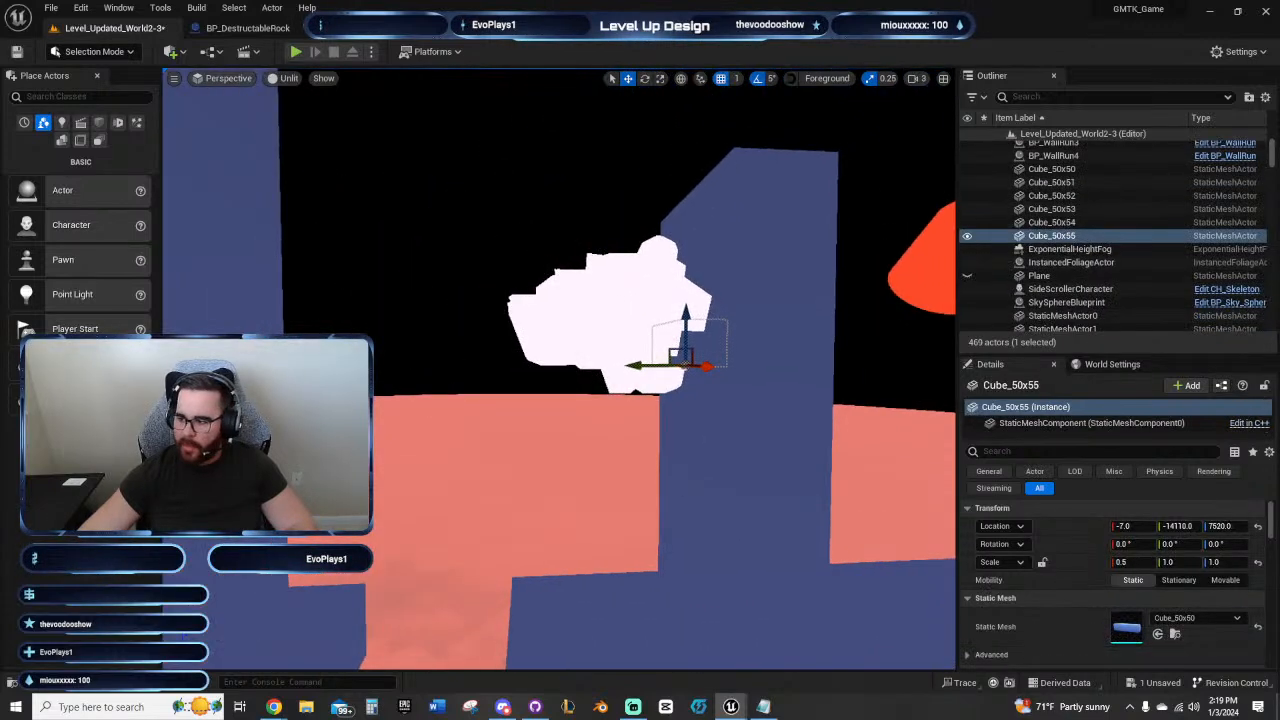
pyautogui.hotkey('ctrl', 'z')
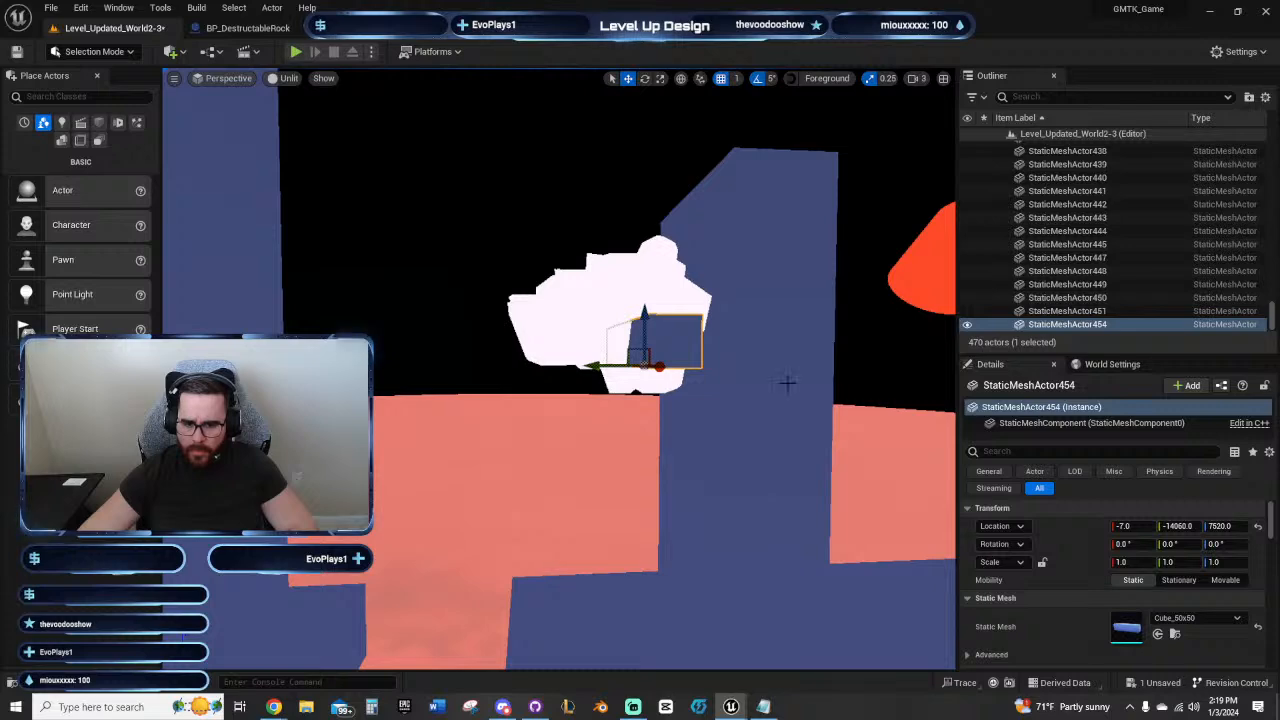
pyautogui.moveTo(786, 383); pyautogui.dragTo(880, 420, button='right')
pyautogui.press('w')
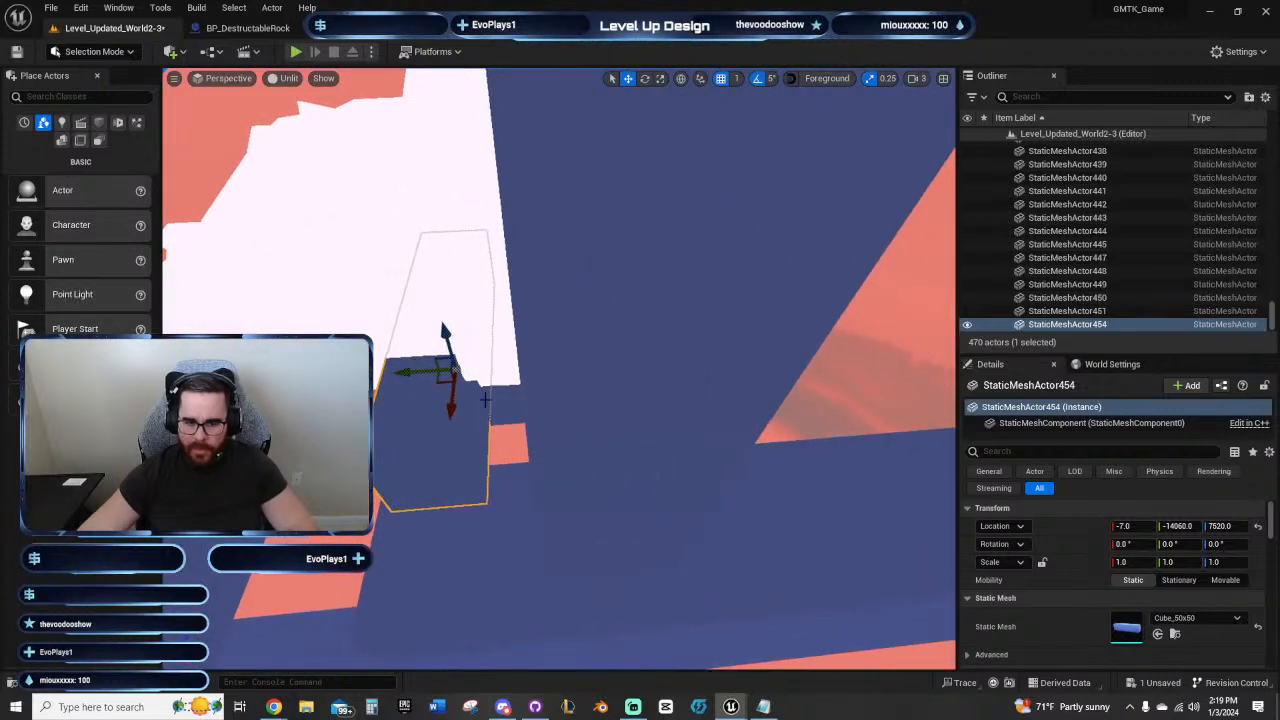
pyautogui.rightClick(630, 424)
pyautogui.hotkey('ctrl', 'z')
pyautogui.hotkey('ctrl', 'z')
pyautogui.click(503, 408)
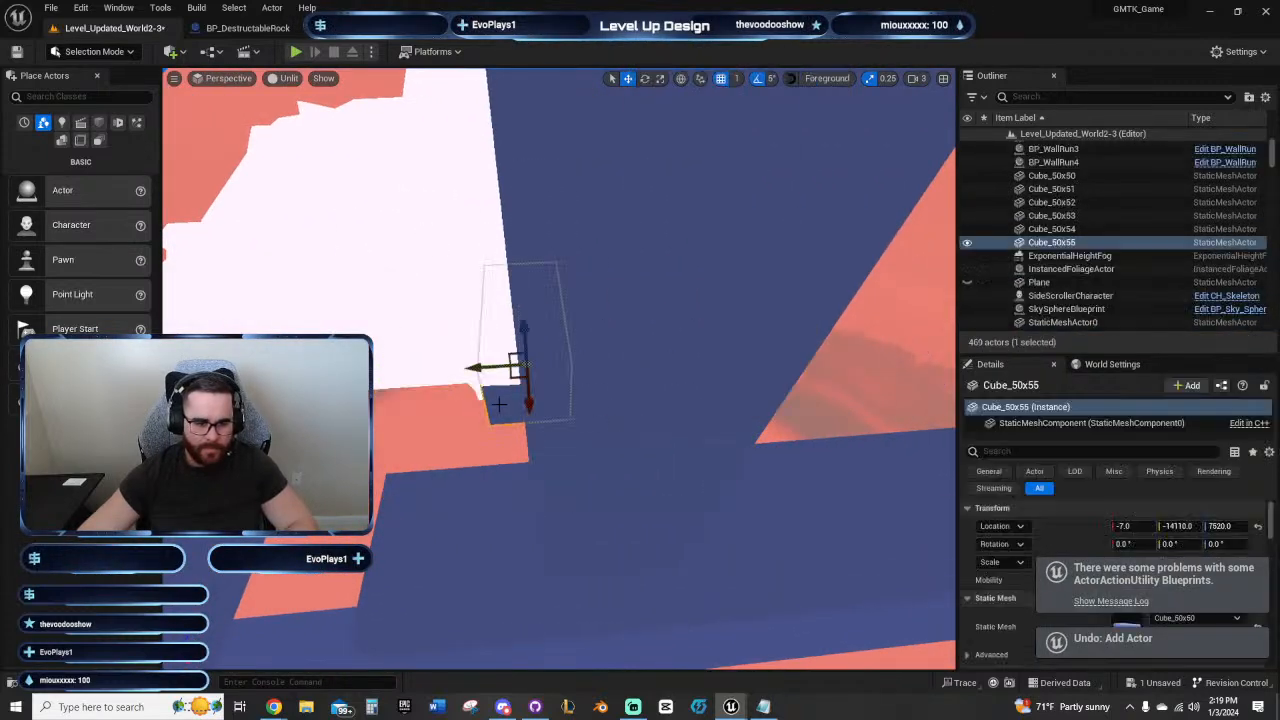
# Step: Duplicate the small cube outward from the column along Y and position the copy at about Y -14076
pyautogui.press('a')
pyautogui.moveTo(501, 406); pyautogui.dragTo(488, 356, button='right')
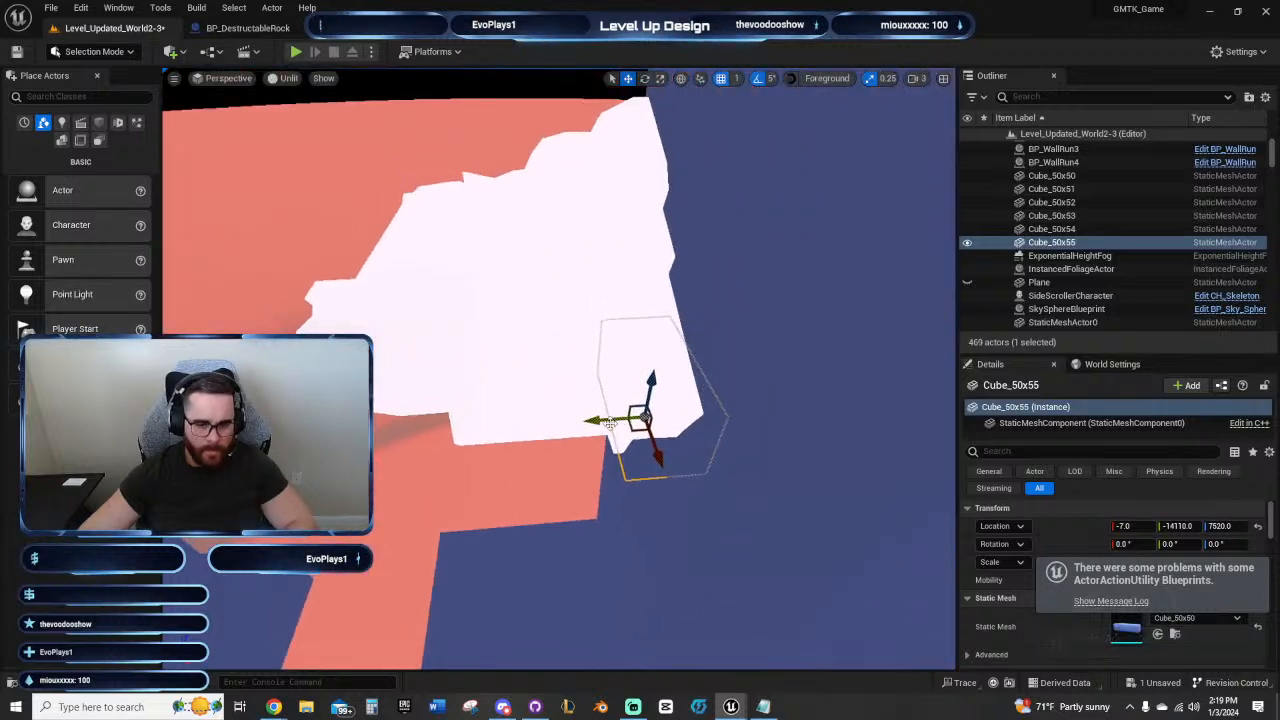
pyautogui.keyDown('alt'); pyautogui.moveTo(596, 420); pyautogui.dragTo(514, 426); pyautogui.keyUp('alt')
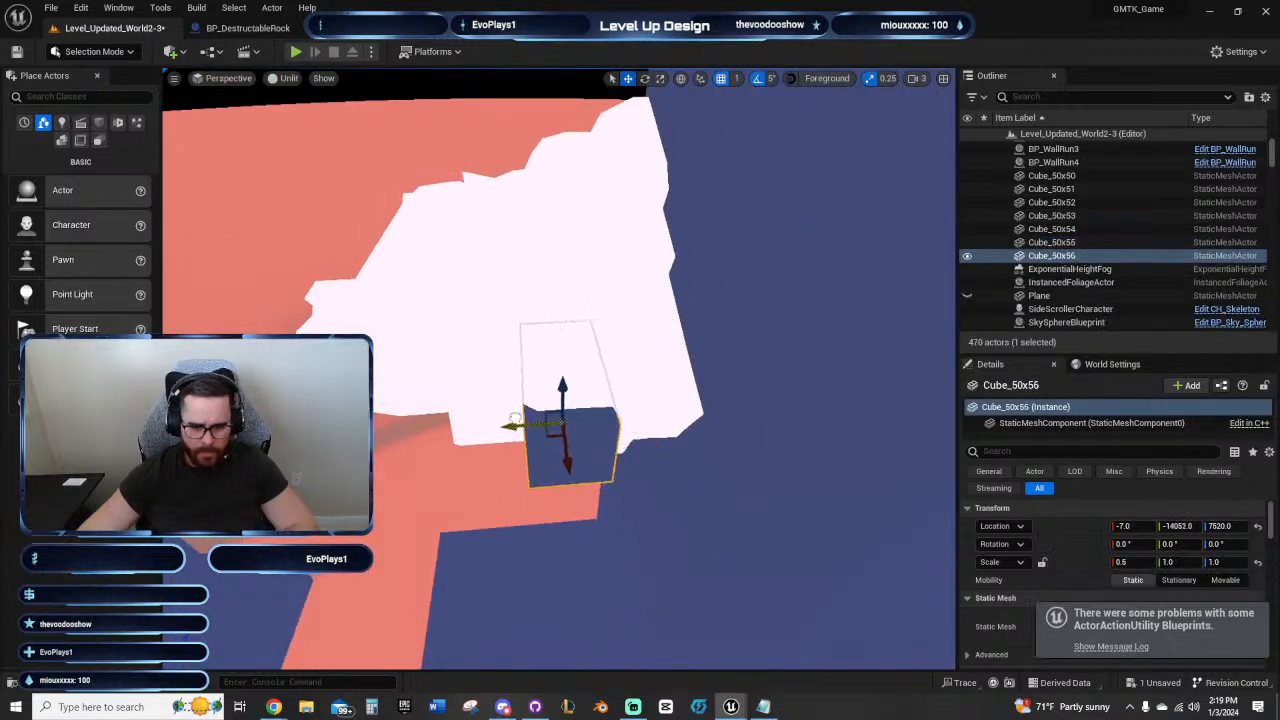
pyautogui.moveTo(514, 426); pyautogui.dragTo(278, 167, button='right')
pyautogui.click(284, 80)
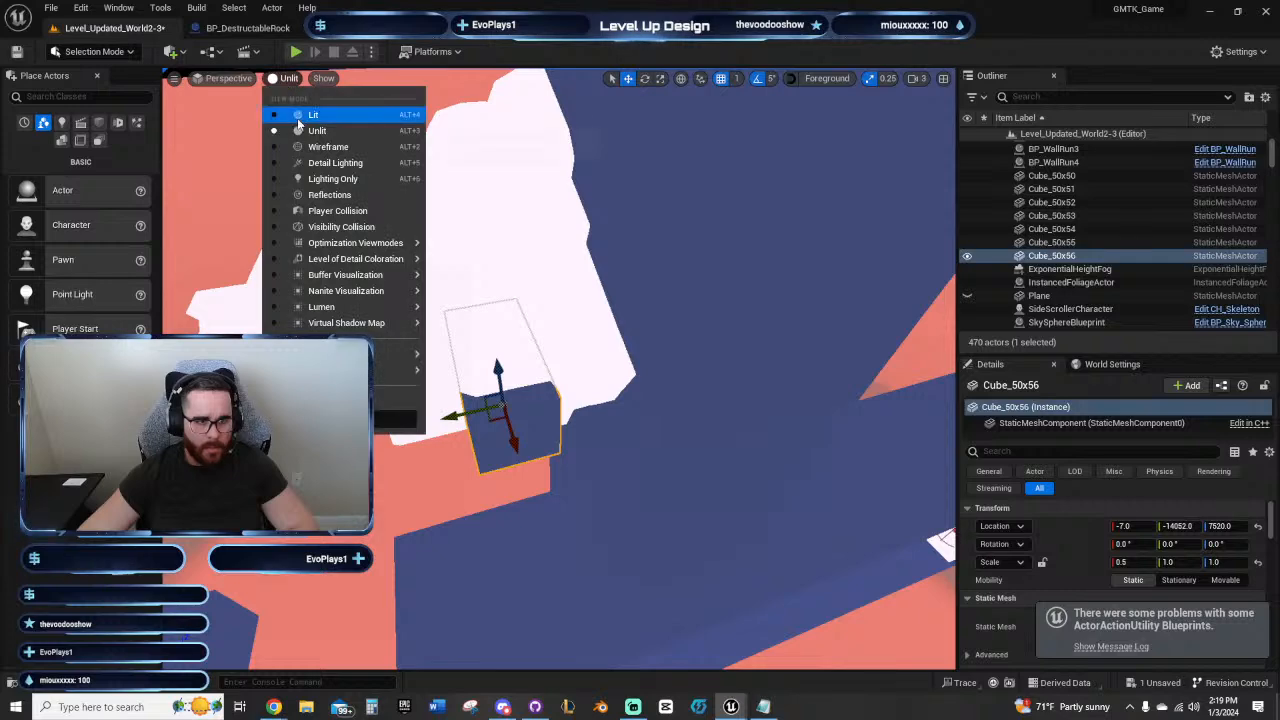
pyautogui.click(305, 114)
pyautogui.moveTo(509, 400); pyautogui.dragTo(509, 468, button='right')
pyautogui.moveTo(470, 430); pyautogui.dragTo(507, 434)
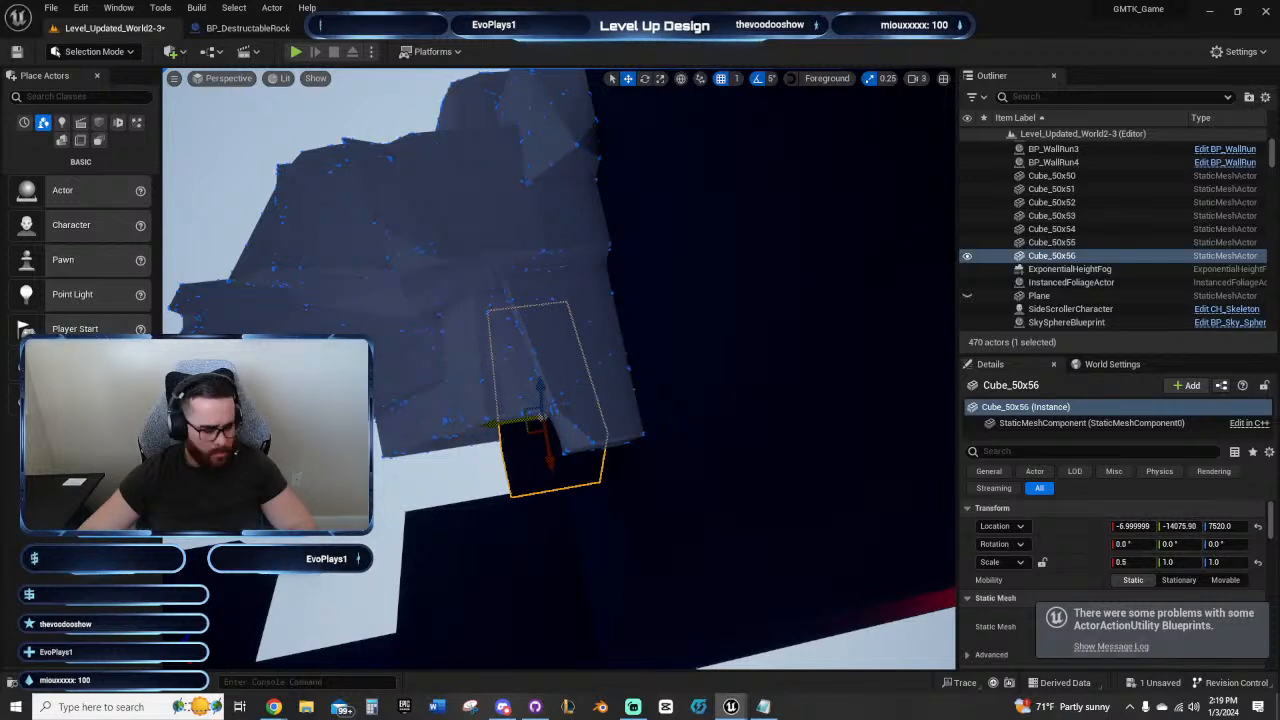
pyautogui.moveTo(507, 434); pyautogui.dragTo(507, 385, button='right')
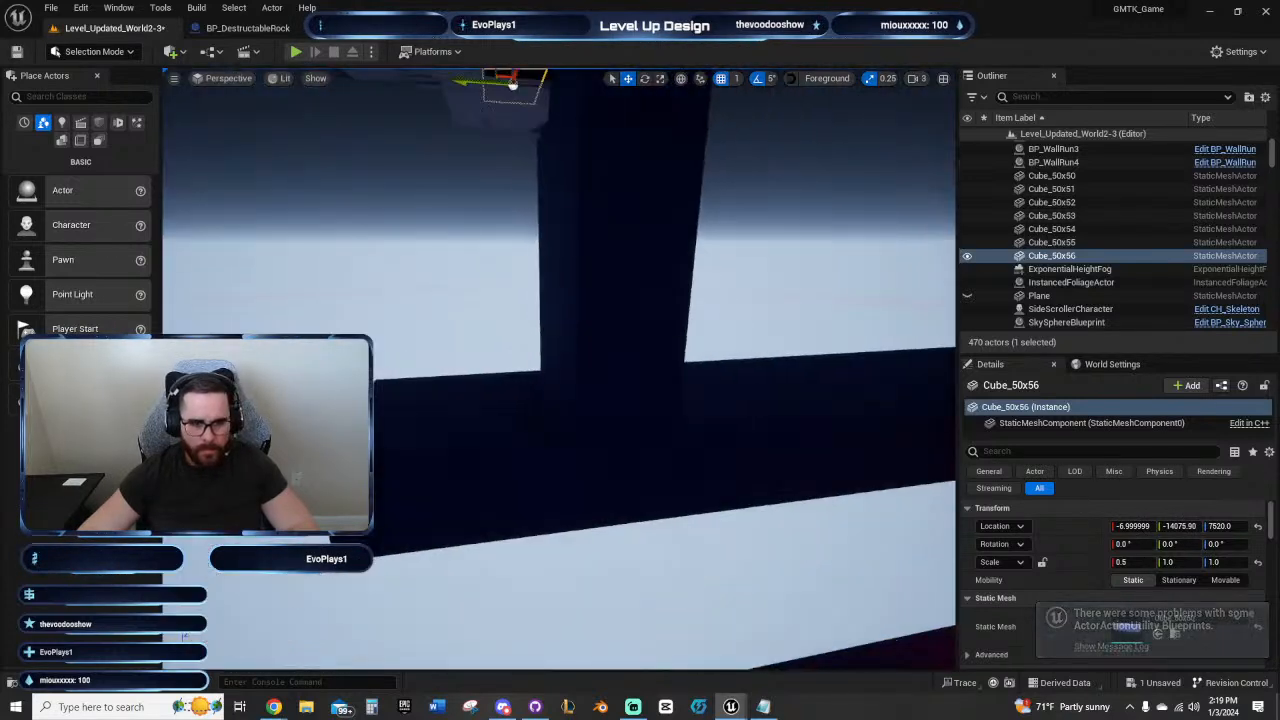
# Step: In the front view, slide the copied cube outward to about Y -14060 beside the first small cube
pyautogui.click(239, 80)
pyautogui.click(240, 177)
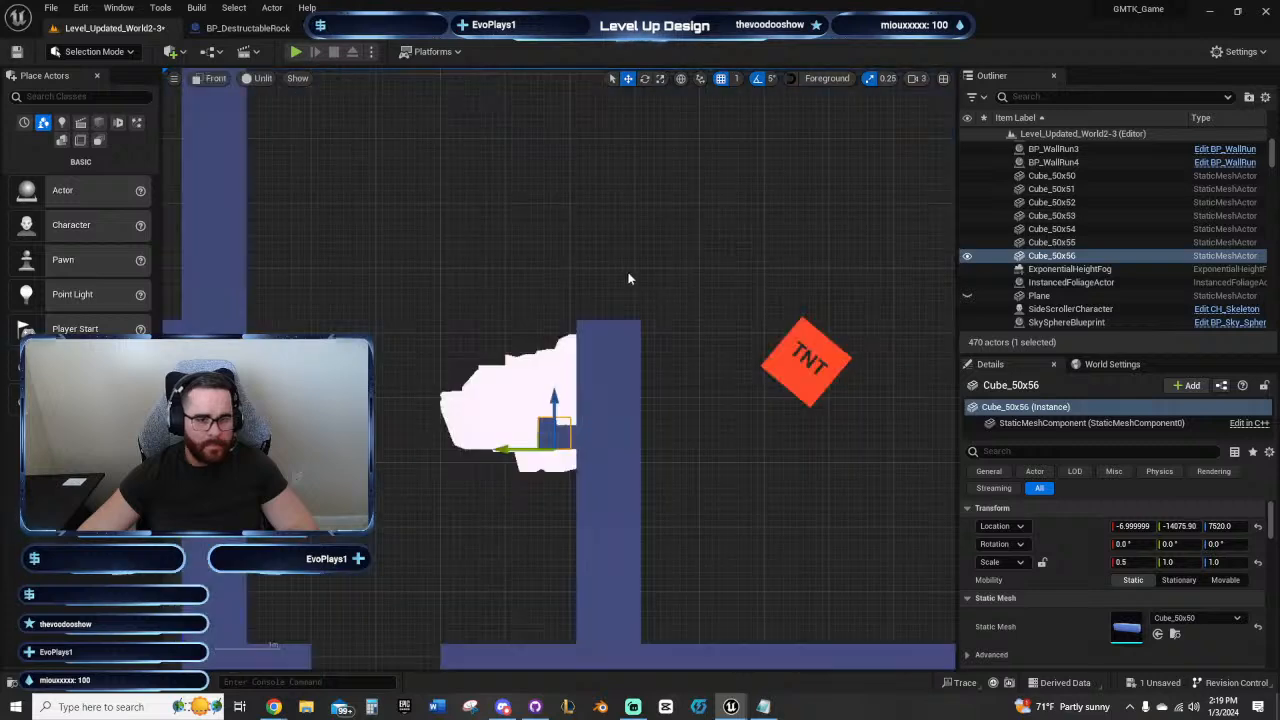
pyautogui.scroll(5, 617, 412)
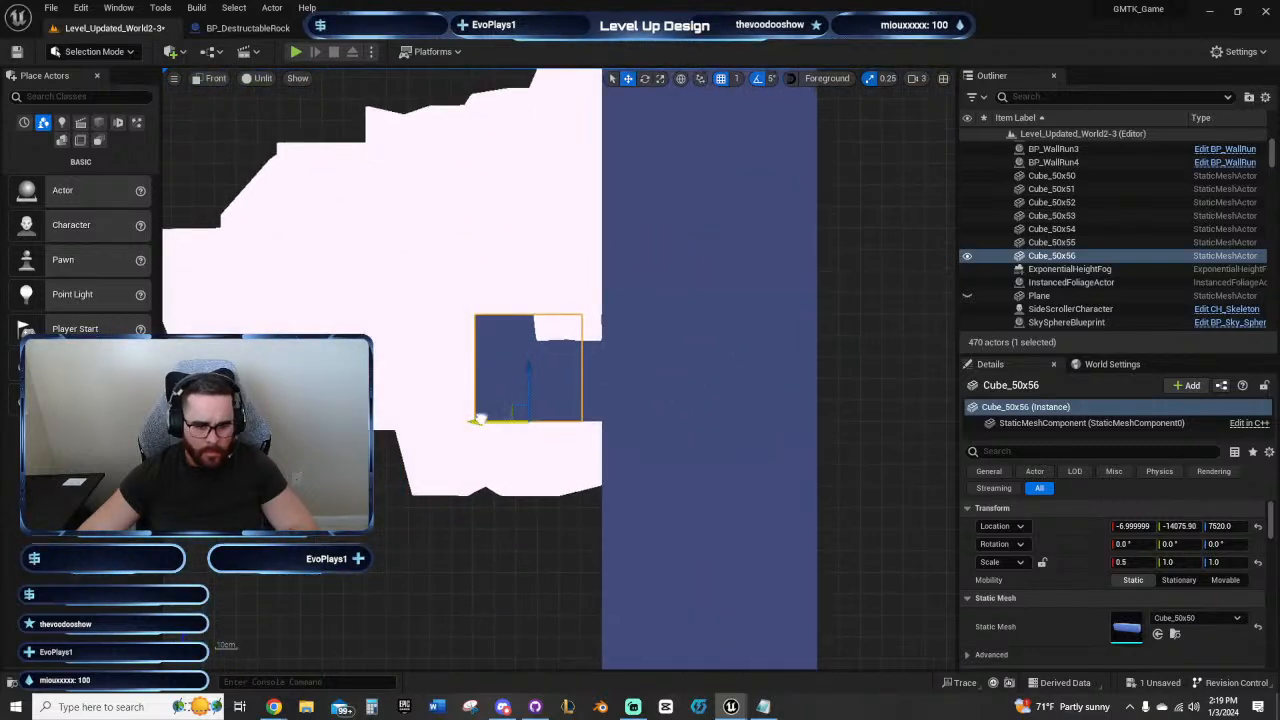
pyautogui.moveTo(479, 418); pyautogui.dragTo(444, 417)
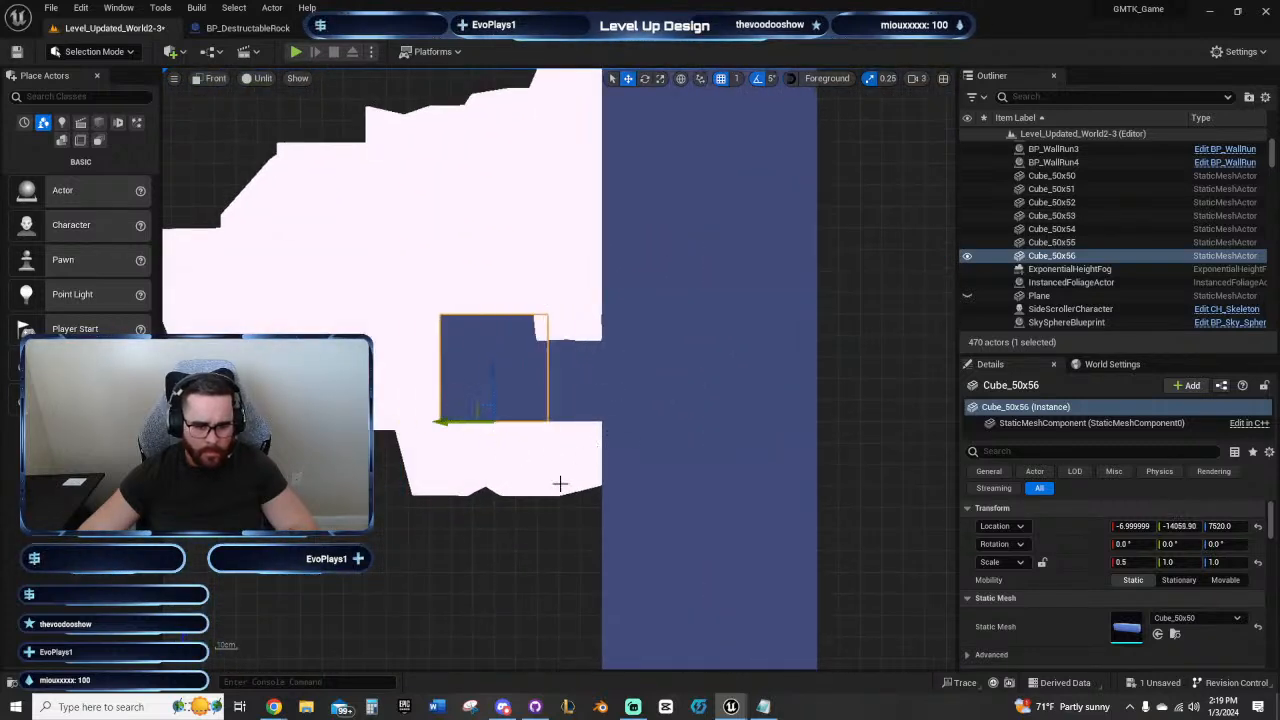
pyautogui.click(549, 525)
# Step: Duplicate the copied cube outward to about Y -14011, extending the row of small cubes behind the rock
pyautogui.click(494, 374)
pyautogui.moveTo(571, 400); pyautogui.dragTo(603, 383, button='right')
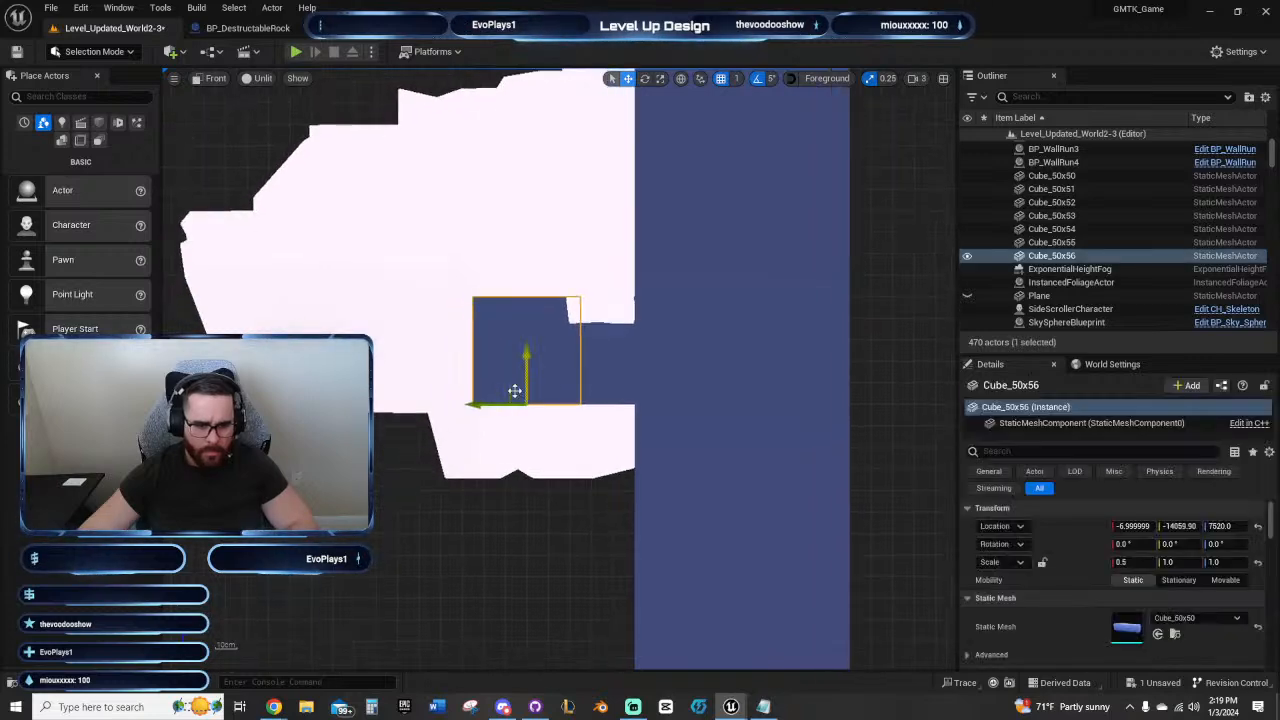
pyautogui.keyDown('alt'); pyautogui.moveTo(483, 401); pyautogui.dragTo(399, 392); pyautogui.keyUp('alt')
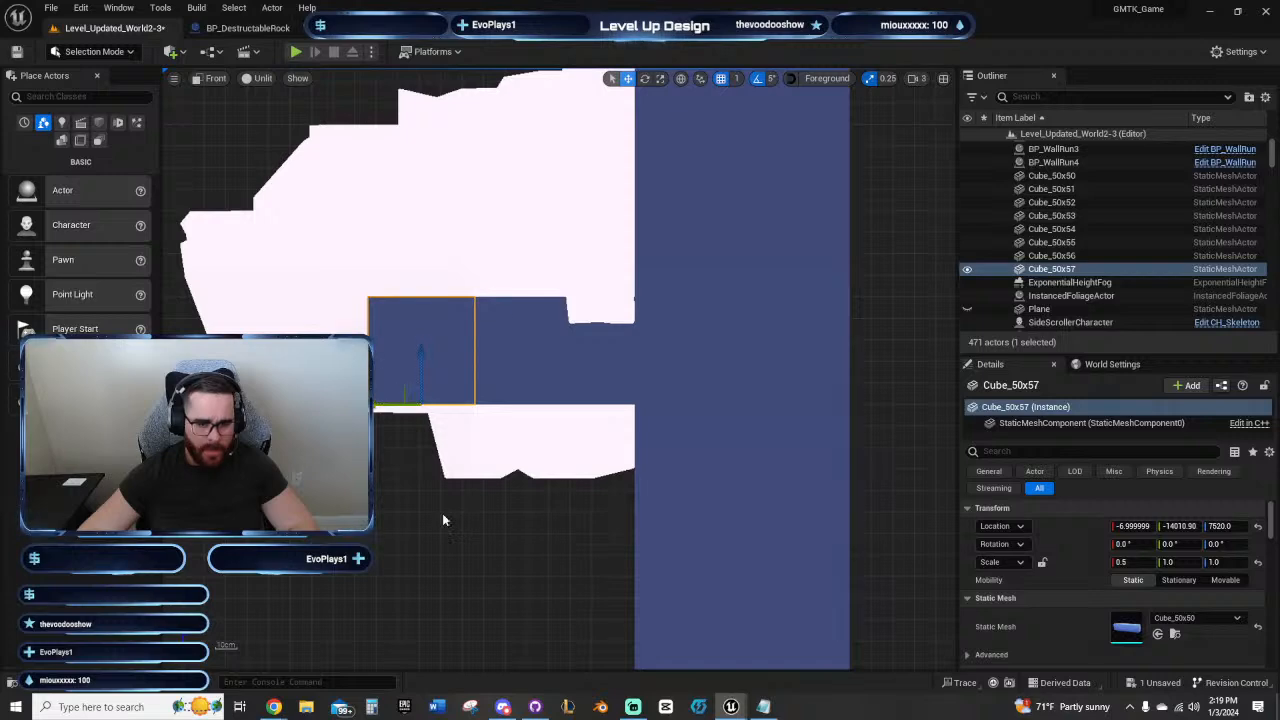
pyautogui.click(443, 514)
# Step: Examine how the row of small cubes sits against the rock and column, in front view and in lit and unlit perspective
pyautogui.scroll(-3, 460, 514)
pyautogui.scroll(-3, 519, 392)
pyautogui.moveTo(500, 309); pyautogui.dragTo(455, 208, button='right')
pyautogui.click(267, 80)
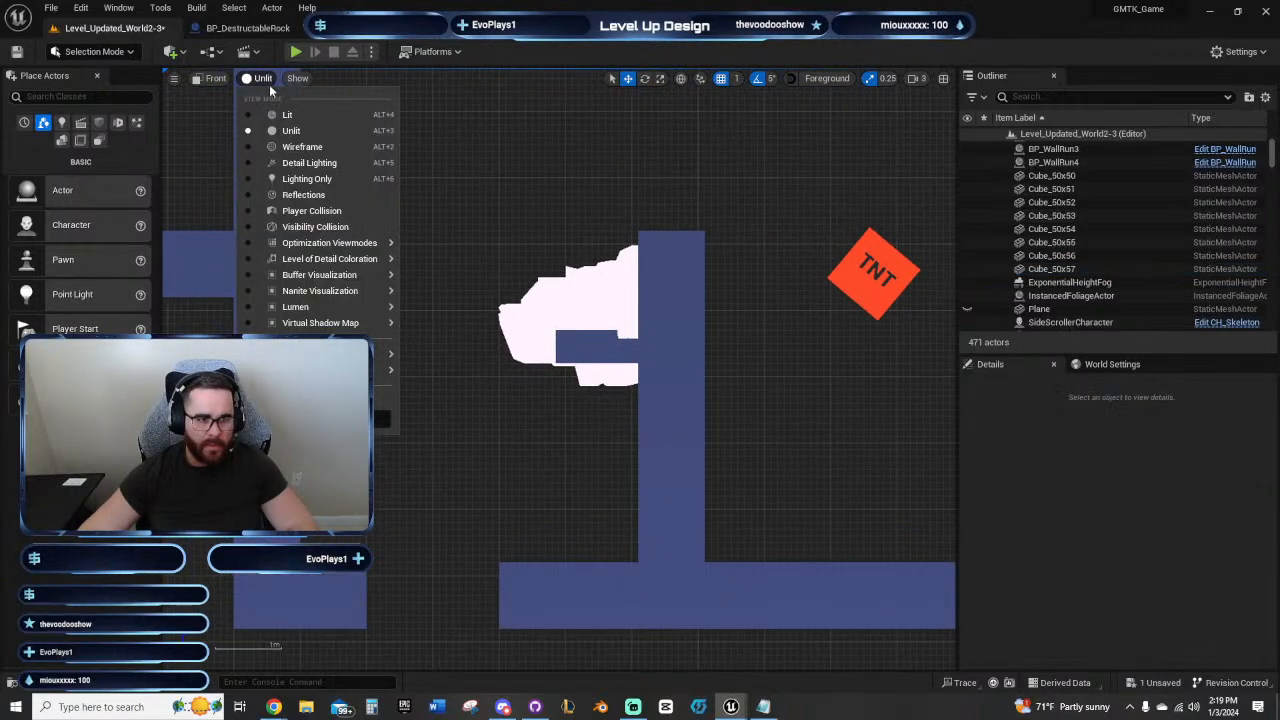
pyautogui.click(212, 78)
pyautogui.click(212, 78)
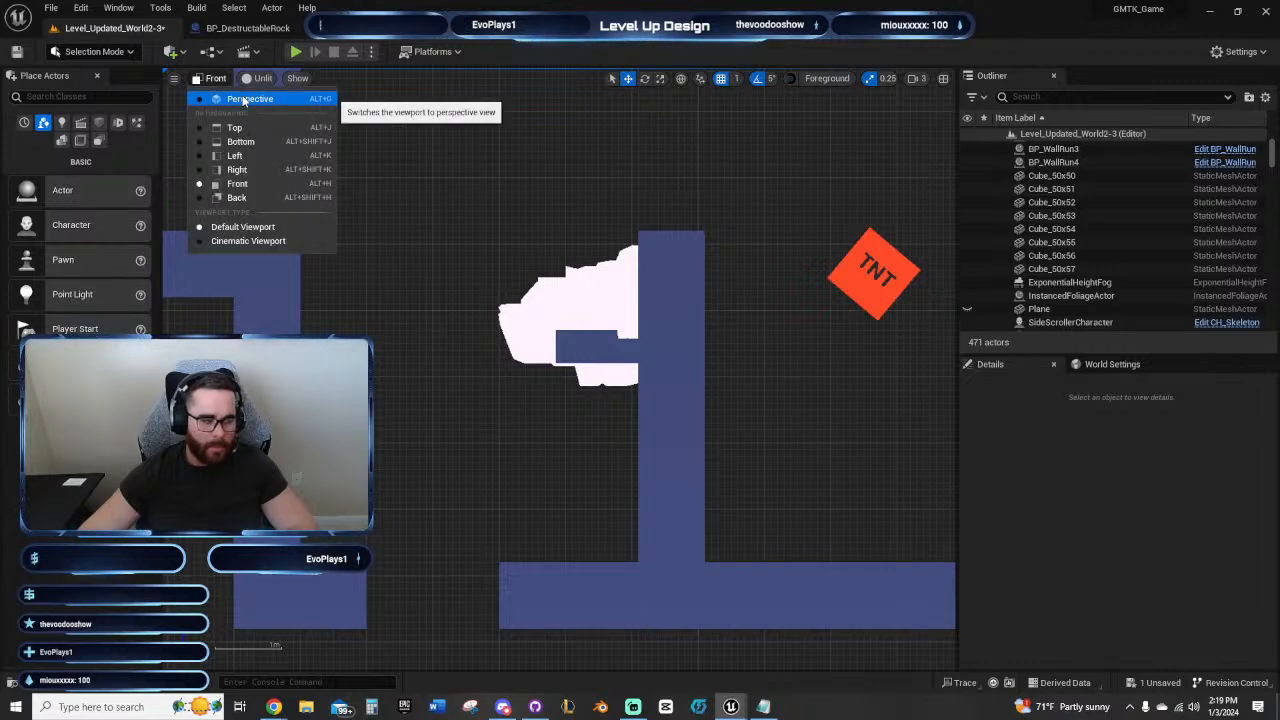
pyautogui.click(245, 99)
pyautogui.moveTo(500, 300); pyautogui.dragTo(440, 230, button='right')
pyautogui.moveTo(735, 416); pyautogui.dragTo(774, 406, button='right')
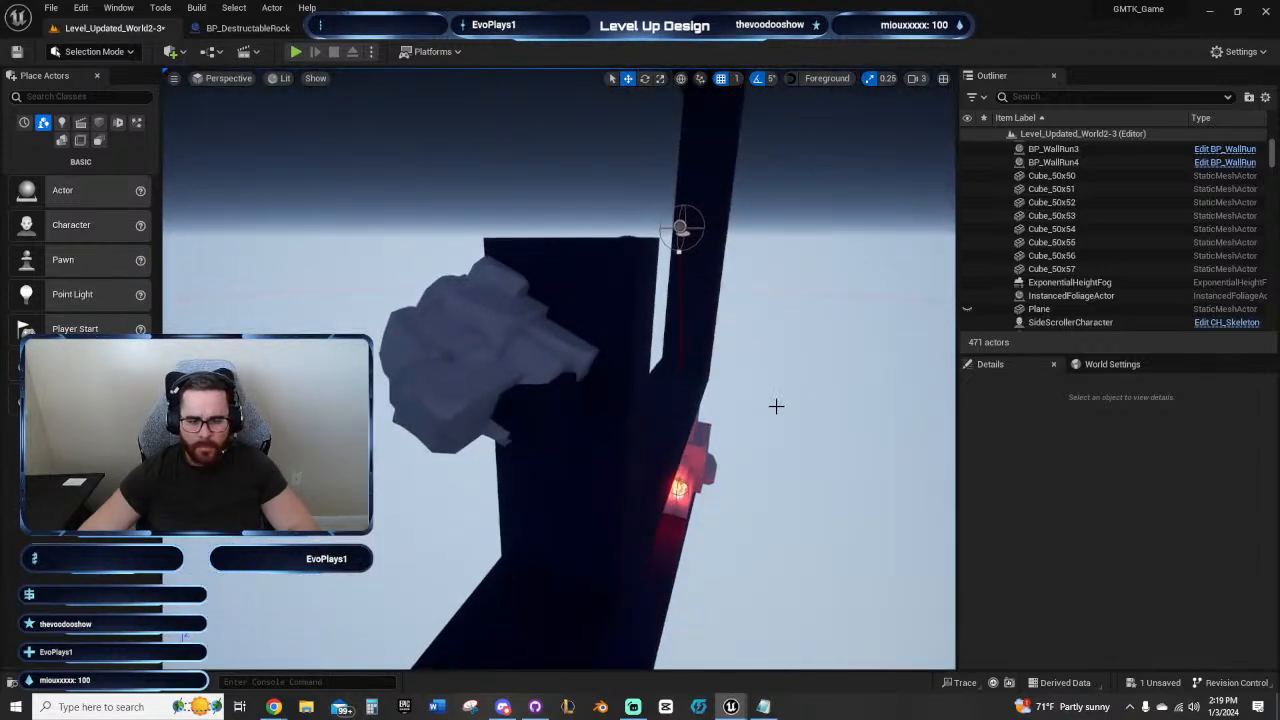
pyautogui.click(537, 408)
pyautogui.click(267, 80)
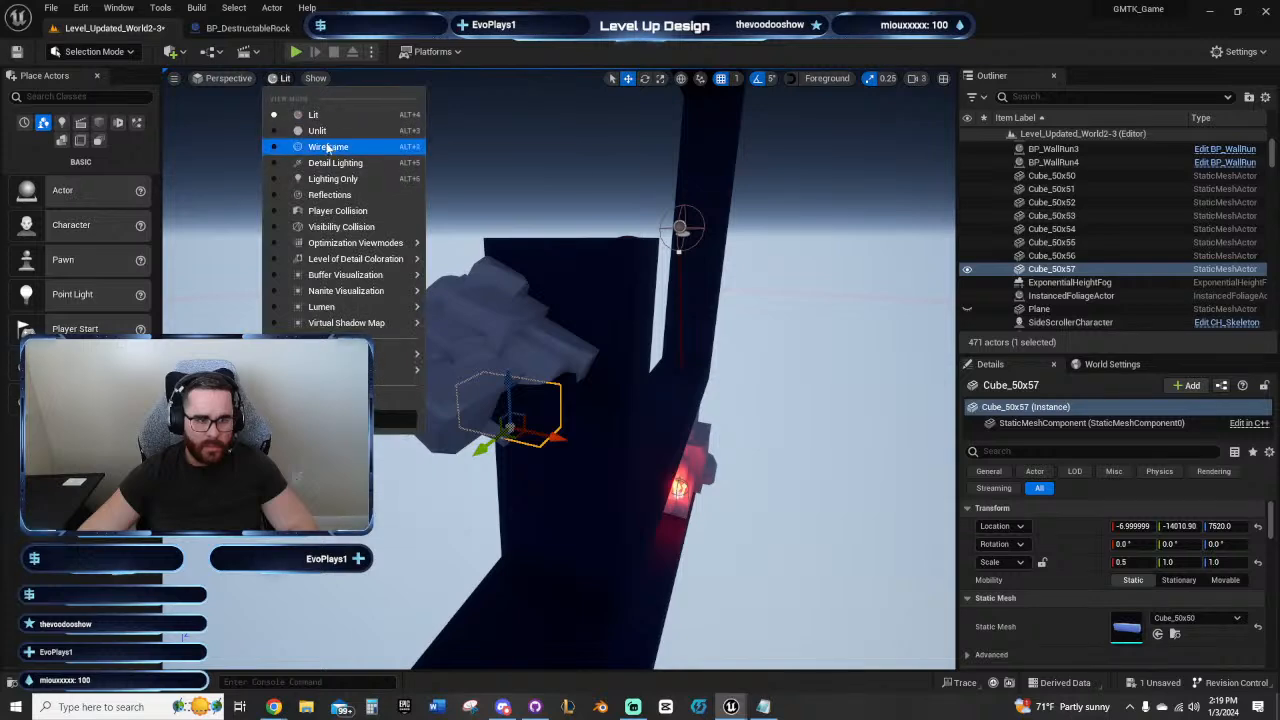
pyautogui.click(322, 131)
# Step: Move the sideways rock along X to -13 so it sits closer over the small cubes
pyautogui.moveTo(539, 243); pyautogui.dragTo(534, 271, button='right')
pyautogui.click(571, 209)
pyautogui.moveTo(545, 283); pyautogui.dragTo(612, 283)
pyautogui.moveTo(612, 283); pyautogui.dragTo(400, 285, button='right')
# Step: Lower the sideways rock around the small cubes to a Z location of about 7559
pyautogui.moveTo(619, 270); pyautogui.dragTo(620, 290)
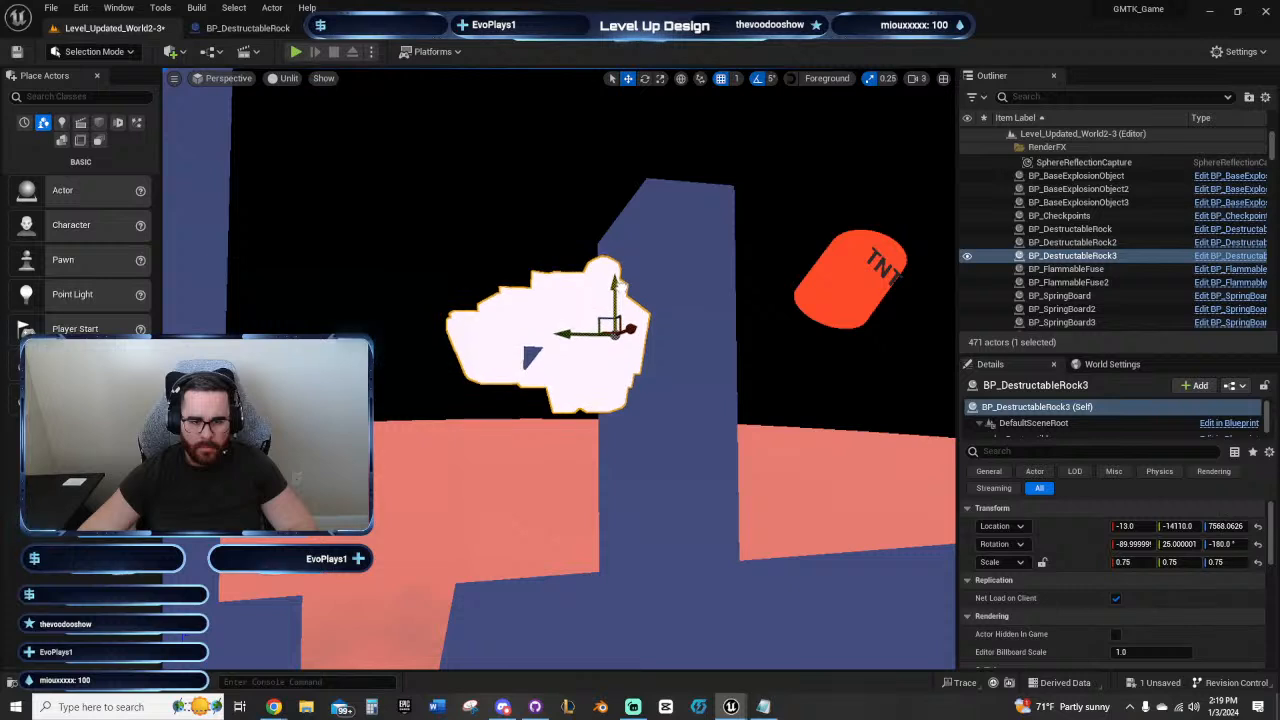
pyautogui.hotkey('ctrl', 'z')
pyautogui.click(537, 449)
pyautogui.click(516, 343)
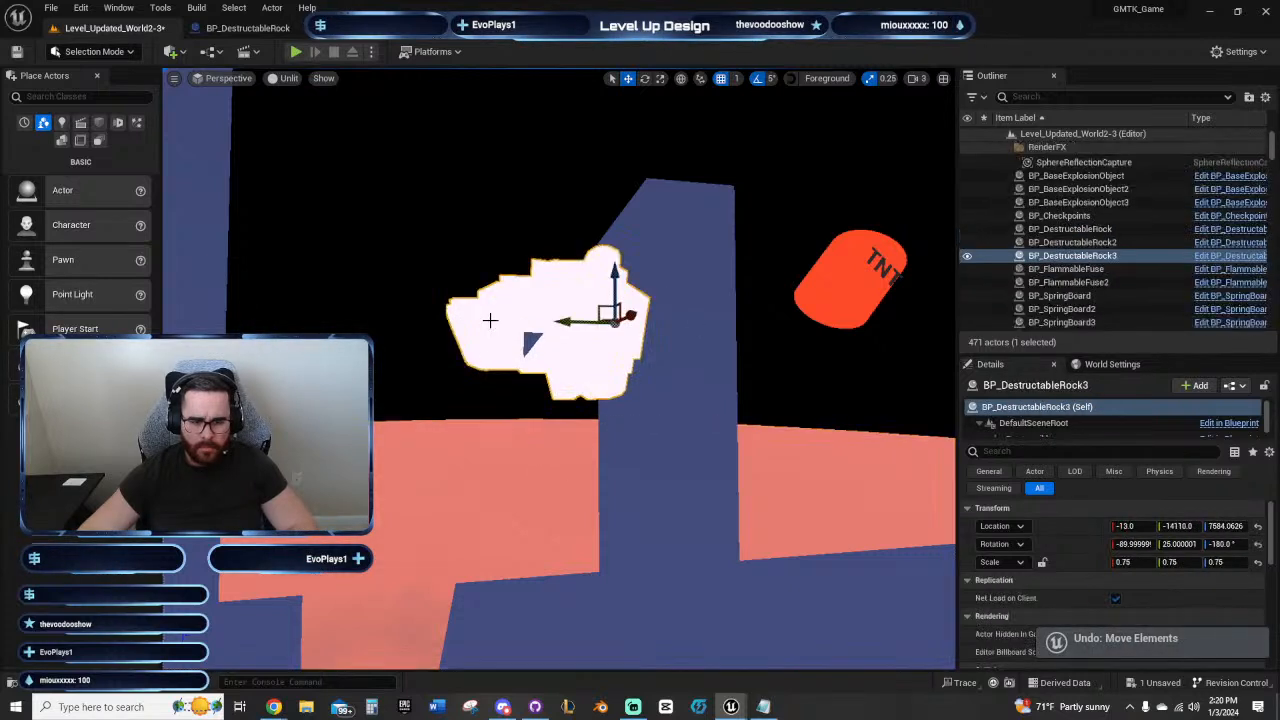
pyautogui.moveTo(620, 278)
pyautogui.mouseDown()
pyautogui.moveTo(620, 340)
pyautogui.moveTo(628, 292)
pyautogui.mouseUp()
# Step: Set the sideways rock's scale to 1.0 on all axes
pyautogui.click(1130, 559)
pyautogui.write('1')
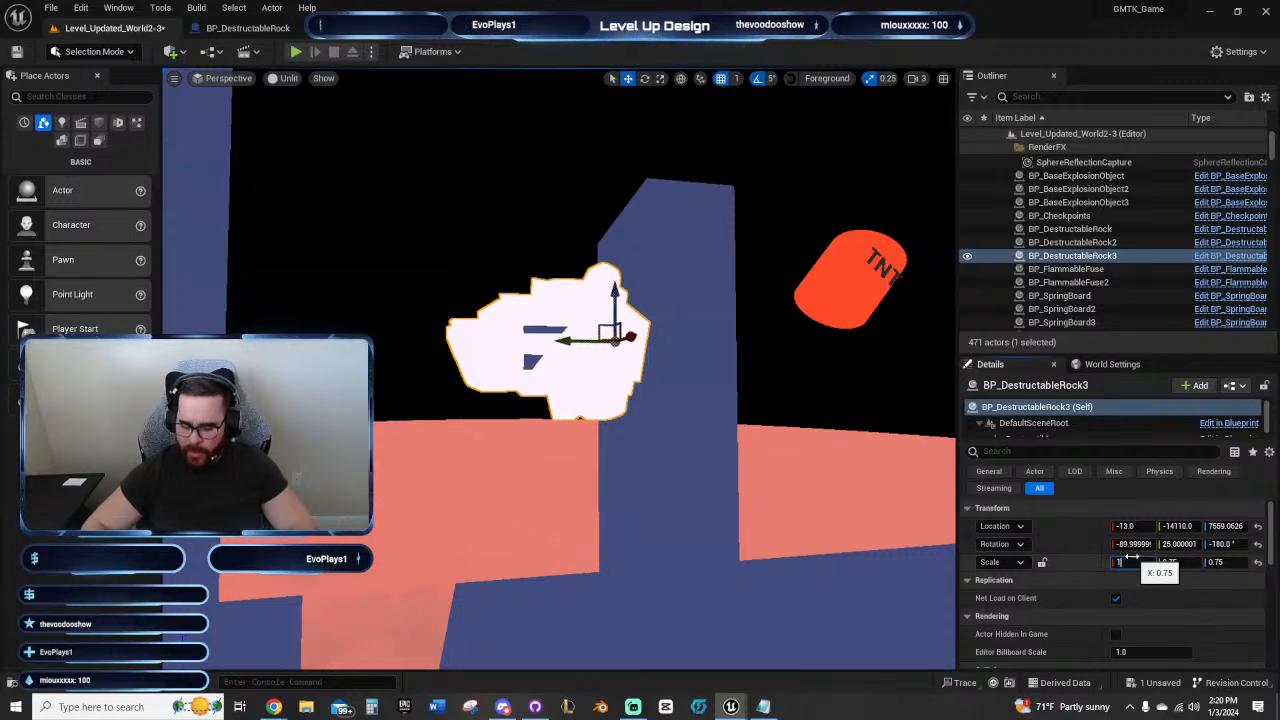
pyautogui.press('Tab')
pyautogui.write('1')
pyautogui.press('Tab')
pyautogui.write('1')
pyautogui.press('Return')
# Step: Rotate the enlarged rock so its Y rotation is about 0 degrees
pyautogui.moveTo(829, 506); pyautogui.dragTo(690, 500, button='right')
pyautogui.moveTo(489, 463); pyautogui.dragTo(530, 450, button='right')
pyautogui.press('e')
pyautogui.moveTo(444, 438); pyautogui.dragTo(440, 444, button='right')
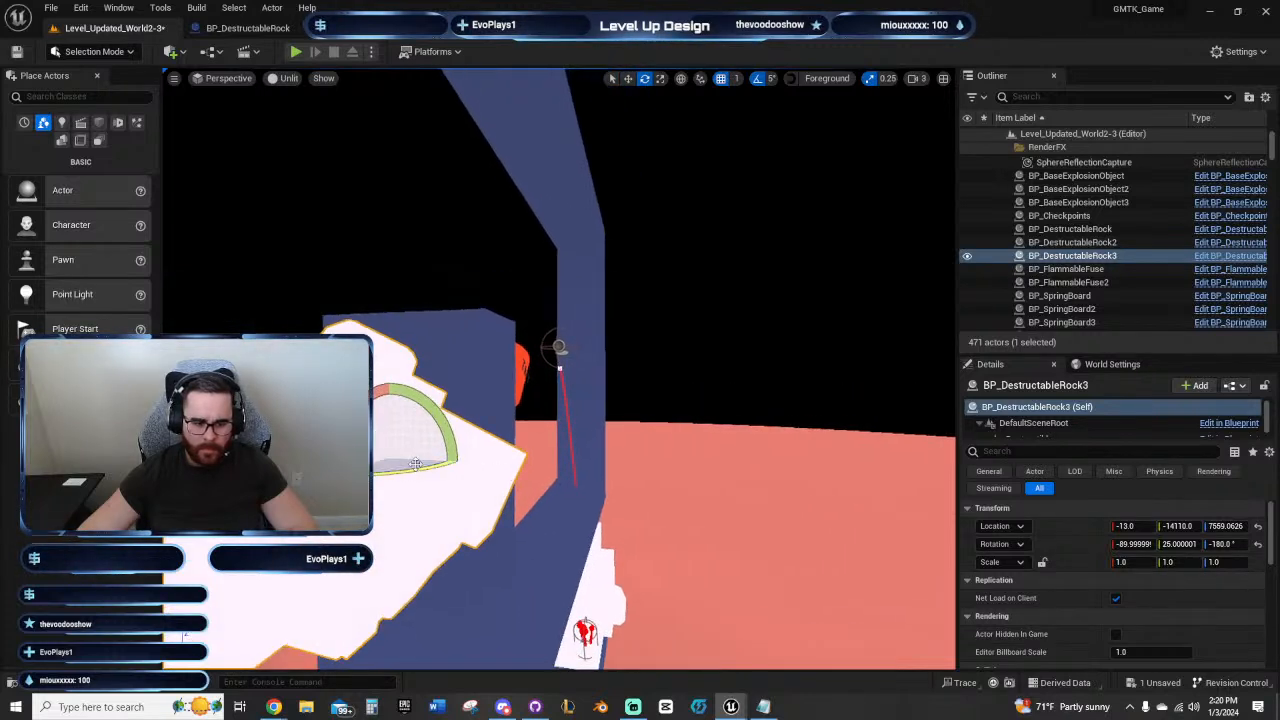
pyautogui.moveTo(415, 464); pyautogui.dragTo(456, 458)
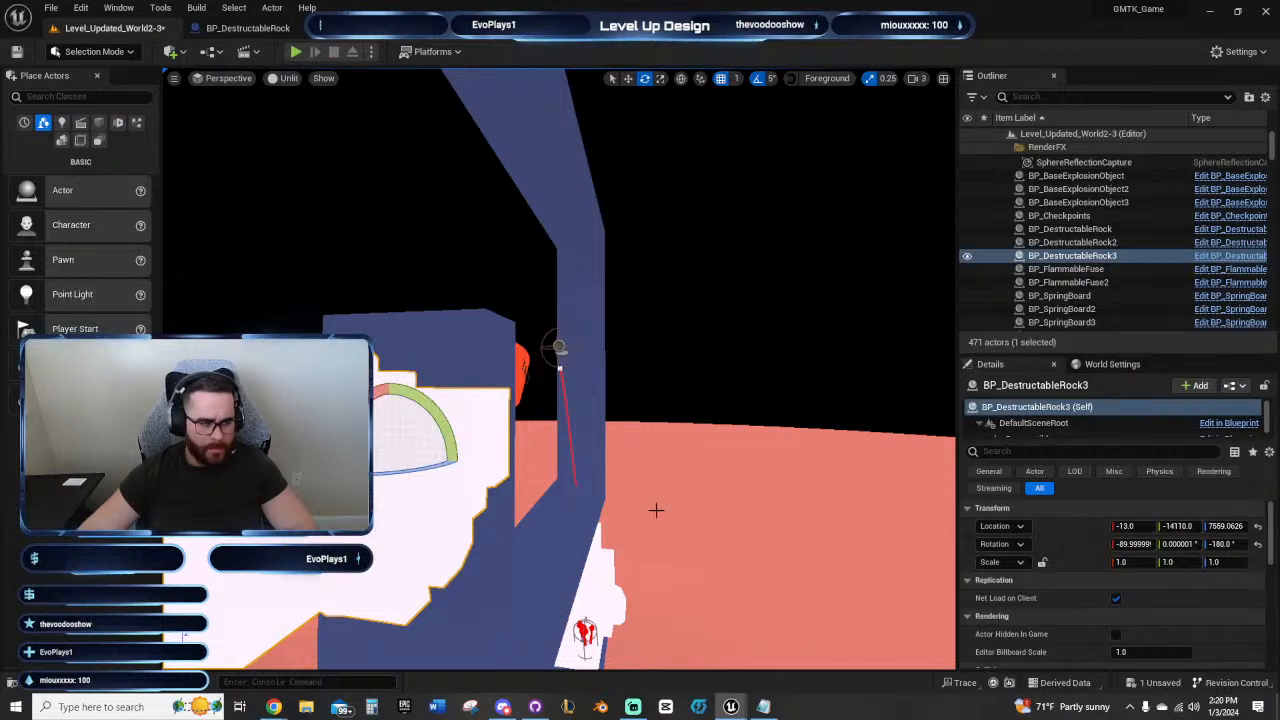
# Step: Shift the enlarged rock to X 2 and raise it to about Z 7588 around the small cubes
pyautogui.press('a')
pyautogui.moveTo(654, 509)
pyautogui.mouseDown(button='right')
pyautogui.moveTo(682, 509)
pyautogui.moveTo(654, 514)
pyautogui.mouseUp(button='right')
pyautogui.press('d')
pyautogui.press('w')
pyautogui.moveTo(506, 400); pyautogui.dragTo(580, 408, button='right')
pyautogui.press('a')
pyautogui.moveTo(636, 393); pyautogui.dragTo(660, 399)
pyautogui.moveTo(605, 349); pyautogui.dragTo(602, 328)
# Step: Playtest the level briefly to check the player's starting point, and stop the session
pyautogui.press('d')
pyautogui.moveTo(617, 328); pyautogui.dragTo(453, 171, button='right')
pyautogui.click(296, 51)
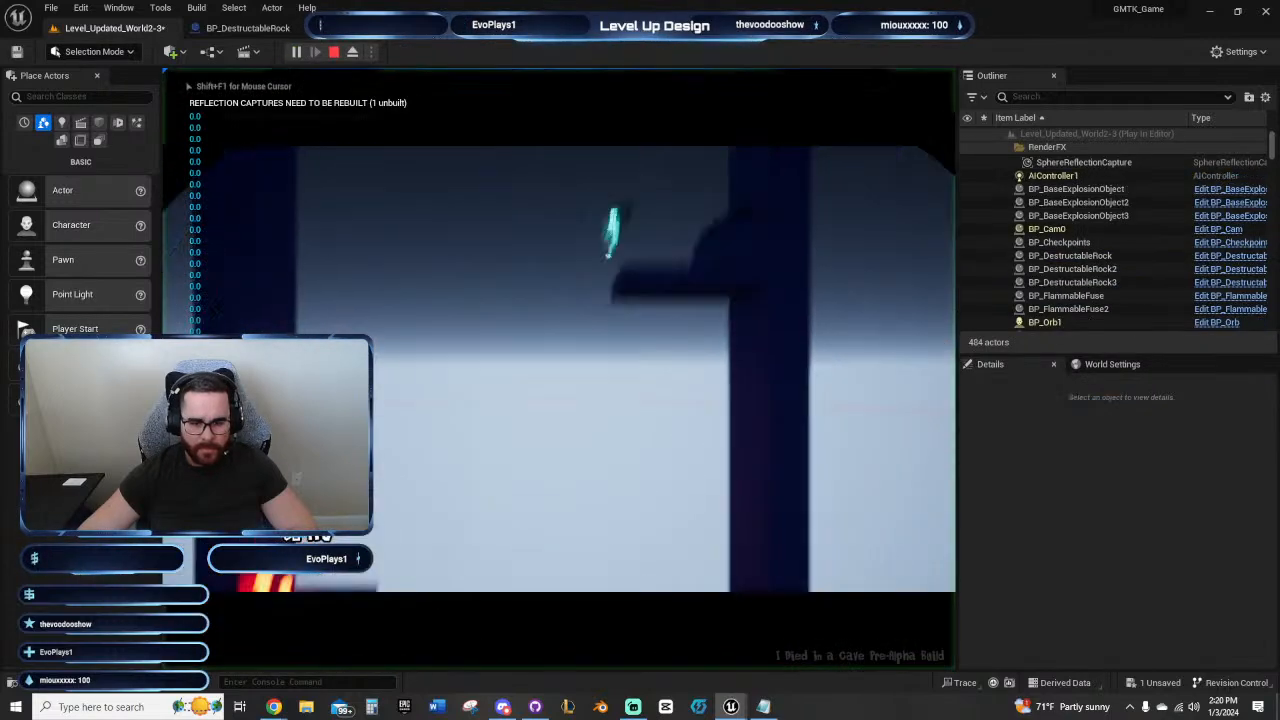
pyautogui.press('Escape')
# Step: Move the starter checkpoint to the end room's lower floor, at about Y -13926 and Z 6564.5
pyautogui.scroll(-10, 486, 440)
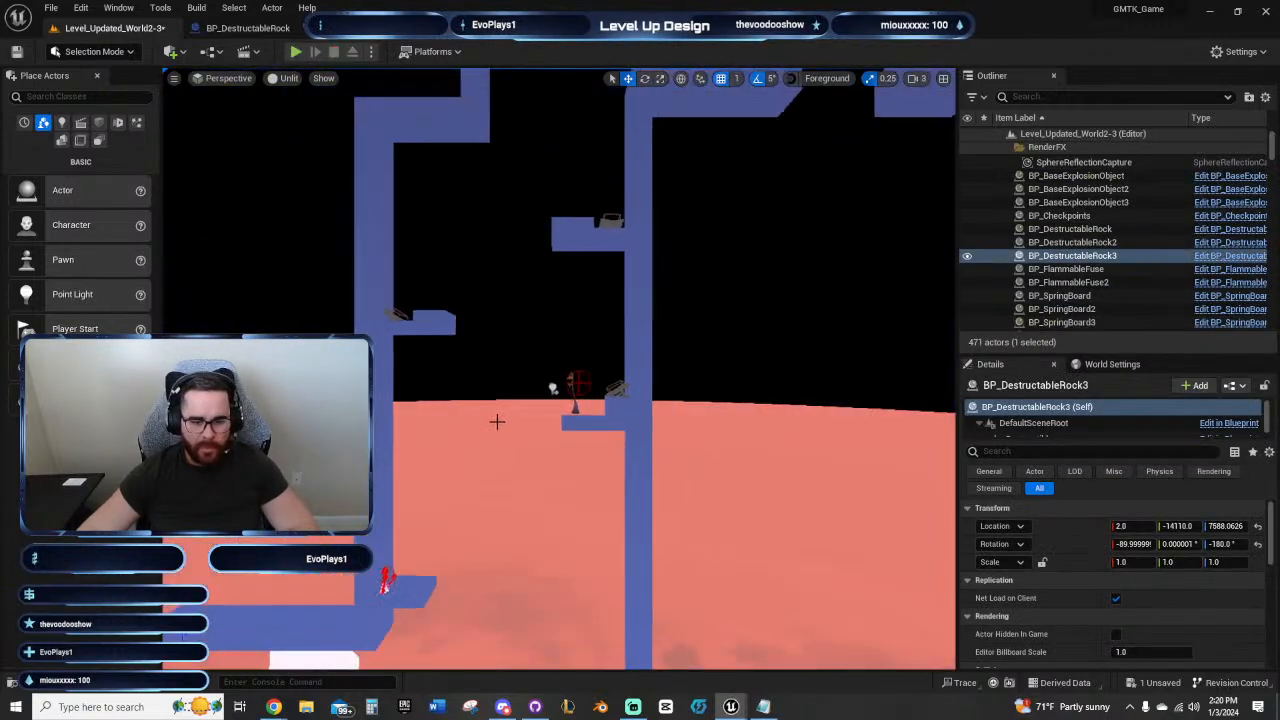
pyautogui.click(560, 386)
pyautogui.click(222, 78)
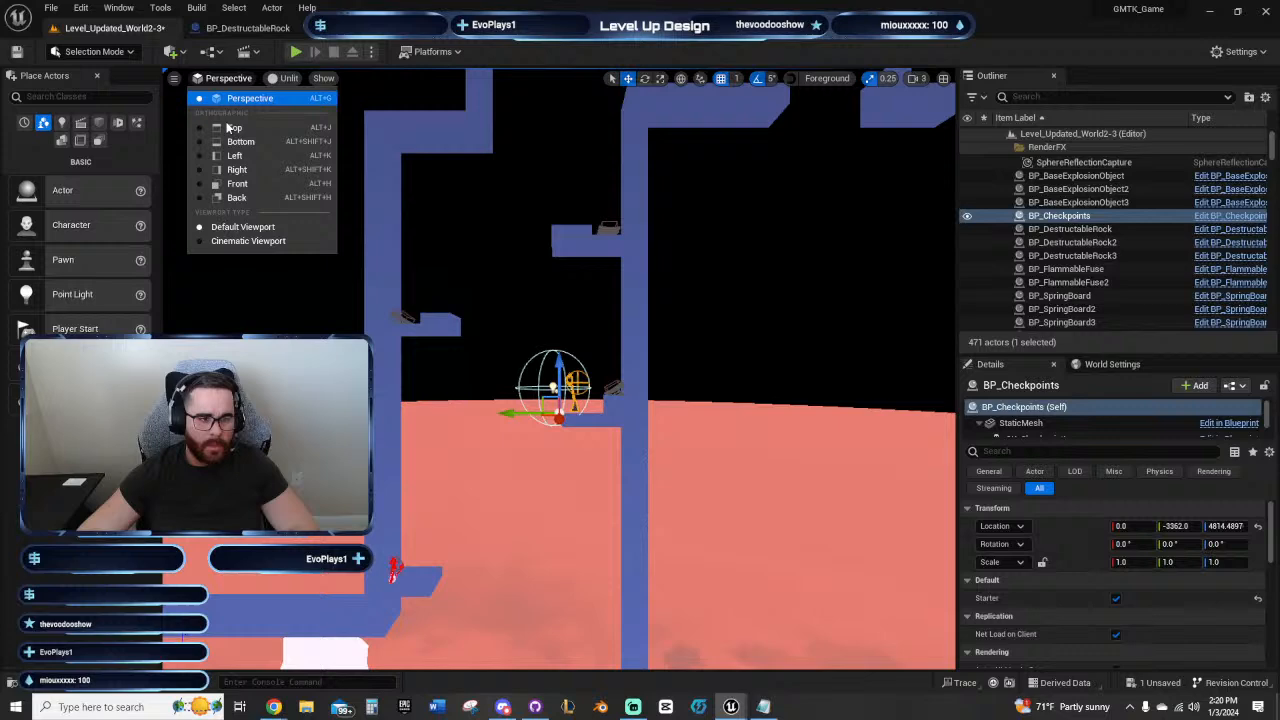
pyautogui.click(224, 183)
pyautogui.scroll(-10, 714, 400)
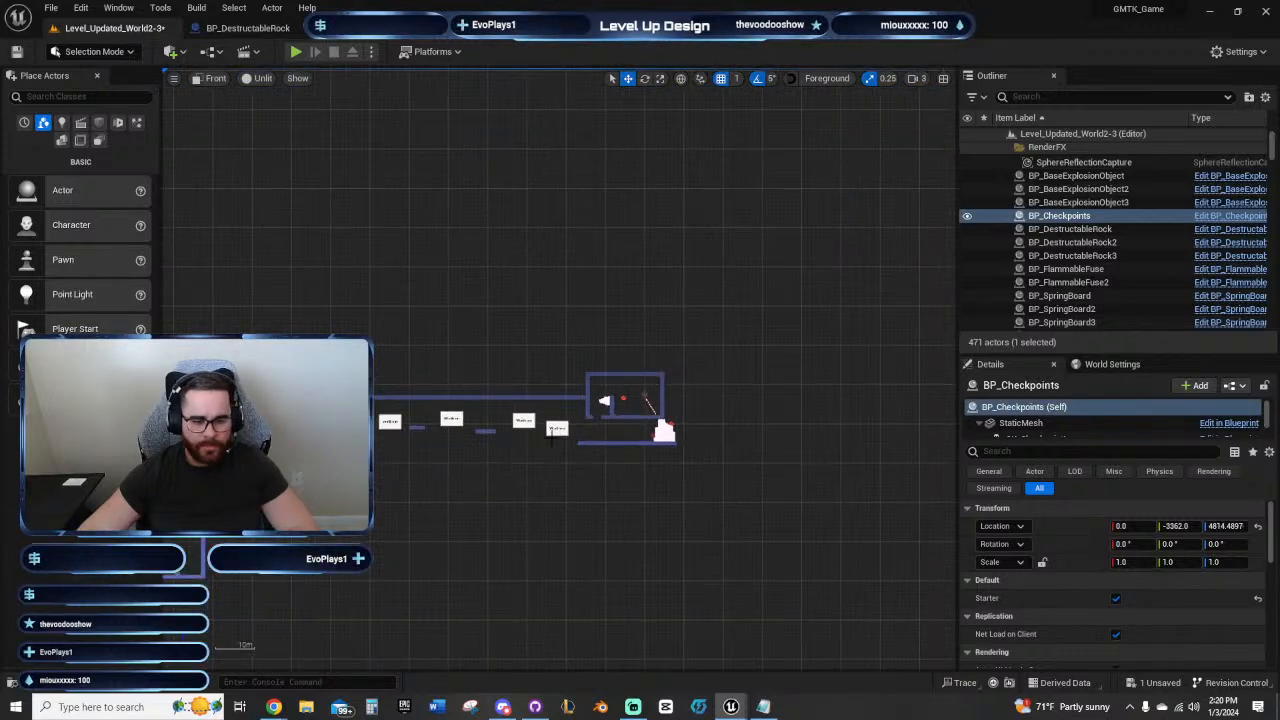
pyautogui.moveTo(582, 424); pyautogui.dragTo(649, 424)
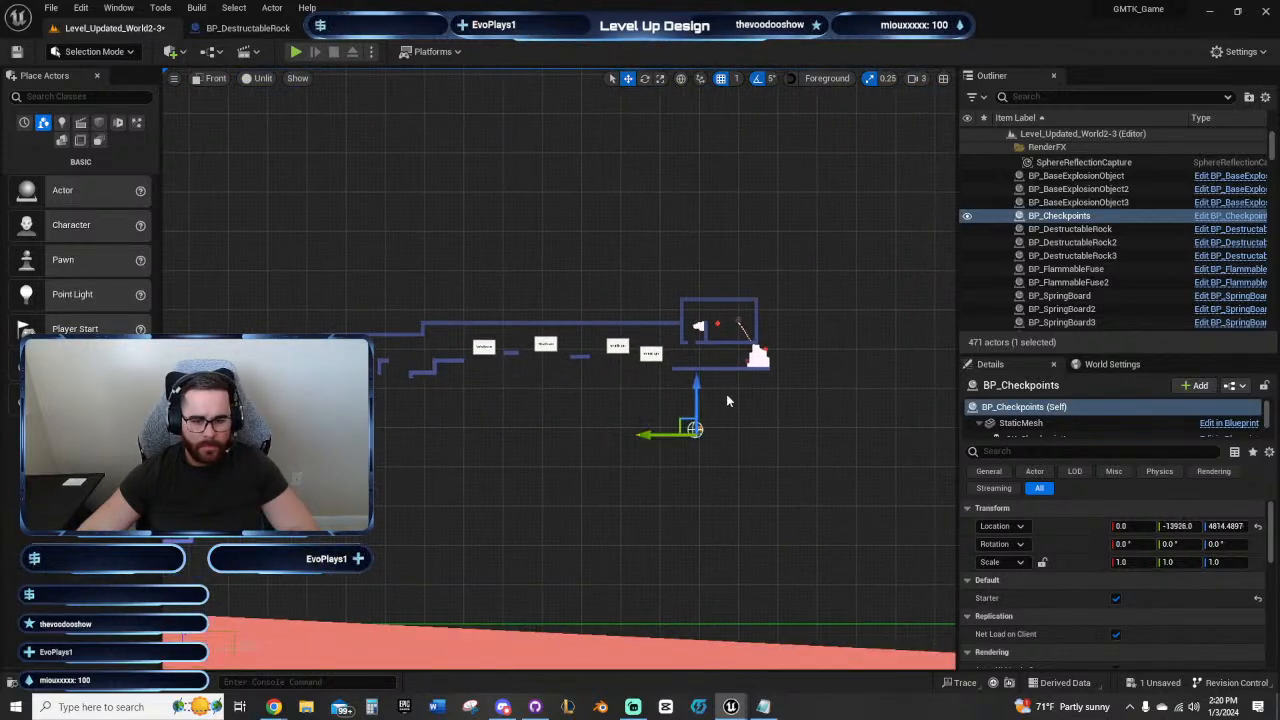
pyautogui.moveTo(692, 386); pyautogui.dragTo(699, 311)
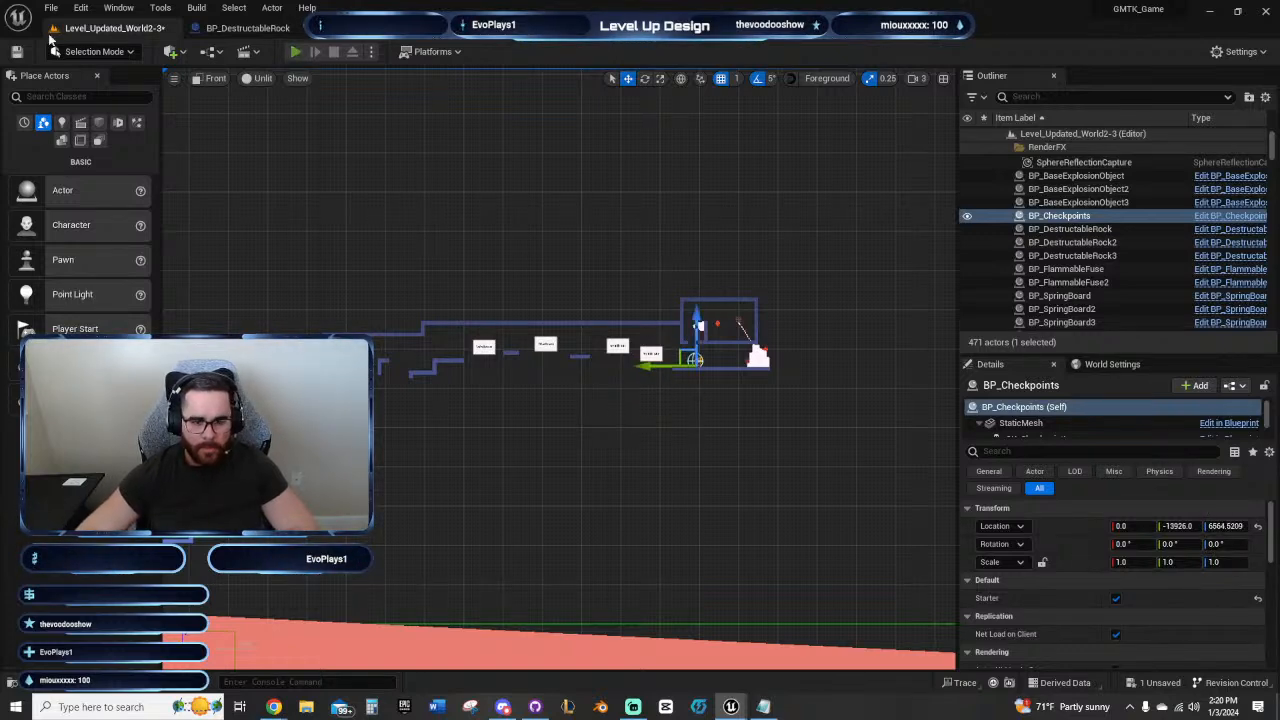
# Step: Playtest the level from the moved checkpoint, jump up through the floor gap to the rock, and stop the session
pyautogui.hotkey('alt', 'p')
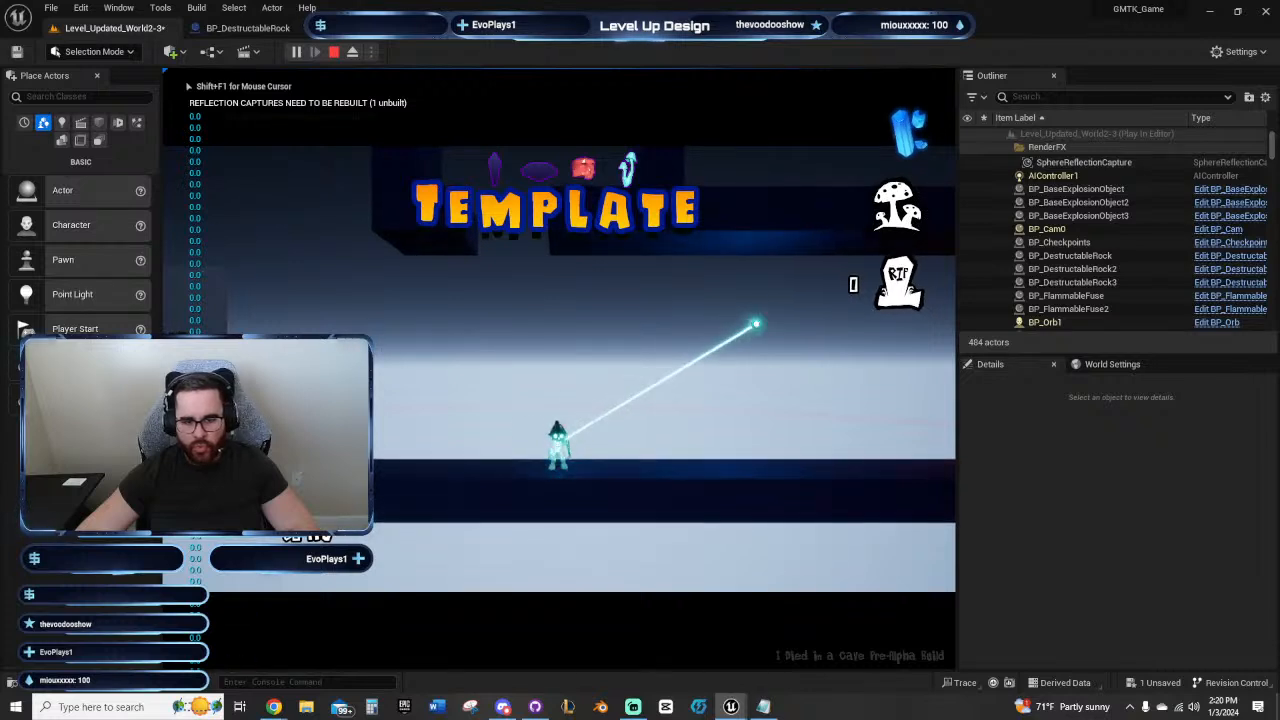
pyautogui.press('d')
pyautogui.press('a')
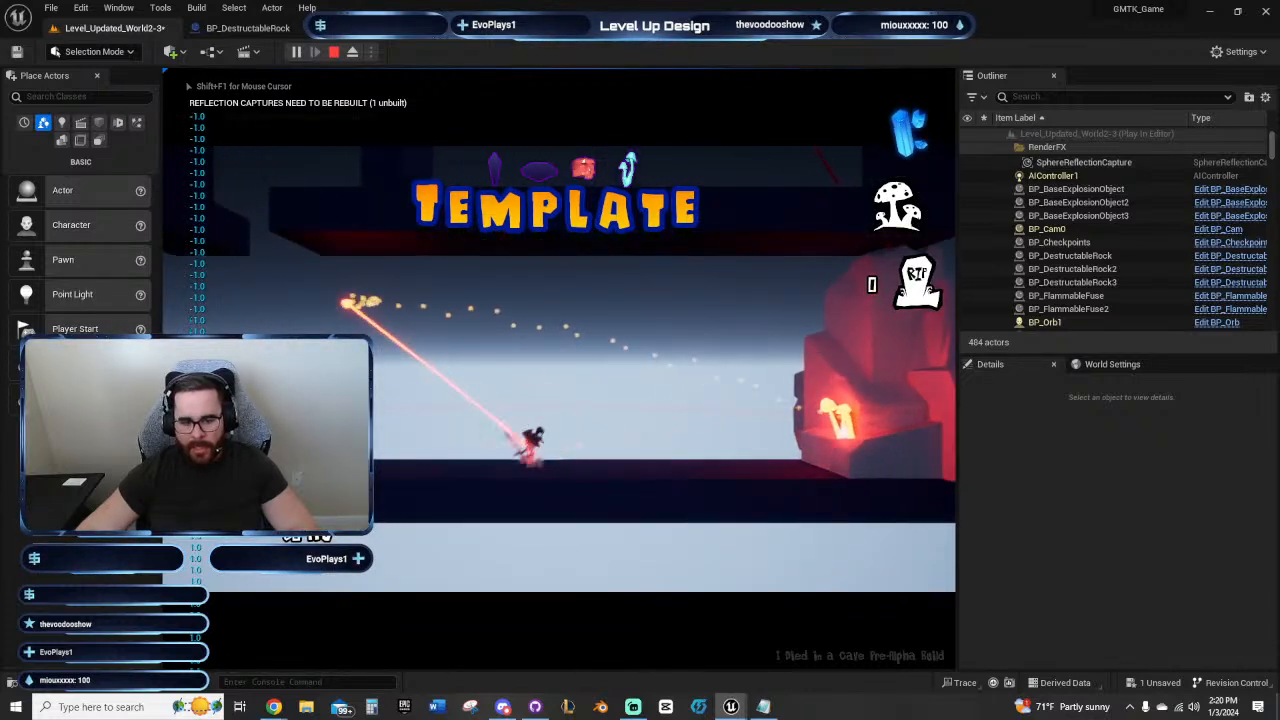
pyautogui.press('space')
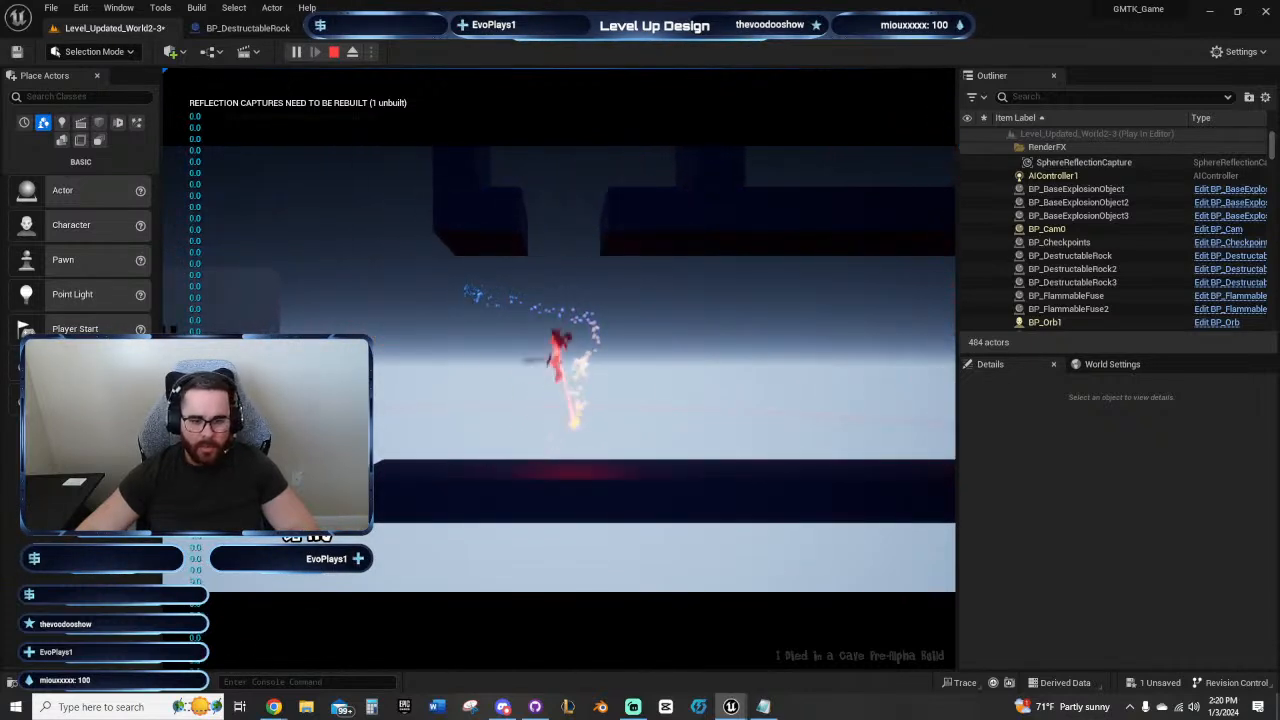
pyautogui.click(574, 422)
pyautogui.press('d')
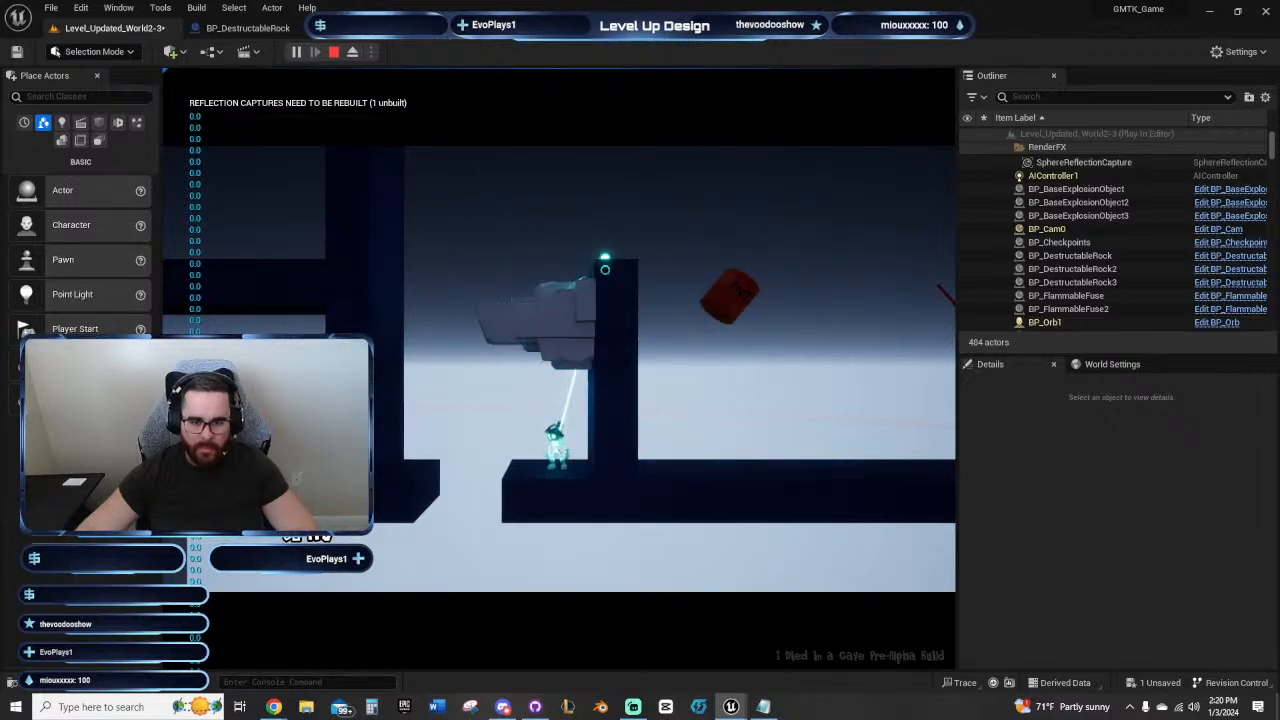
pyautogui.press('Escape')
# Step: Raise the starter checkpoint into the room beneath the sideways rock, to about Z 7228.5
pyautogui.scroll(5, 662, 293)
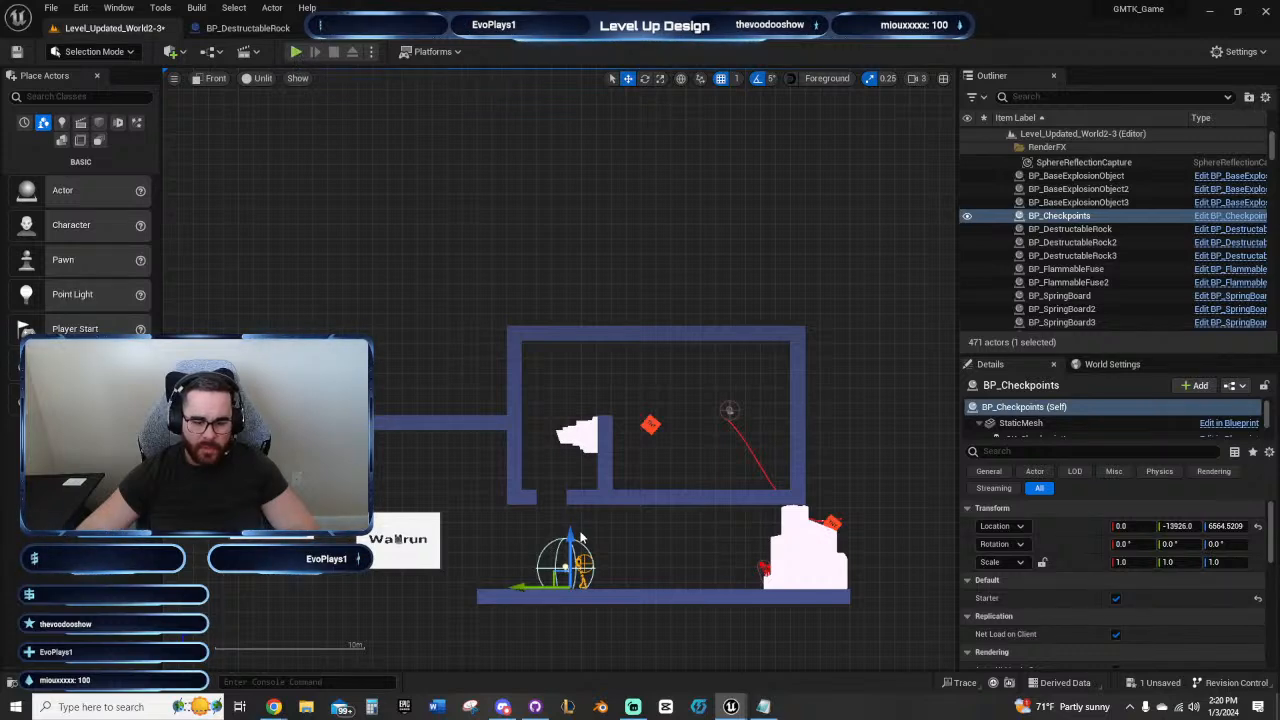
pyautogui.moveTo(573, 537); pyautogui.dragTo(571, 437)
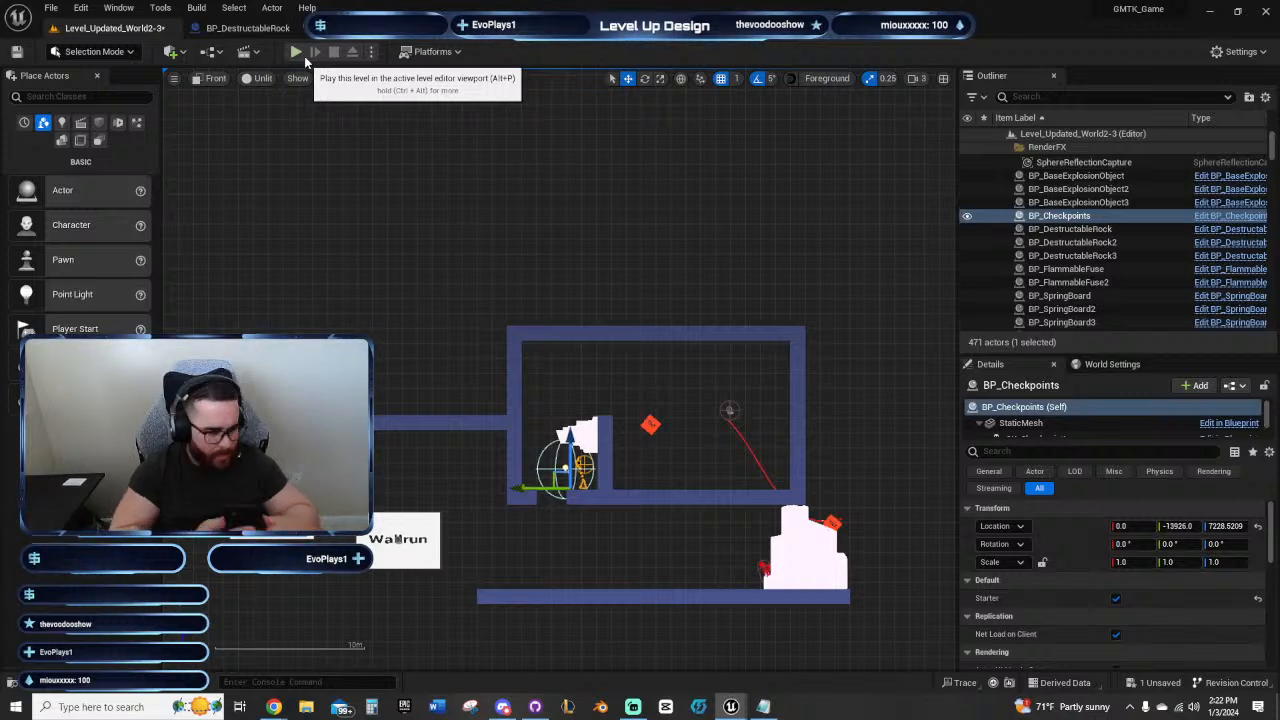
pyautogui.press('f')
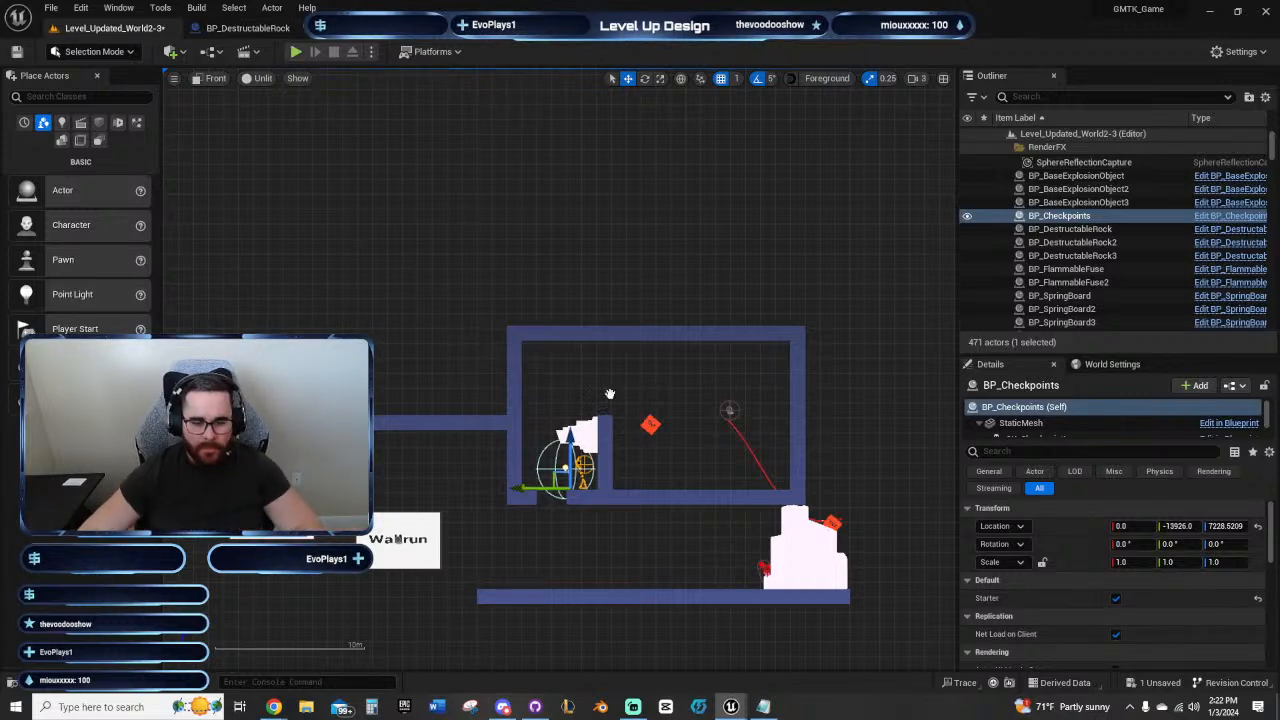
# Step: Playtest movement and jumping around the floor gap below the sideways rock, and stop the session
pyautogui.click(297, 52)
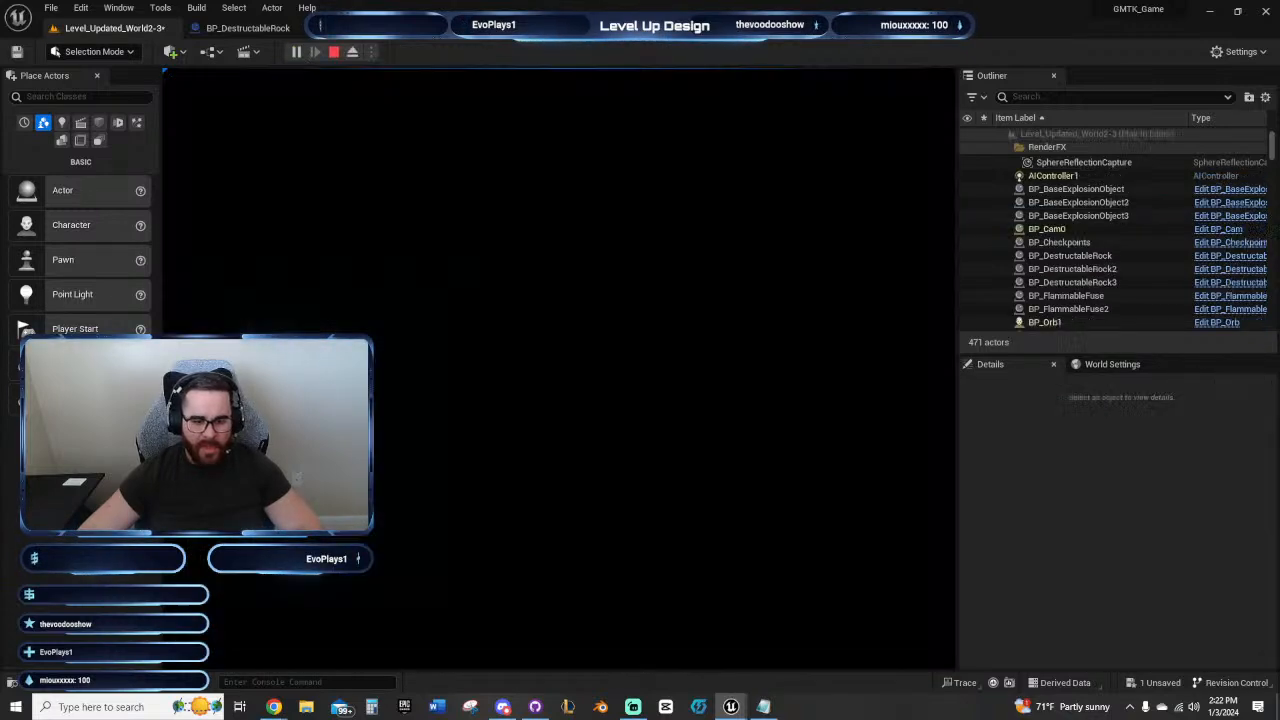
pyautogui.moveTo(676, 373)
pyautogui.mouseDown()
pyautogui.moveTo(629, 343)
pyautogui.moveTo(617, 302)
pyautogui.mouseUp()
pyautogui.press('a')
pyautogui.press('space')
pyautogui.press('d')
pyautogui.press('a')
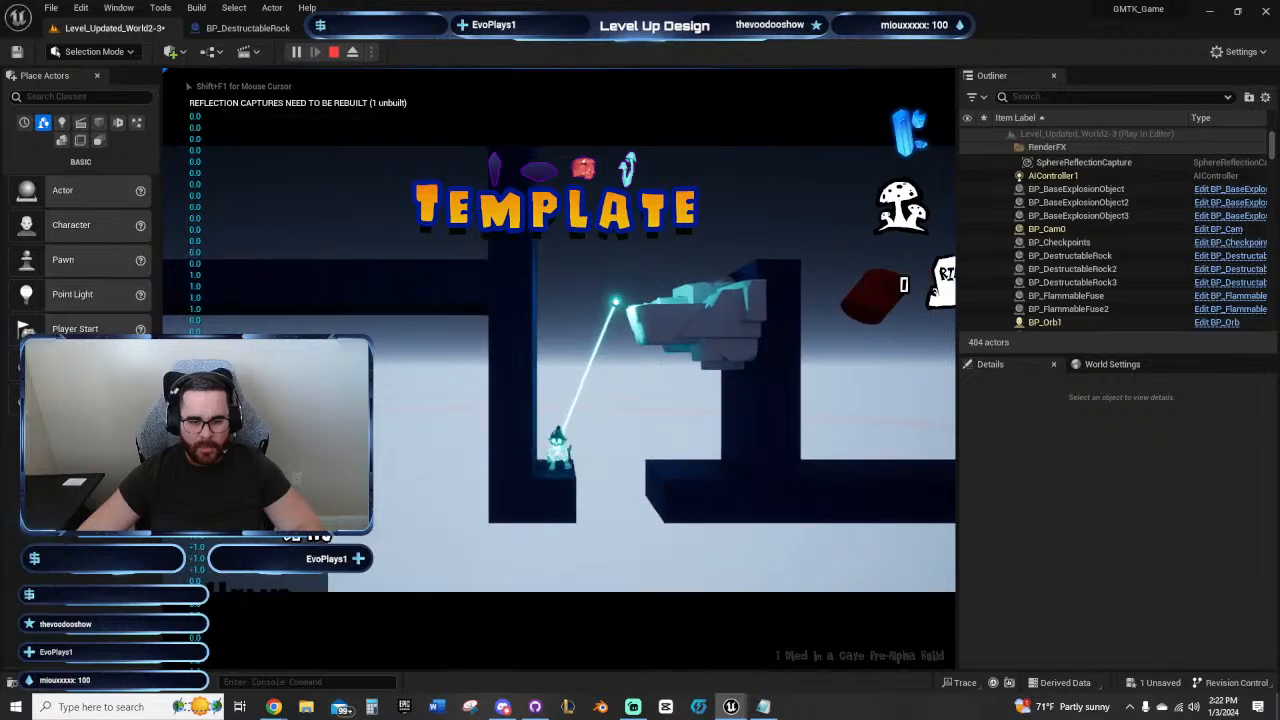
pyautogui.press('Escape')
# Step: Try raising the sideways rock above the small cube ledge to about Z 7823
pyautogui.scroll(3, 647, 286)
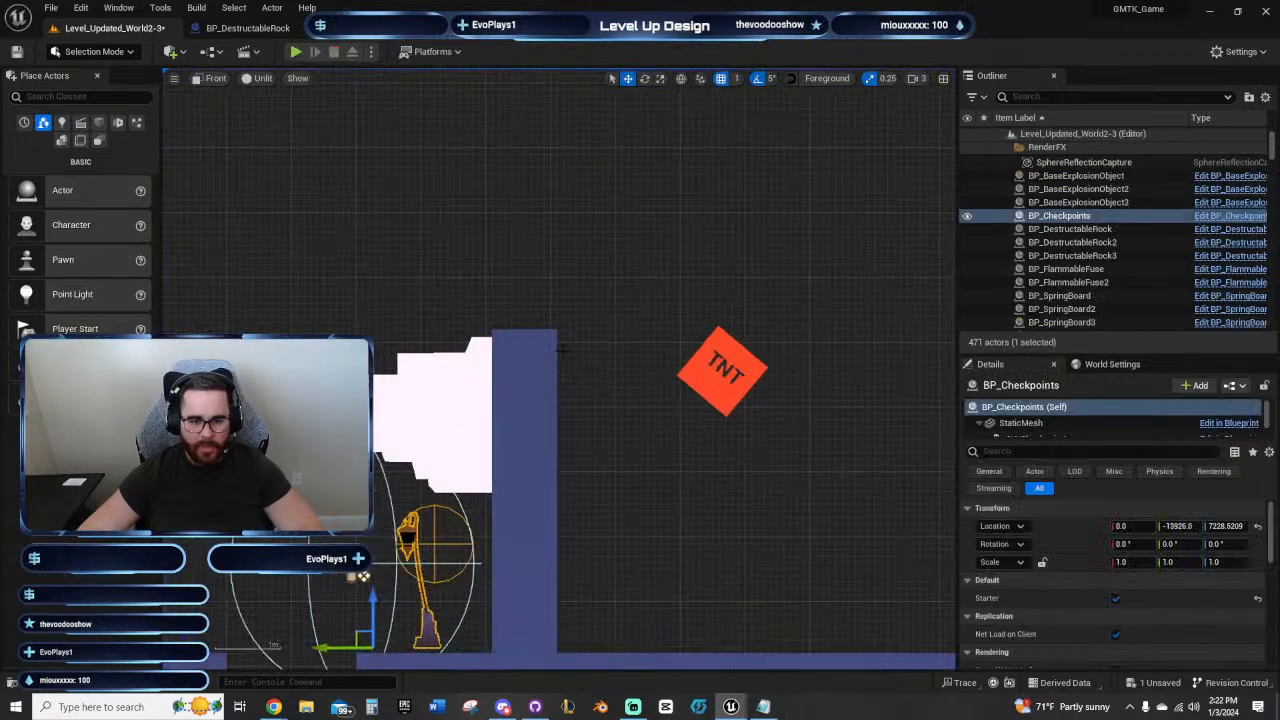
pyautogui.click(495, 397)
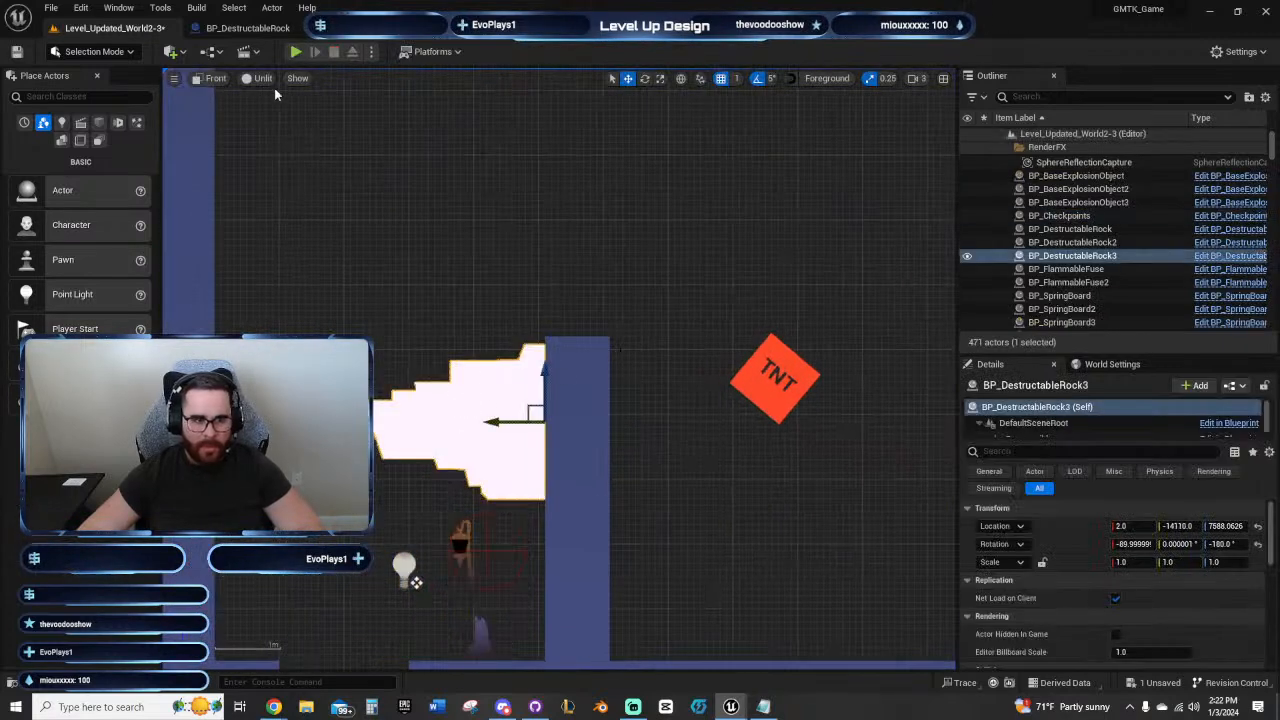
pyautogui.moveTo(462, 323); pyautogui.dragTo(514, 257, button='right')
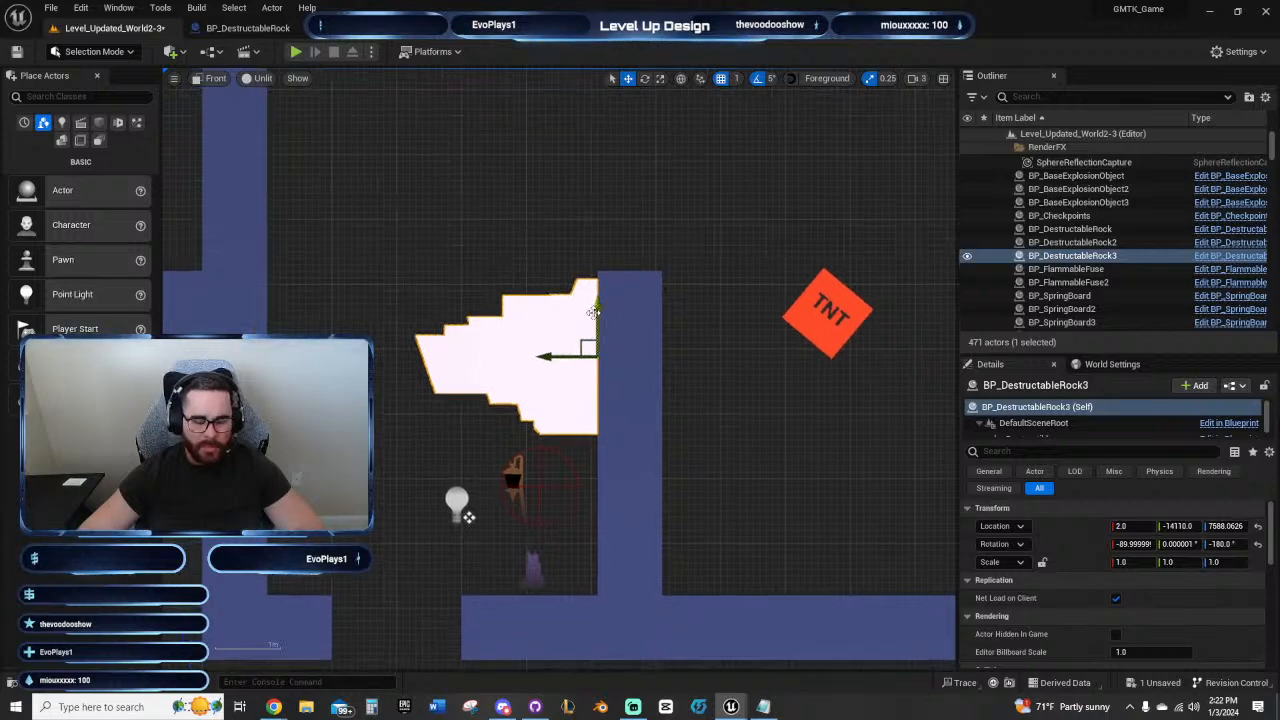
pyautogui.moveTo(594, 312); pyautogui.dragTo(596, 162)
pyautogui.moveTo(628, 170); pyautogui.dragTo(570, 245, button='right')
# Step: Try extending the inner wall upward with two duplicates of its top cube, up to Z 7820
pyautogui.click(604, 357)
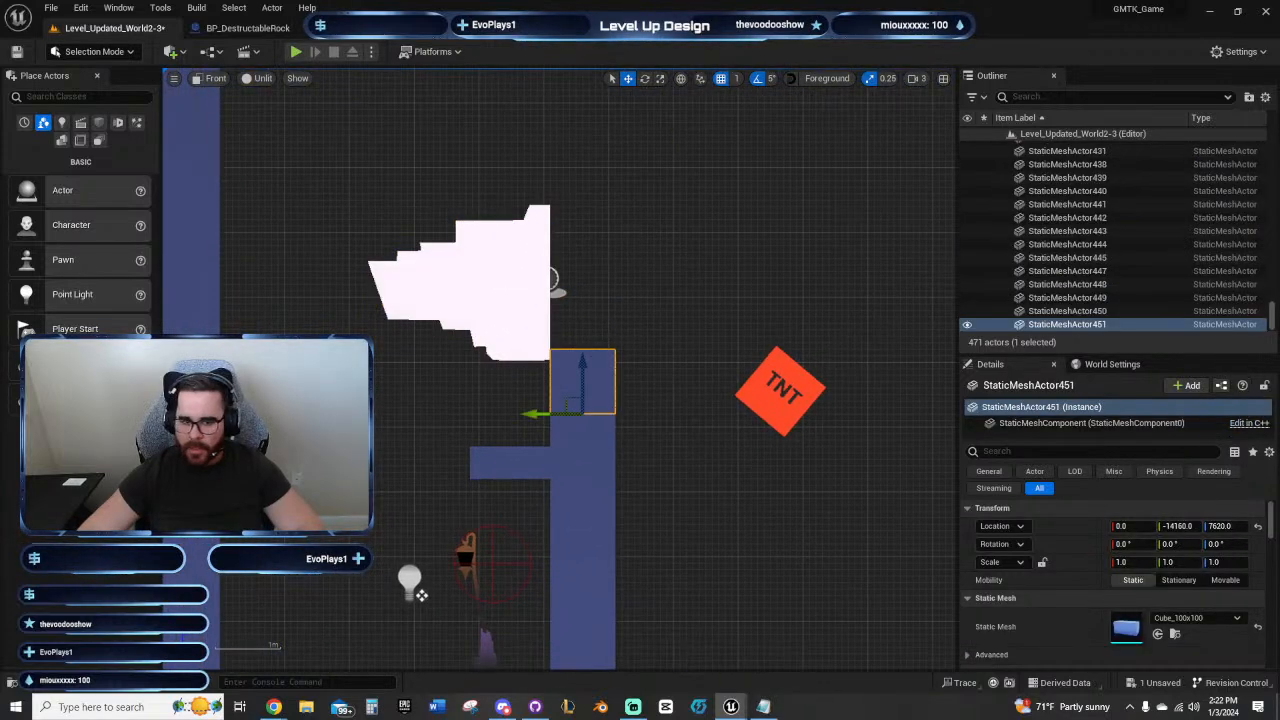
pyautogui.hotkey('ctrl', 'd')
pyautogui.hotkey('ctrl', 'd')
pyautogui.moveTo(657, 237); pyautogui.dragTo(731, 299, button='right')
# Step: Try lowering the sideways rock beside the extended wall to about Z 7798
pyautogui.click(558, 327)
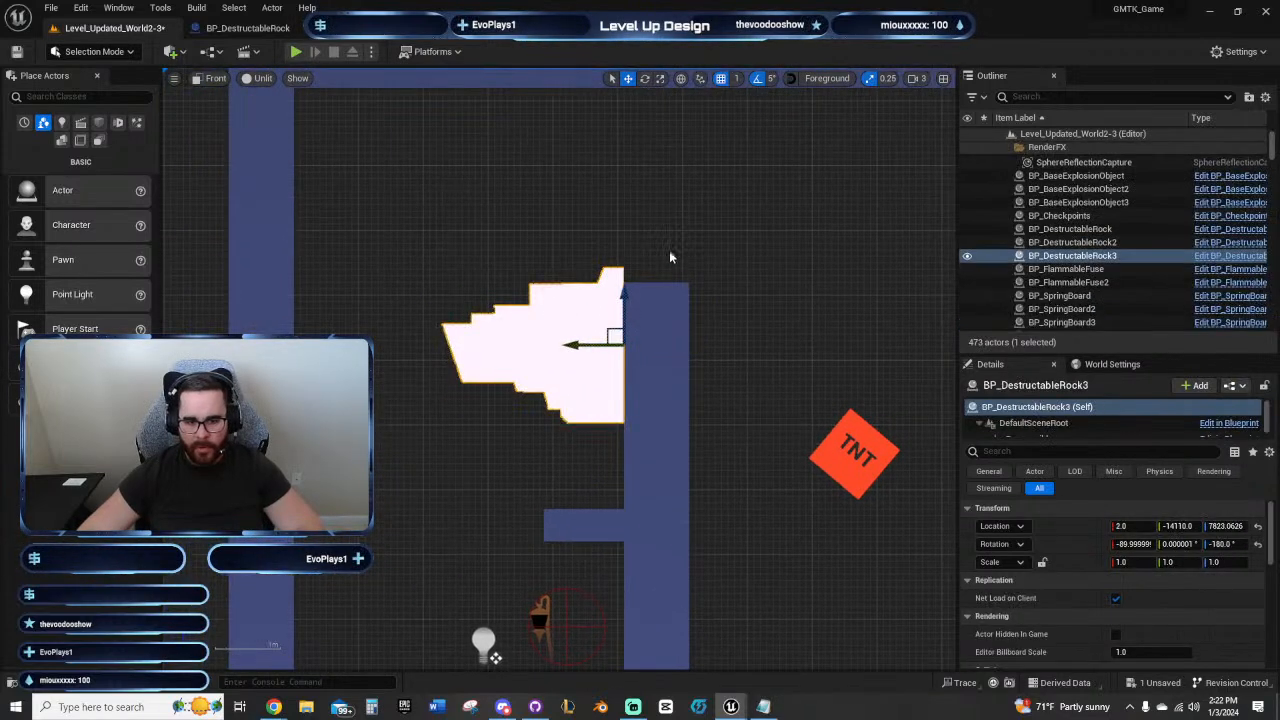
pyautogui.moveTo(621, 294)
pyautogui.mouseDown()
pyautogui.moveTo(620, 324)
pyautogui.moveTo(620, 310)
pyautogui.mouseUp()
pyautogui.moveTo(740, 382); pyautogui.dragTo(744, 284, button='right')
pyautogui.moveTo(534, 420); pyautogui.dragTo(560, 389, button='right')
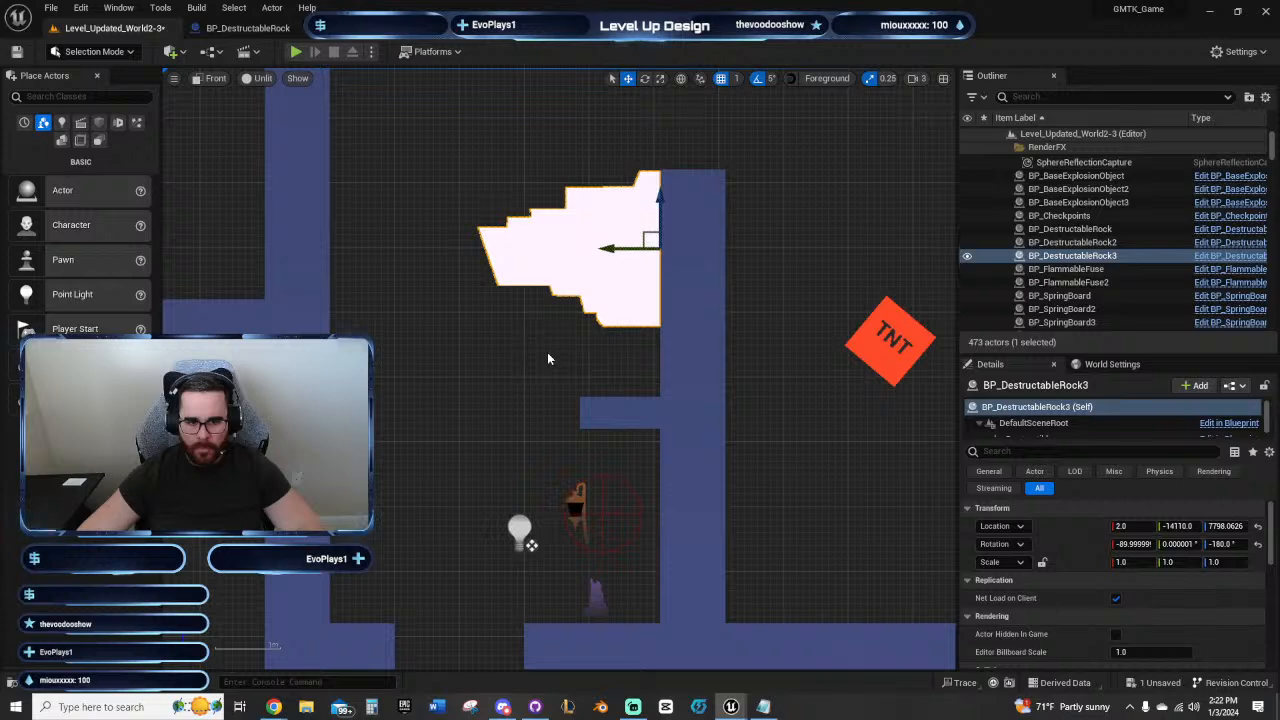
# Step: Undo the rock's height changes and the two added wall cubes
pyautogui.moveTo(547, 352)
pyautogui.mouseDown(button='right')
pyautogui.moveTo(576, 360)
pyautogui.moveTo(495, 303)
pyautogui.moveTo(513, 335)
pyautogui.moveTo(550, 330)
pyautogui.moveTo(560, 360)
pyautogui.mouseUp(button='right')
pyautogui.hotkey('ctrl', 'z')
pyautogui.hotkey('ctrl', 'z')
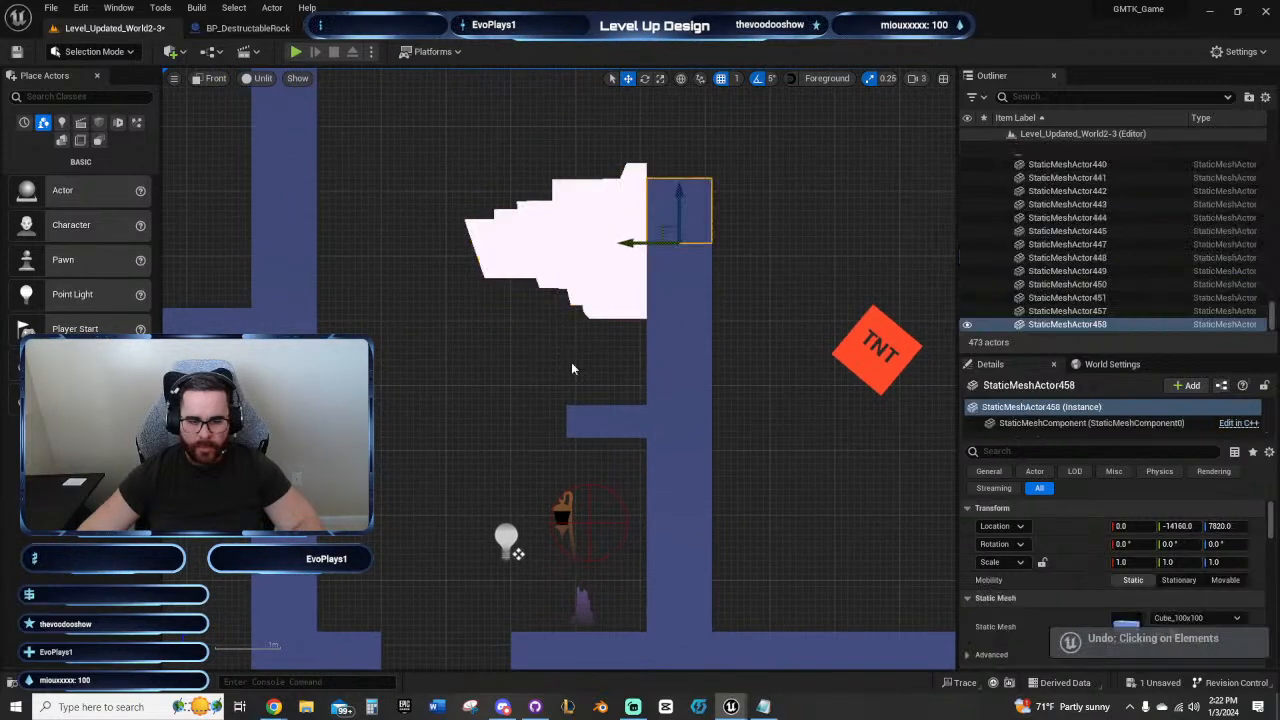
pyautogui.hotkey('ctrl', 'z')
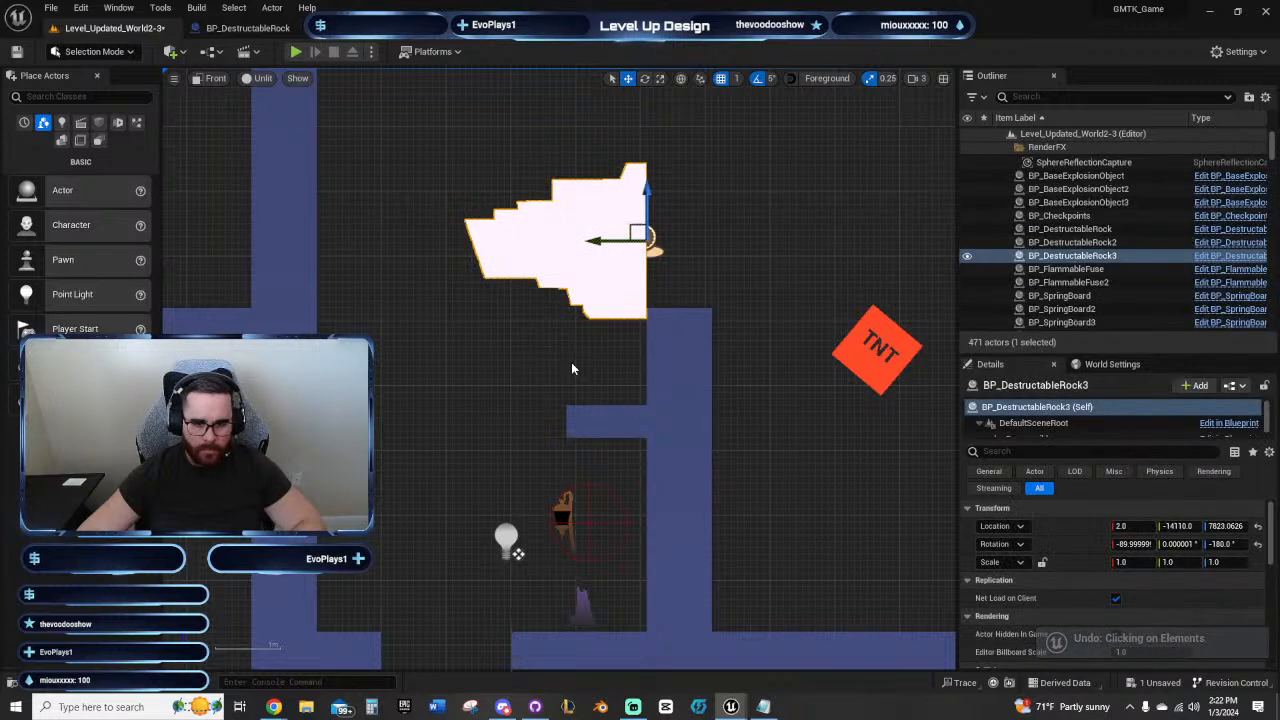
pyautogui.hotkey('ctrl', 'z')
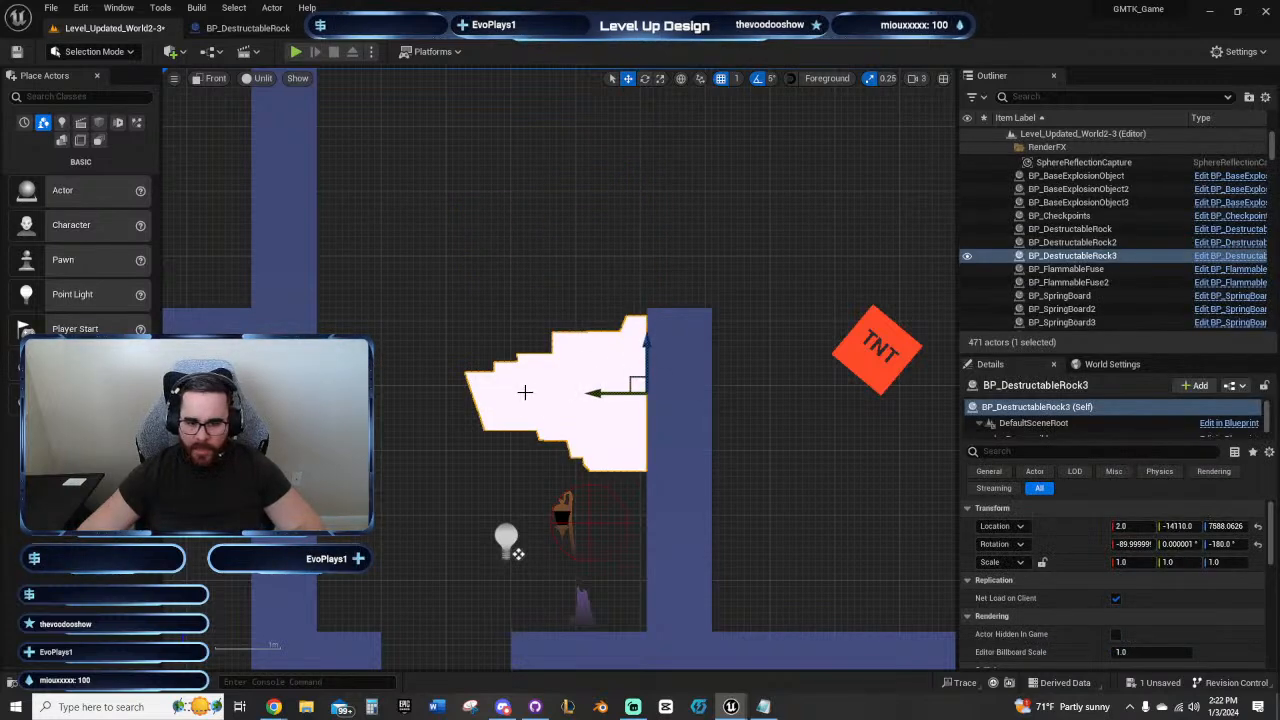
# Step: Set the sideways rock's scale to 1.25 on all axes, and try shifting it away from the wall before undoing the move
pyautogui.moveTo(830, 455); pyautogui.dragTo(794, 403, button='right')
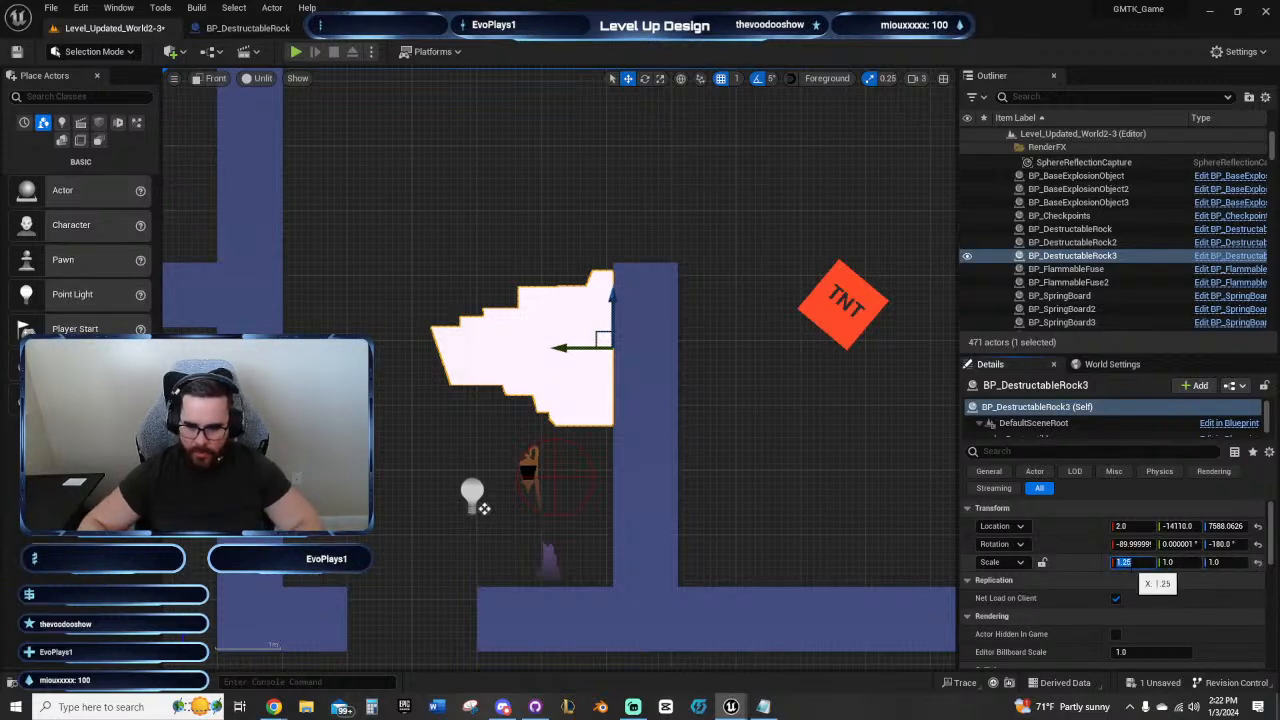
pyautogui.write('1.25')
pyautogui.press('Tab')
pyautogui.write('1.25')
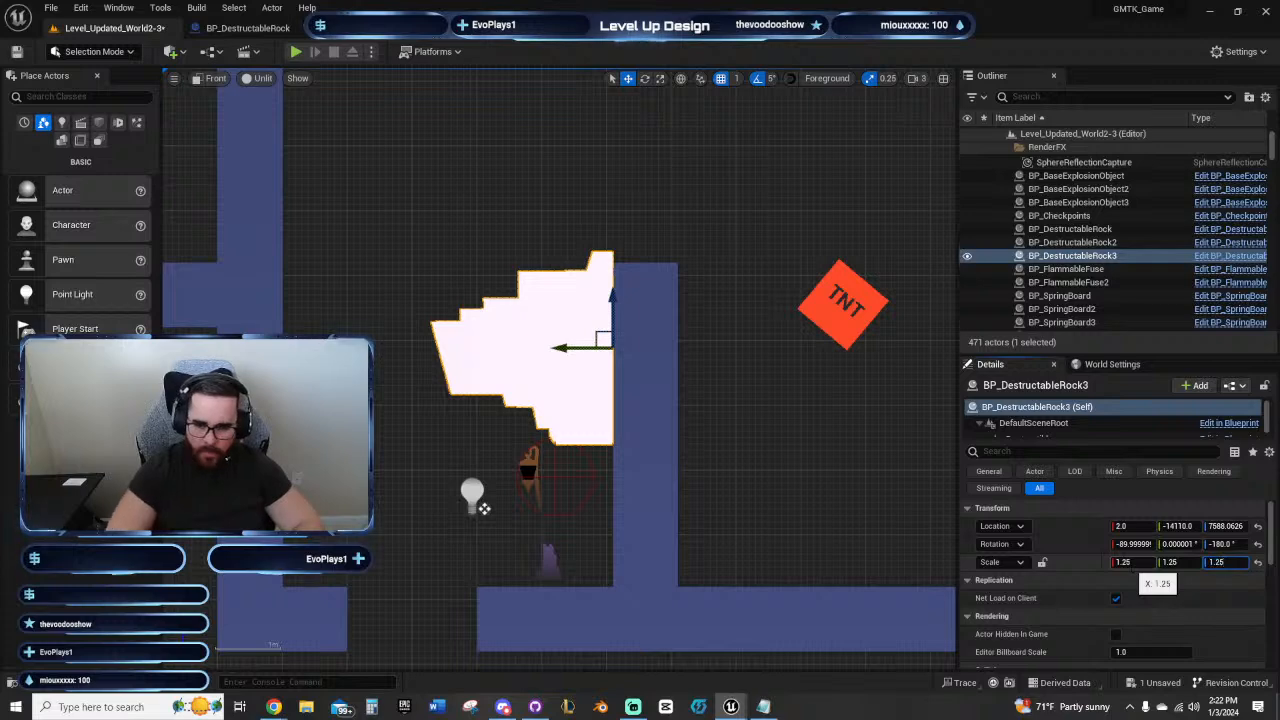
pyautogui.press('Return')
pyautogui.moveTo(569, 348); pyautogui.dragTo(532, 352)
pyautogui.hotkey('ctrl', 'z')
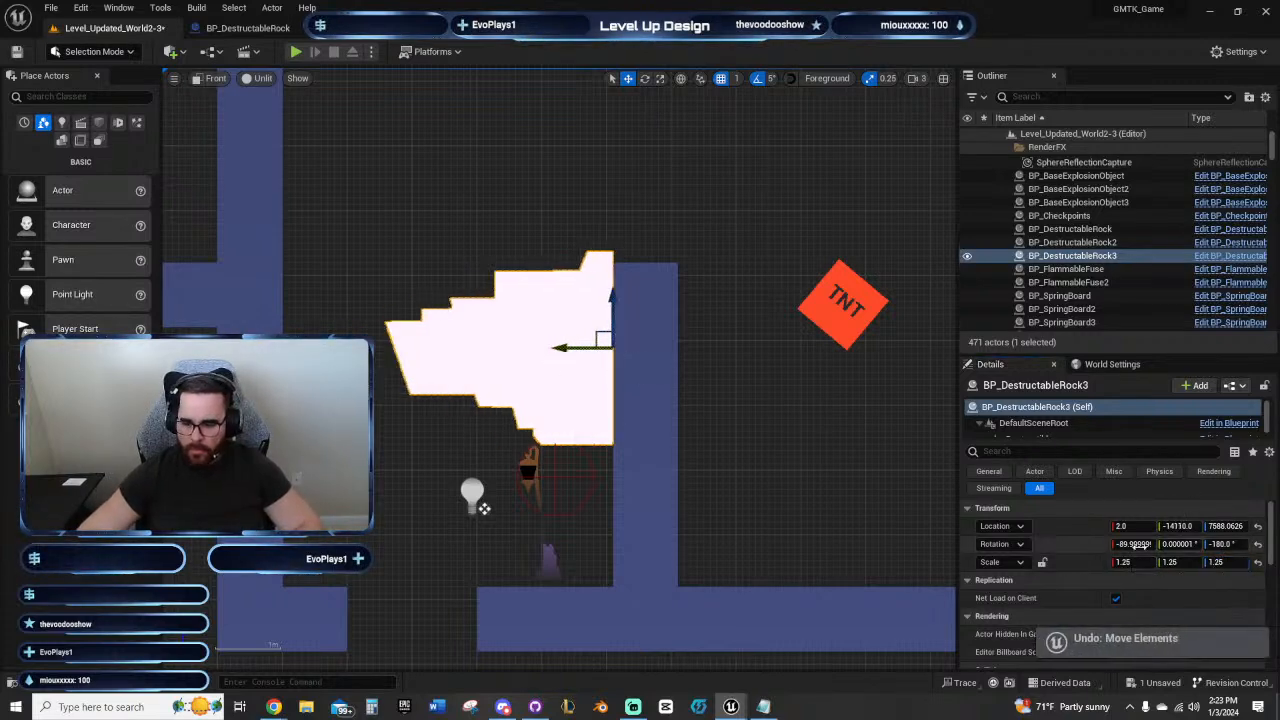
# Step: Set the sideways rock's scale to 2.0 on all axes
pyautogui.click(1125, 562)
pyautogui.write('2')
pyautogui.press('Tab')
pyautogui.write('2')
pyautogui.press('Tab')
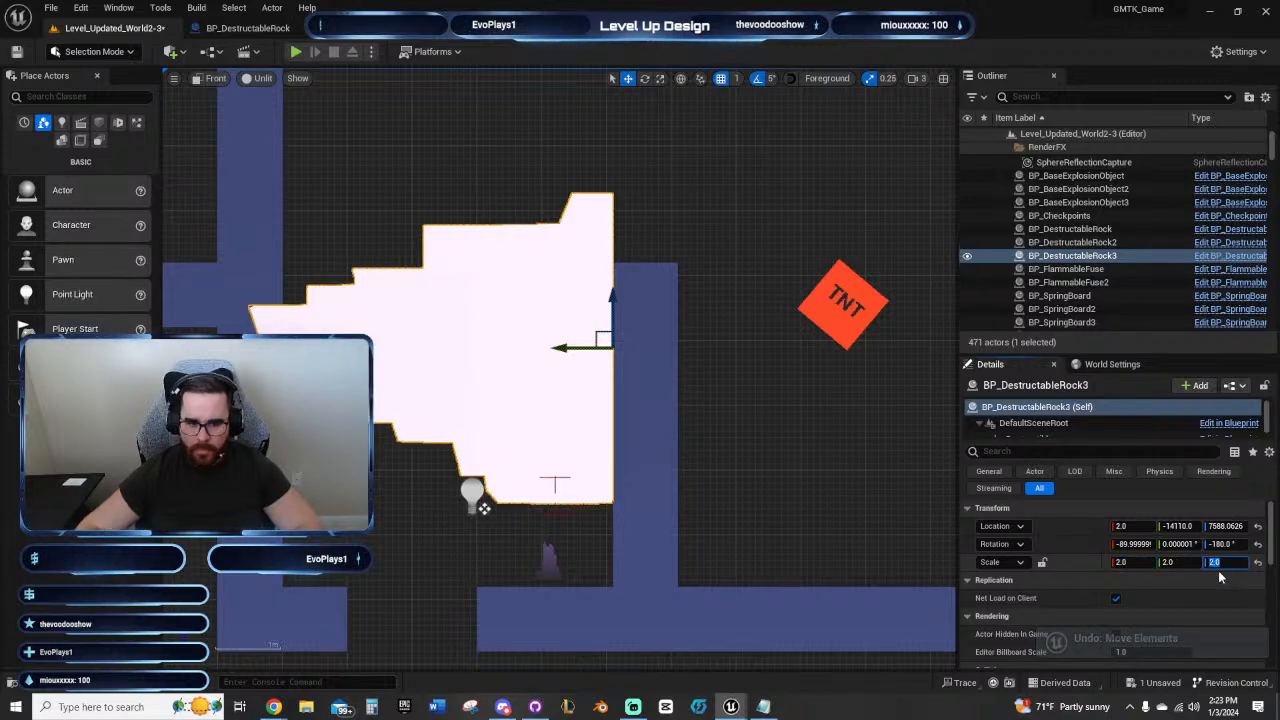
pyautogui.write('2')
pyautogui.press('Return')
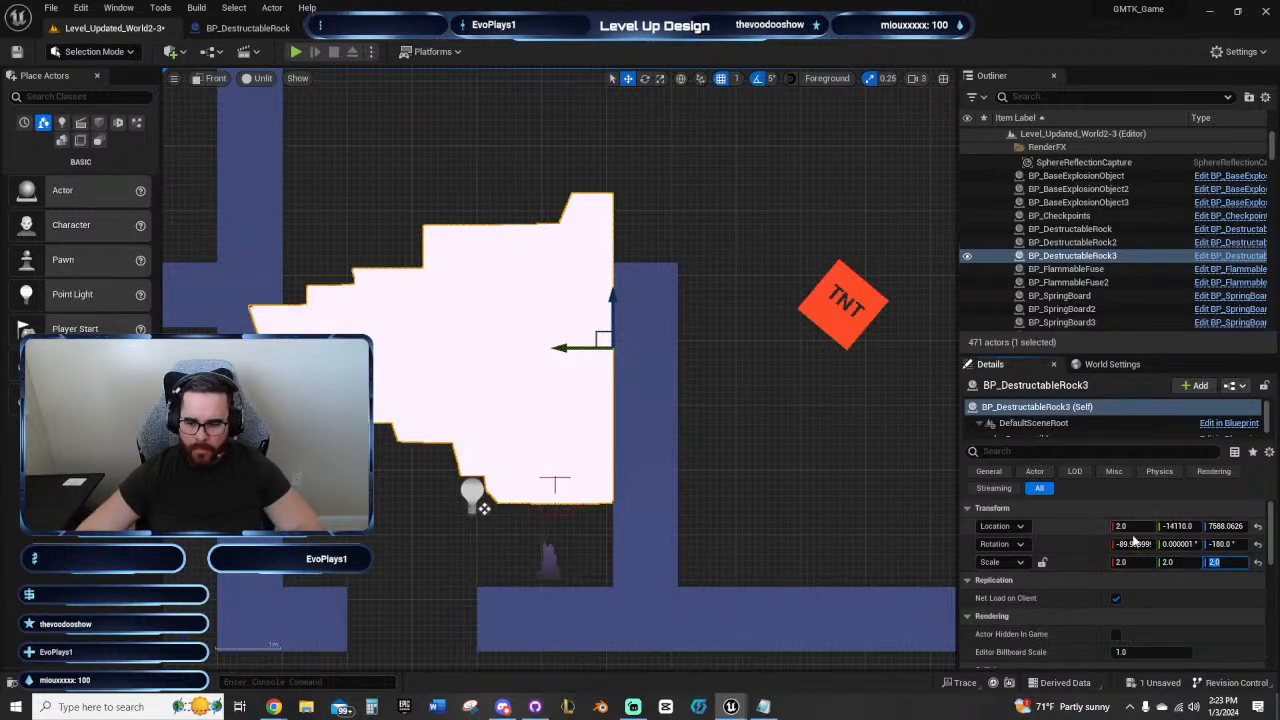
# Step: Set the sideways rock's scale to 1.75 on all axes
pyautogui.write('1.75')
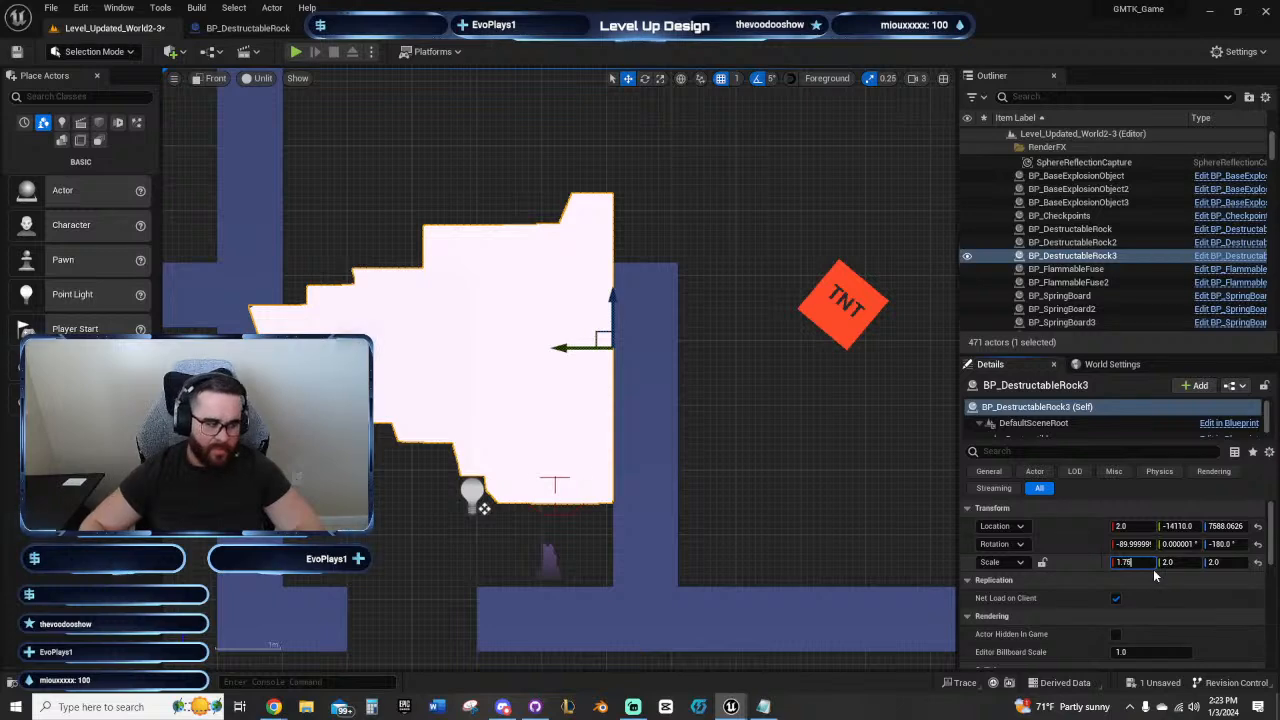
pyautogui.press('Return')
pyautogui.press('Tab')
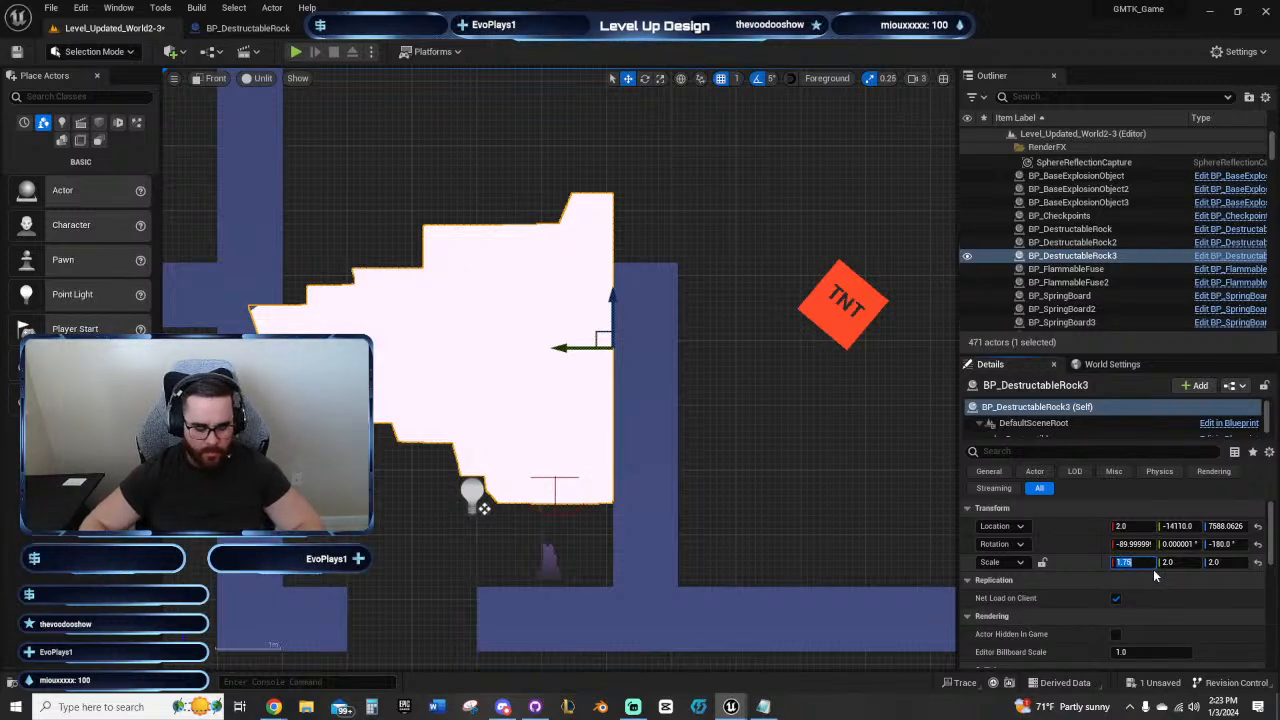
pyautogui.write('1.75')
pyautogui.press('Tab')
pyautogui.write('1.75')
pyautogui.press('Return')
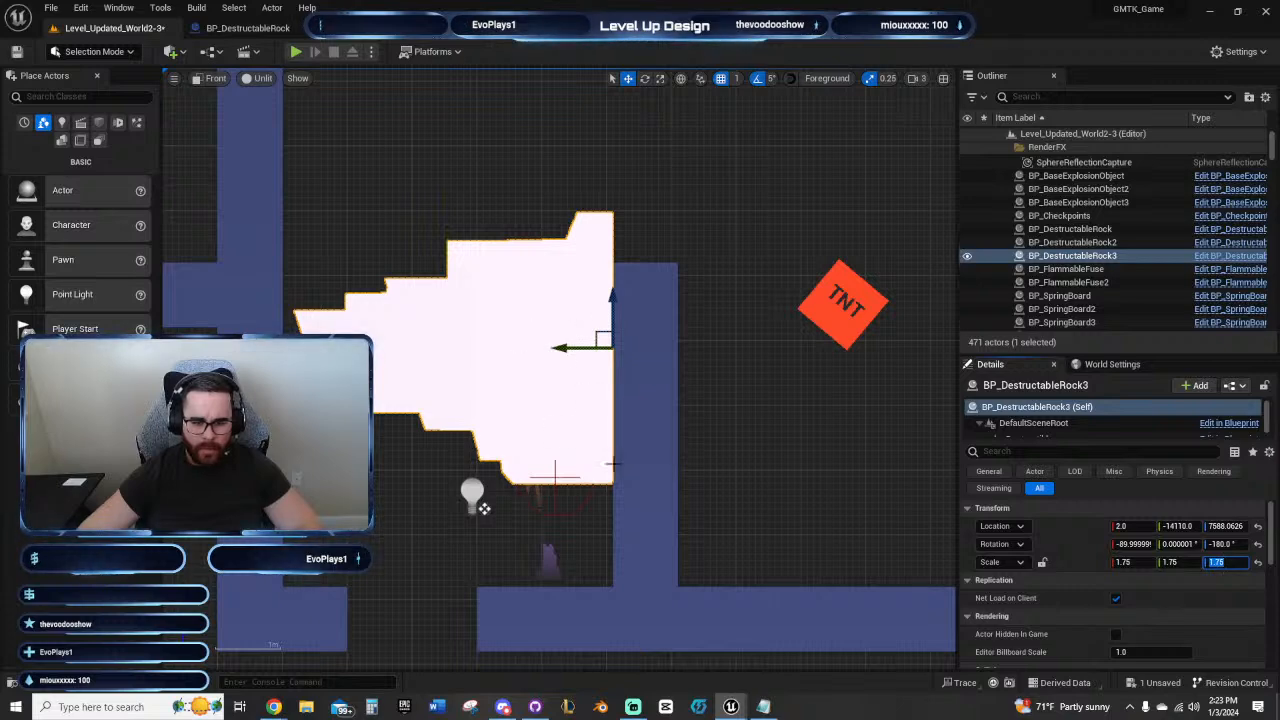
# Step: Raise the enlarged sideways rock above the inner wall to about Z 7942
pyautogui.moveTo(575, 535); pyautogui.dragTo(450, 560, button='right')
pyautogui.moveTo(630, 330); pyautogui.dragTo(663, 343, button='right')
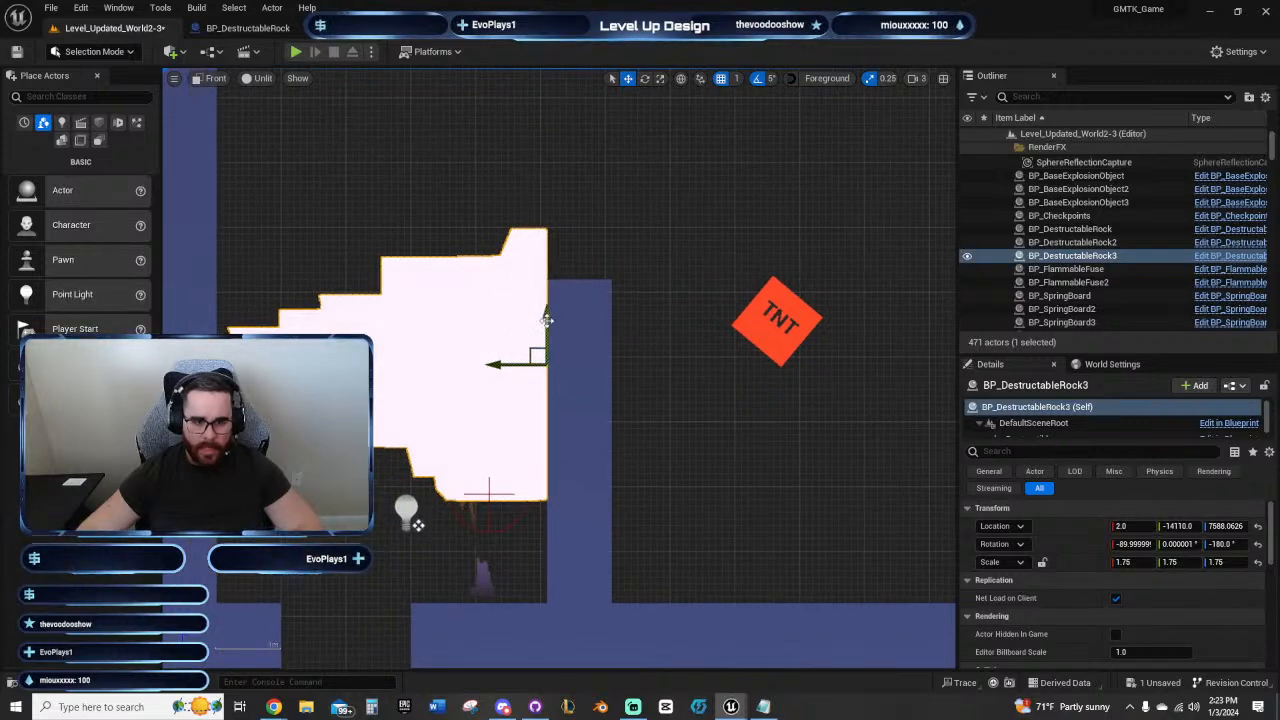
pyautogui.moveTo(547, 320); pyautogui.dragTo(546, 100)
# Step: Duplicate the floor cube at the gap's edge and place the copy across the gap at Y -13750, Z 7120
pyautogui.moveTo(442, 552); pyautogui.dragTo(433, 335, button='right')
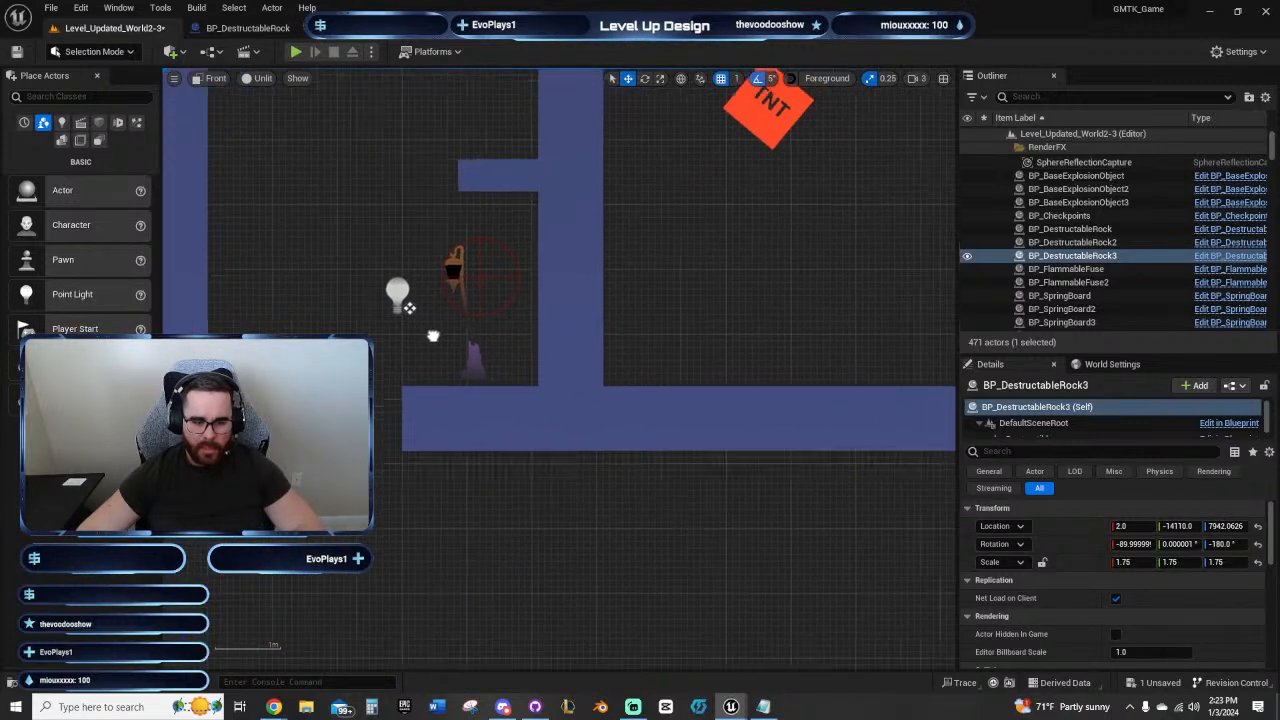
pyautogui.scroll(-1, 433, 338)
pyautogui.moveTo(431, 384); pyautogui.dragTo(430, 437, button='right')
pyautogui.click(440, 456)
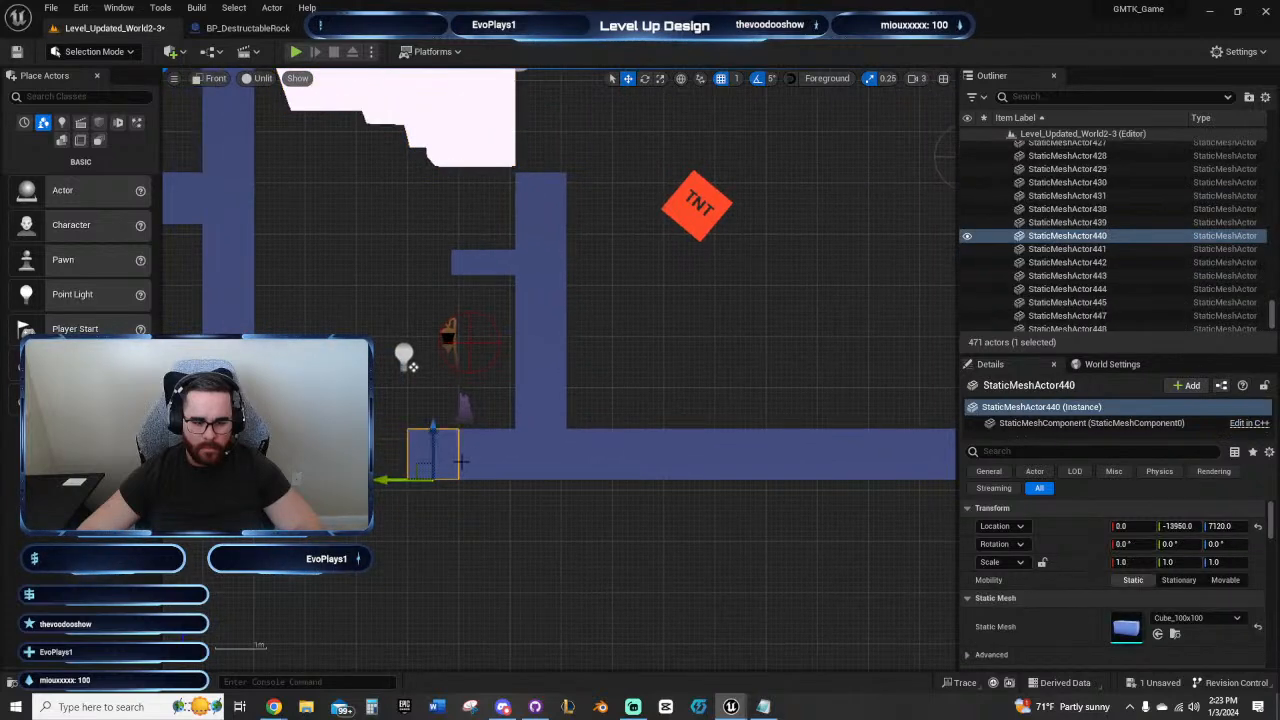
pyautogui.click(600, 468)
pyautogui.hotkey('ctrl', 'd')
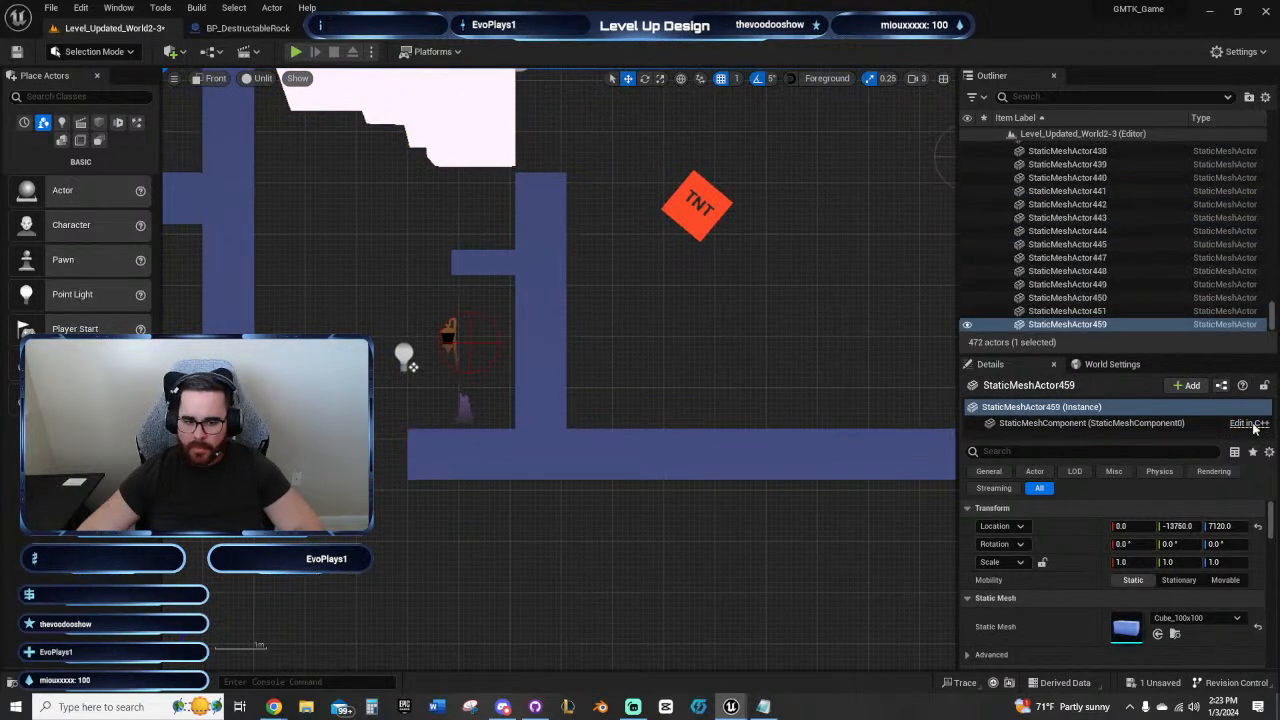
# Step: Delete the end floor cube on the TNT side of the gap
pyautogui.press('Delete')
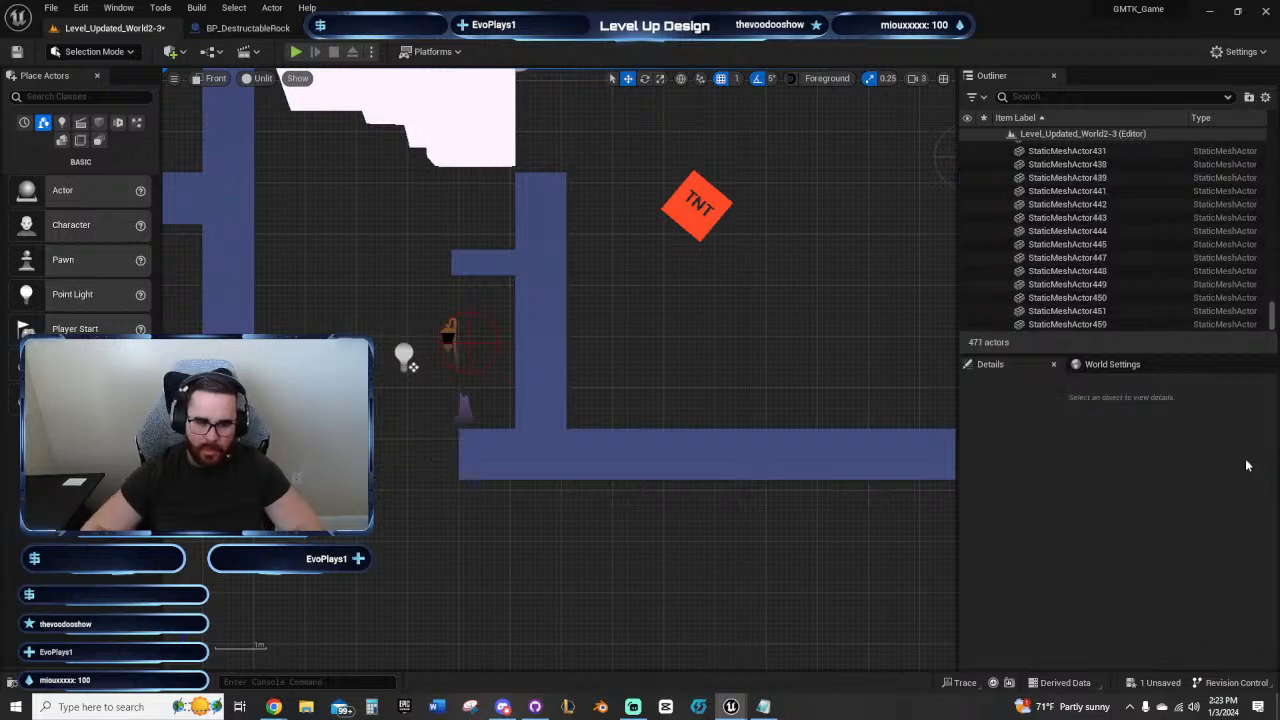
# Step: Raise the sideways rock higher above the inner wall to about Z 8032
pyautogui.moveTo(510, 442); pyautogui.dragTo(564, 534, button='right')
pyautogui.moveTo(537, 459); pyautogui.dragTo(551, 516, button='right')
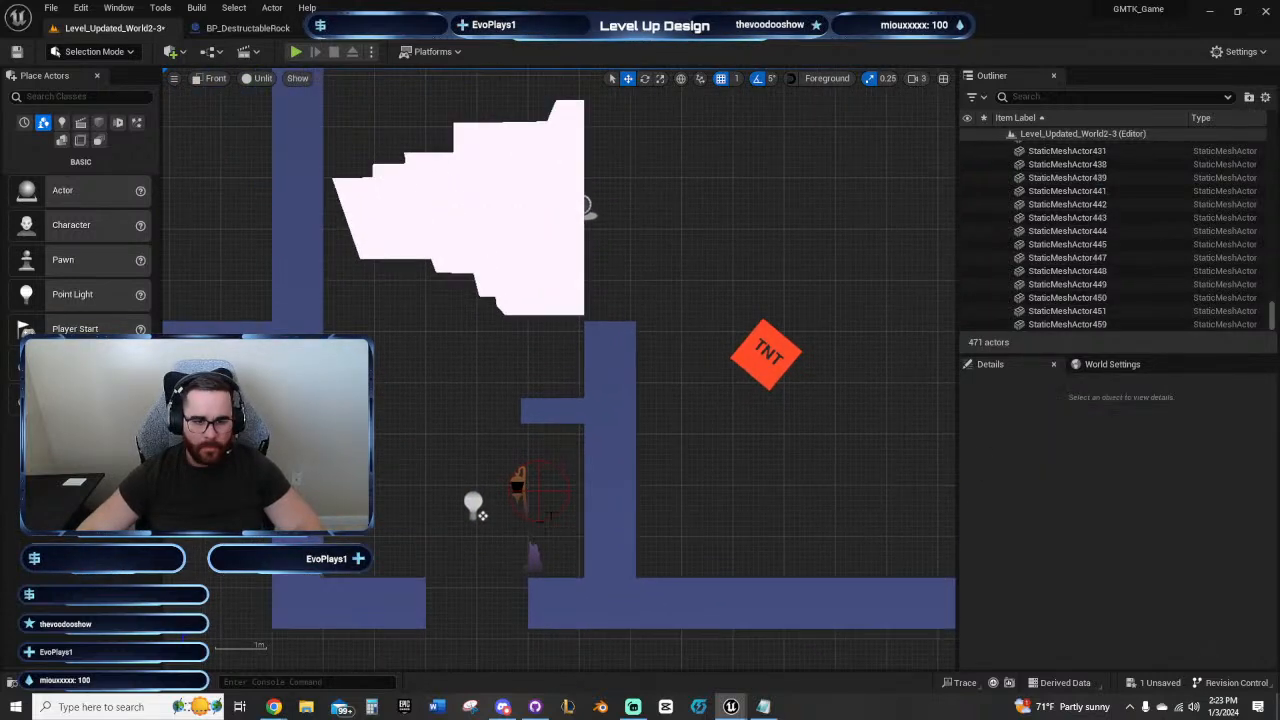
pyautogui.click(541, 265)
pyautogui.moveTo(587, 163); pyautogui.dragTo(587, 116)
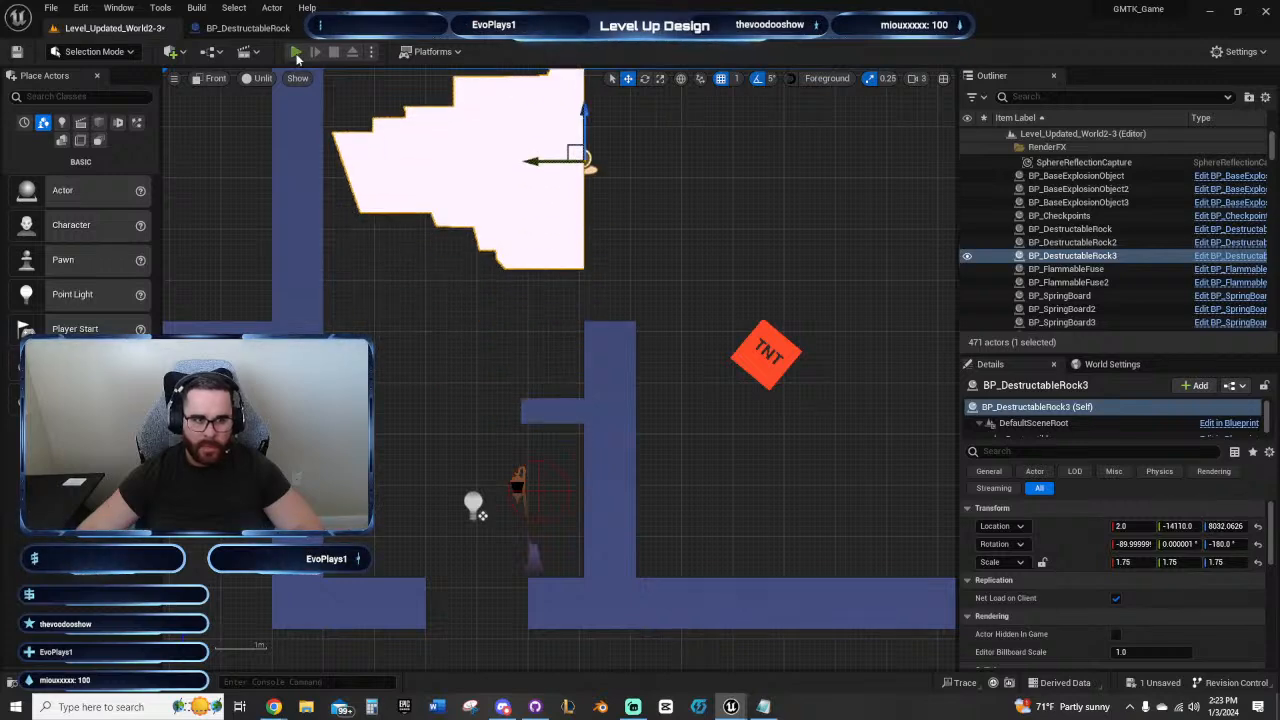
# Step: Playtest entering through the shifted floor gap and jumping onto the ledge beneath the rock, and stop the session
pyautogui.click(296, 53)
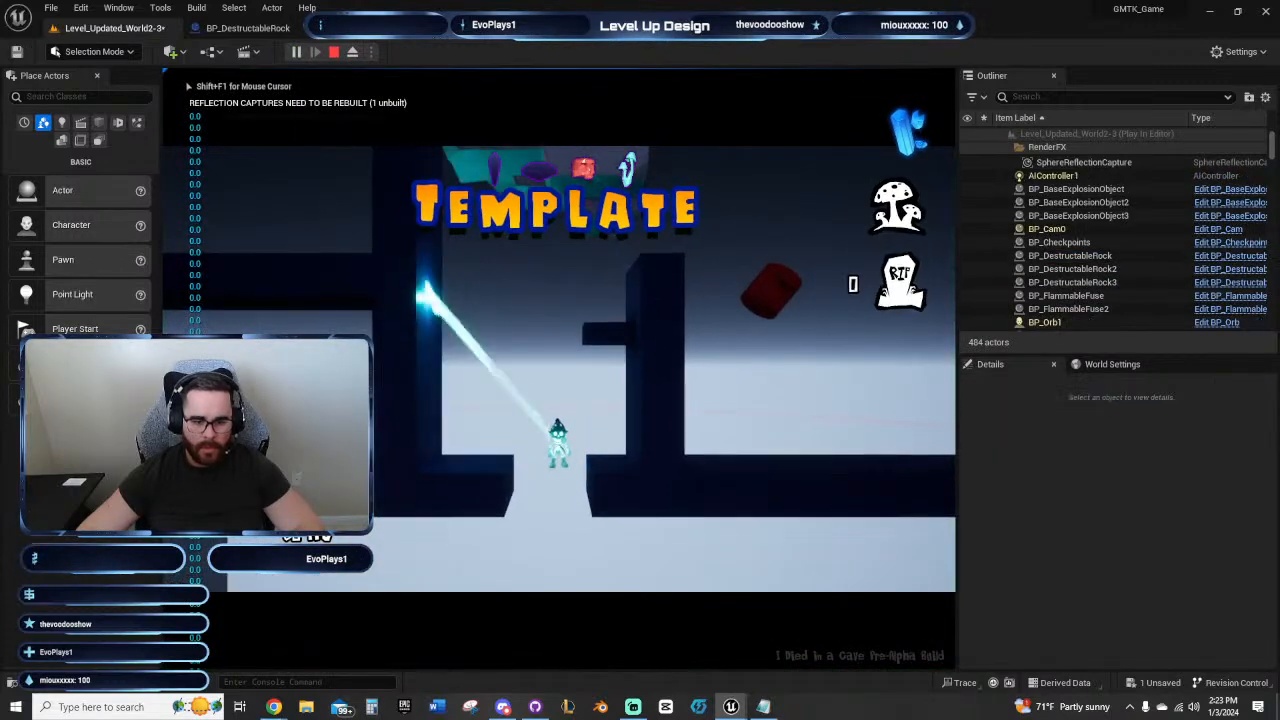
pyautogui.press('d')
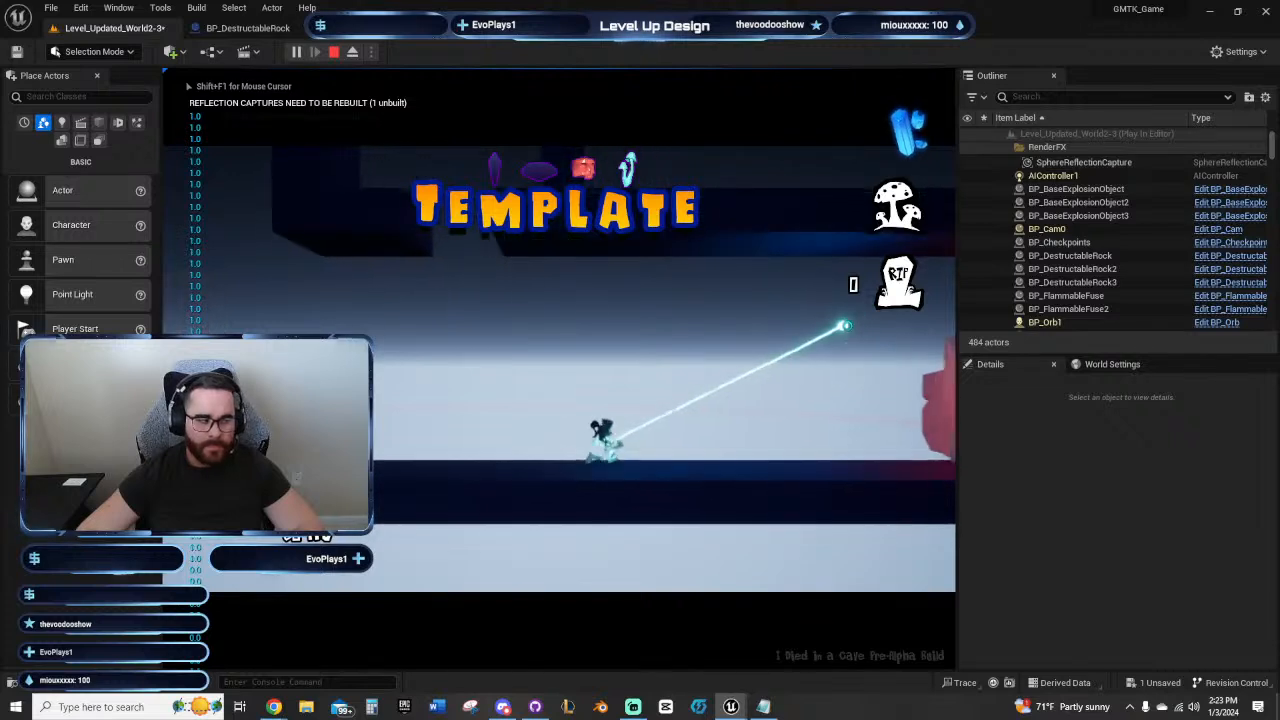
pyautogui.press('a')
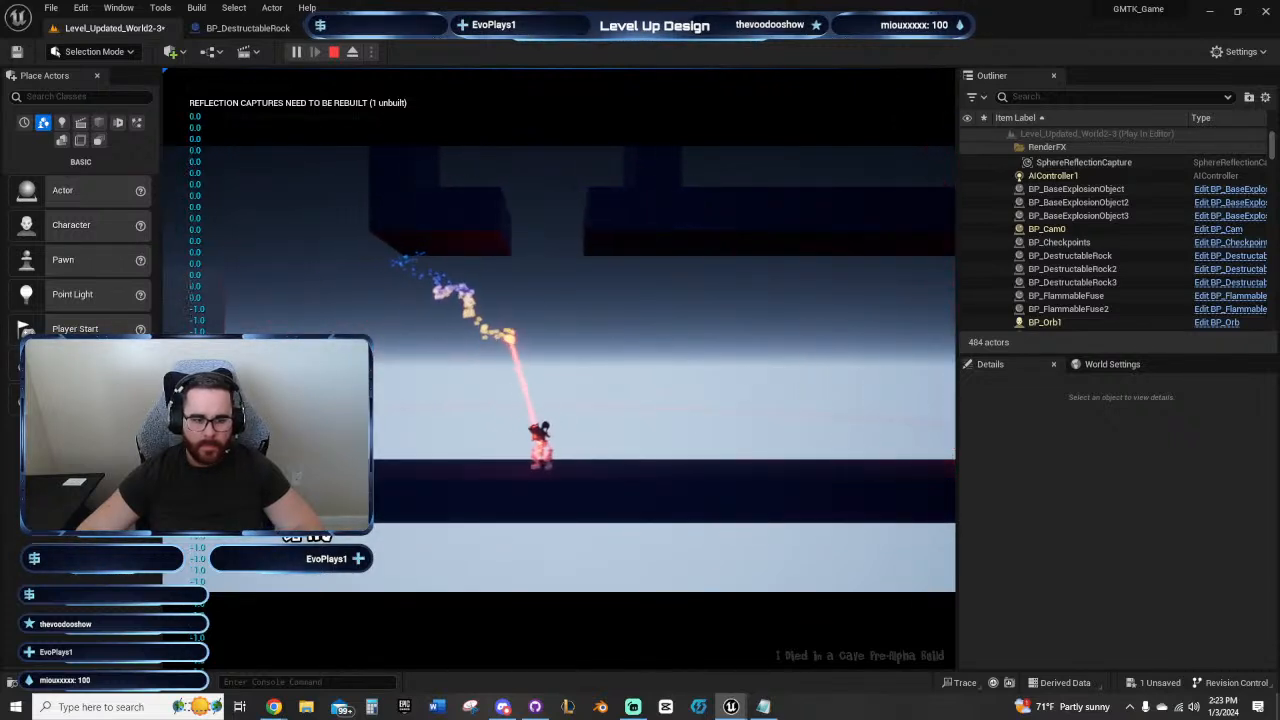
pyautogui.click(571, 430)
pyautogui.press('d')
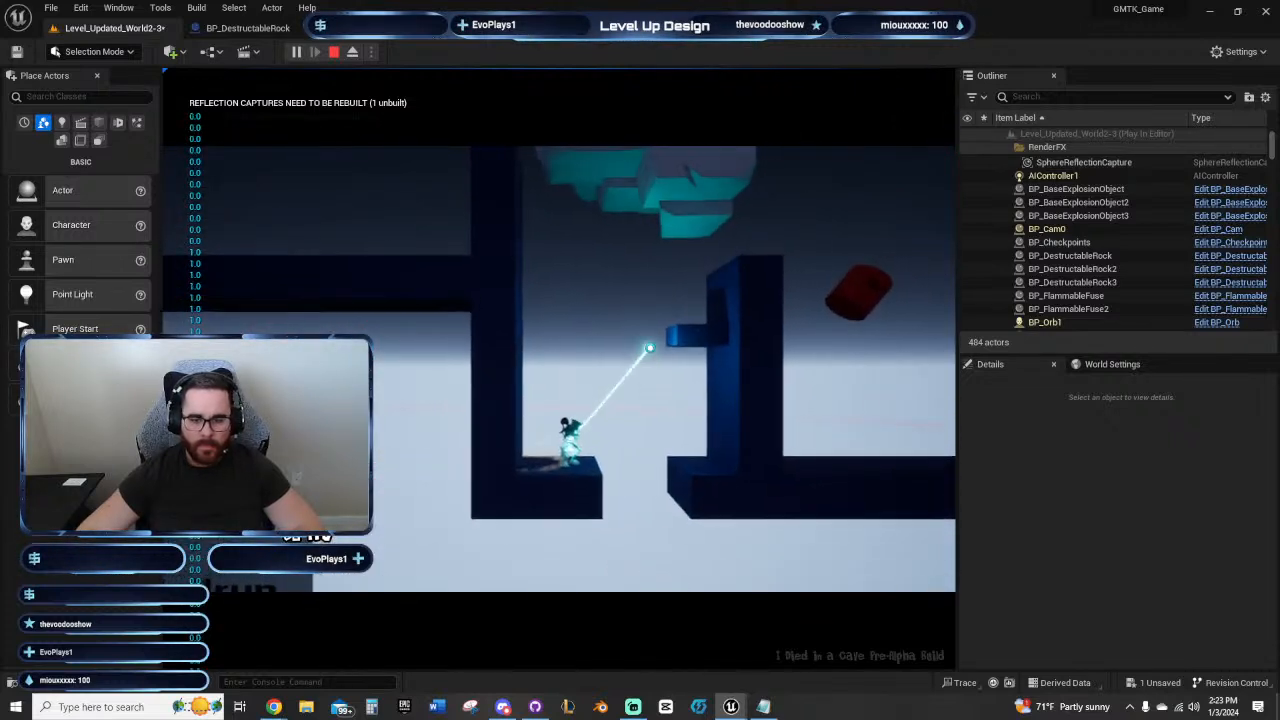
pyautogui.press('space')
pyautogui.press('d')
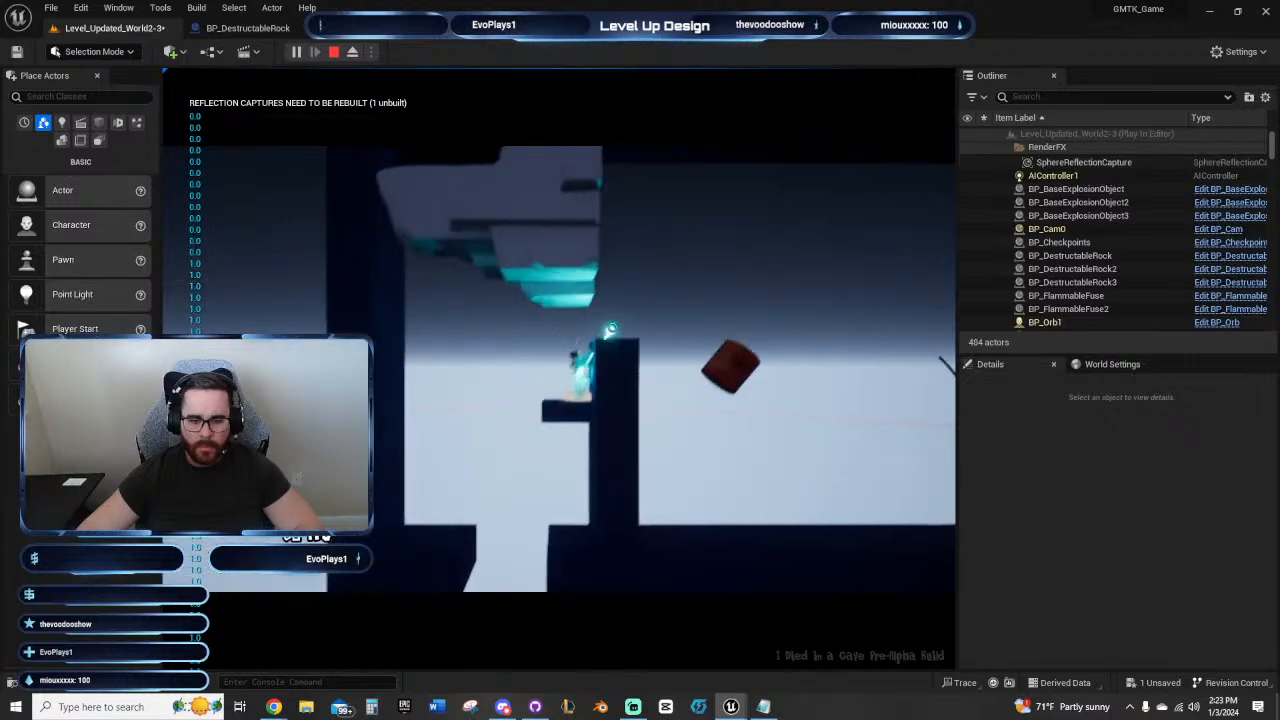
pyautogui.press('Escape')
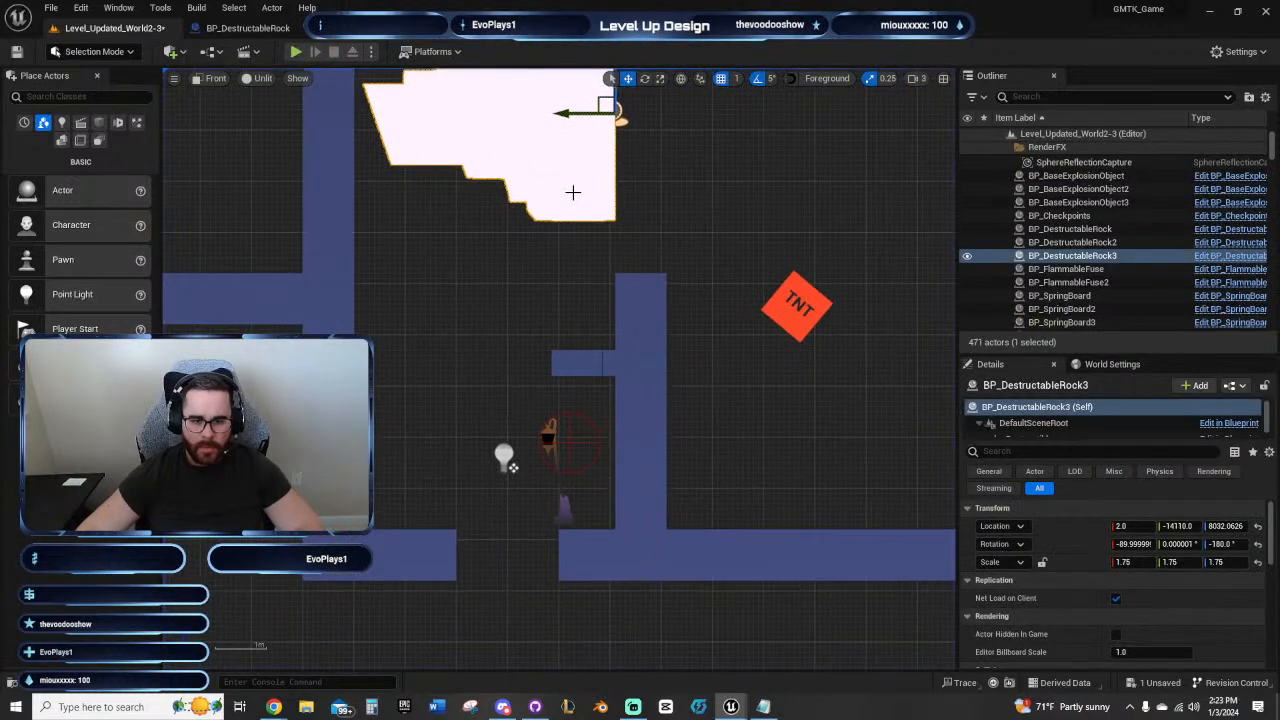
# Step: Lower the sideways rock against the inner wall so that it covers the cube ledge
pyautogui.moveTo(600, 155); pyautogui.dragTo(591, 179, button='right')
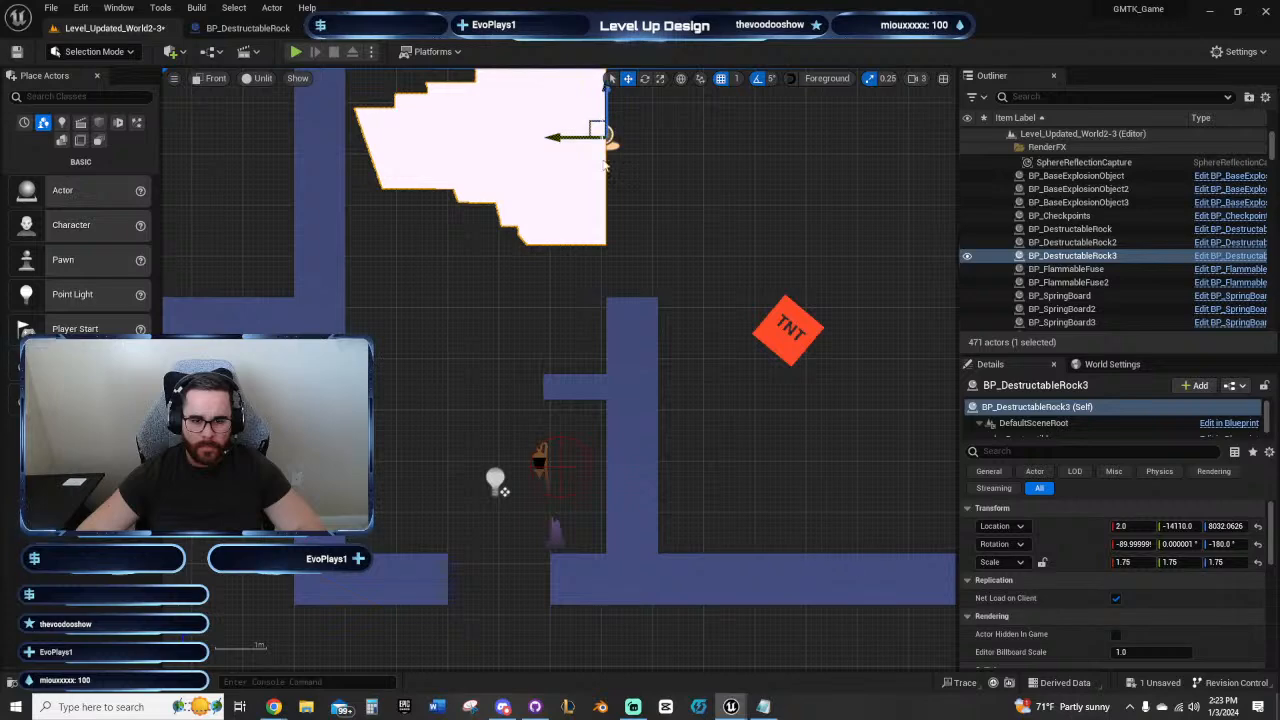
pyautogui.moveTo(607, 113); pyautogui.dragTo(607, 272)
# Step: Move the checkpoint down to the lower floor beneath the gap, at about Y -13827, Z 6664.5
pyautogui.click(515, 471)
pyautogui.moveTo(468, 547); pyautogui.dragTo(418, 545)
pyautogui.moveTo(573, 572); pyautogui.dragTo(577, 392, button='right')
pyautogui.scroll(-4, 574, 388)
pyautogui.moveTo(500, 332); pyautogui.dragTo(500, 542)
pyautogui.moveTo(508, 378); pyautogui.dragTo(482, 438, button='right')
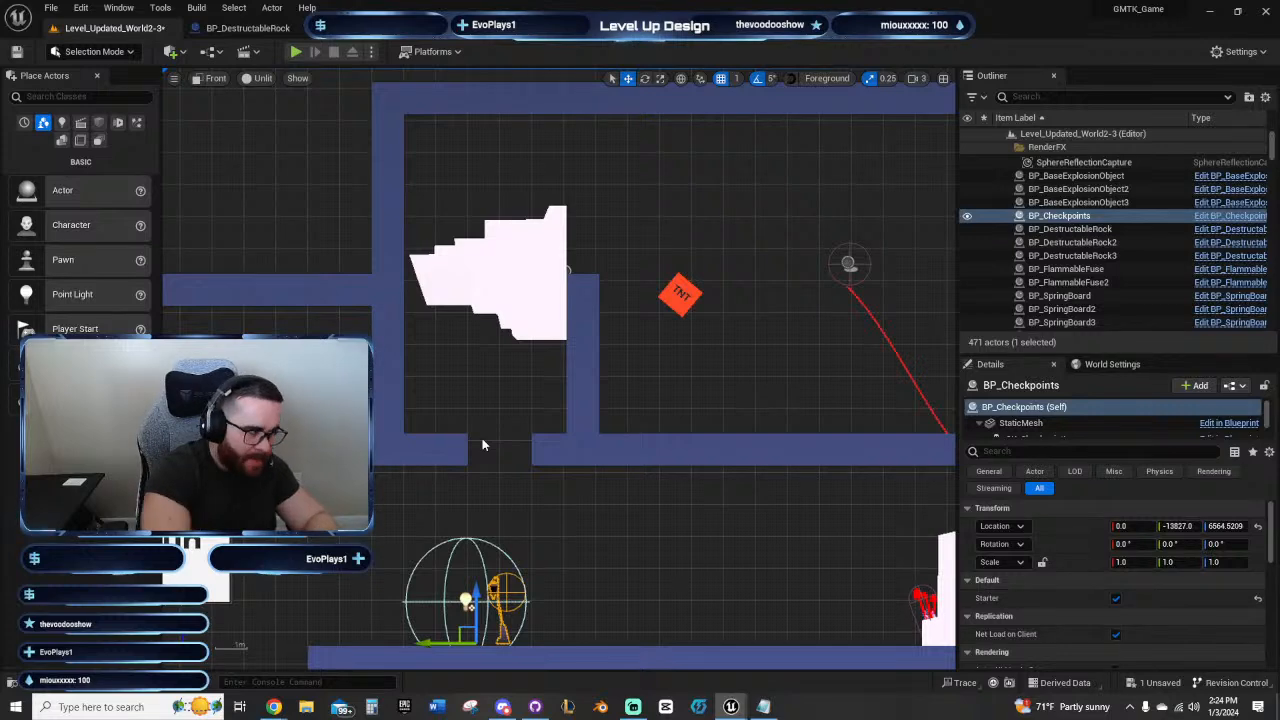
# Step: Raise the sideways rock clear of the cube ledge to about Z 7871
pyautogui.scroll(3, 514, 363)
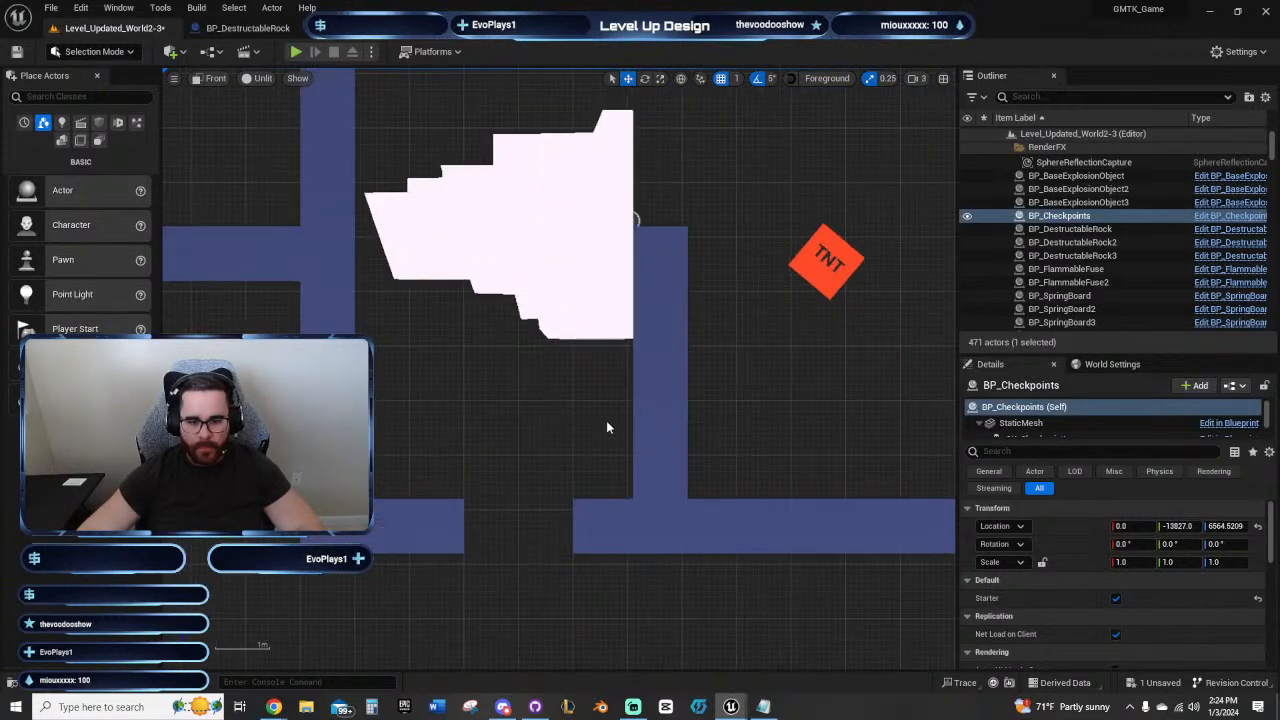
pyautogui.click(568, 291)
pyautogui.moveTo(605, 177); pyautogui.dragTo(507, 101)
pyautogui.scroll(15, 598, 286)
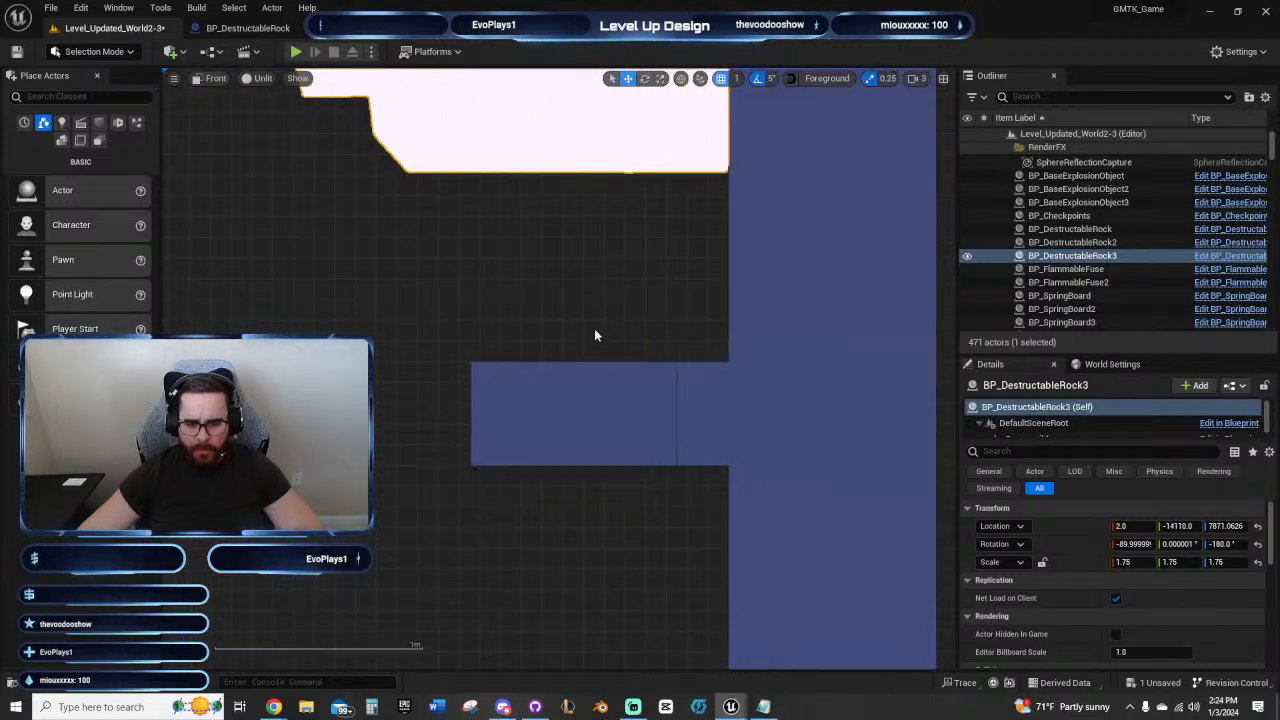
pyautogui.click(400, 388)
pyautogui.keyDown('ctrl'); pyautogui.click(547, 386); pyautogui.keyUp('ctrl')
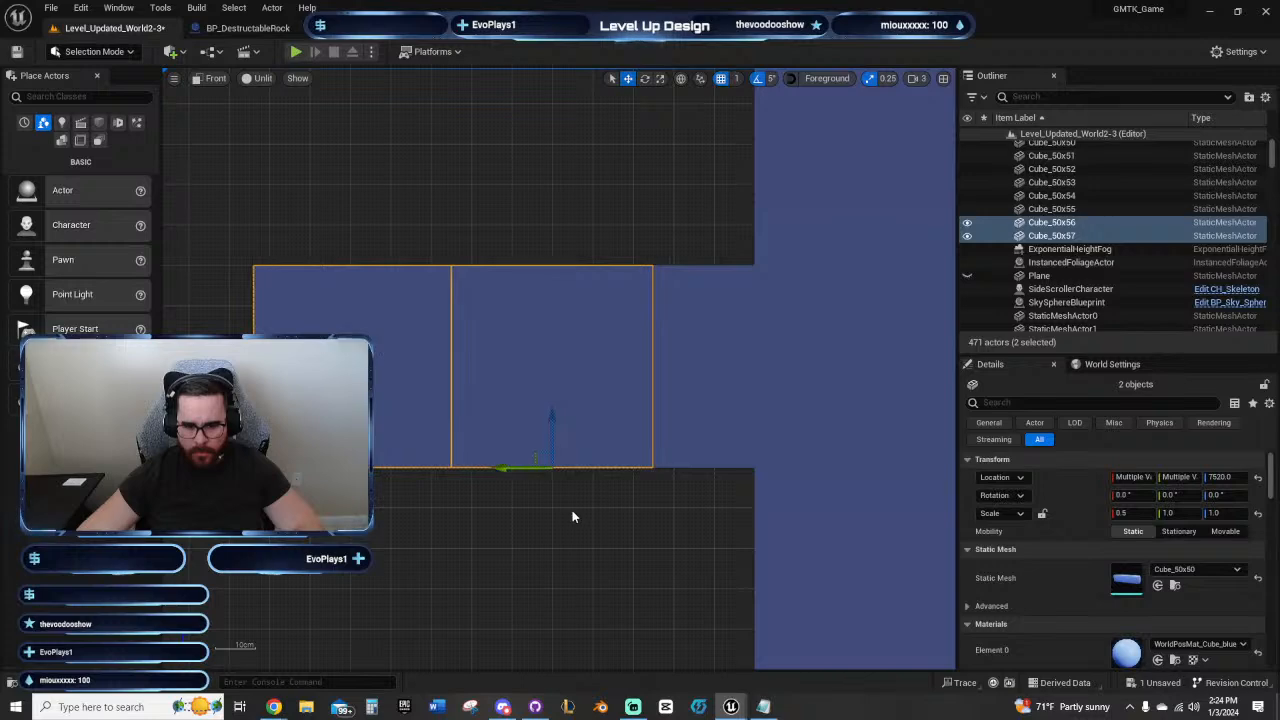
pyautogui.click(521, 516)
pyautogui.hotkey('ctrl', 'z')
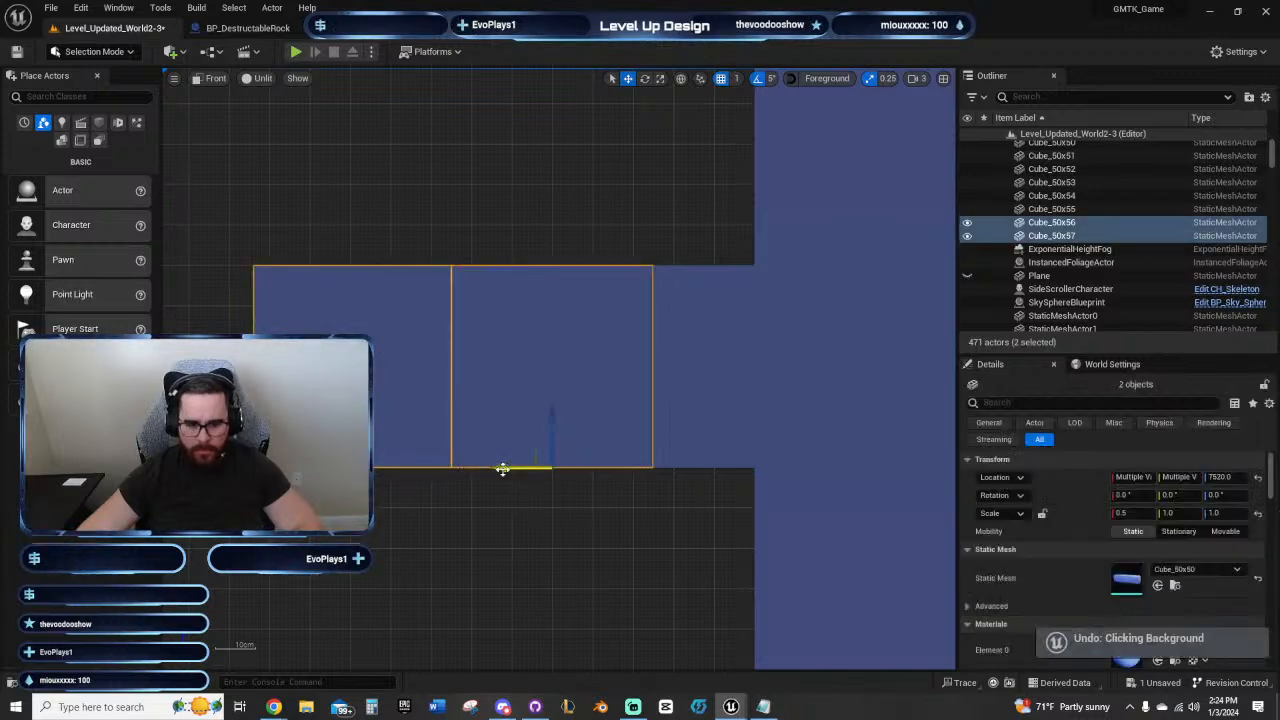
pyautogui.click(638, 486)
pyautogui.scroll(-3, 640, 487)
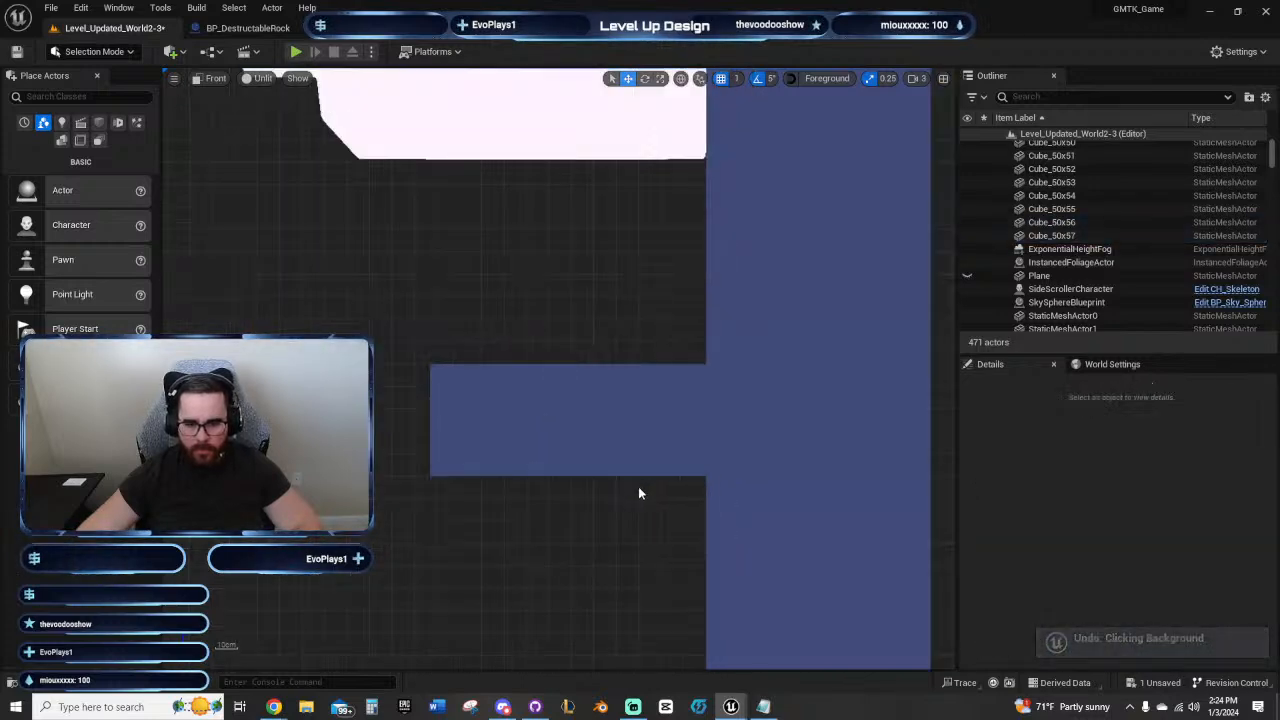
# Step: Lower the sideways rock back over the cube ledge to about Z 7712
pyautogui.scroll(4, 642, 487)
pyautogui.scroll(-3, 645, 487)
pyautogui.scroll(-6, 648, 460)
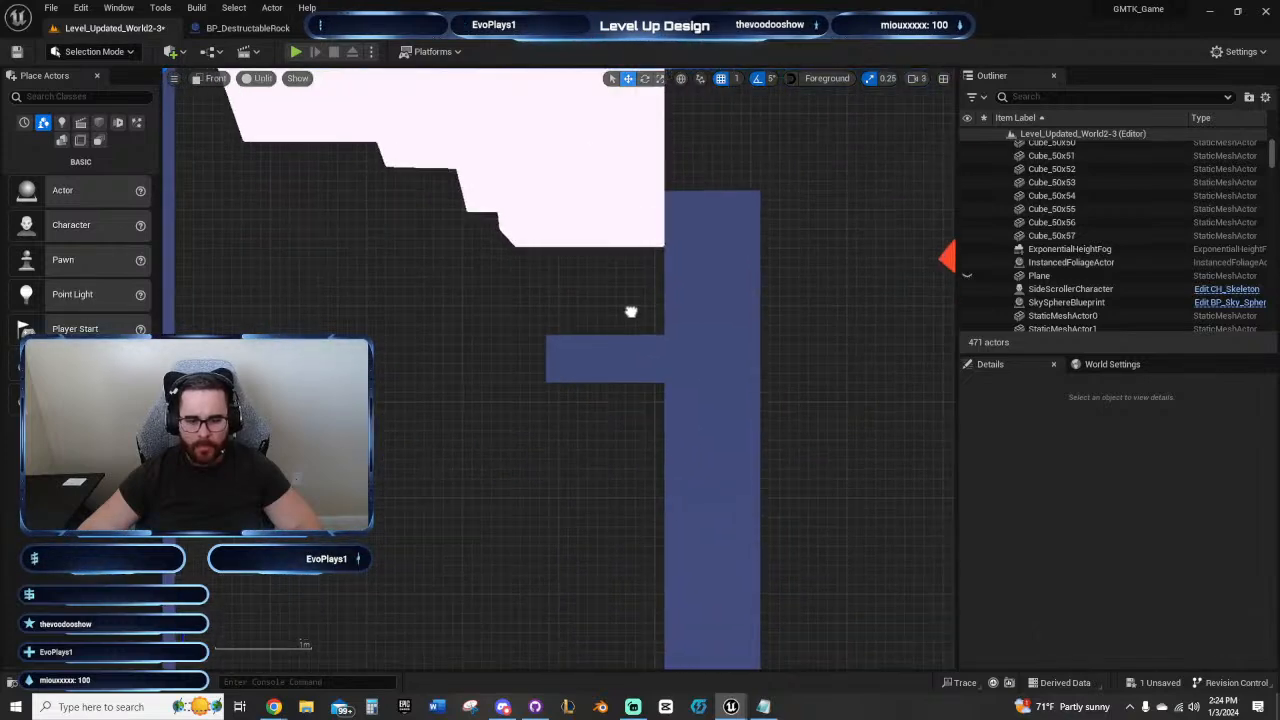
pyautogui.click(627, 190)
pyautogui.moveTo(640, 127); pyautogui.dragTo(652, 208)
# Step: Extend the inner wall upward by two duplicated cubes, with the topmost at Z 7820
pyautogui.moveTo(652, 208); pyautogui.dragTo(484, 280, button='right')
pyautogui.click(497, 333)
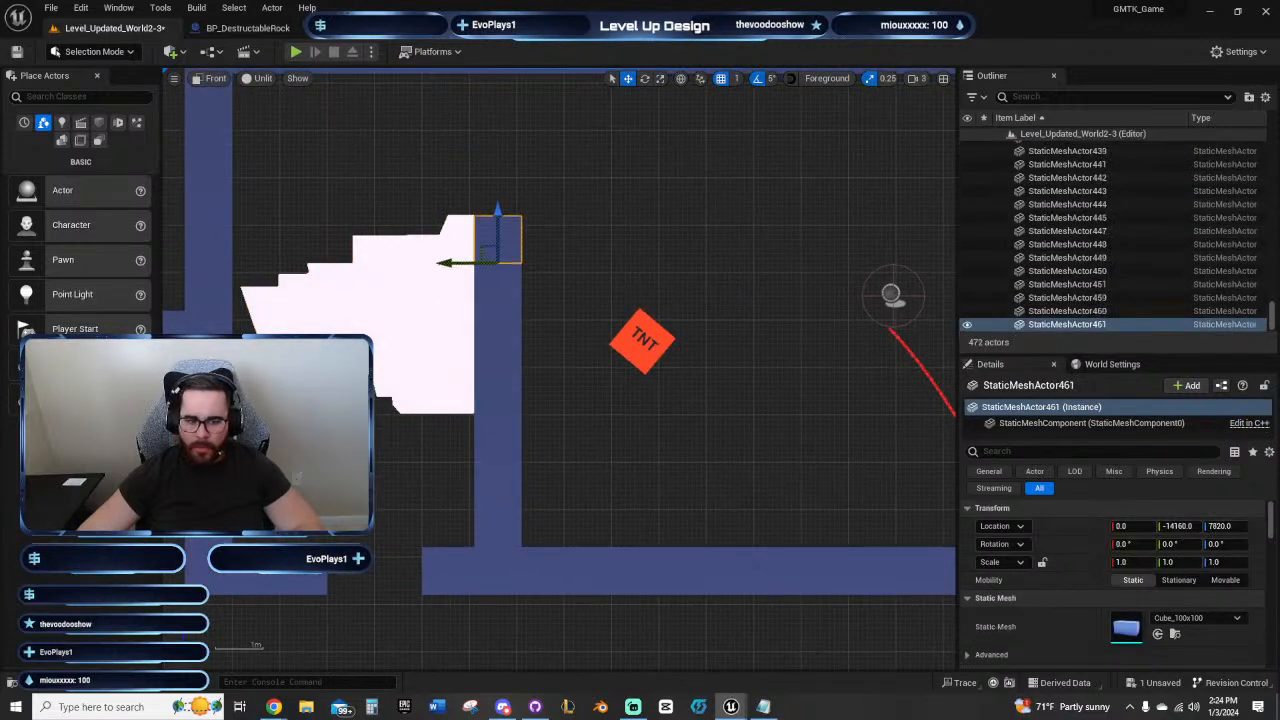
pyautogui.click(634, 238)
pyautogui.moveTo(634, 240); pyautogui.dragTo(763, 218, button='right')
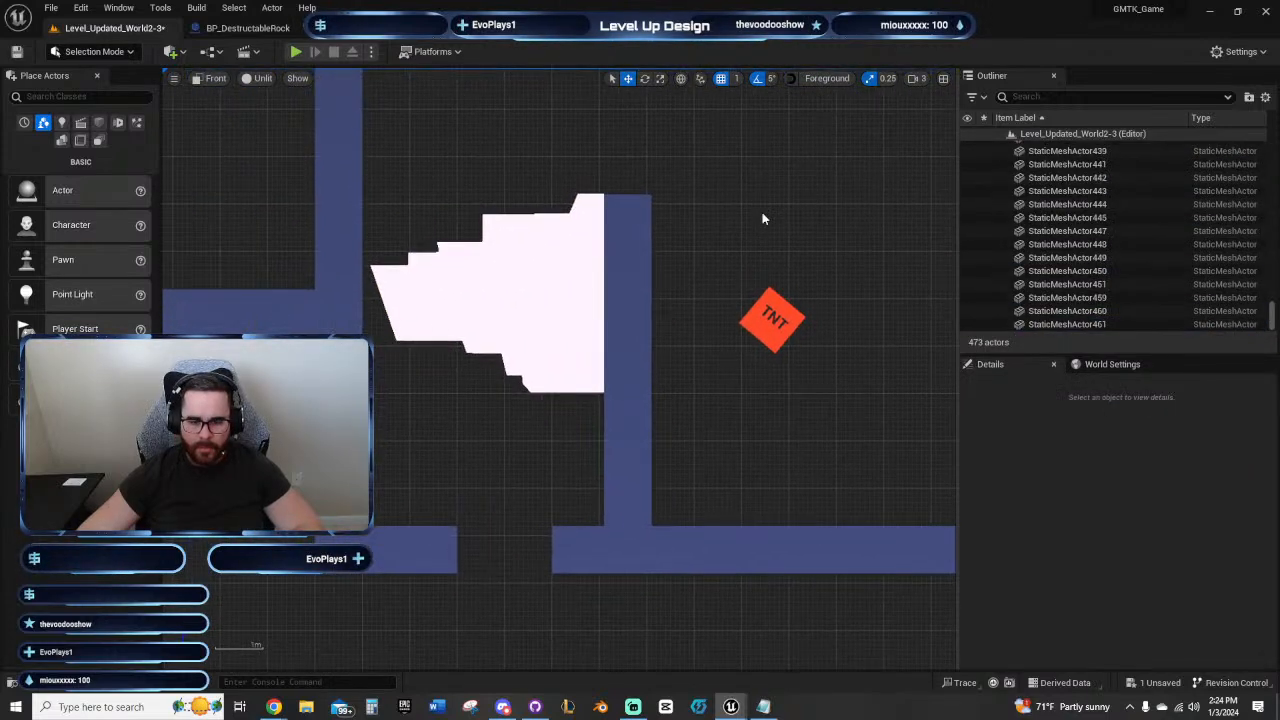
# Step: Raise the sideways rock to the room's ceiling above the taller inner wall, at about Z 8088
pyautogui.click(591, 354)
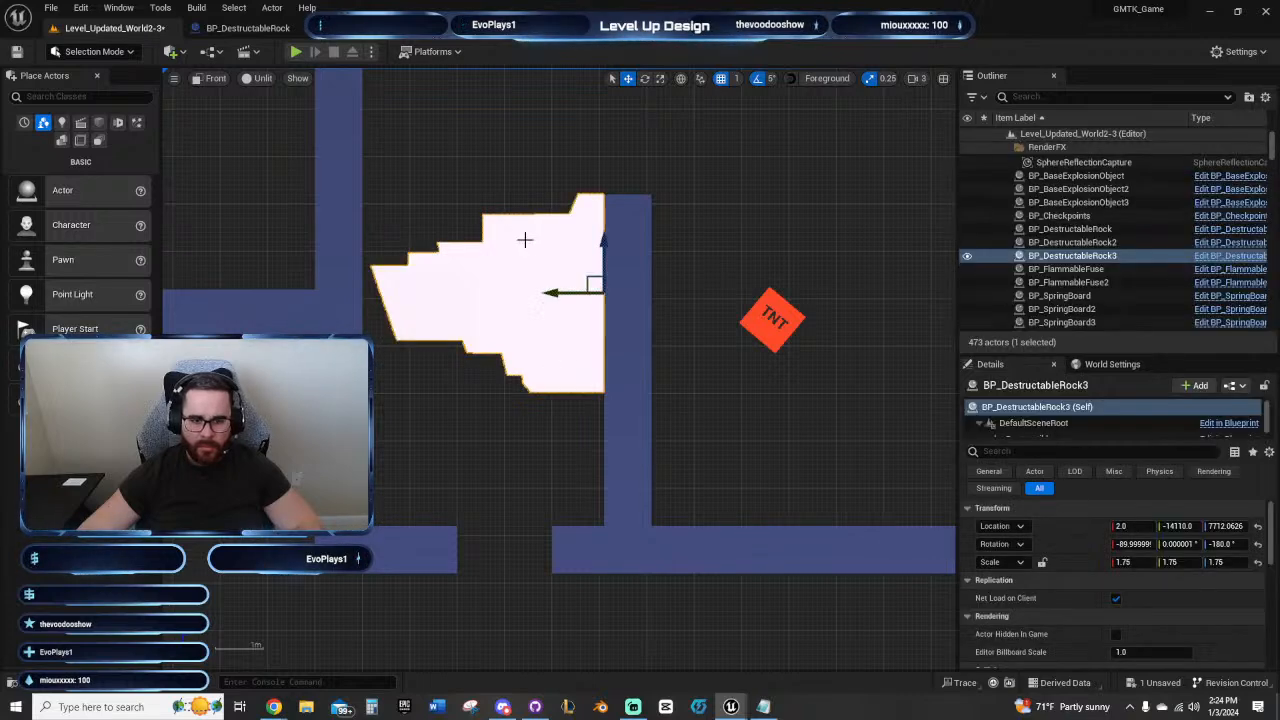
pyautogui.moveTo(575, 250); pyautogui.dragTo(575, 72)
pyautogui.click(617, 328)
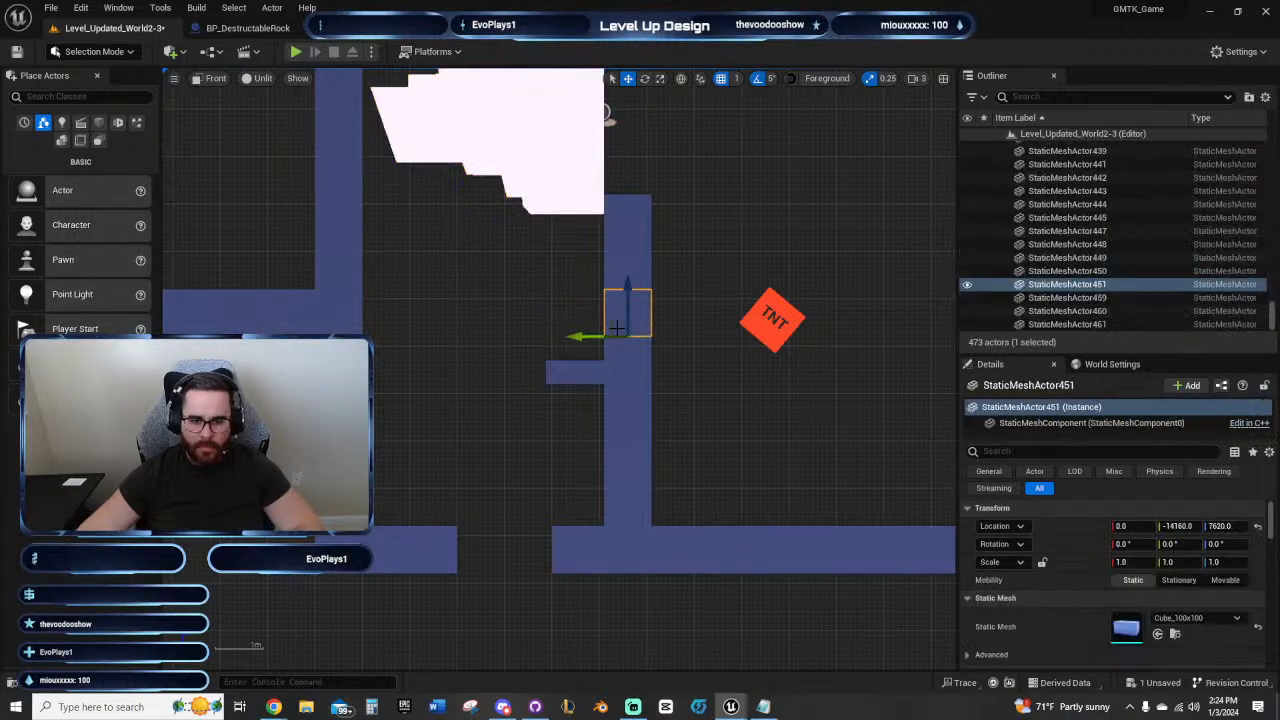
pyautogui.click(632, 352)
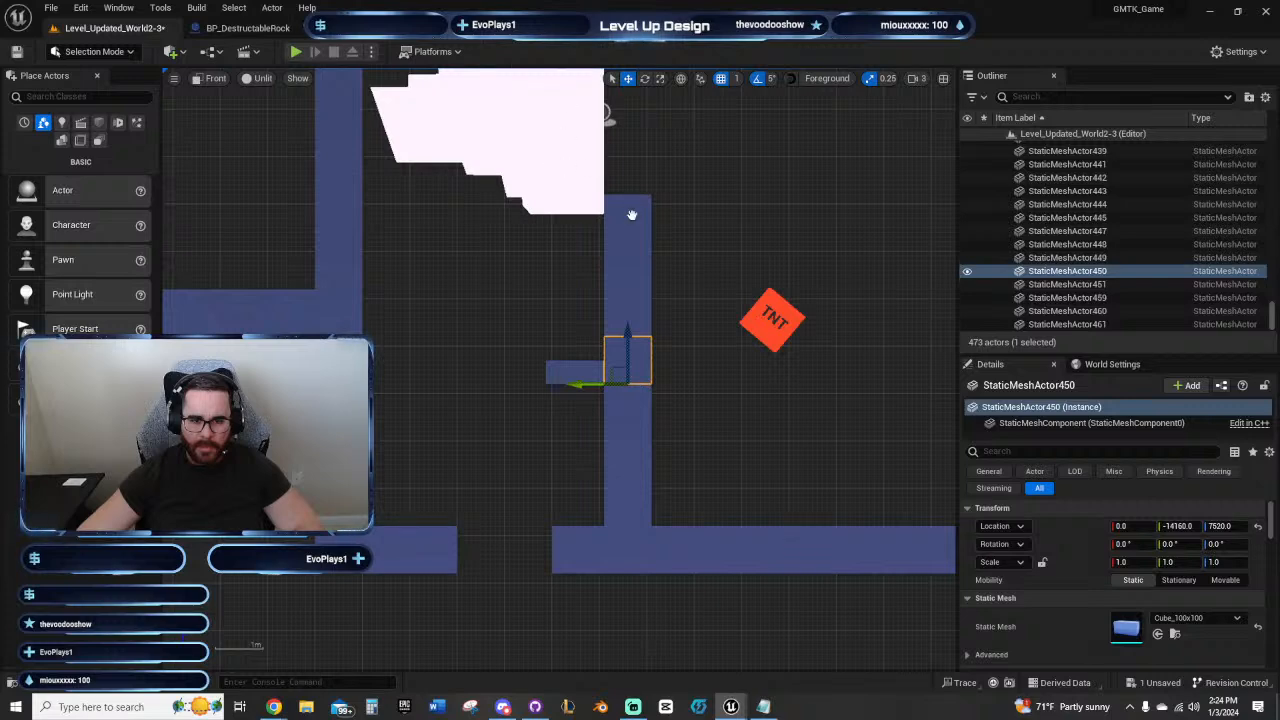
pyautogui.moveTo(634, 211); pyautogui.dragTo(518, 259, button='right')
pyautogui.click(510, 245)
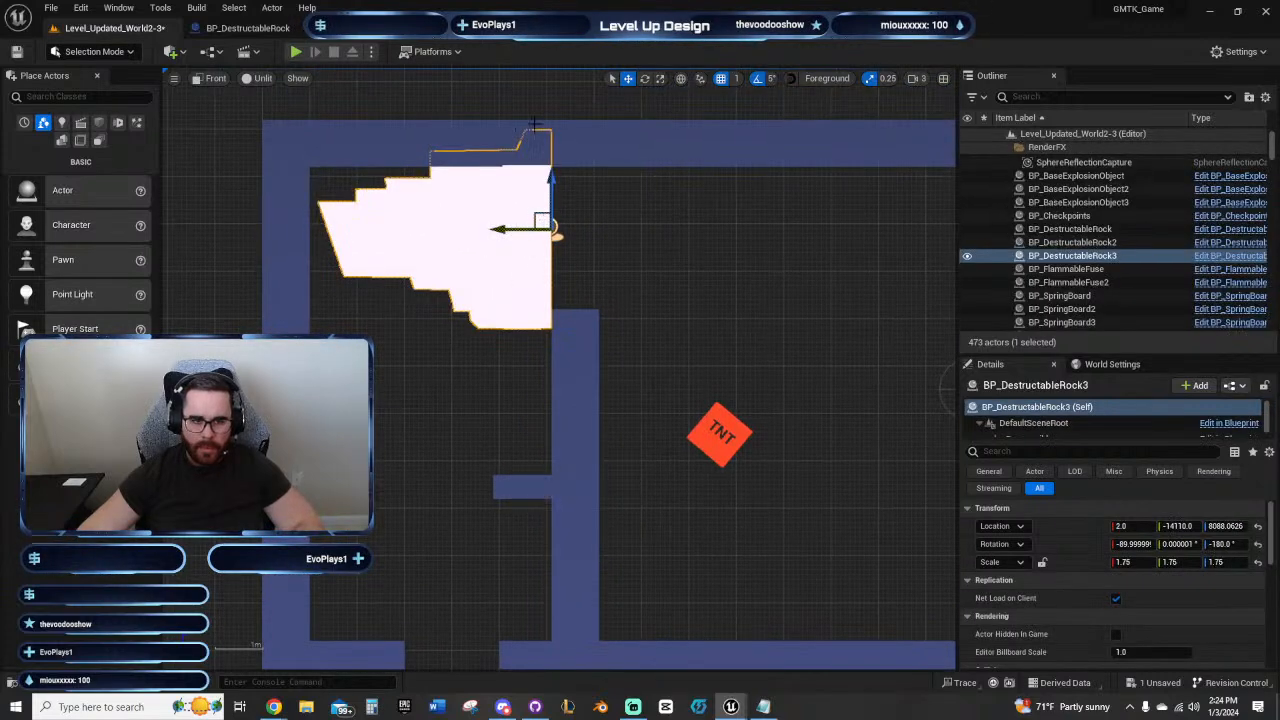
# Step: Playtest jumping through the gap, onto the ledge and over the taller inner wall, and stop the session
pyautogui.hotkey('alt', 'p')
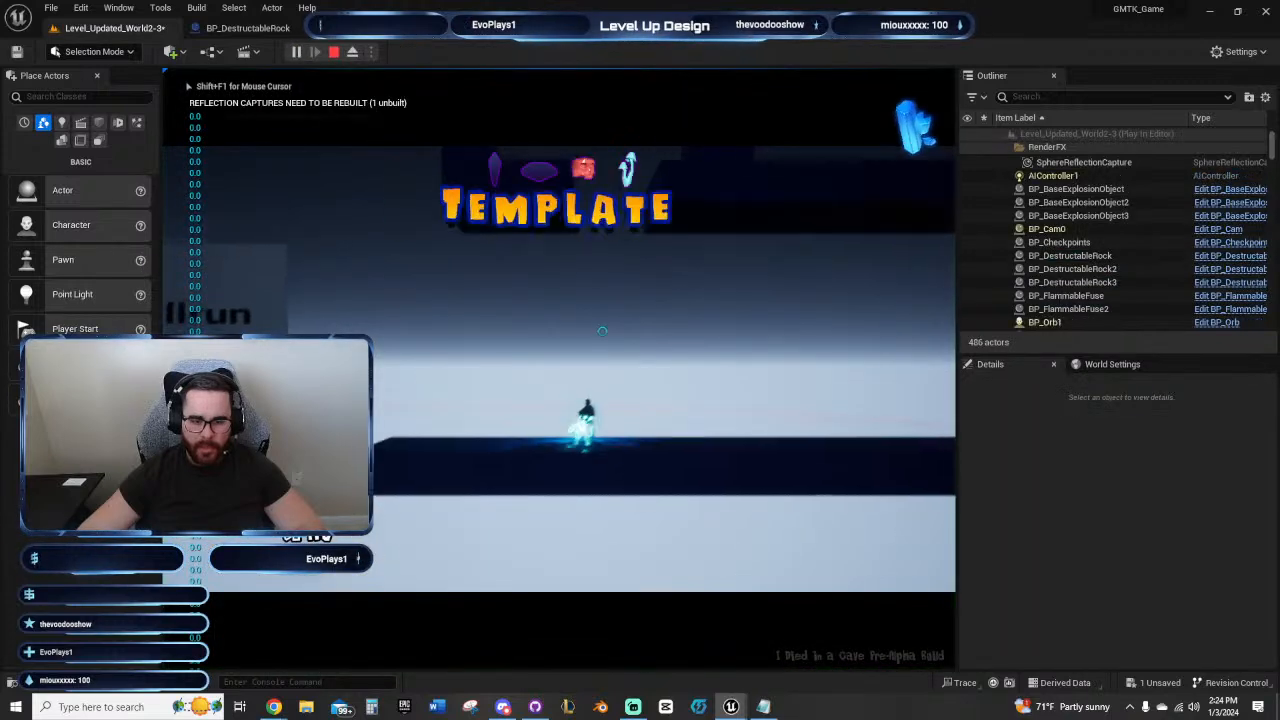
pyautogui.press('d')
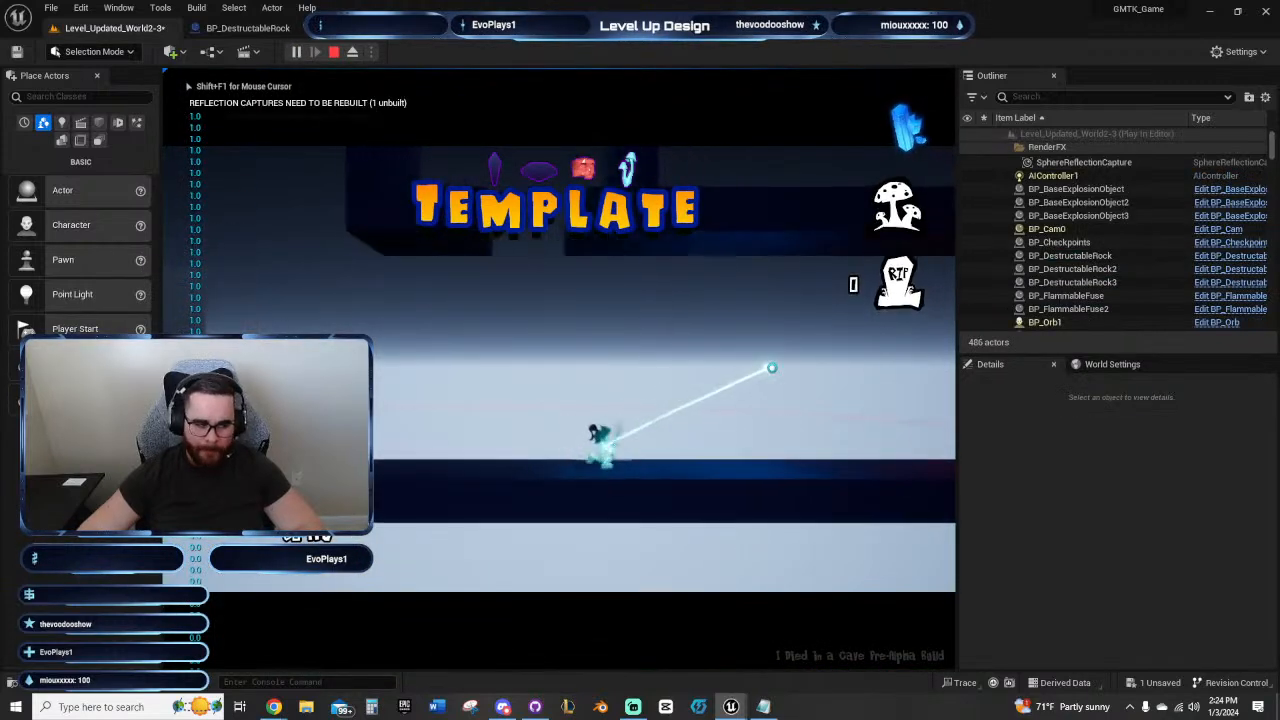
pyautogui.press('a')
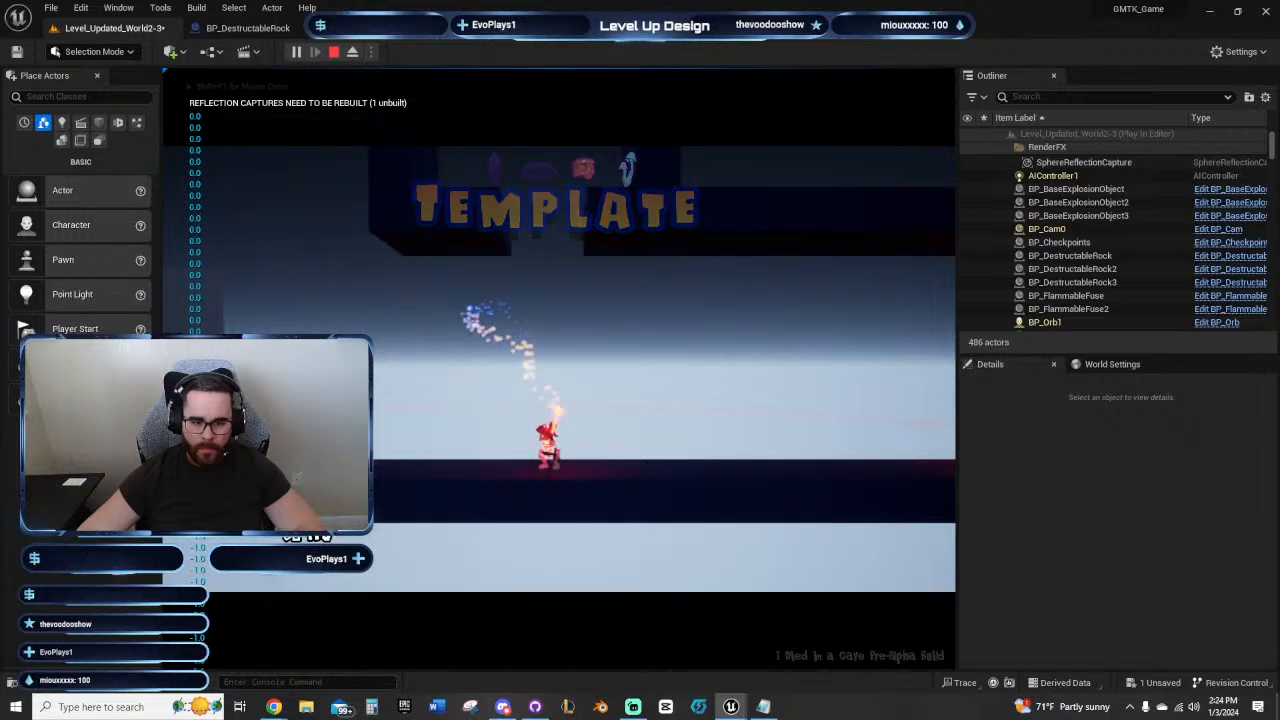
pyautogui.click(574, 477)
pyautogui.press('a')
pyautogui.press('d')
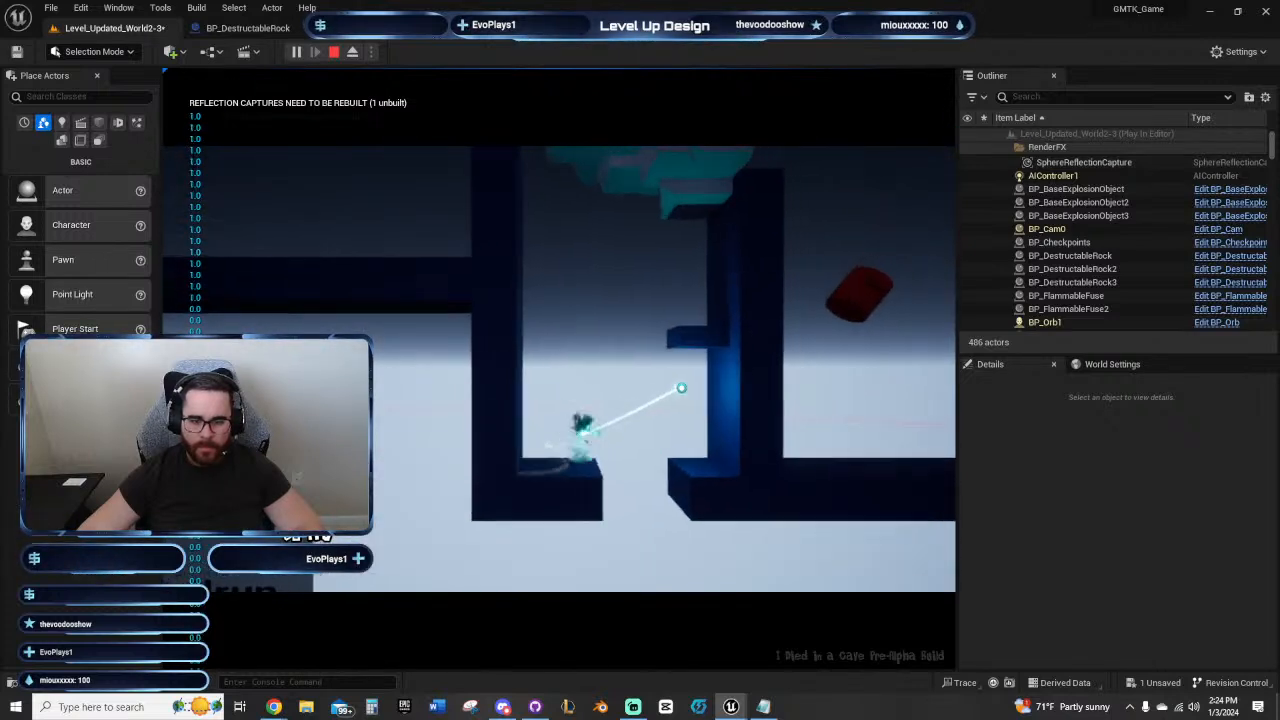
pyautogui.press('space')
pyautogui.press('a')
pyautogui.press('space')
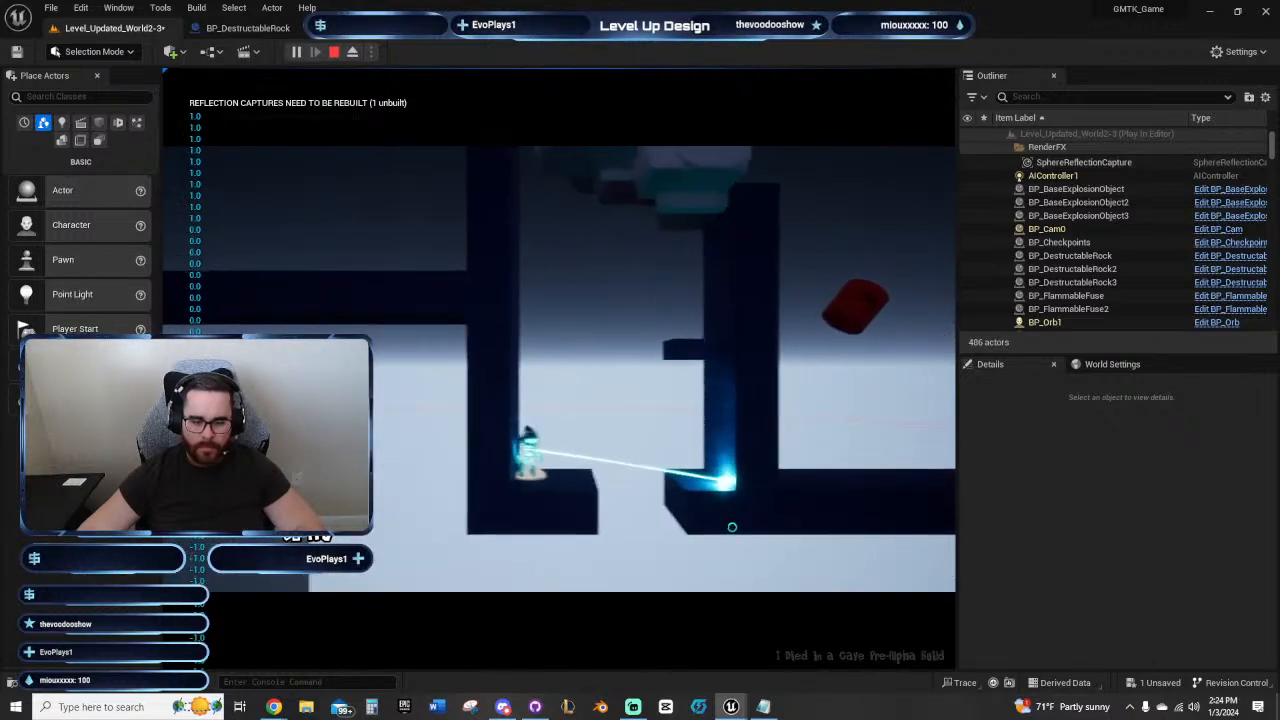
pyautogui.press('d')
pyautogui.press('space')
pyautogui.press('d')
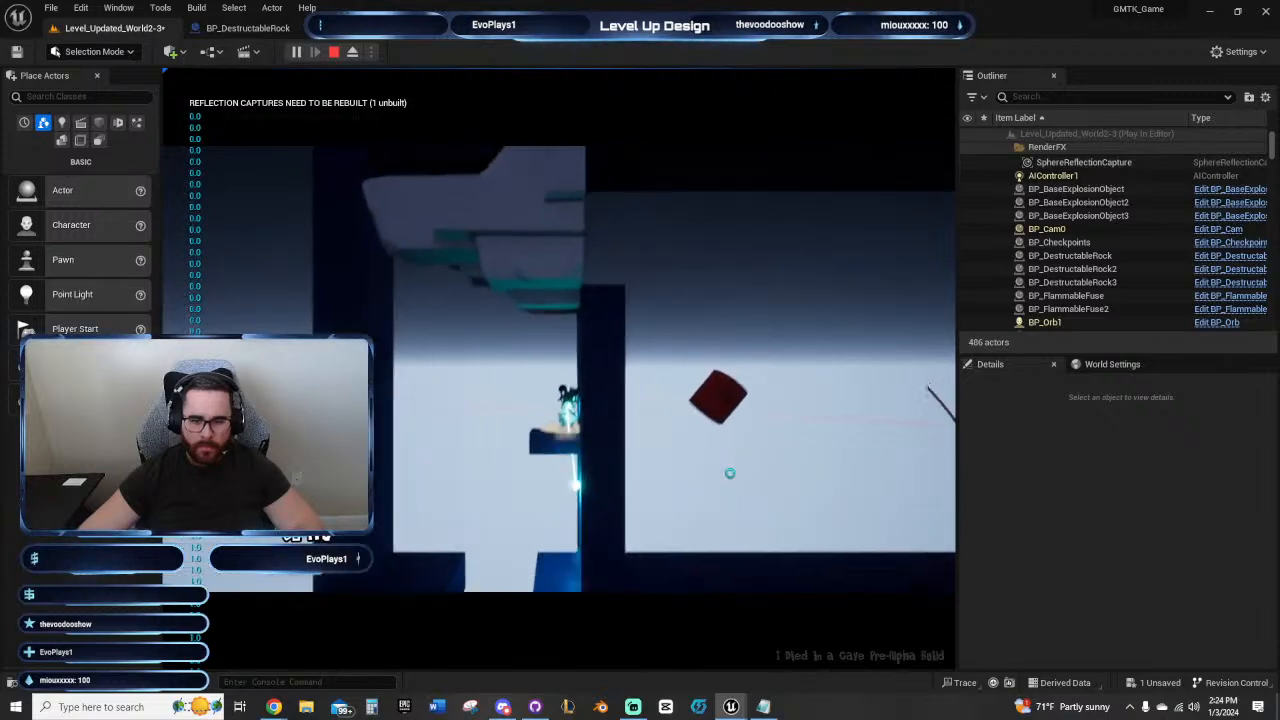
pyautogui.click(727, 472)
pyautogui.click(724, 468)
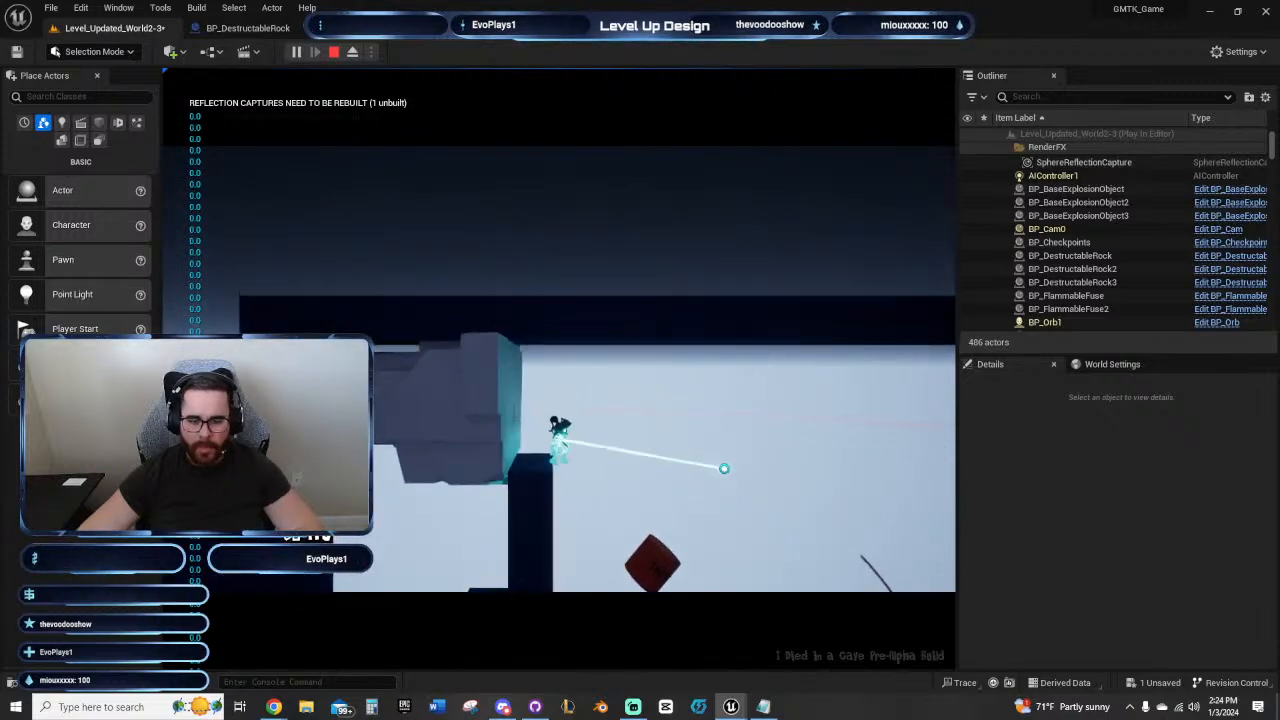
pyautogui.press('Escape')
# Step: Lower the sideways rock beside the taller inner wall to about Z 7717
pyautogui.moveTo(736, 470); pyautogui.dragTo(500, 413, button='right')
pyautogui.moveTo(383, 283); pyautogui.dragTo(649, 343, button='right')
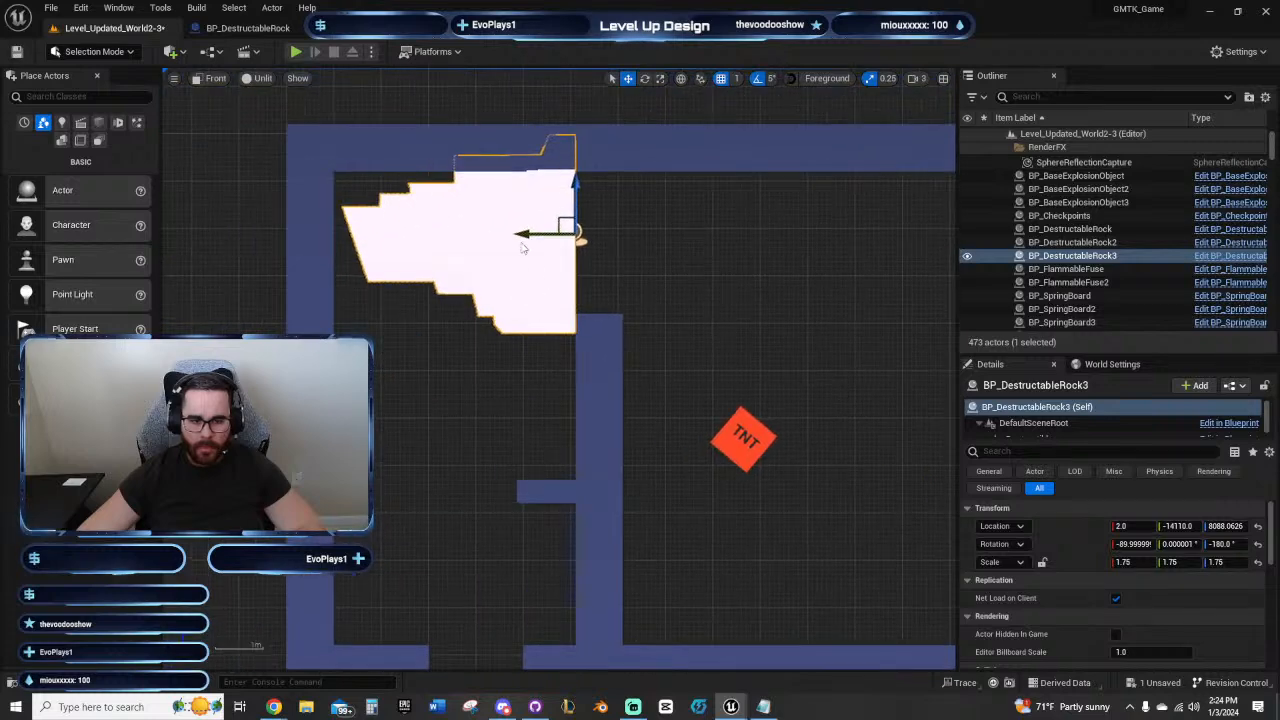
pyautogui.moveTo(574, 190); pyautogui.dragTo(584, 367)
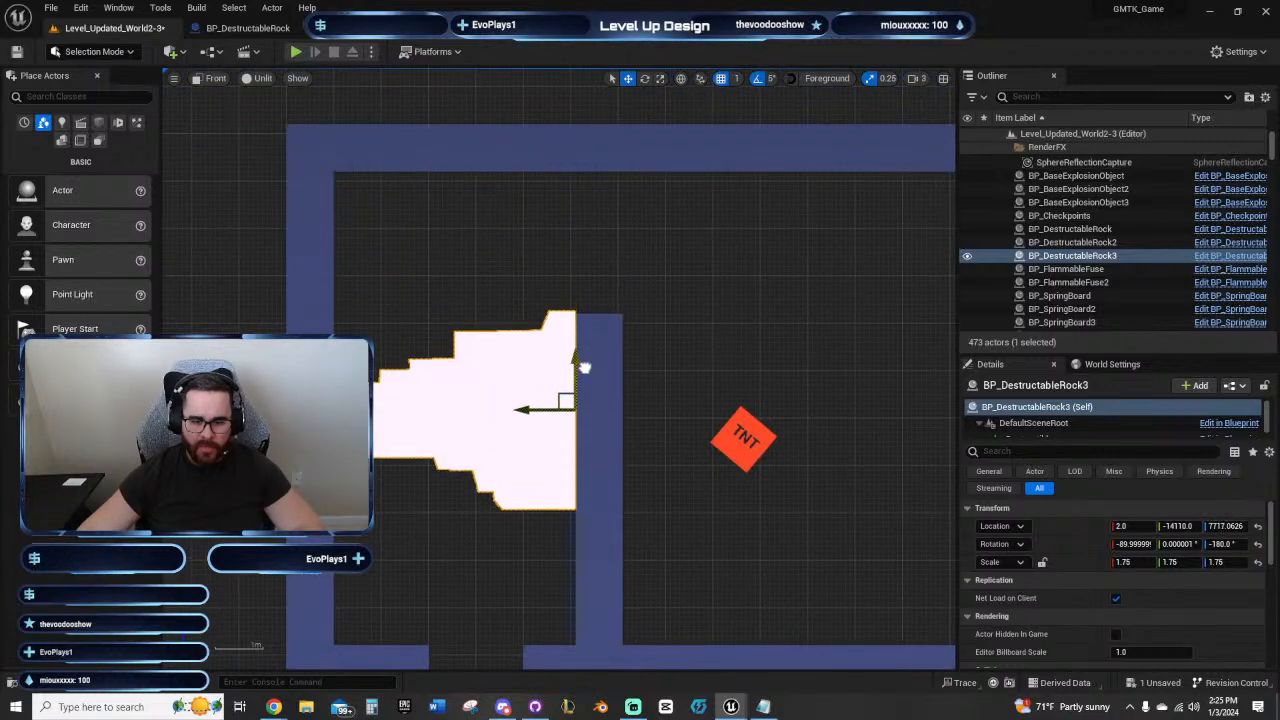
# Step: Move the TNT onto the sideways rock at about Y -14015, Z 7687 and rotate it to about 155° on X
pyautogui.moveTo(757, 353); pyautogui.dragTo(646, 325, button='right')
pyautogui.click(645, 401)
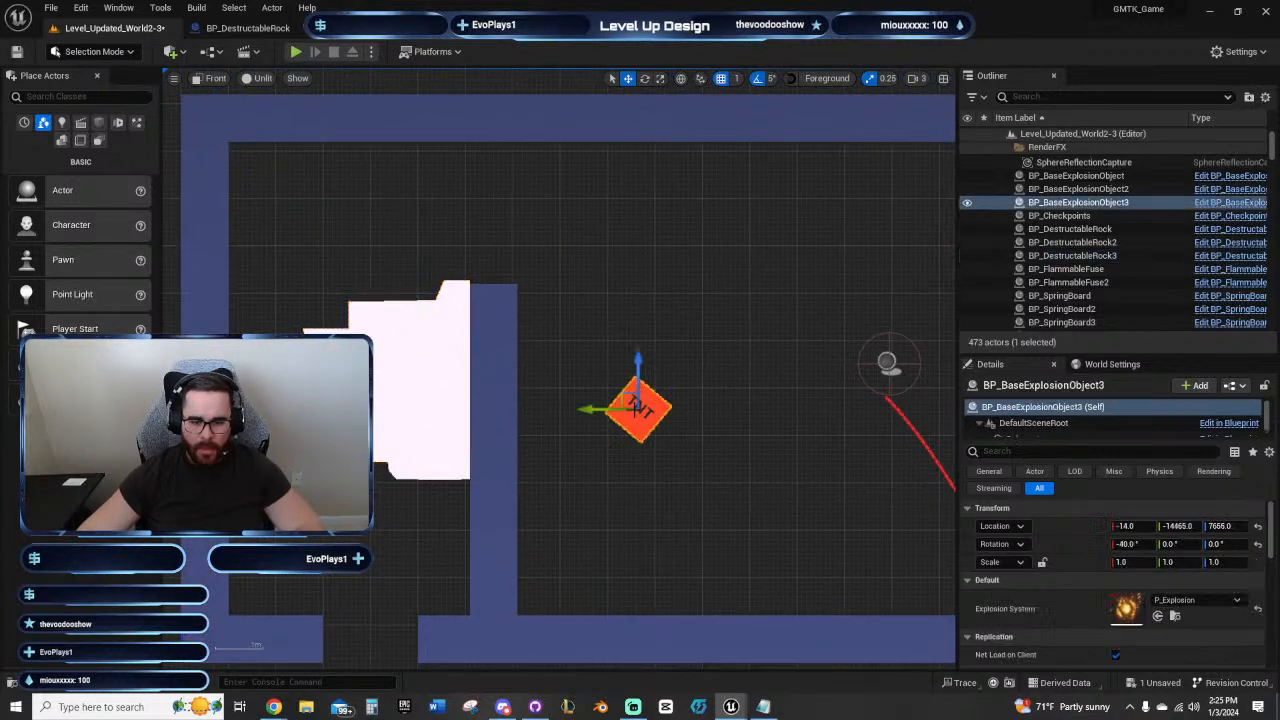
pyautogui.moveTo(661, 381); pyautogui.dragTo(742, 458, button='right')
pyautogui.moveTo(684, 487); pyautogui.dragTo(489, 545)
pyautogui.press('e')
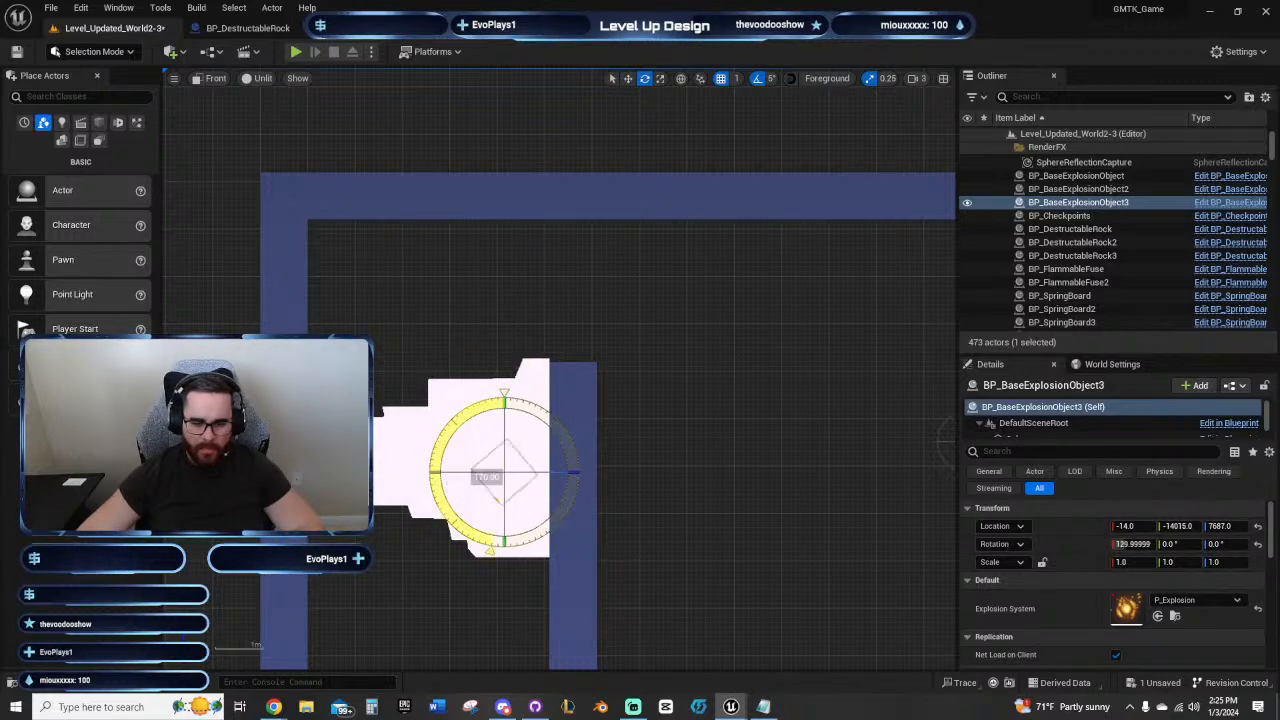
pyautogui.press('w')
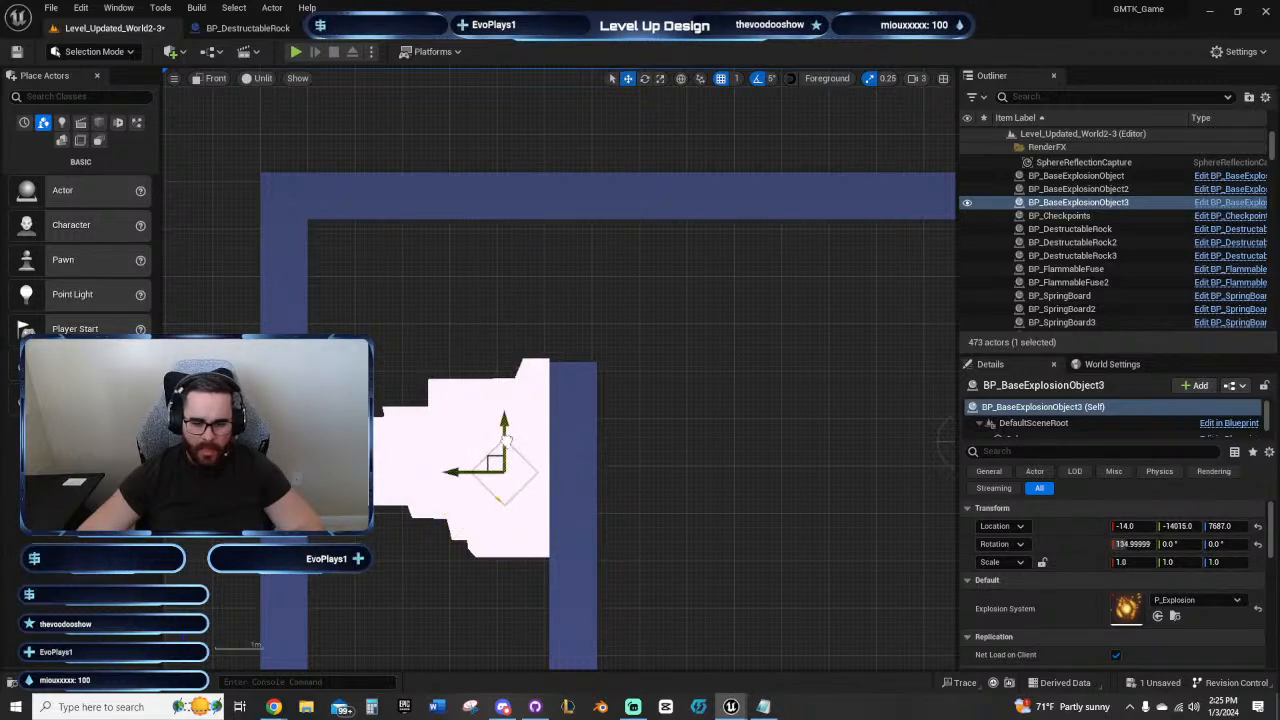
# Step: Move the TNT to the sideways rock's underside at about Y -13874, Z 7542 and rotate it to about 135° on X
pyautogui.moveTo(506, 440); pyautogui.dragTo(431, 497)
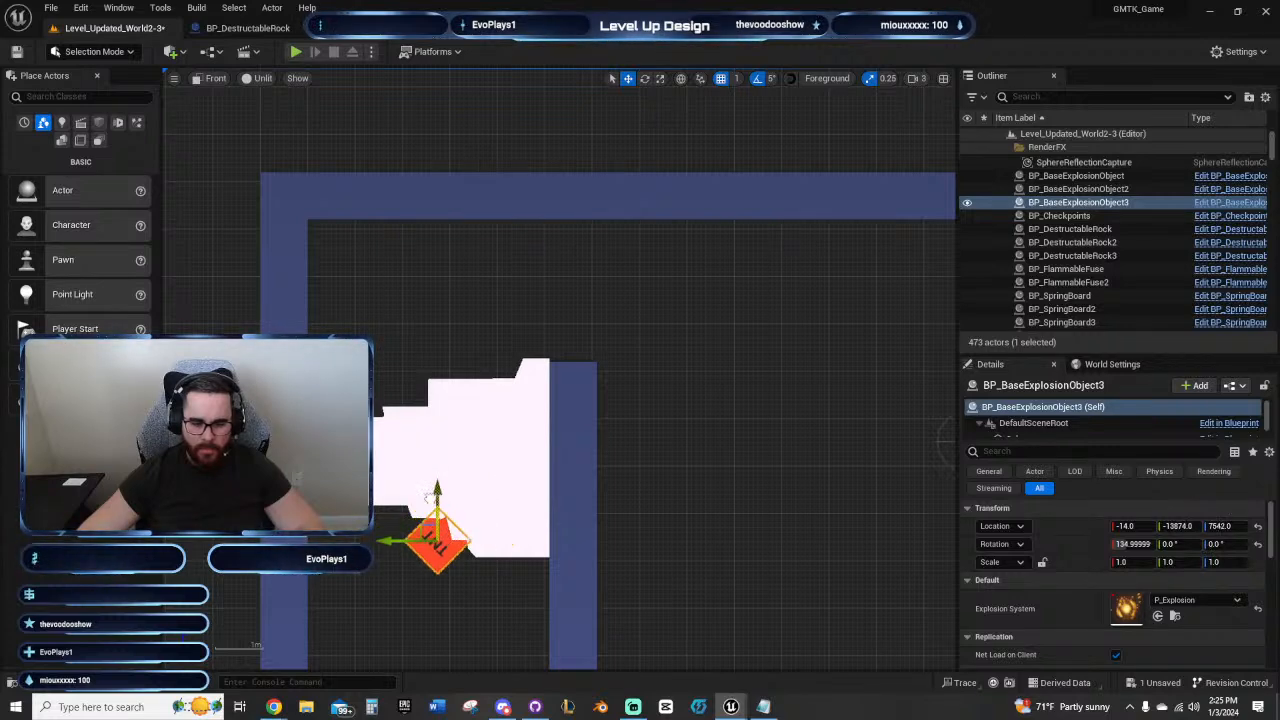
pyautogui.click(510, 648)
pyautogui.moveTo(495, 601); pyautogui.dragTo(445, 539, button='right')
# Step: Duplicate the flammable fuse hanging in the room and place the copy beside the inner wall at about Y -14110
pyautogui.moveTo(727, 421); pyautogui.dragTo(525, 390, button='right')
pyautogui.scroll(-4, 668, 457)
pyautogui.moveTo(668, 457); pyautogui.dragTo(547, 360, button='right')
pyautogui.click(579, 294)
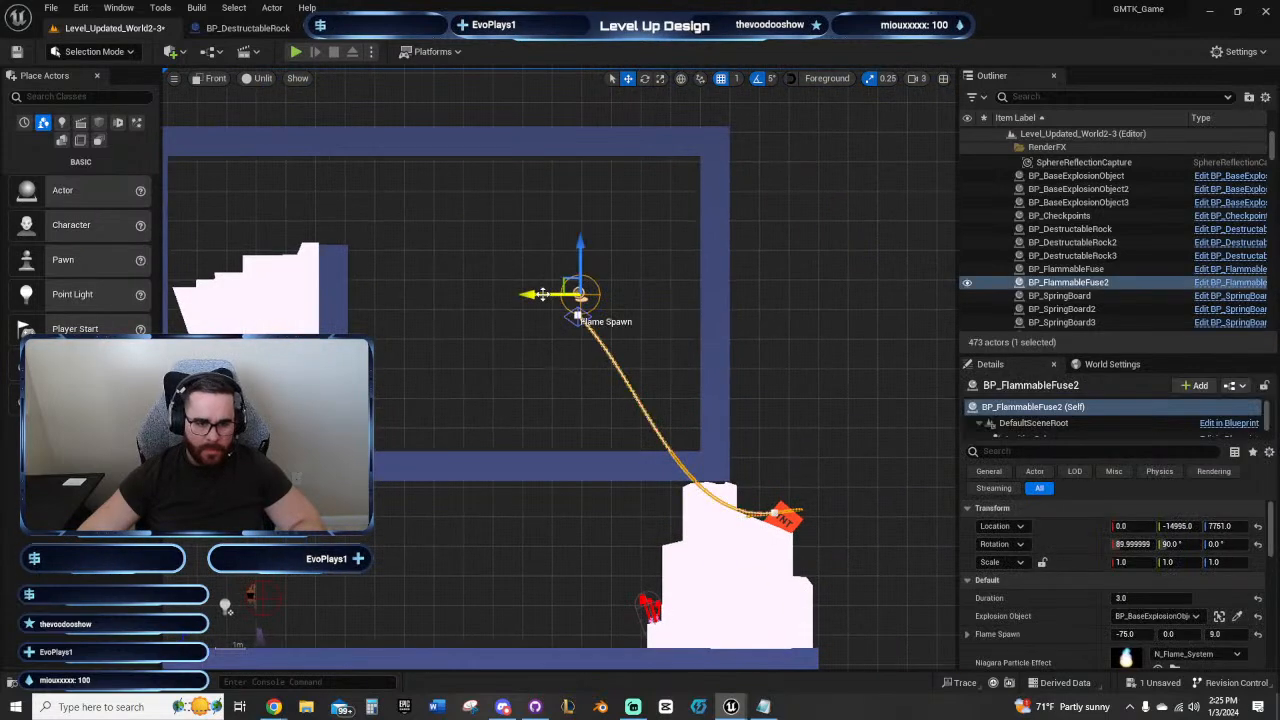
pyautogui.keyDown('alt'); pyautogui.moveTo(541, 294); pyautogui.dragTo(272, 294); pyautogui.keyUp('alt')
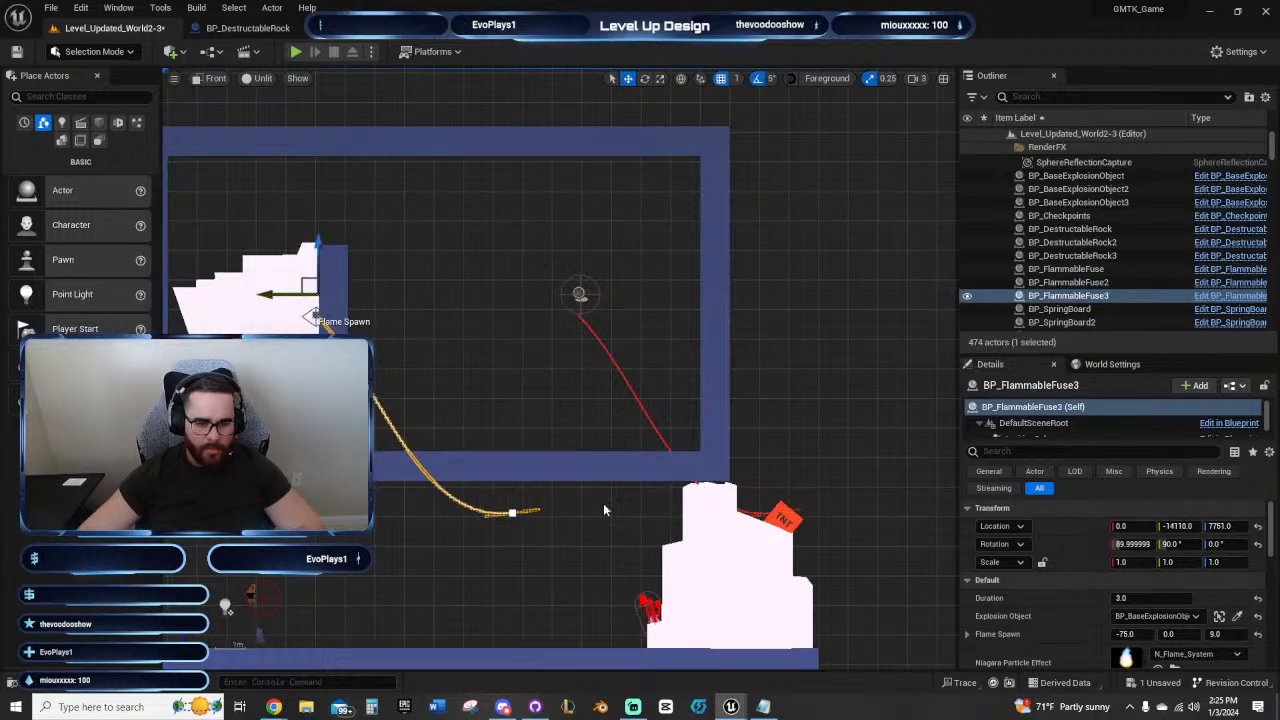
# Step: Delete the copied fuse's far spline point and extend the fuse with a point straight across the inner wall
pyautogui.click(509, 513)
pyautogui.press('Delete')
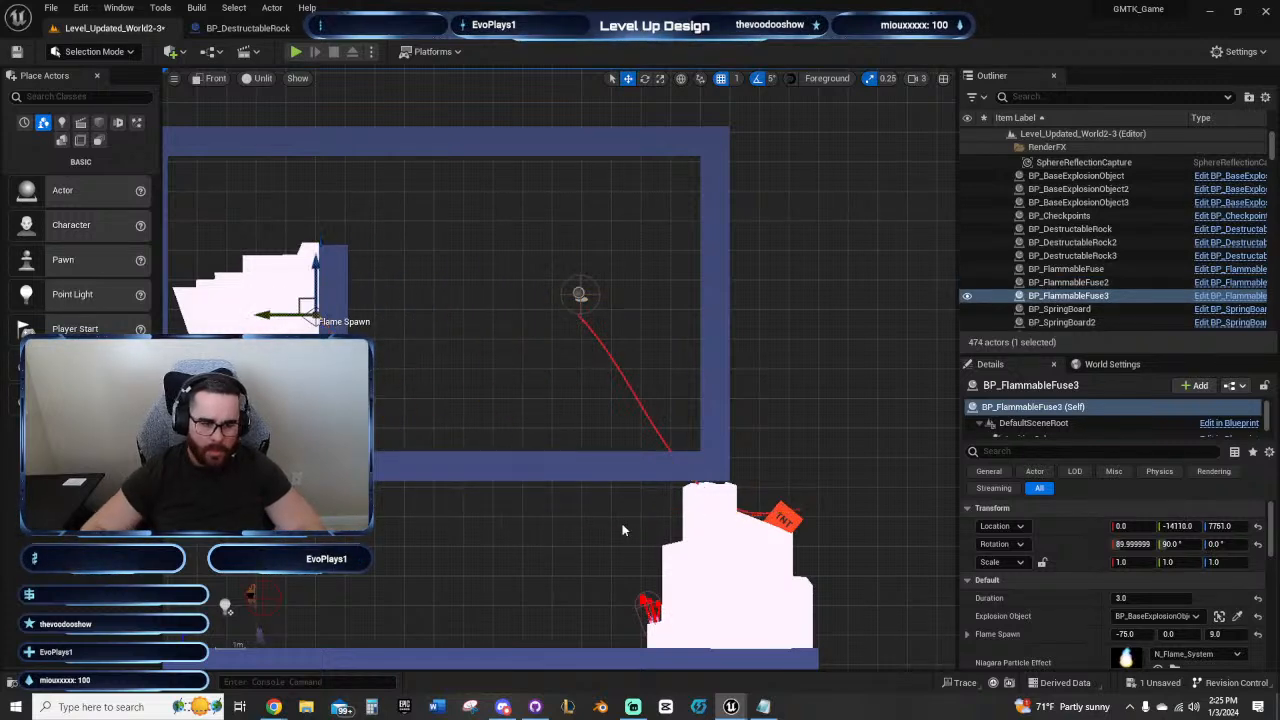
pyautogui.moveTo(418, 364); pyautogui.dragTo(605, 482, button='right')
pyautogui.scroll(8, 603, 480)
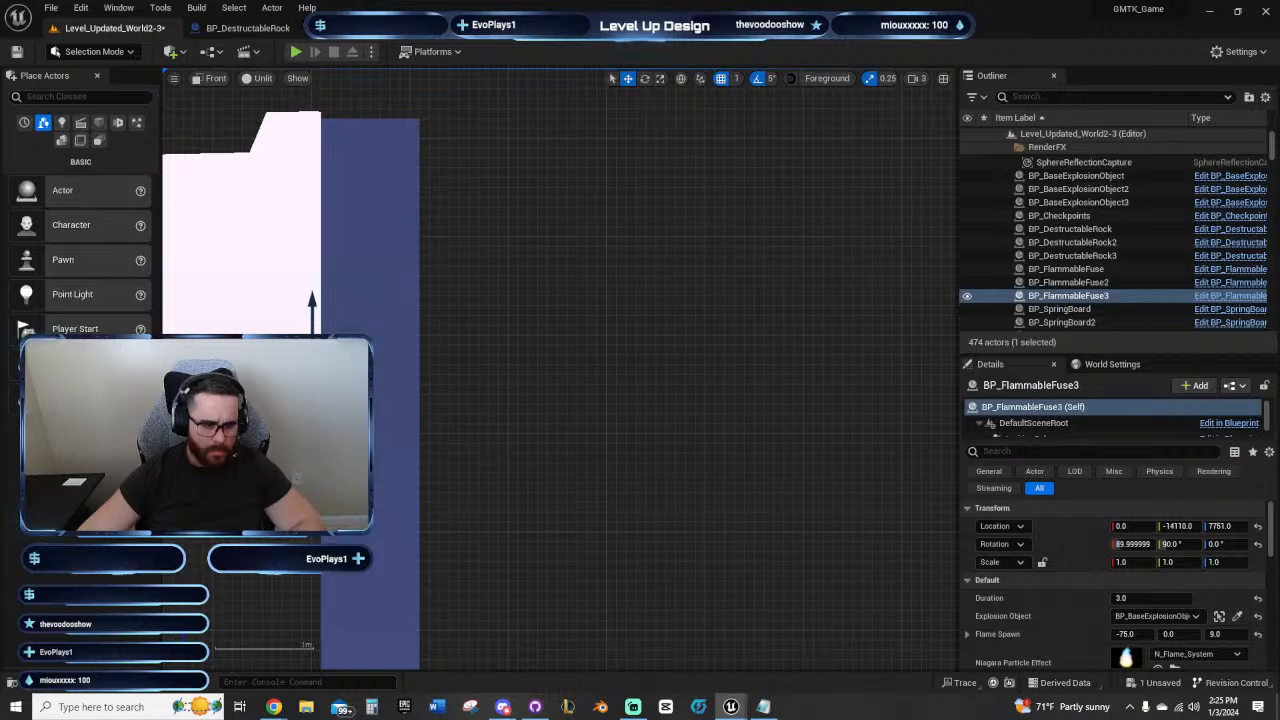
pyautogui.keyDown('alt'); pyautogui.moveTo(272, 352); pyautogui.dragTo(482, 352); pyautogui.keyUp('alt')
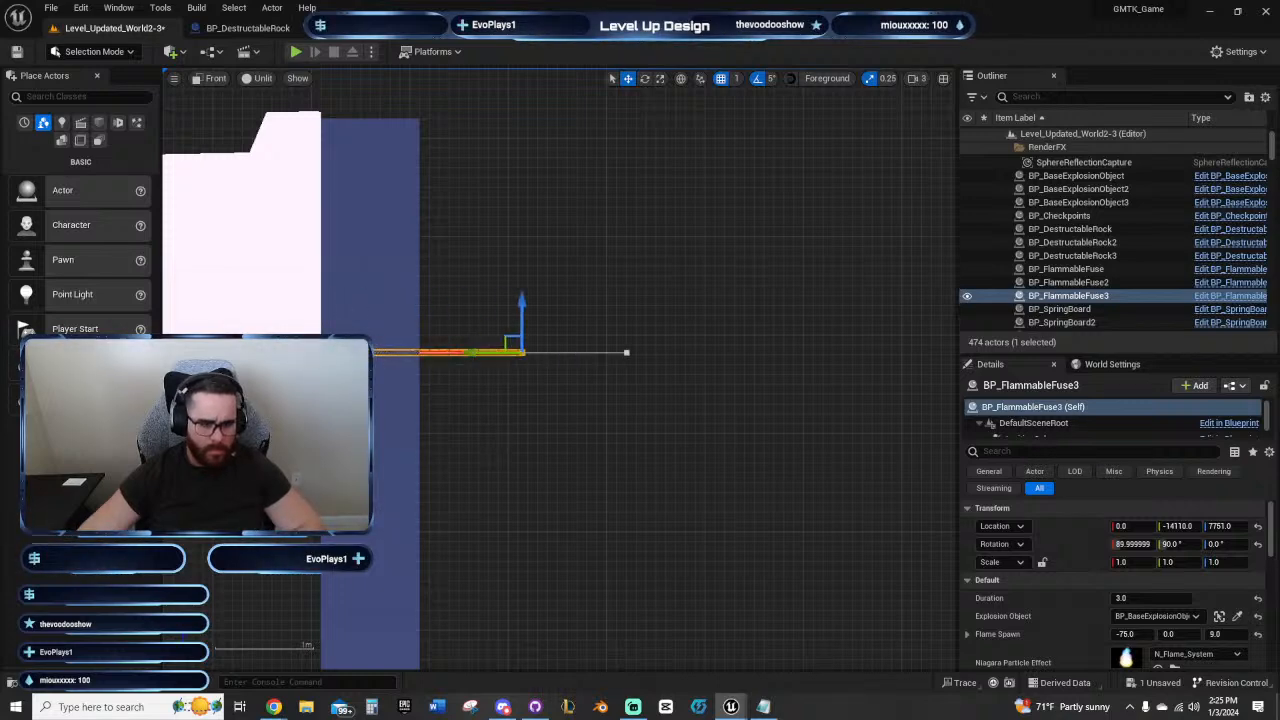
pyautogui.moveTo(314, 411); pyautogui.dragTo(674, 396, button='right')
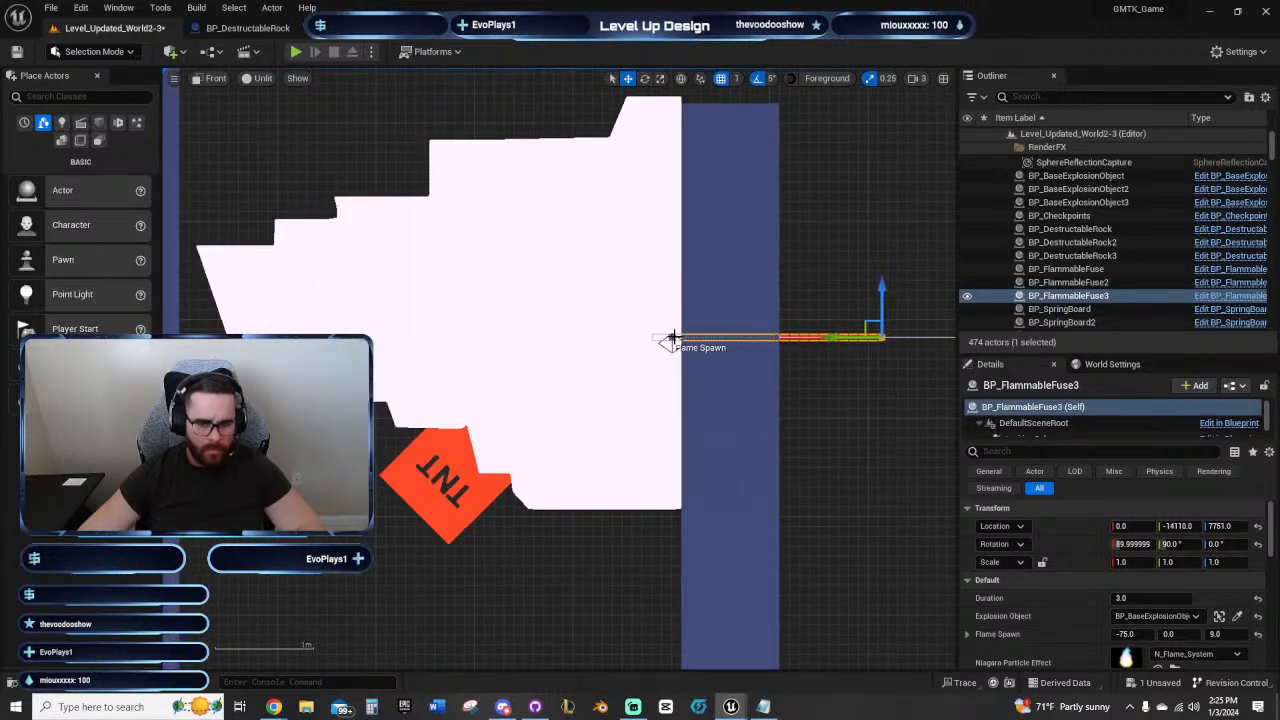
# Step: Move the copied fuse's end point down to the TNT under the sideways rock
pyautogui.scroll(-3, 675, 337)
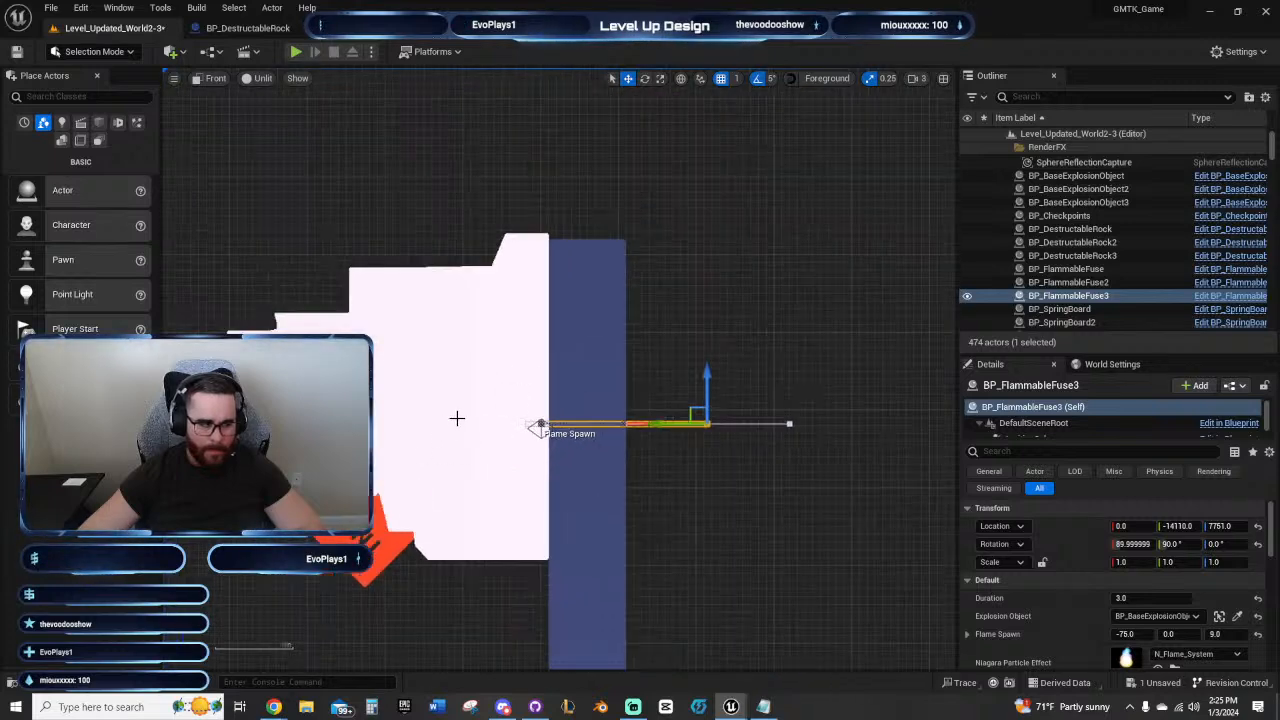
pyautogui.scroll(-2, 452, 427)
pyautogui.moveTo(452, 427); pyautogui.dragTo(425, 393, button='right')
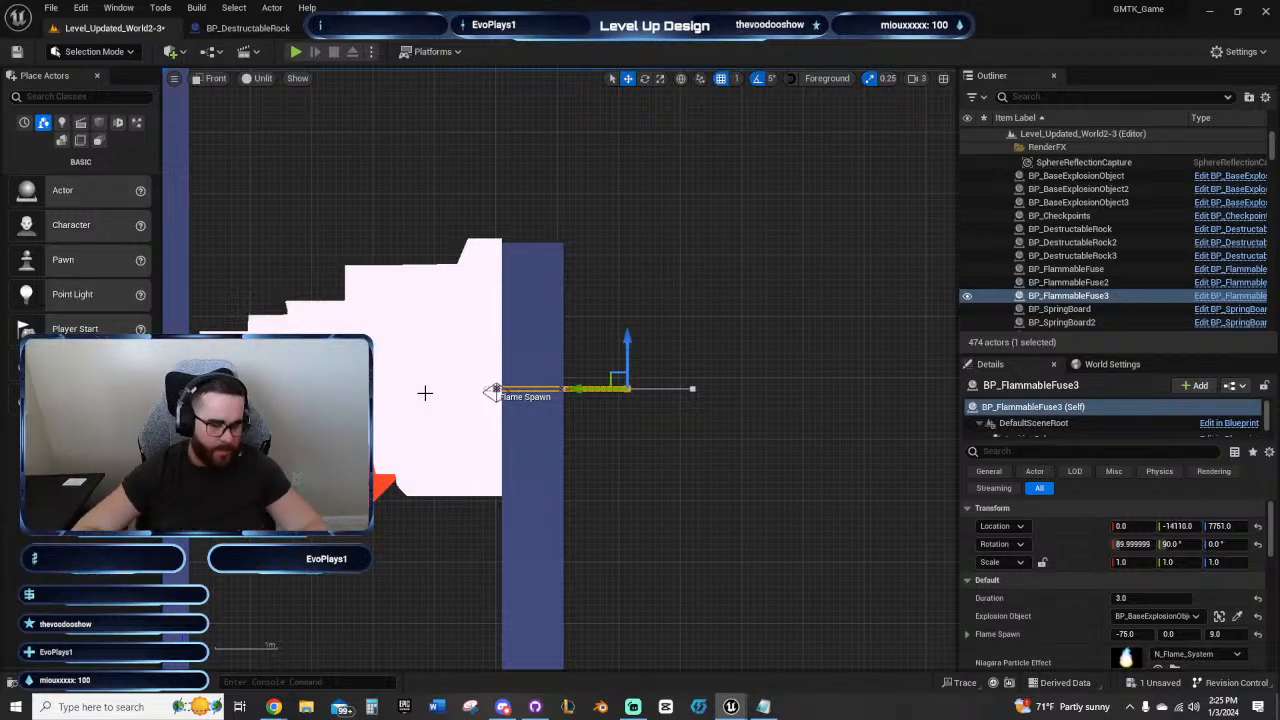
pyautogui.moveTo(405, 534); pyautogui.dragTo(498, 477, button='right')
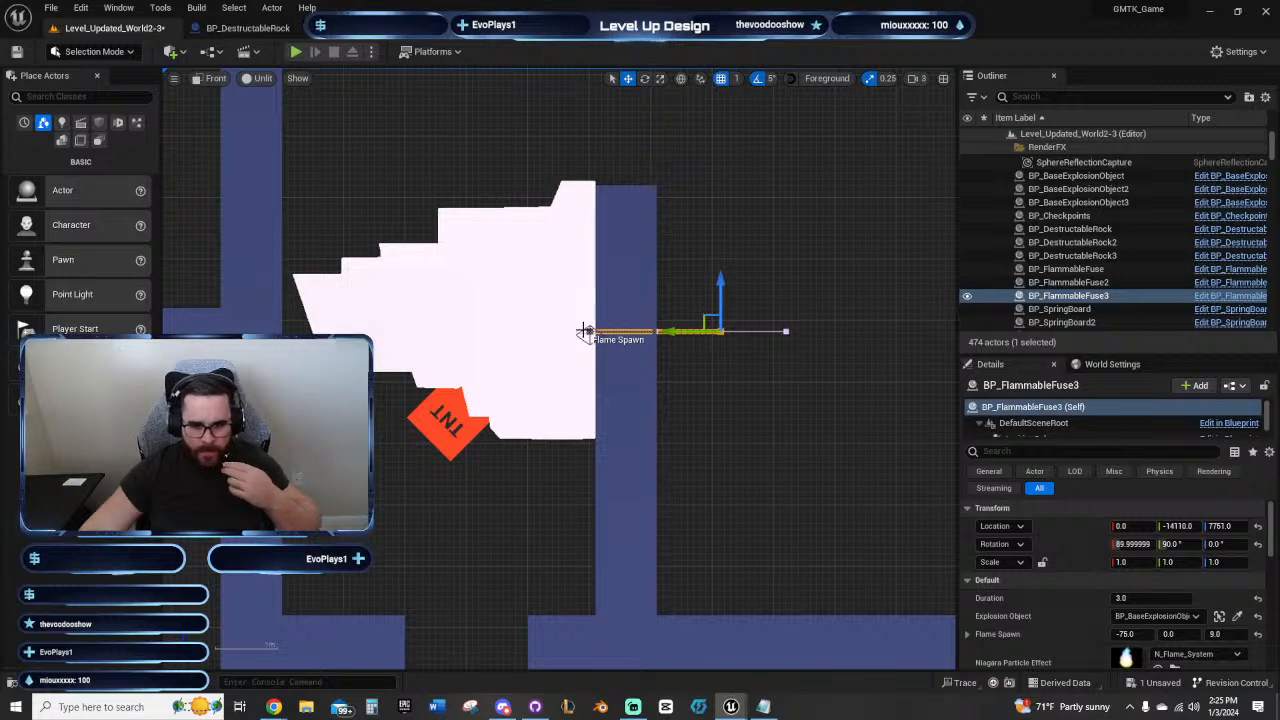
pyautogui.moveTo(722, 287); pyautogui.dragTo(386, 462)
pyautogui.moveTo(426, 391); pyautogui.dragTo(422, 403)
pyautogui.moveTo(394, 448); pyautogui.dragTo(419, 406)
pyautogui.moveTo(441, 446); pyautogui.dragTo(410, 462, button='right')
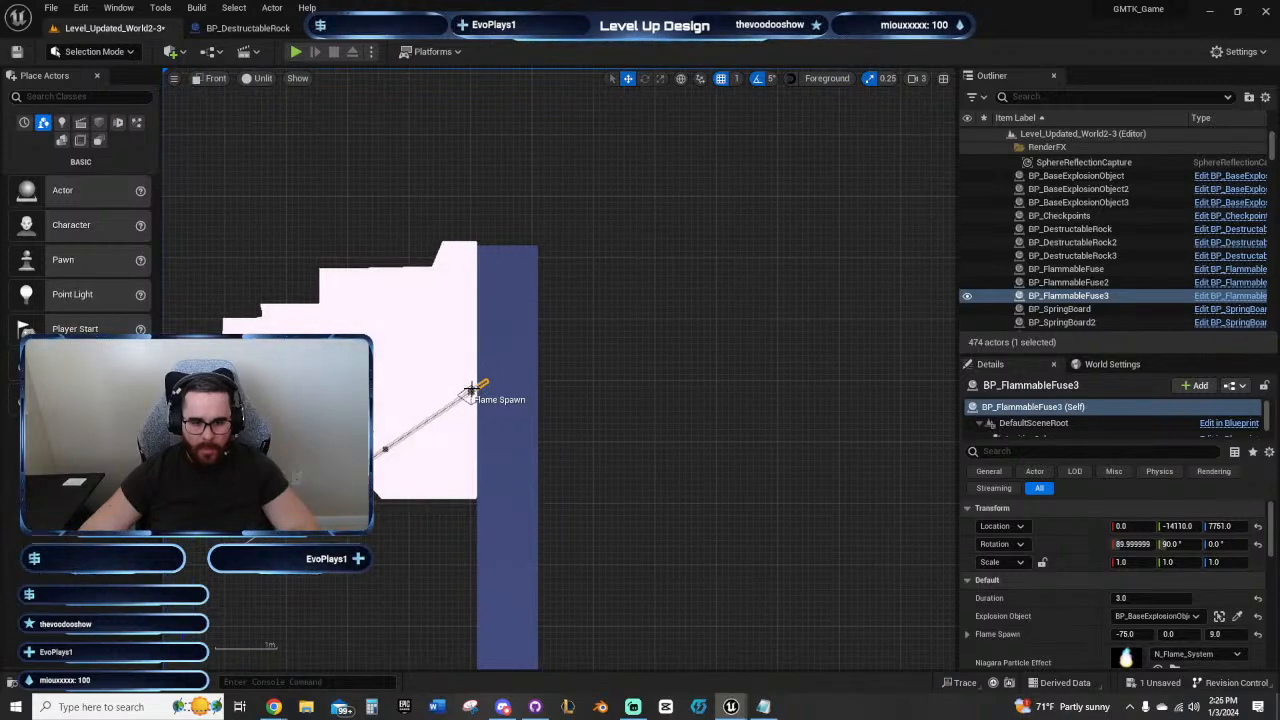
# Step: Try to raise the copied fuse's flame spawn marker along the rock's edge, and undo the moves
pyautogui.click(445, 569)
pyautogui.hotkey('ctrl', 'z')
pyautogui.scroll(4, 419, 470)
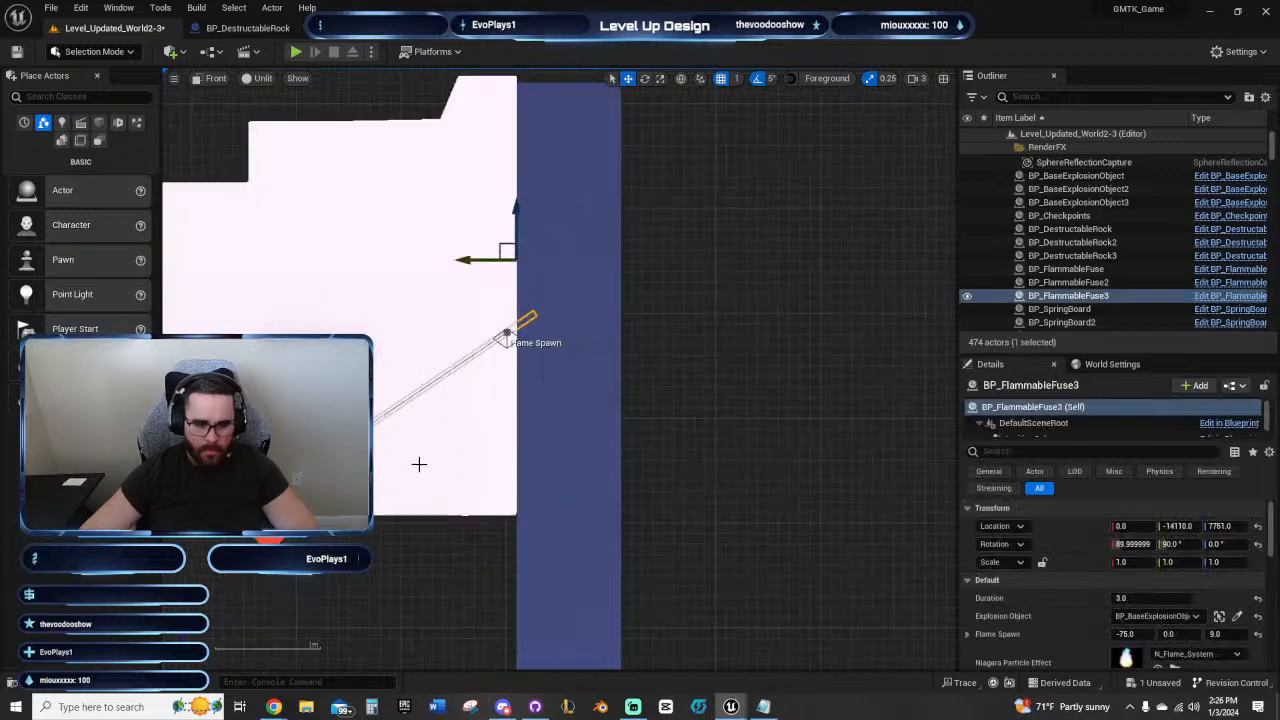
pyautogui.click(506, 334)
pyautogui.scroll(-3, 571, 440)
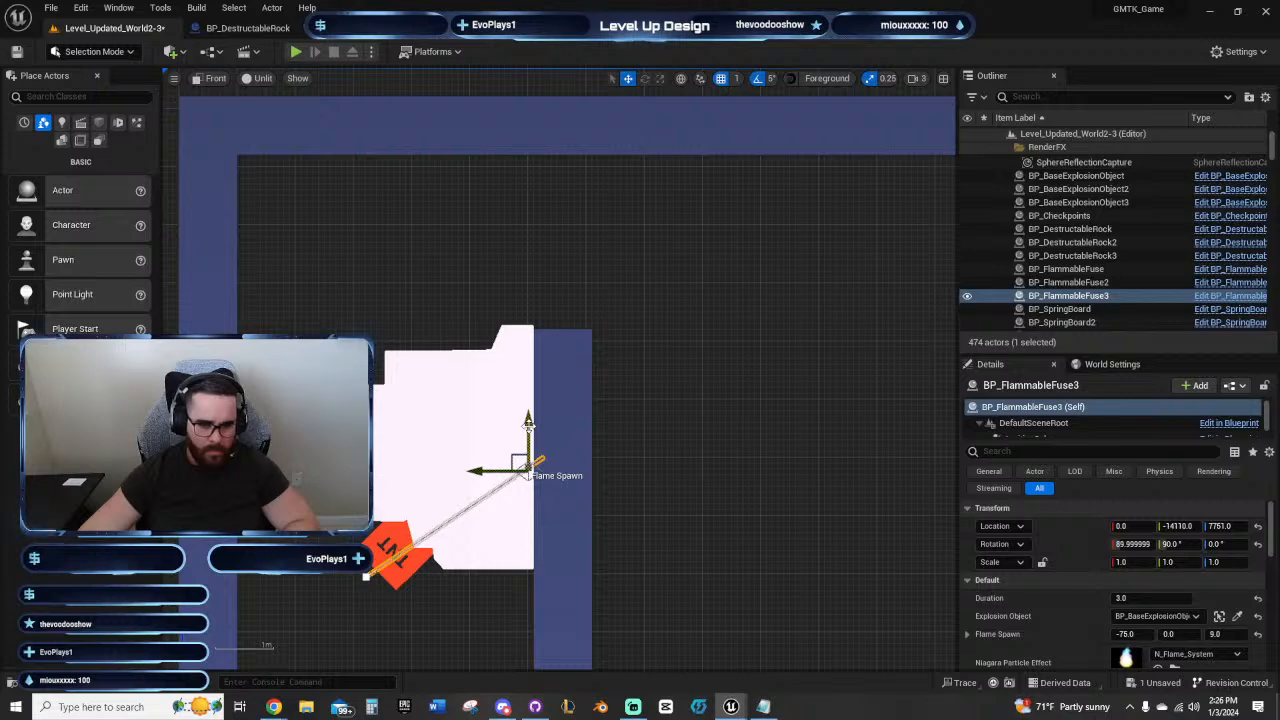
pyautogui.moveTo(527, 473); pyautogui.dragTo(527, 379)
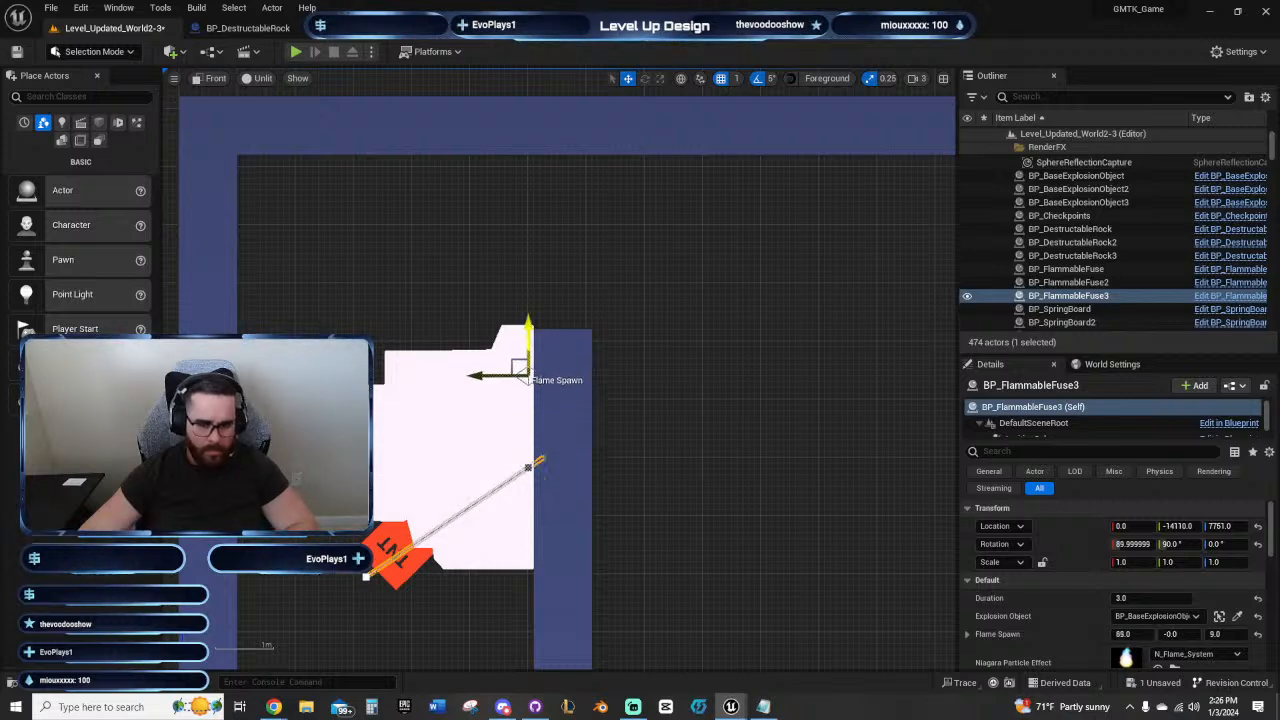
pyautogui.hotkey('ctrl', 'z')
pyautogui.scroll(3, 485, 465)
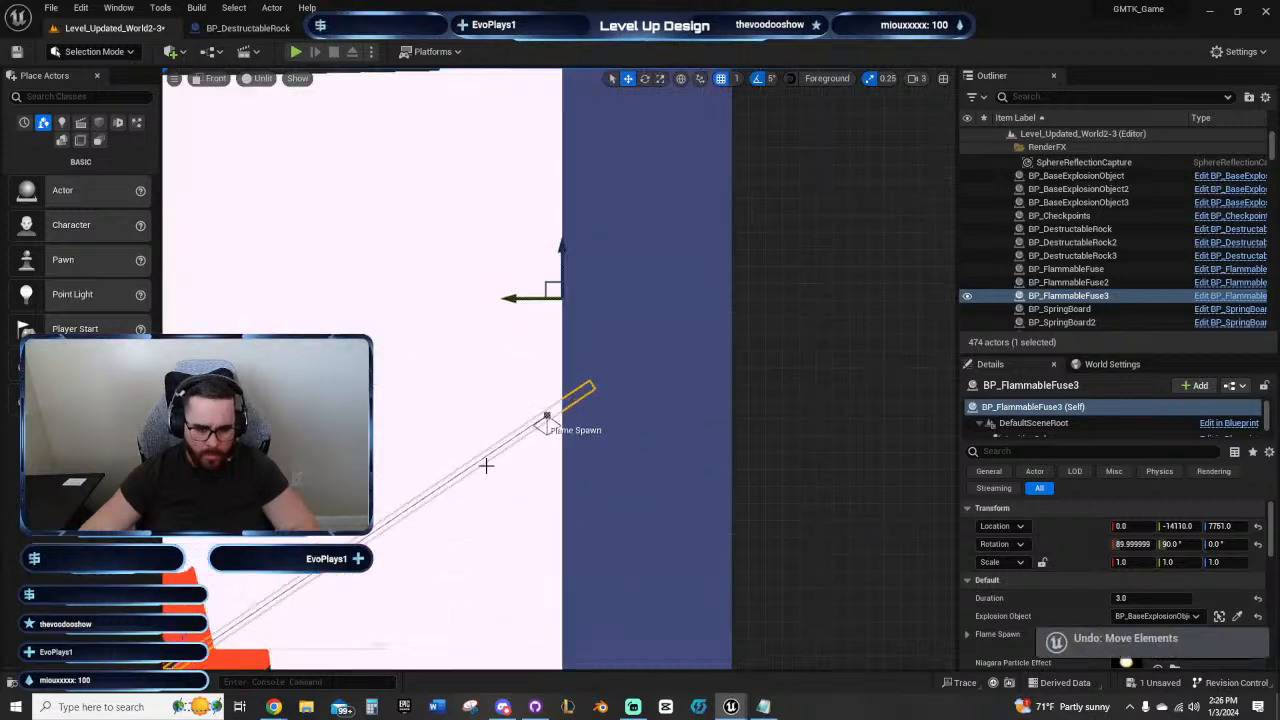
pyautogui.click(546, 421)
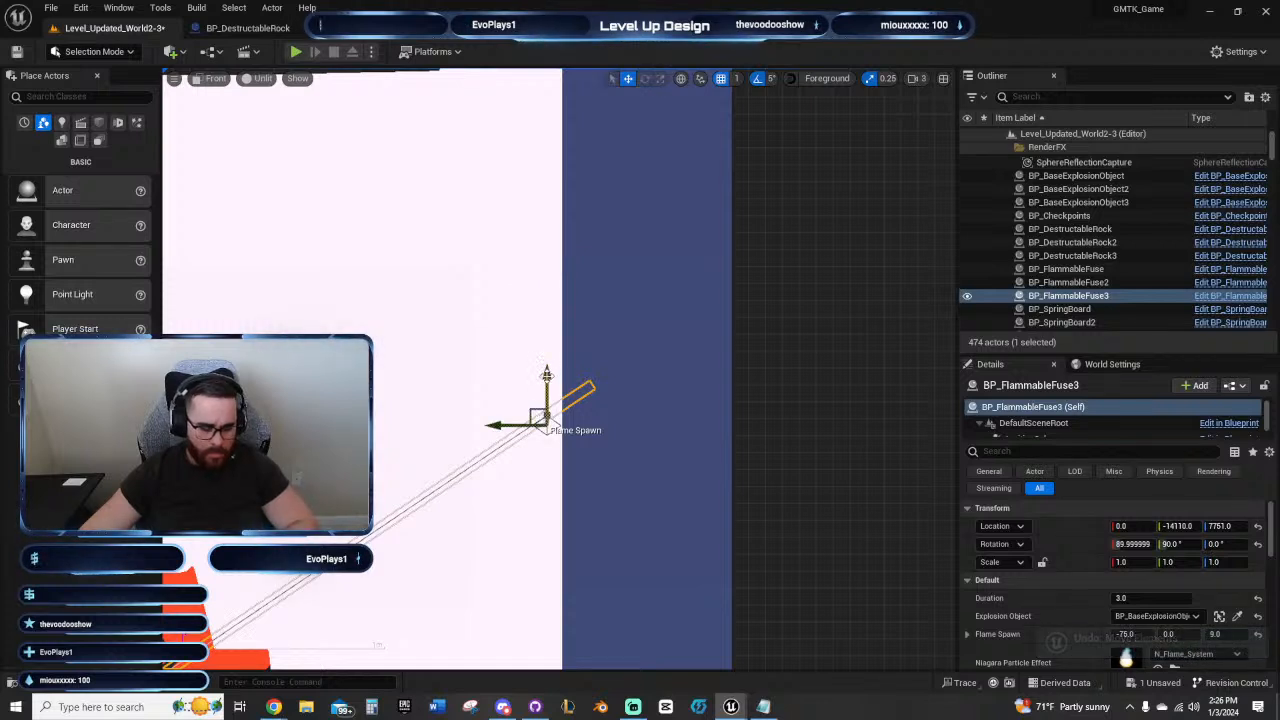
pyautogui.moveTo(547, 379); pyautogui.dragTo(547, 239)
pyautogui.hotkey('ctrl', 'z')
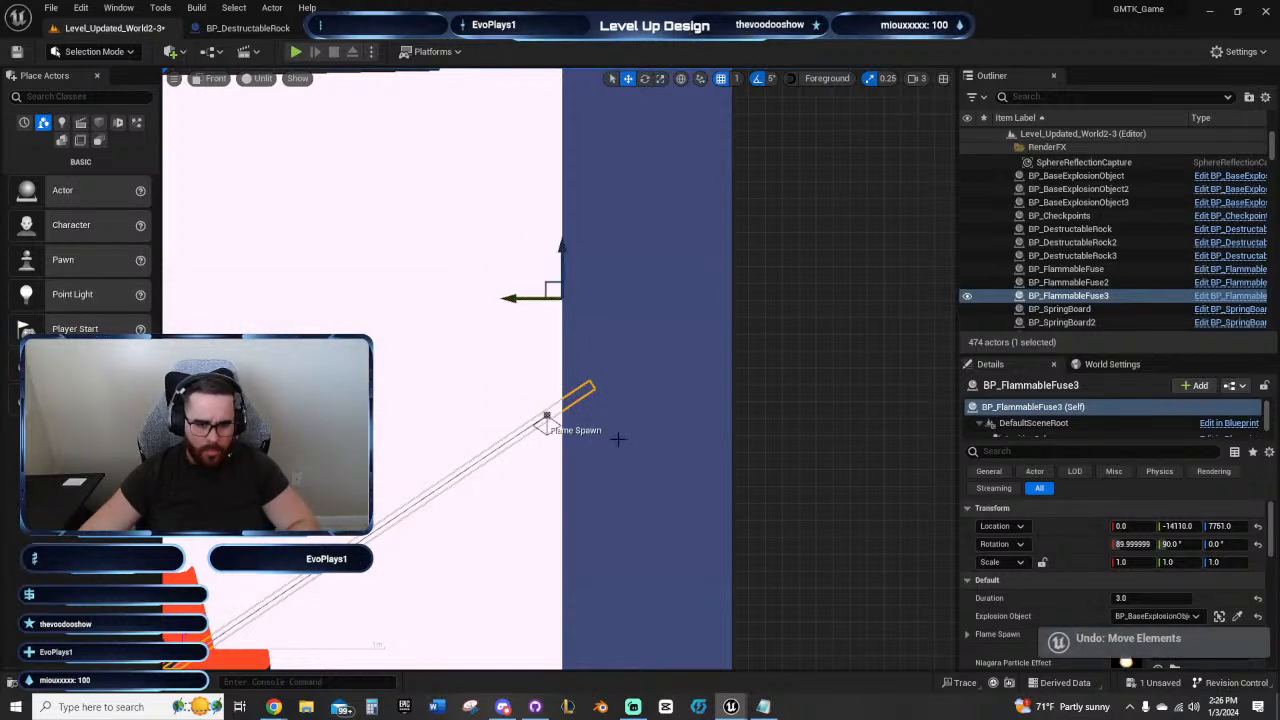
# Step: Add spline points that extend the copied fuse up the rock's edge and over the top of the inner wall
pyautogui.click(547, 415)
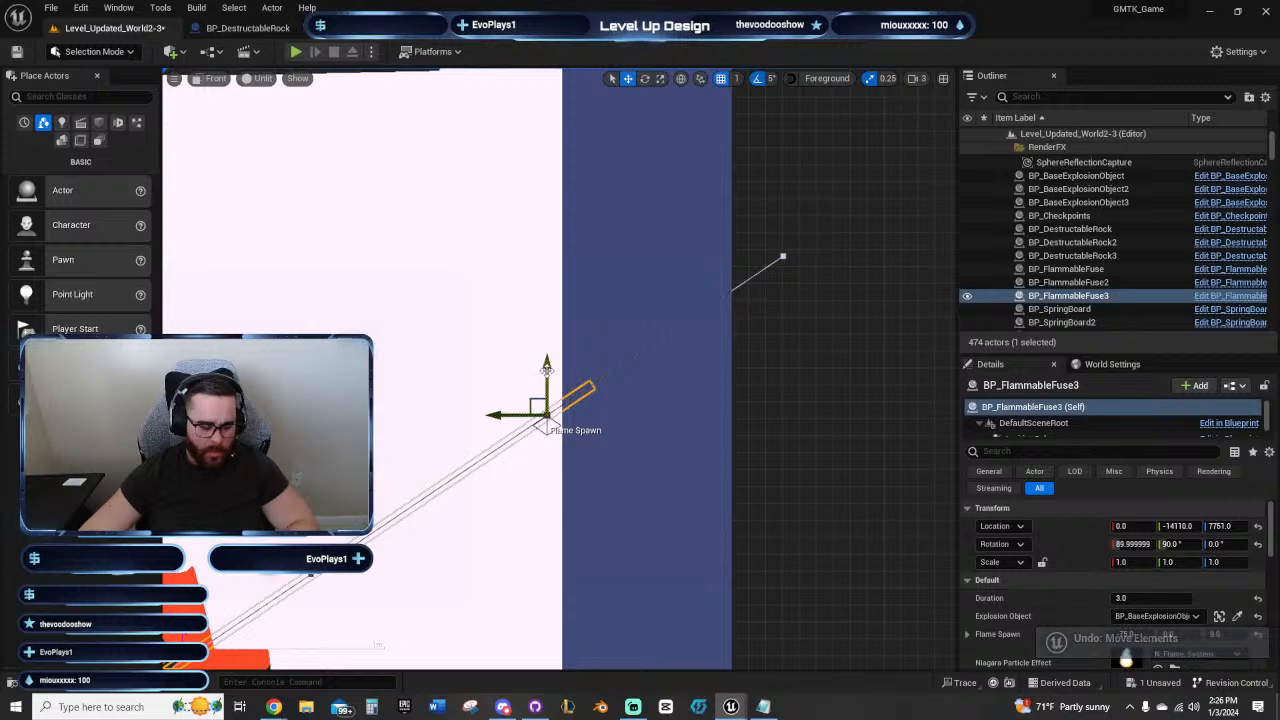
pyautogui.keyDown('alt'); pyautogui.moveTo(547, 375); pyautogui.dragTo(547, 130); pyautogui.keyUp('alt')
pyautogui.scroll(-3, 669, 509)
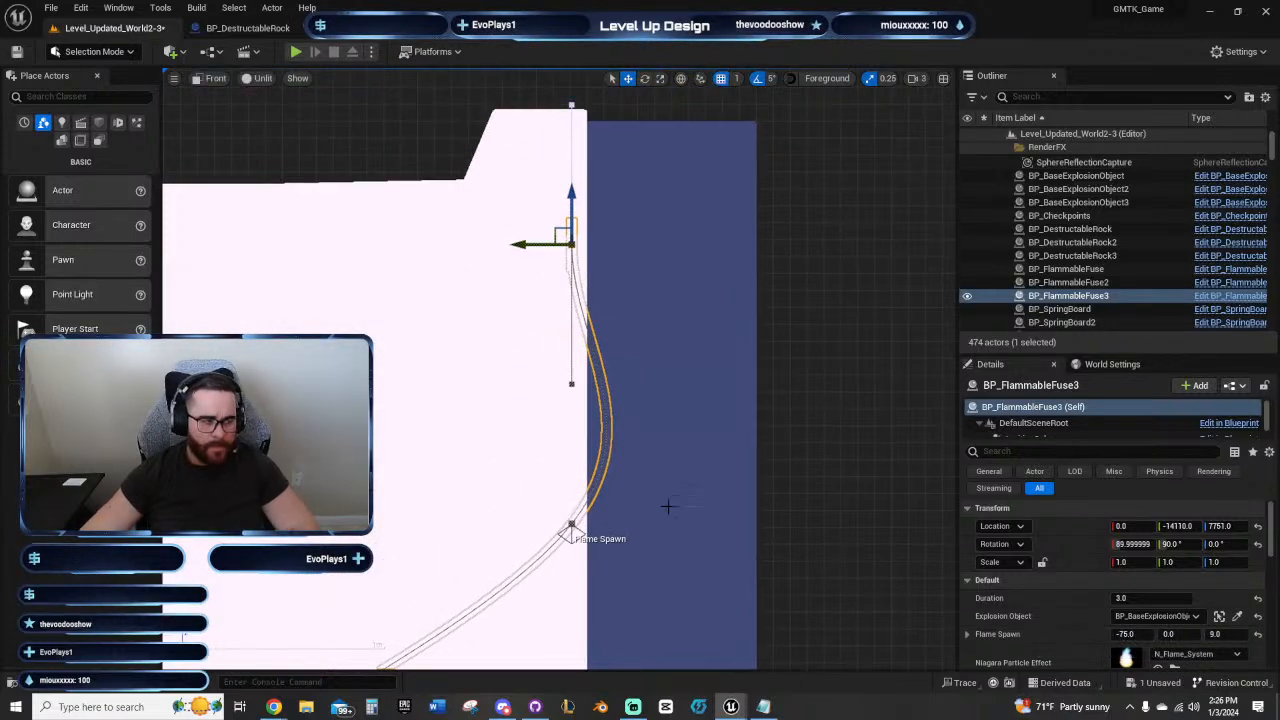
pyautogui.scroll(-1, 667, 492)
pyautogui.moveTo(606, 372); pyautogui.dragTo(611, 303)
pyautogui.keyDown('alt'); pyautogui.moveTo(560, 355); pyautogui.dragTo(691, 355); pyautogui.keyUp('alt')
pyautogui.moveTo(690, 412); pyautogui.dragTo(608, 360, button='right')
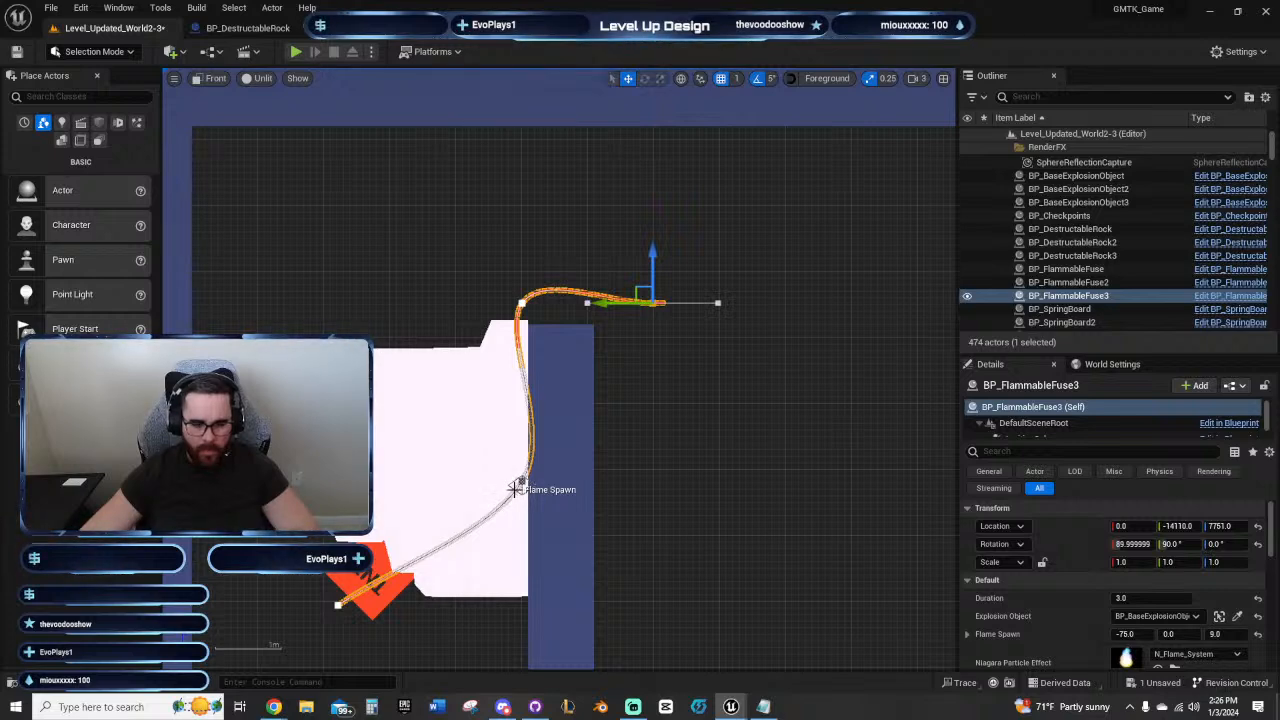
# Step: Move the copied fuse's flame spawn marker past the far side of the inner wall, to about 48, 0, -213
pyautogui.click(644, 489)
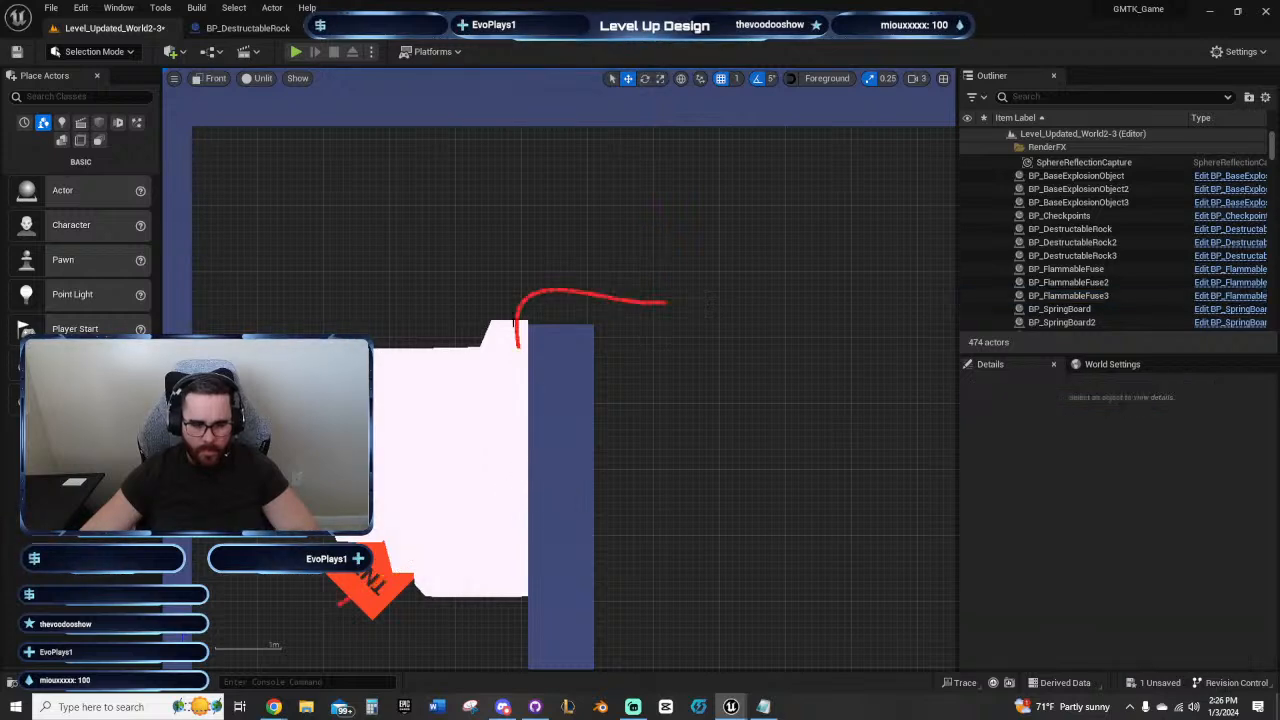
pyautogui.click(516, 310)
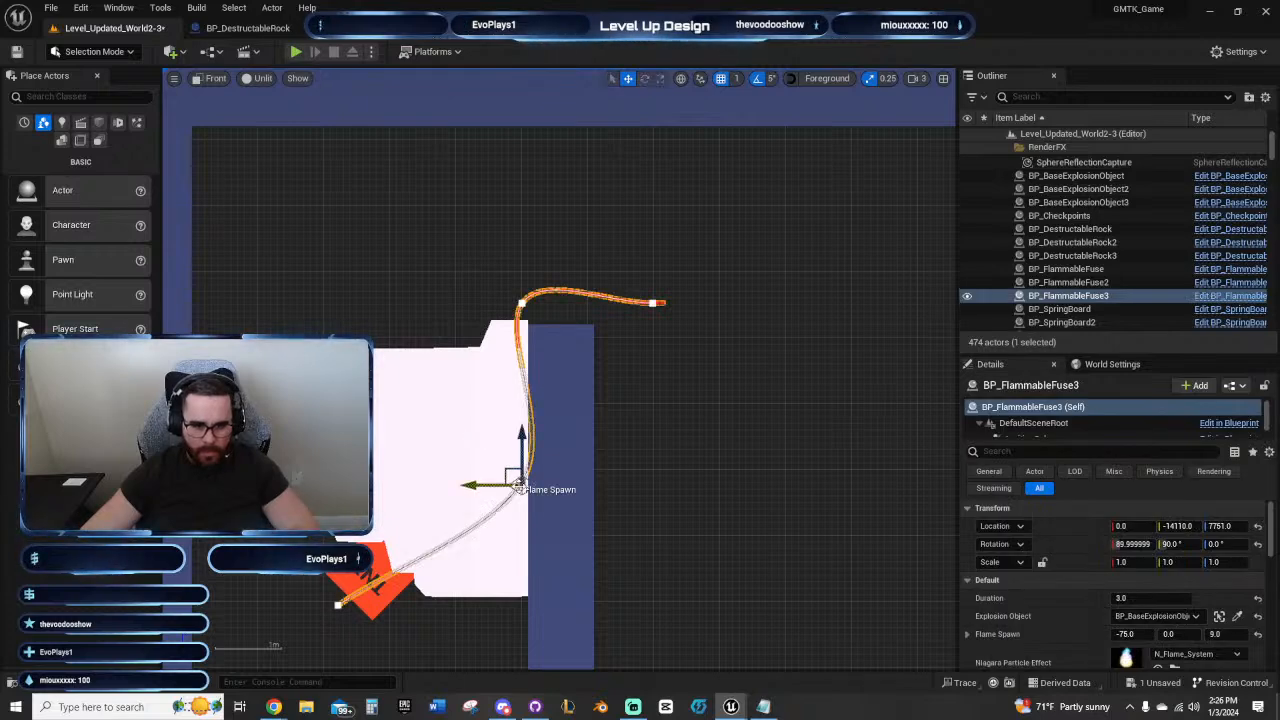
pyautogui.moveTo(542, 462); pyautogui.dragTo(696, 262)
pyautogui.moveTo(607, 300); pyautogui.dragTo(664, 352)
pyautogui.scroll(-3, 648, 368)
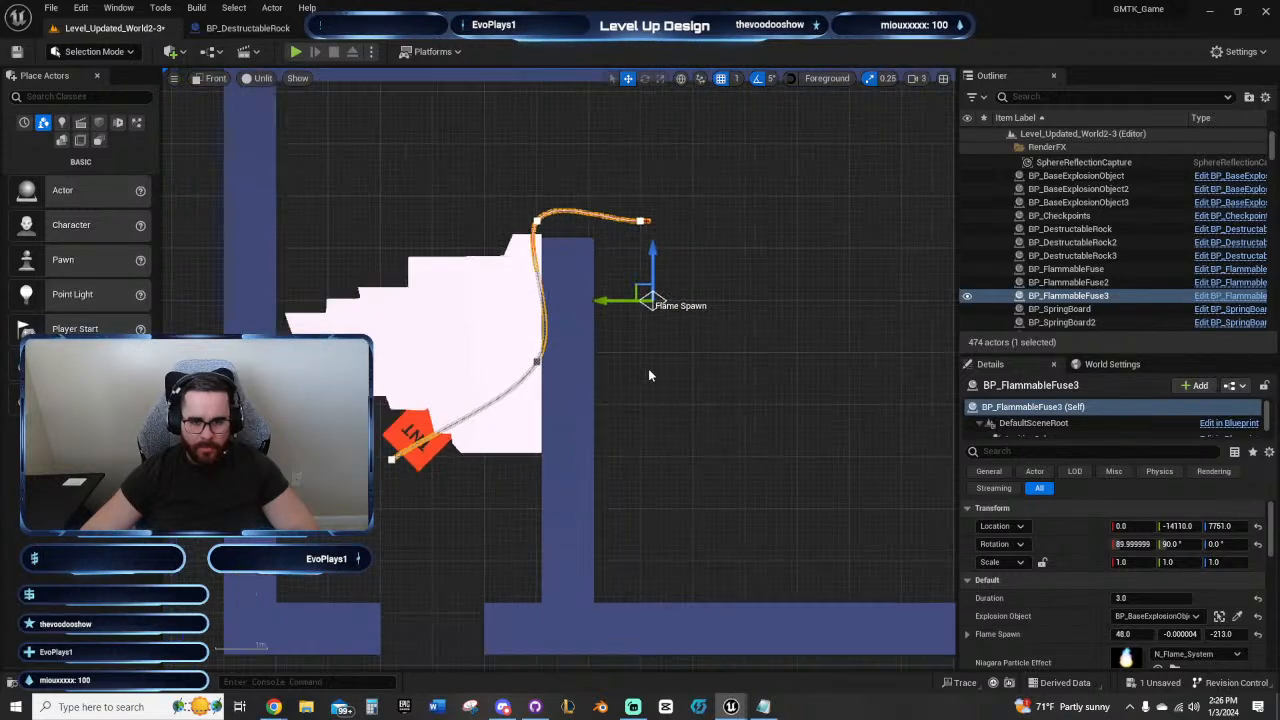
pyautogui.moveTo(644, 488); pyautogui.dragTo(745, 443, button='right')
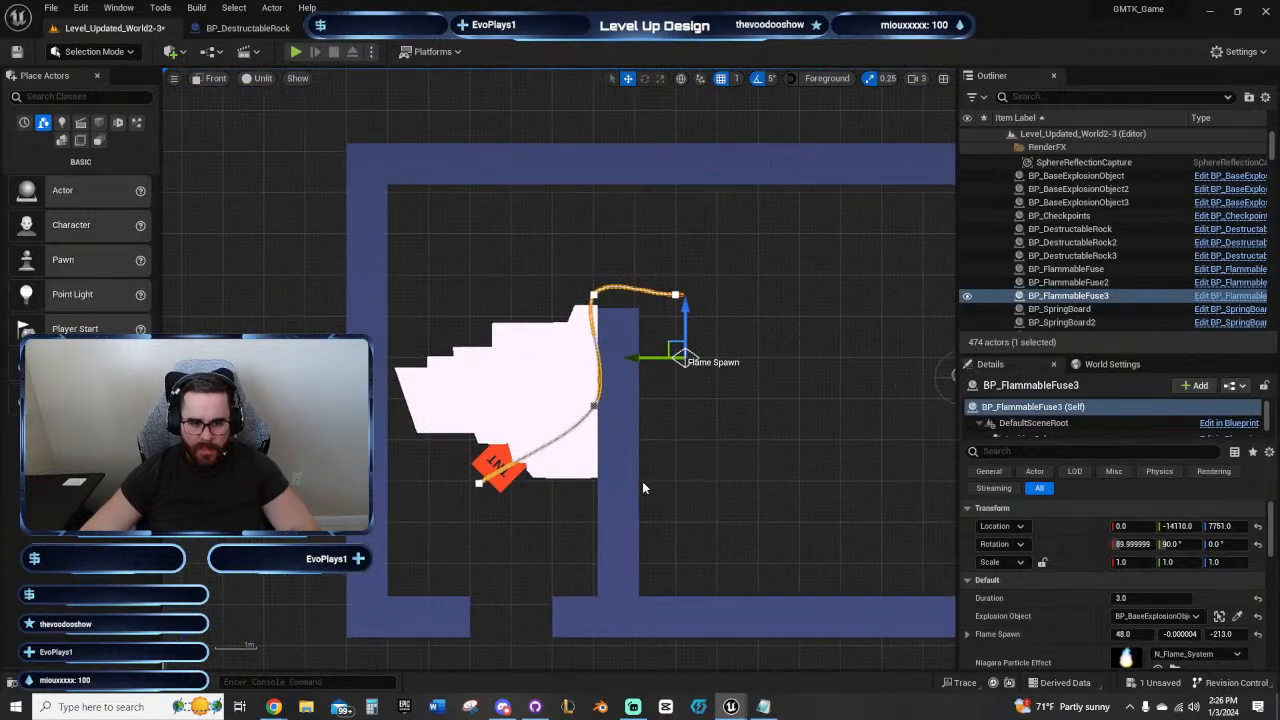
# Step: Playtest jumping through the floor gap onto the ledge below the rock and TNT, and stop the session
pyautogui.click(296, 51)
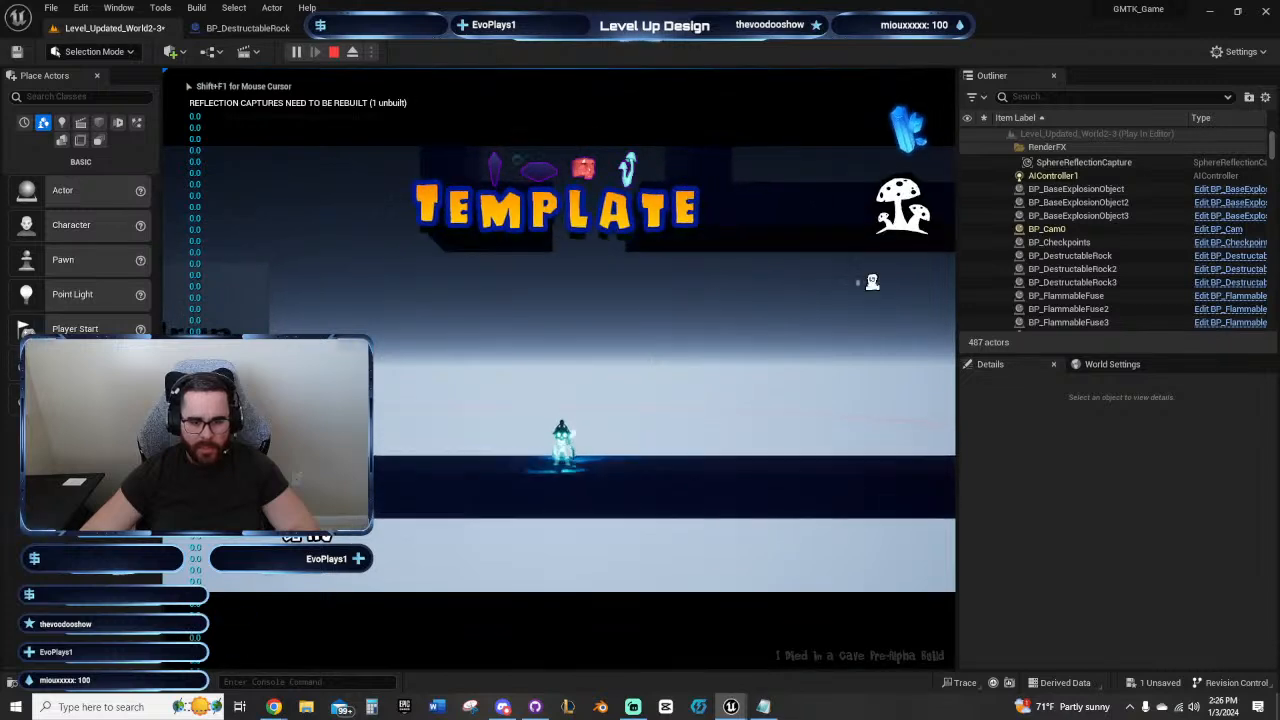
pyautogui.press('d')
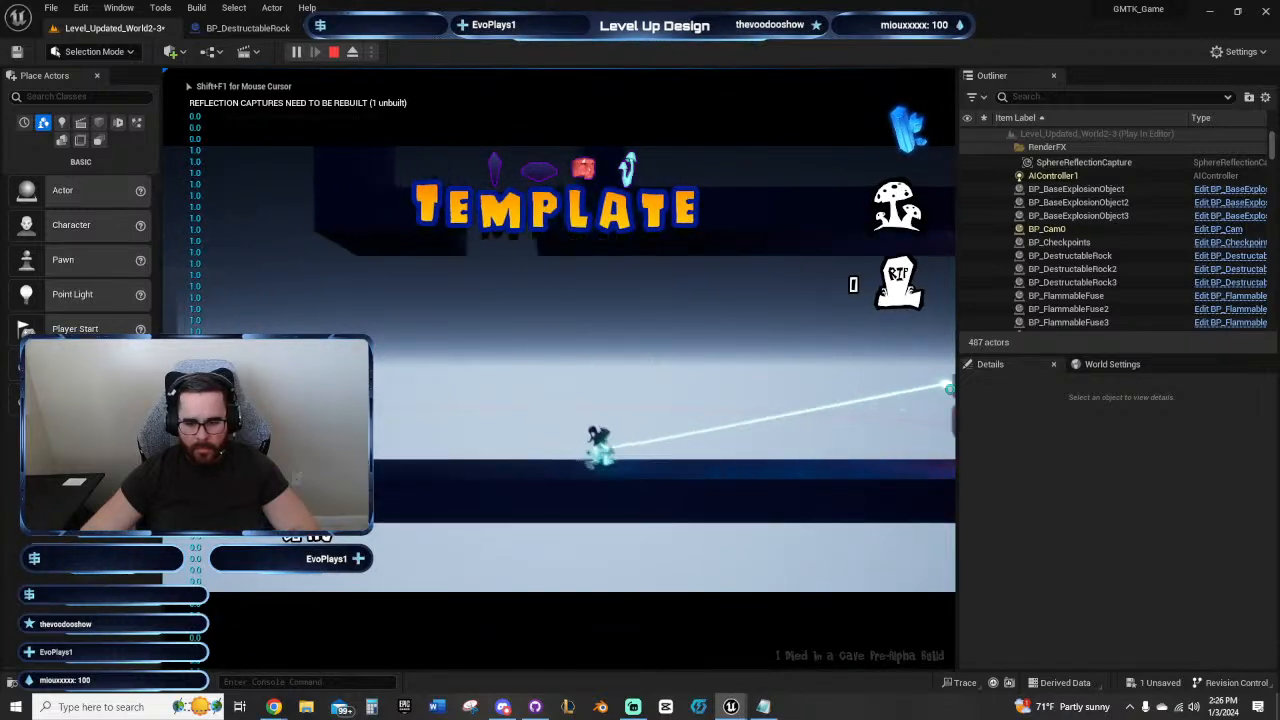
pyautogui.press('d')
pyautogui.press('a')
pyautogui.press('a')
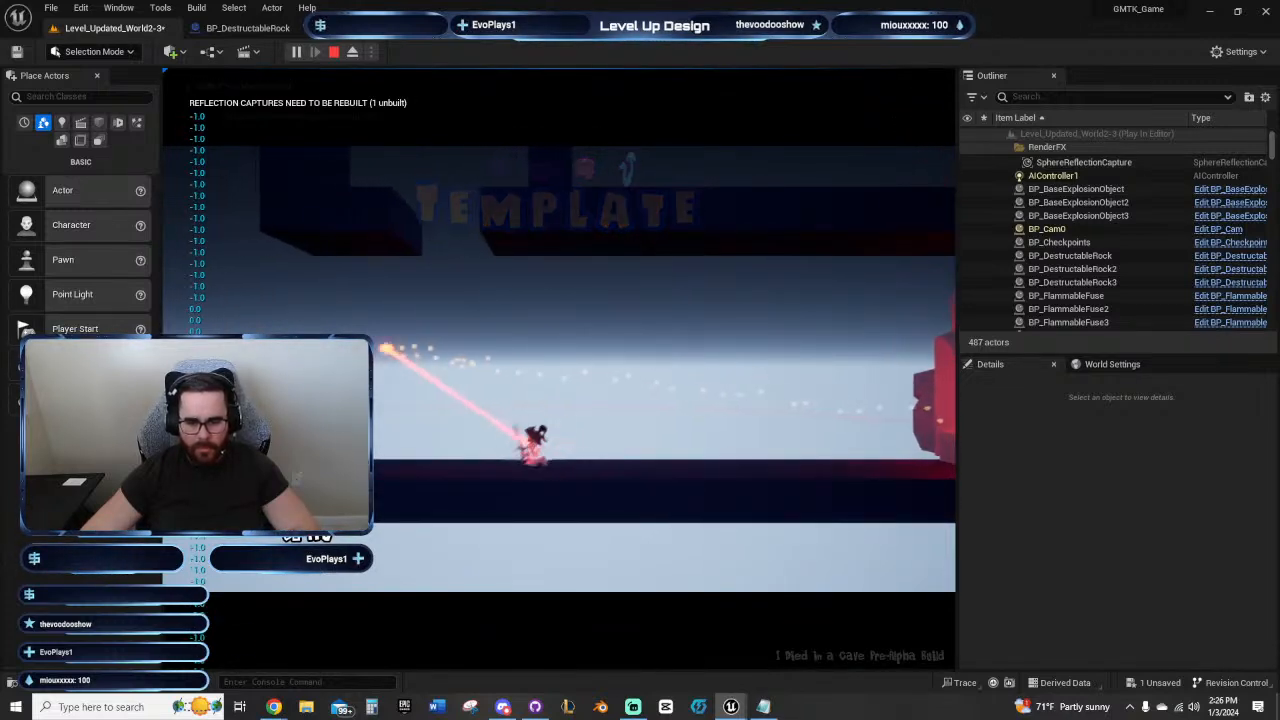
pyautogui.press('a')
pyautogui.press('space')
pyautogui.click(553, 455)
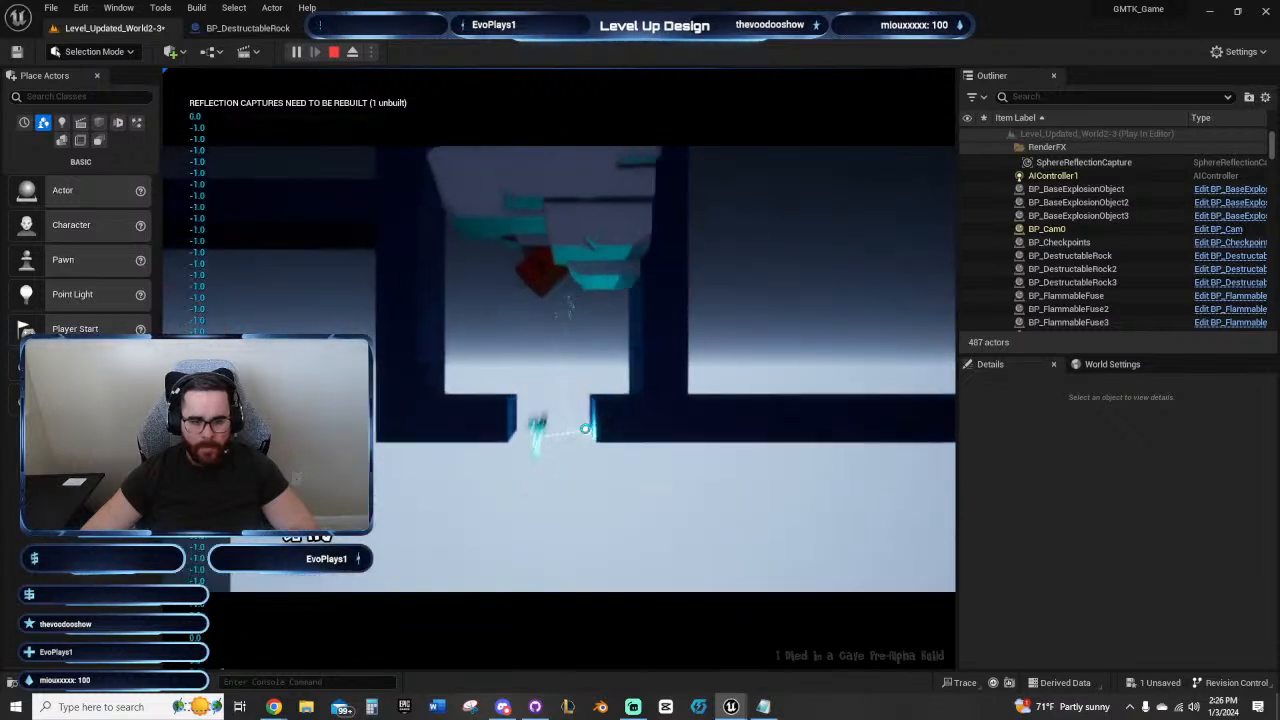
pyautogui.press('d')
pyautogui.press('a')
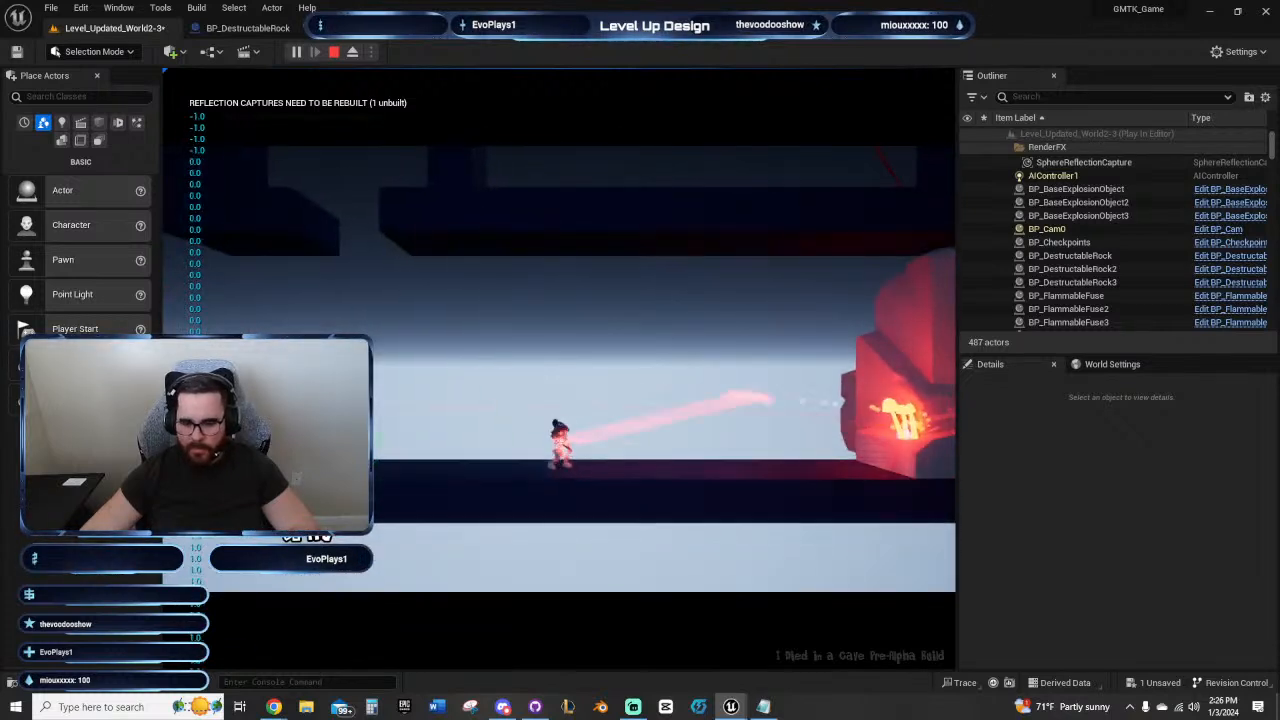
pyautogui.press('space')
pyautogui.click(561, 453)
pyautogui.press('a')
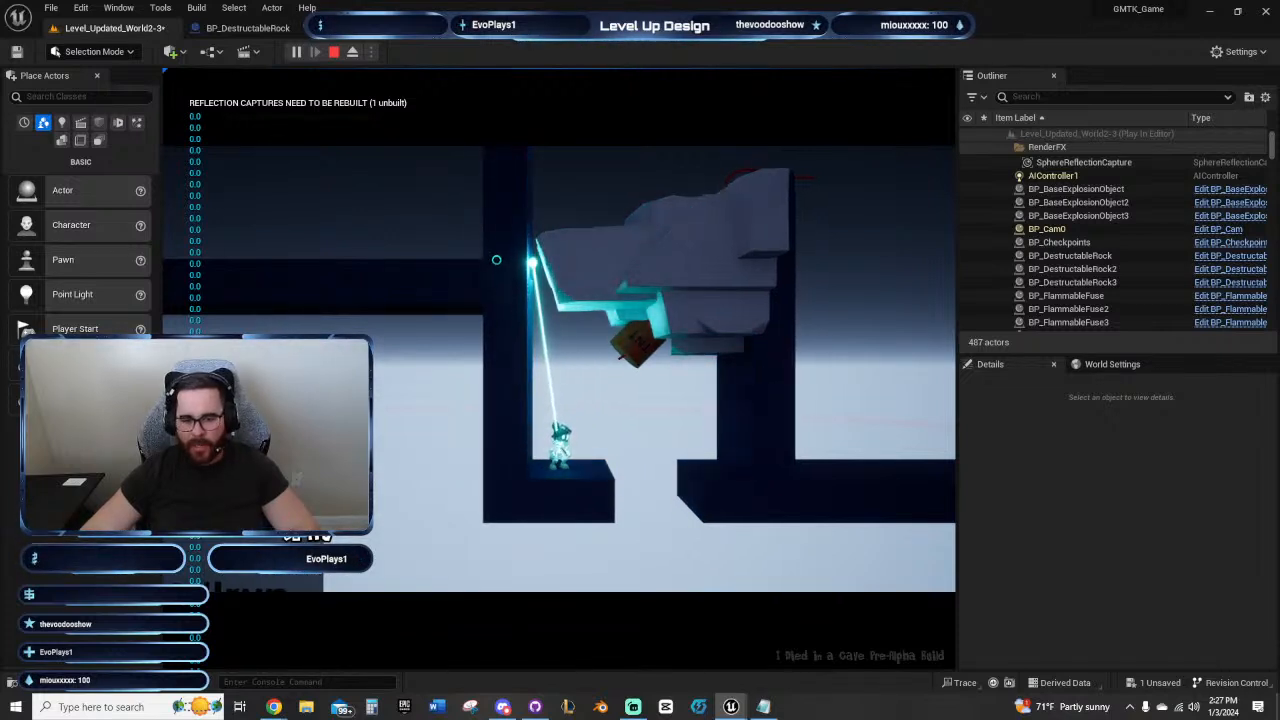
pyautogui.press('a')
pyautogui.press('space')
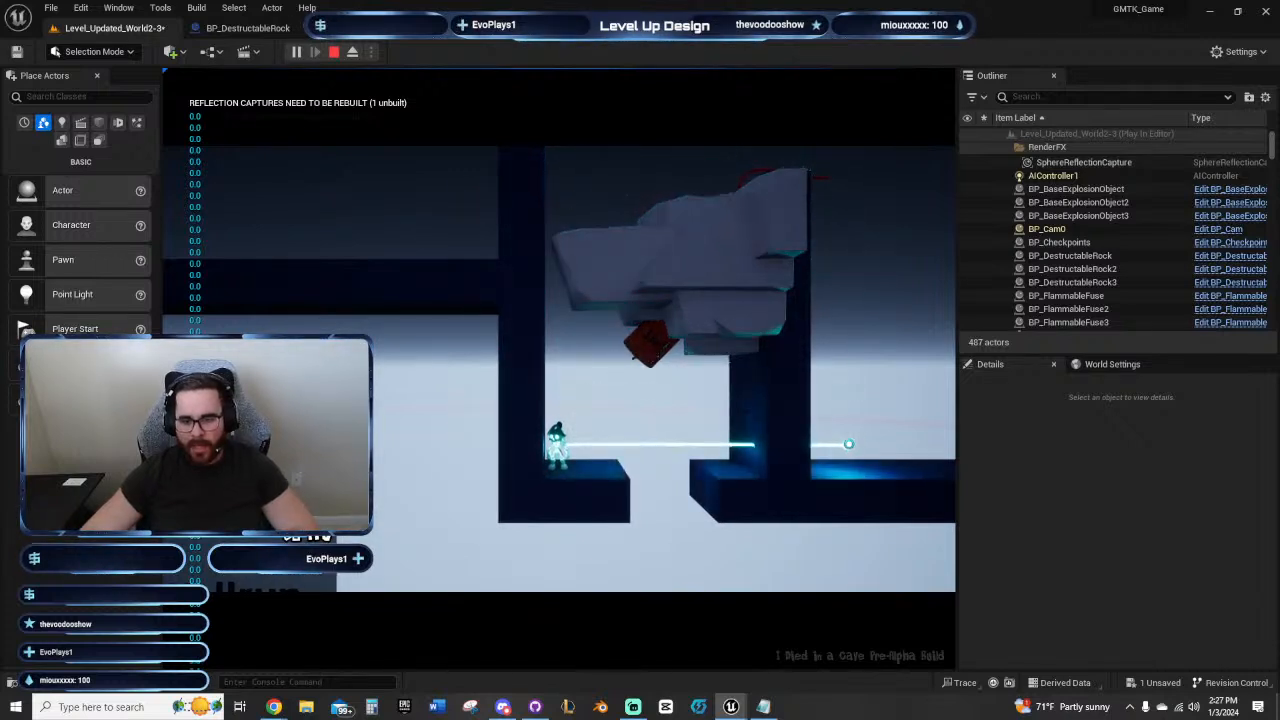
pyautogui.press('Escape')
# Step: Extend the copied fuse down the inner wall's far side and shift that section in against the wall
pyautogui.moveTo(822, 424); pyautogui.dragTo(665, 334, button='right')
pyautogui.moveTo(583, 338); pyautogui.dragTo(583, 386, button='right')
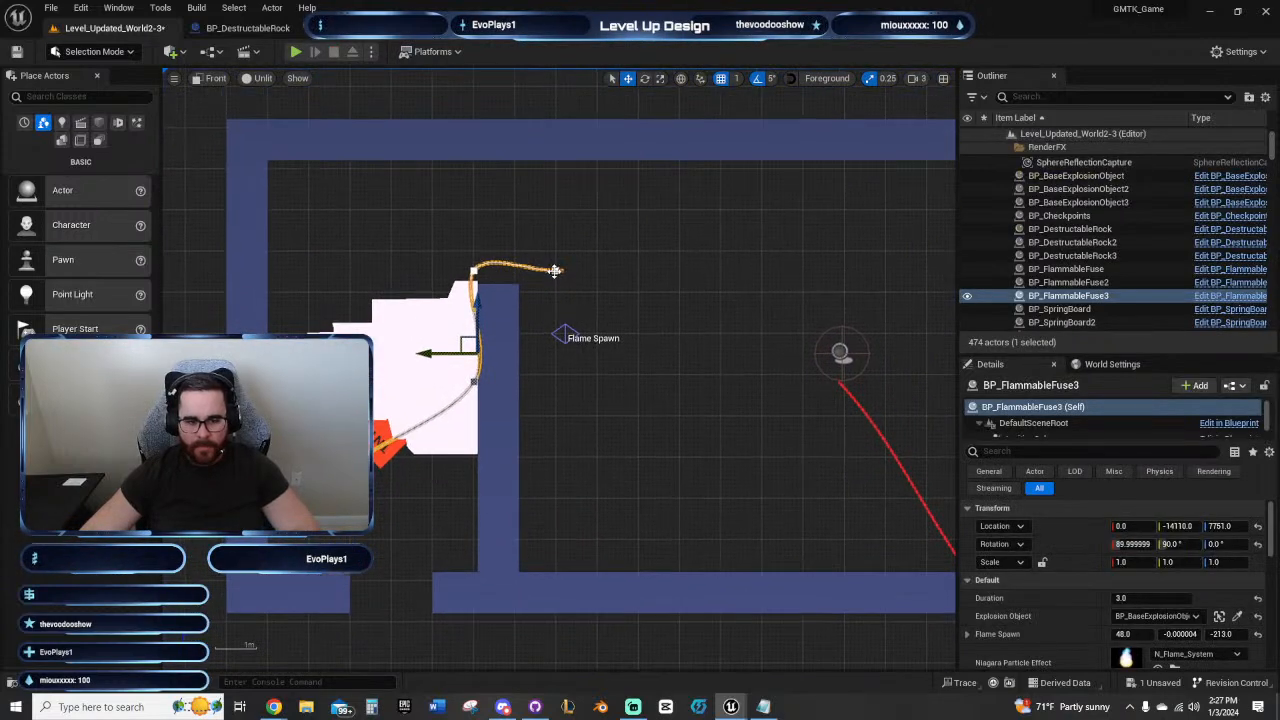
pyautogui.keyDown('alt'); pyautogui.moveTo(556, 222); pyautogui.dragTo(578, 328); pyautogui.keyUp('alt')
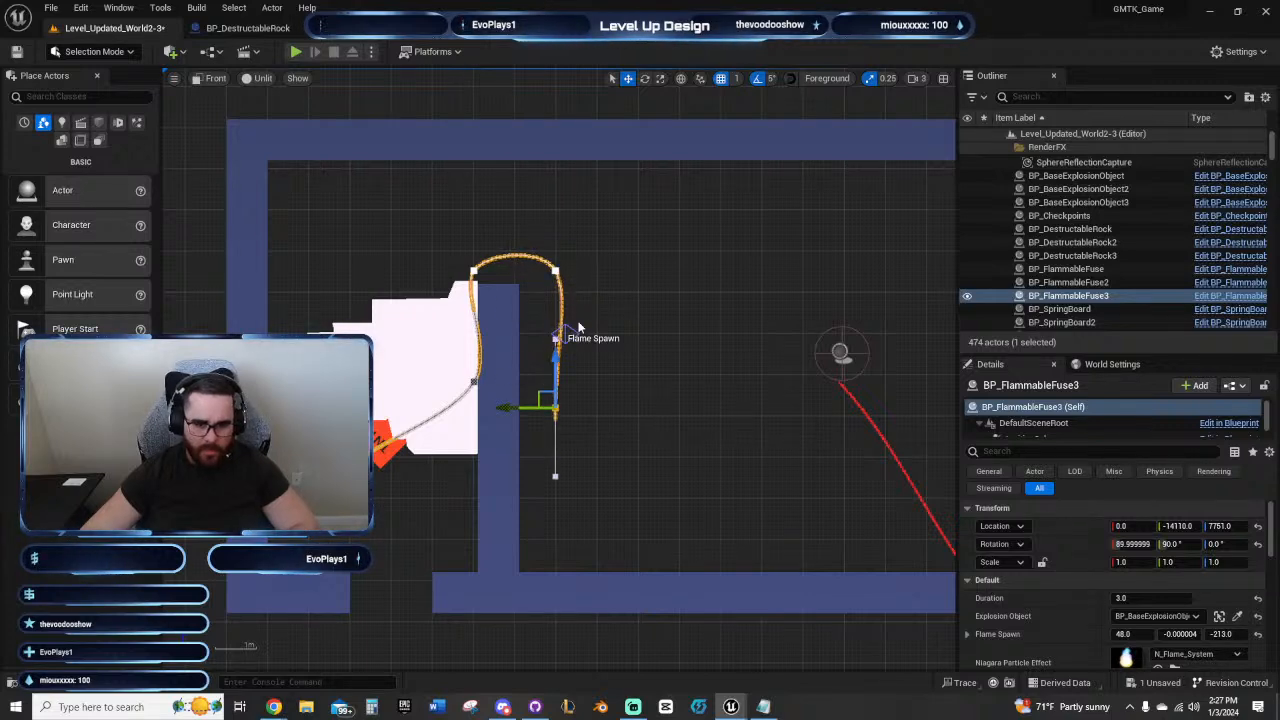
pyautogui.click(555, 270)
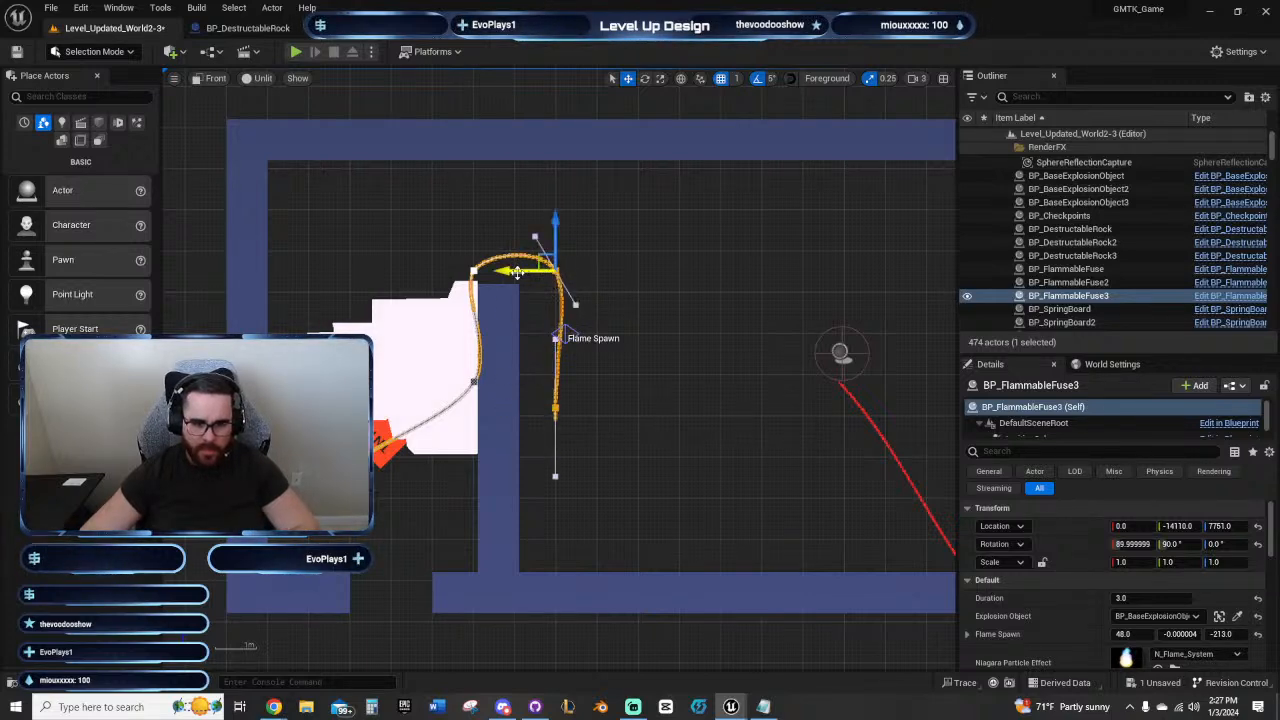
pyautogui.moveTo(516, 272); pyautogui.dragTo(482, 275)
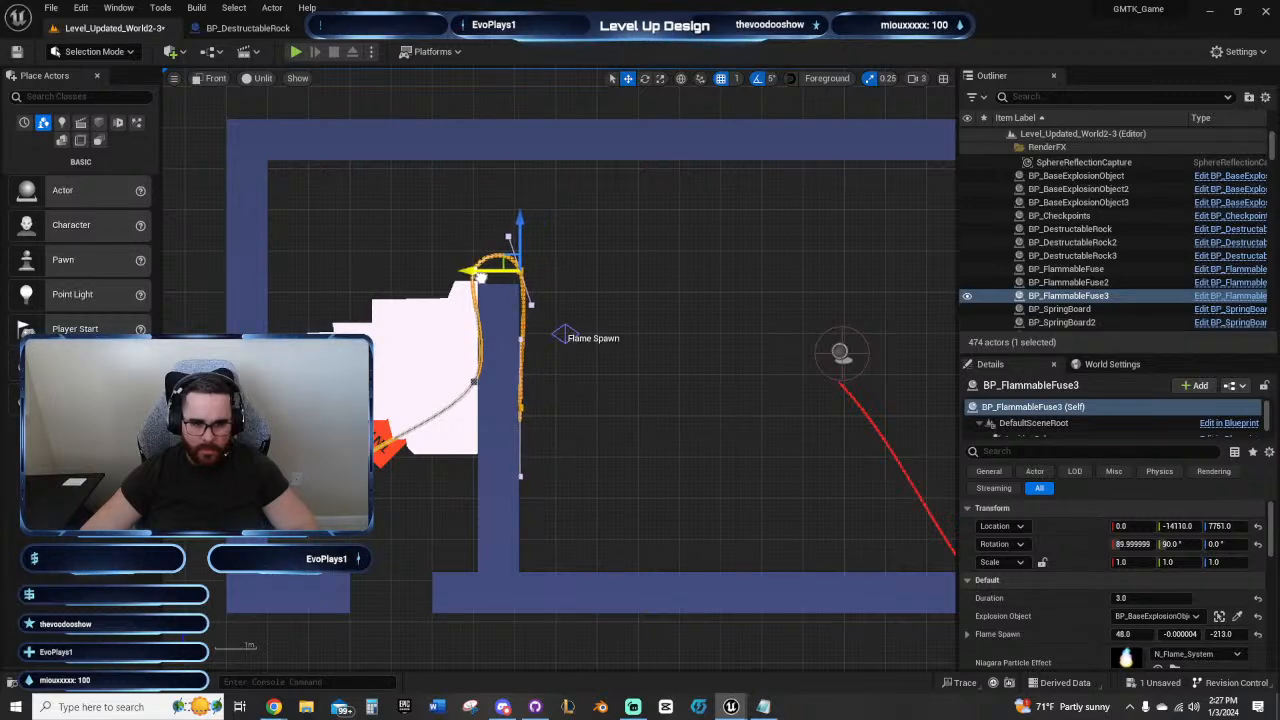
# Step: Lower the copied fuse's two spline points to hug the inner wall's top, and shift its lower point further onto the rock
pyautogui.scroll(3, 533, 336)
pyautogui.click(397, 219)
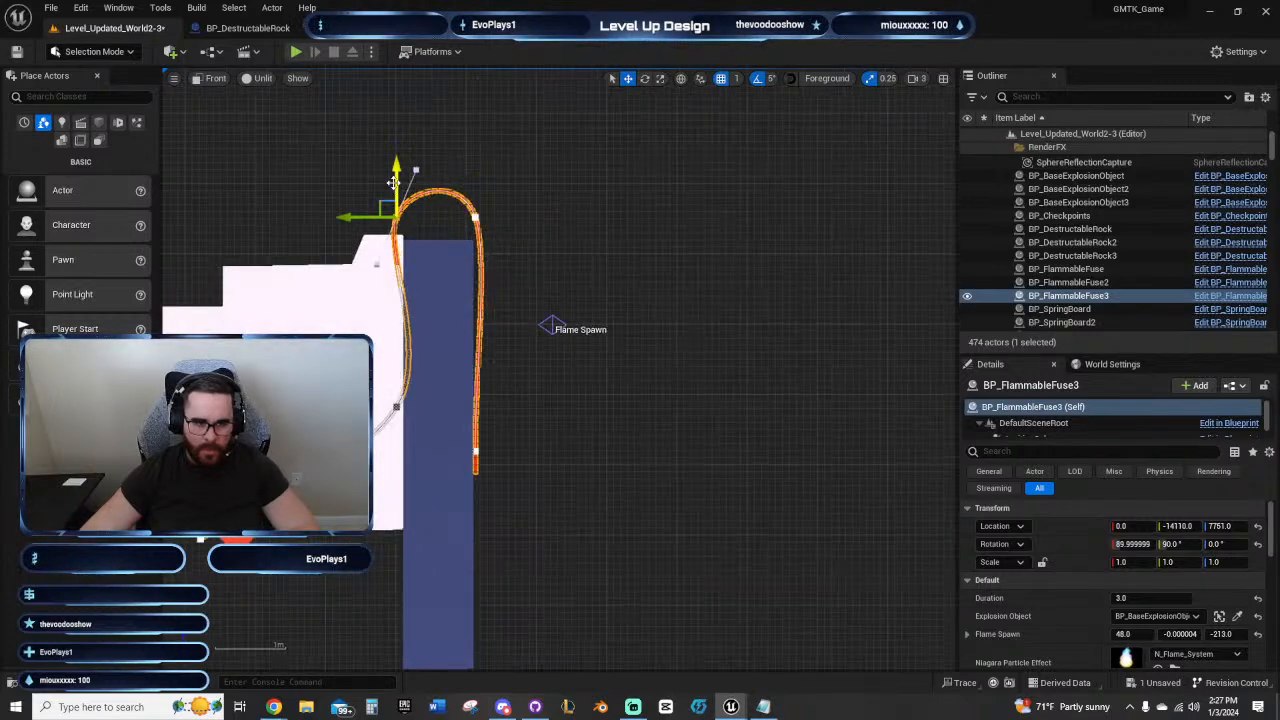
pyautogui.moveTo(397, 219); pyautogui.dragTo(397, 240)
pyautogui.click(474, 217)
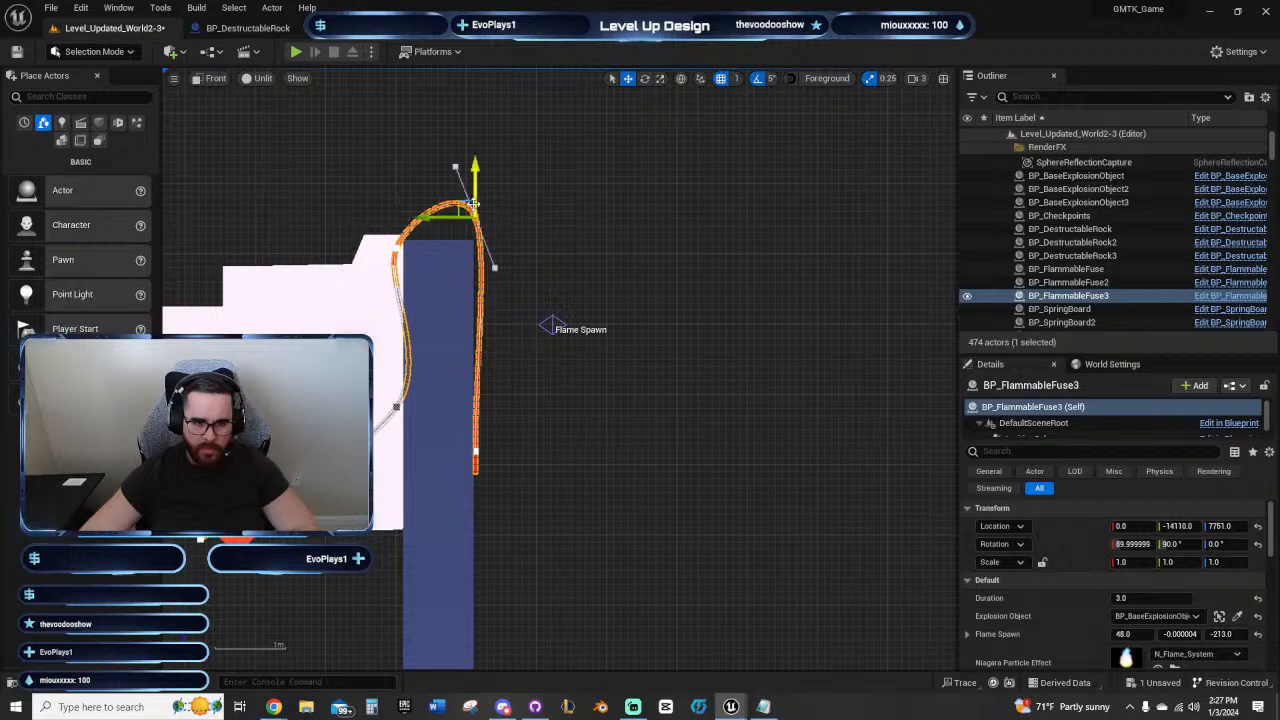
pyautogui.moveTo(476, 180); pyautogui.dragTo(496, 218)
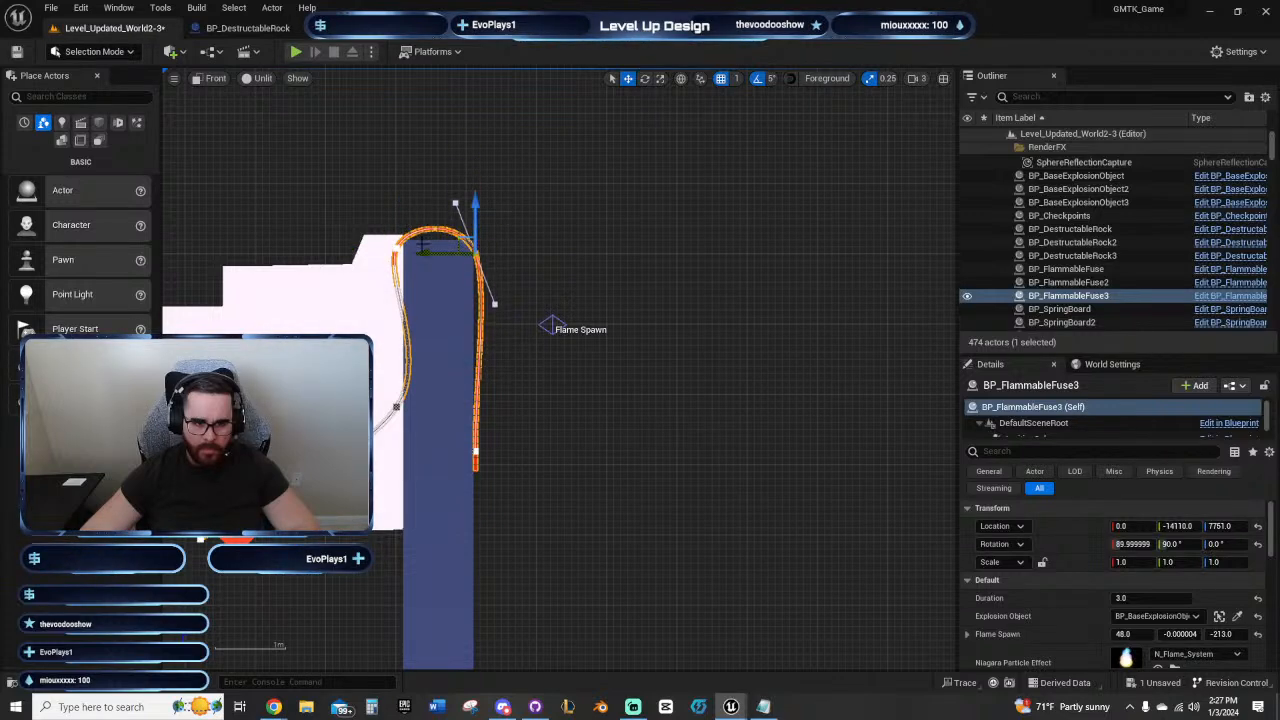
pyautogui.click(396, 245)
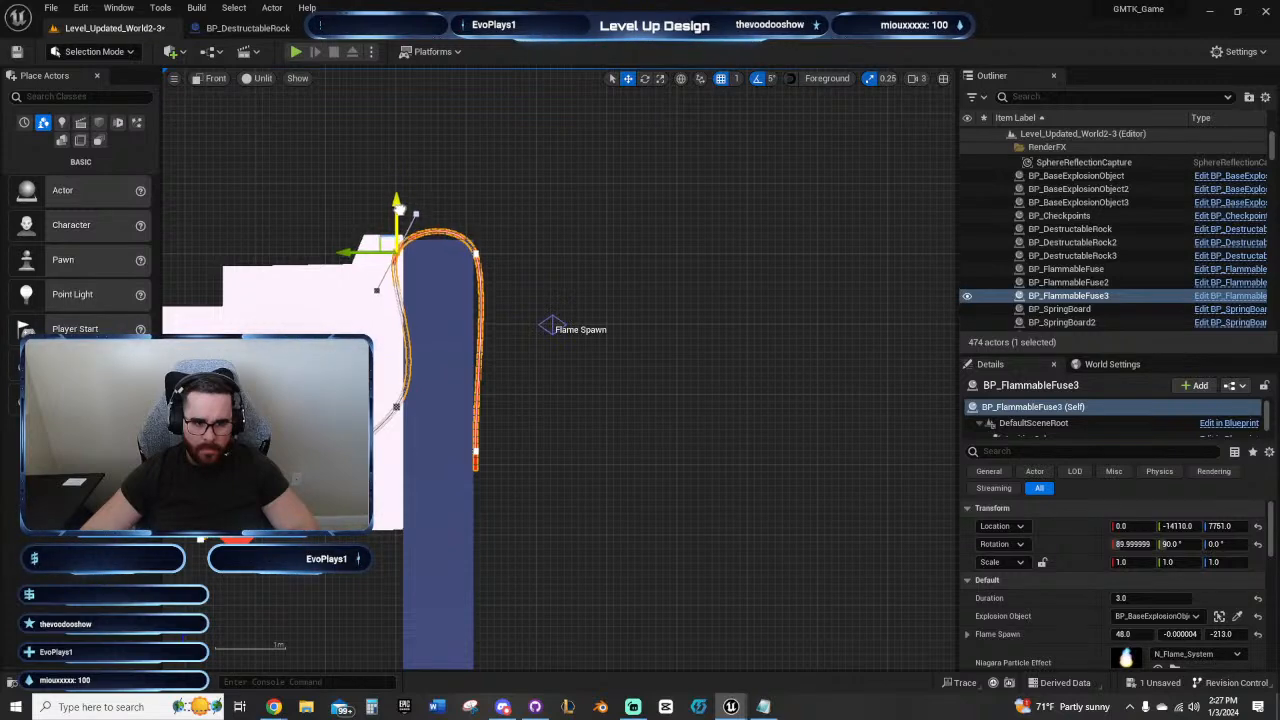
pyautogui.moveTo(400, 205); pyautogui.dragTo(400, 210)
pyautogui.click(476, 247)
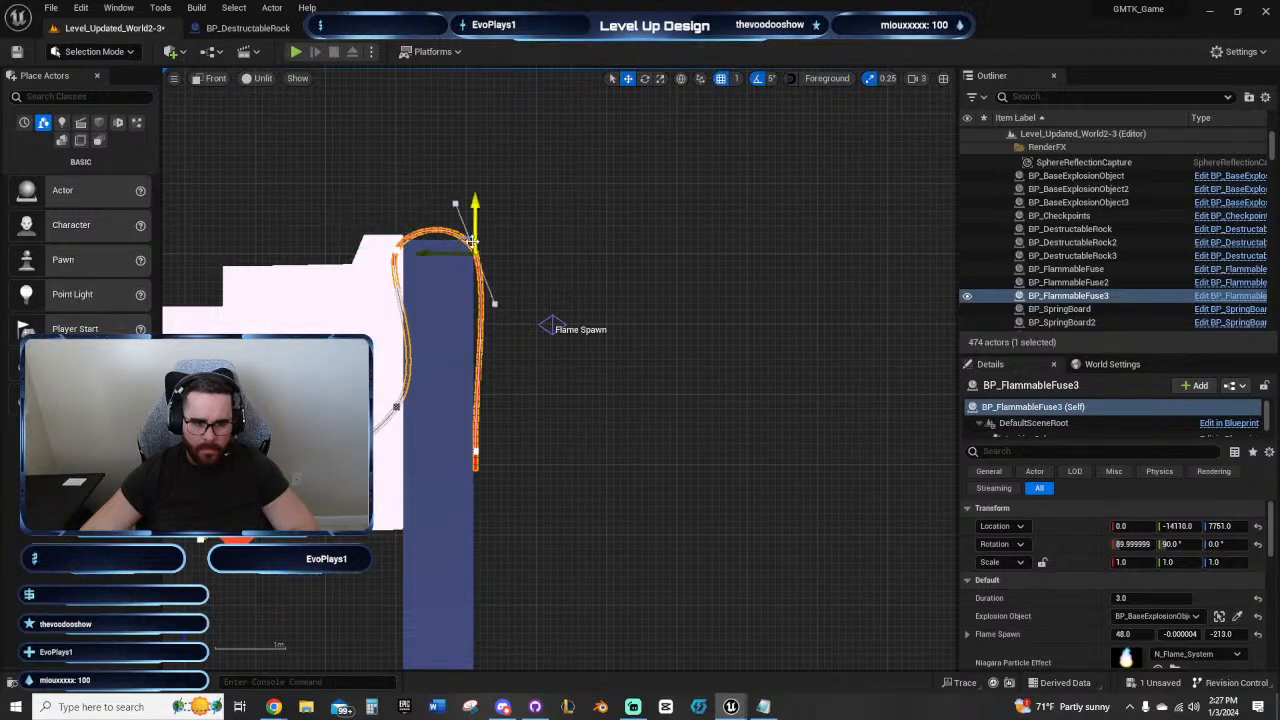
pyautogui.moveTo(430, 255); pyautogui.dragTo(436, 256)
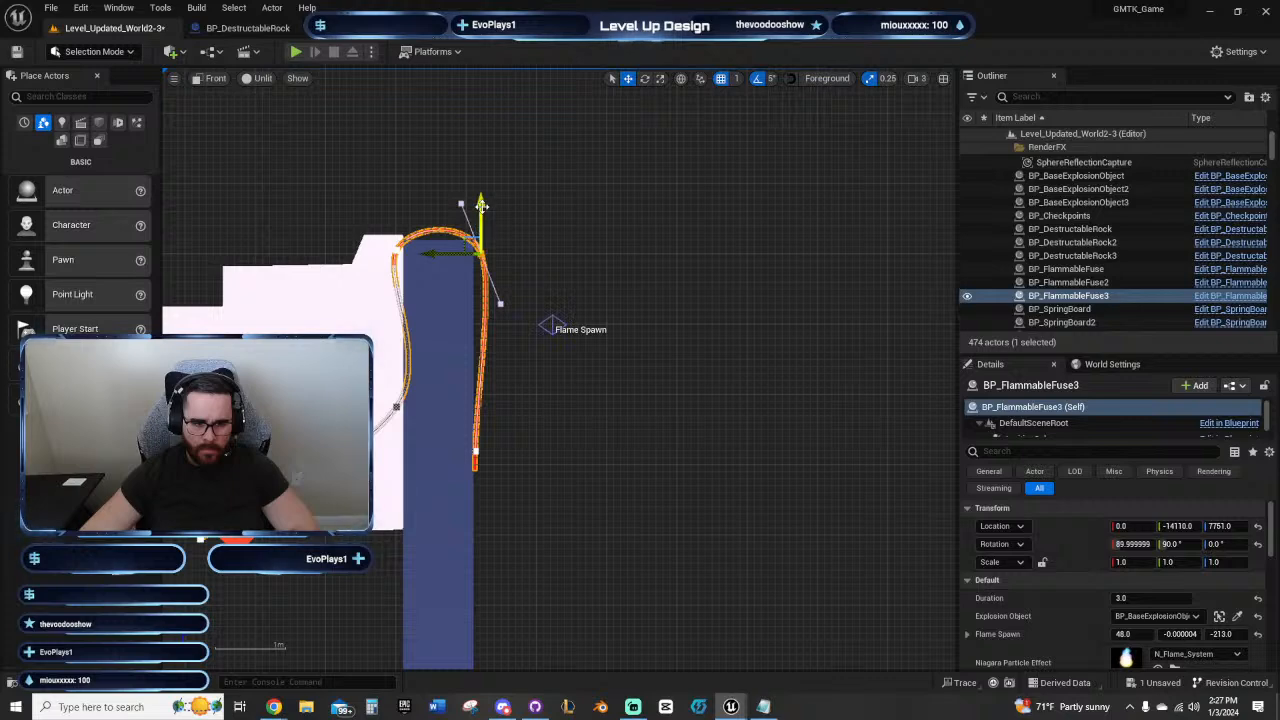
pyautogui.moveTo(481, 205); pyautogui.dragTo(483, 213)
pyautogui.moveTo(499, 316); pyautogui.dragTo(558, 271, button='right')
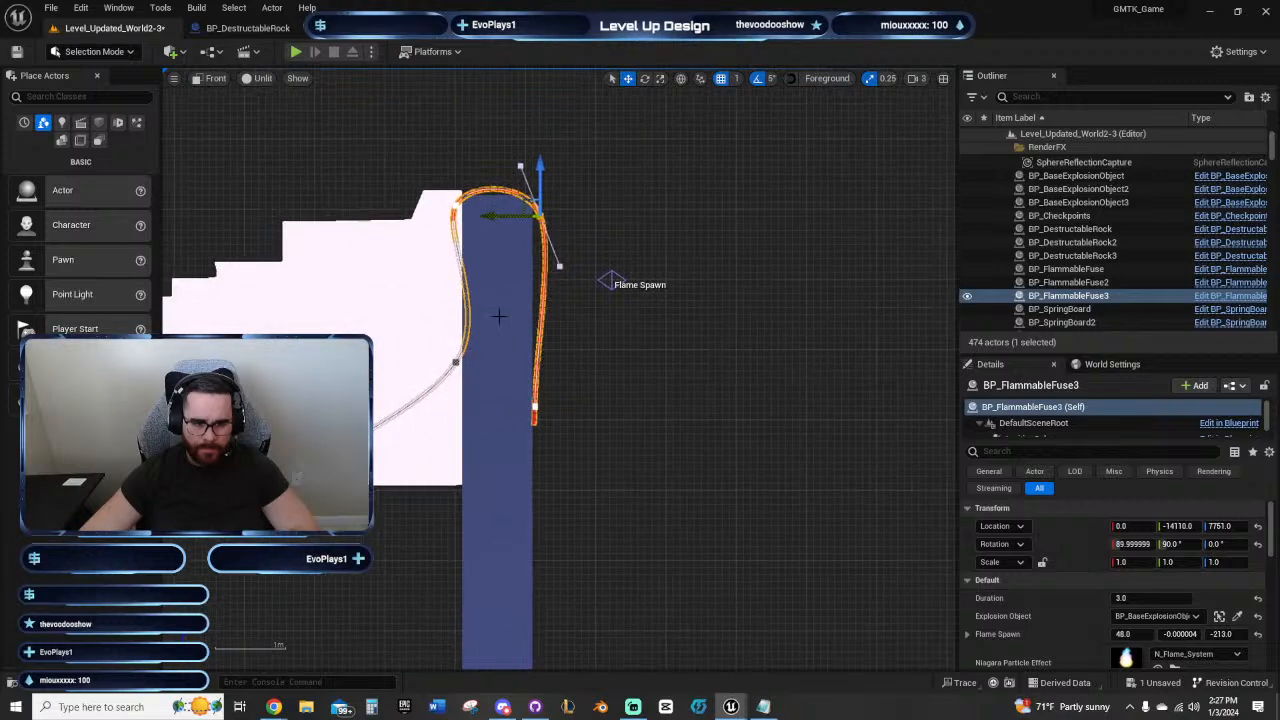
pyautogui.click(455, 362)
pyautogui.moveTo(426, 362); pyautogui.dragTo(409, 360)
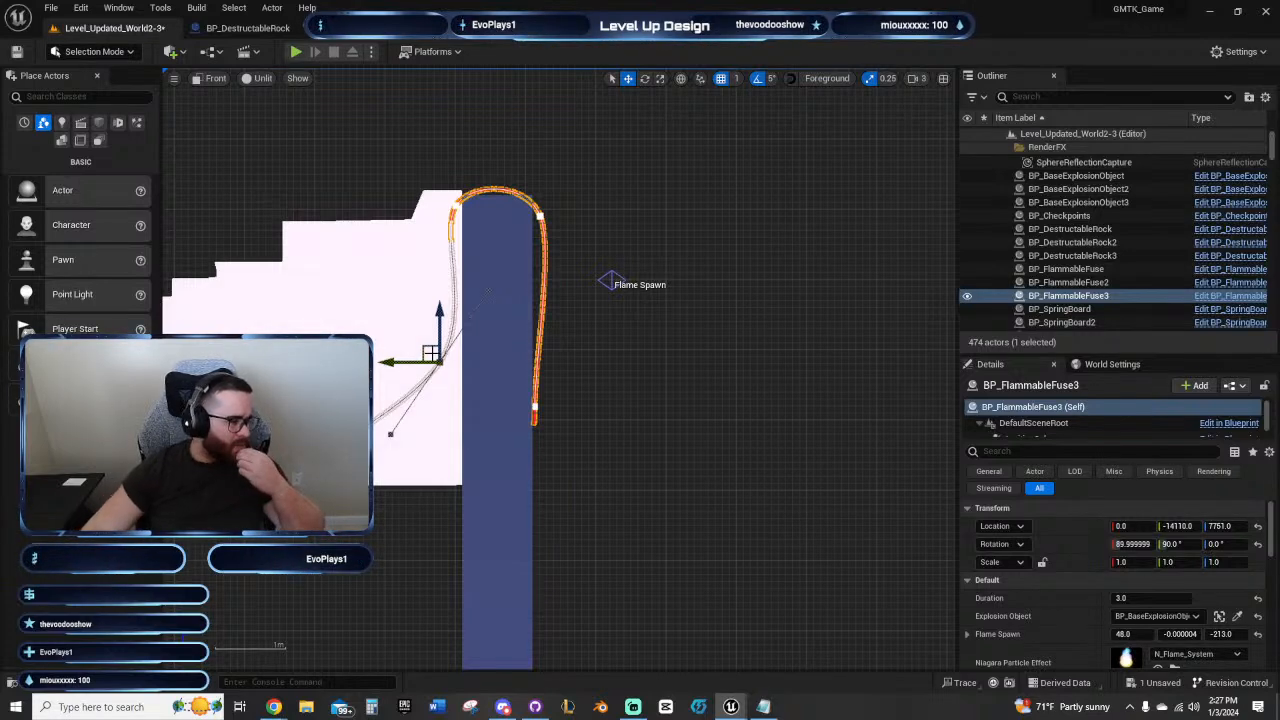
# Step: Extend the copied fuse further down the inner wall's far side and bend its end outward and down, away from the wall
pyautogui.moveTo(856, 527); pyautogui.dragTo(578, 342, button='right')
pyautogui.click(502, 394)
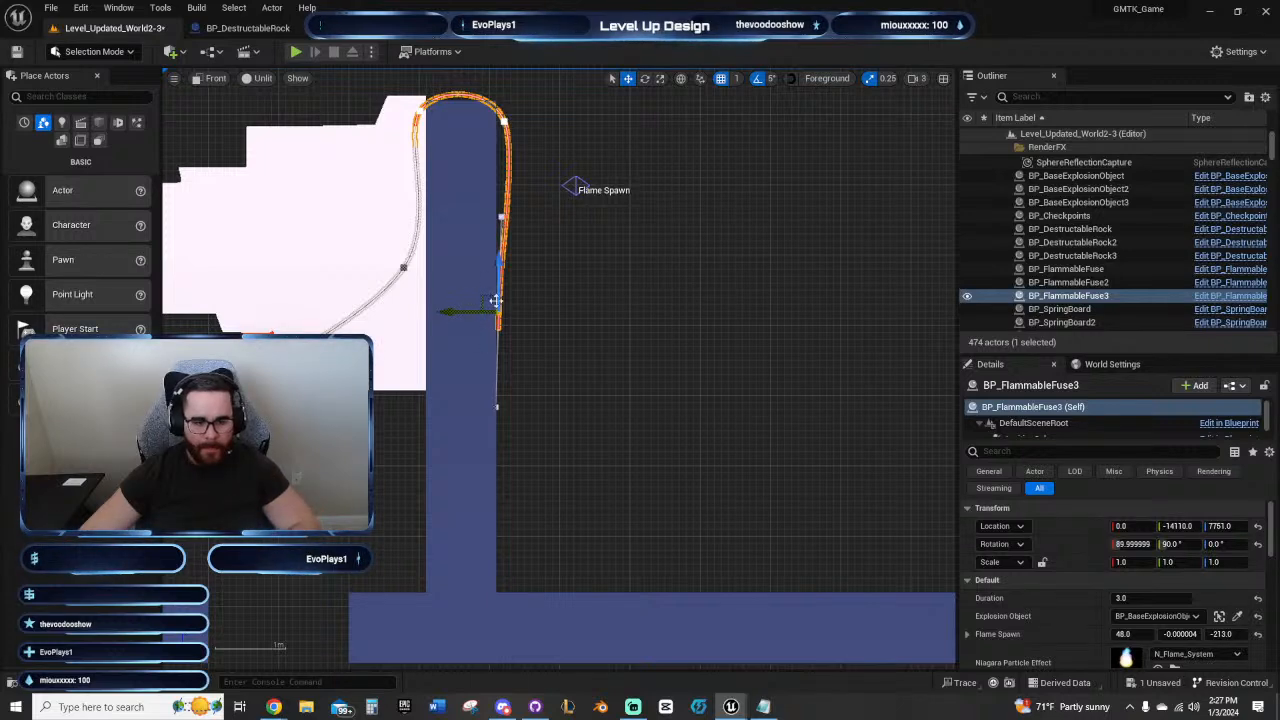
pyautogui.moveTo(464, 313); pyautogui.dragTo(500, 495)
pyautogui.moveTo(501, 446); pyautogui.dragTo(505, 490)
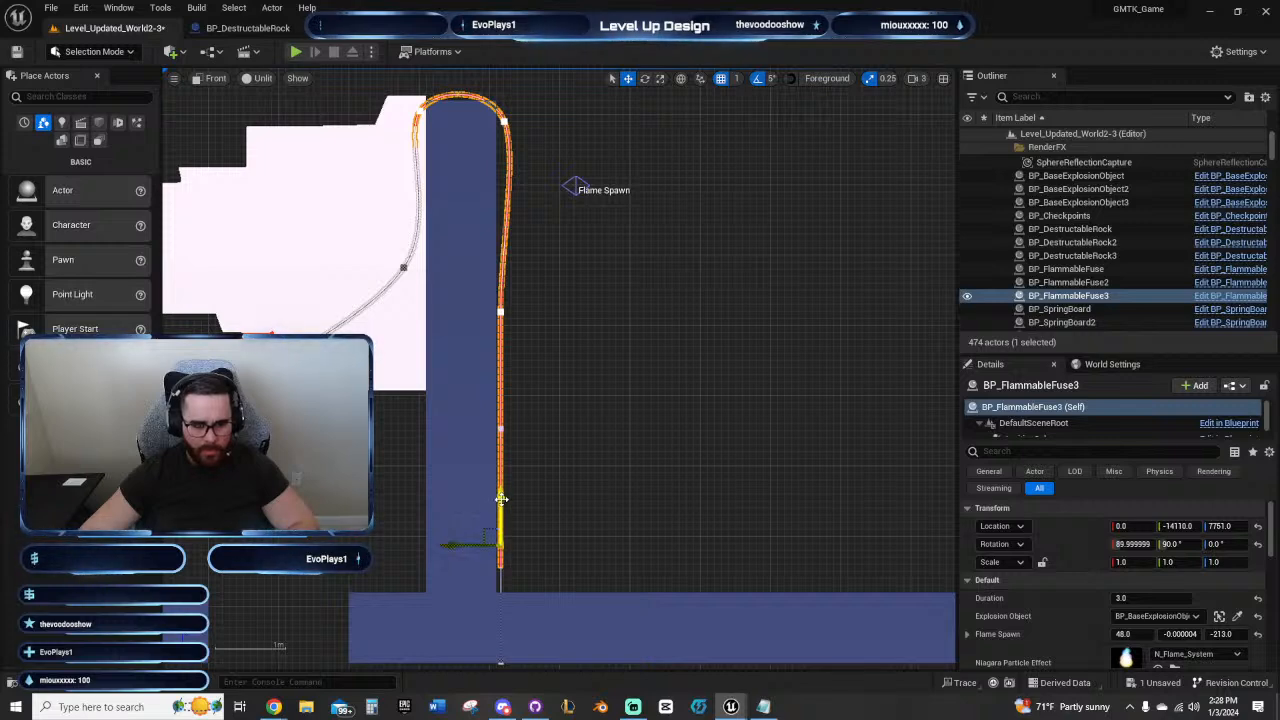
pyautogui.moveTo(501, 498); pyautogui.dragTo(490, 404)
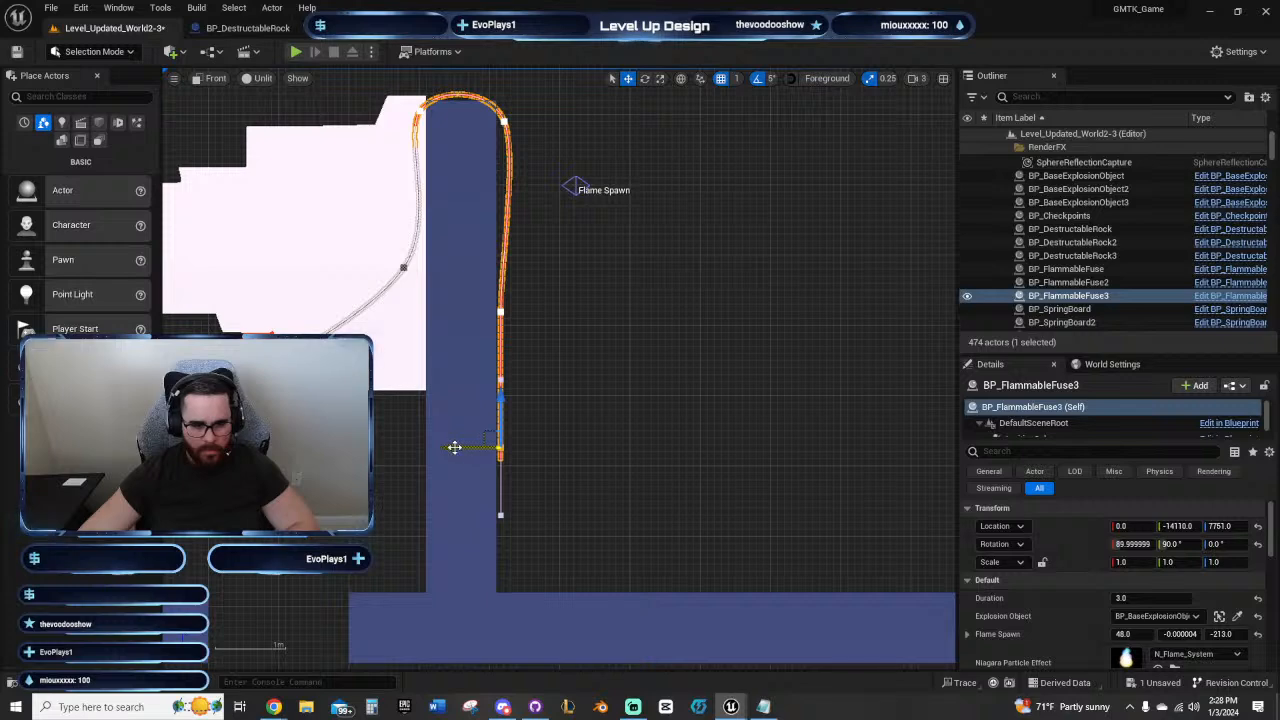
pyautogui.moveTo(454, 447); pyautogui.dragTo(519, 447)
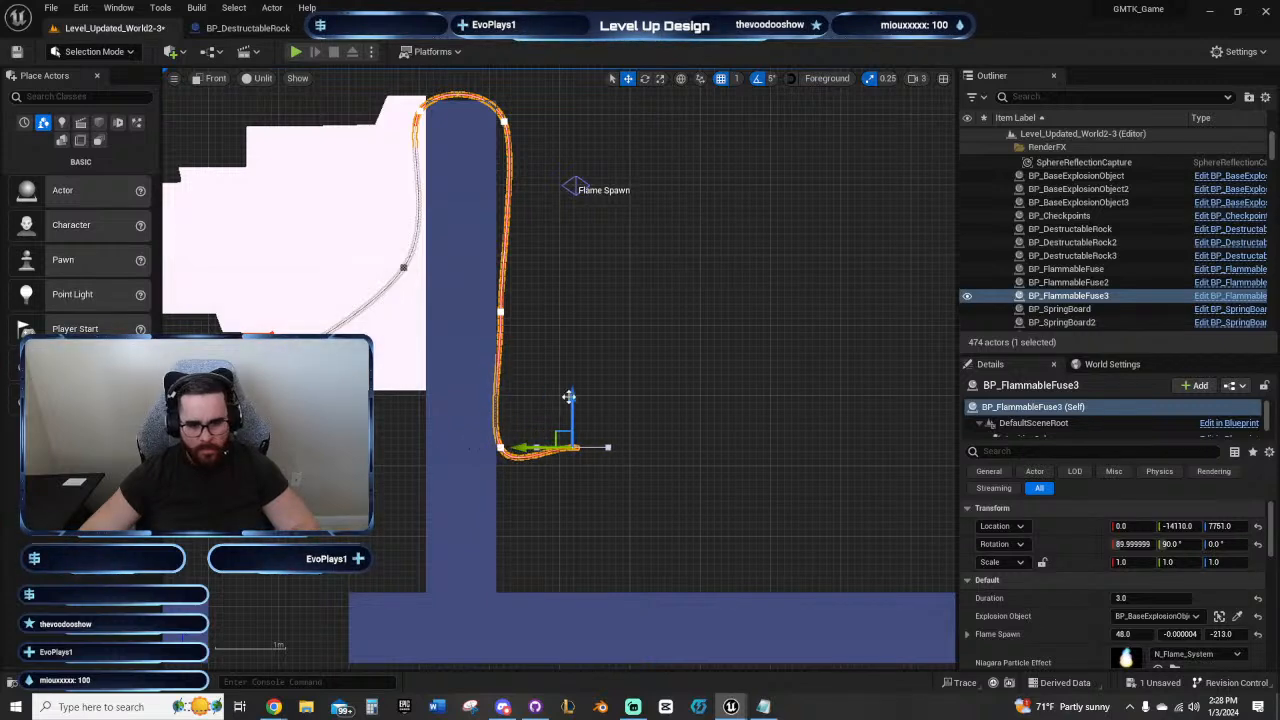
pyautogui.moveTo(570, 398); pyautogui.dragTo(571, 444)
pyautogui.moveTo(597, 370); pyautogui.dragTo(617, 399, button='right')
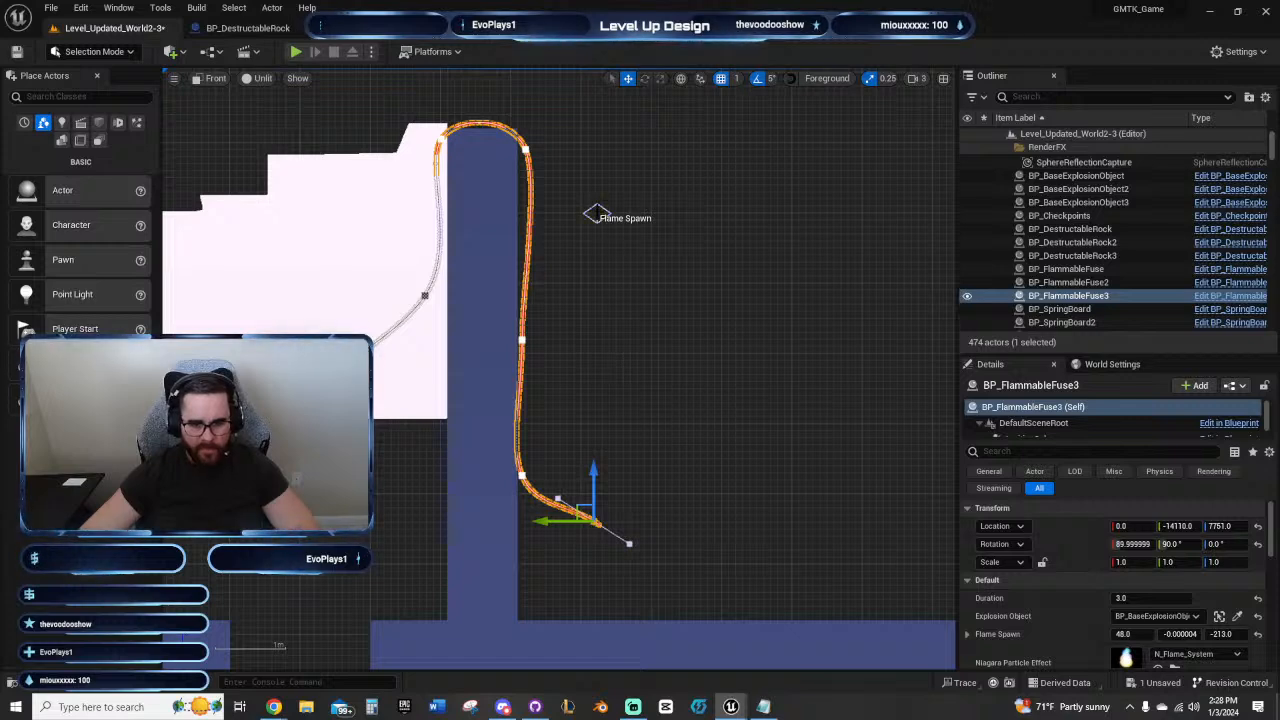
# Step: Move the copied fuse's flame spawn marker down to its new lower end, to about -396, 0, -216
pyautogui.click(656, 349)
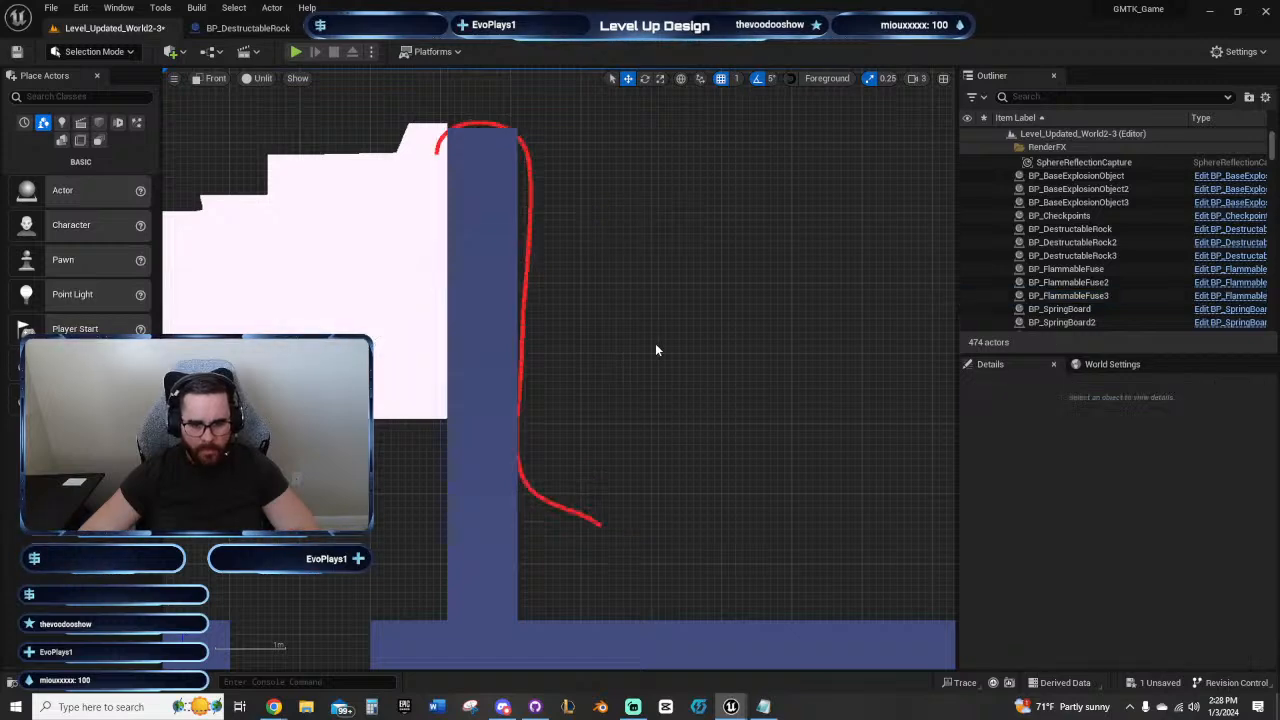
pyautogui.click(529, 227)
pyautogui.click(593, 214)
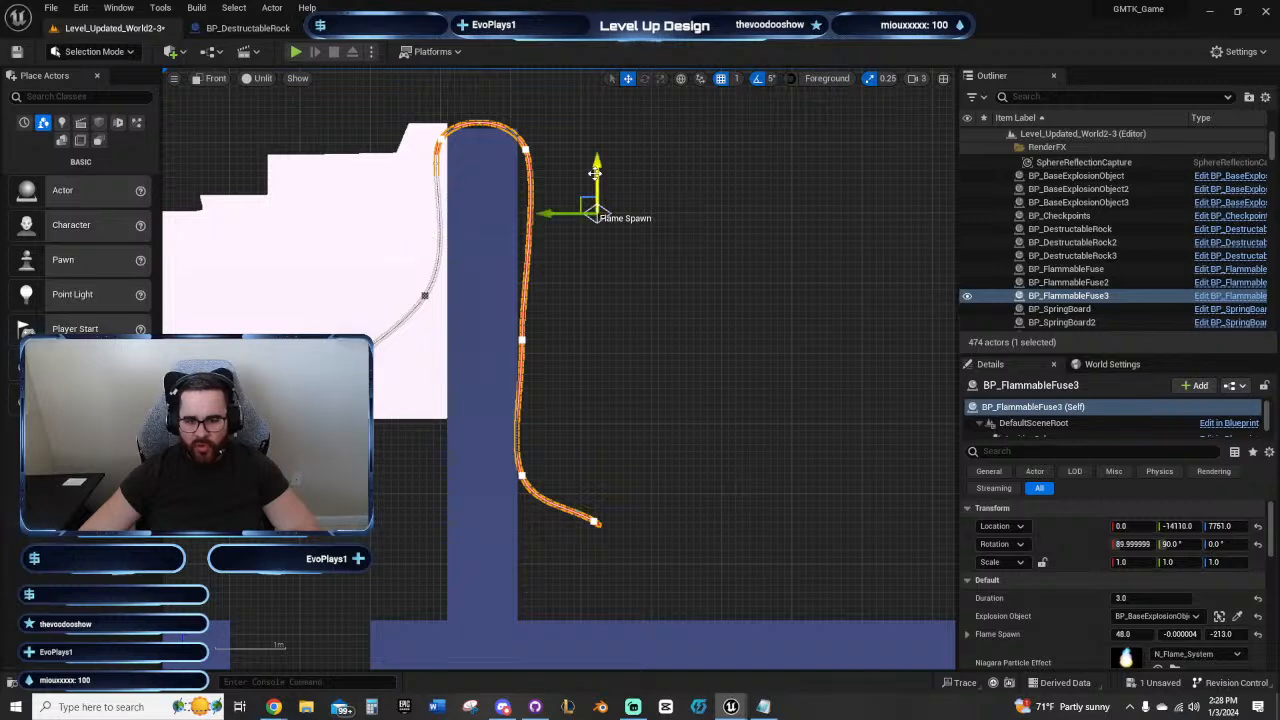
pyautogui.moveTo(618, 182); pyautogui.dragTo(622, 484)
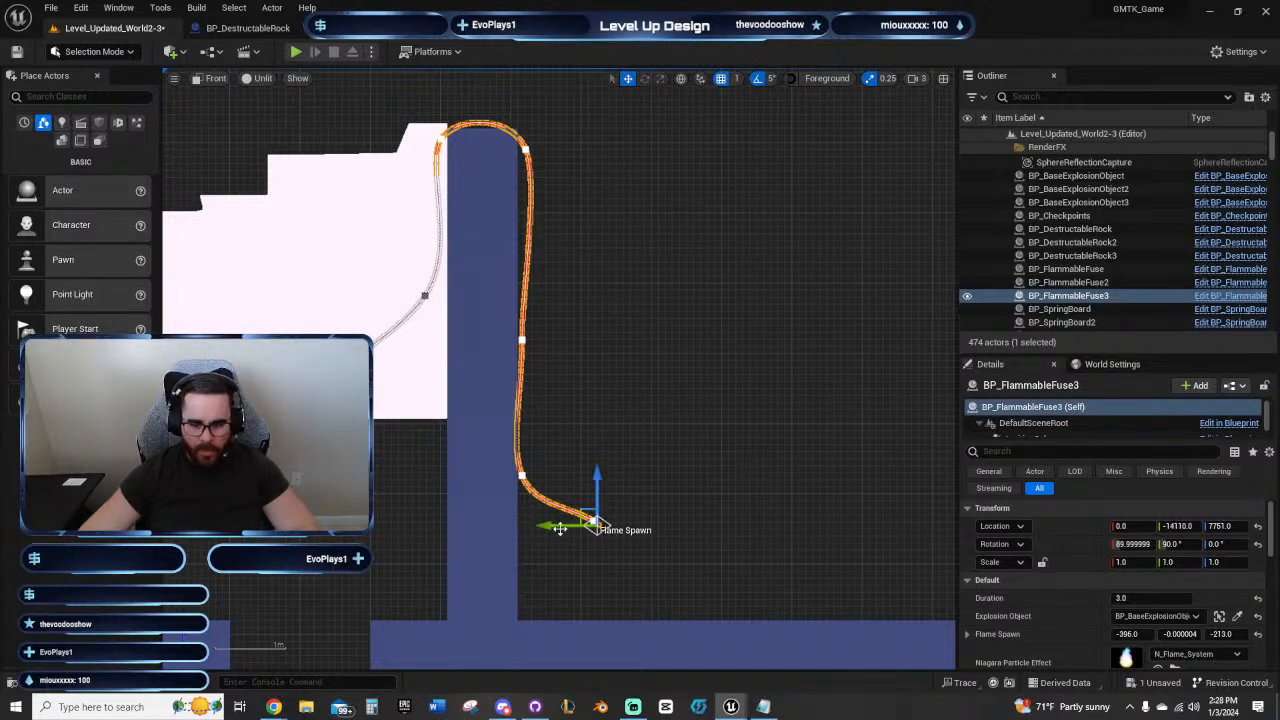
pyautogui.moveTo(557, 529); pyautogui.dragTo(559, 529)
# Step: Duplicate the fire state changer beside the lower rock and place the copy on the end room's floor
pyautogui.moveTo(636, 645); pyautogui.dragTo(507, 412, button='right')
pyautogui.scroll(-3, 732, 430)
pyautogui.scroll(-2, 507, 412)
pyautogui.click(695, 460)
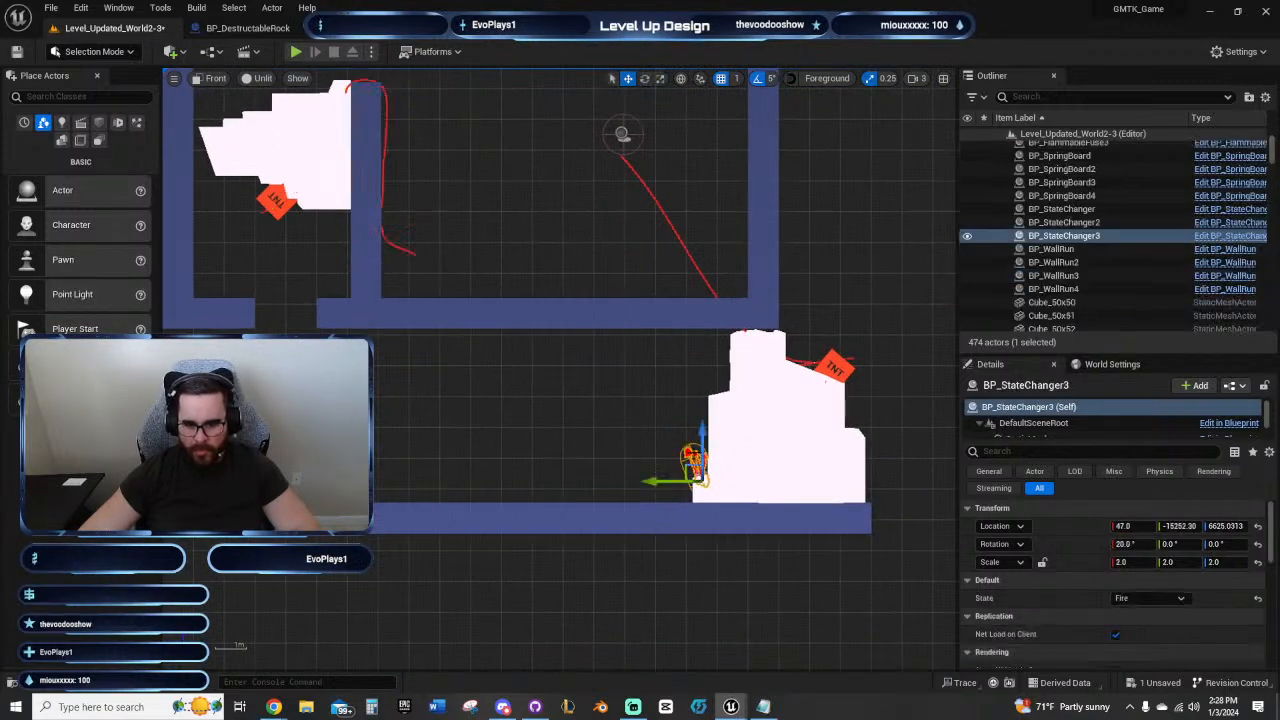
pyautogui.moveTo(700, 432); pyautogui.dragTo(700, 262)
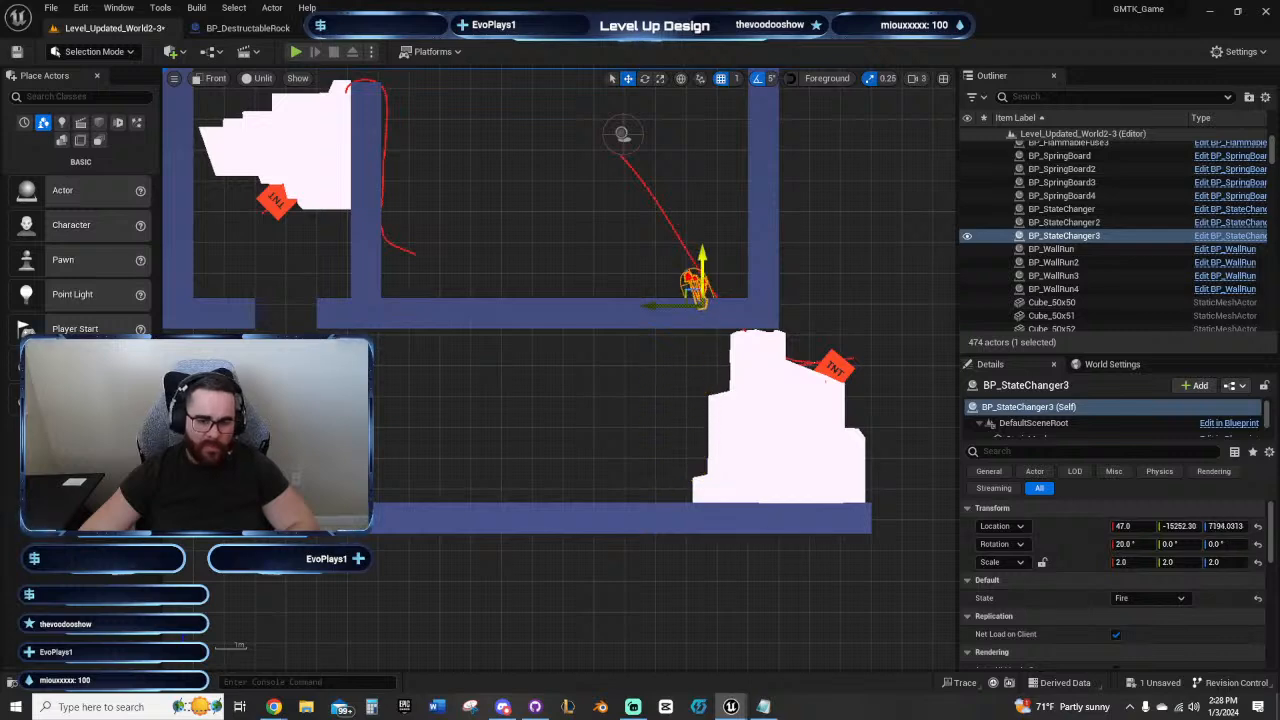
pyautogui.hotkey('ctrl', 'z')
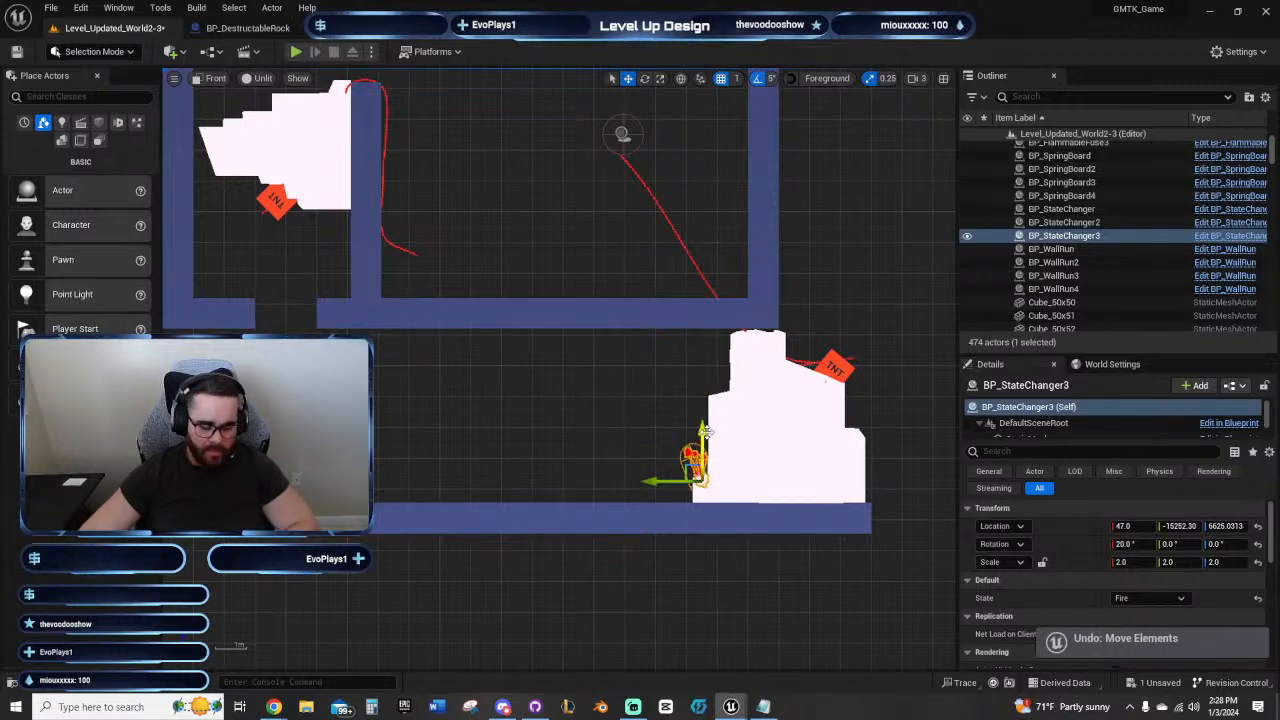
pyautogui.keyDown('alt'); pyautogui.moveTo(704, 430); pyautogui.dragTo(546, 273); pyautogui.keyUp('alt')
pyautogui.moveTo(475, 247); pyautogui.dragTo(506, 326, button='right')
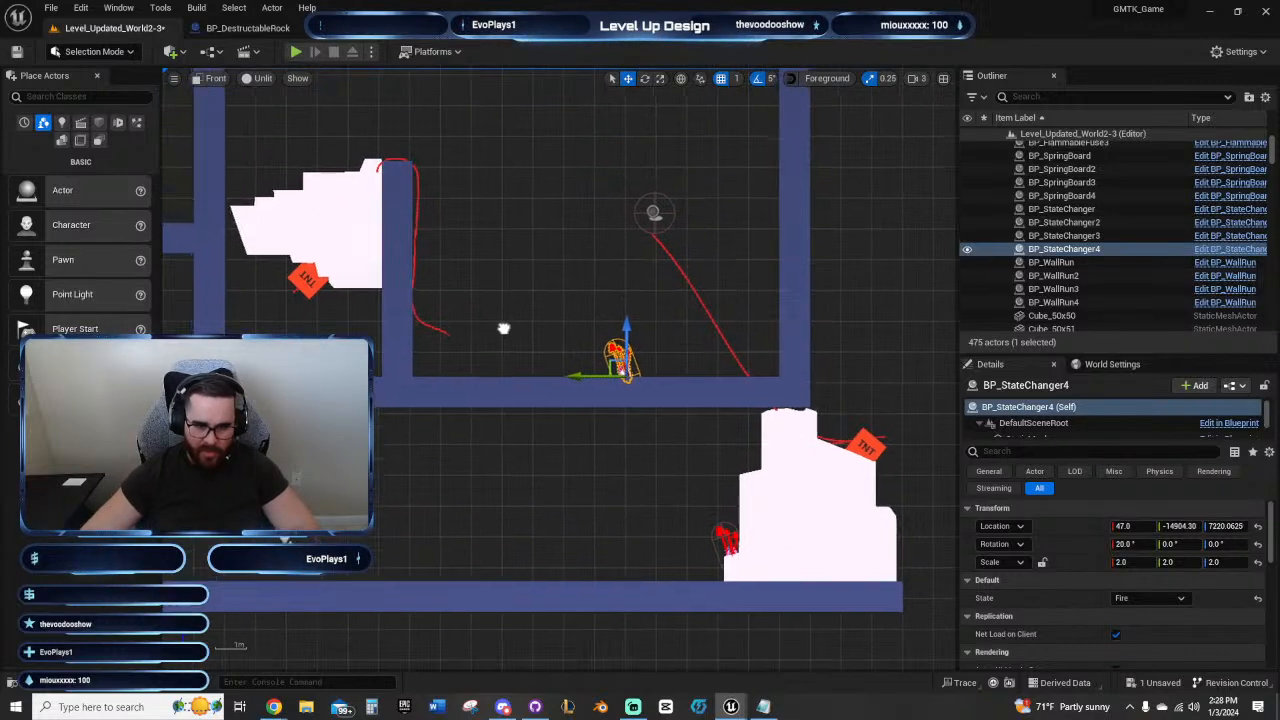
# Step: Set the copied fire state changer's scale to 1.0 on all axes
pyautogui.scroll(4, 632, 347)
pyautogui.click(1142, 568)
pyautogui.write('1')
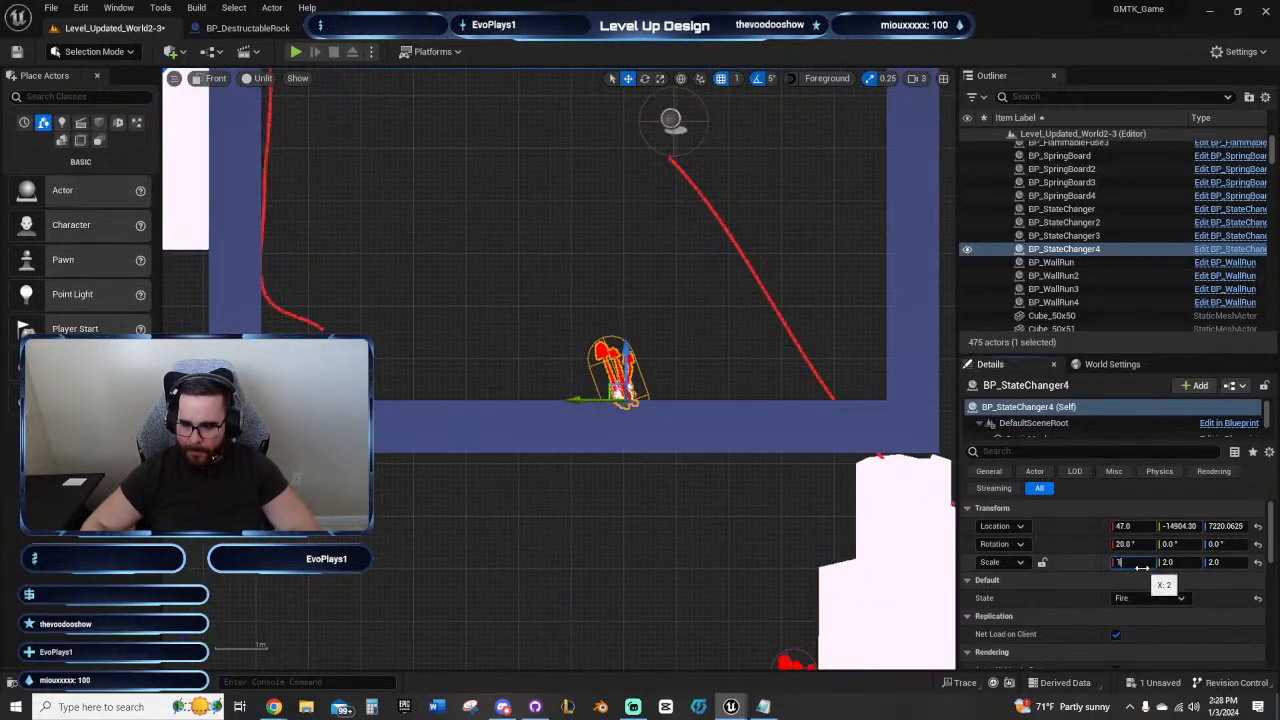
pyautogui.press('Tab')
pyautogui.write('1')
pyautogui.press('Tab')
pyautogui.write('1')
pyautogui.press('Return')
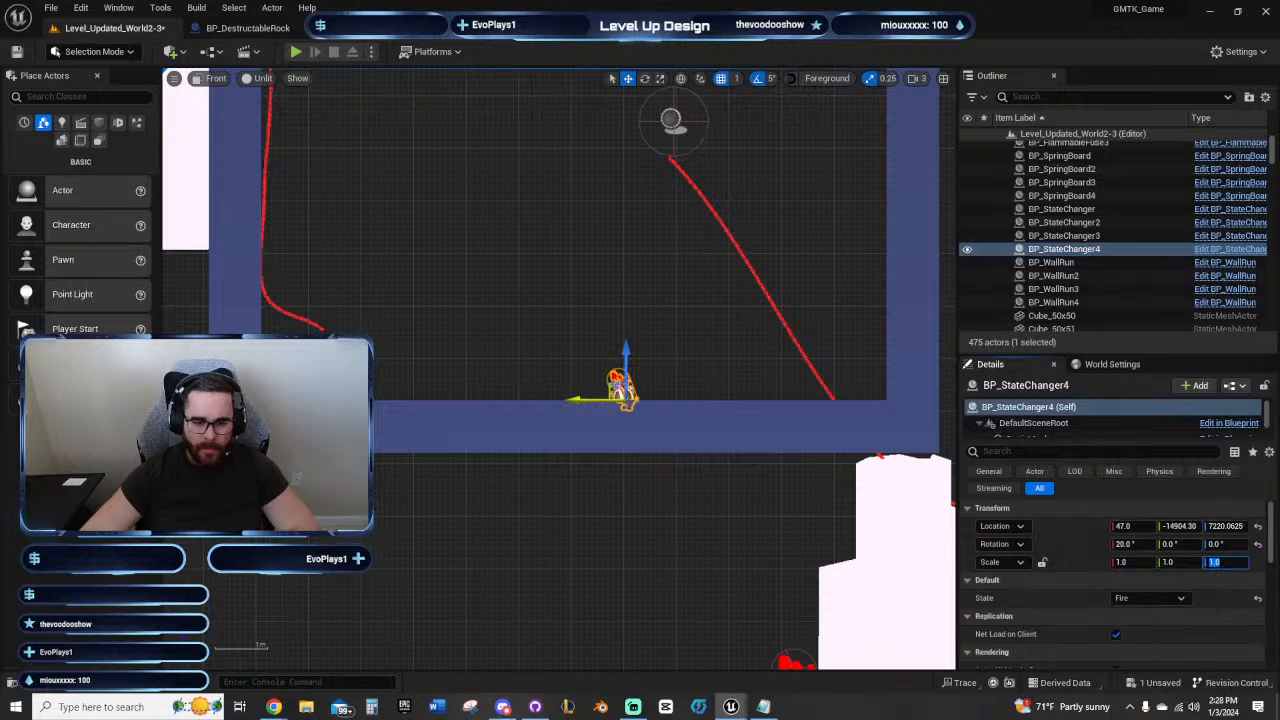
# Step: Move the copied fire state changer along the floor to the inner wall's foot, at about Y -14239
pyautogui.moveTo(580, 400); pyautogui.dragTo(277, 400)
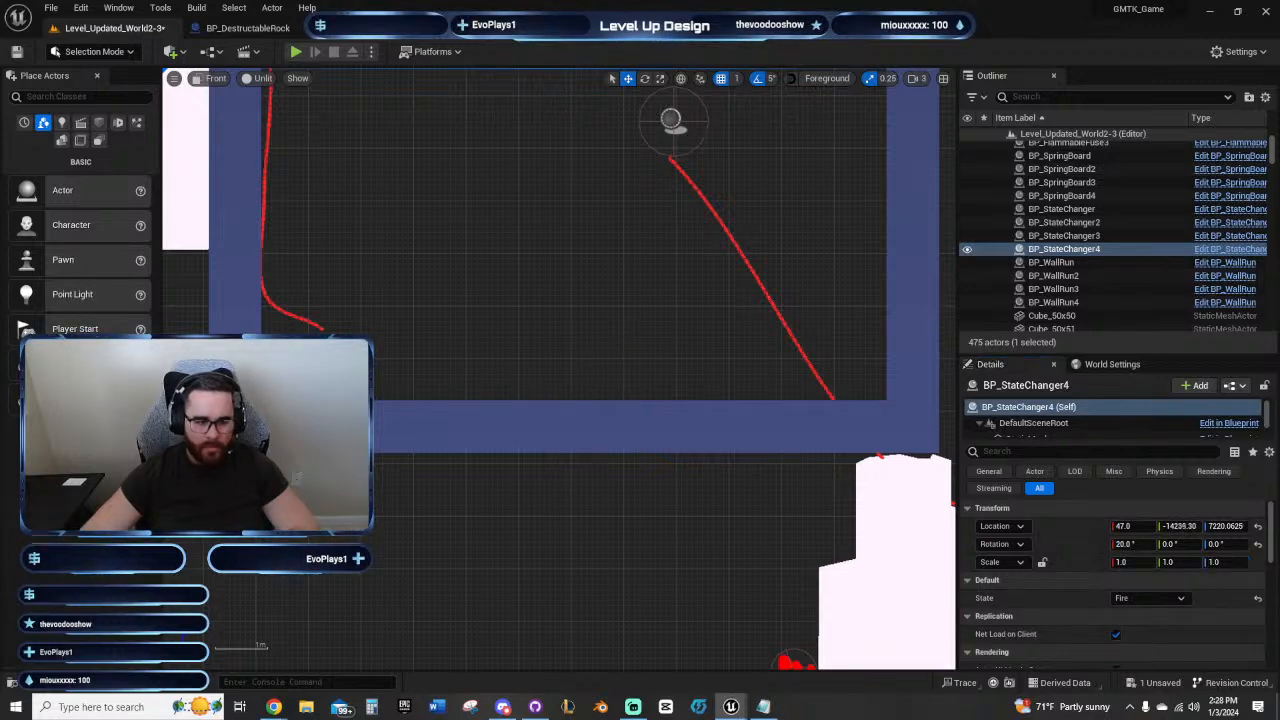
pyautogui.moveTo(333, 382); pyautogui.dragTo(419, 399, button='right')
pyautogui.scroll(4, 425, 401)
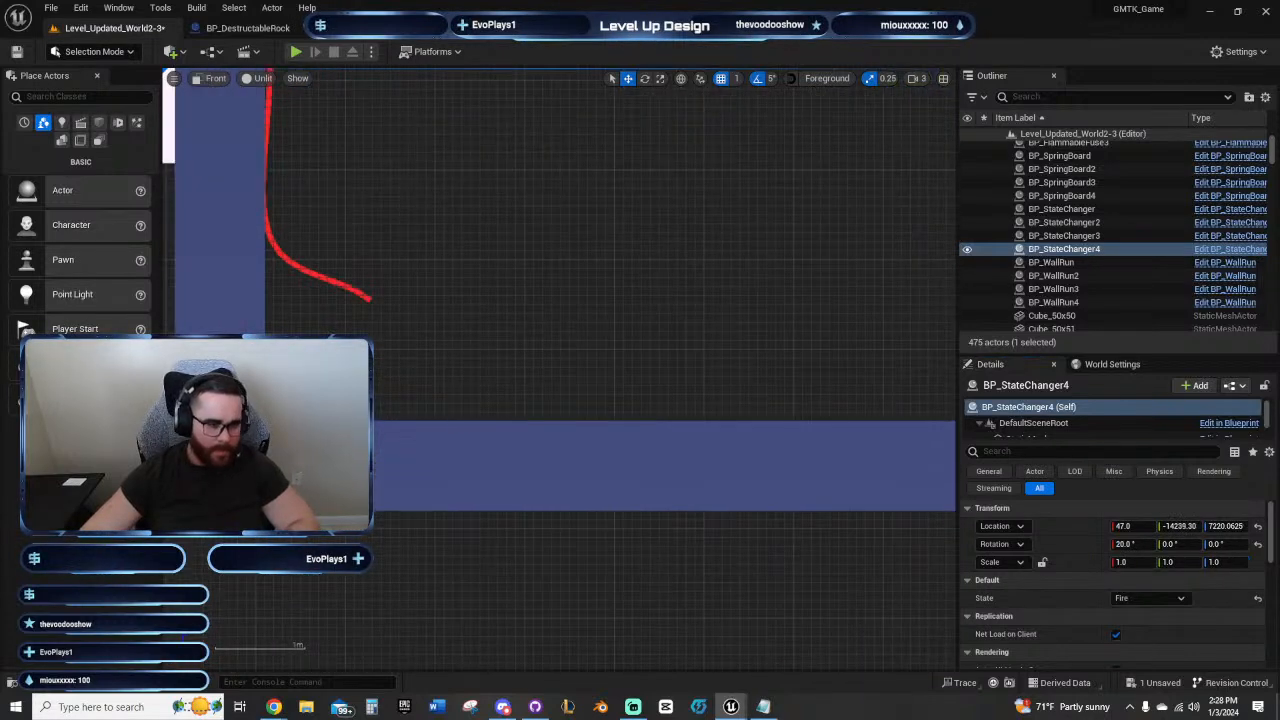
# Step: Duplicate the small fire state changer beside itself at the inner wall's foot, with the copy rotated to -15 degrees
pyautogui.hotkey('ctrl', 'd')
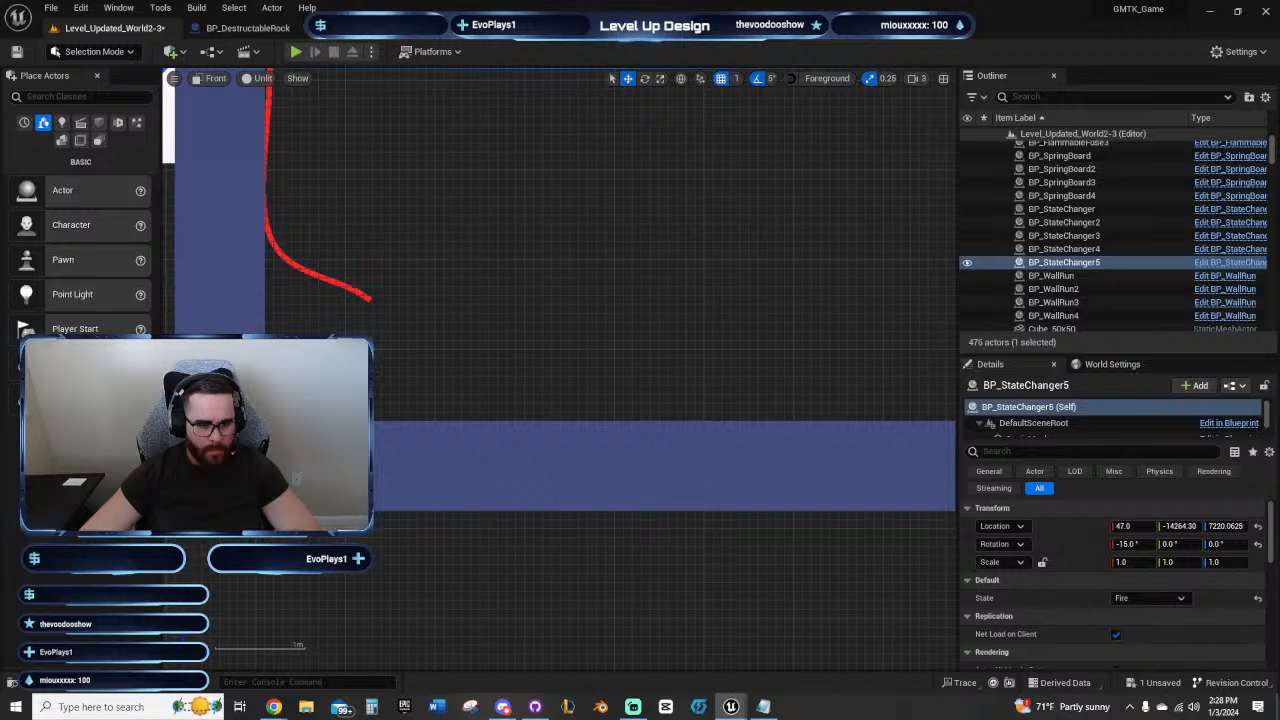
pyautogui.moveTo(320, 400); pyautogui.dragTo(309, 400)
pyautogui.click(471, 355)
pyautogui.moveTo(471, 355); pyautogui.dragTo(615, 391, button='right')
pyautogui.scroll(-3, 629, 384)
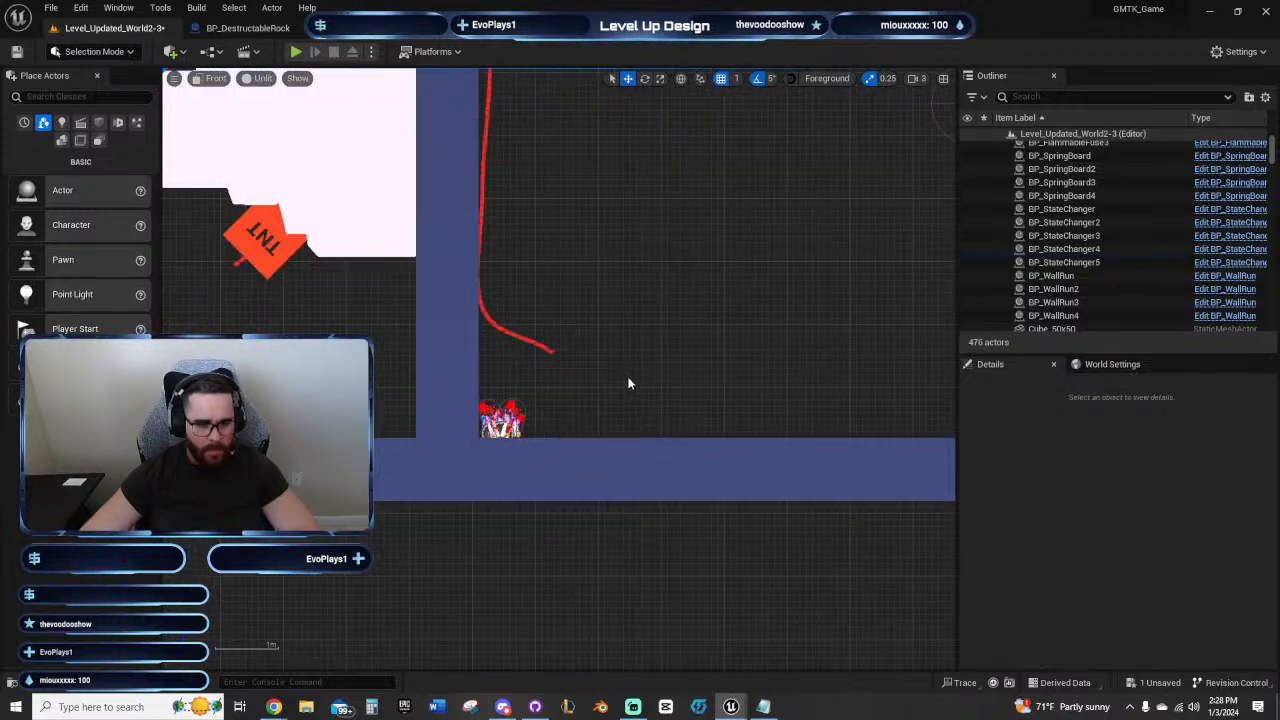
pyautogui.scroll(-2, 655, 372)
pyautogui.scroll(5, 631, 371)
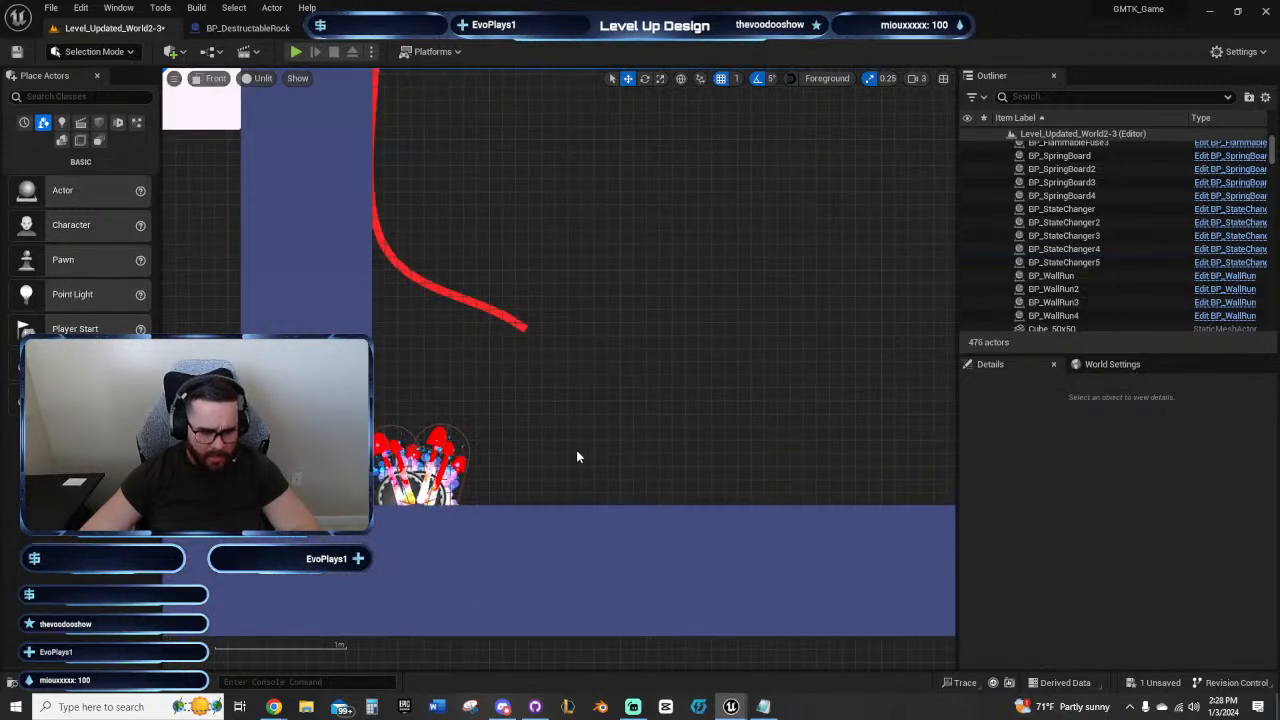
pyautogui.scroll(-5, 578, 455)
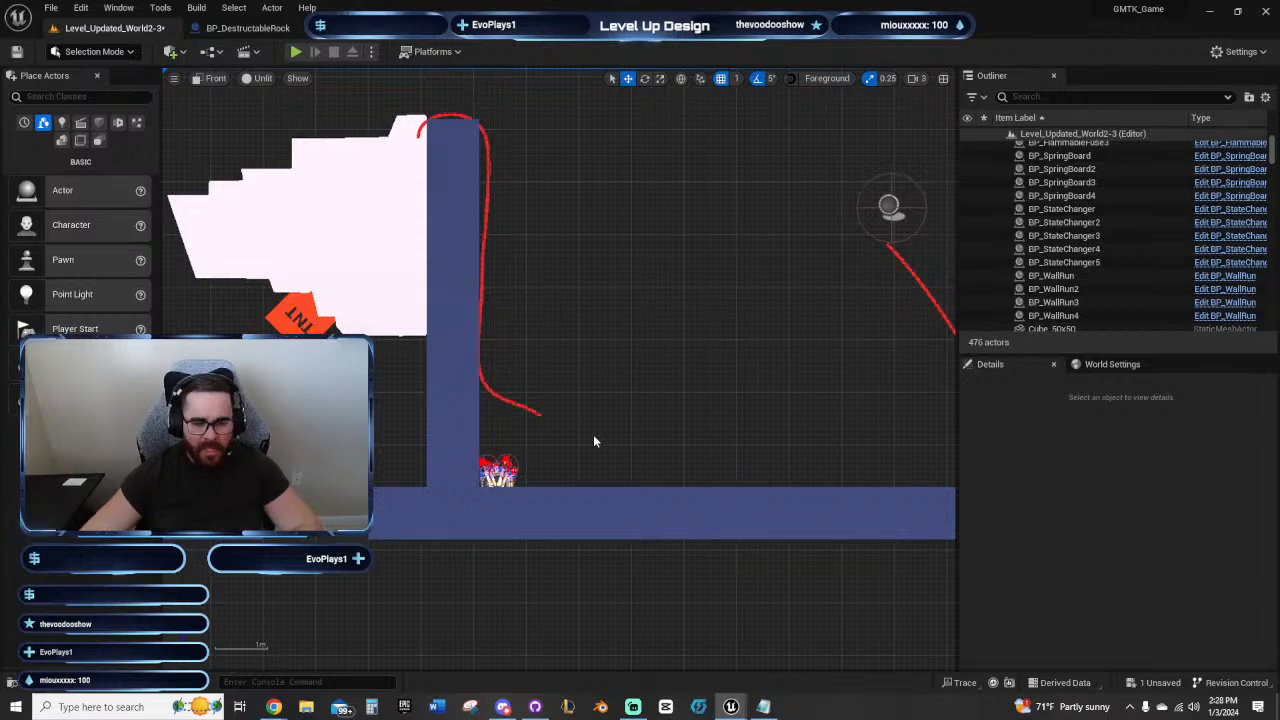
pyautogui.scroll(-2, 594, 428)
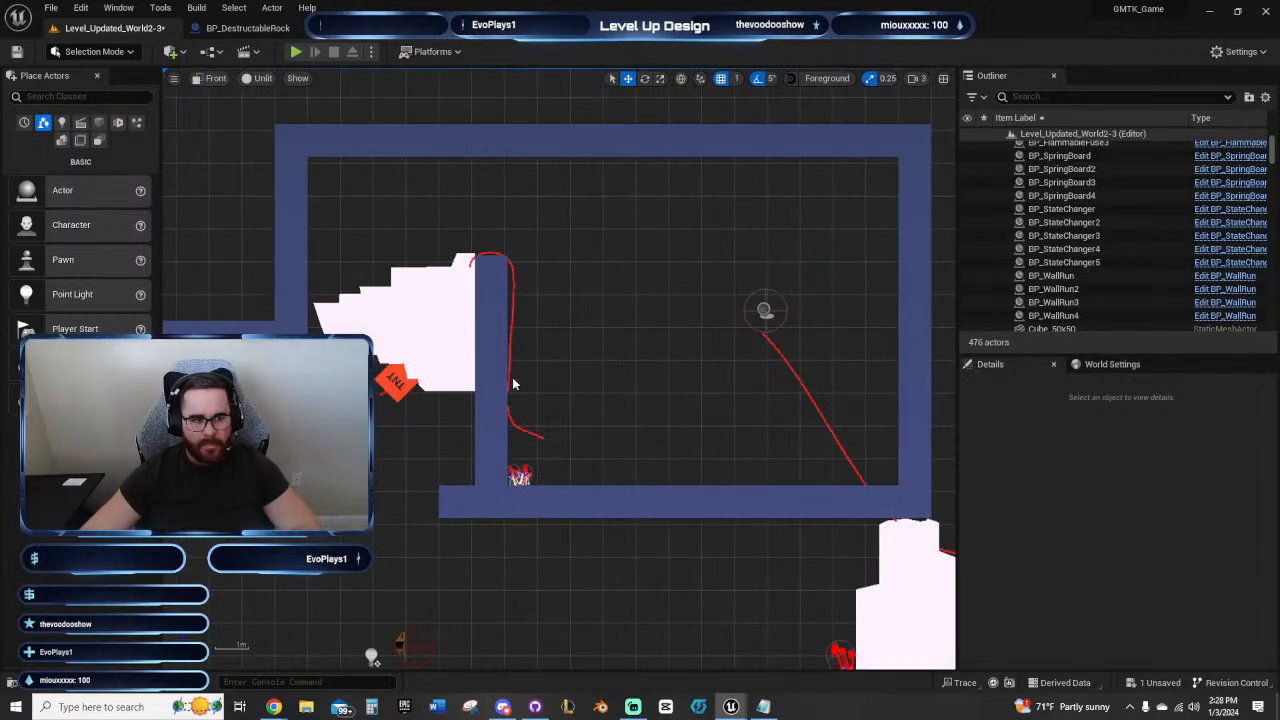
# Step: Save the level, playtest running and jumping with the character, and stop the session
pyautogui.click(15, 52)
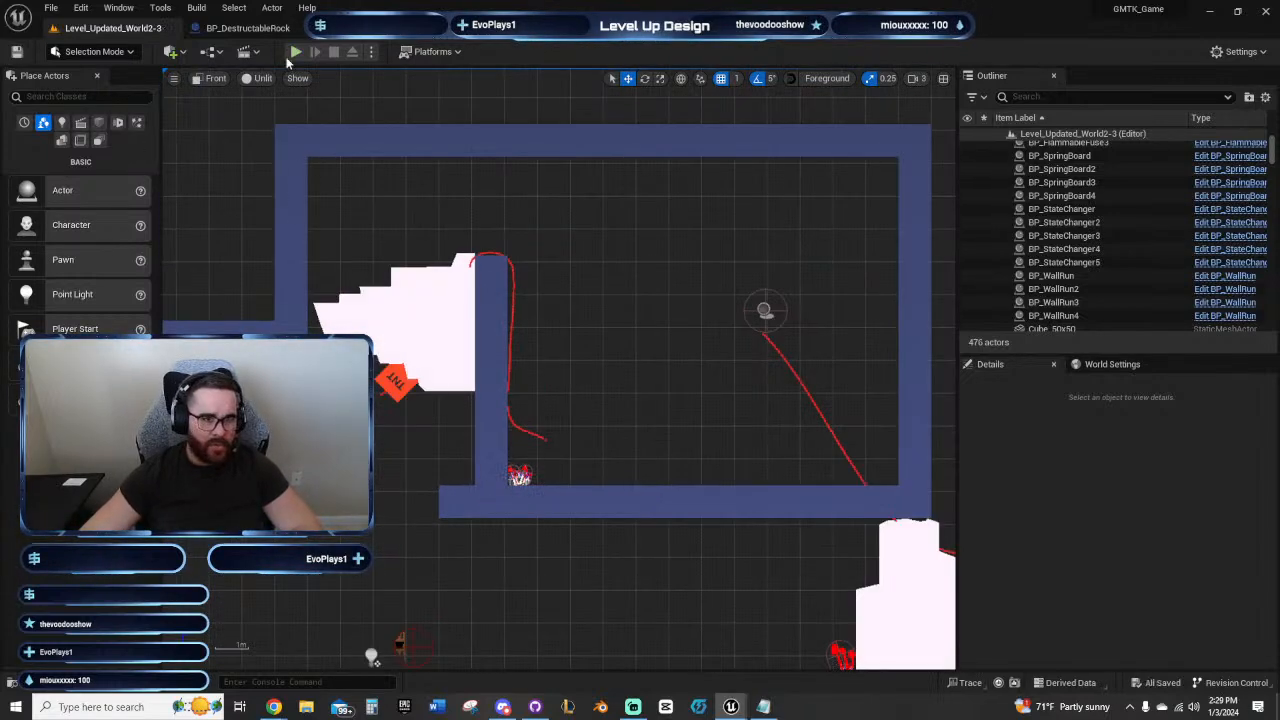
pyautogui.click(296, 52)
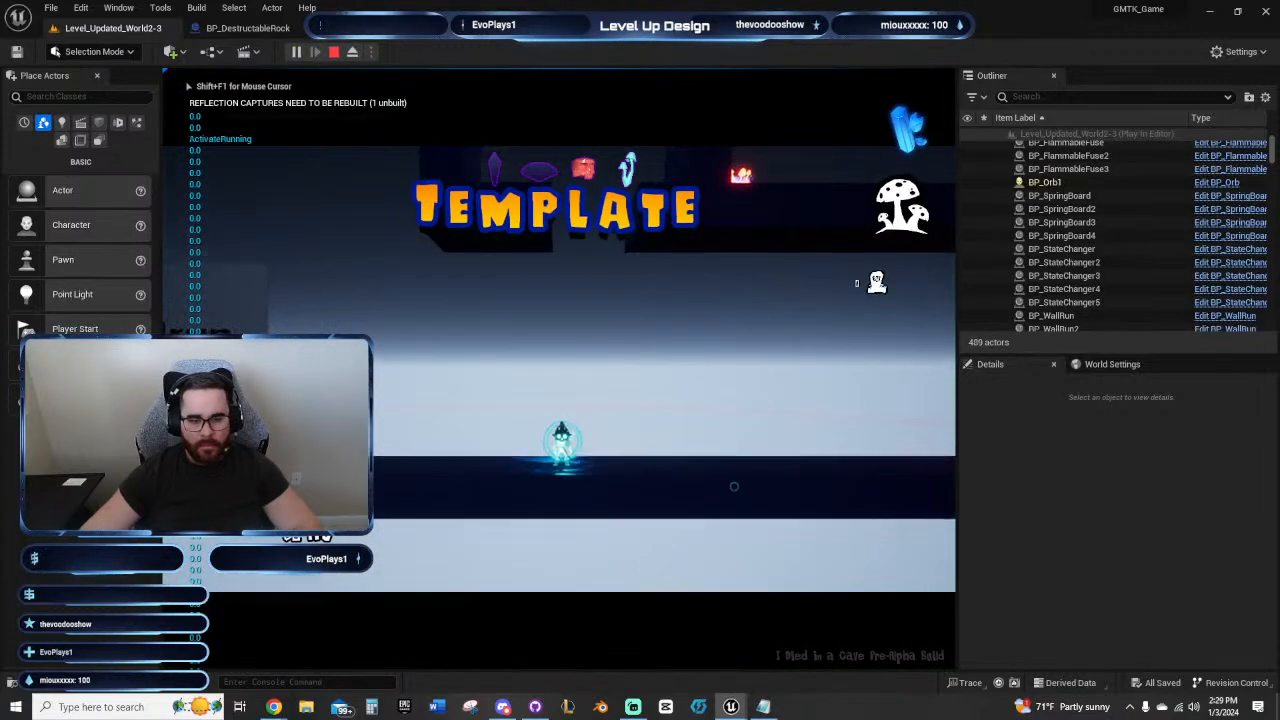
pyautogui.moveTo(734, 487)
pyautogui.mouseDown()
pyautogui.moveTo(866, 500)
pyautogui.moveTo(900, 366)
pyautogui.moveTo(950, 430)
pyautogui.moveTo(451, 371)
pyautogui.moveTo(538, 357)
pyautogui.moveTo(580, 466)
pyautogui.moveTo(543, 171)
pyautogui.moveTo(686, 451)
pyautogui.moveTo(666, 400)
pyautogui.moveTo(674, 417)
pyautogui.mouseUp()
pyautogui.press('d')
pyautogui.press('a')
pyautogui.press('space')
pyautogui.press('Escape')
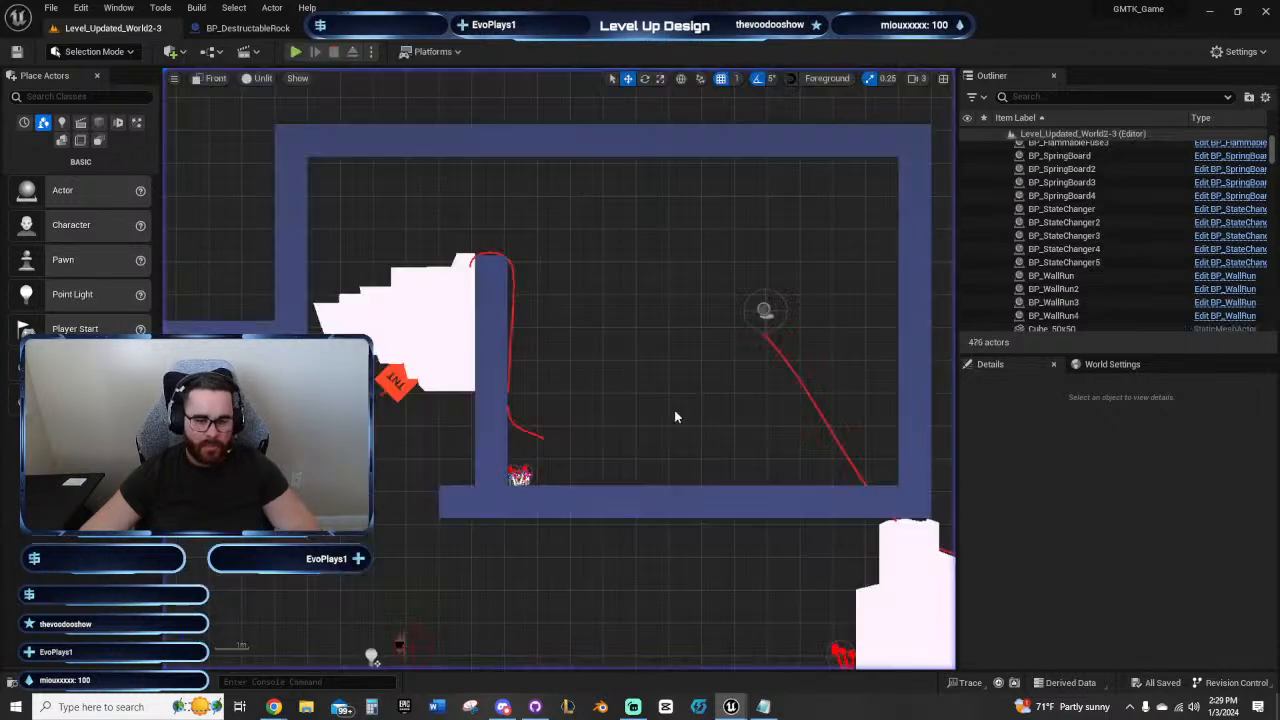
# Step: Raise the sideways rock, its TNT and the copied fuse together so they sit slightly higher against the inner wall
pyautogui.moveTo(674, 411); pyautogui.dragTo(758, 503, button='right')
pyautogui.scroll(4, 758, 503)
pyautogui.moveTo(572, 428); pyautogui.dragTo(699, 434, button='right')
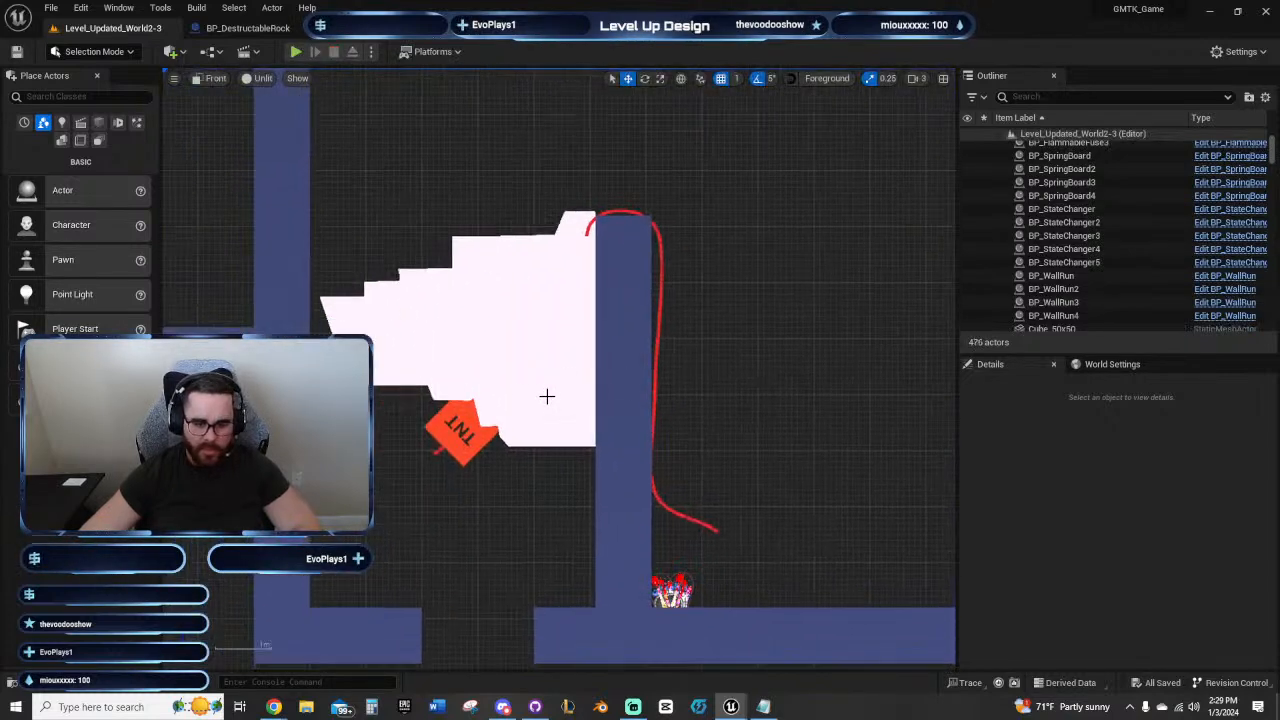
pyautogui.click(437, 451)
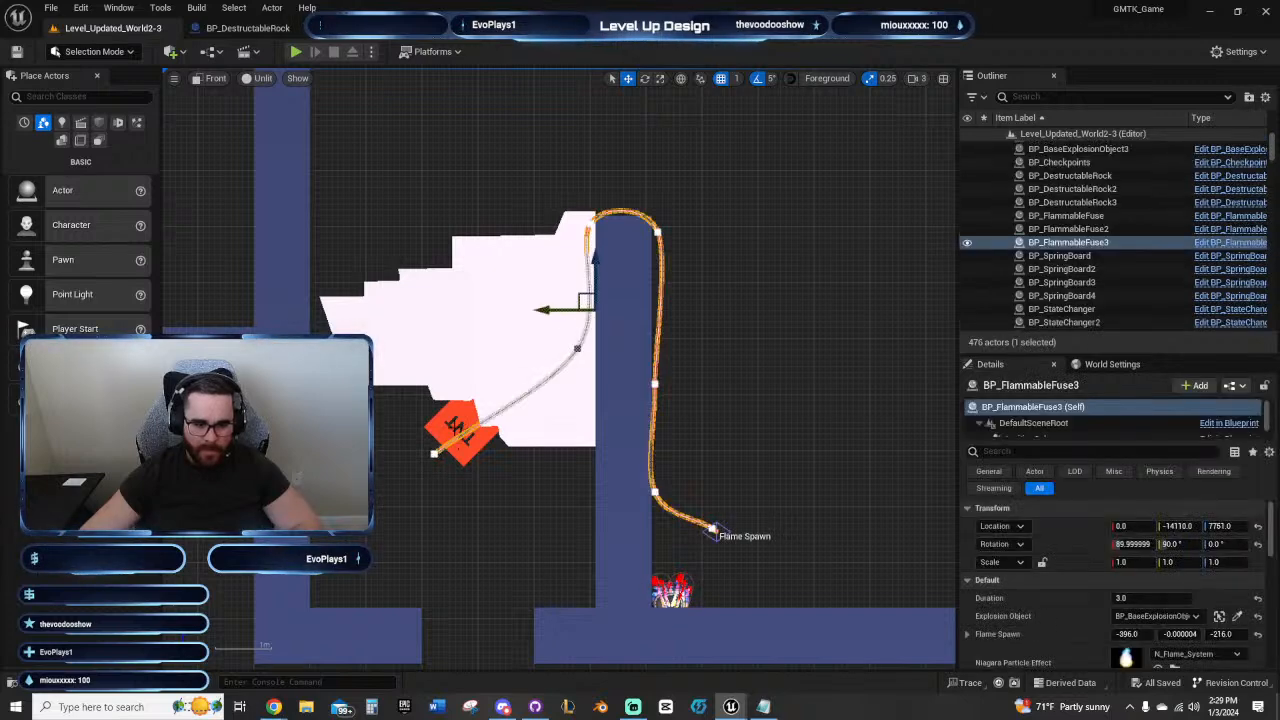
pyautogui.keyDown('ctrl'); pyautogui.click(455, 425); pyautogui.keyUp('ctrl')
pyautogui.keyDown('ctrl'); pyautogui.click(478, 314); pyautogui.keyUp('ctrl')
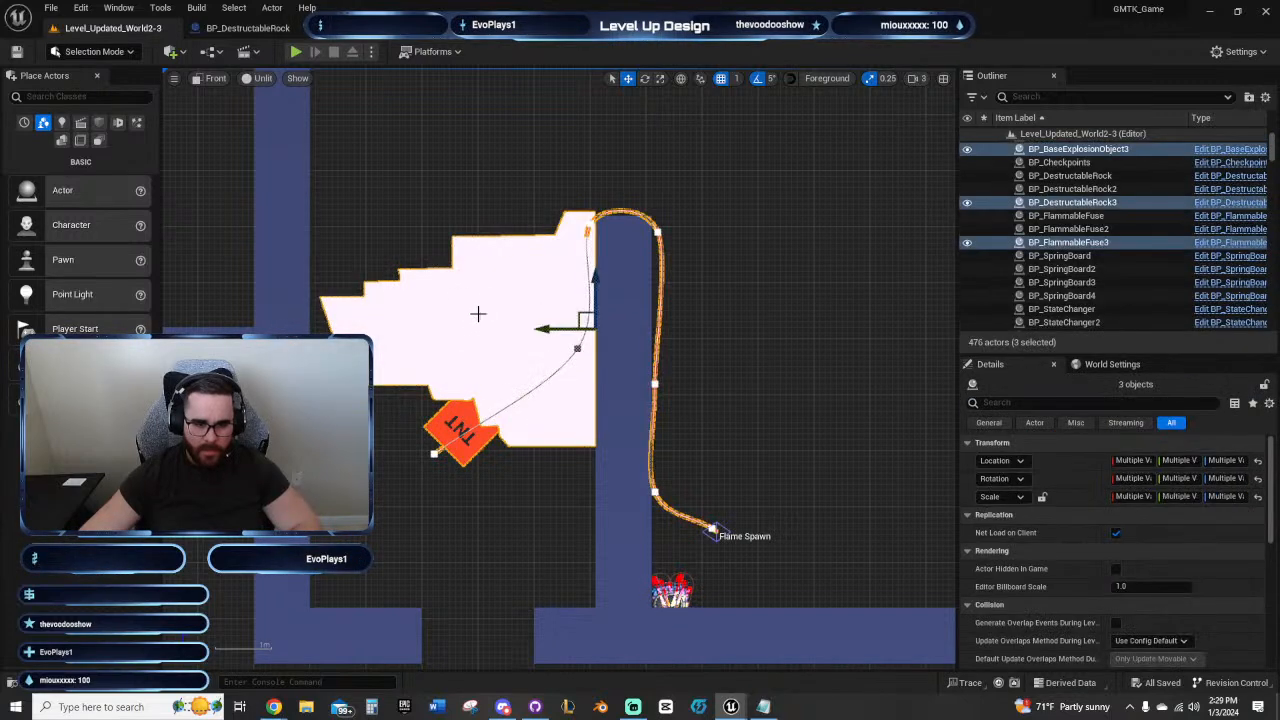
pyautogui.moveTo(604, 253)
pyautogui.mouseDown()
pyautogui.moveTo(600, 222)
pyautogui.moveTo(594, 247)
pyautogui.mouseUp()
# Step: Raise the three small ledge cubes beneath the sideways rock to Z 7573 so they are hidden inside it
pyautogui.click(543, 426)
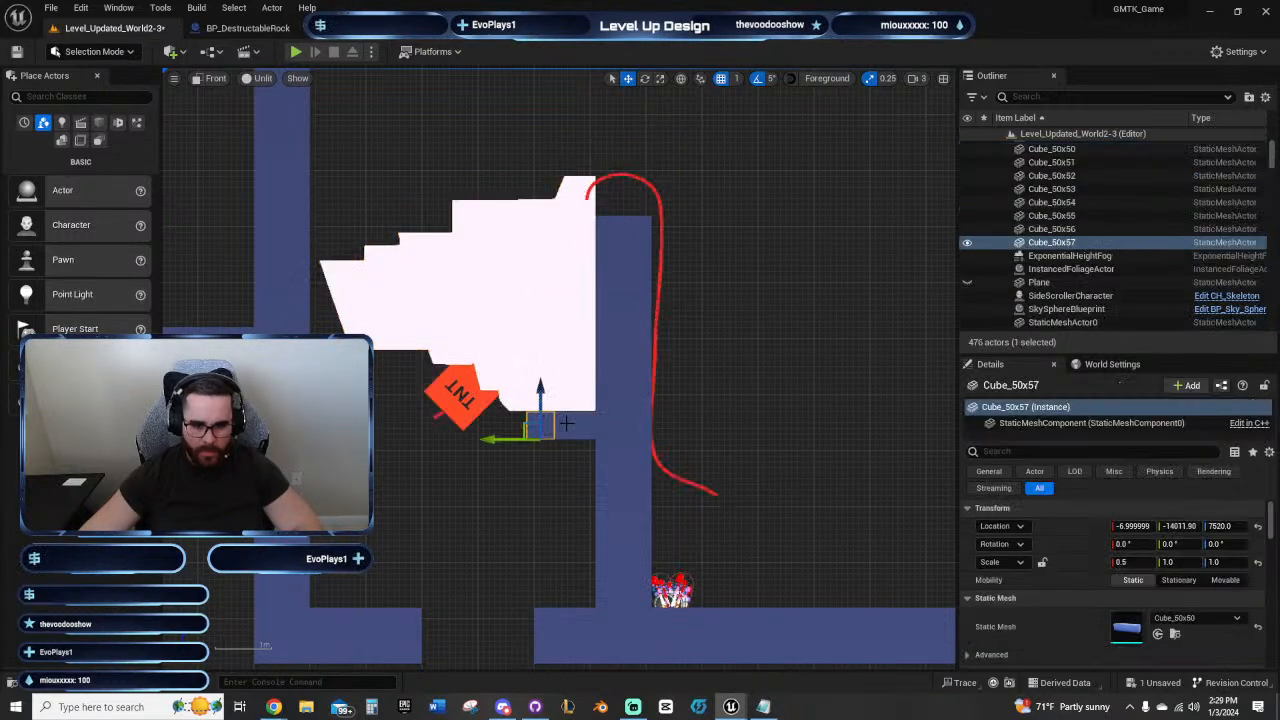
pyautogui.keyDown('ctrl'); pyautogui.click(566, 424); pyautogui.keyUp('ctrl')
pyautogui.keyDown('ctrl'); pyautogui.click(588, 424); pyautogui.keyUp('ctrl')
pyautogui.scroll(4, 597, 392)
pyautogui.scroll(2, 600, 374)
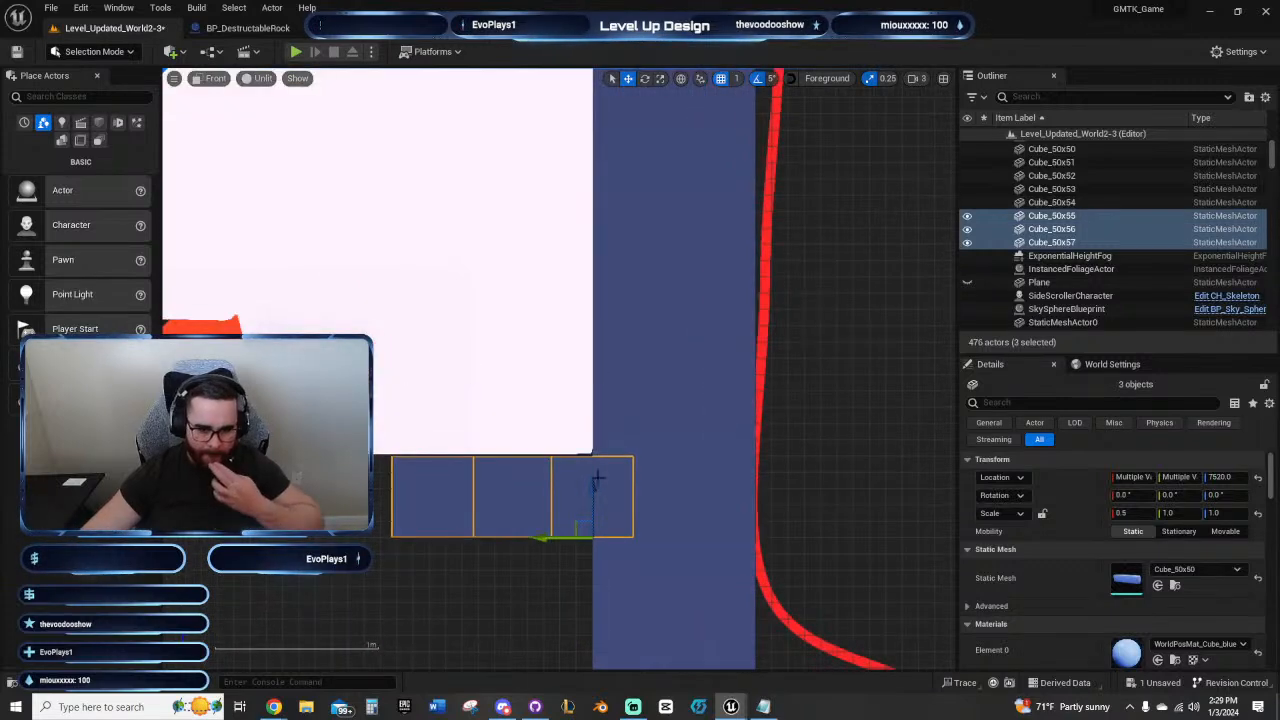
pyautogui.moveTo(594, 486); pyautogui.dragTo(602, 410)
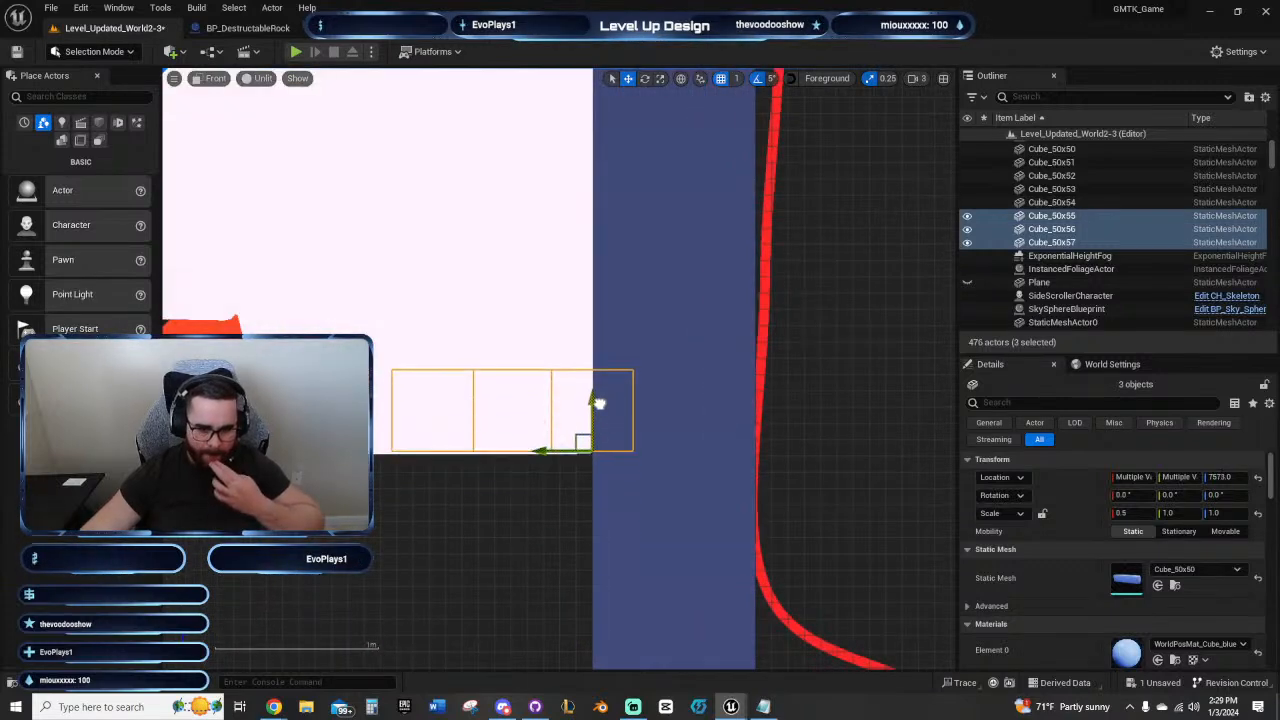
pyautogui.click(500, 518)
pyautogui.scroll(-5, 508, 518)
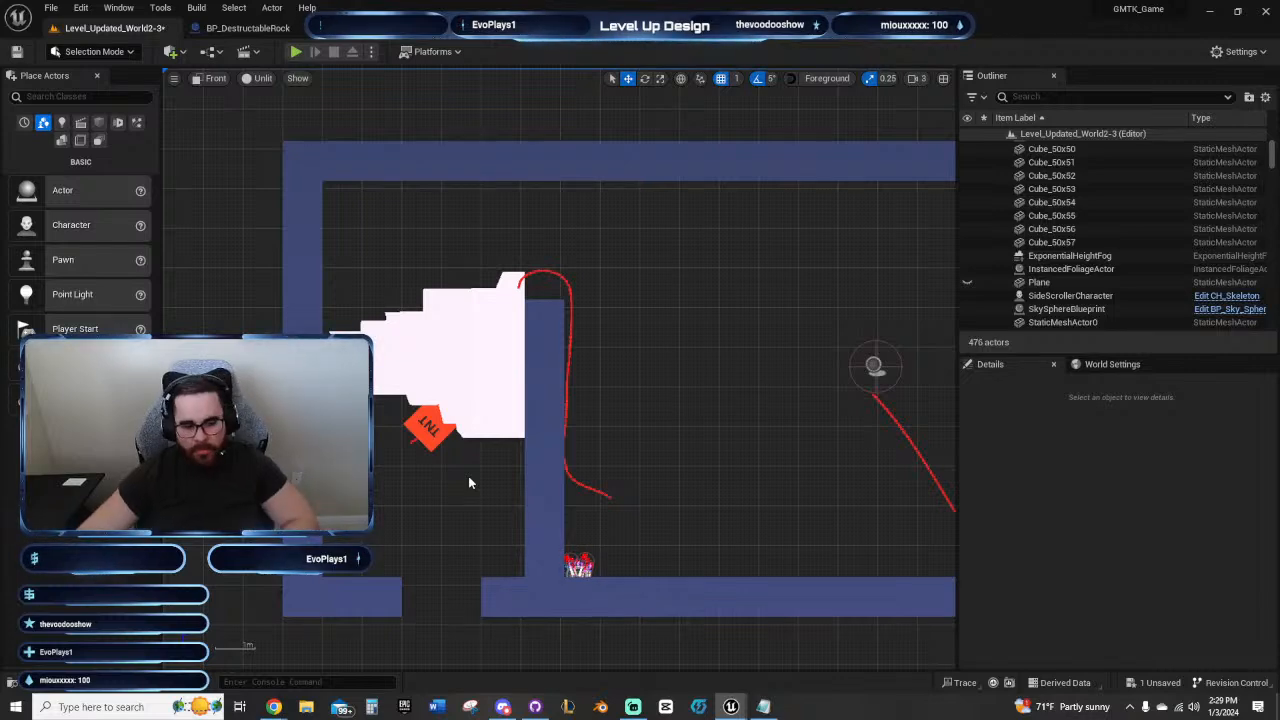
pyautogui.moveTo(469, 478); pyautogui.dragTo(444, 383, button='right')
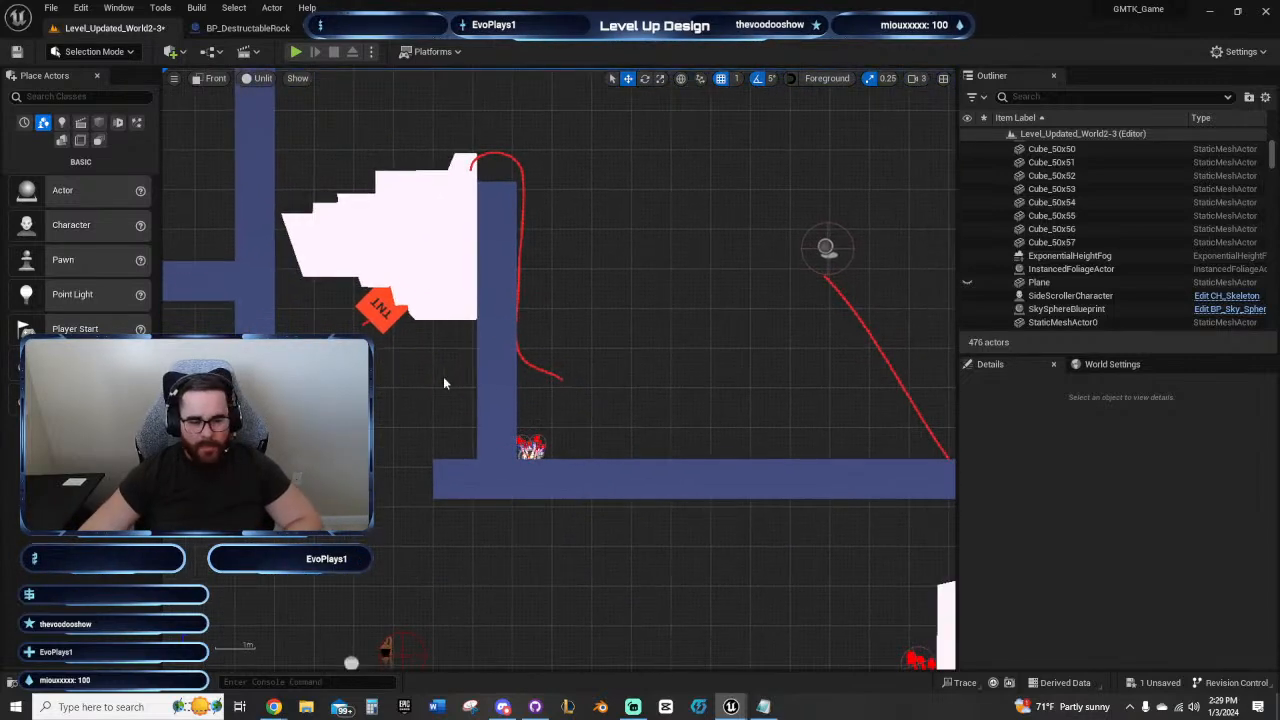
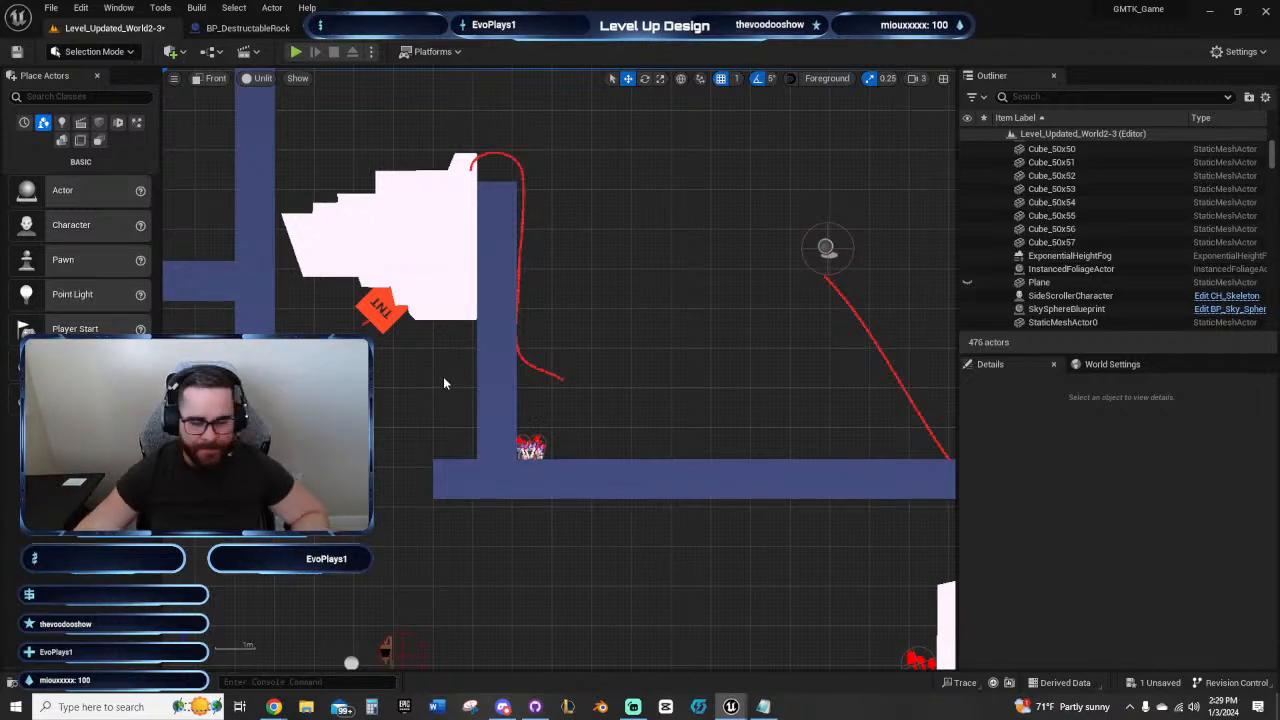
# Step: Playtest the end room, sending the orb through the fire state changers at the second fuse's lower end, and stop the session
pyautogui.moveTo(445, 383); pyautogui.dragTo(452, 387, button='right')
pyautogui.scroll(3, 574, 401)
pyautogui.moveTo(603, 418); pyautogui.dragTo(656, 466, button='right')
pyautogui.scroll(2, 731, 442)
pyautogui.scroll(-5, 656, 466)
pyautogui.moveTo(490, 432); pyautogui.dragTo(598, 456, button='right')
pyautogui.moveTo(638, 523); pyautogui.dragTo(382, 364, button='right')
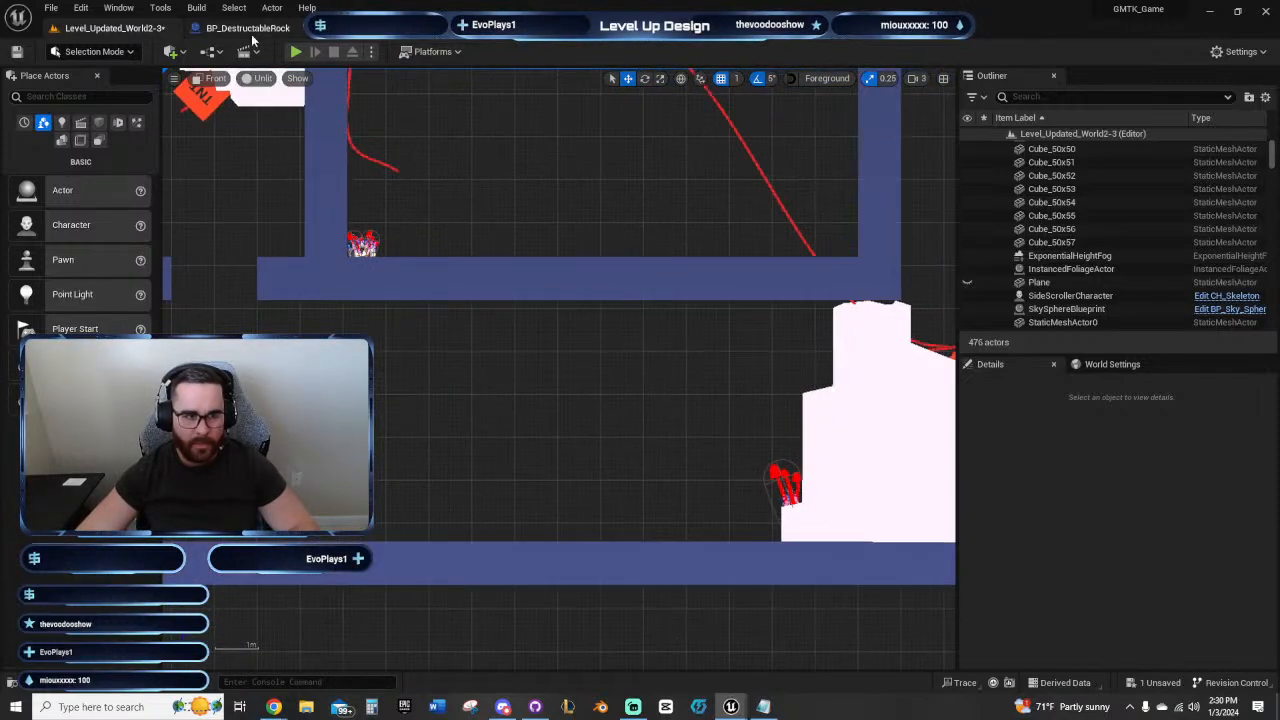
pyautogui.click(296, 51)
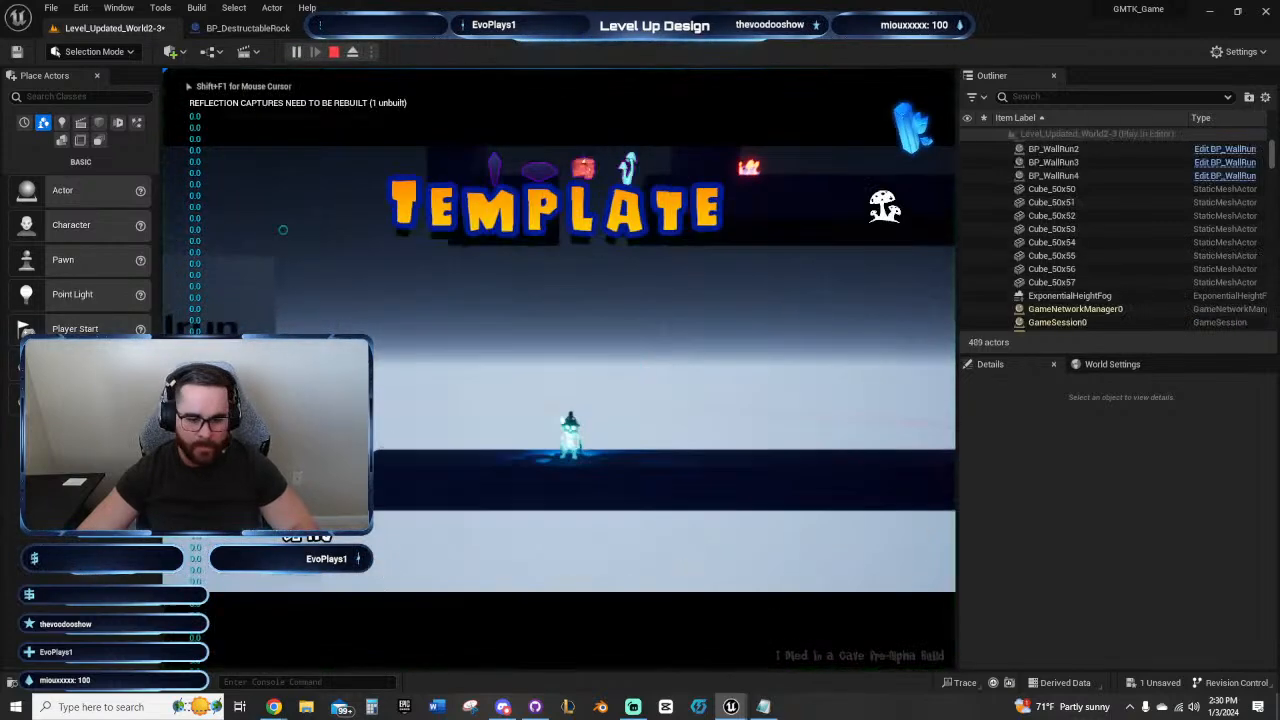
pyautogui.press('d')
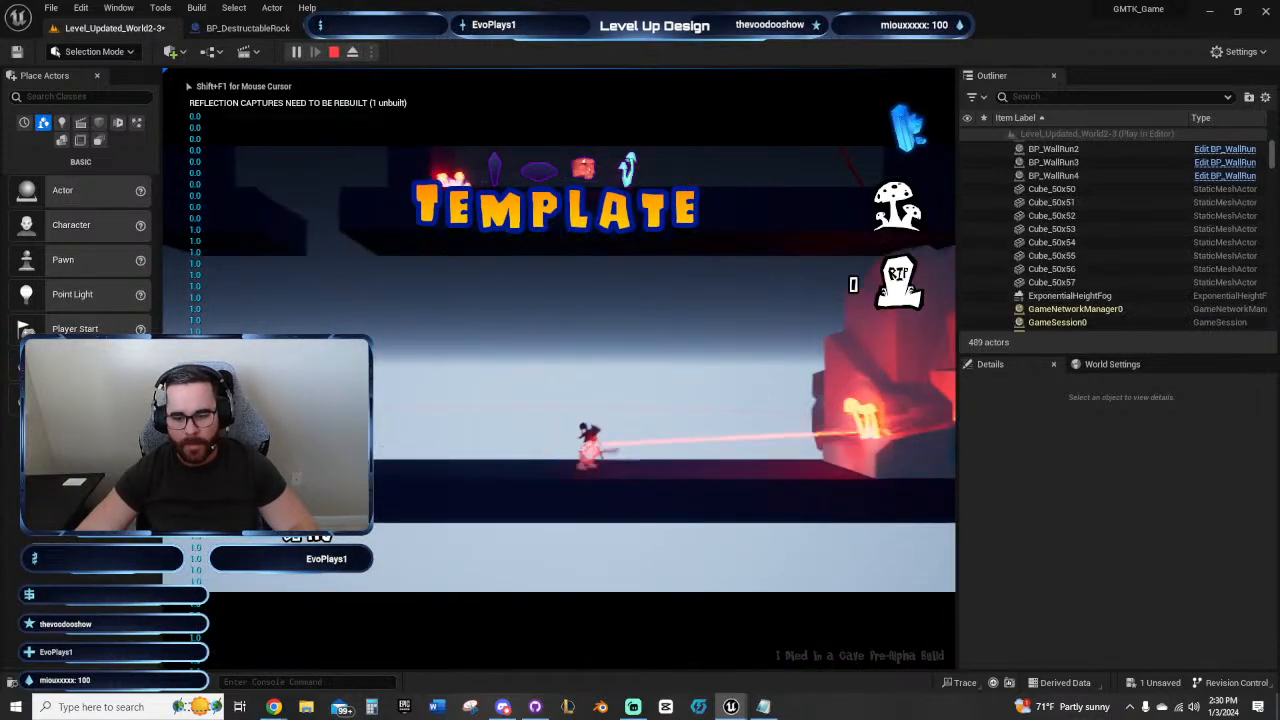
pyautogui.press('a')
pyautogui.press('space')
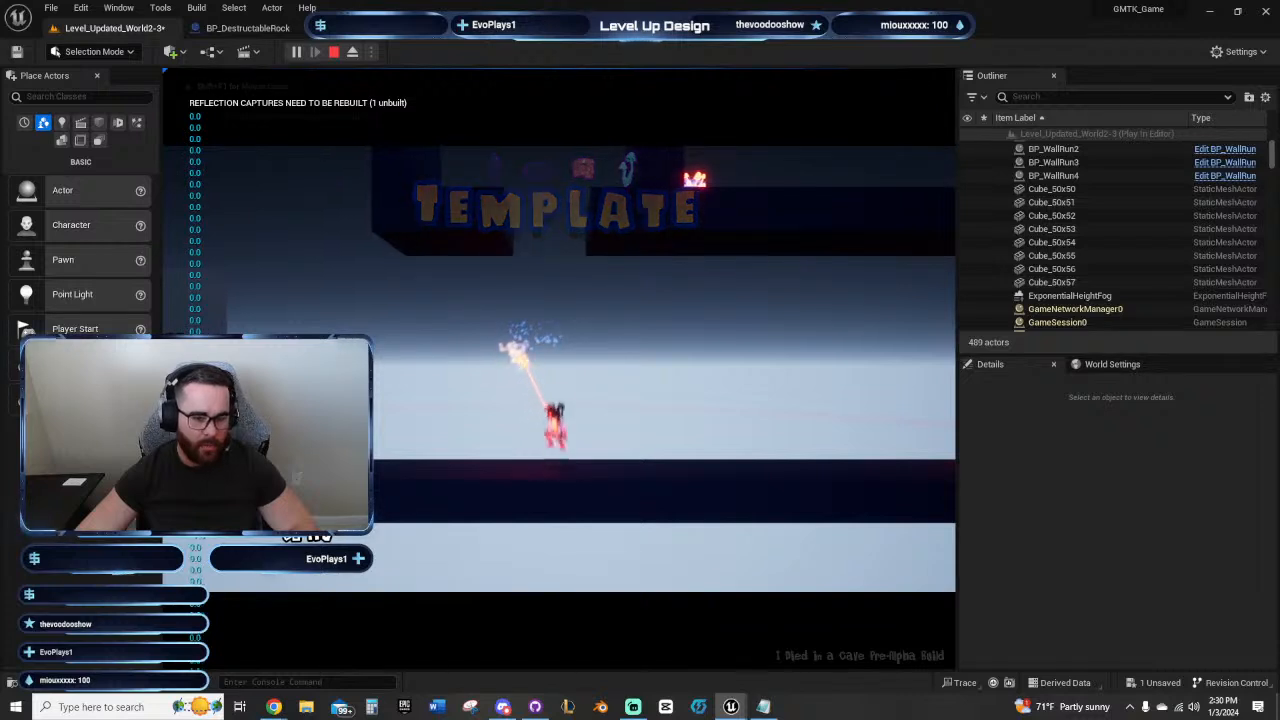
pyautogui.click(560, 431)
pyautogui.press('a')
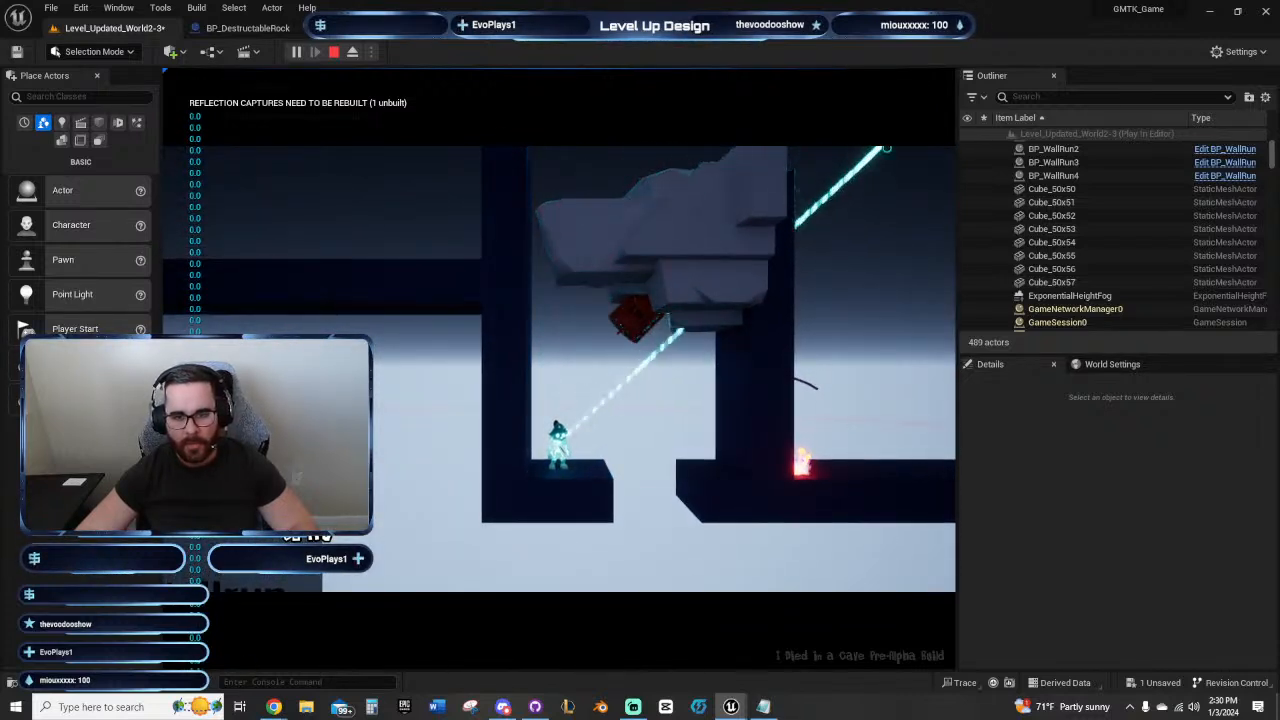
pyautogui.click(830, 391)
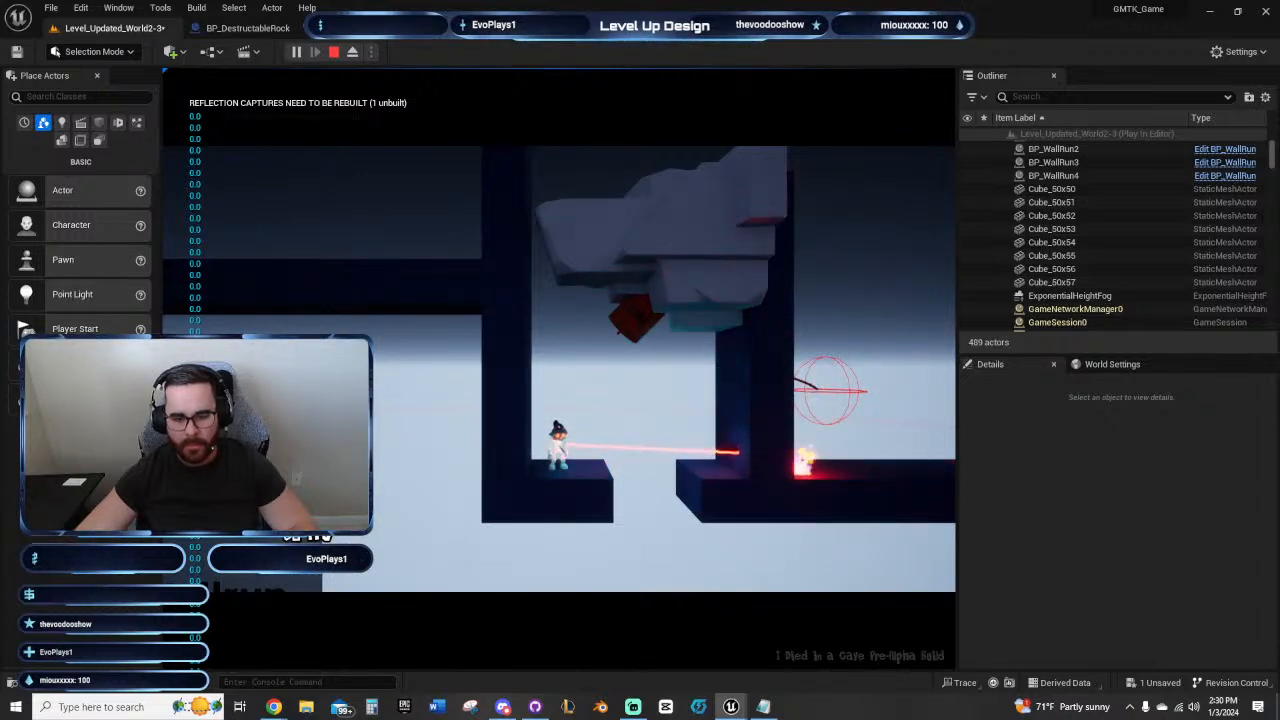
pyautogui.click(812, 386)
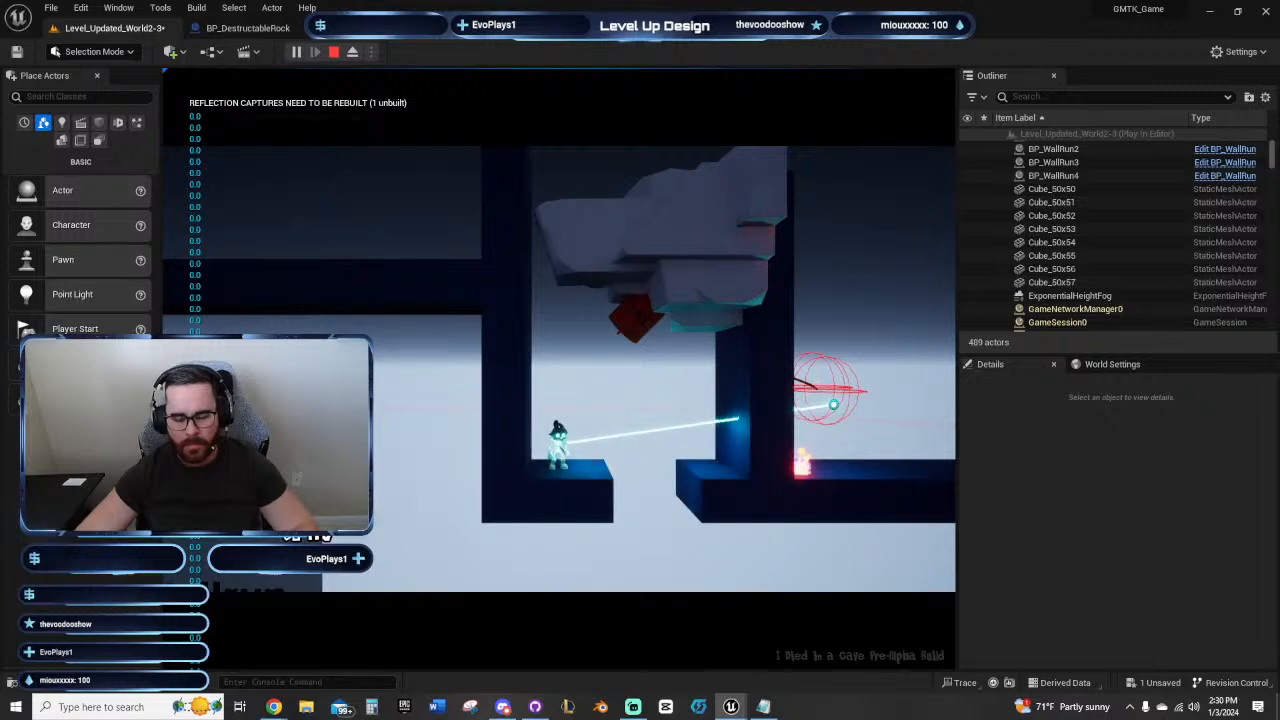
pyautogui.press('Escape')
# Step: Examine in perspective how the sideways rock's TNT and the small fire state changers line up with the second fuse's lower end
pyautogui.moveTo(623, 334); pyautogui.dragTo(880, 569, button='right')
pyautogui.moveTo(714, 385); pyautogui.dragTo(641, 411, button='right')
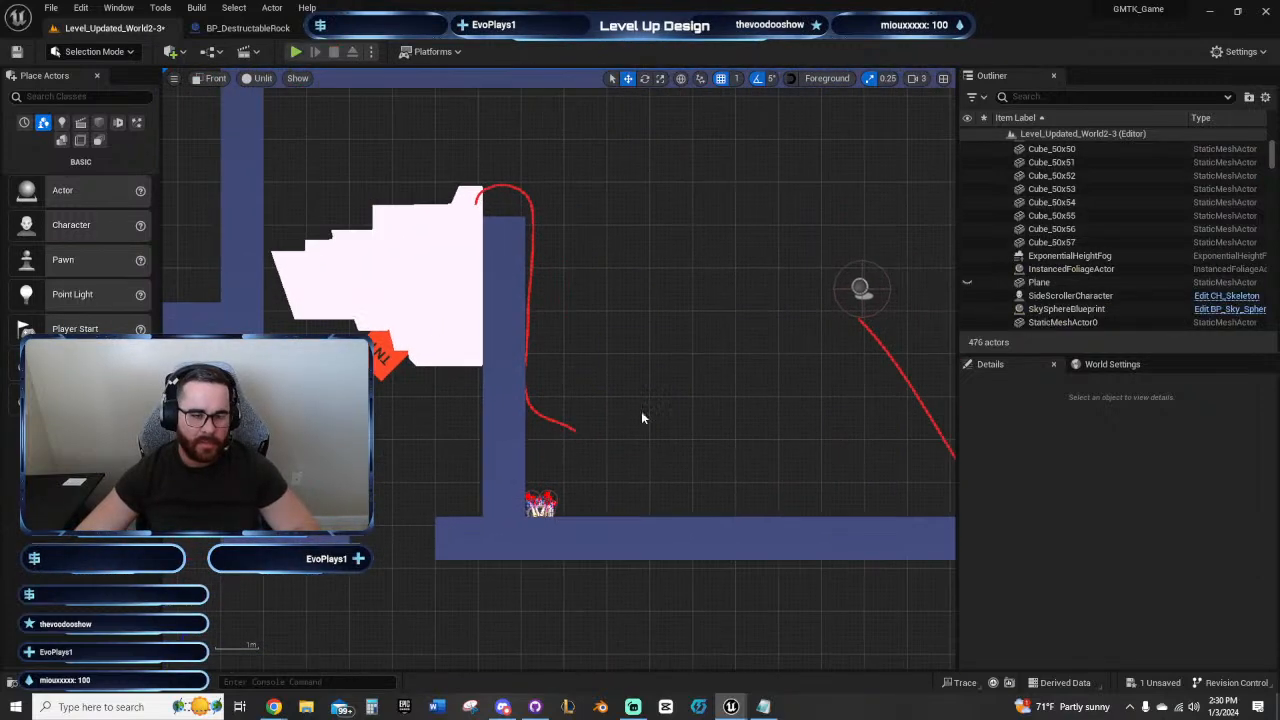
pyautogui.click(213, 79)
pyautogui.click(240, 104)
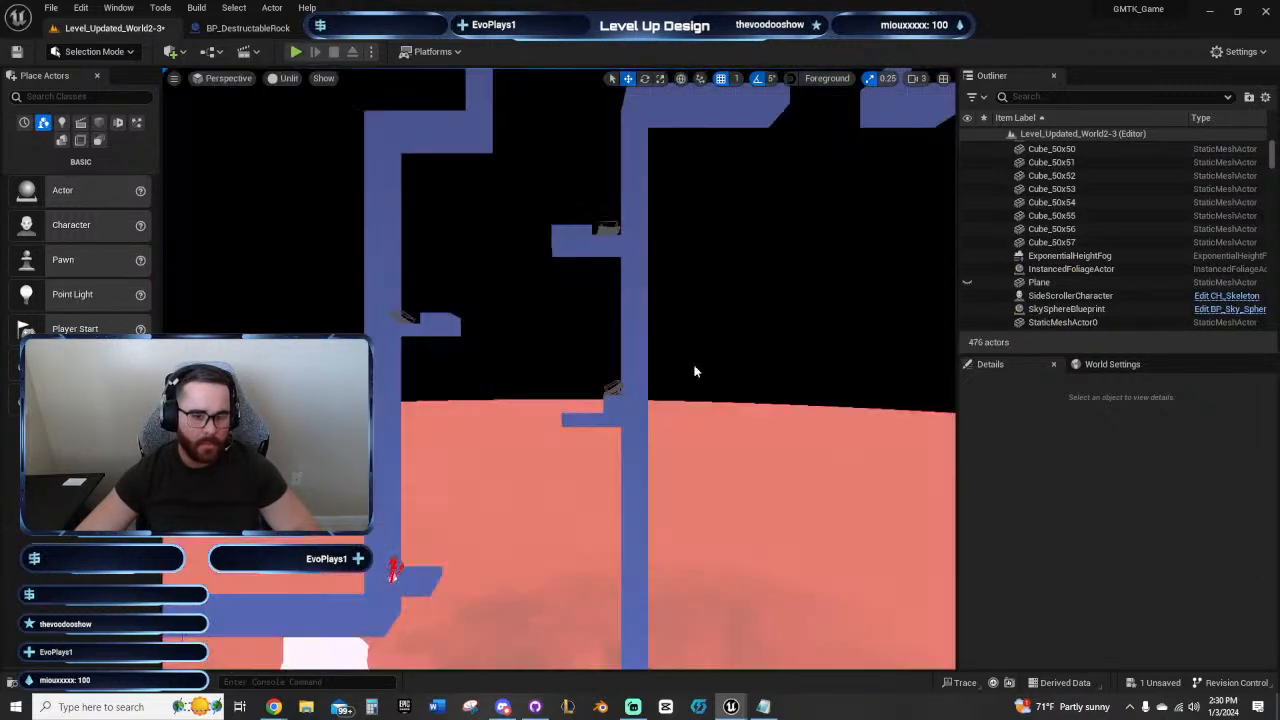
pyautogui.moveTo(694, 370); pyautogui.dragTo(852, 362, button='right')
pyautogui.press('w')
pyautogui.press('w')
pyautogui.press('s')
pyautogui.press('w')
pyautogui.click(548, 370)
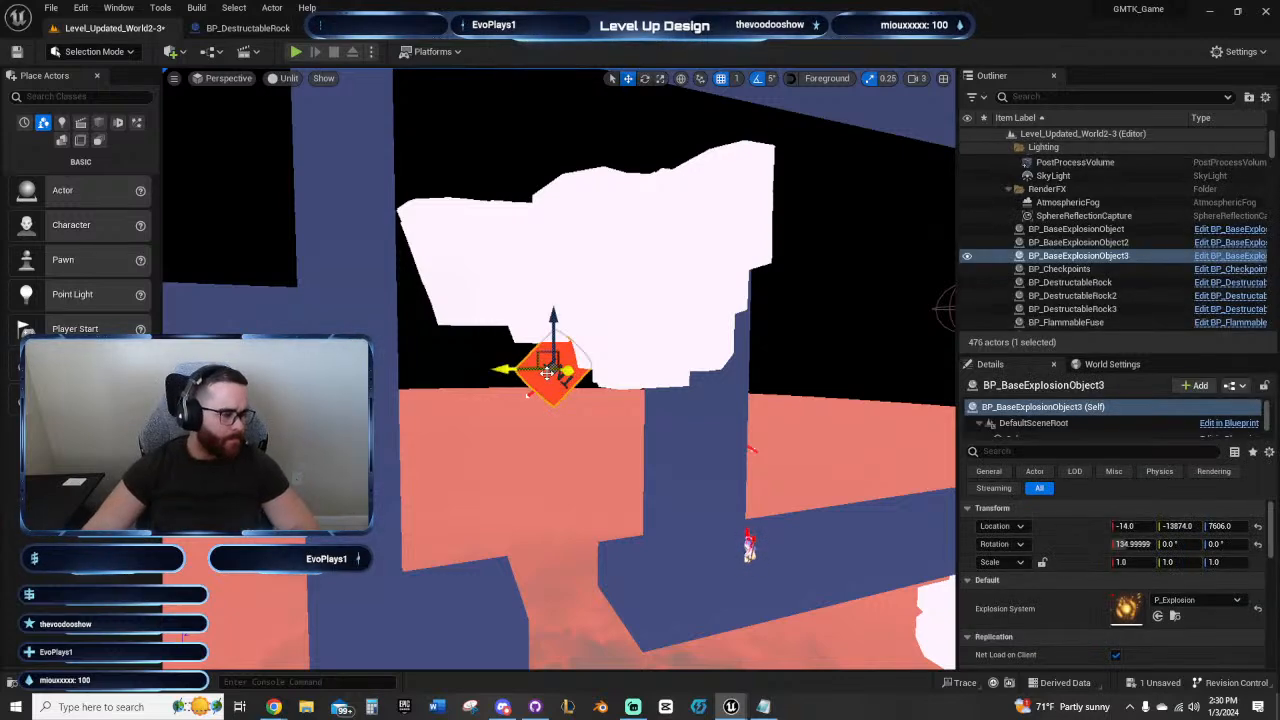
pyautogui.moveTo(639, 440); pyautogui.dragTo(641, 441, button='right')
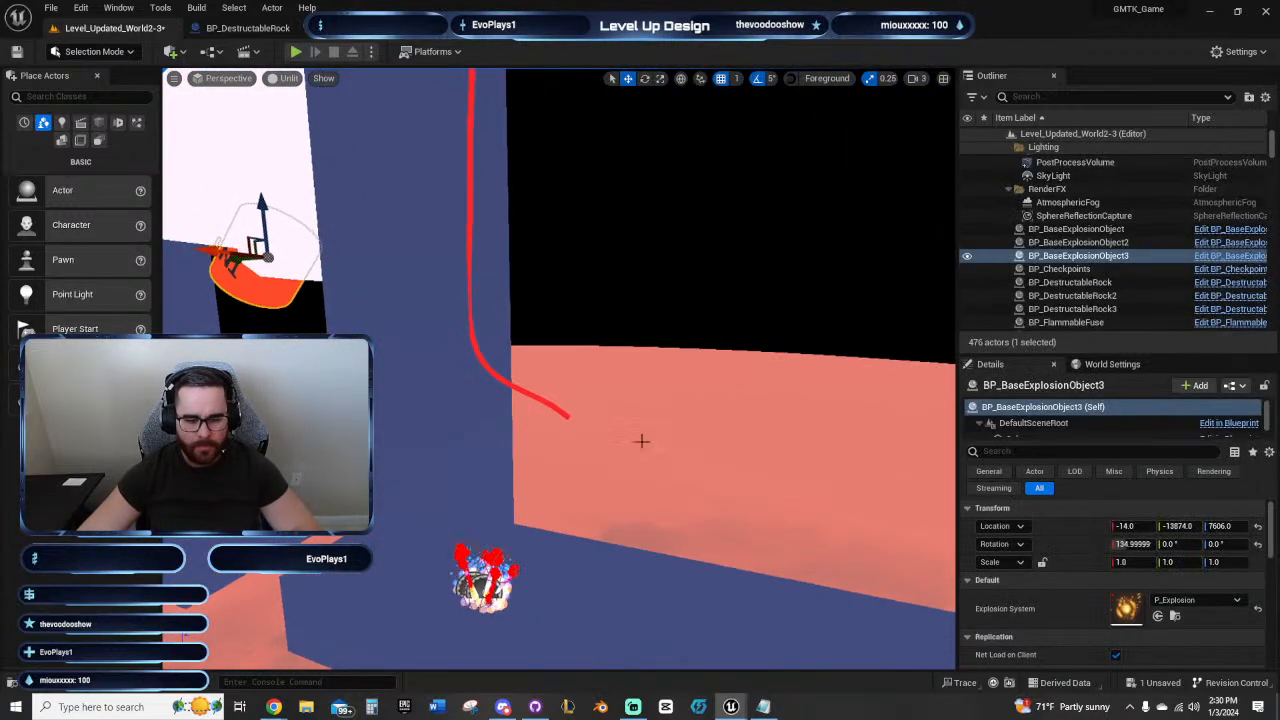
pyautogui.click(478, 576)
pyautogui.moveTo(478, 576); pyautogui.dragTo(438, 580, button='right')
pyautogui.press('d')
pyautogui.moveTo(550, 562); pyautogui.dragTo(541, 562, button='right')
pyautogui.press('w')
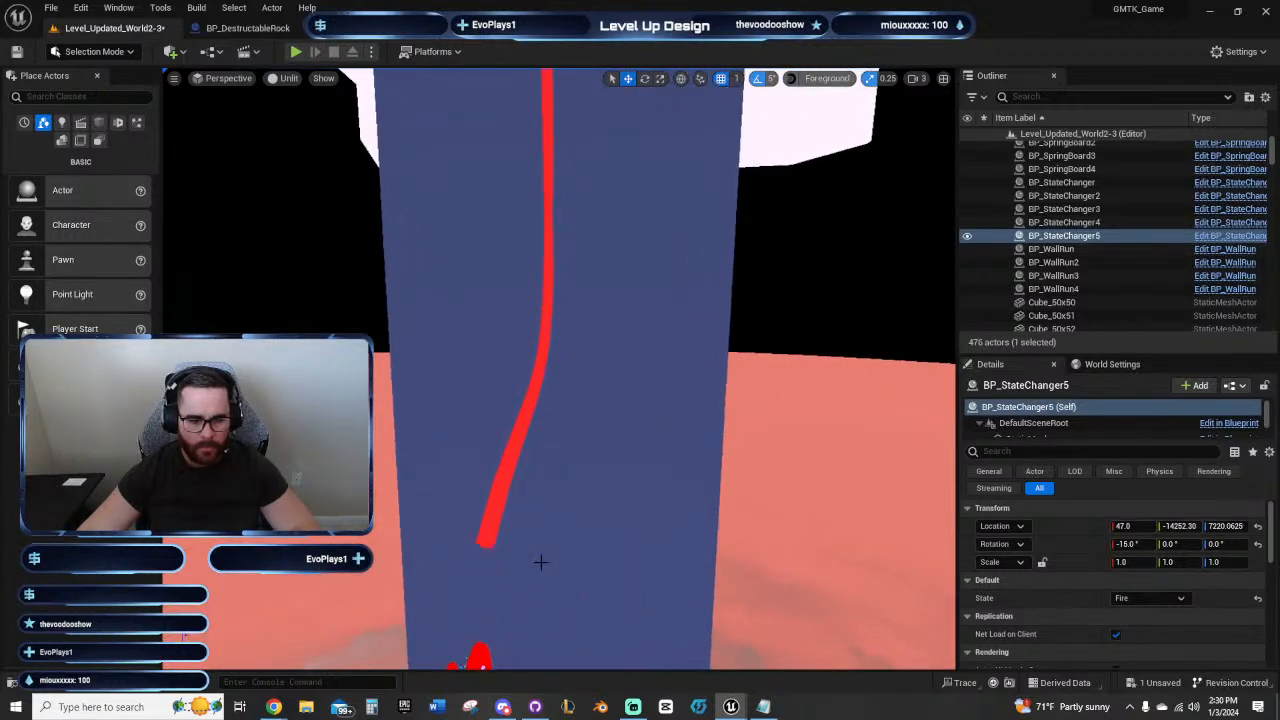
# Step: Shift the lower end point of the fuse over the inner wall sideways so its Flame Spawn Y is about 33
pyautogui.click(490, 543)
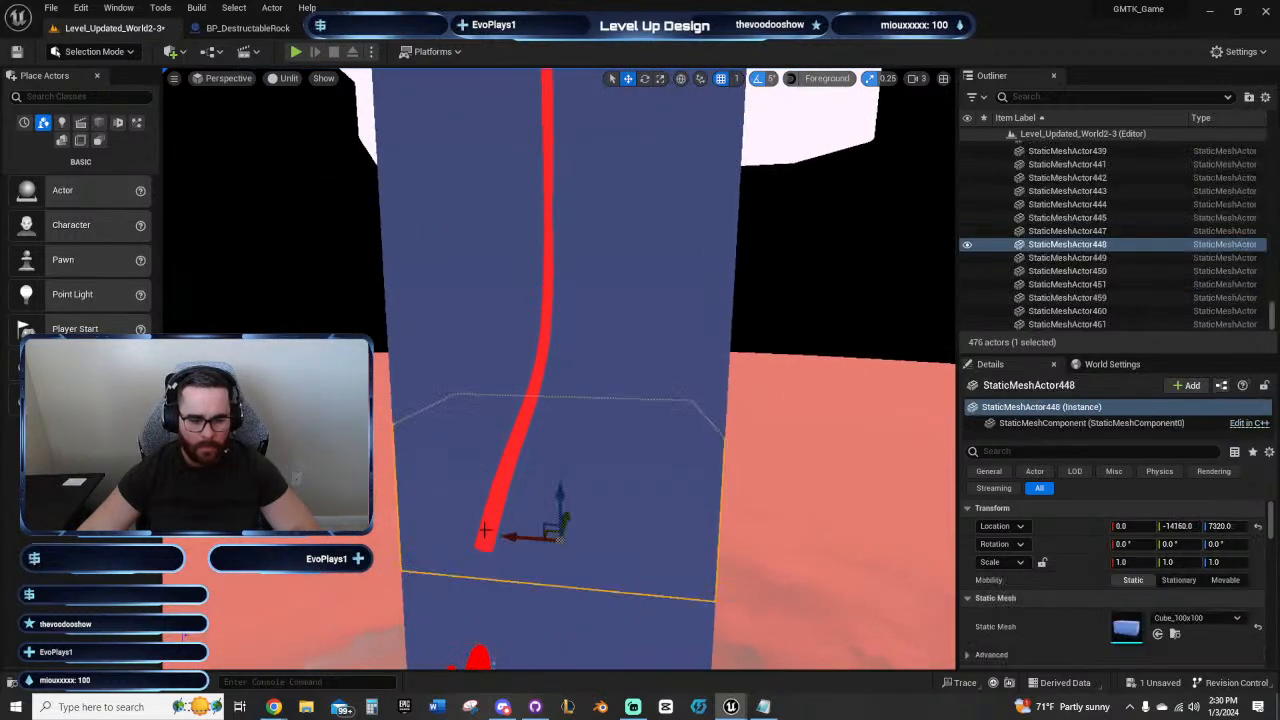
pyautogui.doubleClick(485, 530)
pyautogui.press('d')
pyautogui.moveTo(500, 486); pyautogui.dragTo(466, 411, button='right')
pyautogui.press('w')
pyautogui.click(502, 469)
pyautogui.press('s')
pyautogui.press('w')
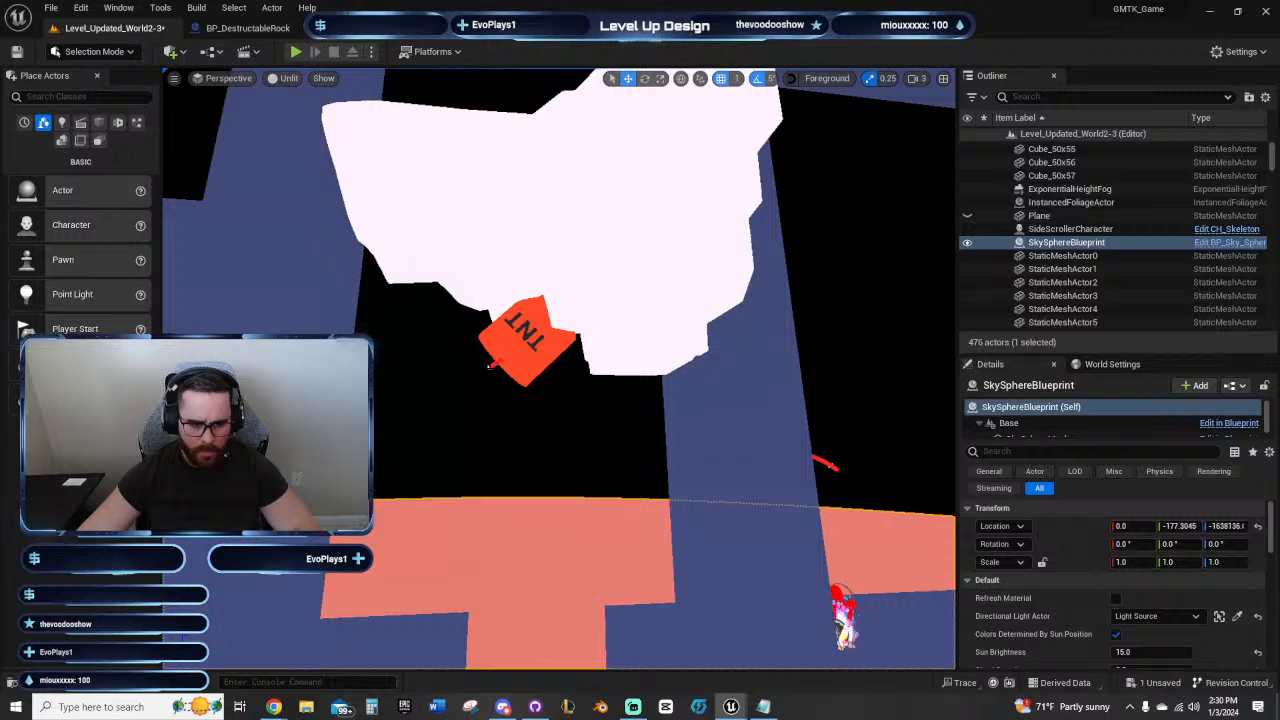
pyautogui.click(490, 366)
pyautogui.press('w')
pyautogui.moveTo(490, 366); pyautogui.dragTo(320, 402, button='right')
pyautogui.press('d')
pyautogui.press('s')
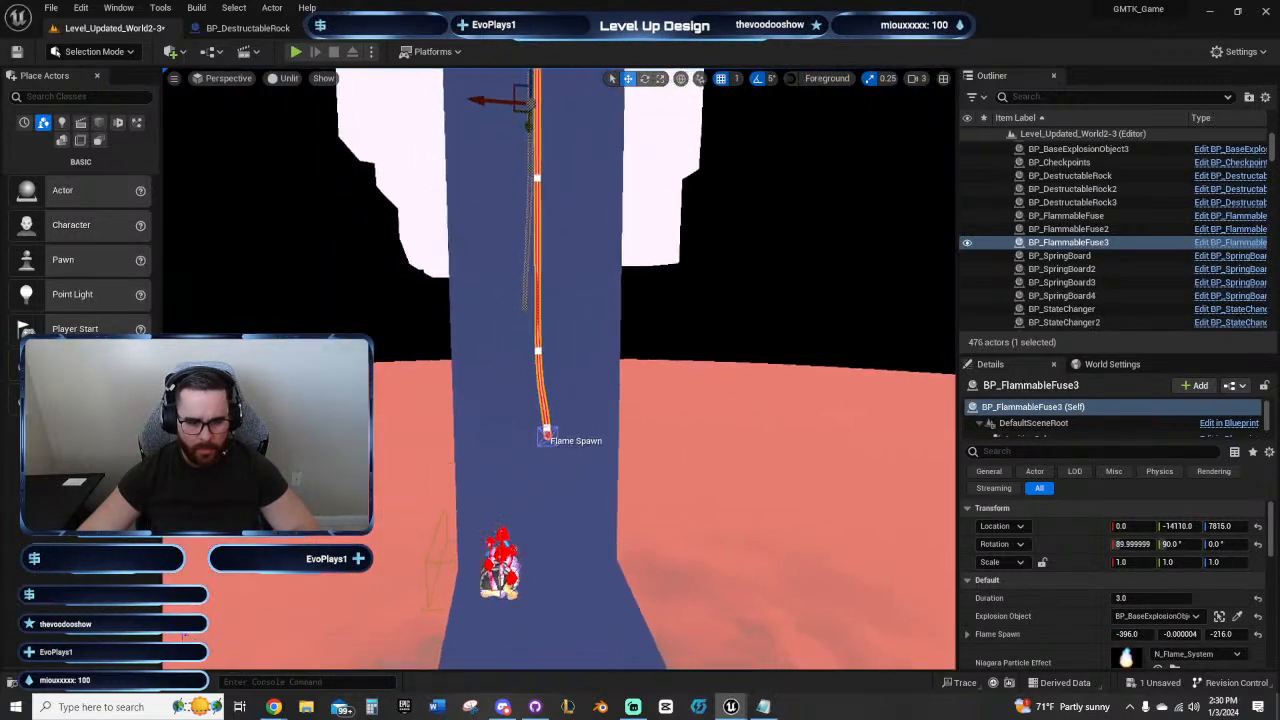
pyautogui.moveTo(691, 435); pyautogui.dragTo(682, 458, button='right')
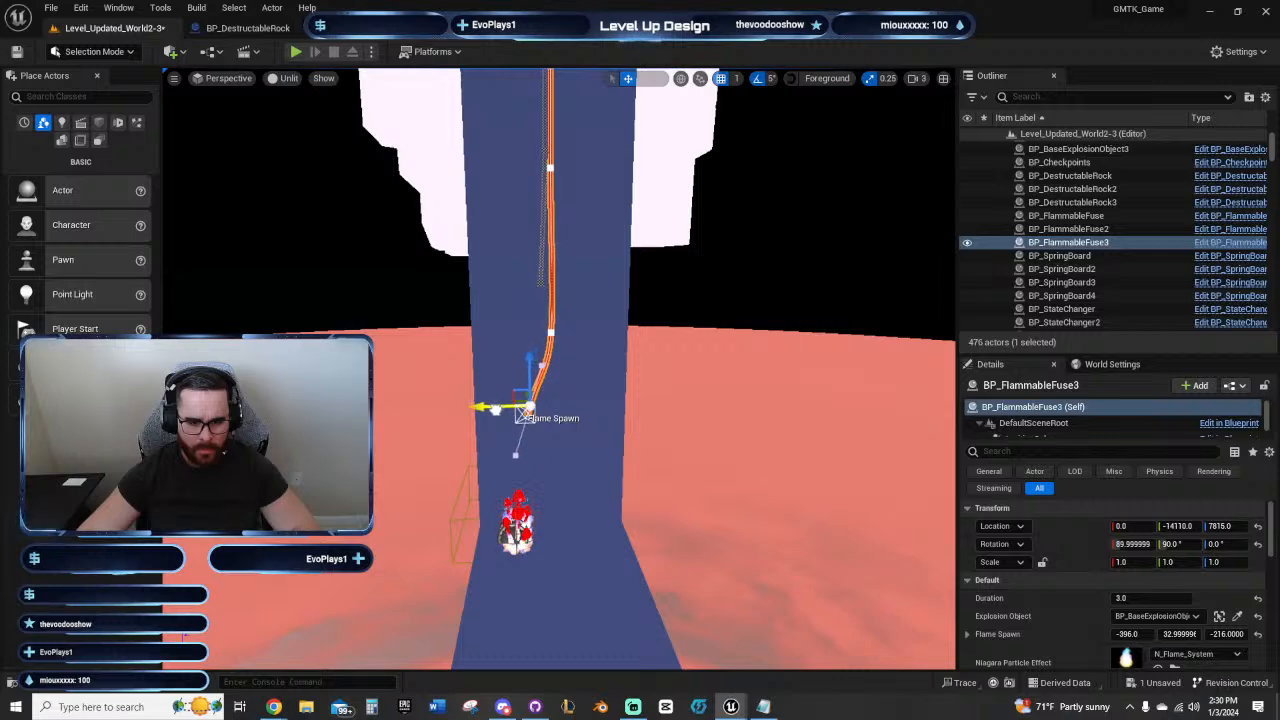
pyautogui.moveTo(603, 409); pyautogui.dragTo(682, 390, button='right')
pyautogui.press('a')
pyautogui.press('s')
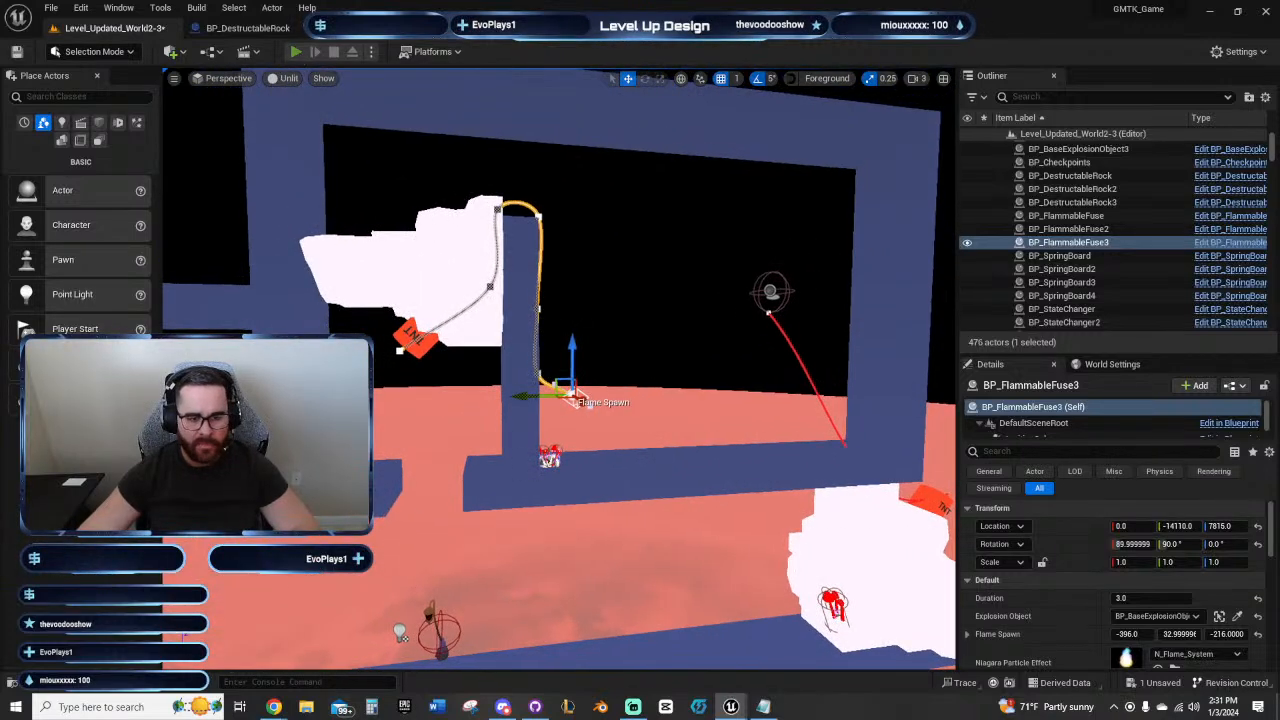
# Step: Playtest from the ledge beneath the sideways rock, aiming the burning orb at the second fuse's end and the TNT, and stop
pyautogui.click(296, 51)
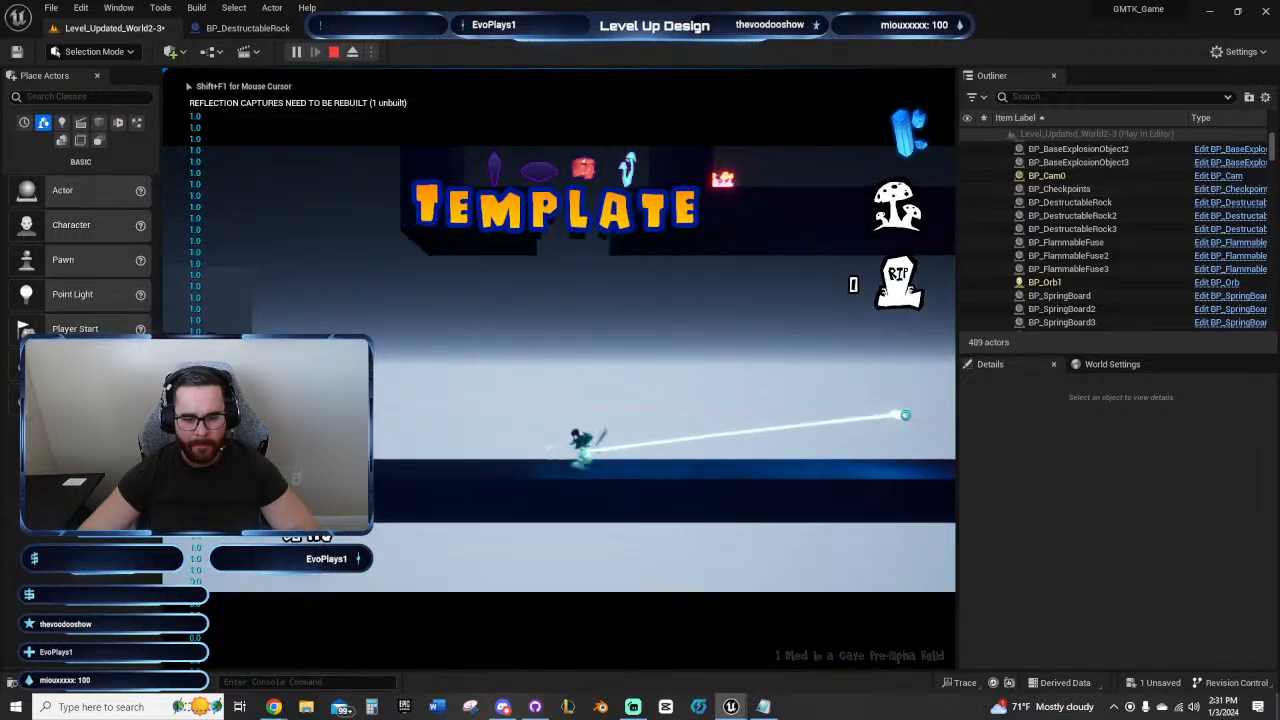
pyautogui.moveTo(905, 414)
pyautogui.mouseDown()
pyautogui.moveTo(943, 423)
pyautogui.moveTo(874, 497)
pyautogui.moveTo(860, 360)
pyautogui.moveTo(355, 255)
pyautogui.moveTo(494, 318)
pyautogui.moveTo(555, 438)
pyautogui.moveTo(615, 441)
pyautogui.moveTo(634, 284)
pyautogui.moveTo(937, 189)
pyautogui.moveTo(787, 461)
pyautogui.mouseUp()
pyautogui.press('a')
pyautogui.press('space')
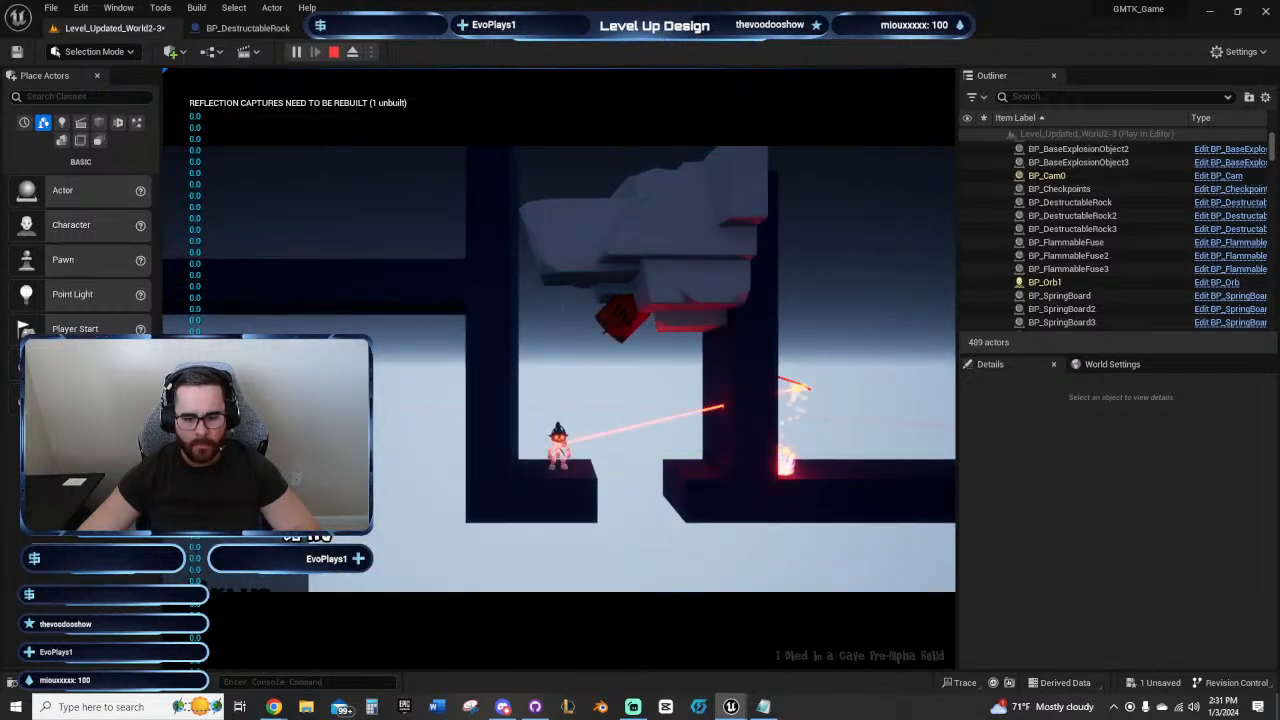
pyautogui.moveTo(799, 389); pyautogui.dragTo(808, 388)
pyautogui.click(813, 377)
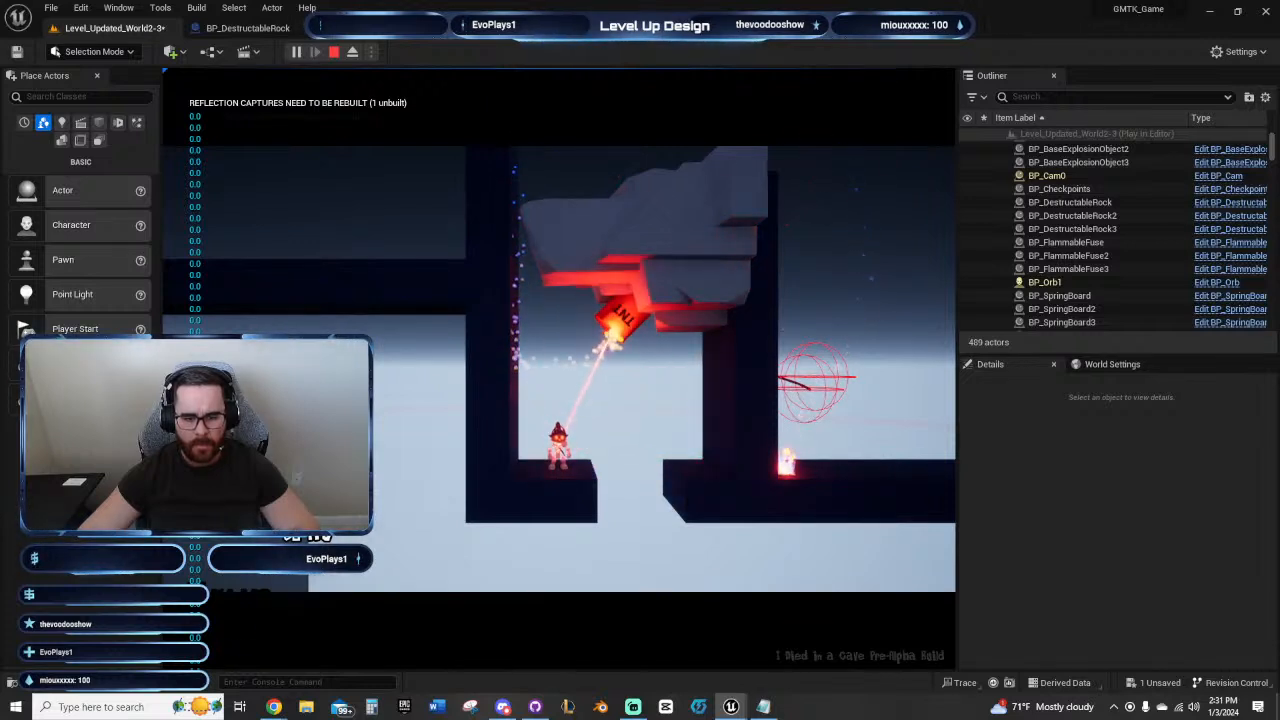
pyautogui.click(615, 338)
pyautogui.press('a')
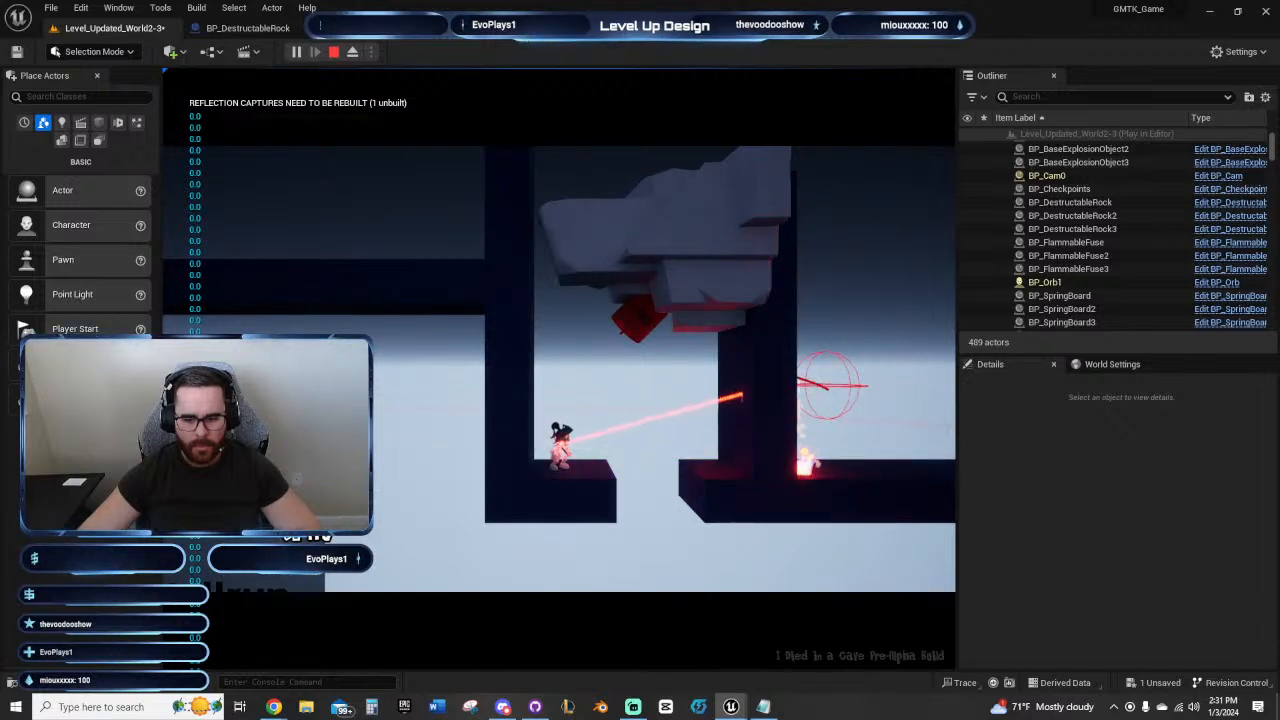
pyautogui.click(790, 366)
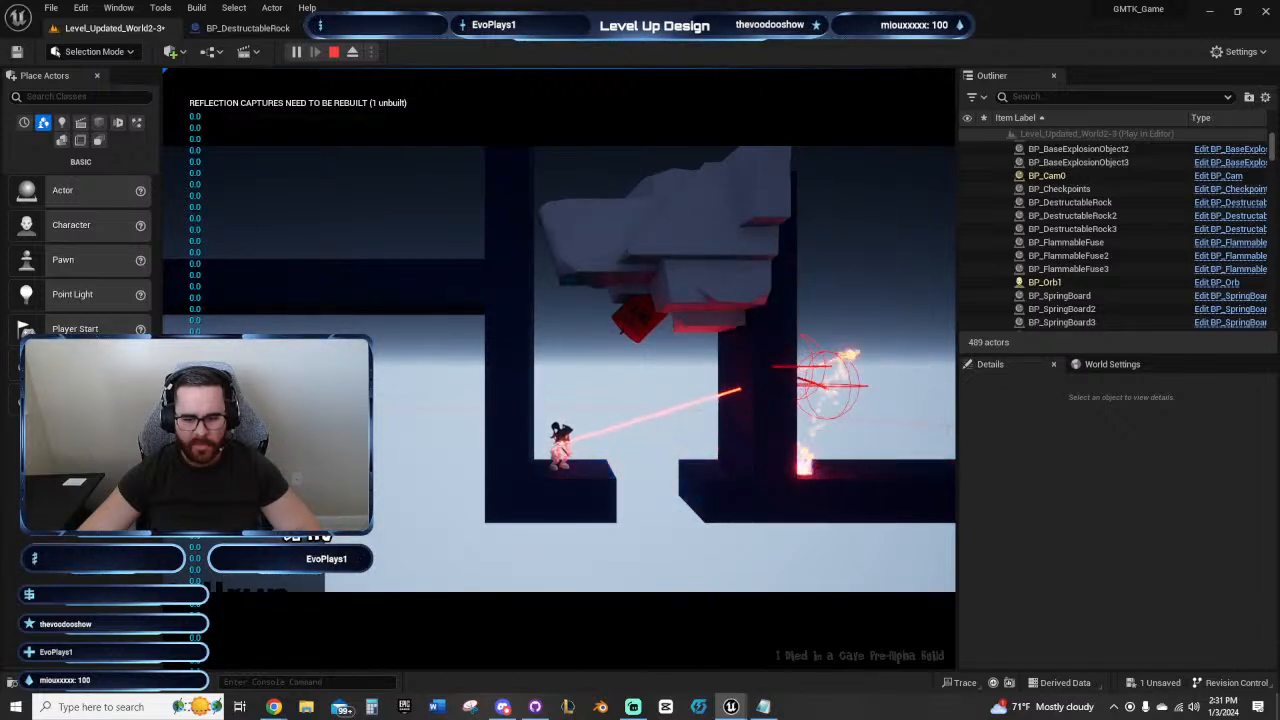
pyautogui.click(857, 348)
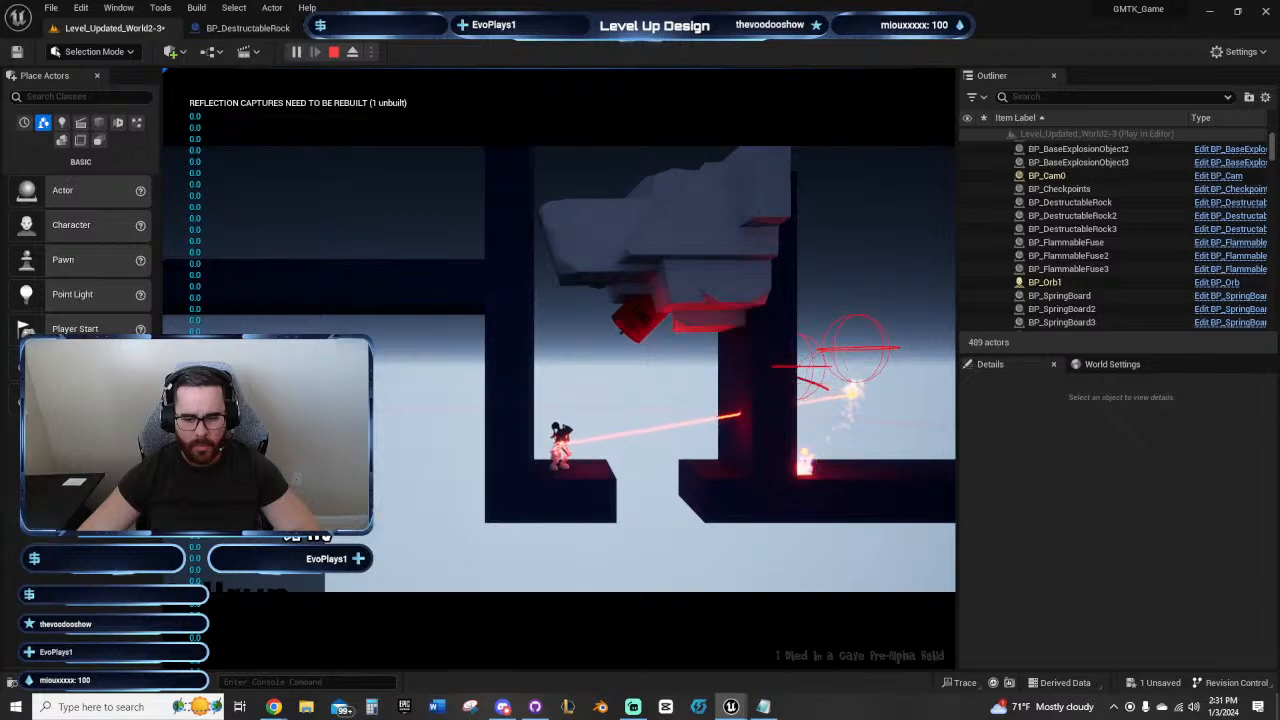
pyautogui.press('Escape')
# Step: Move the starter checkpoint to Y -1534 in the first fuse room and drop it onto the stepped ledge below the rock
pyautogui.moveTo(604, 445); pyautogui.dragTo(543, 526, button='right')
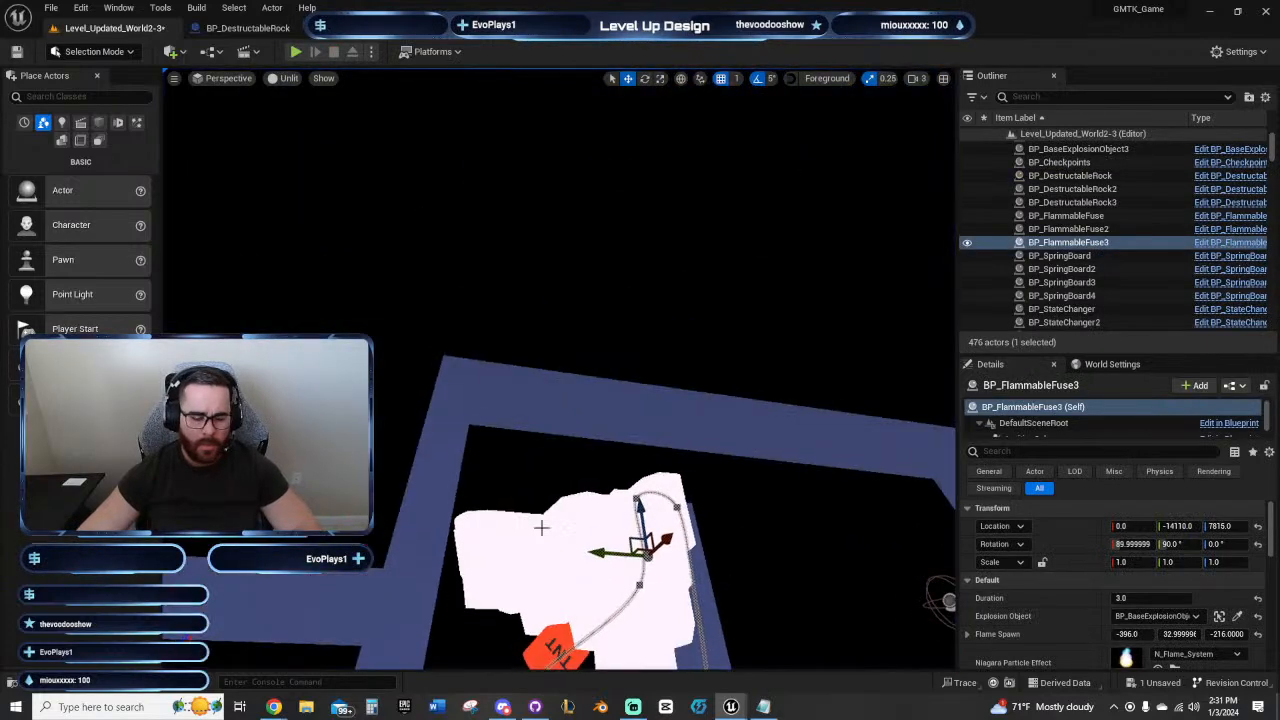
pyautogui.scroll(-4, 543, 526)
pyautogui.click(216, 83)
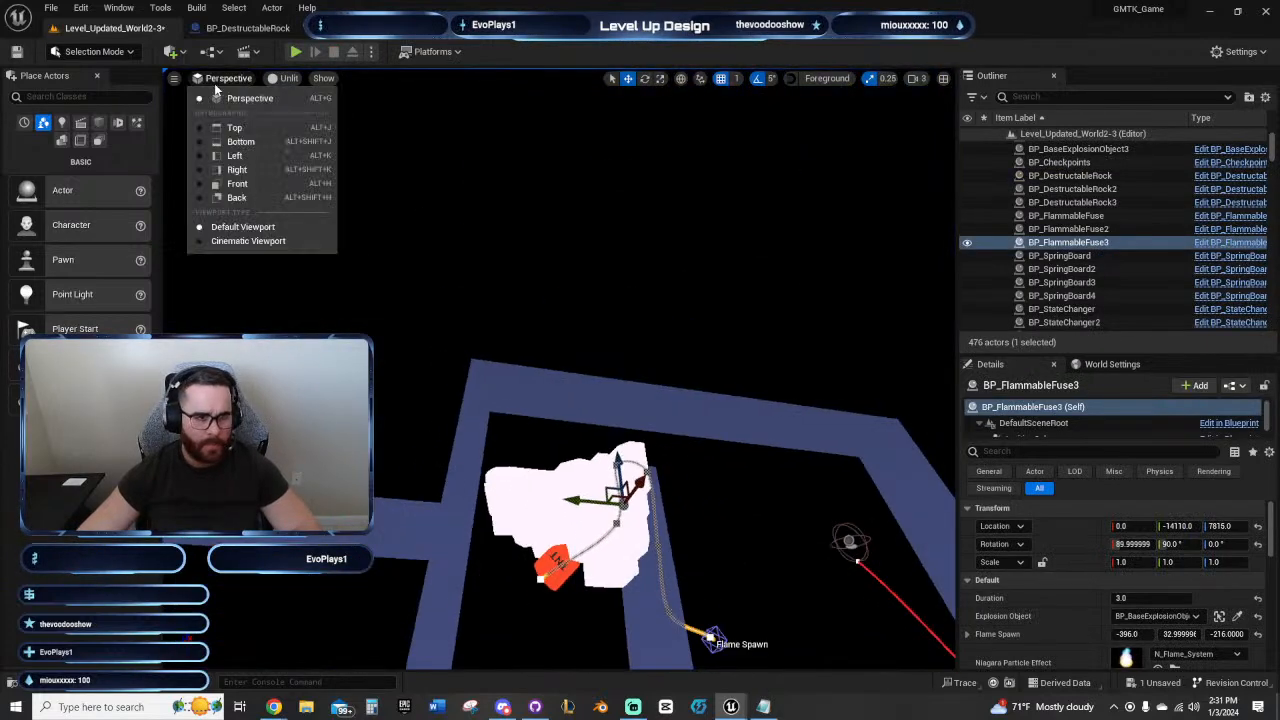
pyautogui.click(236, 183)
pyautogui.moveTo(684, 419); pyautogui.dragTo(656, 476, button='right')
pyautogui.scroll(-2, 622, 463)
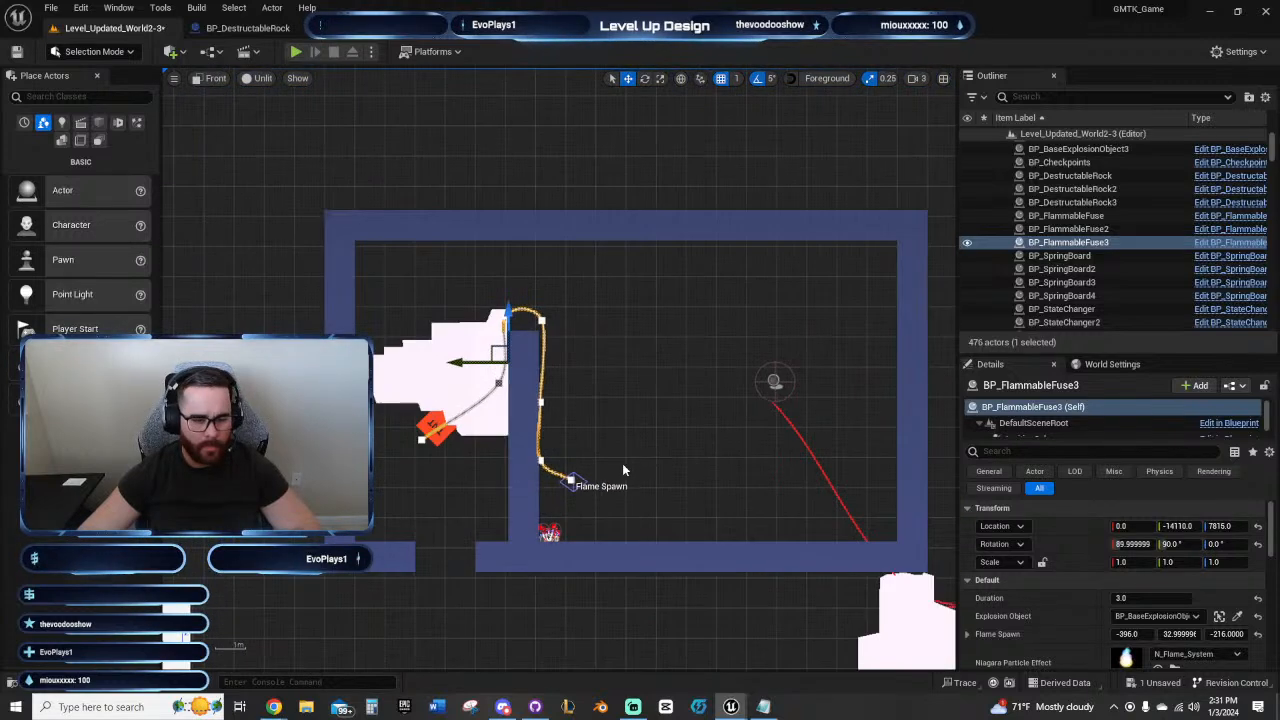
pyautogui.scroll(-4, 622, 465)
pyautogui.moveTo(549, 525); pyautogui.dragTo(700, 312, button='right')
pyautogui.scroll(-6, 680, 330)
pyautogui.moveTo(620, 366); pyautogui.dragTo(743, 330, button='right')
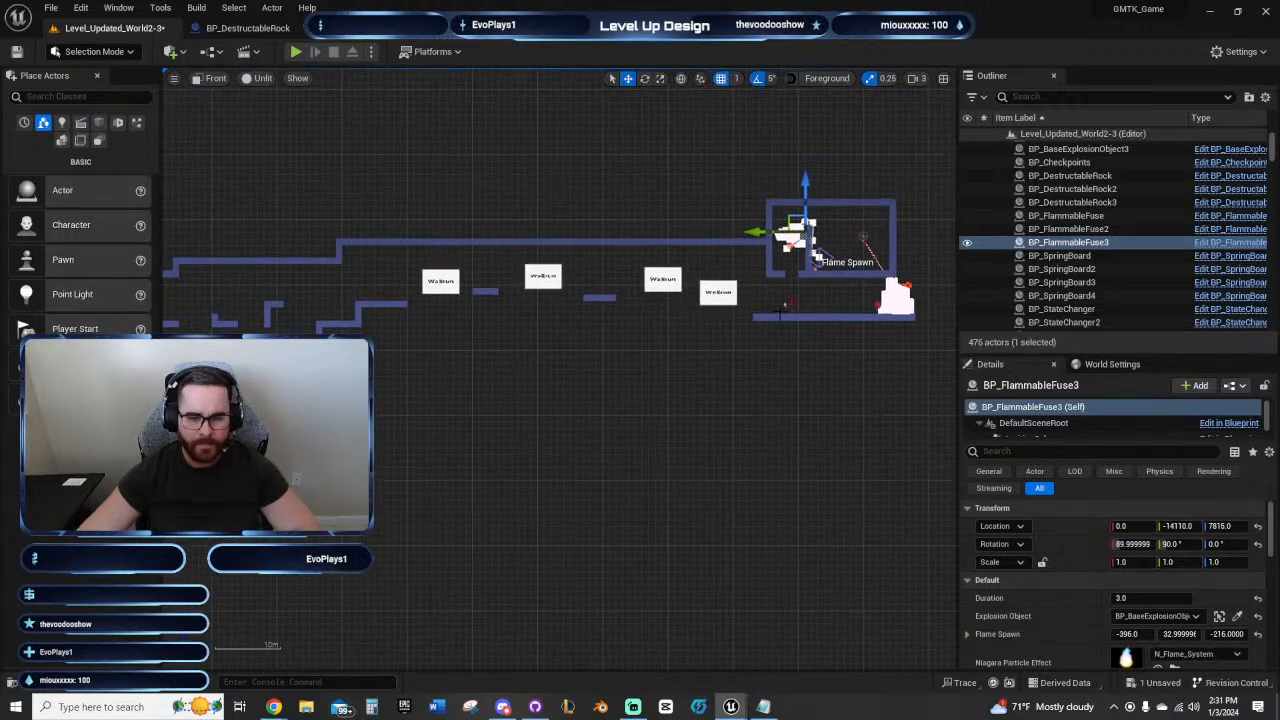
pyautogui.click(786, 305)
pyautogui.moveTo(762, 313); pyautogui.dragTo(230, 313)
pyautogui.moveTo(244, 364); pyautogui.dragTo(660, 231, button='right')
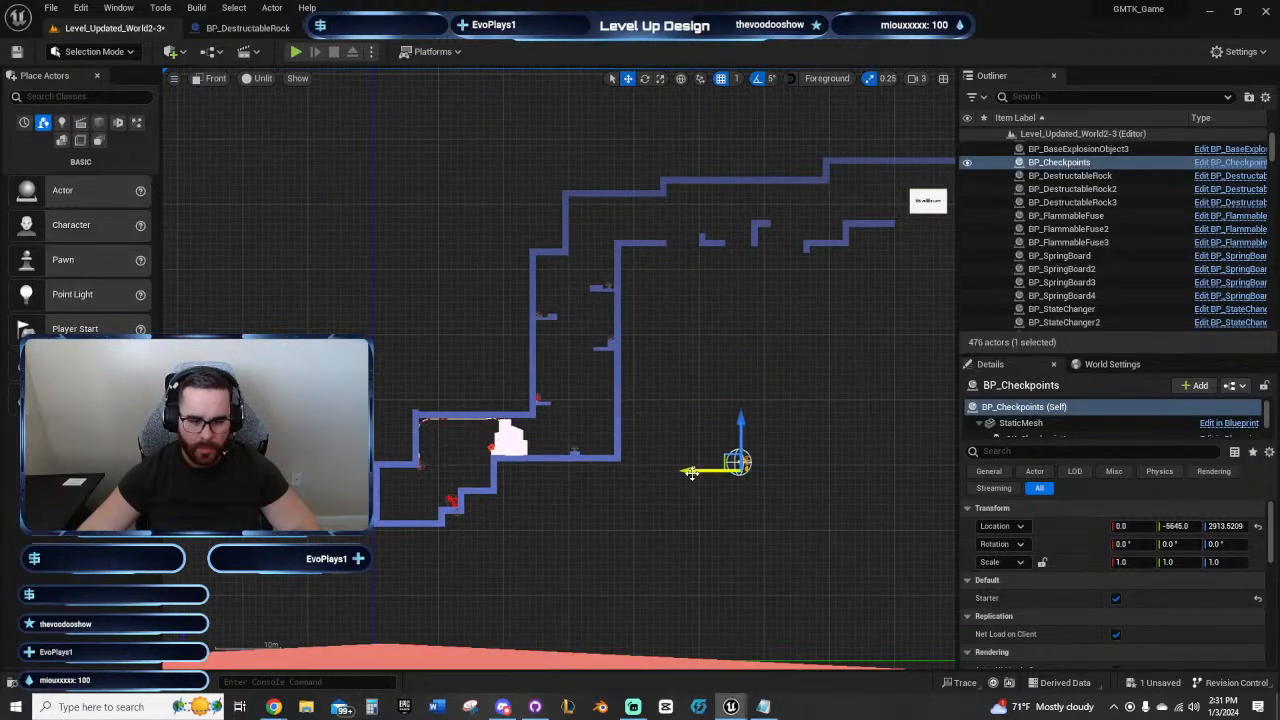
pyautogui.scroll(6, 473, 483)
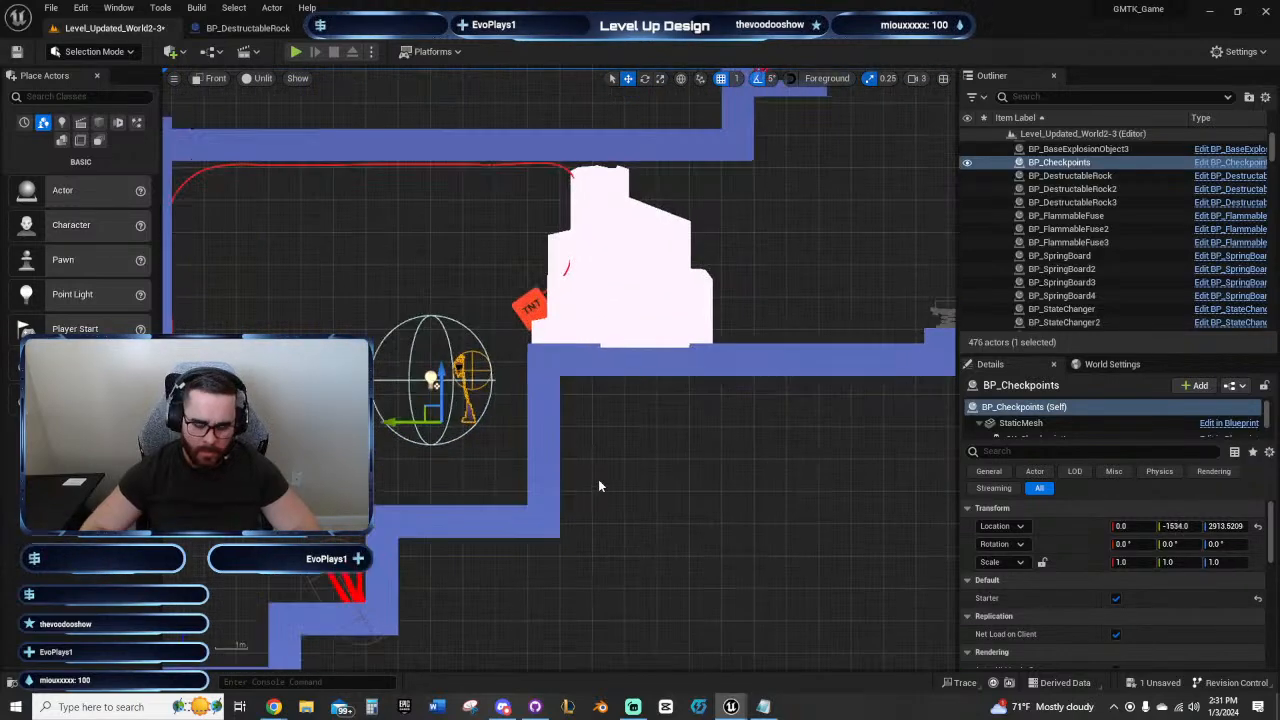
pyautogui.press('End')
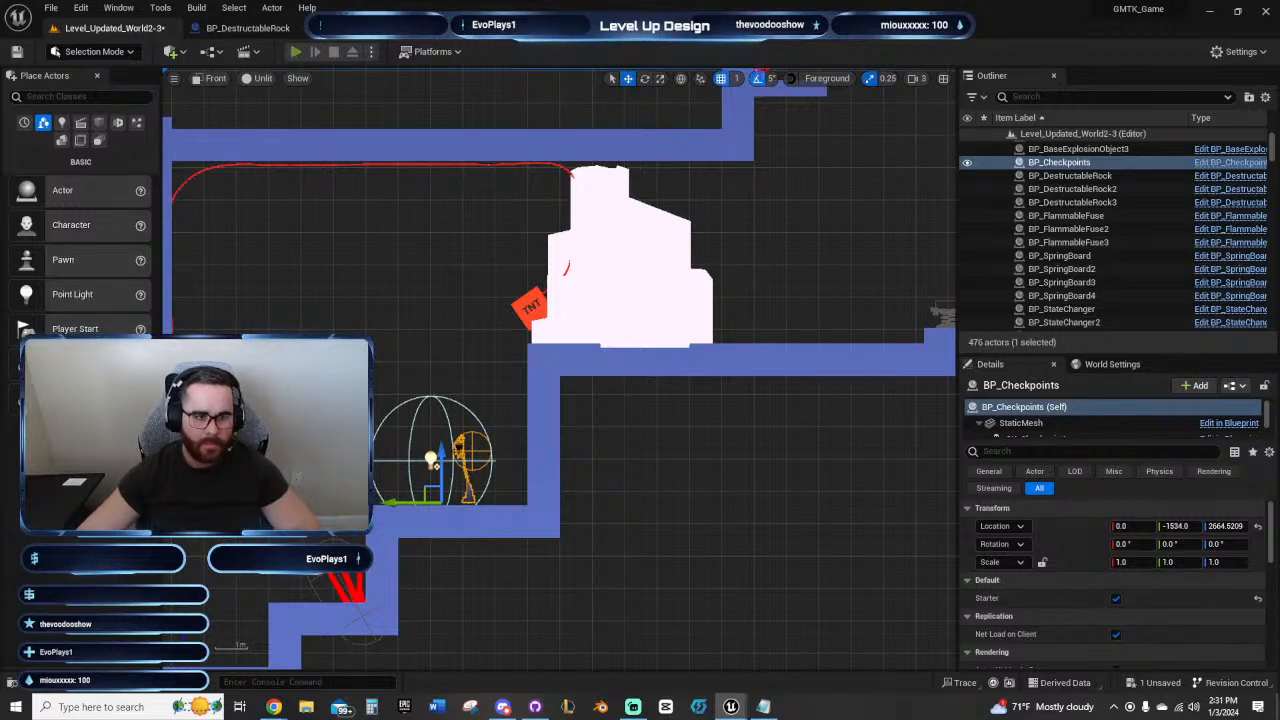
# Step: Playtest briefly from the relocated checkpoint, stop the session, and select the first room's fuse to examine its path
pyautogui.hotkey('alt', 'p')
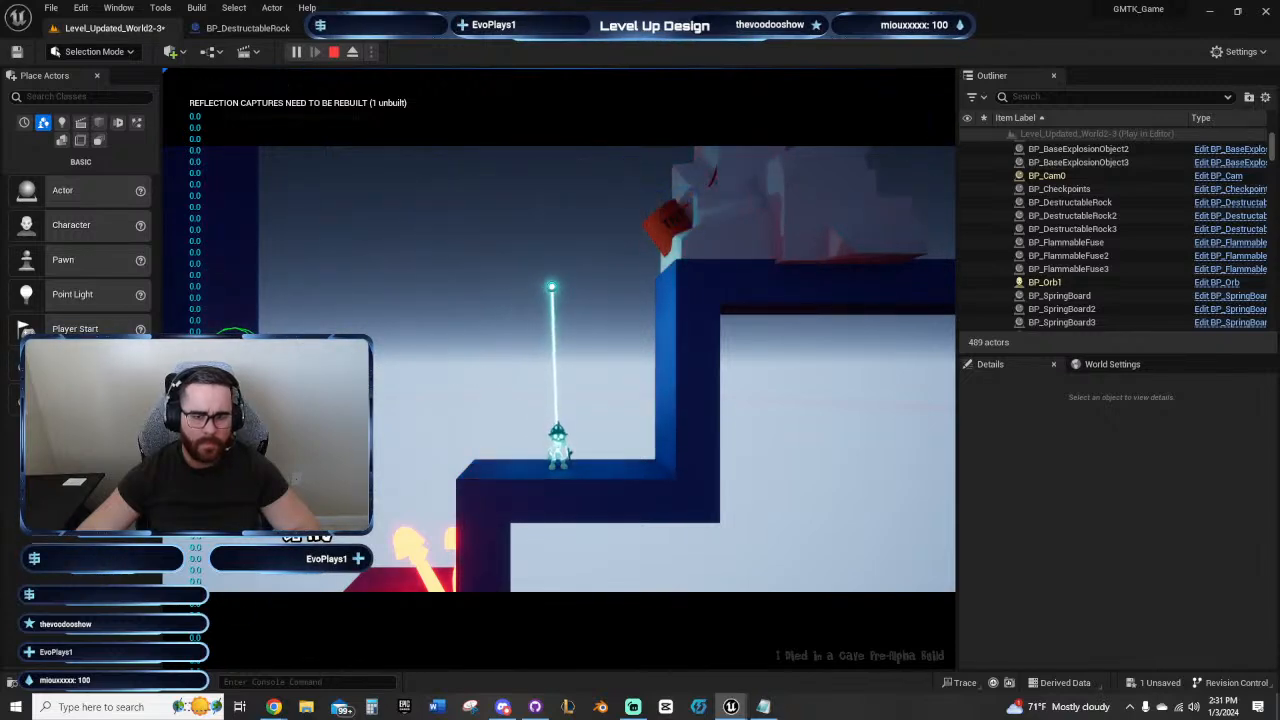
pyautogui.press('Escape')
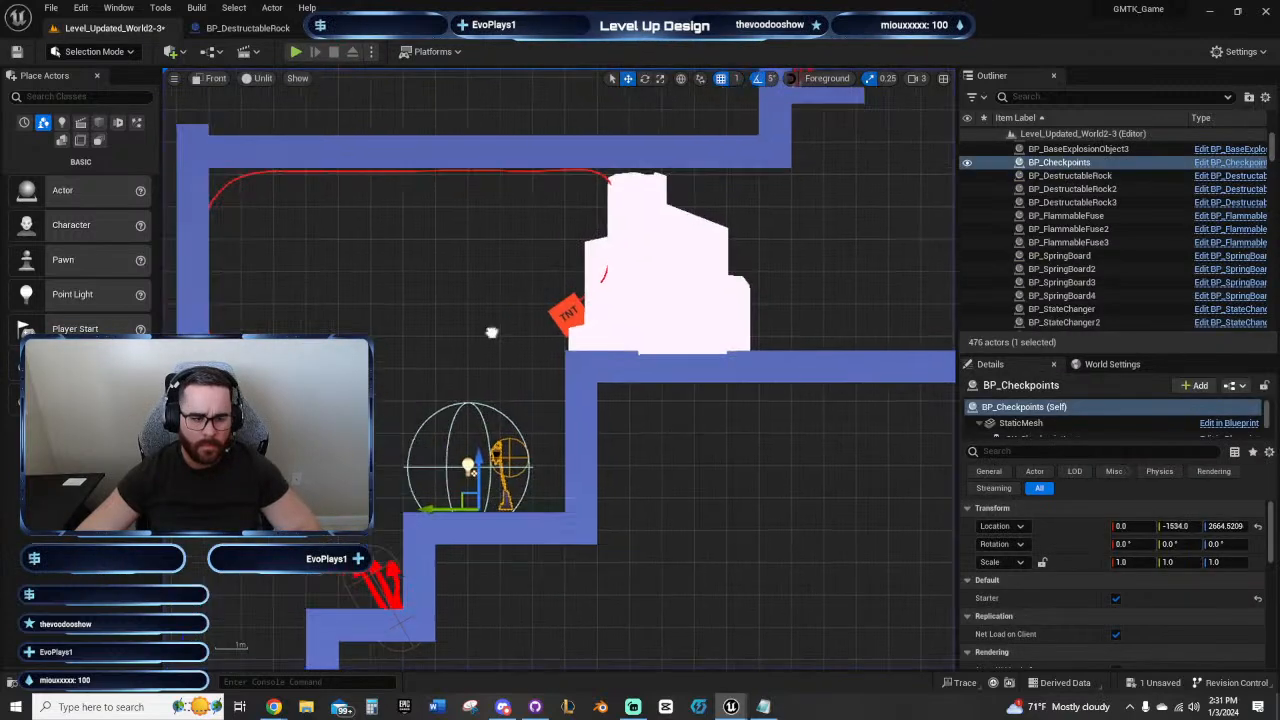
pyautogui.scroll(3, 477, 360)
pyautogui.click(306, 300)
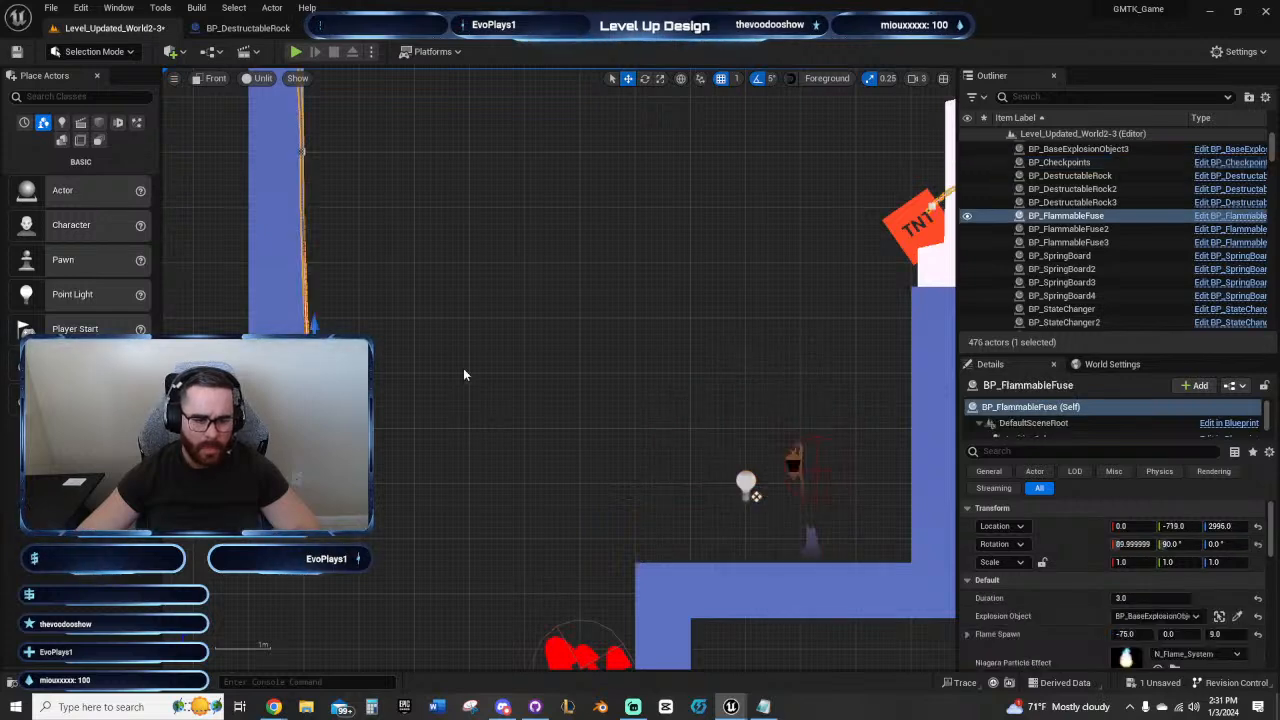
pyautogui.scroll(-4, 463, 374)
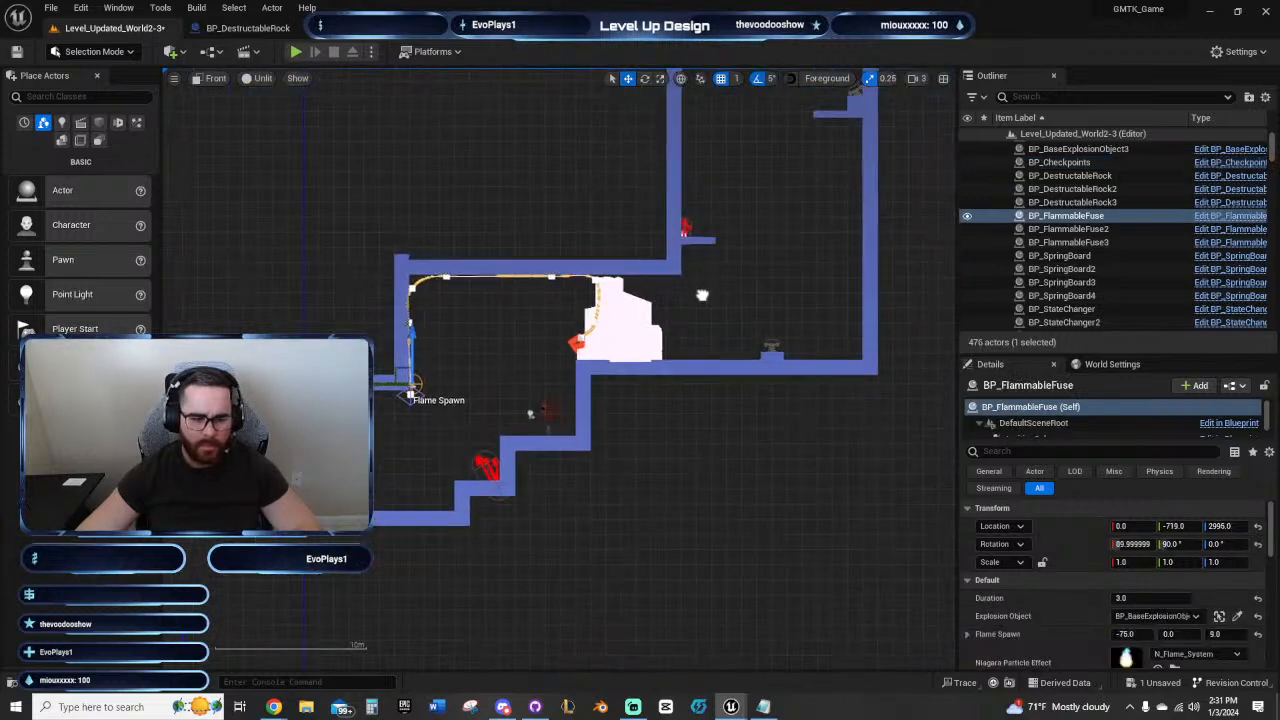
# Step: Reassign the TNT beneath the sideways rock as the Explosion Object of the fuse over the inner wall
pyautogui.moveTo(940, 430); pyautogui.dragTo(400, 590, button='right')
pyautogui.moveTo(800, 270); pyautogui.dragTo(330, 580, button='right')
pyautogui.moveTo(940, 392); pyautogui.dragTo(660, 420, button='right')
pyautogui.scroll(3, 689, 420)
pyautogui.scroll(2, 689, 420)
pyautogui.moveTo(474, 260); pyautogui.dragTo(728, 437, button='right')
pyautogui.moveTo(600, 400); pyautogui.dragTo(670, 394, button='right')
pyautogui.scroll(2, 687, 428)
pyautogui.click(480, 366)
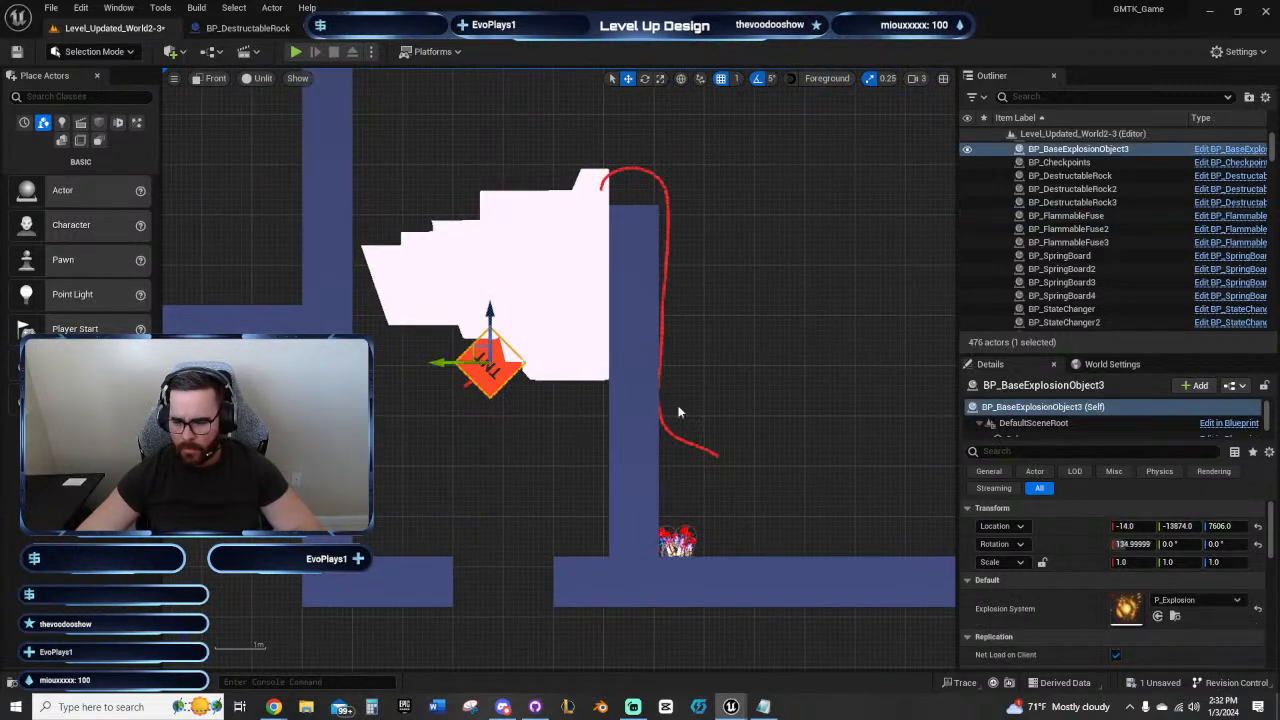
pyautogui.click(662, 433)
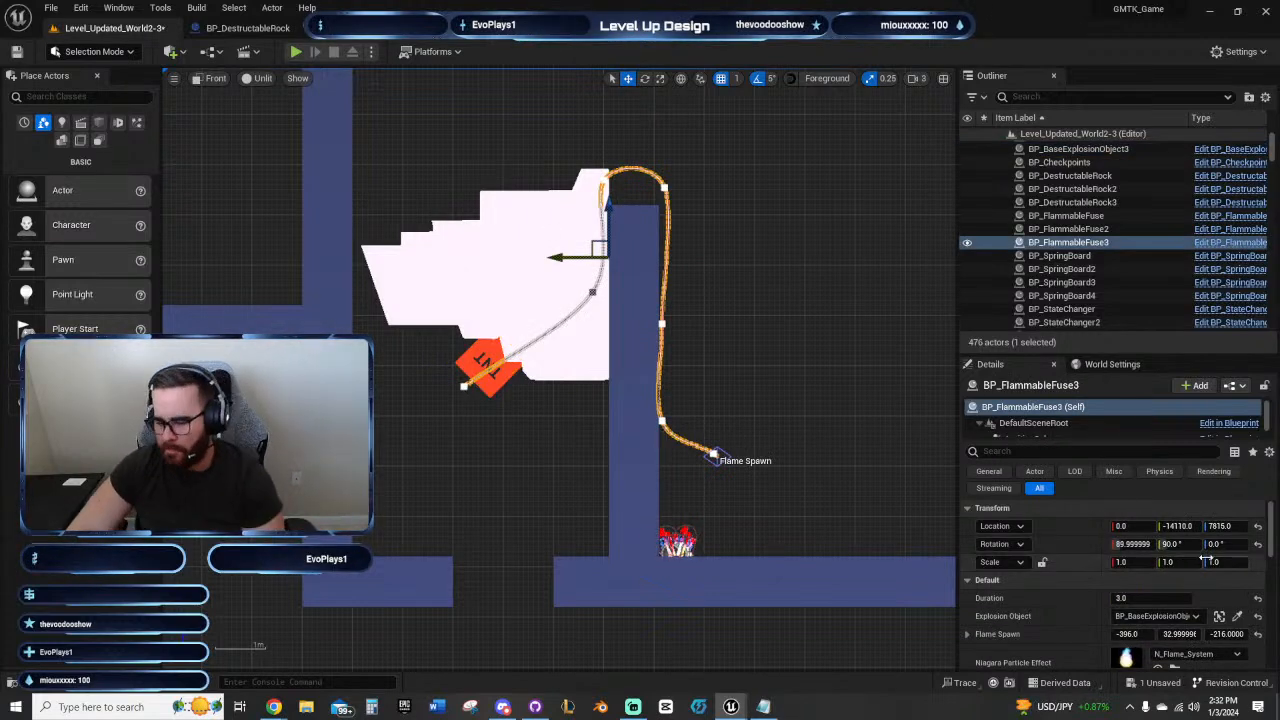
pyautogui.click(1237, 617)
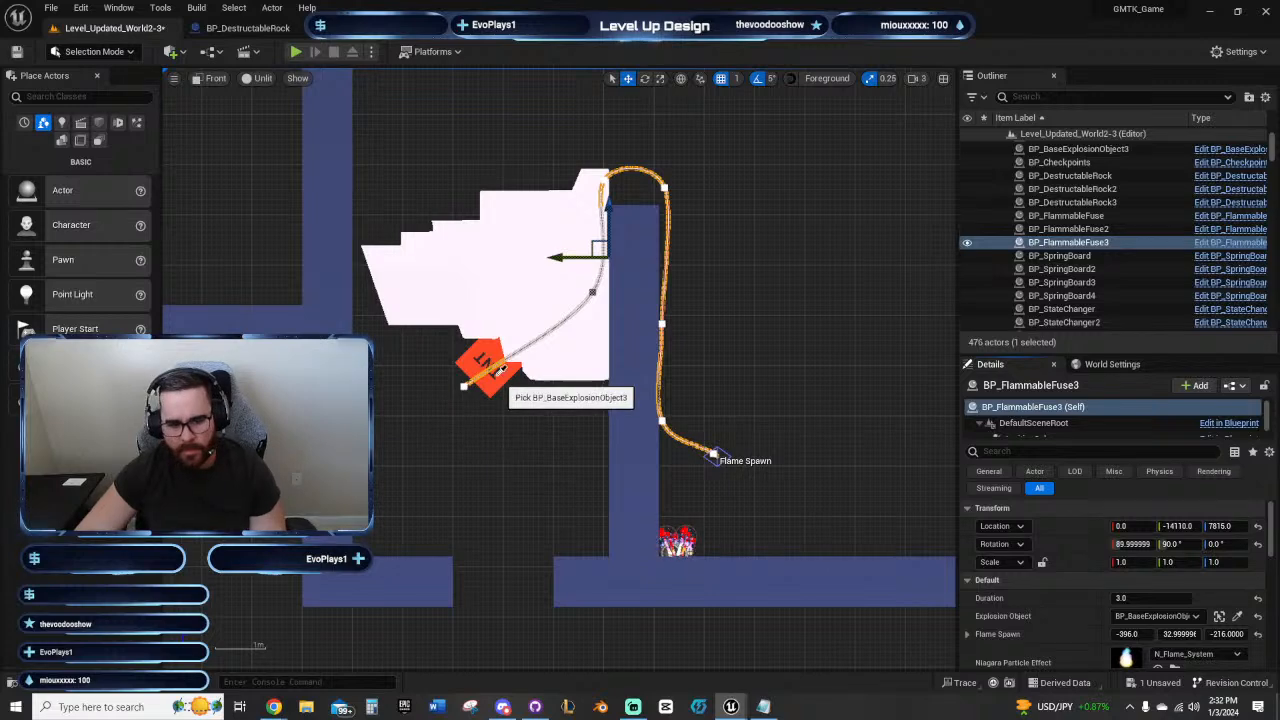
pyautogui.click(486, 360)
pyautogui.scroll(-2, 1160, 580)
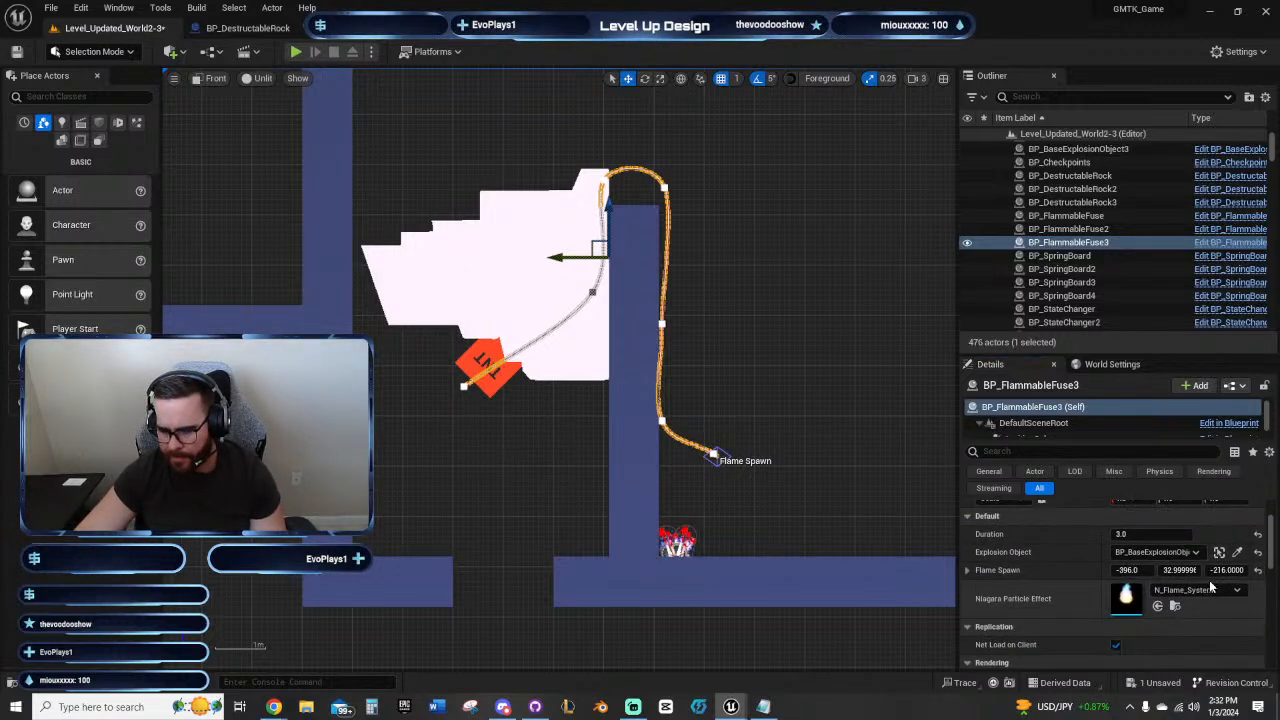
# Step: Select the sideways rock to check its settings, and start and stop a brief playtest
pyautogui.click(492, 275)
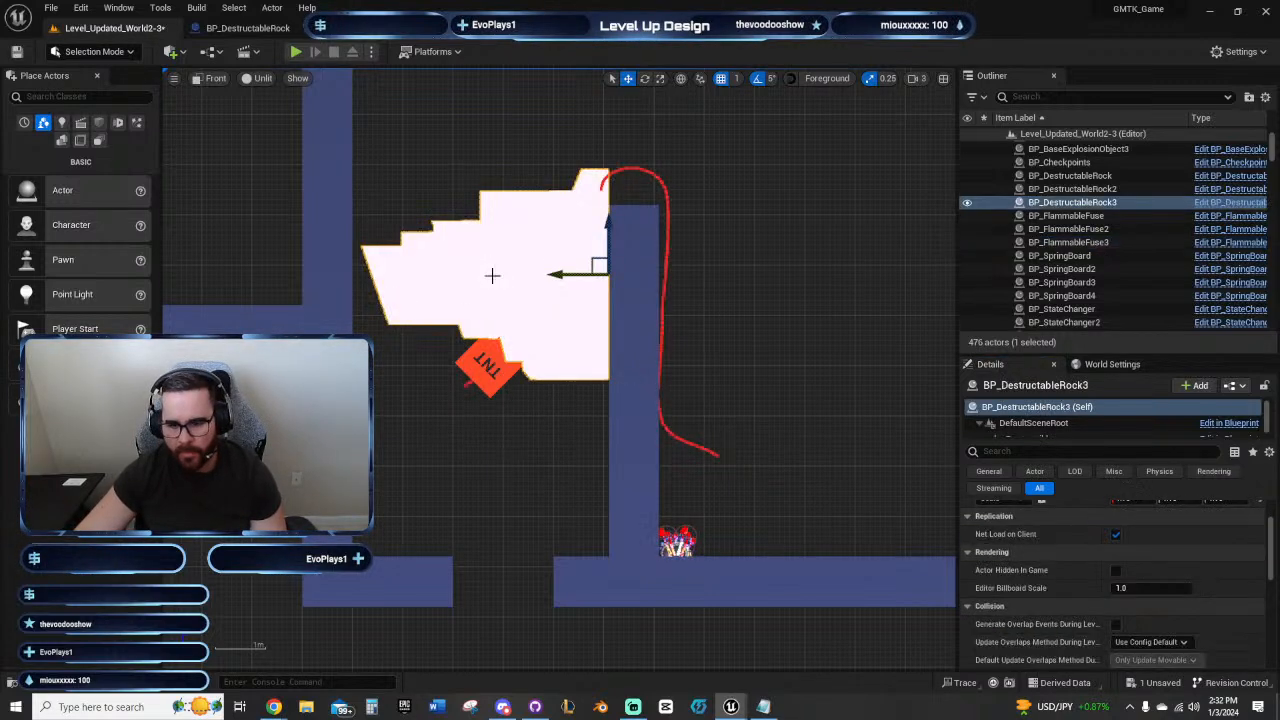
pyautogui.click(296, 51)
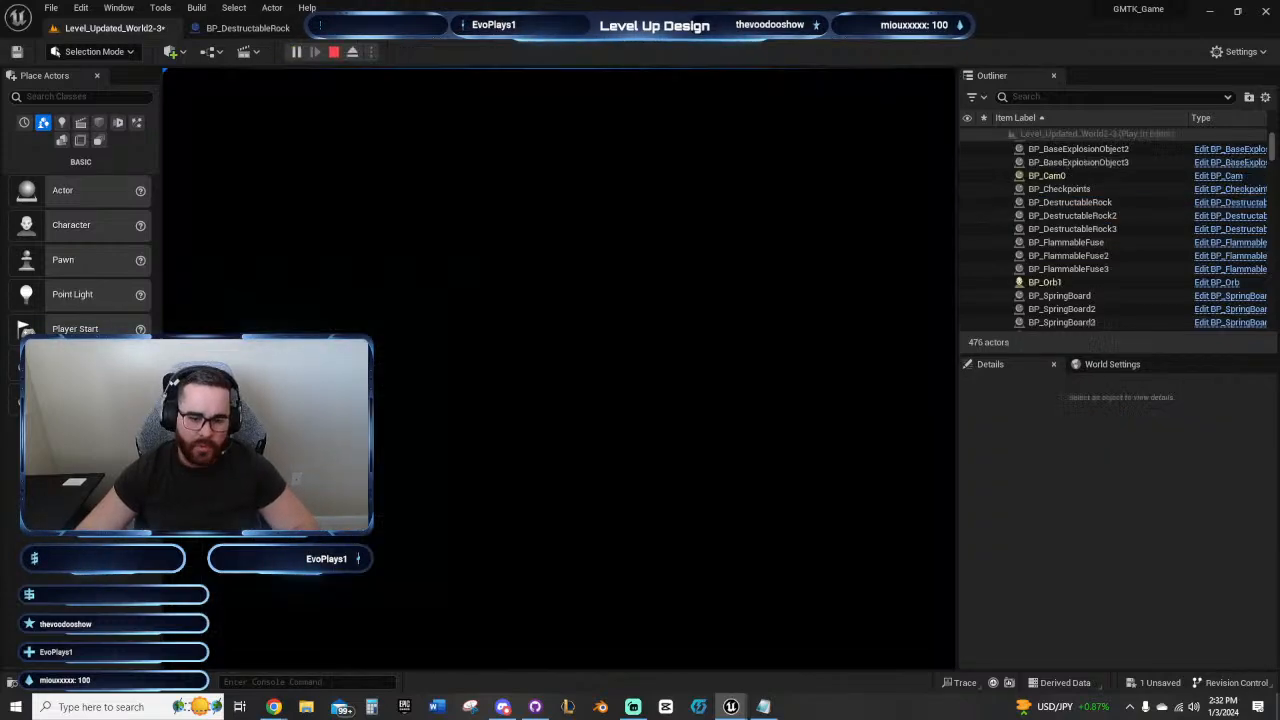
pyautogui.press('Escape')
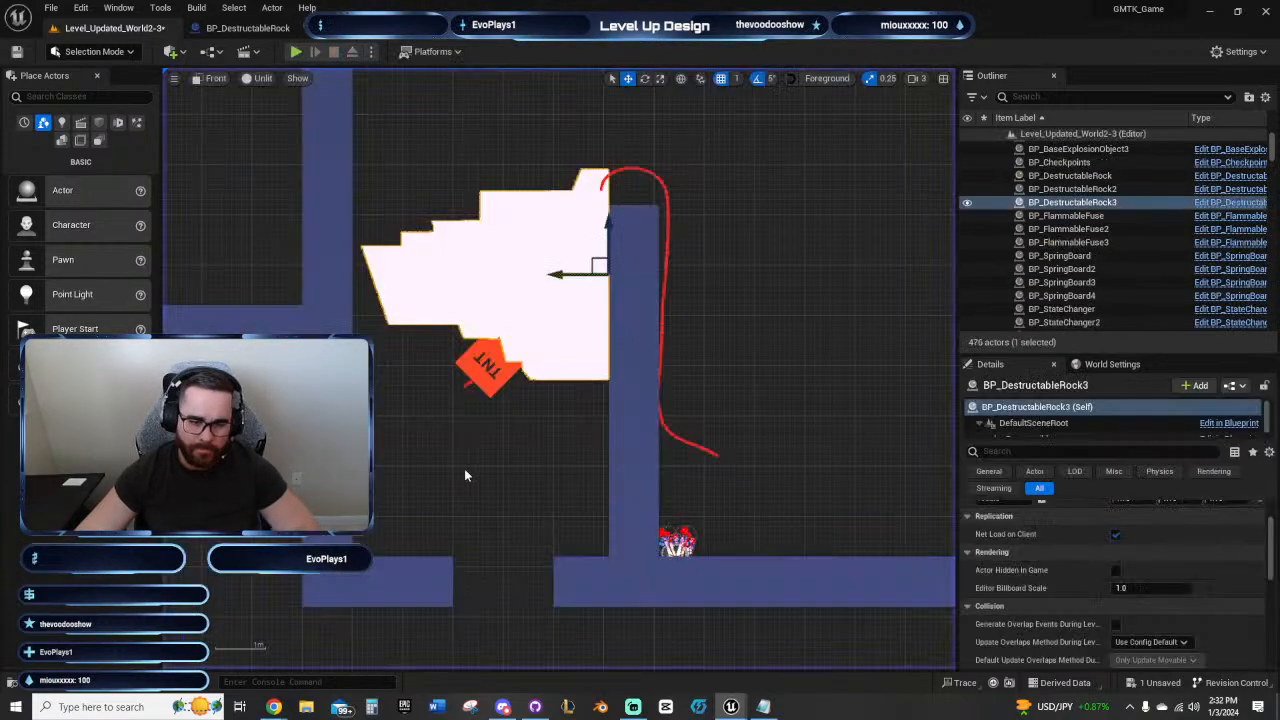
# Step: Undo the recent changes until the starter checkpoint is back on the lower floor beneath the end room
pyautogui.scroll(-5, 520, 473)
pyautogui.scroll(-5, 504, 492)
pyautogui.moveTo(424, 577); pyautogui.dragTo(713, 365, button='right')
pyautogui.hotkey('ctrl', 'z')
pyautogui.hotkey('ctrl', 'z')
pyautogui.hotkey('ctrl', 'z')
pyautogui.hotkey('ctrl', 'z')
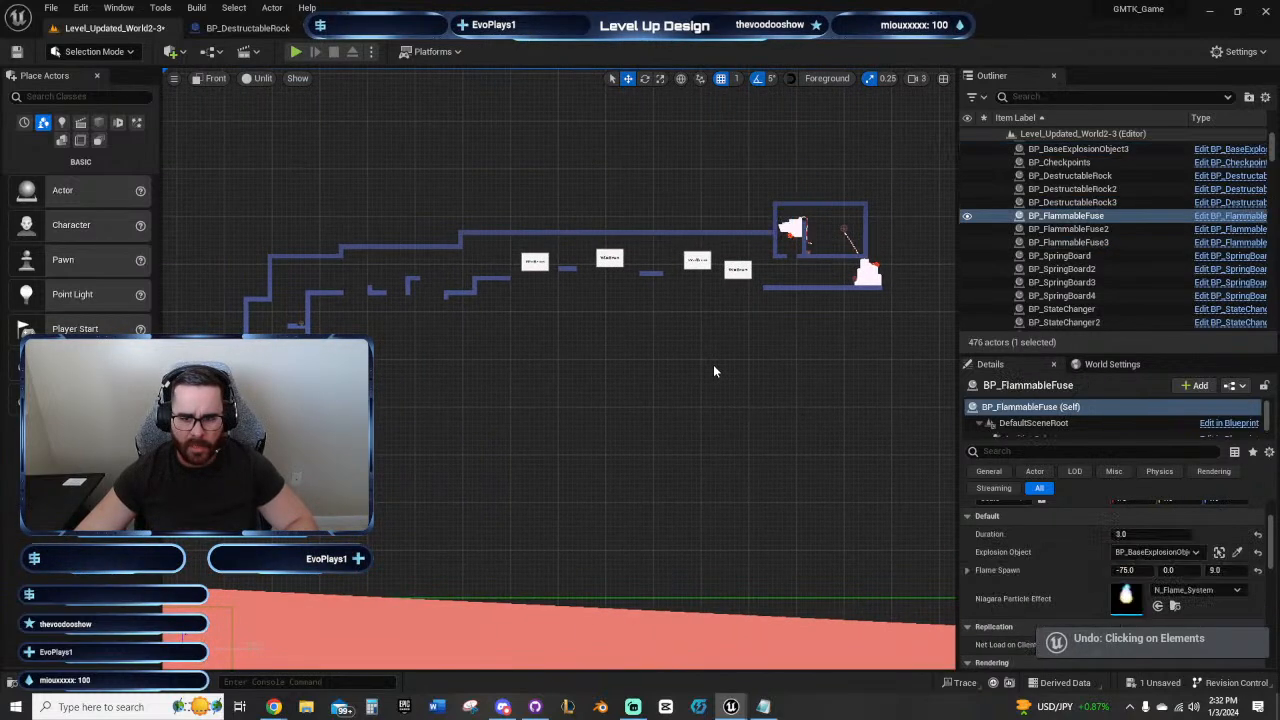
pyautogui.hotkey('ctrl', 'z')
pyautogui.hotkey('ctrl', 'z')
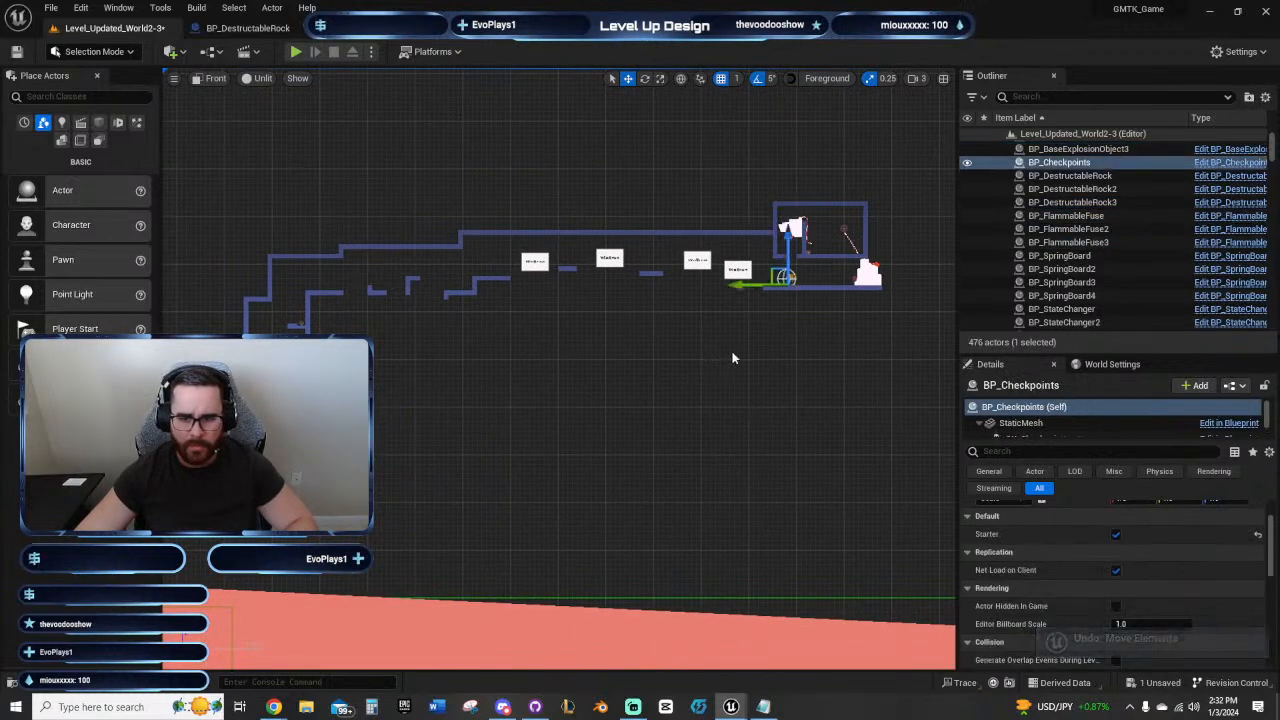
# Step: In the end room, pick the rock's TNT once more as the Explosion Object for the second fuse
pyautogui.moveTo(796, 264); pyautogui.dragTo(606, 420, button='right')
pyautogui.scroll(6, 603, 417)
pyautogui.scroll(3, 603, 417)
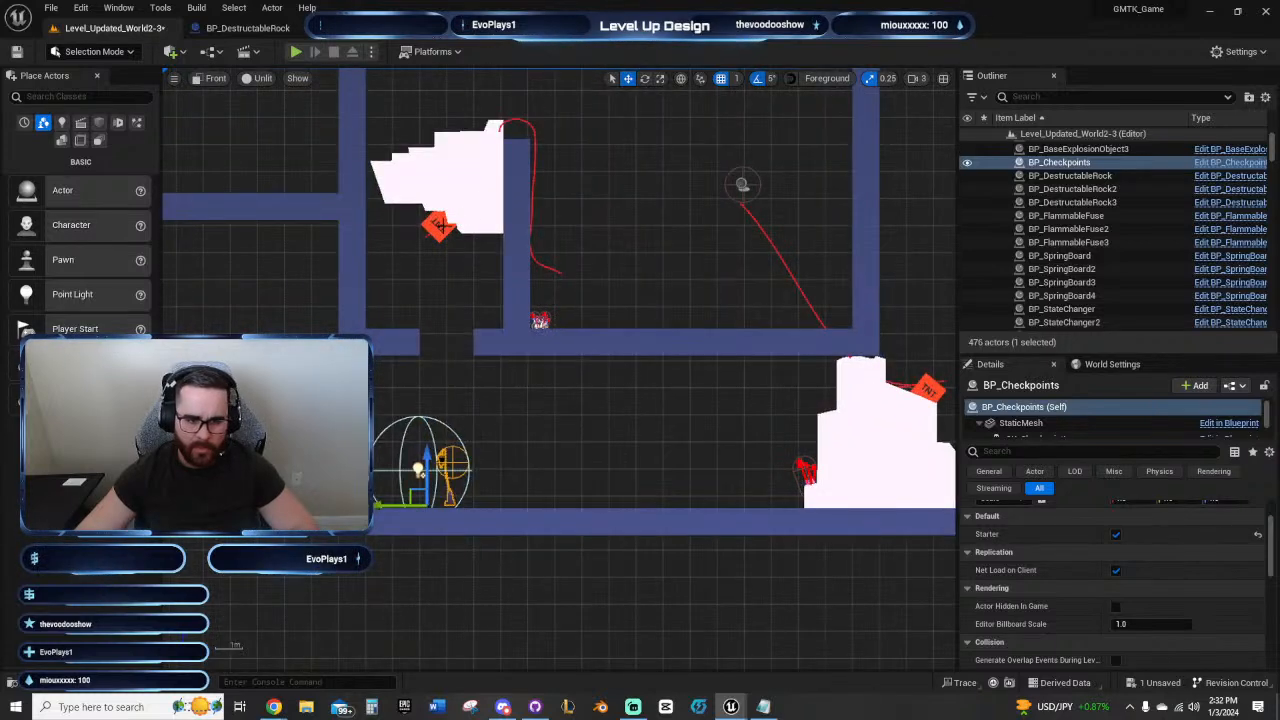
pyautogui.click(440, 225)
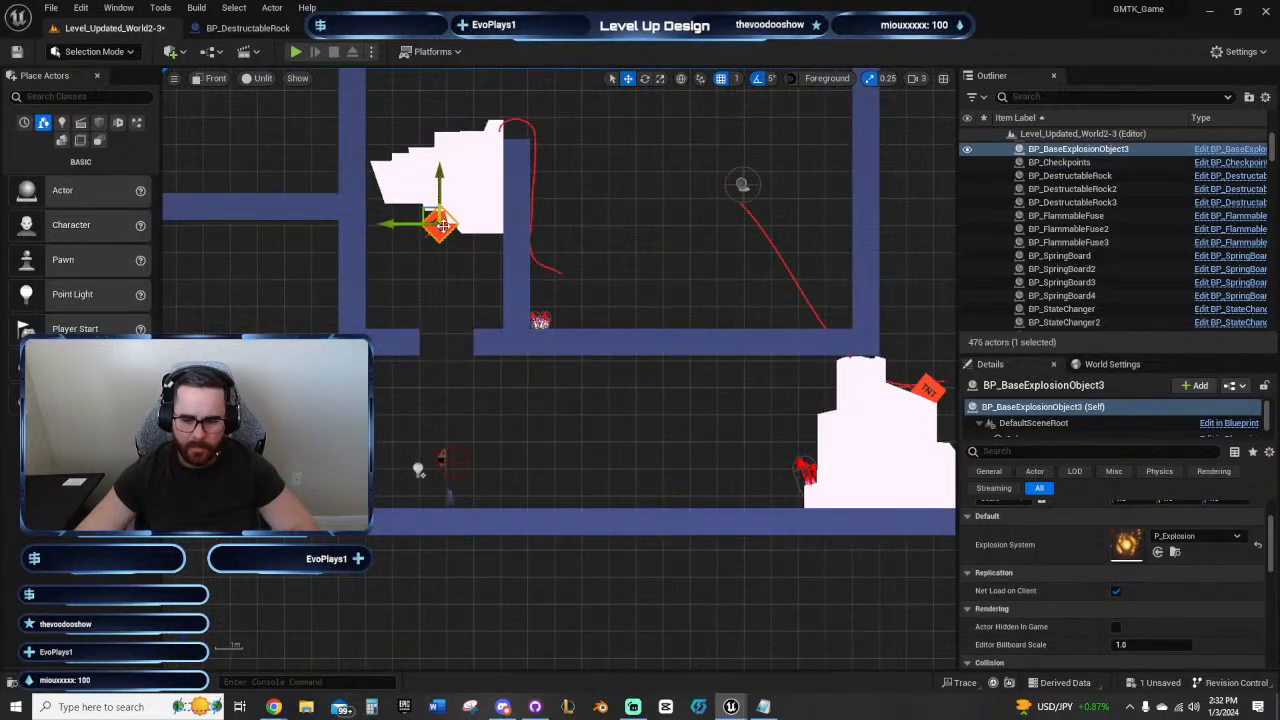
pyautogui.click(533, 180)
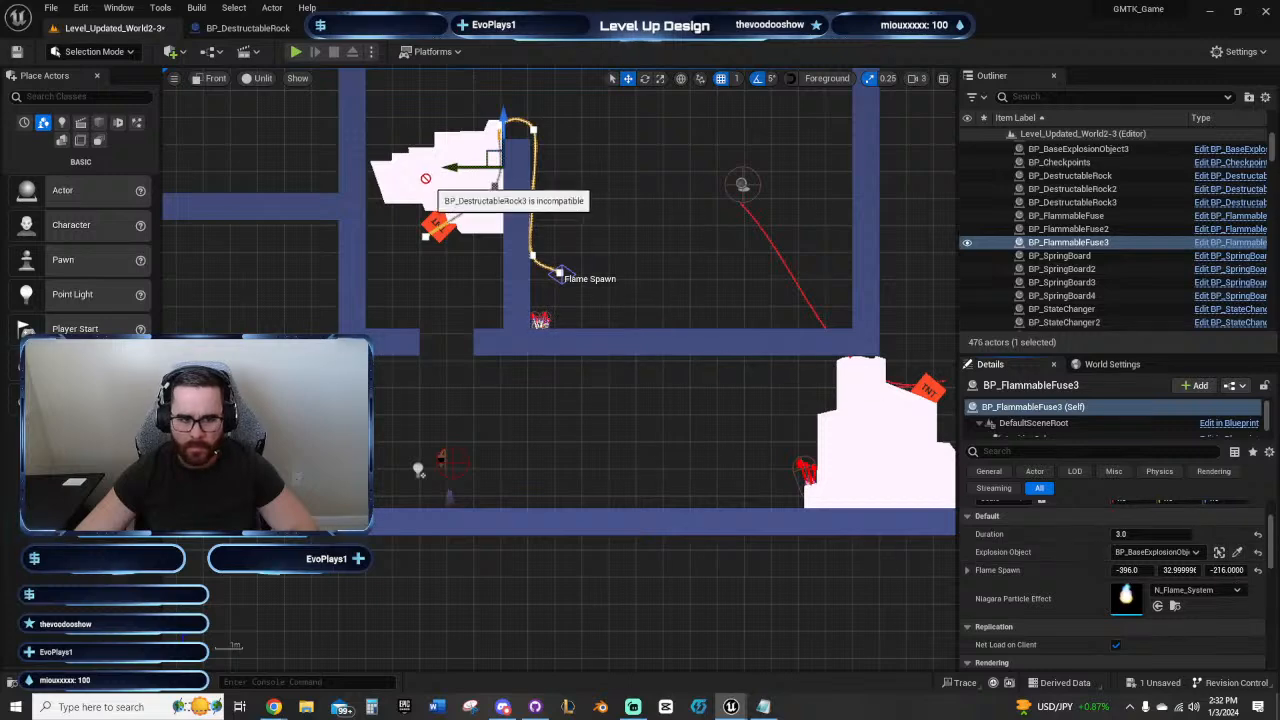
pyautogui.click(436, 219)
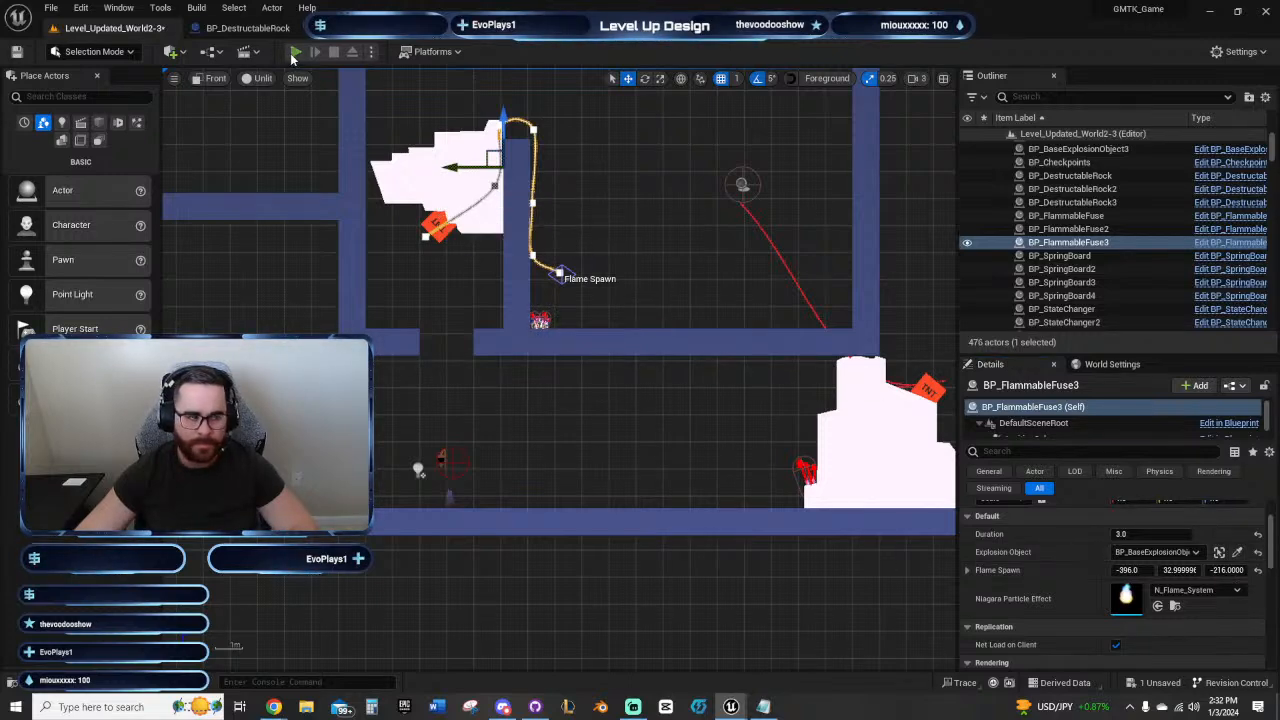
# Step: Playtest from the restored checkpoint, climb to the ledge beneath the rock, send the burning orb toward the fuse end and TNT, and stop
pyautogui.click(295, 53)
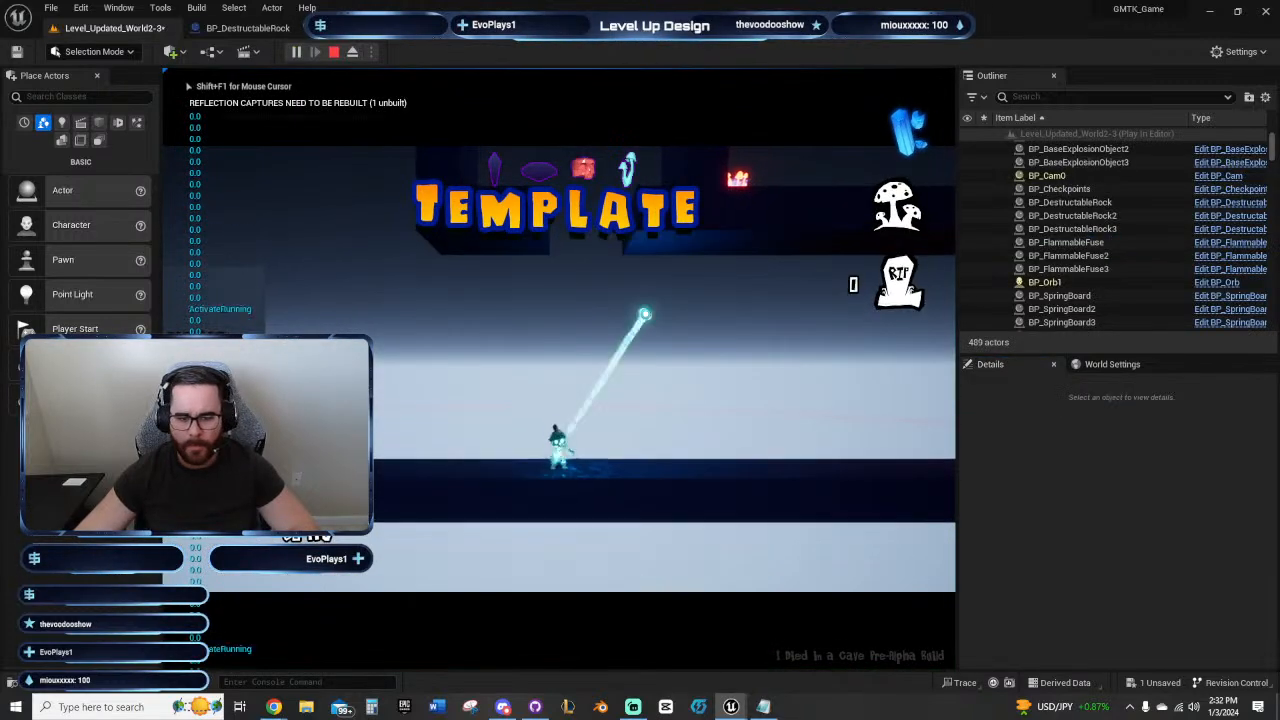
pyautogui.press('d')
pyautogui.press('a')
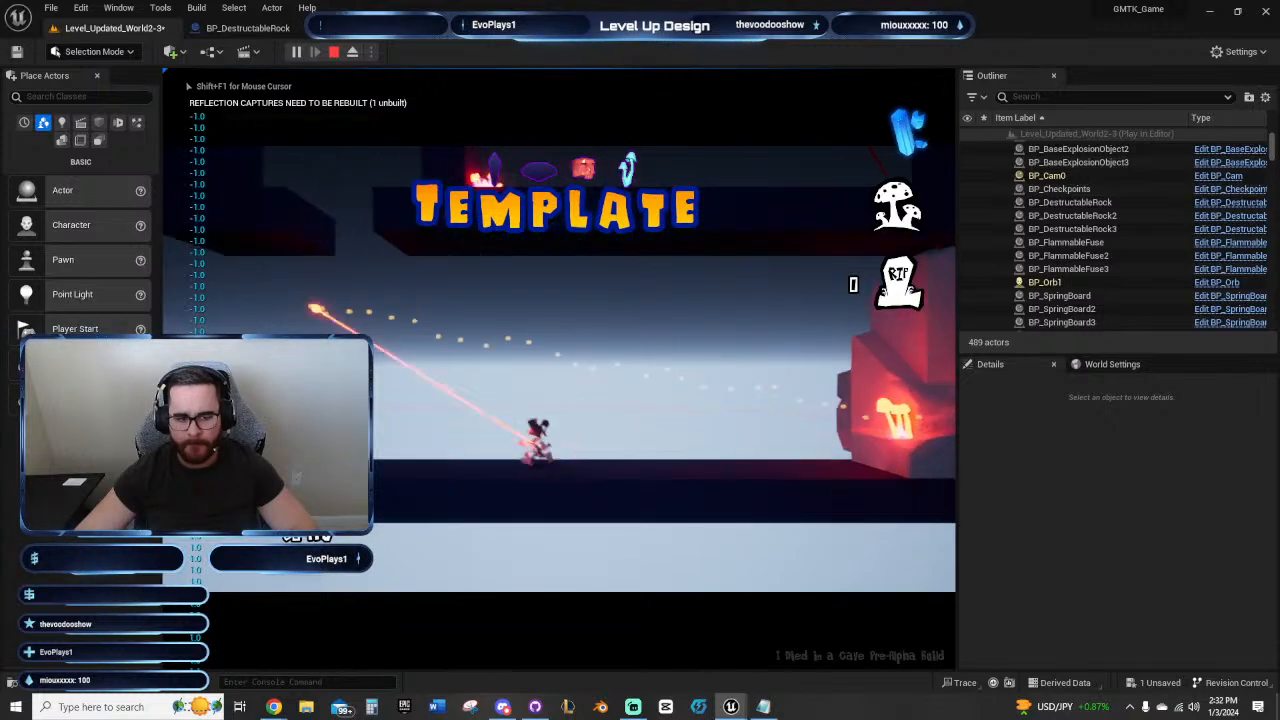
pyautogui.press('space')
pyautogui.press('a')
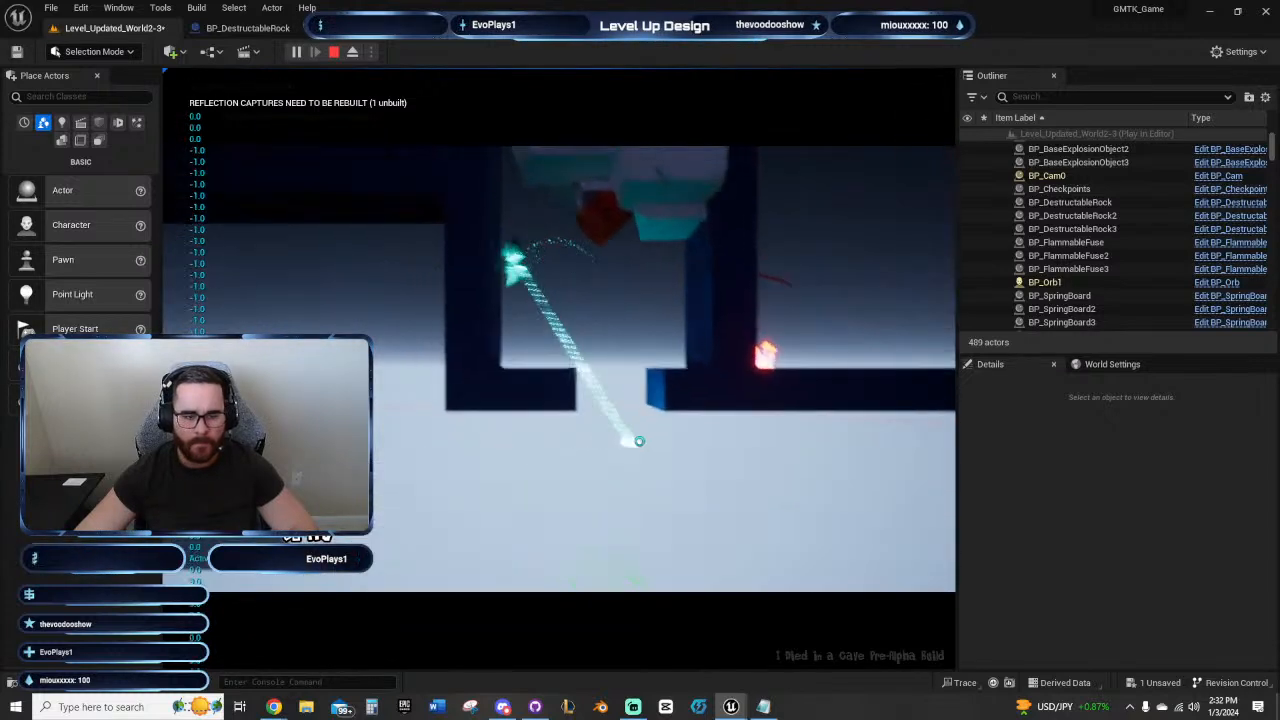
pyautogui.press('d')
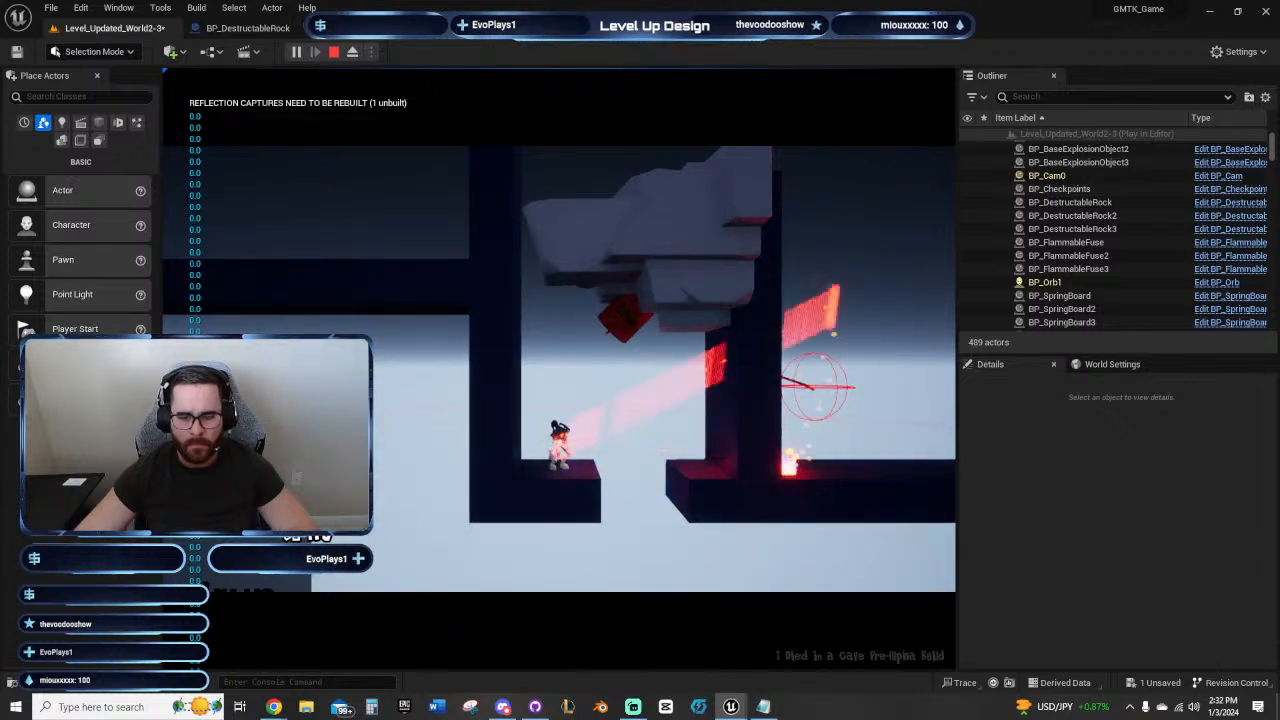
pyautogui.click(607, 337)
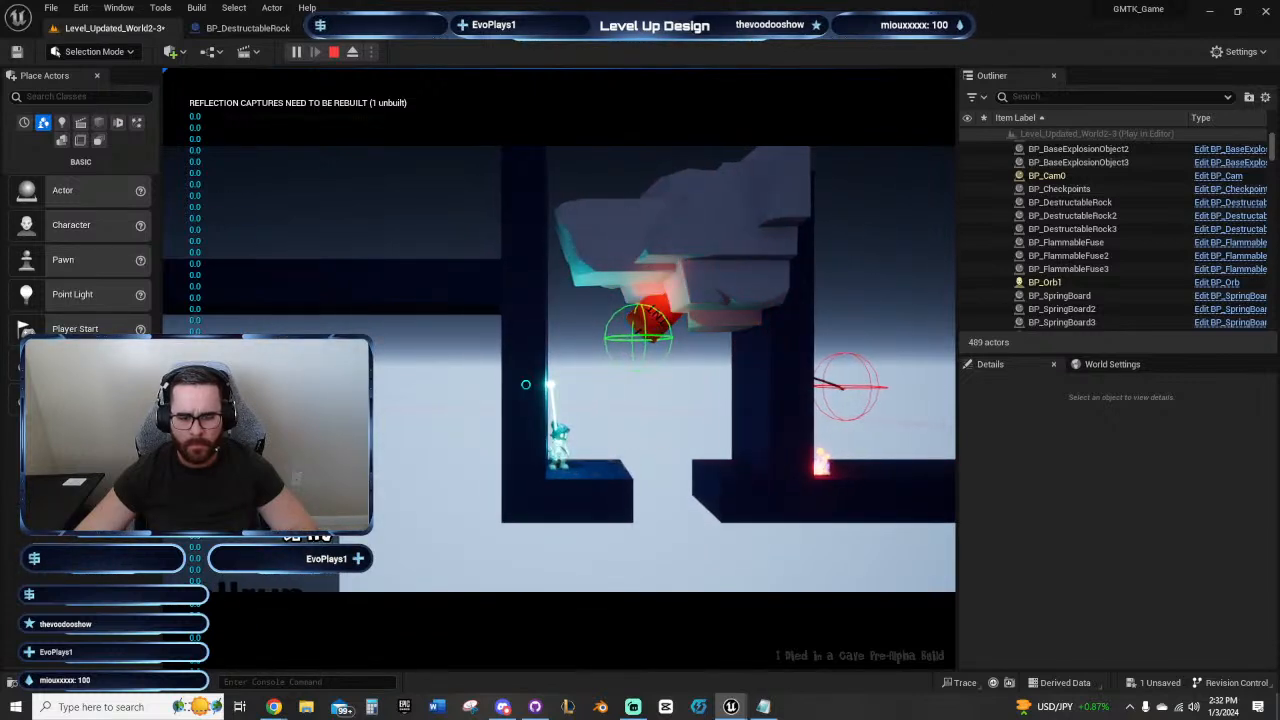
pyautogui.press('Escape')
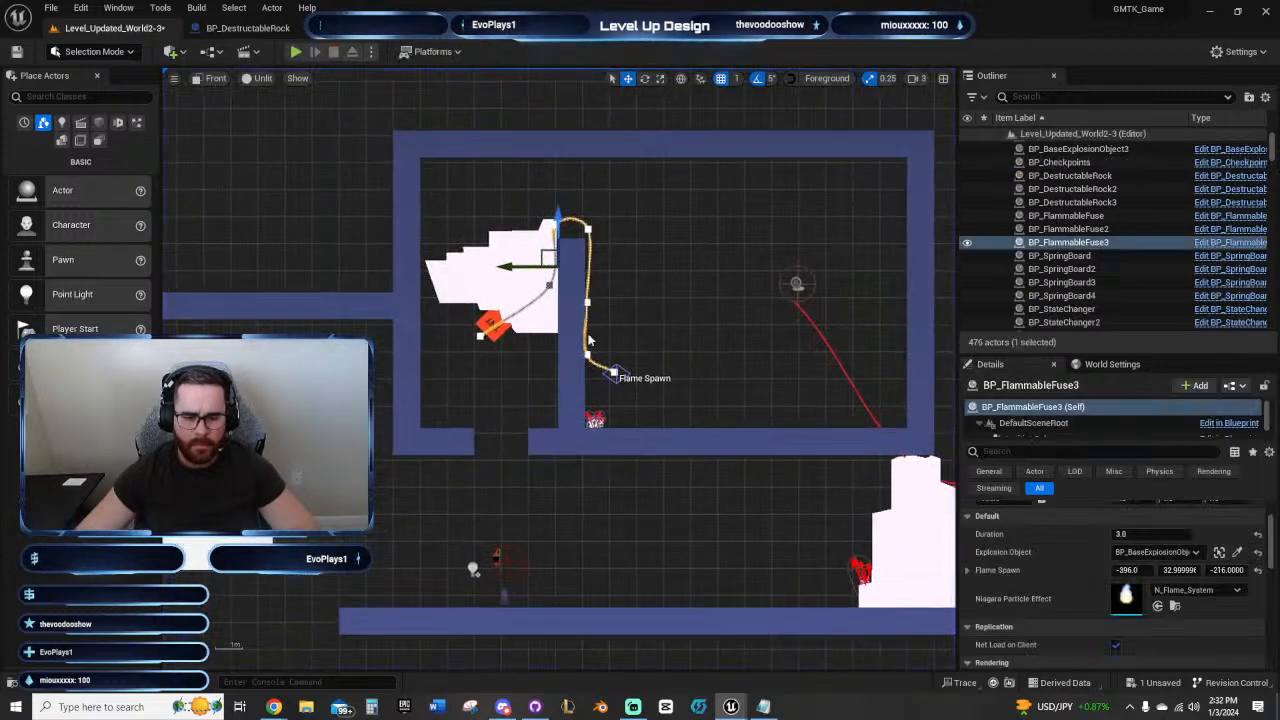
# Step: Examine the settings of the sideways rock, its TNT and the fuse, and inspect the fuse's path over the inner wall
pyautogui.scroll(1, 588, 341)
pyautogui.click(453, 248)
pyautogui.scroll(2, 1092, 594)
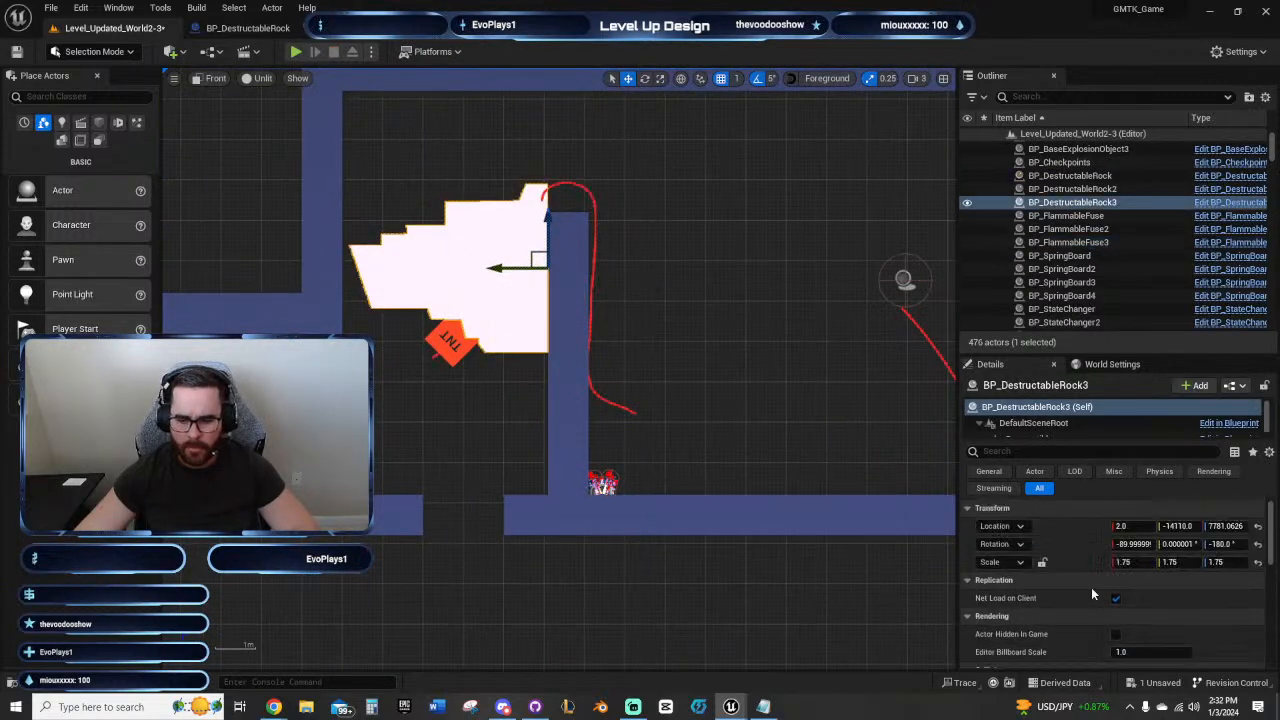
pyautogui.click(452, 342)
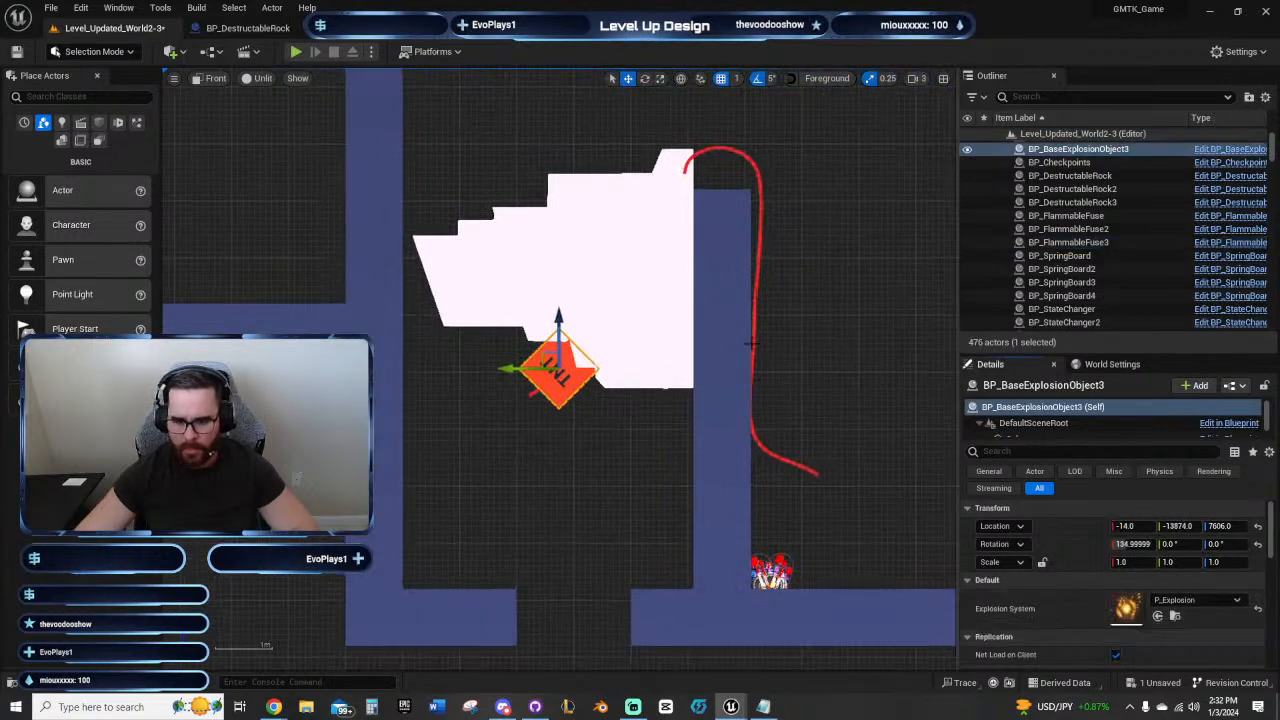
pyautogui.click(751, 344)
pyautogui.scroll(-3, 1160, 580)
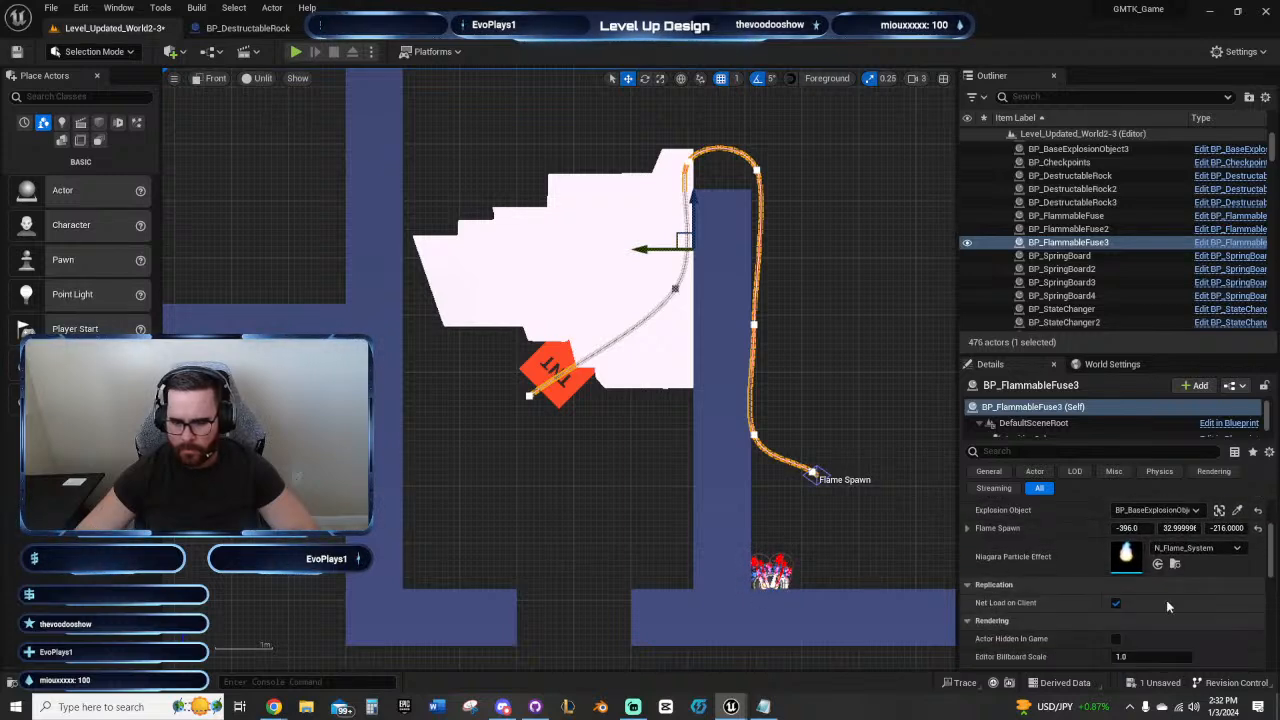
pyautogui.scroll(3, 846, 523)
pyautogui.scroll(-2, 740, 437)
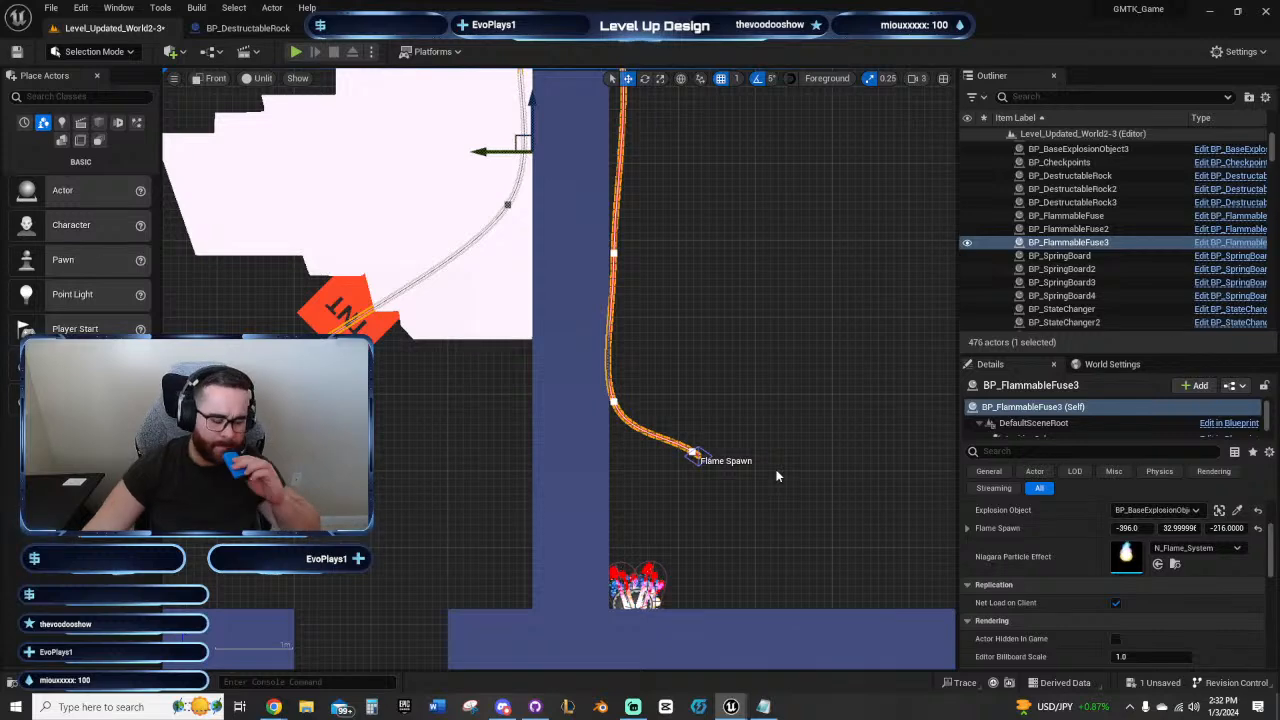
pyautogui.scroll(-3, 776, 476)
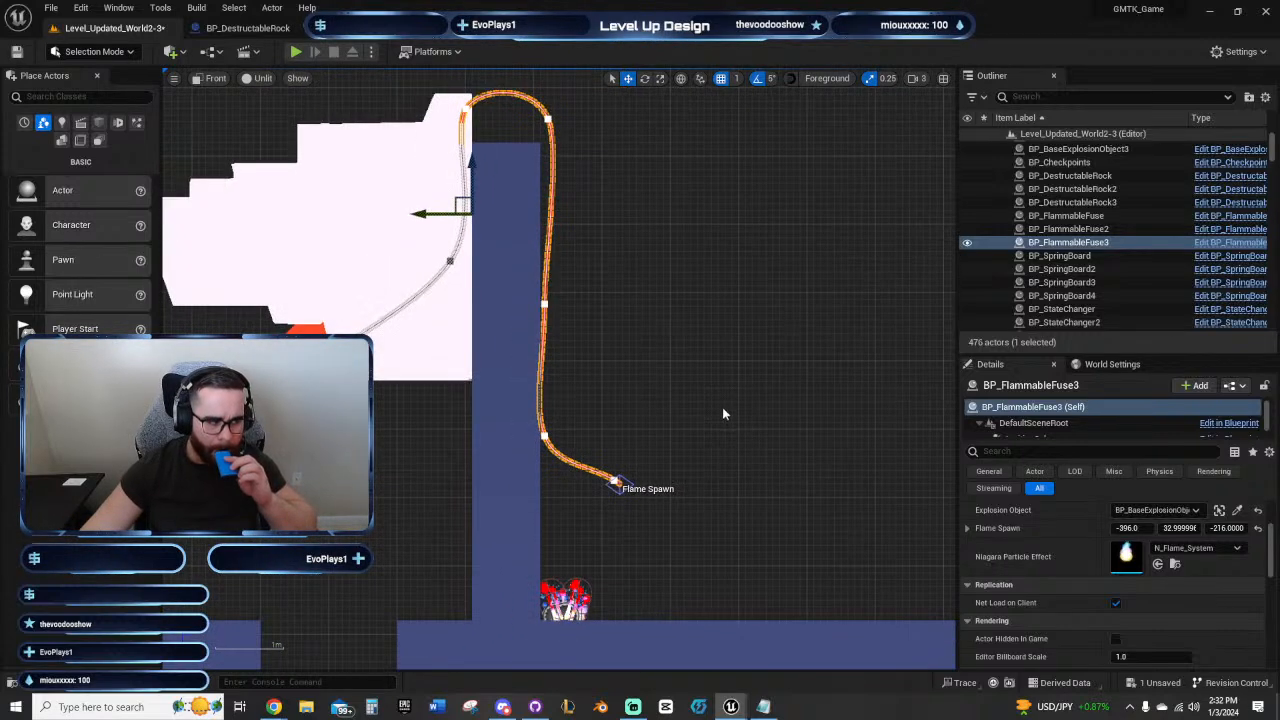
pyautogui.moveTo(737, 434); pyautogui.dragTo(655, 425, button='right')
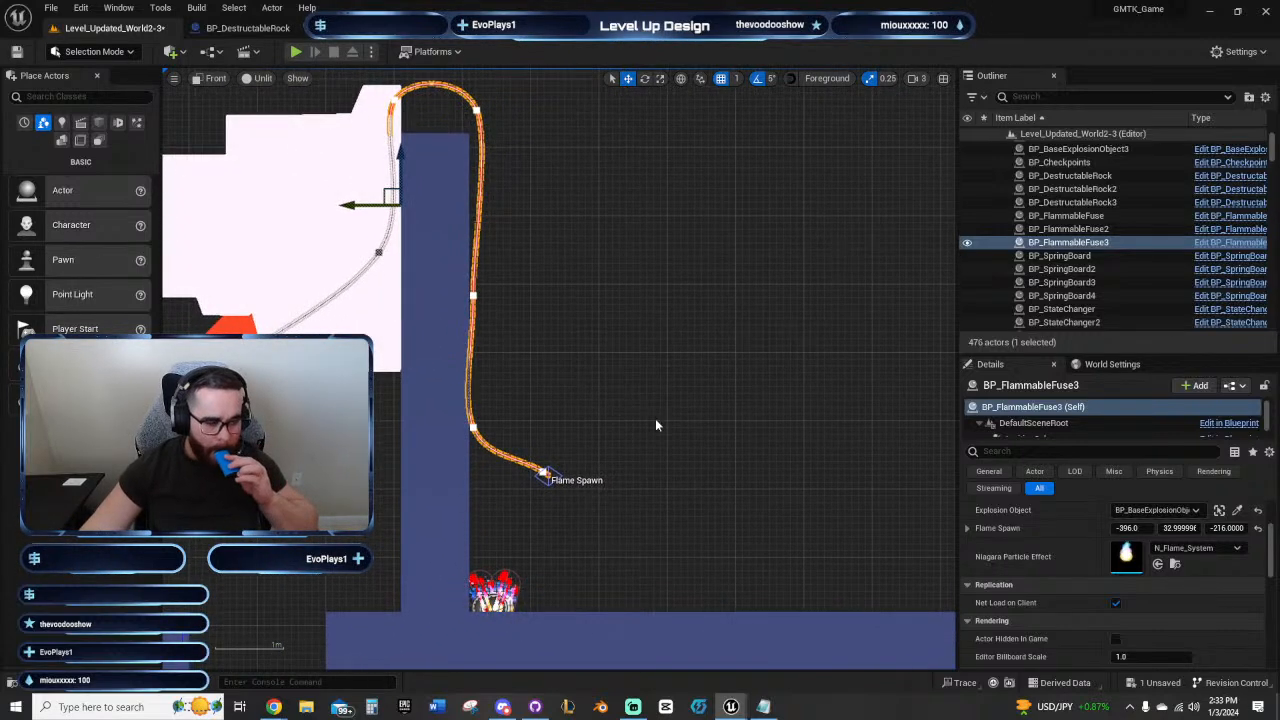
# Step: In the perspective view, shift the second fuse's Flame Spawn and lower end point sideways to a Flame Spawn Y of about 14
pyautogui.moveTo(667, 442); pyautogui.dragTo(694, 384, button='right')
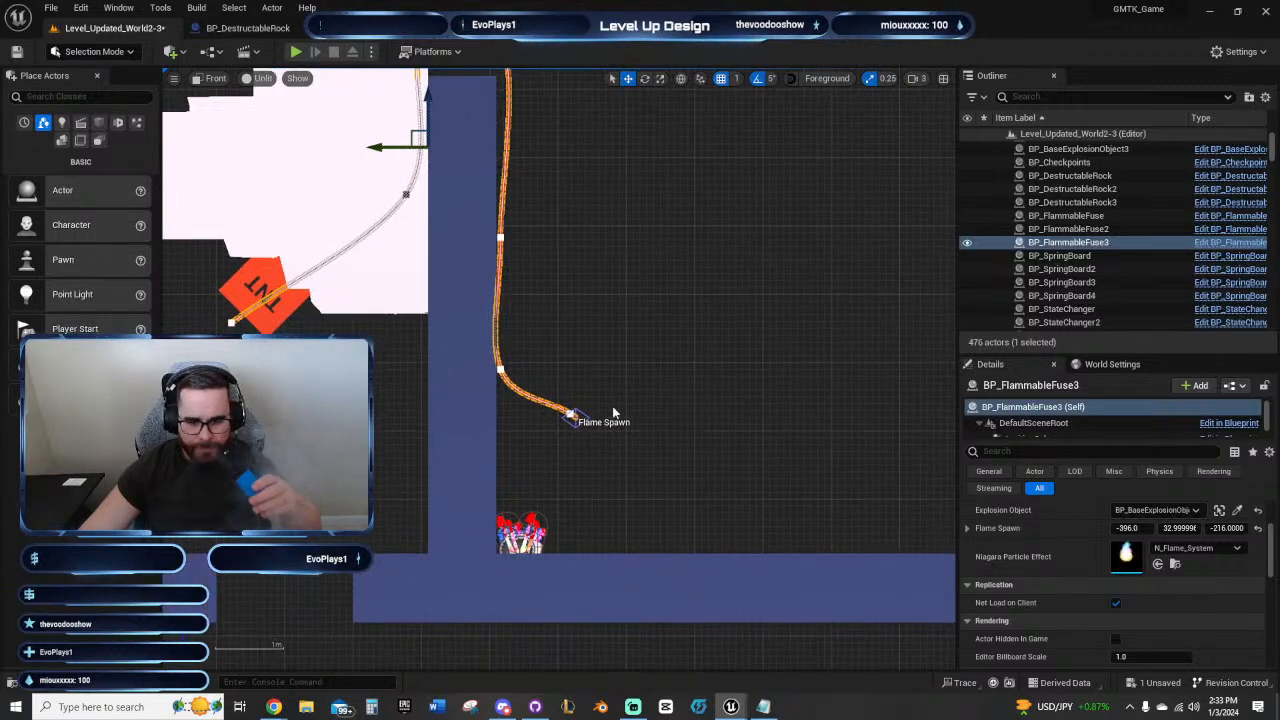
pyautogui.click(213, 78)
pyautogui.click(249, 101)
pyautogui.moveTo(698, 397); pyautogui.dragTo(545, 558, button='right')
pyautogui.press('a')
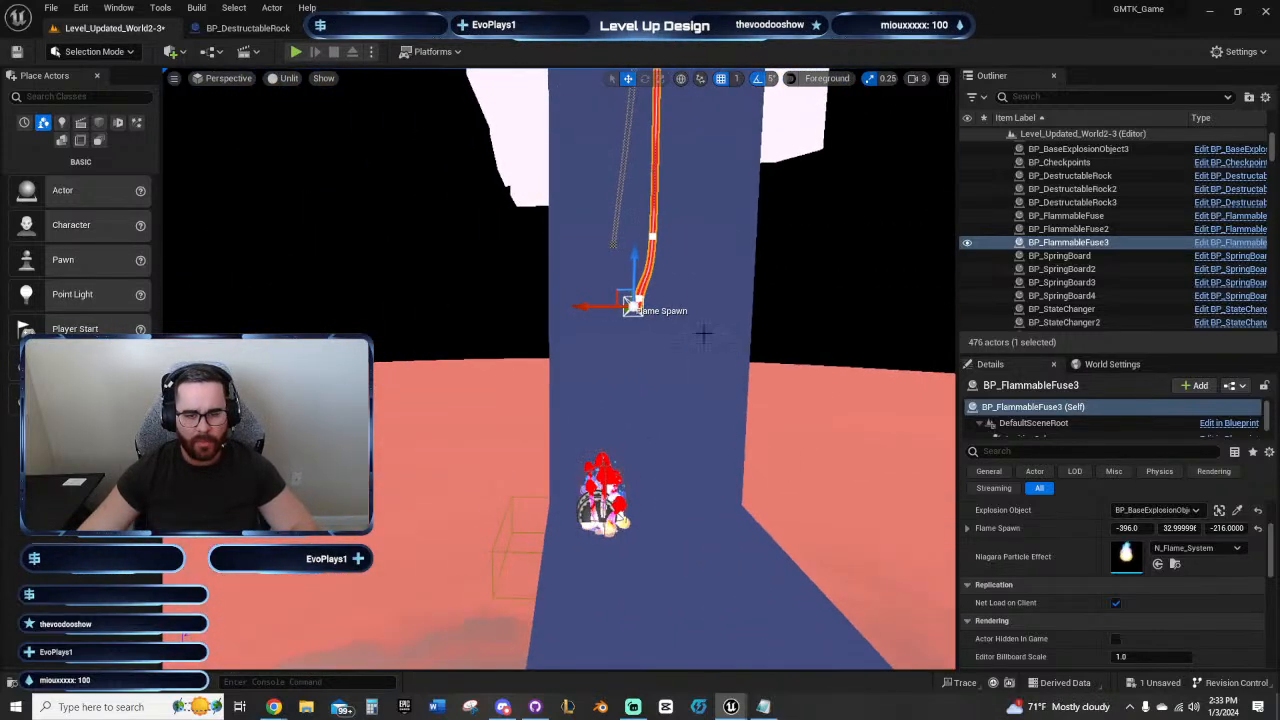
pyautogui.moveTo(583, 307); pyautogui.dragTo(600, 312)
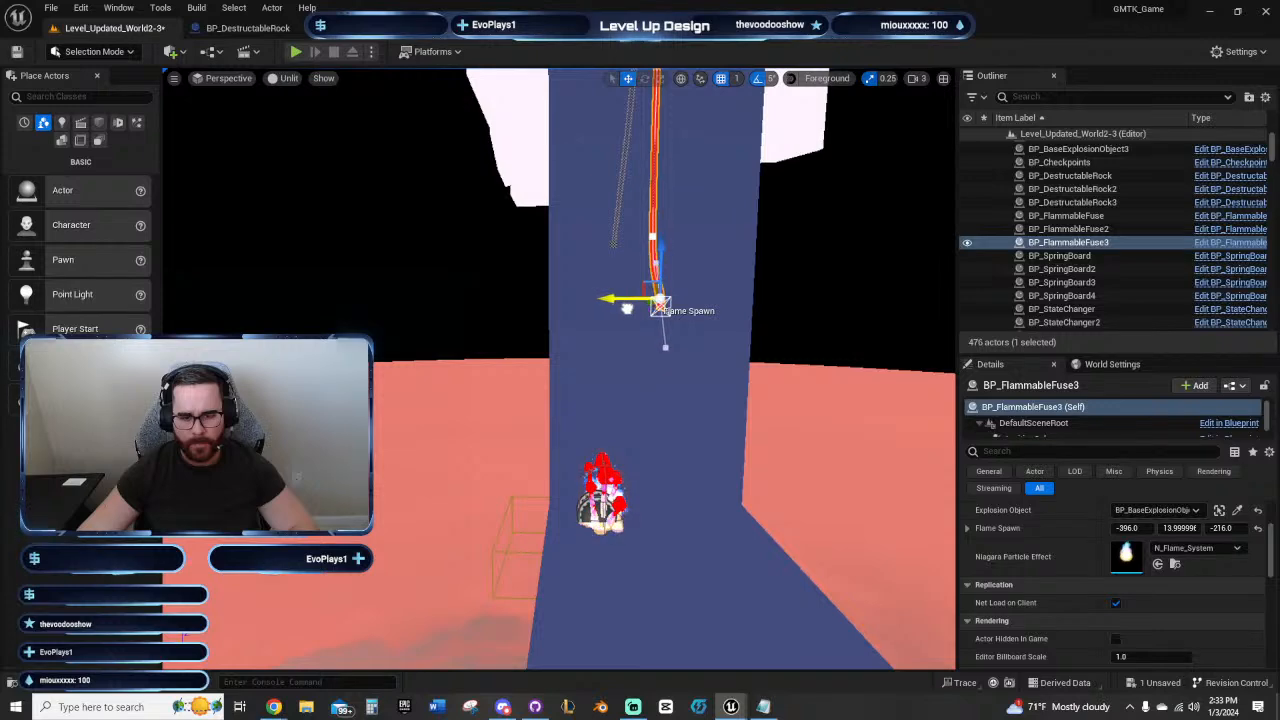
pyautogui.moveTo(801, 337); pyautogui.dragTo(480, 330, button='right')
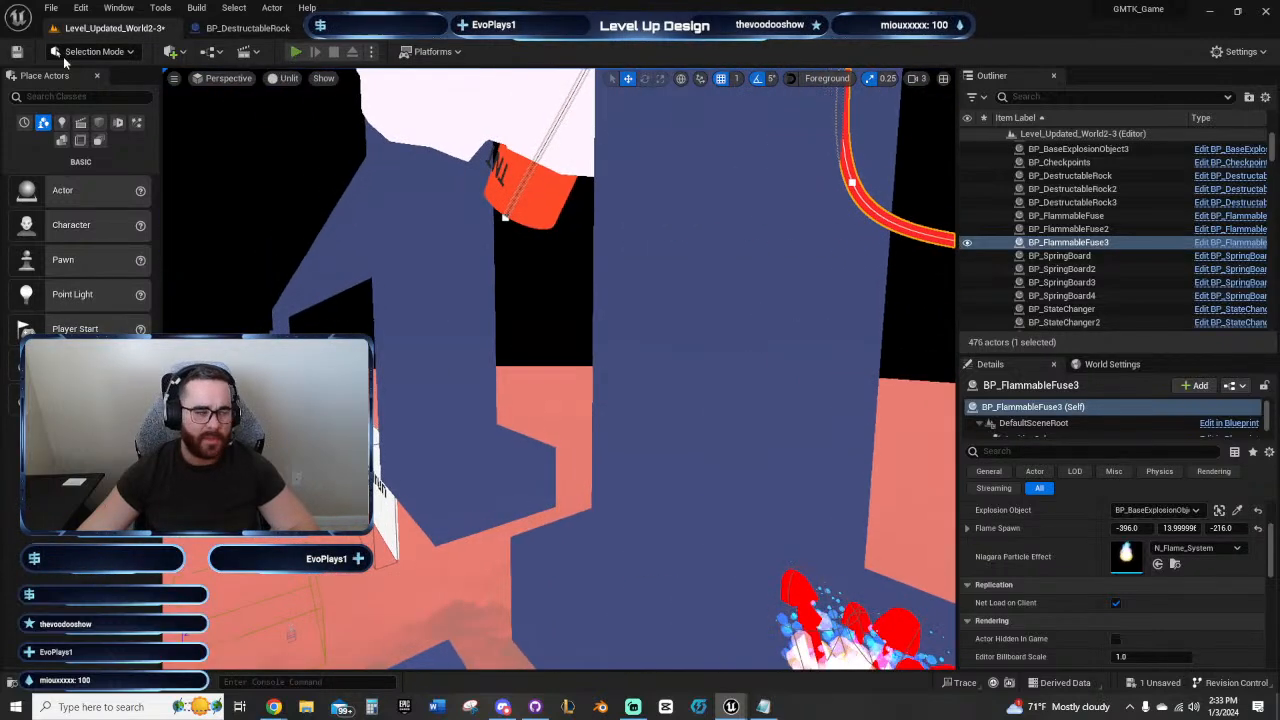
# Step: Start another playtest and bring the character up through the floor opening onto the ledge beneath the sideways rock
pyautogui.click(296, 51)
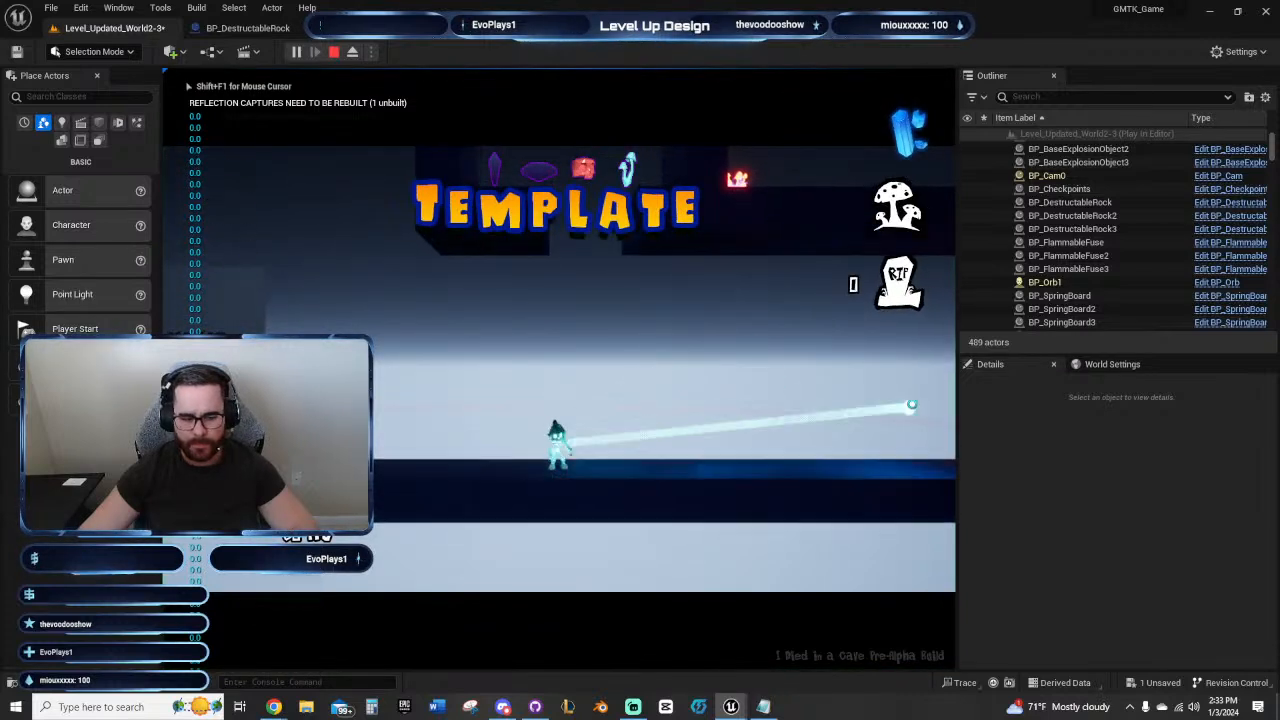
pyautogui.press('d')
pyautogui.press('a')
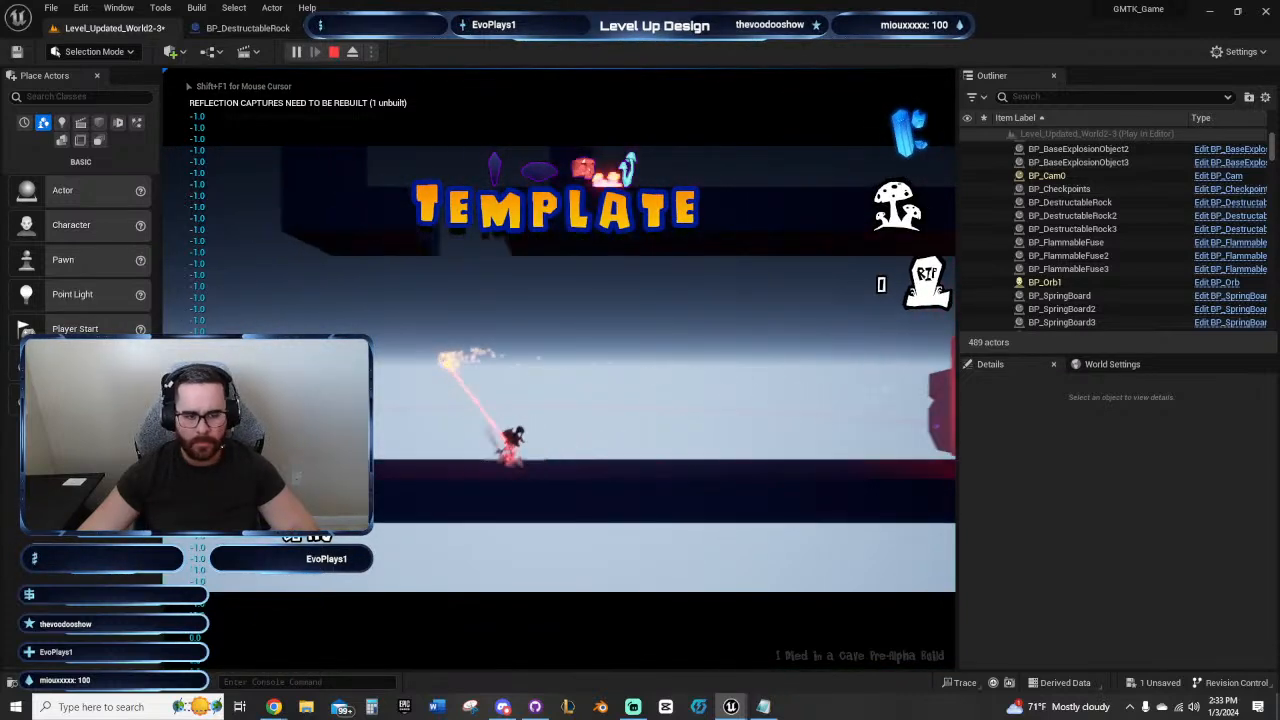
pyautogui.click(571, 449)
pyautogui.press('d')
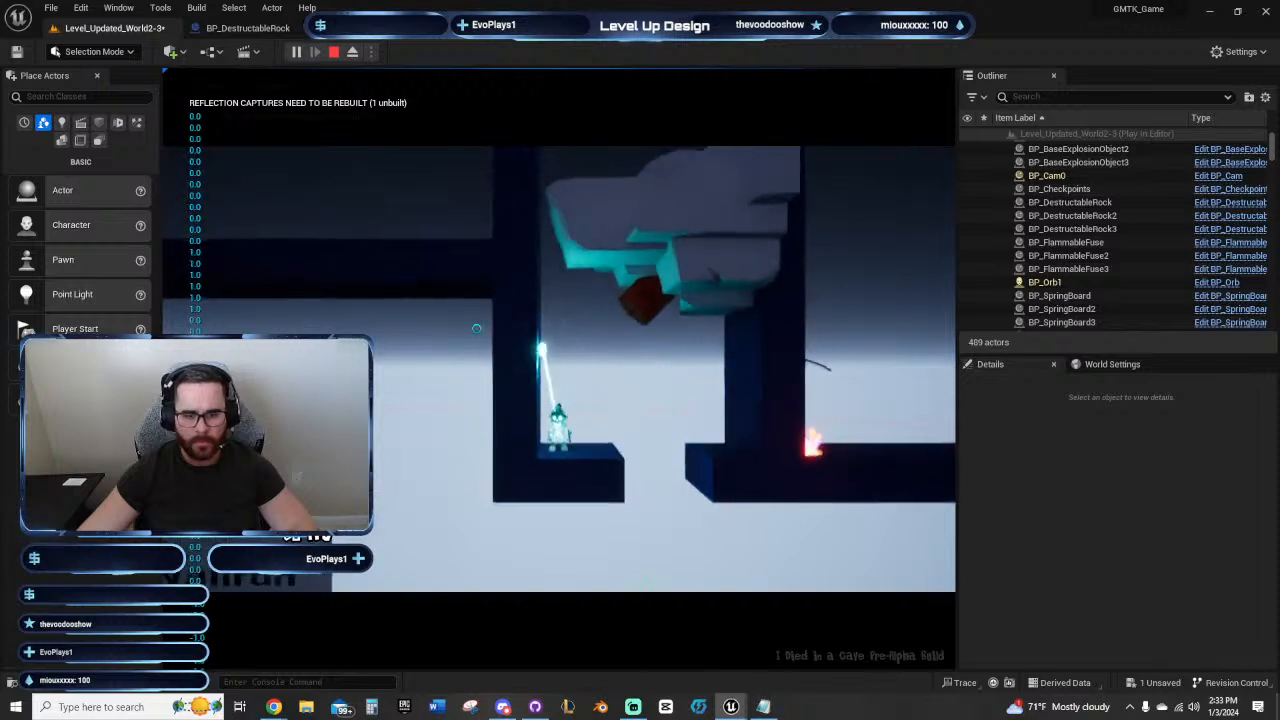
# Step: Playtest the orb between the flame, the second fuse's lower end and the rock's TNT from the ledge, then stop the playtest
pyautogui.click(814, 452)
pyautogui.click(858, 408)
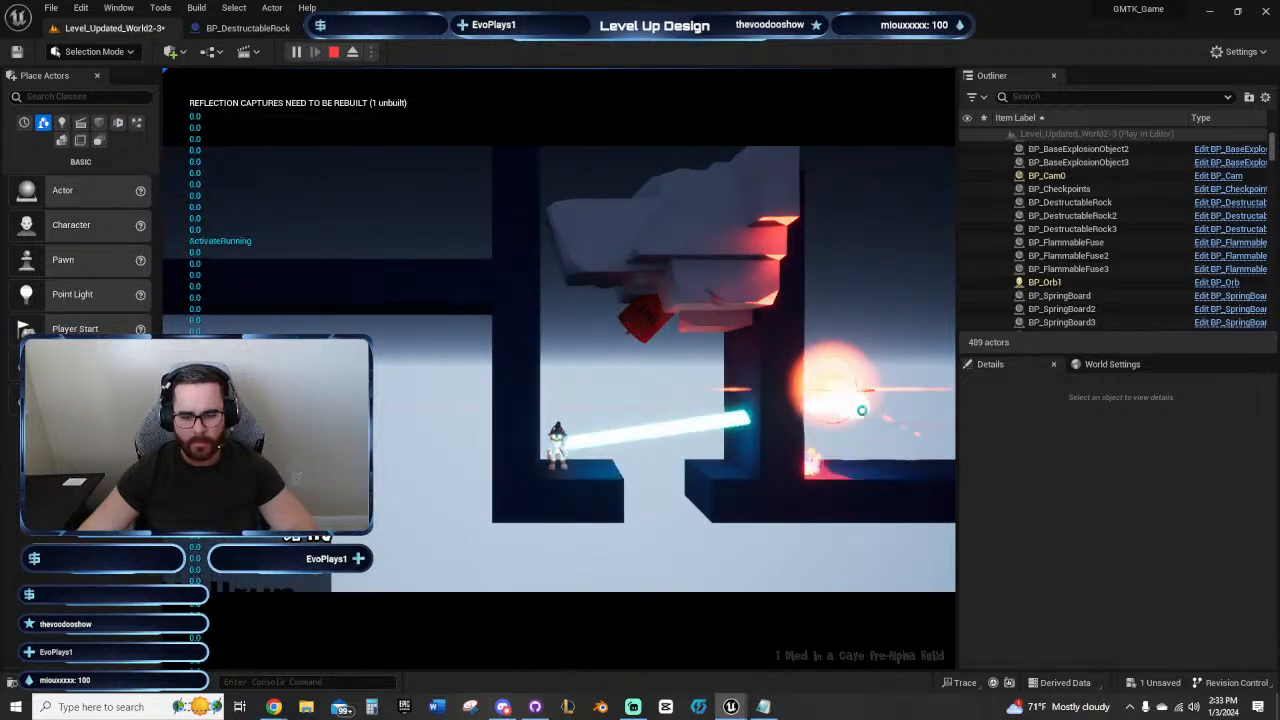
pyautogui.click(812, 457)
pyautogui.click(824, 378)
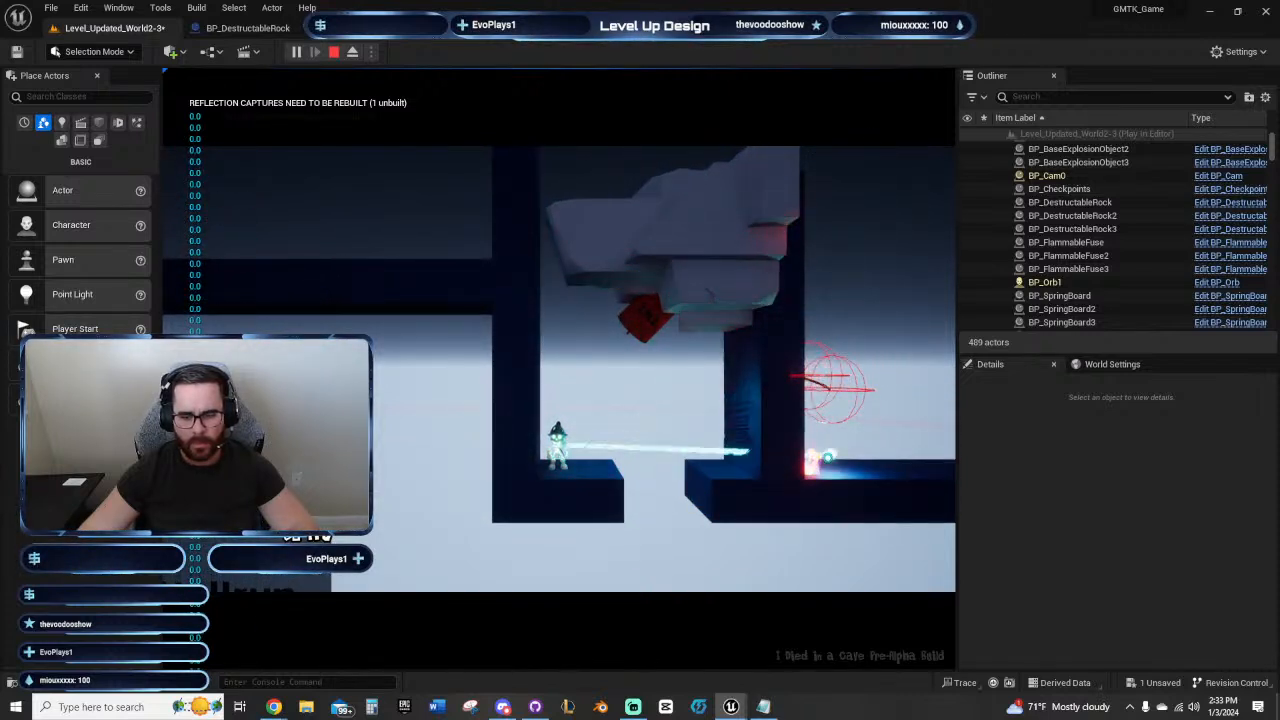
pyautogui.click(822, 457)
pyautogui.click(838, 378)
pyautogui.click(815, 458)
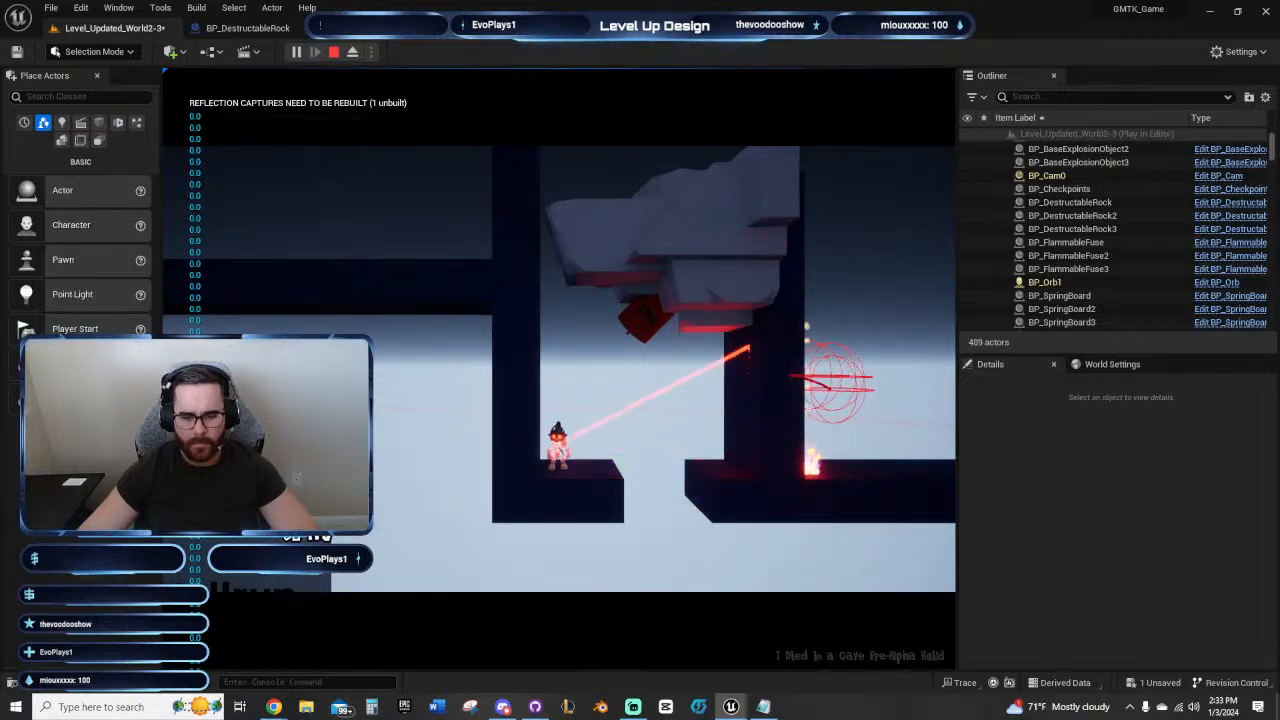
pyautogui.click(646, 318)
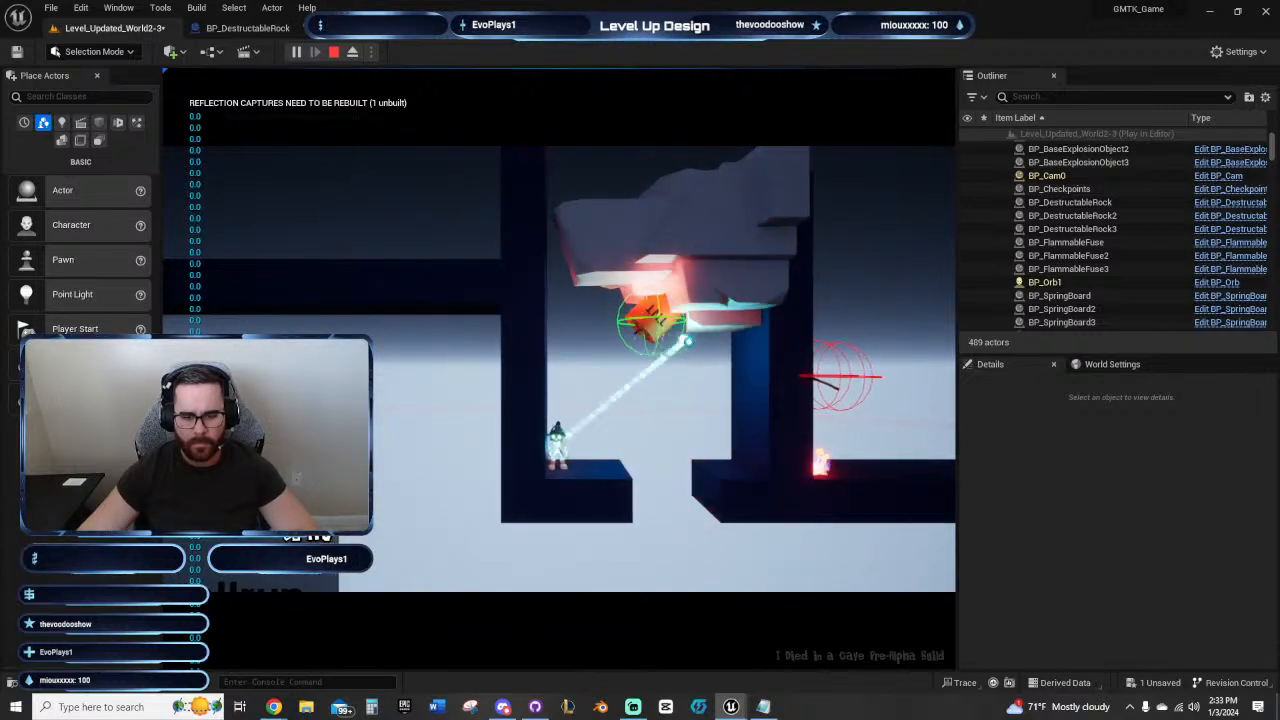
pyautogui.click(820, 456)
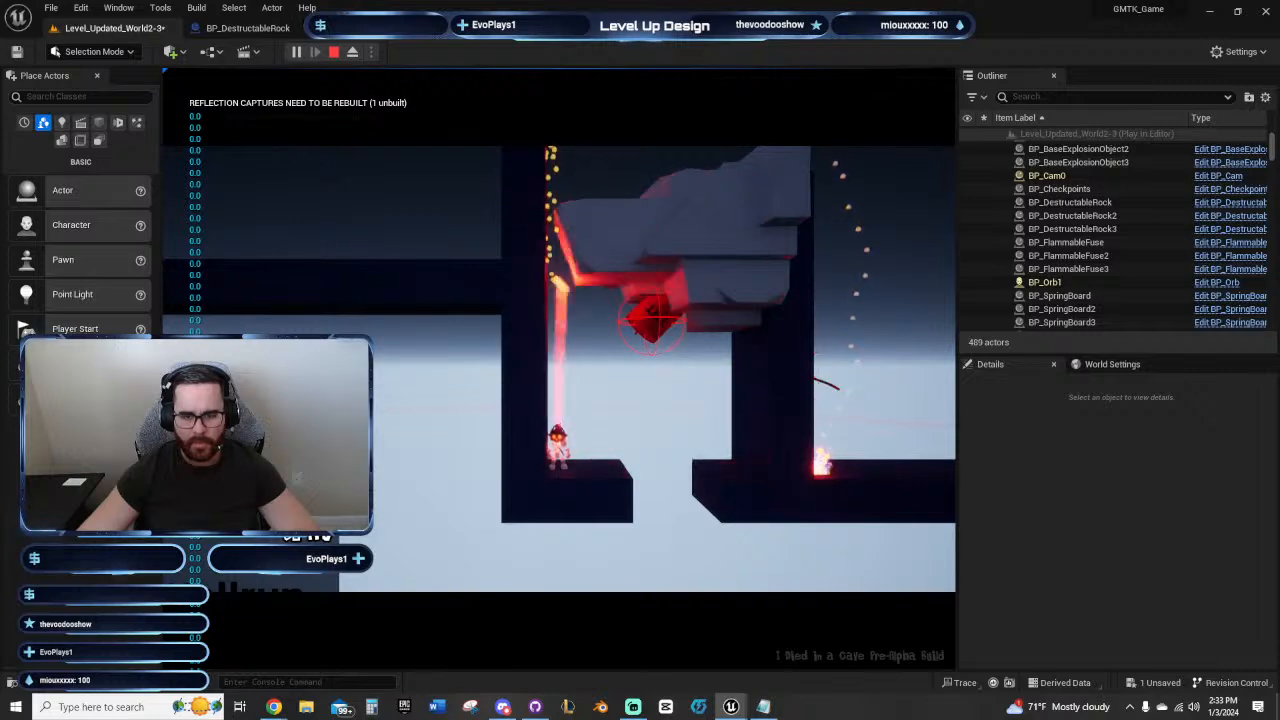
pyautogui.press('Escape')
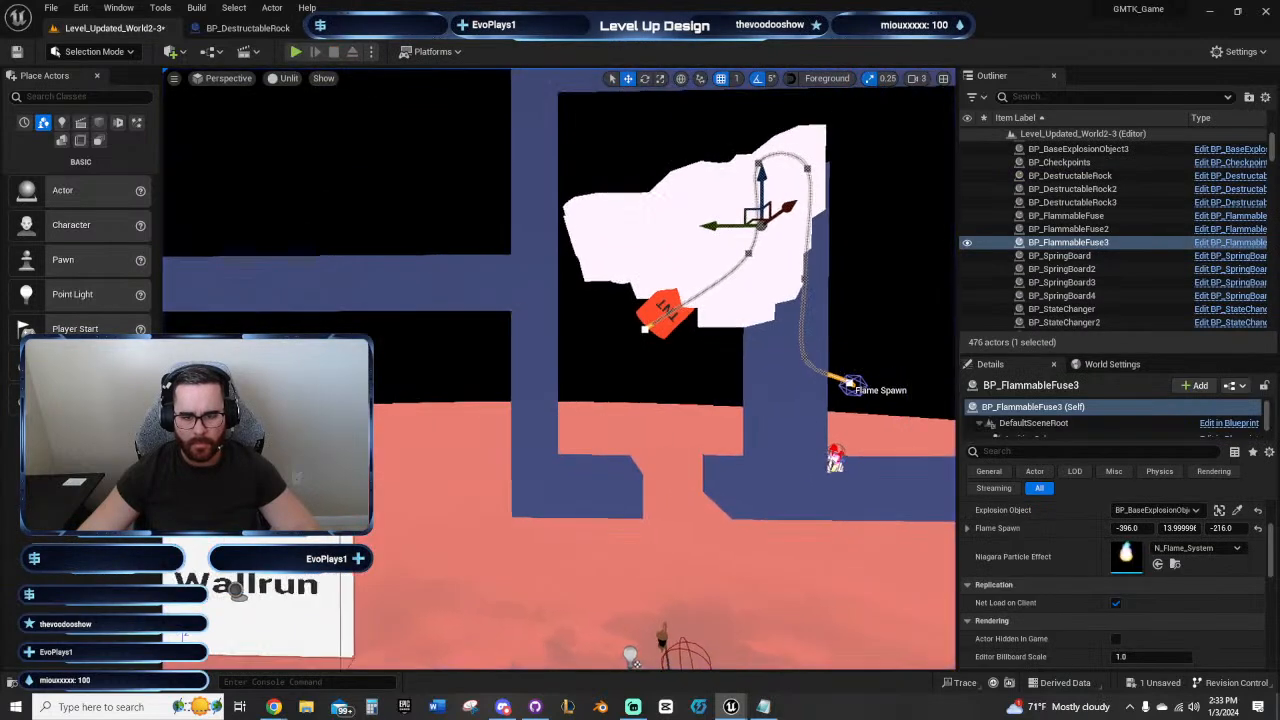
# Step: Examine the first fuse's path and Flame Spawn settings and compare them with the second fuse running over the inner wall
pyautogui.press('d')
pyautogui.moveTo(716, 361); pyautogui.dragTo(720, 361, button='right')
pyautogui.press('d')
pyautogui.moveTo(646, 394); pyautogui.dragTo(646, 410, button='right')
pyautogui.press('a')
pyautogui.press('d')
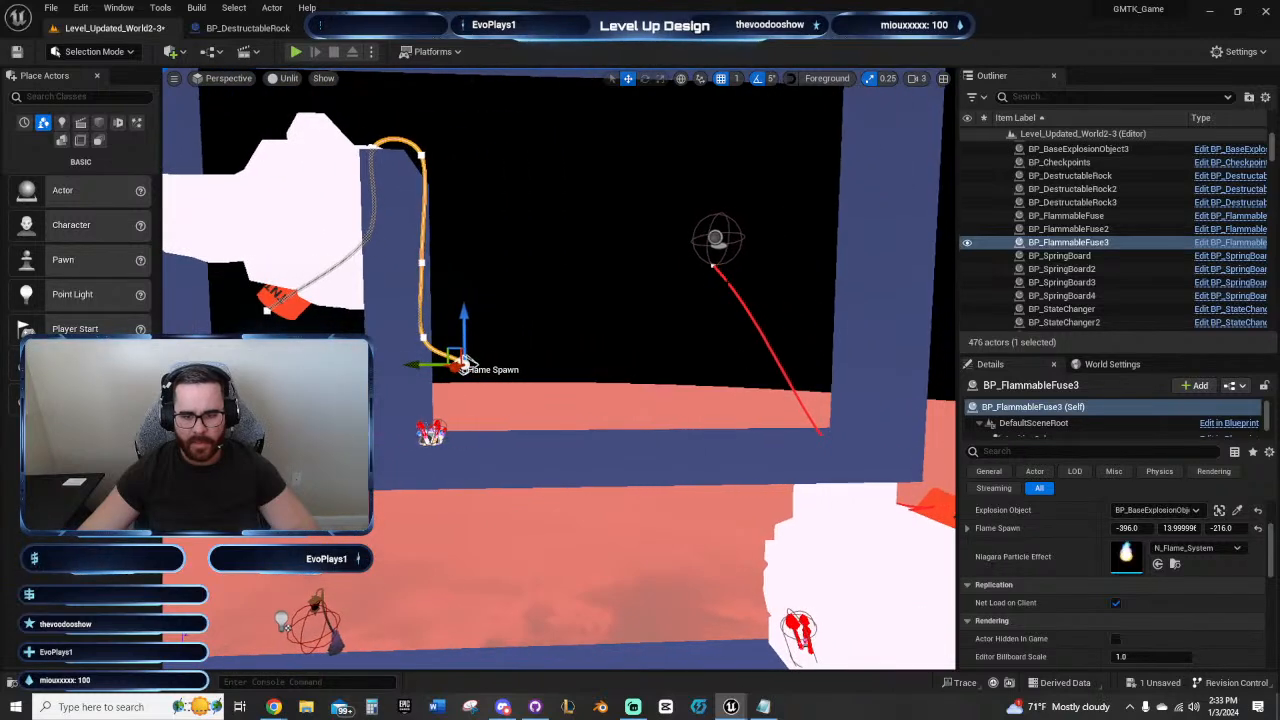
pyautogui.click(726, 281)
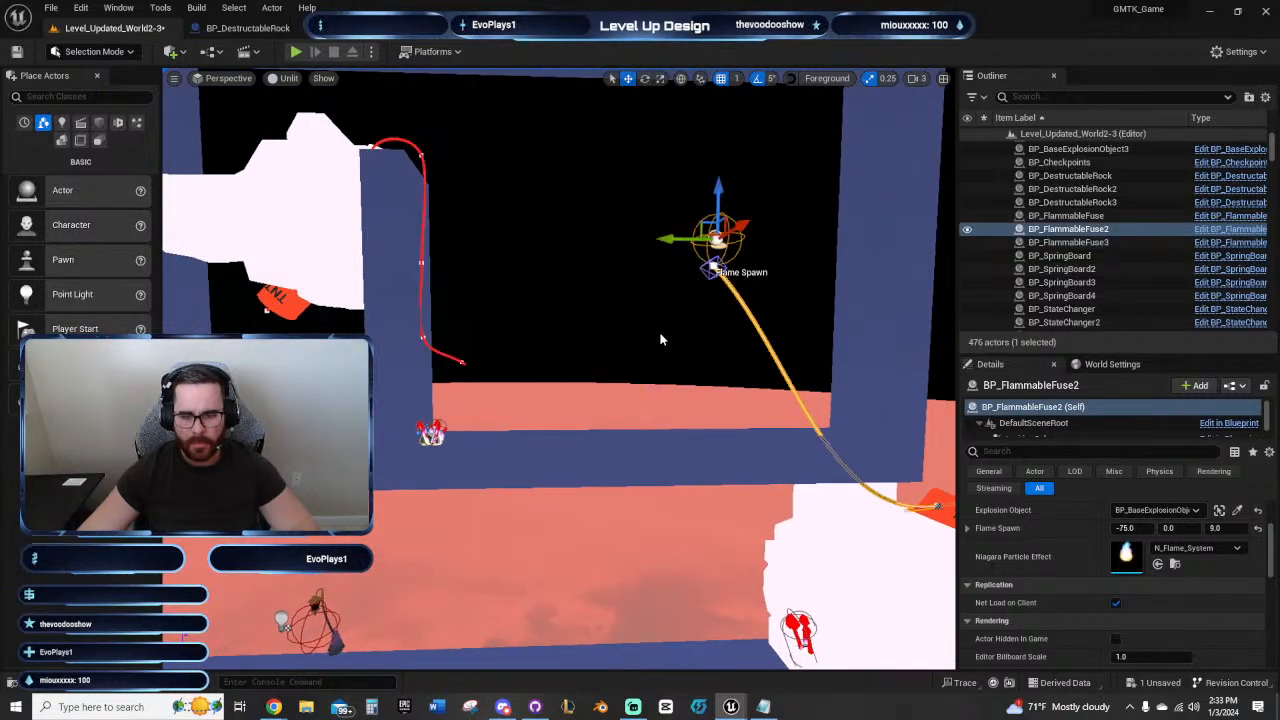
pyautogui.moveTo(661, 340); pyautogui.dragTo(661, 343, button='right')
pyautogui.press('a')
pyautogui.press('a')
pyautogui.press('w')
# Step: Move the second fuse sideways out of the rock and inner wall into the open space of the end room
pyautogui.click(450, 261)
pyautogui.moveTo(450, 261); pyautogui.dragTo(454, 231, button='right')
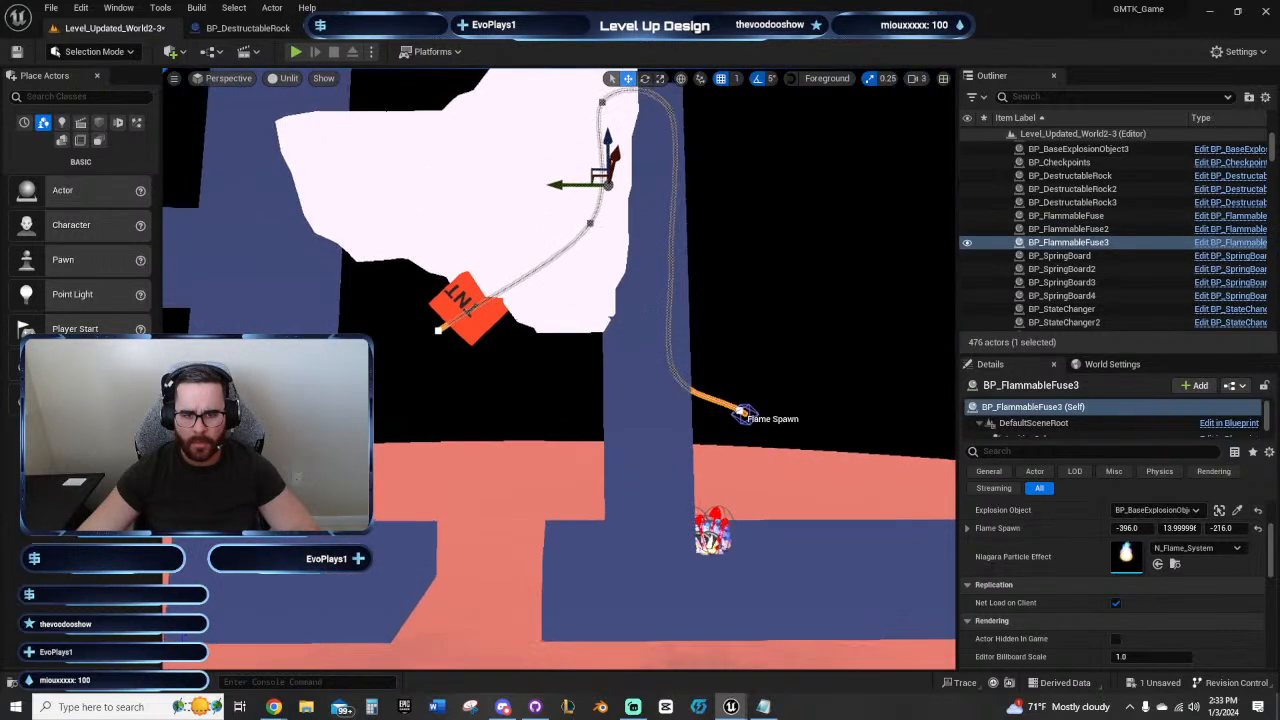
pyautogui.press('s')
pyautogui.moveTo(561, 290); pyautogui.dragTo(561, 290, button='right')
pyautogui.press('e')
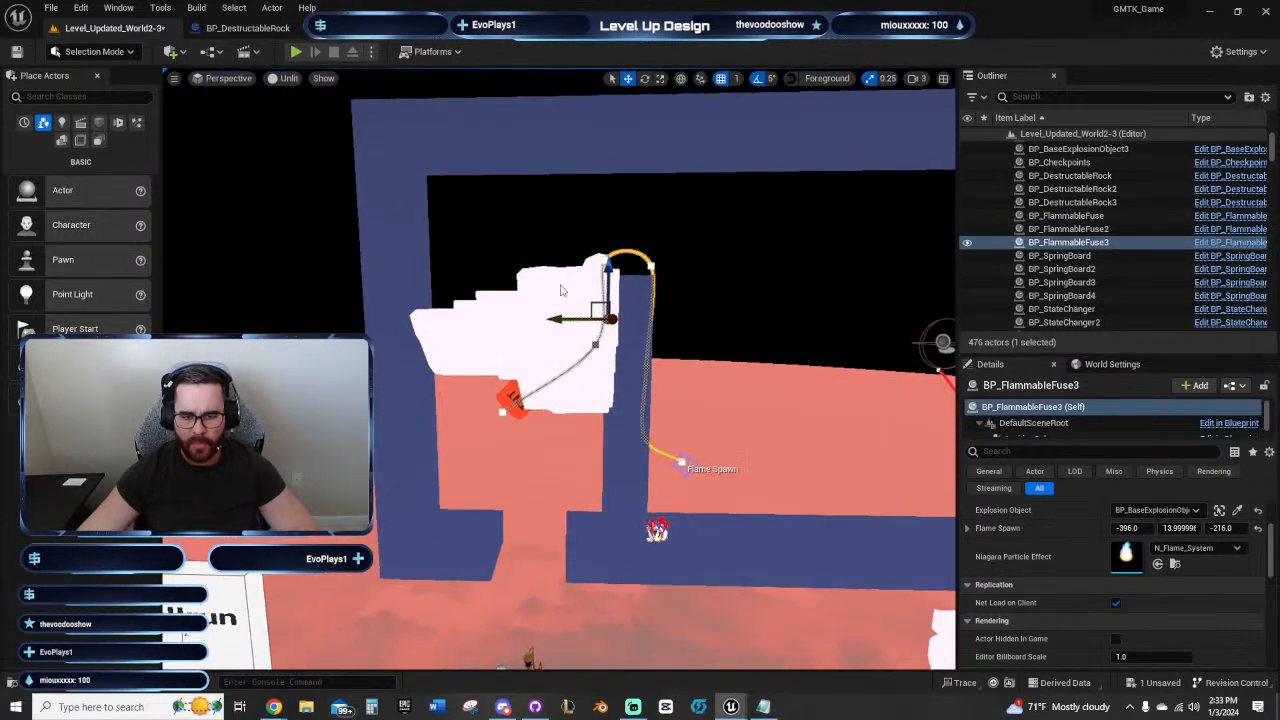
pyautogui.moveTo(557, 319); pyautogui.dragTo(788, 312)
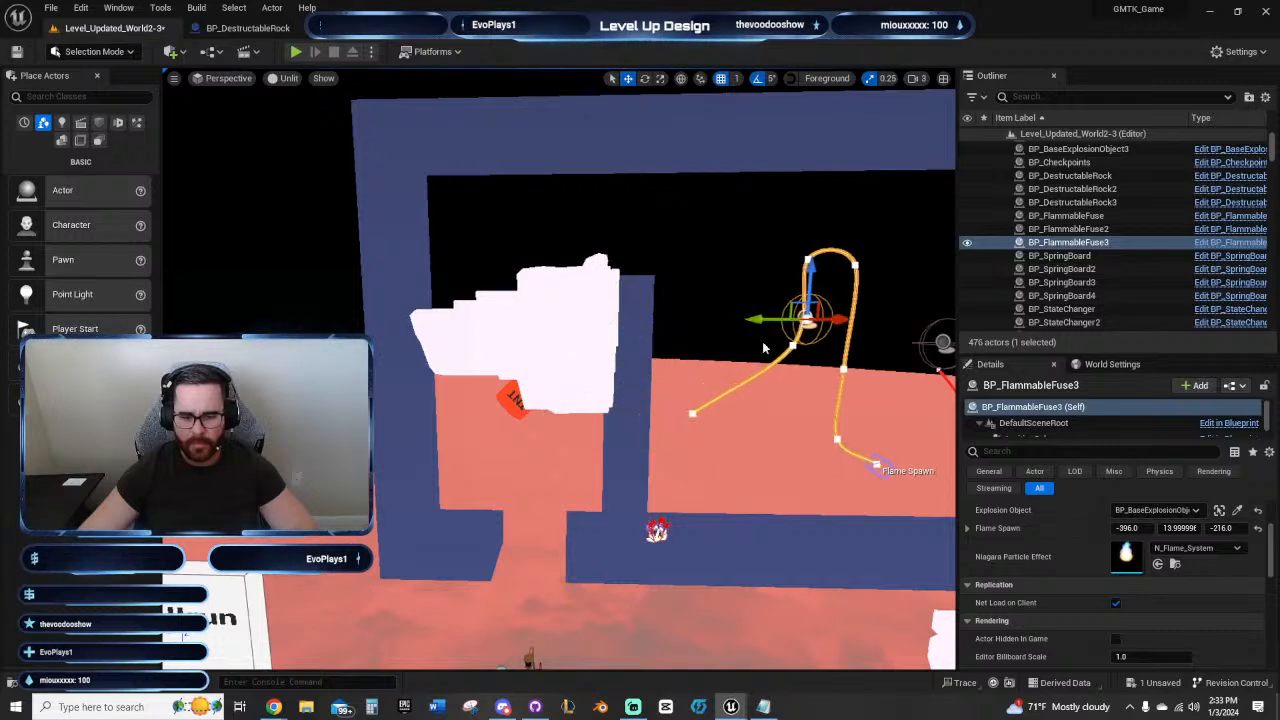
pyautogui.moveTo(788, 312); pyautogui.dragTo(788, 312, button='right')
pyautogui.press('f')
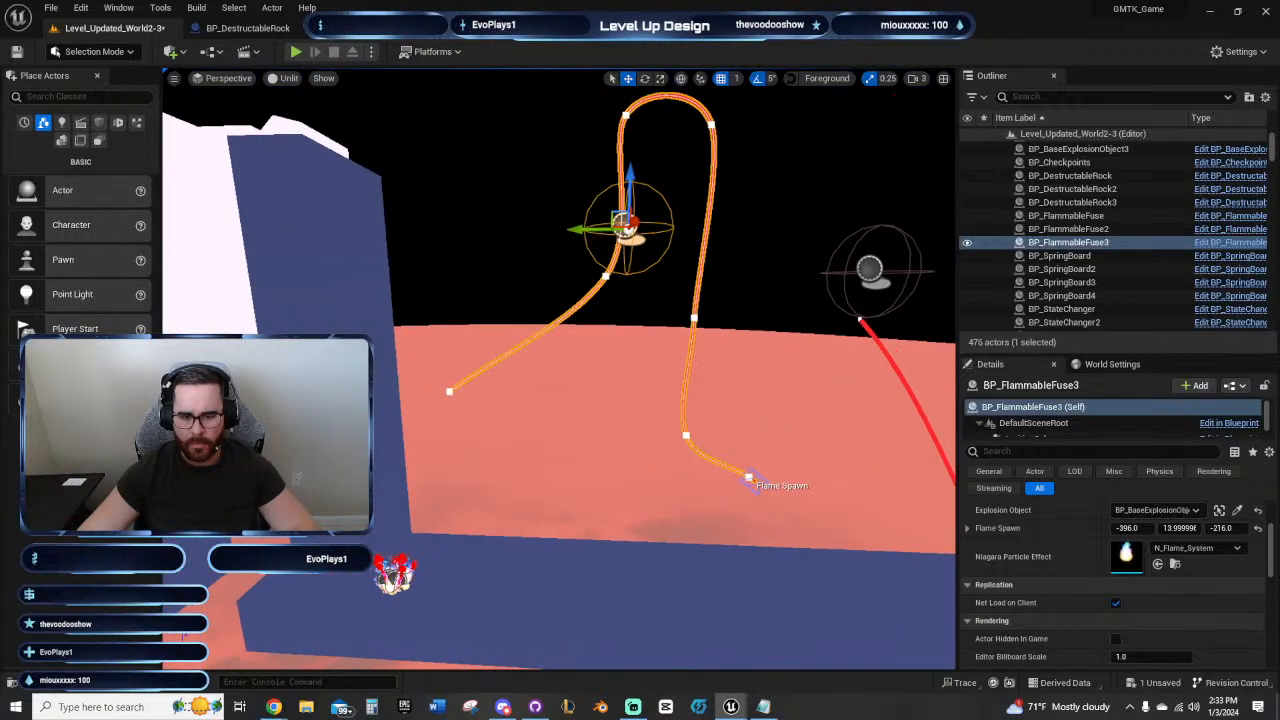
# Step: Examine the relocated fuse's path, spline points and ignition sphere up close, and compare its position with the first fuse
pyautogui.press('w')
pyautogui.moveTo(660, 311); pyautogui.dragTo(659, 308, button='right')
pyautogui.press('d')
pyautogui.press('a')
pyautogui.moveTo(539, 297); pyautogui.dragTo(539, 297, button='right')
pyautogui.moveTo(609, 203); pyautogui.dragTo(609, 231)
pyautogui.press('w')
pyautogui.moveTo(601, 262); pyautogui.dragTo(601, 262, button='right')
pyautogui.press('a')
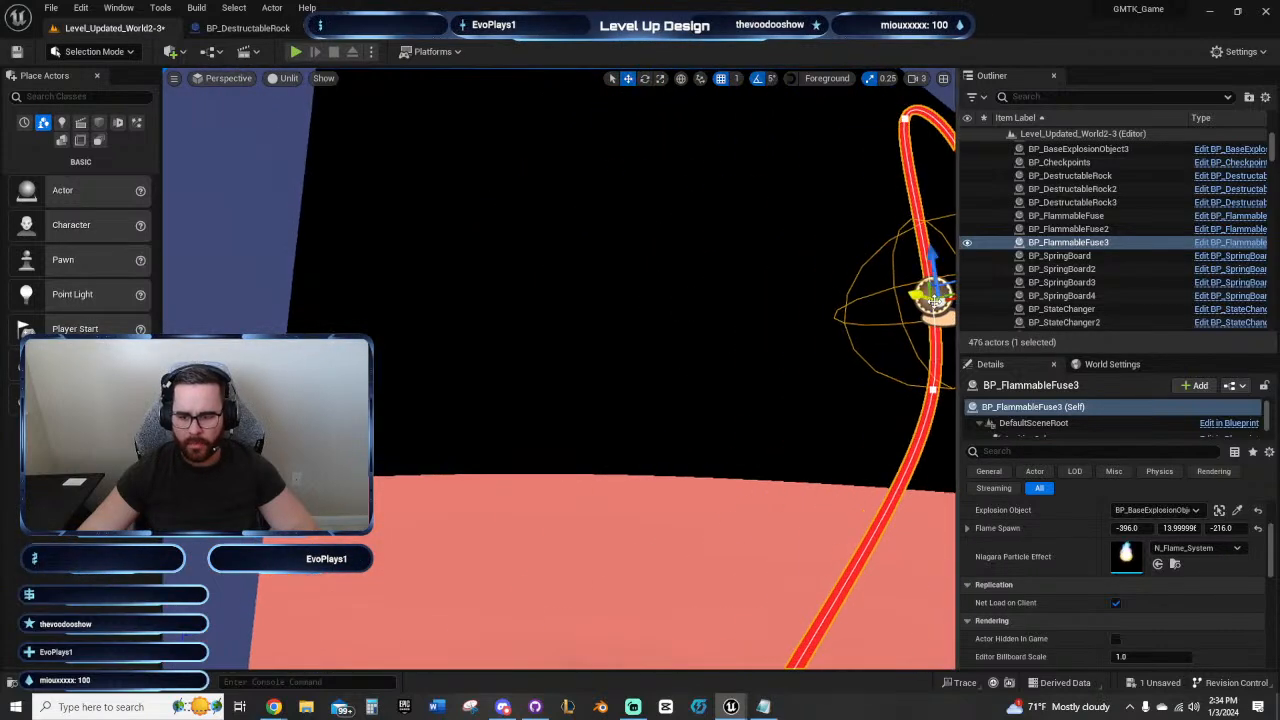
pyautogui.click(933, 389)
pyautogui.moveTo(933, 389); pyautogui.dragTo(933, 389, button='right')
pyautogui.press('a')
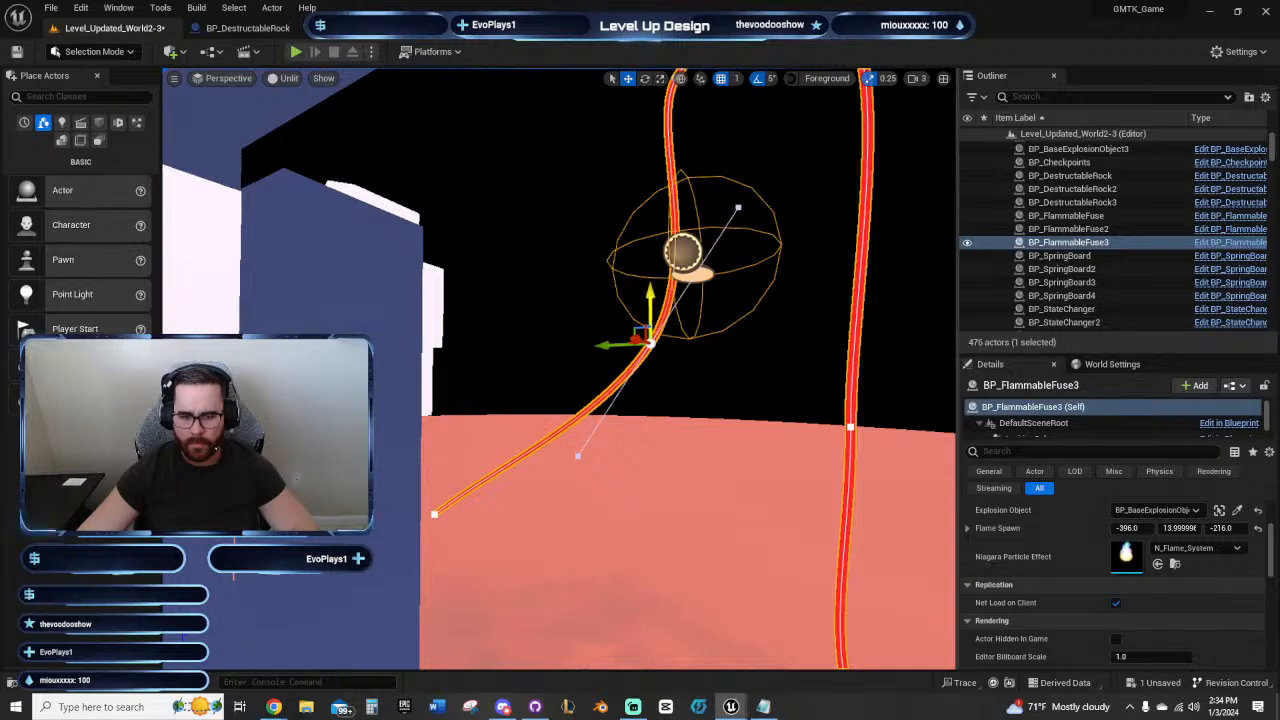
pyautogui.moveTo(651, 299); pyautogui.dragTo(586, 323)
pyautogui.click(683, 252)
pyautogui.press('s')
pyautogui.moveTo(600, 303); pyautogui.dragTo(609, 358, button='right')
pyautogui.press('w')
pyautogui.press('s')
pyautogui.press('s')
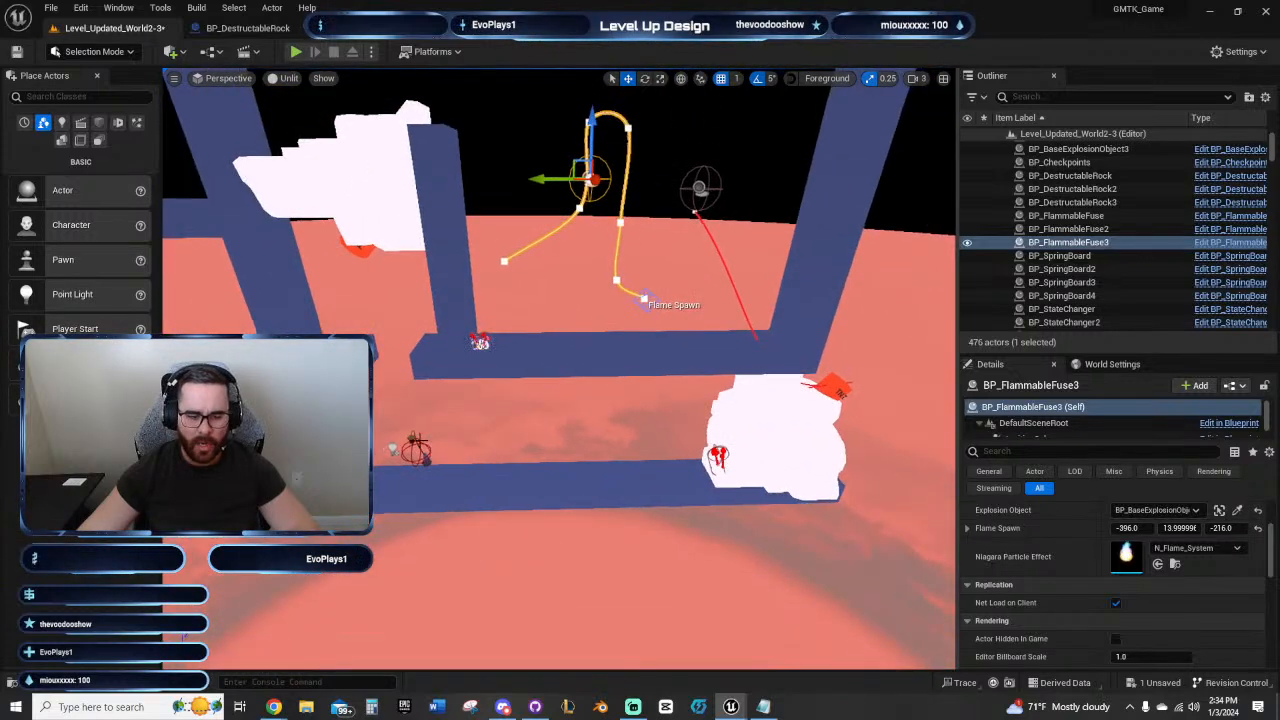
# Step: Move the checkpoint up onto the end room's floor beside the inner wall's flame and start a playtest there
pyautogui.click(415, 448)
pyautogui.moveTo(385, 442); pyautogui.dragTo(474, 288)
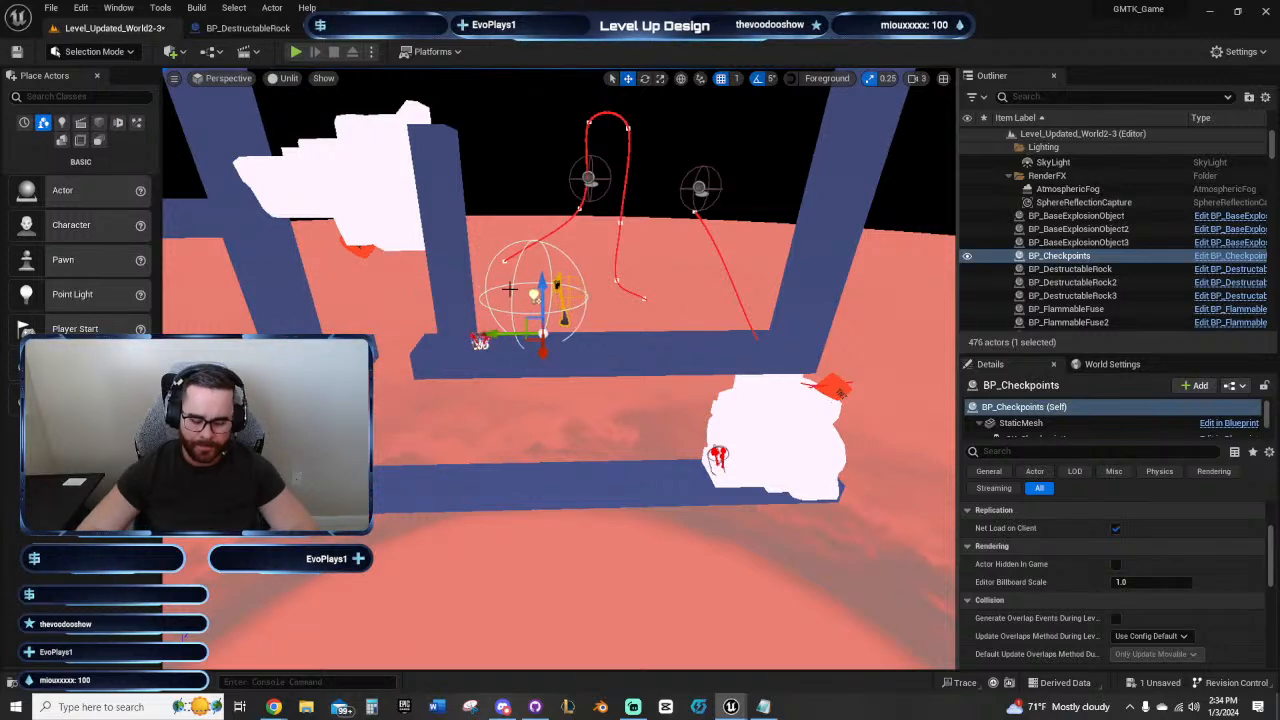
pyautogui.click(296, 51)
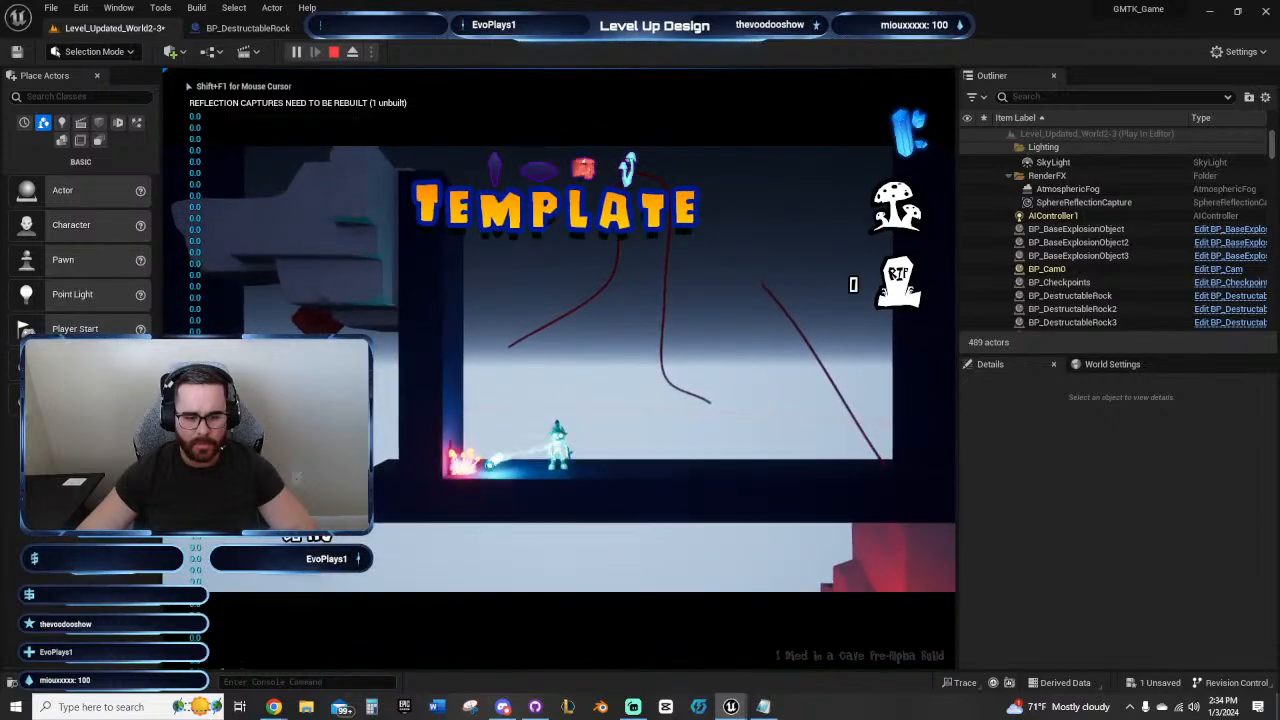
# Step: Playtest lighting the first fuse and the TNT end of the relocated fuse with the burning orb, then stop
pyautogui.press('d')
pyautogui.click(714, 280)
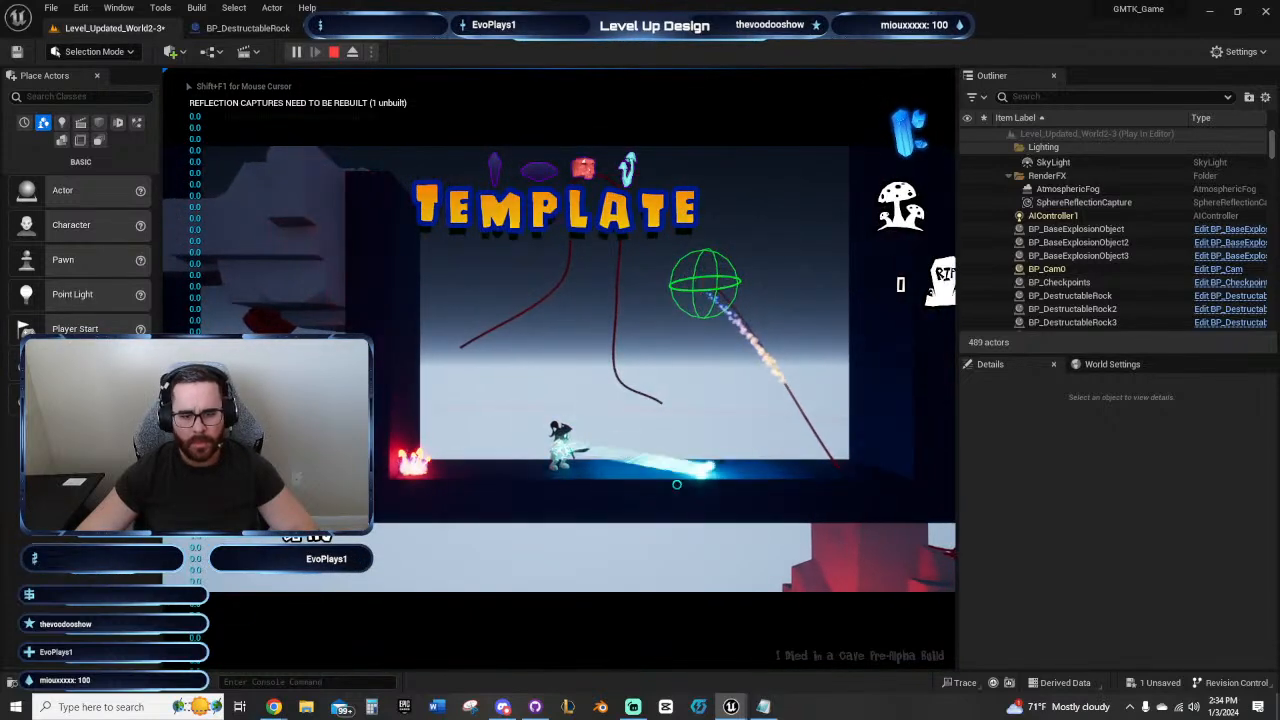
pyautogui.click(408, 463)
pyautogui.click(456, 352)
pyautogui.press('d')
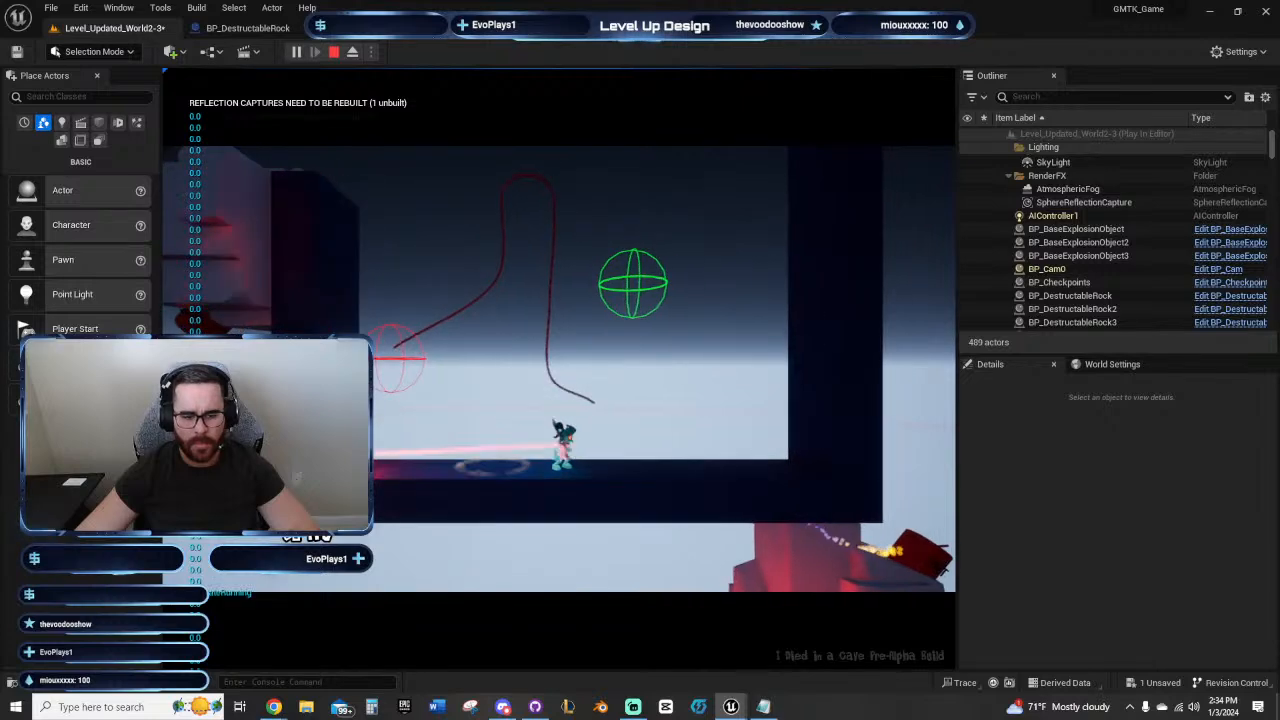
pyautogui.click(376, 460)
pyautogui.click(487, 276)
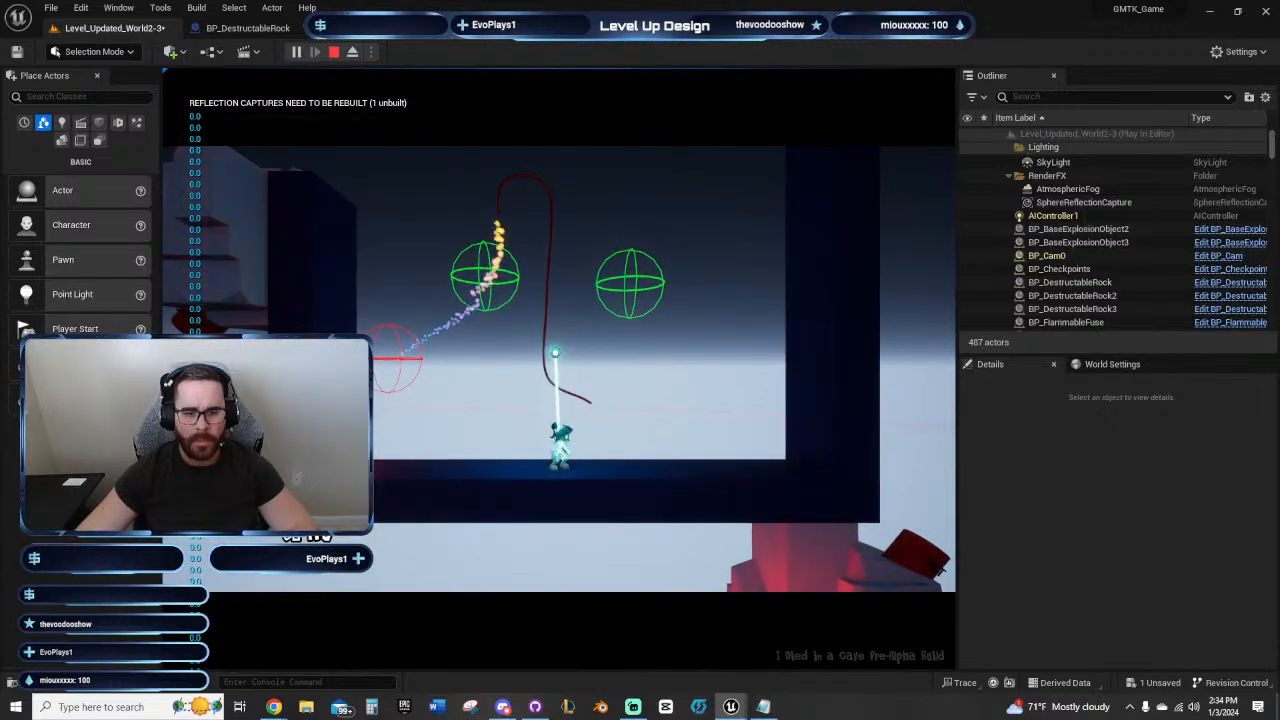
pyautogui.press('Escape')
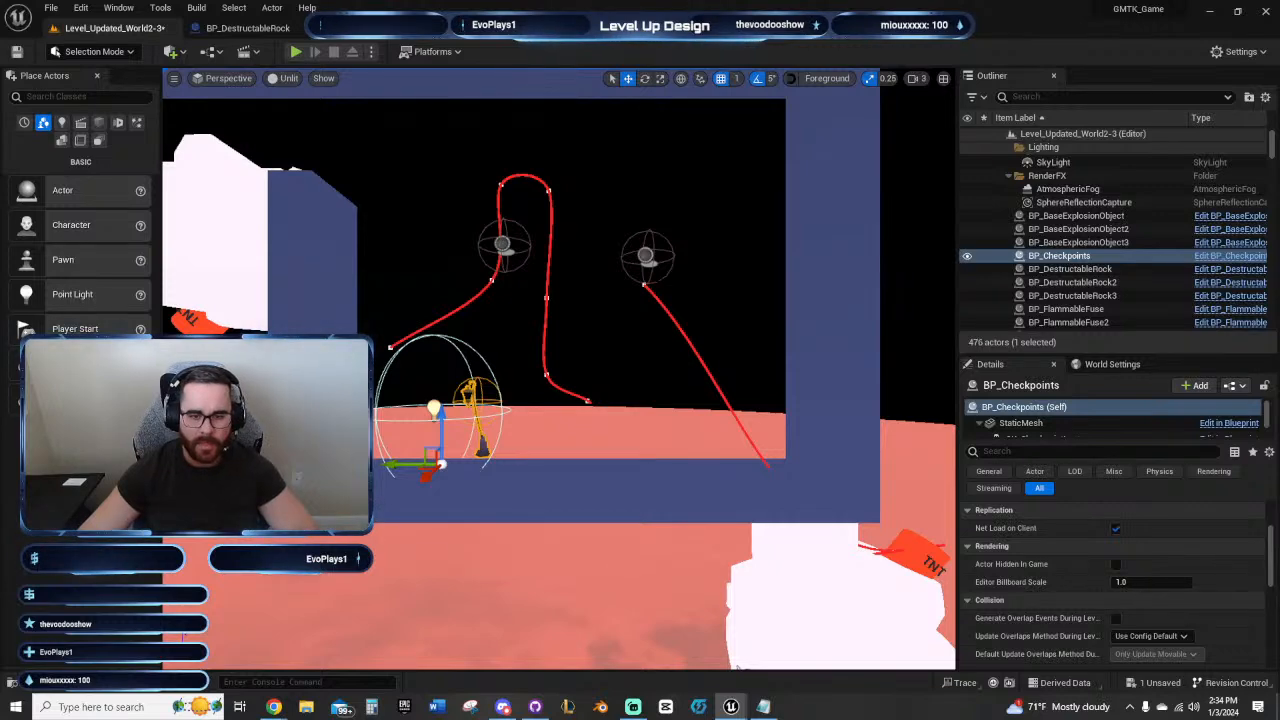
# Step: Inspect the relocated fuse's root, IgnitionCol and Spline components and check how it sits in the end room
pyautogui.moveTo(520, 271)
pyautogui.mouseDown(button='right')
pyautogui.moveTo(536, 270)
pyautogui.moveTo(512, 266)
pyautogui.mouseUp(button='right')
pyautogui.press('w')
pyautogui.click(504, 177)
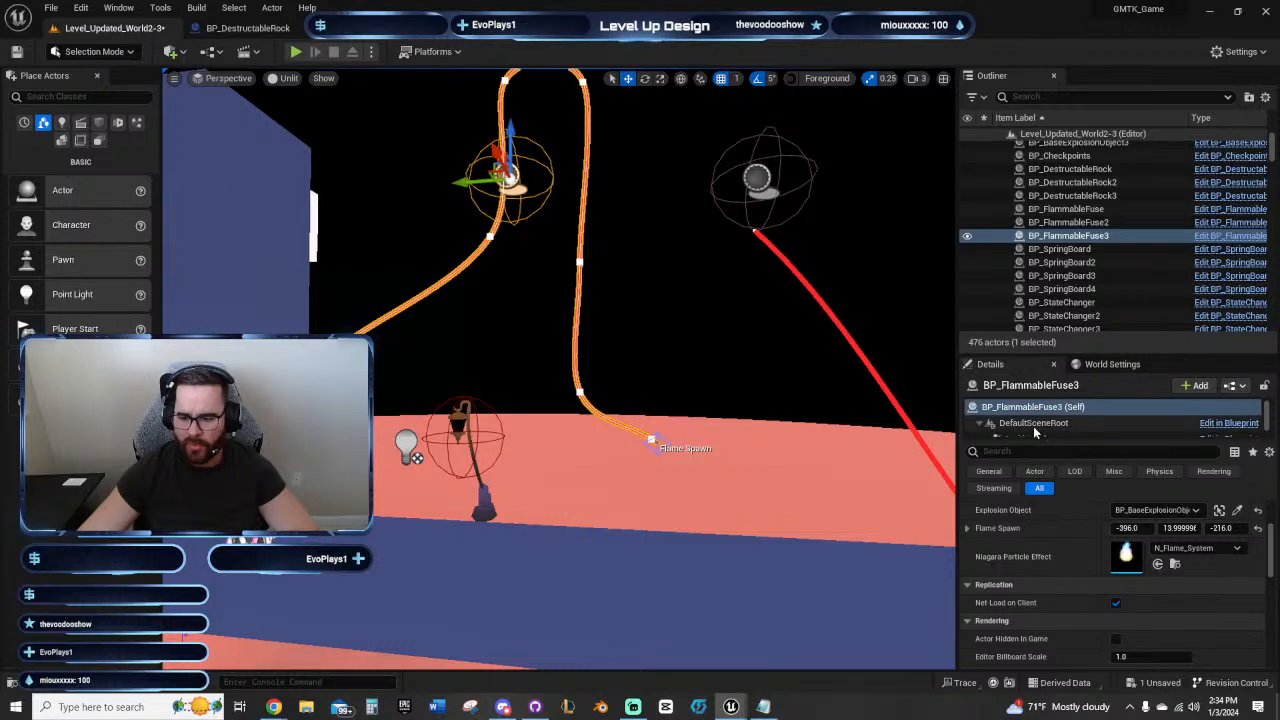
pyautogui.click(1108, 425)
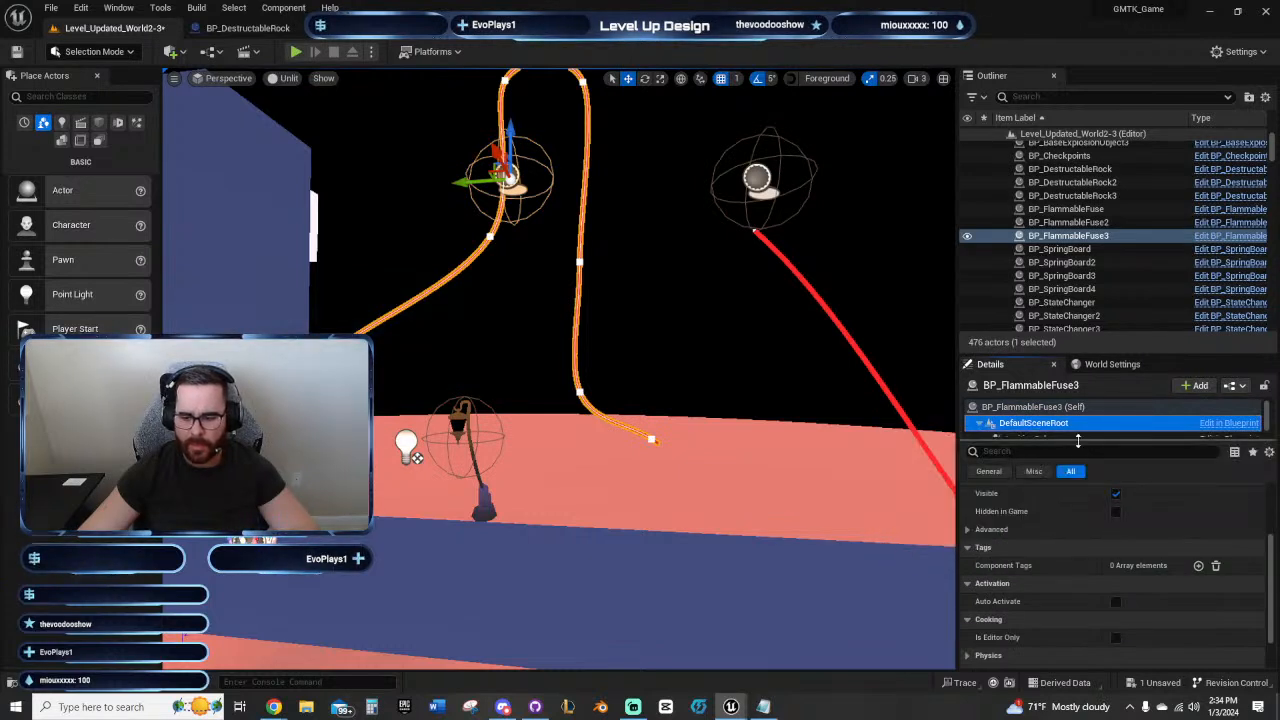
pyautogui.moveTo(1077, 440); pyautogui.dragTo(1081, 480)
pyautogui.click(1035, 440)
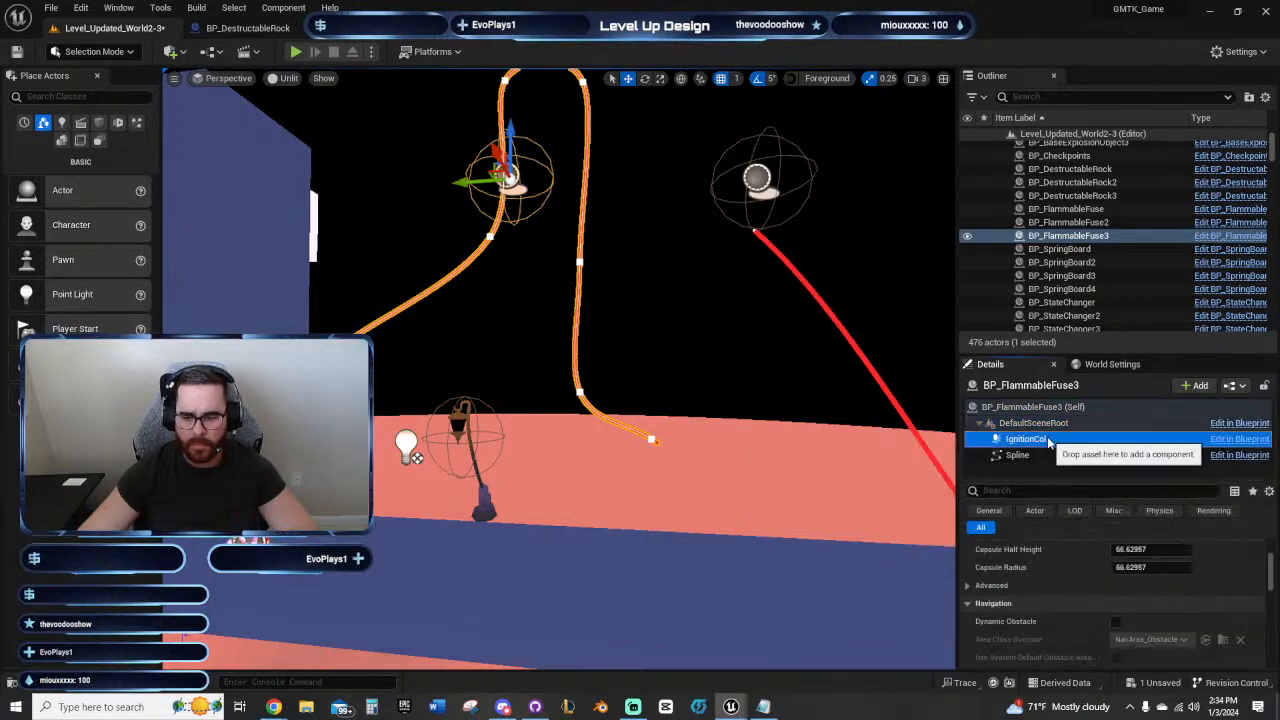
pyautogui.click(1035, 456)
pyautogui.click(1035, 423)
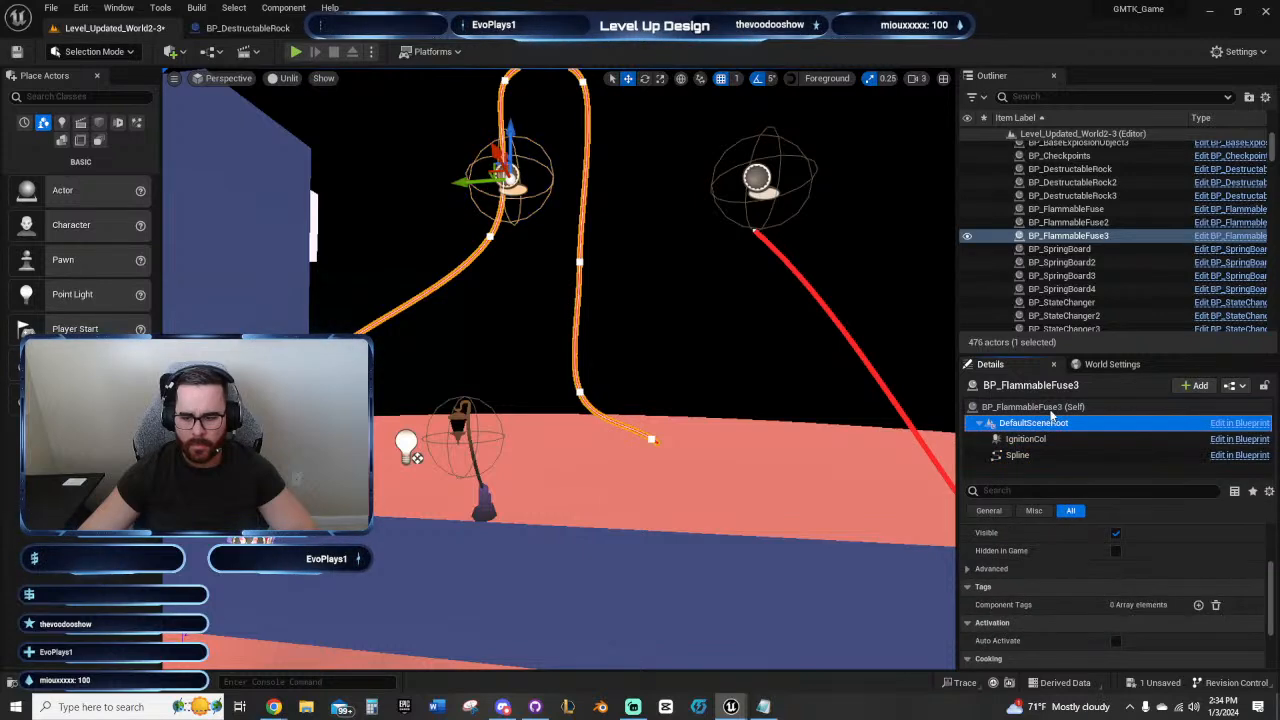
pyautogui.click(1035, 407)
pyautogui.click(735, 340)
pyautogui.press('s')
pyautogui.moveTo(735, 340)
pyautogui.mouseDown(button='right')
pyautogui.moveTo(716, 329)
pyautogui.moveTo(706, 356)
pyautogui.moveTo(735, 350)
pyautogui.mouseUp(button='right')
pyautogui.press('w')
pyautogui.press('s')
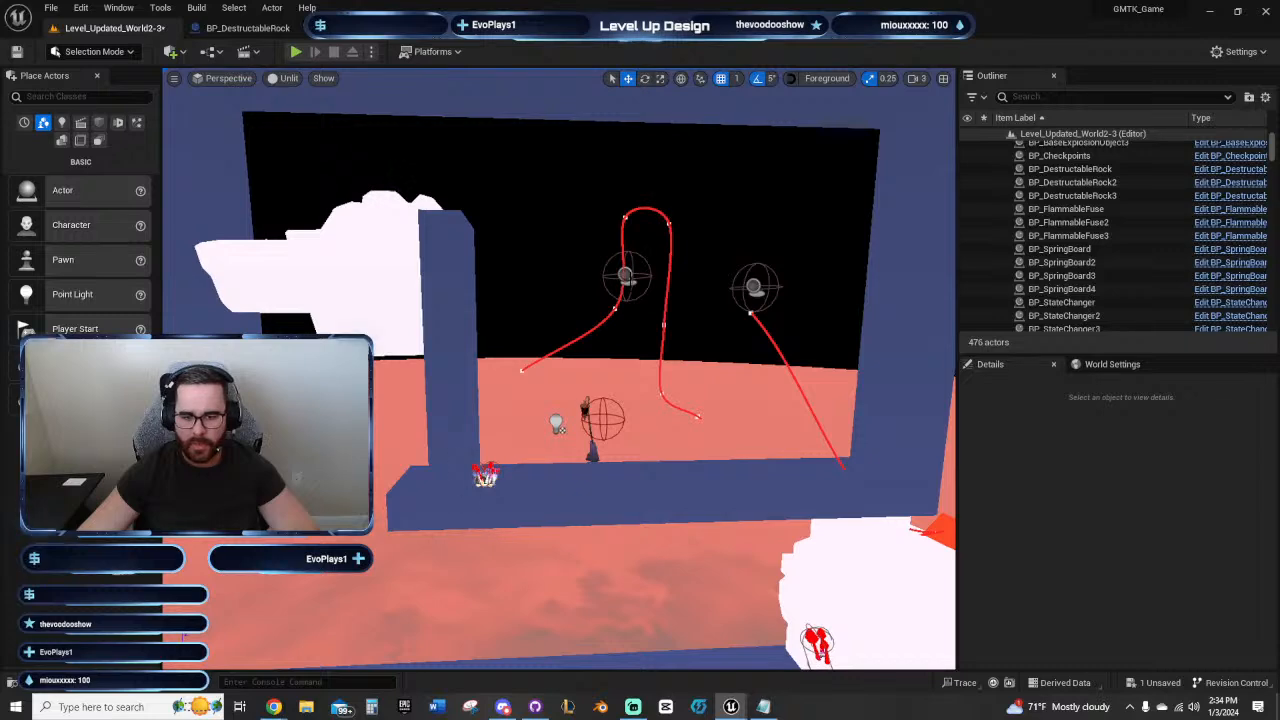
# Step: Delete the relocated second fuse from the end room and save the level
pyautogui.click(662, 300)
pyautogui.press('f')
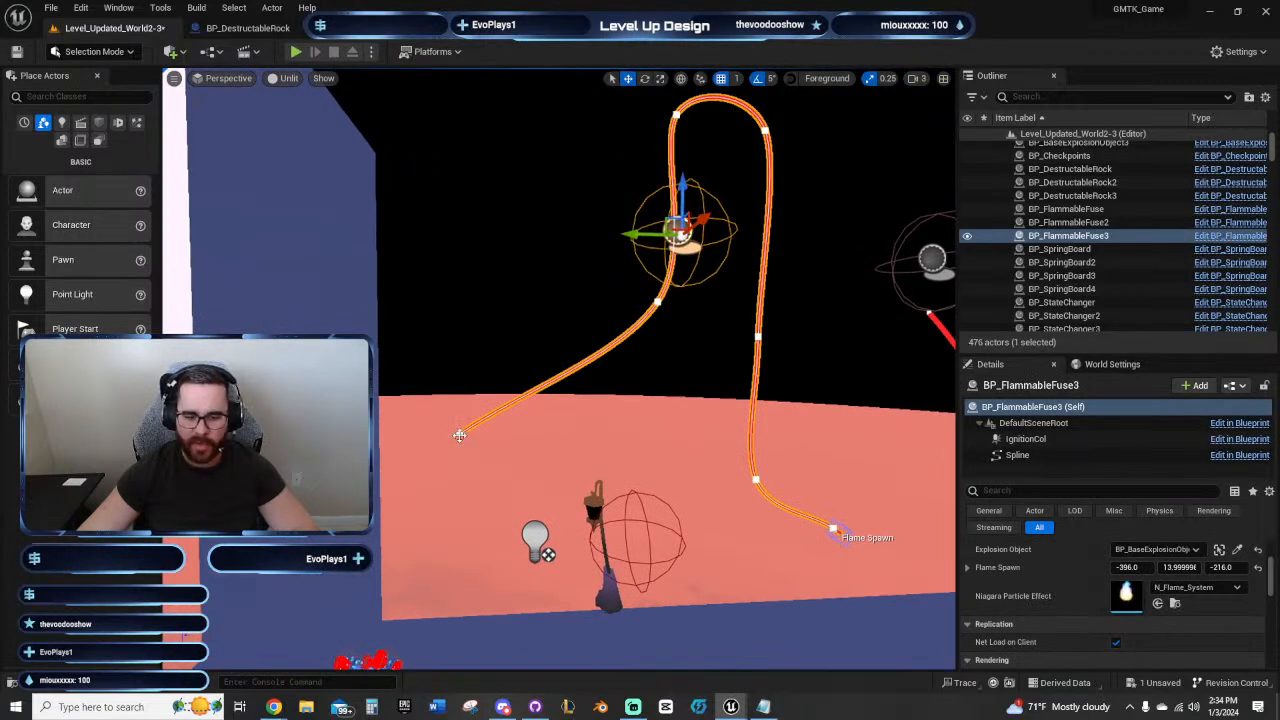
pyautogui.press('s')
pyautogui.moveTo(623, 439); pyautogui.dragTo(618, 437, button='right')
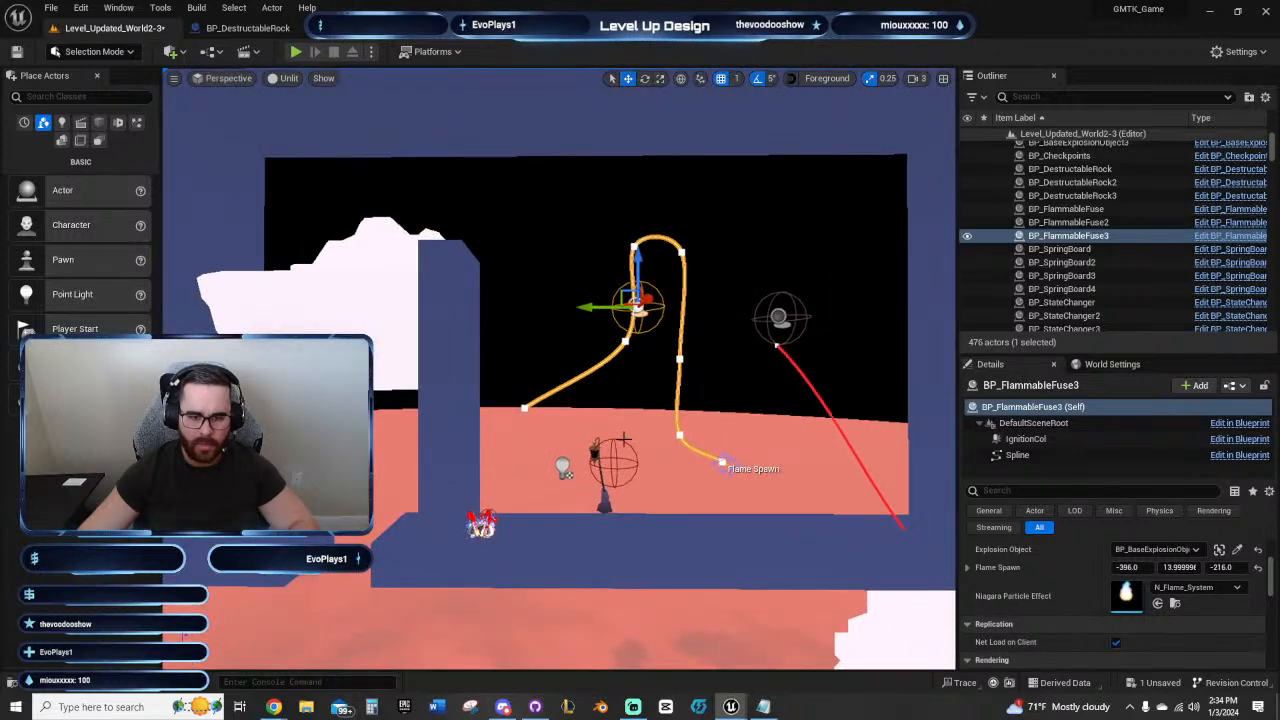
pyautogui.hotkey('ctrl', 'z')
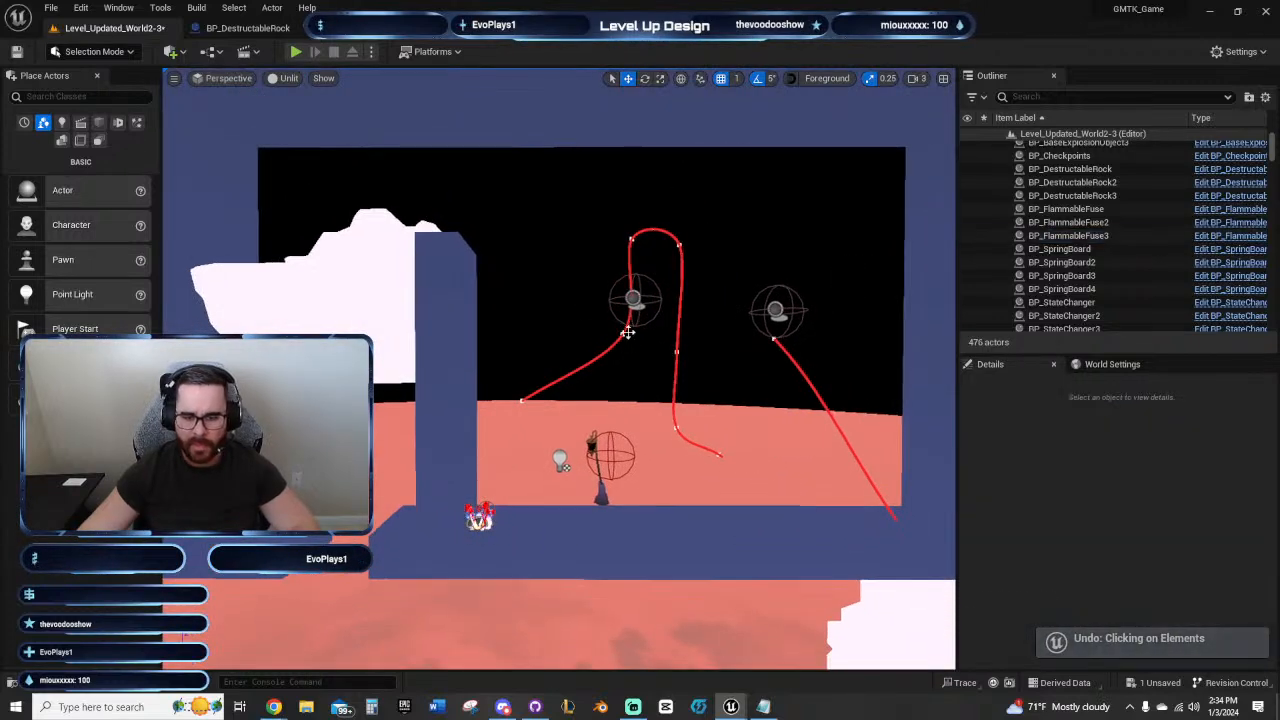
pyautogui.click(627, 333)
pyautogui.press('Delete')
pyautogui.moveTo(756, 396); pyautogui.dragTo(714, 428, button='right')
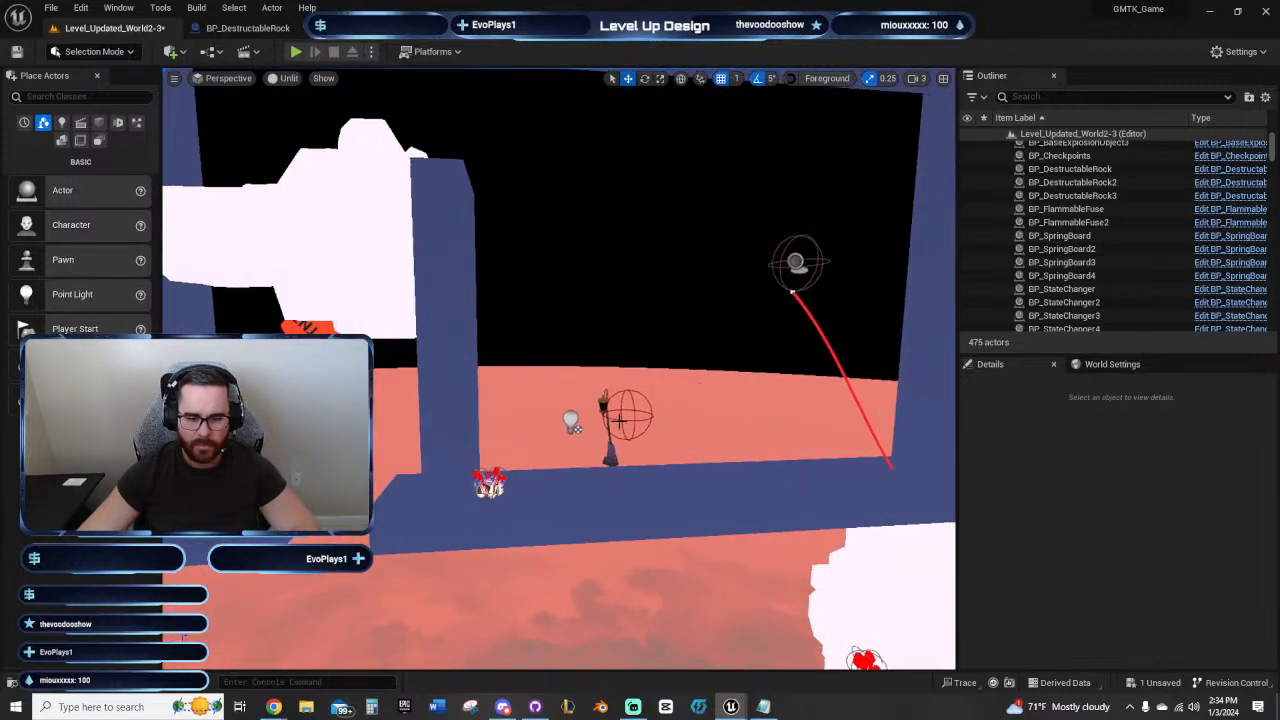
pyautogui.scroll(-4, 714, 428)
pyautogui.click(16, 54)
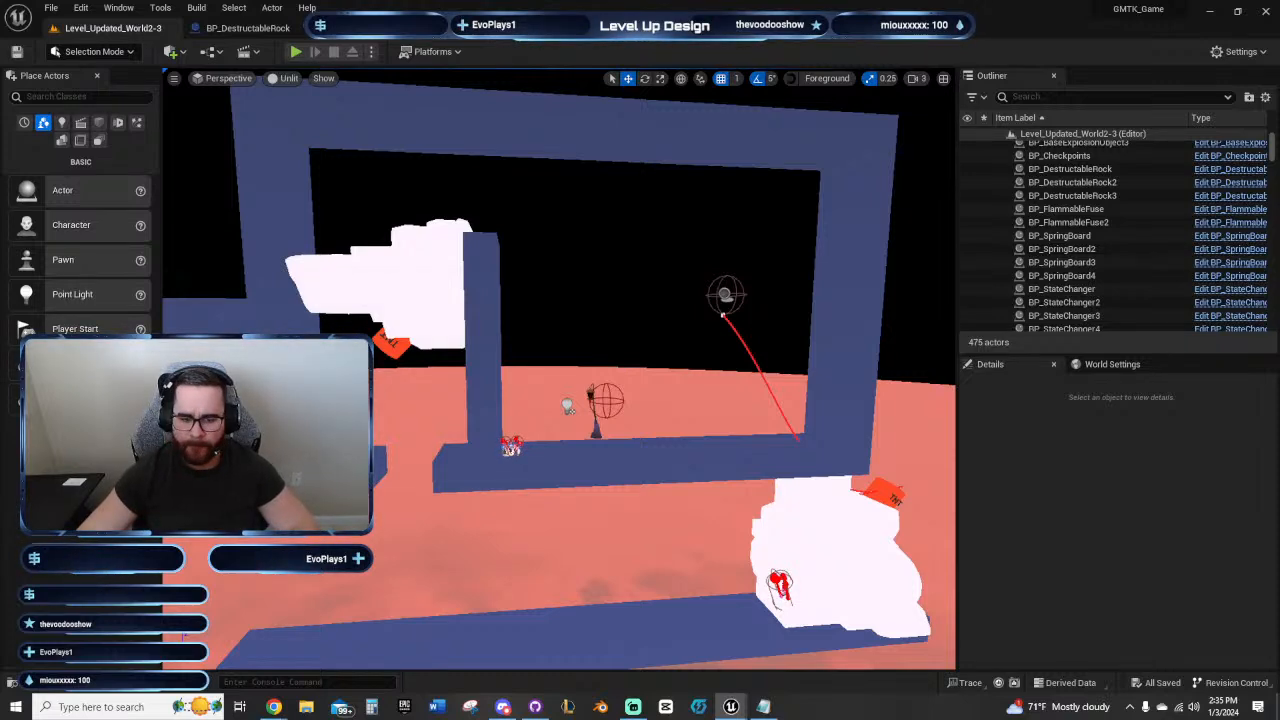
# Step: Place a new BP_FlammableFuse on the ledge below the sideways rock and rotate it horizontally to align with the room
pyautogui.moveTo(330, 452); pyautogui.dragTo(326, 455)
pyautogui.moveTo(326, 455); pyautogui.dragTo(300, 580, button='right')
pyautogui.moveTo(392, 432)
pyautogui.mouseDown(button='right')
pyautogui.moveTo(345, 436)
pyautogui.moveTo(392, 432)
pyautogui.mouseUp(button='right')
pyautogui.moveTo(526, 411); pyautogui.dragTo(466, 424)
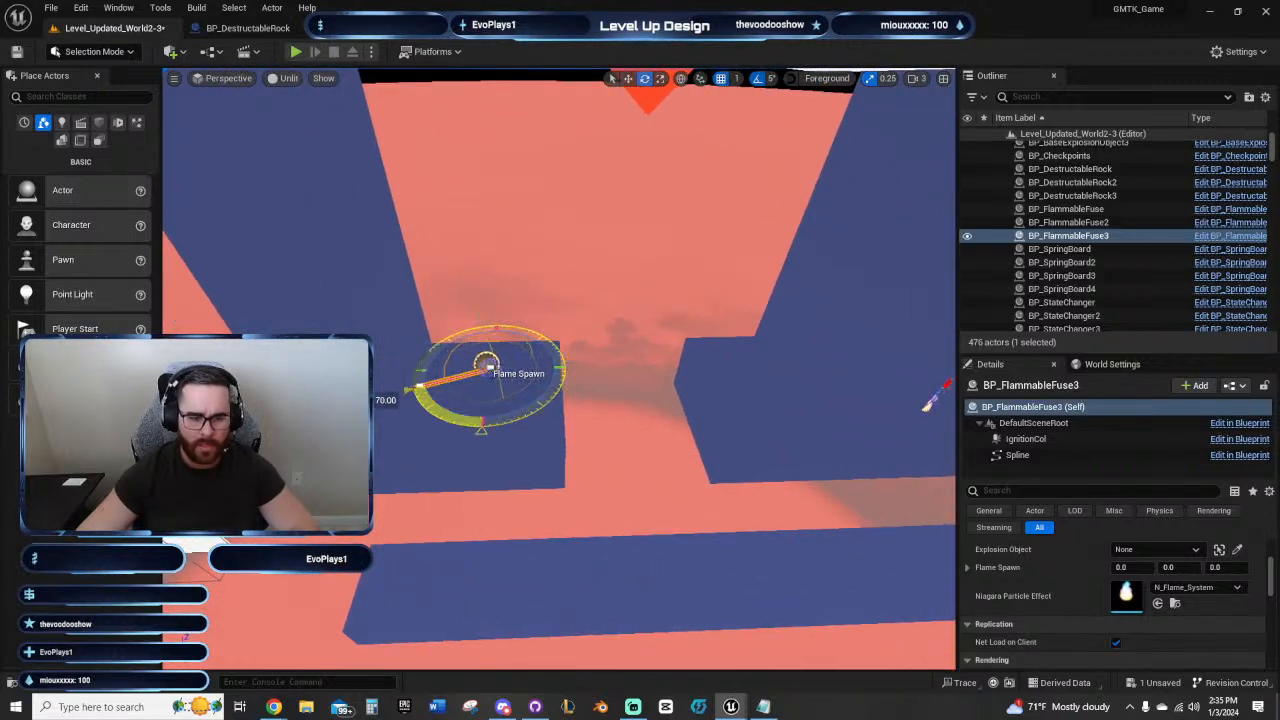
# Step: Move the new fuse across the end room to the lamp side of the wall holding the sideways rock
pyautogui.press('w')
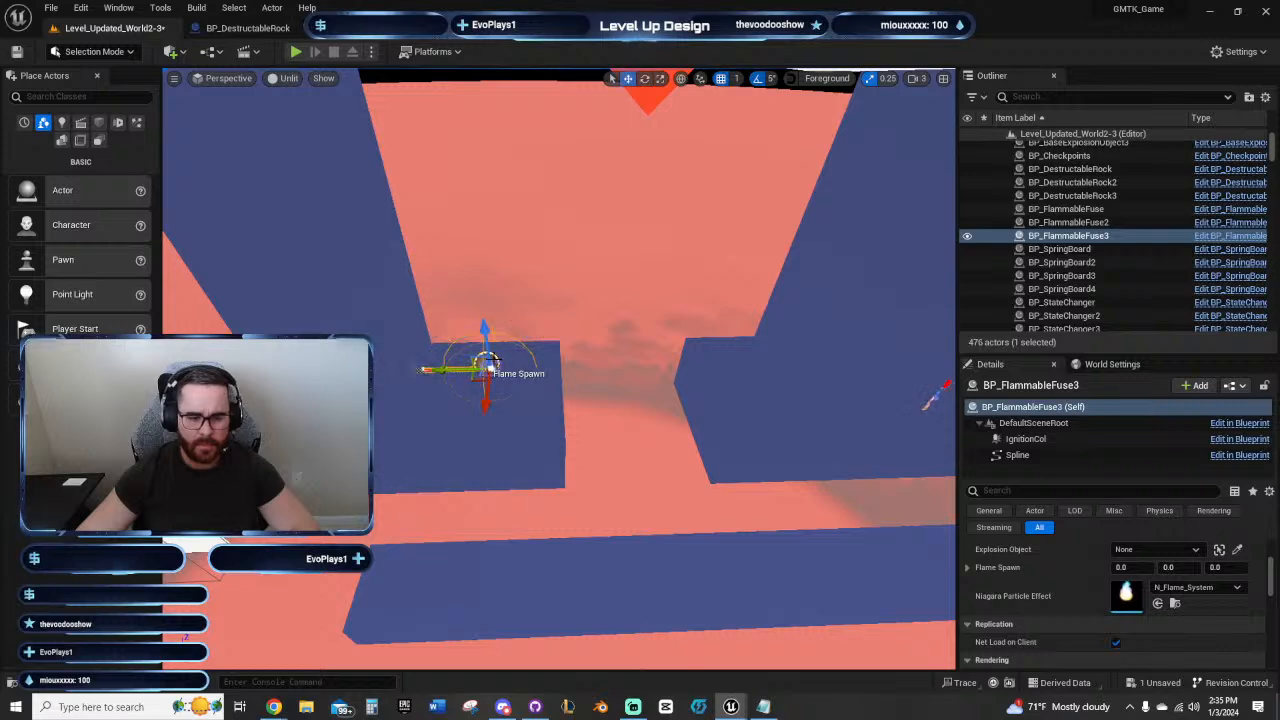
pyautogui.moveTo(451, 371); pyautogui.dragTo(863, 377)
pyautogui.moveTo(614, 371); pyautogui.dragTo(755, 366, button='right')
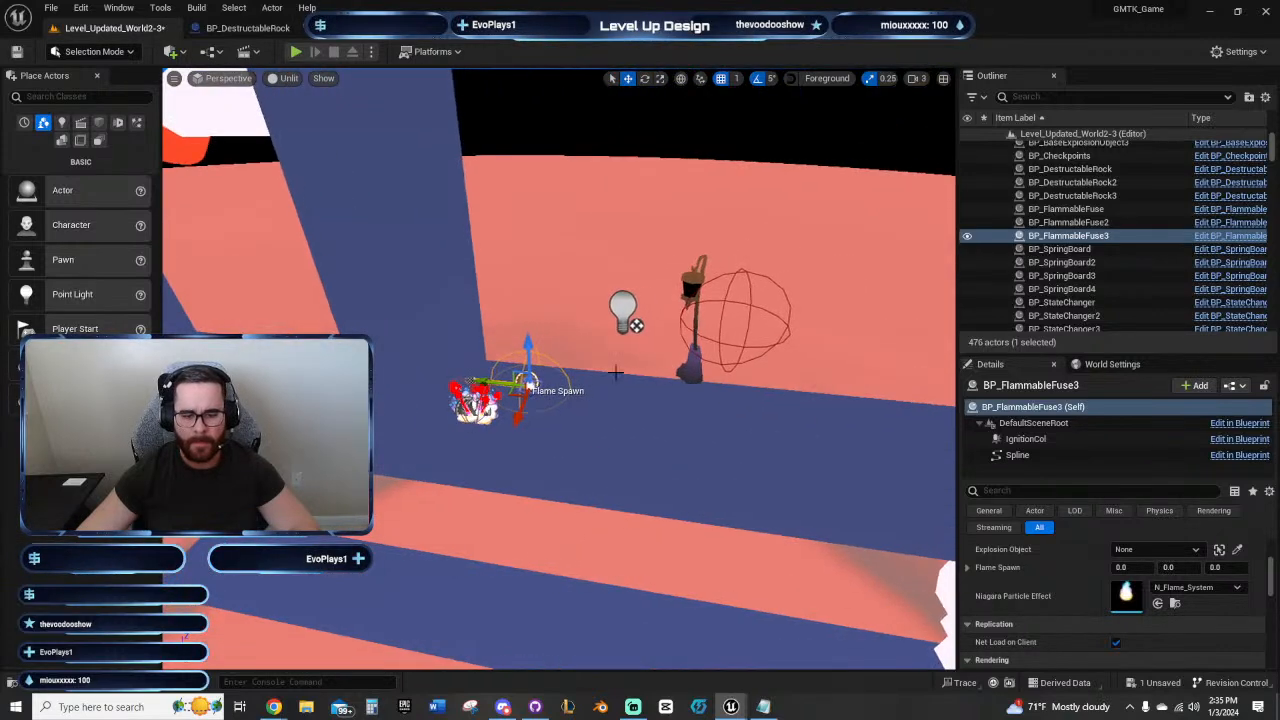
pyautogui.moveTo(499, 158); pyautogui.dragTo(407, 92, button='right')
pyautogui.click(222, 79)
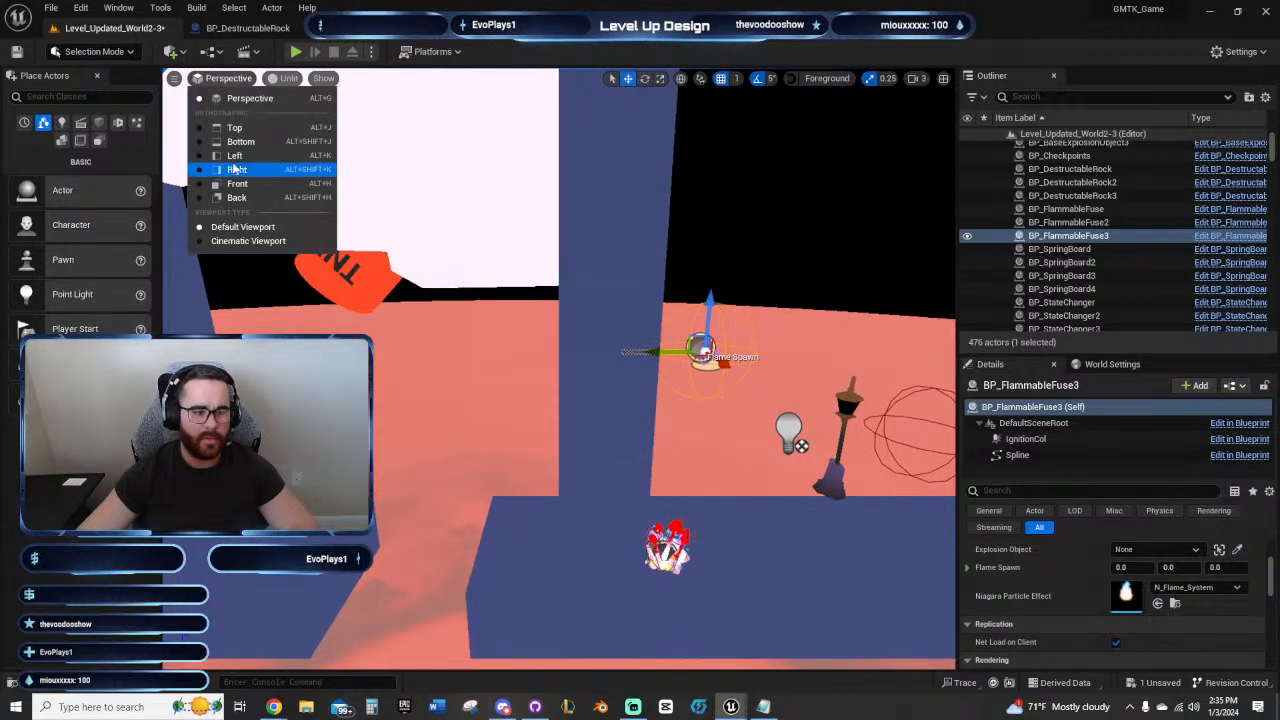
pyautogui.click(638, 352)
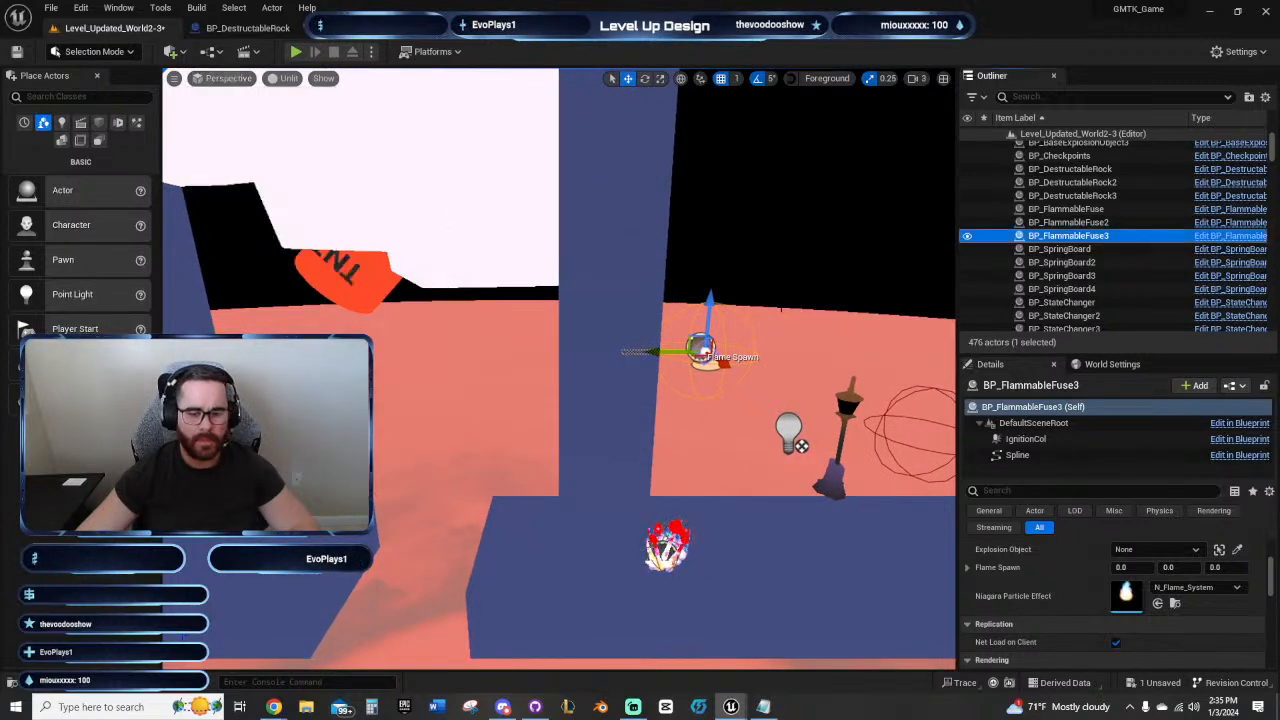
pyautogui.moveTo(638, 352); pyautogui.dragTo(503, 358, button='right')
pyautogui.moveTo(502, 358); pyautogui.dragTo(465, 362)
pyautogui.press('a')
pyautogui.moveTo(548, 366); pyautogui.dragTo(670, 354, button='right')
# Step: In the Front view, raise the fuse's end spline point and align it above its start so the fuse runs vertically
pyautogui.click(245, 92)
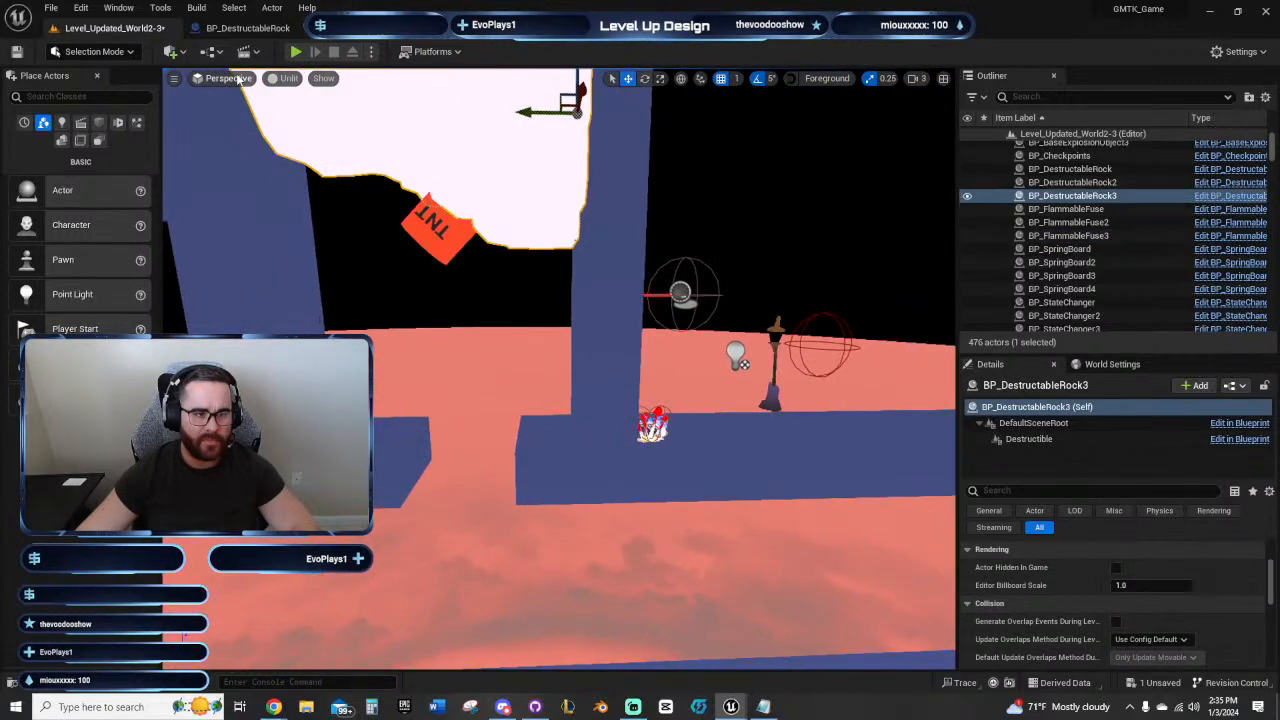
pyautogui.click(228, 78)
pyautogui.click(230, 190)
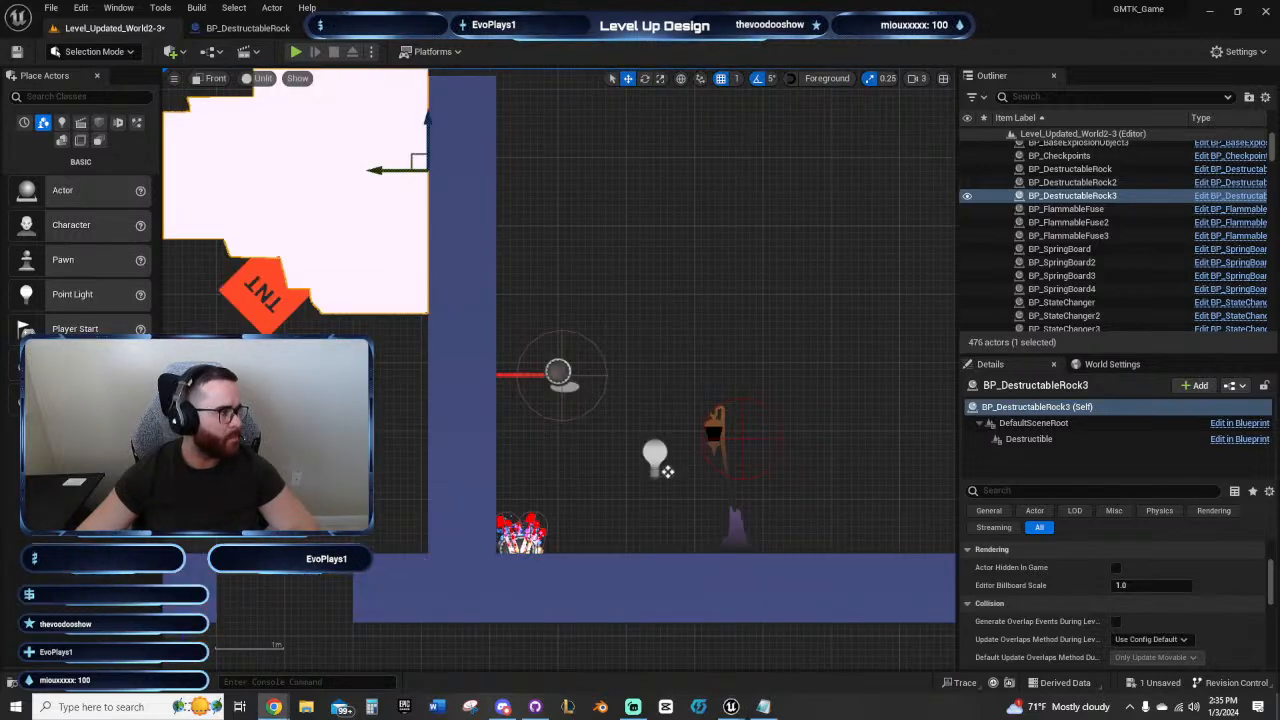
pyautogui.moveTo(584, 352); pyautogui.dragTo(650, 402, button='right')
pyautogui.click(624, 423)
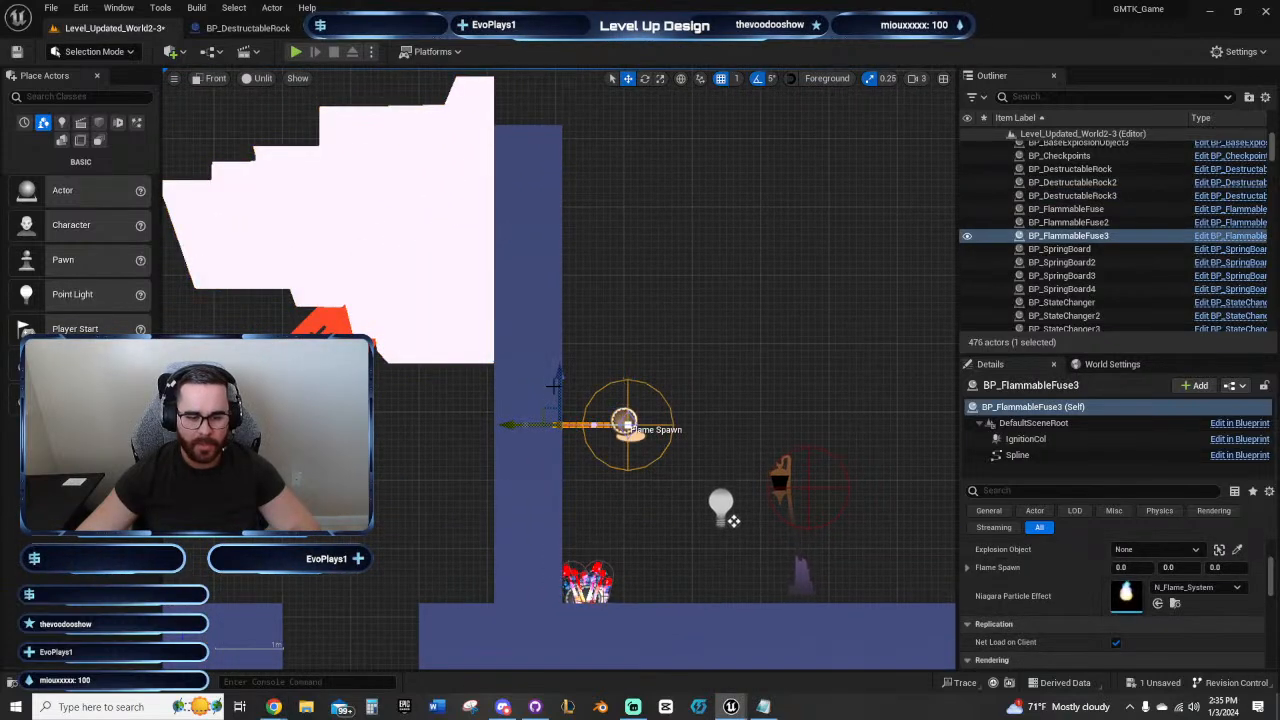
pyautogui.moveTo(612, 186); pyautogui.dragTo(598, 229)
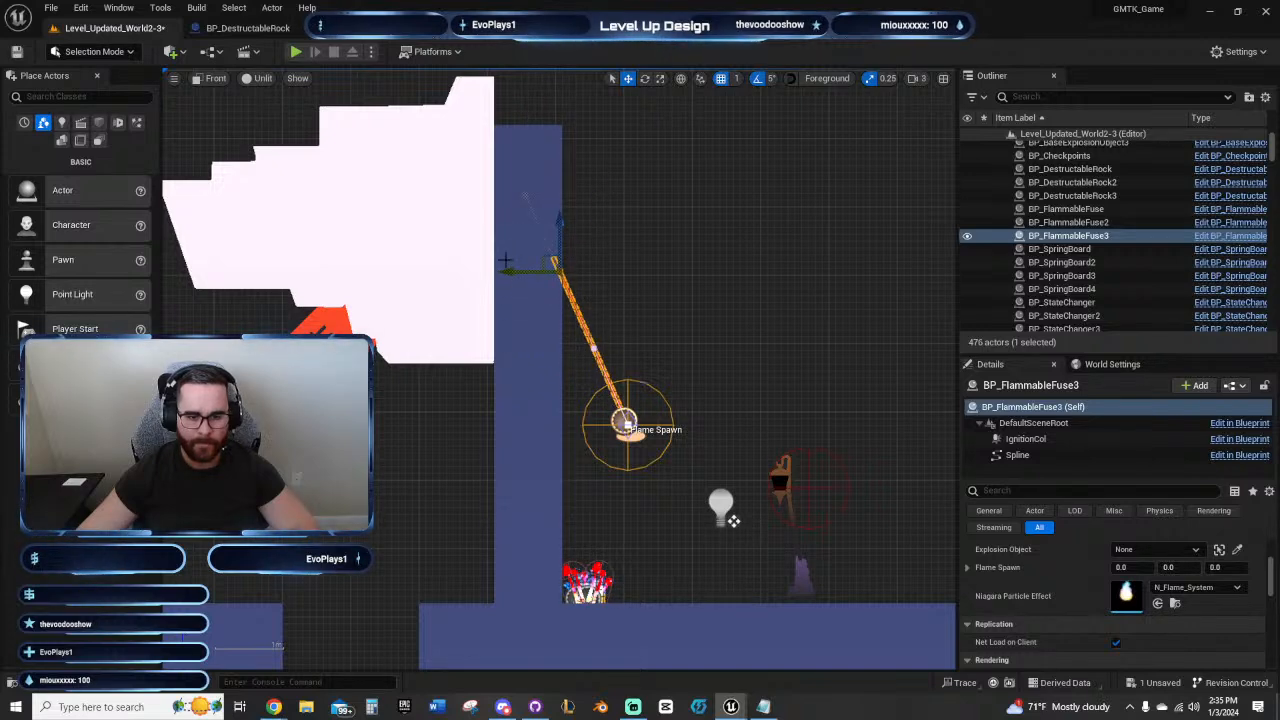
pyautogui.moveTo(505, 273); pyautogui.dragTo(560, 269)
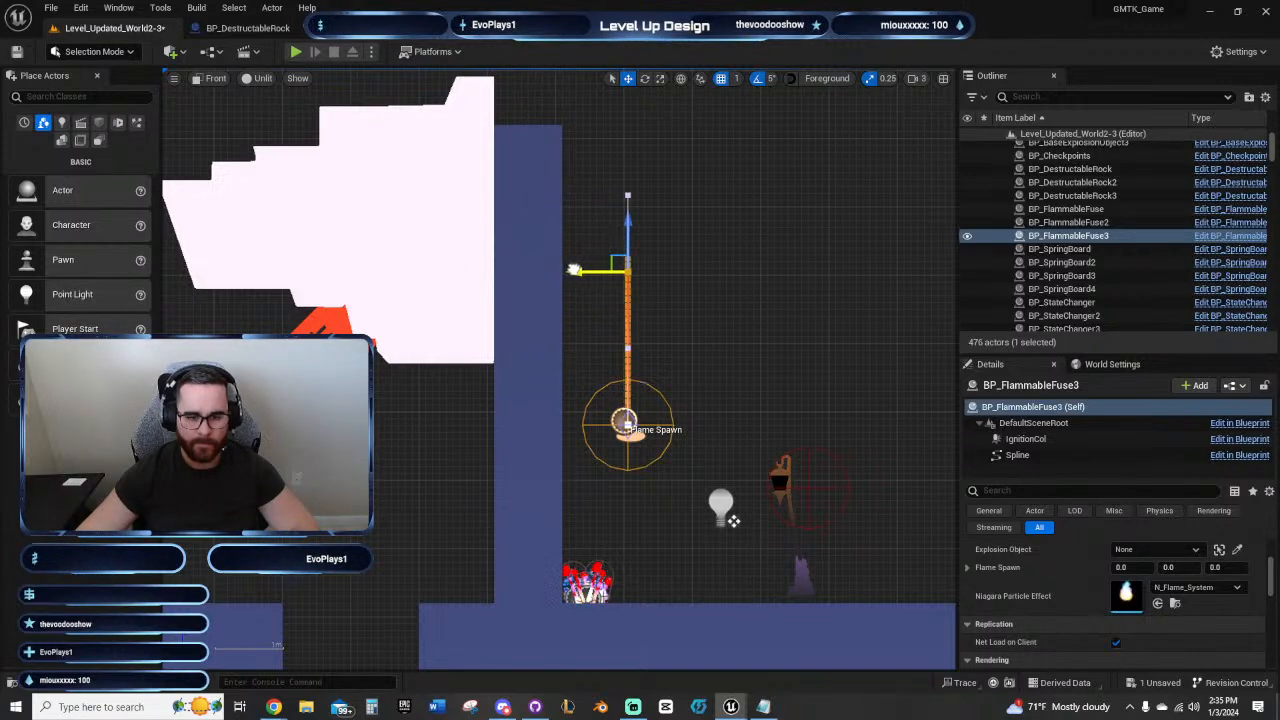
pyautogui.click(671, 397)
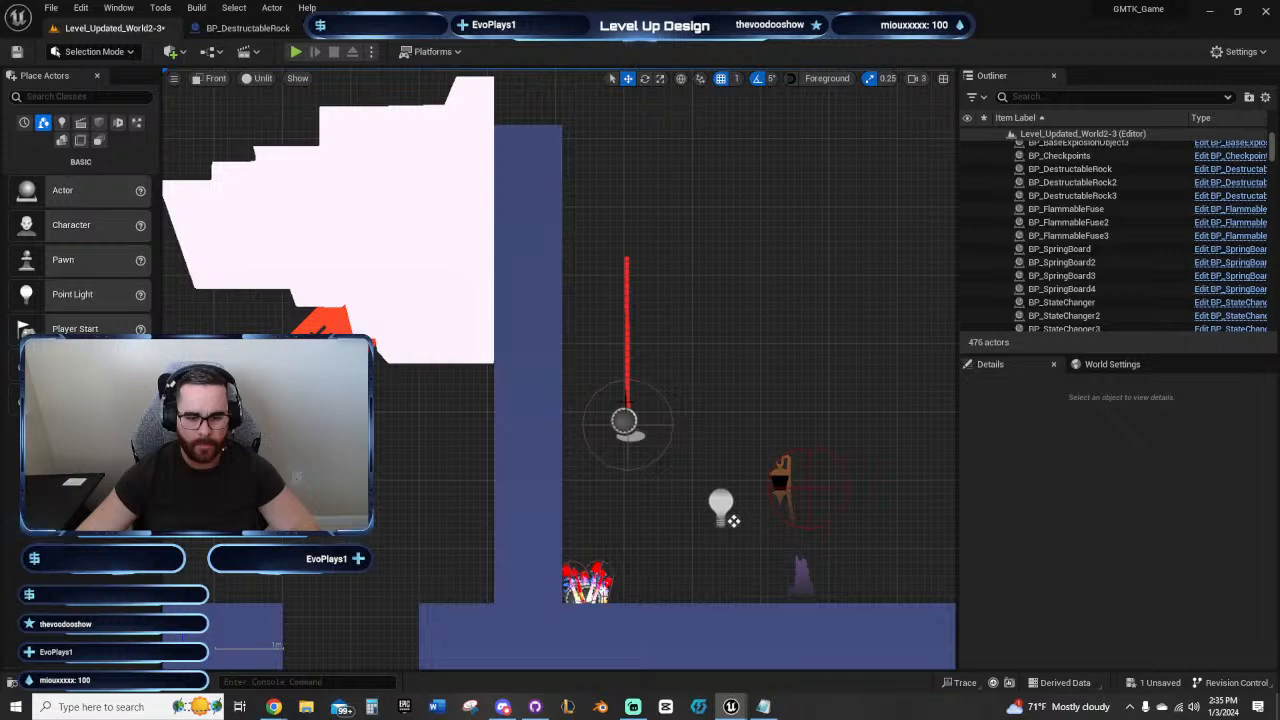
# Step: Move the fuse against the wall and pull its starting spline point back out to the Flame Spawn marker
pyautogui.click(627, 404)
pyautogui.scroll(2, 642, 424)
pyautogui.moveTo(585, 428); pyautogui.dragTo(495, 441)
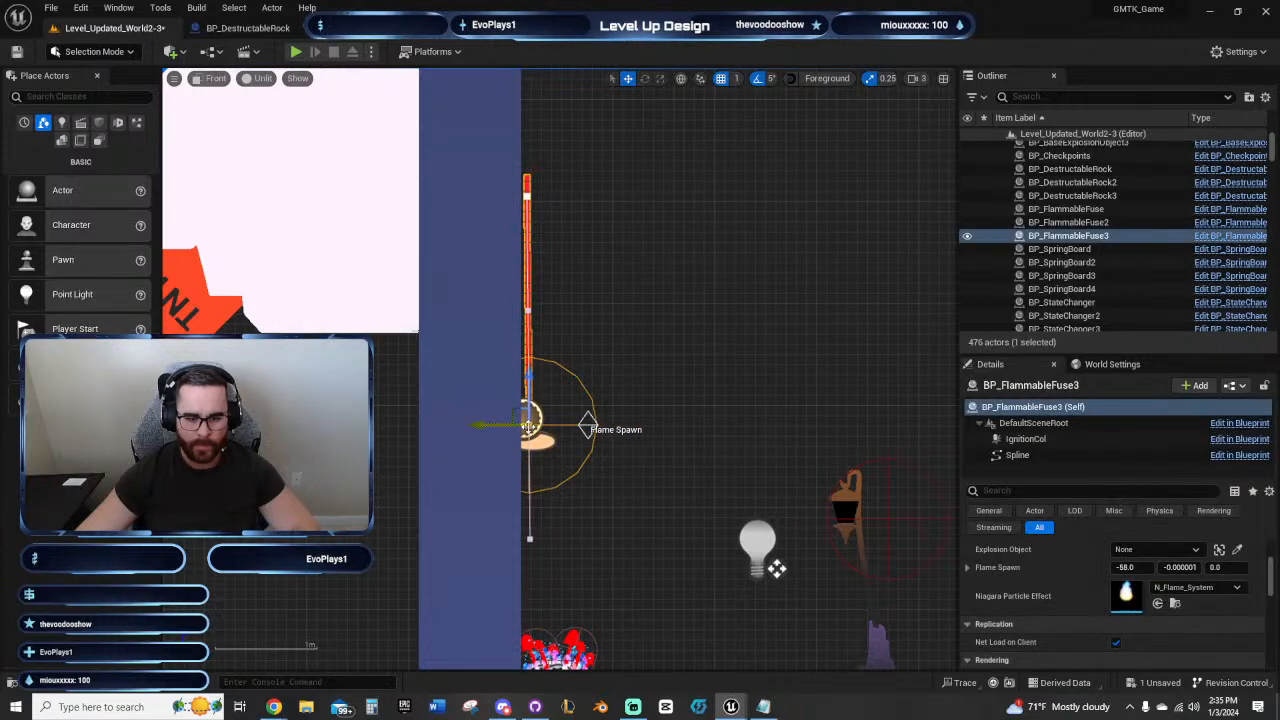
pyautogui.moveTo(507, 425); pyautogui.dragTo(553, 432)
pyautogui.moveTo(562, 434); pyautogui.dragTo(563, 434)
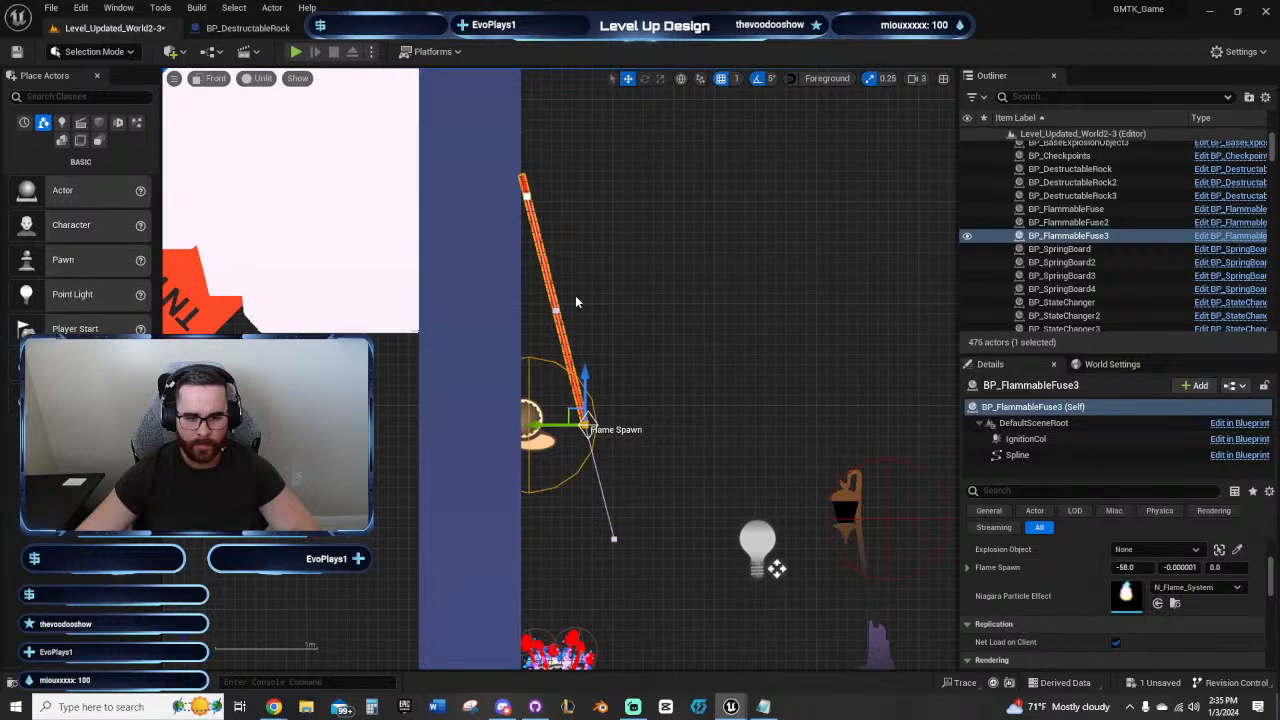
# Step: Extend the fuse spline from its end point up along the wall's outer face to just above the wall top
pyautogui.click(526, 196)
pyautogui.moveTo(591, 208); pyautogui.dragTo(557, 269, button='right')
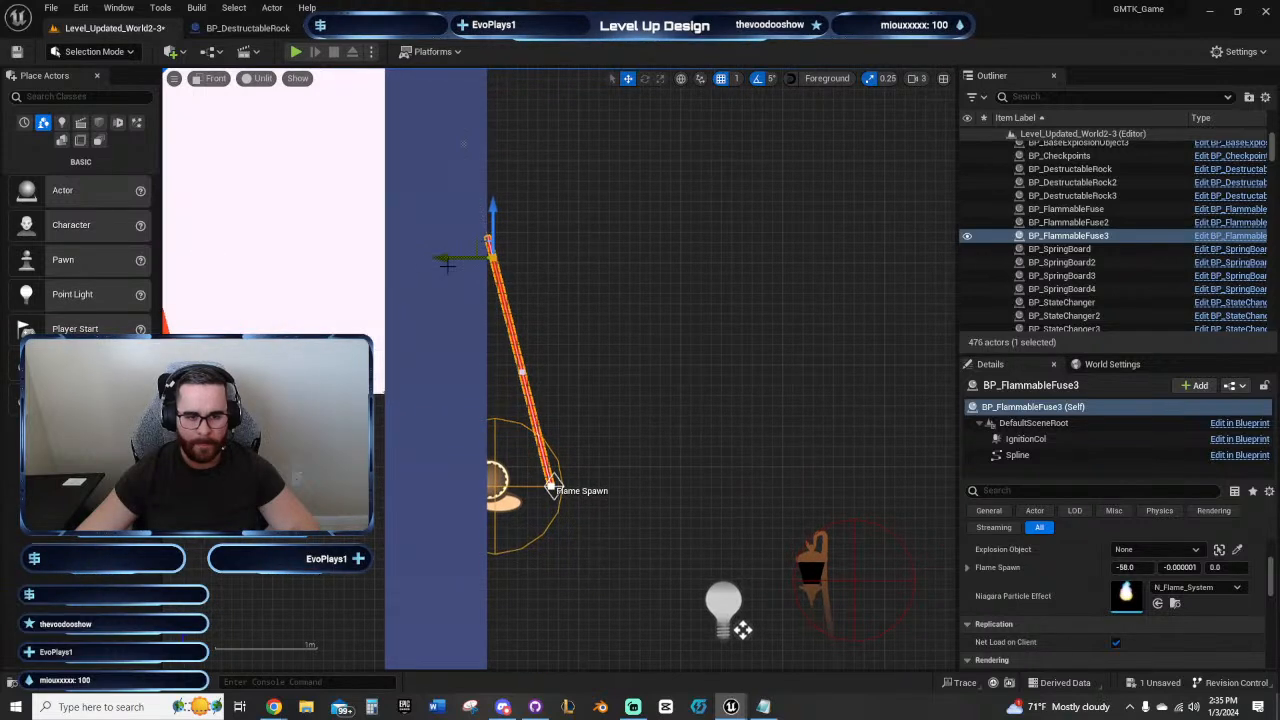
pyautogui.moveTo(547, 217); pyautogui.dragTo(553, 345, button='right')
pyautogui.moveTo(499, 337); pyautogui.dragTo(496, 109)
pyautogui.moveTo(519, 484); pyautogui.dragTo(590, 452, button='right')
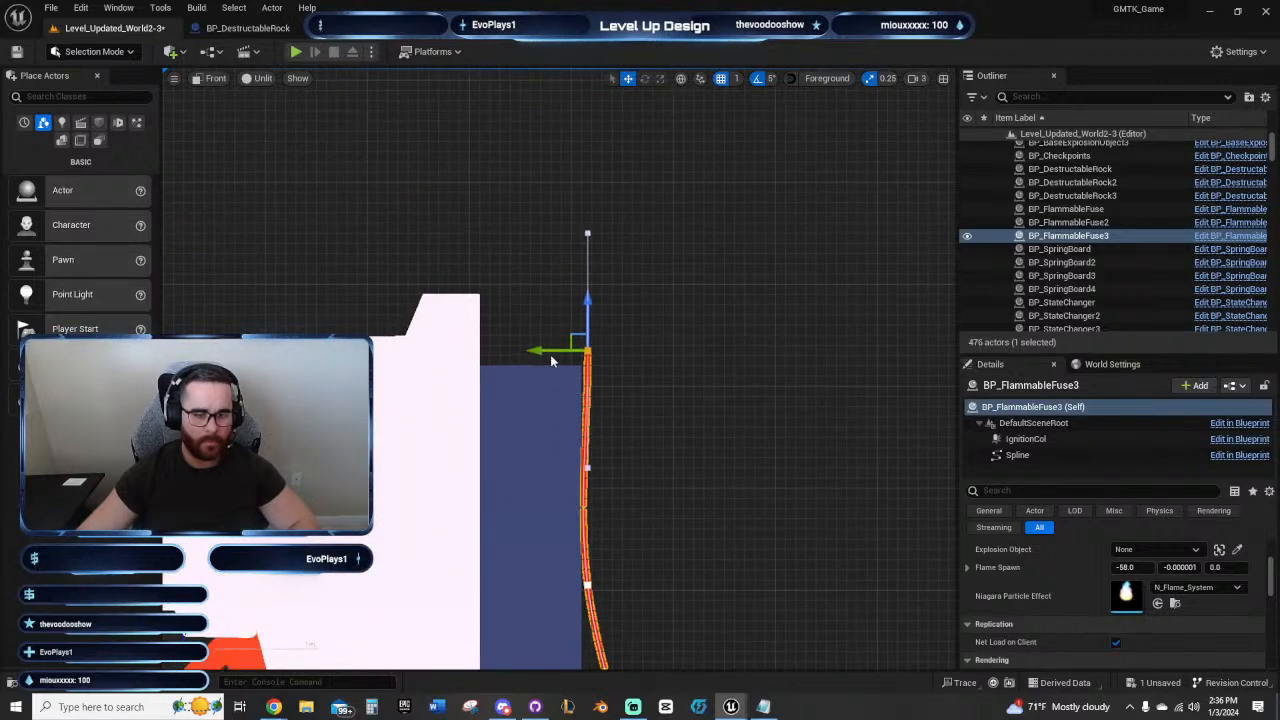
# Step: Add spline points carrying the fuse over the wall, down through the sideways rock and out across the TNT
pyautogui.keyDown('alt'); pyautogui.moveTo(548, 350); pyautogui.dragTo(430, 513); pyautogui.keyUp('alt')
pyautogui.moveTo(402, 574); pyautogui.dragTo(552, 465, button='right')
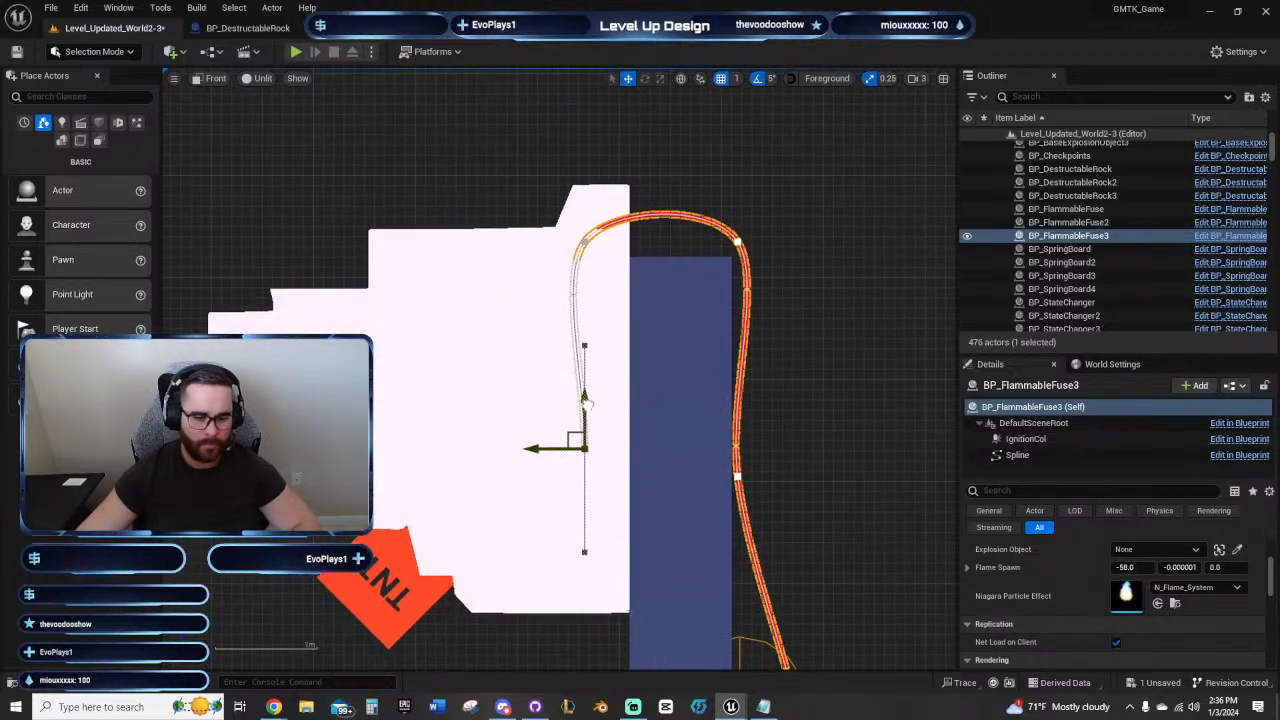
pyautogui.moveTo(588, 403); pyautogui.dragTo(588, 448)
pyautogui.moveTo(548, 492); pyautogui.dragTo(427, 492)
pyautogui.moveTo(463, 441); pyautogui.dragTo(296, 581)
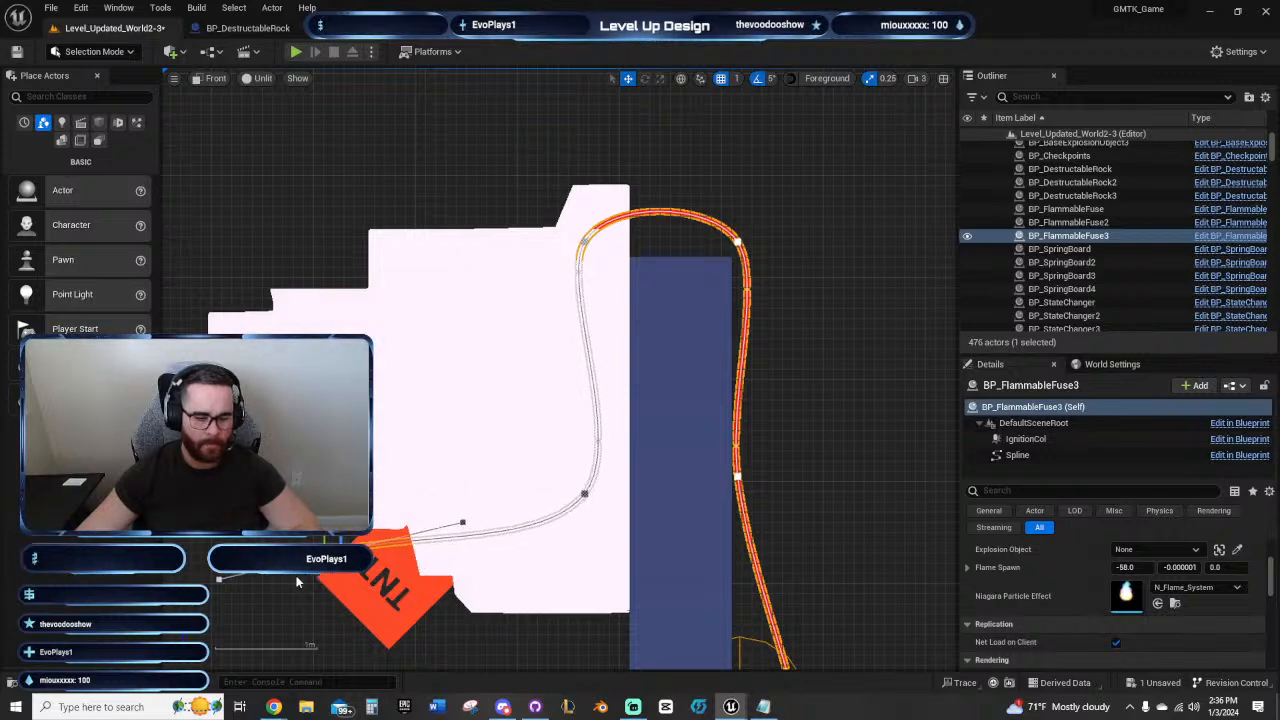
pyautogui.moveTo(341, 520); pyautogui.dragTo(341, 589)
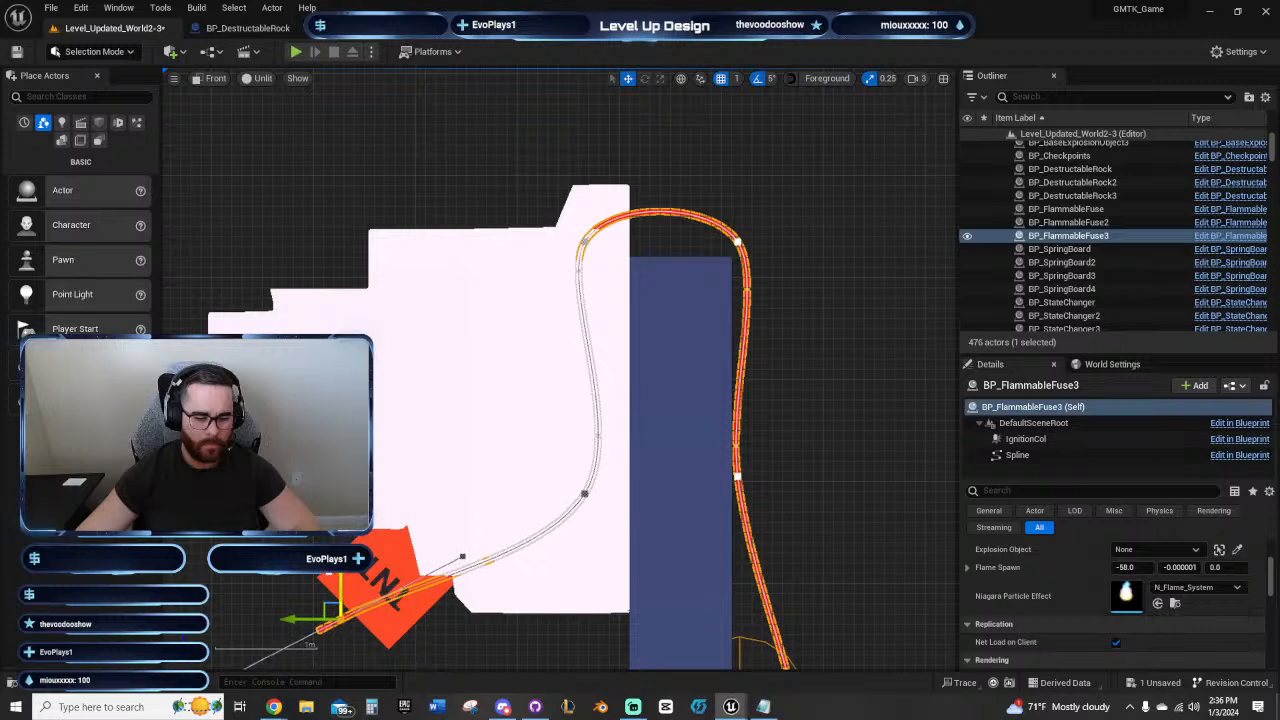
# Step: Move the fuse's upper and lower spline points inside the rock closer to the wall
pyautogui.moveTo(444, 548); pyautogui.dragTo(318, 497, button='right')
pyautogui.click(459, 193)
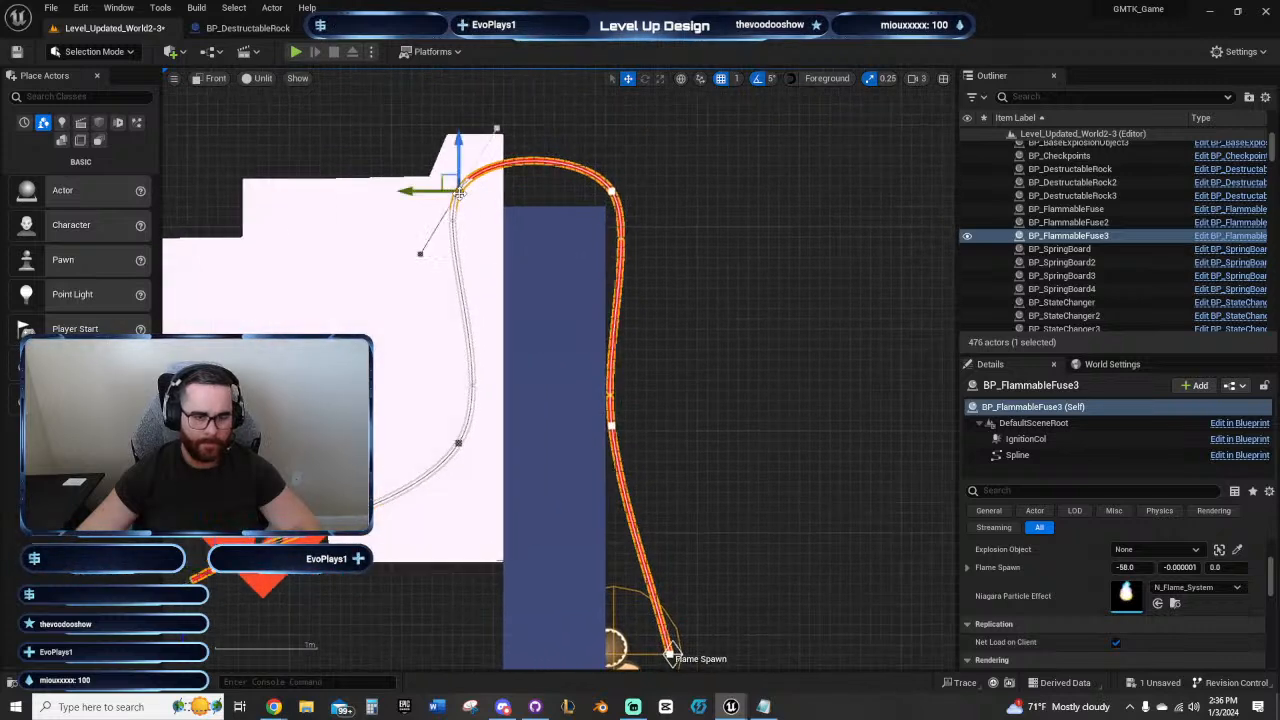
pyautogui.moveTo(430, 188); pyautogui.dragTo(465, 196)
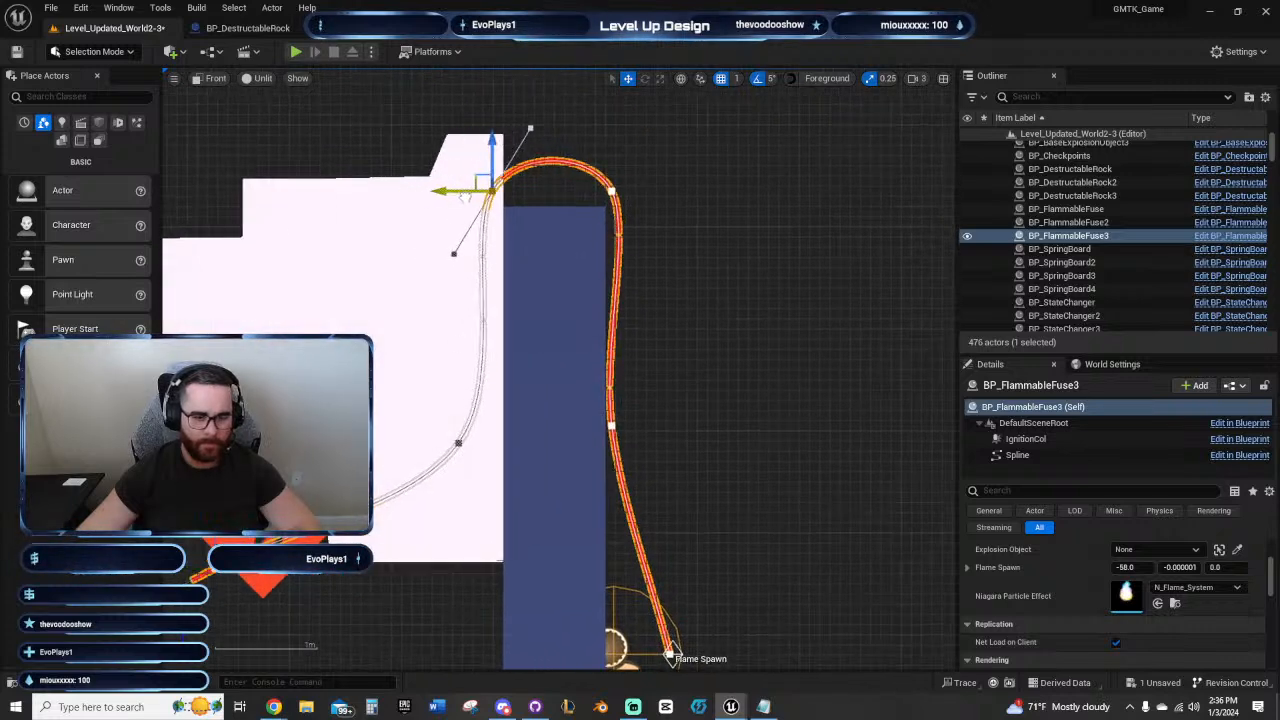
pyautogui.click(459, 446)
pyautogui.moveTo(427, 446); pyautogui.dragTo(448, 447)
# Step: Lower the two spline points on either side of the wall top so the fuse hugs its upper edge
pyautogui.click(492, 193)
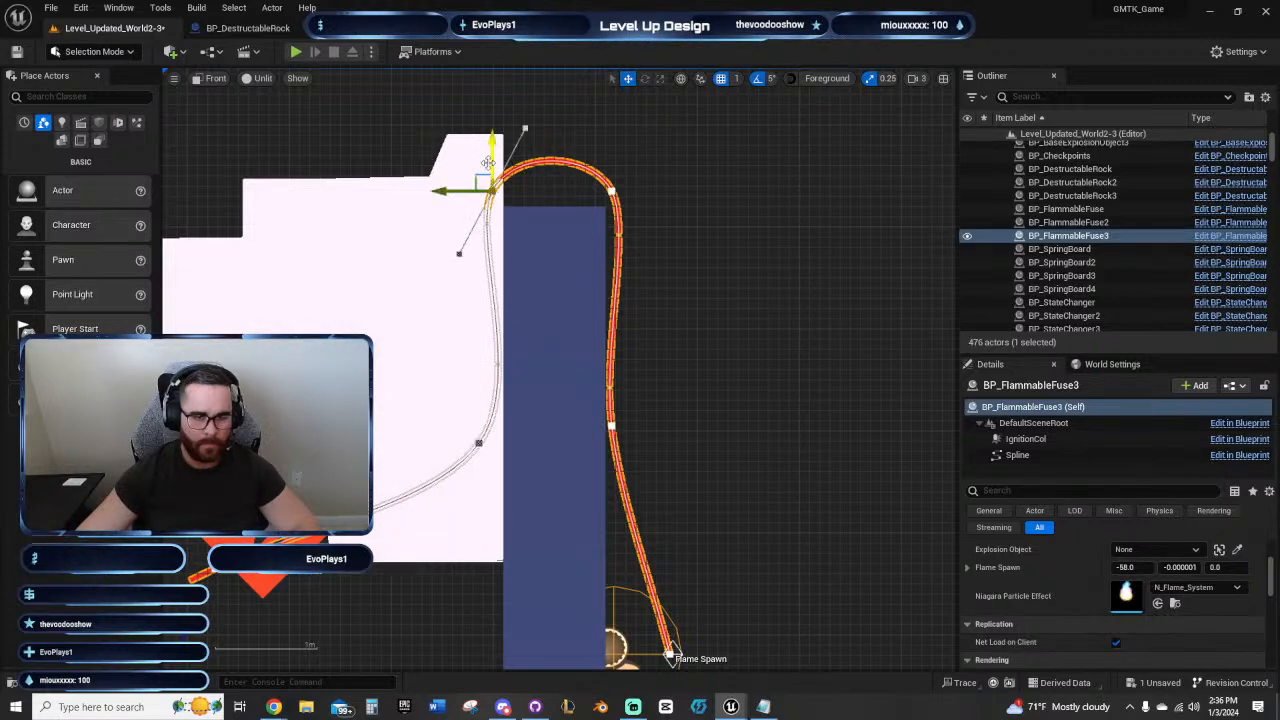
pyautogui.moveTo(492, 158); pyautogui.dragTo(492, 177)
pyautogui.click(611, 192)
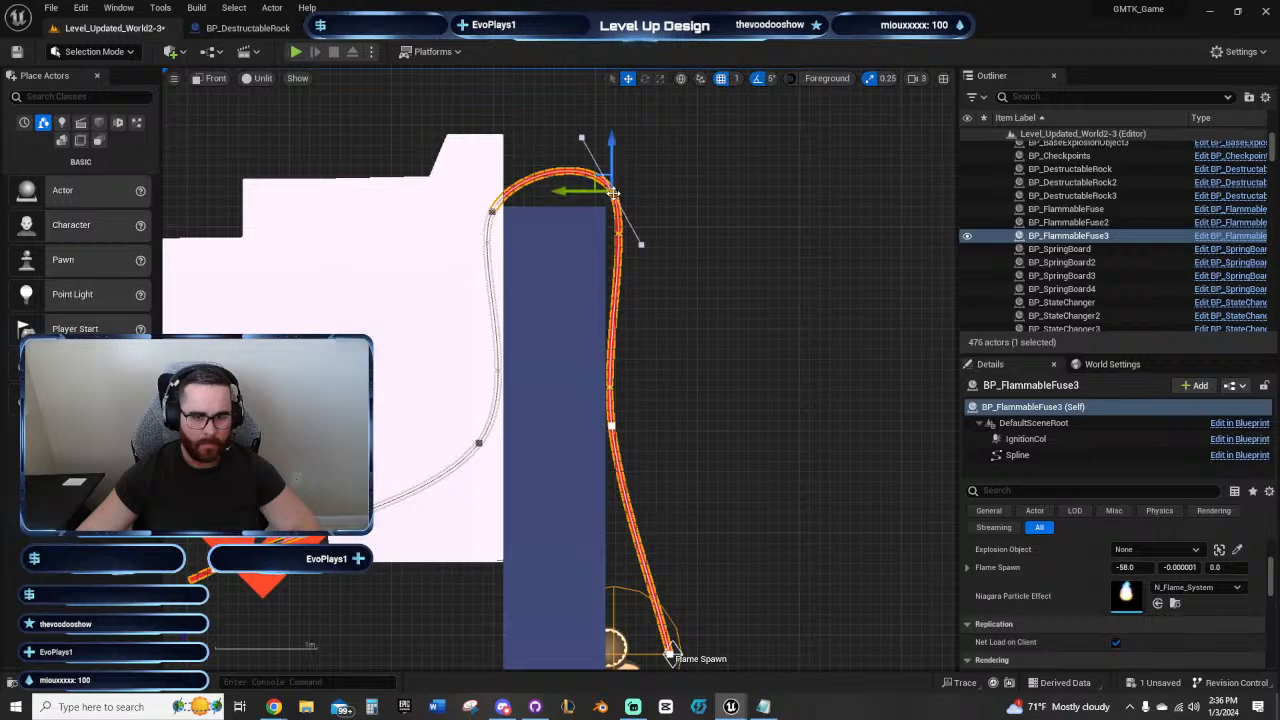
pyautogui.moveTo(627, 162); pyautogui.dragTo(627, 176)
pyautogui.click(490, 211)
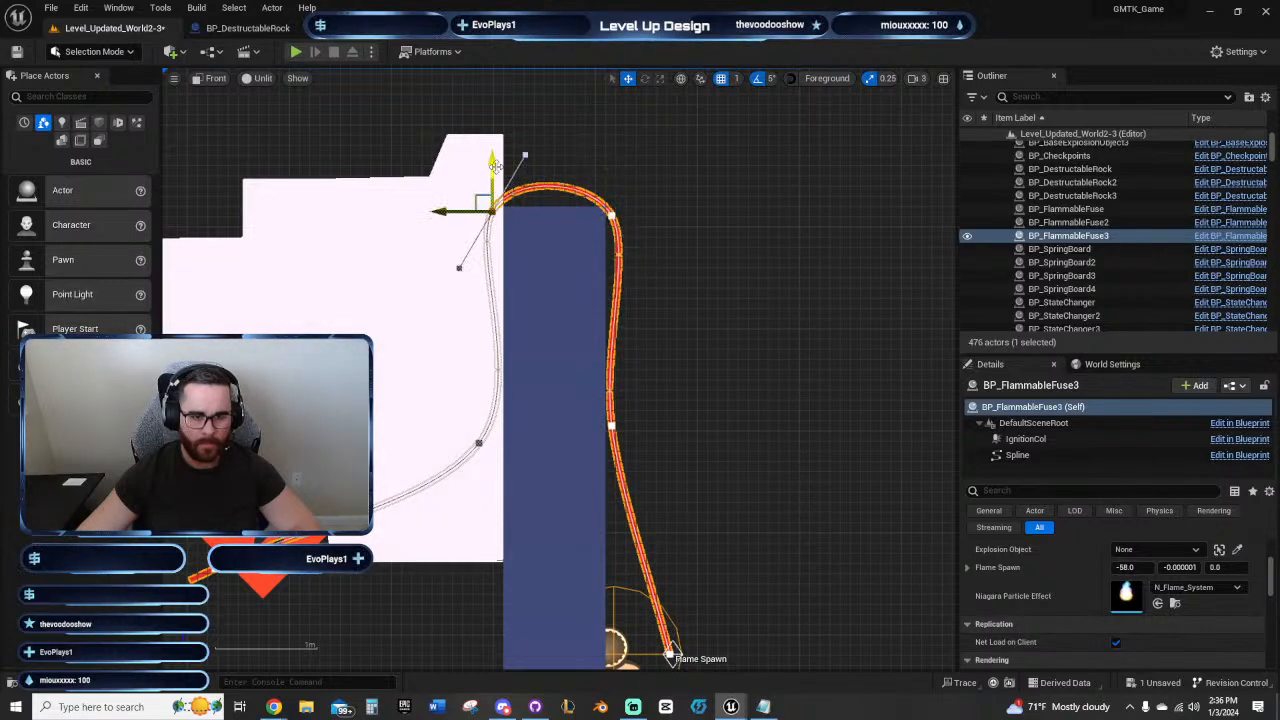
pyautogui.moveTo(494, 165); pyautogui.dragTo(494, 176)
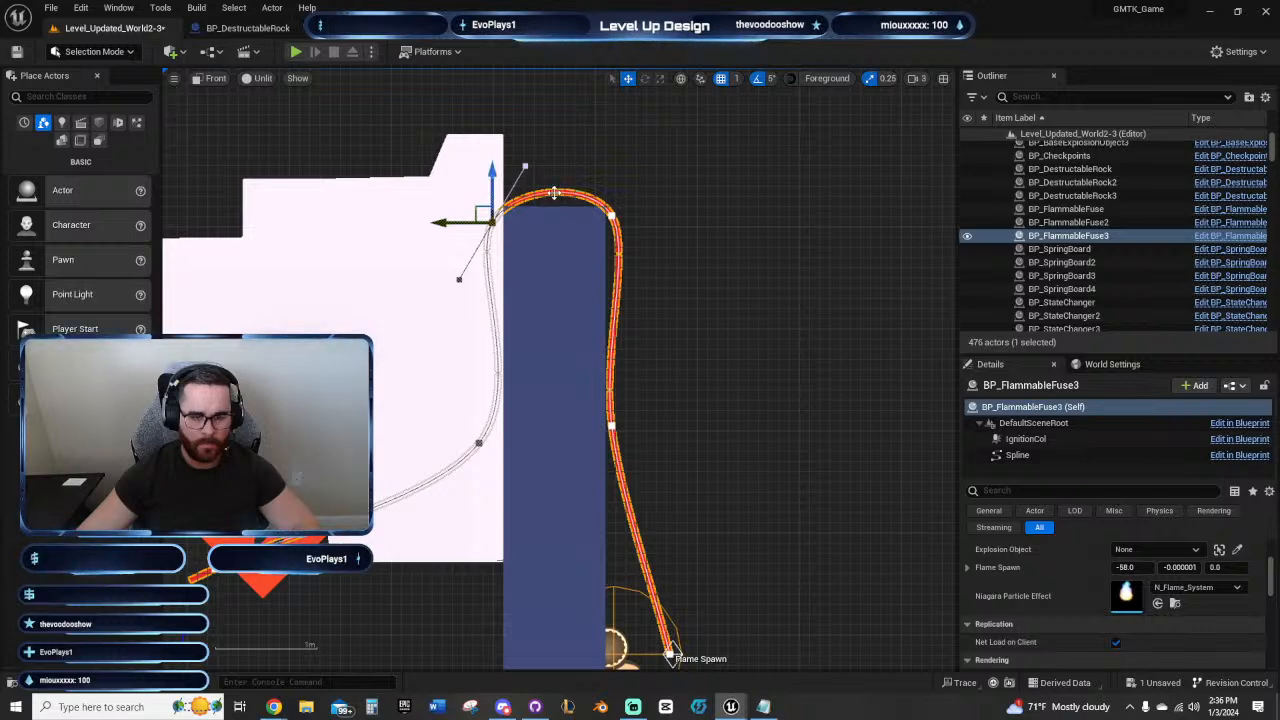
# Step: Move the fuse's starting spline point in against the wall and set its Flame Spawn there at -8.0, 0.0, 0.0
pyautogui.moveTo(636, 308); pyautogui.dragTo(595, 242, button='right')
pyautogui.moveTo(680, 590); pyautogui.dragTo(667, 527, button='right')
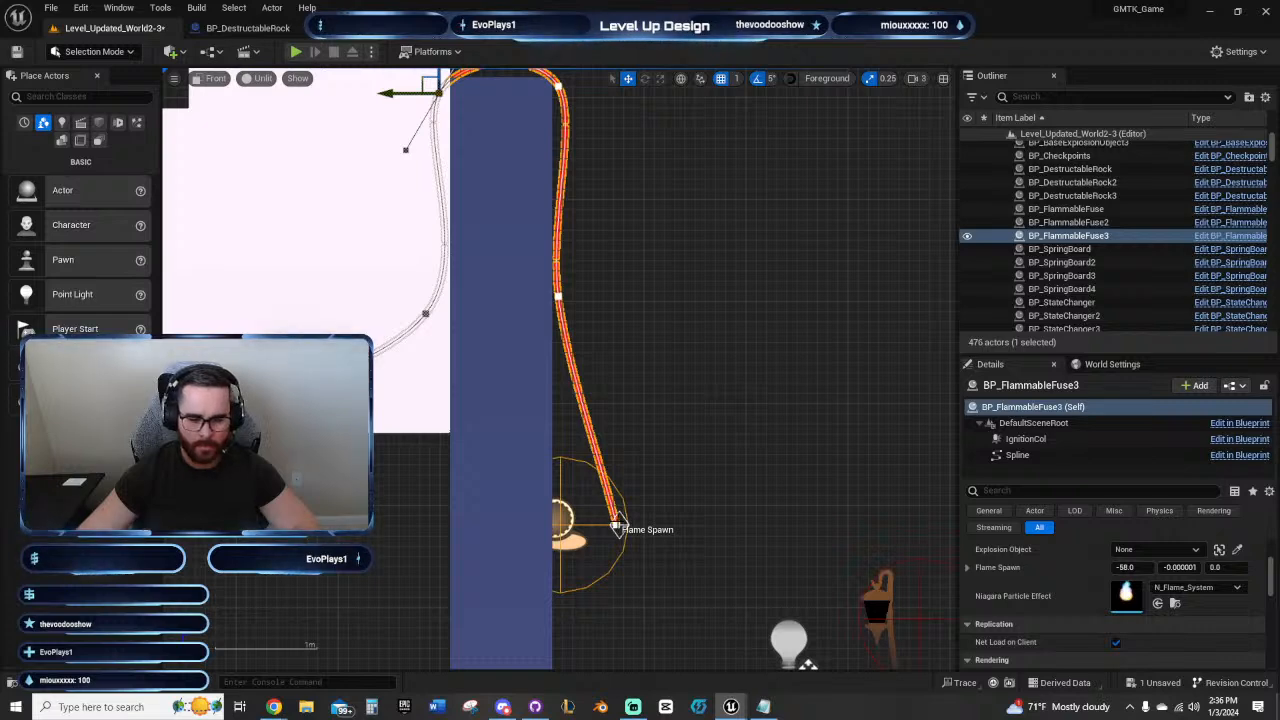
pyautogui.click(617, 524)
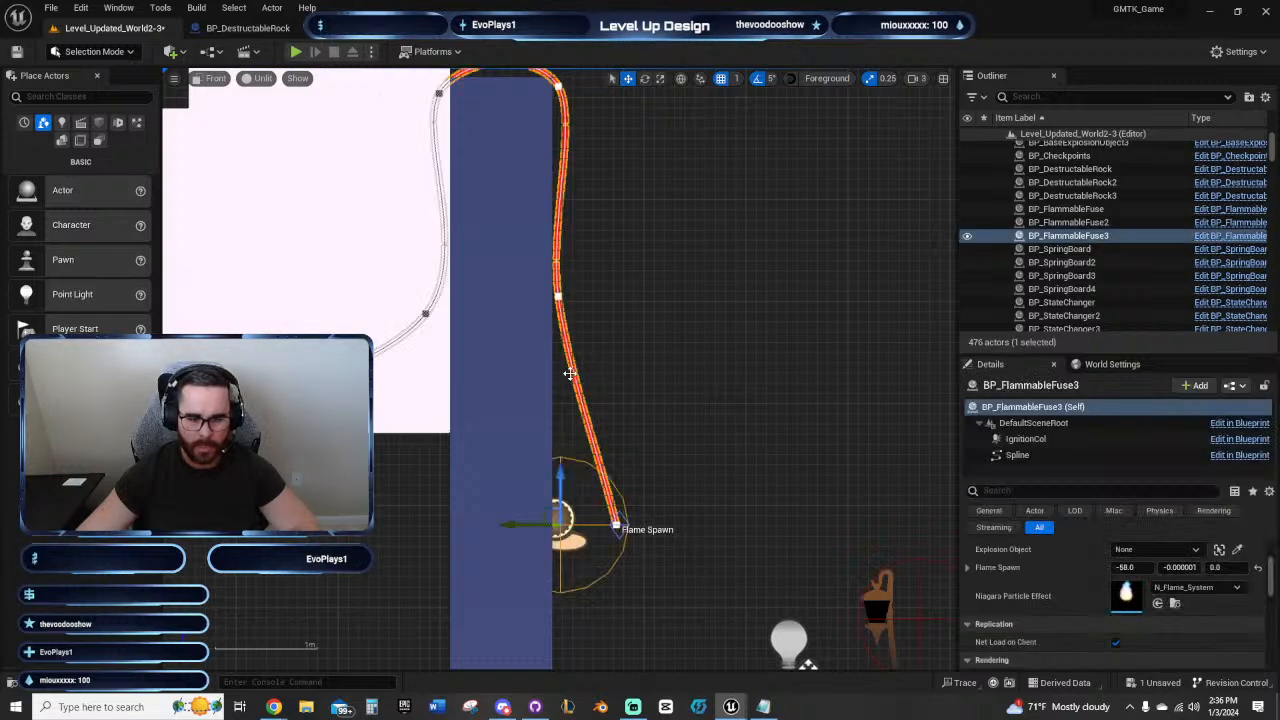
pyautogui.moveTo(617, 524); pyautogui.dragTo(543, 532)
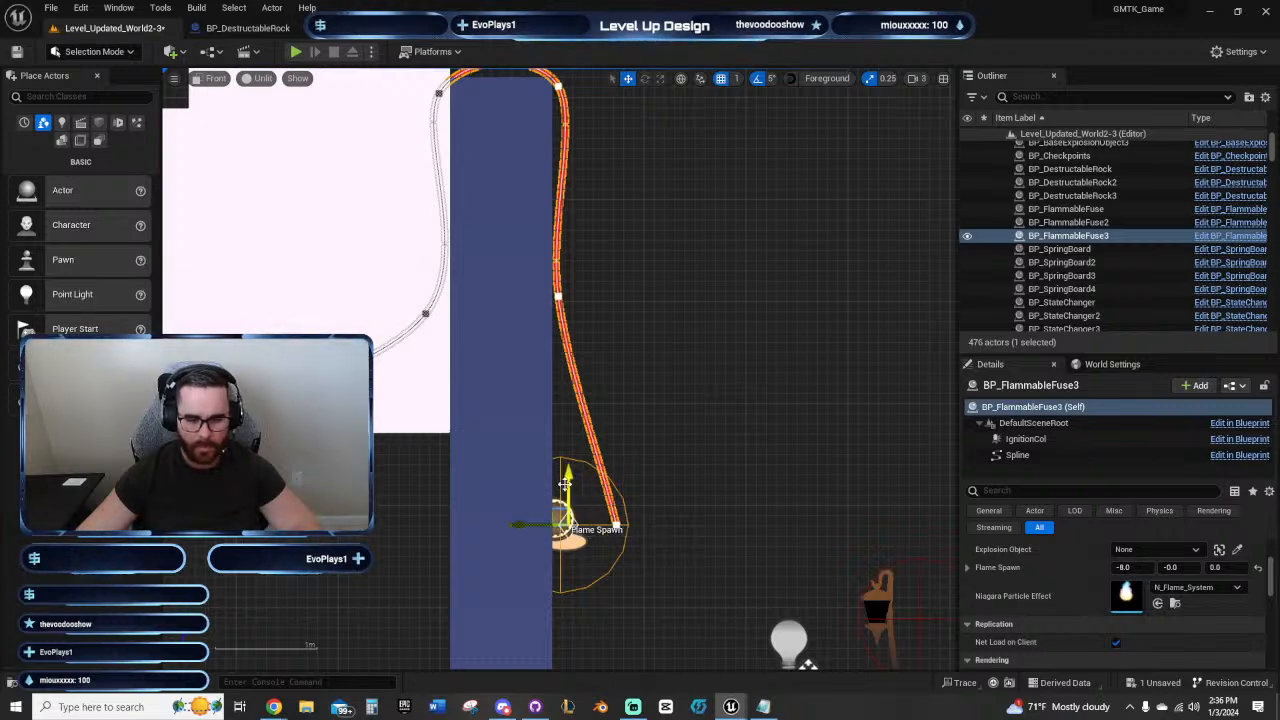
pyautogui.moveTo(565, 484); pyautogui.dragTo(567, 587)
pyautogui.click(616, 529)
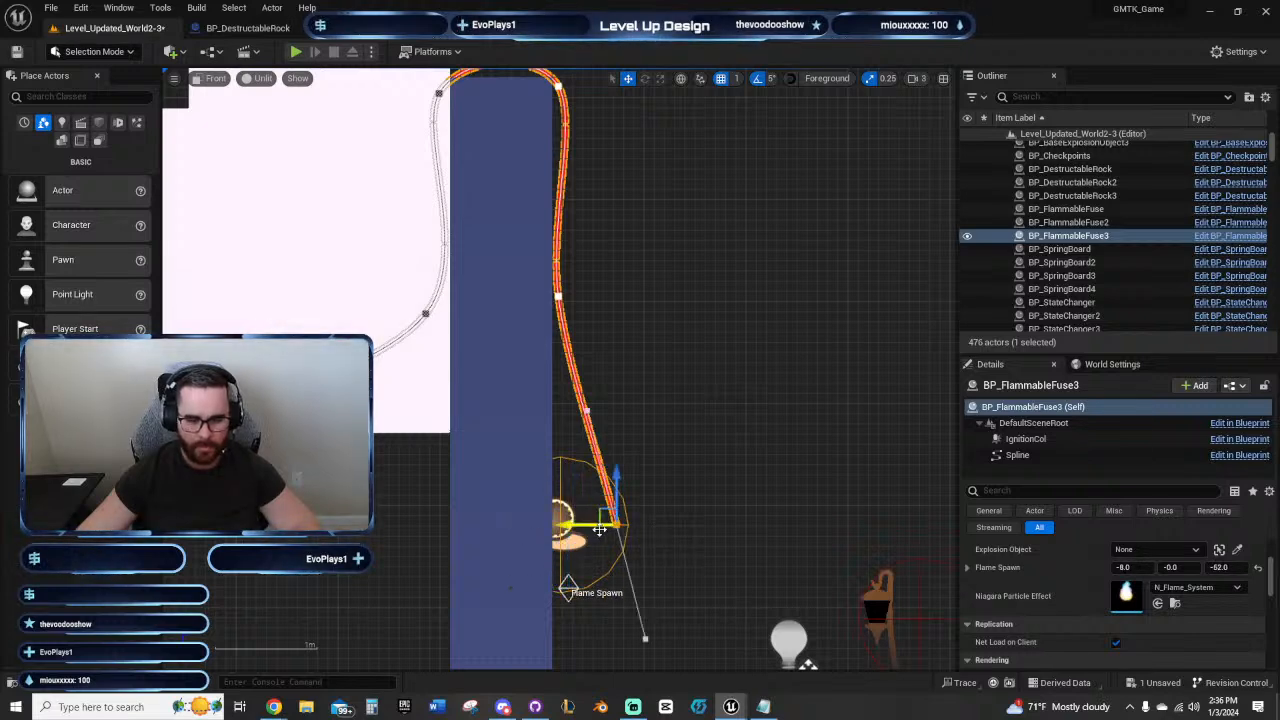
pyautogui.moveTo(582, 527); pyautogui.dragTo(531, 531)
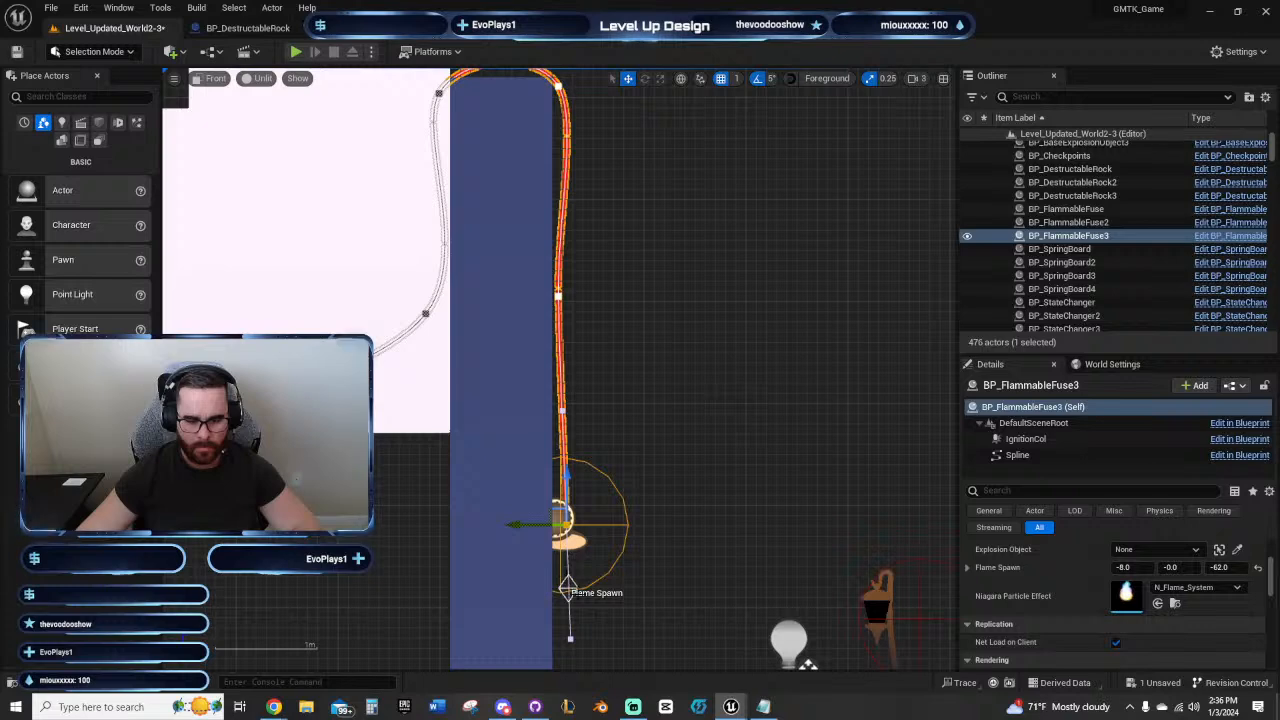
pyautogui.click(595, 613)
pyautogui.click(562, 495)
pyautogui.click(567, 585)
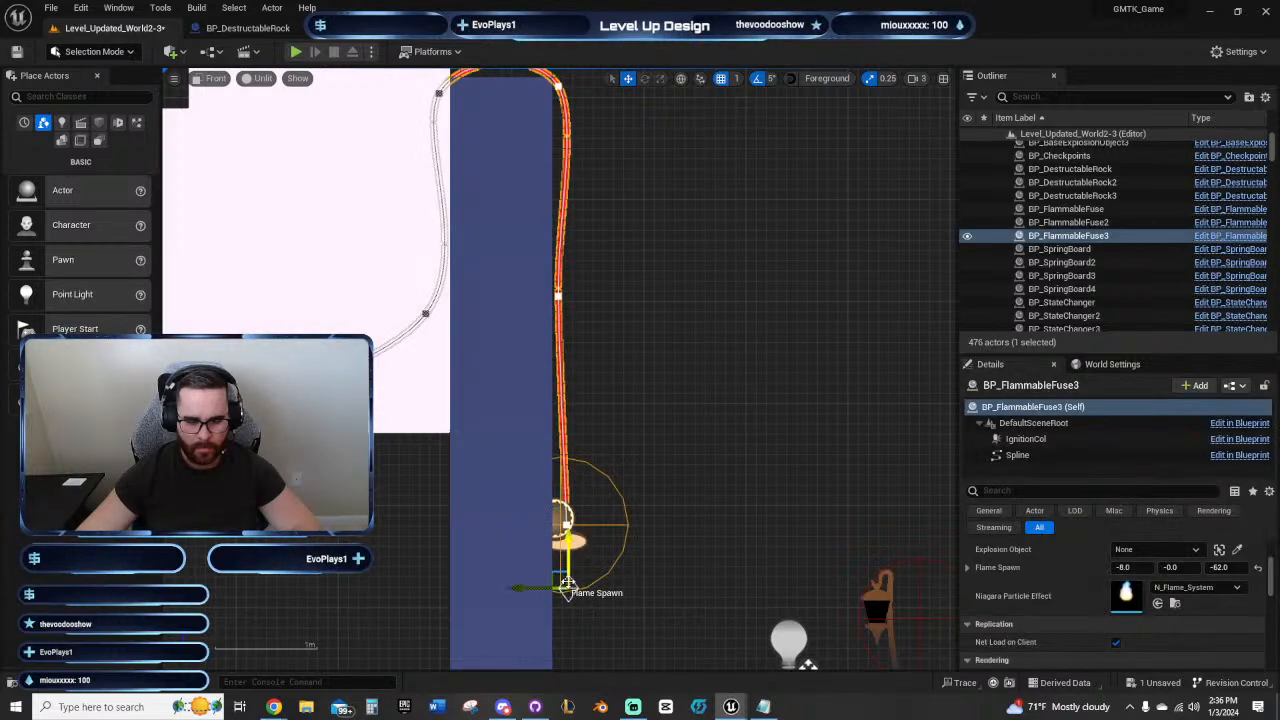
pyautogui.moveTo(566, 587); pyautogui.dragTo(566, 528)
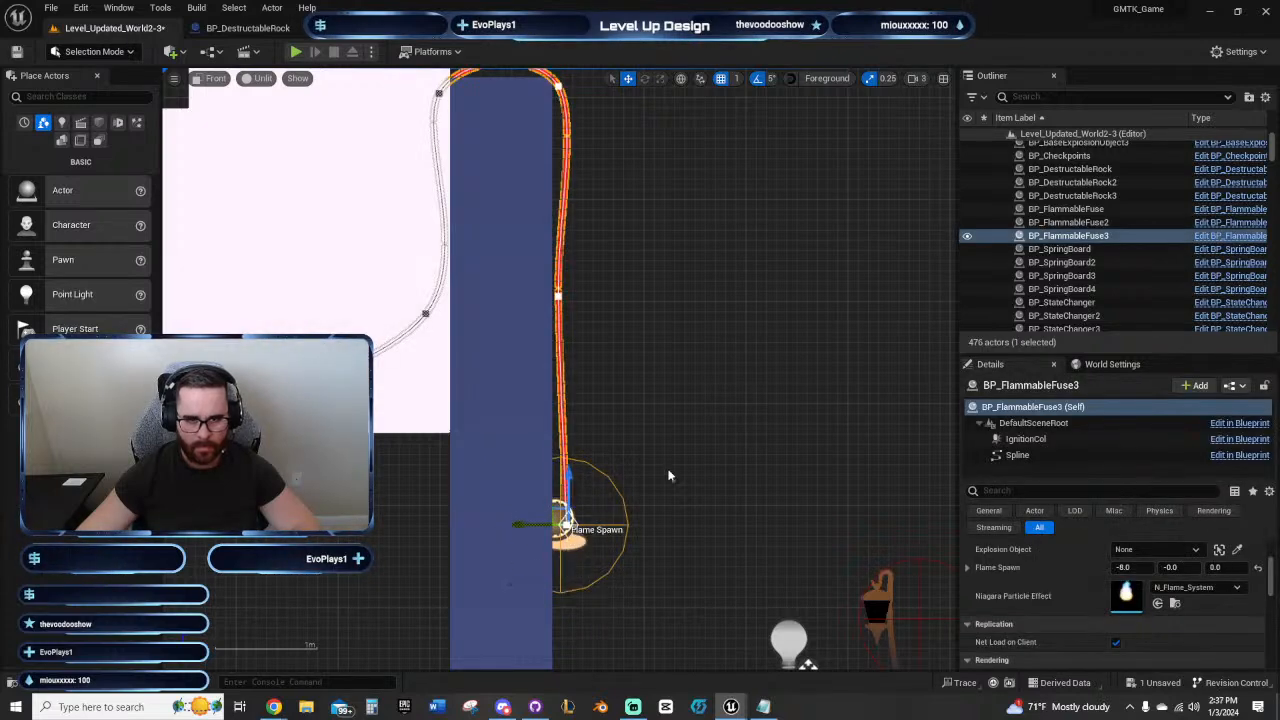
# Step: Change the two spline points at the wall top to the Linear point type and raise them slightly
pyautogui.moveTo(686, 499); pyautogui.dragTo(734, 618, button='right')
pyautogui.click(488, 213)
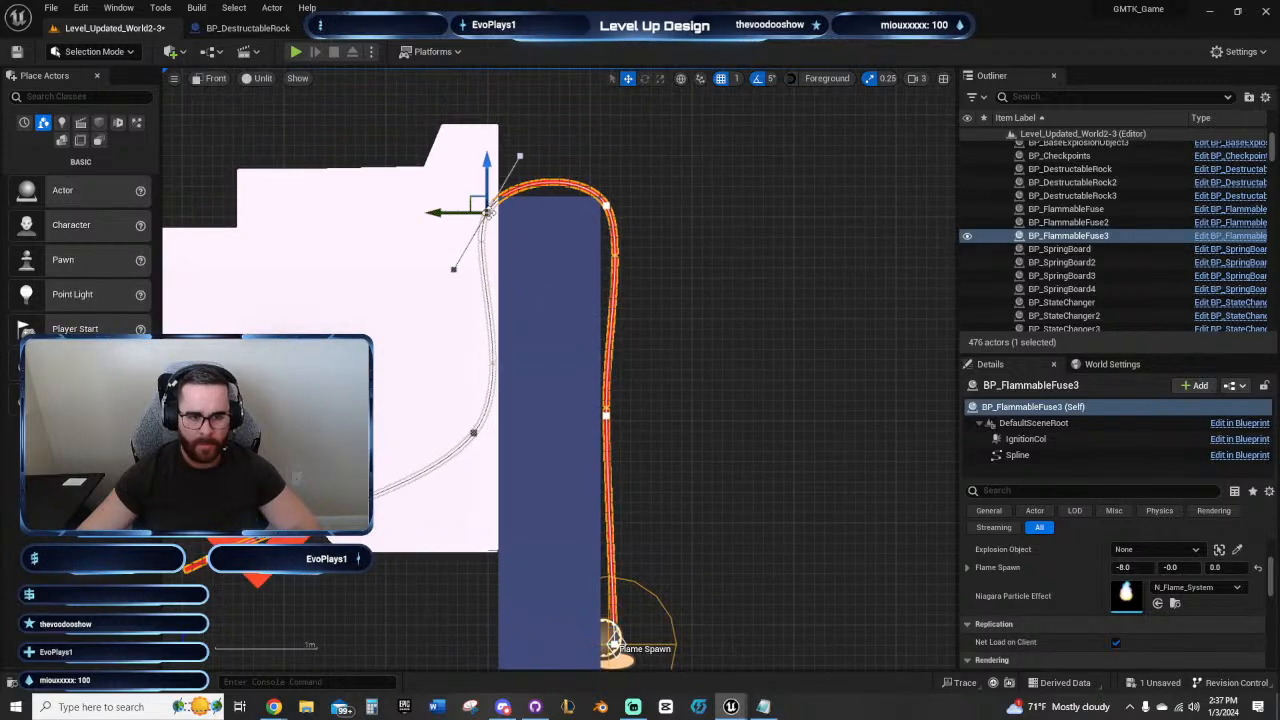
pyautogui.click(607, 205)
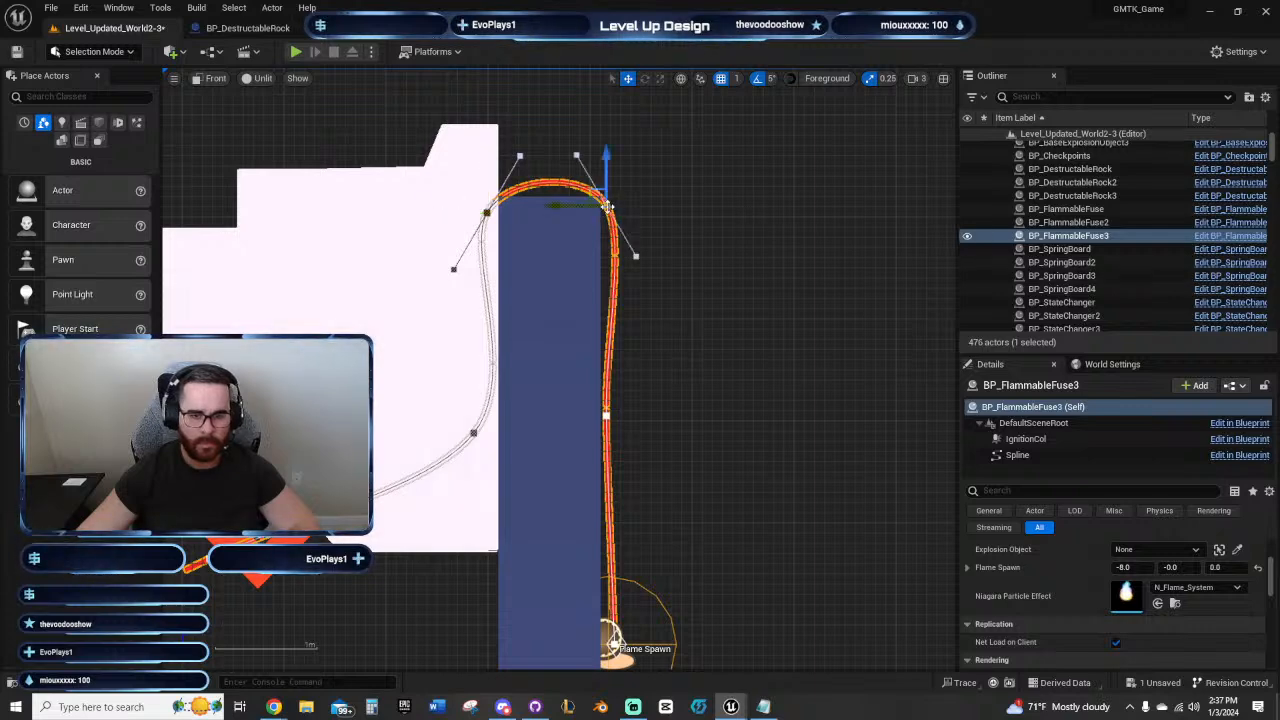
pyautogui.rightClick(607, 205)
pyautogui.moveTo(705, 273)
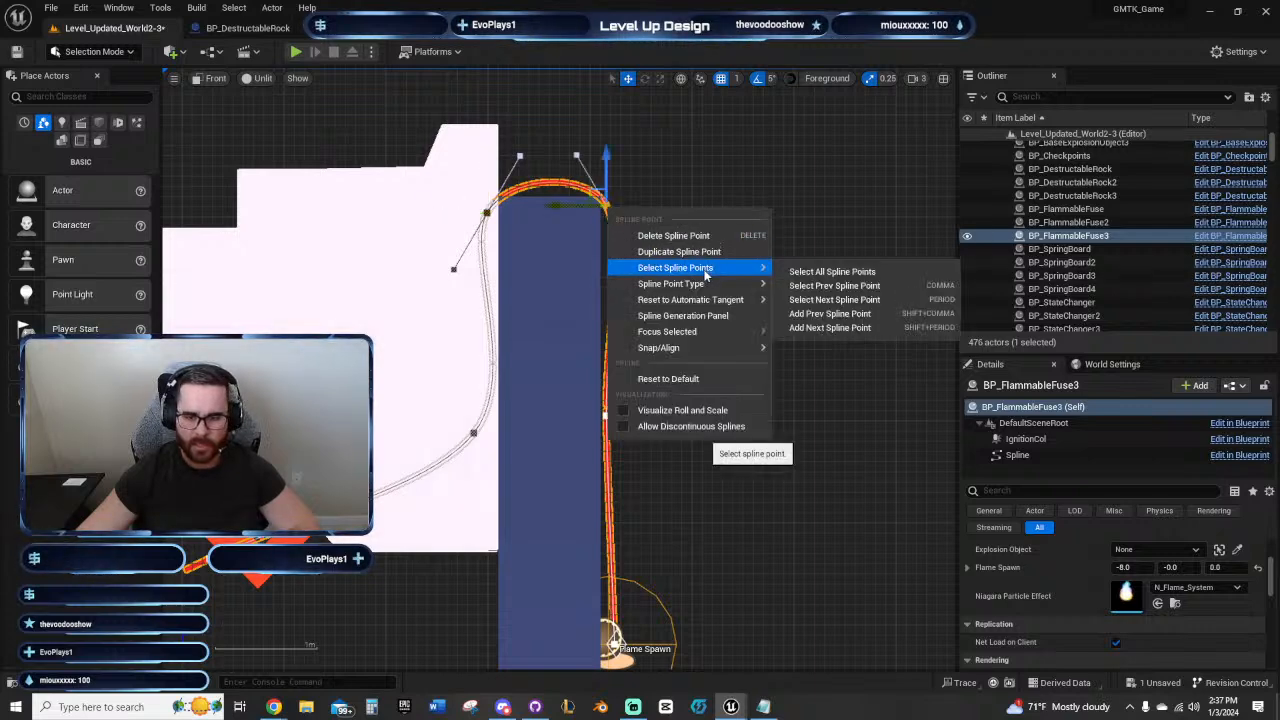
pyautogui.click(808, 296)
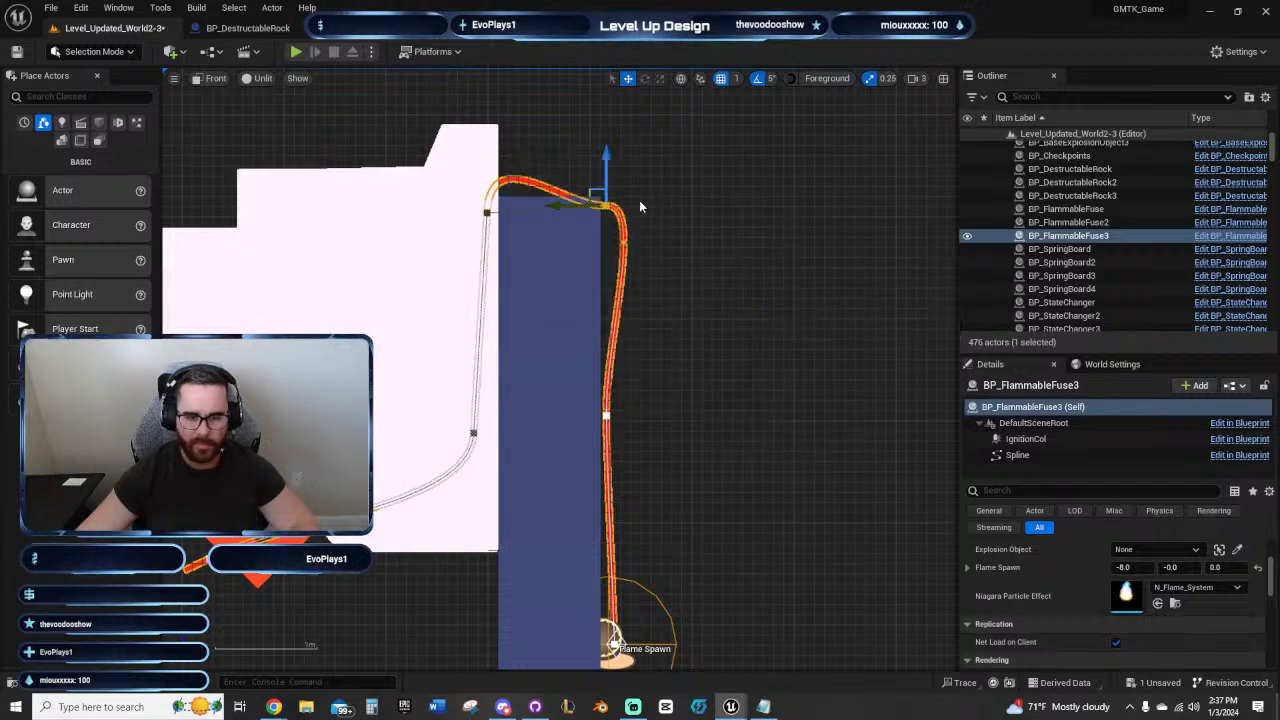
pyautogui.moveTo(605, 160); pyautogui.dragTo(605, 142)
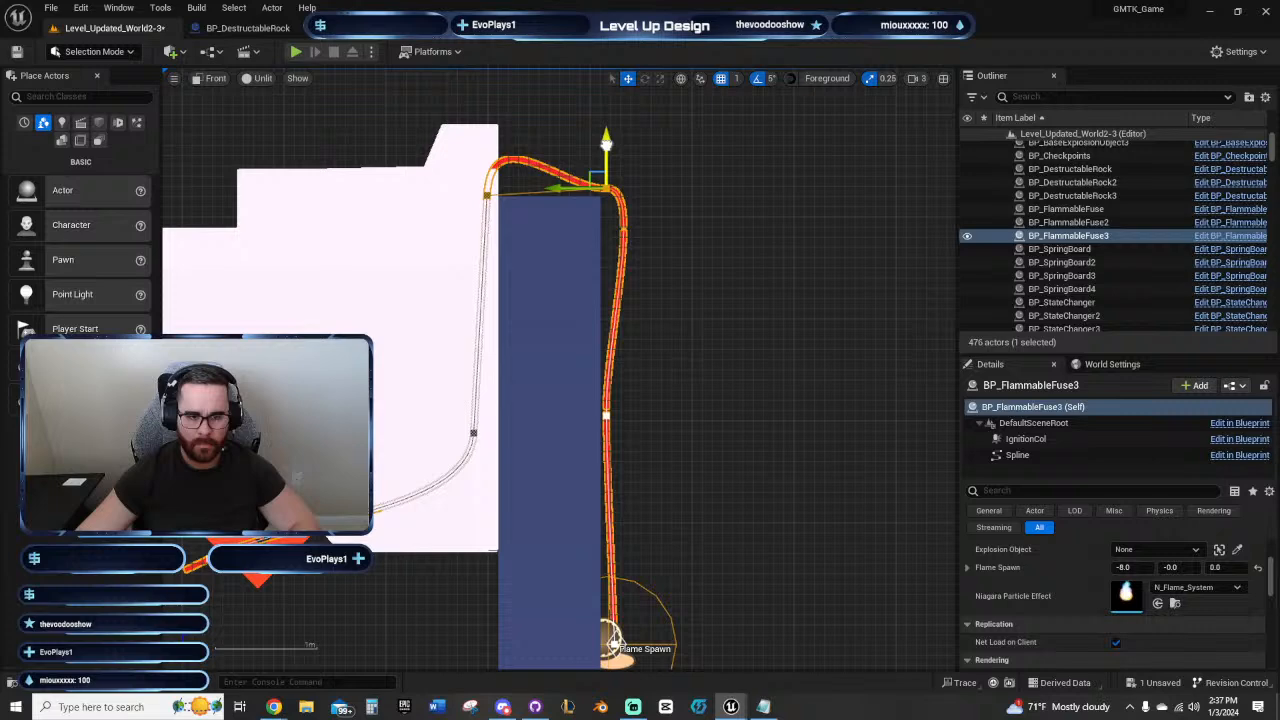
# Step: Undo the last spline-point move, and level the fuse over the wall top by raising its outer point and lowering the one inside the rock
pyautogui.hotkey('ctrl', 'z')
pyautogui.click(691, 212)
pyautogui.click(597, 202)
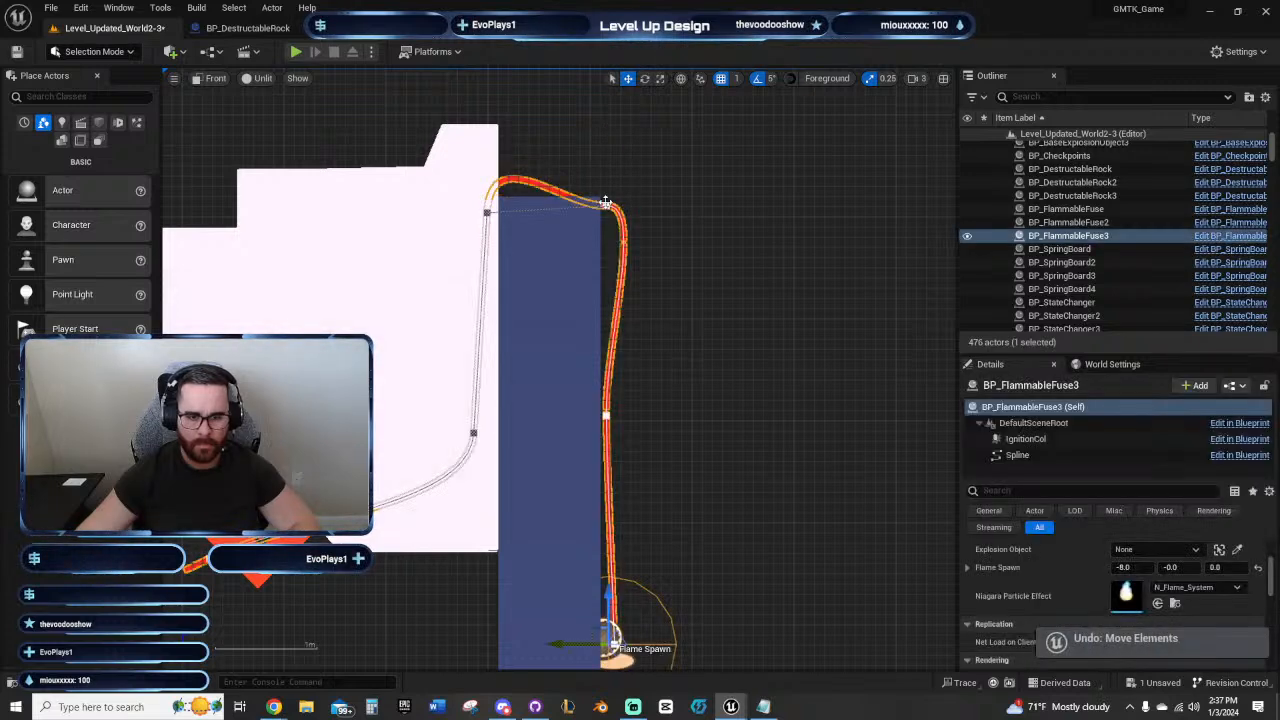
pyautogui.click(605, 209)
pyautogui.moveTo(605, 172); pyautogui.dragTo(605, 156)
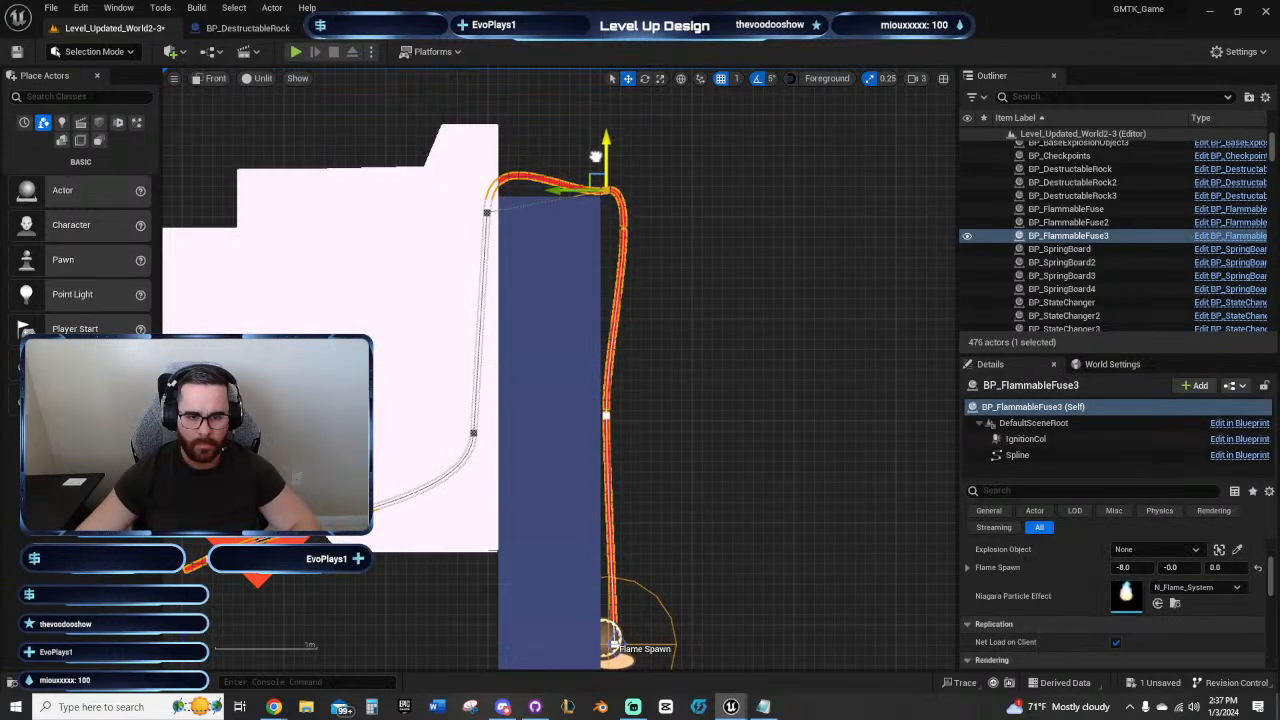
pyautogui.click(487, 211)
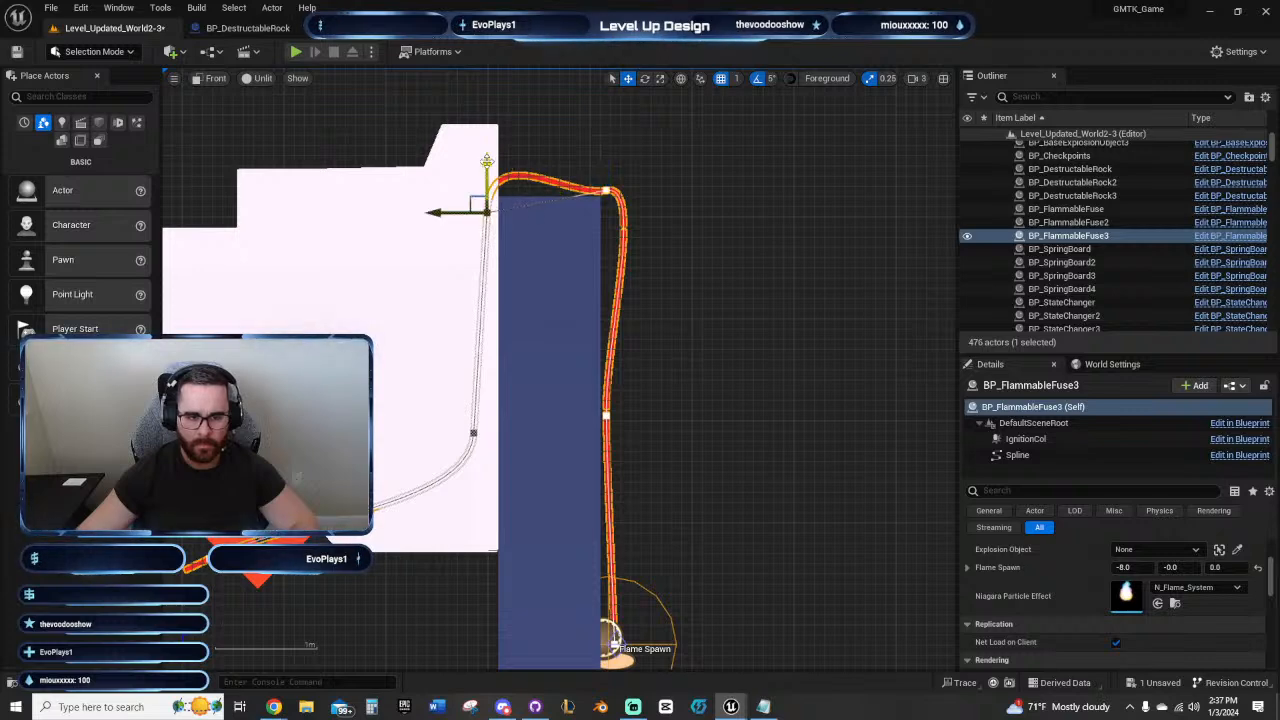
pyautogui.moveTo(486, 167); pyautogui.dragTo(486, 172)
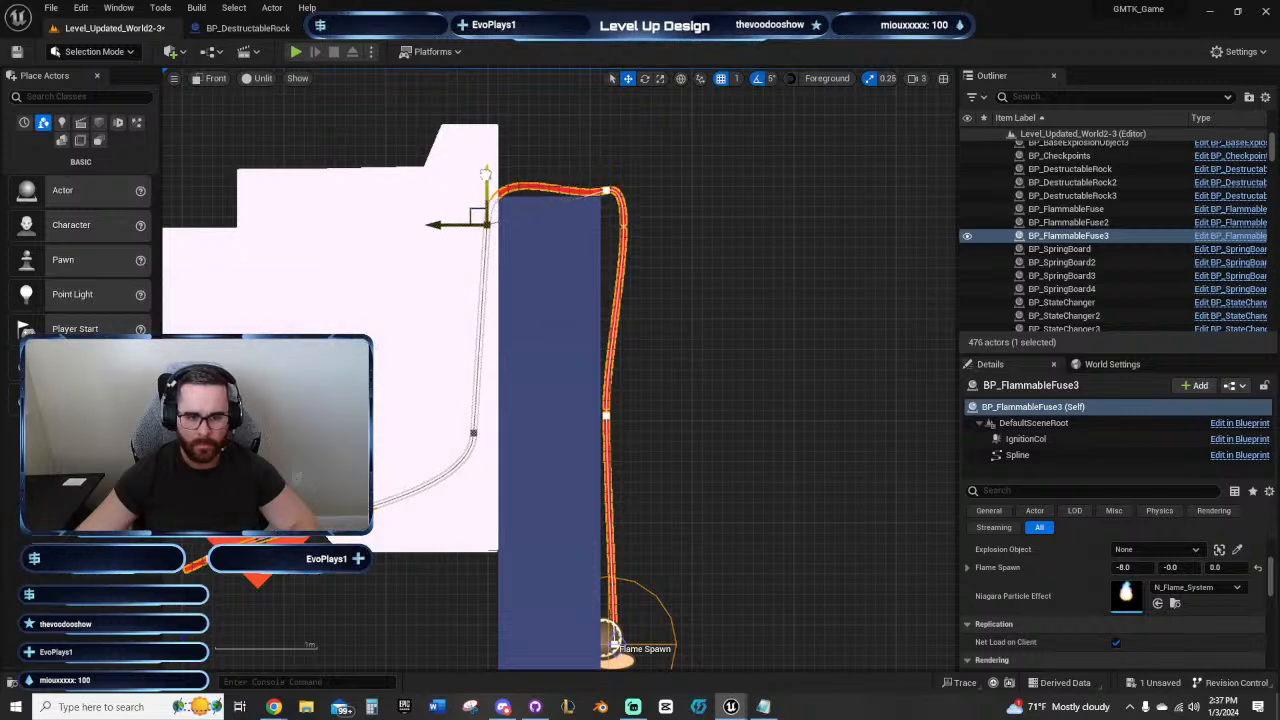
# Step: Rotate the fuse's outer wall-top spline point to tilt its tangent, and shift the upper point inside the rock farther from the wall and slightly lower
pyautogui.click(605, 190)
pyautogui.press('e')
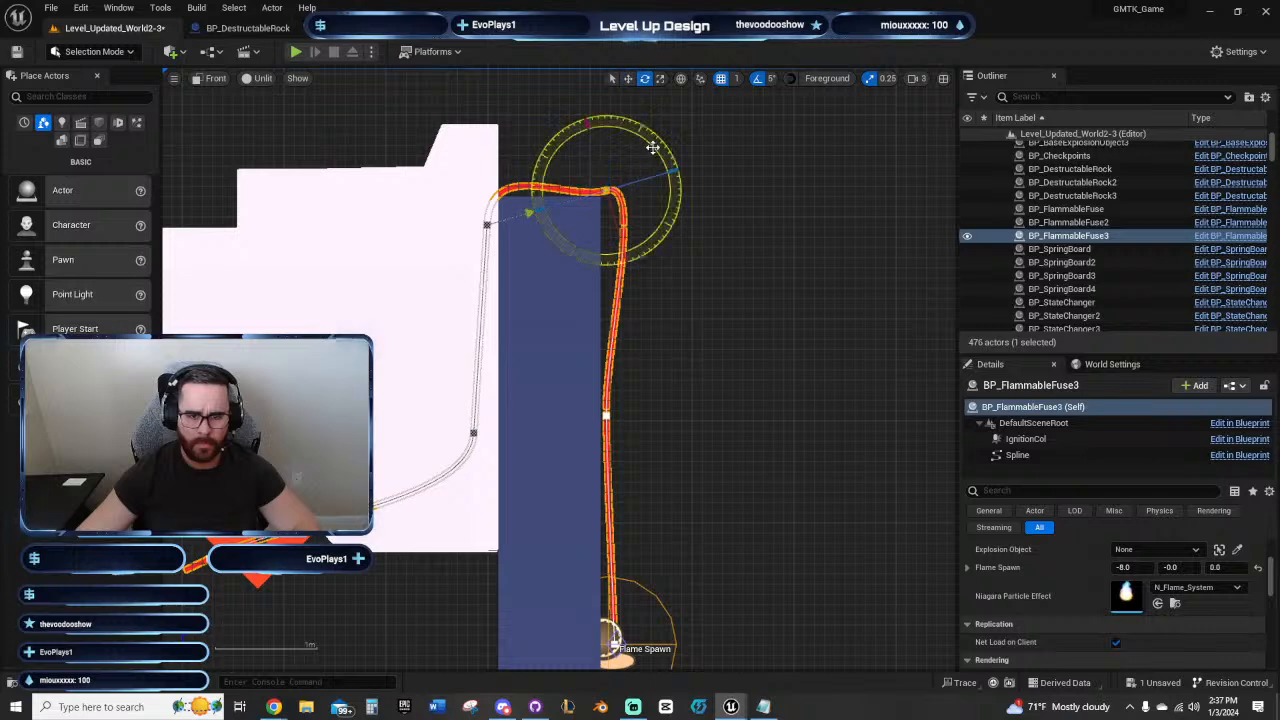
pyautogui.moveTo(652, 147); pyautogui.dragTo(668, 200)
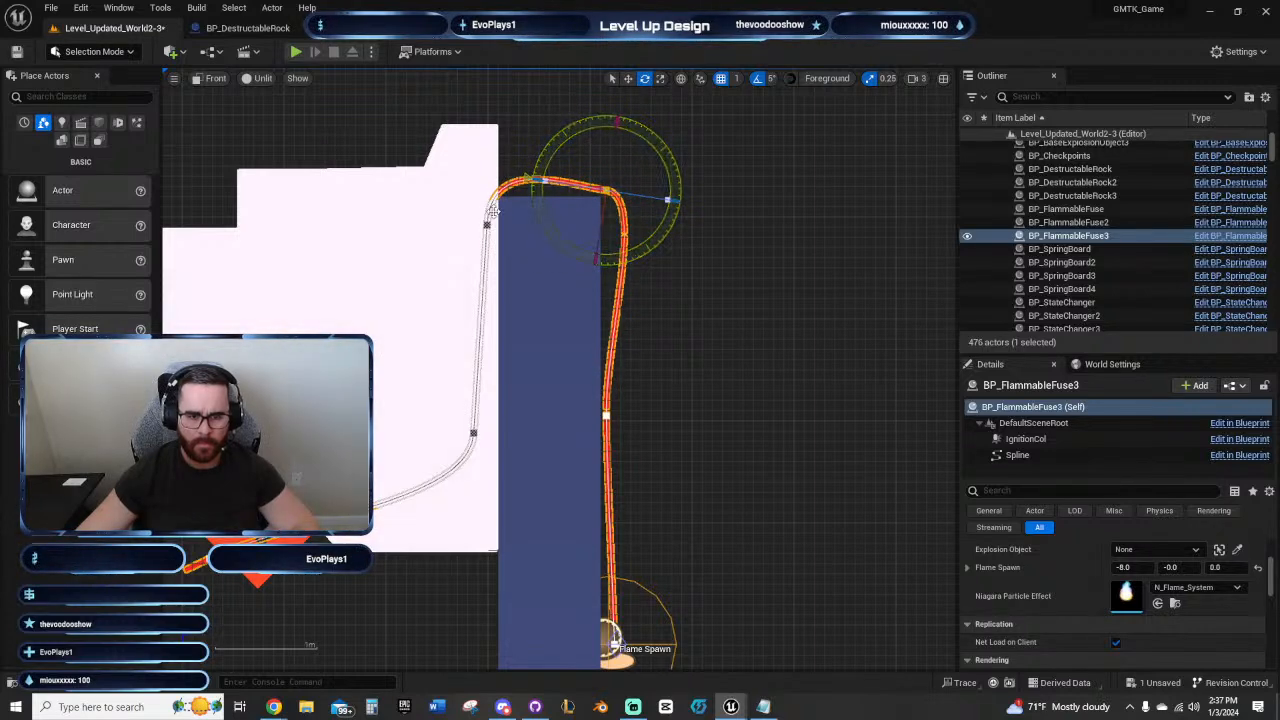
pyautogui.click(485, 225)
pyautogui.press('w')
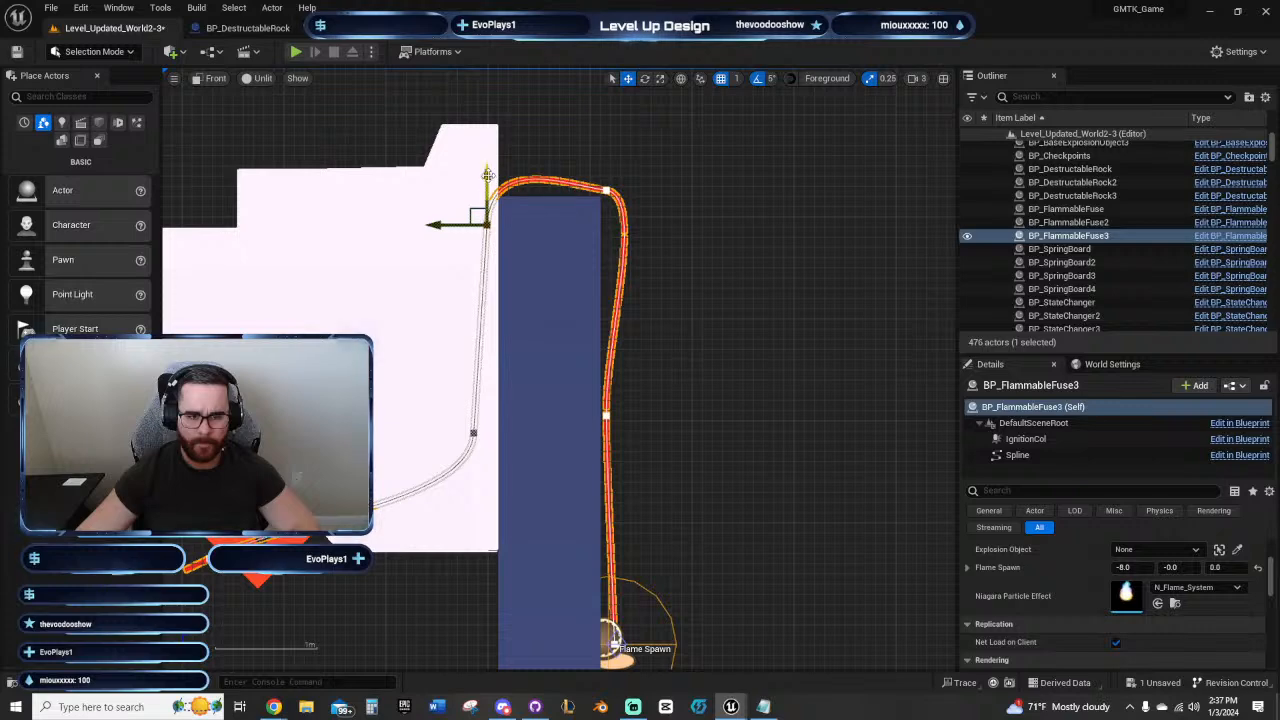
pyautogui.moveTo(449, 232); pyautogui.dragTo(442, 232)
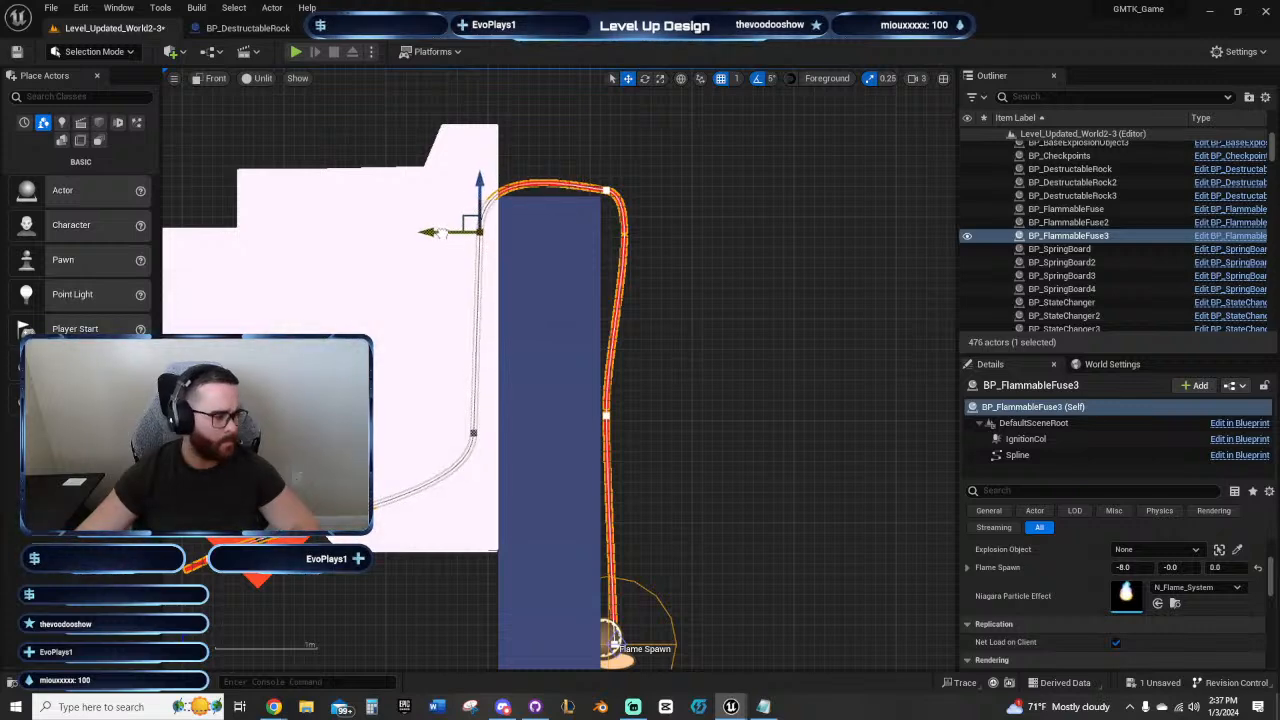
# Step: Move the outer wall-top spline point inward and down against the wall's corner, and lower the upper point inside the rock slightly
pyautogui.click(605, 189)
pyautogui.moveTo(575, 190); pyautogui.dragTo(553, 191)
pyautogui.moveTo(590, 140); pyautogui.dragTo(590, 147)
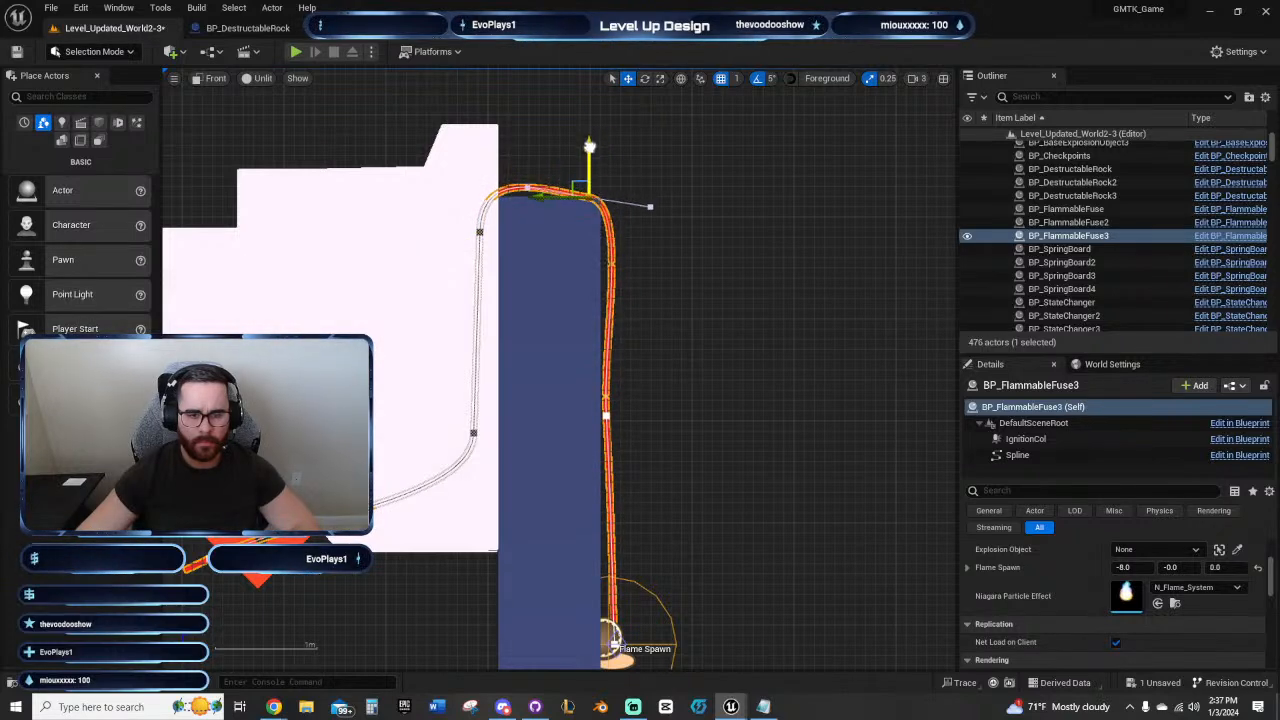
pyautogui.click(479, 232)
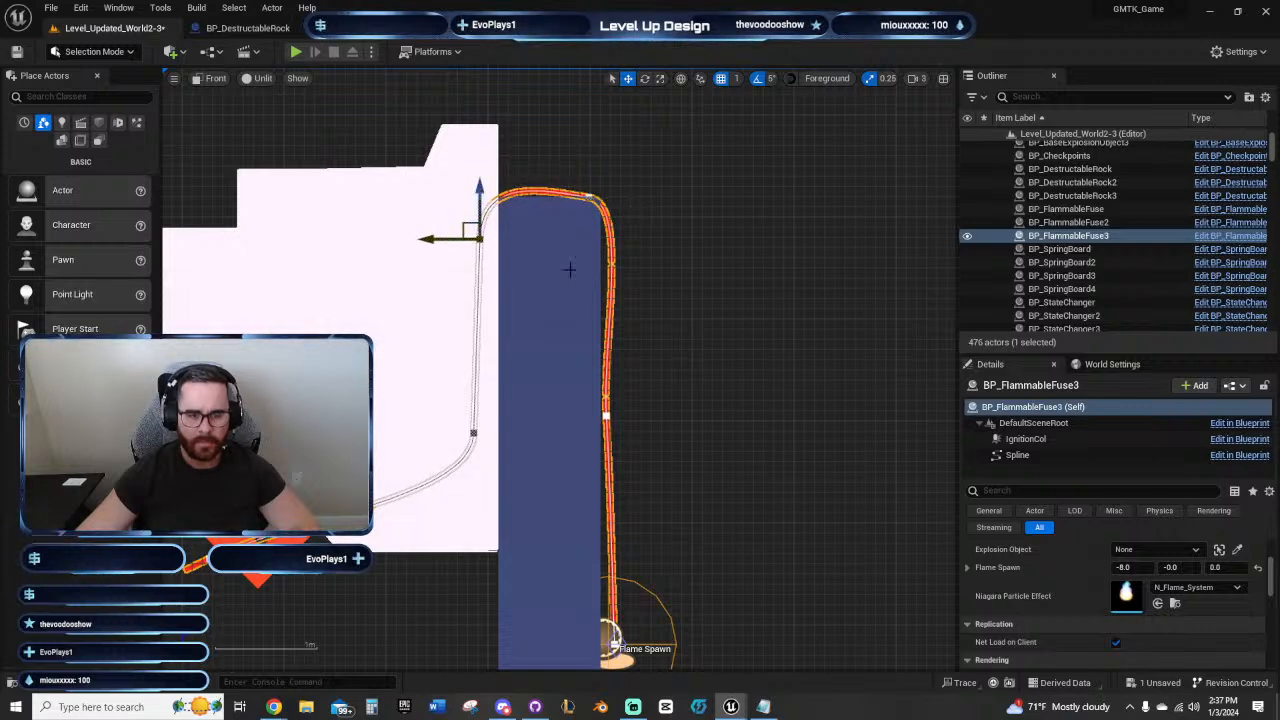
# Step: Play-test the end room by igniting the orb and burning the rerouted fuse over the wall, and end the session
pyautogui.moveTo(745, 309); pyautogui.dragTo(813, 228, button='right')
pyautogui.moveTo(813, 398); pyautogui.dragTo(757, 347, button='right')
pyautogui.moveTo(748, 406); pyautogui.dragTo(654, 311, button='right')
pyautogui.scroll(-3, 774, 444)
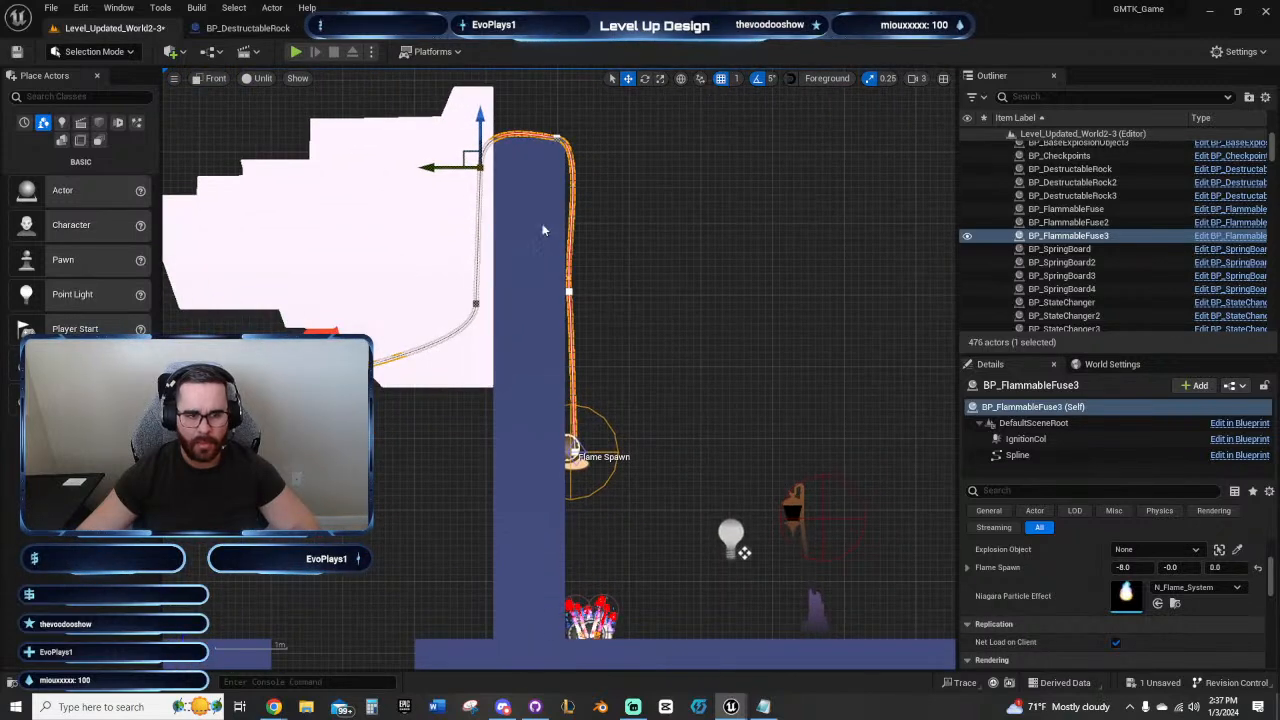
pyautogui.click(296, 51)
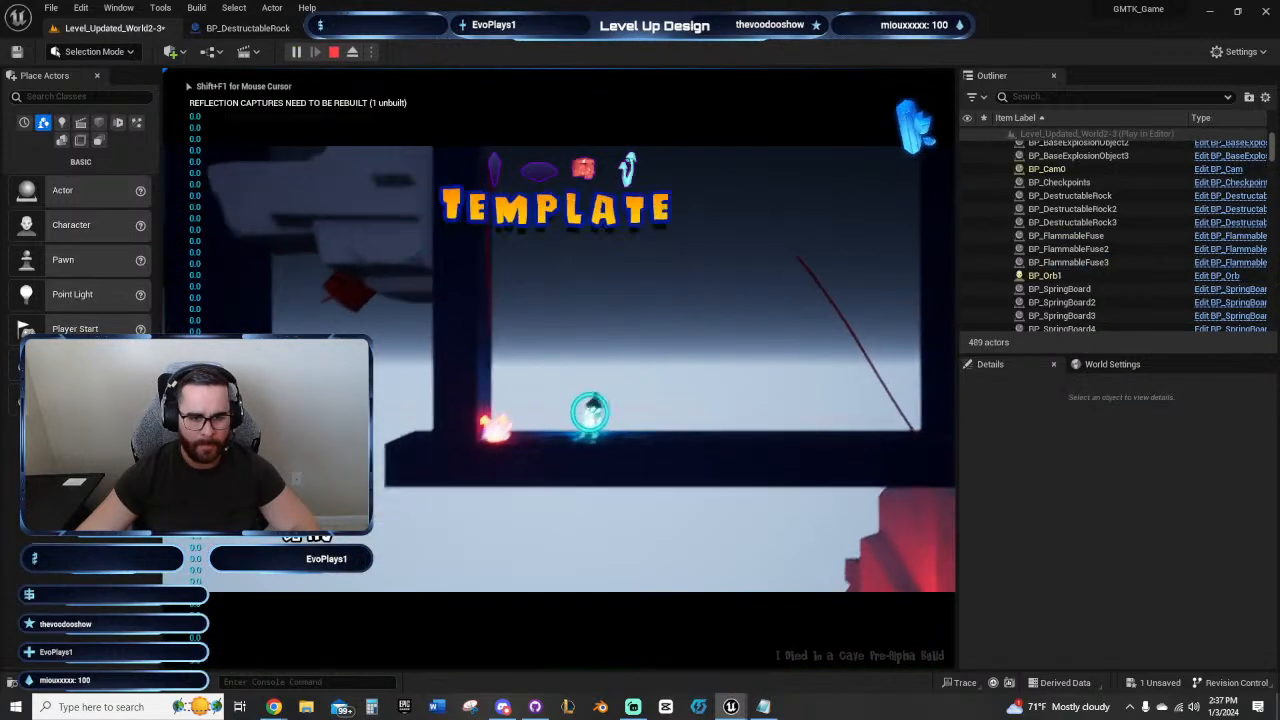
pyautogui.click(508, 323)
pyautogui.click(474, 452)
pyautogui.click(450, 350)
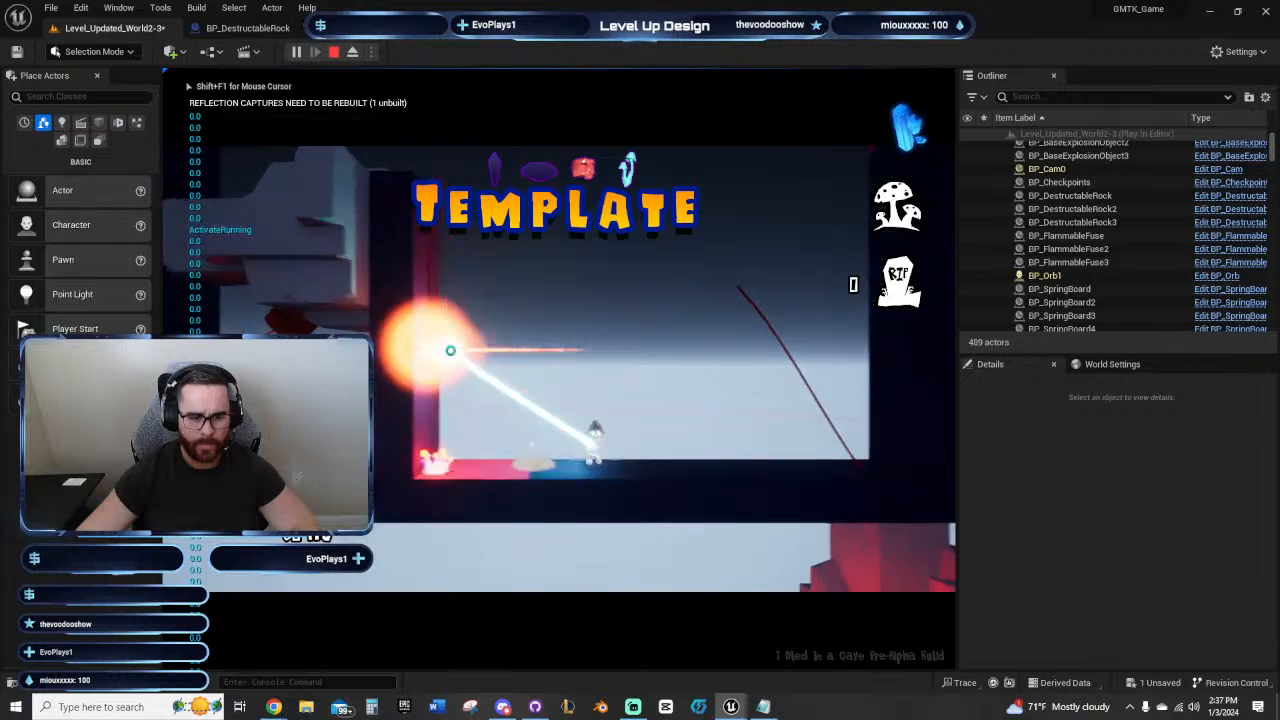
pyautogui.press('a')
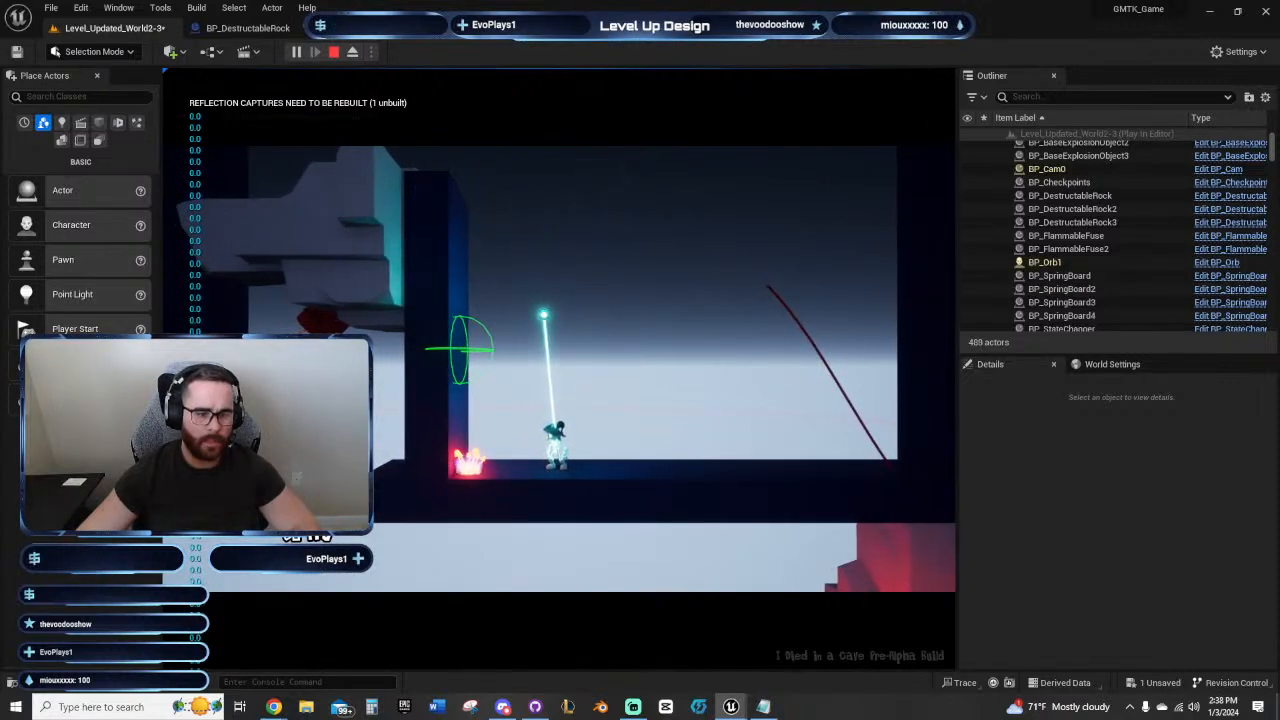
pyautogui.press('Escape')
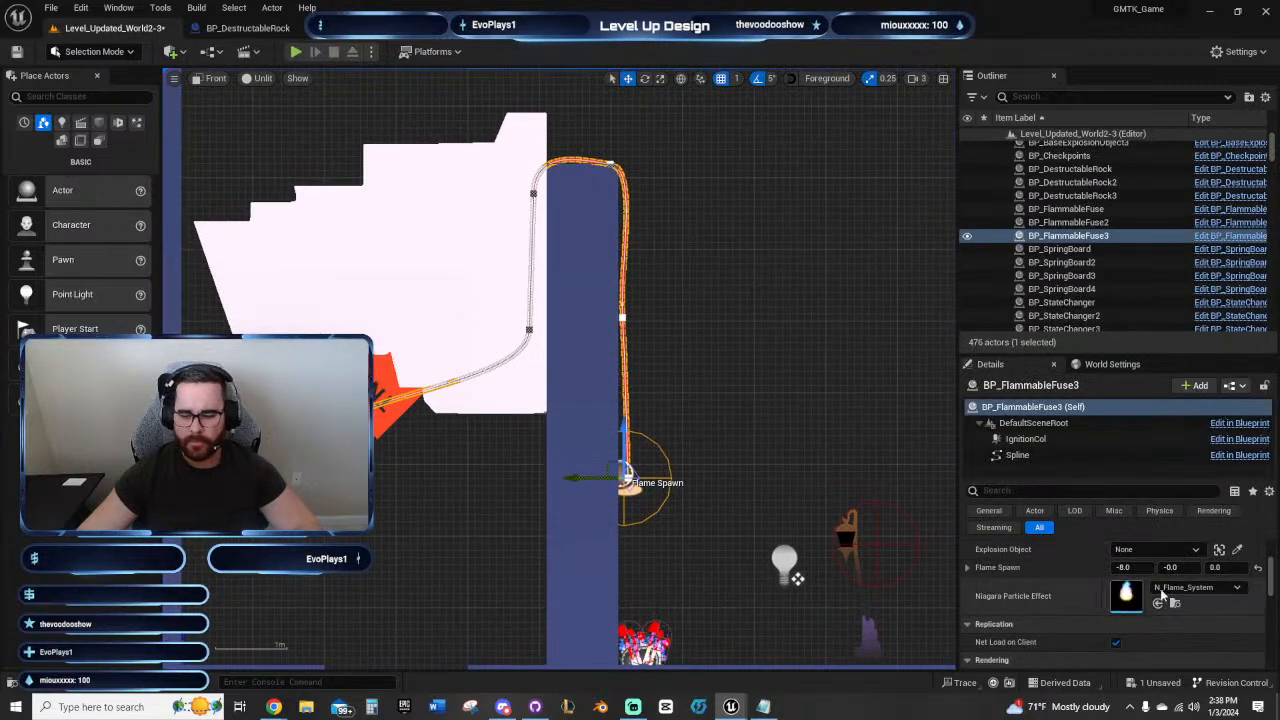
# Step: Assign the sideways rock's TNT as the fuse's Explosion Object and play-test burning the fuse with the orb
pyautogui.click(1236, 551)
pyautogui.click(390, 395)
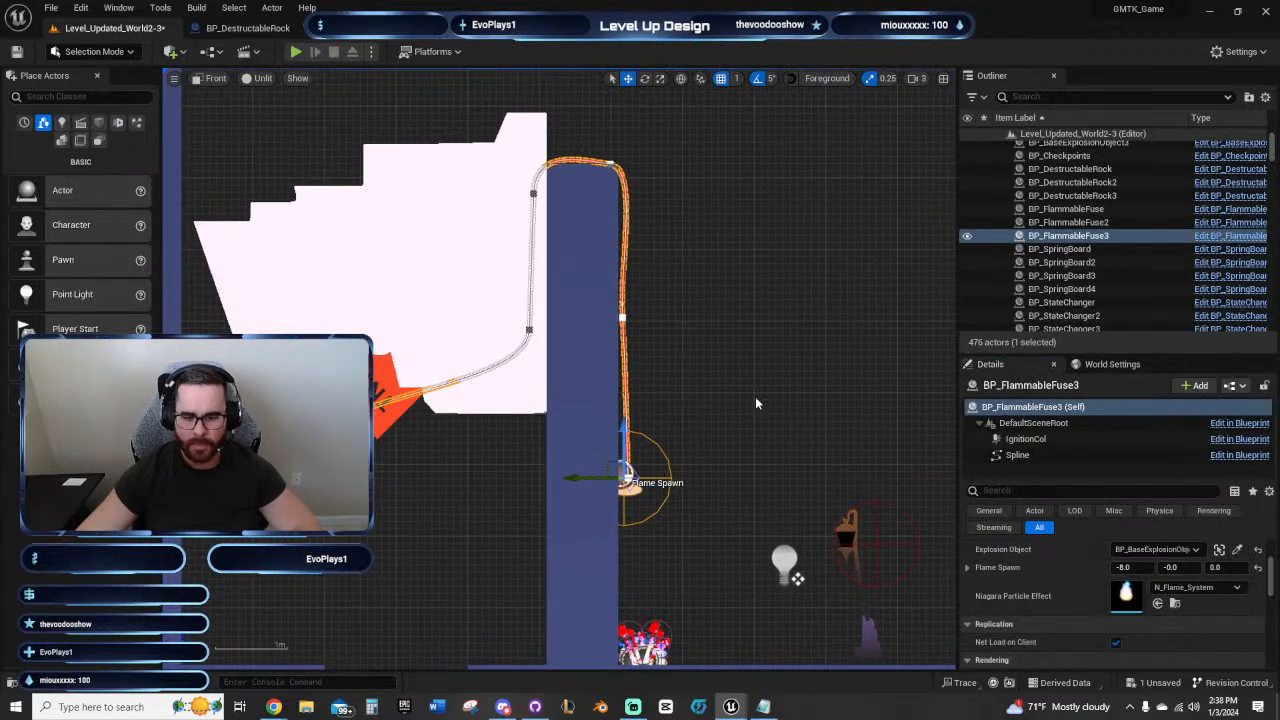
pyautogui.click(295, 51)
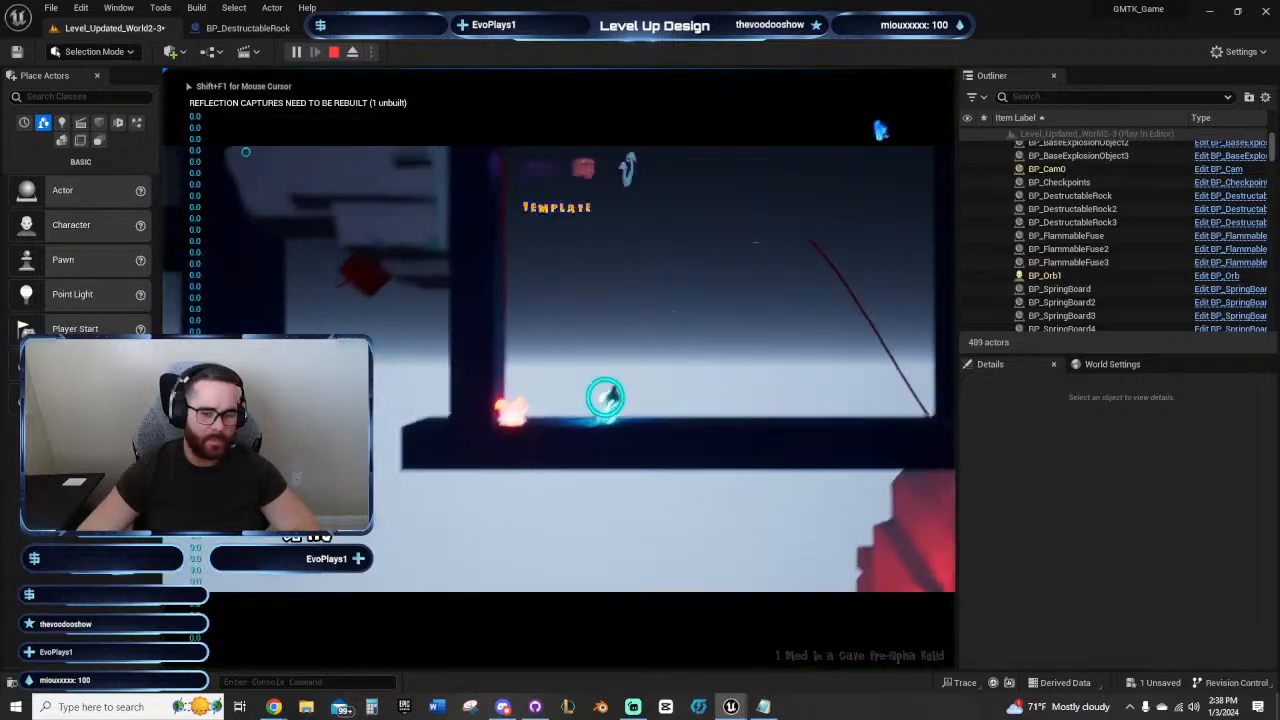
pyautogui.click(466, 408)
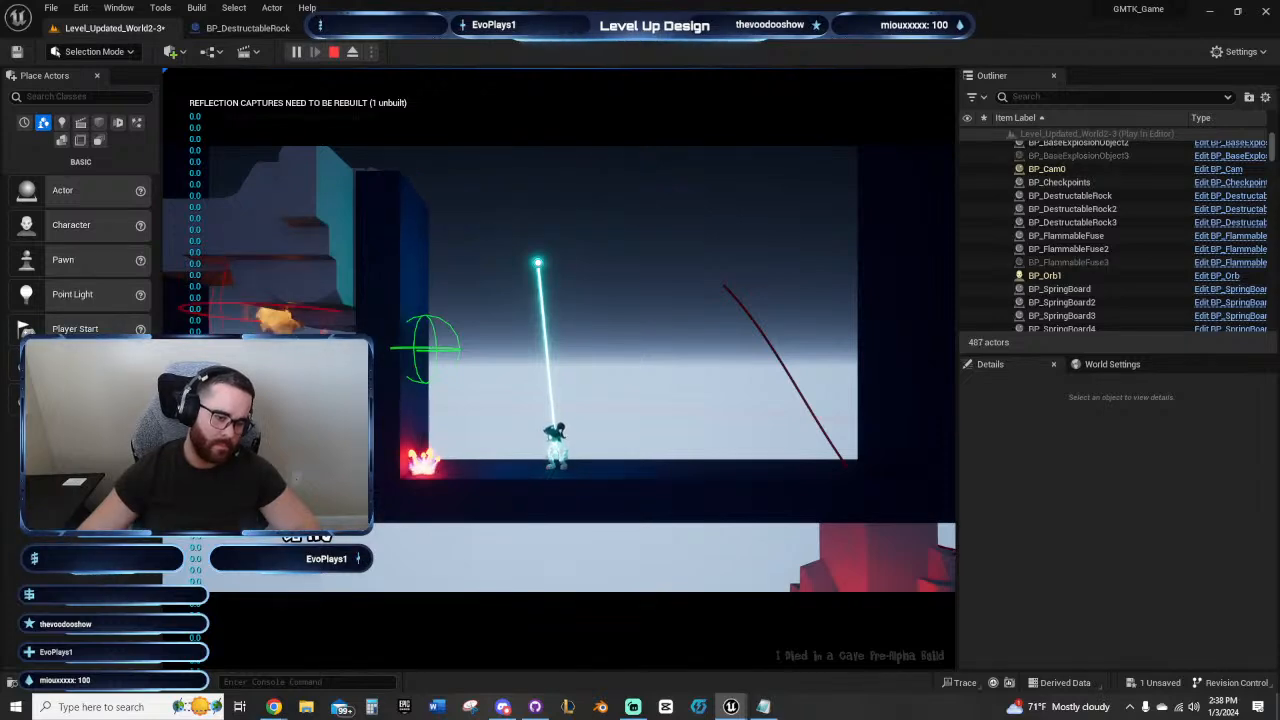
pyautogui.press('Escape')
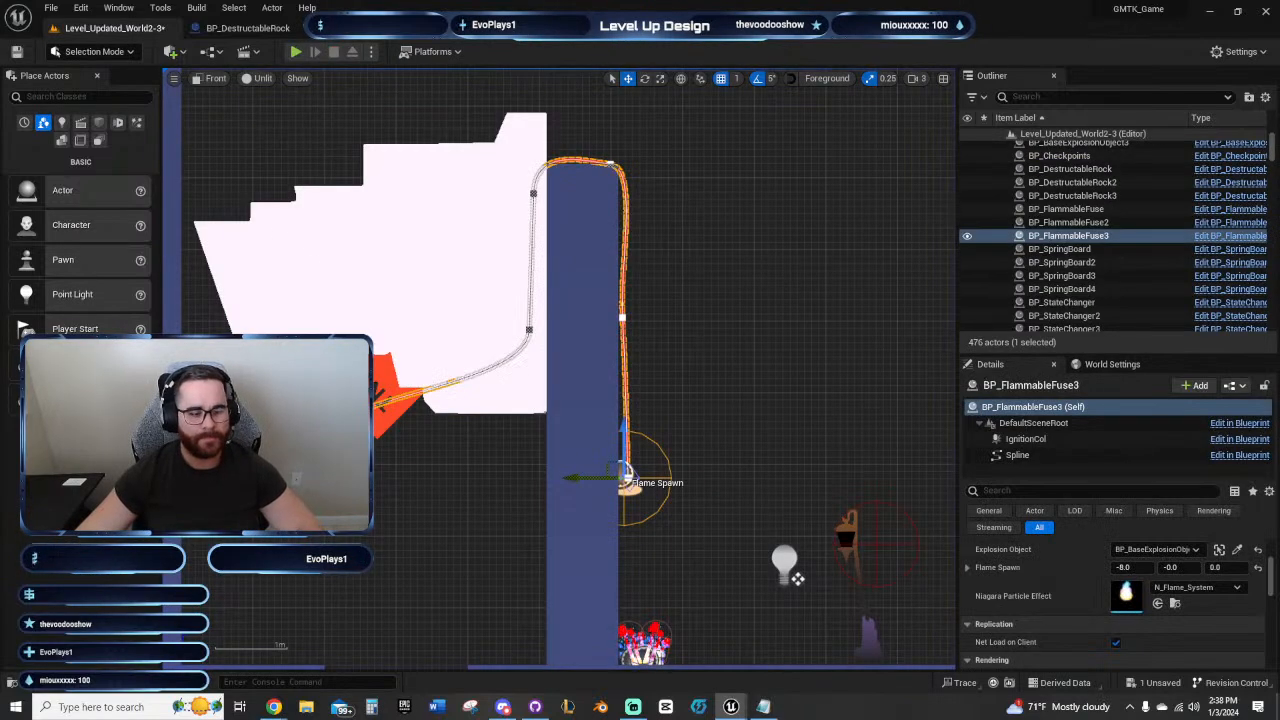
# Step: Select the sideways rock's TNT and save the level
pyautogui.click(382, 399)
pyautogui.scroll(5, 1160, 595)
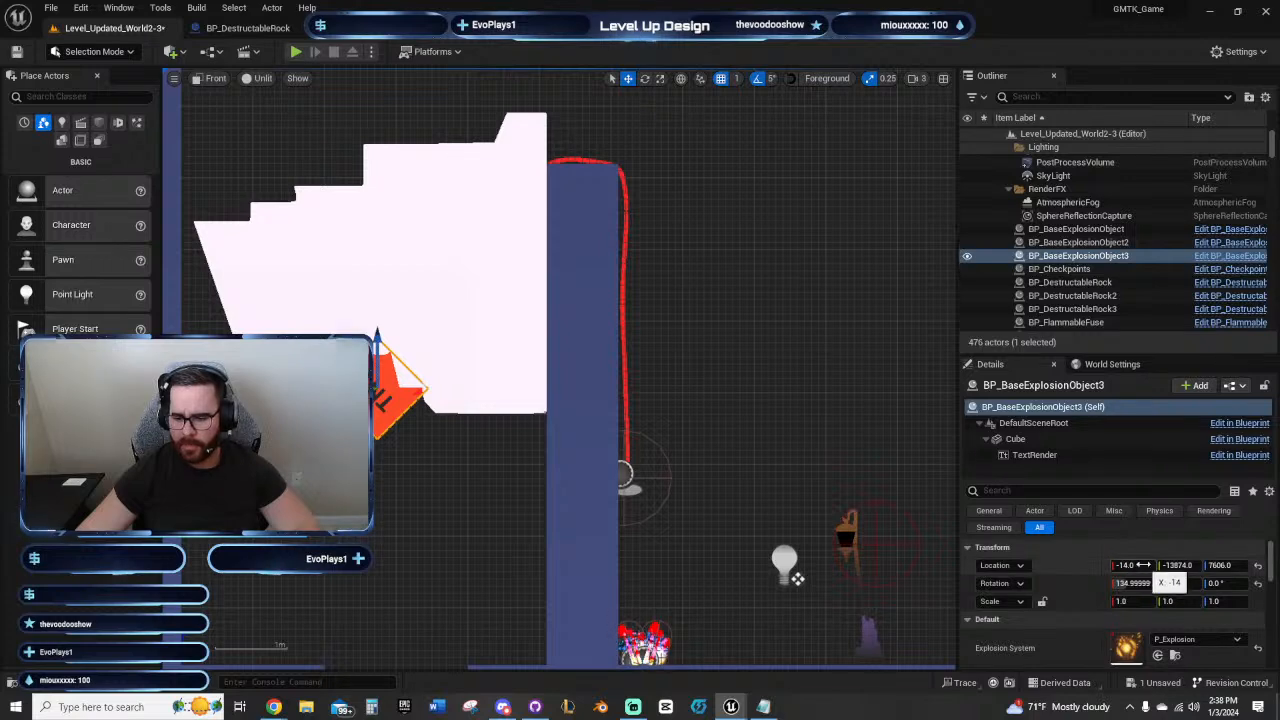
pyautogui.click(17, 53)
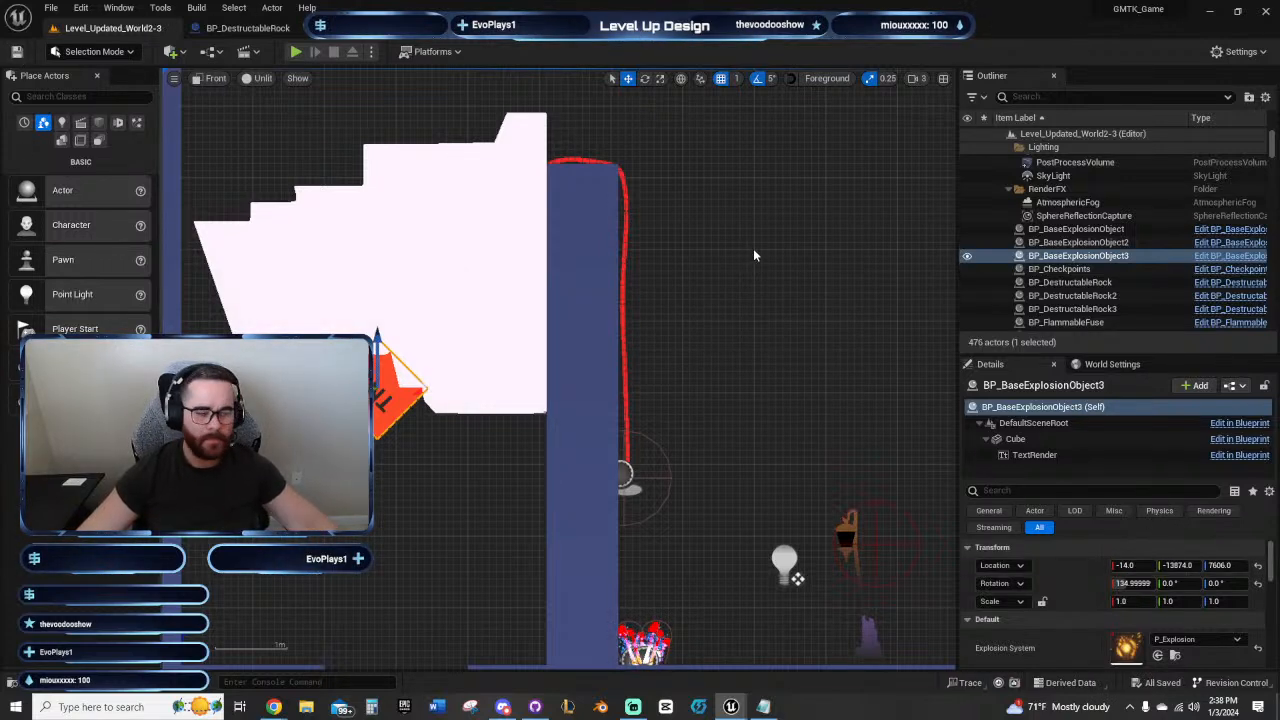
pyautogui.moveTo(791, 314); pyautogui.dragTo(529, 238, button='right')
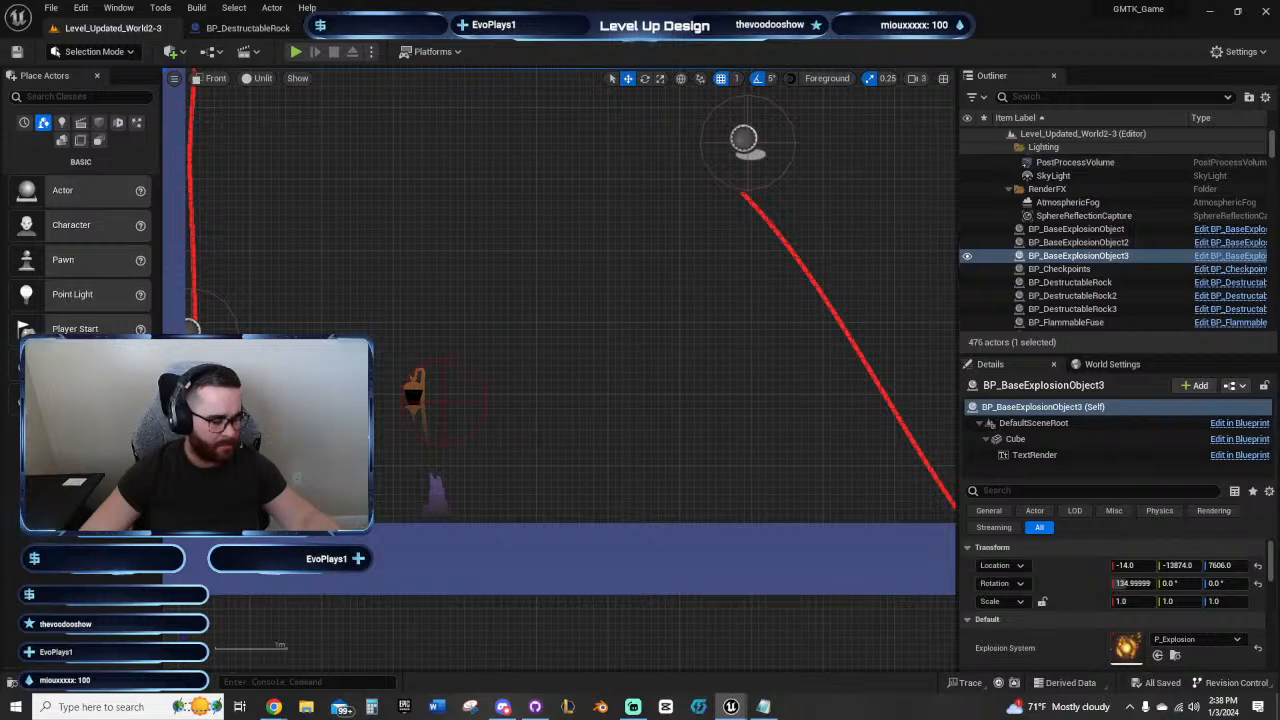
# Step: Close the level editor and the Overall TODOs notes
pyautogui.click(1268, 11)
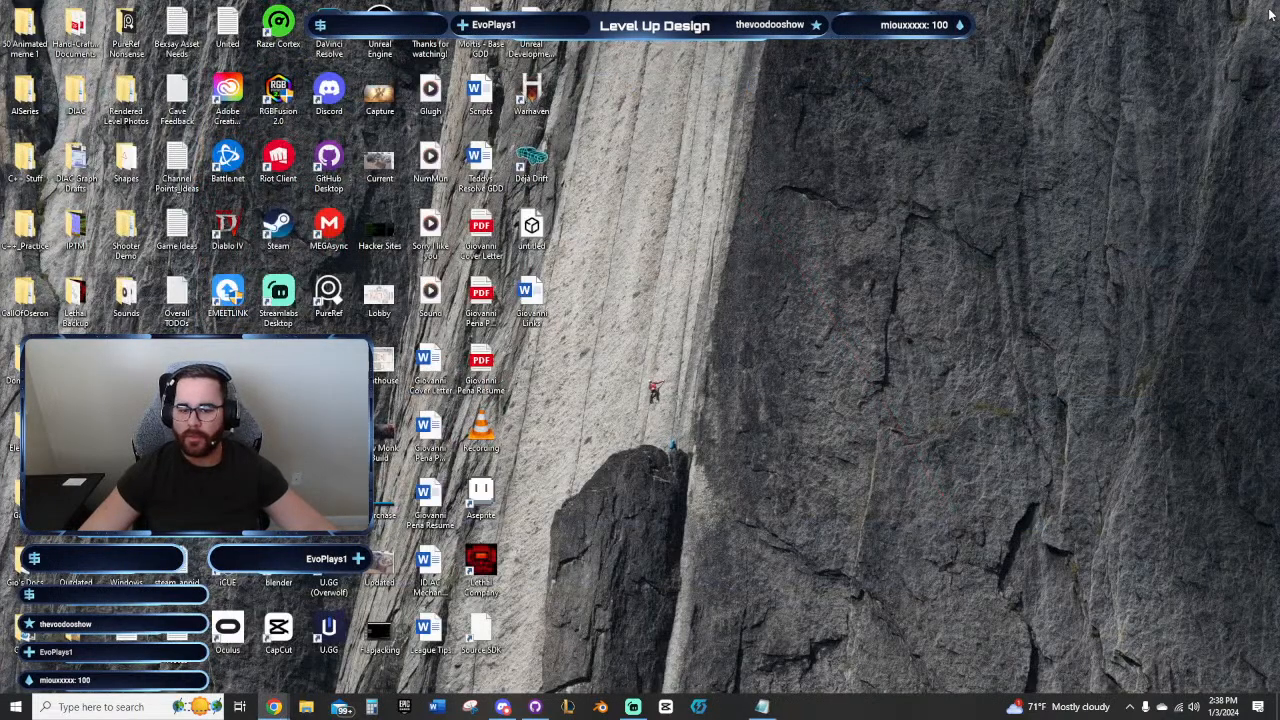
pyautogui.click(733, 708)
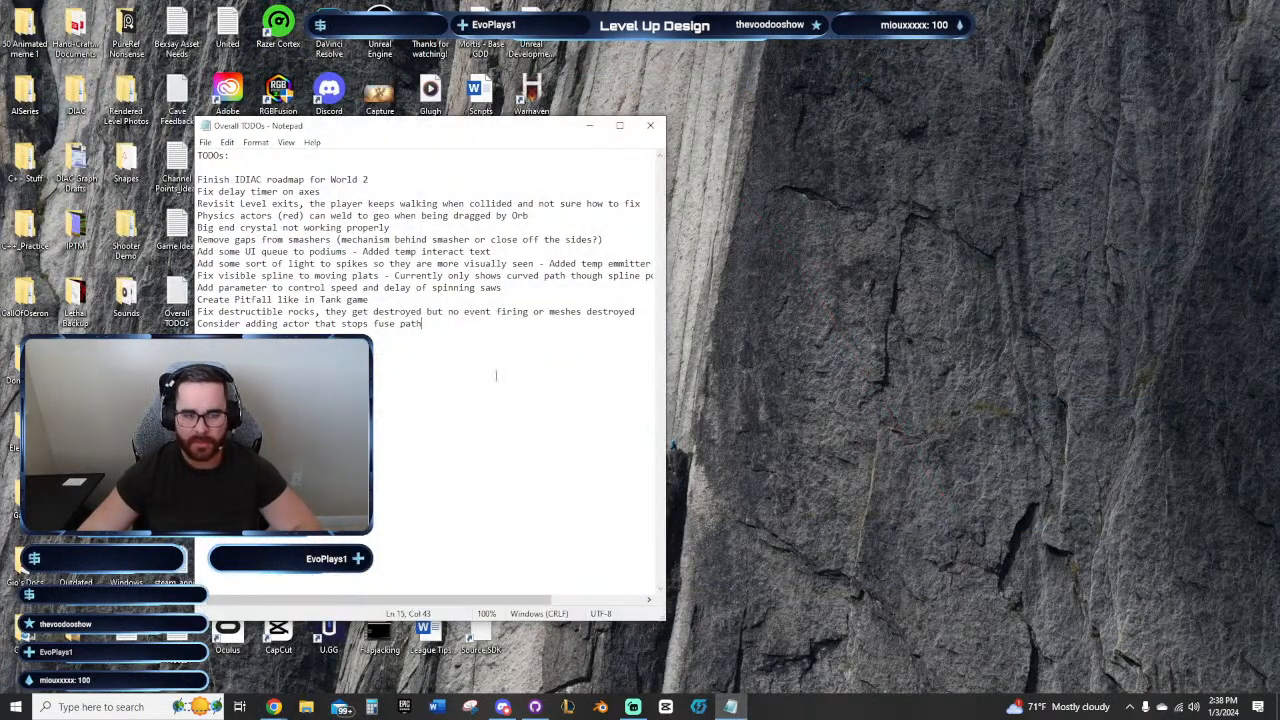
pyautogui.click(650, 126)
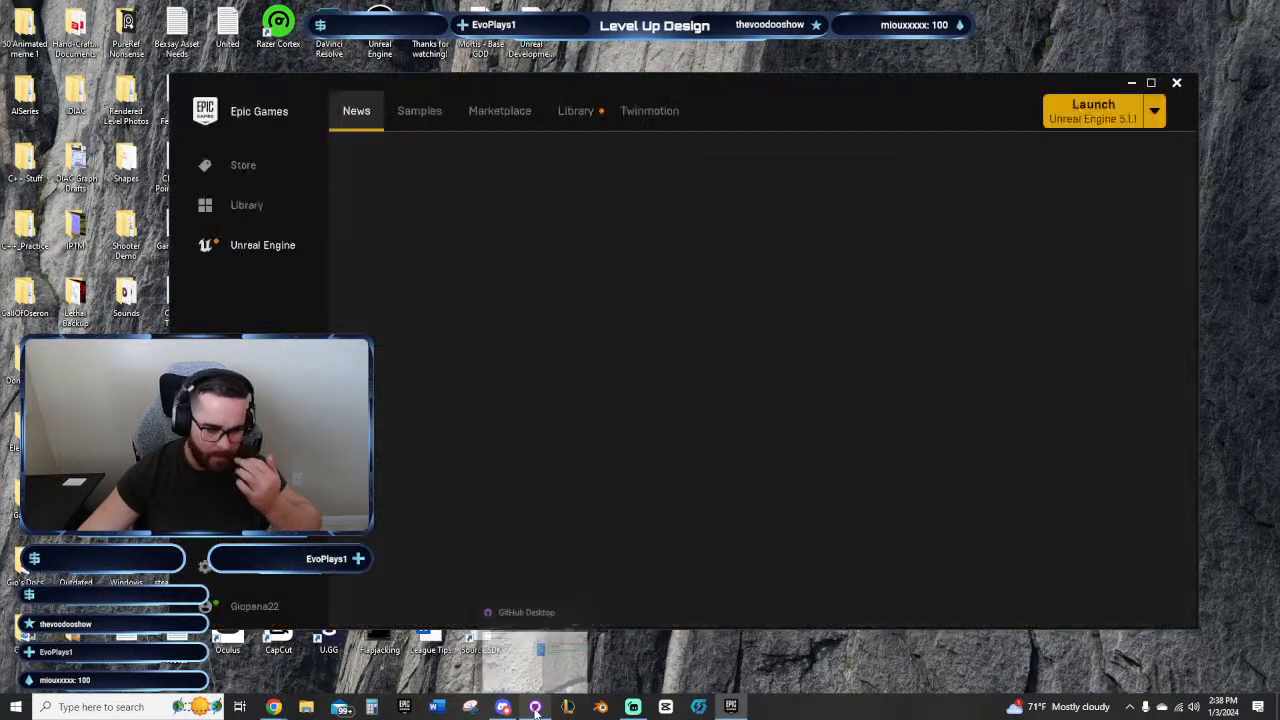
pyautogui.moveTo(535, 708)
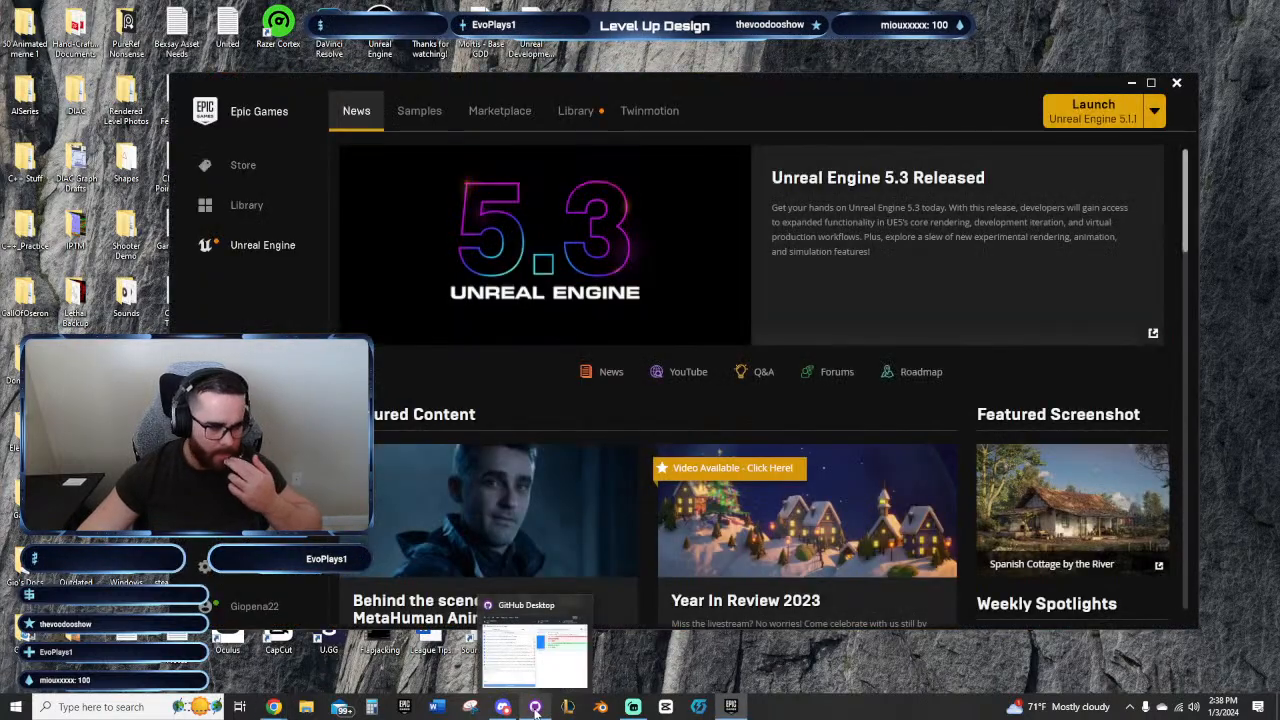